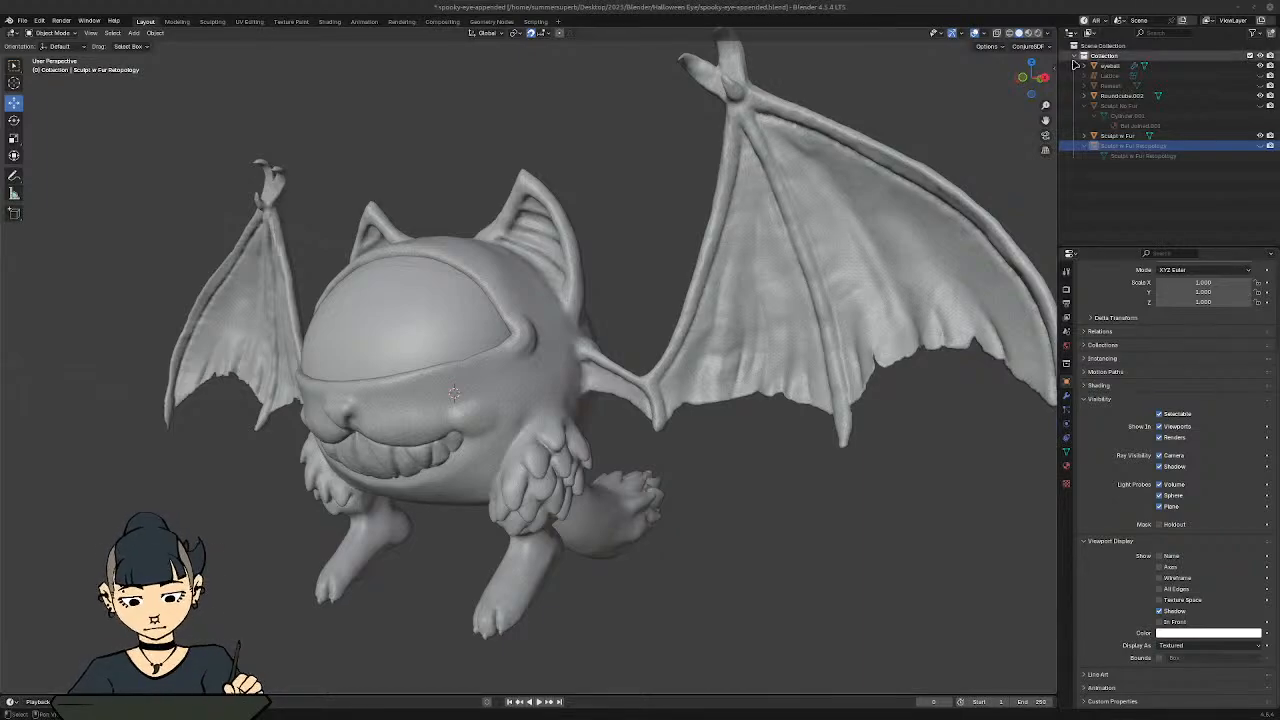
# Step: Try showing the hidden Remesh object in the viewport
pyautogui.click(1146, 96)
pyautogui.moveTo(660, 314); pyautogui.dragTo(811, 284, button='middle')
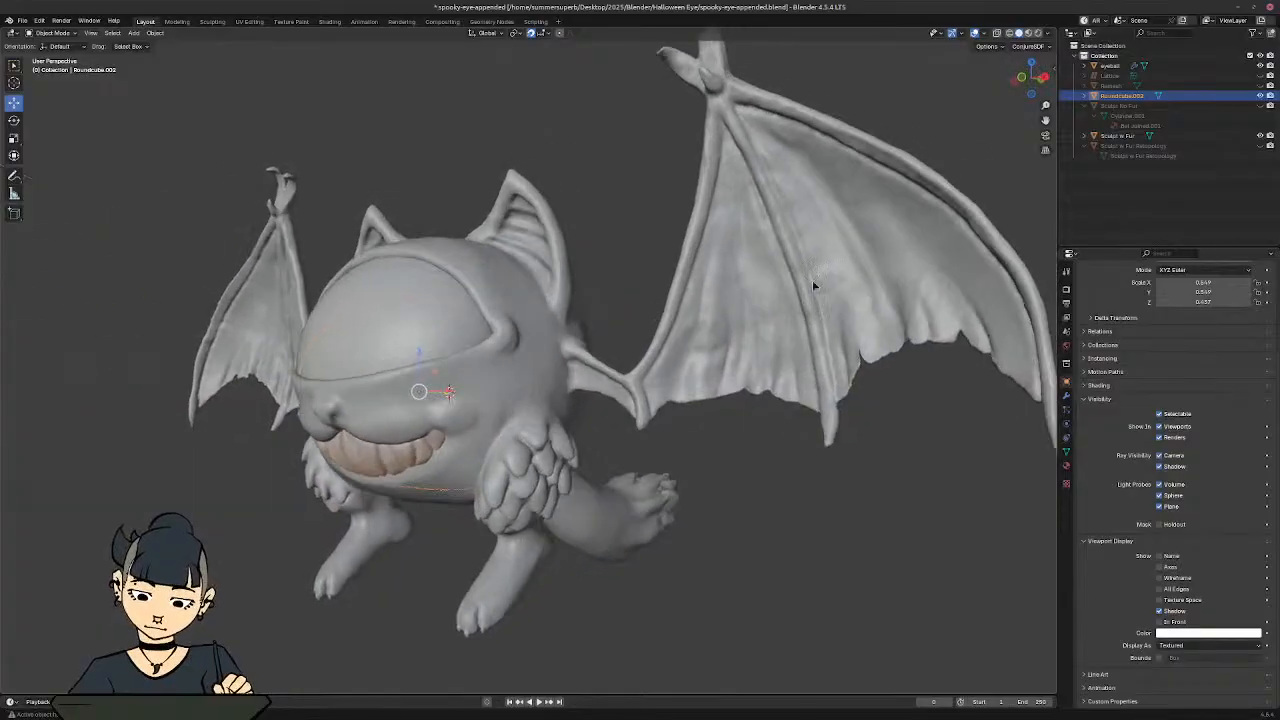
pyautogui.click(1120, 86)
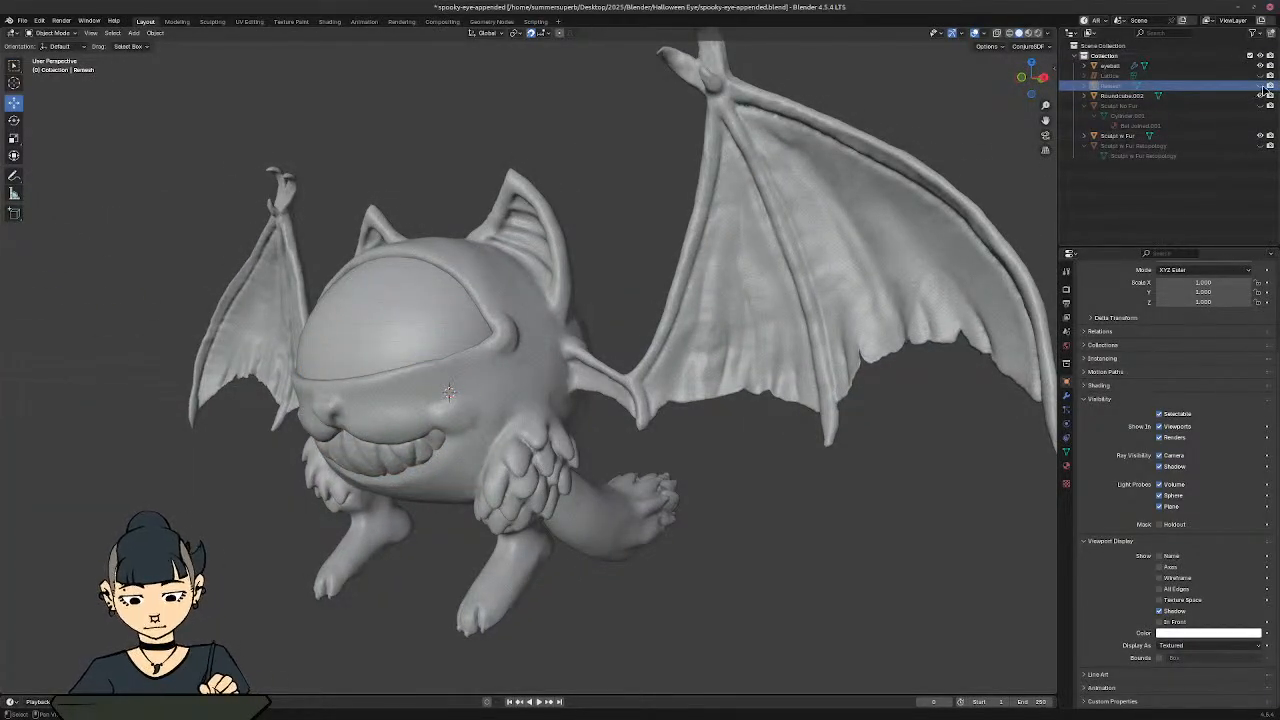
pyautogui.click(1261, 87)
pyautogui.click(1261, 87)
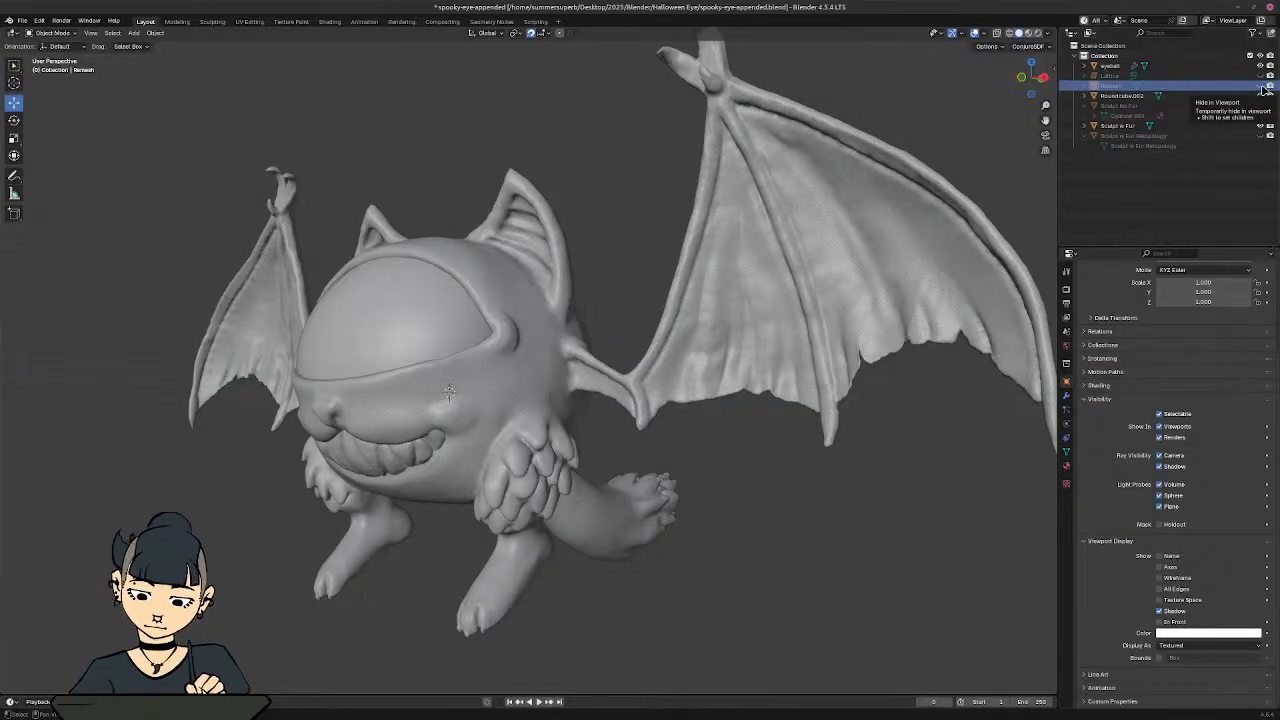
# Step: Show the hidden Sculpt w Fur Retopology object and inspect it over the furred sculpt from several angles
pyautogui.moveTo(670, 190)
pyautogui.mouseDown(button='middle')
pyautogui.moveTo(633, 268)
pyautogui.moveTo(700, 262)
pyautogui.mouseUp(button='middle')
pyautogui.click(1137, 137)
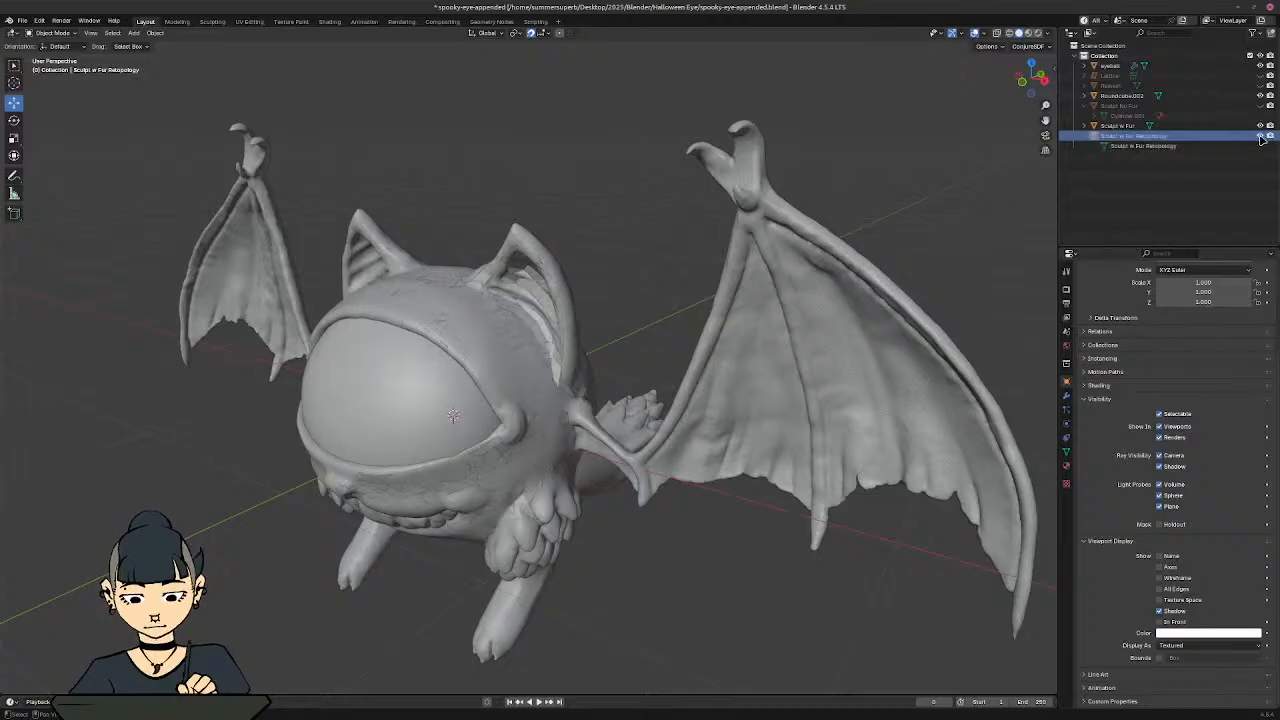
pyautogui.click(1260, 137)
pyautogui.moveTo(629, 286)
pyautogui.mouseDown(button='middle')
pyautogui.moveTo(646, 263)
pyautogui.moveTo(604, 304)
pyautogui.moveTo(660, 285)
pyautogui.mouseUp(button='middle')
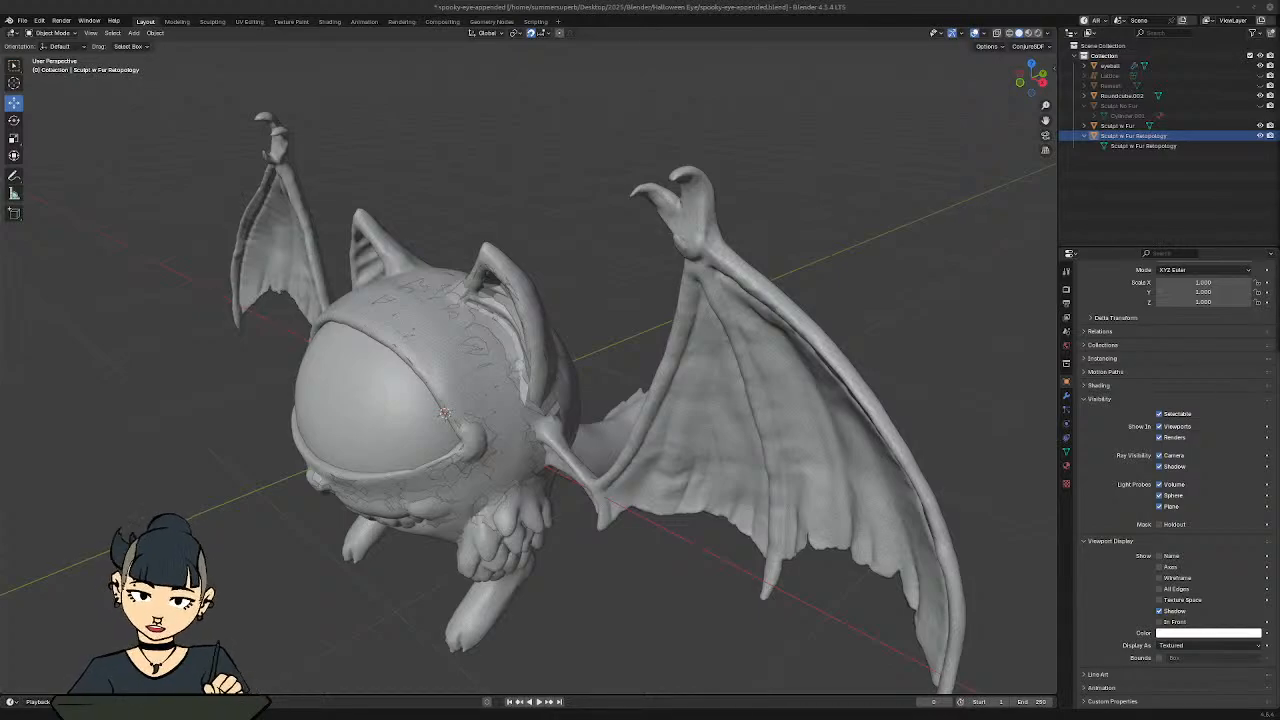
pyautogui.moveTo(679, 425); pyautogui.dragTo(679, 396, button='middle')
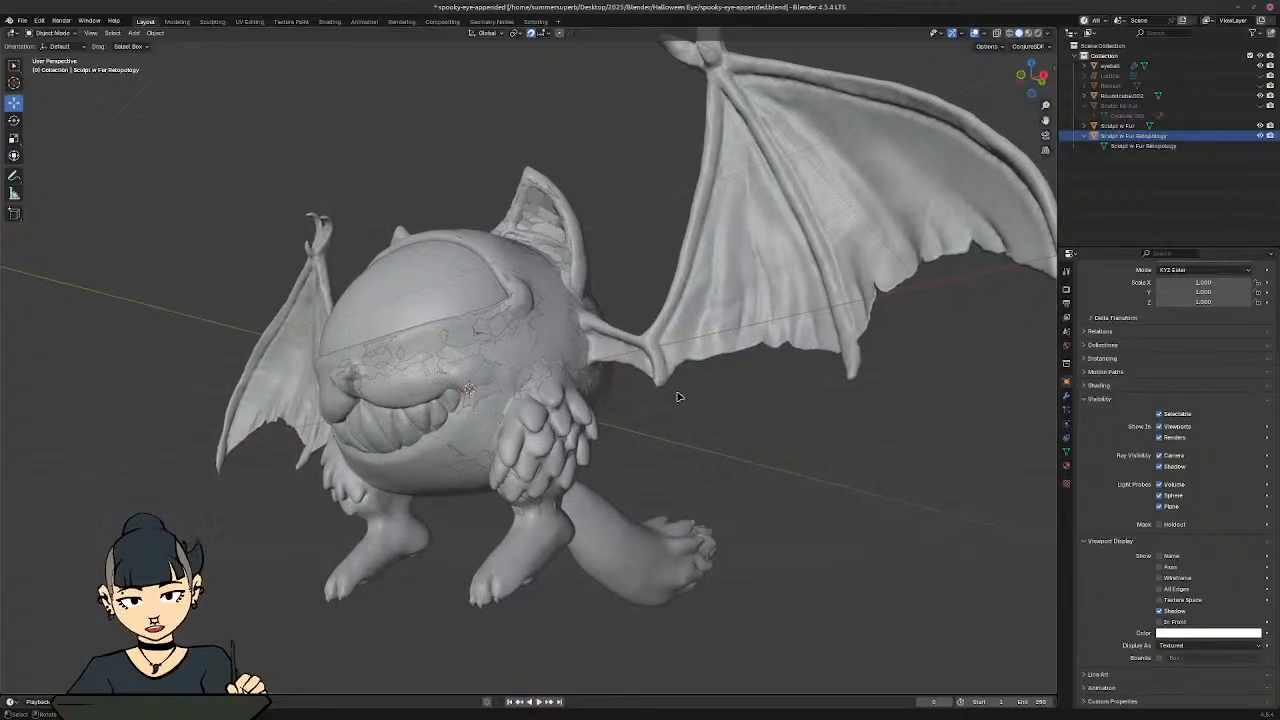
pyautogui.moveTo(631, 334); pyautogui.dragTo(657, 357, button='middle')
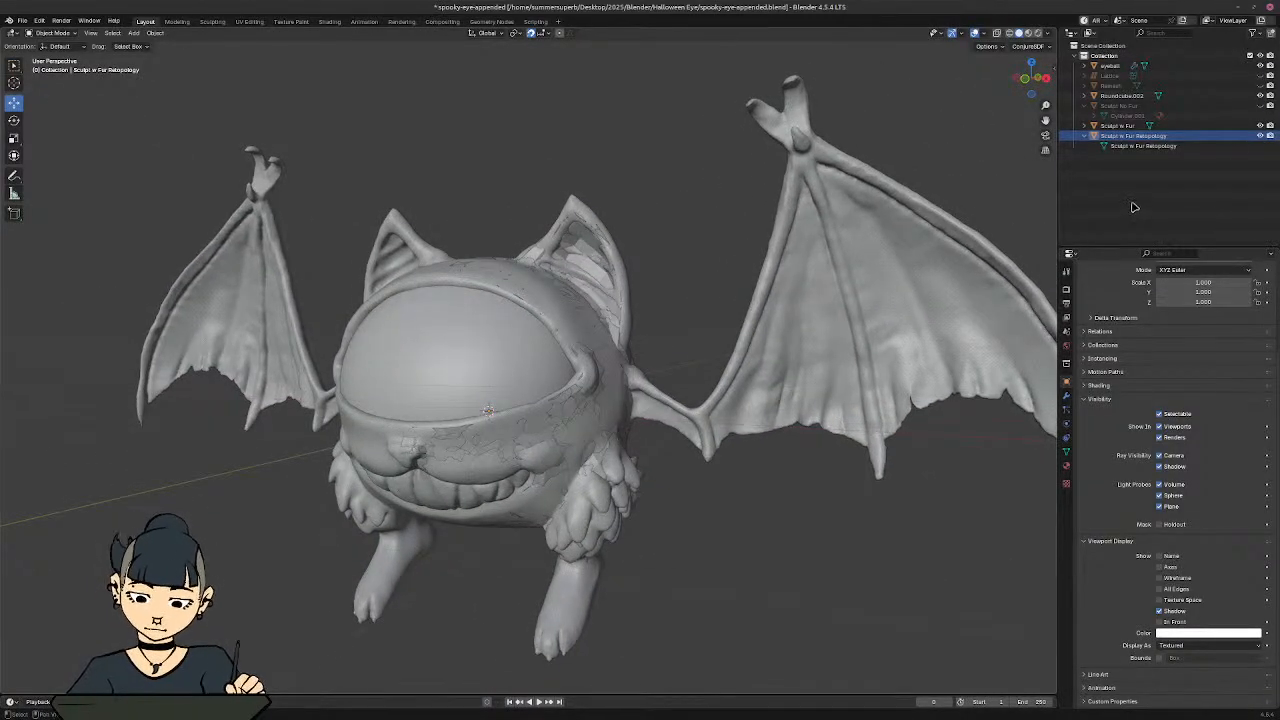
# Step: Hide the Sculpt w Fur object and show the Sculpt No Fur object in its place
pyautogui.click(1260, 126)
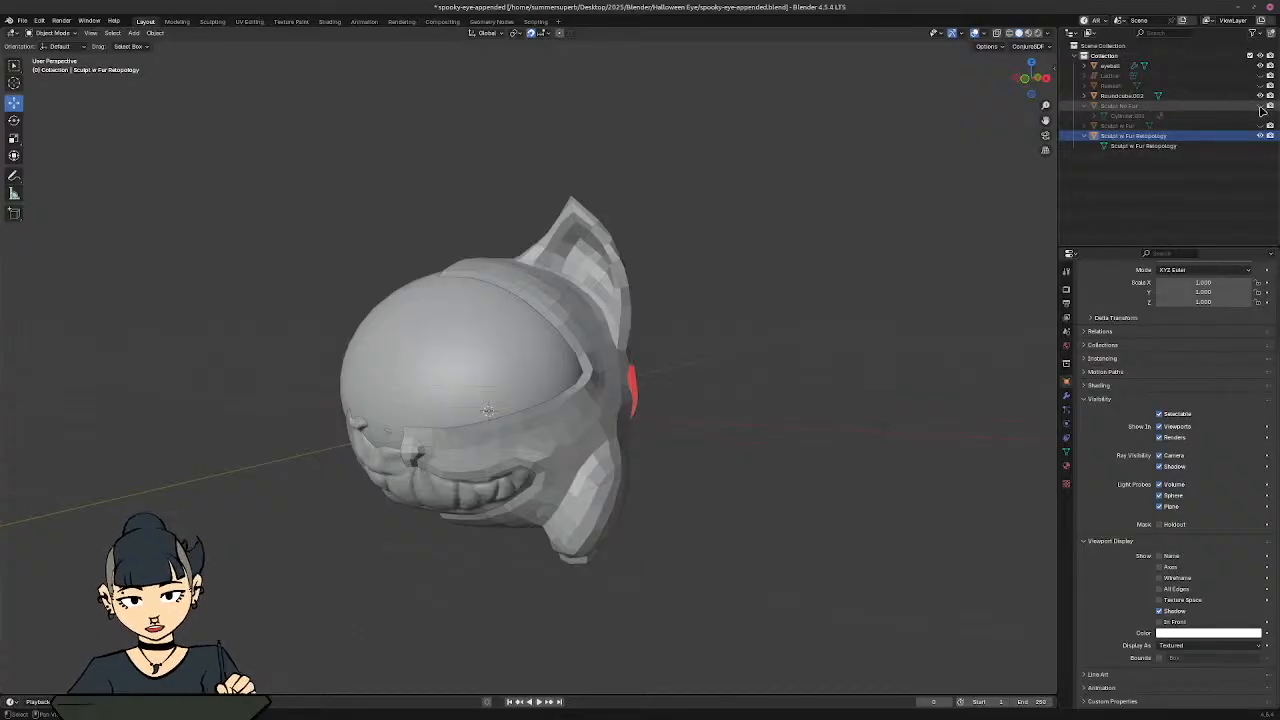
pyautogui.click(1260, 106)
pyautogui.moveTo(684, 310); pyautogui.dragTo(652, 281, button='middle')
pyautogui.scroll(1, 620, 316)
# Step: Select the retopology mesh, enter Edit Mode on it, and show the viewport sidebar
pyautogui.click(589, 249)
pyautogui.scroll(-3, 651, 281)
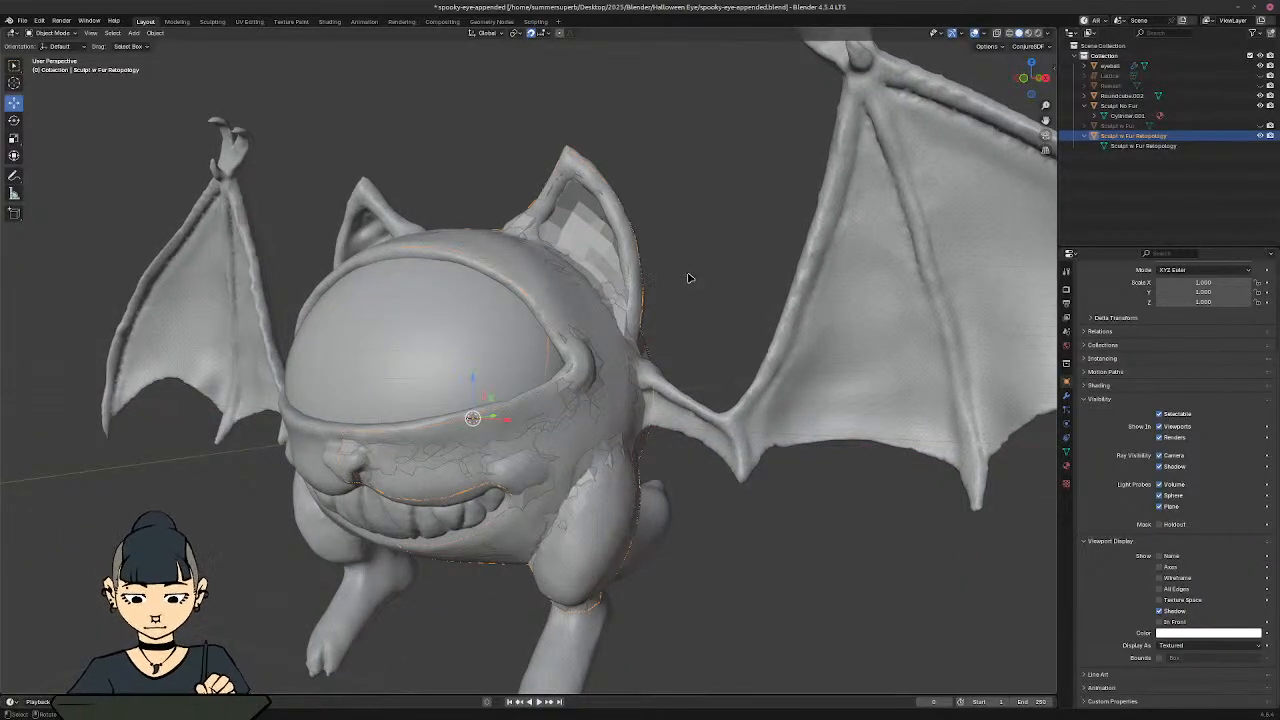
pyautogui.moveTo(751, 271); pyautogui.dragTo(612, 277, button='middle')
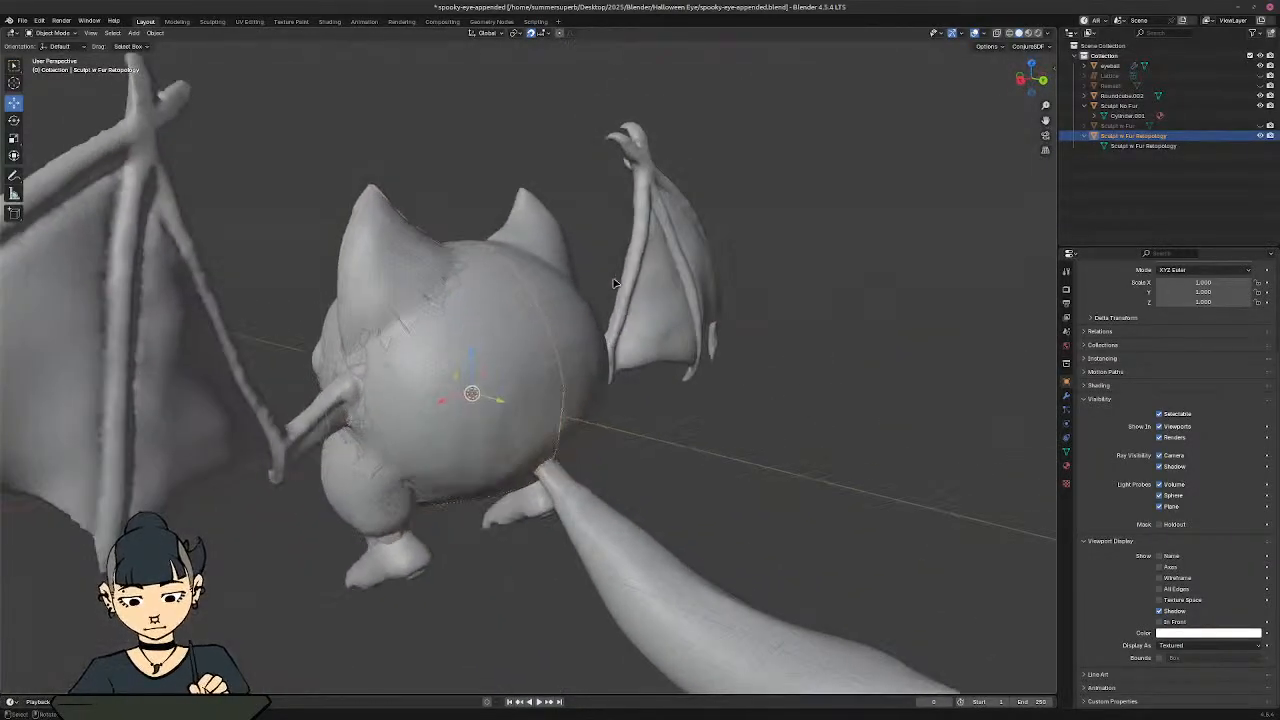
pyautogui.press('Tab')
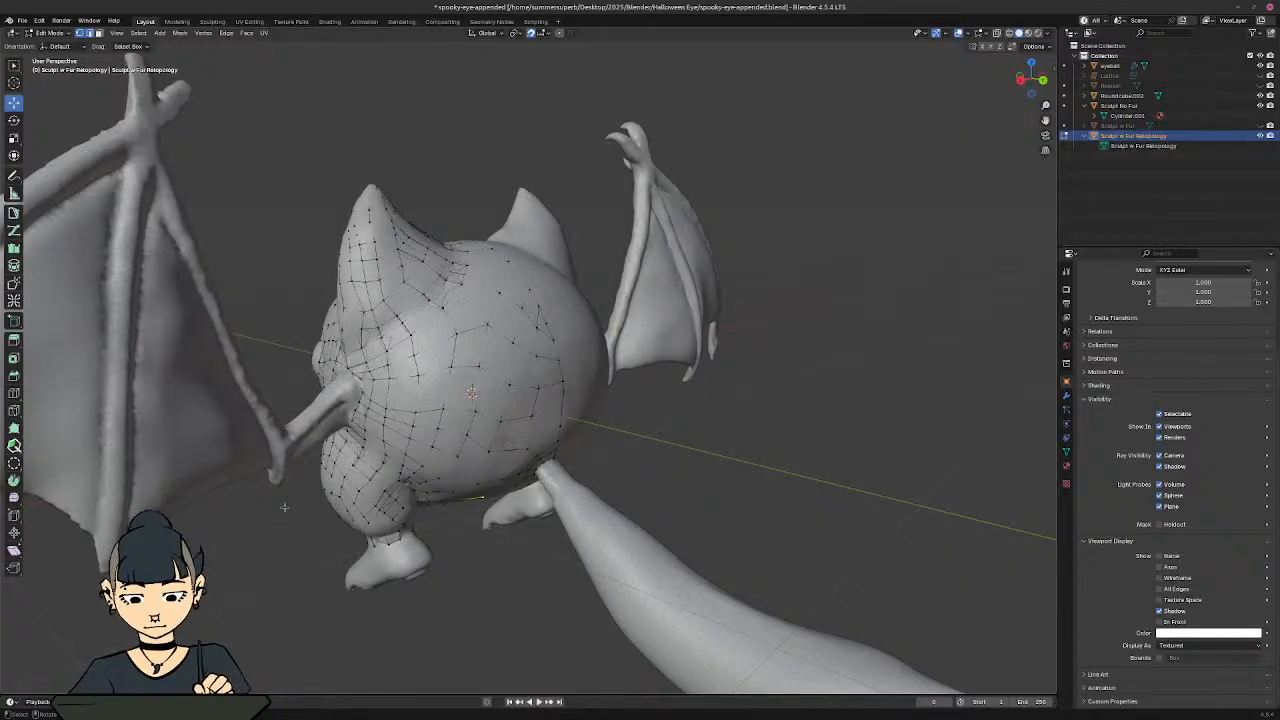
pyautogui.click(1053, 64)
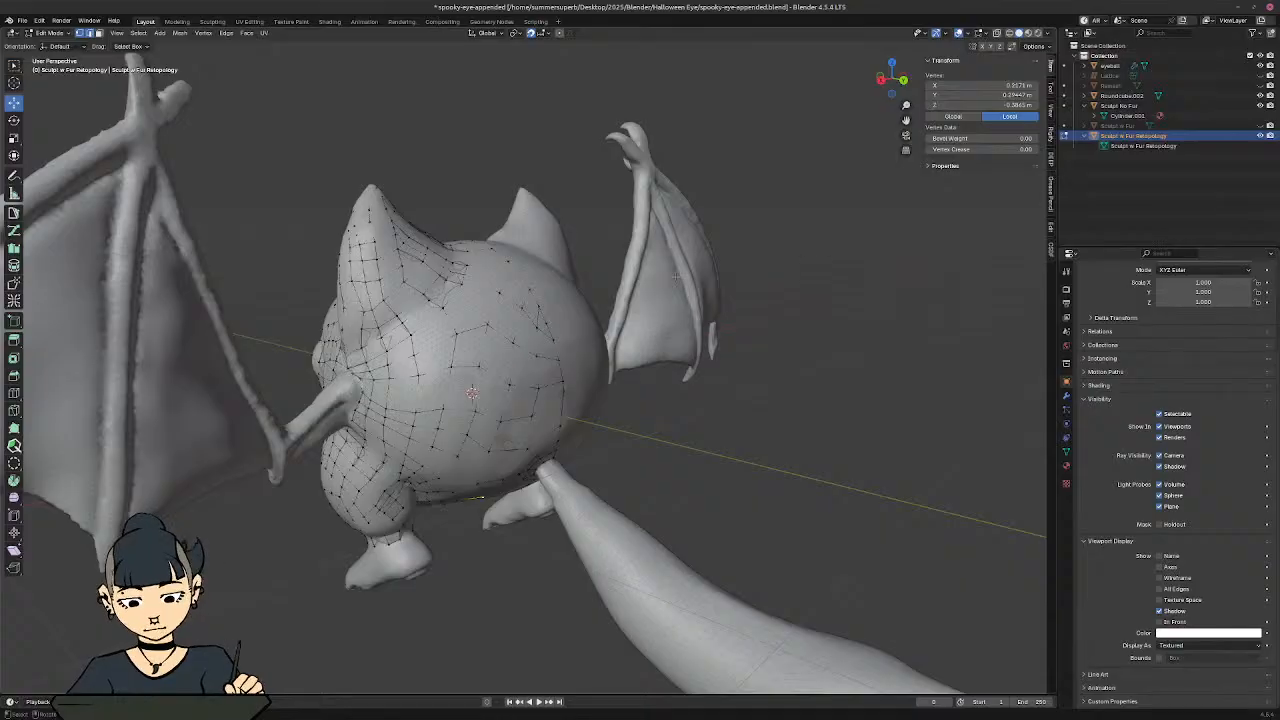
pyautogui.moveTo(688, 268); pyautogui.dragTo(822, 284, button='middle')
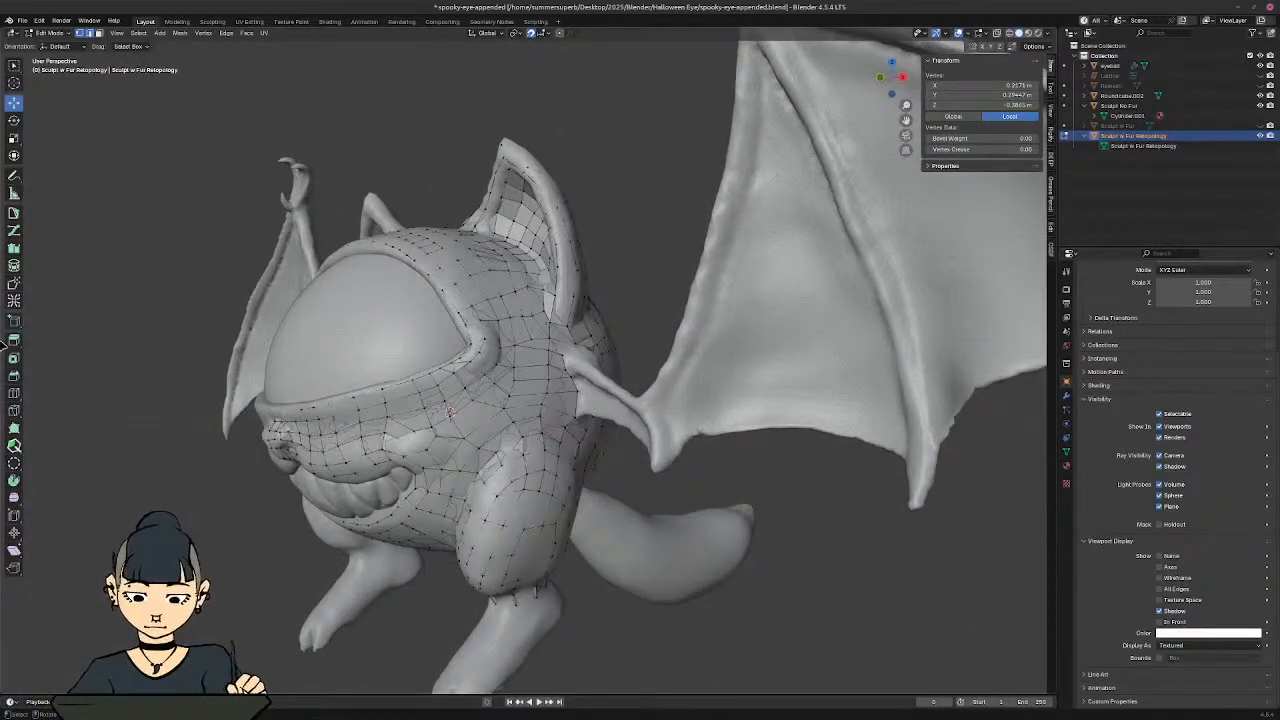
# Step: Search the add-on preferences for "reto" and expand the details of Retopoflow 4
pyautogui.click(39, 20)
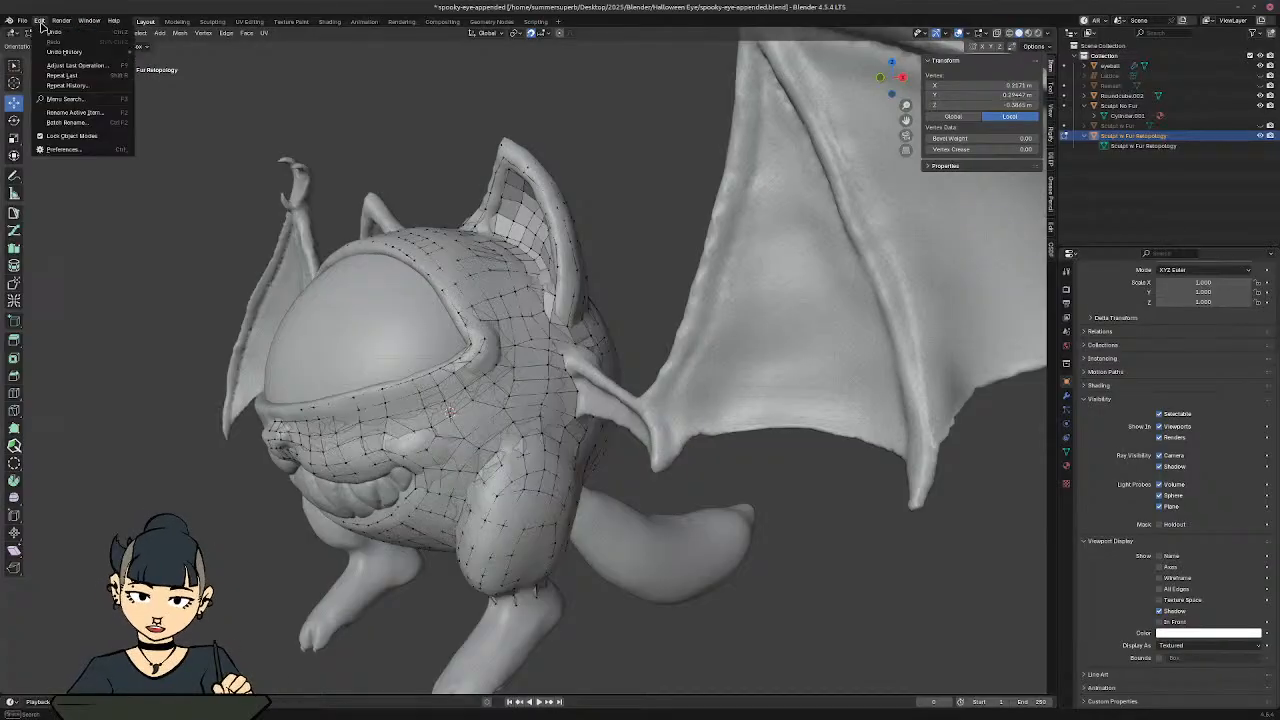
pyautogui.click(68, 150)
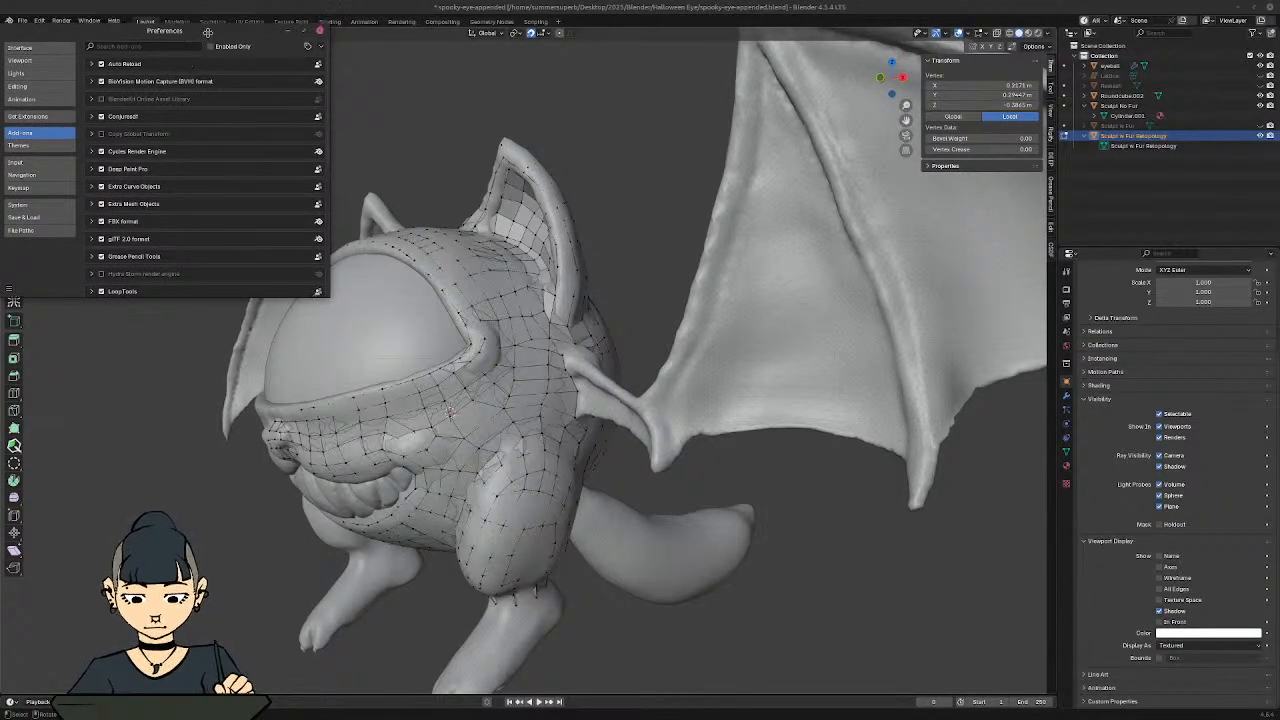
pyautogui.moveTo(195, 30); pyautogui.dragTo(674, 217)
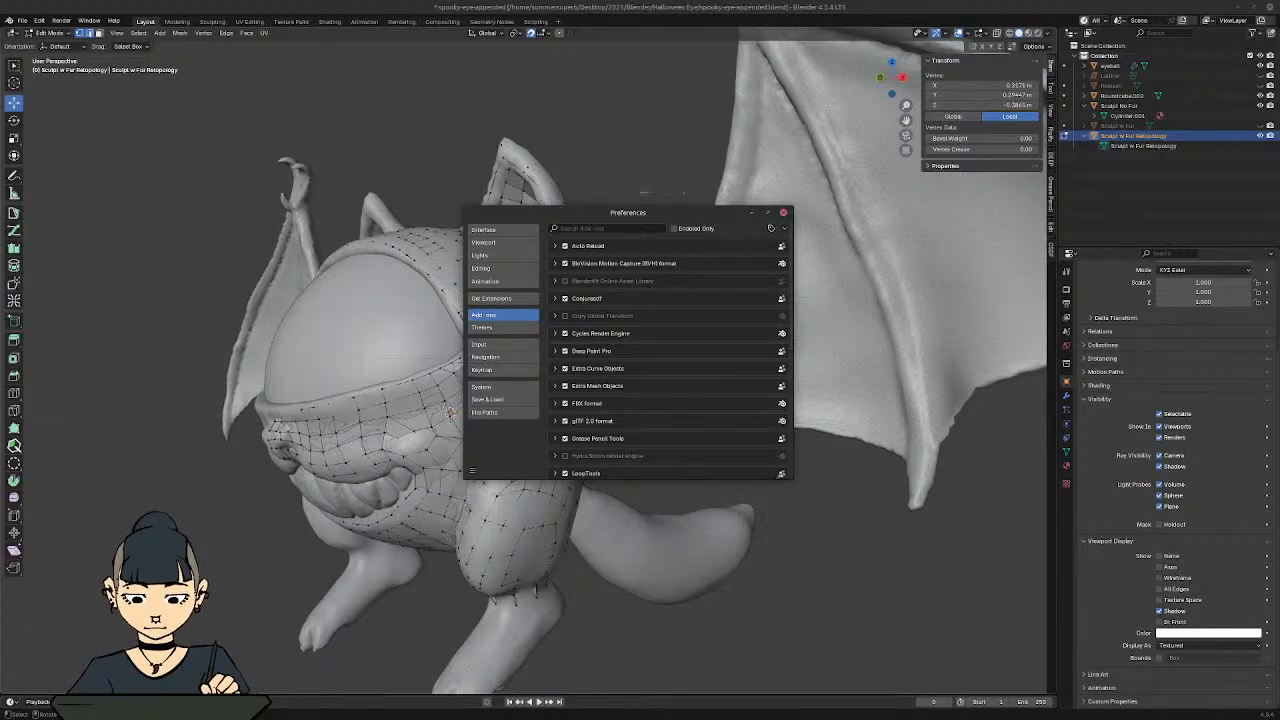
pyautogui.moveTo(570, 212); pyautogui.dragTo(543, 232)
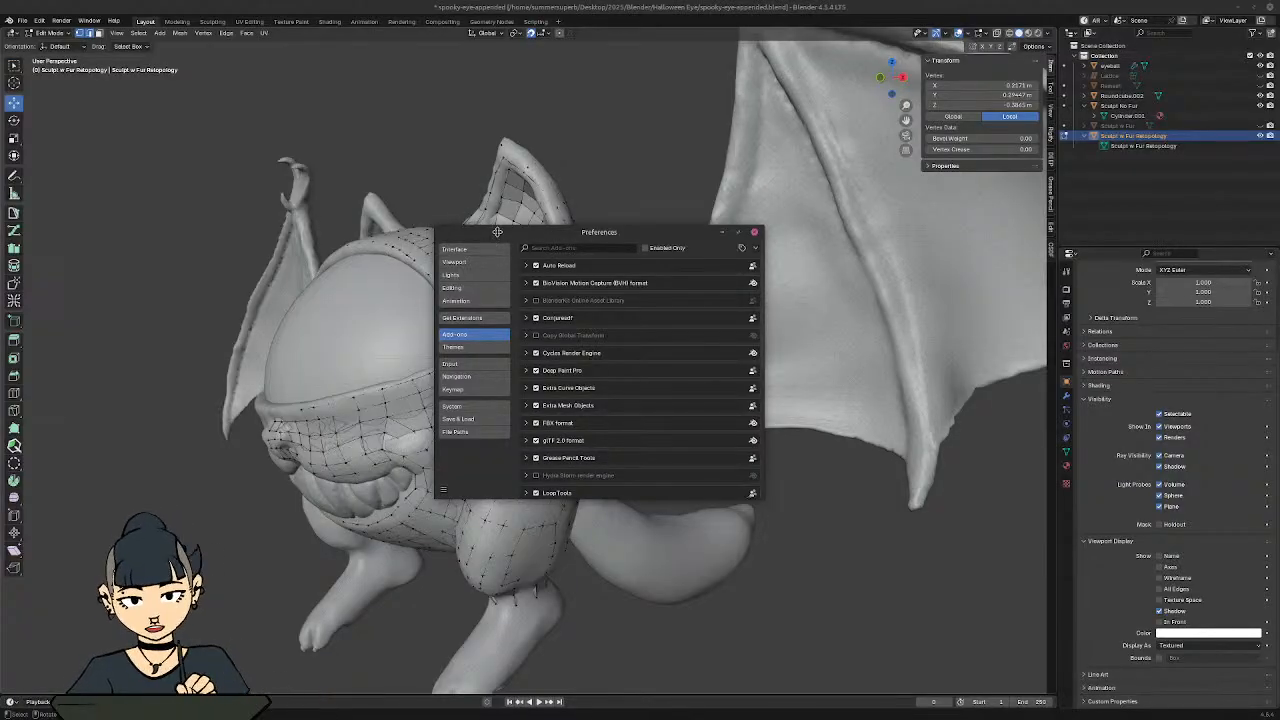
pyautogui.moveTo(497, 232); pyautogui.dragTo(484, 233)
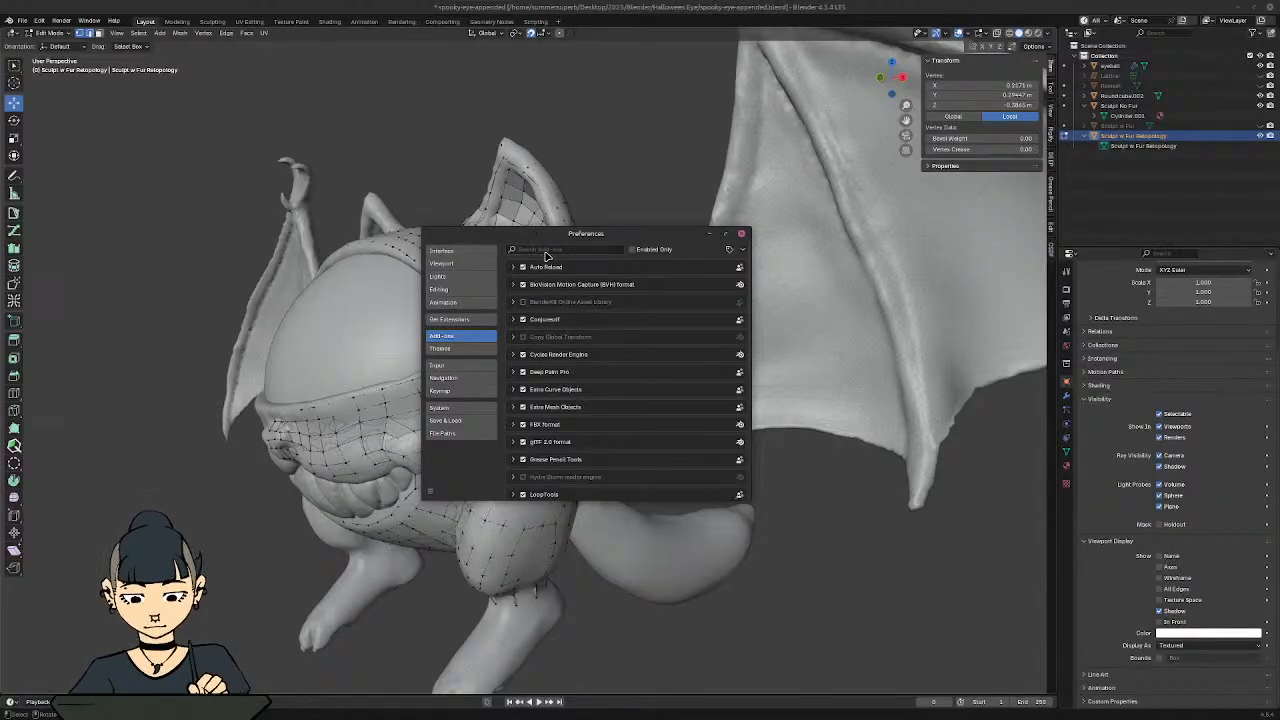
pyautogui.click(544, 250)
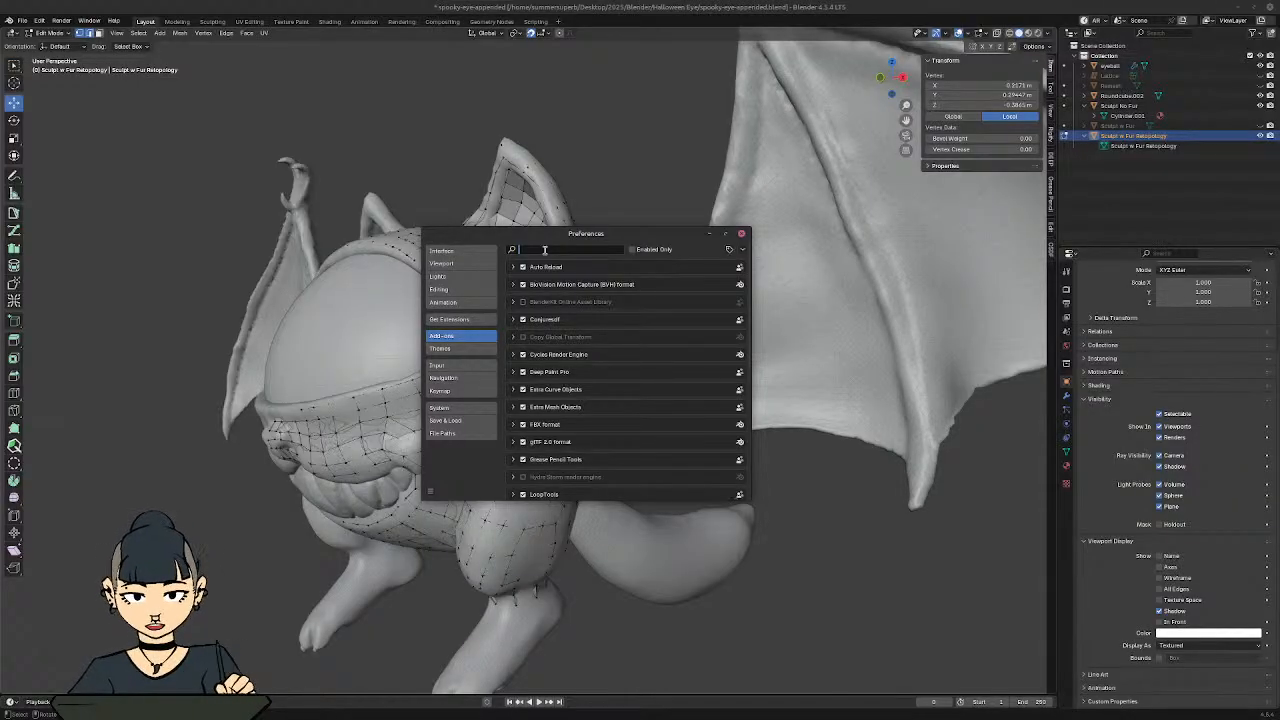
pyautogui.write('reto')
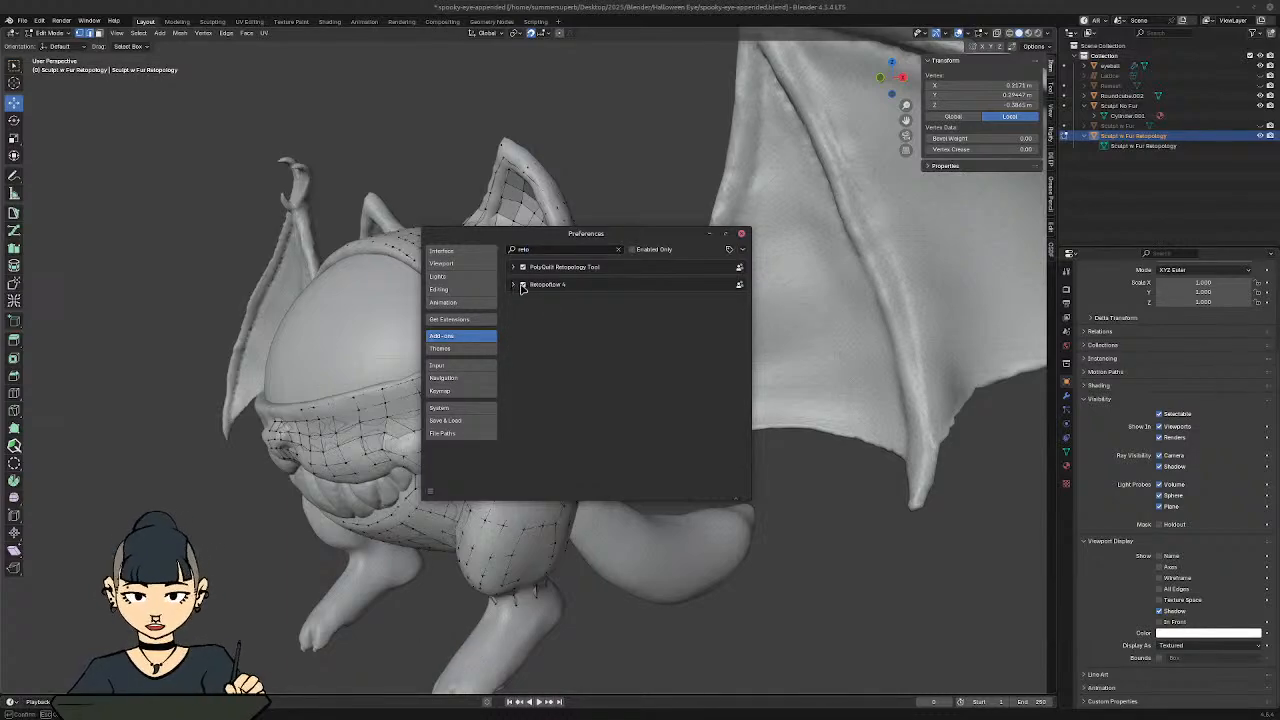
pyautogui.click(513, 285)
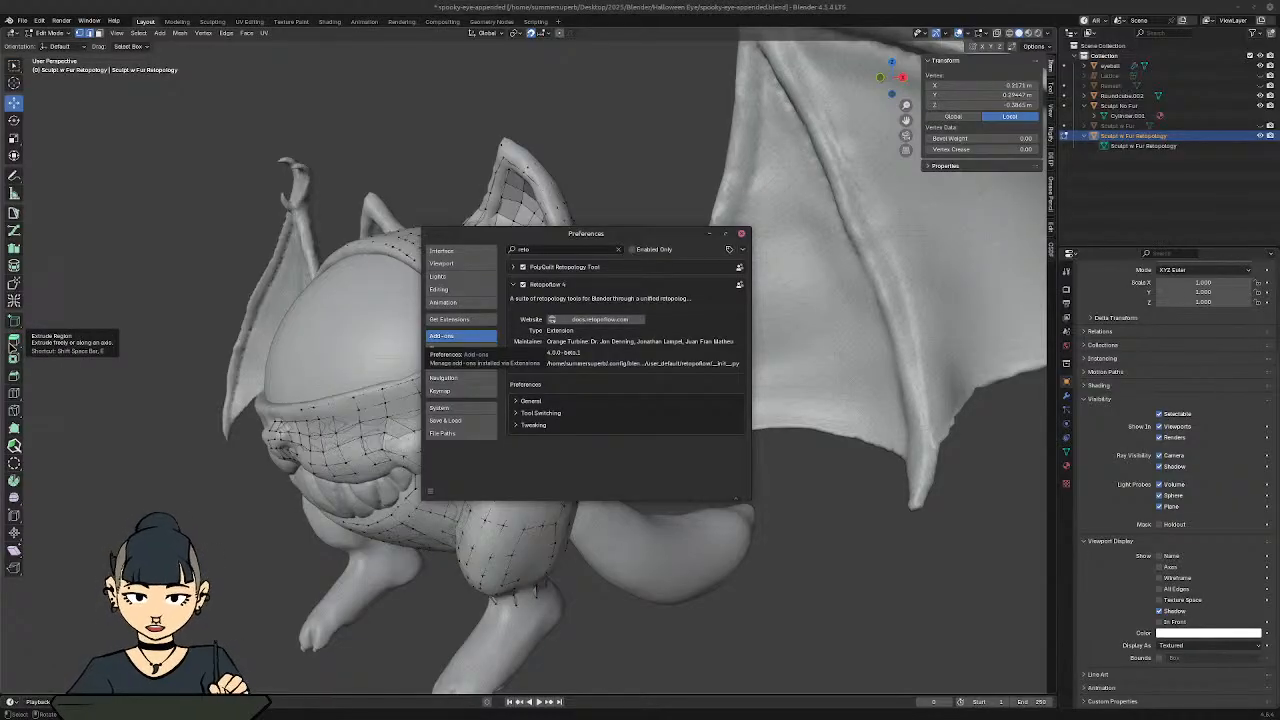
# Step: Activate the PolyPen retopology tool with Tri/Quad insertion and examine the mesh around the eyelid and ear
pyautogui.click(14, 212)
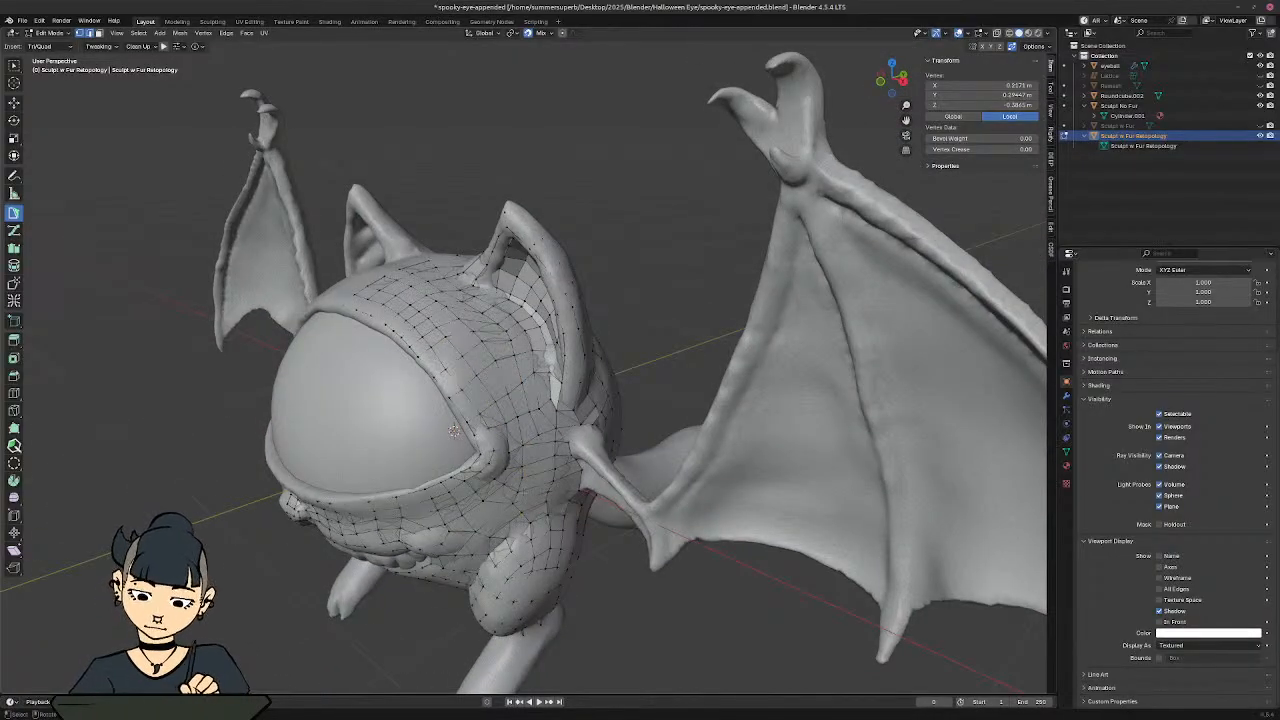
pyautogui.moveTo(535, 506); pyautogui.dragTo(515, 429, button='middle')
pyautogui.scroll(4, 515, 429)
pyautogui.moveTo(400, 315); pyautogui.dragTo(472, 374, button='middle')
pyautogui.moveTo(453, 473); pyautogui.dragTo(483, 520, button='middle')
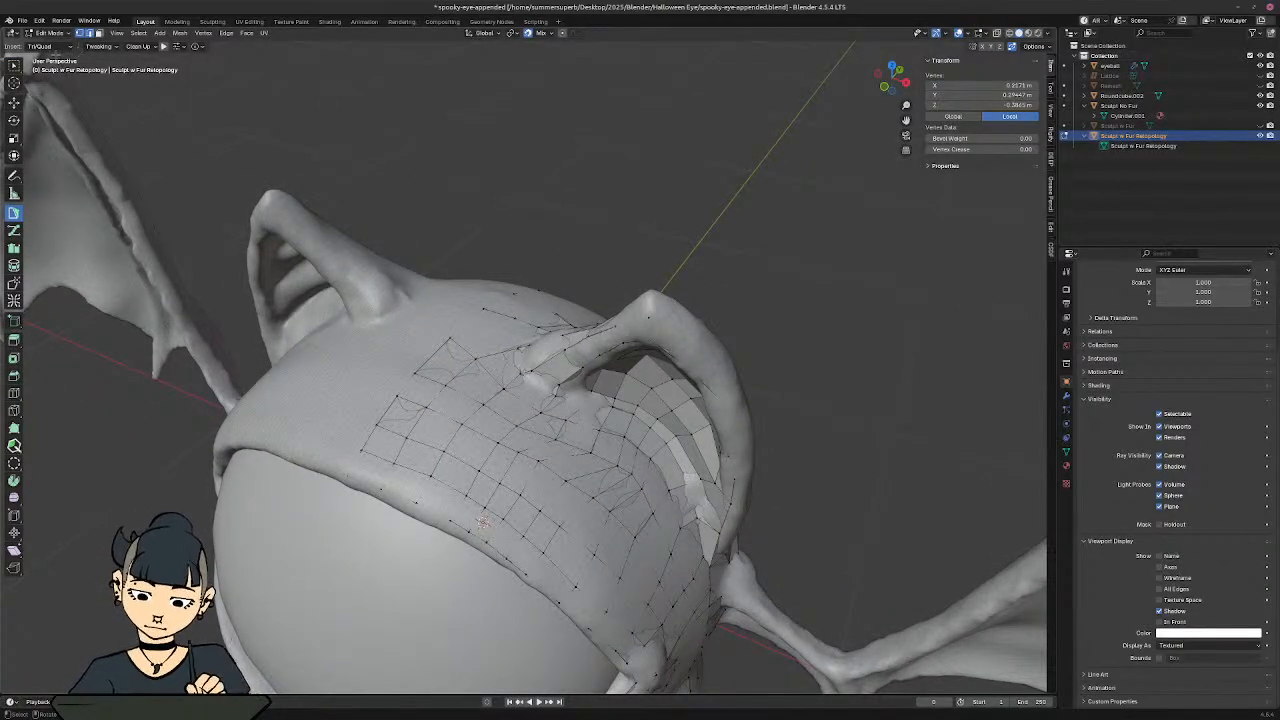
pyautogui.moveTo(516, 251); pyautogui.dragTo(126, 50, button='middle')
pyautogui.hotkey('alt', 'z')
pyautogui.moveTo(421, 328); pyautogui.dragTo(490, 338, button='middle')
pyautogui.hotkey('alt', 'z')
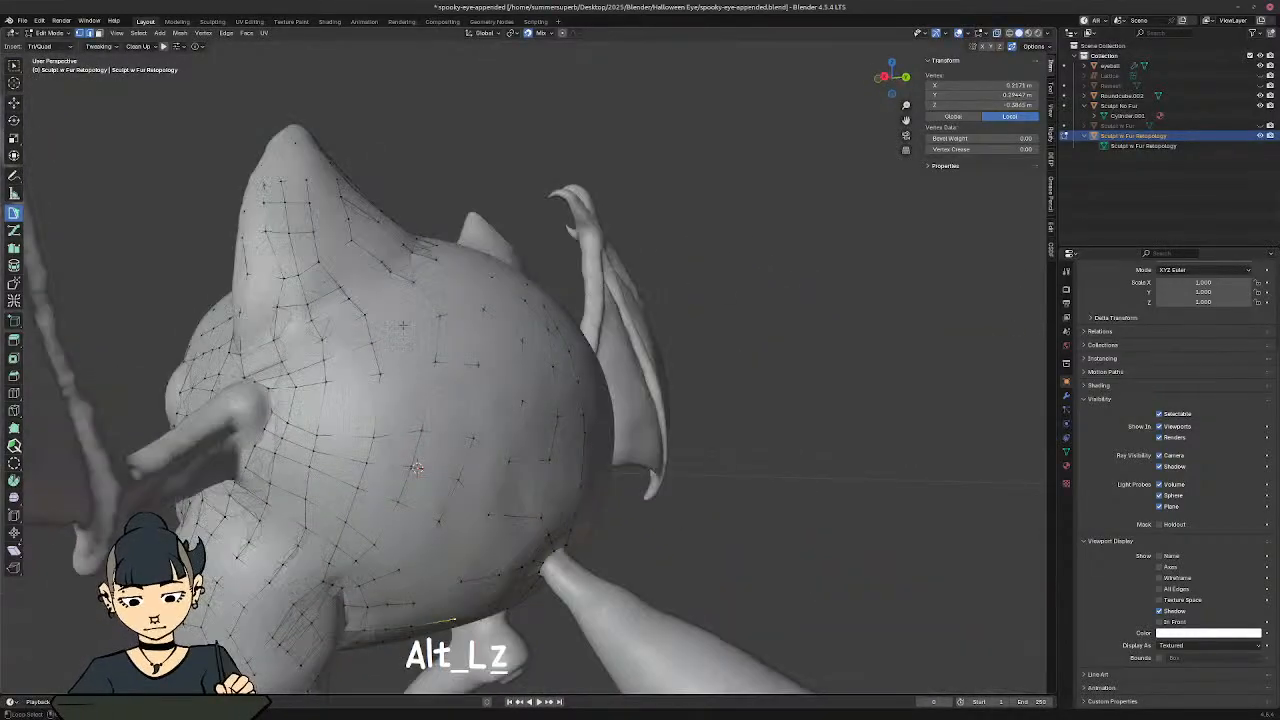
# Step: Enable In Front in the retopology object's viewport display settings so its faces draw over the sculpt
pyautogui.moveTo(400, 350)
pyautogui.mouseDown(button='middle')
pyautogui.moveTo(566, 408)
pyautogui.moveTo(633, 305)
pyautogui.moveTo(570, 215)
pyautogui.mouseUp(button='middle')
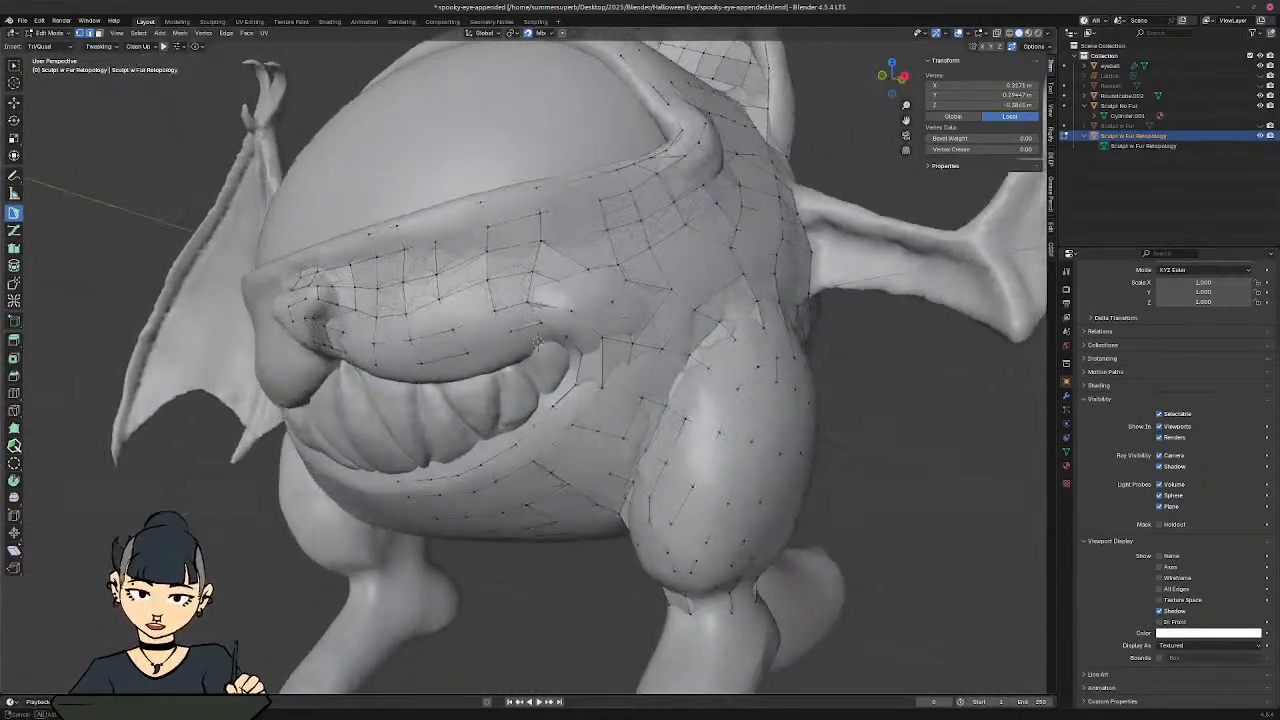
pyautogui.keyDown('shift'); pyautogui.moveTo(600, 340); pyautogui.dragTo(578, 208, button='middle'); pyautogui.keyUp('shift')
pyautogui.click(1067, 396)
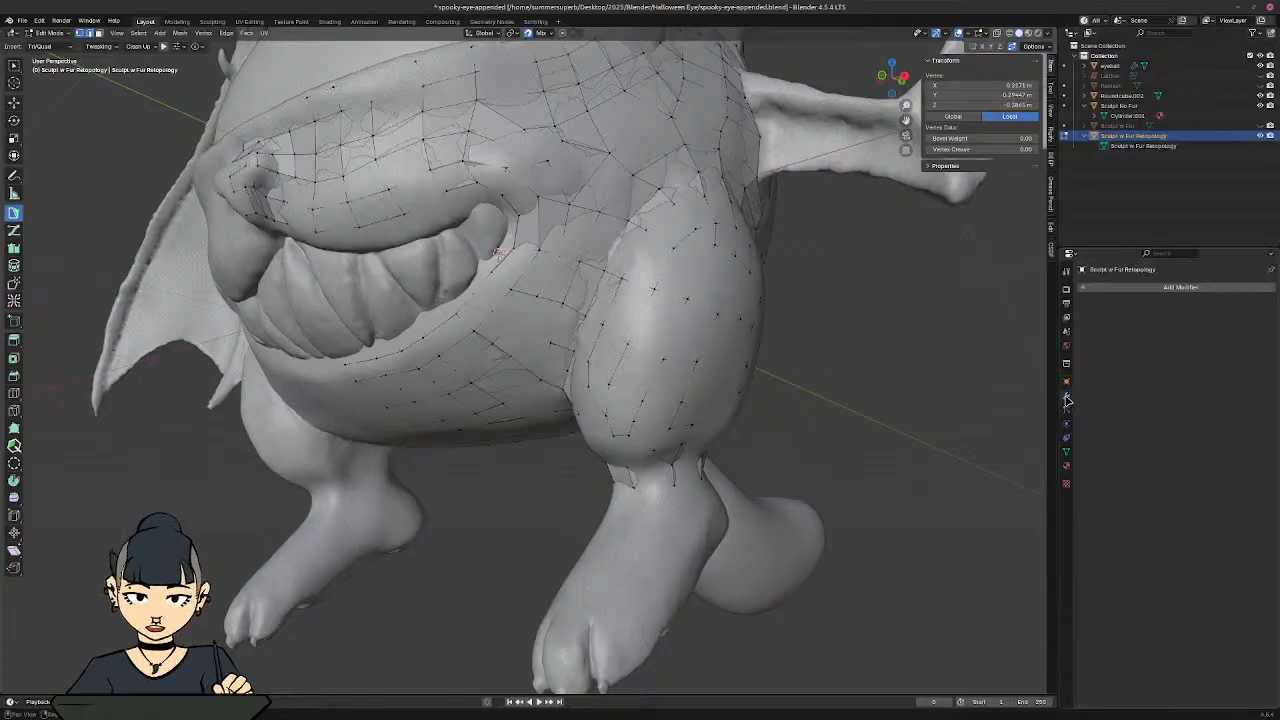
pyautogui.click(1067, 383)
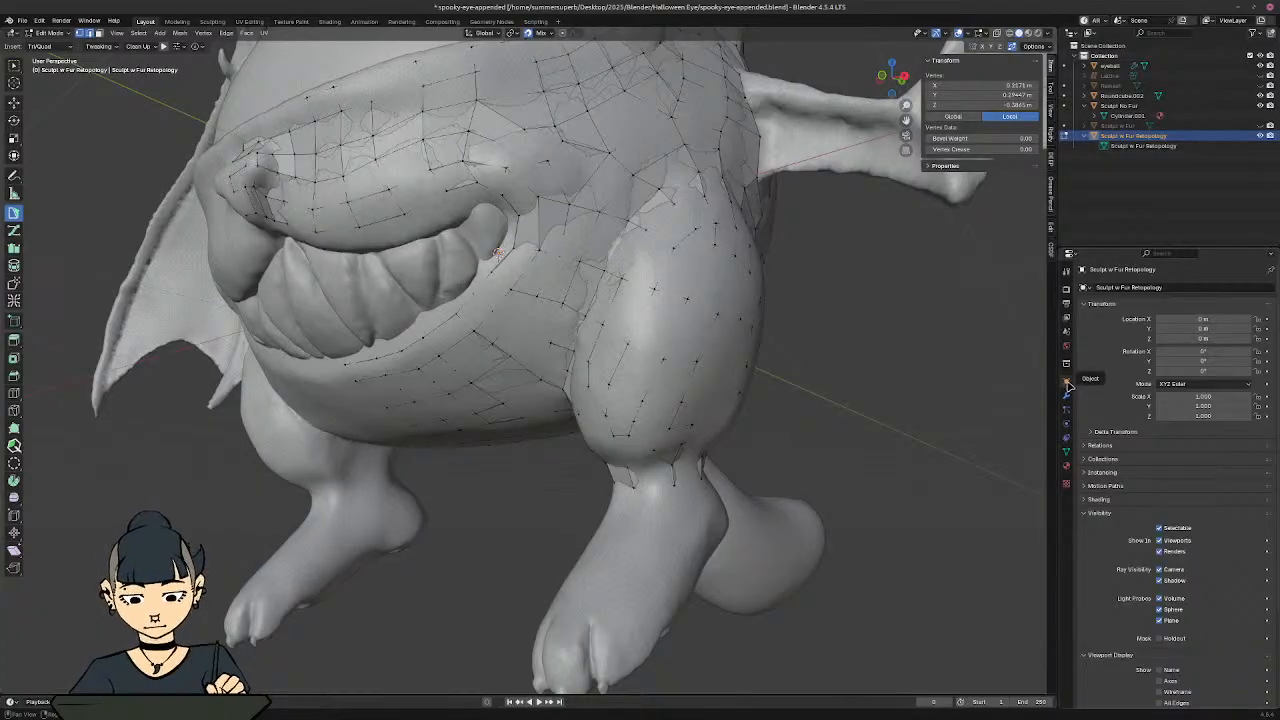
pyautogui.scroll(-4, 1095, 420)
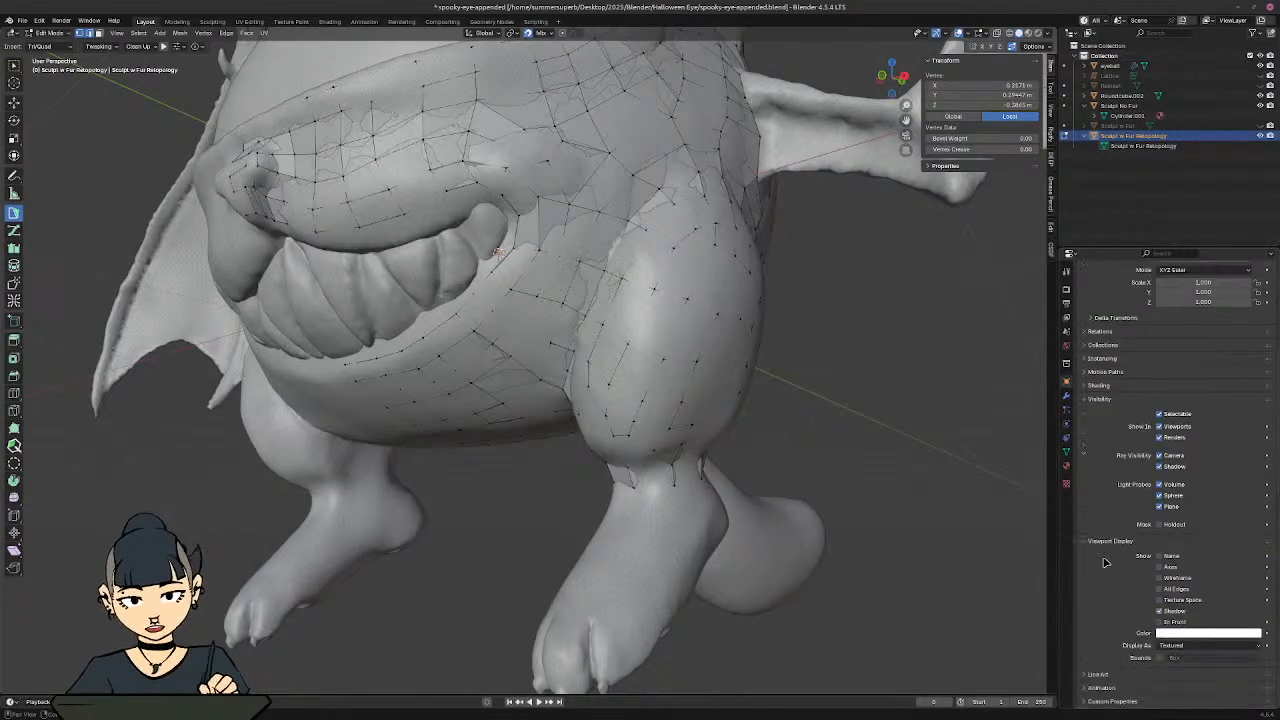
pyautogui.click(1168, 625)
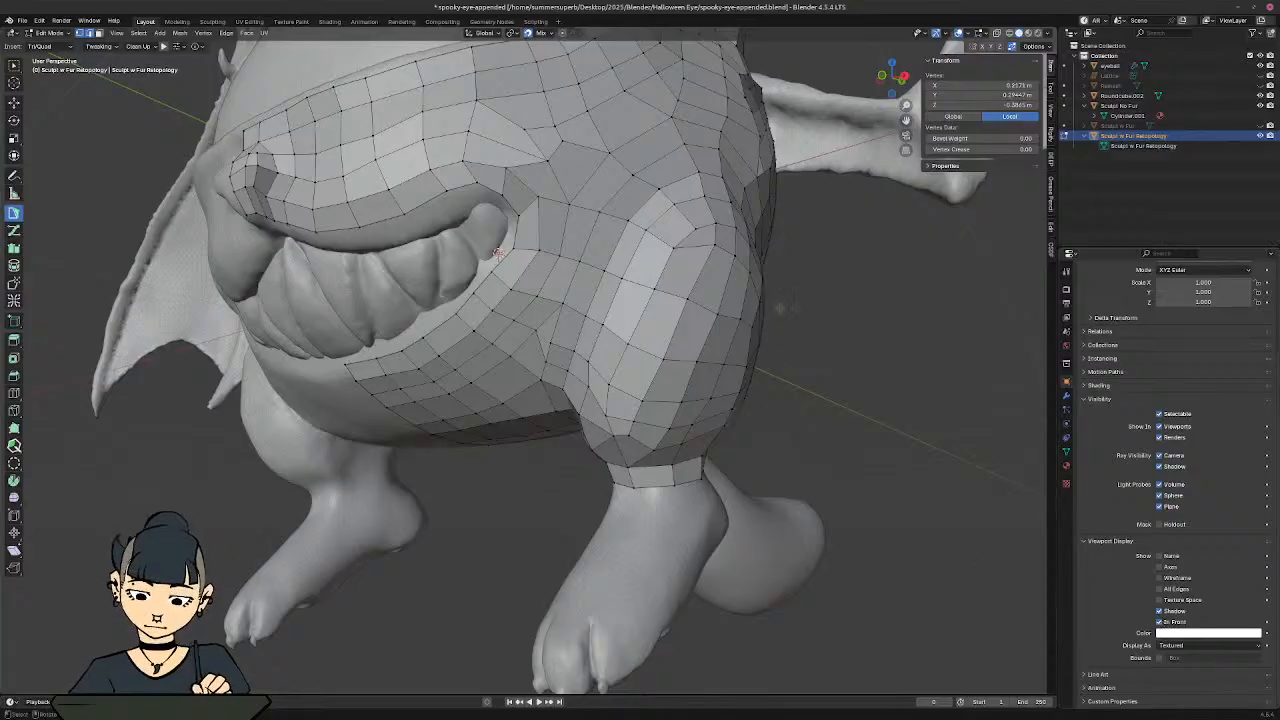
pyautogui.scroll(-4, 780, 308)
pyautogui.keyDown('shift'); pyautogui.moveTo(780, 308); pyautogui.dragTo(700, 429, button='middle'); pyautogui.keyUp('shift')
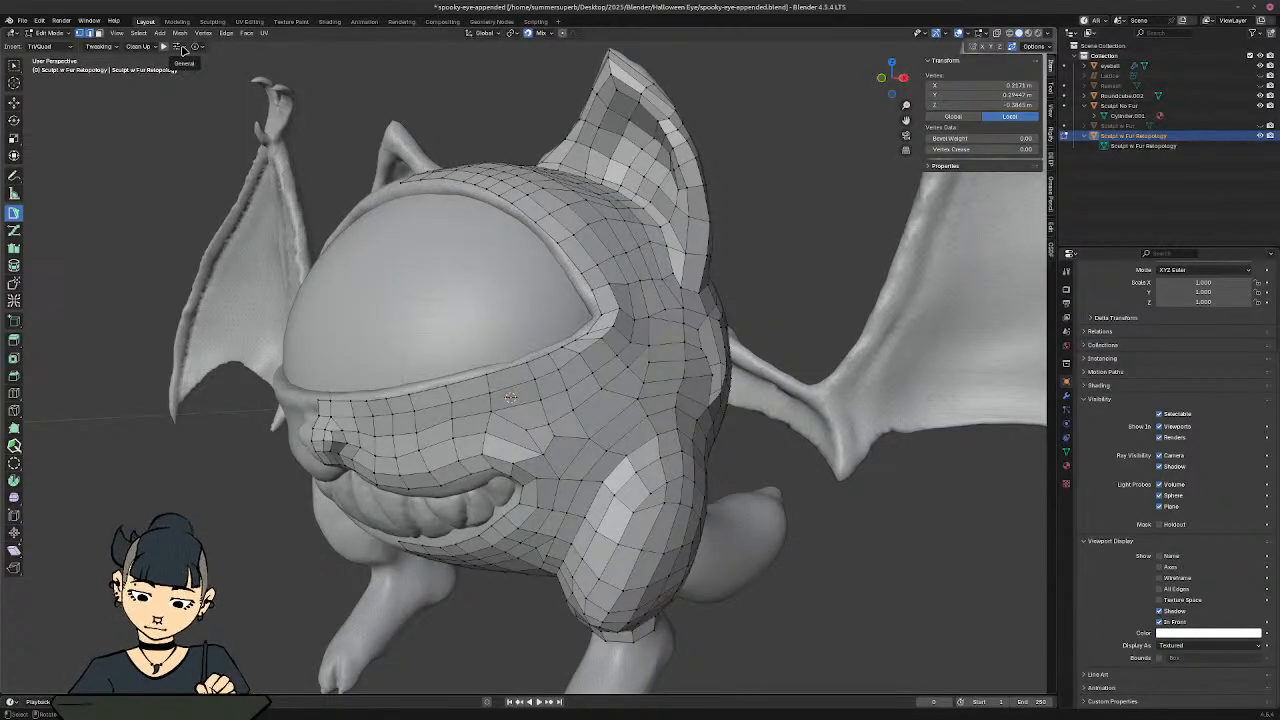
# Step: Try the Fade Sources display option in the retopology tool's general settings
pyautogui.click(179, 46)
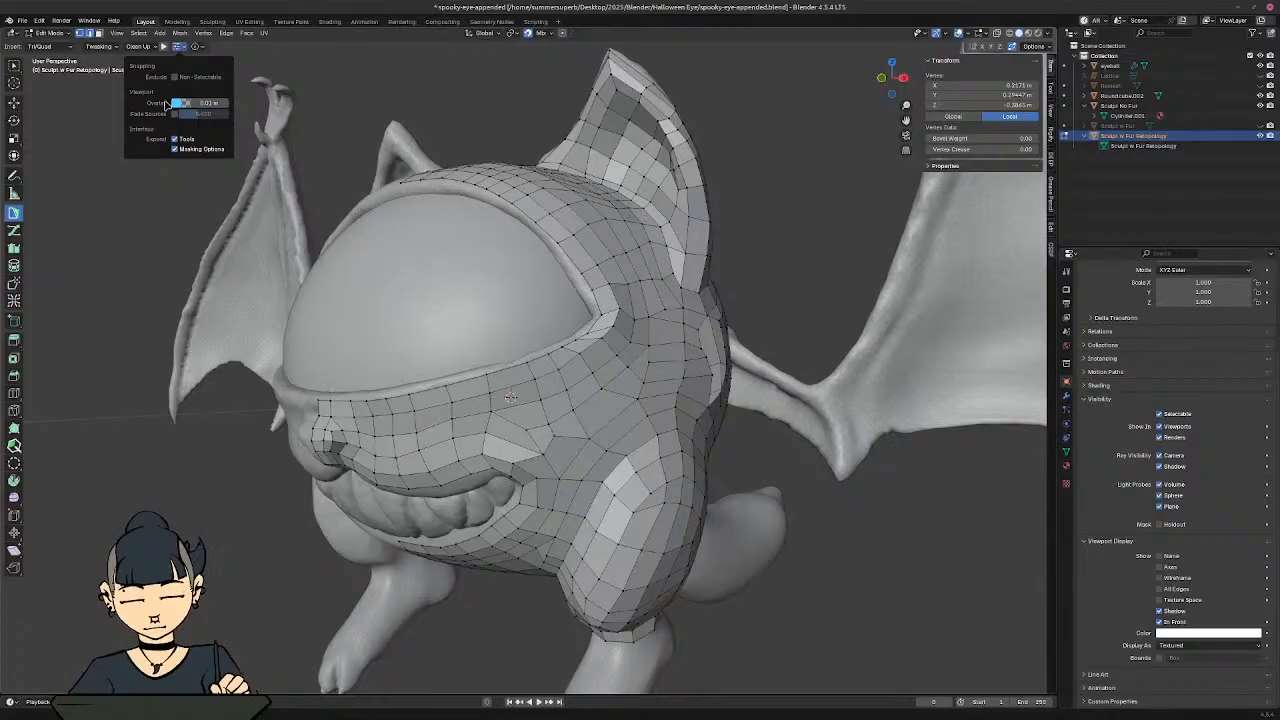
pyautogui.click(176, 104)
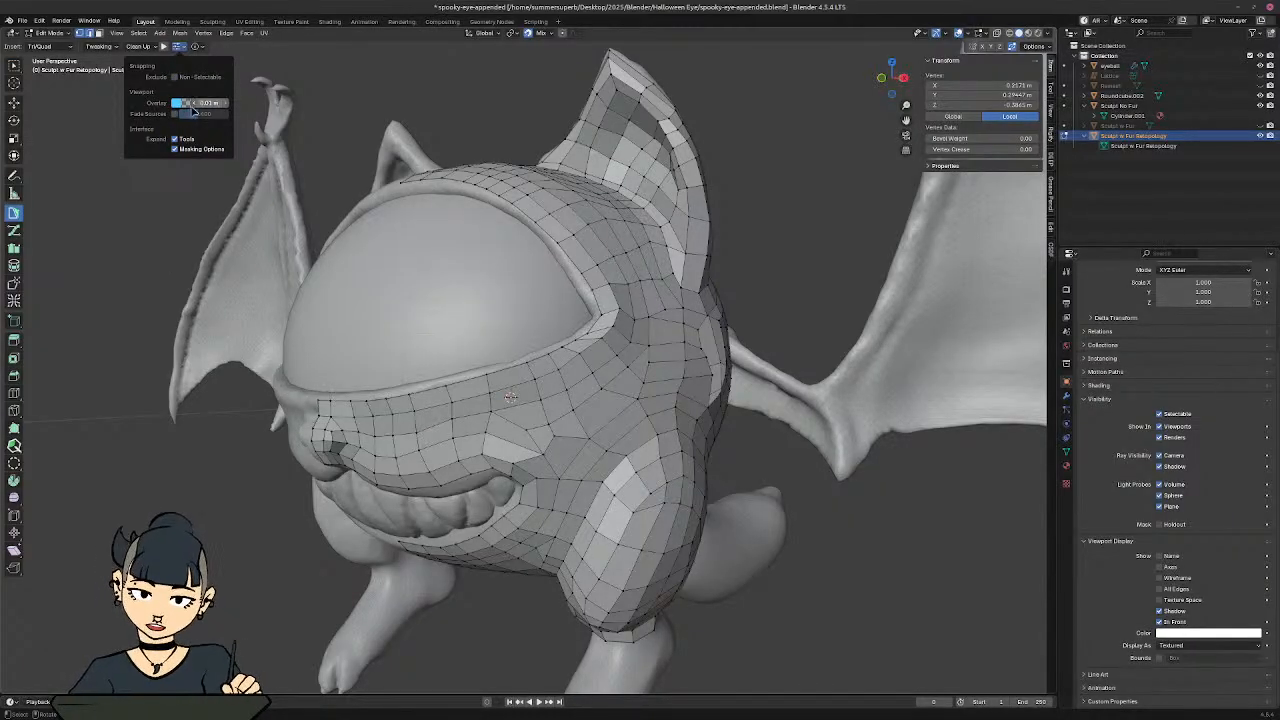
pyautogui.click(176, 116)
pyautogui.click(175, 114)
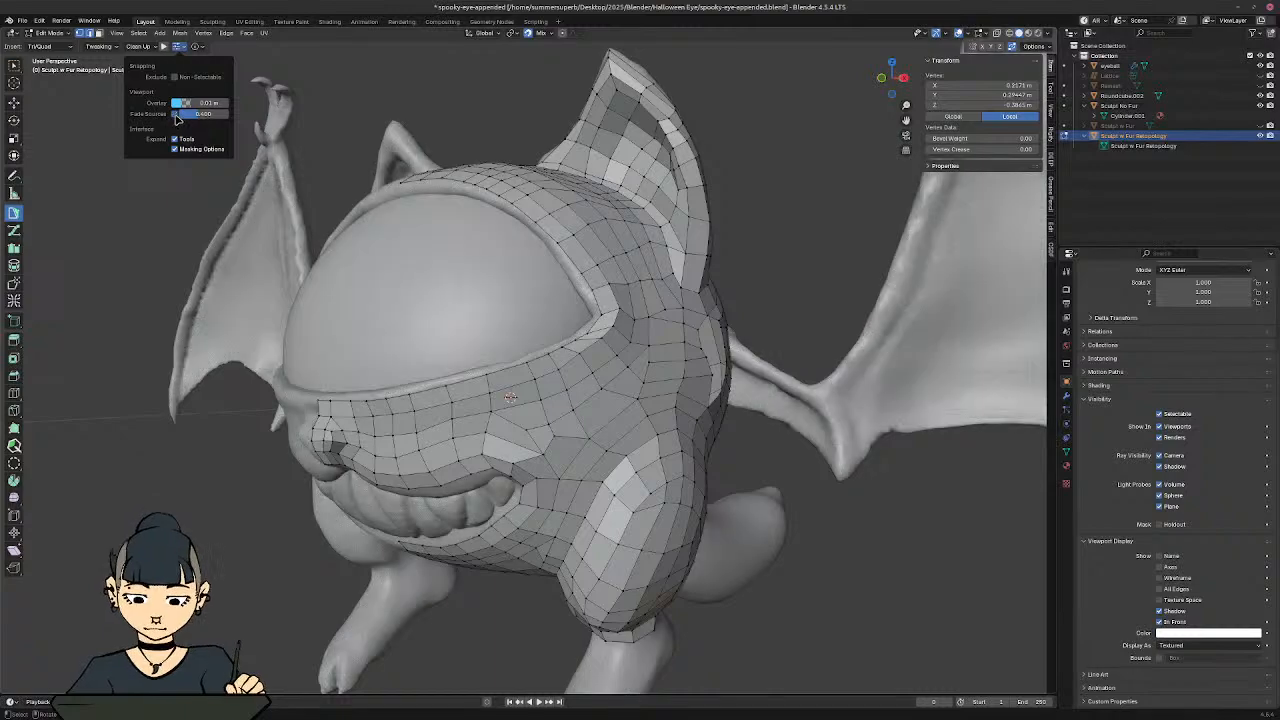
pyautogui.click(175, 114)
pyautogui.click(175, 114)
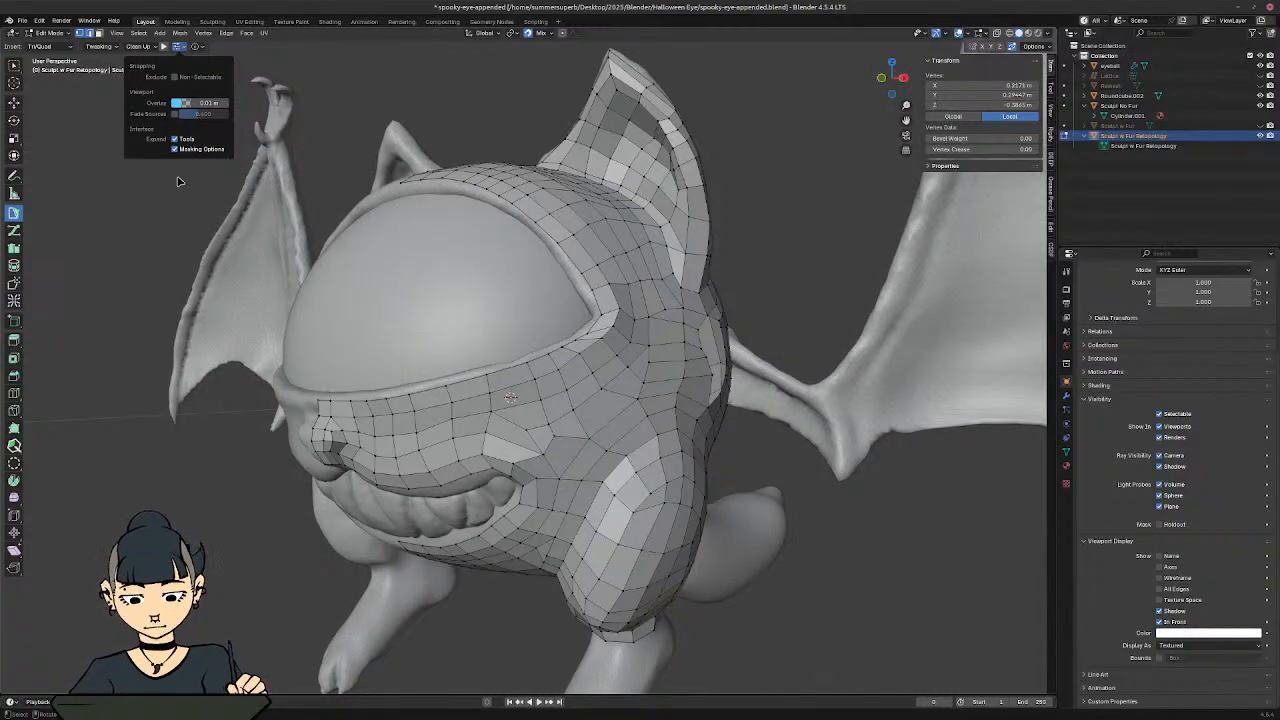
pyautogui.moveTo(243, 185); pyautogui.dragTo(274, 206, button='middle')
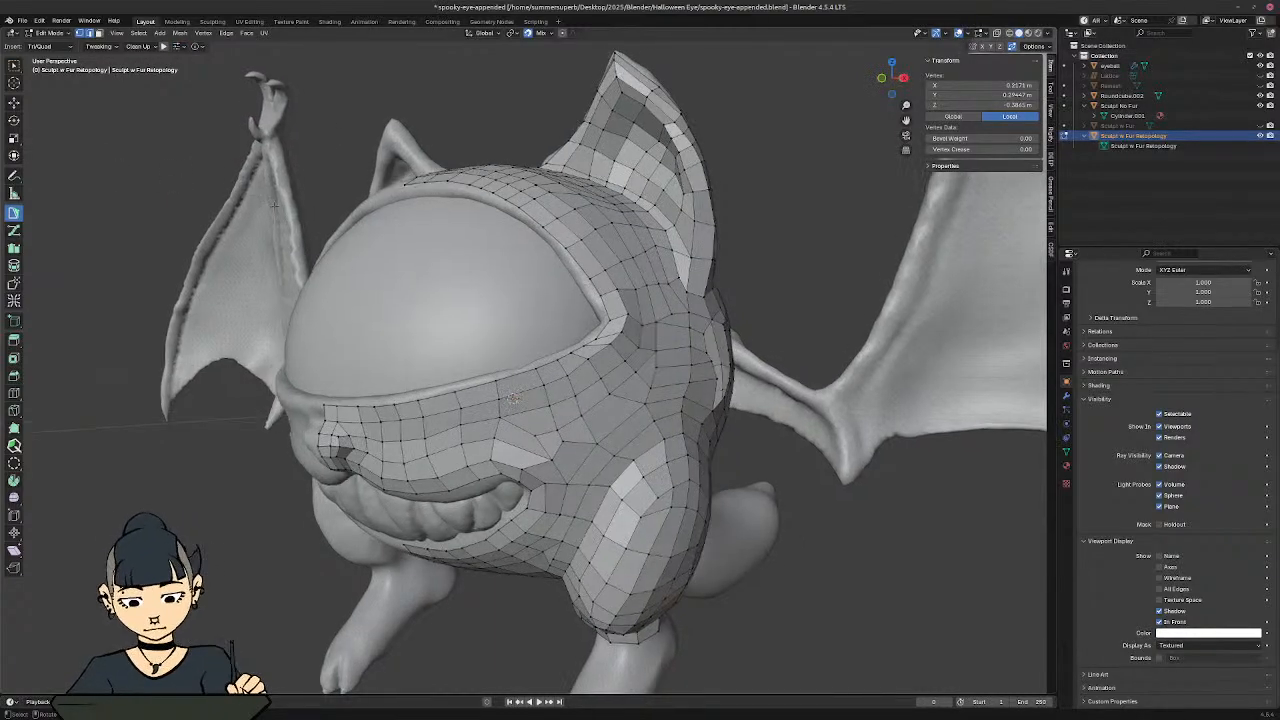
# Step: Display the retopology object with Wireframe and All Edges enabled and its faces tinted over the sculpt
pyautogui.press('Tab')
pyautogui.press('Tab')
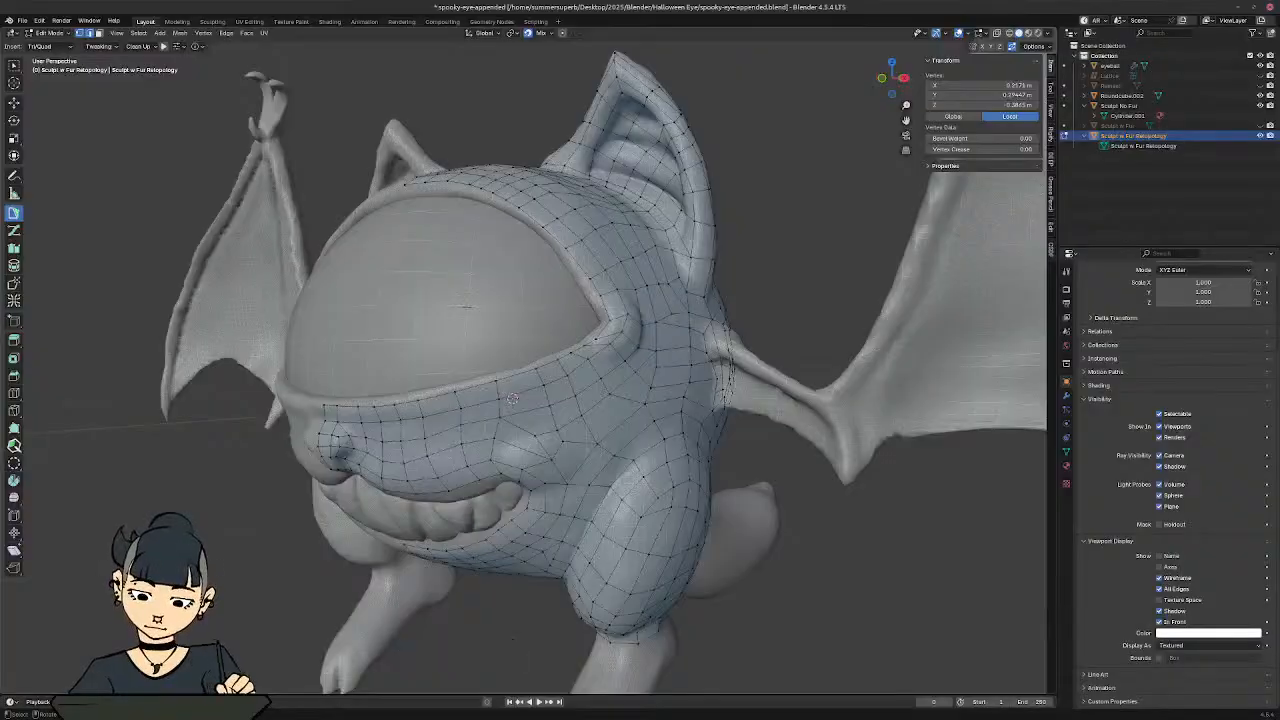
pyautogui.moveTo(465, 328); pyautogui.dragTo(760, 280, button='middle')
pyautogui.moveTo(501, 344); pyautogui.dragTo(524, 404, button='middle')
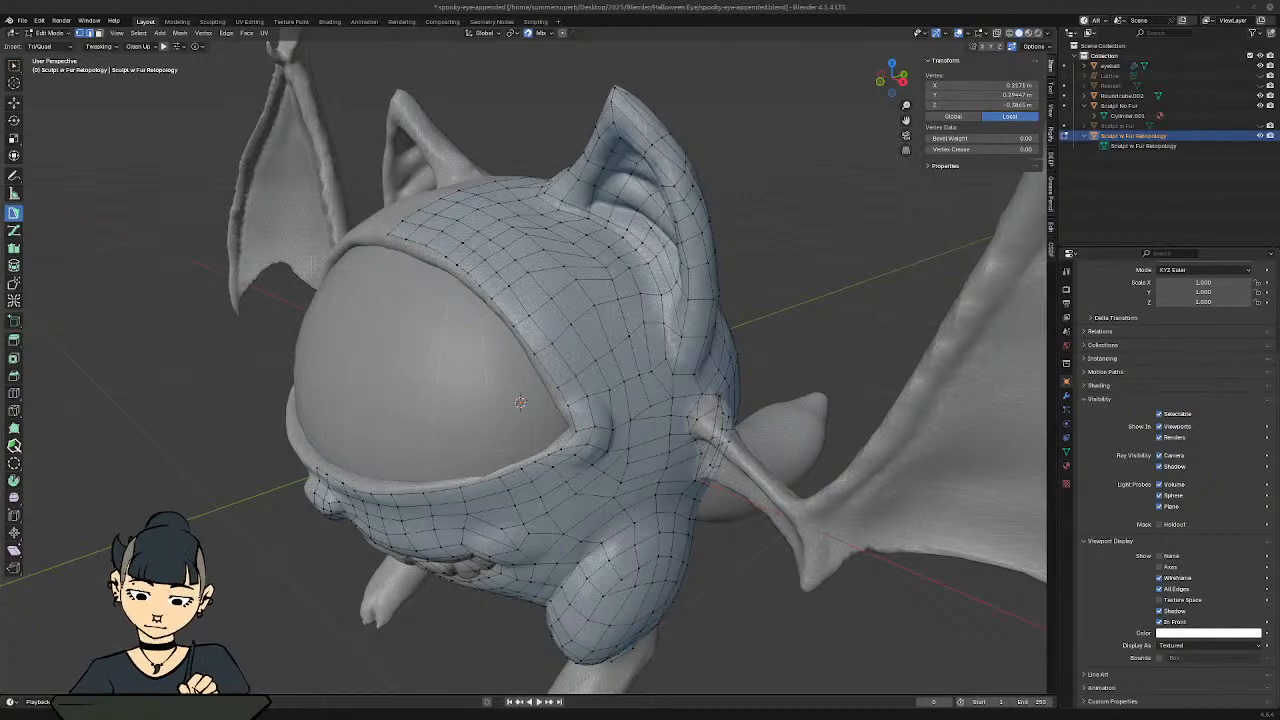
pyautogui.hotkey('alt', 'Tab')
pyautogui.moveTo(1106, 94); pyautogui.dragTo(770, 94)
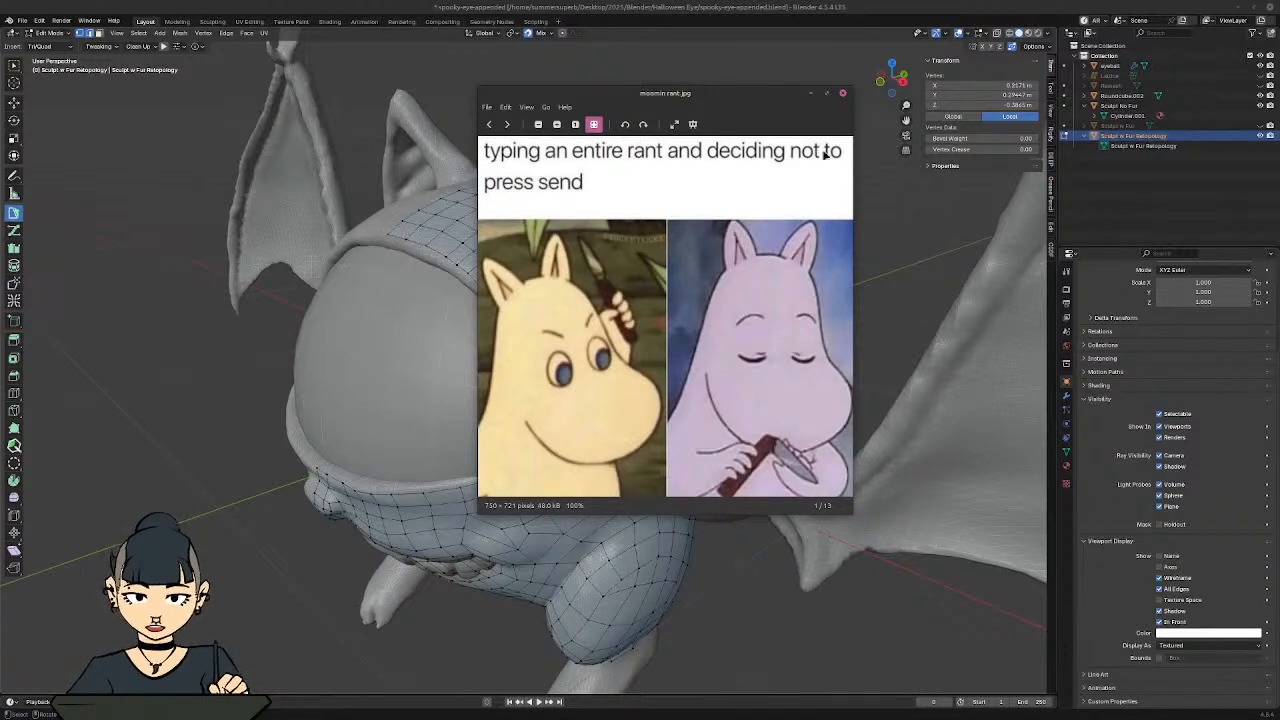
pyautogui.click(842, 93)
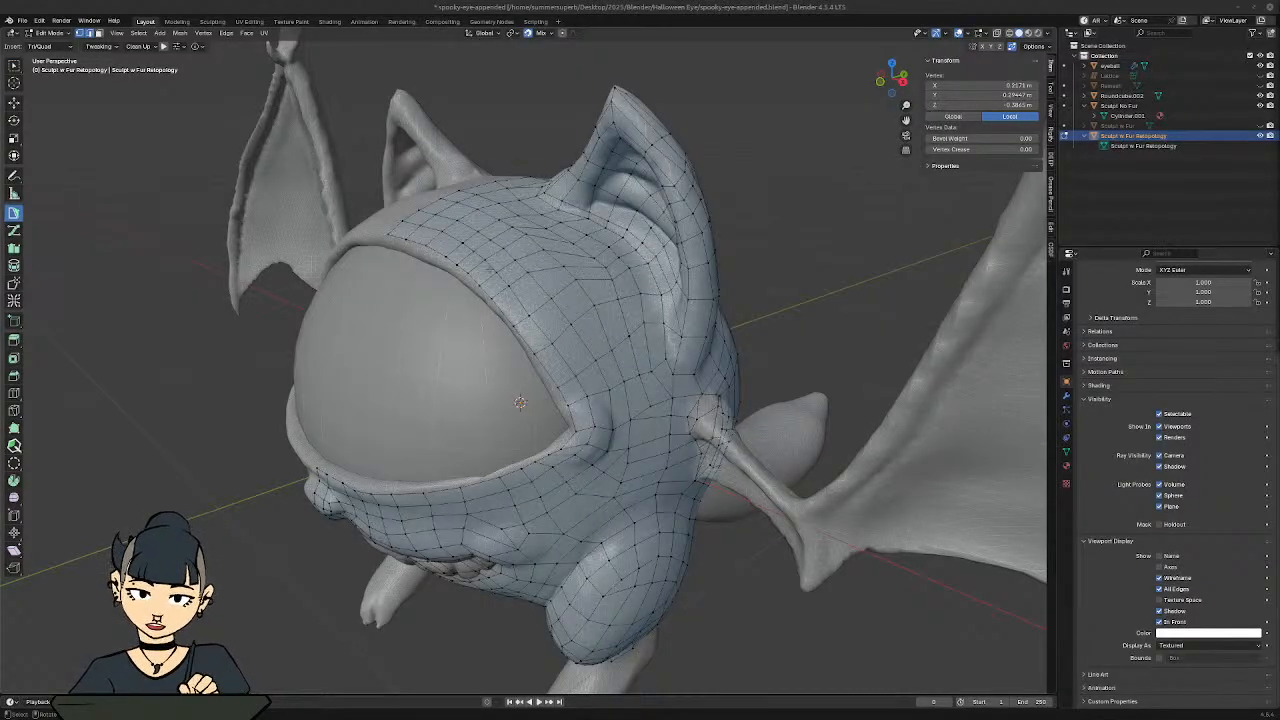
# Step: Turn off In Front in the retopology object's viewport display and examine its faces across the creature's back
pyautogui.moveTo(520, 402); pyautogui.dragTo(530, 385, button='middle')
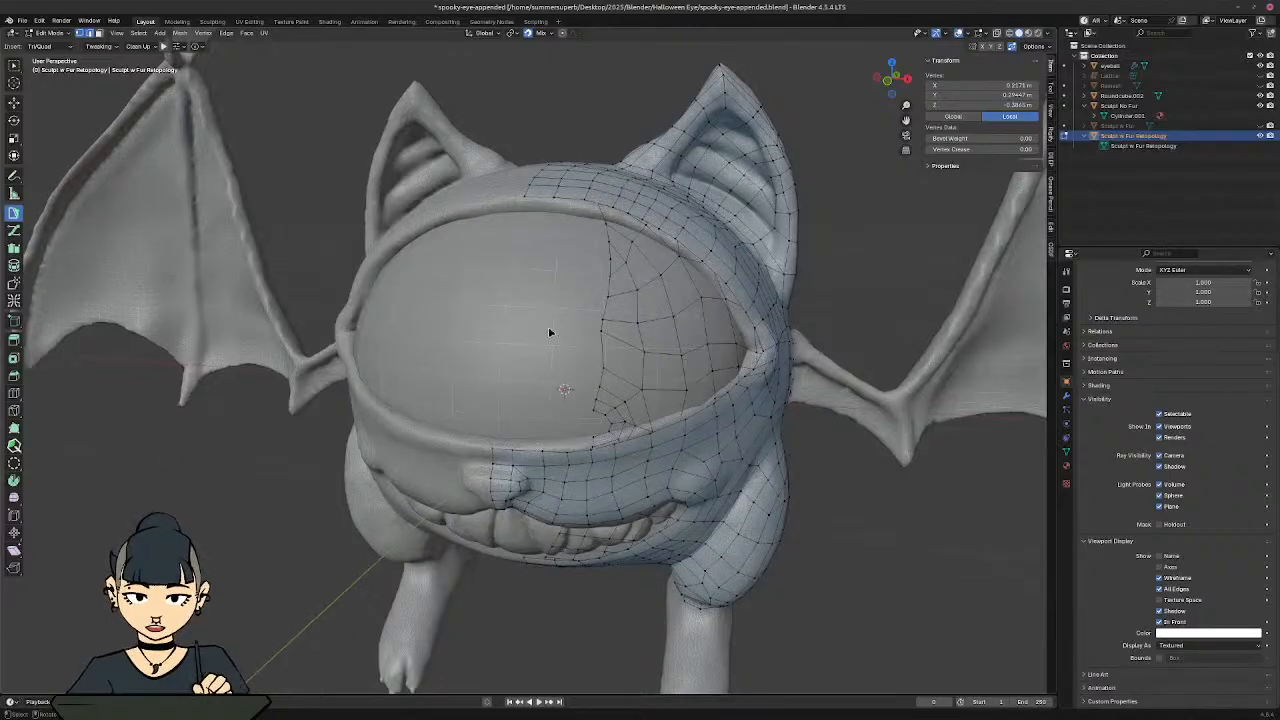
pyautogui.press('Tab')
pyautogui.press('Tab')
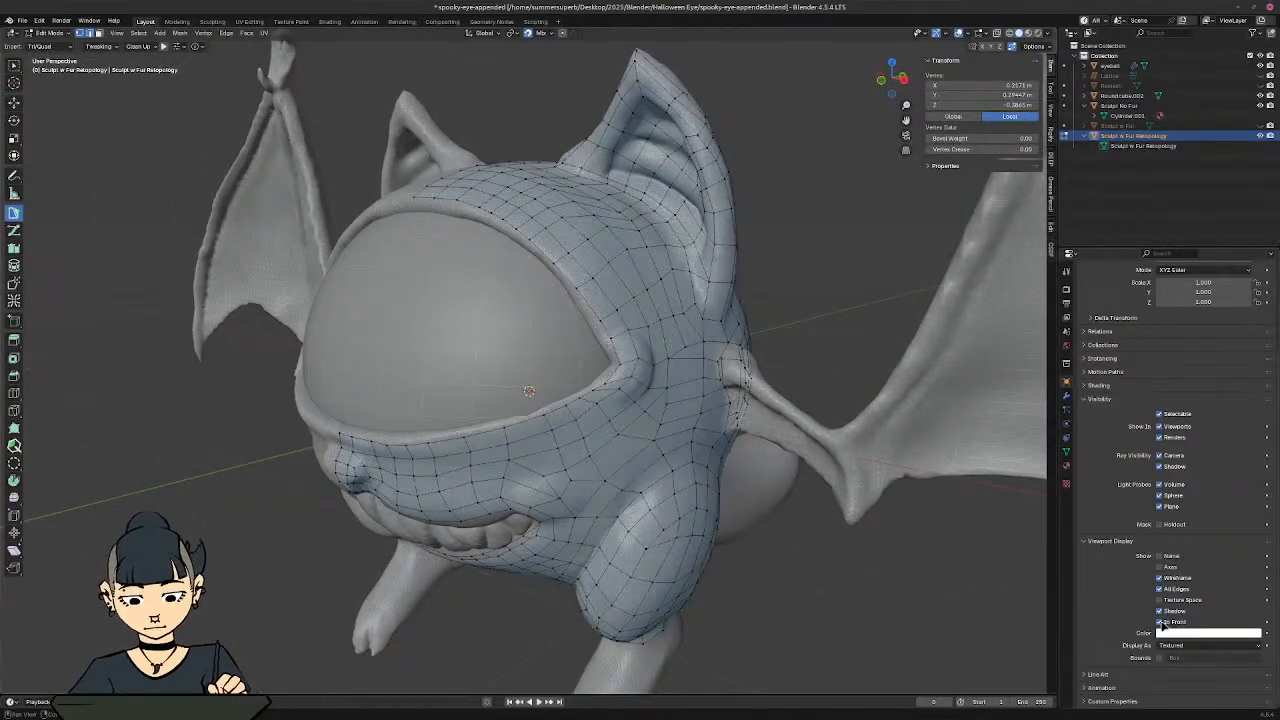
pyautogui.moveTo(529, 390); pyautogui.dragTo(571, 406, button='middle')
pyautogui.keyDown('ctrl'); pyautogui.moveTo(622, 484); pyautogui.dragTo(652, 443, button='middle'); pyautogui.keyUp('ctrl')
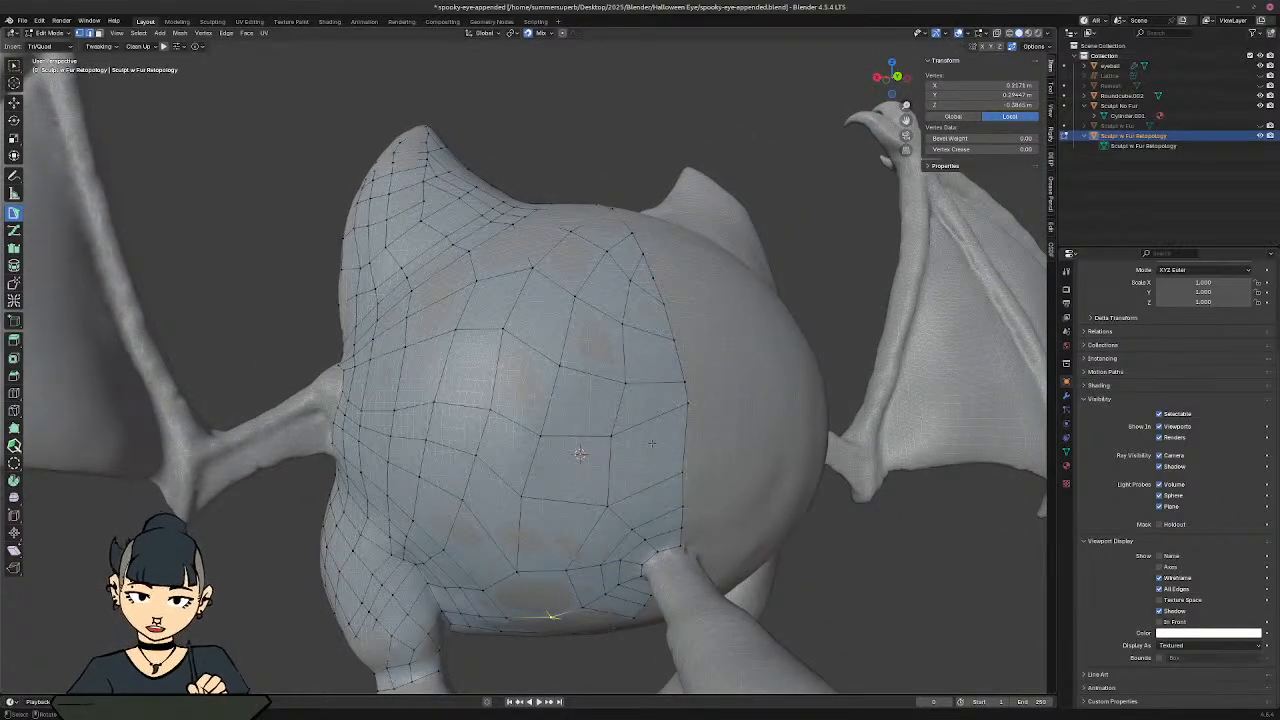
pyautogui.moveTo(457, 448); pyautogui.dragTo(564, 449, button='middle')
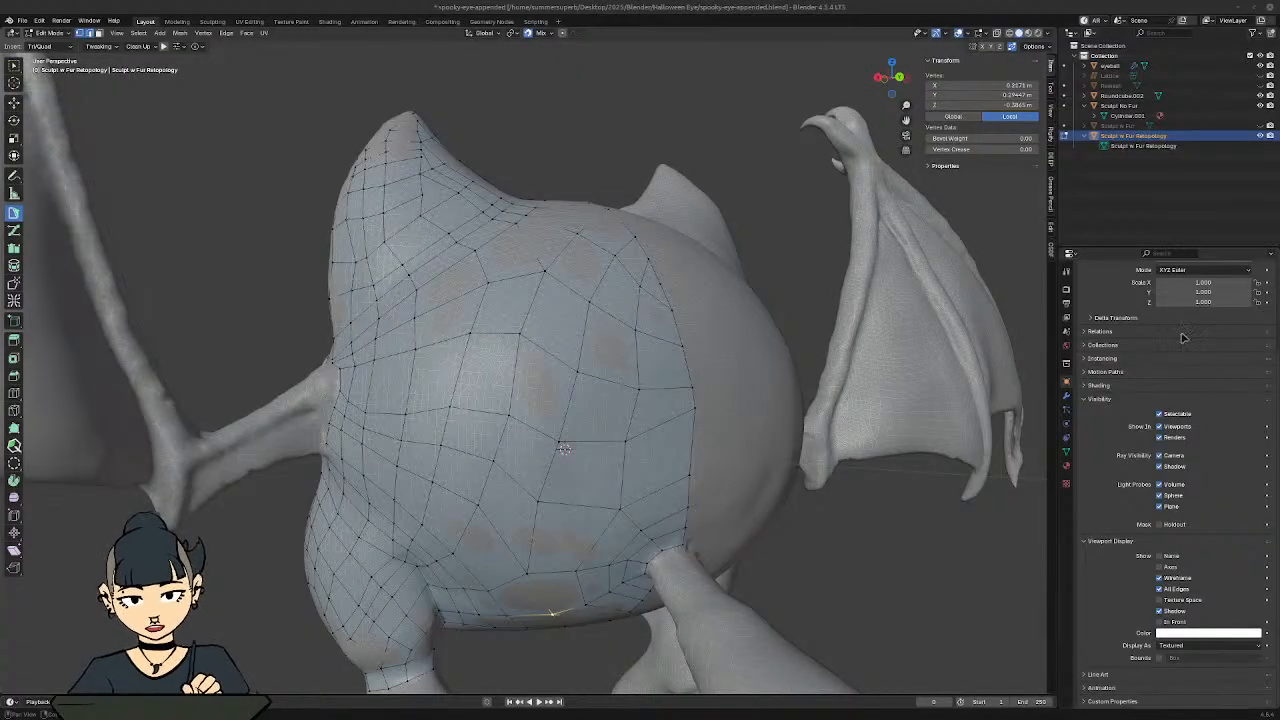
pyautogui.moveTo(564, 449); pyautogui.dragTo(586, 432, button='middle')
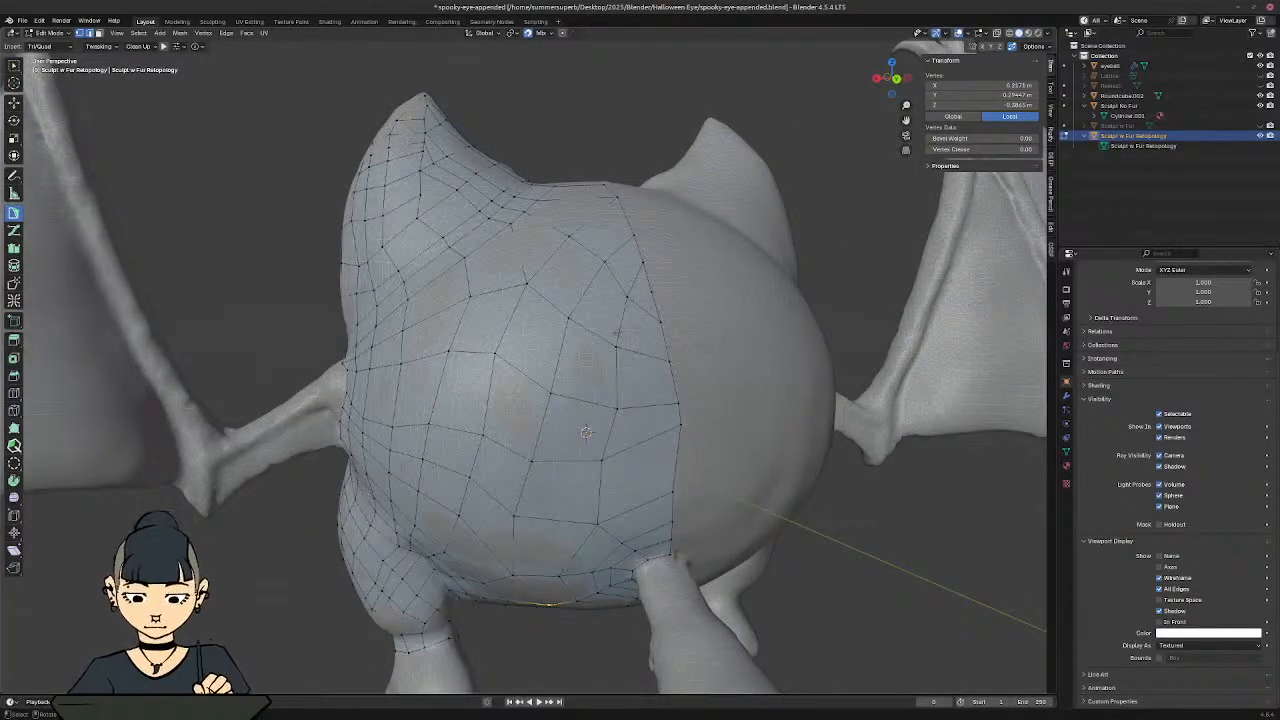
# Step: Select the column of four faces along the half mesh's centre edge on the creature's back
pyautogui.press('3')
pyautogui.click(645, 300)
pyautogui.keyDown('shift'); pyautogui.click(640, 430); pyautogui.keyUp('shift')
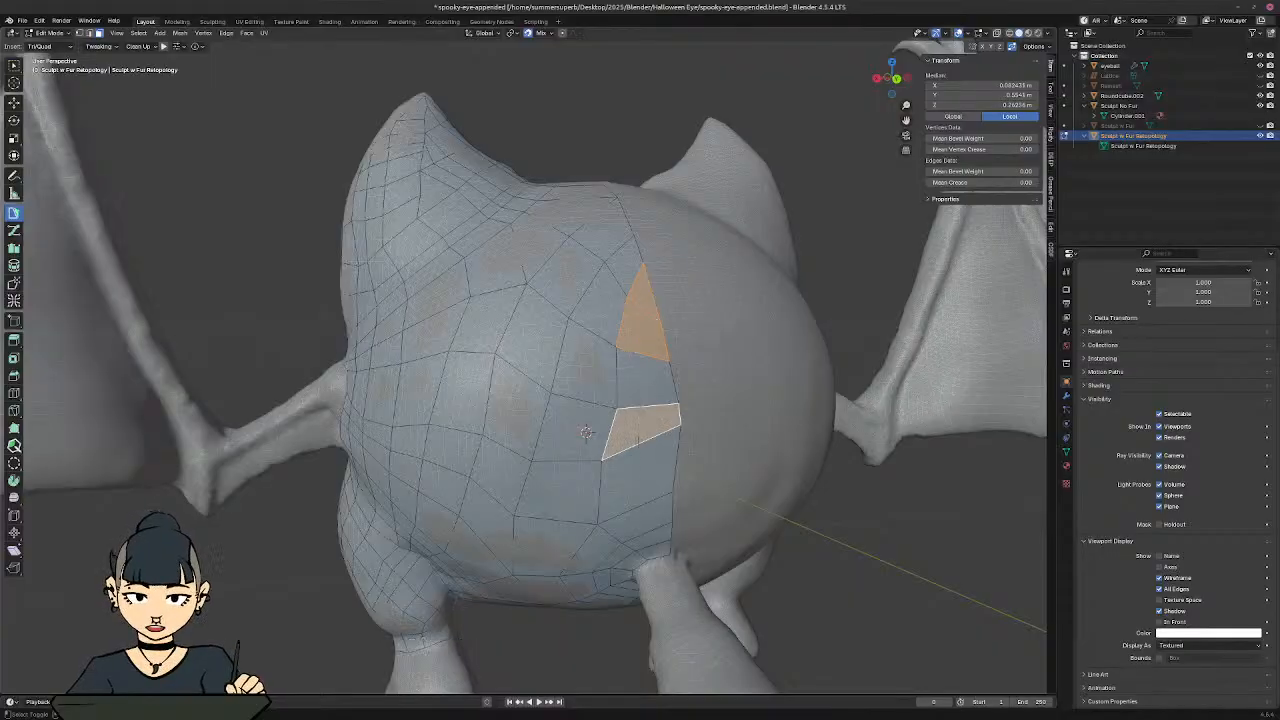
pyautogui.keyDown('shift'); pyautogui.click(645, 380); pyautogui.keyUp('shift')
pyautogui.keyDown('shift'); pyautogui.click(640, 475); pyautogui.keyUp('shift')
pyautogui.keyDown('shift'); pyautogui.moveTo(642, 480); pyautogui.dragTo(656, 467, button='middle'); pyautogui.keyUp('shift')
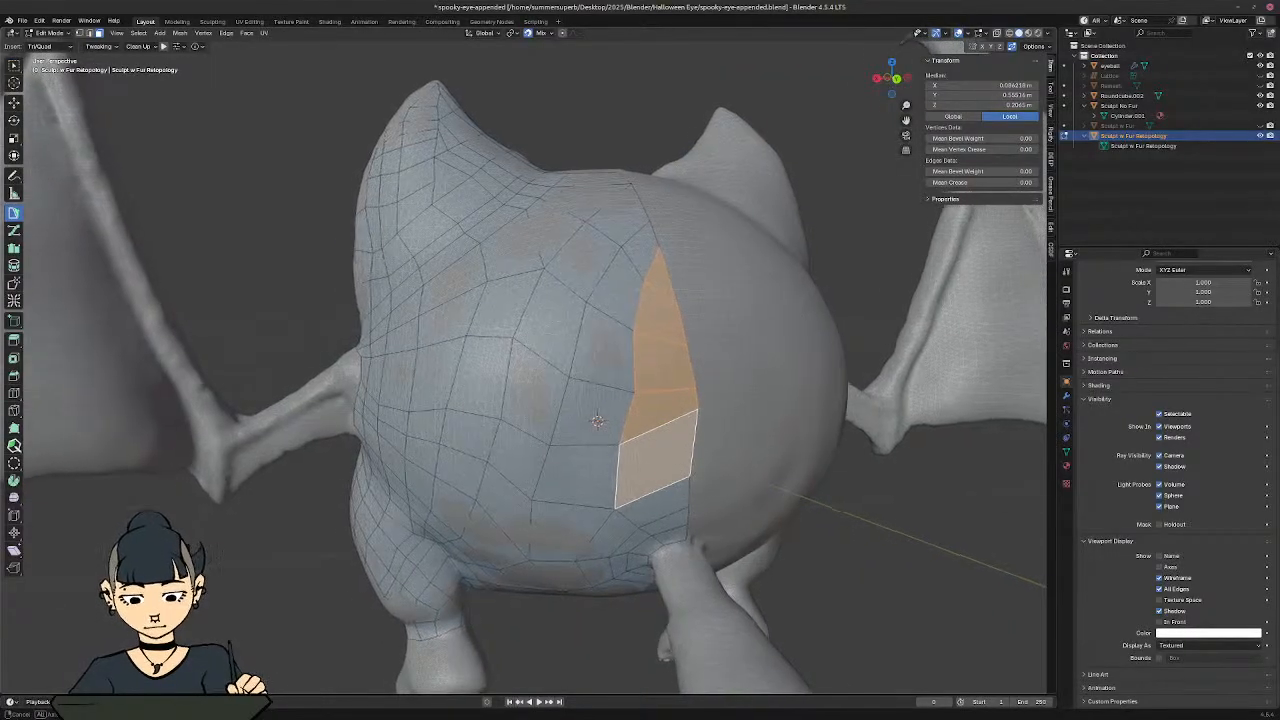
pyautogui.moveTo(558, 357); pyautogui.dragTo(575, 339, button='middle')
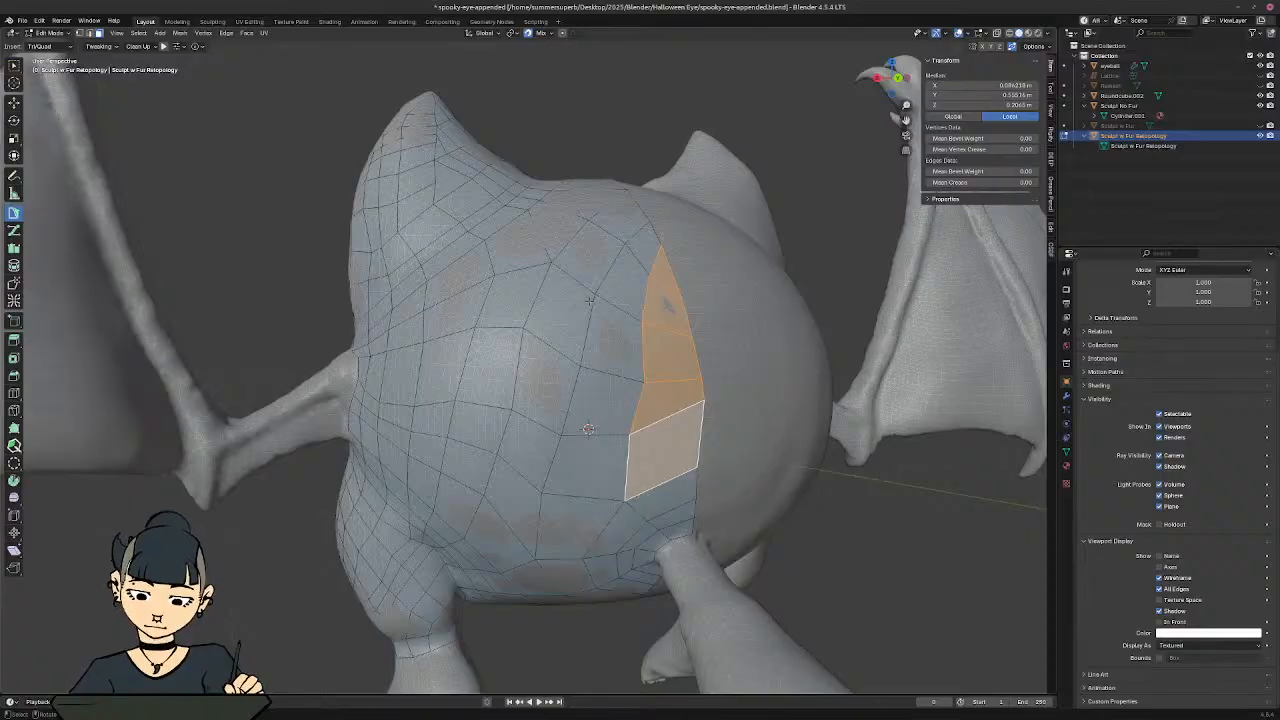
# Step: Delete the single triangular face on the centre edge of the upper back
pyautogui.click(676, 278)
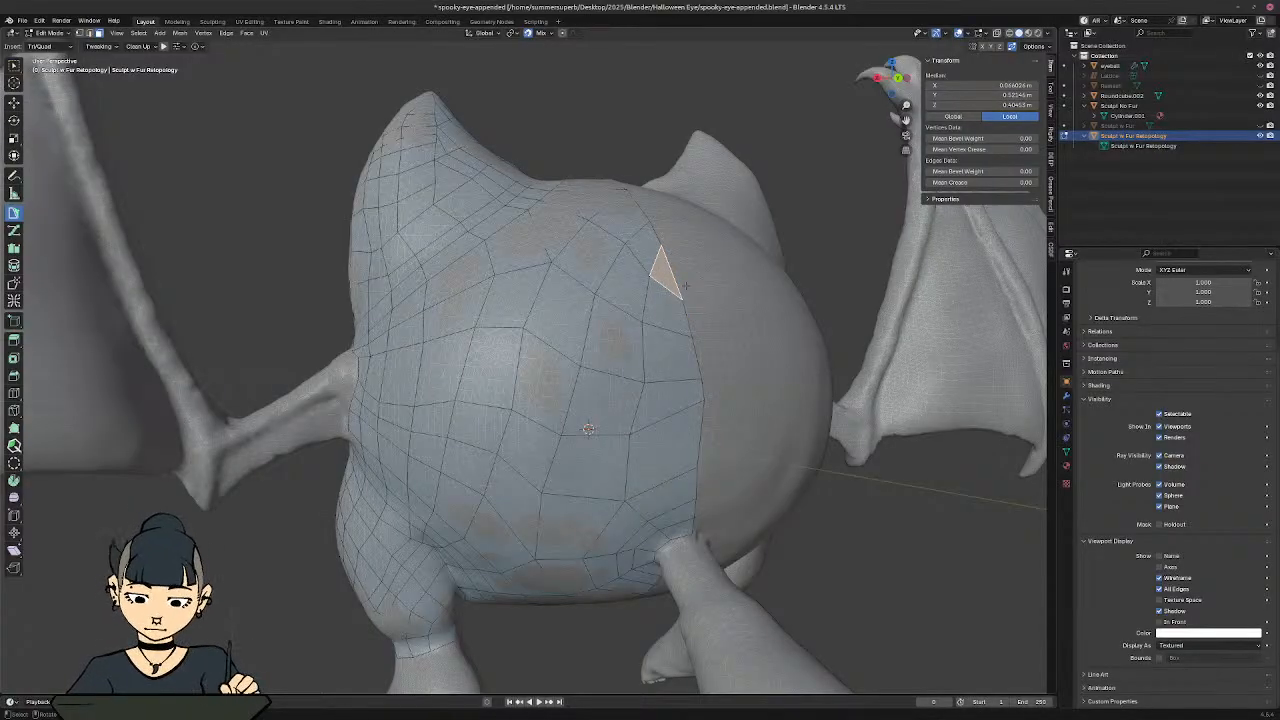
pyautogui.press('Delete')
pyautogui.click(683, 289)
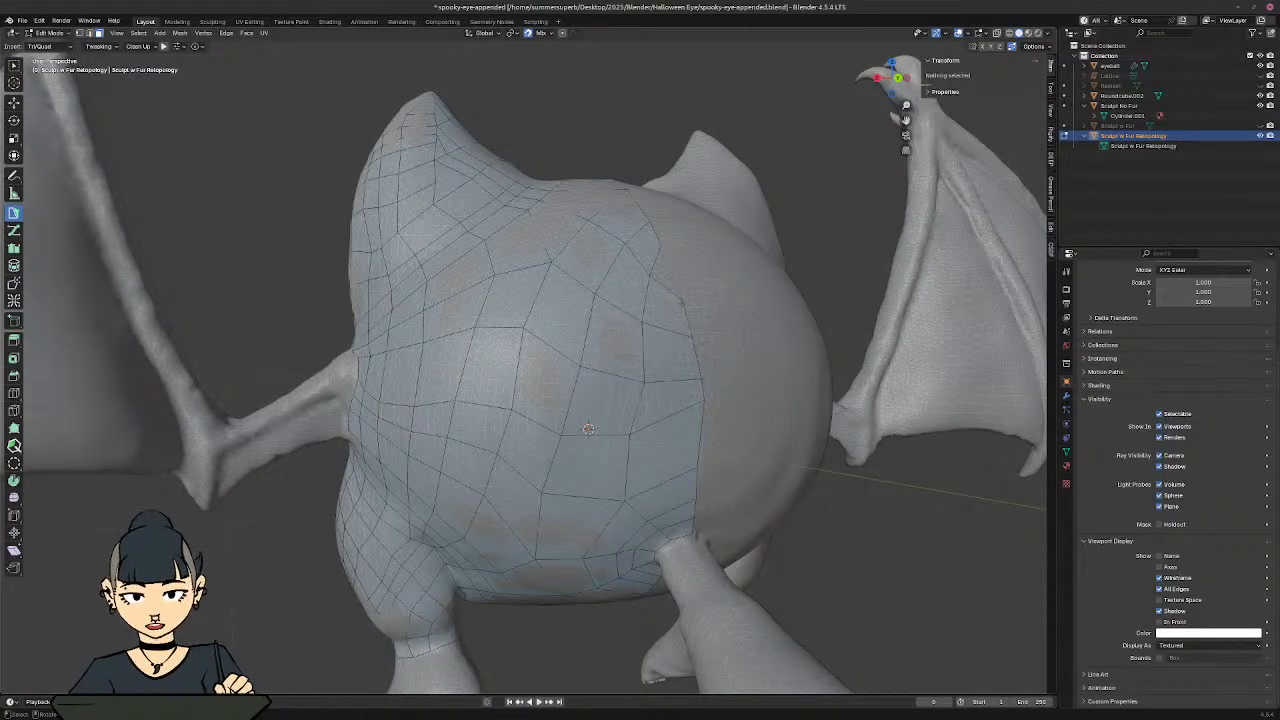
pyautogui.moveTo(588, 429); pyautogui.dragTo(595, 392, button='middle')
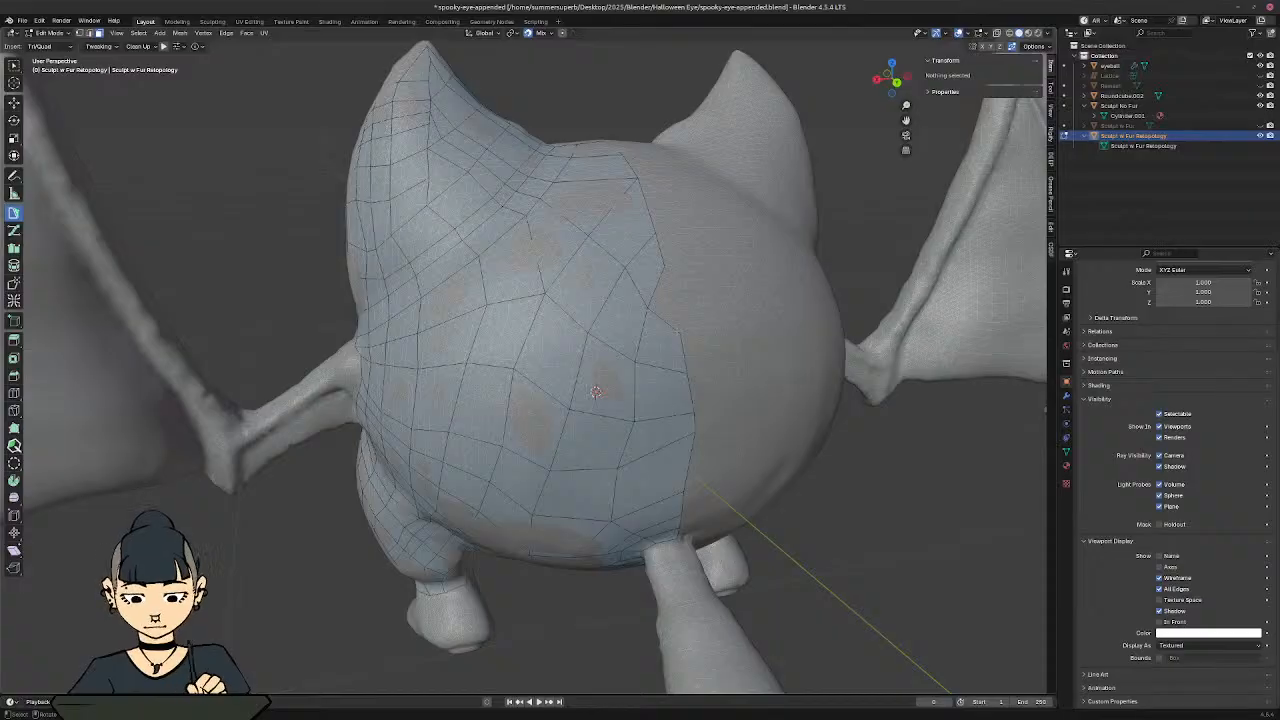
# Step: Move the centre-edge vertex below the deleted triangle up onto the vertex above it to close the gap
pyautogui.press('1')
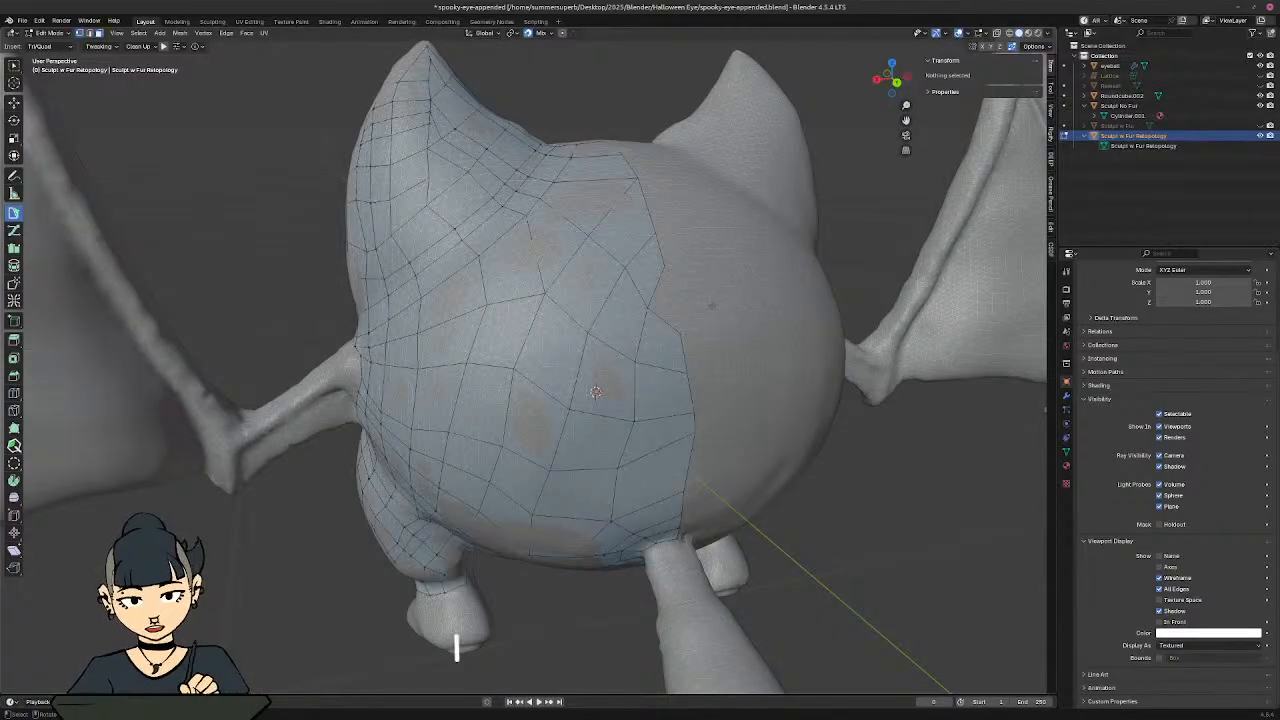
pyautogui.click(680, 333)
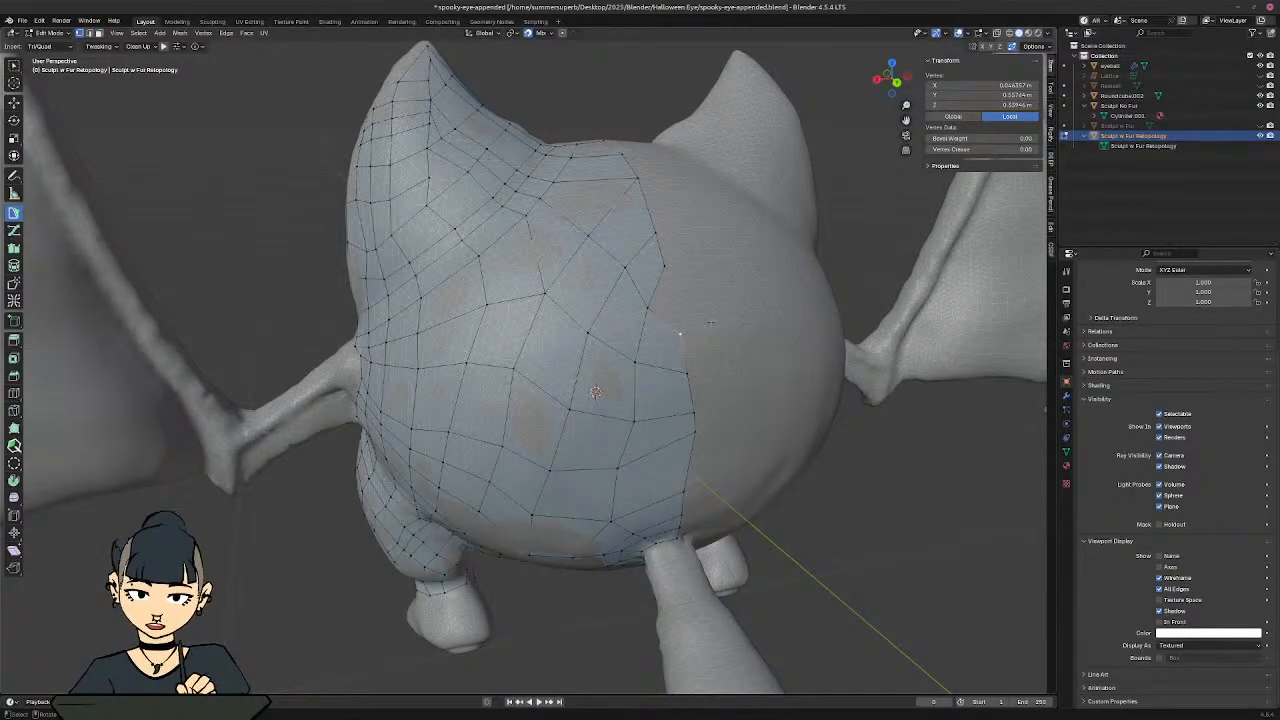
pyautogui.press('g')
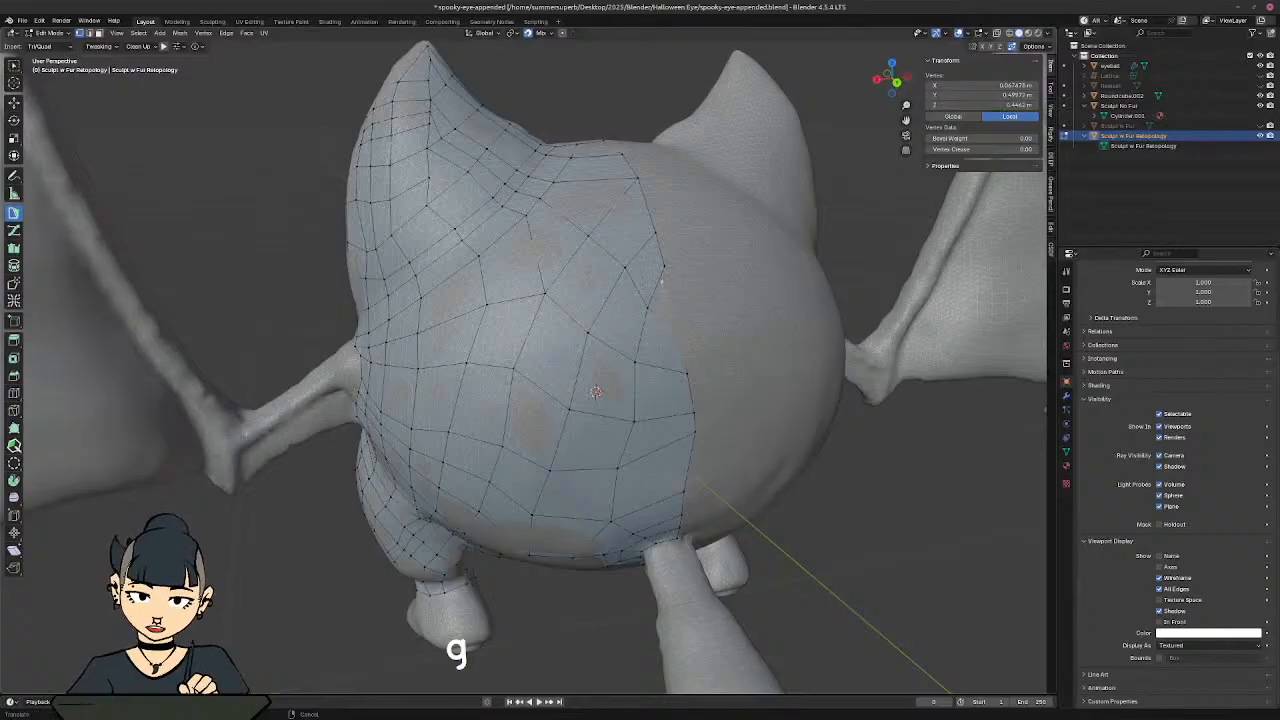
pyautogui.press('Return')
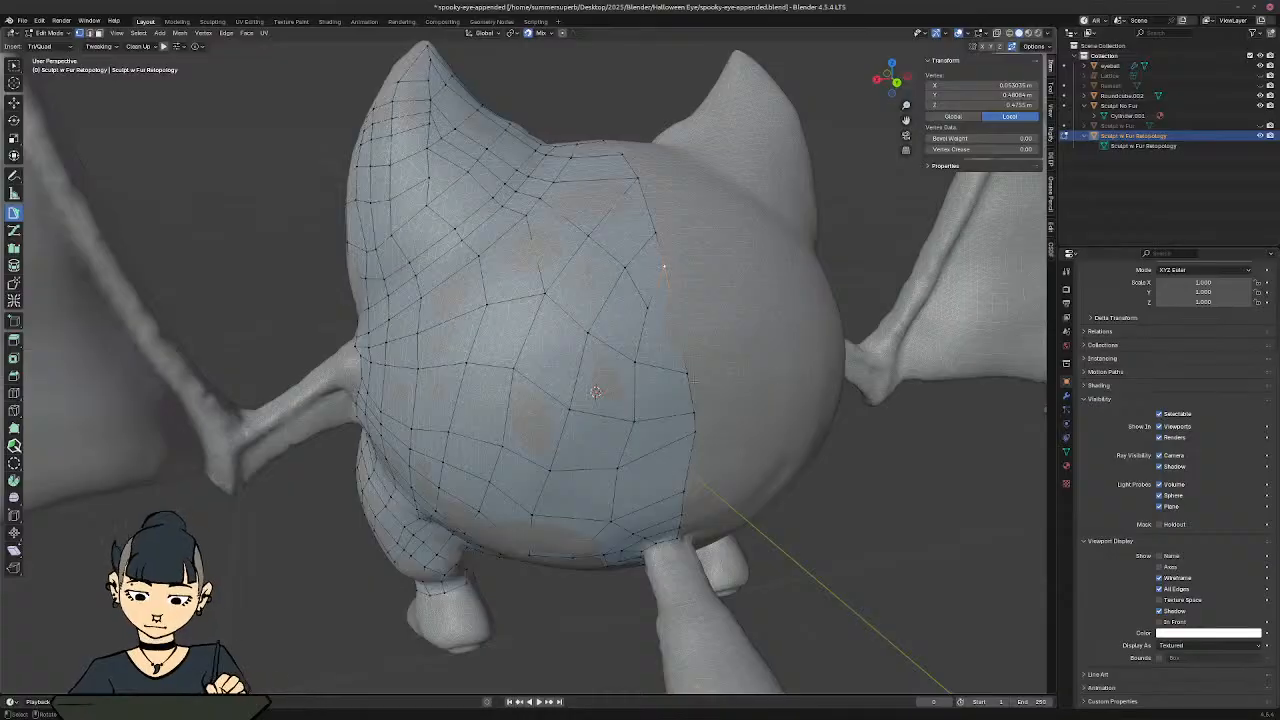
# Step: Raise the next centre-edge vertex on the back and move its neighbouring interior vertex up in line with it
pyautogui.click(686, 372)
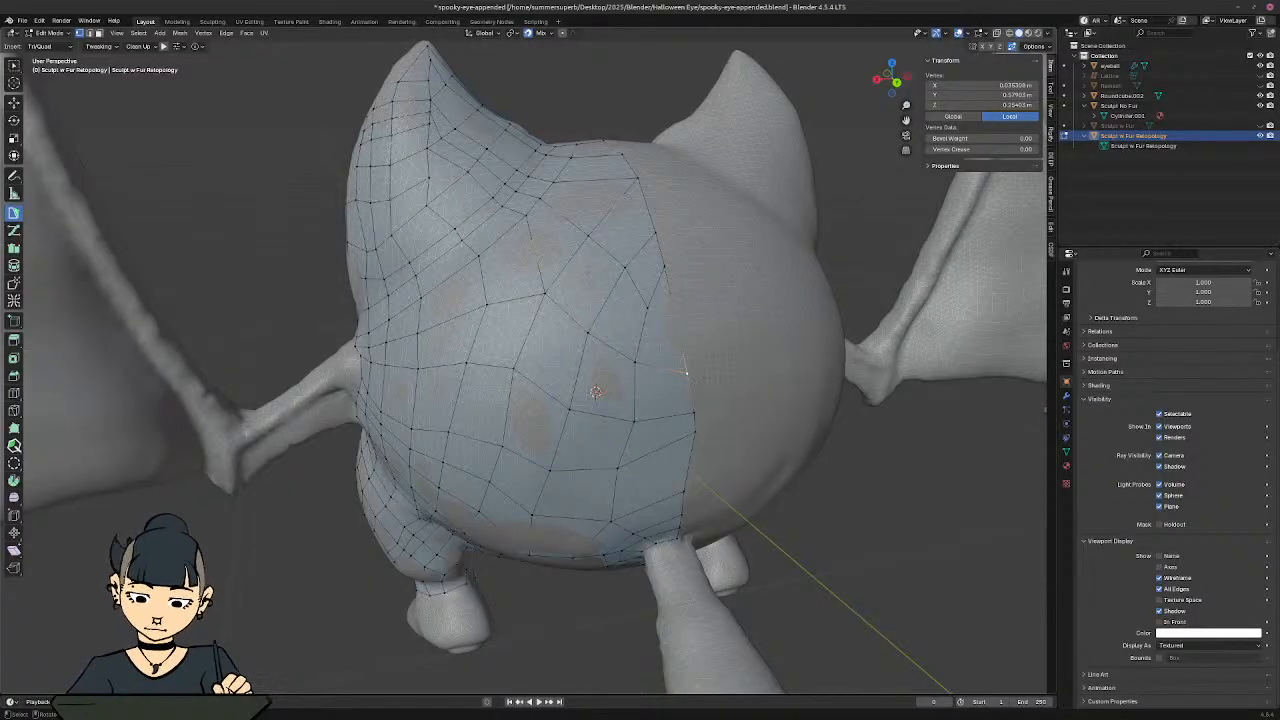
pyautogui.press('g')
pyautogui.press('Return')
pyautogui.press('g')
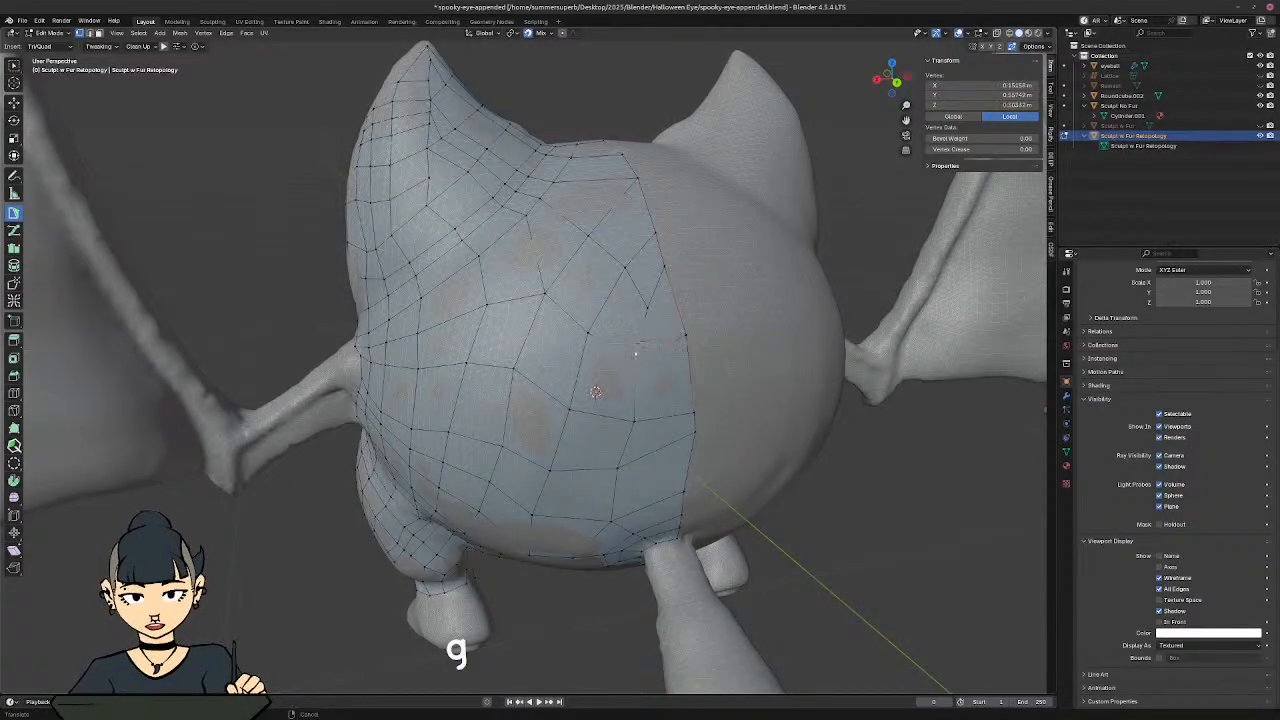
pyautogui.click(649, 309)
# Step: Raise the interior vertex beside the closed gap and nudge the joined centre-edge vertex slightly down
pyautogui.click(646, 307)
pyautogui.press('g')
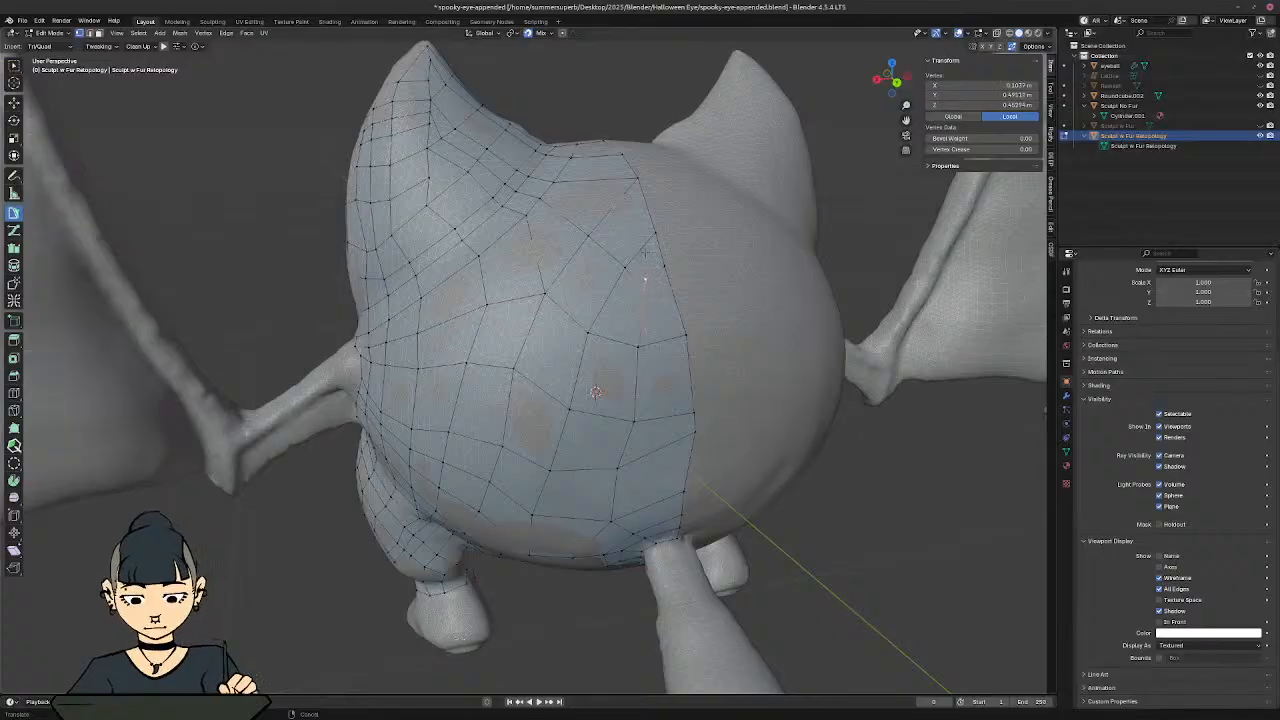
pyautogui.click(647, 265)
pyautogui.press('g')
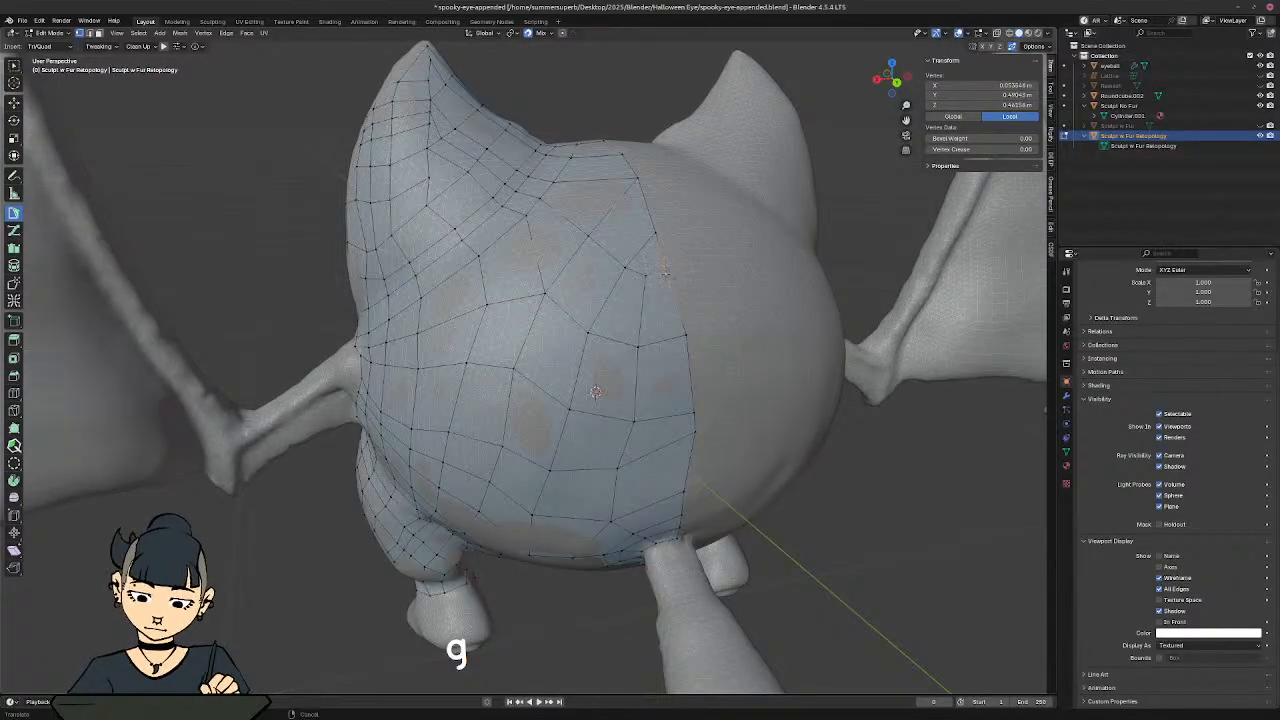
pyautogui.click(666, 272)
# Step: Reposition two interior vertices beside the upper centre edge, one toward the head and one away from the edge
pyautogui.click(628, 266)
pyautogui.press('g')
pyautogui.click(626, 242)
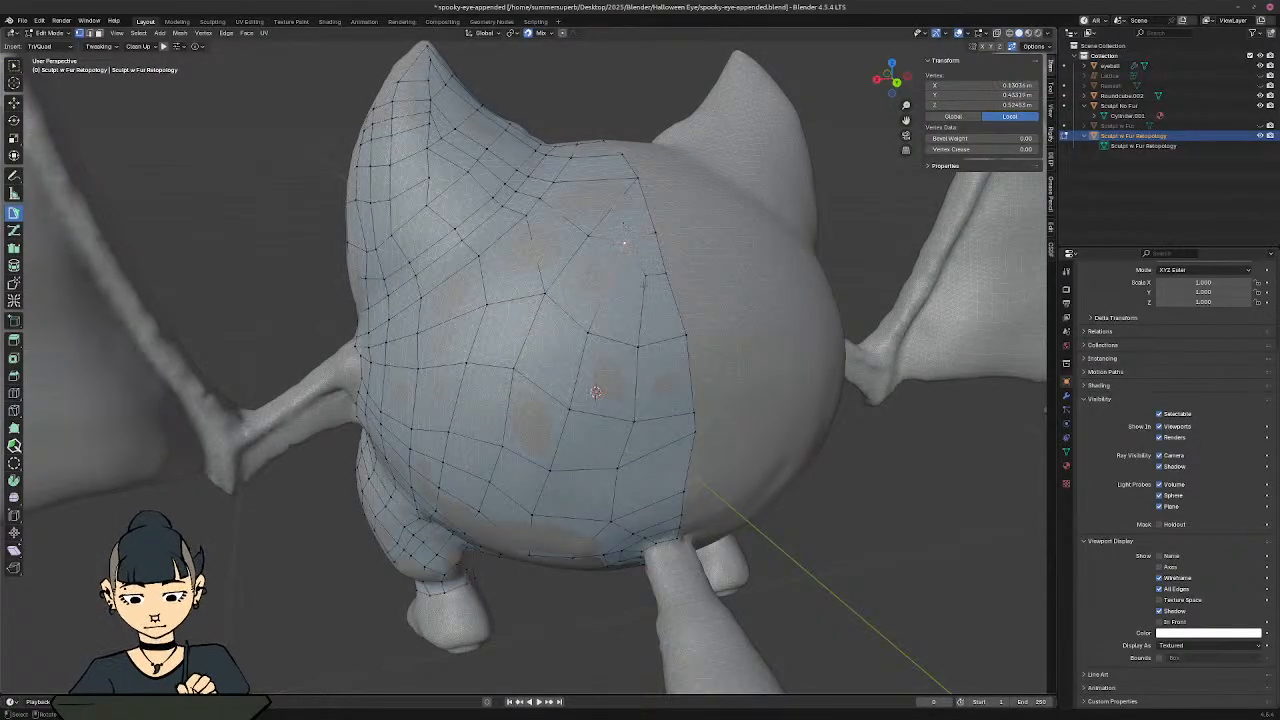
pyautogui.click(645, 275)
pyautogui.press('g')
pyautogui.click(629, 285)
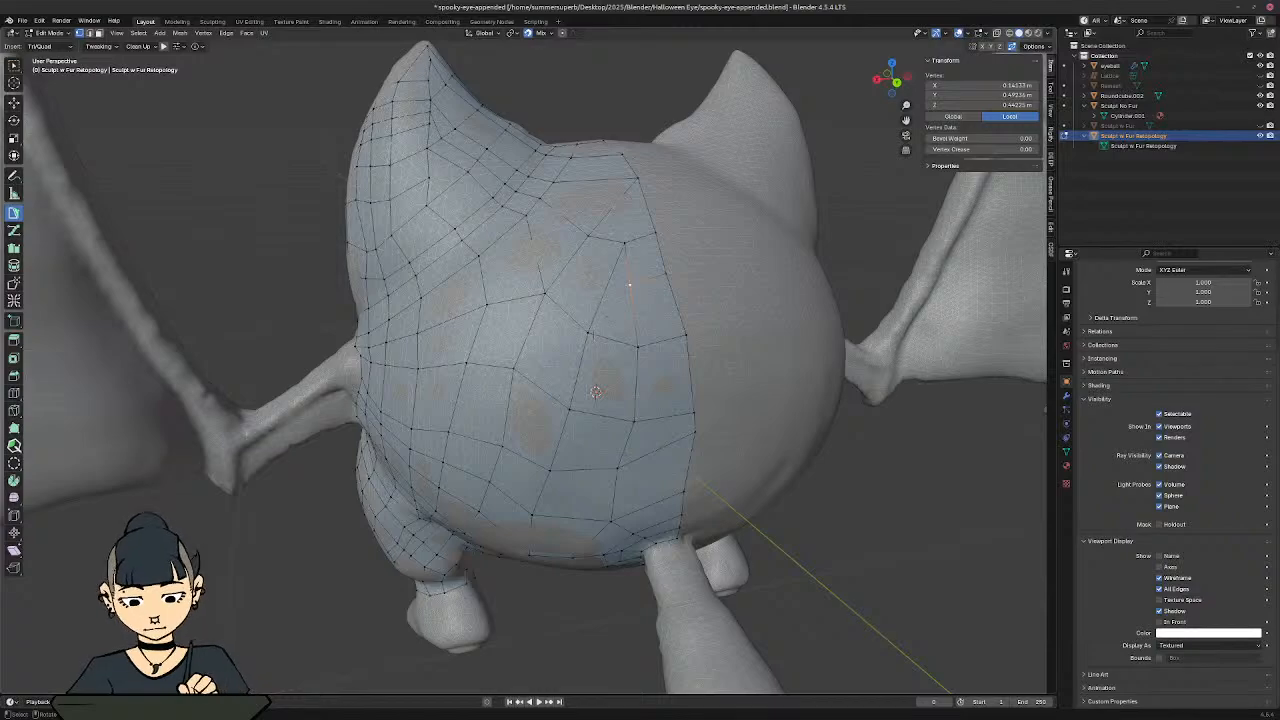
# Step: Shift three mid-back vertices slightly away from the centre edge to even out the surrounding quads
pyautogui.click(574, 333)
pyautogui.press('g')
pyautogui.click(566, 328)
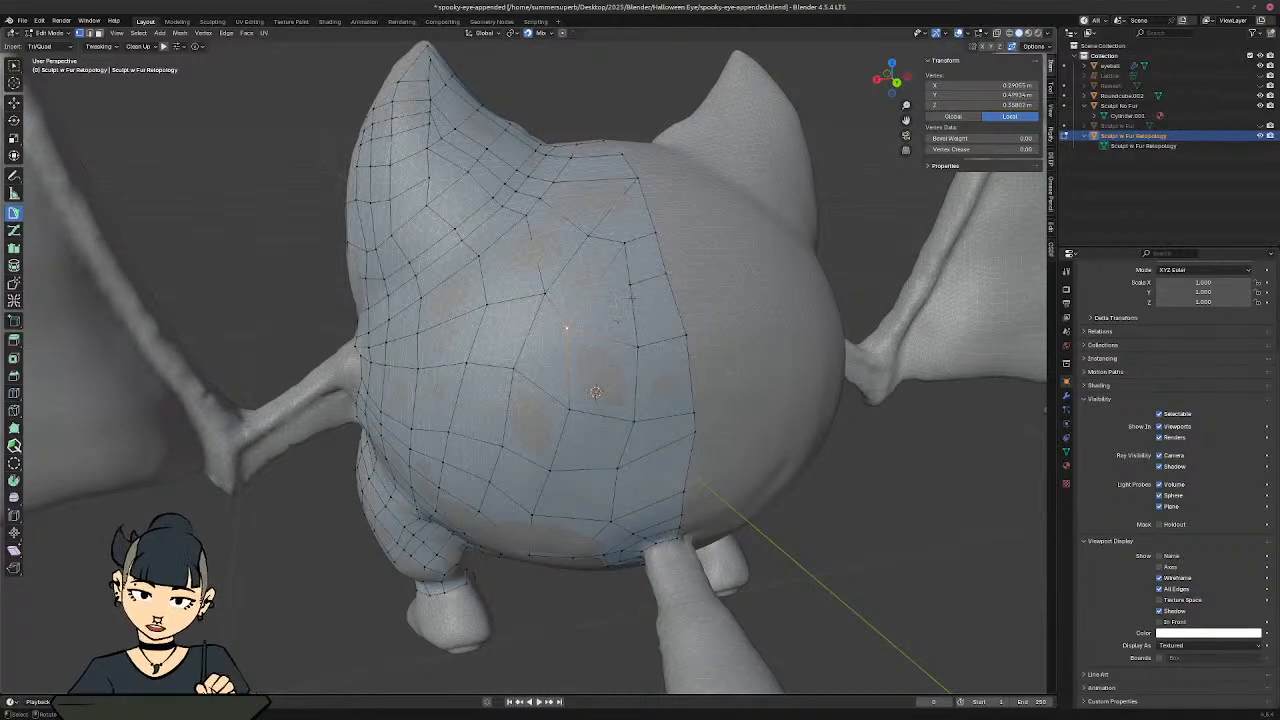
pyautogui.click(560, 404)
pyautogui.press('g')
pyautogui.click(557, 401)
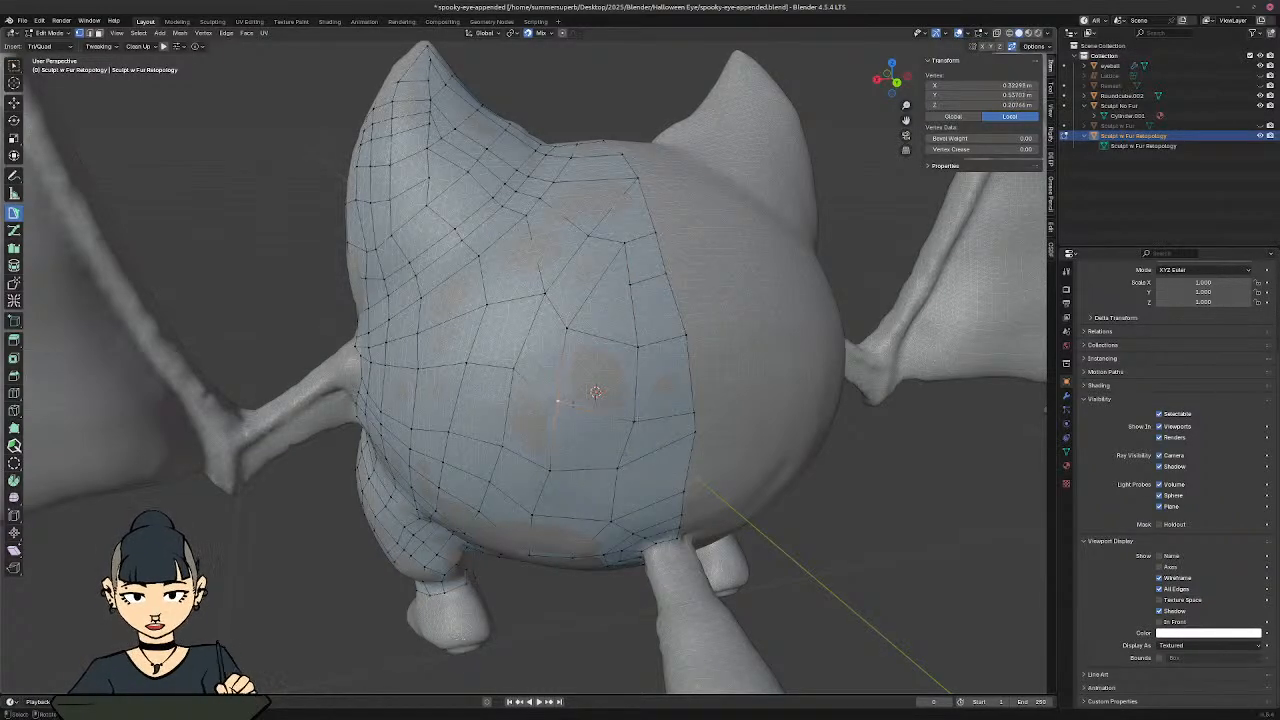
pyautogui.click(634, 420)
pyautogui.press('g')
pyautogui.click(621, 418)
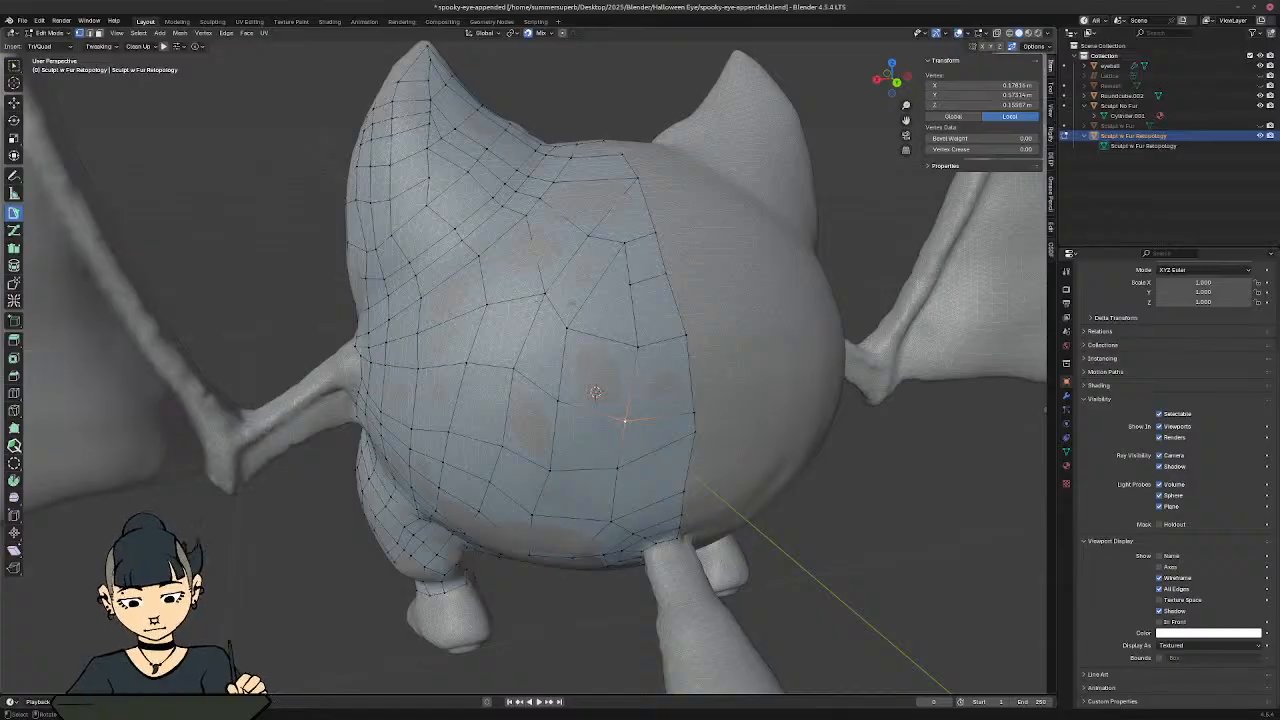
# Step: Reposition three vertices between the mid-back and the wing base to even out the face spacing
pyautogui.click(516, 371)
pyautogui.press('g')
pyautogui.click(512, 396)
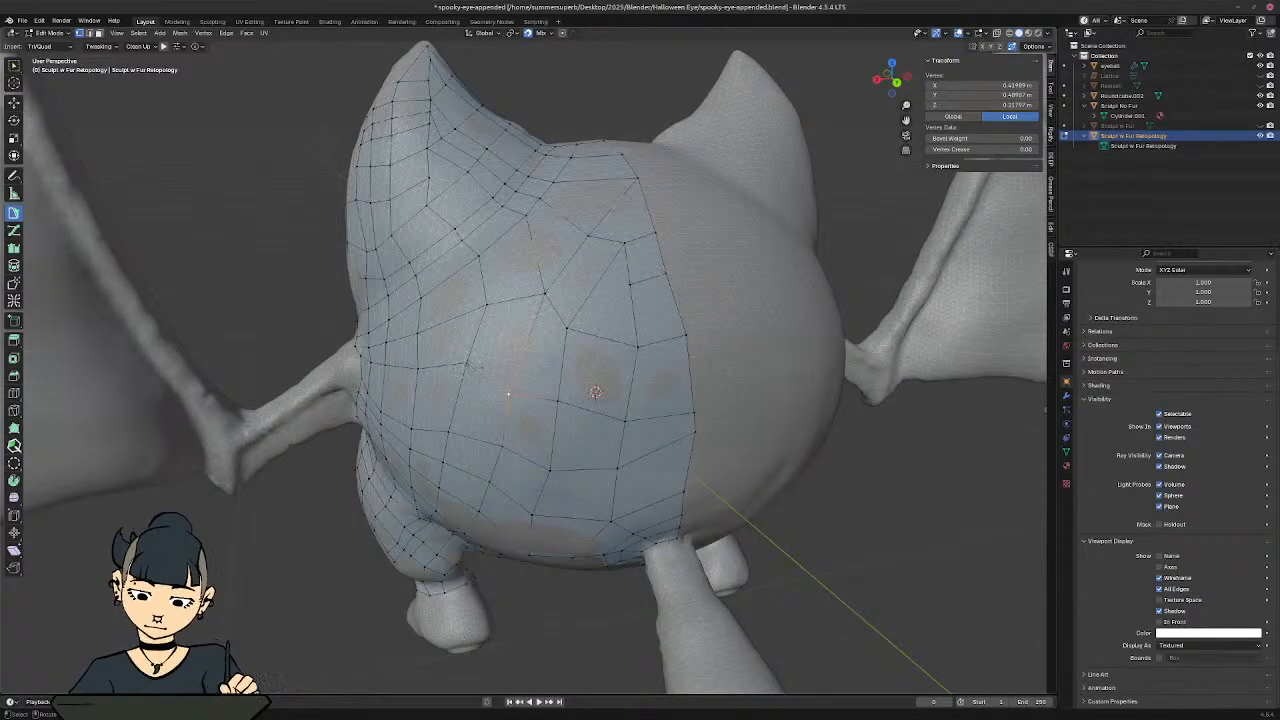
pyautogui.click(464, 368)
pyautogui.press('g')
pyautogui.click(462, 378)
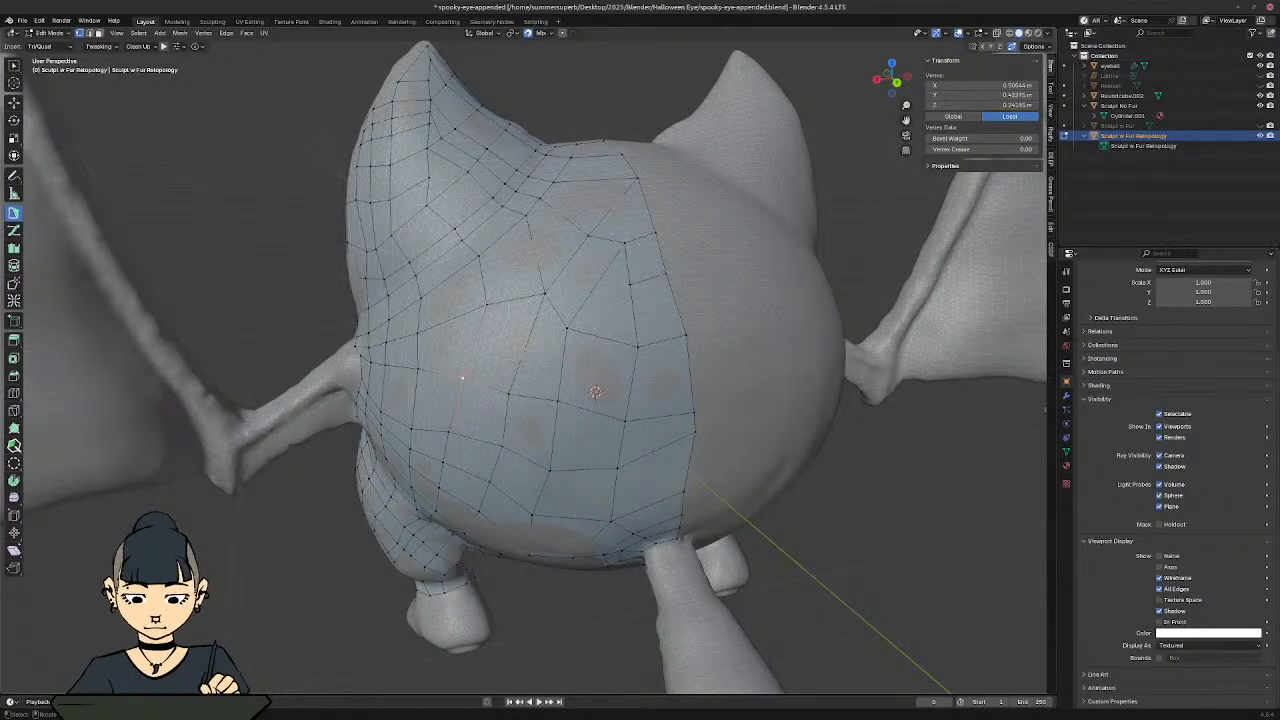
pyautogui.click(475, 318)
pyautogui.press('g')
pyautogui.click(476, 320)
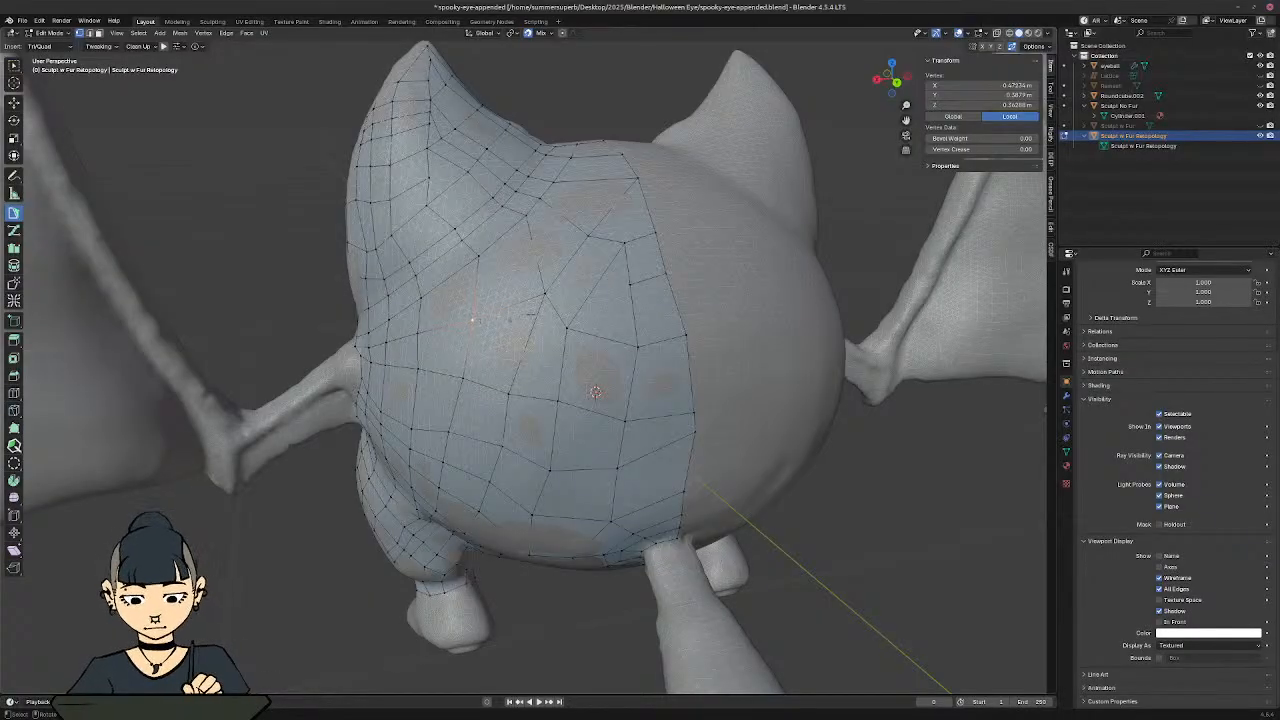
# Step: Move one upper-back vertex up toward the head and the vertex below it away from the centre edge
pyautogui.click(587, 236)
pyautogui.press('g')
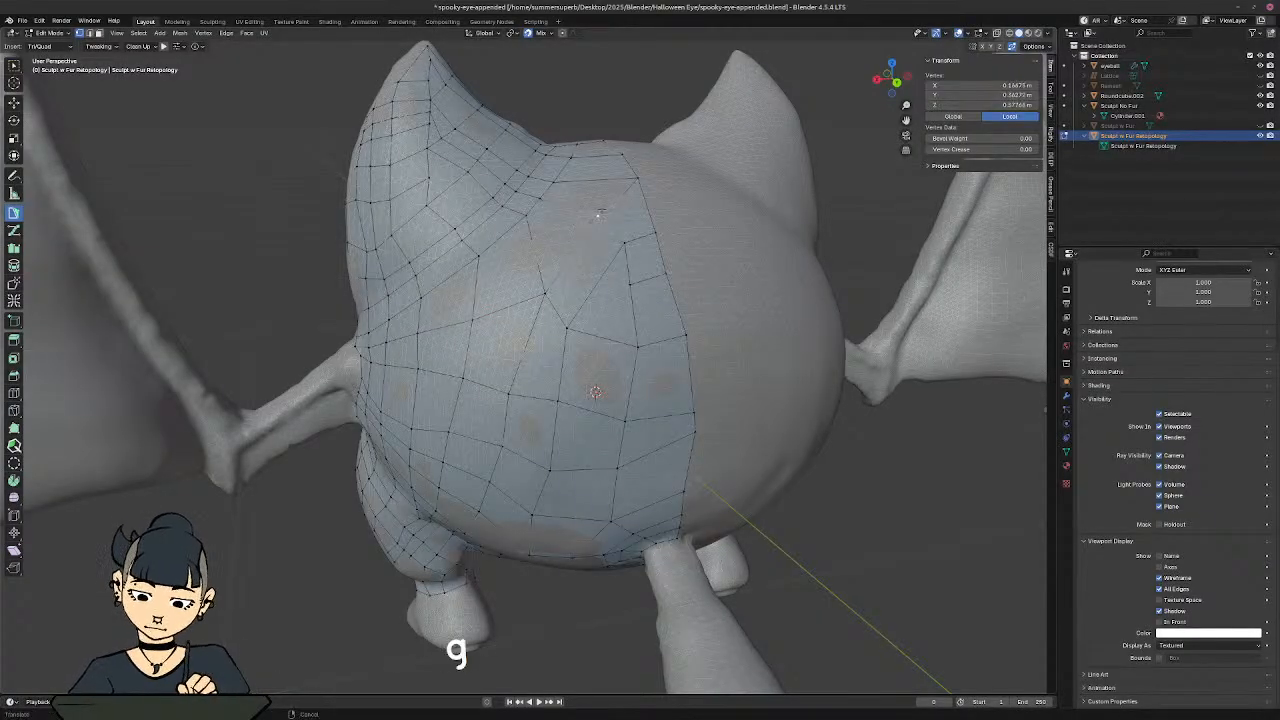
pyautogui.click(603, 207)
pyautogui.click(623, 245)
pyautogui.press('g')
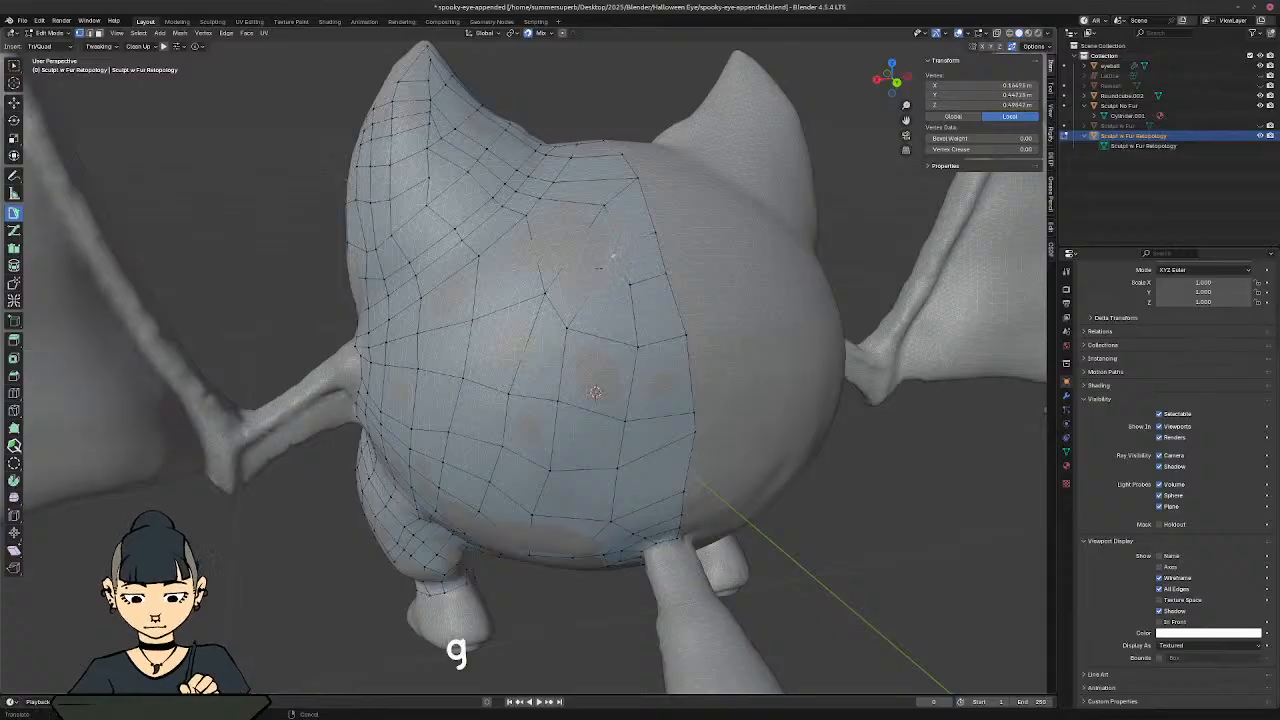
pyautogui.click(599, 268)
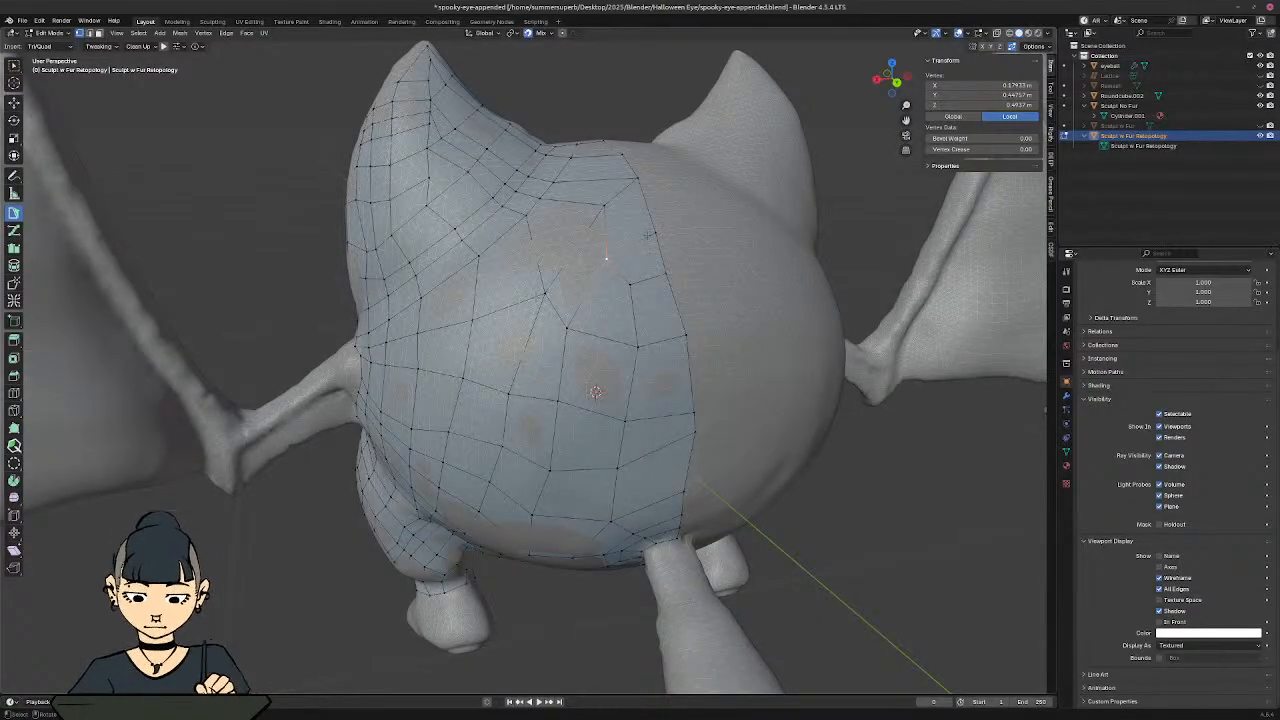
pyautogui.click(763, 298)
pyautogui.press('c')
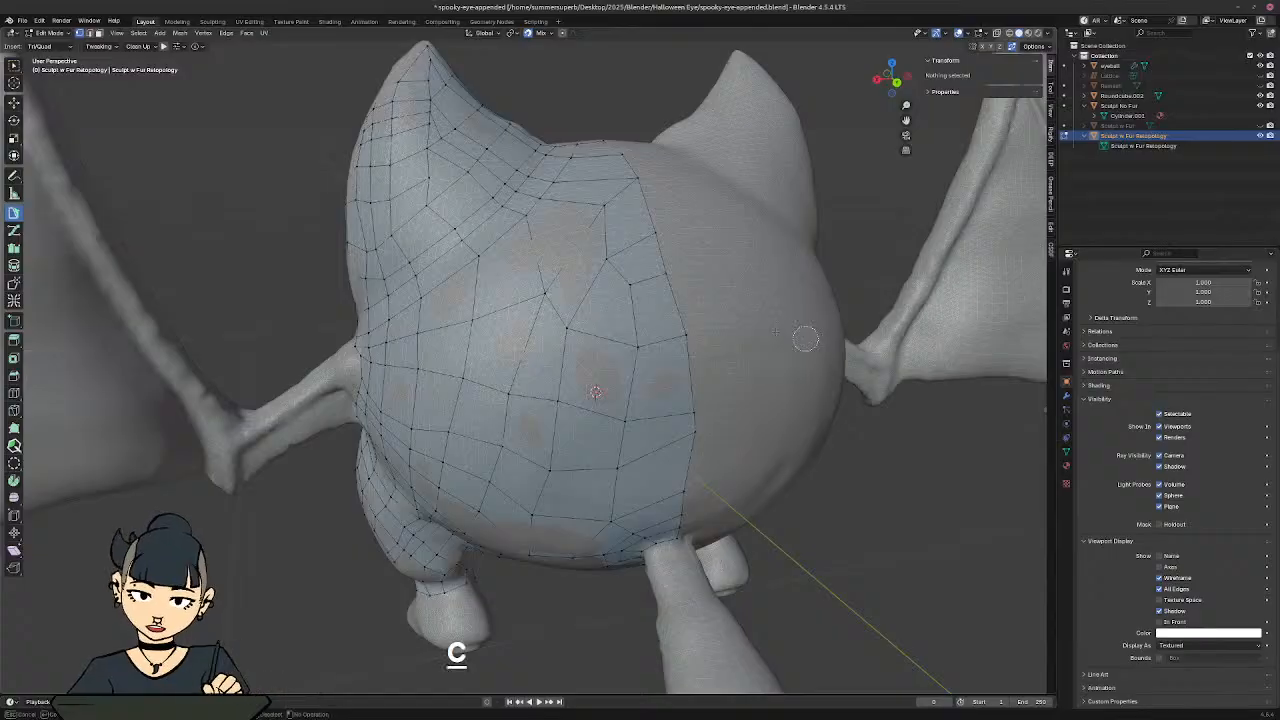
pyautogui.moveTo(648, 262); pyautogui.dragTo(606, 258)
pyautogui.press('Escape')
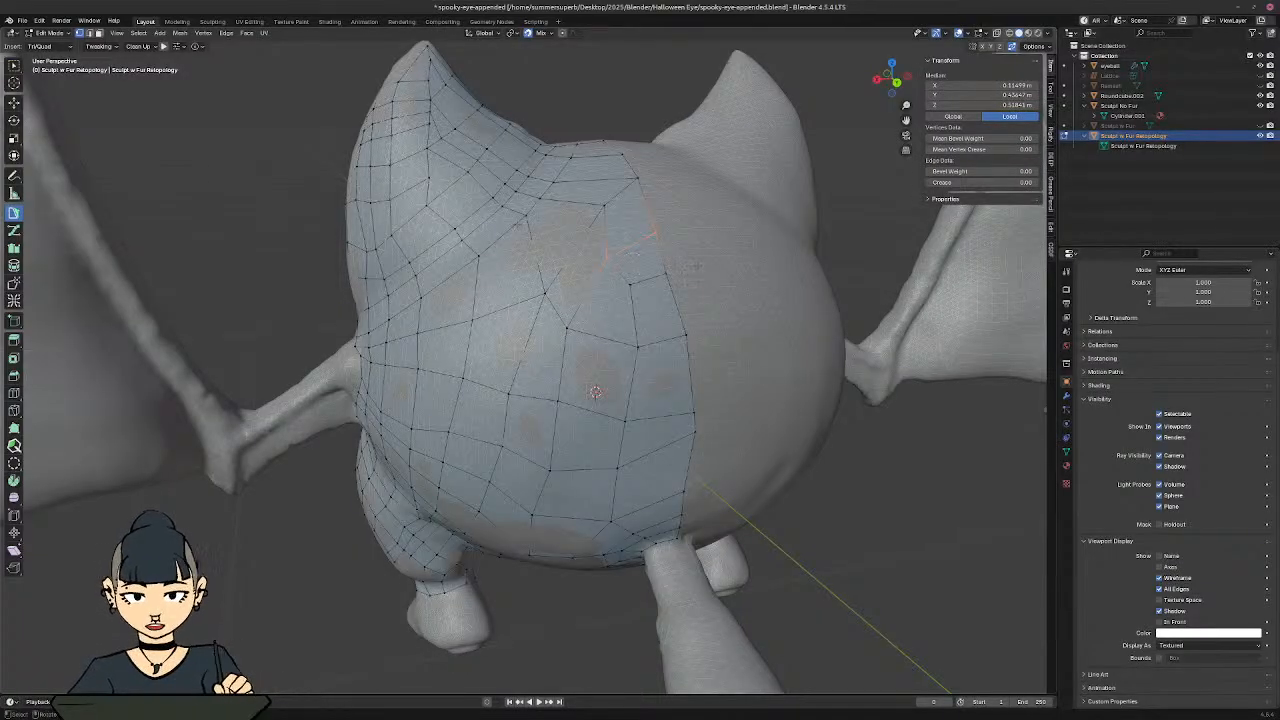
pyautogui.hotkey('alt', 'a')
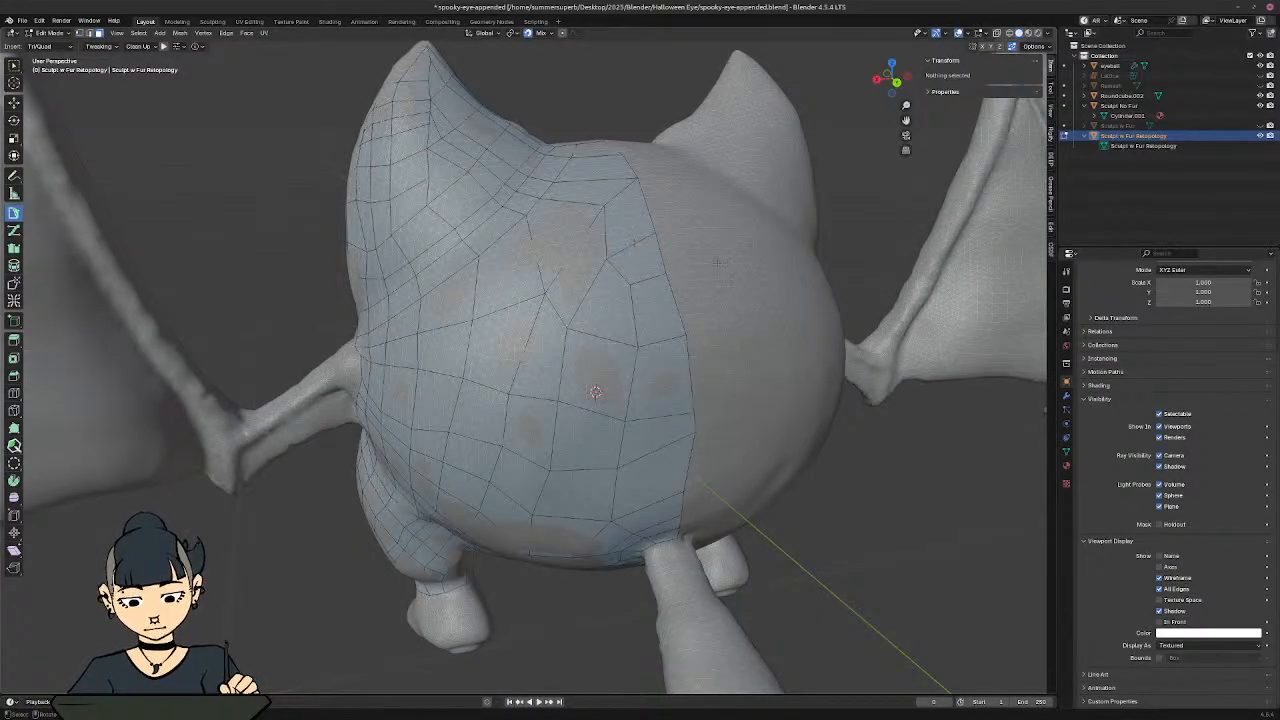
# Step: Delete the uneven faces covering the middle of the back, from the upper centre edge down to above the tail
pyautogui.press('c')
pyautogui.moveTo(630, 195)
pyautogui.mouseDown()
pyautogui.moveTo(612, 254)
pyautogui.moveTo(640, 385)
pyautogui.moveTo(588, 432)
pyautogui.moveTo(628, 462)
pyautogui.moveTo(543, 462)
pyautogui.moveTo(560, 348)
pyautogui.mouseUp()
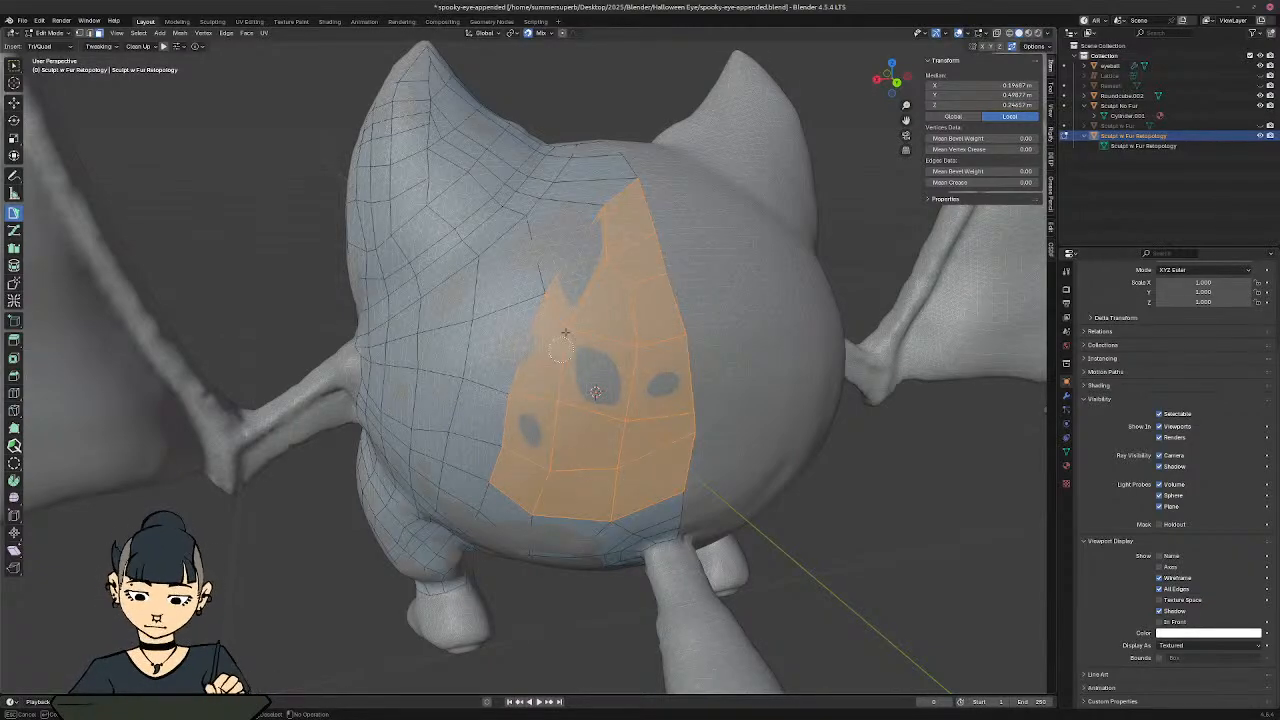
pyautogui.press('Escape')
pyautogui.rightClick(595, 277)
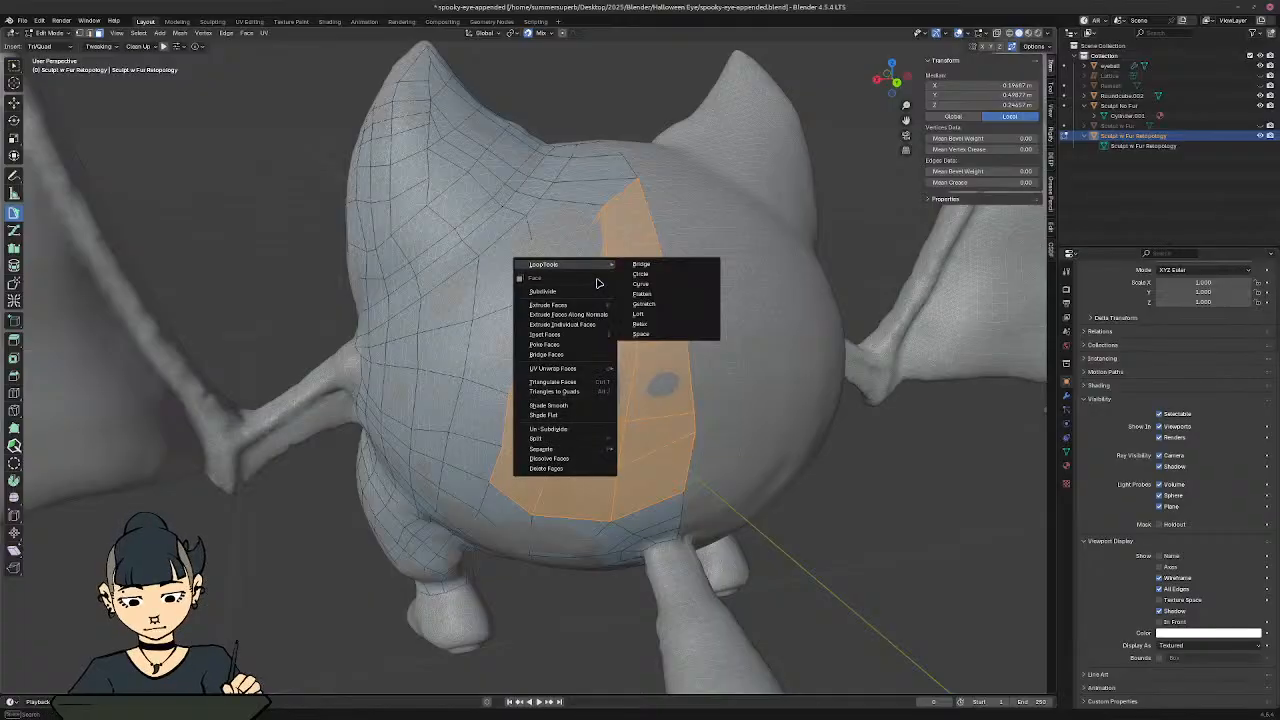
pyautogui.press('Escape')
pyautogui.press('Delete')
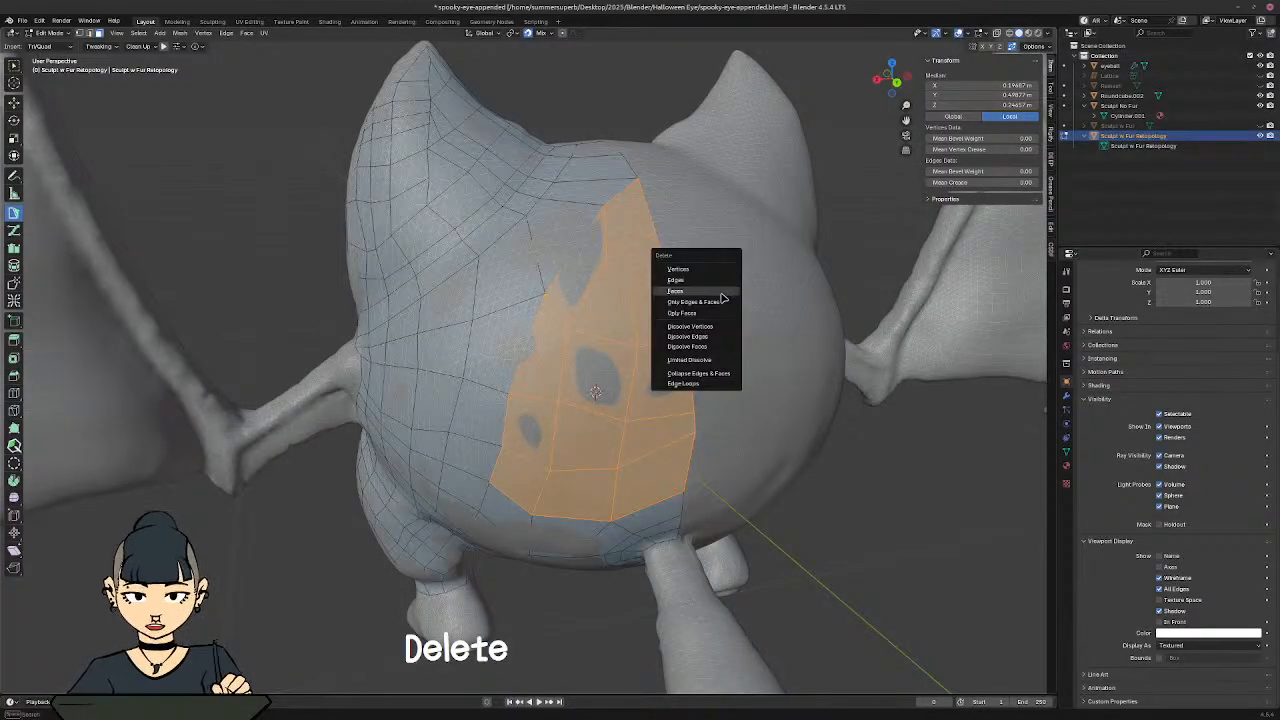
pyautogui.click(727, 295)
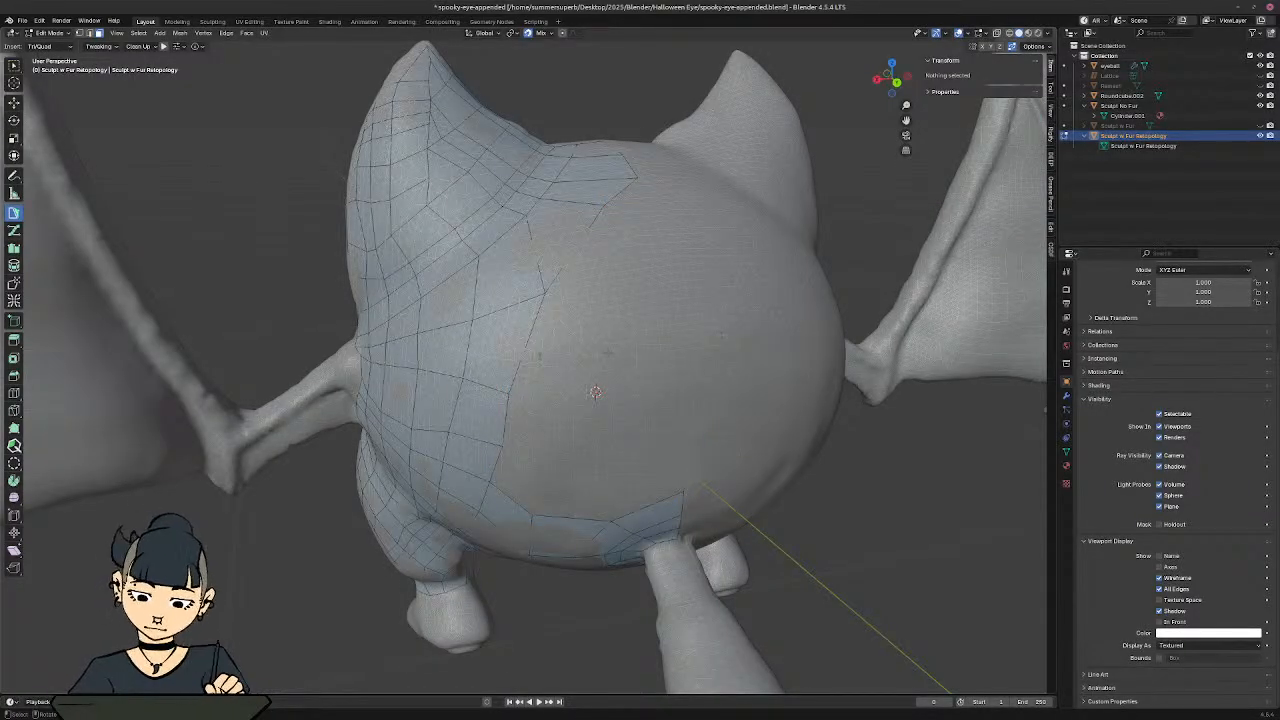
# Step: Move the open boundary's corner vertex on the lower back slightly toward the tail
pyautogui.moveTo(595, 391); pyautogui.dragTo(579, 446, button='middle')
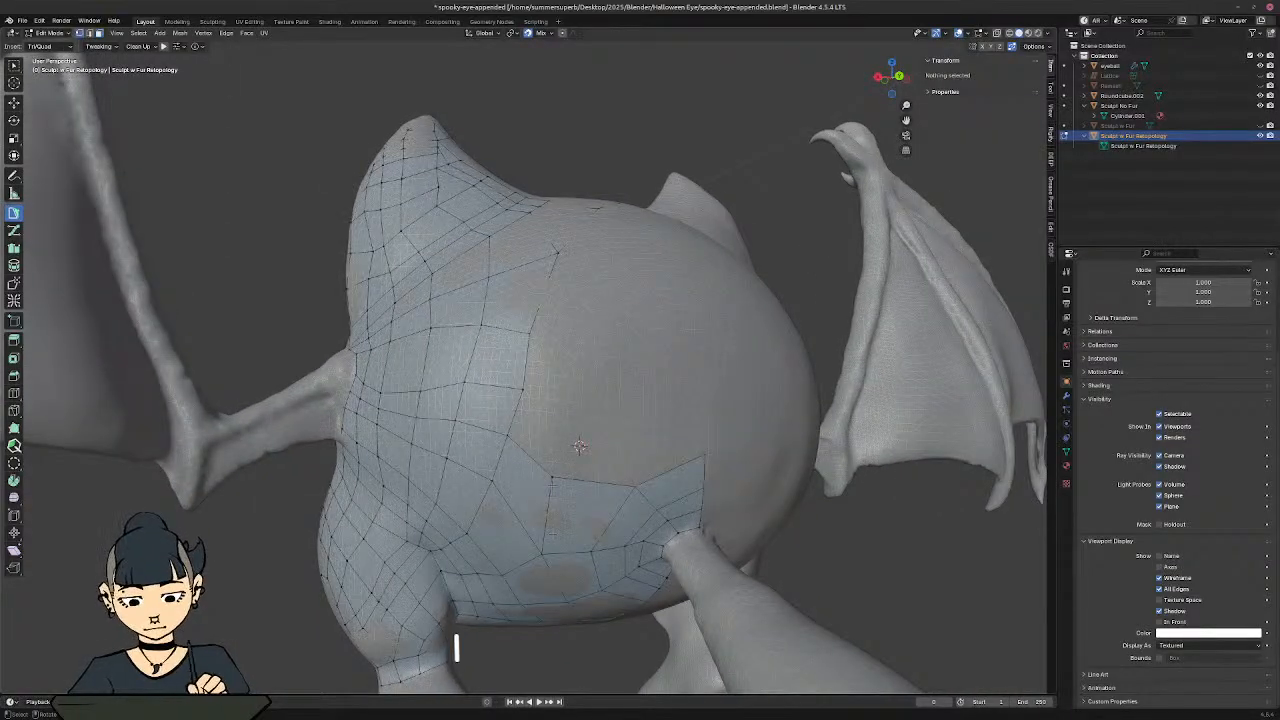
pyautogui.click(575, 455)
pyautogui.press('g')
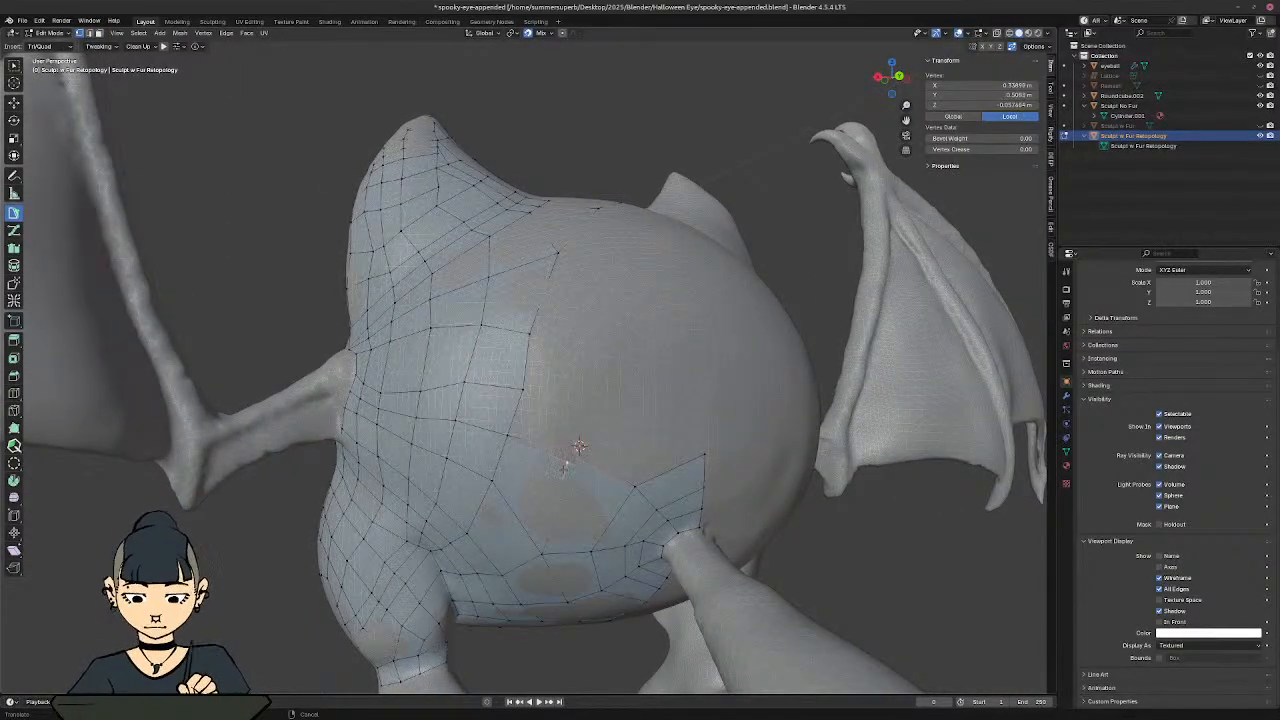
pyautogui.click(560, 475)
# Step: Try to reposition the vertex directly below that boundary corner, beside the tail base, then undo the move
pyautogui.click(548, 562)
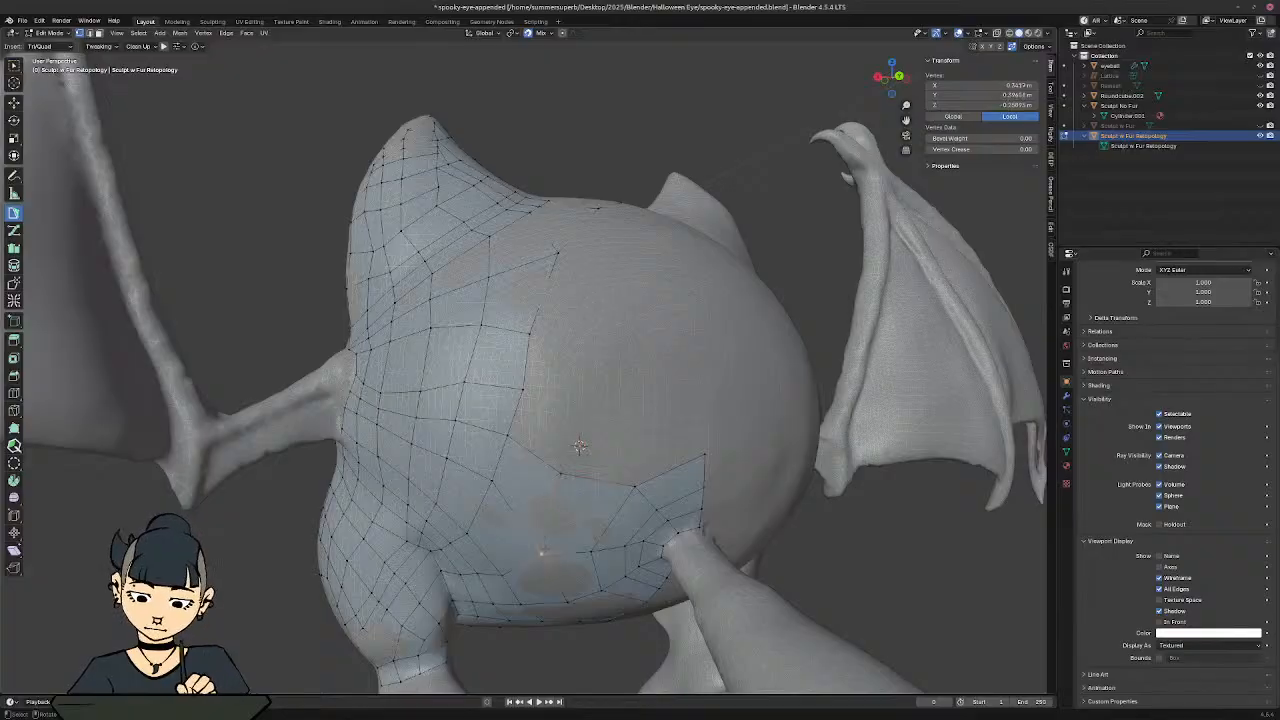
pyautogui.press('g')
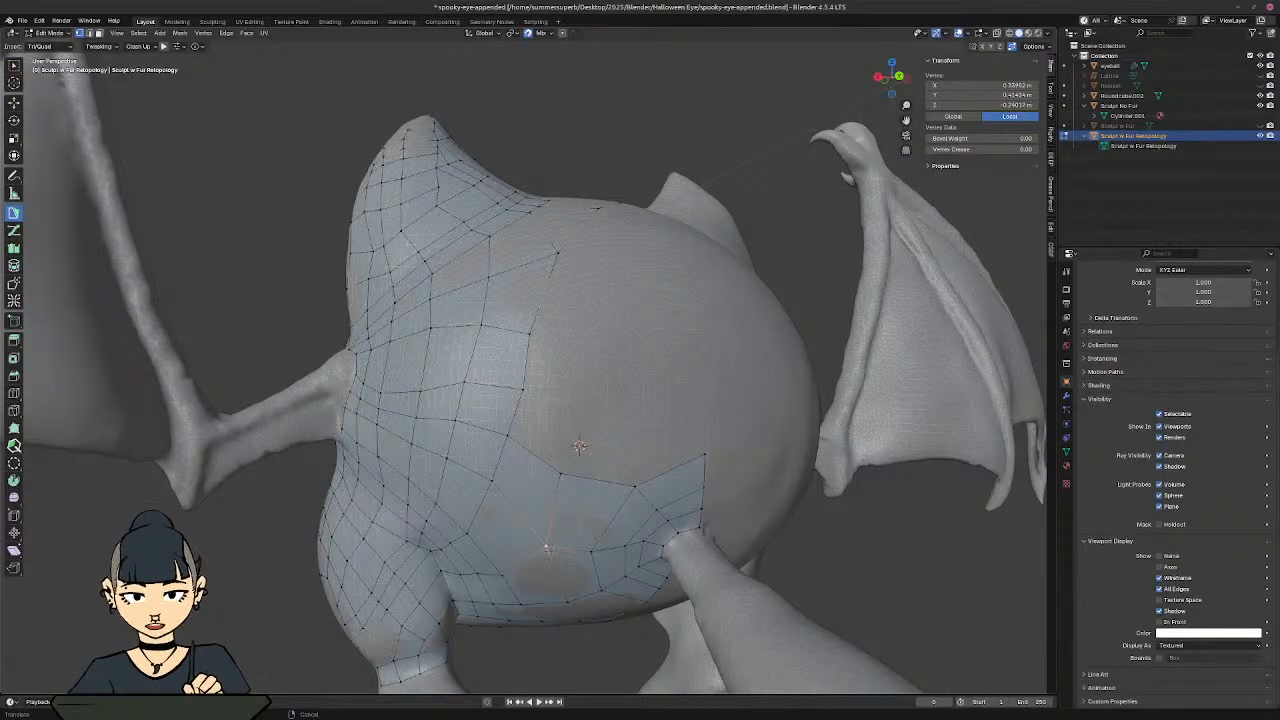
pyautogui.click(543, 553)
pyautogui.hotkey('ctrl', 'z')
# Step: Enable vertex and edge selection together and set the poly pen's insert type to Quad
pyautogui.moveTo(526, 418); pyautogui.dragTo(575, 440, button='middle')
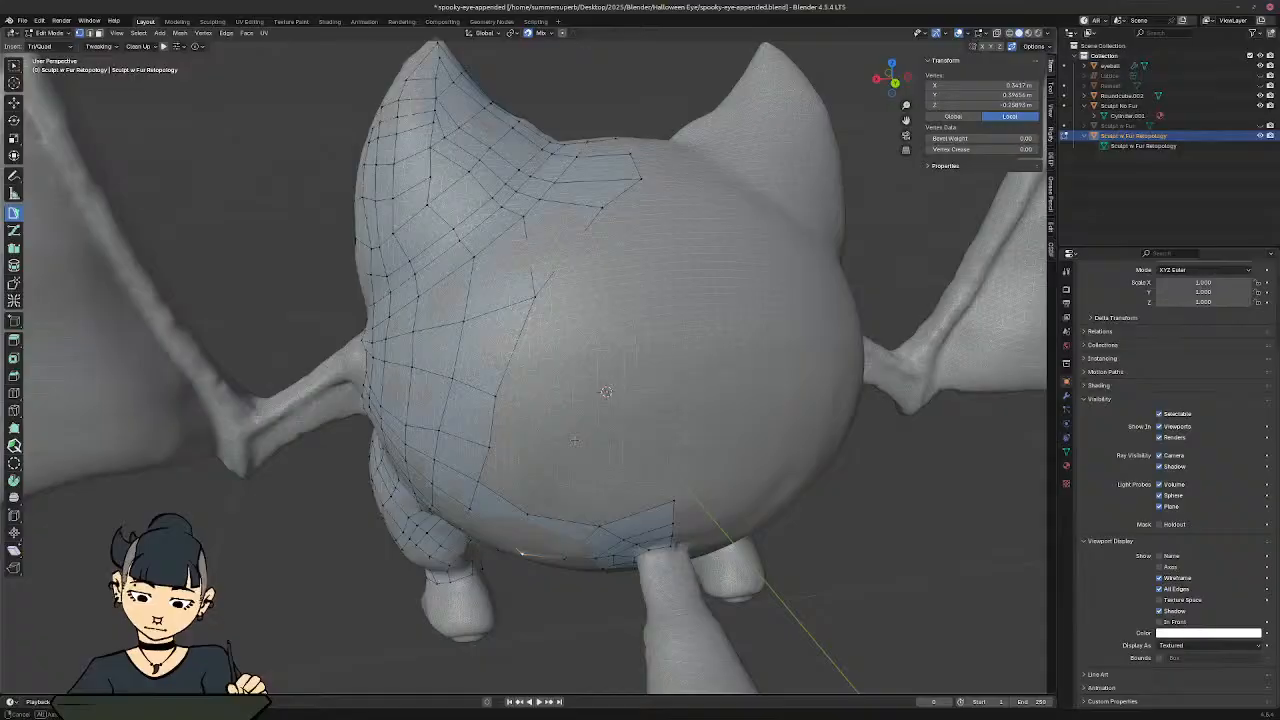
pyautogui.click(626, 198)
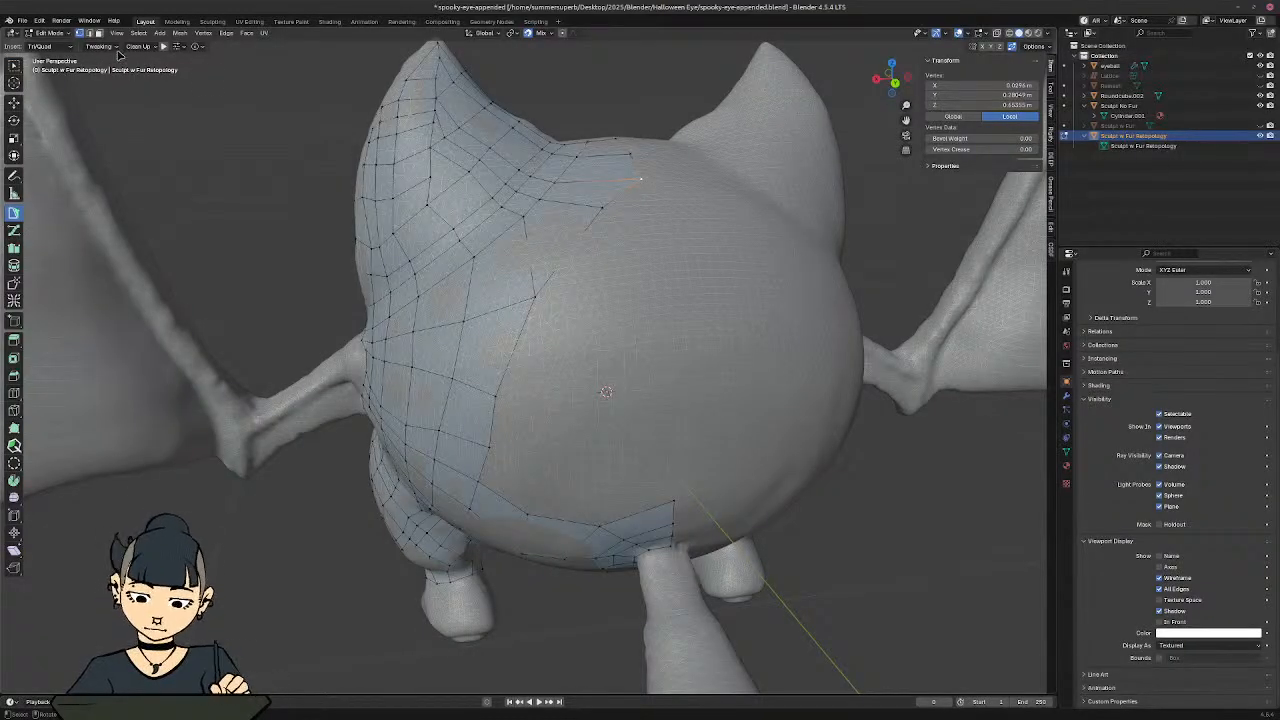
pyautogui.keyDown('shift'); pyautogui.click(90, 34); pyautogui.keyUp('shift')
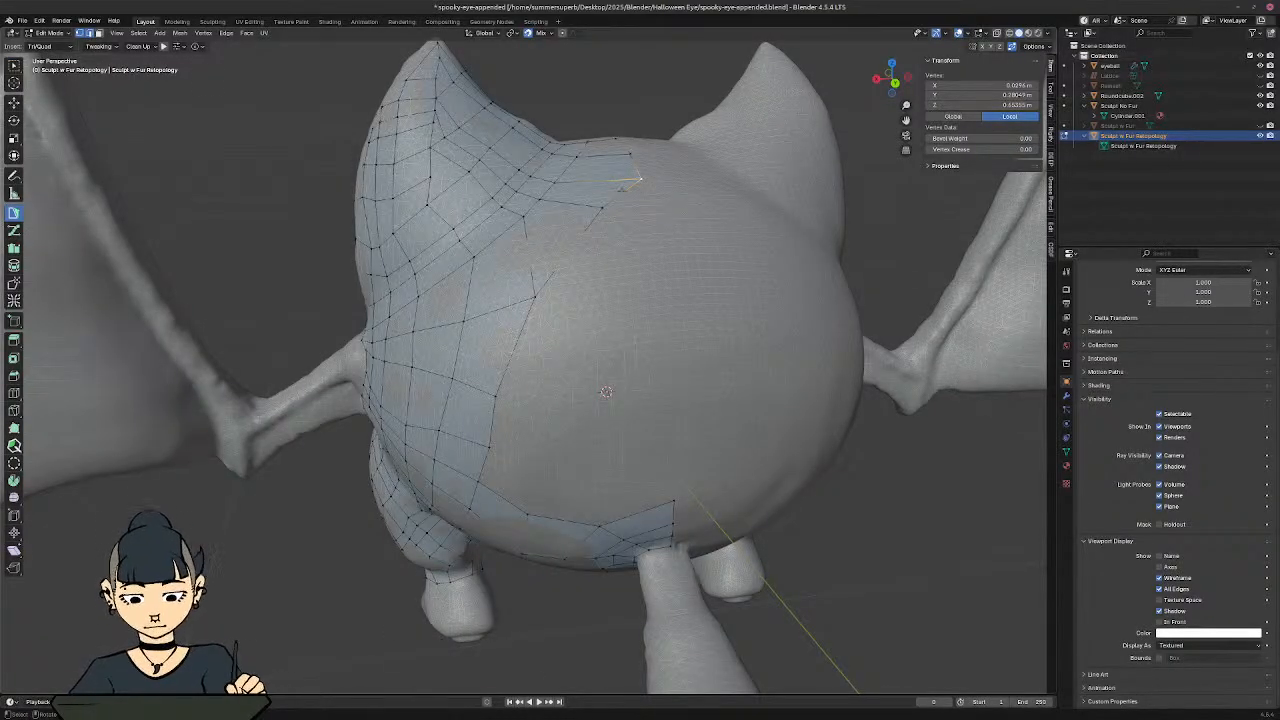
pyautogui.click(622, 190)
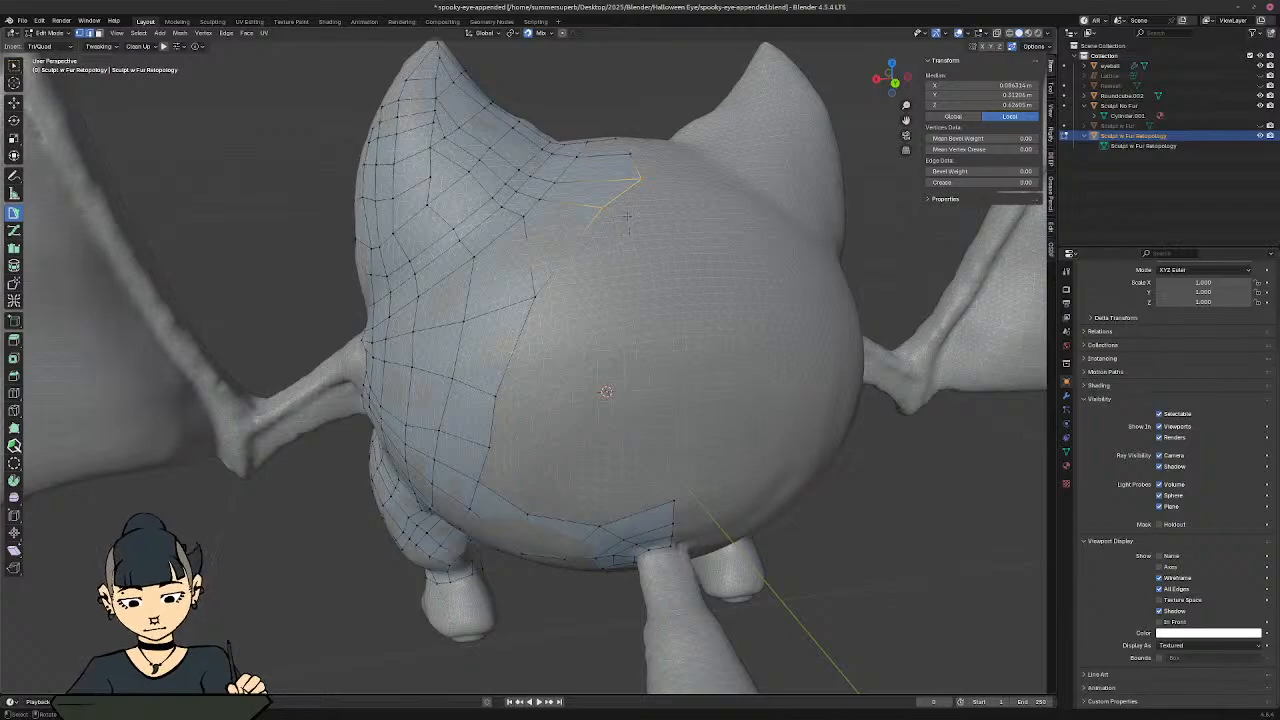
pyautogui.click(50, 47)
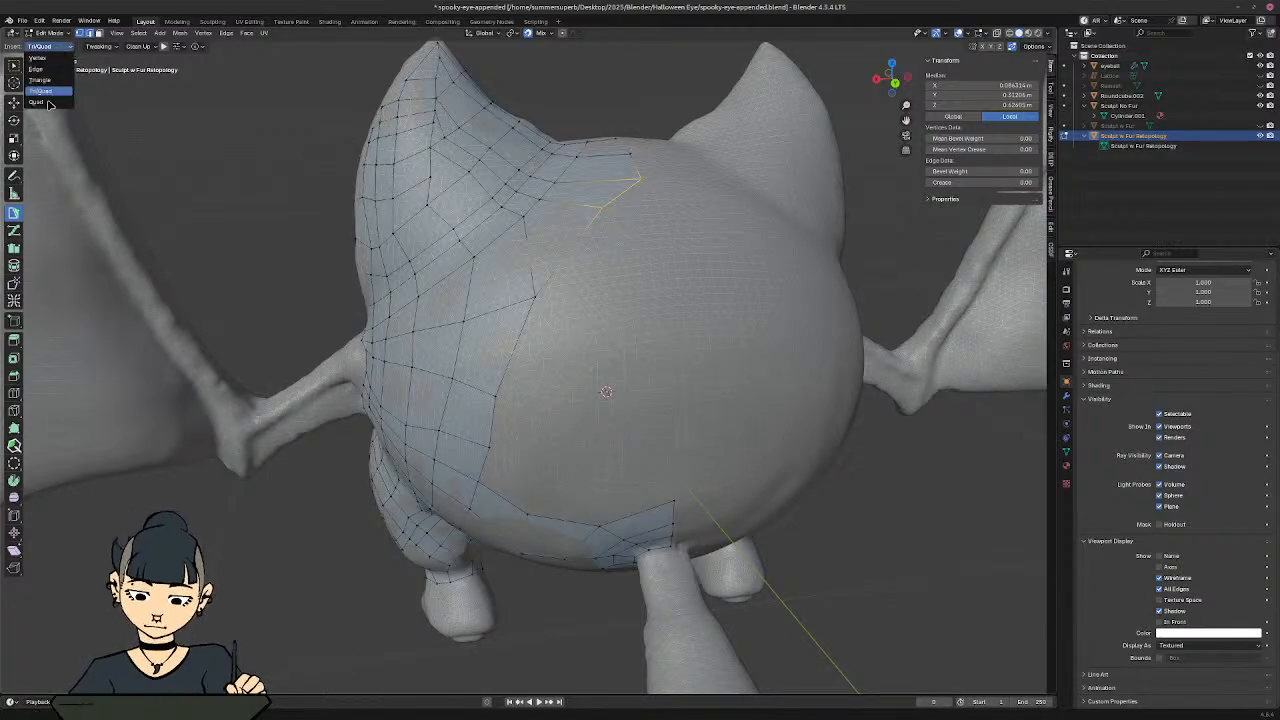
pyautogui.click(45, 105)
# Step: Add two quads down from the upper back boundary and align the second one's free corner with the centre line
pyautogui.keyDown('ctrl'); pyautogui.click(652, 224); pyautogui.keyUp('ctrl')
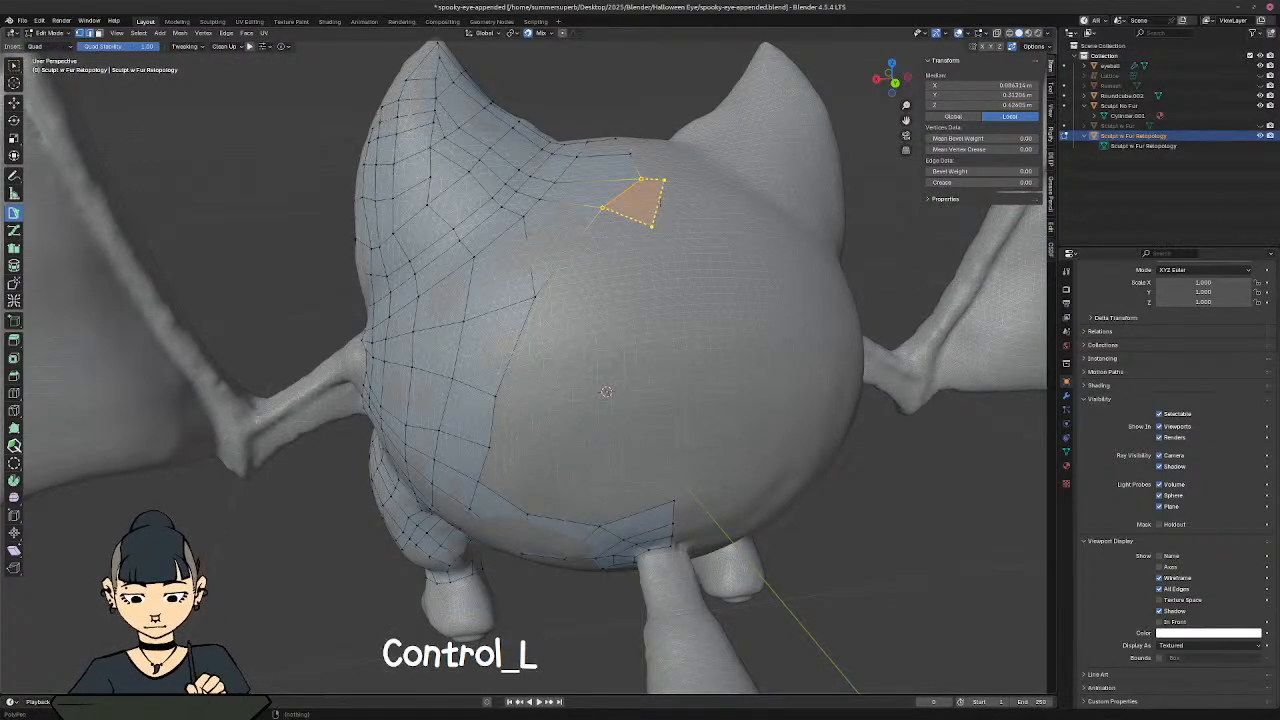
pyautogui.keyDown('ctrl'); pyautogui.click(658, 202); pyautogui.keyUp('ctrl')
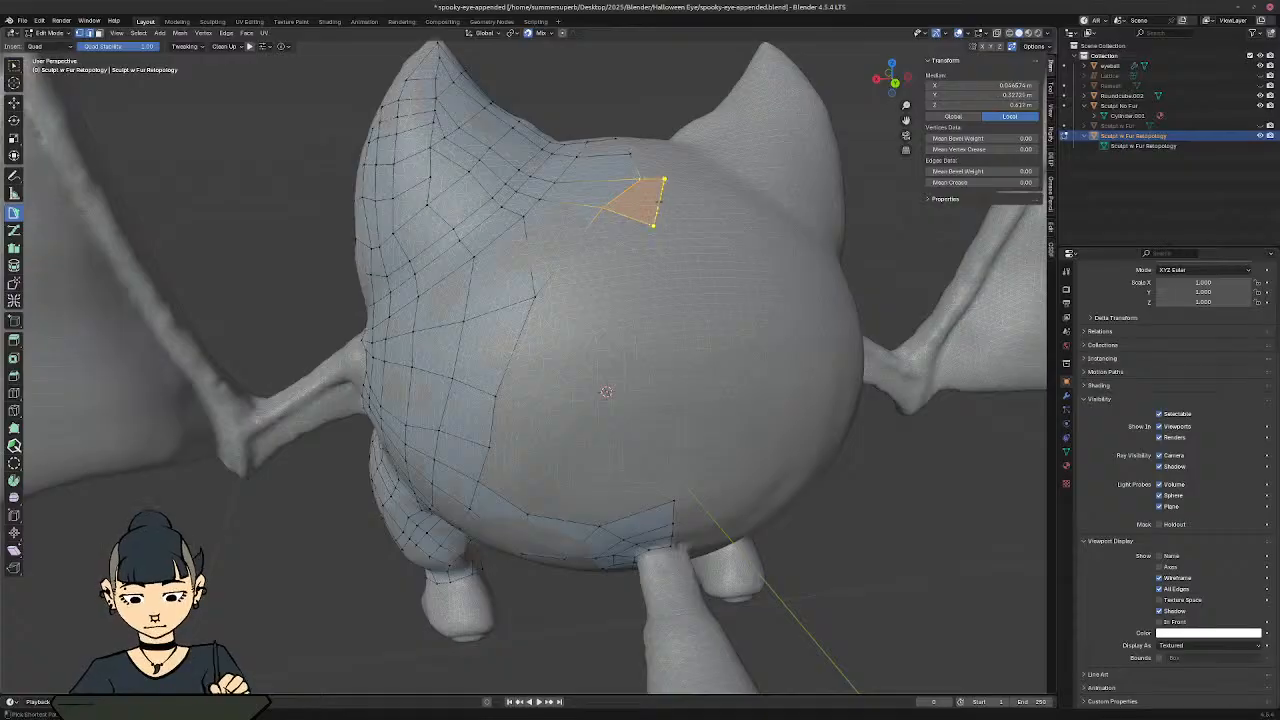
pyautogui.click(586, 231)
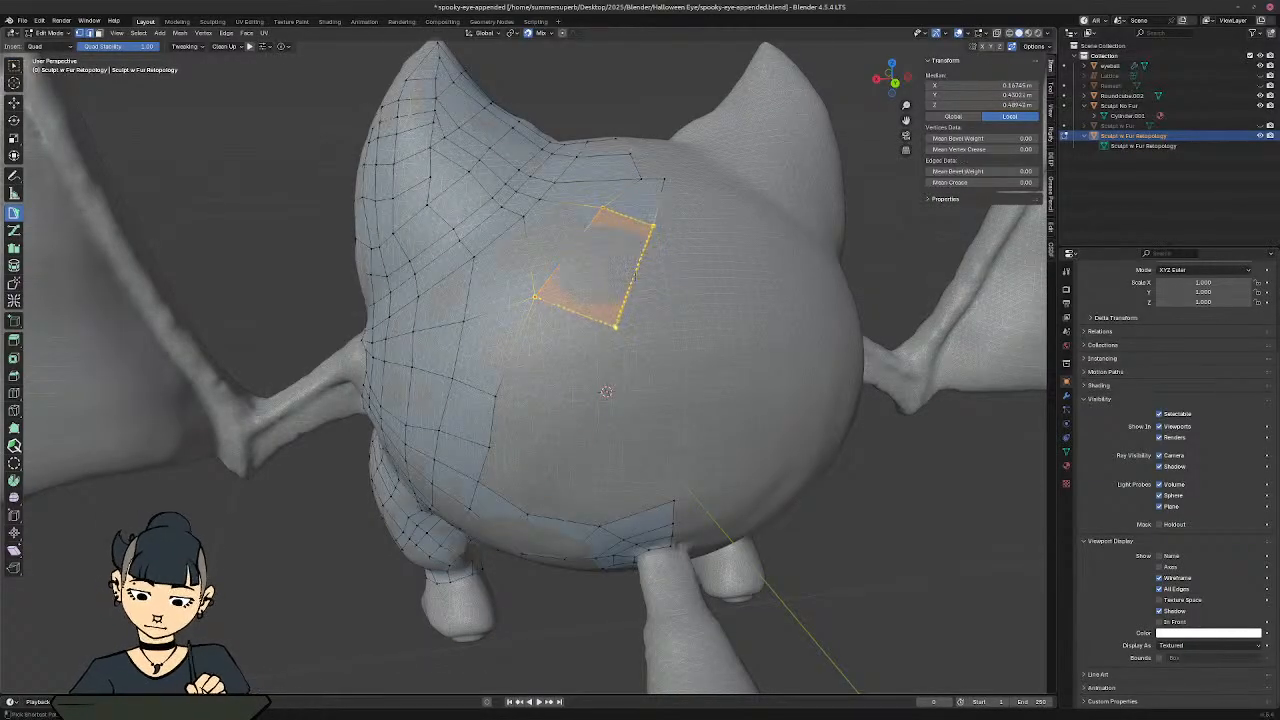
pyautogui.keyDown('ctrl'); pyautogui.click(635, 275); pyautogui.keyUp('ctrl')
pyautogui.click(616, 326)
pyautogui.press('g')
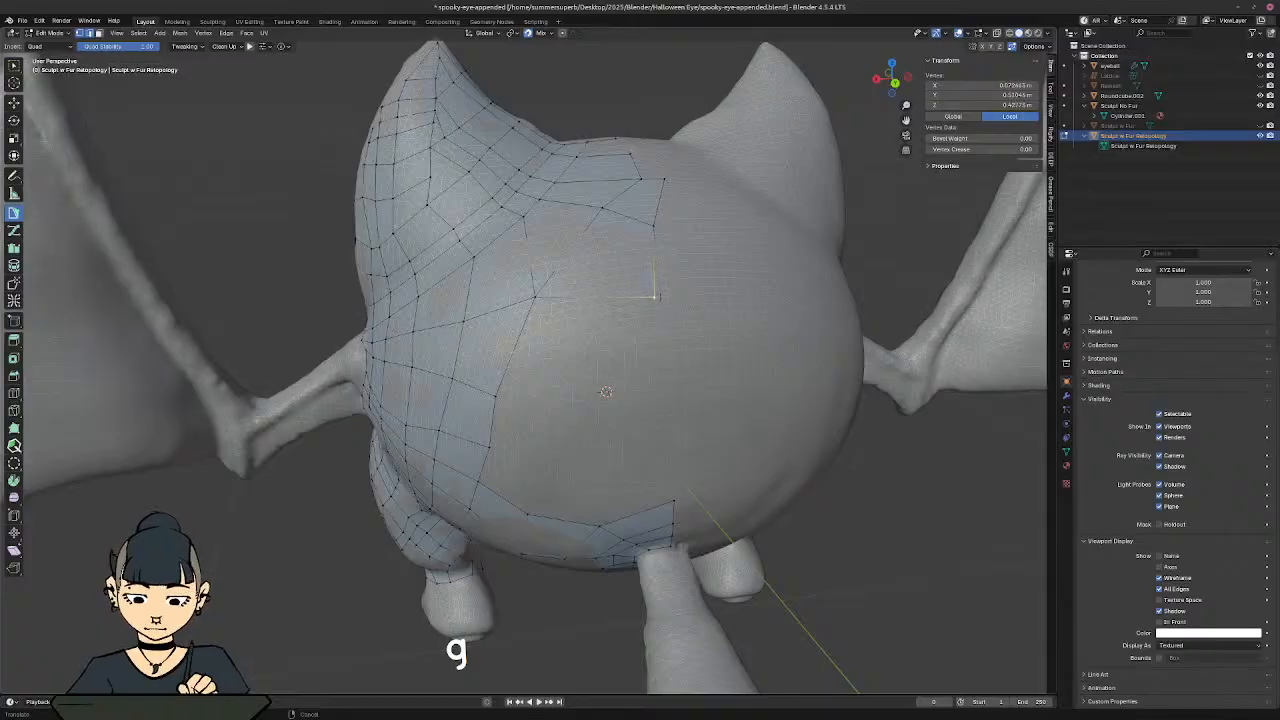
pyautogui.click(657, 296)
# Step: Add two more wide quads down the mid-back from the wing-side boundary, moving the upper one's free corner toward the head
pyautogui.click(517, 344)
pyautogui.keyDown('ctrl'); pyautogui.click(653, 346); pyautogui.keyUp('ctrl')
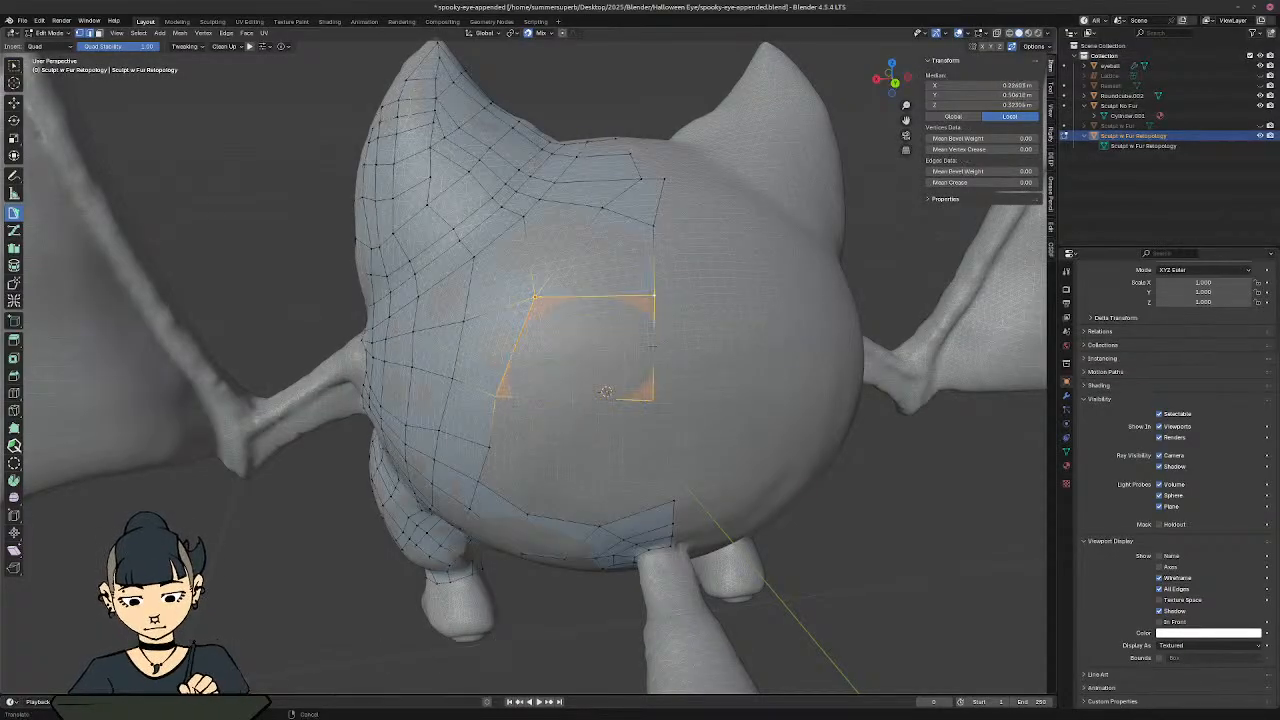
pyautogui.click(653, 399)
pyautogui.press('g')
pyautogui.click(658, 372)
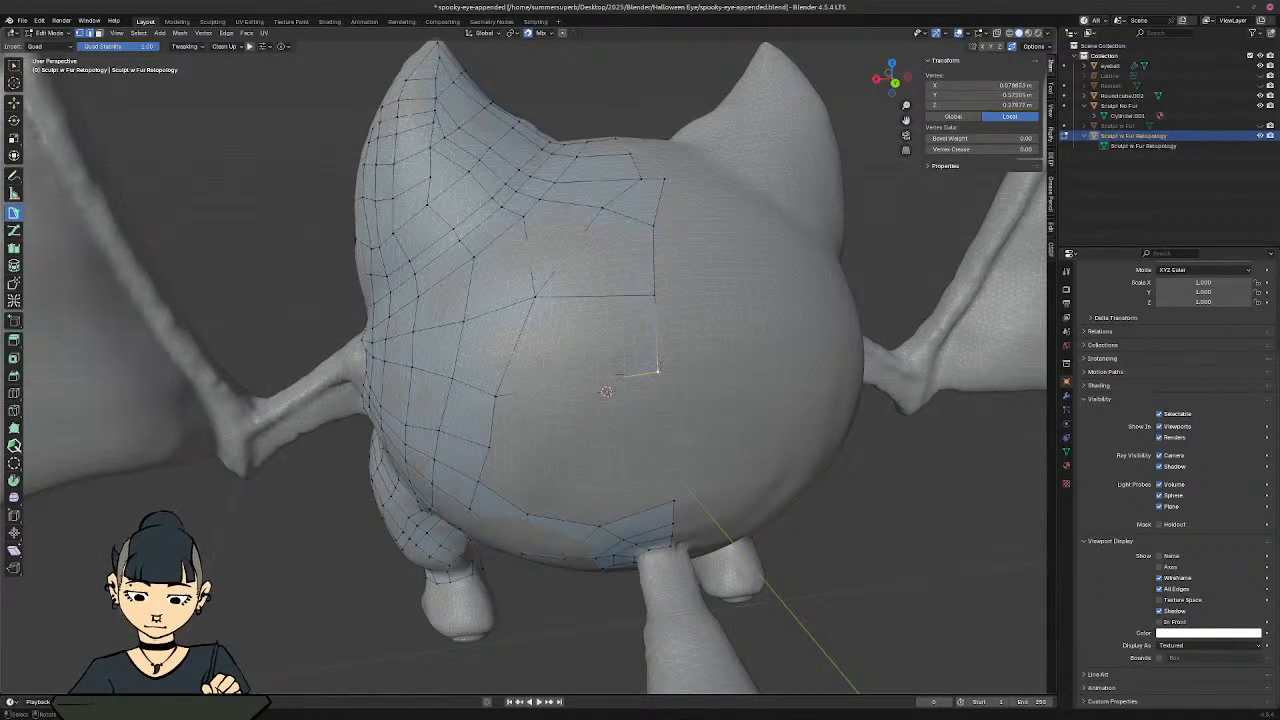
pyautogui.hotkey('ctrl', 'l')
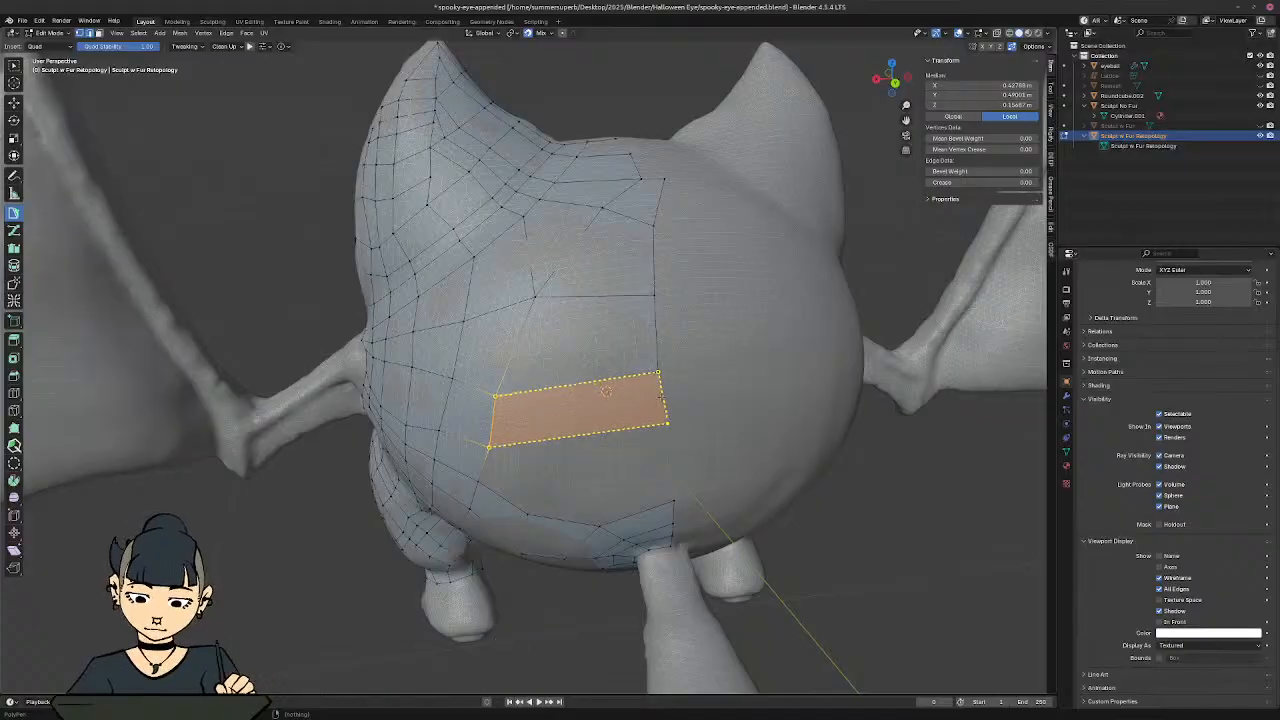
pyautogui.keyDown('ctrl'); pyautogui.click(665, 422); pyautogui.keyUp('ctrl')
# Step: Add a row of quads along the lower-back boundary, from the wing side to the centre above the tail
pyautogui.keyDown('ctrl'); pyautogui.moveTo(486, 461); pyautogui.dragTo(668, 485); pyautogui.keyUp('ctrl')
pyautogui.keyDown('ctrl'); pyautogui.click(667, 486); pyautogui.keyUp('ctrl')
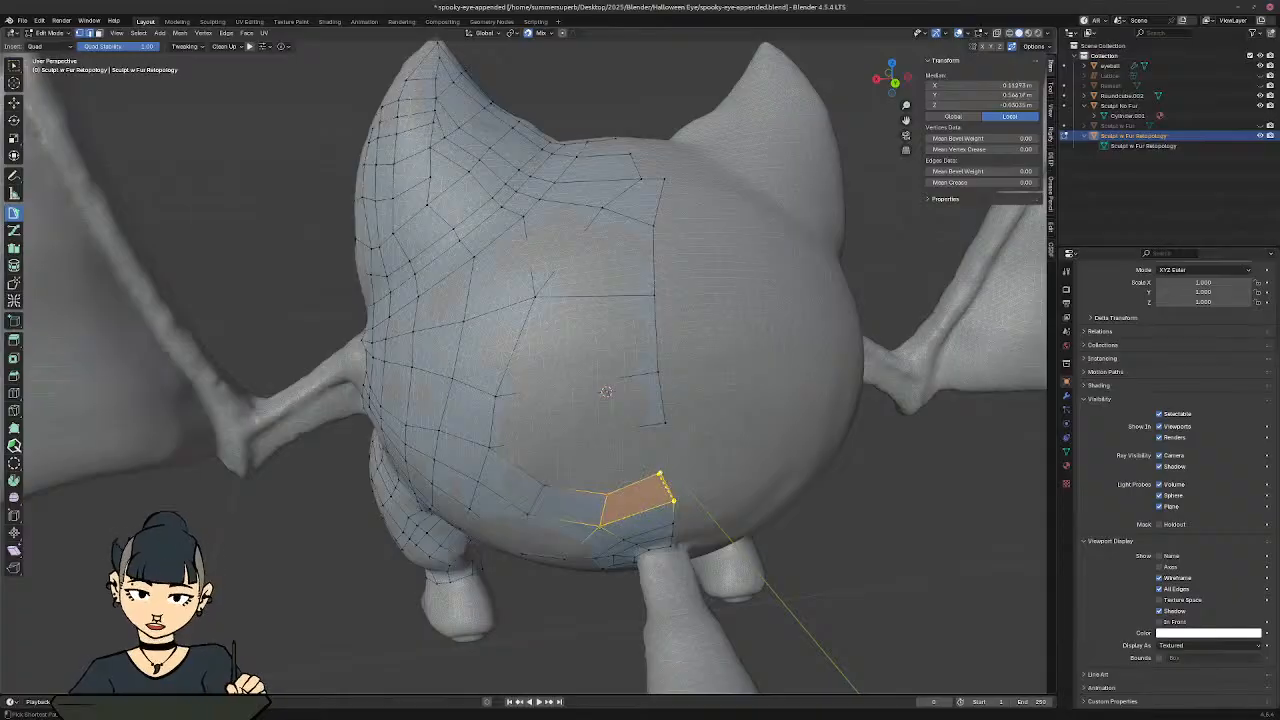
pyautogui.click(644, 411)
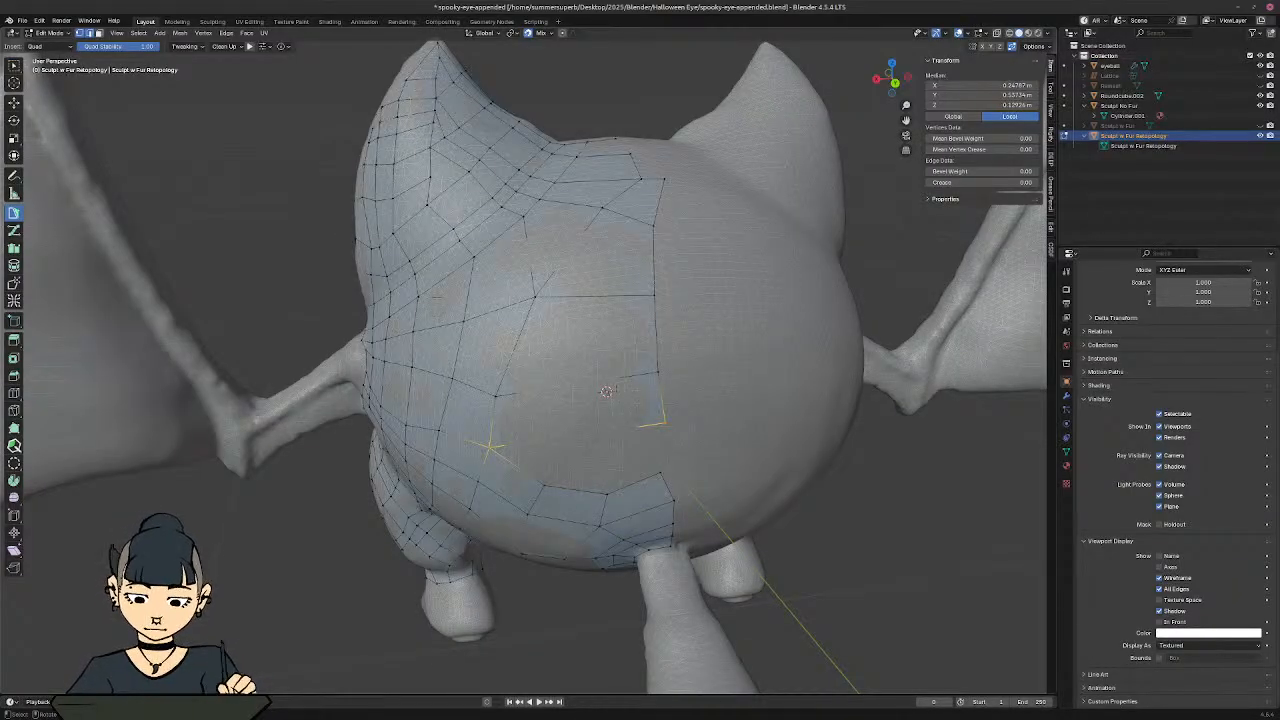
# Step: Delete the four wide quads running down the centre of the back, keeping the row above the tail
pyautogui.press('3')
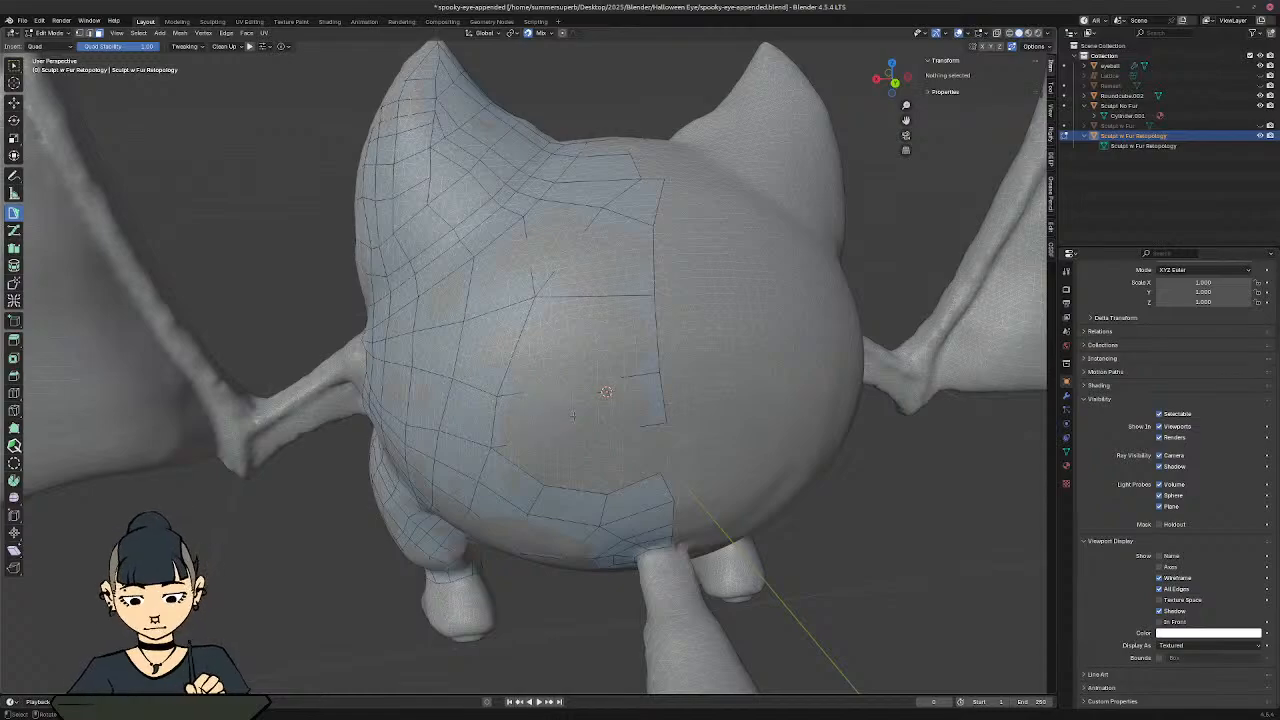
pyautogui.click(520, 400)
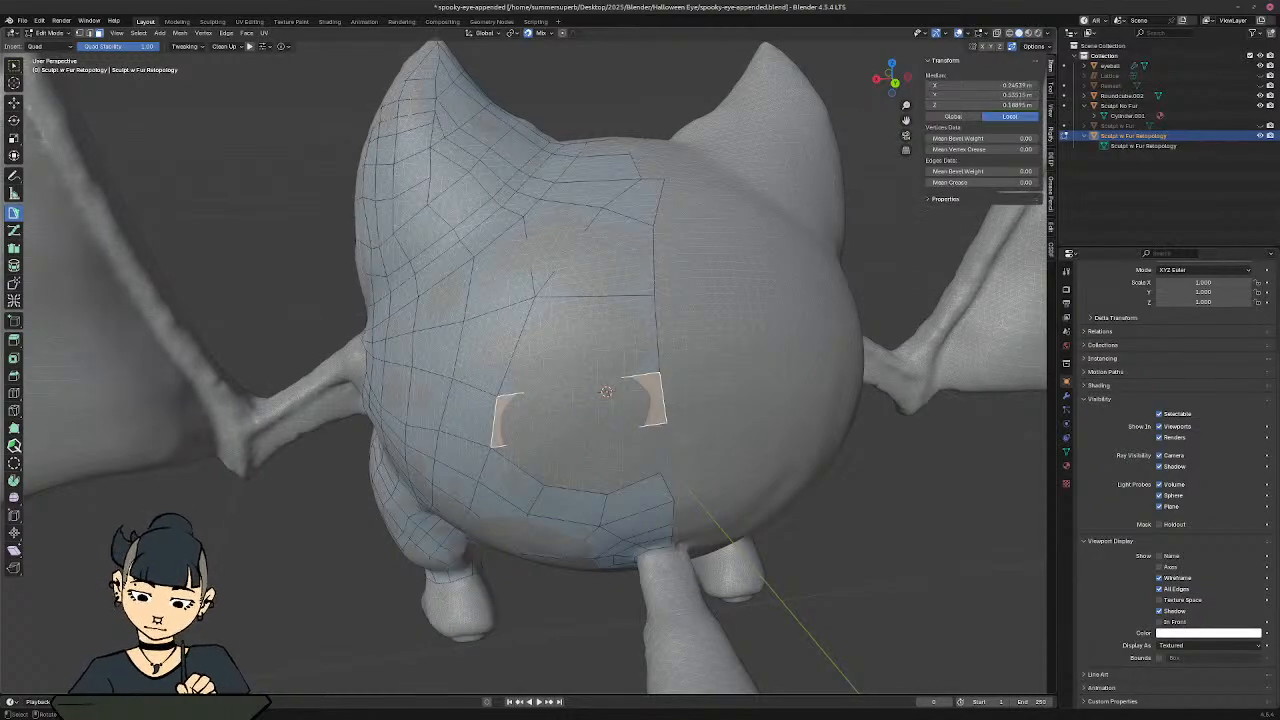
pyautogui.keyDown('shift'); pyautogui.click(633, 310); pyautogui.keyUp('shift')
pyautogui.keyDown('shift'); pyautogui.click(645, 268); pyautogui.keyUp('shift')
pyautogui.keyDown('shift'); pyautogui.click(649, 205); pyautogui.keyUp('shift')
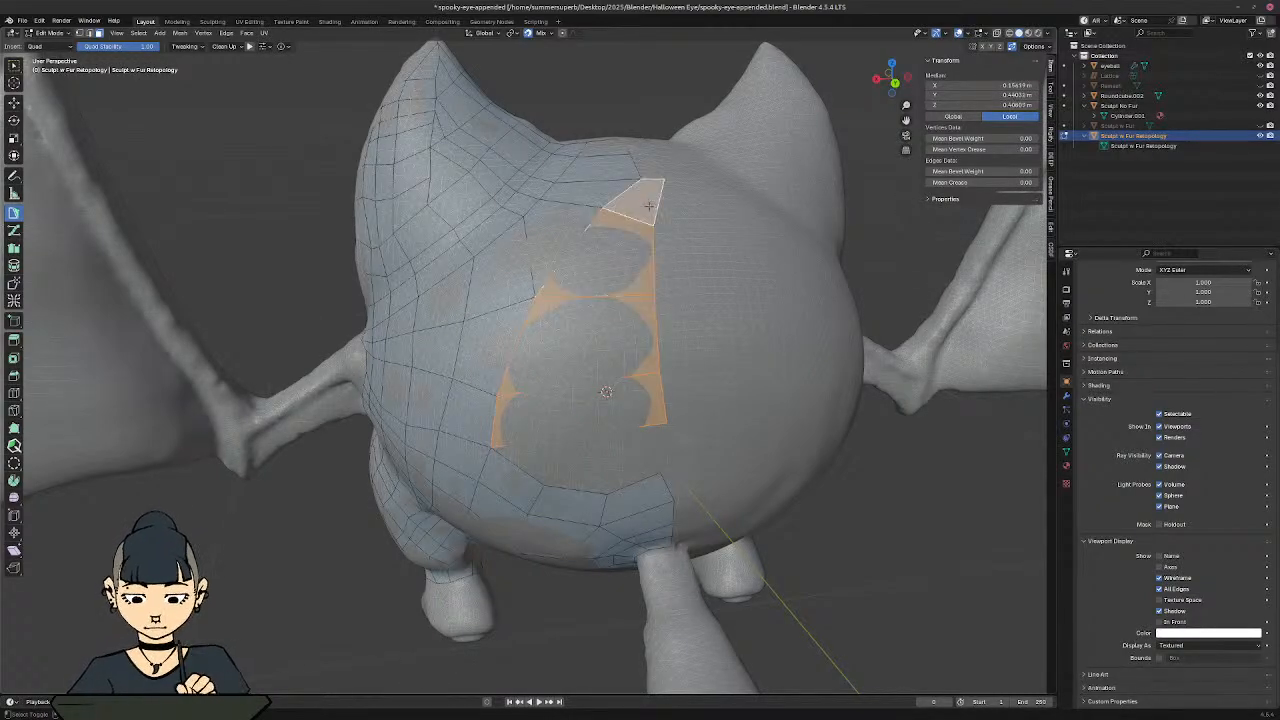
pyautogui.press('x')
pyautogui.click(645, 207)
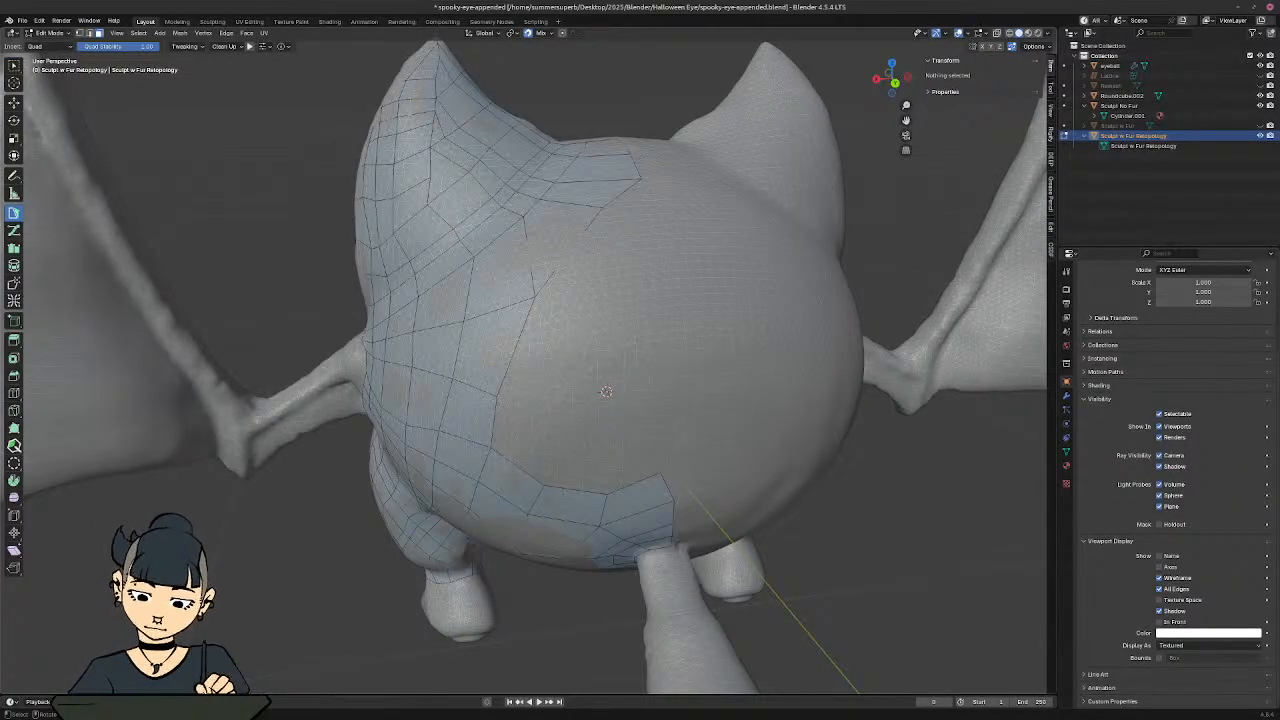
# Step: Move the lower-back row's two inner top vertices toward the head and its end vertex outward to the centre line
pyautogui.keyDown('shift'); pyautogui.click(82, 33); pyautogui.keyUp('shift')
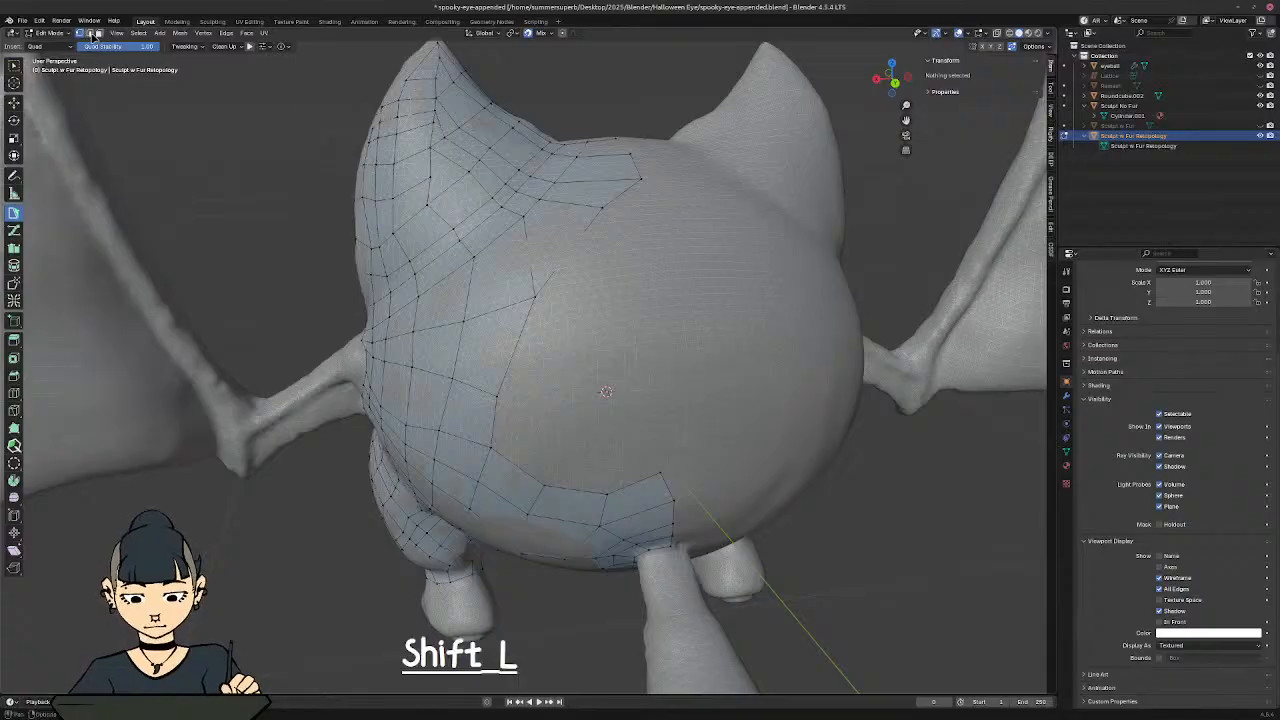
pyautogui.click(605, 487)
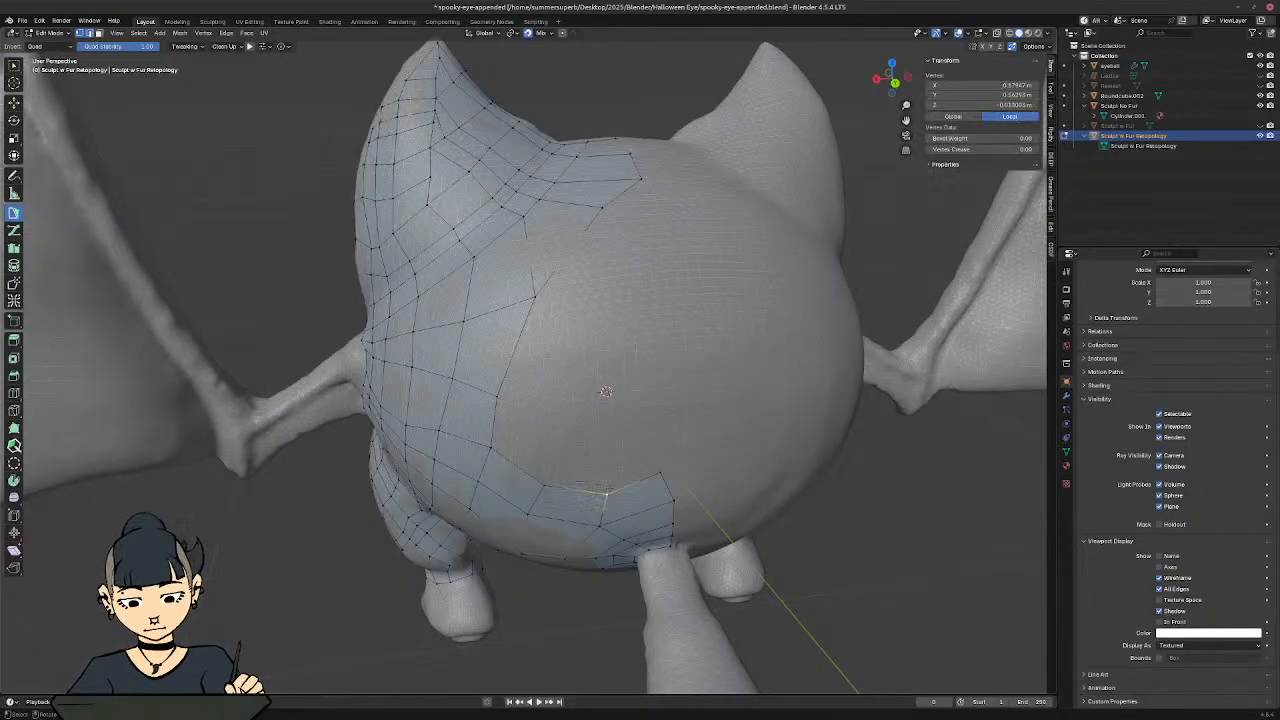
pyautogui.keyDown('shift'); pyautogui.click(546, 480); pyautogui.keyUp('shift')
pyautogui.press('g')
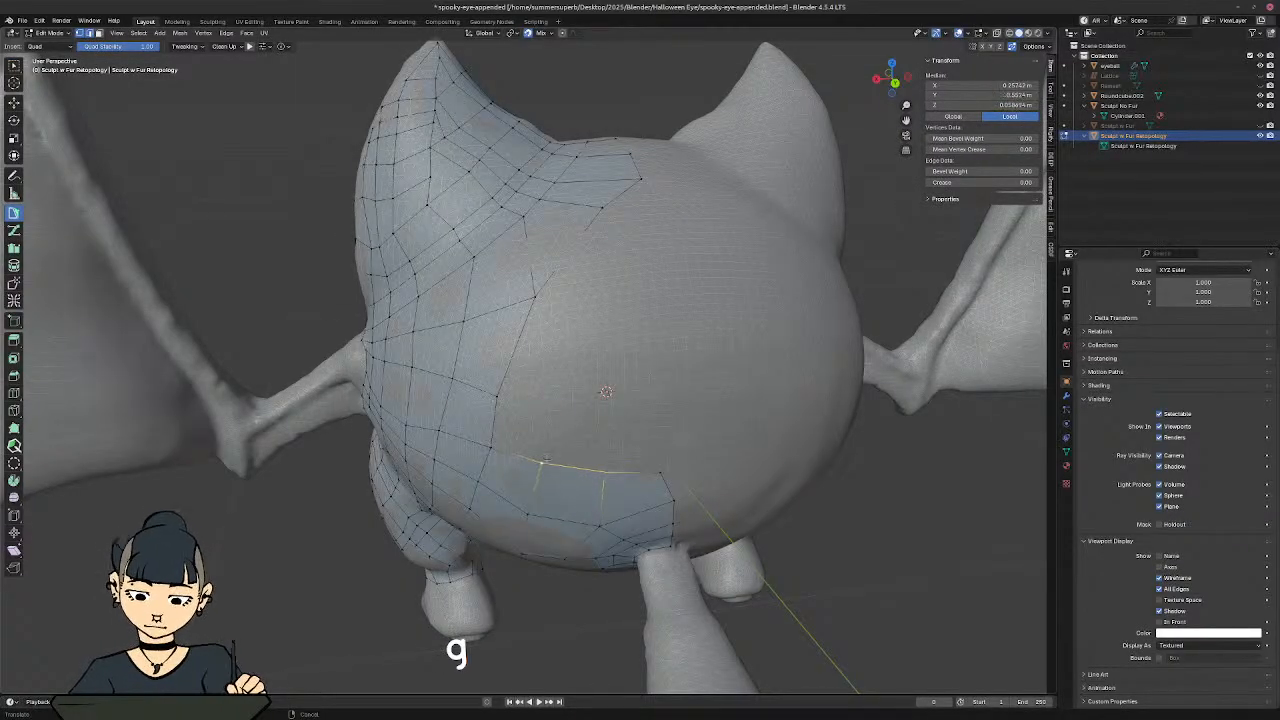
pyautogui.click(693, 484)
pyautogui.click(675, 471)
pyautogui.press('g')
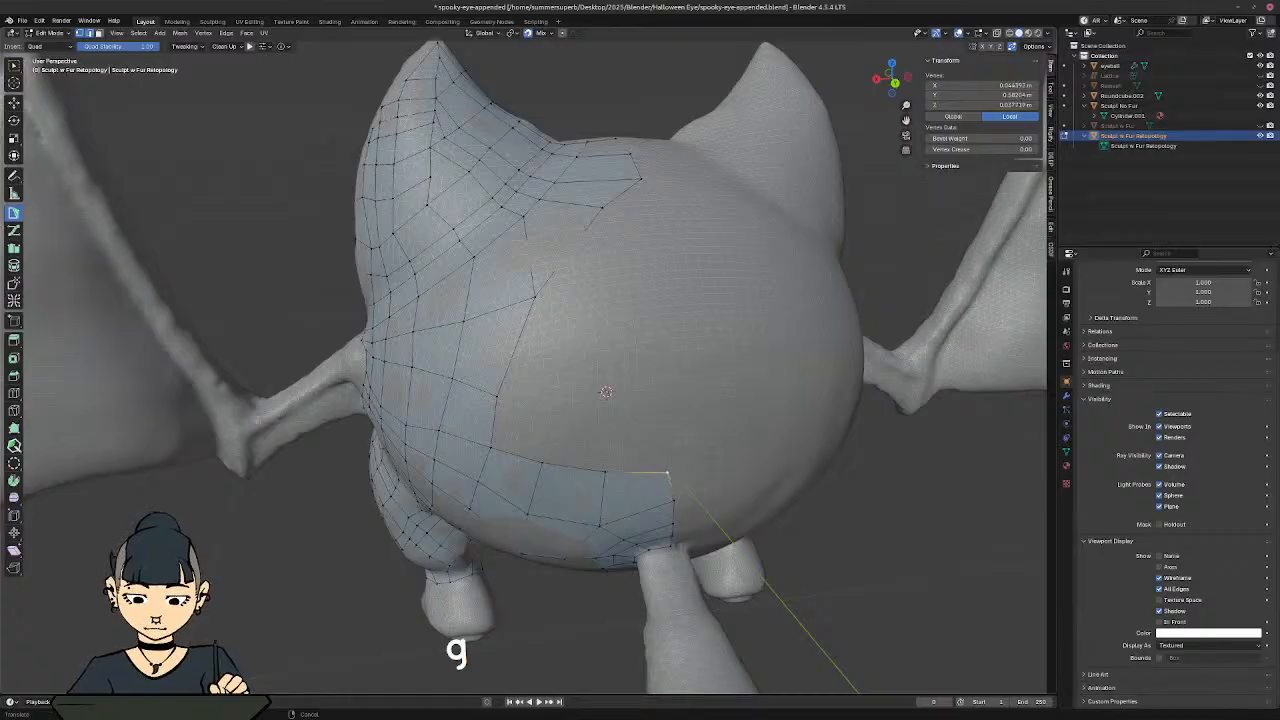
pyautogui.click(679, 469)
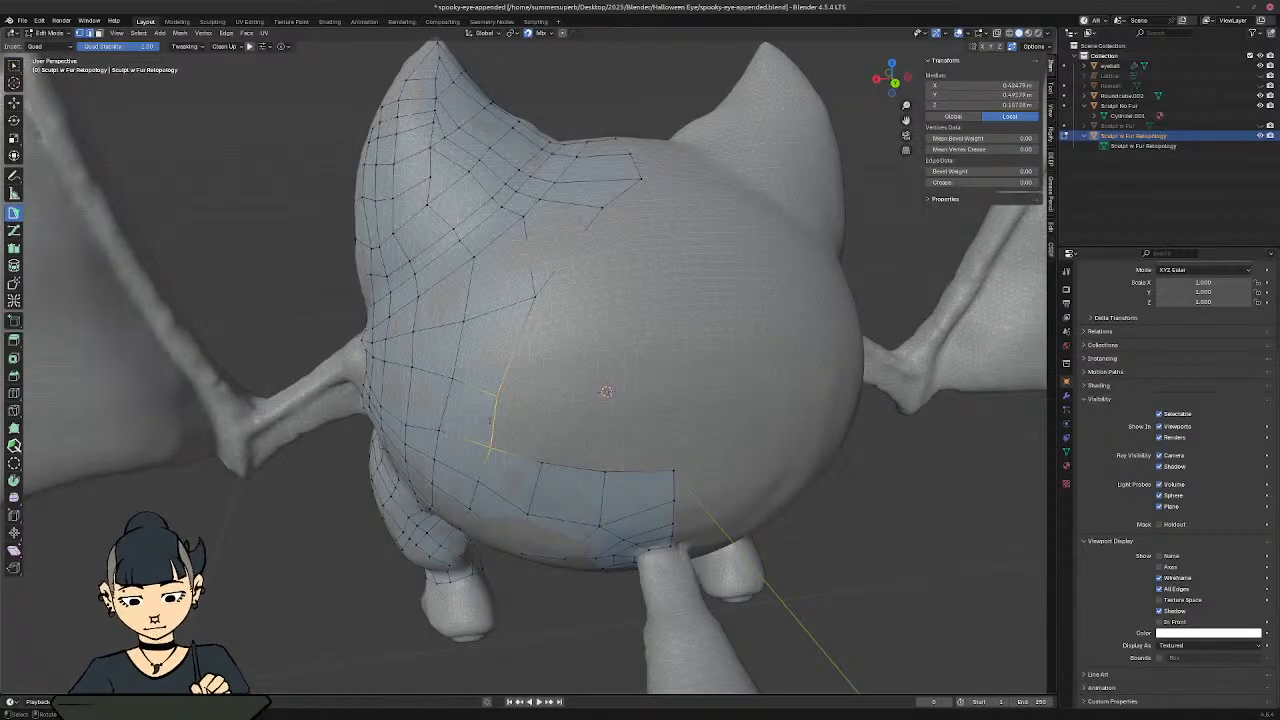
# Step: Add a second row of three quads above the lower-back row, from the wing-side boundary to the centre line
pyautogui.hotkey('ctrl', 'l')
pyautogui.press('g')
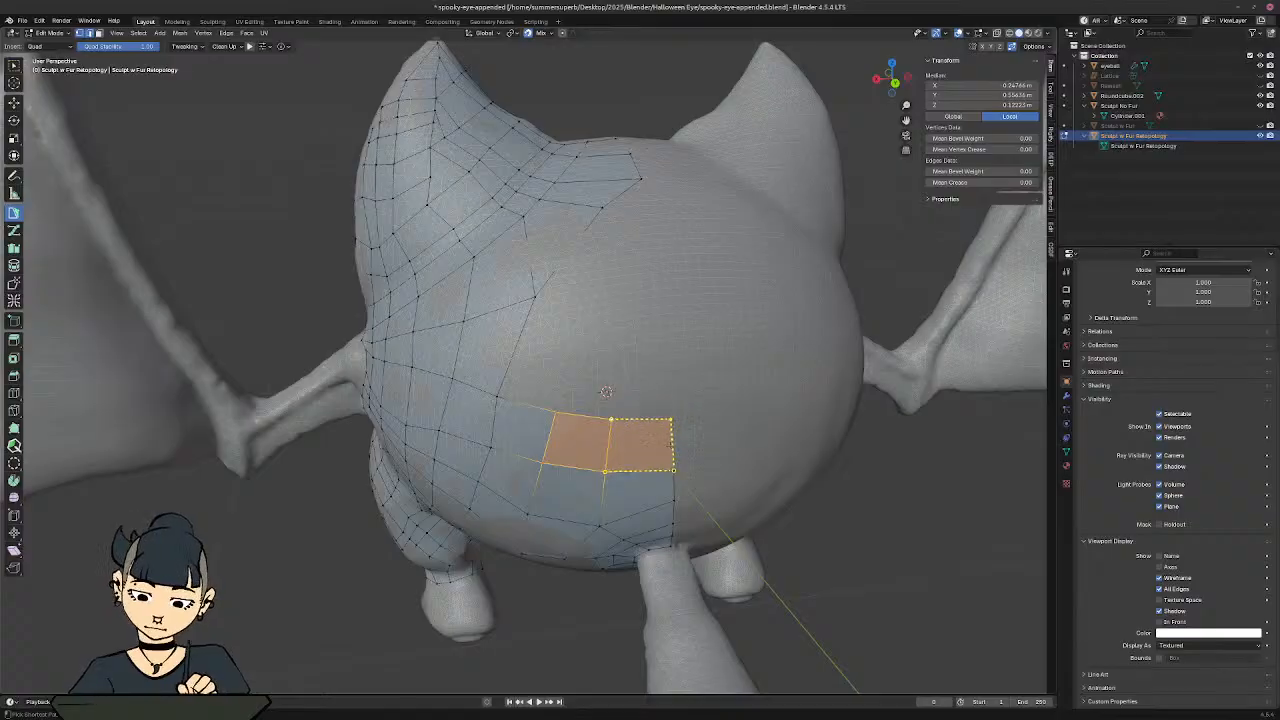
pyautogui.click(596, 351)
# Step: Add a third row of three taller quads across the mid-back, ending at the centre line
pyautogui.click(519, 348)
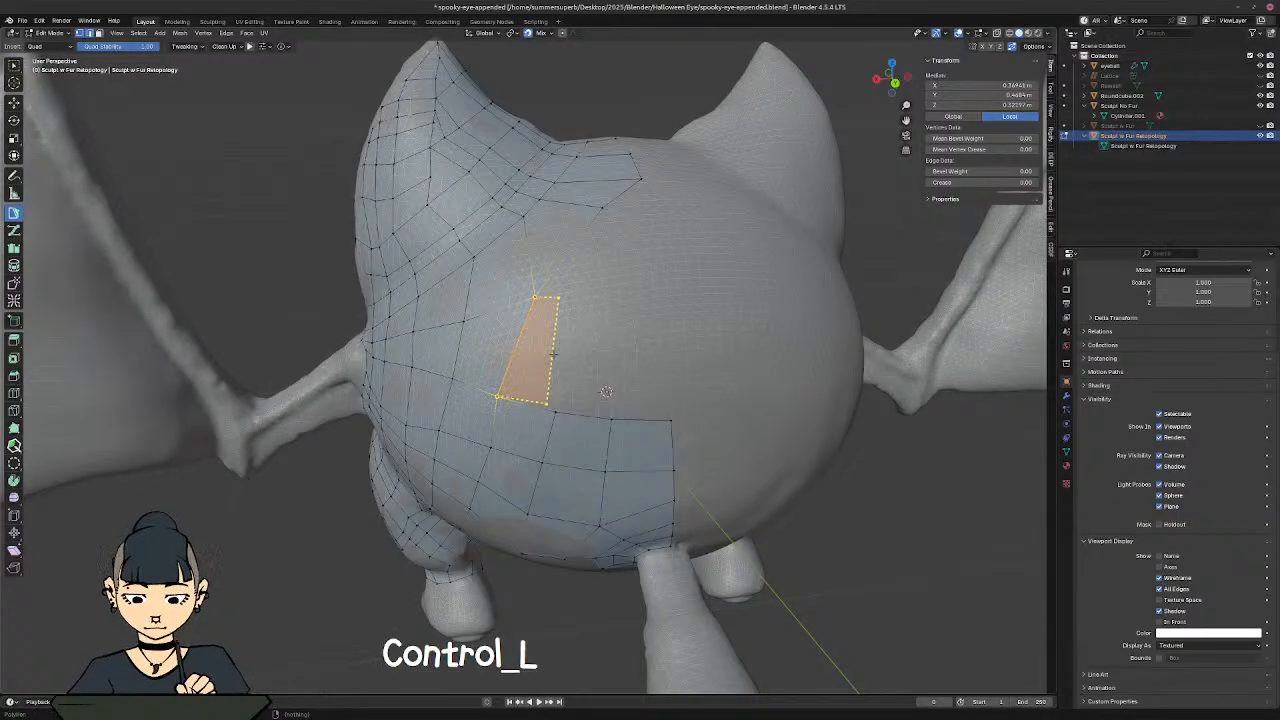
pyautogui.keyDown('ctrl'); pyautogui.moveTo(551, 350); pyautogui.dragTo(568, 356); pyautogui.keyUp('ctrl')
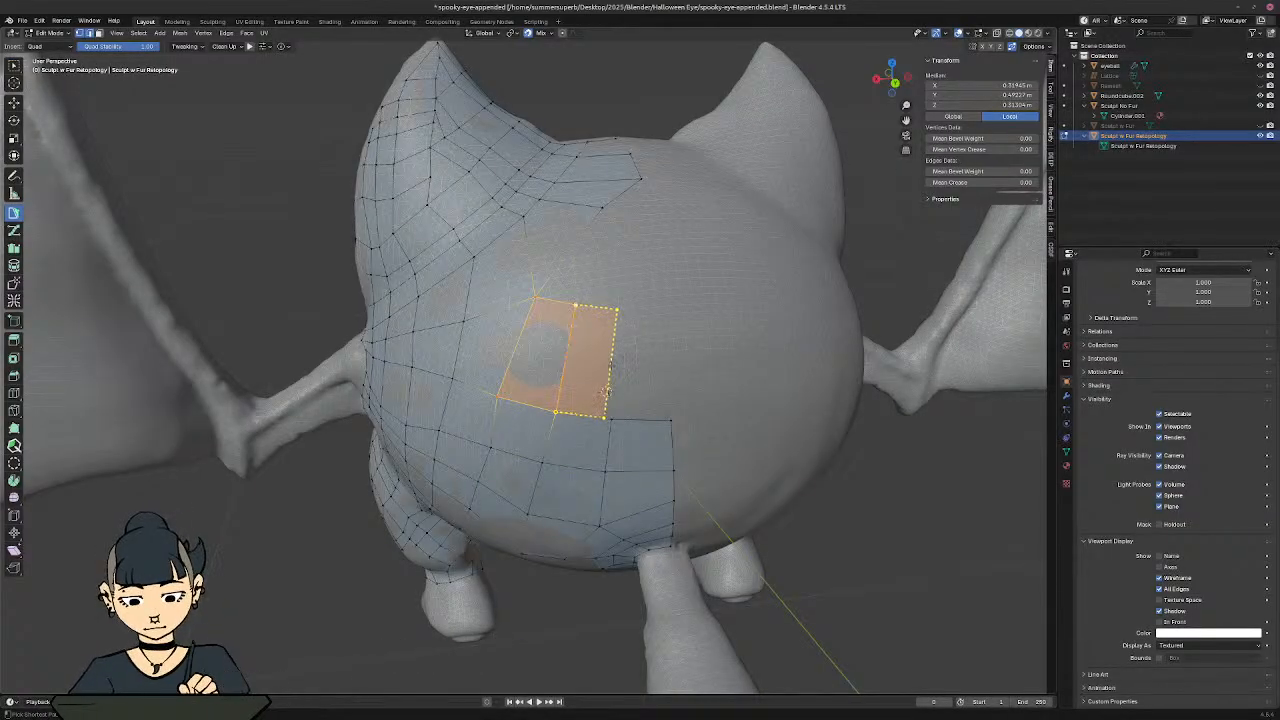
pyautogui.keyDown('ctrl'); pyautogui.click(618, 360); pyautogui.keyUp('ctrl')
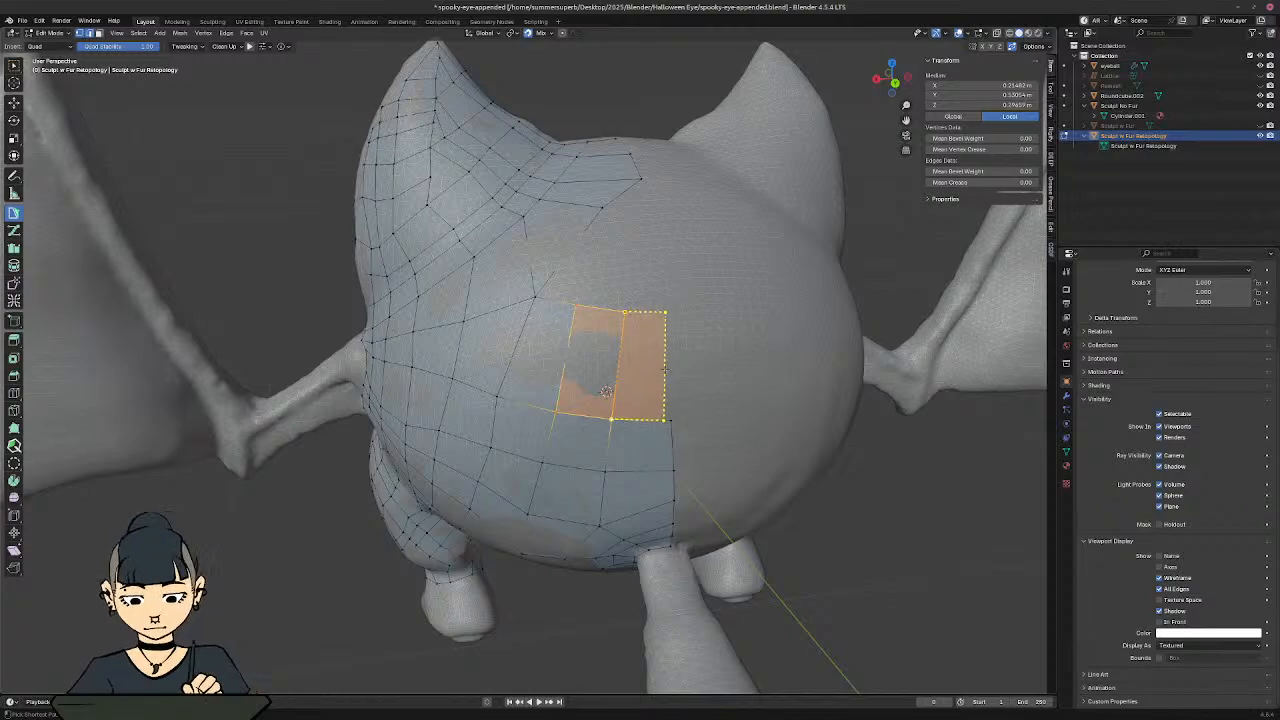
pyautogui.keyDown('ctrl'); pyautogui.click(667, 364); pyautogui.keyUp('ctrl')
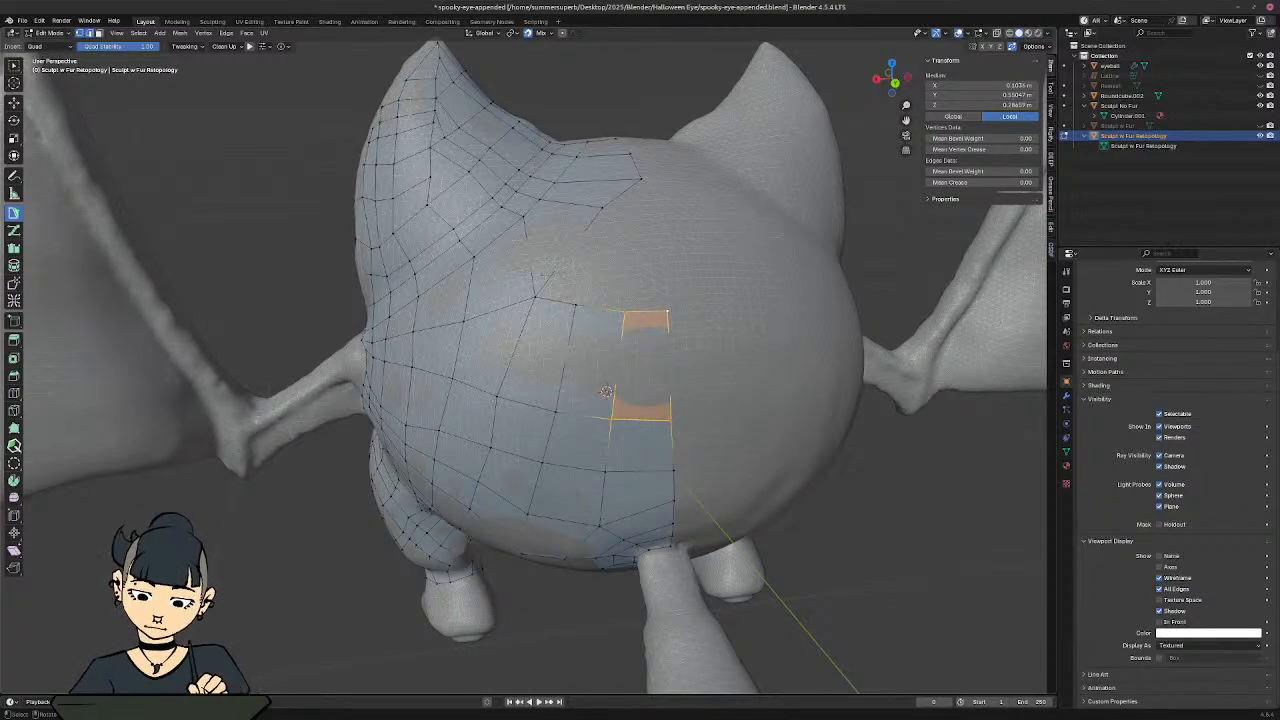
# Step: Extend the back with a fourth row of three quads toward the head, reaching the centre line
pyautogui.click(560, 266)
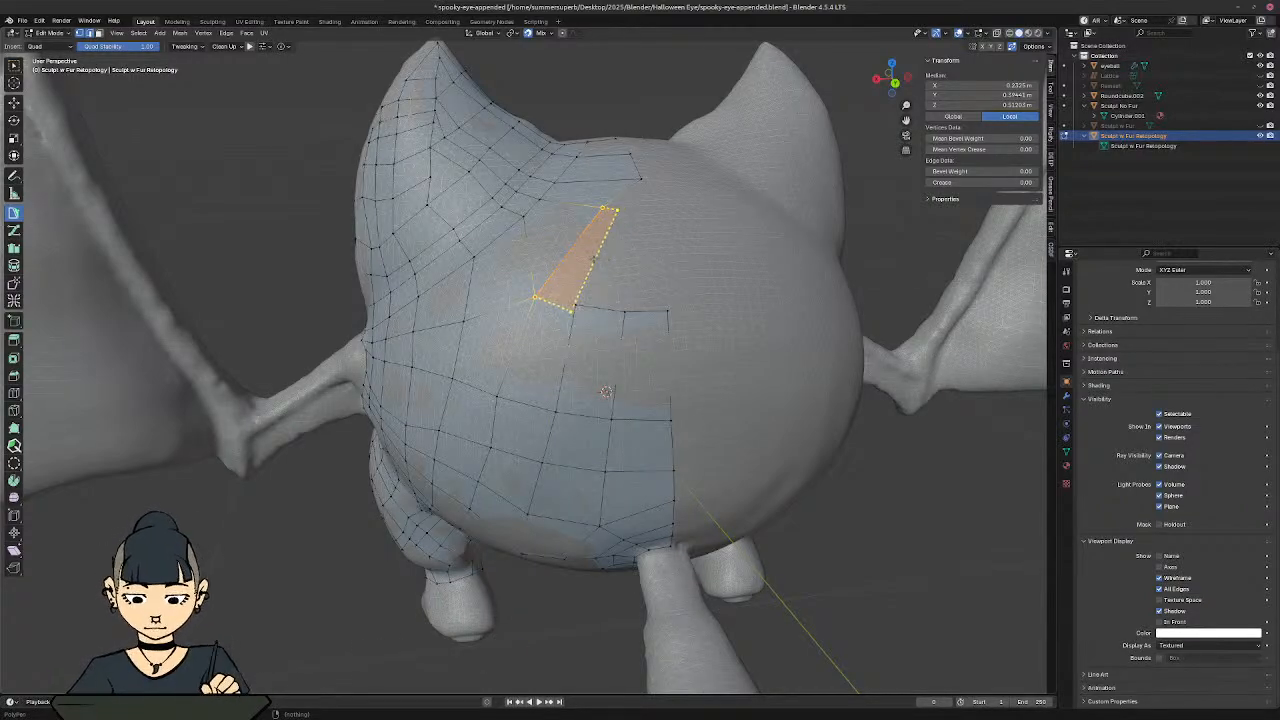
pyautogui.keyDown('ctrl'); pyautogui.click(598, 255); pyautogui.keyUp('ctrl')
pyautogui.click(598, 258)
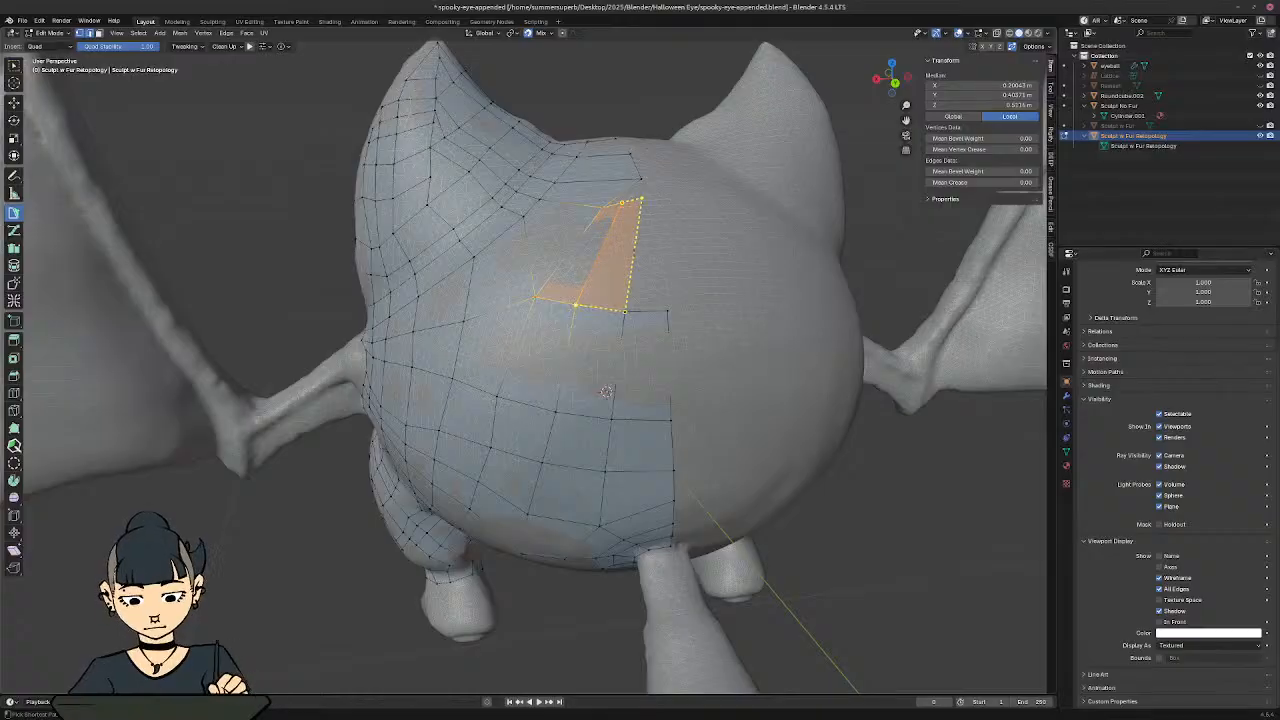
pyautogui.keyDown('ctrl'); pyautogui.click(634, 250); pyautogui.keyUp('ctrl')
pyautogui.keyDown('ctrl'); pyautogui.click(664, 253); pyautogui.keyUp('ctrl')
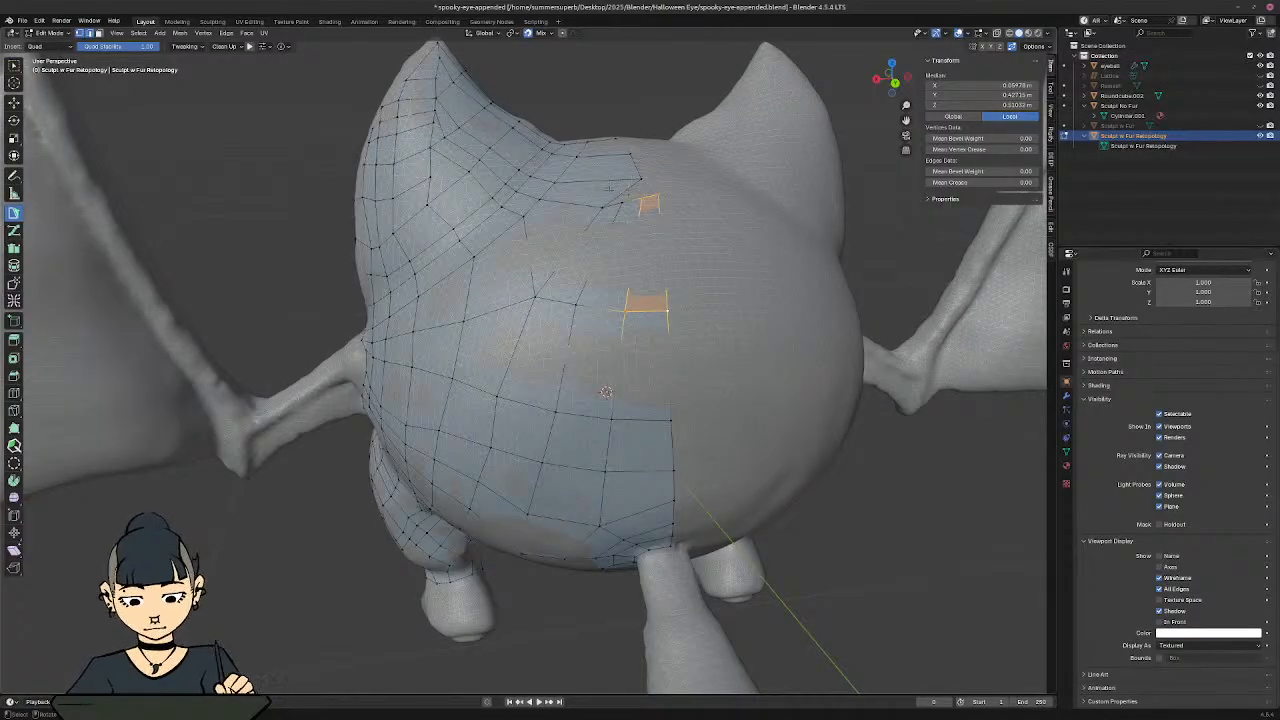
# Step: Move the two boundary vertices at the wing-side end of the uppermost back row closer to the ear
pyautogui.moveTo(684, 171)
pyautogui.mouseDown(button='middle')
pyautogui.moveTo(684, 214)
pyautogui.moveTo(681, 203)
pyautogui.moveTo(662, 252)
pyautogui.moveTo(669, 188)
pyautogui.mouseUp(button='middle')
pyautogui.moveTo(622, 461); pyautogui.dragTo(605, 390, button='middle')
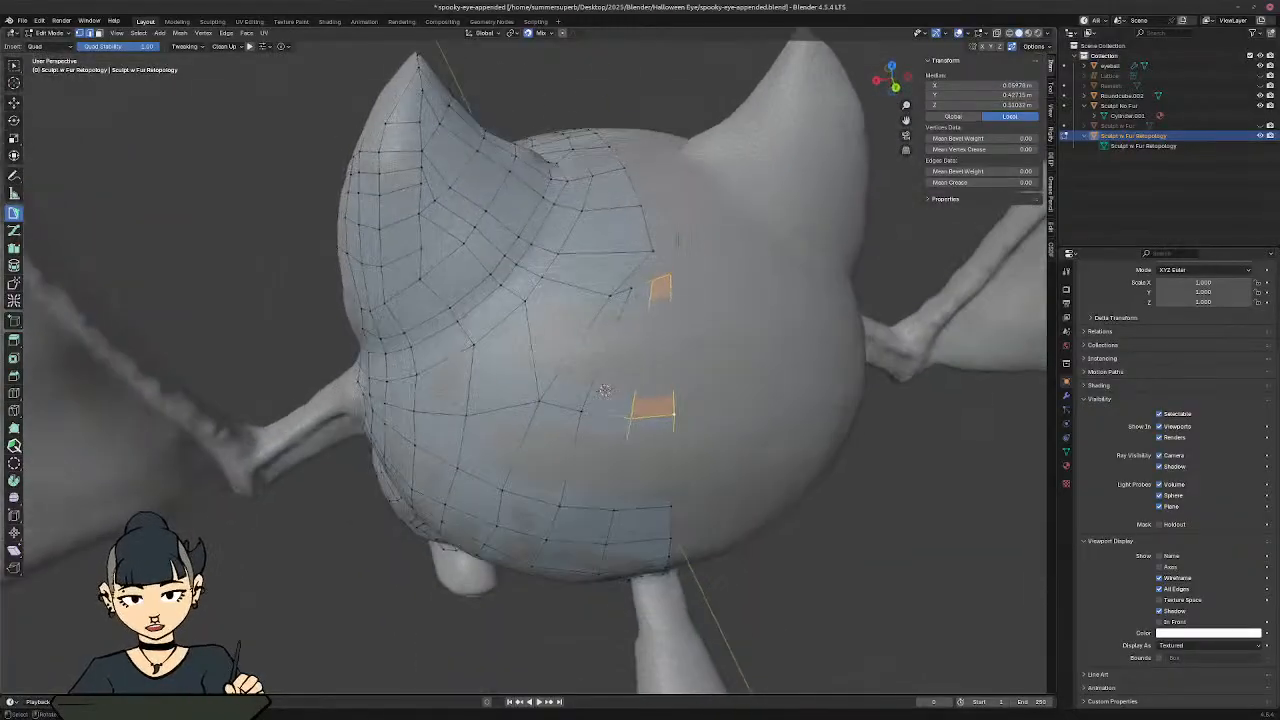
pyautogui.click(652, 252)
pyautogui.keyDown('shift'); pyautogui.click(608, 296); pyautogui.keyUp('shift')
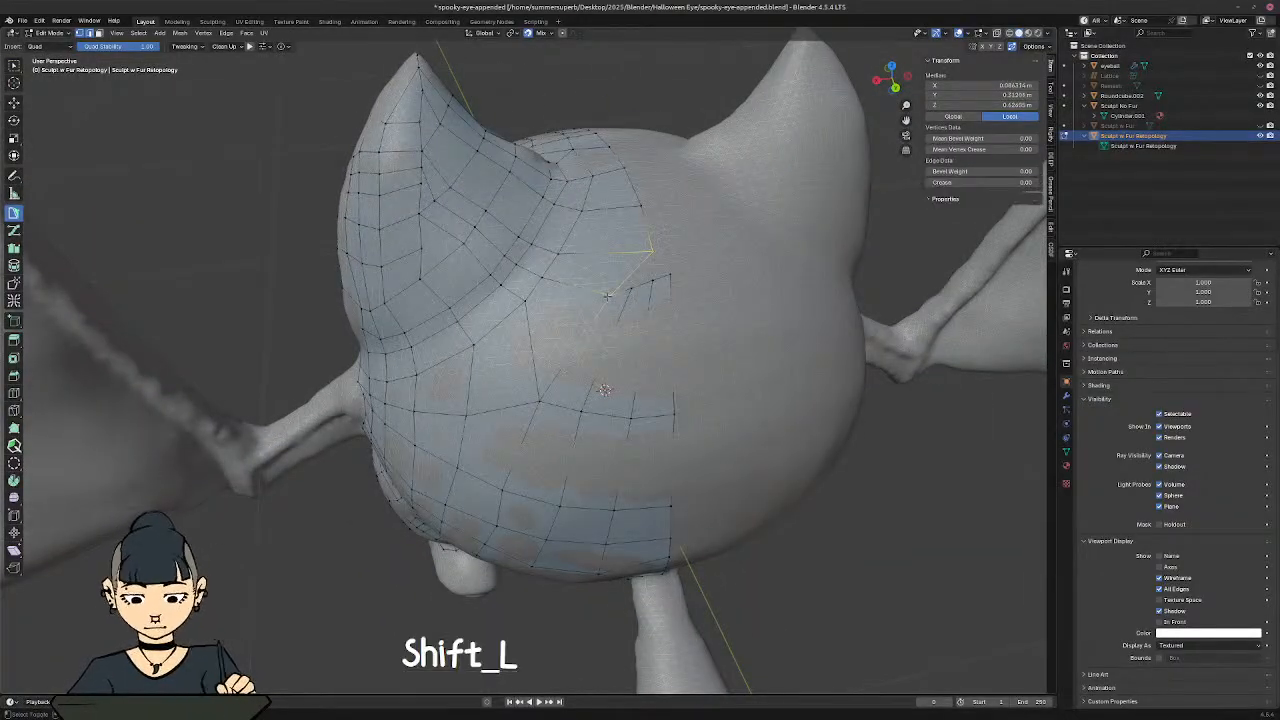
pyautogui.press('g')
pyautogui.click(585, 288)
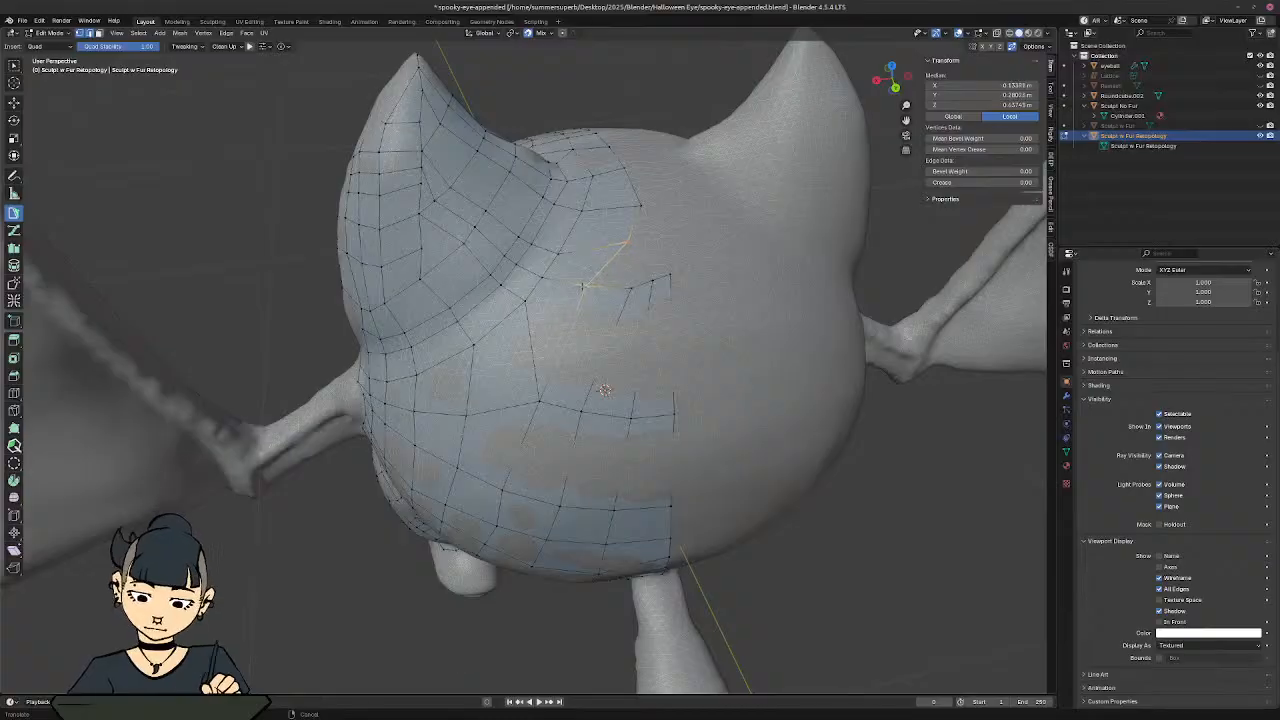
# Step: Adjust three boundary vertices behind the ear one by one, pulling them inward to even out the faces' edge
pyautogui.click(625, 205)
pyautogui.press('g')
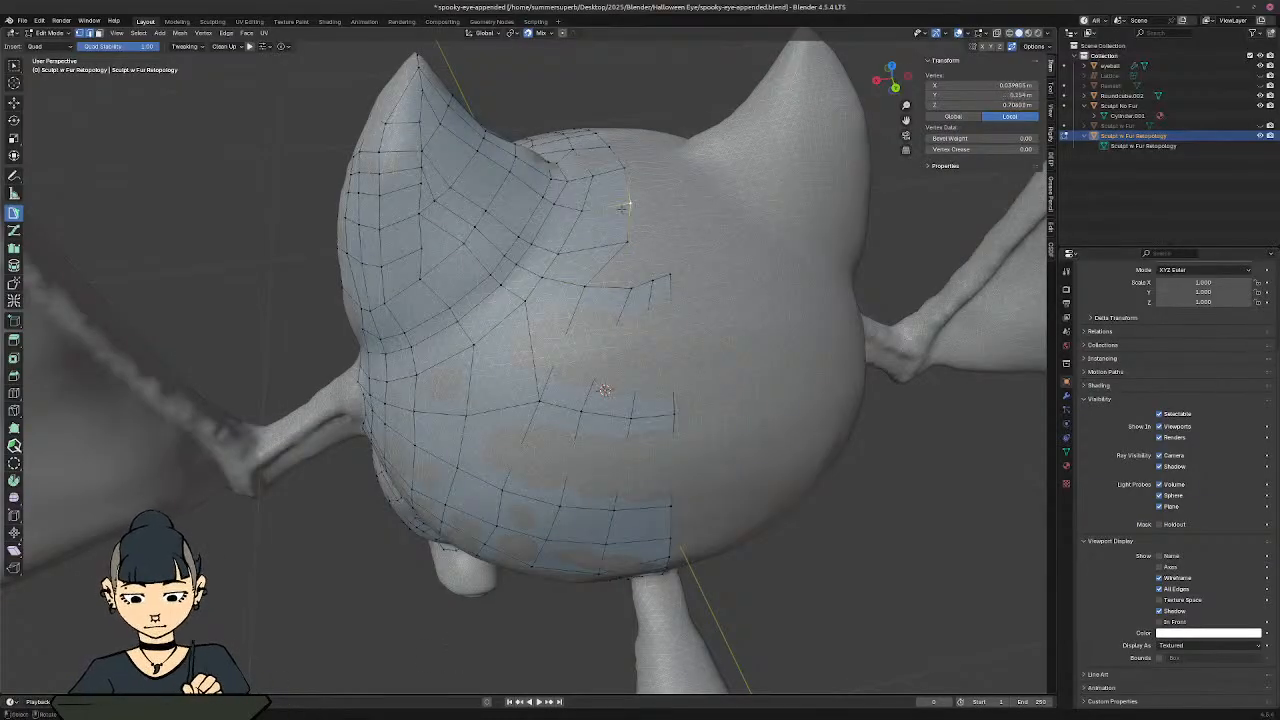
pyautogui.press('g')
pyautogui.click(610, 240)
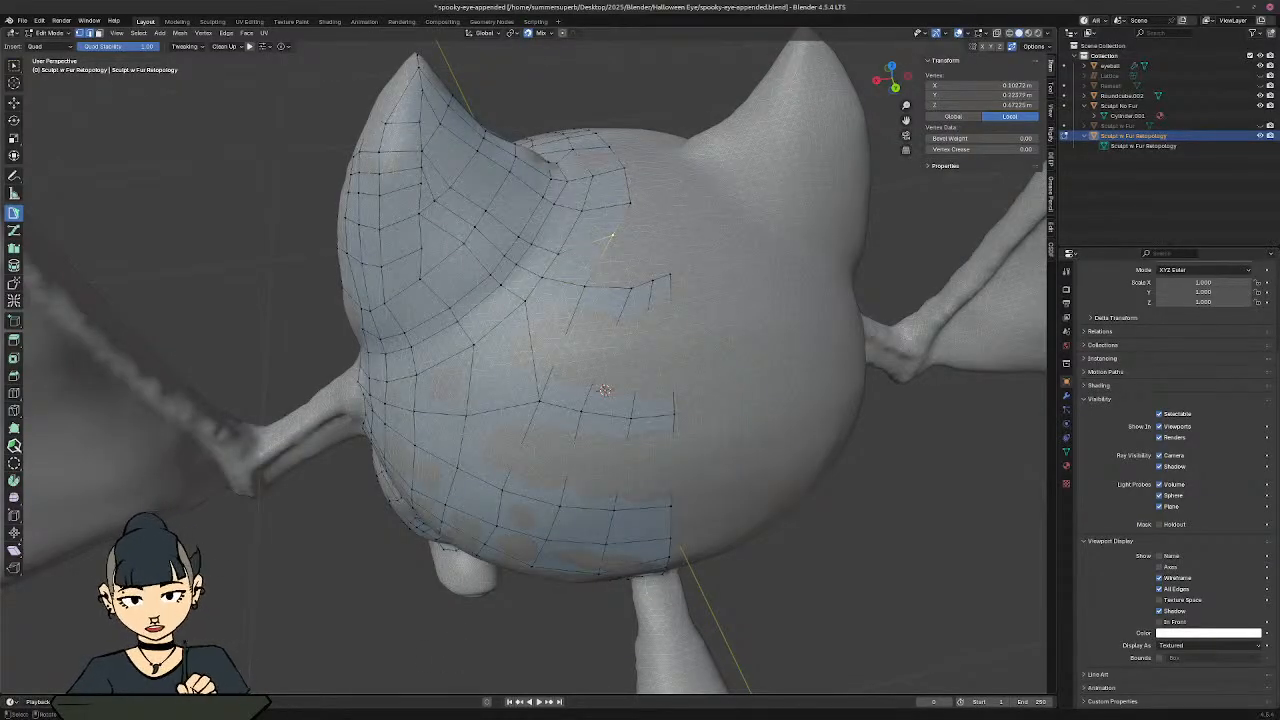
pyautogui.press('g')
pyautogui.click(580, 286)
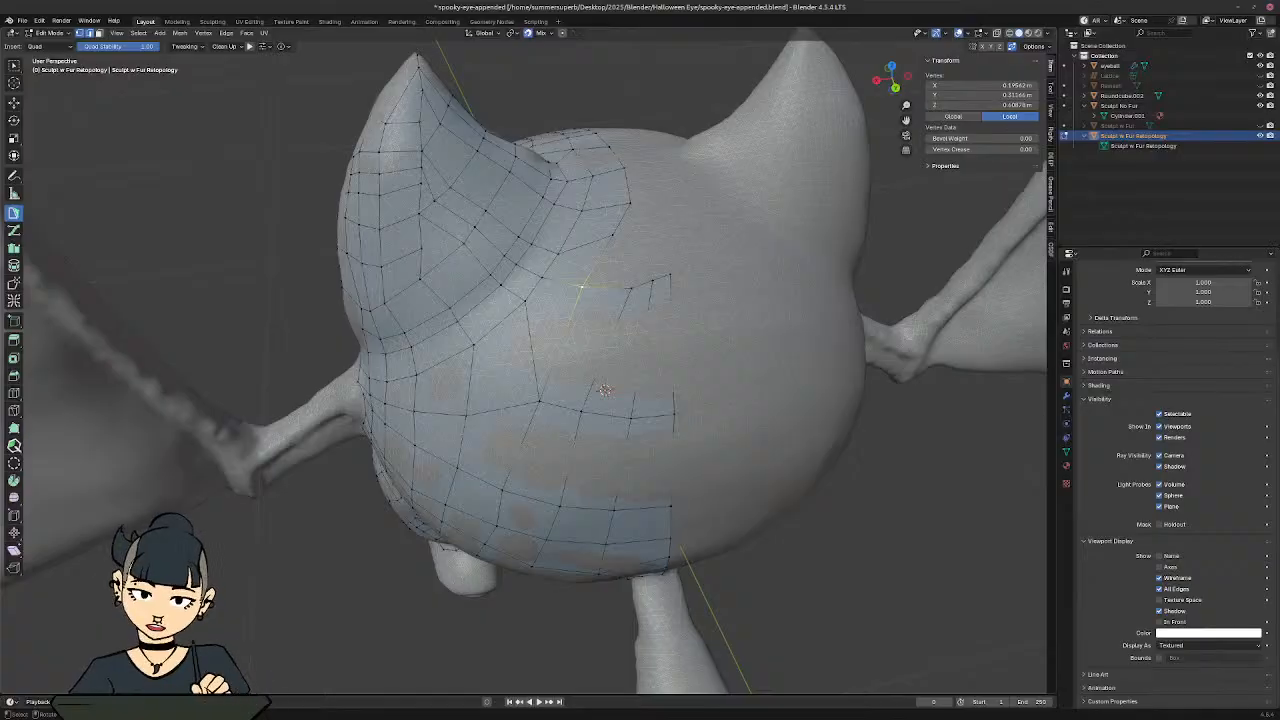
# Step: Select the four top vertices of the uppermost back row and move them together toward the tail
pyautogui.moveTo(582, 287); pyautogui.dragTo(575, 264, button='middle')
pyautogui.click(631, 265)
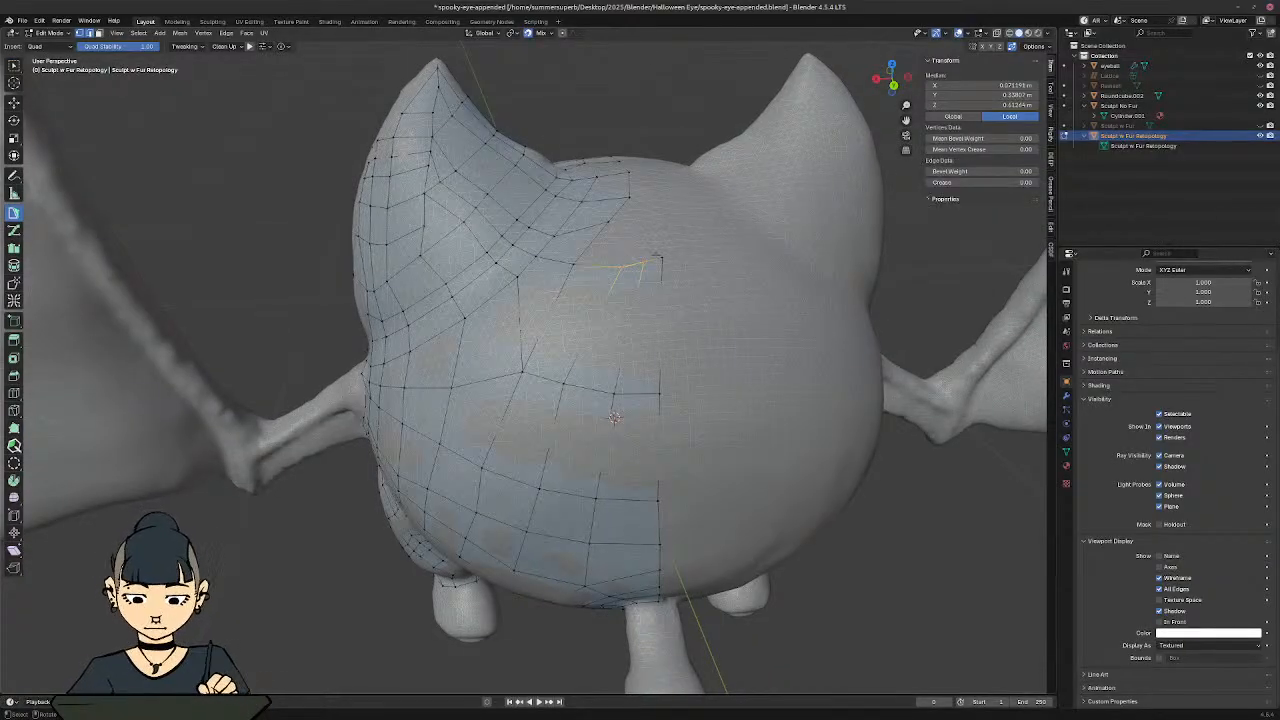
pyautogui.keyDown('shift'); pyautogui.click(653, 259); pyautogui.keyUp('shift')
pyautogui.keyDown('shift'); pyautogui.click(594, 267); pyautogui.keyUp('shift')
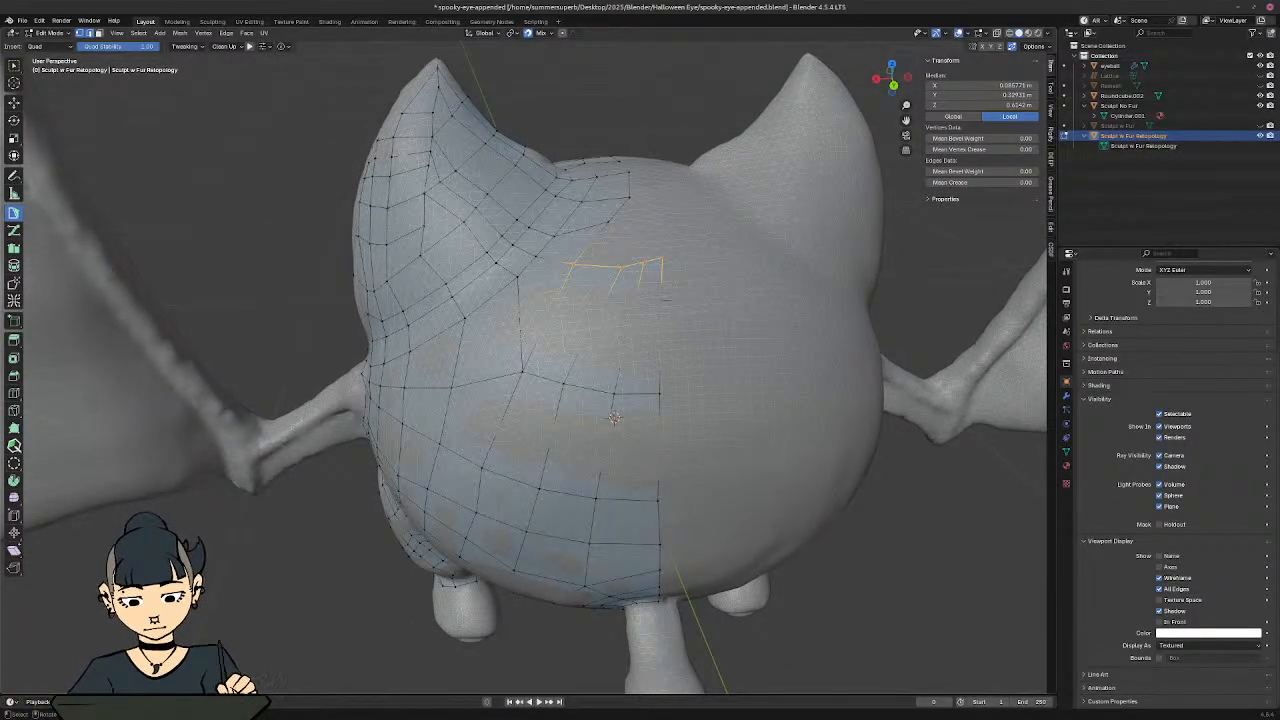
pyautogui.press('g')
pyautogui.click(655, 333)
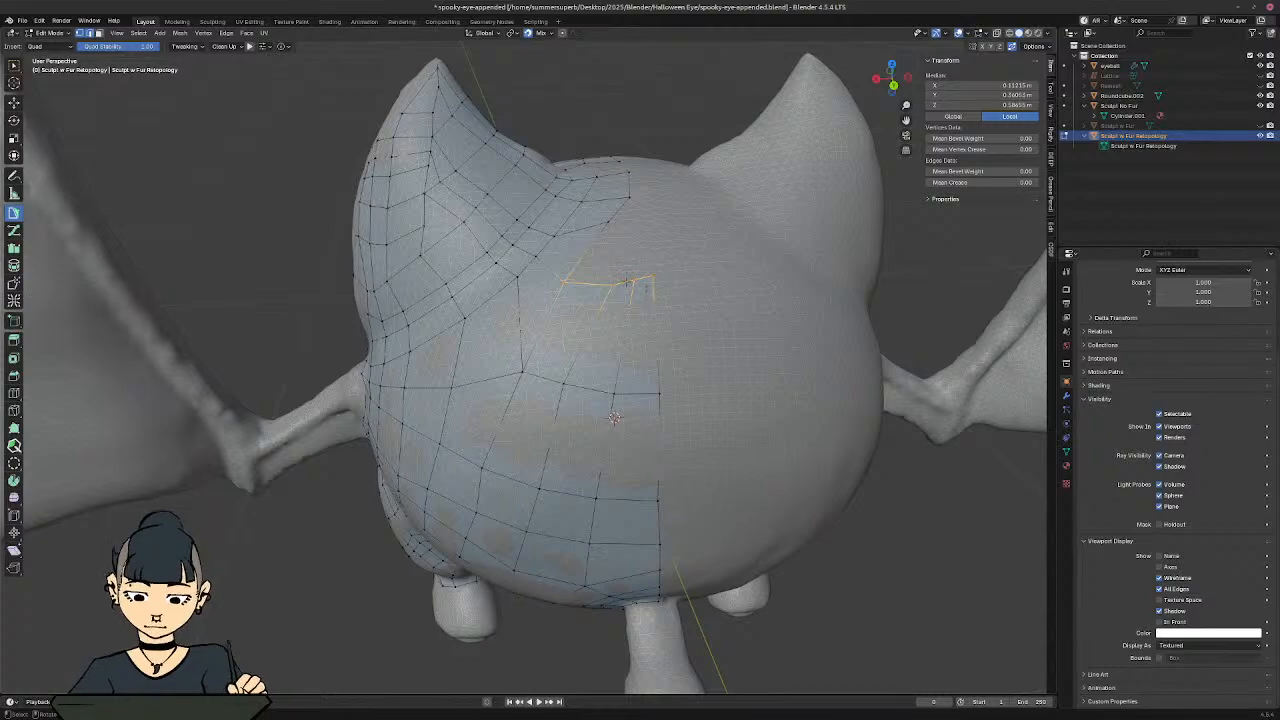
# Step: Move the uppermost row's remaining top vertices progressively toward the tail, finishing with the end vertex at the centre line
pyautogui.press('g')
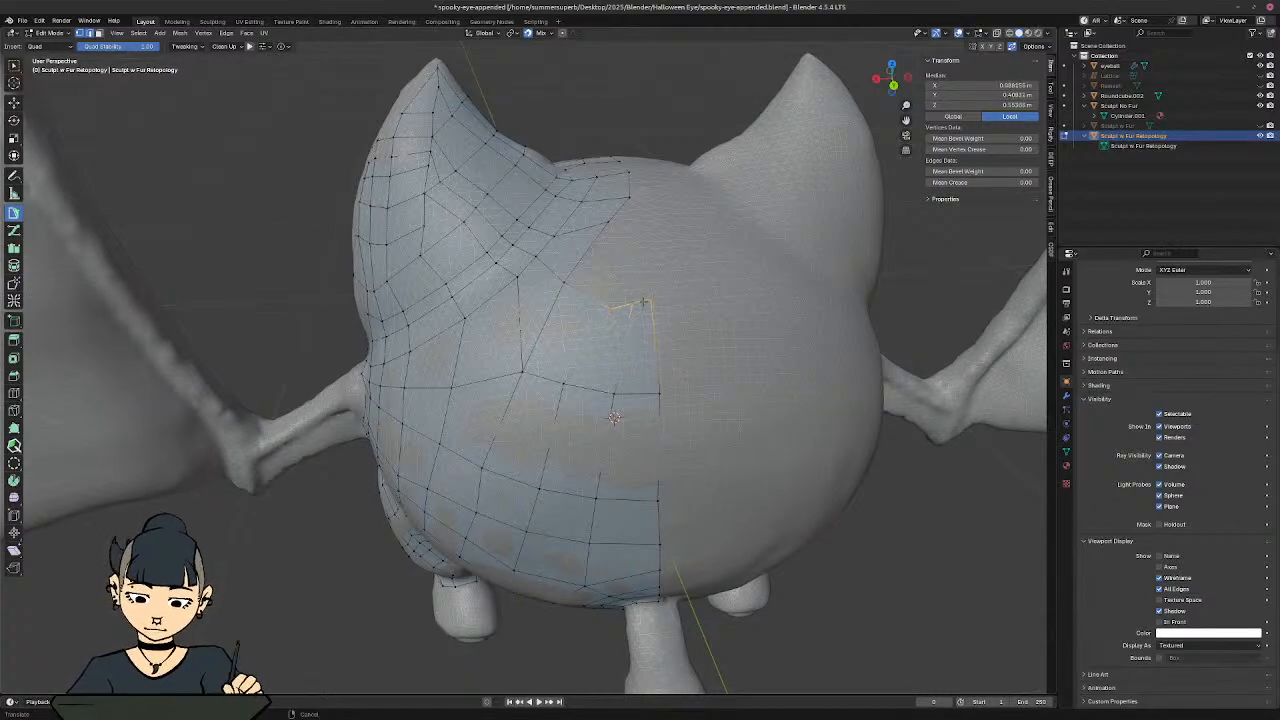
pyautogui.click(644, 298)
pyautogui.click(651, 297)
pyautogui.click(643, 298)
pyautogui.press('g')
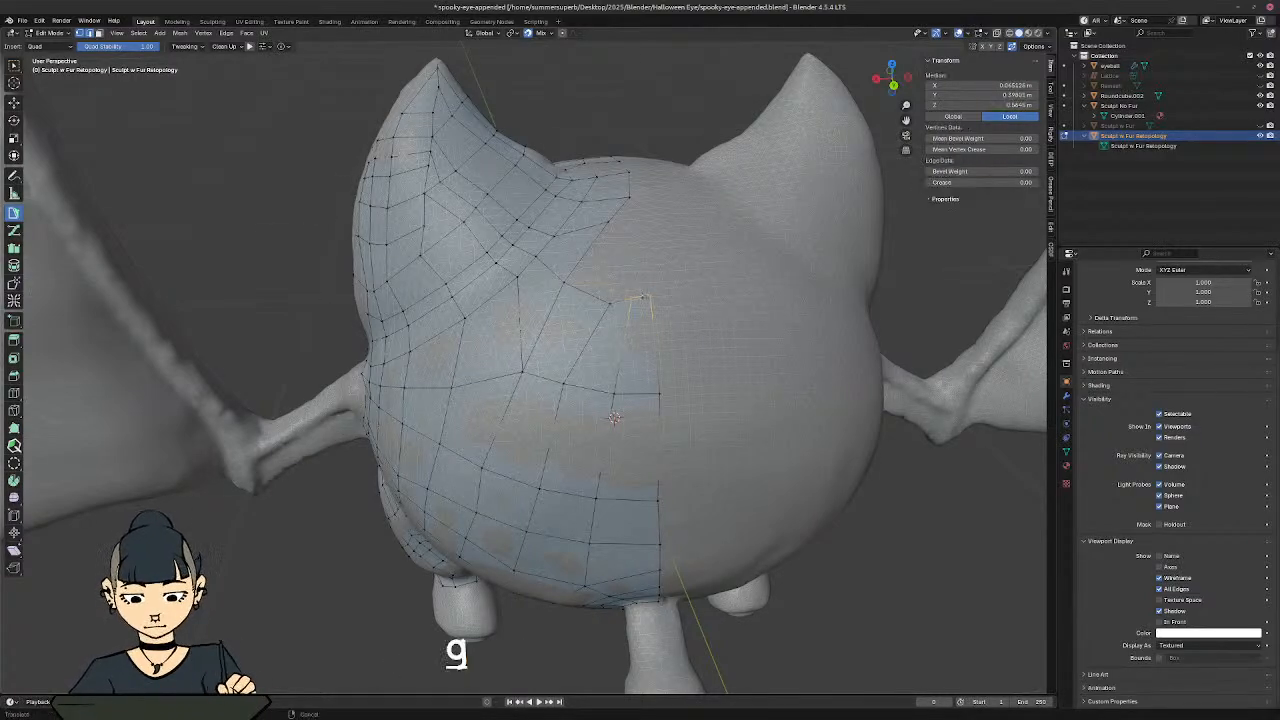
pyautogui.click(645, 312)
pyautogui.click(653, 314)
pyautogui.press('g')
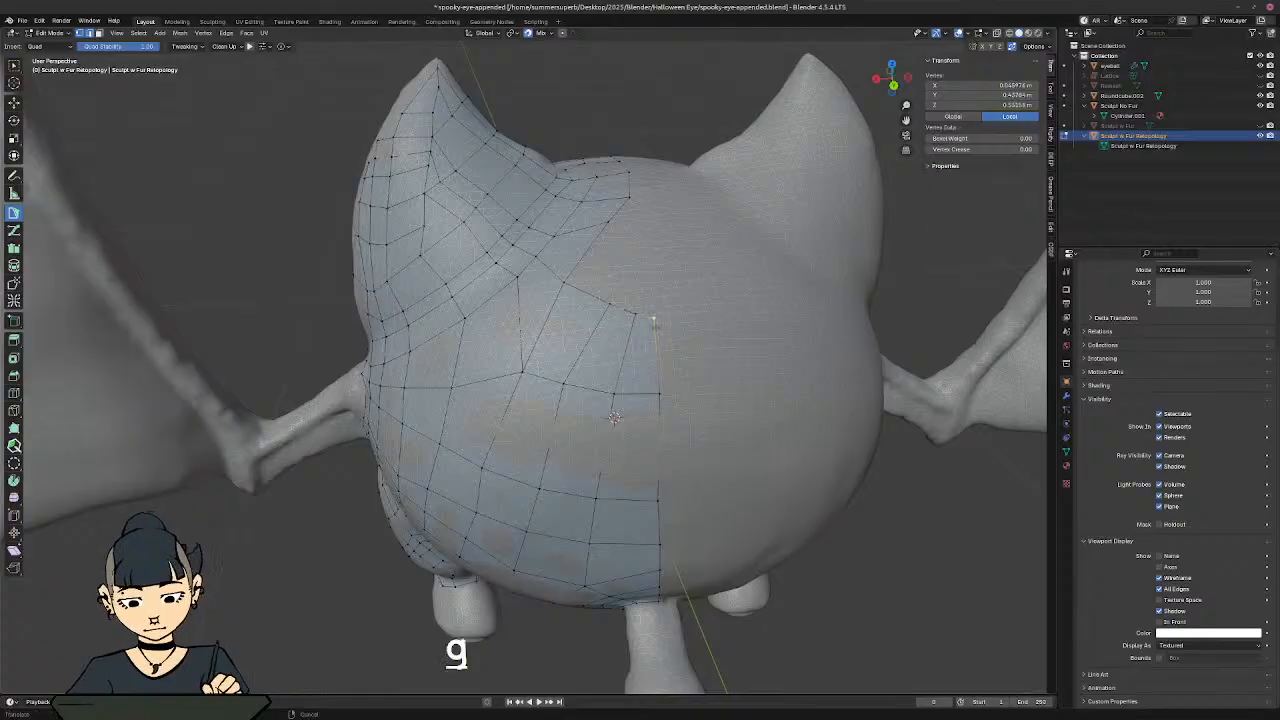
pyautogui.click(582, 247)
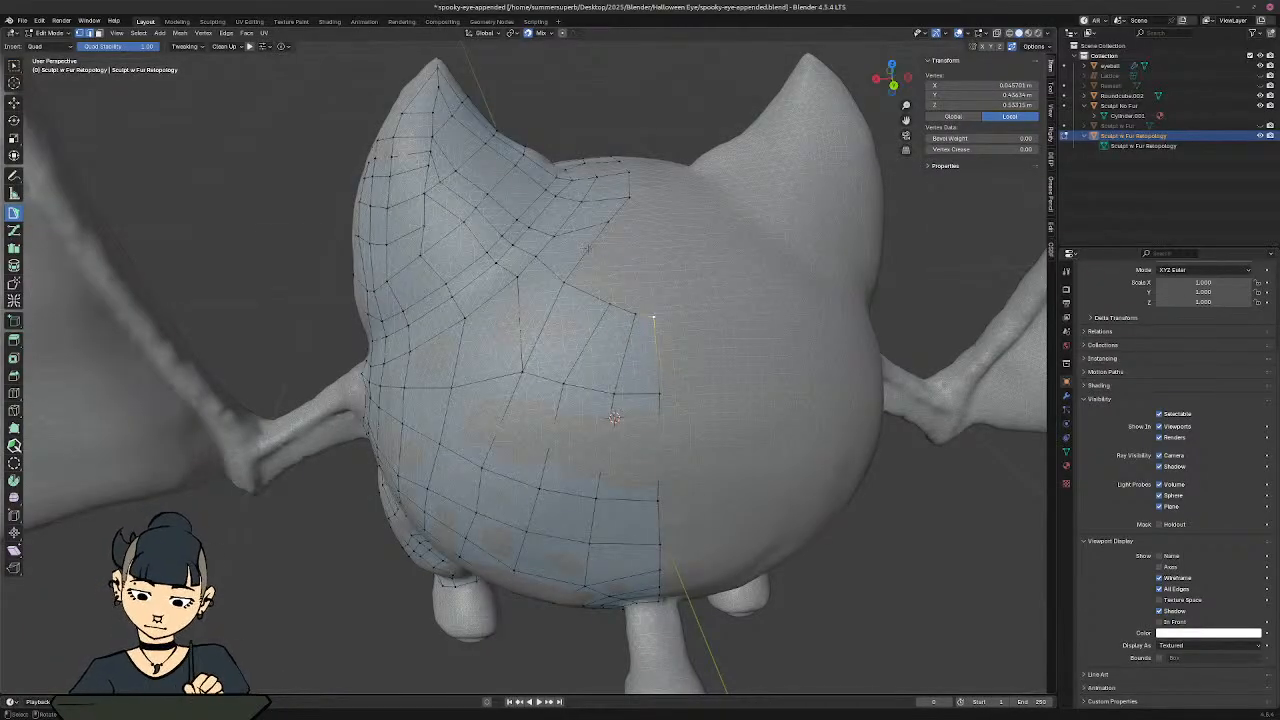
# Step: Add another row of three quads across the upper back, from the boundary behind the ear to the centre line
pyautogui.click(588, 248)
pyautogui.keyDown('ctrl'); pyautogui.click(621, 266); pyautogui.keyUp('ctrl')
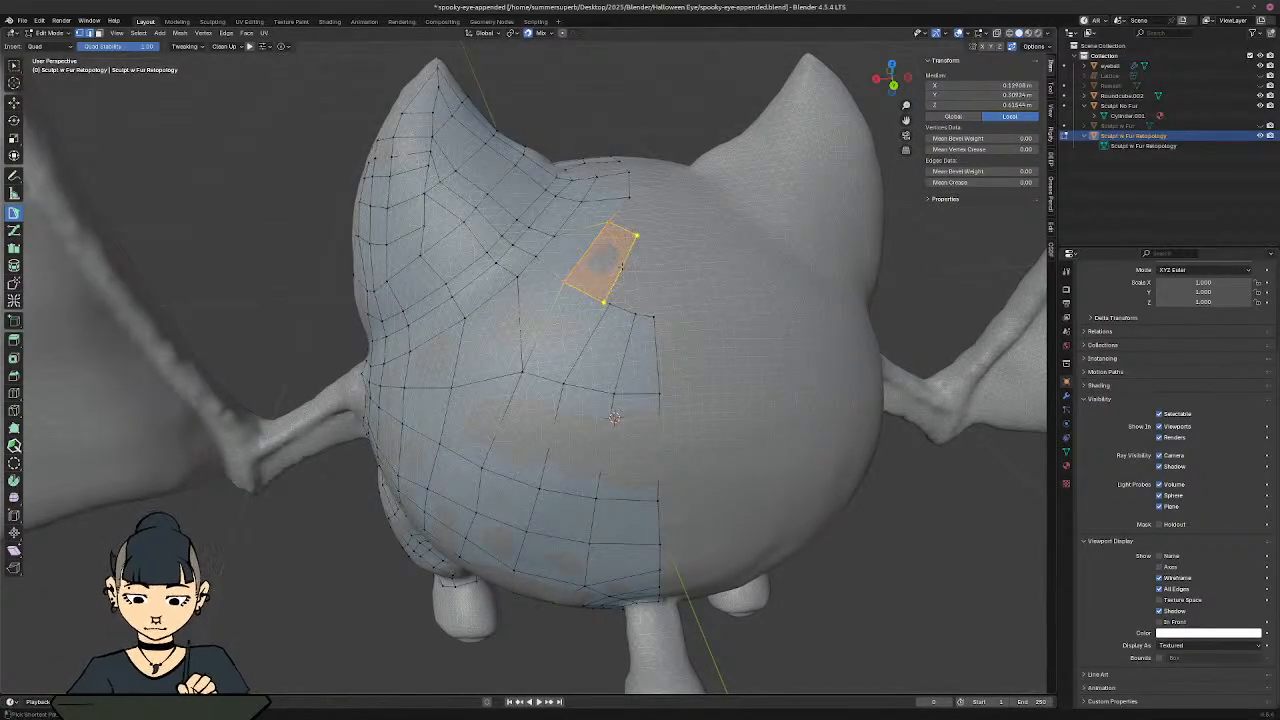
pyautogui.hotkey('ctrl', 'z')
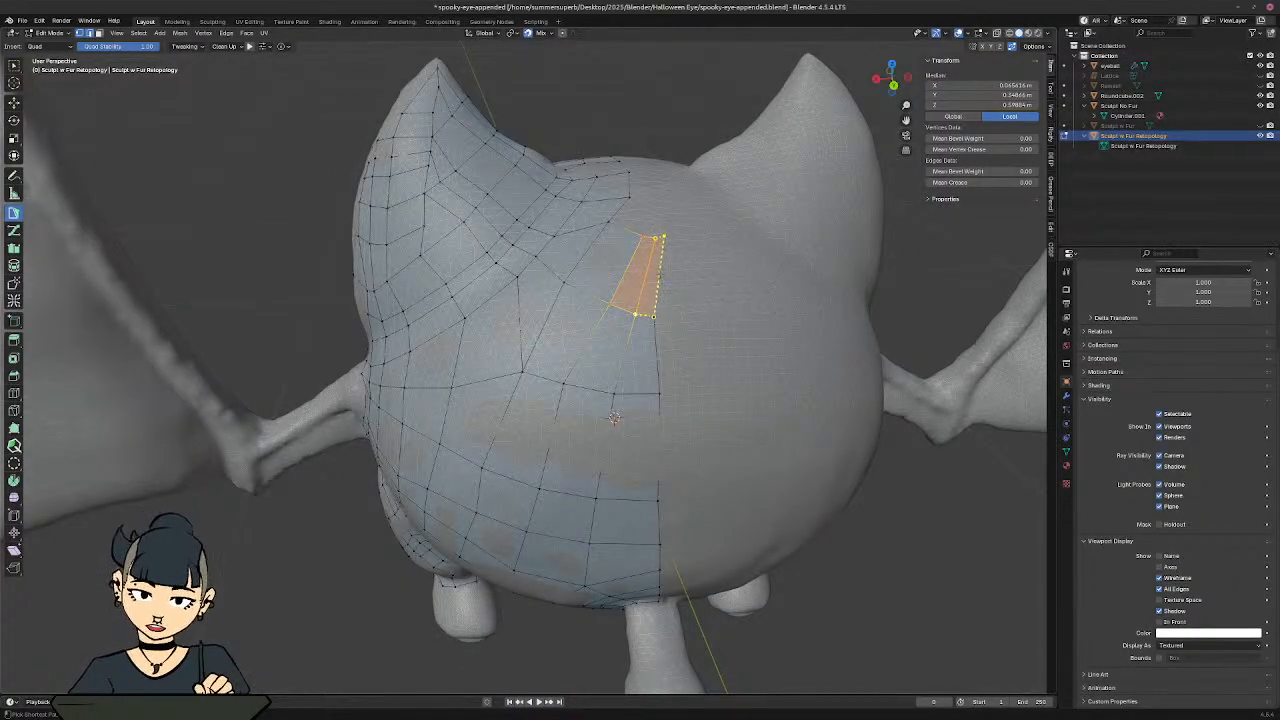
# Step: Slide the mid-back row of four vertices along its edges toward the tail to even out the row heights
pyautogui.moveTo(614, 418); pyautogui.dragTo(601, 443, button='middle')
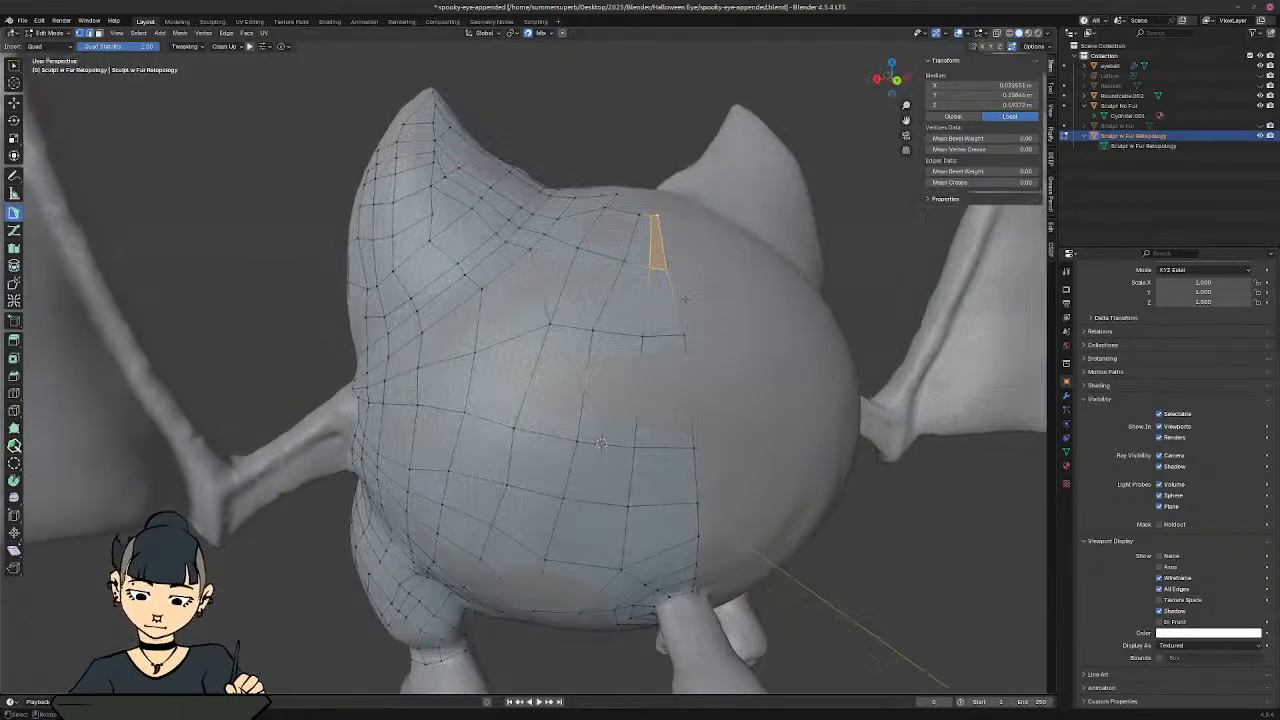
pyautogui.click(684, 335)
pyautogui.keyDown('shift'); pyautogui.click(643, 337); pyautogui.keyUp('shift')
pyautogui.keyDown('shift'); pyautogui.click(593, 331); pyautogui.keyUp('shift')
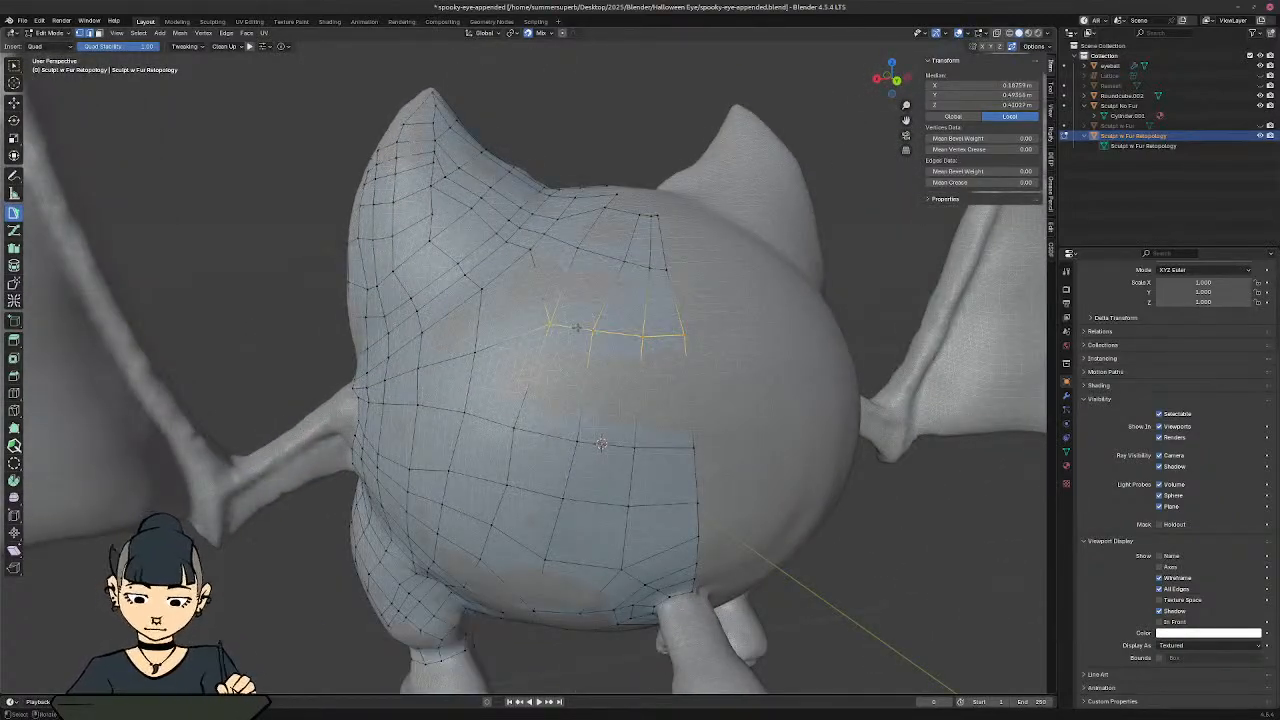
pyautogui.hotkey('shift', 'v')
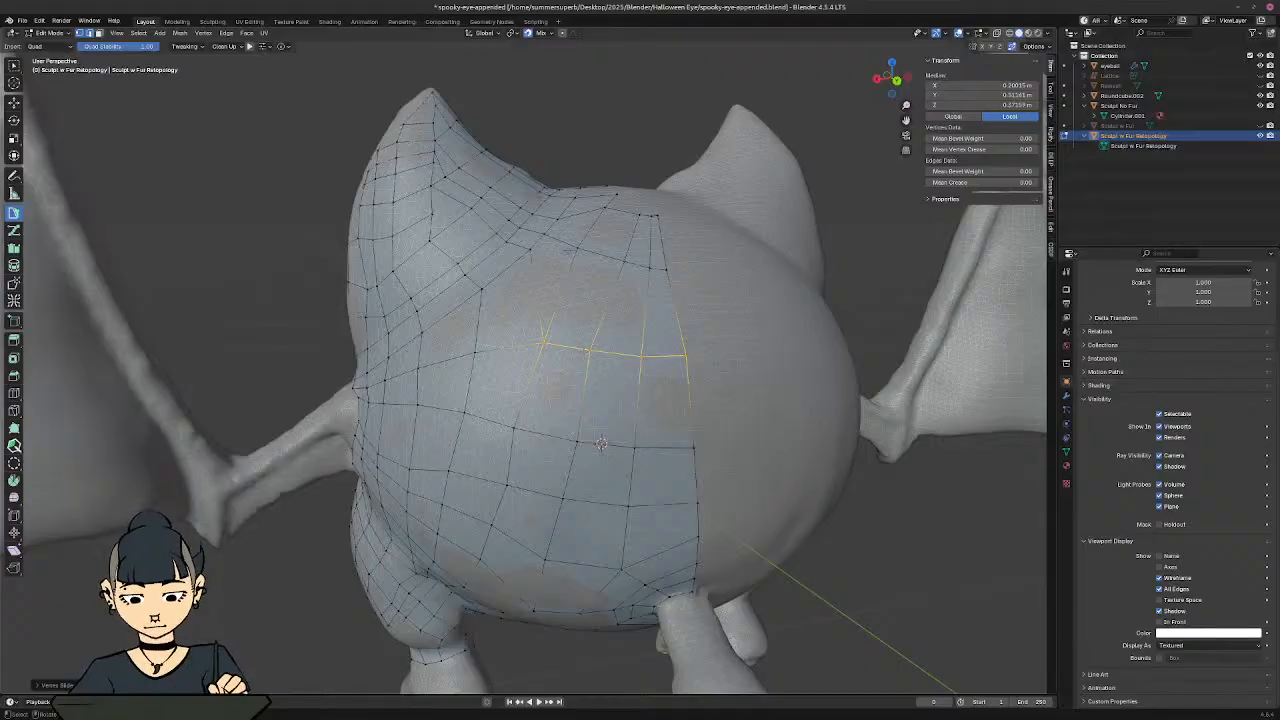
# Step: Slide the upper-back vertex row toward the tail, and move the wing-side vertex of the row below toward the head
pyautogui.click(543, 234)
pyautogui.keyDown('shift'); pyautogui.click(579, 248); pyautogui.keyUp('shift')
pyautogui.keyDown('shift'); pyautogui.click(624, 261); pyautogui.keyUp('shift')
pyautogui.keyDown('shift'); pyautogui.click(651, 269); pyautogui.keyUp('shift')
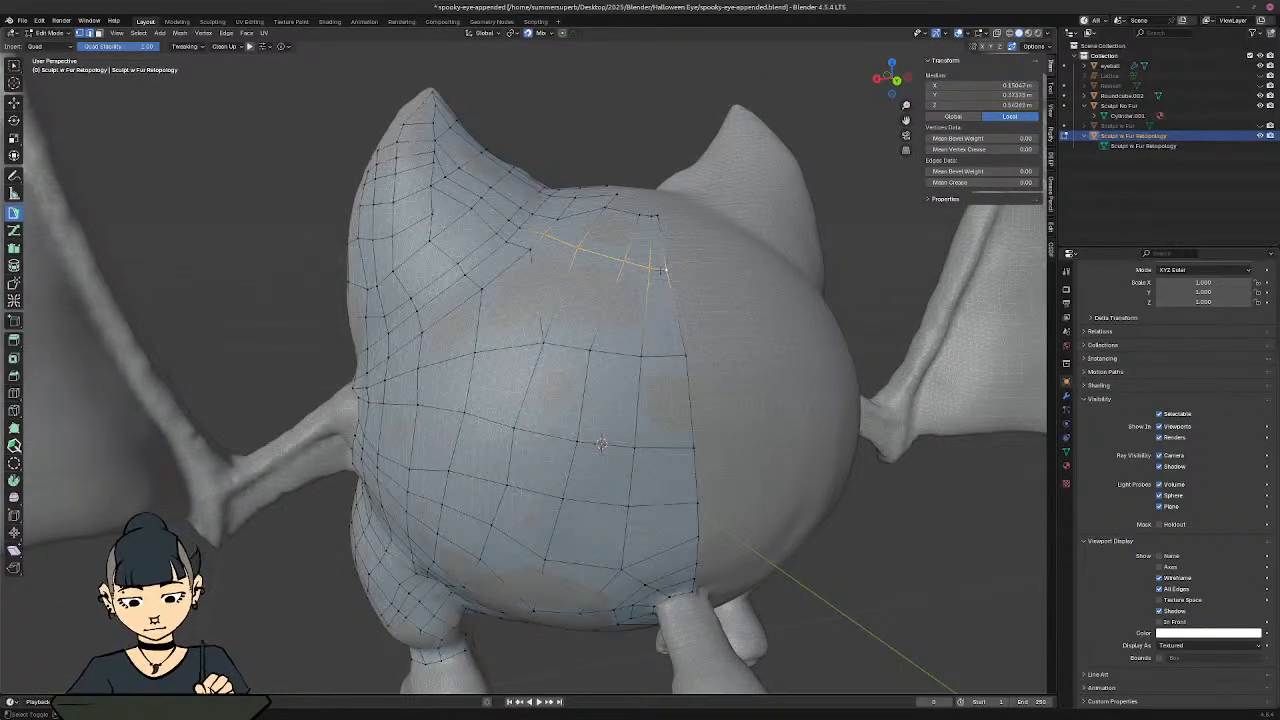
pyautogui.hotkey('shift', 'v')
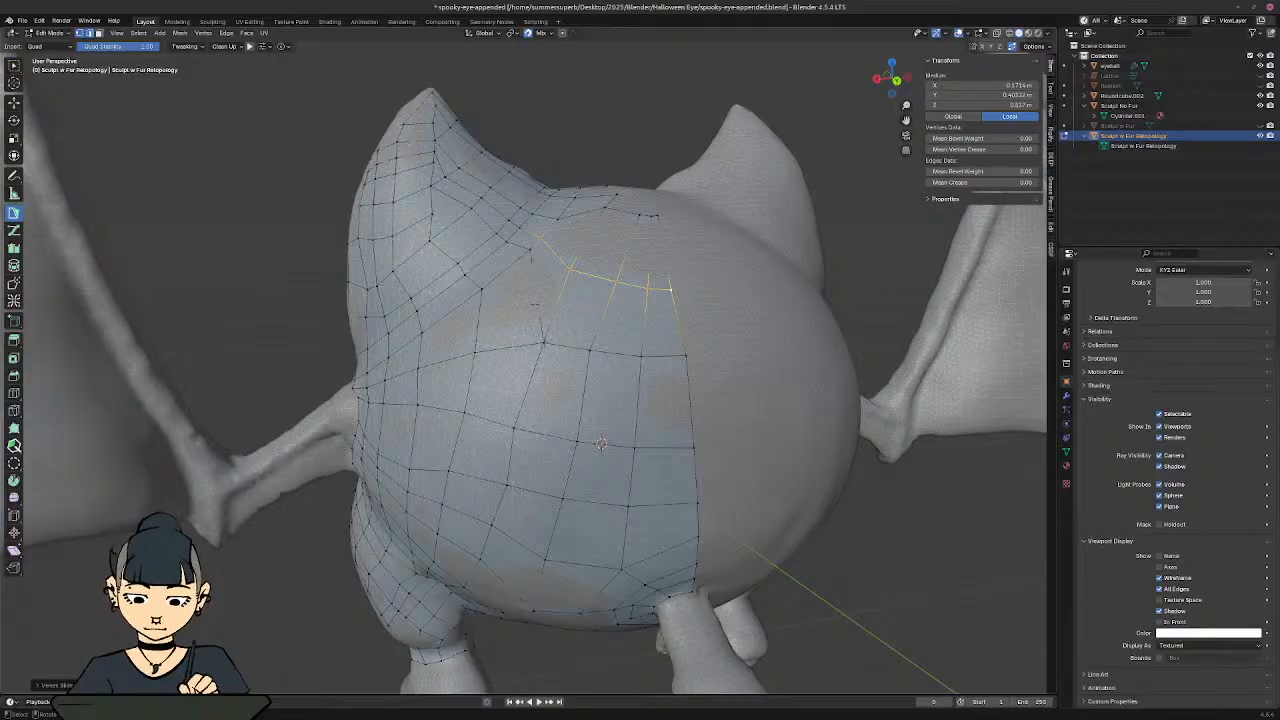
pyautogui.click(544, 343)
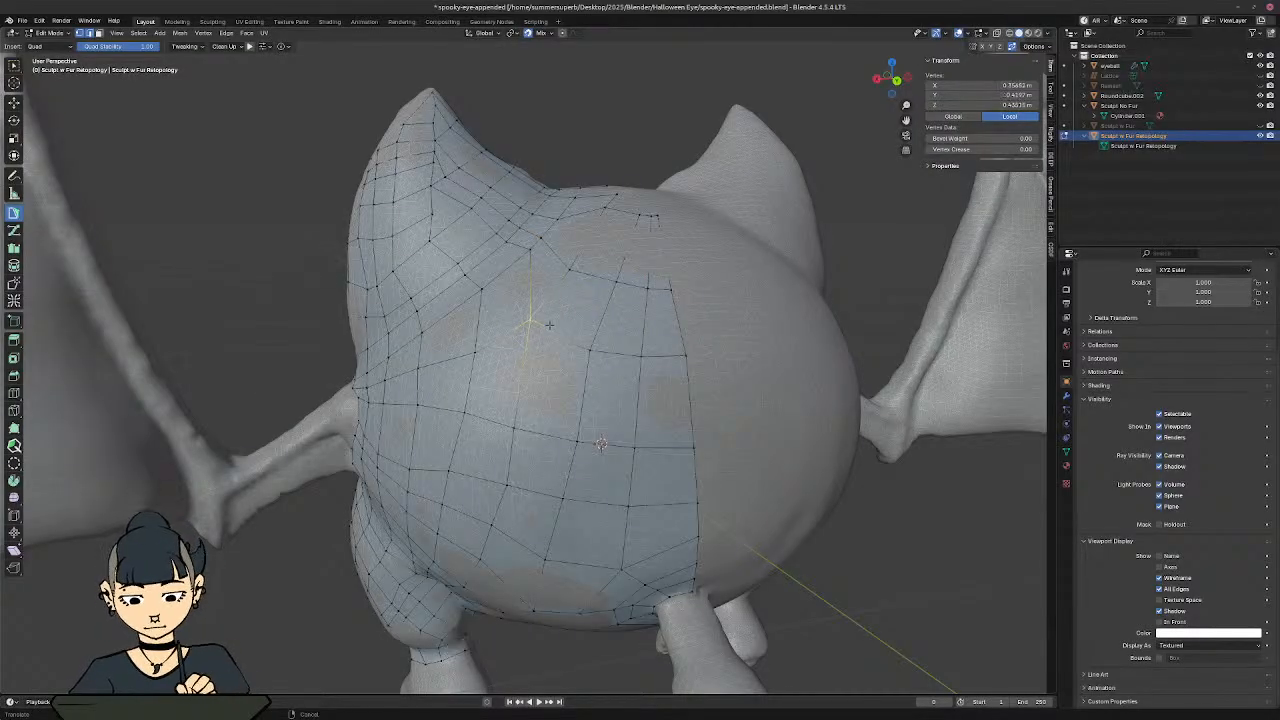
# Step: Temporarily hide the Sculpt No Fur object to examine the retopology mesh from the side
pyautogui.moveTo(590, 262); pyautogui.dragTo(480, 285, button='middle')
pyautogui.moveTo(560, 330)
pyautogui.keyDown('ctrl'); pyautogui.mouseDown(button='middle')
pyautogui.moveTo(565, 285)
pyautogui.moveTo(674, 298)
pyautogui.moveTo(654, 387)
pyautogui.mouseUp(button='middle'); pyautogui.keyUp('ctrl')
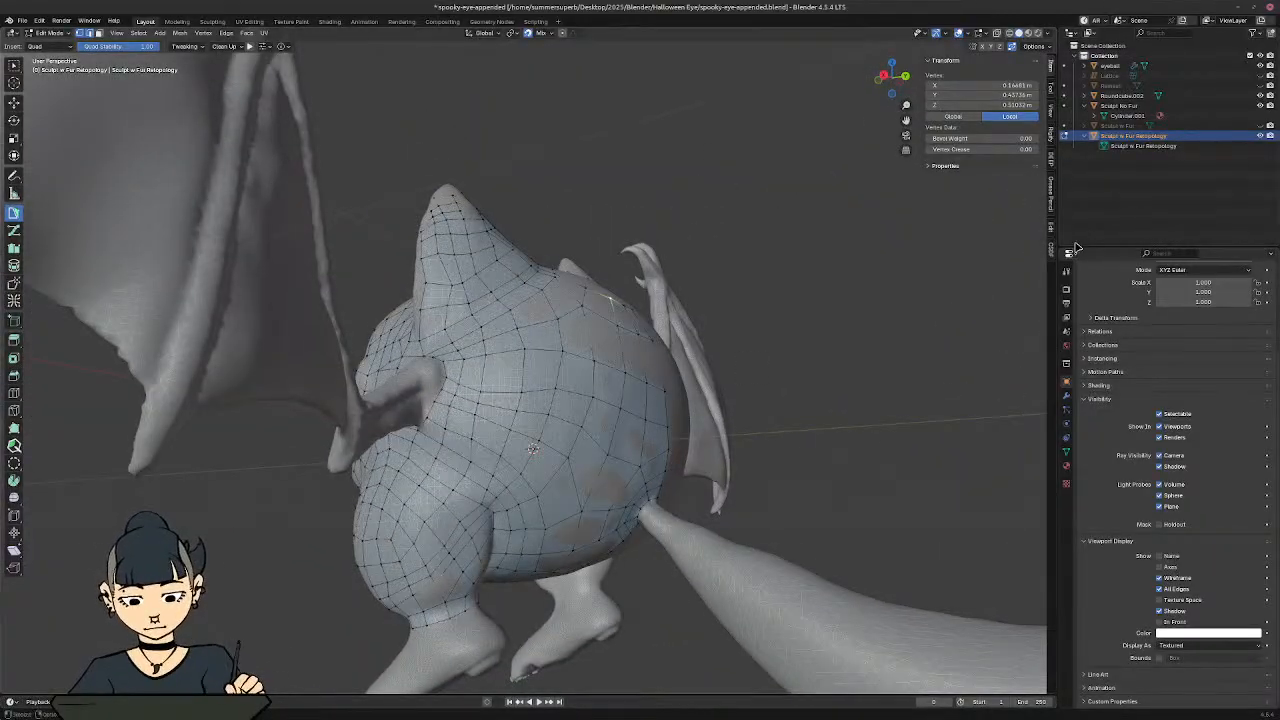
pyautogui.click(1259, 105)
pyautogui.moveTo(868, 266)
pyautogui.mouseDown(button='middle')
pyautogui.moveTo(817, 340)
pyautogui.moveTo(879, 299)
pyautogui.moveTo(851, 334)
pyautogui.moveTo(920, 314)
pyautogui.moveTo(840, 336)
pyautogui.mouseUp(button='middle')
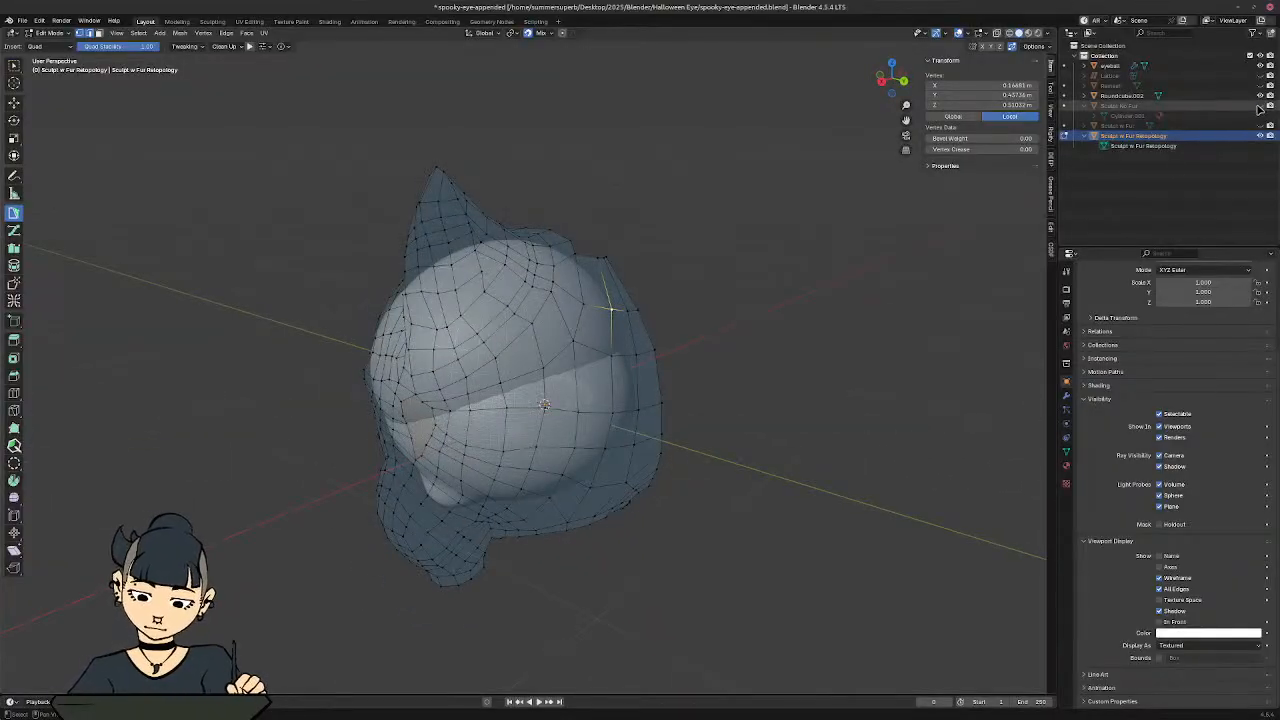
pyautogui.click(1259, 106)
# Step: Add a row of three quads at the back of the head, from the boundary notch behind the ear to the centre line
pyautogui.moveTo(791, 284); pyautogui.dragTo(690, 268, button='middle')
pyautogui.moveTo(644, 267)
pyautogui.keyDown('shift'); pyautogui.mouseDown(button='middle')
pyautogui.moveTo(644, 345)
pyautogui.moveTo(626, 376)
pyautogui.mouseUp(button='middle'); pyautogui.keyUp('shift')
pyautogui.keyDown('ctrl'); pyautogui.moveTo(626, 376); pyautogui.dragTo(616, 275, button='middle'); pyautogui.keyUp('ctrl')
pyautogui.moveTo(600, 345); pyautogui.dragTo(527, 429, button='middle')
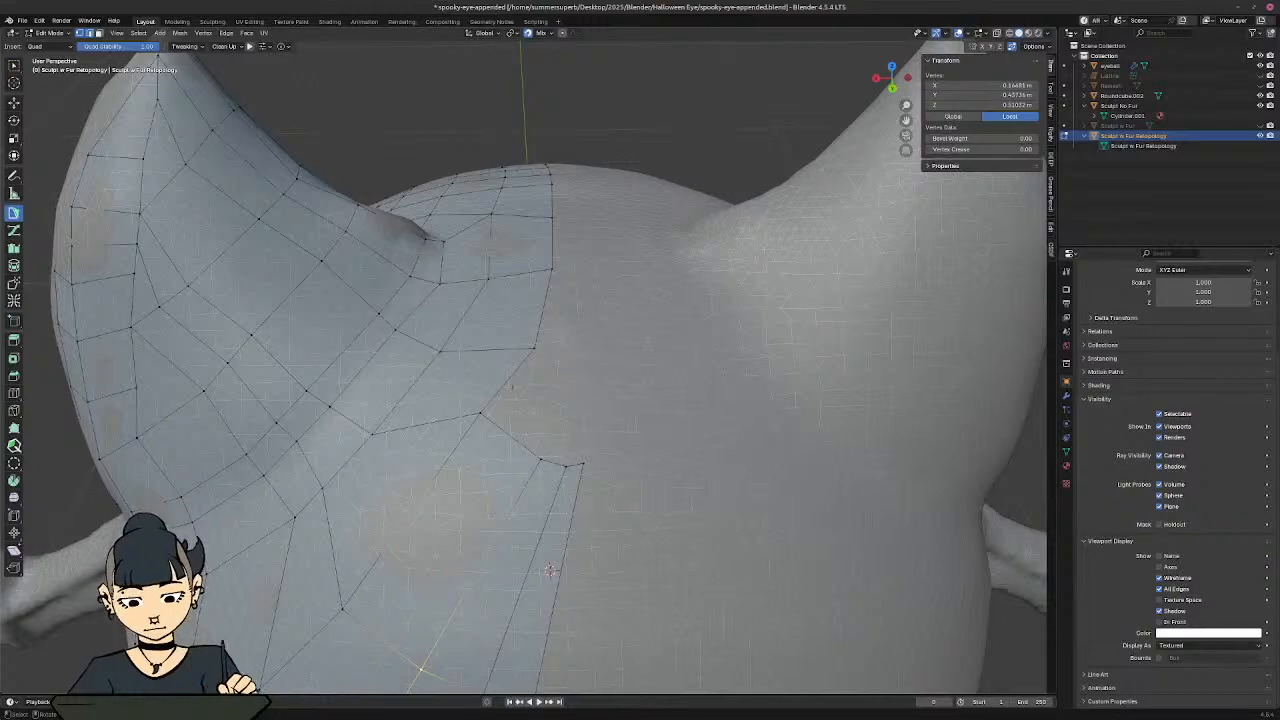
pyautogui.click(512, 387)
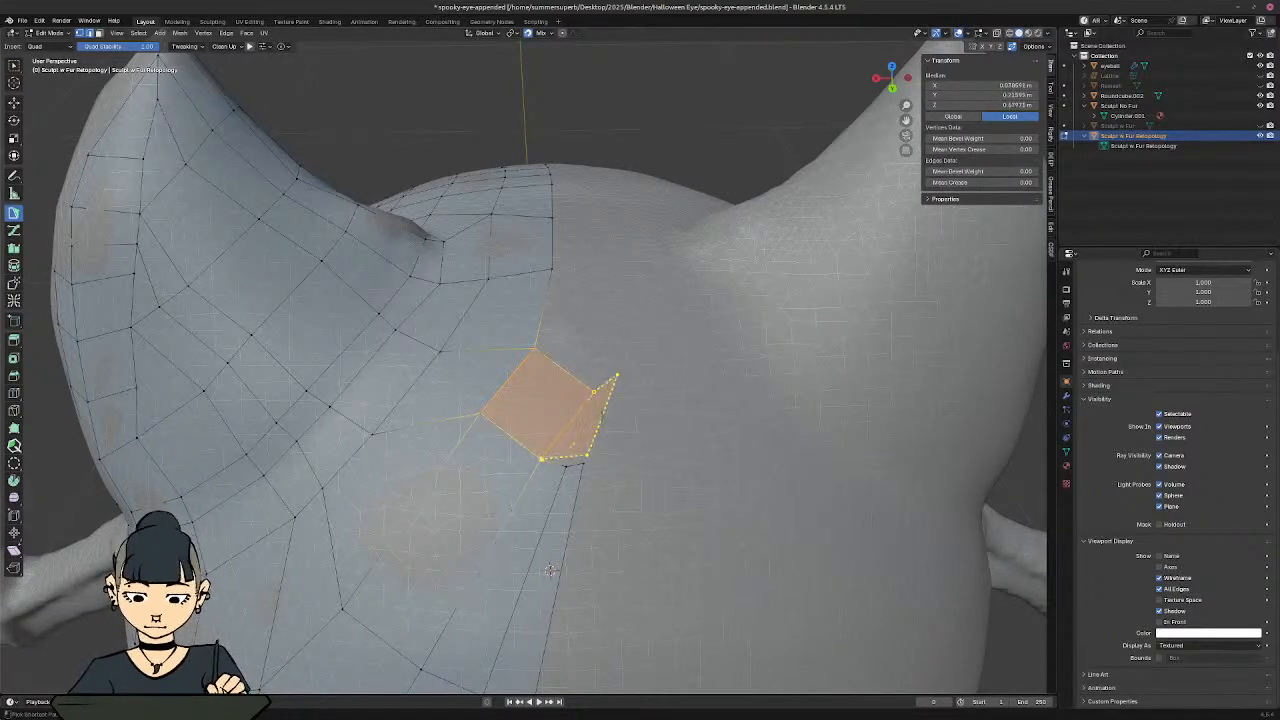
pyautogui.keyDown('ctrl'); pyautogui.click(588, 429); pyautogui.keyUp('ctrl')
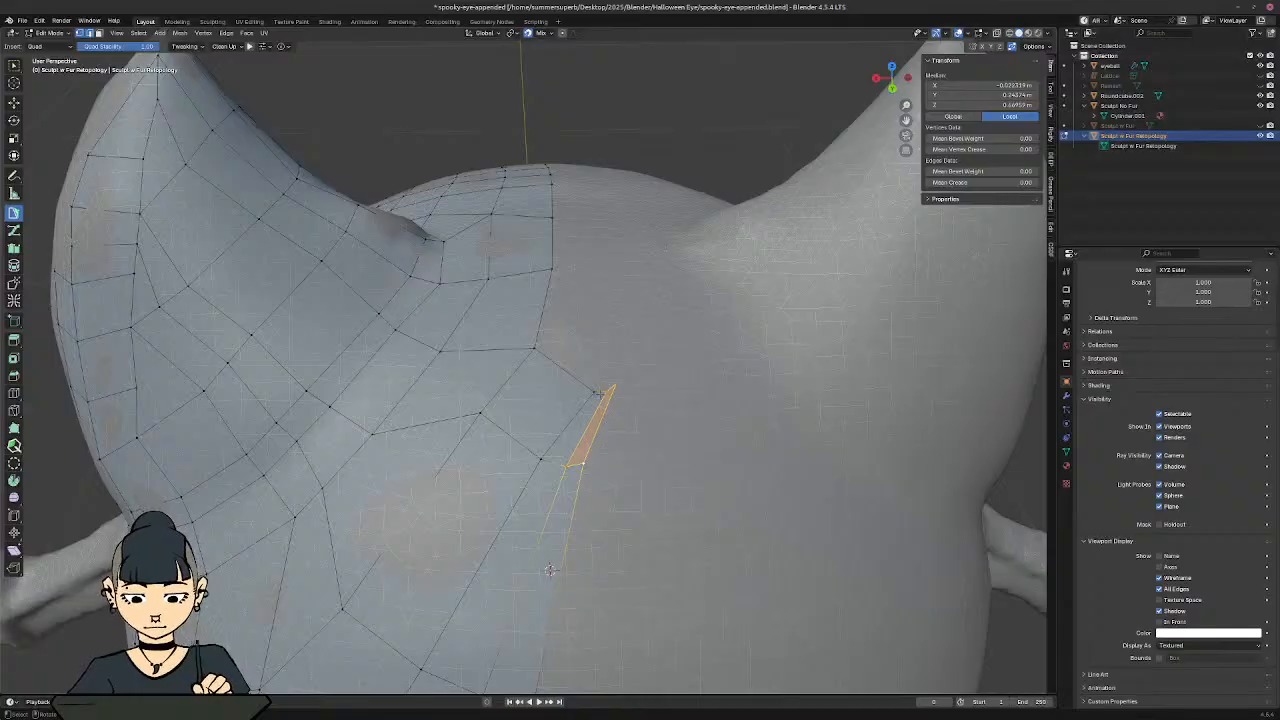
# Step: Try to reposition the vertices of the newly added quads at the back of the head
pyautogui.click(605, 392)
pyautogui.keyDown('shift'); pyautogui.click(586, 386); pyautogui.keyUp('shift')
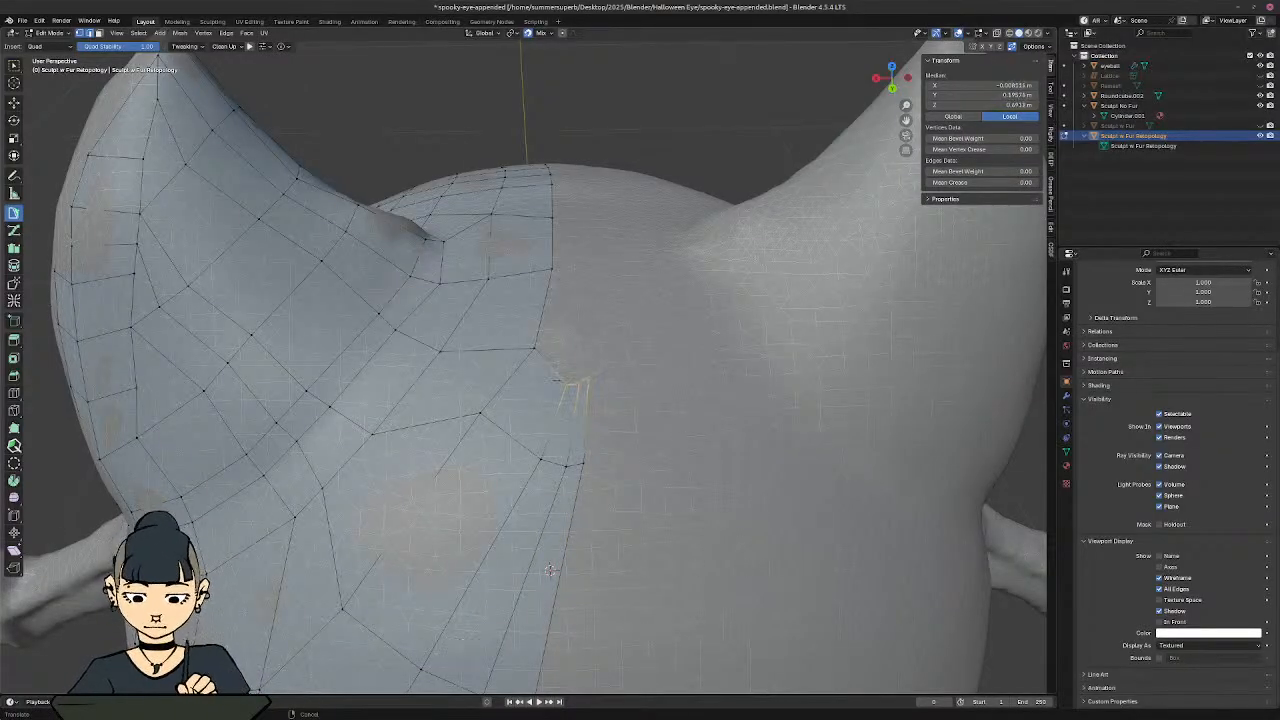
pyautogui.scroll(-5, 624, 365)
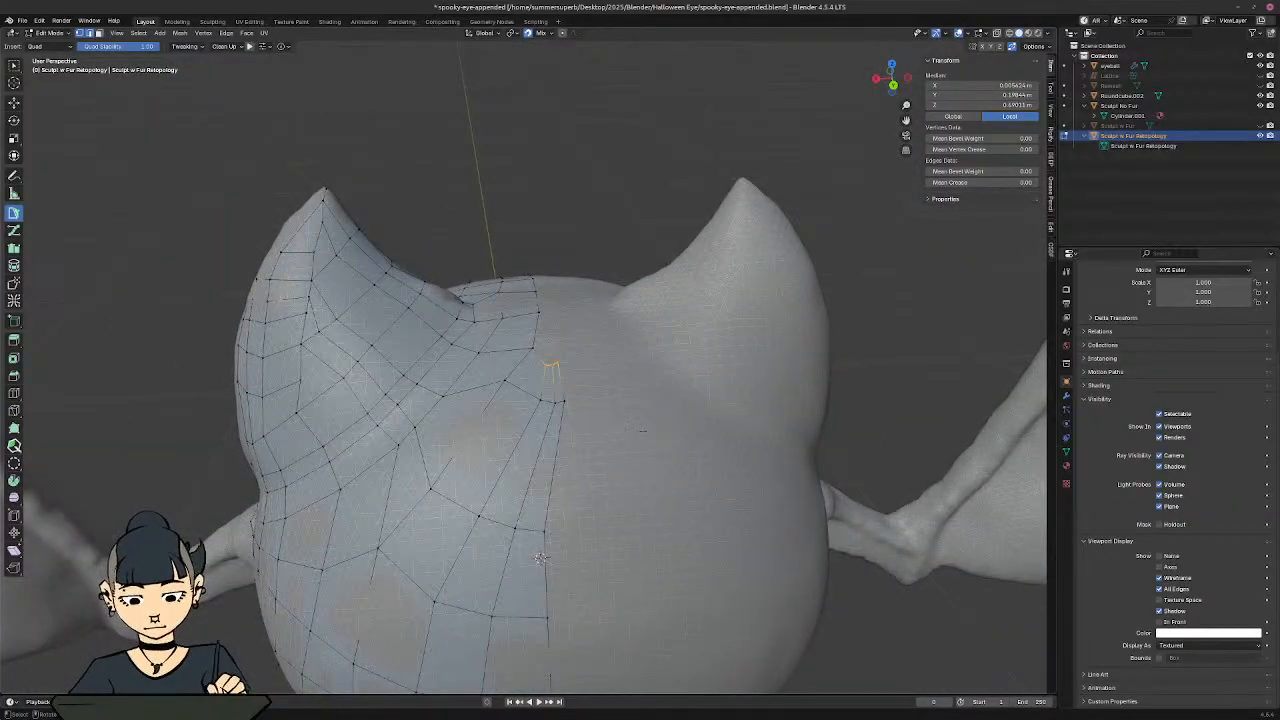
# Step: Undo the newly added quads and recent vertex edits at the back of the head
pyautogui.moveTo(540, 558); pyautogui.dragTo(535, 543, button='middle')
pyautogui.hotkey('ctrl', 'z')
pyautogui.hotkey('ctrl', 'z')
pyautogui.hotkey('ctrl', 'z')
pyautogui.hotkey('ctrl', 'z')
pyautogui.hotkey('ctrl', 'z')
pyautogui.hotkey('ctrl', 'z')
pyautogui.hotkey('ctrl', 'z')
pyautogui.hotkey('ctrl', 'z')
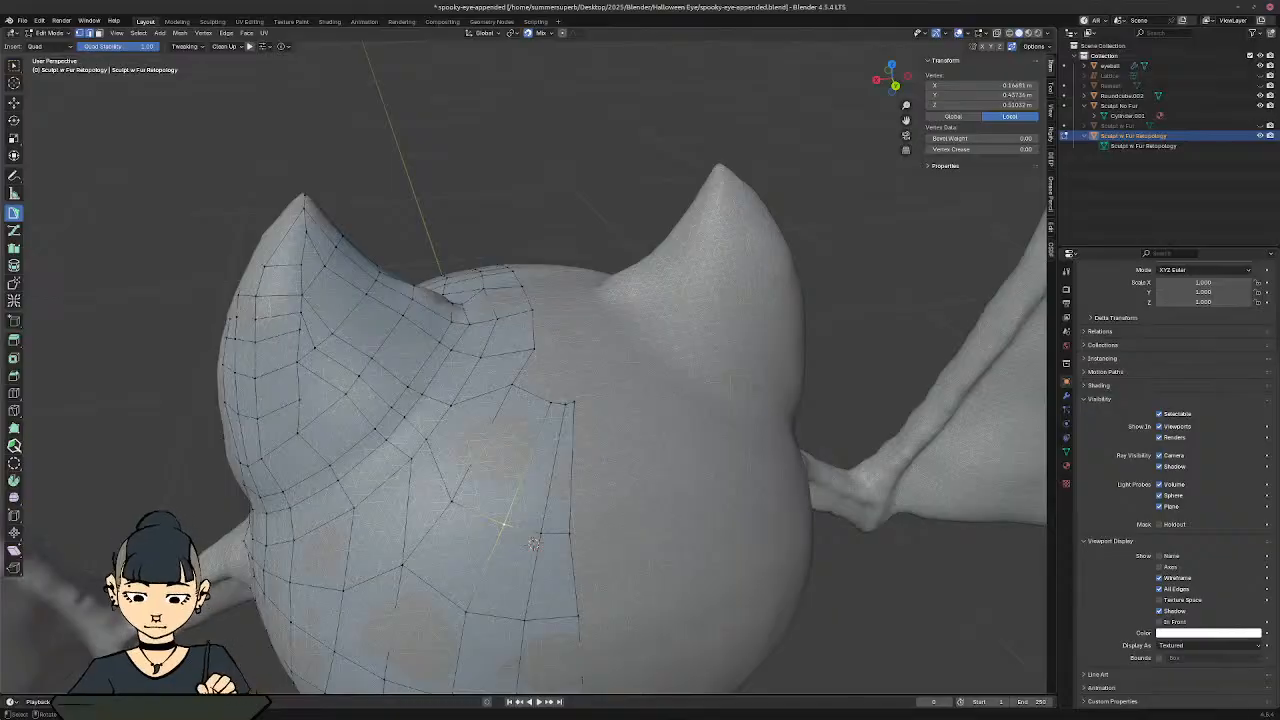
# Step: Slide the two inner vertices of the top back row along their edges toward the tail
pyautogui.moveTo(535, 543); pyautogui.dragTo(545, 567, button='middle')
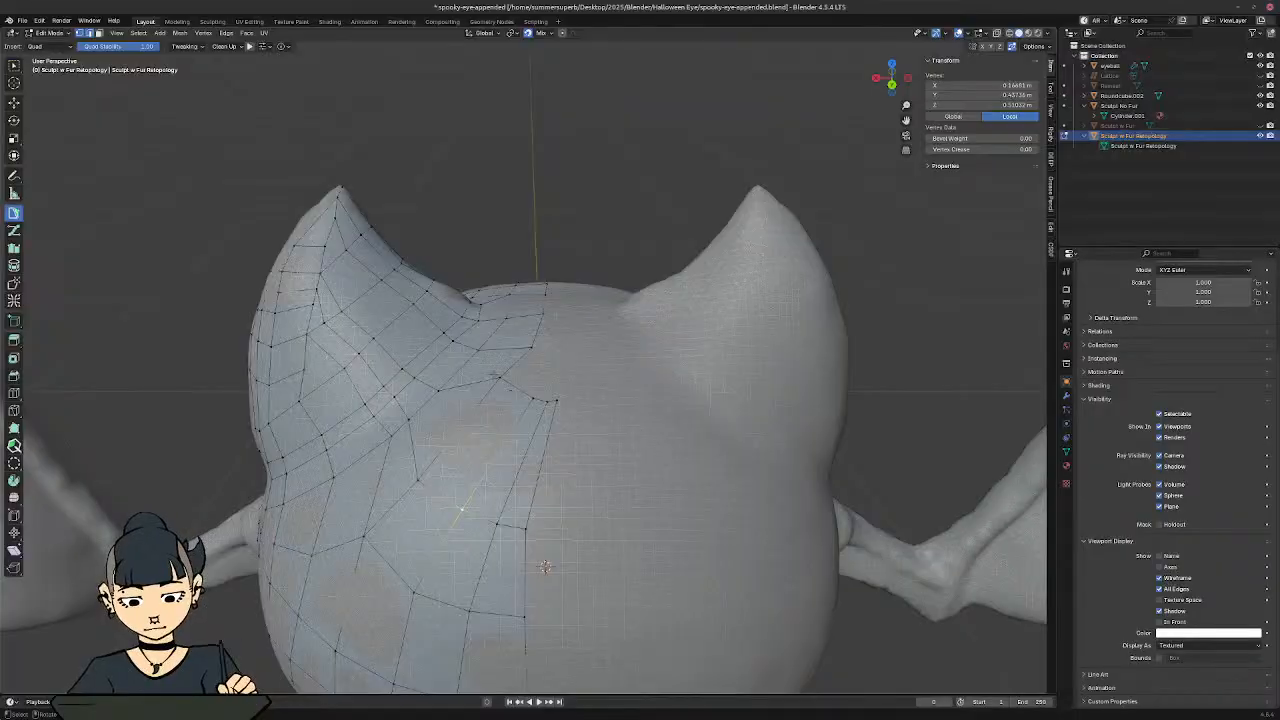
pyautogui.keyDown('shift'); pyautogui.click(531, 400); pyautogui.keyUp('shift')
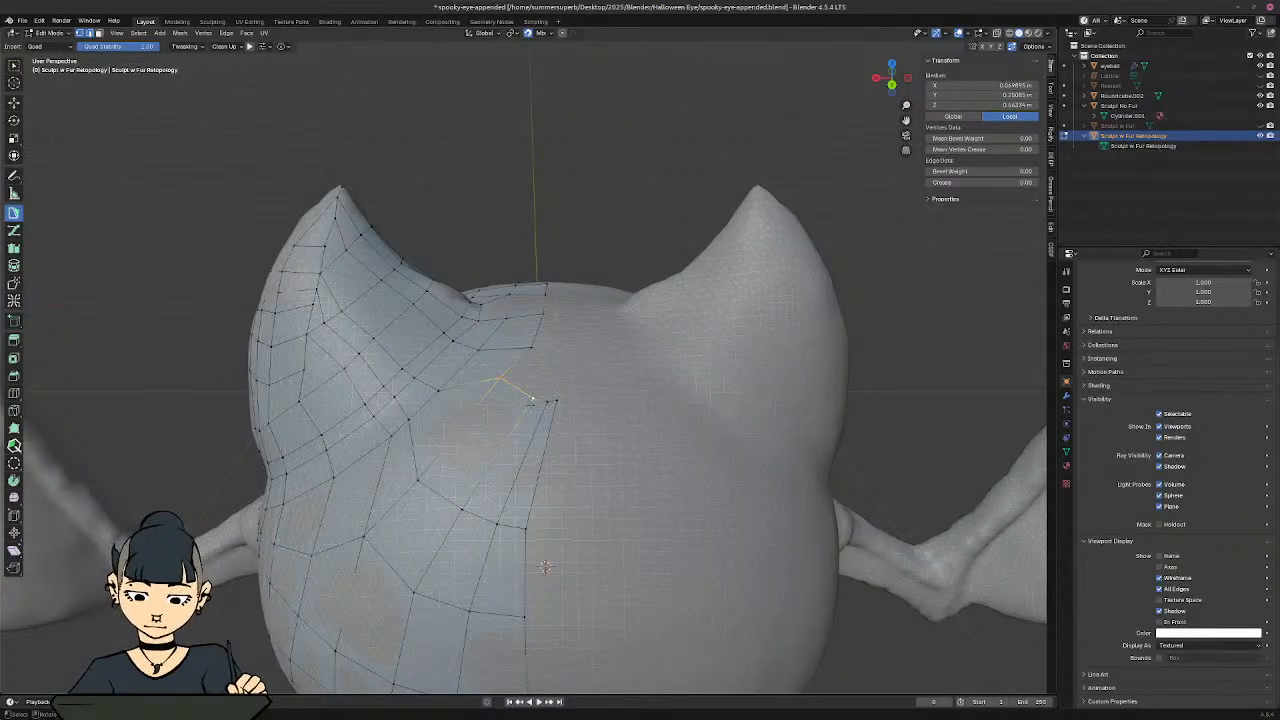
pyautogui.hotkey('shift', 'v')
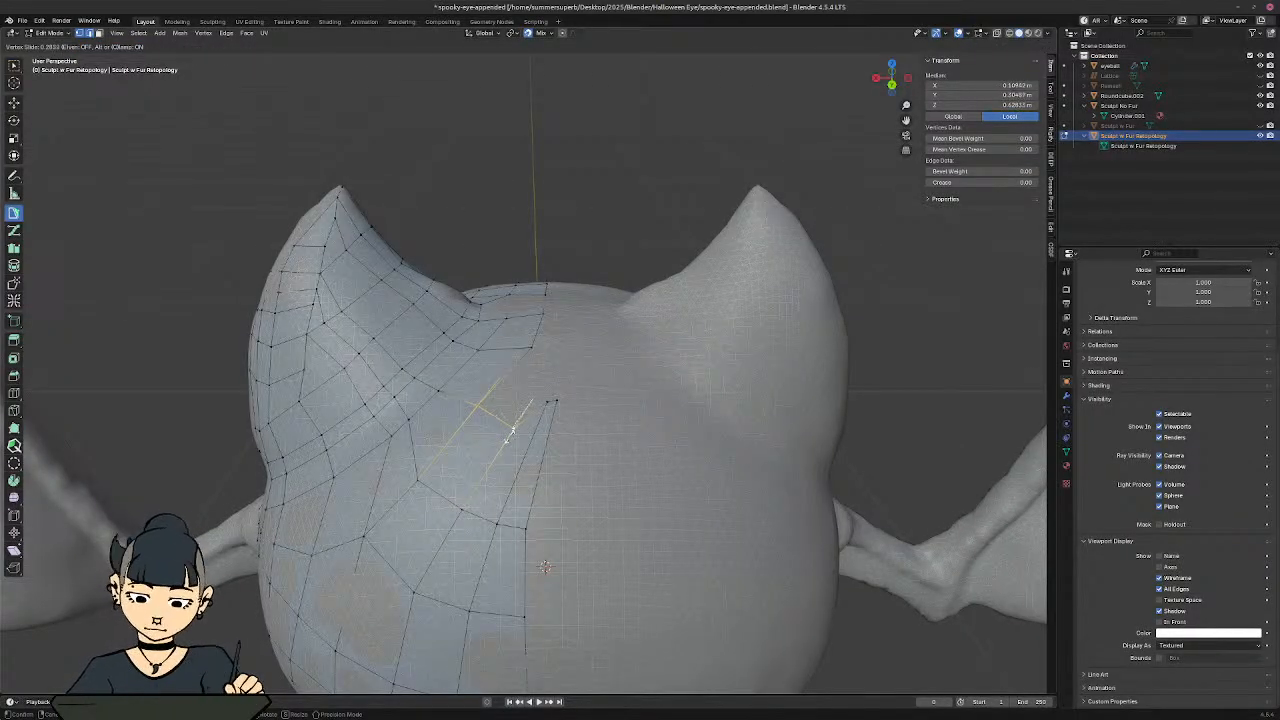
pyautogui.click(509, 434)
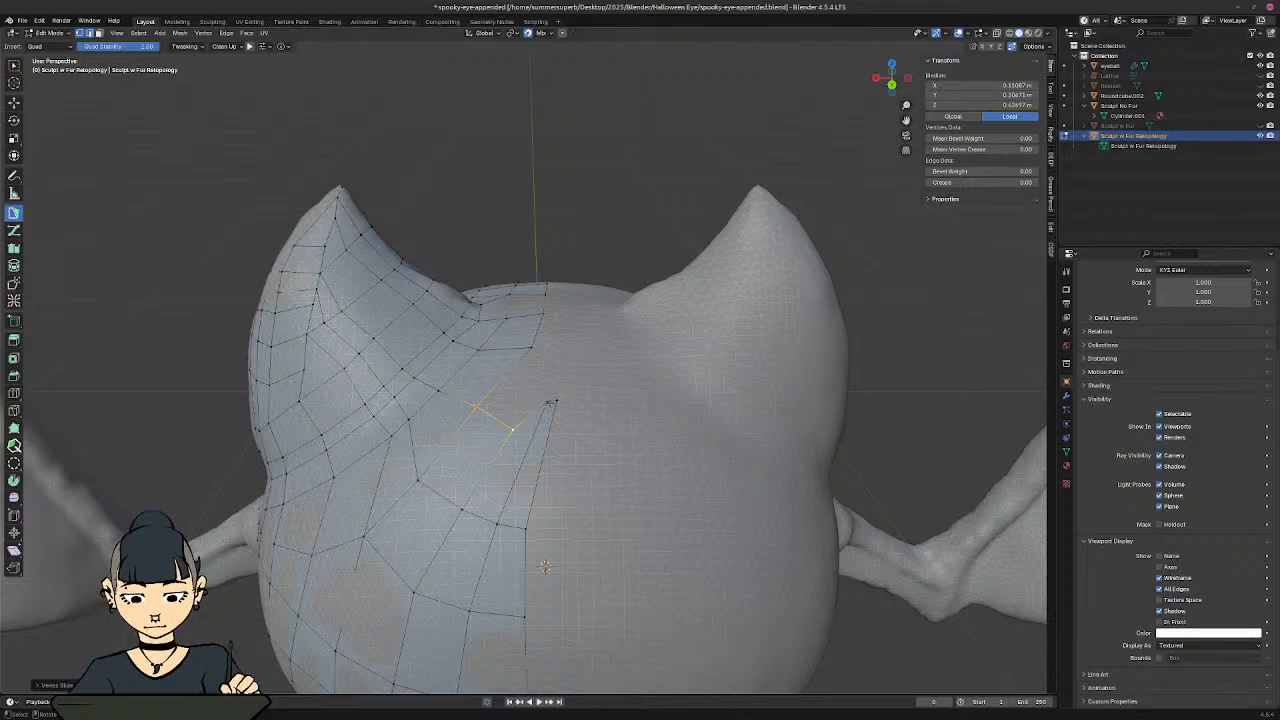
# Step: Fill the notch at the back of the head with one quad joining the top back row to the head mesh
pyautogui.click(548, 403)
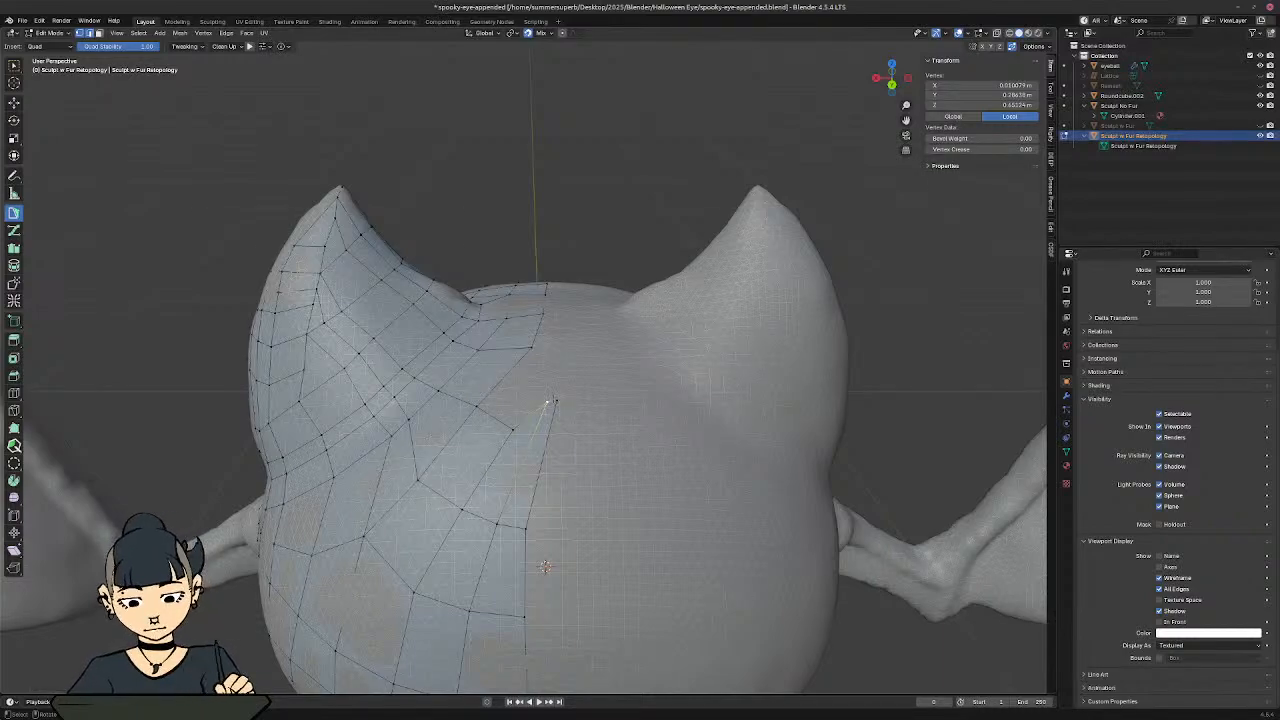
pyautogui.moveTo(576, 443); pyautogui.dragTo(541, 370, button='middle')
pyautogui.click(543, 370)
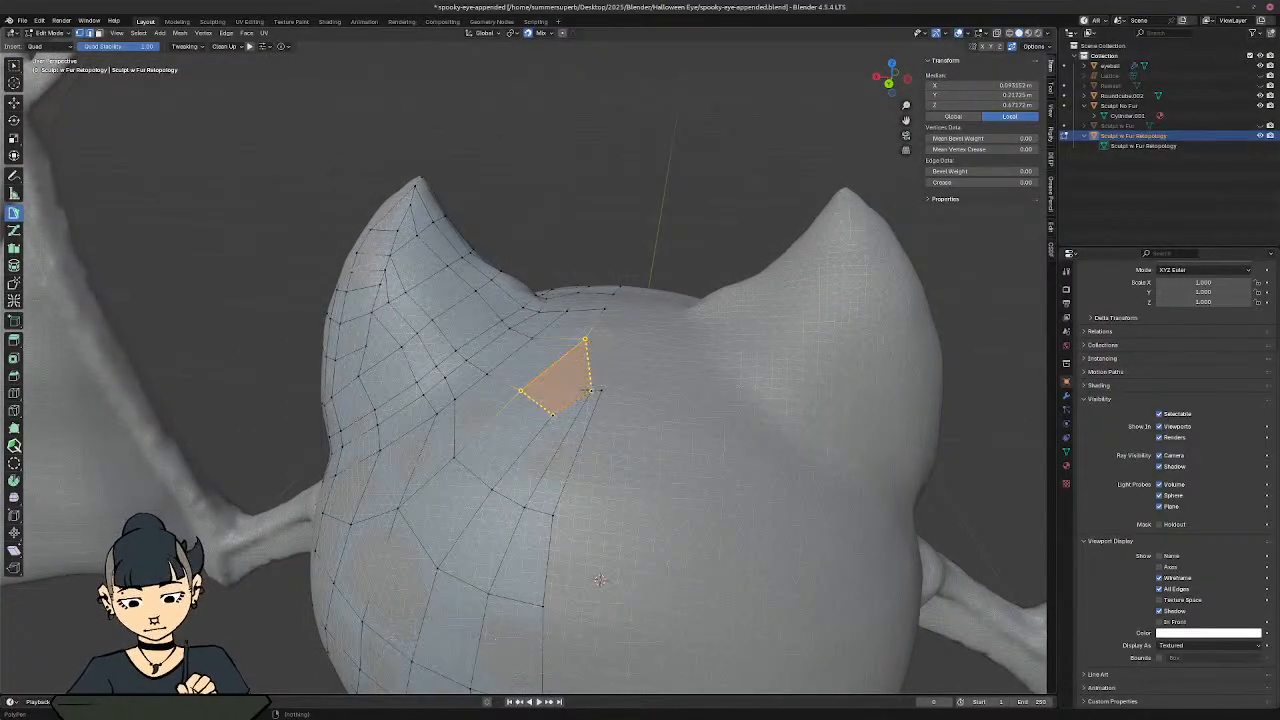
# Step: Move the outermost top-row vertex down the centre line toward the tail, and align the new quad's corner with the centre line
pyautogui.moveTo(643, 385)
pyautogui.mouseDown(button='middle')
pyautogui.moveTo(669, 372)
pyautogui.moveTo(661, 360)
pyautogui.moveTo(667, 383)
pyautogui.mouseUp(button='middle')
pyautogui.scroll(-3, 661, 362)
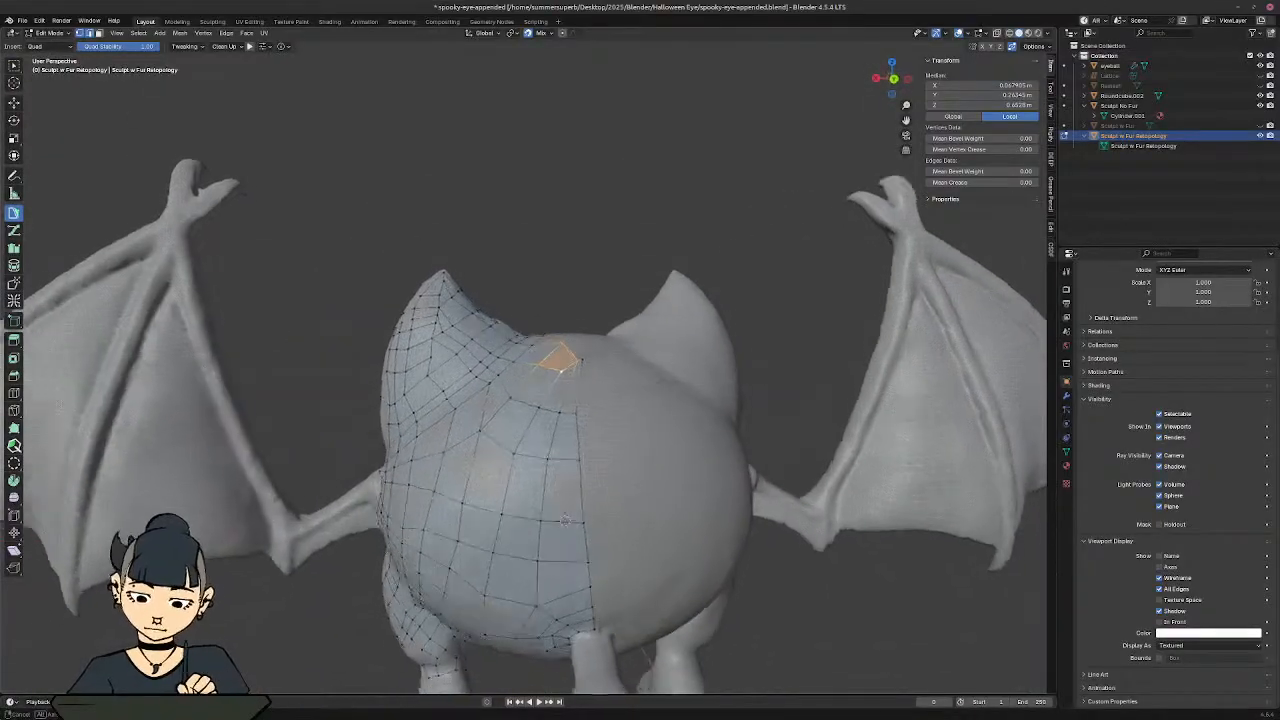
pyautogui.scroll(4, 667, 383)
pyautogui.click(675, 383)
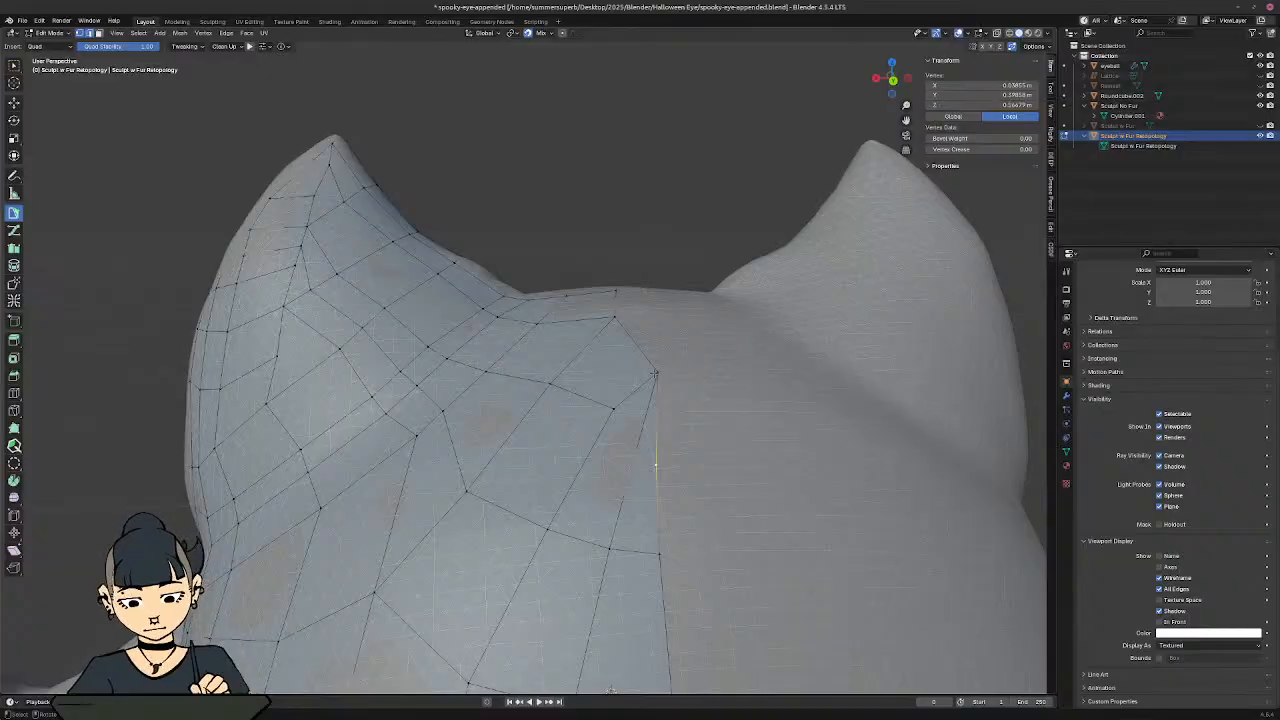
pyautogui.moveTo(658, 383); pyautogui.dragTo(578, 460, button='middle')
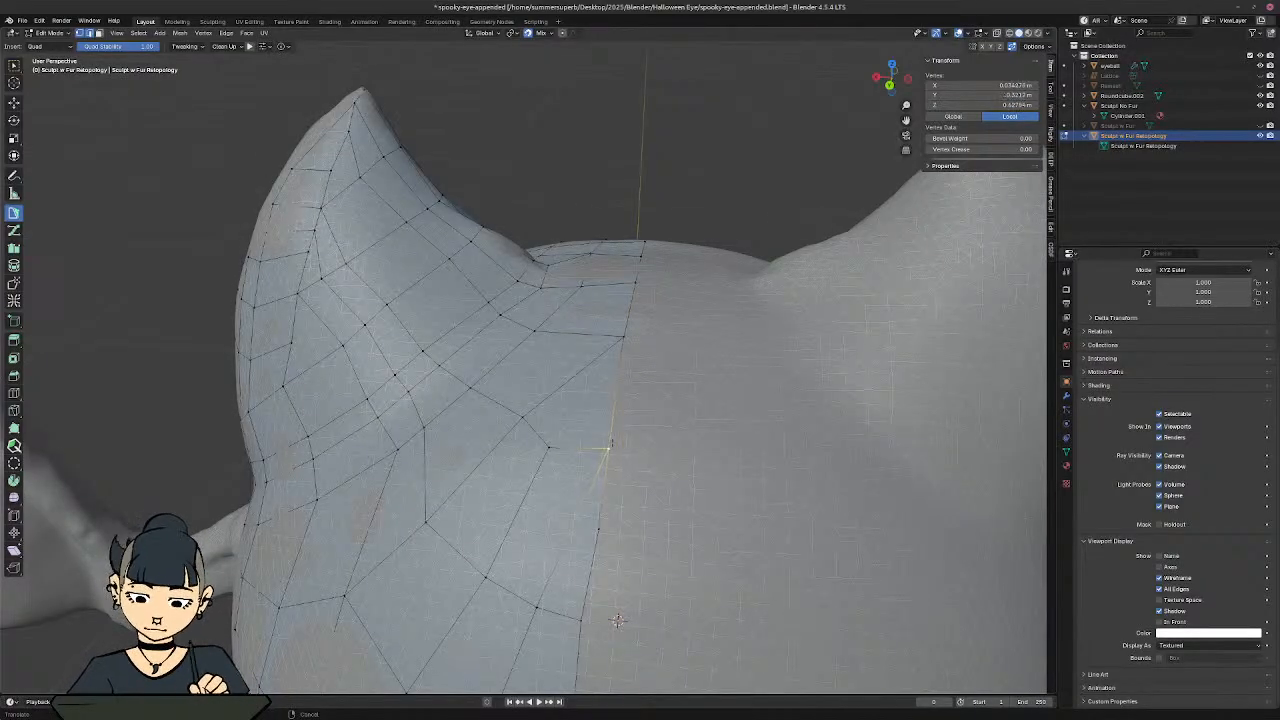
# Step: Try to delete the quad at the back of the head beside the centre line and rebuild it with Poly Build
pyautogui.scroll(-5, 620, 452)
pyautogui.moveTo(620, 452); pyautogui.dragTo(688, 450, button='middle')
pyautogui.scroll(3, 688, 450)
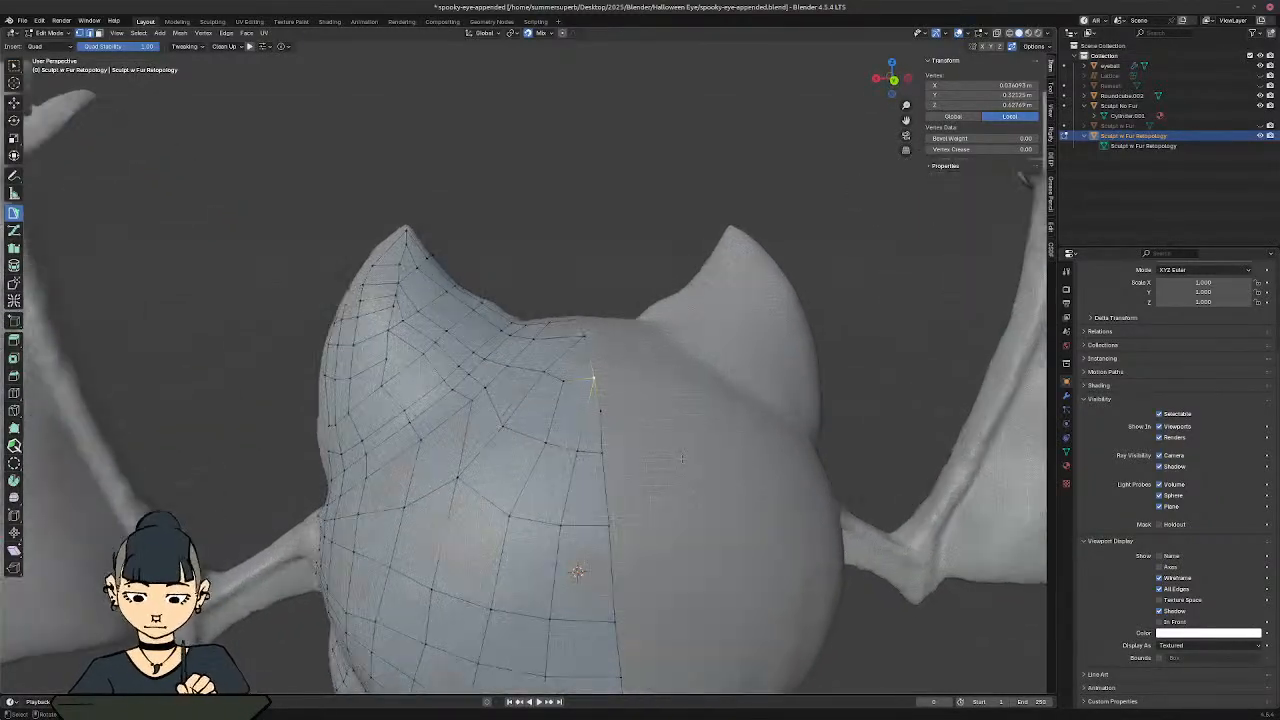
pyautogui.keyDown('shift'); pyautogui.moveTo(665, 448); pyautogui.dragTo(670, 284, button='middle'); pyautogui.keyUp('shift')
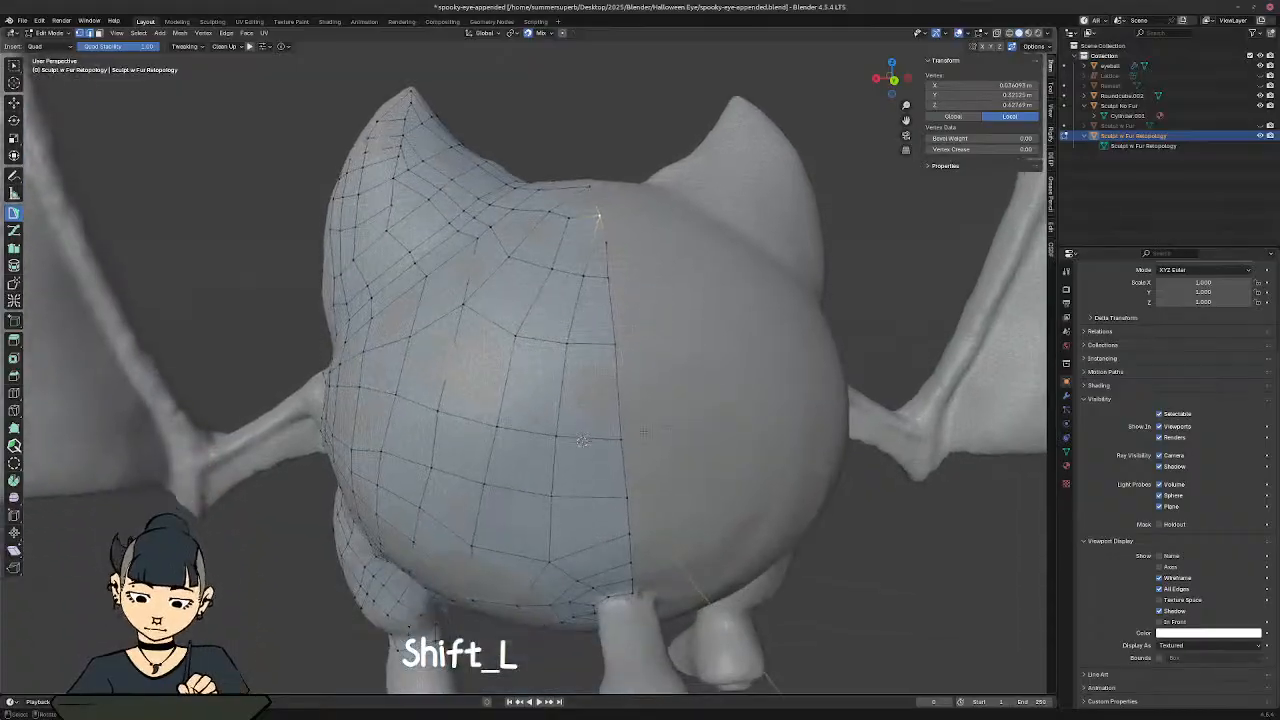
pyautogui.moveTo(565, 474); pyautogui.dragTo(594, 444, button='middle')
pyautogui.scroll(2, 602, 378)
pyautogui.press('3')
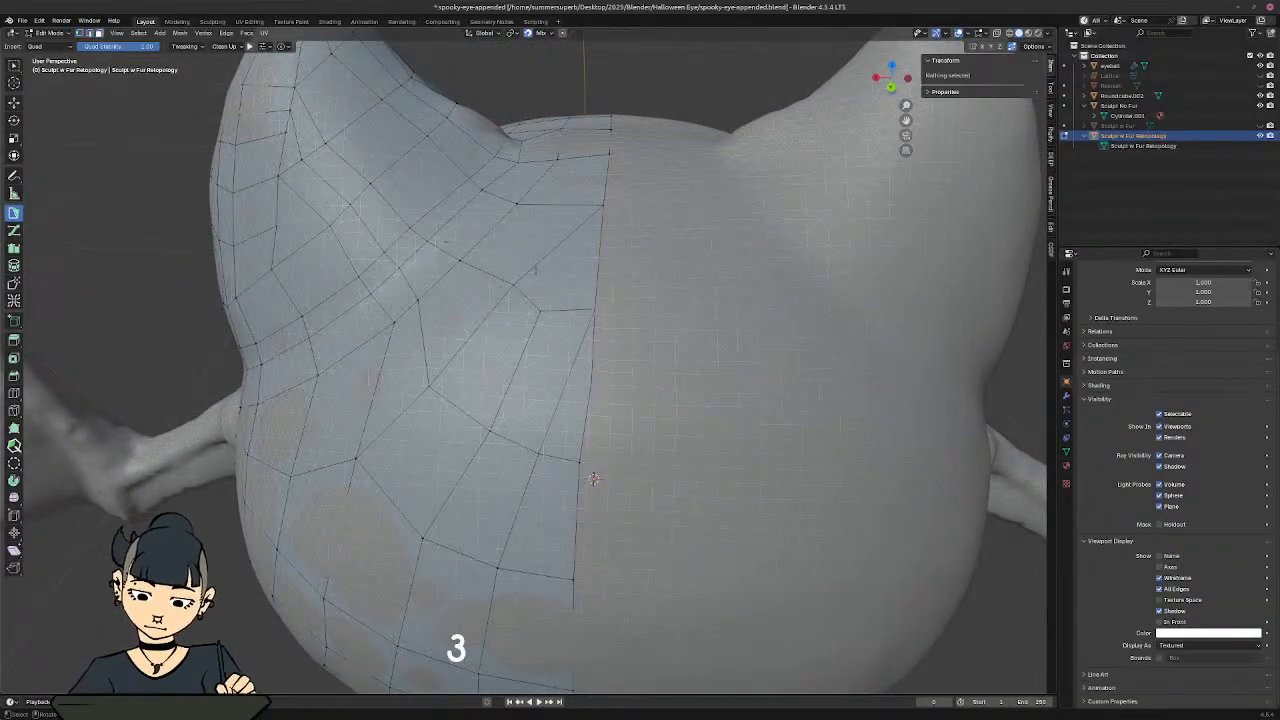
pyautogui.click(577, 311)
pyautogui.press('Delete')
pyautogui.click(590, 316)
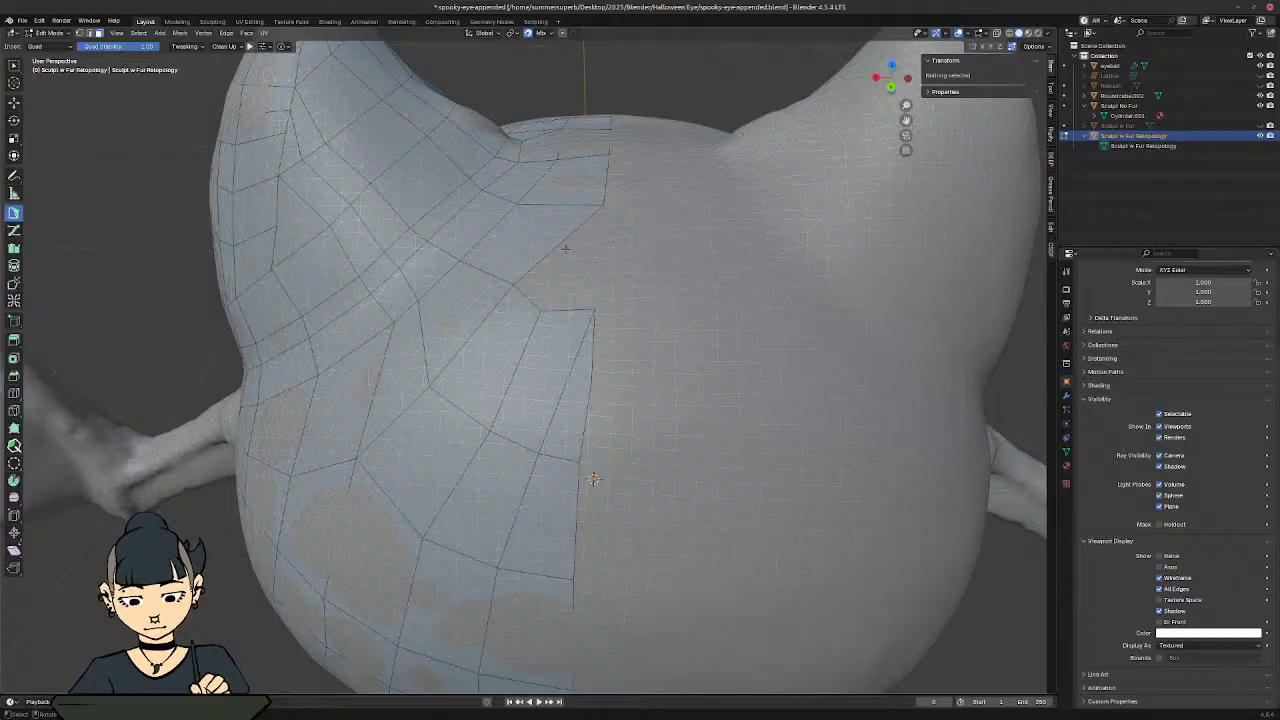
pyautogui.keyDown('shift'); pyautogui.click(79, 33); pyautogui.keyUp('shift')
pyautogui.click(551, 256)
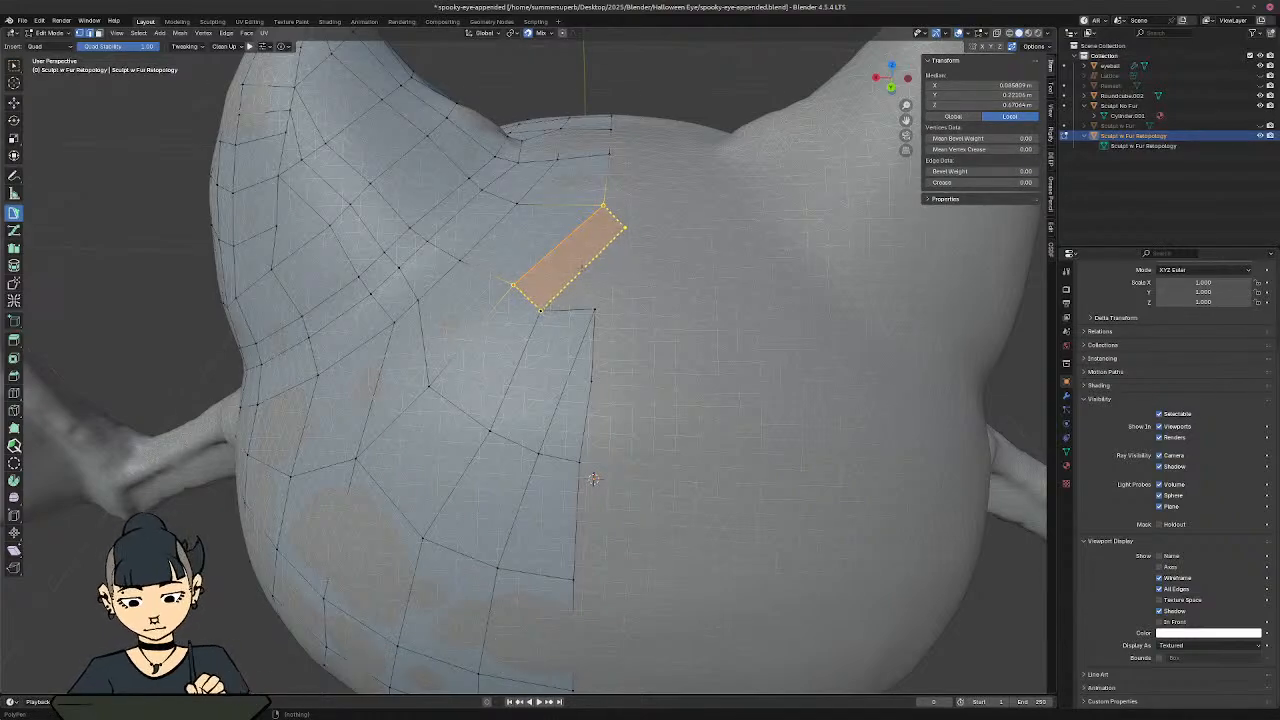
pyautogui.keyDown('ctrl'); pyautogui.click(624, 229); pyautogui.keyUp('ctrl')
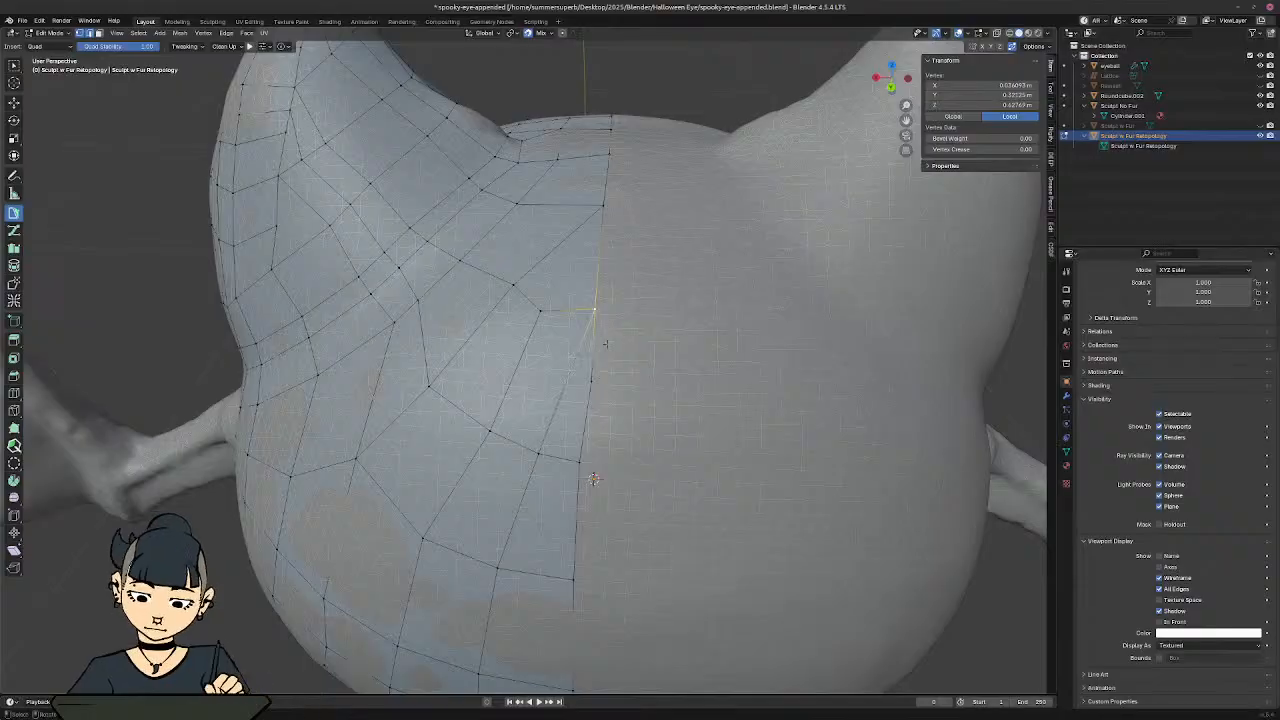
pyautogui.moveTo(604, 344); pyautogui.dragTo(645, 316, button='middle')
# Step: Undo the deletion and rebuilding of the quad at the back of the head
pyautogui.hotkey('ctrl', 'z')
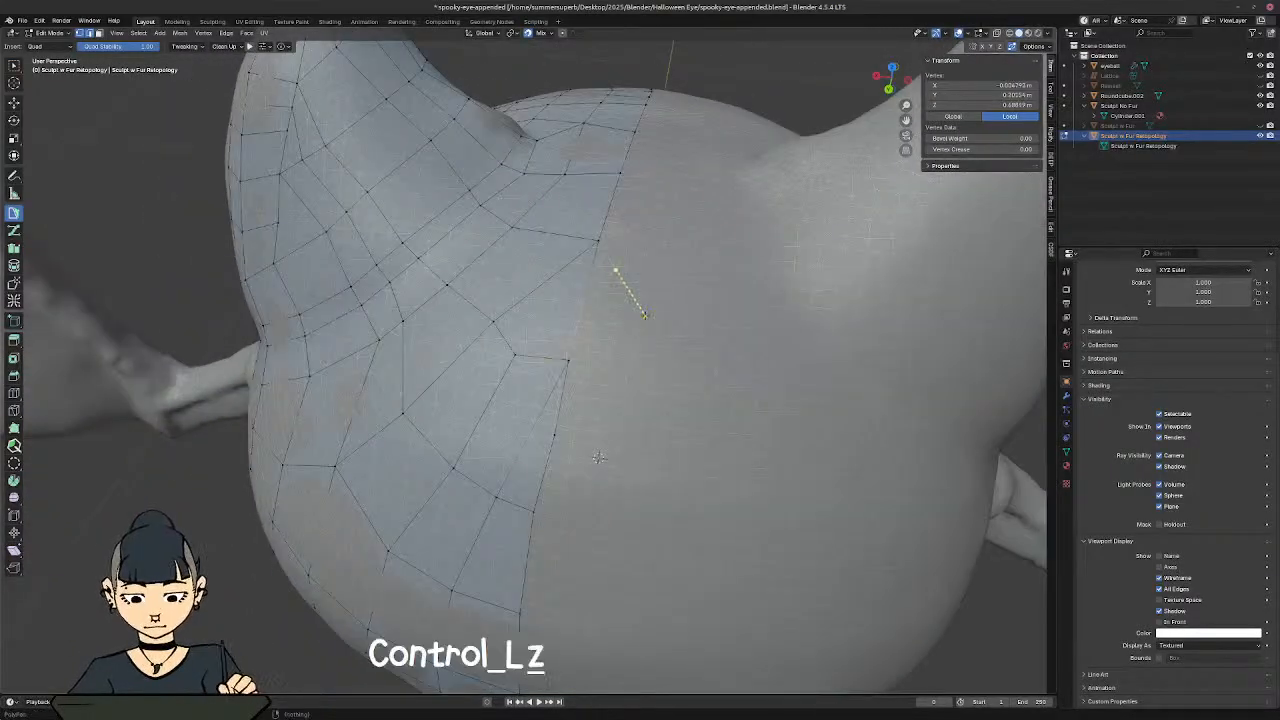
pyautogui.hotkey('ctrl', 'z')
pyautogui.hotkey('ctrl', 'z')
pyautogui.hotkey('ctrl', 'z')
pyautogui.hotkey('ctrl', 'z')
pyautogui.hotkey('ctrl', 'z')
pyautogui.hotkey('ctrl', 'z')
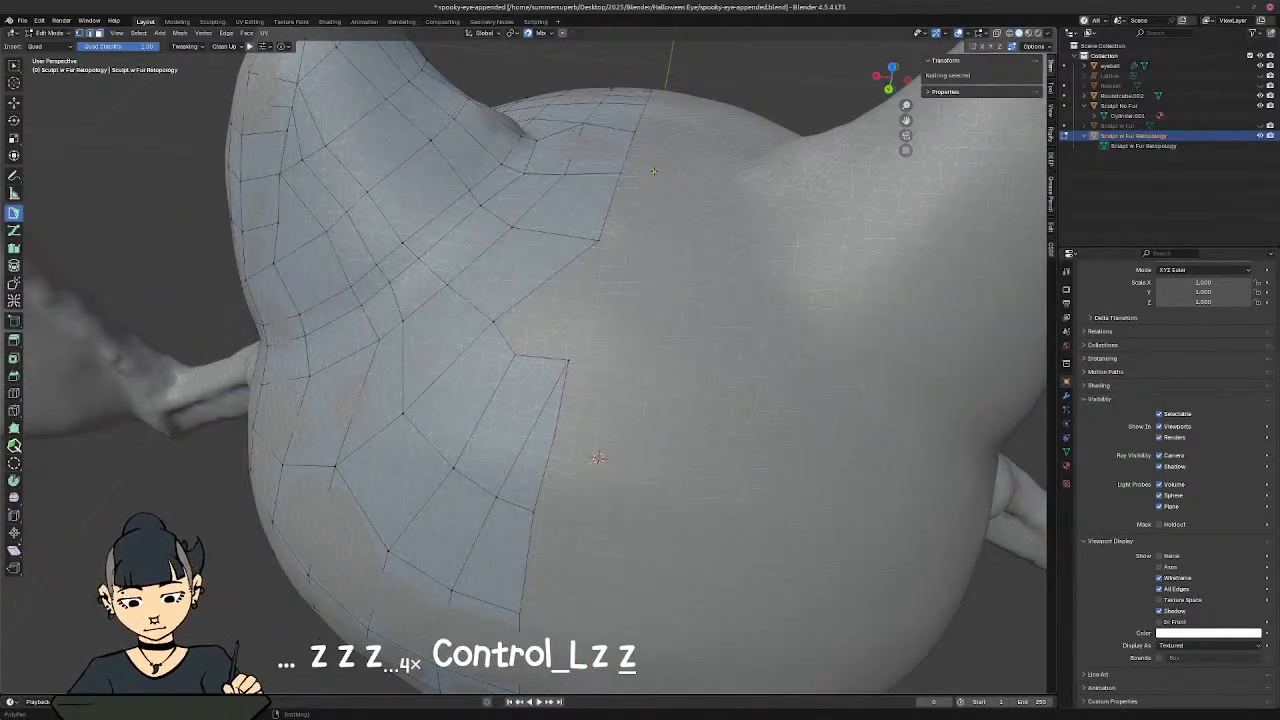
pyautogui.hotkey('ctrl', 'z')
pyautogui.hotkey('ctrl', 'z')
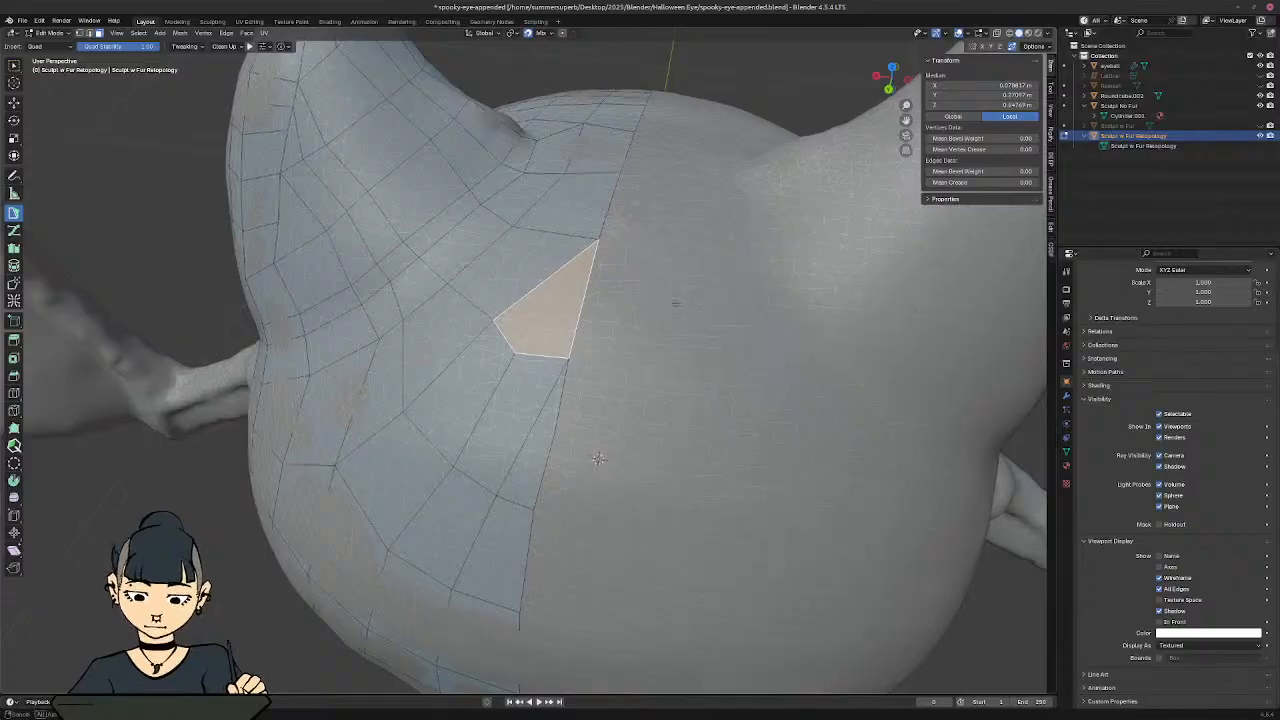
# Step: Move the centre-line vertex just below the back-of-head quad slightly toward the tail, using vertex selection
pyautogui.moveTo(598, 458); pyautogui.dragTo(578, 507, button='middle')
pyautogui.moveTo(715, 280); pyautogui.dragTo(680, 322, button='middle')
pyautogui.scroll(-3, 669, 287)
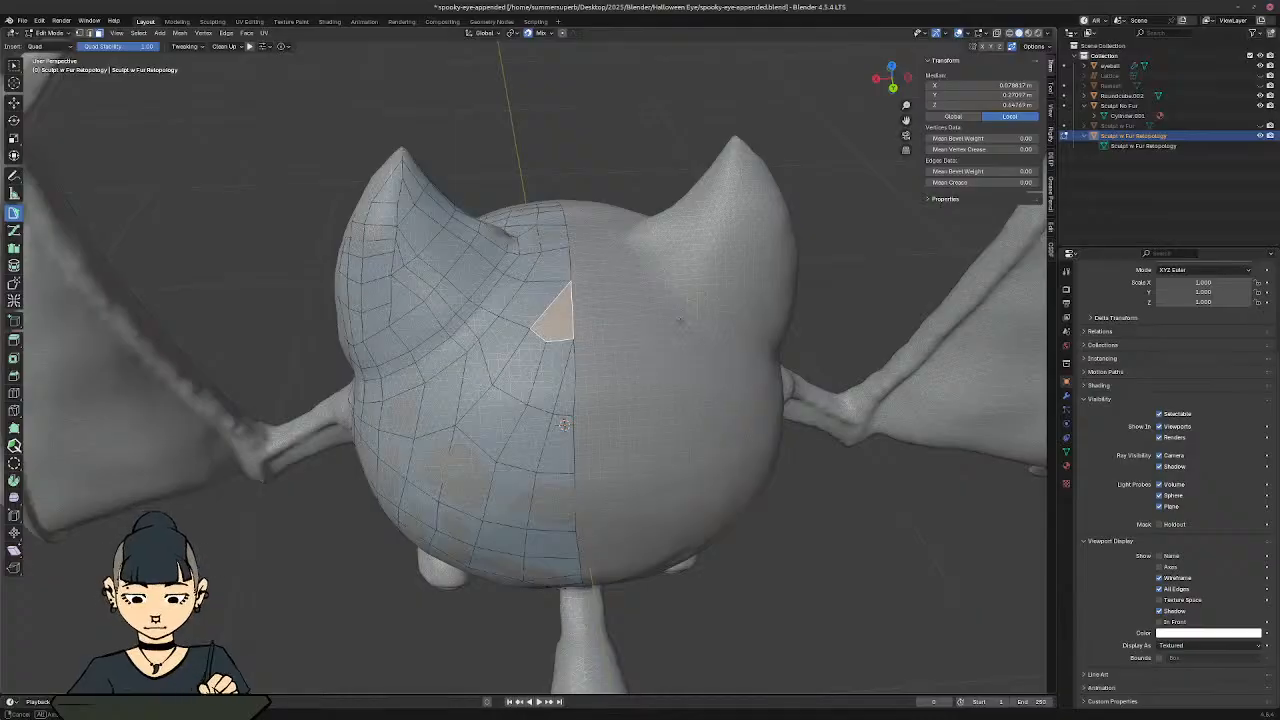
pyautogui.moveTo(680, 321); pyautogui.dragTo(467, 388, button='middle')
pyautogui.moveTo(555, 497); pyautogui.dragTo(539, 487, button='middle')
pyautogui.moveTo(578, 444); pyautogui.dragTo(514, 534, button='middle')
pyautogui.scroll(4, 564, 430)
pyautogui.press('1')
pyautogui.click(531, 280)
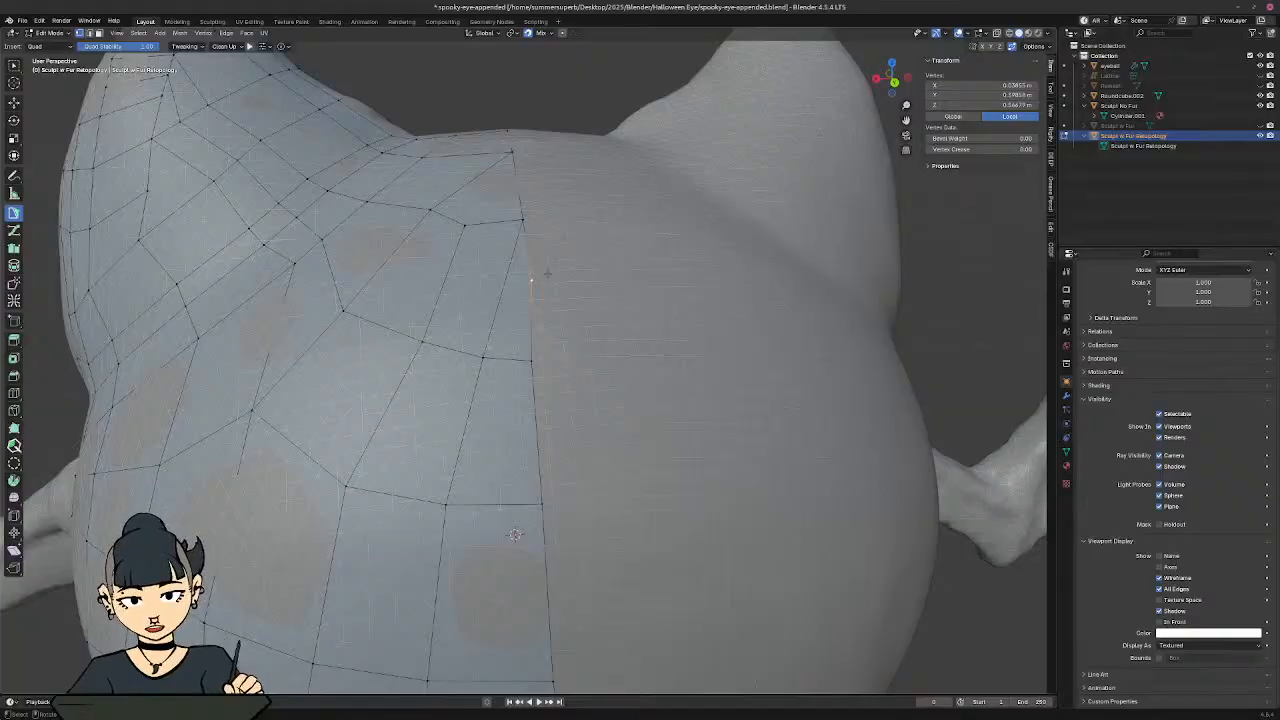
pyautogui.scroll(-6, 515, 534)
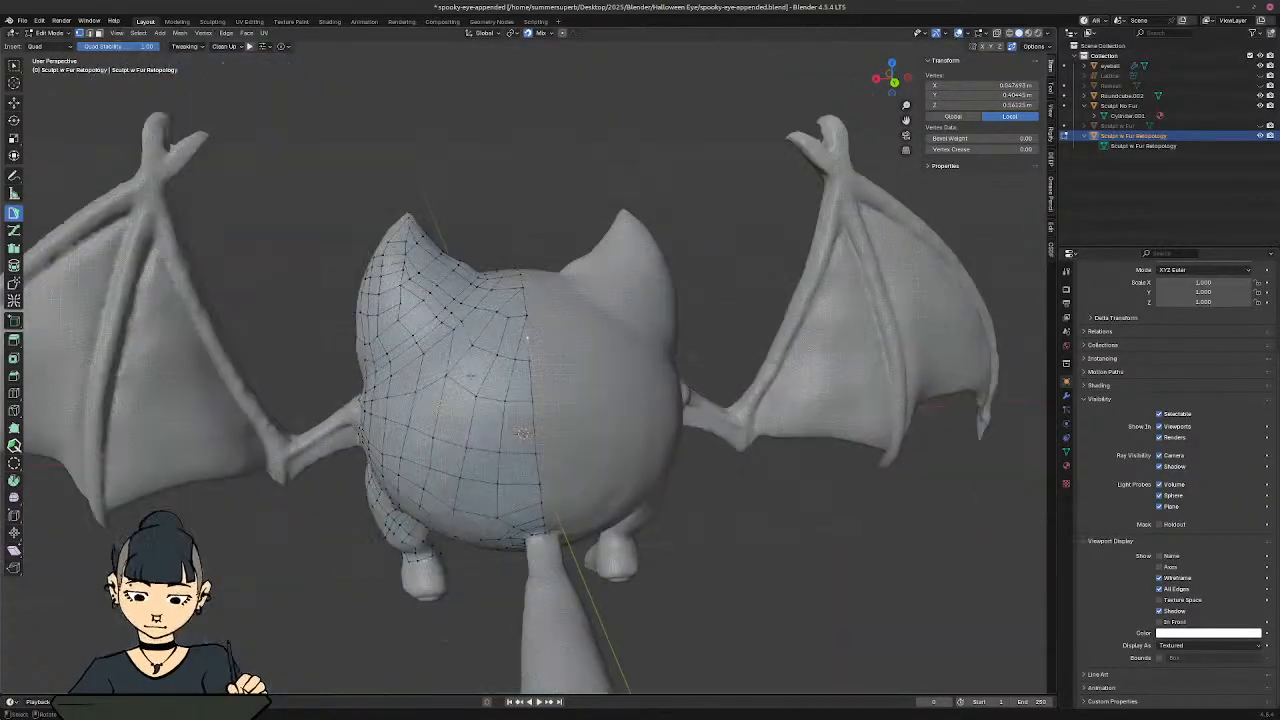
# Step: Try to extrude the boundary loop around the wing opening outward along the wing arm, and undo the extrusion
pyautogui.keyDown('shift'); pyautogui.moveTo(527, 400); pyautogui.dragTo(558, 278, button='middle'); pyautogui.keyUp('shift')
pyautogui.scroll(3, 633, 247)
pyautogui.keyDown('shift'); pyautogui.moveTo(558, 330); pyautogui.dragTo(870, 352, button='middle'); pyautogui.keyUp('shift')
pyautogui.keyDown('ctrl'); pyautogui.moveTo(745, 385); pyautogui.dragTo(615, 370, button='middle'); pyautogui.keyUp('ctrl')
pyautogui.keyDown('shift'); pyautogui.moveTo(615, 370); pyautogui.dragTo(559, 350, button='middle'); pyautogui.keyUp('shift')
pyautogui.moveTo(544, 450); pyautogui.dragTo(981, 455, button='middle')
pyautogui.keyDown('ctrl'); pyautogui.keyDown('shift'); pyautogui.click(555, 528); pyautogui.keyUp('shift'); pyautogui.keyUp('ctrl')
pyautogui.moveTo(482, 374); pyautogui.dragTo(533, 403, button='middle')
pyautogui.press('e')
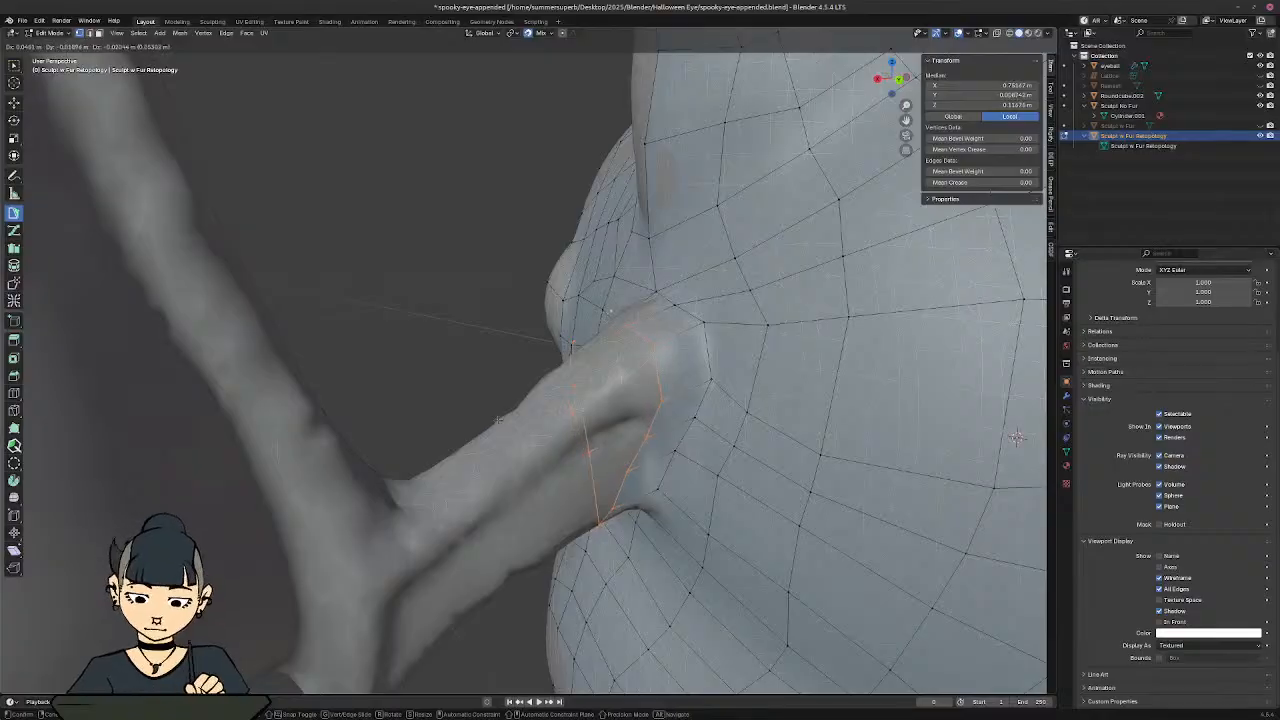
pyautogui.click(498, 420)
pyautogui.moveTo(500, 421); pyautogui.dragTo(660, 314, button='middle')
pyautogui.hotkey('ctrl', 'z')
# Step: Enable edge selection alongside vertices and add a quad from the upper edge of the wing opening onto the wing arm
pyautogui.scroll(2, 577, 366)
pyautogui.moveTo(562, 371)
pyautogui.mouseDown(button='middle')
pyautogui.moveTo(528, 401)
pyautogui.moveTo(545, 388)
pyautogui.mouseUp(button='middle')
pyautogui.click(499, 252)
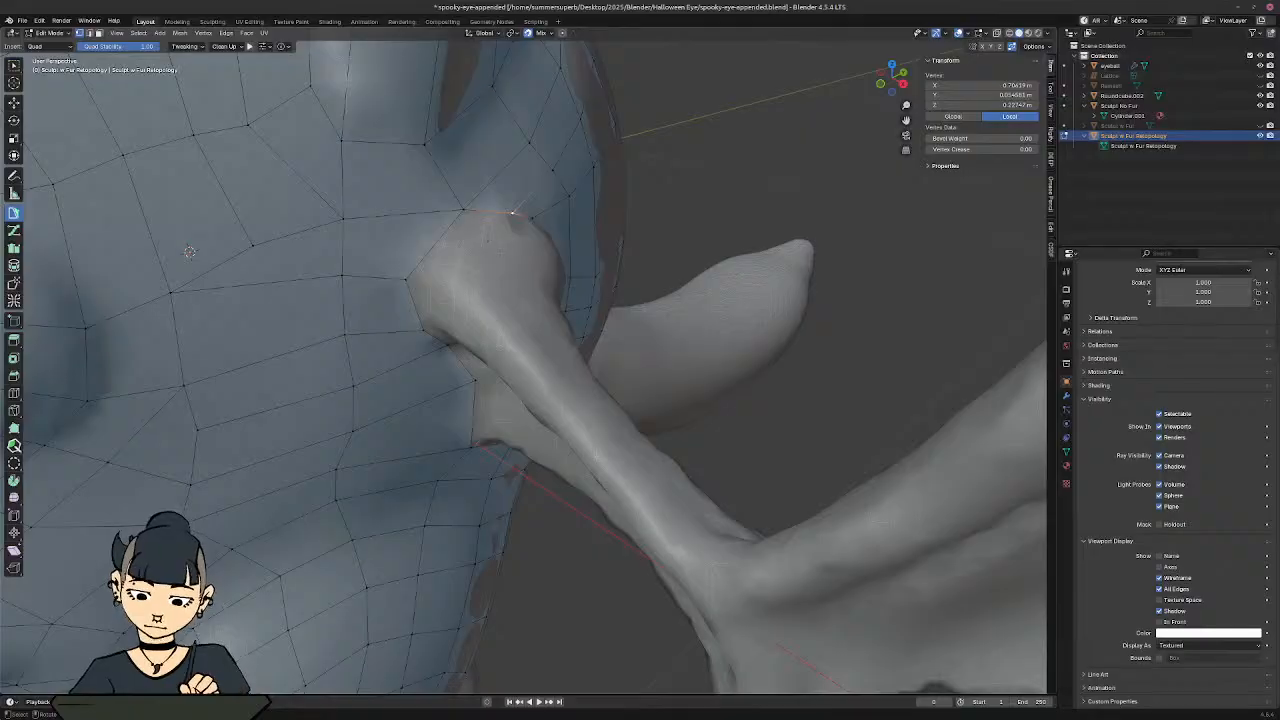
pyautogui.keyDown('shift'); pyautogui.click(90, 33); pyautogui.keyUp('shift')
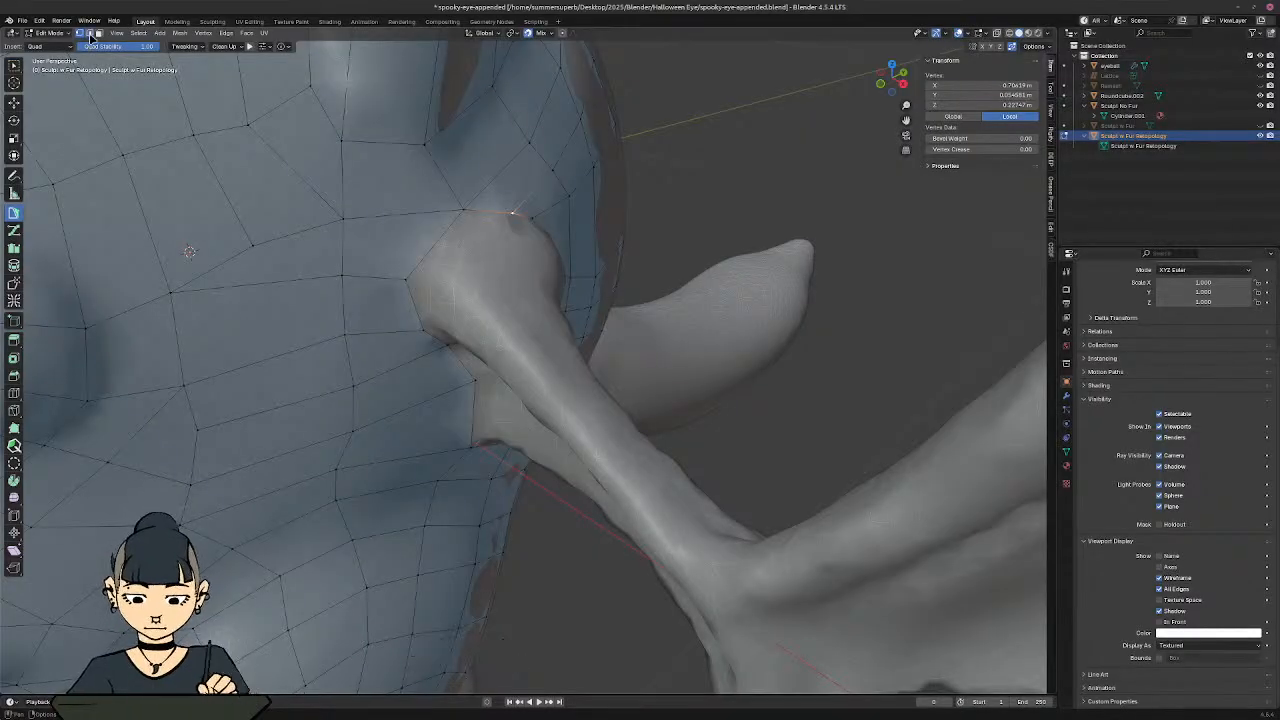
pyautogui.keyDown('shift'); pyautogui.click(507, 252); pyautogui.keyUp('shift')
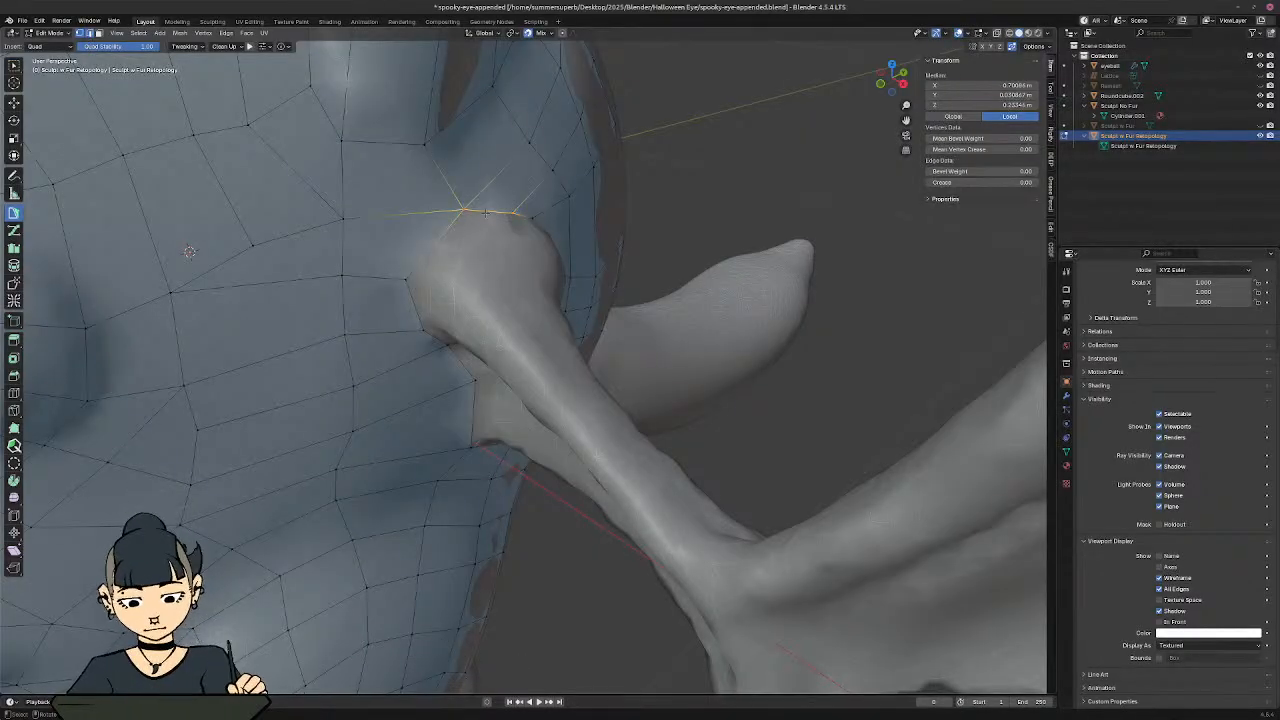
pyautogui.keyDown('ctrl'); pyautogui.click(513, 256); pyautogui.keyUp('ctrl')
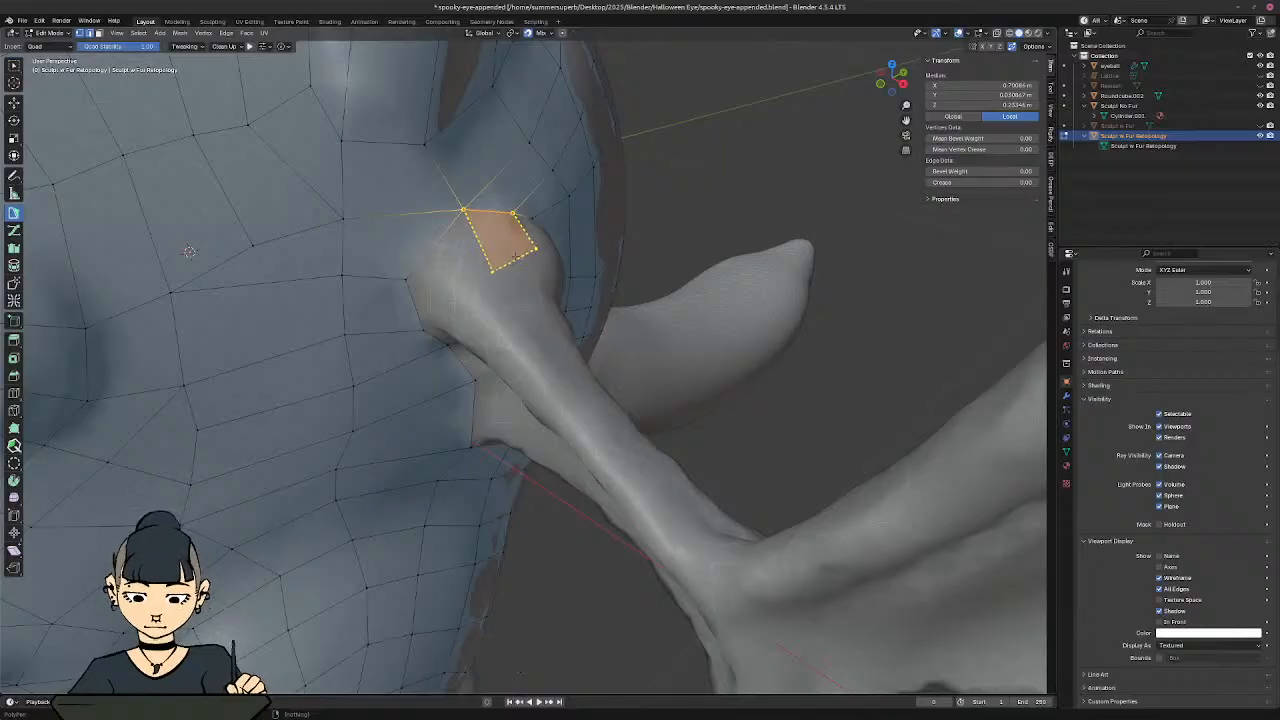
# Step: Try to add a second quad beside the first on the front edge of the wing opening, and undo it
pyautogui.click(440, 241)
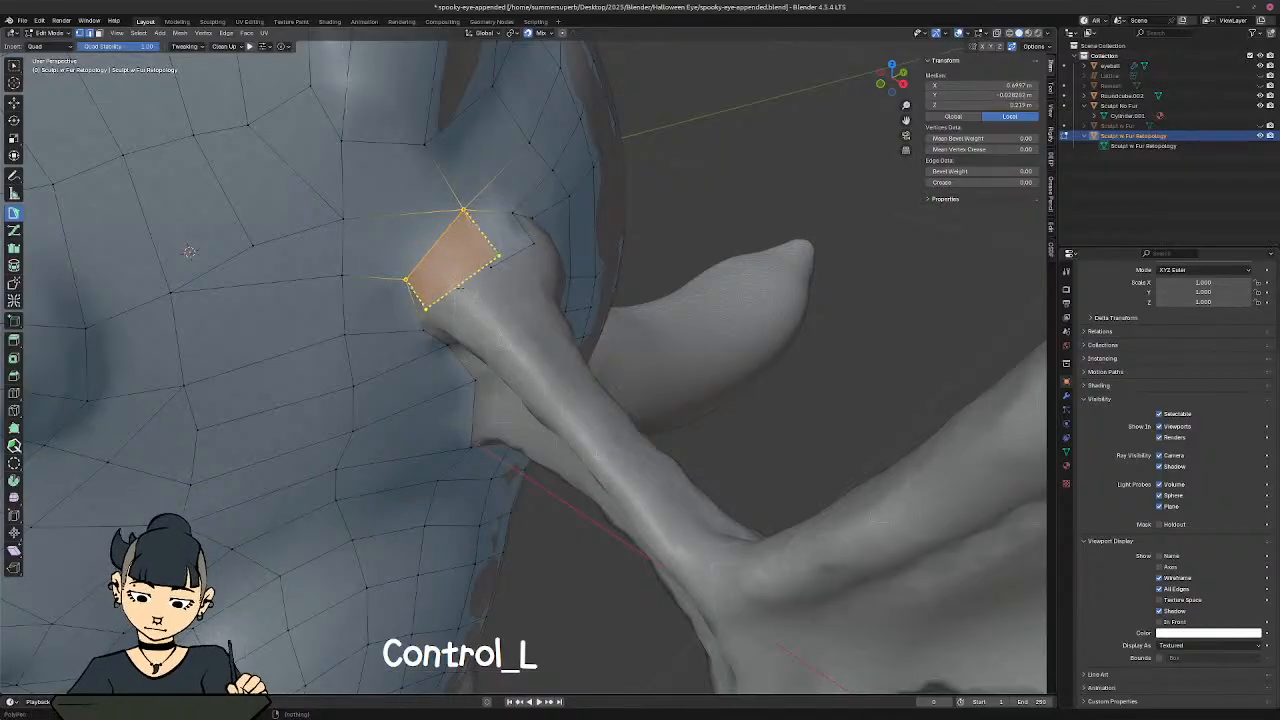
pyautogui.keyDown('ctrl'); pyautogui.click(451, 287); pyautogui.keyUp('ctrl')
pyautogui.moveTo(442, 290); pyautogui.dragTo(494, 263, button='middle')
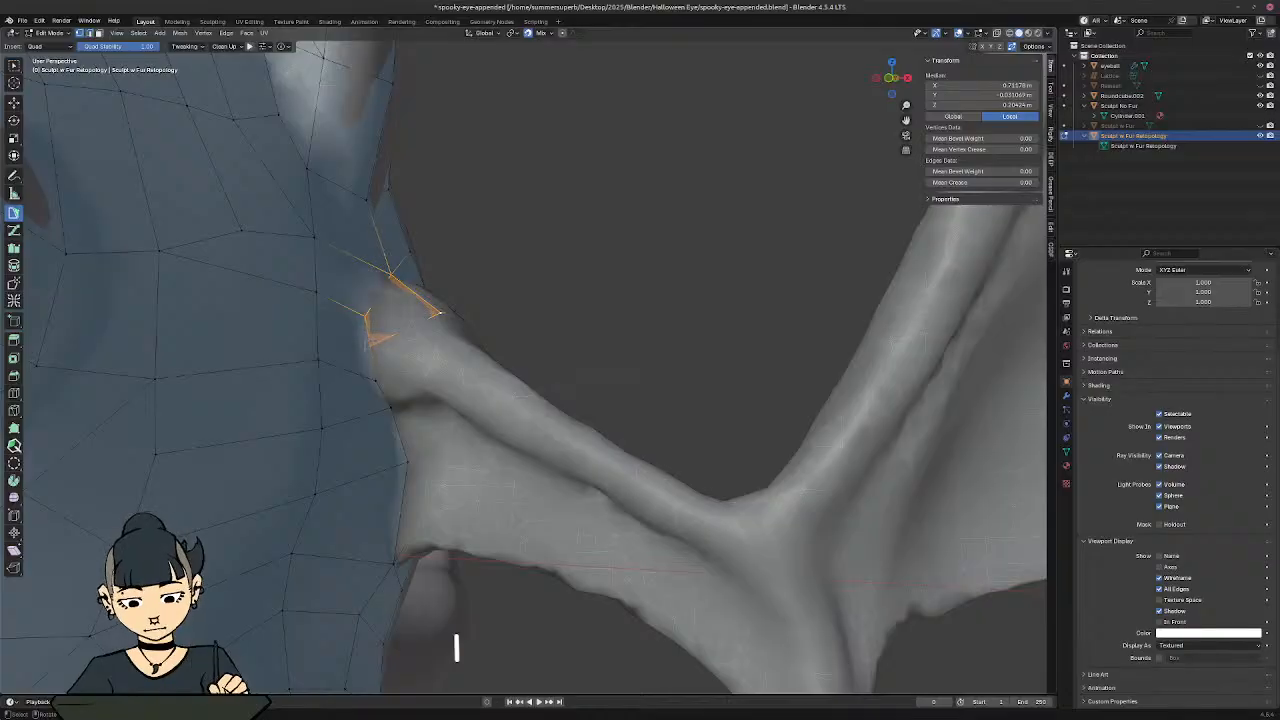
pyautogui.click(386, 337)
pyautogui.hotkey('ctrl', 'z')
pyautogui.hotkey('ctrl', 'z')
pyautogui.hotkey('ctrl', 'z')
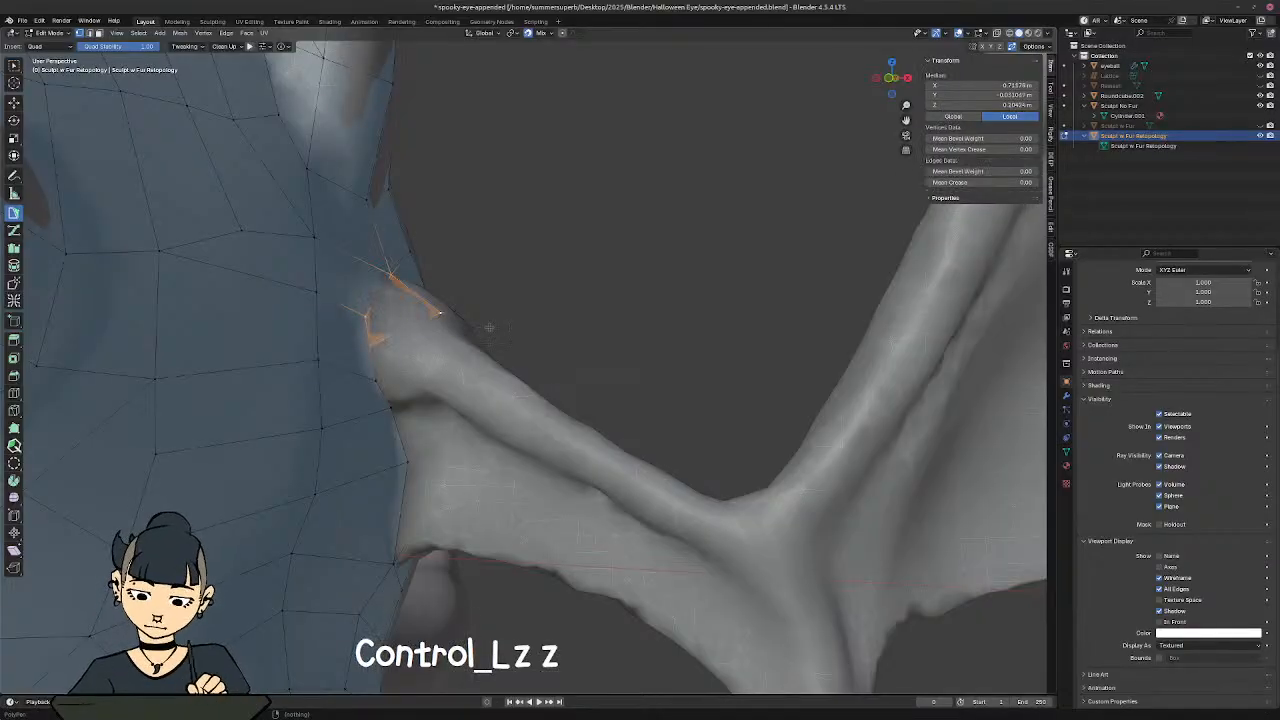
pyautogui.hotkey('ctrl', 'z')
# Step: Add a second quad beside the first on the front edge of the wing opening and adjust its outer vertex
pyautogui.moveTo(500, 320); pyautogui.dragTo(73, 400, button='middle')
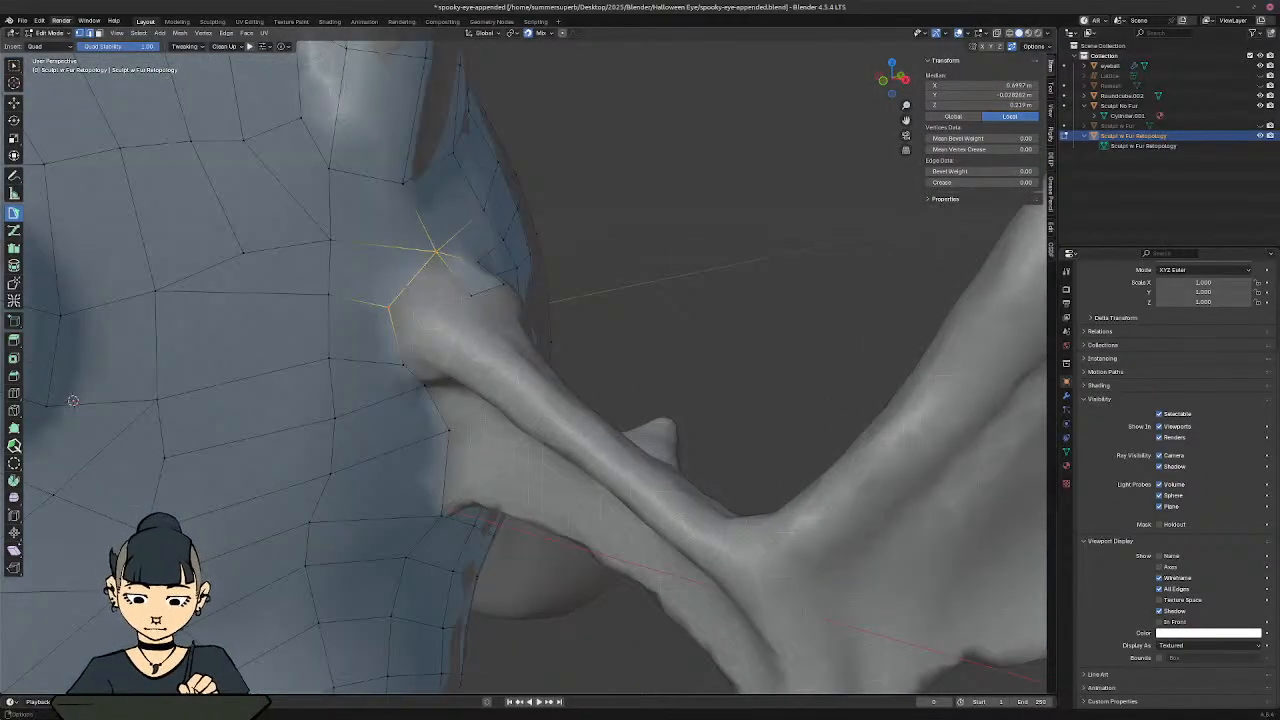
pyautogui.moveTo(470, 300)
pyautogui.mouseDown(button='middle')
pyautogui.moveTo(432, 340)
pyautogui.moveTo(462, 288)
pyautogui.mouseUp(button='middle')
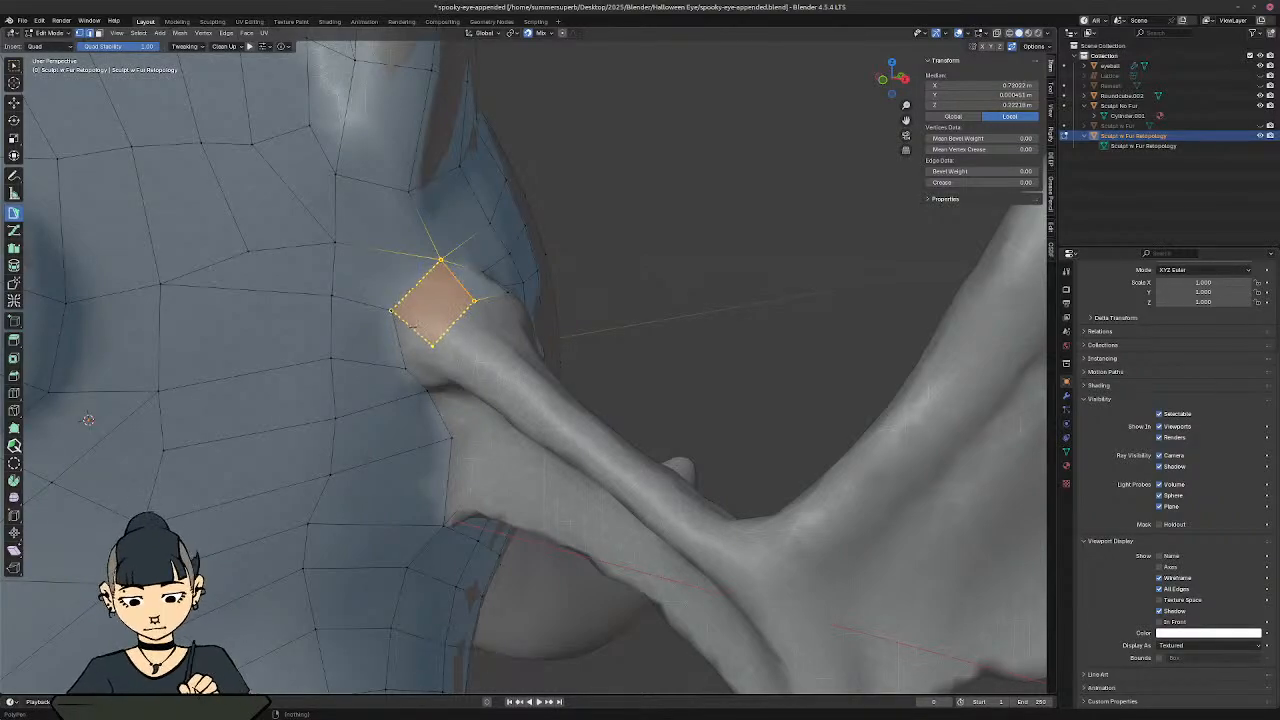
pyautogui.moveTo(410, 322); pyautogui.dragTo(411, 355, button='middle')
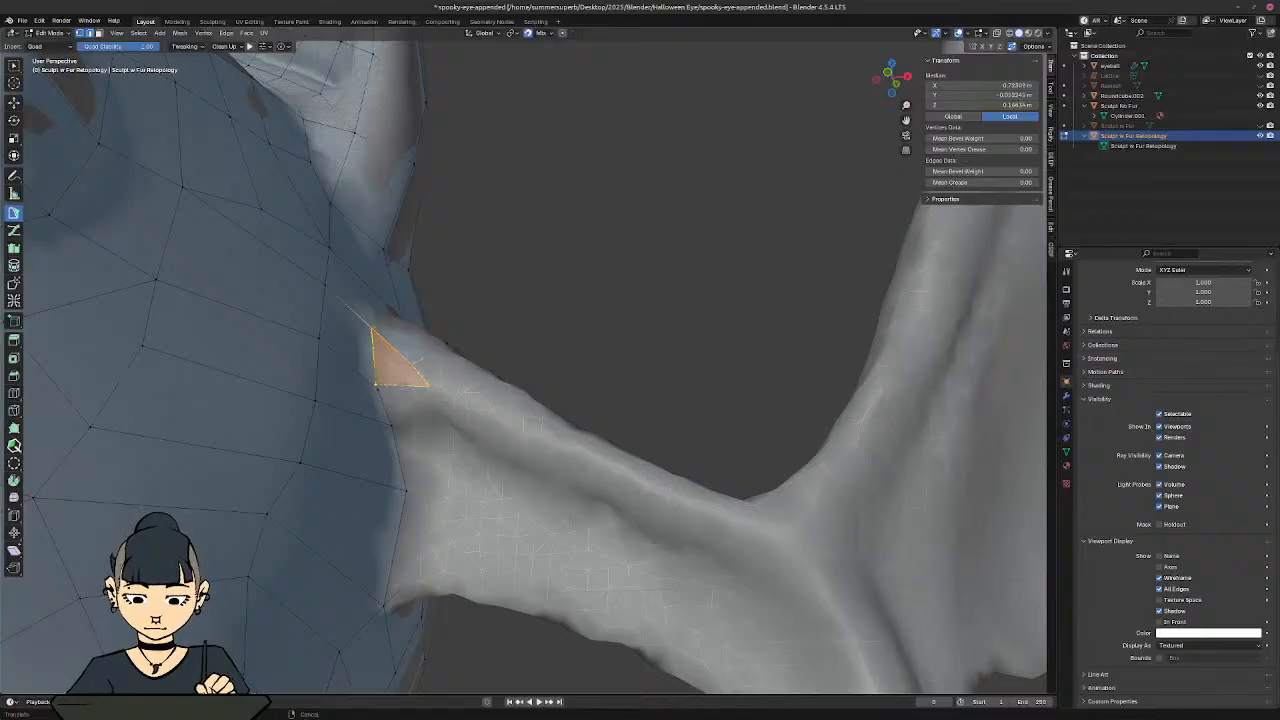
pyautogui.hotkey('ctrl', 'z')
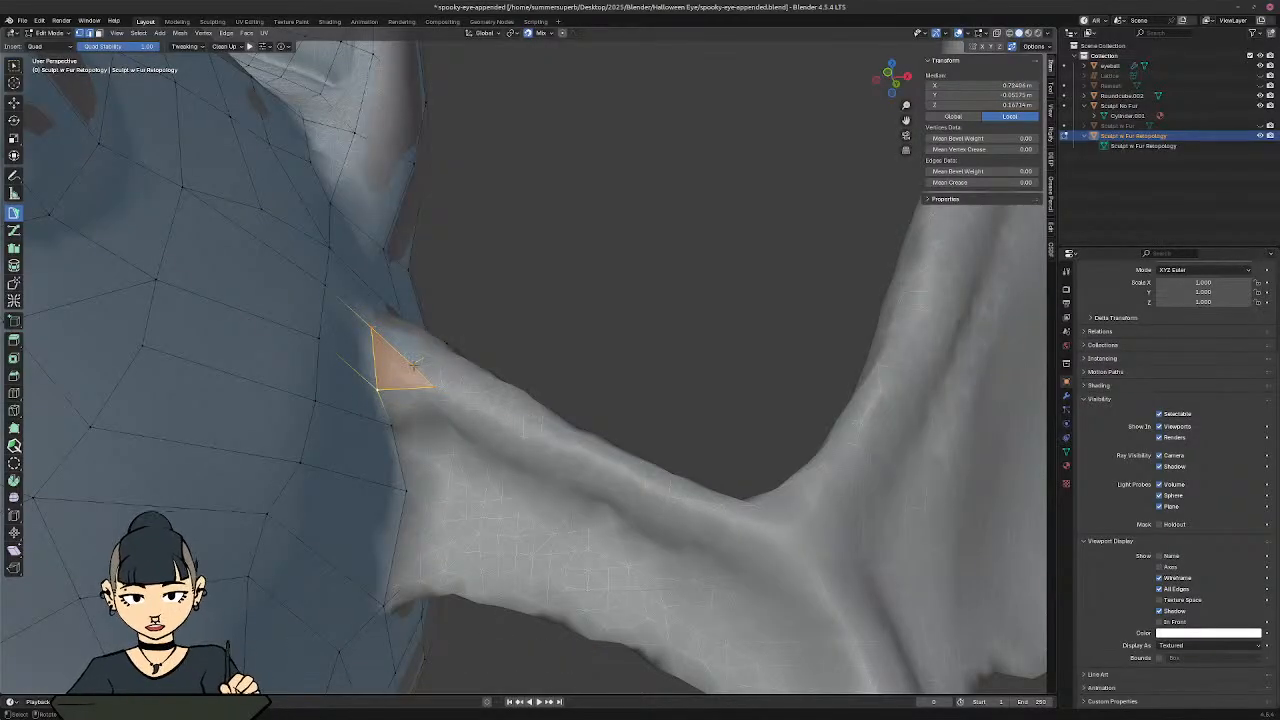
pyautogui.keyDown('ctrl'); pyautogui.click(414, 365); pyautogui.keyUp('ctrl')
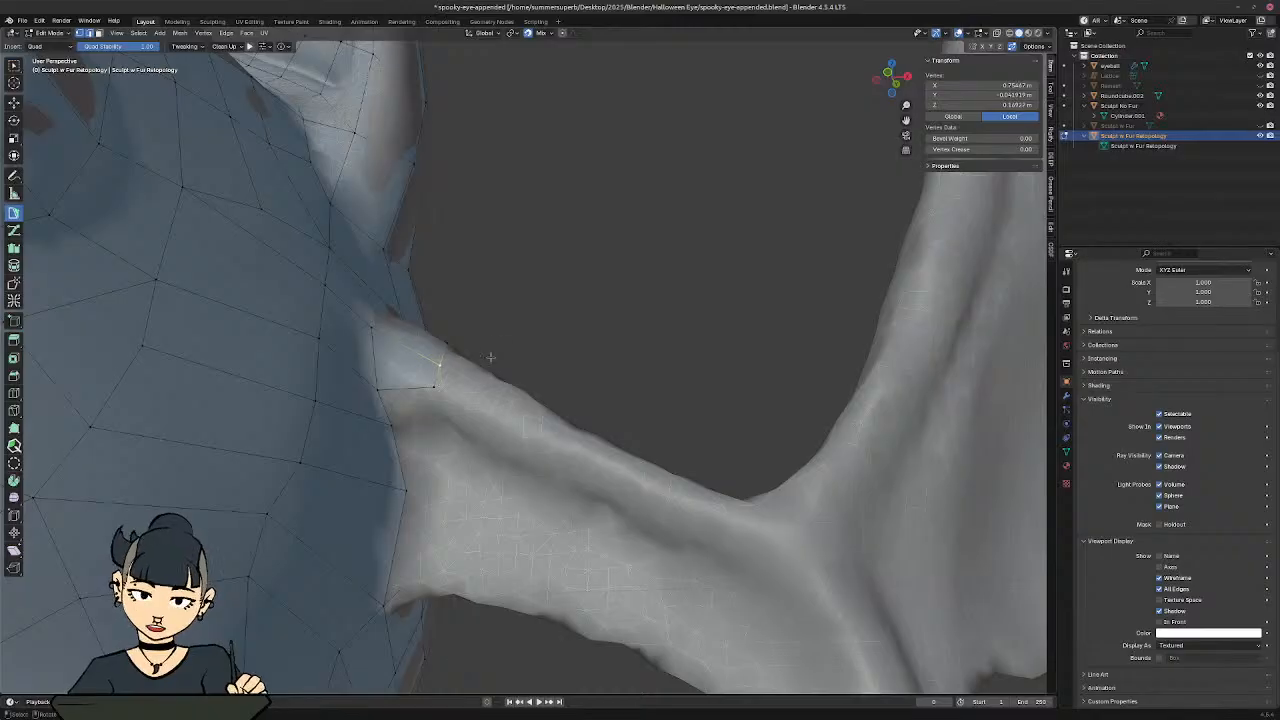
# Step: Continue the first ring with three quads down the front of the wing base to the membrane's lower edge
pyautogui.moveTo(490, 357)
pyautogui.mouseDown(button='middle')
pyautogui.moveTo(400, 385)
pyautogui.moveTo(390, 368)
pyautogui.moveTo(480, 345)
pyautogui.mouseUp(button='middle')
pyautogui.keyDown('shift'); pyautogui.moveTo(450, 462); pyautogui.dragTo(430, 292, button='middle'); pyautogui.keyUp('shift')
pyautogui.click(443, 329)
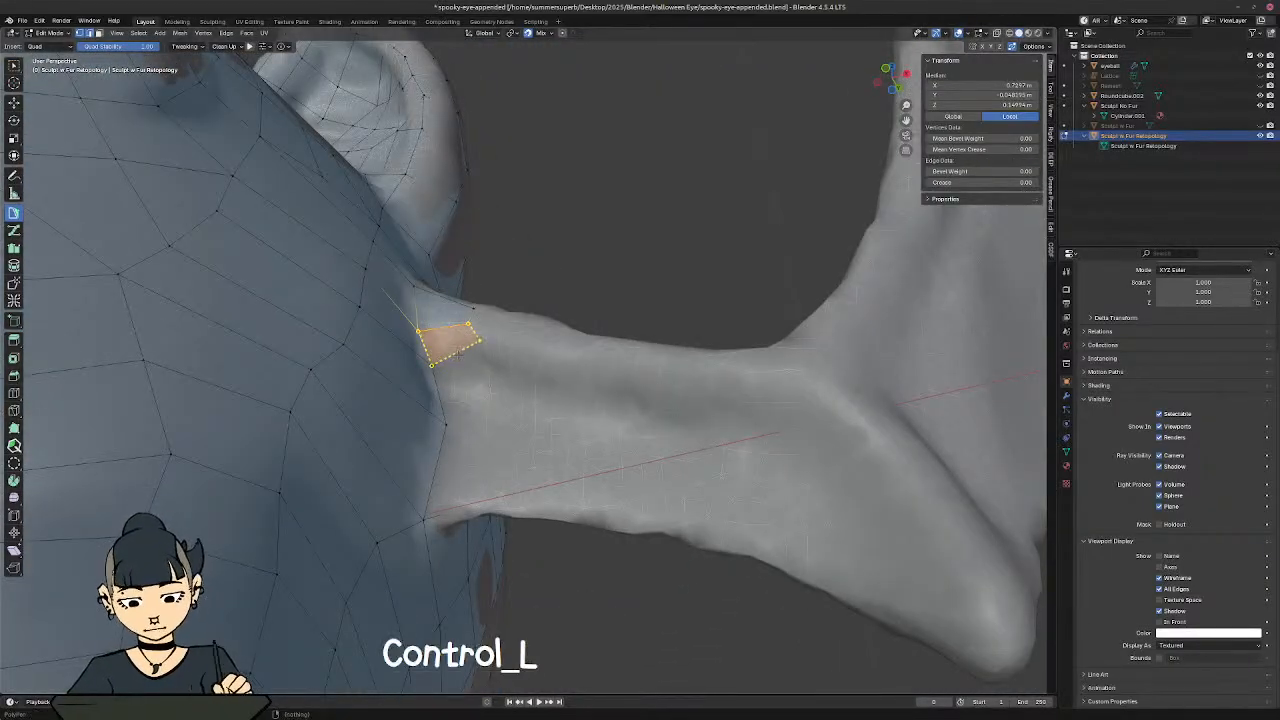
pyautogui.keyDown('ctrl'); pyautogui.click(455, 353); pyautogui.keyUp('ctrl')
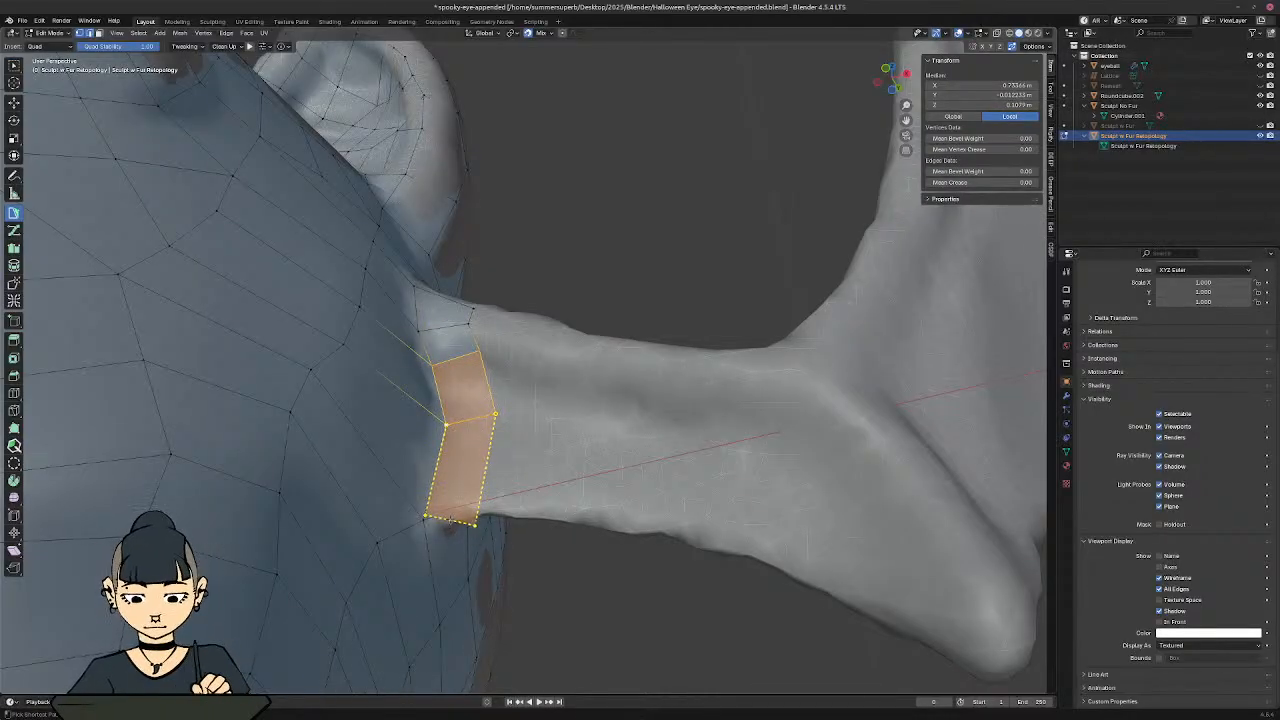
pyautogui.keyDown('ctrl'); pyautogui.click(450, 521); pyautogui.keyUp('ctrl')
# Step: Add a quad behind the membrane's lower edge at the wing base and move its outer vertices onto the sculpted surface
pyautogui.moveTo(470, 514); pyautogui.dragTo(605, 549, button='middle')
pyautogui.click(660, 533)
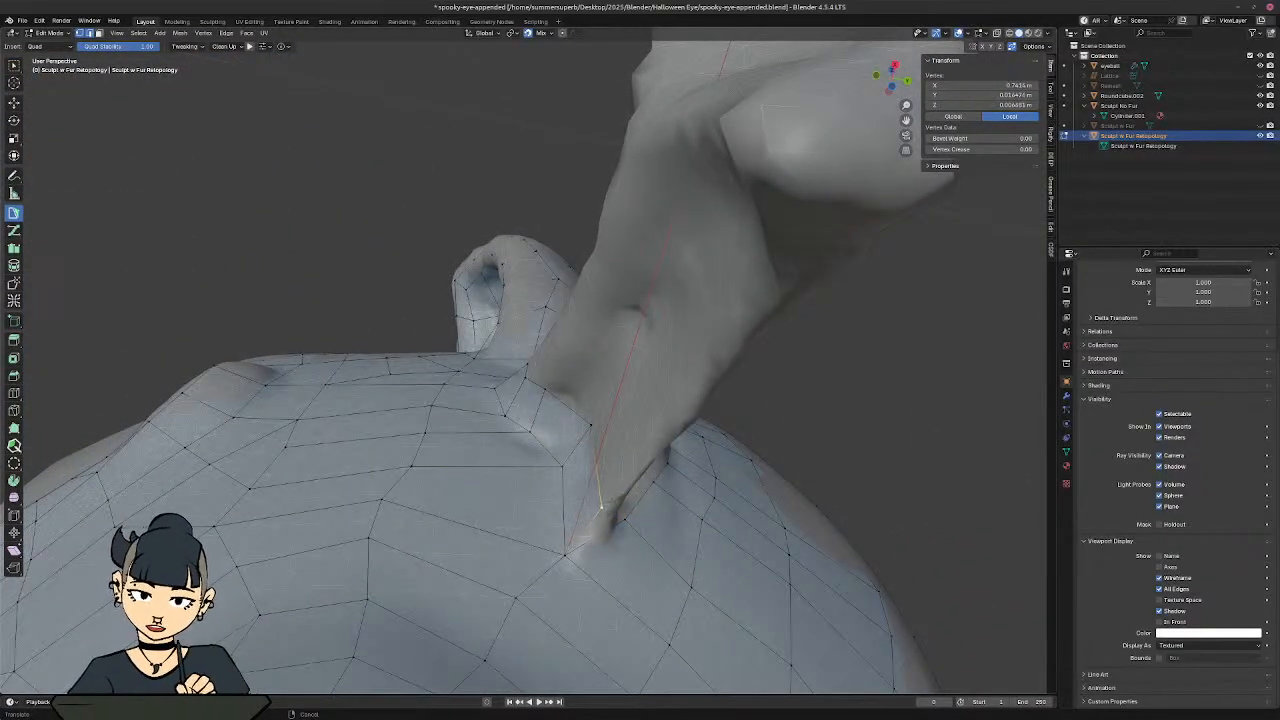
pyautogui.moveTo(622, 496); pyautogui.dragTo(598, 472, button='middle')
pyautogui.click(657, 485)
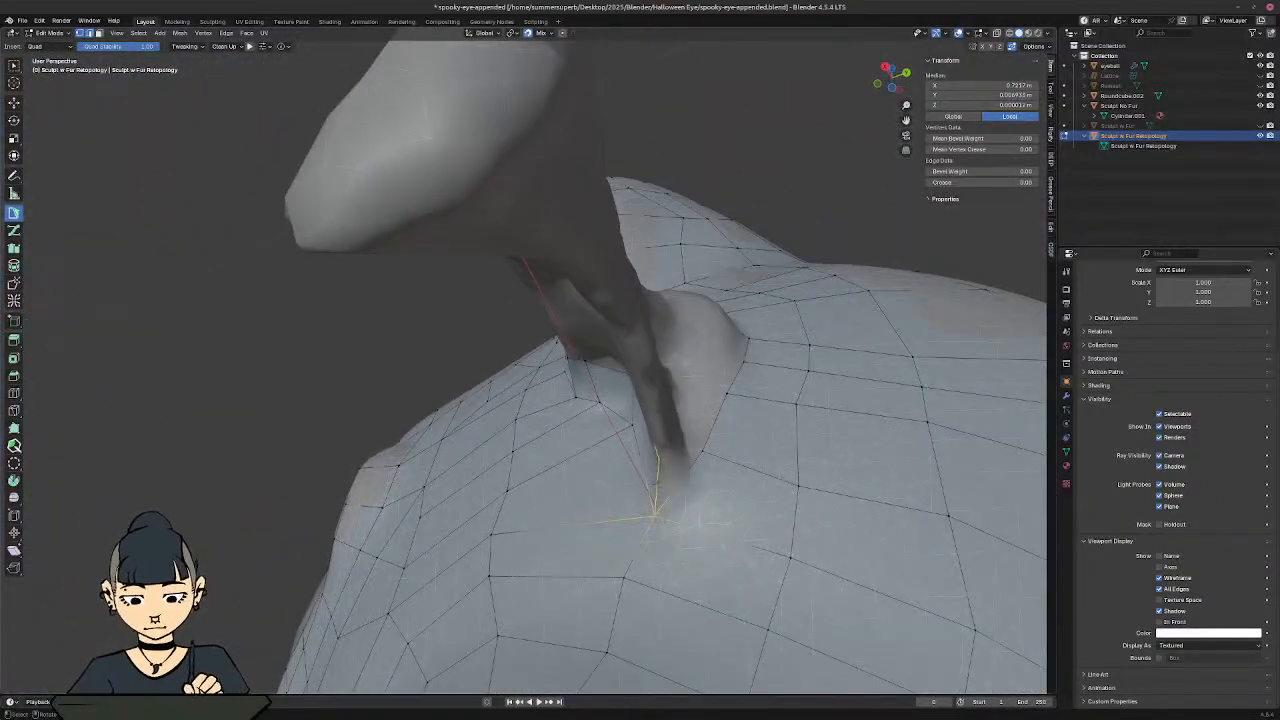
pyautogui.keyDown('ctrl'); pyautogui.click(715, 438); pyautogui.keyUp('ctrl')
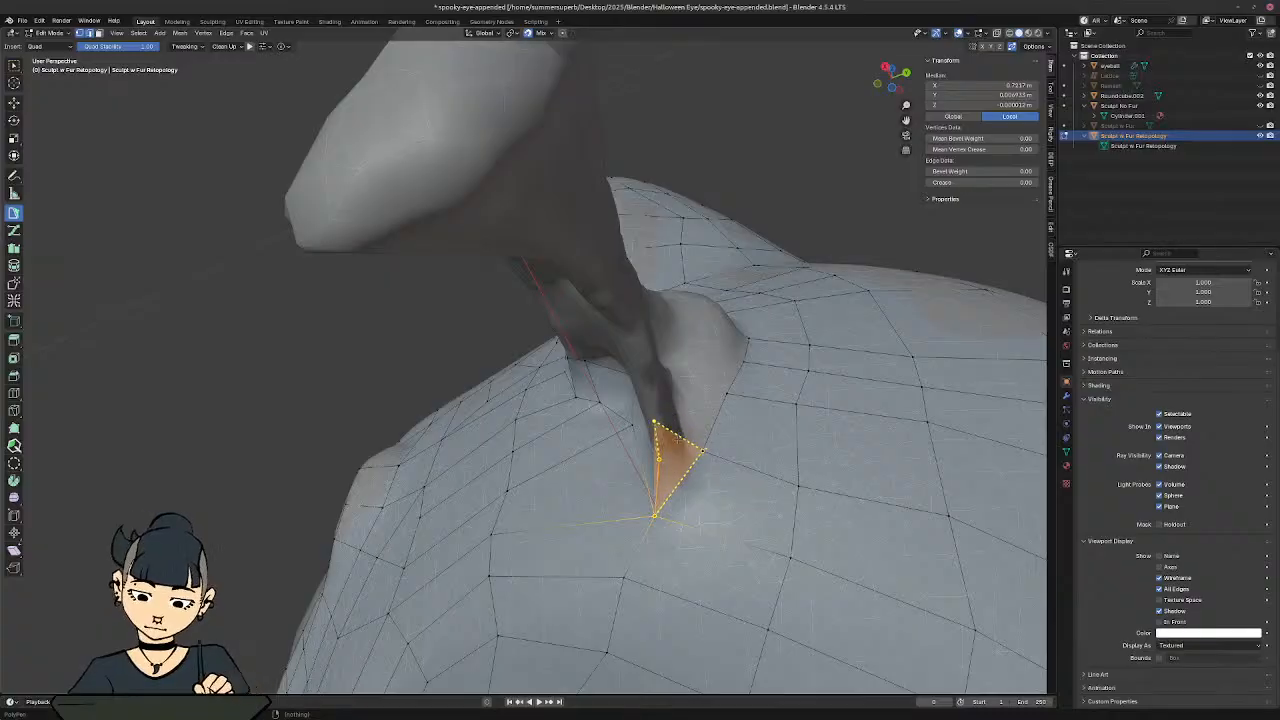
pyautogui.click(656, 424)
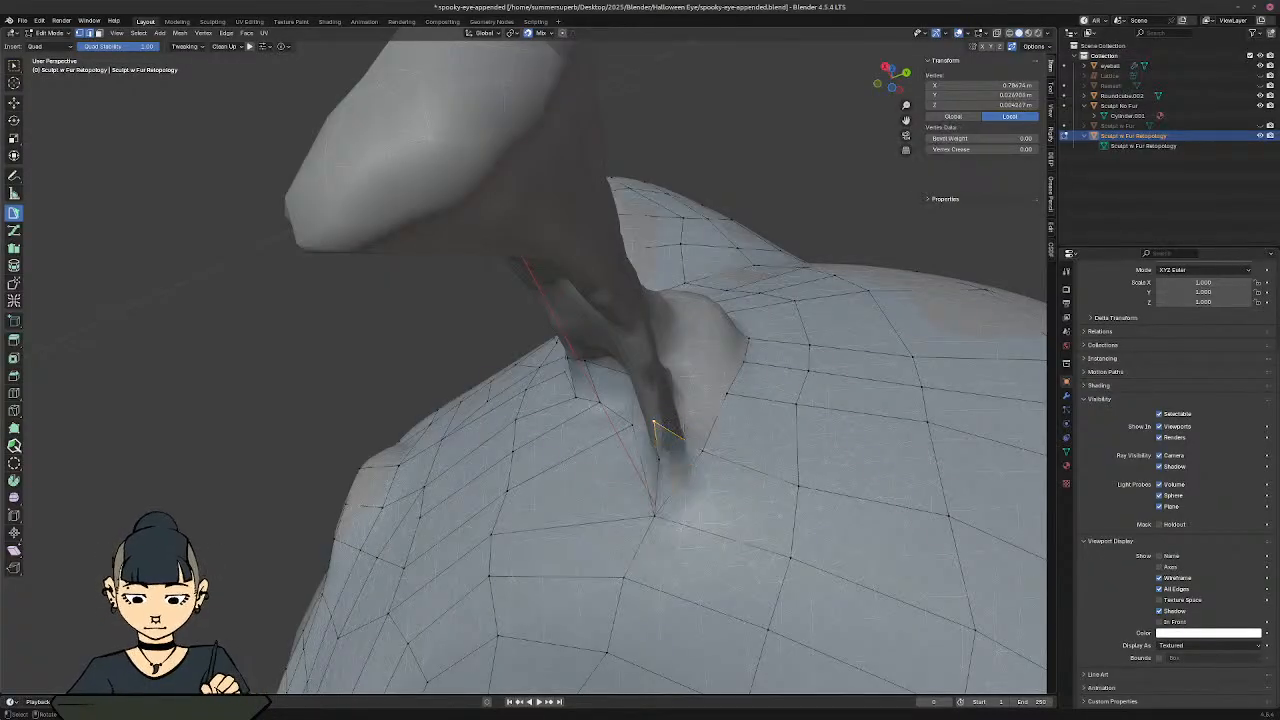
pyautogui.moveTo(656, 424); pyautogui.dragTo(580, 480, button='middle')
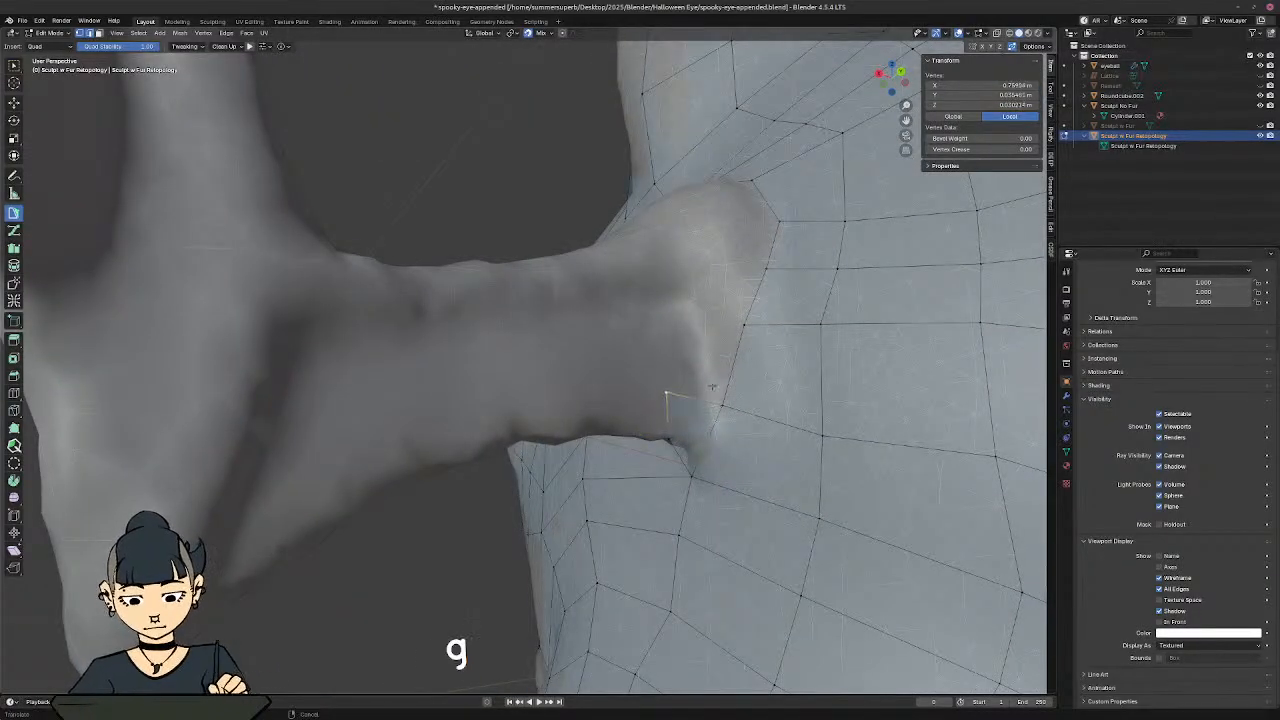
pyautogui.moveTo(638, 410)
pyautogui.mouseDown(button='middle')
pyautogui.moveTo(640, 440)
pyautogui.moveTo(619, 410)
pyautogui.mouseUp(button='middle')
pyautogui.moveTo(673, 372); pyautogui.dragTo(557, 462, button='middle')
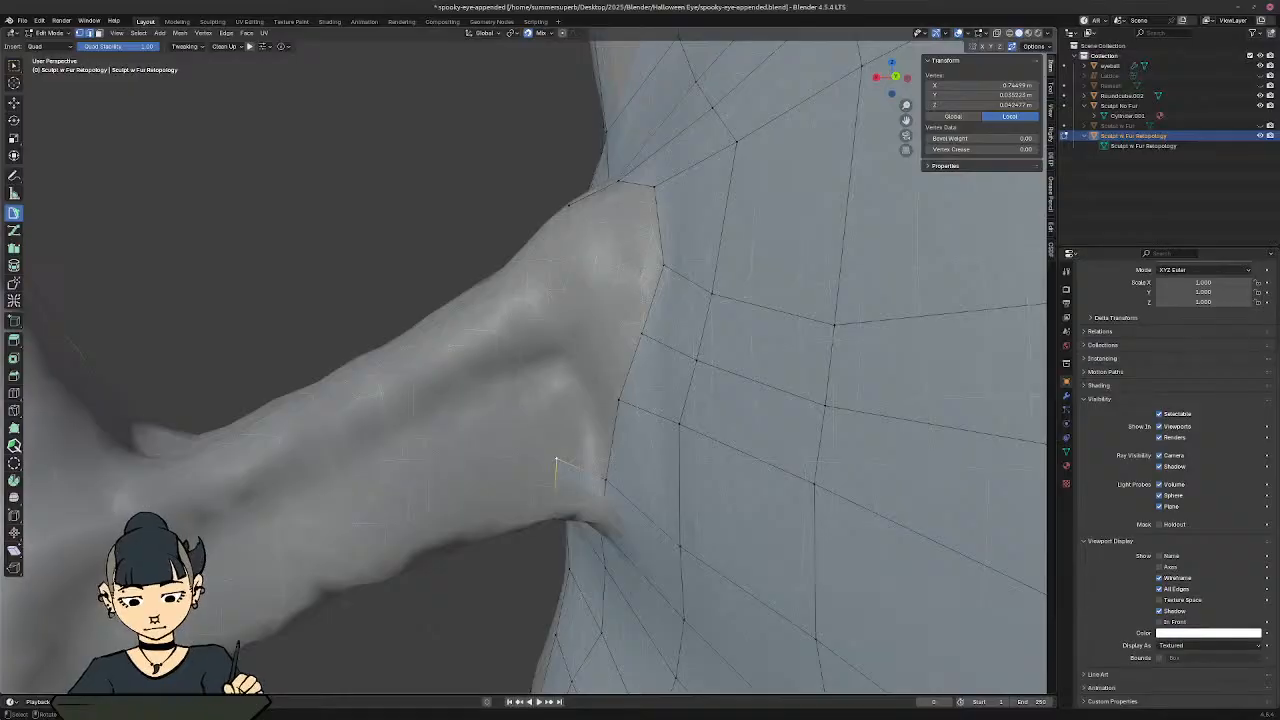
# Step: Add quads down the back of the wing base, from the top of the arm to the lower quad, closing the first ring
pyautogui.click(595, 193)
pyautogui.moveTo(600, 205); pyautogui.dragTo(655, 245, button='middle')
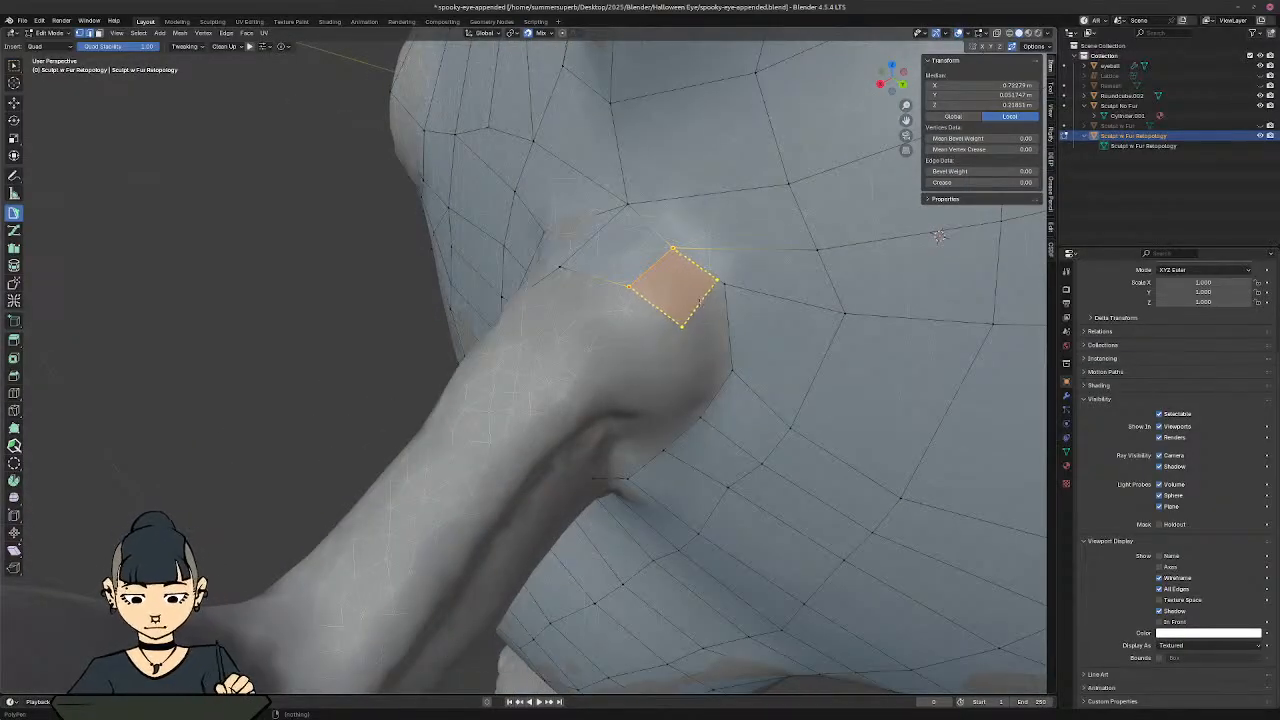
pyautogui.moveTo(705, 308)
pyautogui.mouseDown(button='middle')
pyautogui.moveTo(675, 268)
pyautogui.moveTo(652, 338)
pyautogui.moveTo(593, 268)
pyautogui.mouseUp(button='middle')
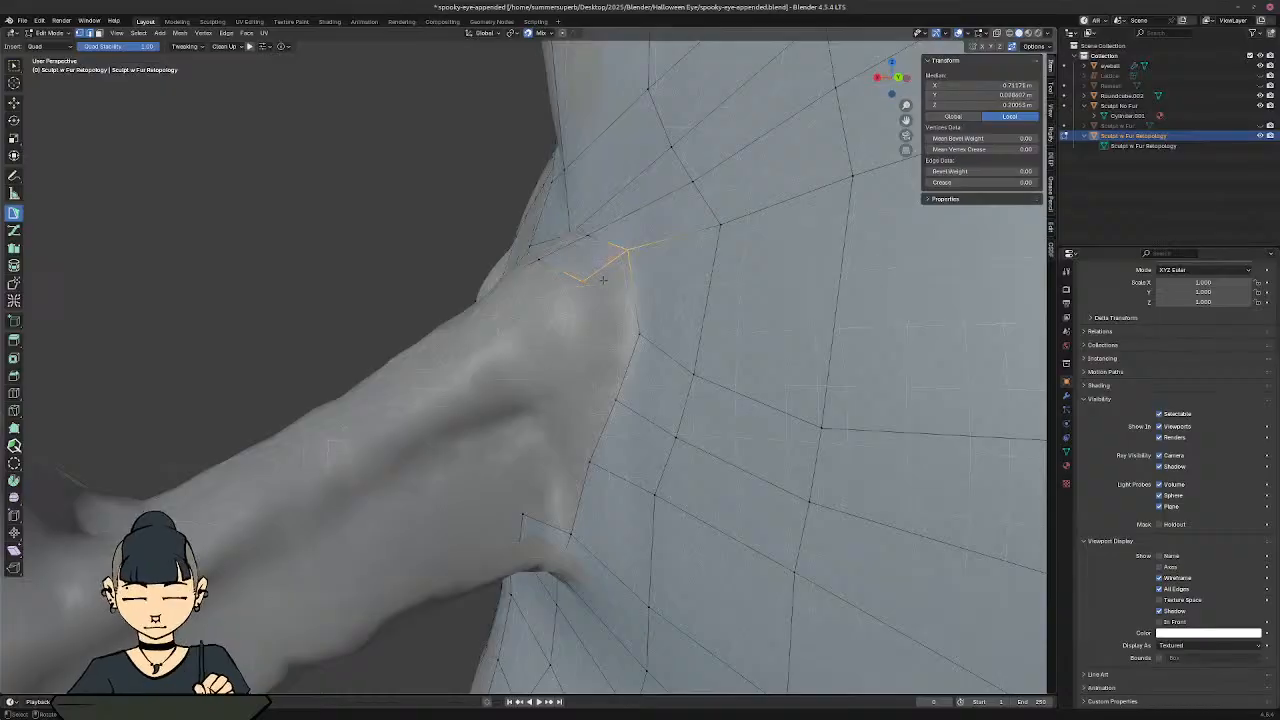
pyautogui.keyDown('ctrl'); pyautogui.click(607, 336); pyautogui.keyUp('ctrl')
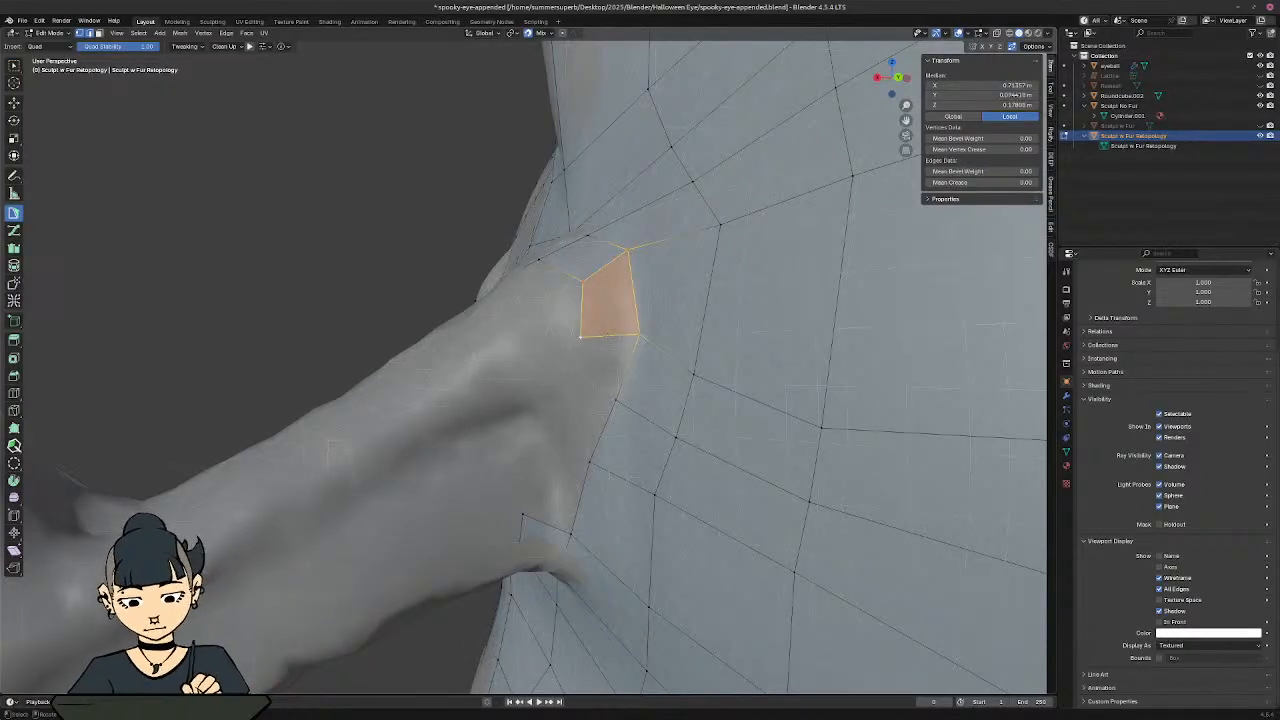
pyautogui.moveTo(643, 340); pyautogui.dragTo(600, 285, button='middle')
pyautogui.keyDown('ctrl'); pyautogui.click(585, 288); pyautogui.keyUp('ctrl')
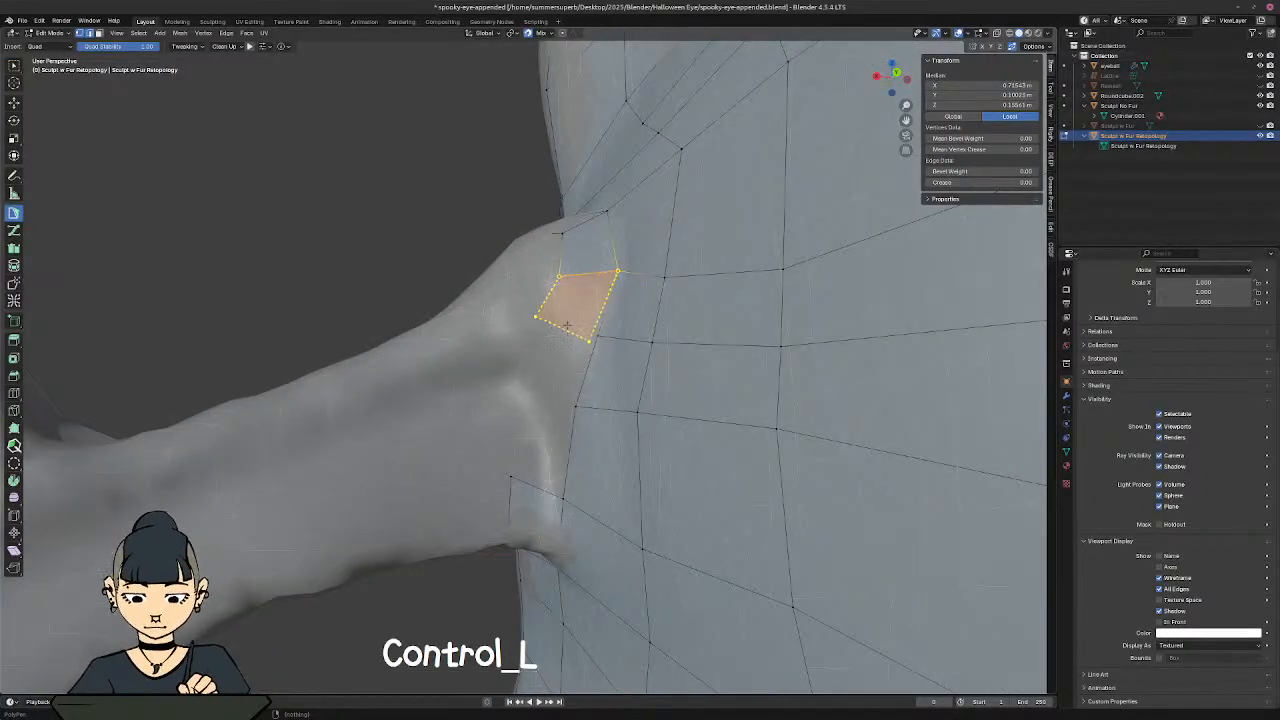
pyautogui.keyDown('ctrl'); pyautogui.click(567, 325); pyautogui.keyUp('ctrl')
pyautogui.moveTo(557, 233); pyautogui.dragTo(545, 200, button='middle')
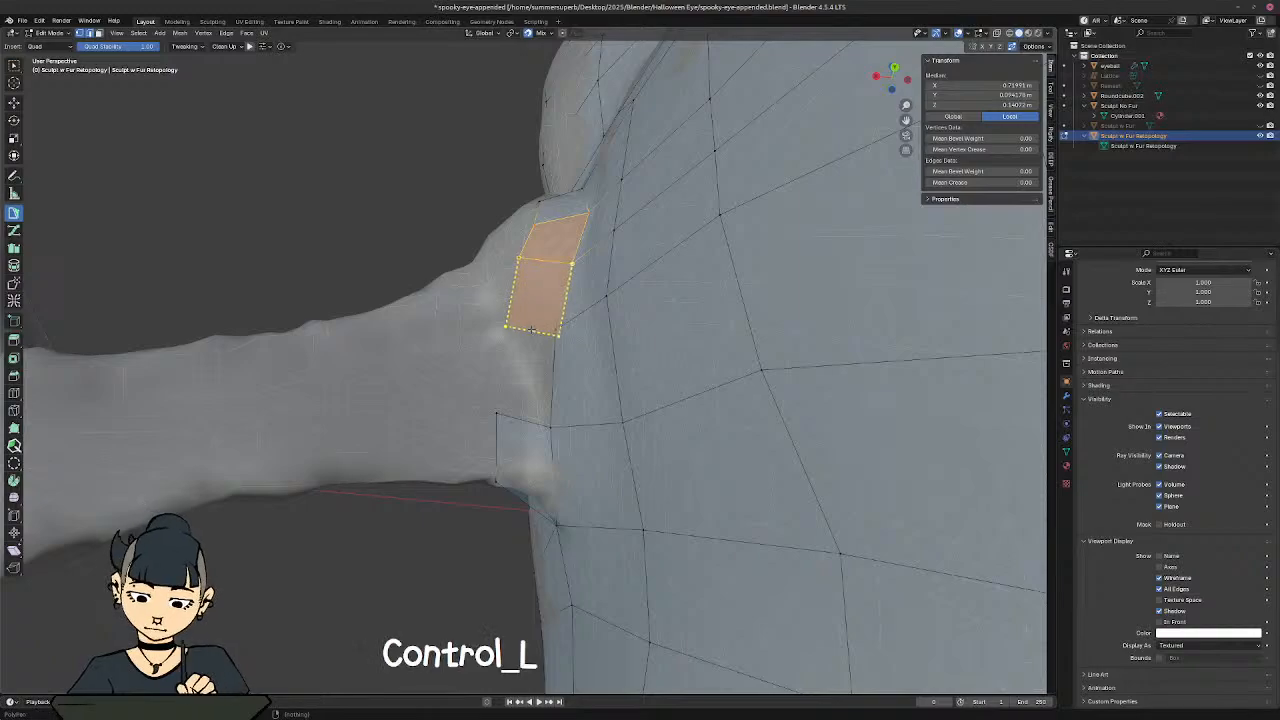
pyautogui.keyDown('ctrl'); pyautogui.click(521, 416); pyautogui.keyUp('ctrl')
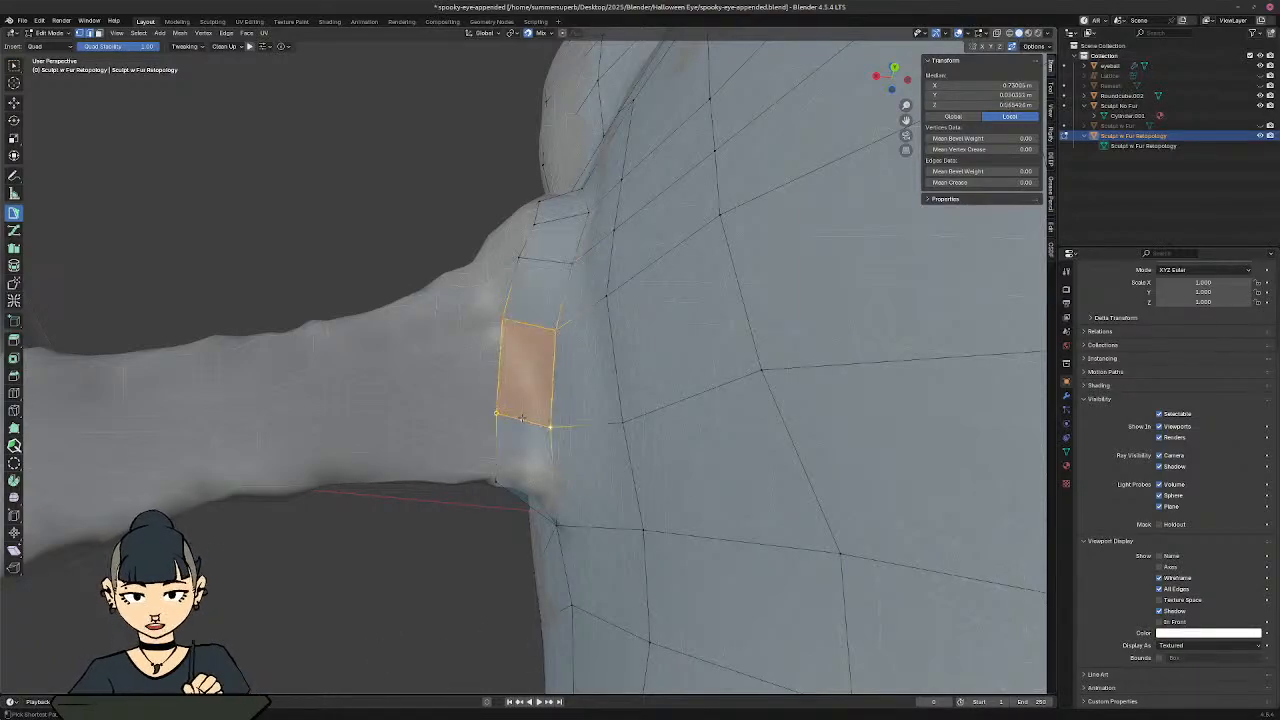
# Step: Move the upper back vertices of the first ring slightly outward along the wing arm to even out the quads
pyautogui.moveTo(528, 390)
pyautogui.mouseDown(button='middle')
pyautogui.moveTo(590, 445)
pyautogui.moveTo(602, 438)
pyautogui.moveTo(556, 480)
pyautogui.moveTo(636, 402)
pyautogui.moveTo(611, 428)
pyautogui.moveTo(522, 385)
pyautogui.mouseUp(button='middle')
pyautogui.click(541, 355)
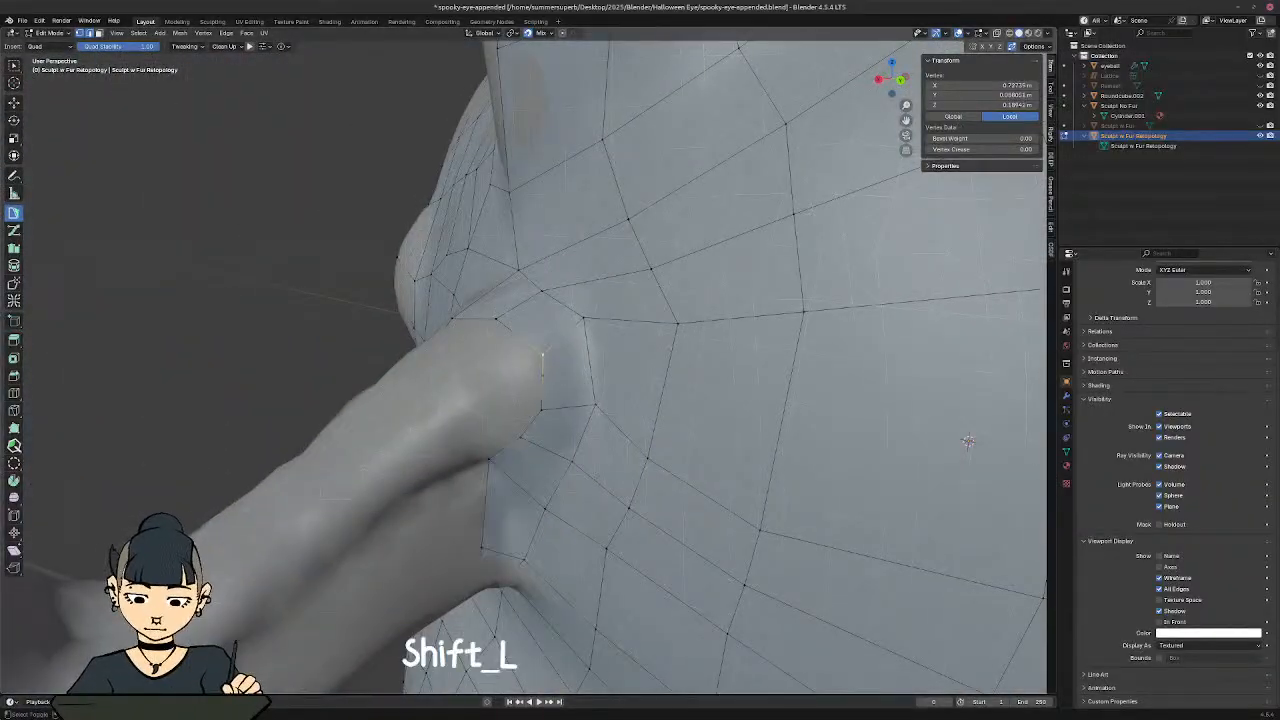
pyautogui.keyDown('shift'); pyautogui.click(543, 410); pyautogui.keyUp('shift')
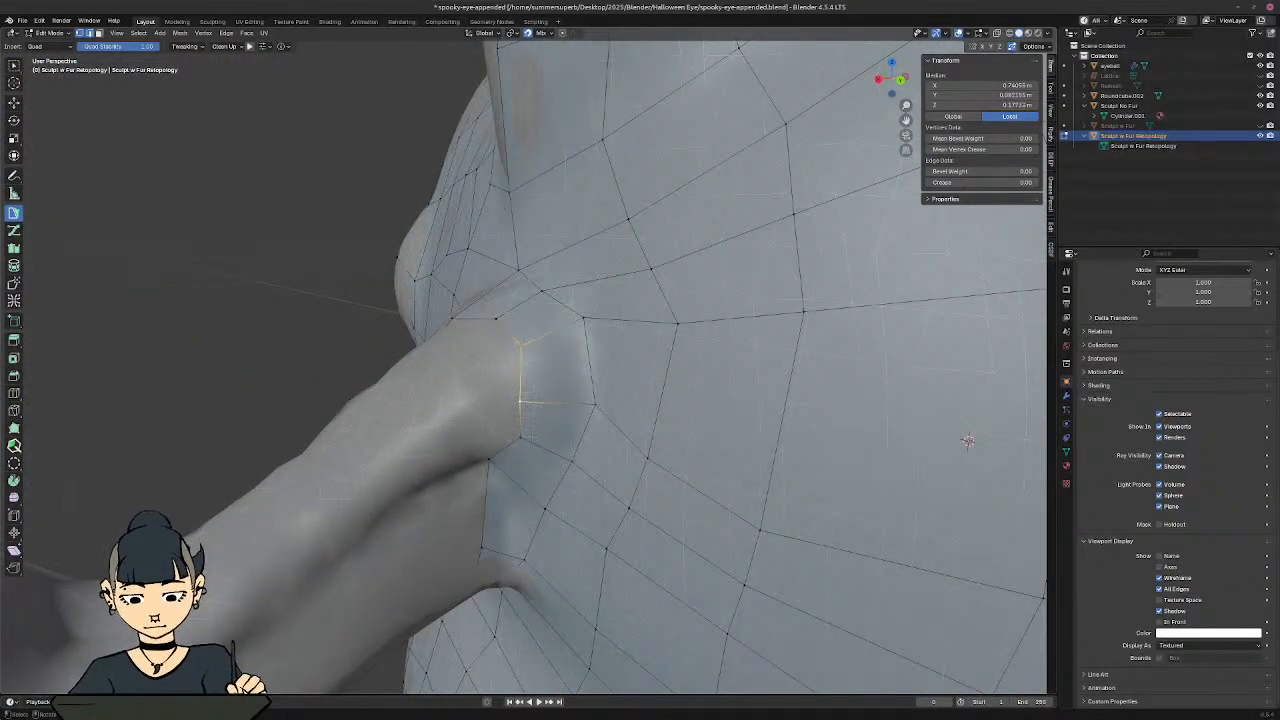
pyautogui.click(521, 439)
pyautogui.press('g')
# Step: Start a second ring with two quads over the top and front of the wing arm
pyautogui.moveTo(506, 434); pyautogui.dragTo(684, 370, button='middle')
pyautogui.keyDown('shift'); pyautogui.click(619, 344); pyautogui.keyUp('shift')
pyautogui.keyDown('shift'); pyautogui.moveTo(660, 372); pyautogui.dragTo(520, 360, button='middle'); pyautogui.keyUp('shift')
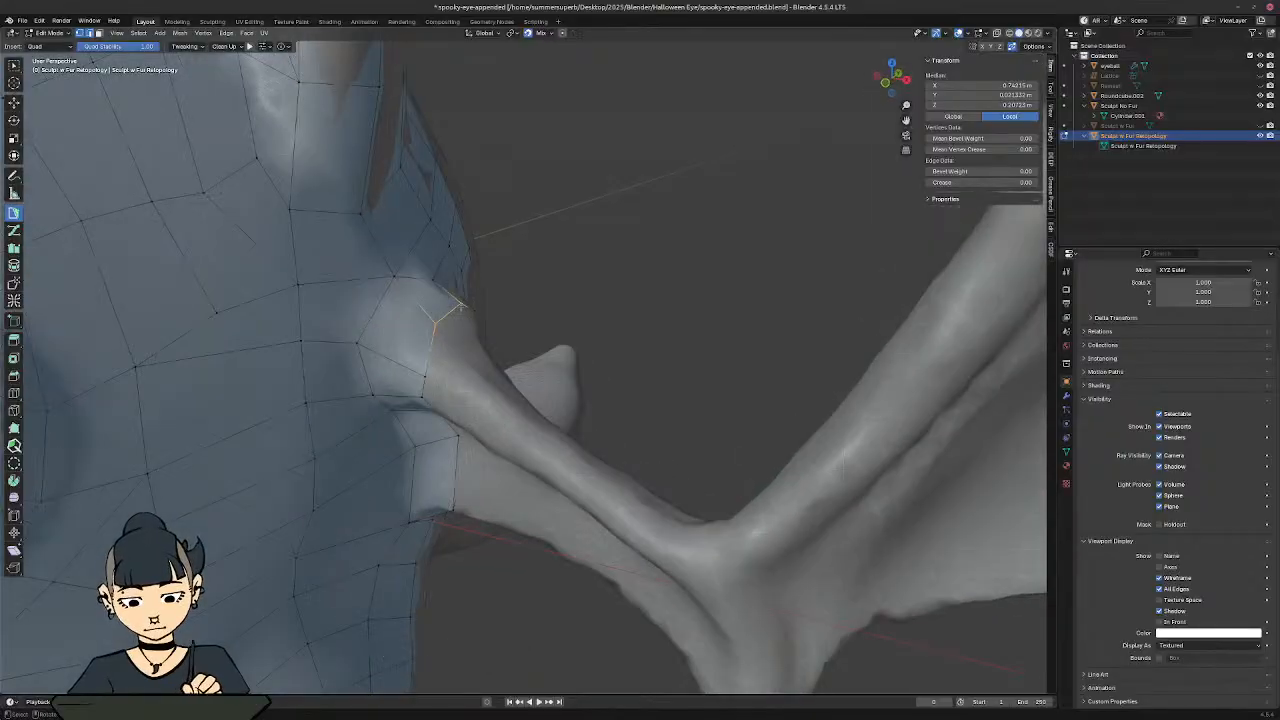
pyautogui.keyDown('ctrl'); pyautogui.click(476, 352); pyautogui.keyUp('ctrl')
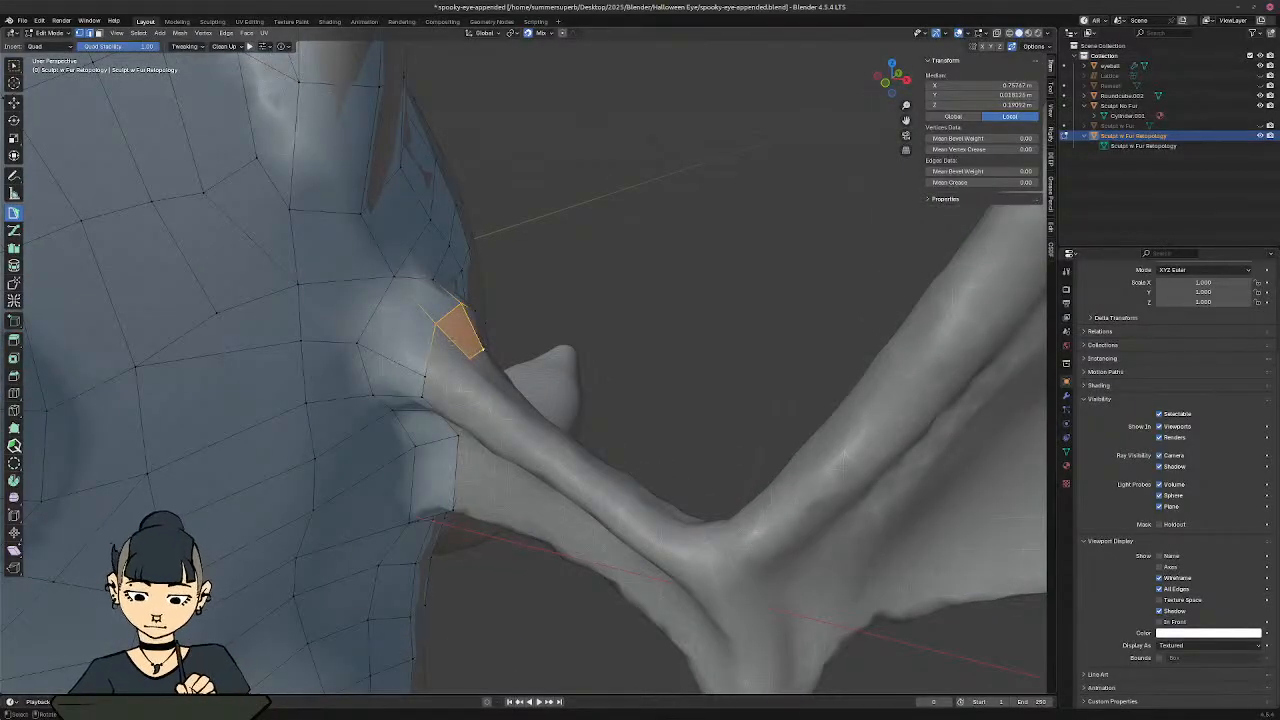
pyautogui.click(452, 342)
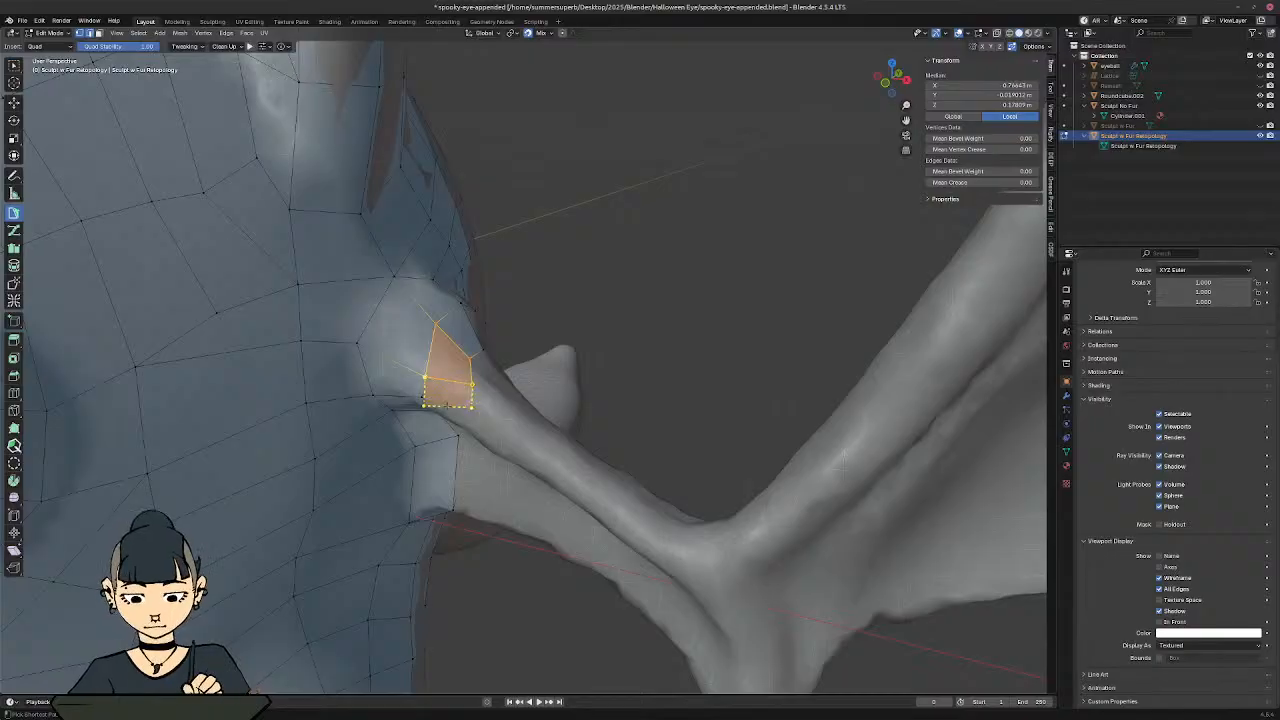
# Step: Extend the second ring down the front of the wing to the membrane's lower edge, adjusting the outer vertex below the arm
pyautogui.moveTo(447, 400); pyautogui.dragTo(485, 321, button='middle')
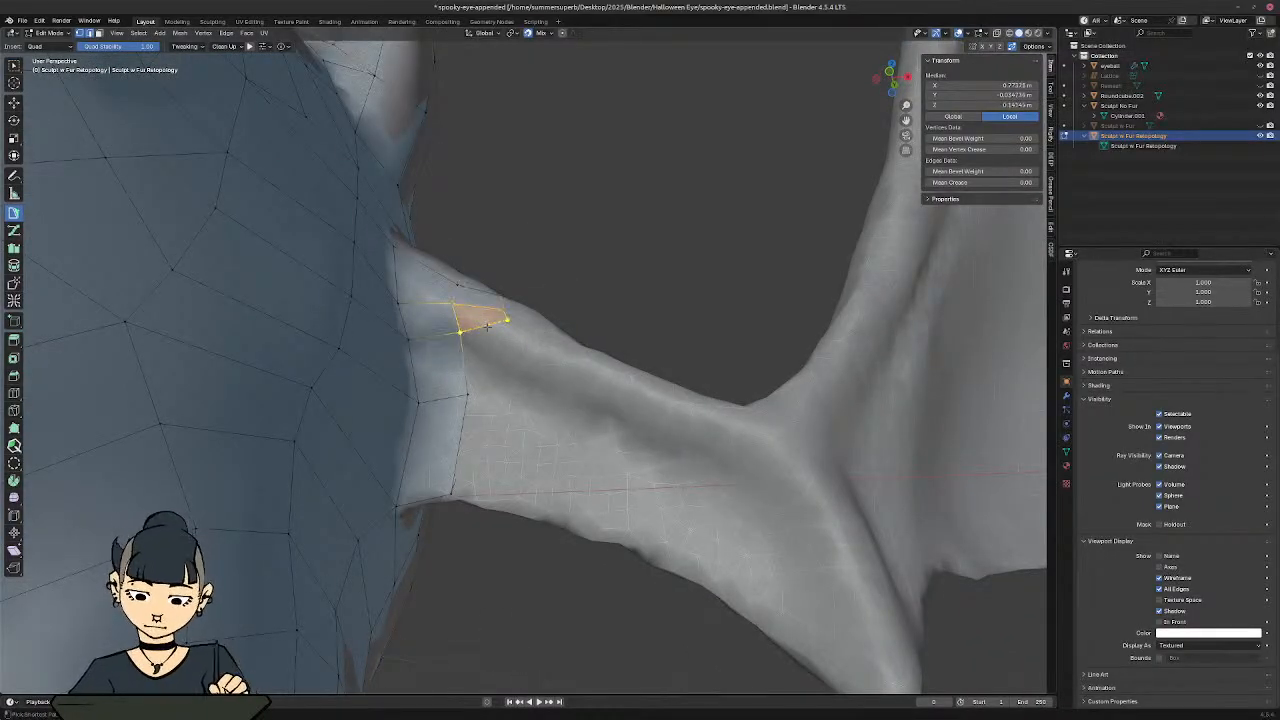
pyautogui.click(508, 318)
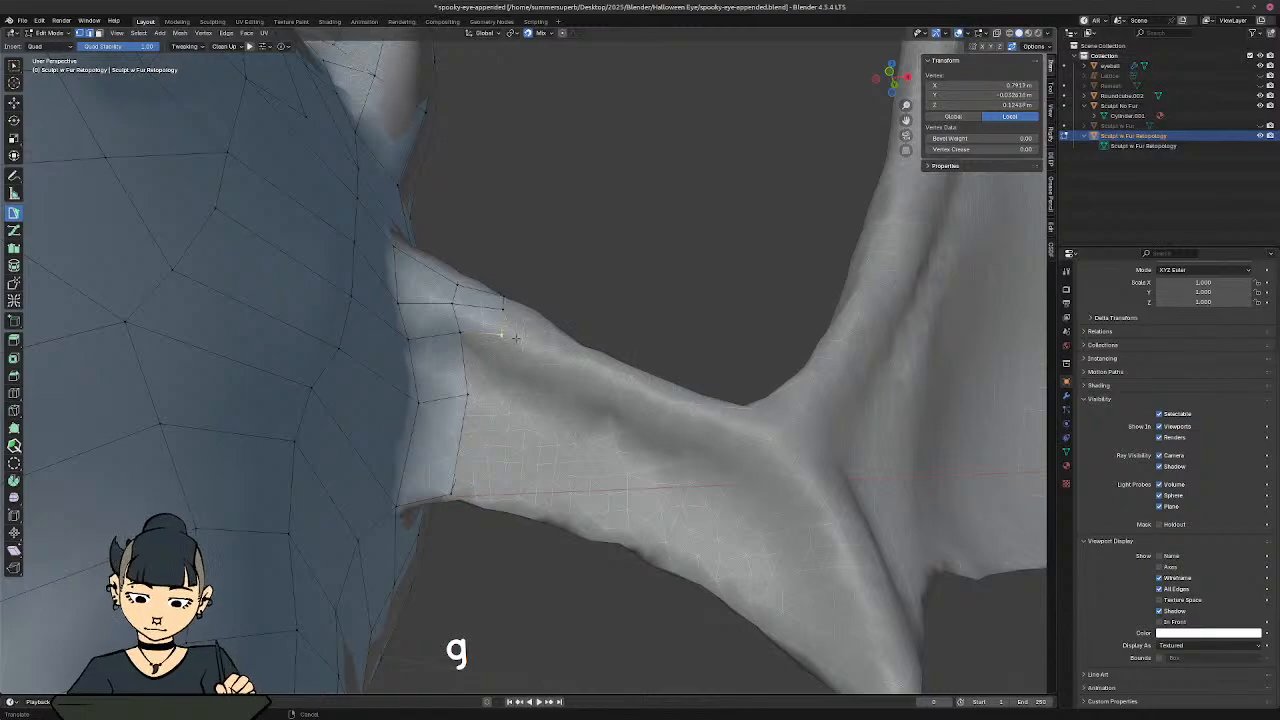
pyautogui.click(491, 333)
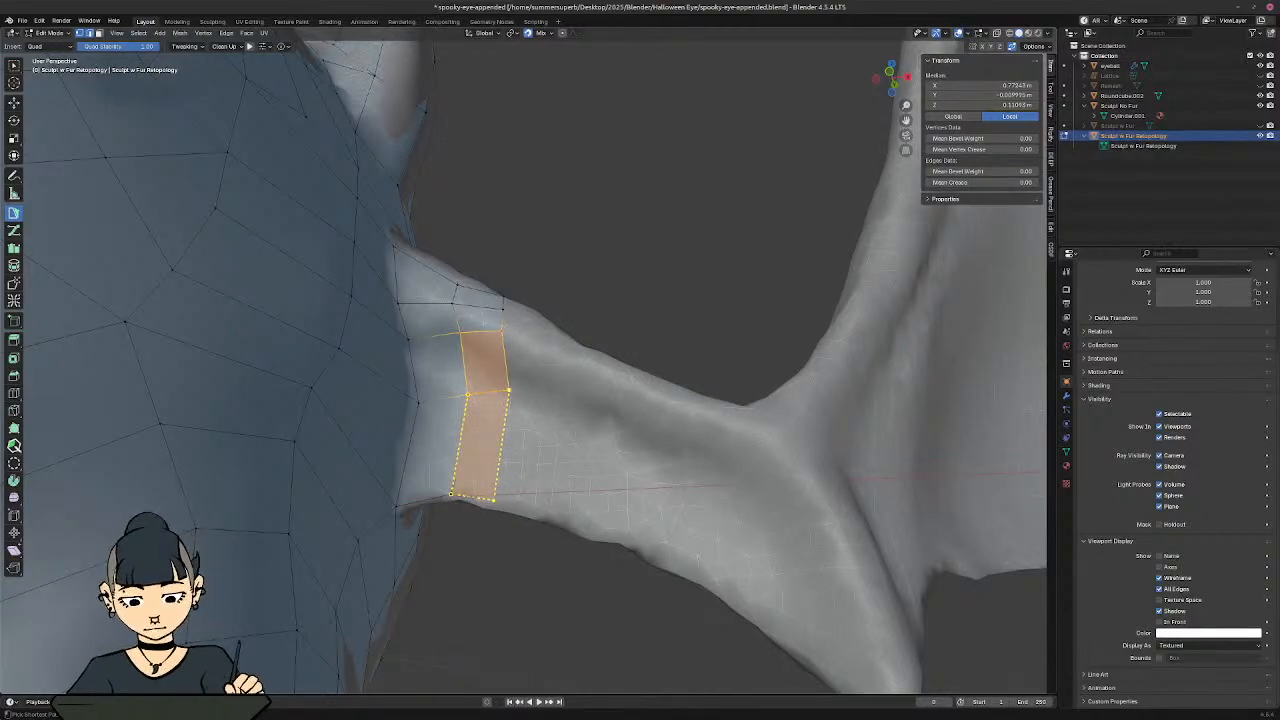
pyautogui.keyDown('ctrl'); pyautogui.click(472, 497); pyautogui.keyUp('ctrl')
# Step: Add second-ring quads around the back of the wing arm and reposition their outer vertices for even spacing
pyautogui.moveTo(480, 470); pyautogui.dragTo(298, 508, button='middle')
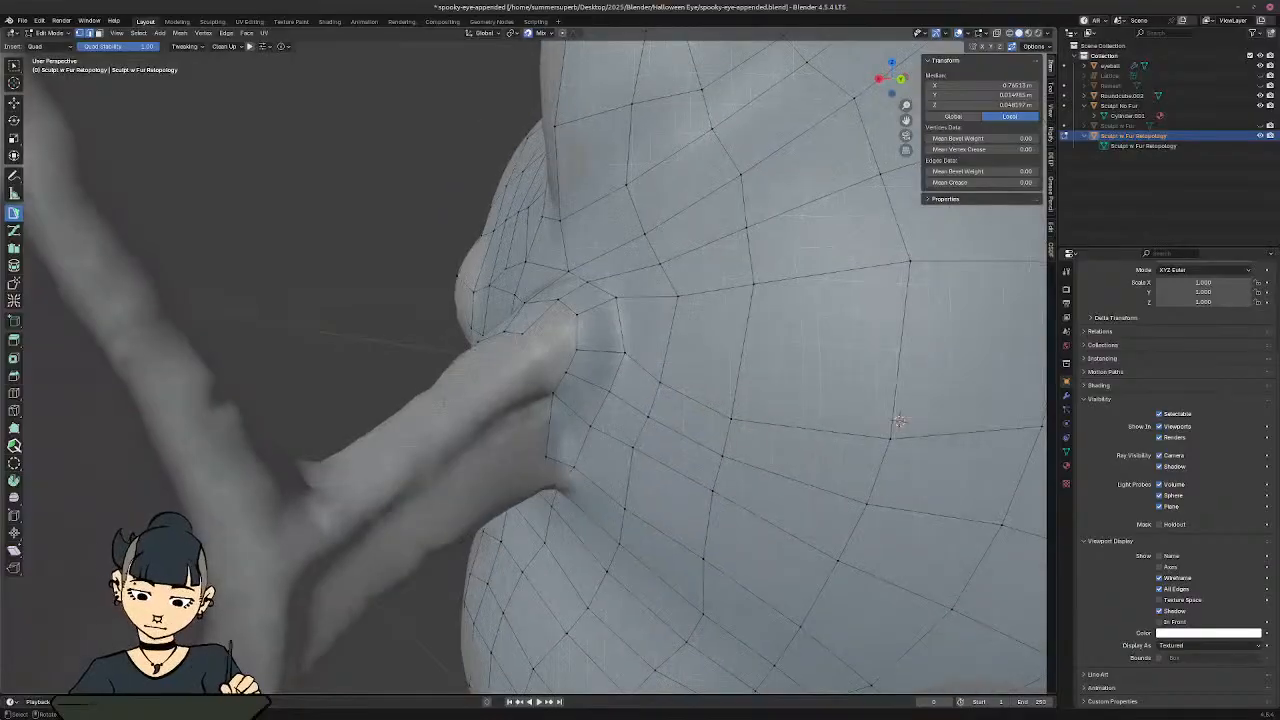
pyautogui.moveTo(899, 421); pyautogui.dragTo(978, 433, button='middle')
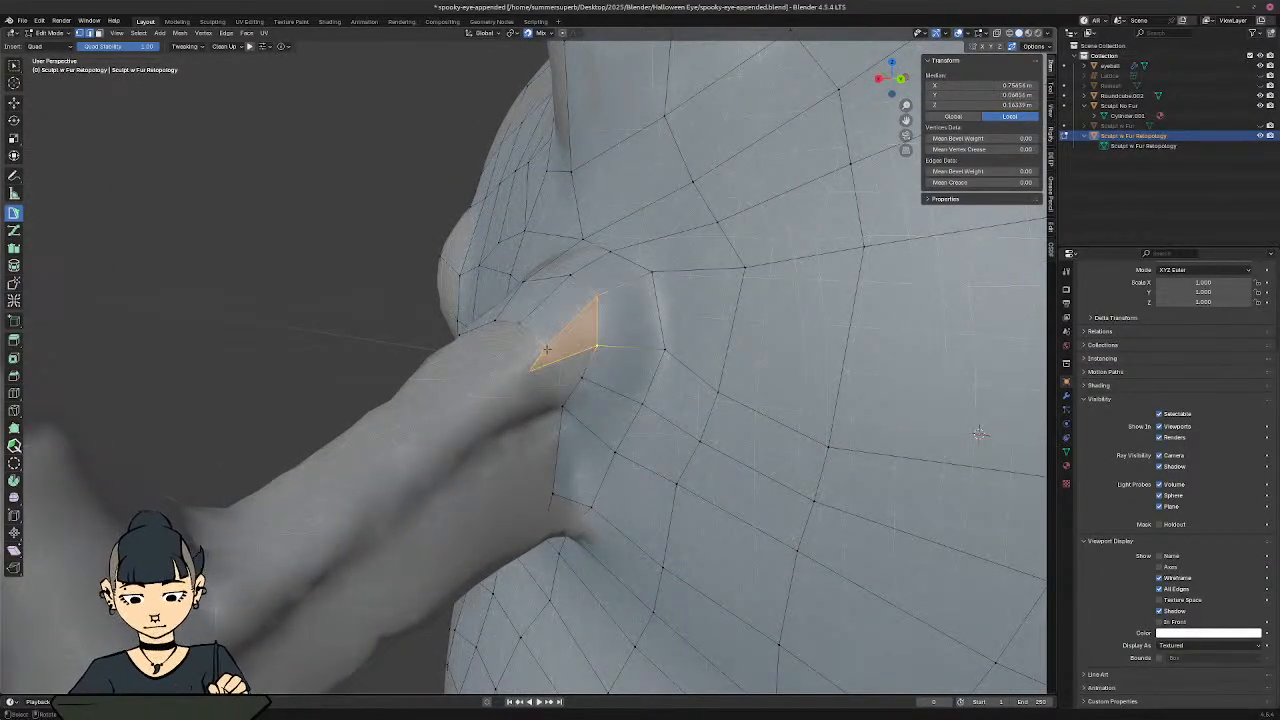
pyautogui.keyDown('ctrl'); pyautogui.click(546, 349); pyautogui.keyUp('ctrl')
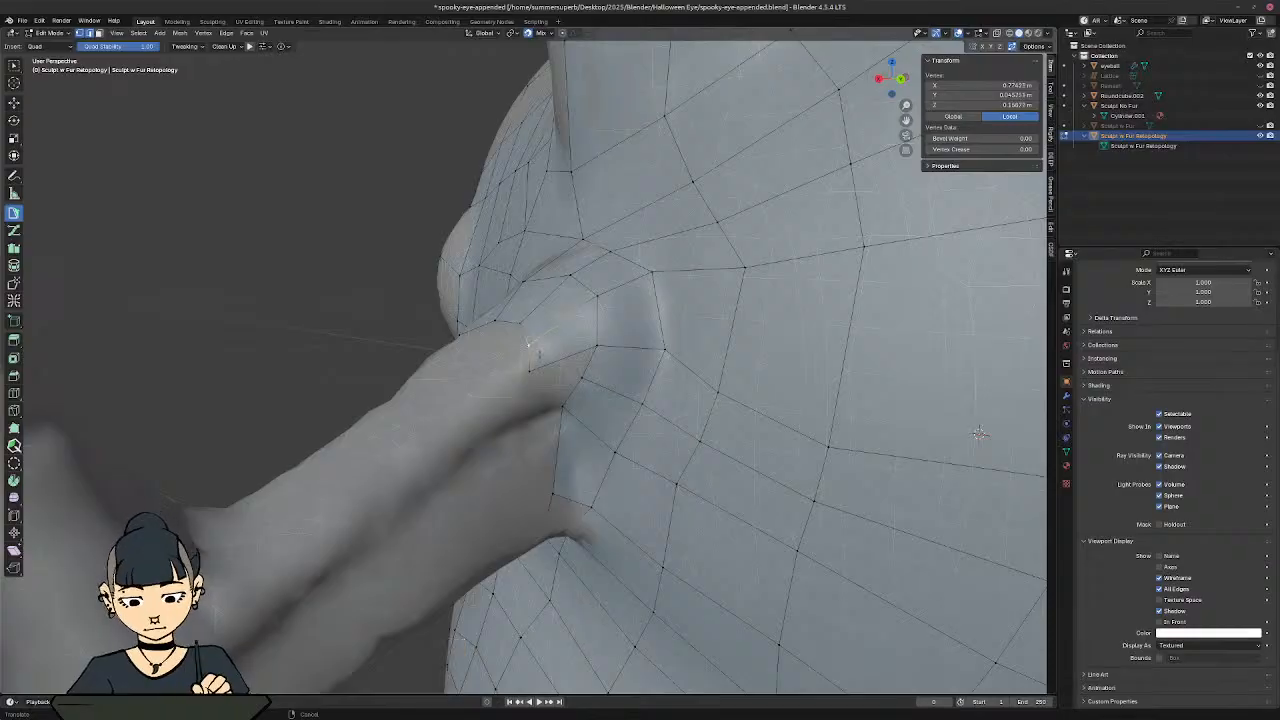
pyautogui.click(563, 358)
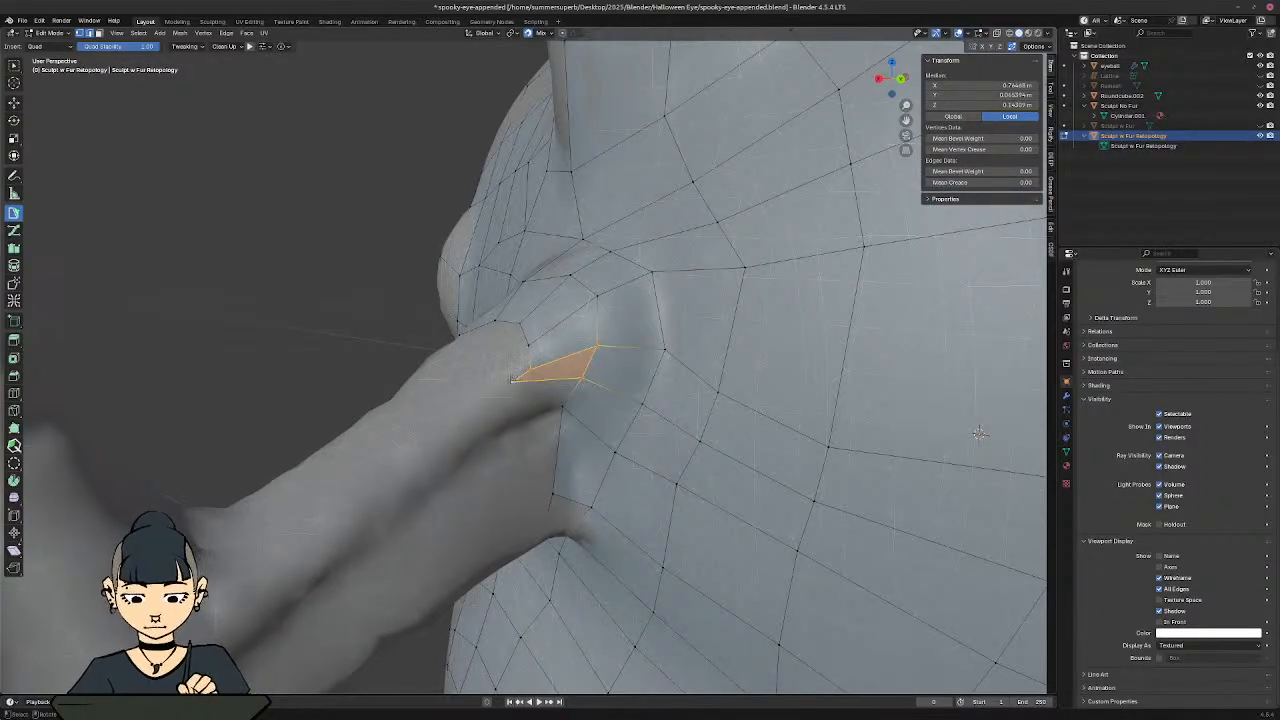
pyautogui.click(512, 378)
pyautogui.press('g')
pyautogui.click(562, 383)
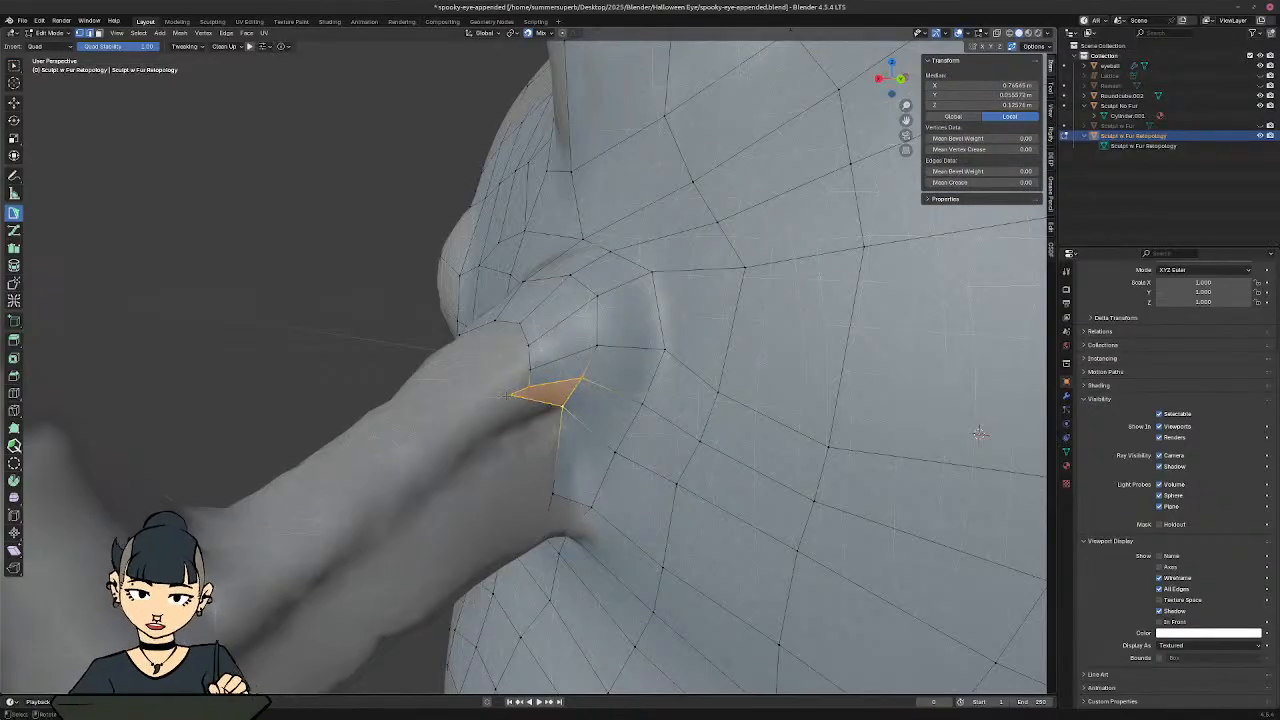
pyautogui.keyDown('ctrl'); pyautogui.click(508, 395); pyautogui.keyUp('ctrl')
pyautogui.press('g')
# Step: Add the next second-ring quad down the back of the wing membrane, below the arm
pyautogui.moveTo(550, 398); pyautogui.dragTo(540, 318, button='middle')
pyautogui.click(565, 443)
pyautogui.keyDown('ctrl'); pyautogui.moveTo(555, 513); pyautogui.dragTo(556, 547); pyautogui.keyUp('ctrl')
pyautogui.keyDown('shift'); pyautogui.moveTo(559, 518); pyautogui.dragTo(559, 445, button='middle'); pyautogui.keyUp('shift')
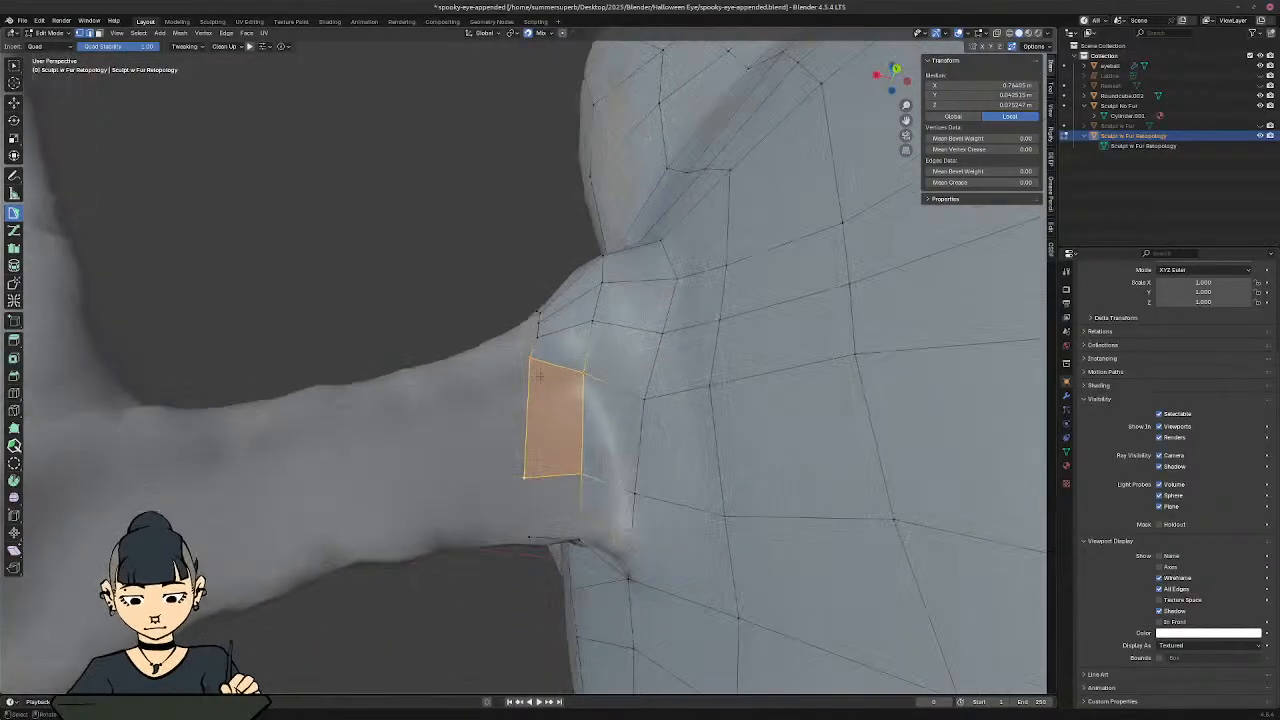
# Step: Reposition the second ring's outer edges and vertices on the back of the wing arm for even spacing
pyautogui.click(535, 362)
pyautogui.click(557, 365)
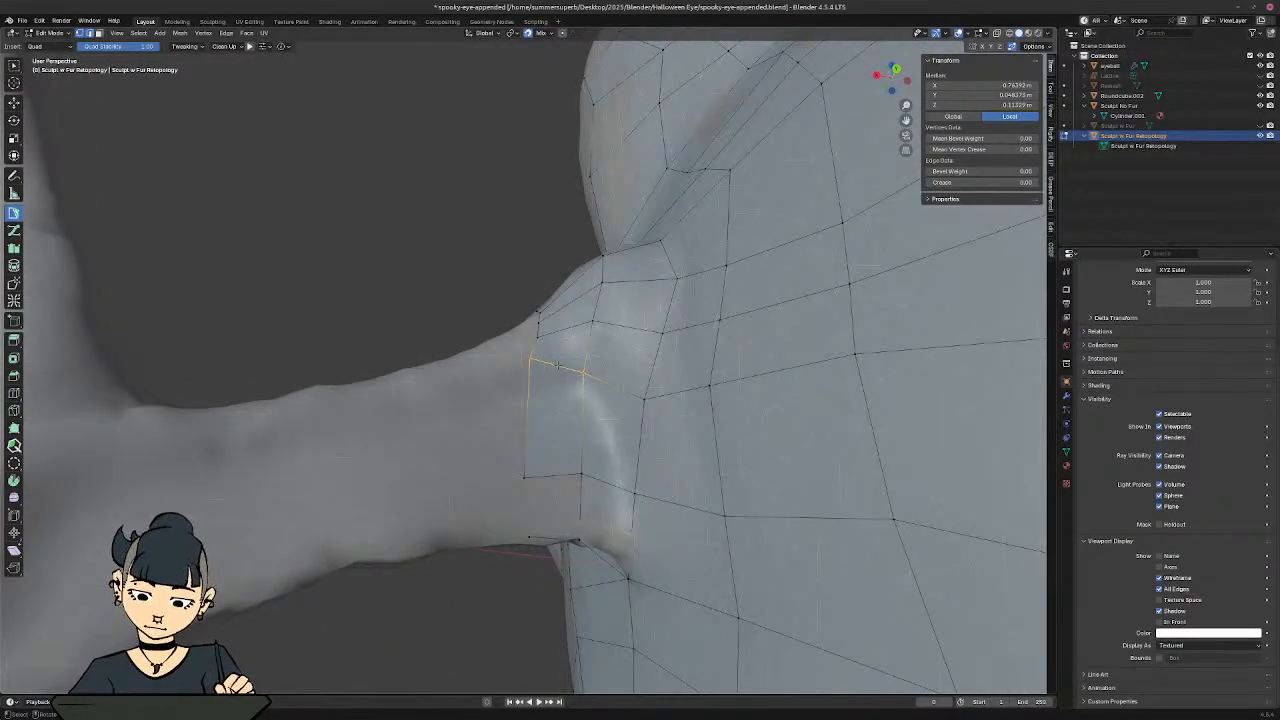
pyautogui.click(530, 377)
pyautogui.press('g')
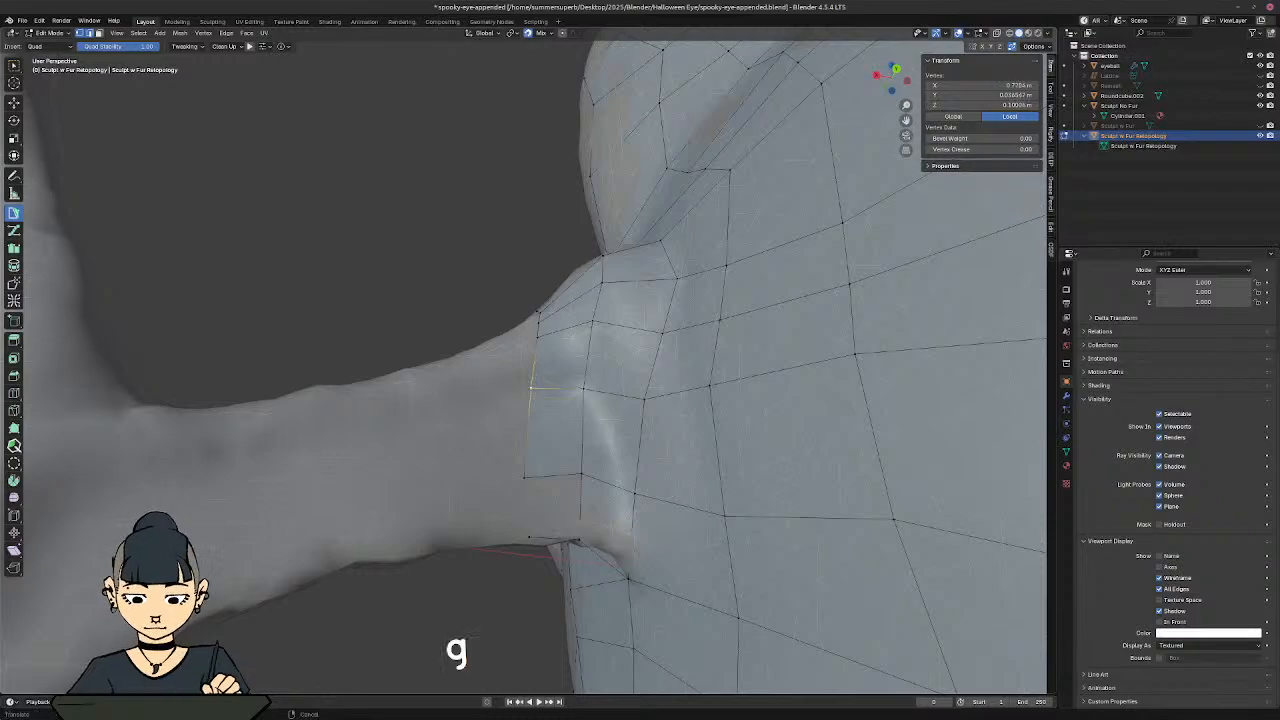
pyautogui.click(572, 326)
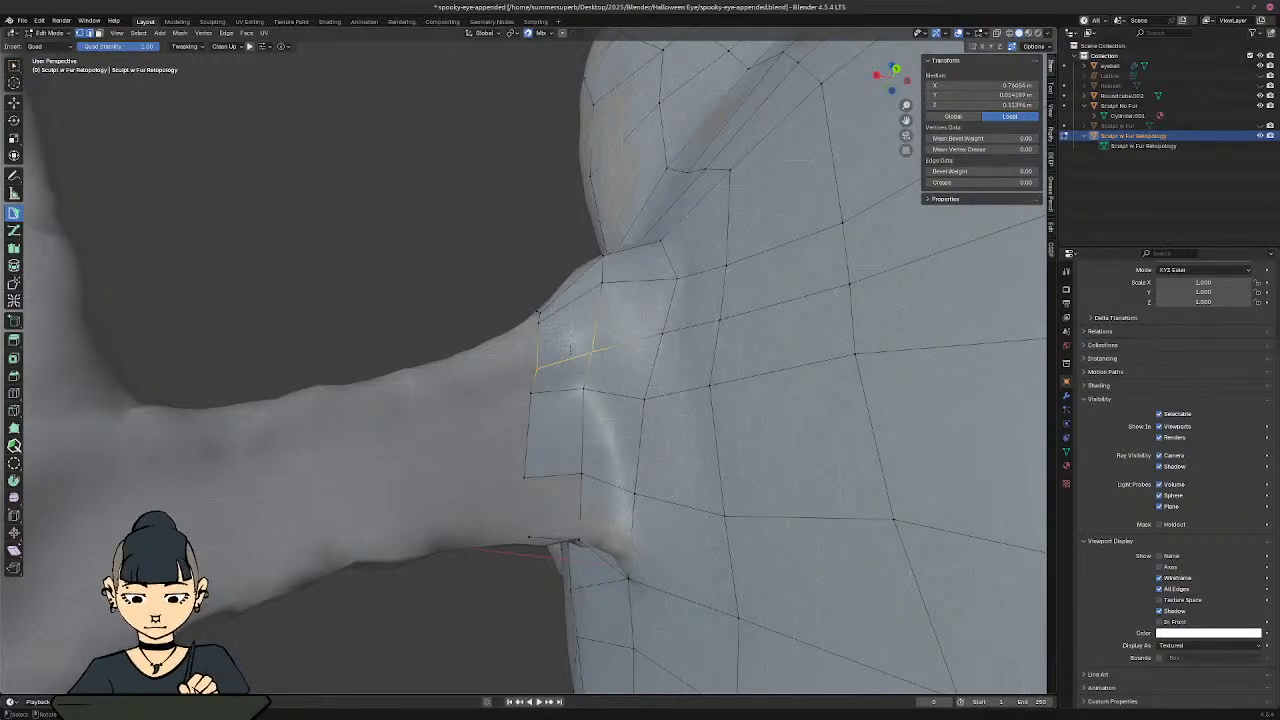
pyautogui.moveTo(571, 348); pyautogui.dragTo(561, 310, button='middle')
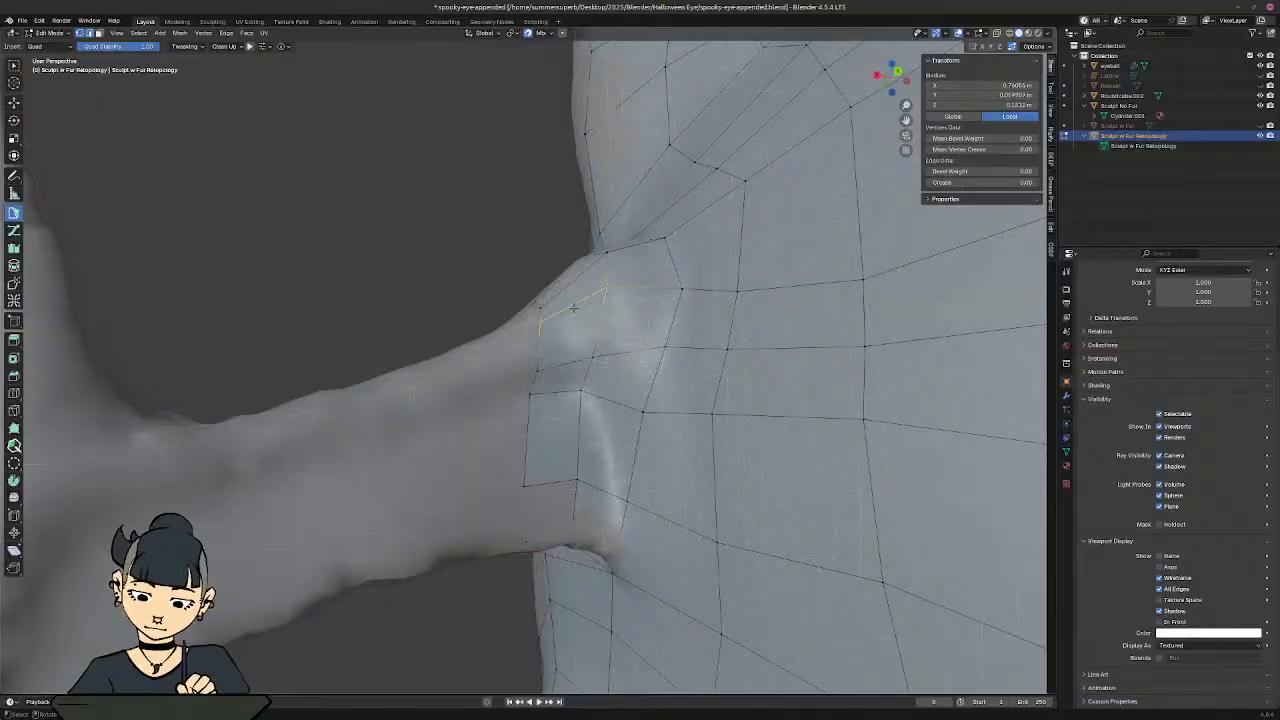
pyautogui.click(540, 328)
pyautogui.press('g')
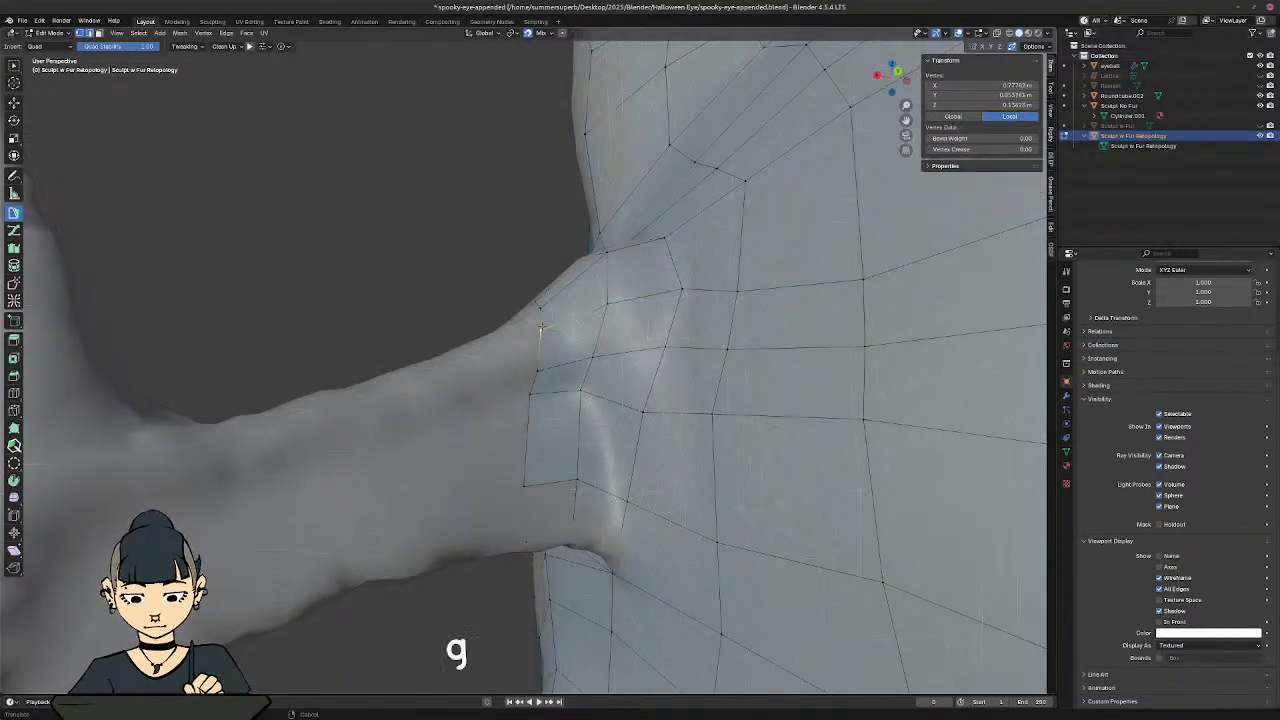
# Step: Fill the remaining second-ring gap between back and front around the wing membrane's lower edge
pyautogui.moveTo(526, 541); pyautogui.dragTo(580, 305, button='middle')
pyautogui.click(547, 411)
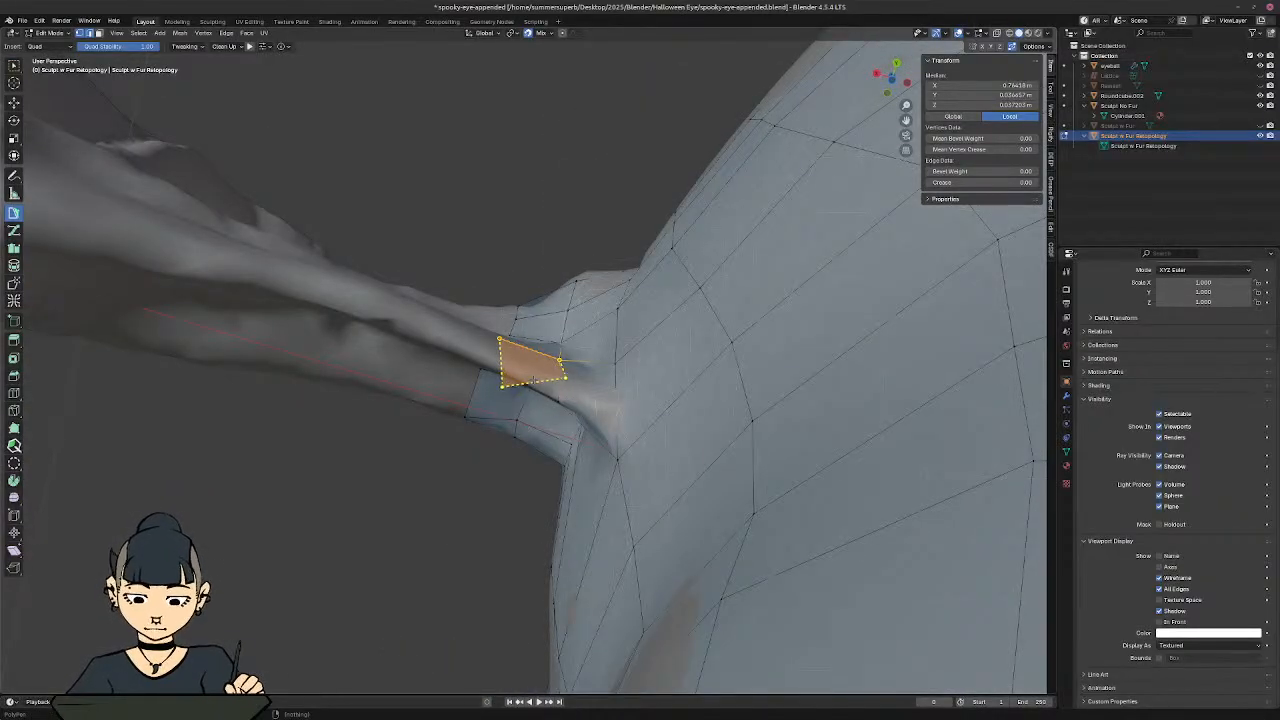
pyautogui.moveTo(538, 402); pyautogui.dragTo(1020, 570, button='middle')
pyautogui.moveTo(530, 477); pyautogui.dragTo(717, 443, button='middle')
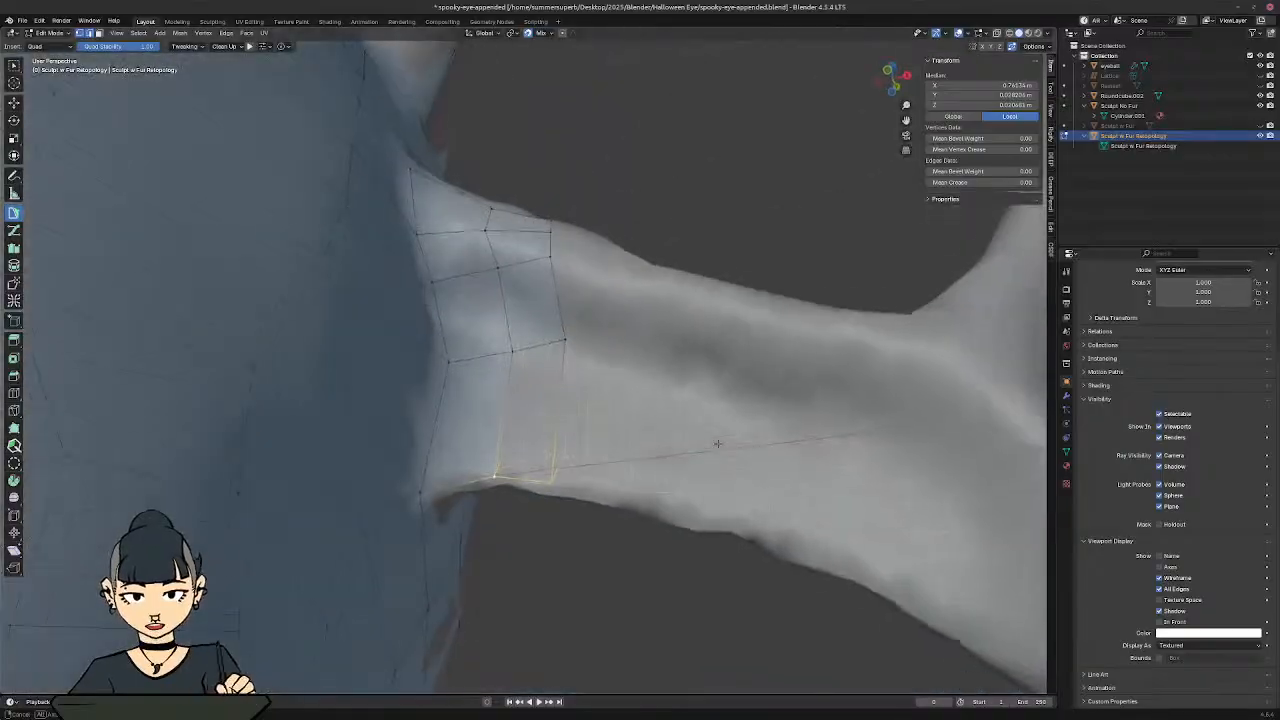
pyautogui.keyDown('shift'); pyautogui.moveTo(645, 402); pyautogui.dragTo(492, 370, button='middle'); pyautogui.keyUp('shift')
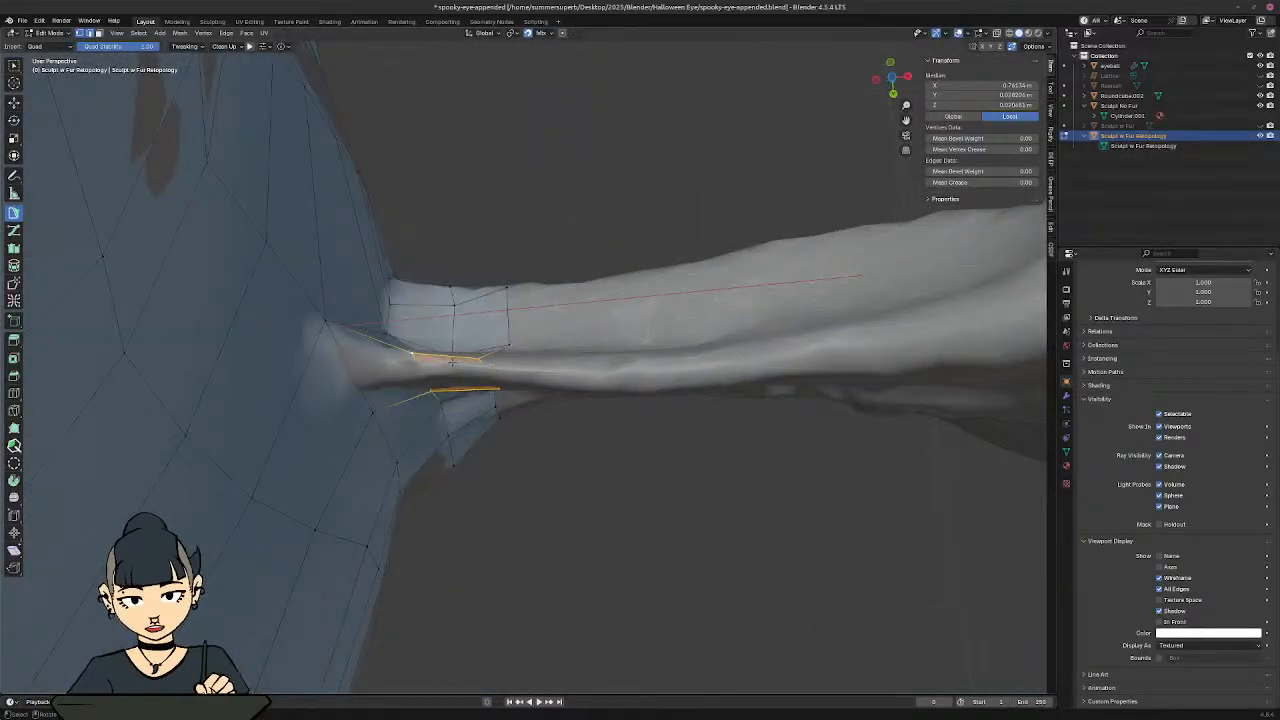
# Step: Temporarily hide the Sculpt No Fur object to inspect the wing-base retopology from inside the body, and show it again
pyautogui.moveTo(606, 377); pyautogui.dragTo(1212, 167, button='middle')
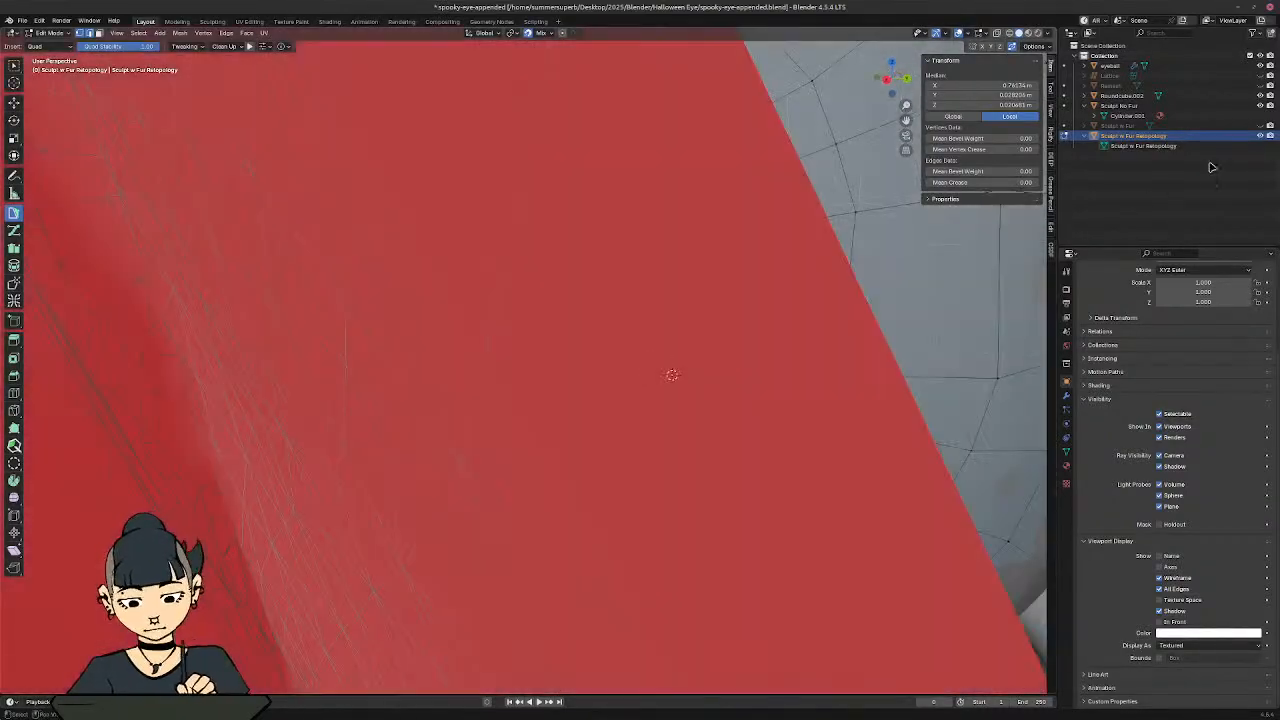
pyautogui.click(1260, 106)
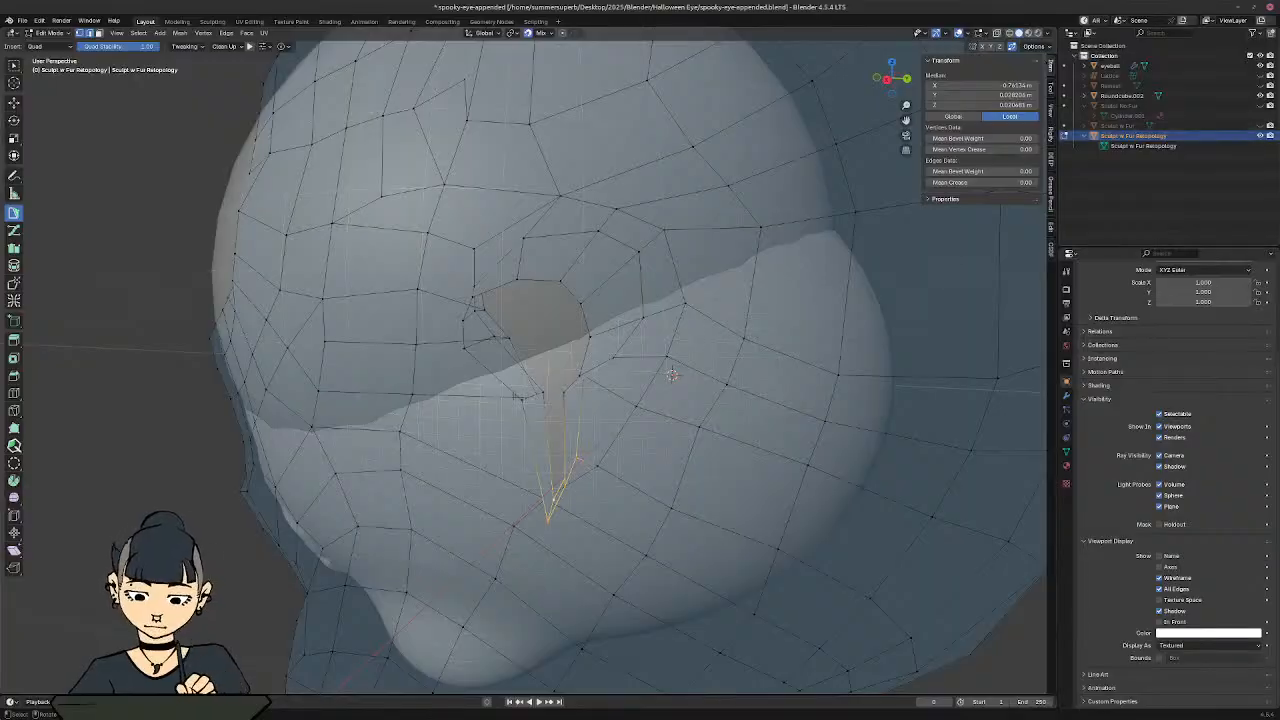
pyautogui.moveTo(432, 400)
pyautogui.mouseDown(button='middle')
pyautogui.moveTo(609, 380)
pyautogui.moveTo(520, 407)
pyautogui.moveTo(580, 430)
pyautogui.moveTo(694, 409)
pyautogui.moveTo(723, 388)
pyautogui.moveTo(663, 371)
pyautogui.moveTo(506, 394)
pyautogui.moveTo(531, 421)
pyautogui.moveTo(470, 405)
pyautogui.mouseUp(button='middle')
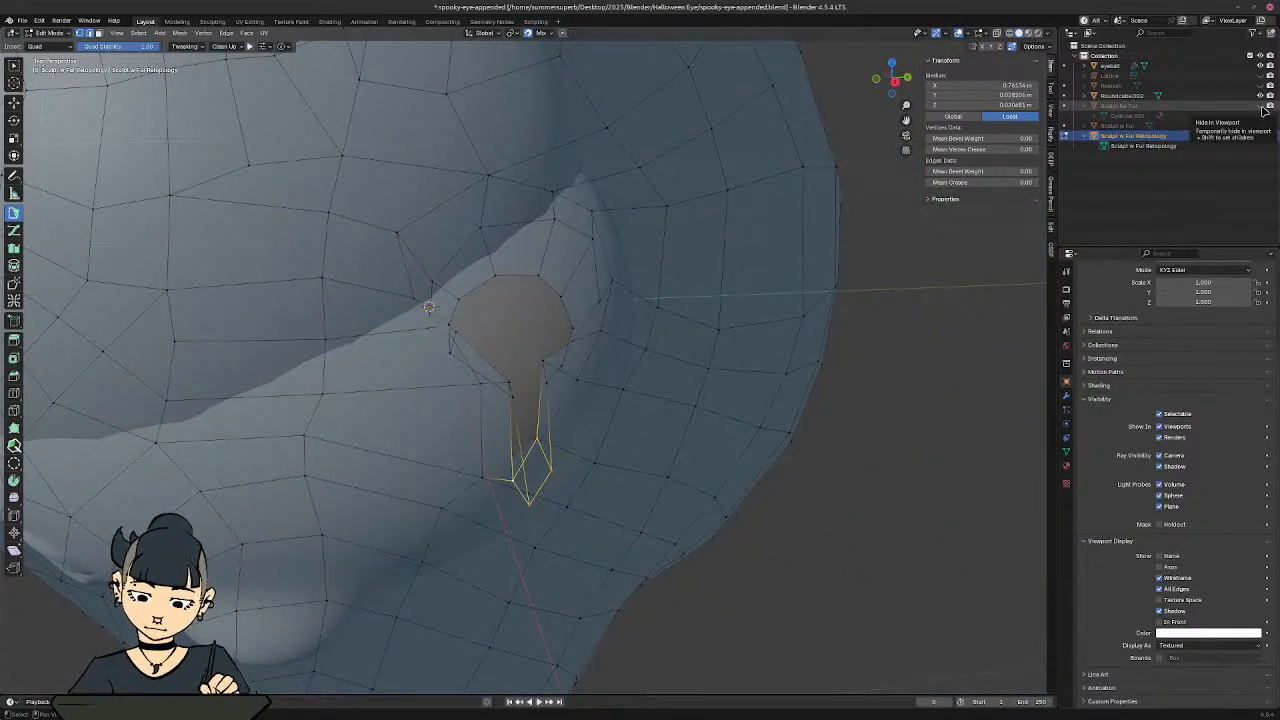
pyautogui.click(1260, 105)
# Step: Select the entire retopology mesh and recalculate its normals to face outside
pyautogui.moveTo(620, 340)
pyautogui.mouseDown(button='middle')
pyautogui.moveTo(548, 318)
pyautogui.moveTo(757, 291)
pyautogui.moveTo(691, 297)
pyautogui.moveTo(713, 320)
pyautogui.moveTo(580, 317)
pyautogui.moveTo(630, 375)
pyautogui.mouseUp(button='middle')
pyautogui.press('a')
pyautogui.moveTo(135, 491); pyautogui.dragTo(302, 433, button='middle')
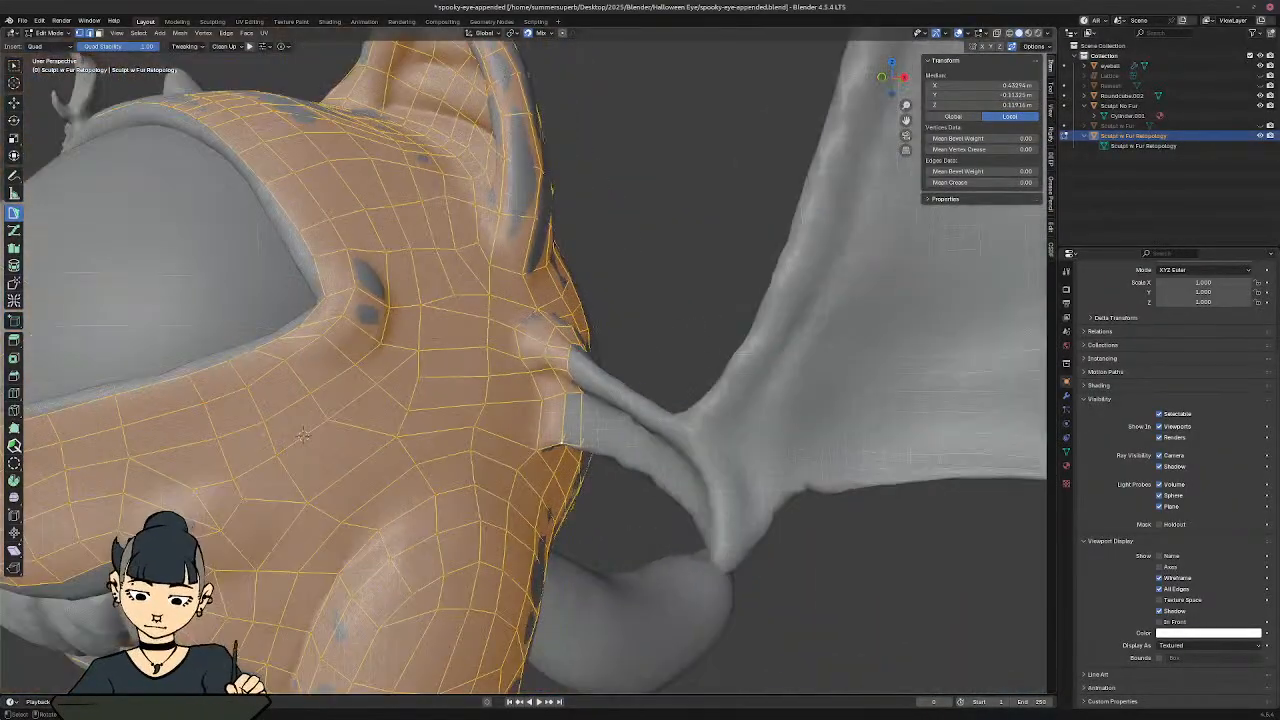
pyautogui.click(178, 33)
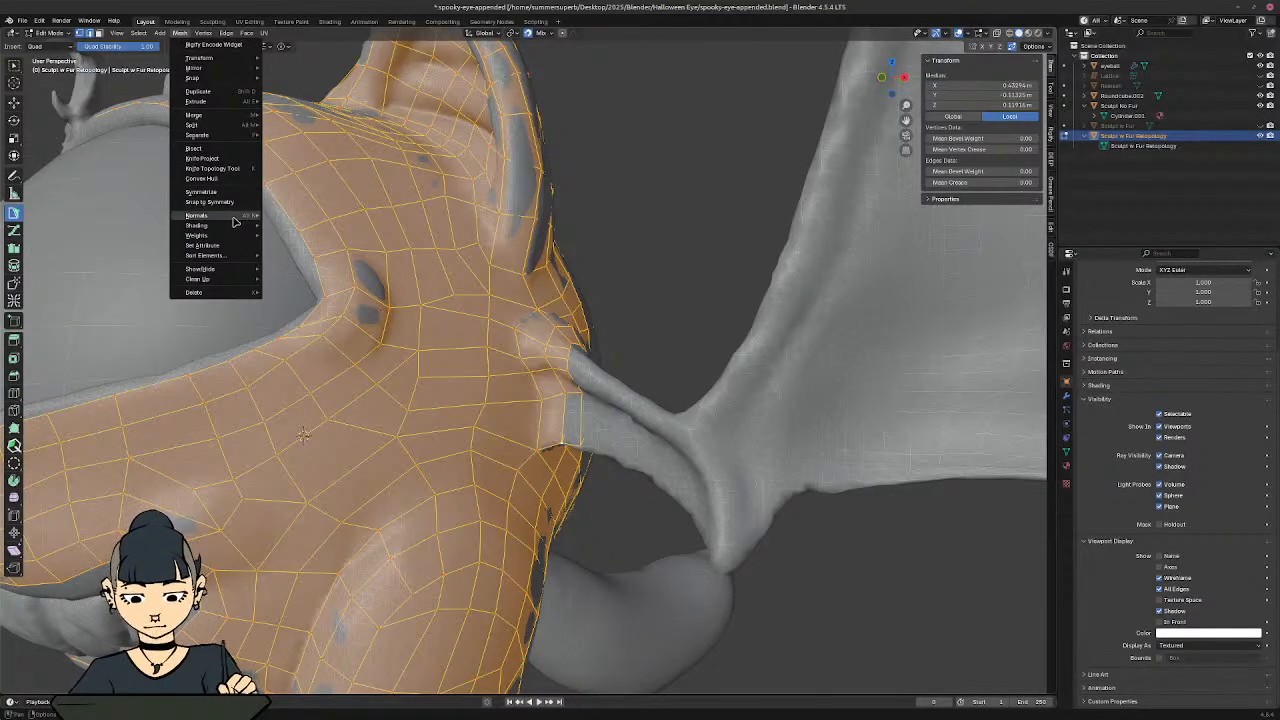
pyautogui.moveTo(234, 220)
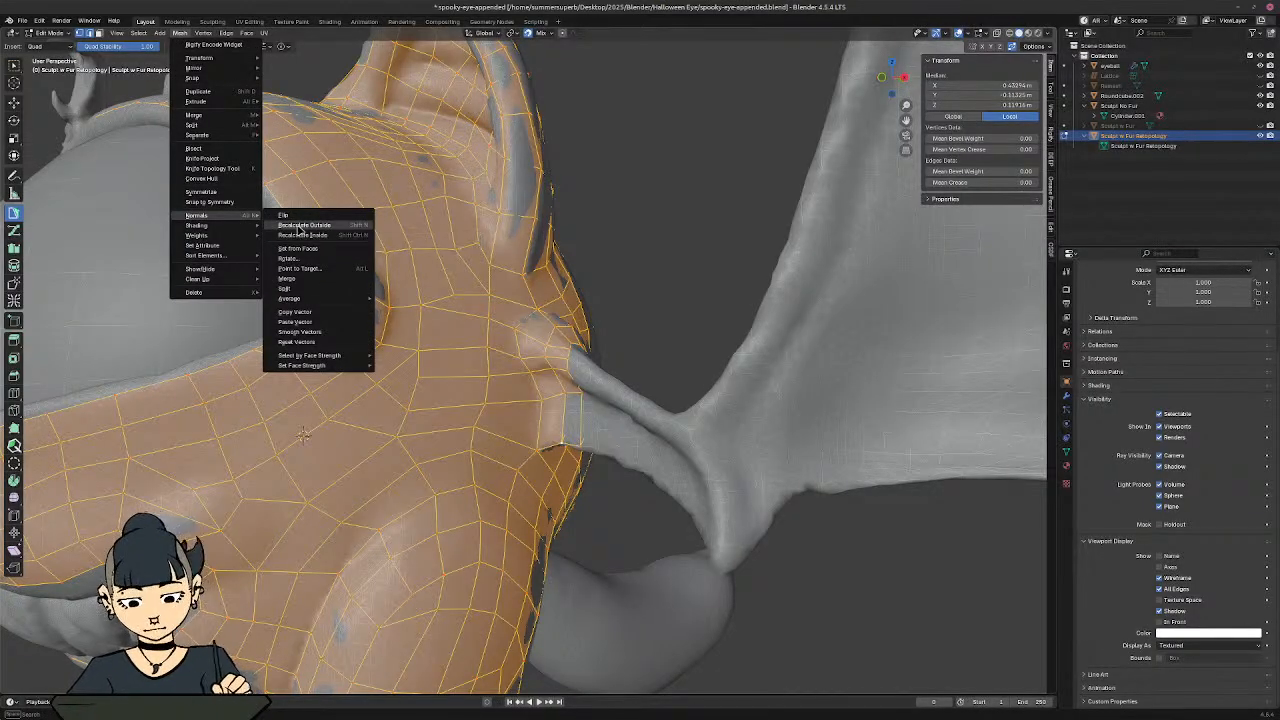
pyautogui.click(299, 226)
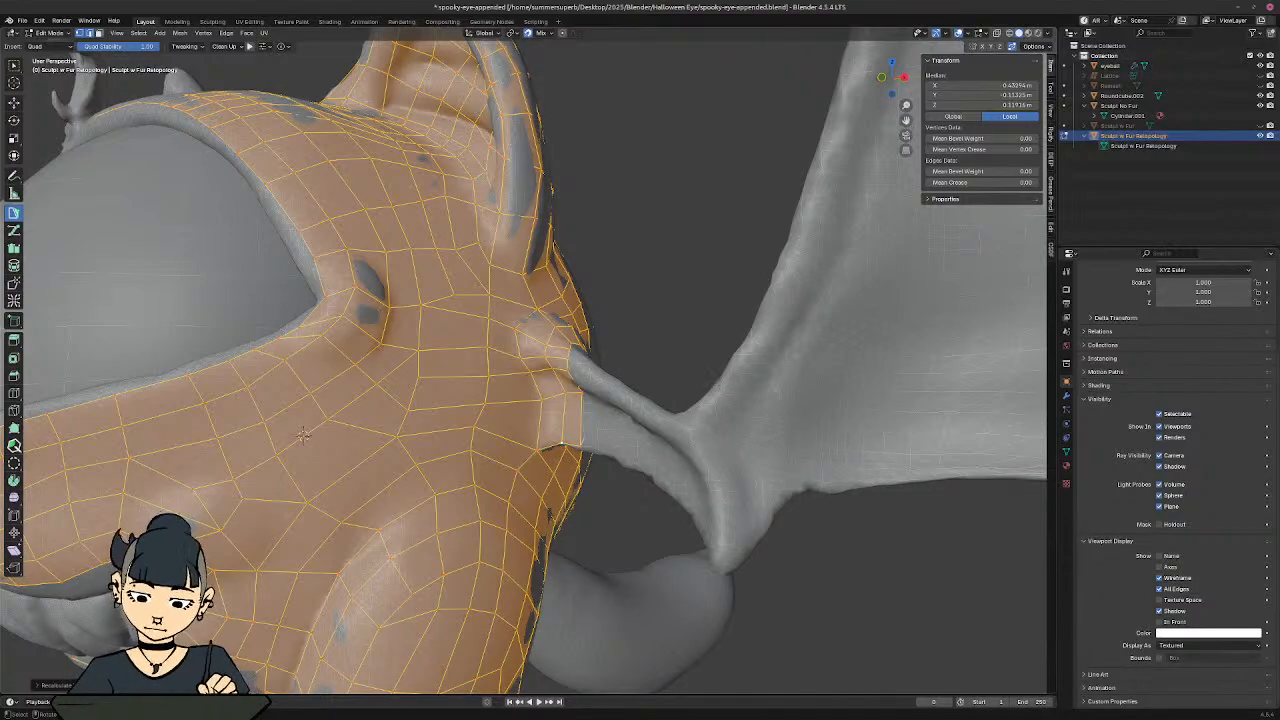
# Step: Start a third ring with one quad extending outward from the second ring over the top of the wing arm
pyautogui.moveTo(670, 367); pyautogui.dragTo(575, 385, button='middle')
pyautogui.click(667, 357)
pyautogui.scroll(4, 660, 360)
pyautogui.keyDown('ctrl'); pyautogui.moveTo(575, 385); pyautogui.dragTo(172, 265, button='middle'); pyautogui.keyUp('ctrl')
pyautogui.click(450, 295)
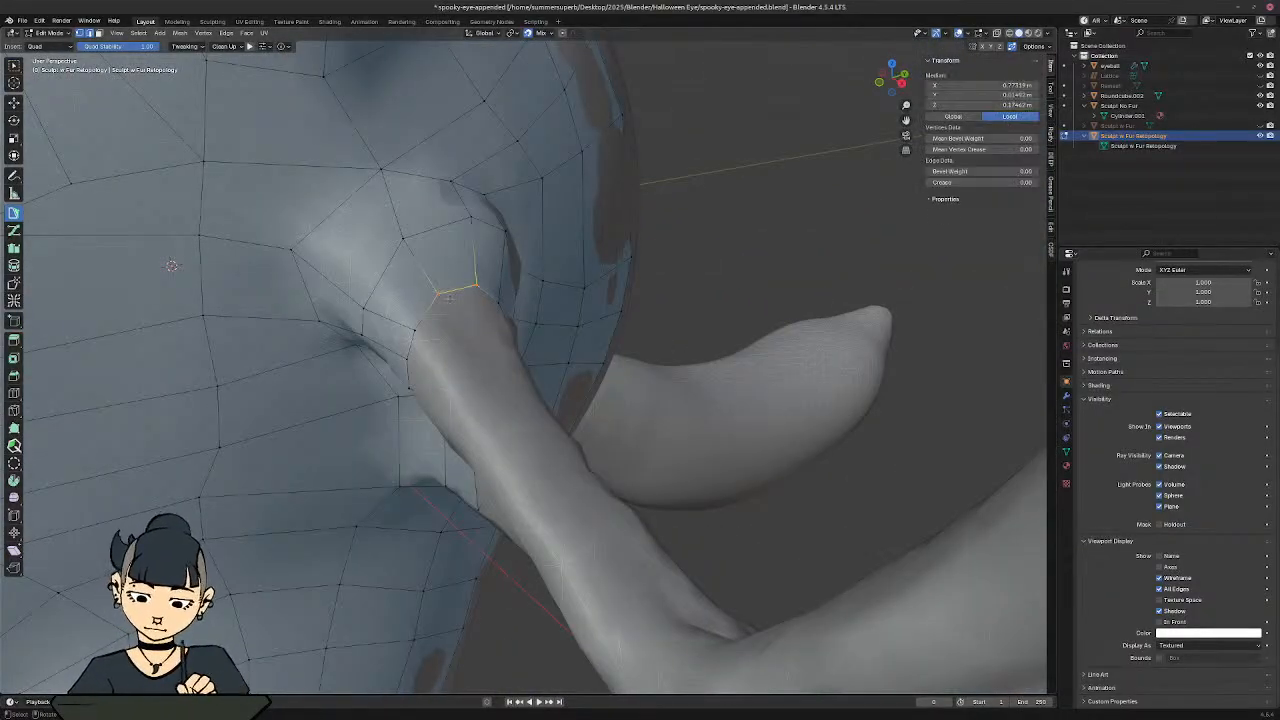
pyautogui.keyDown('ctrl'); pyautogui.click(477, 331); pyautogui.keyUp('ctrl')
pyautogui.moveTo(479, 333); pyautogui.dragTo(549, 396, button='middle')
pyautogui.scroll(-4, 600, 368)
pyautogui.moveTo(634, 346); pyautogui.dragTo(526, 418, button='middle')
pyautogui.hotkey('ctrl', 'z')
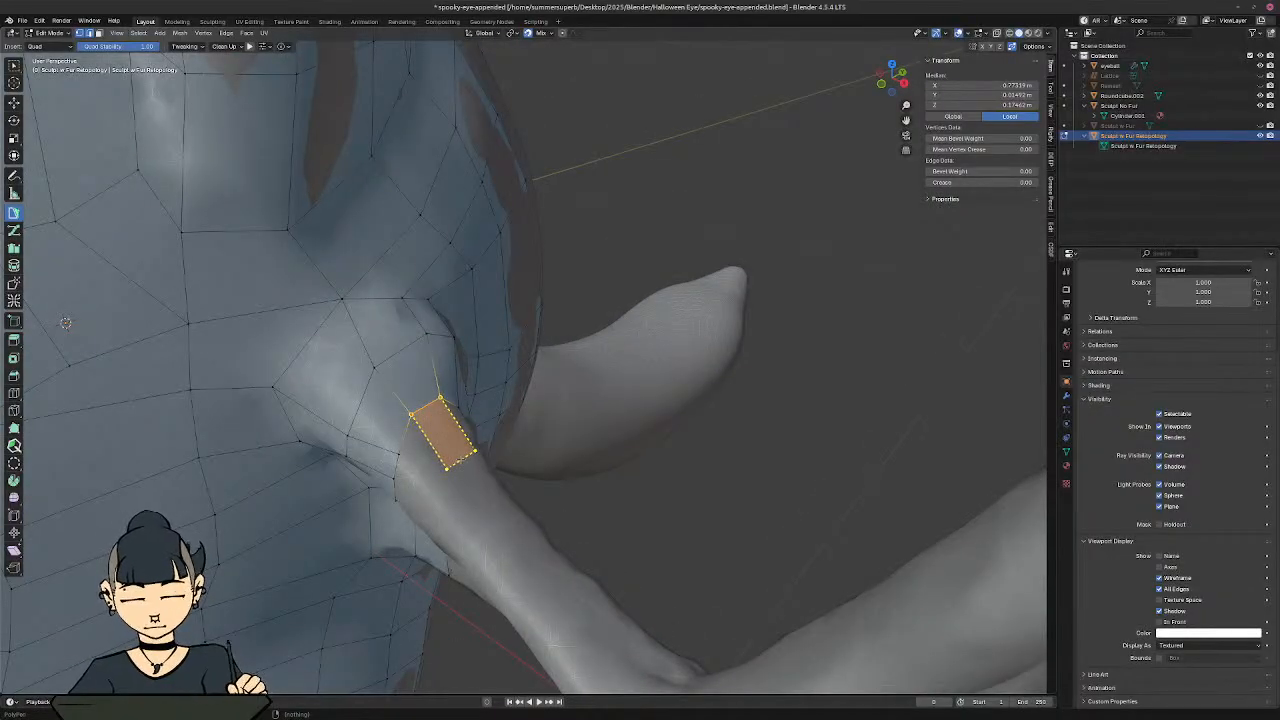
pyautogui.click(461, 461)
pyautogui.moveTo(461, 461); pyautogui.dragTo(420, 486, button='middle')
pyautogui.moveTo(408, 508); pyautogui.dragTo(414, 506, button='middle')
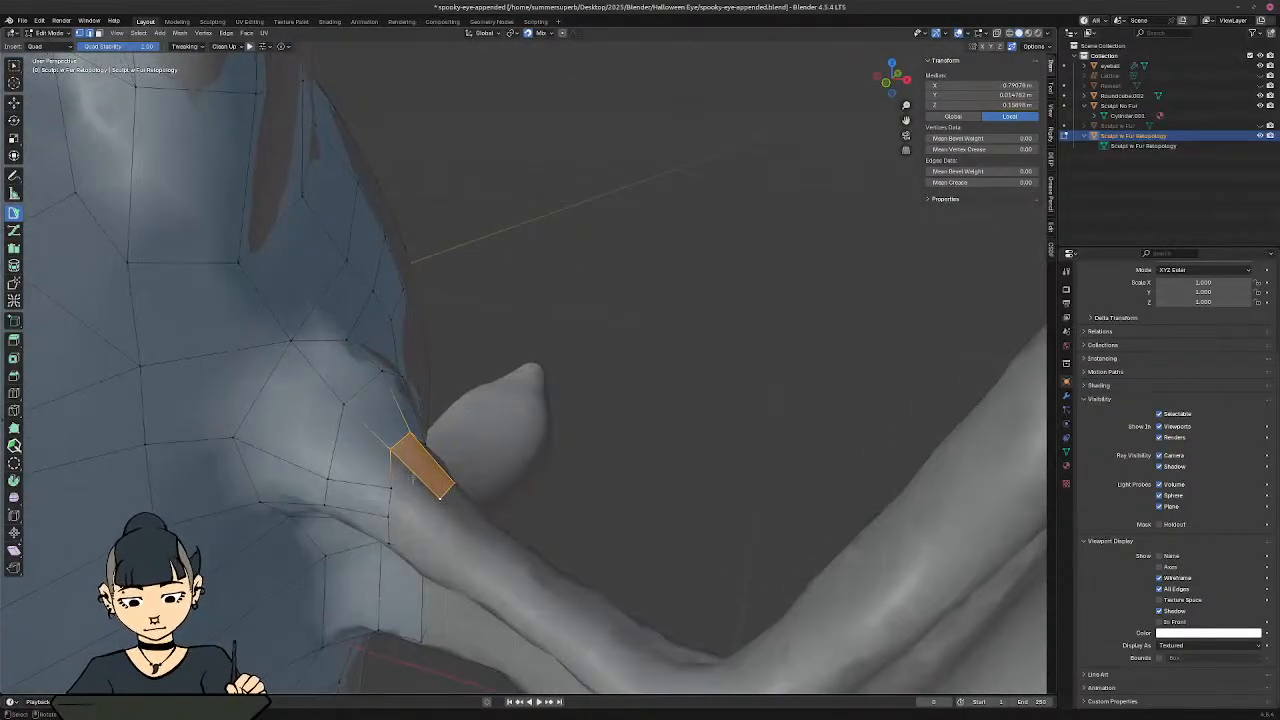
# Step: Add the adjacent third-ring quad toward the front of the arm and reposition its outer vertex to even its shape
pyautogui.click(413, 476)
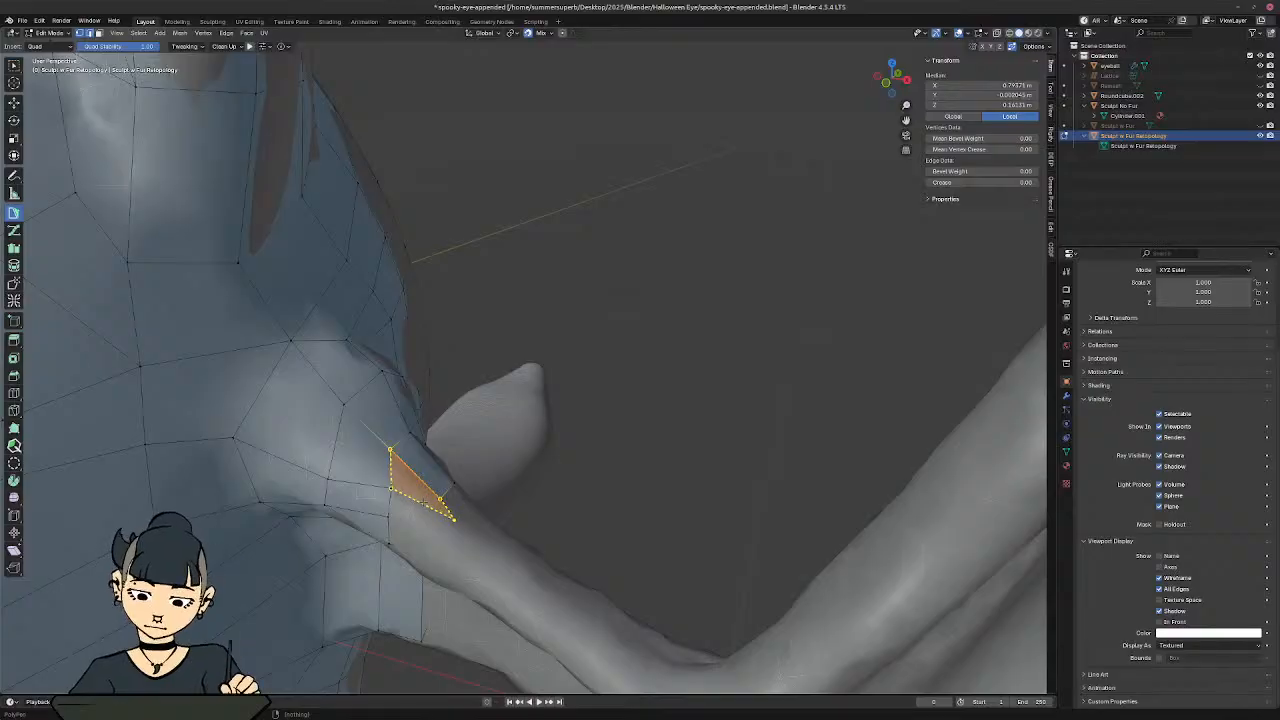
pyautogui.keyDown('ctrl'); pyautogui.click(424, 503); pyautogui.keyUp('ctrl')
pyautogui.click(455, 519)
pyautogui.press('g')
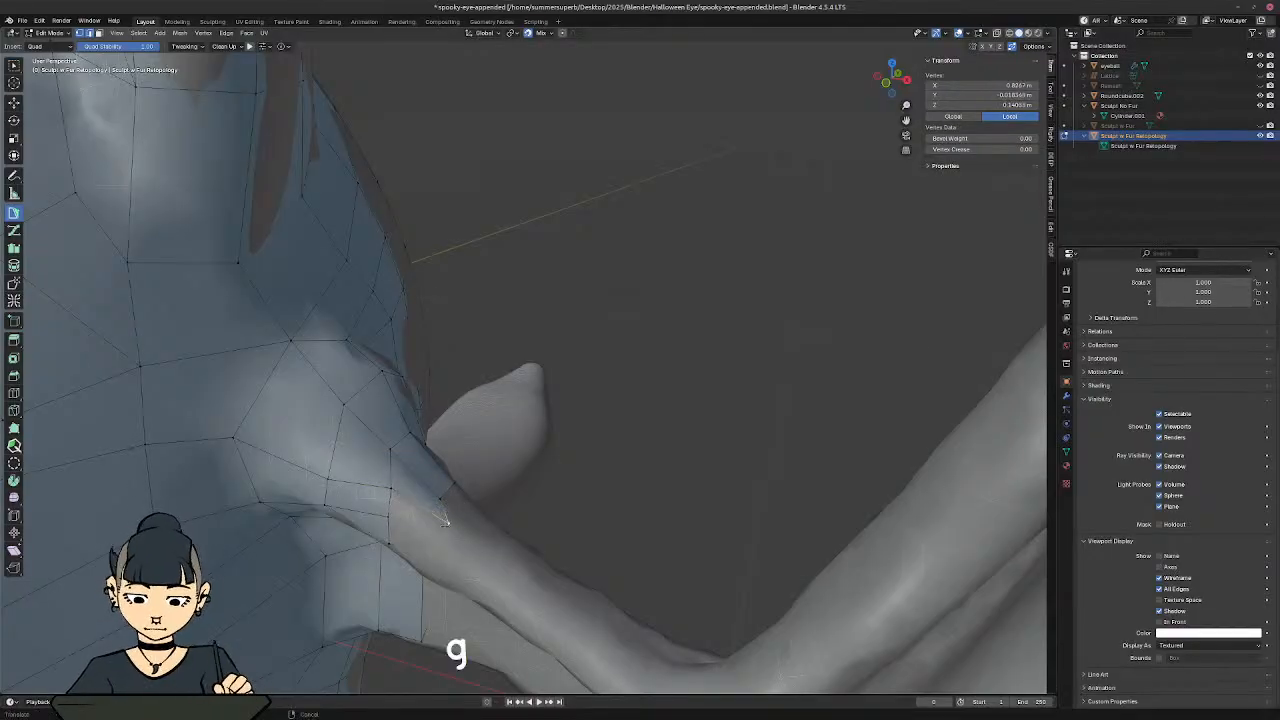
pyautogui.click(435, 517)
pyautogui.moveTo(435, 517); pyautogui.dragTo(430, 410, button='middle')
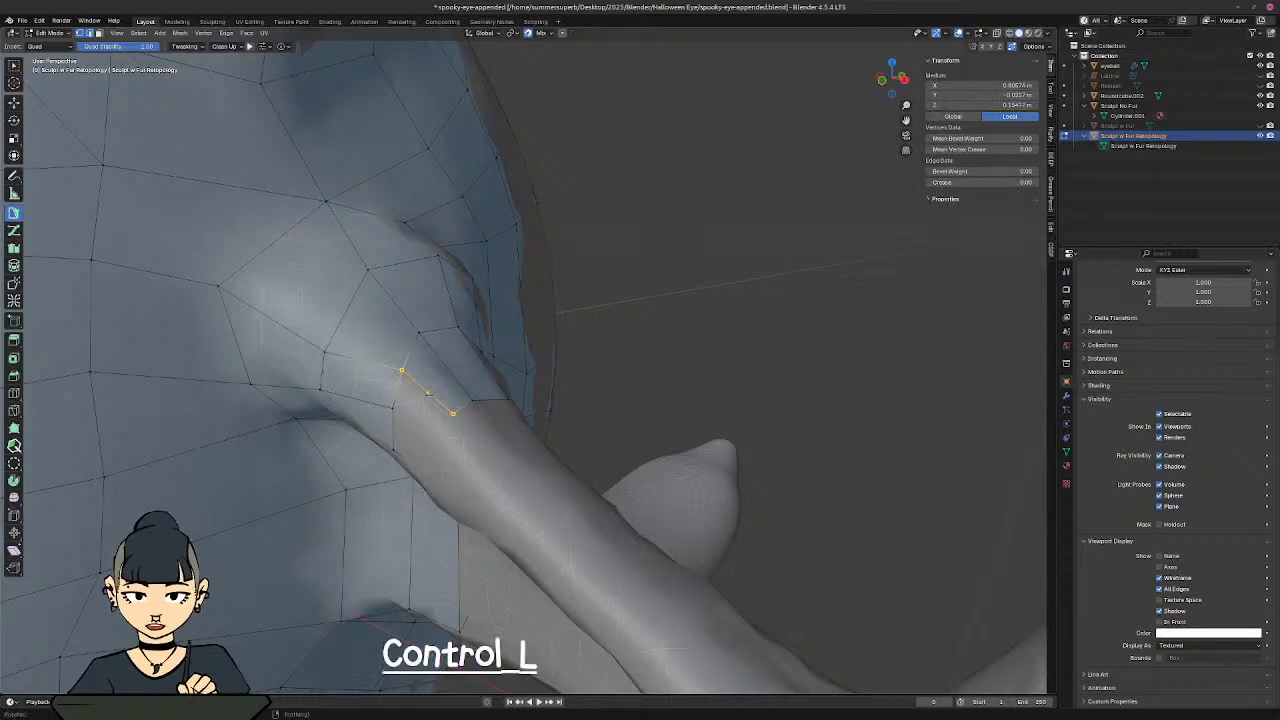
# Step: Extend the third ring down the front of the arm's ridge with two more quads, adjusting each new outer vertex
pyautogui.keyDown('ctrl'); pyautogui.click(388, 427); pyautogui.keyUp('ctrl')
pyautogui.keyDown('ctrl'); pyautogui.click(424, 422); pyautogui.keyUp('ctrl')
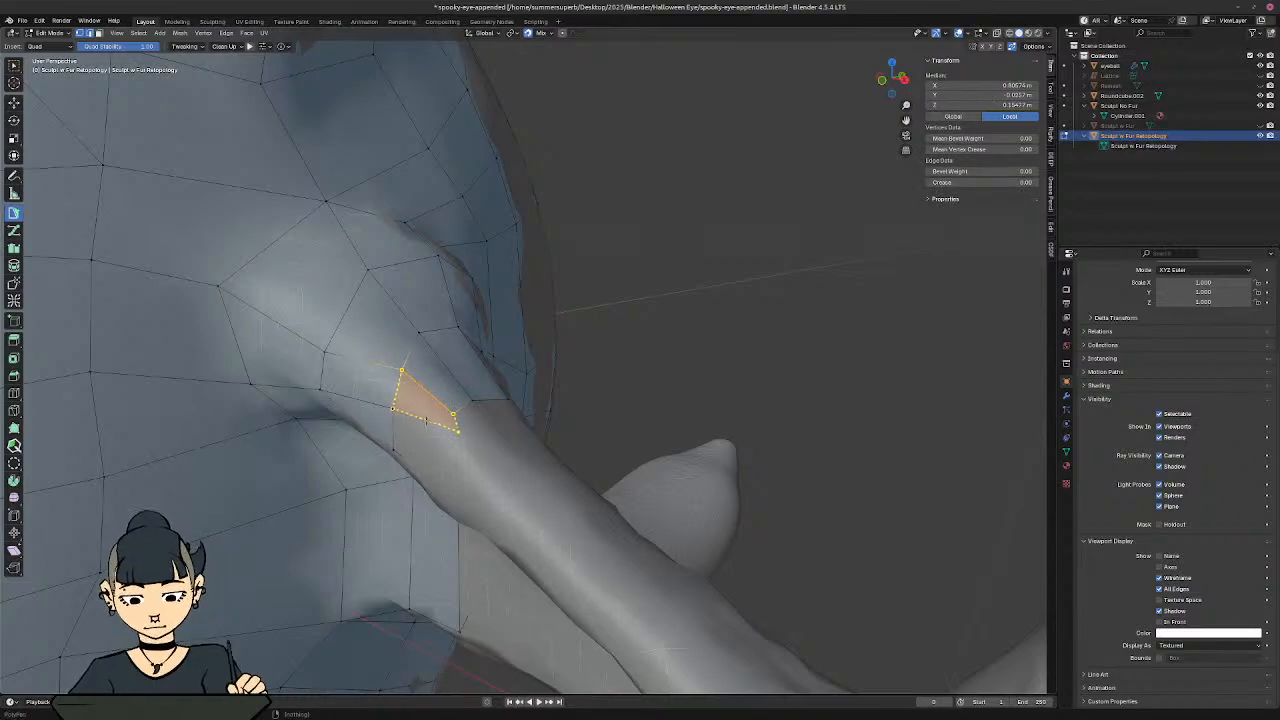
pyautogui.click(455, 428)
pyautogui.press('g')
pyautogui.click(476, 491)
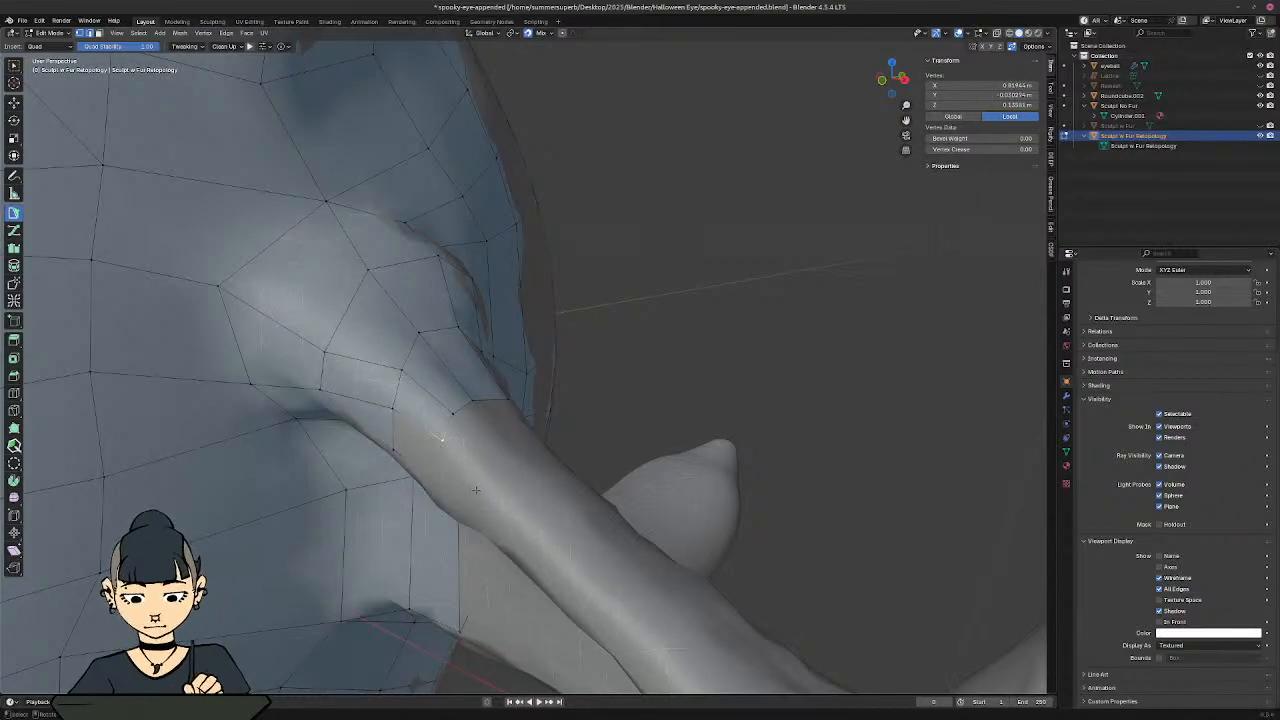
pyautogui.keyDown('shift'); pyautogui.moveTo(476, 491); pyautogui.dragTo(508, 313, button='middle'); pyautogui.keyUp('shift')
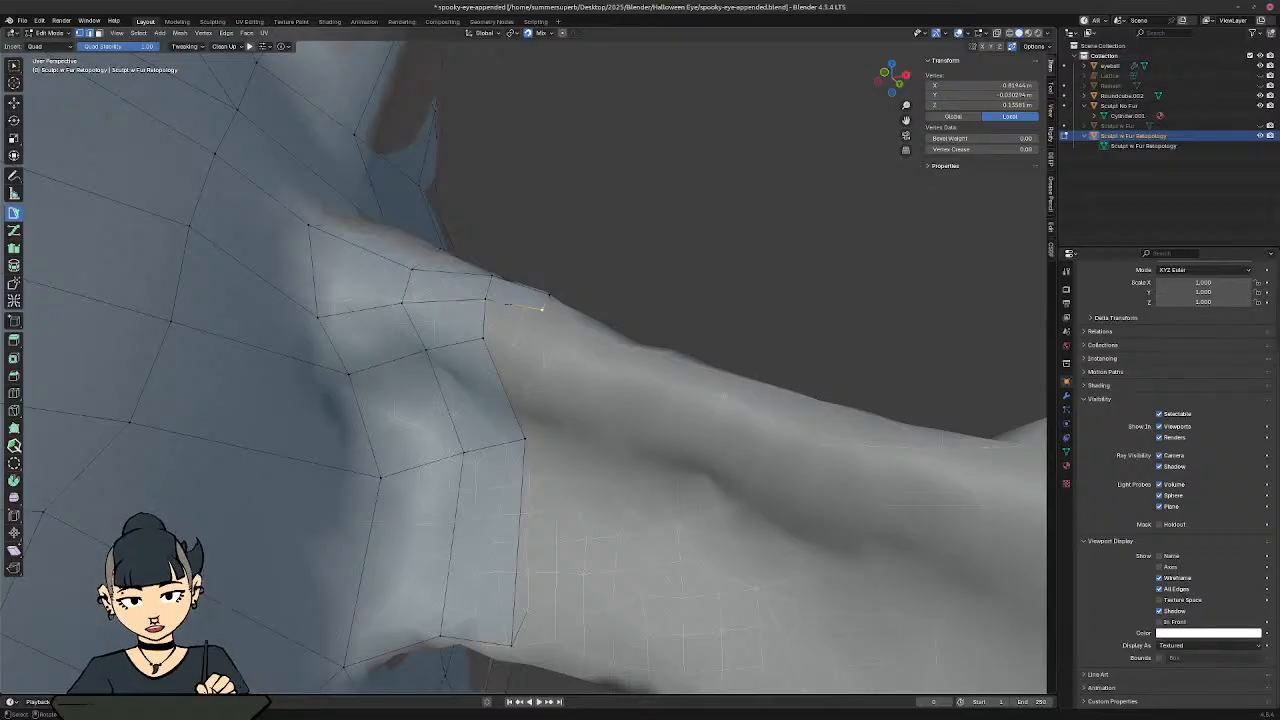
pyautogui.keyDown('ctrl'); pyautogui.click(543, 339); pyautogui.keyUp('ctrl')
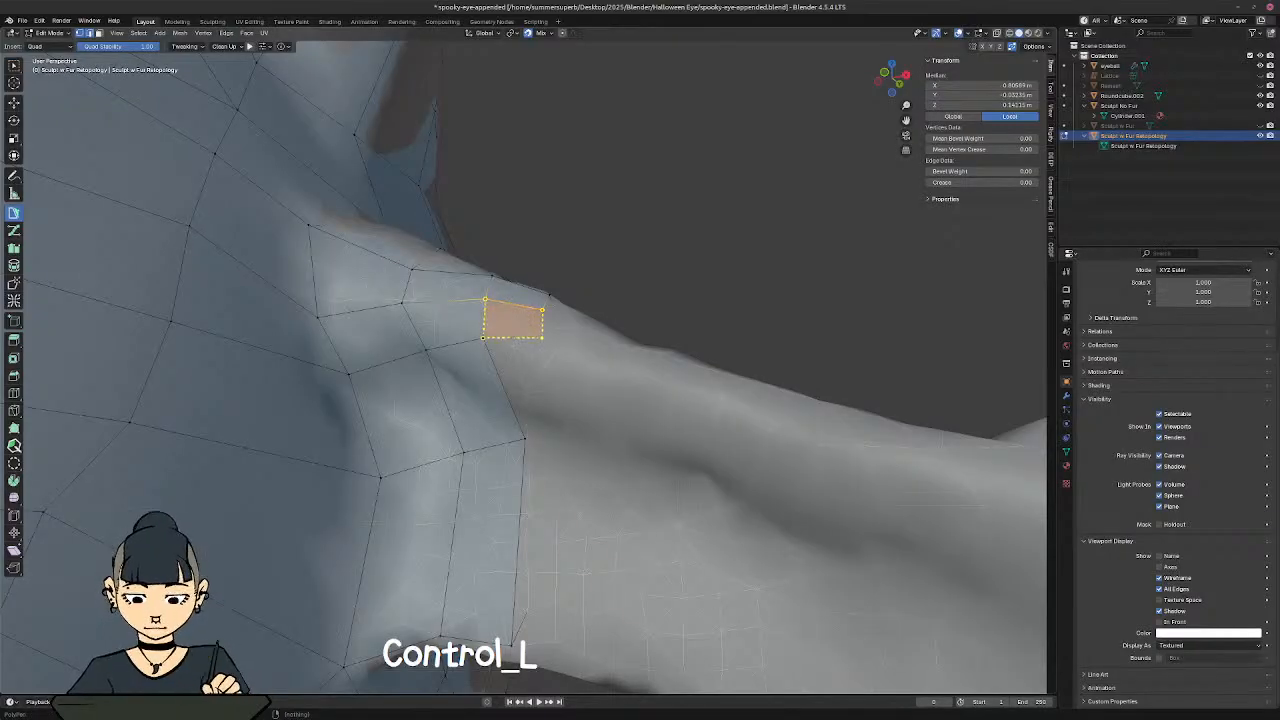
pyautogui.click(544, 341)
pyautogui.press('g')
pyautogui.click(544, 353)
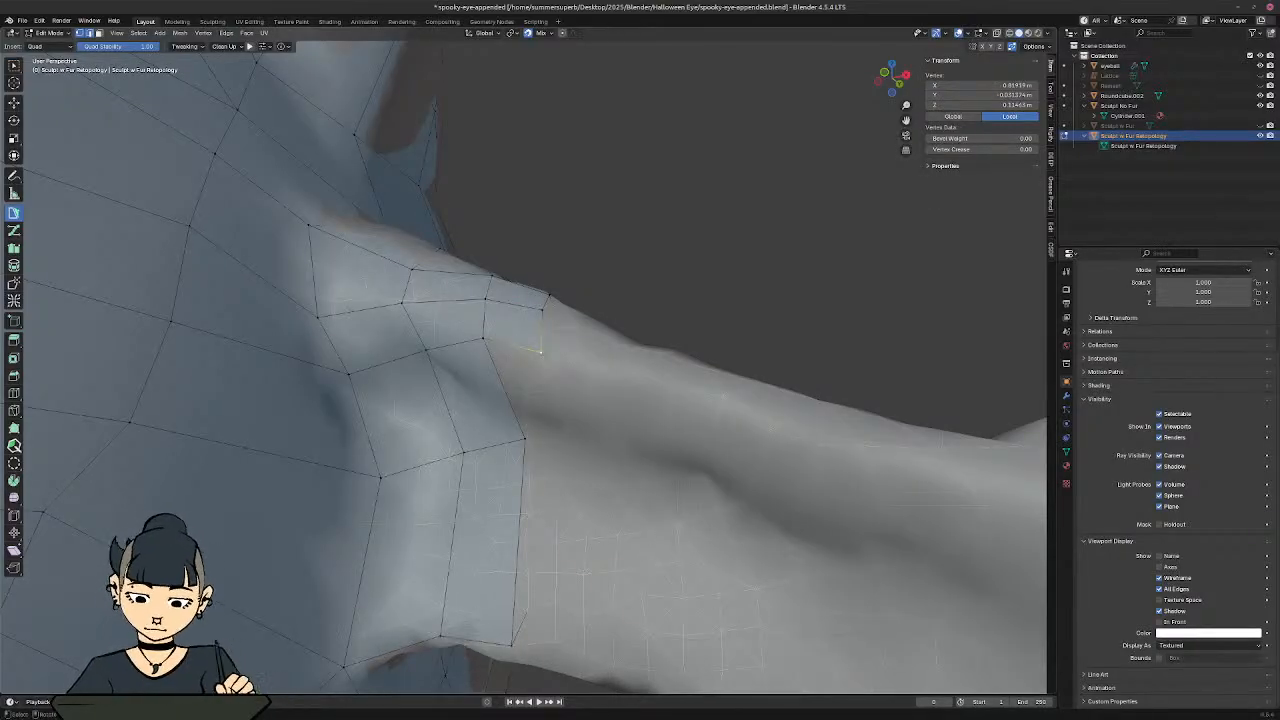
# Step: Add a taller third-ring quad down into the hollow below the arm ridge and move its outer vertex inward
pyautogui.click(509, 346)
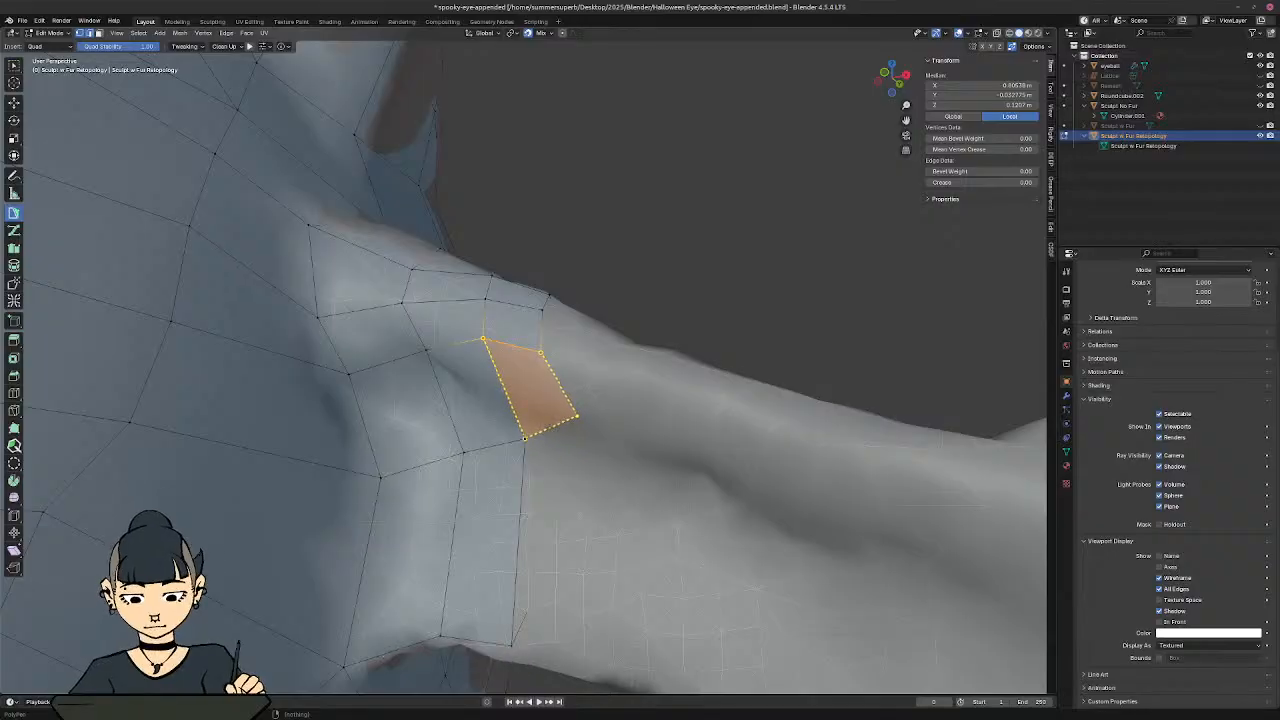
pyautogui.keyDown('ctrl'); pyautogui.click(569, 420); pyautogui.keyUp('ctrl')
pyautogui.click(576, 418)
pyautogui.press('g')
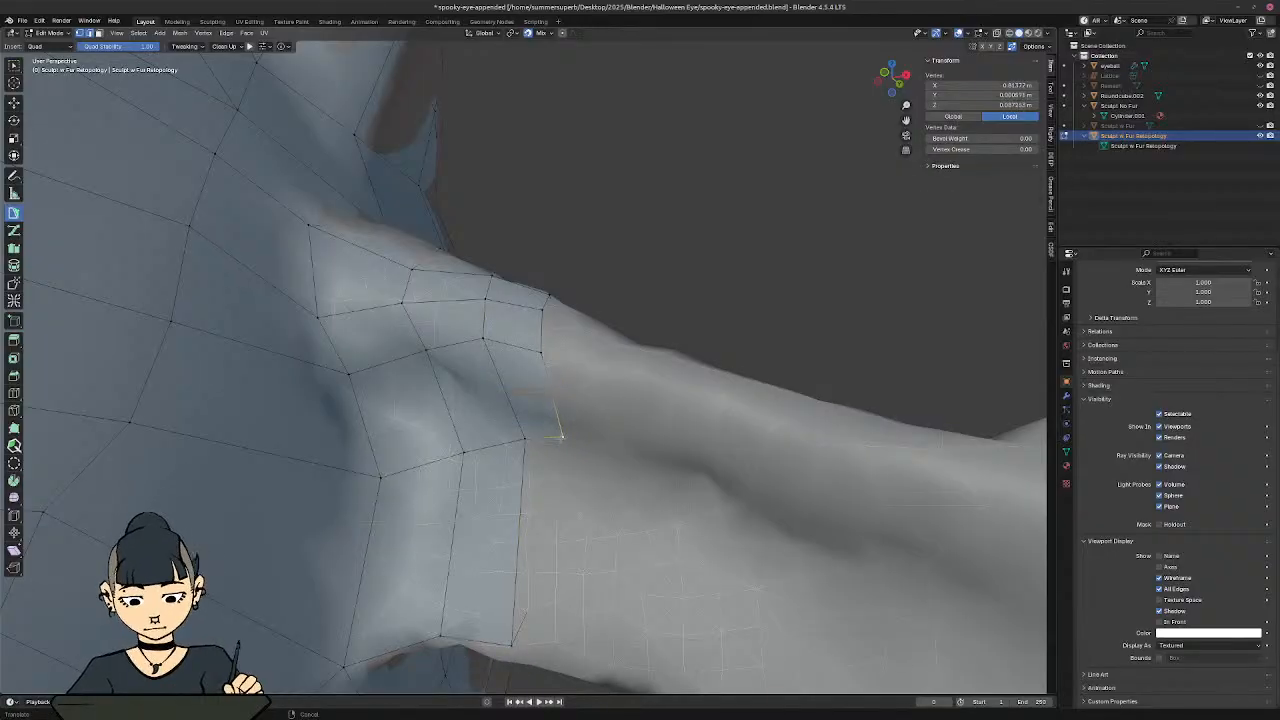
pyautogui.moveTo(620, 455); pyautogui.dragTo(533, 342, button='middle')
pyautogui.click(532, 342)
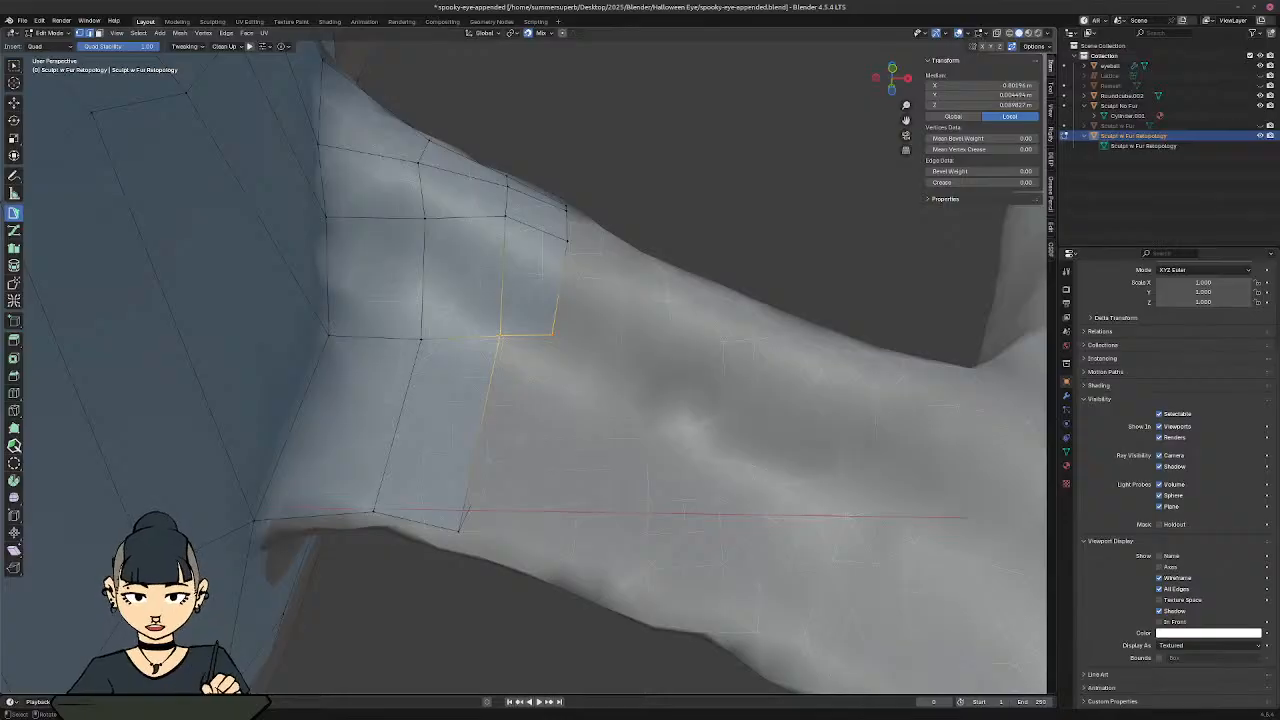
# Step: Examine the overall wing shape and the partial third ring from several angles and distances
pyautogui.moveTo(524, 406); pyautogui.dragTo(415, 455, button='middle')
pyautogui.scroll(-5, 533, 446)
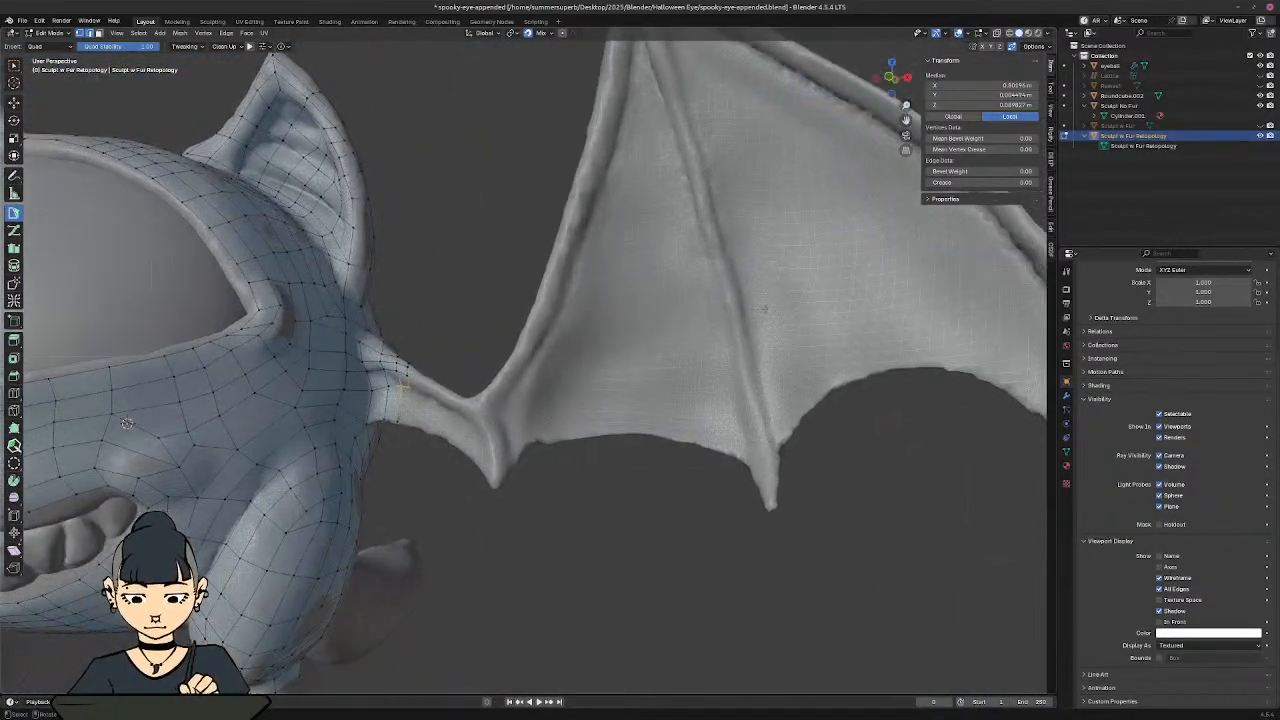
pyautogui.moveTo(403, 388); pyautogui.dragTo(601, 404, button='middle')
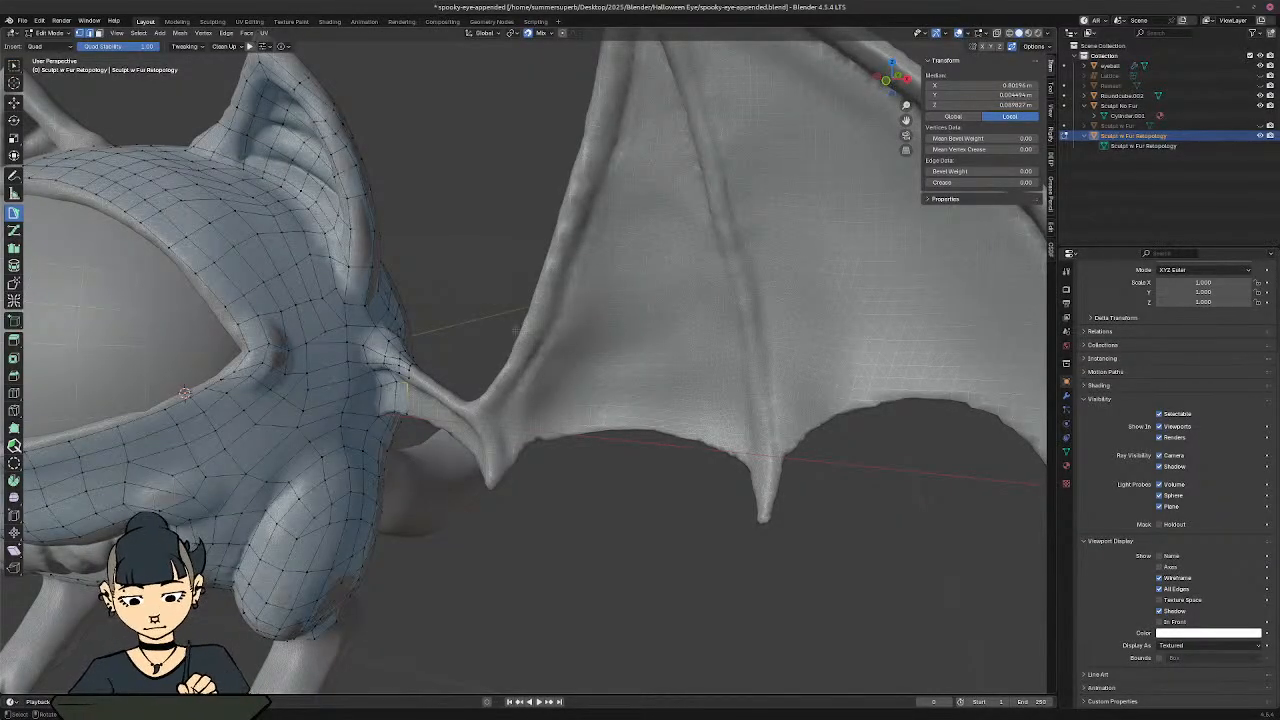
pyautogui.moveTo(433, 376); pyautogui.dragTo(515, 323, button='middle')
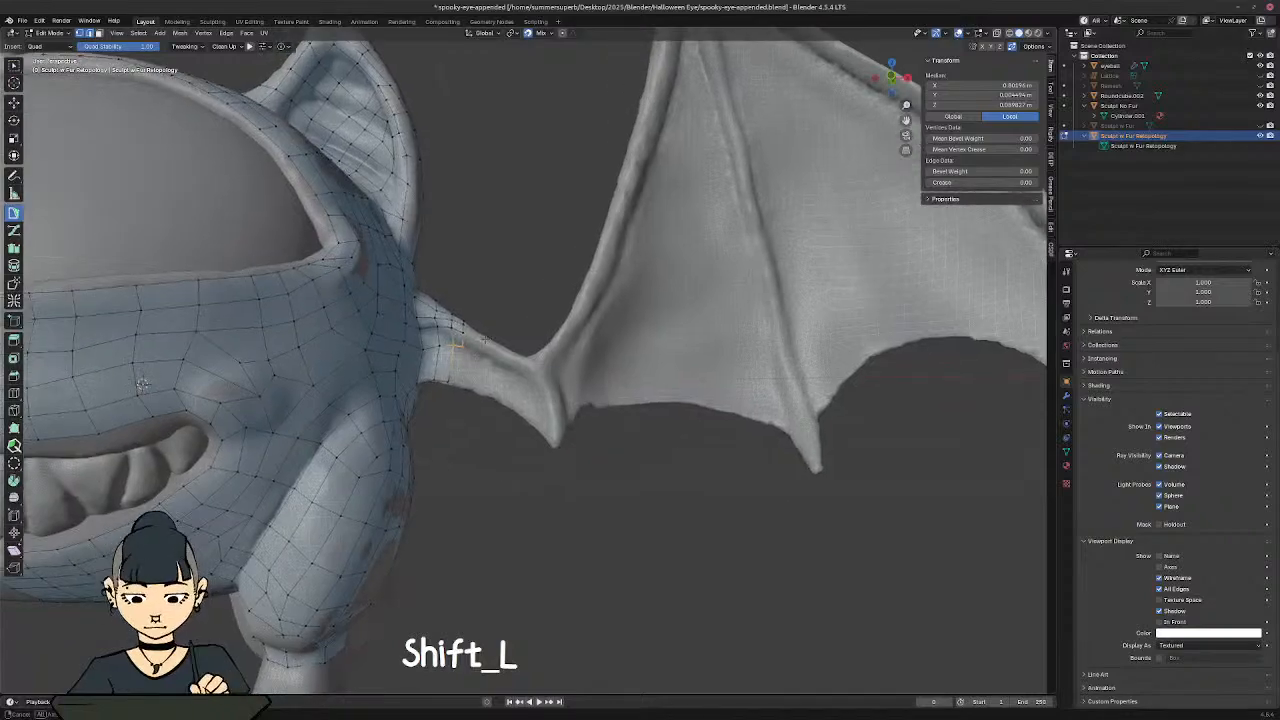
pyautogui.moveTo(485, 376); pyautogui.dragTo(457, 341, button='middle')
pyautogui.keyDown('ctrl'); pyautogui.moveTo(488, 429); pyautogui.dragTo(315, 527, button='middle'); pyautogui.keyUp('ctrl')
pyautogui.moveTo(400, 378); pyautogui.dragTo(482, 450, button='middle')
pyautogui.keyDown('ctrl'); pyautogui.moveTo(510, 385); pyautogui.dragTo(470, 370, button='middle'); pyautogui.keyUp('ctrl')
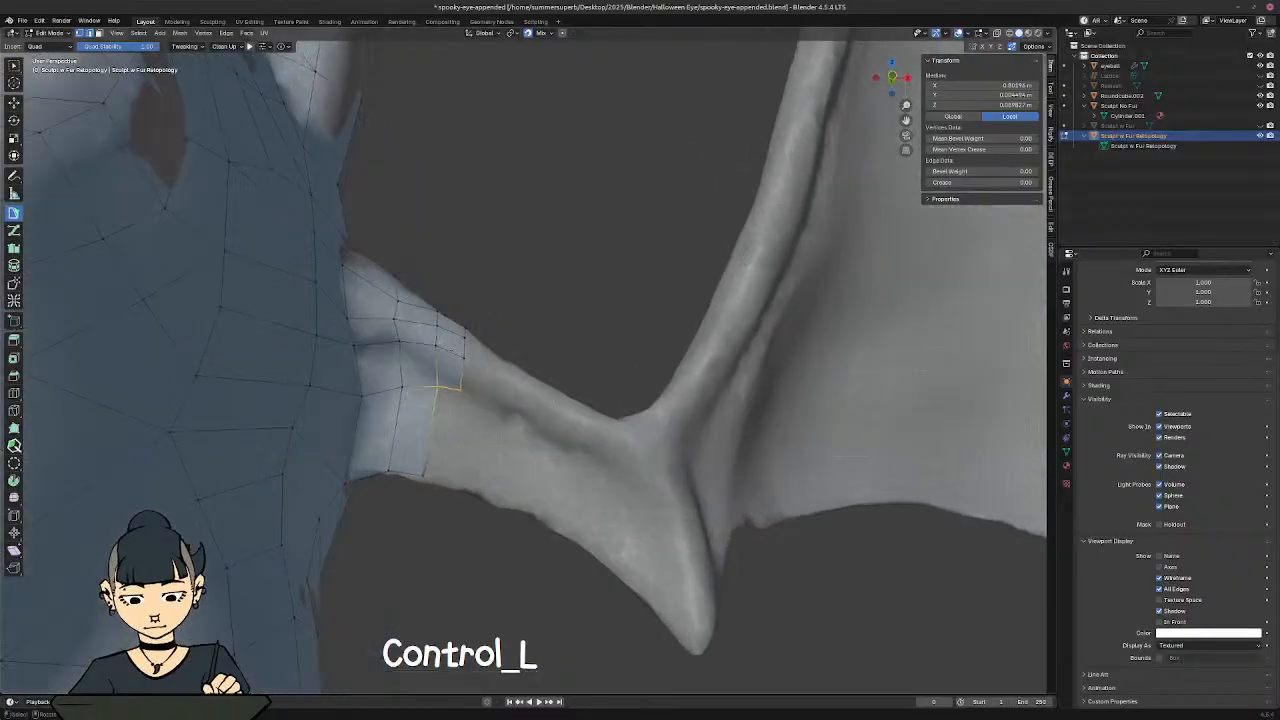
# Step: Move the third ring's crosswise edge on the front of the arm ridge to even out the neighbouring quads
pyautogui.press('g')
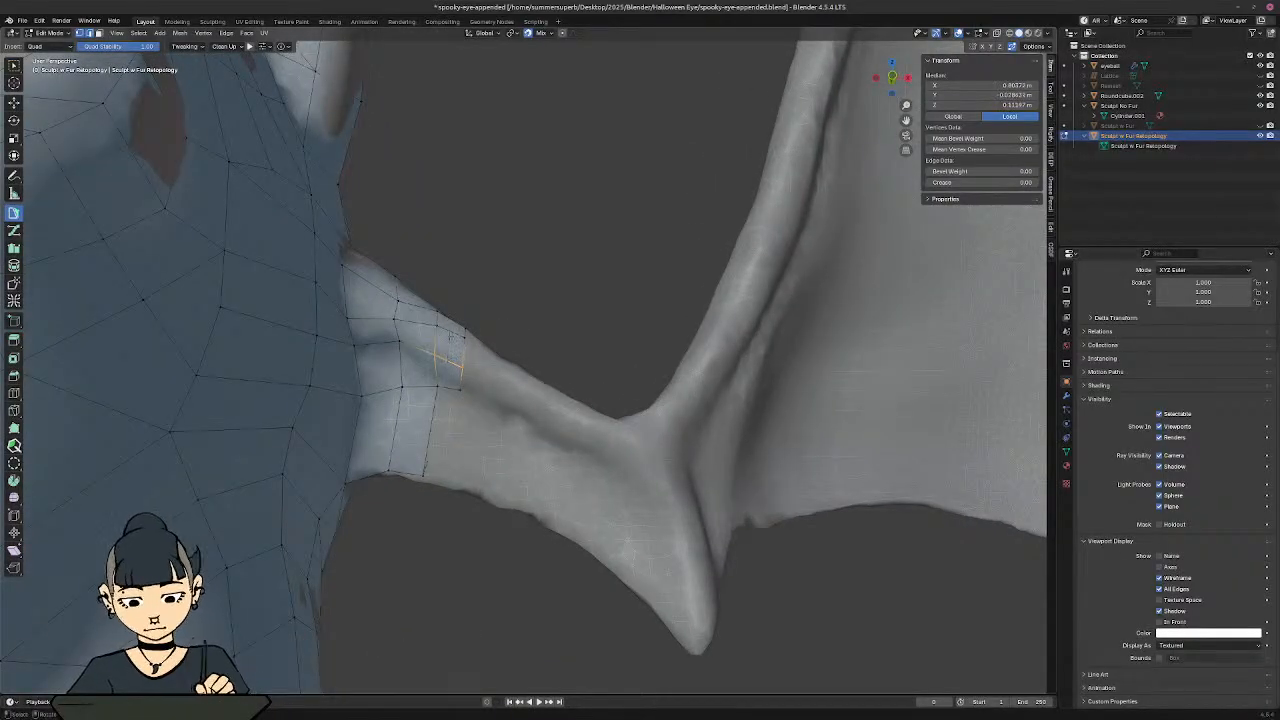
pyautogui.press('g')
pyautogui.click(450, 340)
pyautogui.moveTo(452, 342); pyautogui.dragTo(421, 404, button='middle')
# Step: Reposition the two crosswise edges of the third ring near the ridge crest so they follow the arm's front surface
pyautogui.press('g')
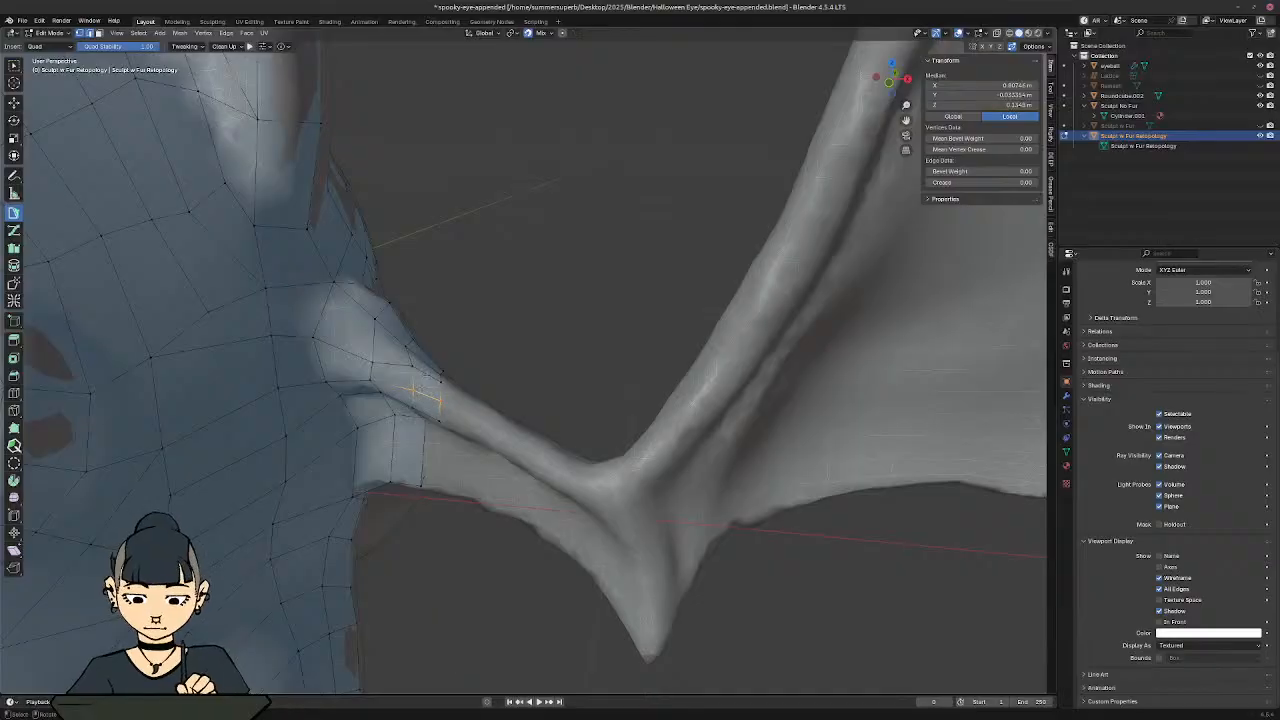
pyautogui.press('g')
pyautogui.click(430, 380)
pyautogui.click(424, 399)
pyautogui.press('g')
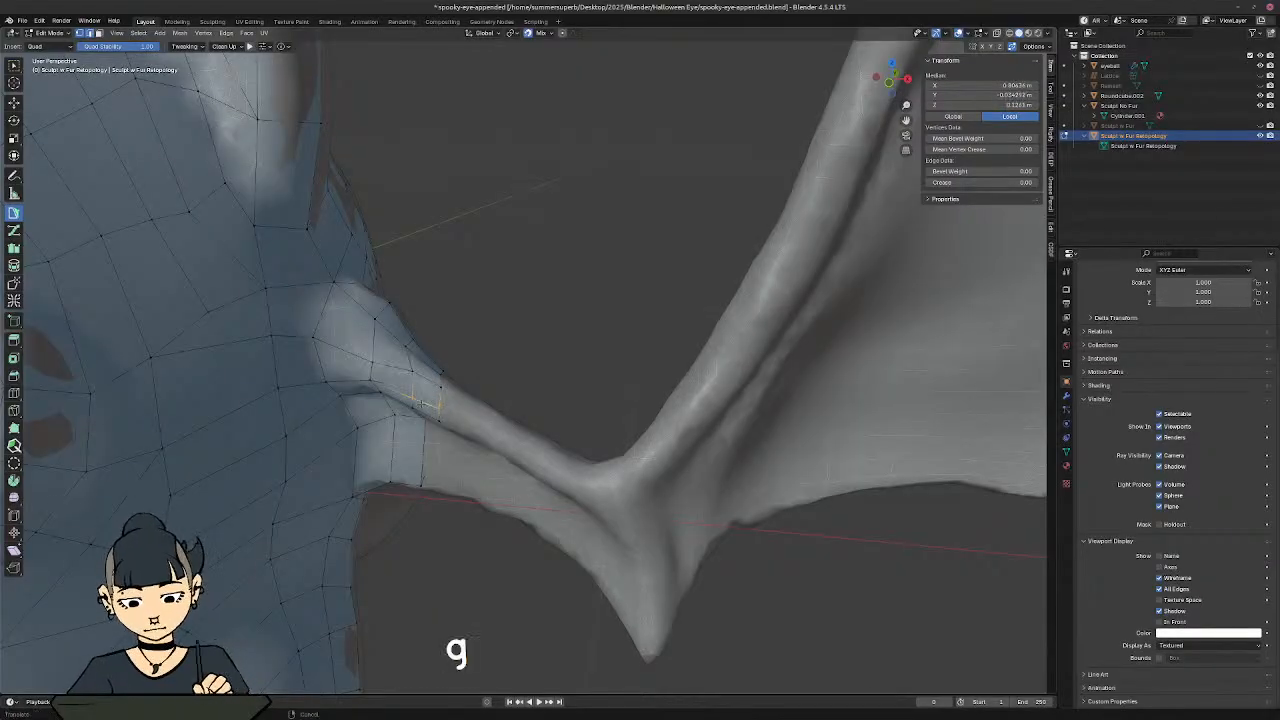
pyautogui.click(424, 398)
pyautogui.click(428, 381)
pyautogui.press('g')
pyautogui.click(421, 400)
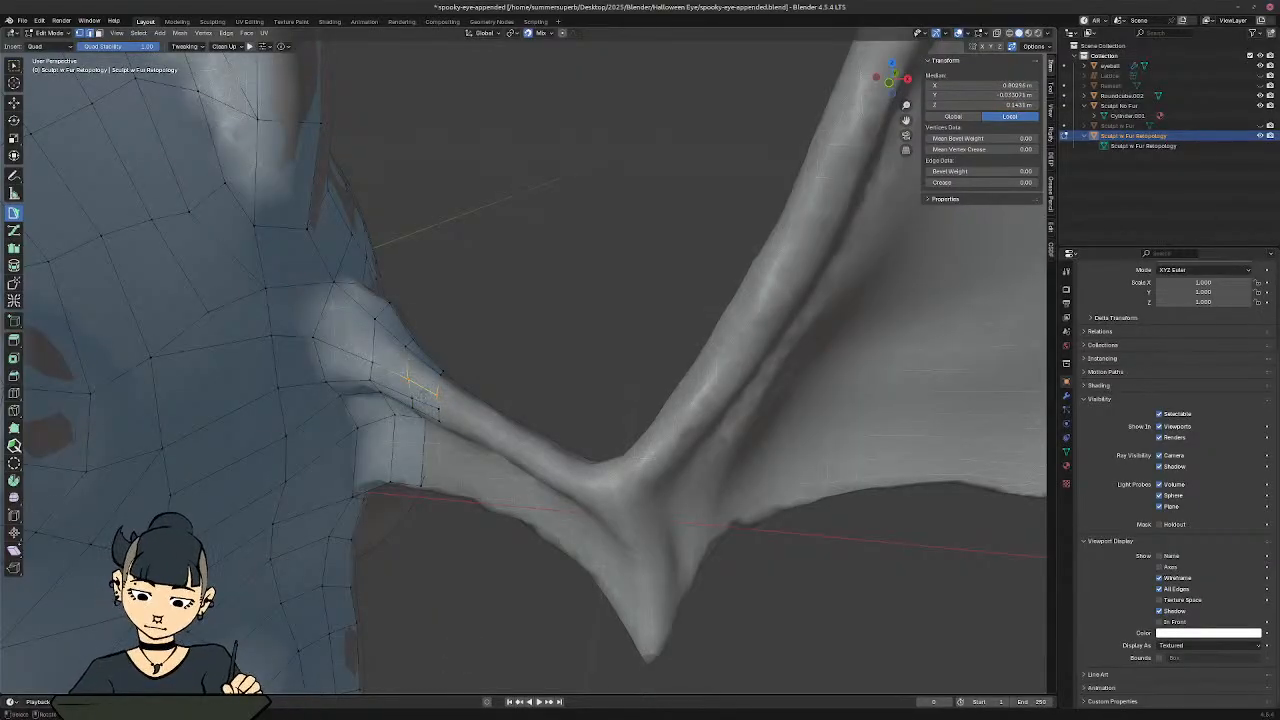
# Step: Reposition both outer vertices of the third ring's quad on the rear upper side of the wing arm
pyautogui.moveTo(473, 370); pyautogui.dragTo(403, 379, button='middle')
pyautogui.moveTo(354, 246)
pyautogui.mouseDown(button='middle')
pyautogui.moveTo(300, 365)
pyautogui.moveTo(310, 340)
pyautogui.mouseUp(button='middle')
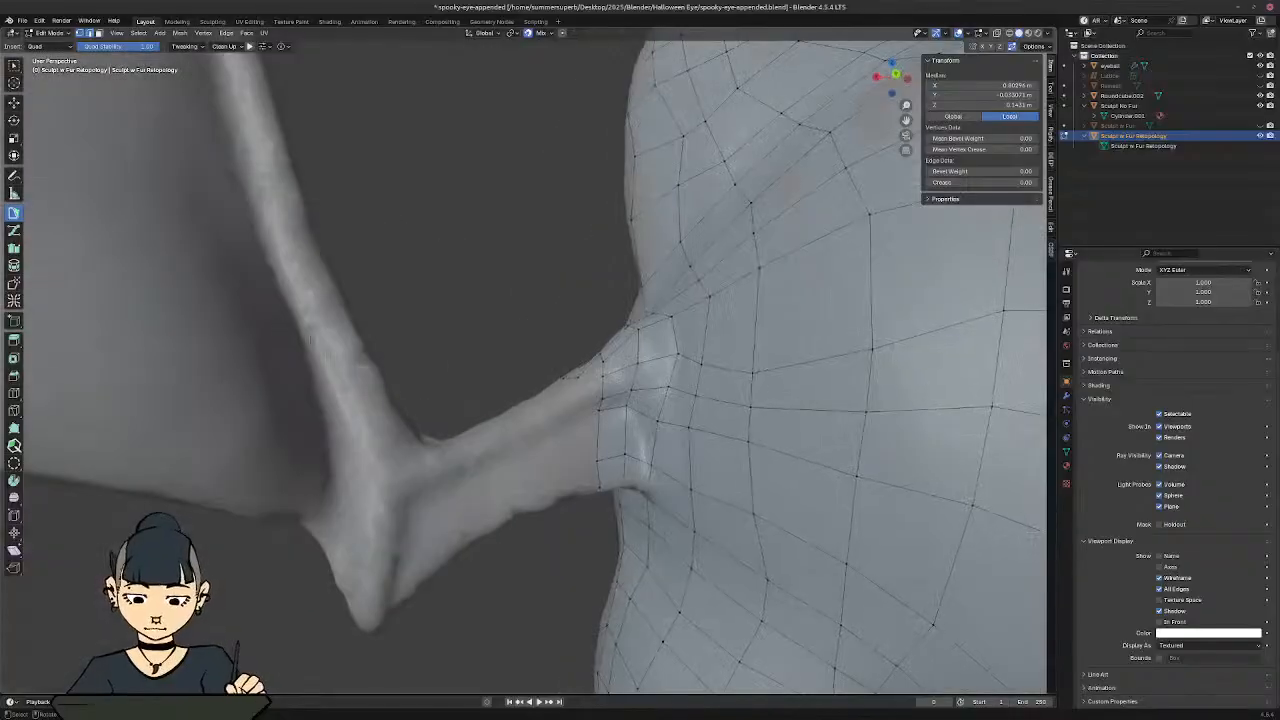
pyautogui.moveTo(547, 396)
pyautogui.mouseDown(button='middle')
pyautogui.moveTo(588, 342)
pyautogui.moveTo(553, 297)
pyautogui.mouseUp(button='middle')
pyautogui.click(550, 294)
pyautogui.press('g')
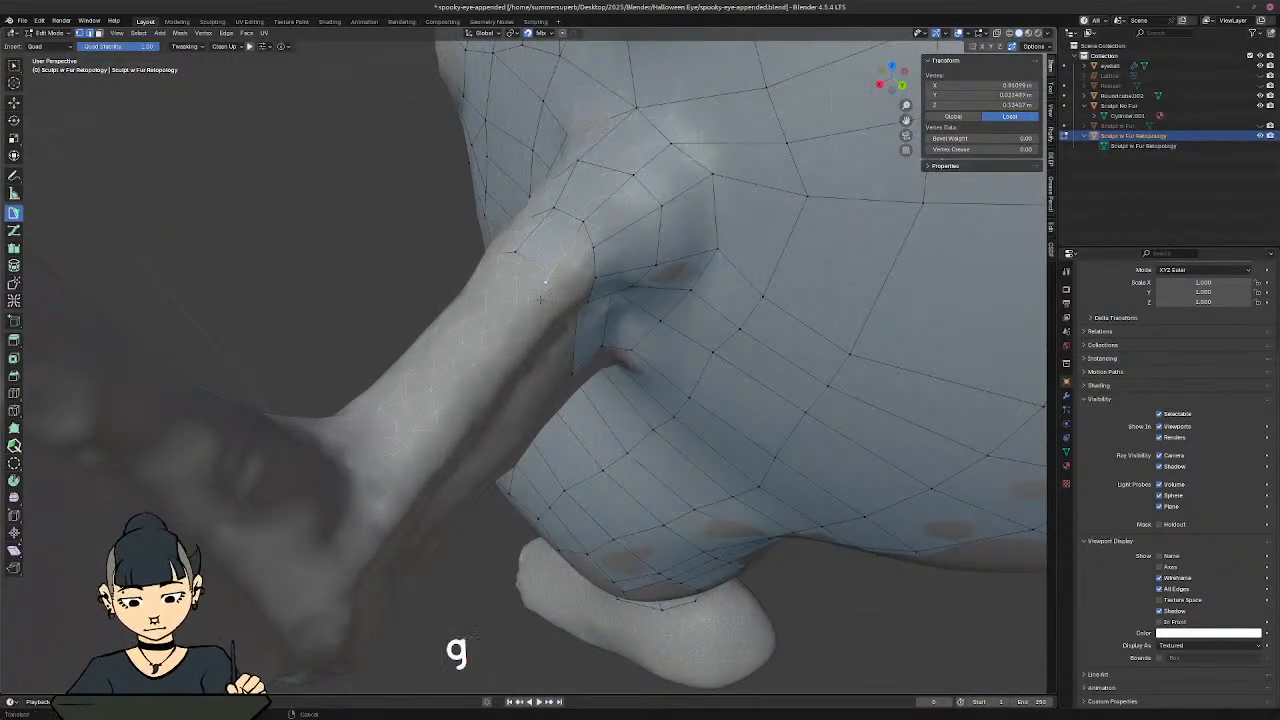
pyautogui.click(533, 284)
pyautogui.press('g')
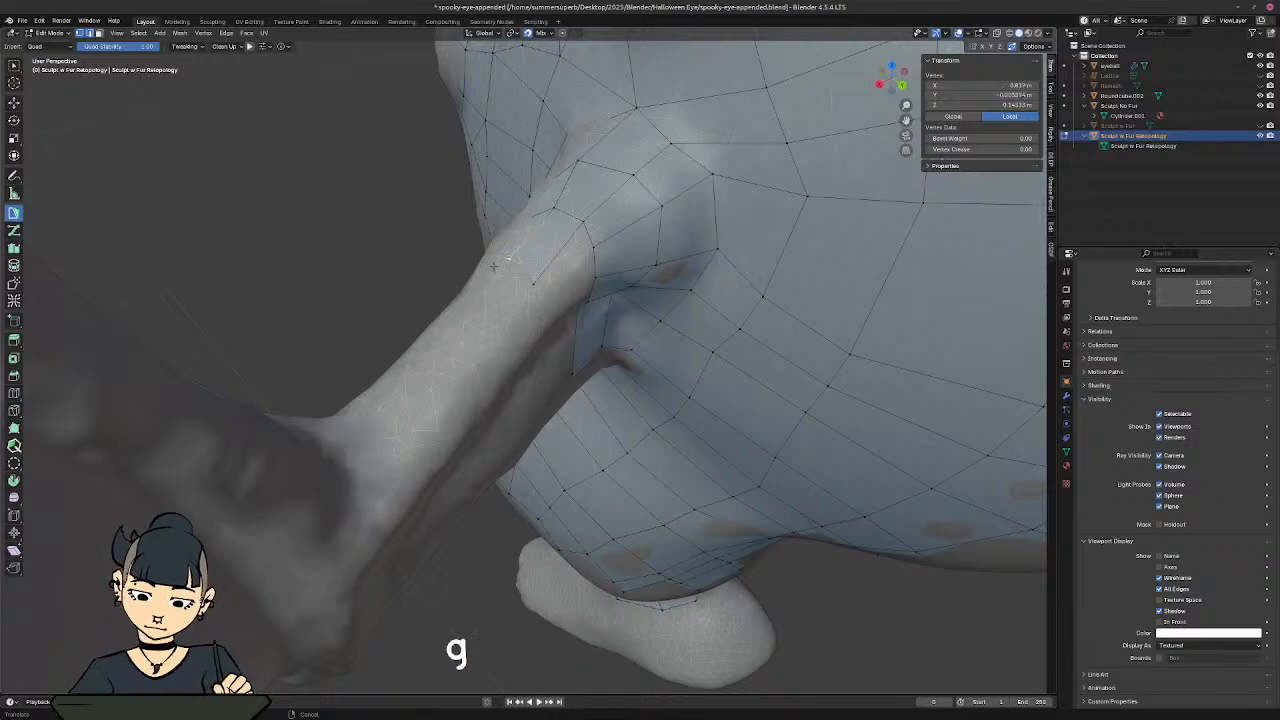
pyautogui.moveTo(503, 263); pyautogui.dragTo(556, 348, button='middle')
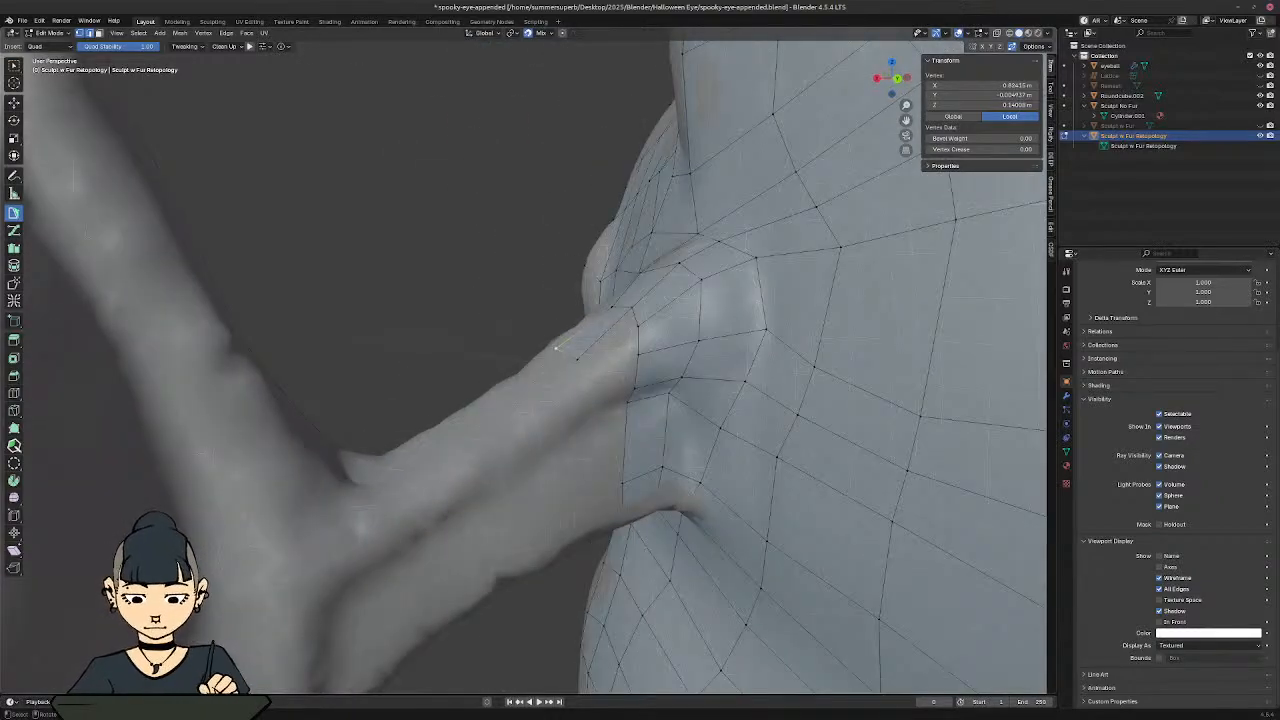
# Step: Add the adjacent third-ring quad down the rear of the arm and adjust its outer vertices to widen it
pyautogui.keyDown('ctrl'); pyautogui.click(605, 347); pyautogui.keyUp('ctrl')
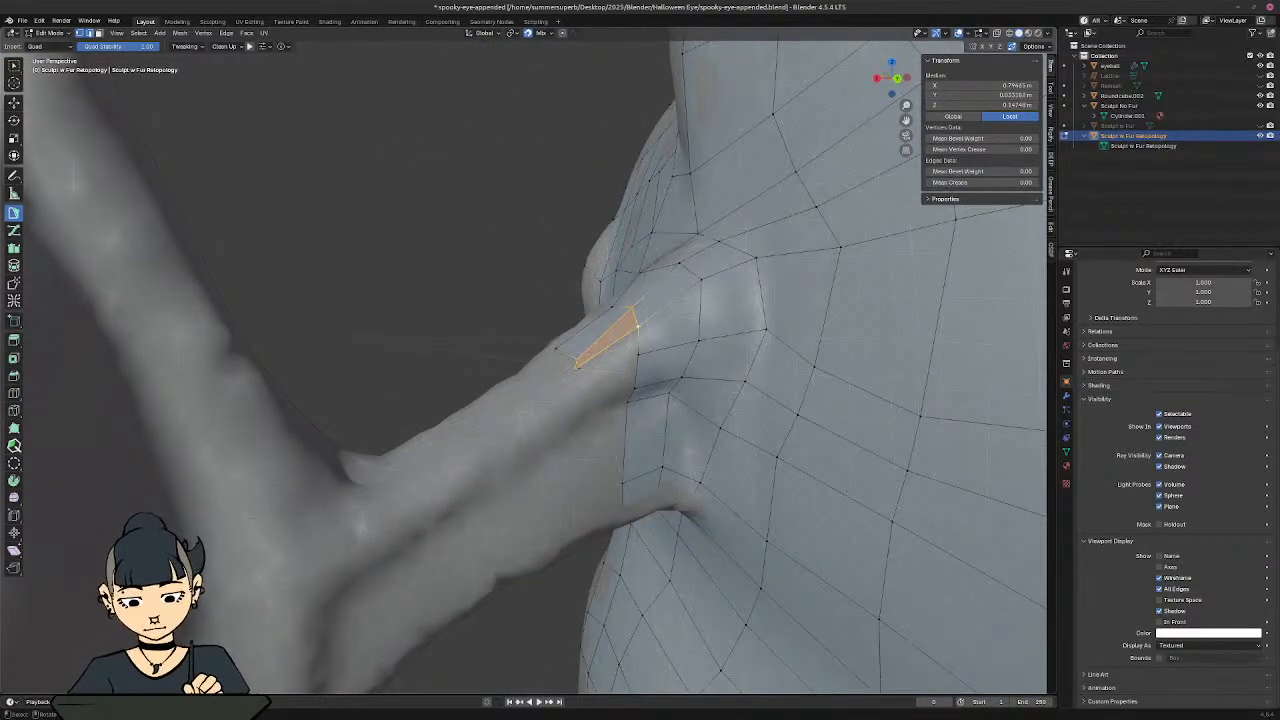
pyautogui.click(595, 364)
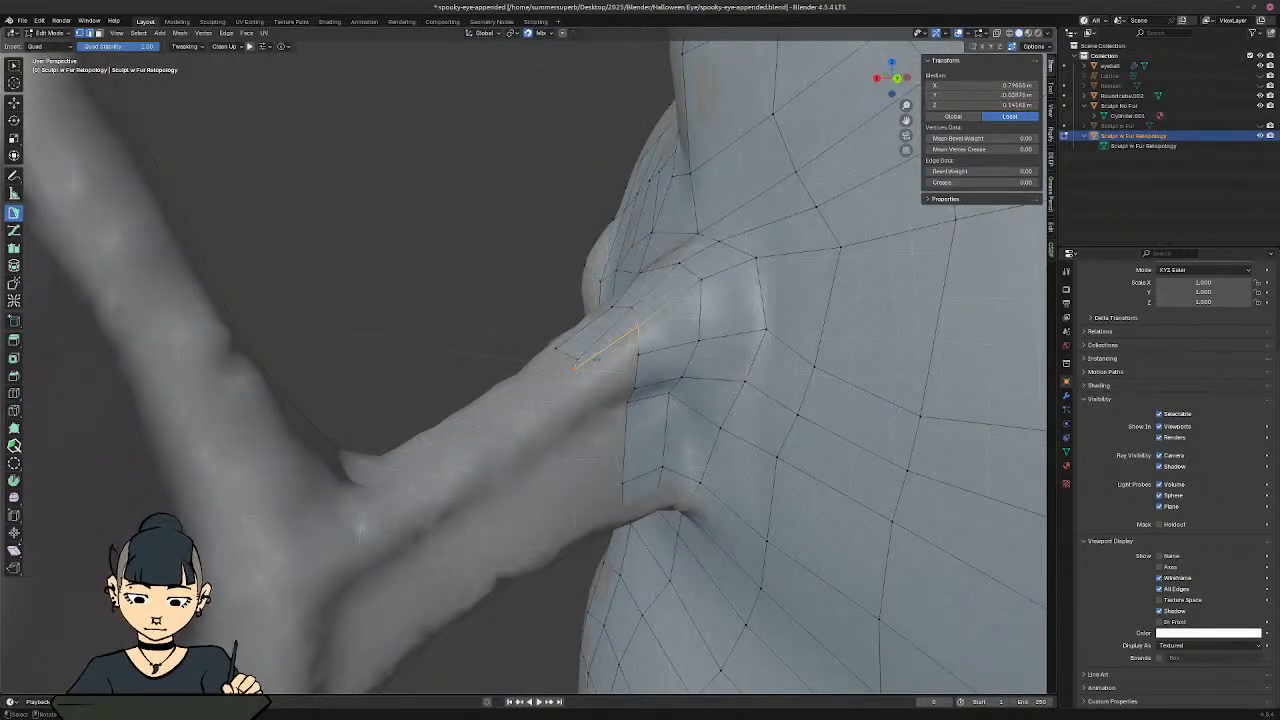
pyautogui.click(573, 363)
pyautogui.press('g')
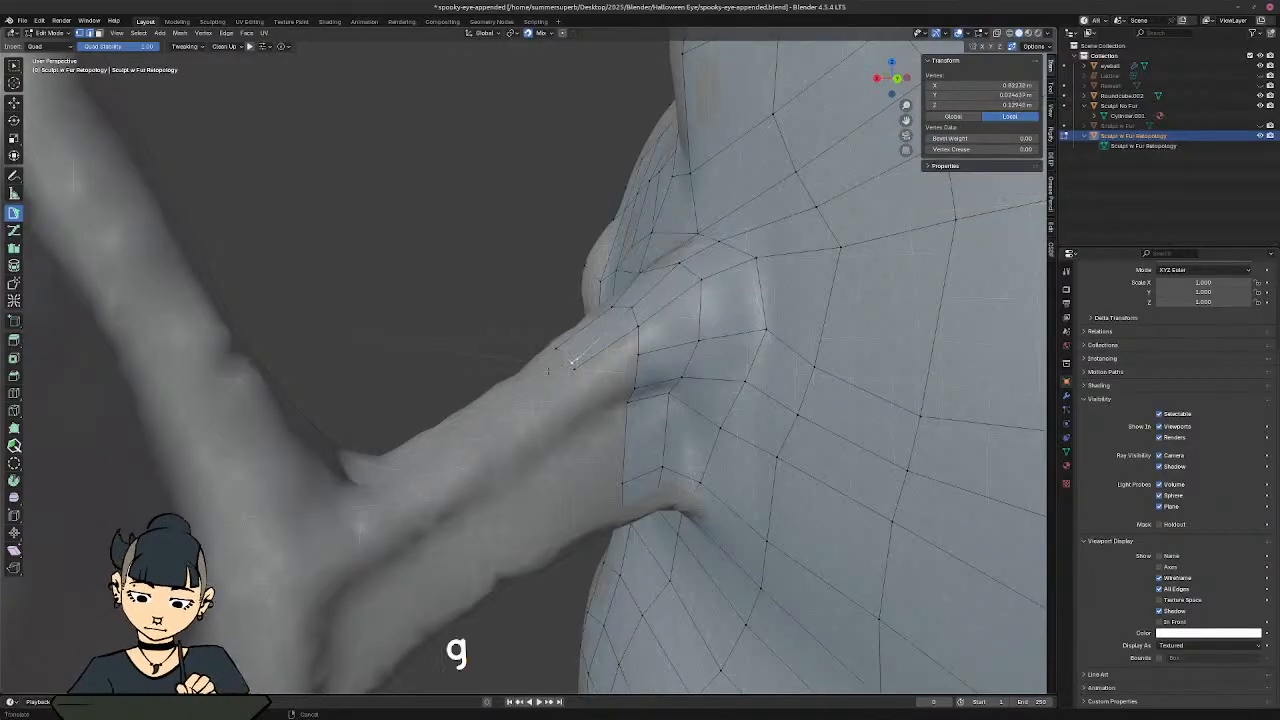
pyautogui.click(546, 370)
pyautogui.moveTo(546, 370)
pyautogui.mouseDown(button='middle')
pyautogui.moveTo(588, 455)
pyautogui.moveTo(577, 371)
pyautogui.moveTo(637, 364)
pyautogui.moveTo(557, 349)
pyautogui.moveTo(543, 392)
pyautogui.mouseUp(button='middle')
pyautogui.press('g')
pyautogui.click(546, 345)
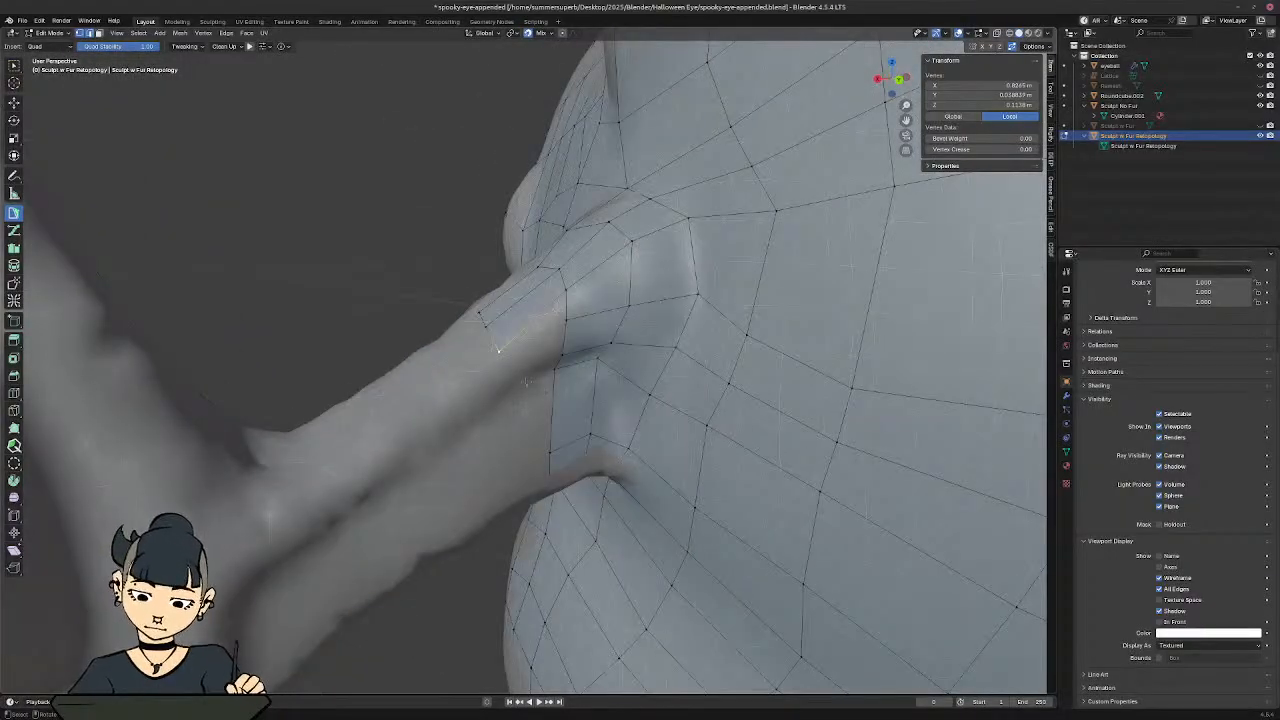
pyautogui.press('g')
pyautogui.click(481, 357)
# Step: Add another third-ring quad below it on the rear ridge and move its outer vertex into line
pyautogui.keyDown('ctrl'); pyautogui.click(566, 320); pyautogui.keyUp('ctrl')
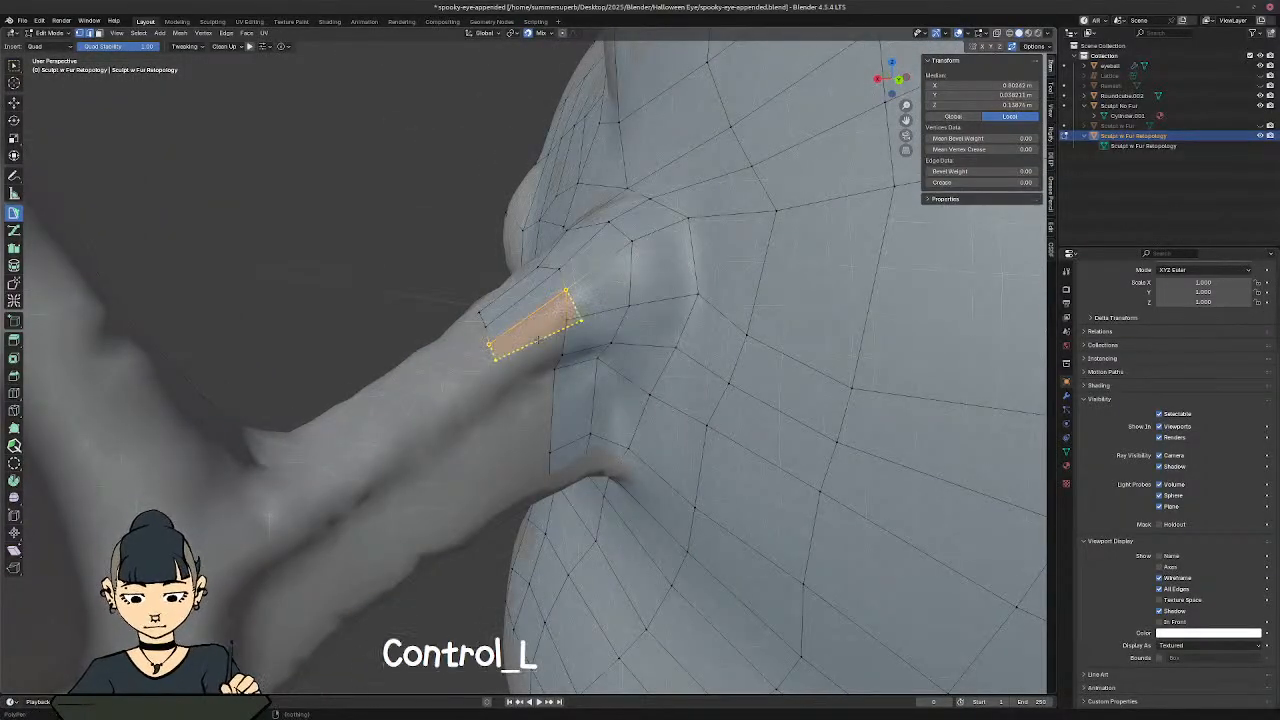
pyautogui.click(484, 357)
pyautogui.press('g')
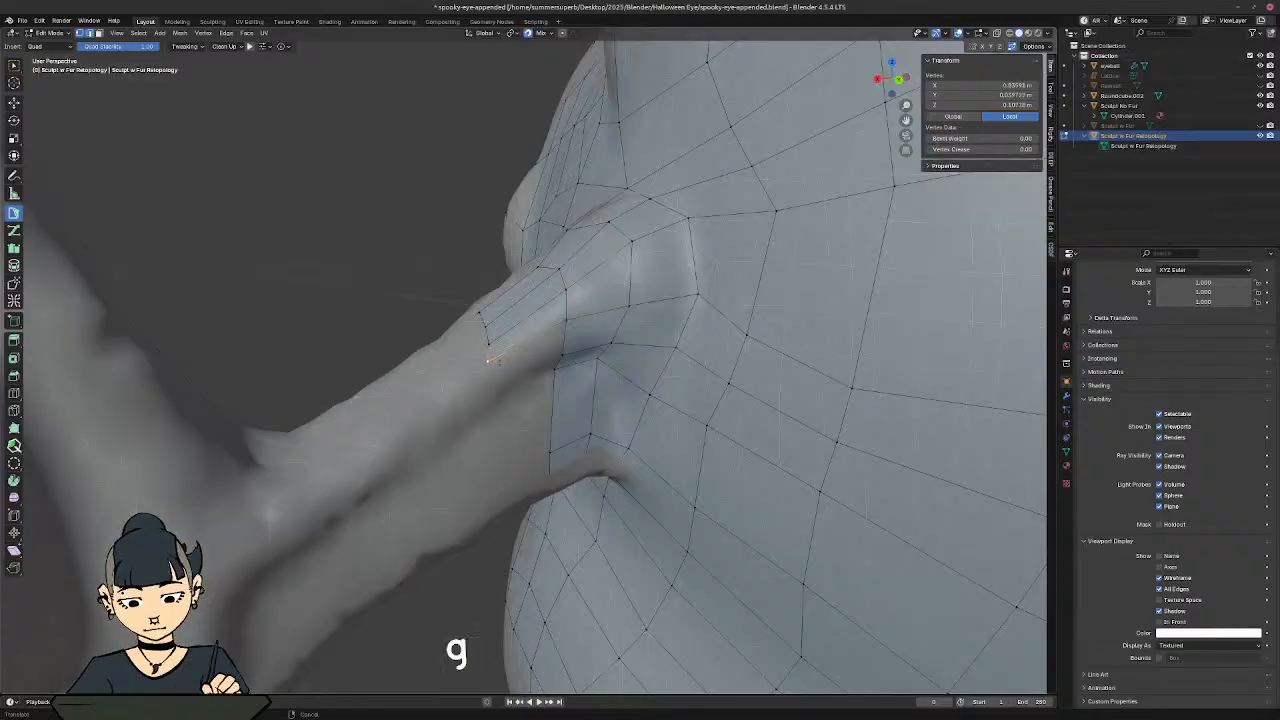
pyautogui.click(502, 359)
pyautogui.moveTo(503, 360); pyautogui.dragTo(440, 325, button='middle')
# Step: Extend the third ring down the rear of the arm with two more quads toward the crease, lowering each outer vertex
pyautogui.keyDown('ctrl'); pyautogui.moveTo(560, 358); pyautogui.dragTo(405, 222, button='middle'); pyautogui.keyUp('ctrl')
pyautogui.click(473, 289)
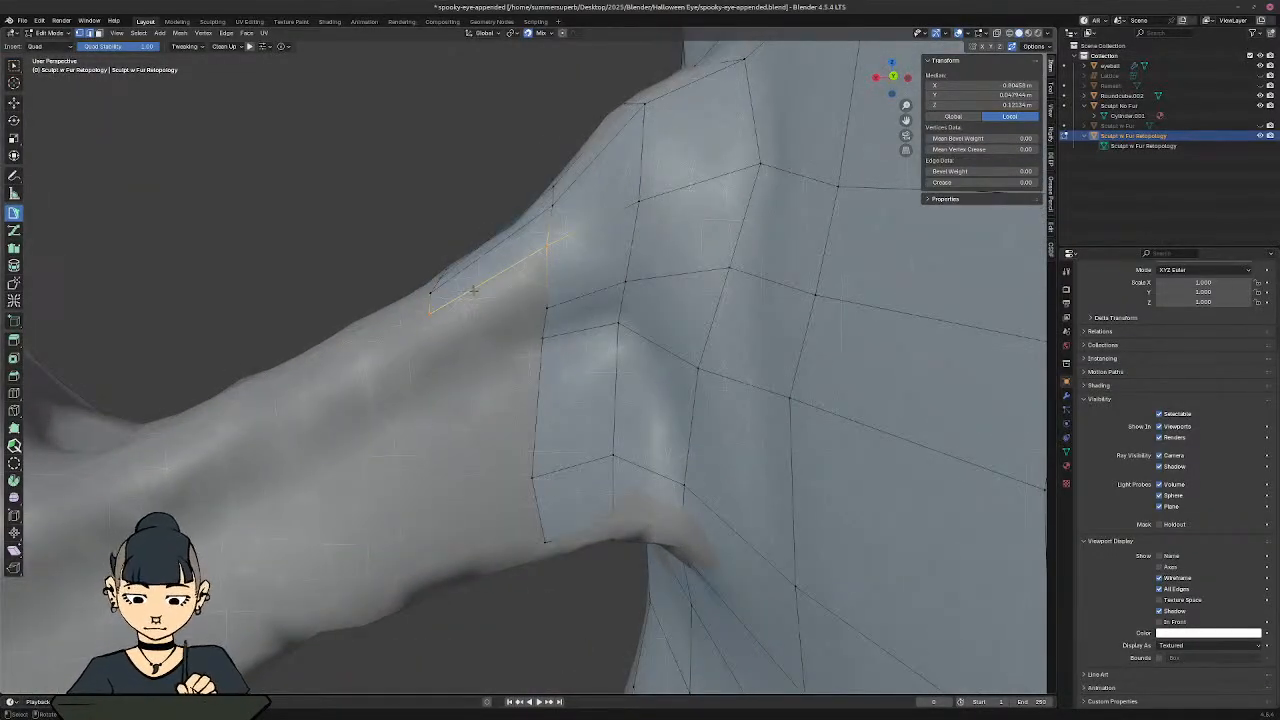
pyautogui.keyDown('ctrl'); pyautogui.click(414, 342); pyautogui.keyUp('ctrl')
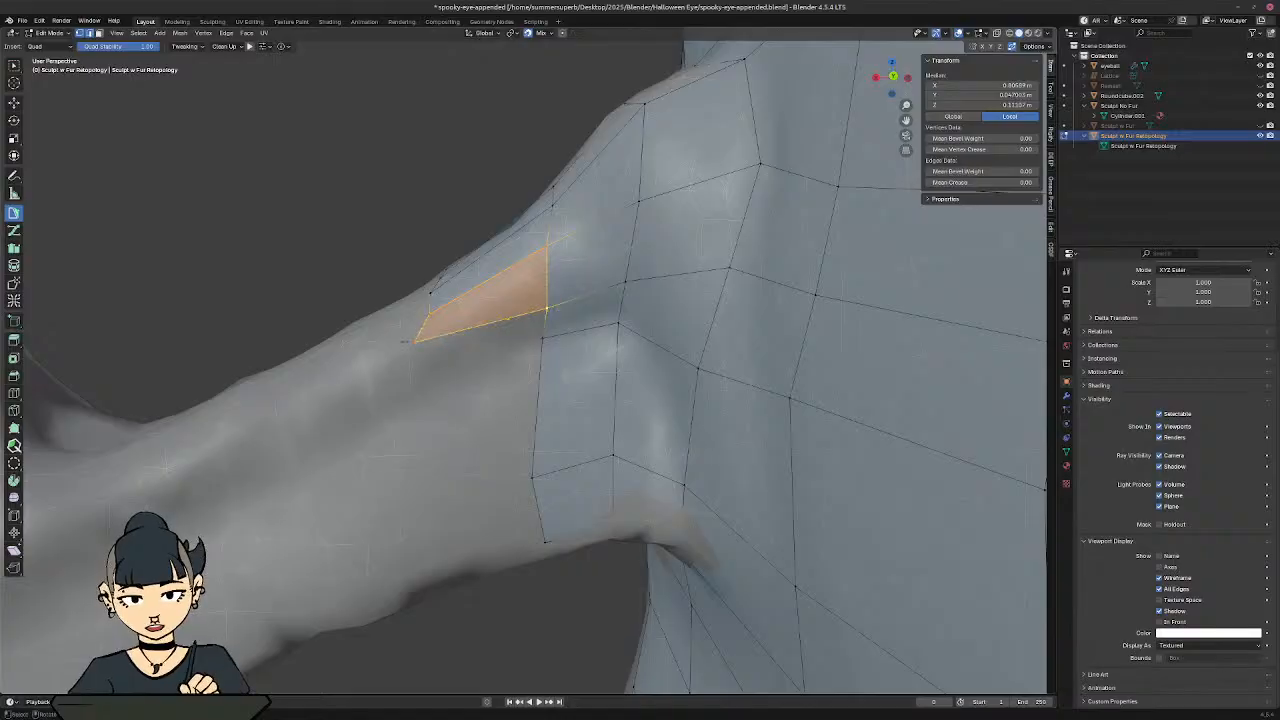
pyautogui.click(414, 342)
pyautogui.press('g')
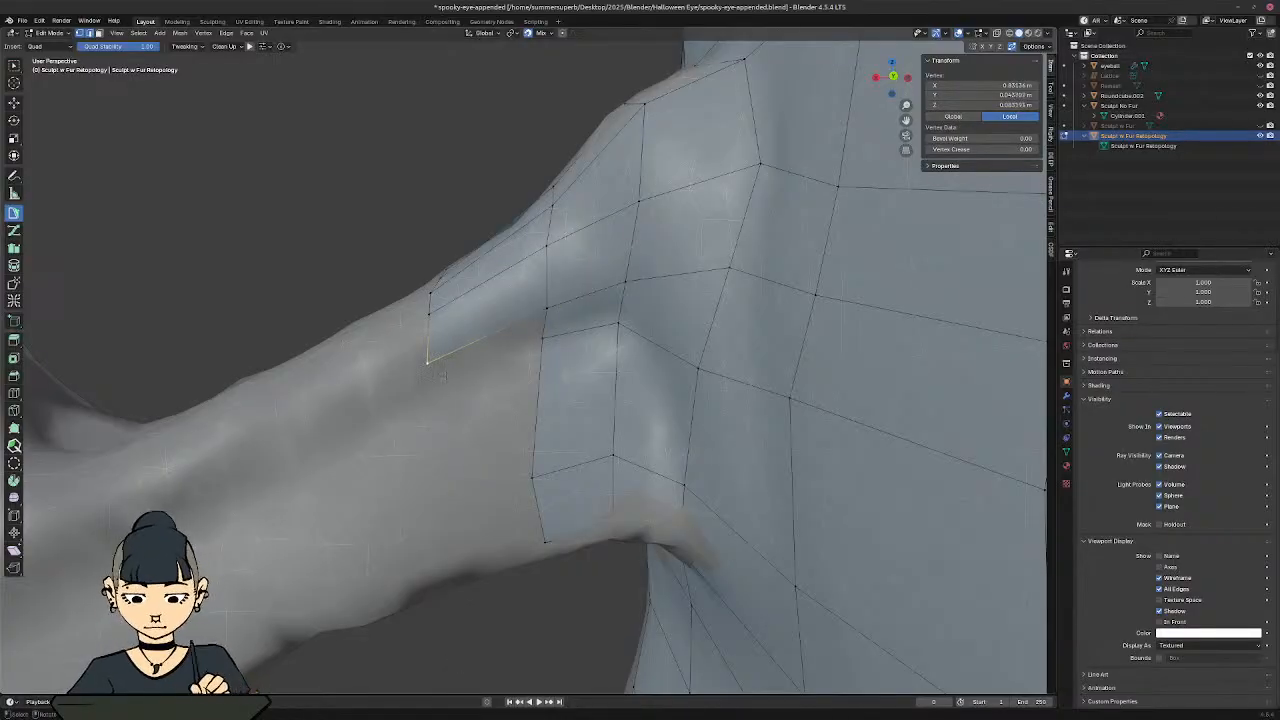
pyautogui.click(474, 342)
pyautogui.keyDown('ctrl'); pyautogui.click(478, 359); pyautogui.keyUp('ctrl')
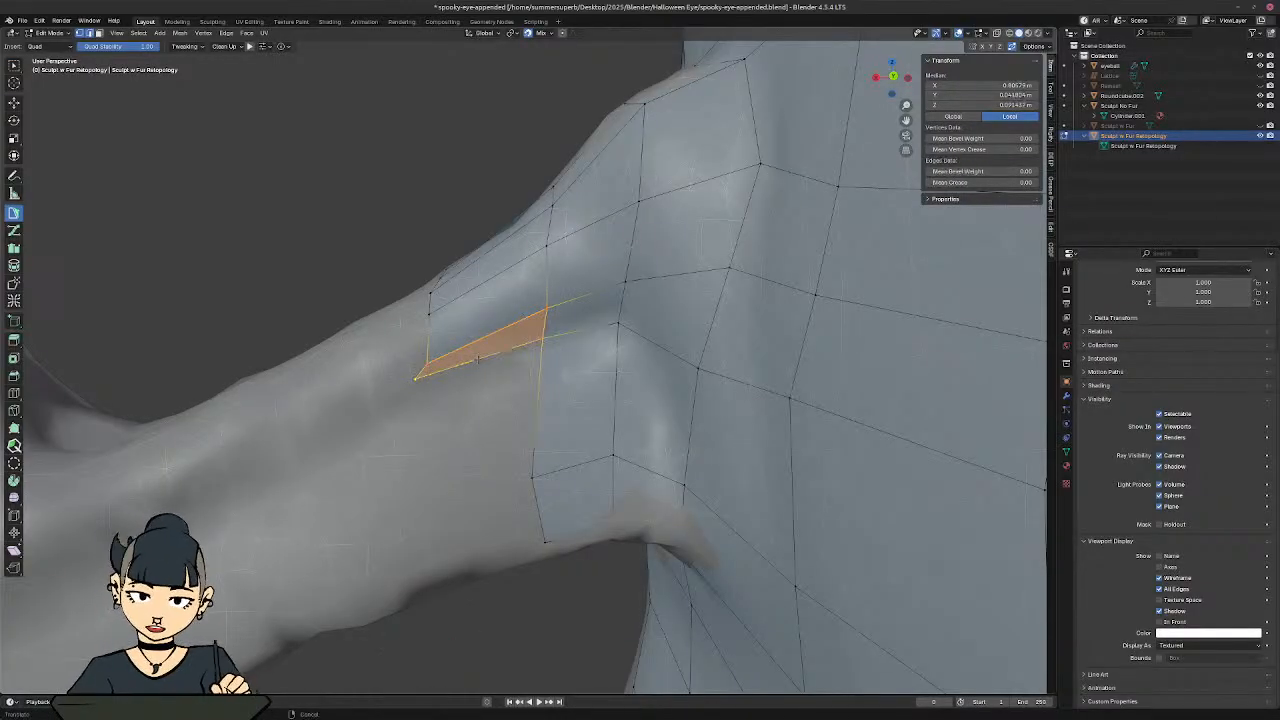
pyautogui.click(414, 377)
pyautogui.press('g')
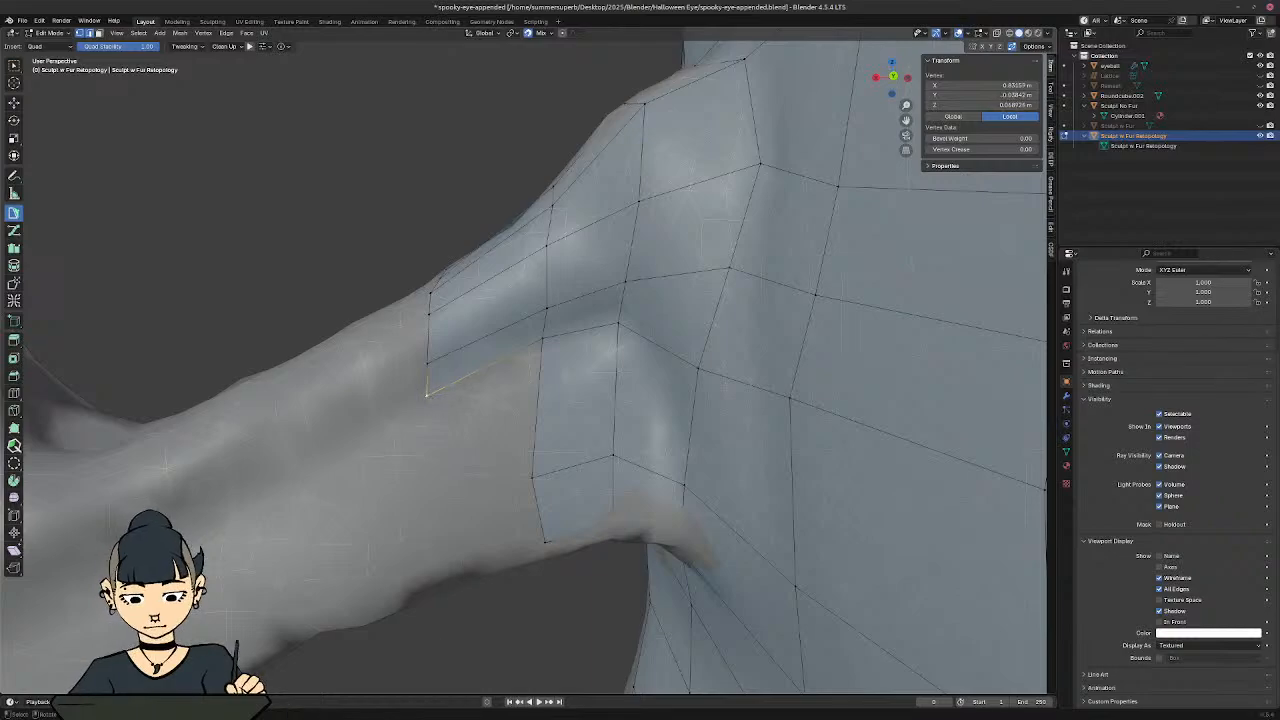
pyautogui.click(428, 393)
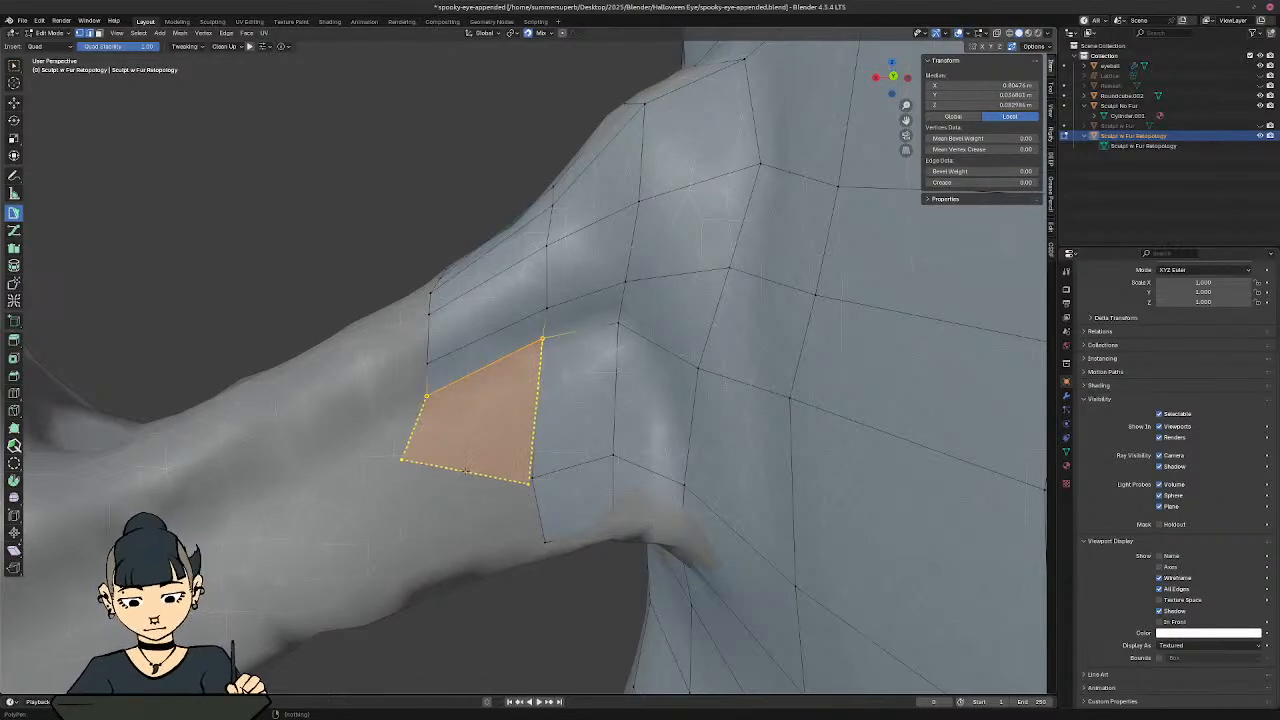
# Step: Add a tall third-ring quad below the rear crease and a shorter one at the arm's lower edge, aligning their outer vertices
pyautogui.keyDown('ctrl'); pyautogui.click(469, 471); pyautogui.keyUp('ctrl')
pyautogui.click(409, 458)
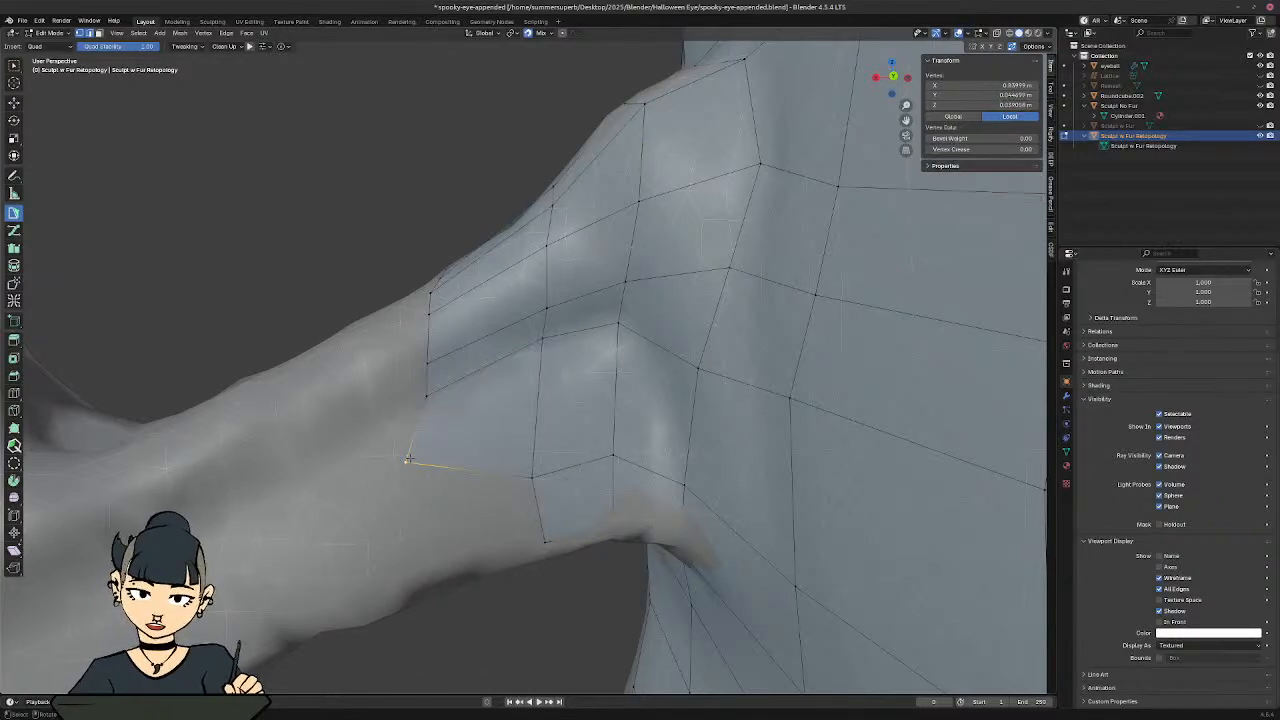
pyautogui.press('g')
pyautogui.click(426, 502)
pyautogui.click(475, 489)
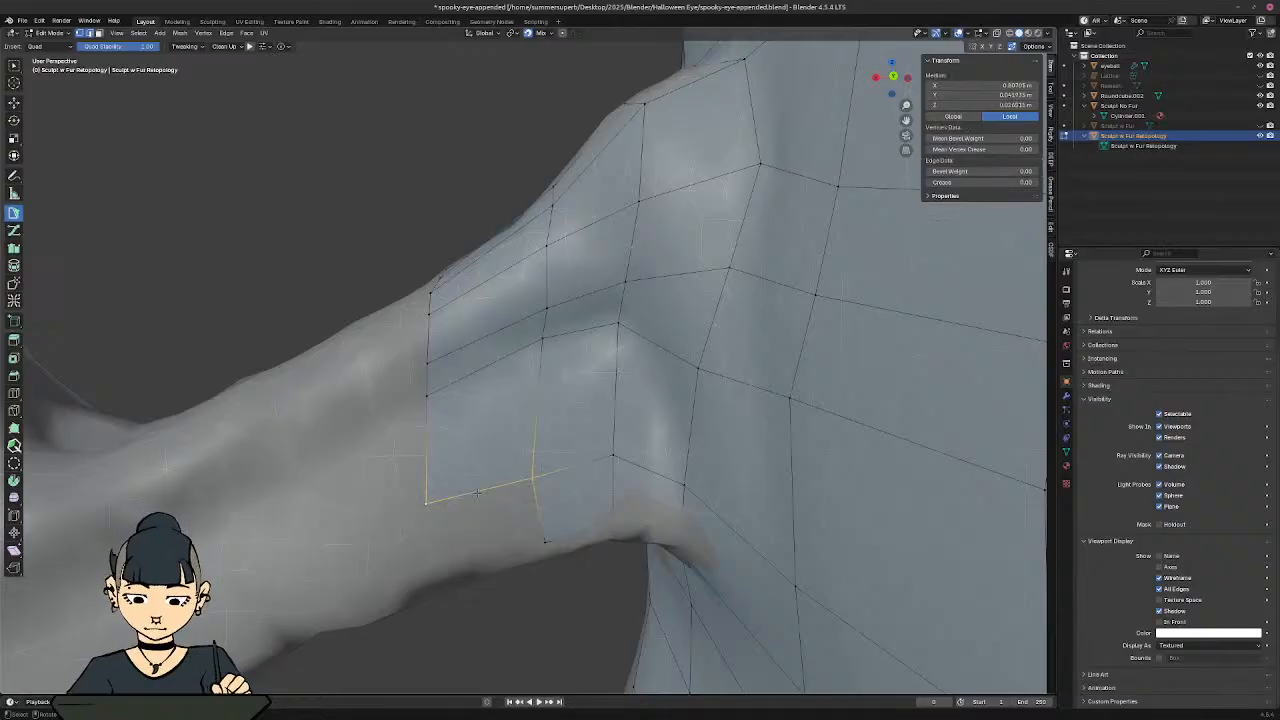
pyautogui.keyDown('ctrl'); pyautogui.moveTo(488, 541); pyautogui.dragTo(493, 556); pyautogui.keyUp('ctrl')
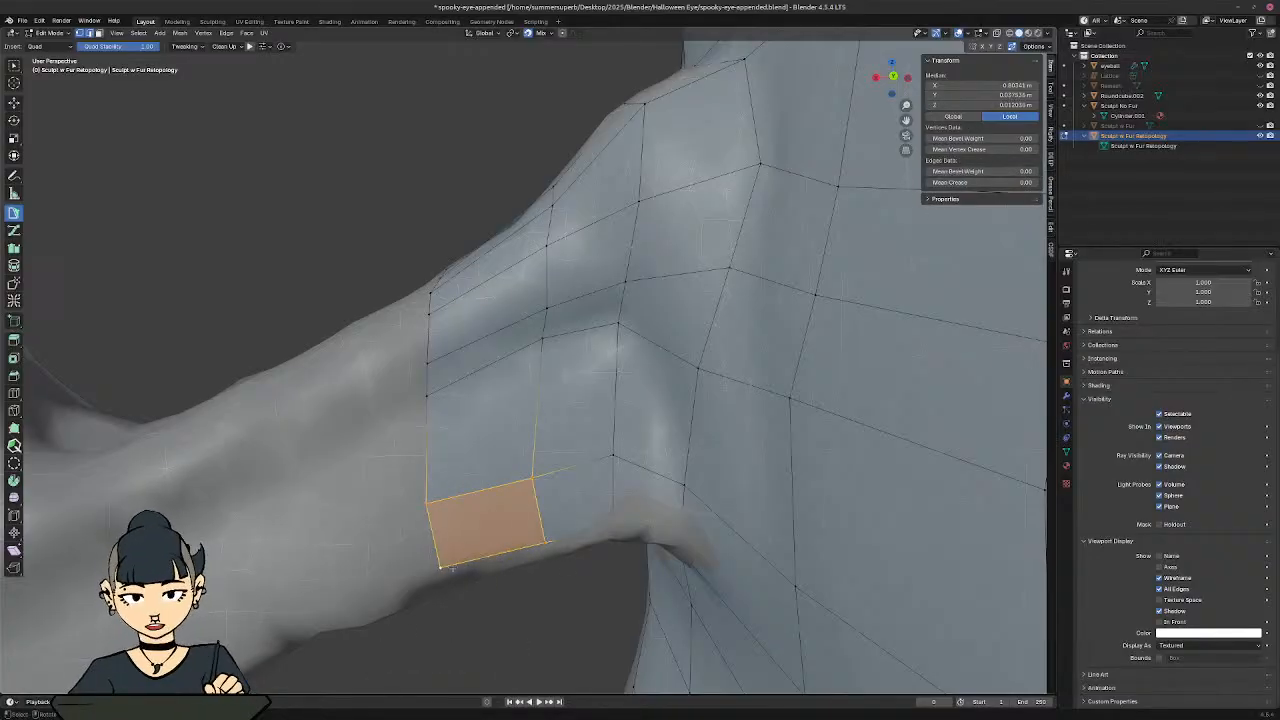
pyautogui.click(441, 567)
pyautogui.press('g')
# Step: Close the third ring with a tall quad on the arm's lower front face, joining its upper corner and moving its lower corner inward
pyautogui.moveTo(443, 572); pyautogui.dragTo(533, 452, button='middle')
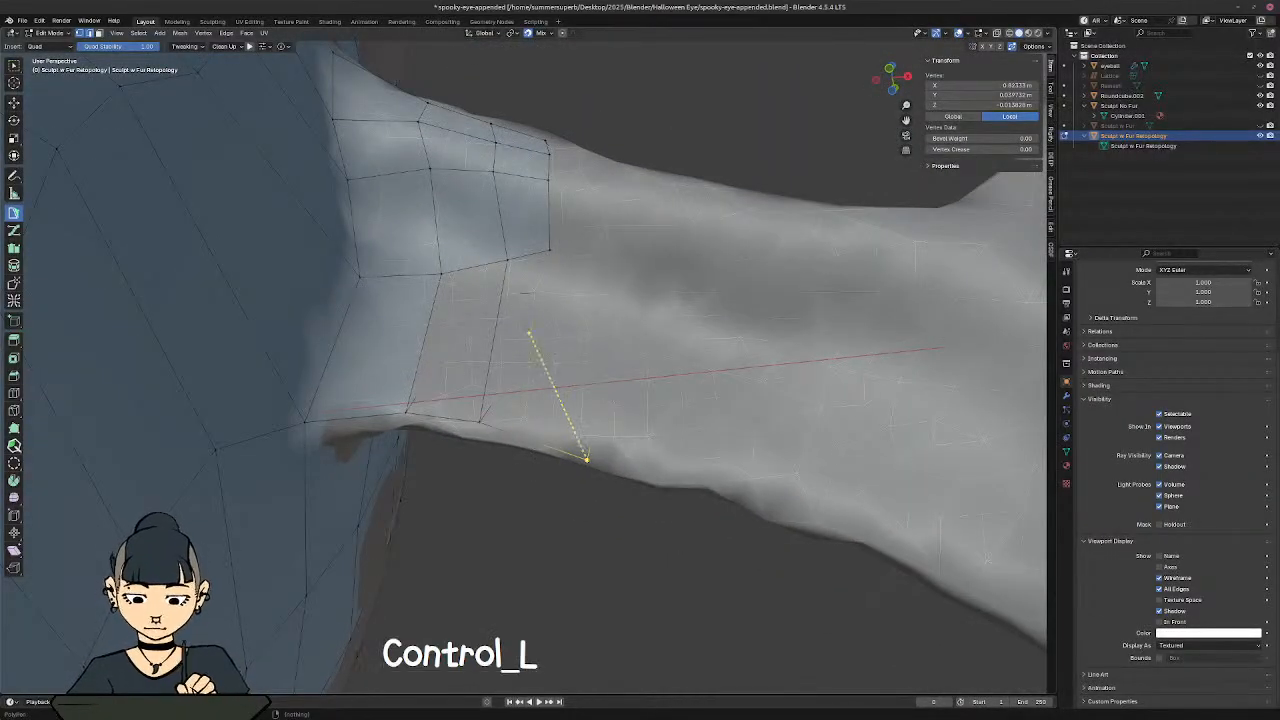
pyautogui.click(534, 442)
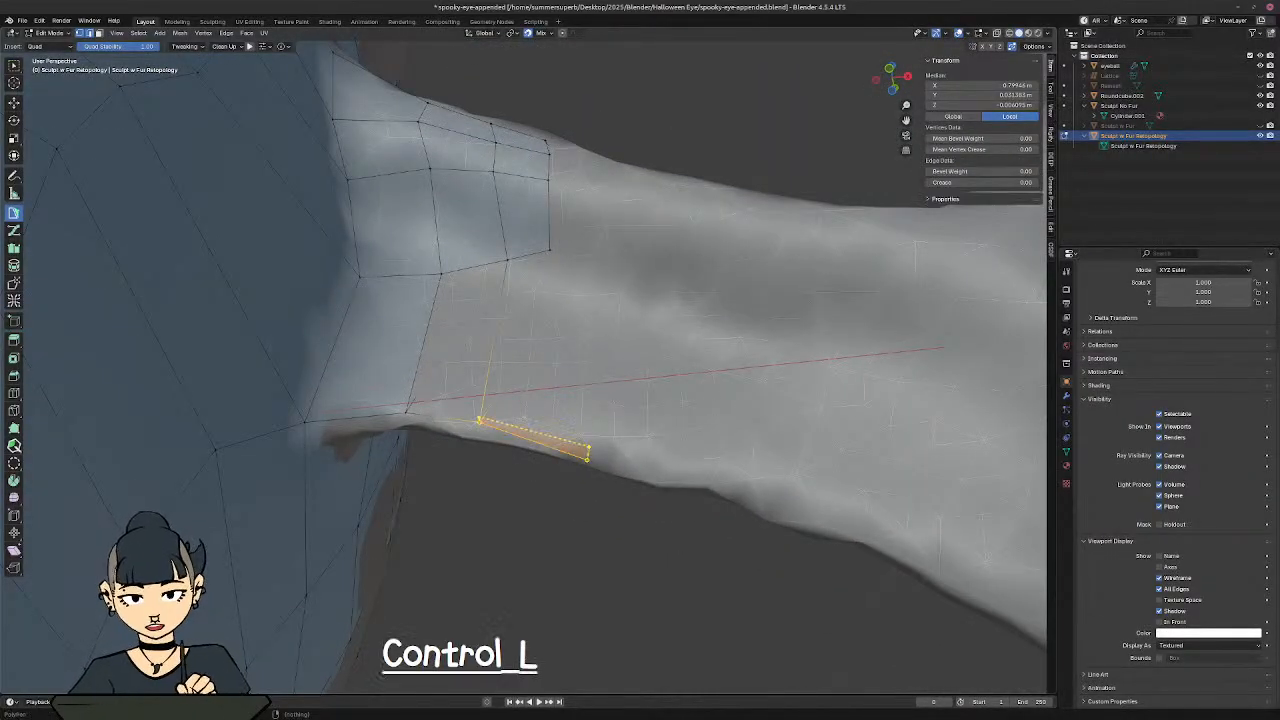
pyautogui.keyDown('ctrl'); pyautogui.moveTo(562, 270); pyautogui.dragTo(563, 269); pyautogui.keyUp('ctrl')
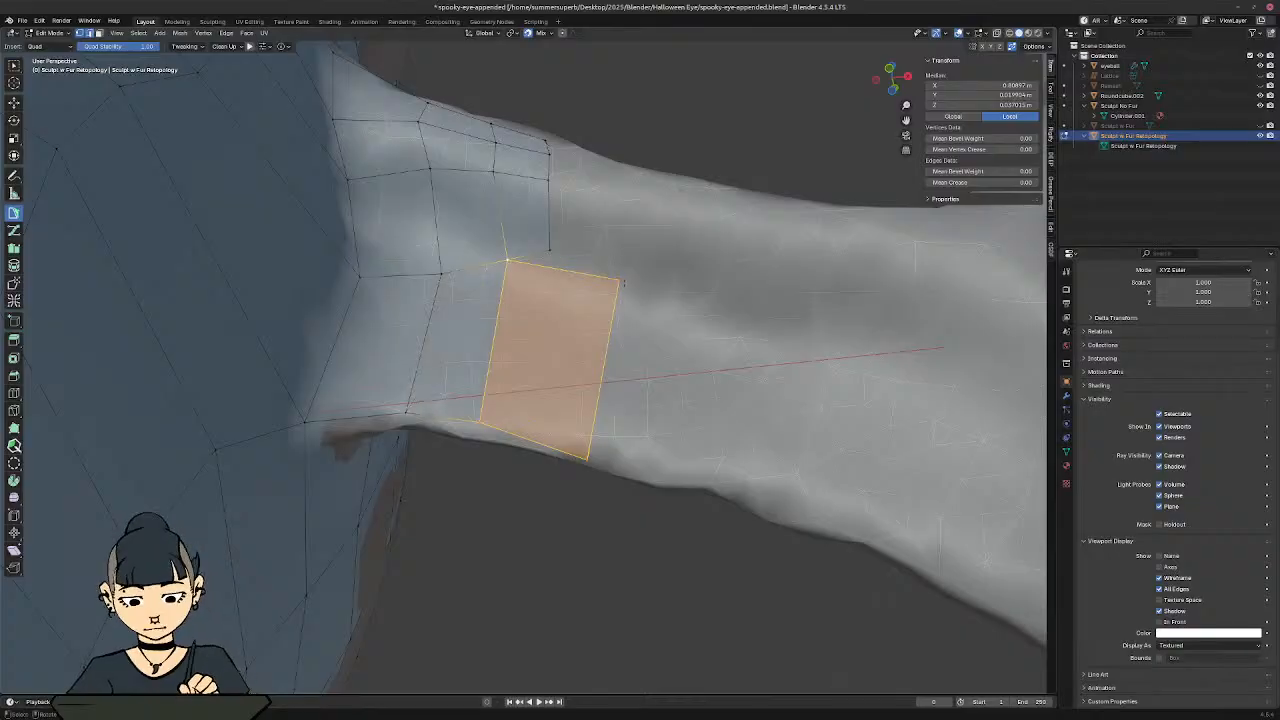
pyautogui.hotkey('ctrl', 'z')
pyautogui.press('g')
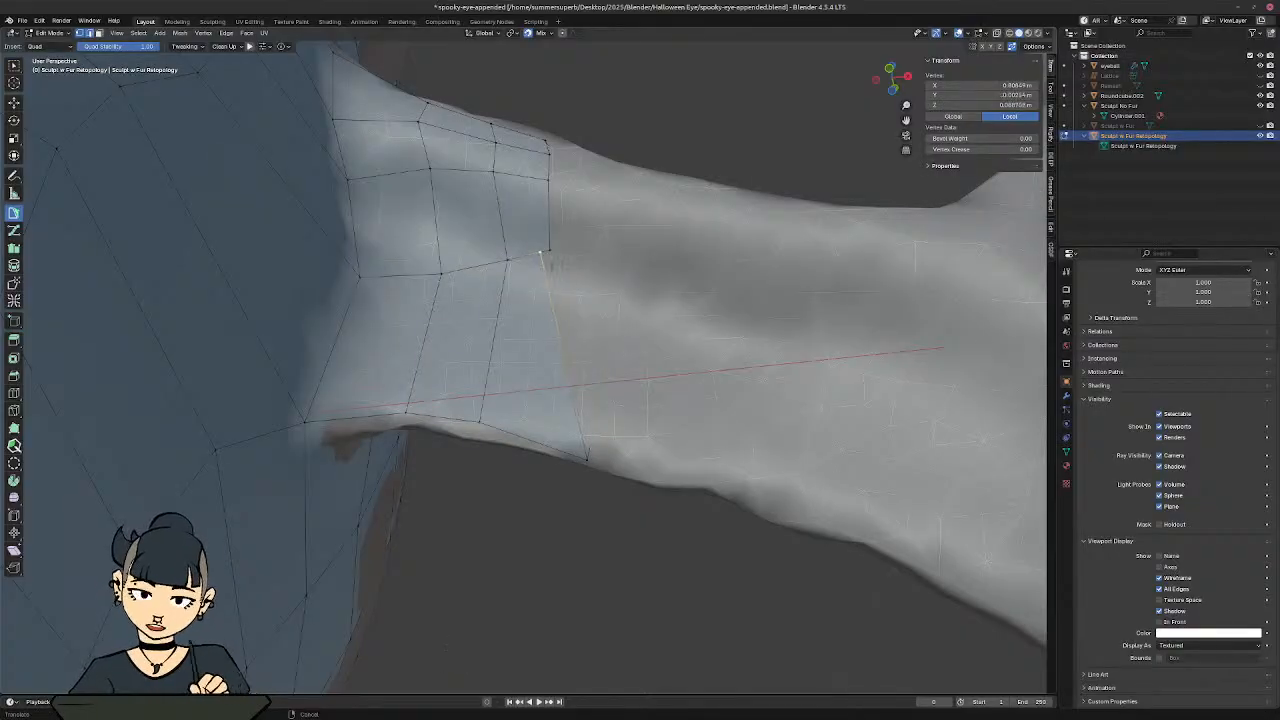
pyautogui.press('g')
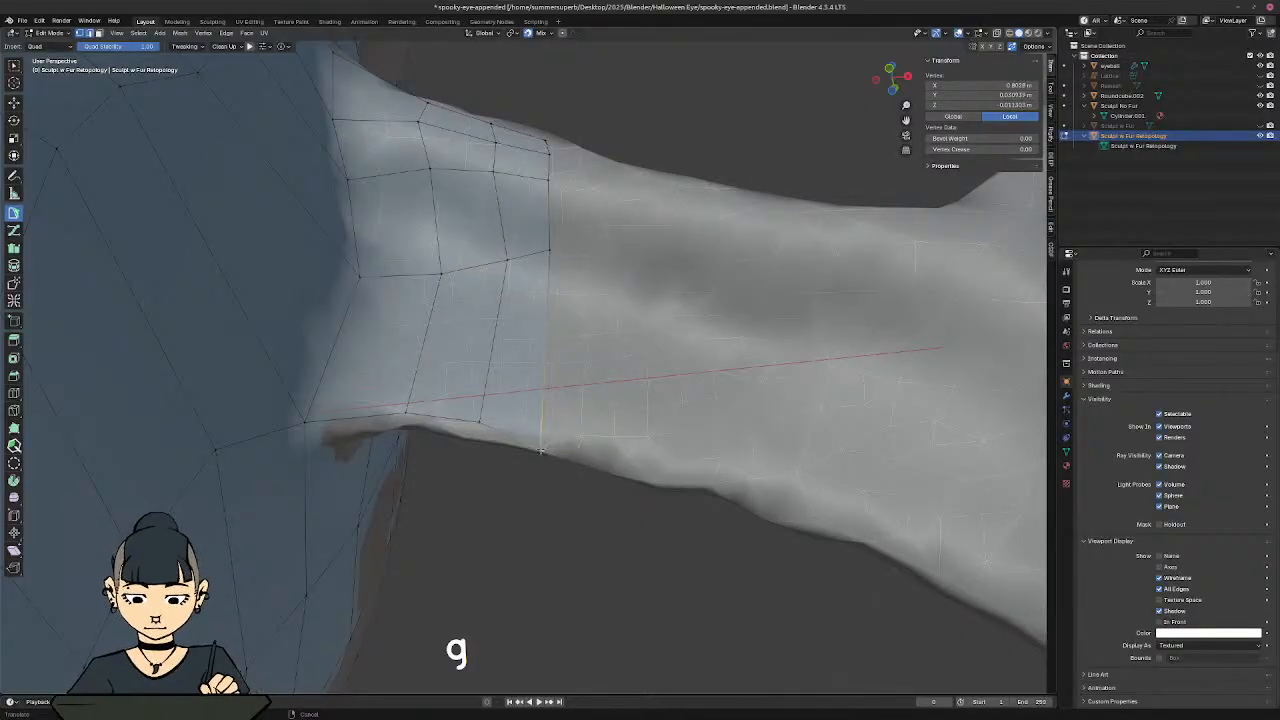
pyautogui.click(541, 451)
# Step: Try to move the third ring's entire outer edge loop farther along the wing arm
pyautogui.moveTo(603, 347); pyautogui.dragTo(598, 272, button='middle')
pyautogui.keyDown('shift'); pyautogui.click(549, 327); pyautogui.keyUp('shift')
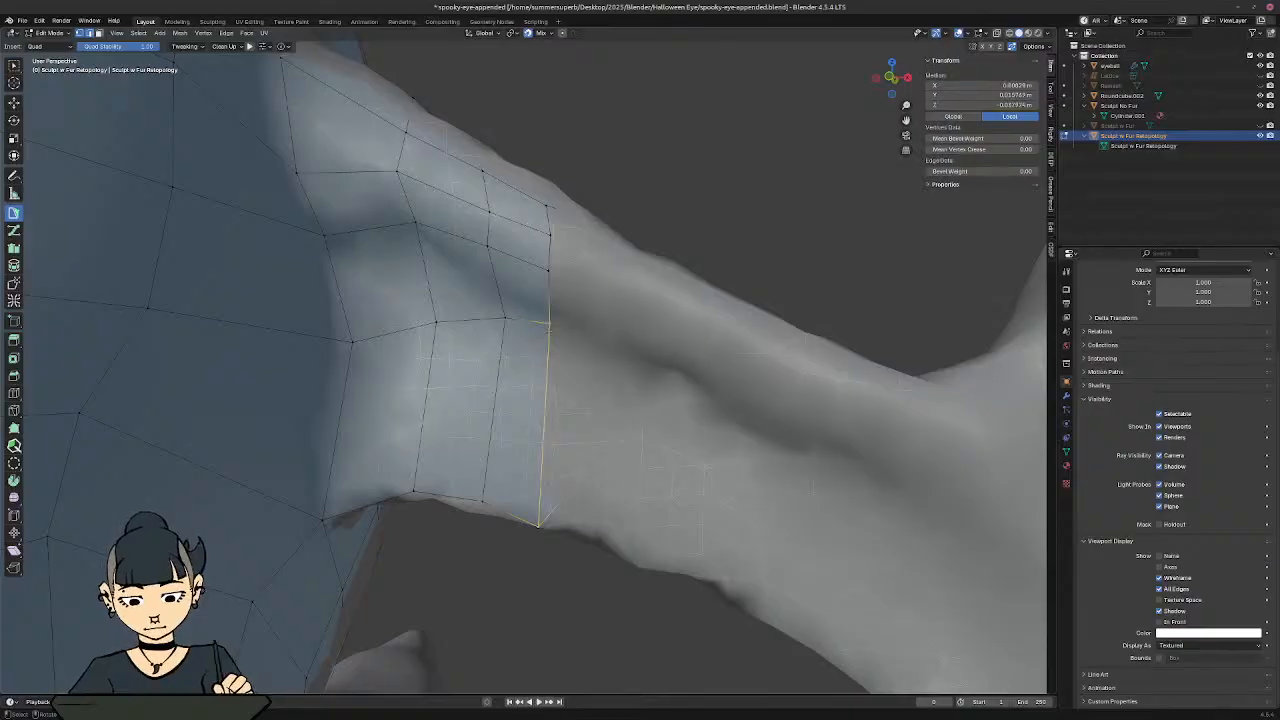
pyautogui.keyDown('shift'); pyautogui.click(548, 271); pyautogui.keyUp('shift')
pyautogui.doubleClick(549, 283)
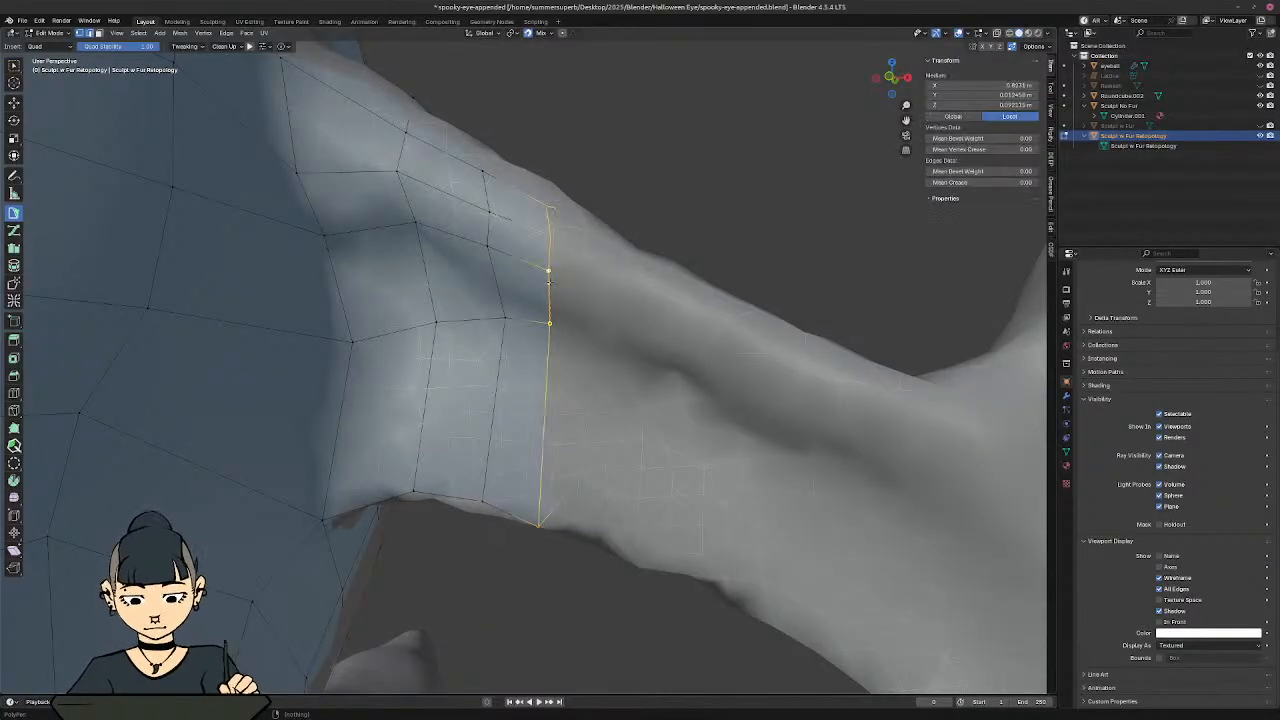
pyautogui.press('g')
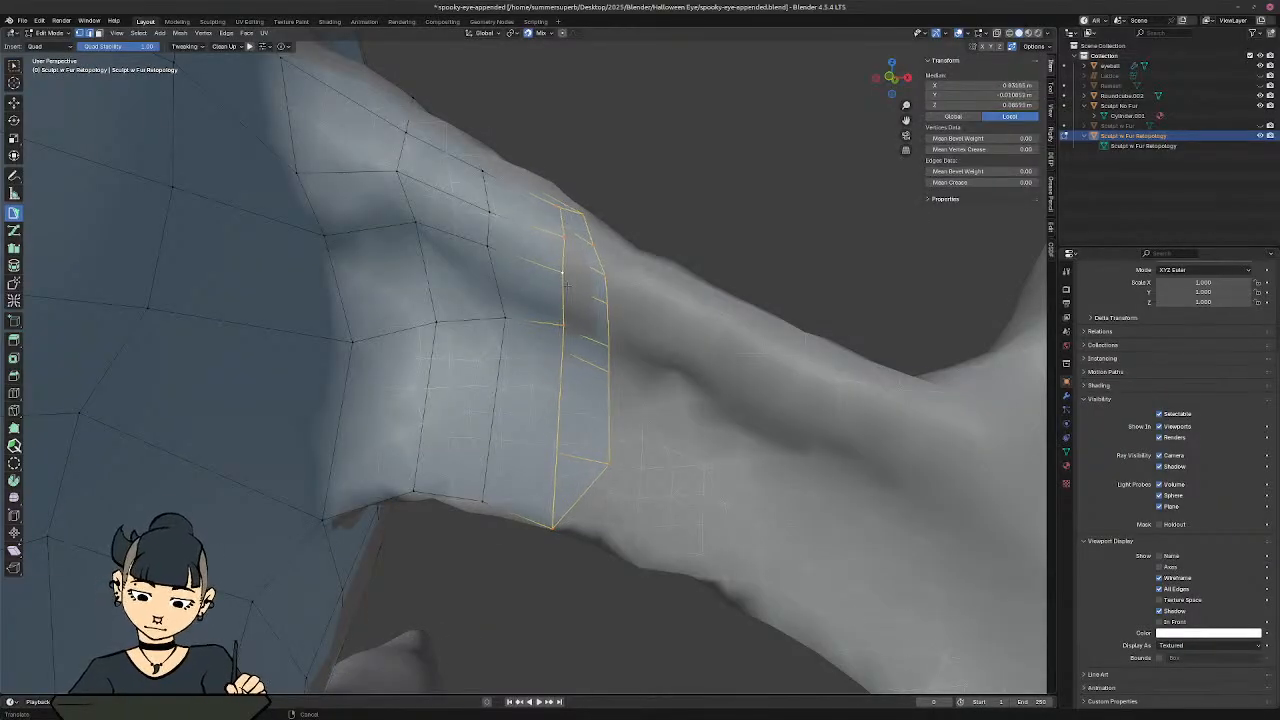
pyautogui.click(590, 285)
pyautogui.moveTo(590, 285); pyautogui.dragTo(486, 381, button='middle')
pyautogui.hotkey('ctrl', 'z')
pyautogui.click(567, 304)
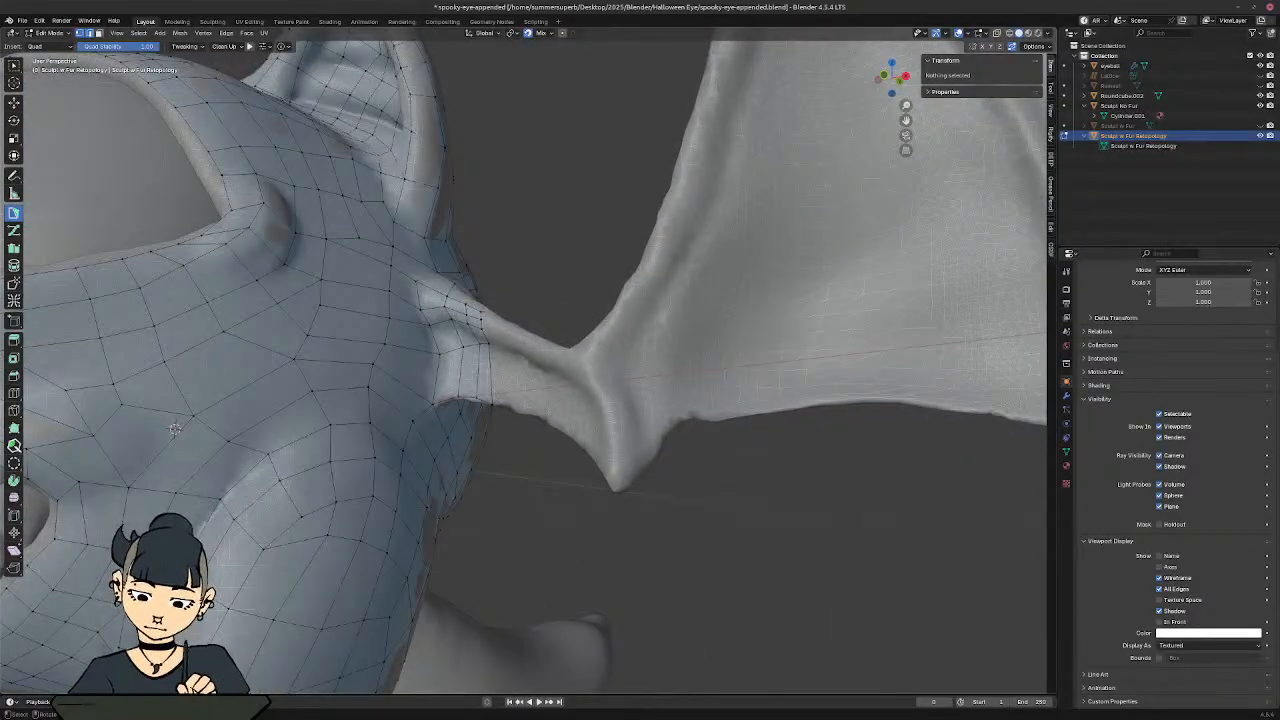
pyautogui.hotkey('ctrl', 'r')
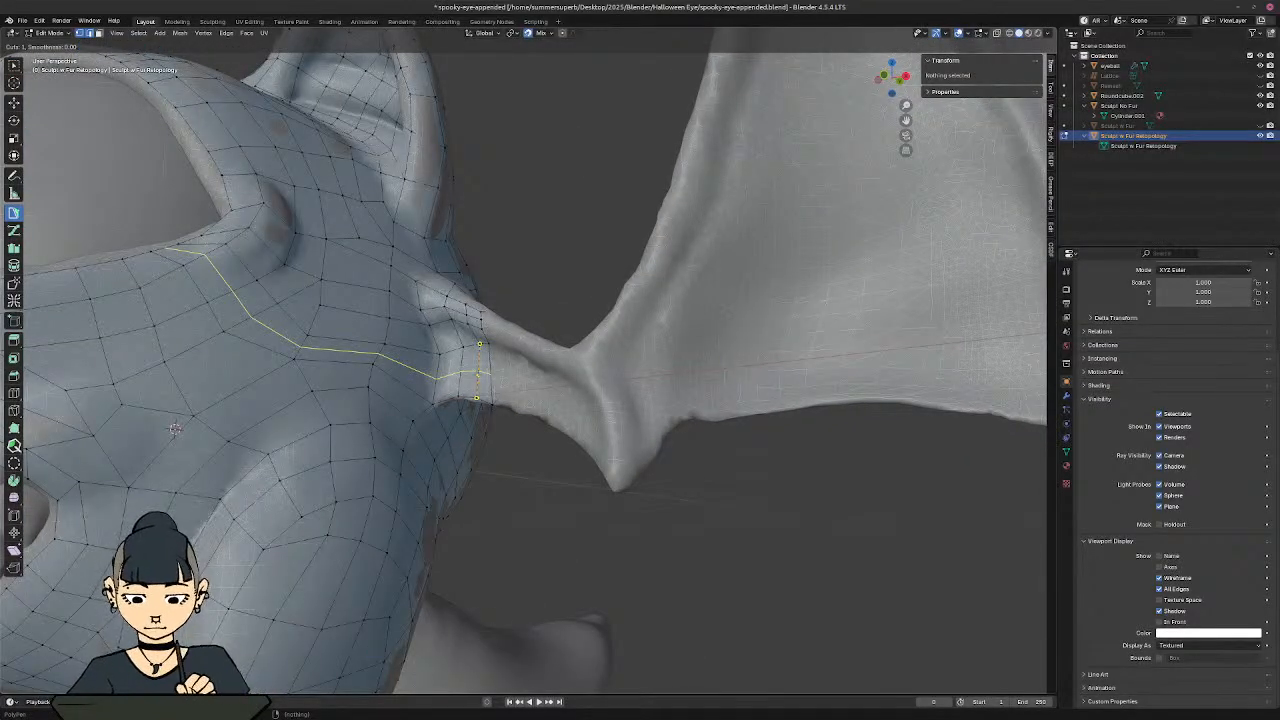
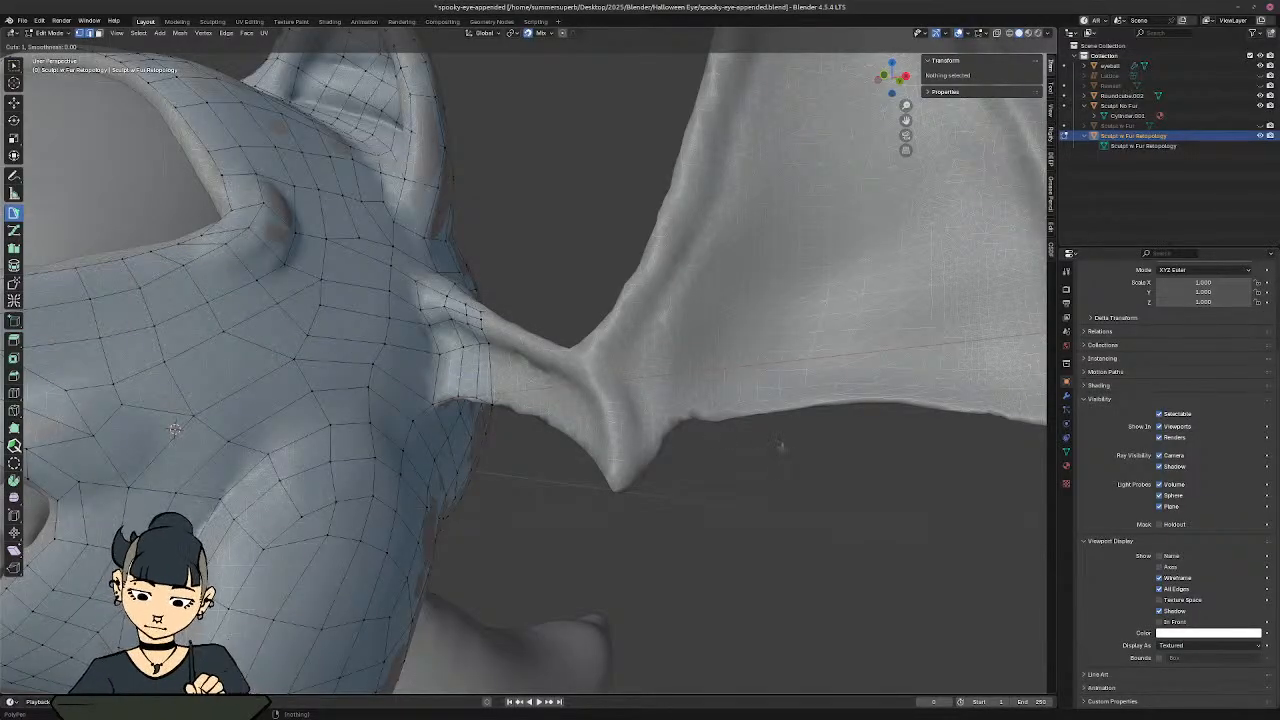
pyautogui.press('Escape')
pyautogui.moveTo(780, 445); pyautogui.dragTo(628, 422, button='middle')
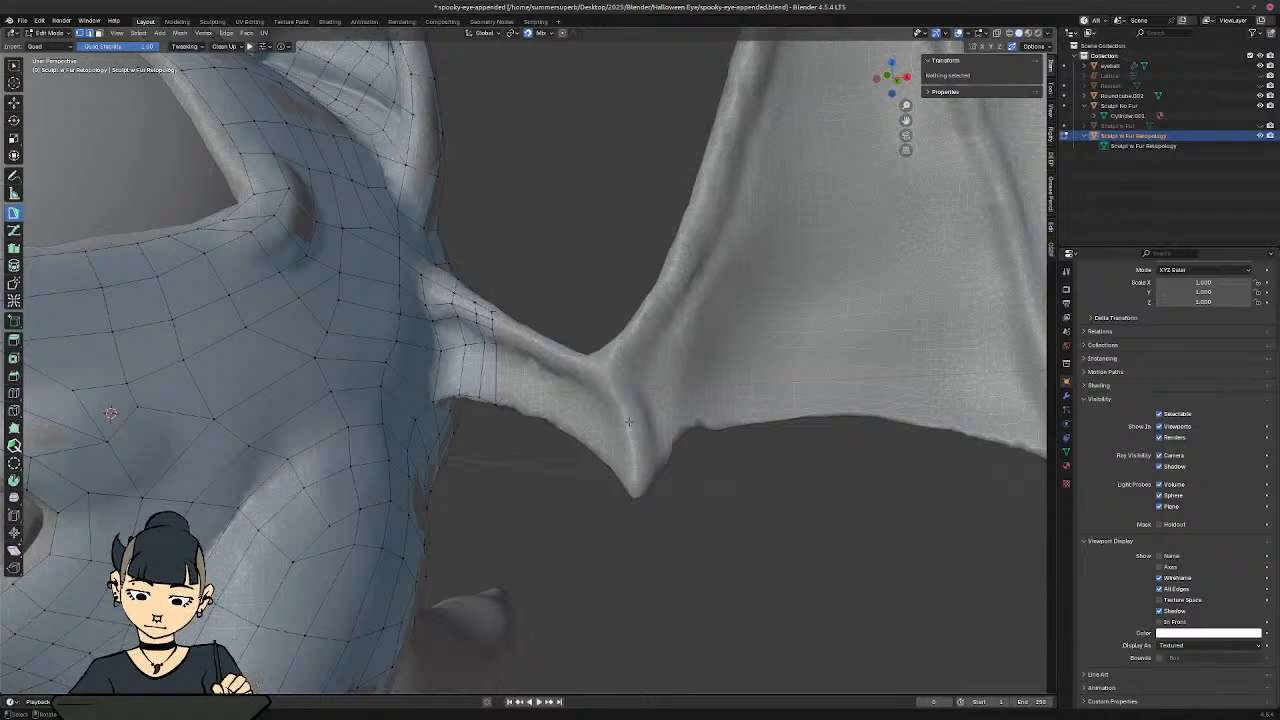
# Step: Select the three tall quads on the wing arm's lower front face, try deleting them, and undo the deletion
pyautogui.scroll(4, 497, 410)
pyautogui.moveTo(498, 410); pyautogui.dragTo(470, 445, button='middle')
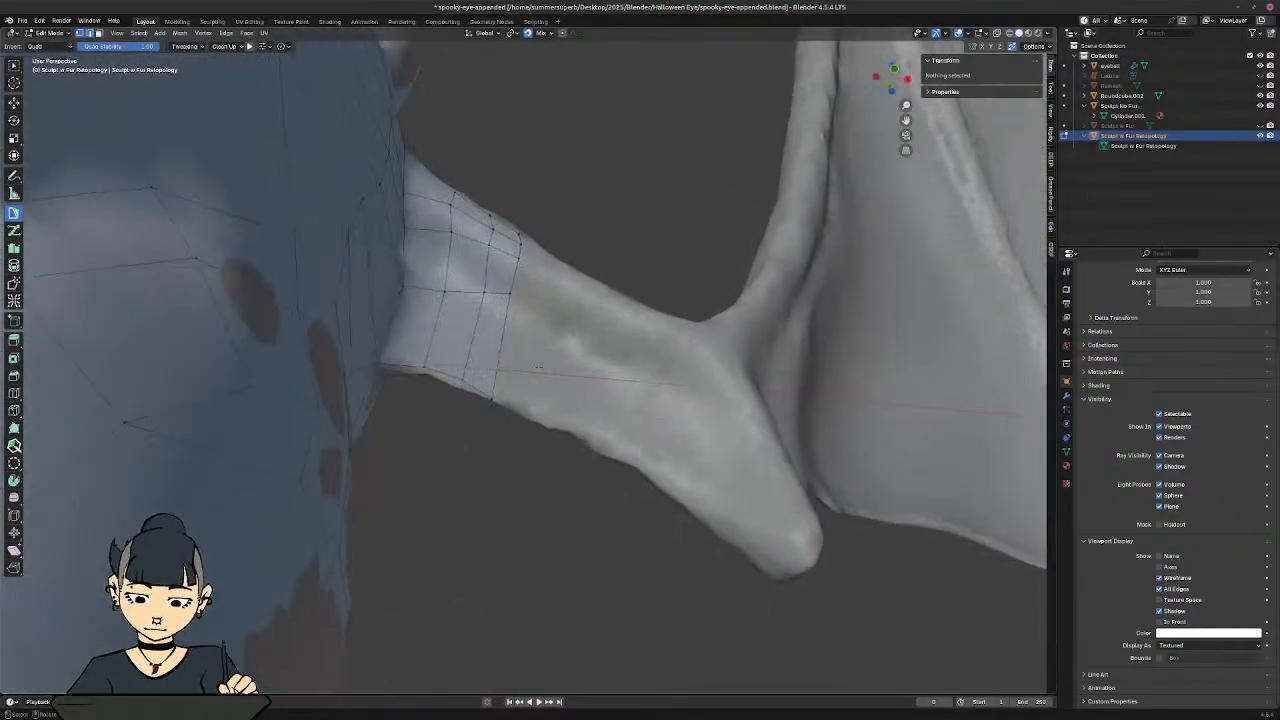
pyautogui.keyDown('shift'); pyautogui.moveTo(430, 335); pyautogui.dragTo(543, 399, button='middle'); pyautogui.keyUp('shift')
pyautogui.scroll(3, 562, 426)
pyautogui.press('3')
pyautogui.click(500, 416)
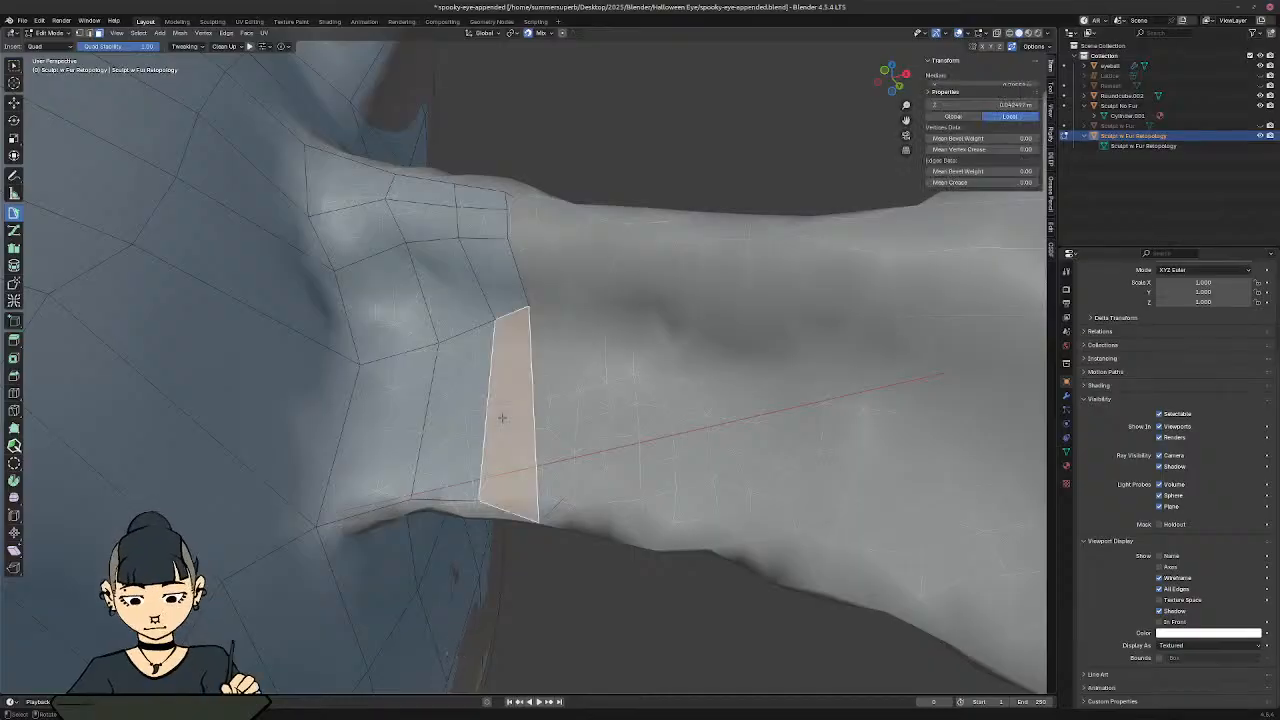
pyautogui.keyDown('shift'); pyautogui.click(402, 427); pyautogui.keyUp('shift')
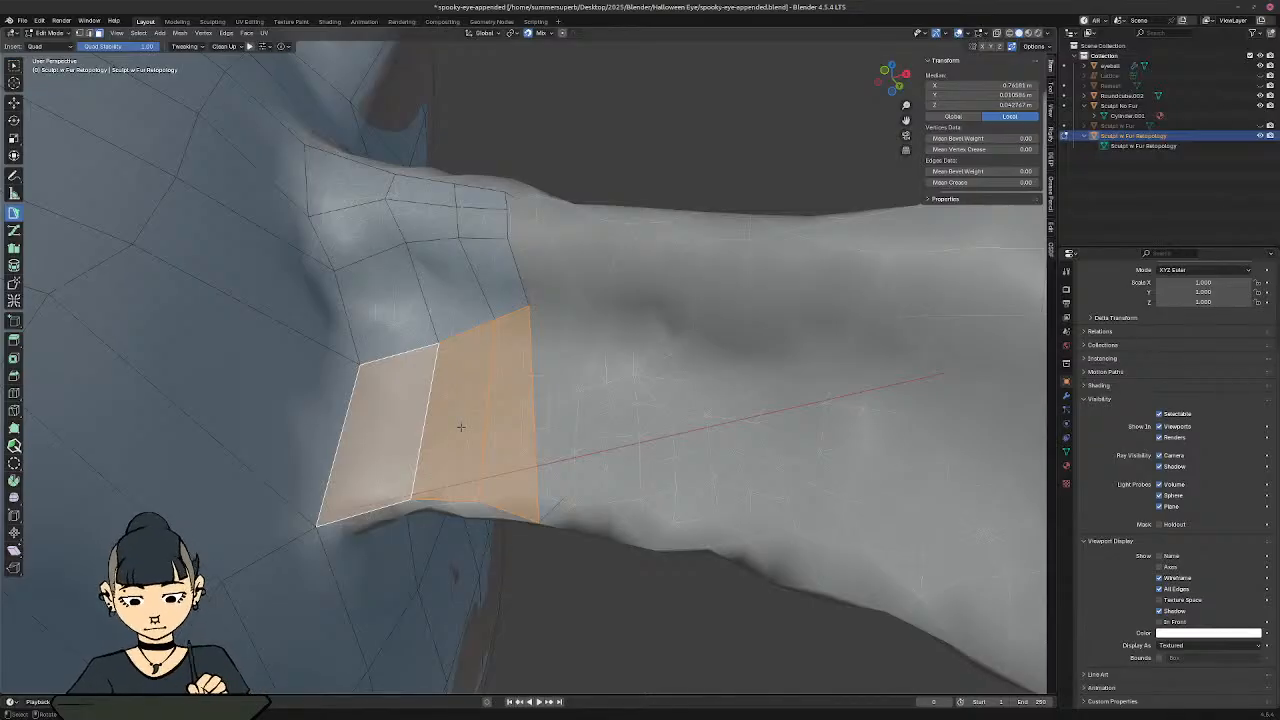
pyautogui.press('Delete')
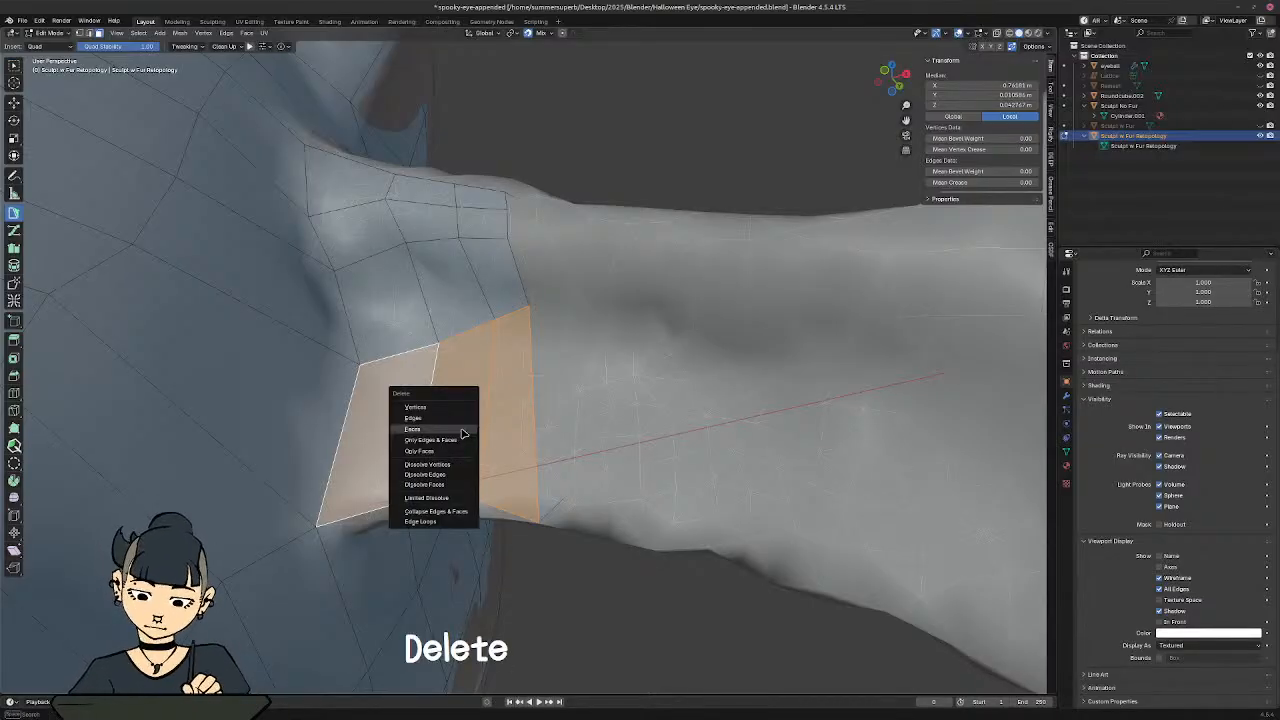
pyautogui.click(461, 427)
pyautogui.moveTo(461, 427); pyautogui.dragTo(580, 380, button='middle')
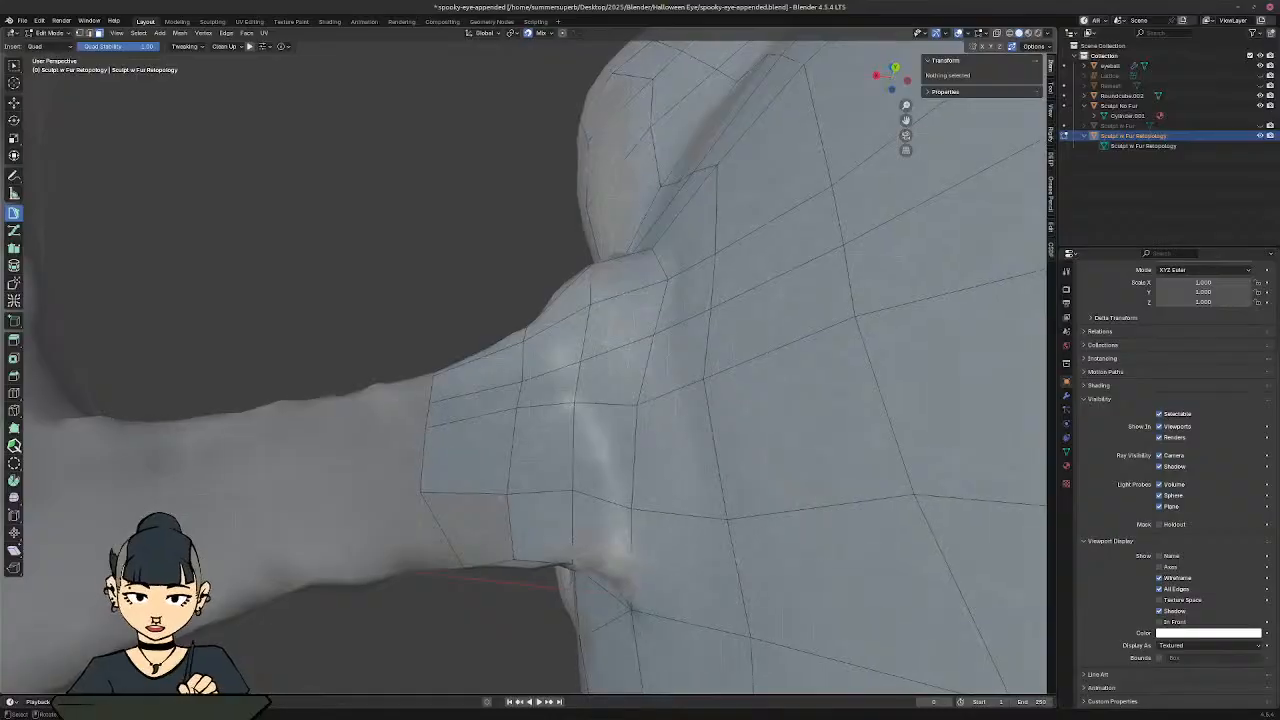
pyautogui.hotkey('ctrl', 'z')
# Step: Add the lower-edge quads and tall rear quads of all three rings to the selection and delete those faces
pyautogui.keyDown('shift'); pyautogui.click(534, 522); pyautogui.keyUp('shift')
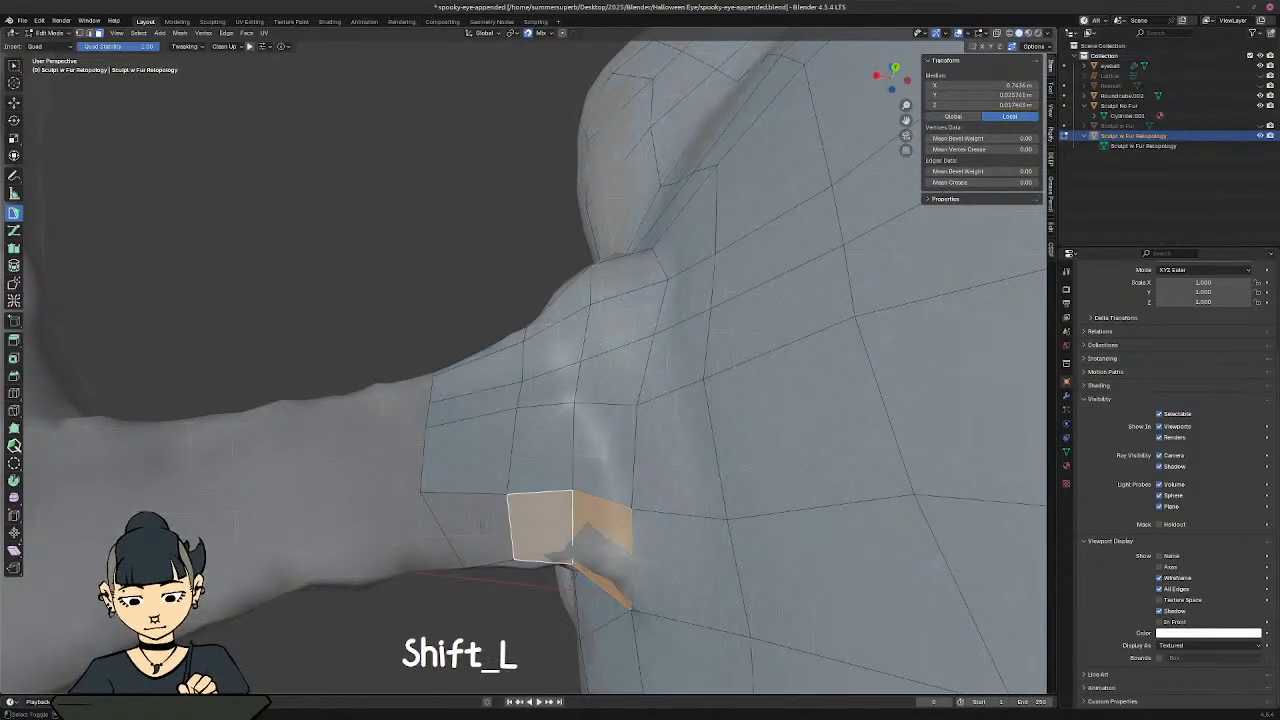
pyautogui.keyDown('shift'); pyautogui.click(478, 526); pyautogui.keyUp('shift')
pyautogui.keyDown('shift'); pyautogui.click(474, 458); pyautogui.keyUp('shift')
pyautogui.keyDown('shift'); pyautogui.click(589, 462); pyautogui.keyUp('shift')
pyautogui.keyDown('shift'); pyautogui.click(541, 459); pyautogui.keyUp('shift')
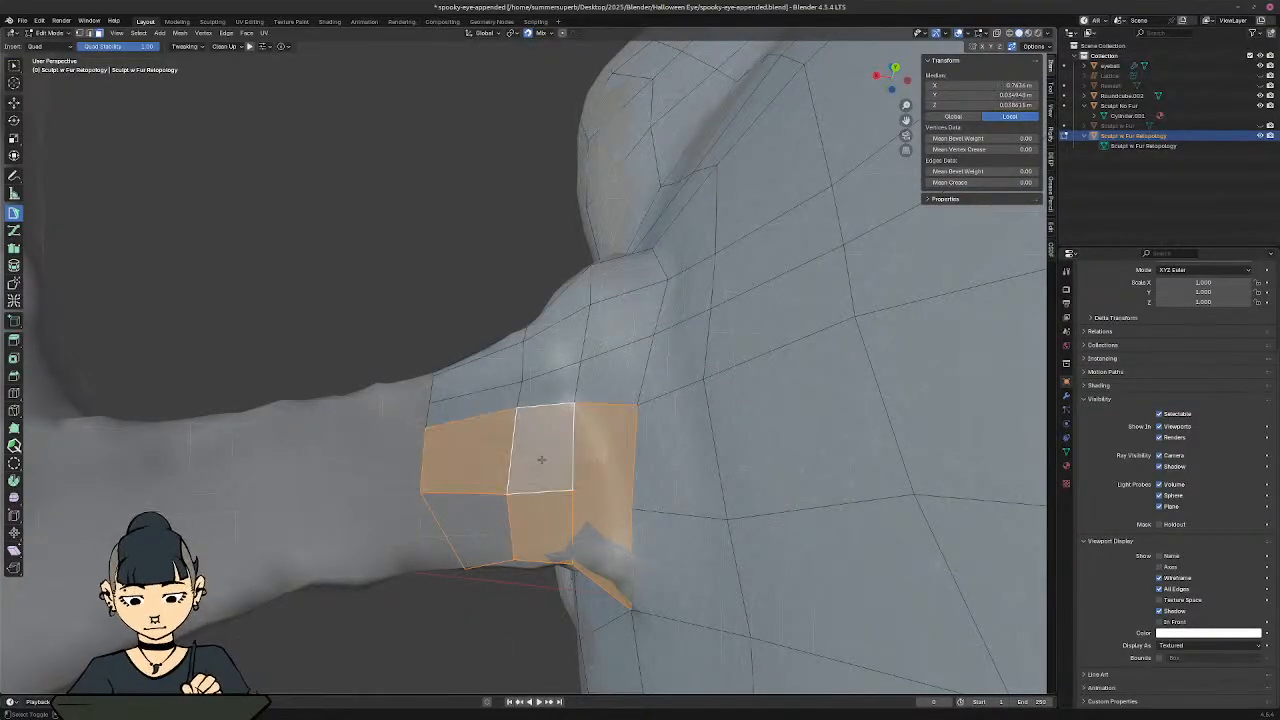
pyautogui.press('Delete')
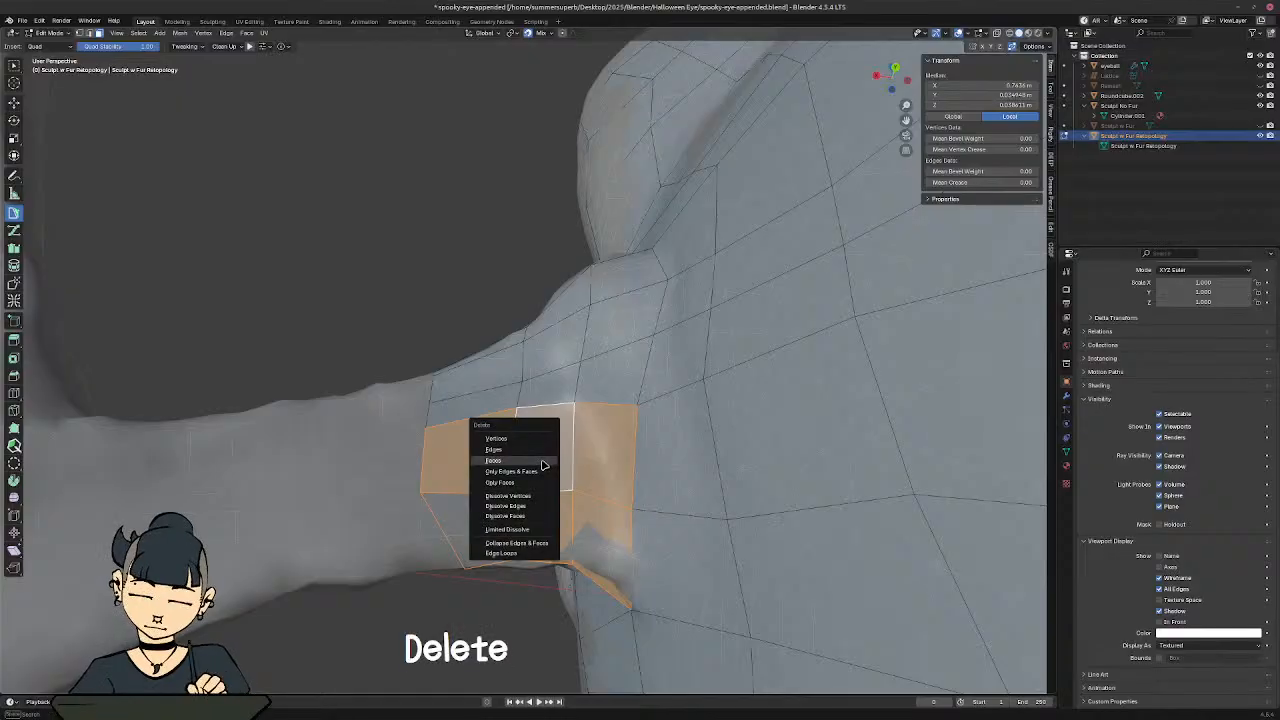
pyautogui.click(541, 459)
# Step: Enable vertex selection alongside edge selection and start the fourth ring with a long quad outward from the lowest remaining rear edge
pyautogui.moveTo(541, 459); pyautogui.dragTo(534, 369, button='middle')
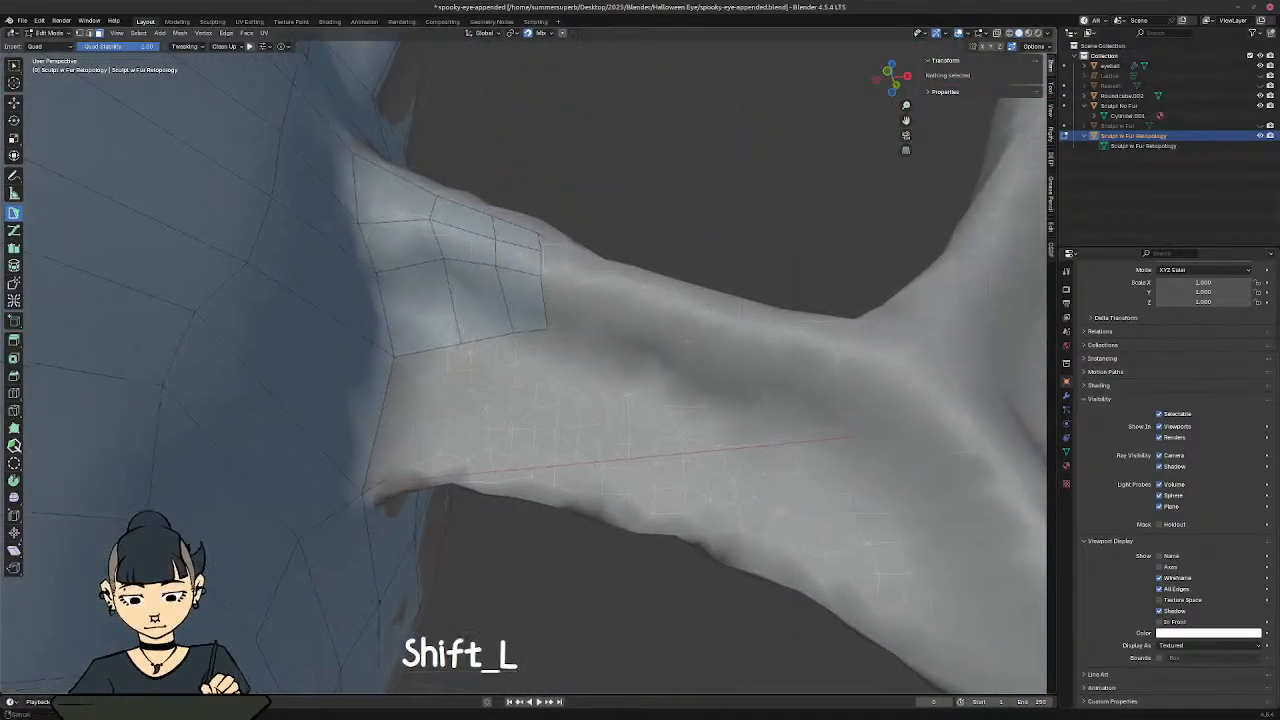
pyautogui.keyDown('shift'); pyautogui.moveTo(536, 424); pyautogui.dragTo(391, 380, button='middle'); pyautogui.keyUp('shift')
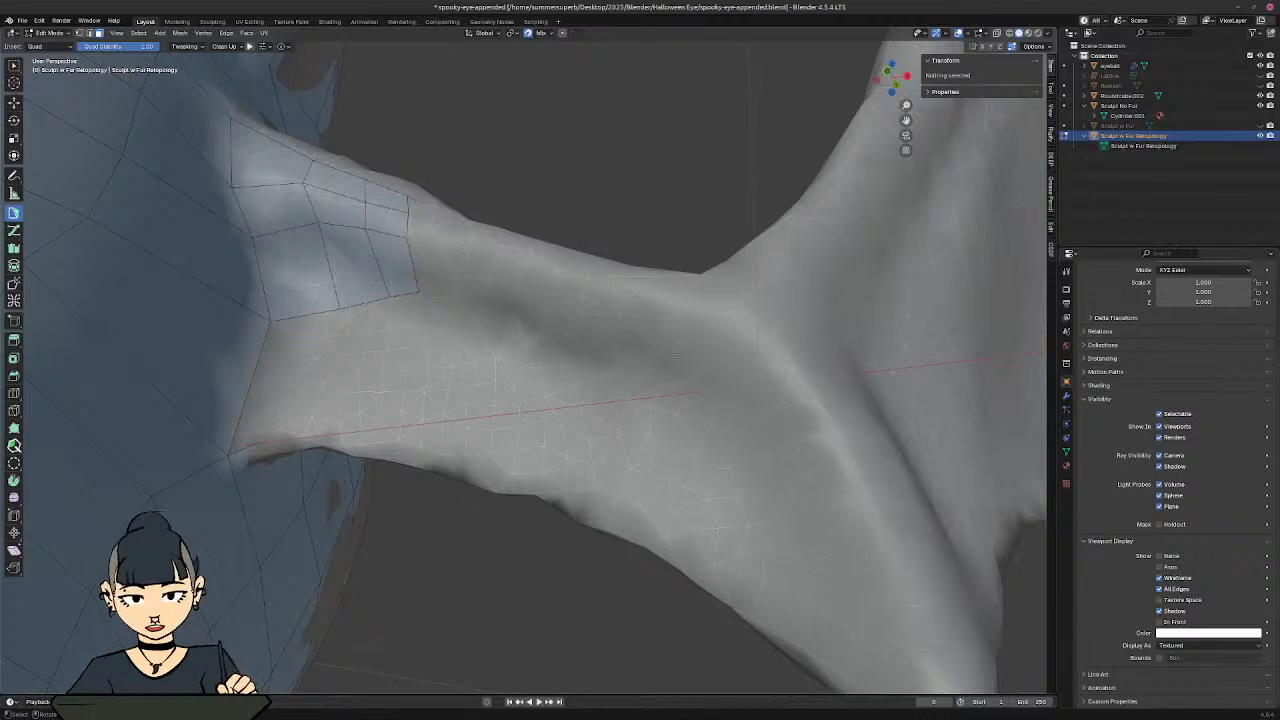
pyautogui.moveTo(680, 354); pyautogui.dragTo(606, 376, button='middle')
pyautogui.moveTo(401, 394); pyautogui.dragTo(462, 418, button='middle')
pyautogui.keyDown('shift'); pyautogui.moveTo(467, 414); pyautogui.dragTo(368, 392, button='middle'); pyautogui.keyUp('shift')
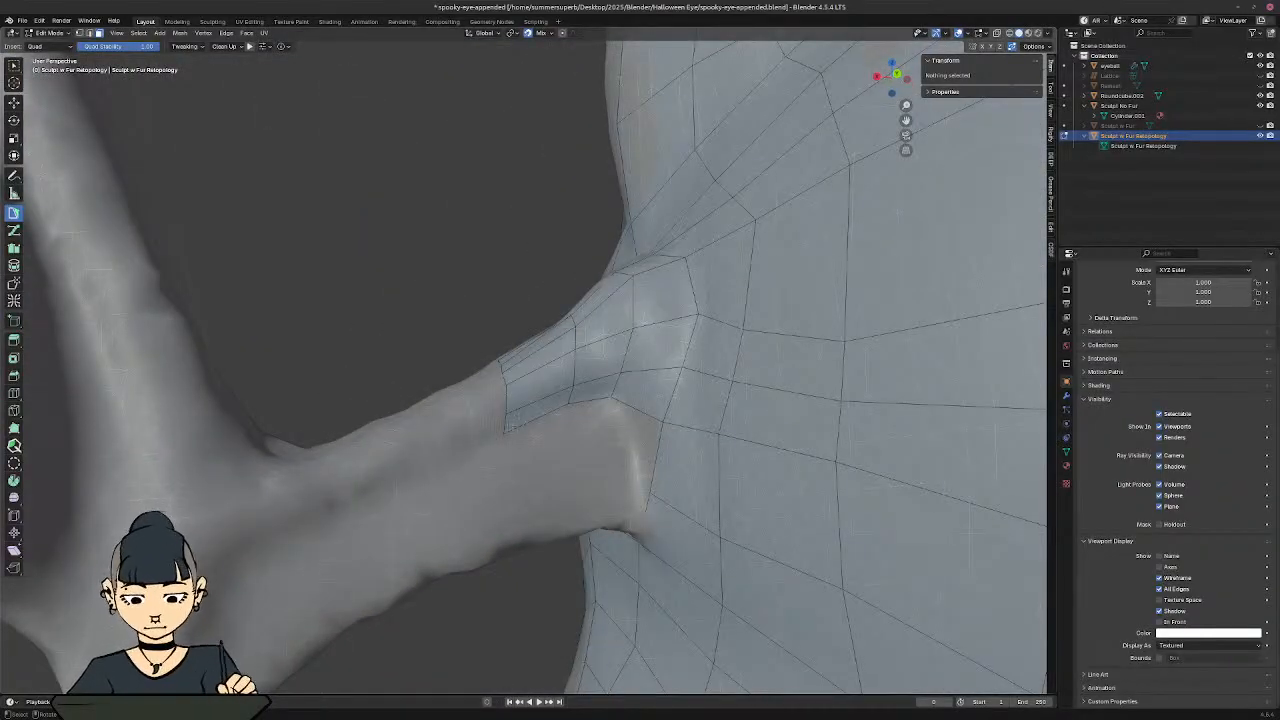
pyautogui.click(519, 419)
pyautogui.click(501, 427)
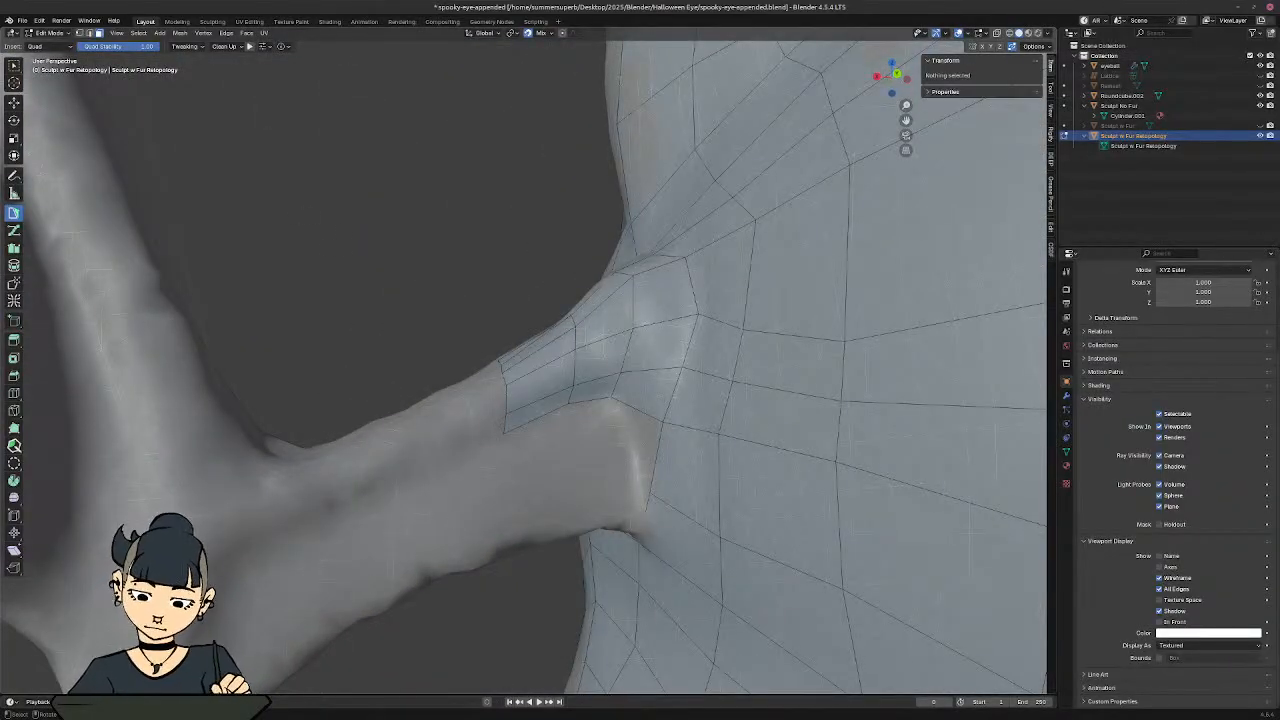
pyautogui.keyDown('shift'); pyautogui.click(81, 35); pyautogui.keyUp('shift')
pyautogui.click(505, 429)
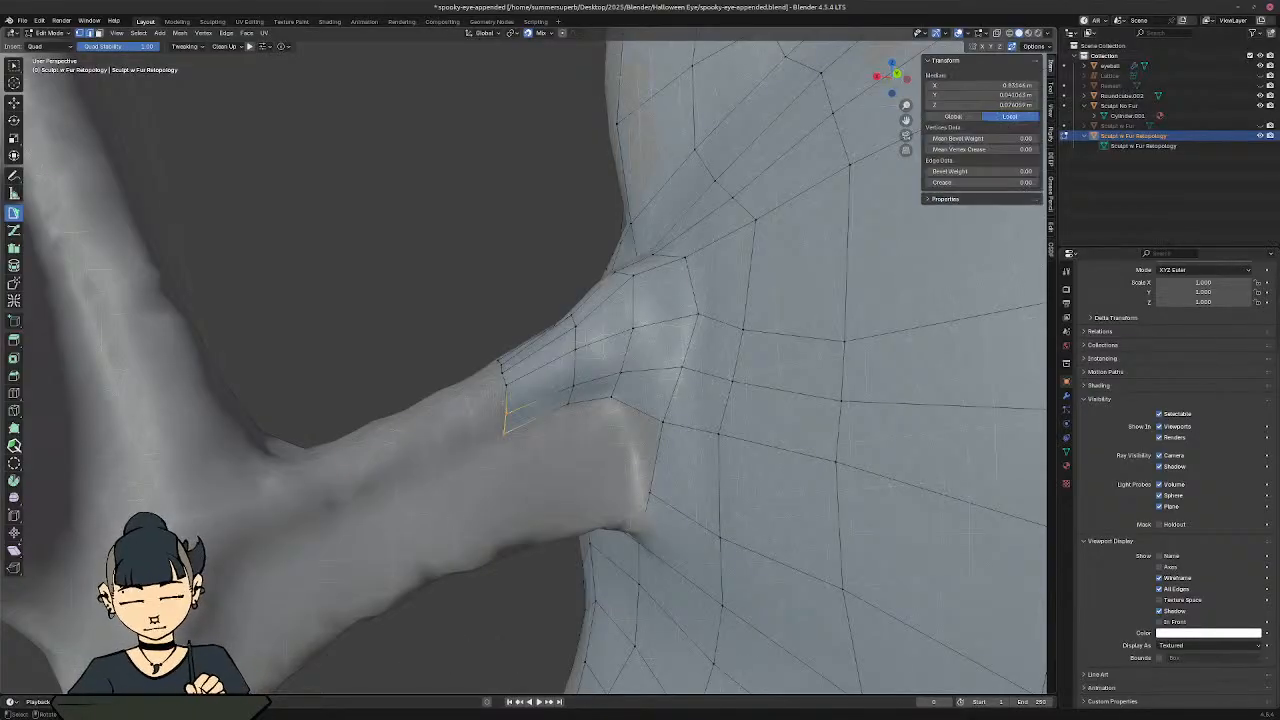
pyautogui.keyDown('shift'); pyautogui.moveTo(495, 398); pyautogui.dragTo(579, 401, button='middle'); pyautogui.keyUp('shift')
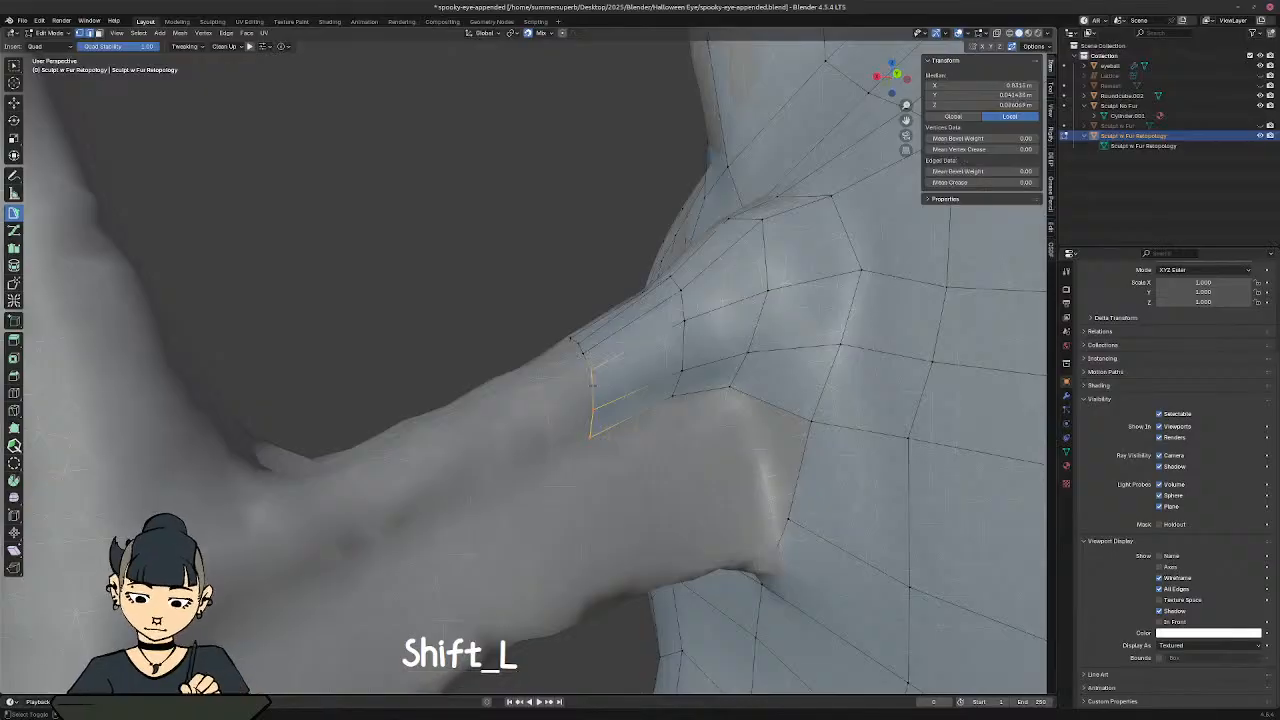
pyautogui.keyDown('ctrl'); pyautogui.moveTo(592, 400); pyautogui.dragTo(459, 483); pyautogui.keyUp('ctrl')
# Step: Add a second long fourth-ring quad directly above the first one and move its upper outer vertex outward along the arm
pyautogui.click(522, 439)
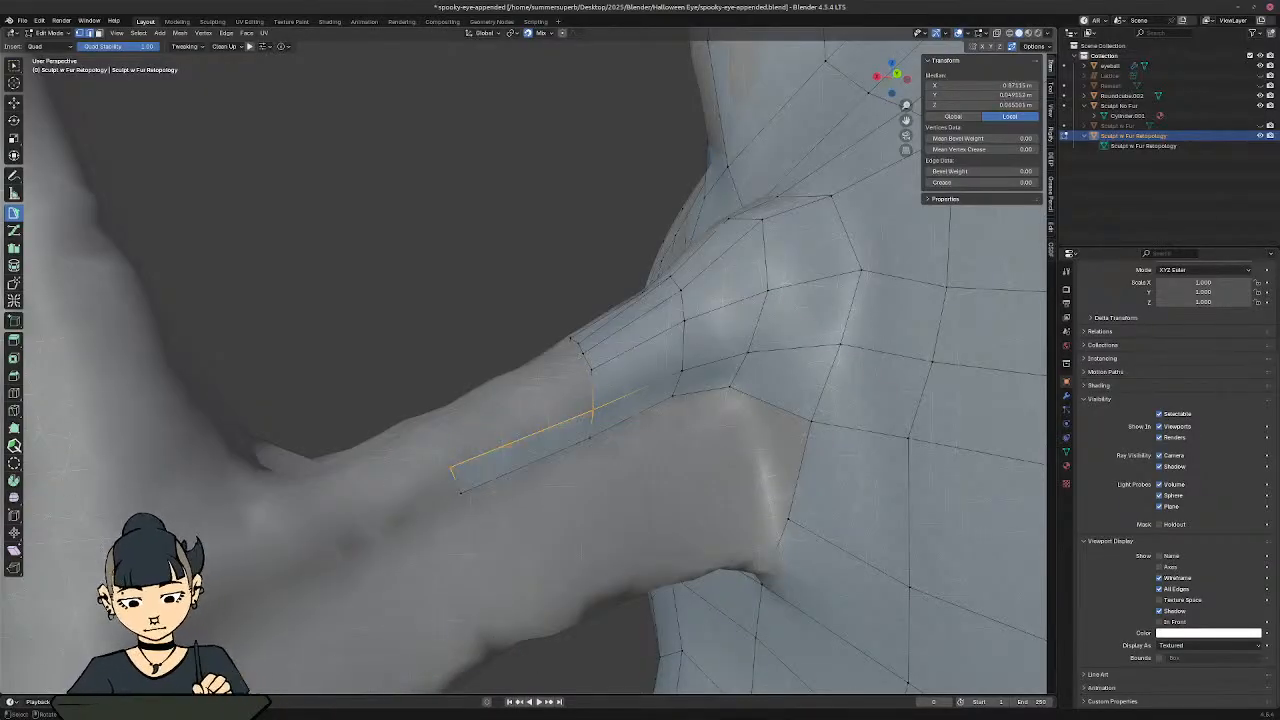
pyautogui.keyDown('ctrl'); pyautogui.moveTo(500, 450); pyautogui.dragTo(552, 372); pyautogui.keyUp('ctrl')
pyautogui.keyDown('ctrl'); pyautogui.click(556, 370); pyautogui.keyUp('ctrl')
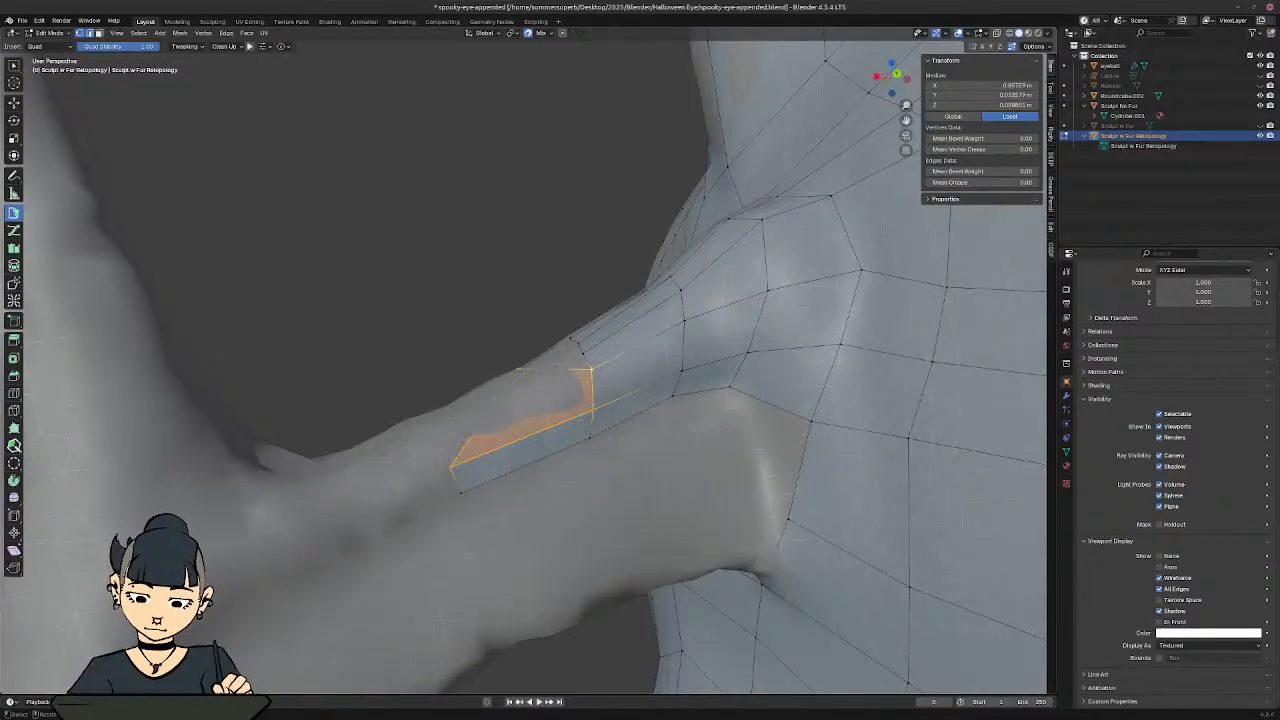
pyautogui.click(518, 369)
pyautogui.moveTo(519, 370); pyautogui.dragTo(528, 393, button='middle')
pyautogui.press('g')
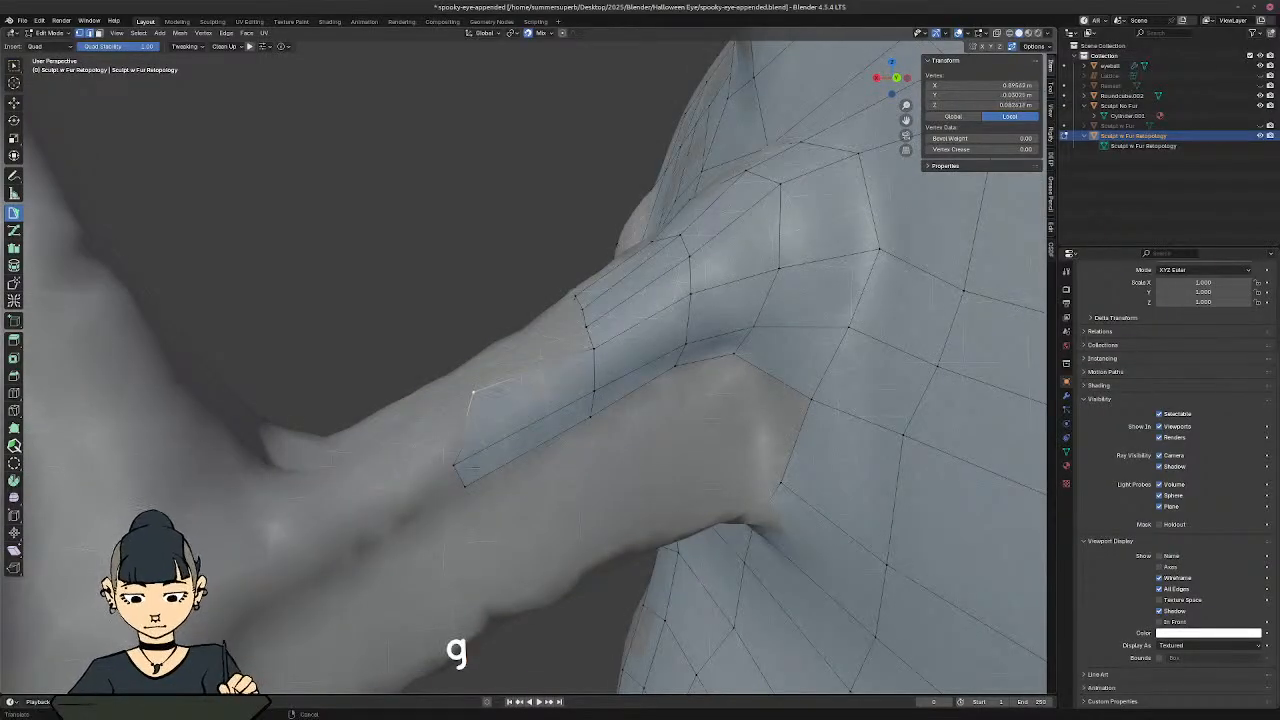
# Step: Shorten the two new rear quads by moving their outer edges back toward the body
pyautogui.click(461, 477)
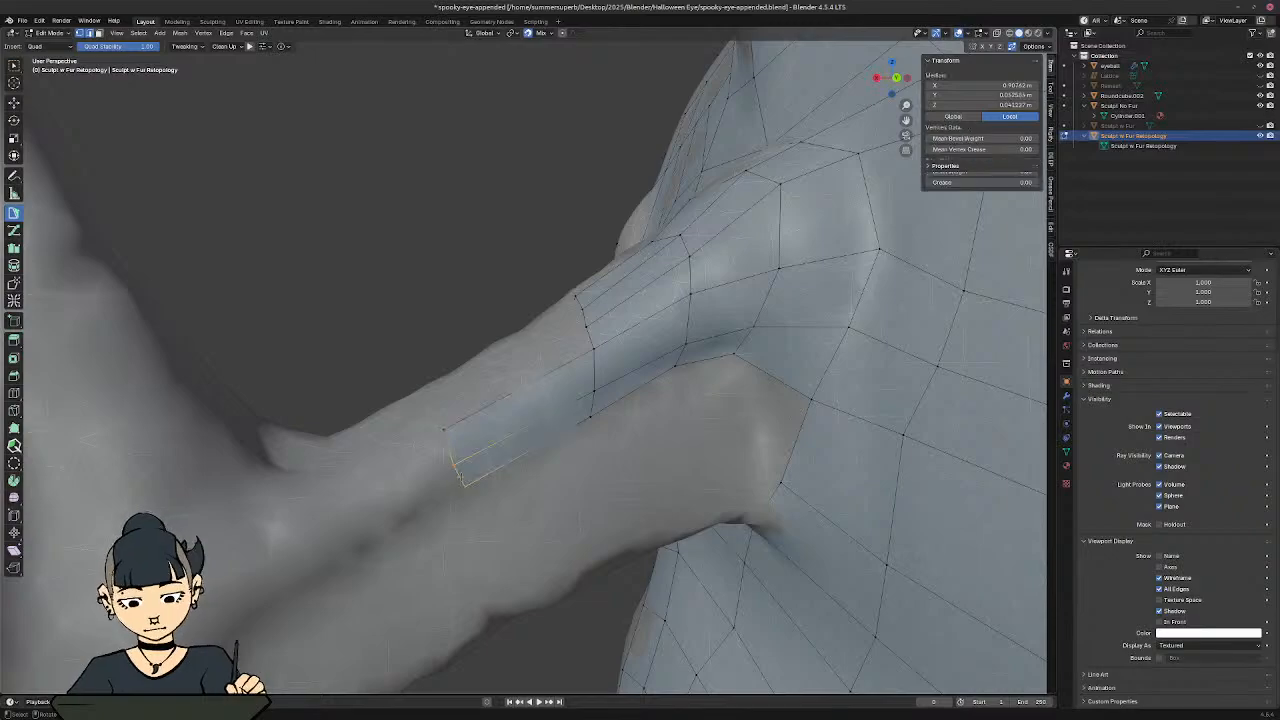
pyautogui.keyDown('shift'); pyautogui.click(450, 449); pyautogui.keyUp('shift')
pyautogui.press('g')
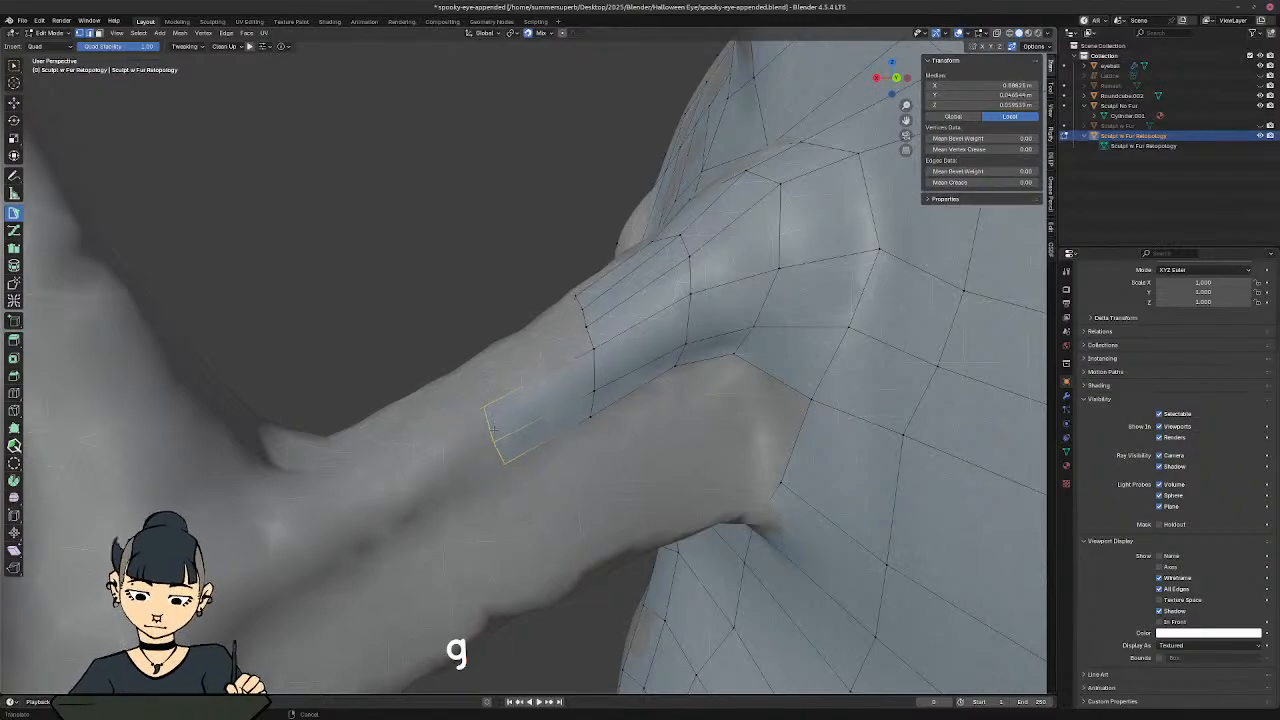
# Step: Extend the fourth ring up the arm's rear with two more long quads, lining up each outer vertex with the previous ones
pyautogui.moveTo(507, 421); pyautogui.dragTo(768, 452, button='middle')
pyautogui.scroll(-4, 555, 407)
pyautogui.moveTo(554, 410); pyautogui.dragTo(524, 456, button='middle')
pyautogui.scroll(6, 521, 428)
pyautogui.click(542, 452)
pyautogui.keyDown('ctrl'); pyautogui.click(528, 431); pyautogui.keyUp('ctrl')
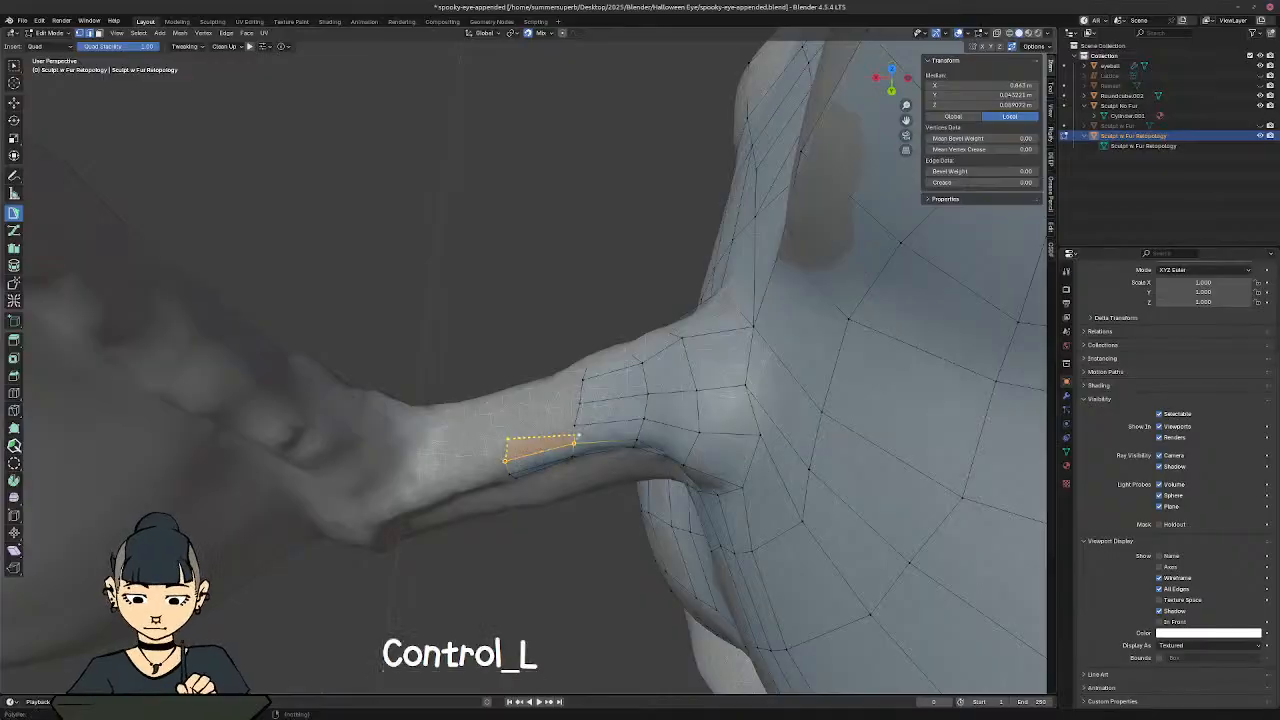
pyautogui.click(503, 432)
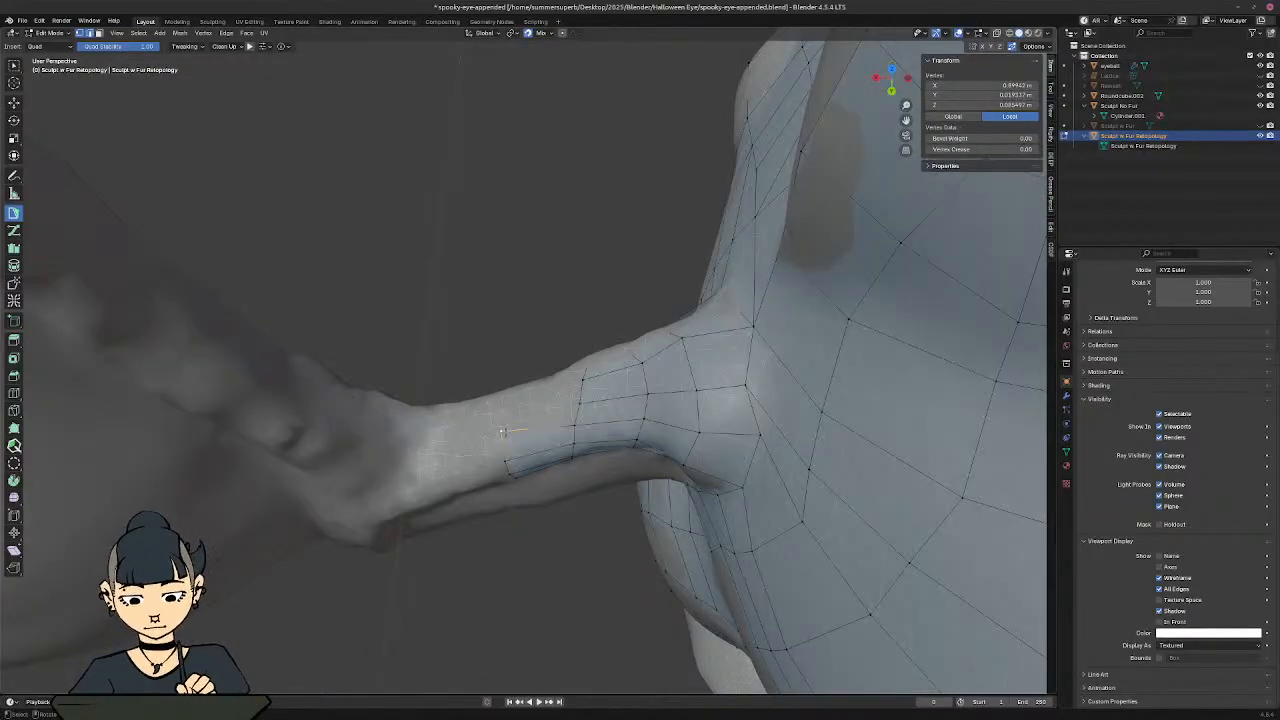
pyautogui.press('g')
pyautogui.click(540, 432)
pyautogui.keyDown('ctrl'); pyautogui.click(541, 404); pyautogui.keyUp('ctrl')
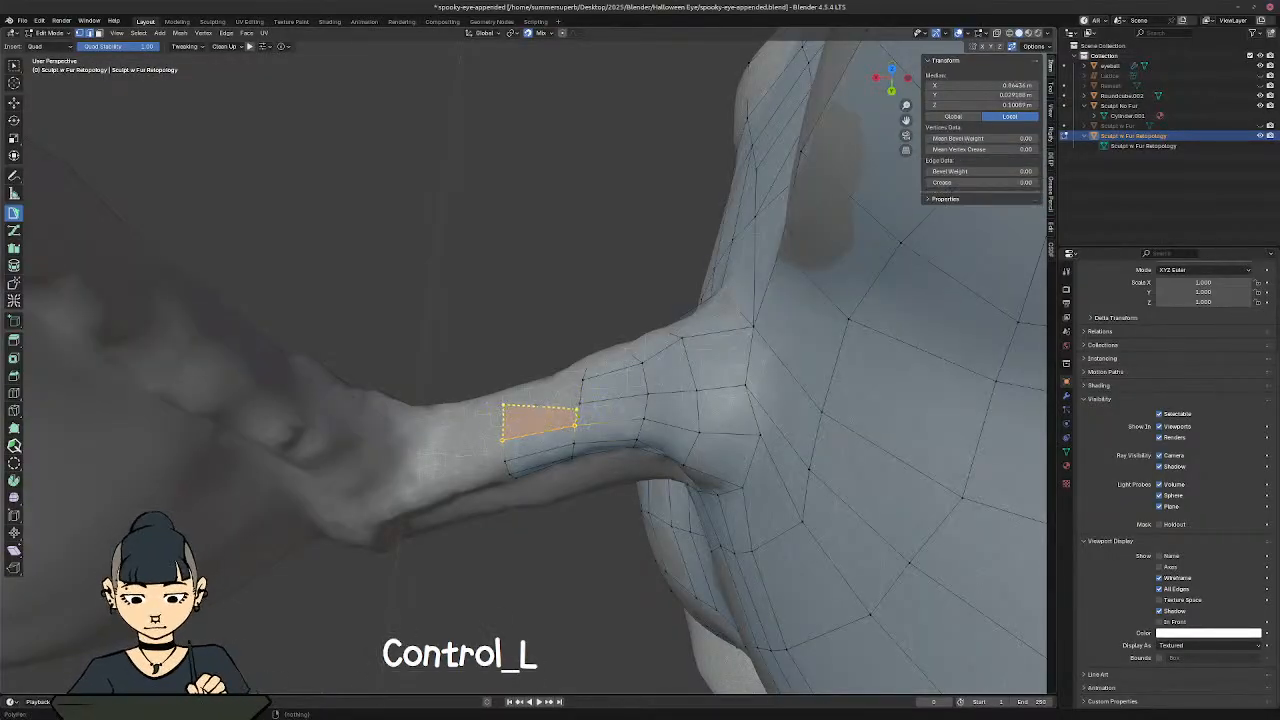
pyautogui.click(500, 413)
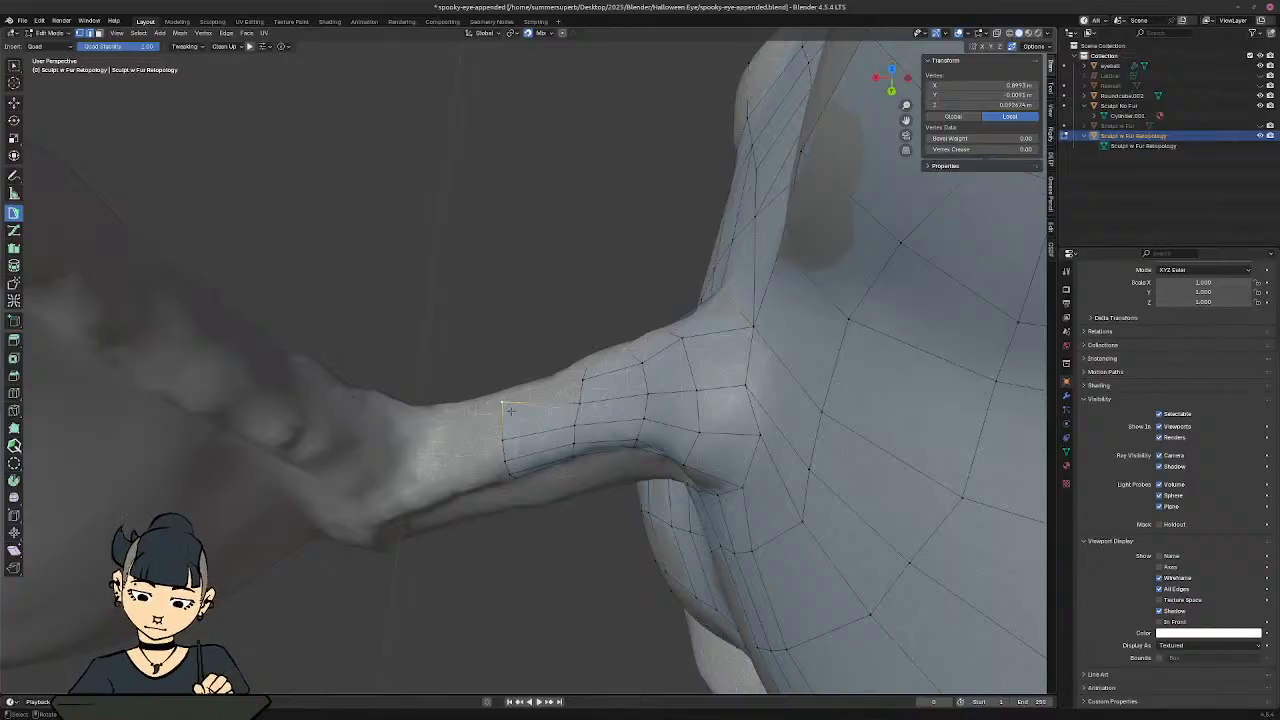
pyautogui.press('g')
# Step: Add a long fourth-ring quad over the arm's top ridge and reposition its outer vertex
pyautogui.keyDown('ctrl'); pyautogui.click(538, 385); pyautogui.keyUp('ctrl')
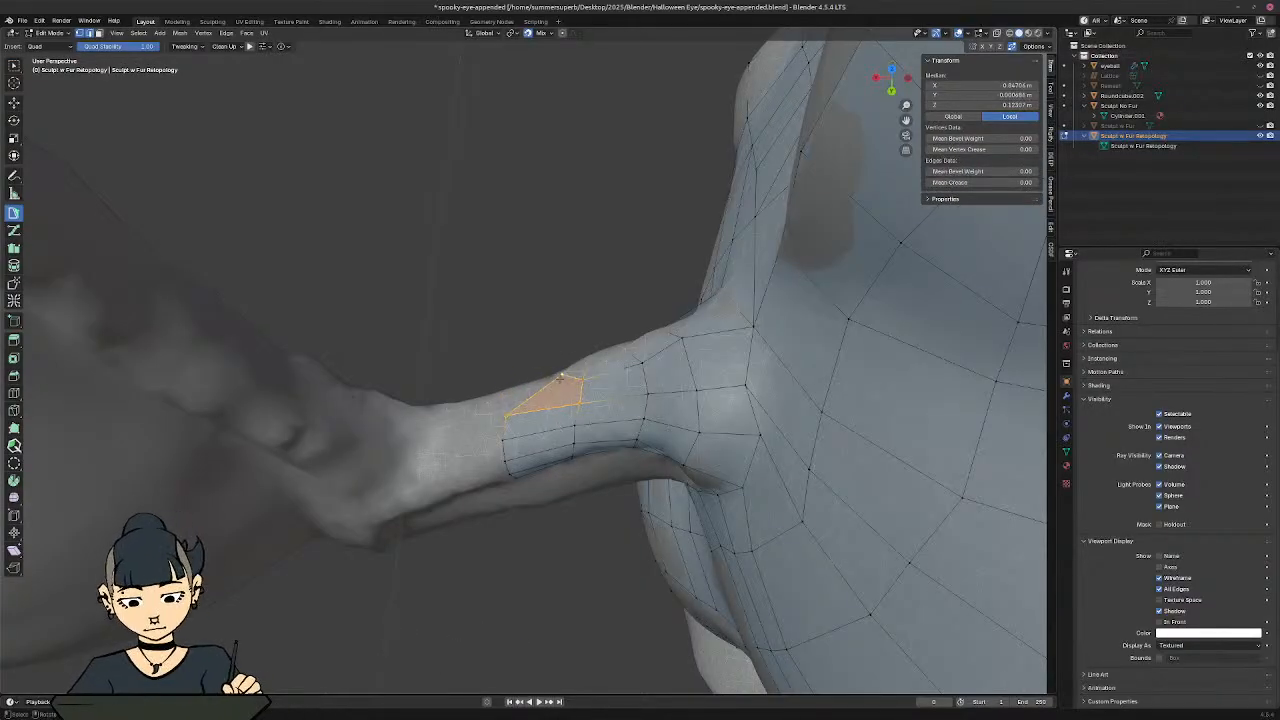
pyautogui.click(562, 376)
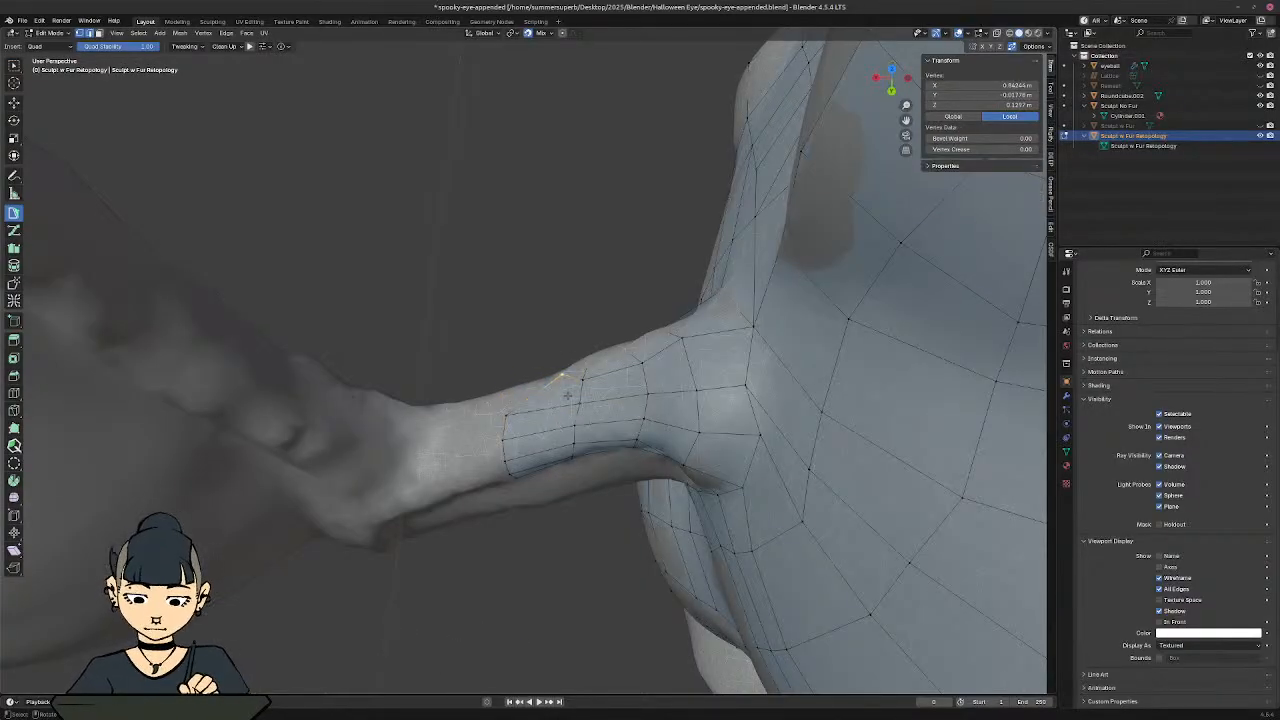
pyautogui.moveTo(453, 383); pyautogui.dragTo(540, 370, button='middle')
pyautogui.click(509, 429)
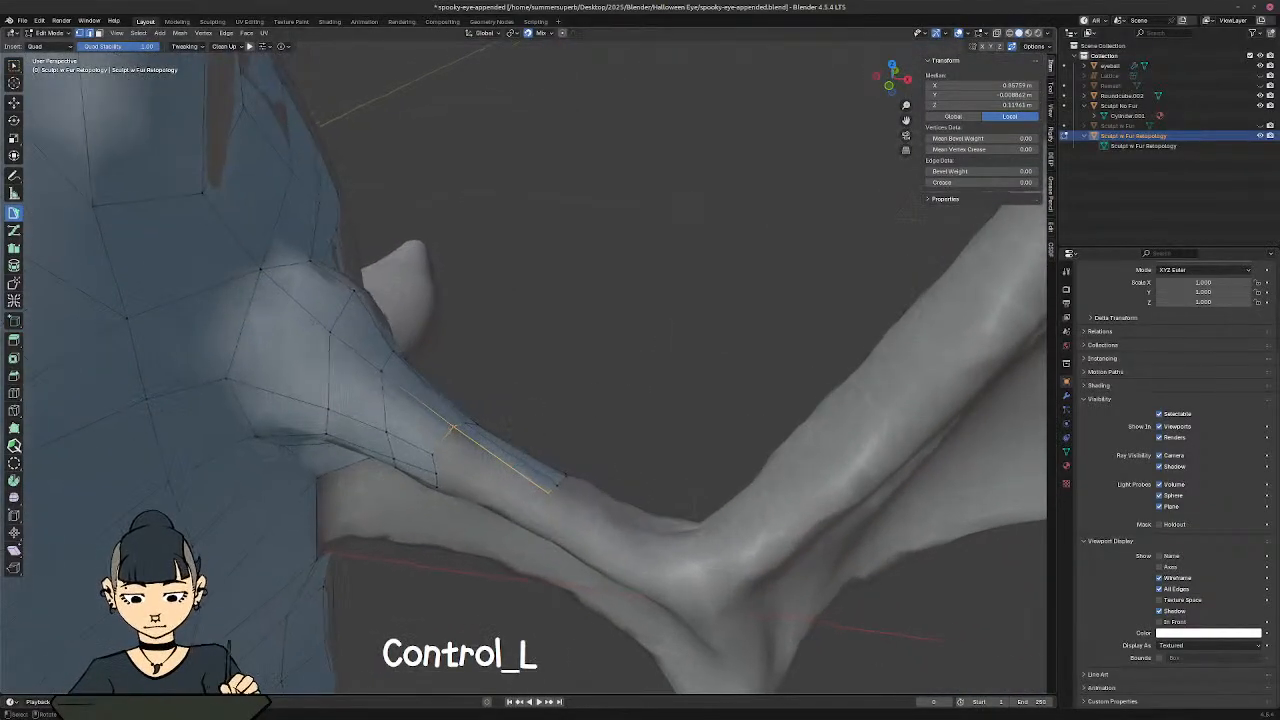
pyautogui.keyDown('ctrl'); pyautogui.moveTo(518, 528); pyautogui.dragTo(474, 491); pyautogui.keyUp('ctrl')
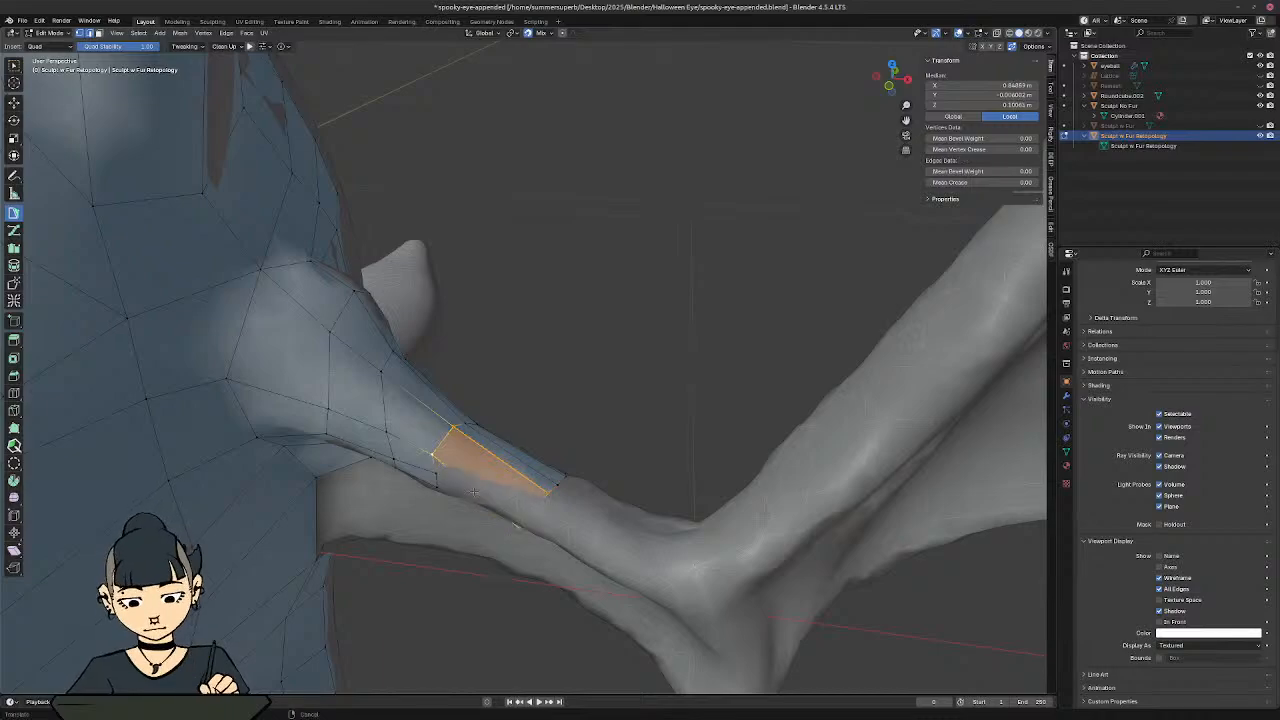
pyautogui.moveTo(497, 491); pyautogui.dragTo(530, 460, button='middle')
pyautogui.click(506, 613)
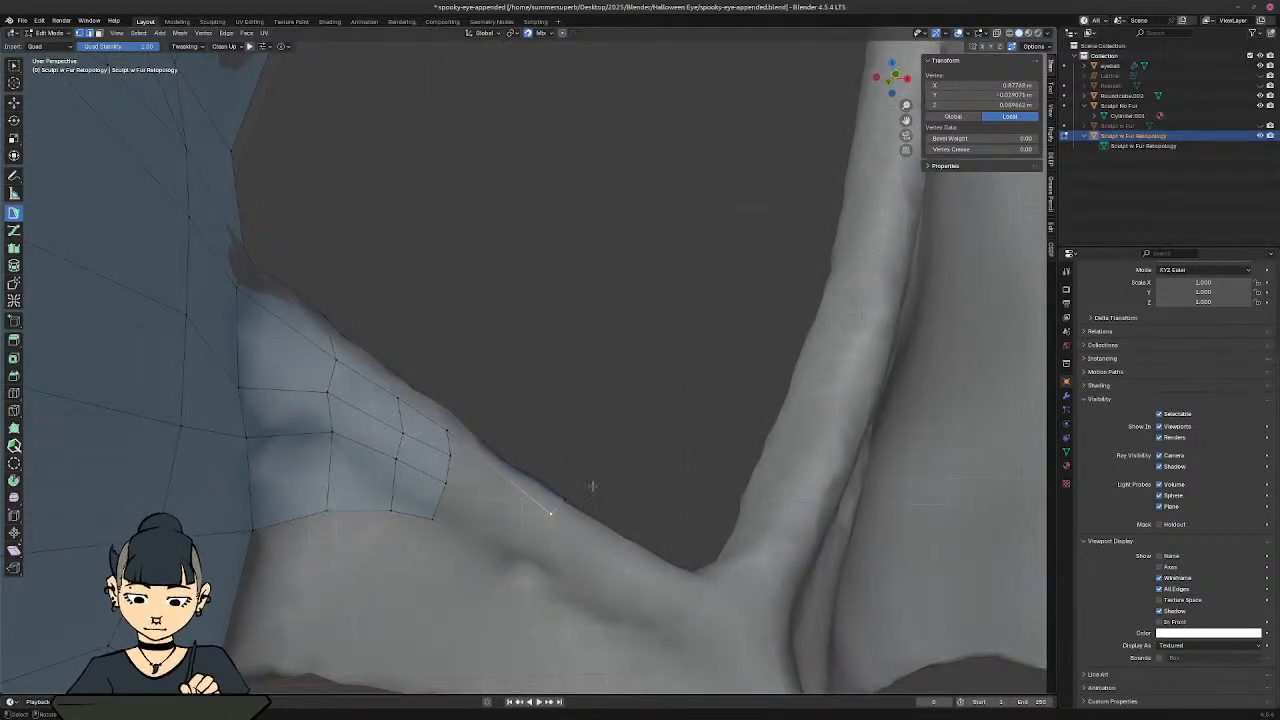
pyautogui.moveTo(592, 486); pyautogui.dragTo(587, 452, button='middle')
pyautogui.press('g')
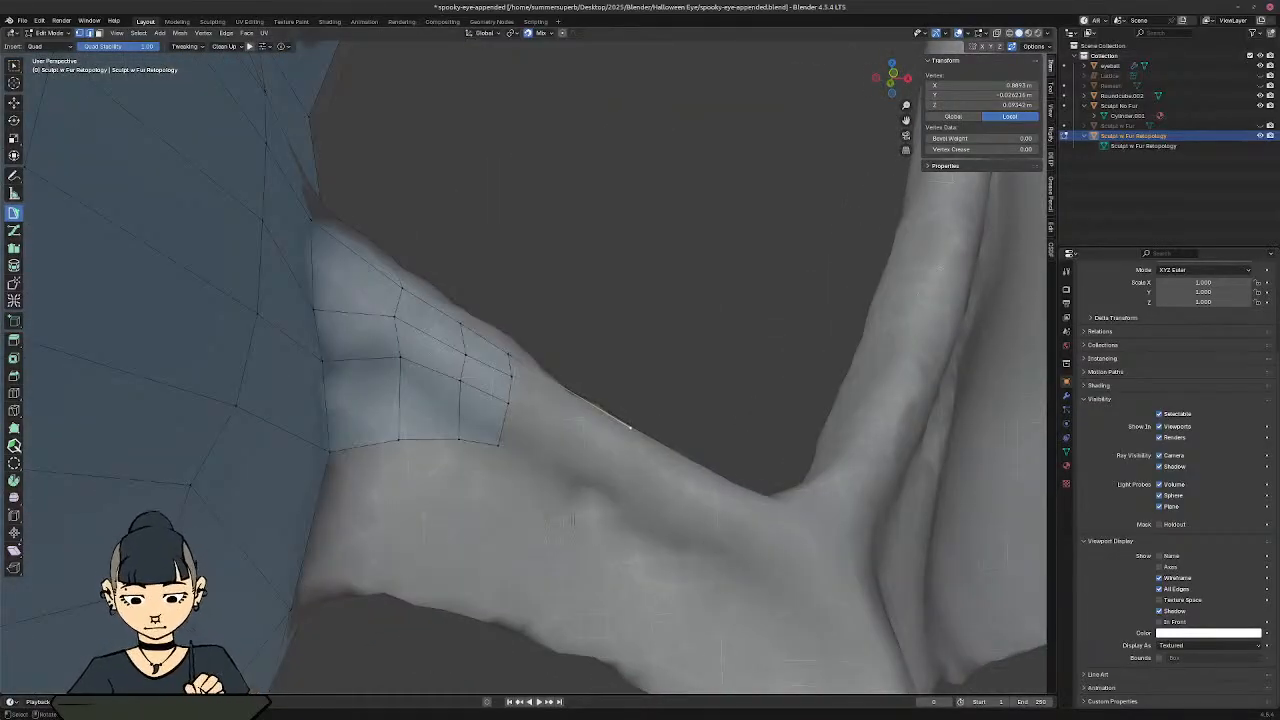
# Step: Continue the fourth ring onto the arm's front with a long quad below the ridge and adjust its lower outer vertex
pyautogui.moveTo(573, 519); pyautogui.dragTo(565, 468, button='middle')
pyautogui.click(492, 404)
pyautogui.moveTo(500, 408); pyautogui.dragTo(510, 440, button='middle')
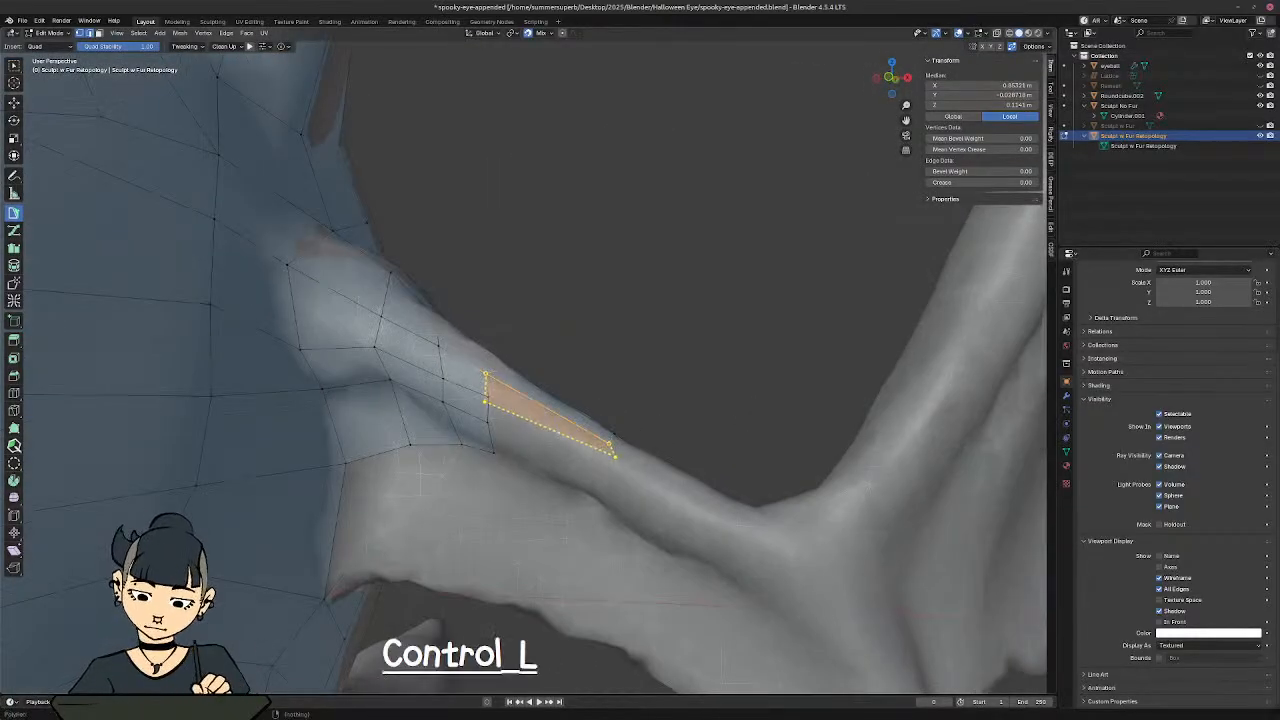
pyautogui.keyDown('ctrl'); pyautogui.click(614, 455); pyautogui.keyUp('ctrl')
pyautogui.moveTo(617, 455); pyautogui.dragTo(630, 432, button='middle')
pyautogui.click(614, 471)
pyautogui.press('g')
pyautogui.click(618, 490)
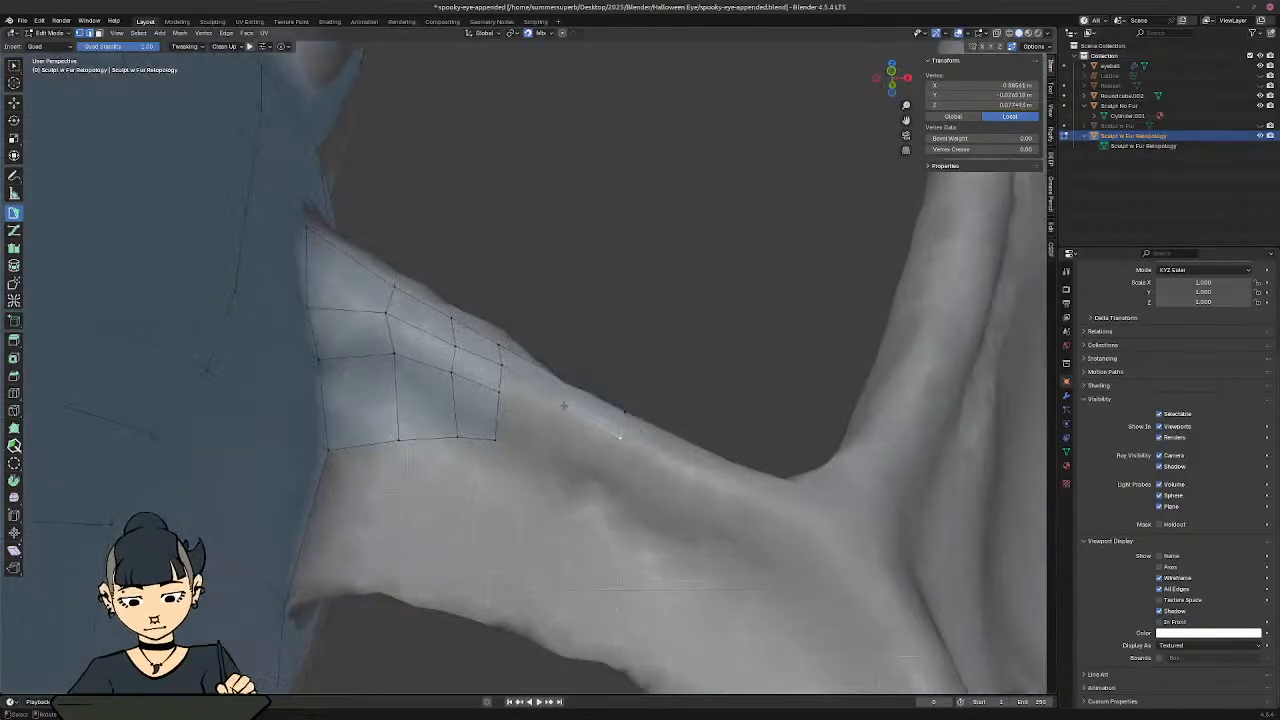
# Step: Extend the fourth ring down the arm's front with two more long quads, moving each new outer vertex inward and down
pyautogui.click(564, 406)
pyautogui.keyDown('ctrl'); pyautogui.click(505, 401); pyautogui.keyUp('ctrl')
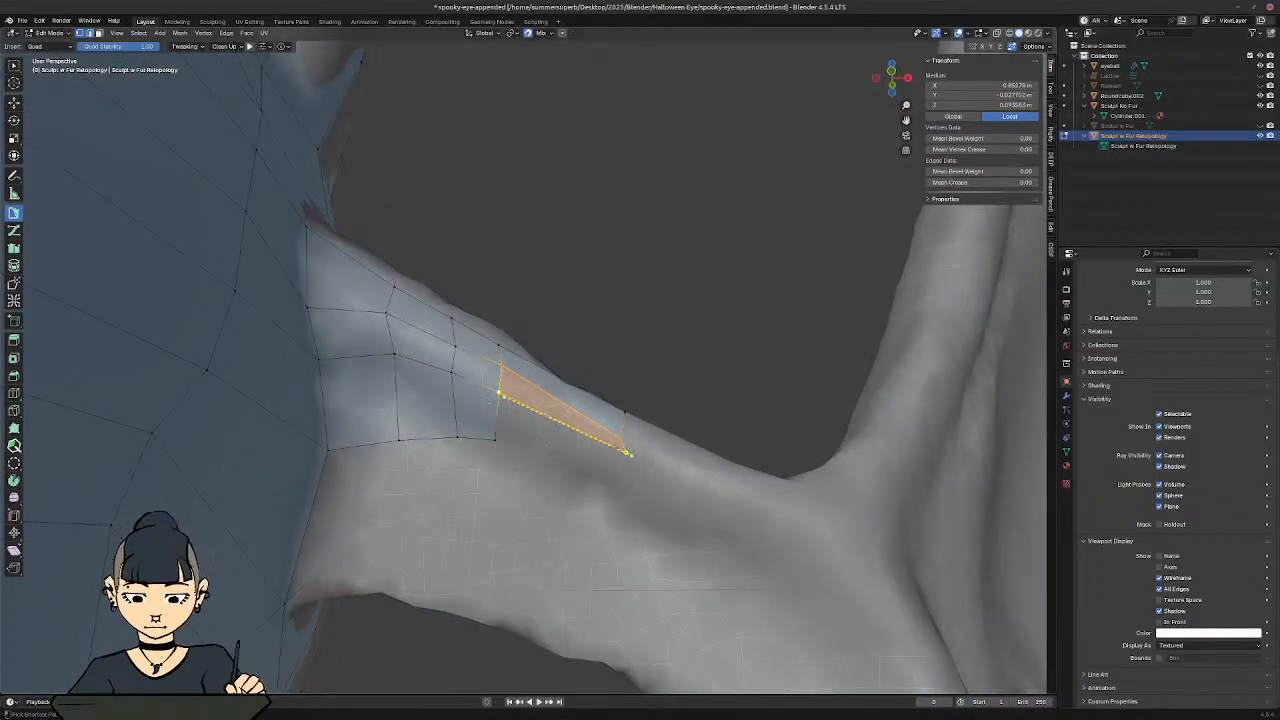
pyautogui.click(624, 451)
pyautogui.press('g')
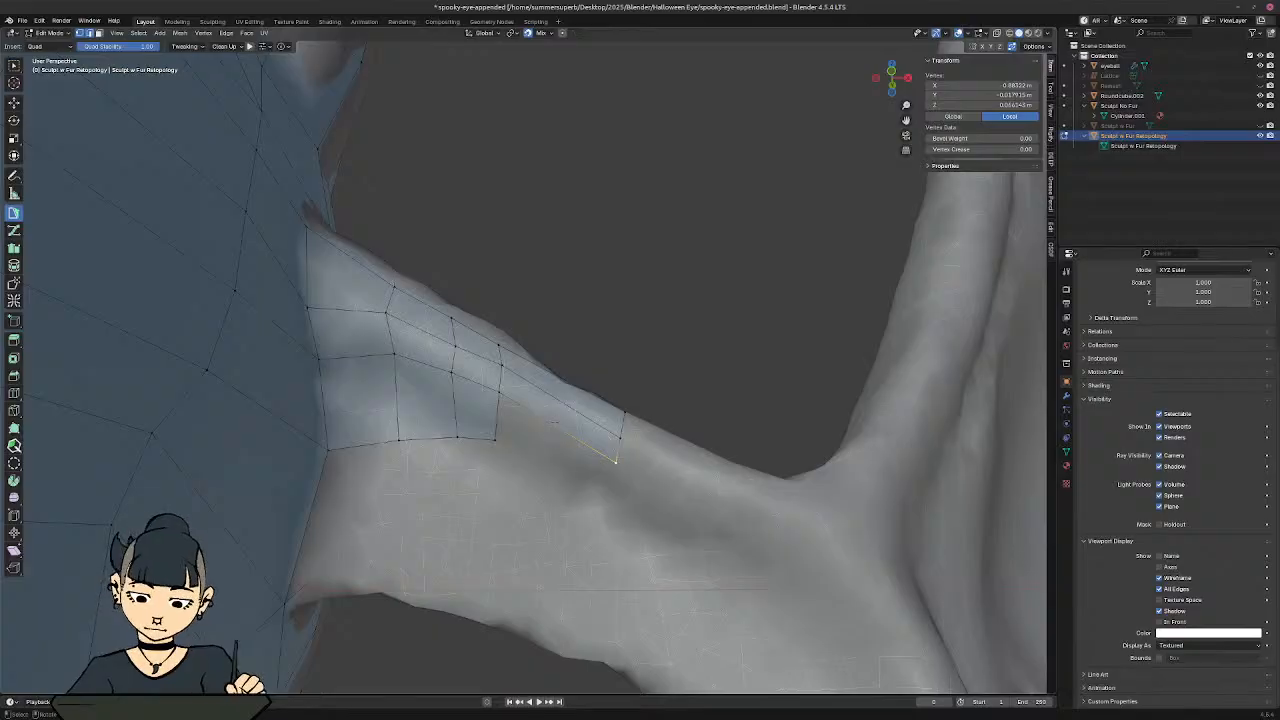
pyautogui.click(554, 424)
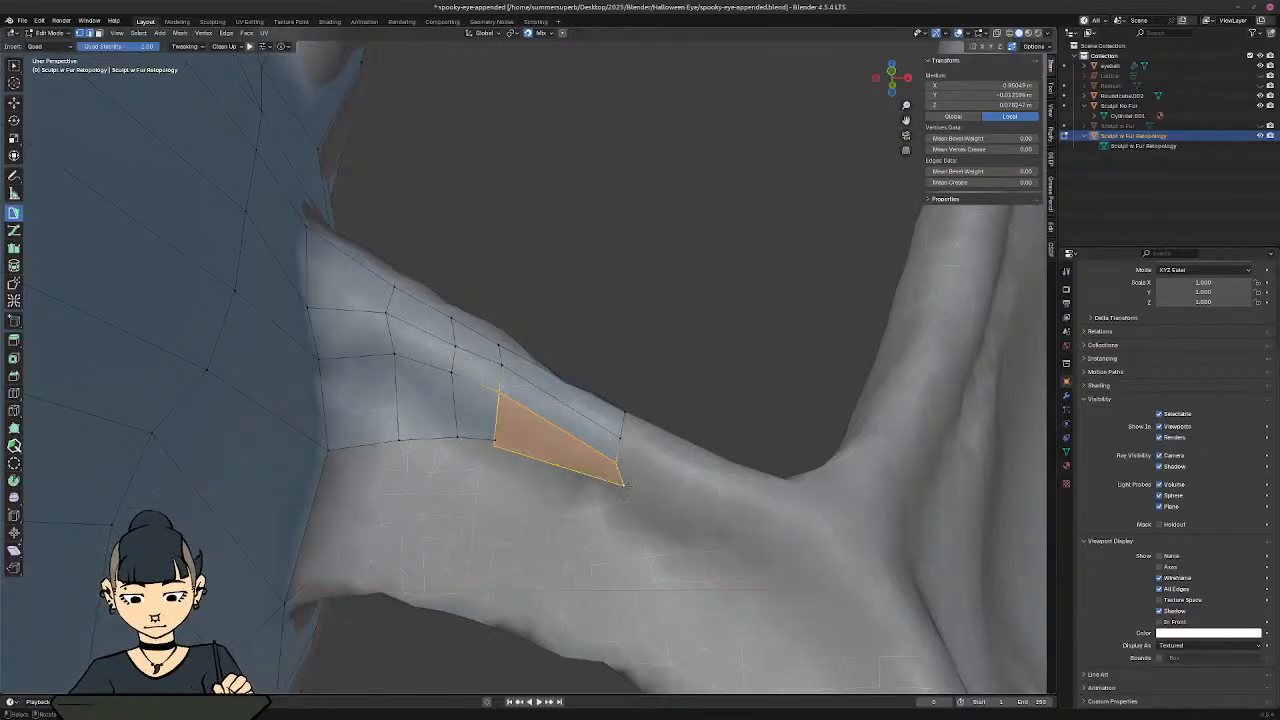
pyautogui.click(624, 486)
pyautogui.press('g')
pyautogui.click(616, 498)
# Step: Start the fifth ring at the arm's rear with two long quads, moving the second quad's upper outer vertex into line along the arm
pyautogui.moveTo(616, 498); pyautogui.dragTo(649, 207, button='middle')
pyautogui.click(586, 425)
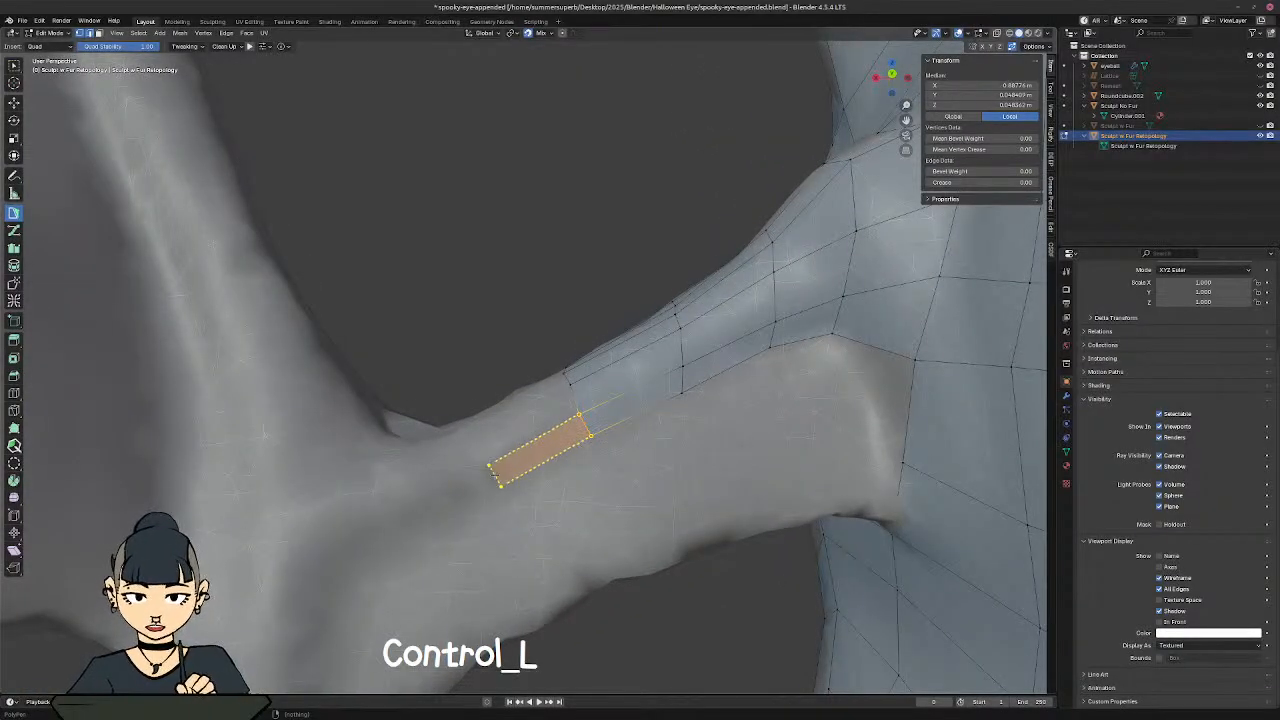
pyautogui.keyDown('ctrl'); pyautogui.click(492, 472); pyautogui.keyUp('ctrl')
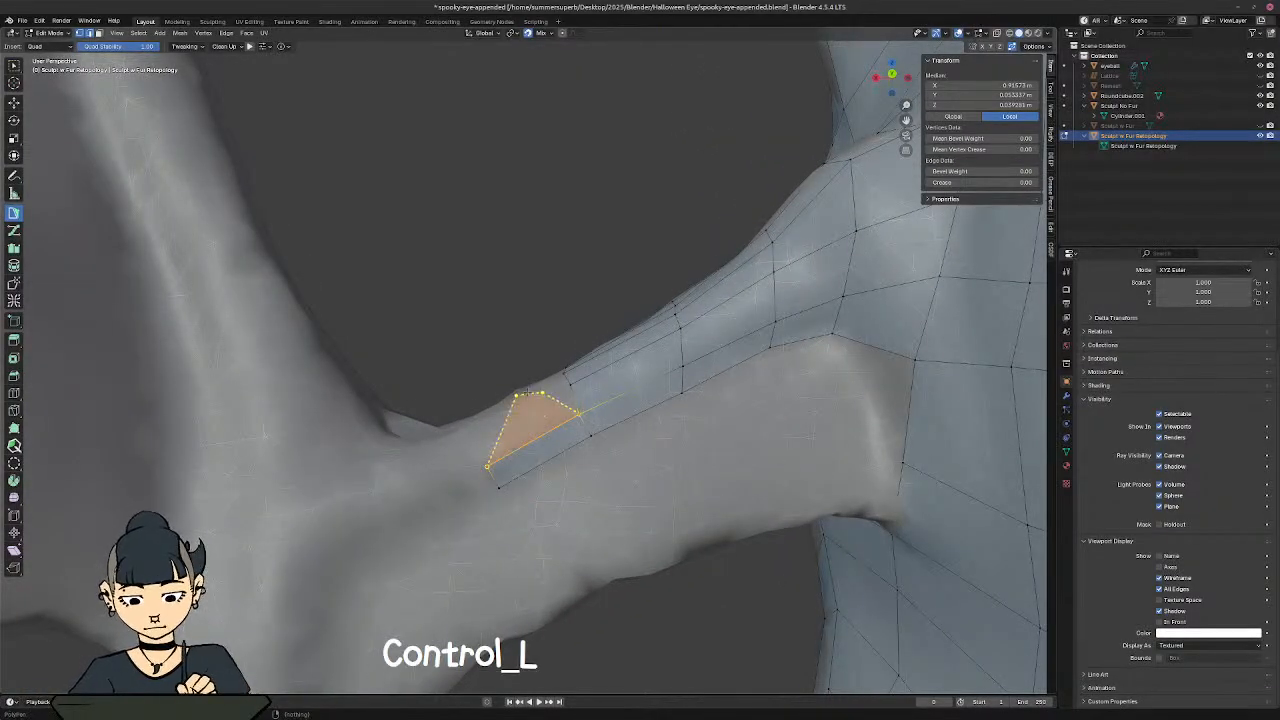
pyautogui.keyDown('ctrl'); pyautogui.click(520, 391); pyautogui.keyUp('ctrl')
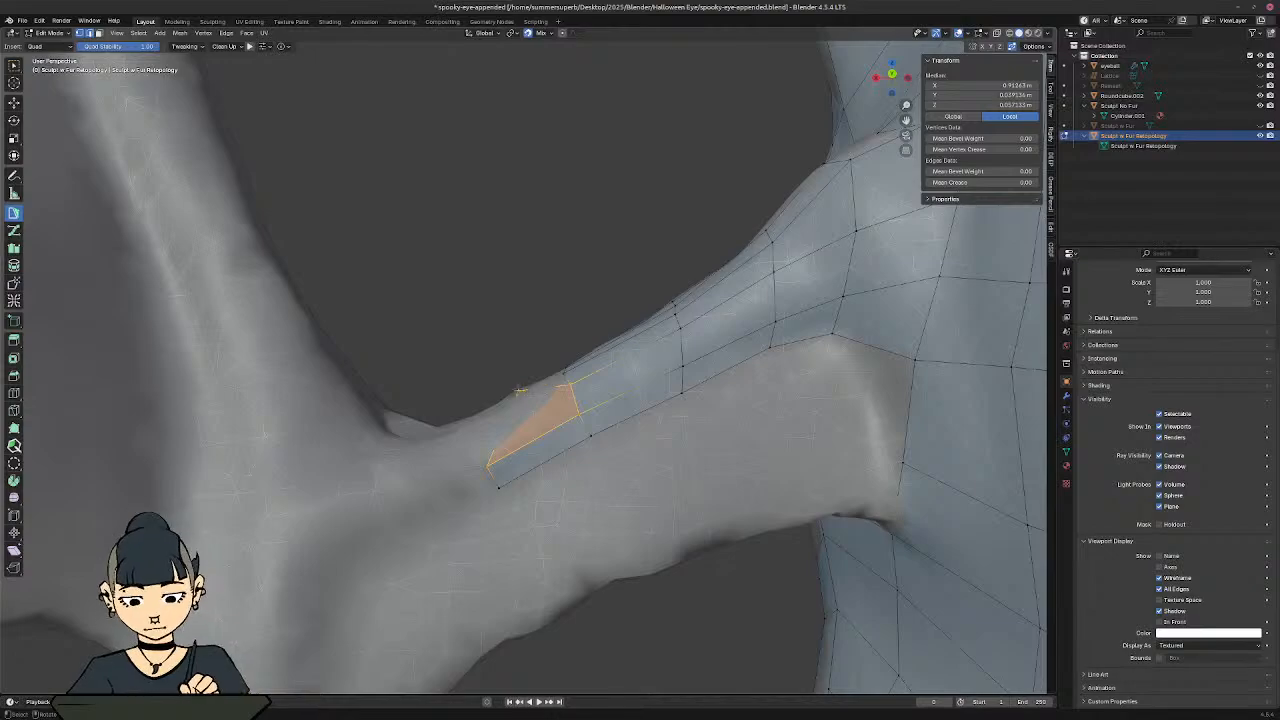
pyautogui.click(482, 444)
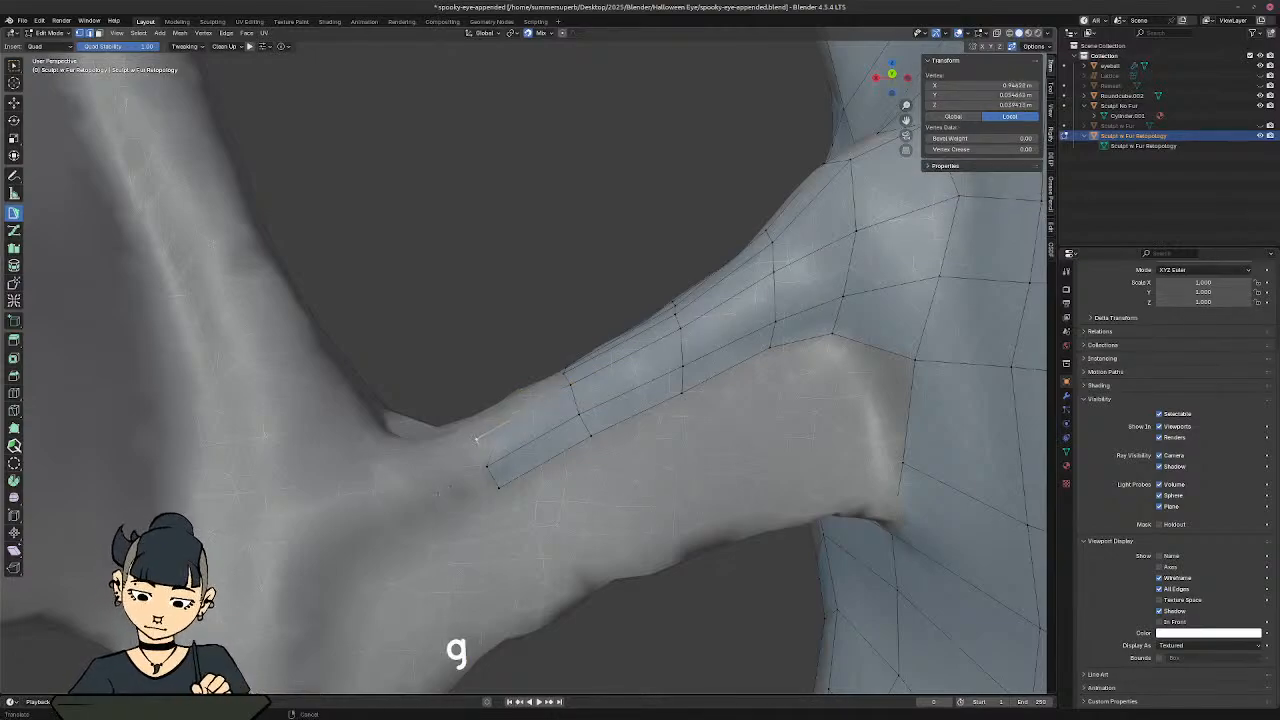
# Step: Extend the fifth ring over the arm's top with three more long quads and adjust the last outer vertex
pyautogui.moveTo(460, 410); pyautogui.dragTo(597, 393, button='middle')
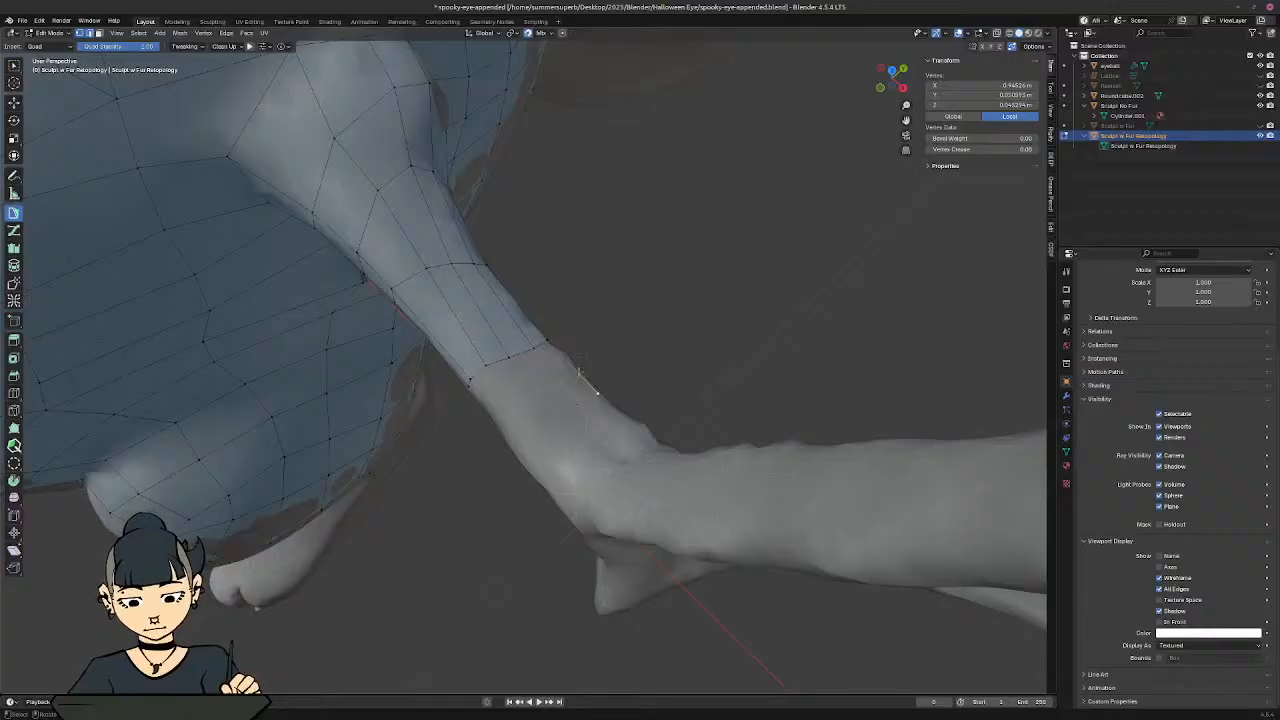
pyautogui.keyDown('ctrl'); pyautogui.click(541, 340); pyautogui.keyUp('ctrl')
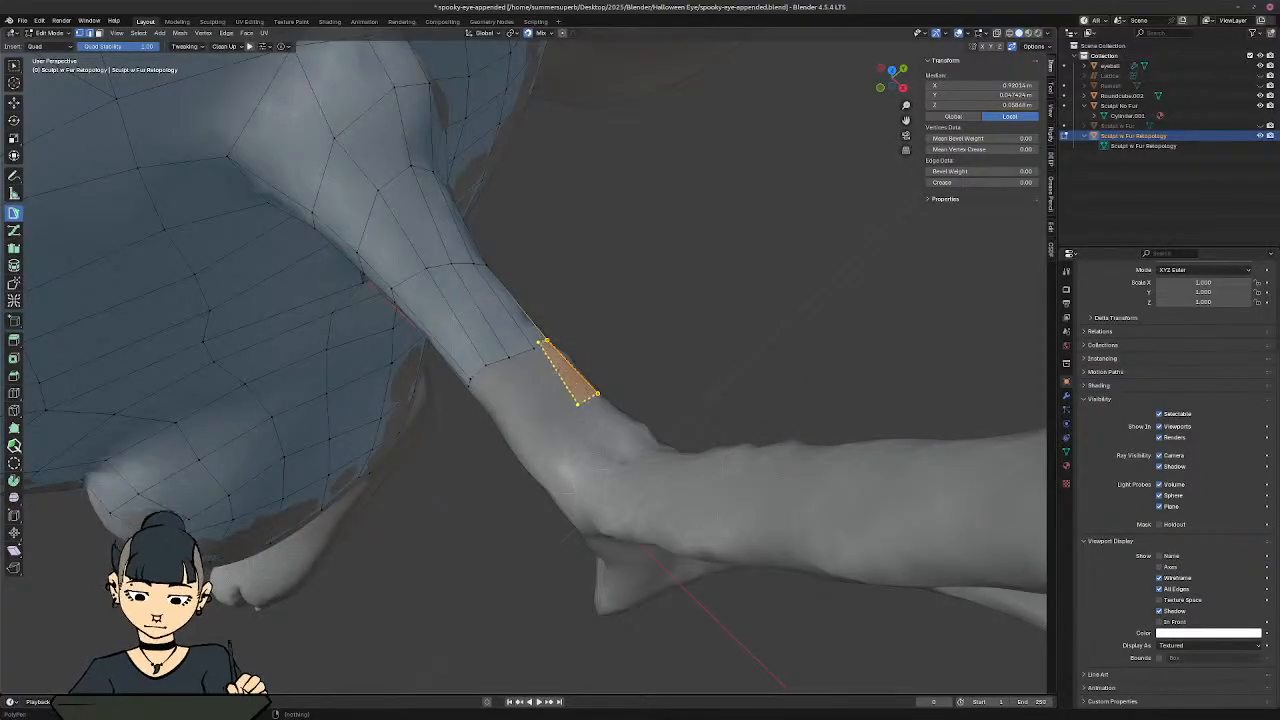
pyautogui.keyDown('ctrl'); pyautogui.click(535, 350); pyautogui.keyUp('ctrl')
pyautogui.click(552, 381)
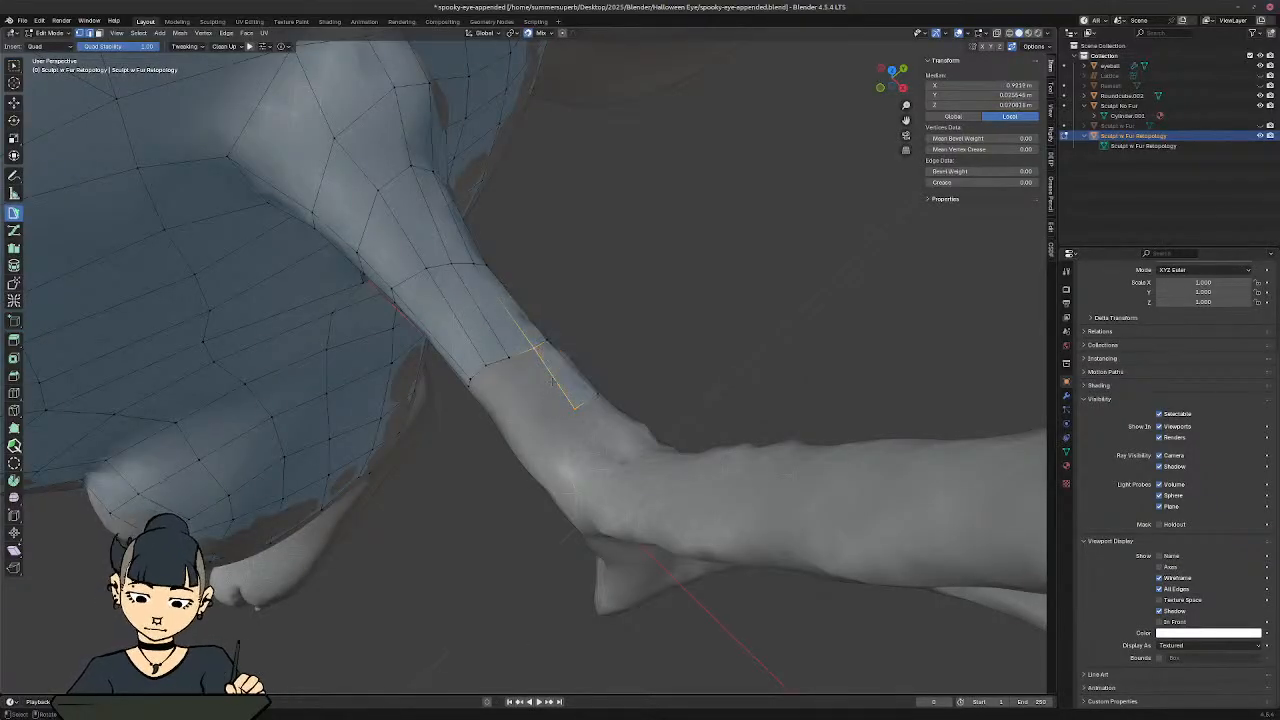
pyautogui.keyDown('ctrl'); pyautogui.click(543, 424); pyautogui.keyUp('ctrl')
pyautogui.click(526, 389)
pyautogui.keyDown('ctrl'); pyautogui.click(522, 396); pyautogui.keyUp('ctrl')
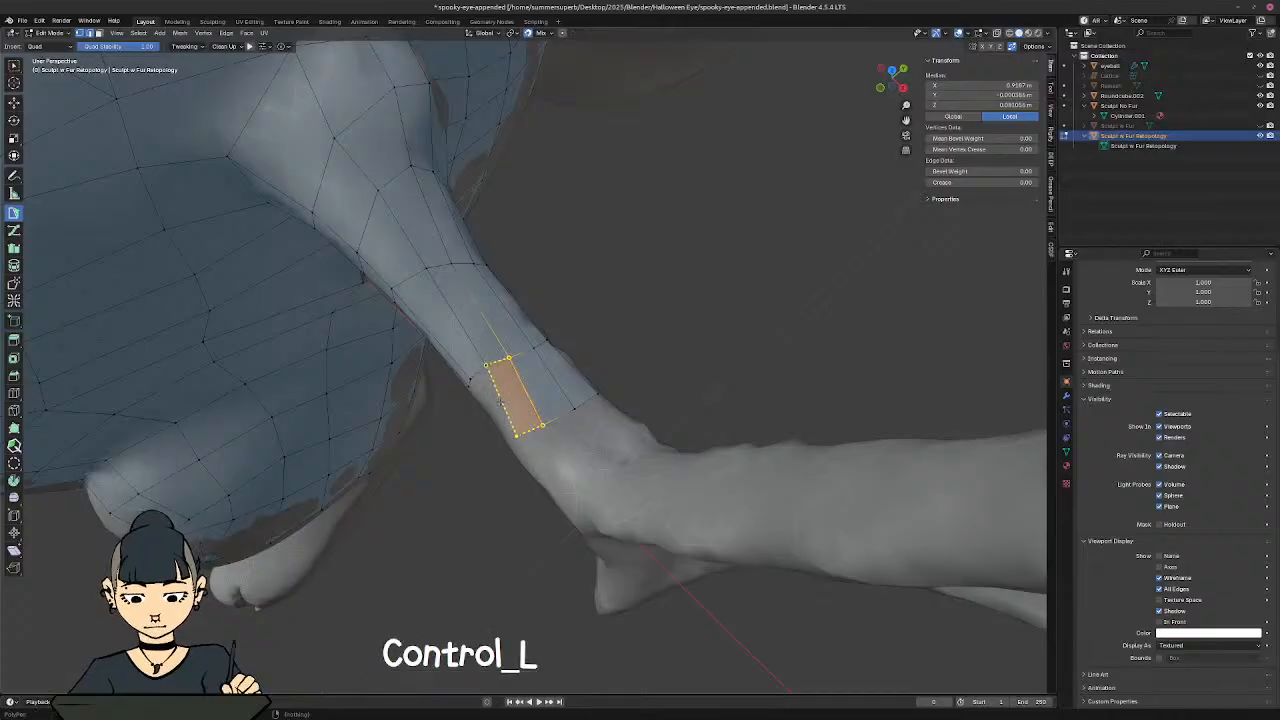
pyautogui.moveTo(522, 400); pyautogui.dragTo(522, 360, button='middle')
pyautogui.keyDown('ctrl'); pyautogui.click(548, 467); pyautogui.keyUp('ctrl')
pyautogui.press('g')
pyautogui.press('g')
pyautogui.click(532, 420)
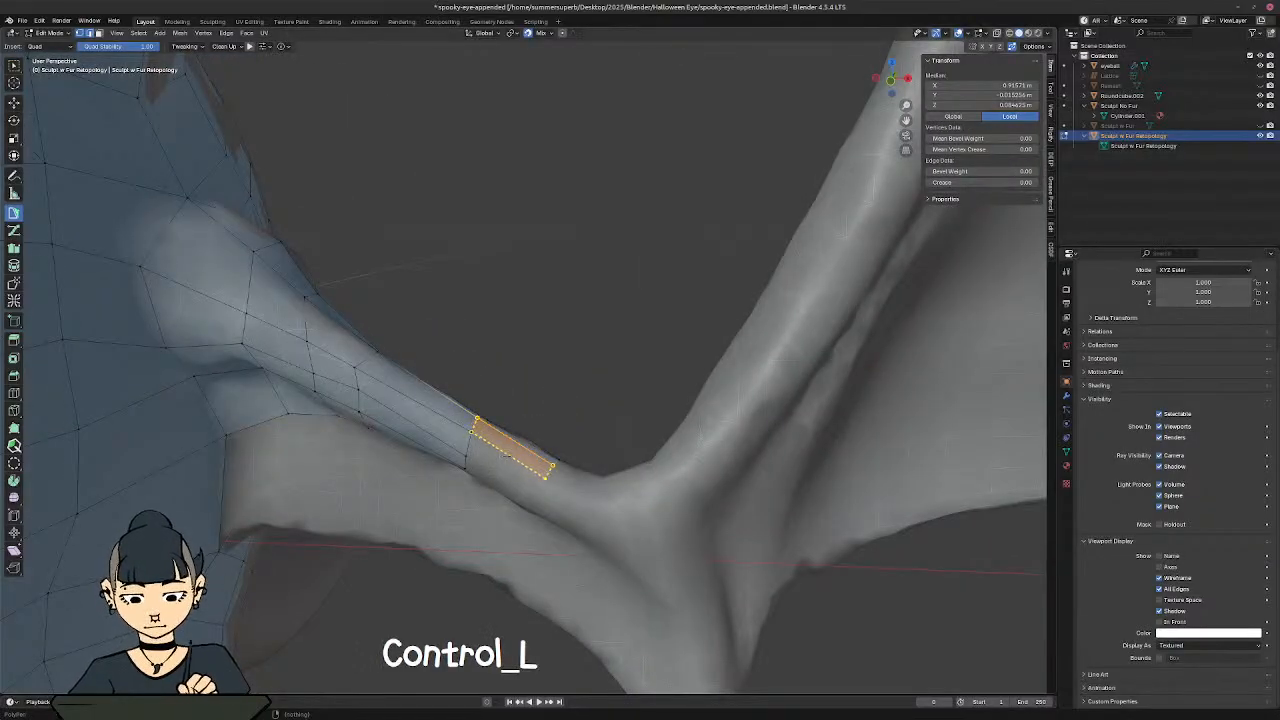
# Step: Continue the fifth ring onto the arm's front with a long quad just below the ridge and move its outer vertex downward
pyautogui.keyDown('ctrl'); pyautogui.click(506, 455); pyautogui.keyUp('ctrl')
pyautogui.moveTo(507, 455); pyautogui.dragTo(586, 356, button='middle')
pyautogui.moveTo(586, 400); pyautogui.dragTo(545, 476, button='middle')
pyautogui.moveTo(545, 382)
pyautogui.mouseDown(button='middle')
pyautogui.moveTo(550, 406)
pyautogui.moveTo(560, 378)
pyautogui.mouseUp(button='middle')
pyautogui.click(505, 429)
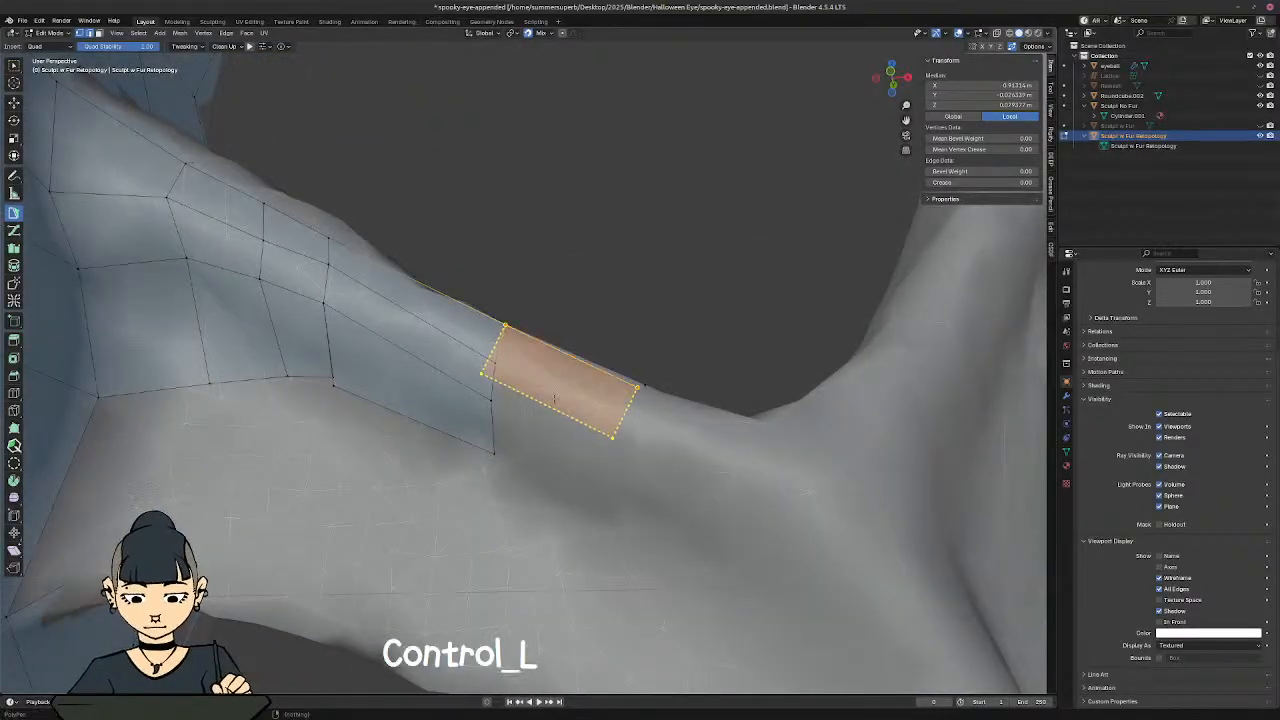
pyautogui.keyDown('ctrl'); pyautogui.click(563, 383); pyautogui.keyUp('ctrl')
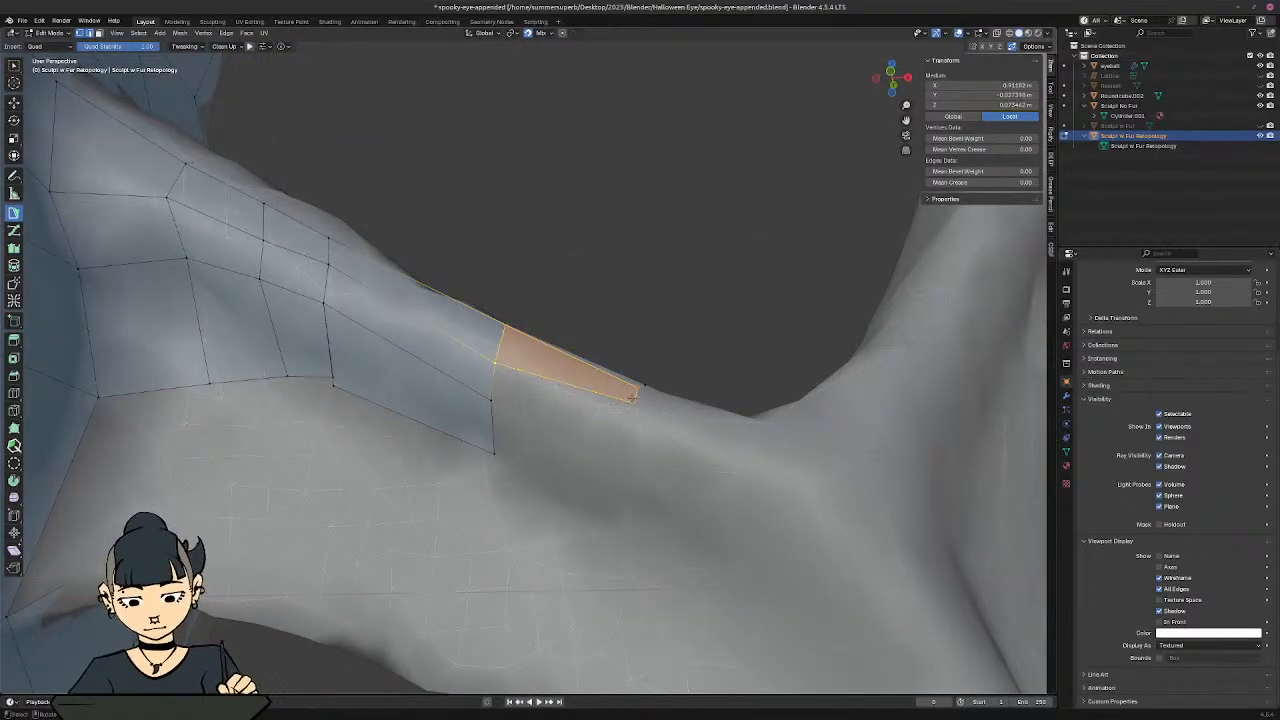
pyautogui.click(633, 400)
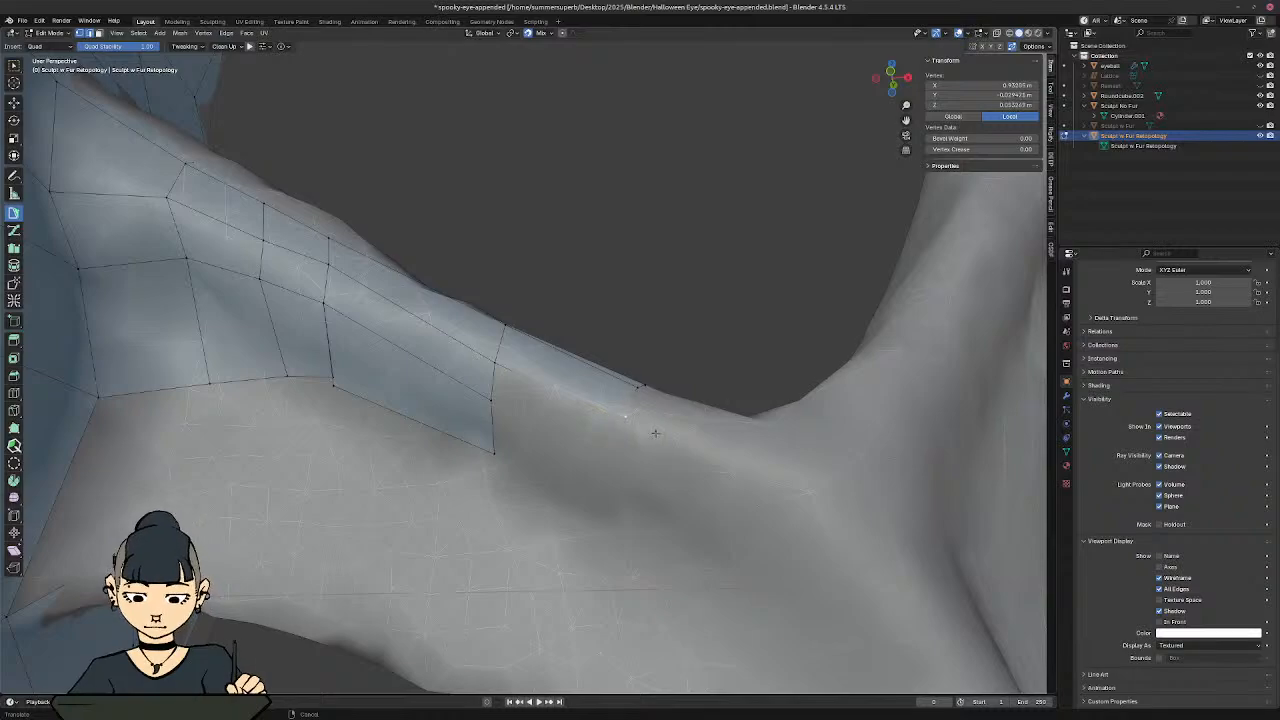
pyautogui.click(562, 390)
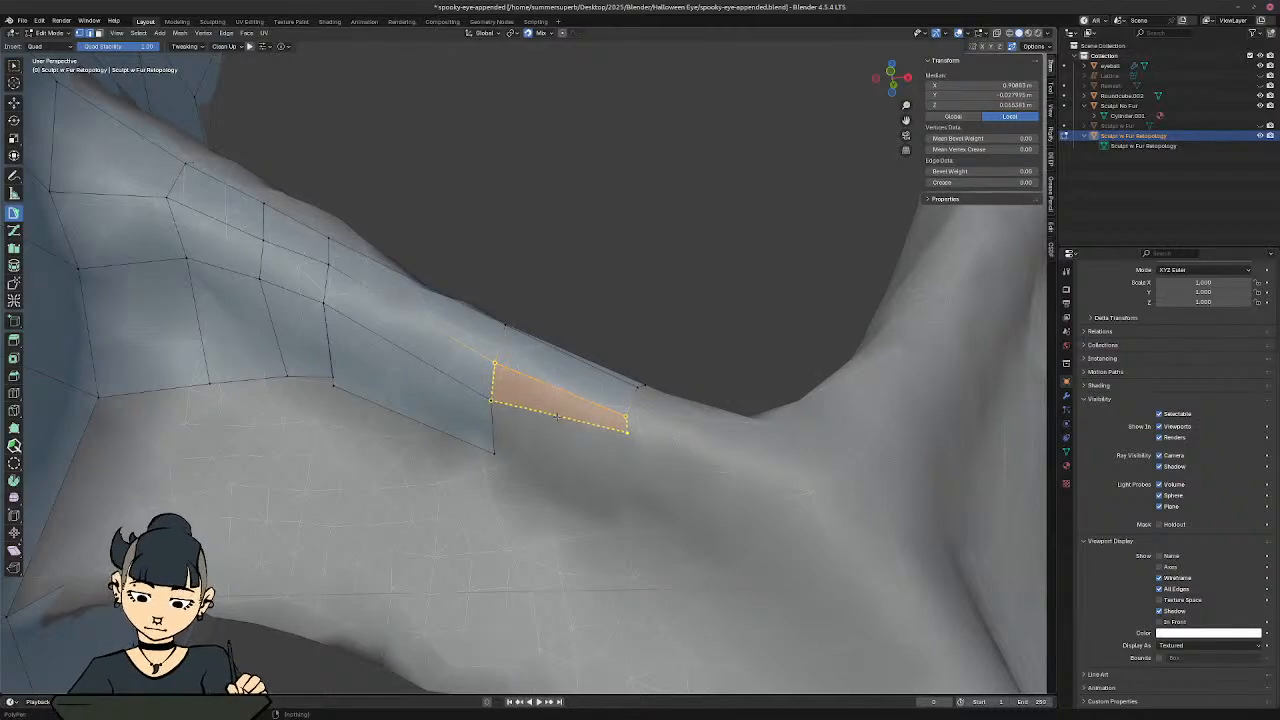
# Step: Finish the fifth ring down the arm's front with two long quads, moving each new outer vertex inward and down
pyautogui.keyDown('ctrl'); pyautogui.click(584, 424); pyautogui.keyUp('ctrl')
pyautogui.click(627, 428)
pyautogui.press('g')
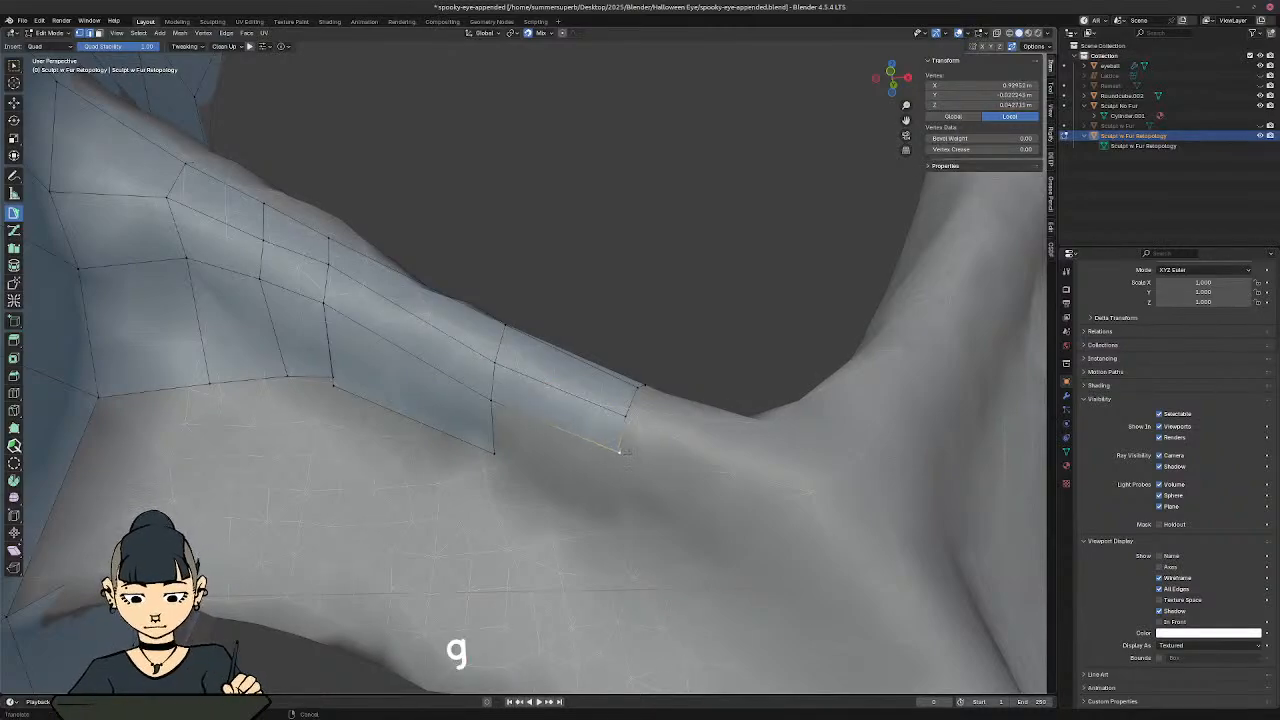
pyautogui.click(553, 430)
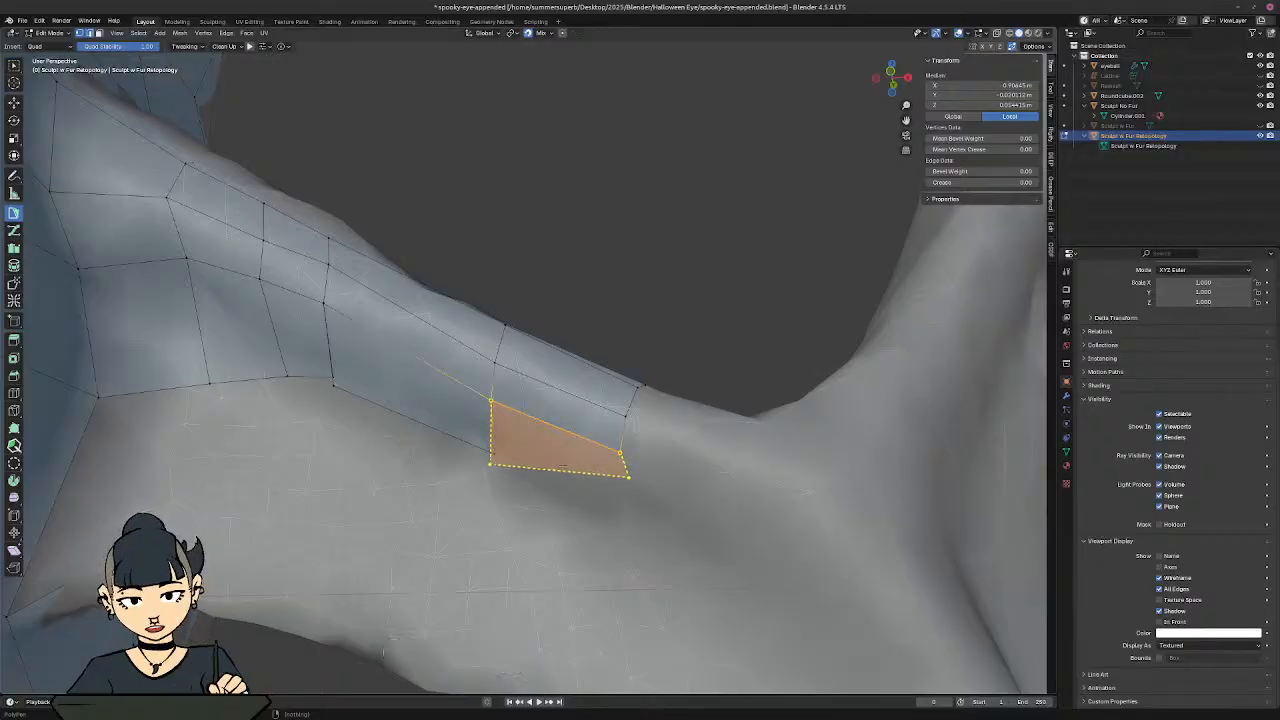
pyautogui.keyDown('ctrl'); pyautogui.click(632, 472); pyautogui.keyUp('ctrl')
pyautogui.click(632, 472)
pyautogui.press('g')
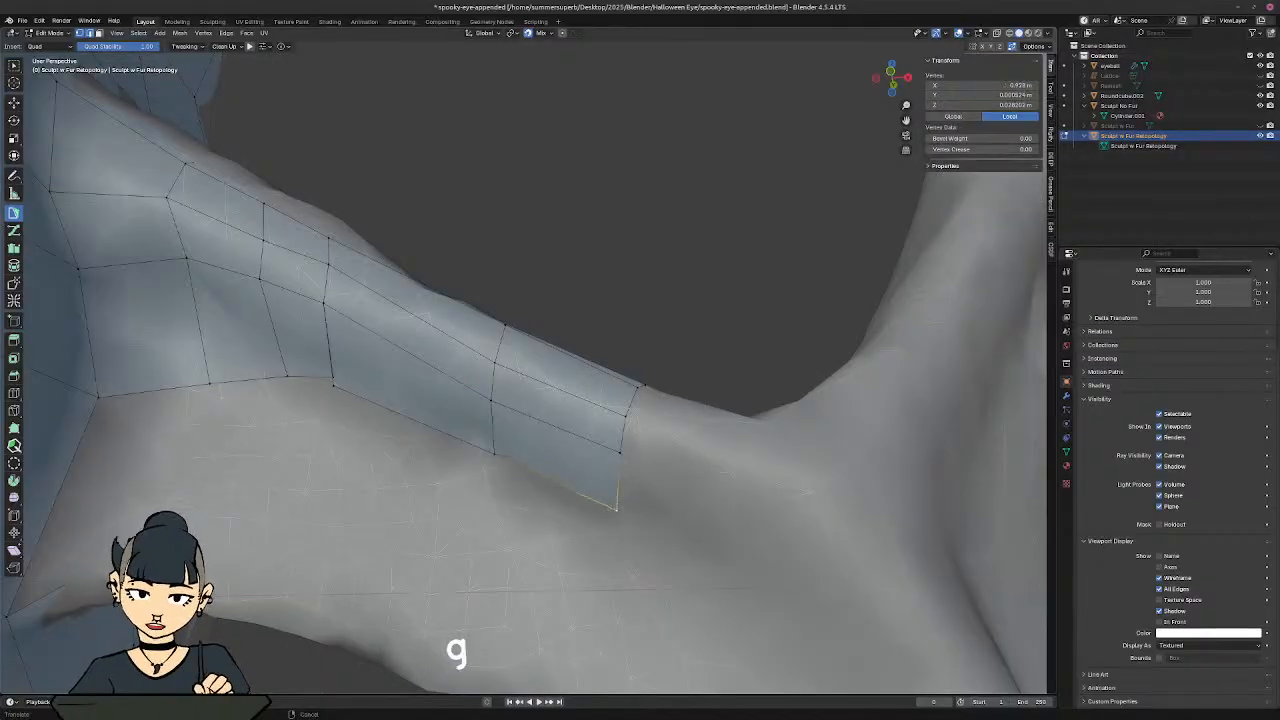
pyautogui.click(613, 503)
# Step: Start the sixth ring at the bottom of the arm's front with two stacked quads and reposition the upper outer vertex
pyautogui.moveTo(613, 503); pyautogui.dragTo(591, 436, button='middle')
pyautogui.click(607, 501)
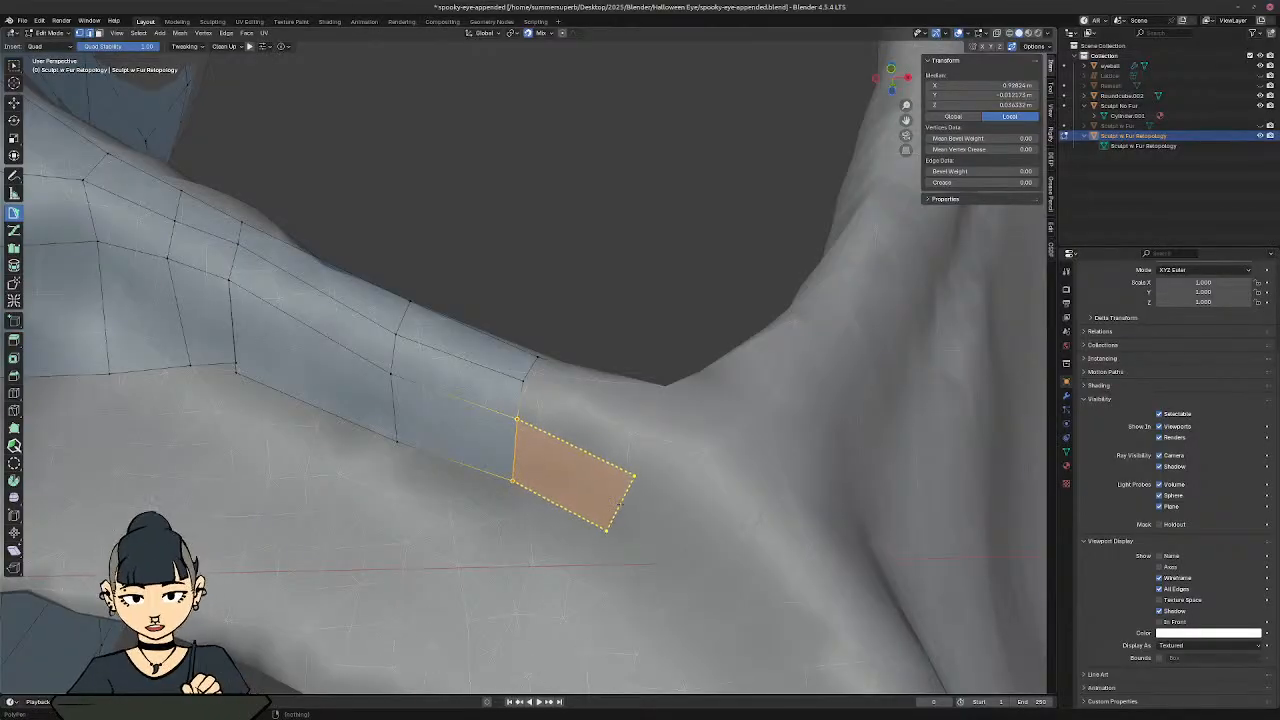
pyautogui.keyDown('ctrl'); pyautogui.click(634, 483); pyautogui.keyUp('ctrl')
pyautogui.click(570, 446)
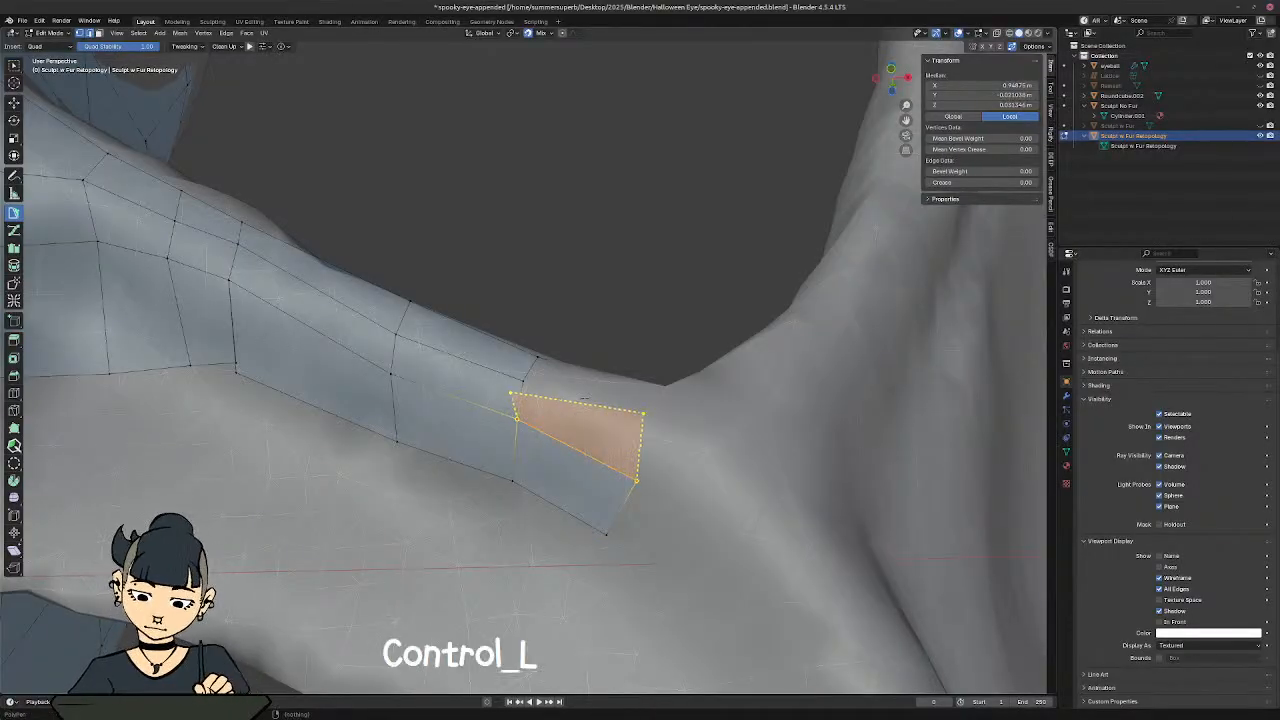
pyautogui.keyDown('ctrl'); pyautogui.click(590, 391); pyautogui.keyUp('ctrl')
pyautogui.click(652, 401)
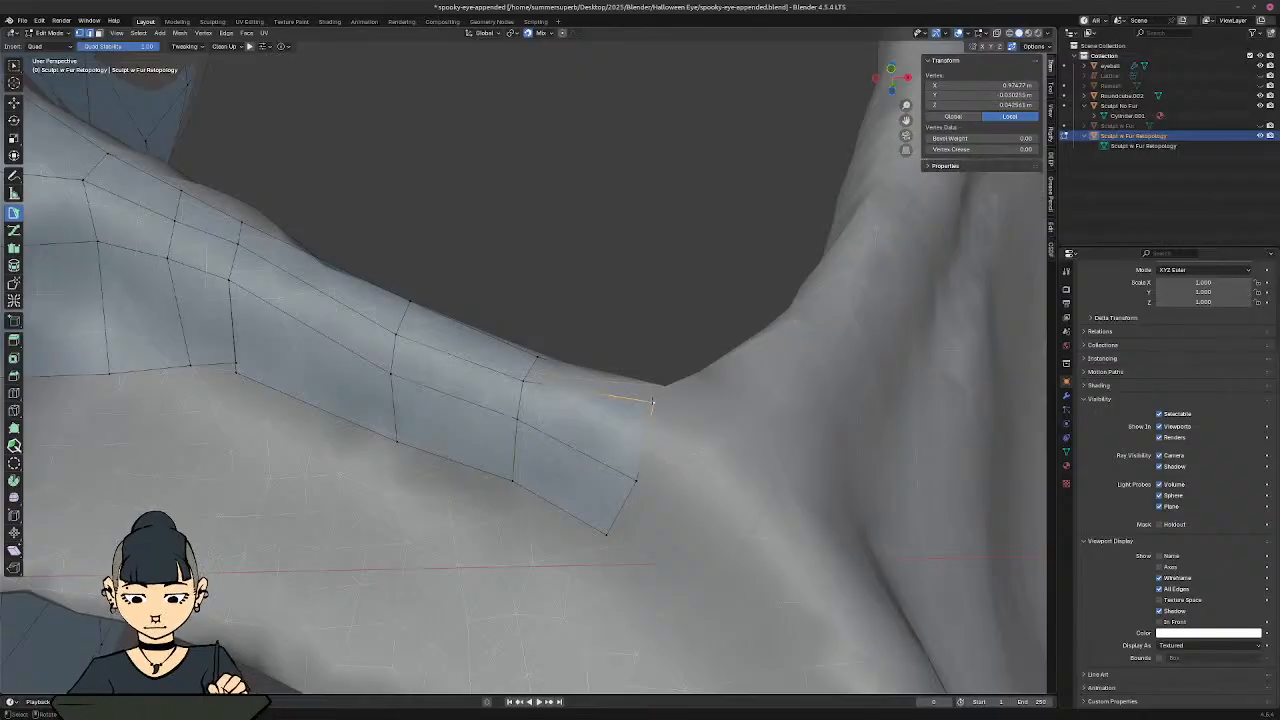
# Step: Select the three outer vertices of the new sixth-ring quads and move them together slightly back toward the body
pyautogui.keyDown('shift'); pyautogui.click(624, 503); pyautogui.keyUp('shift')
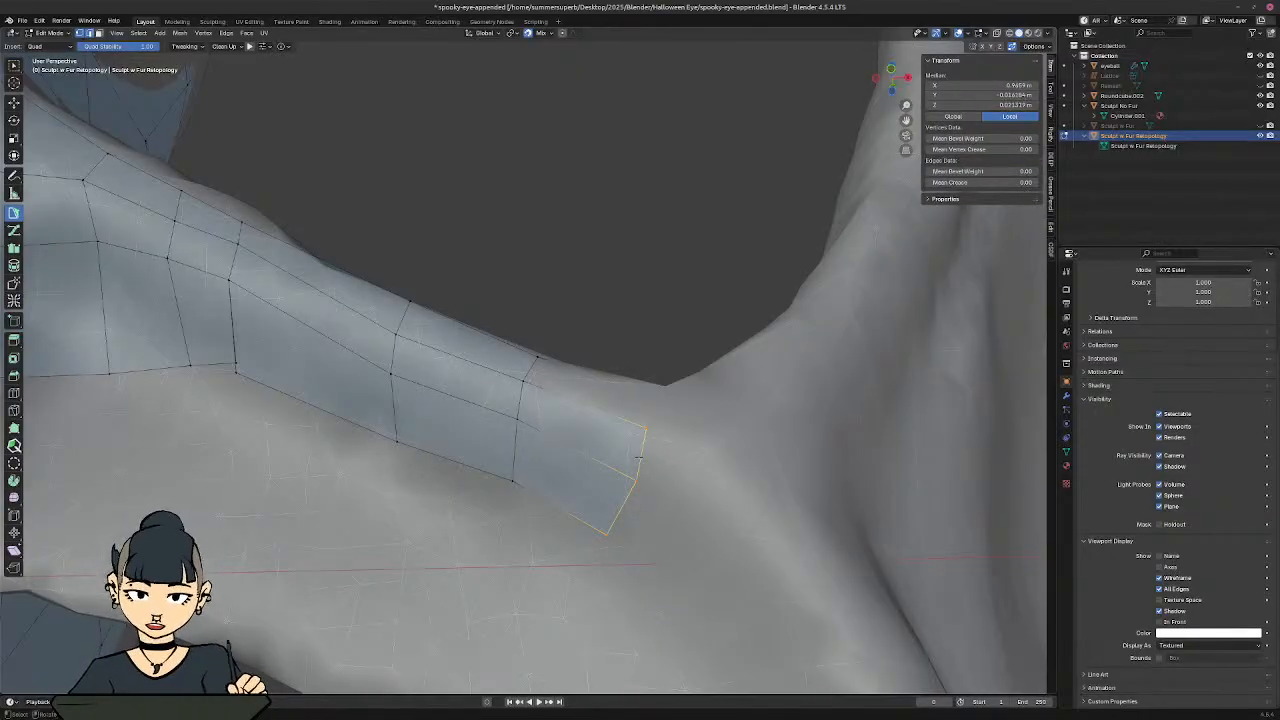
pyautogui.press('g')
pyautogui.click(588, 521)
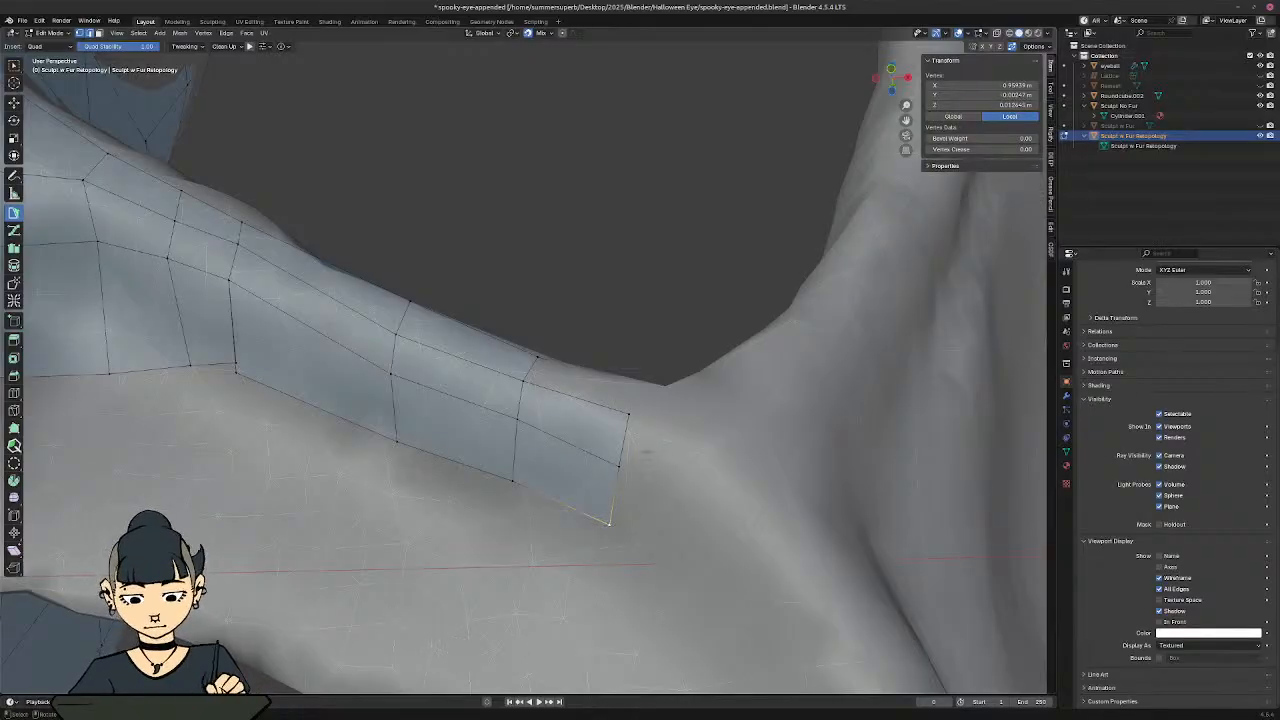
# Step: Extend the sixth ring up the arm's front with two more quads and adjust the upper quad's outer vertex
pyautogui.moveTo(646, 453); pyautogui.dragTo(534, 532, button='middle')
pyautogui.click(535, 551)
pyautogui.moveTo(534, 532)
pyautogui.keyDown('shift'); pyautogui.mouseDown(button='middle')
pyautogui.moveTo(532, 500)
pyautogui.moveTo(545, 520)
pyautogui.mouseUp(button='middle'); pyautogui.keyUp('shift')
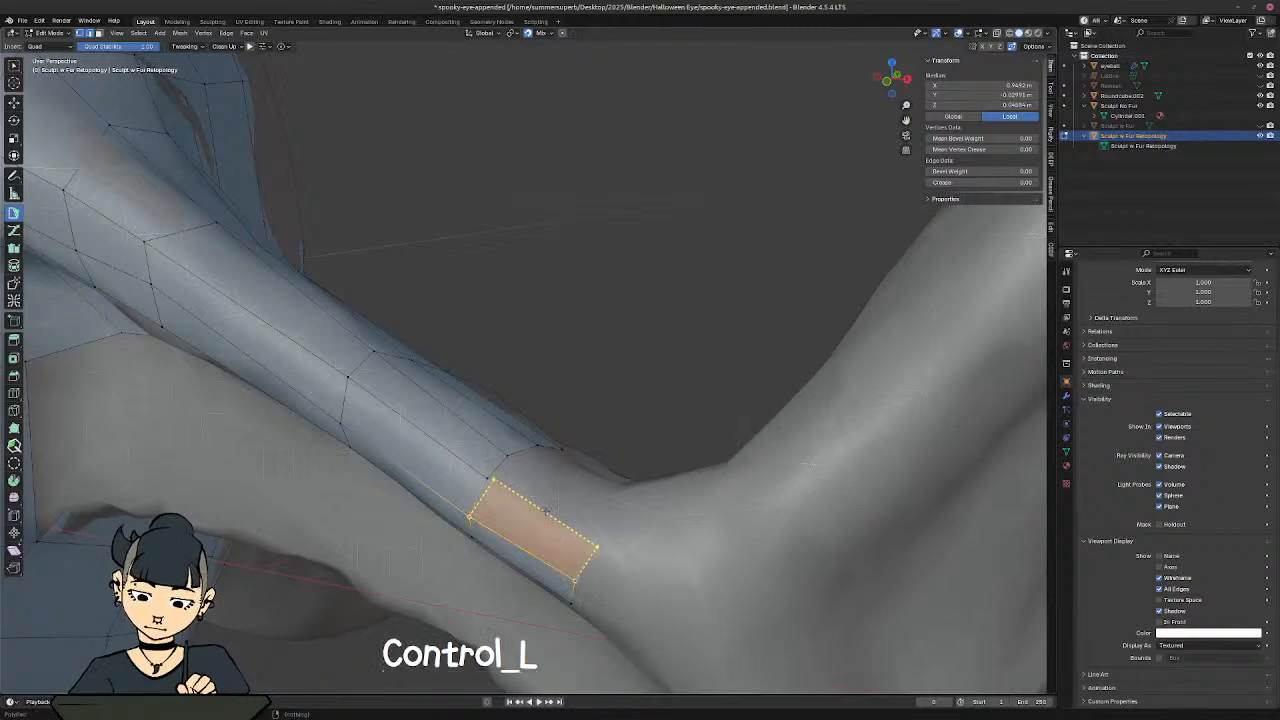
pyautogui.keyDown('ctrl'); pyautogui.click(545, 508); pyautogui.keyUp('ctrl')
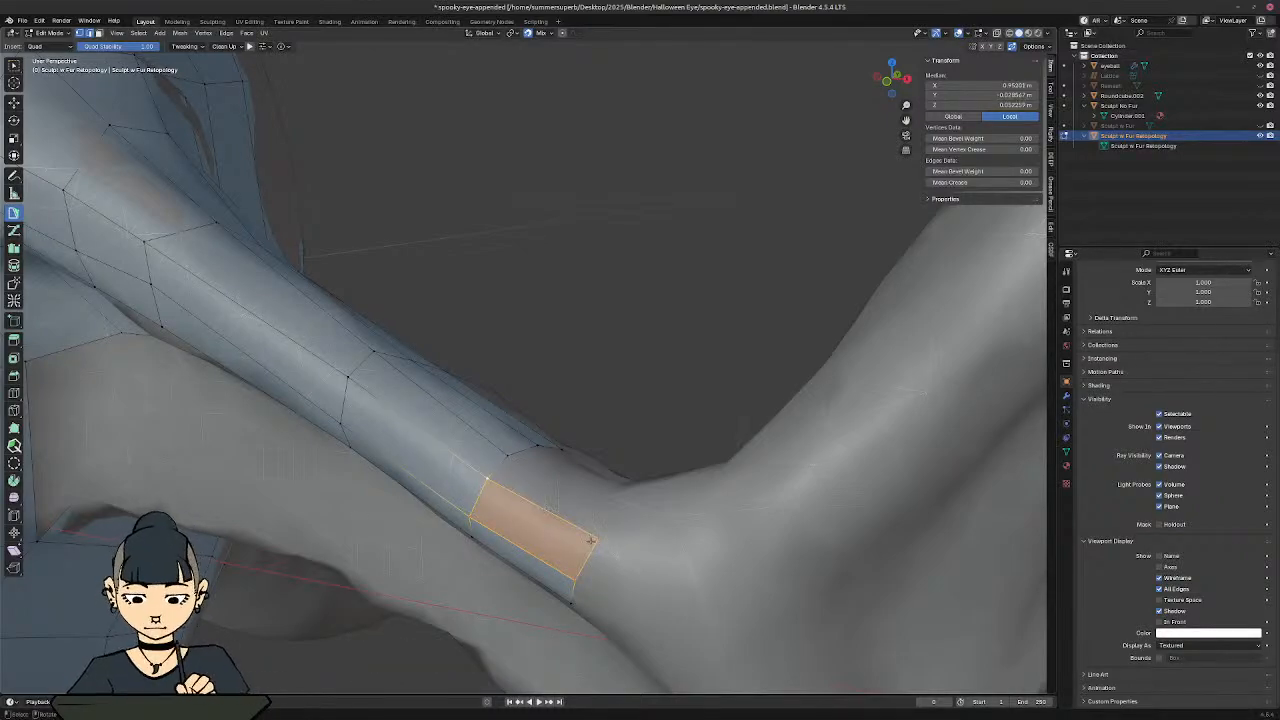
pyautogui.click(557, 519)
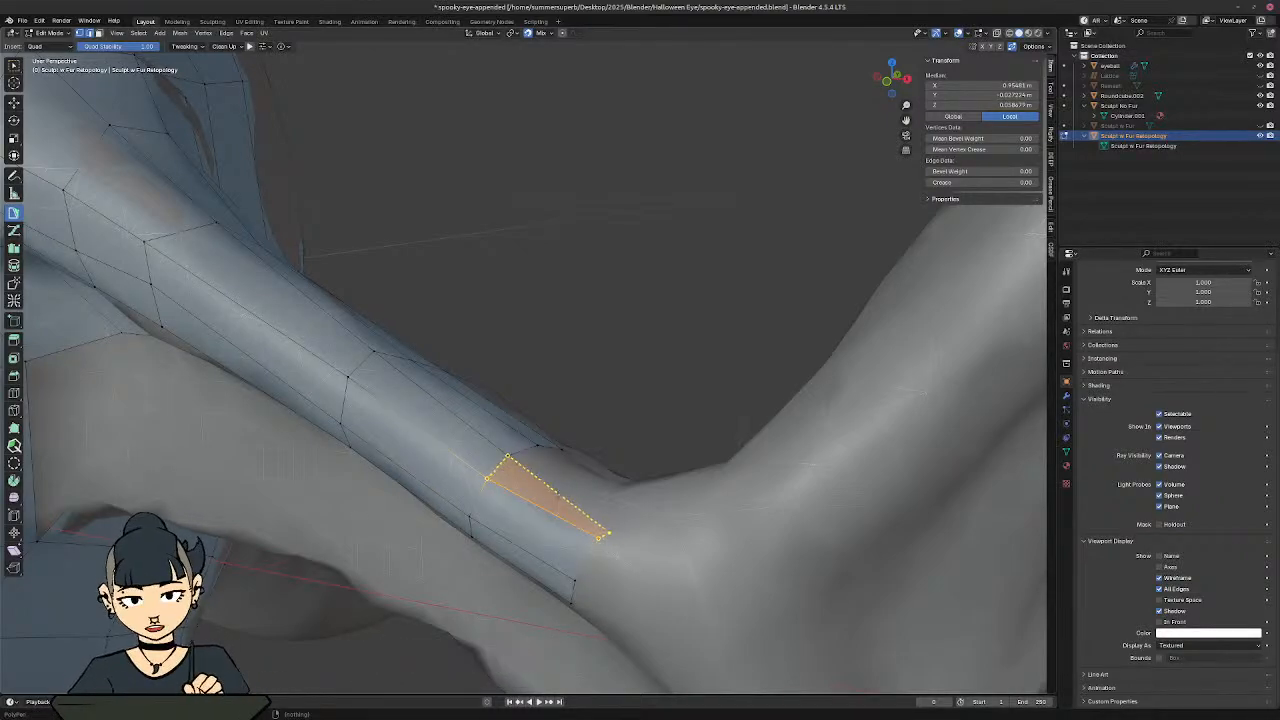
pyautogui.keyDown('ctrl'); pyautogui.click(557, 493); pyautogui.keyUp('ctrl')
pyautogui.click(605, 532)
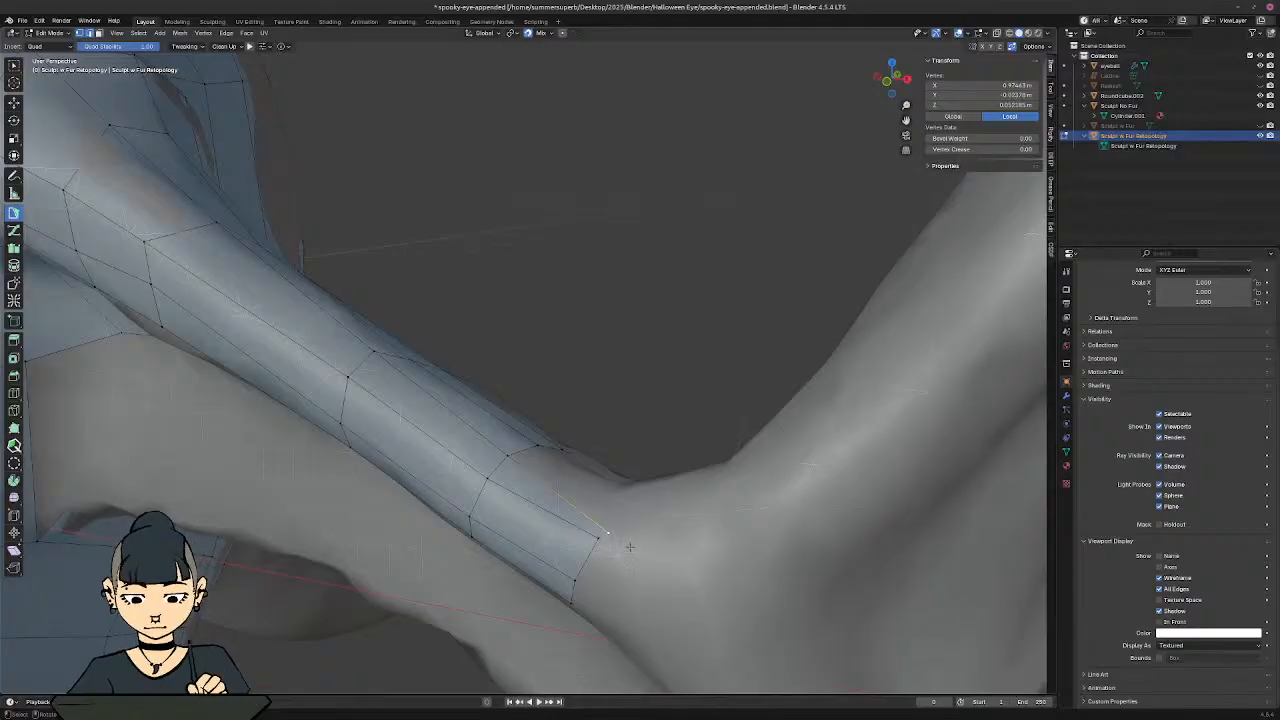
pyautogui.press('g')
# Step: Add another sixth-ring quad across the arm's top and move its outer vertex into line with the ring
pyautogui.moveTo(628, 519); pyautogui.dragTo(628, 577, button='middle')
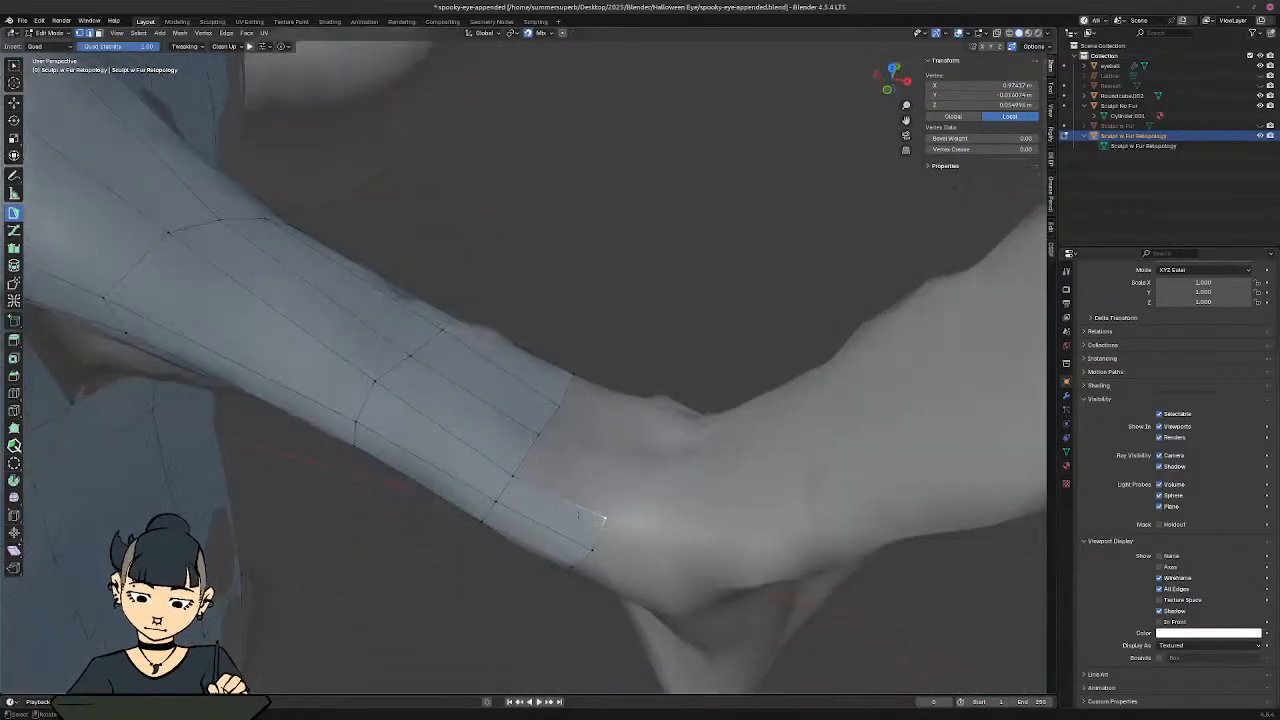
pyautogui.click(561, 497)
pyautogui.keyDown('ctrl'); pyautogui.click(579, 467); pyautogui.keyUp('ctrl')
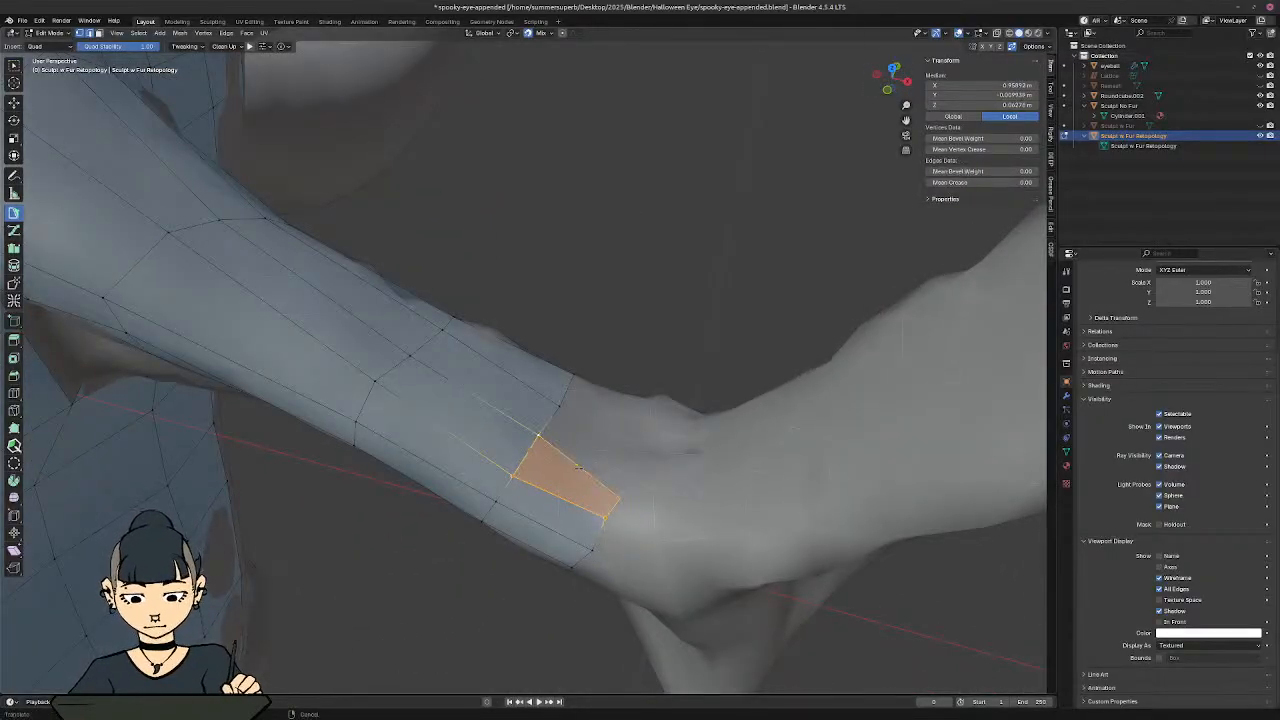
pyautogui.click(619, 499)
pyautogui.press('g')
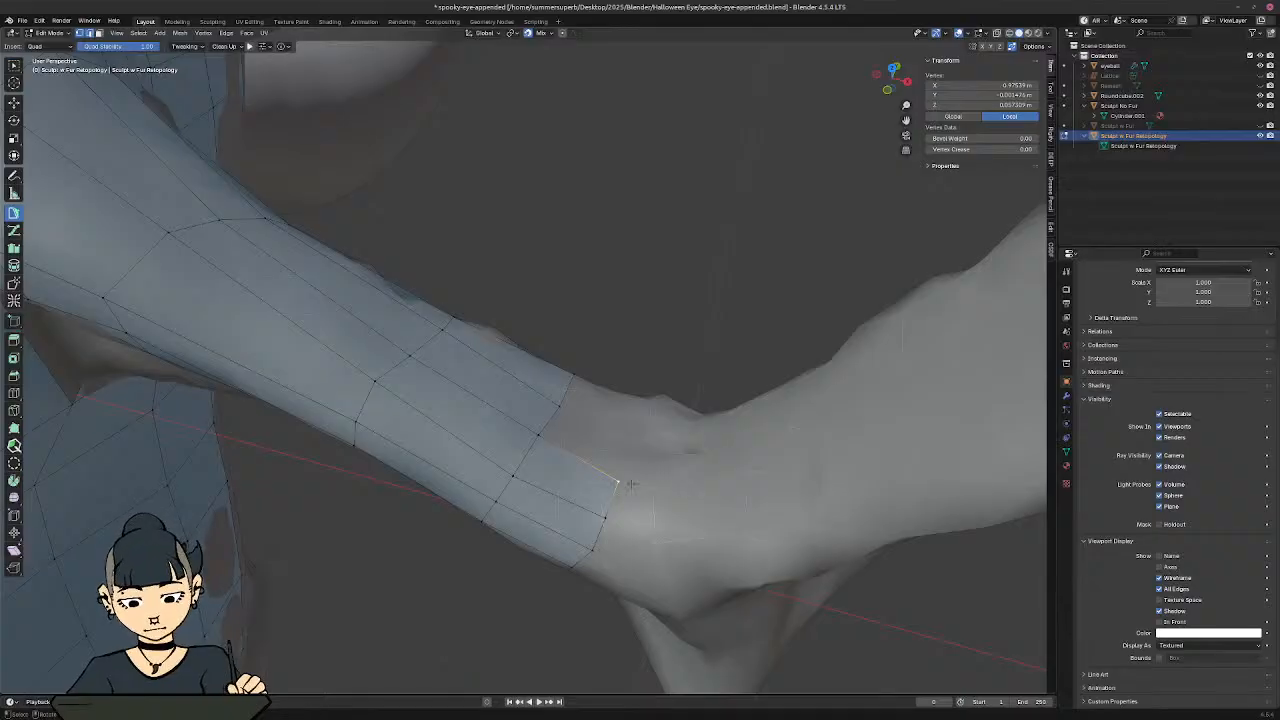
# Step: Wrap the sixth ring around the arm's rear with three quads running down from the top edge
pyautogui.moveTo(631, 484); pyautogui.dragTo(440, 448, button='middle')
pyautogui.click(508, 440)
pyautogui.keyDown('shift'); pyautogui.moveTo(510, 467); pyautogui.dragTo(544, 399, button='middle'); pyautogui.keyUp('shift')
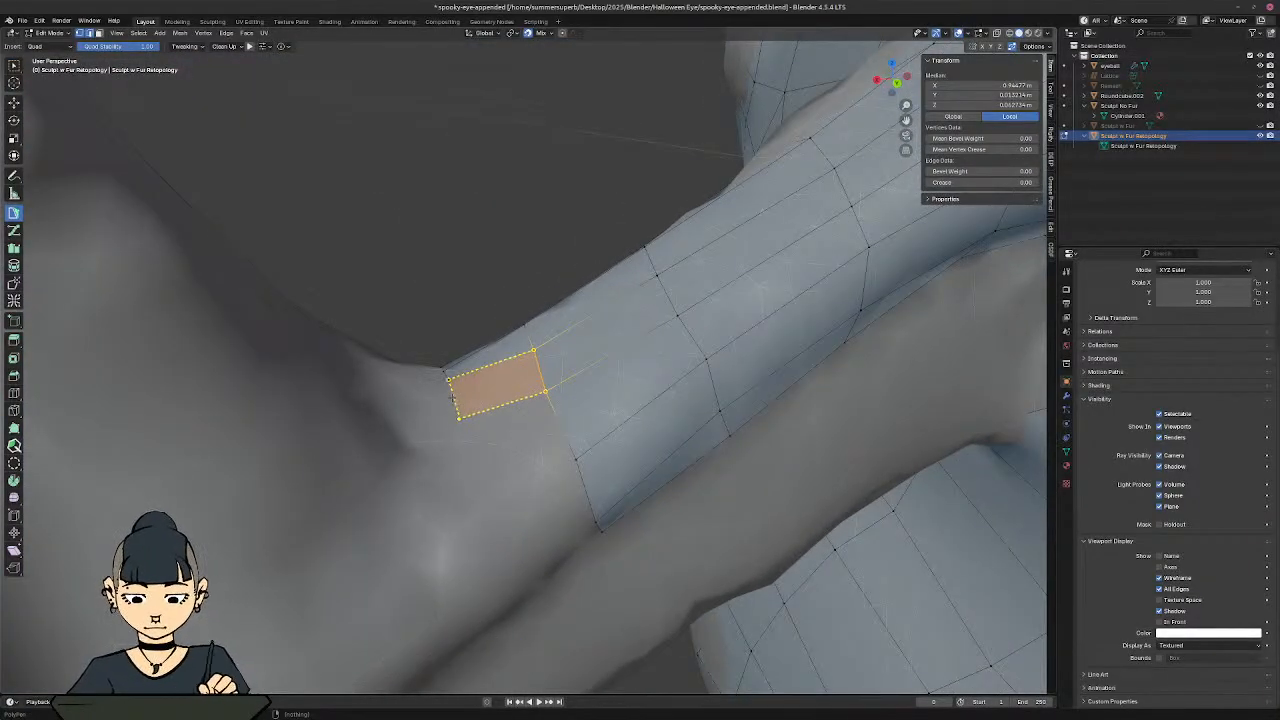
pyautogui.keyDown('ctrl'); pyautogui.click(452, 397); pyautogui.keyUp('ctrl')
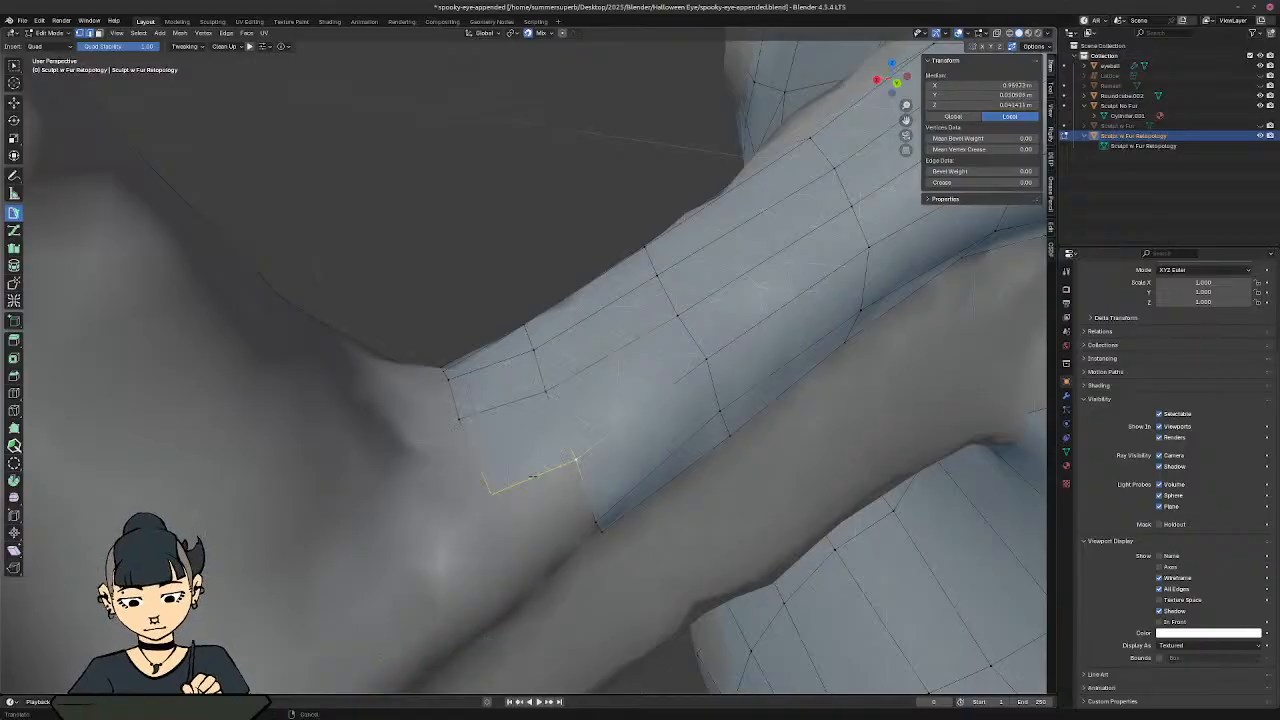
pyautogui.keyDown('ctrl'); pyautogui.click(533, 477); pyautogui.keyUp('ctrl')
pyautogui.moveTo(533, 478); pyautogui.dragTo(518, 440, button='middle')
pyautogui.click(515, 427)
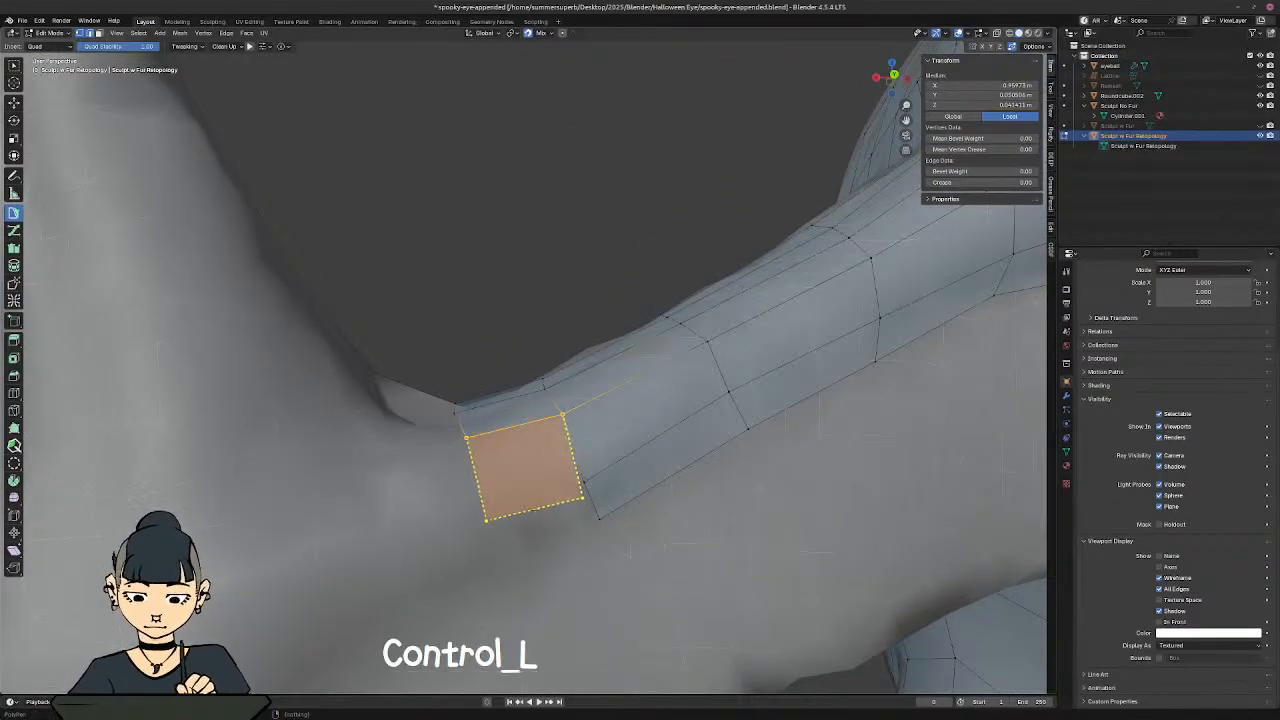
pyautogui.keyDown('ctrl'); pyautogui.click(535, 500); pyautogui.keyUp('ctrl')
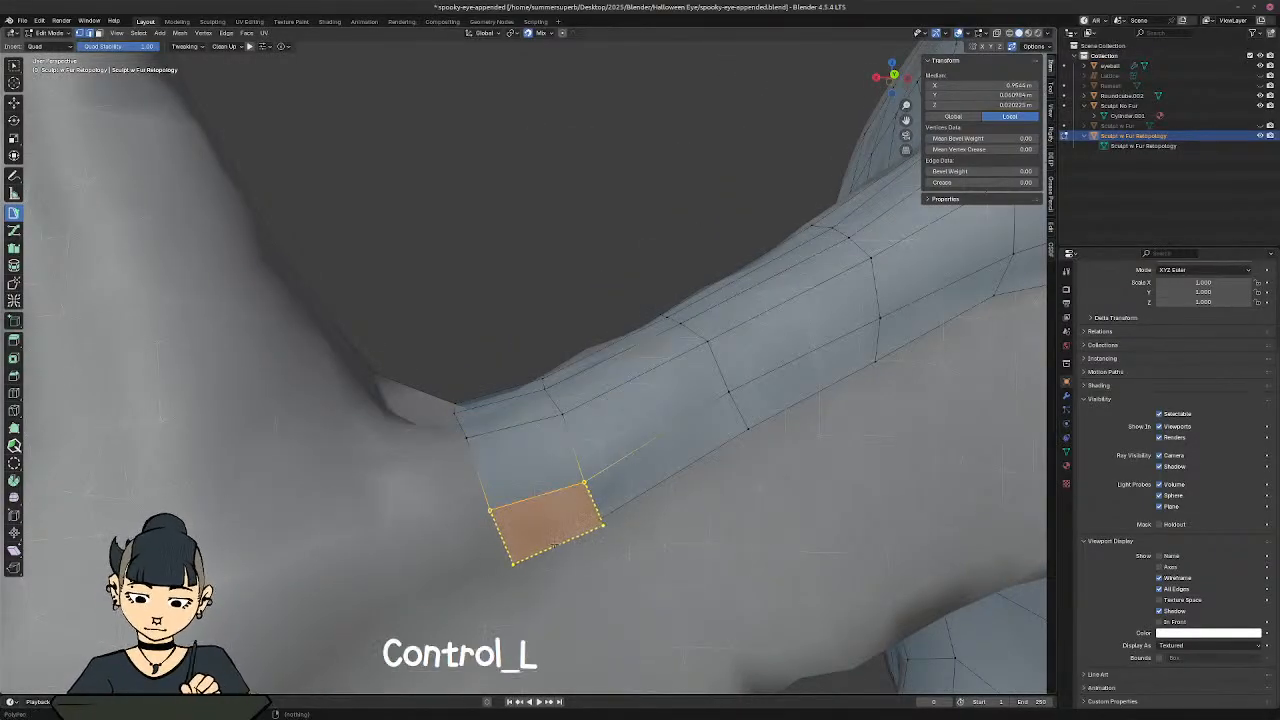
pyautogui.keyDown('ctrl'); pyautogui.click(553, 540); pyautogui.keyUp('ctrl')
# Step: Inspect the wing arm's ring of quads and the uncovered underside where it meets the body from several angles
pyautogui.scroll(-7, 594, 494)
pyautogui.moveTo(594, 494); pyautogui.dragTo(576, 471, button='middle')
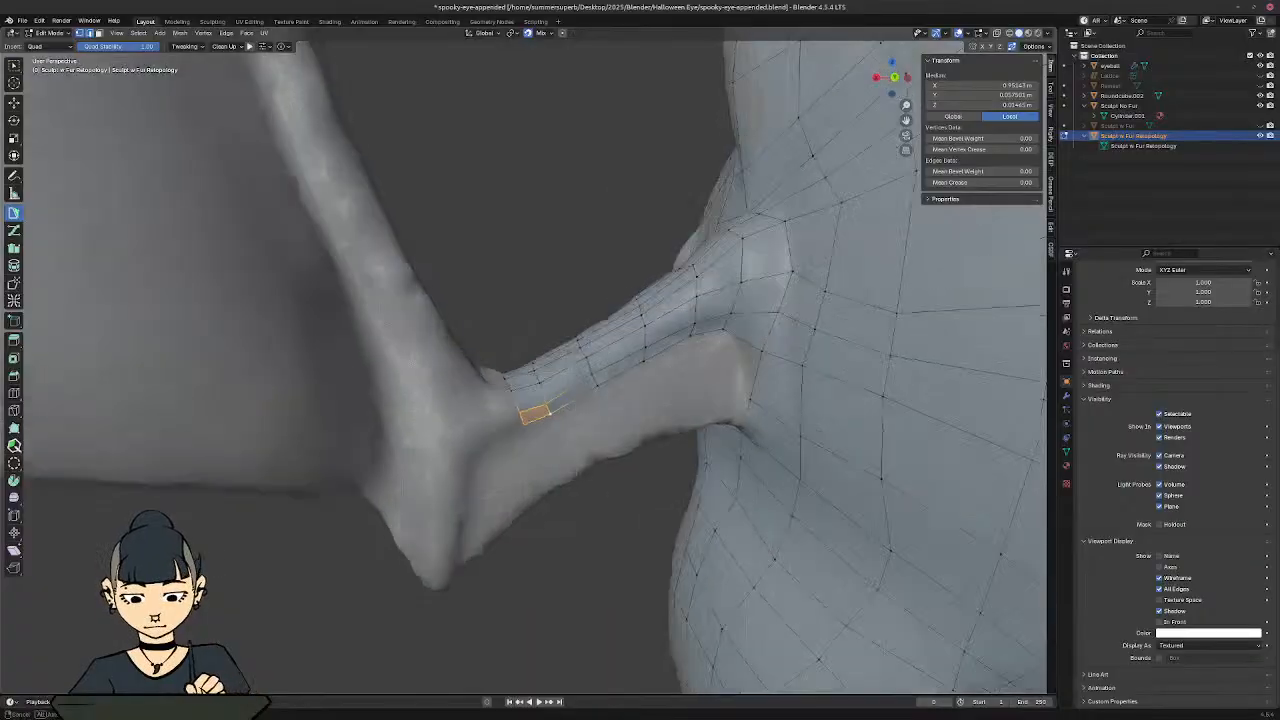
pyautogui.moveTo(548, 410); pyautogui.dragTo(703, 373, button='middle')
pyautogui.scroll(-8, 631, 420)
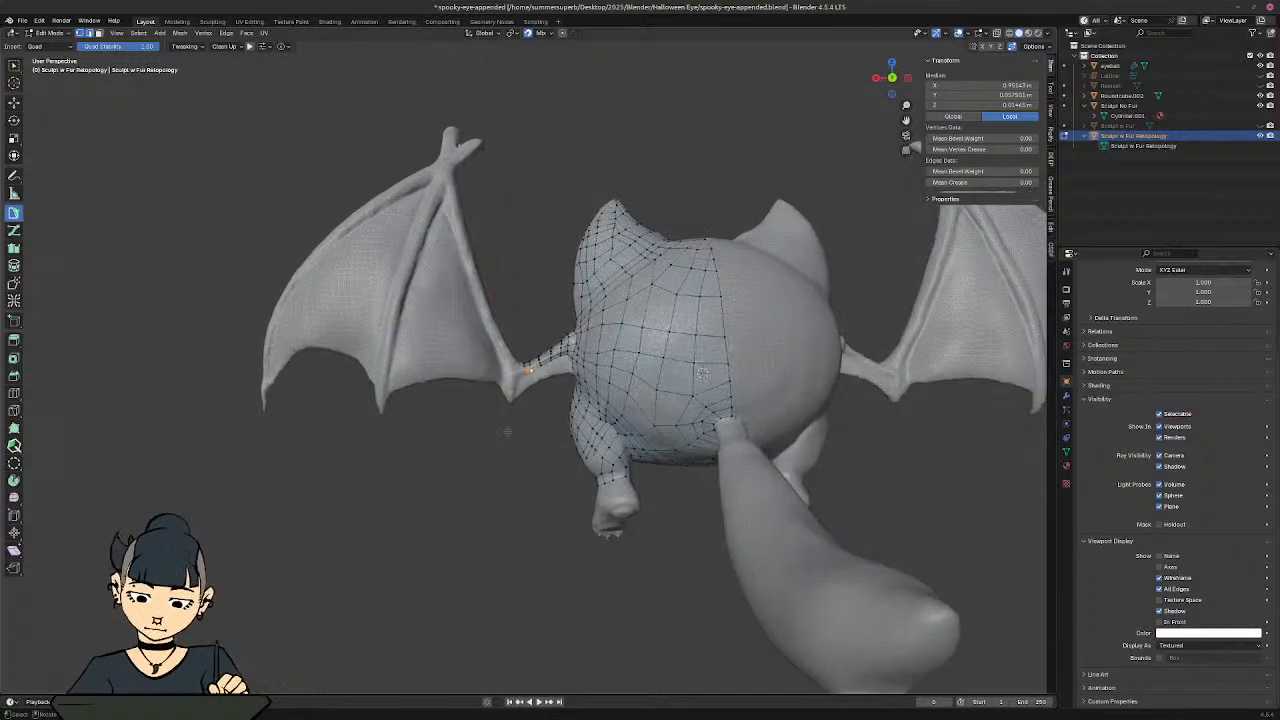
pyautogui.keyDown('ctrl'); pyautogui.moveTo(507, 432); pyautogui.dragTo(514, 300, button='middle'); pyautogui.keyUp('ctrl')
pyautogui.moveTo(650, 438); pyautogui.dragTo(715, 338, button='middle')
pyautogui.keyDown('ctrl'); pyautogui.click(550, 390); pyautogui.keyUp('ctrl')
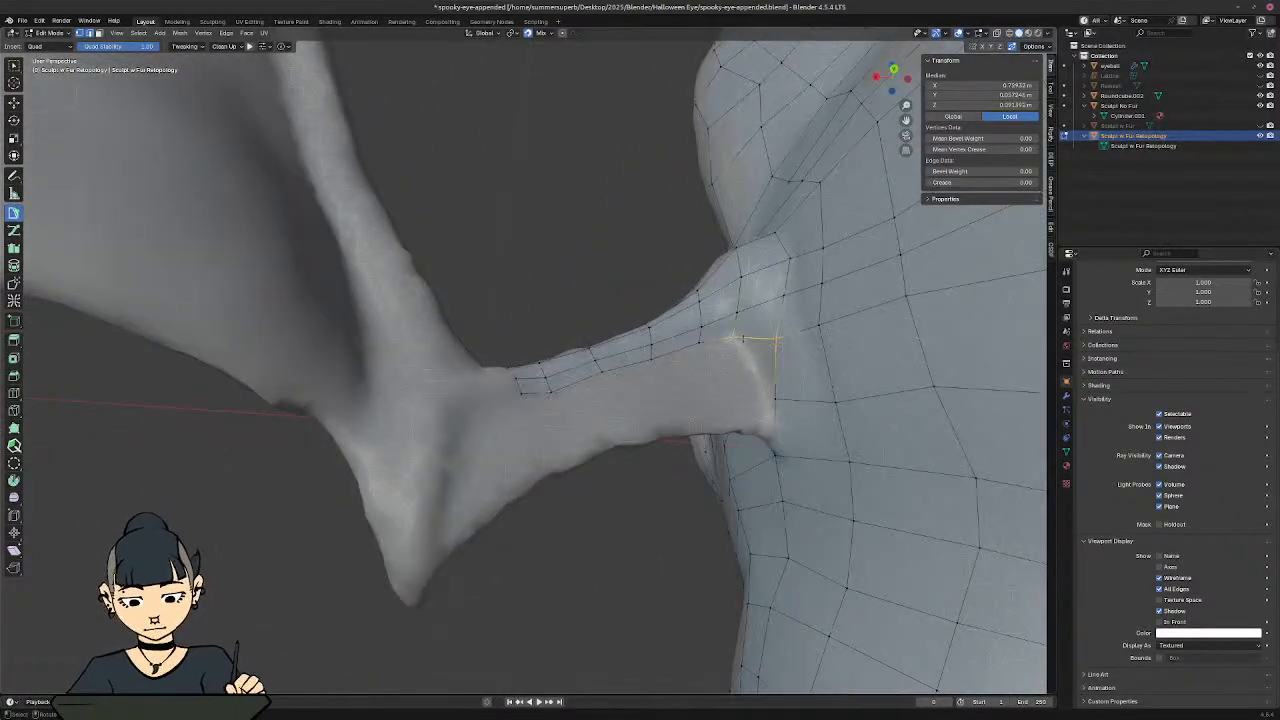
pyautogui.moveTo(640, 352); pyautogui.dragTo(645, 405, button='middle')
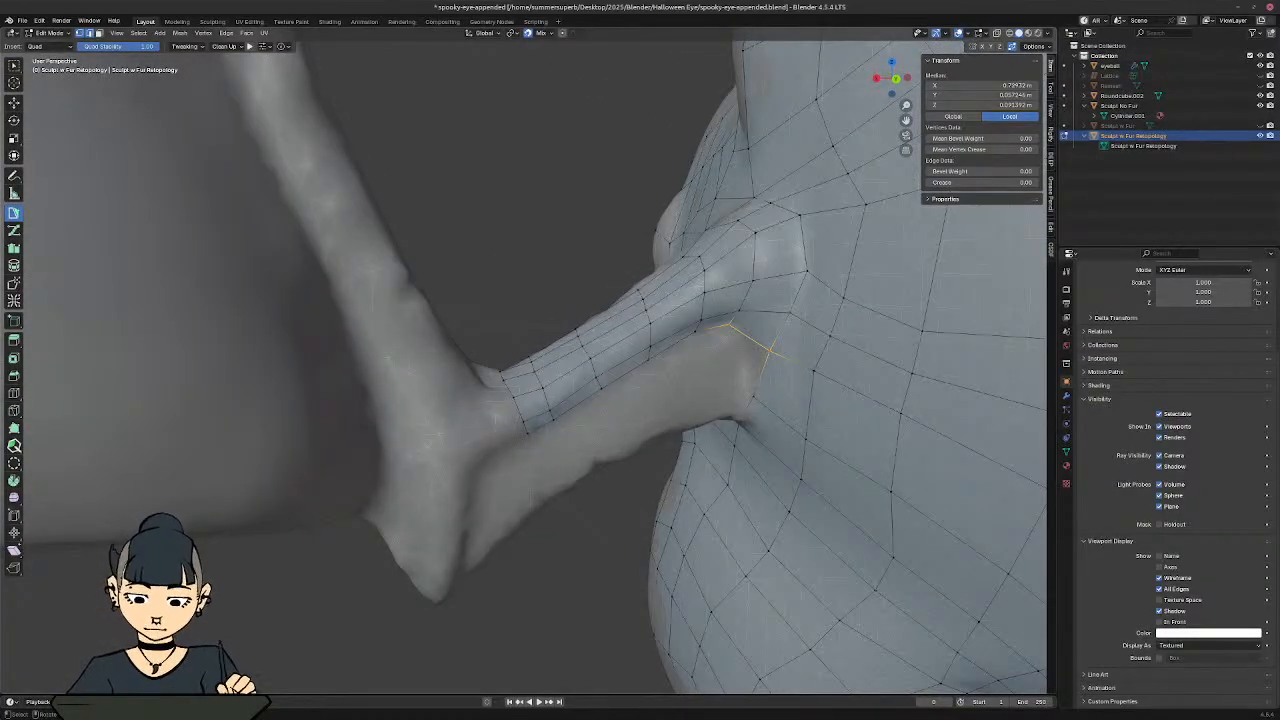
# Step: Select the sixth ring's outer edge loop, extrude it toward the wing joint, and scale the new loop up to match the flare
pyautogui.doubleClick(519, 408)
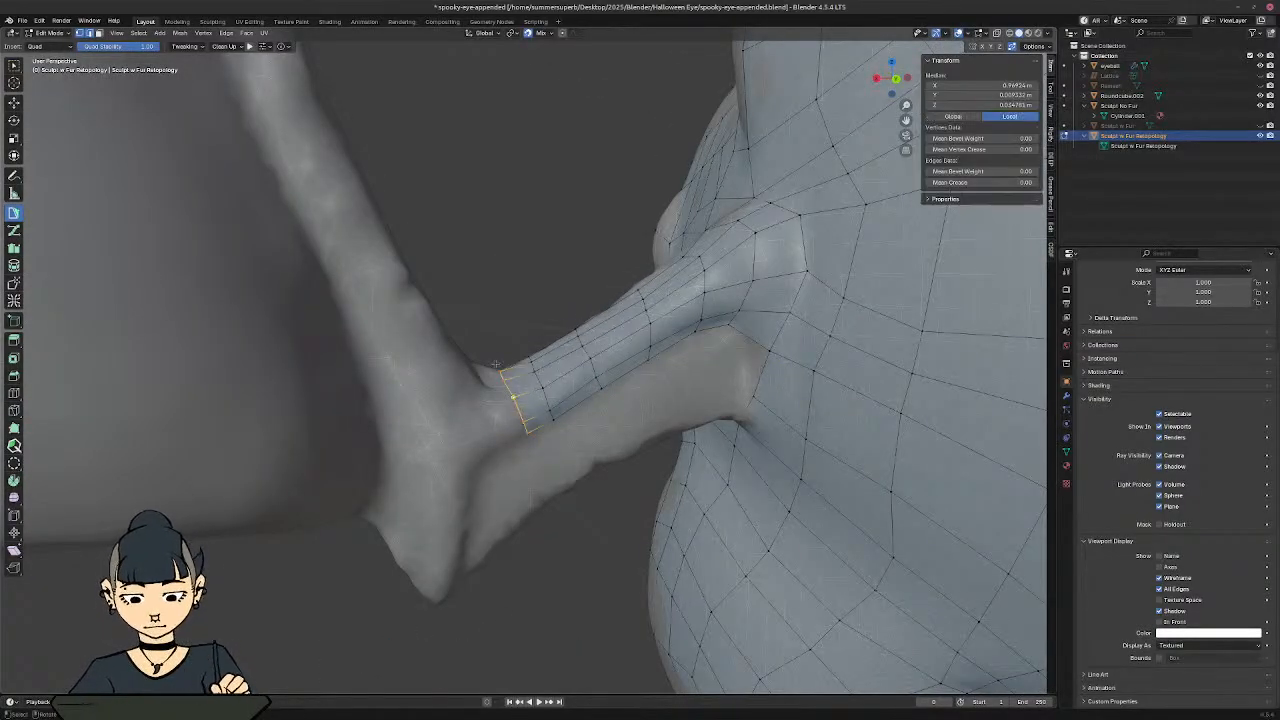
pyautogui.moveTo(519, 408); pyautogui.dragTo(653, 360, button='middle')
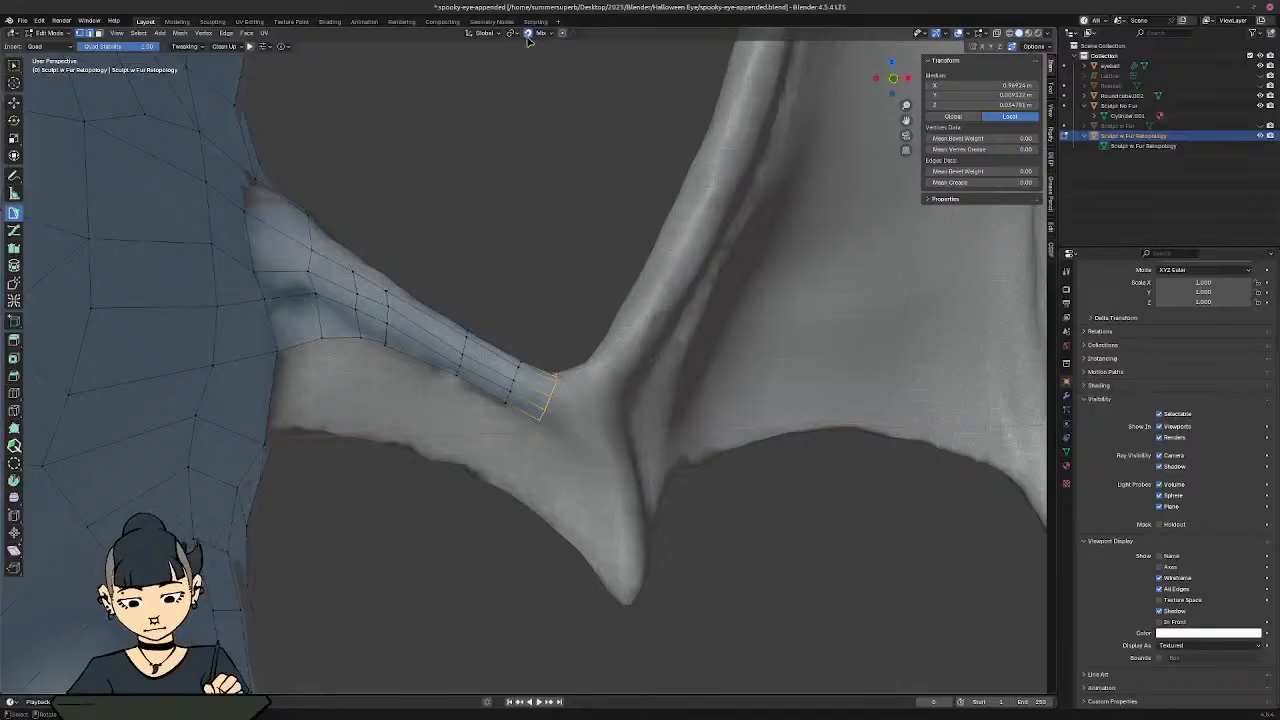
pyautogui.keyDown('shift'); pyautogui.moveTo(526, 88); pyautogui.dragTo(438, 59, button='middle'); pyautogui.keyUp('shift')
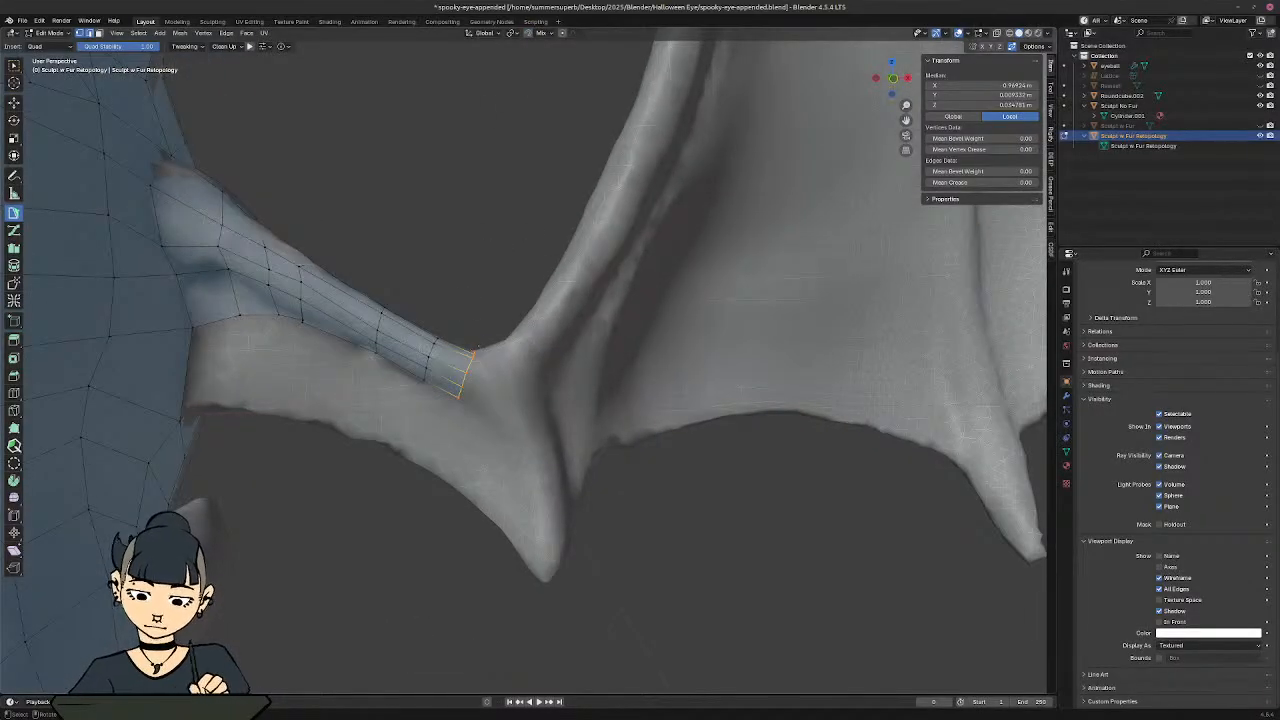
pyautogui.press('e')
pyautogui.click(521, 370)
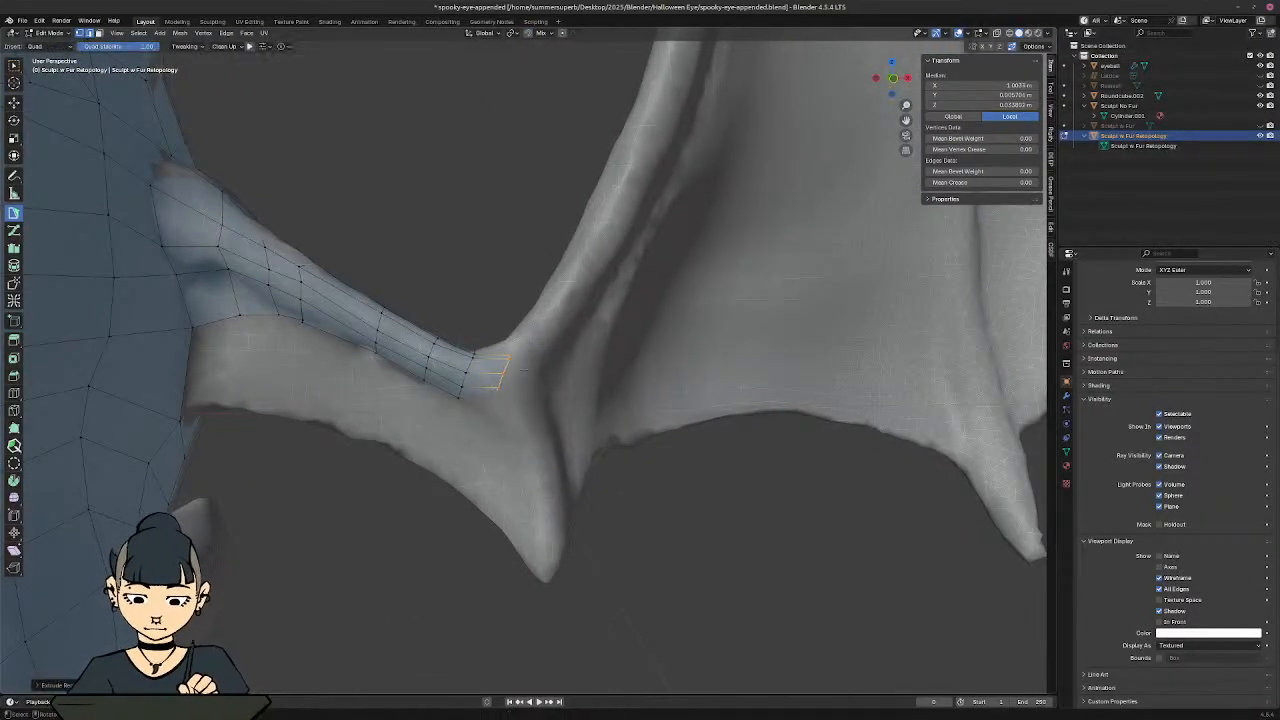
pyautogui.press('s')
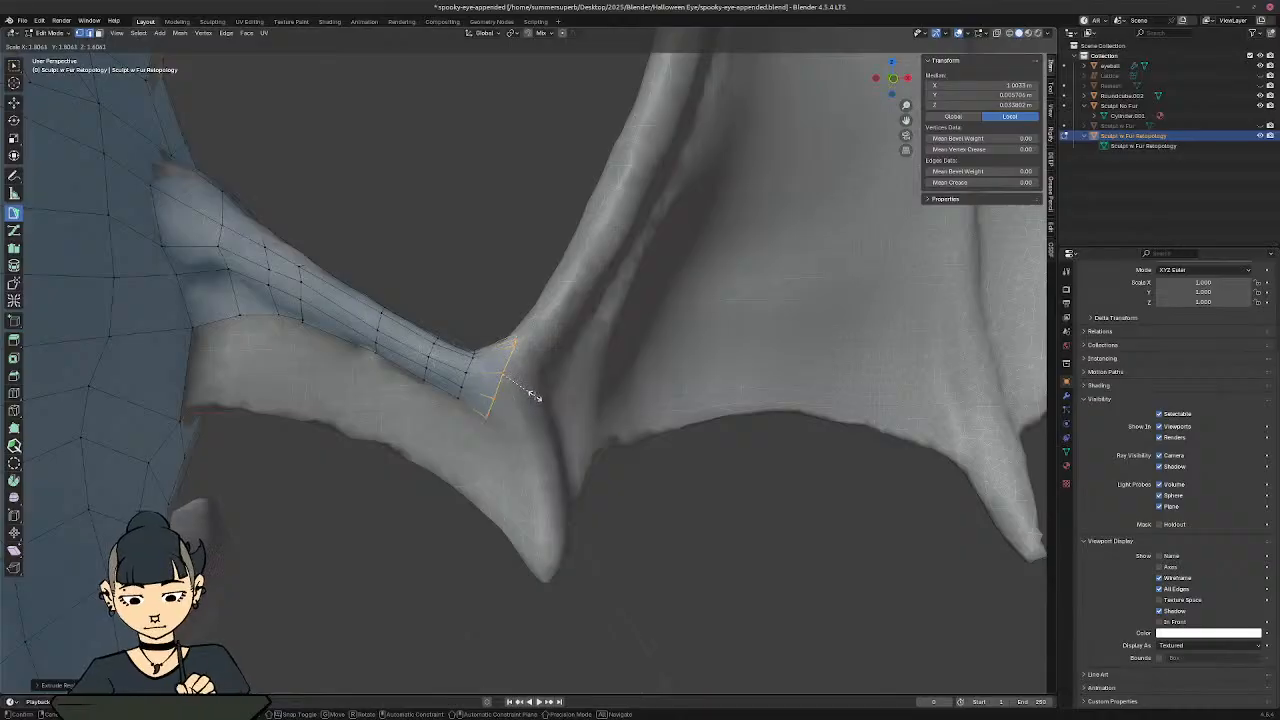
pyautogui.click(535, 397)
# Step: Move individual outer vertices of the extruded ring onto the sculpt's surface around the wing joint
pyautogui.moveTo(535, 397); pyautogui.dragTo(705, 297, button='middle')
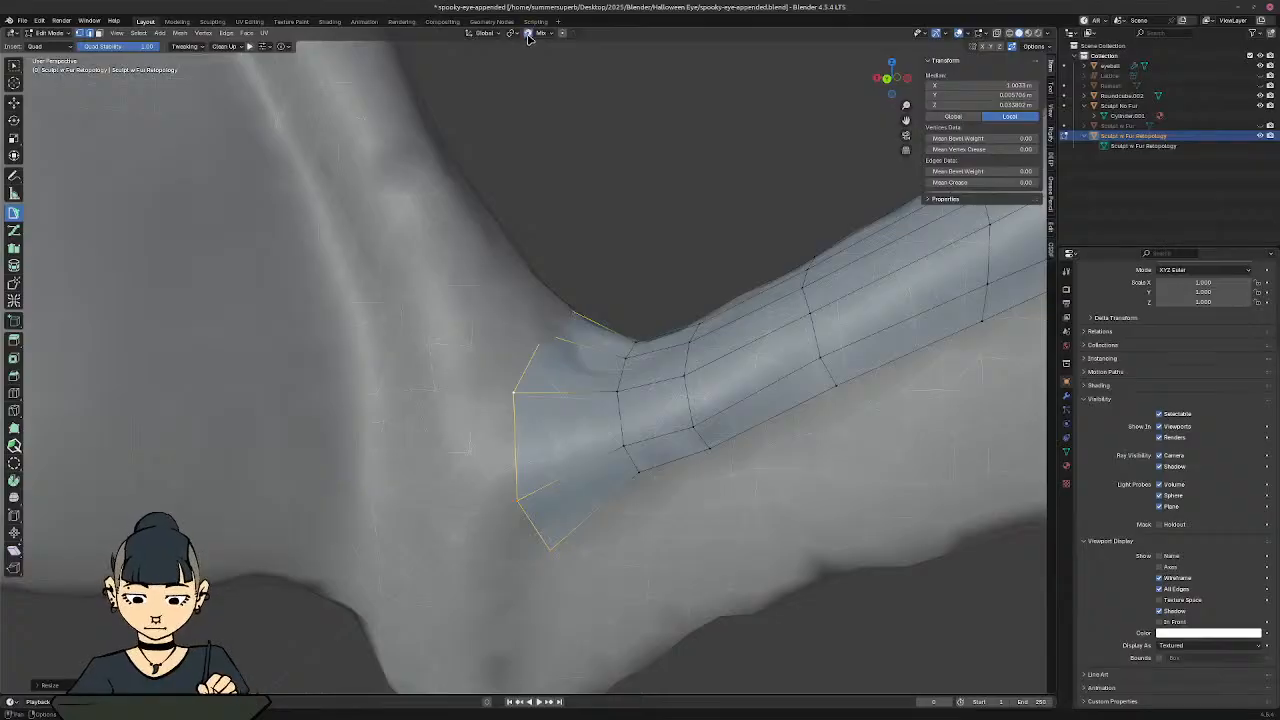
pyautogui.moveTo(574, 306); pyautogui.dragTo(540, 352, button='middle')
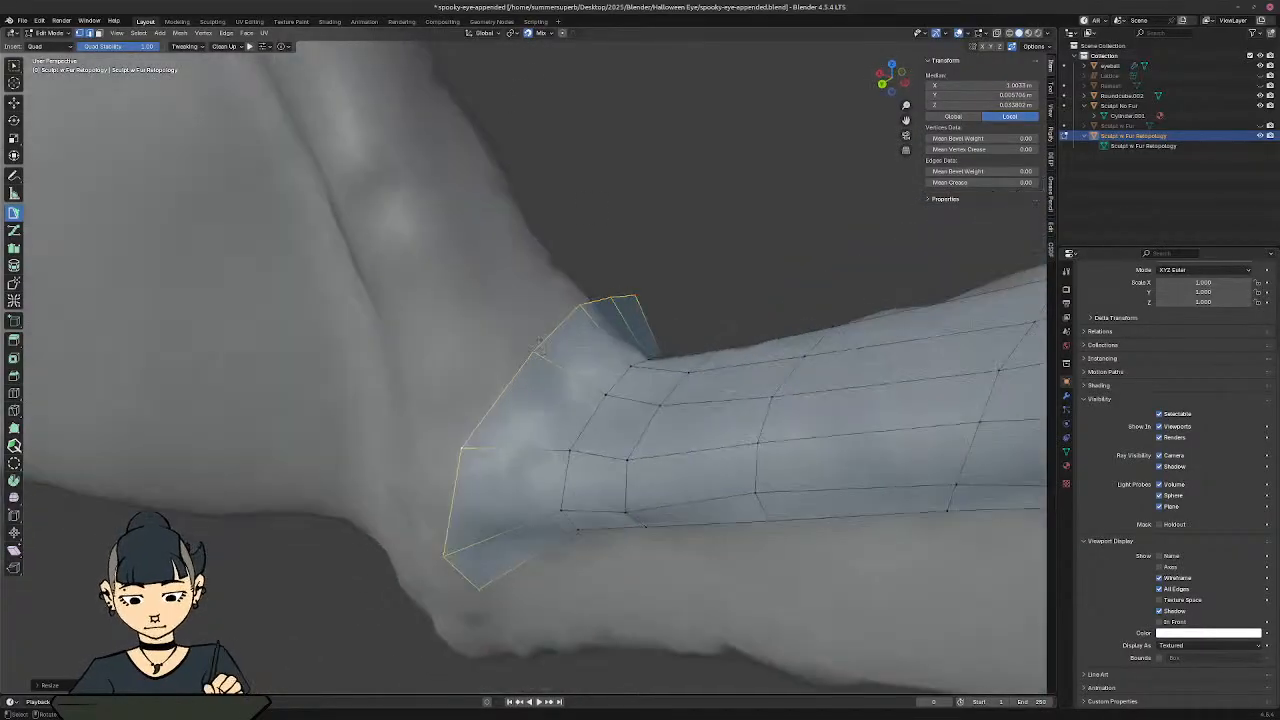
pyautogui.click(537, 357)
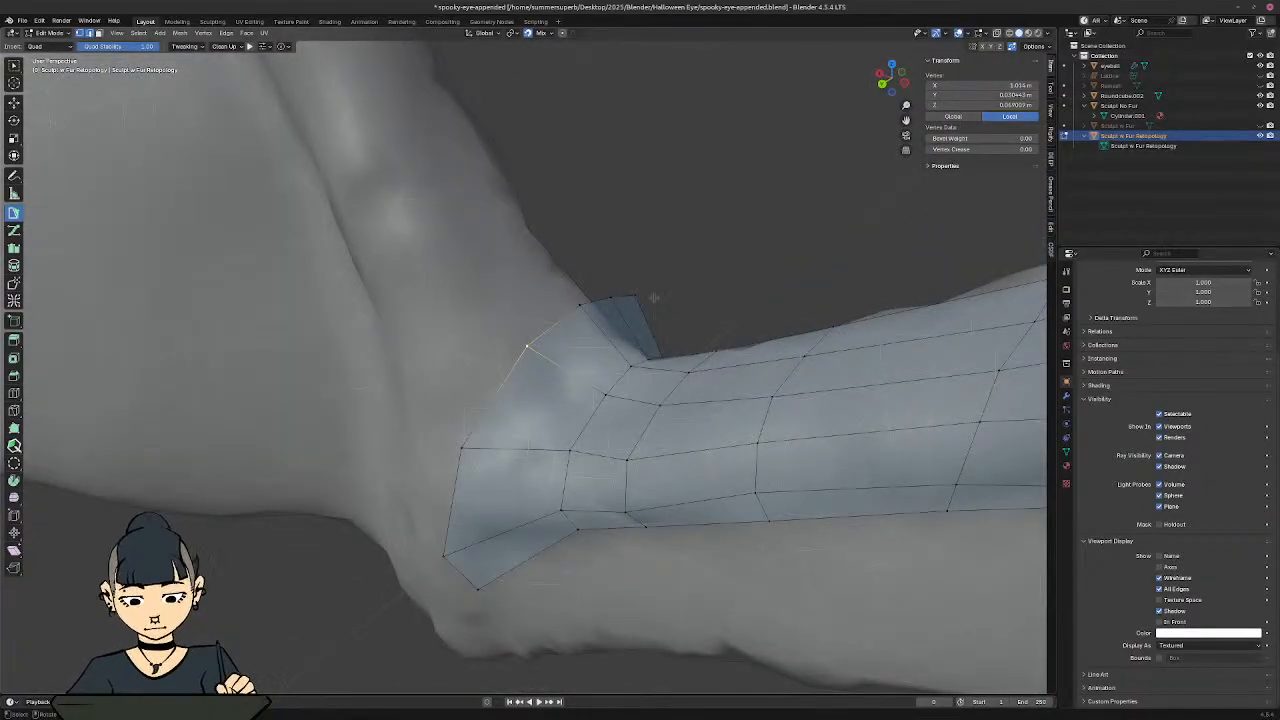
pyautogui.moveTo(653, 297); pyautogui.dragTo(555, 355, button='middle')
pyautogui.press('g')
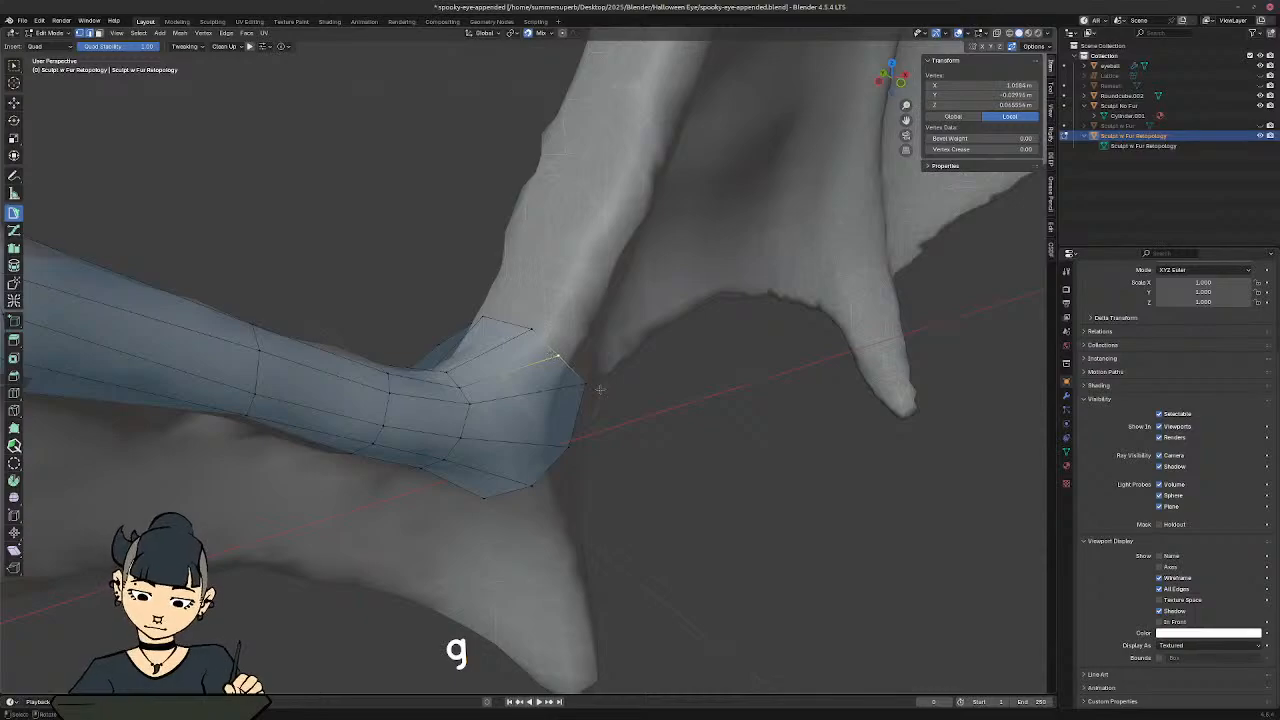
pyautogui.press('g')
pyautogui.moveTo(603, 390); pyautogui.dragTo(535, 362, button='middle')
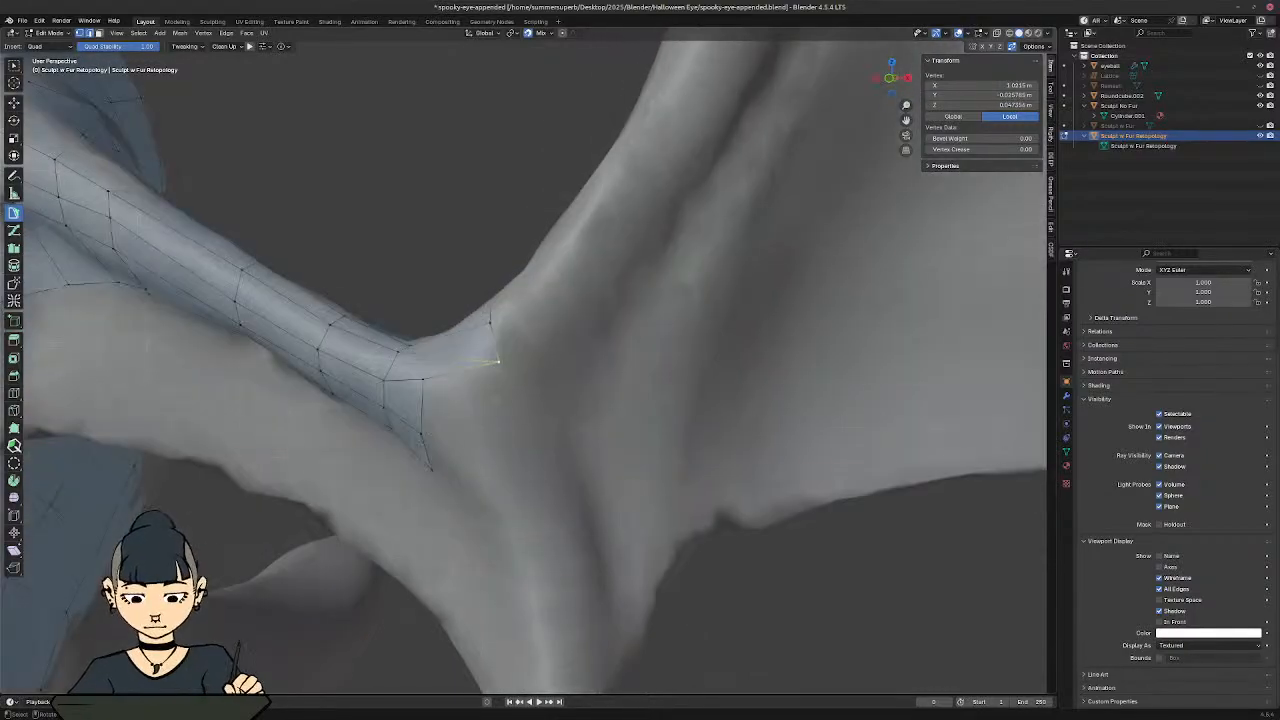
pyautogui.press('g')
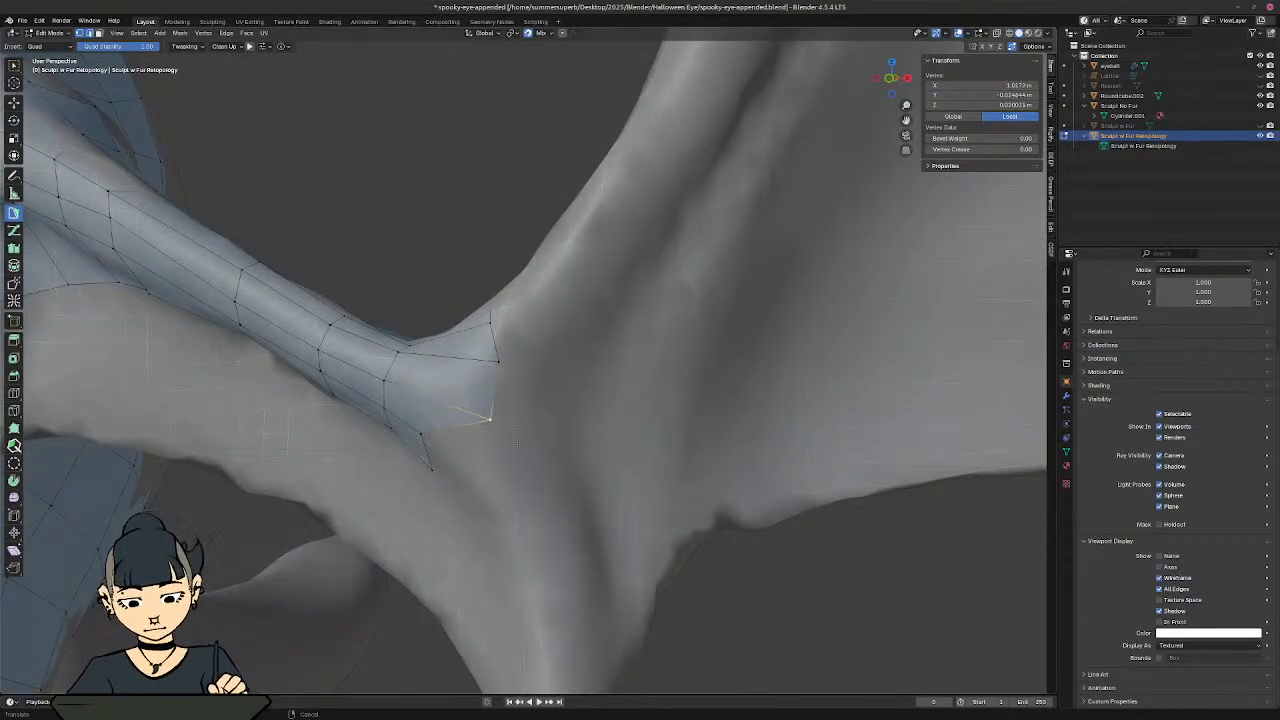
# Step: Pull the front end vertices of the wing-arm mesh into place on the sculpt's elbow
pyautogui.press('g')
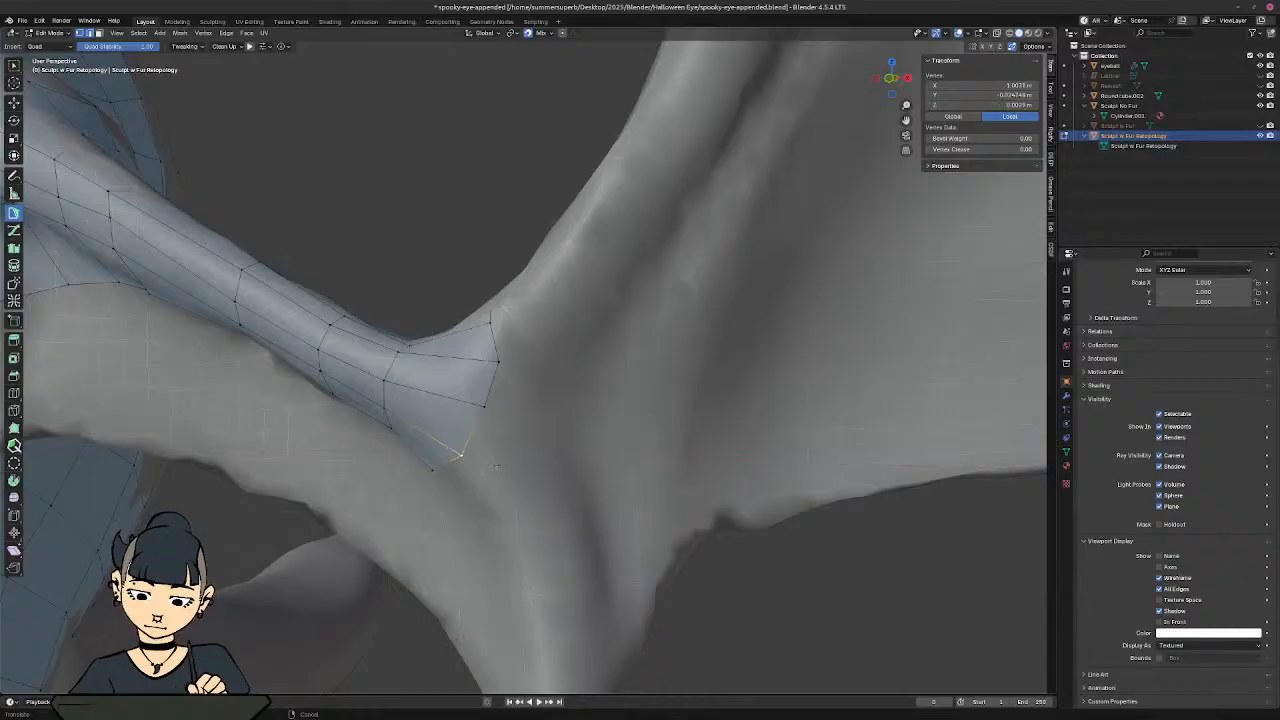
pyautogui.press('g')
pyautogui.moveTo(454, 475); pyautogui.dragTo(579, 332, button='middle')
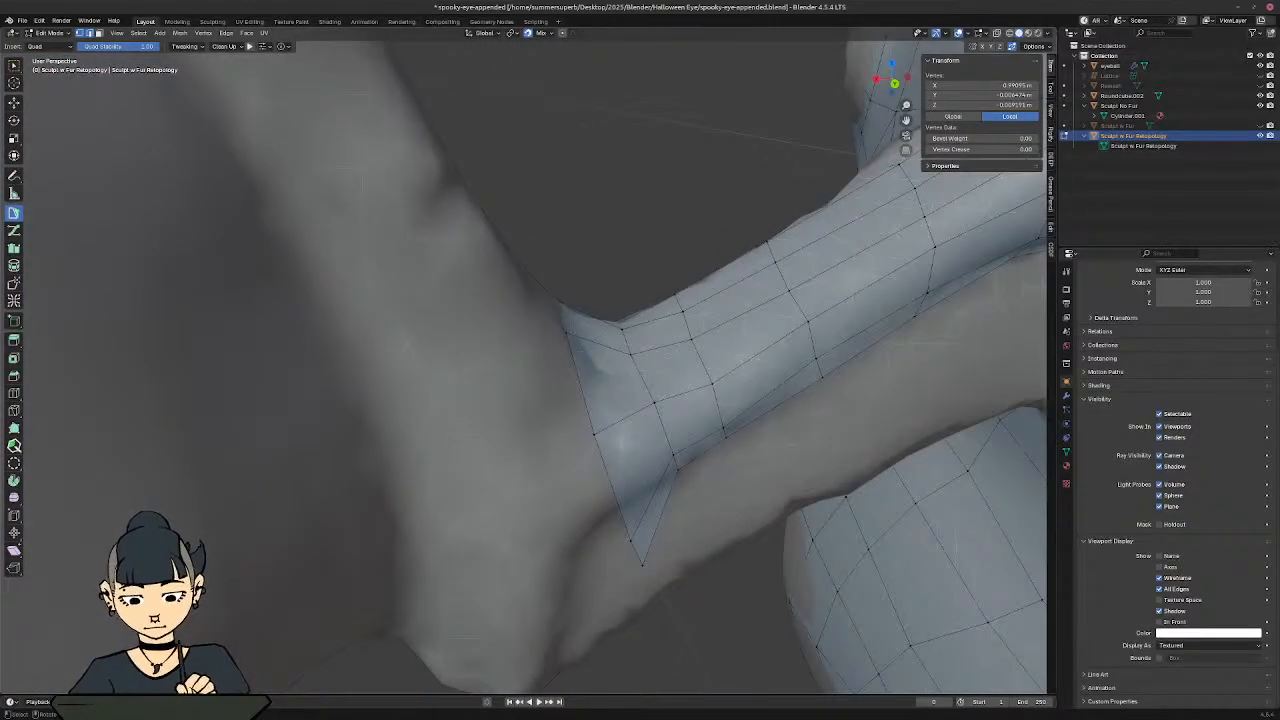
# Step: Reposition the end vertices on the back of the wing-arm mesh to shorten and even out the last faces before the elbow
pyautogui.press('g')
pyautogui.press('g')
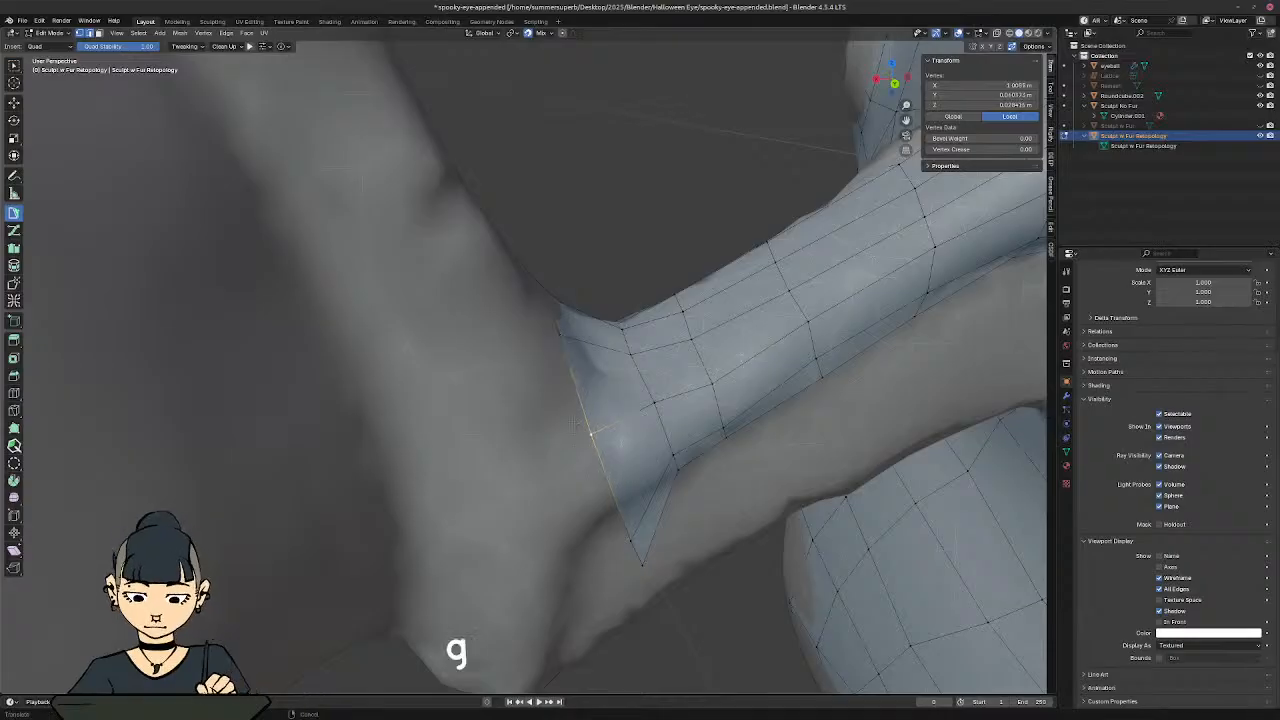
pyautogui.click(544, 403)
pyautogui.moveTo(544, 403); pyautogui.dragTo(498, 348, button='middle')
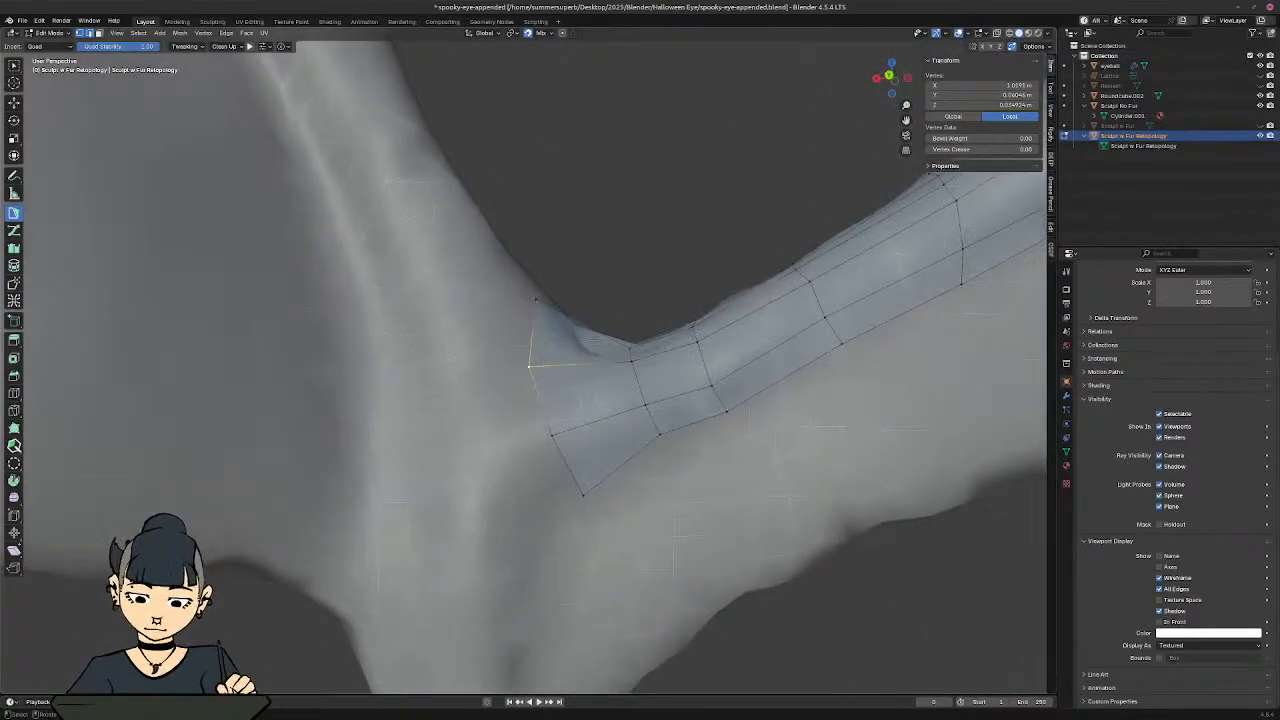
pyautogui.keyDown('shift'); pyautogui.moveTo(557, 427); pyautogui.dragTo(487, 365, button='middle'); pyautogui.keyUp('shift')
pyautogui.press('g')
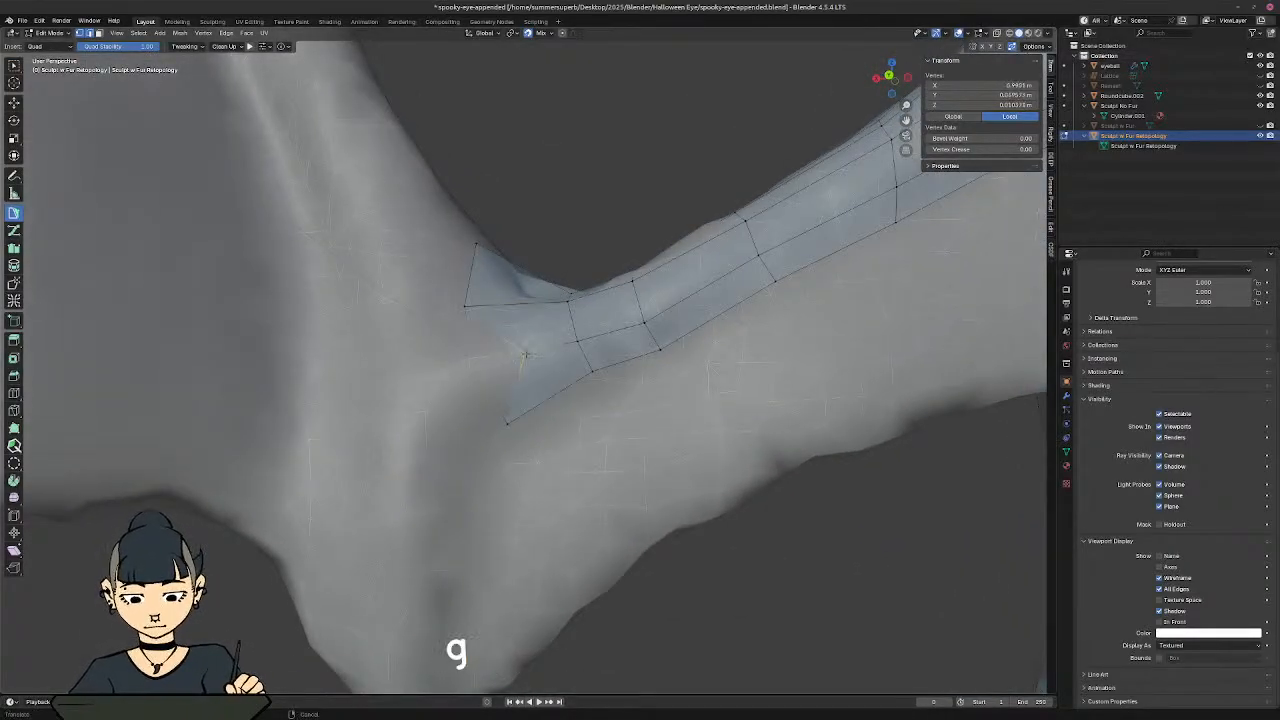
pyautogui.click(508, 353)
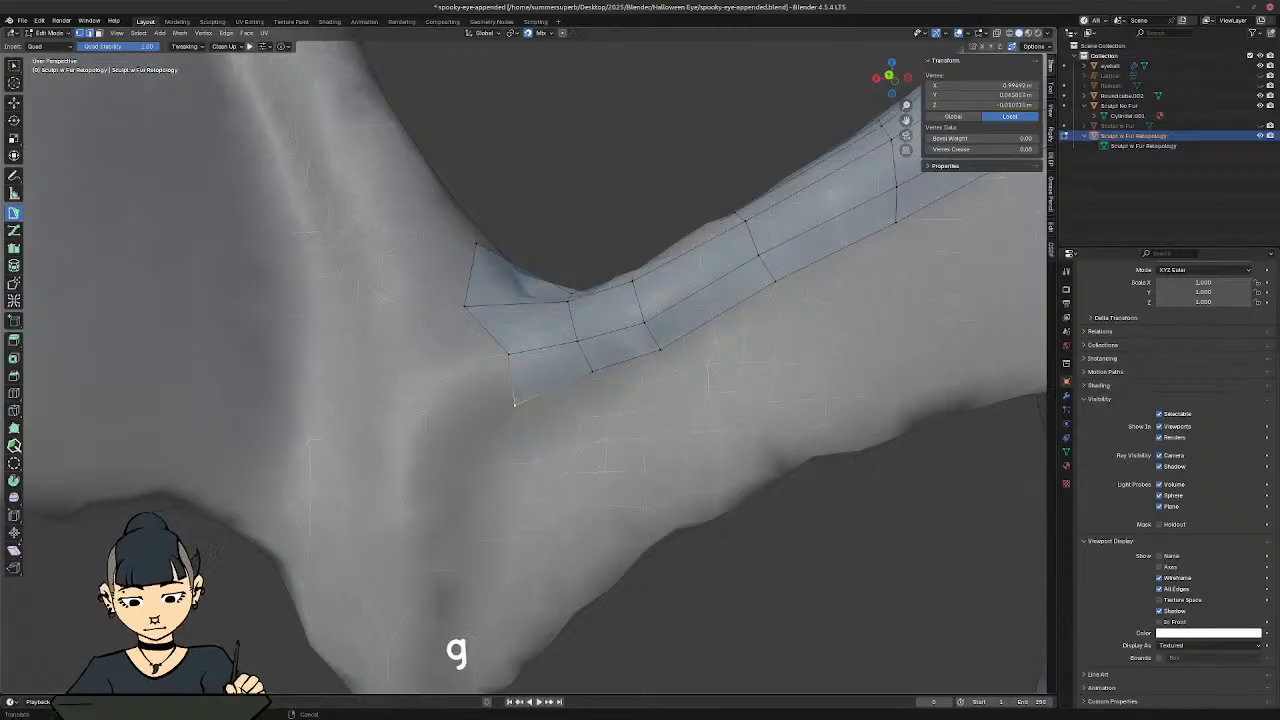
pyautogui.click(466, 305)
pyautogui.press('g')
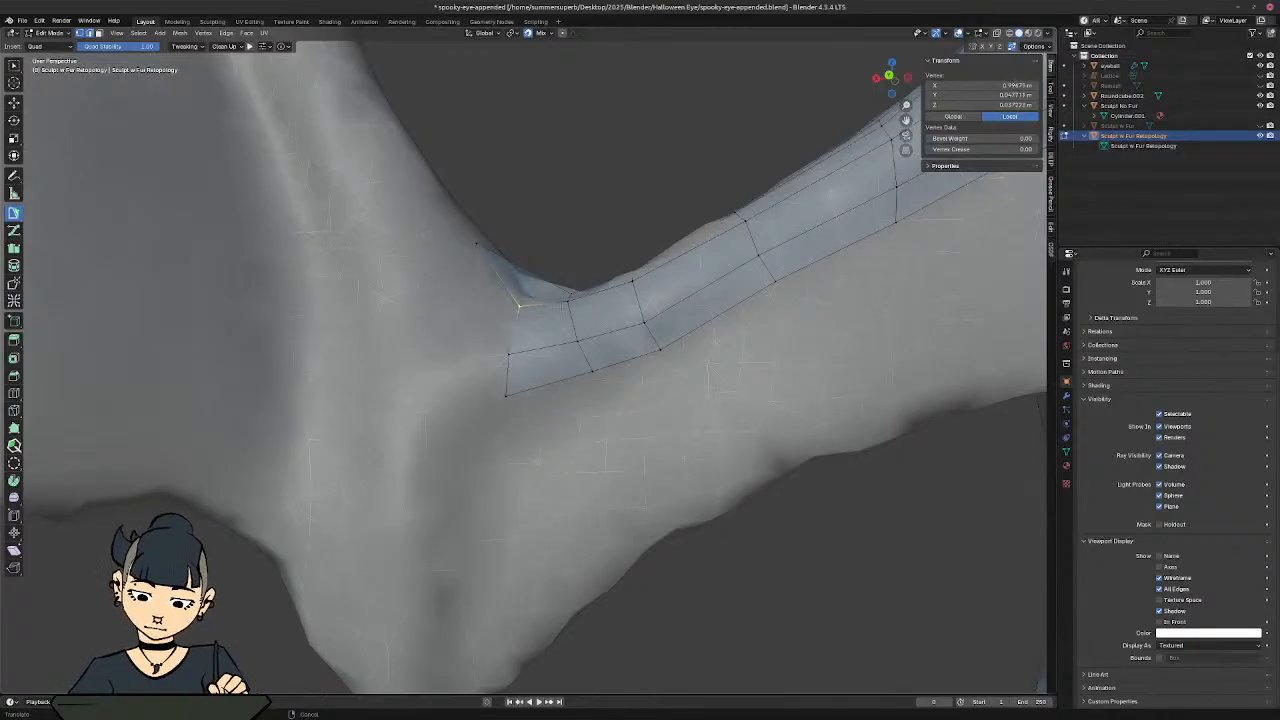
# Step: Adjust the end vertices near the upper edge of the wing-arm mesh so they follow the elbow's curve
pyautogui.moveTo(561, 276); pyautogui.dragTo(520, 300, button='middle')
pyautogui.press('g')
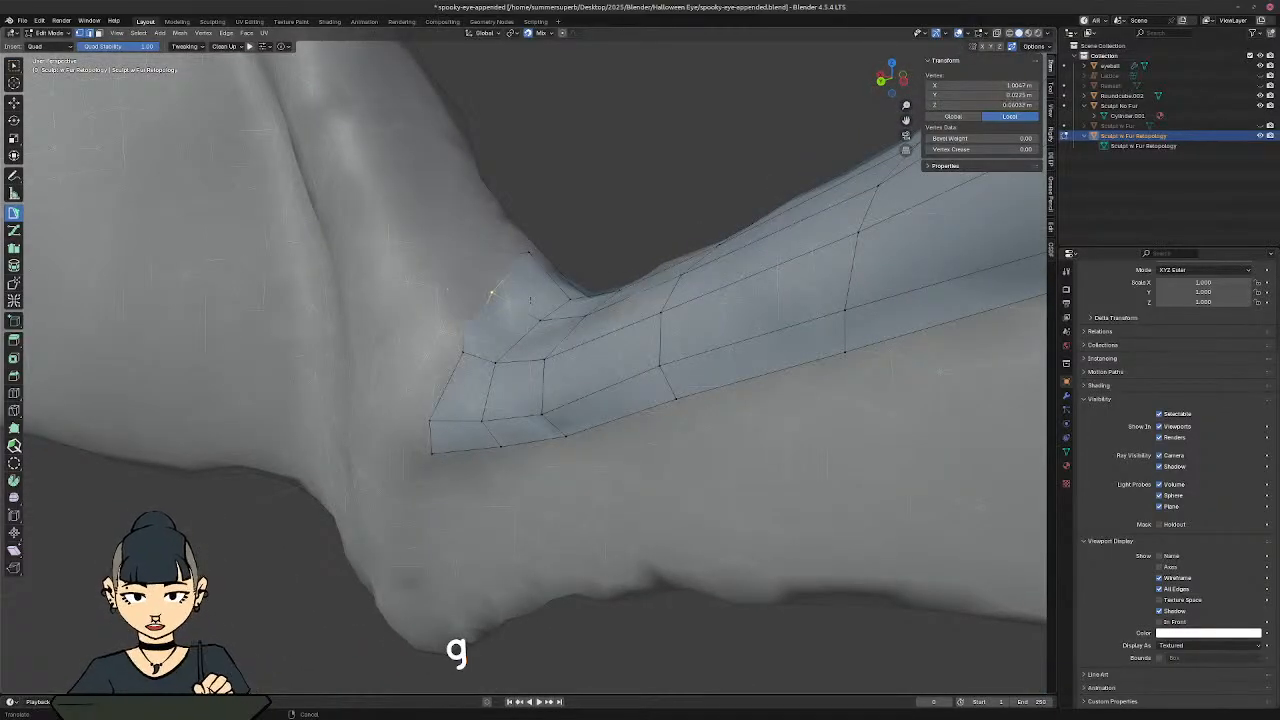
pyautogui.click(498, 297)
pyautogui.press('g')
pyautogui.click(536, 276)
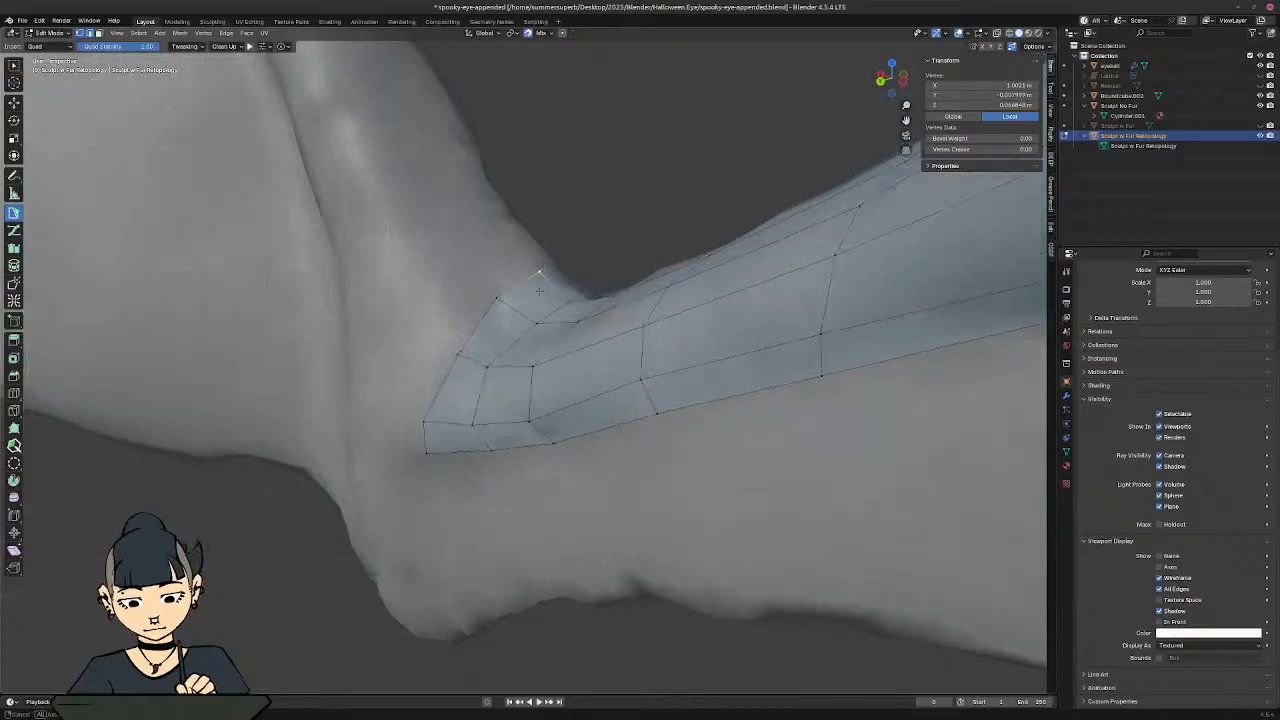
pyautogui.moveTo(536, 276); pyautogui.dragTo(530, 285, button='middle')
# Step: Line up the front end vertices of the wing-arm mesh into an even edge loop across the elbow
pyautogui.press('g')
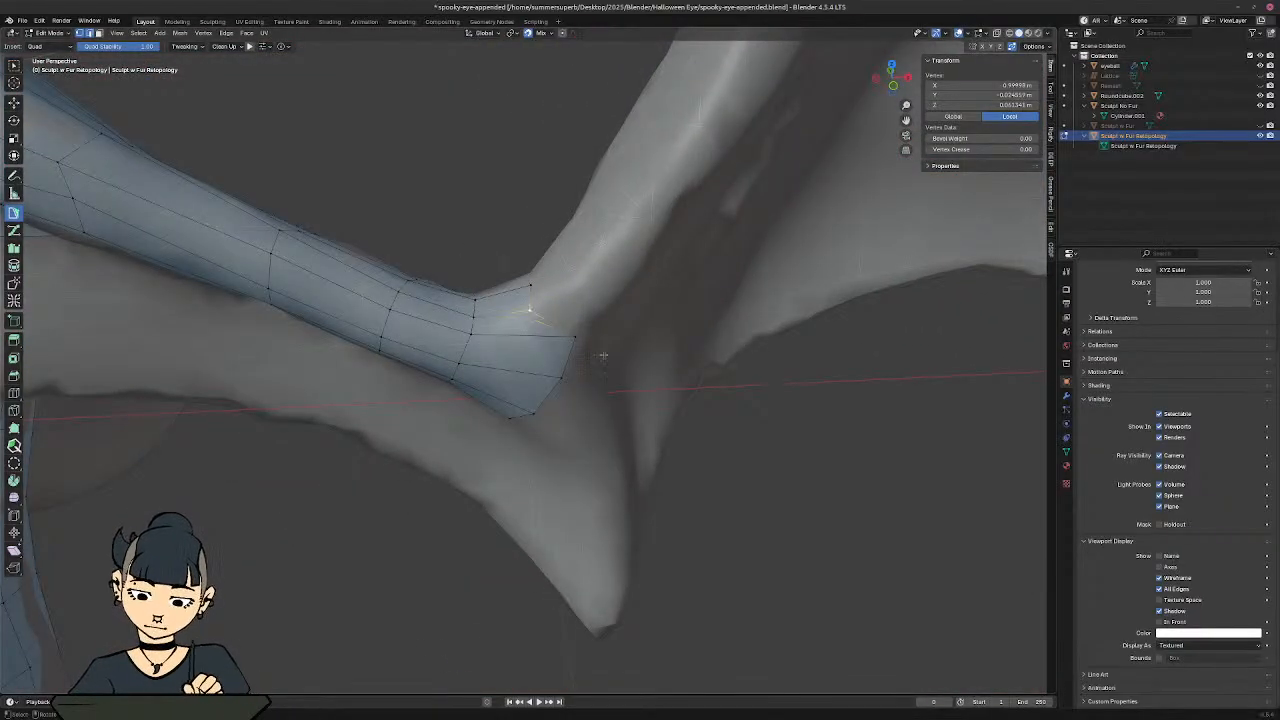
pyautogui.press('g')
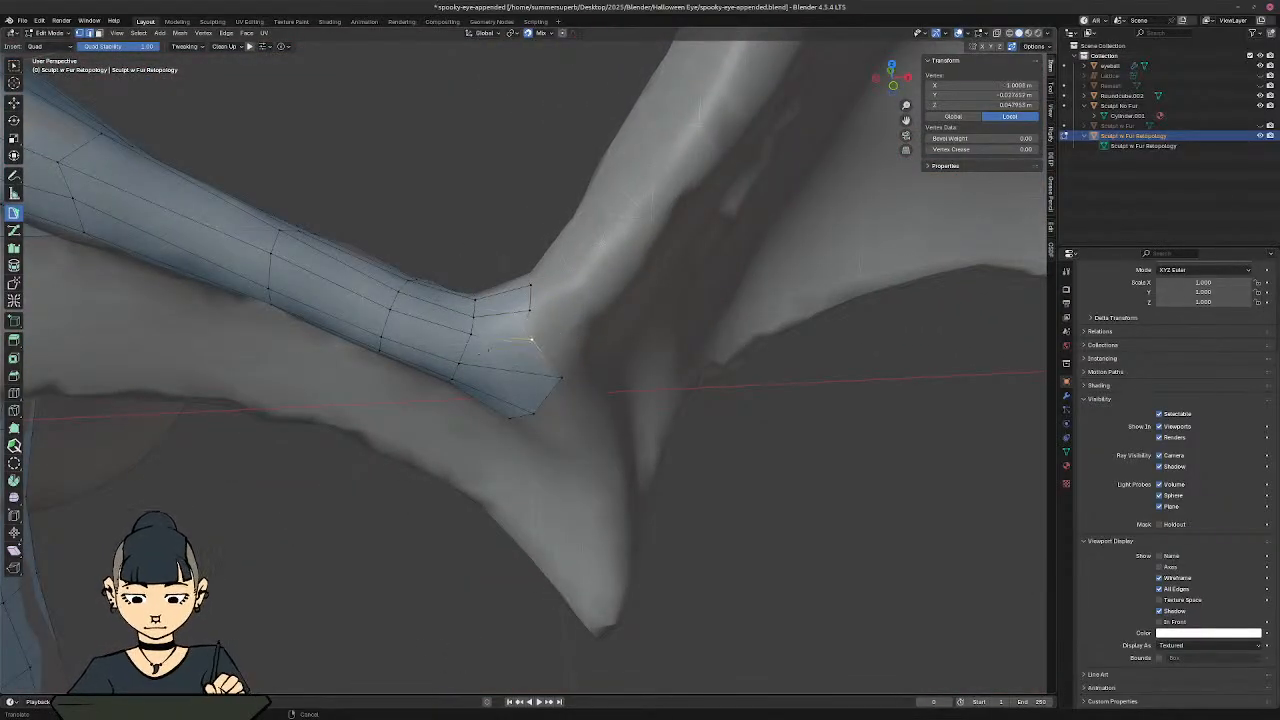
pyautogui.press('g')
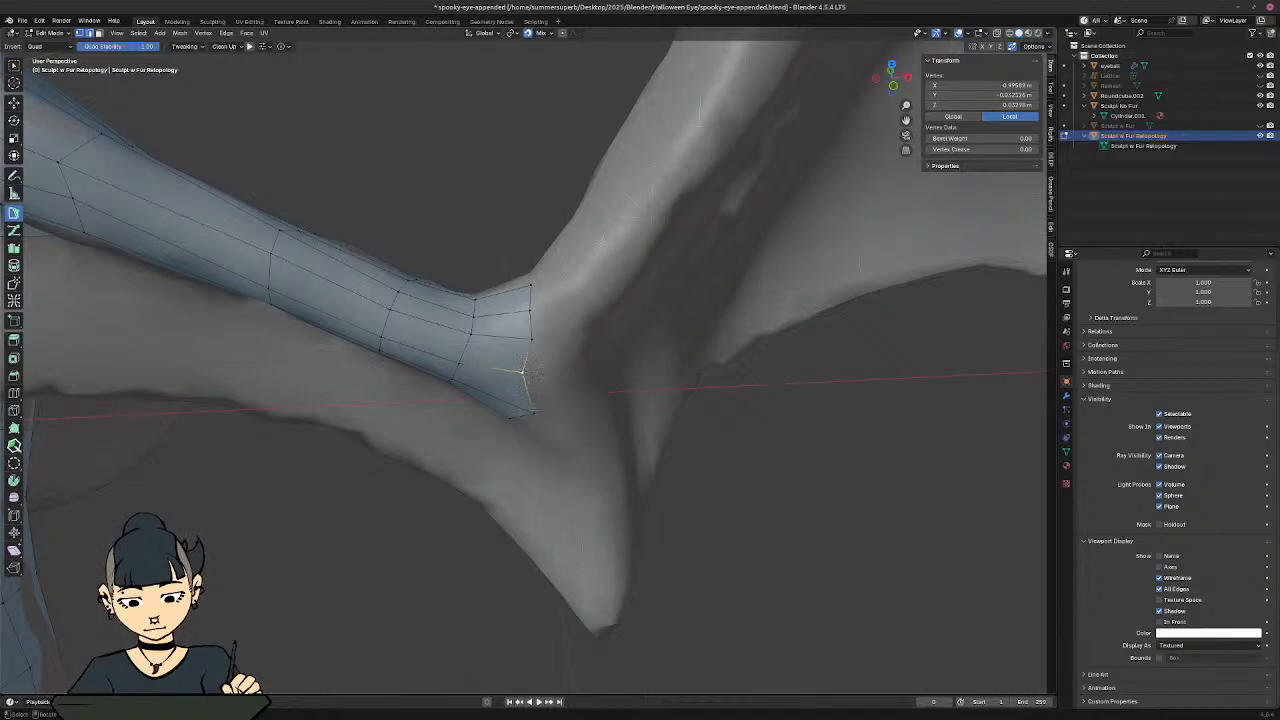
pyautogui.press('g')
pyautogui.click(510, 420)
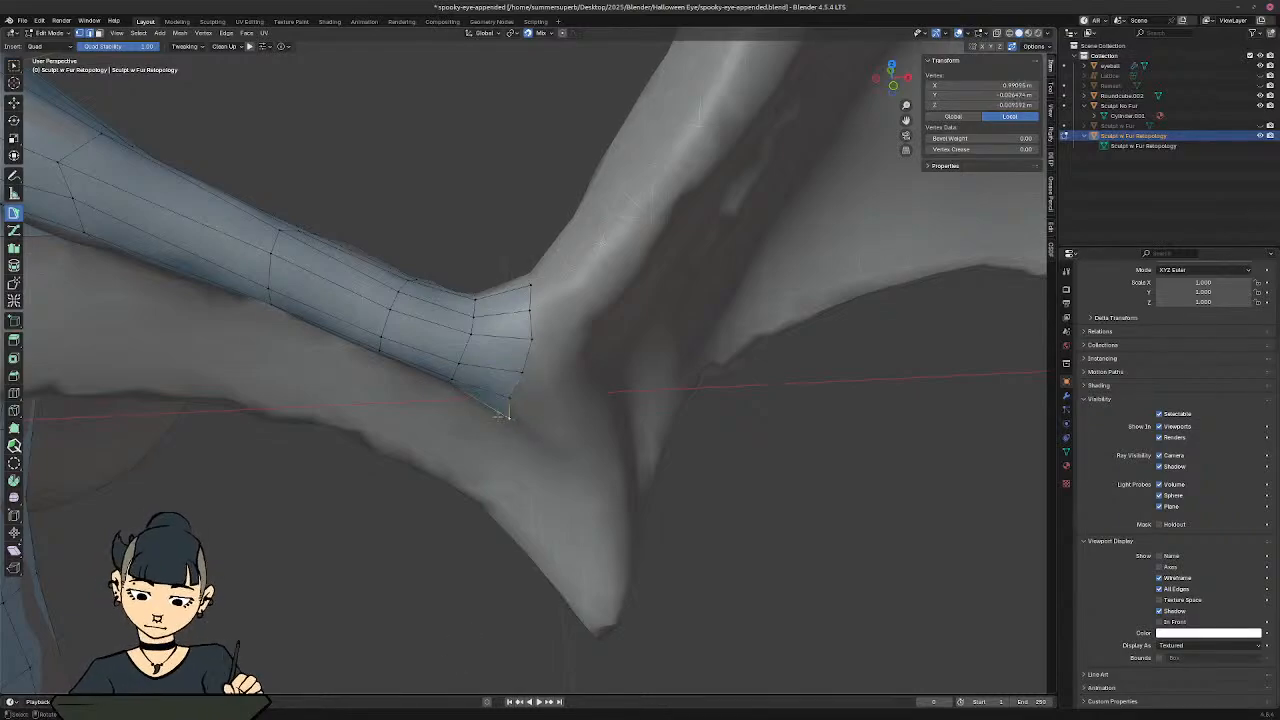
pyautogui.press('g')
pyautogui.click(509, 413)
pyautogui.moveTo(509, 413); pyautogui.dragTo(511, 380, button='middle')
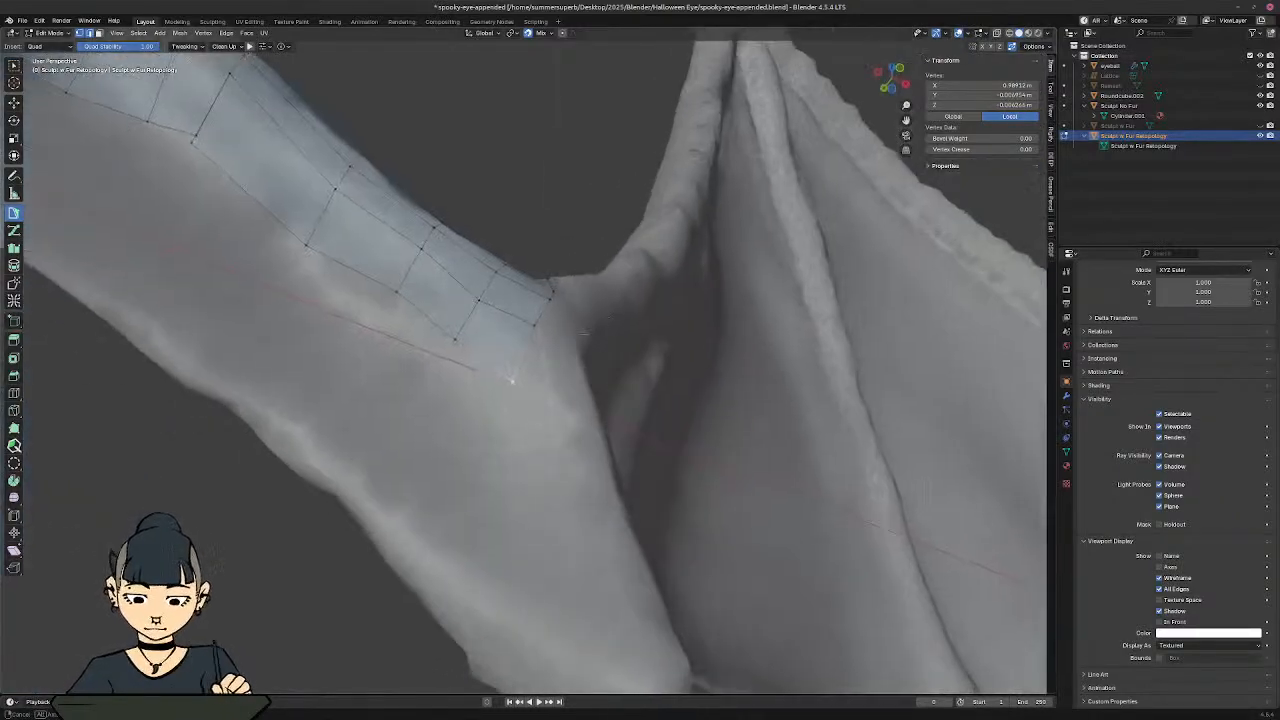
# Step: Build a strip of quads from the lower corner of the arm's end around the elbow and up along the wing's leading bone
pyautogui.scroll(-10, 560, 322)
pyautogui.moveTo(584, 333); pyautogui.dragTo(362, 330, button='middle')
pyautogui.keyDown('shift'); pyautogui.moveTo(606, 405); pyautogui.dragTo(546, 180, button='middle'); pyautogui.keyUp('shift')
pyautogui.keyDown('shift'); pyautogui.moveTo(290, 413); pyautogui.dragTo(405, 362, button='middle'); pyautogui.keyUp('shift')
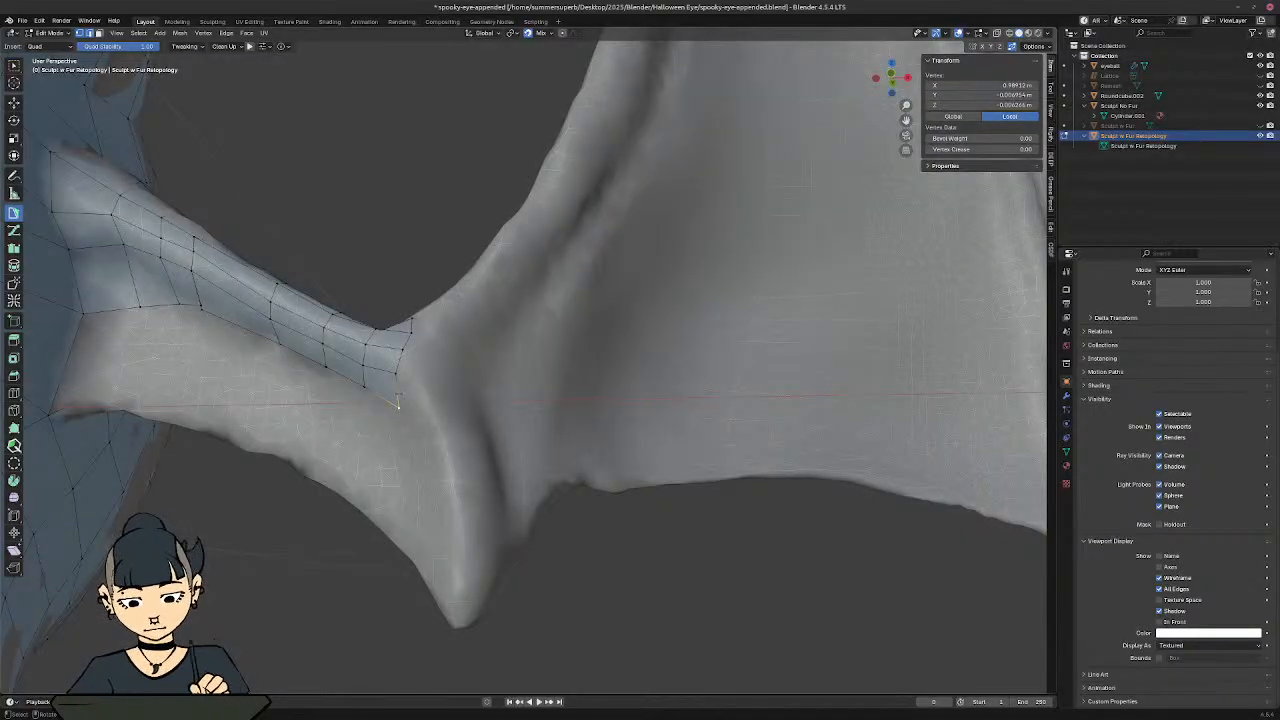
pyautogui.keyDown('shift'); pyautogui.click(406, 379); pyautogui.keyUp('shift')
pyautogui.keyDown('ctrl'); pyautogui.click(430, 376); pyautogui.keyUp('ctrl')
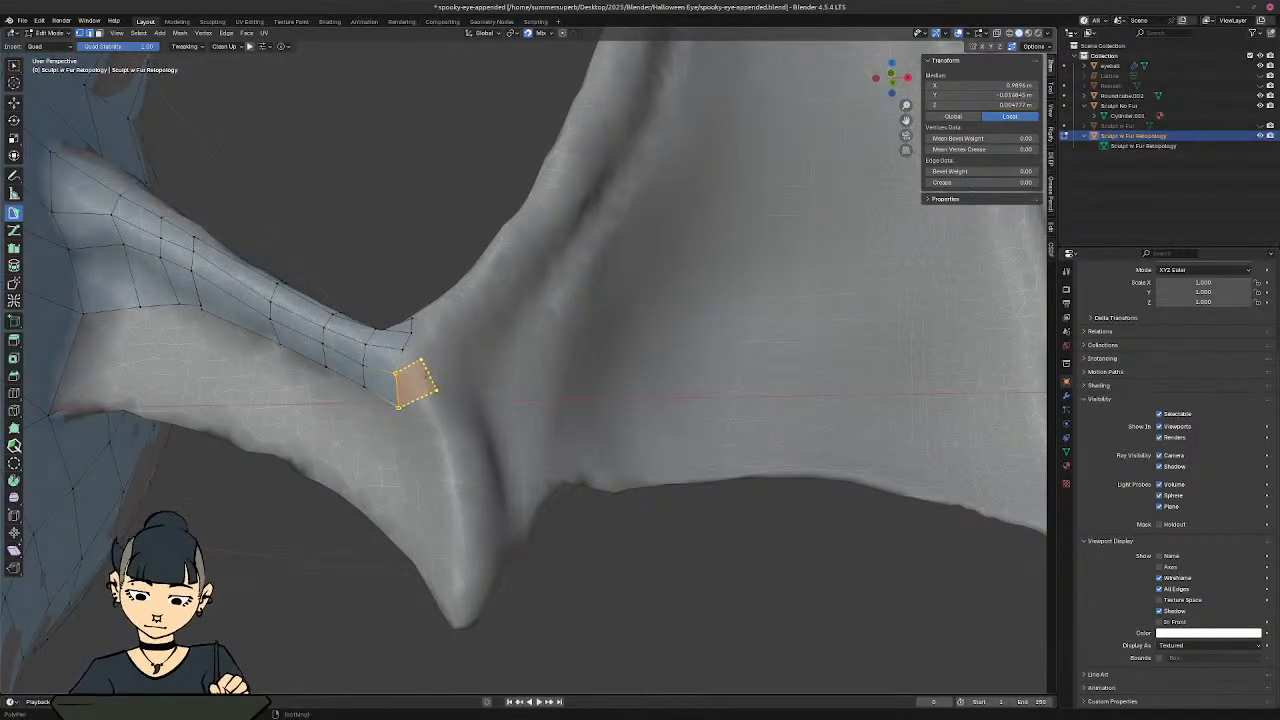
pyautogui.keyDown('ctrl'); pyautogui.click(464, 366); pyautogui.keyUp('ctrl')
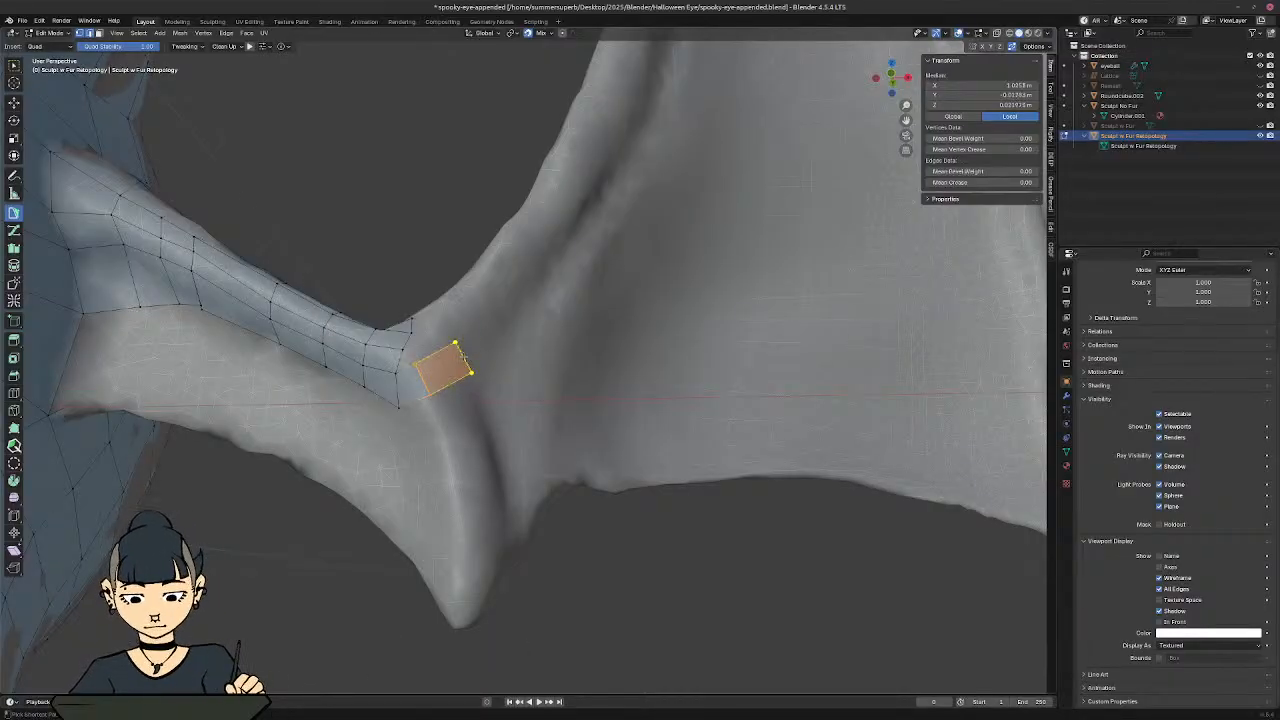
pyautogui.keyDown('ctrl'); pyautogui.click(488, 315); pyautogui.keyUp('ctrl')
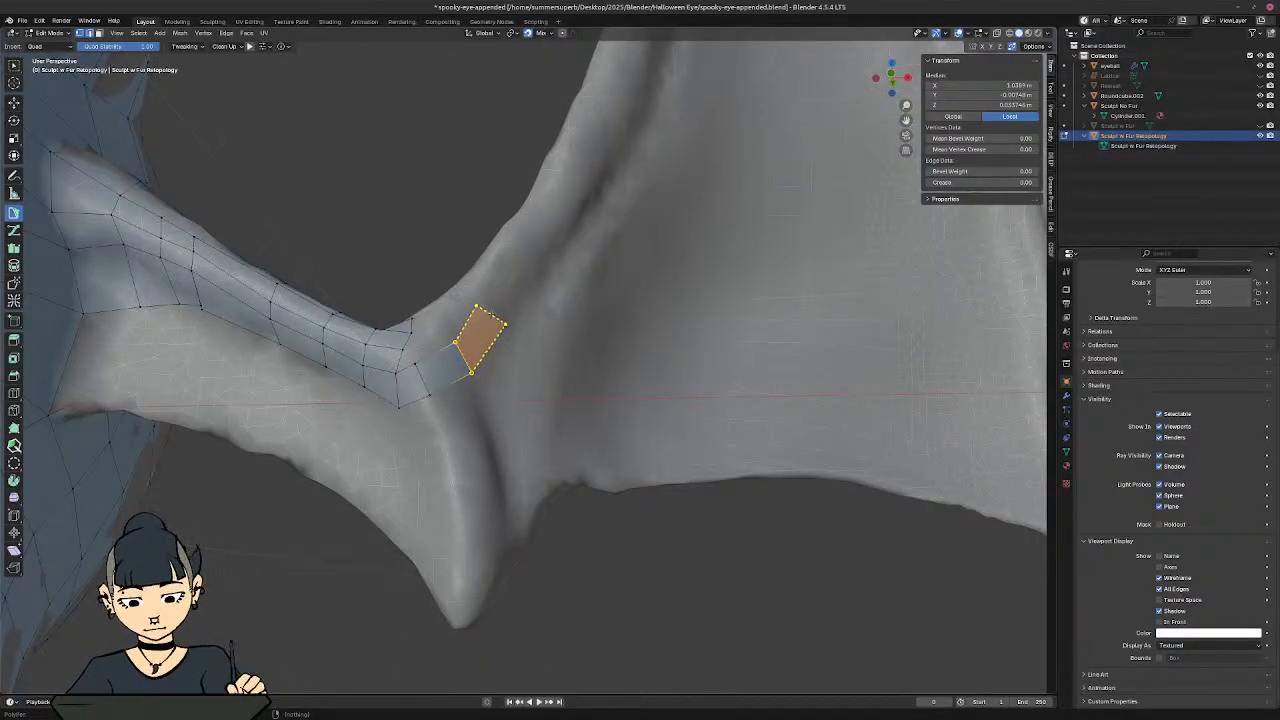
pyautogui.keyDown('ctrl'); pyautogui.click(513, 265); pyautogui.keyUp('ctrl')
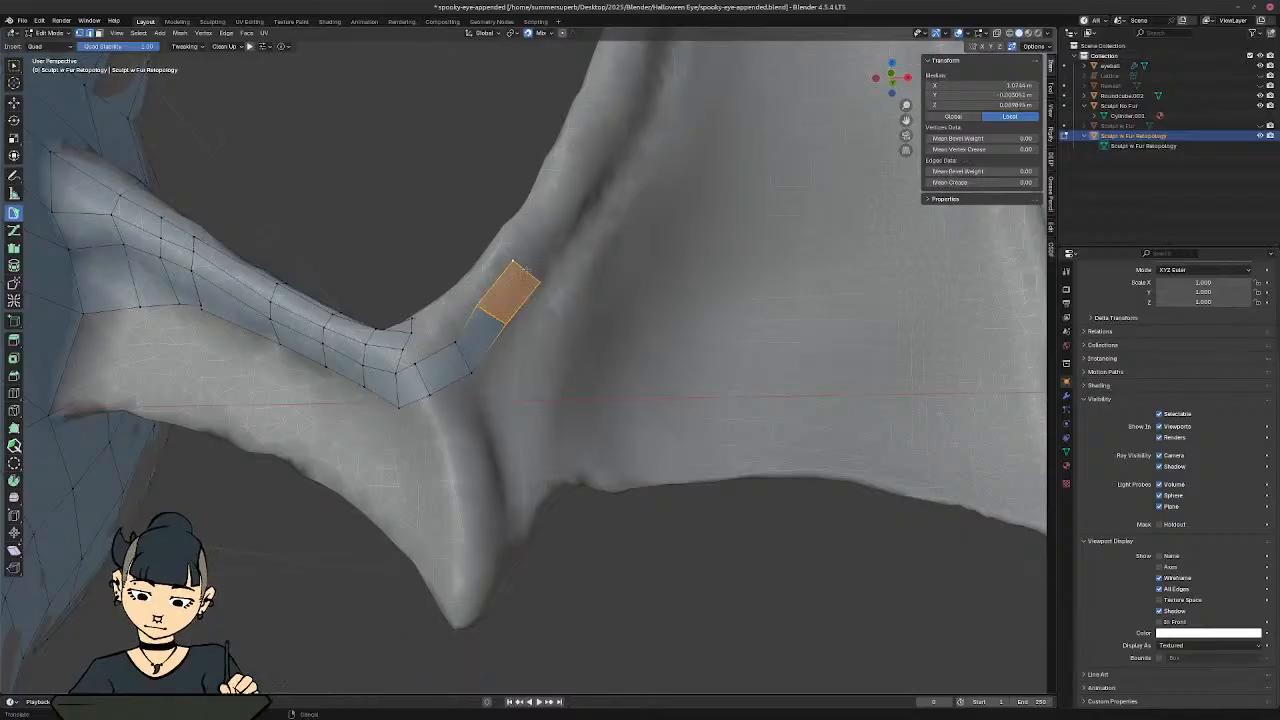
pyautogui.keyDown('ctrl'); pyautogui.click(585, 163); pyautogui.keyUp('ctrl')
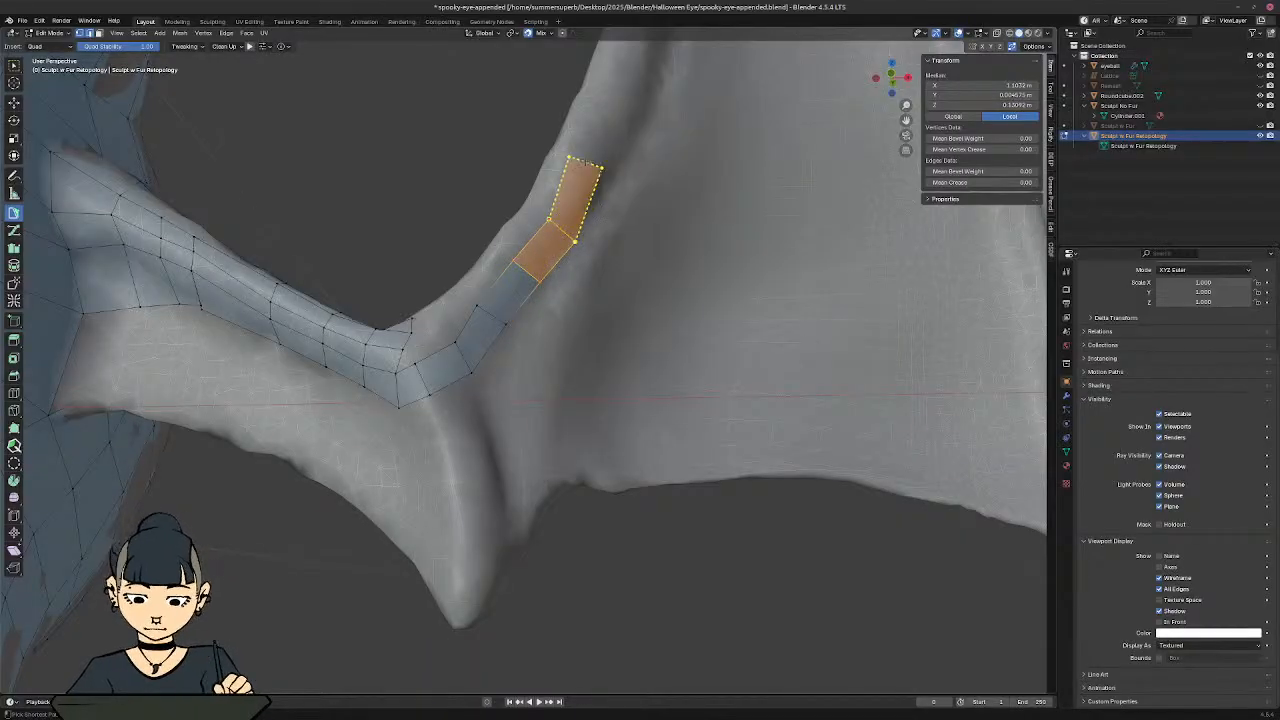
pyautogui.keyDown('ctrl'); pyautogui.click(636, 102); pyautogui.keyUp('ctrl')
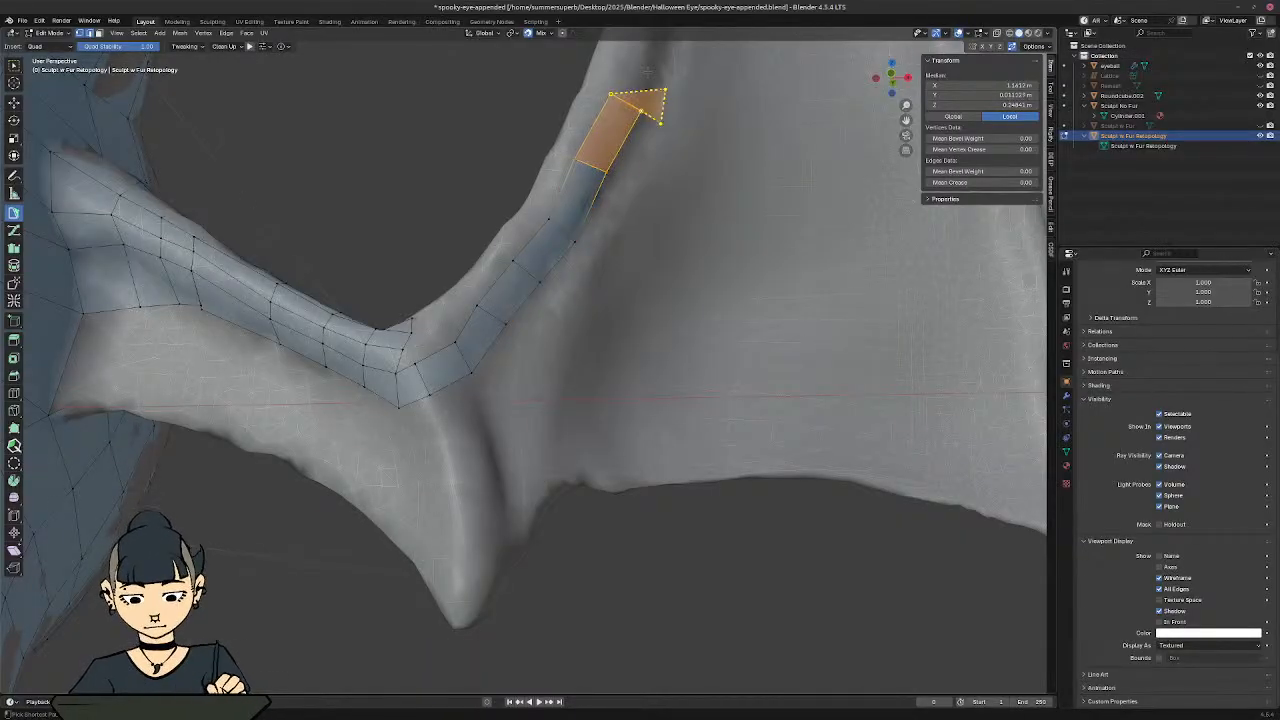
# Step: Examine the new wing strip and the whole creature from the front and right side views
pyautogui.scroll(-1, 652, 72)
pyautogui.rightClick(652, 249)
pyautogui.moveTo(664, 250); pyautogui.dragTo(622, 342, button='middle')
pyautogui.scroll(-5, 657, 284)
pyautogui.scroll(5, 657, 284)
pyautogui.press('KP_End')
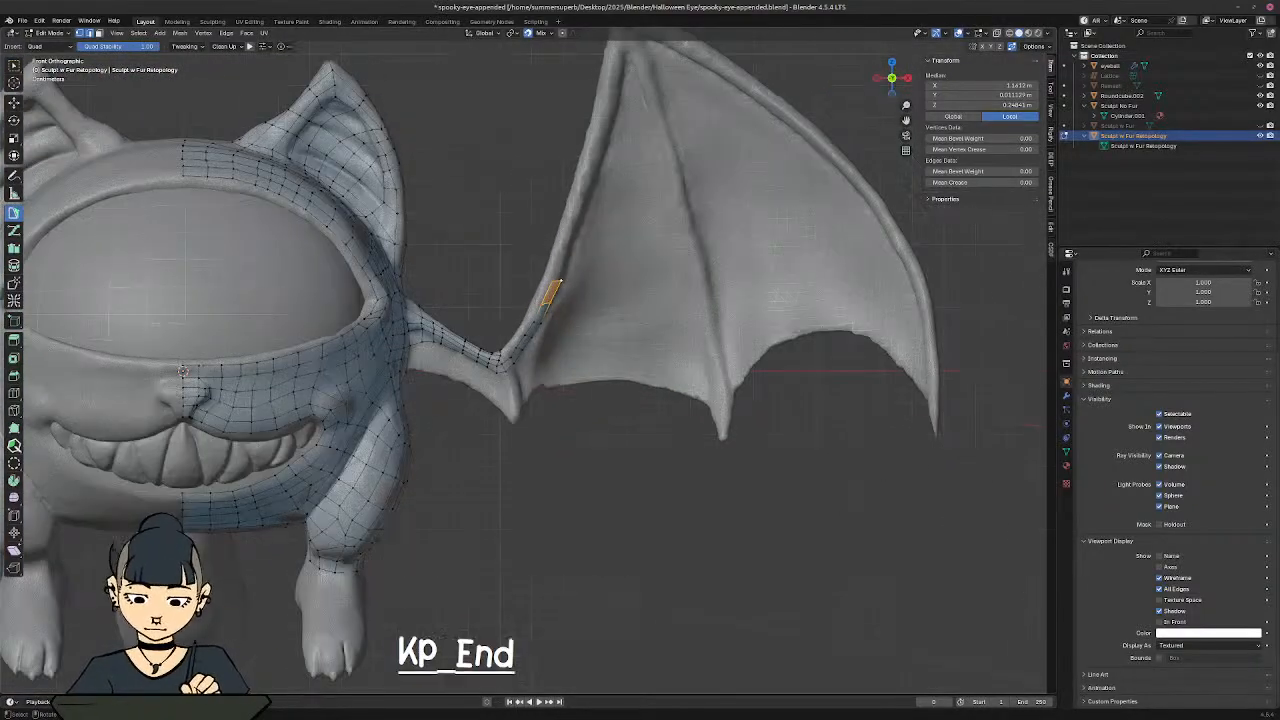
pyautogui.scroll(-4, 519, 302)
pyautogui.keyDown('shift'); pyautogui.moveTo(519, 302); pyautogui.dragTo(544, 300, button='middle'); pyautogui.keyUp('shift')
pyautogui.scroll(2, 544, 300)
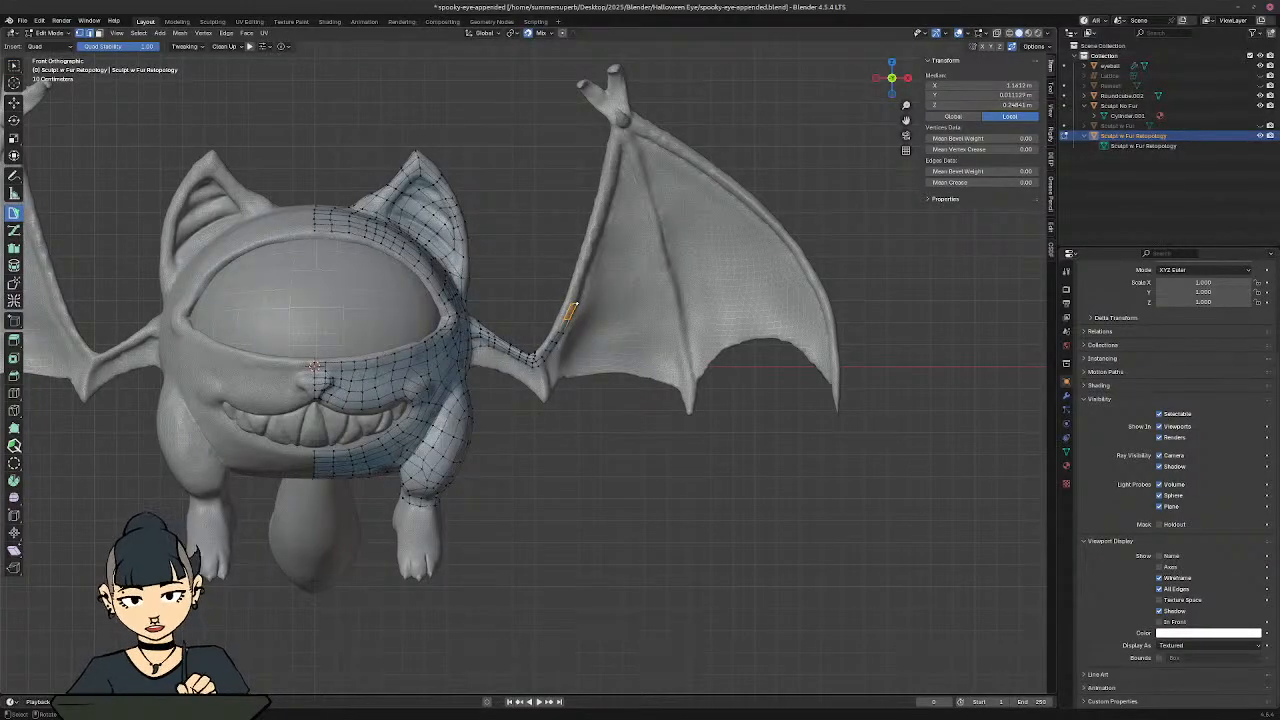
pyautogui.press('KP_Next')
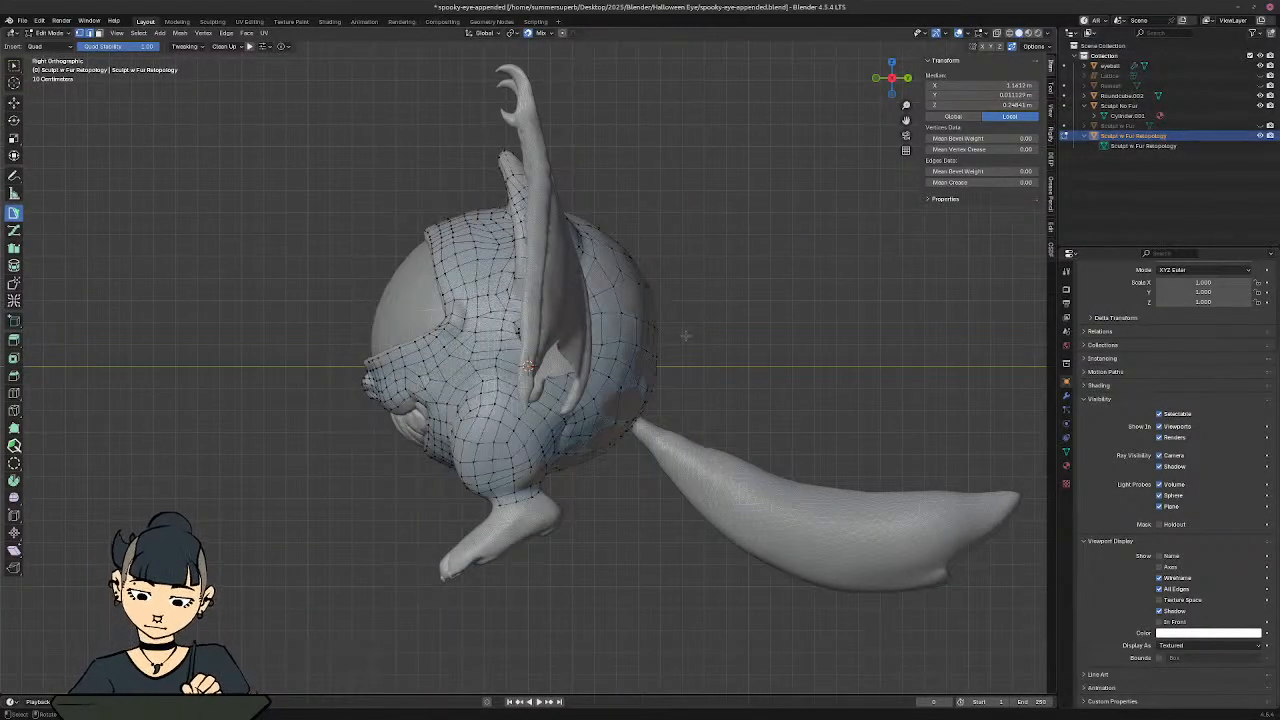
pyautogui.press('KP_End')
pyautogui.scroll(3, 570, 310)
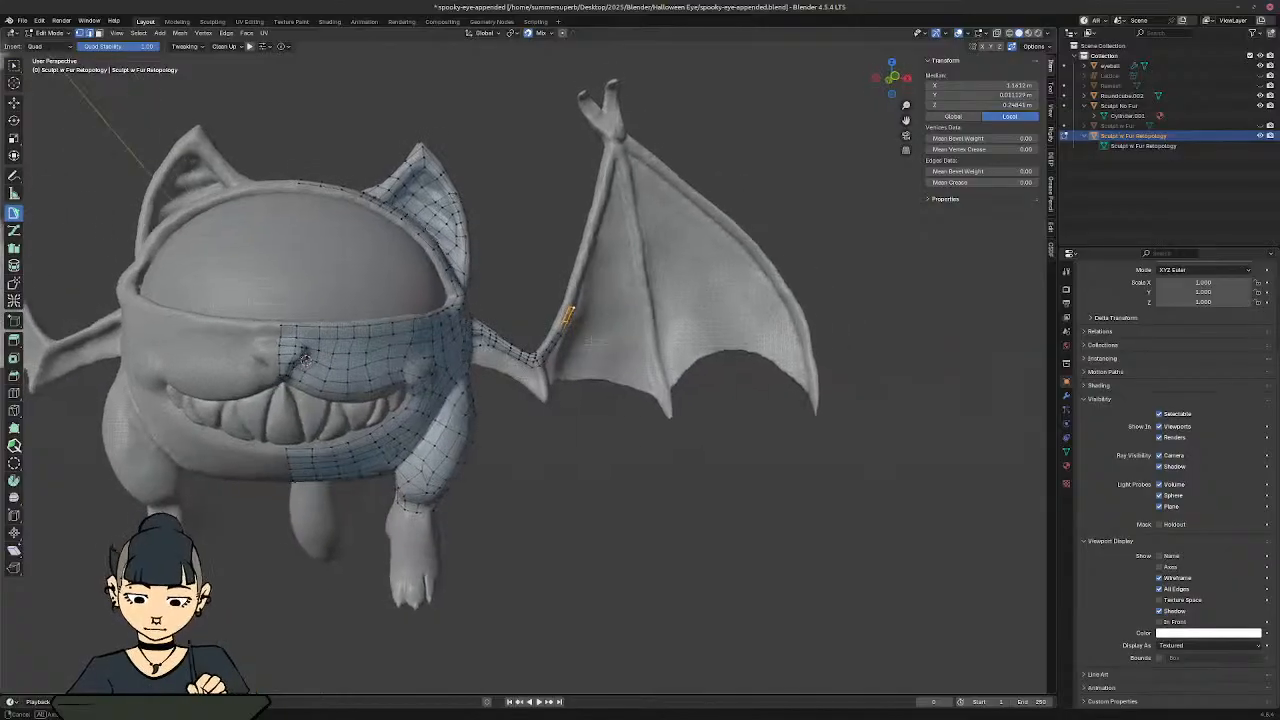
pyautogui.keyDown('ctrl'); pyautogui.moveTo(586, 338); pyautogui.dragTo(465, 335, button='middle'); pyautogui.keyUp('ctrl')
# Step: Fill the gap at the elbow between the arm mesh and the wing-bone strip with faces, adjusting the corner vertex
pyautogui.click(464, 421)
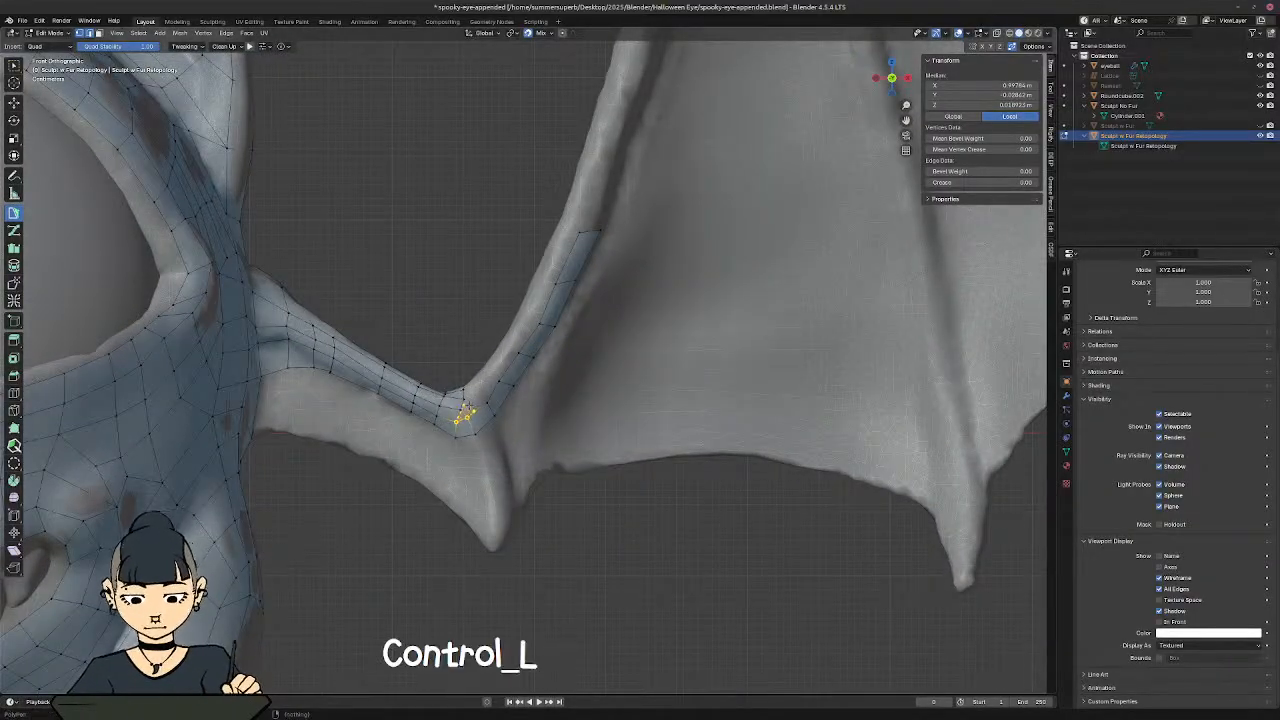
pyautogui.keyDown('ctrl'); pyautogui.click(465, 411); pyautogui.keyUp('ctrl')
pyautogui.keyDown('ctrl'); pyautogui.click(463, 414); pyautogui.keyUp('ctrl')
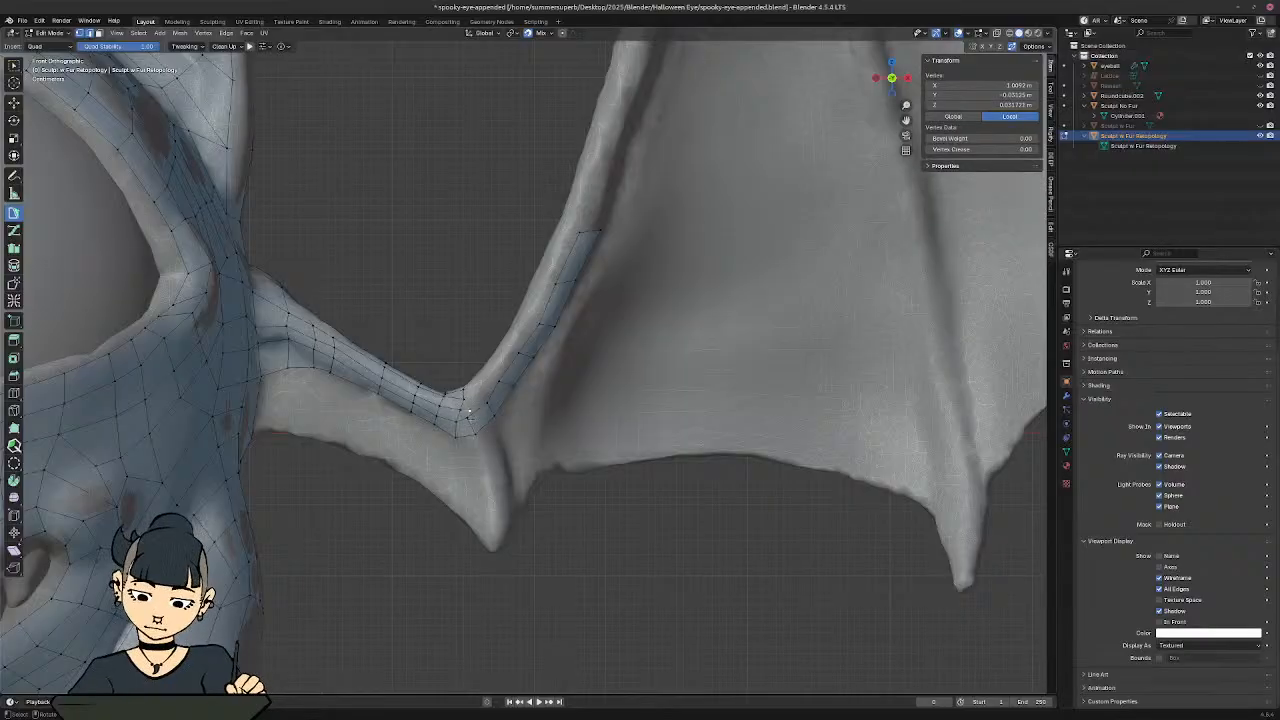
pyautogui.press('g')
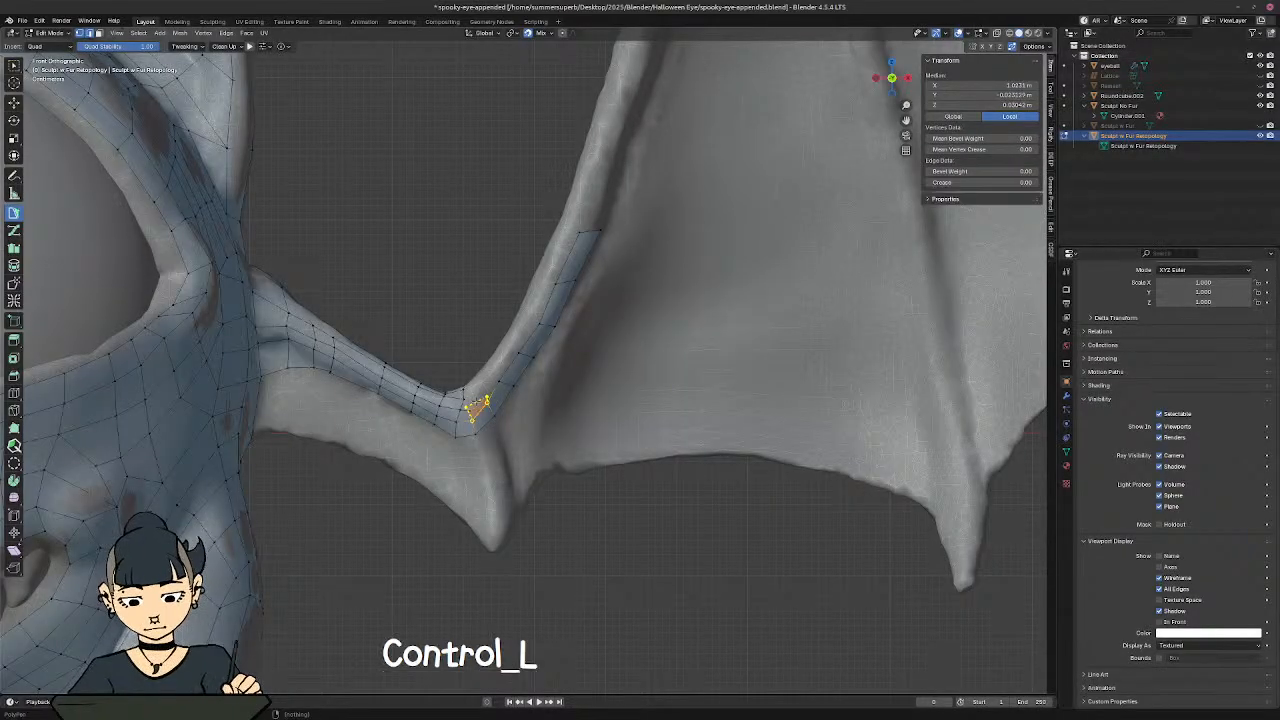
pyautogui.keyDown('ctrl'); pyautogui.click(486, 400); pyautogui.keyUp('ctrl')
pyautogui.keyDown('ctrl'); pyautogui.click(486, 400); pyautogui.keyUp('ctrl')
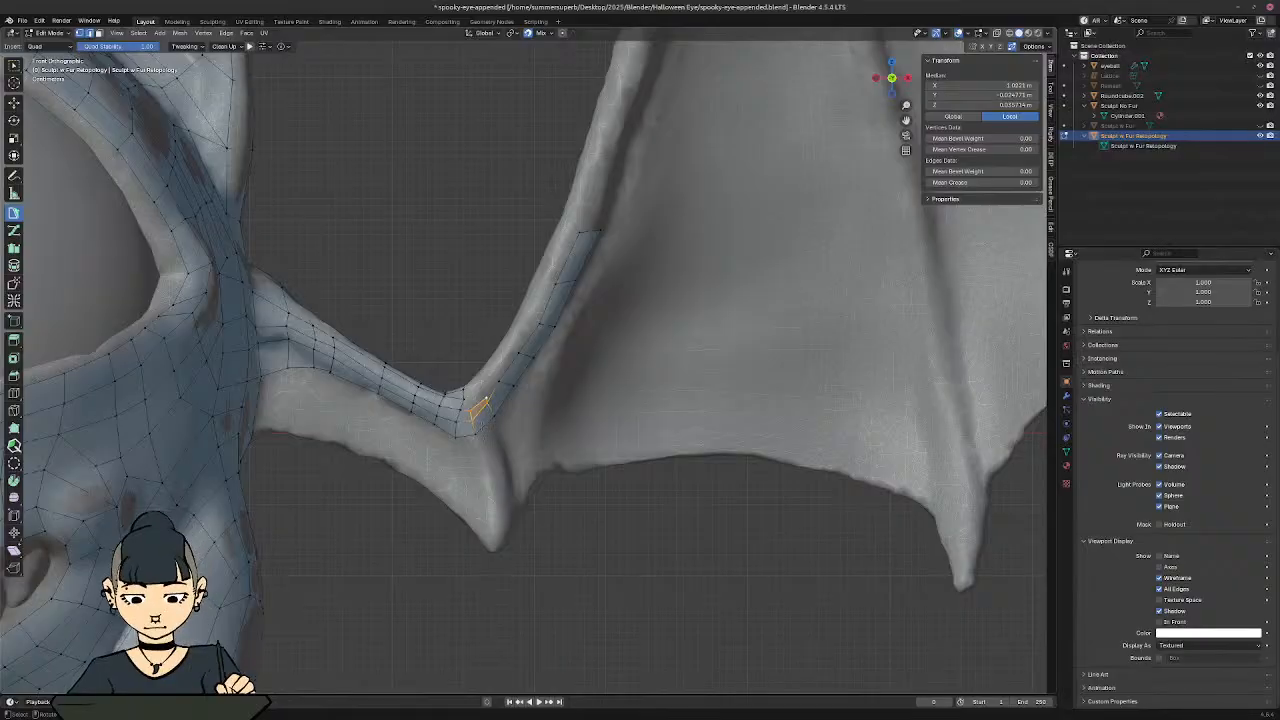
# Step: Build a strip of quads from the elbow down to the tip of the wing's lower spike, adjusting corner vertices along the way
pyautogui.keyDown('ctrl'); pyautogui.click(478, 446); pyautogui.keyUp('ctrl')
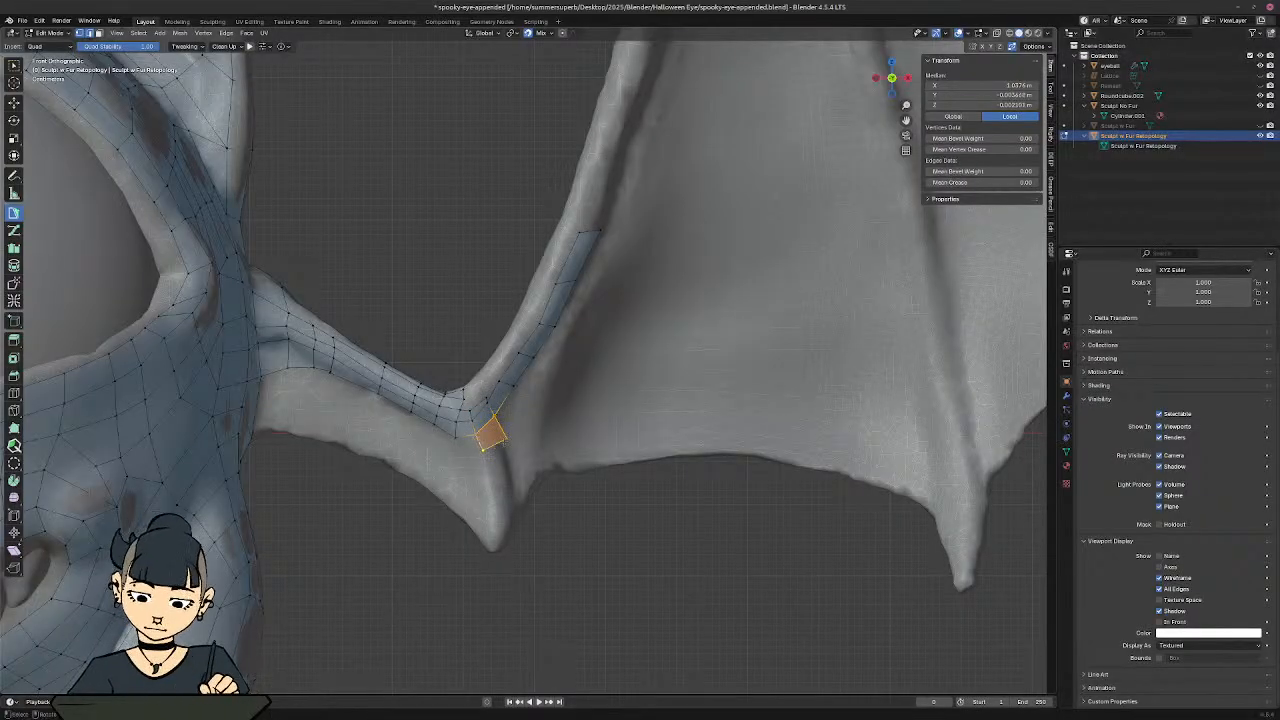
pyautogui.press('f')
pyautogui.press('g')
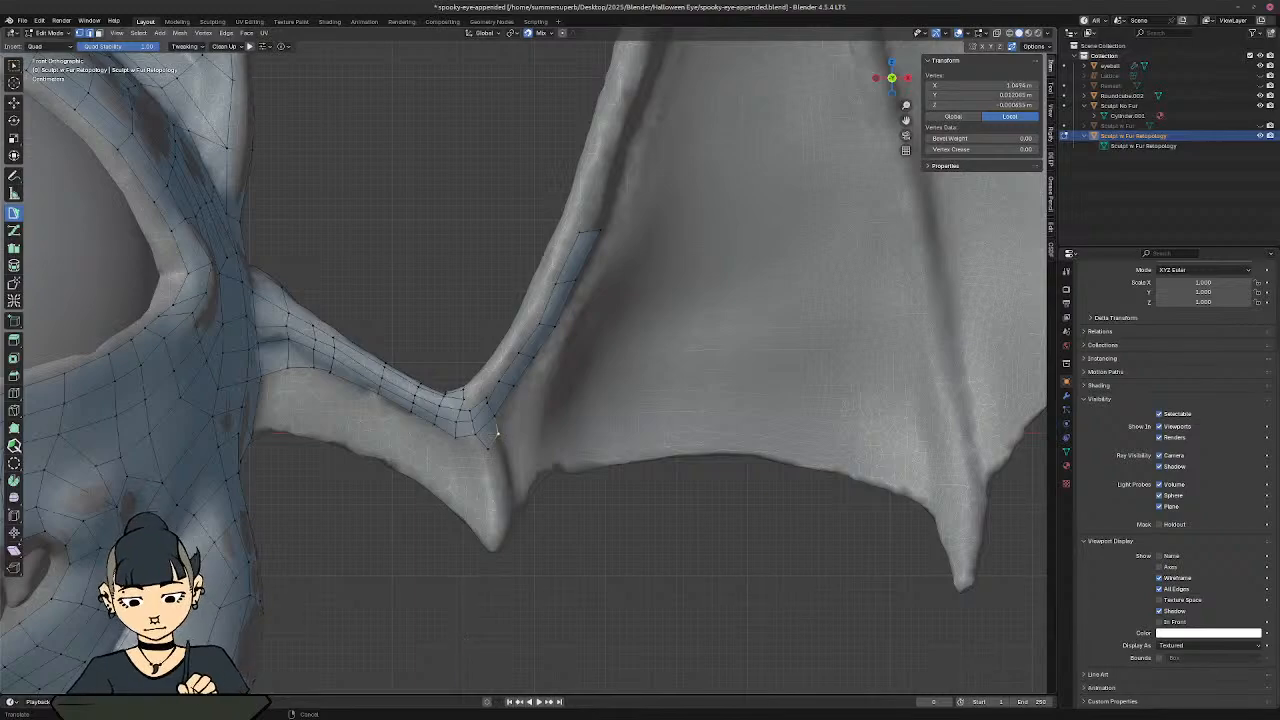
pyautogui.click(493, 441)
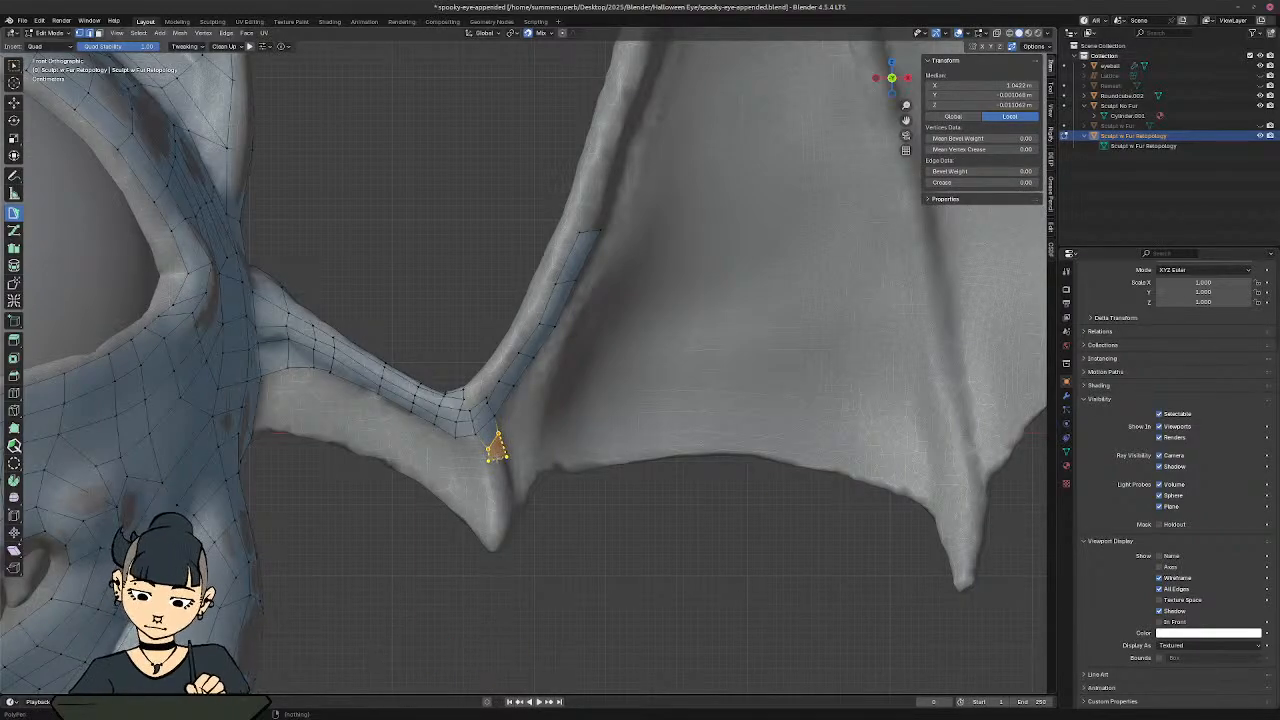
pyautogui.keyDown('ctrl'); pyautogui.click(496, 460); pyautogui.keyUp('ctrl')
pyautogui.click(496, 461)
pyautogui.press('g')
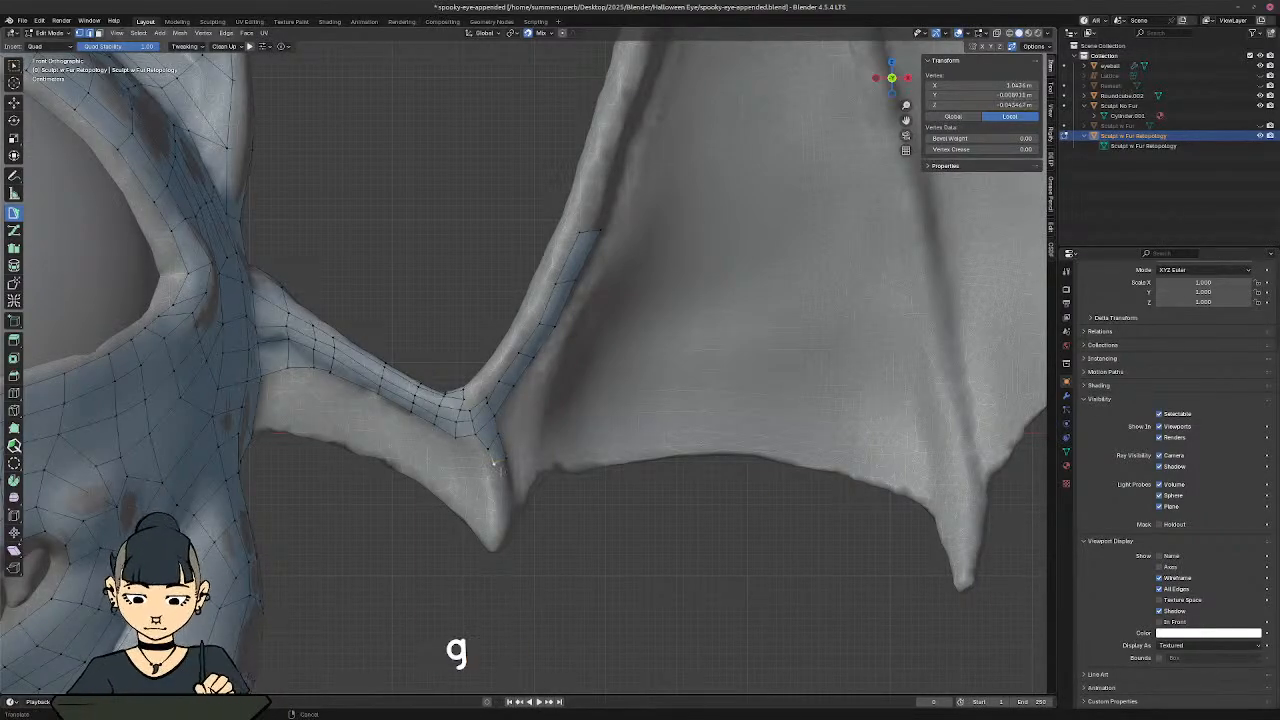
pyautogui.click(502, 461)
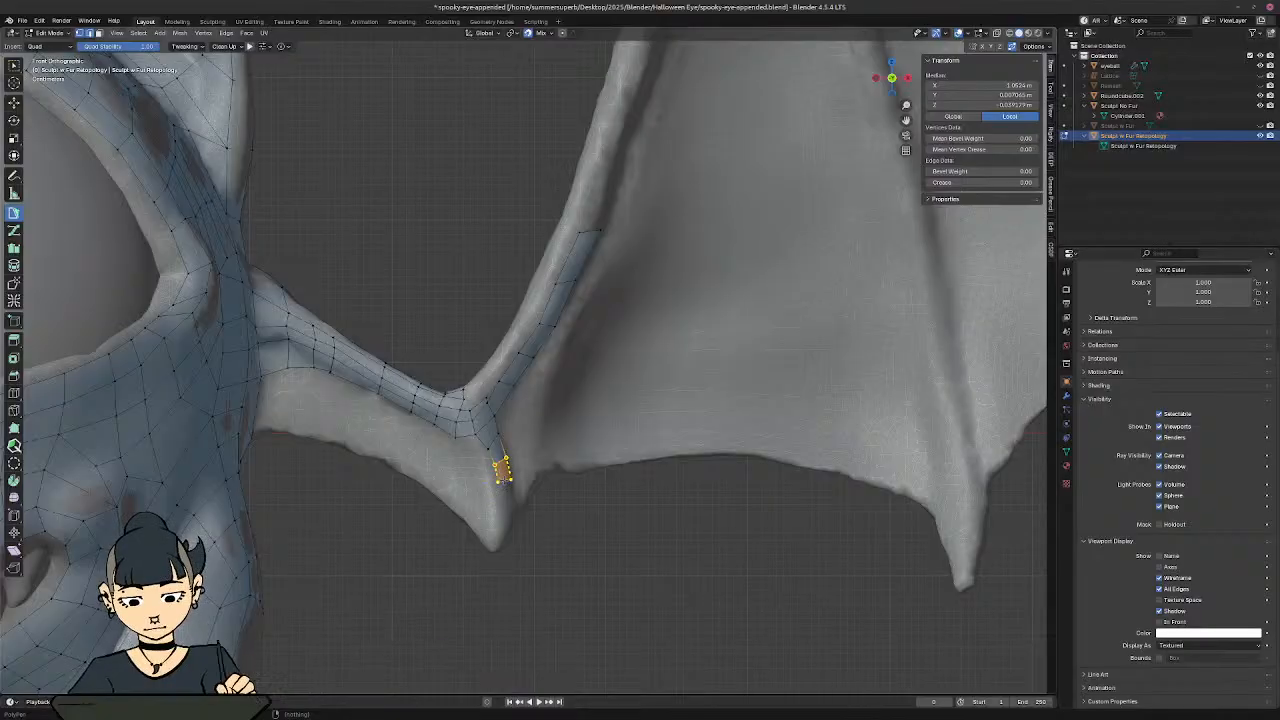
pyautogui.keyDown('ctrl'); pyautogui.click(505, 481); pyautogui.keyUp('ctrl')
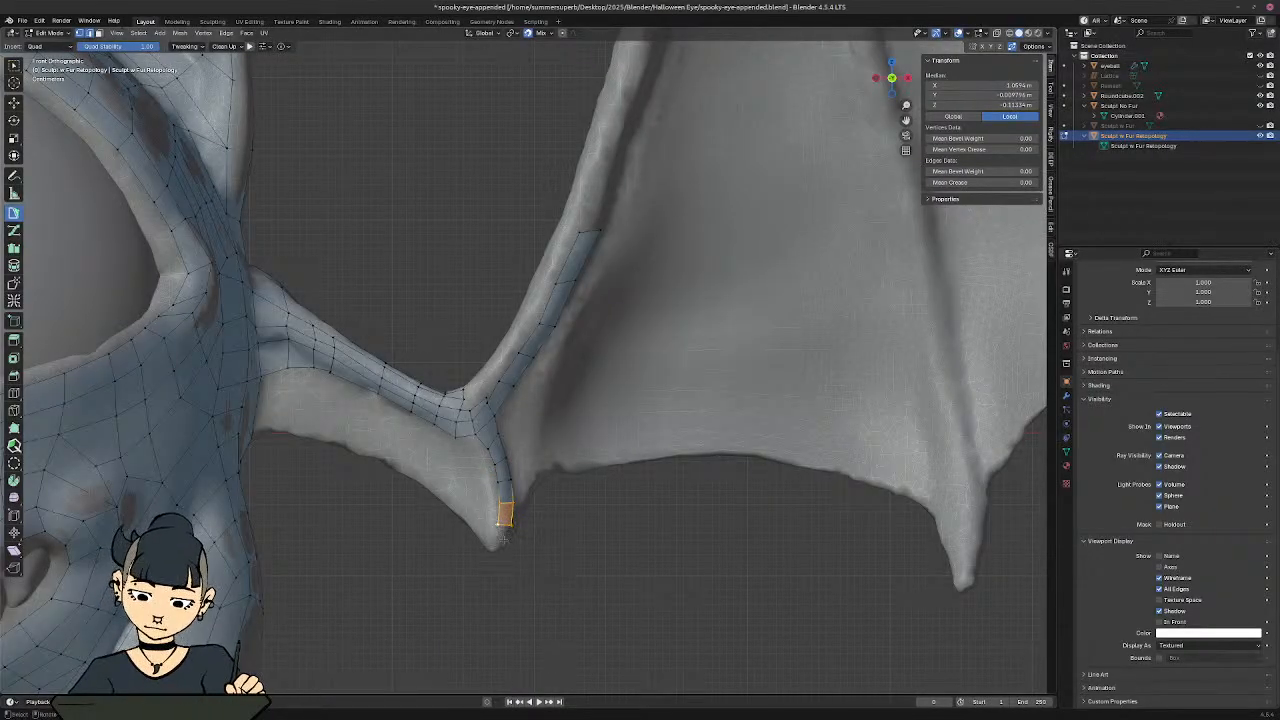
pyautogui.moveTo(542, 510); pyautogui.dragTo(482, 472, button='middle')
pyautogui.keyDown('ctrl'); pyautogui.click(492, 505); pyautogui.keyUp('ctrl')
# Step: Add a second column of quads beside the spike strip, from the arm's underside down to the spike's tip
pyautogui.click(480, 438)
pyautogui.keyDown('ctrl'); pyautogui.click(458, 449); pyautogui.keyUp('ctrl')
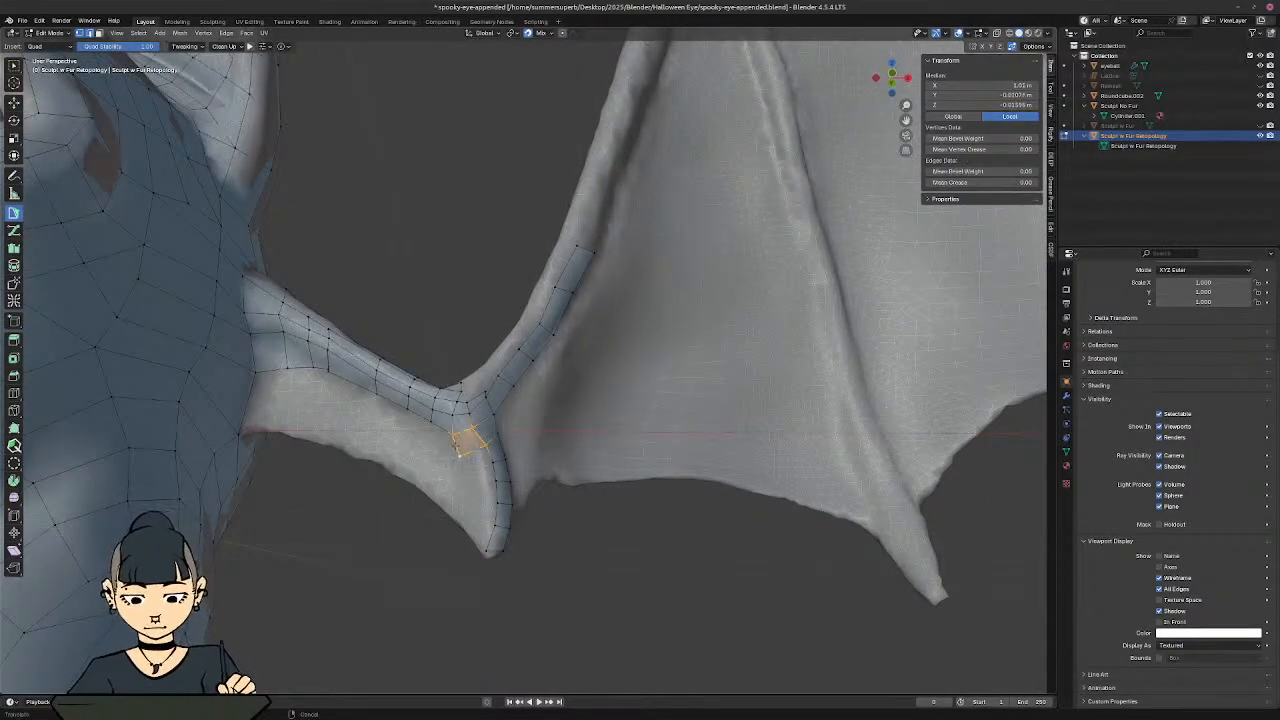
pyautogui.keyDown('ctrl'); pyautogui.click(480, 455); pyautogui.keyUp('ctrl')
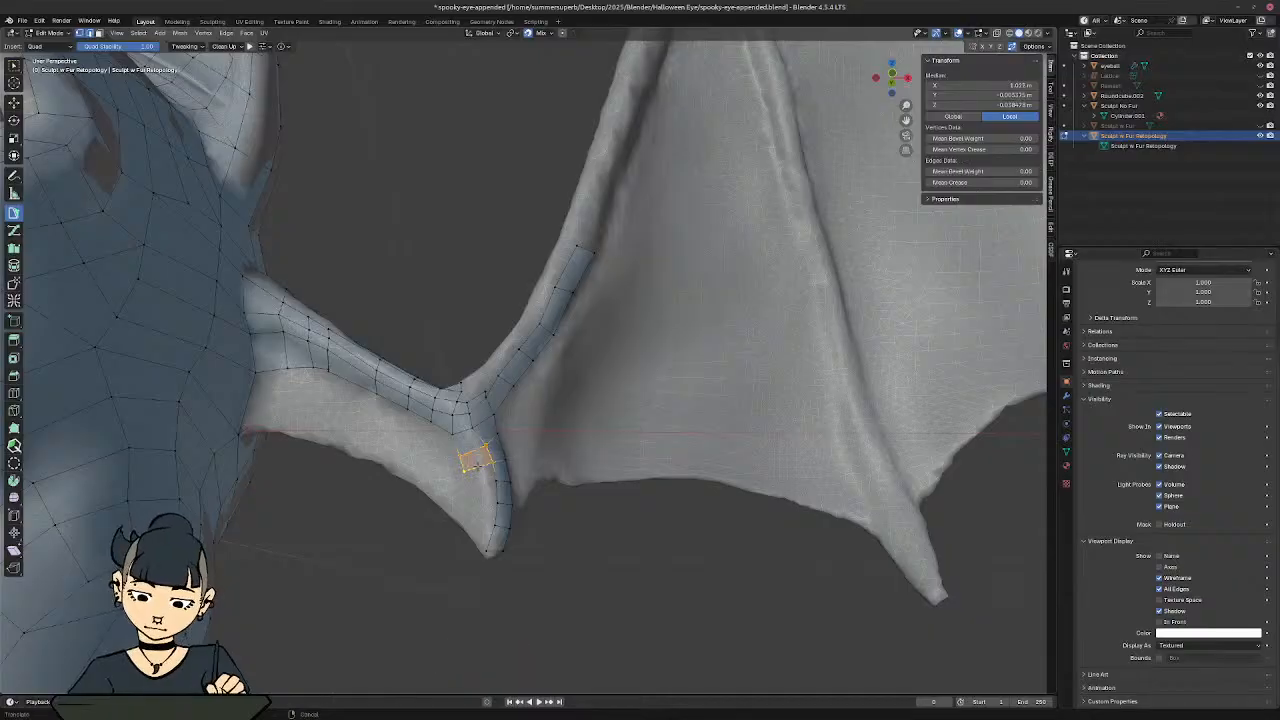
pyautogui.keyDown('ctrl'); pyautogui.click(482, 490); pyautogui.keyUp('ctrl')
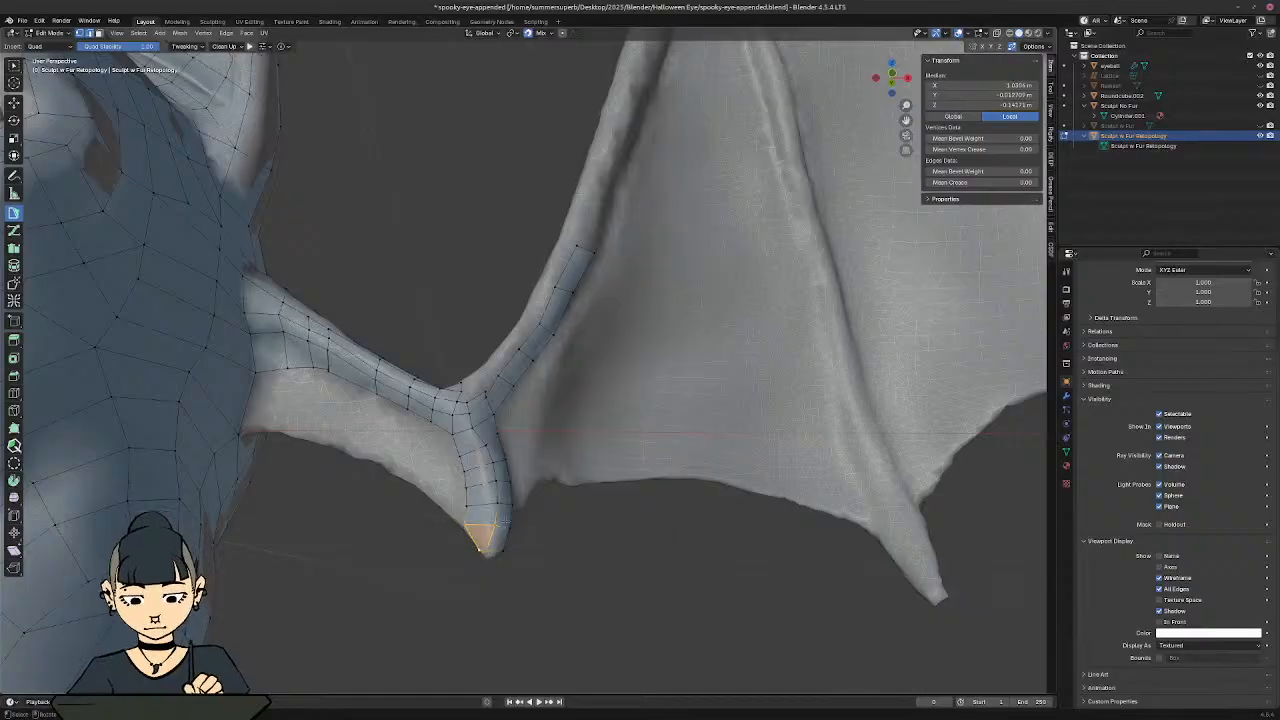
# Step: Reposition the vertex on the arm's open end at the elbow to even out the edge loop
pyautogui.moveTo(505, 520); pyautogui.dragTo(478, 516, button='middle')
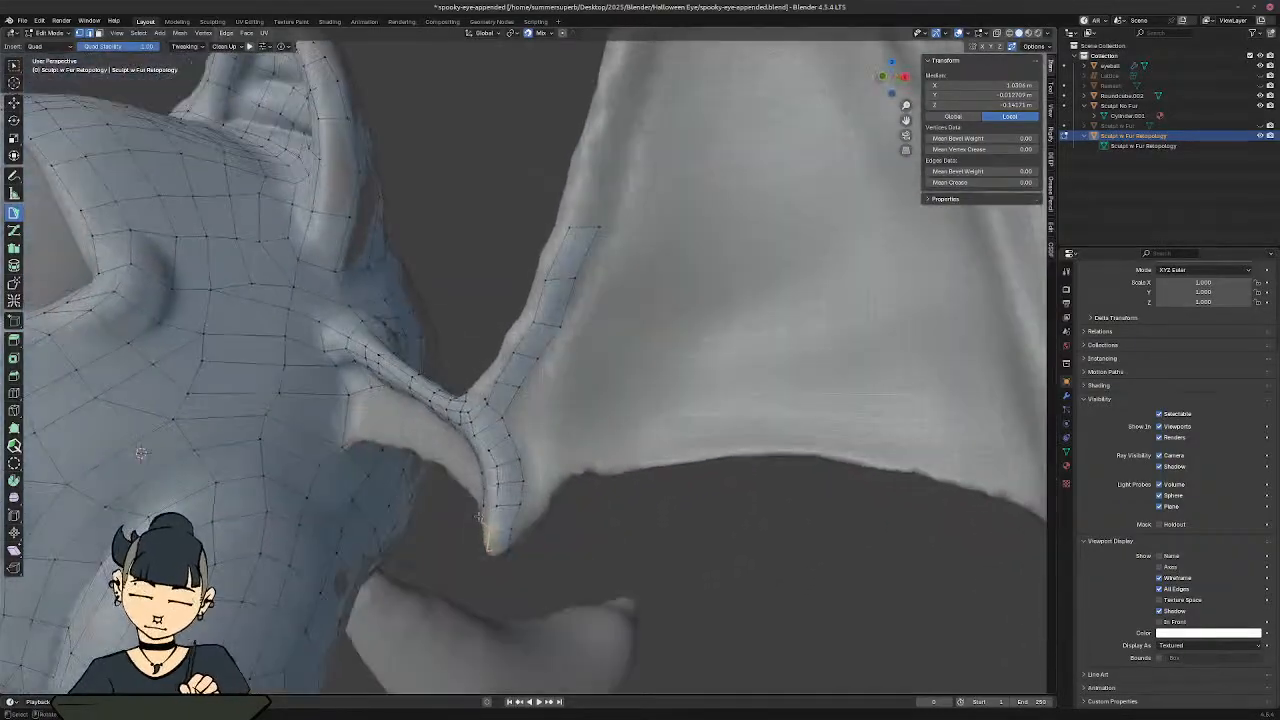
pyautogui.scroll(-5, 478, 516)
pyautogui.moveTo(554, 451); pyautogui.dragTo(578, 240, button='middle')
pyautogui.moveTo(428, 372); pyautogui.dragTo(421, 400, button='middle')
pyautogui.moveTo(304, 484); pyautogui.dragTo(412, 474, button='middle')
pyautogui.click(395, 495)
pyautogui.press('g')
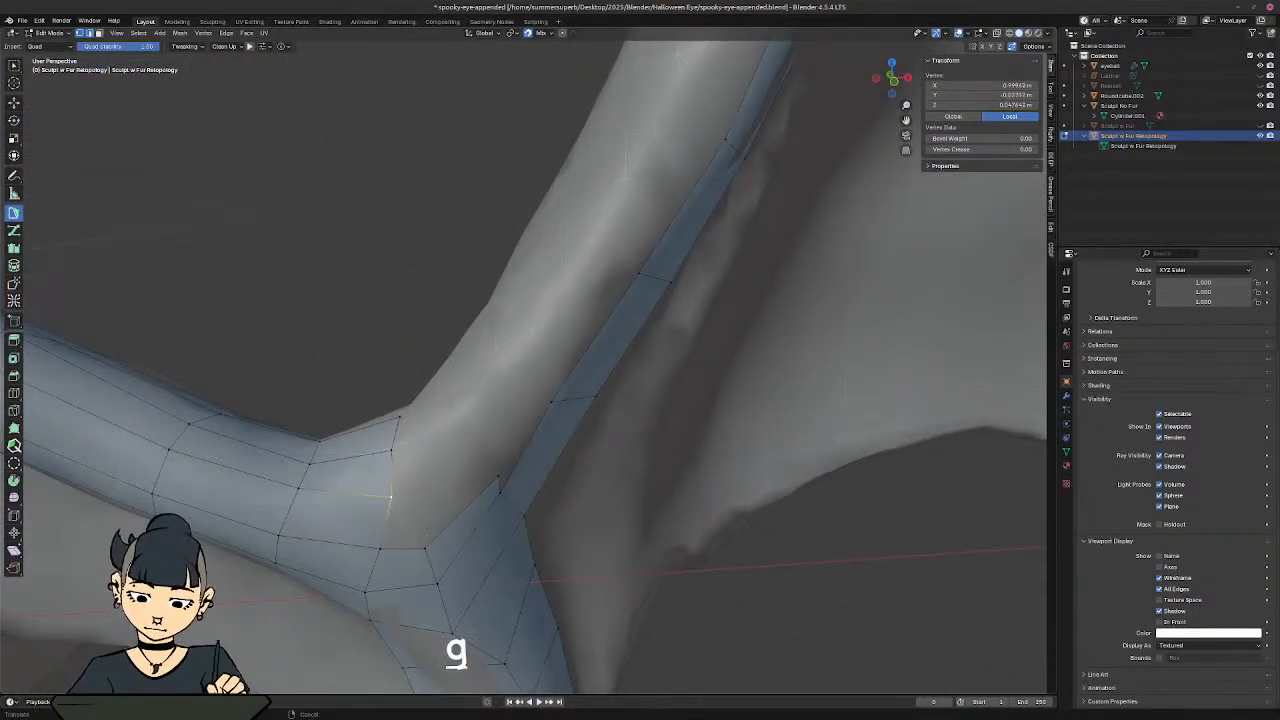
pyautogui.click(403, 547)
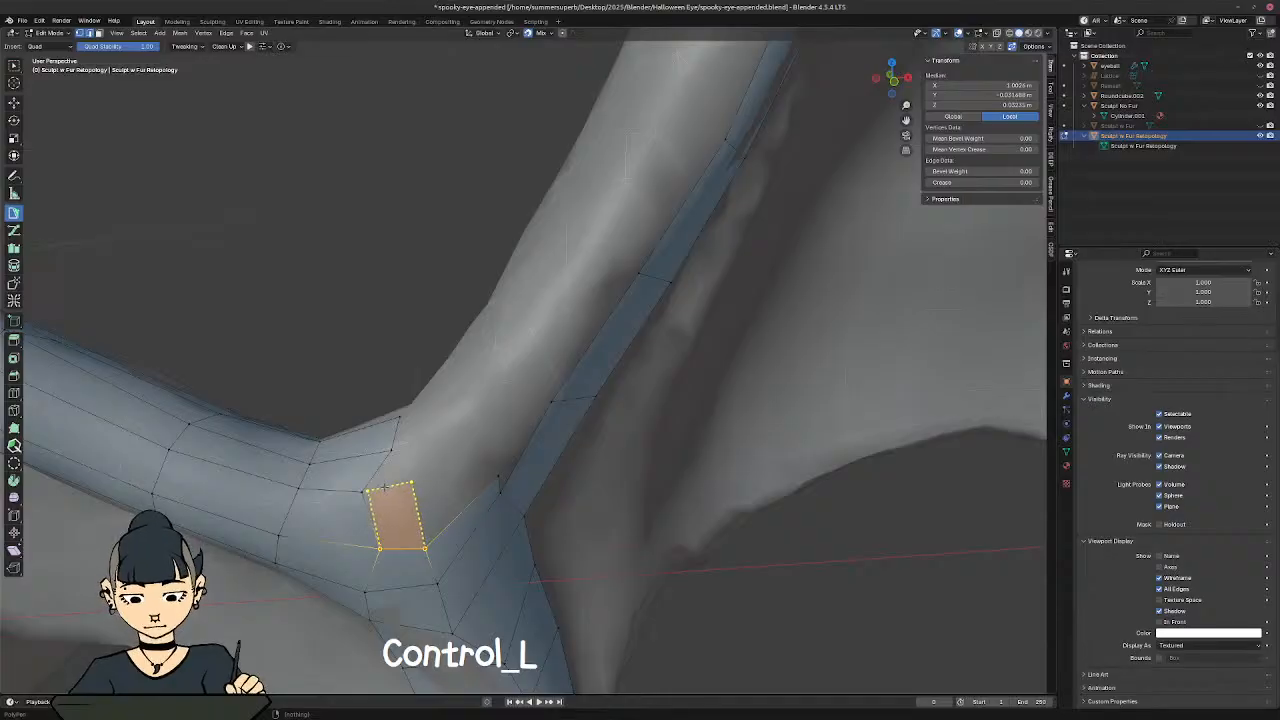
# Step: Extend the arm's open end at the elbow with two quads and shift the vertex they share
pyautogui.keyDown('ctrl'); pyautogui.click(388, 484); pyautogui.keyUp('ctrl')
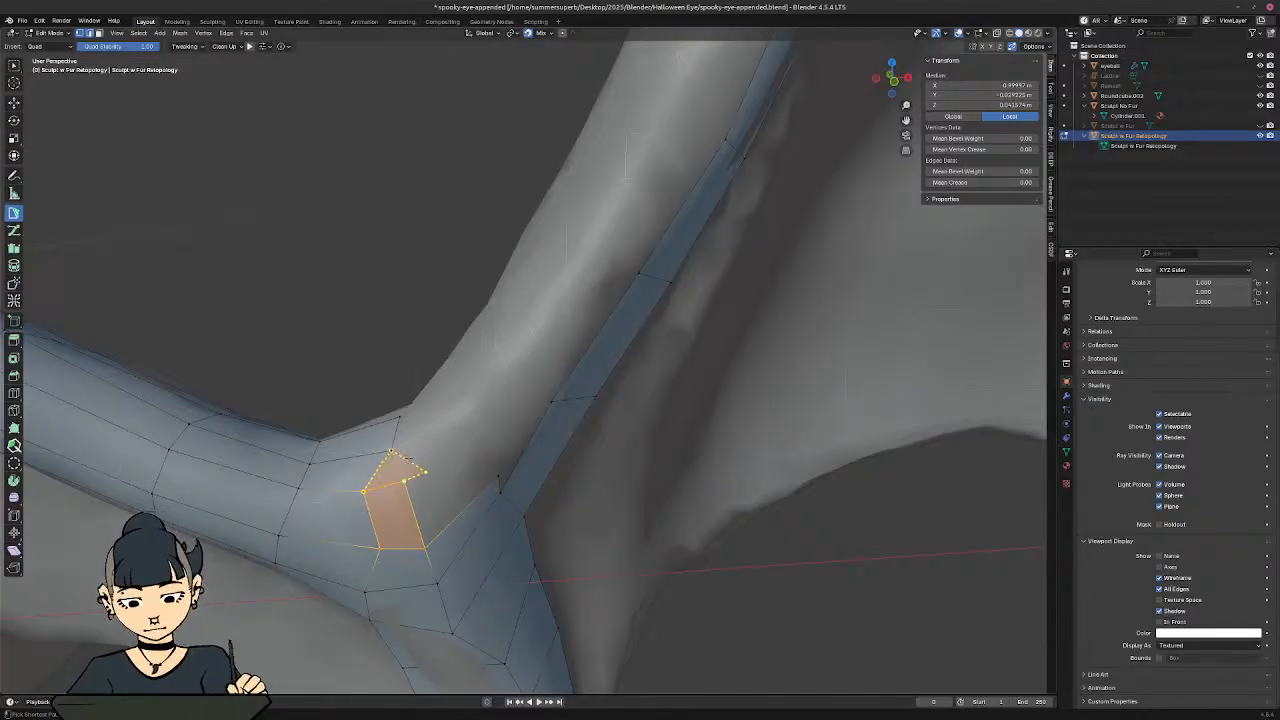
pyautogui.click(405, 484)
pyautogui.press('g')
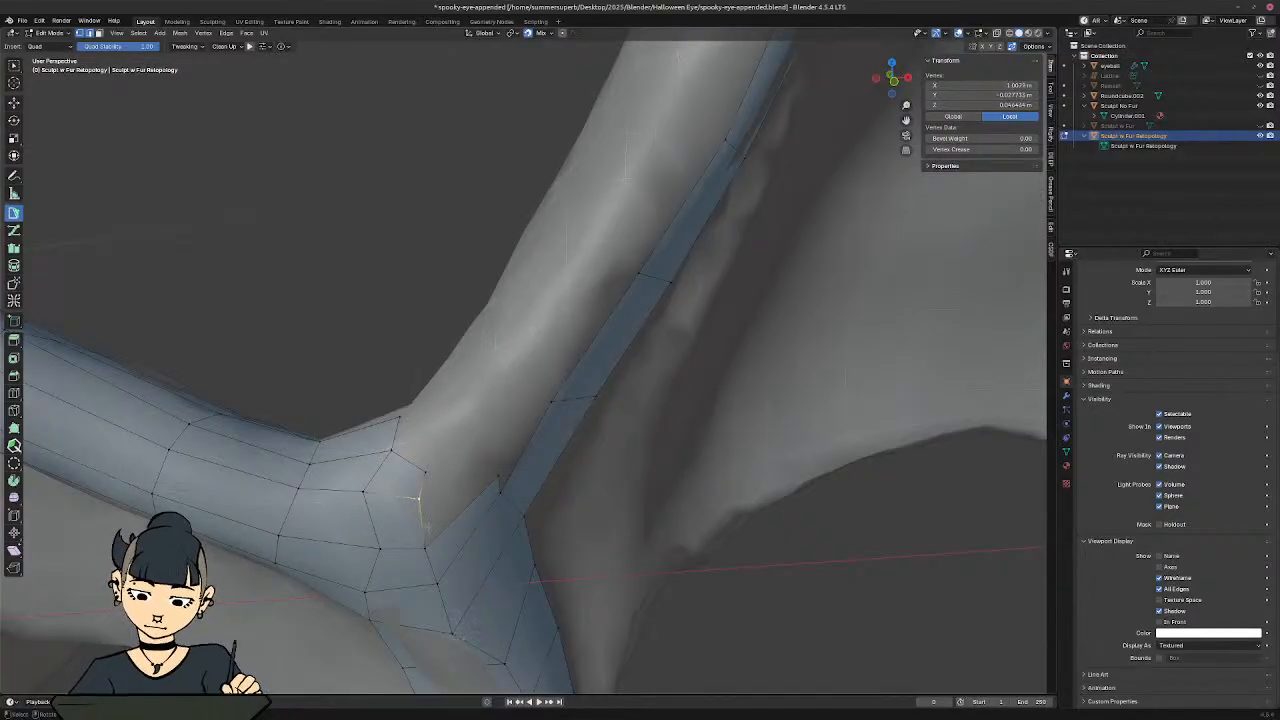
pyautogui.moveTo(410, 412); pyautogui.dragTo(384, 440, button='middle')
pyautogui.click(420, 502)
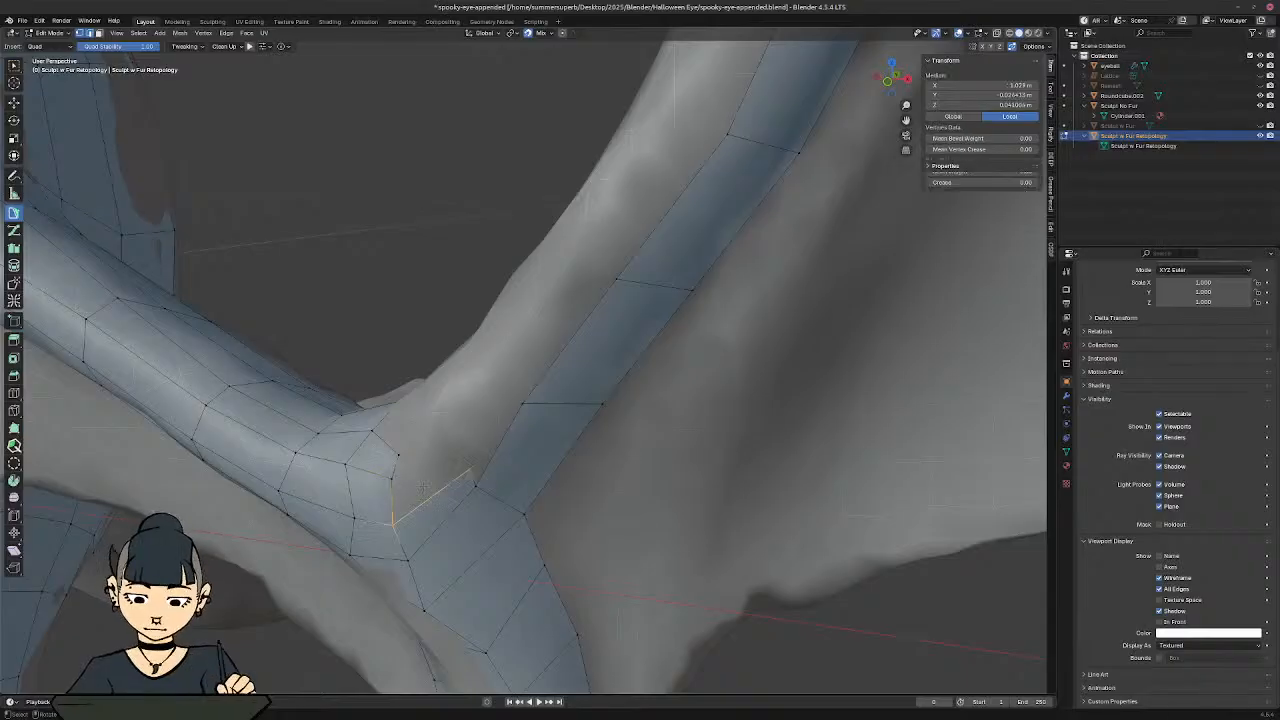
# Step: Fill the front of the elbow between the arm's end and the wing-bone strip with two quads, pulling their corner vertices inward
pyautogui.keyDown('ctrl'); pyautogui.click(468, 455); pyautogui.keyUp('ctrl')
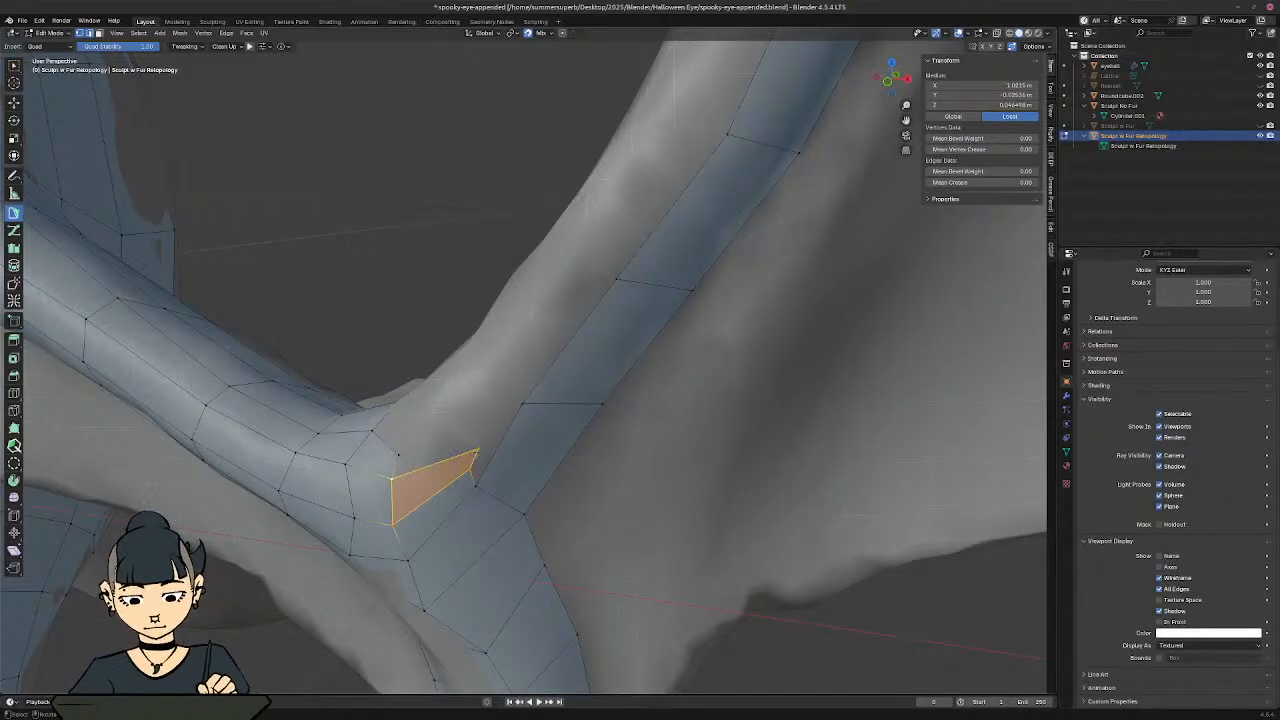
pyautogui.click(470, 453)
pyautogui.press('g')
pyautogui.click(437, 452)
pyautogui.click(428, 466)
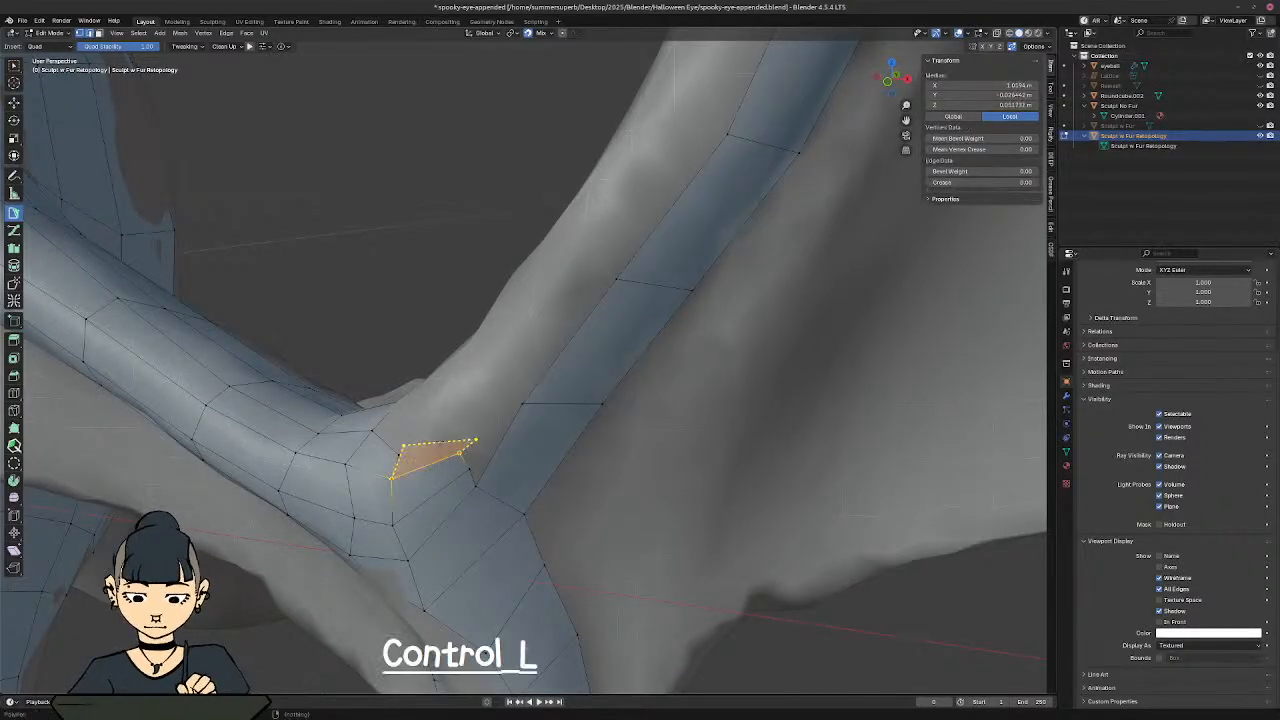
pyautogui.keyDown('shift'); pyautogui.click(396, 466); pyautogui.keyUp('shift')
pyautogui.keyDown('ctrl'); pyautogui.click(474, 442); pyautogui.keyUp('ctrl')
pyautogui.click(466, 444)
pyautogui.press('g')
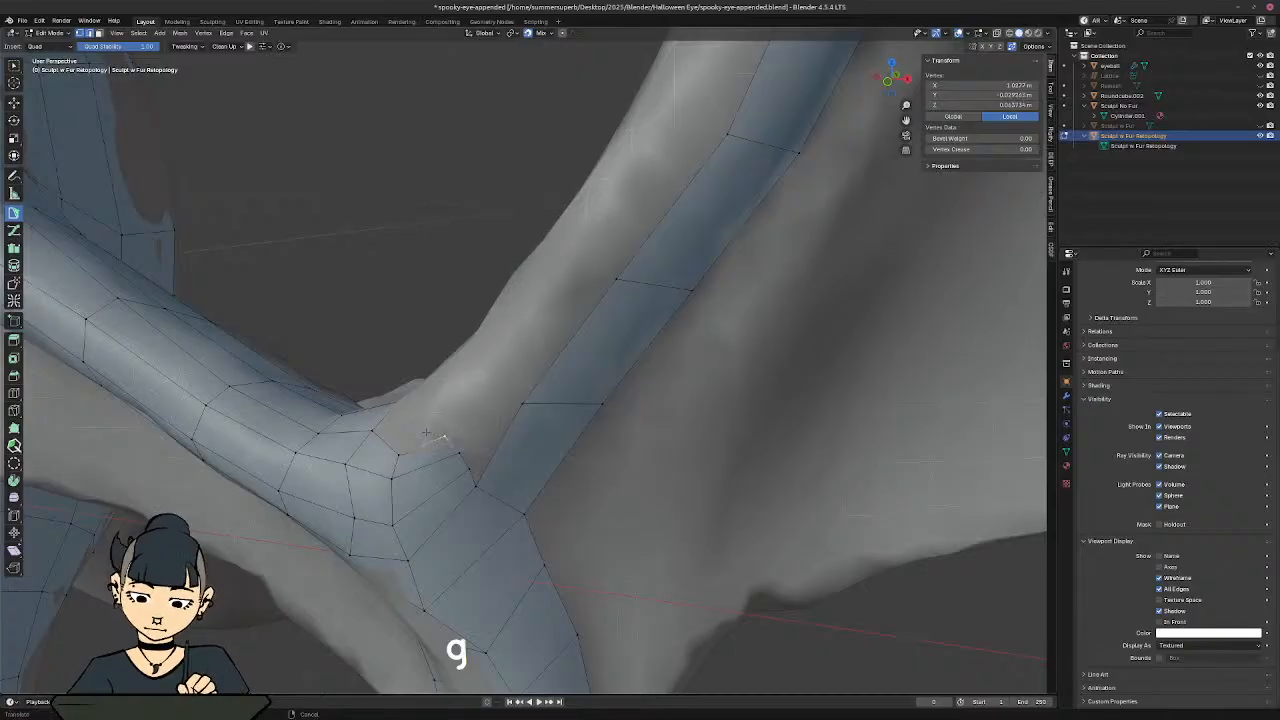
pyautogui.click(447, 440)
# Step: Continue the row of quads over the top of the elbow to its back side and adjust the corner vertex
pyautogui.moveTo(447, 438); pyautogui.dragTo(506, 478, button='middle')
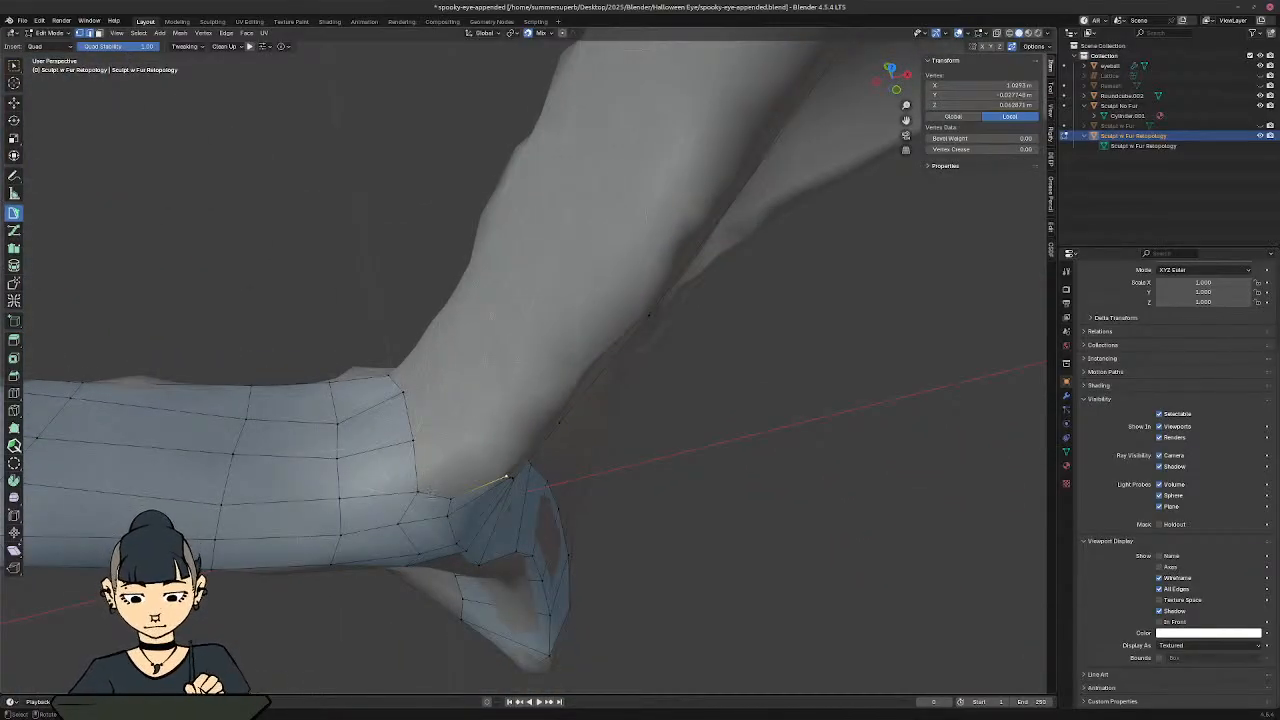
pyautogui.keyDown('ctrl'); pyautogui.click(413, 433); pyautogui.keyUp('ctrl')
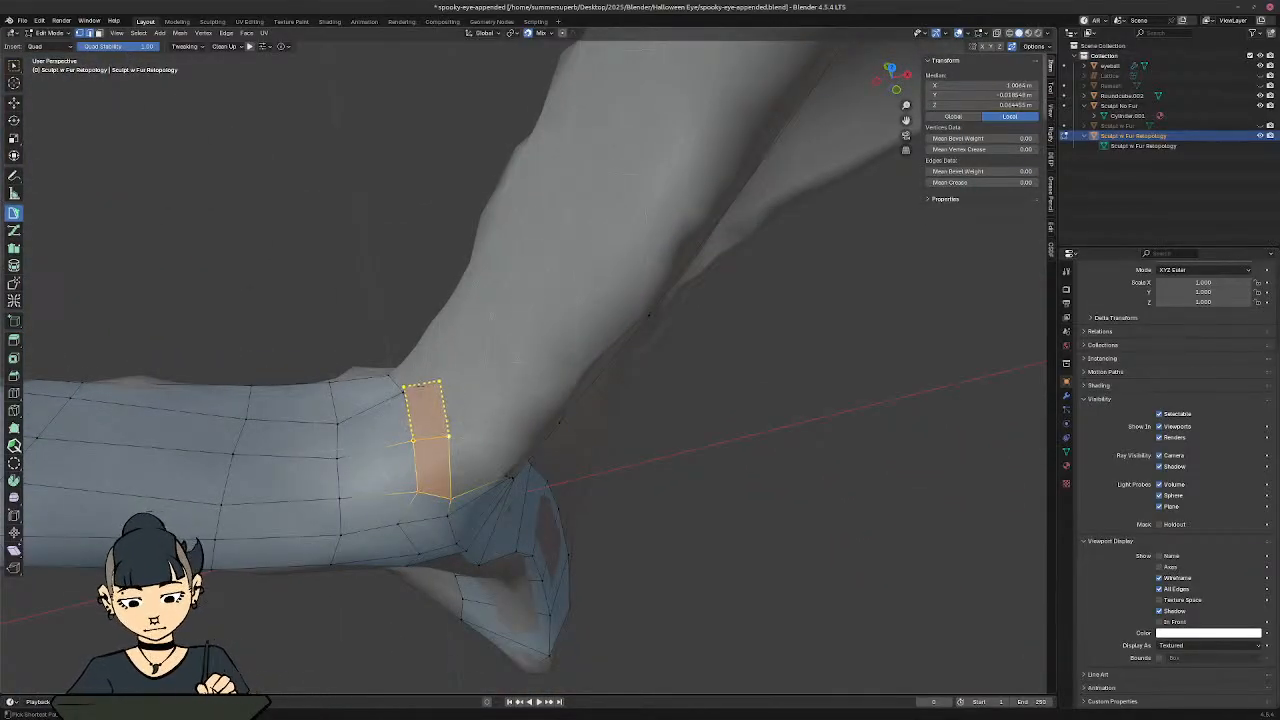
pyautogui.keyDown('ctrl'); pyautogui.click(421, 386); pyautogui.keyUp('ctrl')
pyautogui.moveTo(425, 390); pyautogui.dragTo(640, 396, button='middle')
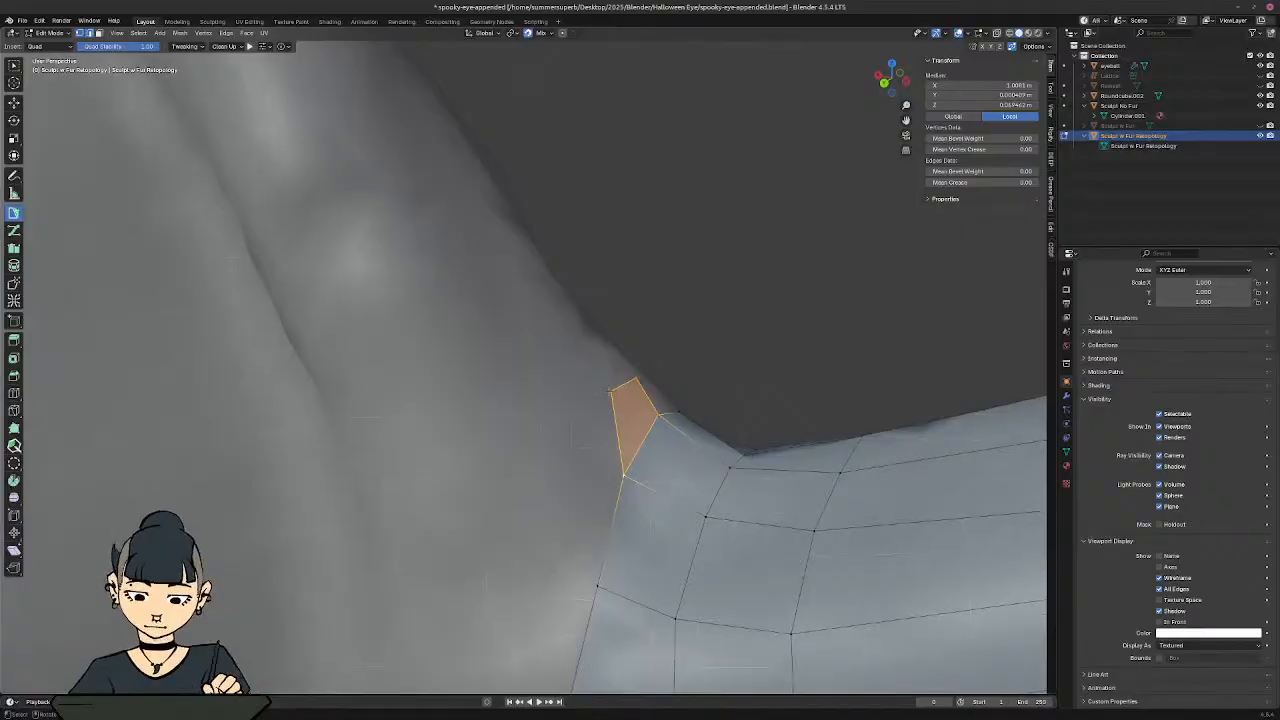
pyautogui.click(611, 391)
pyautogui.press('g')
pyautogui.click(592, 424)
# Step: Add quads down the back of the elbow to the arm's lower edge and reposition the bottom corner vertex
pyautogui.keyDown('shift'); pyautogui.moveTo(624, 478); pyautogui.dragTo(588, 370, button='middle'); pyautogui.keyUp('shift')
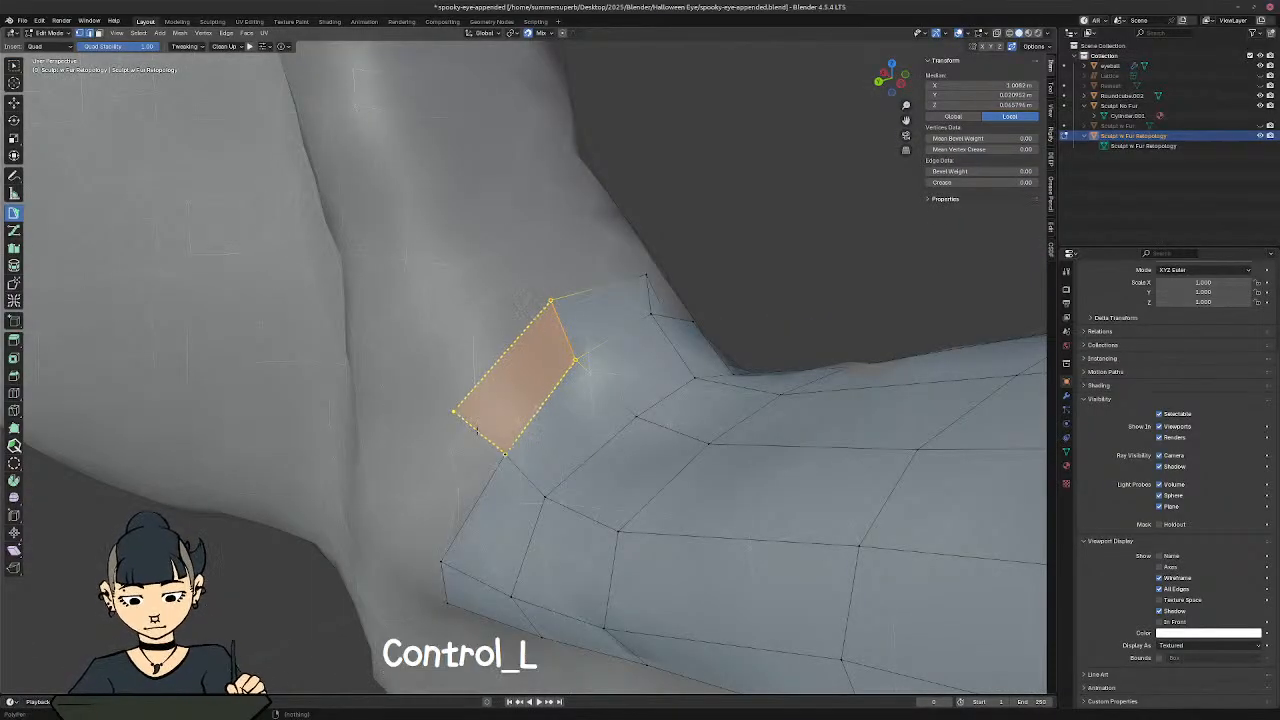
pyautogui.keyDown('ctrl'); pyautogui.click(478, 433); pyautogui.keyUp('ctrl')
pyautogui.keyDown('ctrl'); pyautogui.click(410, 530); pyautogui.keyUp('ctrl')
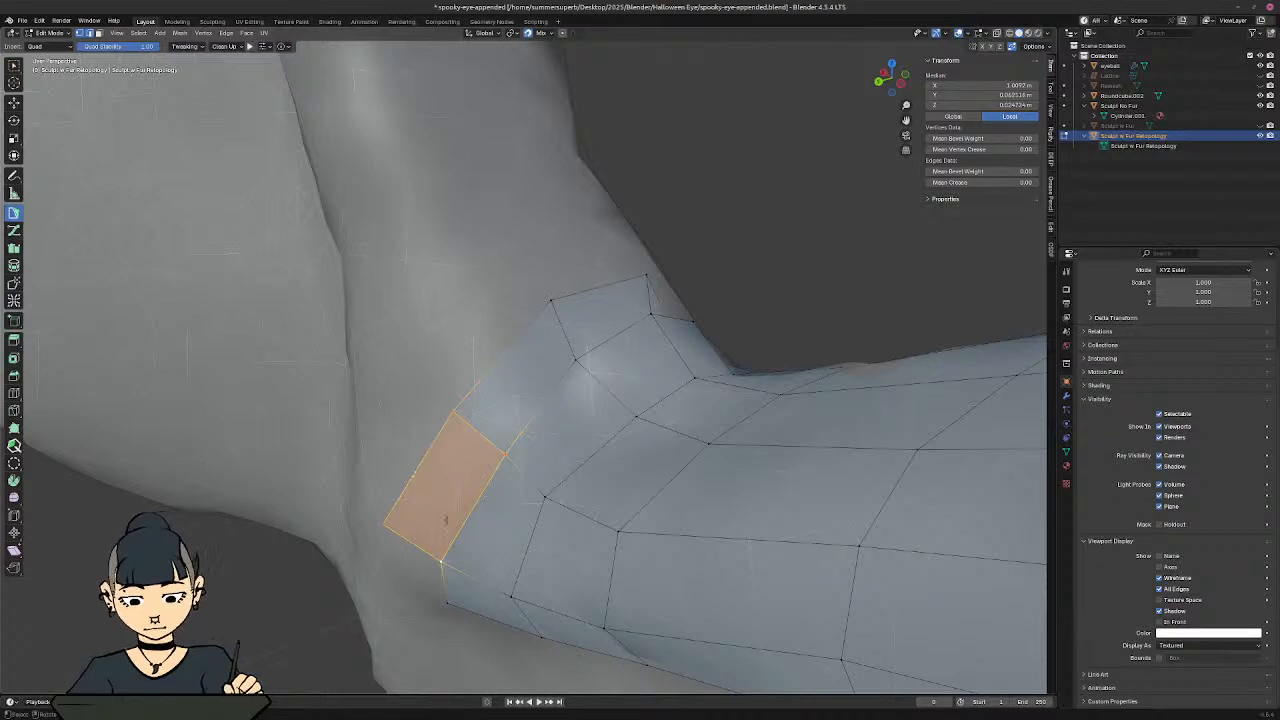
pyautogui.keyDown('shift'); pyautogui.moveTo(412, 530); pyautogui.dragTo(515, 350, button='middle'); pyautogui.keyUp('shift')
pyautogui.click(508, 363)
pyautogui.keyDown('ctrl'); pyautogui.click(503, 424); pyautogui.keyUp('ctrl')
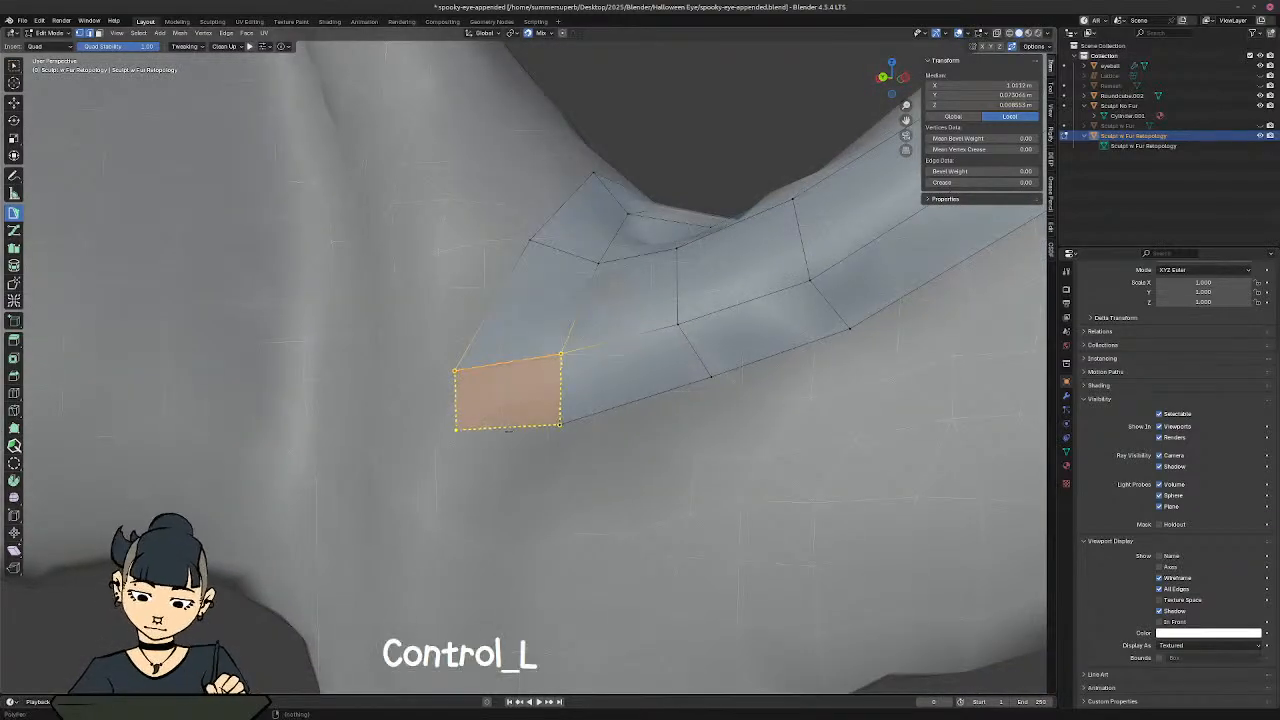
pyautogui.moveTo(503, 424); pyautogui.dragTo(522, 410, button='middle')
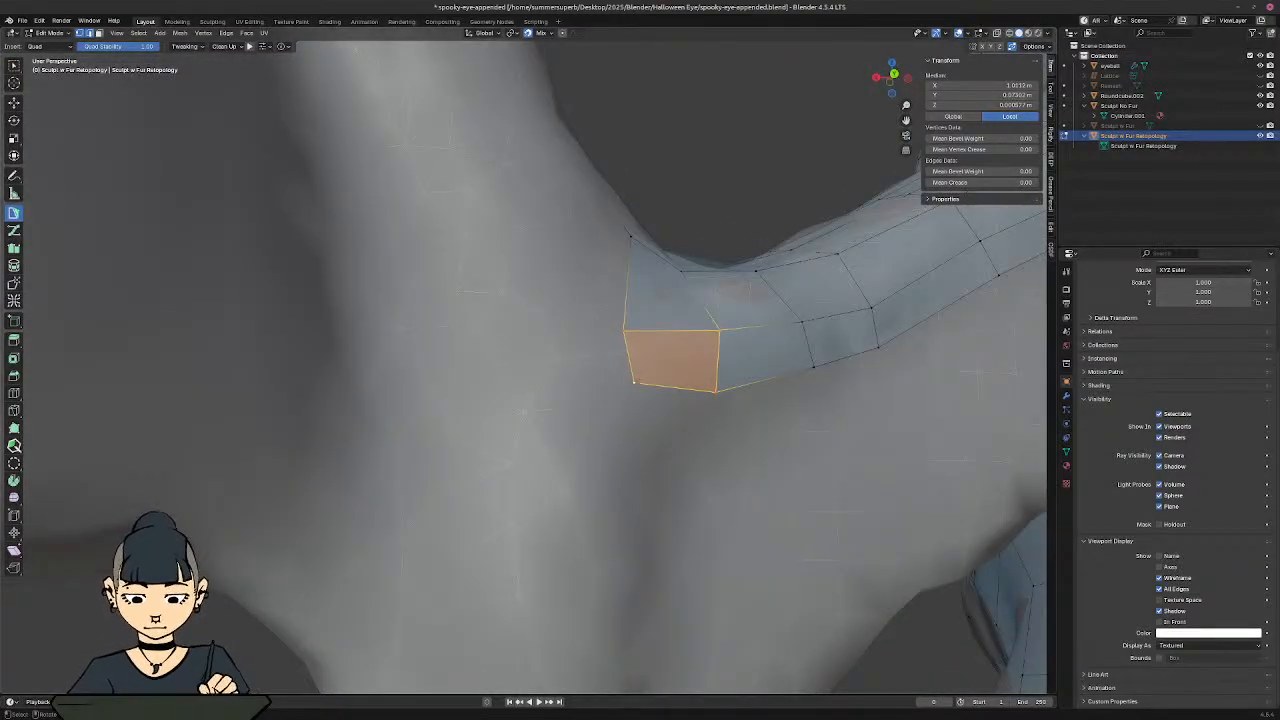
pyautogui.click(633, 382)
pyautogui.press('g')
pyautogui.click(645, 432)
# Step: Start another row of quads up the wing bone at the top of the elbow and move its corner vertex into place
pyautogui.moveTo(645, 432); pyautogui.dragTo(345, 478, button='middle')
pyautogui.keyDown('ctrl'); pyautogui.moveTo(500, 290); pyautogui.dragTo(510, 375, button='middle'); pyautogui.keyUp('ctrl')
pyautogui.click(507, 383)
pyautogui.moveTo(511, 376); pyautogui.dragTo(509, 375)
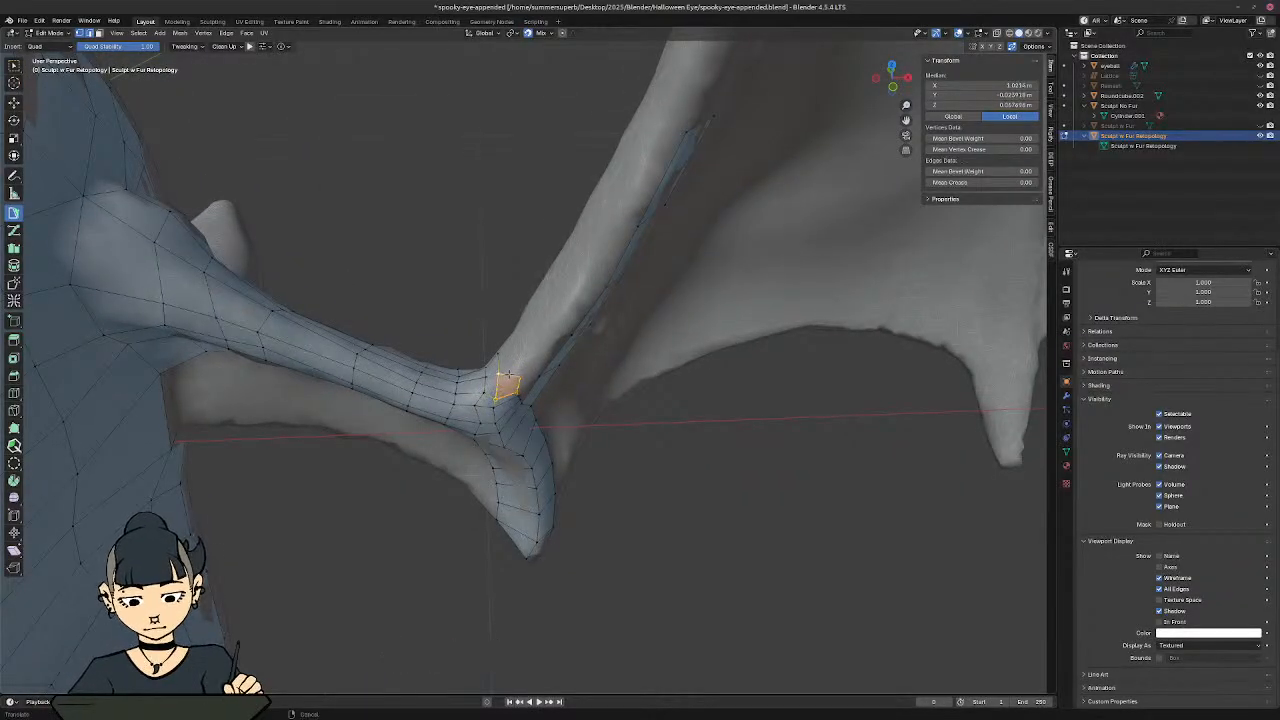
pyautogui.moveTo(500, 336); pyautogui.dragTo(575, 325, button='middle')
pyautogui.click(576, 326)
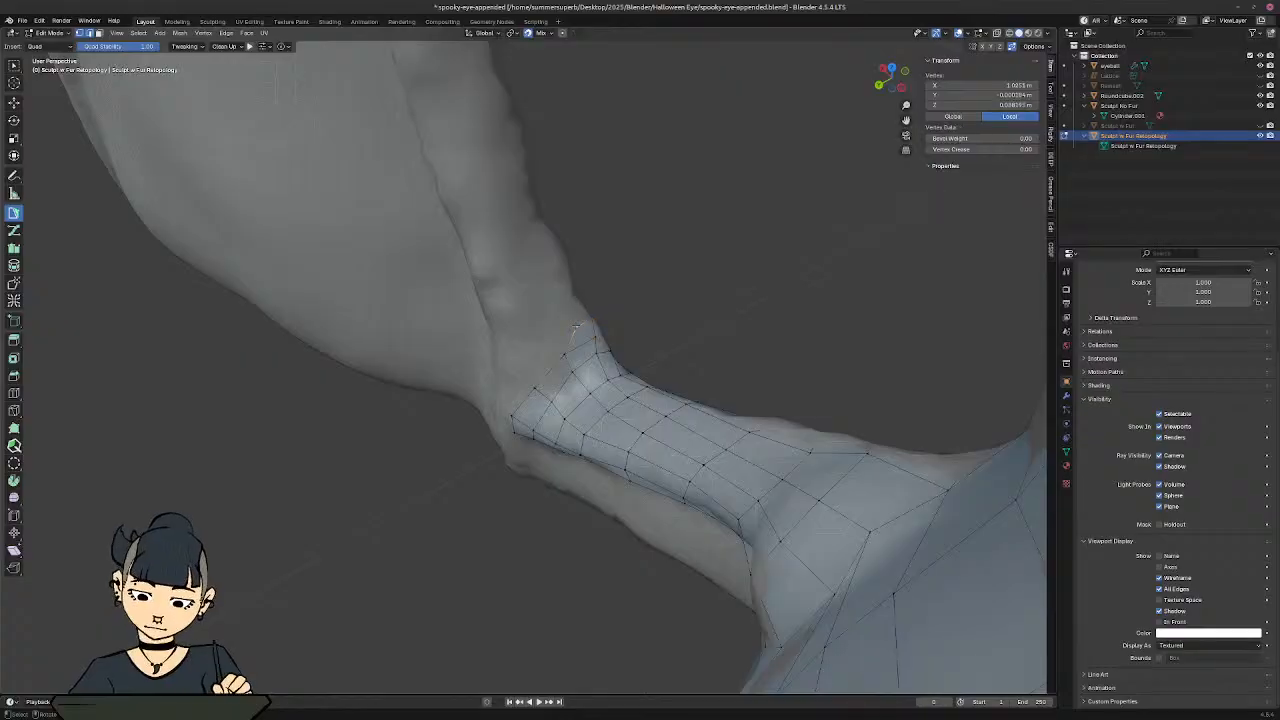
pyautogui.press('g')
pyautogui.click(554, 336)
# Step: Carry the new row of quads around the back of the wing bone down to the arm's lower edge
pyautogui.click(560, 346)
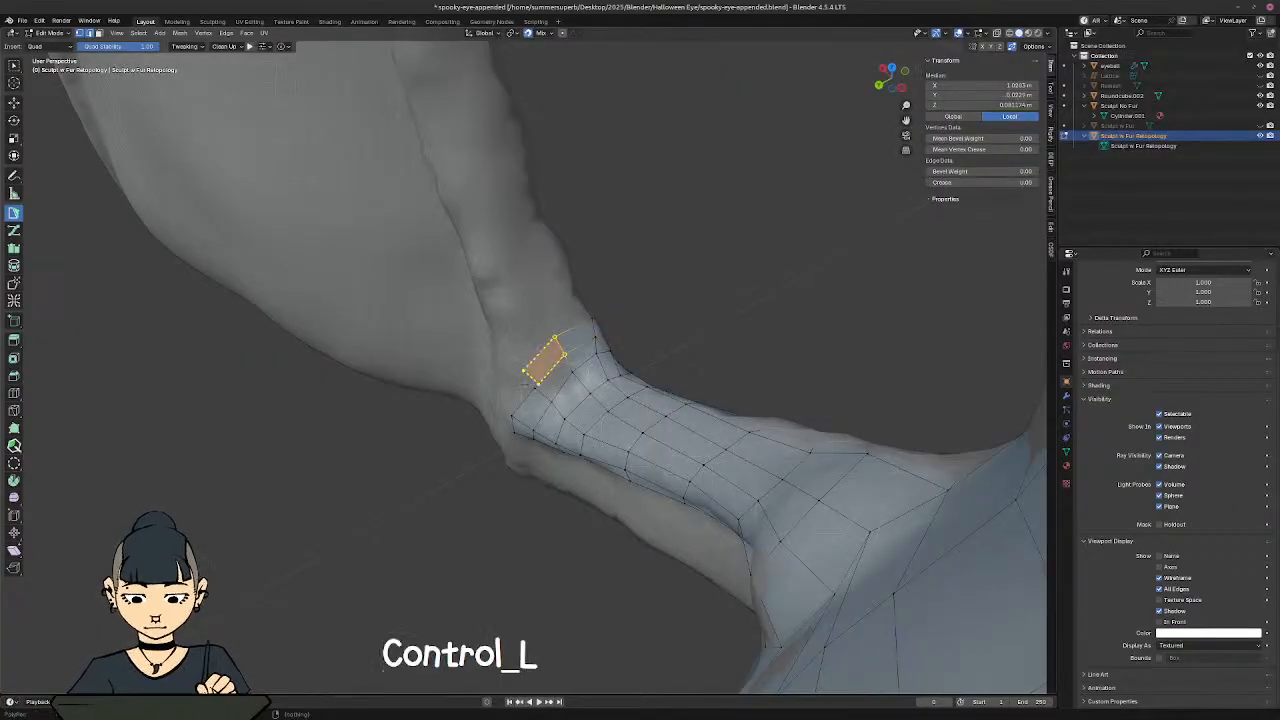
pyautogui.keyDown('ctrl'); pyautogui.click(523, 382); pyautogui.keyUp('ctrl')
pyautogui.moveTo(526, 380); pyautogui.dragTo(578, 346, button='middle')
pyautogui.keyDown('ctrl'); pyautogui.moveTo(560, 410); pyautogui.dragTo(592, 333, button='middle'); pyautogui.keyUp('ctrl')
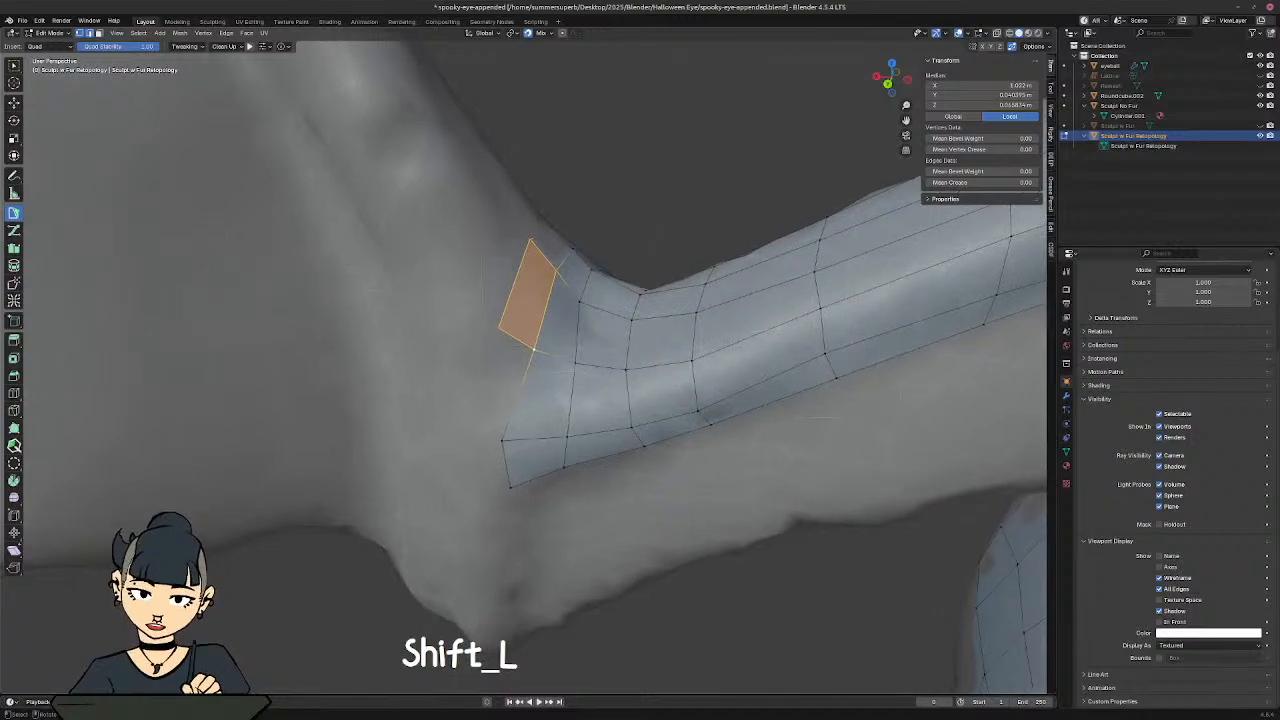
pyautogui.click(519, 340)
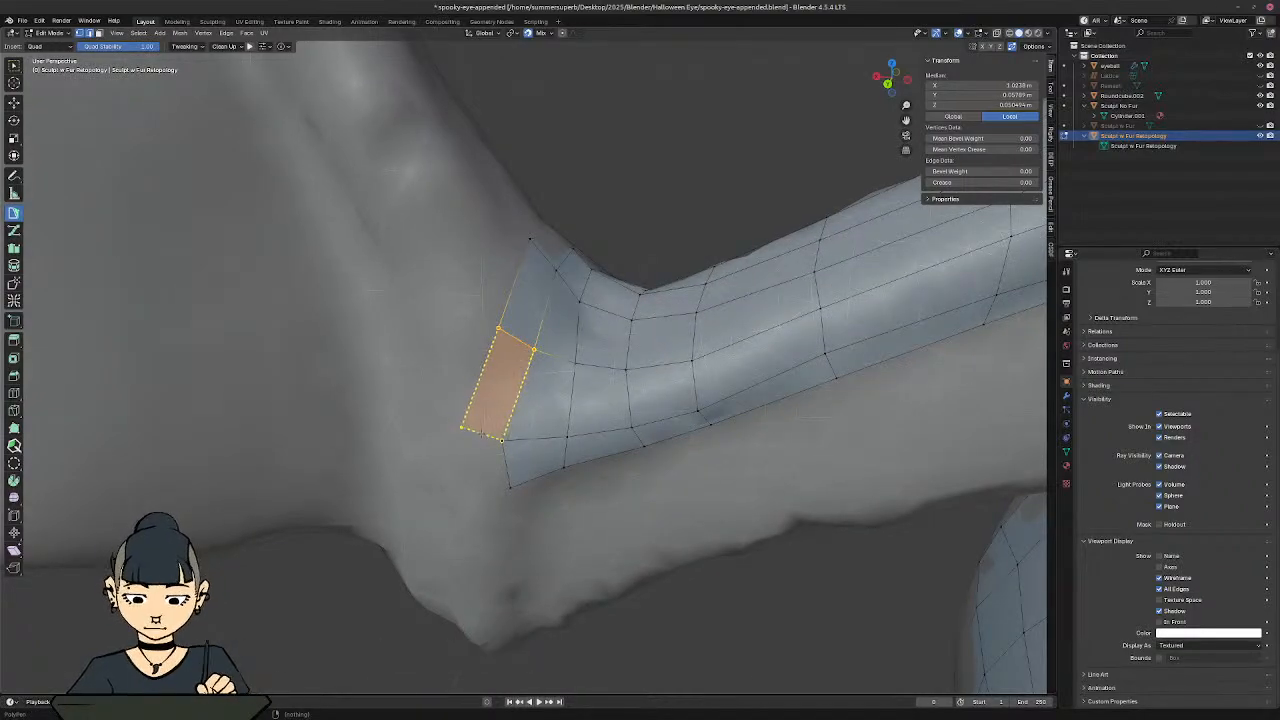
pyautogui.keyDown('ctrl'); pyautogui.click(483, 437); pyautogui.keyUp('ctrl')
pyautogui.keyDown('ctrl'); pyautogui.click(489, 489); pyautogui.keyUp('ctrl')
# Step: Shift the lower-edge vertices on the back of the elbow along the arm and fine-tune the corner and its neighbour
pyautogui.moveTo(492, 490); pyautogui.dragTo(545, 403, button='middle')
pyautogui.keyDown('shift'); pyautogui.moveTo(545, 403); pyautogui.dragTo(548, 209, button='middle'); pyautogui.keyUp('shift')
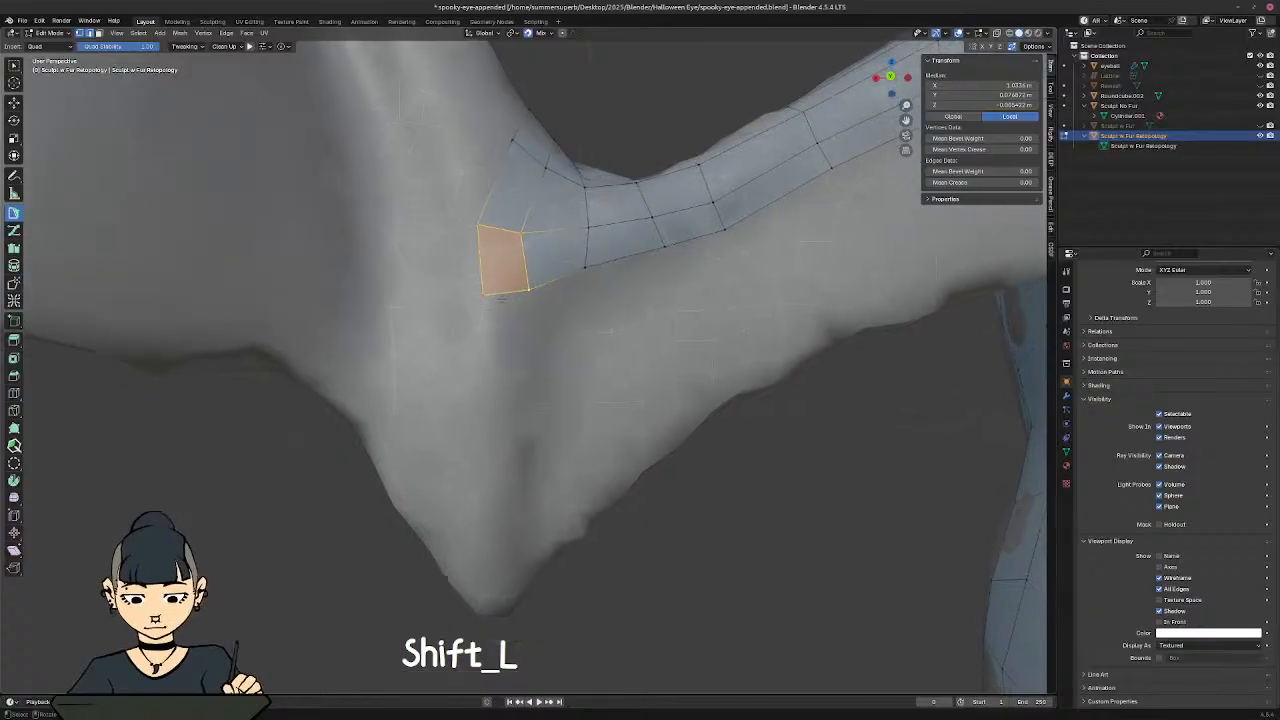
pyautogui.click(481, 296)
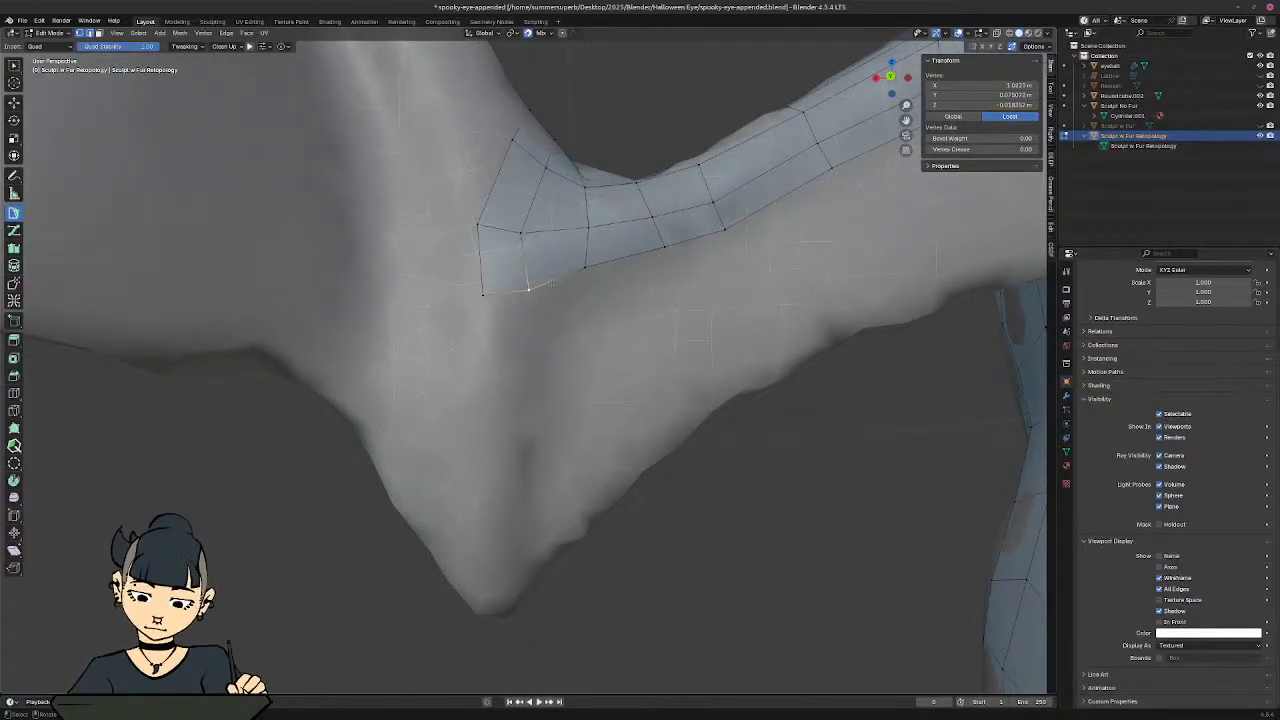
pyautogui.keyDown('shift'); pyautogui.click(529, 288); pyautogui.keyUp('shift')
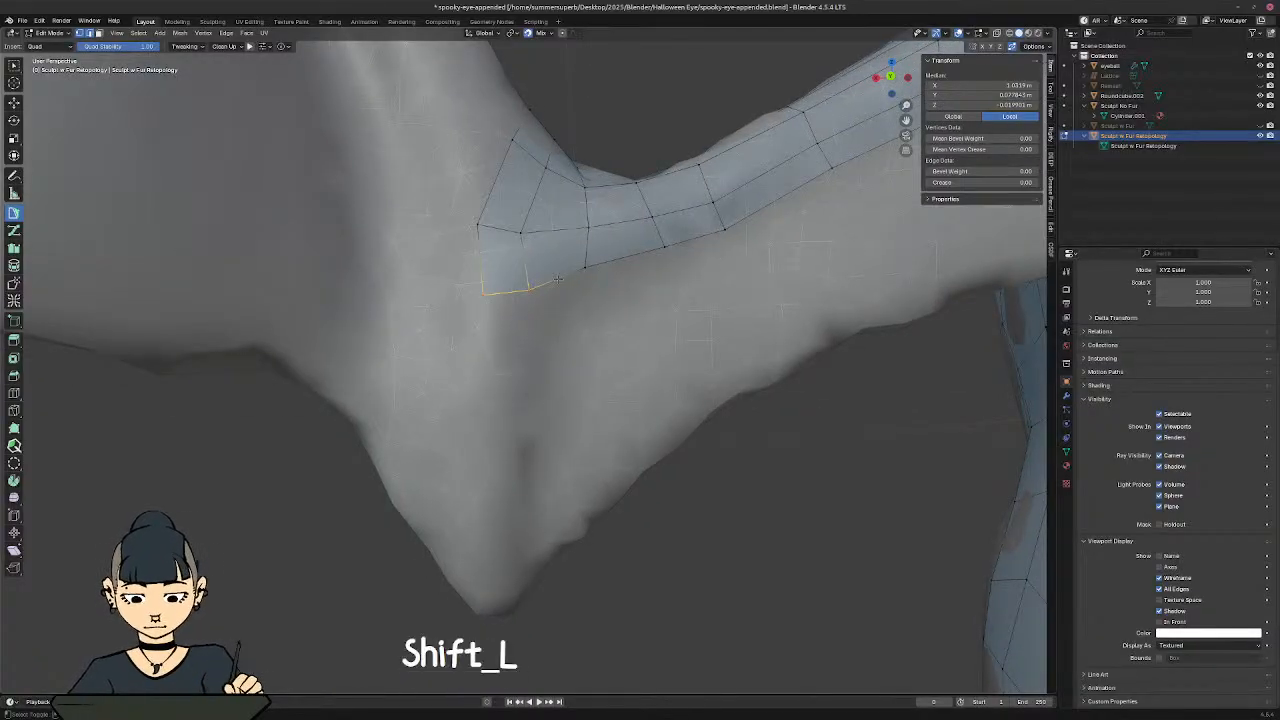
pyautogui.press('g')
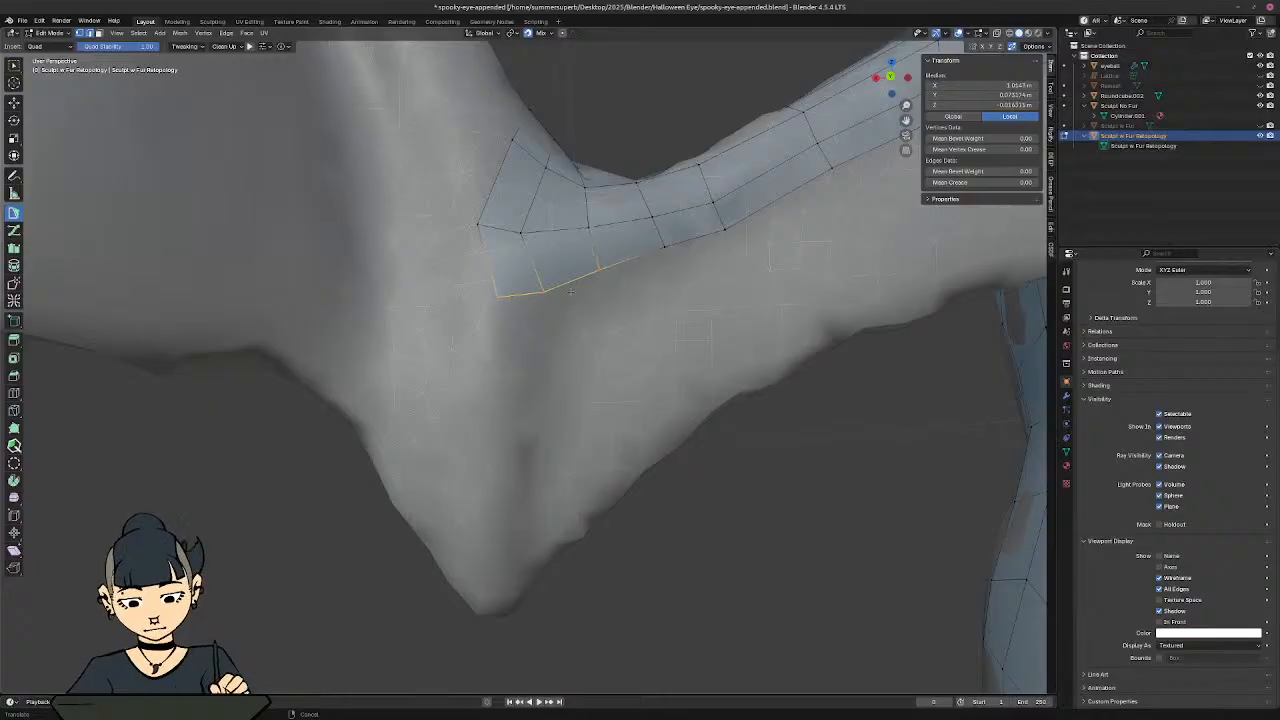
pyautogui.click(541, 290)
pyautogui.press('g')
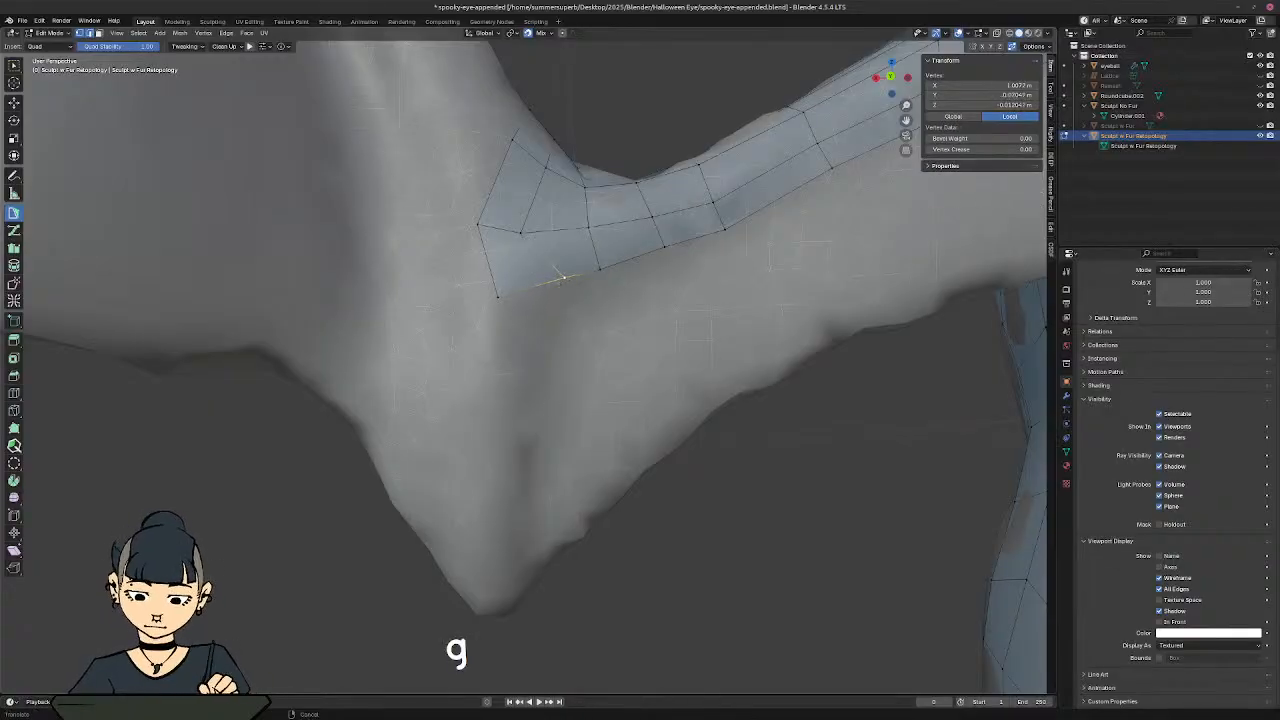
pyautogui.press('g')
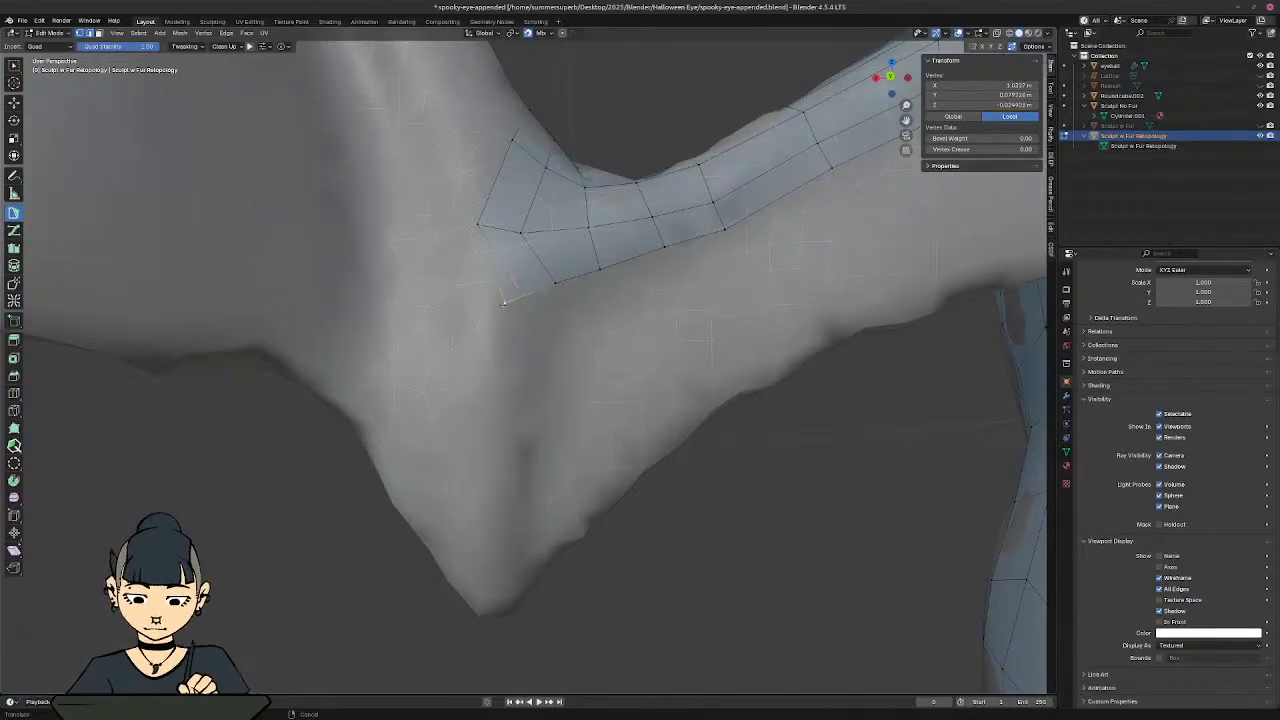
pyautogui.press('g')
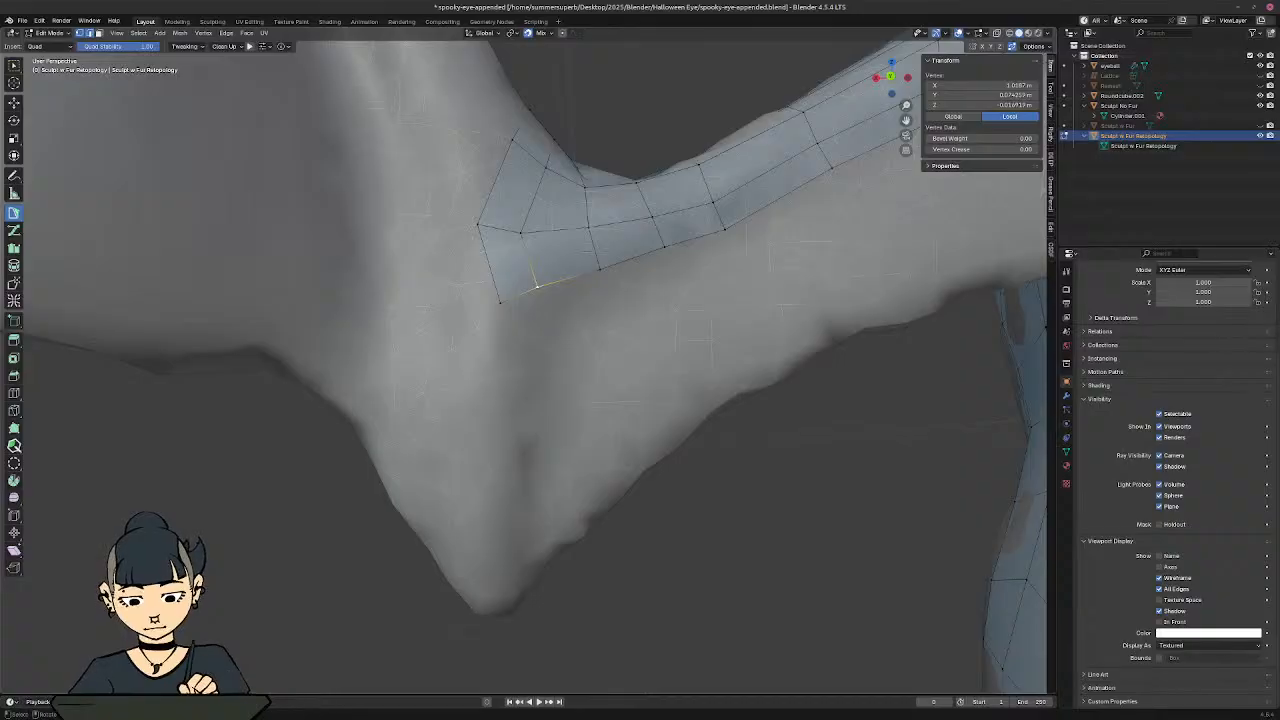
# Step: Move the outer column of vertices on the back of the elbow outward across the wing bone, widening the last row of quads
pyautogui.moveTo(538, 287); pyautogui.dragTo(375, 345, button='middle')
pyautogui.moveTo(468, 351); pyautogui.dragTo(440, 240, button='middle')
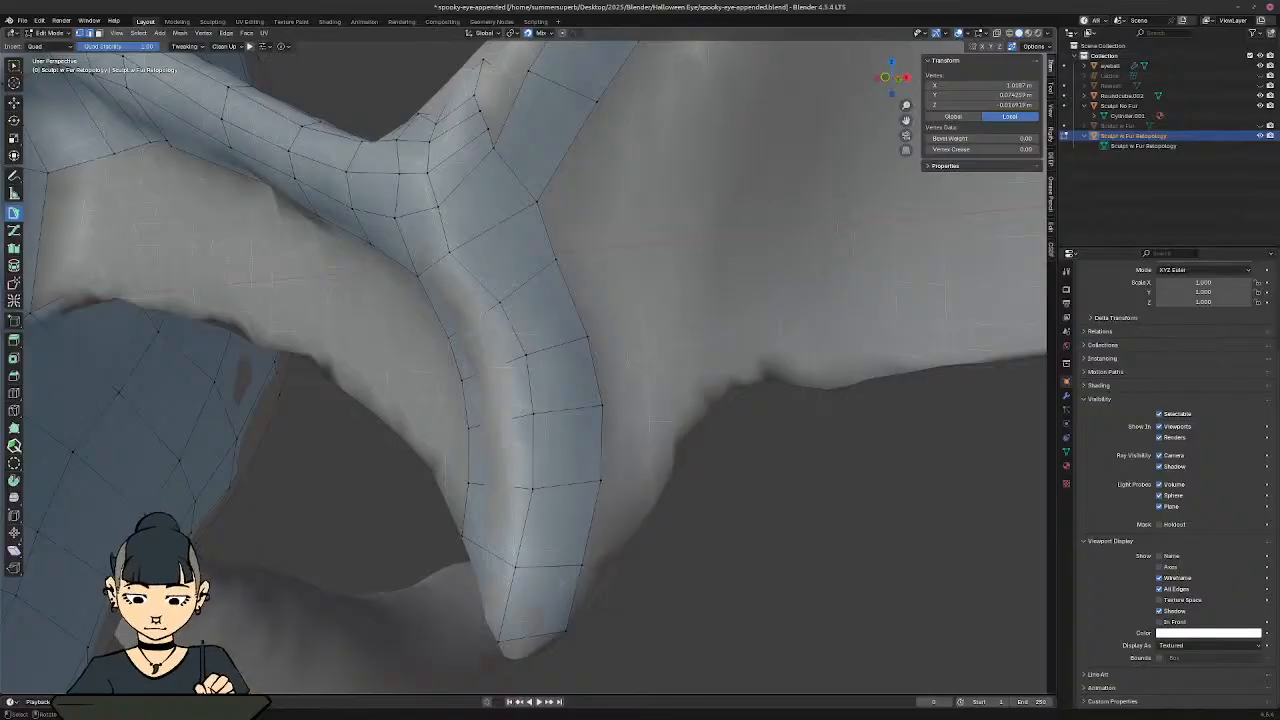
pyautogui.moveTo(531, 378); pyautogui.dragTo(513, 303, button='middle')
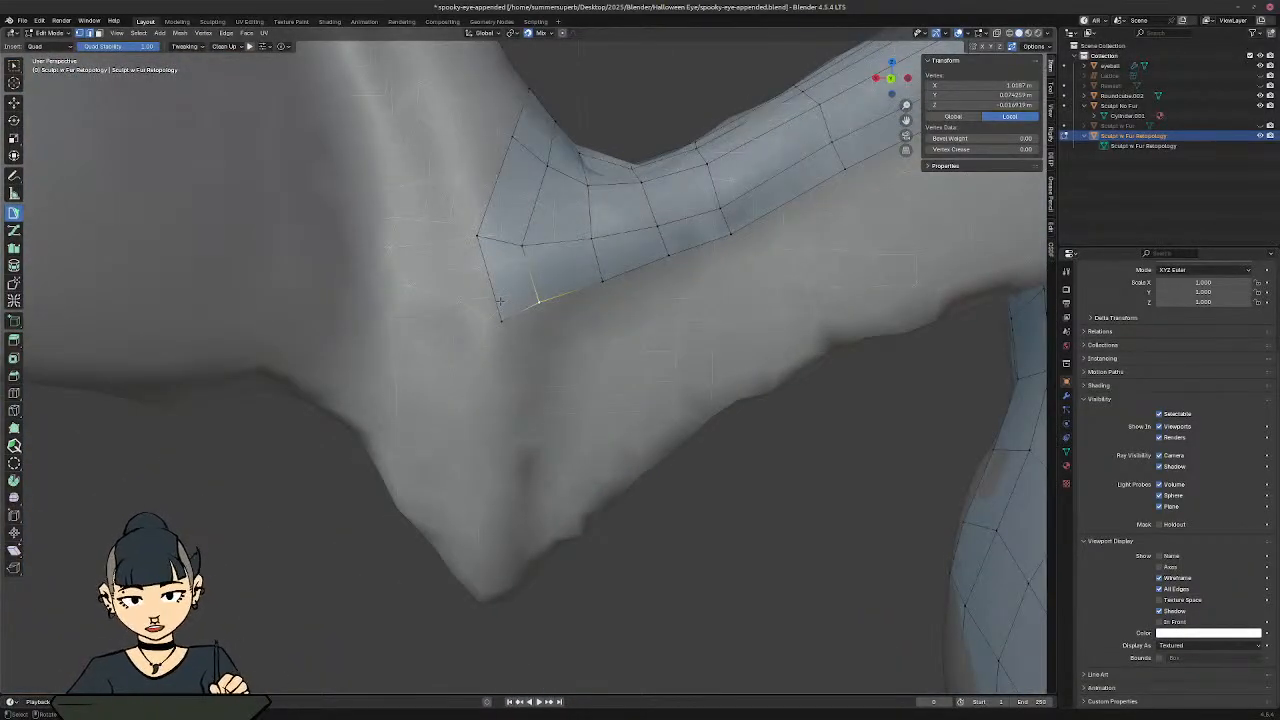
pyautogui.click(499, 302)
pyautogui.click(500, 320)
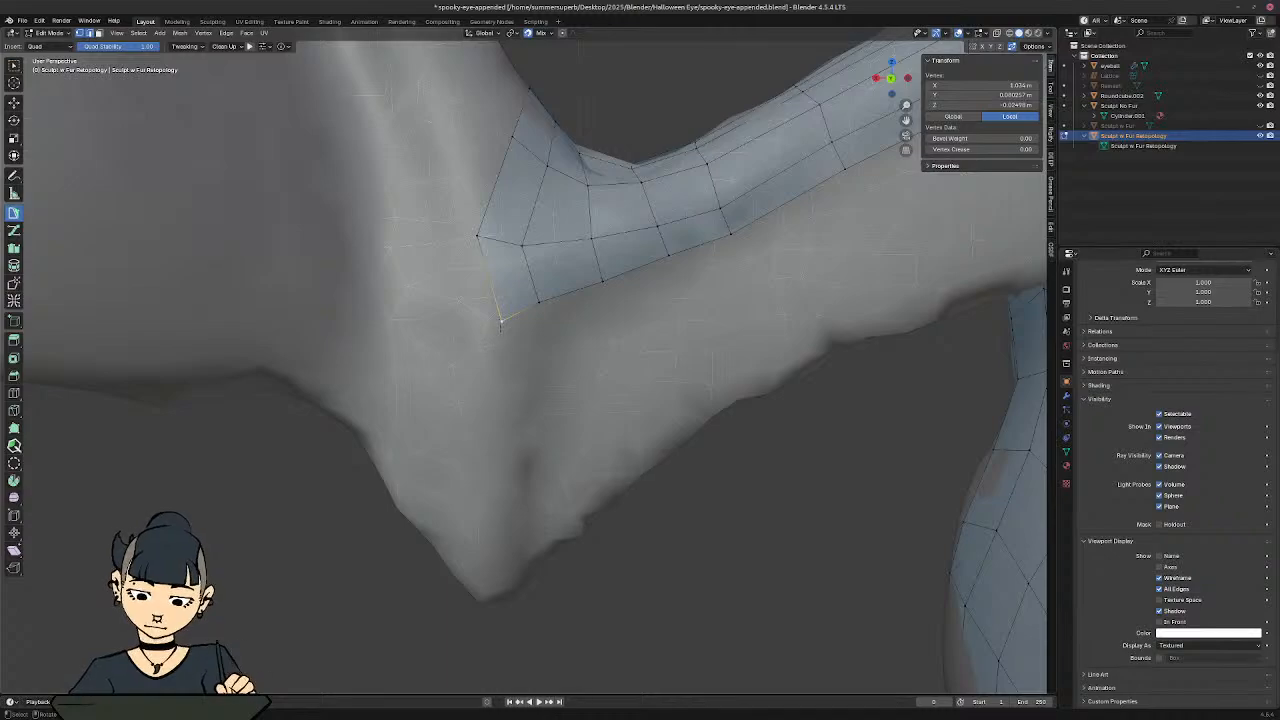
pyautogui.press('g')
pyautogui.press('g')
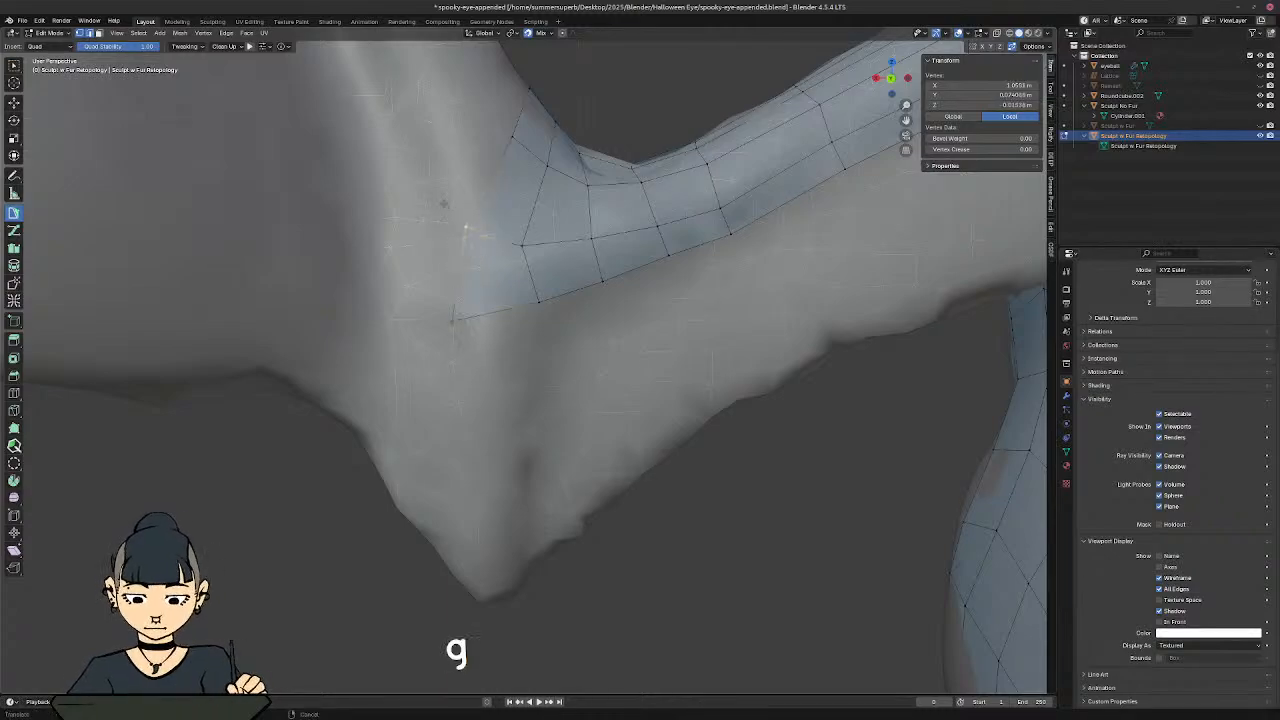
pyautogui.press('g')
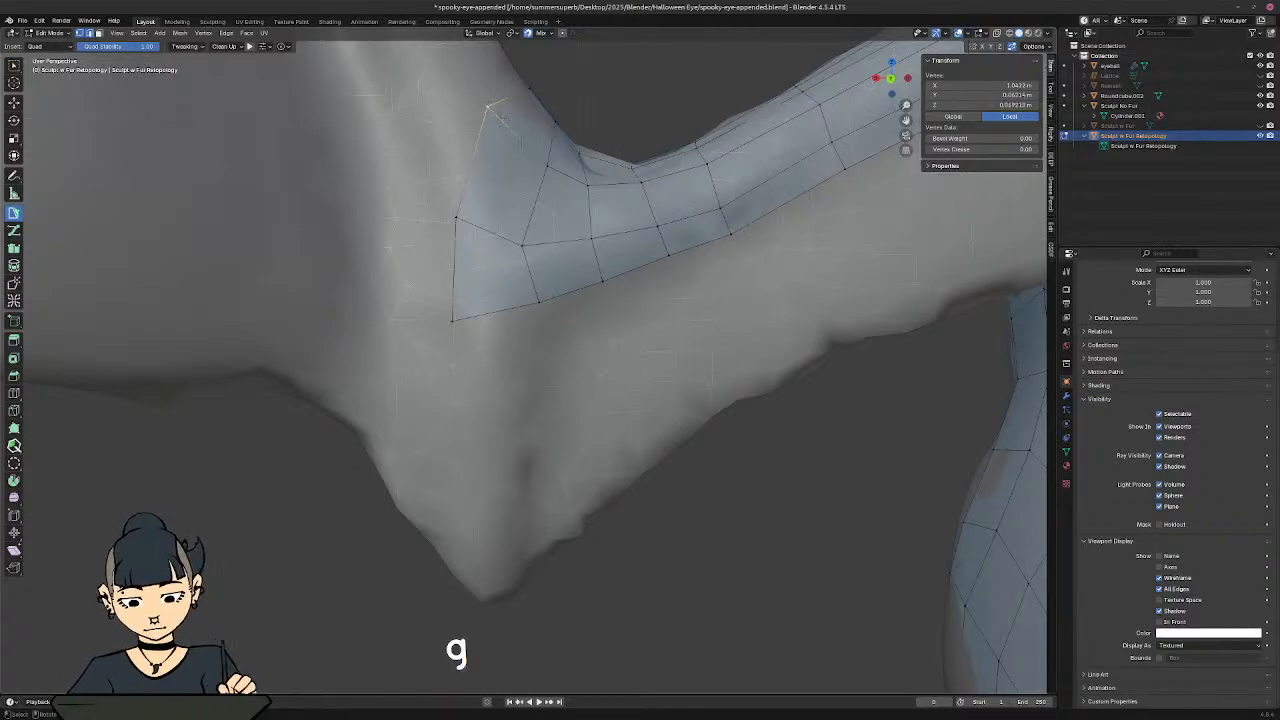
# Step: Even out the widened elbow quads by repositioning the inner and lower-edge vertices between the wing bone and the arm
pyautogui.click(520, 243)
pyautogui.press('g')
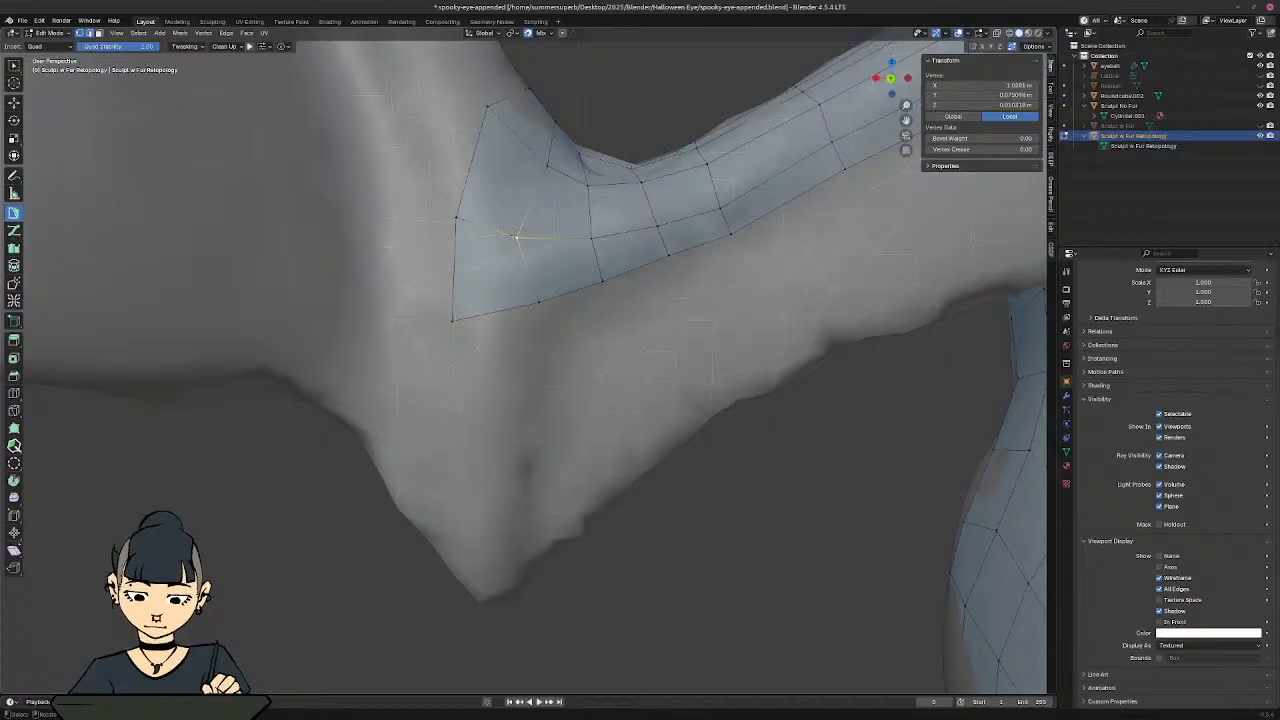
pyautogui.click(537, 301)
pyautogui.press('g')
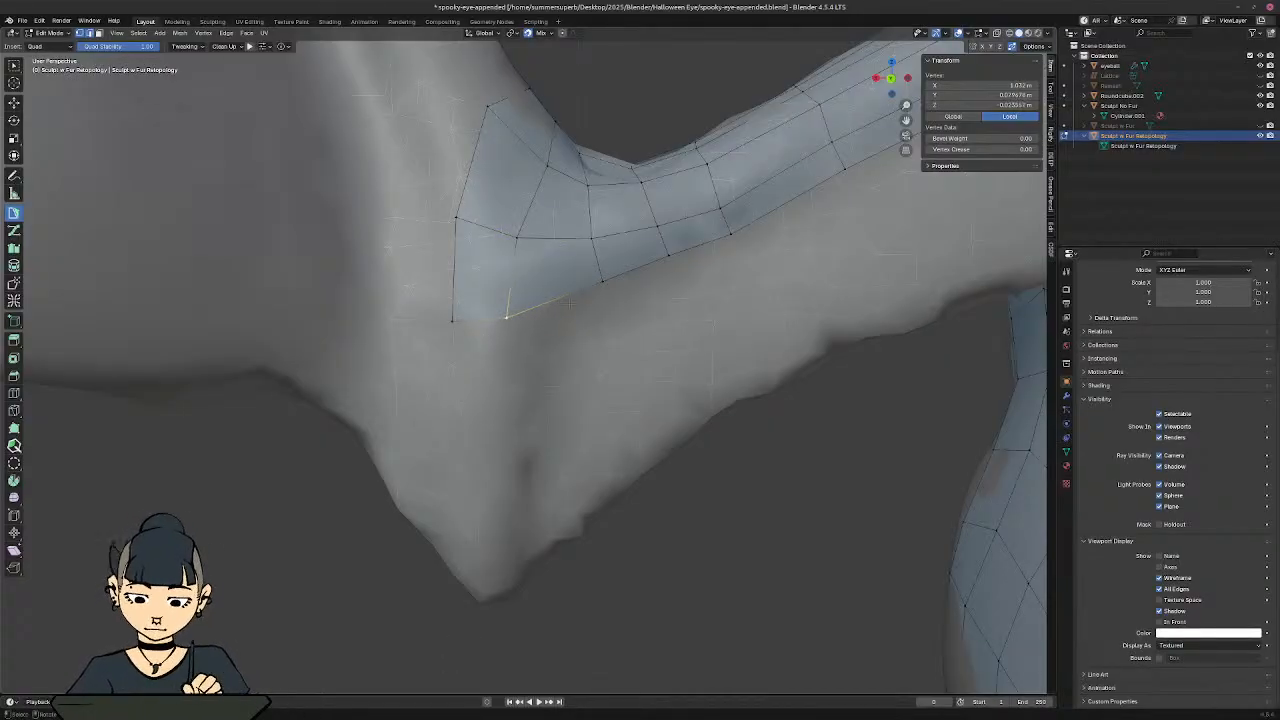
pyautogui.click(602, 285)
pyautogui.press('g')
pyautogui.click(567, 236)
pyautogui.press('g')
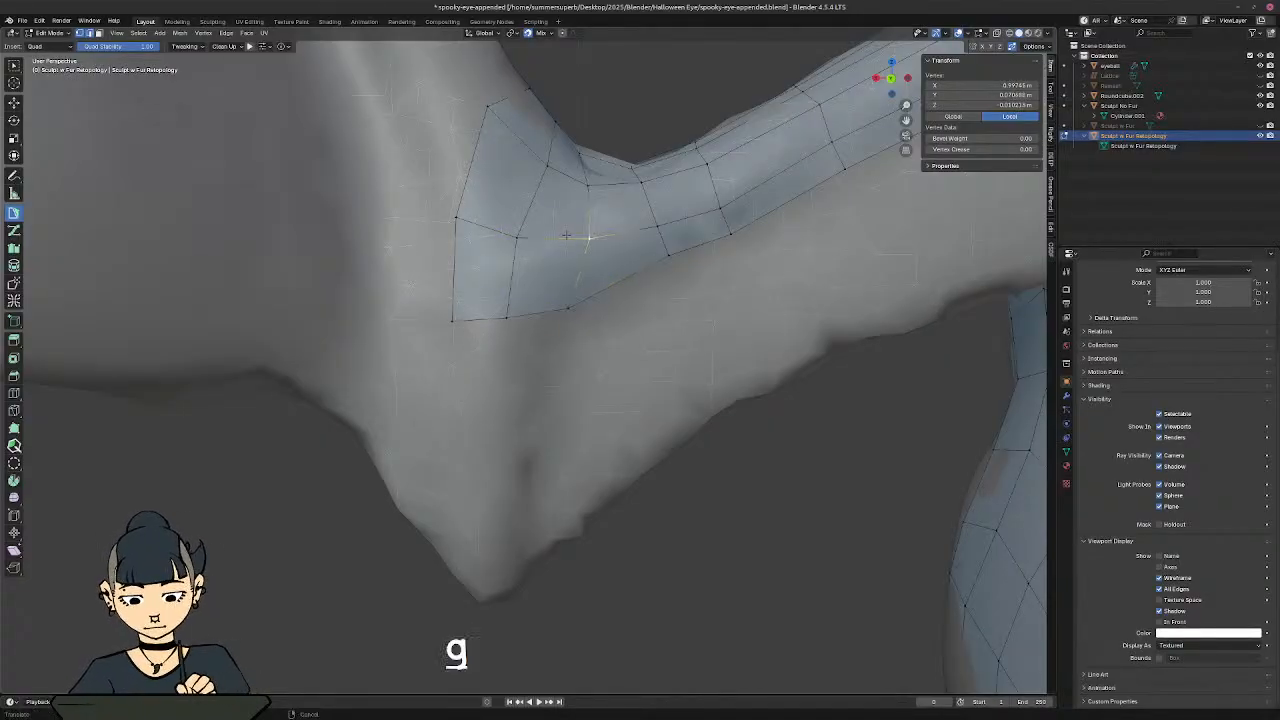
pyautogui.click(570, 236)
# Step: Add a quad below the elbow's lower edge to start a strip down the back of the spike and adjust its corner vertex
pyautogui.keyDown('shift'); pyautogui.moveTo(587, 405); pyautogui.dragTo(597, 365, button='middle'); pyautogui.keyUp('shift')
pyautogui.keyDown('ctrl'); pyautogui.click(530, 317); pyautogui.keyUp('ctrl')
pyautogui.keyDown('ctrl'); pyautogui.moveTo(530, 317); pyautogui.dragTo(526, 337); pyautogui.keyUp('ctrl')
pyautogui.click(500, 332)
pyautogui.press('g')
pyautogui.click(512, 348)
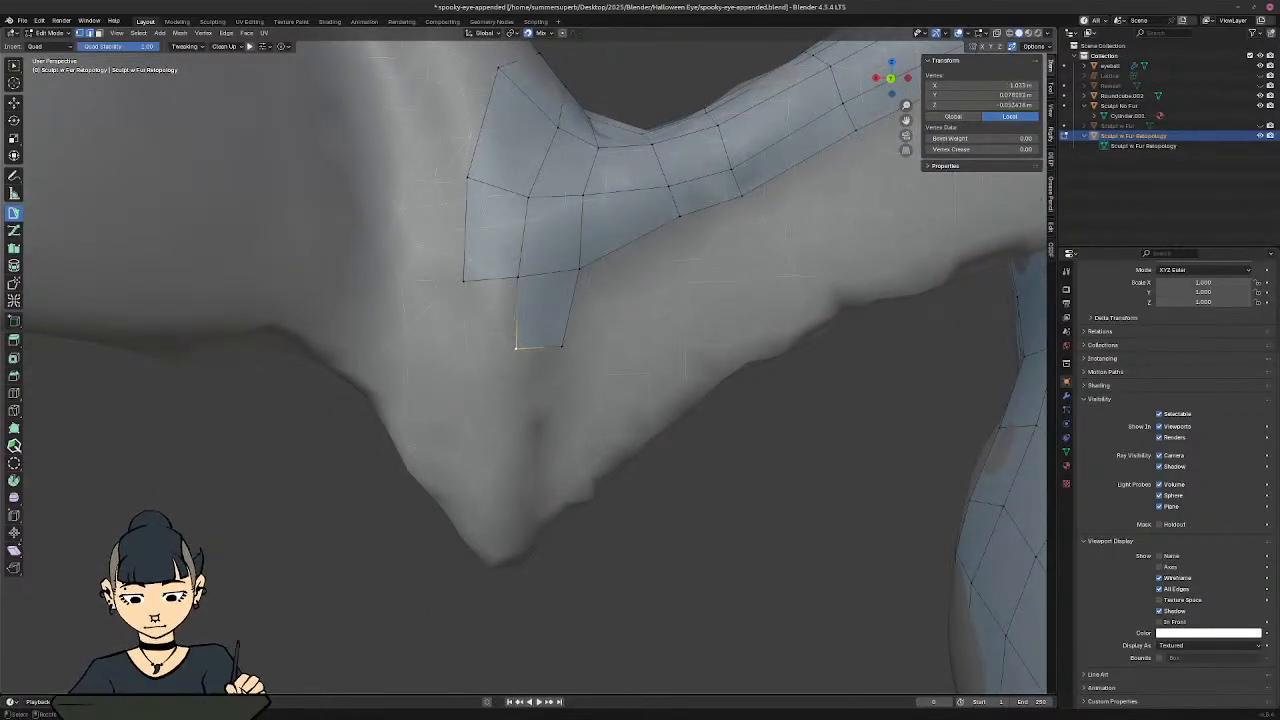
# Step: Continue the strip of quads down the back of the spike to near its tip and narrow the last quad
pyautogui.click(537, 348)
pyautogui.keyDown('ctrl'); pyautogui.click(536, 400); pyautogui.keyUp('ctrl')
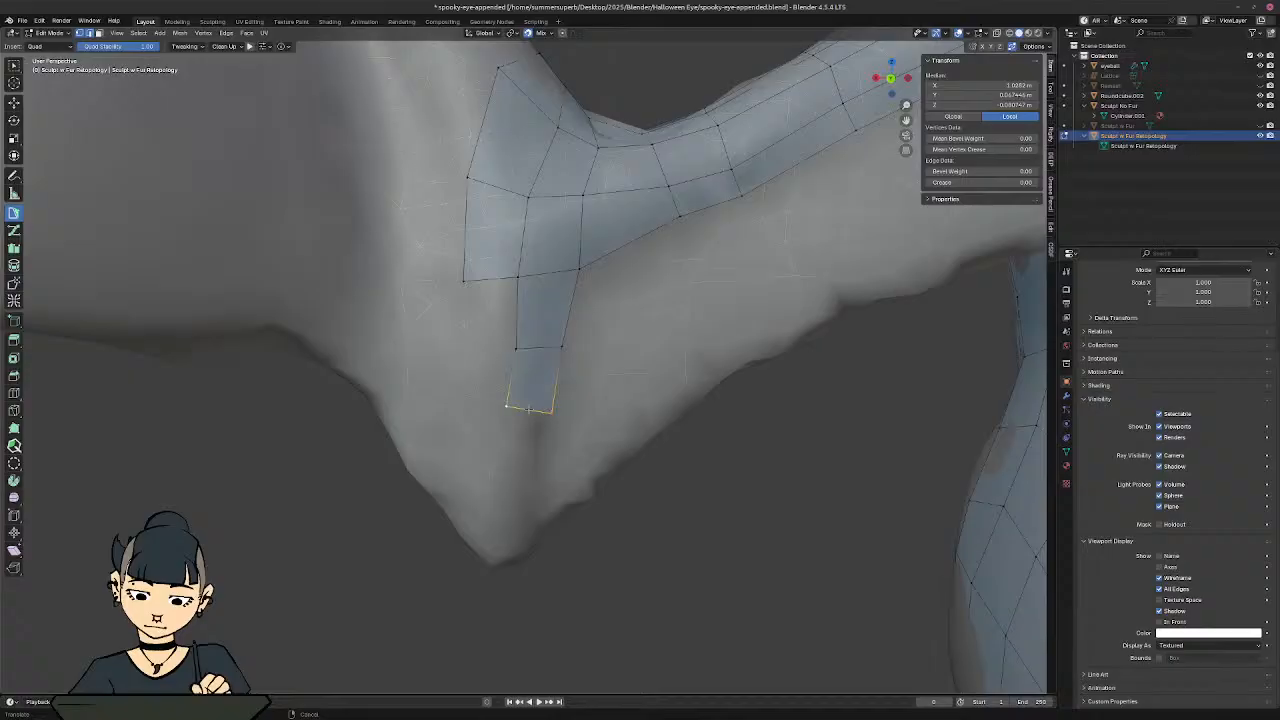
pyautogui.keyDown('ctrl'); pyautogui.click(525, 468); pyautogui.keyUp('ctrl')
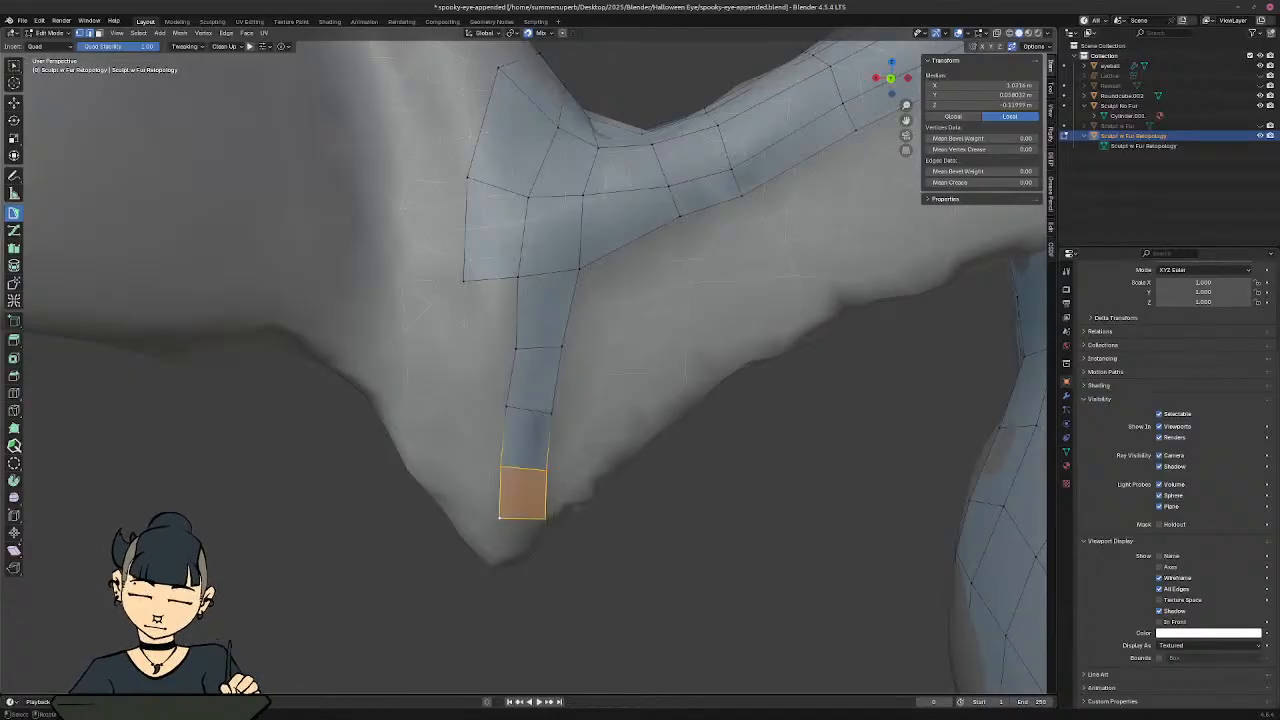
pyautogui.moveTo(522, 527); pyautogui.dragTo(505, 533, button='middle')
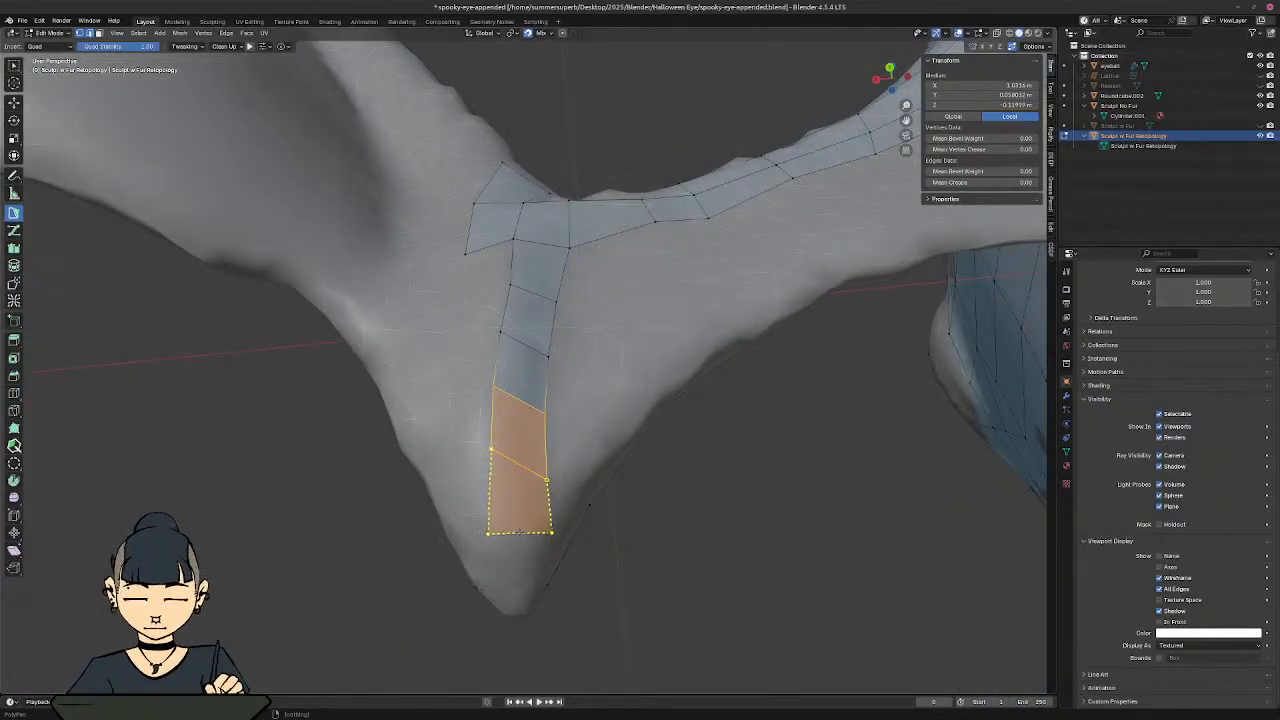
pyautogui.keyDown('ctrl'); pyautogui.click(520, 532); pyautogui.keyUp('ctrl')
pyautogui.click(556, 532)
pyautogui.press('g')
pyautogui.click(530, 537)
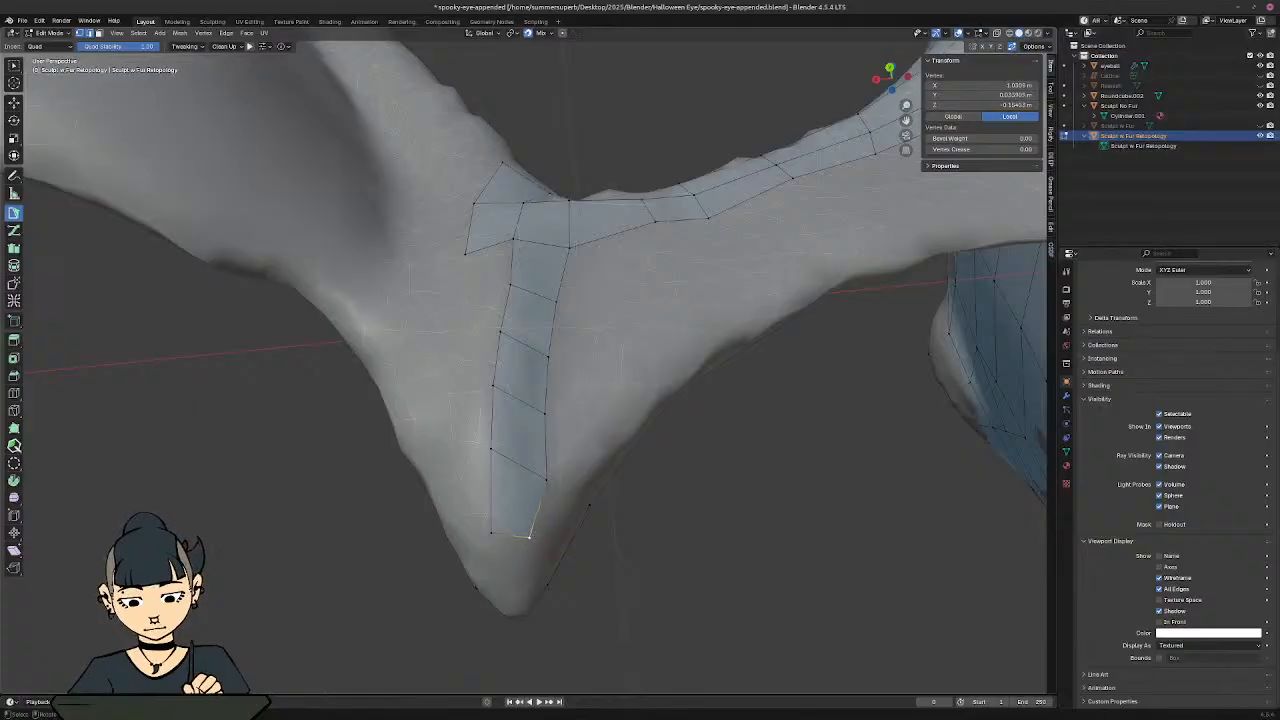
# Step: Reposition the end vertices of the back strip around the underside of the spike's tip
pyautogui.moveTo(530, 537); pyautogui.dragTo(512, 468, button='middle')
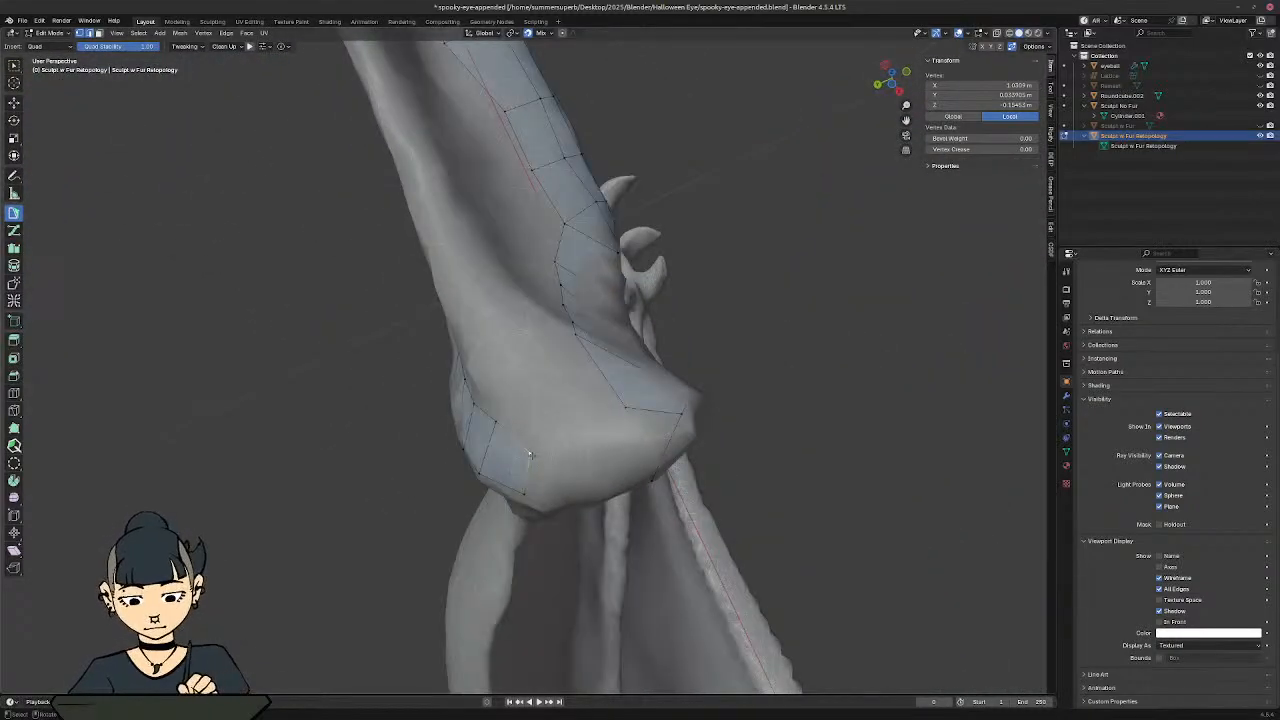
pyautogui.press('g')
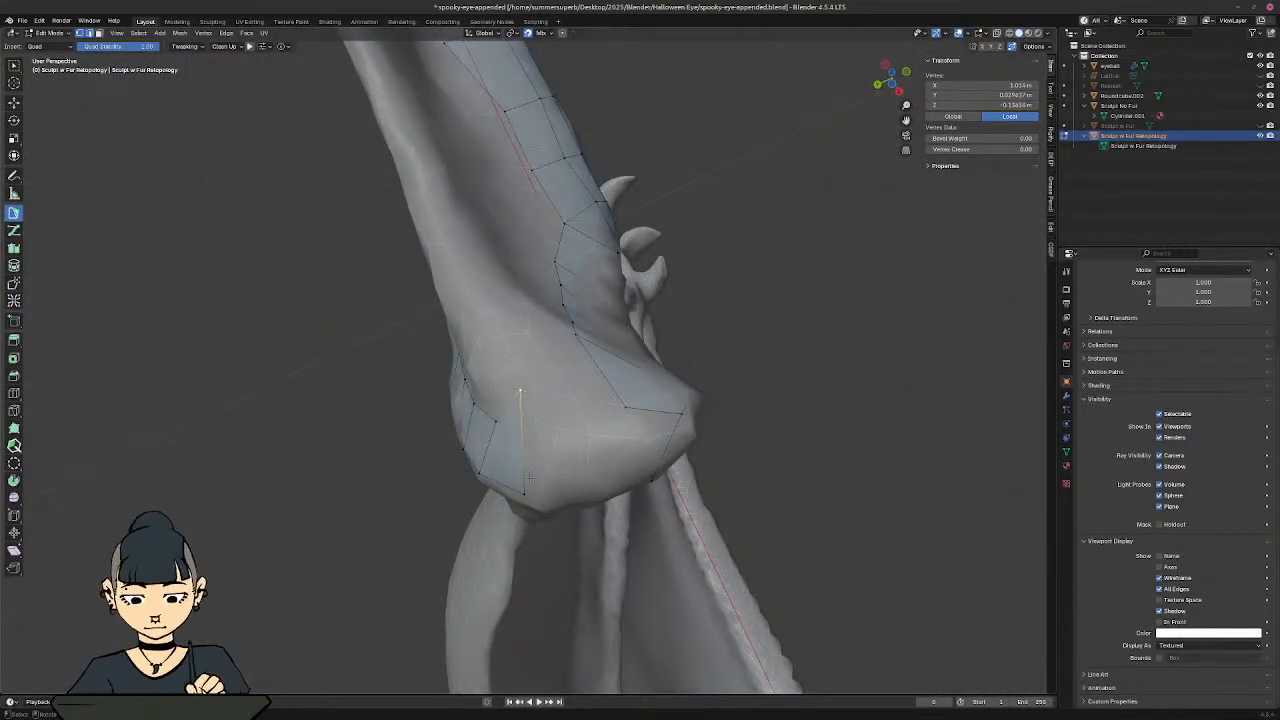
pyautogui.press('g')
pyautogui.click(546, 428)
# Step: Select the open boundary along the spike, arm and body and try to close the membrane gap with Grid Fill
pyautogui.moveTo(546, 428); pyautogui.dragTo(500, 338, button='middle')
pyautogui.hotkey('ctrl', 'l')
pyautogui.doubleClick(573, 288)
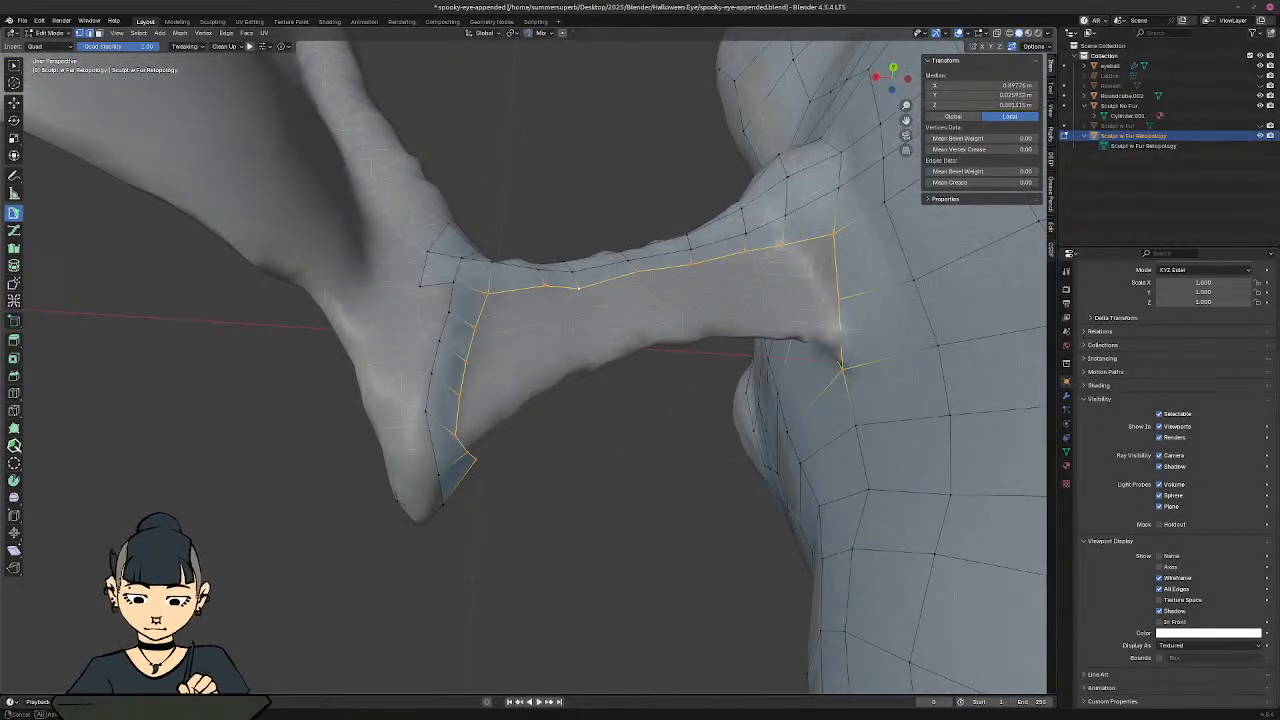
pyautogui.moveTo(578, 288); pyautogui.dragTo(671, 325, button='middle')
pyautogui.hotkey('ctrl', 'f')
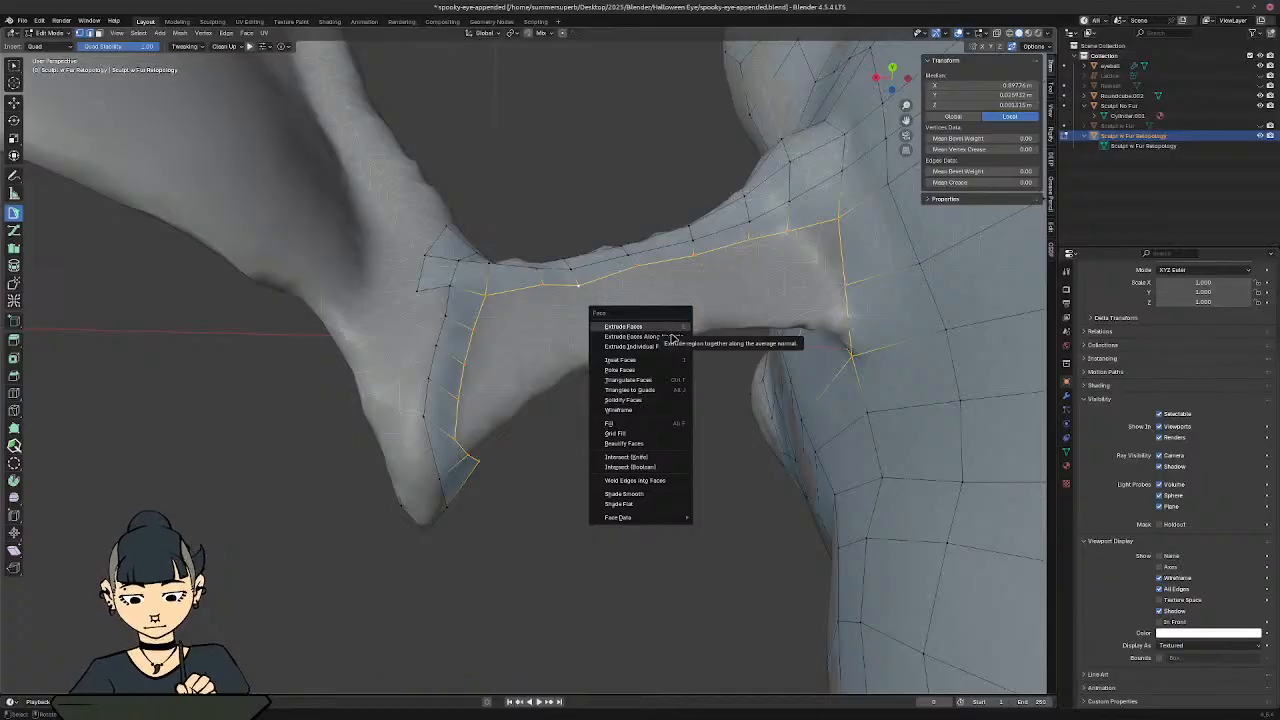
pyautogui.click(647, 430)
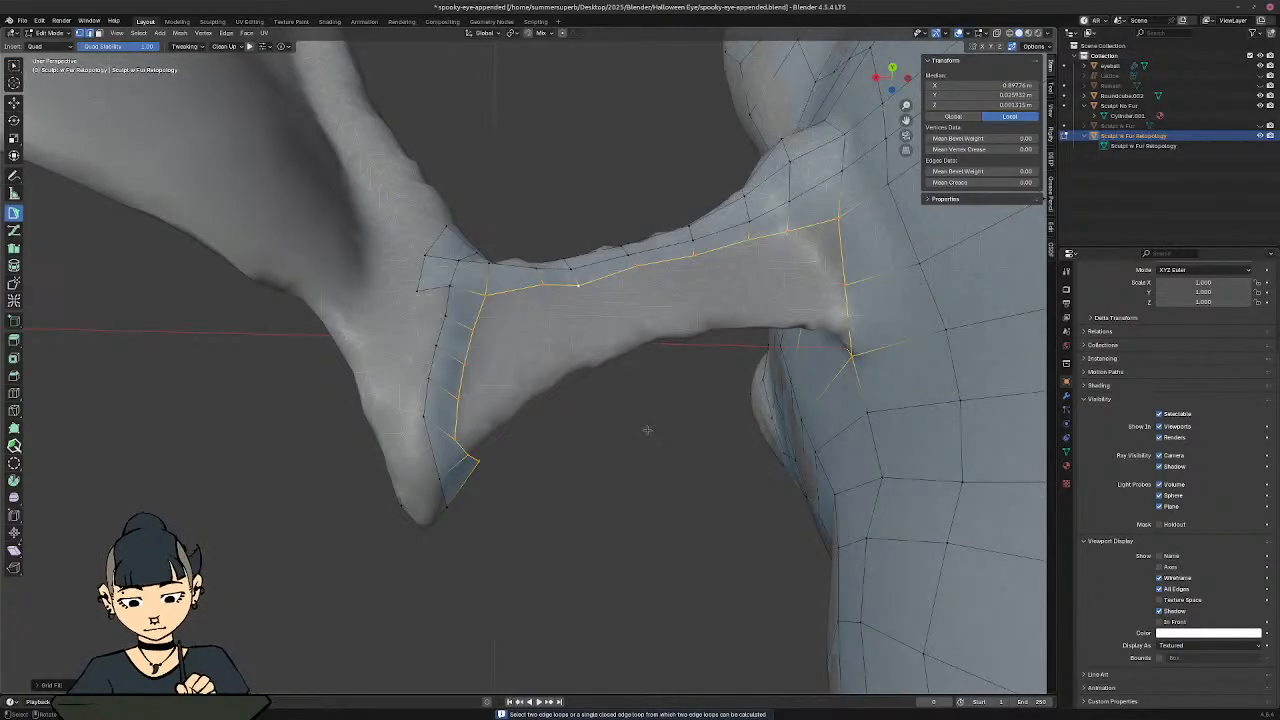
# Step: Reposition the vertex on the lower boundary of the arm's front, near the body
pyautogui.moveTo(604, 463); pyautogui.dragTo(796, 432, button='middle')
pyautogui.keyDown('shift'); pyautogui.moveTo(364, 405); pyautogui.dragTo(534, 352, button='middle'); pyautogui.keyUp('shift')
pyautogui.click(480, 312)
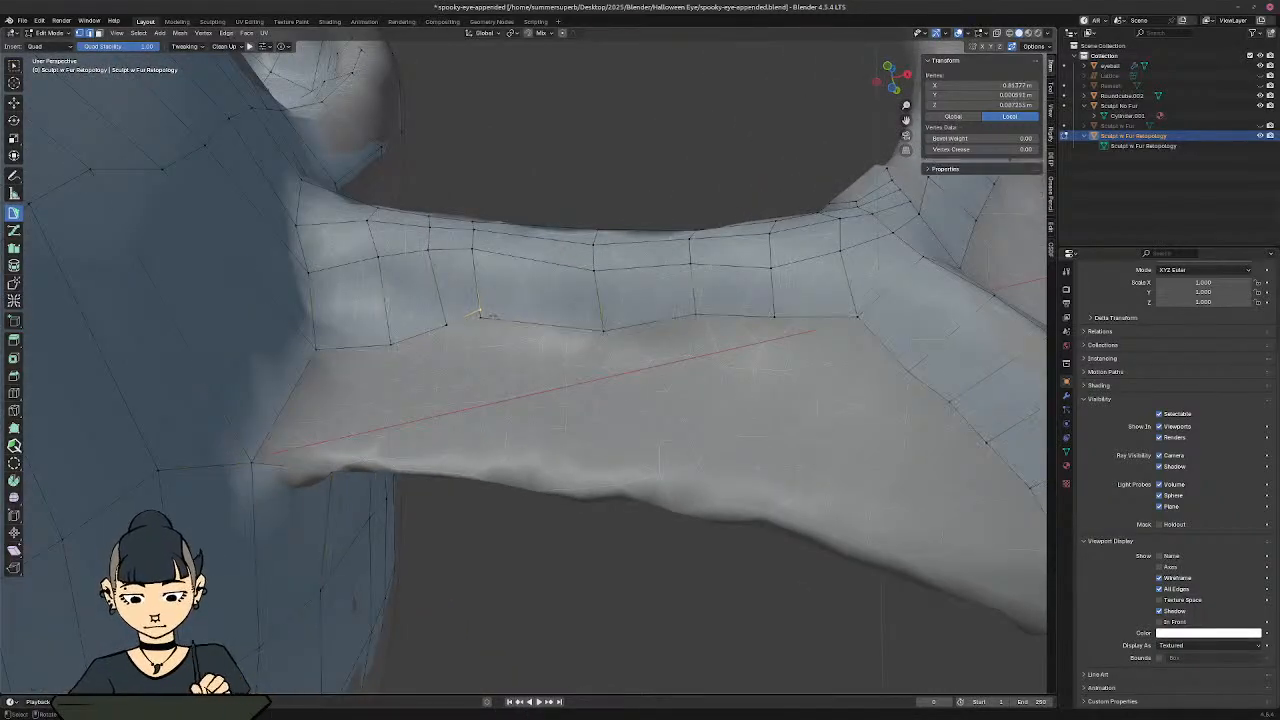
pyautogui.press('g')
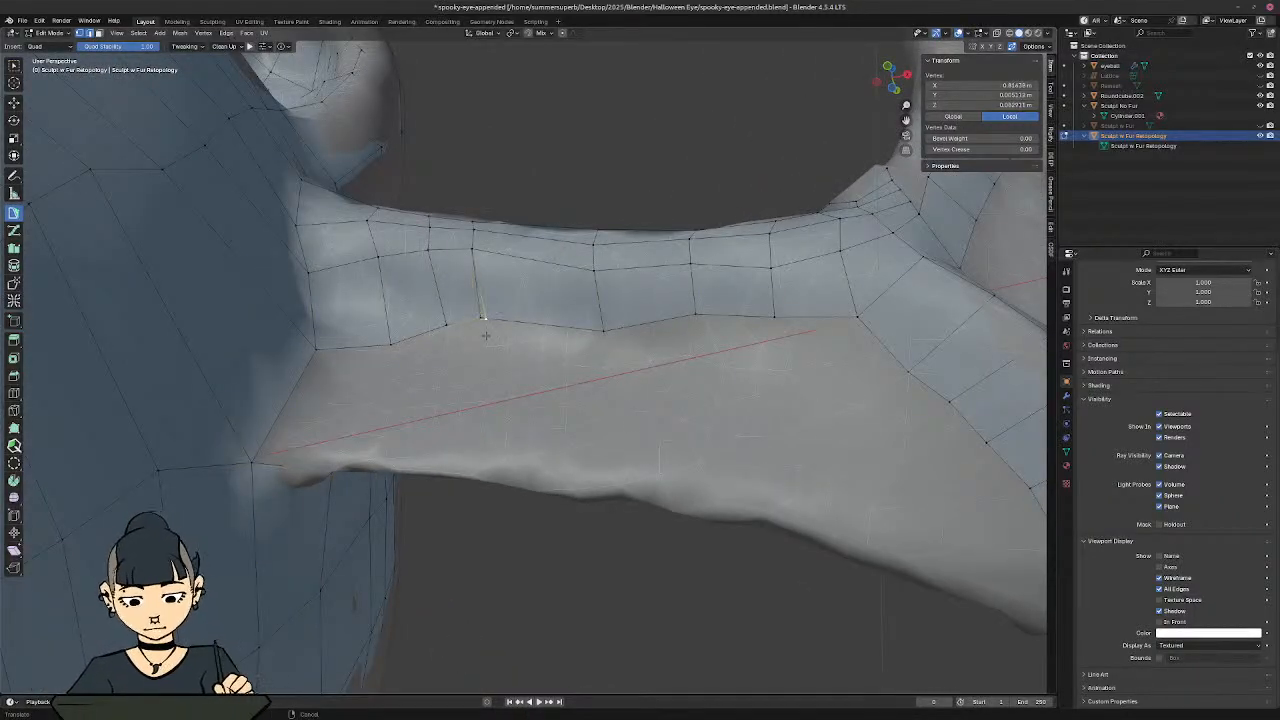
pyautogui.press('g')
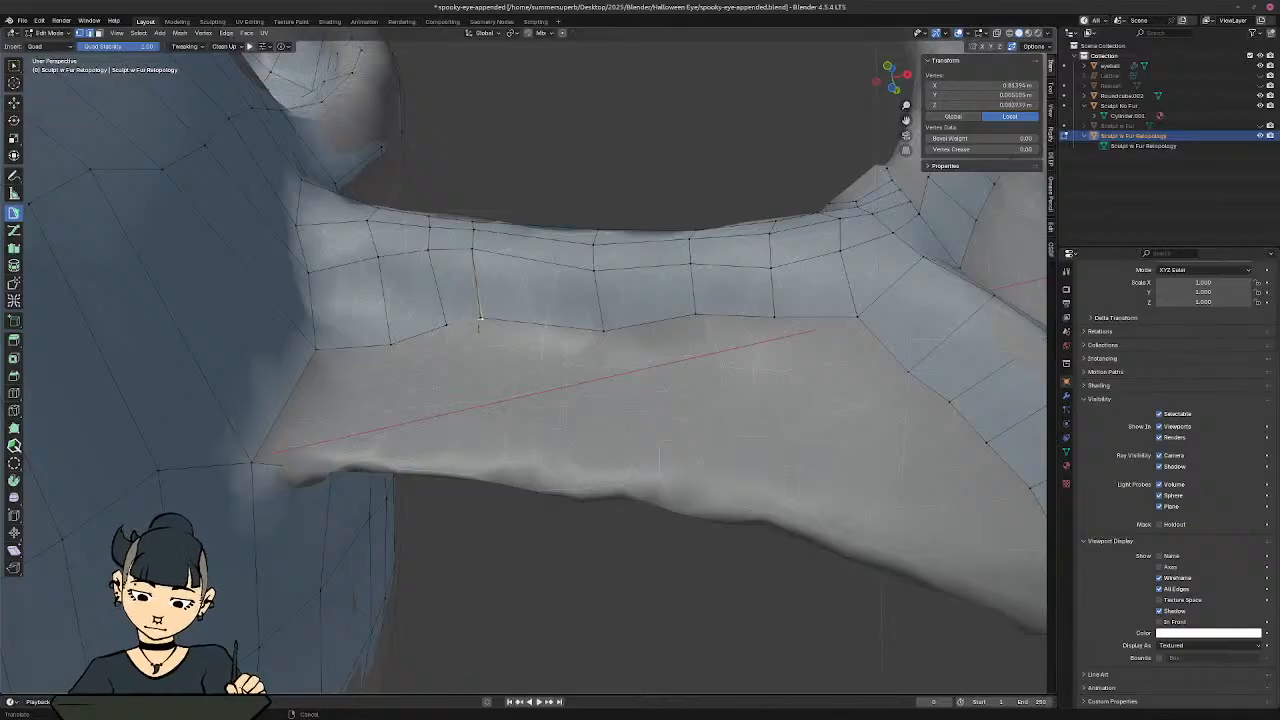
# Step: Try Grid Fill on a boundary path selected along the arm's lower edge, and undo the fill
pyautogui.scroll(-4, 607, 370)
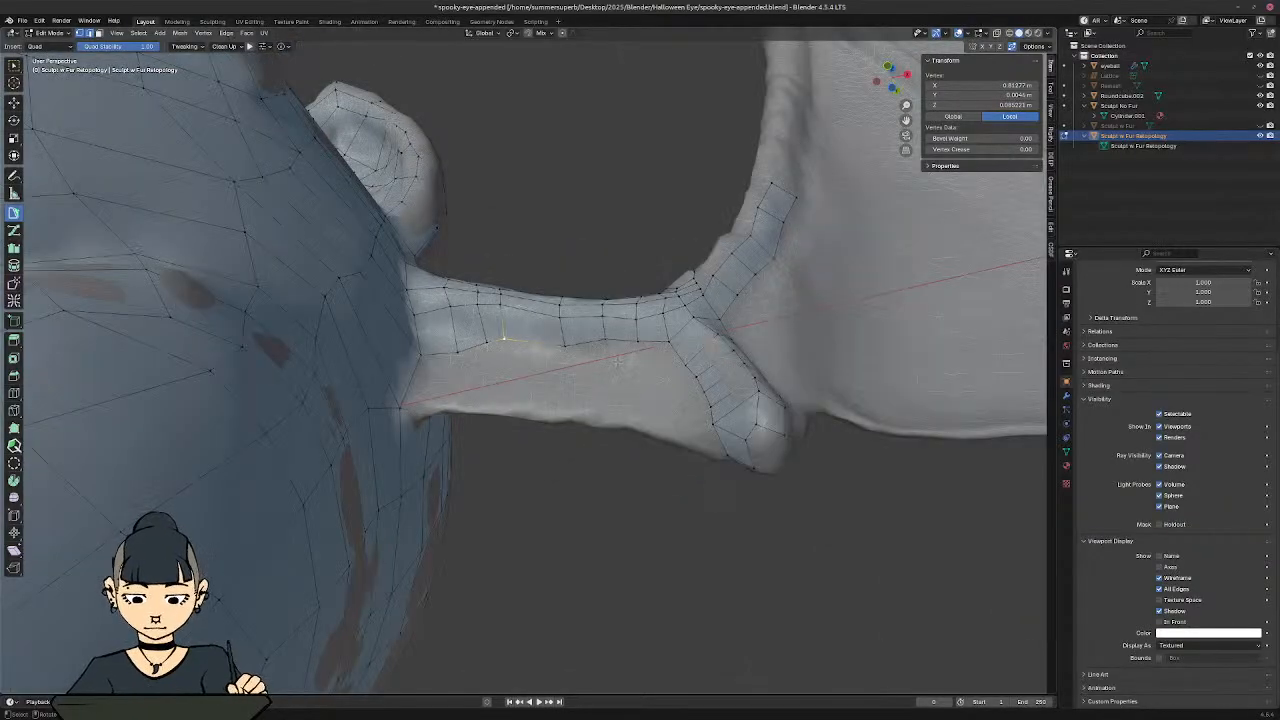
pyautogui.keyDown('ctrl'); pyautogui.keyDown('shift'); pyautogui.click(609, 339); pyautogui.keyUp('shift'); pyautogui.keyUp('ctrl')
pyautogui.moveTo(611, 384); pyautogui.dragTo(620, 312, button='middle')
pyautogui.hotkey('ctrl', 'f')
pyautogui.click(611, 402)
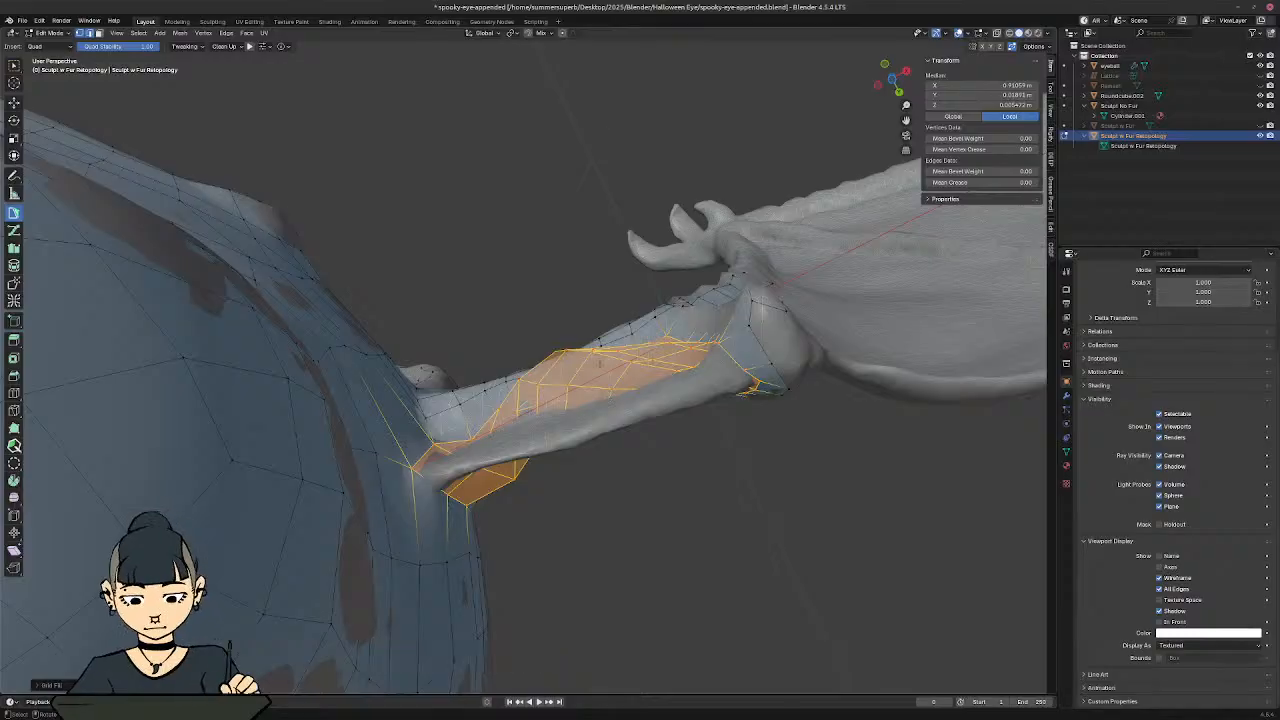
pyautogui.scroll(3, 610, 415)
pyautogui.moveTo(610, 415); pyautogui.dragTo(651, 407, button='middle')
pyautogui.hotkey('ctrl', 'z')
# Step: Select the spike's inner edge path, try adding a membrane quad beside its top edge, and undo that quad
pyautogui.click(693, 445)
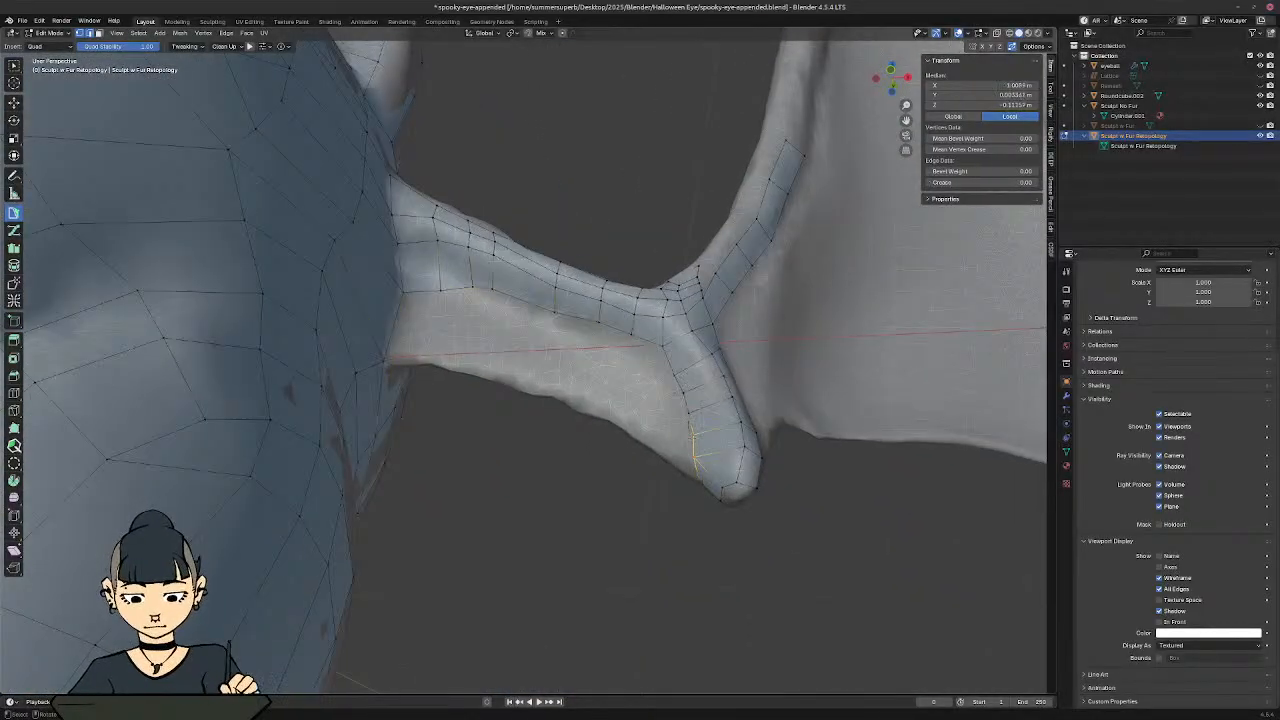
pyautogui.keyDown('ctrl'); pyautogui.keyDown('shift'); pyautogui.click(680, 382); pyautogui.keyUp('shift'); pyautogui.keyUp('ctrl')
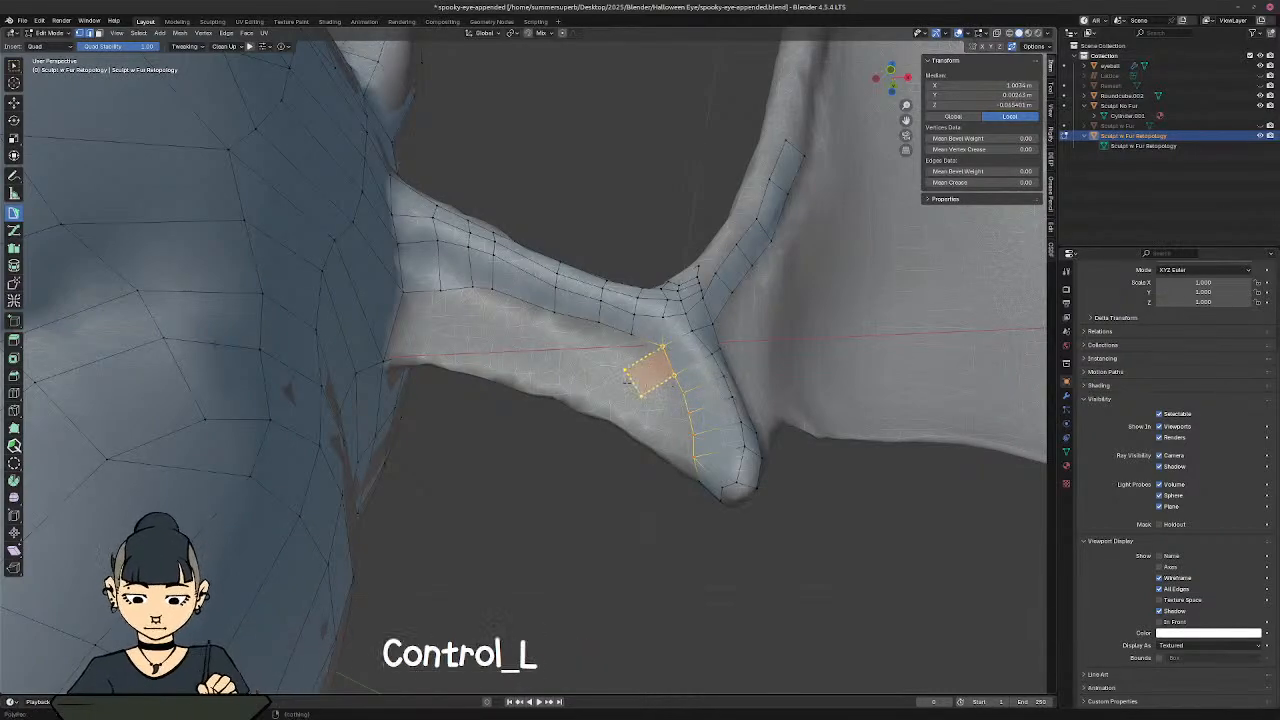
pyautogui.click(629, 380)
pyautogui.hotkey('ctrl', 'z')
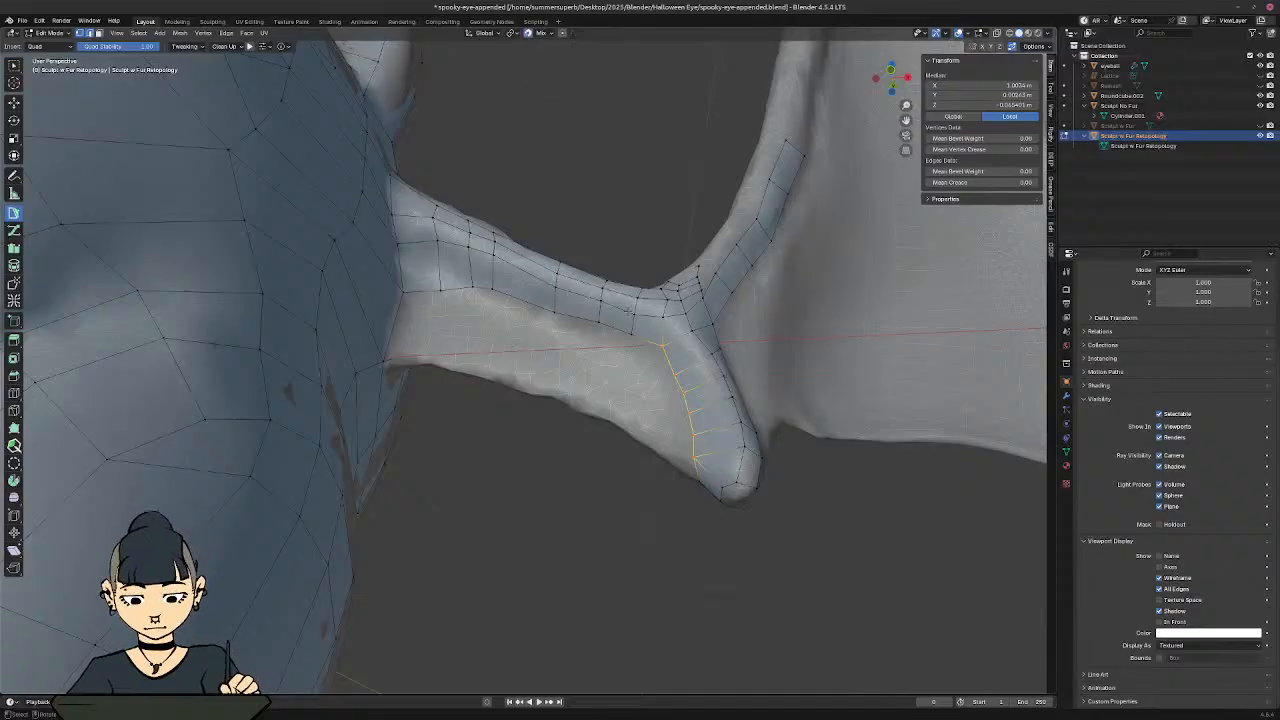
# Step: Build a row of membrane quads along the arm's lower boundary, from the spike's inner edge to the body
pyautogui.keyDown('ctrl'); pyautogui.click(626, 358); pyautogui.keyUp('ctrl')
pyautogui.keyDown('ctrl'); pyautogui.click(626, 349); pyautogui.keyUp('ctrl')
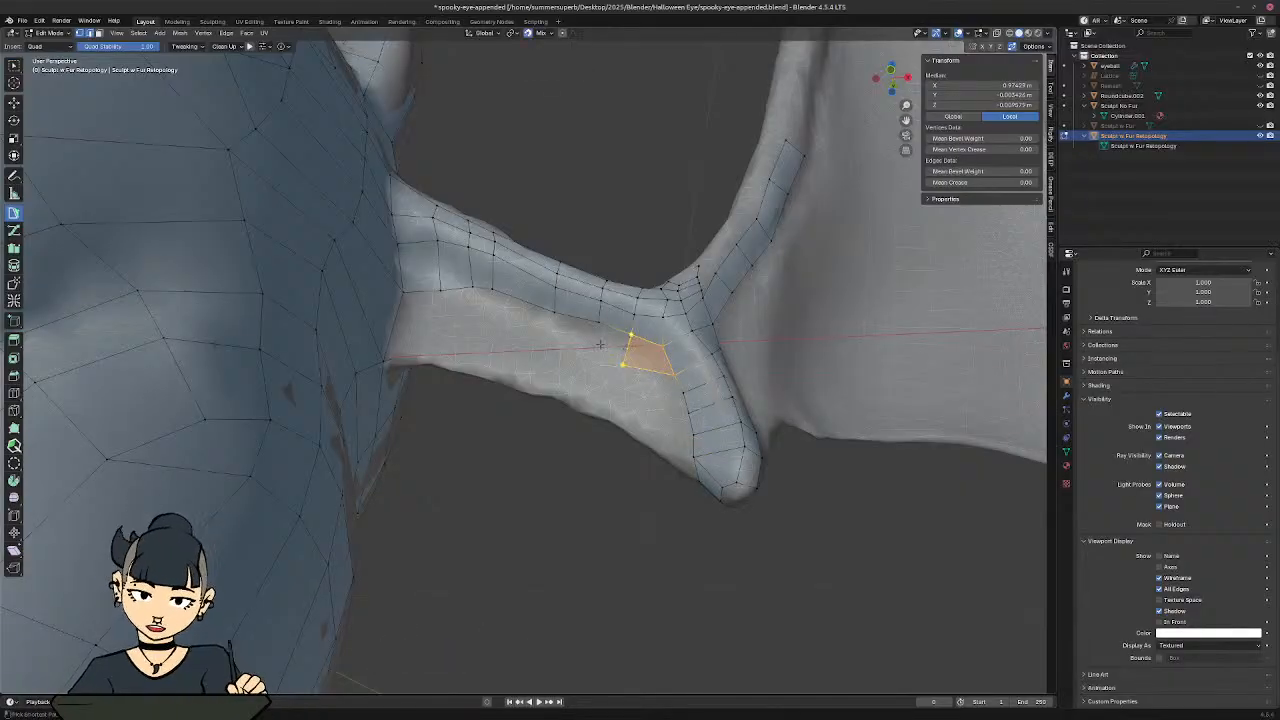
pyautogui.keyDown('ctrl'); pyautogui.click(493, 298); pyautogui.keyUp('ctrl')
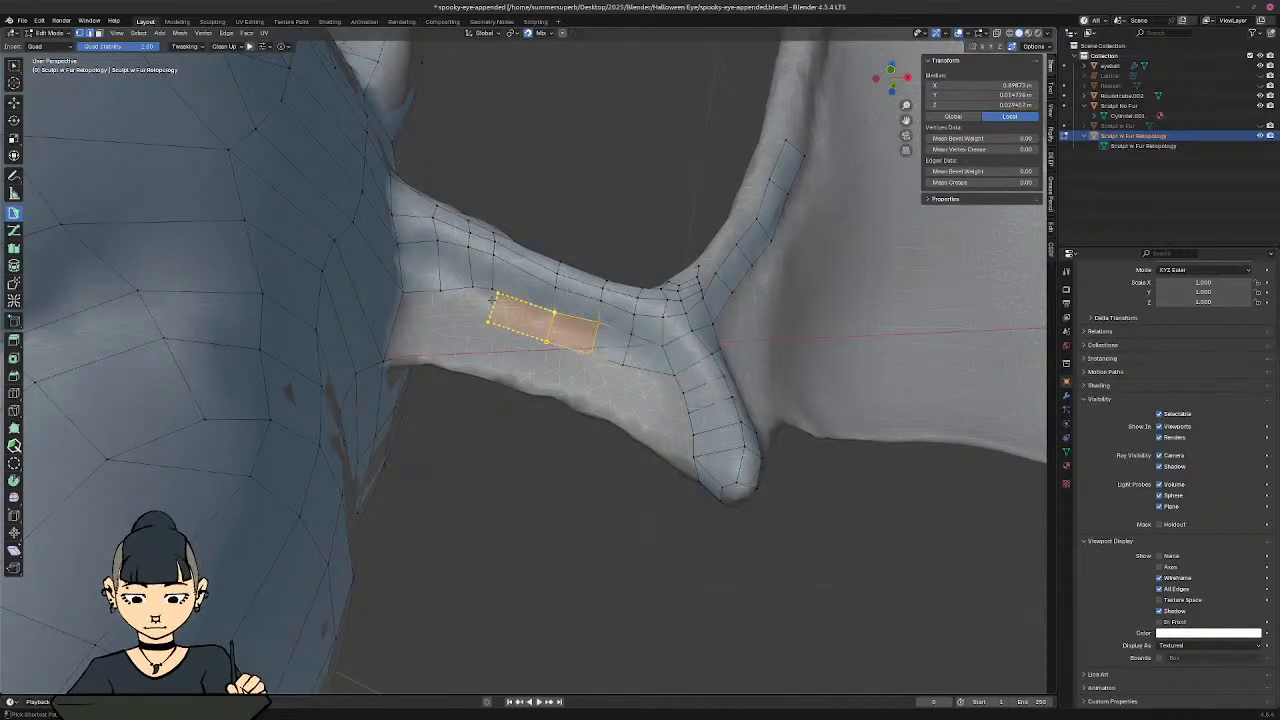
pyautogui.keyDown('ctrl'); pyautogui.click(488, 302); pyautogui.keyUp('ctrl')
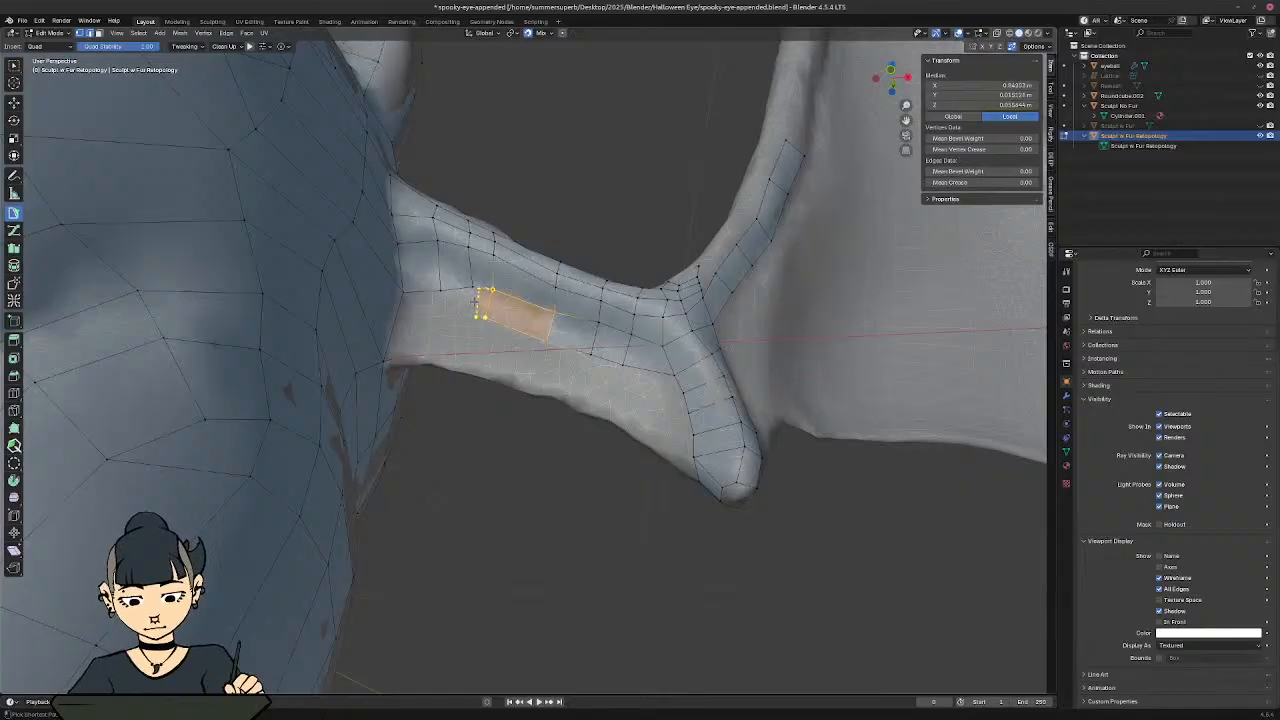
pyautogui.keyDown('ctrl'); pyautogui.click(471, 302); pyautogui.keyUp('ctrl')
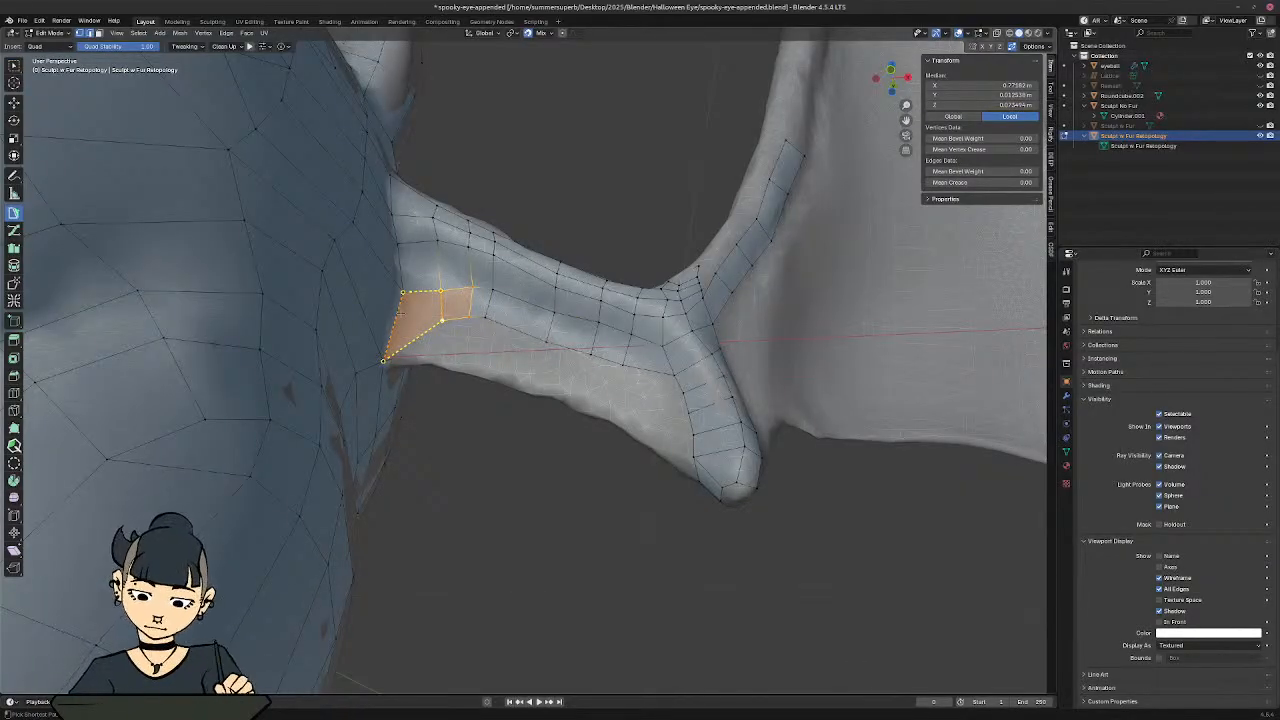
pyautogui.keyDown('ctrl'); pyautogui.click(400, 313); pyautogui.keyUp('ctrl')
# Step: Add a second row of membrane quads beneath the first, running from the spike toward the body
pyautogui.moveTo(446, 322); pyautogui.dragTo(622, 388, button='middle')
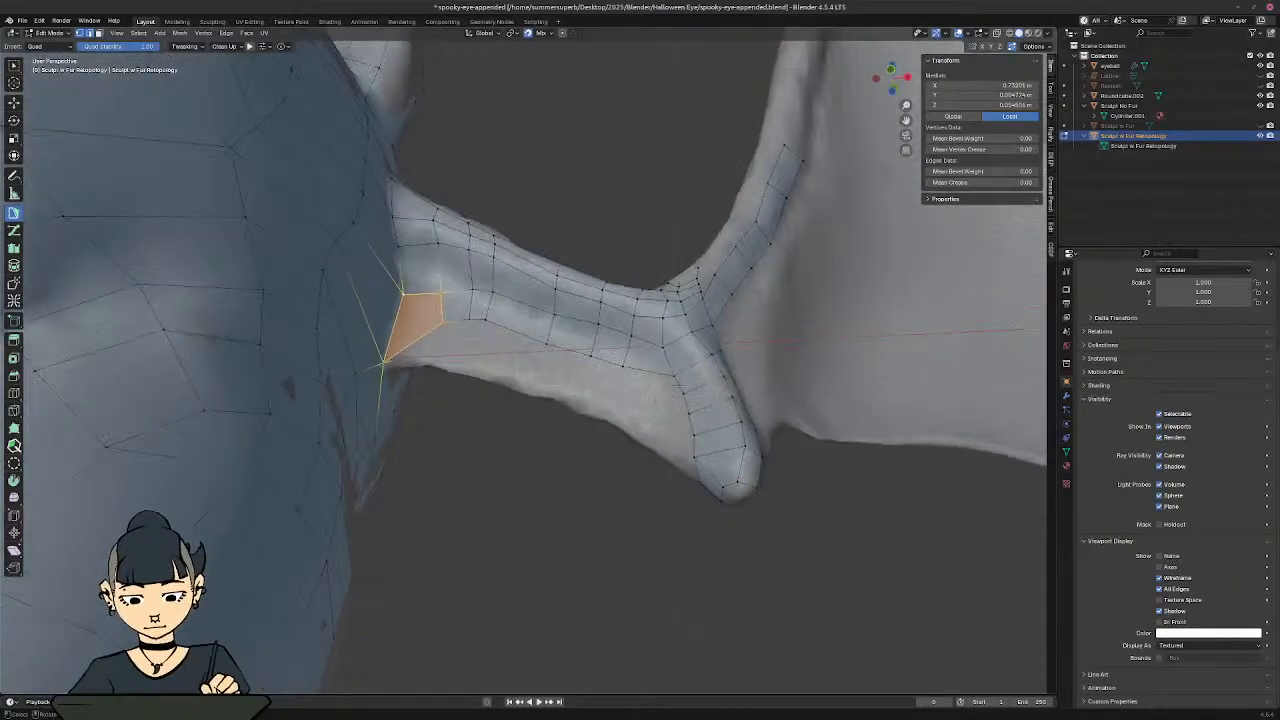
pyautogui.keyDown('ctrl'); pyautogui.click(582, 362); pyautogui.keyUp('ctrl')
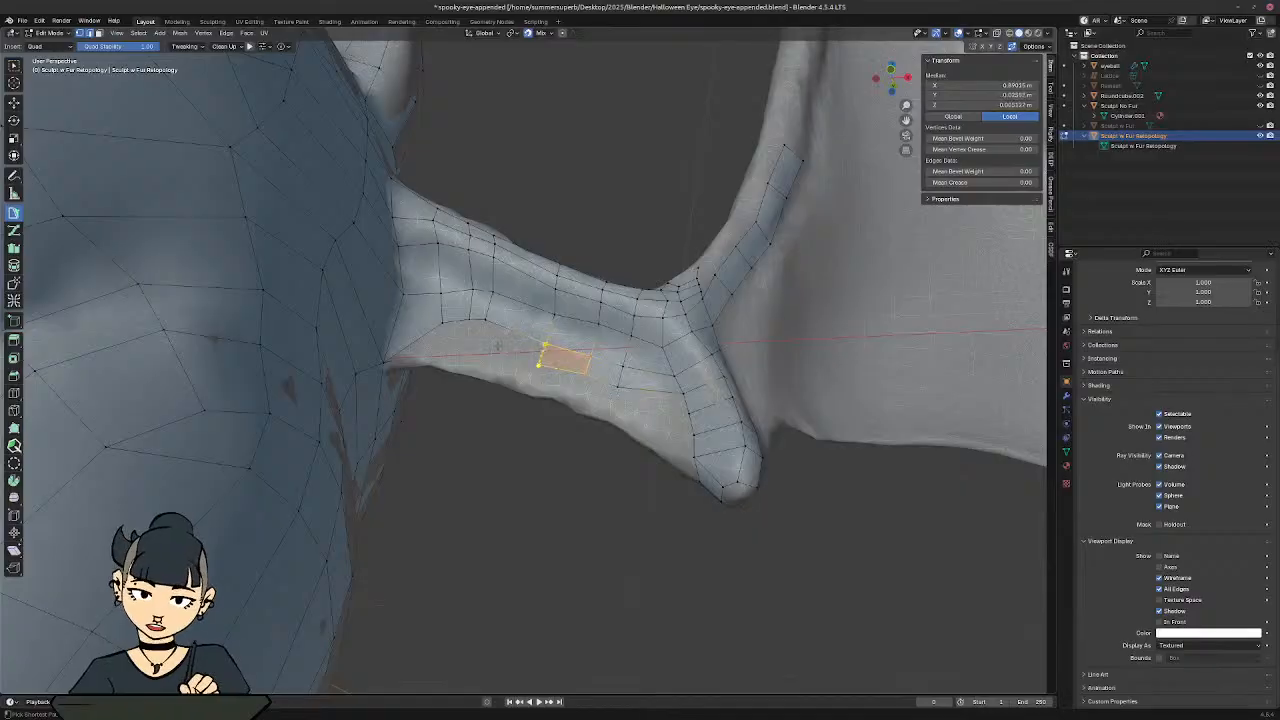
pyautogui.keyDown('ctrl'); pyautogui.click(481, 332); pyautogui.keyUp('ctrl')
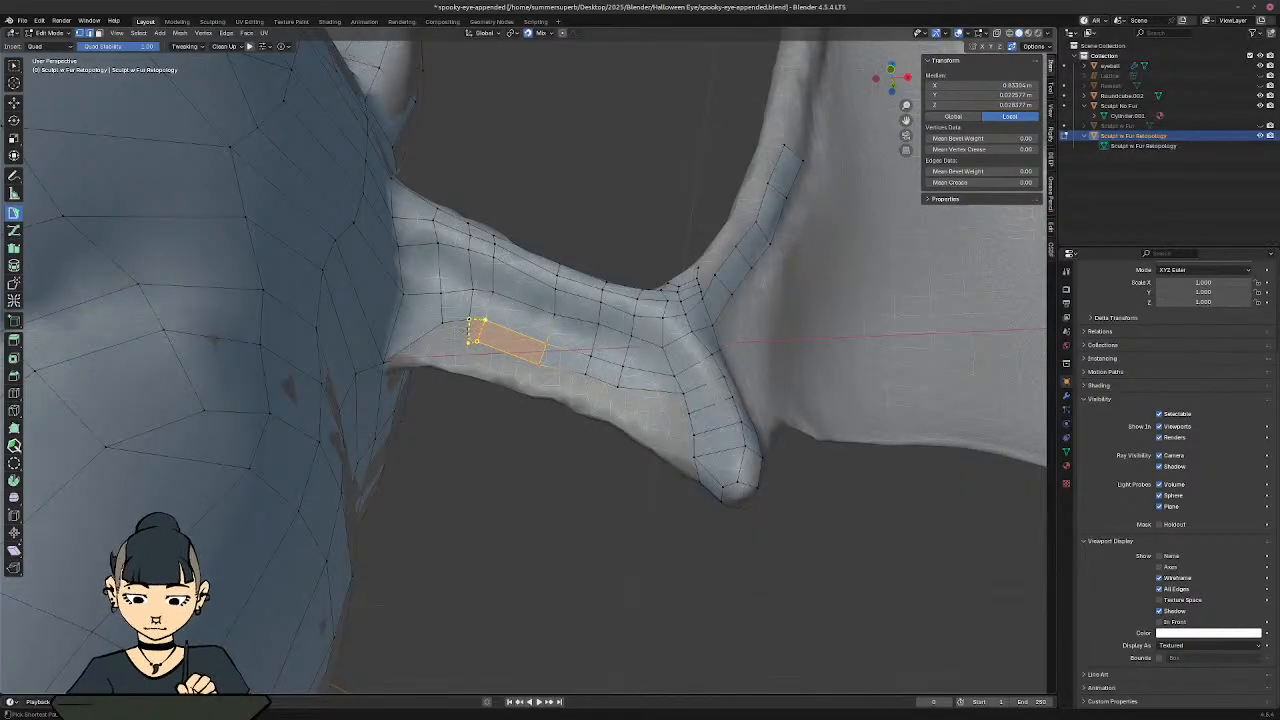
pyautogui.keyDown('ctrl'); pyautogui.click(439, 336); pyautogui.keyUp('ctrl')
pyautogui.keyDown('ctrl'); pyautogui.click(442, 334); pyautogui.keyUp('ctrl')
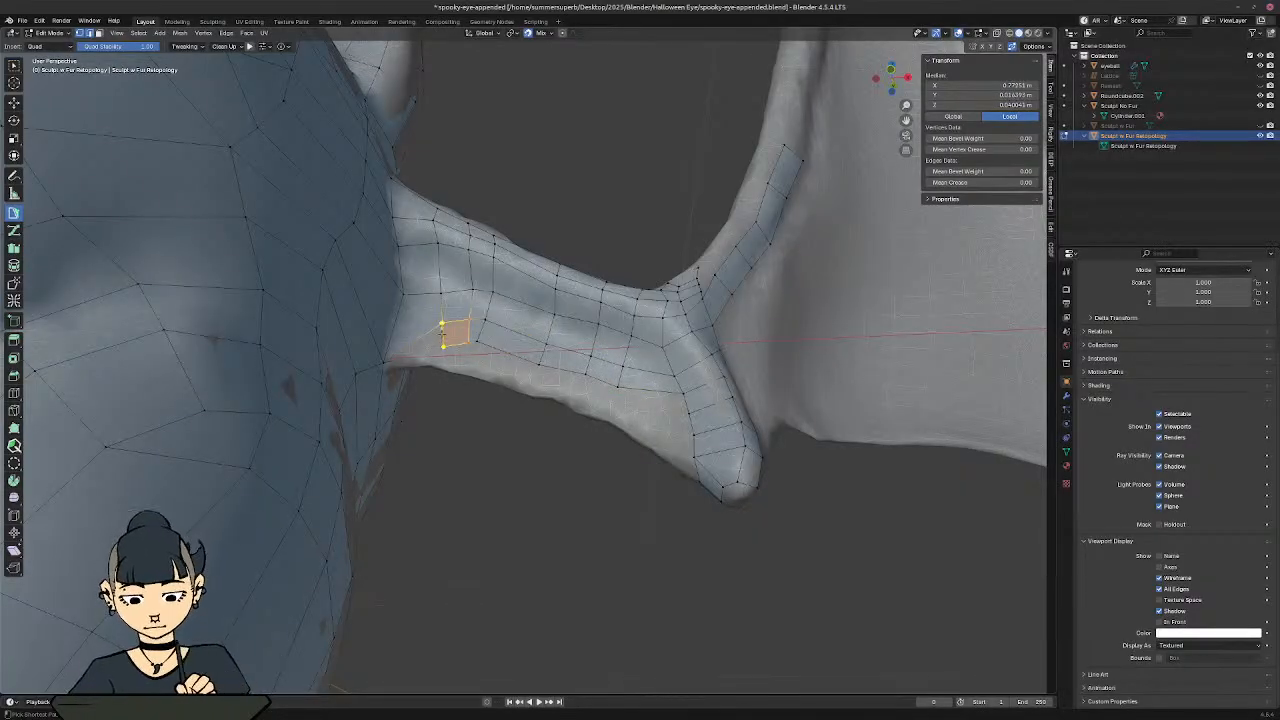
# Step: Add a third row of membrane quads, running from the spike's inner edge toward the body
pyautogui.moveTo(494, 349)
pyautogui.mouseDown(button='middle')
pyautogui.moveTo(498, 385)
pyautogui.moveTo(512, 352)
pyautogui.mouseUp(button='middle')
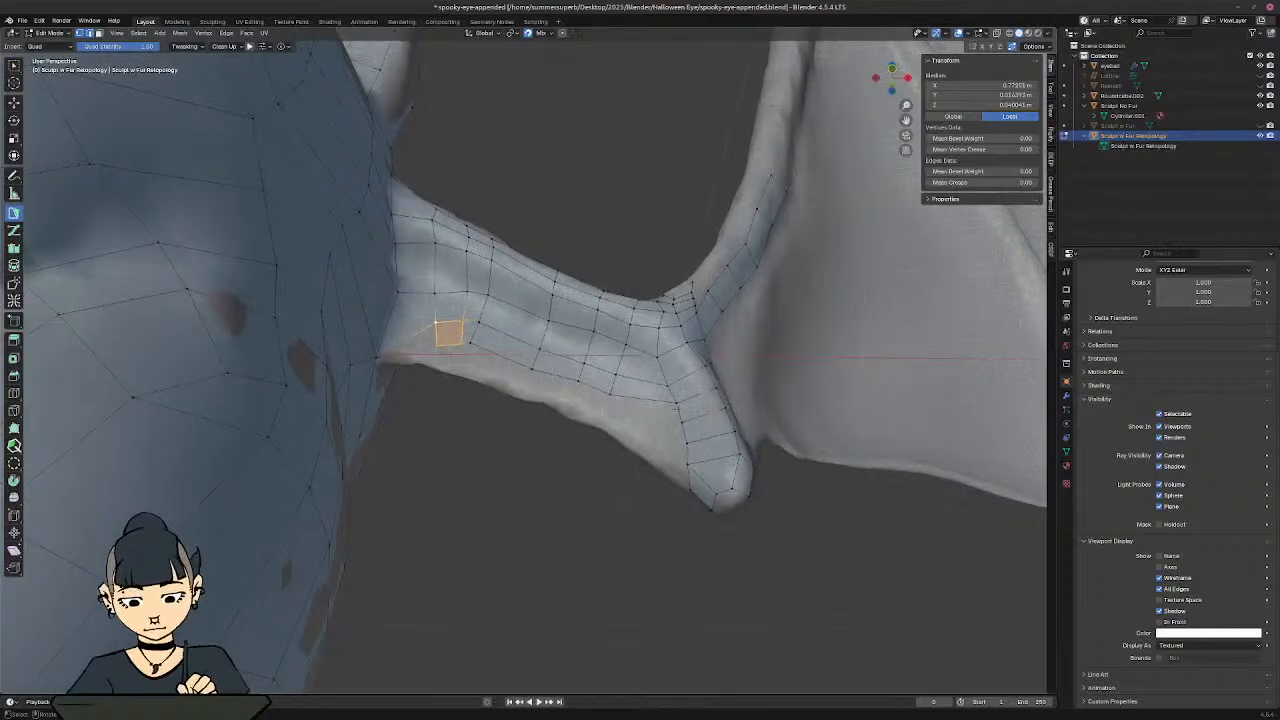
pyautogui.keyDown('ctrl'); pyautogui.click(612, 411); pyautogui.keyUp('ctrl')
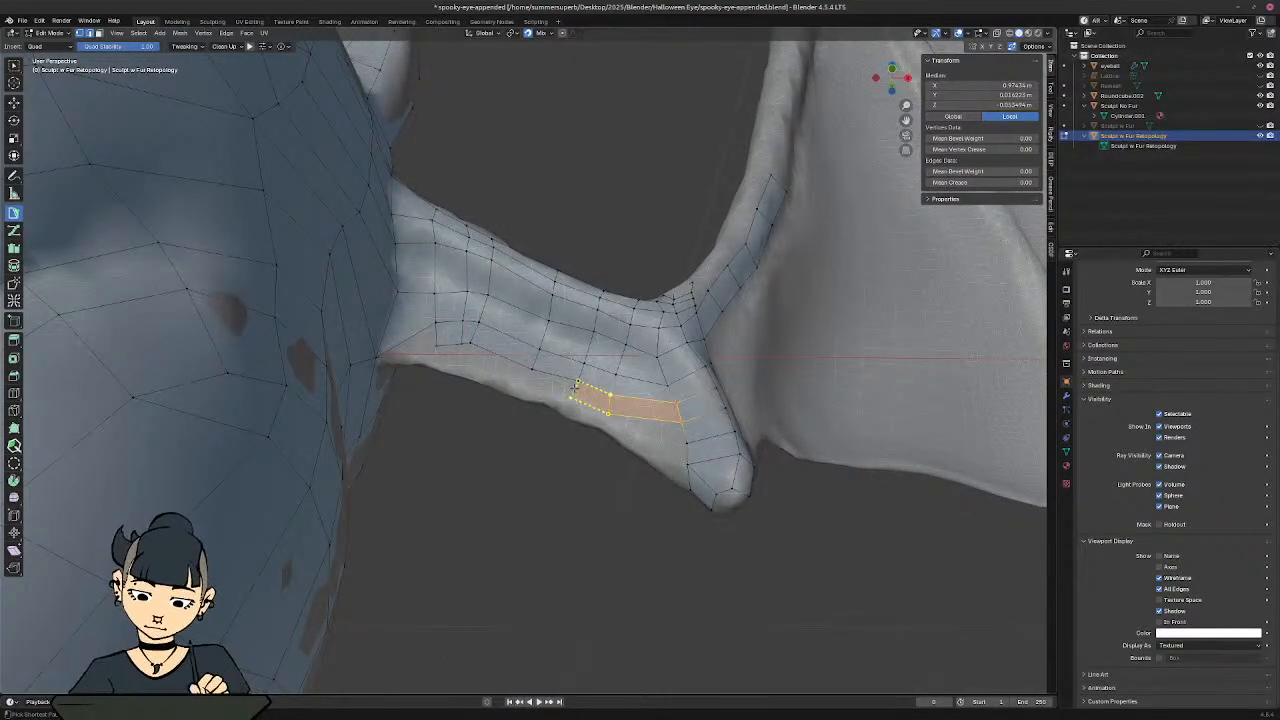
pyautogui.keyDown('ctrl'); pyautogui.click(575, 388); pyautogui.keyUp('ctrl')
pyautogui.keyDown('ctrl'); pyautogui.click(531, 377); pyautogui.keyUp('ctrl')
pyautogui.keyDown('ctrl'); pyautogui.click(468, 351); pyautogui.keyUp('ctrl')
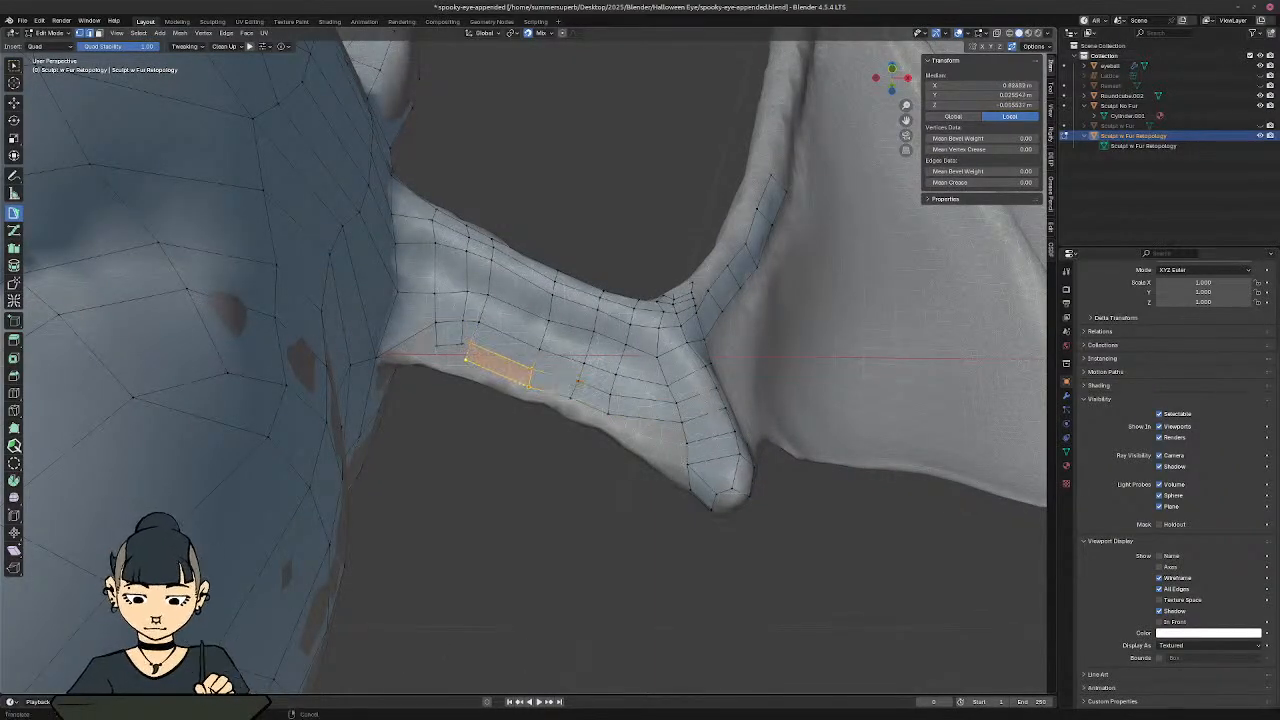
pyautogui.keyDown('ctrl'); pyautogui.click(437, 348); pyautogui.keyUp('ctrl')
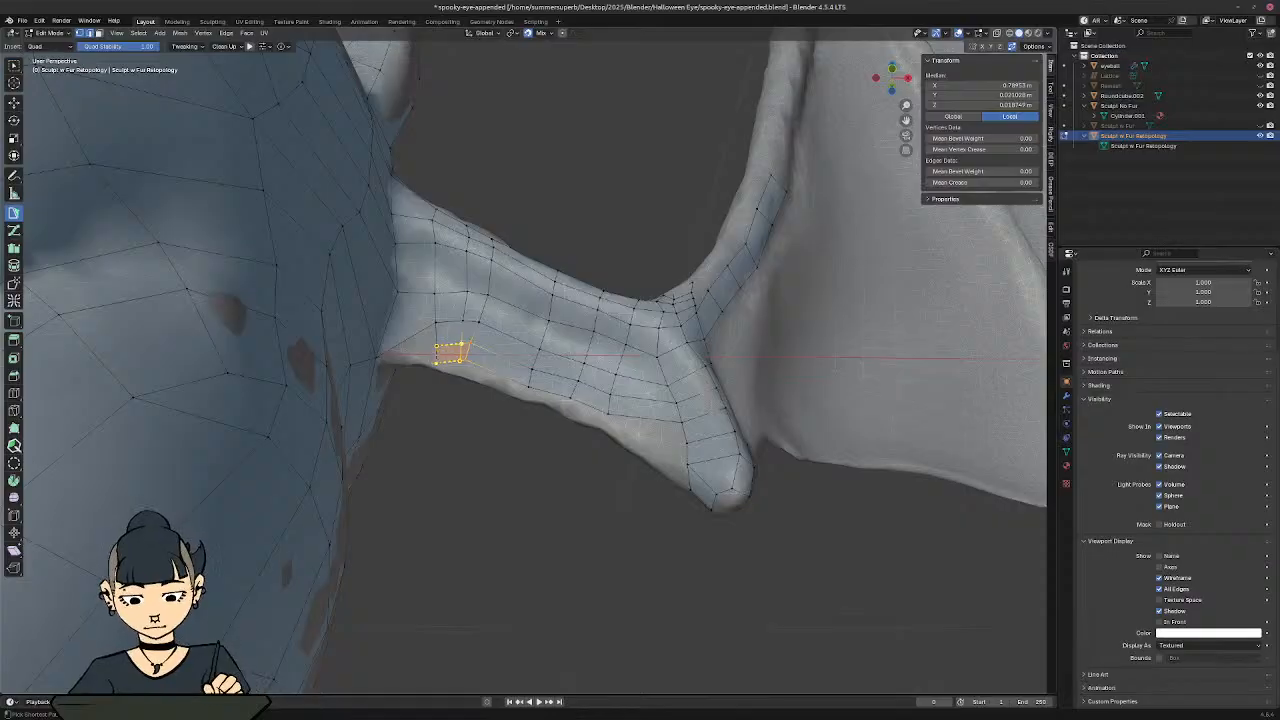
pyautogui.keyDown('ctrl'); pyautogui.click(437, 363); pyautogui.keyUp('ctrl')
# Step: Fill the gap at the membrane's body end and snap the loose vertex onto the body's boundary vertex
pyautogui.moveTo(397, 333); pyautogui.dragTo(402, 300, button='middle')
pyautogui.keyDown('ctrl'); pyautogui.click(437, 344); pyautogui.keyUp('ctrl')
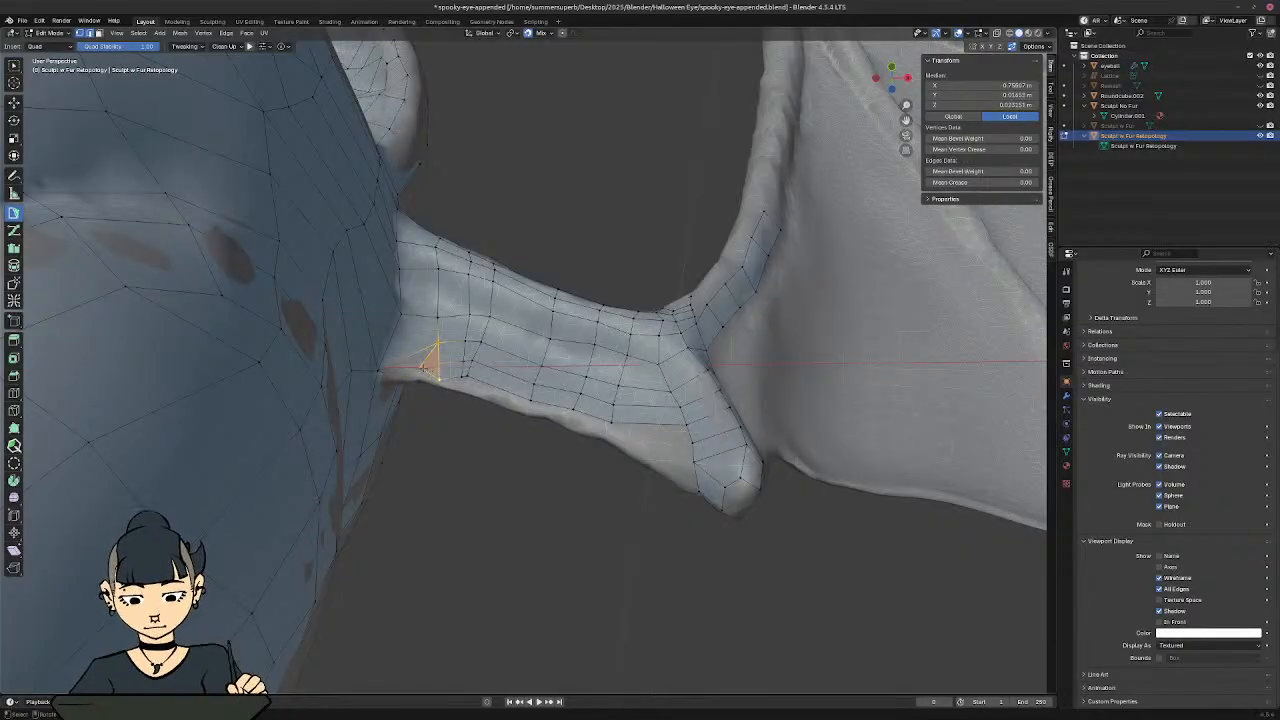
pyautogui.click(420, 367)
pyautogui.press('g')
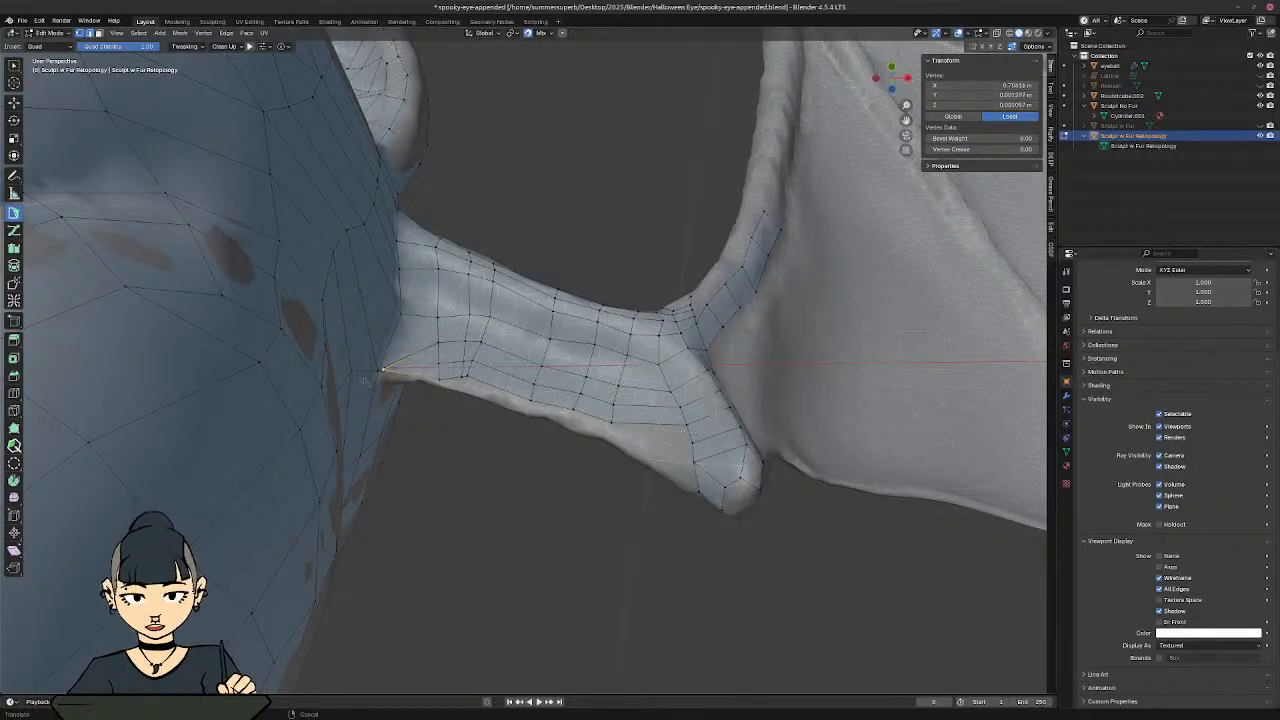
pyautogui.click(441, 371)
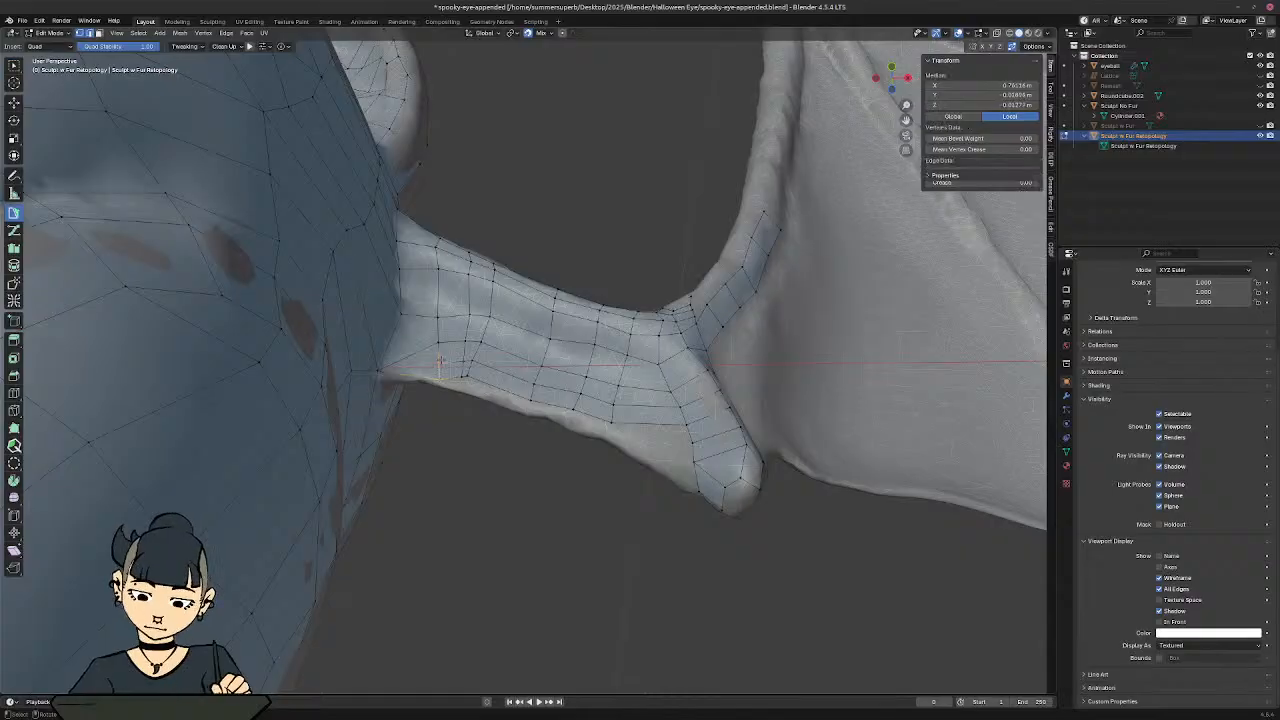
# Step: Slide the membrane edge and vertices near the body into place to even out the quads there
pyautogui.keyDown('shift'); pyautogui.click(439, 353); pyautogui.keyUp('shift')
pyautogui.press('g')
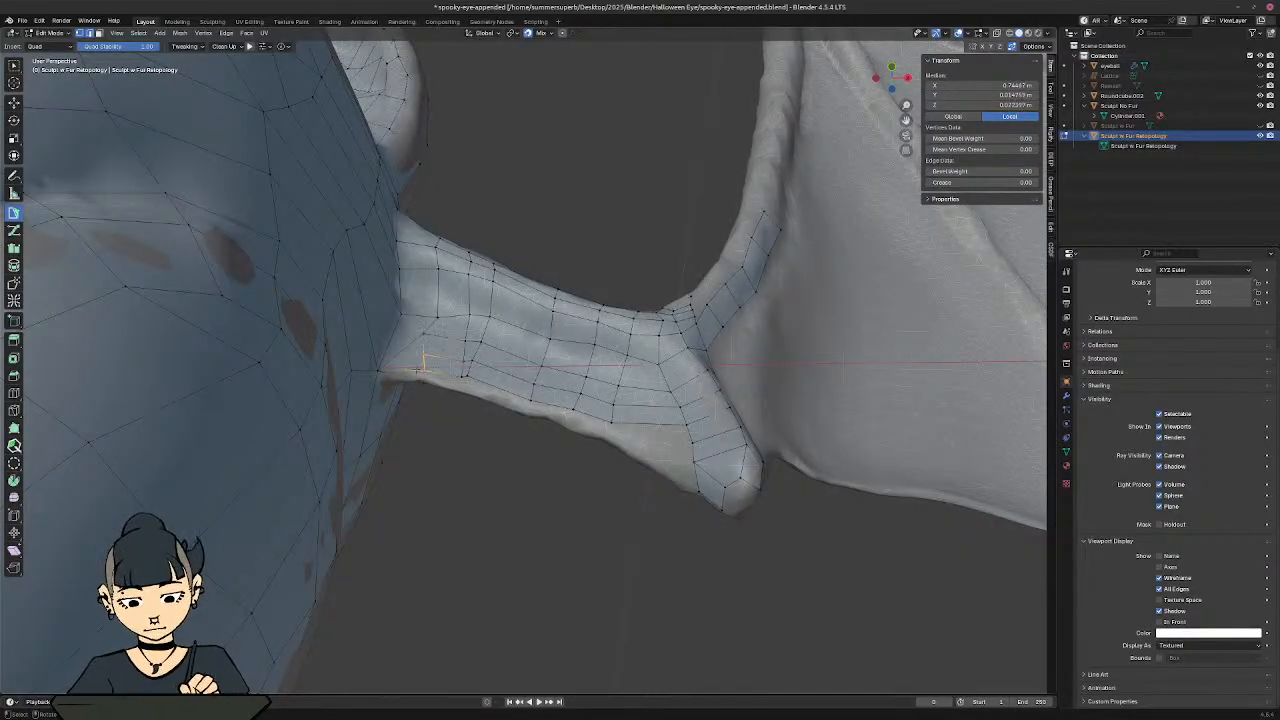
pyautogui.press('g')
pyautogui.click(424, 333)
pyautogui.press('g')
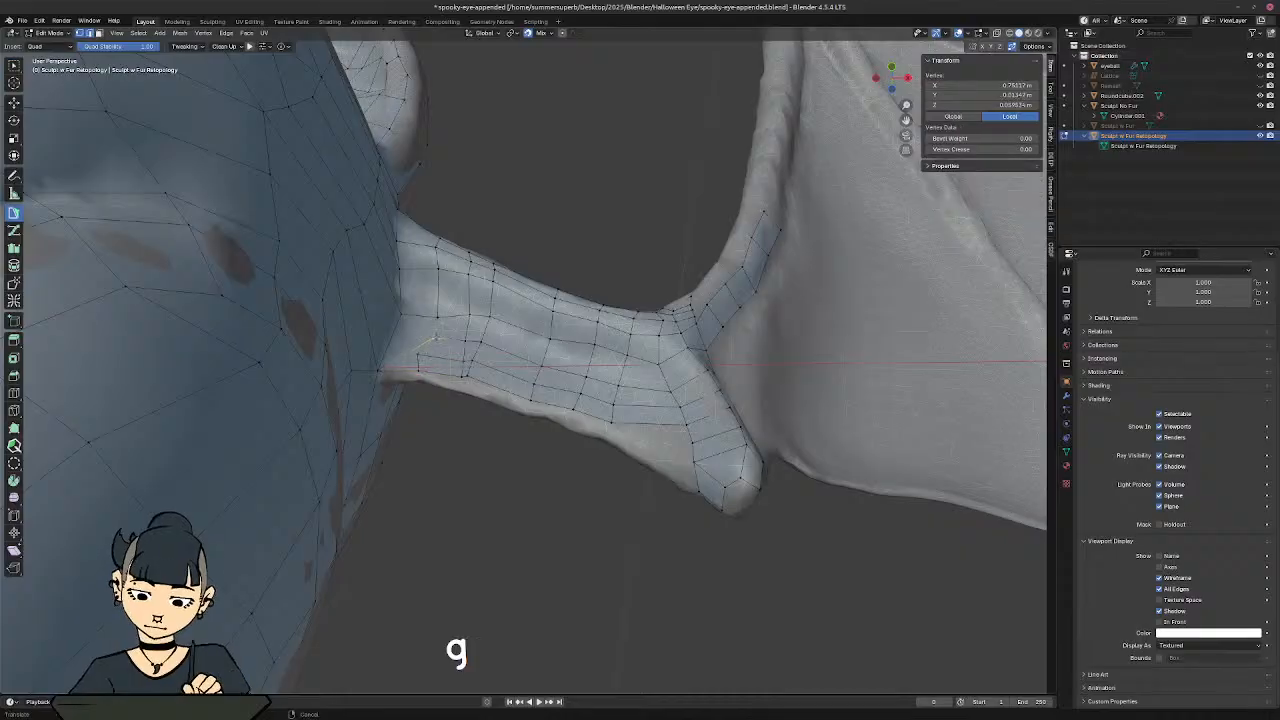
pyautogui.press('g')
pyautogui.click(425, 355)
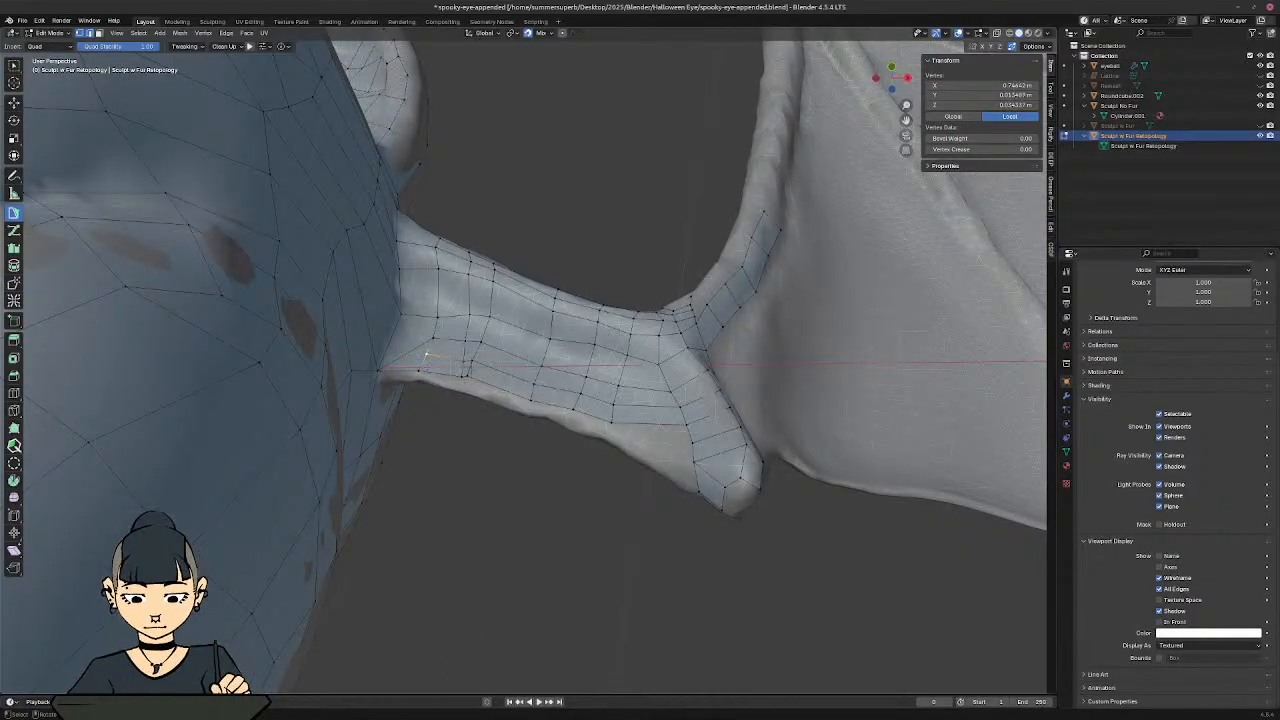
pyautogui.press('g')
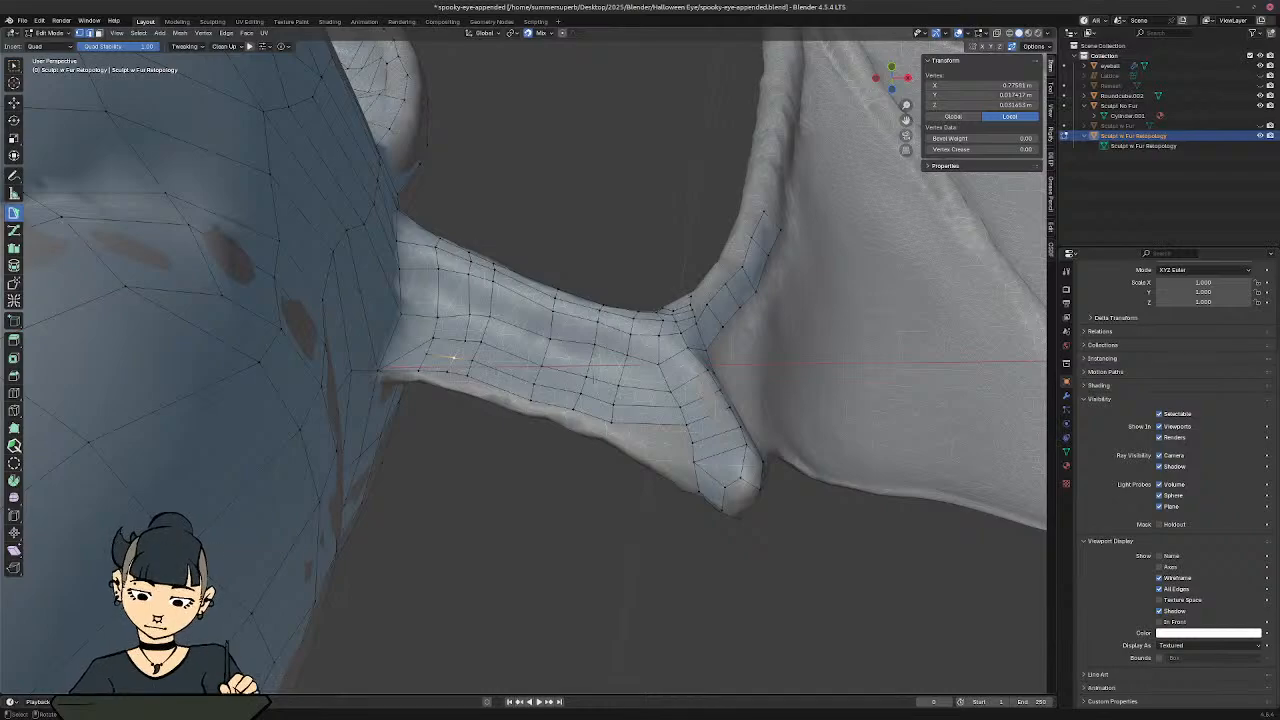
# Step: Add a fourth row of quads along the membrane's lower rim, from the spike's inner edge to the body
pyautogui.keyDown('shift'); pyautogui.moveTo(595, 379); pyautogui.dragTo(422, 380, button='middle'); pyautogui.keyUp('shift')
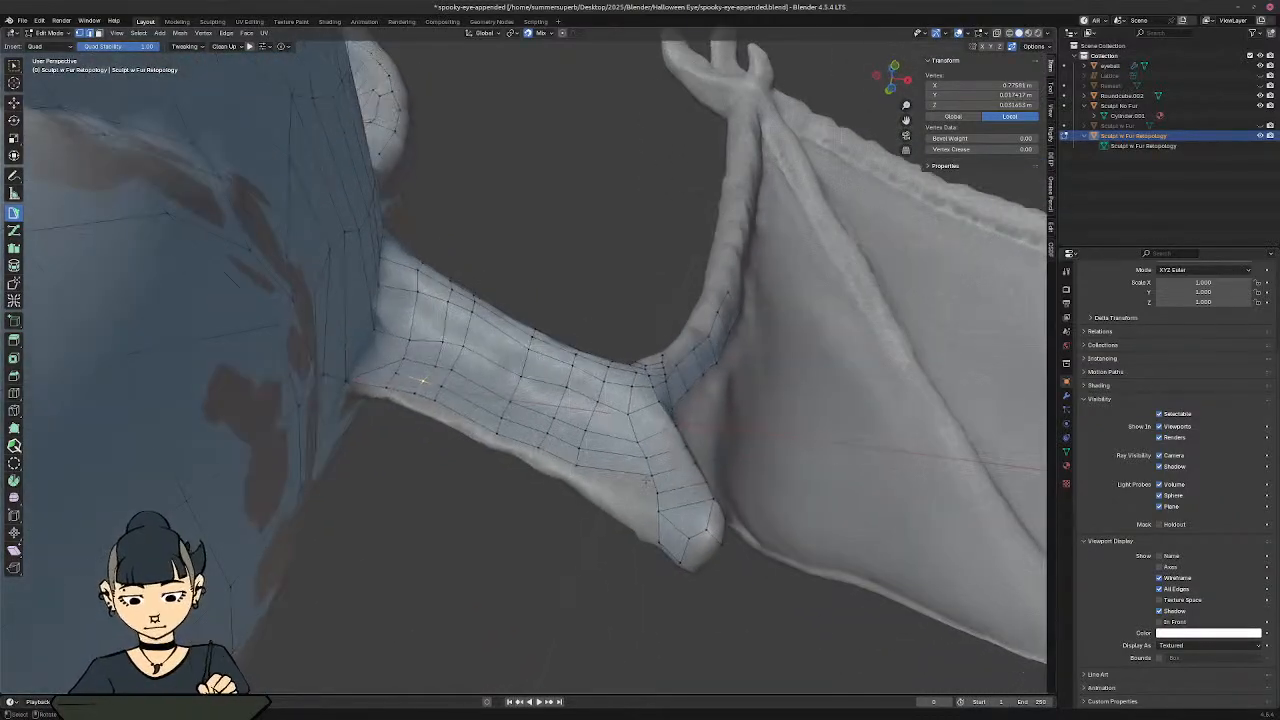
pyautogui.moveTo(656, 489); pyautogui.dragTo(556, 471, button='middle')
pyautogui.hotkey('ctrl', 'l')
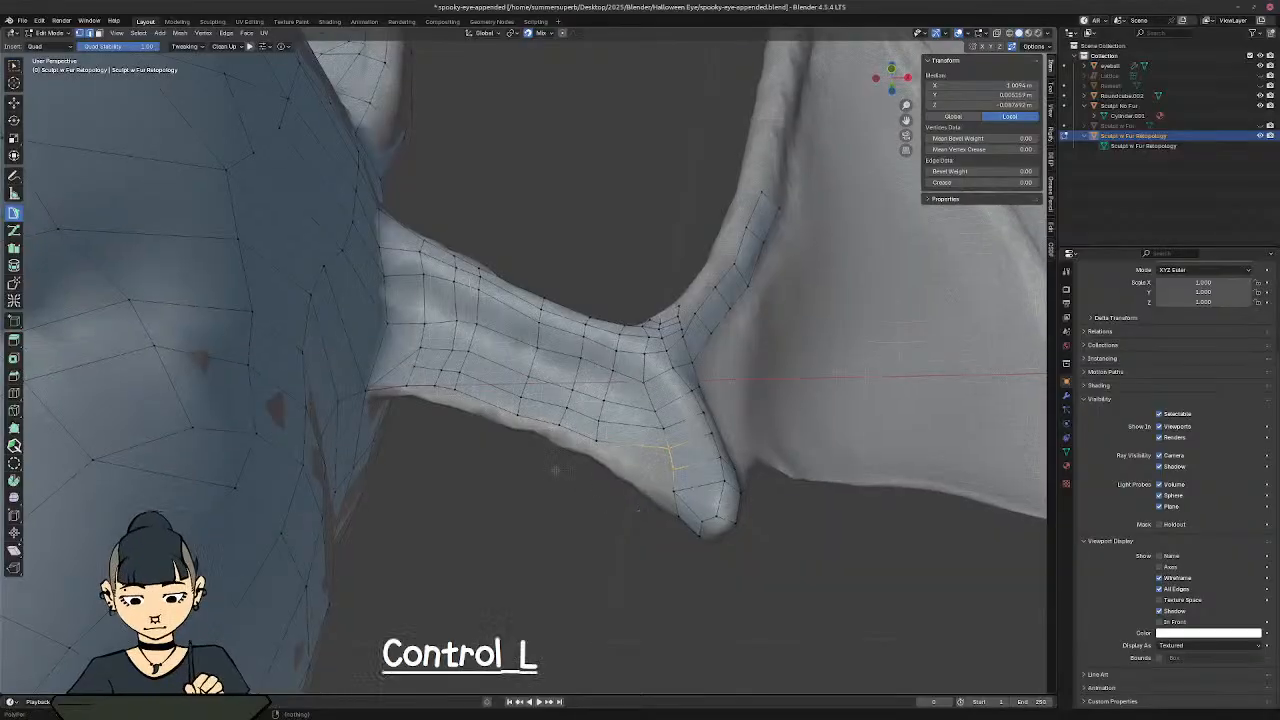
pyautogui.keyDown('ctrl'); pyautogui.click(603, 455); pyautogui.keyUp('ctrl')
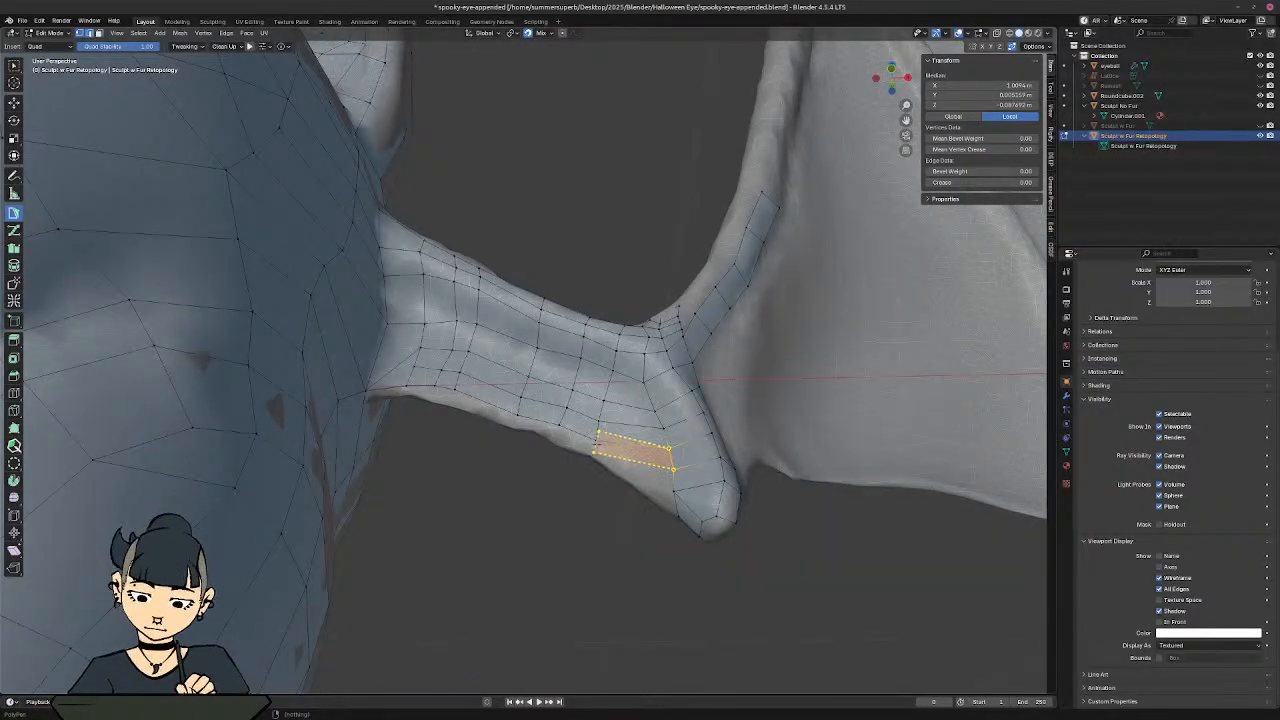
pyautogui.keyDown('ctrl'); pyautogui.click(580, 450); pyautogui.keyUp('ctrl')
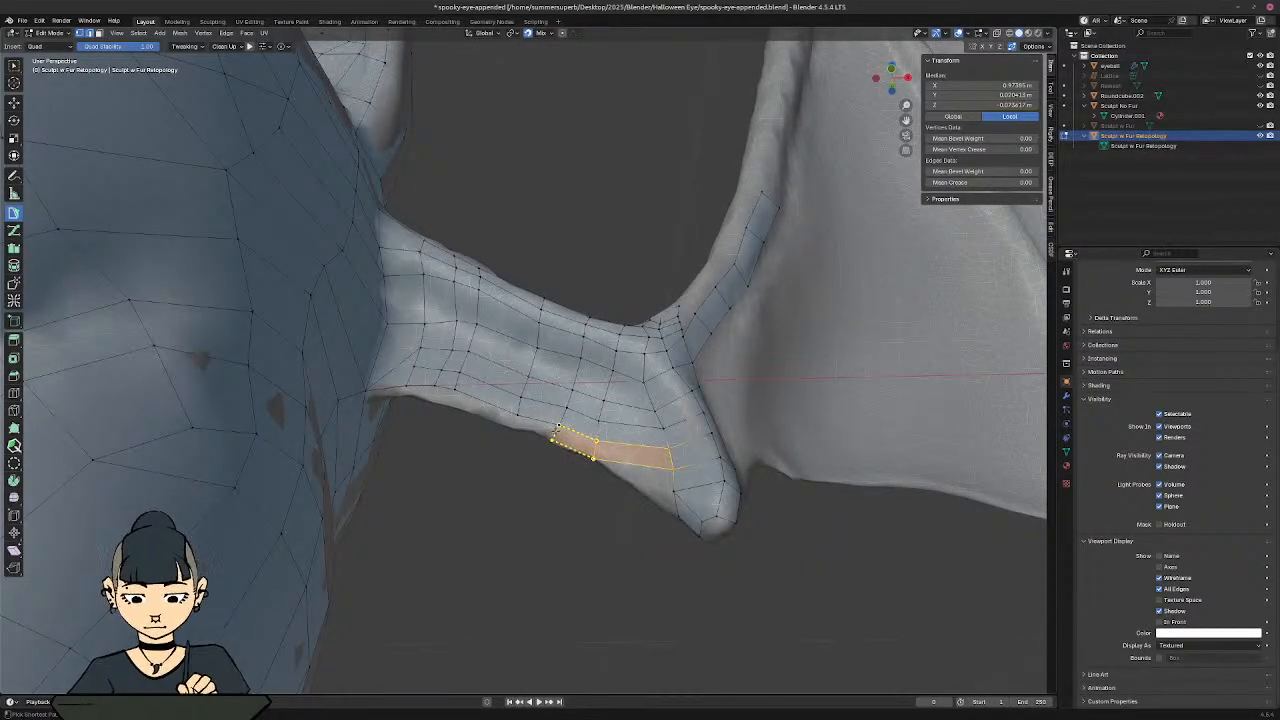
pyautogui.keyDown('ctrl'); pyautogui.click(557, 428); pyautogui.keyUp('ctrl')
pyautogui.keyDown('ctrl'); pyautogui.click(517, 417); pyautogui.keyUp('ctrl')
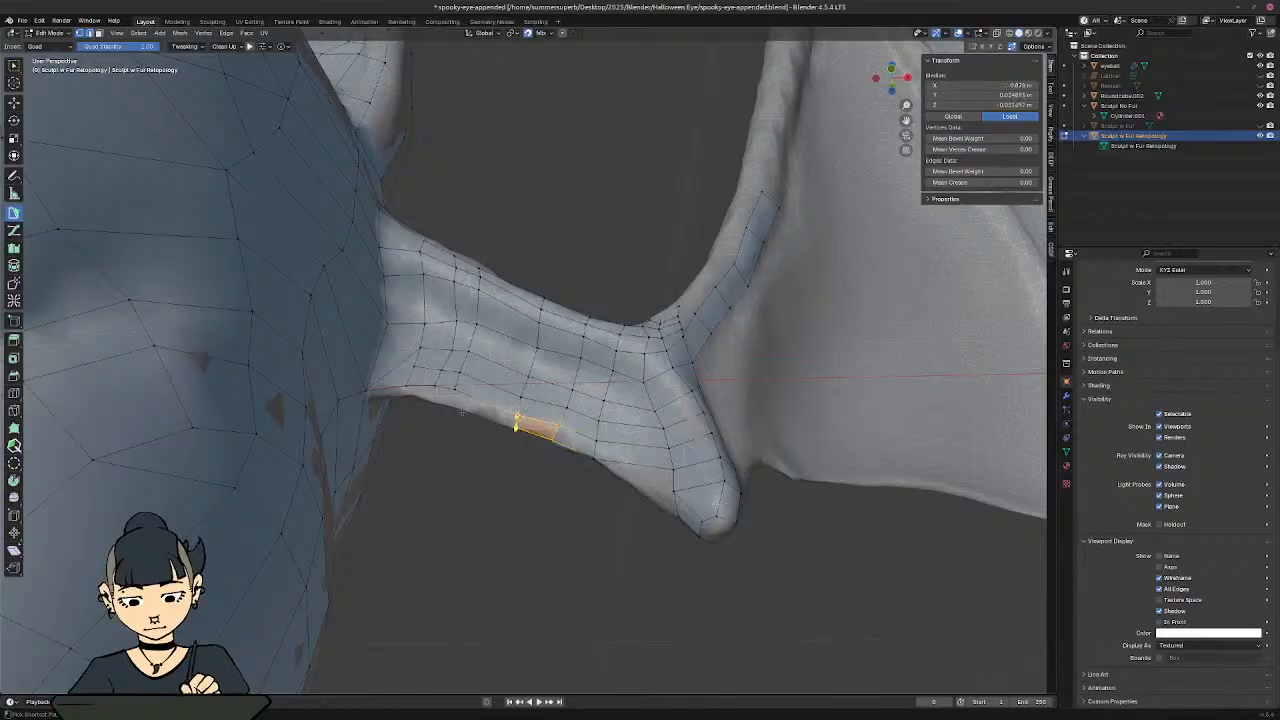
pyautogui.keyDown('ctrl'); pyautogui.click(452, 392); pyautogui.keyUp('ctrl')
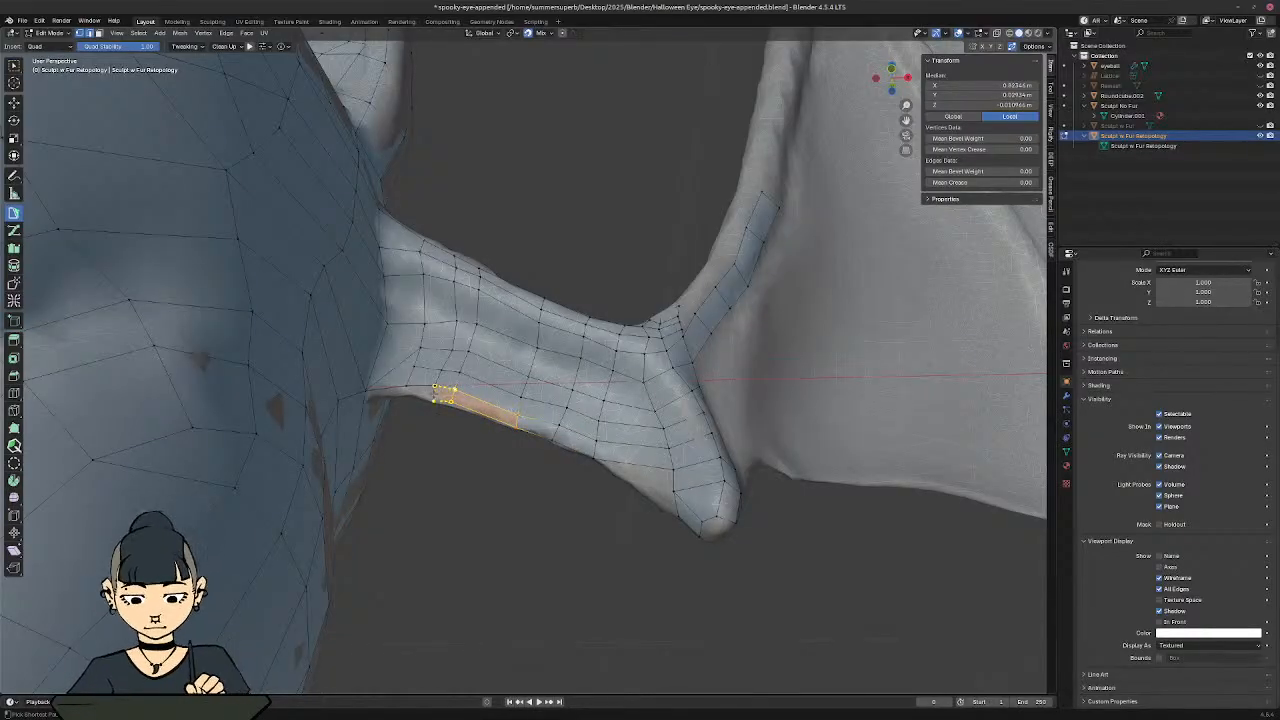
pyautogui.keyDown('ctrl'); pyautogui.click(410, 395); pyautogui.keyUp('ctrl')
pyautogui.keyDown('ctrl'); pyautogui.click(405, 391); pyautogui.keyUp('ctrl')
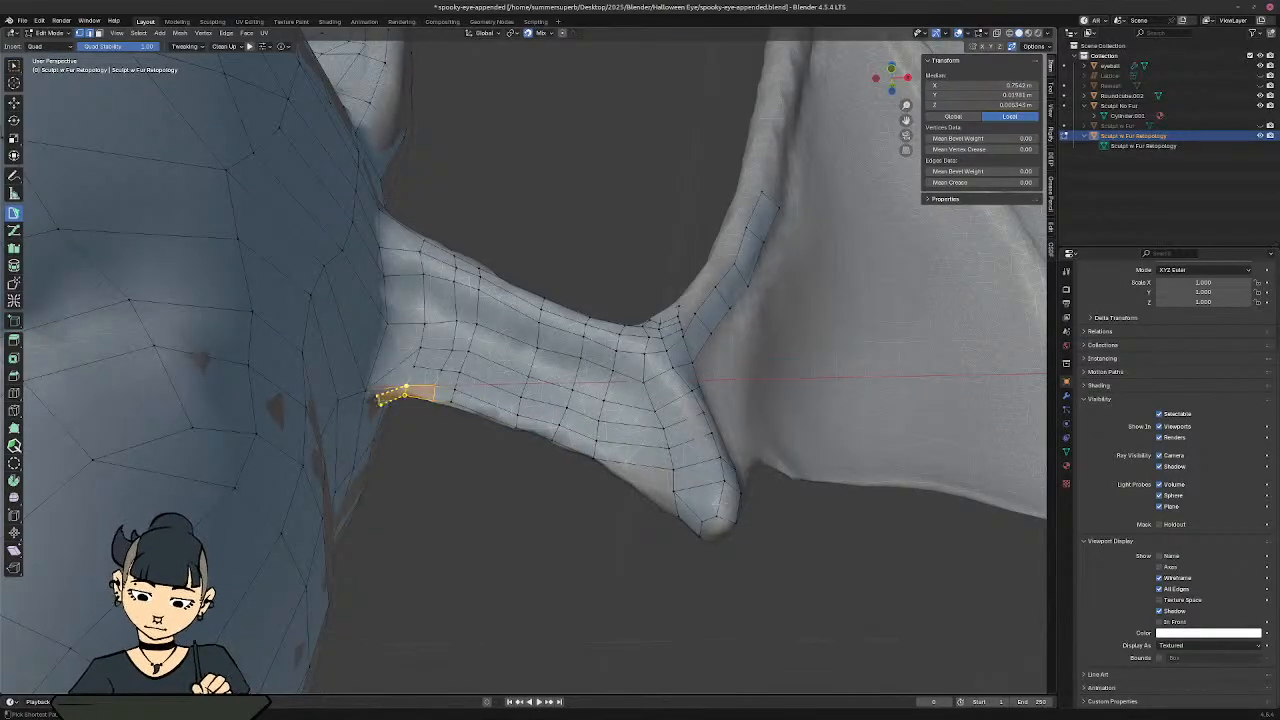
# Step: Add a face between the membrane's rim and the spike, and move its stray vertex off the back strip onto the rim
pyautogui.moveTo(541, 462); pyautogui.dragTo(612, 298, button='middle')
pyautogui.keyDown('shift'); pyautogui.moveTo(690, 405); pyautogui.dragTo(622, 477, button='middle'); pyautogui.keyUp('shift')
pyautogui.keyDown('ctrl'); pyautogui.click(492, 449); pyautogui.keyUp('ctrl')
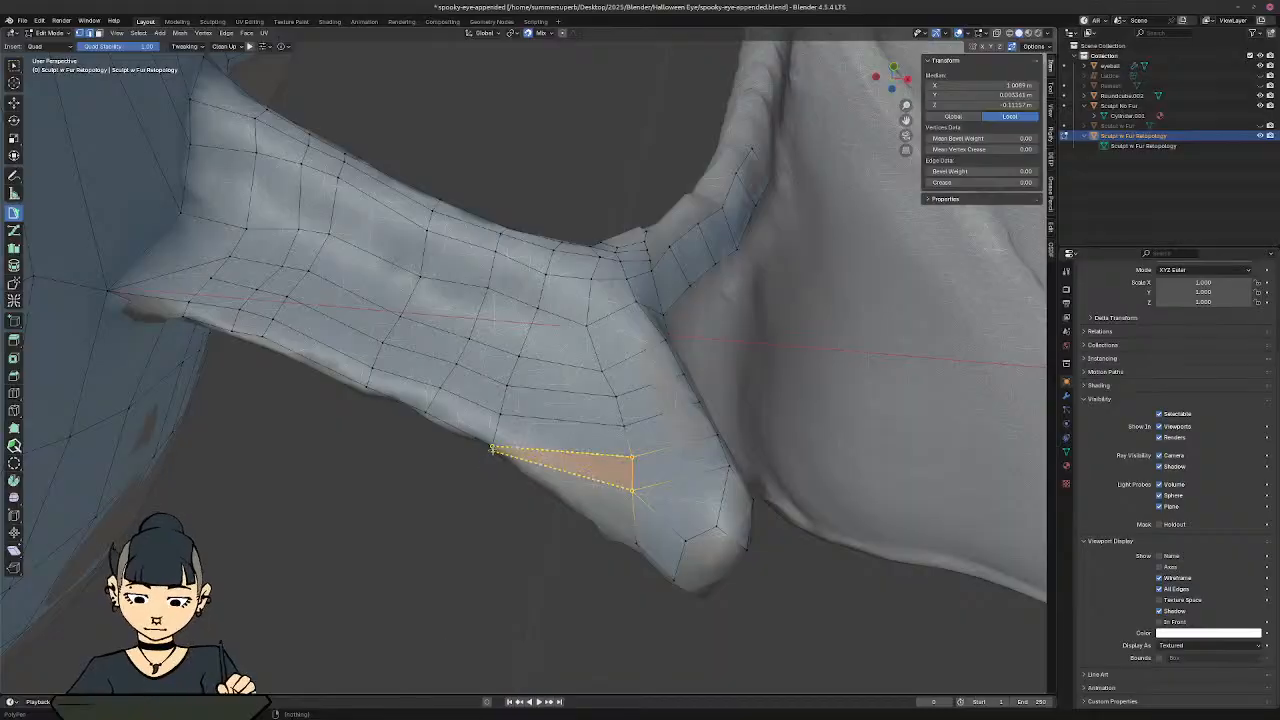
pyautogui.moveTo(492, 449); pyautogui.dragTo(736, 464, button='middle')
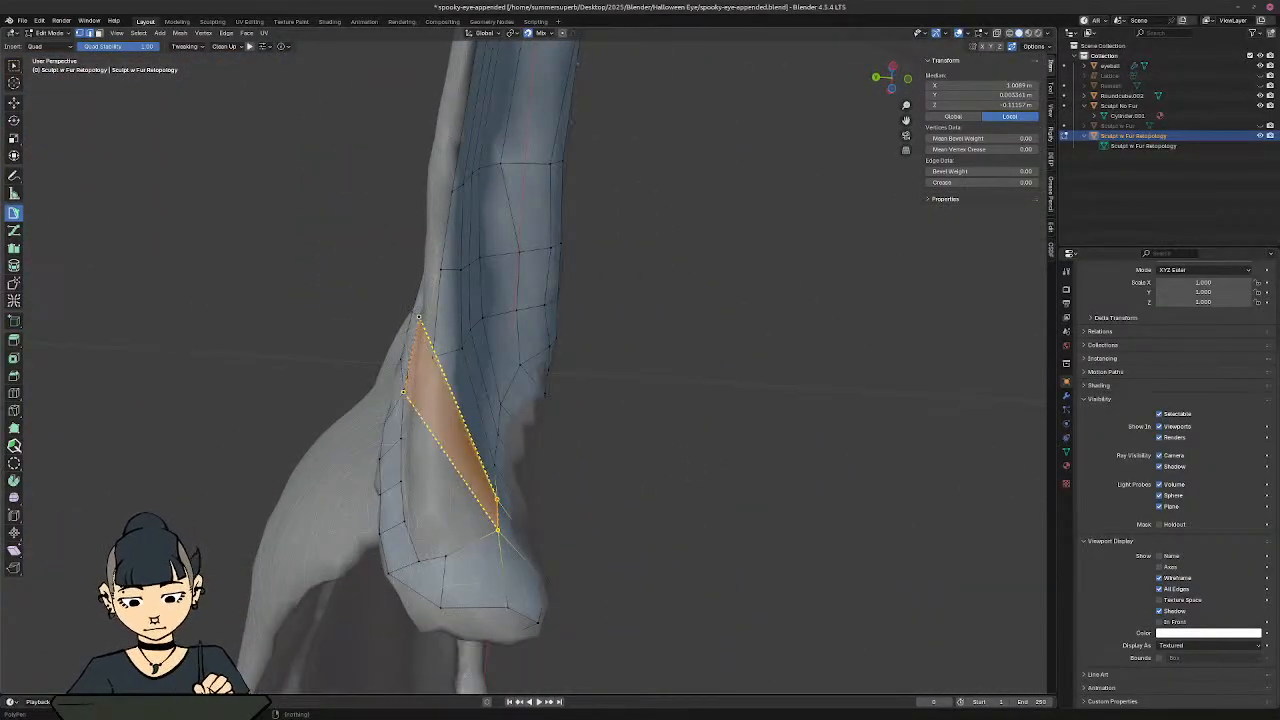
pyautogui.keyDown('ctrl'); pyautogui.click(497, 530); pyautogui.keyUp('ctrl')
pyautogui.moveTo(497, 530); pyautogui.dragTo(397, 307, button='middle')
pyautogui.click(391, 317)
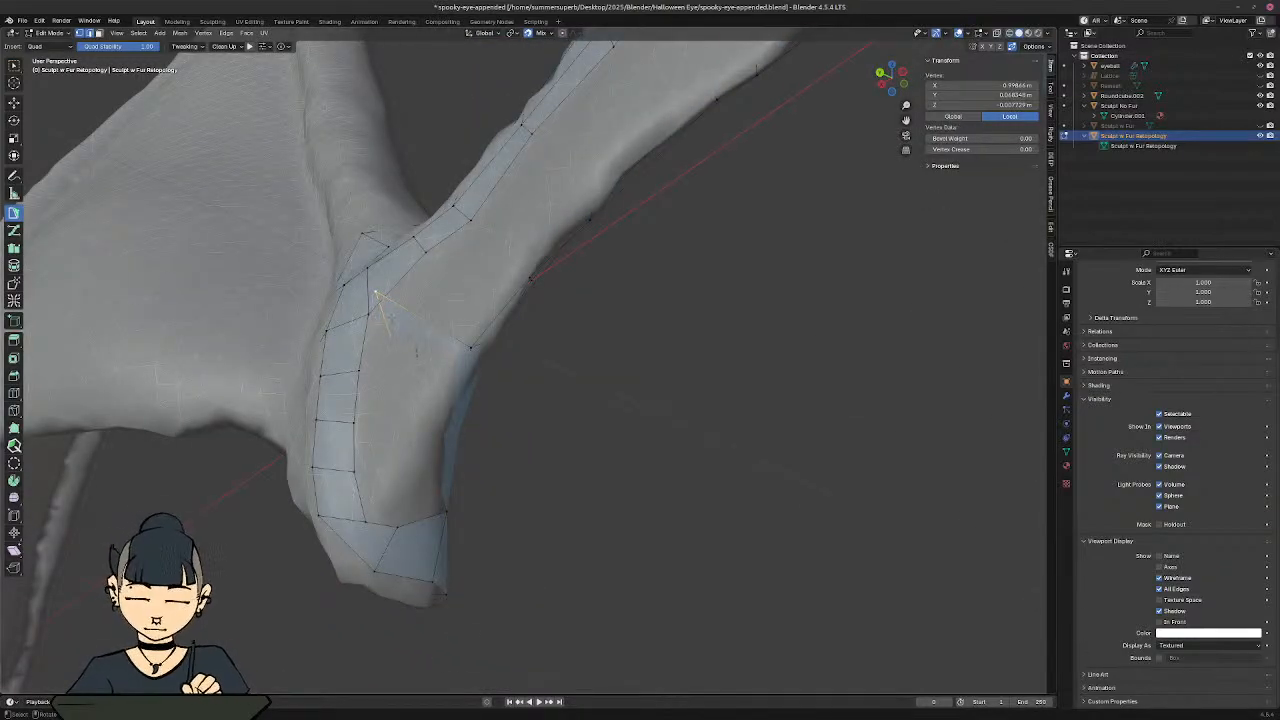
pyautogui.press('g')
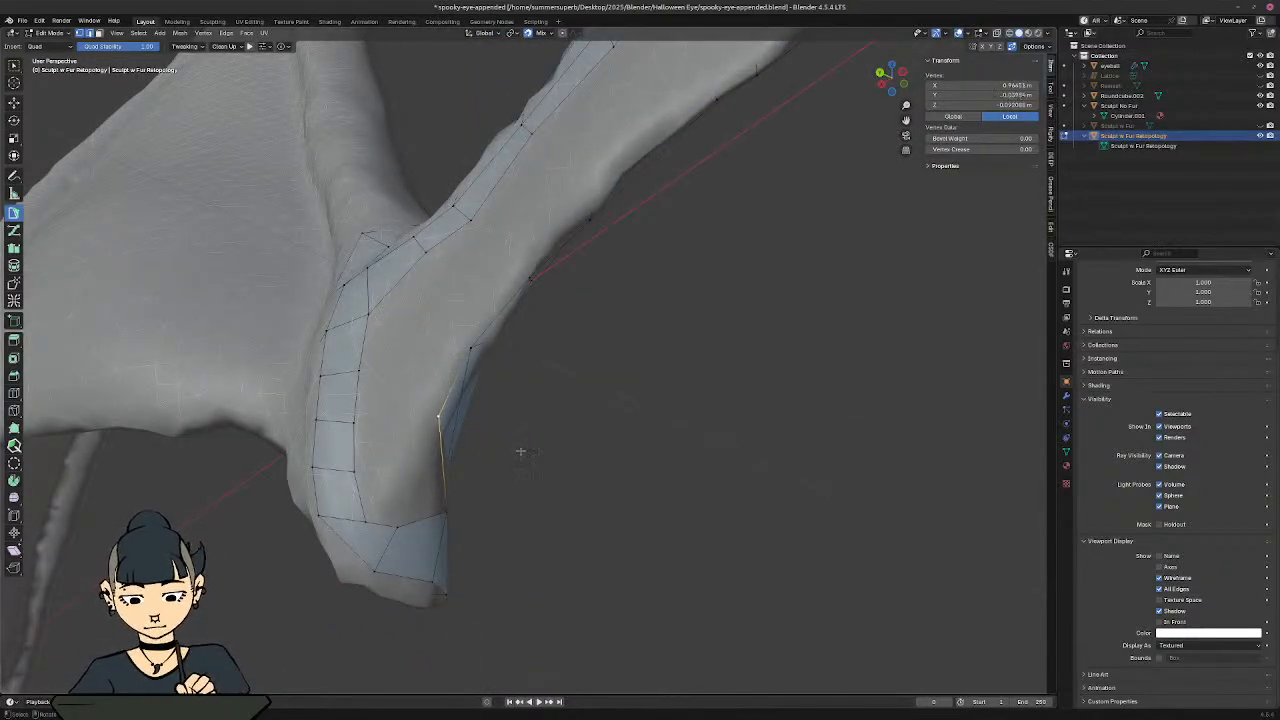
# Step: Add two quads near the spike's tip joining its inner strip to the membrane's rim, and move their loose corner vertices into place
pyautogui.moveTo(549, 434); pyautogui.dragTo(624, 308, button='middle')
pyautogui.moveTo(627, 338); pyautogui.dragTo(617, 350, button='middle')
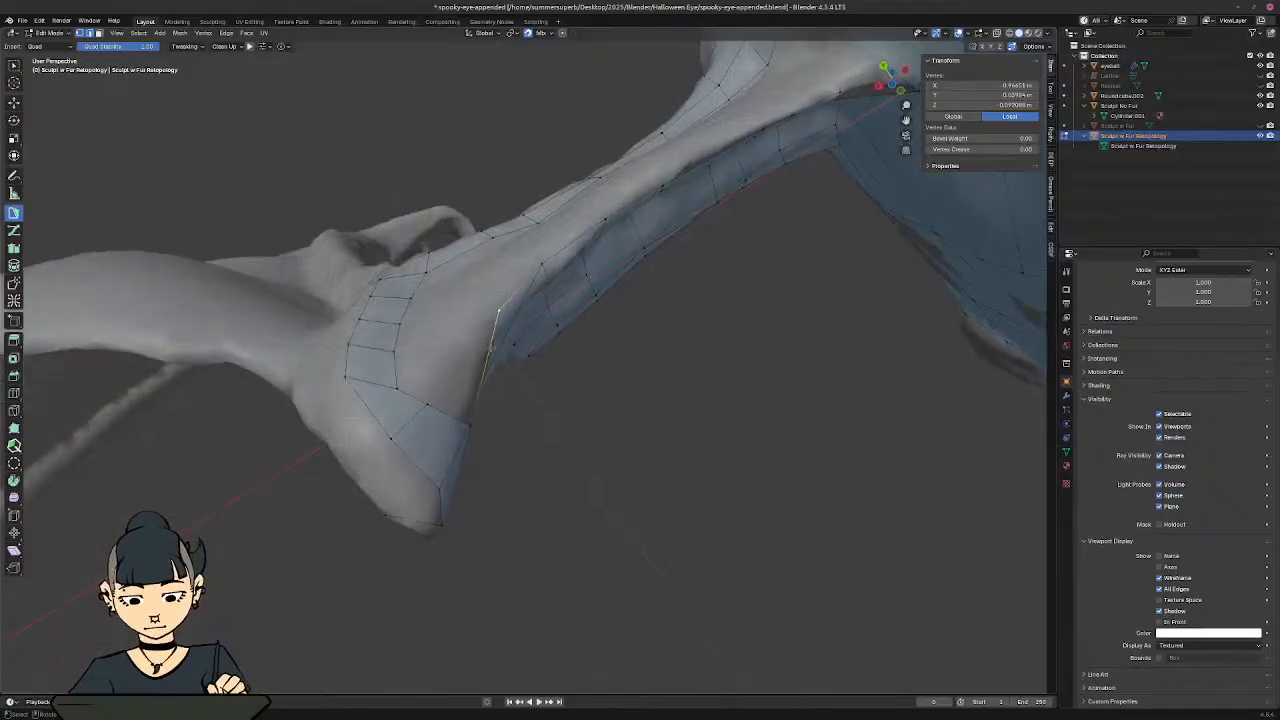
pyautogui.click(489, 350)
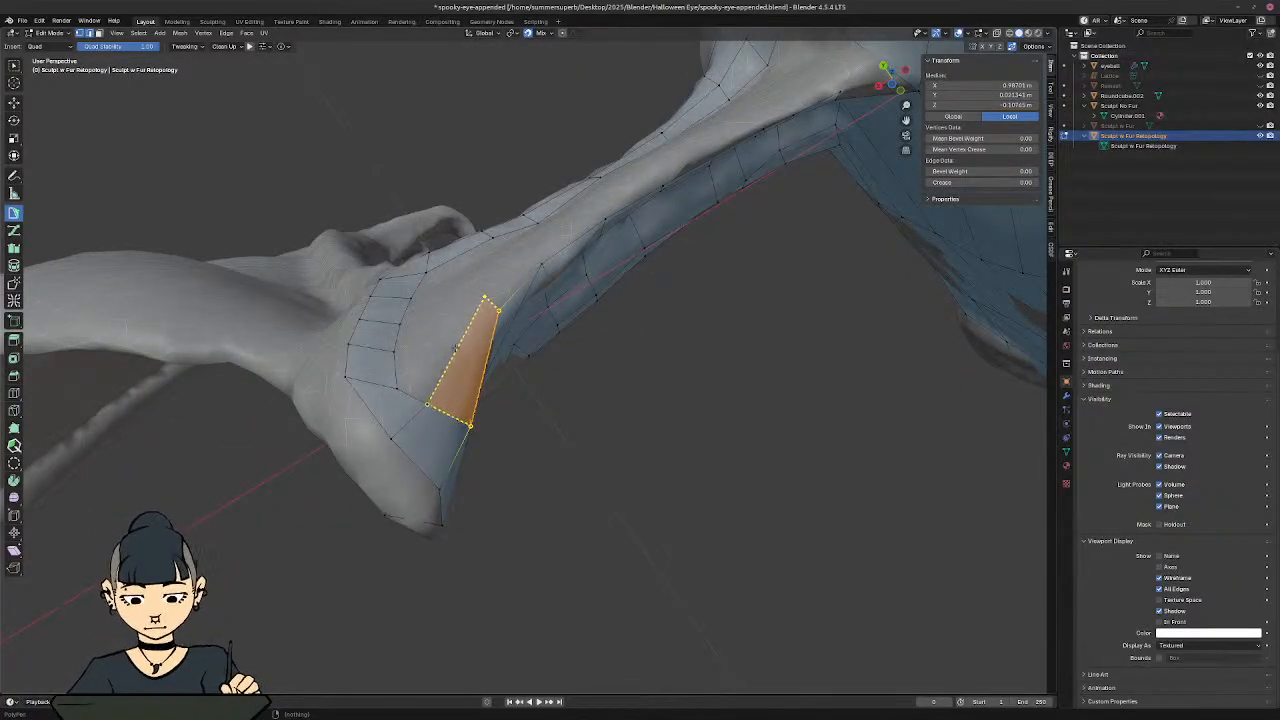
pyautogui.click(485, 297)
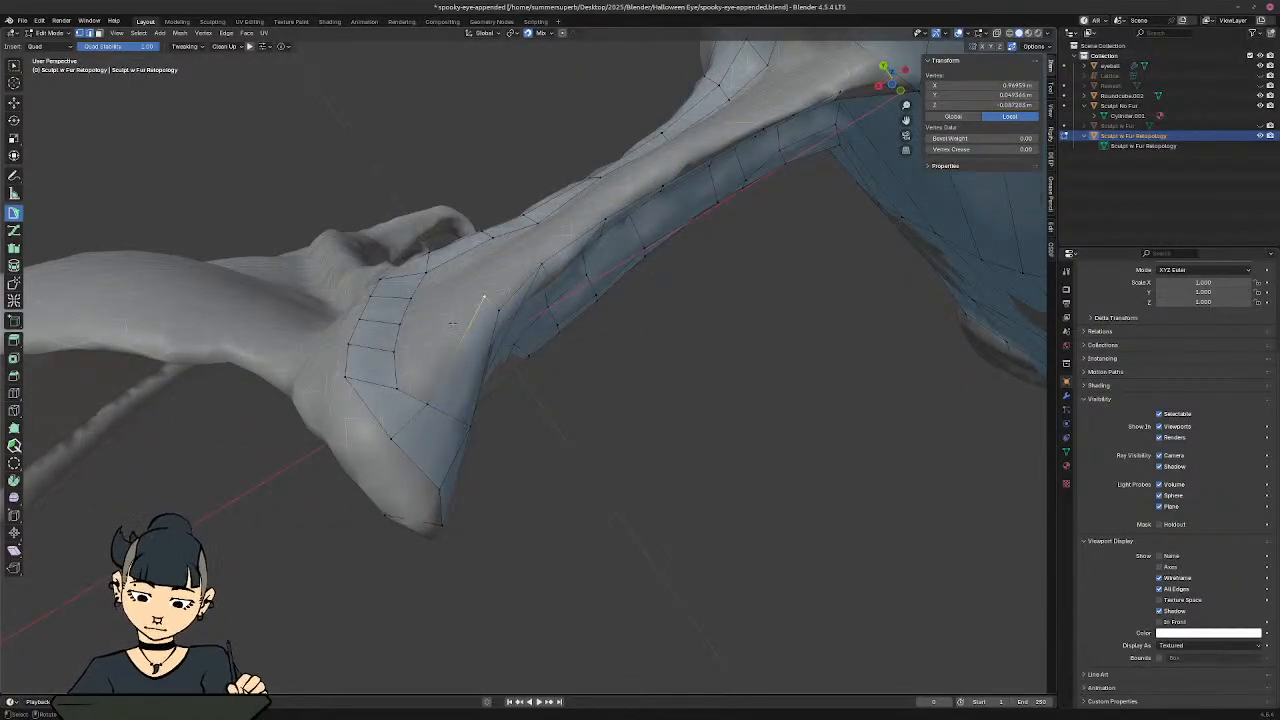
pyautogui.moveTo(453, 334); pyautogui.dragTo(475, 375, button='middle')
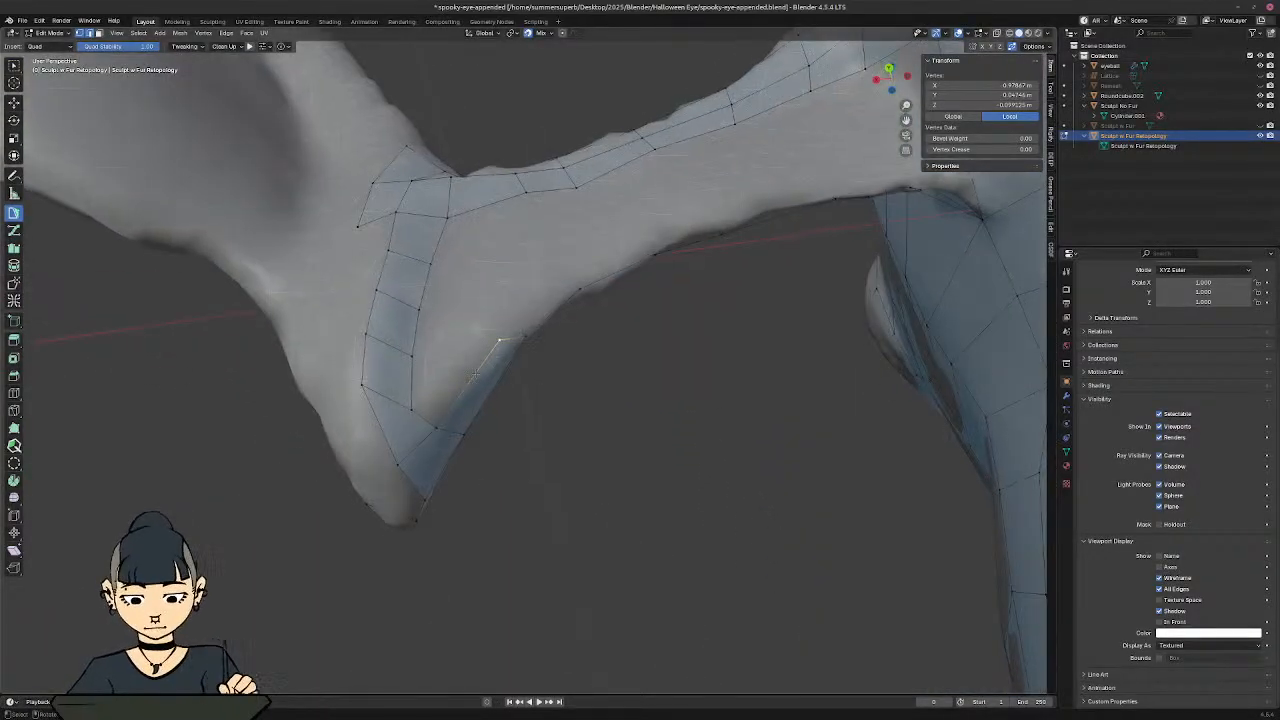
pyautogui.click(422, 418)
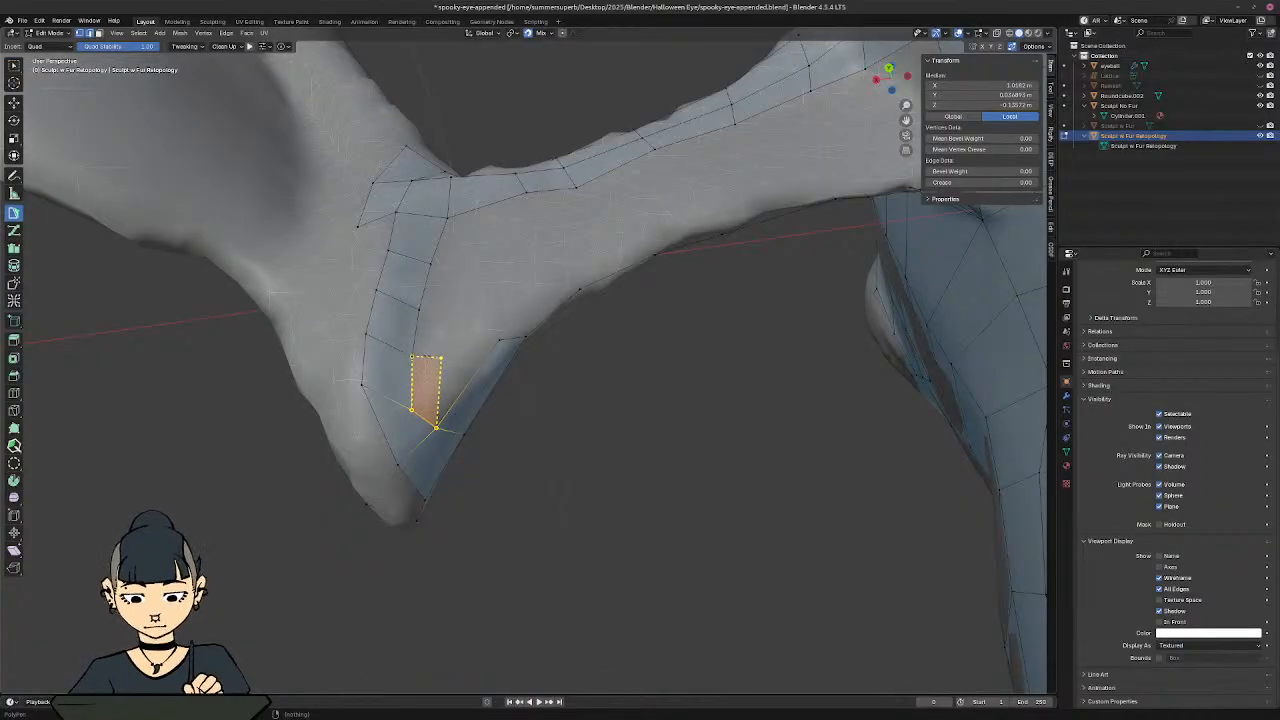
pyautogui.keyDown('ctrl'); pyautogui.click(440, 358); pyautogui.keyUp('ctrl')
pyautogui.press('g')
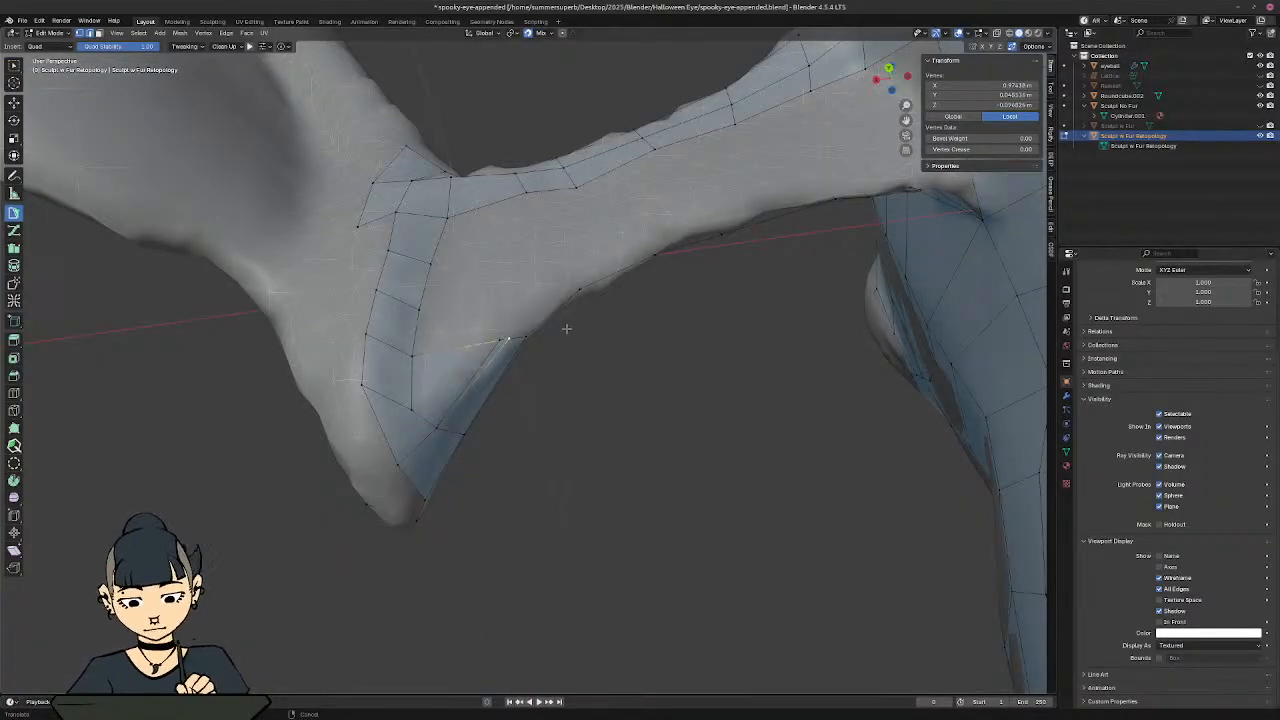
pyautogui.moveTo(561, 326); pyautogui.dragTo(545, 372, button='middle')
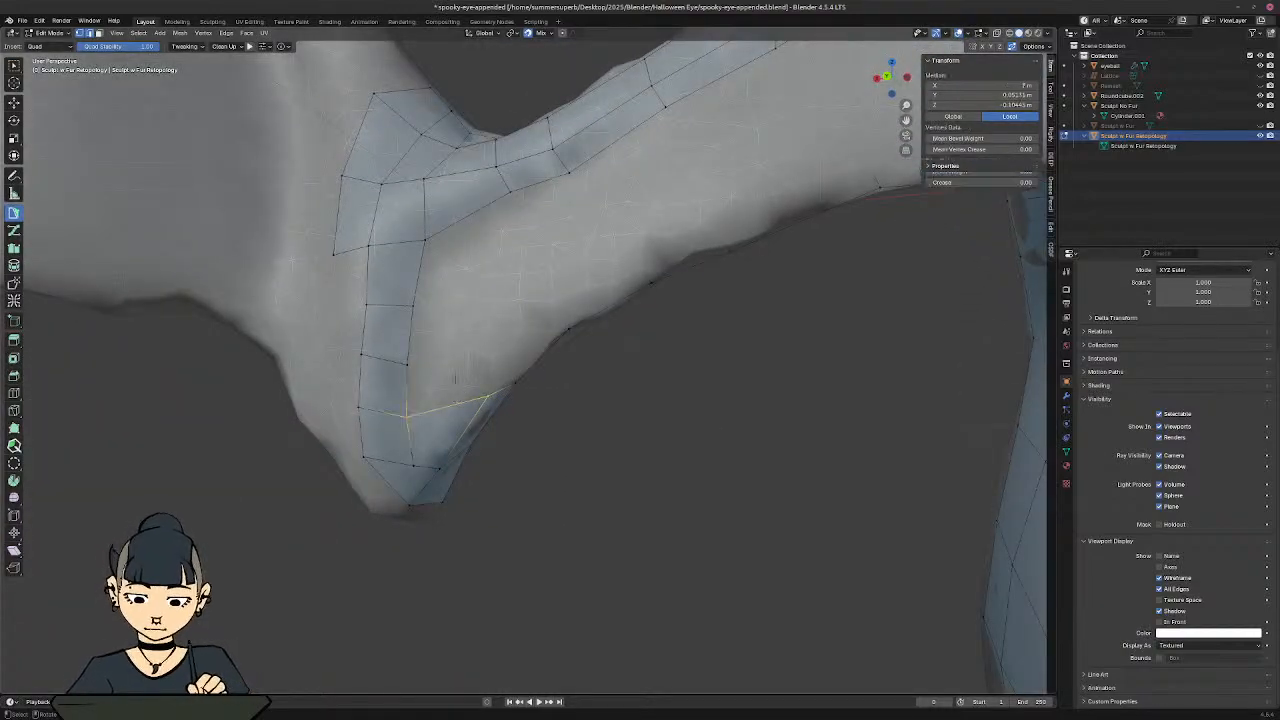
# Step: Add three quads up the spike's inner side, and snap the top one's loose corner onto the arm strip's lower edge
pyautogui.keyDown('ctrl'); pyautogui.click(490, 369); pyautogui.keyUp('ctrl')
pyautogui.keyDown('ctrl'); pyautogui.click(457, 312); pyautogui.keyUp('ctrl')
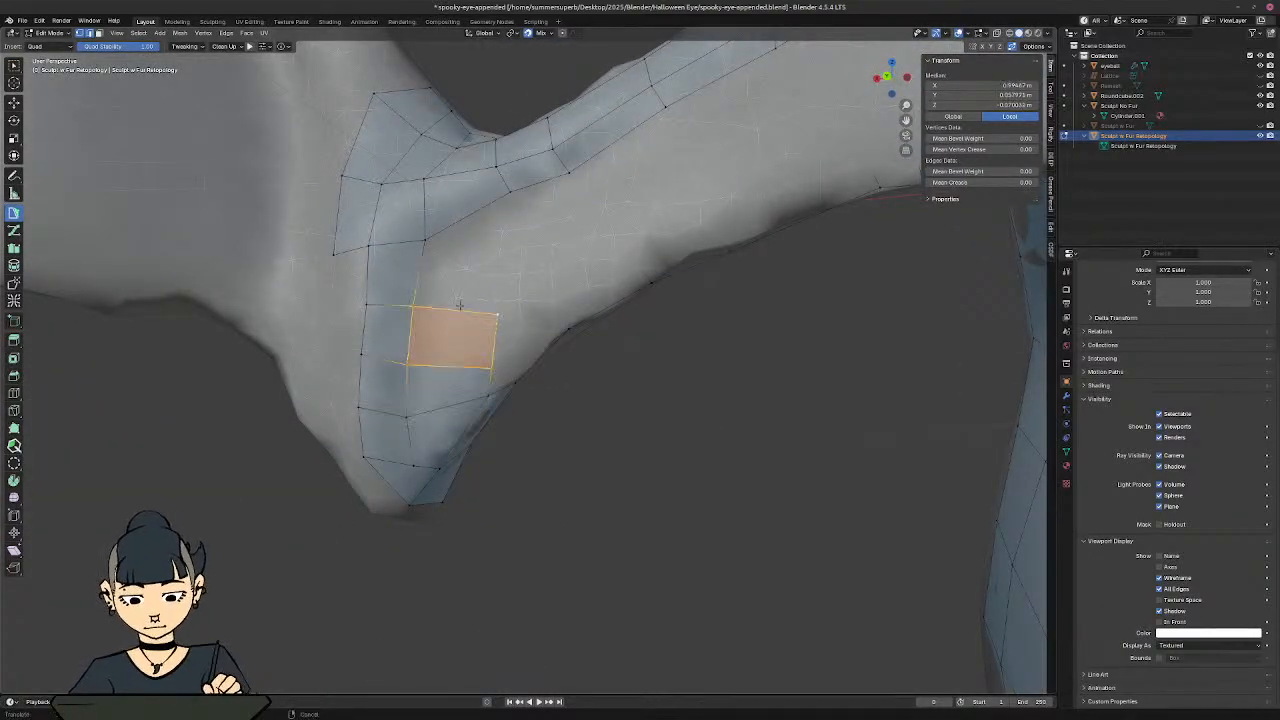
pyautogui.keyDown('ctrl'); pyautogui.click(465, 232); pyautogui.keyUp('ctrl')
pyautogui.keyDown('ctrl'); pyautogui.click(489, 246); pyautogui.keyUp('ctrl')
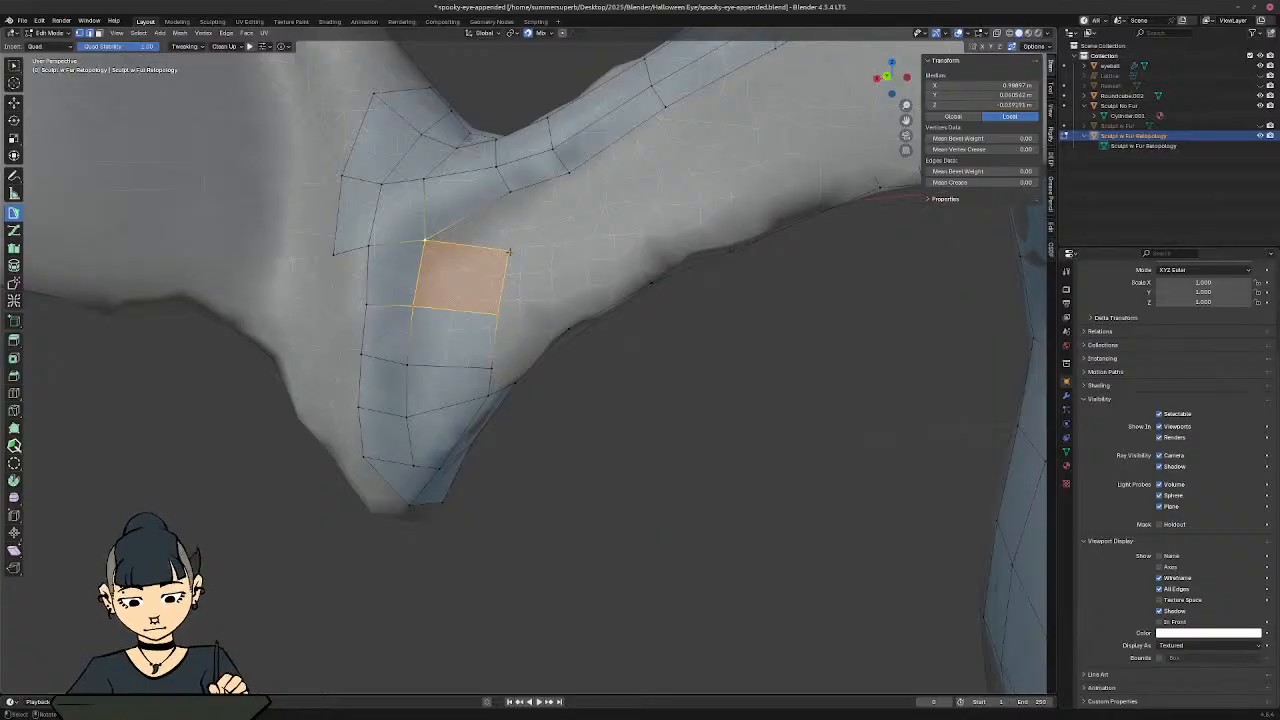
pyautogui.click(509, 251)
pyautogui.press('g')
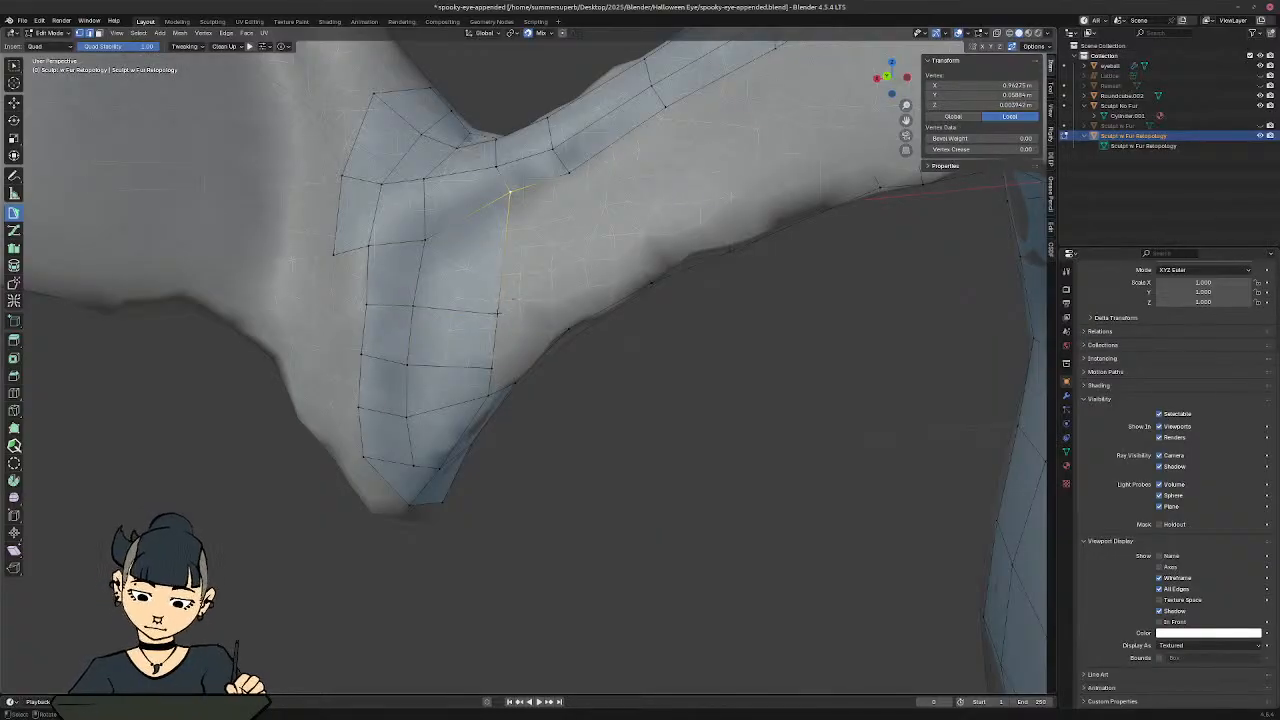
# Step: Slide the outer vertices of the spike's new quad column to even its spacing, and move the nearby rim vertex along the membrane edge
pyautogui.click(497, 313)
pyautogui.press('g')
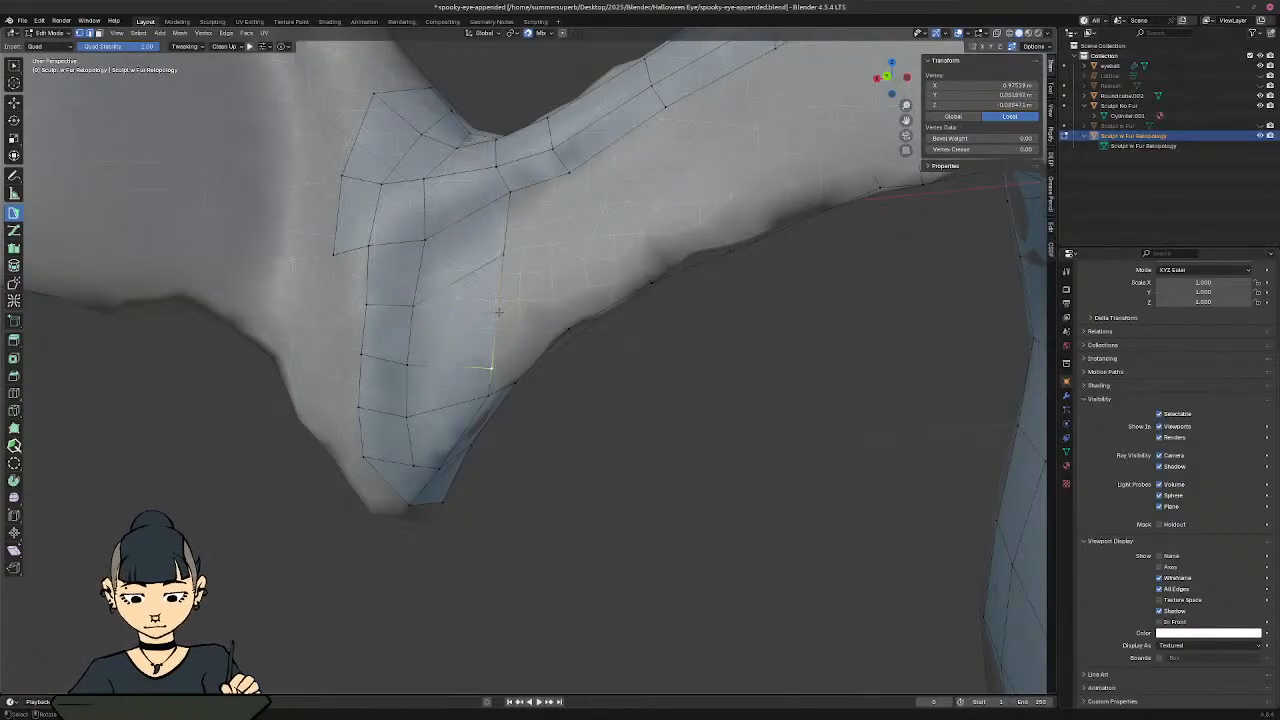
pyautogui.scroll(-4, 531, 376)
pyautogui.moveTo(531, 376); pyautogui.dragTo(520, 310, button='middle')
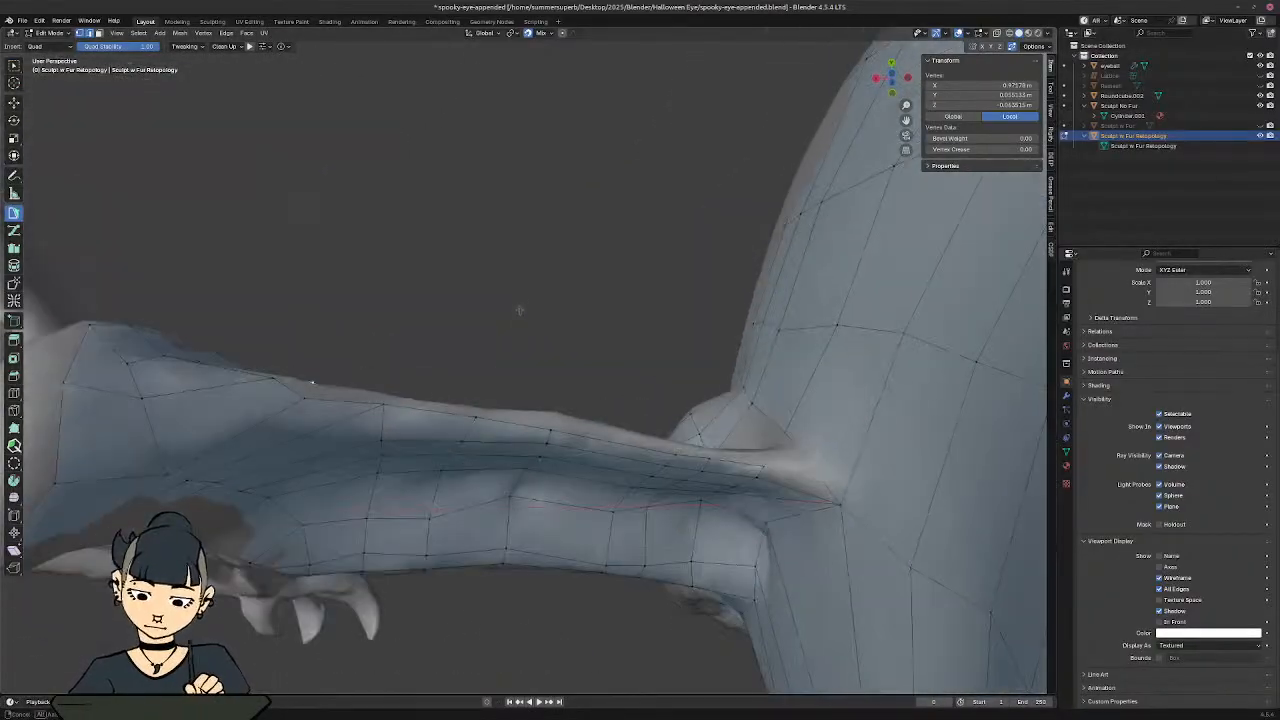
pyautogui.press('g')
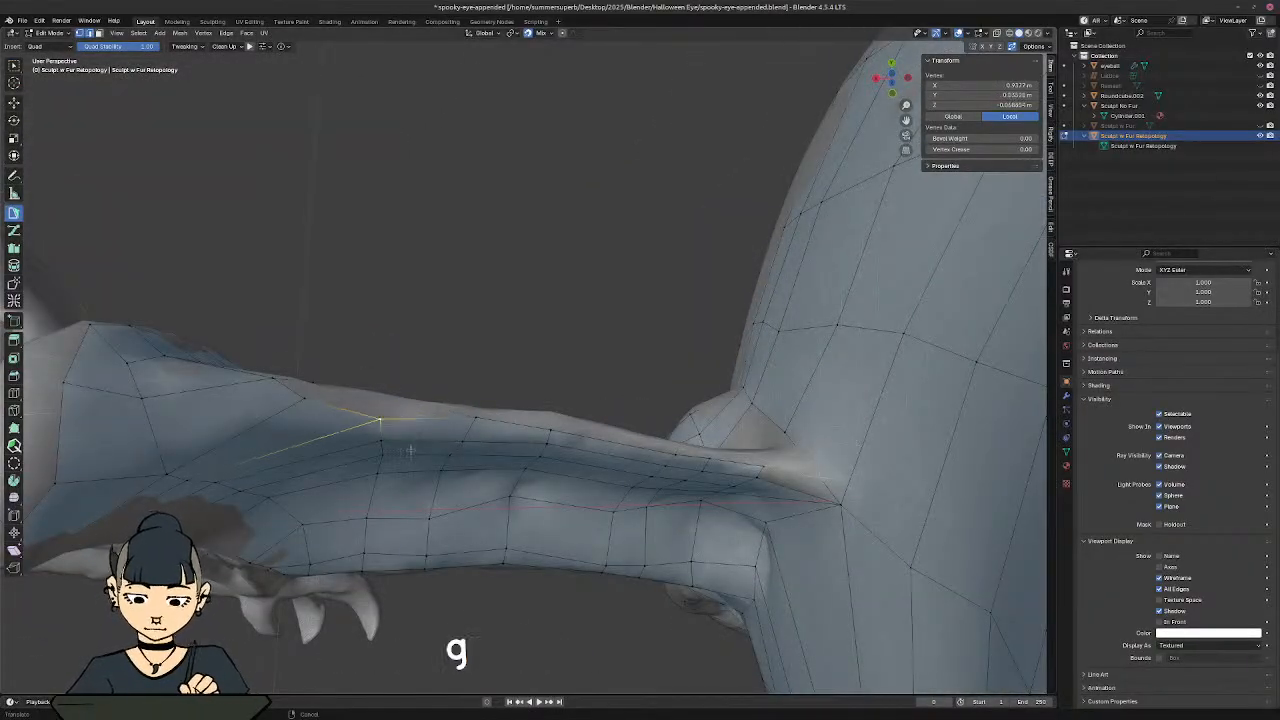
# Step: Try to bridge the spike's inner quad column to the membrane's lower rim with a large quad, and undo the attempt
pyautogui.moveTo(490, 390); pyautogui.dragTo(475, 426, button='middle')
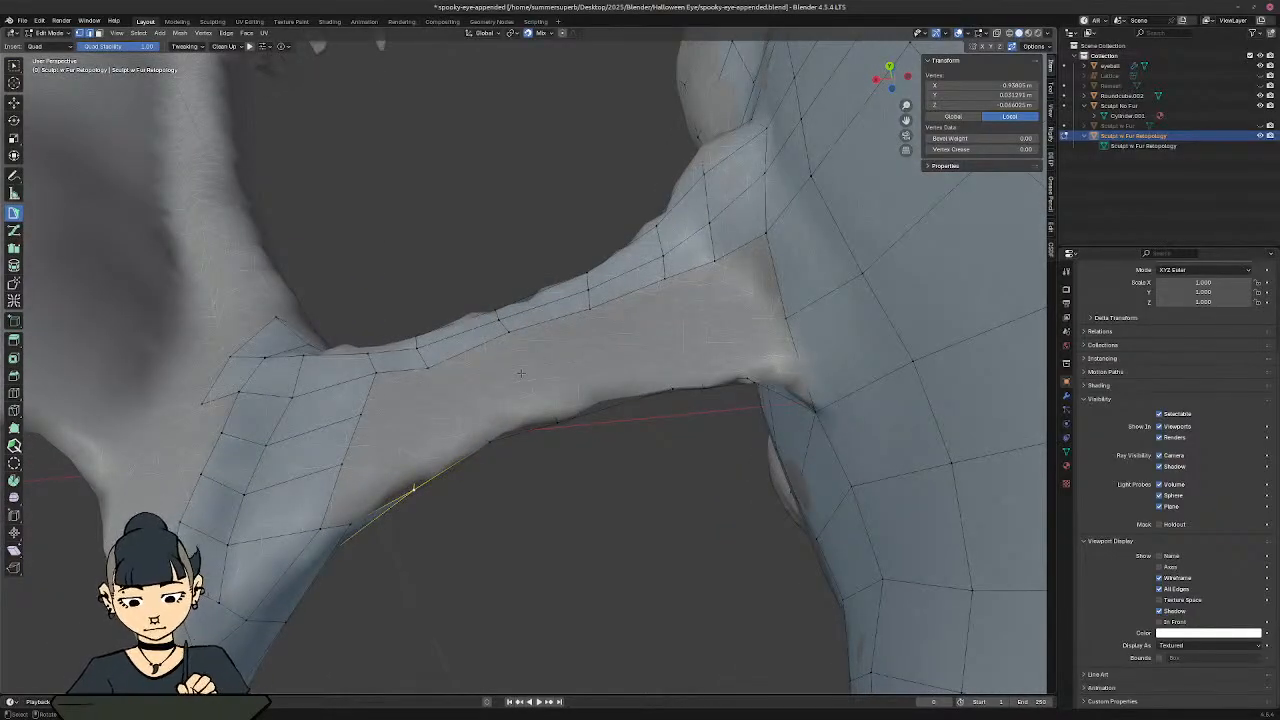
pyautogui.moveTo(516, 345)
pyautogui.mouseDown(button='middle')
pyautogui.moveTo(510, 372)
pyautogui.moveTo(507, 355)
pyautogui.mouseUp(button='middle')
pyautogui.moveTo(498, 392); pyautogui.dragTo(652, 475, button='middle')
pyautogui.click(304, 497)
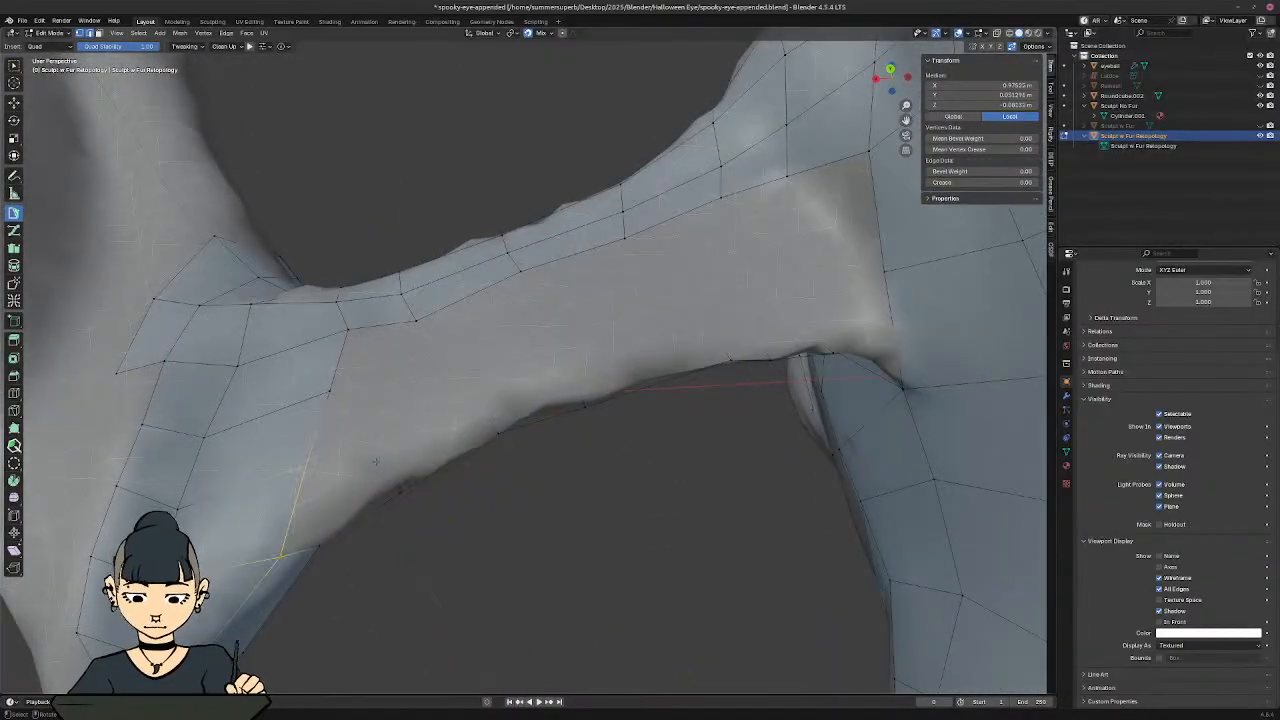
pyautogui.moveTo(363, 580); pyautogui.dragTo(366, 428, button='middle')
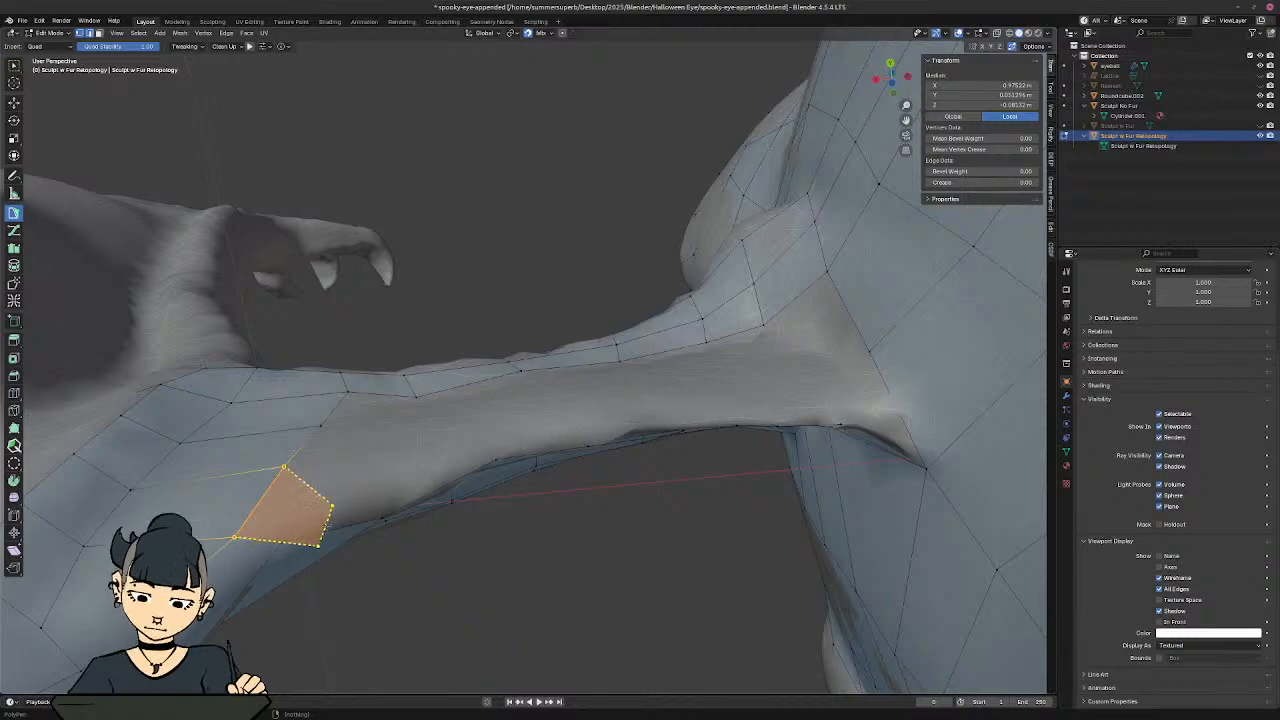
pyautogui.keyDown('ctrl'); pyautogui.click(361, 526); pyautogui.keyUp('ctrl')
pyautogui.moveTo(362, 520); pyautogui.dragTo(356, 580, button='middle')
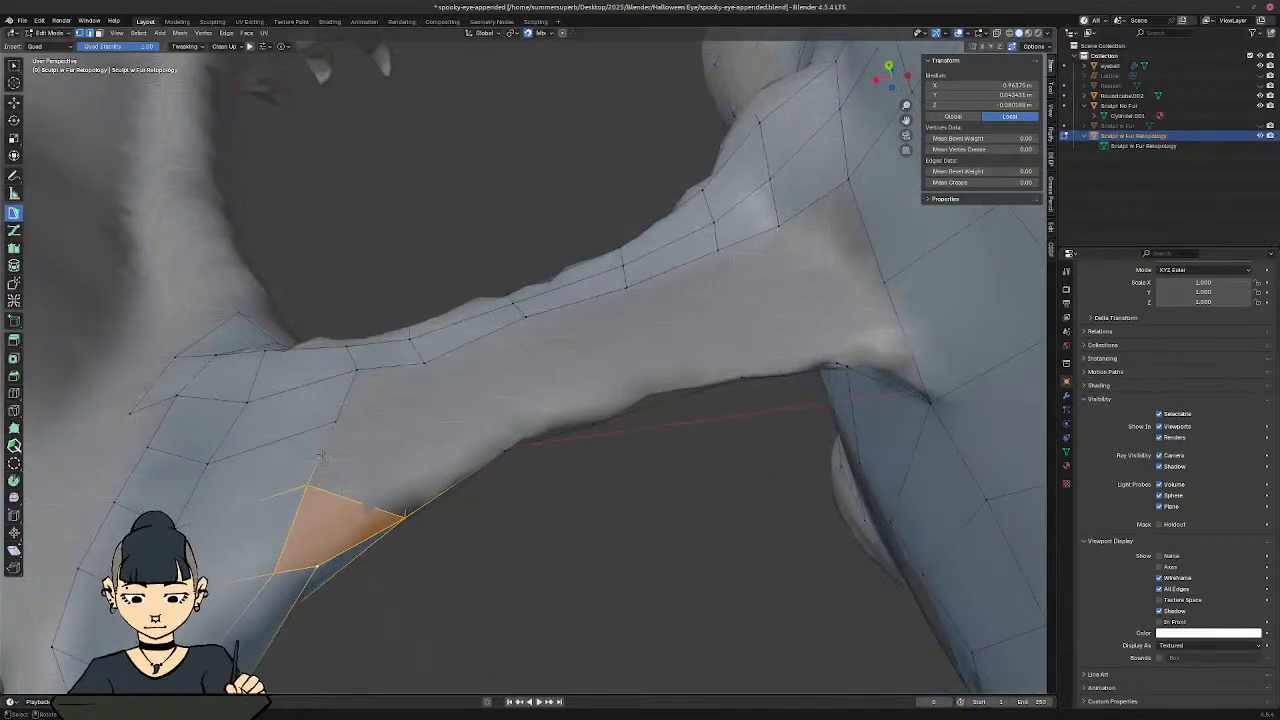
pyautogui.moveTo(418, 524); pyautogui.dragTo(434, 484, button='middle')
pyautogui.hotkey('ctrl', 'x')
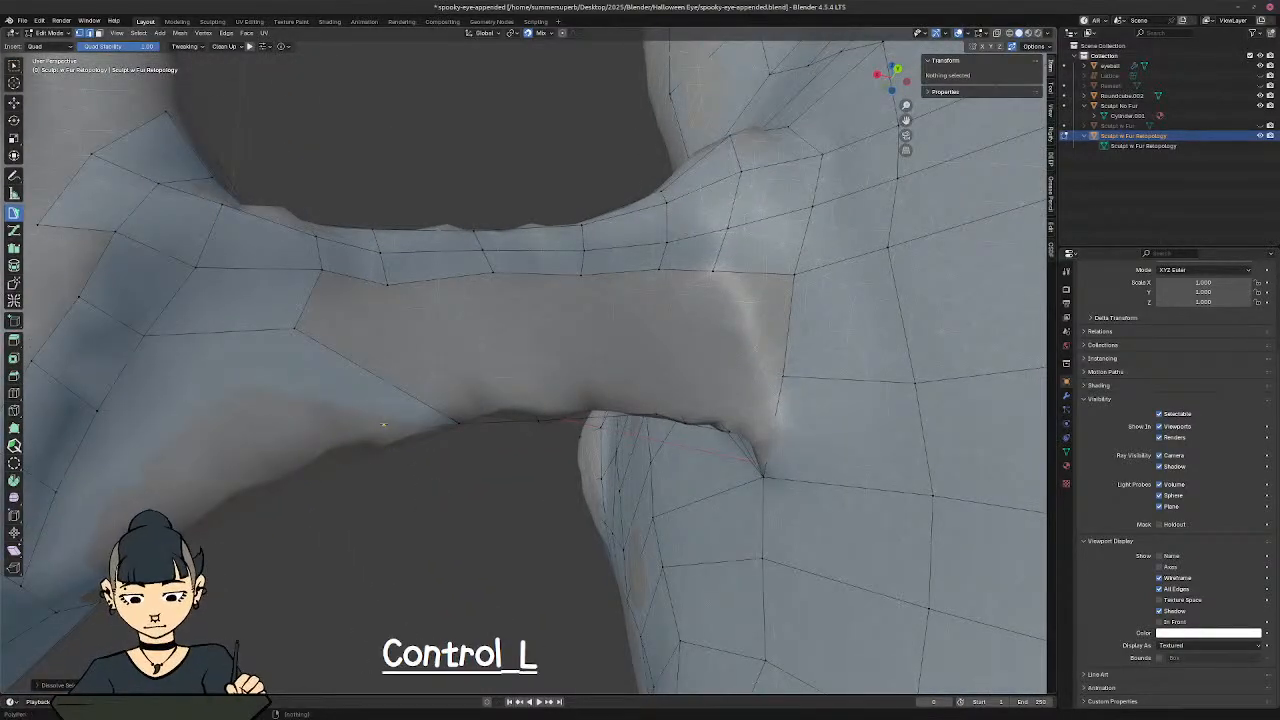
pyautogui.hotkey('ctrl', 'z')
pyautogui.hotkey('ctrl', 'z')
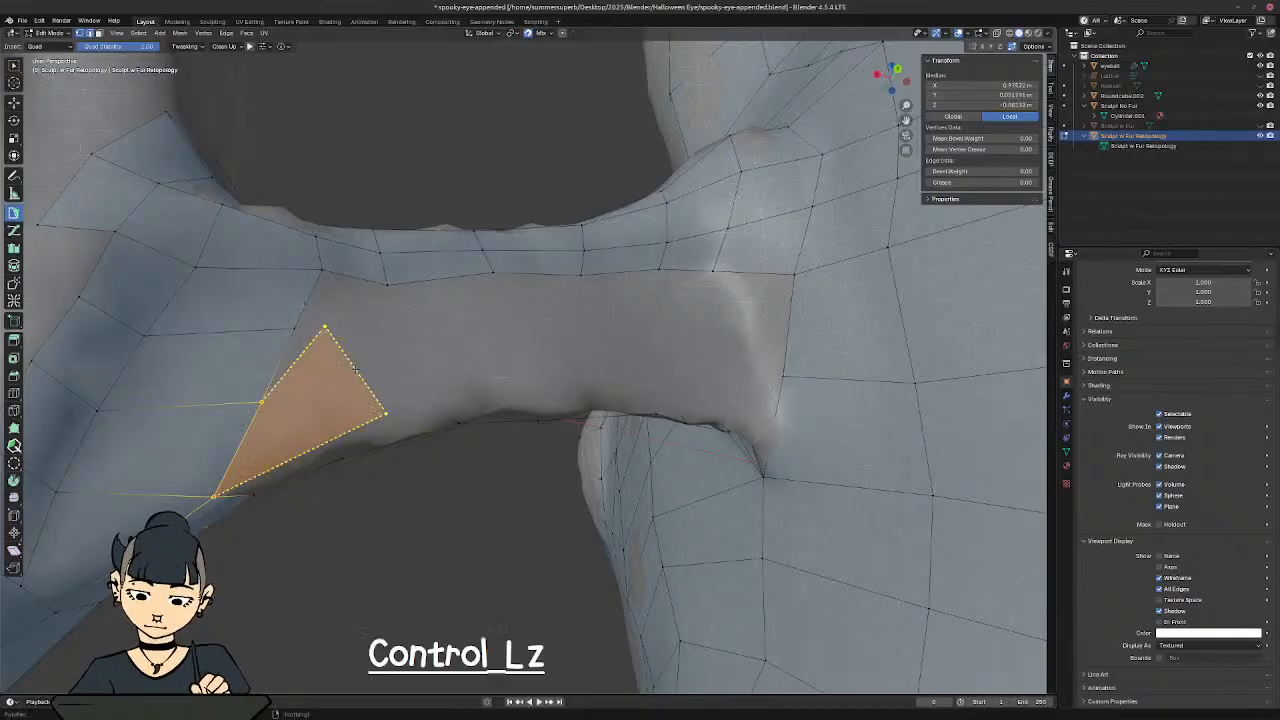
pyautogui.hotkey('ctrl', 'z')
# Step: Add a row of six quads beneath the arm strip, from the spike's quad column to the body
pyautogui.click(313, 305)
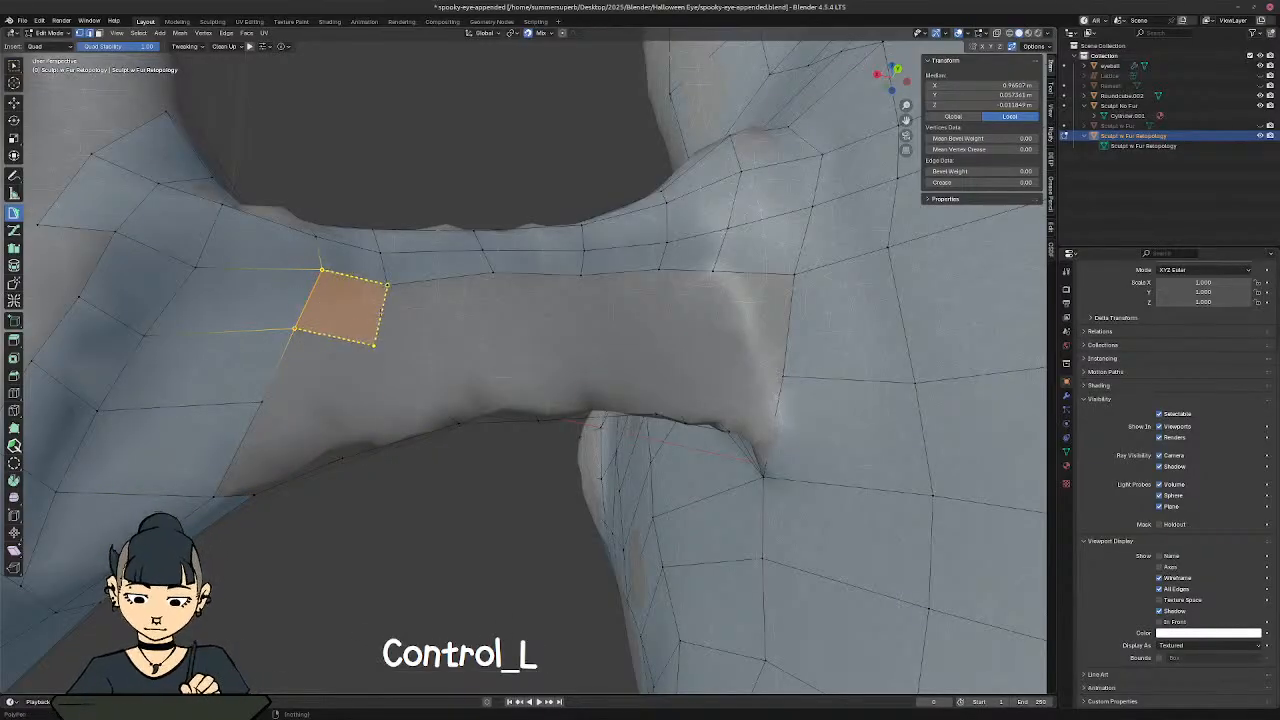
pyautogui.keyDown('ctrl'); pyautogui.click(381, 318); pyautogui.keyUp('ctrl')
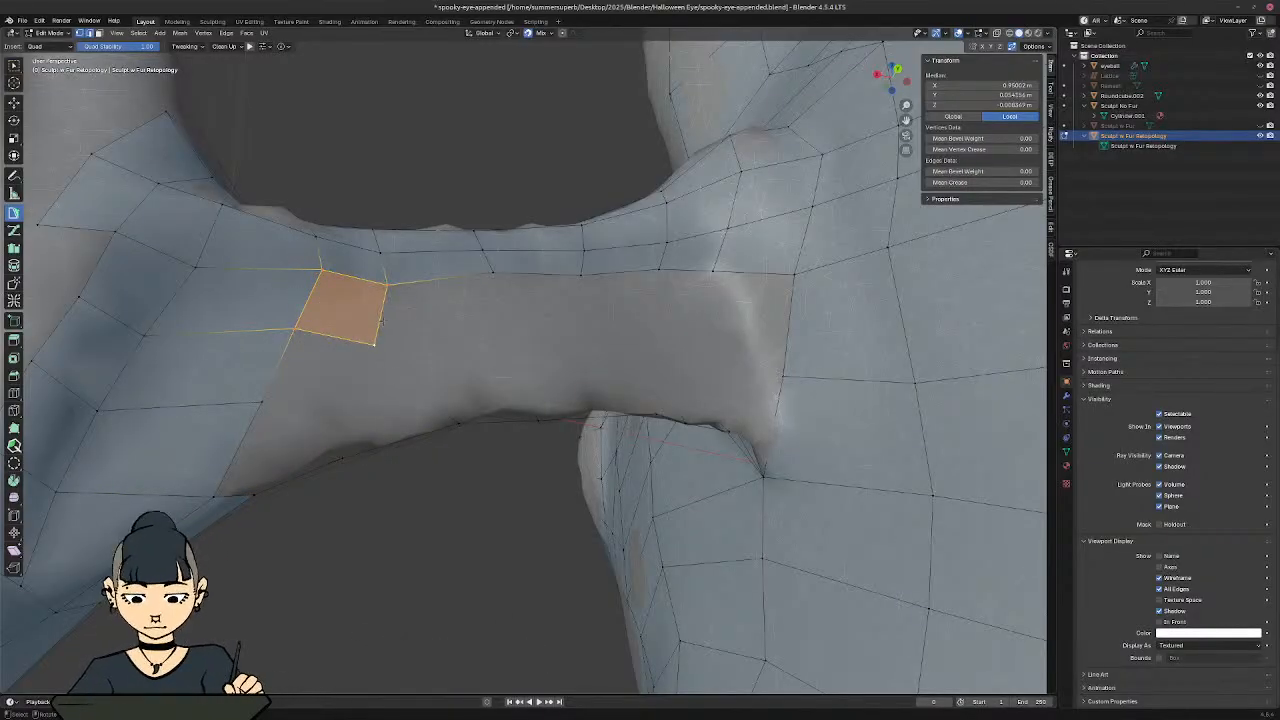
pyautogui.keyDown('ctrl'); pyautogui.click(499, 302); pyautogui.keyUp('ctrl')
pyautogui.keyDown('ctrl'); pyautogui.click(581, 303); pyautogui.keyUp('ctrl')
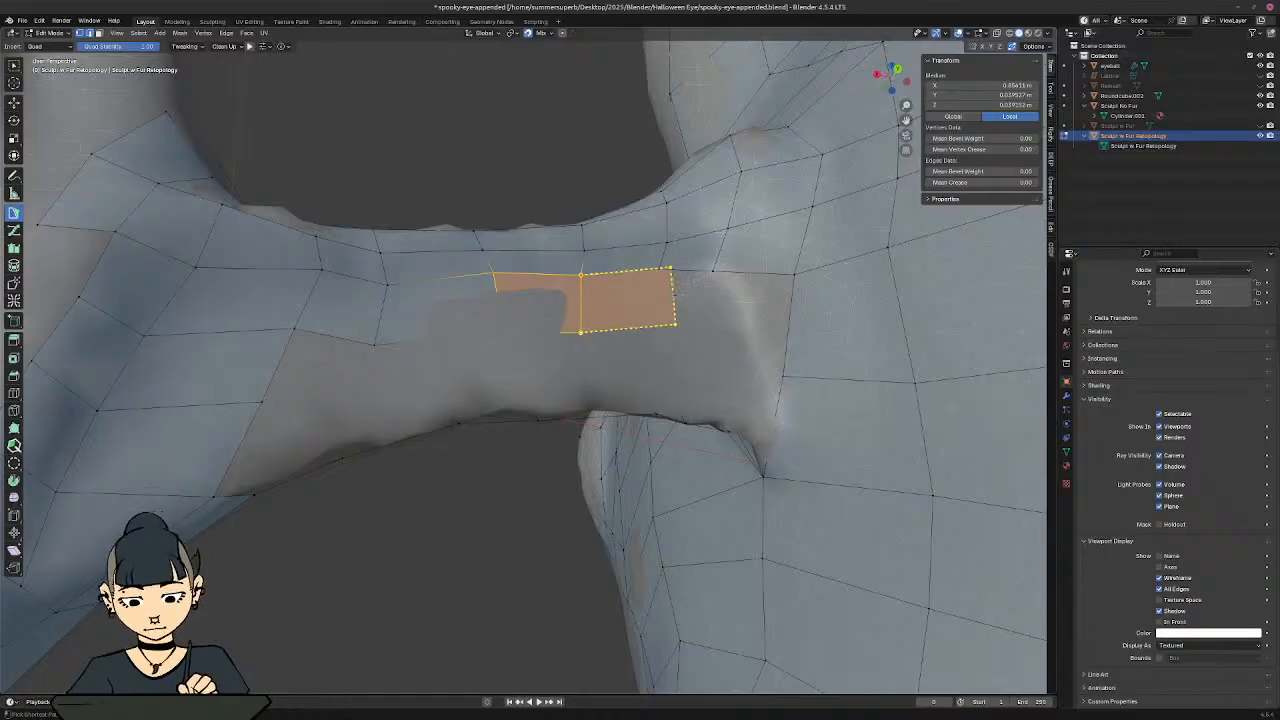
pyautogui.keyDown('ctrl'); pyautogui.click(662, 300); pyautogui.keyUp('ctrl')
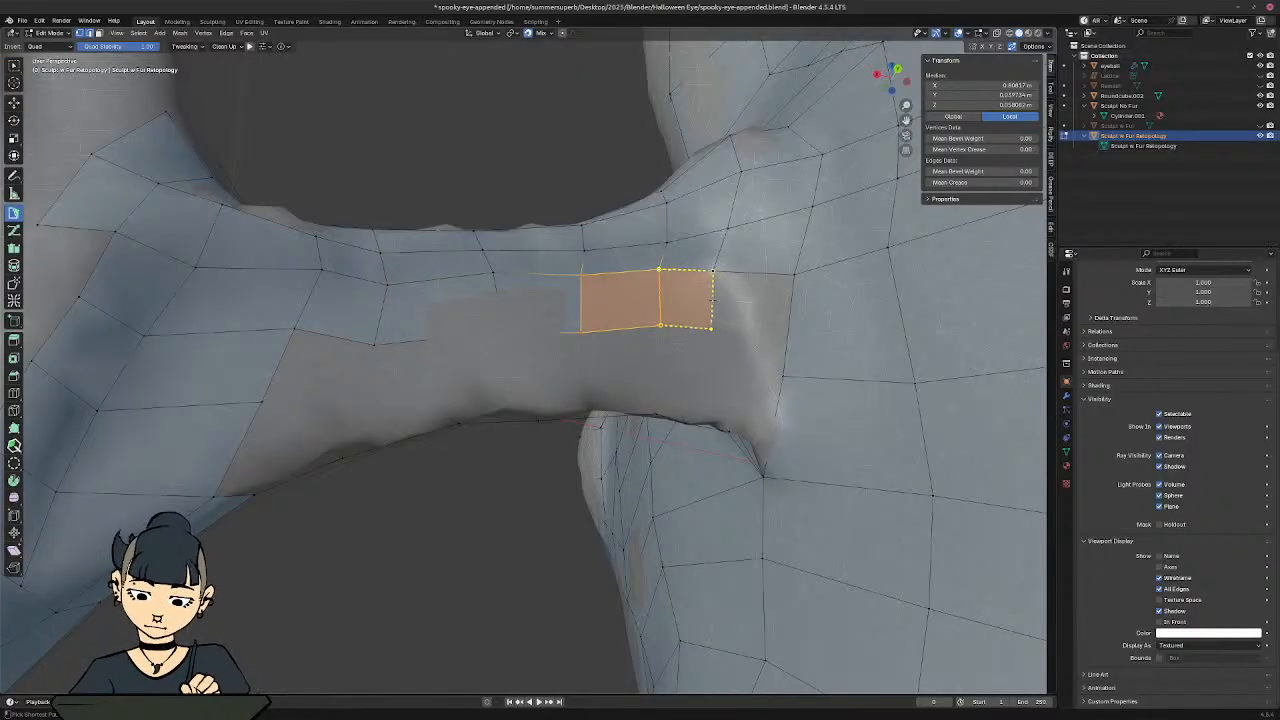
pyautogui.keyDown('ctrl'); pyautogui.click(712, 300); pyautogui.keyUp('ctrl')
pyautogui.keyDown('ctrl'); pyautogui.click(782, 332); pyautogui.keyUp('ctrl')
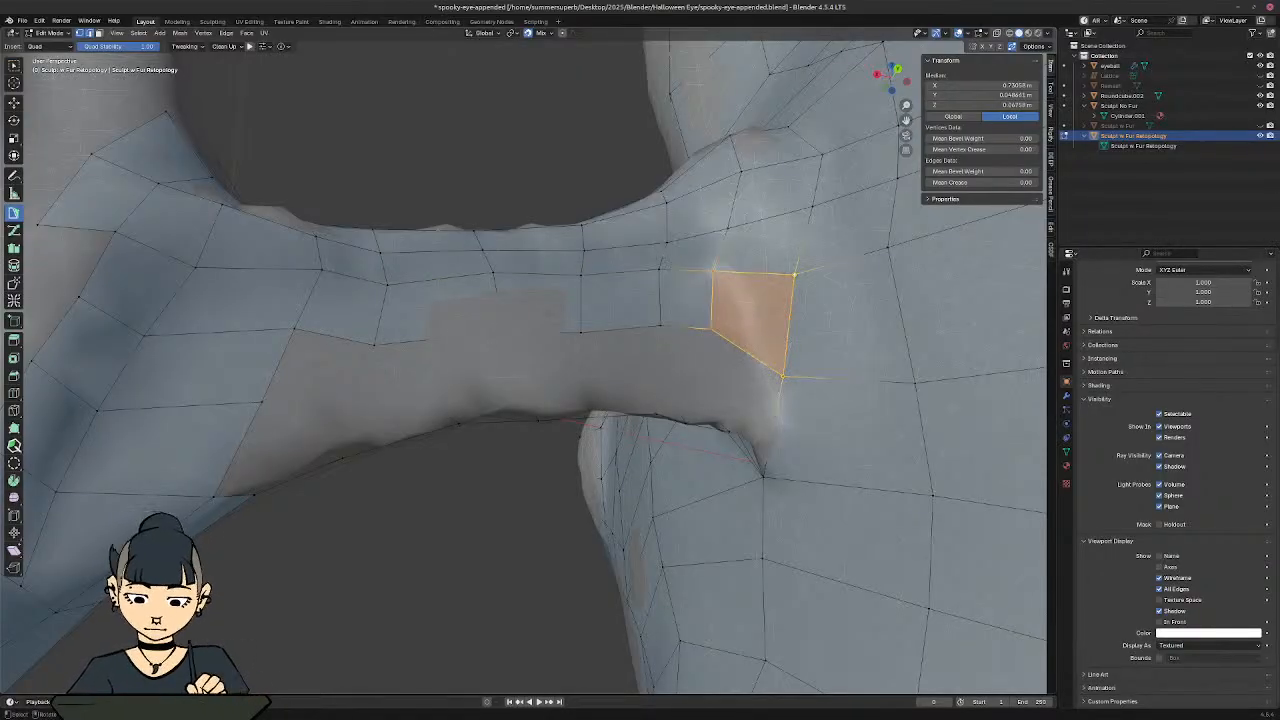
# Step: Start a second row beneath it with two quads from the spike's column, and raise the last lower vertex off the membrane's rim
pyautogui.click(273, 388)
pyautogui.keyDown('ctrl'); pyautogui.click(361, 418); pyautogui.keyUp('ctrl')
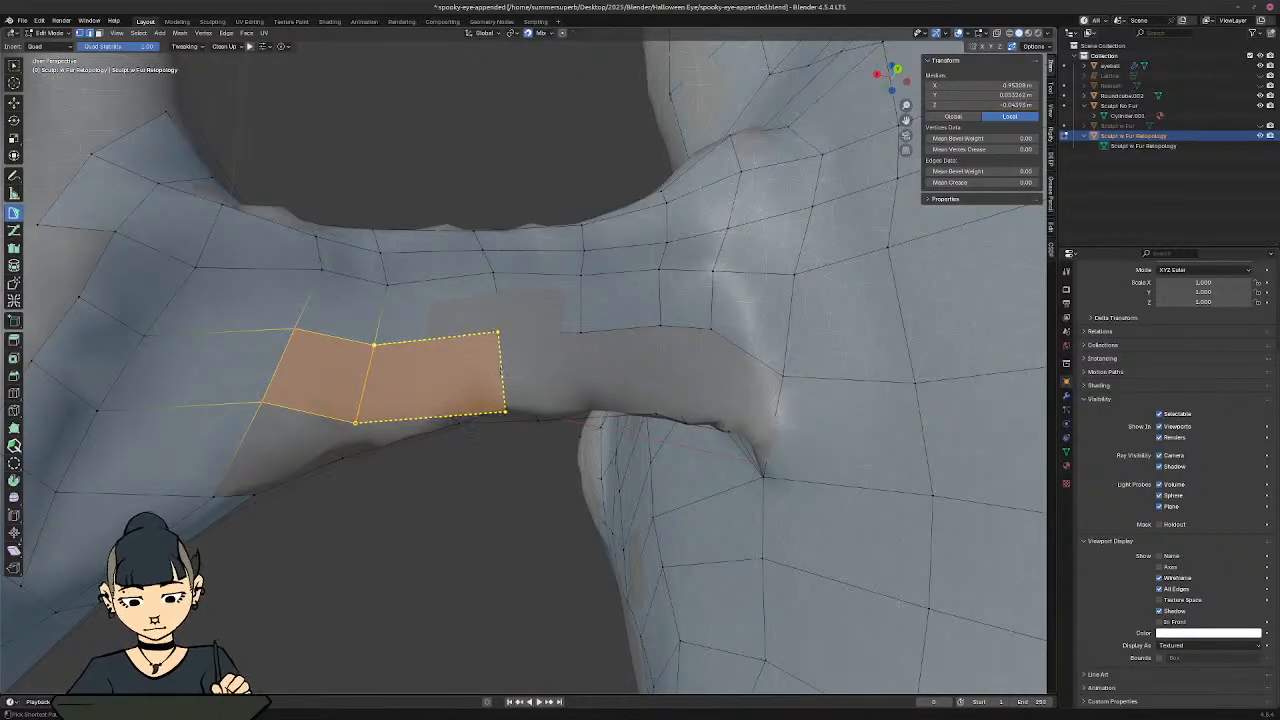
pyautogui.keyDown('ctrl'); pyautogui.click(506, 372); pyautogui.keyUp('ctrl')
pyautogui.click(511, 412)
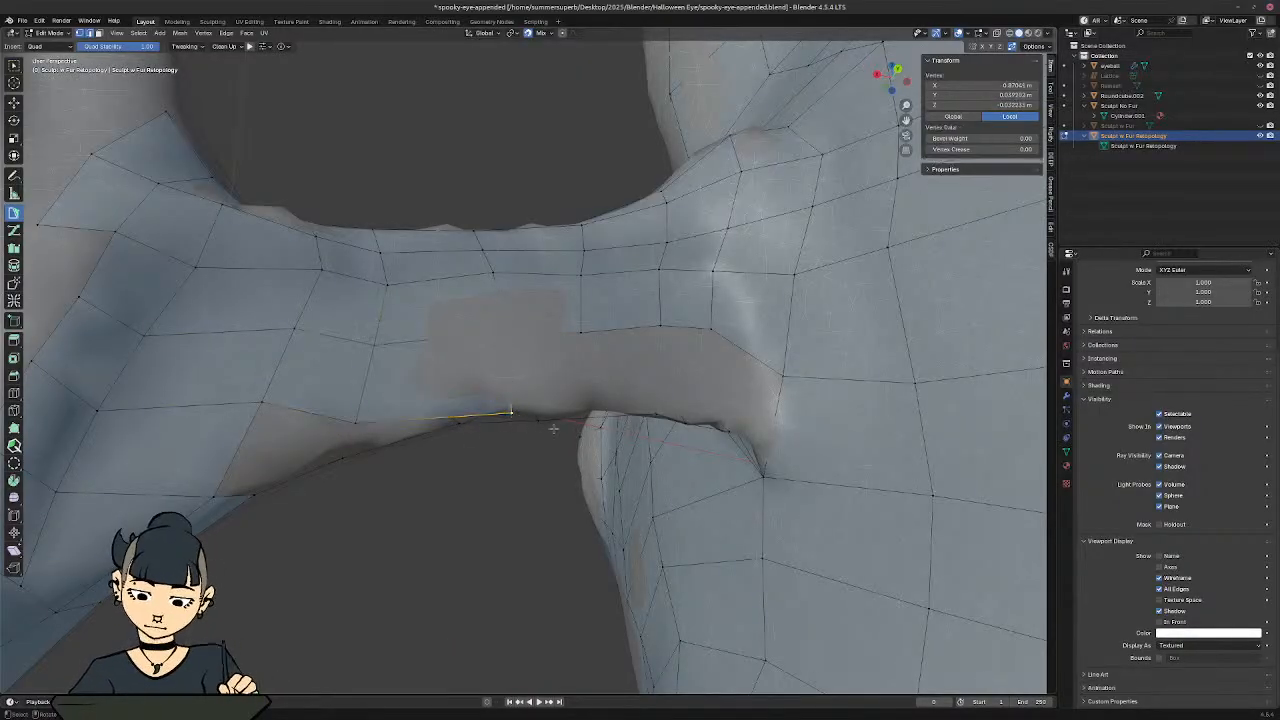
pyautogui.press('g')
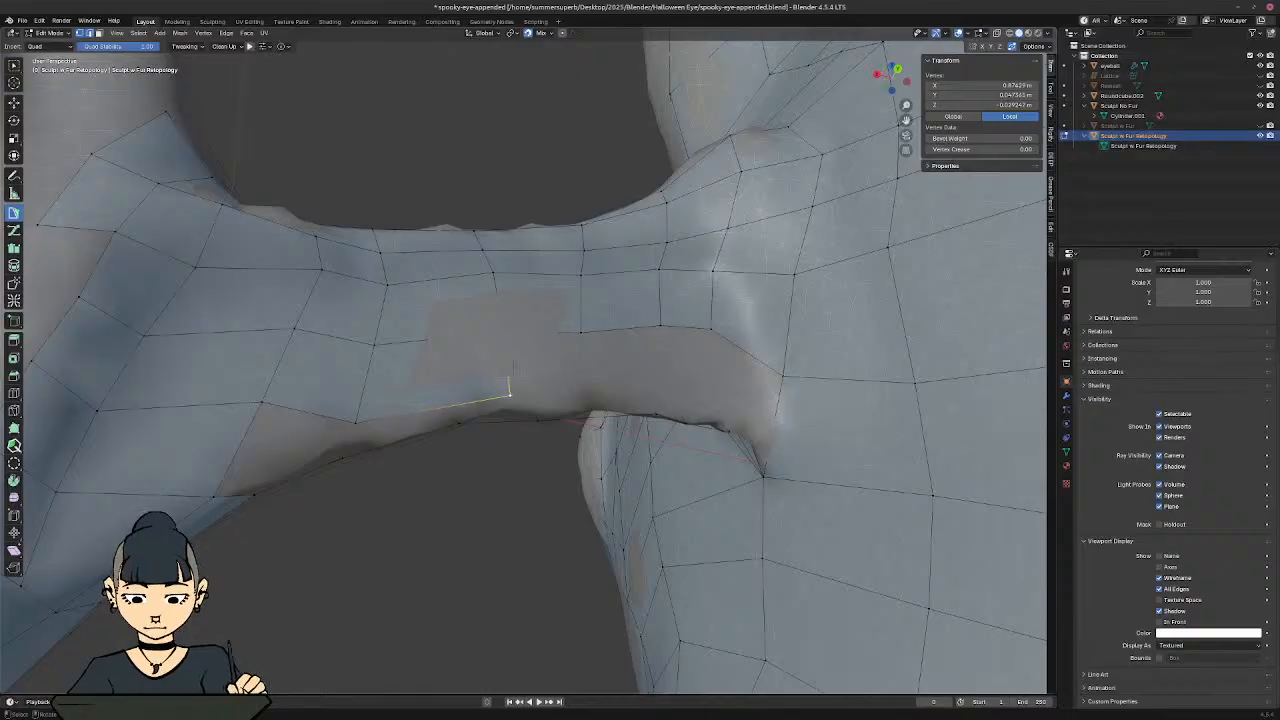
# Step: Extend the second row with four more quads until it joins the body's boundary edge
pyautogui.click(510, 370)
pyautogui.keyDown('ctrl'); pyautogui.click(582, 367); pyautogui.keyUp('ctrl')
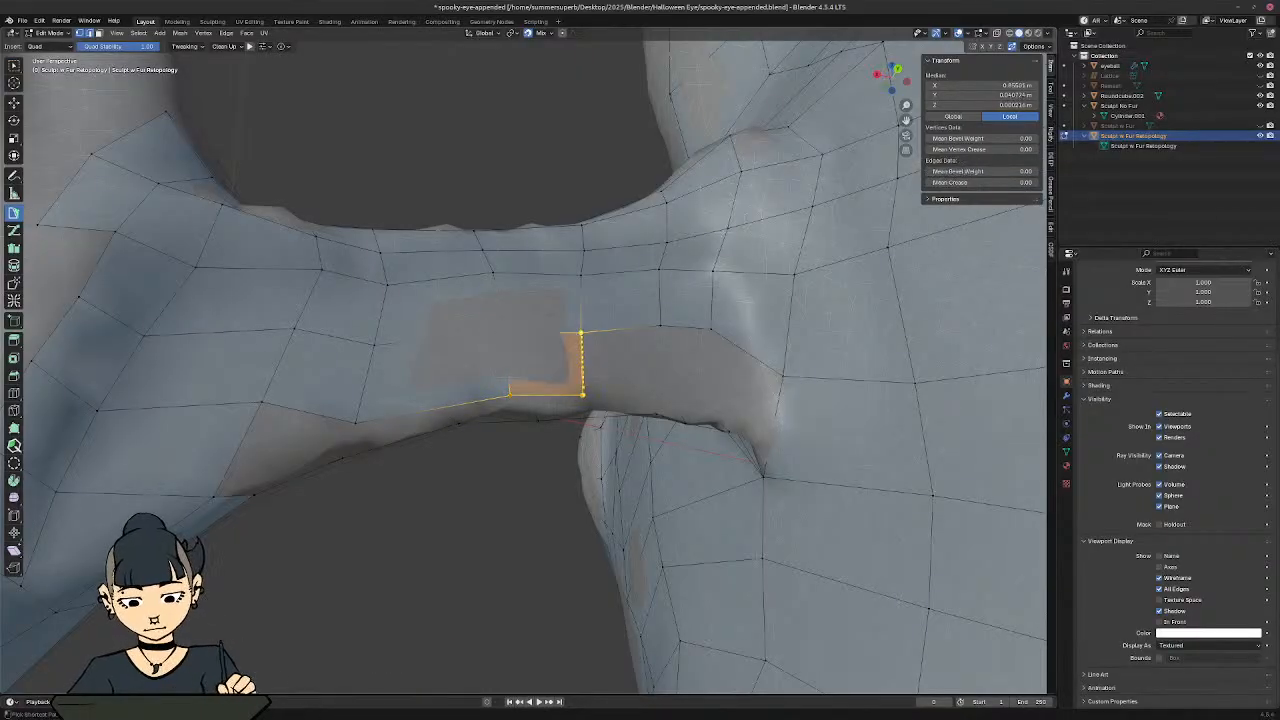
pyautogui.keyDown('ctrl'); pyautogui.click(665, 358); pyautogui.keyUp('ctrl')
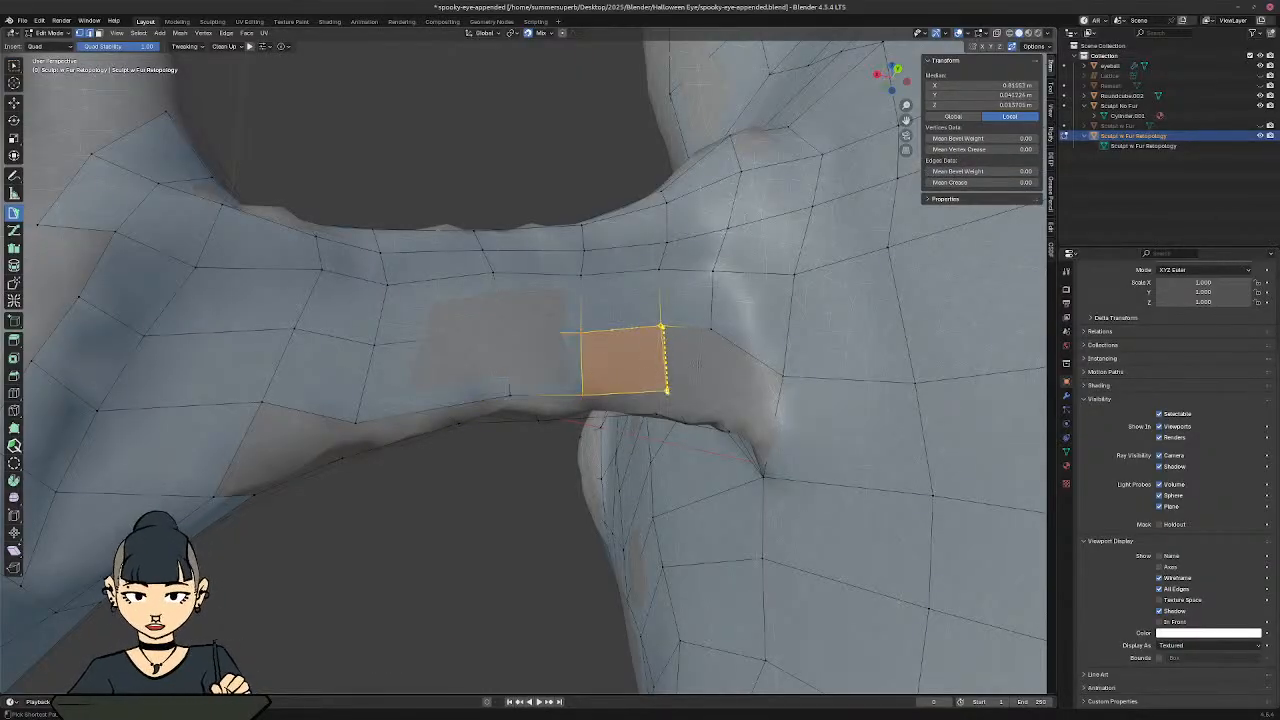
pyautogui.keyDown('ctrl'); pyautogui.click(709, 363); pyautogui.keyUp('ctrl')
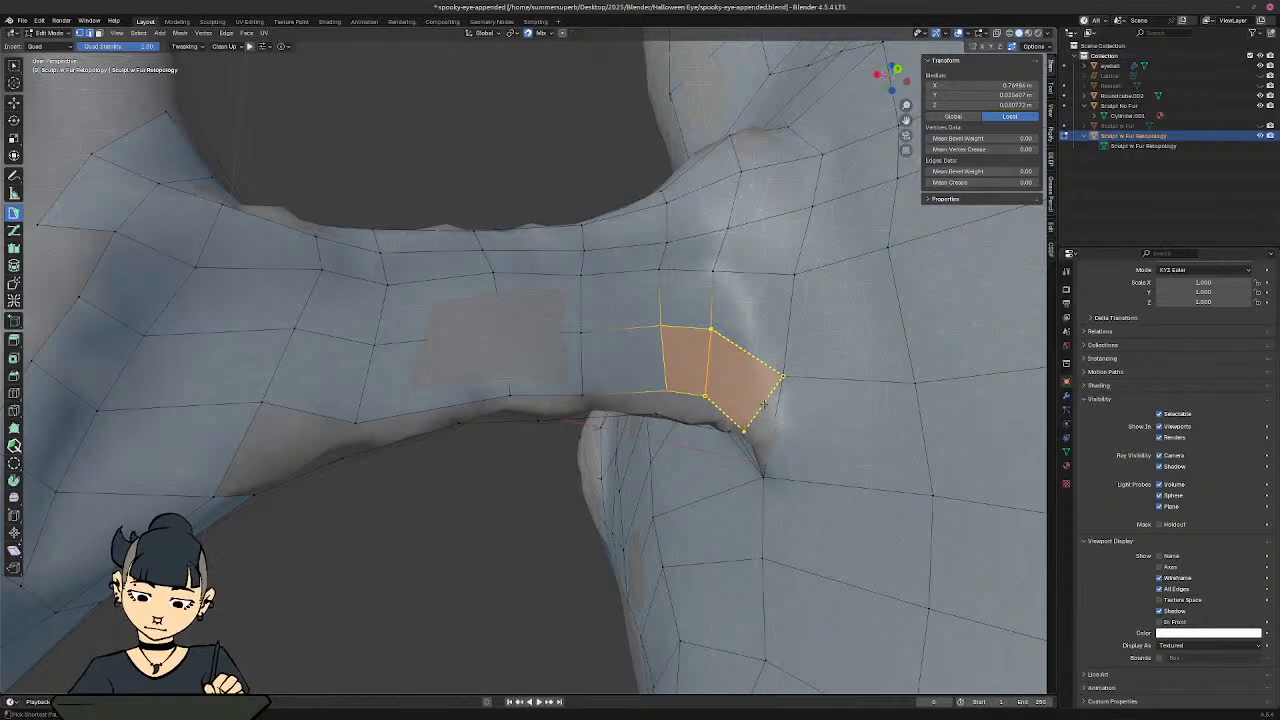
pyautogui.keyDown('ctrl'); pyautogui.click(765, 402); pyautogui.keyUp('ctrl')
# Step: Add quads beneath the second row on the wing's back, from the spike's corner along the membrane's lower rim
pyautogui.moveTo(765, 402); pyautogui.dragTo(470, 467, button='middle')
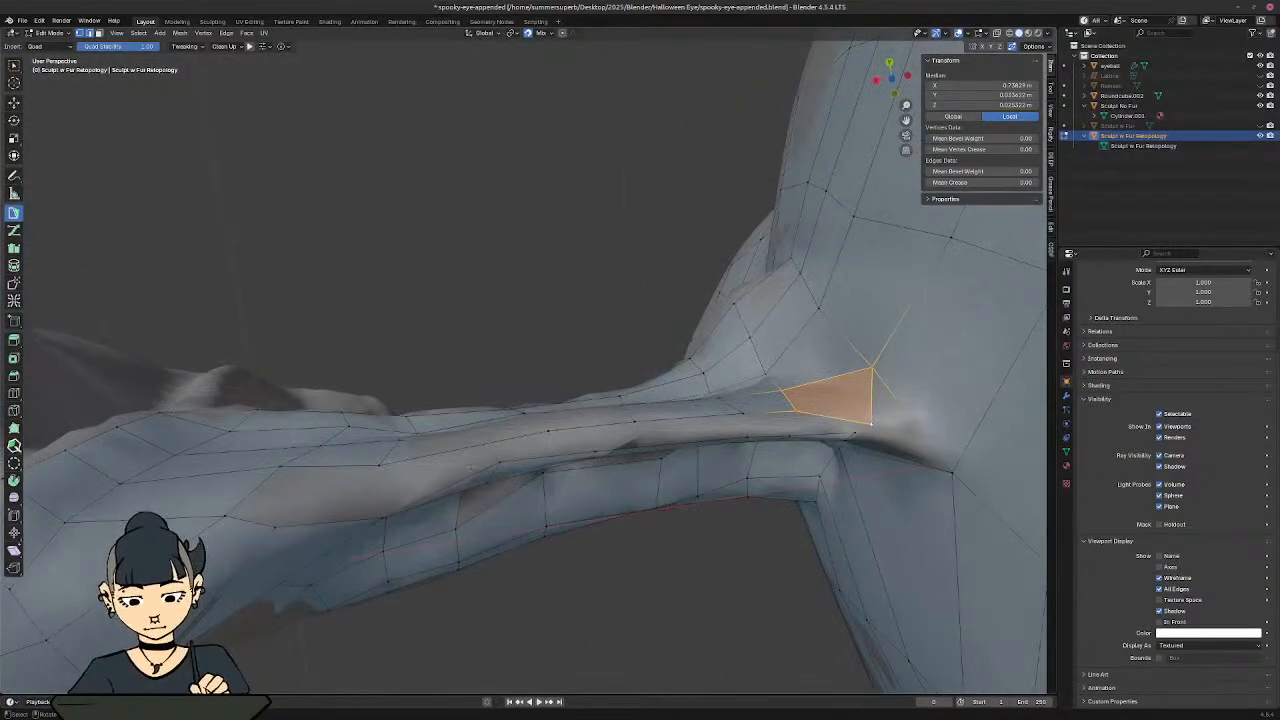
pyautogui.click(266, 488)
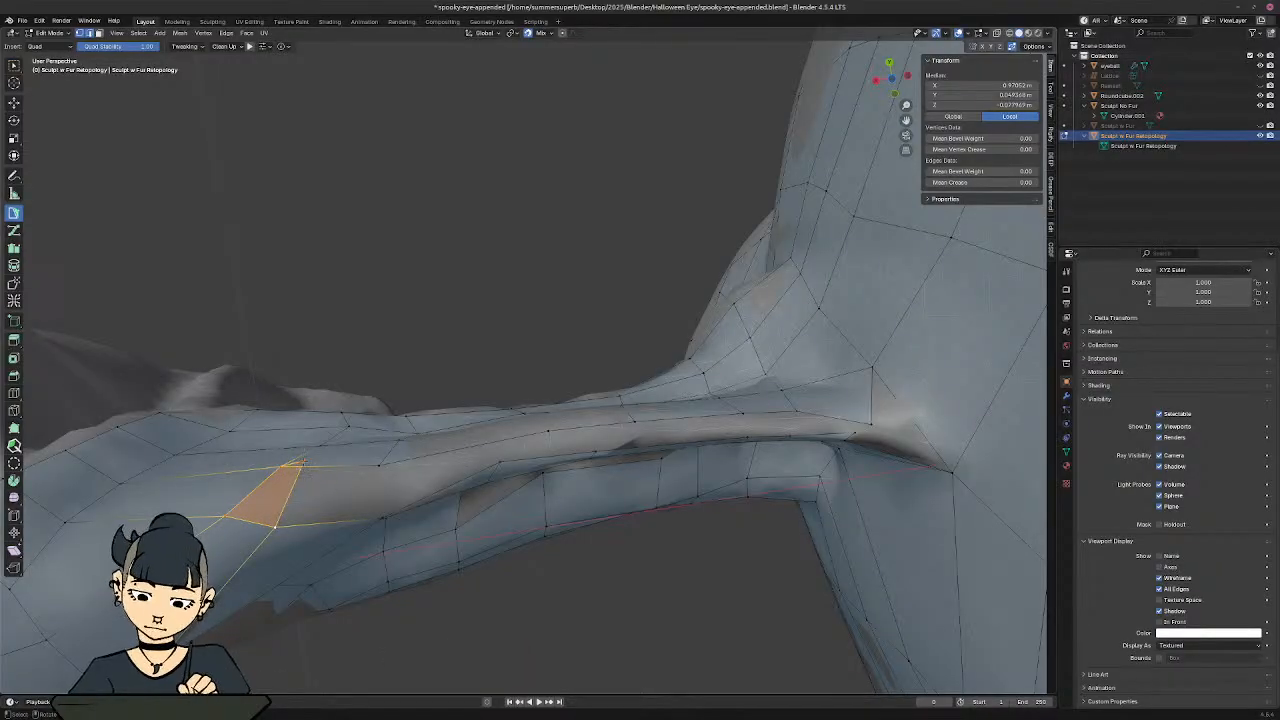
pyautogui.click(300, 462)
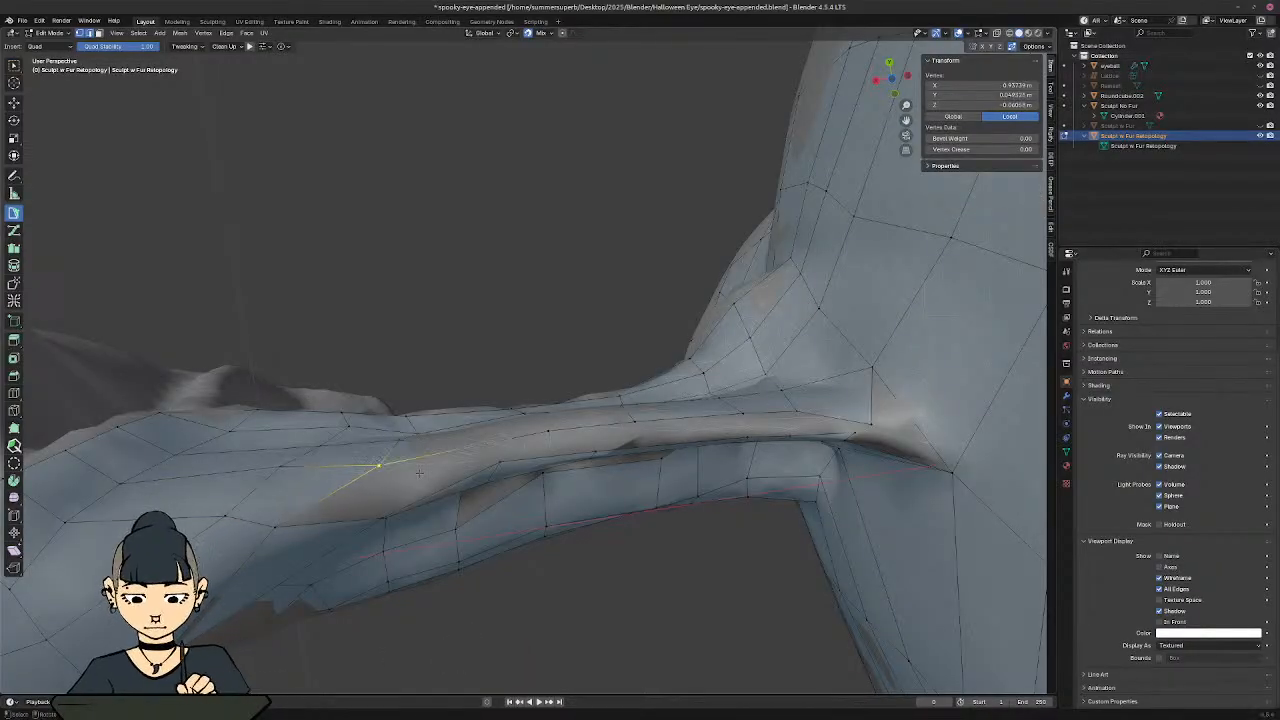
pyautogui.moveTo(419, 473); pyautogui.dragTo(335, 515, button='middle')
pyautogui.click(374, 521)
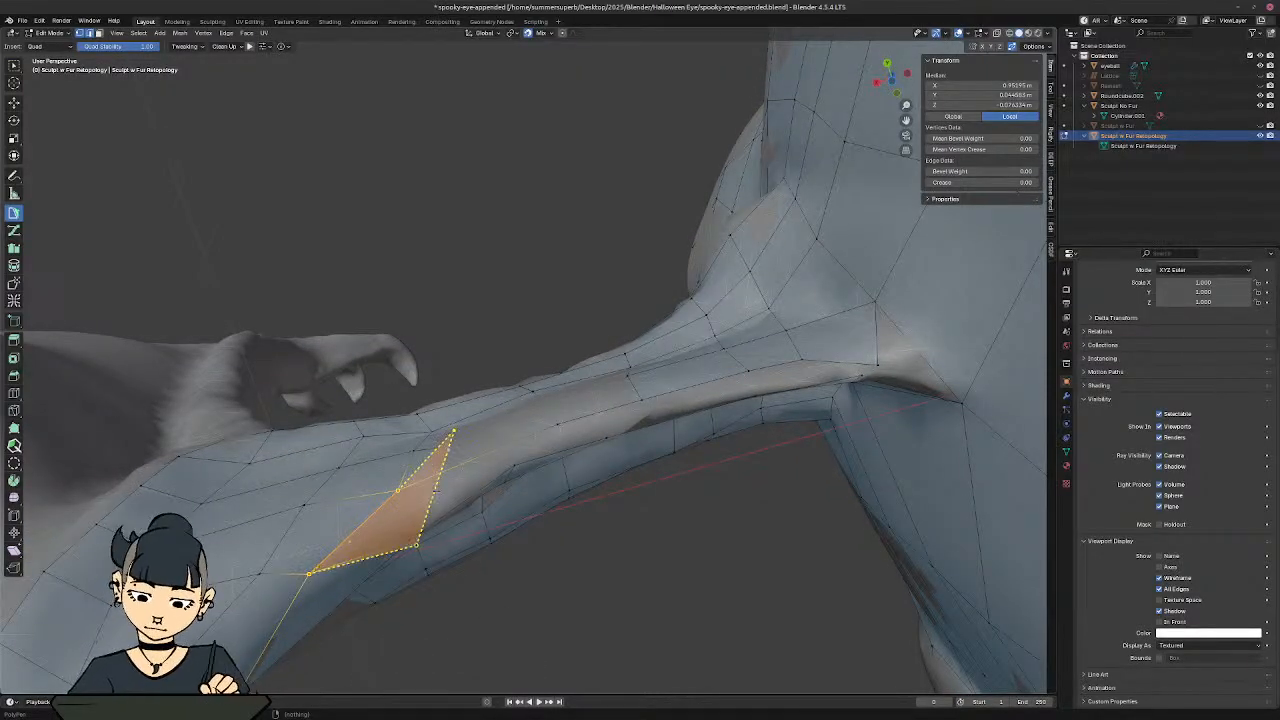
pyautogui.moveTo(428, 492); pyautogui.dragTo(420, 435, button='middle')
pyautogui.moveTo(420, 435); pyautogui.dragTo(410, 378, button='middle')
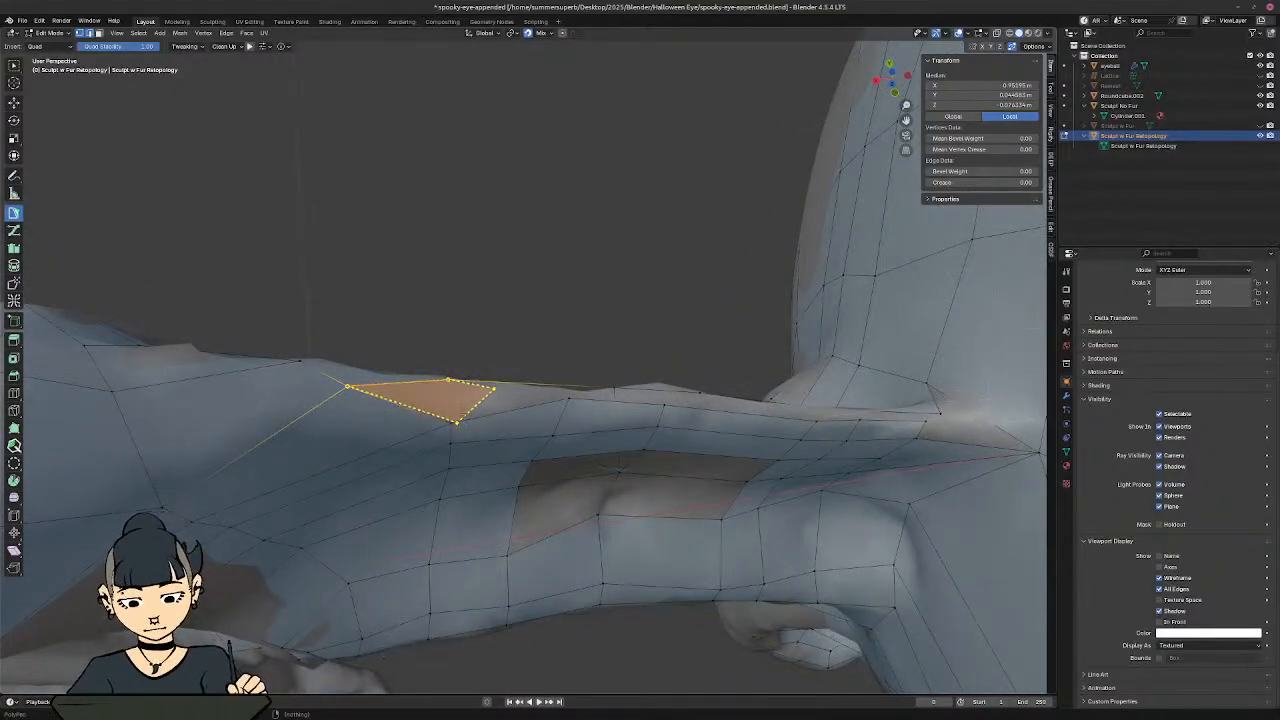
pyautogui.keyDown('ctrl'); pyautogui.click(470, 407); pyautogui.keyUp('ctrl')
pyautogui.moveTo(500, 428); pyautogui.dragTo(490, 485, button='middle')
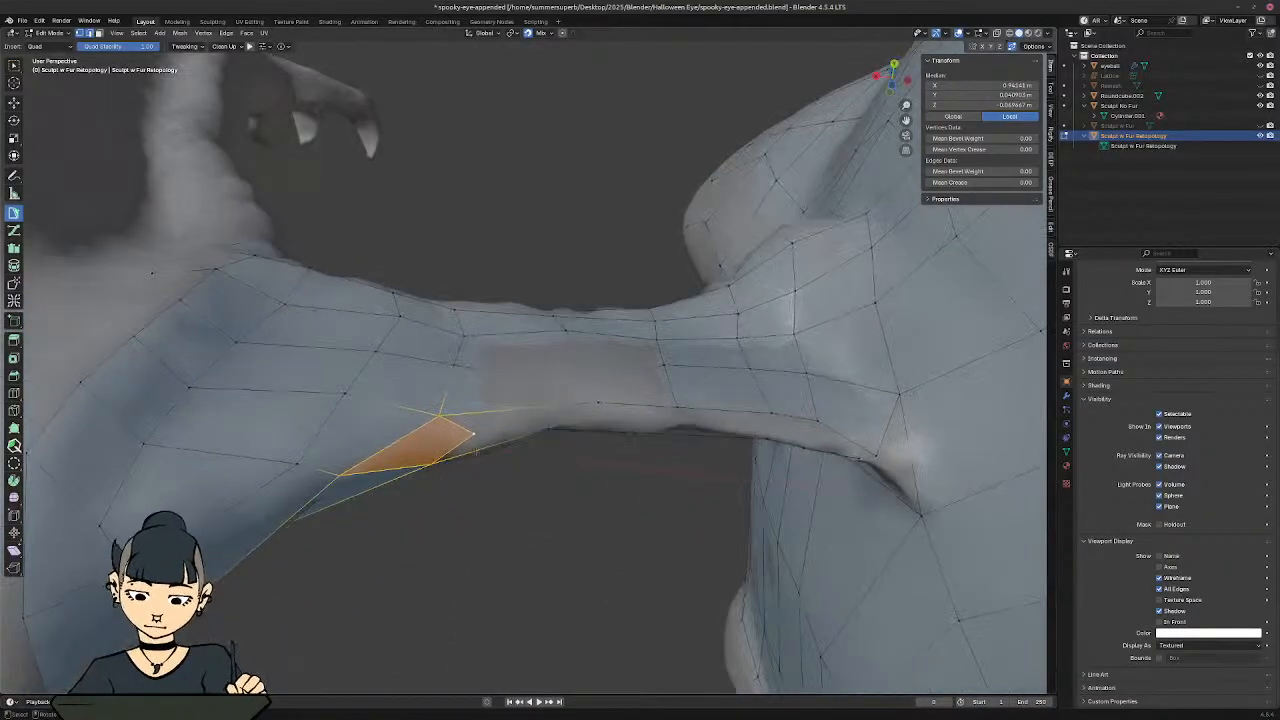
# Step: Fill the open gap in the middle of the membrane's back and shift its central vertices toward the spike
pyautogui.click(474, 434)
pyautogui.moveTo(474, 434)
pyautogui.mouseDown(button='middle')
pyautogui.moveTo(471, 414)
pyautogui.moveTo(500, 443)
pyautogui.moveTo(501, 456)
pyautogui.moveTo(484, 433)
pyautogui.moveTo(490, 452)
pyautogui.mouseUp(button='middle')
pyautogui.keyDown('shift'); pyautogui.click(611, 370); pyautogui.keyUp('shift')
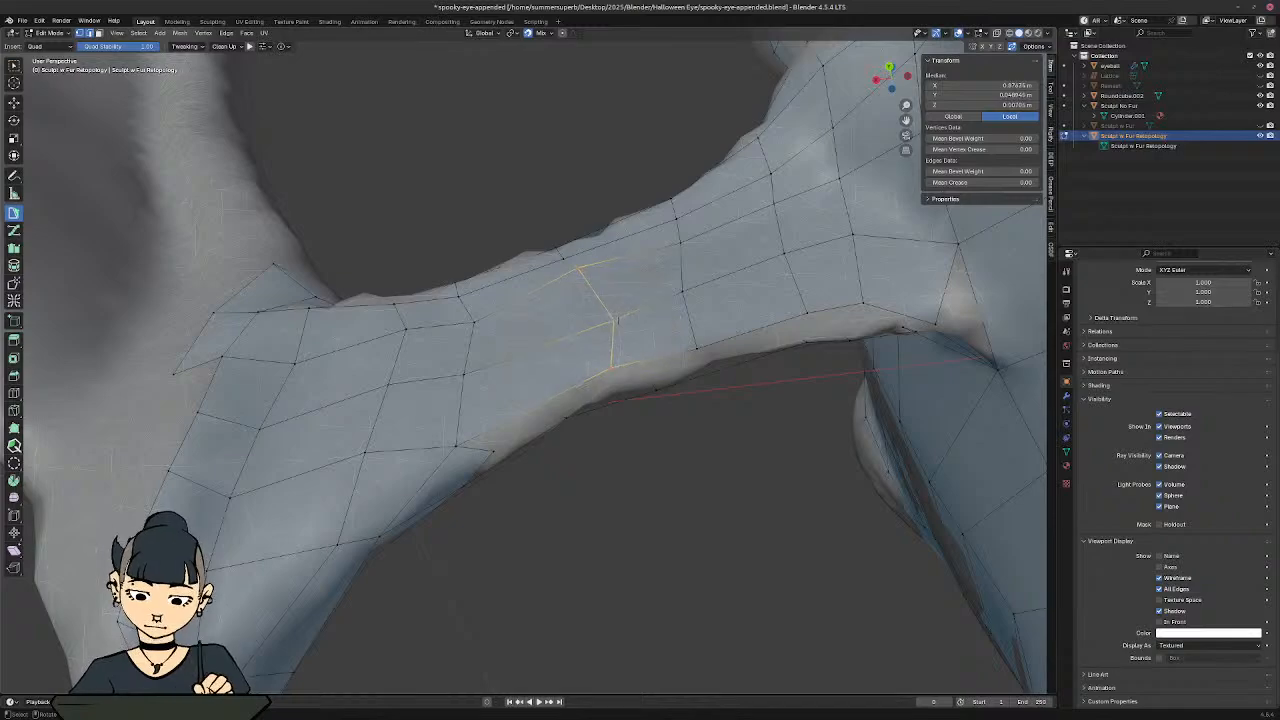
pyautogui.click(612, 320)
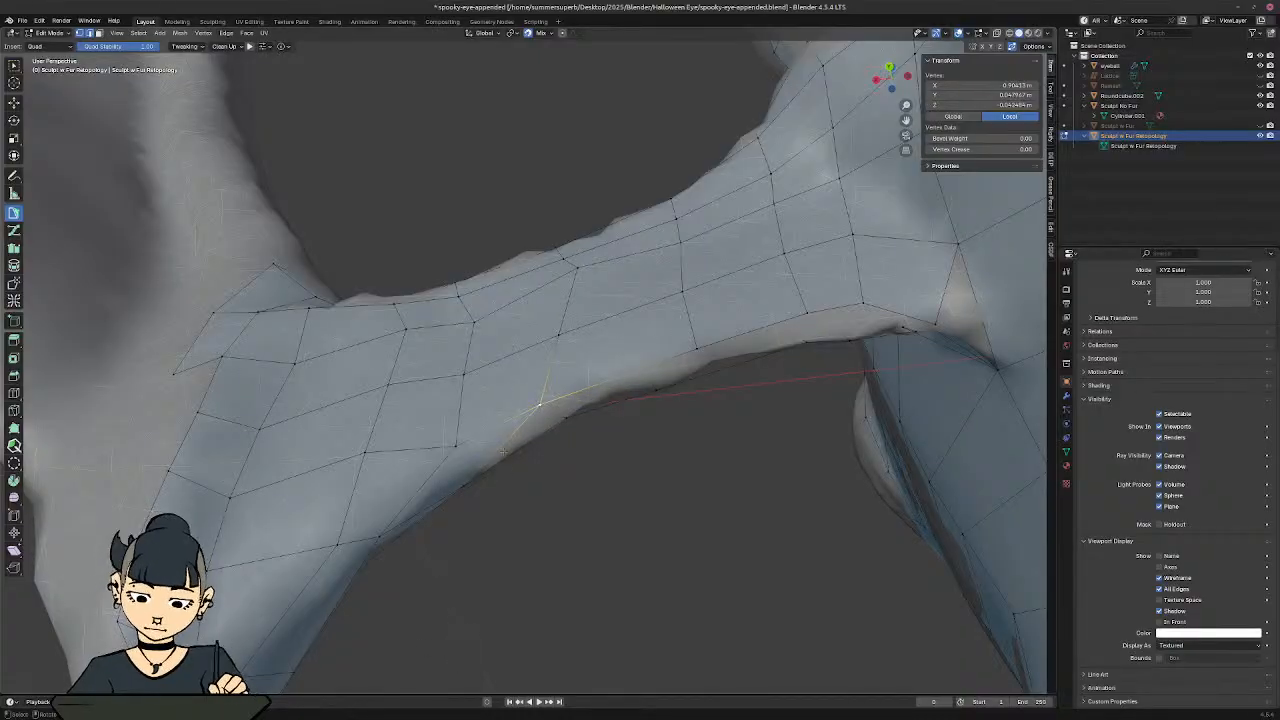
# Step: Reposition the boundary vertices along the membrane's lower rim, working from the spike side toward the body
pyautogui.moveTo(504, 452)
pyautogui.mouseDown(button='middle')
pyautogui.moveTo(524, 338)
pyautogui.moveTo(690, 362)
pyautogui.moveTo(418, 478)
pyautogui.moveTo(506, 401)
pyautogui.moveTo(503, 463)
pyautogui.moveTo(628, 414)
pyautogui.moveTo(448, 437)
pyautogui.moveTo(491, 434)
pyautogui.mouseUp(button='middle')
pyautogui.press('g')
pyautogui.click(530, 366)
pyautogui.moveTo(530, 366); pyautogui.dragTo(492, 405, button='middle')
pyautogui.press('g')
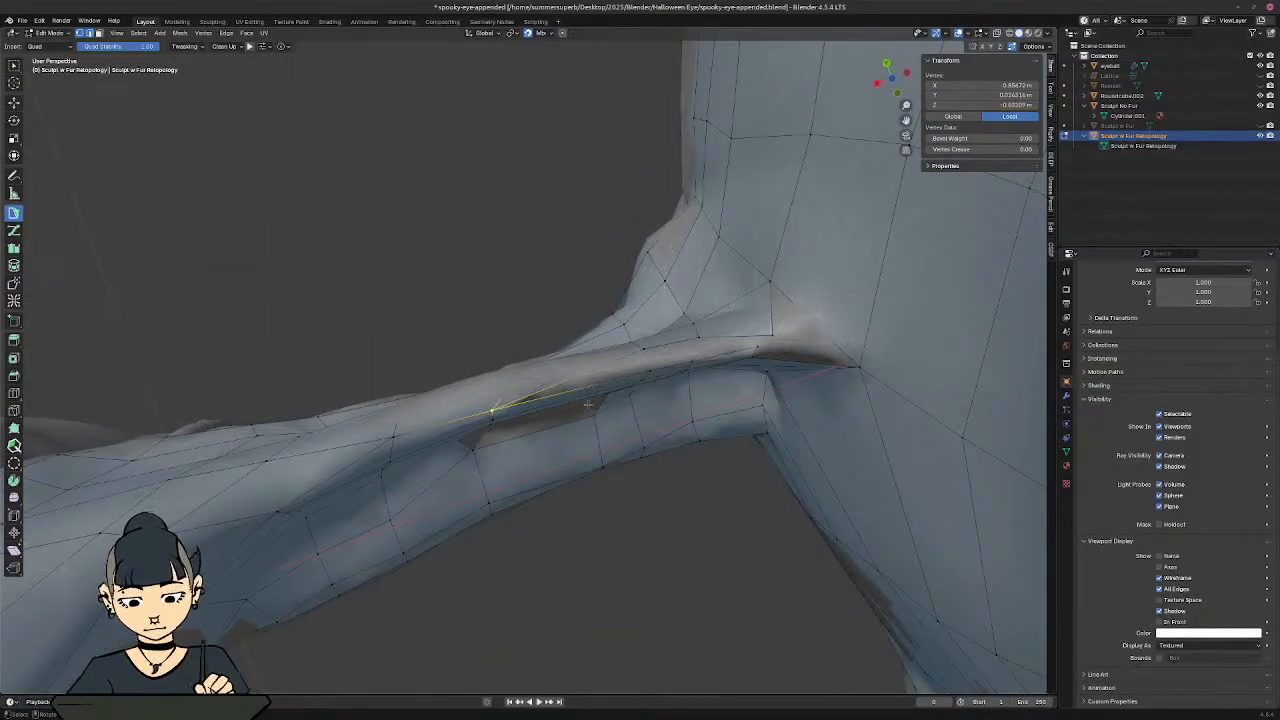
pyautogui.moveTo(588, 405); pyautogui.dragTo(594, 441, button='middle')
pyautogui.press('g')
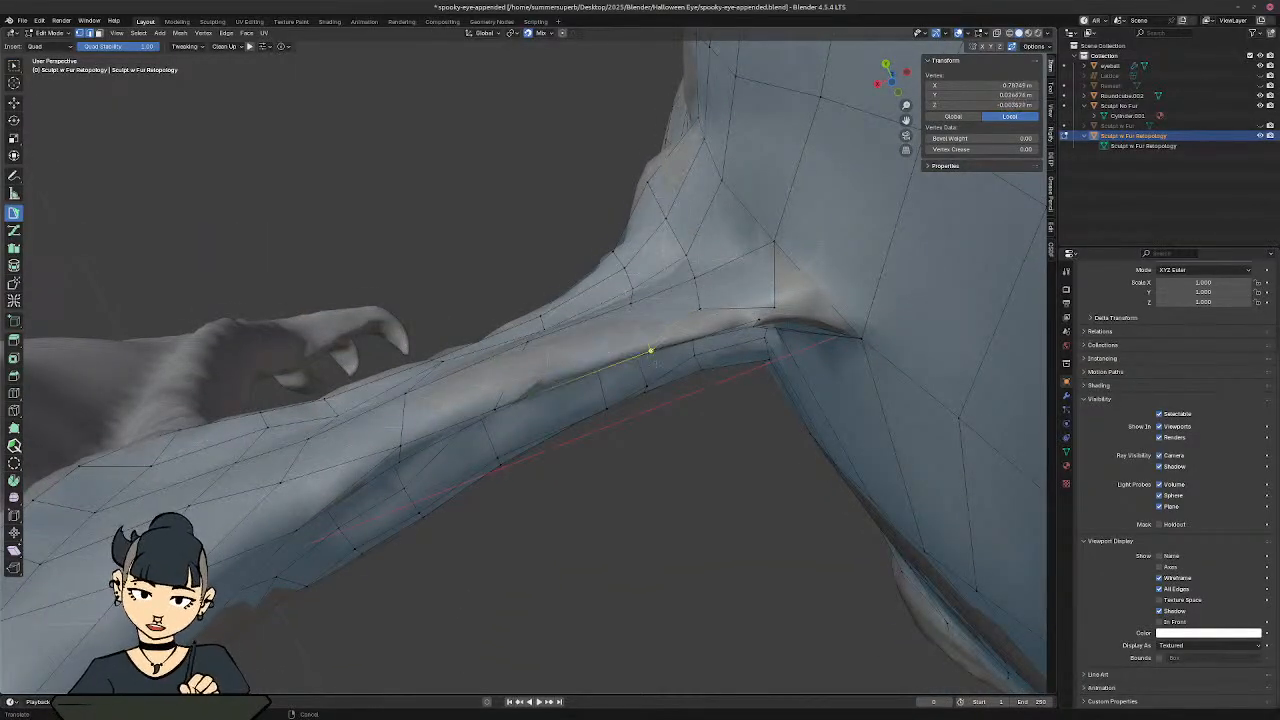
pyautogui.click(651, 349)
pyautogui.moveTo(651, 349); pyautogui.dragTo(699, 362, button='middle')
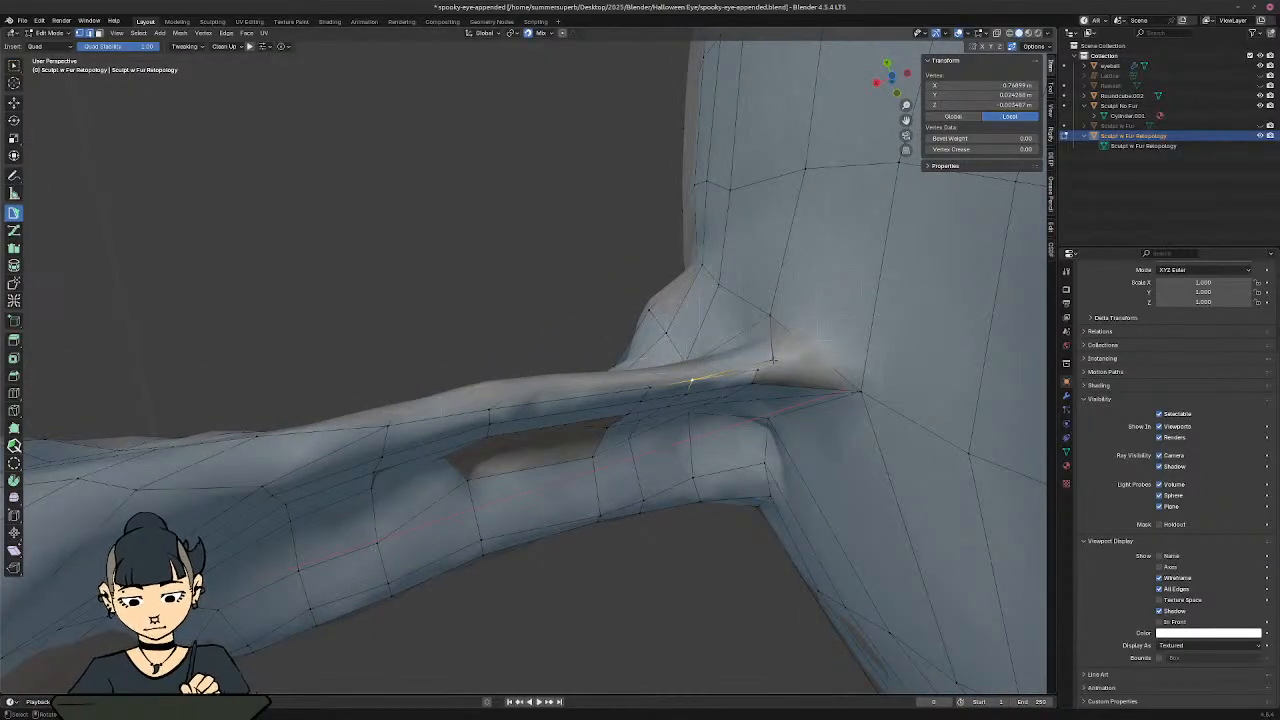
# Step: Close the gap at the body end of the membrane's lower rim, joining it to the body's corner vertex
pyautogui.moveTo(790, 360); pyautogui.dragTo(800, 455, button='middle')
pyautogui.keyDown('shift'); pyautogui.moveTo(805, 515); pyautogui.dragTo(693, 390, button='middle'); pyautogui.keyUp('shift')
pyautogui.hotkey('ctrl', 'l')
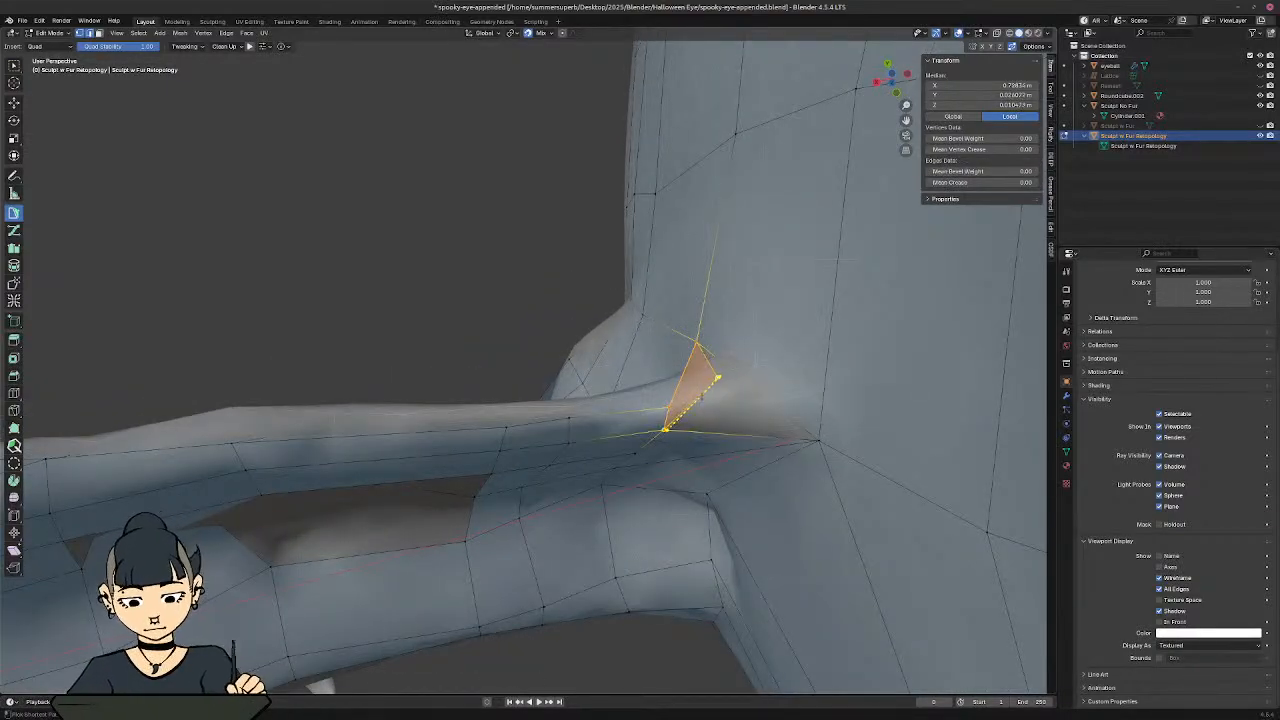
pyautogui.click(717, 377)
pyautogui.press('g')
pyautogui.click(836, 455)
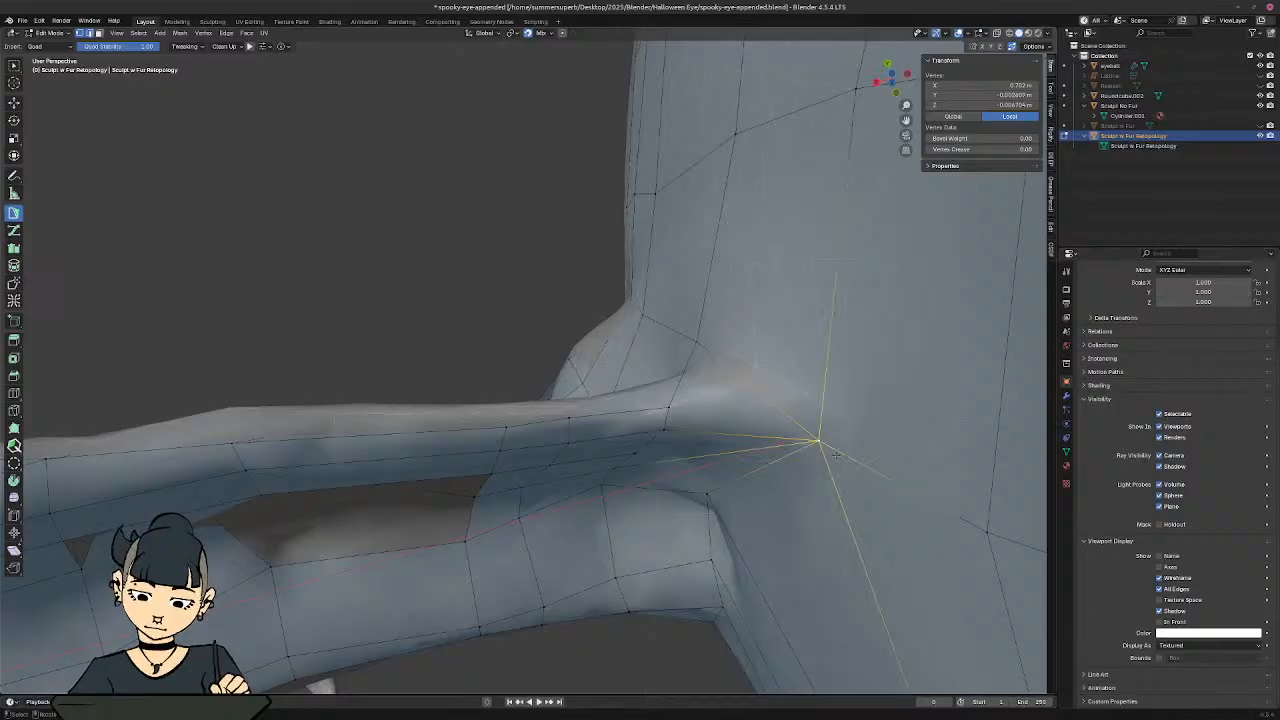
# Step: Select the whole retopology mesh and recalculate its normals to the outside
pyautogui.moveTo(636, 380); pyautogui.dragTo(671, 428, button='middle')
pyautogui.scroll(-4, 671, 428)
pyautogui.moveTo(597, 391); pyautogui.dragTo(623, 451, button='middle')
pyautogui.scroll(-5, 537, 408)
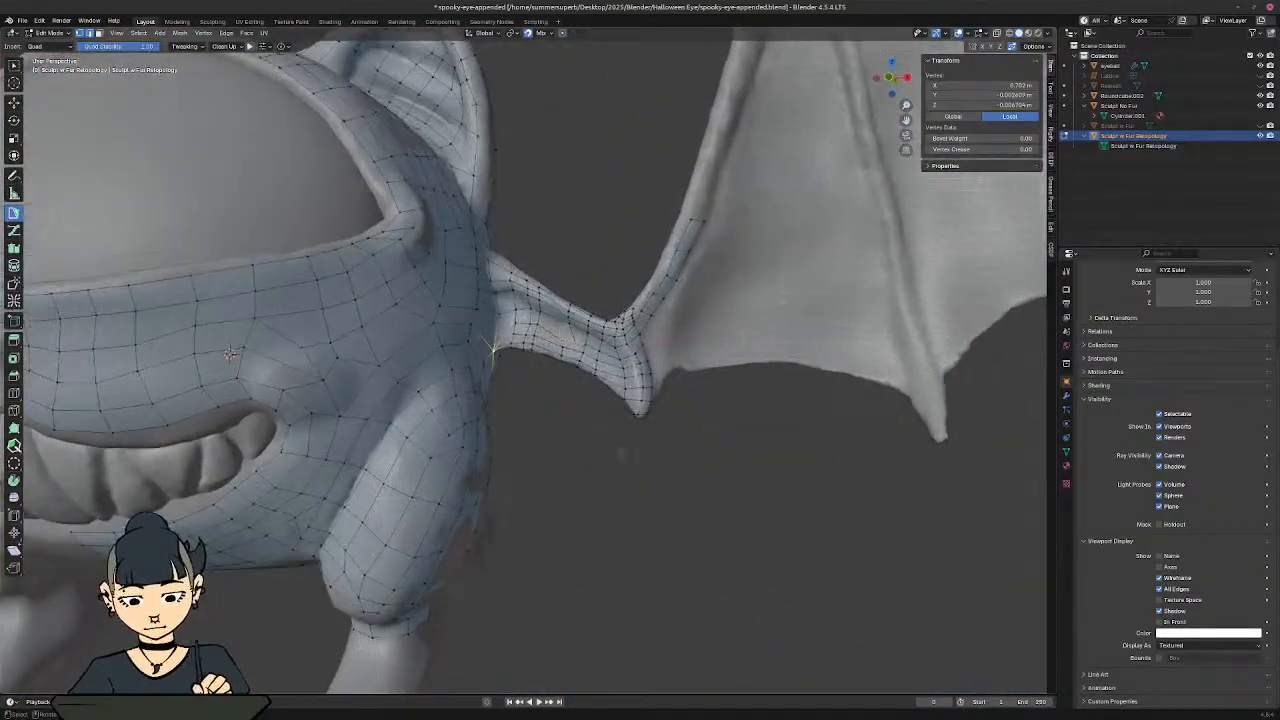
pyautogui.scroll(5, 637, 340)
pyautogui.keyDown('ctrl'); pyautogui.moveTo(637, 333); pyautogui.dragTo(635, 412, button='middle'); pyautogui.keyUp('ctrl')
pyautogui.moveTo(635, 412)
pyautogui.mouseDown(button='middle')
pyautogui.moveTo(557, 415)
pyautogui.moveTo(640, 402)
pyautogui.mouseUp(button='middle')
pyautogui.press('a')
pyautogui.keyDown('shift'); pyautogui.moveTo(562, 338); pyautogui.dragTo(697, 330, button='middle'); pyautogui.keyUp('shift')
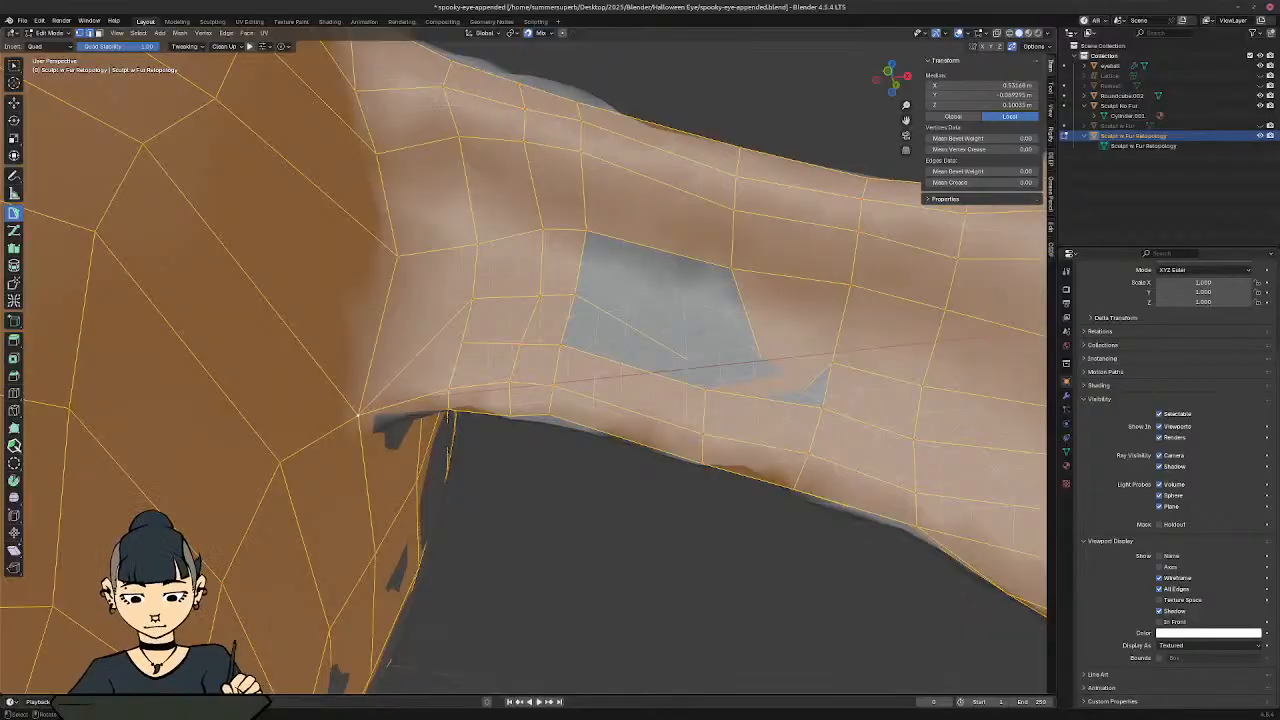
pyautogui.rightClick(560, 320)
pyautogui.click(701, 338)
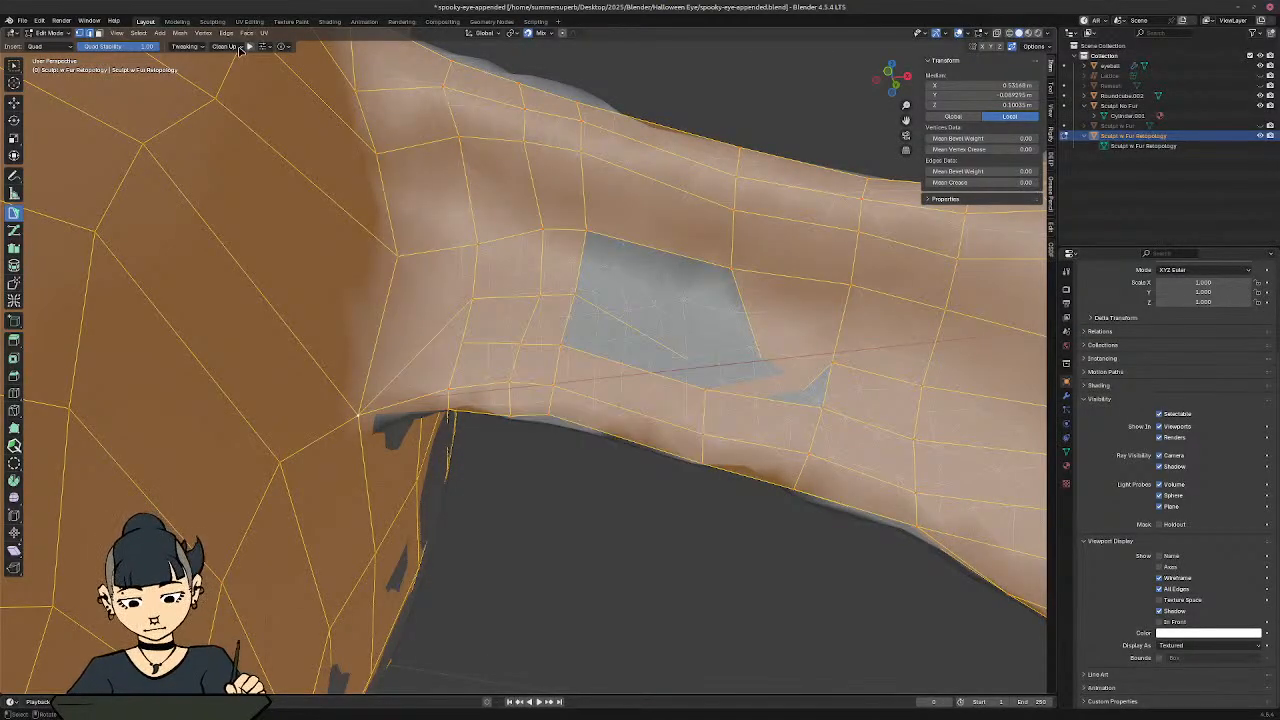
pyautogui.click(181, 33)
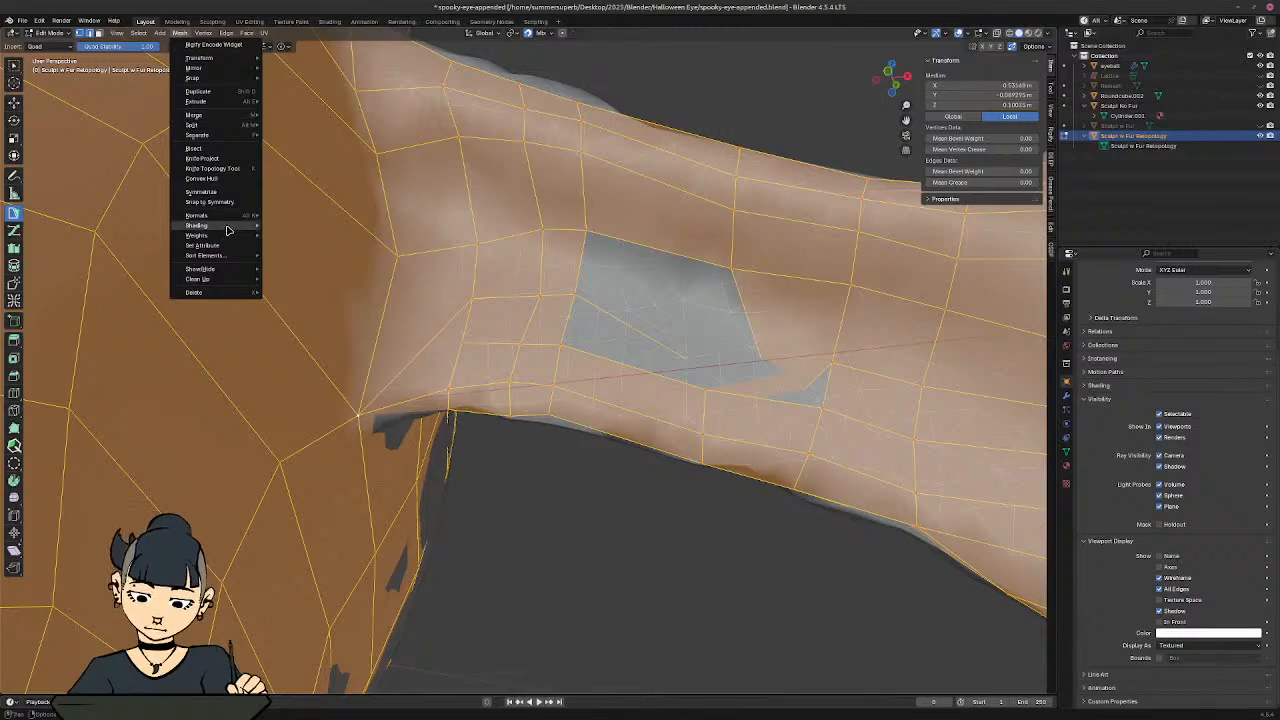
pyautogui.moveTo(224, 218)
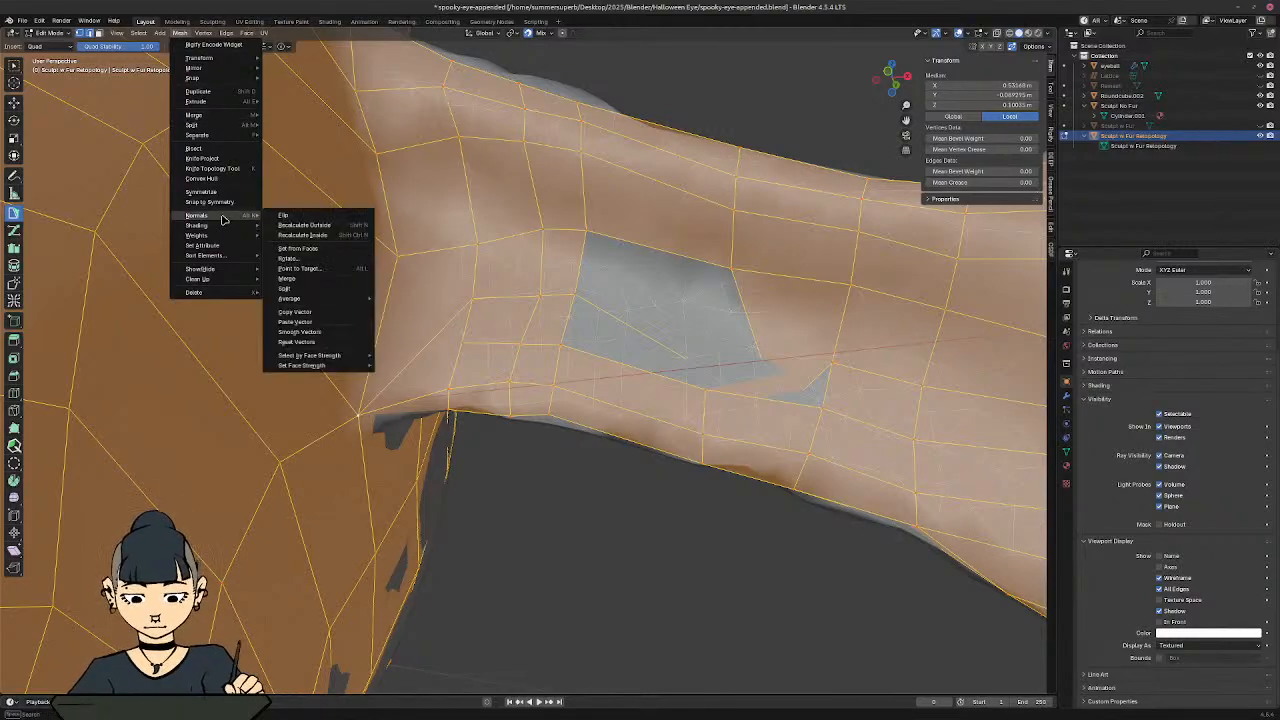
pyautogui.click(307, 228)
# Step: Try to move a vertex in the middle of the membrane's front with X-ray display on, and undo the move
pyautogui.moveTo(634, 300); pyautogui.dragTo(764, 252, button='middle')
pyautogui.hotkey('alt', 'z')
pyautogui.keyDown('shift'); pyautogui.moveTo(768, 395); pyautogui.dragTo(640, 358, button='middle'); pyautogui.keyUp('shift')
pyautogui.click(664, 399)
pyautogui.press('g')
pyautogui.click(651, 376)
pyautogui.hotkey('ctrl', 'z')
pyautogui.hotkey('alt', 'z')
pyautogui.click(640, 359)
# Step: Delete the four faces in the middle of the membrane's front
pyautogui.press('3')
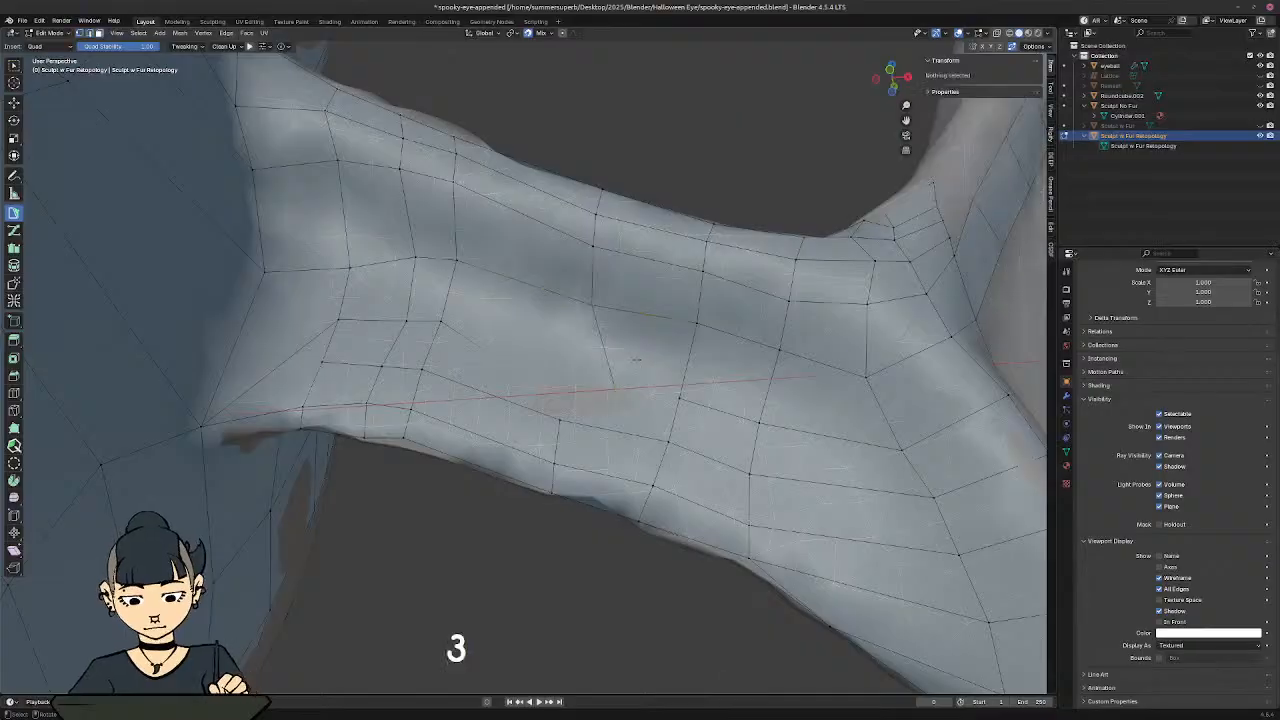
pyautogui.keyDown('shift'); pyautogui.click(640, 352); pyautogui.keyUp('shift')
pyautogui.keyDown('shift'); pyautogui.click(525, 310); pyautogui.keyUp('shift')
pyautogui.keyDown('shift'); pyautogui.click(488, 370); pyautogui.keyUp('shift')
pyautogui.keyDown('shift'); pyautogui.click(627, 418); pyautogui.keyUp('shift')
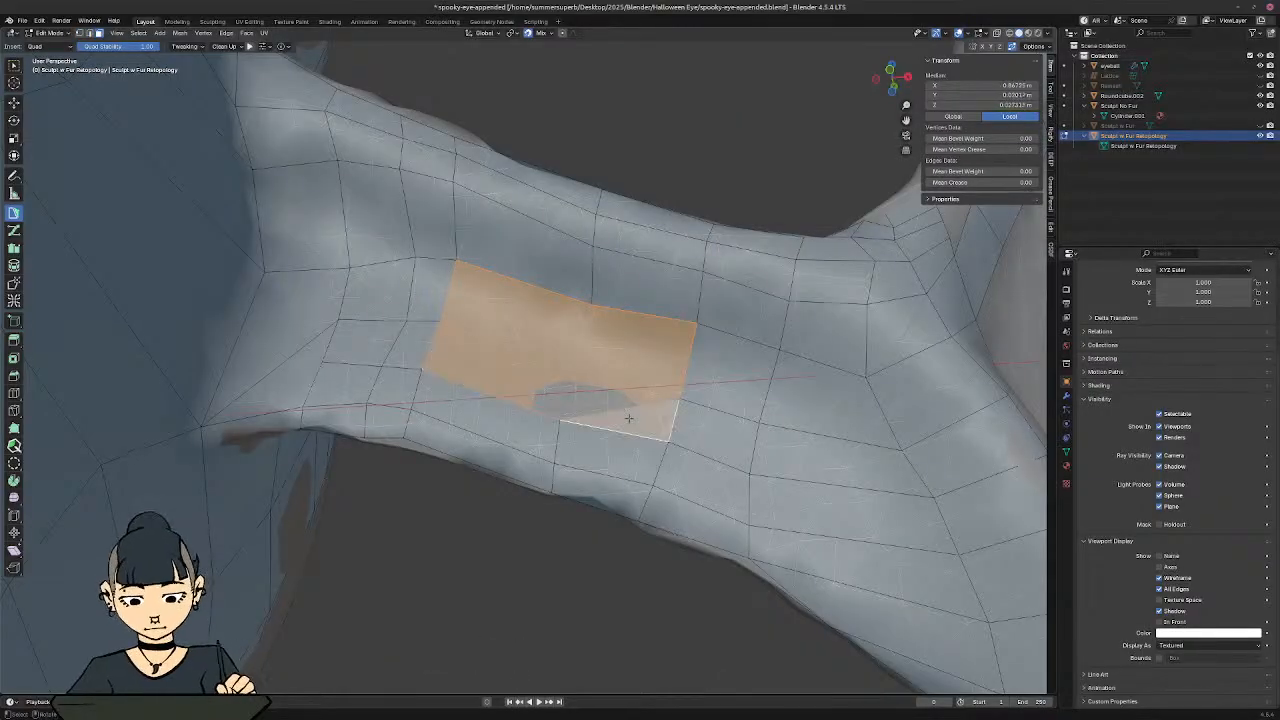
pyautogui.press('Delete')
pyautogui.click(628, 420)
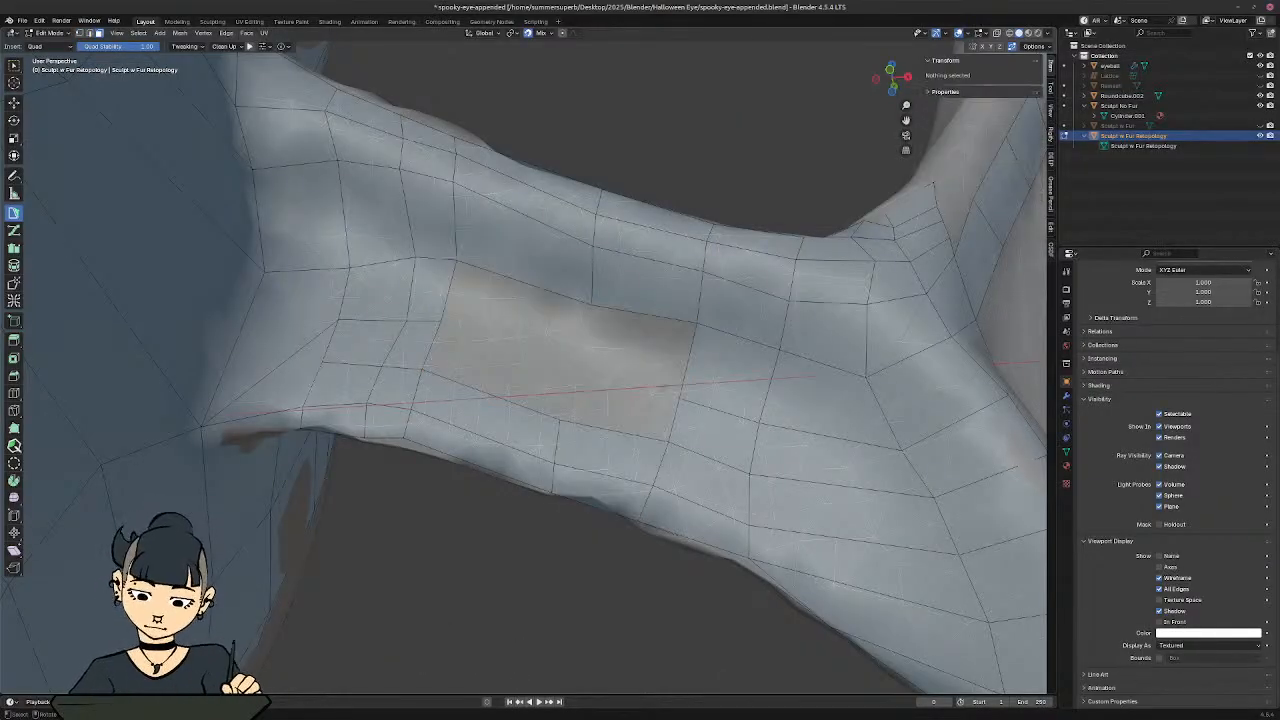
# Step: Fill the upper half of the hole in the membrane's front with two quads
pyautogui.moveTo(628, 420); pyautogui.dragTo(672, 386, button='middle')
pyautogui.keyDown('shift'); pyautogui.moveTo(506, 351); pyautogui.dragTo(492, 357, button='middle'); pyautogui.keyUp('shift')
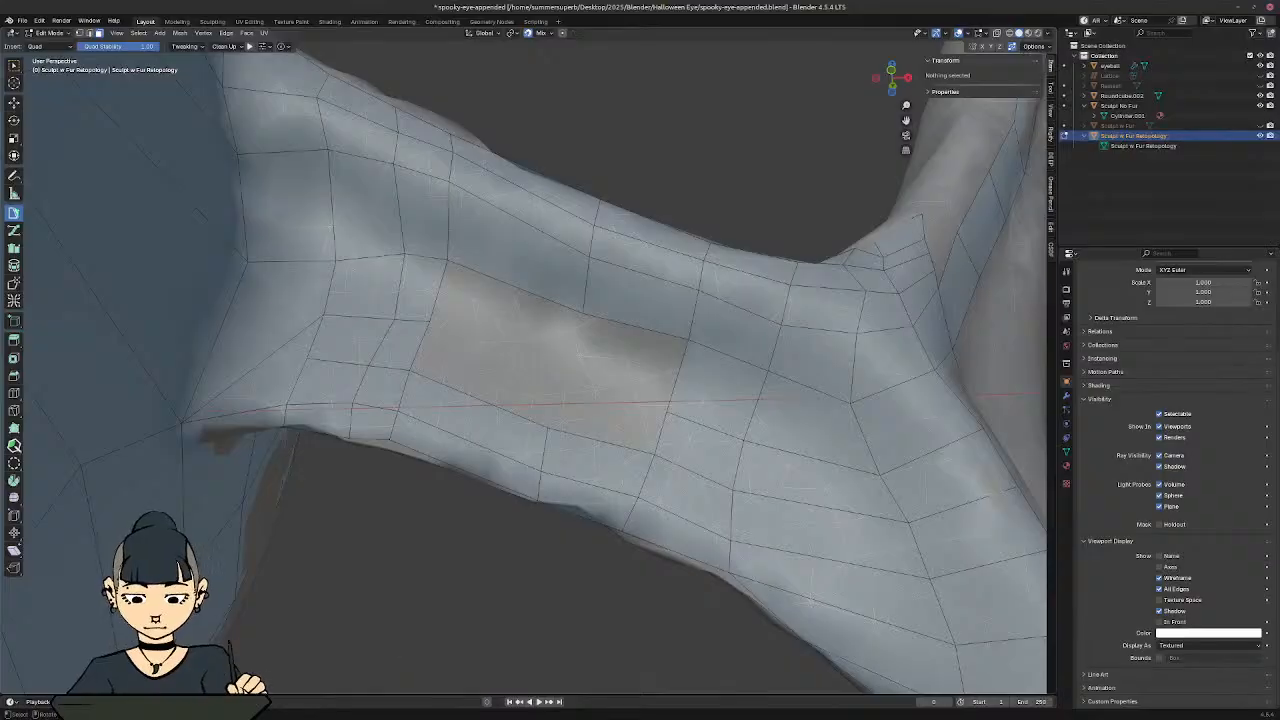
pyautogui.keyDown('shift'); pyautogui.click(81, 33); pyautogui.keyUp('shift')
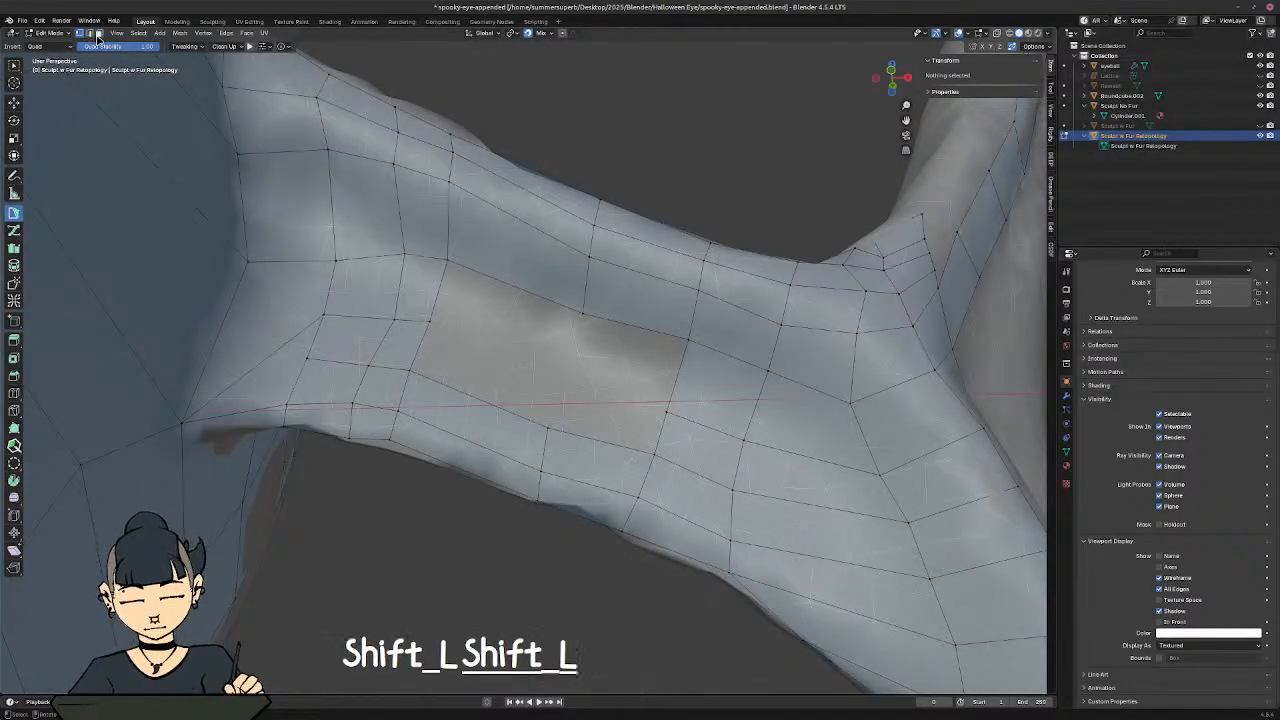
pyautogui.click(677, 376)
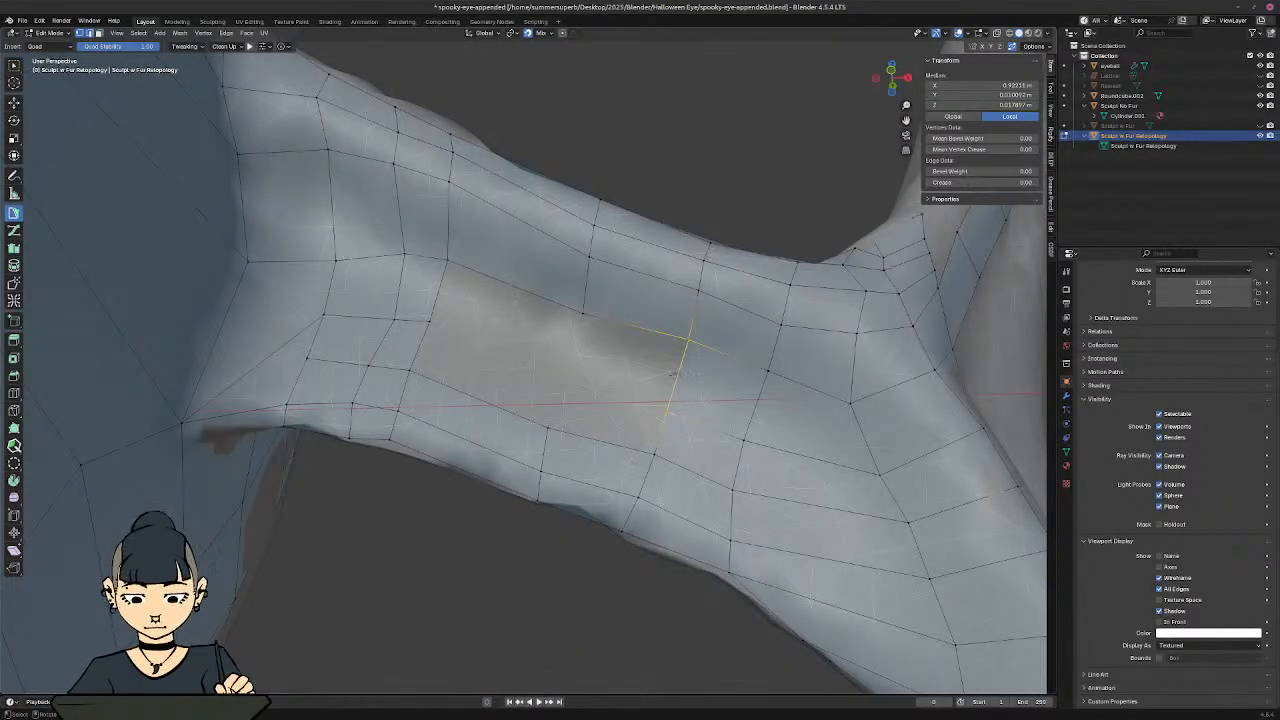
pyautogui.keyDown('ctrl'); pyautogui.click(516, 332); pyautogui.keyUp('ctrl')
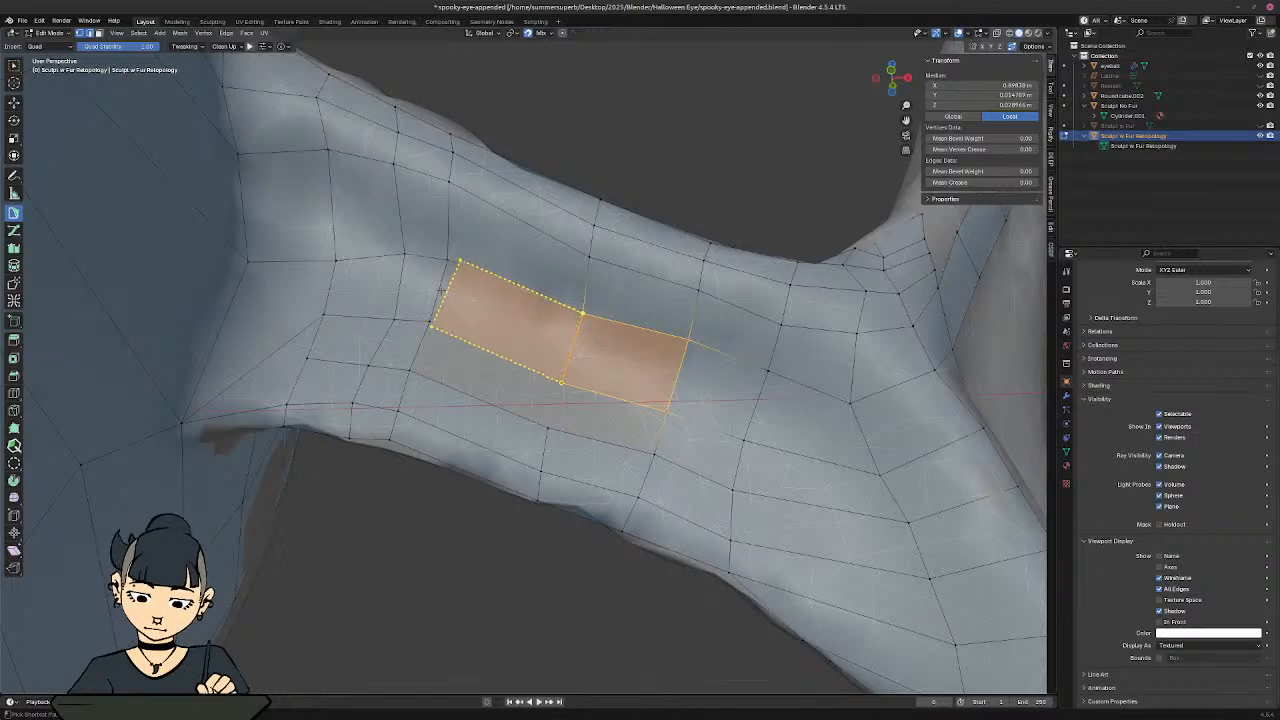
pyautogui.keyDown('ctrl'); pyautogui.click(436, 289); pyautogui.keyUp('ctrl')
# Step: Close the lower half of the hole in the membrane's front with two more quads
pyautogui.click(607, 393)
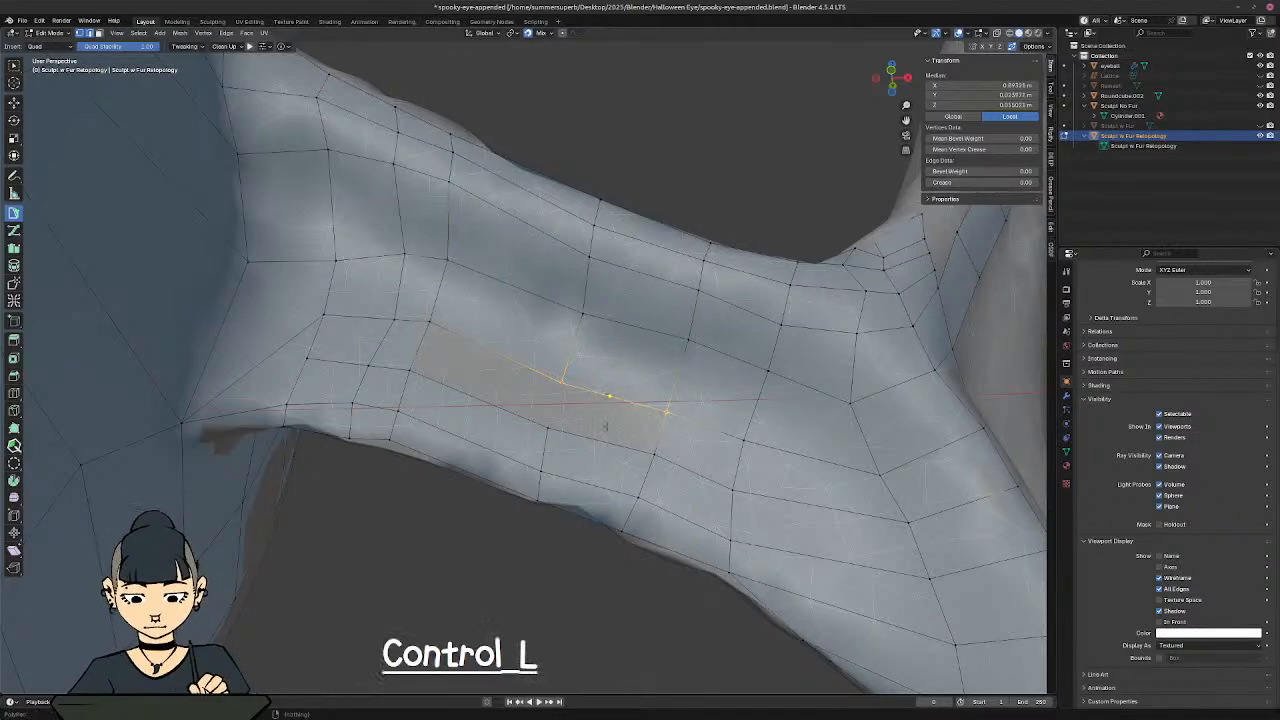
pyautogui.keyDown('ctrl'); pyautogui.click(606, 427); pyautogui.keyUp('ctrl')
pyautogui.keyDown('ctrl'); pyautogui.click(505, 380); pyautogui.keyUp('ctrl')
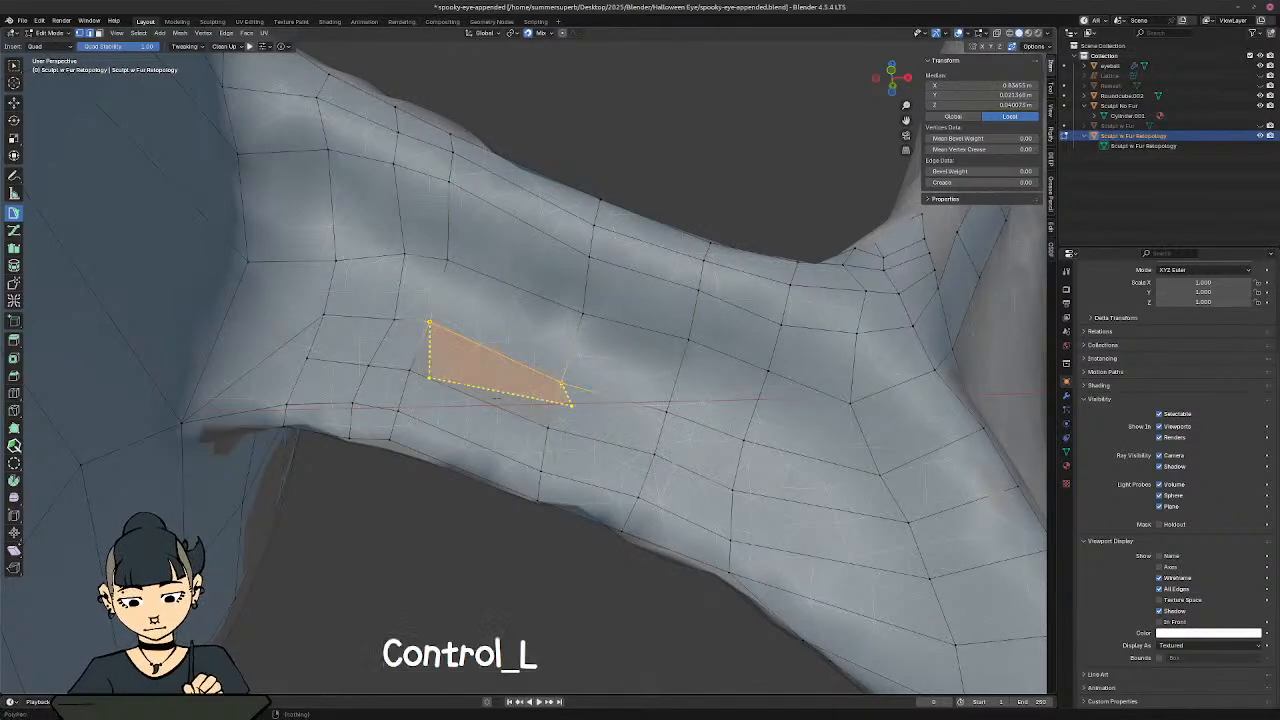
# Step: Add a column of four quads down the spike's back, outside its existing quad column
pyautogui.moveTo(480, 396); pyautogui.dragTo(589, 354, button='middle')
pyautogui.scroll(-5, 603, 378)
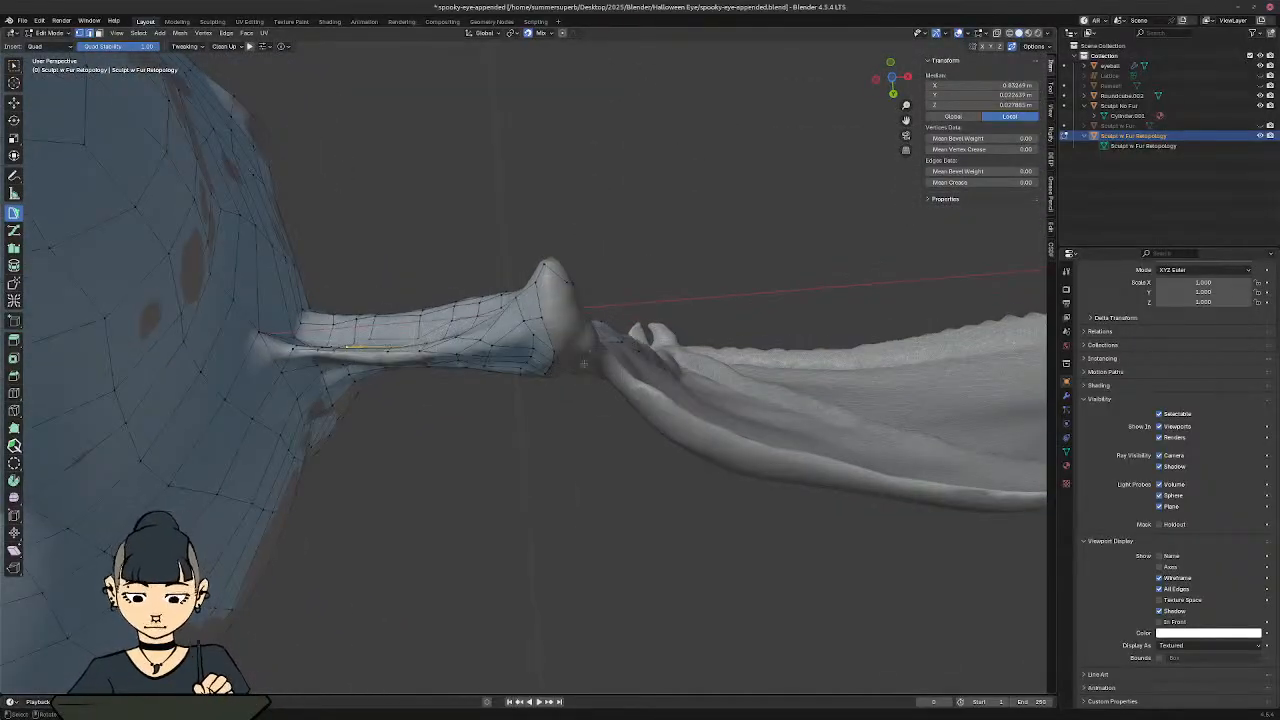
pyautogui.keyDown('shift'); pyautogui.moveTo(606, 444); pyautogui.dragTo(720, 428, button='middle'); pyautogui.keyUp('shift')
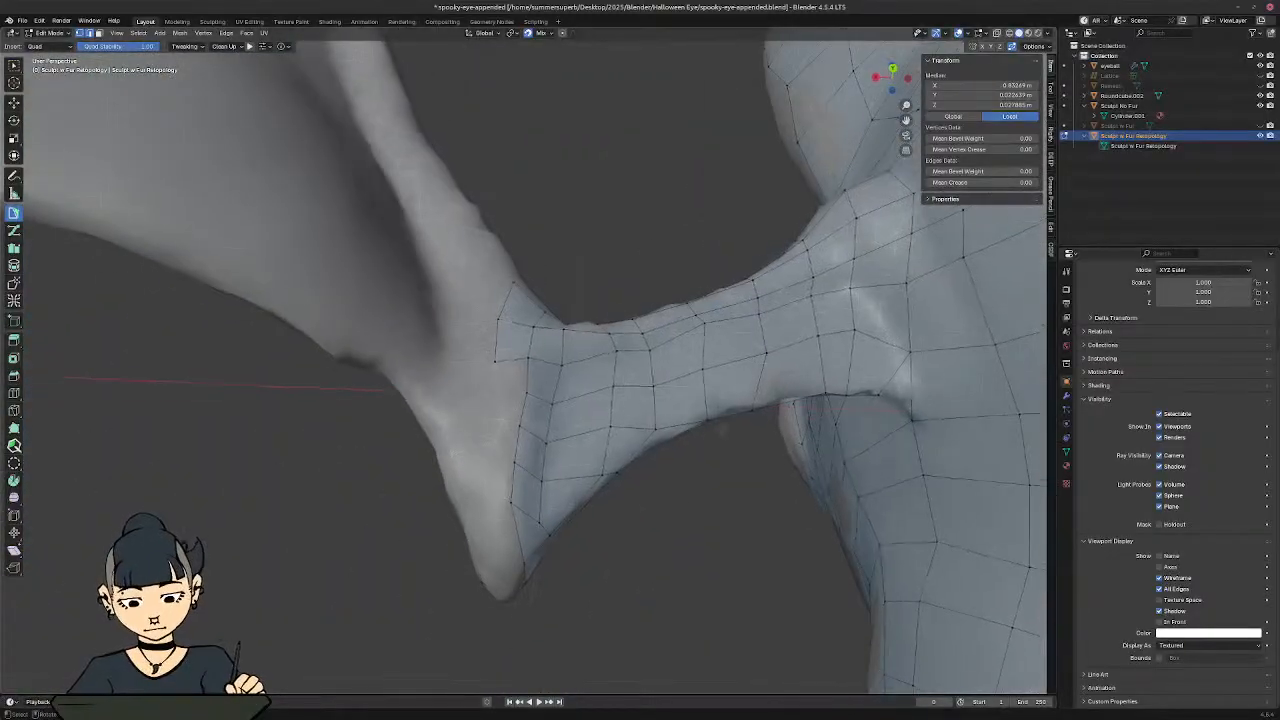
pyautogui.click(519, 361)
pyautogui.keyDown('ctrl'); pyautogui.click(510, 391); pyautogui.keyUp('ctrl')
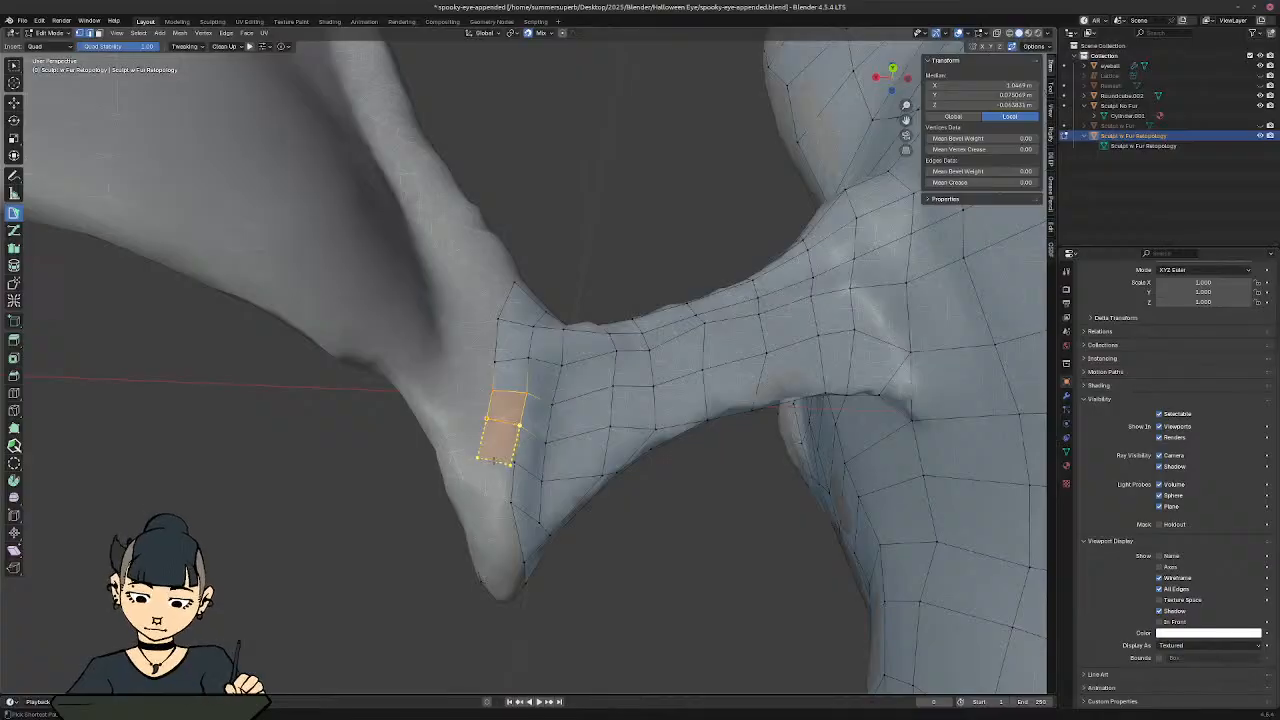
pyautogui.keyDown('ctrl'); pyautogui.click(494, 461); pyautogui.keyUp('ctrl')
pyautogui.click(497, 464)
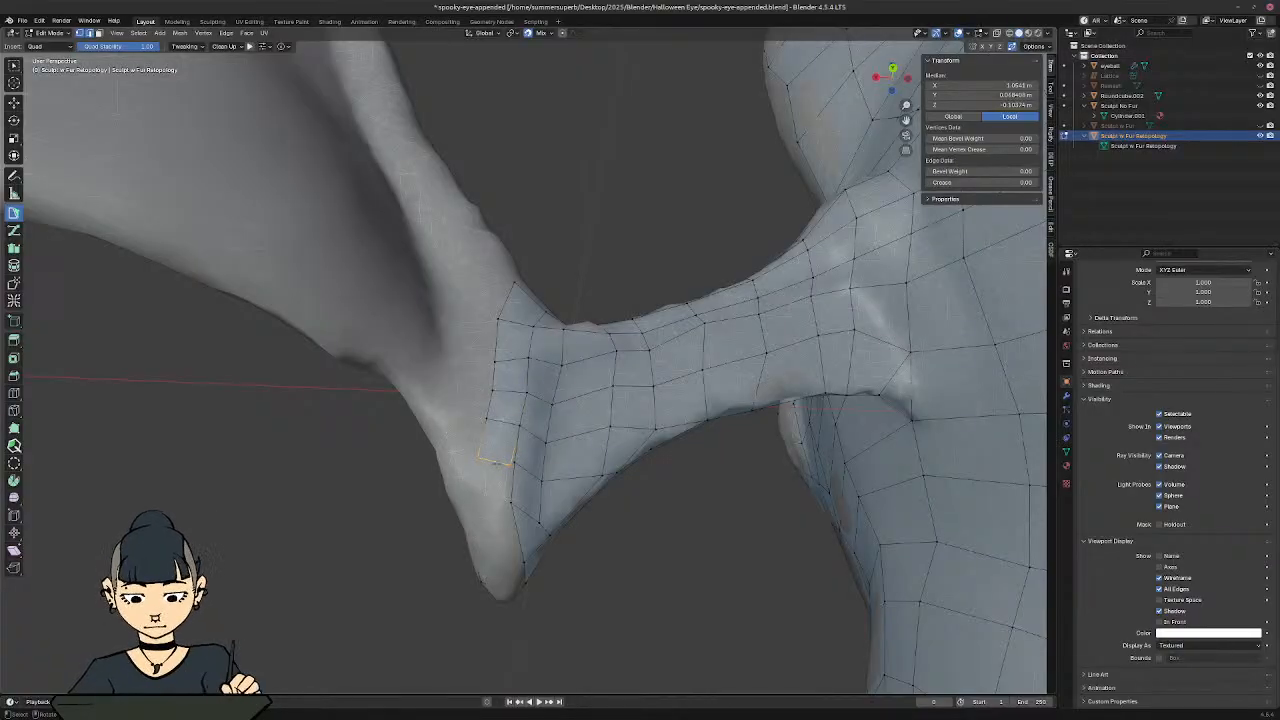
pyautogui.press('g')
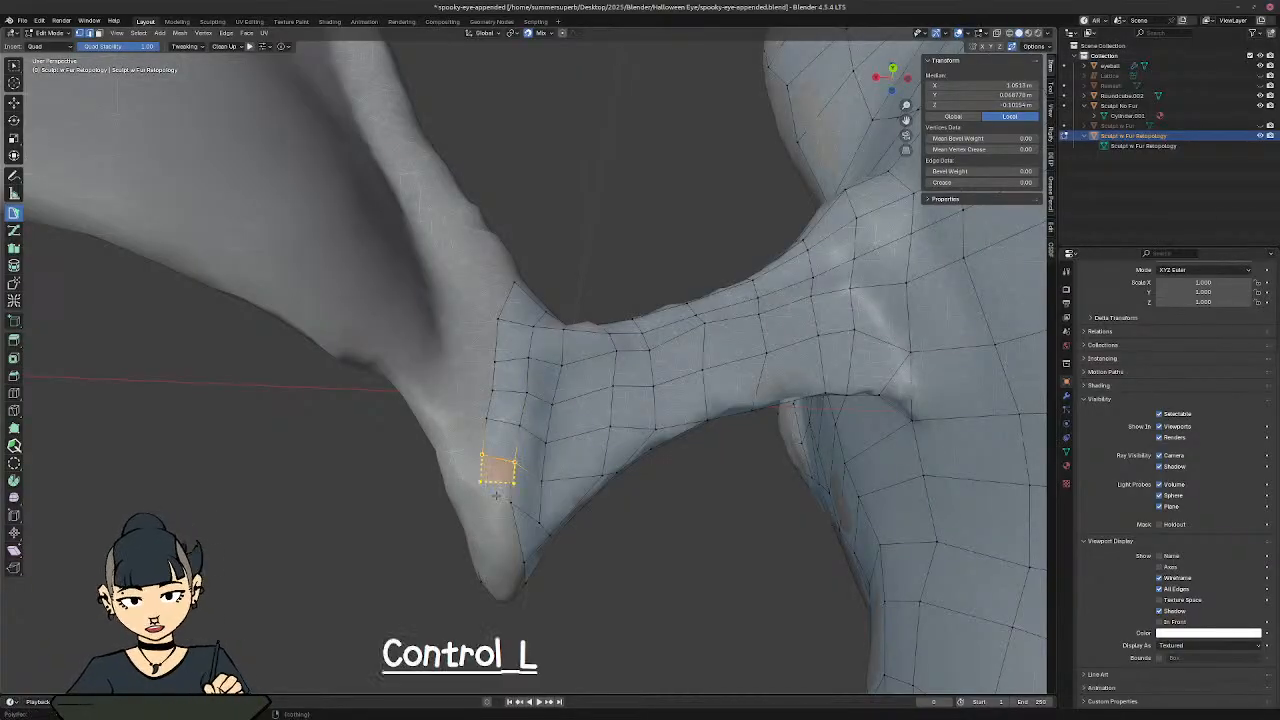
pyautogui.keyDown('ctrl'); pyautogui.click(497, 506); pyautogui.keyUp('ctrl')
# Step: Extend the outer quad column down the spike's back with two more quads toward its tip
pyautogui.moveTo(540, 468); pyautogui.dragTo(556, 350, button='middle')
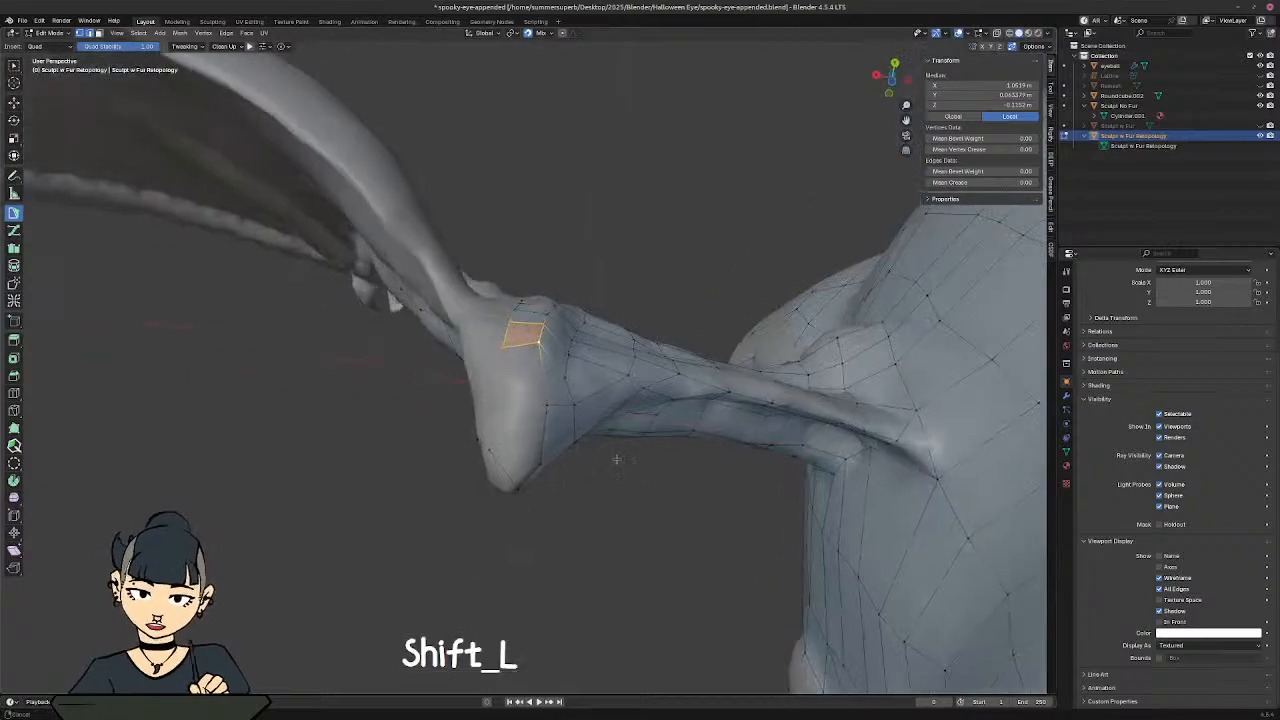
pyautogui.keyDown('shift'); pyautogui.moveTo(614, 457); pyautogui.dragTo(672, 470, button='middle'); pyautogui.keyUp('shift')
pyautogui.moveTo(614, 465)
pyautogui.keyDown('ctrl'); pyautogui.keyDown('shift'); pyautogui.mouseDown(button='middle')
pyautogui.moveTo(614, 430)
pyautogui.moveTo(592, 454)
pyautogui.mouseUp(button='middle'); pyautogui.keyUp('shift'); pyautogui.keyUp('ctrl')
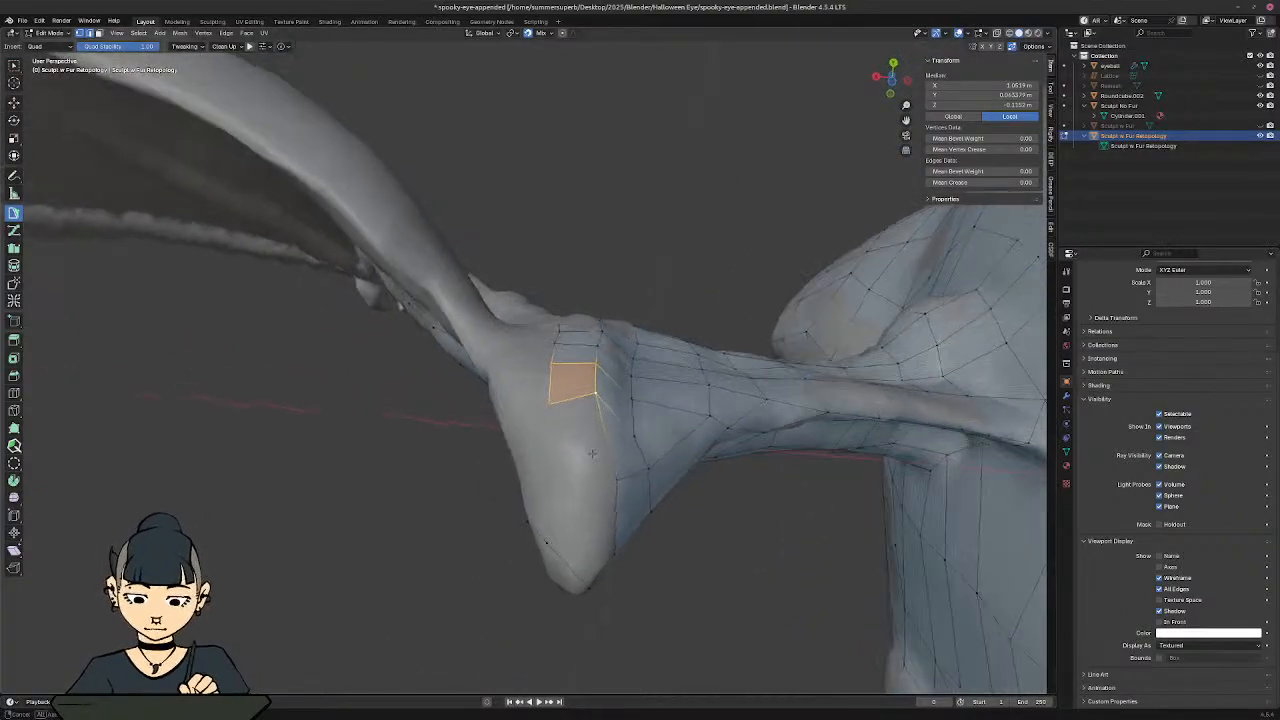
pyautogui.click(573, 397)
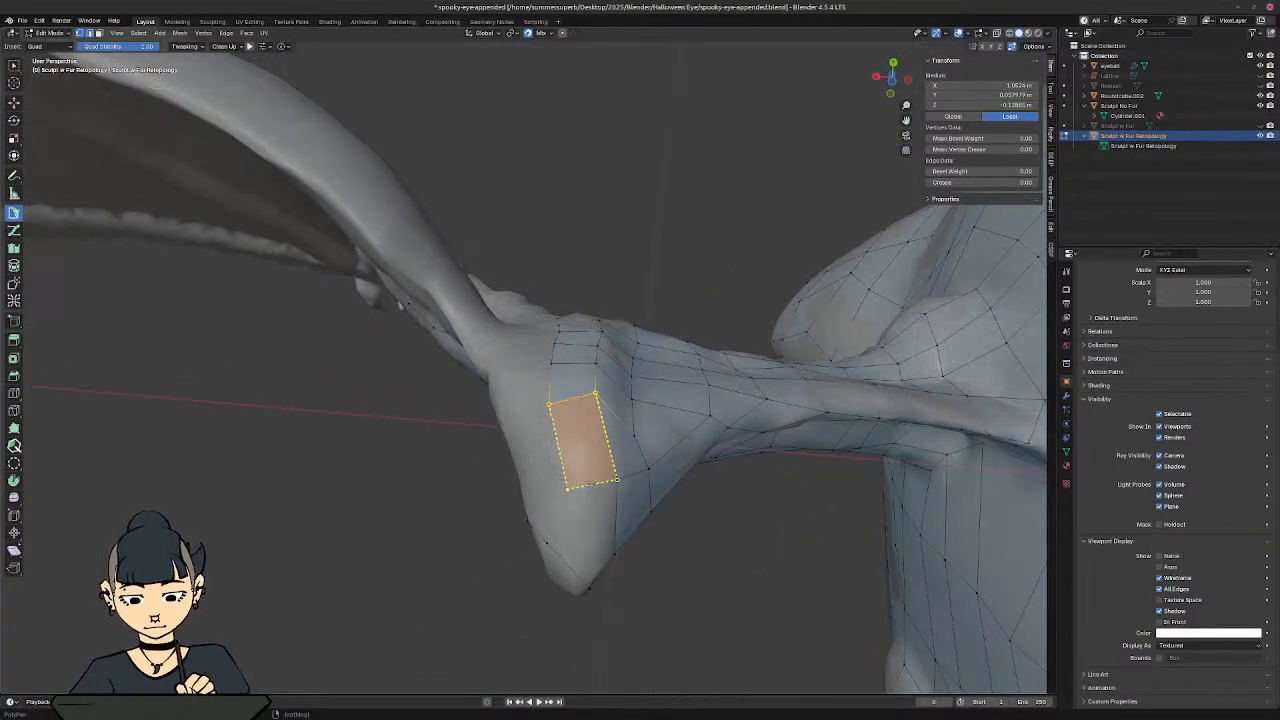
pyautogui.keyDown('ctrl'); pyautogui.click(591, 484); pyautogui.keyUp('ctrl')
pyautogui.moveTo(665, 474); pyautogui.dragTo(568, 530, button='middle')
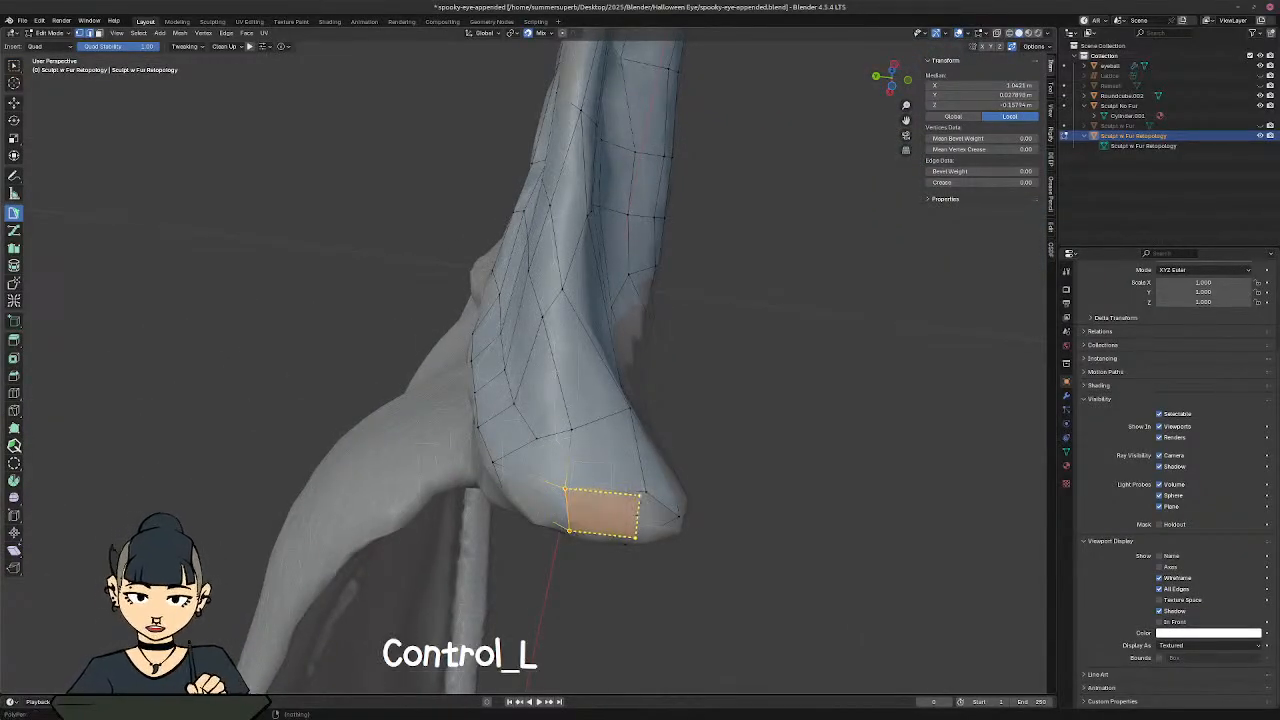
pyautogui.keyDown('ctrl'); pyautogui.click(643, 530); pyautogui.keyUp('ctrl')
pyautogui.moveTo(758, 487); pyautogui.dragTo(553, 510, button='middle')
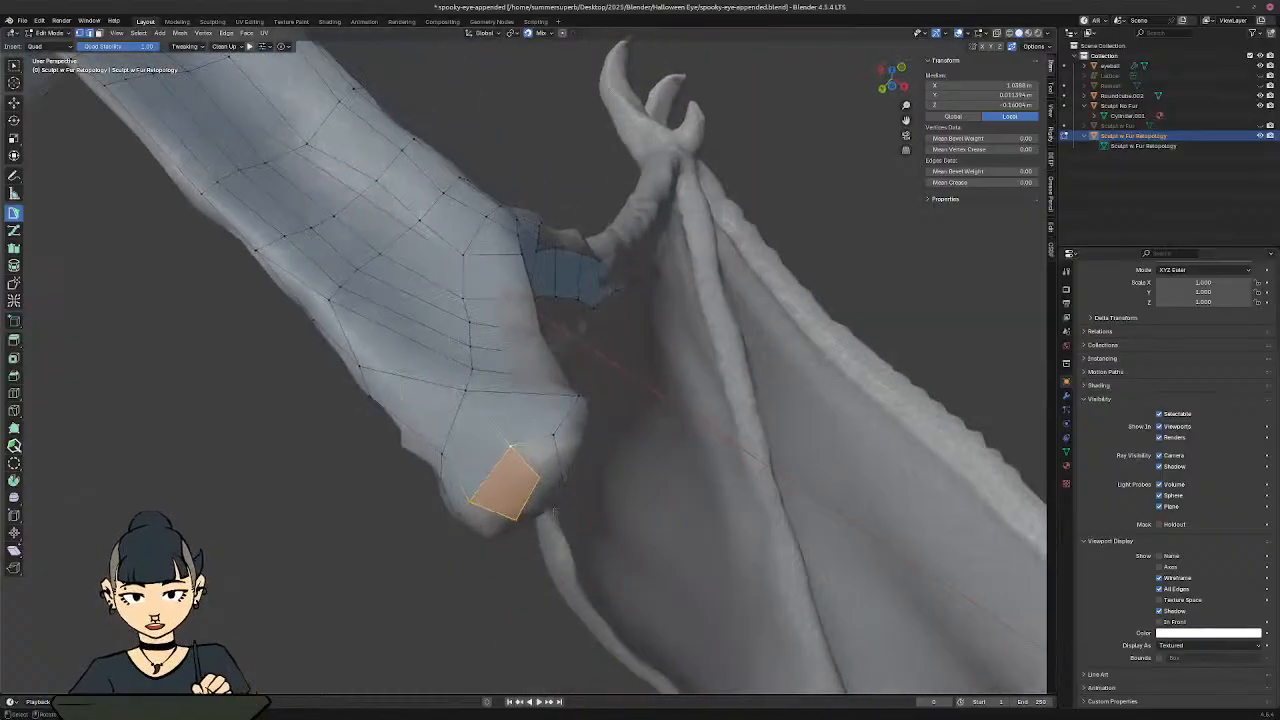
# Step: Try to reposition the free corner vertex of the newest quad at the spike's tip
pyautogui.click(510, 447)
pyautogui.moveTo(510, 447); pyautogui.dragTo(580, 322, button='middle')
pyautogui.press('g')
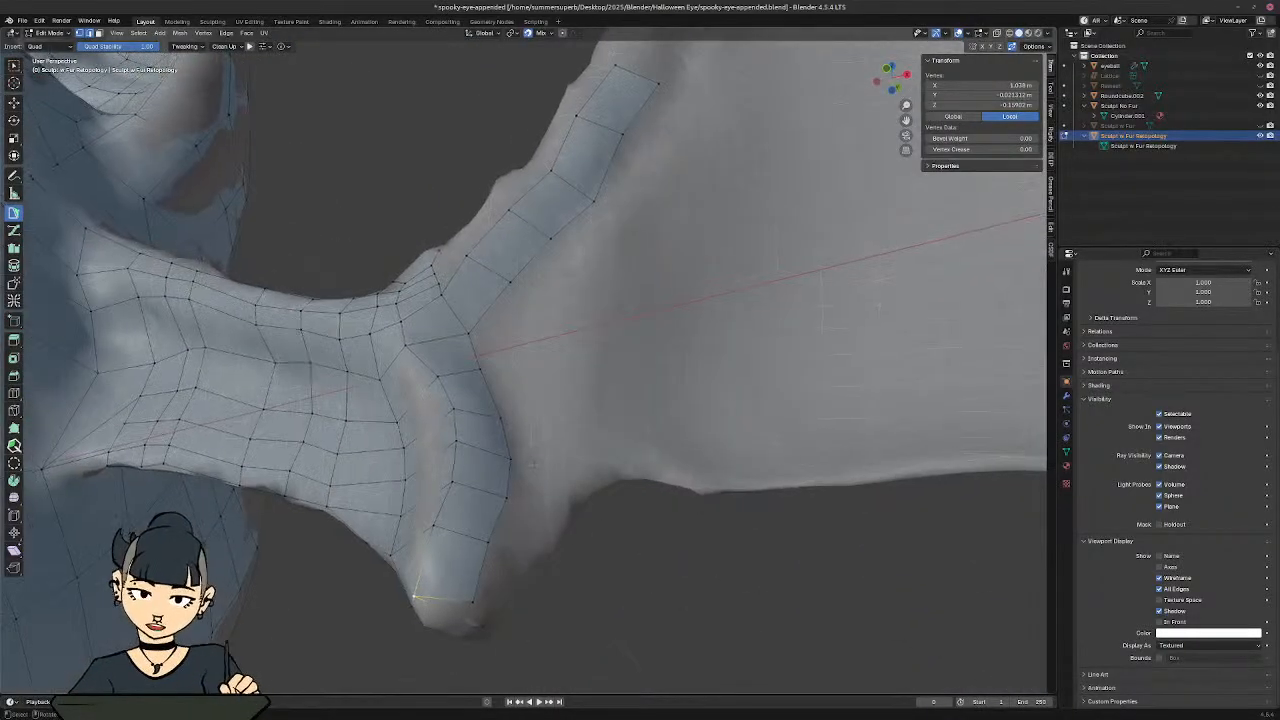
pyautogui.keyDown('shift'); pyautogui.moveTo(590, 430); pyautogui.dragTo(630, 452, button='middle'); pyautogui.keyUp('shift')
pyautogui.hotkey('ctrl', 'z')
pyautogui.hotkey('ctrl', 'z')
pyautogui.scroll(4, 582, 389)
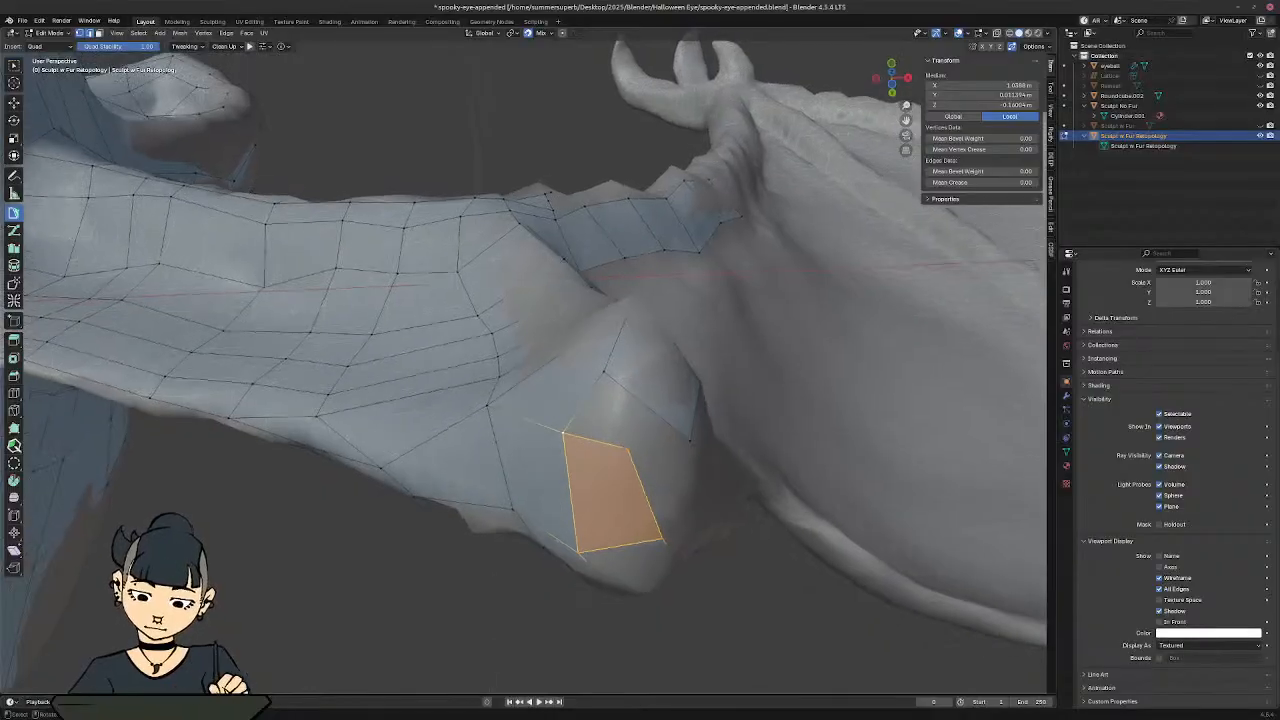
# Step: Shift the upper free corner of the spike-tip quad outward and add another quad along its upper edge
pyautogui.click(630, 452)
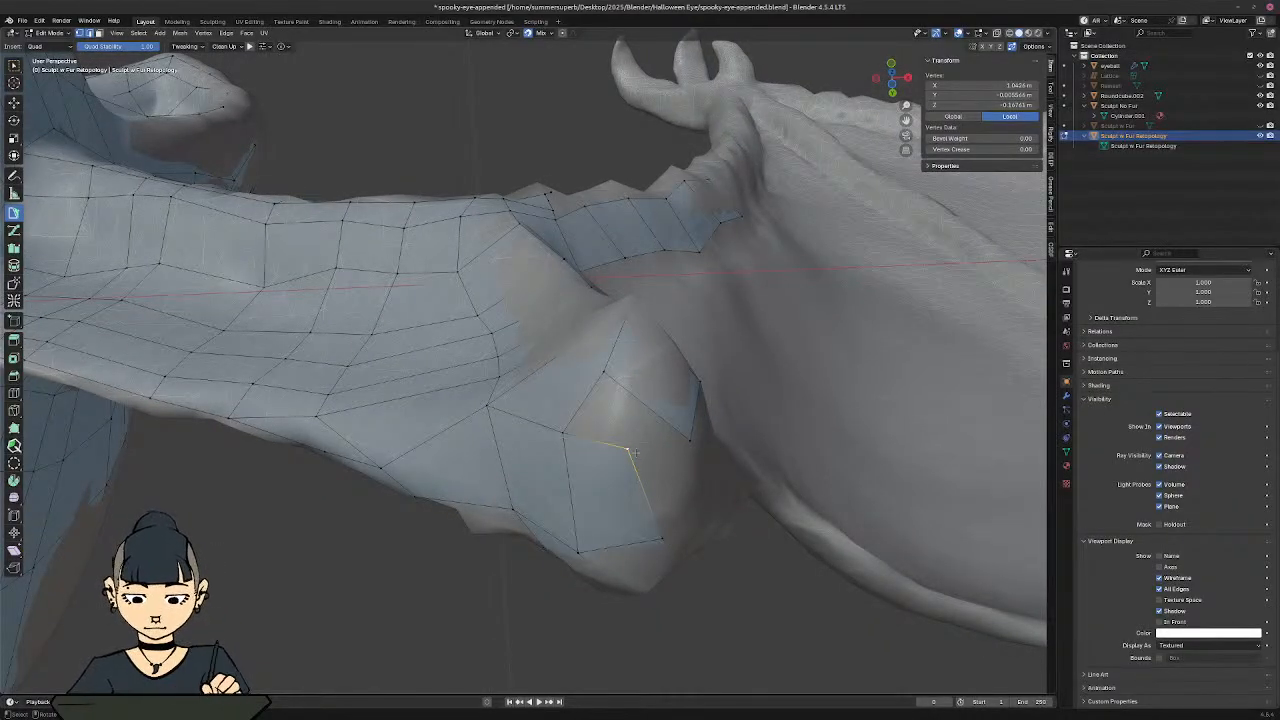
pyautogui.press('g')
pyautogui.click(627, 470)
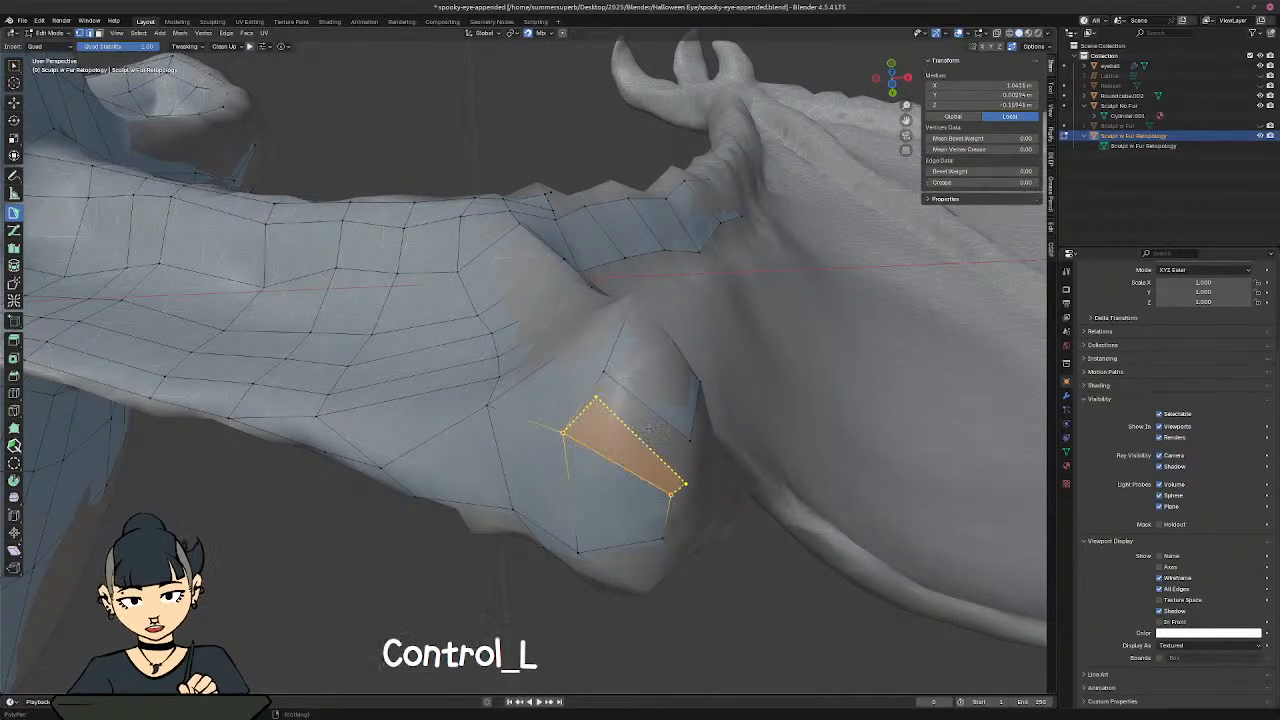
pyautogui.keyDown('ctrl'); pyautogui.click(645, 407); pyautogui.keyUp('ctrl')
# Step: Save the Blender file
pyautogui.scroll(-6, 714, 452)
pyautogui.moveTo(714, 452); pyautogui.dragTo(617, 516, button='middle')
pyautogui.hotkey('ctrl', 's')
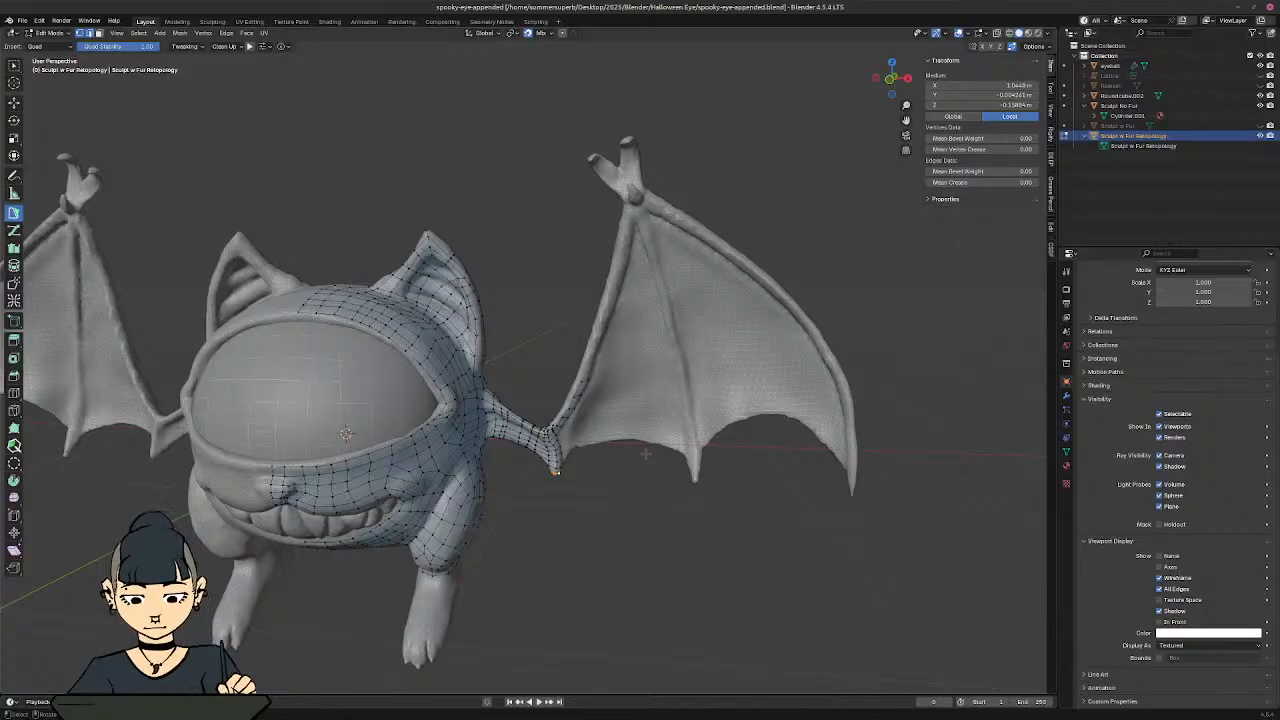
# Step: Reposition the open-edge vertices at the base of the upper wing bone to follow the sculpted elbow
pyautogui.moveTo(493, 368); pyautogui.dragTo(508, 285, button='middle')
pyautogui.keyDown('shift'); pyautogui.moveTo(672, 505); pyautogui.dragTo(588, 430, button='middle'); pyautogui.keyUp('shift')
pyautogui.moveTo(588, 430); pyautogui.dragTo(500, 358, button='middle')
pyautogui.keyDown('shift'); pyautogui.moveTo(366, 356); pyautogui.dragTo(512, 262, button='middle'); pyautogui.keyUp('shift')
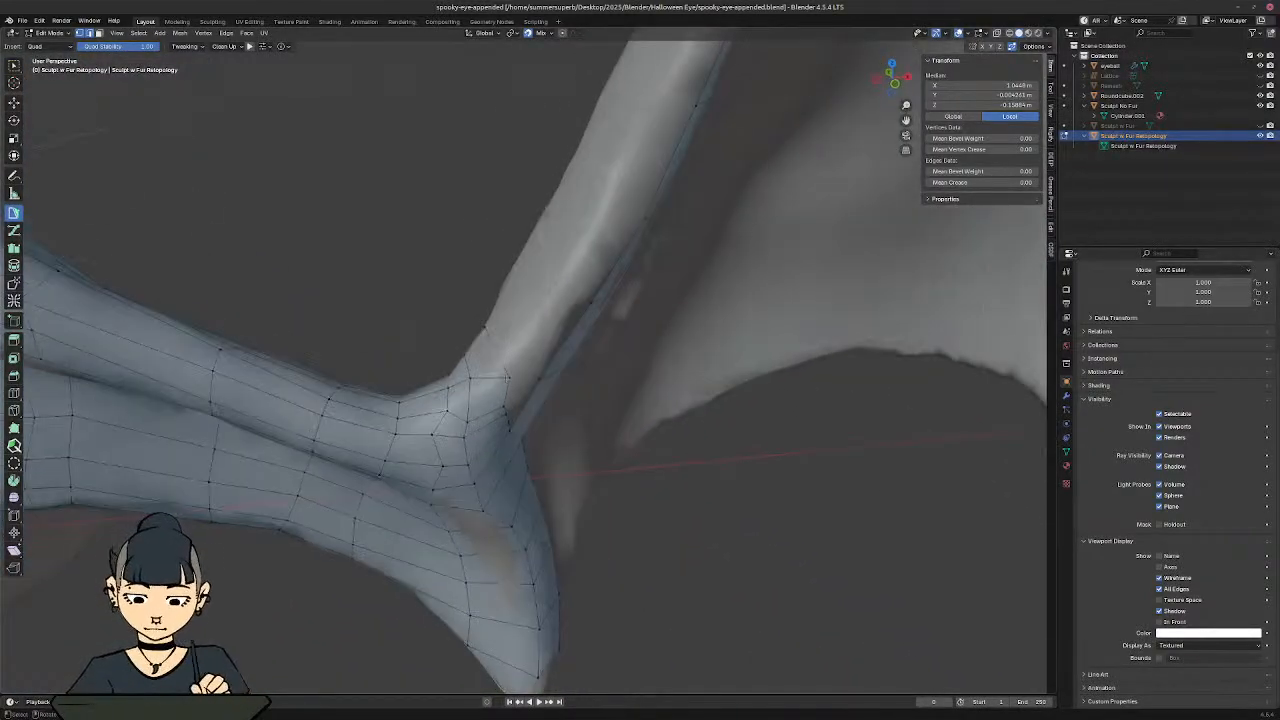
pyautogui.click(509, 378)
pyautogui.moveTo(509, 378); pyautogui.dragTo(528, 395, button='middle')
pyautogui.press('g')
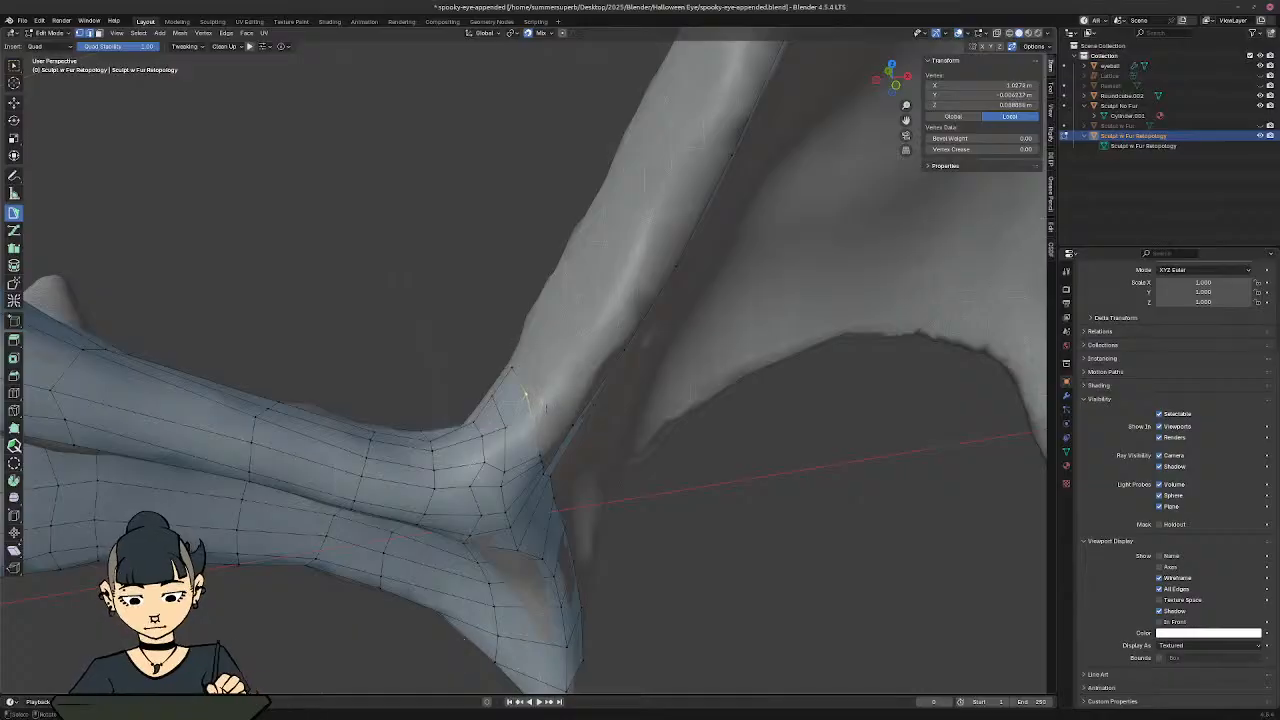
pyautogui.press('g')
pyautogui.click(535, 426)
# Step: Adjust the vertices beside the base of the front quad column, where the arm meets the upper wing bone
pyautogui.moveTo(532, 350); pyautogui.dragTo(500, 351, button='middle')
pyautogui.press('g')
pyautogui.click(356, 208)
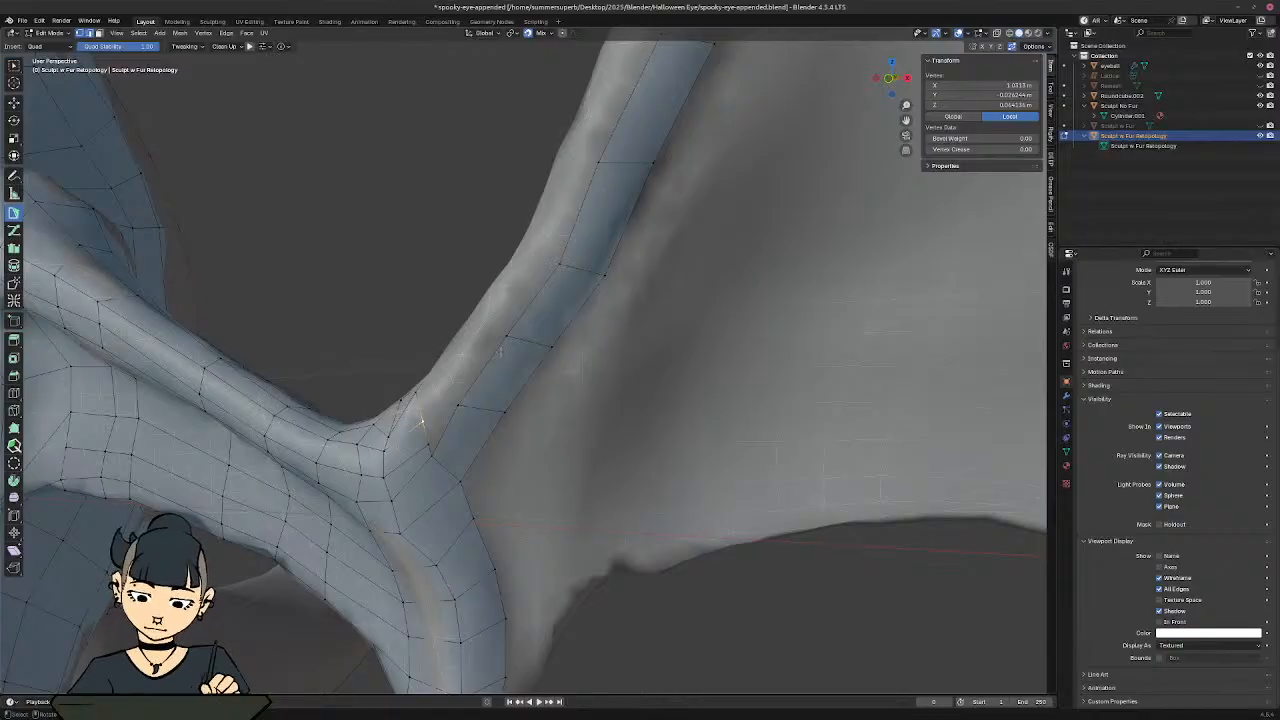
pyautogui.press('g')
pyautogui.click(417, 411)
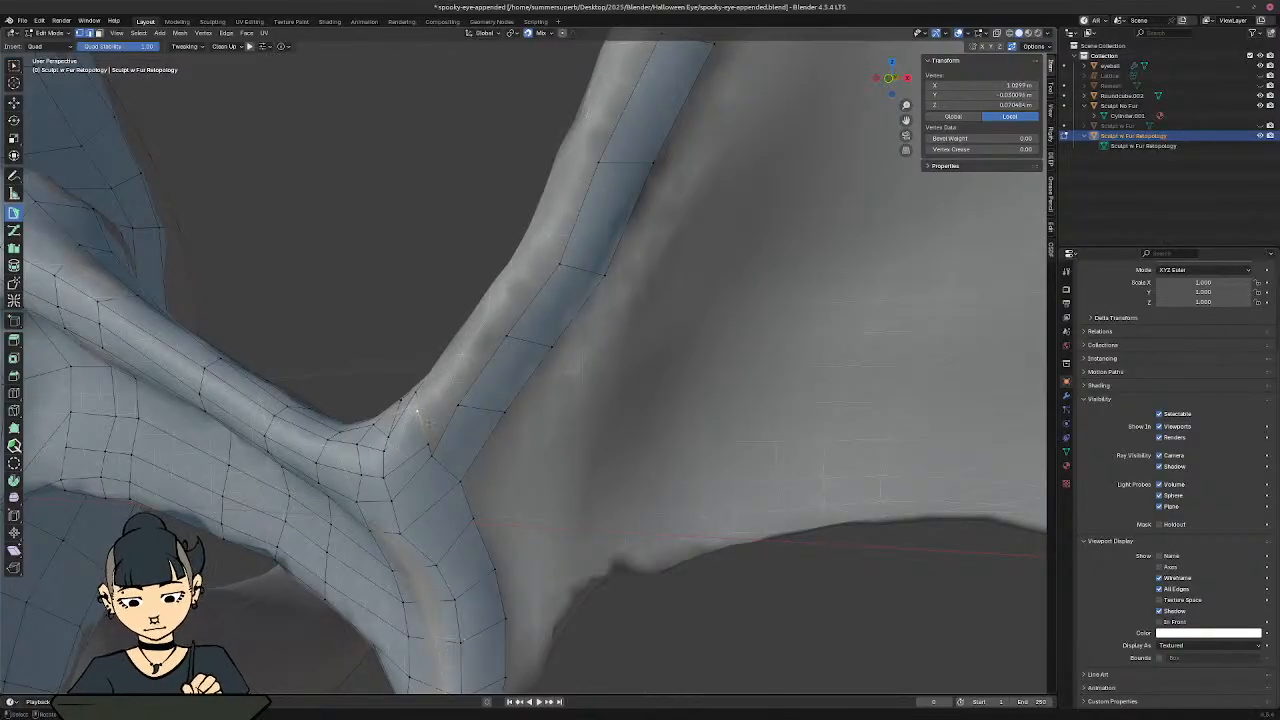
pyautogui.press('g')
pyautogui.click(422, 440)
# Step: Even out the interior vertices just below the open edge on the elbow's upper front
pyautogui.moveTo(422, 440); pyautogui.dragTo(514, 350, button='middle')
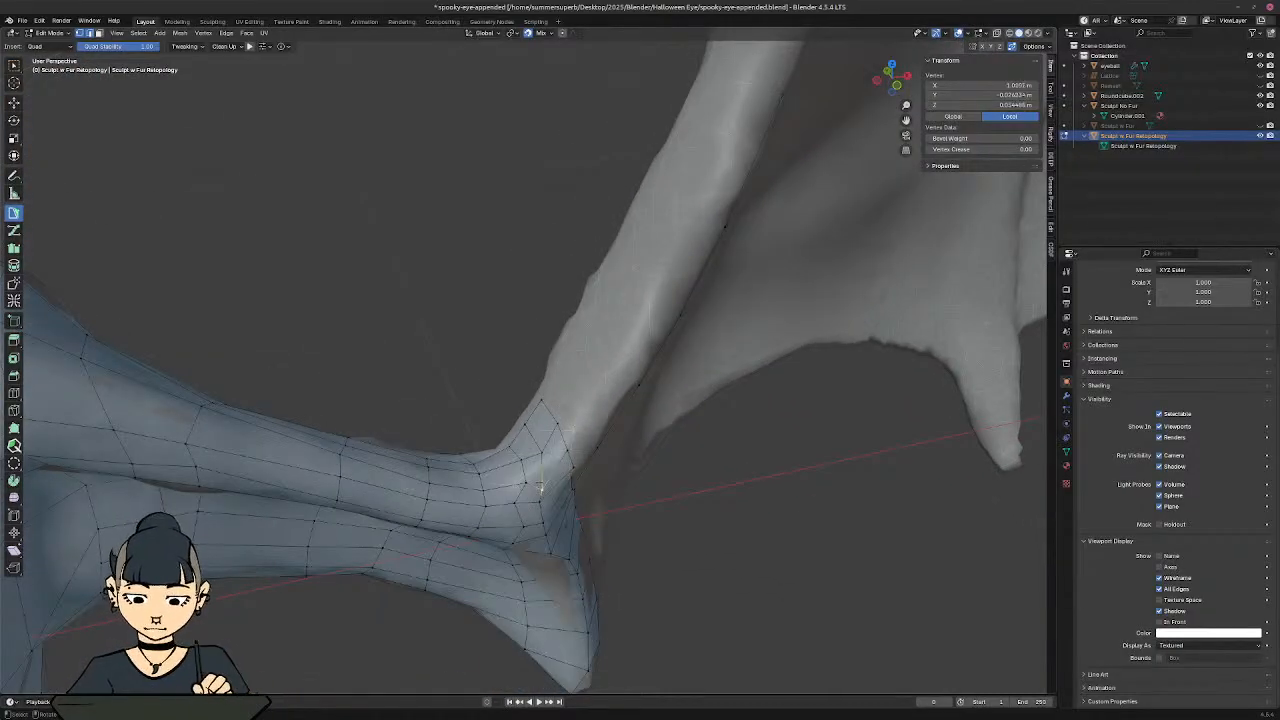
pyautogui.press('g')
pyautogui.press('g')
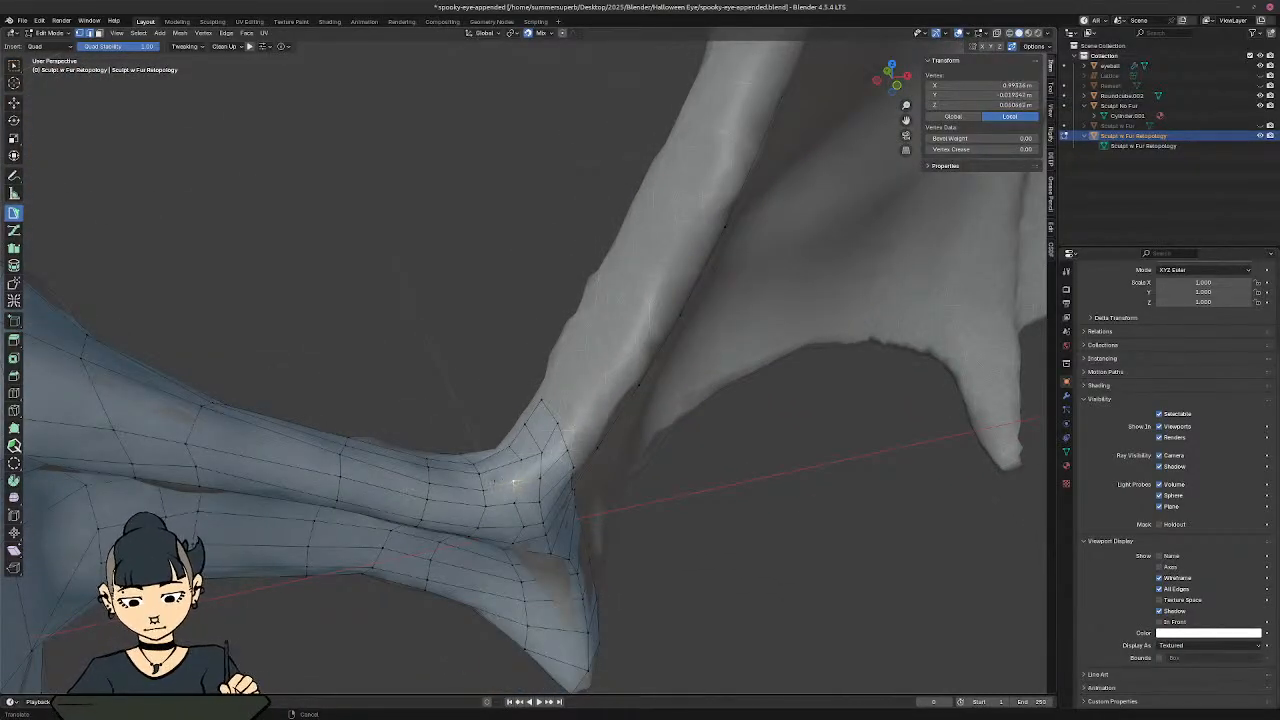
pyautogui.moveTo(541, 510); pyautogui.dragTo(480, 447, button='middle')
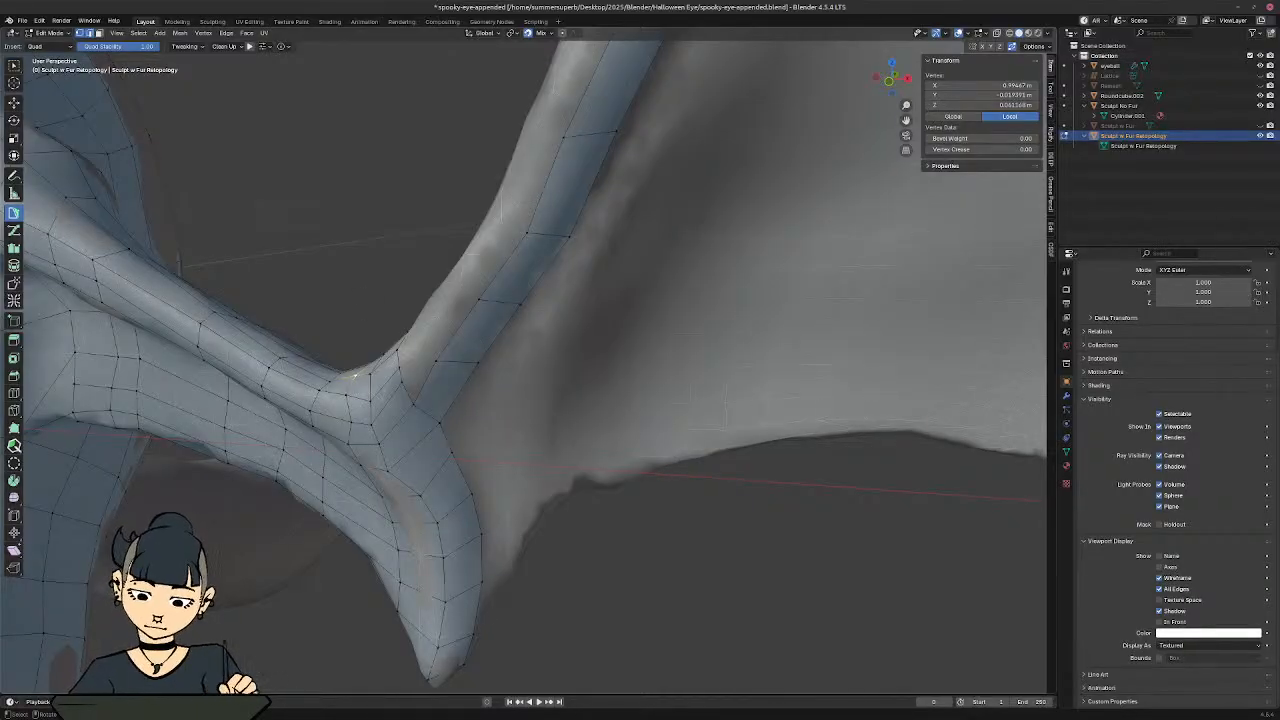
# Step: Add a quad on the elbow's open front edge and move its free corner to the upper bone's front column
pyautogui.moveTo(353, 375)
pyautogui.mouseDown(button='middle')
pyautogui.moveTo(410, 300)
pyautogui.moveTo(368, 370)
pyautogui.mouseUp(button='middle')
pyautogui.click(420, 370)
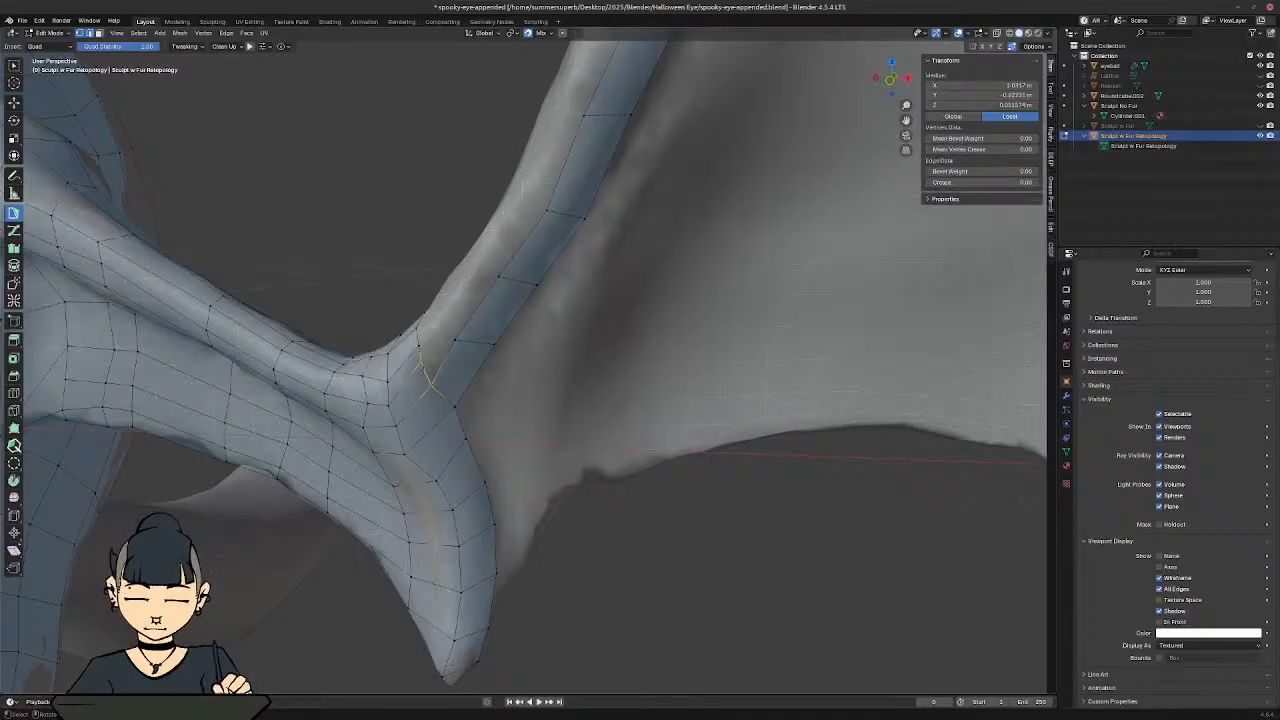
pyautogui.keyDown('ctrl'); pyautogui.click(443, 335); pyautogui.keyUp('ctrl')
pyautogui.click(430, 331)
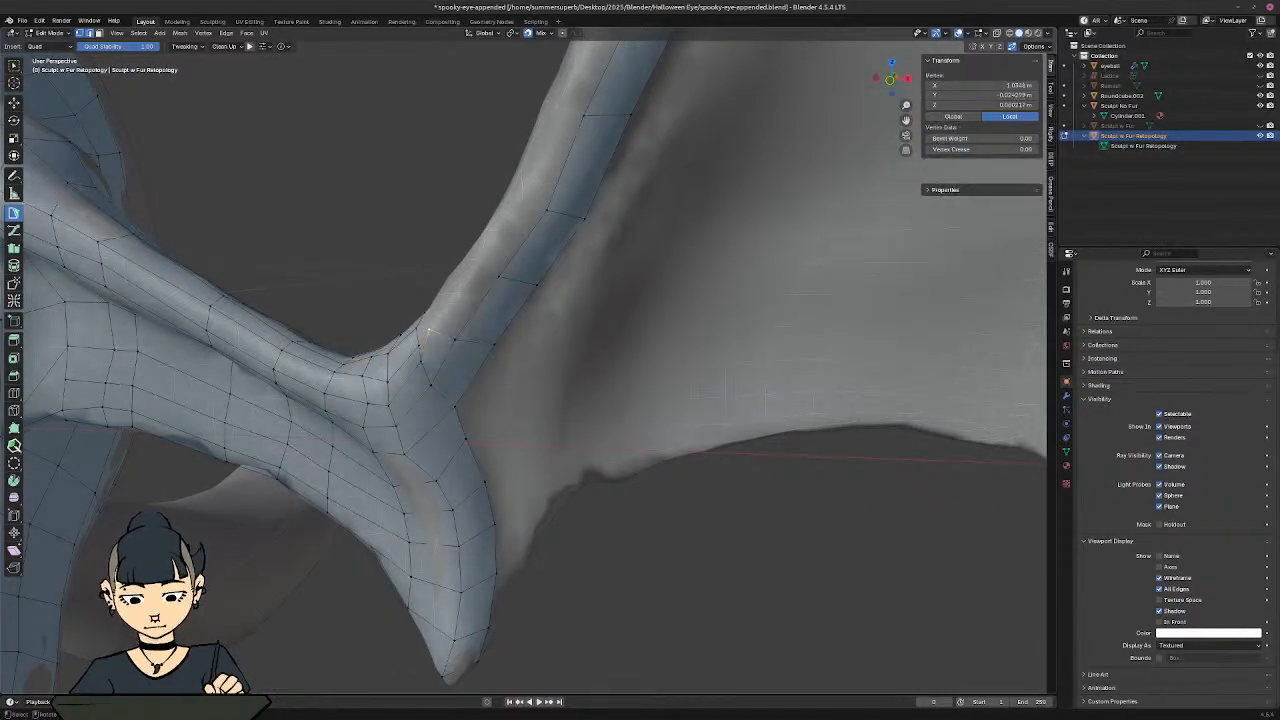
pyautogui.press('g')
pyautogui.click(465, 342)
# Step: Examine the back of the wing, its bones and membrane, in relation to the retopologized arm
pyautogui.moveTo(466, 342); pyautogui.dragTo(944, 450, button='middle')
pyautogui.scroll(-4, 490, 345)
pyautogui.scroll(-3, 520, 320)
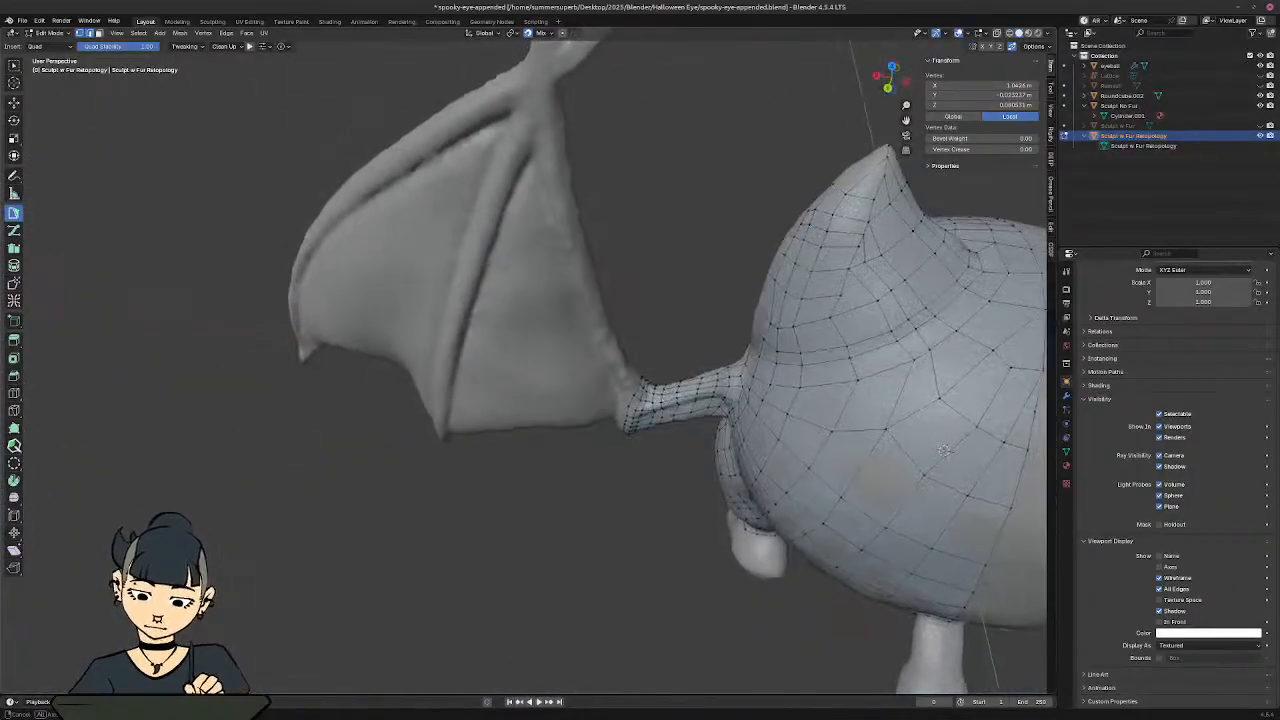
pyautogui.moveTo(640, 430); pyautogui.dragTo(648, 318, button='middle')
pyautogui.keyDown('shift'); pyautogui.moveTo(648, 400); pyautogui.dragTo(625, 363, button='middle'); pyautogui.keyUp('shift')
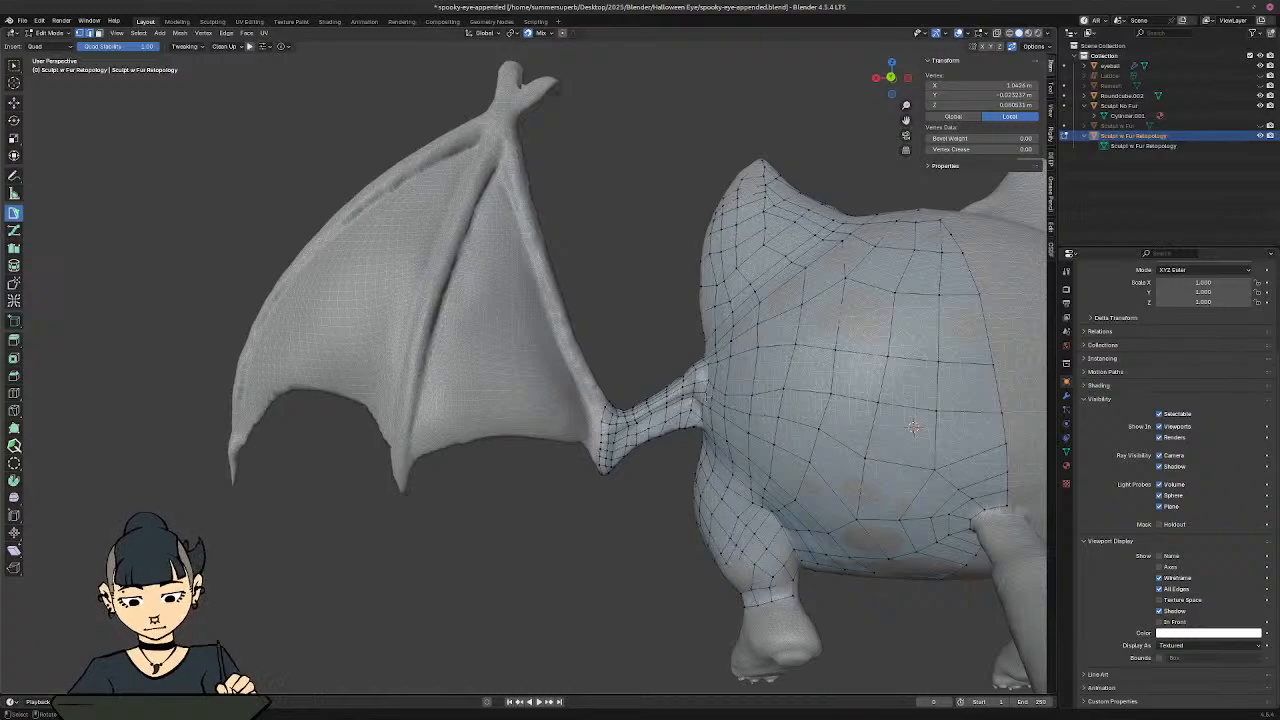
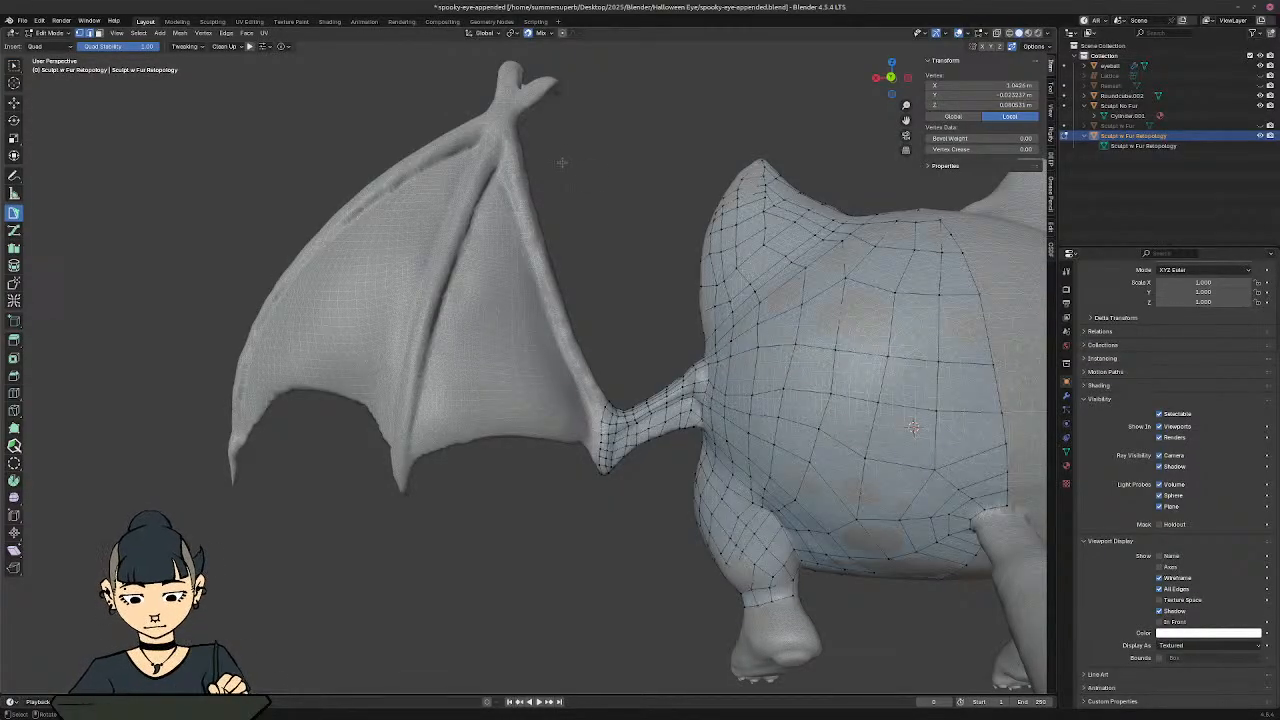
pyautogui.keyDown('shift'); pyautogui.moveTo(605, 469); pyautogui.dragTo(690, 440, button='middle'); pyautogui.keyUp('shift')
pyautogui.moveTo(650, 385); pyautogui.dragTo(583, 357, button='middle')
pyautogui.keyDown('shift'); pyautogui.moveTo(500, 357); pyautogui.dragTo(535, 372, button='middle'); pyautogui.keyUp('shift')
pyautogui.keyDown('shift'); pyautogui.moveTo(535, 430); pyautogui.dragTo(520, 400, button='middle'); pyautogui.keyUp('shift')
# Step: Space out the vertices across the top of the elbow's bend and along its front open edge
pyautogui.moveTo(450, 450); pyautogui.dragTo(594, 491, button='middle')
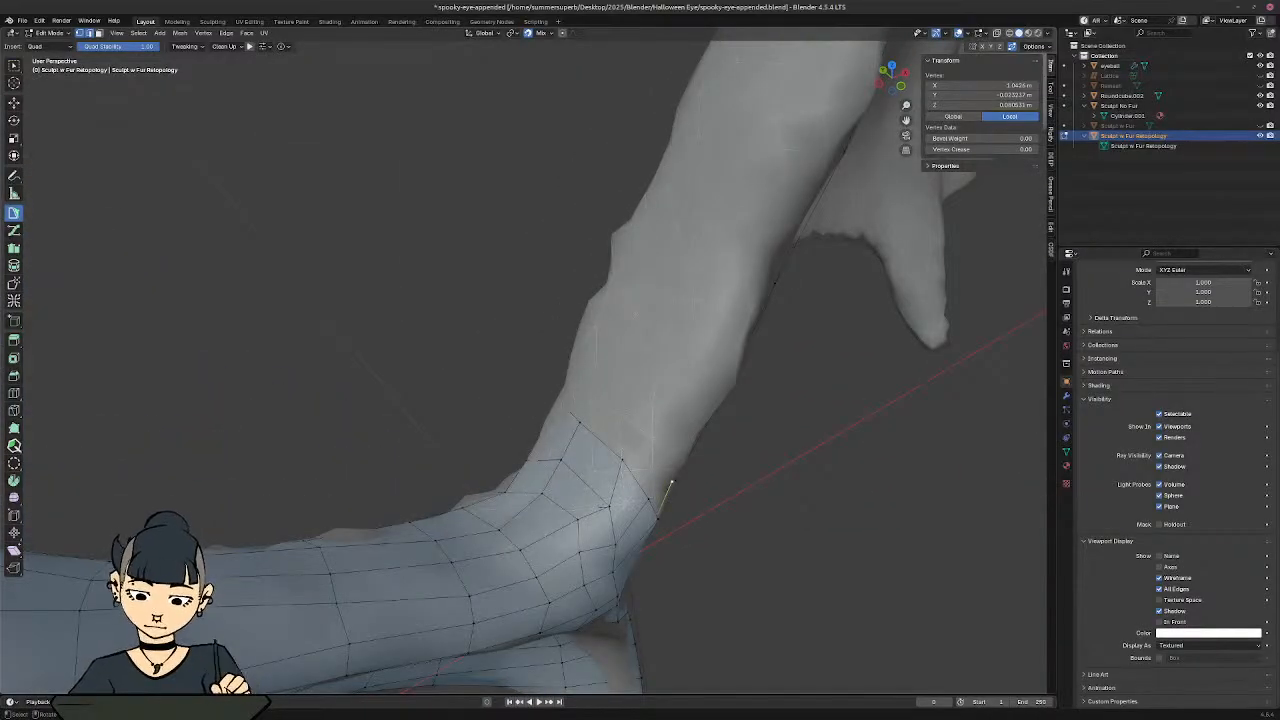
pyautogui.press('g')
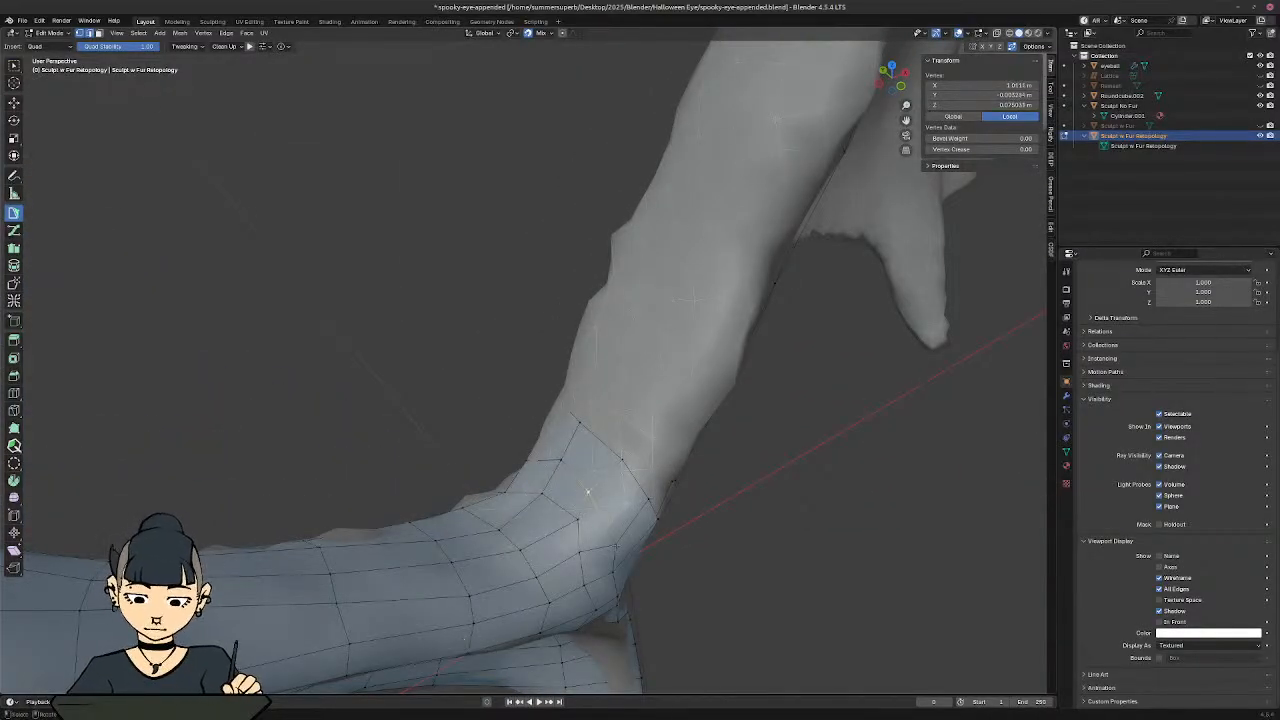
pyautogui.click(606, 513)
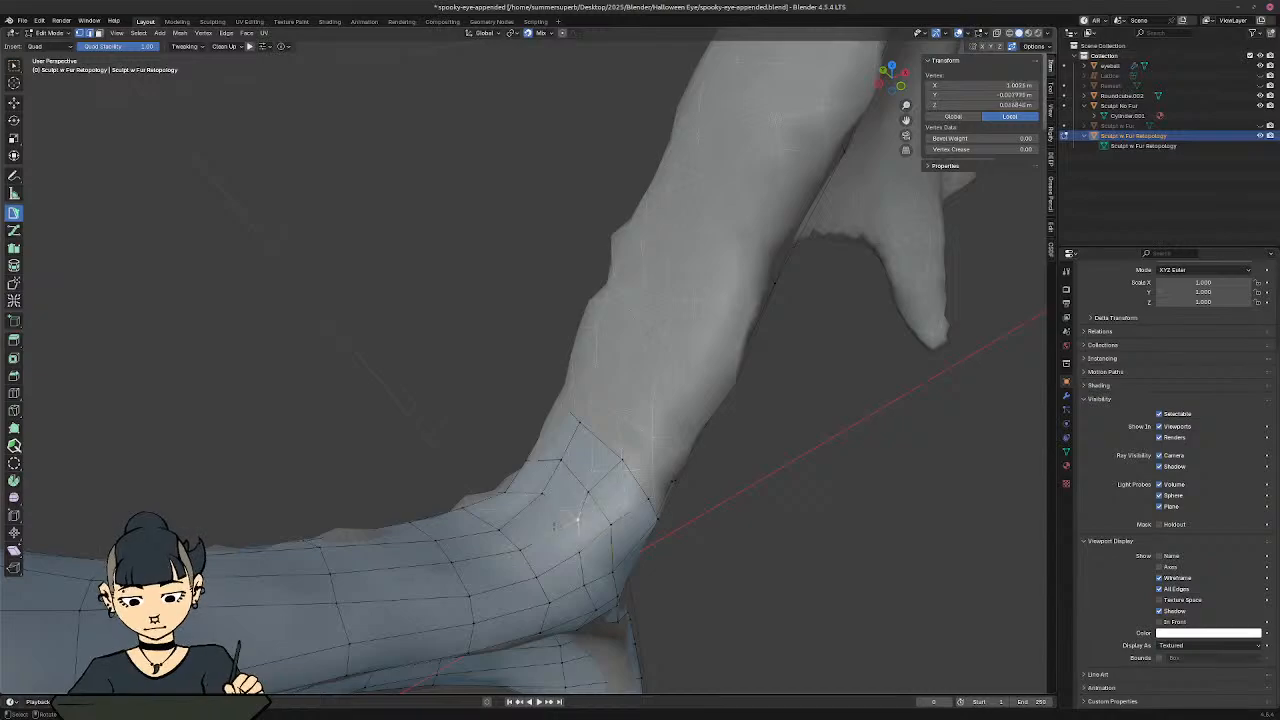
pyautogui.press('g')
pyautogui.click(562, 522)
pyautogui.moveTo(562, 522); pyautogui.dragTo(579, 485, button='middle')
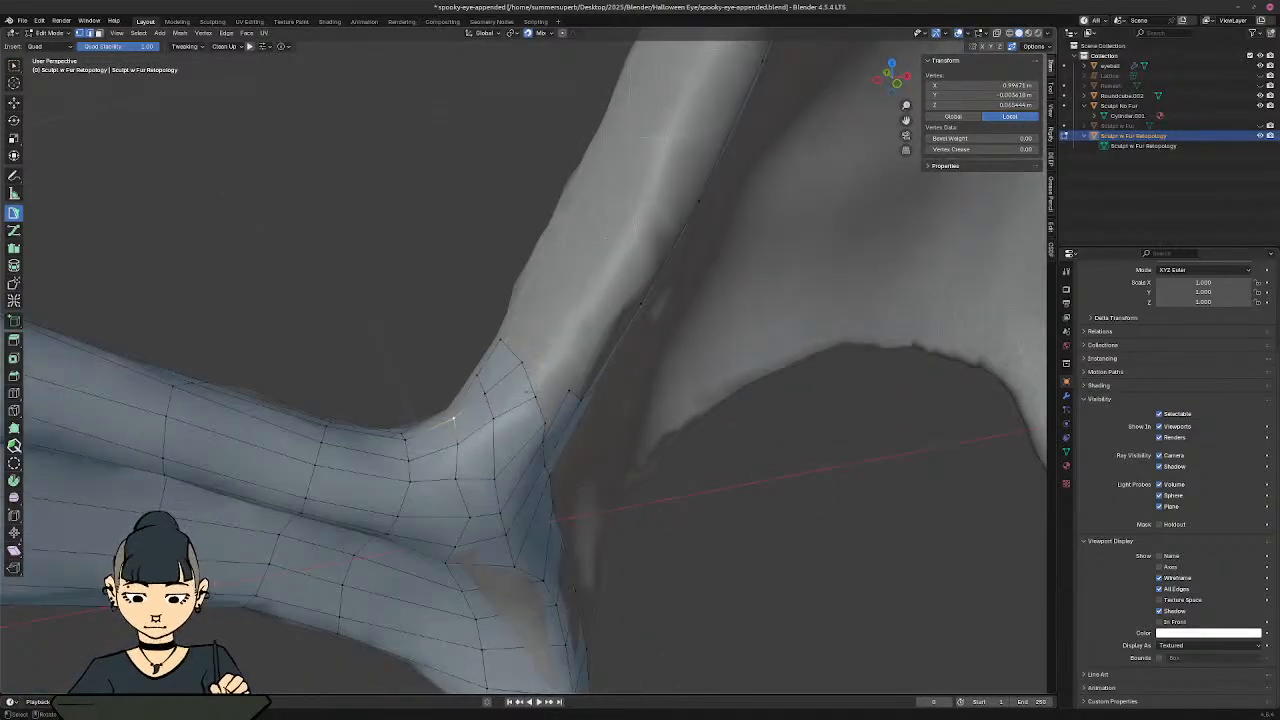
pyautogui.press('g')
pyautogui.press('g')
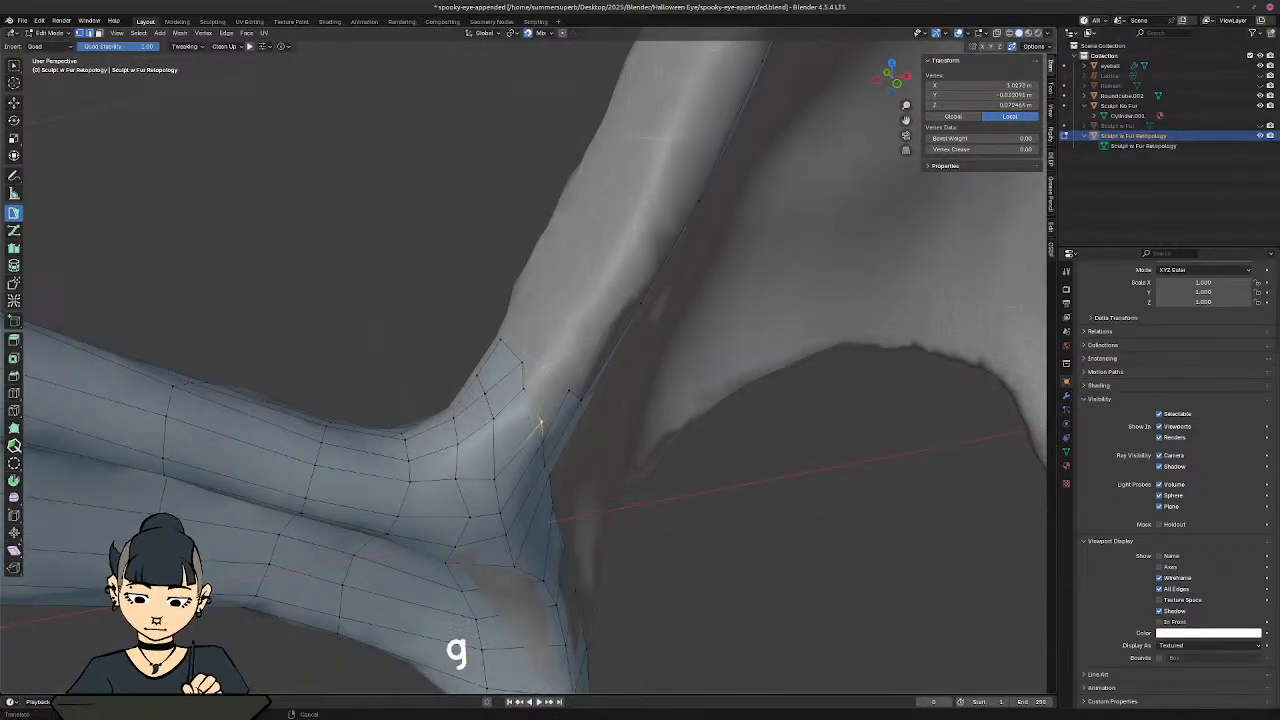
pyautogui.click(516, 411)
# Step: Even out the spacing of the open-edge vertices around the base of the upper wing bone
pyautogui.moveTo(516, 411); pyautogui.dragTo(755, 453, button='middle')
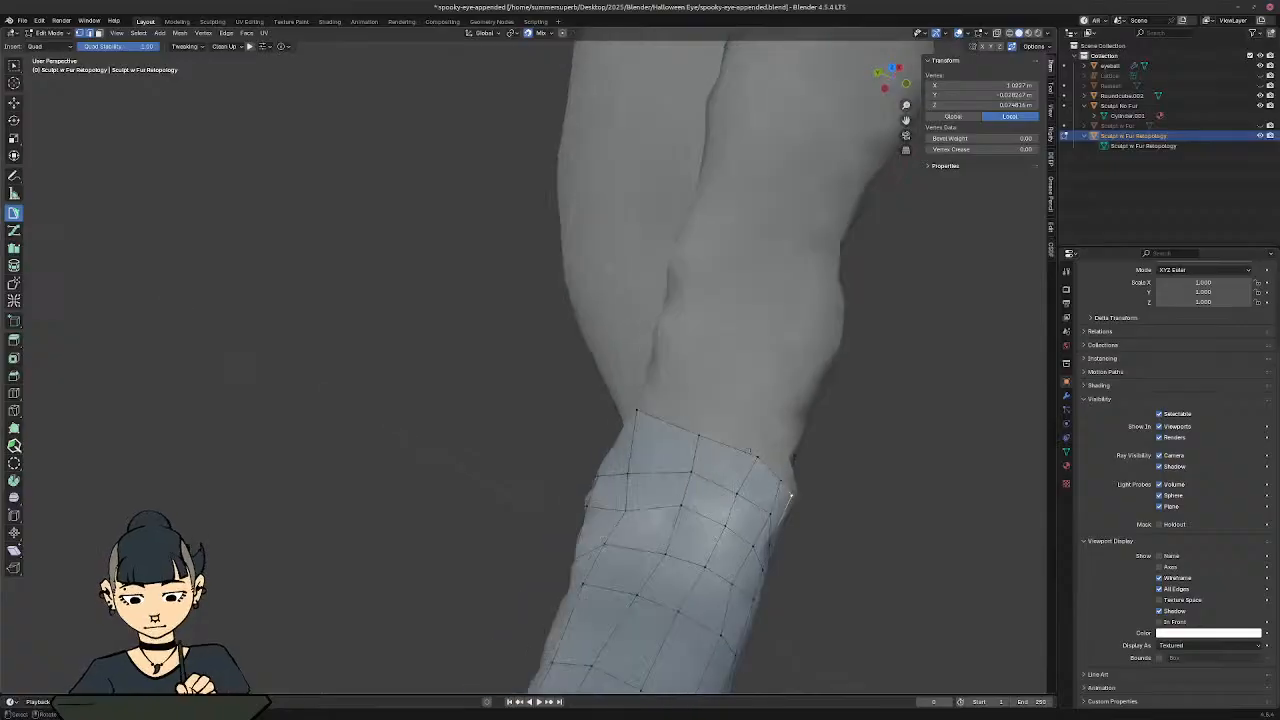
pyautogui.press('g')
pyautogui.press('g')
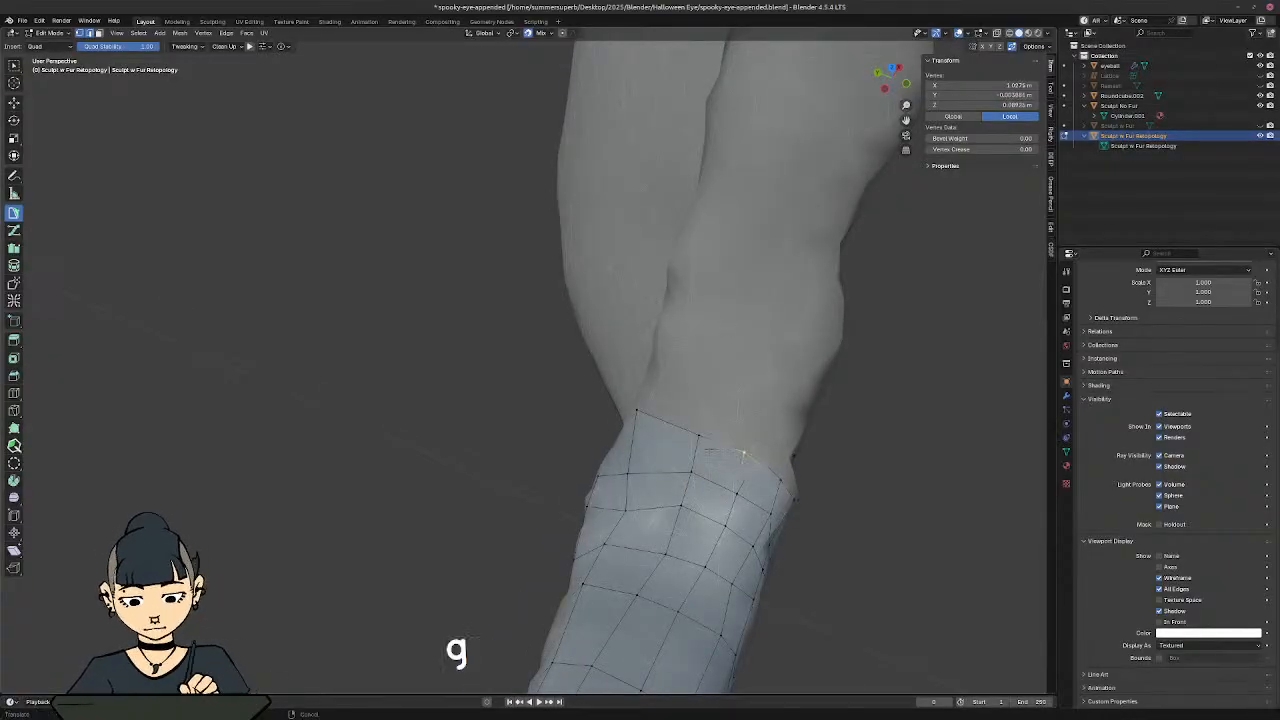
pyautogui.click(723, 455)
pyautogui.click(694, 438)
pyautogui.press('g')
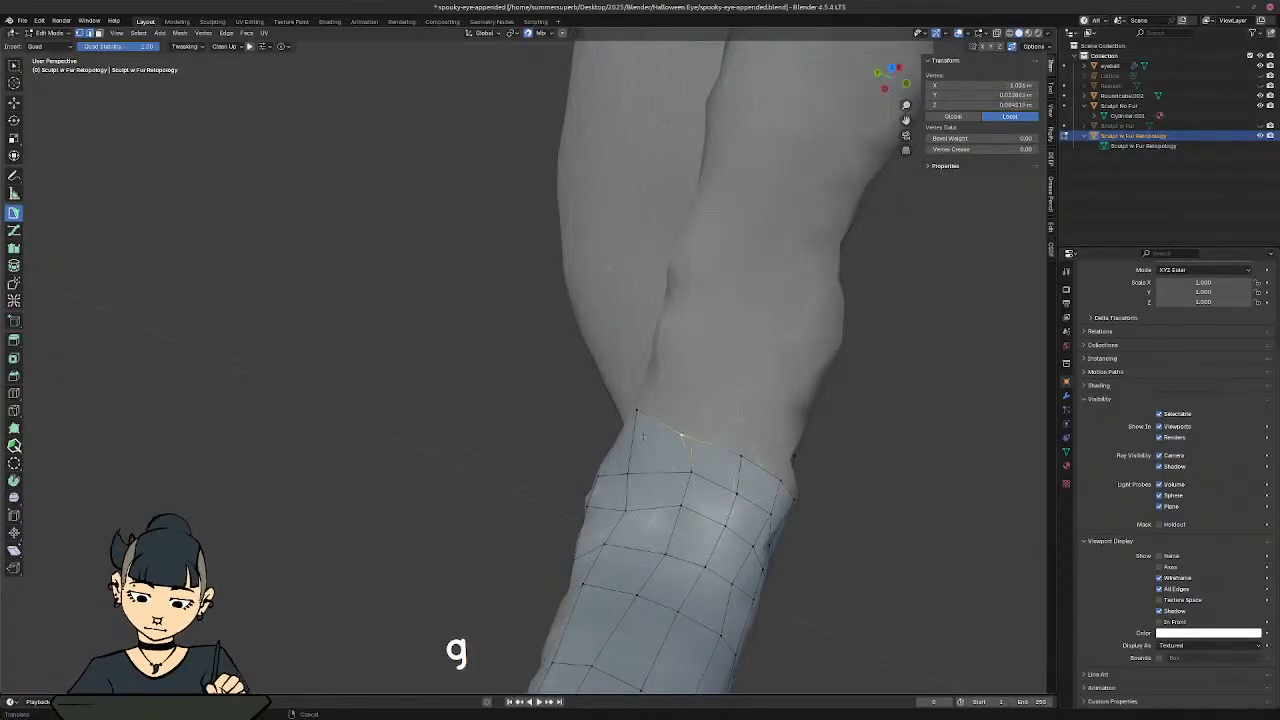
pyautogui.click(643, 437)
# Step: Straighten the edge loop below the open edge by shifting two interior vertices on the elbow's top
pyautogui.click(690, 472)
pyautogui.press('g')
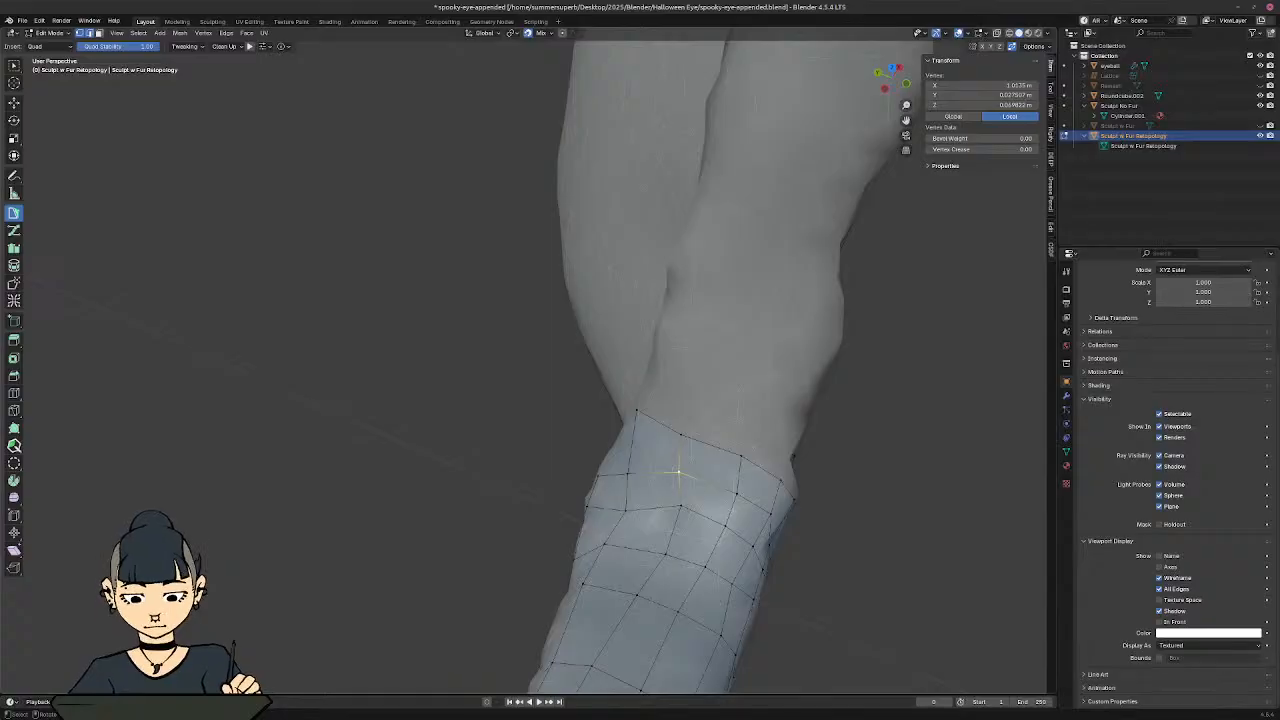
pyautogui.click(665, 516)
pyautogui.press('g')
pyautogui.click(653, 524)
# Step: Nudge the open-edge vertex on the back of the elbow slightly downward
pyautogui.moveTo(628, 440); pyautogui.dragTo(676, 565, button='middle')
pyautogui.click(655, 289)
pyautogui.press('g')
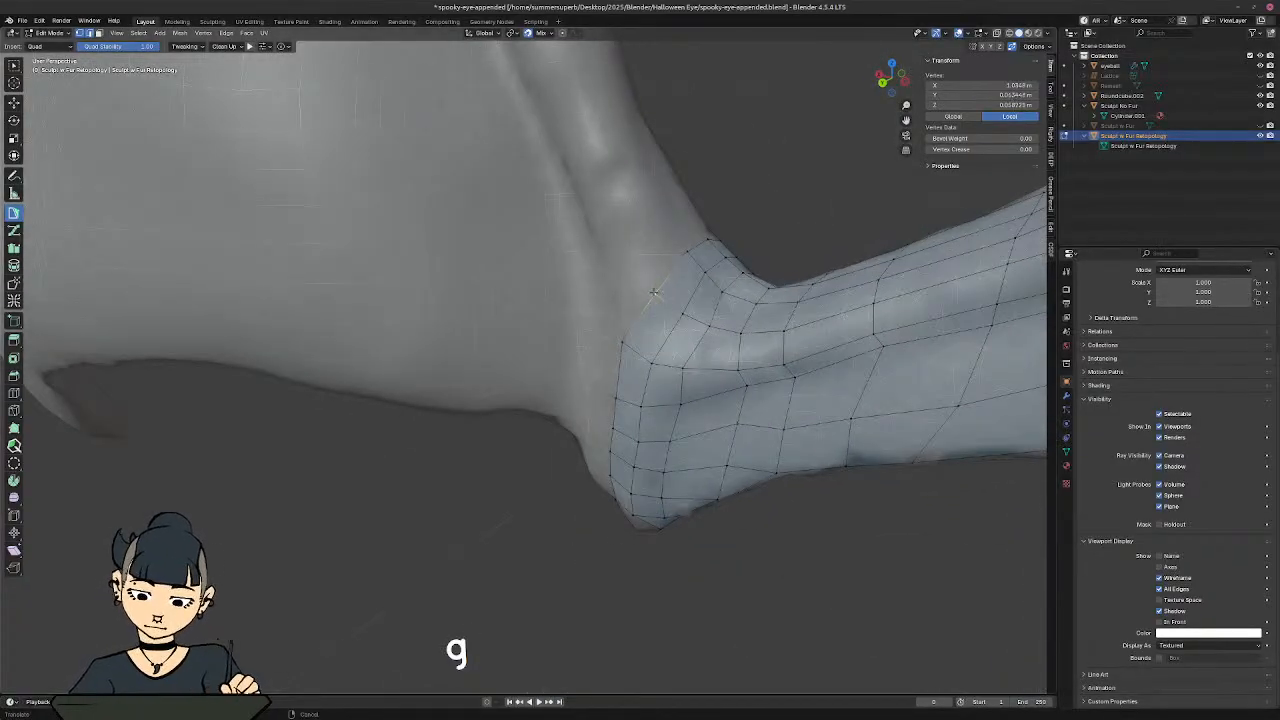
pyautogui.click(655, 292)
# Step: Add a quad on the elbow's open edge next to the upper bone's front column and select its free corner
pyautogui.moveTo(672, 300); pyautogui.dragTo(492, 326, button='middle')
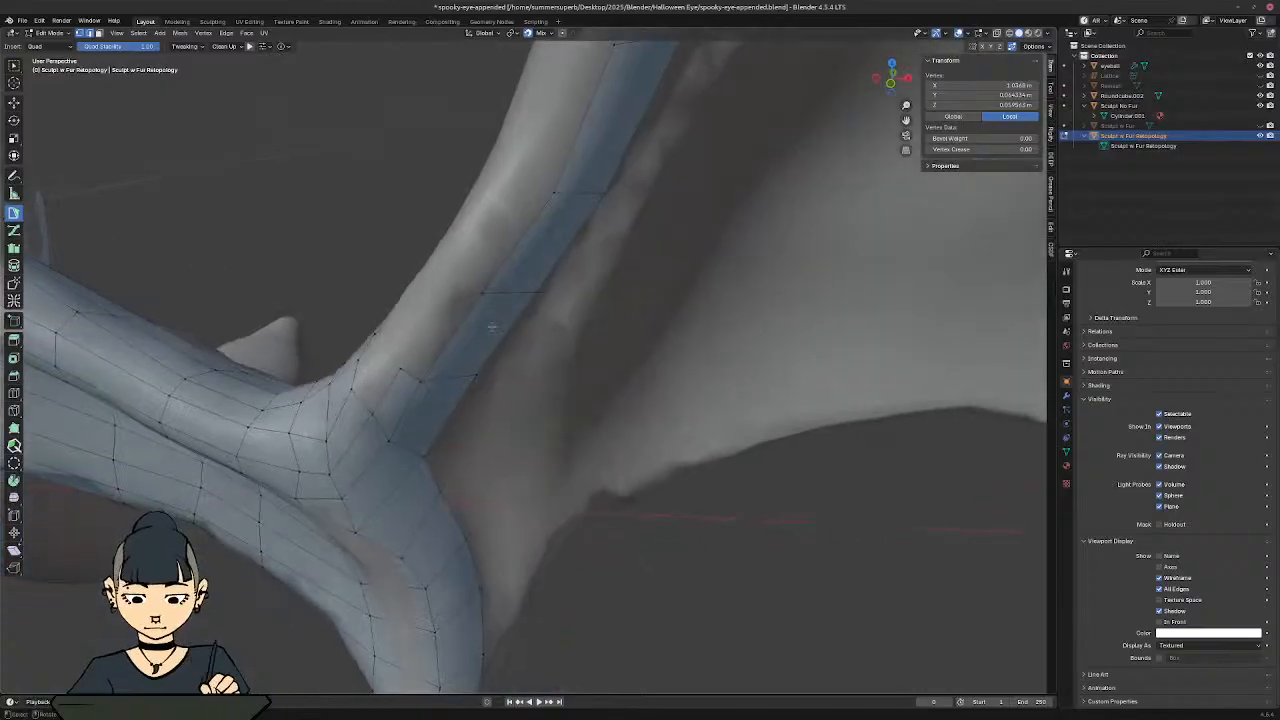
pyautogui.keyDown('shift'); pyautogui.moveTo(413, 413); pyautogui.dragTo(463, 463, button='middle'); pyautogui.keyUp('shift')
pyautogui.click(415, 453)
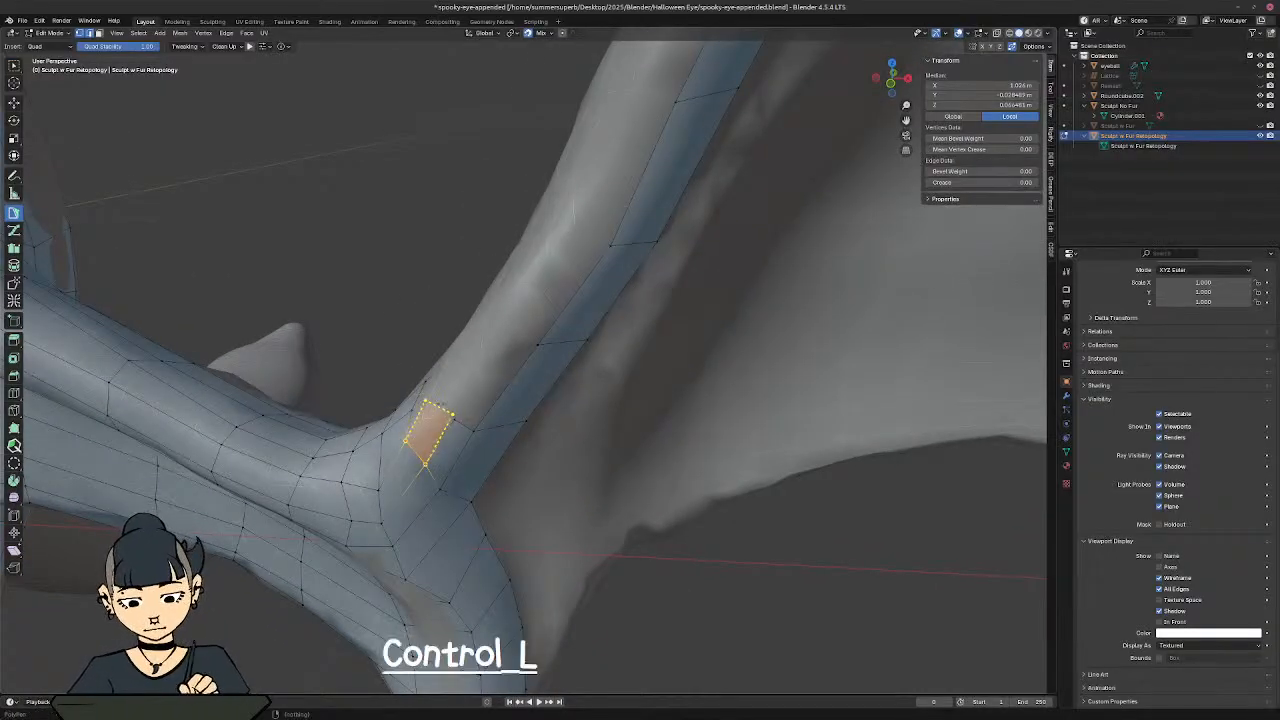
pyautogui.keyDown('ctrl'); pyautogui.click(440, 410); pyautogui.keyUp('ctrl')
pyautogui.click(426, 407)
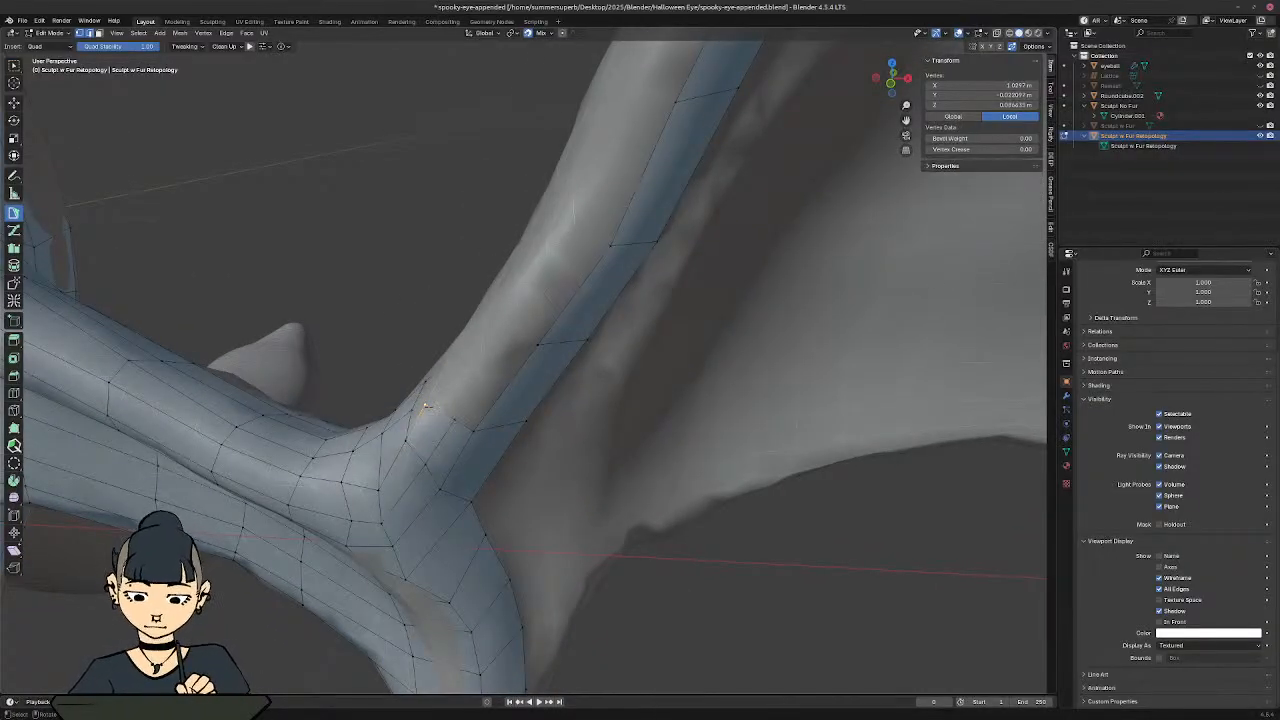
# Step: Nudge the new quad's free corner into place and add the next quad along the elbow's open edge
pyautogui.press('g')
pyautogui.click(444, 399)
pyautogui.moveTo(444, 399); pyautogui.dragTo(497, 436, button='middle')
pyautogui.hotkey('ctrl', 'l')
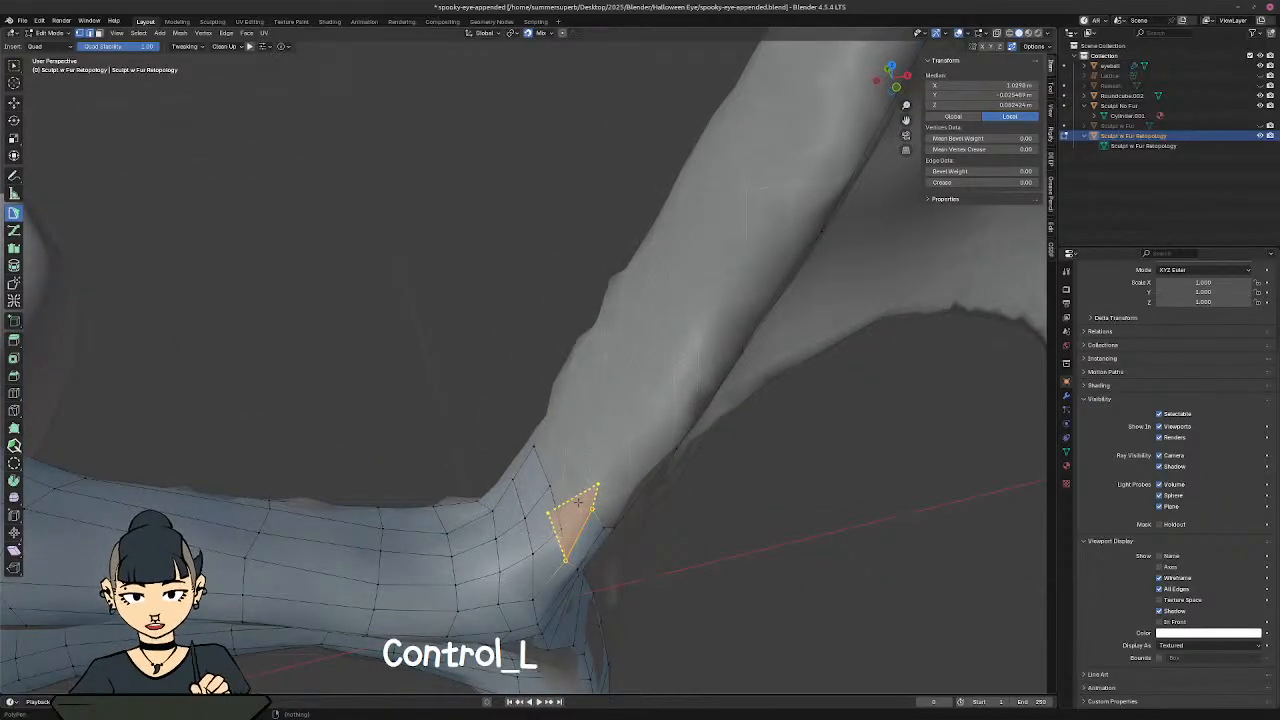
pyautogui.click(577, 490)
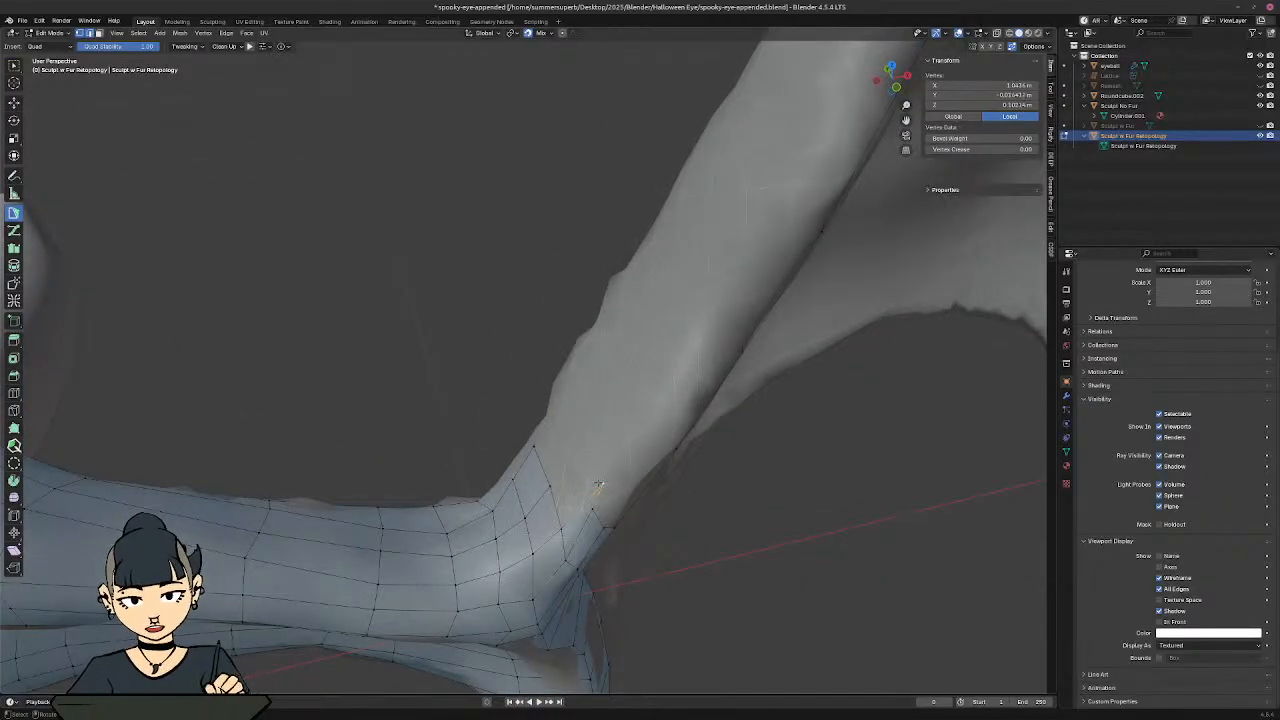
# Step: Shift that quad's outer corner, its outer edge and the neighbouring open-edge vertex to follow the upper bone's base
pyautogui.press('g')
pyautogui.keyDown('shift'); pyautogui.click(592, 511); pyautogui.keyUp('shift')
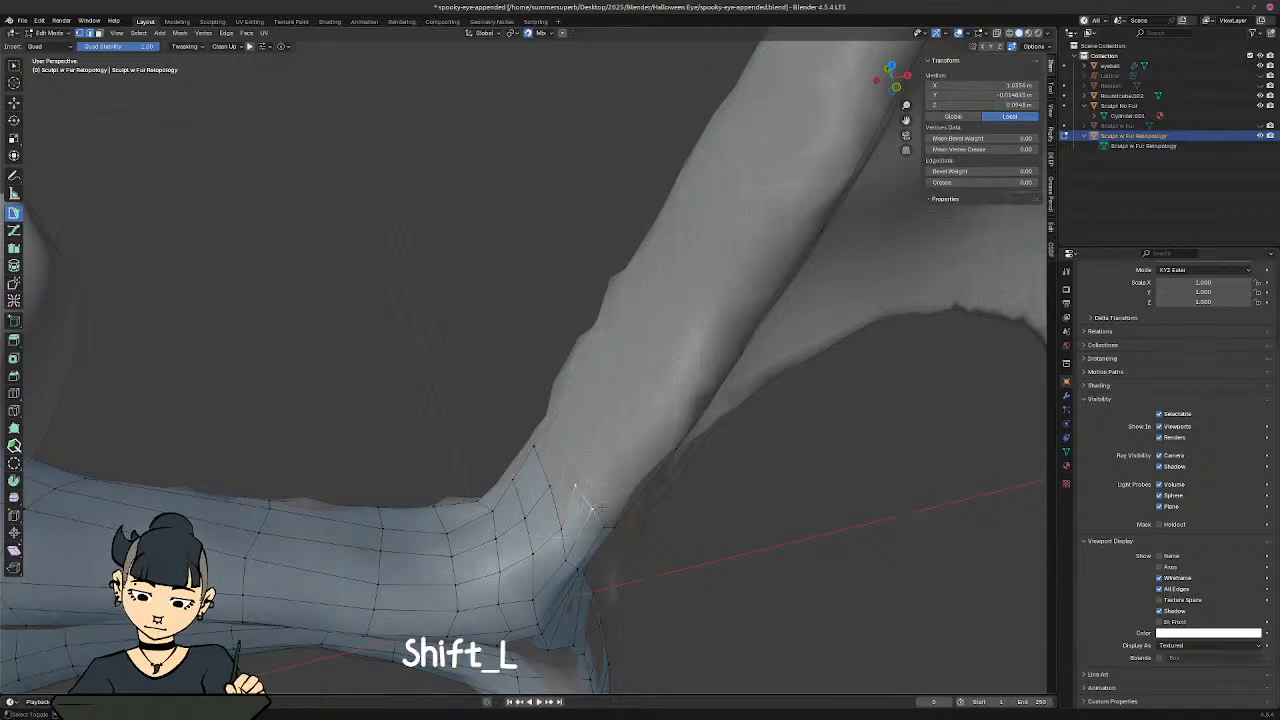
pyautogui.press('g')
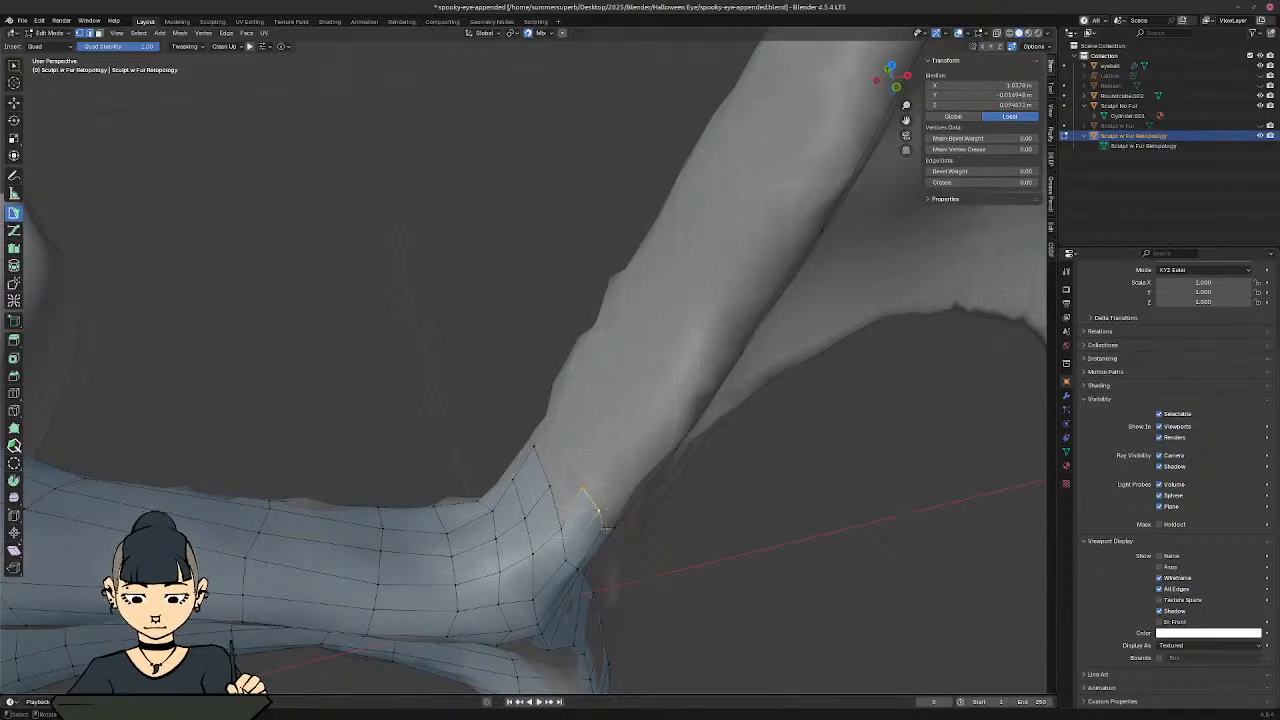
pyautogui.click(606, 527)
pyautogui.press('g')
pyautogui.click(610, 517)
# Step: Add a quad on top of the upper bone's base and move its free corner in line with the column below
pyautogui.moveTo(610, 516); pyautogui.dragTo(734, 484, button='middle')
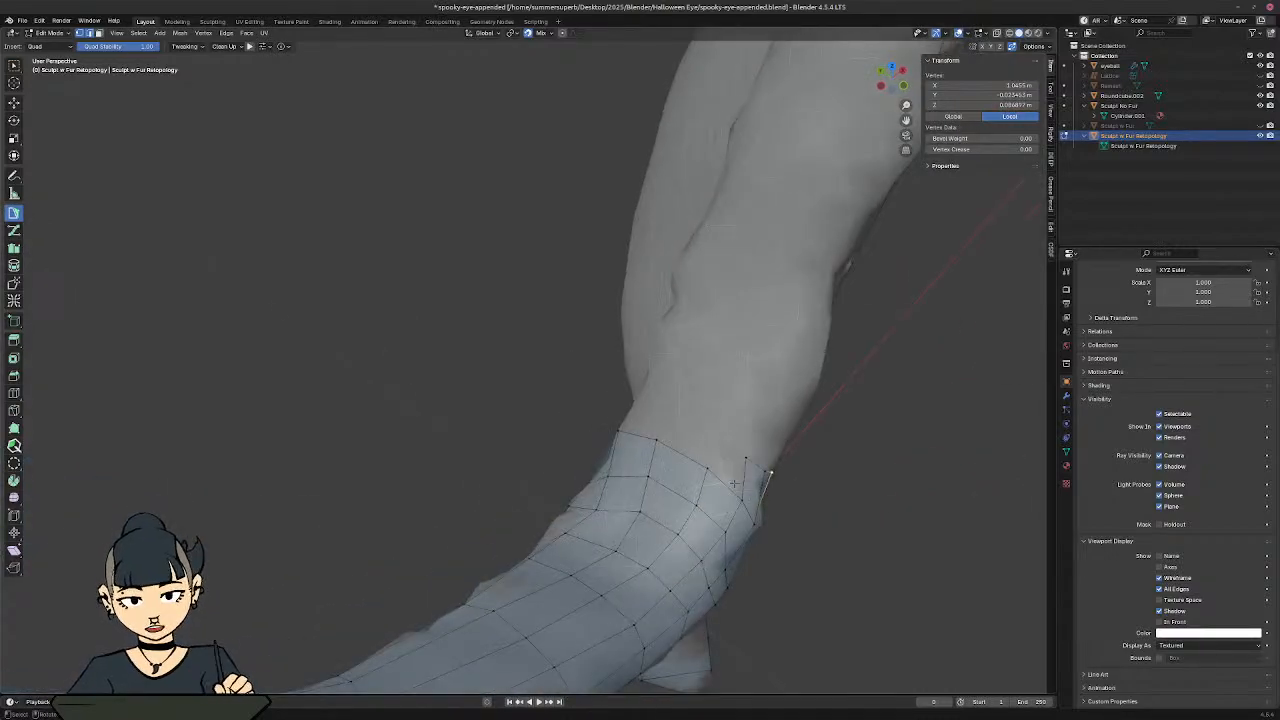
pyautogui.click(743, 481)
pyautogui.keyDown('ctrl'); pyautogui.click(723, 453); pyautogui.keyUp('ctrl')
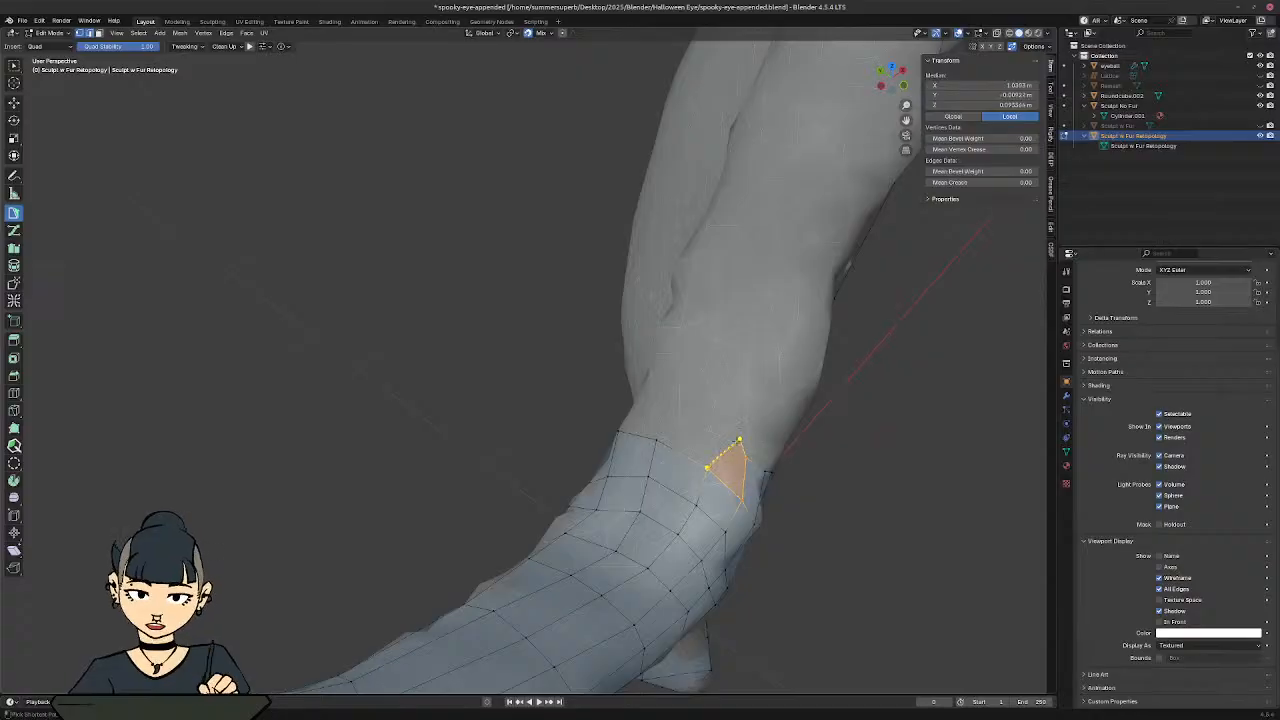
pyautogui.click(740, 440)
pyautogui.press('g')
pyautogui.click(716, 441)
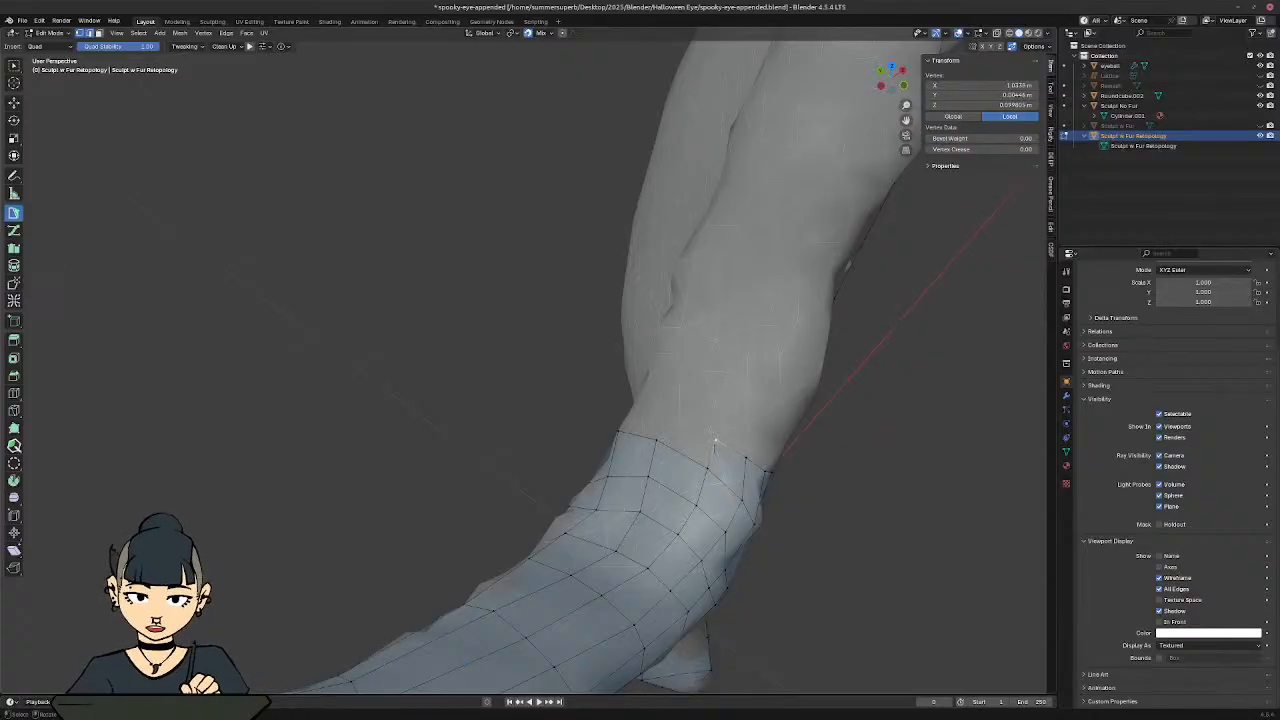
# Step: Add the next quad across the top of the bone's base and adjust its outer corner
pyautogui.click(712, 455)
pyautogui.keyDown('ctrl'); pyautogui.click(670, 425); pyautogui.keyUp('ctrl')
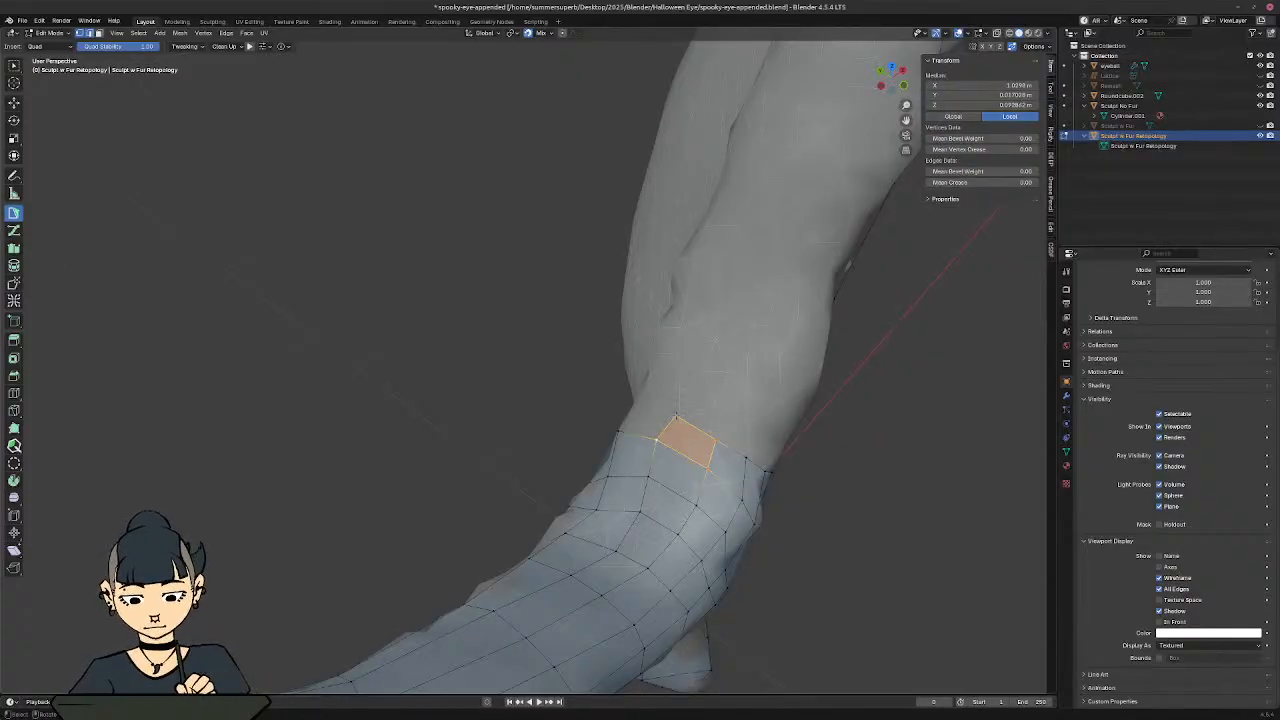
pyautogui.click(677, 415)
pyautogui.press('g')
pyautogui.click(663, 411)
# Step: Continue the new row of quads around the back of the elbow, starting down the open edge
pyautogui.moveTo(618, 385); pyautogui.dragTo(706, 380, button='middle')
pyautogui.keyDown('ctrl'); pyautogui.moveTo(575, 430); pyautogui.dragTo(563, 386, button='middle'); pyautogui.keyUp('ctrl')
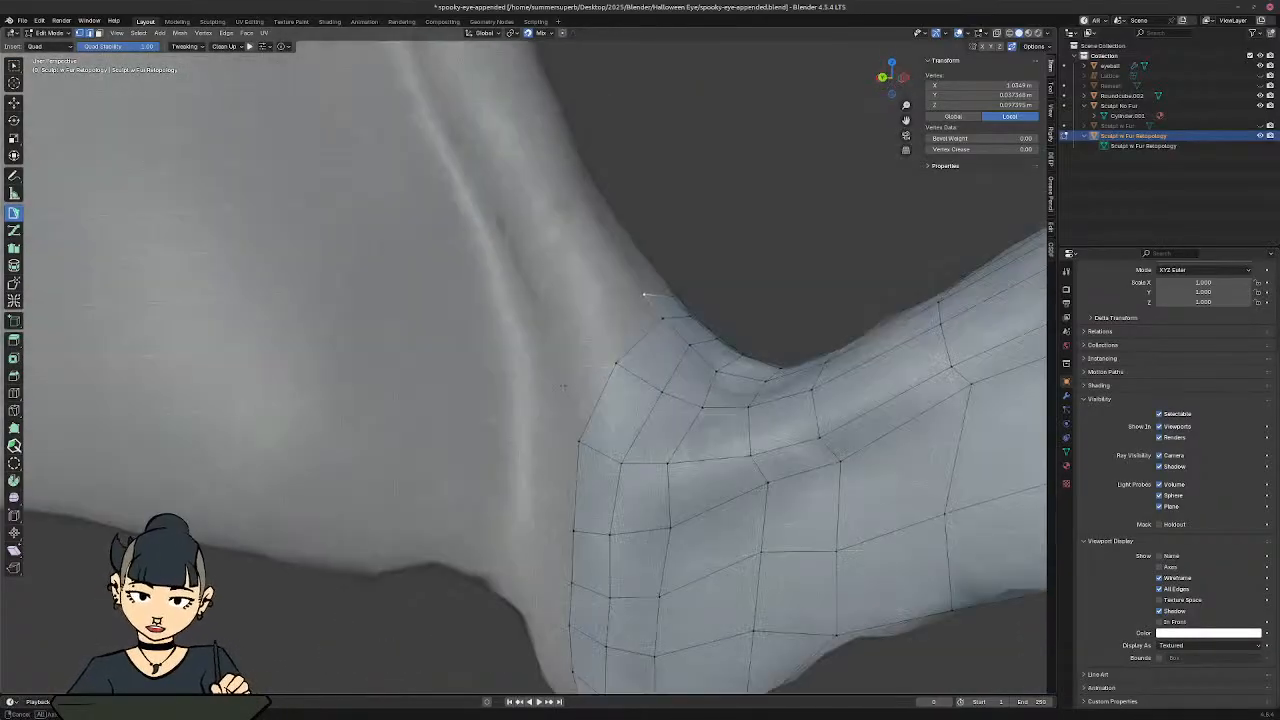
pyautogui.keyDown('ctrl'); pyautogui.click(600, 345); pyautogui.keyUp('ctrl')
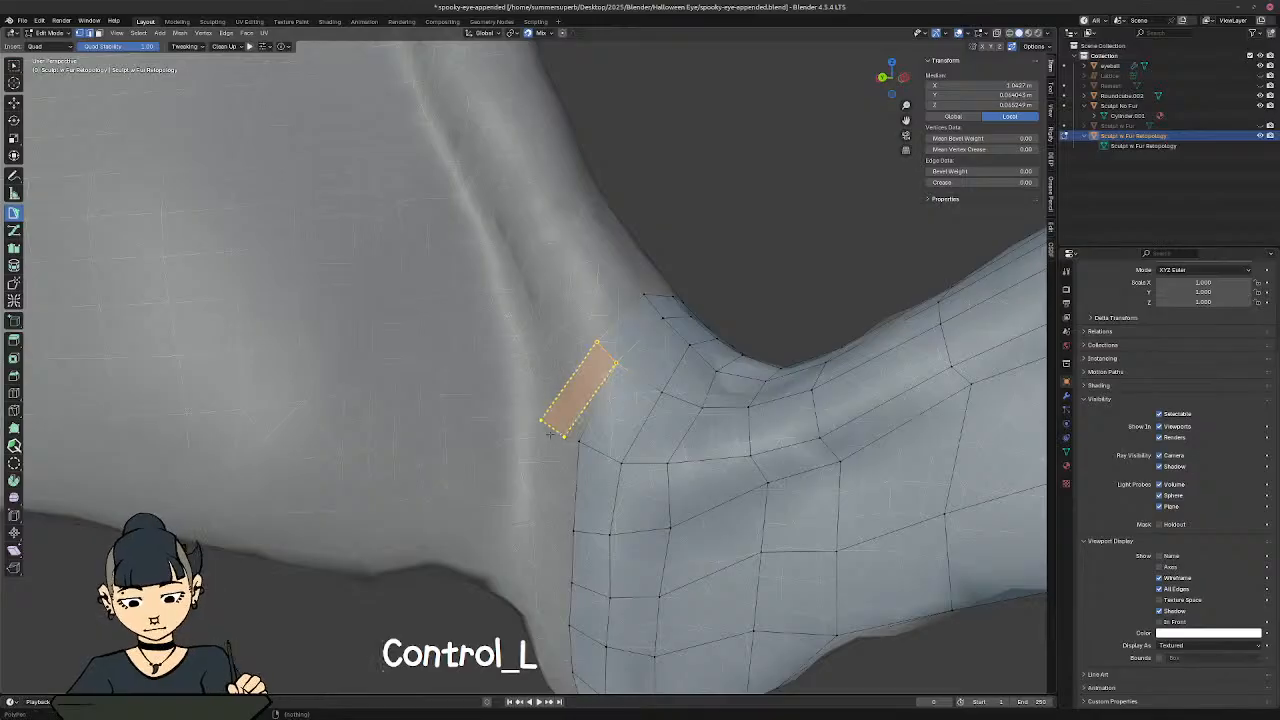
pyautogui.keyDown('ctrl'); pyautogui.click(556, 436); pyautogui.keyUp('ctrl')
pyautogui.keyDown('shift'); pyautogui.moveTo(572, 440); pyautogui.dragTo(598, 406, button='middle'); pyautogui.keyUp('shift')
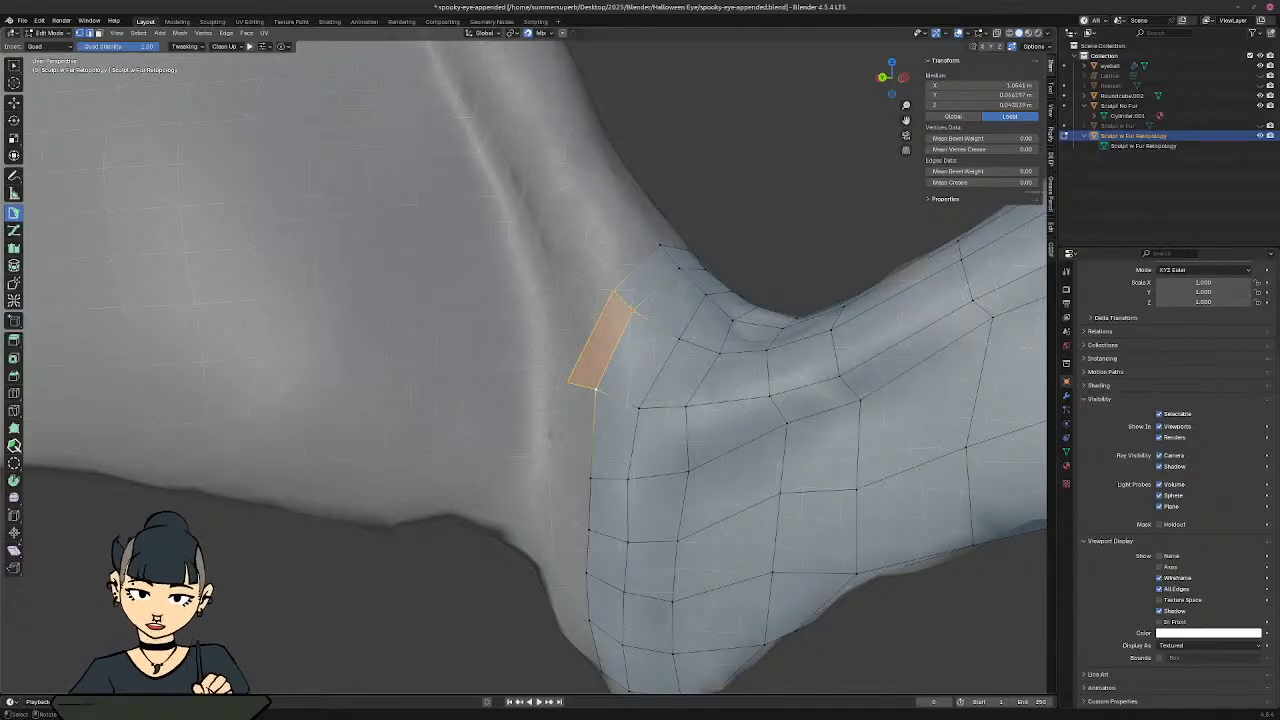
# Step: Extend the row with five quads down the back open edge toward the elbow spike's tip
pyautogui.keyDown('shift'); pyautogui.moveTo(595, 390); pyautogui.dragTo(594, 302, button='middle'); pyautogui.keyUp('shift')
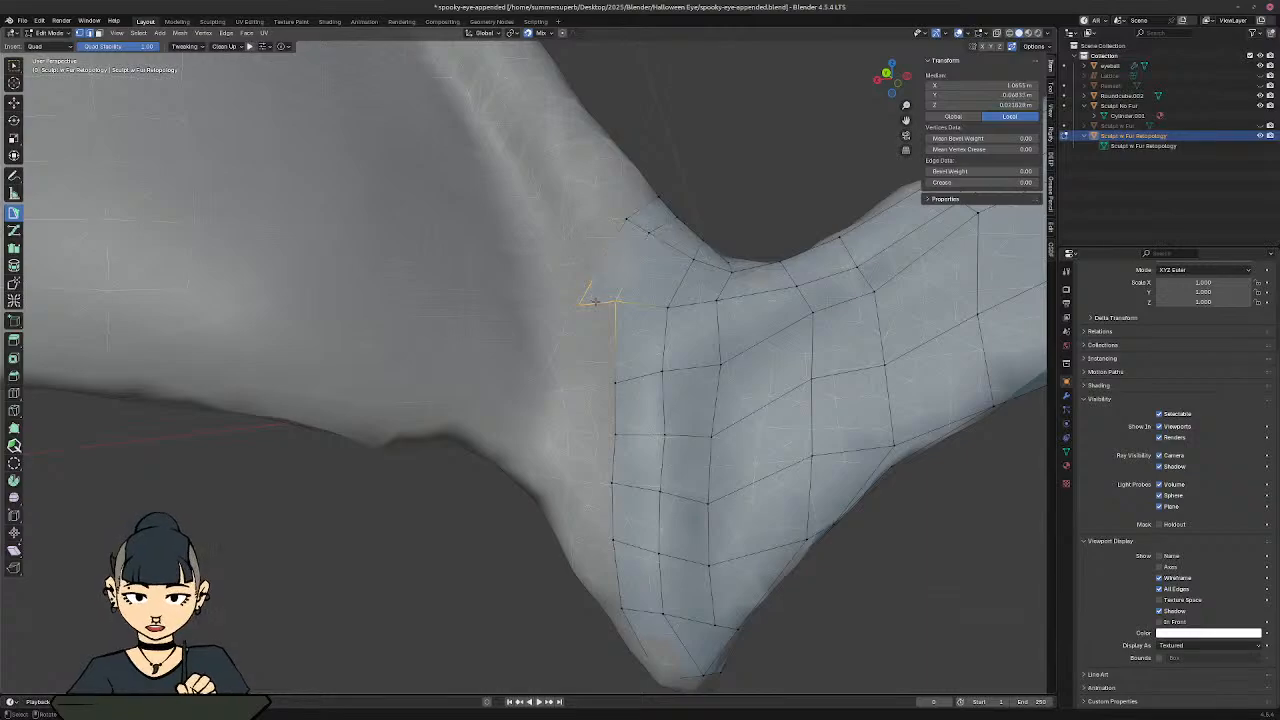
pyautogui.keyDown('ctrl'); pyautogui.click(596, 386); pyautogui.keyUp('ctrl')
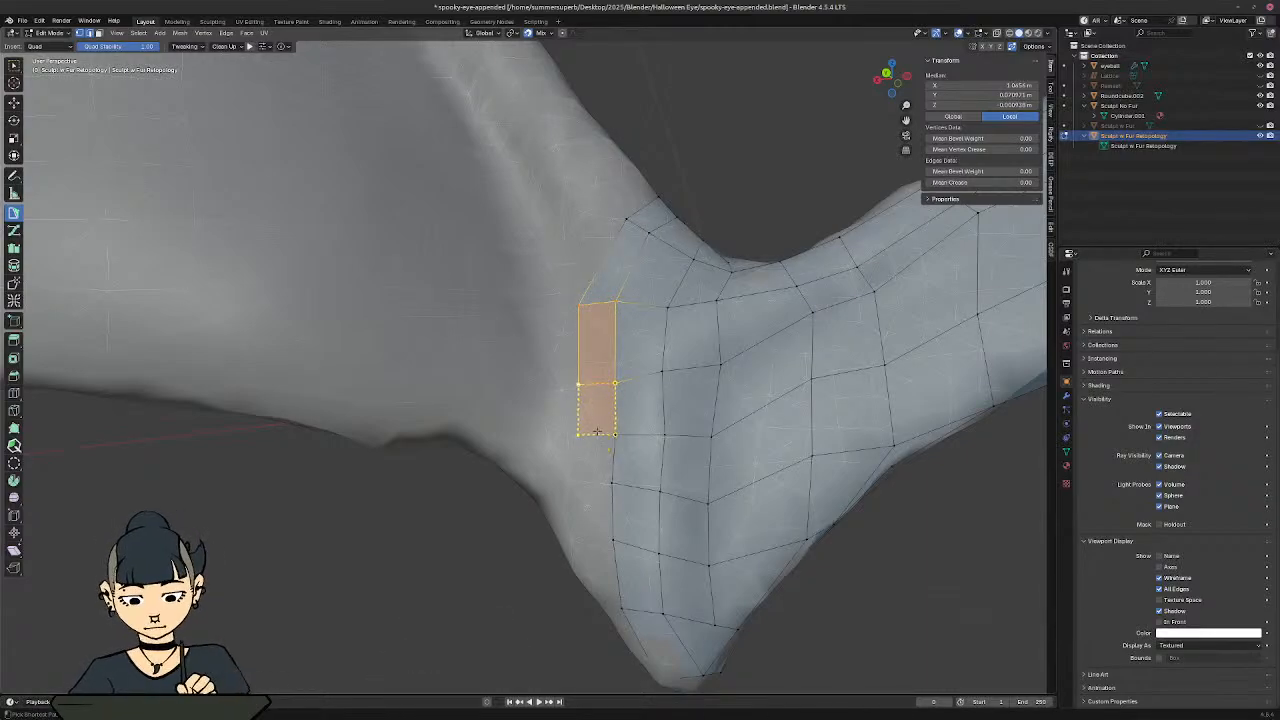
pyautogui.keyDown('ctrl'); pyautogui.click(596, 432); pyautogui.keyUp('ctrl')
pyautogui.keyDown('ctrl'); pyautogui.click(593, 484); pyautogui.keyUp('ctrl')
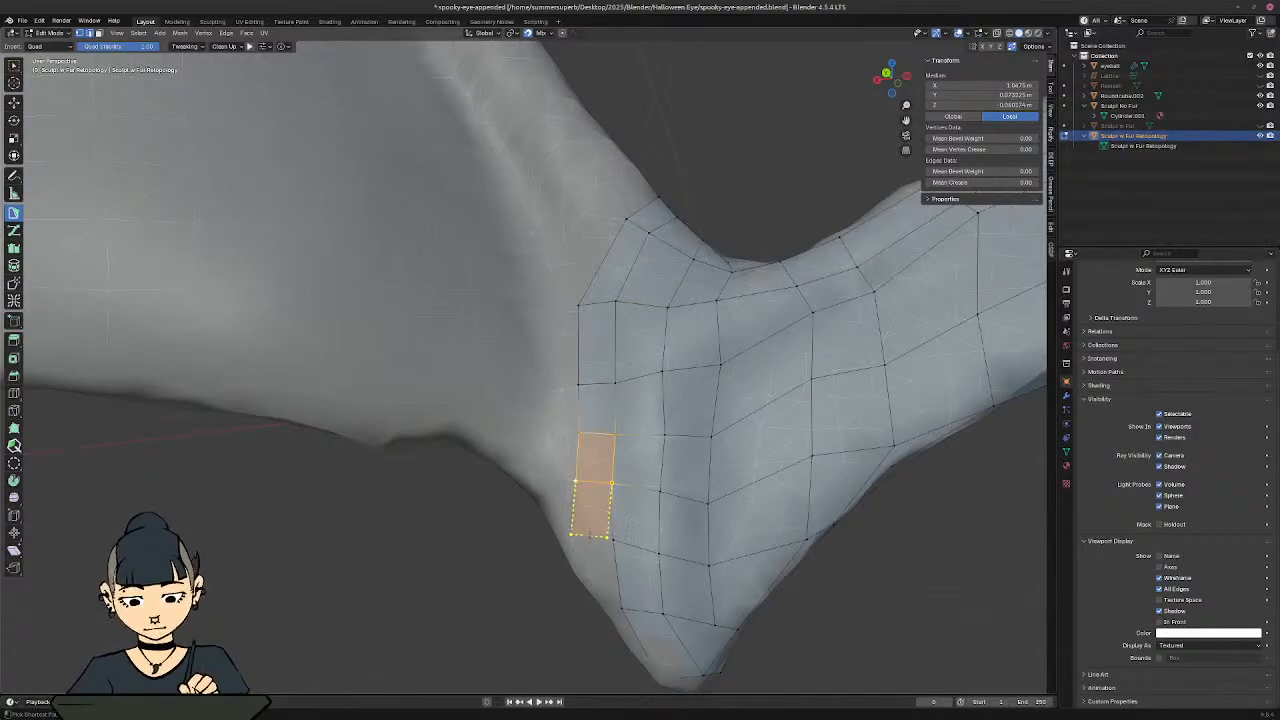
pyautogui.keyDown('ctrl'); pyautogui.click(592, 540); pyautogui.keyUp('ctrl')
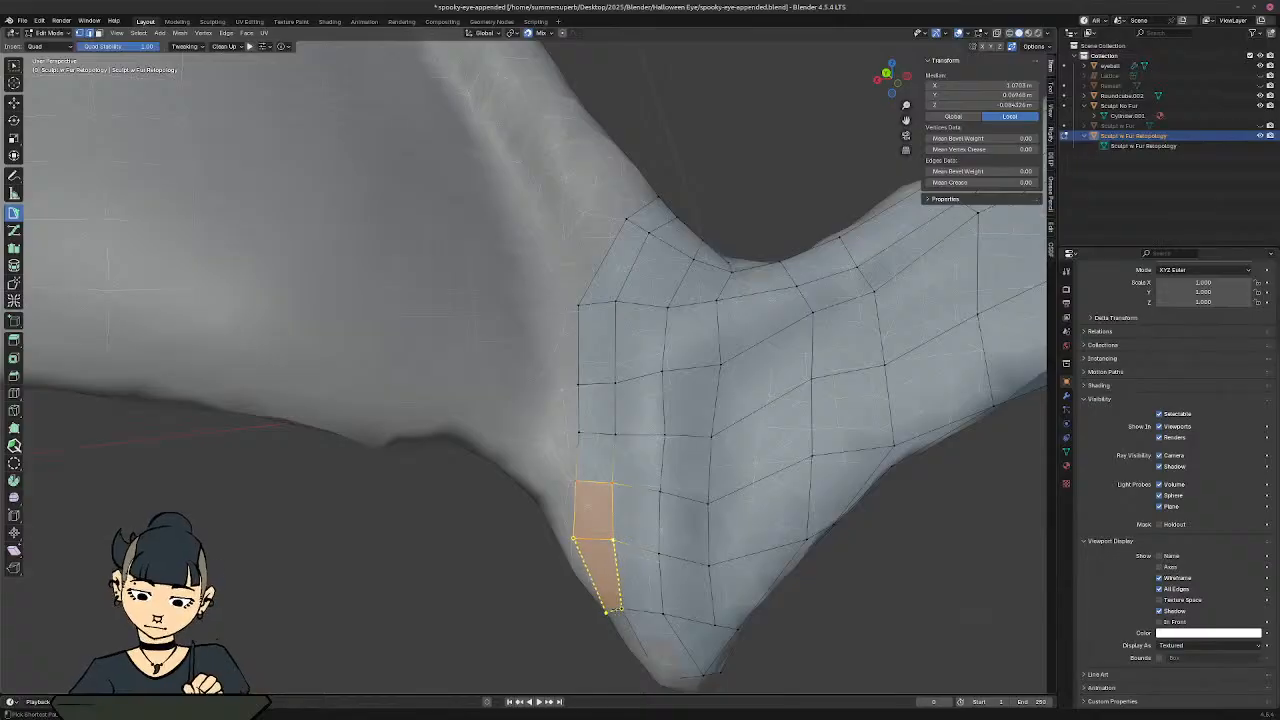
pyautogui.keyDown('ctrl'); pyautogui.click(613, 610); pyautogui.keyUp('ctrl')
# Step: Move the last quad's free corner outward to the edge of the spike
pyautogui.moveTo(455, 675); pyautogui.dragTo(654, 470, button='middle')
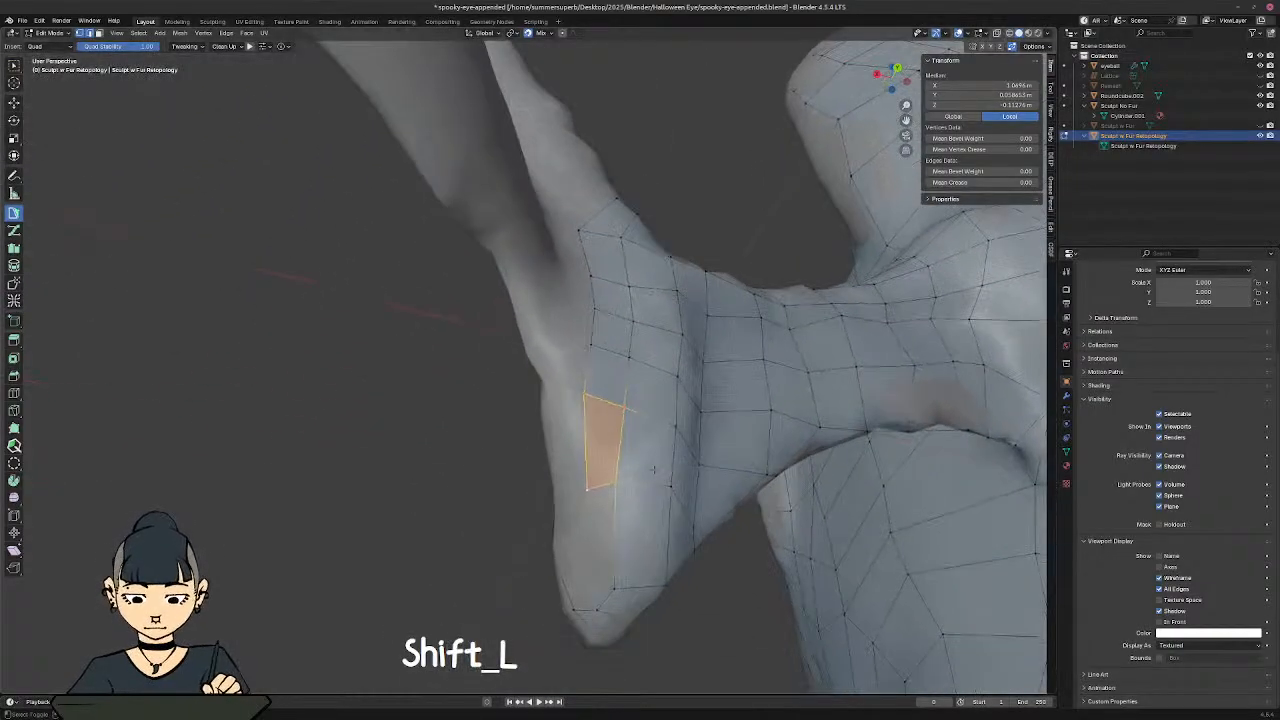
pyautogui.click(588, 489)
pyautogui.press('g')
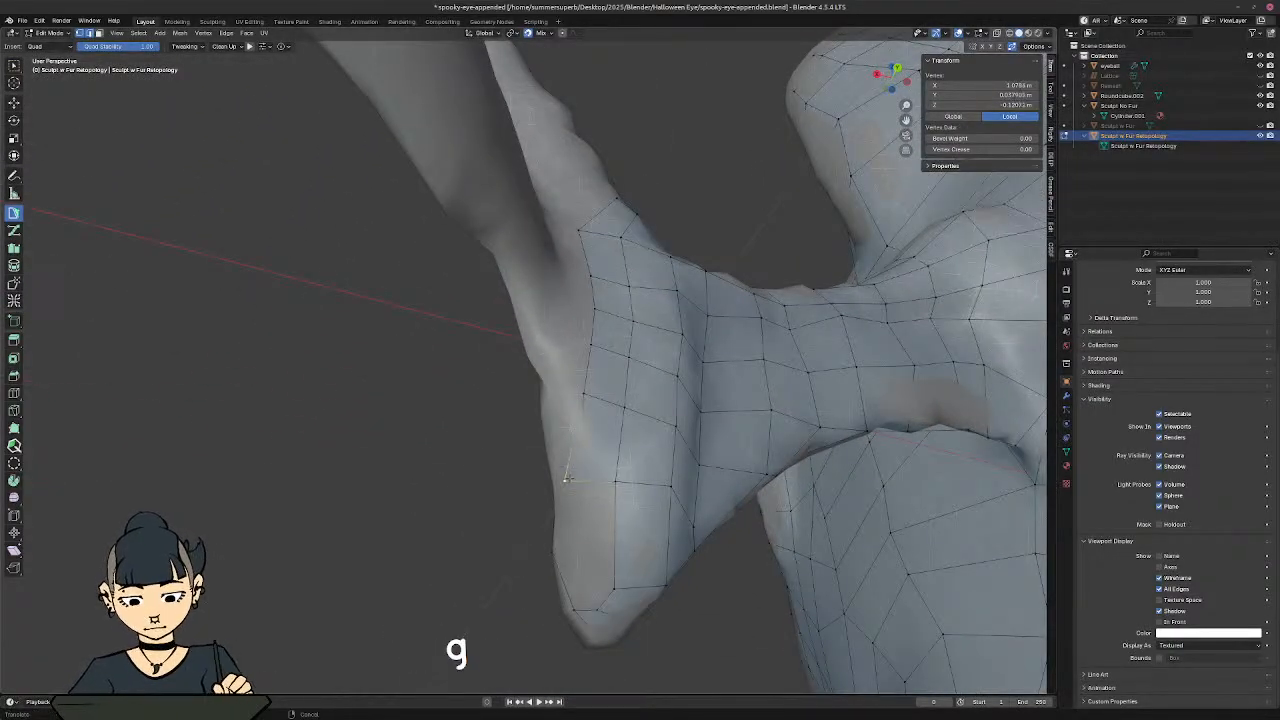
pyautogui.click(567, 478)
# Step: Add one more quad down to the spike's tip and shift its free corner toward the row's outer column
pyautogui.click(592, 480)
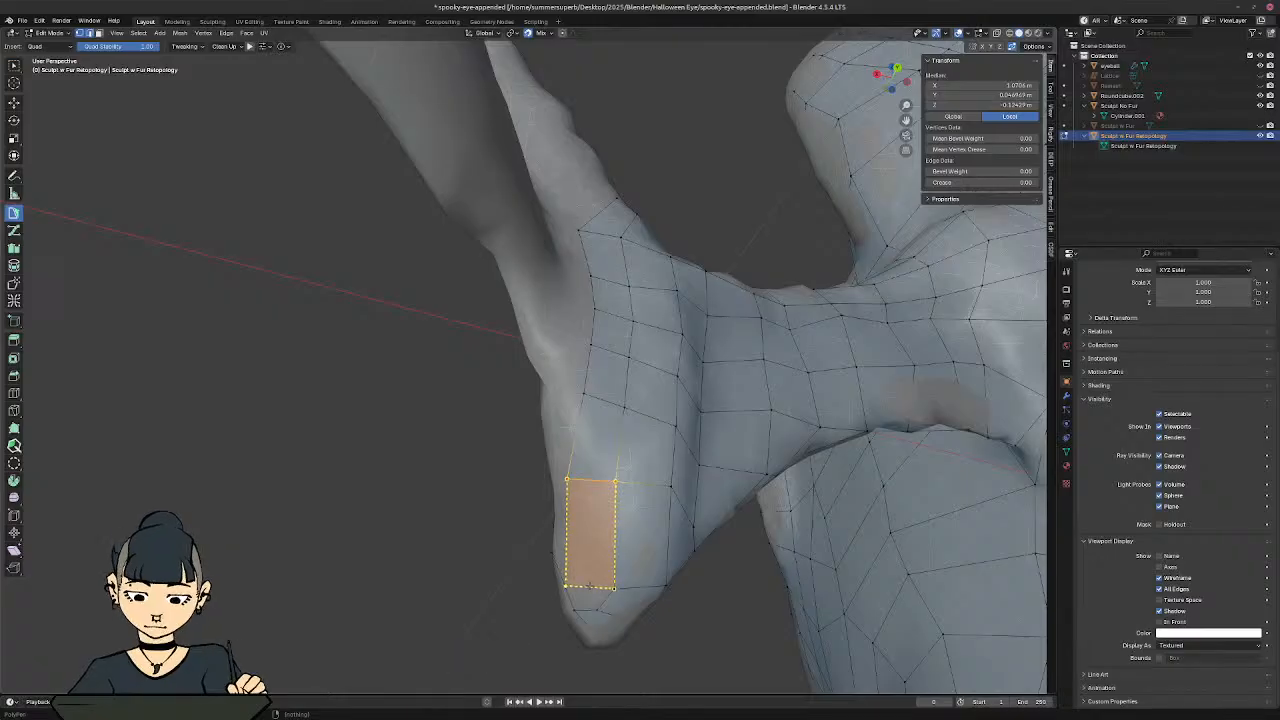
pyautogui.keyDown('ctrl'); pyautogui.click(614, 586); pyautogui.keyUp('ctrl')
pyautogui.moveTo(470, 600); pyautogui.dragTo(598, 530, button='middle')
pyautogui.moveTo(598, 530); pyautogui.dragTo(625, 505, button='middle')
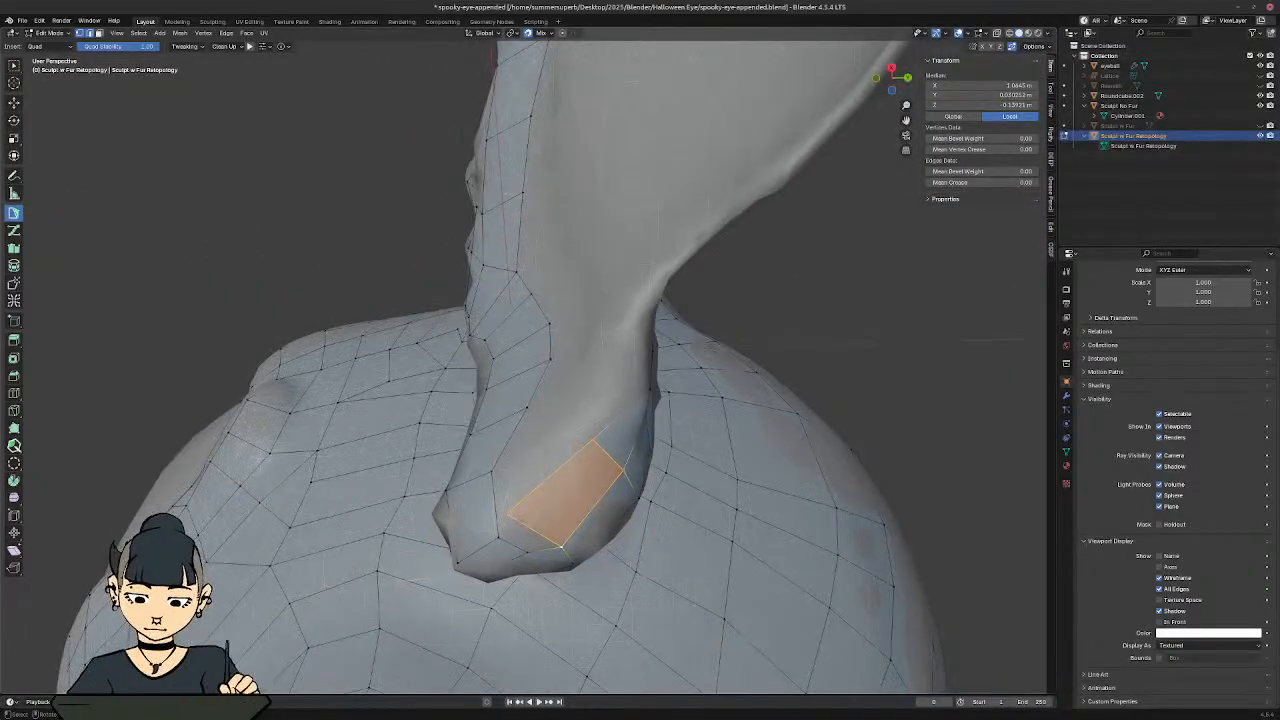
pyautogui.click(506, 515)
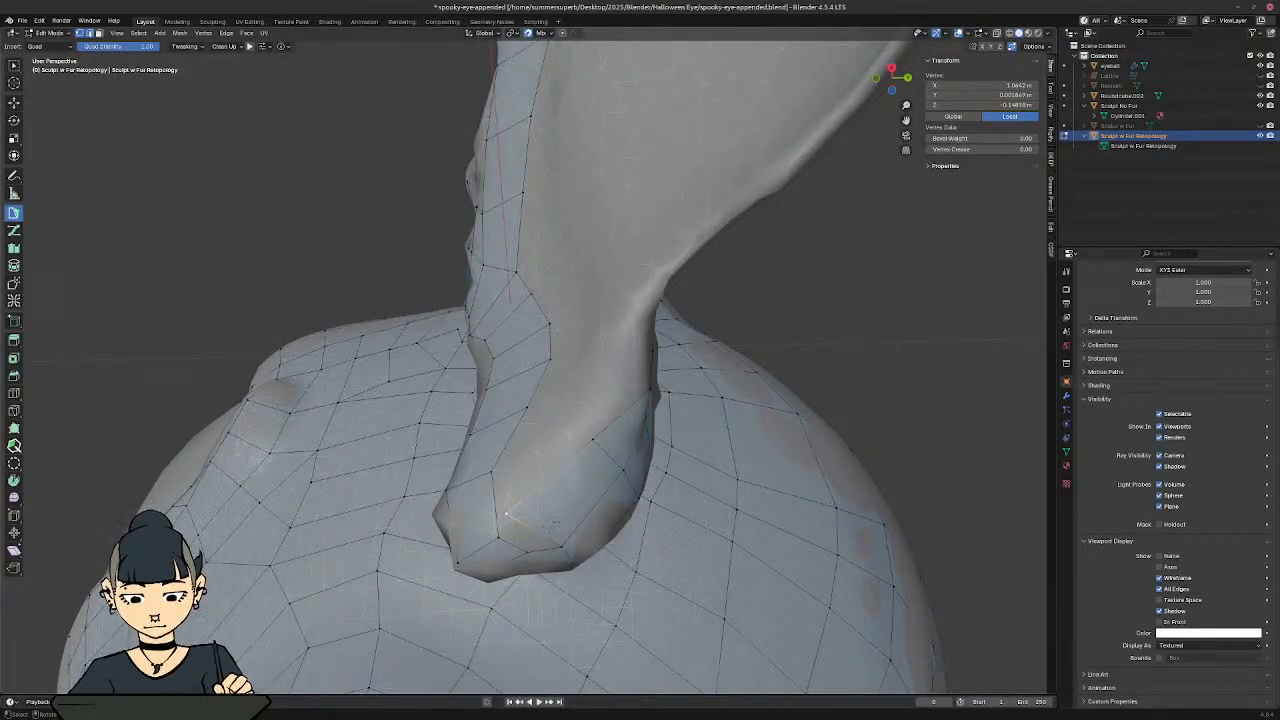
pyautogui.press('g')
pyautogui.click(581, 529)
# Step: Add two quads at the spike's tip, joining the back row to the front strip
pyautogui.click(548, 534)
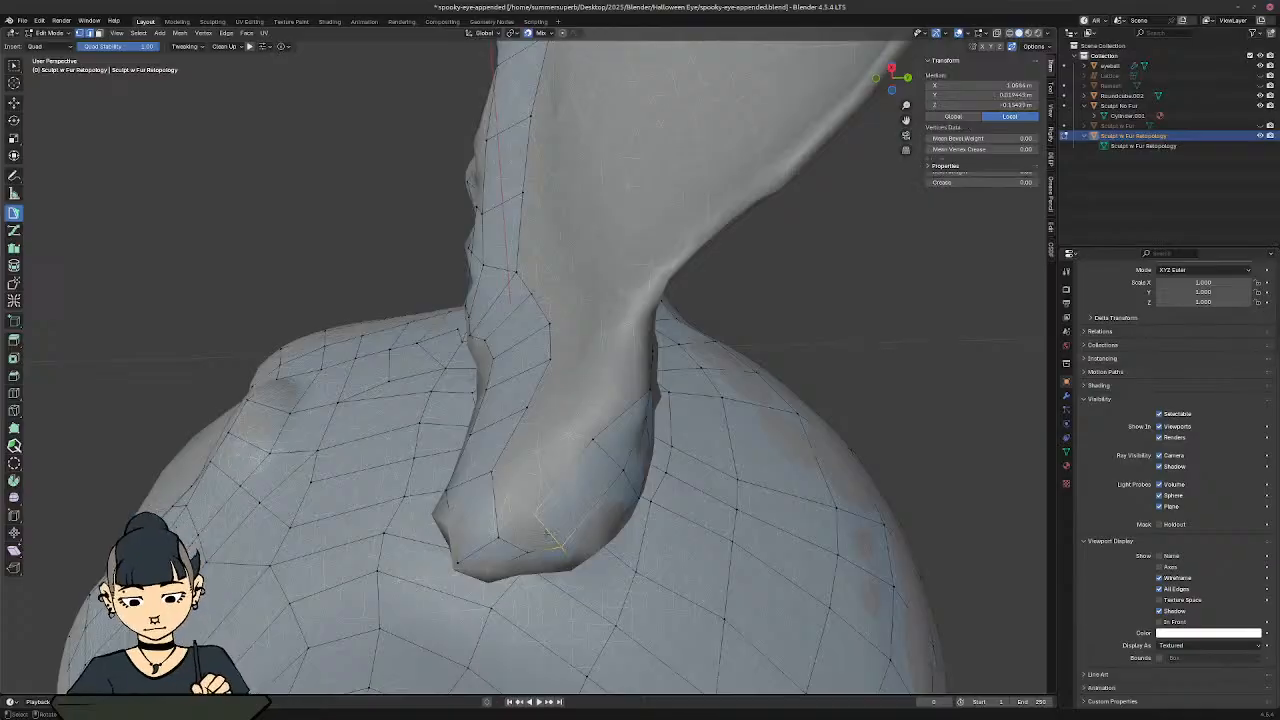
pyautogui.keyDown('ctrl'); pyautogui.click(518, 545); pyautogui.keyUp('ctrl')
pyautogui.moveTo(538, 521); pyautogui.dragTo(585, 531, button='middle')
pyautogui.click(536, 524)
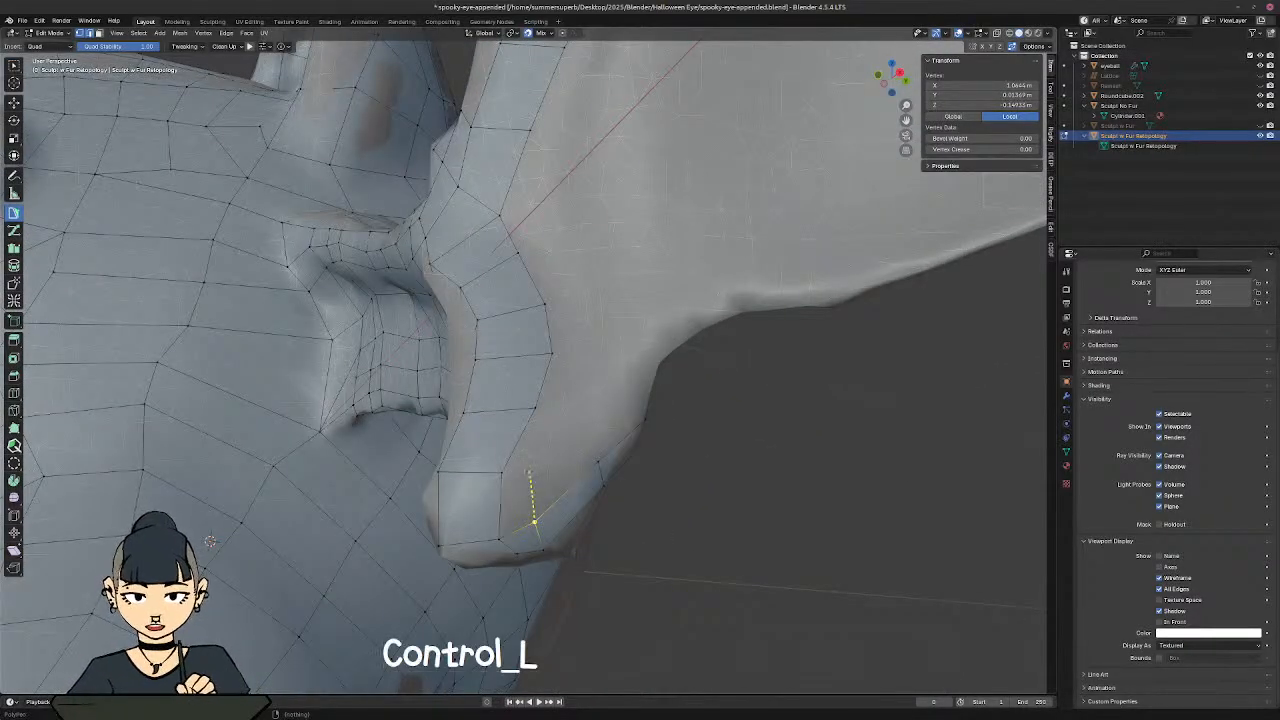
pyautogui.click(517, 537)
pyautogui.keyDown('ctrl'); pyautogui.click(522, 478); pyautogui.keyUp('ctrl')
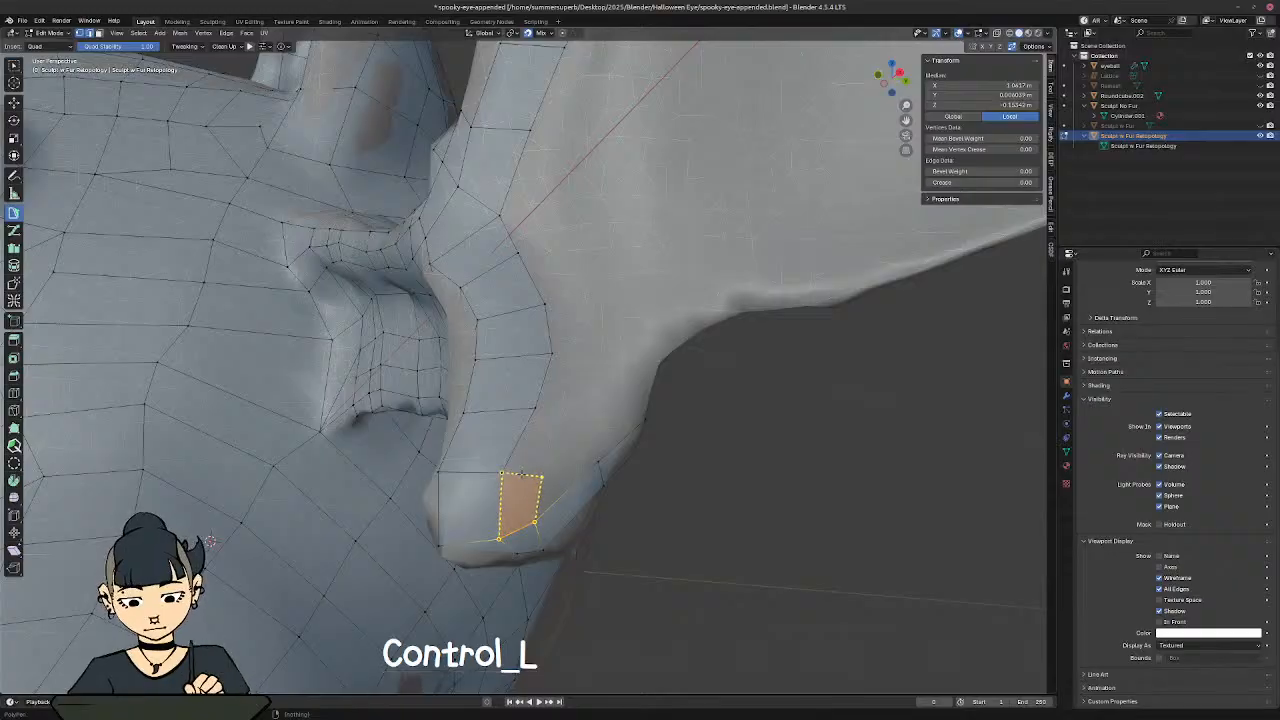
# Step: Reposition the upper free corner of the quad just above the spike's tip
pyautogui.moveTo(524, 482); pyautogui.dragTo(580, 490, button='middle')
pyautogui.click(553, 479)
pyautogui.press('g')
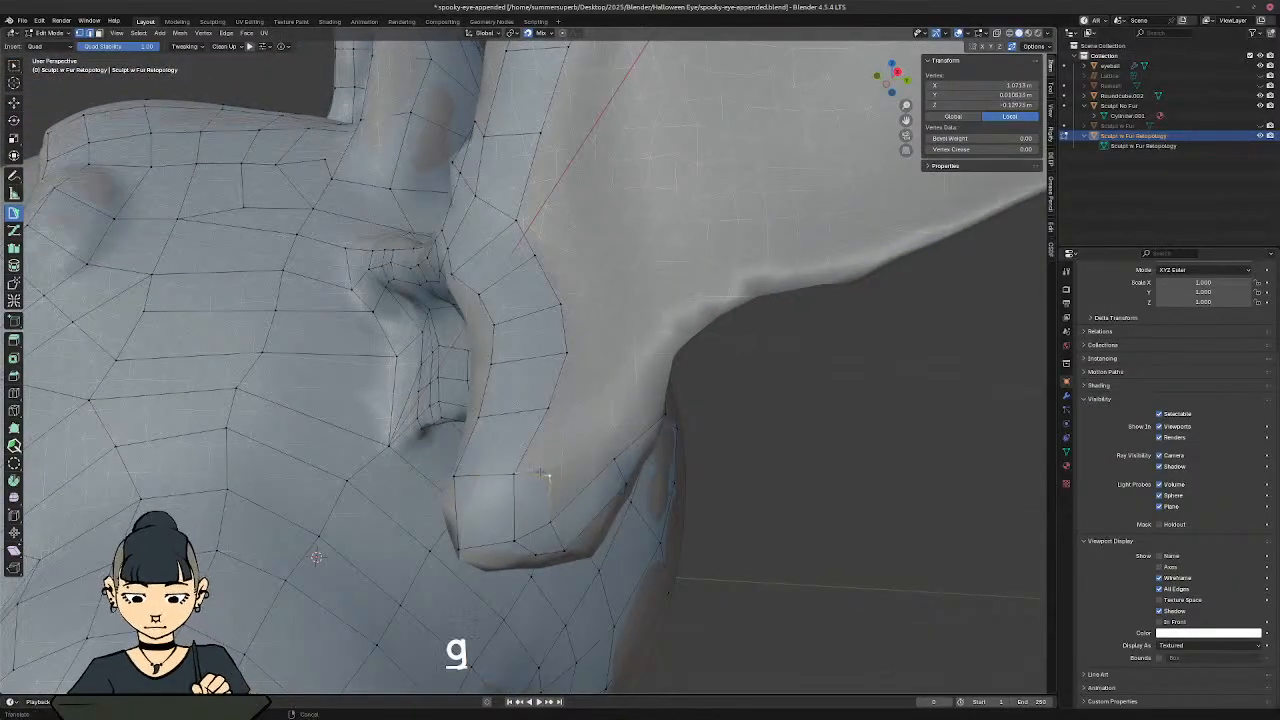
pyautogui.click(540, 474)
pyautogui.press('g')
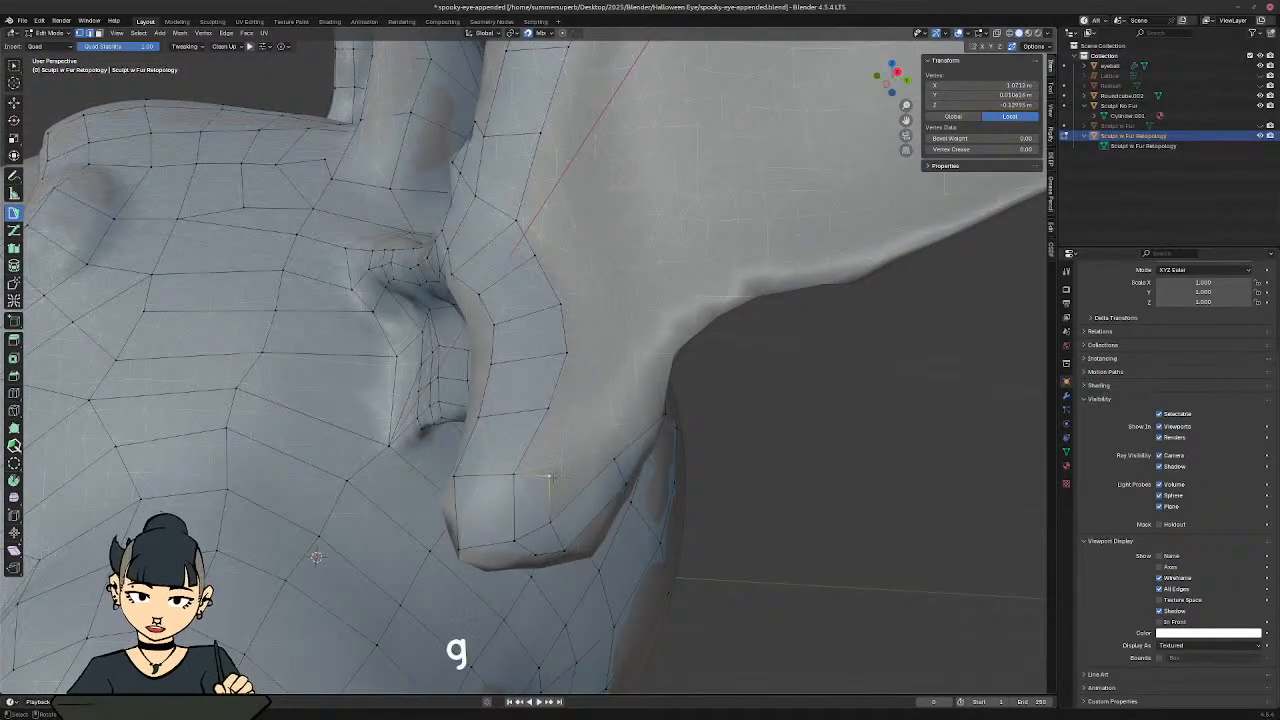
# Step: Add two more quads up the spike's outer back side, adjusting the free corner of the first
pyautogui.keyDown('ctrl'); pyautogui.click(604, 445); pyautogui.keyUp('ctrl')
pyautogui.keyDown('ctrl'); pyautogui.click(597, 440); pyautogui.keyUp('ctrl')
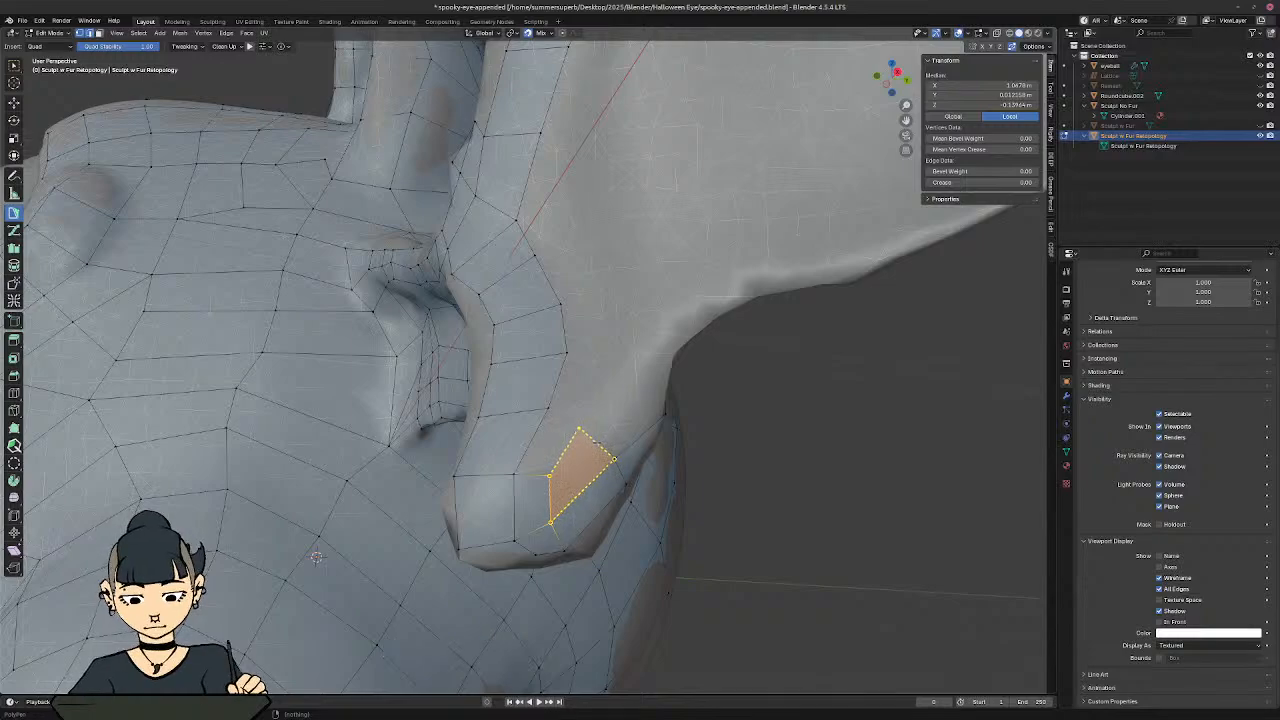
pyautogui.moveTo(680, 407); pyautogui.dragTo(528, 408, button='middle')
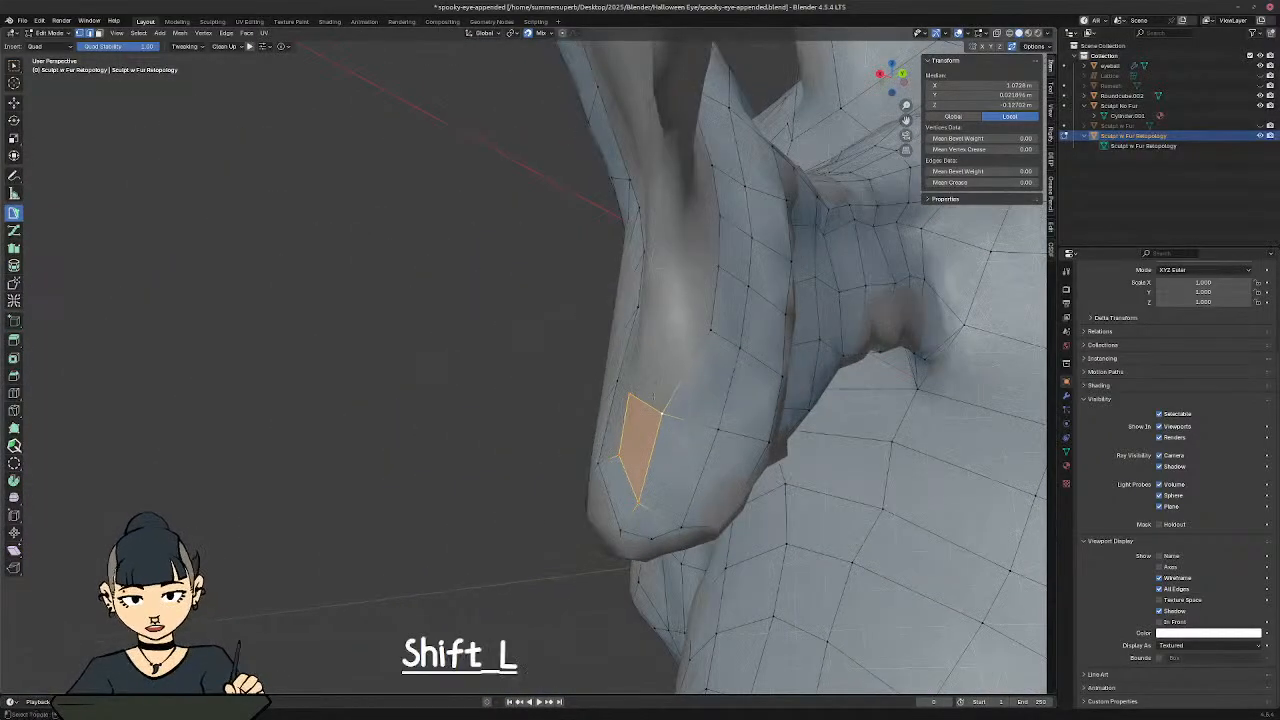
pyautogui.keyDown('shift'); pyautogui.moveTo(640, 388); pyautogui.dragTo(579, 482, button='middle'); pyautogui.keyUp('shift')
pyautogui.click(553, 462)
pyautogui.press('g')
pyautogui.click(590, 475)
pyautogui.click(577, 482)
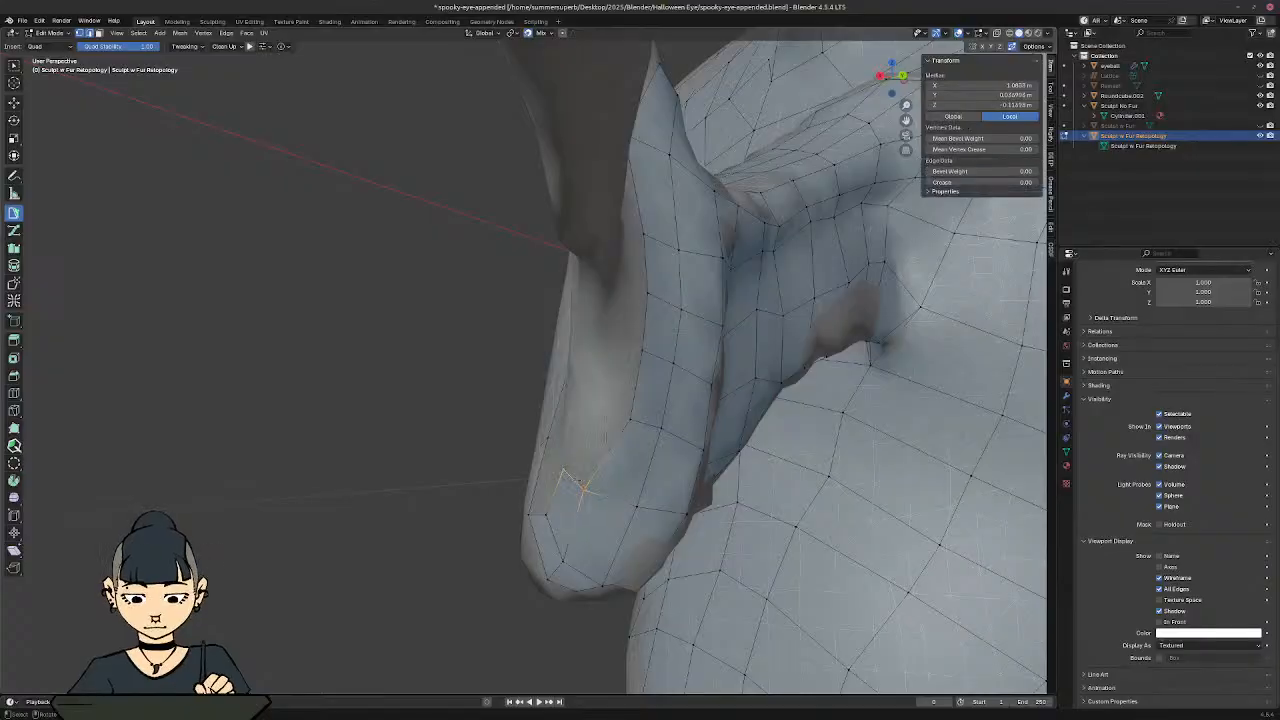
pyautogui.keyDown('ctrl'); pyautogui.click(618, 411); pyautogui.keyUp('ctrl')
# Step: Examine the whole creature and wing to judge how the topology should continue from the elbow across the membrane
pyautogui.moveTo(606, 409); pyautogui.dragTo(653, 465, button='middle')
pyautogui.scroll(-3, 605, 407)
pyautogui.scroll(1, 763, 388)
pyautogui.scroll(-2, 670, 430)
pyautogui.scroll(-5, 623, 424)
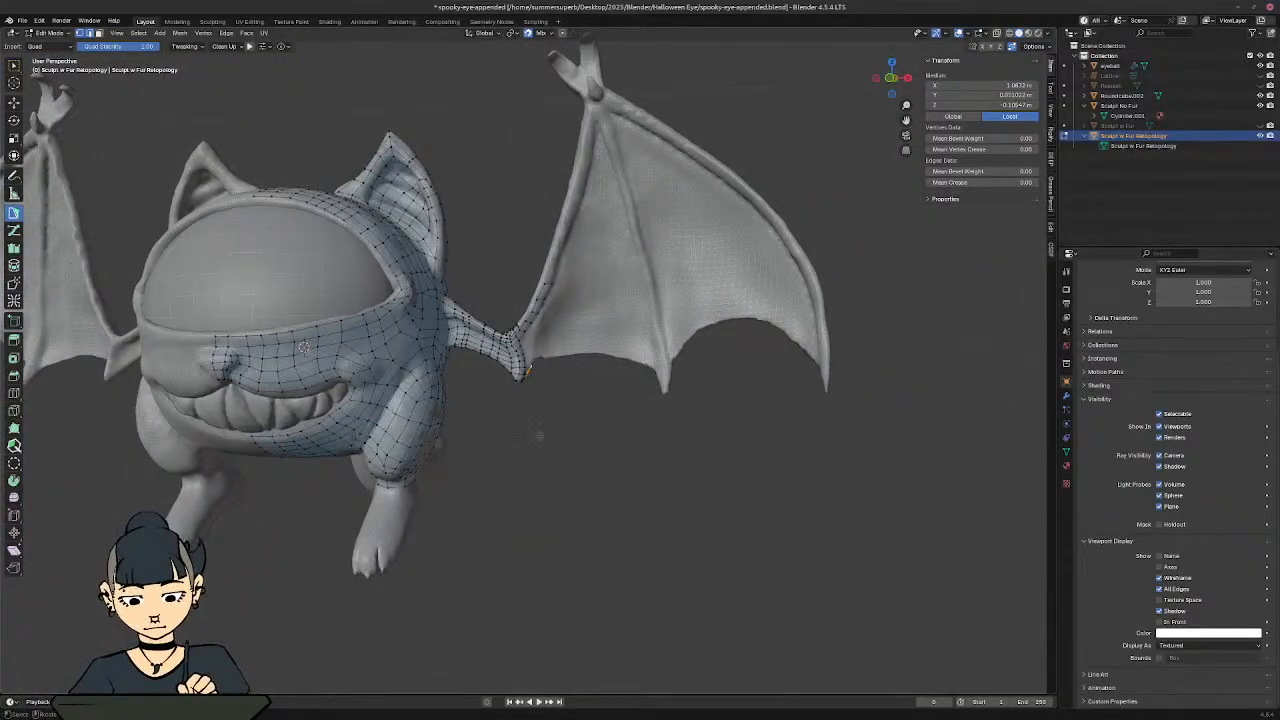
pyautogui.moveTo(540, 435); pyautogui.dragTo(640, 470, button='middle')
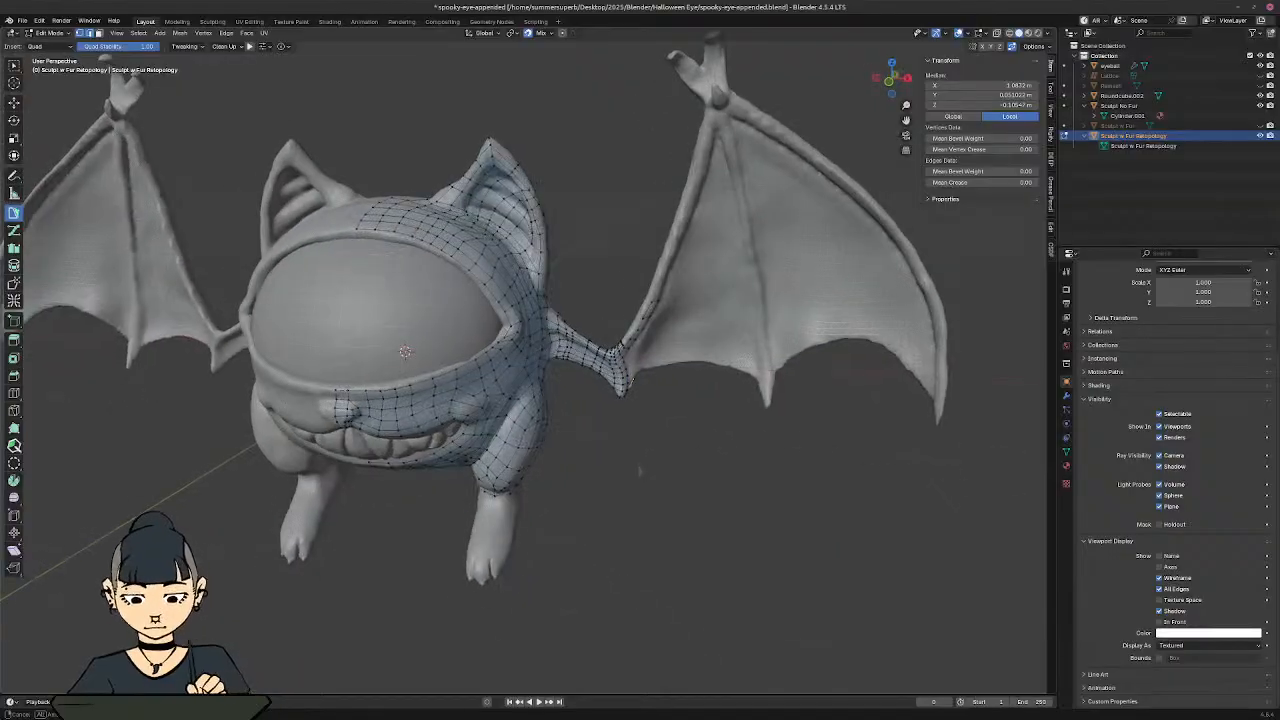
pyautogui.keyDown('shift'); pyautogui.moveTo(717, 422); pyautogui.dragTo(585, 401, button='middle'); pyautogui.keyUp('shift')
pyautogui.moveTo(612, 498); pyautogui.dragTo(655, 436, button='middle')
pyautogui.keyDown('shift'); pyautogui.moveTo(655, 435); pyautogui.dragTo(708, 517, button='middle'); pyautogui.keyUp('shift')
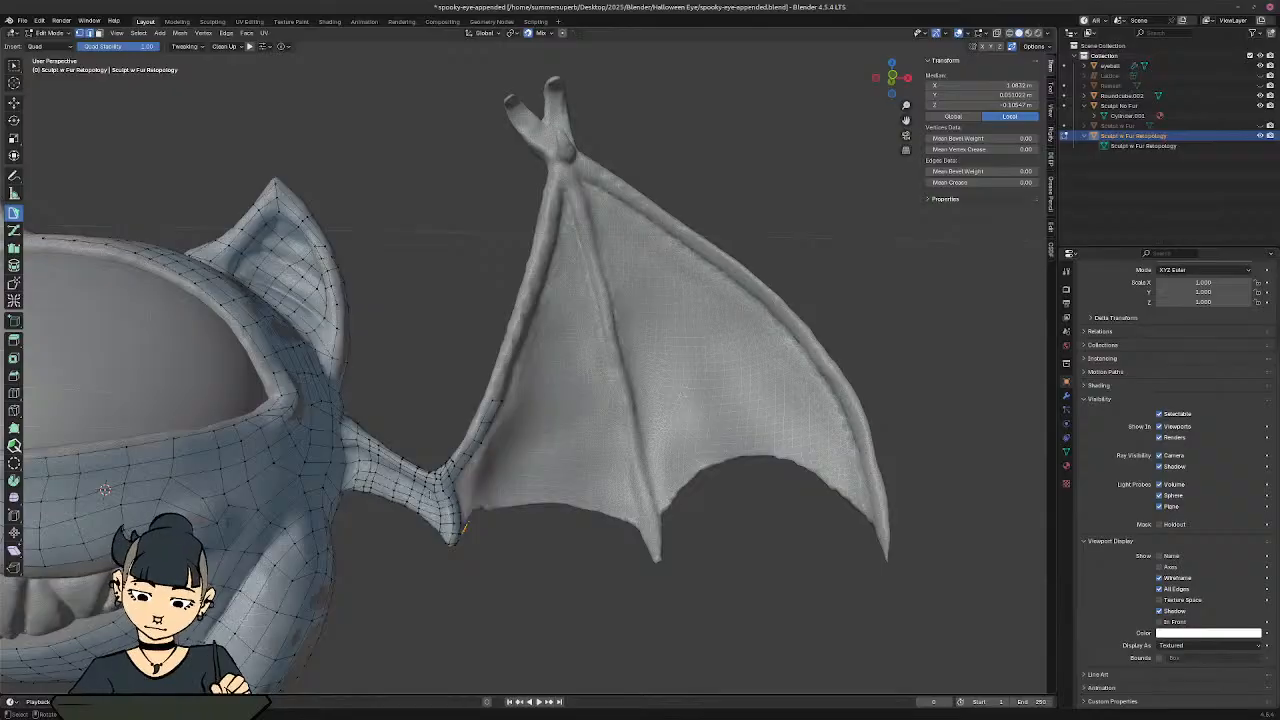
pyautogui.keyDown('shift'); pyautogui.moveTo(471, 530); pyautogui.dragTo(576, 337, button='middle'); pyautogui.keyUp('shift')
pyautogui.keyDown('ctrl'); pyautogui.moveTo(576, 400); pyautogui.dragTo(580, 280, button='middle'); pyautogui.keyUp('ctrl')
pyautogui.keyDown('shift'); pyautogui.moveTo(640, 320); pyautogui.dragTo(545, 345, button='middle'); pyautogui.keyUp('shift')
# Step: Add a quad in the gap between the spike's front strip and back row, and move its neighbouring open-edge vertex
pyautogui.moveTo(545, 345); pyautogui.dragTo(216, 520, button='middle')
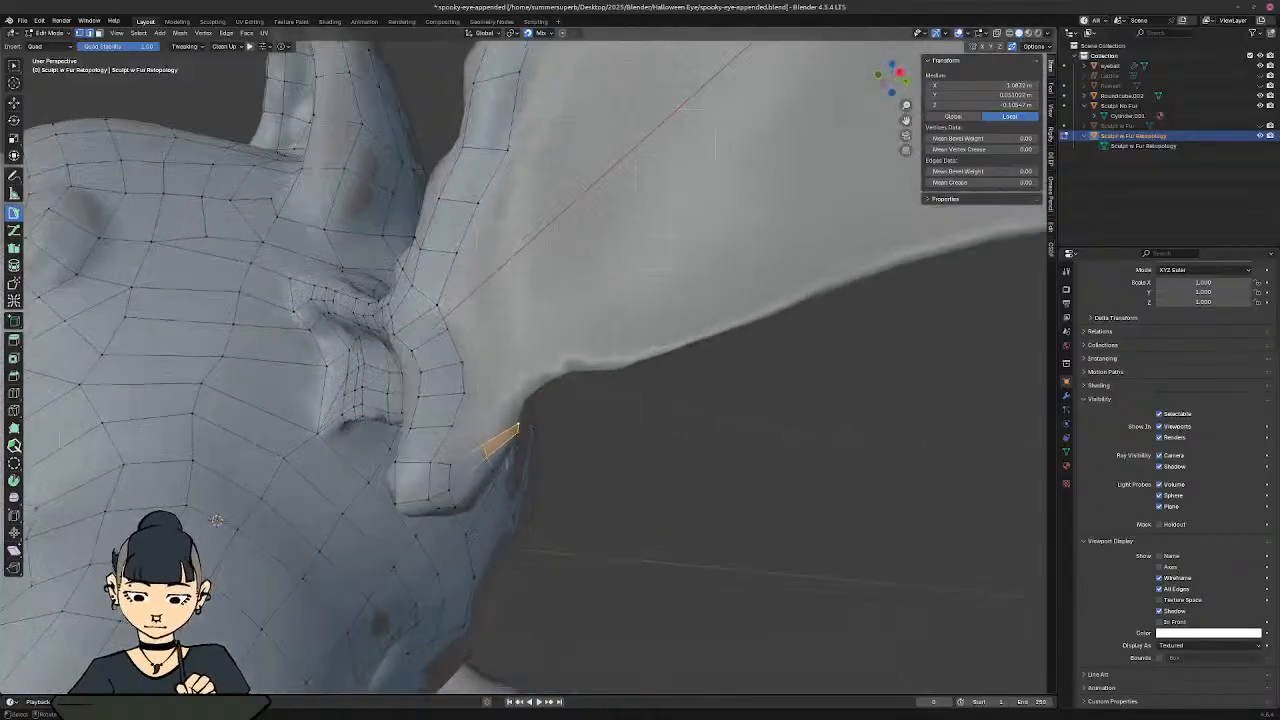
pyautogui.click(473, 449)
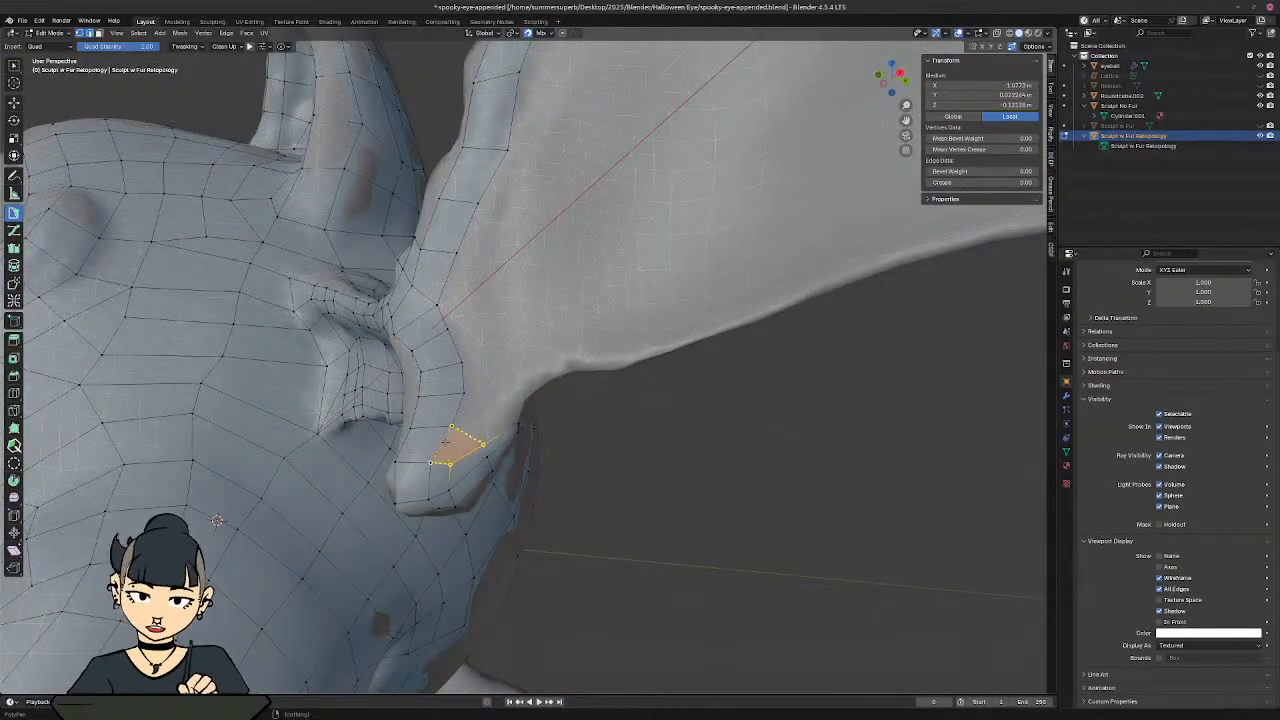
pyautogui.keyDown('ctrl'); pyautogui.click(449, 443); pyautogui.keyUp('ctrl')
pyautogui.click(483, 443)
pyautogui.press('g')
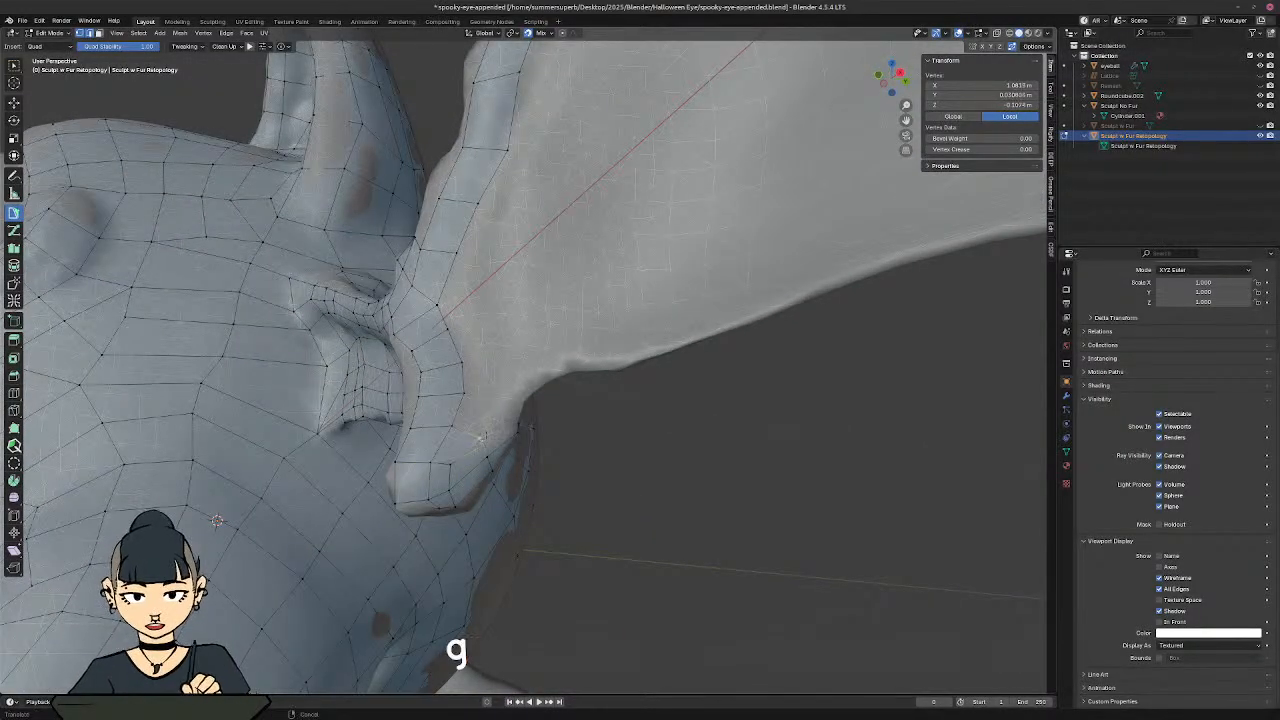
pyautogui.click(471, 441)
# Step: Add a quad on the membrane-facing side of the elbow spike and reposition the adjacent open-edge vertices
pyautogui.moveTo(538, 405); pyautogui.dragTo(450, 450, button='middle')
pyautogui.press('g')
pyautogui.click(424, 423)
pyautogui.click(445, 476)
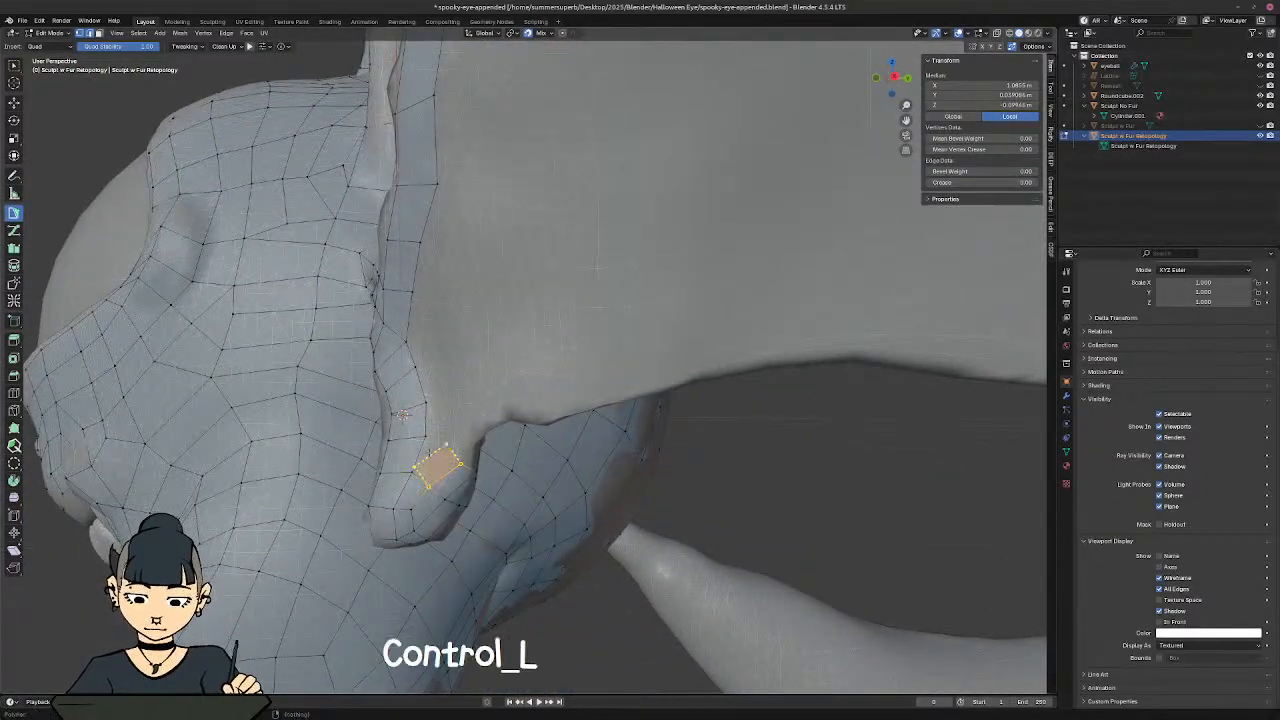
pyautogui.keyDown('ctrl'); pyautogui.click(425, 457); pyautogui.keyUp('ctrl')
pyautogui.click(435, 442)
pyautogui.press('g')
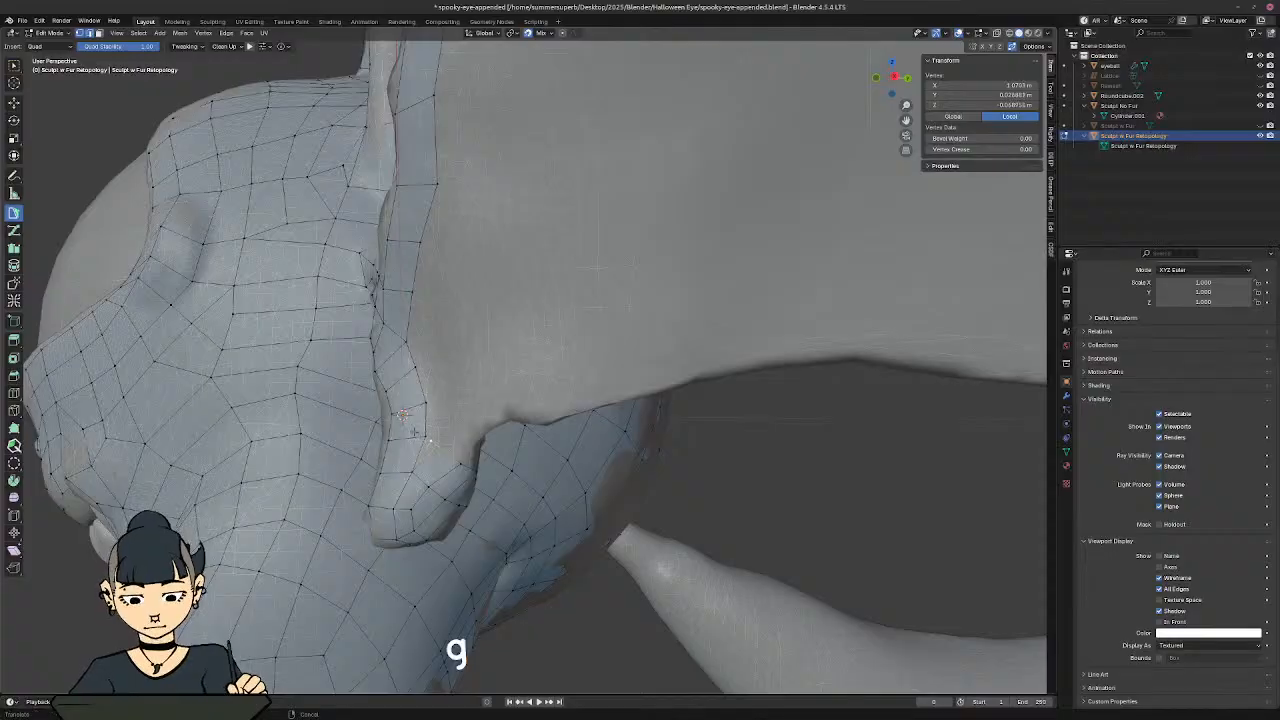
pyautogui.click(415, 430)
# Step: Reposition the open-edge vertices one by one along the back of the elbow spike, working up towards the wing bone
pyautogui.moveTo(414, 430); pyautogui.dragTo(362, 420, button='middle')
pyautogui.press('g')
pyautogui.click(444, 438)
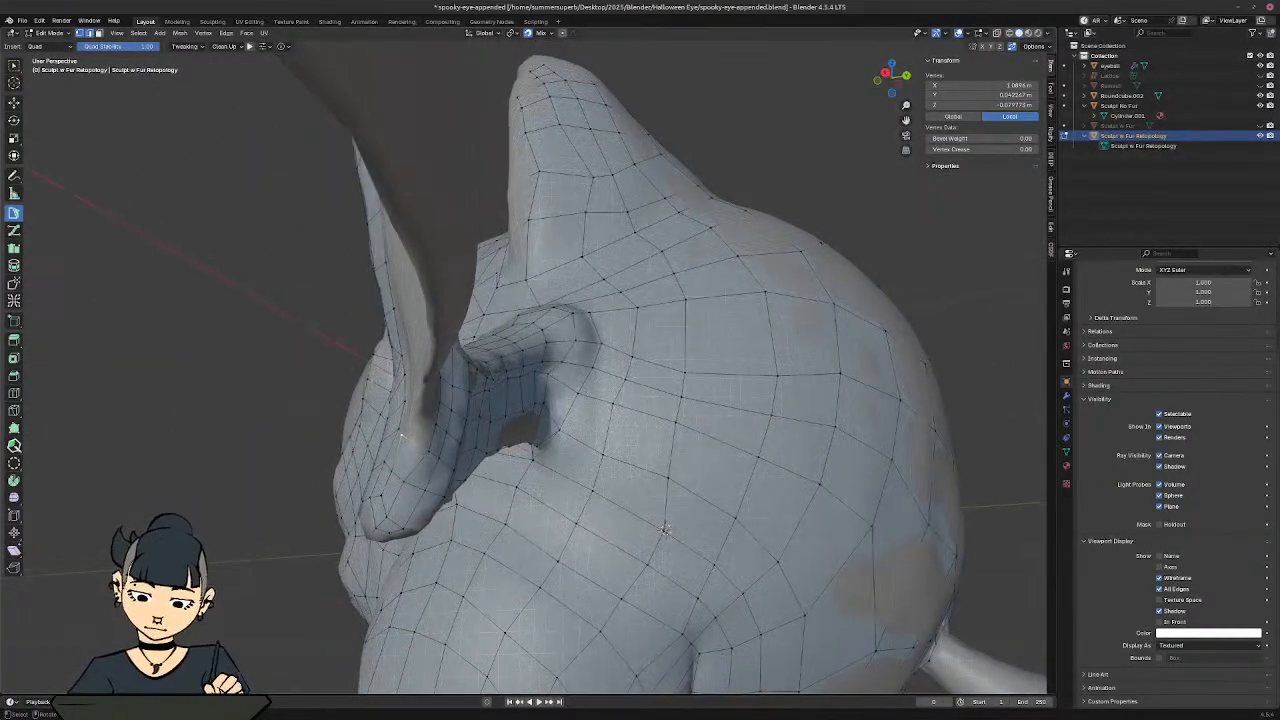
pyautogui.click(419, 461)
pyautogui.press('g')
pyautogui.click(416, 453)
pyautogui.moveTo(416, 453)
pyautogui.mouseDown(button='middle')
pyautogui.moveTo(362, 430)
pyautogui.moveTo(420, 468)
pyautogui.mouseUp(button='middle')
pyautogui.press('g')
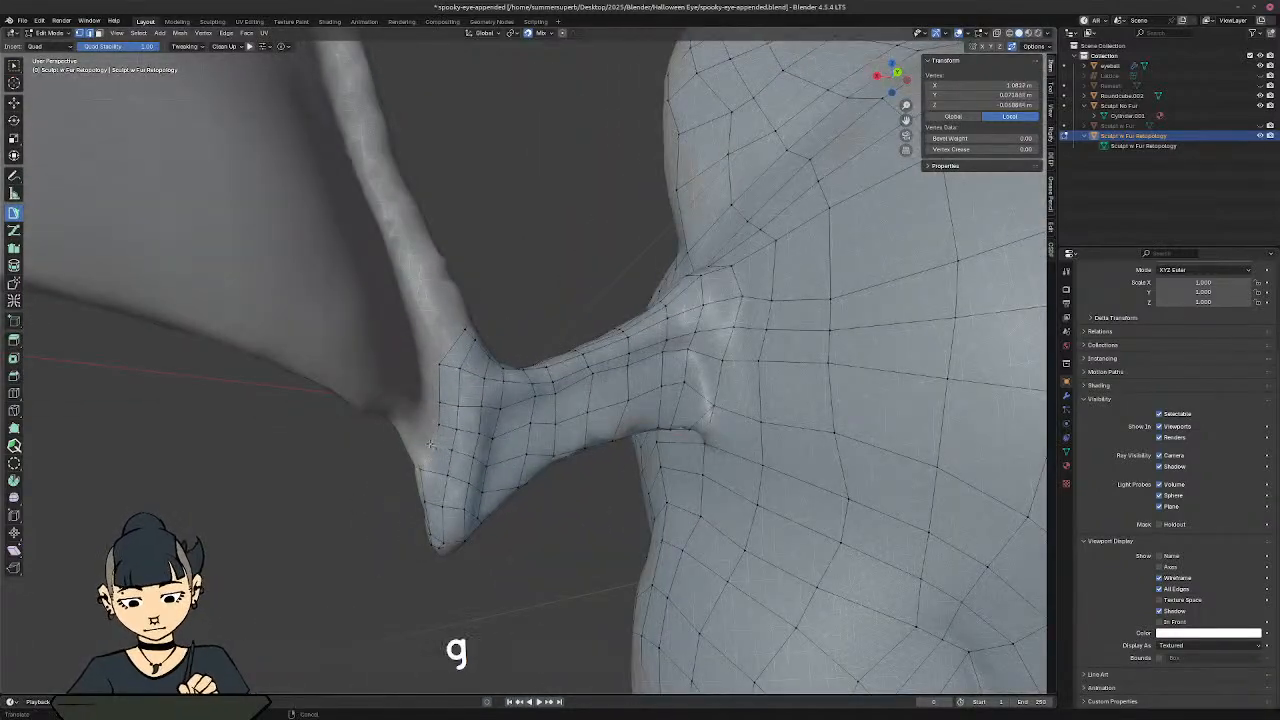
pyautogui.click(428, 444)
pyautogui.press('g')
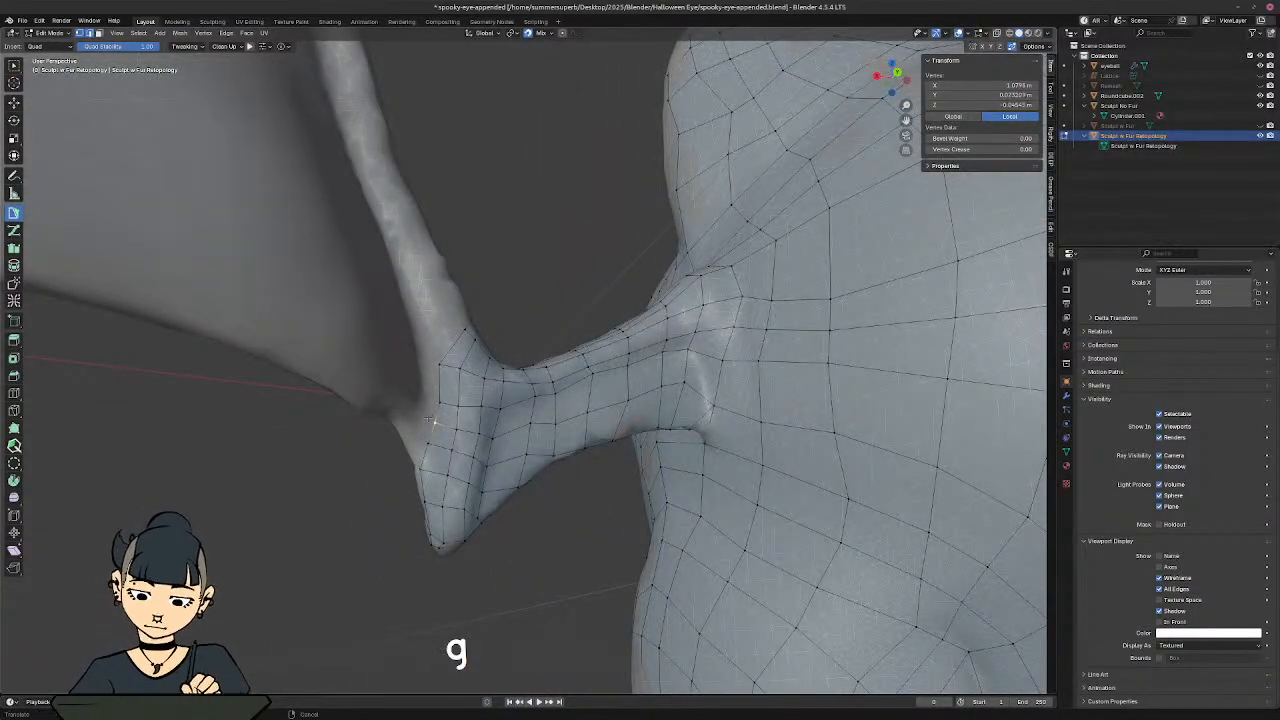
pyautogui.click(432, 420)
pyautogui.press('g')
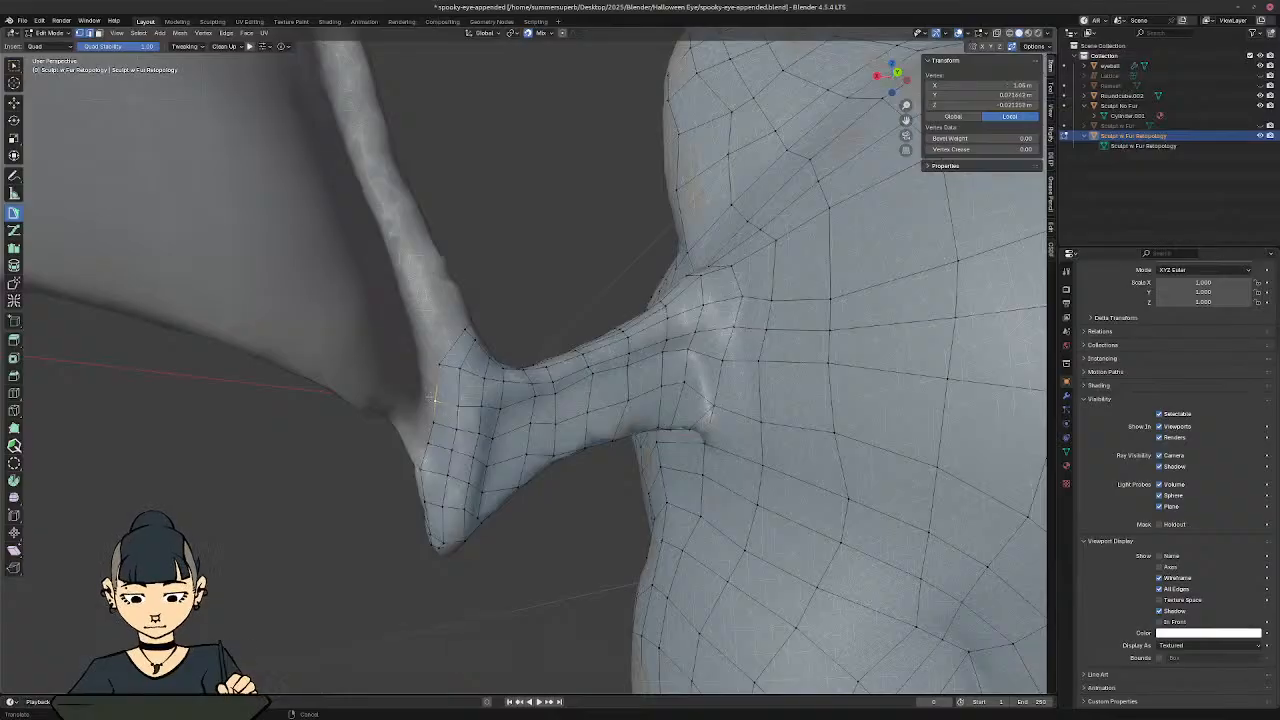
pyautogui.click(436, 400)
# Step: Add a row of quads from the spike up the elbow's front, joining its free corner to the bone strip's outer vertex
pyautogui.moveTo(400, 402); pyautogui.dragTo(504, 360, button='middle')
pyautogui.keyDown('shift'); pyautogui.moveTo(578, 398); pyautogui.dragTo(531, 450, button='middle'); pyautogui.keyUp('shift')
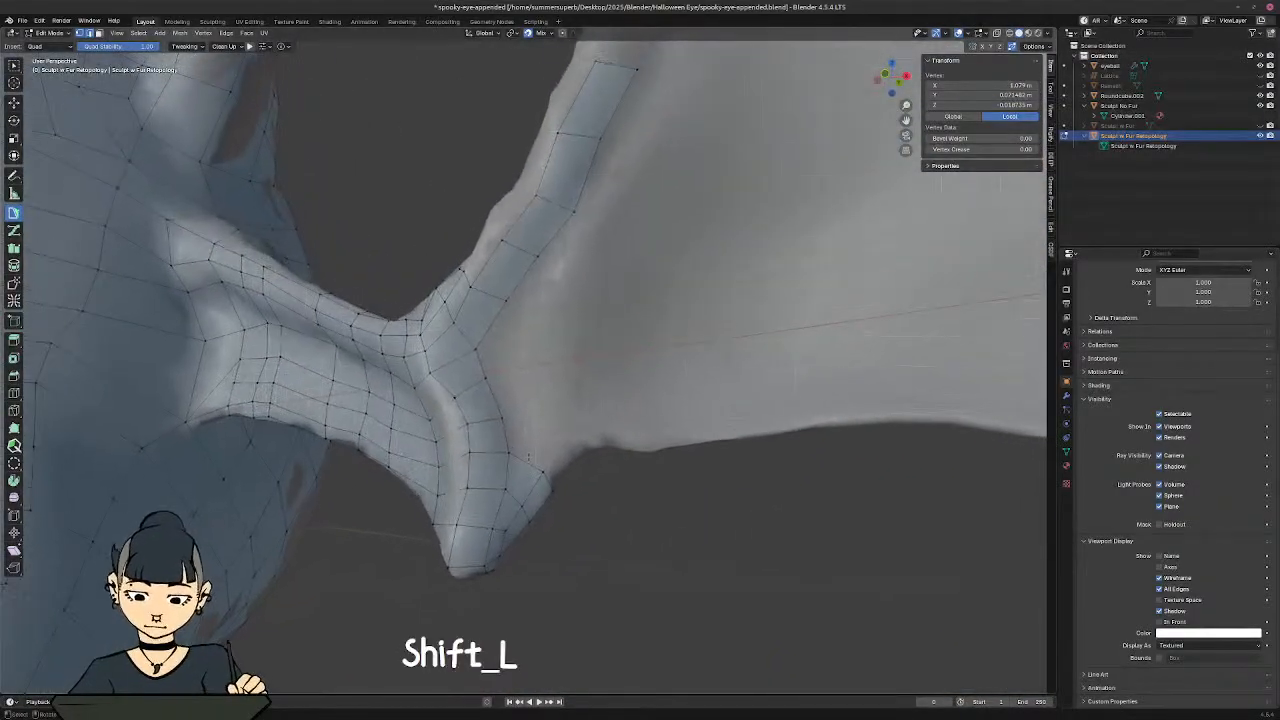
pyautogui.click(529, 459)
pyautogui.keyDown('ctrl'); pyautogui.click(521, 412); pyautogui.keyUp('ctrl')
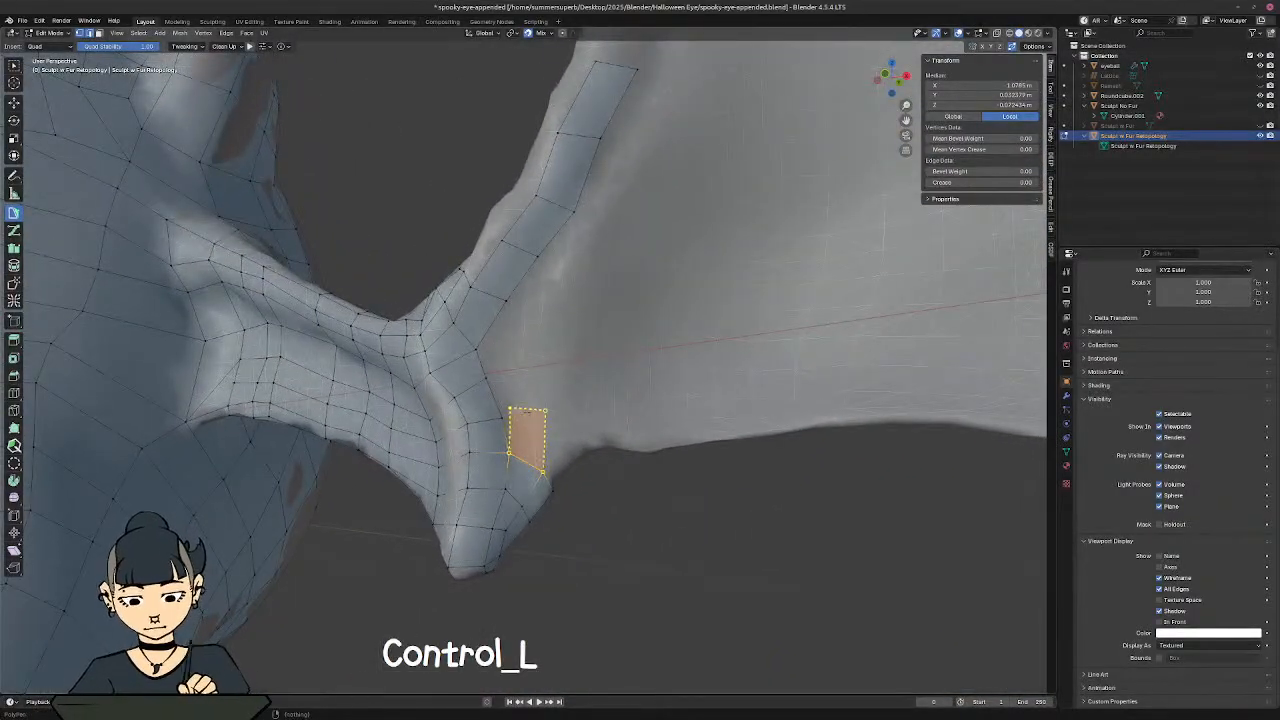
pyautogui.keyDown('ctrl'); pyautogui.click(494, 346); pyautogui.keyUp('ctrl')
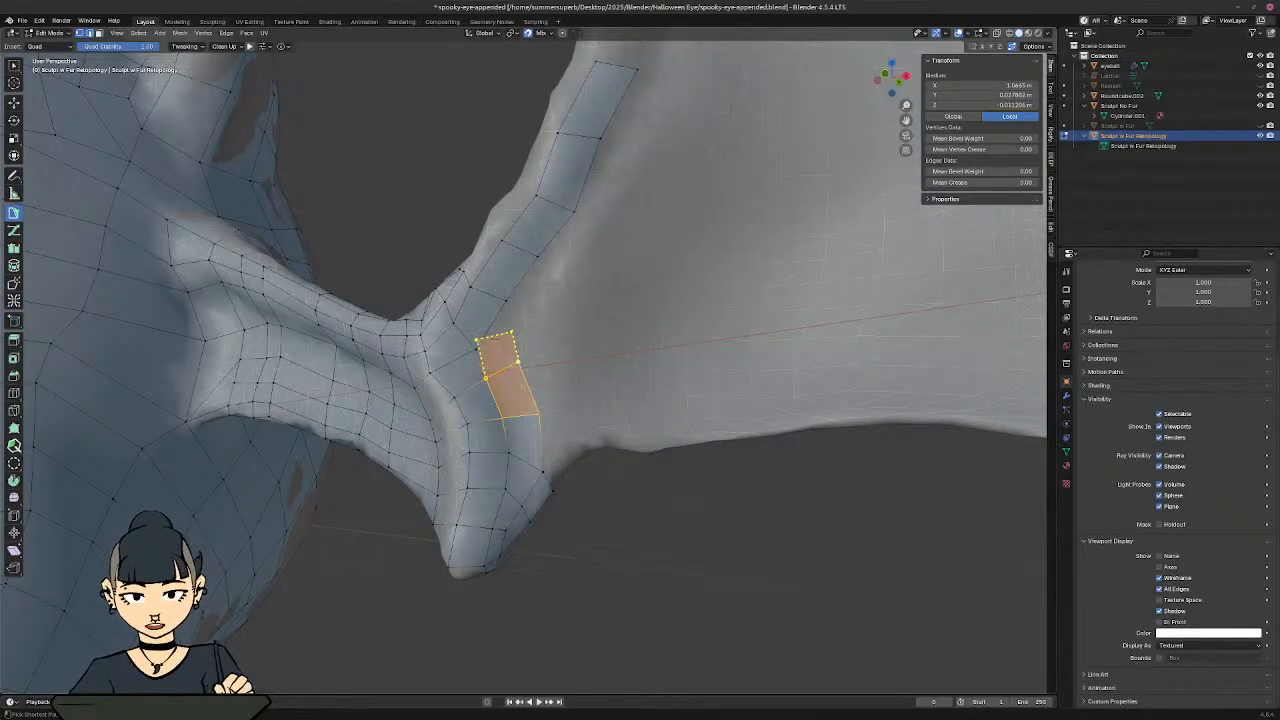
pyautogui.click(511, 341)
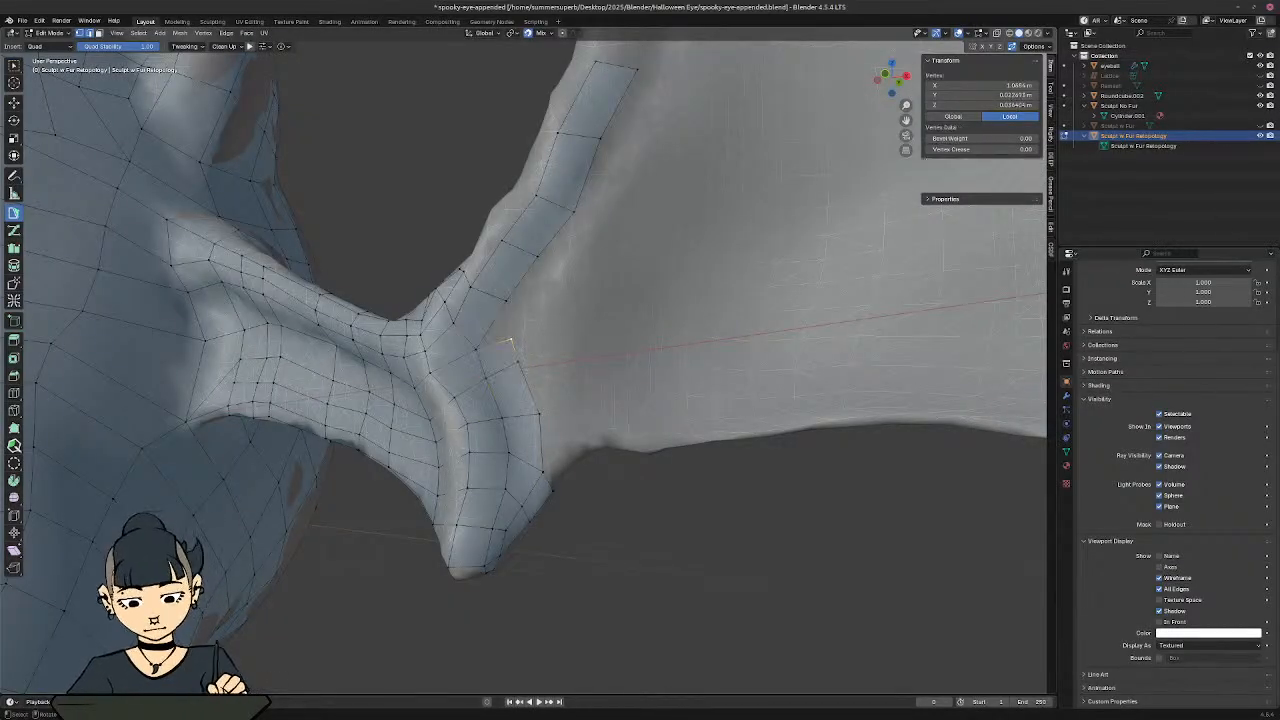
pyautogui.press('g')
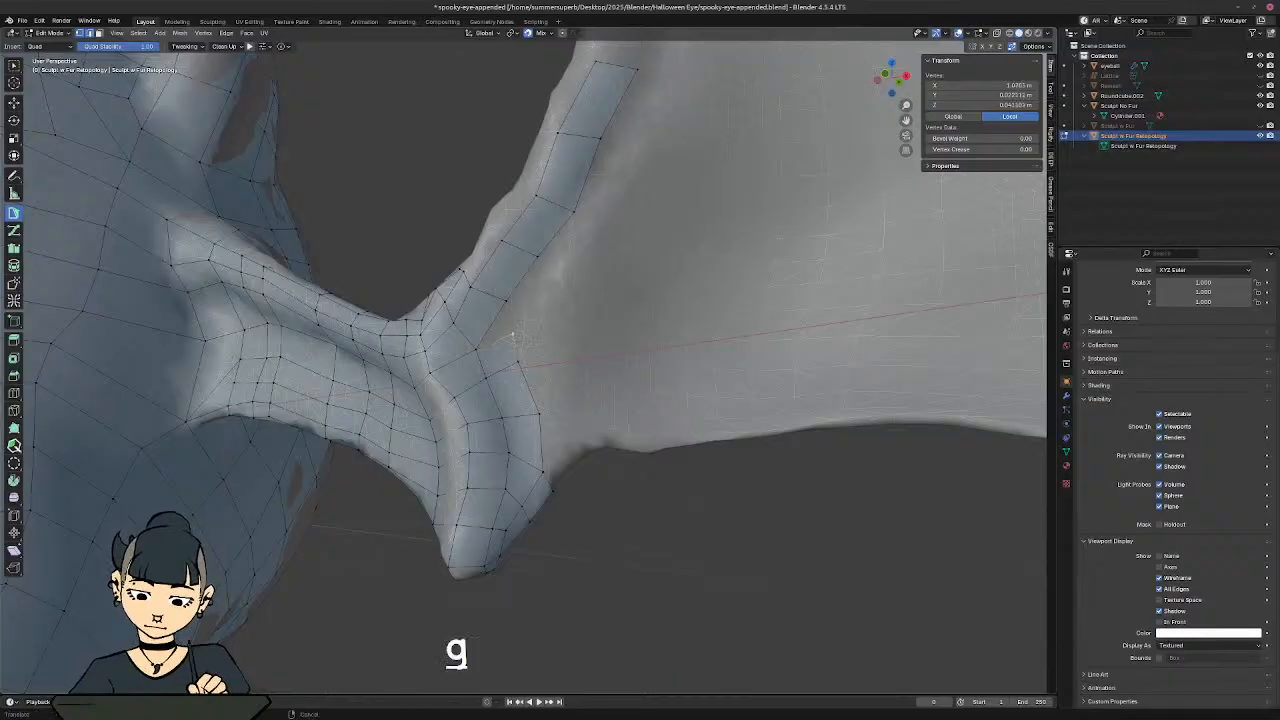
pyautogui.click(505, 300)
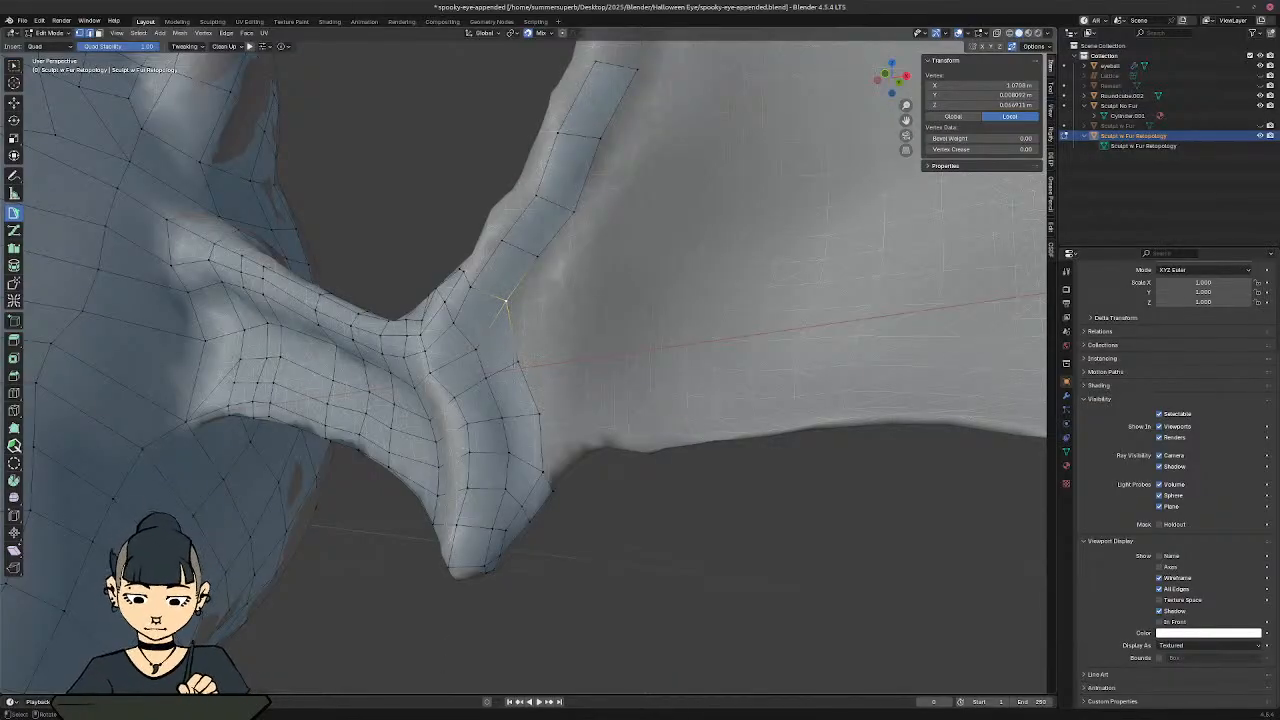
# Step: Reposition the outer-edge vertices of the new front row from the elbow down to the spike
pyautogui.click(519, 363)
pyautogui.press('g')
pyautogui.click(526, 367)
pyautogui.click(540, 411)
pyautogui.press('g')
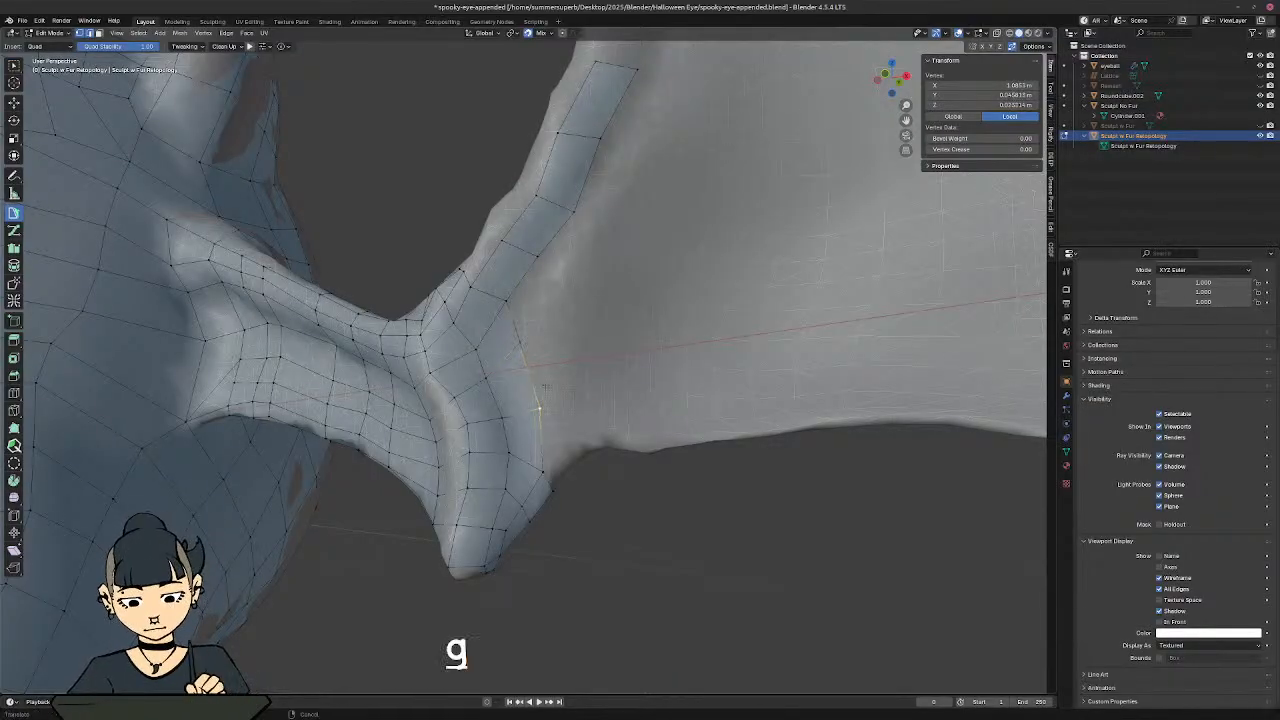
pyautogui.click(537, 456)
pyautogui.press('g')
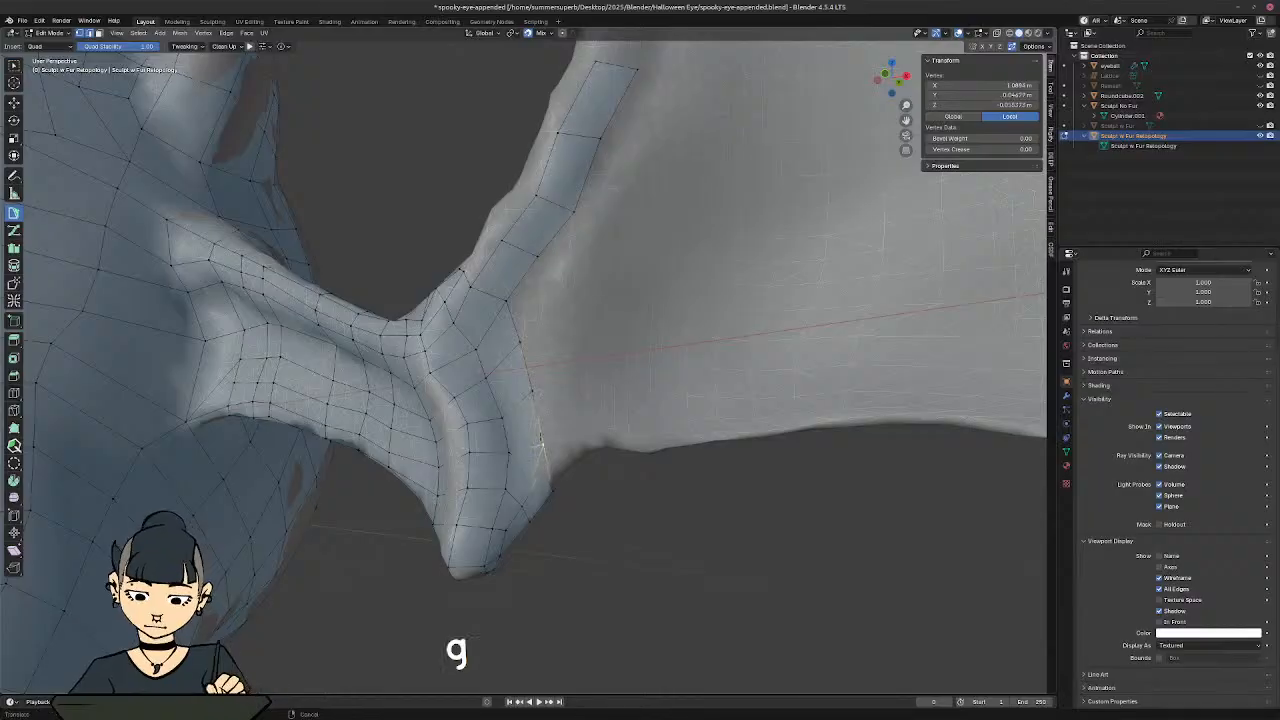
pyautogui.click(537, 445)
pyautogui.moveTo(537, 445); pyautogui.dragTo(566, 460, button='middle')
pyautogui.scroll(-7, 617, 443)
pyautogui.keyDown('shift'); pyautogui.moveTo(641, 443); pyautogui.dragTo(448, 424, button='middle'); pyautogui.keyUp('shift')
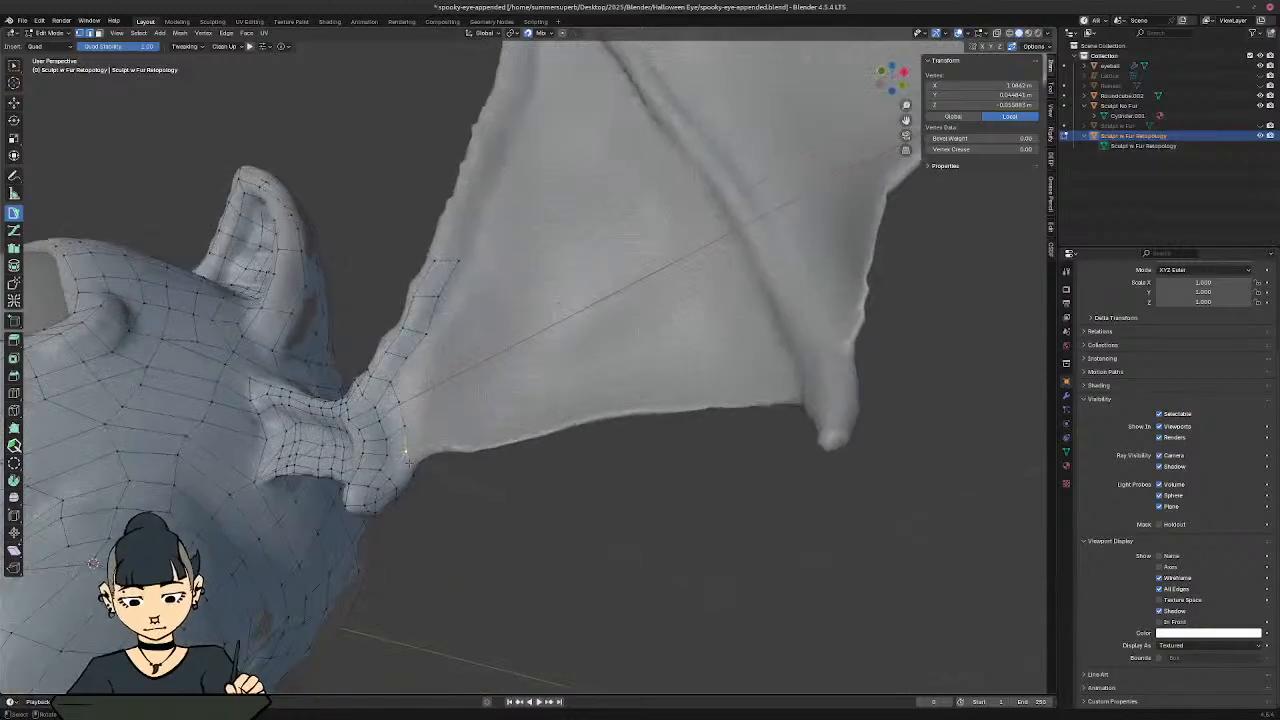
pyautogui.press('g')
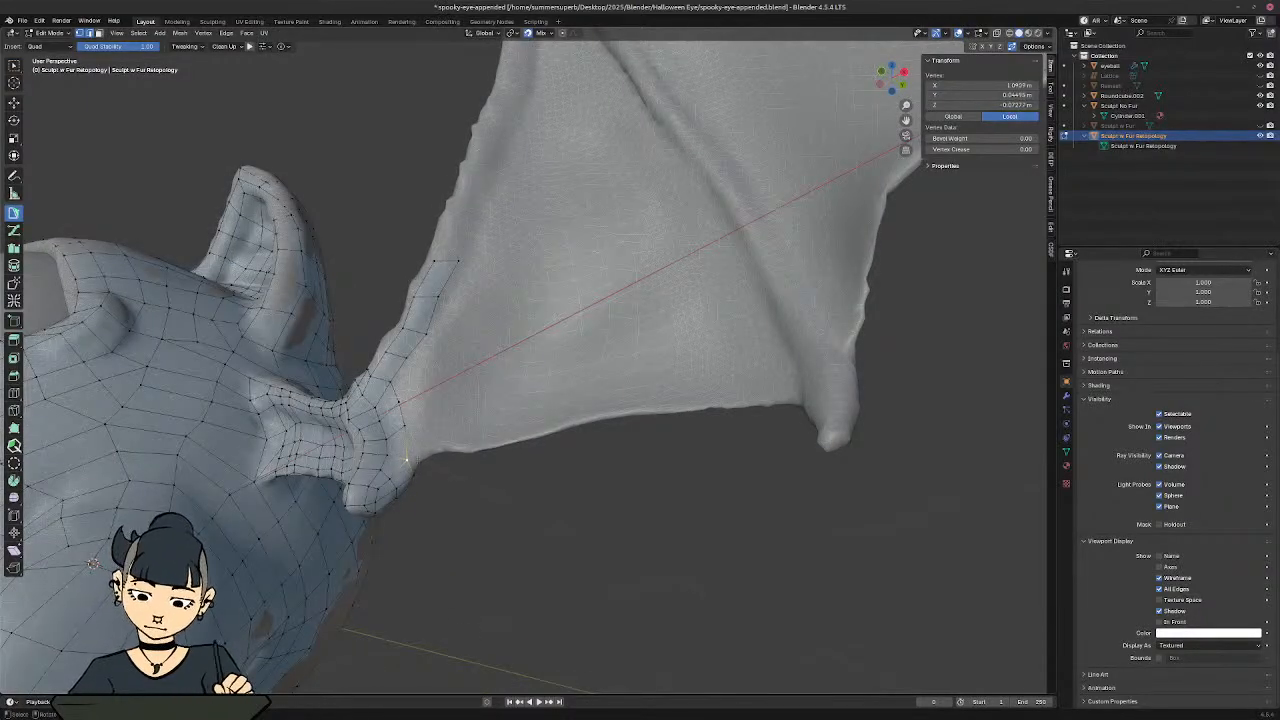
pyautogui.click(412, 466)
# Step: Add a column of quads along the membrane side of the upper bone strip, from the elbow to the strip's end
pyautogui.moveTo(412, 466); pyautogui.dragTo(483, 505, button='middle')
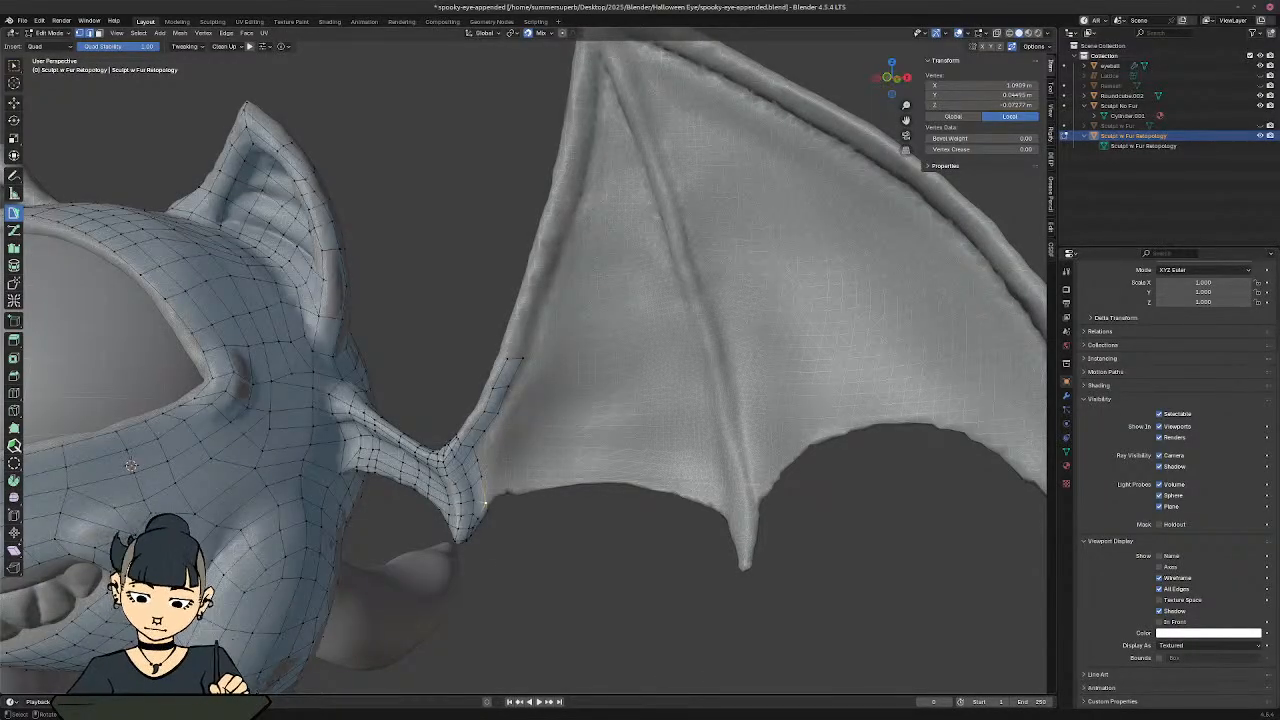
pyautogui.keyDown('shift'); pyautogui.moveTo(479, 462); pyautogui.dragTo(441, 476, button='middle'); pyautogui.keyUp('shift')
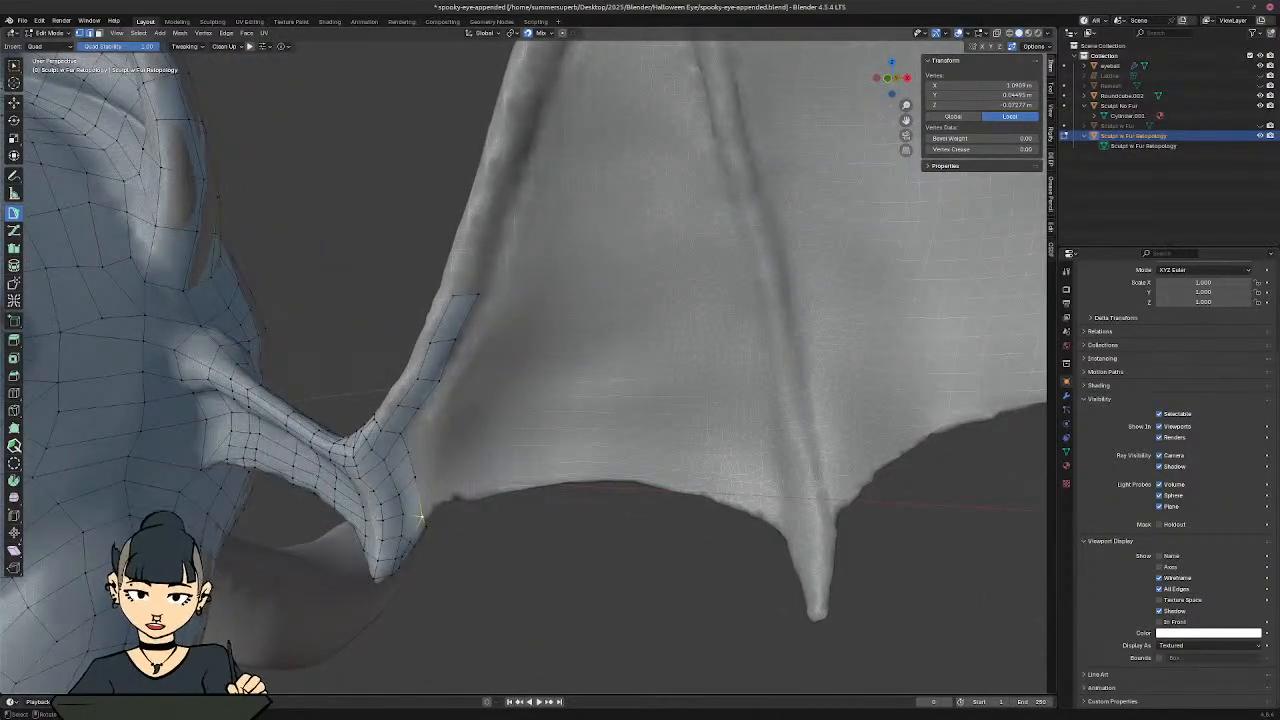
pyautogui.click(404, 445)
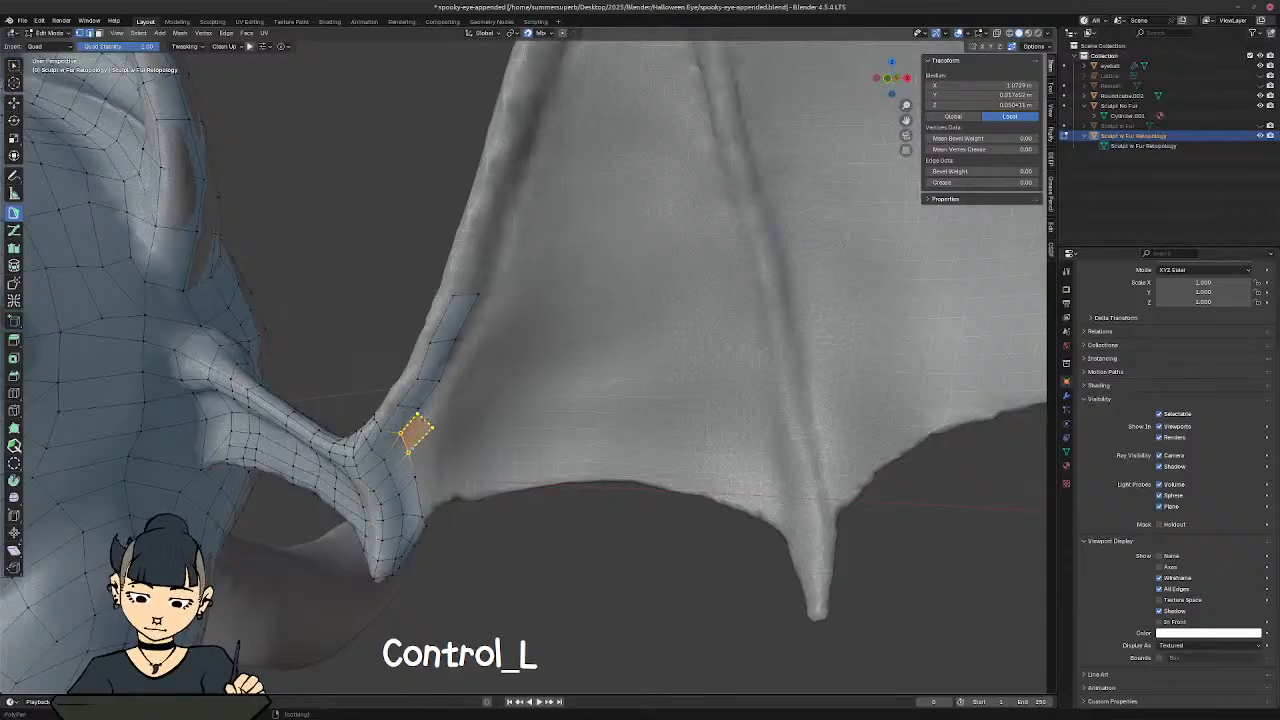
pyautogui.keyDown('ctrl'); pyautogui.click(450, 392); pyautogui.keyUp('ctrl')
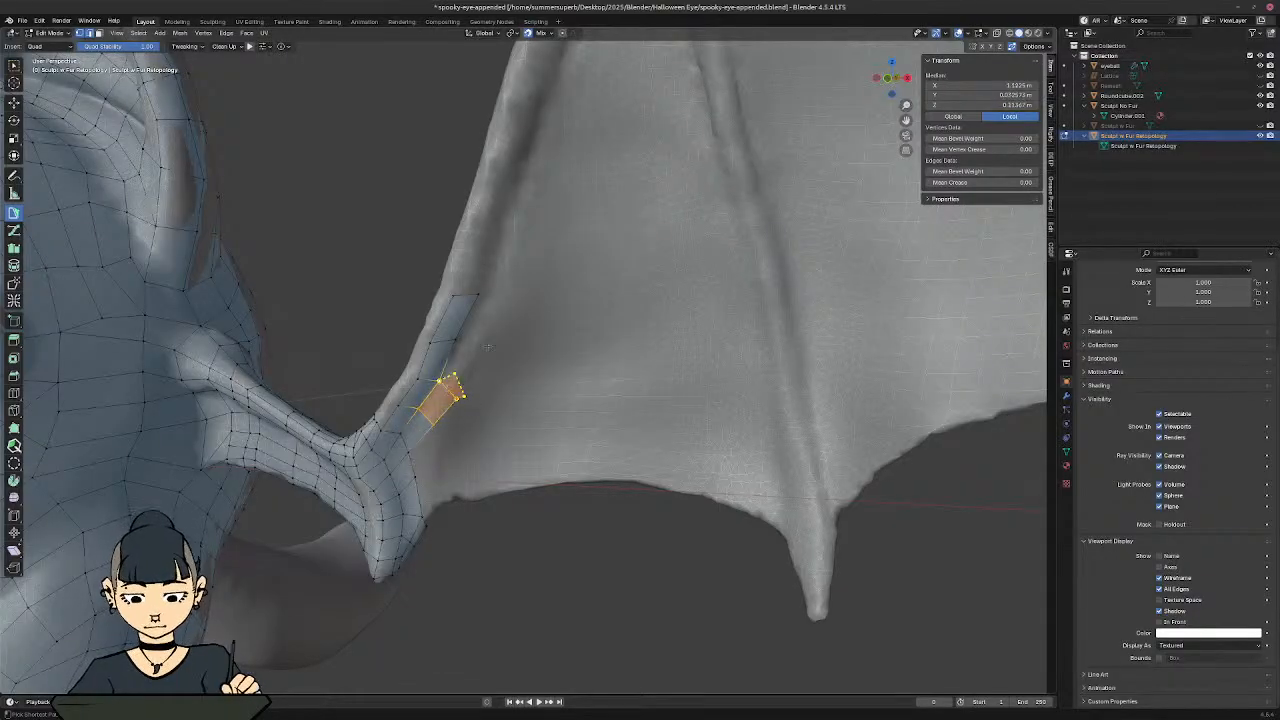
pyautogui.keyDown('ctrl'); pyautogui.click(468, 340); pyautogui.keyUp('ctrl')
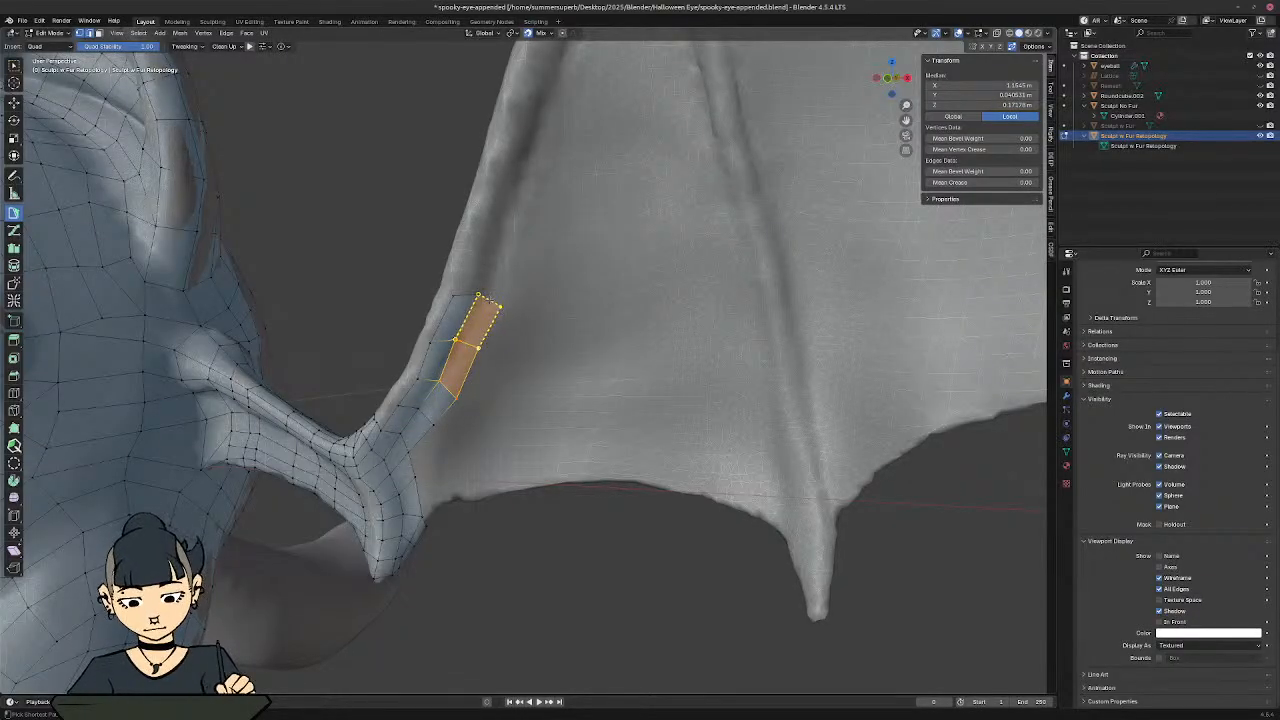
pyautogui.keyDown('ctrl'); pyautogui.click(489, 302); pyautogui.keyUp('ctrl')
pyautogui.moveTo(500, 321); pyautogui.dragTo(492, 363, button='middle')
# Step: Add a quad on the membrane at the inner bend of the elbow and pull its free corner in closer
pyautogui.click(420, 437)
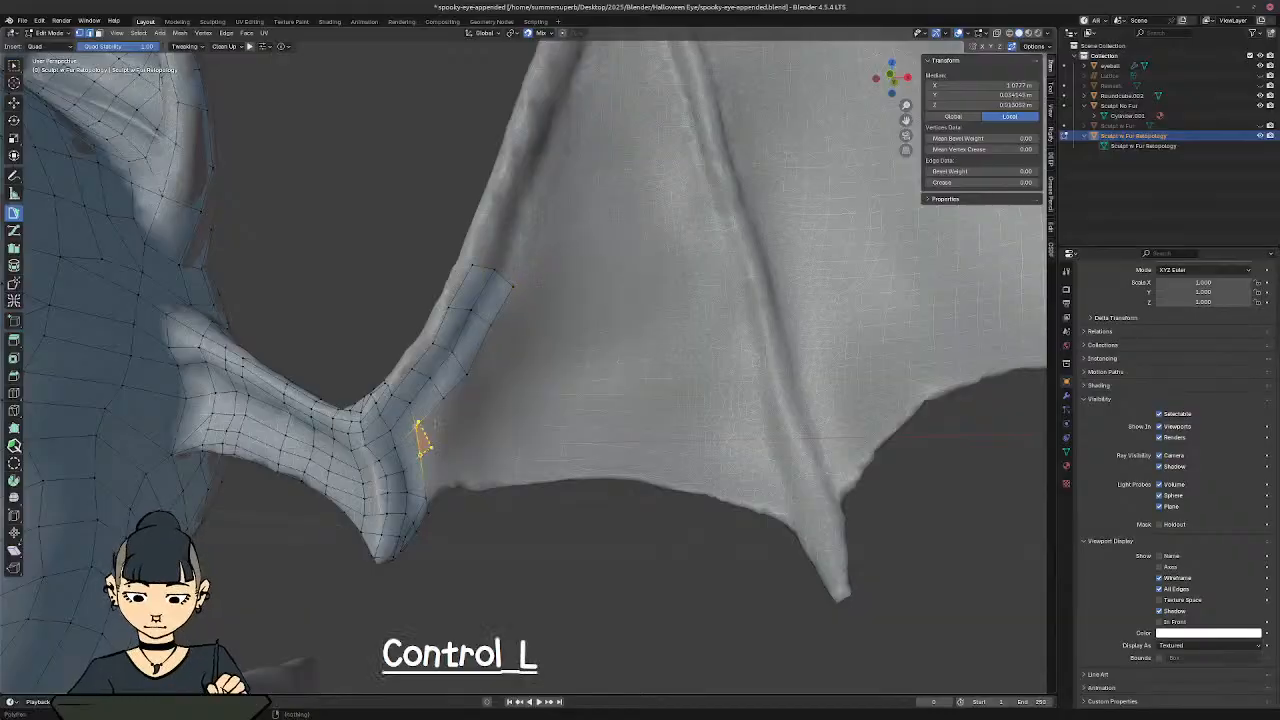
pyautogui.keyDown('ctrl'); pyautogui.moveTo(429, 435); pyautogui.dragTo(462, 424); pyautogui.keyUp('ctrl')
pyautogui.click(462, 421)
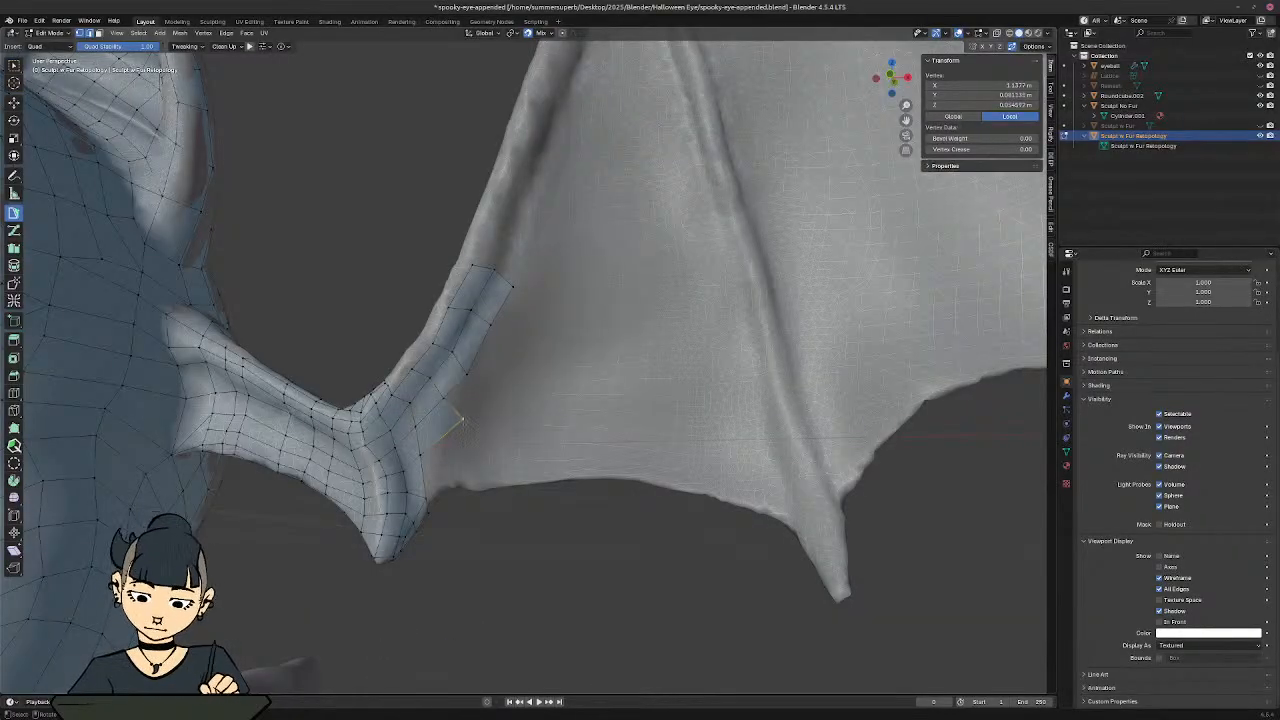
pyautogui.press('g')
pyautogui.click(445, 424)
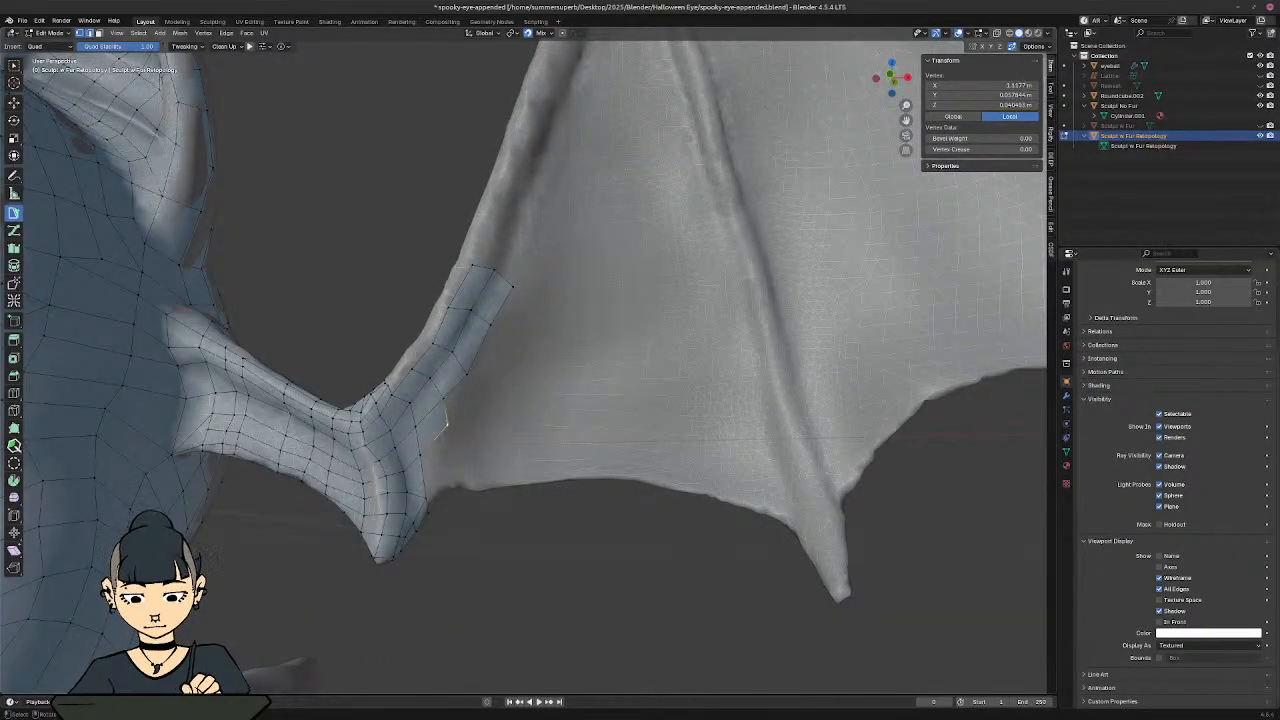
# Step: Continue the second membrane-side column of quads up to the bone strip's end, adjusting the free corner near the elbow
pyautogui.click(458, 387)
pyautogui.keyDown('ctrl'); pyautogui.moveTo(474, 400); pyautogui.dragTo(483, 400); pyautogui.keyUp('ctrl')
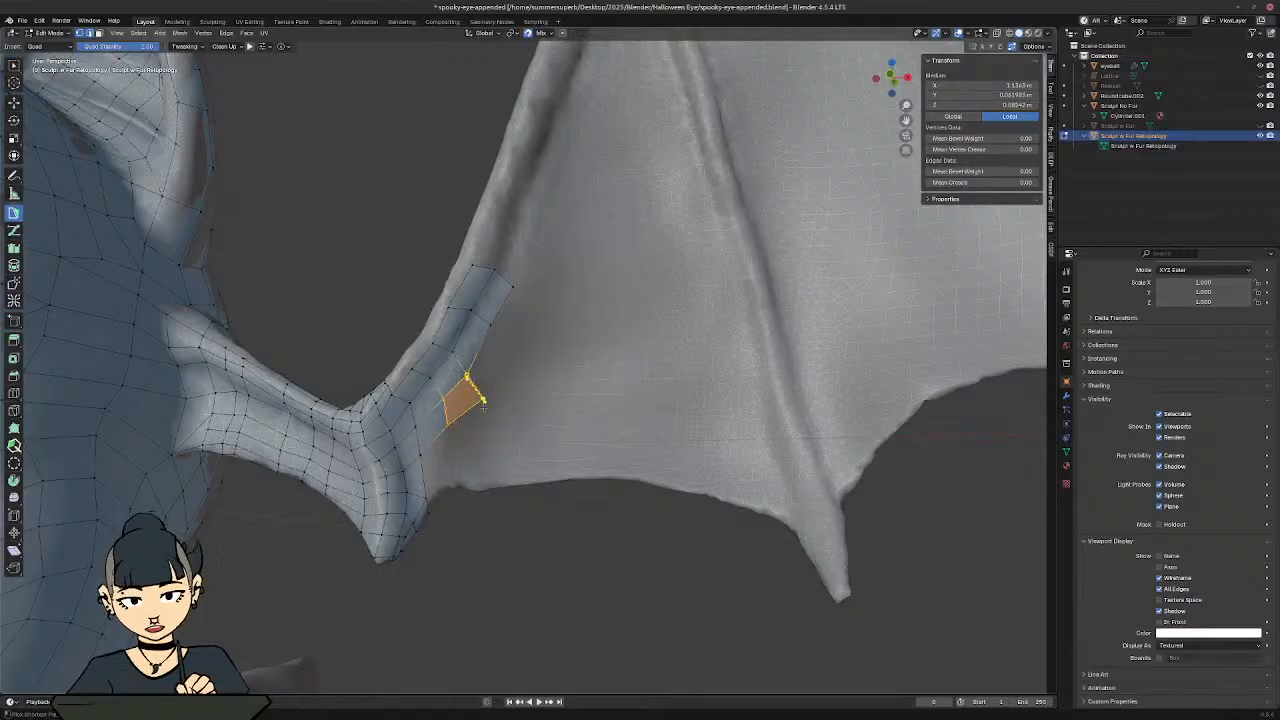
pyautogui.click(483, 398)
pyautogui.press('g')
pyautogui.click(477, 392)
pyautogui.keyDown('ctrl'); pyautogui.moveTo(480, 350); pyautogui.dragTo(492, 362); pyautogui.keyUp('ctrl')
pyautogui.keyDown('ctrl'); pyautogui.click(498, 330); pyautogui.keyUp('ctrl')
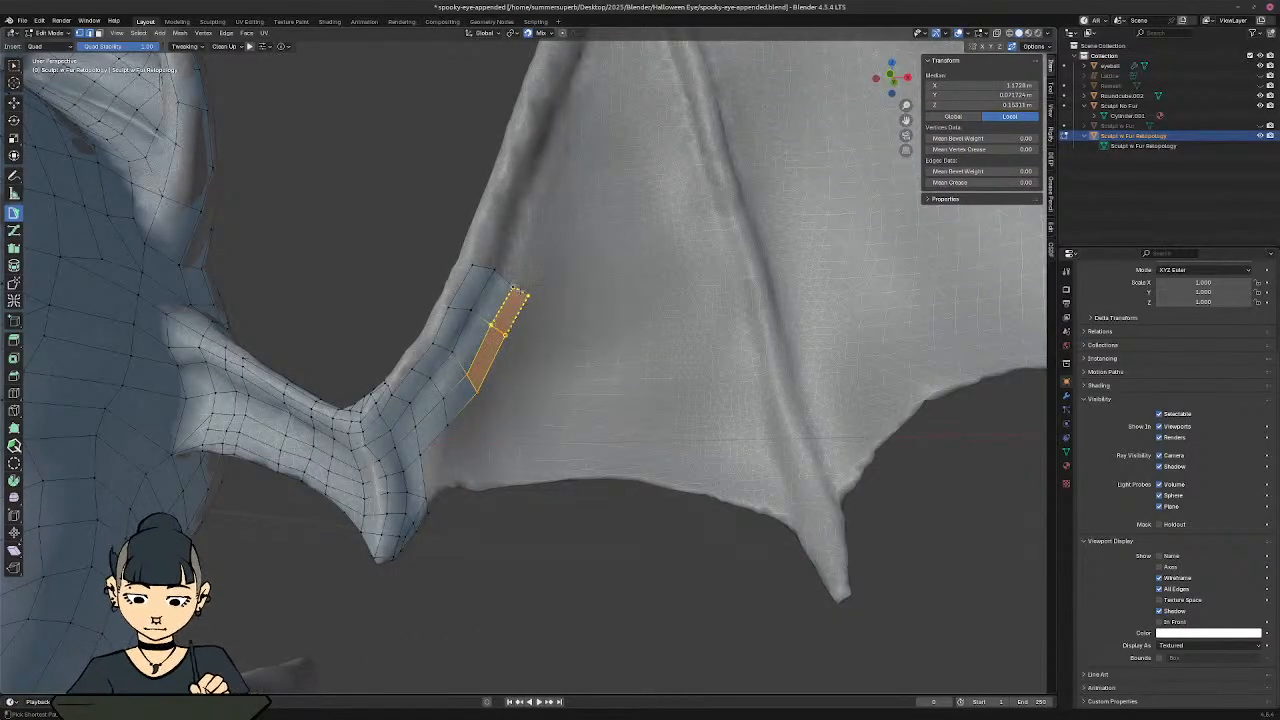
pyautogui.keyDown('ctrl'); pyautogui.click(520, 291); pyautogui.keyUp('ctrl')
pyautogui.moveTo(466, 340); pyautogui.dragTo(454, 388, button='middle')
pyautogui.scroll(-2, 450, 372)
pyautogui.click(450, 455)
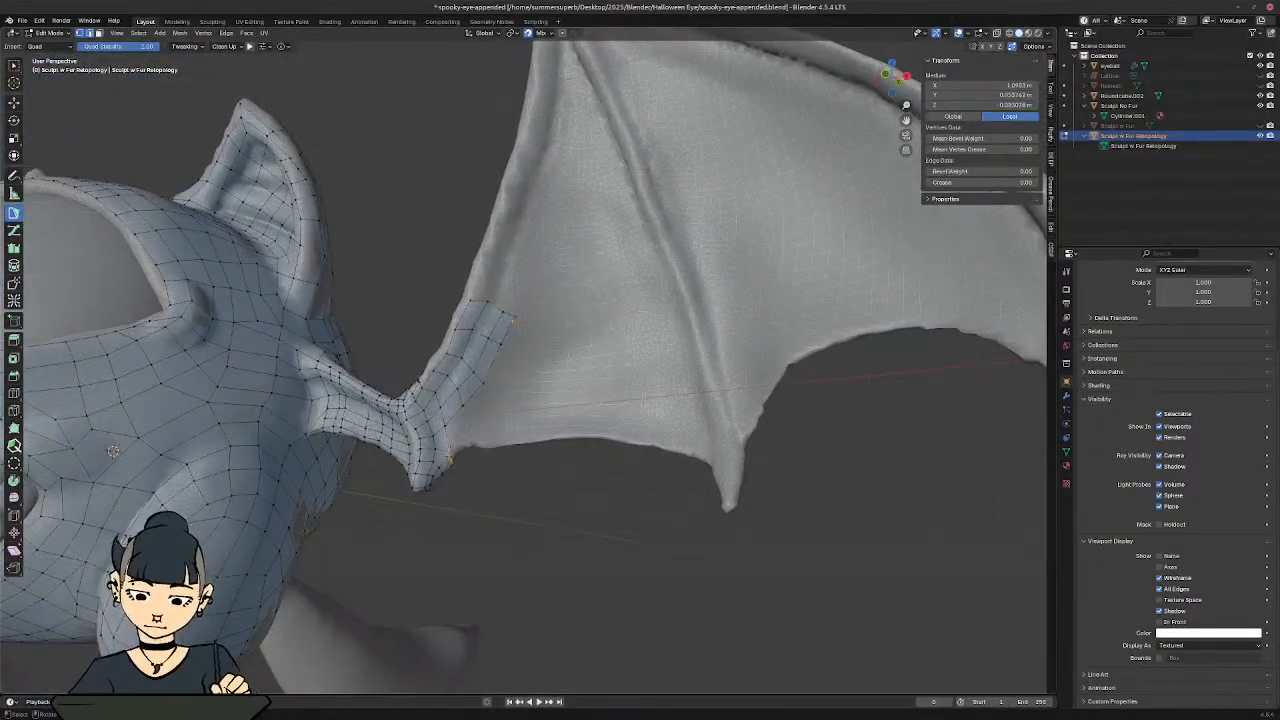
pyautogui.press('g')
pyautogui.click(480, 427)
pyautogui.hotkey('ctrl', 'z')
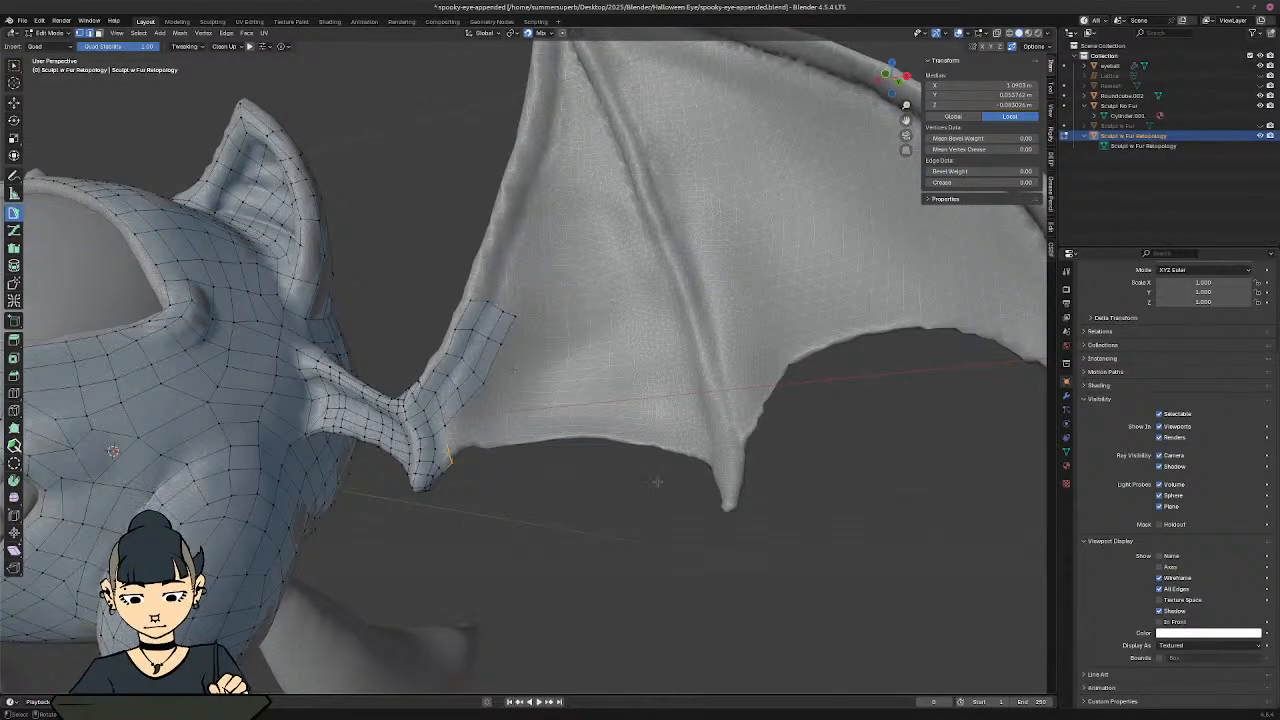
# Step: Add quads on the wing's back from the spike's open edge onto the membrane, moving the lower quad's free corner
pyautogui.scroll(-6, 631, 444)
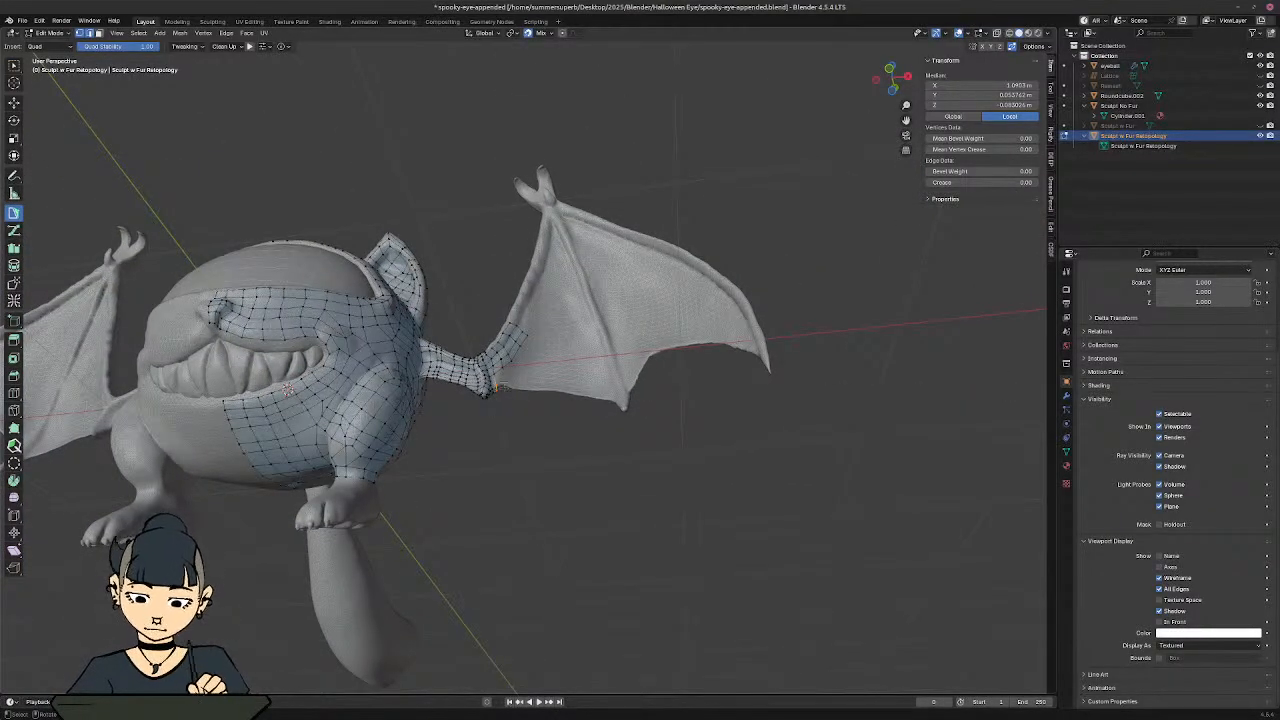
pyautogui.moveTo(522, 408); pyautogui.dragTo(415, 436, button='middle')
pyautogui.scroll(4, 621, 421)
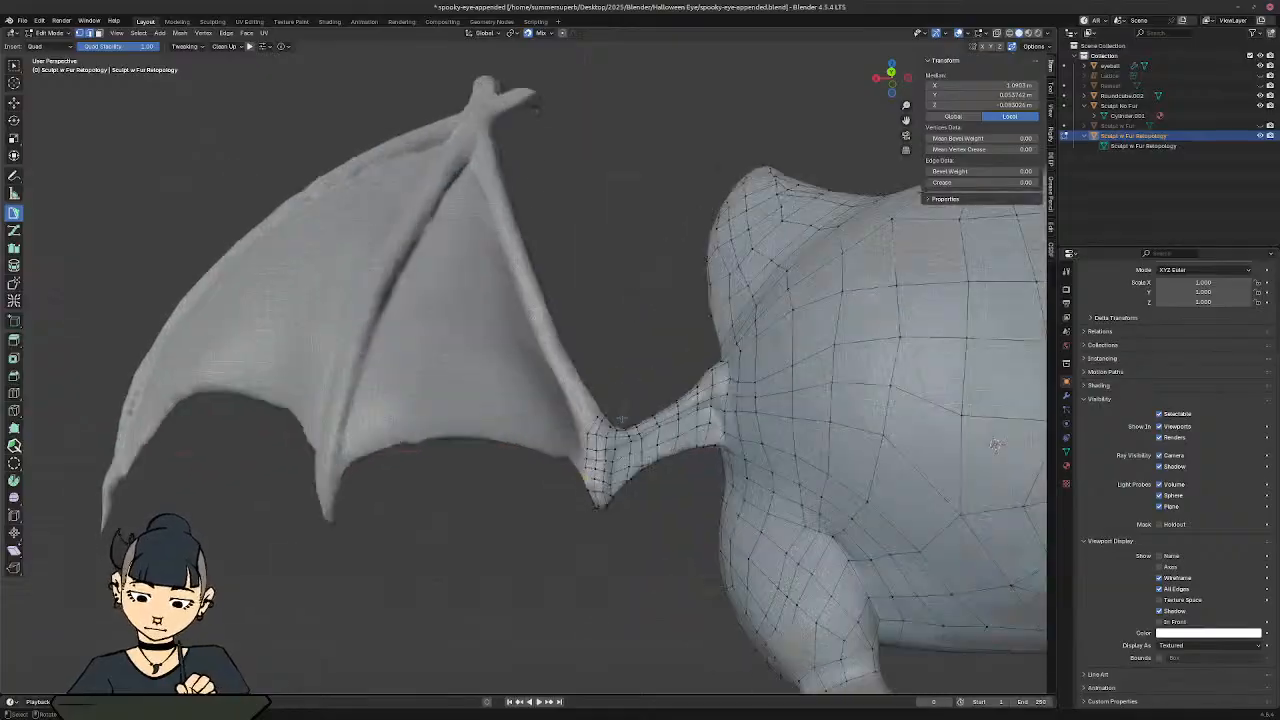
pyautogui.moveTo(590, 434); pyautogui.dragTo(577, 442, button='middle')
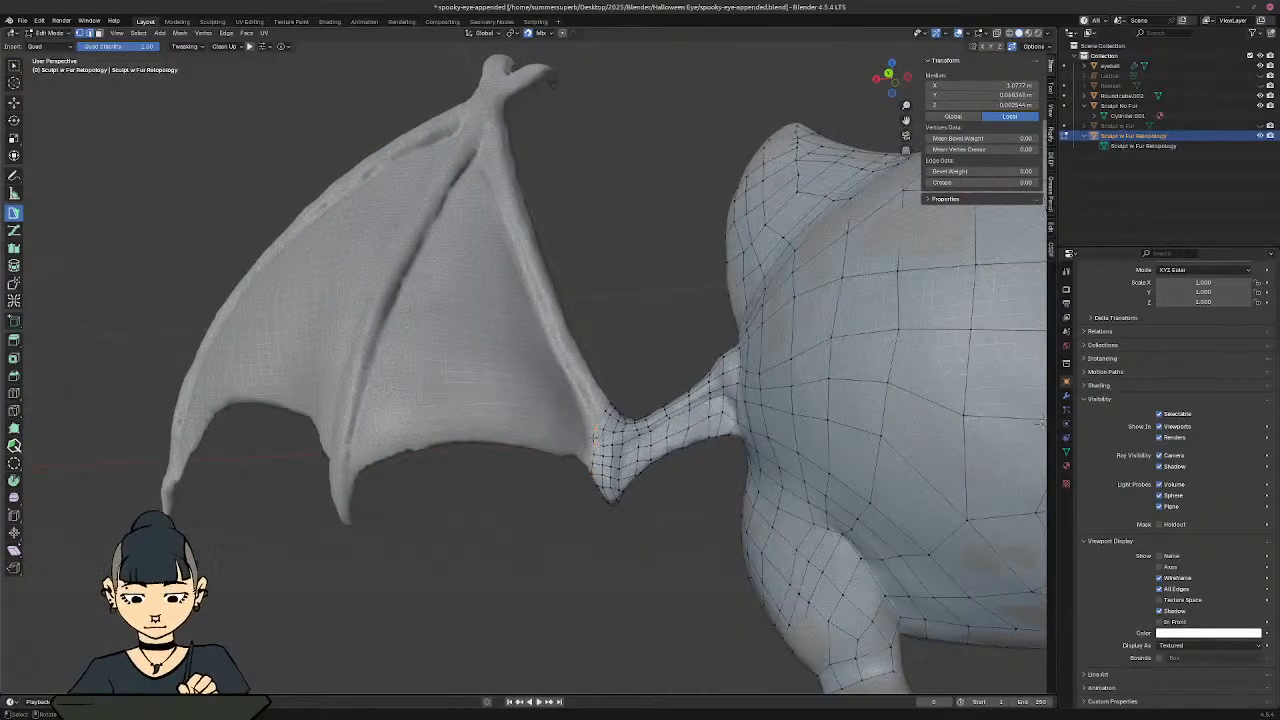
pyautogui.keyDown('ctrl'); pyautogui.click(566, 393); pyautogui.keyUp('ctrl')
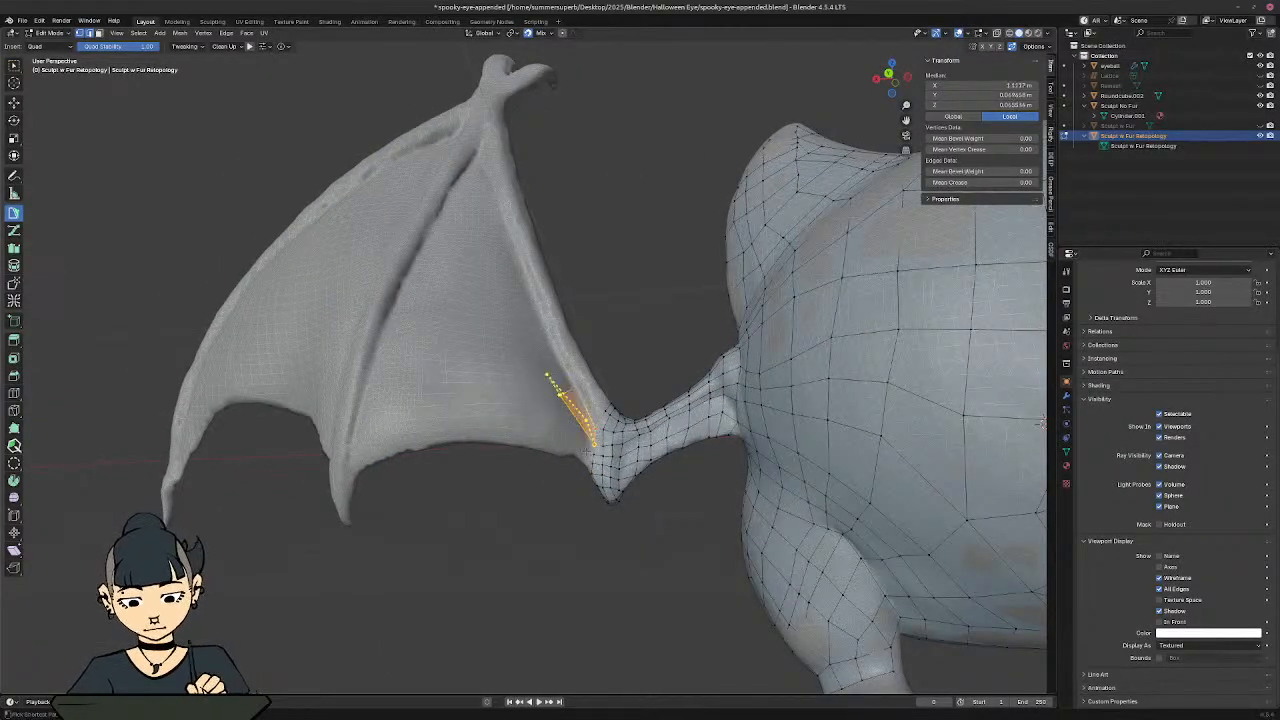
pyautogui.keyDown('ctrl'); pyautogui.click(551, 403); pyautogui.keyUp('ctrl')
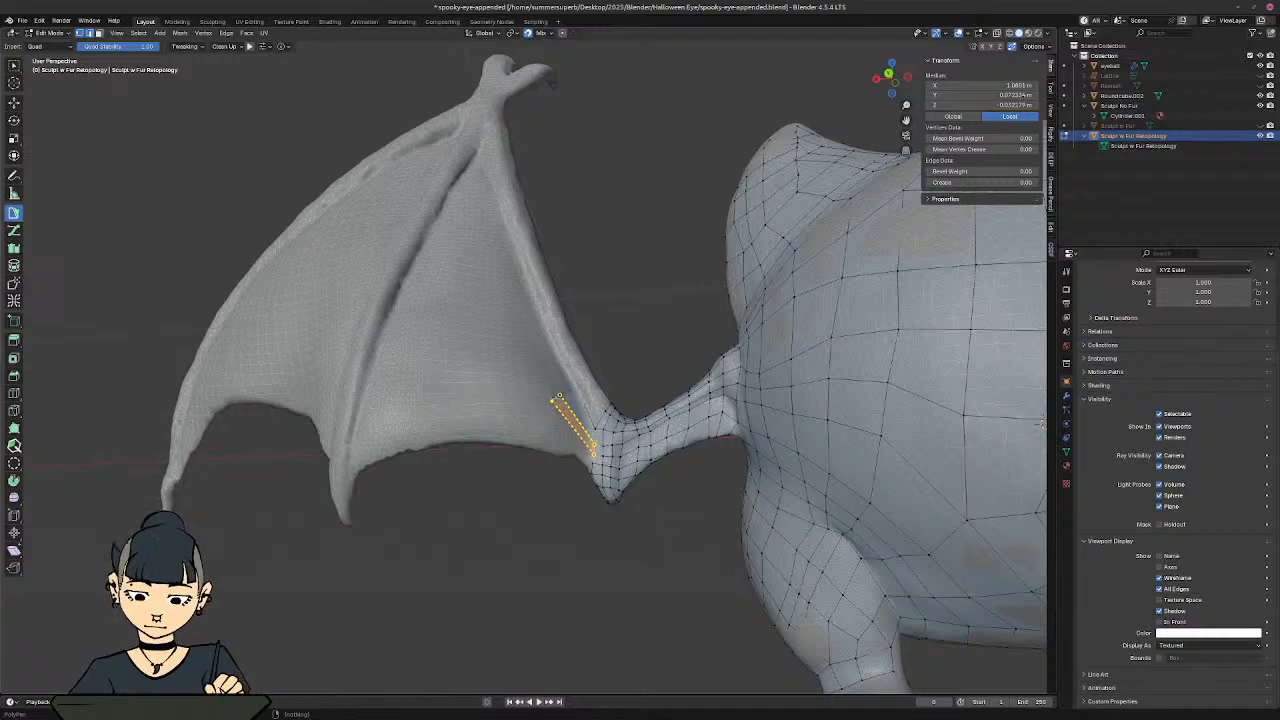
pyautogui.click(551, 403)
pyautogui.press('g')
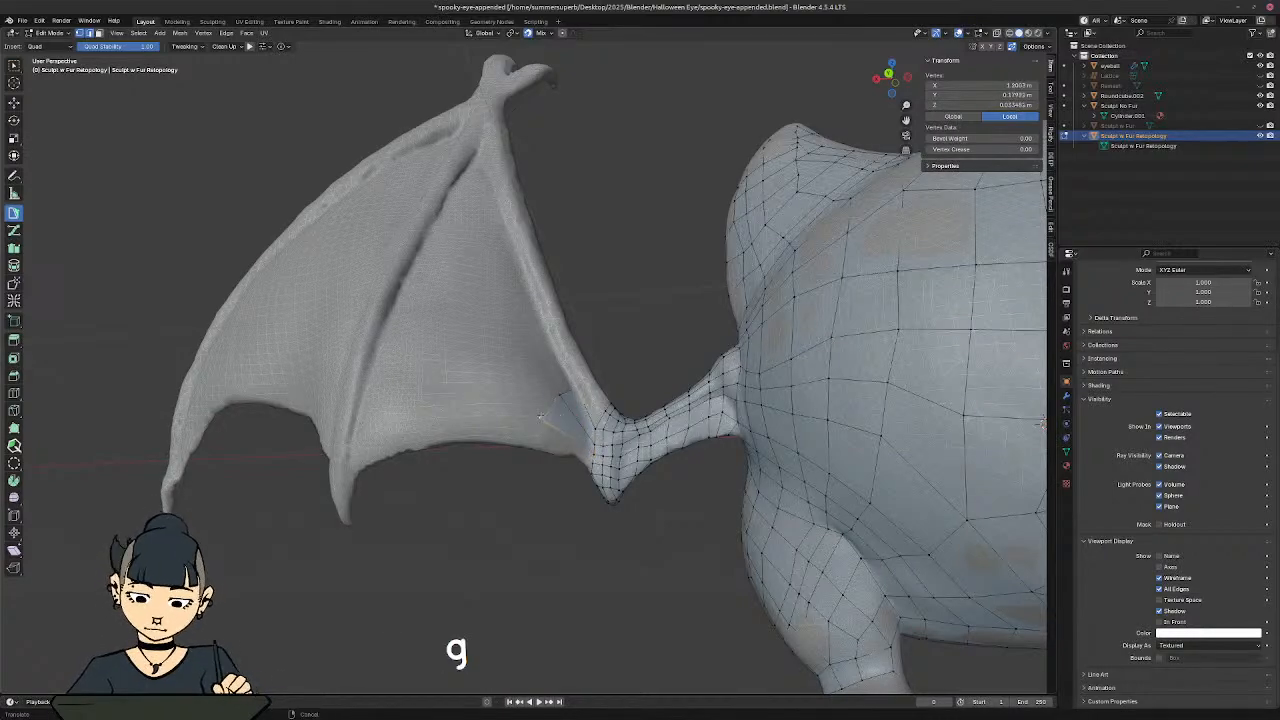
pyautogui.click(551, 427)
pyautogui.keyDown('ctrl'); pyautogui.click(580, 452); pyautogui.keyUp('ctrl')
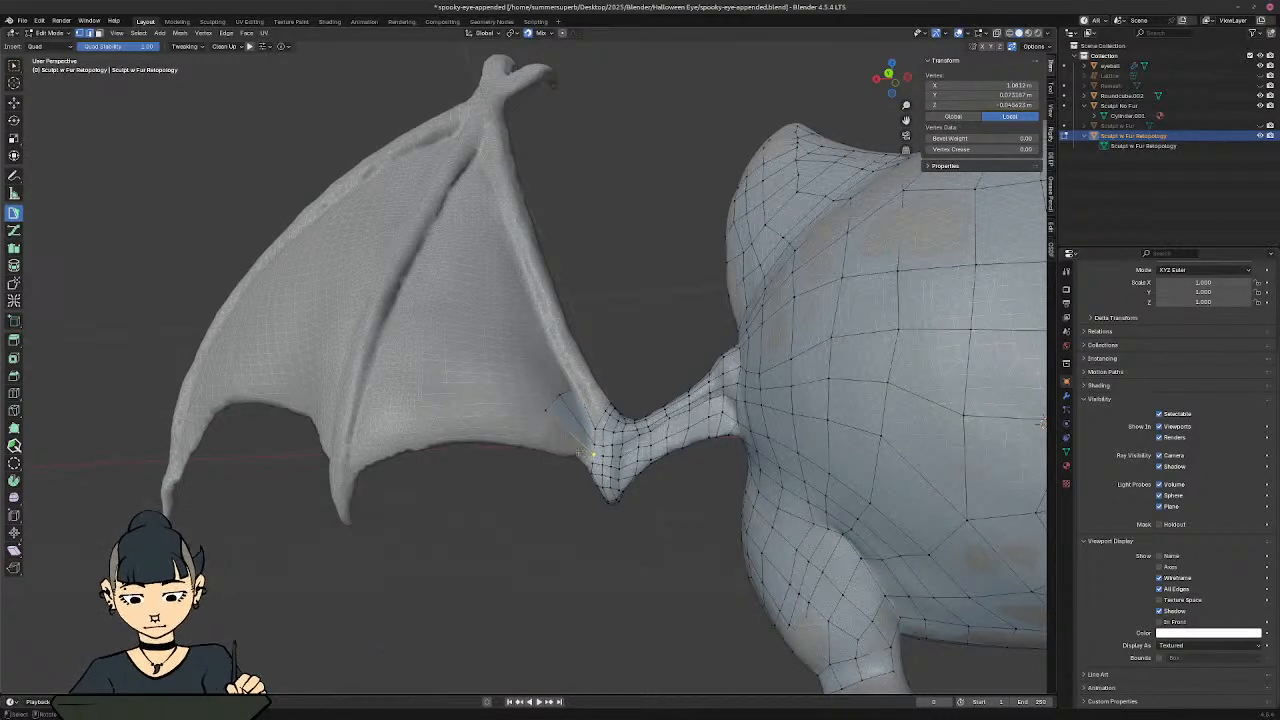
# Step: Try to extend the quads on the wing's back across the membrane, adding outward rows beside the upper bone
pyautogui.keyDown('ctrl'); pyautogui.click(541, 415); pyautogui.keyUp('ctrl')
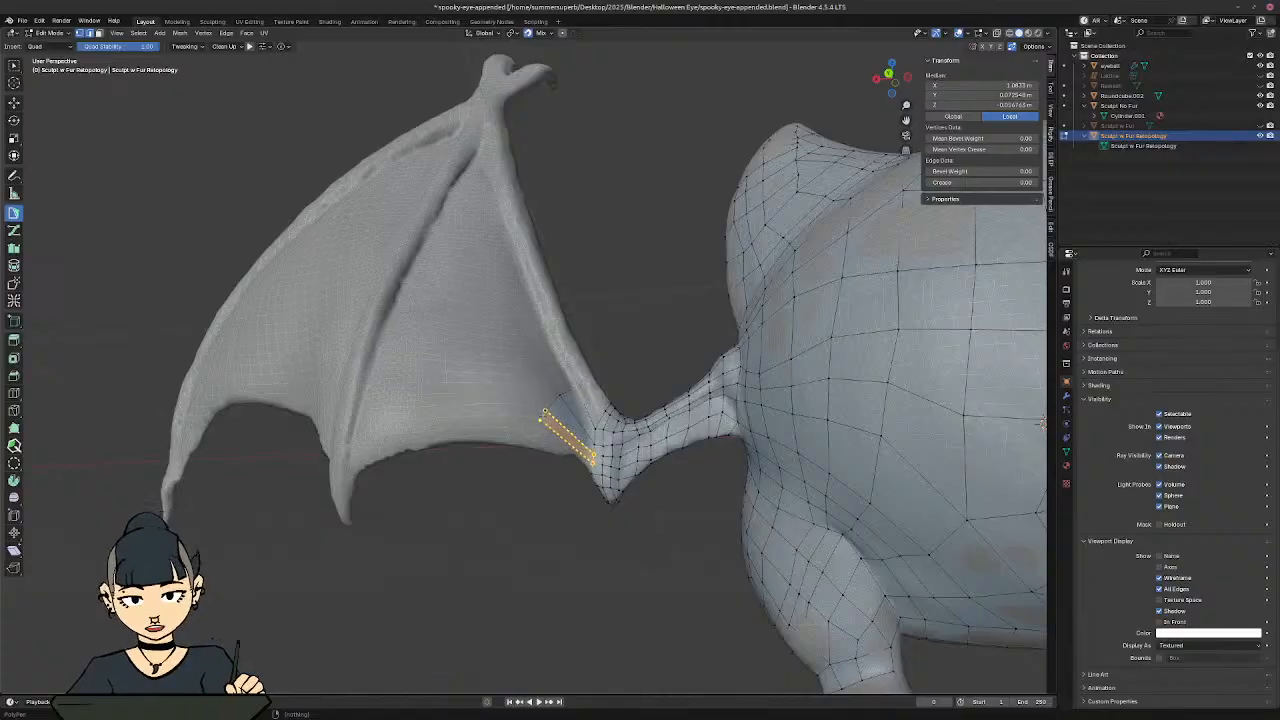
pyautogui.click(541, 415)
pyautogui.press('g')
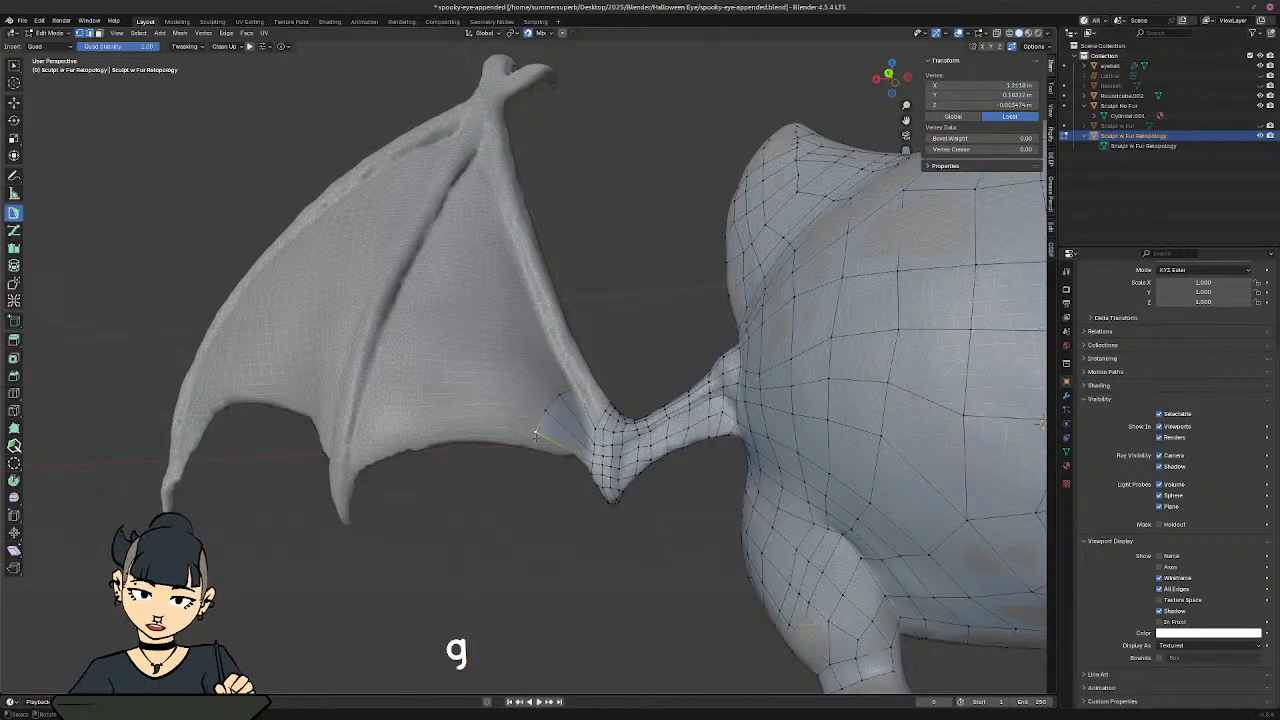
pyautogui.click(565, 394)
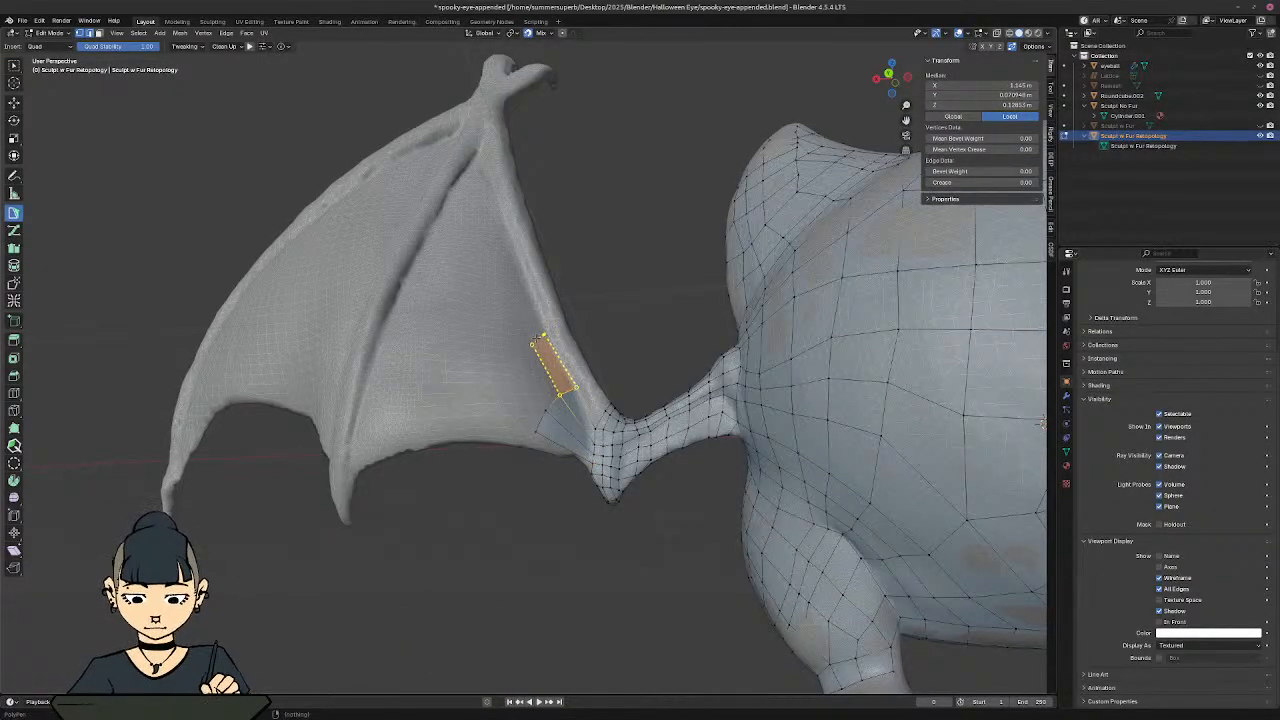
pyautogui.keyDown('ctrl'); pyautogui.click(538, 339); pyautogui.keyUp('ctrl')
pyautogui.keyDown('ctrl'); pyautogui.click(514, 357); pyautogui.keyUp('ctrl')
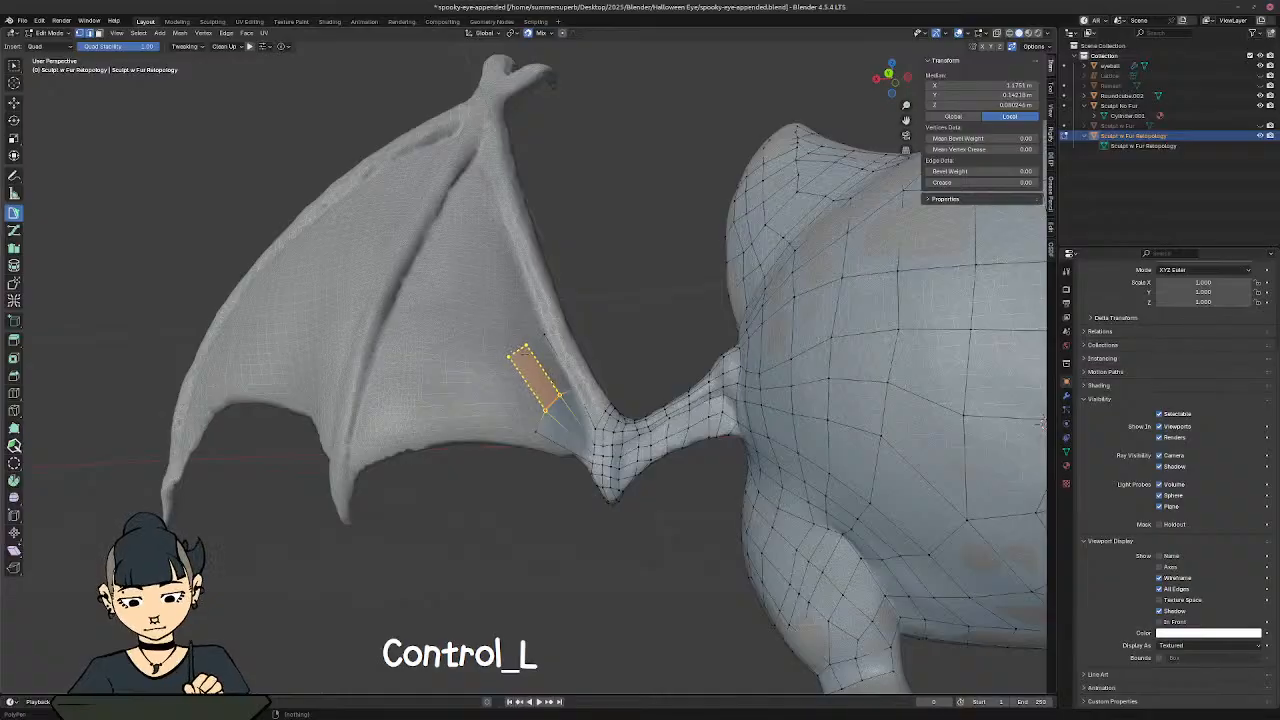
pyautogui.keyDown('ctrl'); pyautogui.click(521, 352); pyautogui.keyUp('ctrl')
pyautogui.keyDown('ctrl'); pyautogui.click(498, 368); pyautogui.keyUp('ctrl')
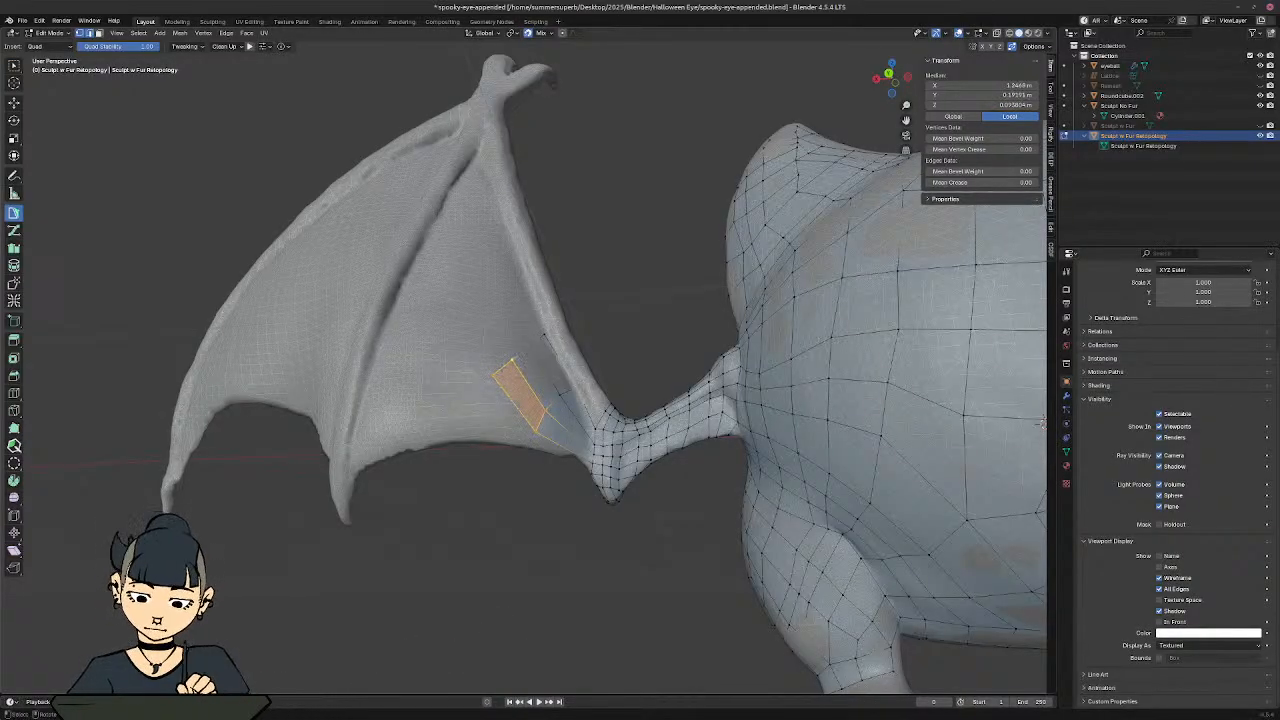
# Step: Undo the recent quads added on the wing's back between the spike and the membrane
pyautogui.moveTo(560, 440); pyautogui.dragTo(516, 437, button='middle')
pyautogui.moveTo(522, 371); pyautogui.dragTo(580, 400, button='middle')
pyautogui.hotkey('ctrl', 'z')
pyautogui.hotkey('ctrl', 'z')
pyautogui.hotkey('ctrl', 'z')
pyautogui.hotkey('ctrl', 'z')
pyautogui.hotkey('ctrl', 'z')
pyautogui.hotkey('ctrl', 'z')
pyautogui.hotkey('ctrl', 'z')
pyautogui.hotkey('ctrl', 'z')
pyautogui.hotkey('ctrl', 'z')
pyautogui.hotkey('ctrl', 'z')
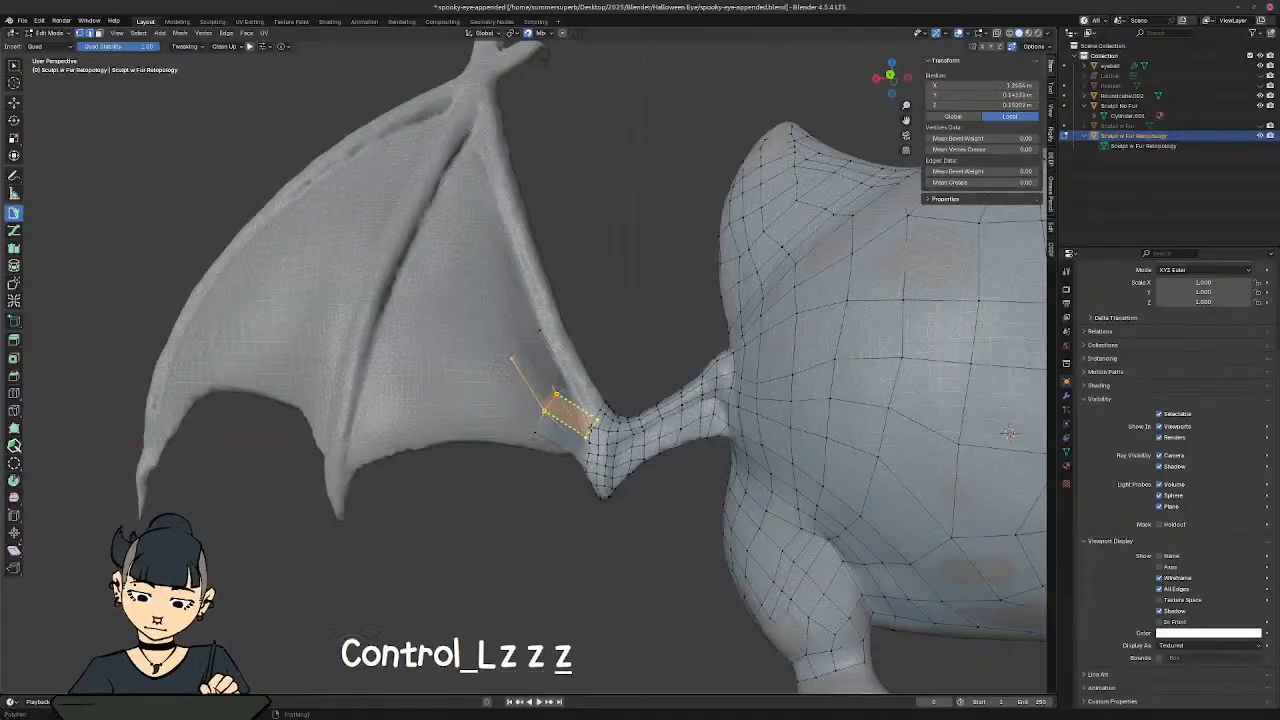
pyautogui.hotkey('ctrl', 'z')
pyautogui.hotkey('ctrl', 'z')
pyautogui.hotkey('ctrl', 'z')
pyautogui.hotkey('ctrl', 'z')
pyautogui.hotkey('ctrl', 'z')
pyautogui.hotkey('ctrl', 'z')
pyautogui.hotkey('ctrl', 'z')
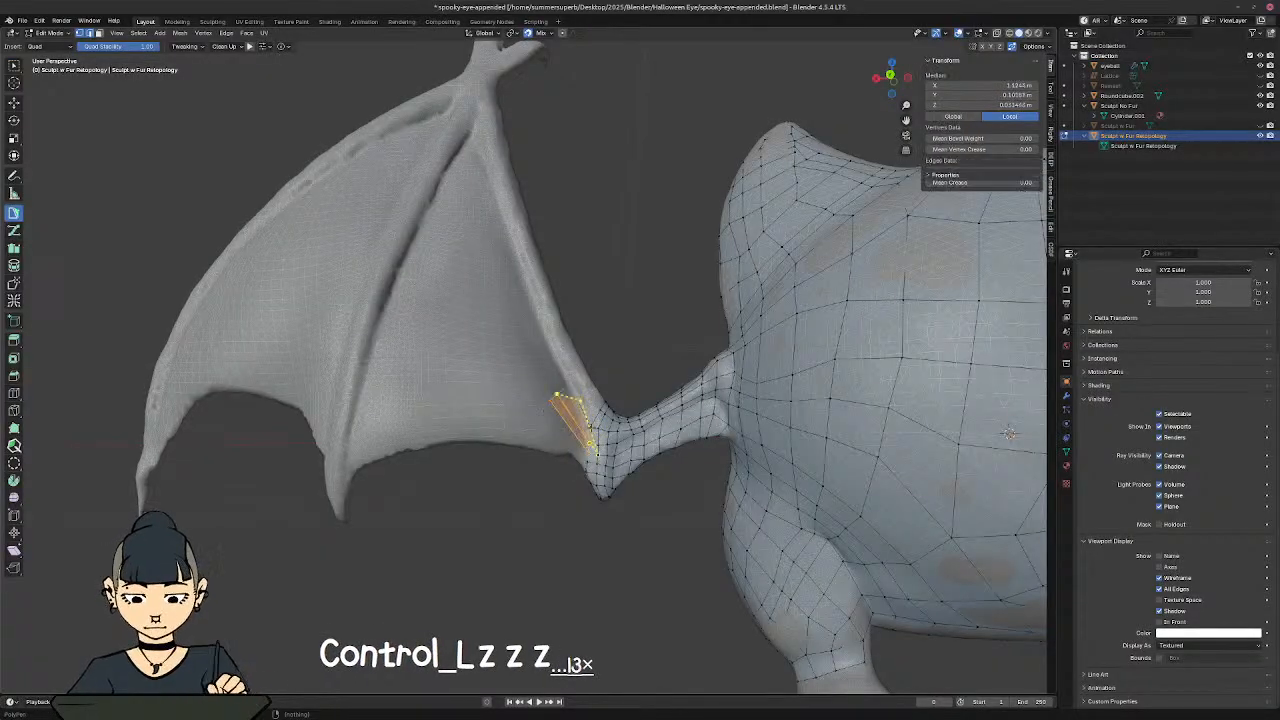
# Step: Add two quads on the membrane's front beside the elbow, pulling each free corner in closer to the bone strip
pyautogui.moveTo(463, 388); pyautogui.dragTo(590, 418, button='middle')
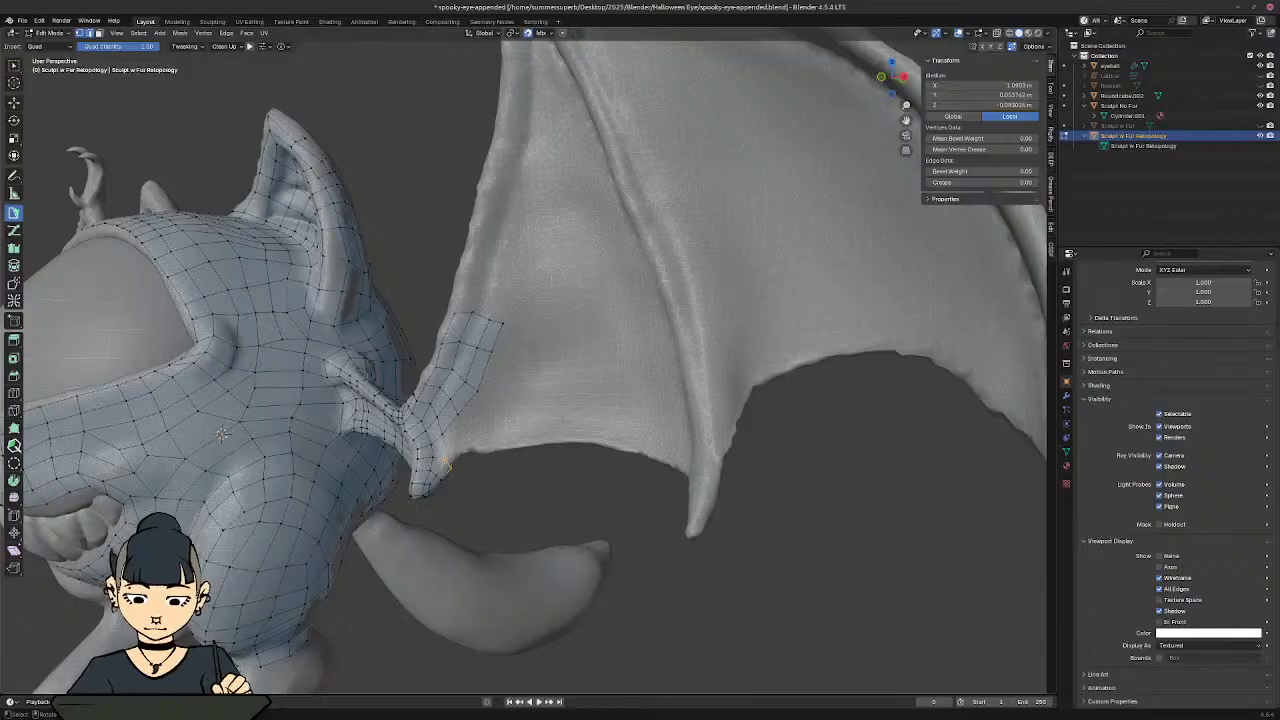
pyautogui.moveTo(415, 368); pyautogui.dragTo(547, 397, button='middle')
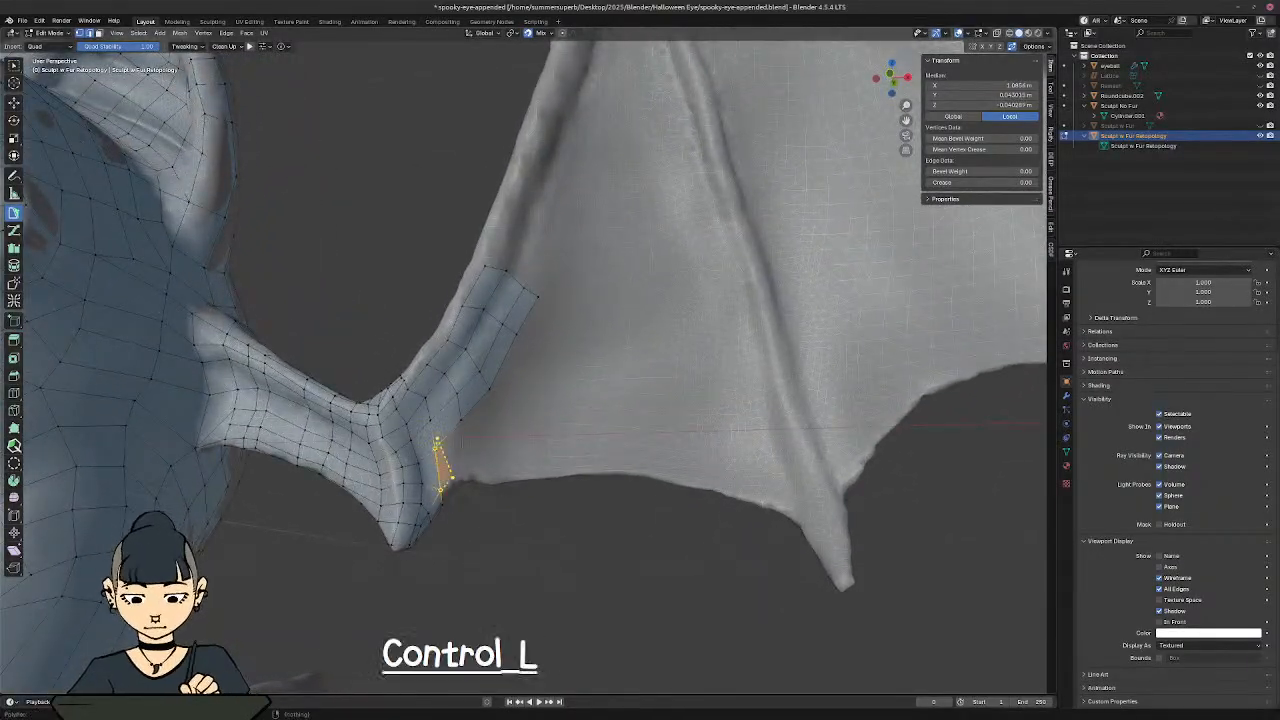
pyautogui.keyDown('ctrl'); pyautogui.rightClick(476, 440); pyautogui.keyUp('ctrl')
pyautogui.click(463, 461)
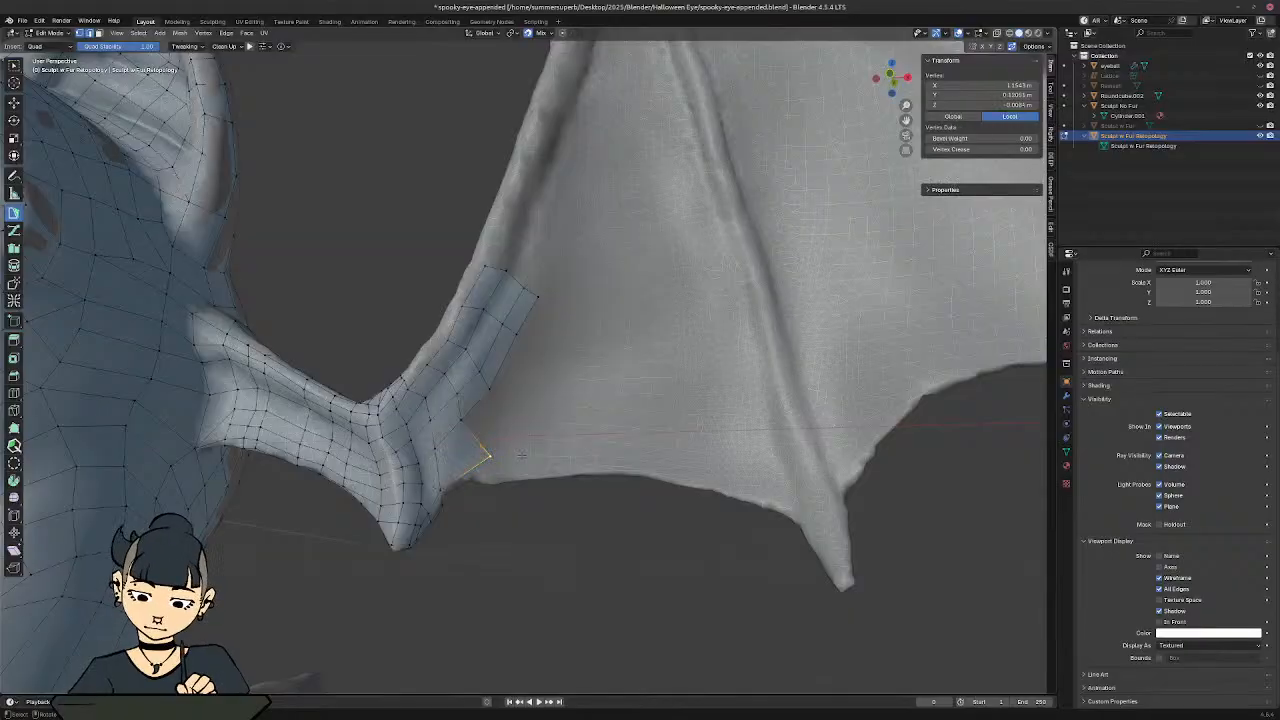
pyautogui.press('g')
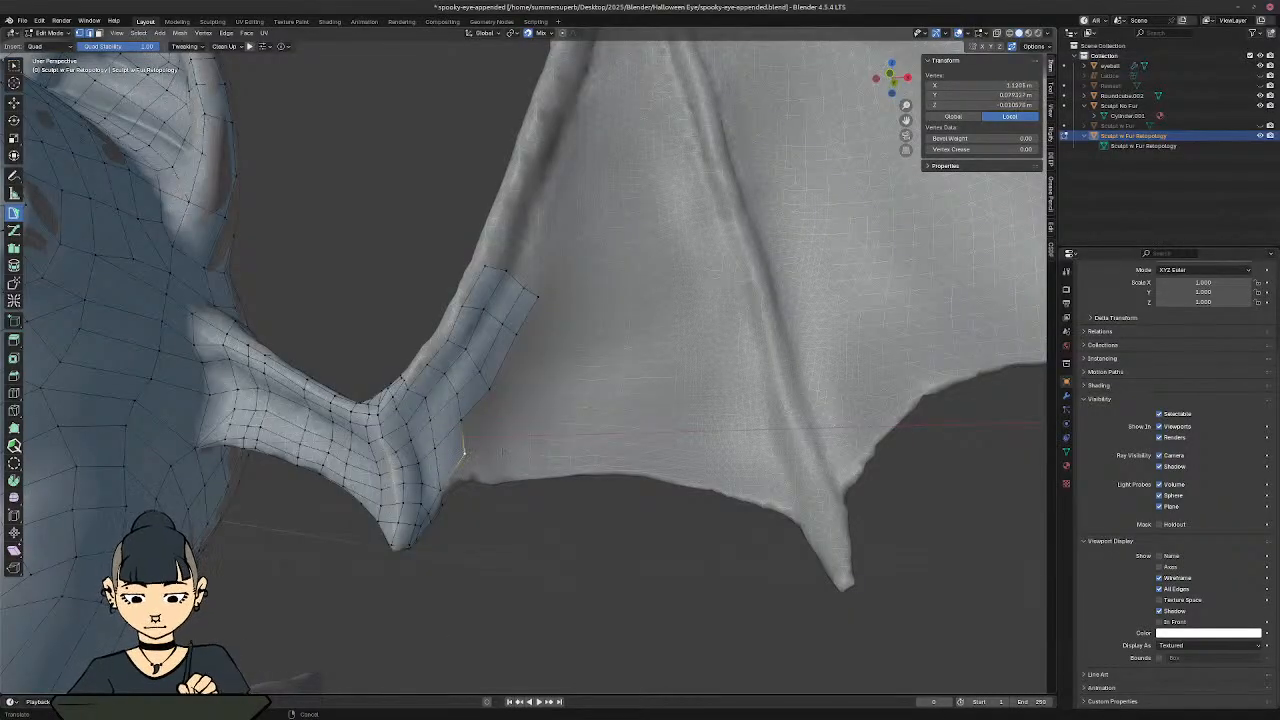
pyautogui.keyDown('ctrl'); pyautogui.rightClick(500, 402); pyautogui.keyUp('ctrl')
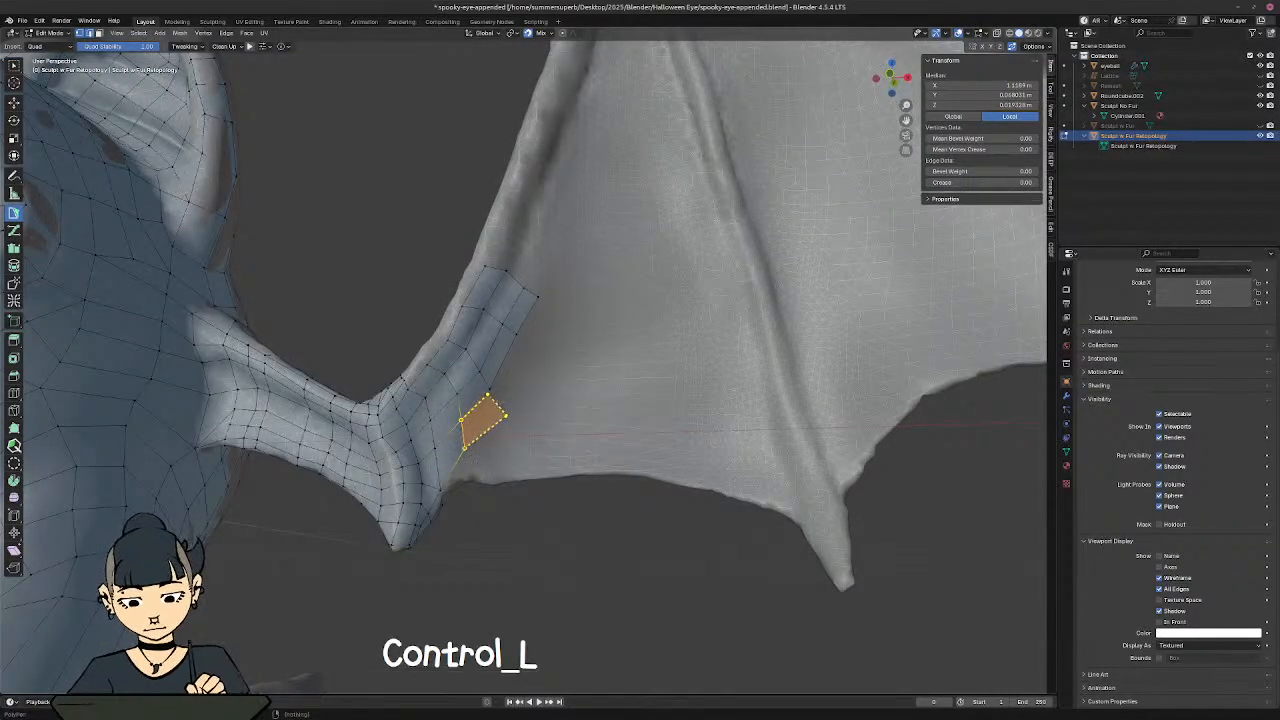
pyautogui.click(491, 410)
pyautogui.press('g')
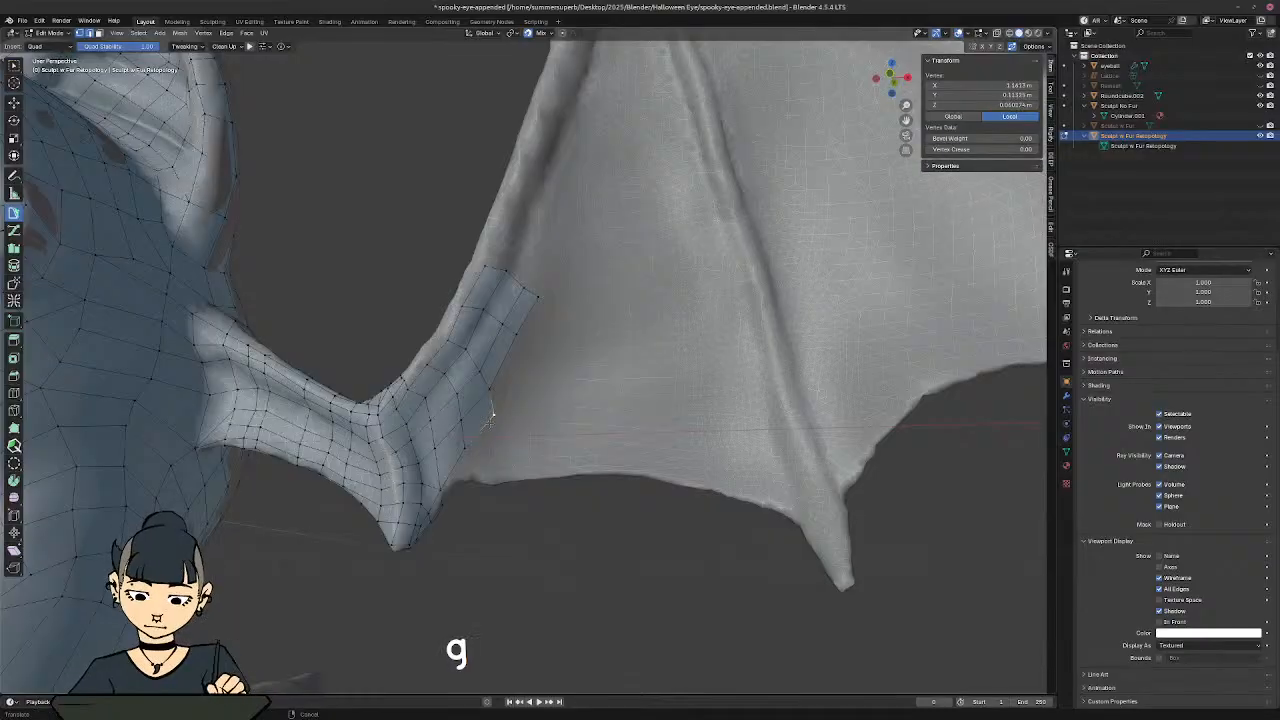
# Step: Continue the front membrane column with two more quads to the bone strip's end, pulling their outer corners inward
pyautogui.keyDown('ctrl'); pyautogui.click(531, 343); pyautogui.keyUp('ctrl')
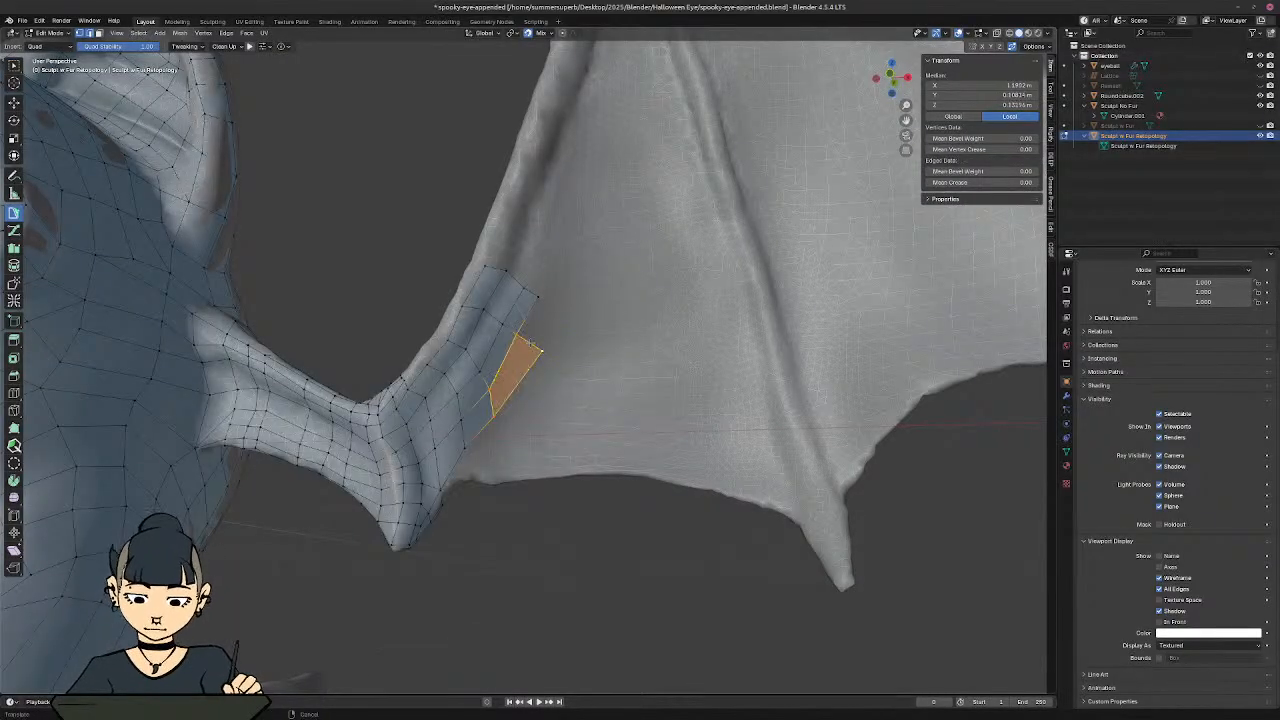
pyautogui.click(539, 350)
pyautogui.press('g')
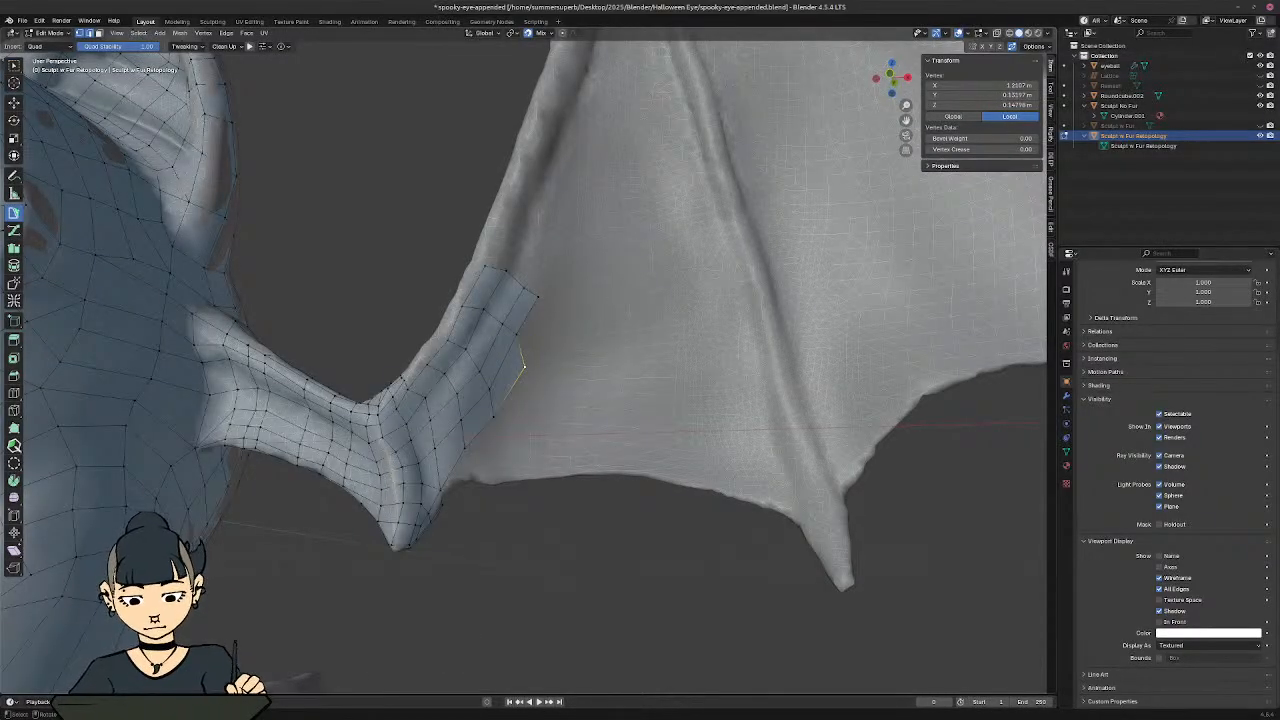
pyautogui.keyDown('ctrl'); pyautogui.click(568, 317); pyautogui.keyUp('ctrl')
pyautogui.click(568, 317)
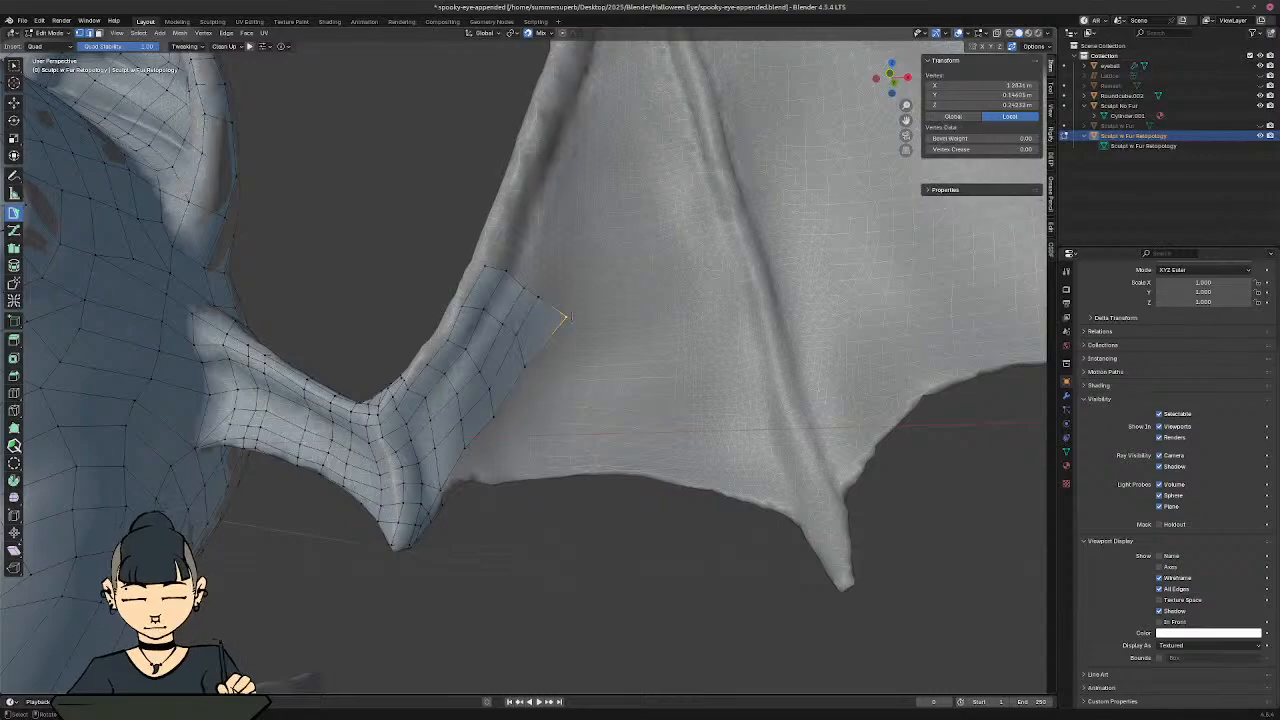
pyautogui.press('g')
pyautogui.click(546, 316)
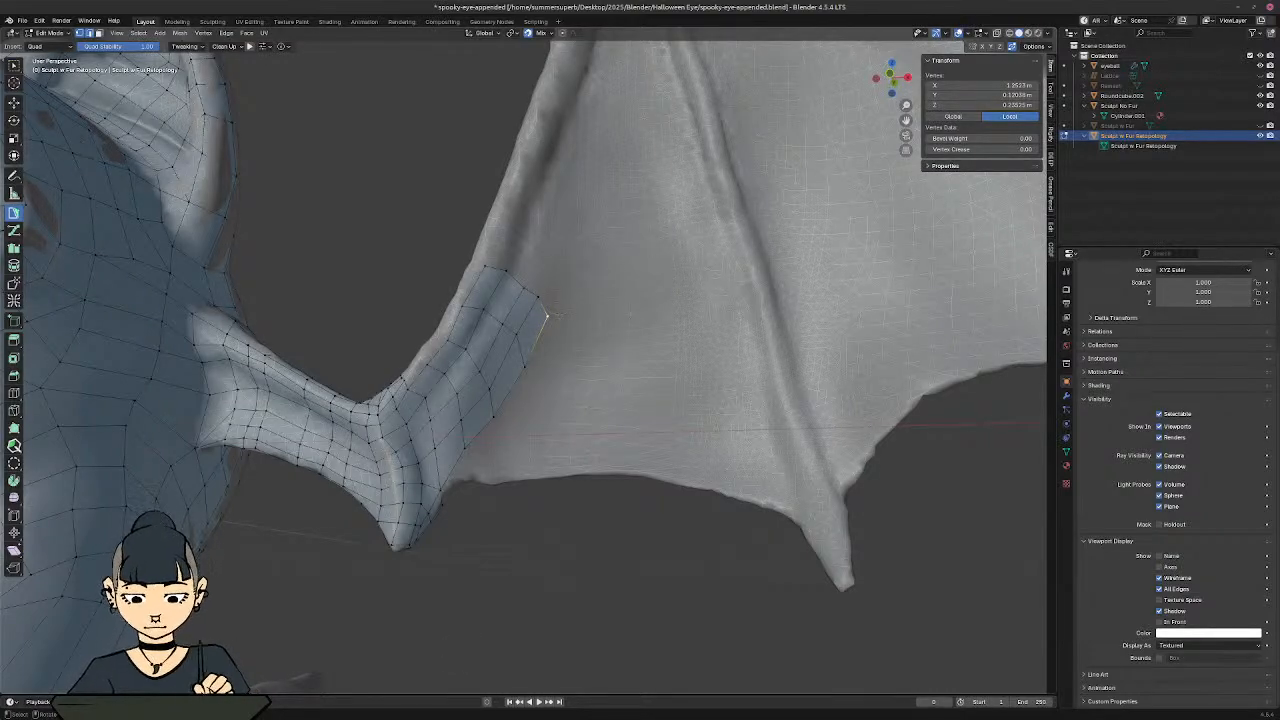
pyautogui.moveTo(556, 316); pyautogui.dragTo(425, 450, button='middle')
pyautogui.click(467, 436)
pyautogui.click(459, 452)
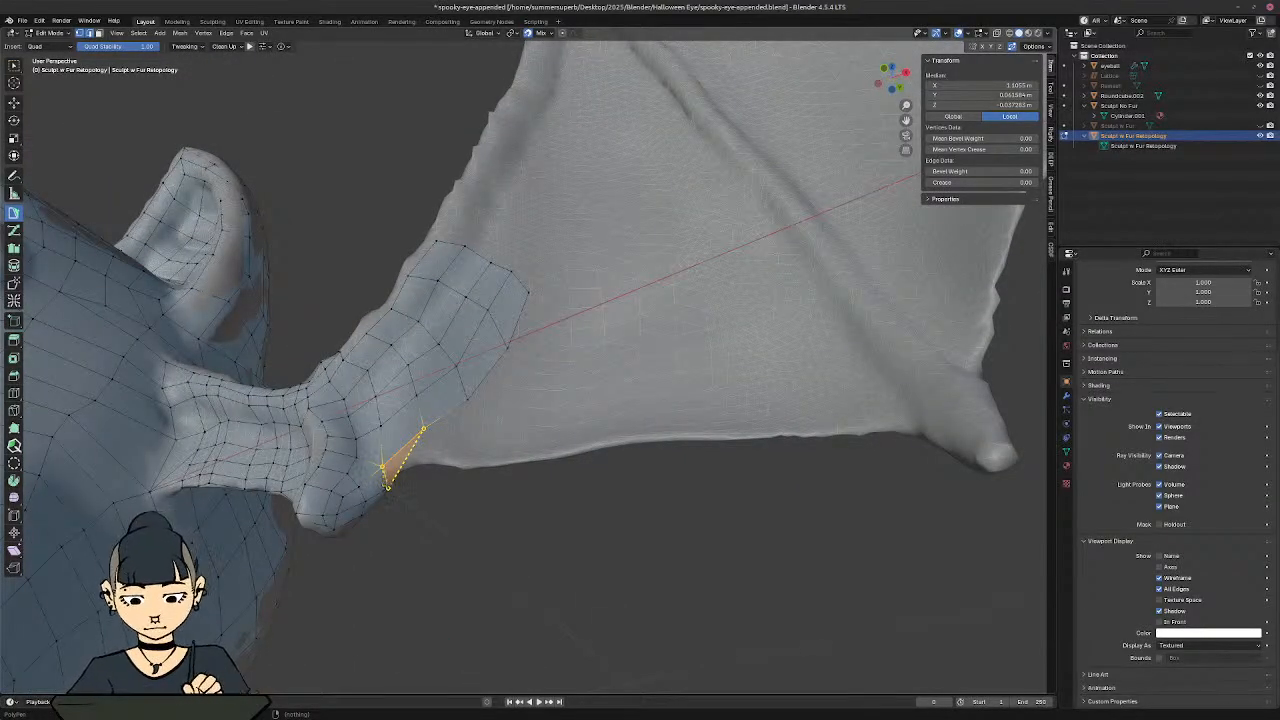
pyautogui.moveTo(400, 480); pyautogui.dragTo(450, 440, button='middle')
pyautogui.moveTo(557, 355)
pyautogui.keyDown('ctrl'); pyautogui.mouseDown(button='middle')
pyautogui.moveTo(557, 434)
pyautogui.moveTo(556, 380)
pyautogui.mouseUp(button='middle'); pyautogui.keyUp('ctrl')
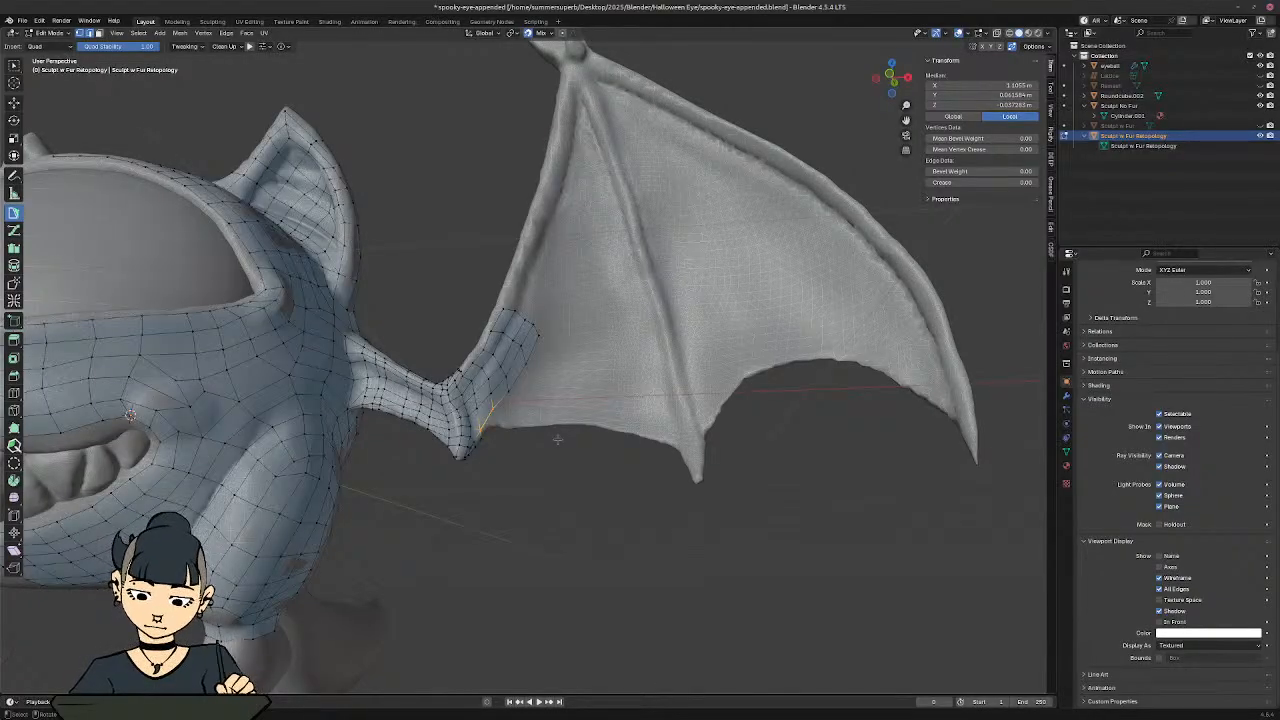
# Step: Build a single strip of quads on the wing's back from the elbow's open edge up the middle of the upper bone
pyautogui.moveTo(435, 340); pyautogui.dragTo(935, 428, button='middle')
pyautogui.scroll(5, 604, 444)
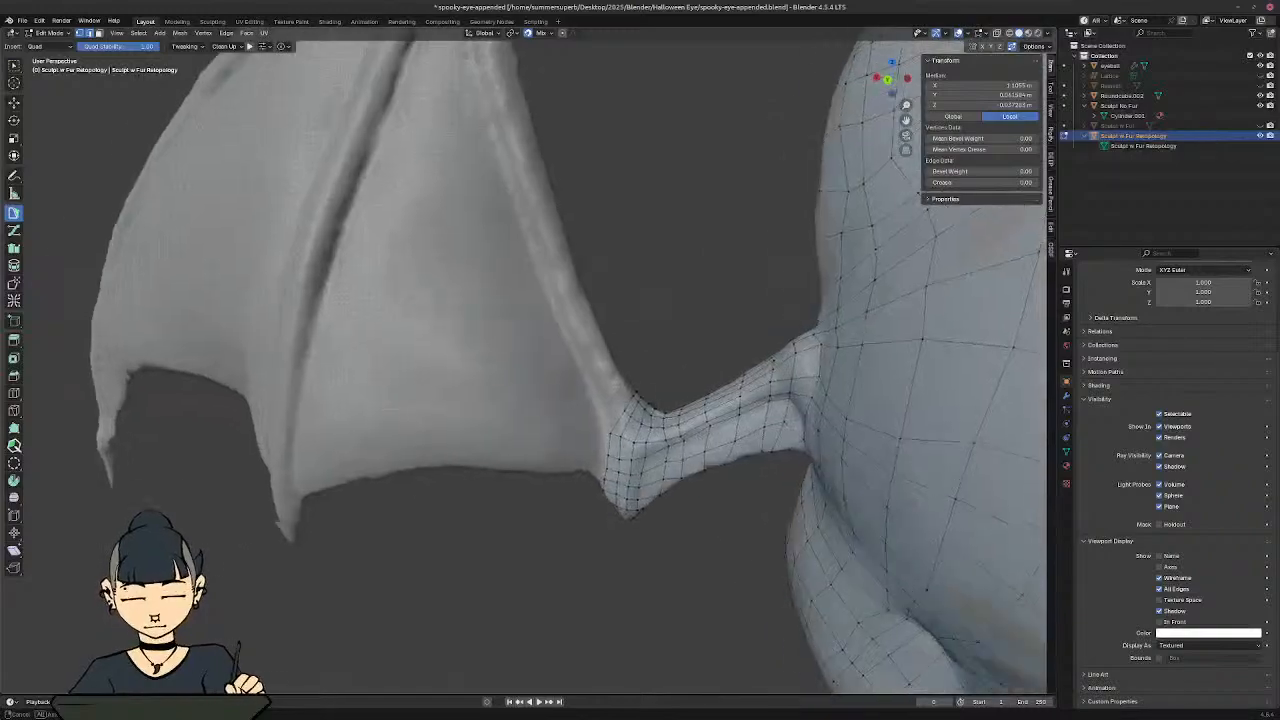
pyautogui.click(605, 430)
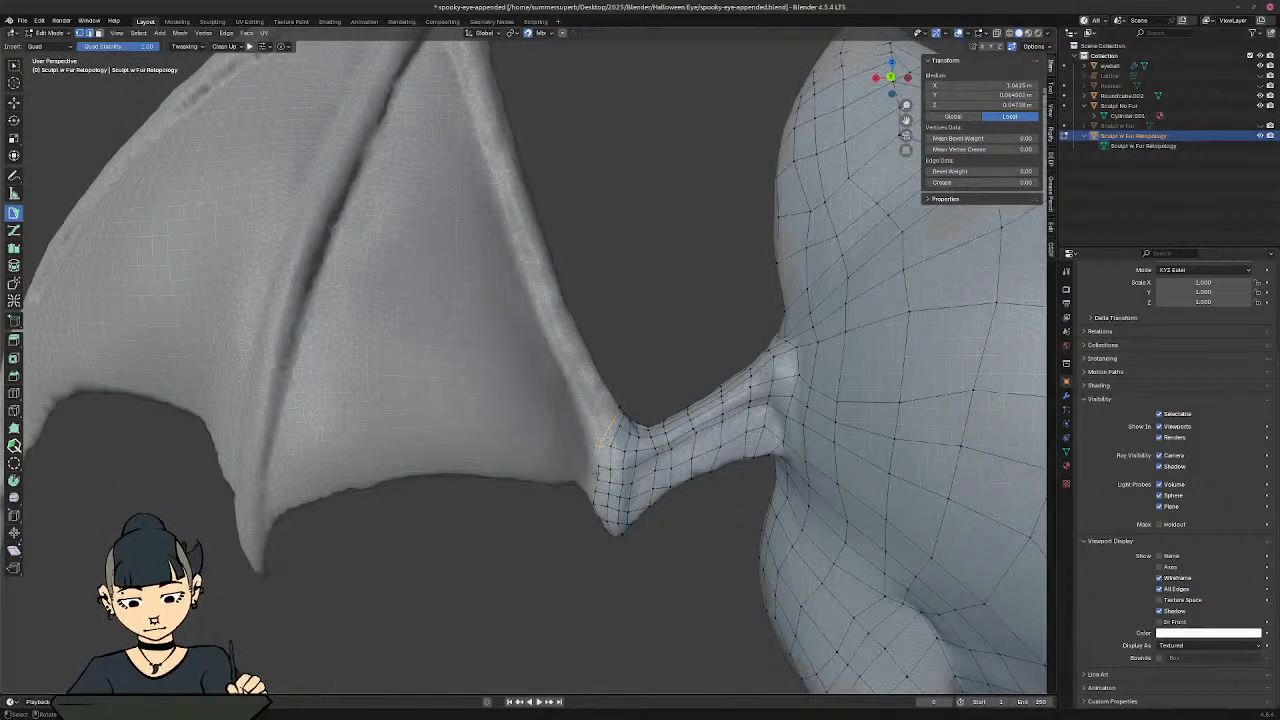
pyautogui.moveTo(632, 402)
pyautogui.mouseDown(button='middle')
pyautogui.moveTo(629, 380)
pyautogui.moveTo(614, 411)
pyautogui.moveTo(614, 395)
pyautogui.mouseUp(button='middle')
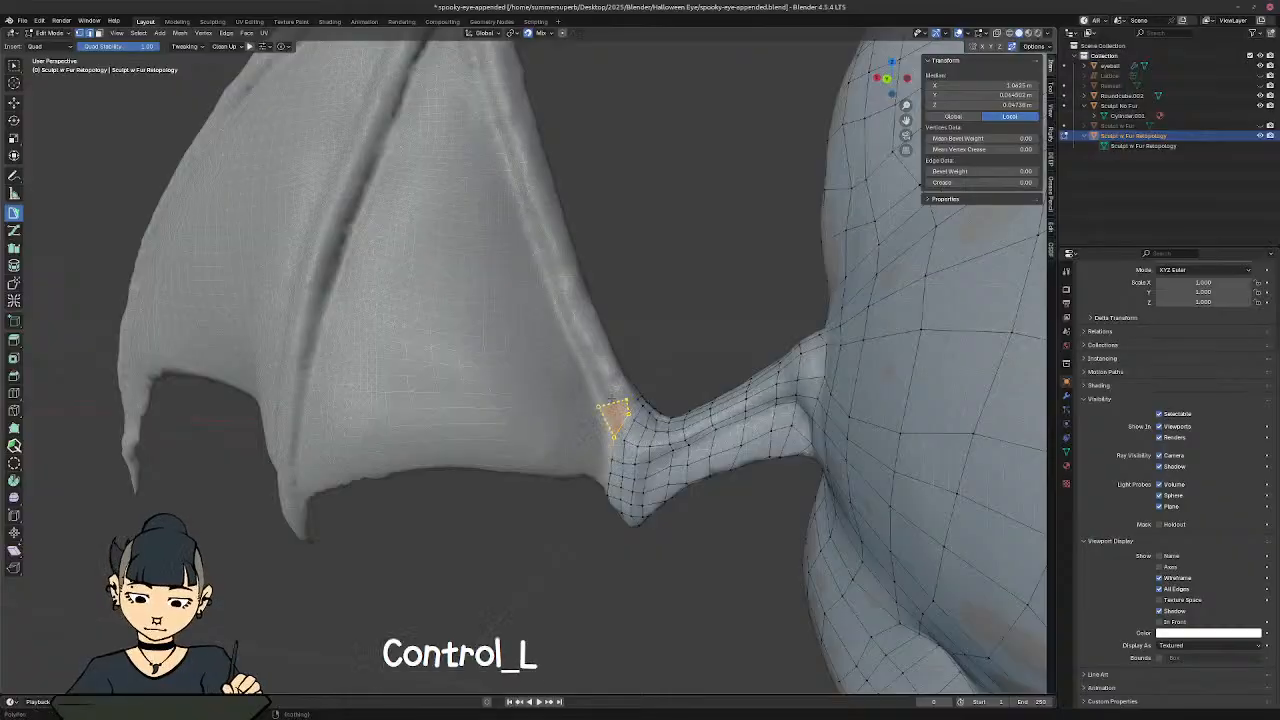
pyautogui.keyDown('ctrl'); pyautogui.click(612, 400); pyautogui.keyUp('ctrl')
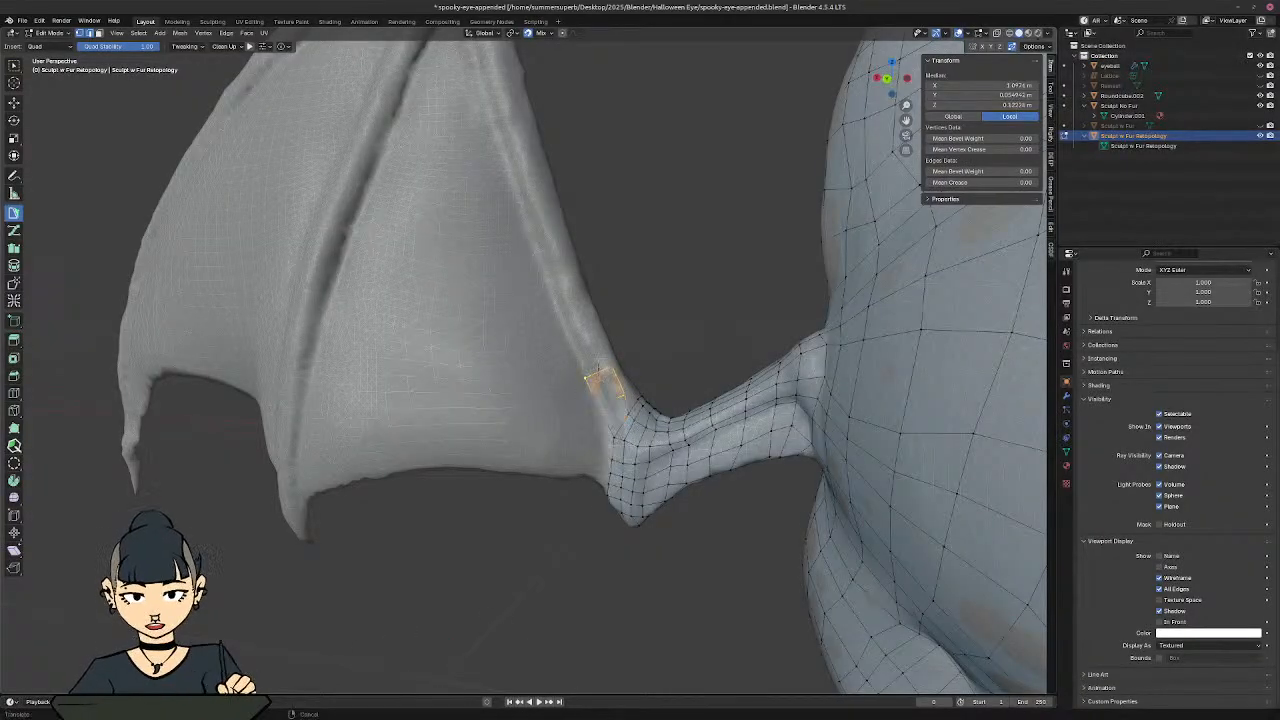
pyautogui.keyDown('ctrl'); pyautogui.click(578, 326); pyautogui.keyUp('ctrl')
pyautogui.keyDown('ctrl'); pyautogui.click(584, 338); pyautogui.keyUp('ctrl')
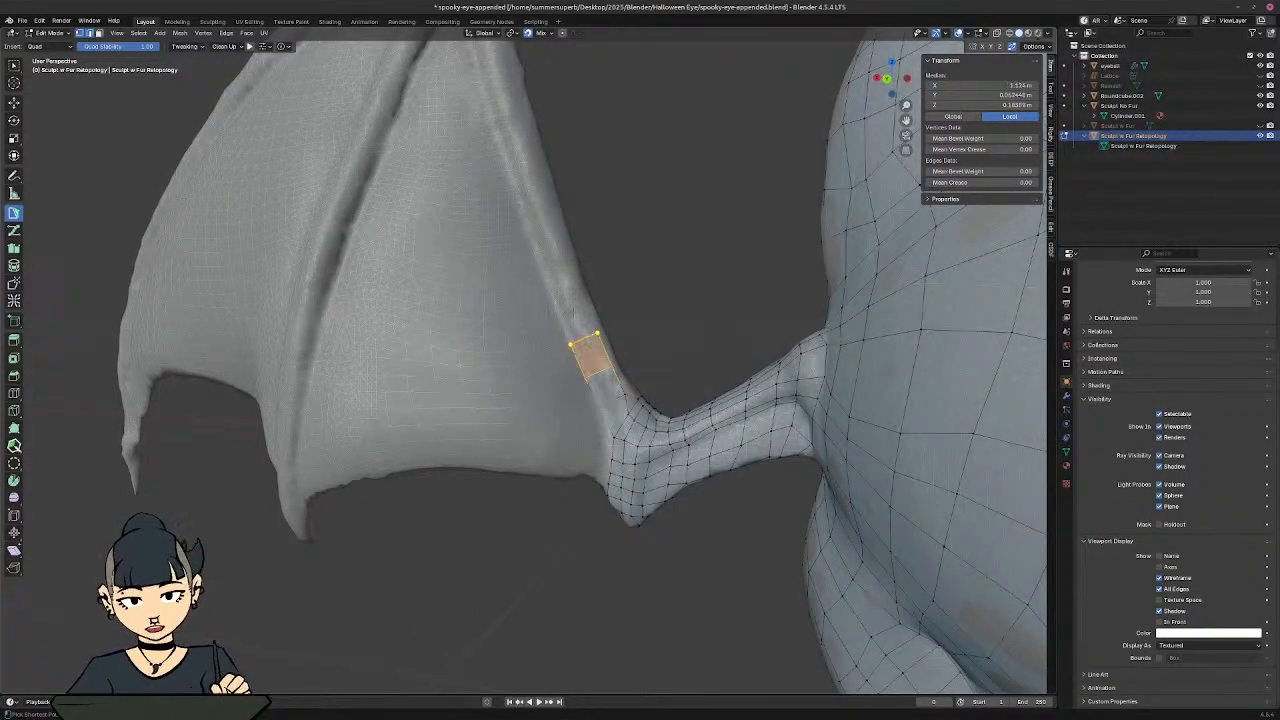
pyautogui.keyDown('ctrl'); pyautogui.click(569, 298); pyautogui.keyUp('ctrl')
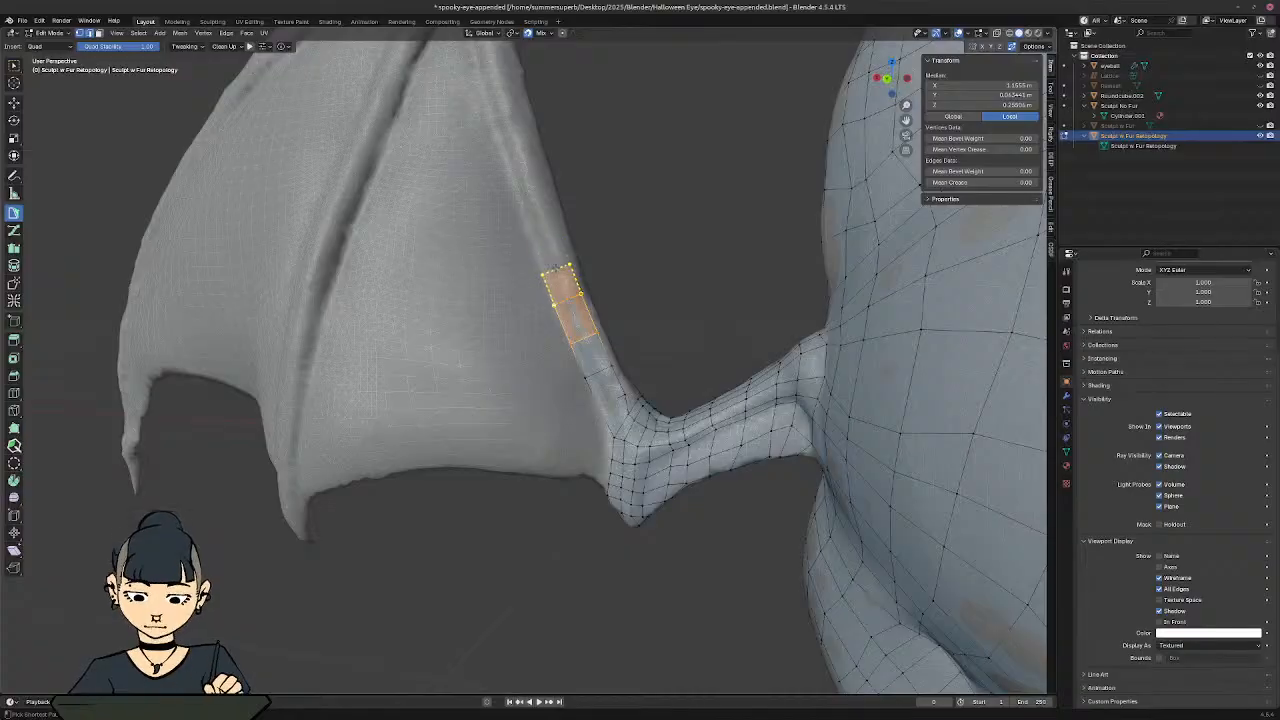
pyautogui.keyDown('ctrl'); pyautogui.click(555, 268); pyautogui.keyUp('ctrl')
pyautogui.keyDown('ctrl'); pyautogui.click(540, 231); pyautogui.keyUp('ctrl')
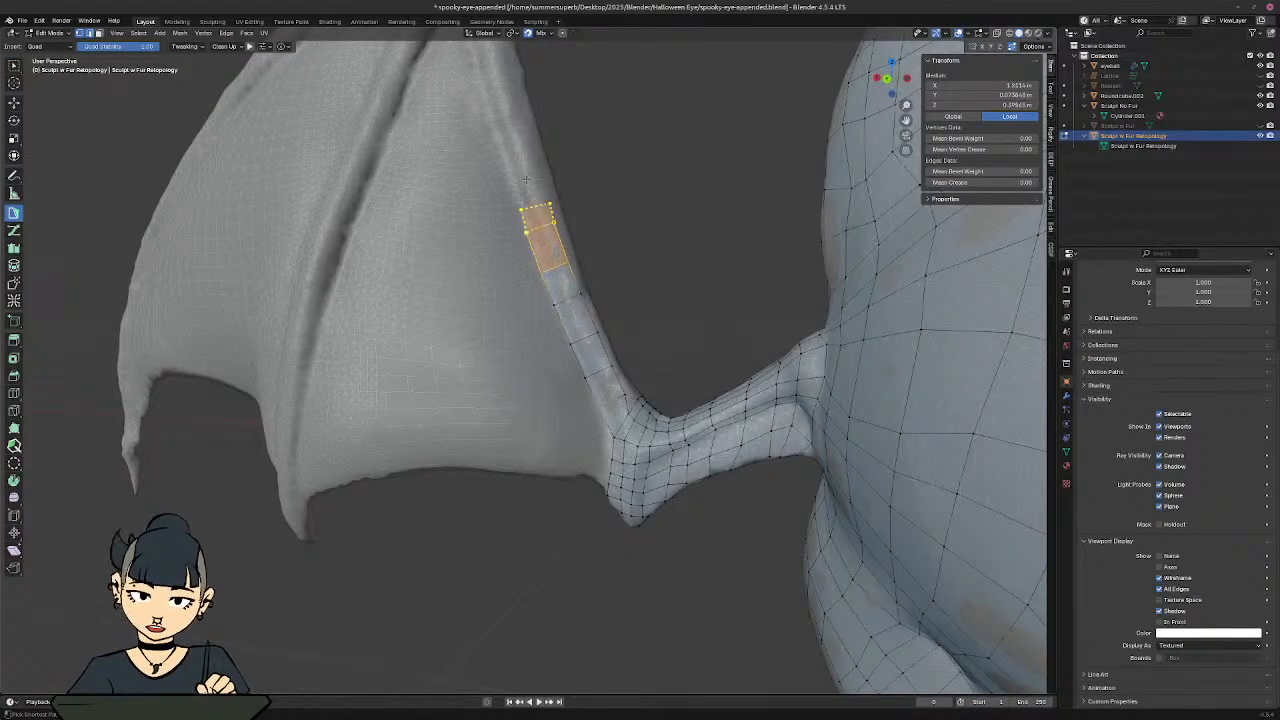
pyautogui.keyDown('ctrl'); pyautogui.click(527, 178); pyautogui.keyUp('ctrl')
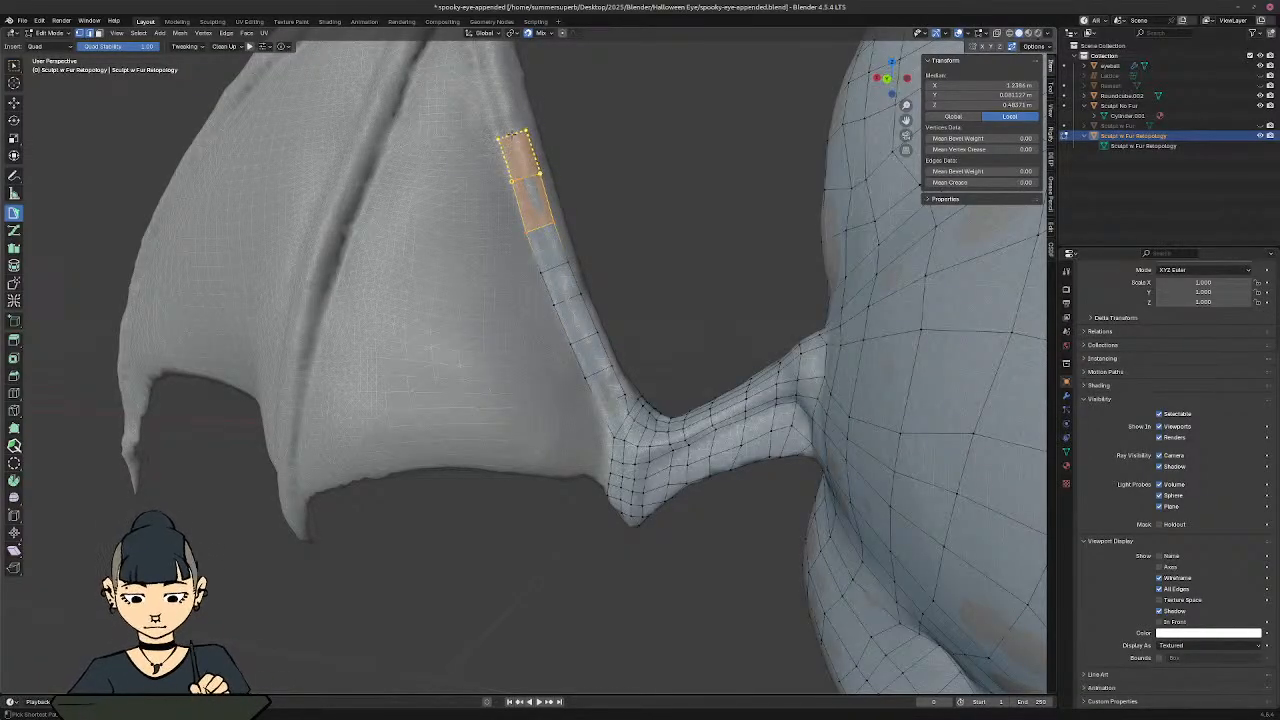
pyautogui.keyDown('ctrl'); pyautogui.click(512, 135); pyautogui.keyUp('ctrl')
pyautogui.keyDown('ctrl'); pyautogui.click(499, 86); pyautogui.keyUp('ctrl')
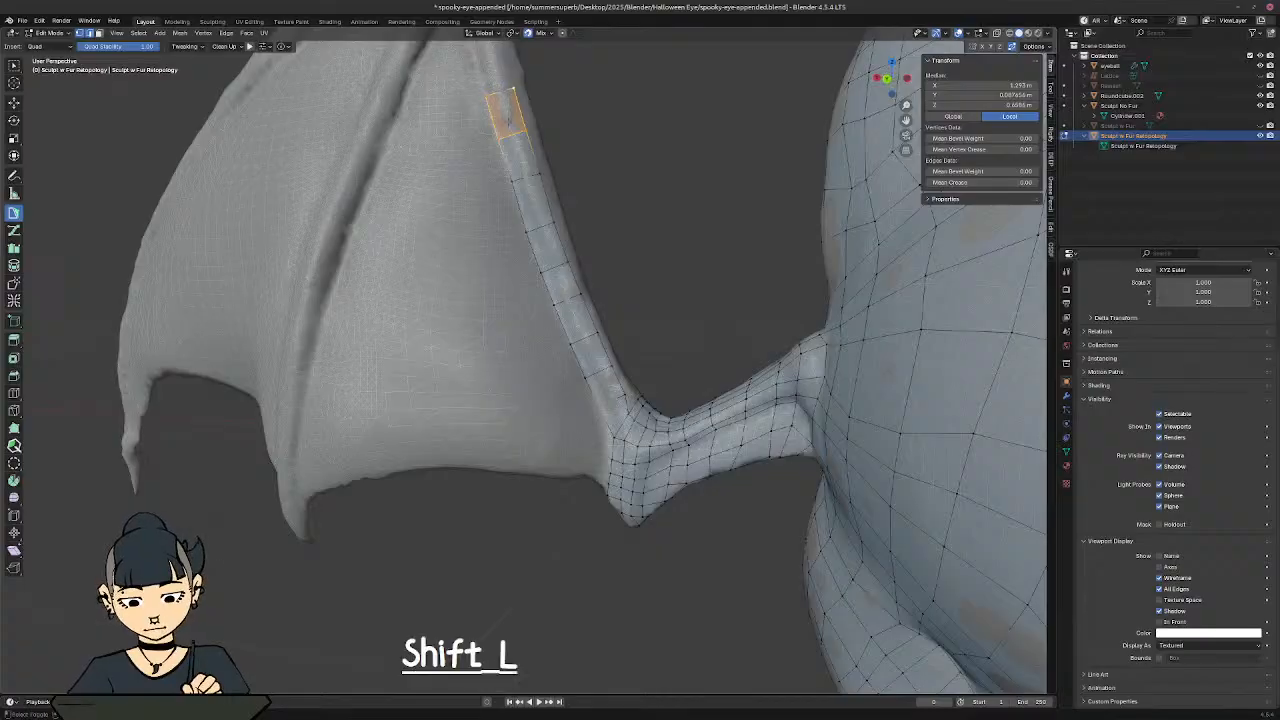
# Step: Continue the back bone strip with more quads up to just below the junction of the wing fingers
pyautogui.keyDown('shift'); pyautogui.moveTo(499, 88); pyautogui.dragTo(503, 341, button='middle'); pyautogui.keyUp('shift')
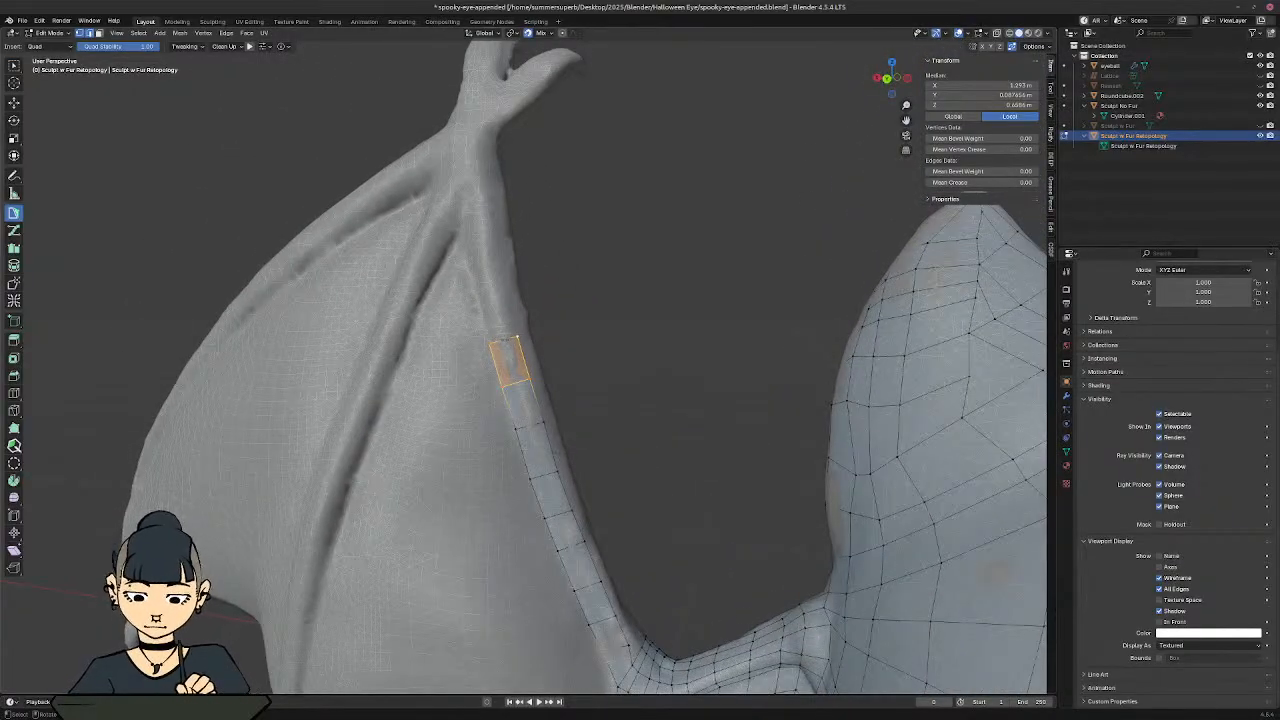
pyautogui.keyDown('ctrl'); pyautogui.click(490, 272); pyautogui.keyUp('ctrl')
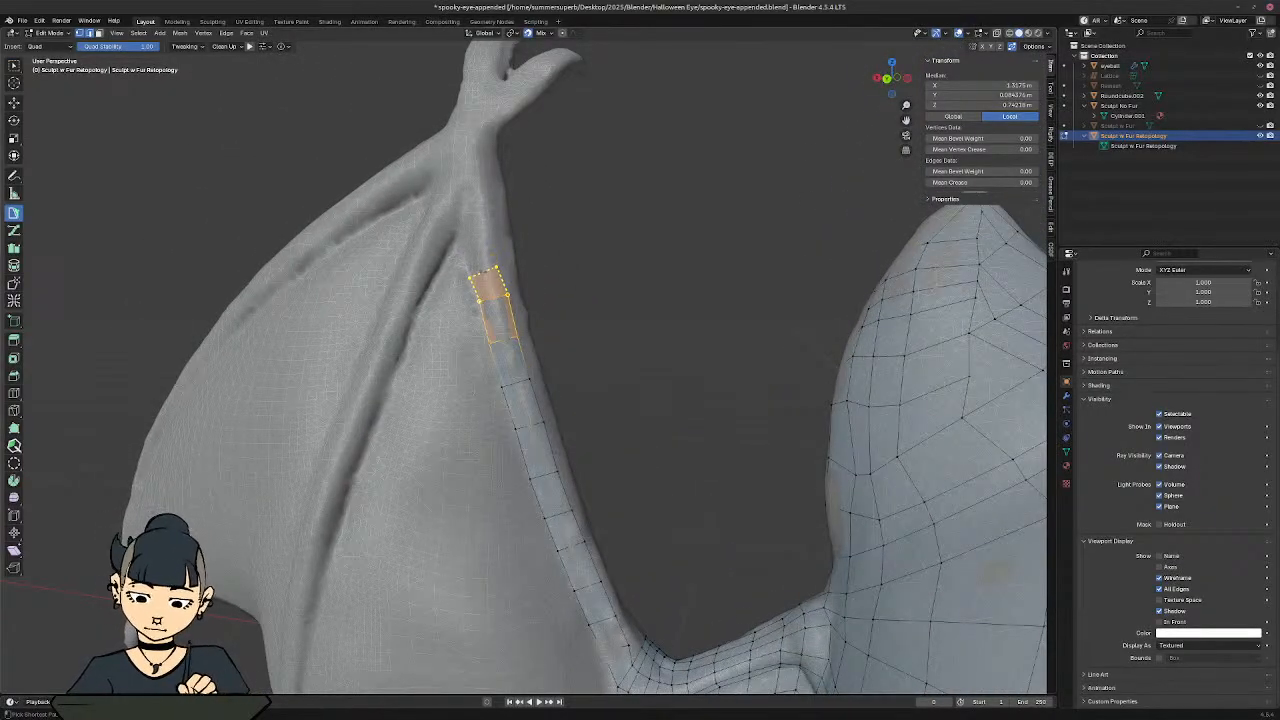
pyautogui.keyDown('ctrl'); pyautogui.click(478, 233); pyautogui.keyUp('ctrl')
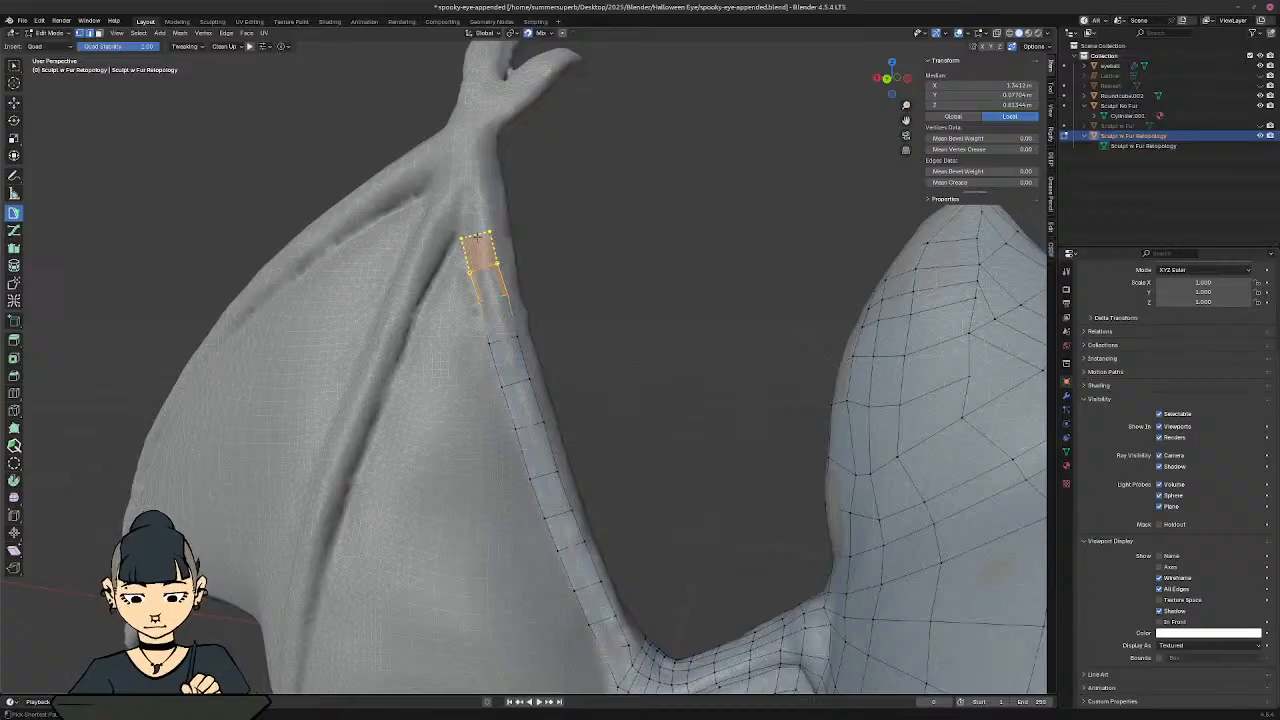
pyautogui.keyDown('ctrl'); pyautogui.click(477, 239); pyautogui.keyUp('ctrl')
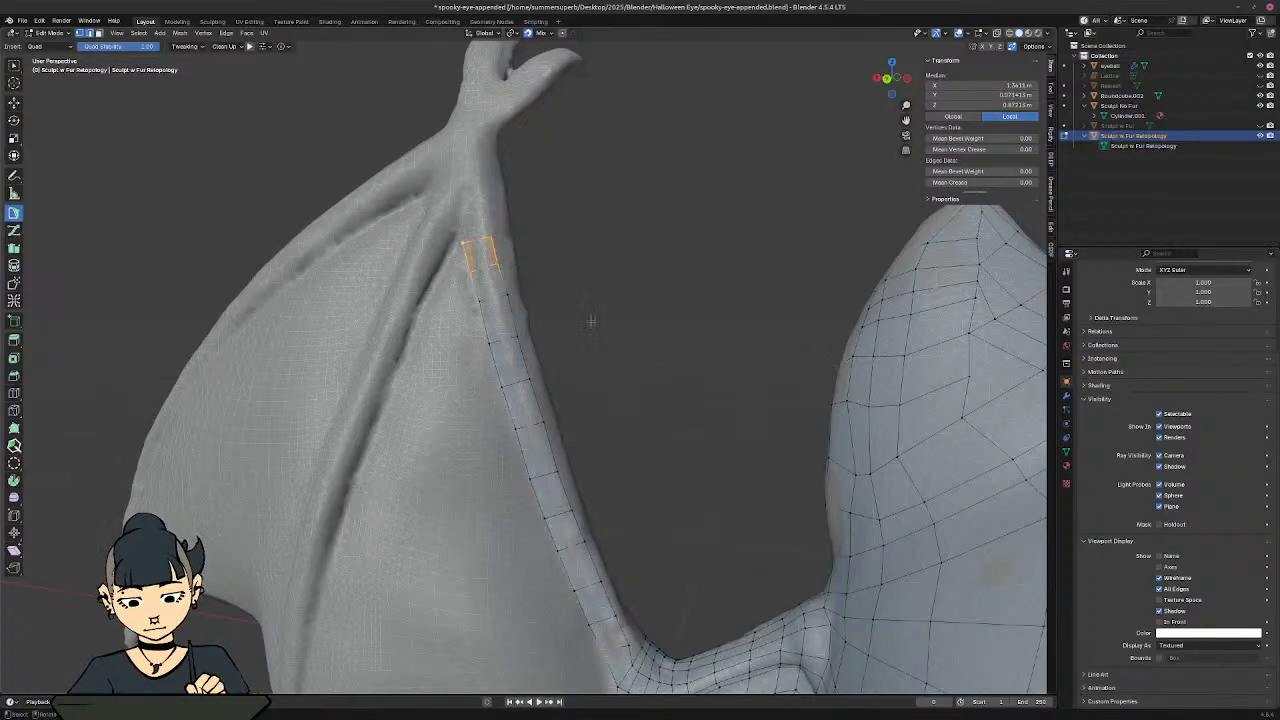
# Step: Start a second quad strip on the wing's back beside the first, adding a quad above the elbow and moving its free corner outward
pyautogui.moveTo(591, 323); pyautogui.dragTo(580, 398, button='middle')
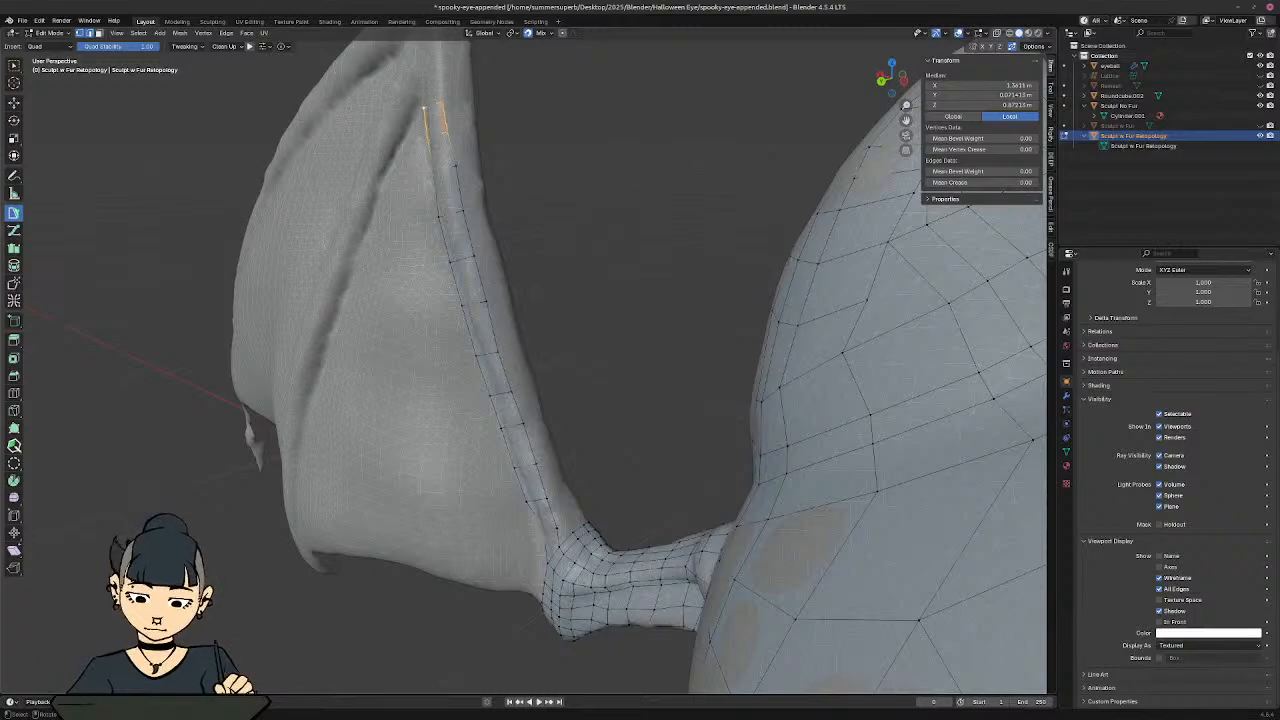
pyautogui.keyDown('ctrl'); pyautogui.click(558, 529); pyautogui.keyUp('ctrl')
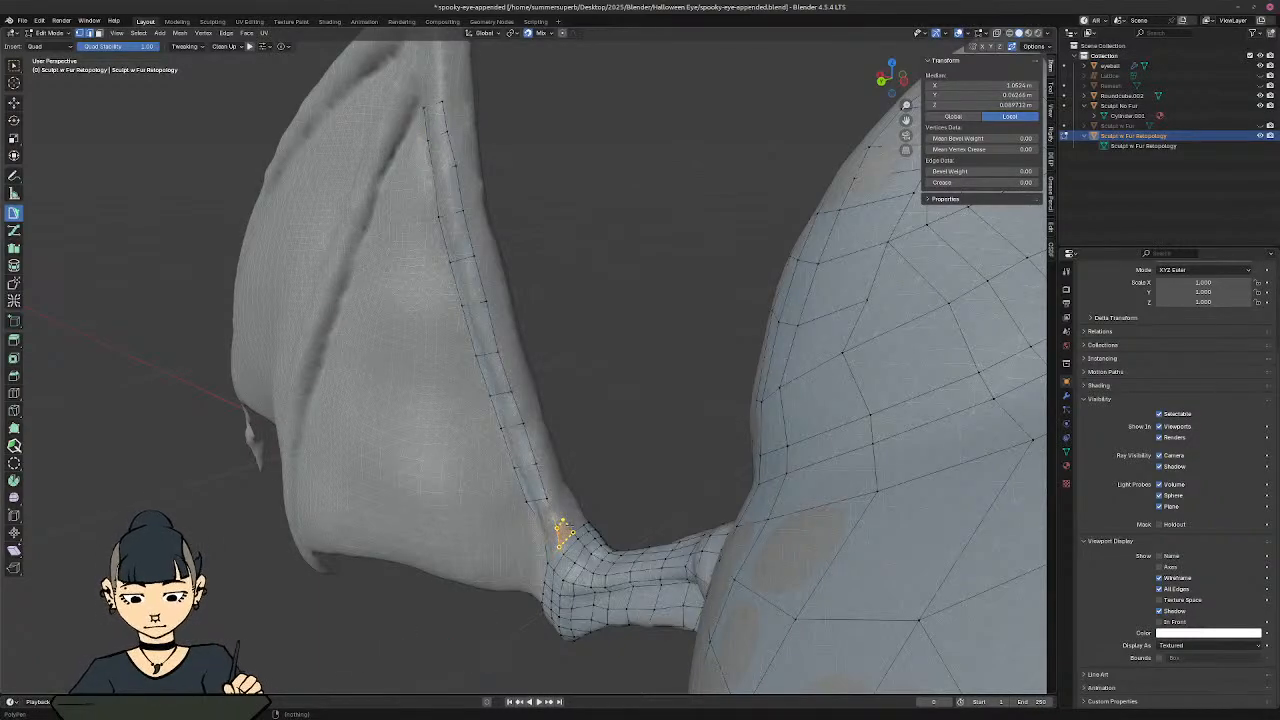
pyautogui.click(561, 518)
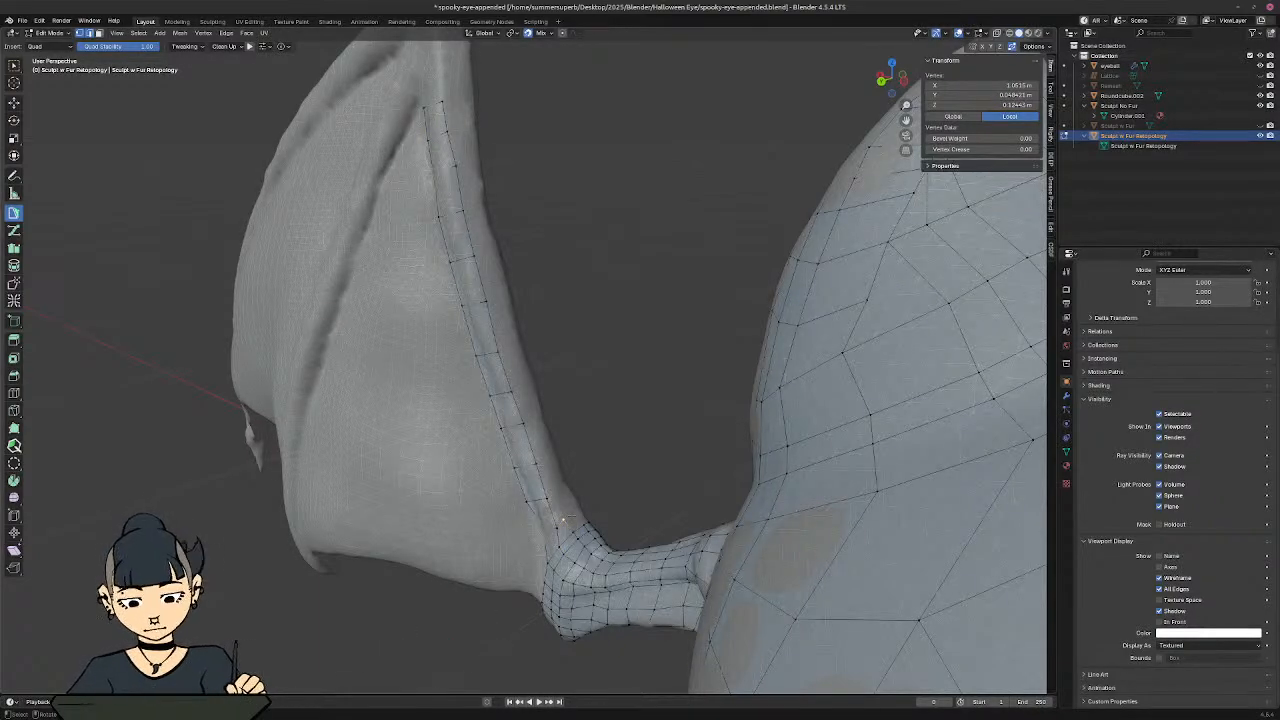
pyautogui.press('g')
pyautogui.click(577, 516)
pyautogui.click(563, 523)
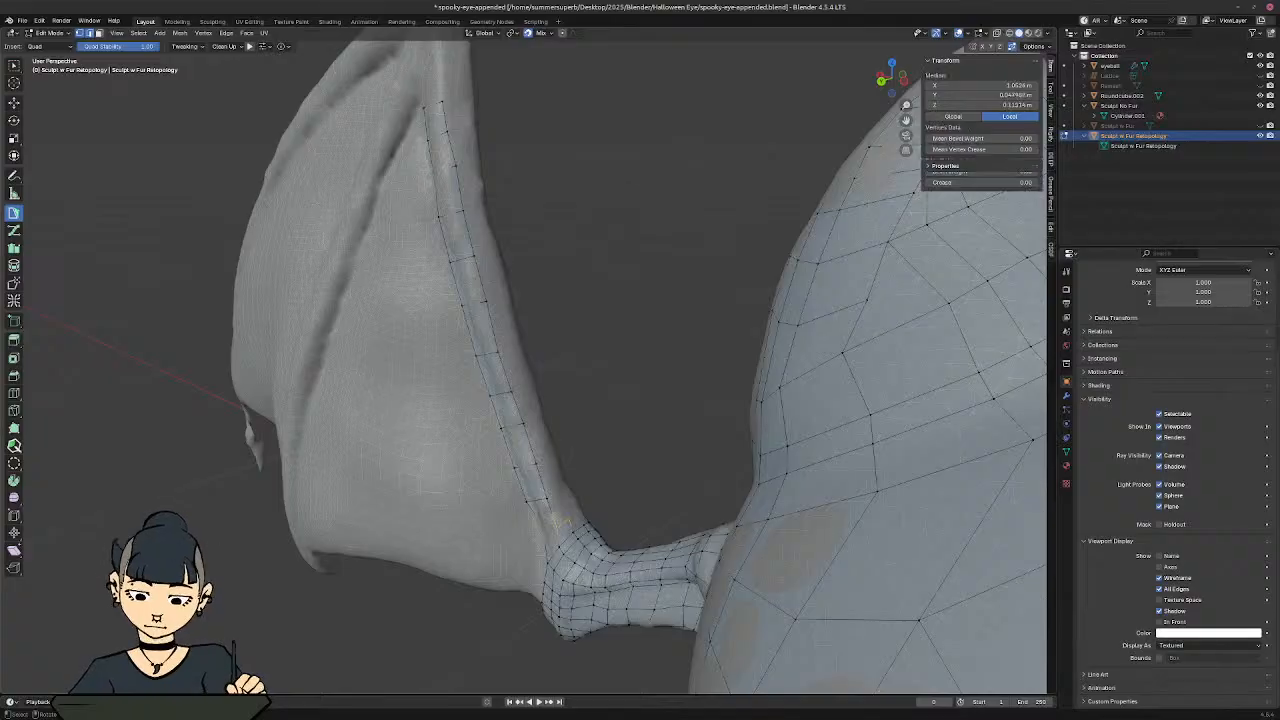
# Step: Extend the second strip with quads along the first strip, from the elbow to about halfway up the upper bone
pyautogui.keyDown('ctrl'); pyautogui.click(555, 498); pyautogui.keyUp('ctrl')
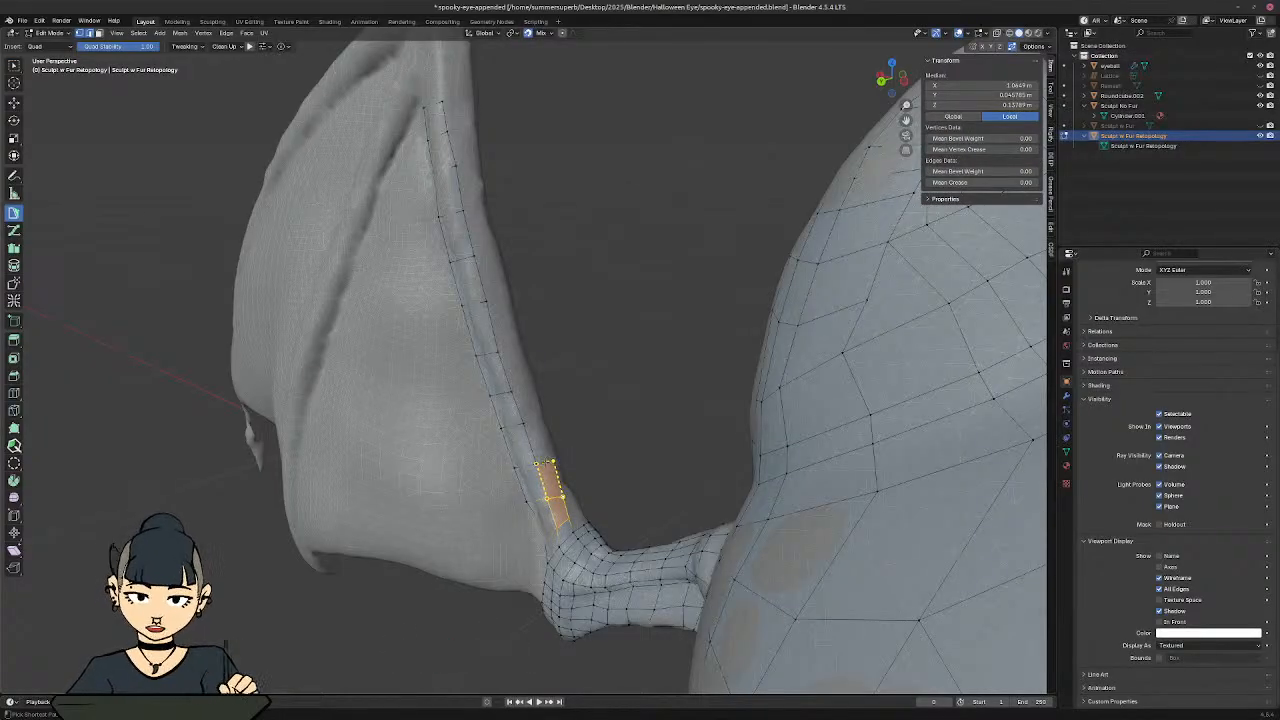
pyautogui.keyDown('ctrl'); pyautogui.click(545, 462); pyautogui.keyUp('ctrl')
pyautogui.keyDown('ctrl'); pyautogui.click(531, 420); pyautogui.keyUp('ctrl')
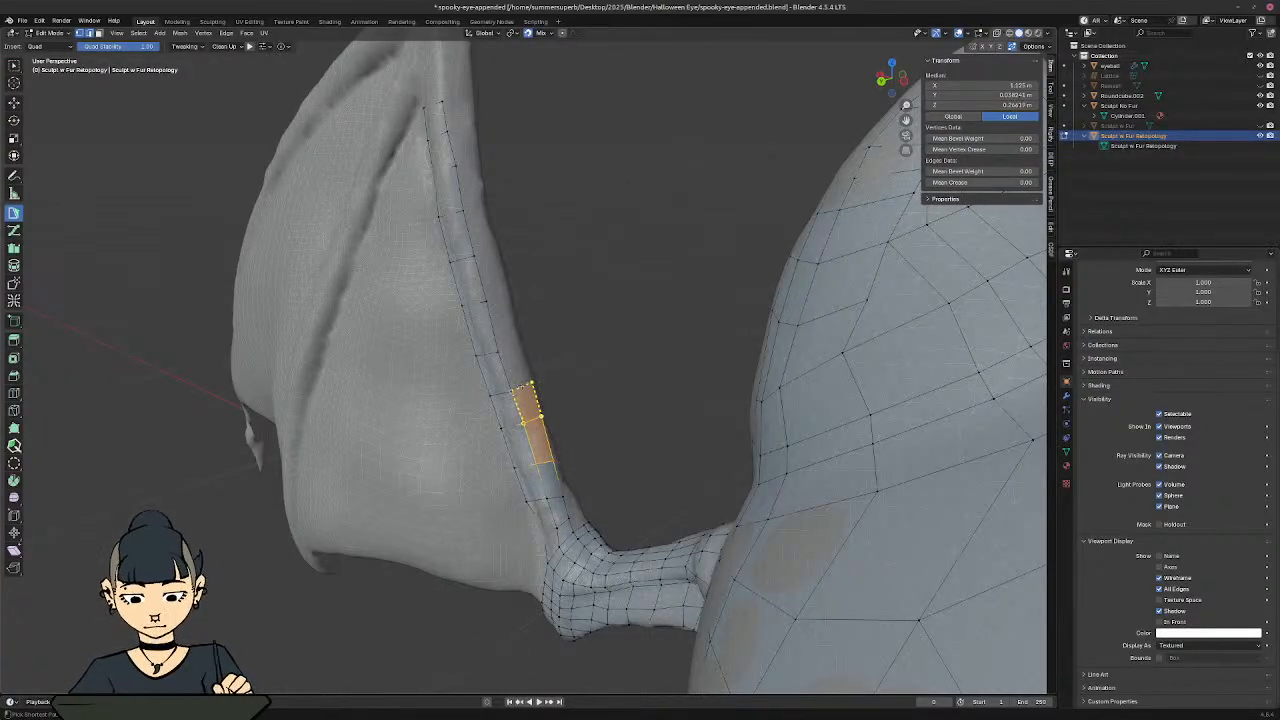
pyautogui.keyDown('ctrl'); pyautogui.click(520, 386); pyautogui.keyUp('ctrl')
pyautogui.keyDown('ctrl'); pyautogui.click(508, 349); pyautogui.keyUp('ctrl')
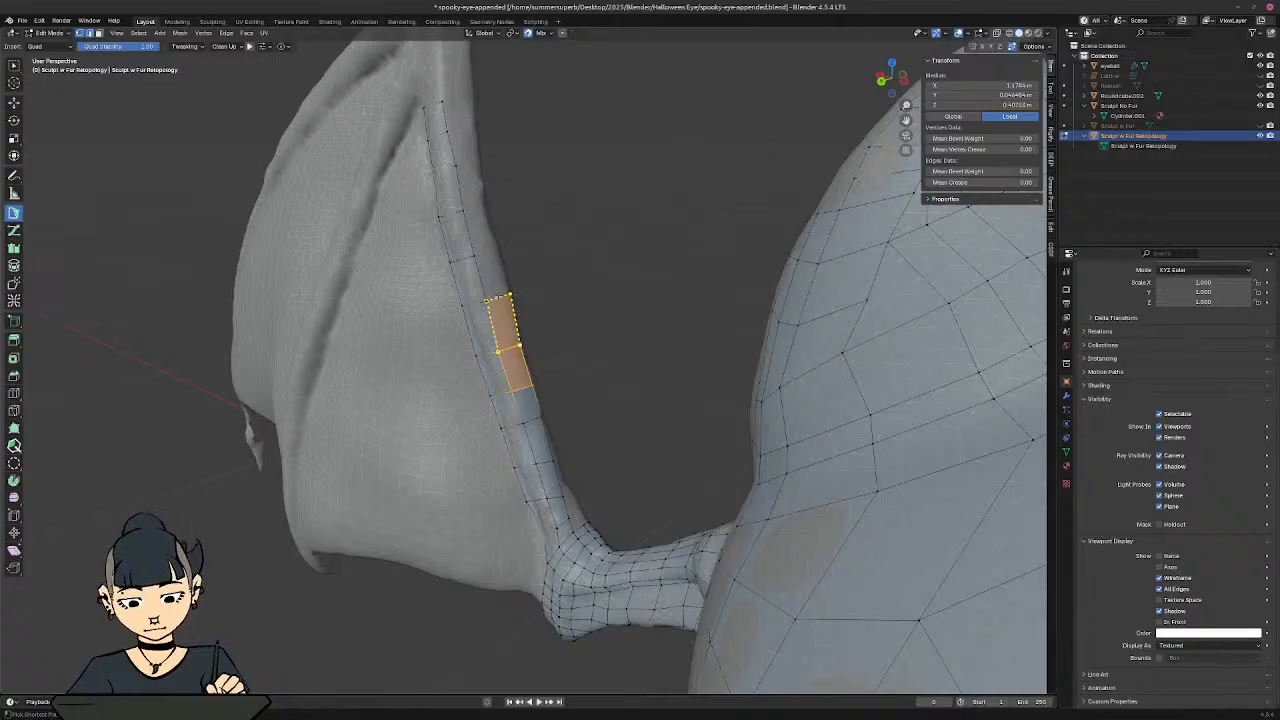
pyautogui.keyDown('ctrl'); pyautogui.click(492, 300); pyautogui.keyUp('ctrl')
# Step: Continue the second strip with more quads until it is level with the first strip's upper end below the finger junction
pyautogui.keyDown('ctrl'); pyautogui.click(478, 256); pyautogui.keyUp('ctrl')
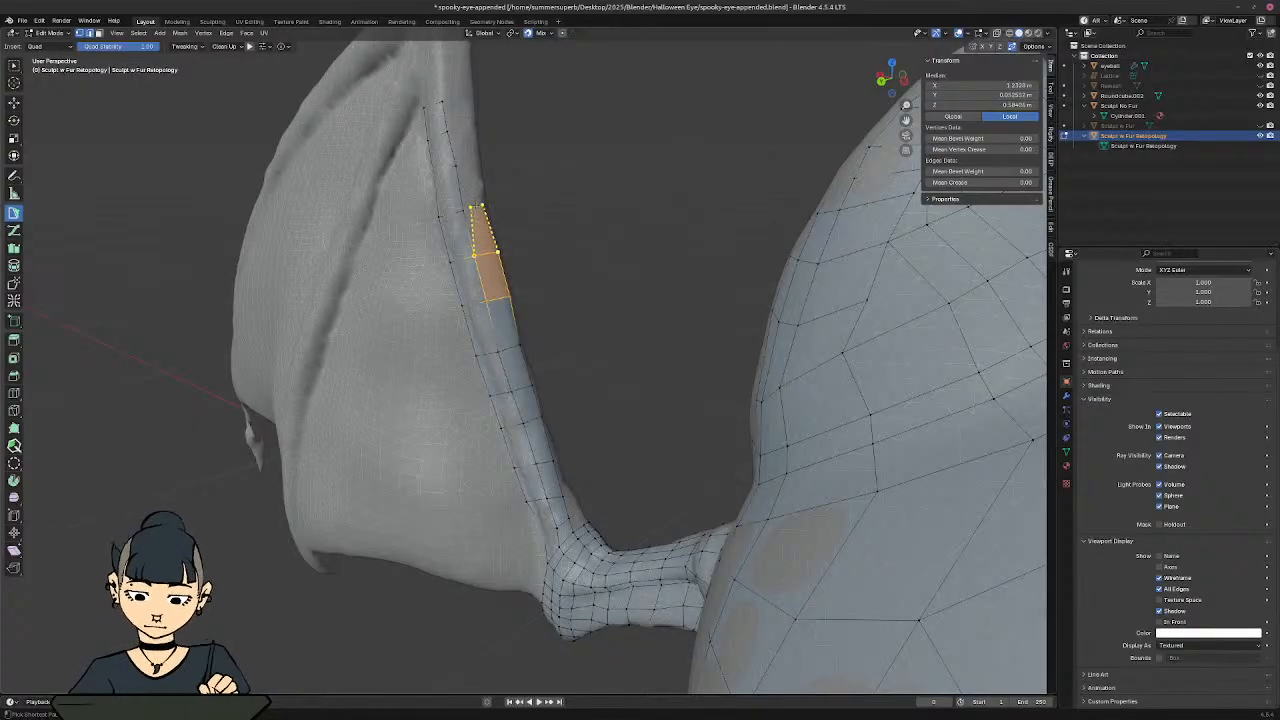
pyautogui.keyDown('ctrl'); pyautogui.click(467, 209); pyautogui.keyUp('ctrl')
pyautogui.keyDown('ctrl'); pyautogui.click(460, 170); pyautogui.keyUp('ctrl')
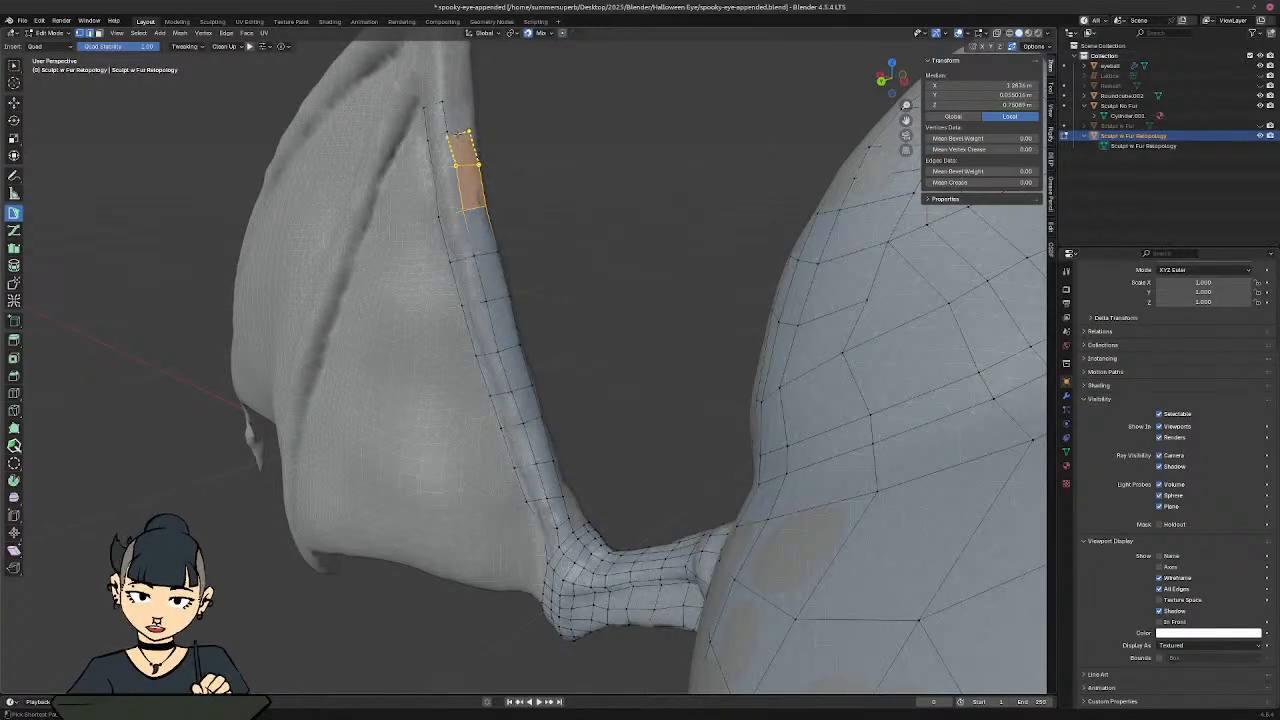
pyautogui.keyDown('ctrl'); pyautogui.click(462, 130); pyautogui.keyUp('ctrl')
pyautogui.keyDown('ctrl'); pyautogui.click(447, 101); pyautogui.keyUp('ctrl')
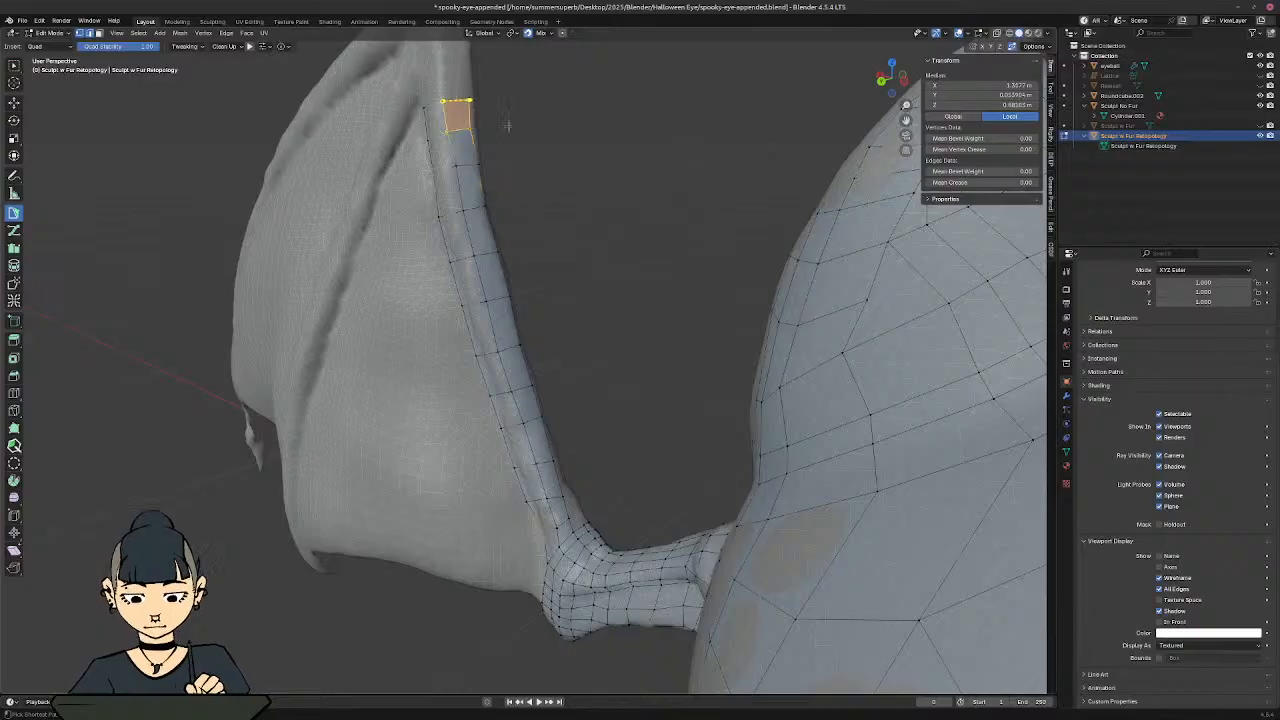
pyautogui.moveTo(556, 277); pyautogui.dragTo(535, 362, button='middle')
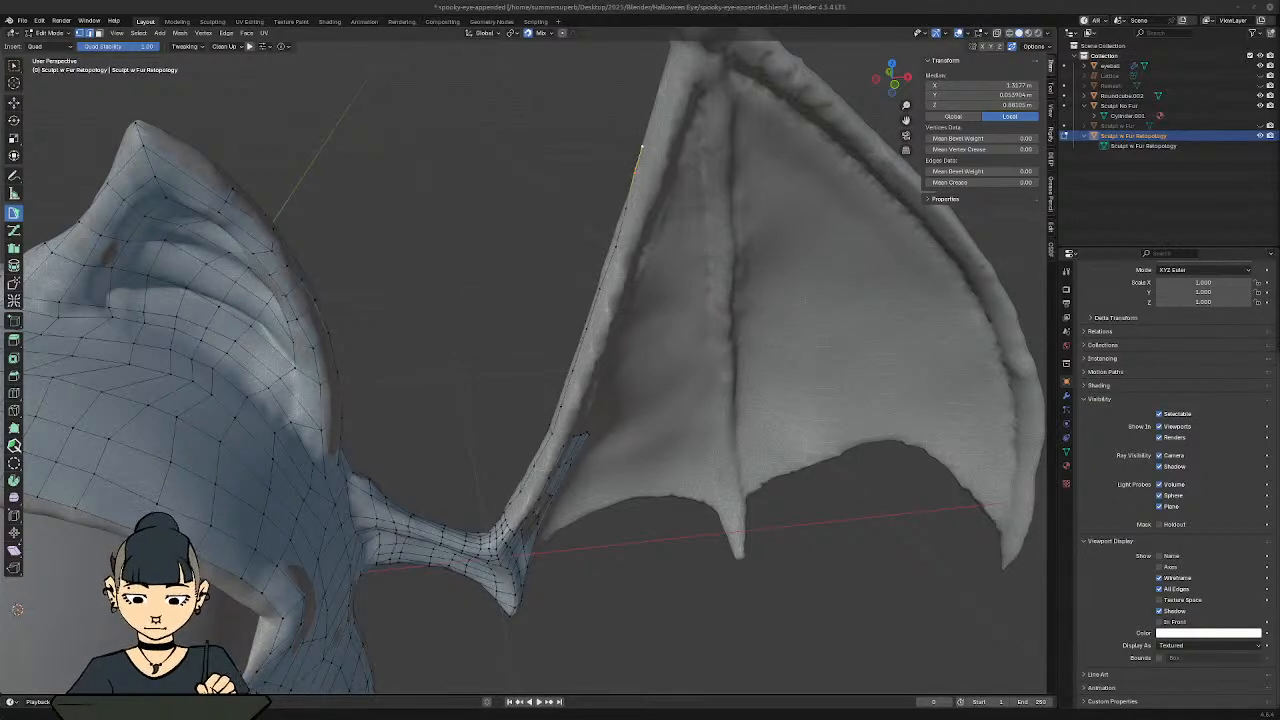
pyautogui.write('stro')
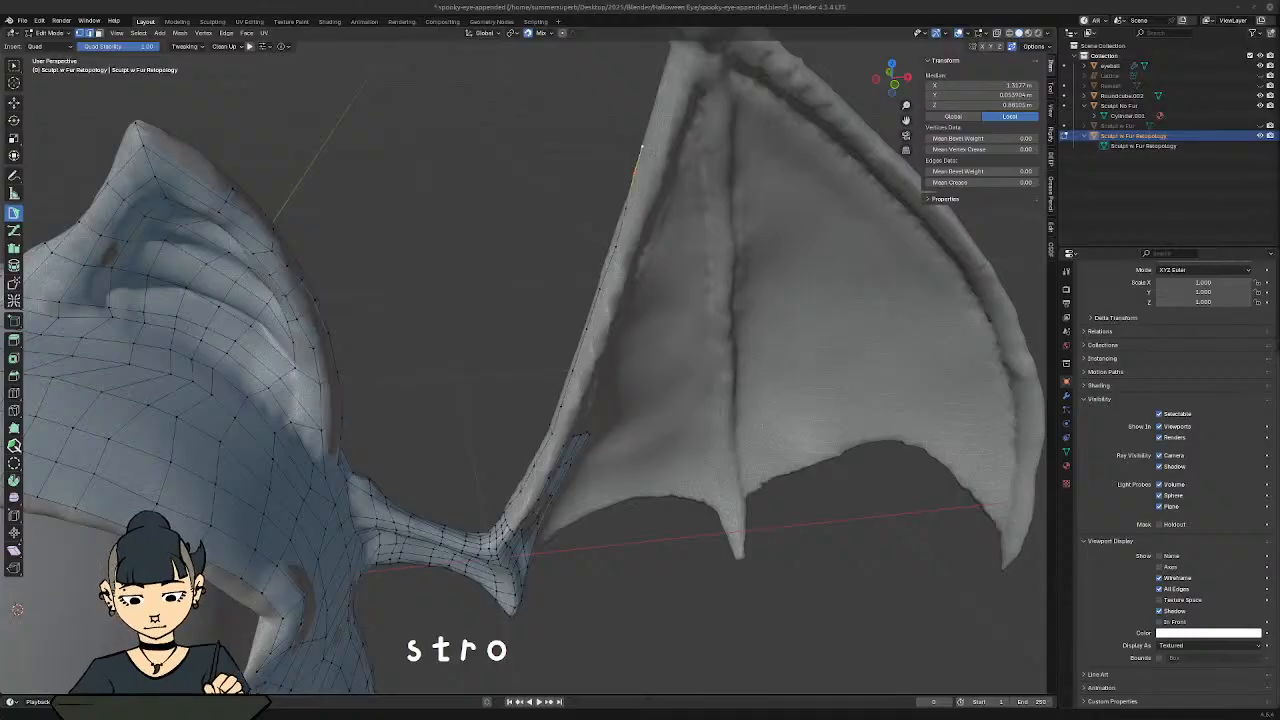
pyautogui.press('BackSpace')
pyautogui.write('ange bun ')
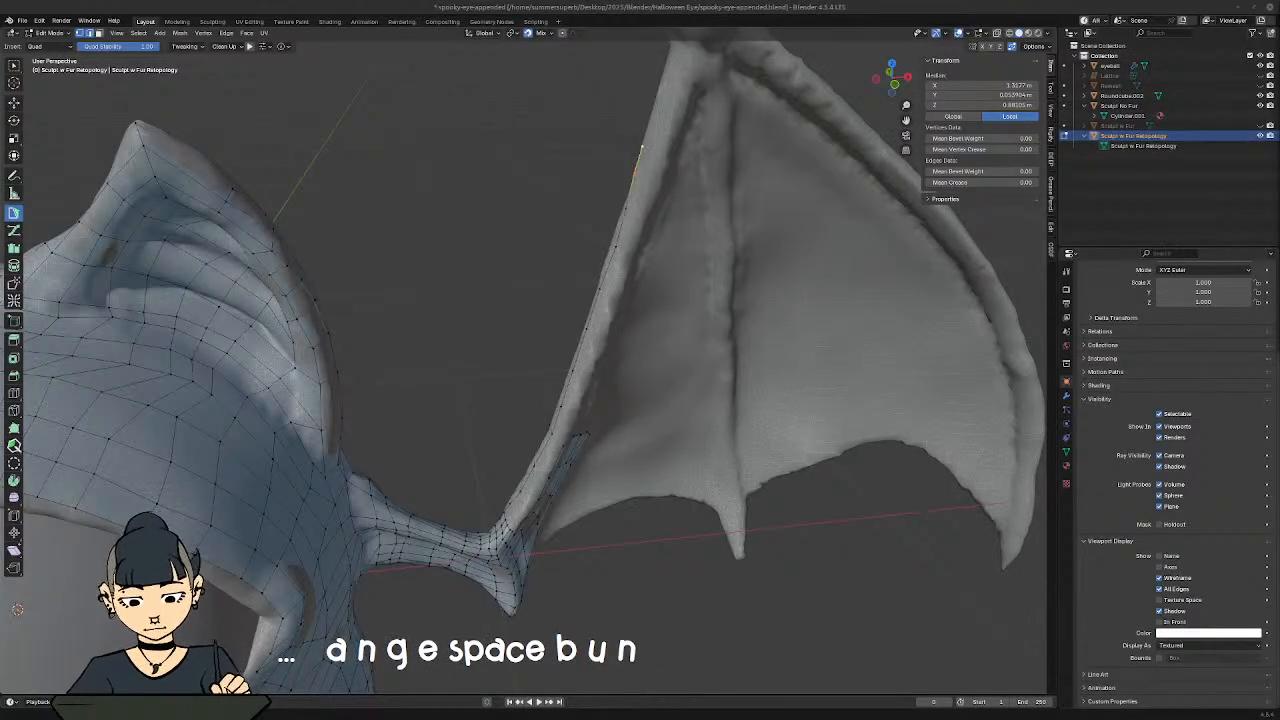
pyautogui.write('stardew')
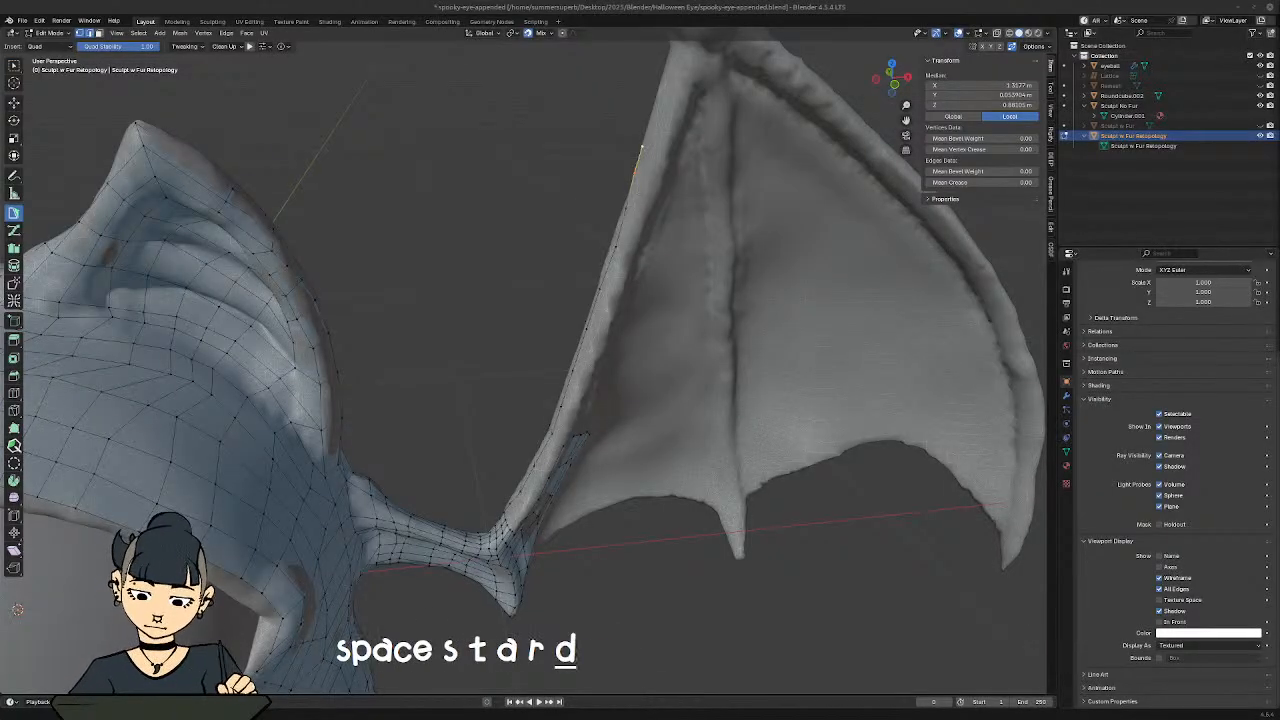
pyautogui.press('Return')
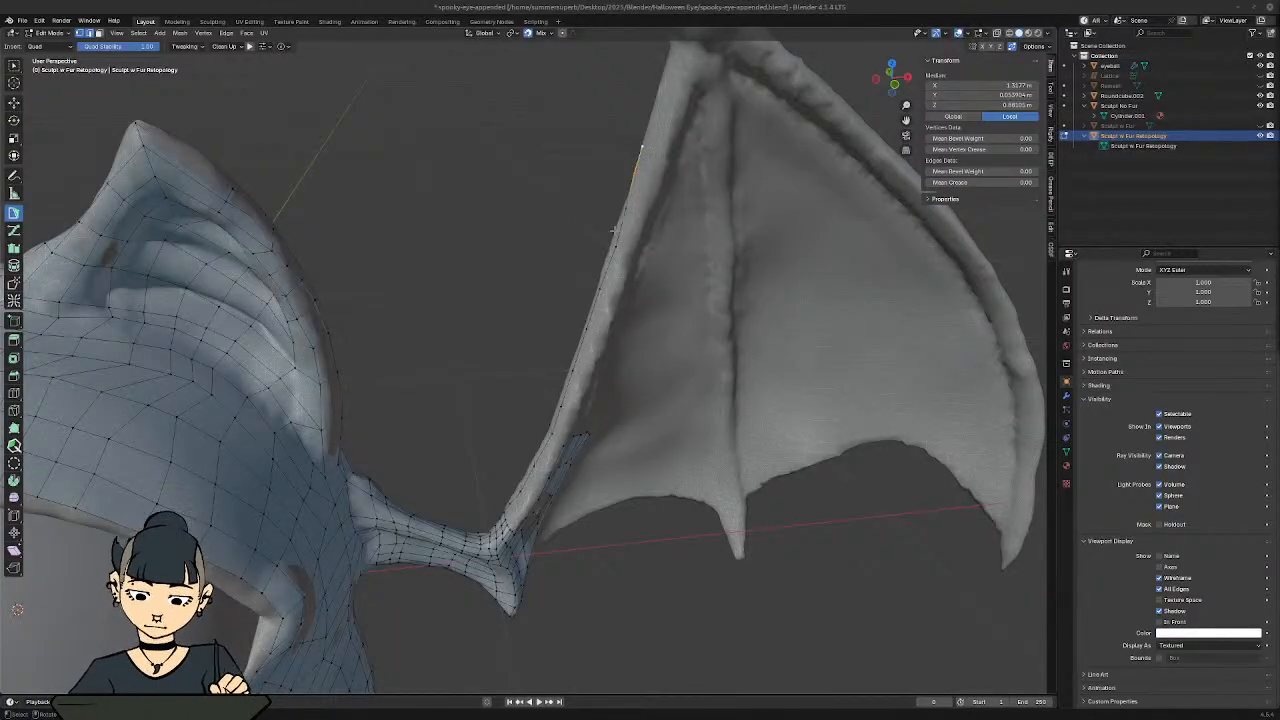
# Step: Check the elbow in X-ray, then delete the two bone-strip faces on the wing's back that sink into the sculpt just above it
pyautogui.moveTo(447, 378); pyautogui.dragTo(445, 325, button='middle')
pyautogui.moveTo(504, 388); pyautogui.dragTo(522, 398, button='middle')
pyautogui.keyDown('ctrl'); pyautogui.moveTo(500, 450); pyautogui.dragTo(520, 395, button='middle'); pyautogui.keyUp('ctrl')
pyautogui.moveTo(520, 395)
pyautogui.mouseDown(button='middle')
pyautogui.moveTo(530, 420)
pyautogui.moveTo(610, 454)
pyautogui.moveTo(600, 430)
pyautogui.moveTo(618, 350)
pyautogui.moveTo(585, 338)
pyautogui.moveTo(624, 452)
pyautogui.moveTo(656, 425)
pyautogui.moveTo(640, 365)
pyautogui.moveTo(530, 385)
pyautogui.moveTo(510, 376)
pyautogui.mouseUp(button='middle')
pyautogui.hotkey('alt', 'z')
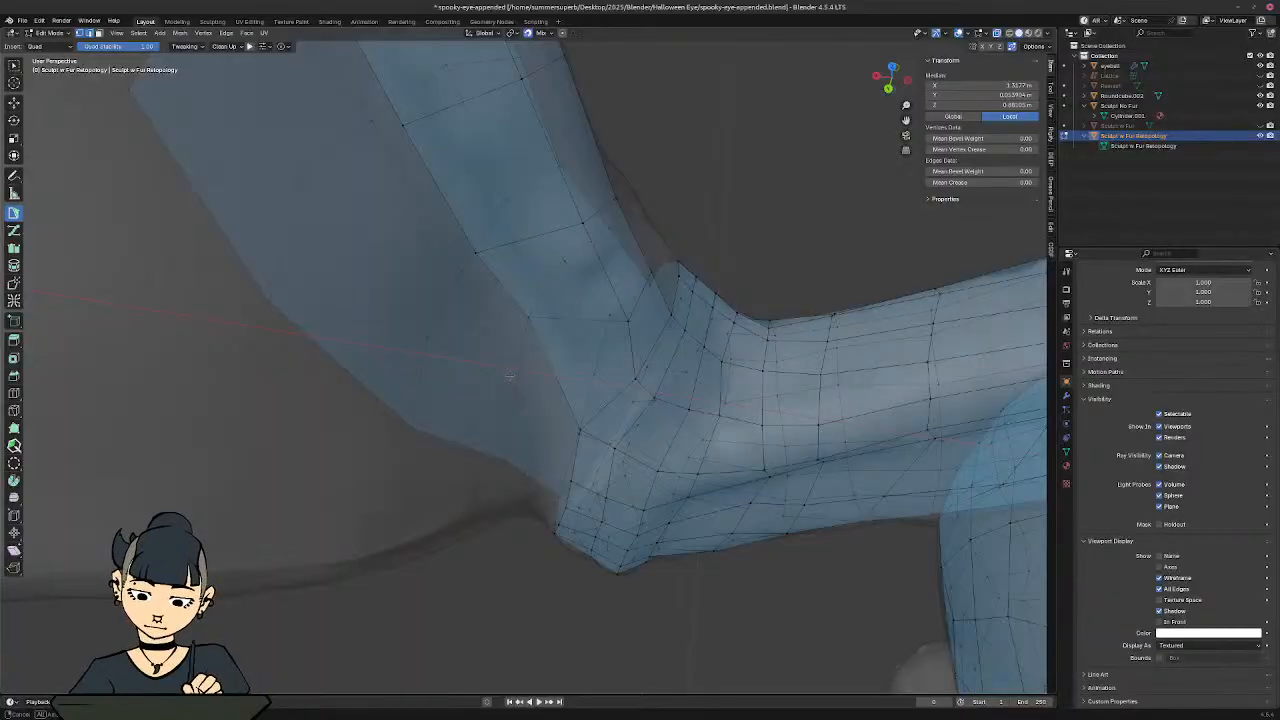
pyautogui.moveTo(580, 303); pyautogui.dragTo(552, 252, button='middle')
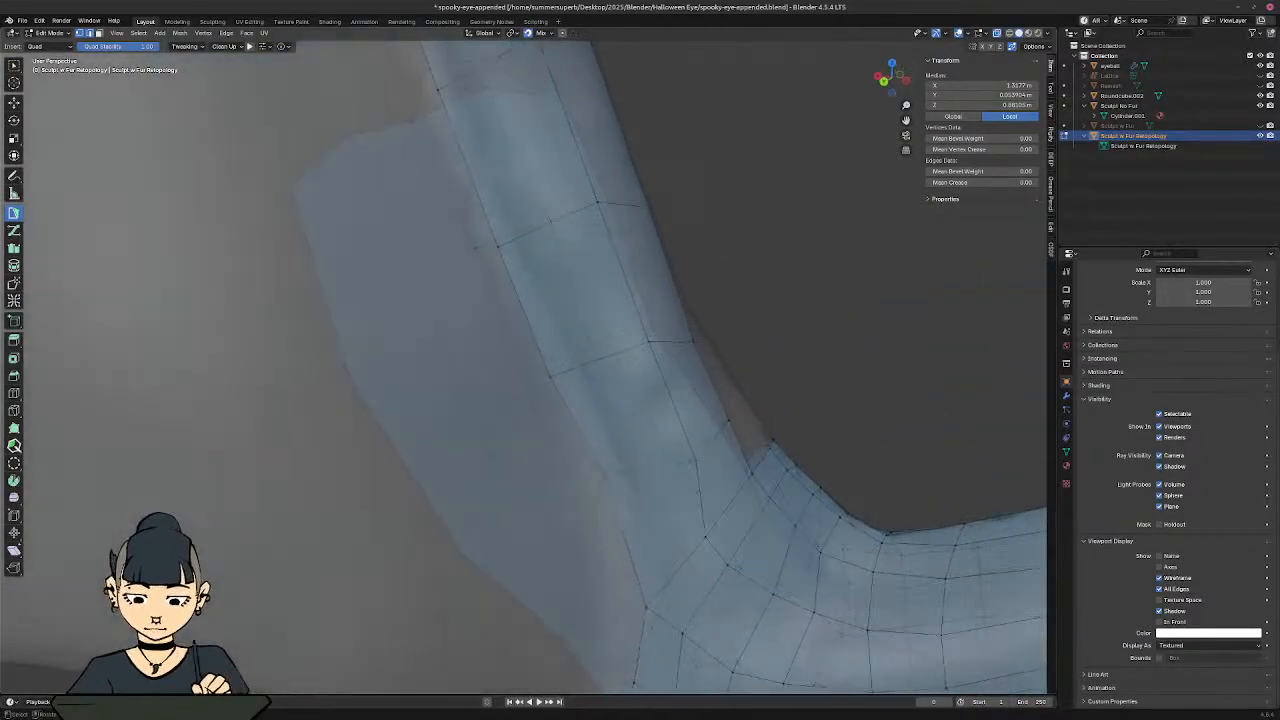
pyautogui.keyDown('shift'); pyautogui.moveTo(570, 400); pyautogui.dragTo(546, 340, button='middle'); pyautogui.keyUp('shift')
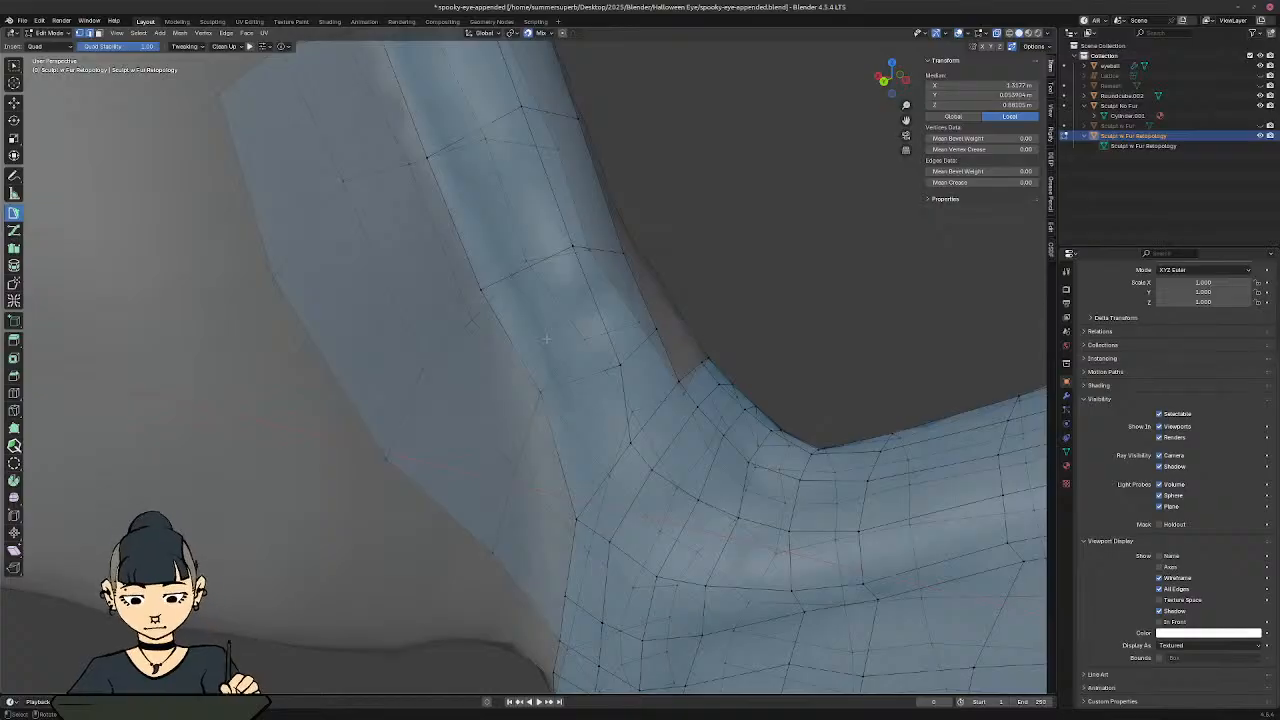
pyautogui.press('3')
pyautogui.hotkey('alt', 'z')
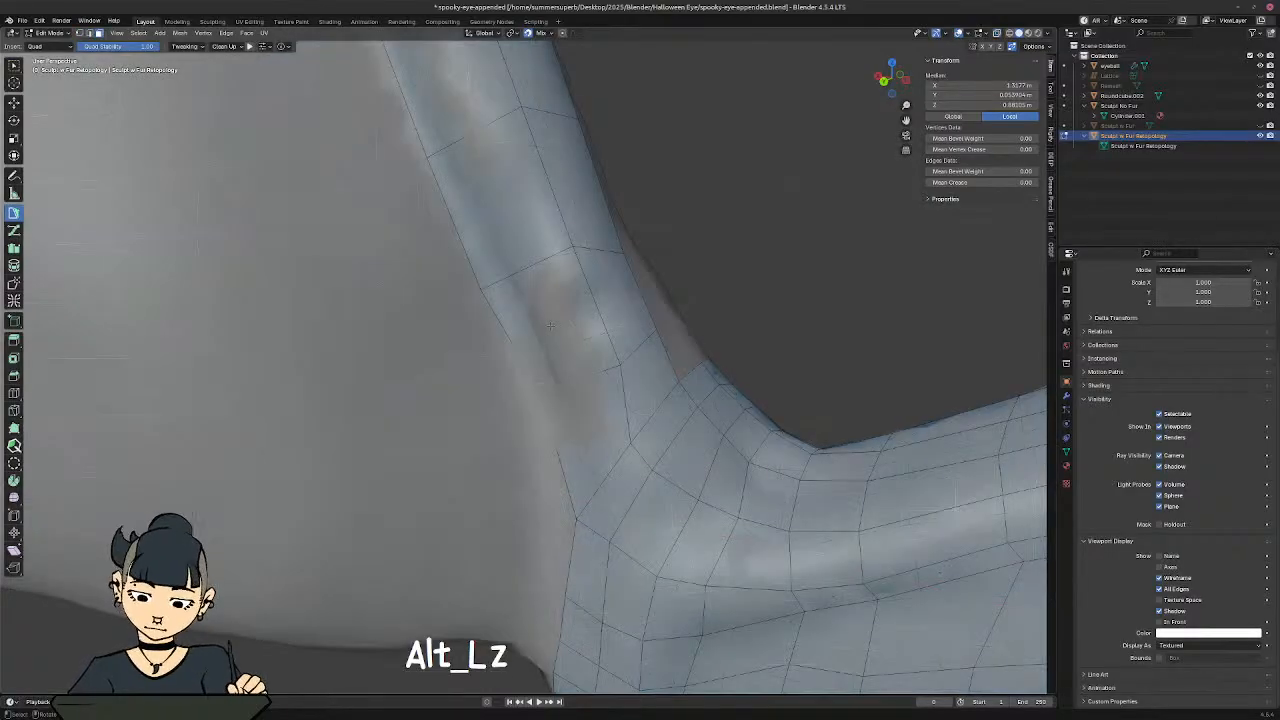
pyautogui.click(550, 326)
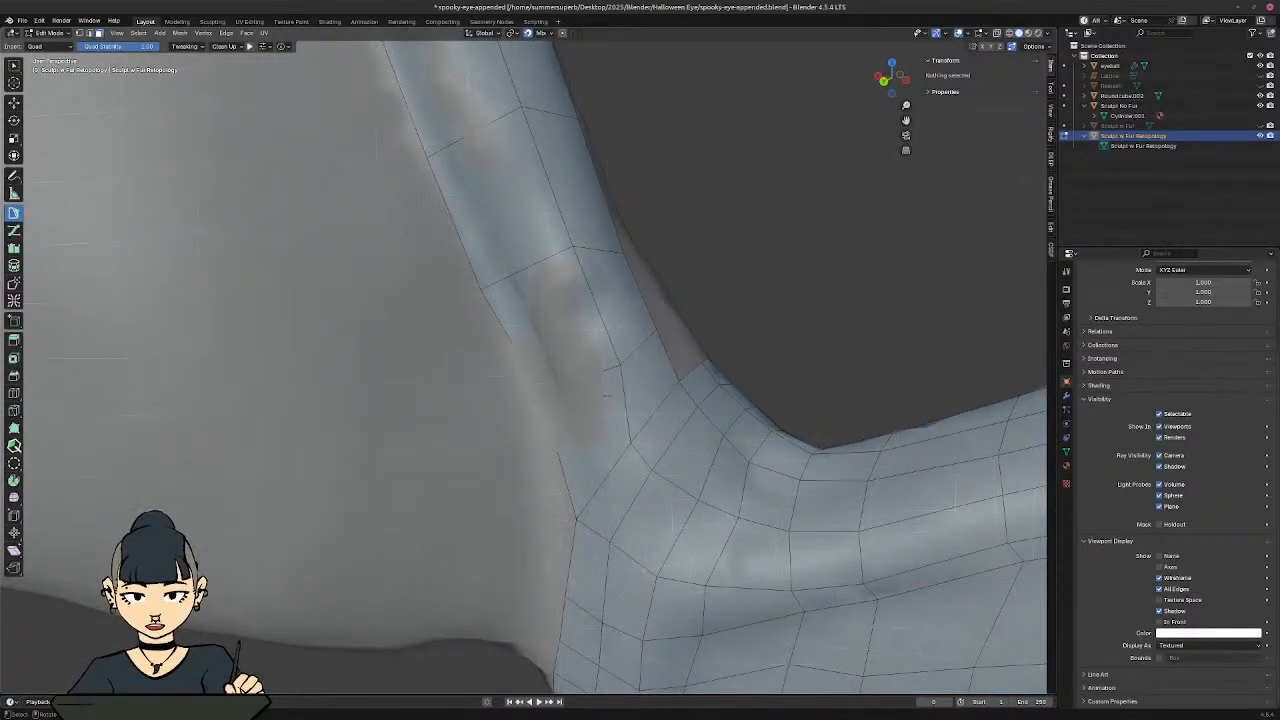
pyautogui.click(616, 414)
pyautogui.keyDown('shift'); pyautogui.click(586, 317); pyautogui.keyUp('shift')
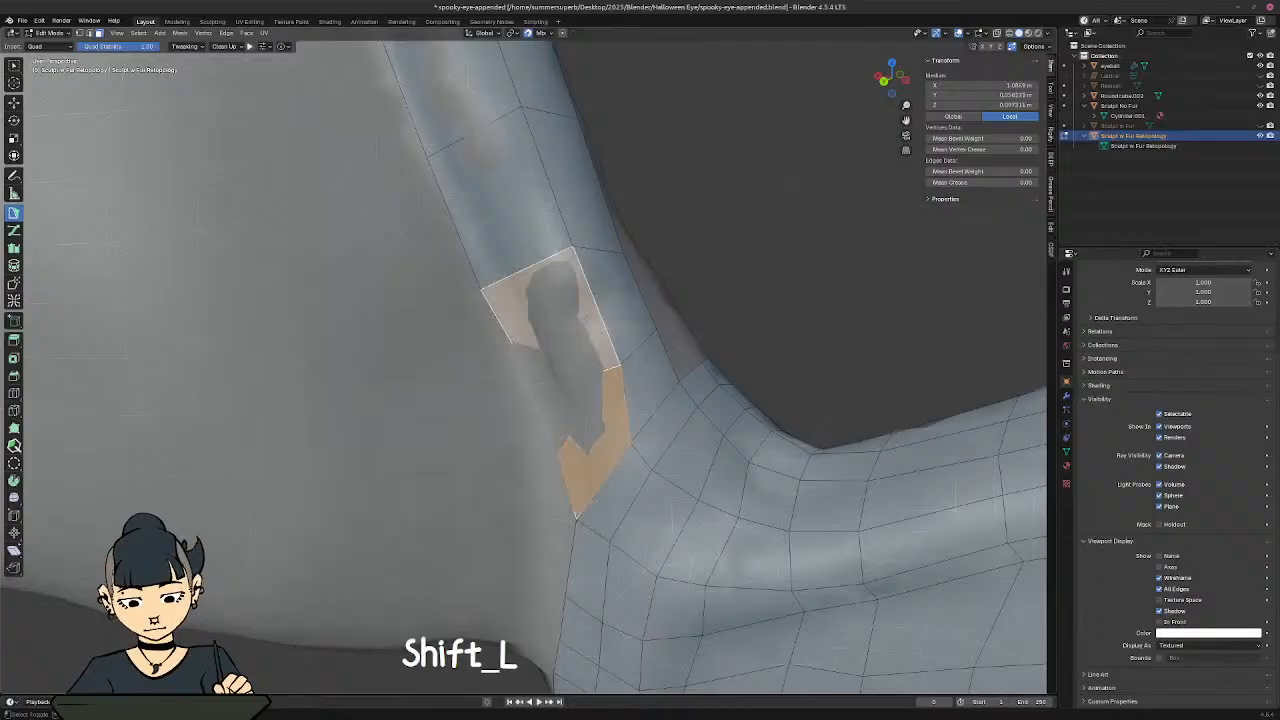
pyautogui.press('Delete')
pyautogui.click(588, 321)
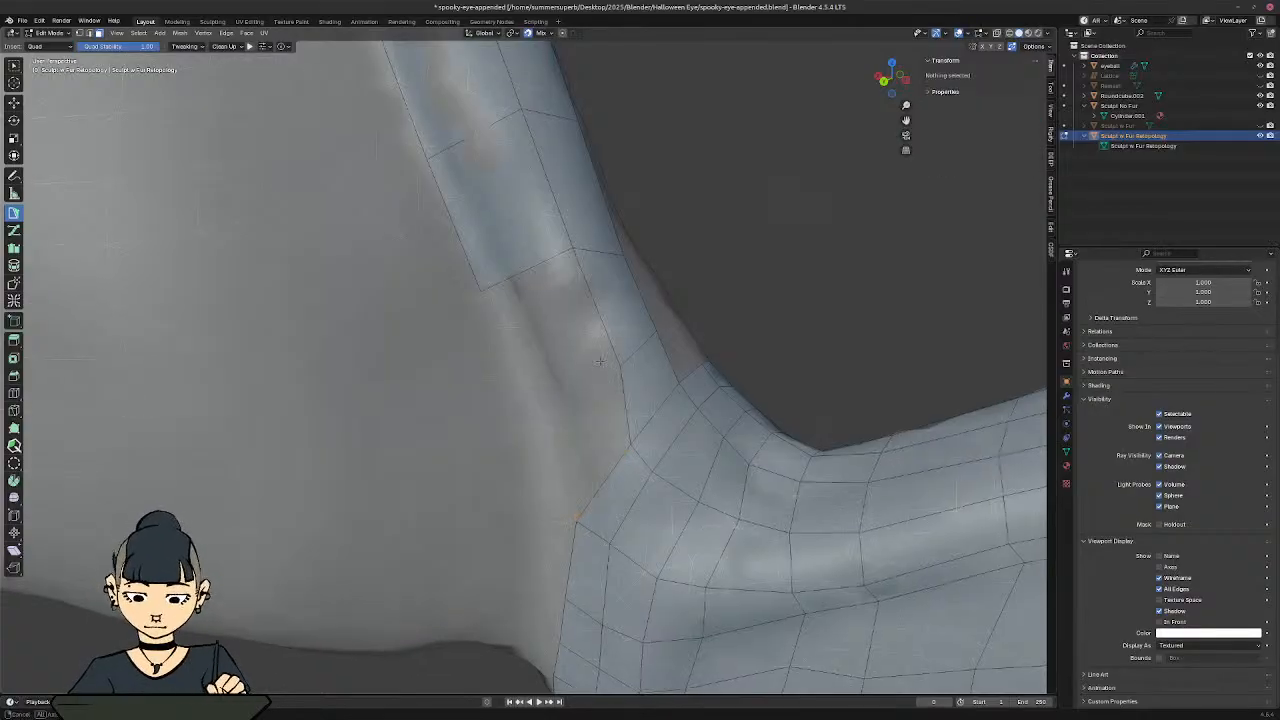
# Step: Enable vertex and edge selection and add a quad below the bone strip's open edge in the gap above the elbow
pyautogui.moveTo(588, 320); pyautogui.dragTo(495, 307, button='middle')
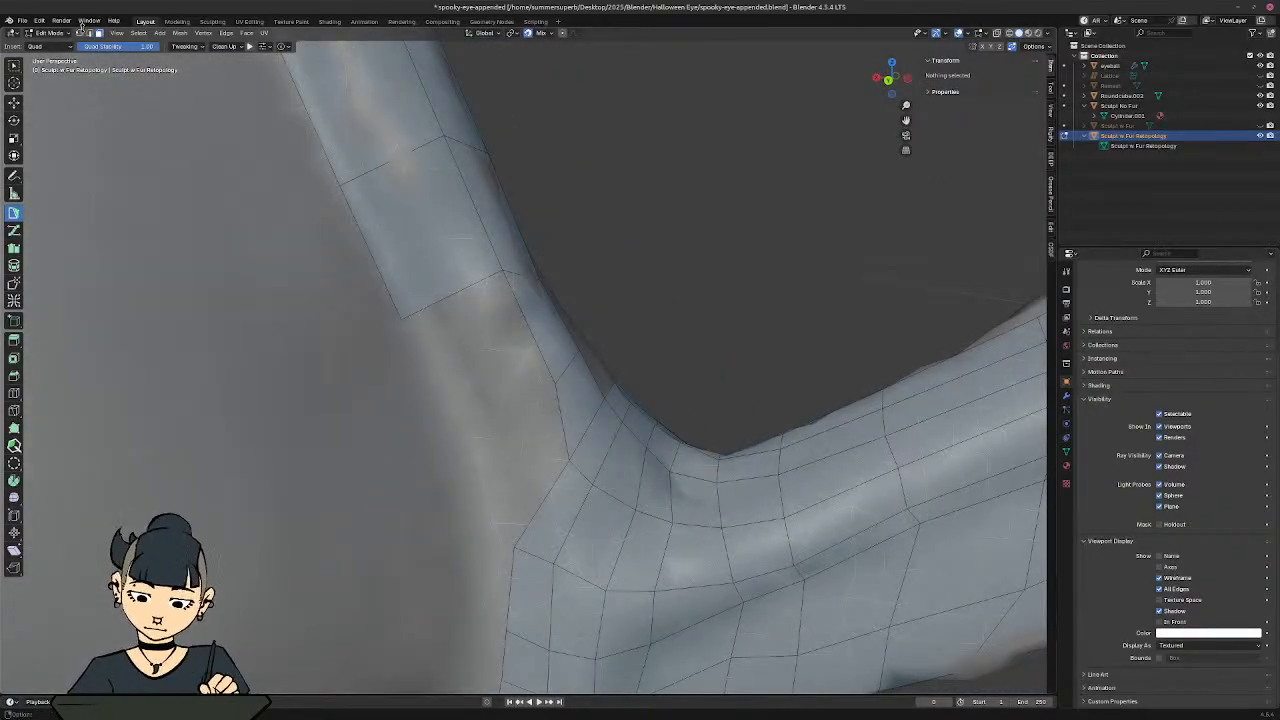
pyautogui.click(89, 35)
pyautogui.keyDown('shift'); pyautogui.click(80, 36); pyautogui.keyUp('shift')
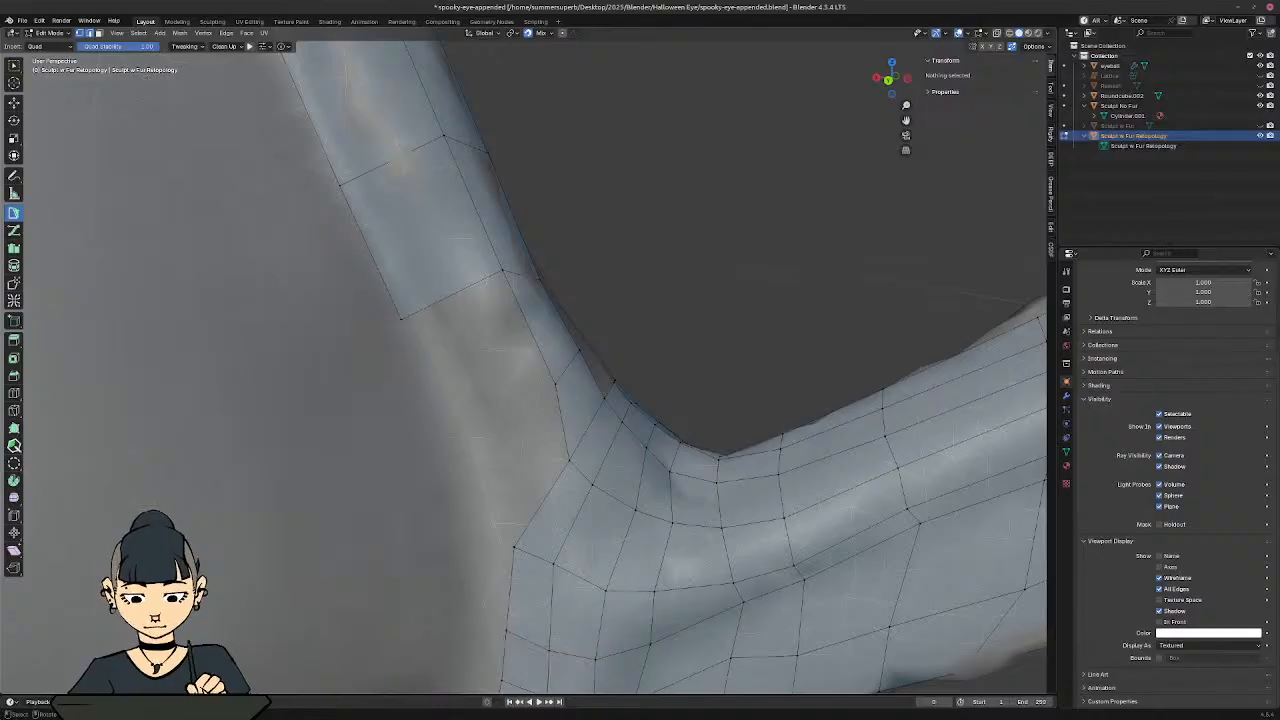
pyautogui.click(452, 294)
pyautogui.keyDown('ctrl'); pyautogui.rightClick(505, 422); pyautogui.keyUp('ctrl')
pyautogui.keyDown('ctrl'); pyautogui.click(504, 413); pyautogui.keyUp('ctrl')
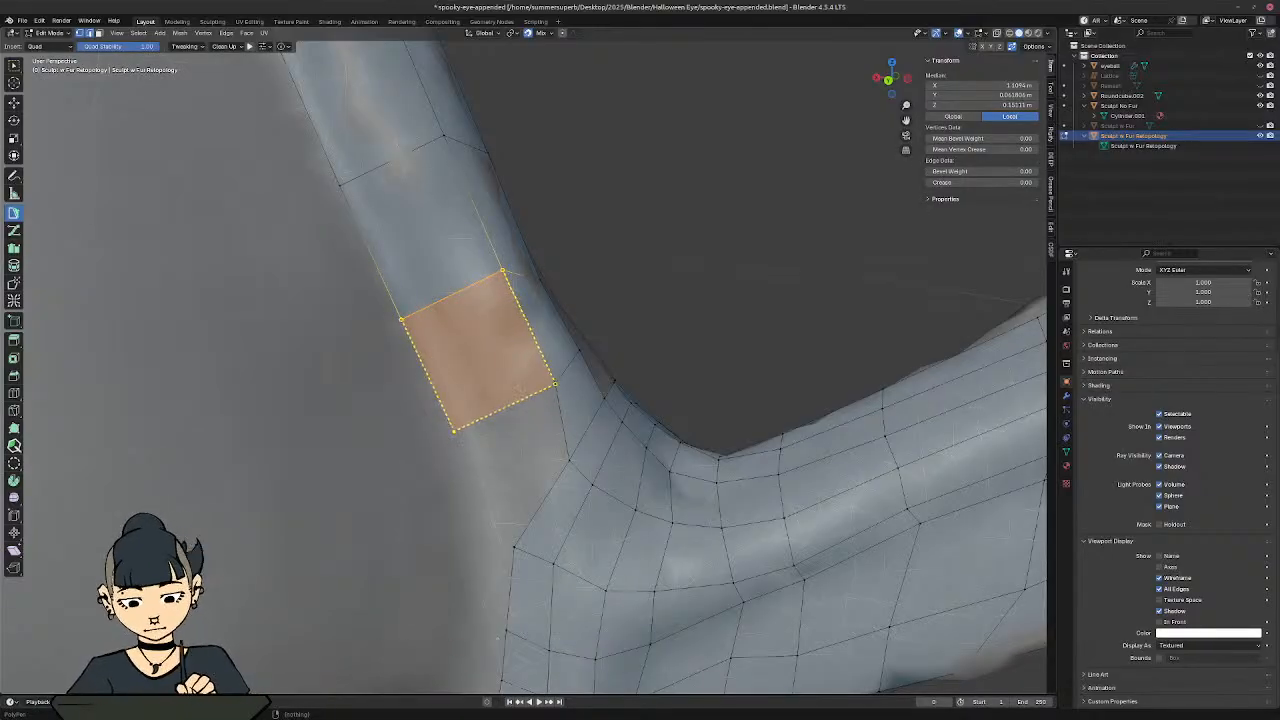
pyautogui.click(498, 414)
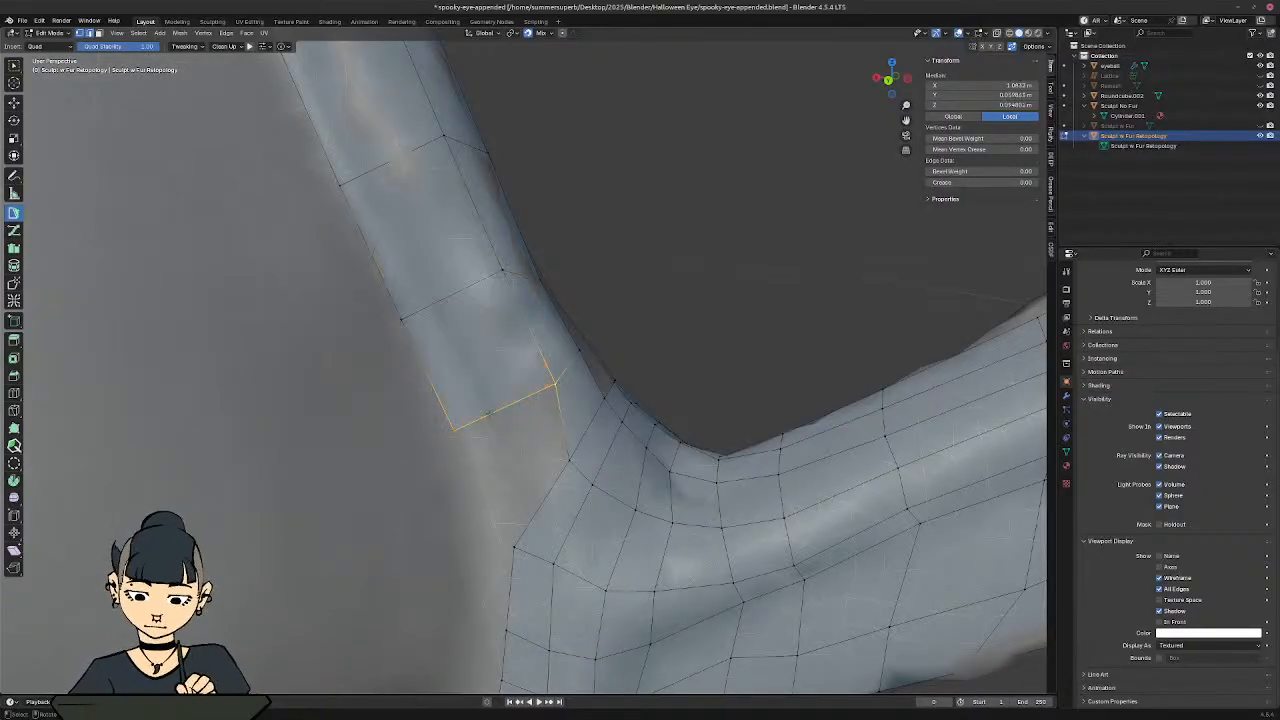
# Step: Fill the rest of the back gap with a quad, moving its free corner onto the elbow's outer vertex
pyautogui.keyDown('ctrl'); pyautogui.click(513, 470); pyautogui.keyUp('ctrl')
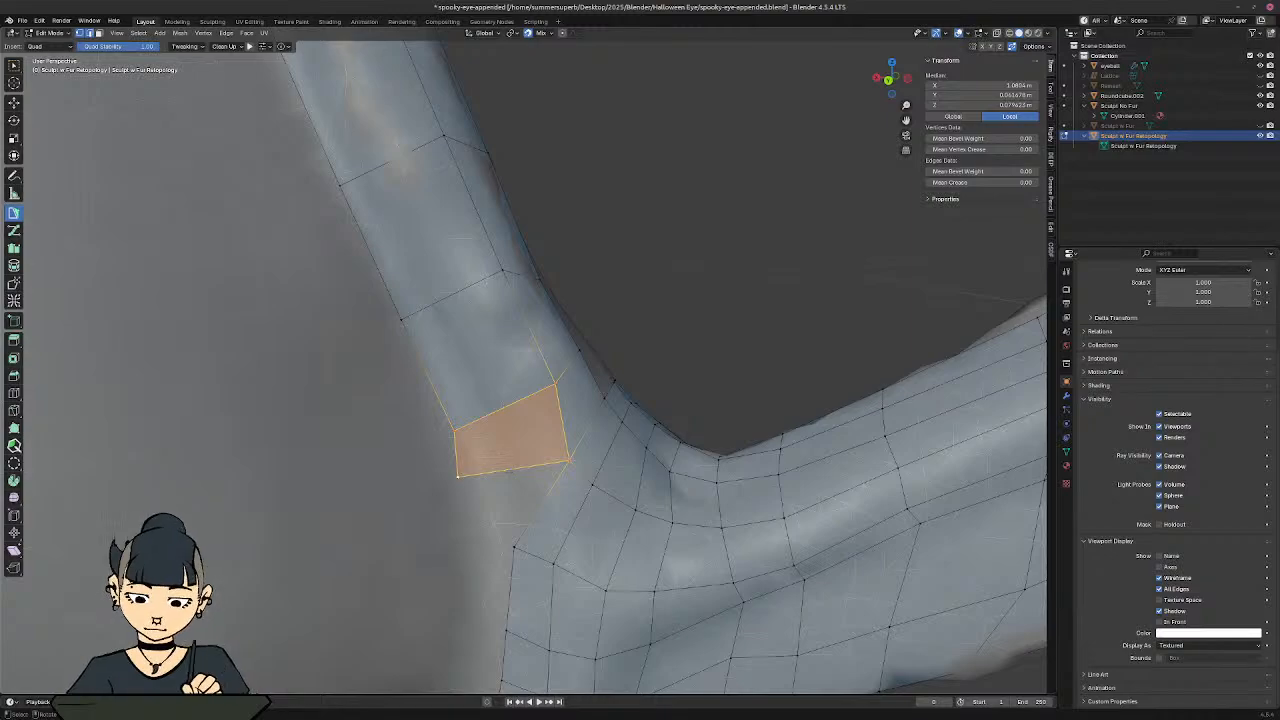
pyautogui.click(457, 475)
pyautogui.press('g')
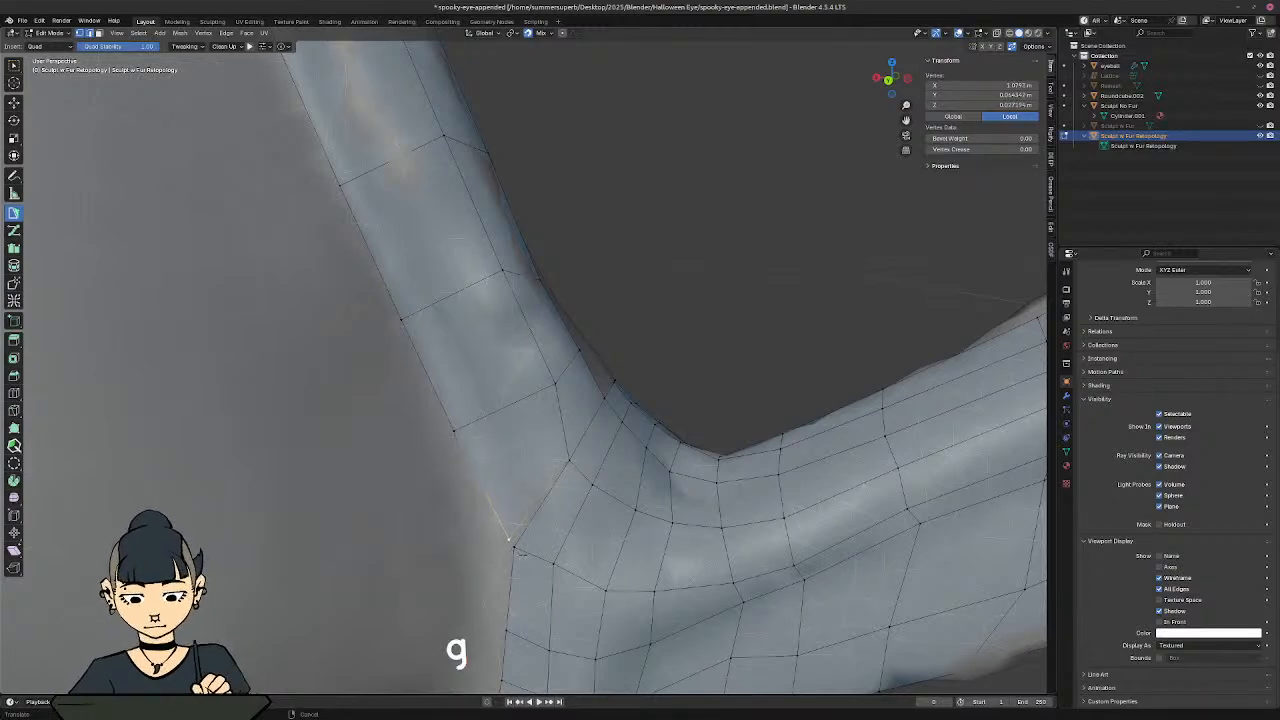
pyautogui.click(513, 547)
# Step: Fill the hole in the retopology mesh on the wing's front above the elbow with quads
pyautogui.moveTo(430, 464); pyautogui.dragTo(610, 450, button='middle')
pyautogui.keyDown('ctrl'); pyautogui.moveTo(620, 300); pyautogui.dragTo(650, 385, button='middle'); pyautogui.keyUp('ctrl')
pyautogui.keyDown('ctrl'); pyautogui.moveTo(563, 490); pyautogui.dragTo(561, 413, button='middle'); pyautogui.keyUp('ctrl')
pyautogui.keyDown('ctrl'); pyautogui.click(540, 411); pyautogui.keyUp('ctrl')
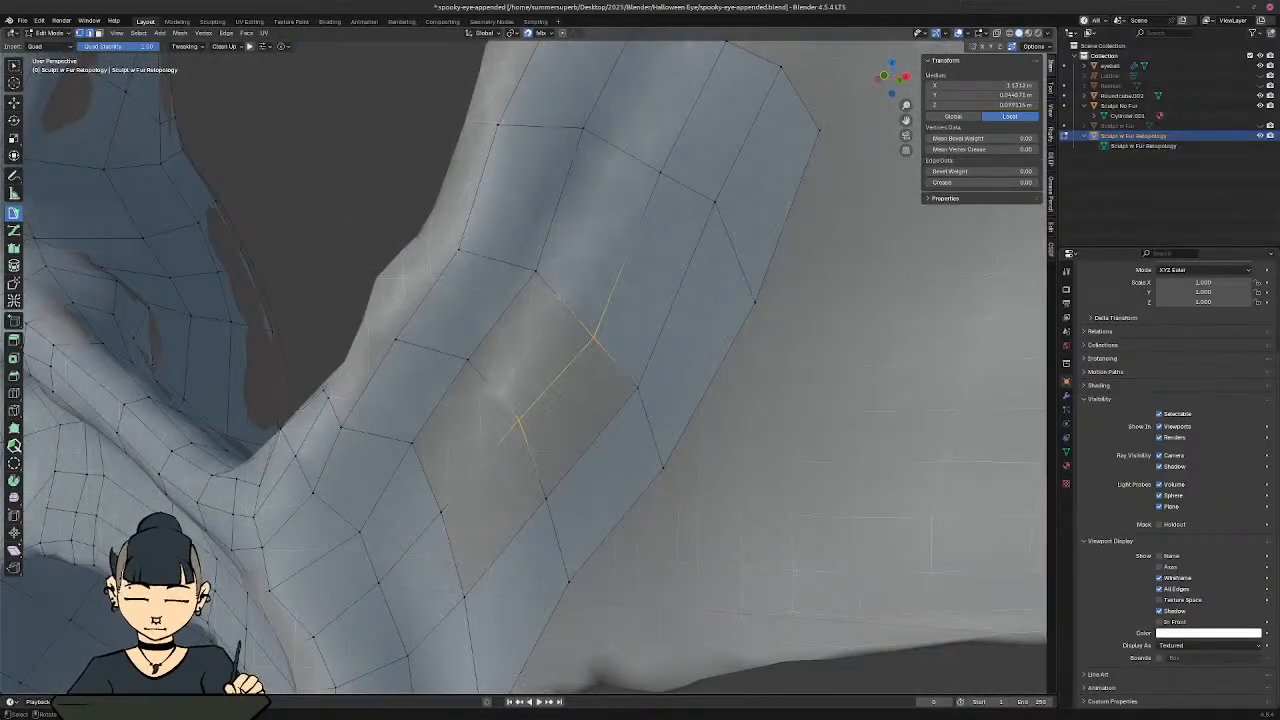
pyautogui.click(519, 420)
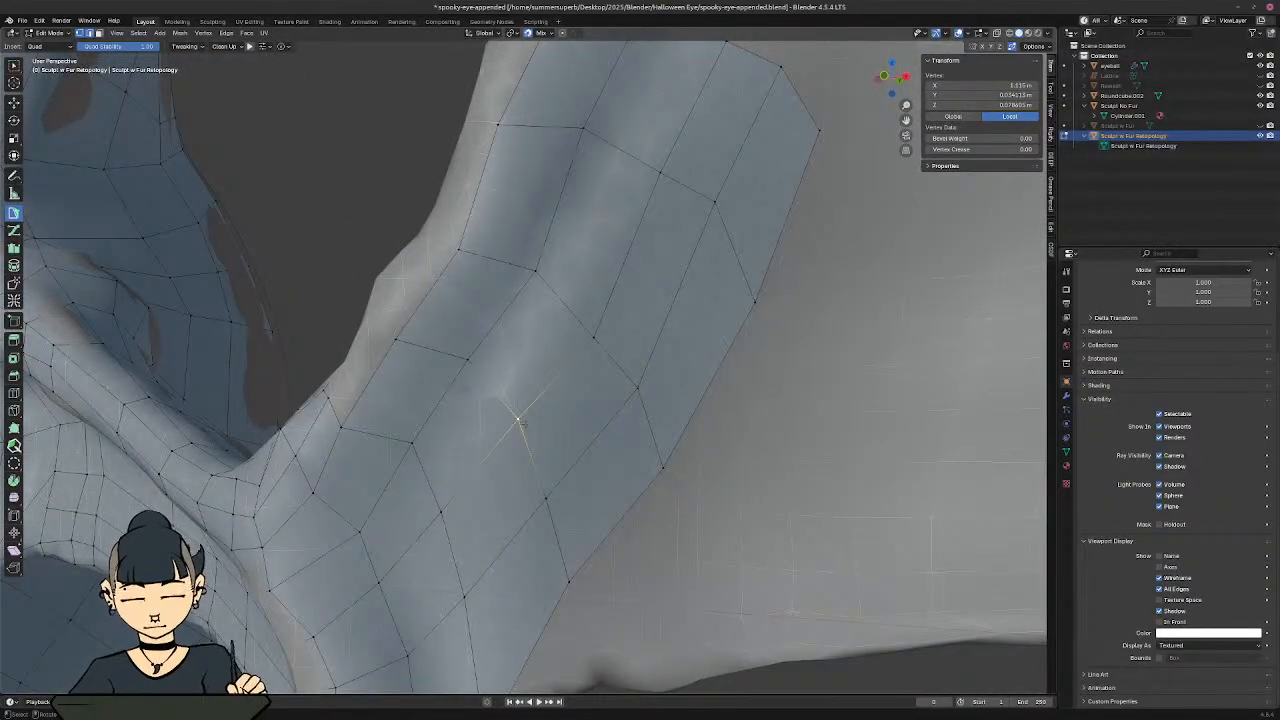
# Step: Use PolyPen to add a new column of quads beside the existing arm strip, from the elbow joint partway up the wing arm
pyautogui.moveTo(522, 424); pyautogui.dragTo(580, 450, button='middle')
pyautogui.scroll(-3, 575, 411)
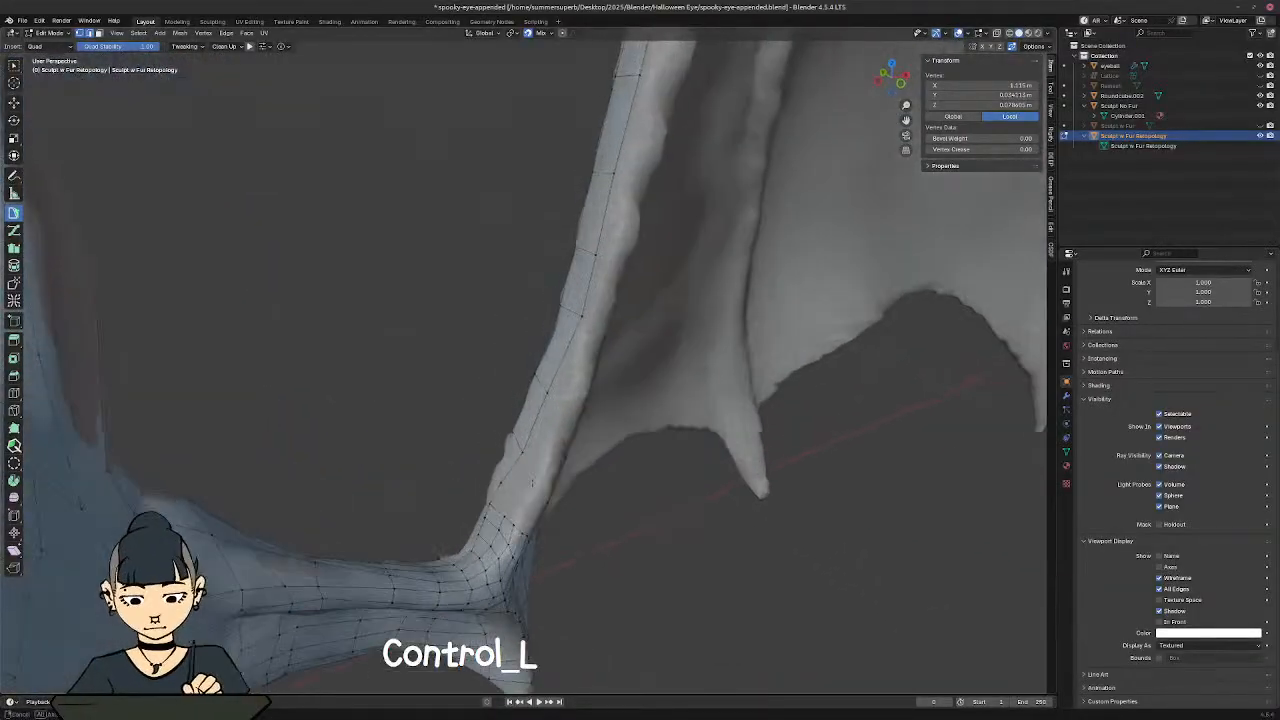
pyautogui.click(502, 511)
pyautogui.keyDown('ctrl'); pyautogui.click(527, 474); pyautogui.keyUp('ctrl')
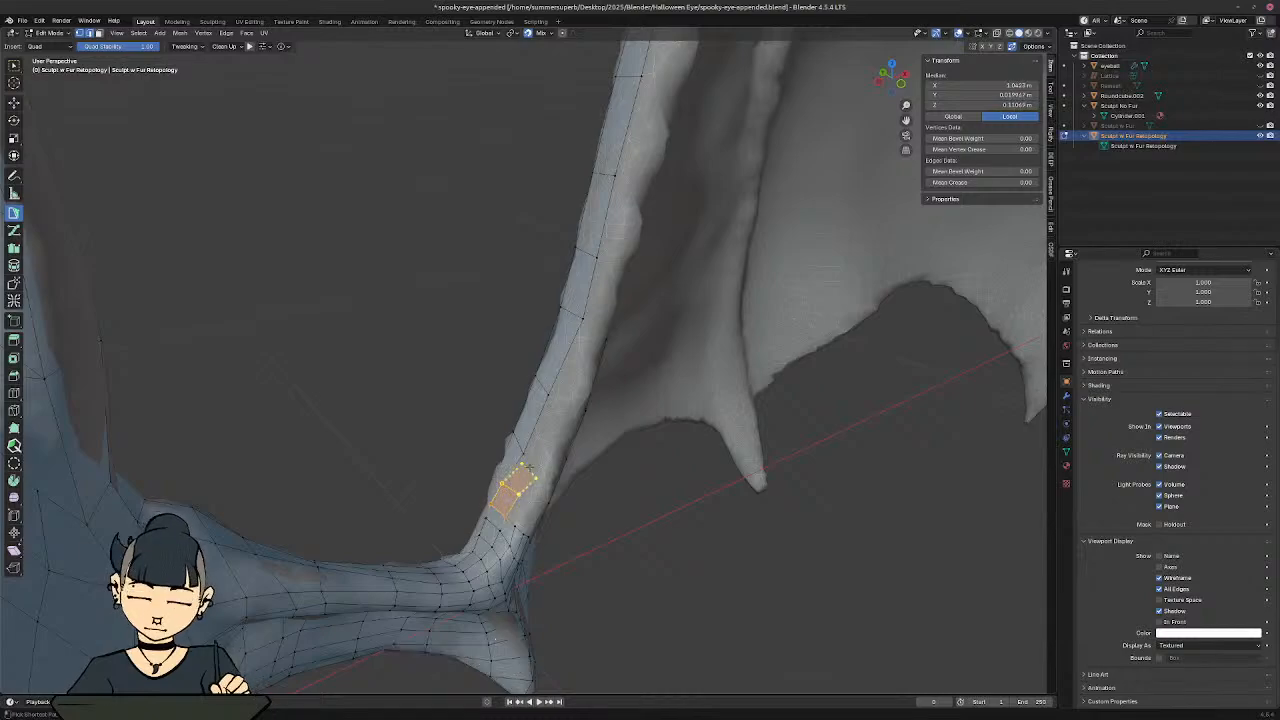
pyautogui.keyDown('ctrl'); pyautogui.click(555, 410); pyautogui.keyUp('ctrl')
pyautogui.keyDown('ctrl'); pyautogui.click(585, 368); pyautogui.keyUp('ctrl')
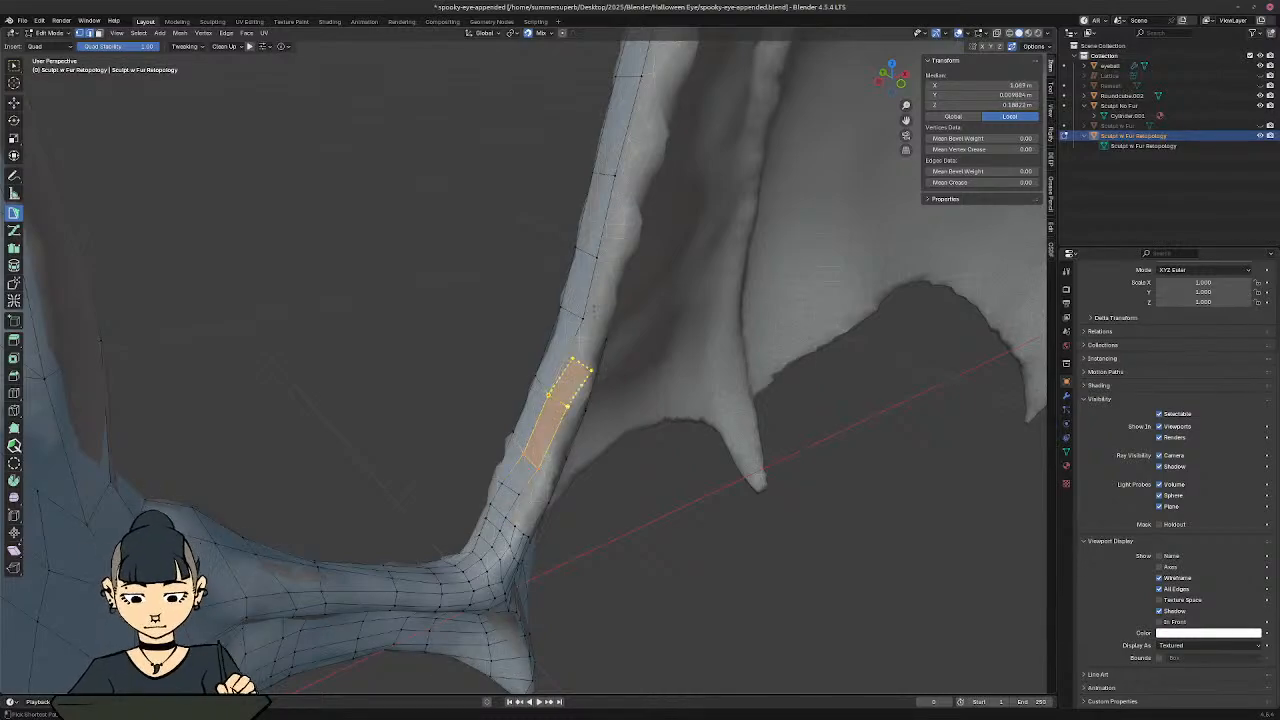
pyautogui.keyDown('ctrl'); pyautogui.click(593, 322); pyautogui.keyUp('ctrl')
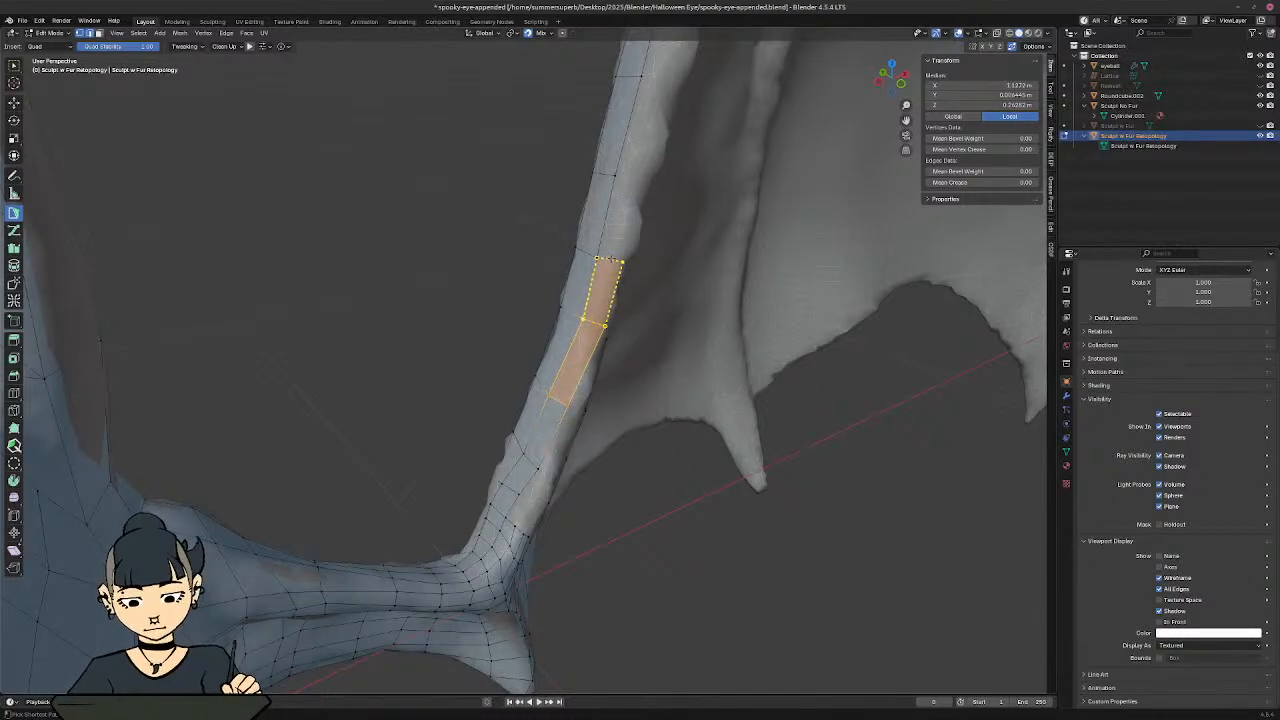
pyautogui.keyDown('ctrl'); pyautogui.click(610, 259); pyautogui.keyUp('ctrl')
pyautogui.keyDown('ctrl'); pyautogui.click(628, 177); pyautogui.keyUp('ctrl')
pyautogui.keyDown('ctrl'); pyautogui.click(655, 76); pyautogui.keyUp('ctrl')
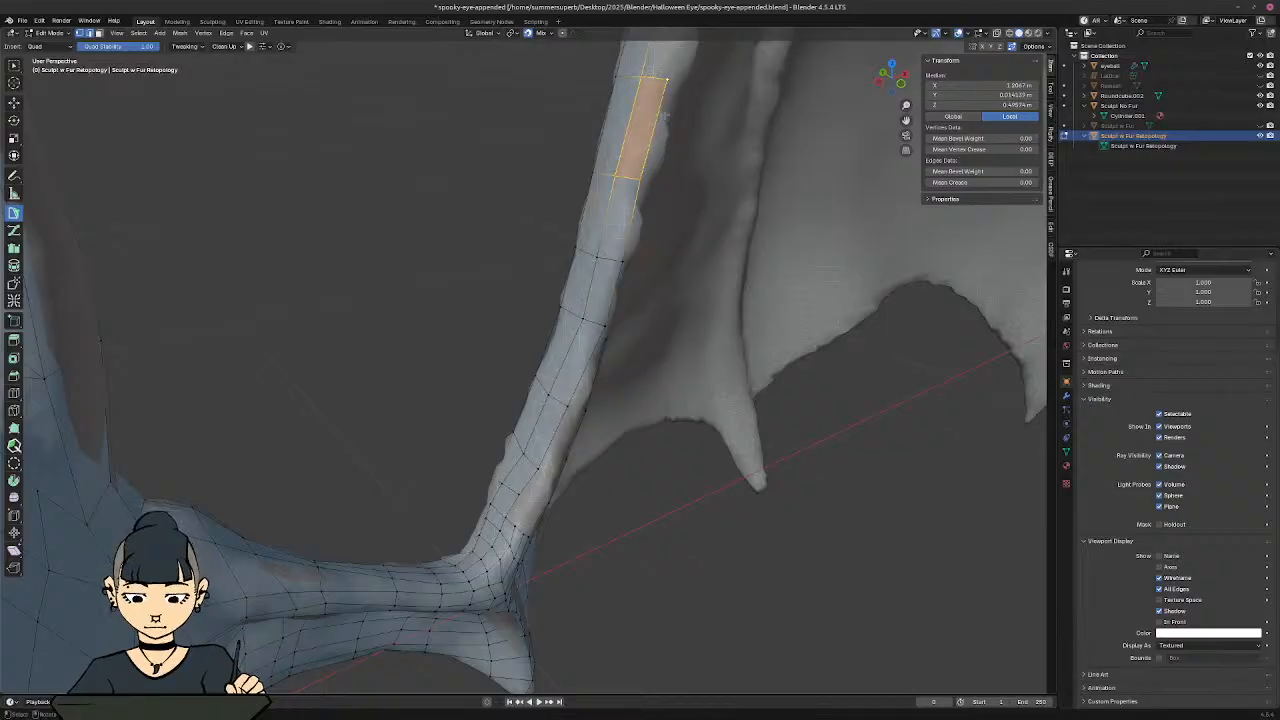
# Step: Continue the new quad column up the wing arm to the upper end of the existing strip
pyautogui.keyDown('shift'); pyautogui.moveTo(655, 76); pyautogui.dragTo(527, 413, button='middle'); pyautogui.keyUp('shift')
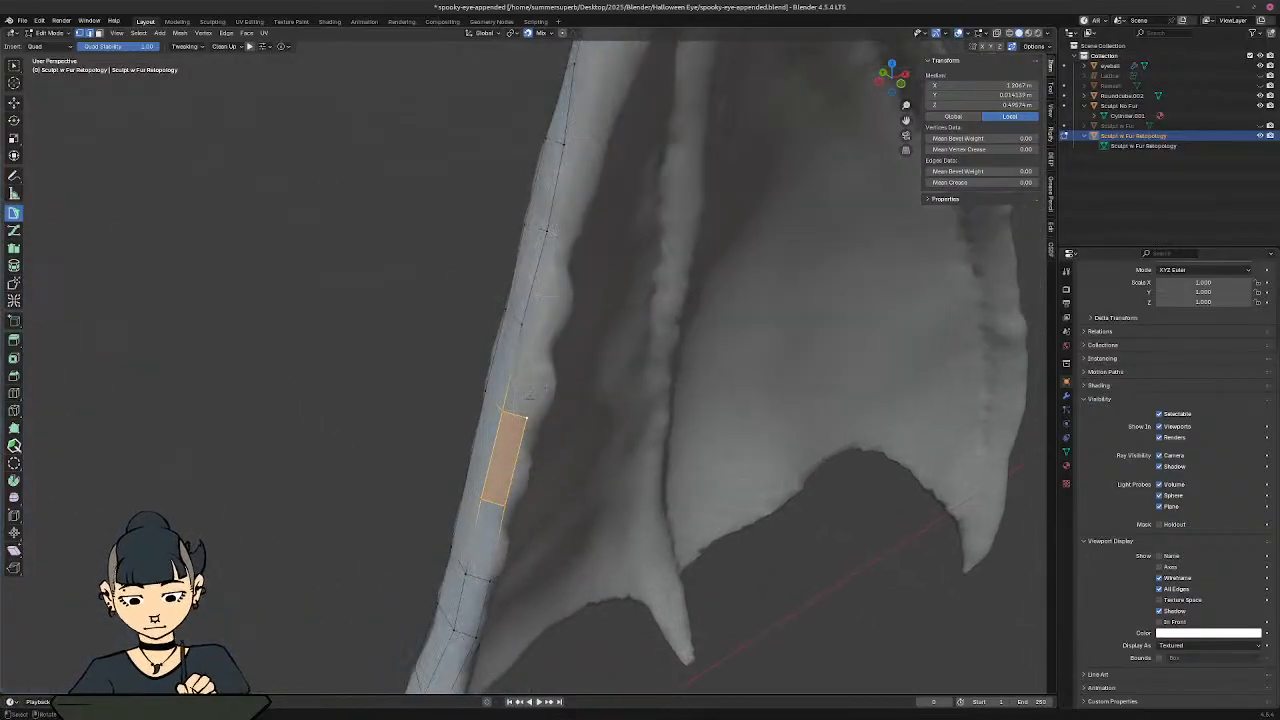
pyautogui.keyDown('ctrl'); pyautogui.click(535, 328); pyautogui.keyUp('ctrl')
pyautogui.keyDown('ctrl'); pyautogui.click(577, 236); pyautogui.keyUp('ctrl')
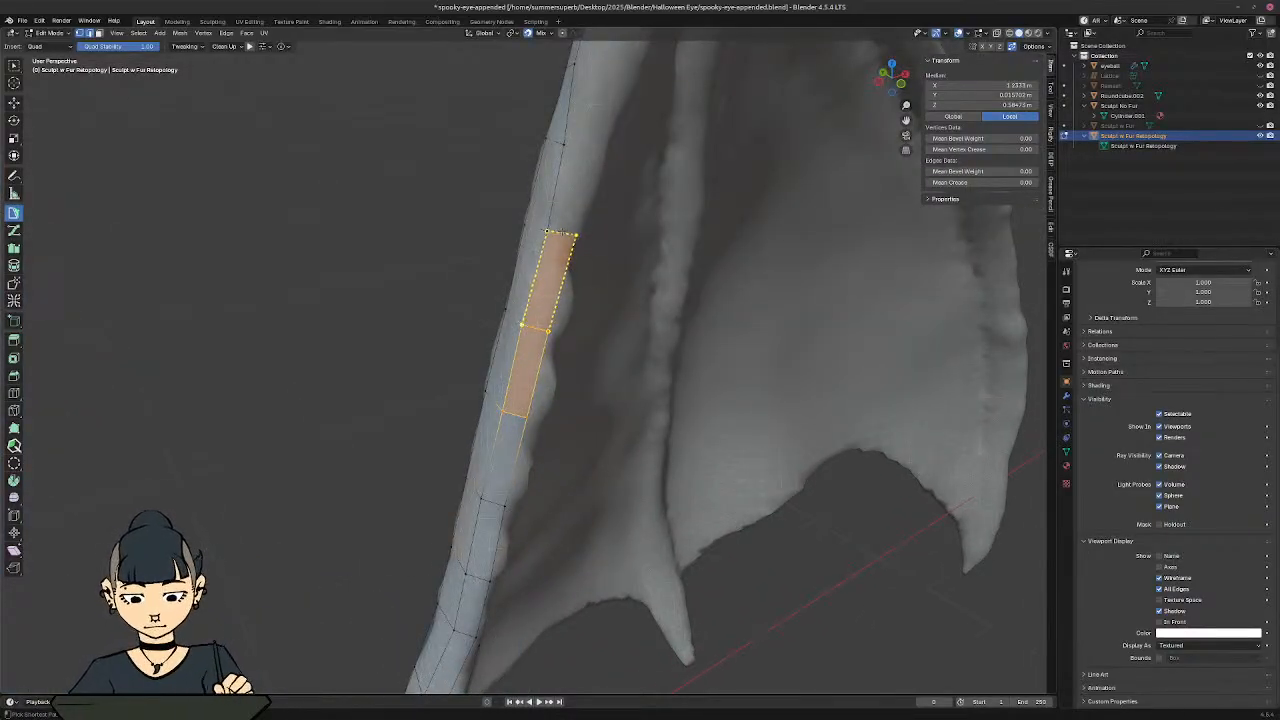
pyautogui.keyDown('shift'); pyautogui.moveTo(577, 236); pyautogui.dragTo(518, 456, button='middle'); pyautogui.keyUp('shift')
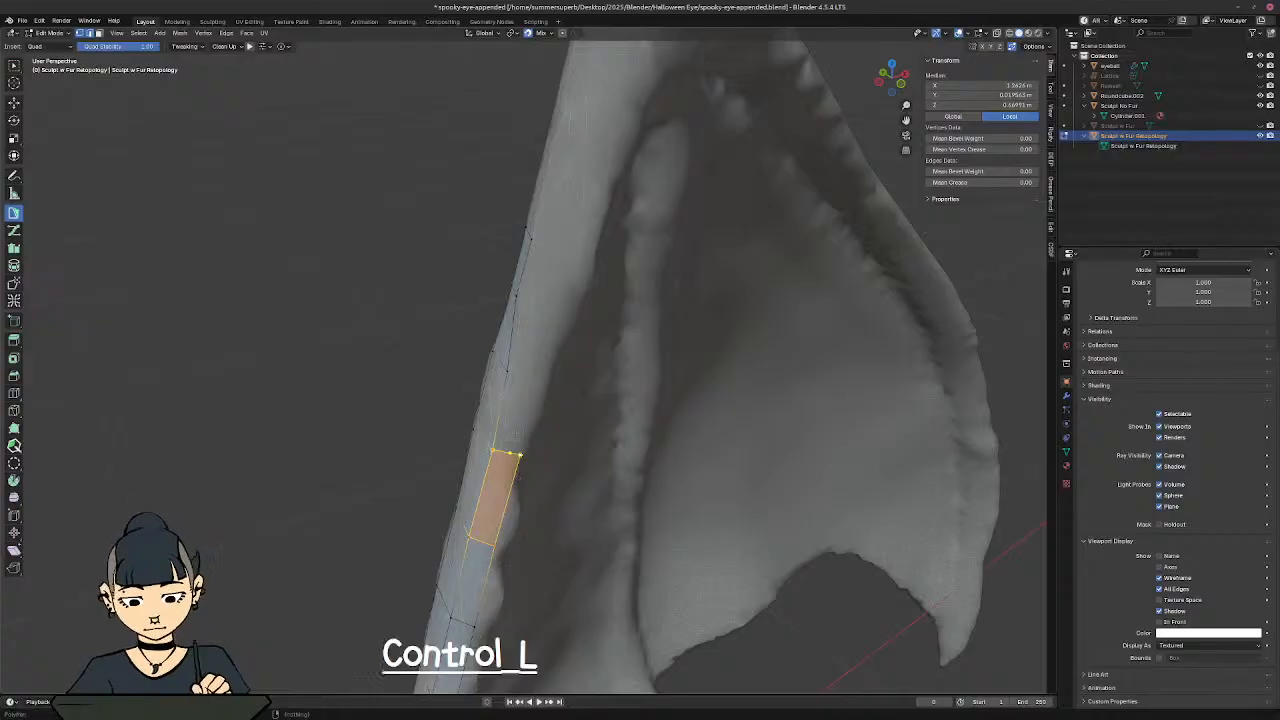
pyautogui.keyDown('ctrl'); pyautogui.click(524, 373); pyautogui.keyUp('ctrl')
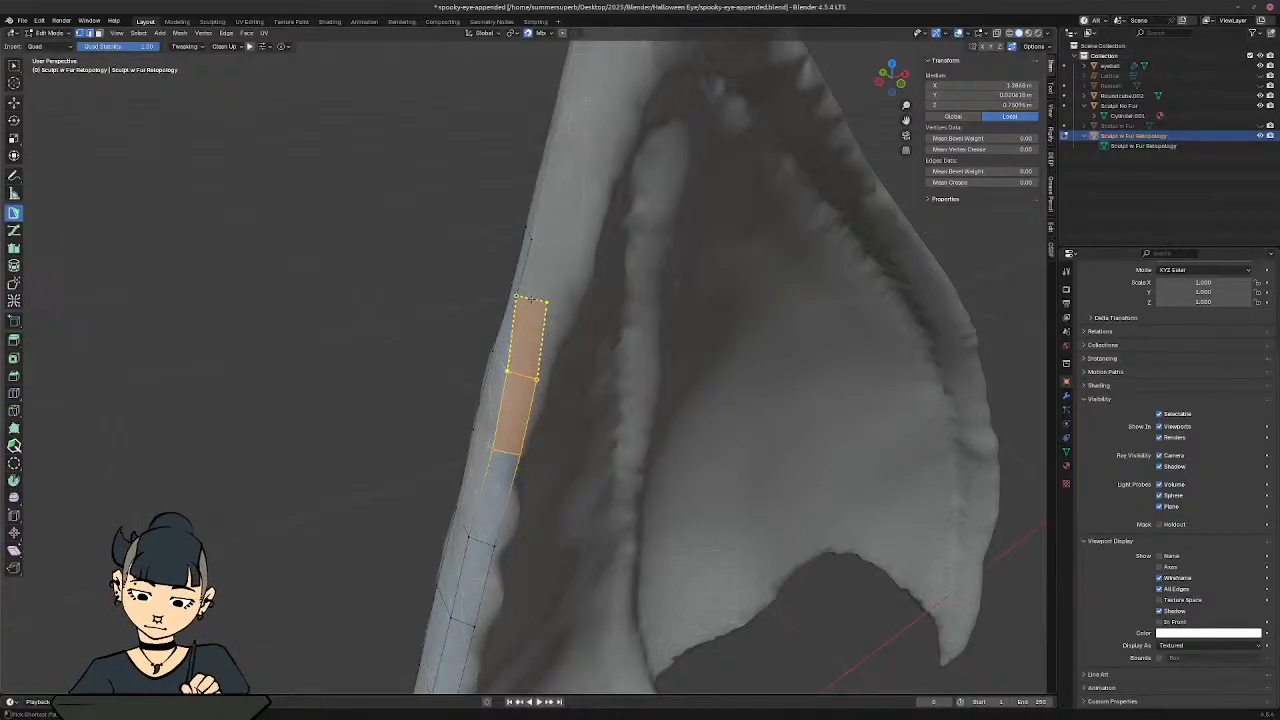
pyautogui.keyDown('ctrl'); pyautogui.click(533, 295); pyautogui.keyUp('ctrl')
pyautogui.keyDown('ctrl'); pyautogui.click(547, 241); pyautogui.keyUp('ctrl')
# Step: Select the four-face column on the wing finger strip's side nearest the arm and move it slightly towards the membrane
pyautogui.moveTo(494, 421)
pyautogui.mouseDown(button='middle')
pyautogui.moveTo(410, 405)
pyautogui.moveTo(455, 440)
pyautogui.moveTo(523, 437)
pyautogui.moveTo(533, 457)
pyautogui.moveTo(620, 438)
pyautogui.moveTo(485, 408)
pyautogui.mouseUp(button='middle')
pyautogui.scroll(-4, 420, 405)
pyautogui.keyDown('shift'); pyautogui.moveTo(483, 506); pyautogui.dragTo(542, 218, button='middle'); pyautogui.keyUp('shift')
pyautogui.click(552, 328)
pyautogui.click(512, 298)
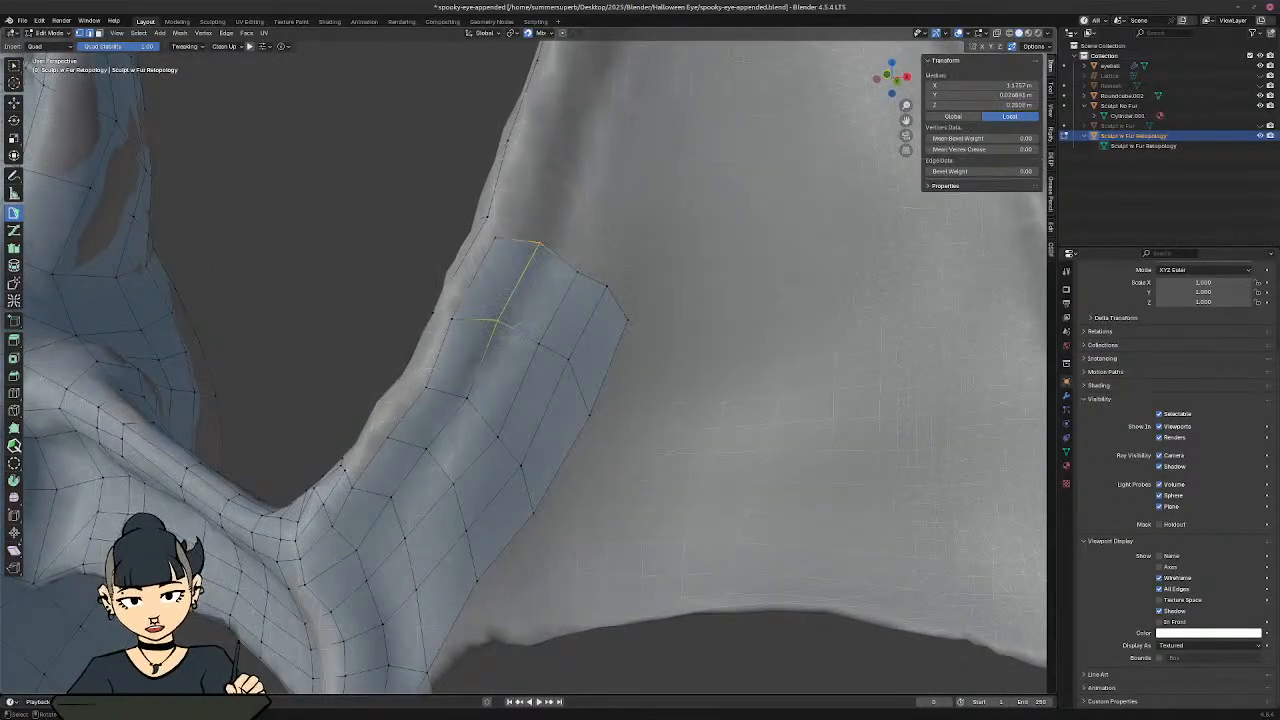
pyautogui.click(472, 277)
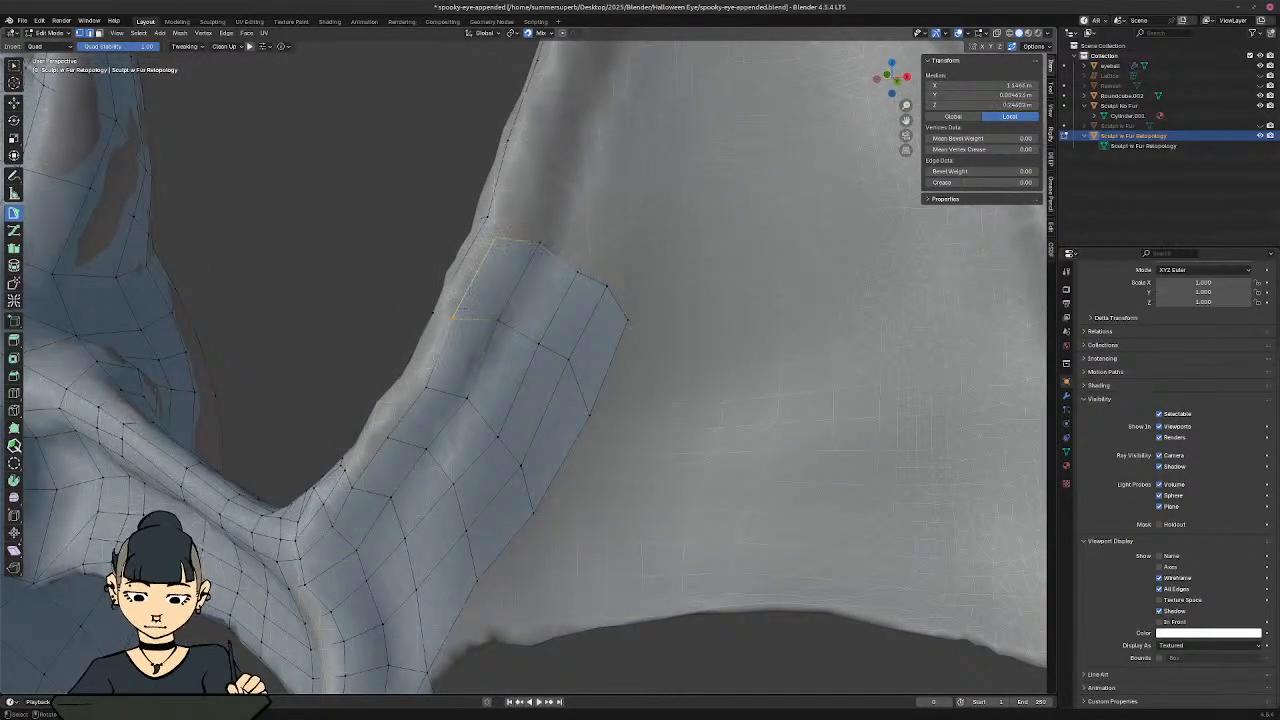
pyautogui.keyDown('shift'); pyautogui.click(438, 354); pyautogui.keyUp('shift')
pyautogui.keyDown('shift'); pyautogui.click(407, 411); pyautogui.keyUp('shift')
pyautogui.press('3')
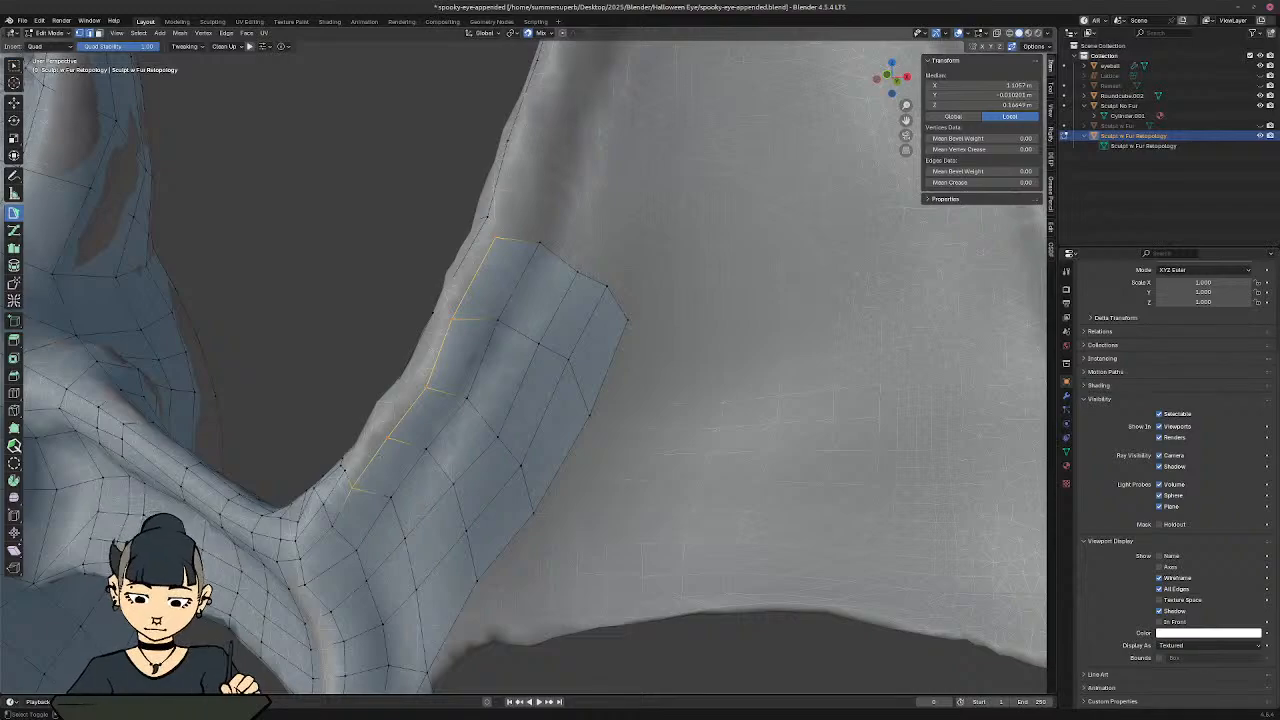
pyautogui.click(395, 465)
pyautogui.keyDown('shift'); pyautogui.click(428, 422); pyautogui.keyUp('shift')
pyautogui.keyDown('shift'); pyautogui.click(465, 358); pyautogui.keyUp('shift')
pyautogui.keyDown('shift'); pyautogui.click(515, 290); pyautogui.keyUp('shift')
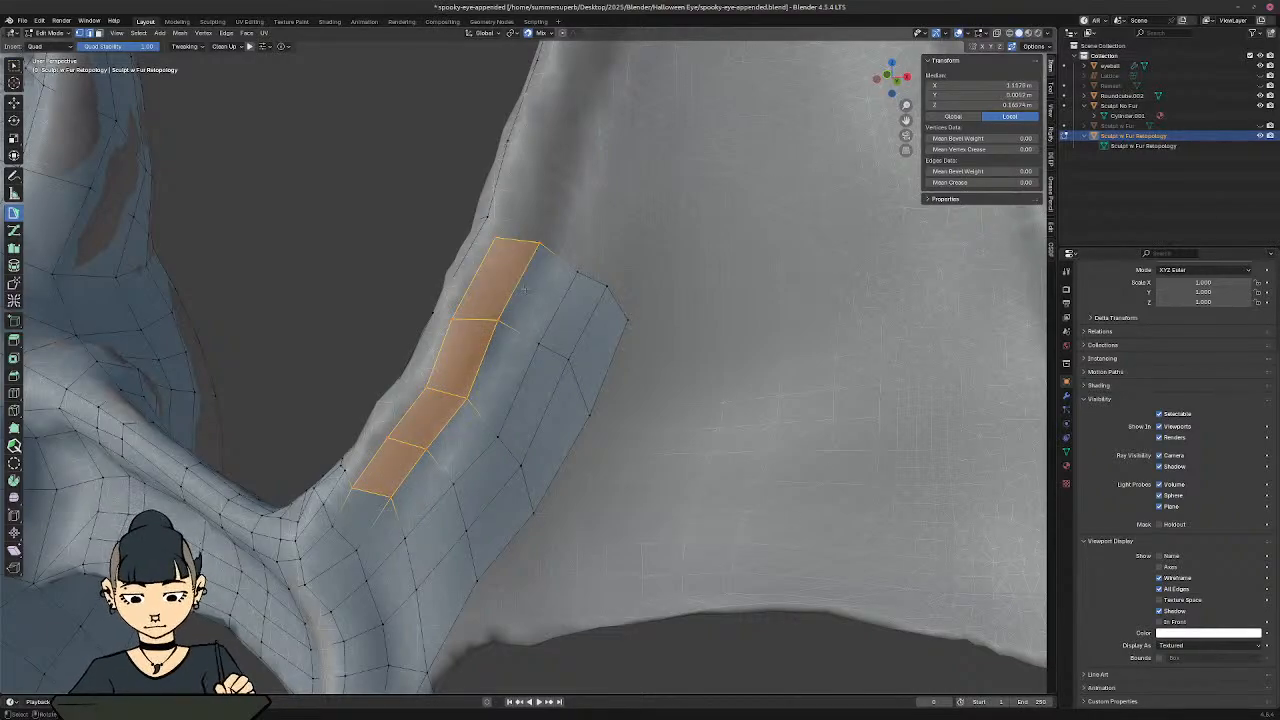
pyautogui.press('g')
pyautogui.click(532, 323)
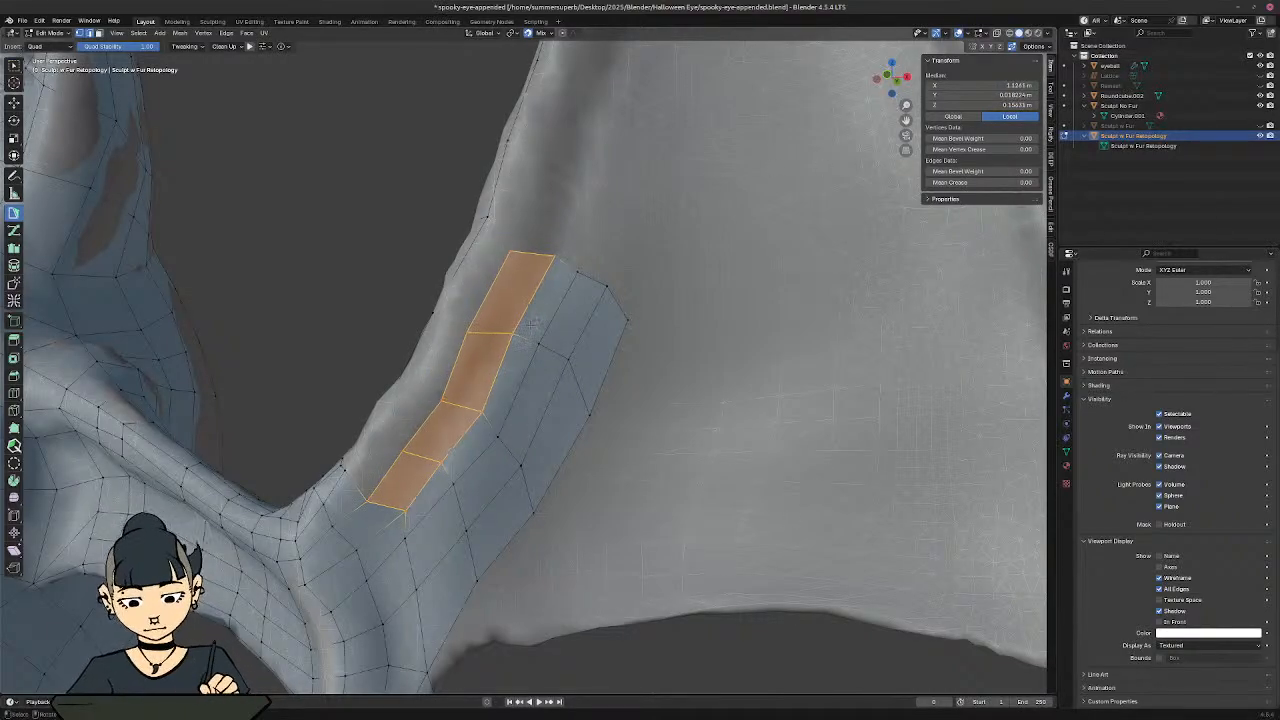
# Step: Reposition two vertices near the base of the moved finger-strip column to even out the quads
pyautogui.click(404, 511)
pyautogui.press('g')
pyautogui.click(390, 521)
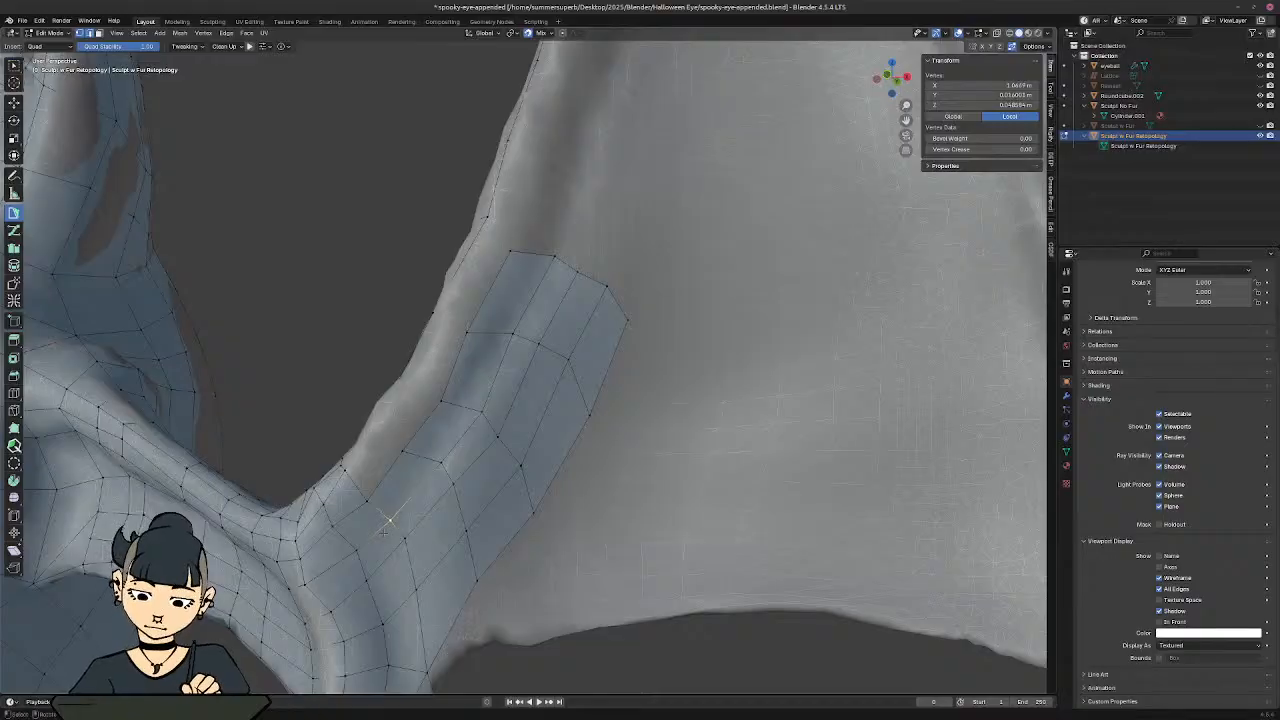
pyautogui.click(430, 478)
pyautogui.press('g')
pyautogui.moveTo(430, 470); pyautogui.dragTo(441, 431, button='middle')
# Step: Move the finger strip's top corner vertex on the arm side further up along the crease
pyautogui.moveTo(640, 375); pyautogui.dragTo(650, 346, button='middle')
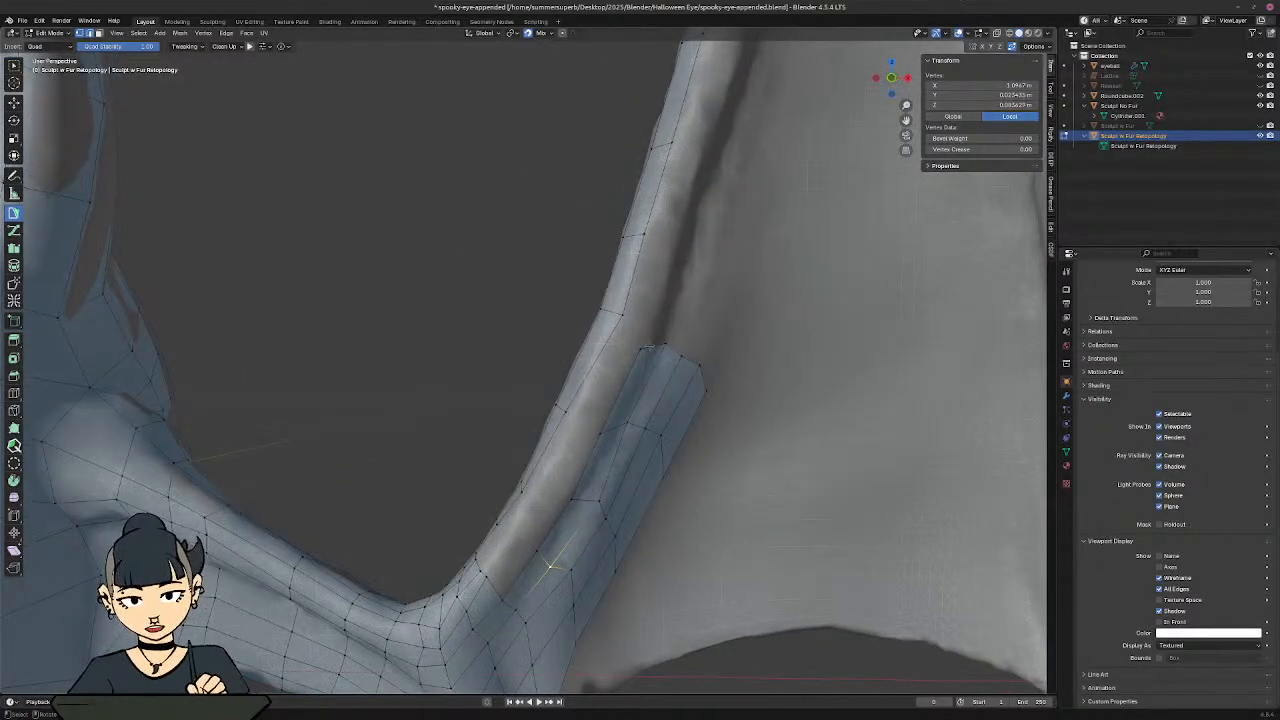
pyautogui.click(650, 346)
pyautogui.press('g')
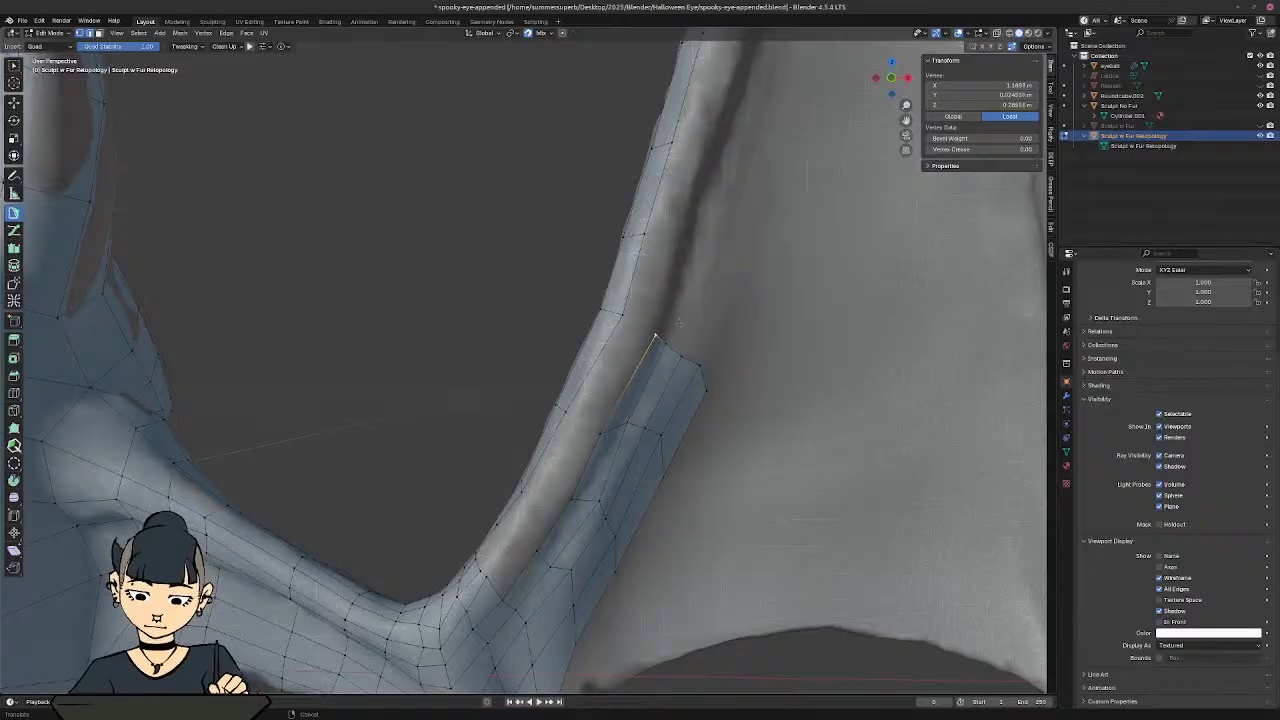
pyautogui.click(677, 326)
# Step: Move the elbow vertex at the lower end of the gap between arm and finger strip slightly down the joint
pyautogui.moveTo(506, 556); pyautogui.dragTo(526, 572, button='middle')
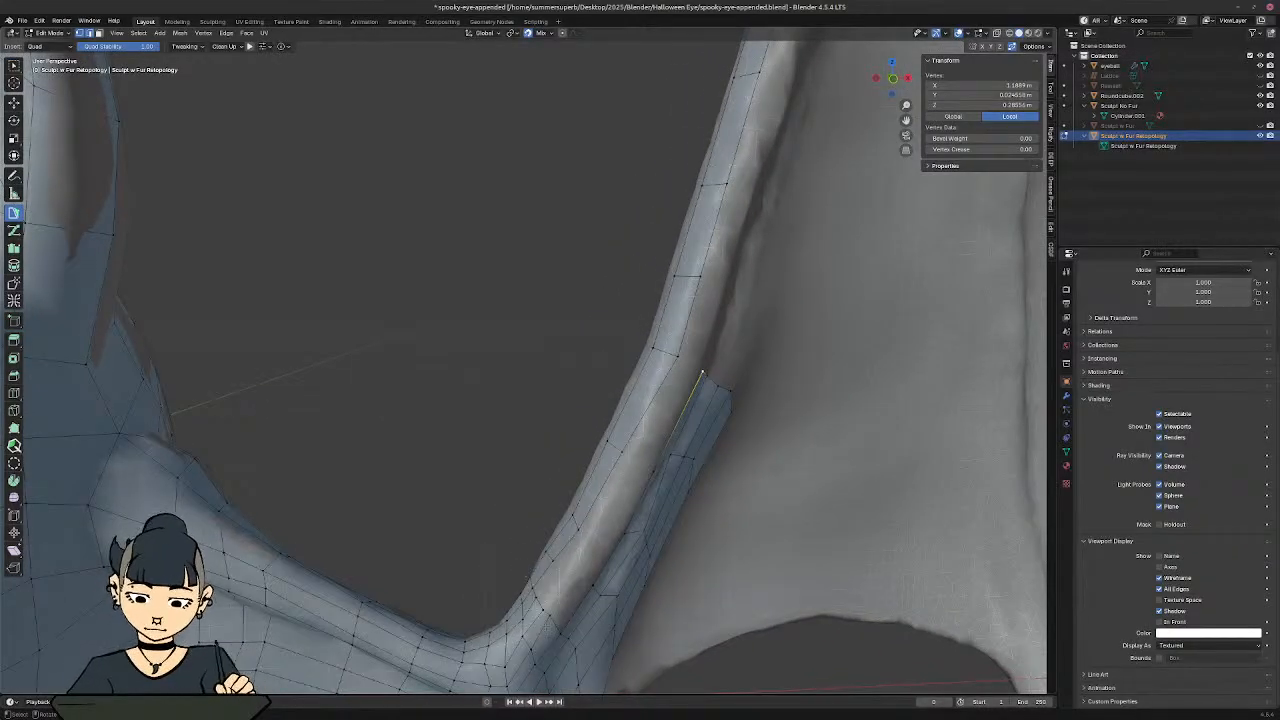
pyautogui.moveTo(712, 345); pyautogui.dragTo(745, 440, button='middle')
pyautogui.keyDown('shift'); pyautogui.moveTo(735, 445); pyautogui.dragTo(729, 402, button='middle'); pyautogui.keyUp('shift')
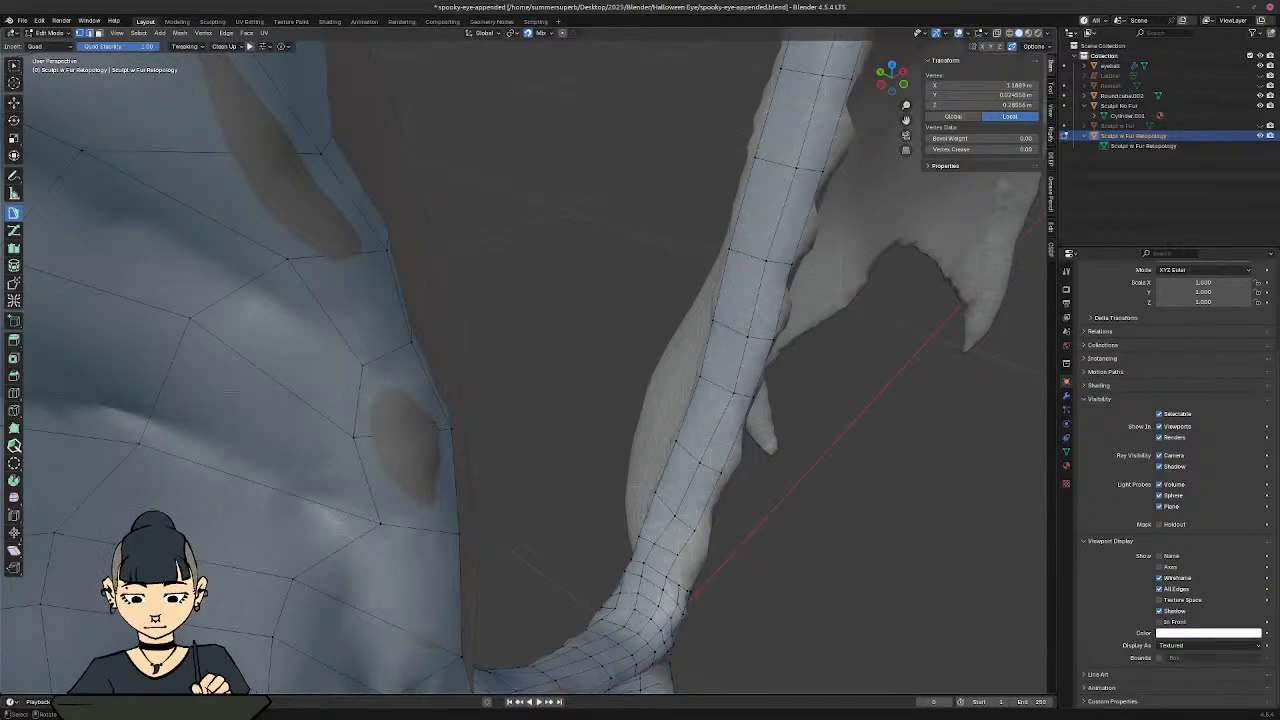
pyautogui.moveTo(866, 374); pyautogui.dragTo(648, 450, button='middle')
pyautogui.click(536, 467)
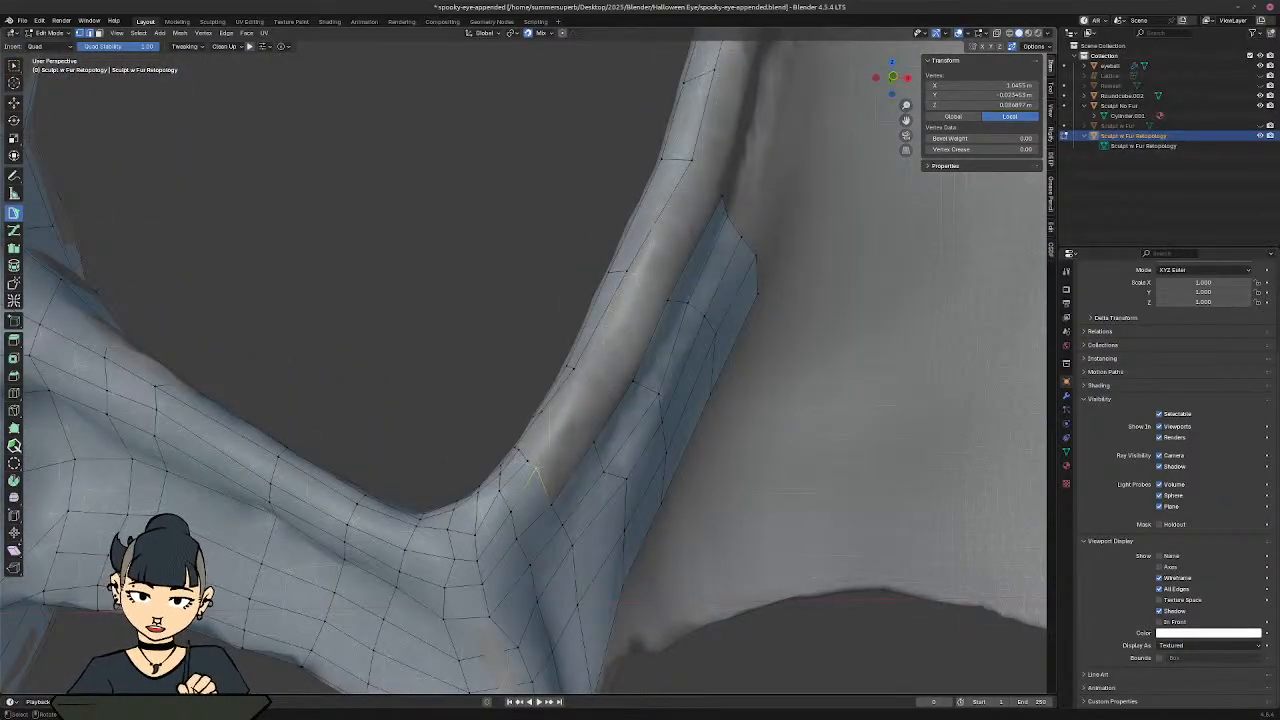
pyautogui.press('g')
pyautogui.click(537, 485)
# Step: Start another column of quads on the gap side of the arm strip, working up from the elbow
pyautogui.moveTo(538, 472); pyautogui.dragTo(565, 470, button='middle')
pyautogui.keyDown('shift'); pyautogui.moveTo(565, 470); pyautogui.dragTo(480, 335, button='middle'); pyautogui.keyUp('shift')
pyautogui.keyDown('ctrl'); pyautogui.moveTo(500, 400); pyautogui.dragTo(560, 400, button='middle'); pyautogui.keyUp('ctrl')
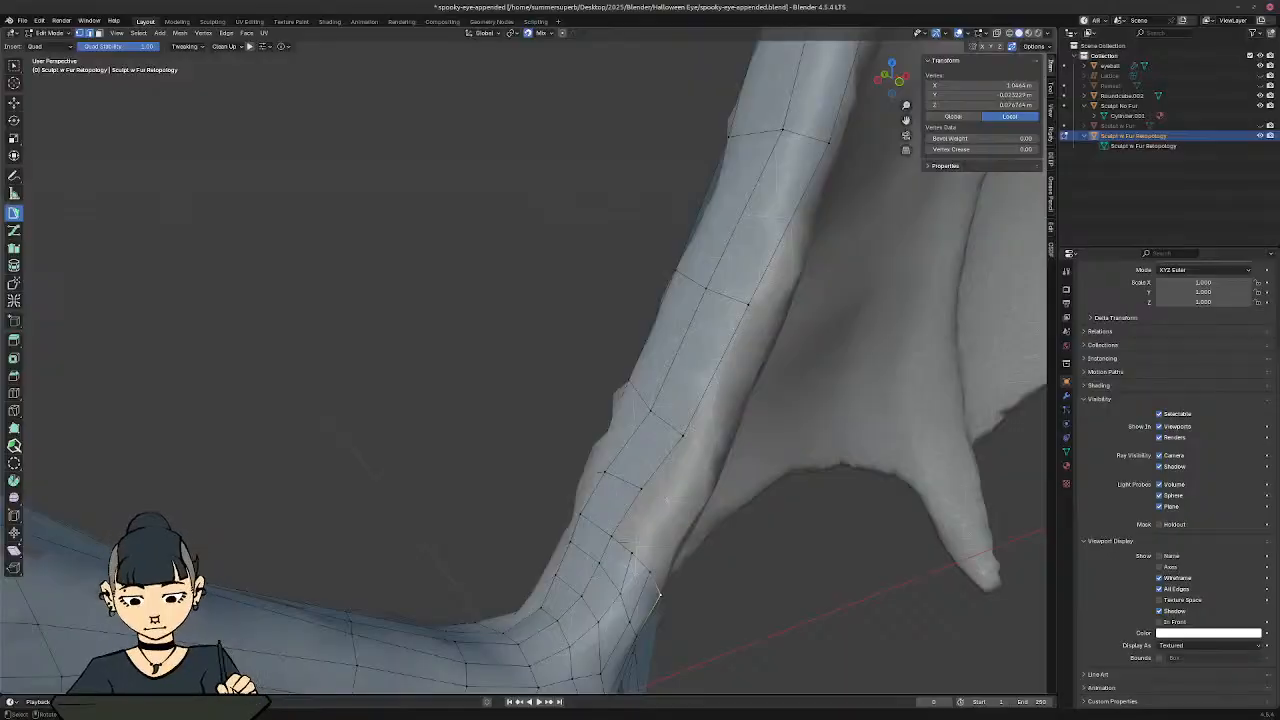
pyautogui.click(622, 545)
pyautogui.keyDown('ctrl'); pyautogui.click(652, 497); pyautogui.keyUp('ctrl')
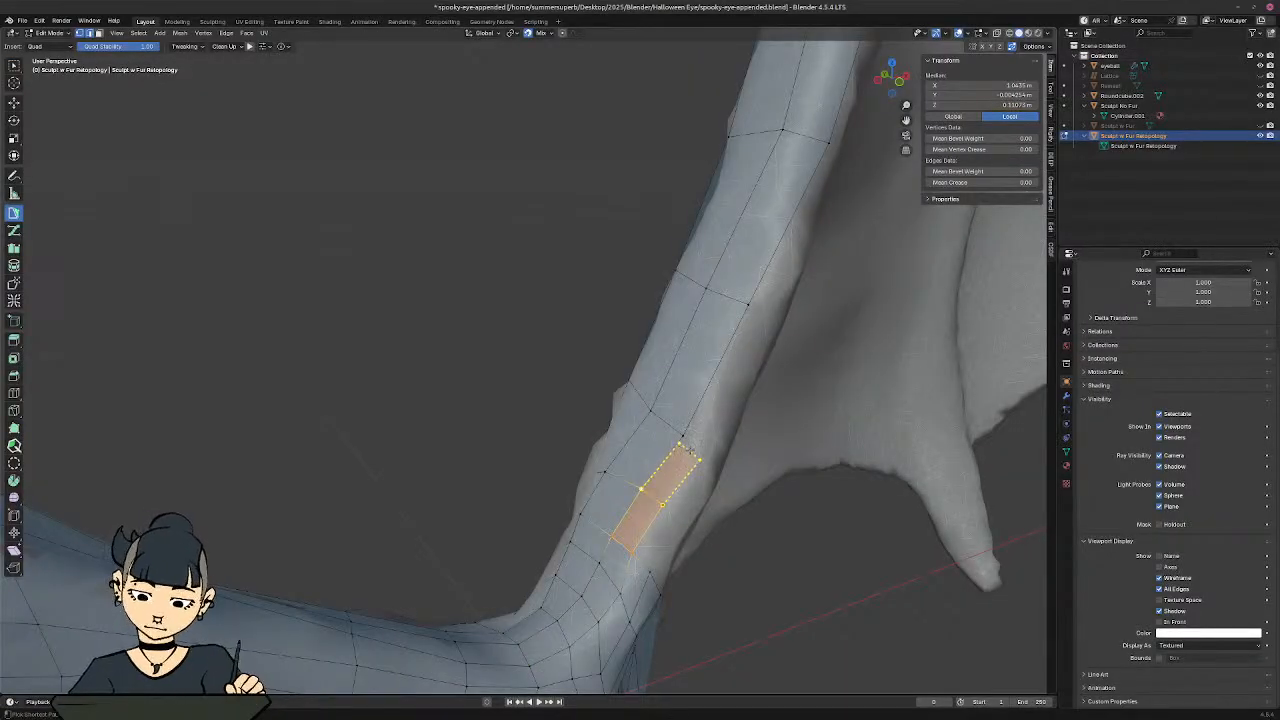
pyautogui.keyDown('ctrl'); pyautogui.click(760, 311); pyautogui.keyUp('ctrl')
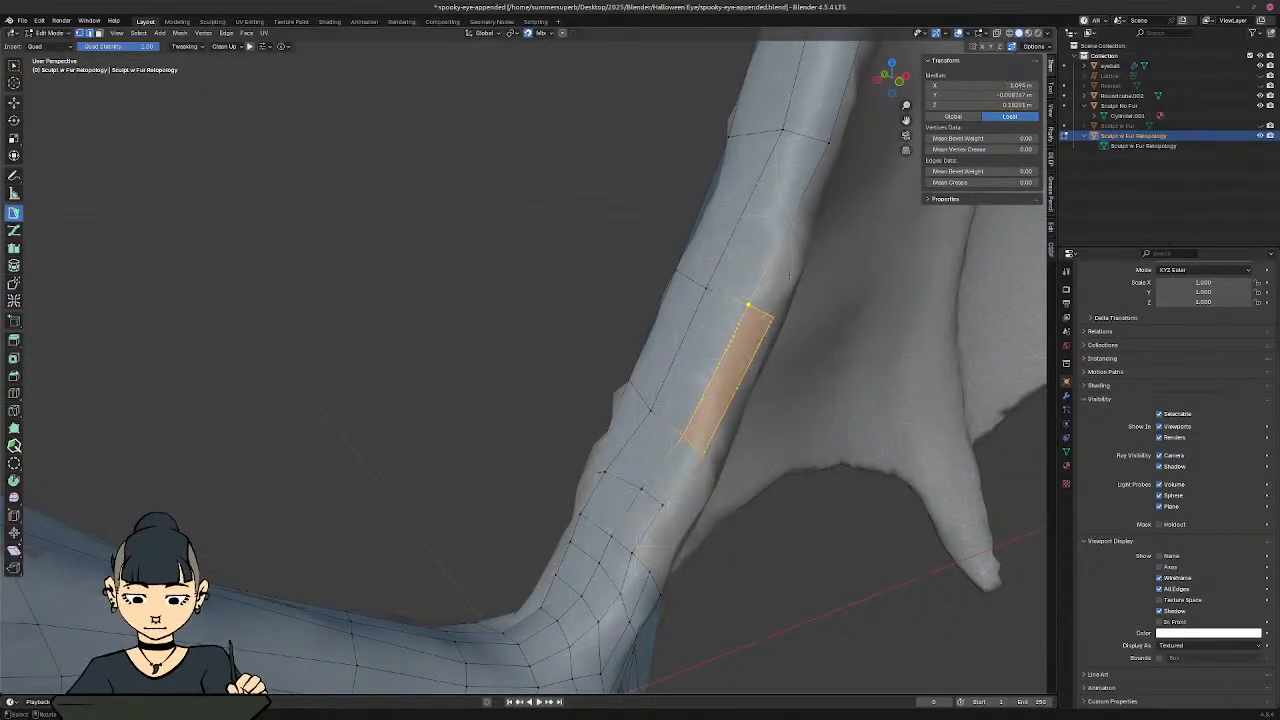
pyautogui.keyDown('shift'); pyautogui.moveTo(789, 276); pyautogui.dragTo(432, 424, button='middle'); pyautogui.keyUp('shift')
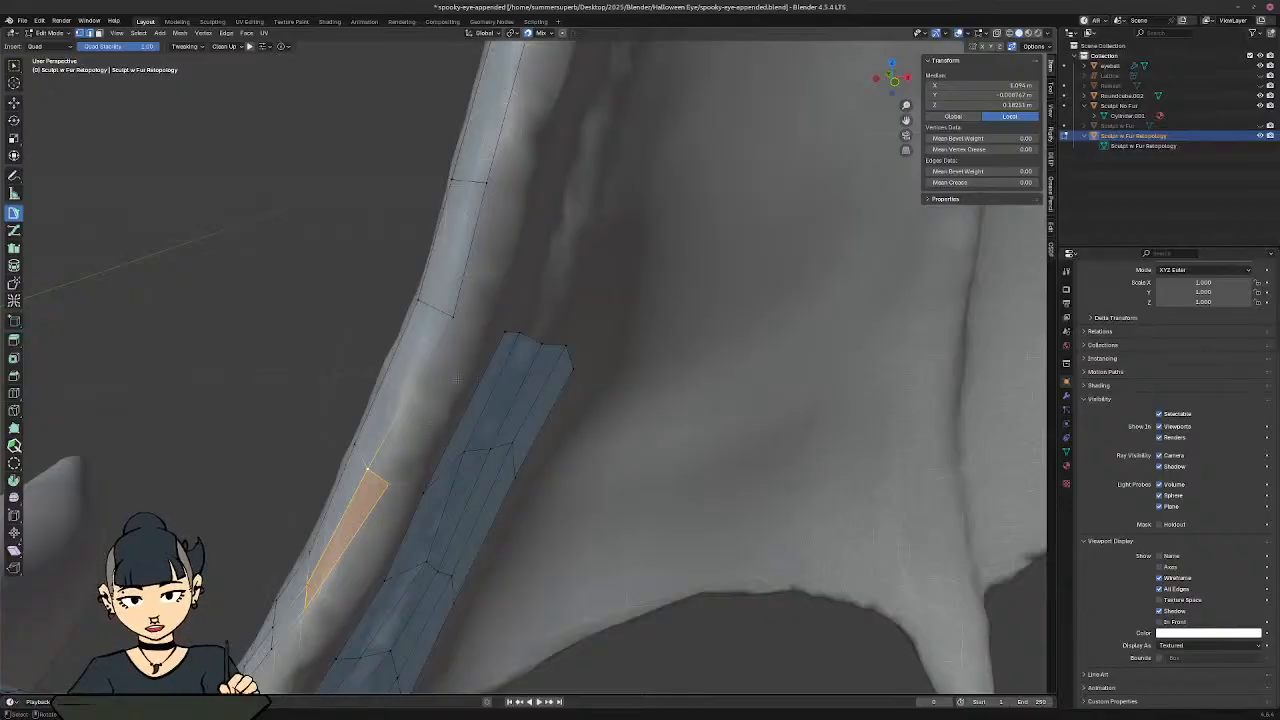
pyautogui.keyDown('ctrl'); pyautogui.click(467, 321); pyautogui.keyUp('ctrl')
# Step: Extend the gap-side quad column along the middle of the arm, matching the neighbouring strip's cross edges
pyautogui.keyDown('shift'); pyautogui.moveTo(543, 269); pyautogui.dragTo(404, 484, button='middle'); pyautogui.keyUp('shift')
pyautogui.keyDown('ctrl'); pyautogui.click(429, 388); pyautogui.keyUp('ctrl')
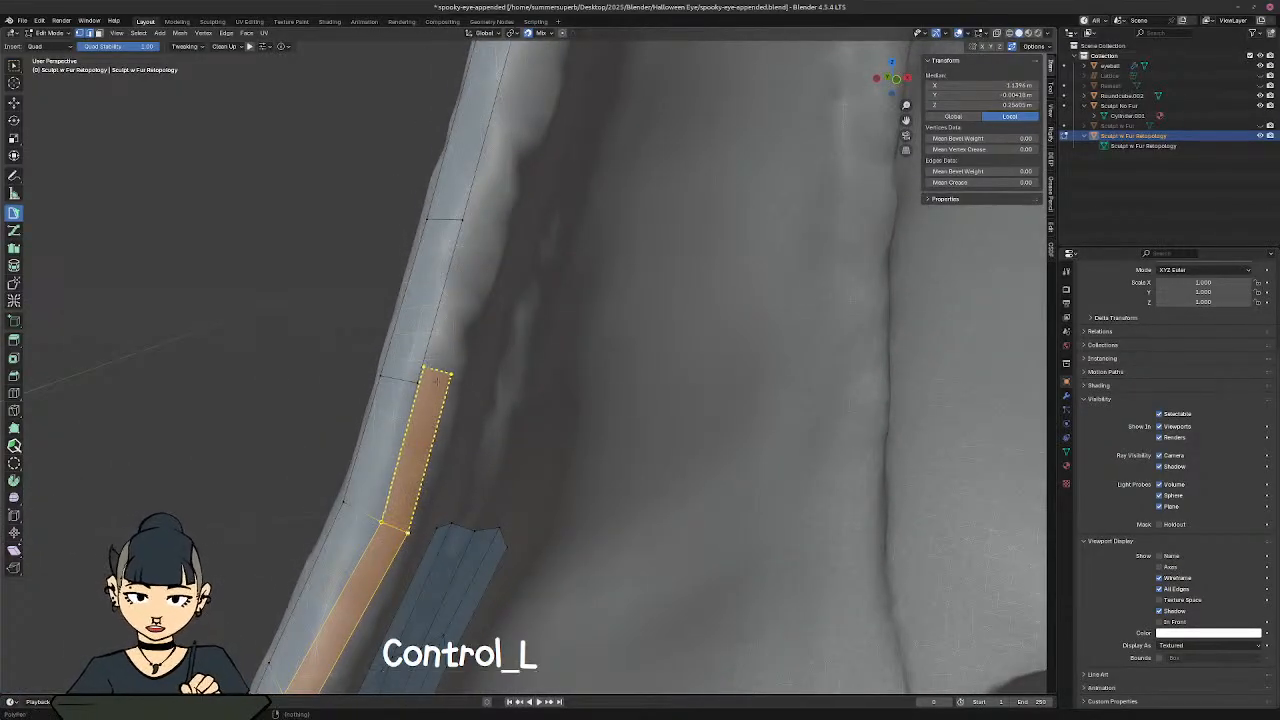
pyautogui.keyDown('shift'); pyautogui.moveTo(530, 265); pyautogui.dragTo(355, 532, button='middle'); pyautogui.keyUp('shift')
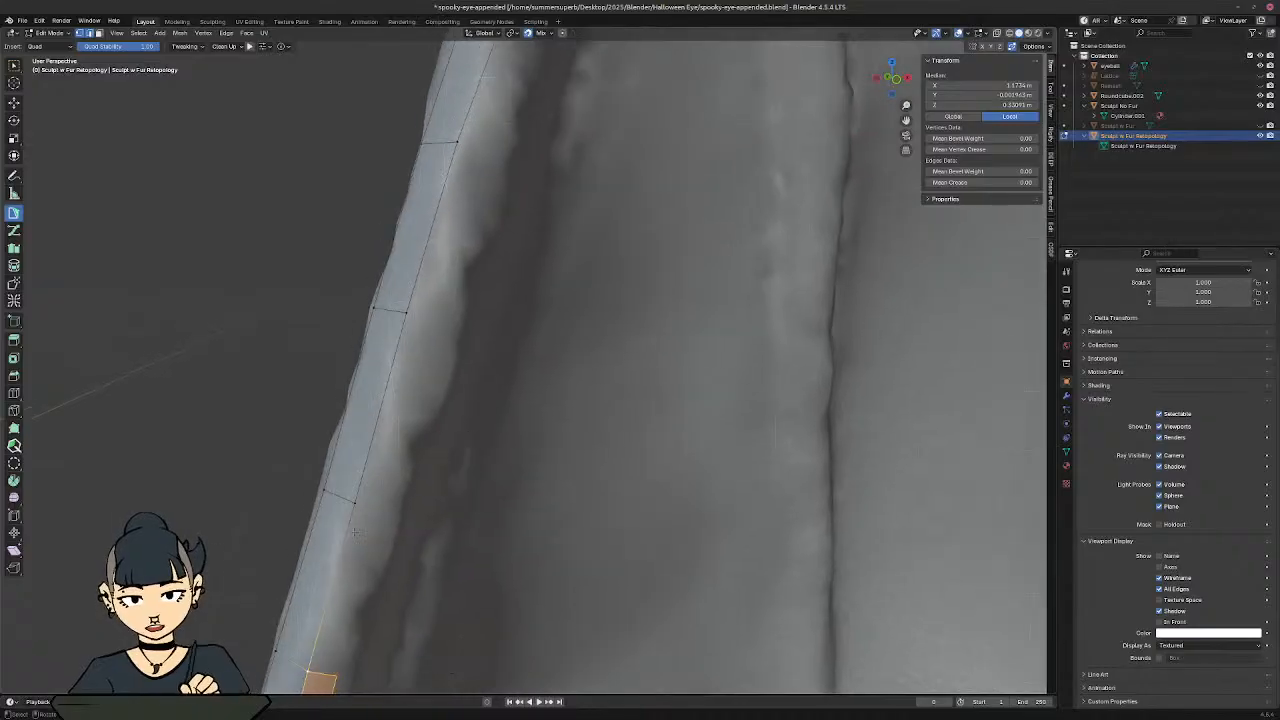
pyautogui.keyDown('ctrl'); pyautogui.click(372, 508); pyautogui.keyUp('ctrl')
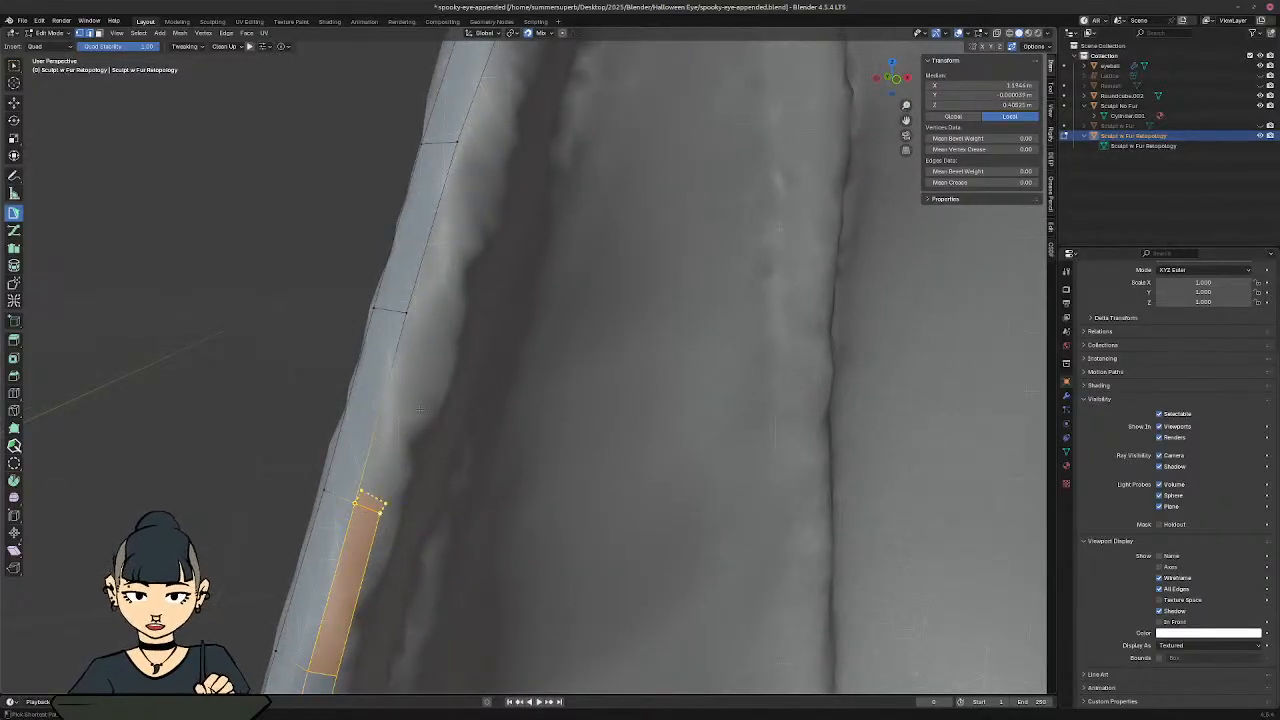
pyautogui.keyDown('ctrl'); pyautogui.click(428, 304); pyautogui.keyUp('ctrl')
pyautogui.keyDown('ctrl'); pyautogui.click(480, 150); pyautogui.keyUp('ctrl')
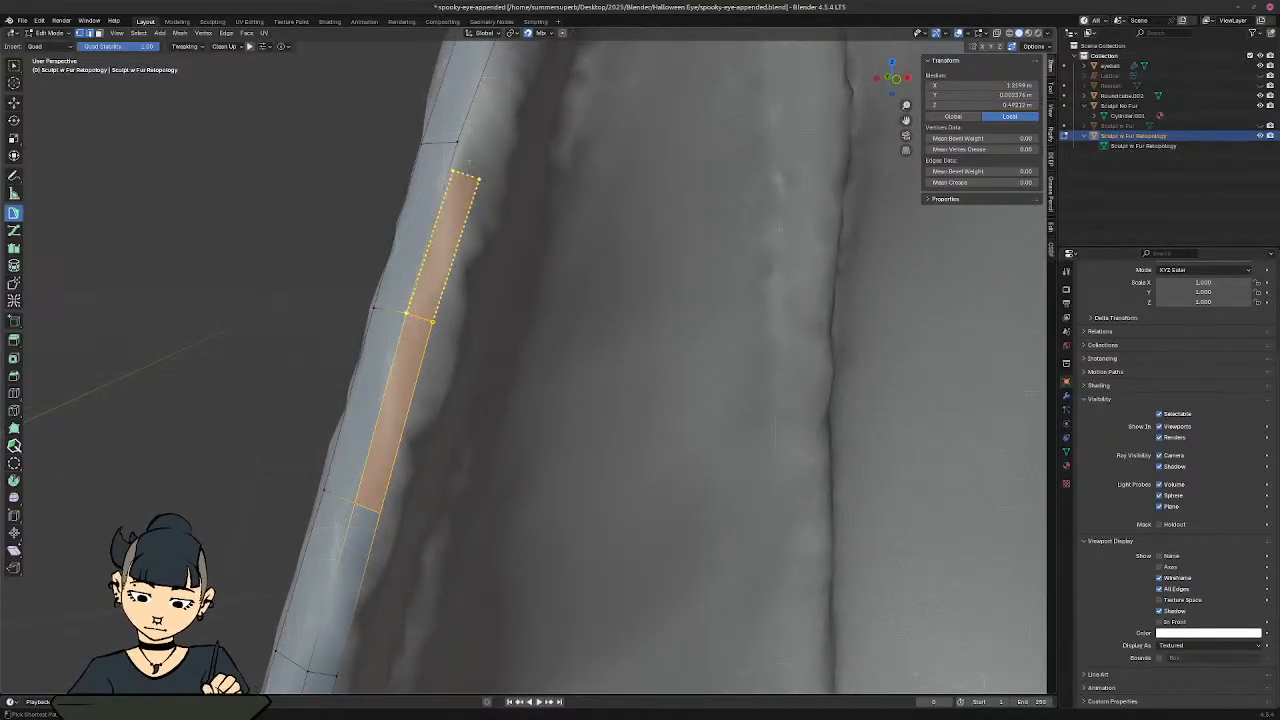
# Step: Carry the gap-side quad column through the upper arm, attaching each quad to the neighbouring strip's vertices
pyautogui.keyDown('shift'); pyautogui.moveTo(480, 150); pyautogui.dragTo(378, 548, button='middle'); pyautogui.keyUp('shift')
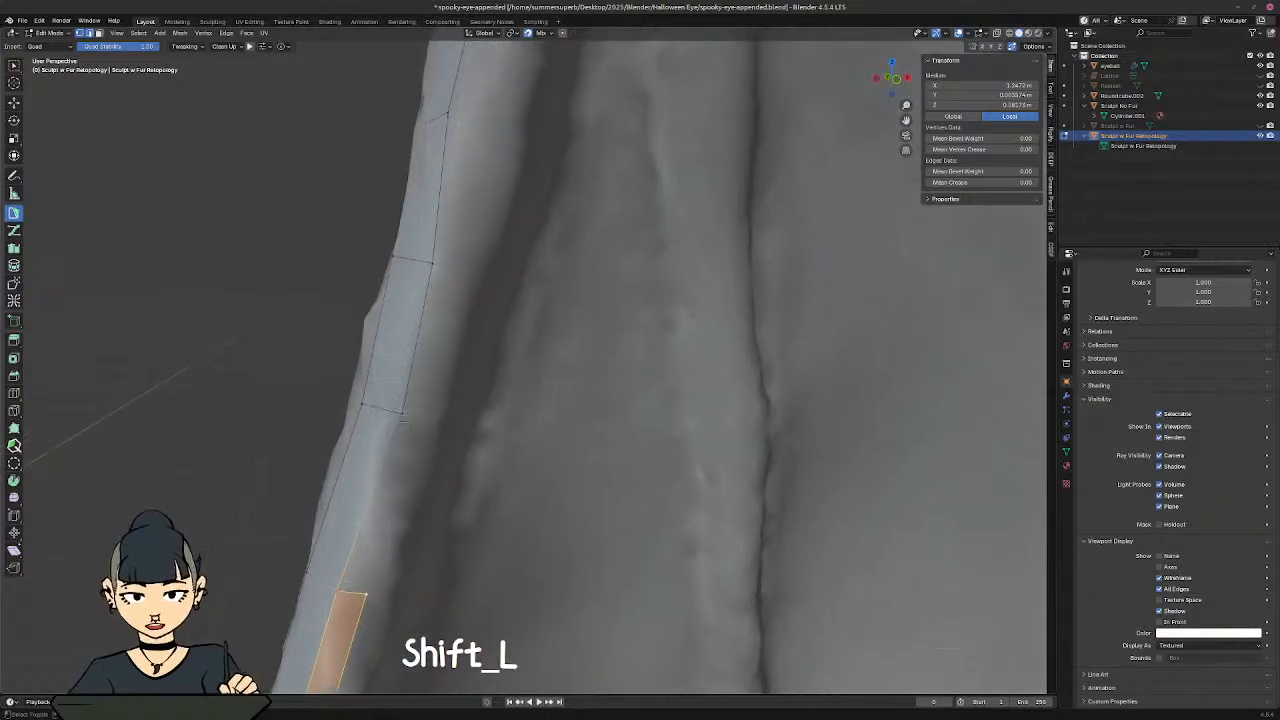
pyautogui.keyDown('ctrl'); pyautogui.click(440, 440); pyautogui.keyUp('ctrl')
pyautogui.keyDown('ctrl'); pyautogui.click(415, 418); pyautogui.keyUp('ctrl')
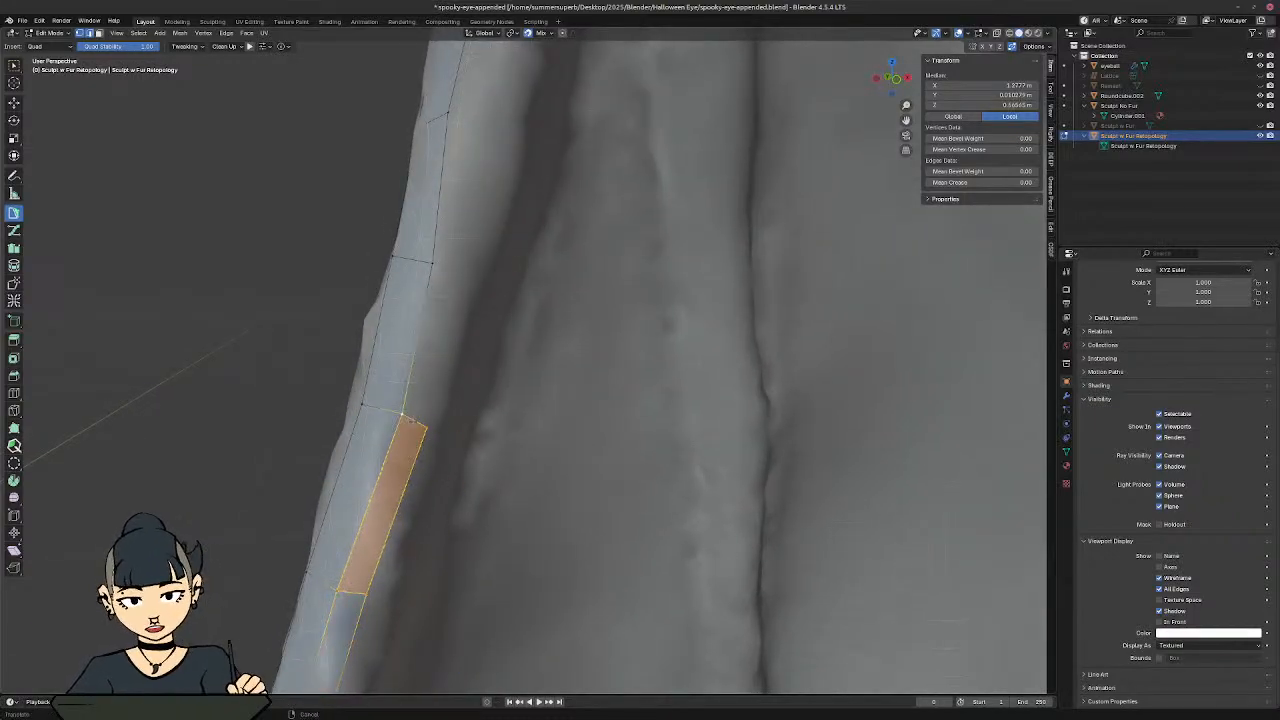
pyautogui.keyDown('ctrl'); pyautogui.click(458, 268); pyautogui.keyUp('ctrl')
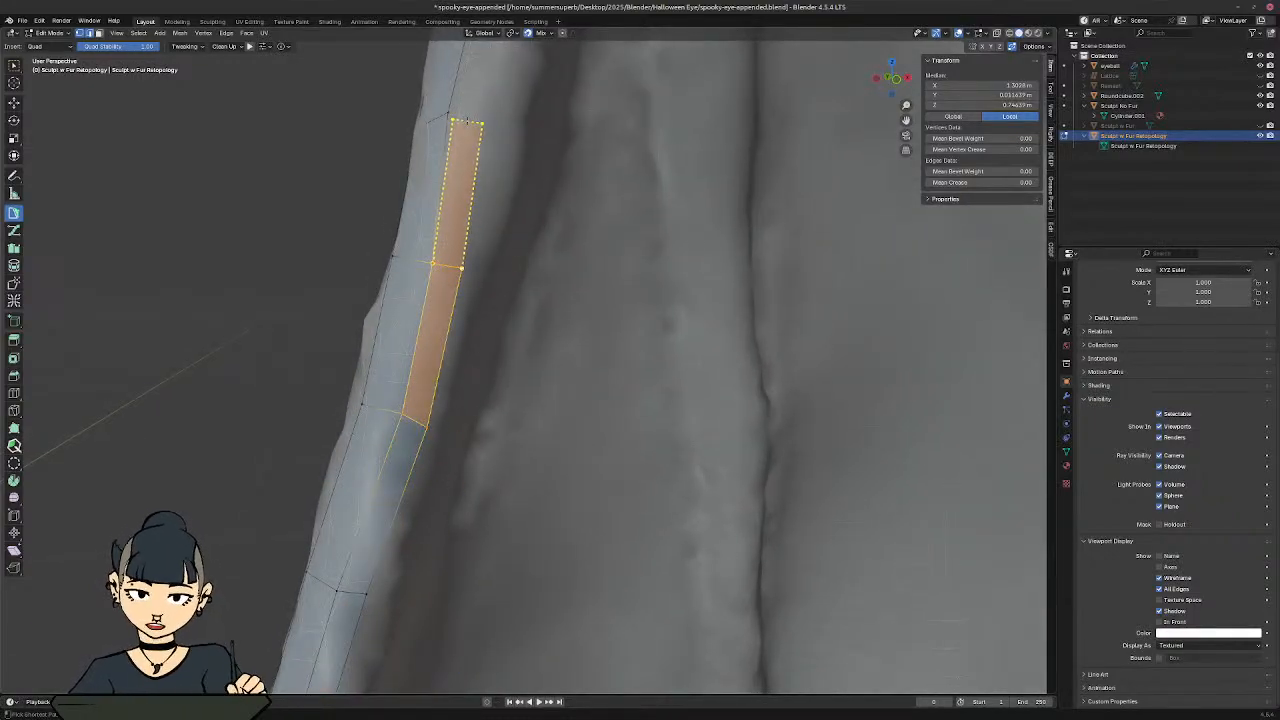
pyautogui.keyDown('ctrl'); pyautogui.click(448, 115); pyautogui.keyUp('ctrl')
pyautogui.moveTo(448, 115)
pyautogui.keyDown('shift'); pyautogui.mouseDown(button='middle')
pyautogui.moveTo(368, 572)
pyautogui.moveTo(427, 476)
pyautogui.moveTo(505, 226)
pyautogui.moveTo(520, 120)
pyautogui.mouseUp(button='middle'); pyautogui.keyUp('shift')
pyautogui.keyDown('ctrl'); pyautogui.click(427, 476); pyautogui.keyUp('ctrl')
# Step: Add the next gap-side quad column to the arm strip, from just above the elbow up to the neighbouring column's next cross edge
pyautogui.keyDown('shift'); pyautogui.moveTo(514, 251); pyautogui.dragTo(545, 130, button='middle'); pyautogui.keyUp('shift')
pyautogui.moveTo(471, 407)
pyautogui.mouseDown(button='middle')
pyautogui.moveTo(537, 420)
pyautogui.moveTo(478, 393)
pyautogui.moveTo(388, 398)
pyautogui.mouseUp(button='middle')
pyautogui.moveTo(268, 575)
pyautogui.keyDown('shift'); pyautogui.mouseDown(button='middle')
pyautogui.moveTo(359, 418)
pyautogui.moveTo(348, 508)
pyautogui.moveTo(488, 278)
pyautogui.moveTo(500, 329)
pyautogui.moveTo(563, 354)
pyautogui.moveTo(546, 240)
pyautogui.mouseUp(button='middle'); pyautogui.keyUp('shift')
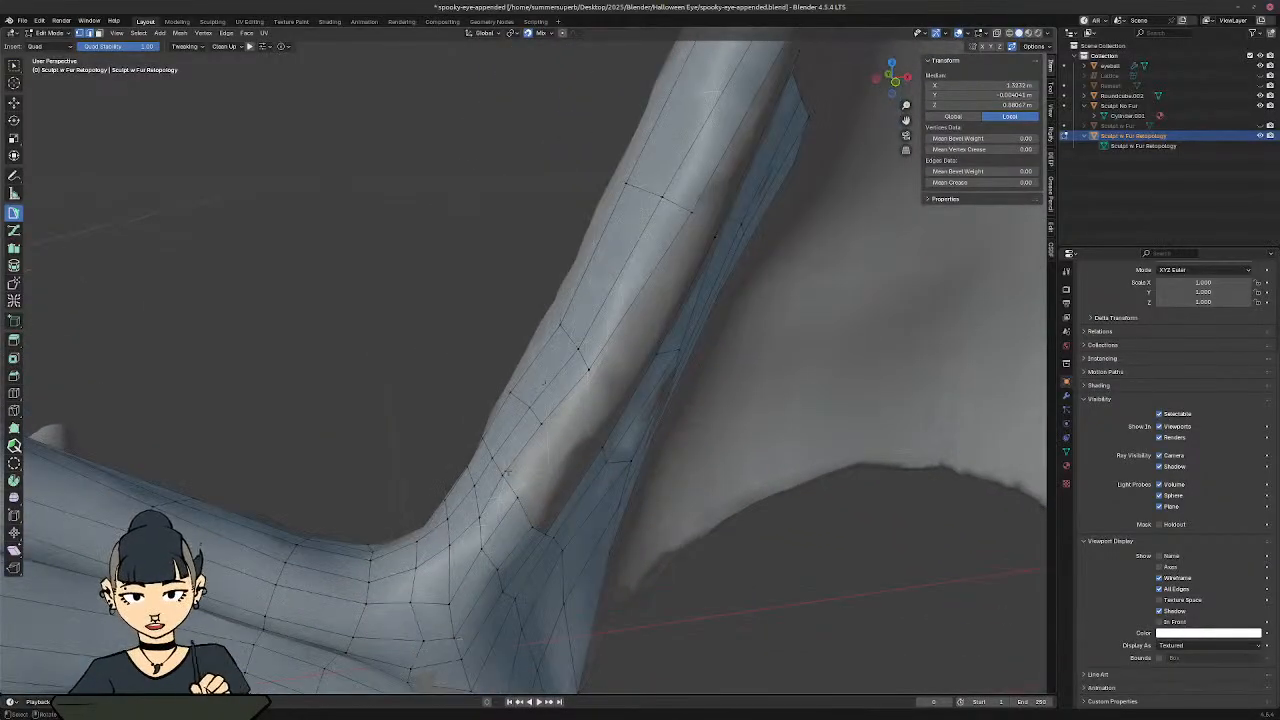
pyautogui.click(516, 472)
pyautogui.keyDown('ctrl'); pyautogui.click(572, 408); pyautogui.keyUp('ctrl')
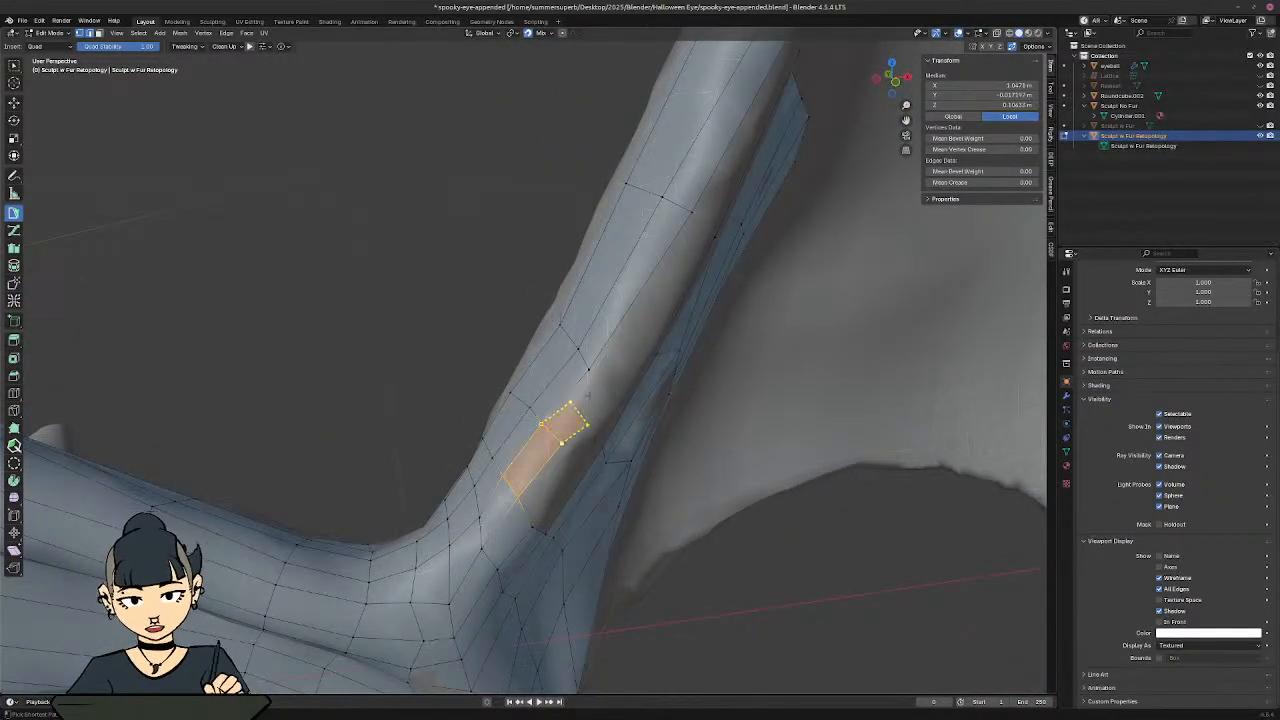
pyautogui.keyDown('ctrl'); pyautogui.click(597, 381); pyautogui.keyUp('ctrl')
pyautogui.keyDown('ctrl'); pyautogui.click(597, 380); pyautogui.keyUp('ctrl')
pyautogui.moveTo(600, 350); pyautogui.dragTo(478, 388, button='middle')
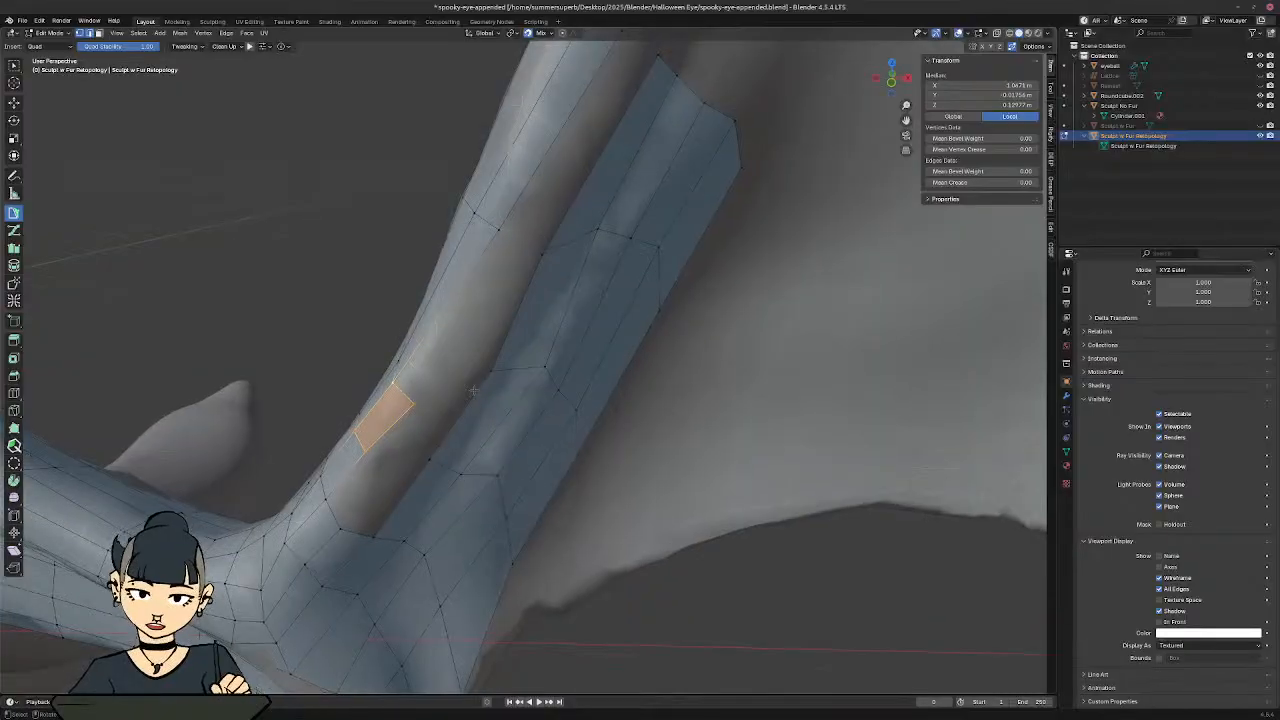
pyautogui.keyDown('ctrl'); pyautogui.click(512, 240); pyautogui.keyUp('ctrl')
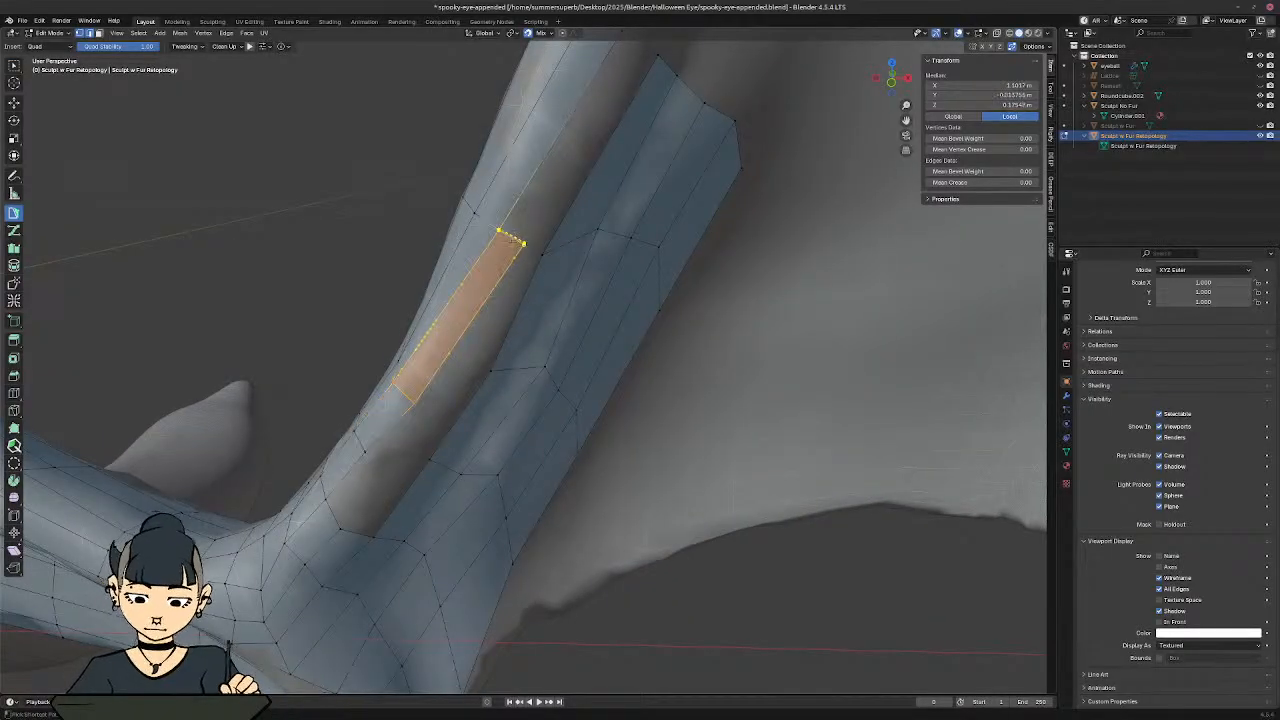
# Step: Add two short quads beside the arm strip's gap edge just above the elbow, attached to the neighbouring column
pyautogui.scroll(-3, 543, 258)
pyautogui.moveTo(543, 258); pyautogui.dragTo(536, 244, button='middle')
pyautogui.click(464, 298)
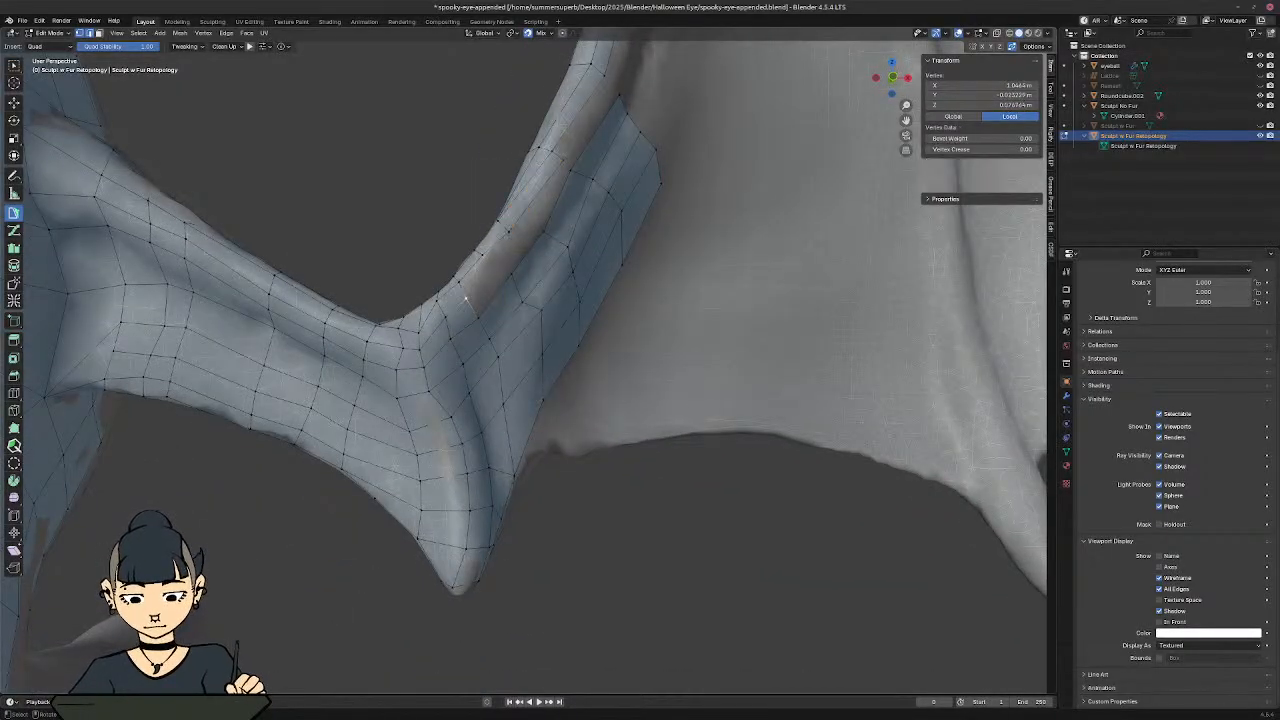
pyautogui.keyDown('shift'); pyautogui.moveTo(514, 287); pyautogui.dragTo(506, 355, button='middle'); pyautogui.keyUp('shift')
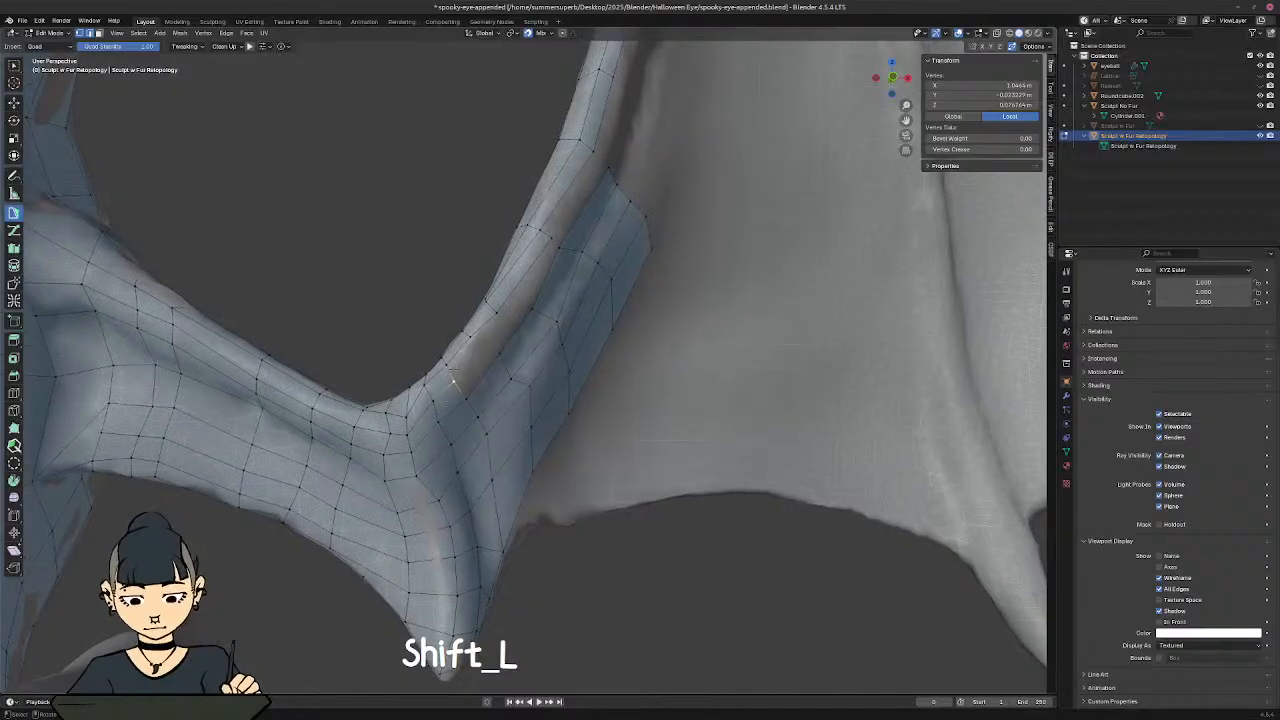
pyautogui.click(453, 364)
pyautogui.scroll(2, 530, 330)
pyautogui.keyDown('ctrl'); pyautogui.click(450, 345); pyautogui.keyUp('ctrl')
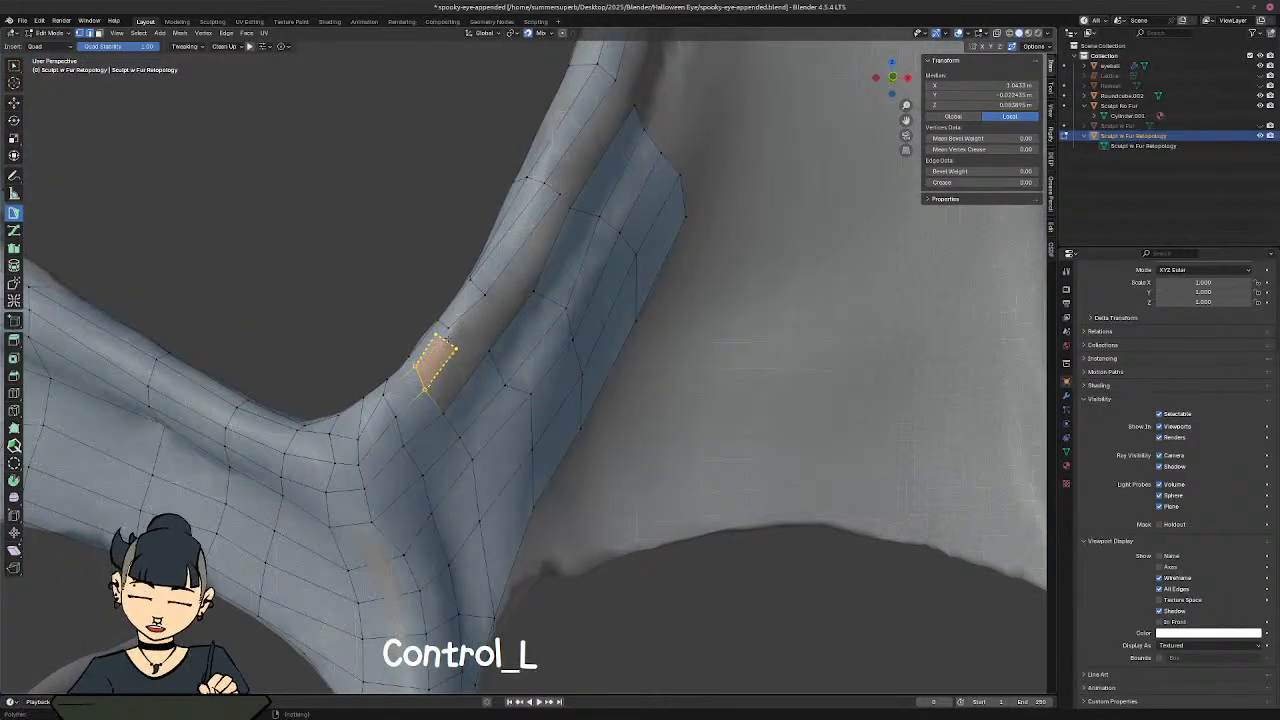
pyautogui.keyDown('ctrl'); pyautogui.click(492, 303); pyautogui.keyUp('ctrl')
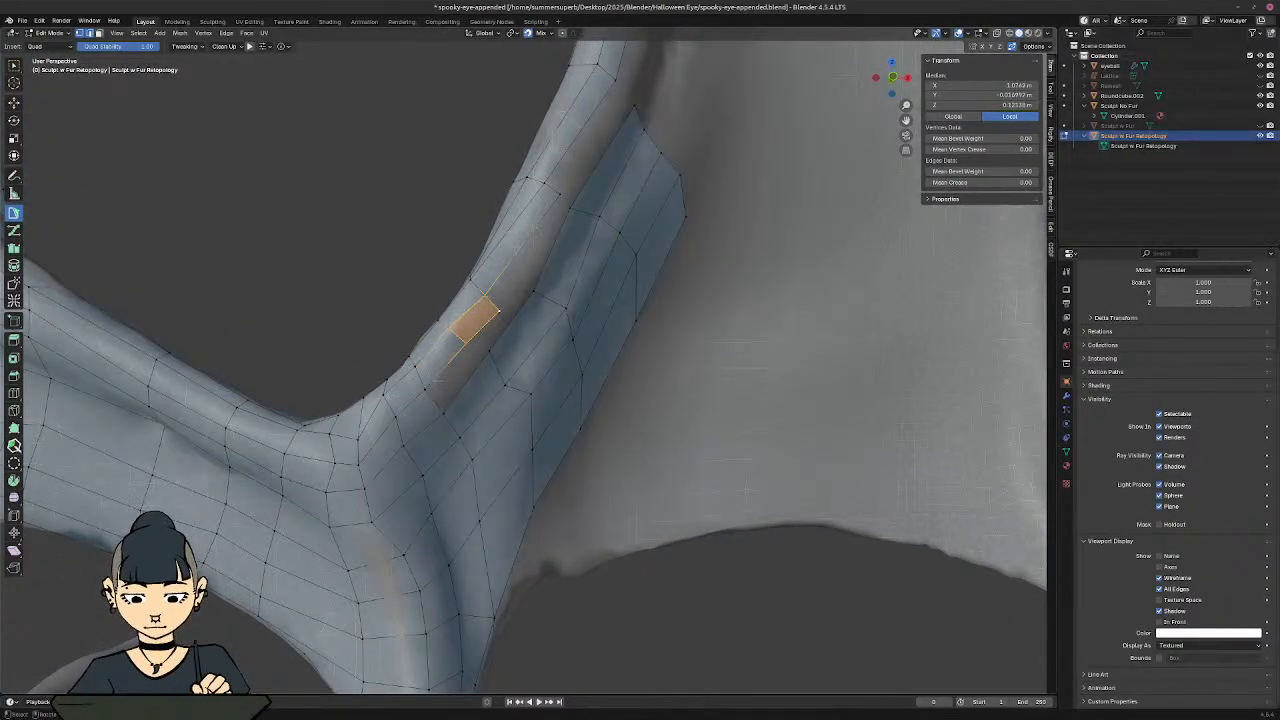
# Step: Bridge the lowest part of the arm-finger gap with two quads, shifting the arm-side corner vertex up before adding the second
pyautogui.click(434, 401)
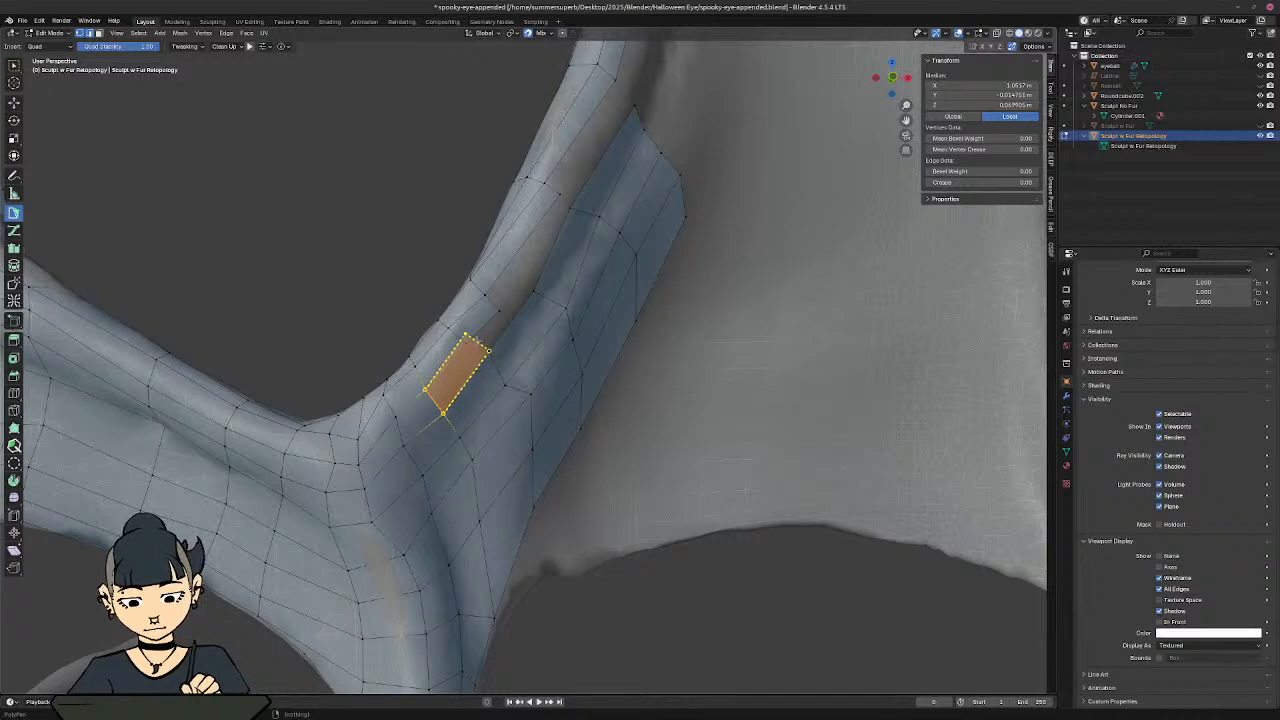
pyautogui.keyDown('ctrl'); pyautogui.click(478, 344); pyautogui.keyUp('ctrl')
pyautogui.click(466, 338)
pyautogui.press('g')
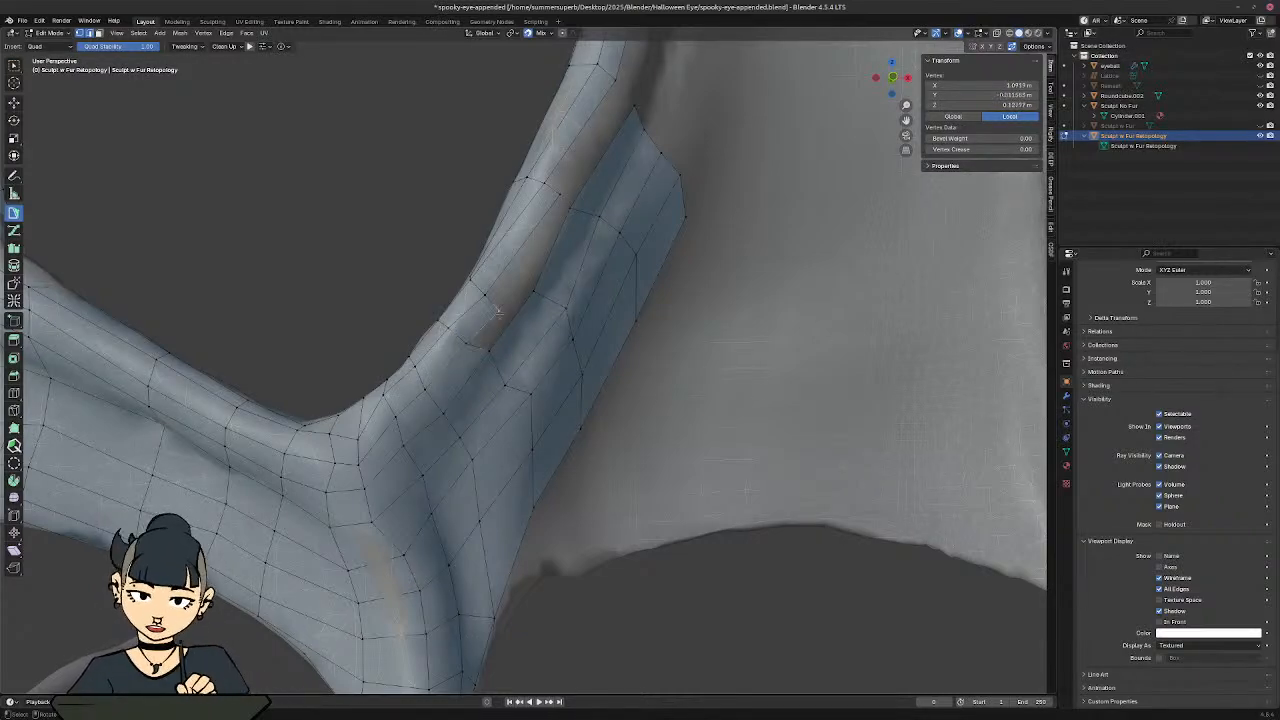
pyautogui.press('g')
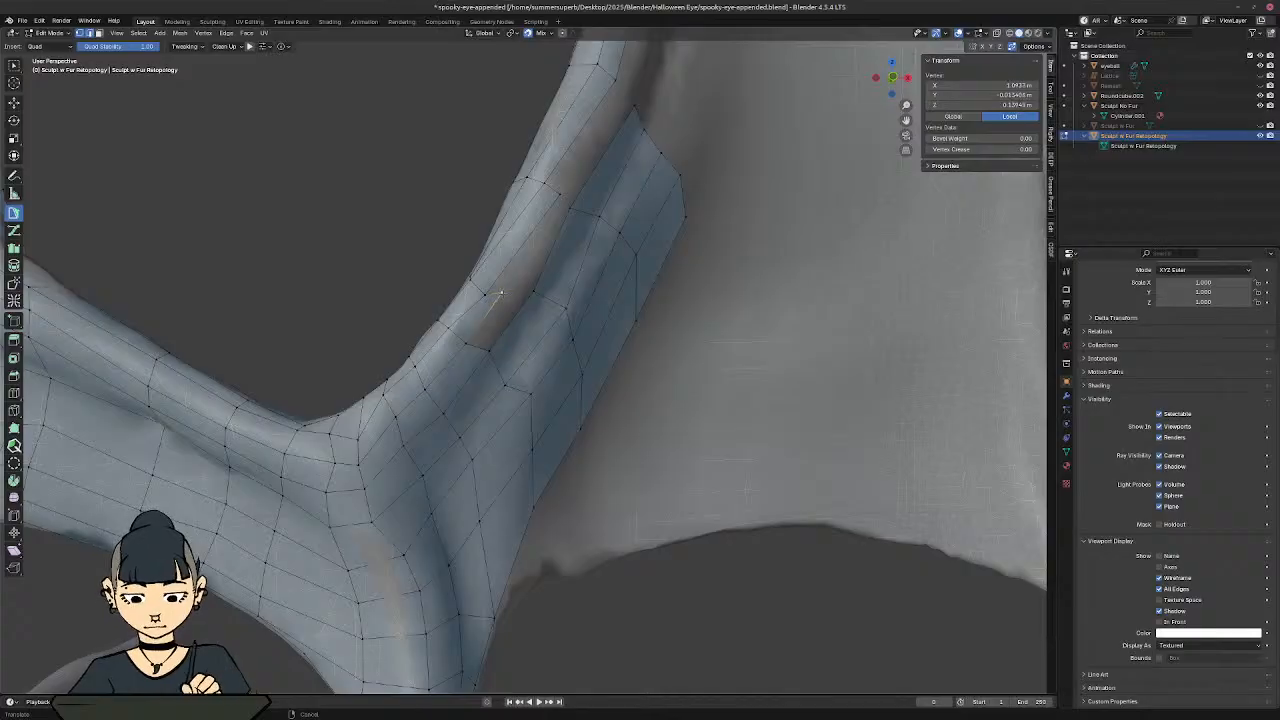
pyautogui.press('ctrl')
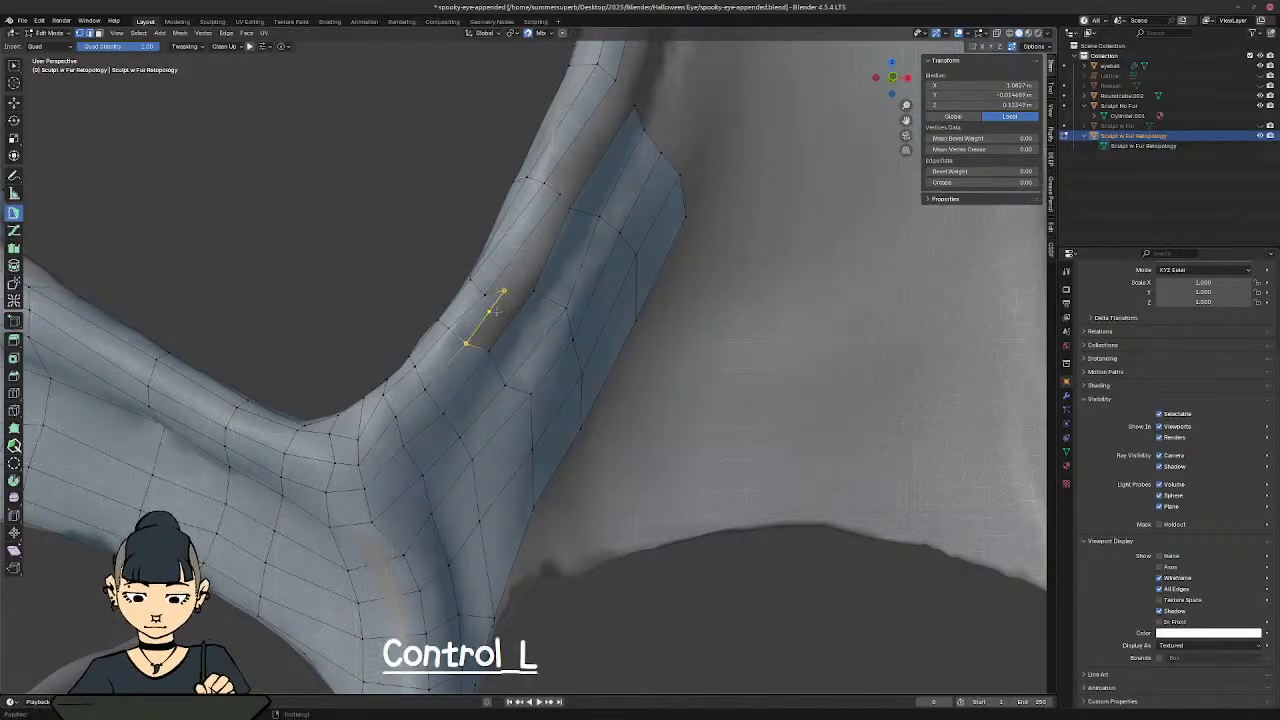
pyautogui.keyDown('ctrl'); pyautogui.click(520, 315); pyautogui.keyUp('ctrl')
# Step: Move the vertices around the gap's lower end towards the finger strip to even out the quad spacing
pyautogui.keyDown('shift'); pyautogui.moveTo(523, 313); pyautogui.dragTo(484, 449, button='middle'); pyautogui.keyUp('shift')
pyautogui.moveTo(536, 372); pyautogui.dragTo(511, 354, button='middle')
pyautogui.click(407, 240)
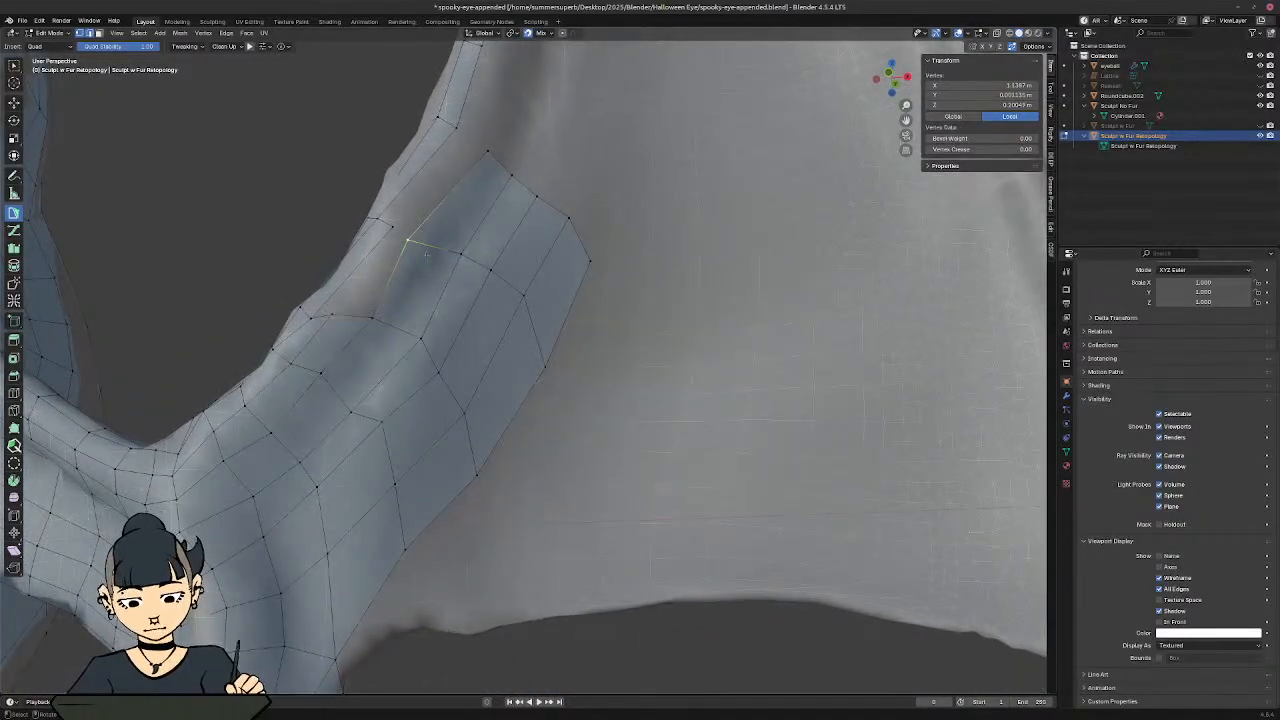
pyautogui.press('g')
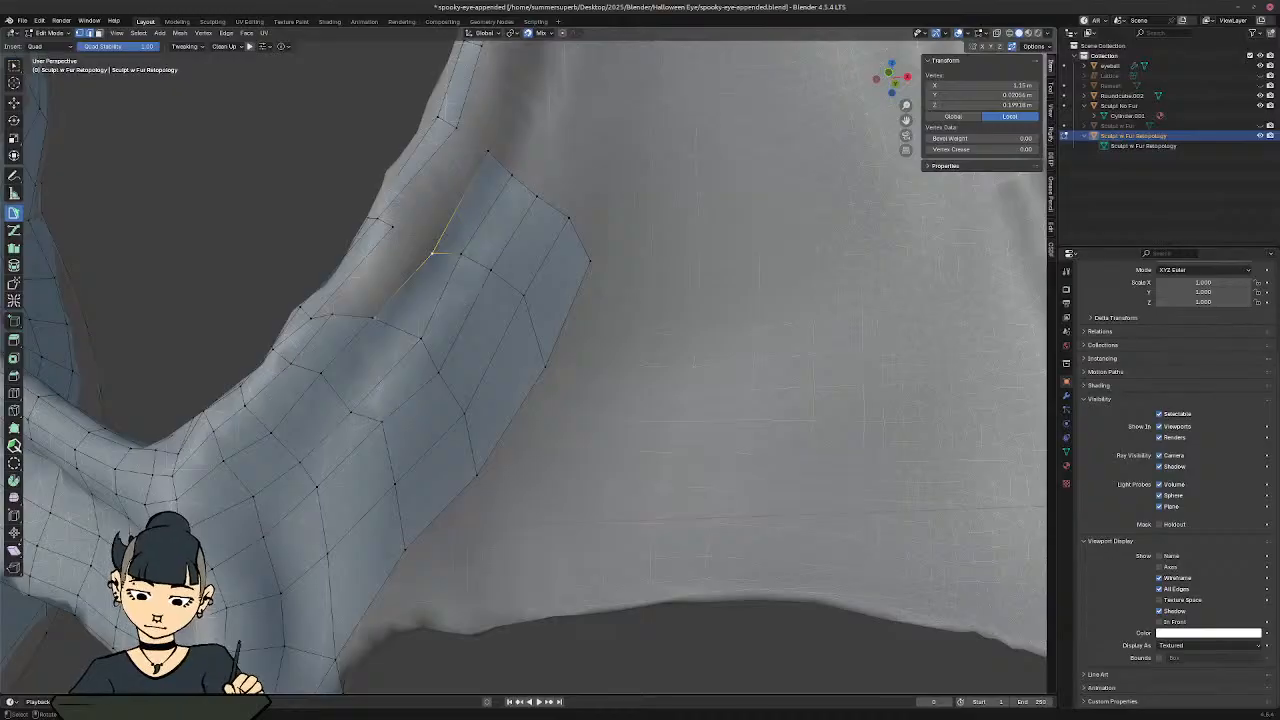
pyautogui.press('g')
pyautogui.press('g')
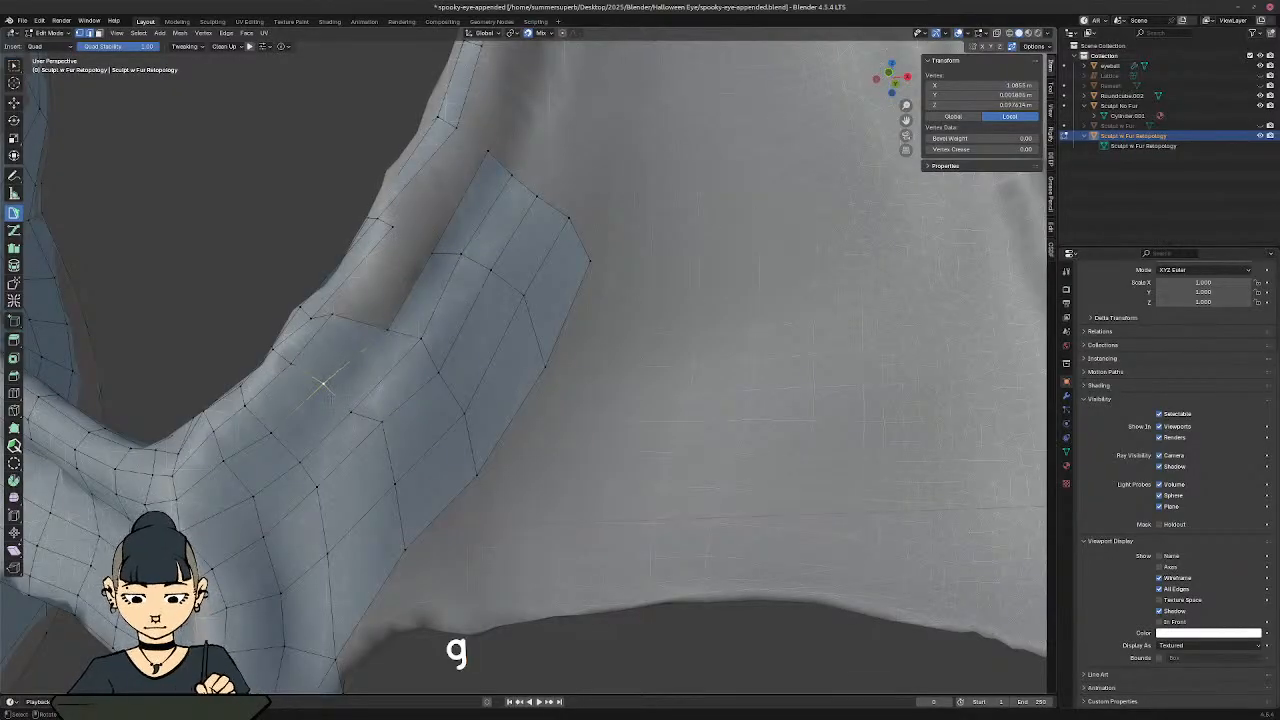
pyautogui.keyDown('shift'); pyautogui.click(351, 411); pyautogui.keyUp('shift')
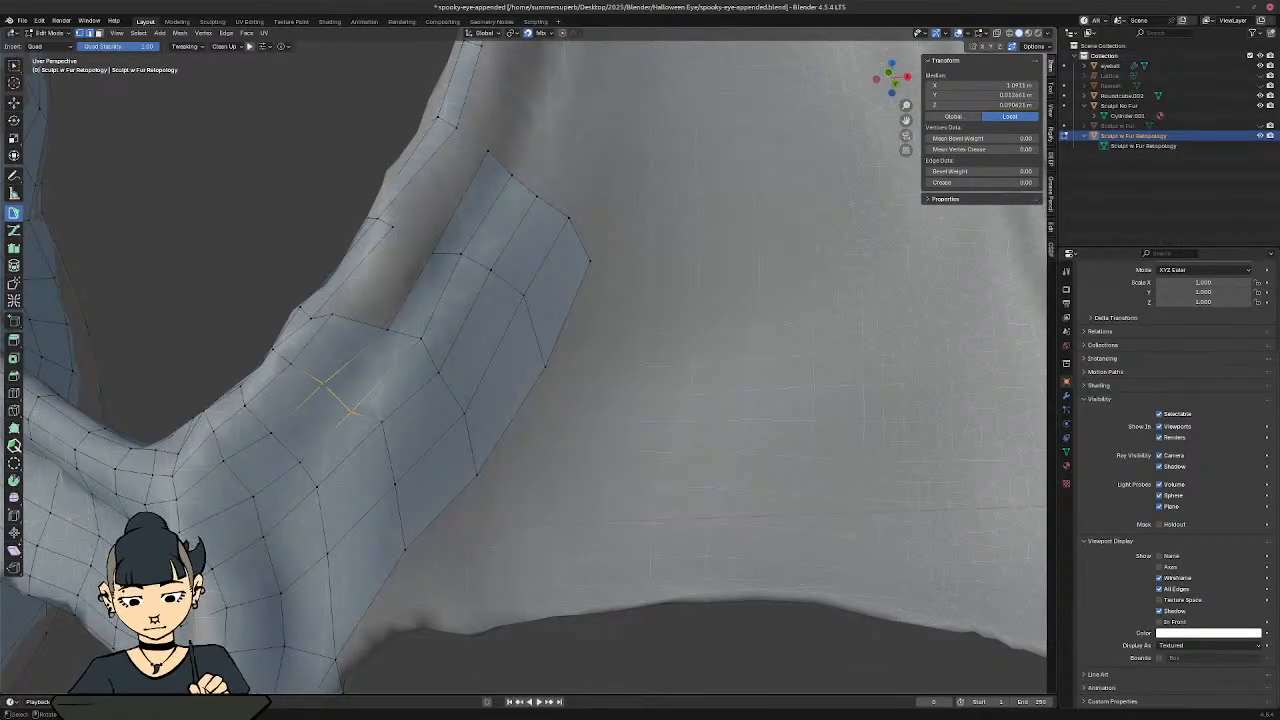
pyautogui.keyDown('shift'); pyautogui.click(351, 411); pyautogui.keyUp('shift')
pyautogui.press('g')
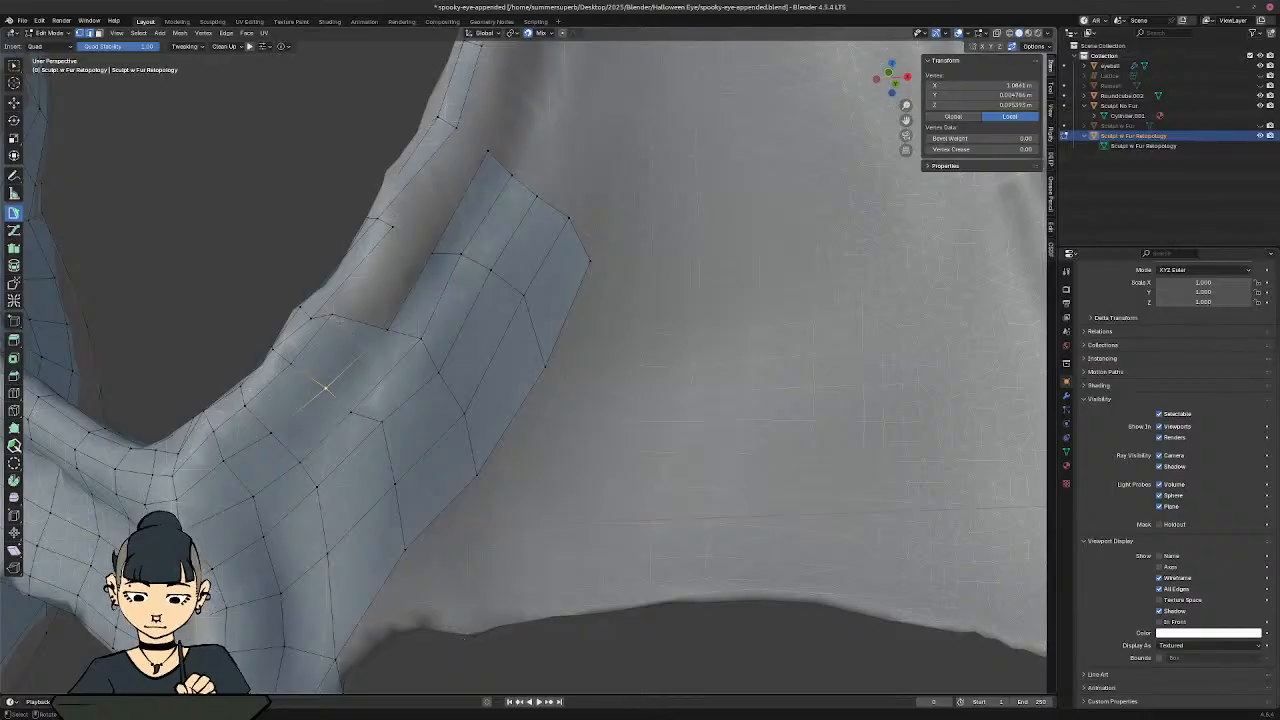
pyautogui.press('g')
pyautogui.click(352, 341)
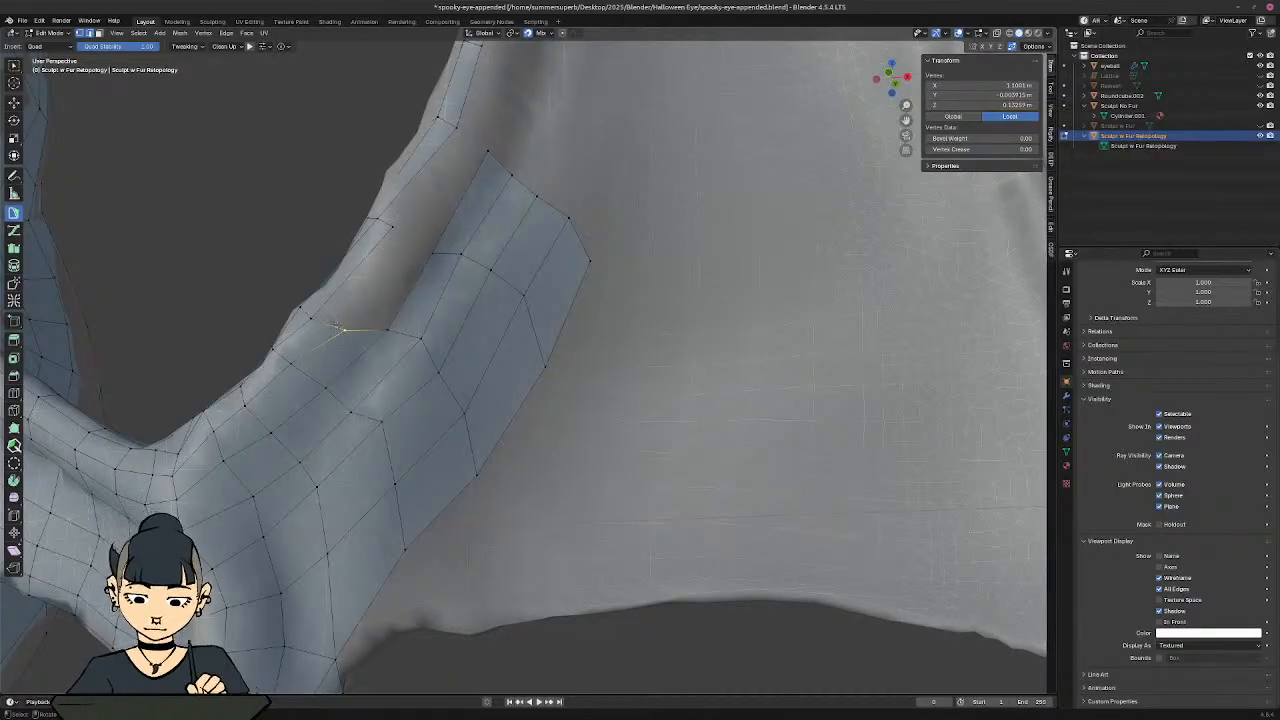
# Step: Add an arm-side quad above the bridged rows, adjust its upper corner vertex, and fill the remaining opening with a quad to the finger strip
pyautogui.keyDown('ctrl'); pyautogui.click(395, 232); pyautogui.keyUp('ctrl')
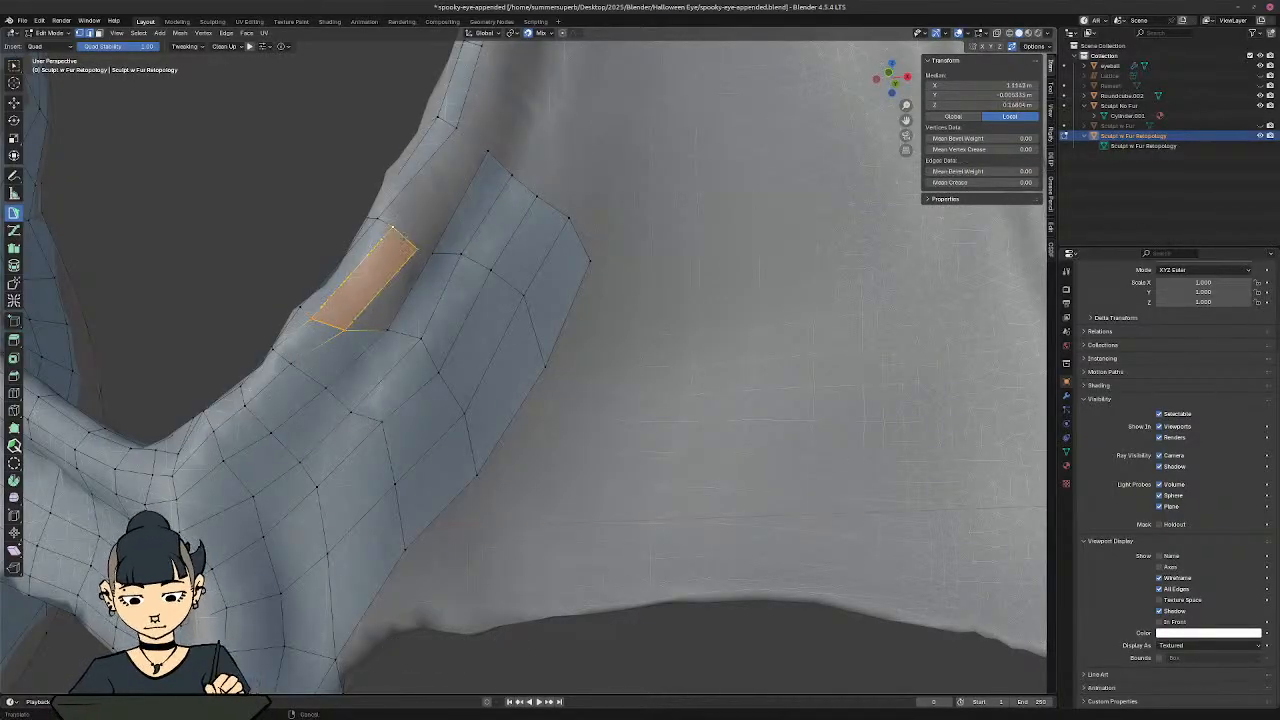
pyautogui.click(416, 248)
pyautogui.press('g')
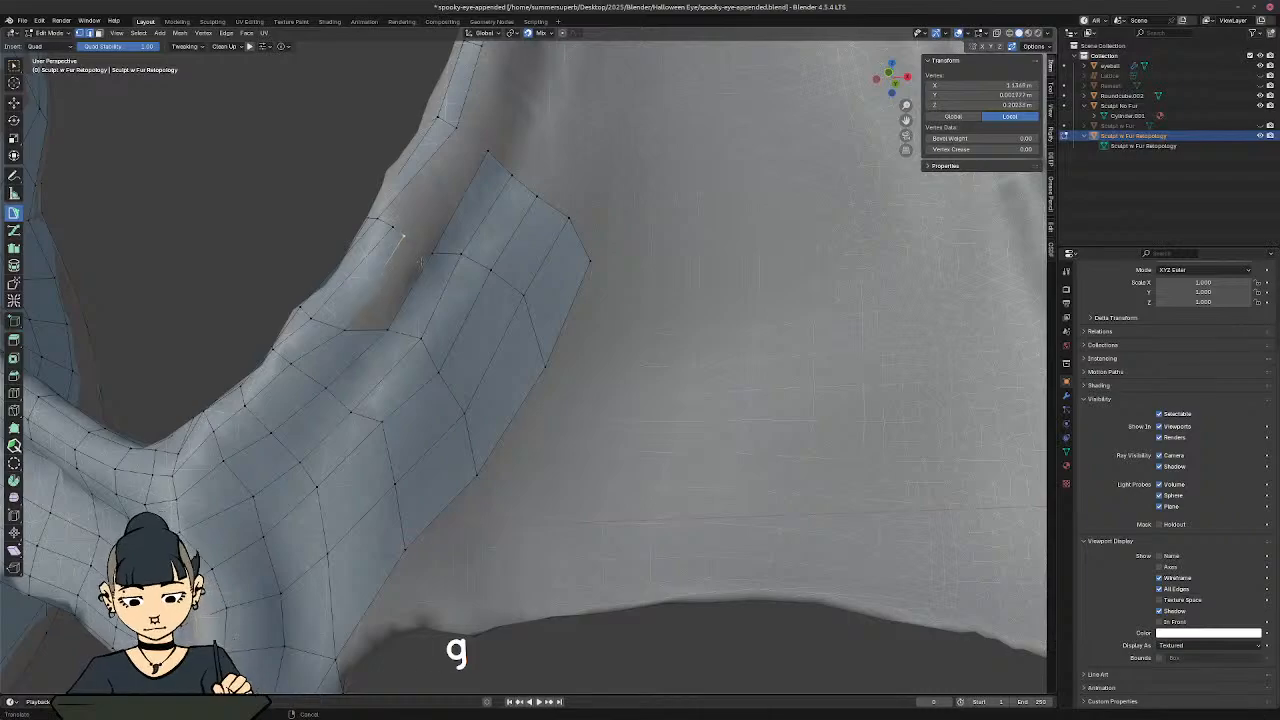
pyautogui.click(423, 263)
pyautogui.click(377, 284)
pyautogui.keyDown('ctrl'); pyautogui.click(403, 296); pyautogui.keyUp('ctrl')
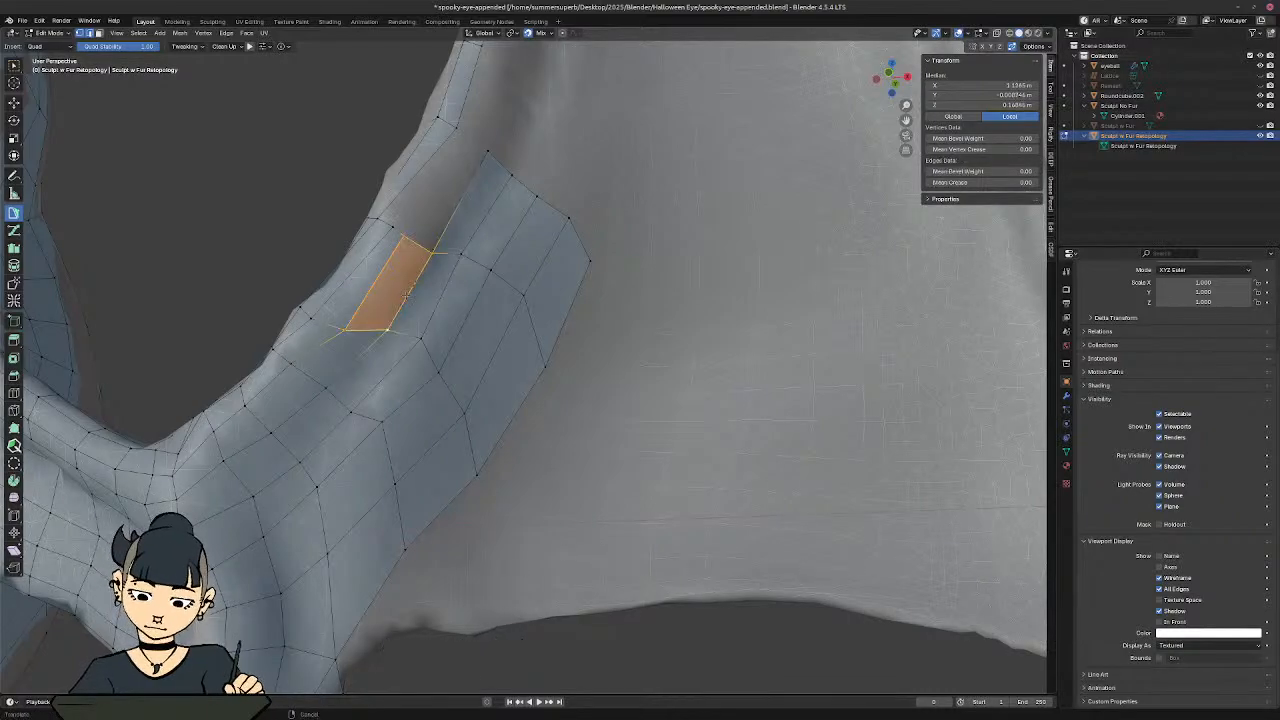
# Step: Shift the four faces in the finger strip's upper end row slightly down along the strip
pyautogui.scroll(-6, 403, 296)
pyautogui.moveTo(454, 329); pyautogui.dragTo(413, 299, button='middle')
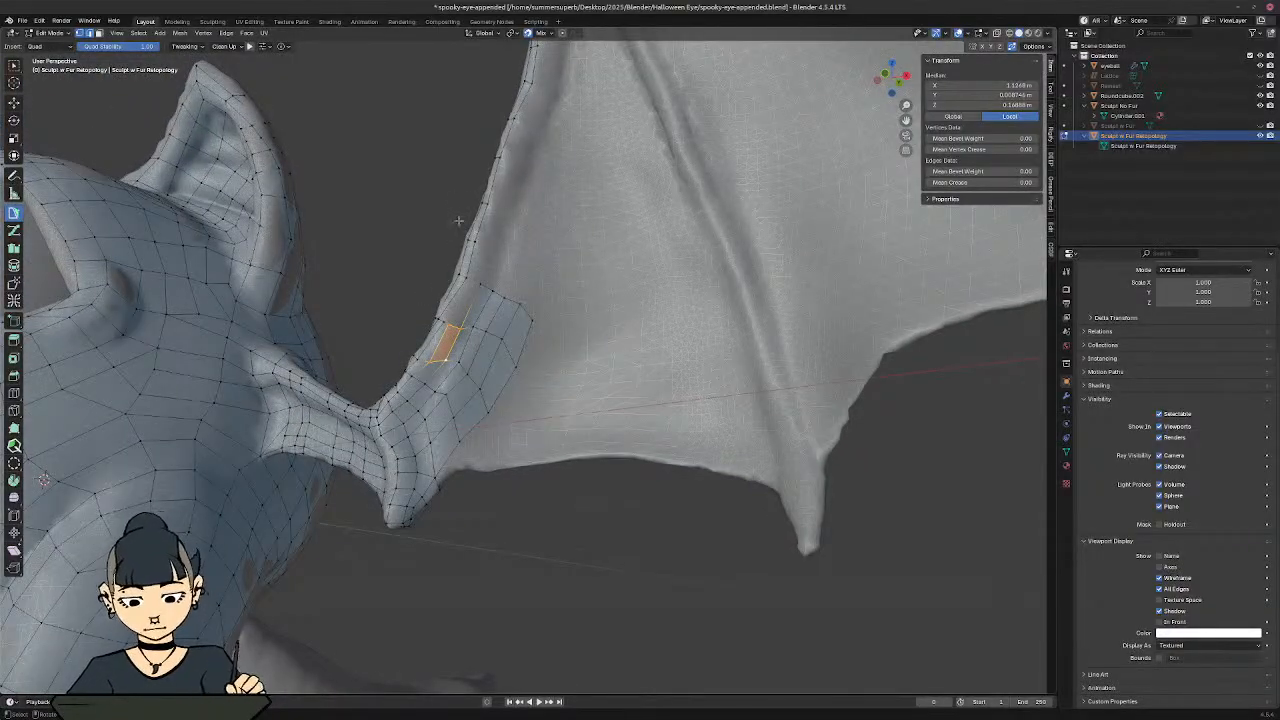
pyautogui.keyDown('shift'); pyautogui.moveTo(413, 299); pyautogui.dragTo(520, 312, button='middle'); pyautogui.keyUp('shift')
pyautogui.hotkey('alt', 'a')
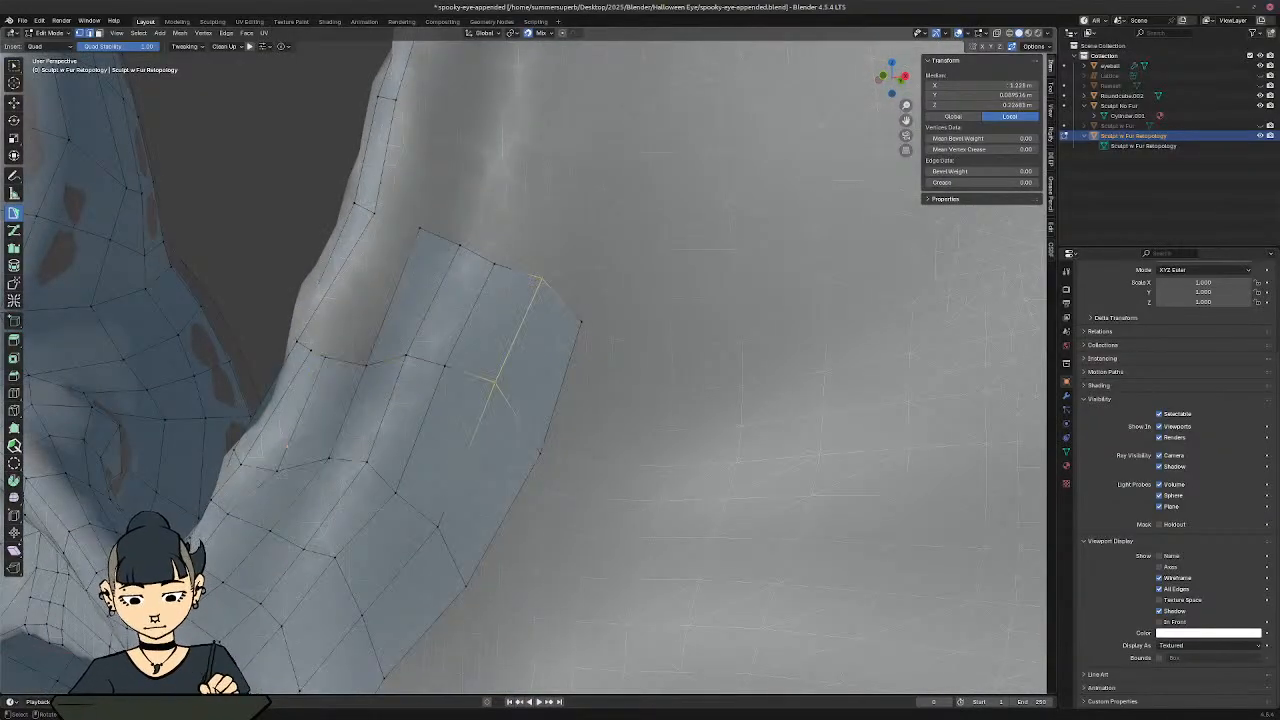
pyautogui.press('3')
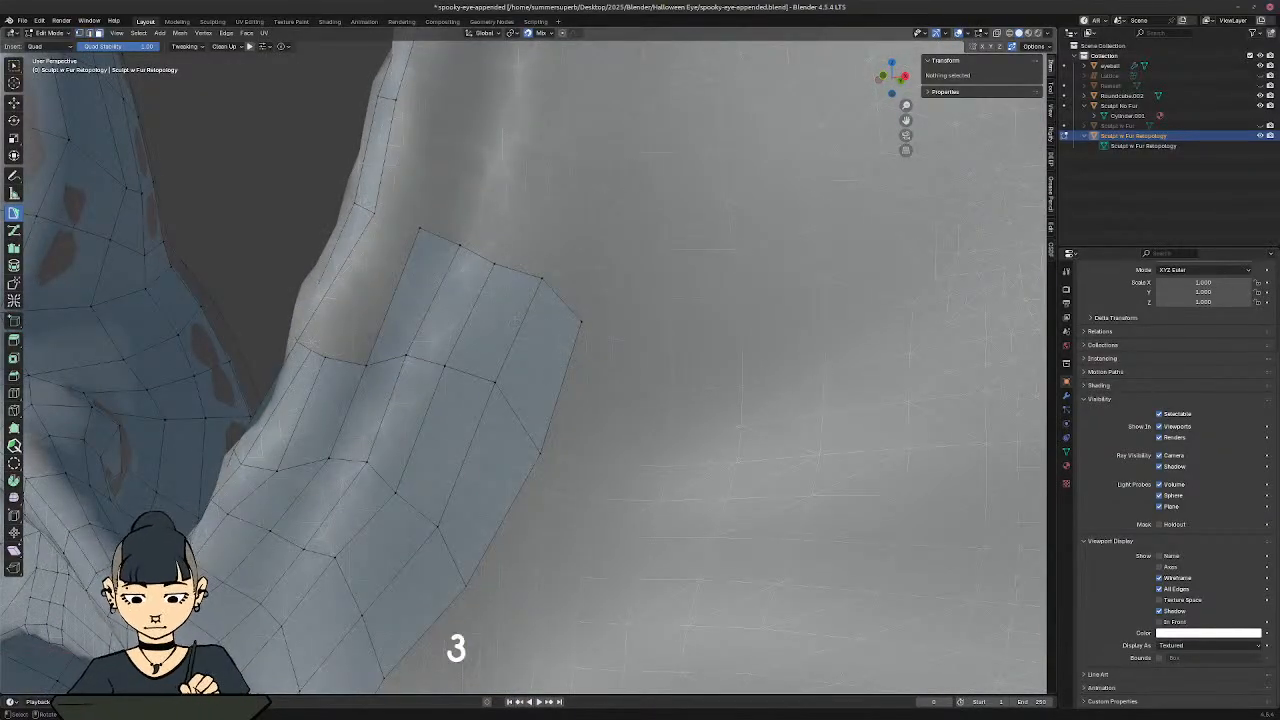
pyautogui.click(540, 345)
pyautogui.keyDown('shift'); pyautogui.click(493, 322); pyautogui.keyUp('shift')
pyautogui.keyDown('shift'); pyautogui.click(432, 300); pyautogui.keyUp('shift')
pyautogui.keyDown('shift'); pyautogui.click(421, 295); pyautogui.keyUp('shift')
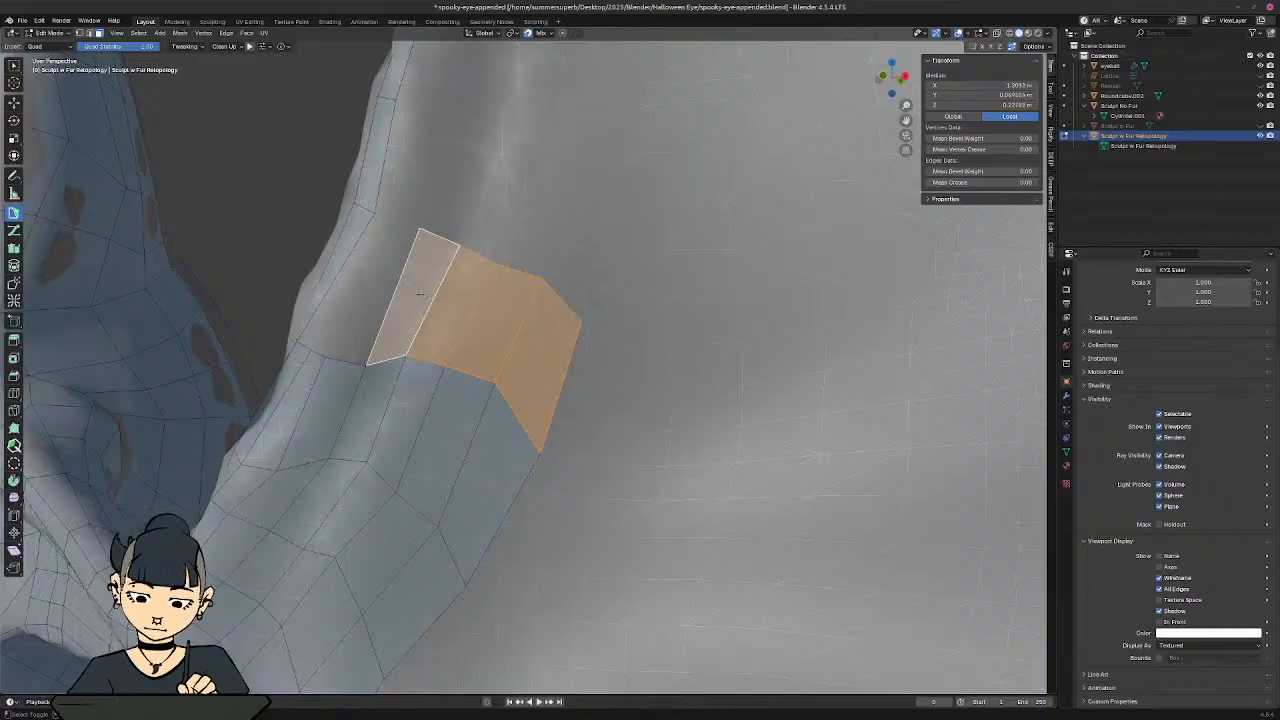
pyautogui.press('g')
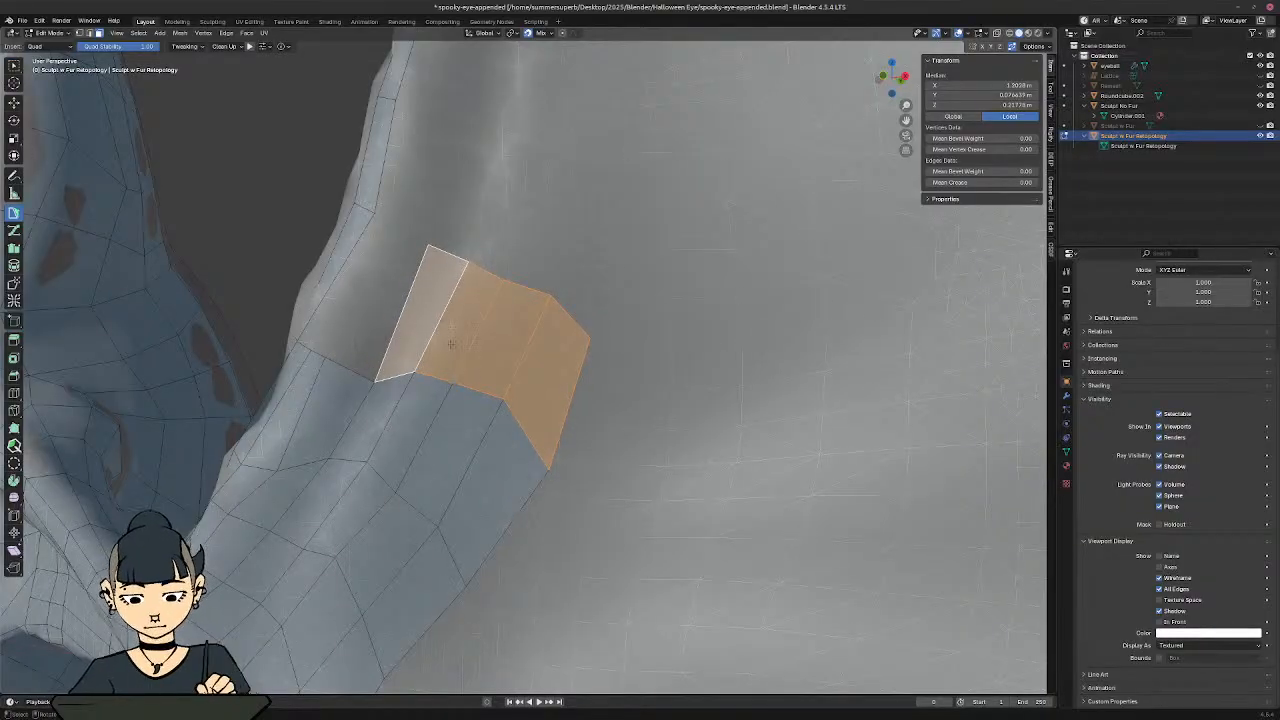
# Step: Reposition only the three membrane-side faces of the finger strip's end row slightly downwards
pyautogui.click(451, 344)
pyautogui.keyDown('shift'); pyautogui.click(548, 380); pyautogui.keyUp('shift')
pyautogui.keyDown('shift'); pyautogui.click(502, 340); pyautogui.keyUp('shift')
pyautogui.press('g')
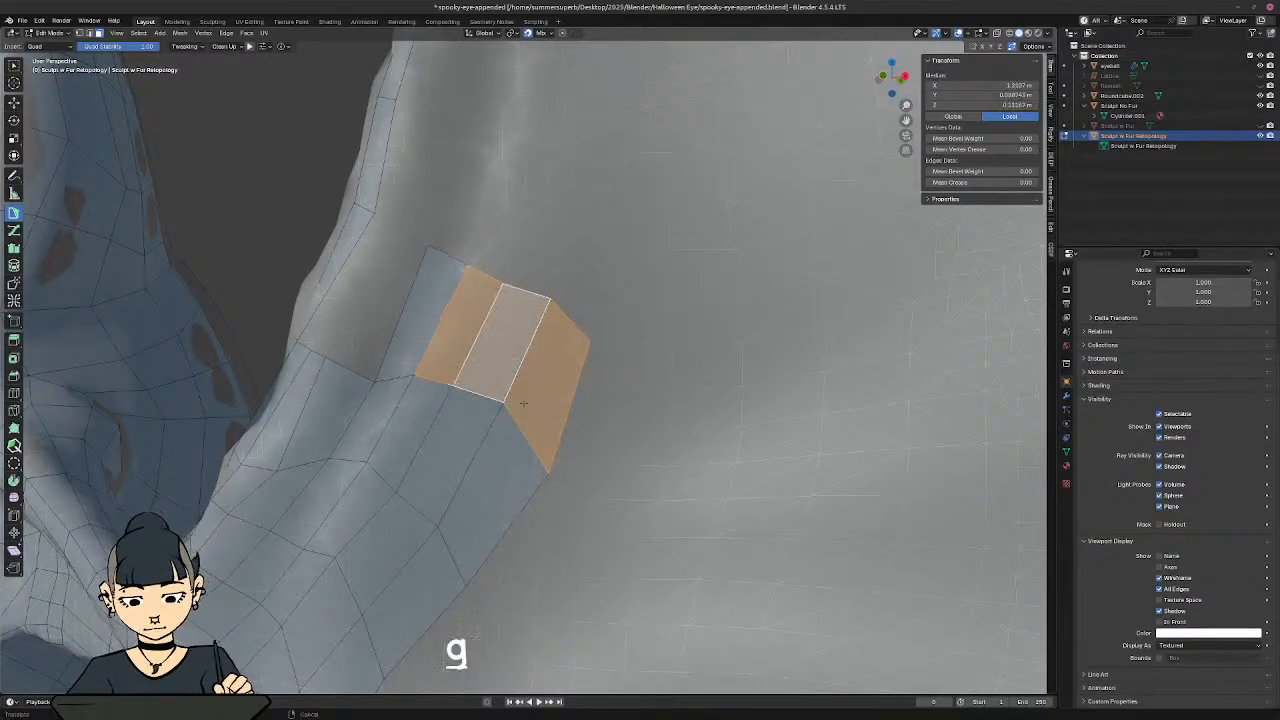
pyautogui.click(499, 410)
# Step: Even out the vertices along the gap's cross edge and lower the finger strip's gap-side end vertex in line with its row
pyautogui.moveTo(362, 291); pyautogui.dragTo(434, 380, button='middle')
pyautogui.press('1')
pyautogui.click(421, 389)
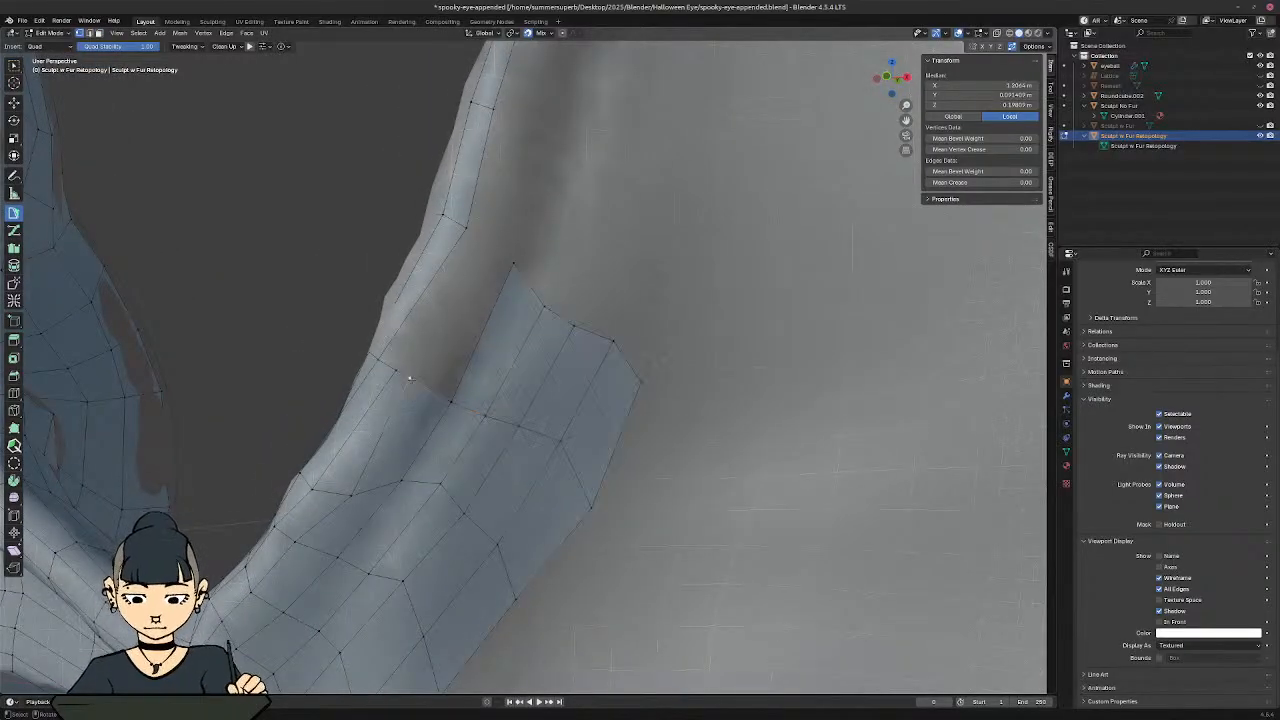
pyautogui.press('g')
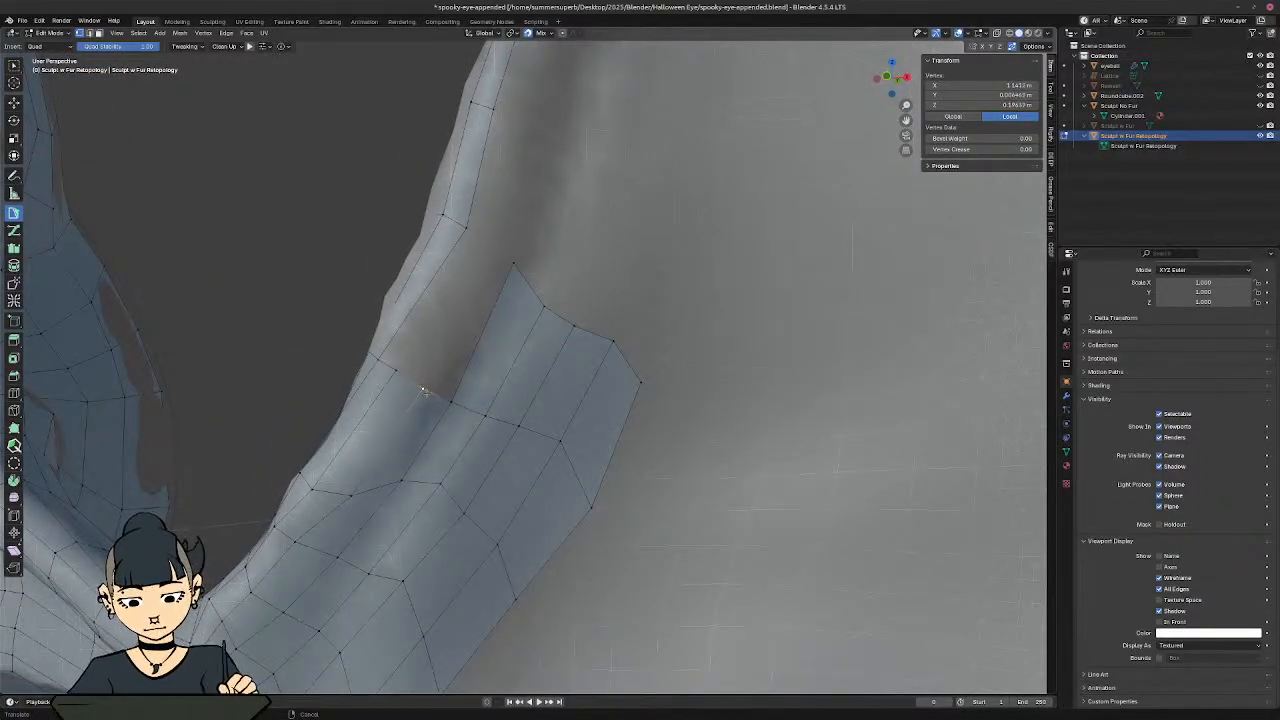
pyautogui.press('g')
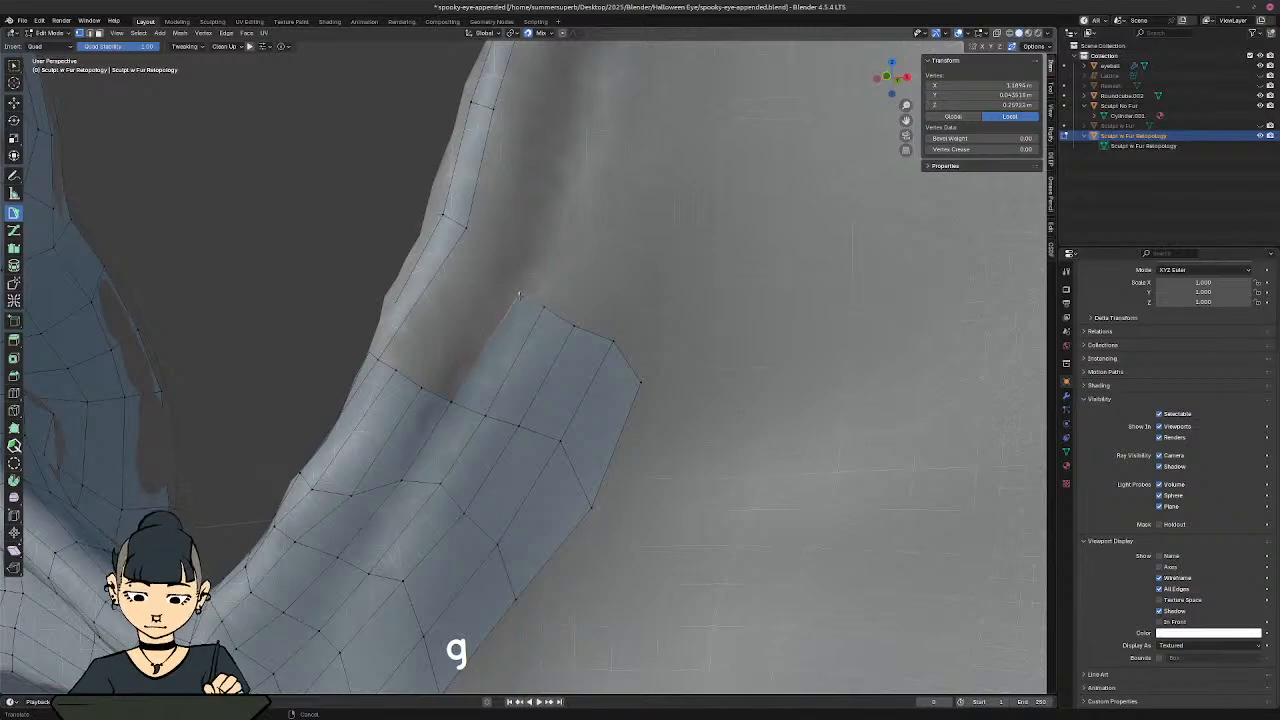
# Step: Fill the gap between the arm strip and the finger strip with a row of three quads
pyautogui.moveTo(411, 281); pyautogui.dragTo(434, 284, button='middle')
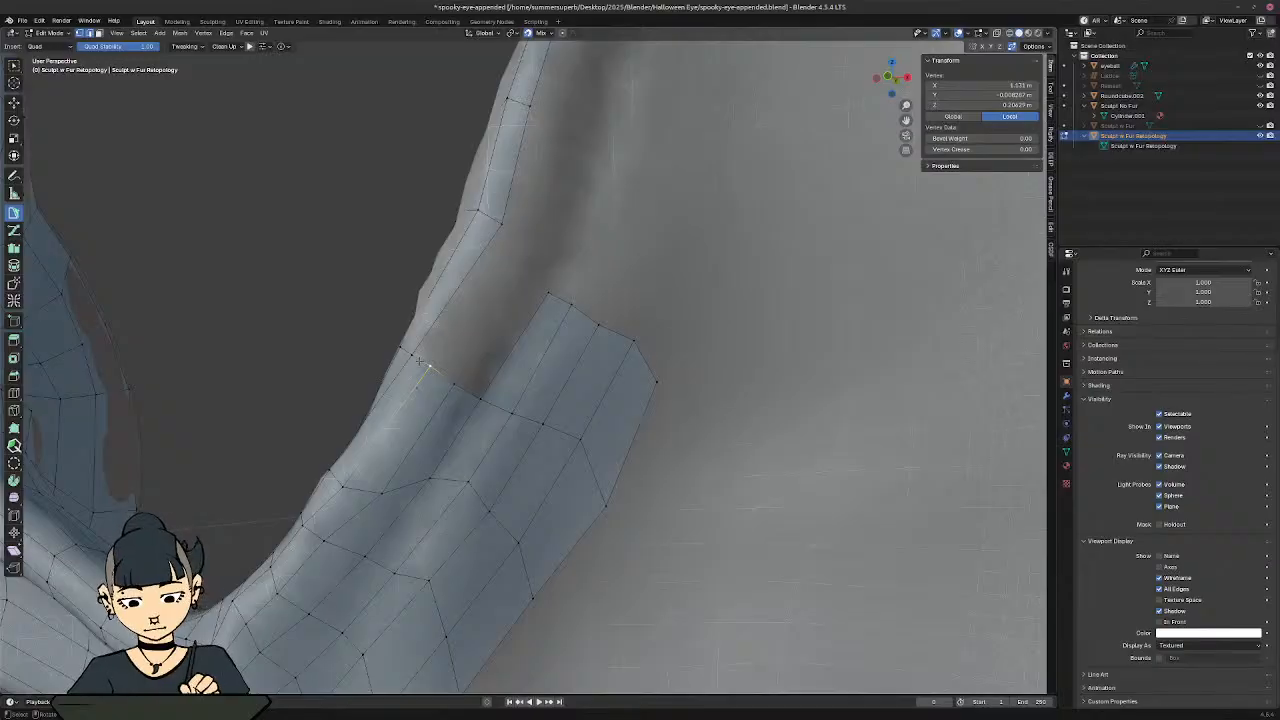
pyautogui.hotkey('ctrl', 'l')
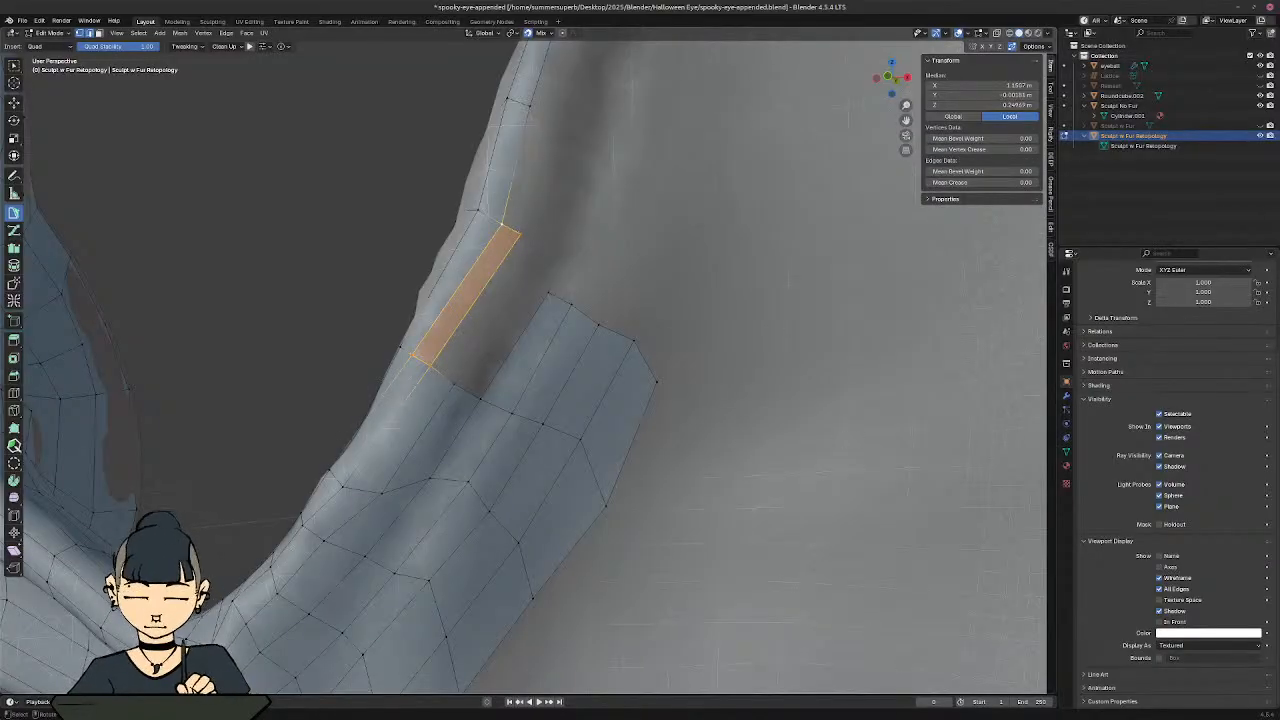
pyautogui.keyDown('ctrl'); pyautogui.moveTo(450, 378); pyautogui.dragTo(530, 241); pyautogui.keyUp('ctrl')
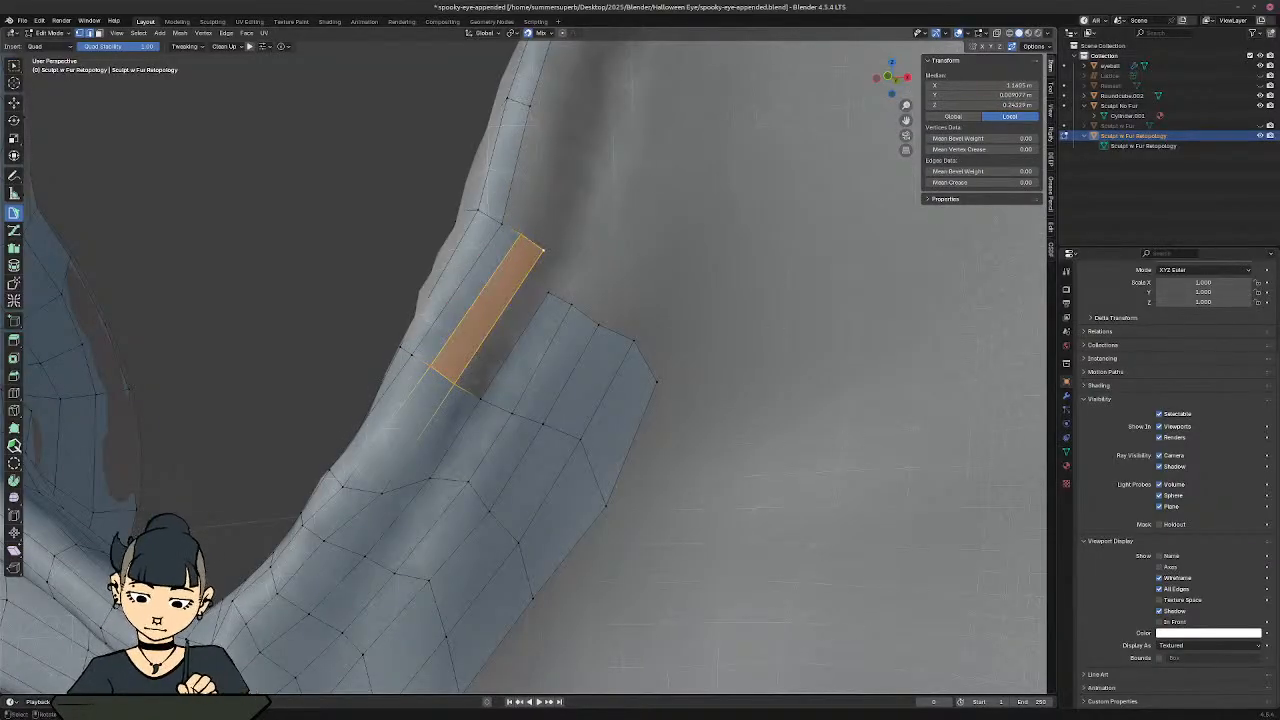
pyautogui.click(469, 388)
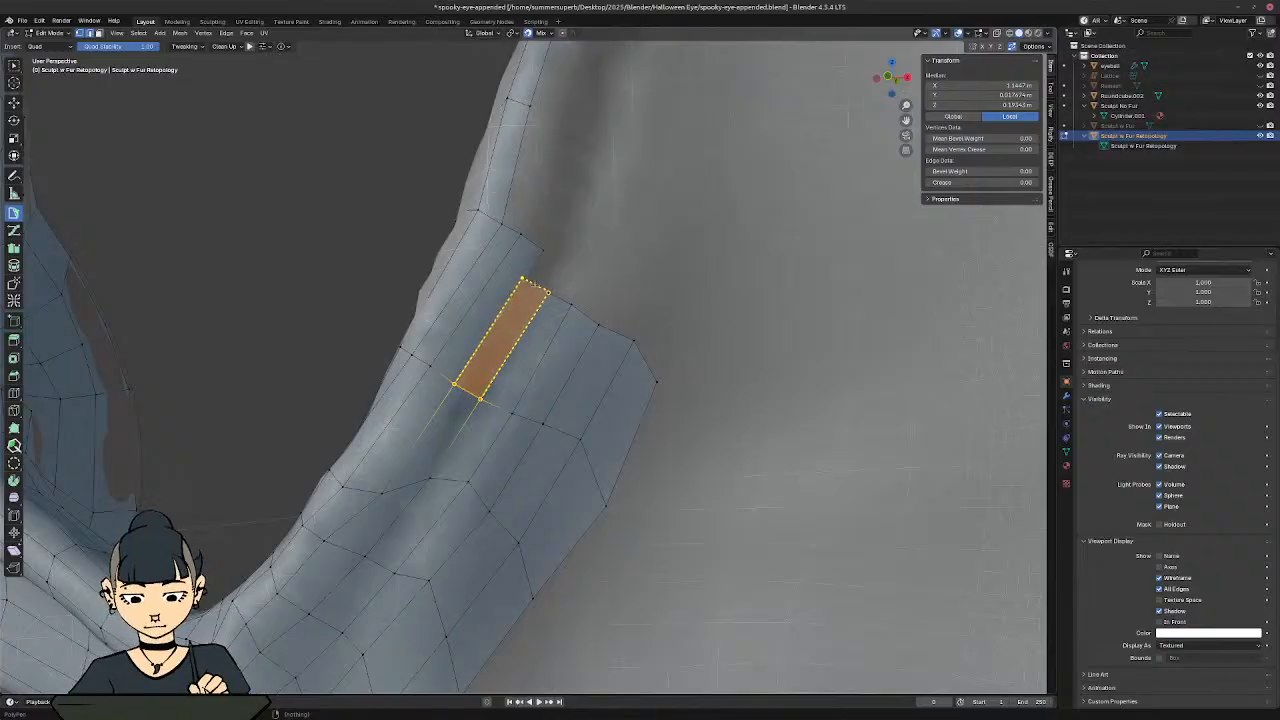
pyautogui.keyDown('ctrl'); pyautogui.click(535, 285); pyautogui.keyUp('ctrl')
# Step: Join the new quad's loose corner to the neighbouring arm-side vertex, and slide the row's upper vertices down into an even curve
pyautogui.click(524, 279)
pyautogui.press('g')
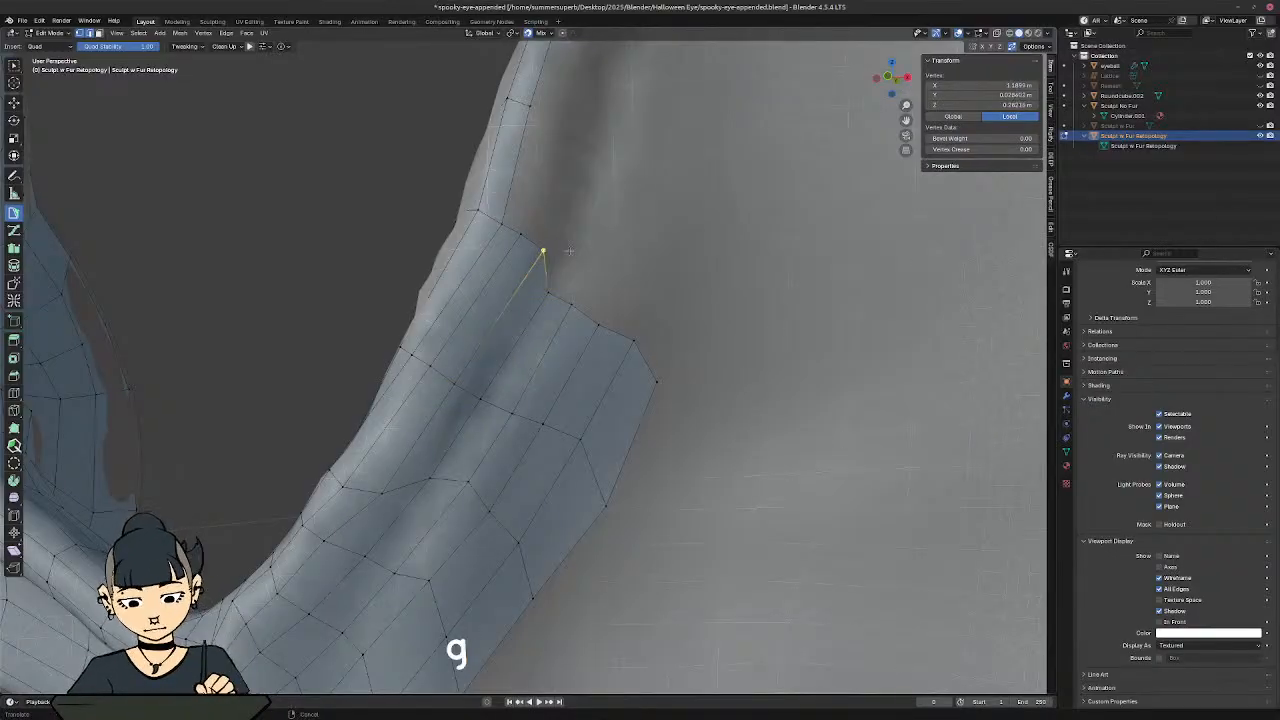
pyautogui.click(561, 247)
pyautogui.press('g')
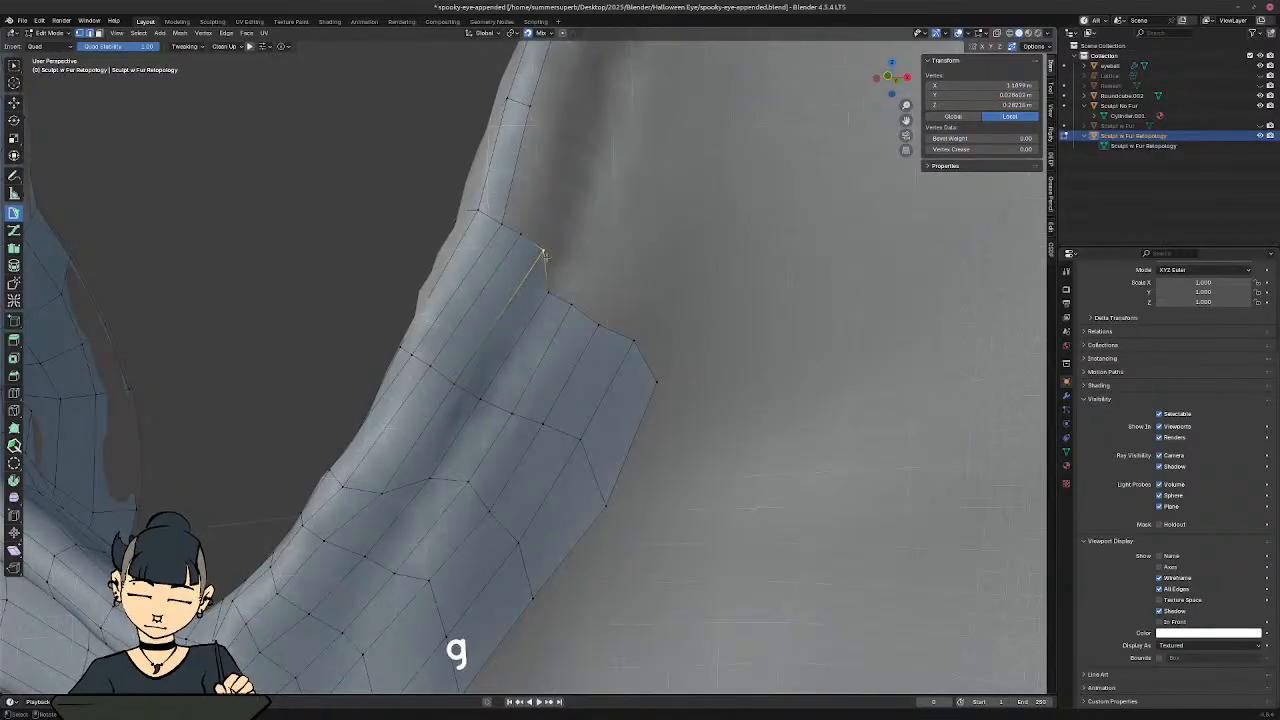
pyautogui.press('g')
pyautogui.click(531, 268)
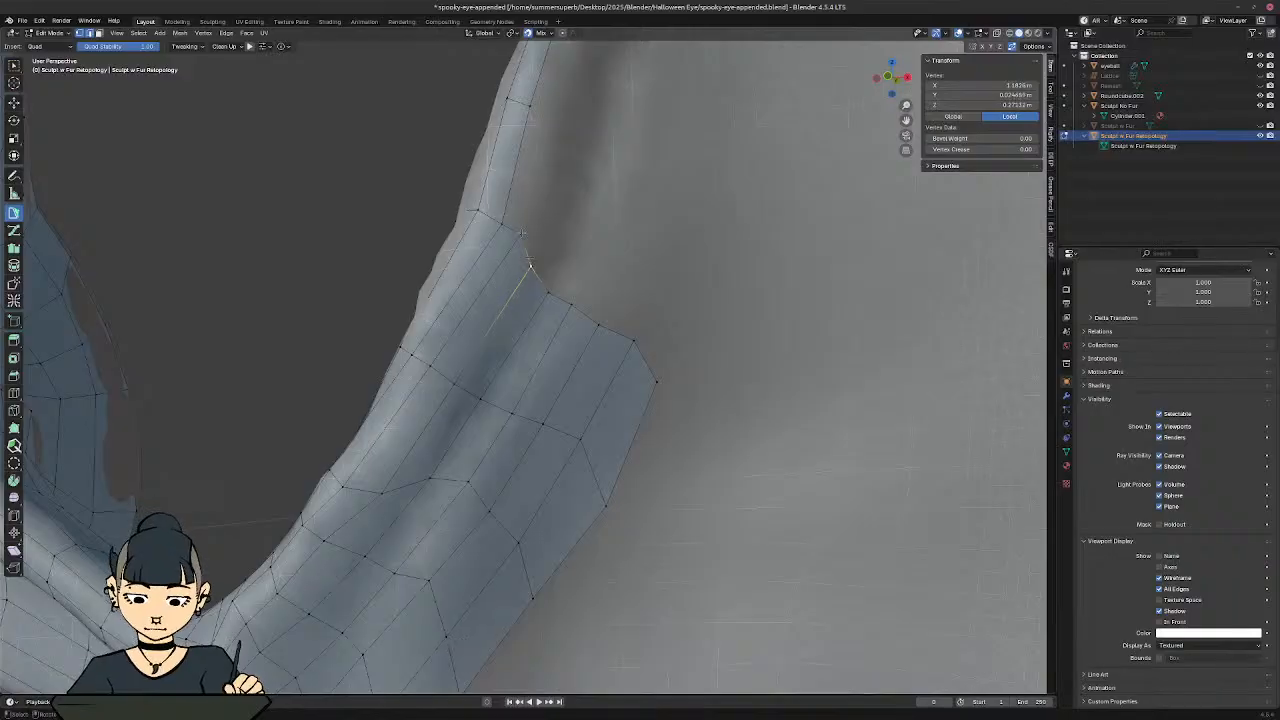
pyautogui.click(519, 240)
pyautogui.press('g')
pyautogui.click(508, 260)
# Step: Reposition the outer corner vertex at the membrane end of the finger strip
pyautogui.scroll(-7, 510, 262)
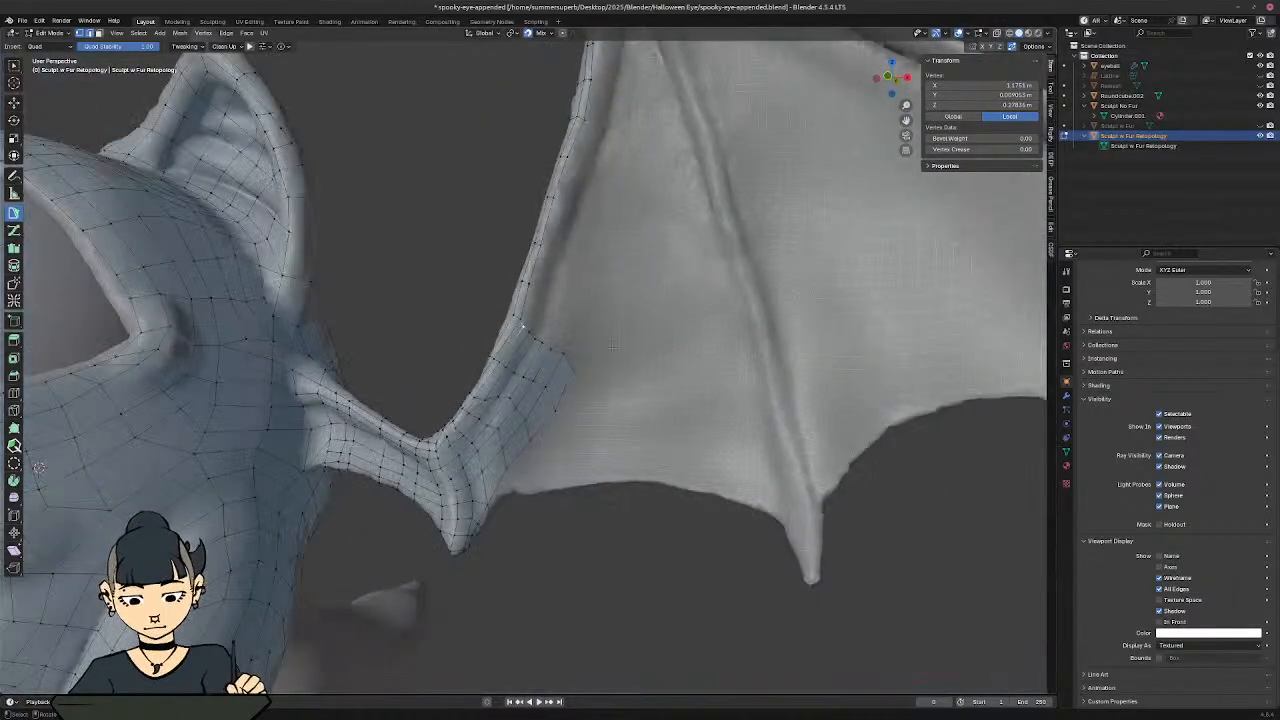
pyautogui.moveTo(590, 345); pyautogui.dragTo(551, 311, button='middle')
pyautogui.scroll(-8, 624, 375)
pyautogui.scroll(6, 568, 363)
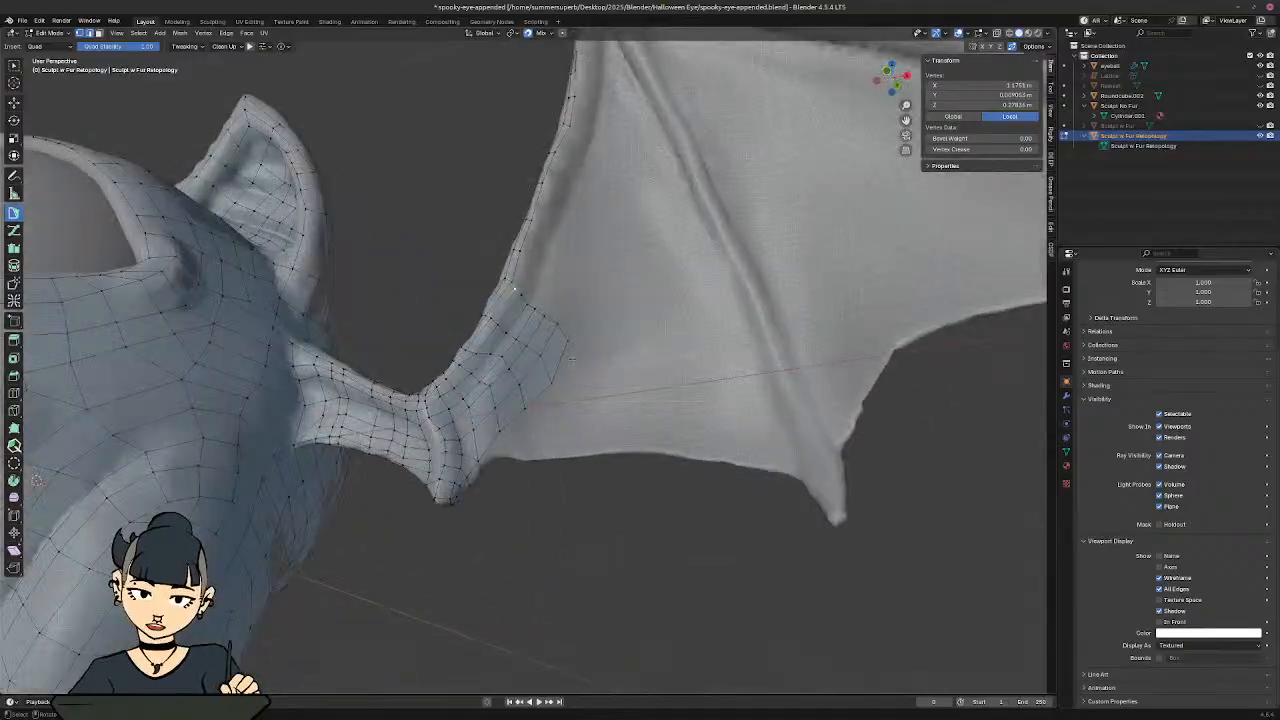
pyautogui.keyDown('shift'); pyautogui.moveTo(568, 363); pyautogui.dragTo(564, 373, button='middle'); pyautogui.keyUp('shift')
pyautogui.press('g')
pyautogui.click(559, 371)
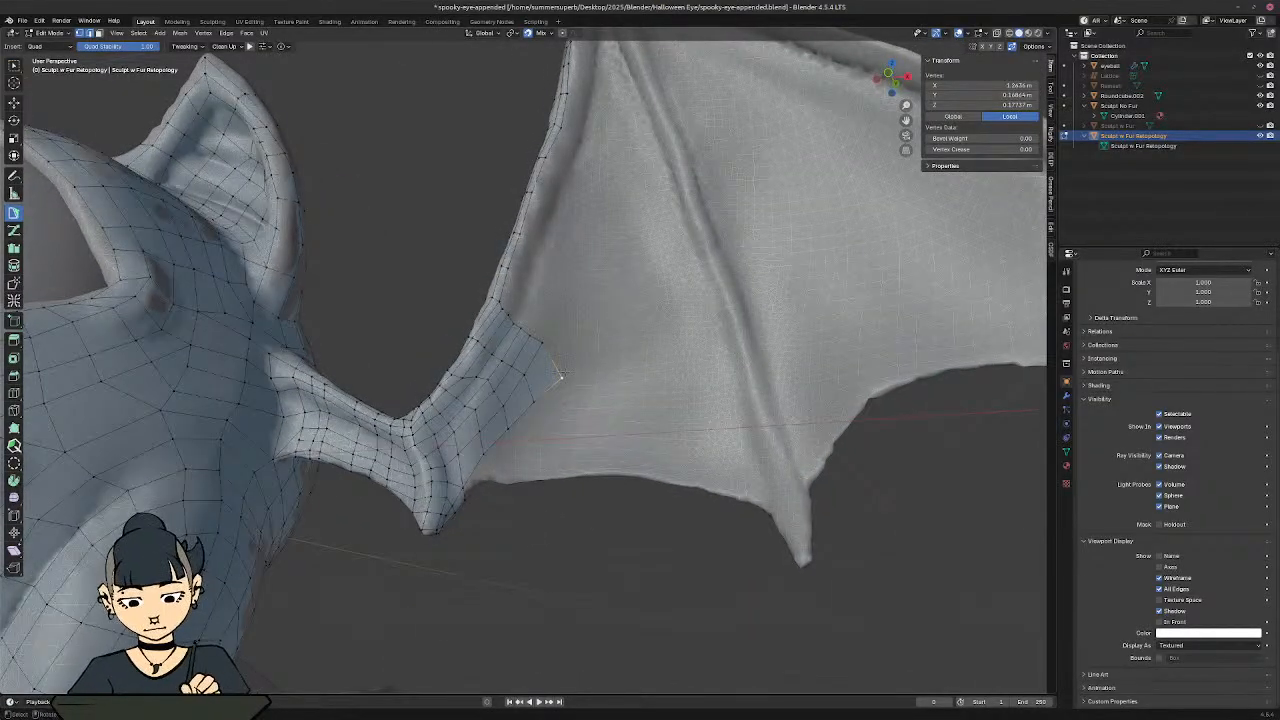
# Step: Shift the vertices beside the outer corner and along the strip's lower membrane border outwards onto the membrane
pyautogui.keyDown('shift'); pyautogui.click(540, 352); pyautogui.keyUp('shift')
pyautogui.press('g')
pyautogui.click(546, 362)
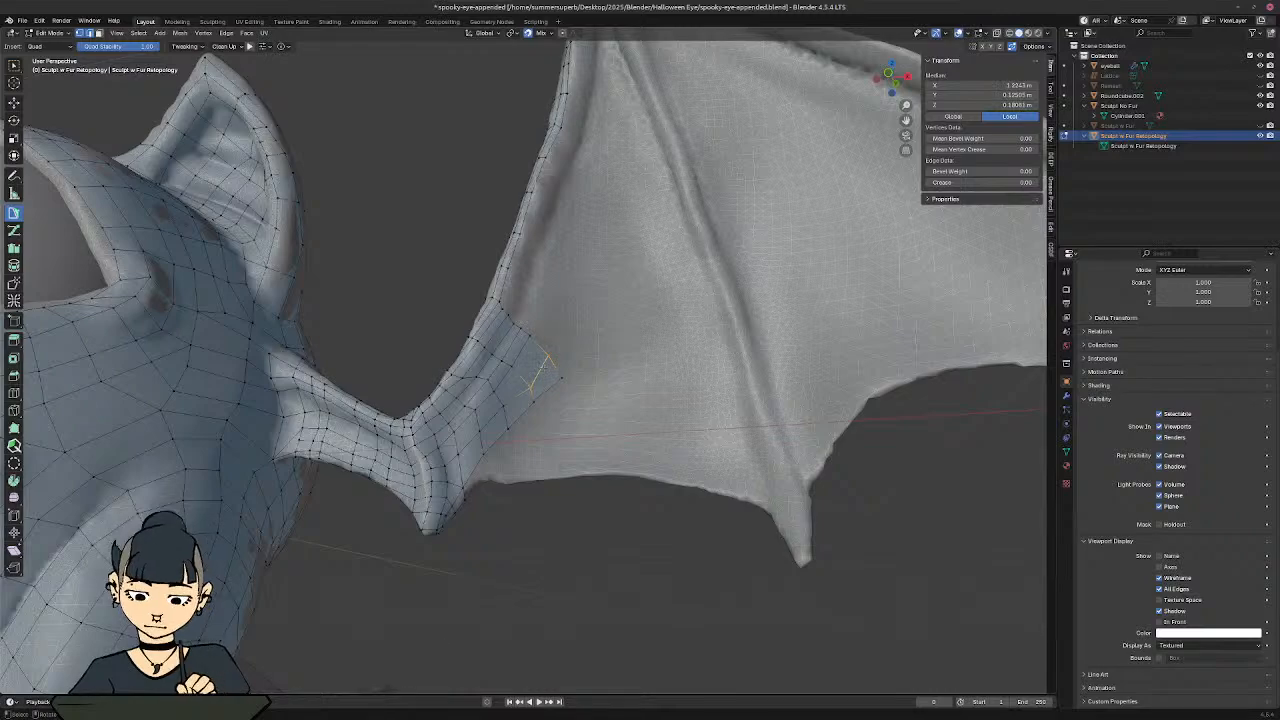
pyautogui.press('g')
pyautogui.click(492, 425)
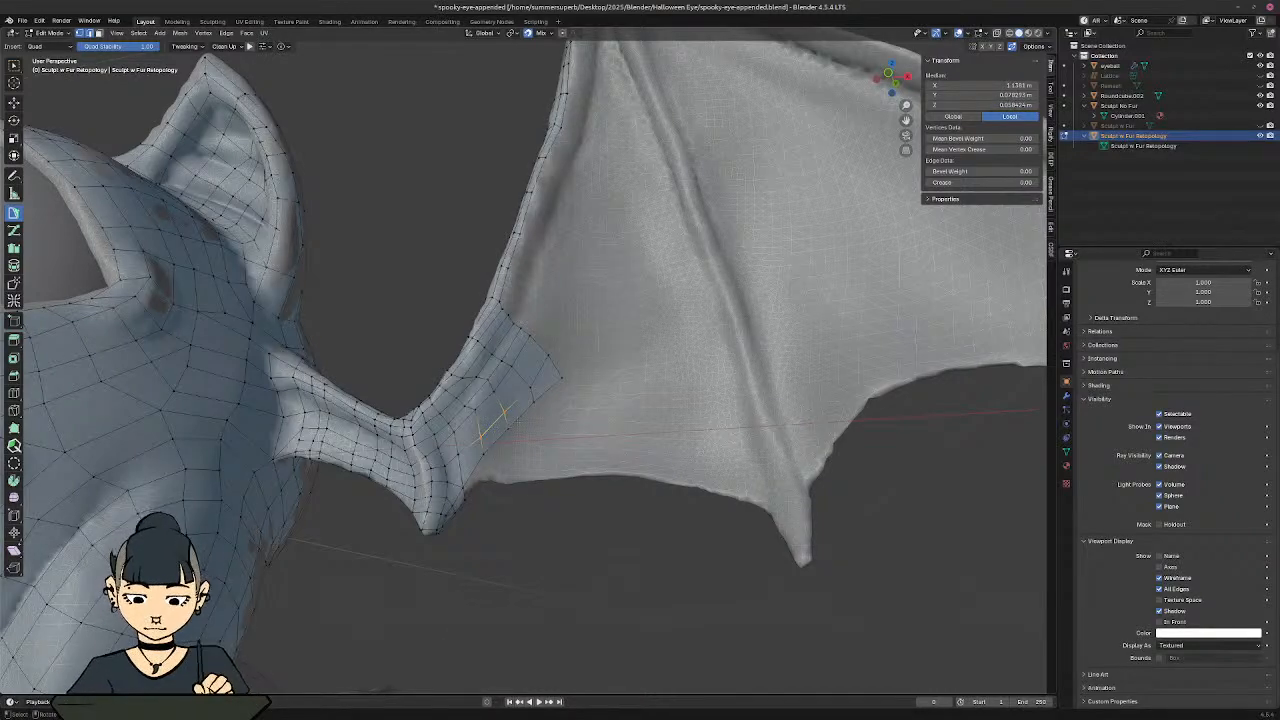
pyautogui.press('g')
pyautogui.click(521, 436)
# Step: Pull the outer corner vertex further onto the membrane and slide the border's lowest vertex down towards the elbow
pyautogui.click(562, 380)
pyautogui.press('g')
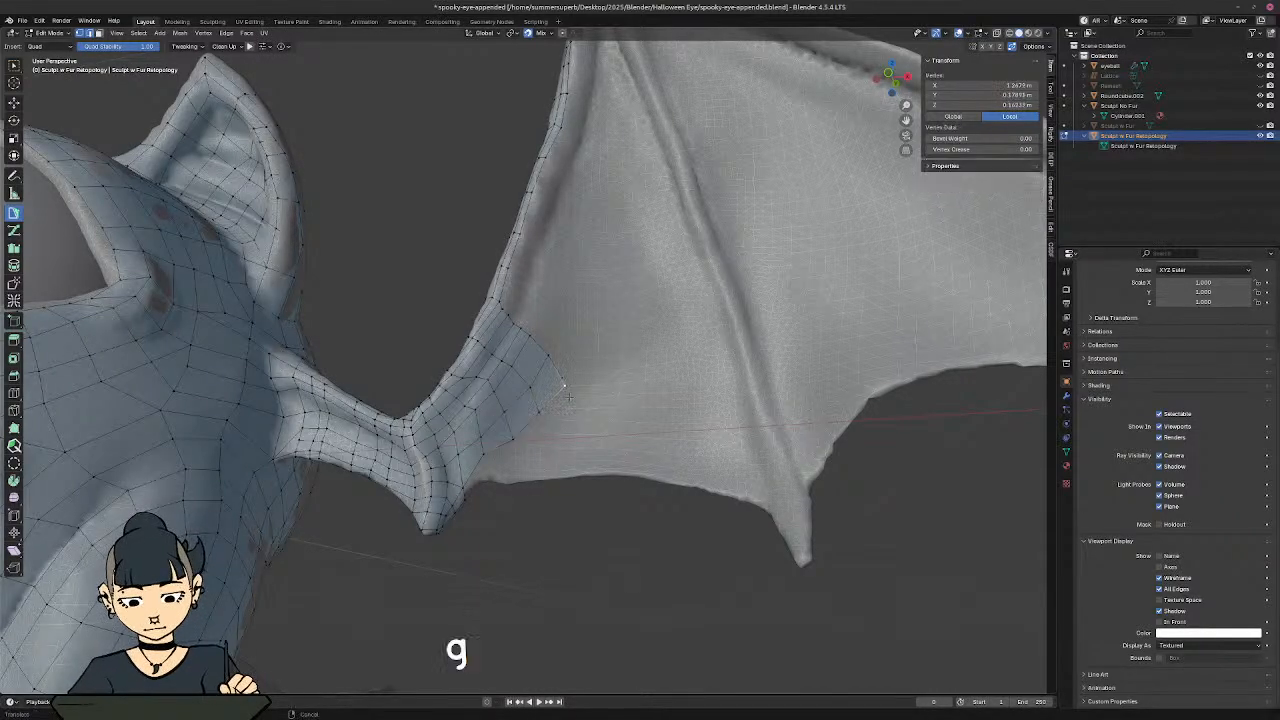
pyautogui.press('g')
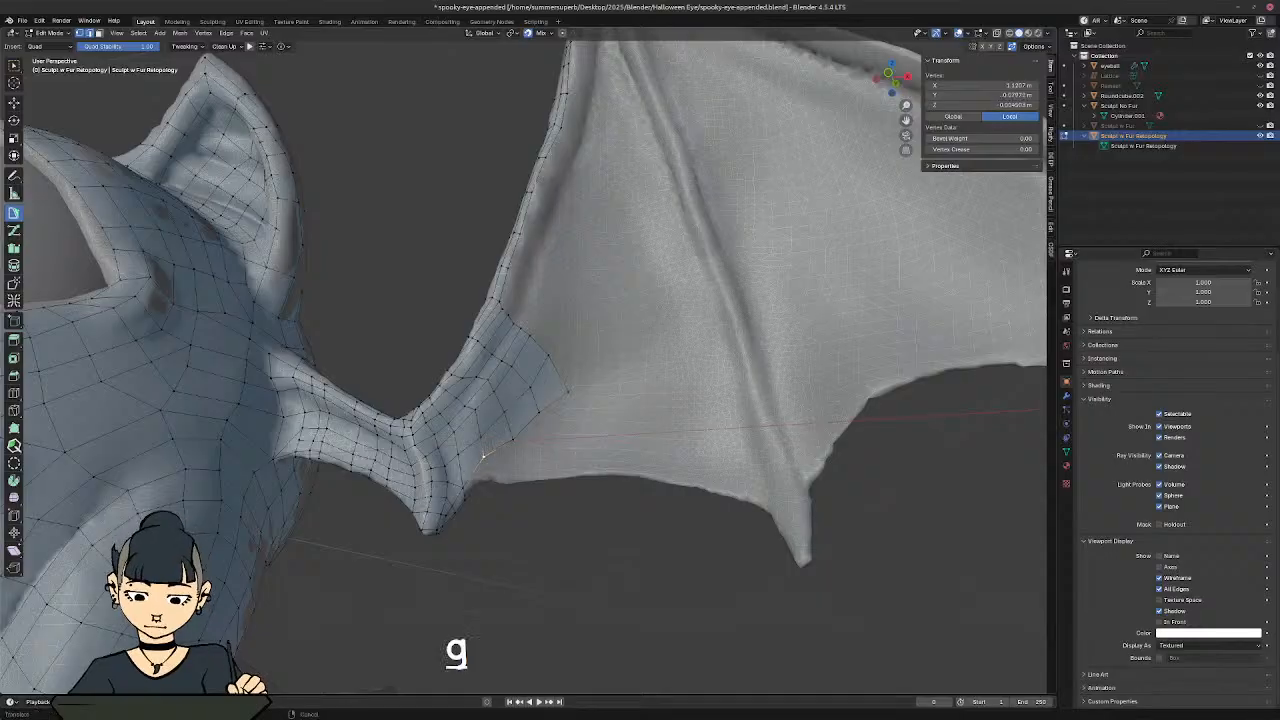
pyautogui.click(487, 463)
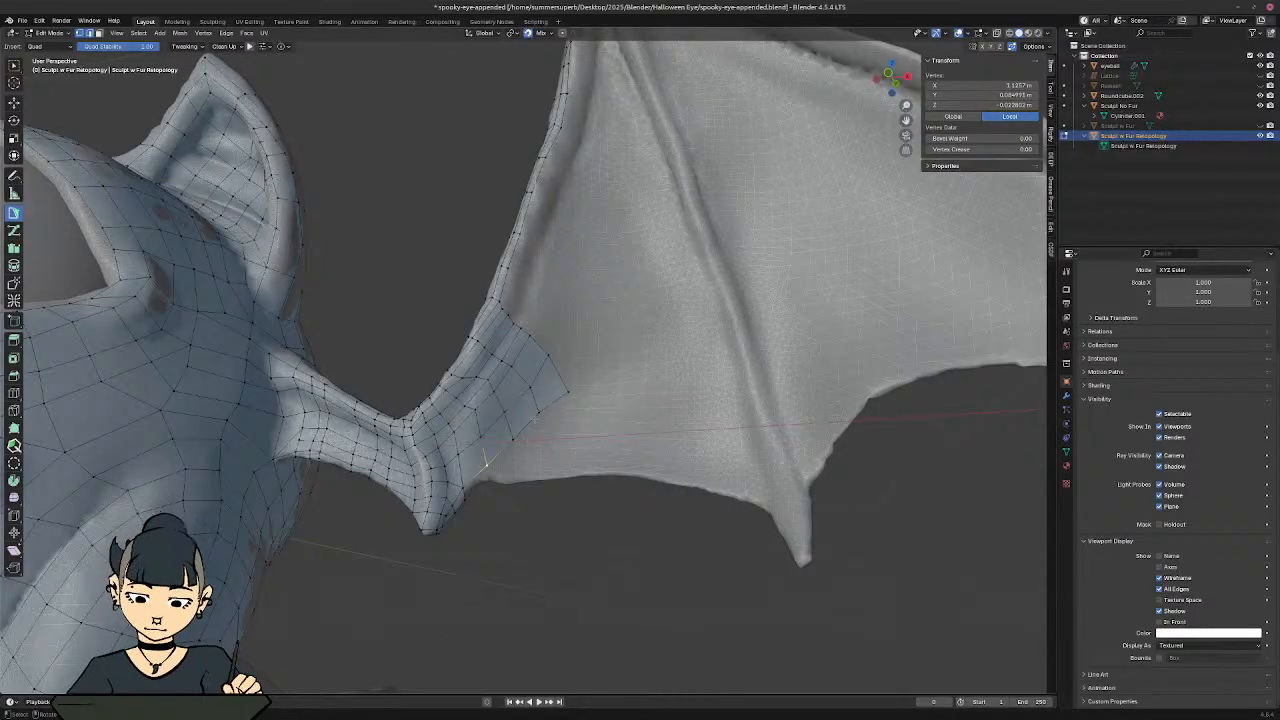
# Step: Switch the retopology mesh to Sculpt Mode and hide the Sculpt No Fur reference
pyautogui.moveTo(487, 463)
pyautogui.mouseDown(button='middle')
pyautogui.moveTo(511, 347)
pyautogui.moveTo(494, 468)
pyautogui.mouseUp(button='middle')
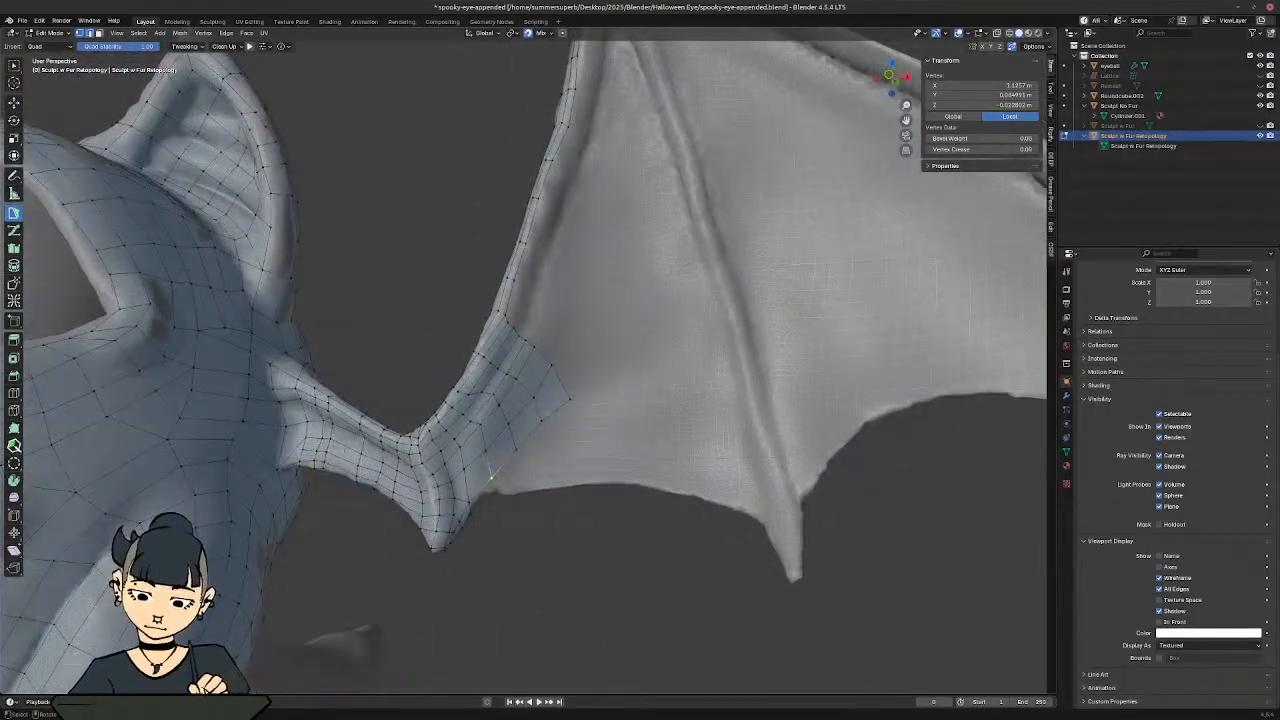
pyautogui.click(50, 33)
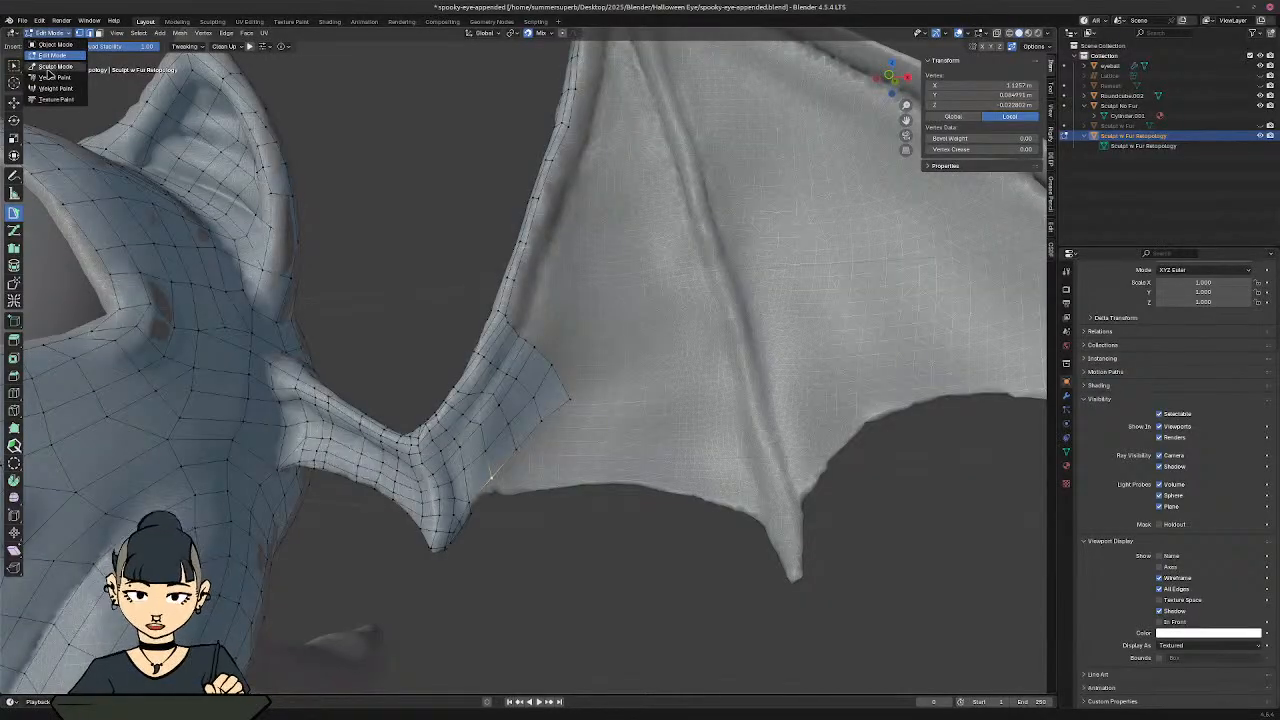
pyautogui.click(52, 67)
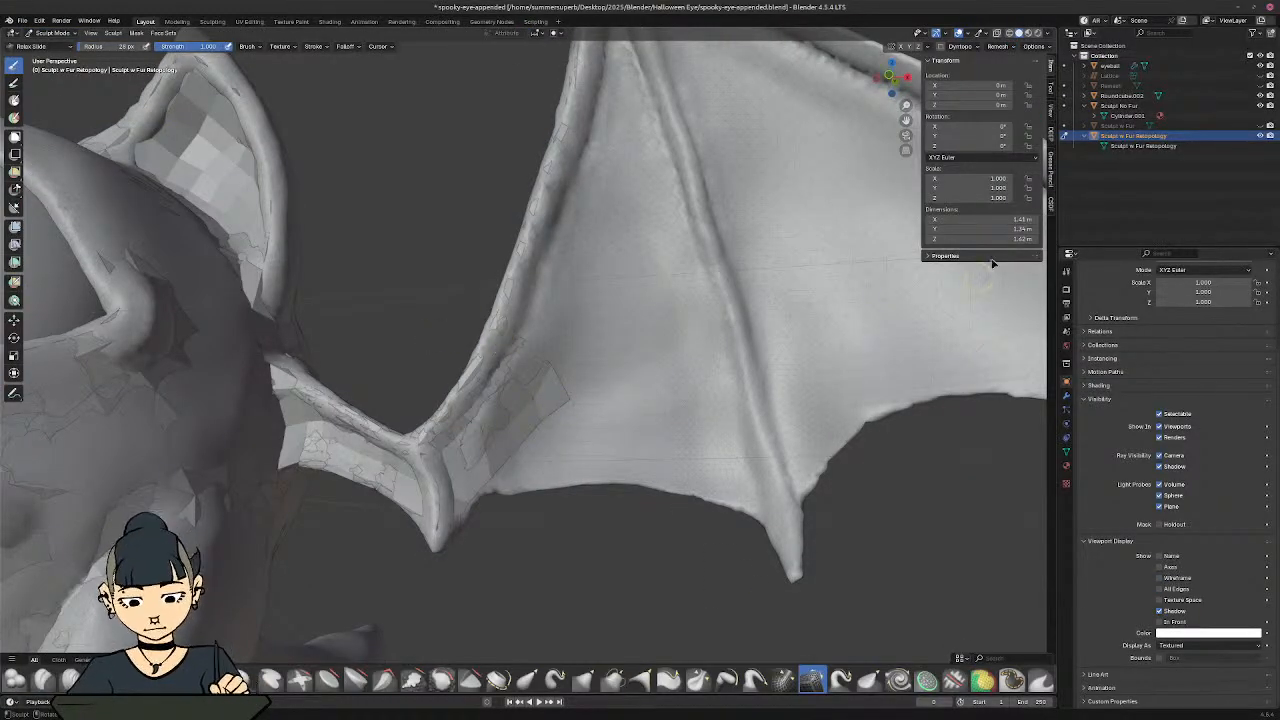
pyautogui.click(1260, 105)
pyautogui.moveTo(800, 292)
pyautogui.mouseDown(button='middle')
pyautogui.moveTo(677, 300)
pyautogui.moveTo(560, 400)
pyautogui.mouseUp(button='middle')
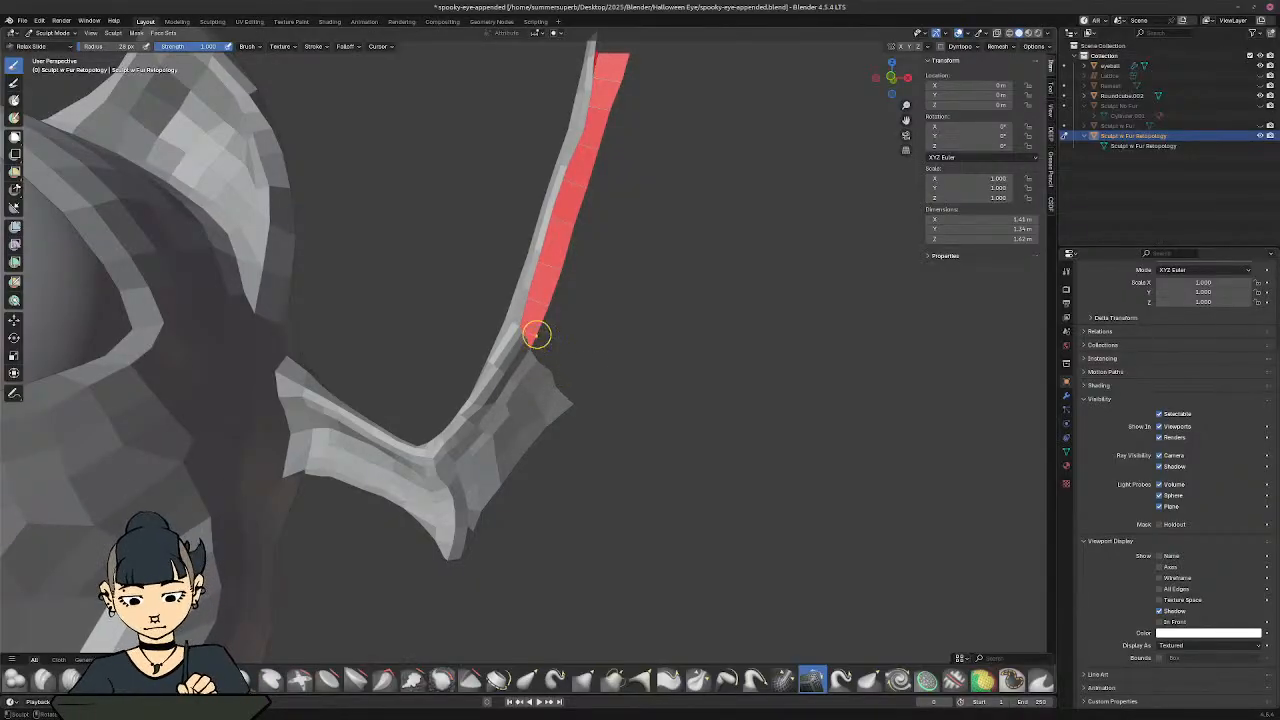
# Step: Undo the last two sculpting actions and show the Sculpt No Fur reference again
pyautogui.moveTo(536, 334)
pyautogui.mouseDown(button='middle')
pyautogui.moveTo(530, 352)
pyautogui.moveTo(644, 403)
pyautogui.mouseUp(button='middle')
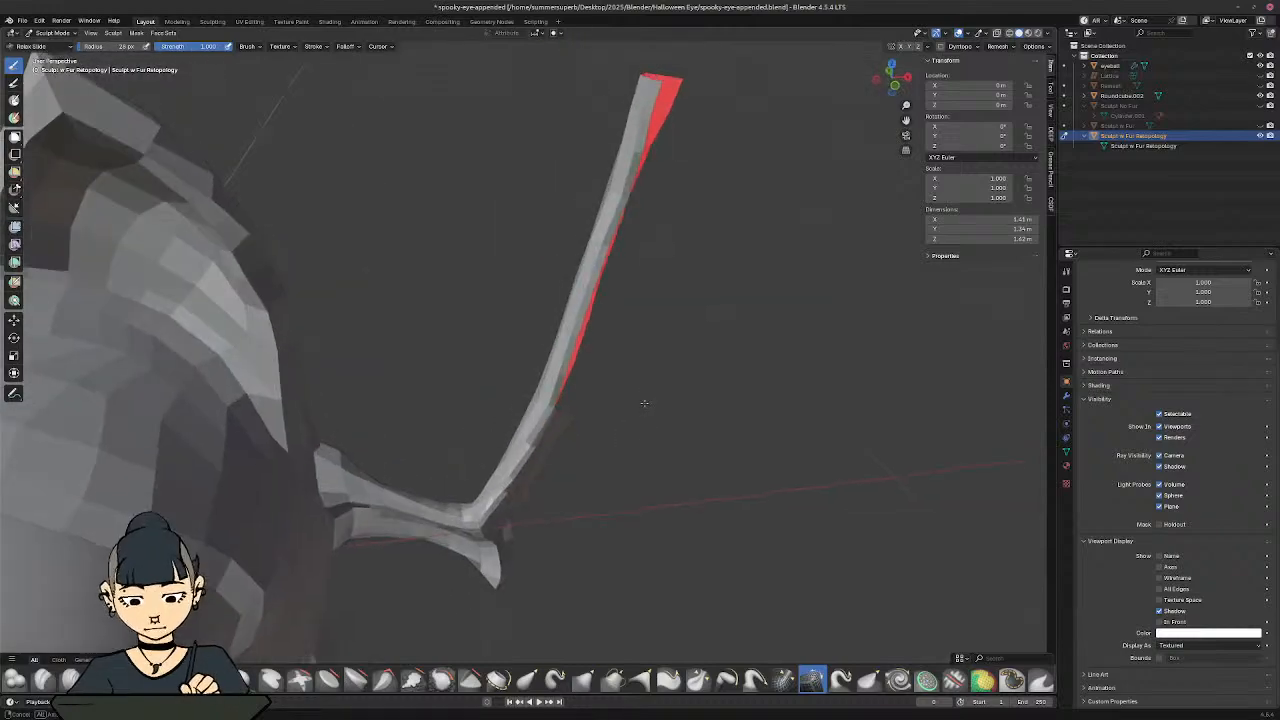
pyautogui.hotkey('ctrl', 'z')
pyautogui.hotkey('ctrl', 'z')
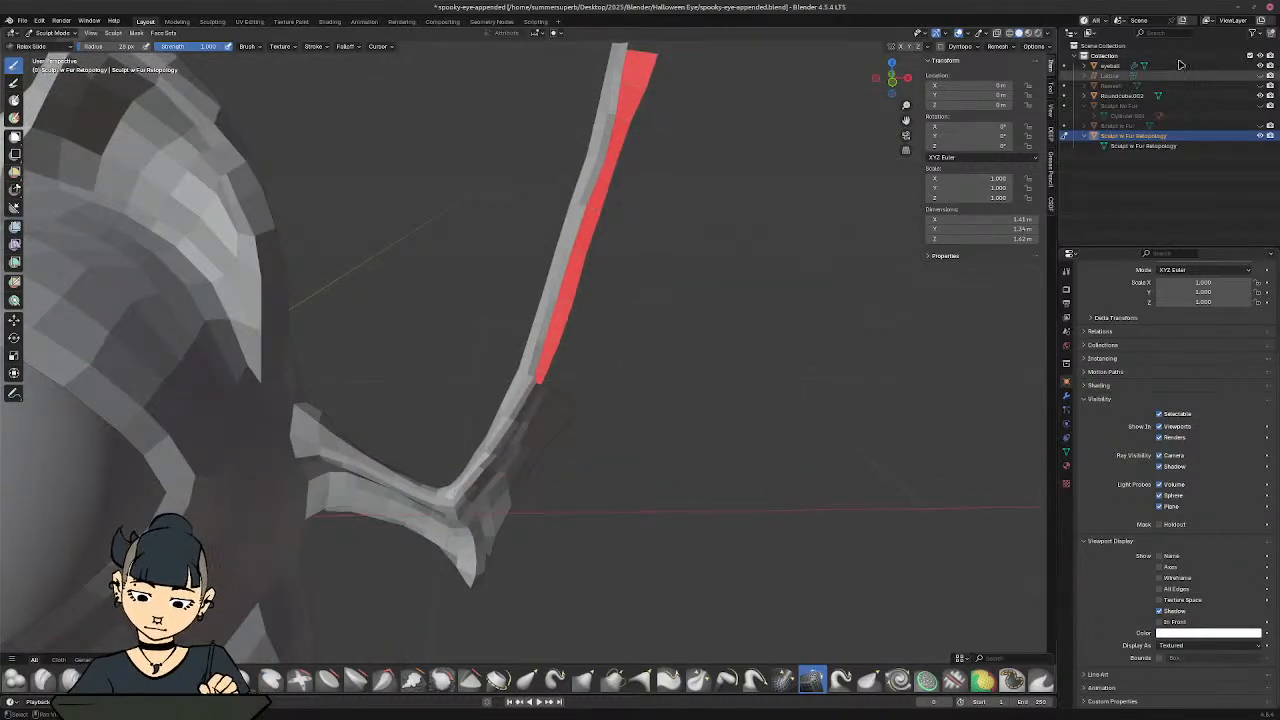
pyautogui.click(1260, 106)
pyautogui.moveTo(671, 299); pyautogui.dragTo(582, 348, button='middle')
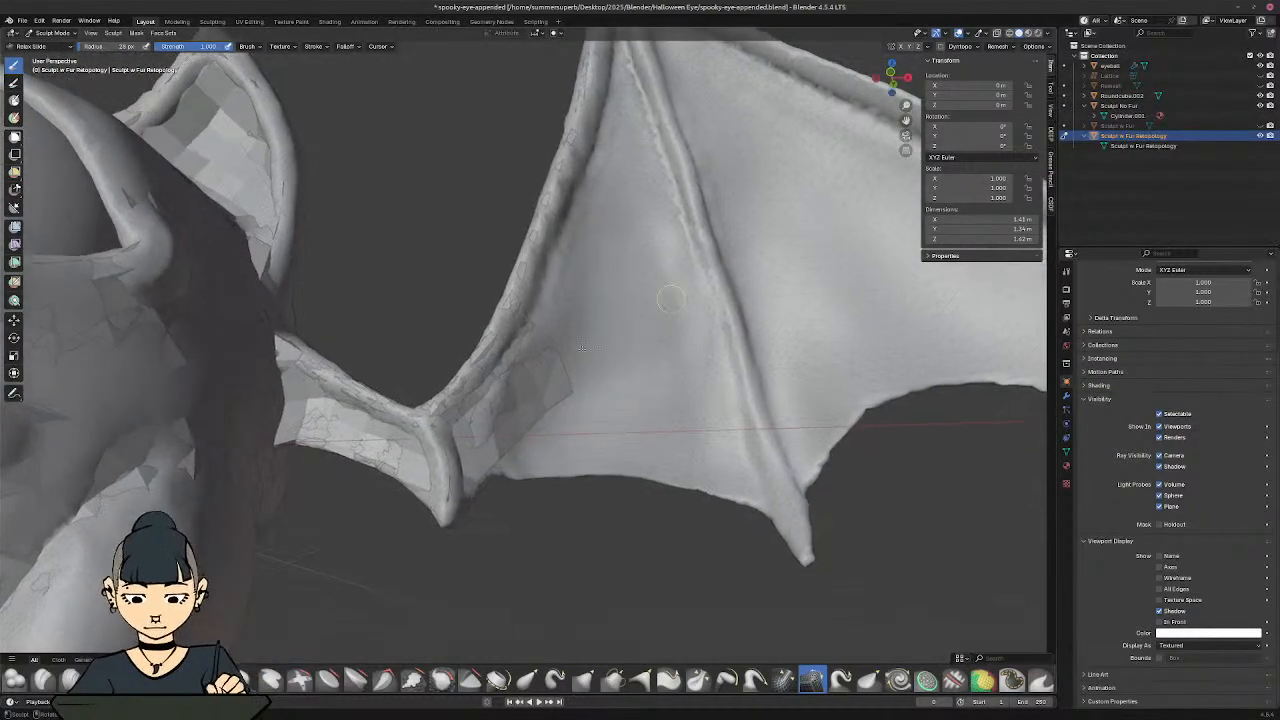
# Step: Try relaxing the bridged faces above the elbow with Relax Slide, and hide the Sculpt No Fur reference to check the mesh
pyautogui.keyDown('ctrl'); pyautogui.moveTo(549, 408); pyautogui.dragTo(537, 354, button='middle'); pyautogui.keyUp('ctrl')
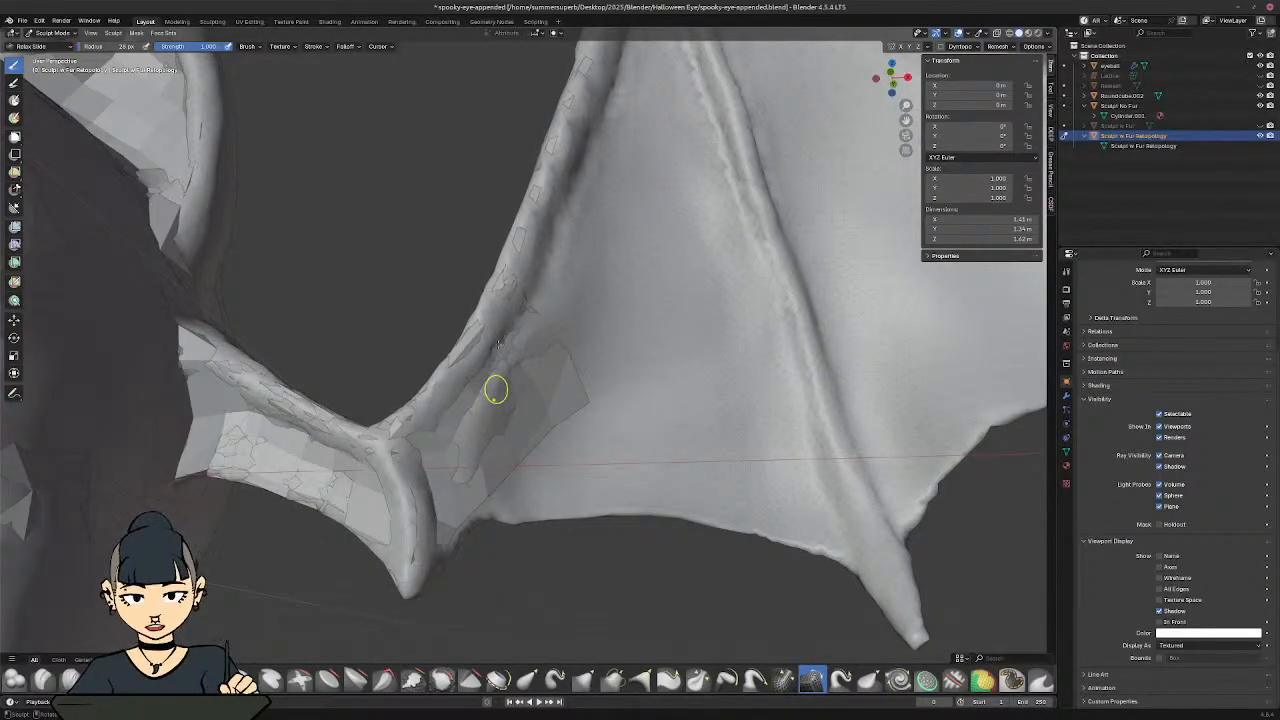
pyautogui.moveTo(496, 389); pyautogui.dragTo(508, 330)
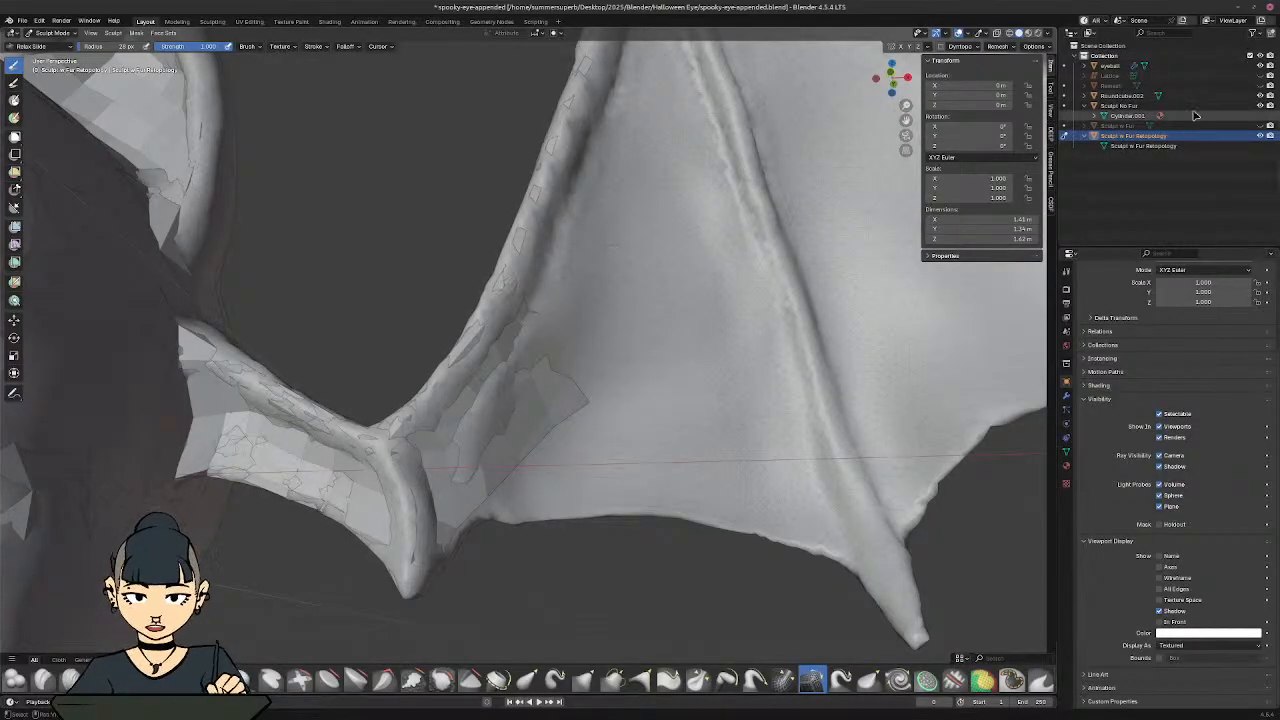
pyautogui.click(1259, 106)
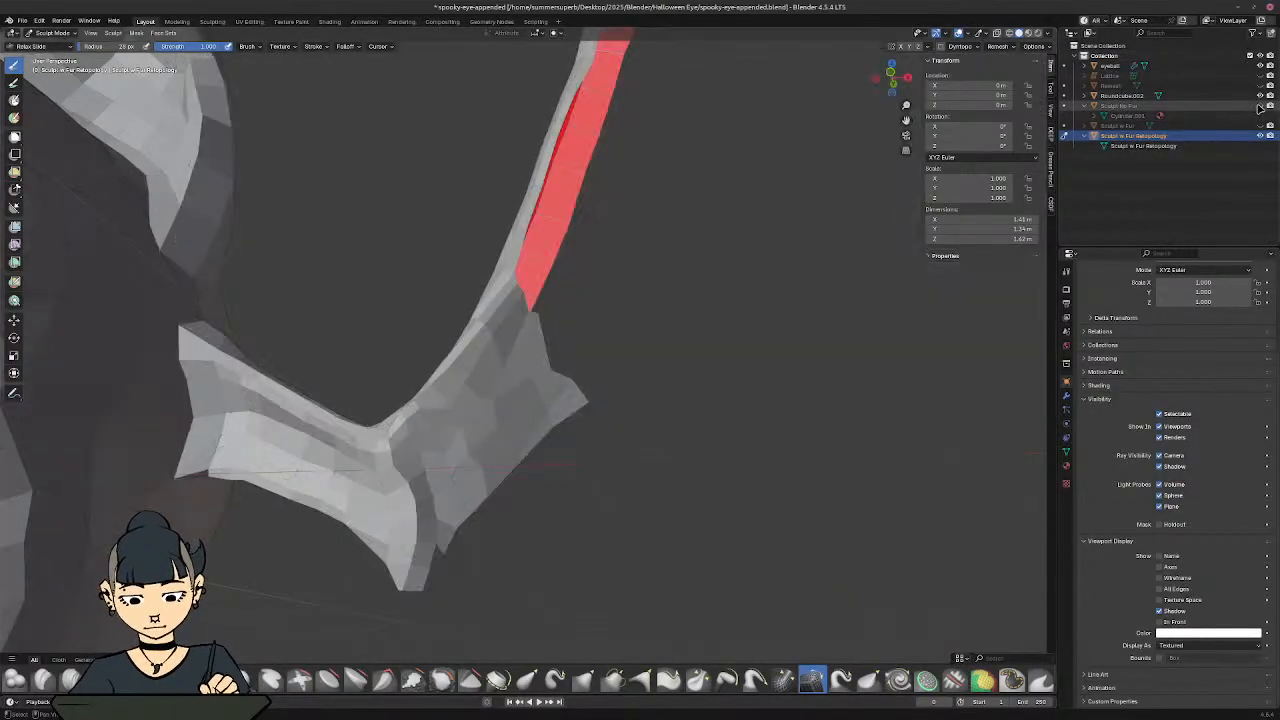
# Step: Undo the Relax Slide strokes on the bridged wing faces
pyautogui.moveTo(641, 296); pyautogui.dragTo(612, 293, button='middle')
pyautogui.hotkey('ctrl', 'z')
pyautogui.hotkey('ctrl', 'z')
pyautogui.hotkey('ctrl', 'z')
pyautogui.hotkey('ctrl', 'z')
pyautogui.hotkey('ctrl', 'z')
pyautogui.hotkey('ctrl', 'z')
pyautogui.hotkey('ctrl', 'z')
pyautogui.hotkey('ctrl', 'z')
pyautogui.hotkey('ctrl', 'z')
pyautogui.hotkey('ctrl', 'z')
pyautogui.hotkey('ctrl', 'z')
pyautogui.hotkey('ctrl', 'z')
pyautogui.hotkey('ctrl', 'z')
pyautogui.hotkey('ctrl', 'z')
pyautogui.hotkey('ctrl', 'z')
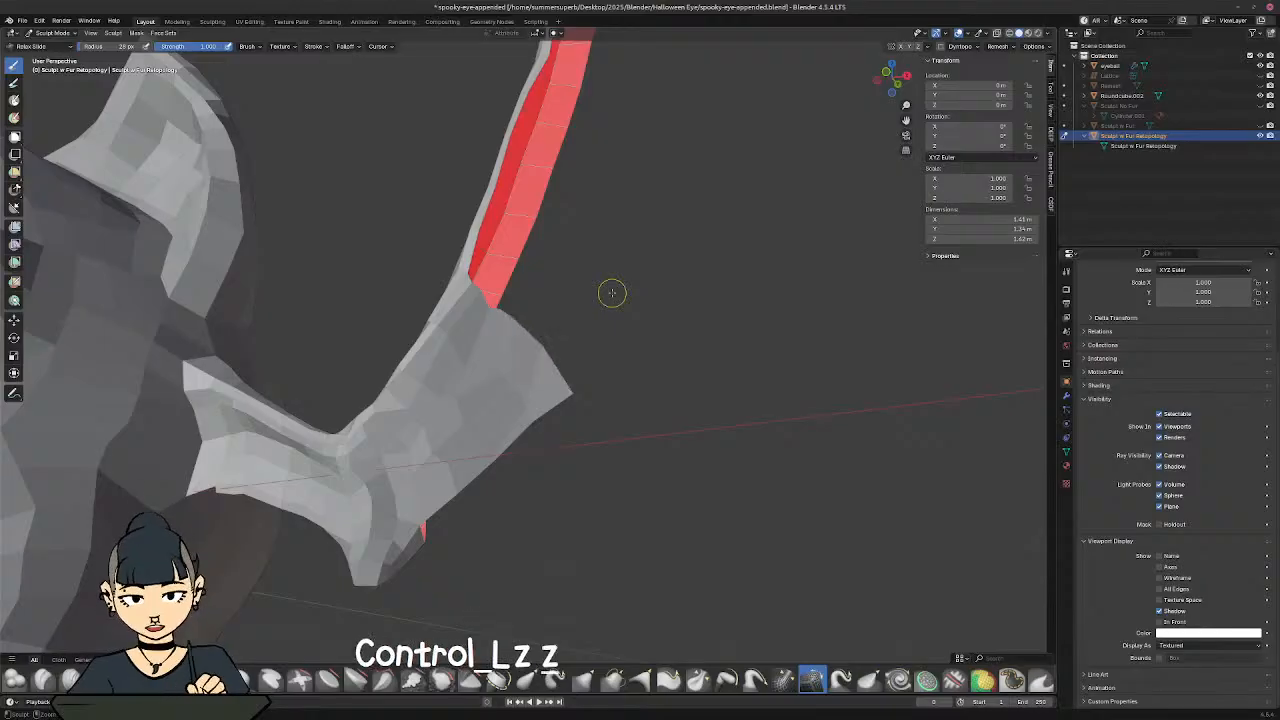
pyautogui.hotkey('ctrl', 'z')
pyautogui.hotkey('ctrl', 'z')
pyautogui.hotkey('ctrl', 'z')
pyautogui.hotkey('ctrl', 'z')
pyautogui.hotkey('ctrl', 'z')
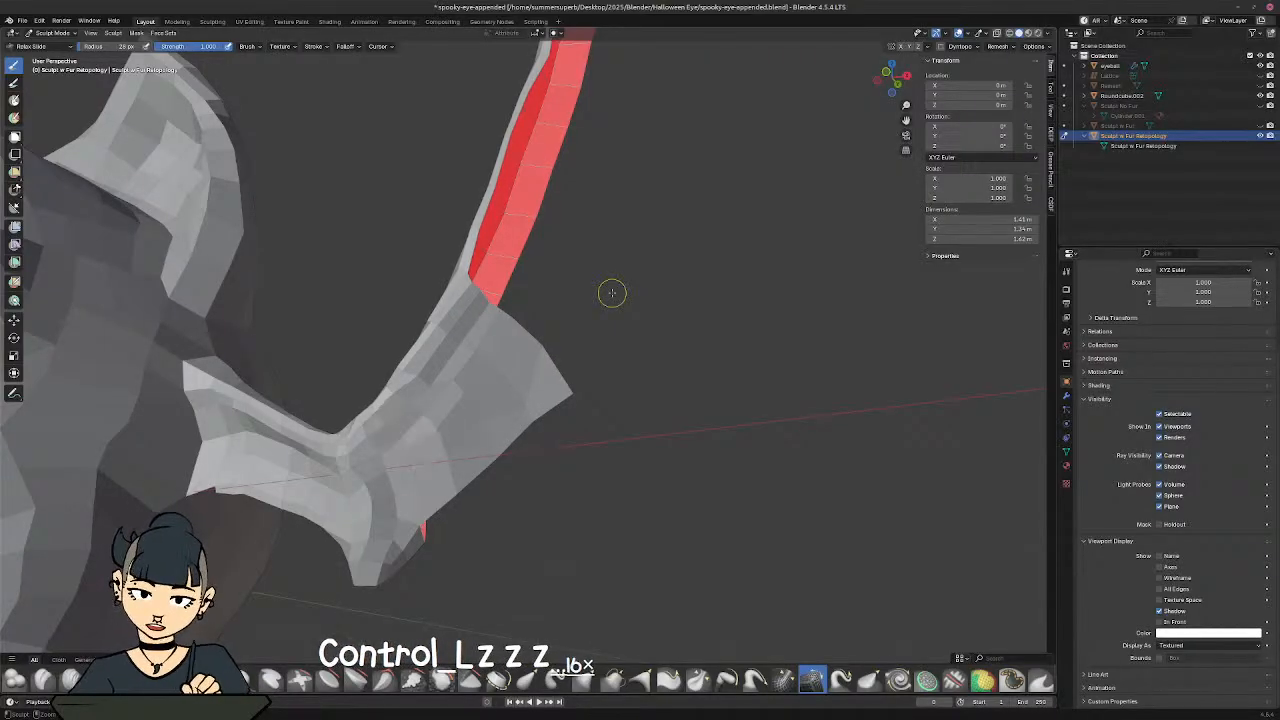
# Step: Briefly show the Sculpt No Fur reference to compare it with the wing mesh, and hide it again
pyautogui.moveTo(612, 293)
pyautogui.mouseDown(button='middle')
pyautogui.moveTo(683, 357)
pyautogui.moveTo(760, 345)
pyautogui.moveTo(860, 298)
pyautogui.moveTo(760, 330)
pyautogui.moveTo(981, 327)
pyautogui.moveTo(606, 323)
pyautogui.moveTo(651, 317)
pyautogui.moveTo(611, 366)
pyautogui.moveTo(612, 341)
pyautogui.moveTo(608, 394)
pyautogui.moveTo(623, 309)
pyautogui.moveTo(600, 323)
pyautogui.moveTo(585, 318)
pyautogui.moveTo(595, 310)
pyautogui.mouseUp(button='middle')
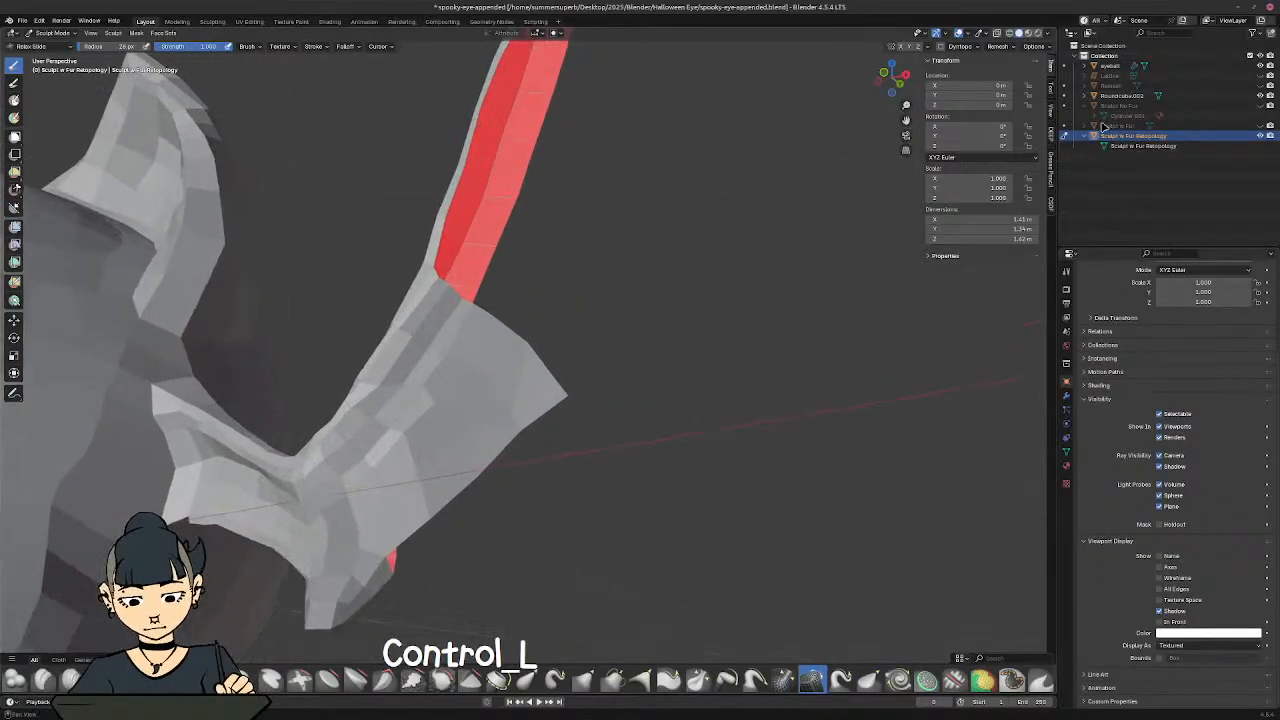
pyautogui.click(1259, 106)
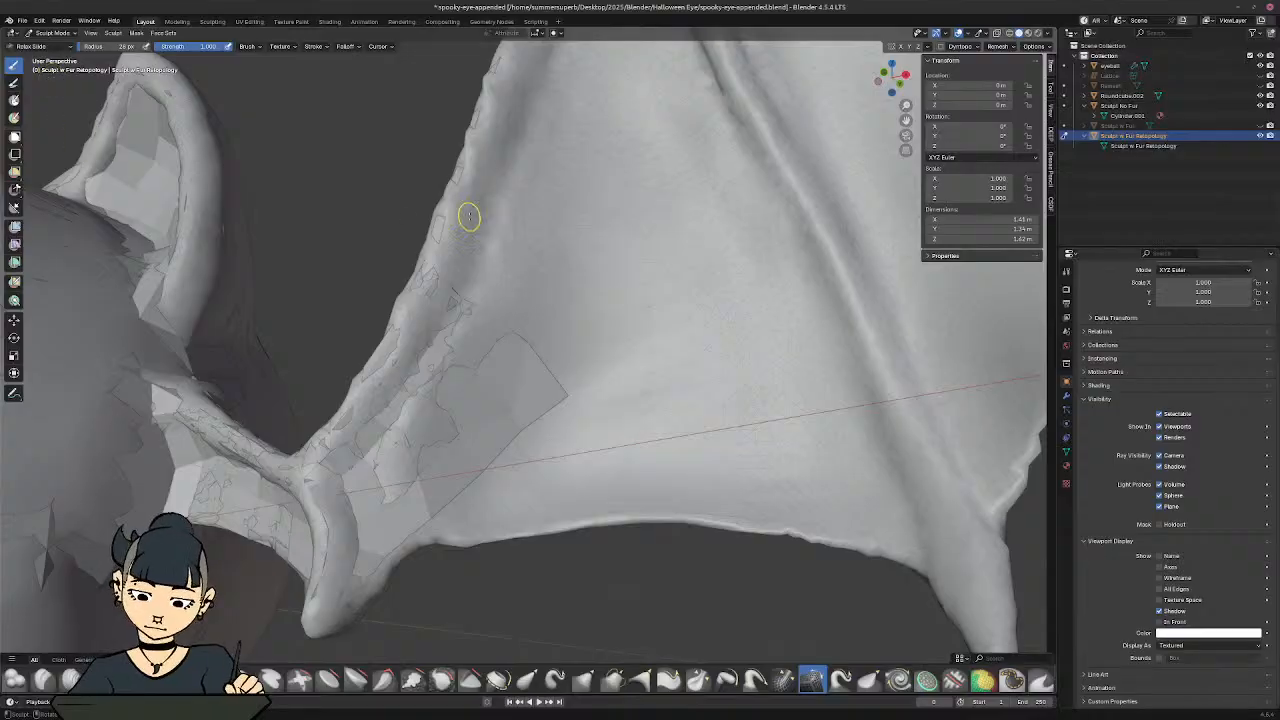
pyautogui.click(1260, 106)
# Step: Relax the faces between the arm and finger strips up to the membrane-side end with short Relax Slide strokes
pyautogui.moveTo(400, 315); pyautogui.dragTo(420, 299, button='middle')
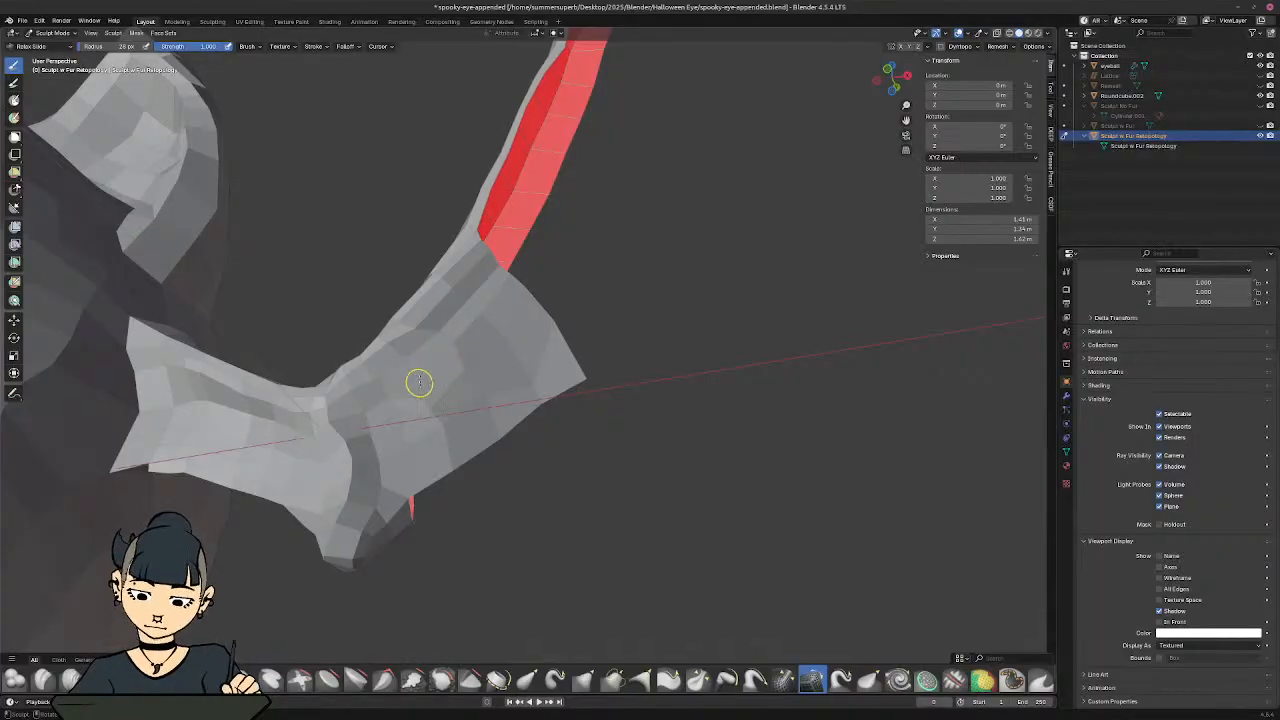
pyautogui.moveTo(413, 327)
pyautogui.mouseDown()
pyautogui.moveTo(434, 308)
pyautogui.moveTo(426, 316)
pyautogui.mouseUp()
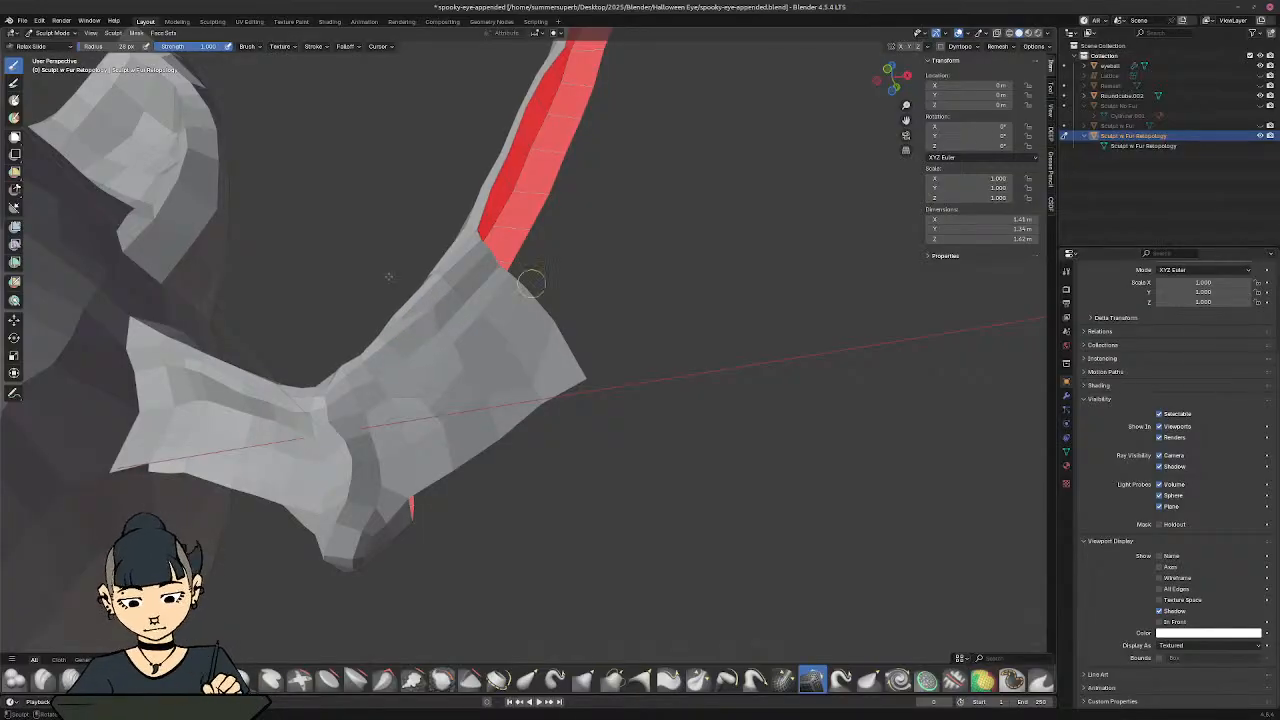
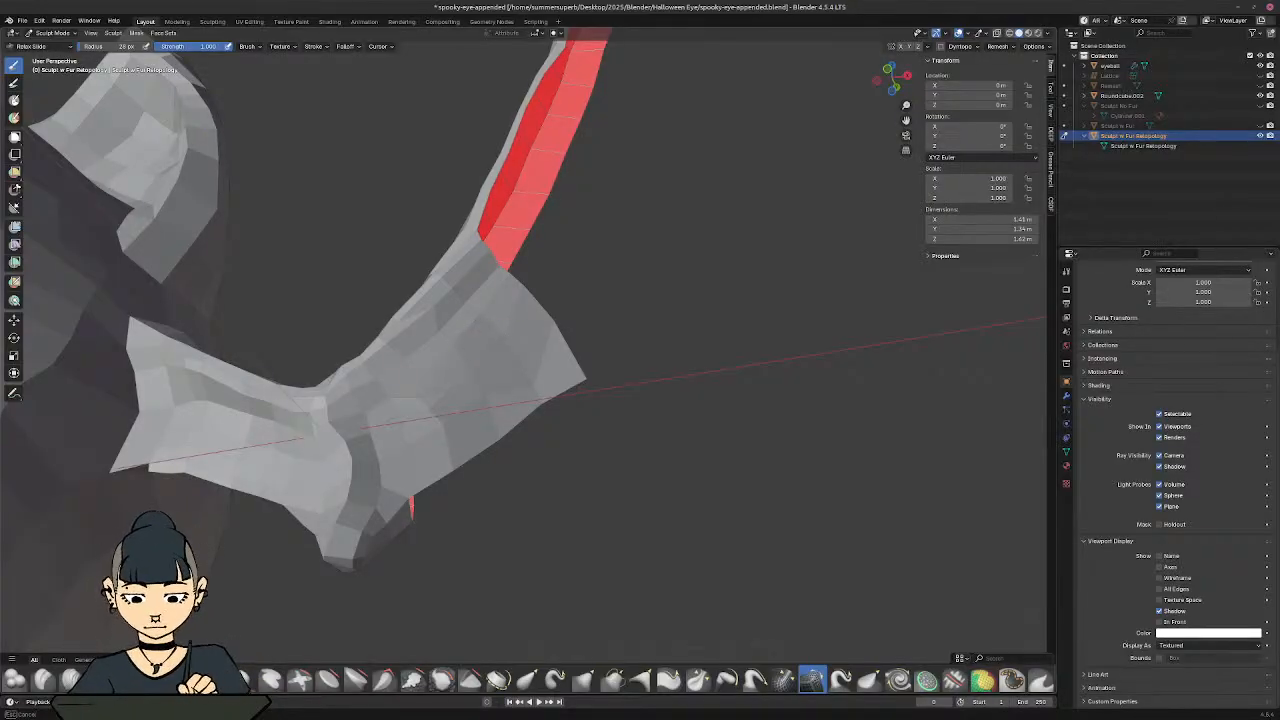
pyautogui.moveTo(484, 396)
pyautogui.mouseDown()
pyautogui.moveTo(481, 407)
pyautogui.moveTo(545, 380)
pyautogui.moveTo(558, 330)
pyautogui.mouseUp()
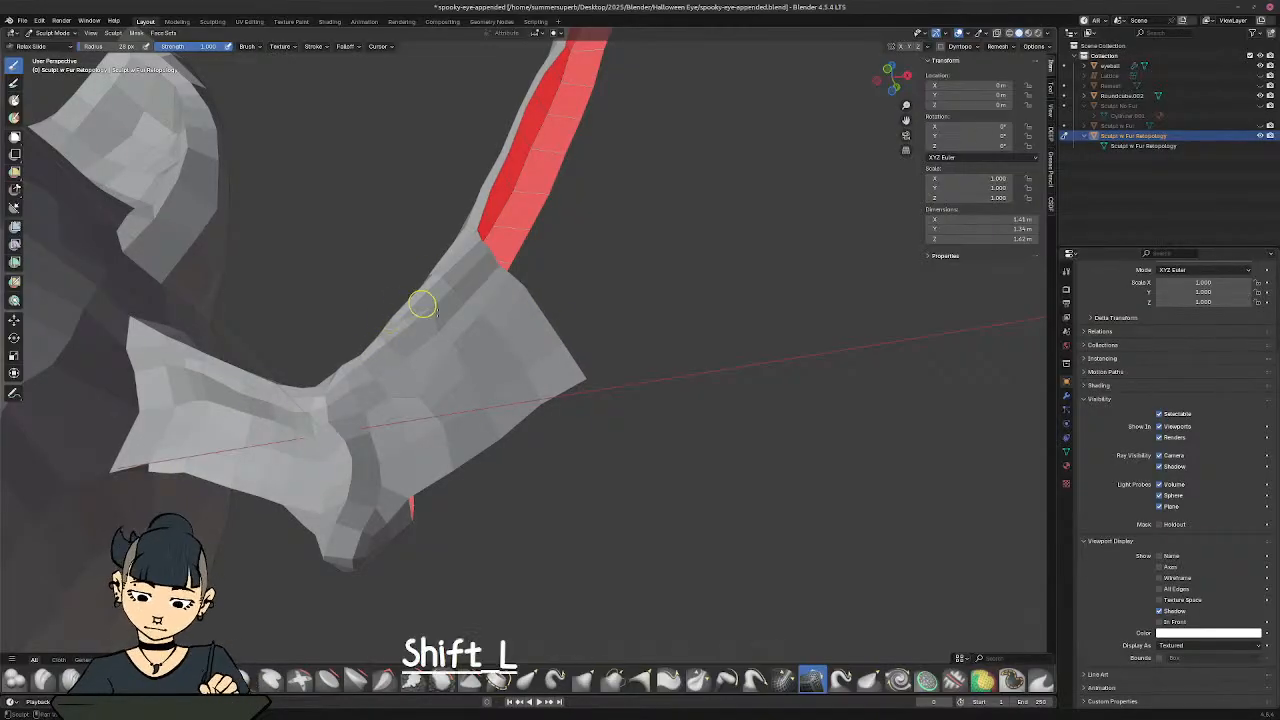
pyautogui.keyDown('shift'); pyautogui.moveTo(423, 300); pyautogui.dragTo(502, 354, button='middle'); pyautogui.keyUp('shift')
pyautogui.moveTo(565, 437); pyautogui.dragTo(568, 440)
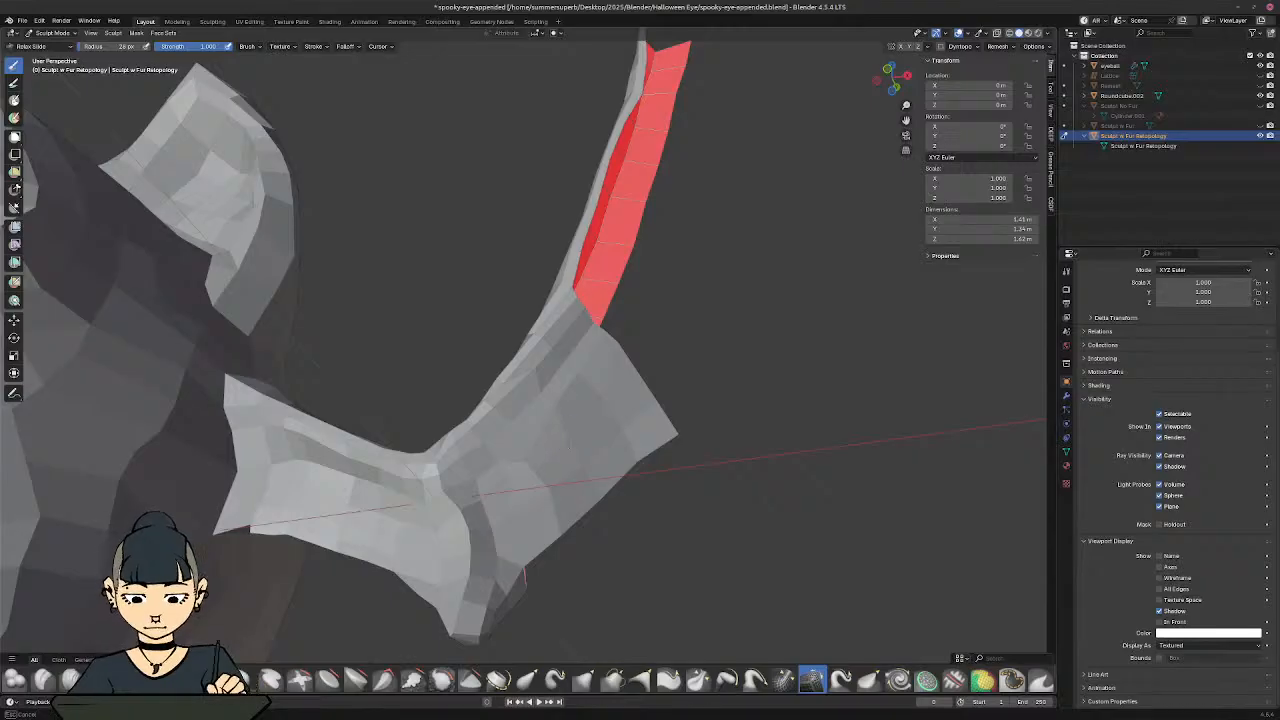
pyautogui.moveTo(616, 347)
pyautogui.mouseDown()
pyautogui.moveTo(632, 358)
pyautogui.moveTo(614, 348)
pyautogui.mouseUp()
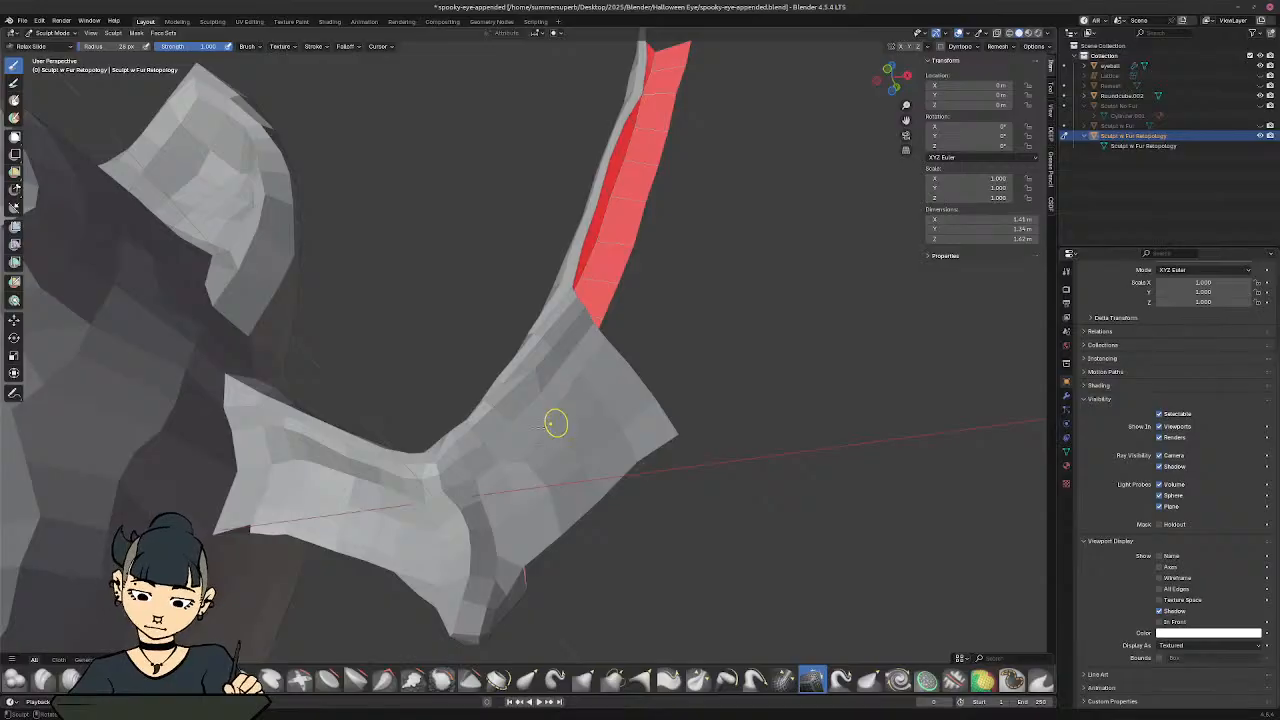
# Step: Hide the Sculpt w Fur Retopology mesh and show the Sculpt w Fur reference to view the creature's wings
pyautogui.moveTo(556, 424)
pyautogui.mouseDown()
pyautogui.moveTo(525, 454)
pyautogui.moveTo(492, 454)
pyautogui.moveTo(392, 417)
pyautogui.mouseUp()
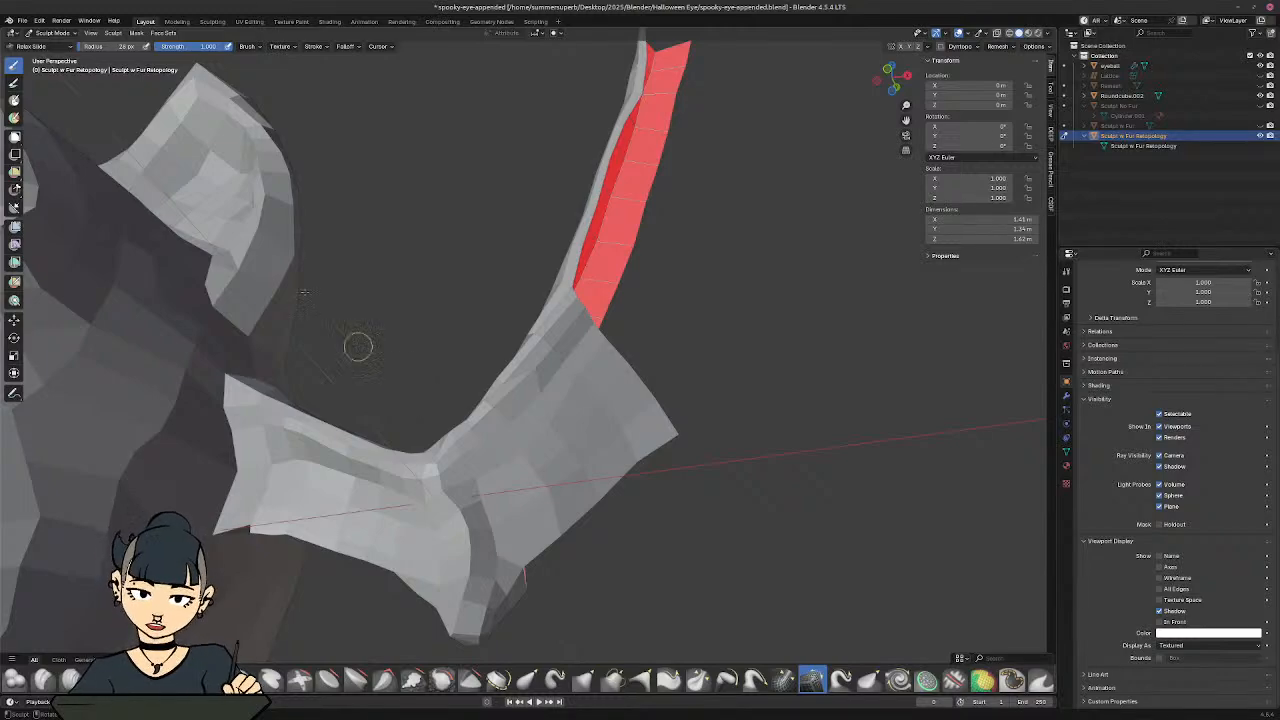
pyautogui.moveTo(358, 301); pyautogui.dragTo(245, 262, button='middle')
pyautogui.keyDown('shift'); pyautogui.moveTo(311, 353); pyautogui.dragTo(356, 312, button='middle'); pyautogui.keyUp('shift')
pyautogui.keyDown('shift'); pyautogui.moveTo(377, 356); pyautogui.dragTo(671, 429, button='middle'); pyautogui.keyUp('shift')
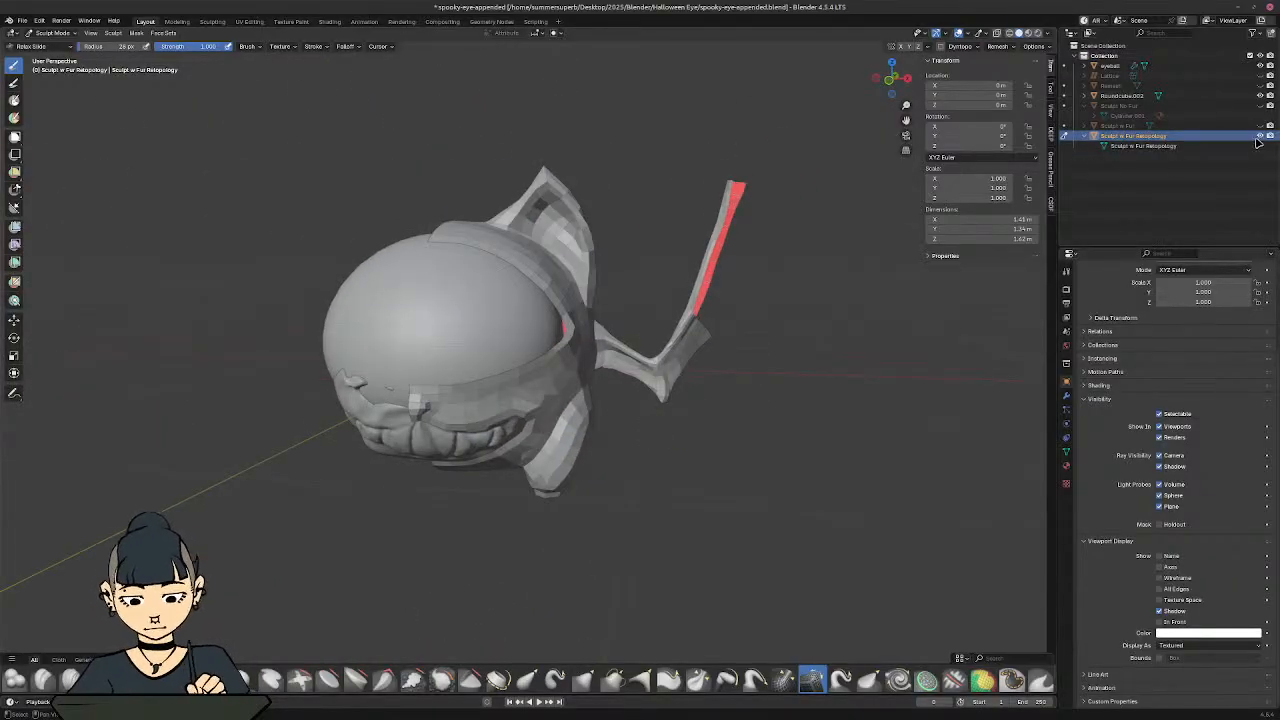
pyautogui.click(1259, 135)
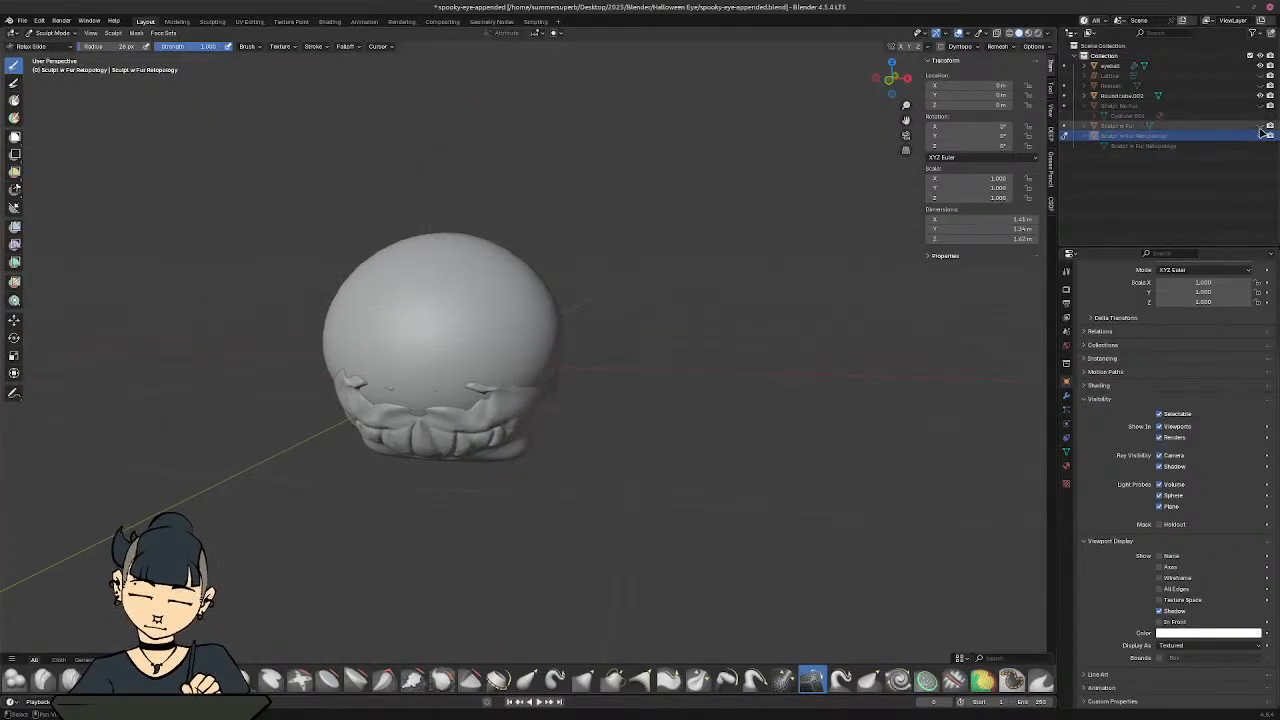
pyautogui.click(1260, 125)
pyautogui.moveTo(633, 387)
pyautogui.mouseDown(button='middle')
pyautogui.moveTo(640, 349)
pyautogui.moveTo(572, 313)
pyautogui.moveTo(812, 332)
pyautogui.mouseUp(button='middle')
pyautogui.moveTo(632, 343)
pyautogui.mouseDown(button='middle')
pyautogui.moveTo(663, 340)
pyautogui.moveTo(632, 322)
pyautogui.moveTo(633, 298)
pyautogui.mouseUp(button='middle')
pyautogui.moveTo(718, 365); pyautogui.dragTo(694, 386, button='middle')
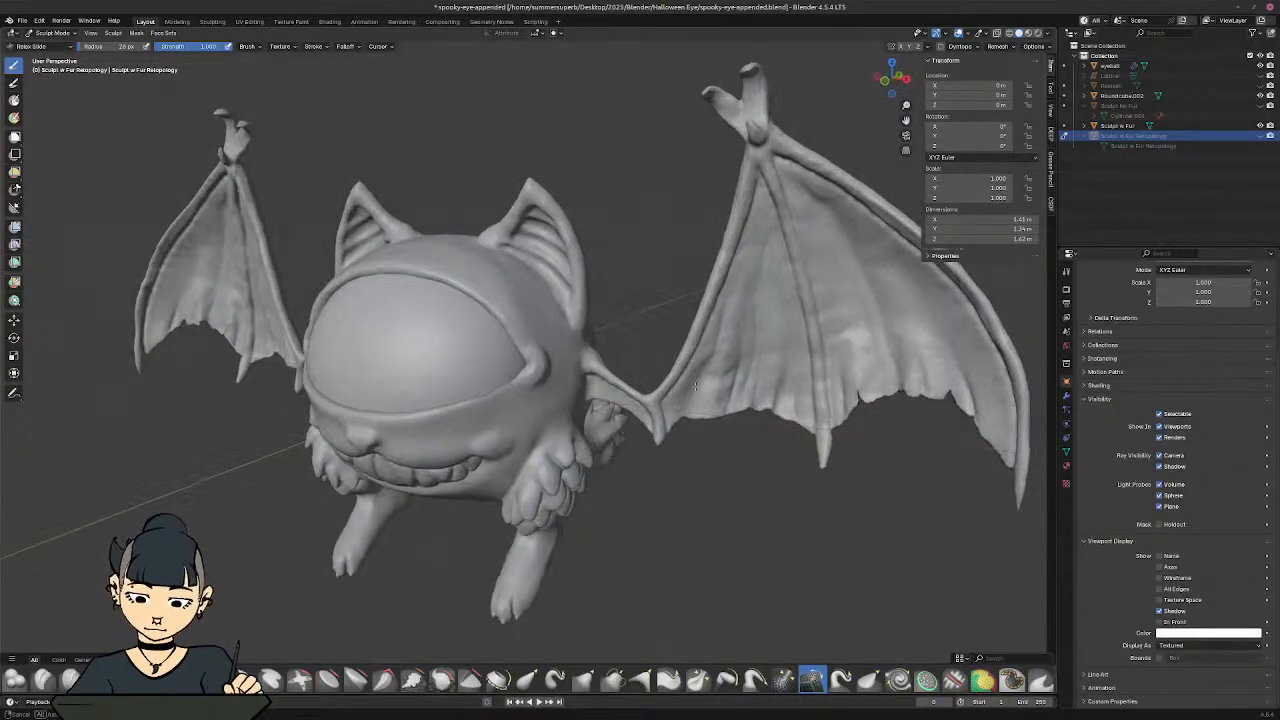
# Step: Switch to Edit Mode and examine the furred sculpt's wing bones and membrane, both close up and as a whole
pyautogui.press('Tab')
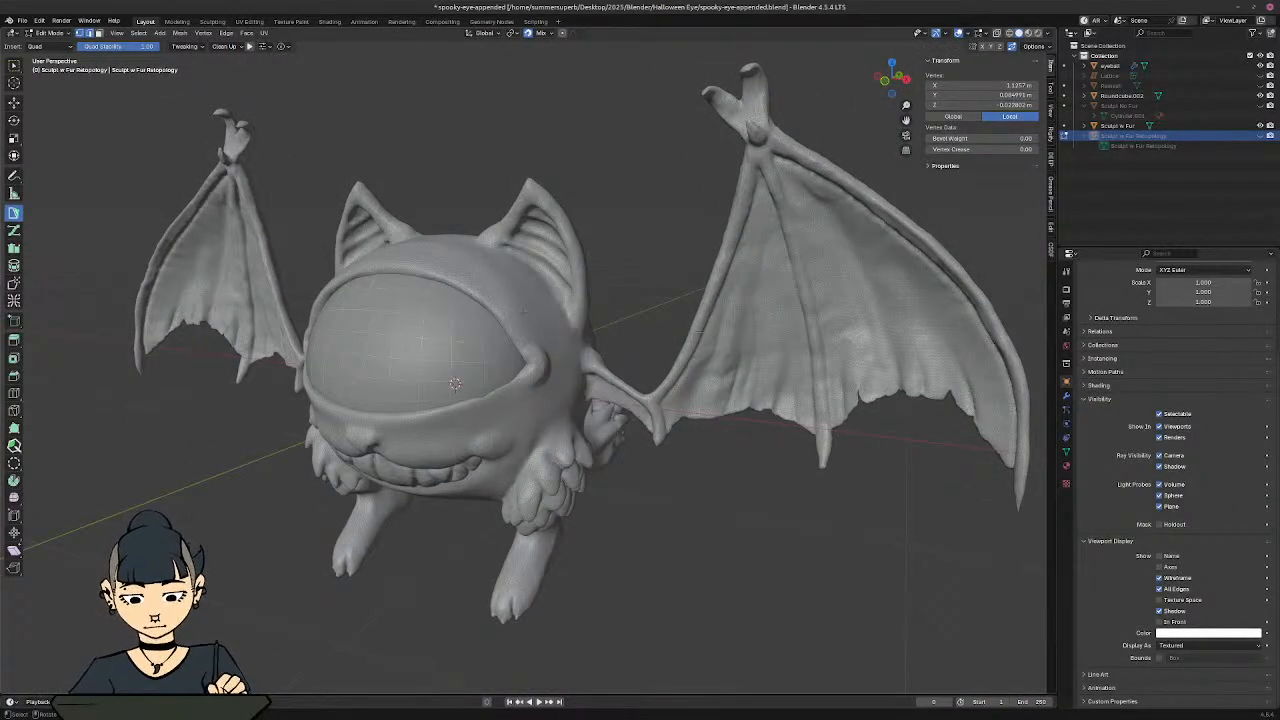
pyautogui.scroll(3, 846, 331)
pyautogui.keyDown('shift'); pyautogui.moveTo(846, 331); pyautogui.dragTo(500, 420, button='middle'); pyautogui.keyUp('shift')
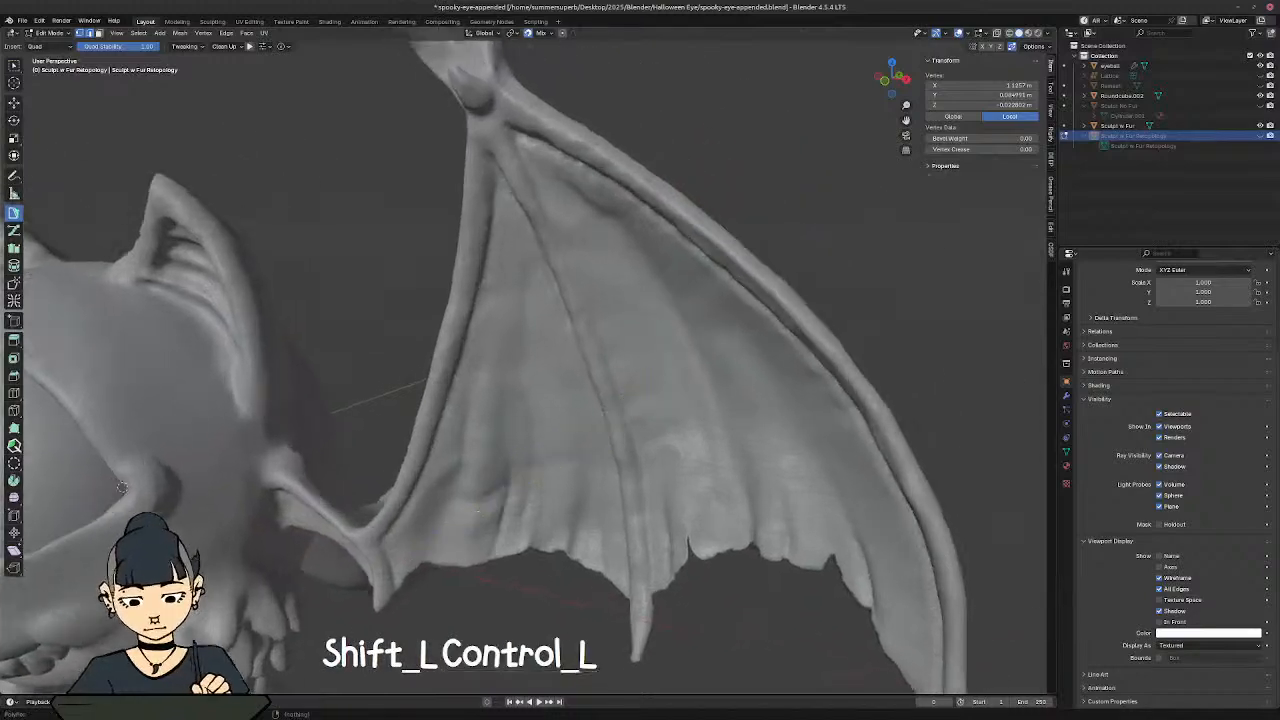
pyautogui.keyDown('ctrl'); pyautogui.moveTo(590, 420); pyautogui.dragTo(616, 273, button='middle'); pyautogui.keyUp('ctrl')
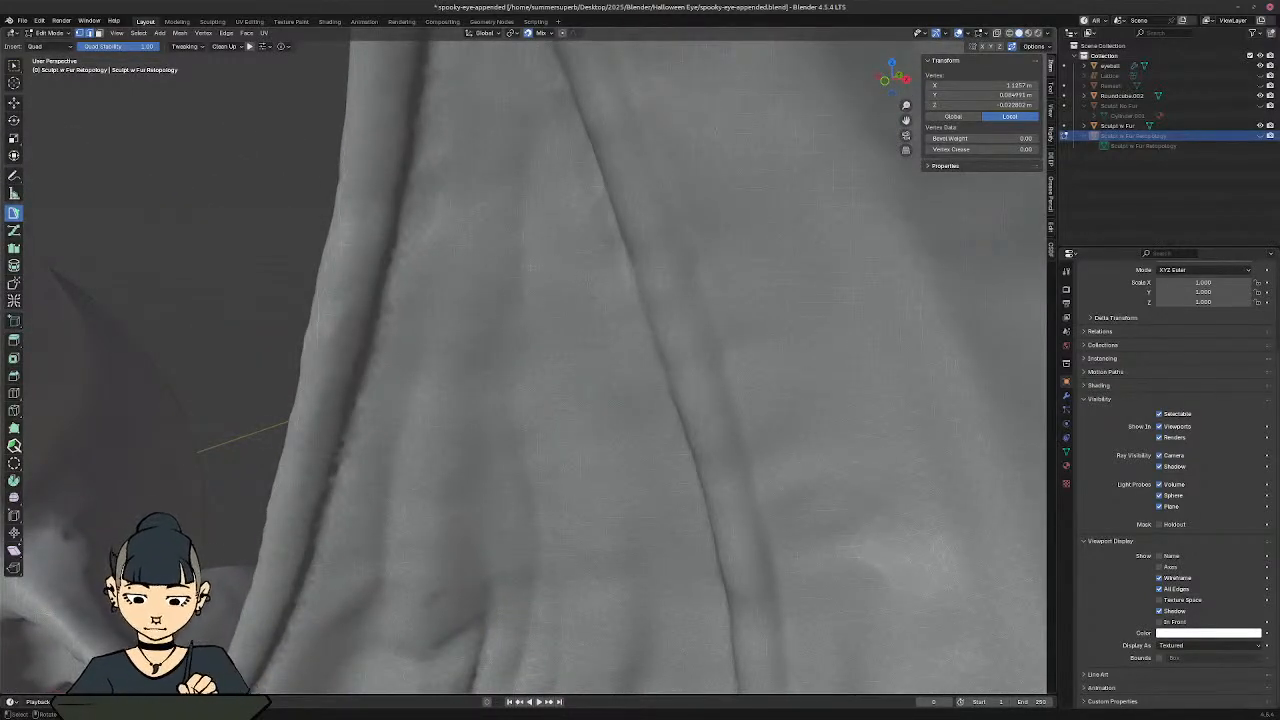
pyautogui.keyDown('ctrl'); pyautogui.moveTo(506, 237); pyautogui.dragTo(600, 352, button='middle'); pyautogui.keyUp('ctrl')
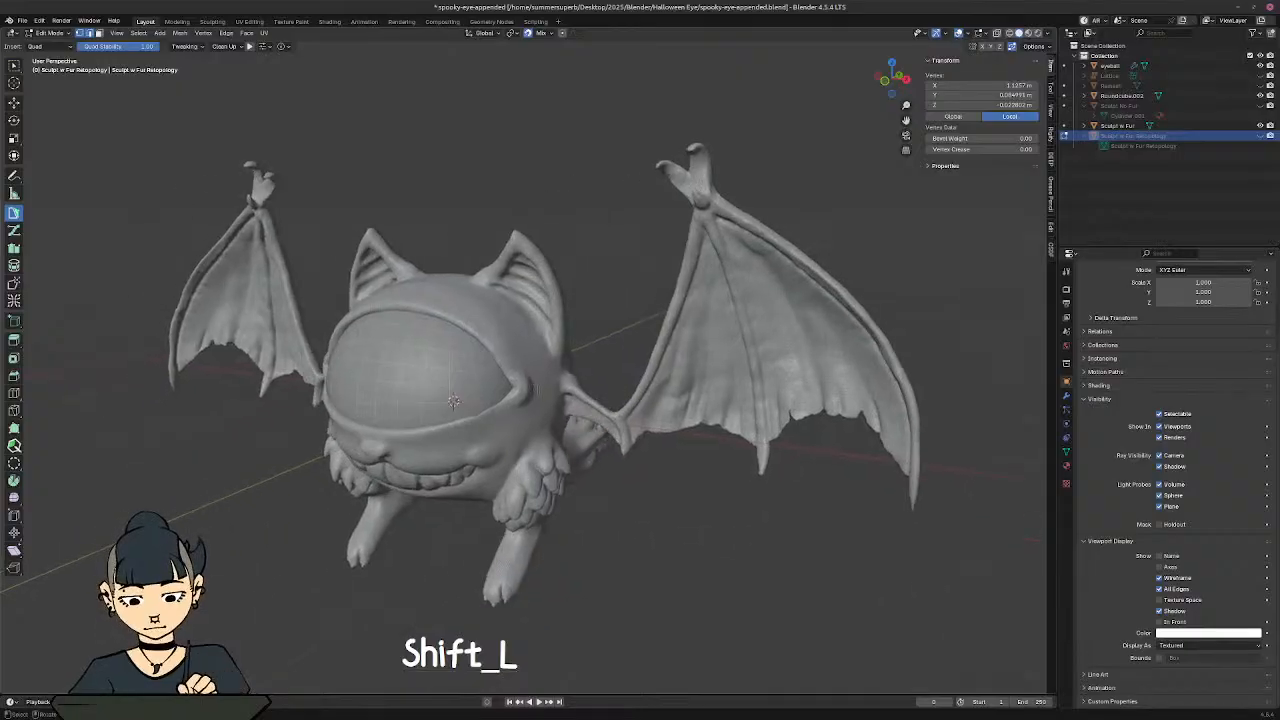
pyautogui.moveTo(538, 389); pyautogui.dragTo(619, 306, button='middle')
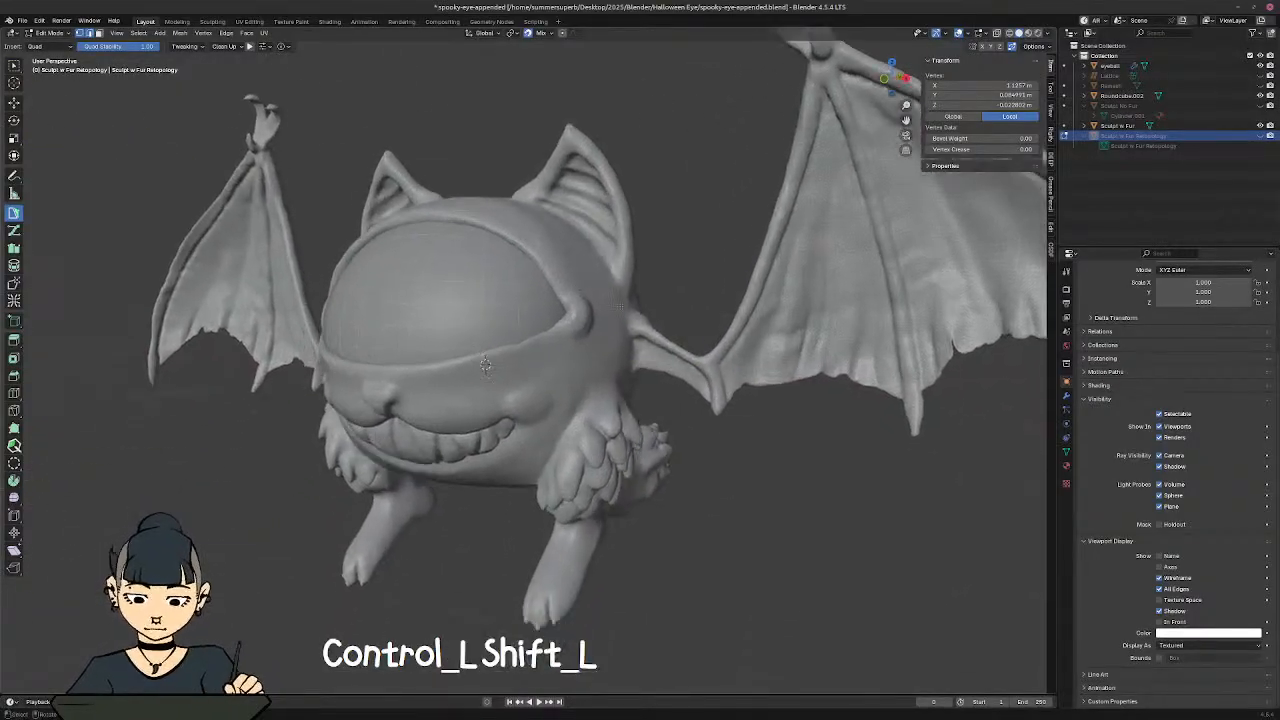
pyautogui.moveTo(728, 295); pyautogui.dragTo(692, 300, button='middle')
pyautogui.keyDown('shift'); pyautogui.moveTo(692, 300); pyautogui.dragTo(729, 263, button='middle'); pyautogui.keyUp('shift')
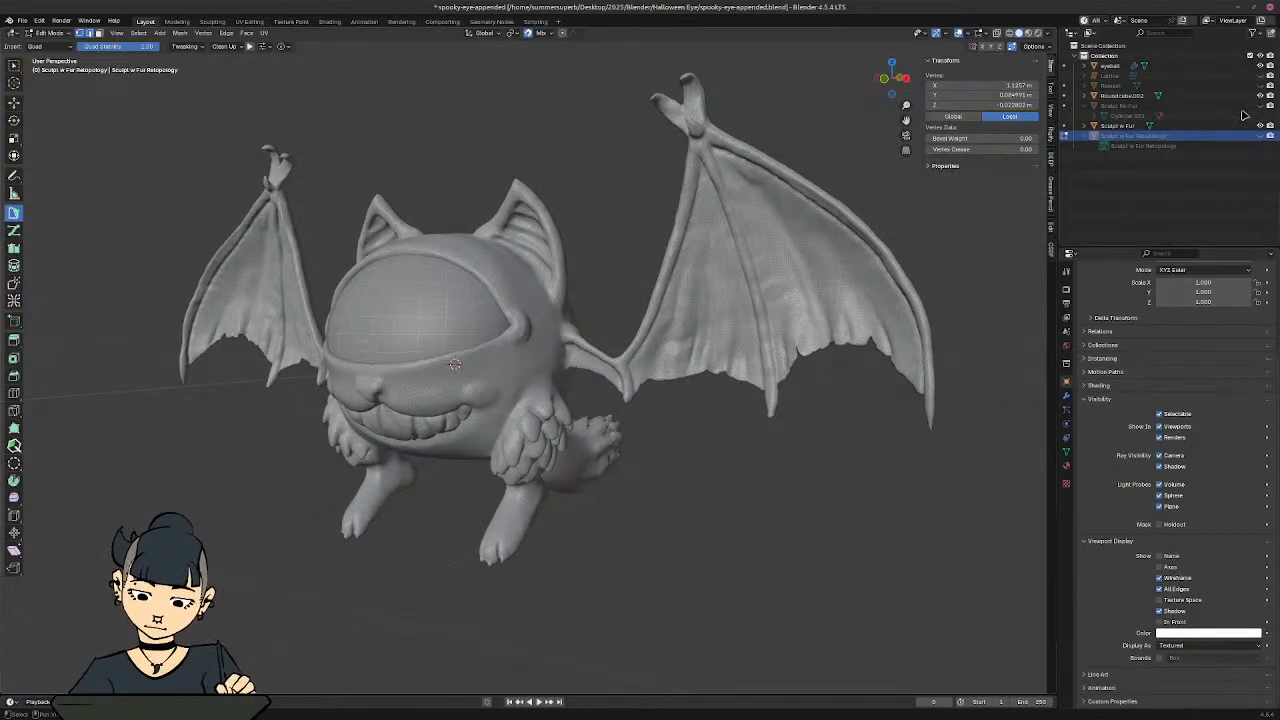
# Step: Hide Sculpt w Fur and show Sculpt No Fur together with the Sculpt w Fur Retopology mesh
pyautogui.click(1260, 126)
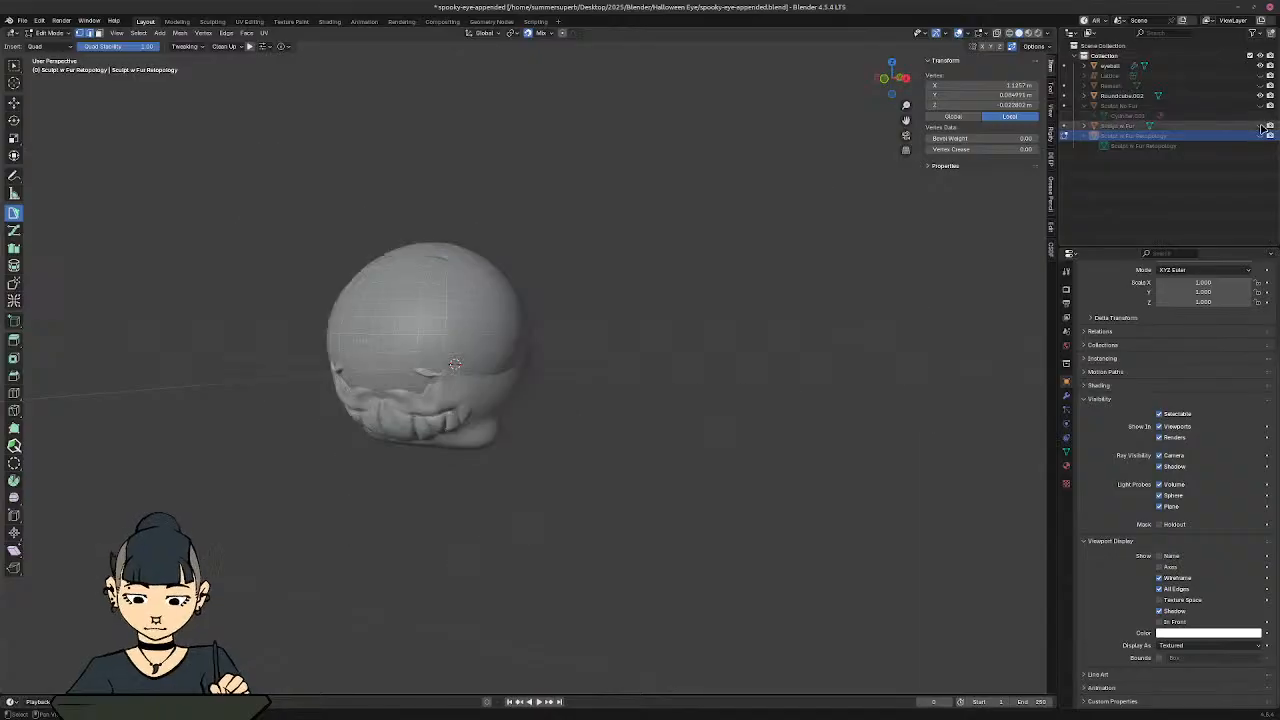
pyautogui.click(1260, 106)
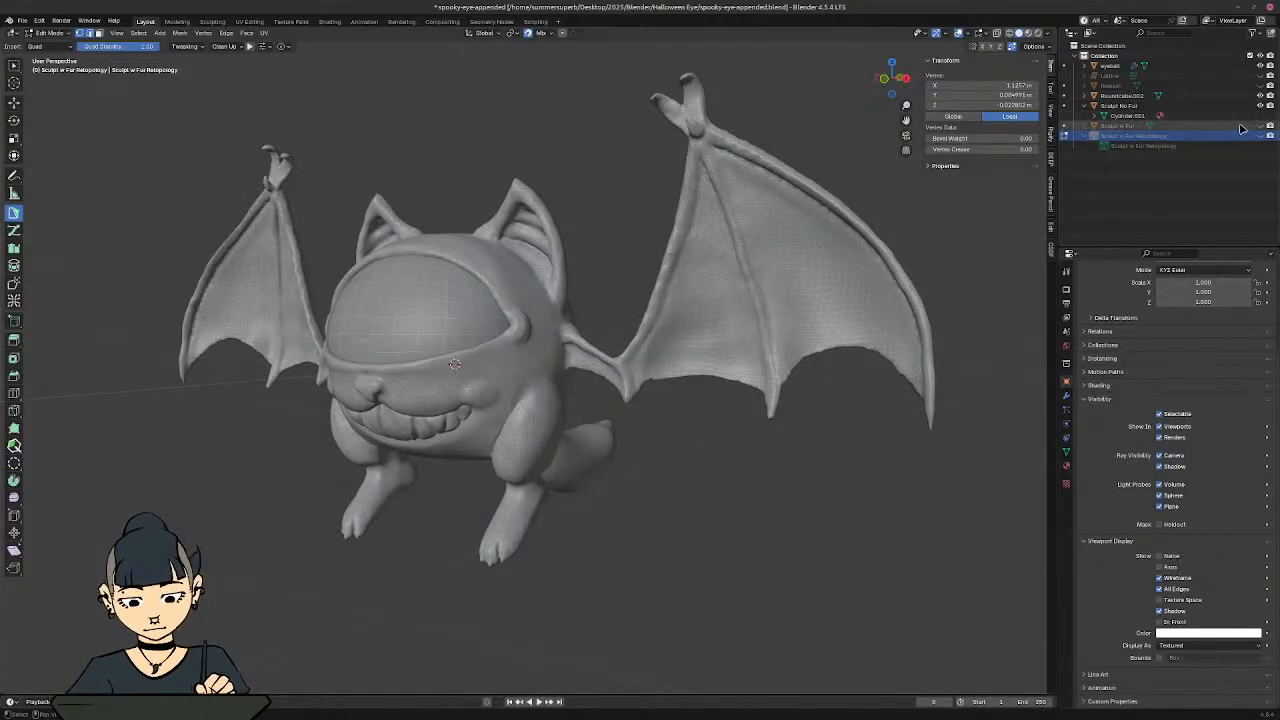
pyautogui.click(1260, 136)
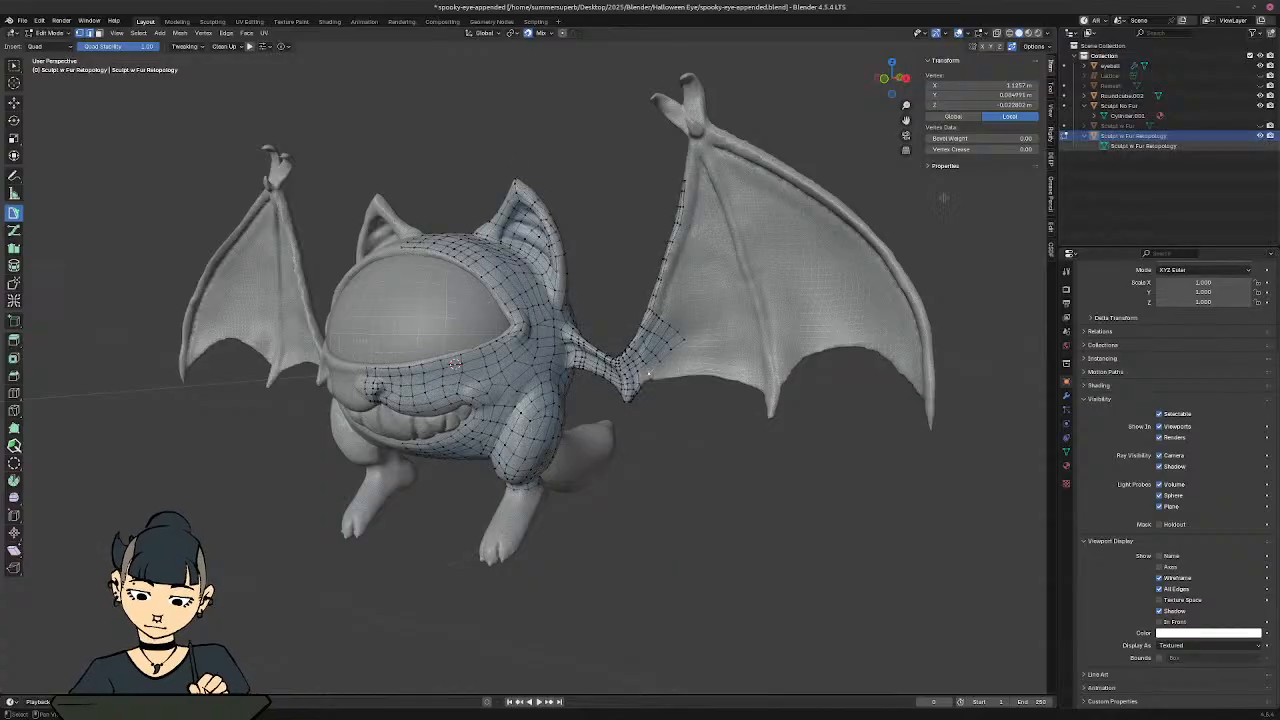
# Step: Nudge the vertices along the bone ridge in the bridged faces above the elbow to even out their spacing
pyautogui.moveTo(650, 350); pyautogui.dragTo(615, 342, button='middle')
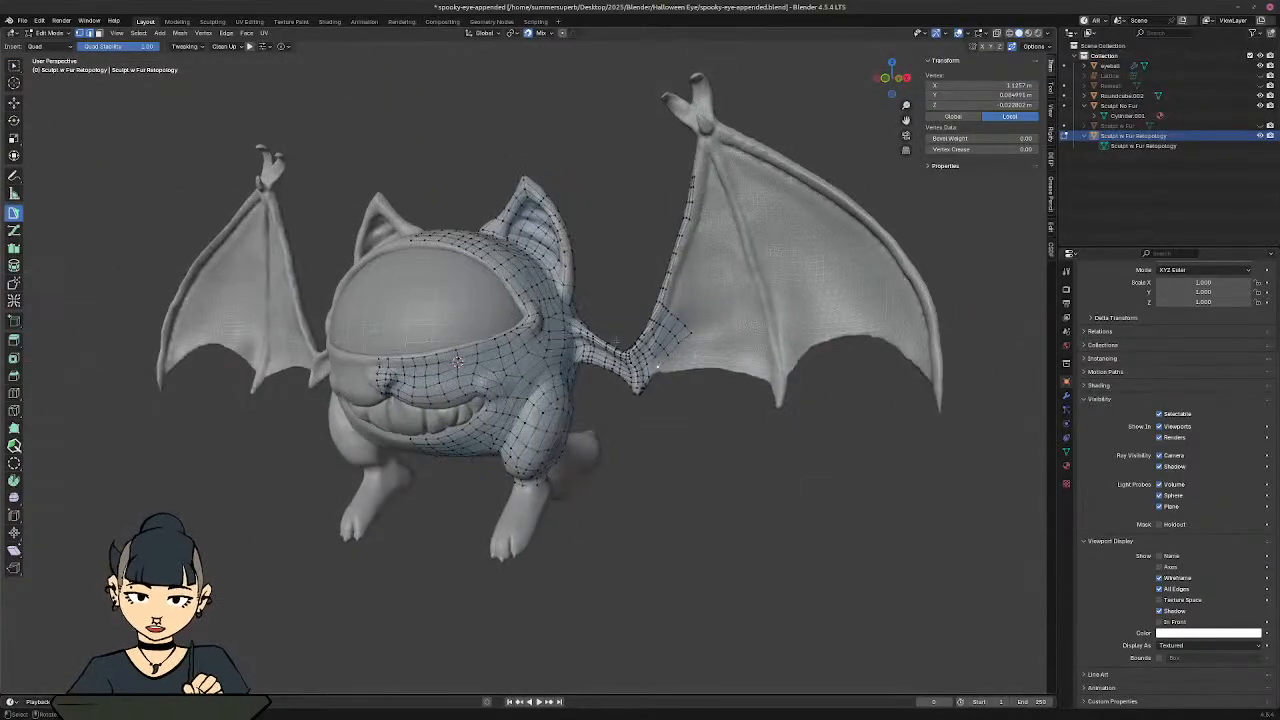
pyautogui.keyDown('ctrl'); pyautogui.moveTo(735, 355); pyautogui.dragTo(762, 283, button='middle'); pyautogui.keyUp('ctrl')
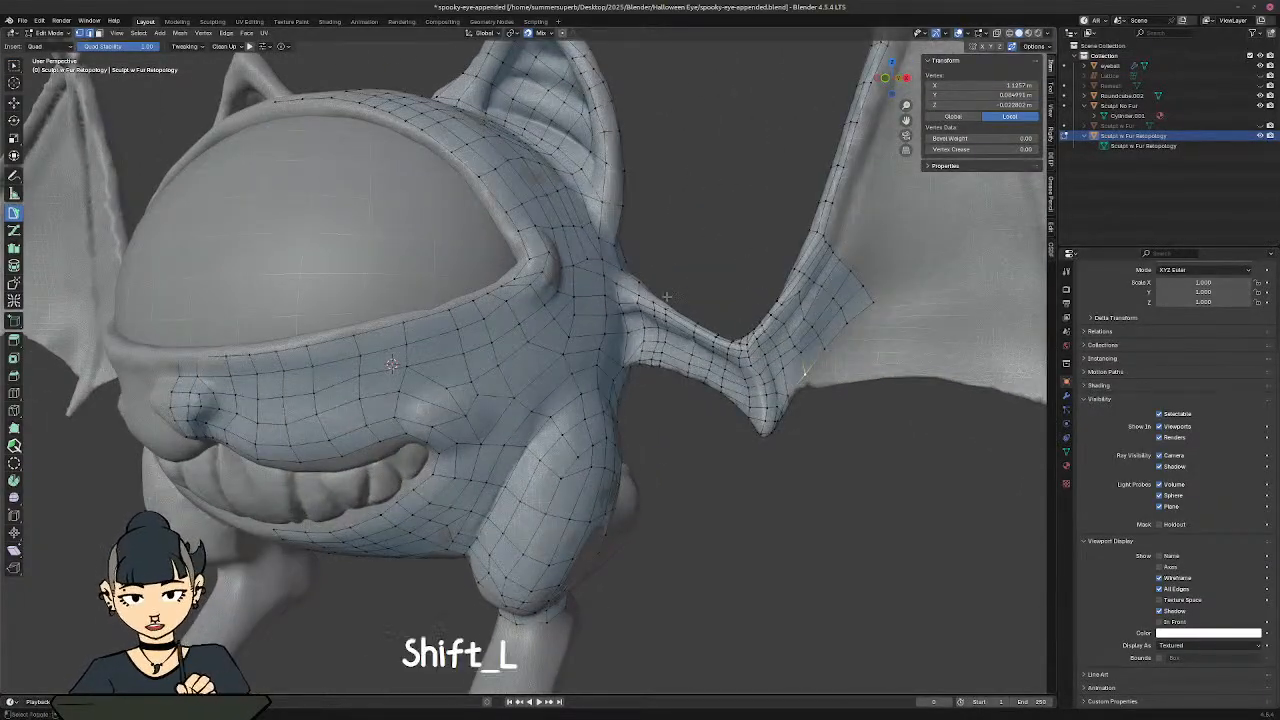
pyautogui.keyDown('shift'); pyautogui.moveTo(804, 372); pyautogui.dragTo(562, 497, button='middle'); pyautogui.keyUp('shift')
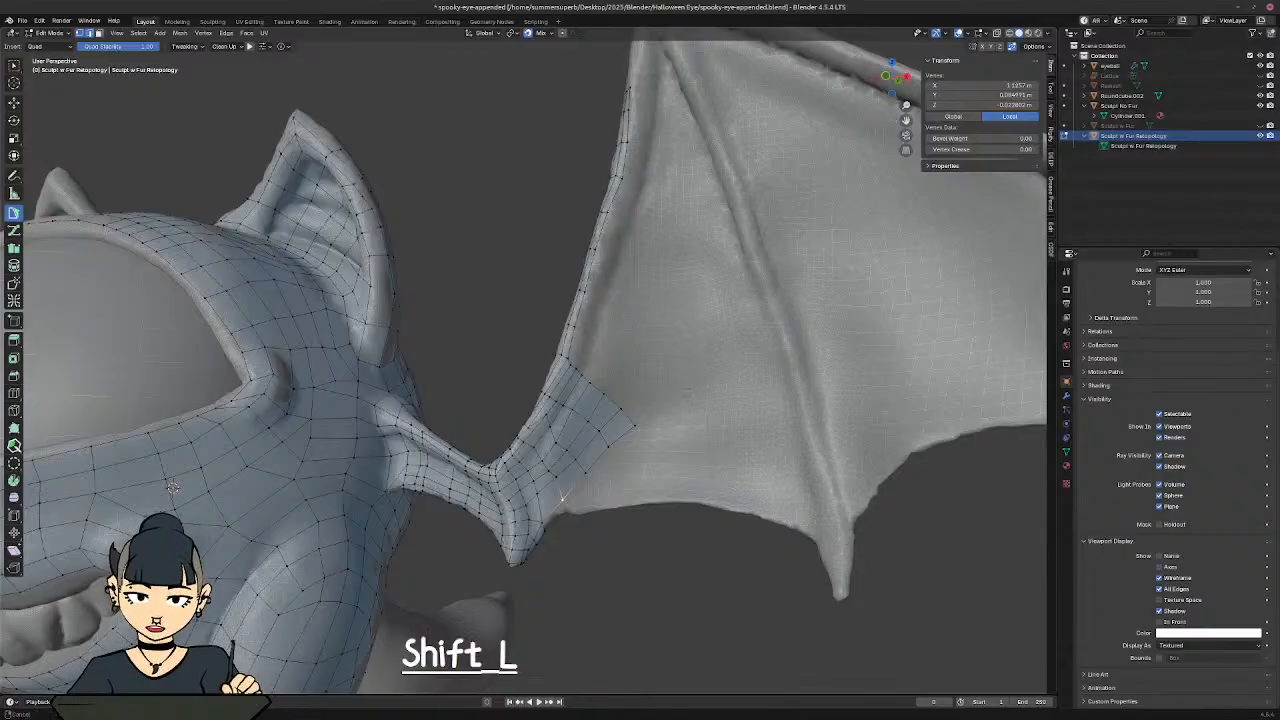
pyautogui.keyDown('shift'); pyautogui.moveTo(645, 518); pyautogui.dragTo(674, 384, button='middle'); pyautogui.keyUp('shift')
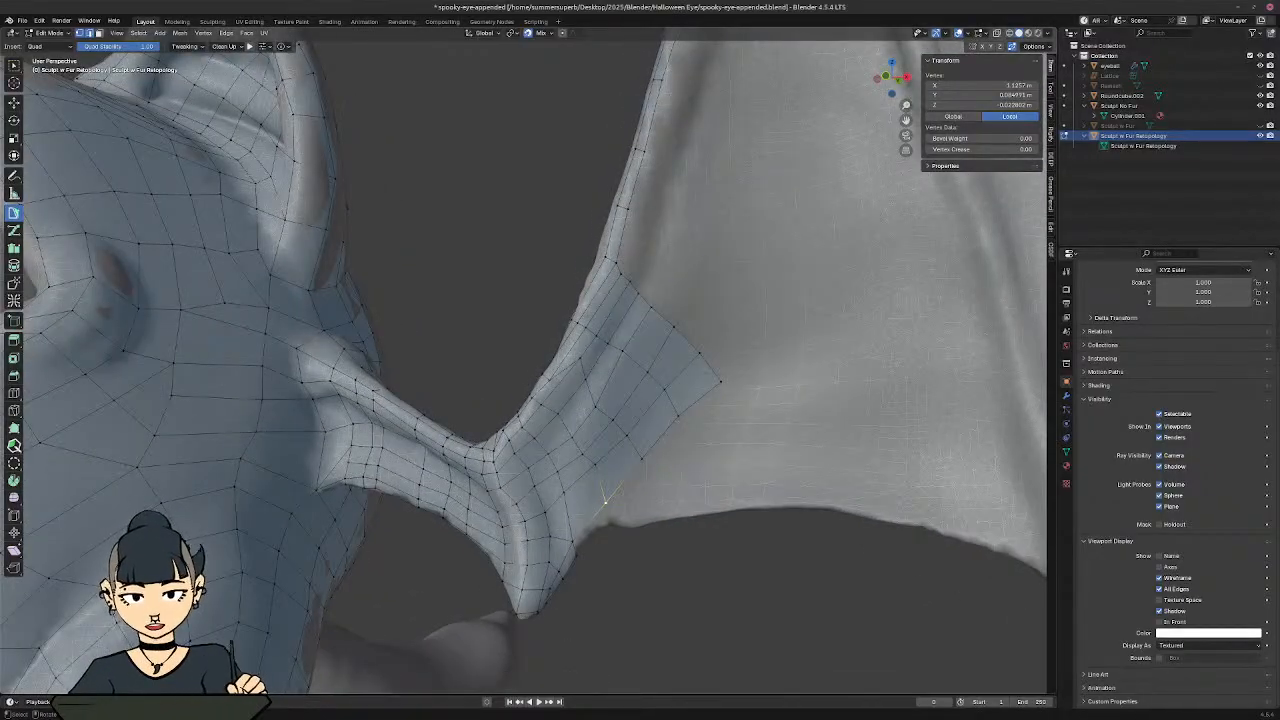
pyautogui.click(580, 360)
pyautogui.press('g')
pyautogui.click(590, 381)
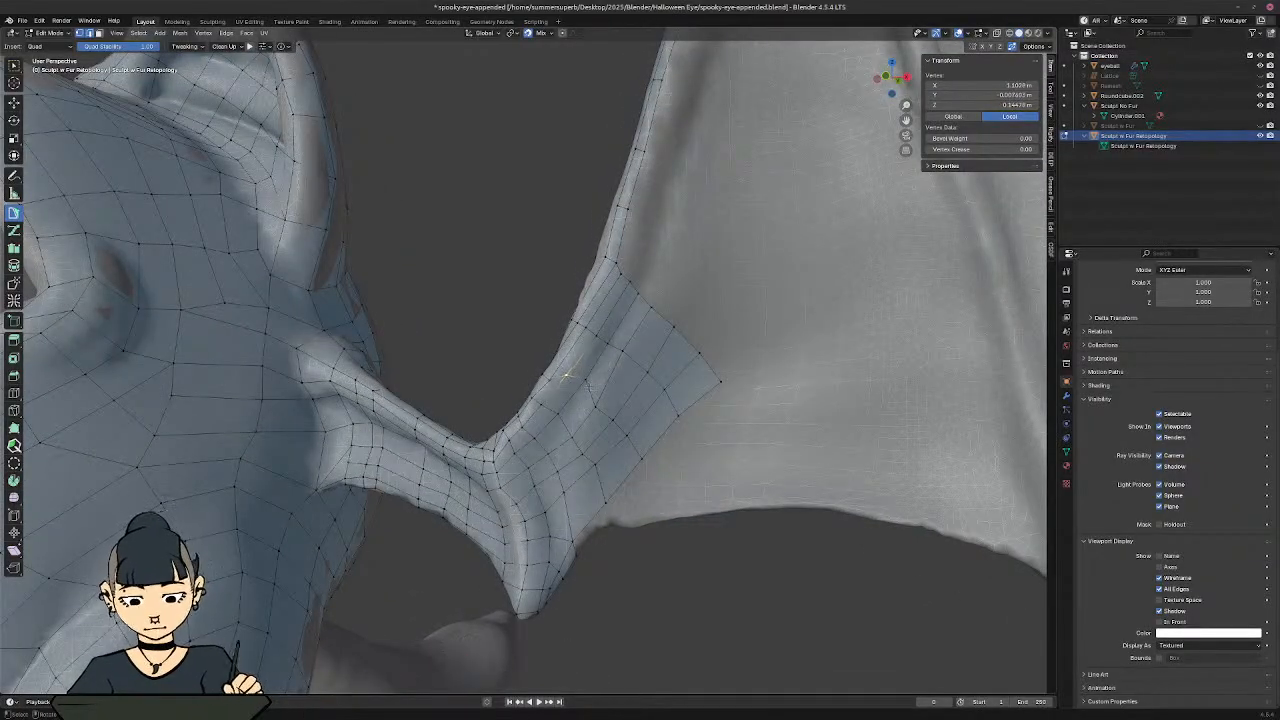
pyautogui.click(587, 382)
pyautogui.press('g')
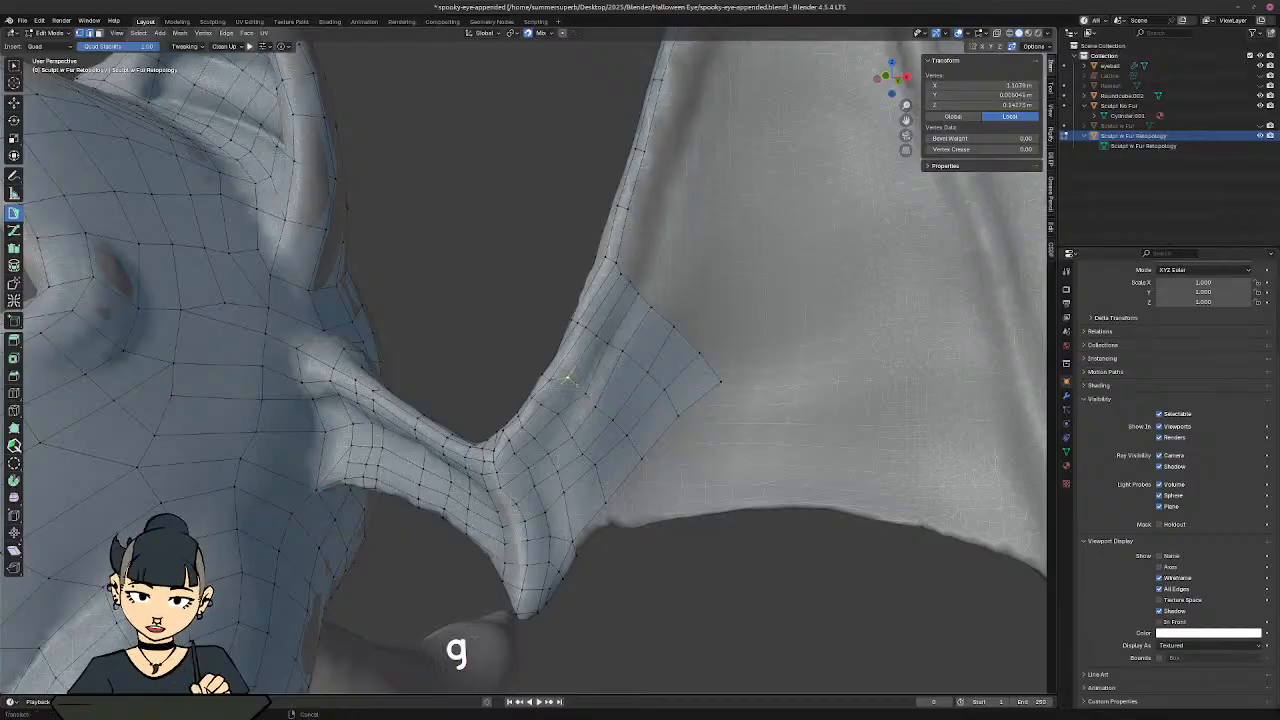
pyautogui.click(577, 387)
pyautogui.click(585, 392)
pyautogui.press('g')
pyautogui.click(583, 388)
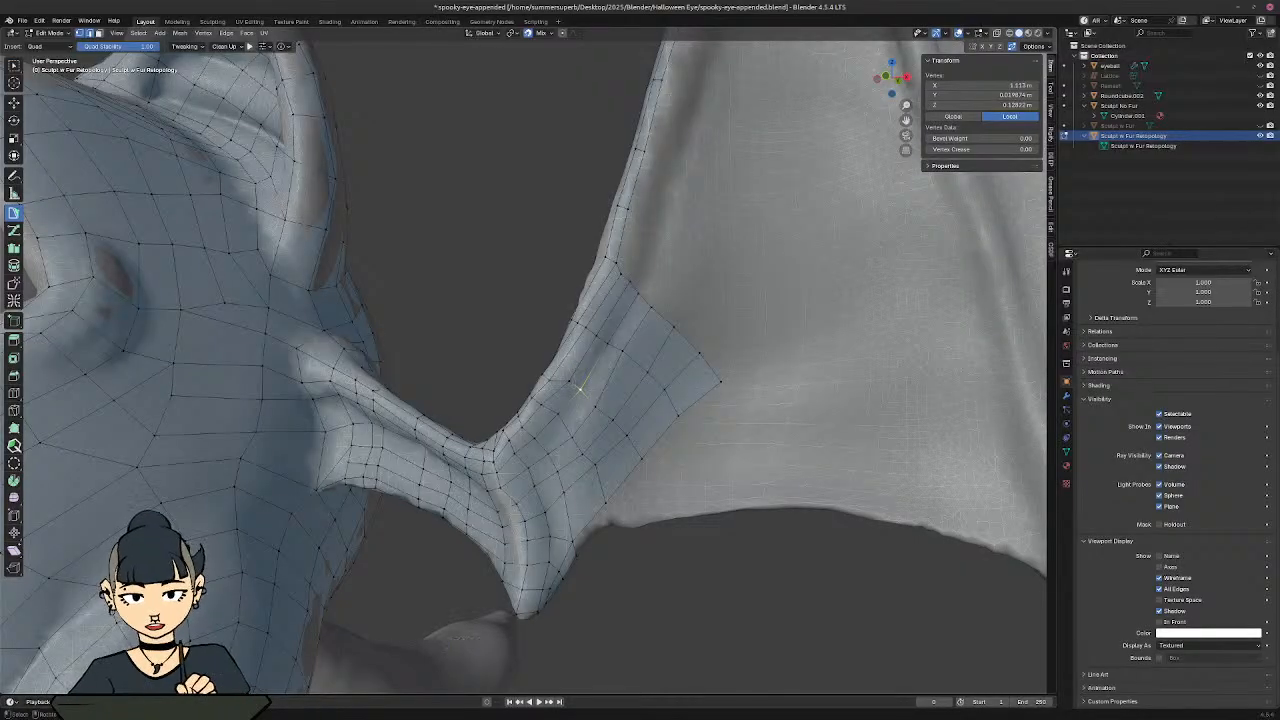
# Step: Build a new column of quads up the arm bone from the bridged faces, along the membrane side of the existing strip
pyautogui.scroll(-6, 634, 354)
pyautogui.moveTo(633, 354)
pyautogui.mouseDown(button='middle')
pyautogui.moveTo(560, 355)
pyautogui.moveTo(630, 370)
pyautogui.mouseUp(button='middle')
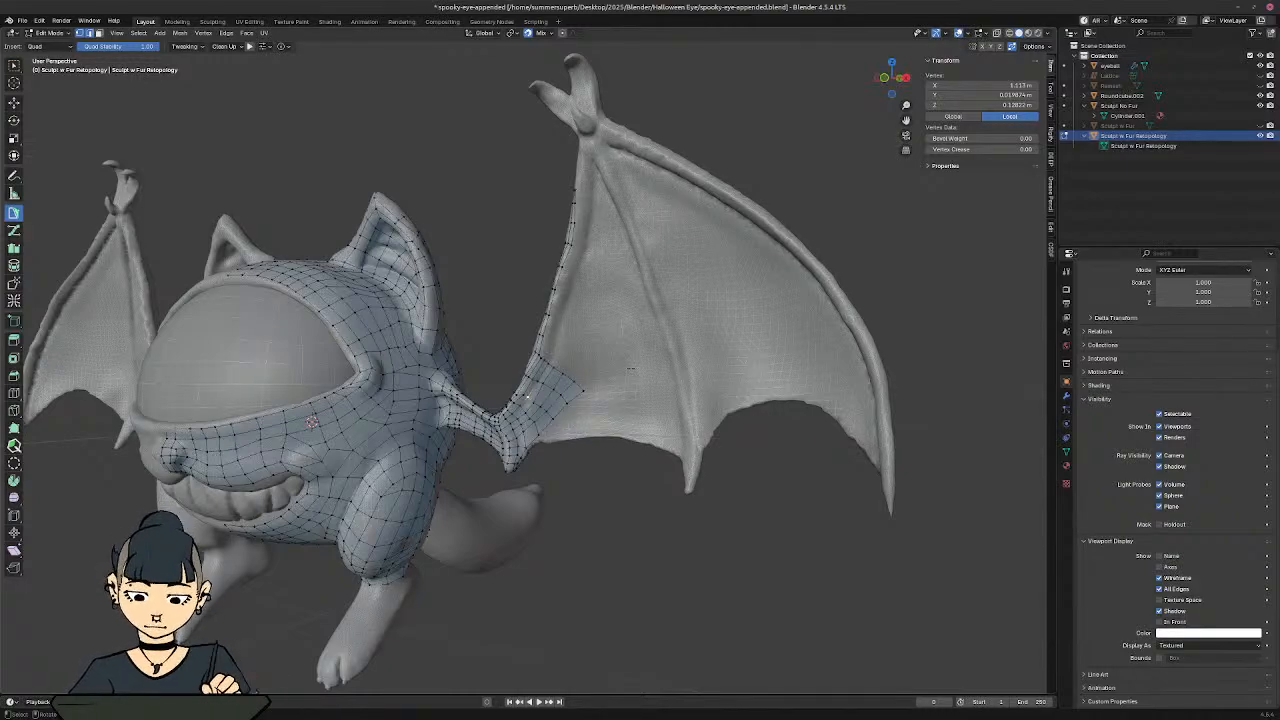
pyautogui.moveTo(572, 441); pyautogui.dragTo(605, 290, button='middle')
pyautogui.keyDown('shift'); pyautogui.moveTo(640, 238); pyautogui.dragTo(580, 350, button='middle'); pyautogui.keyUp('shift')
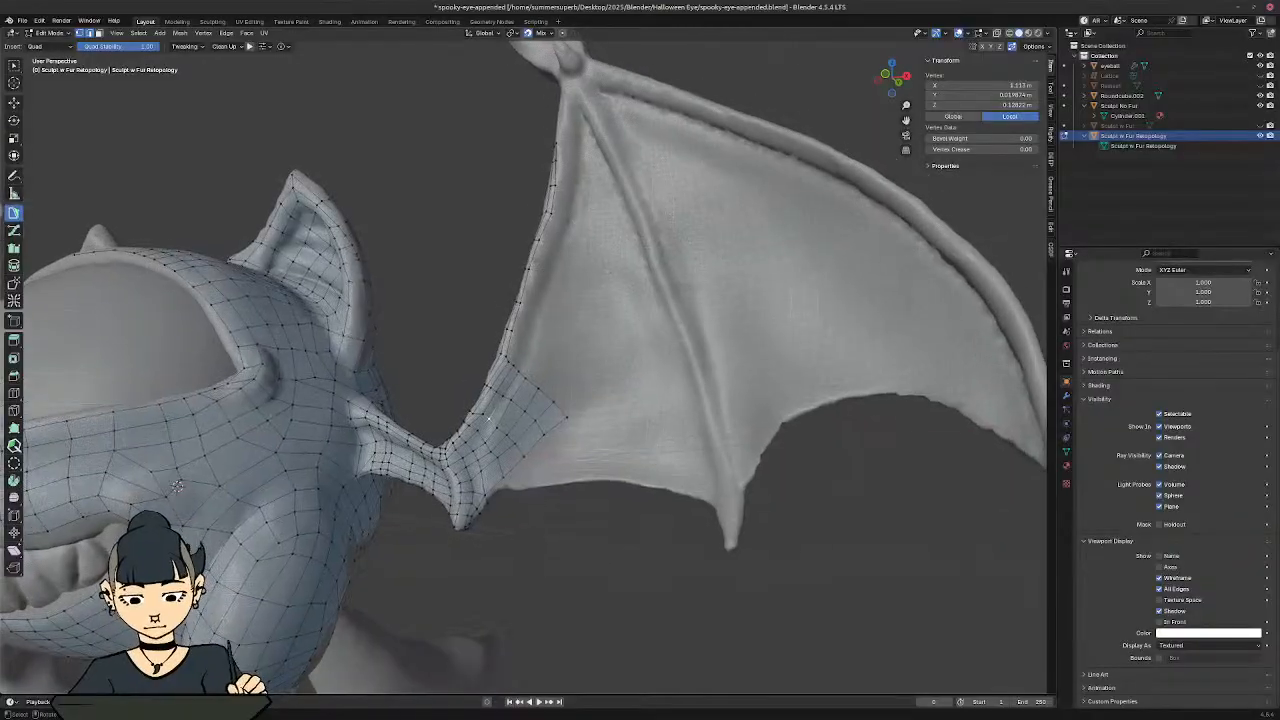
pyautogui.keyDown('ctrl'); pyautogui.moveTo(578, 400); pyautogui.dragTo(586, 290, button='middle'); pyautogui.keyUp('ctrl')
pyautogui.keyDown('shift'); pyautogui.moveTo(577, 338); pyautogui.dragTo(563, 371, button='middle'); pyautogui.keyUp('shift')
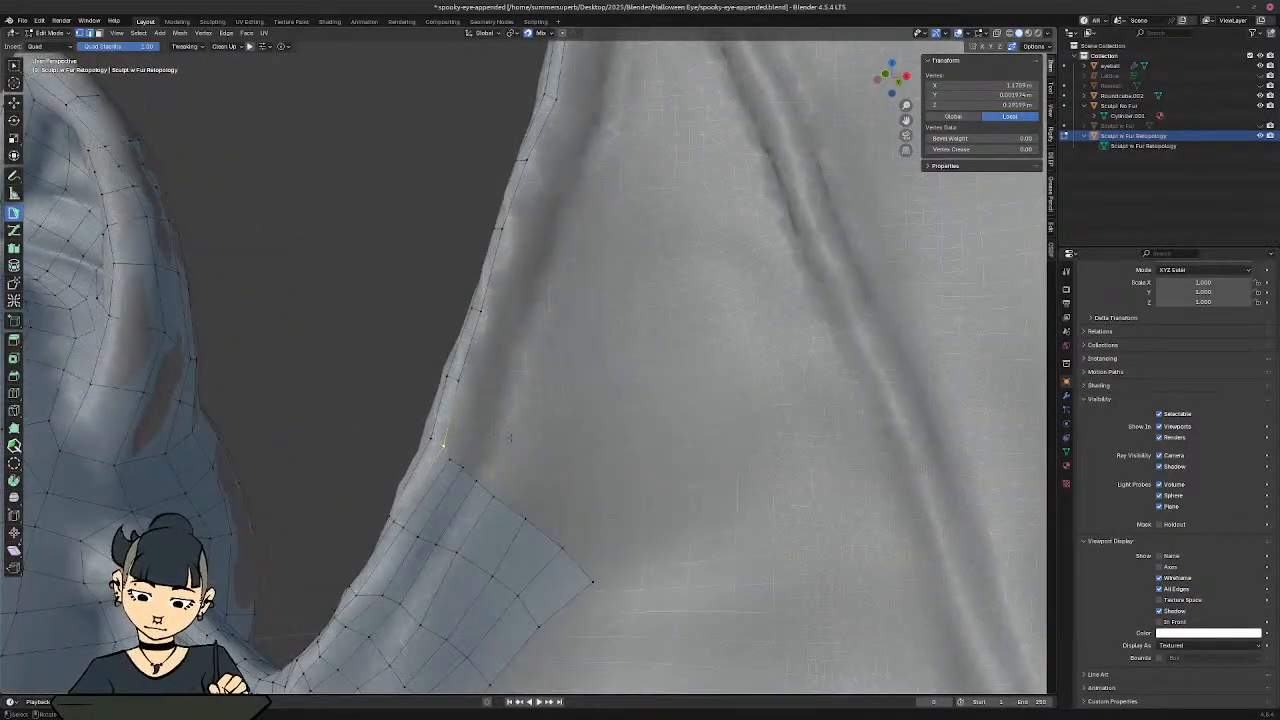
pyautogui.click(444, 448)
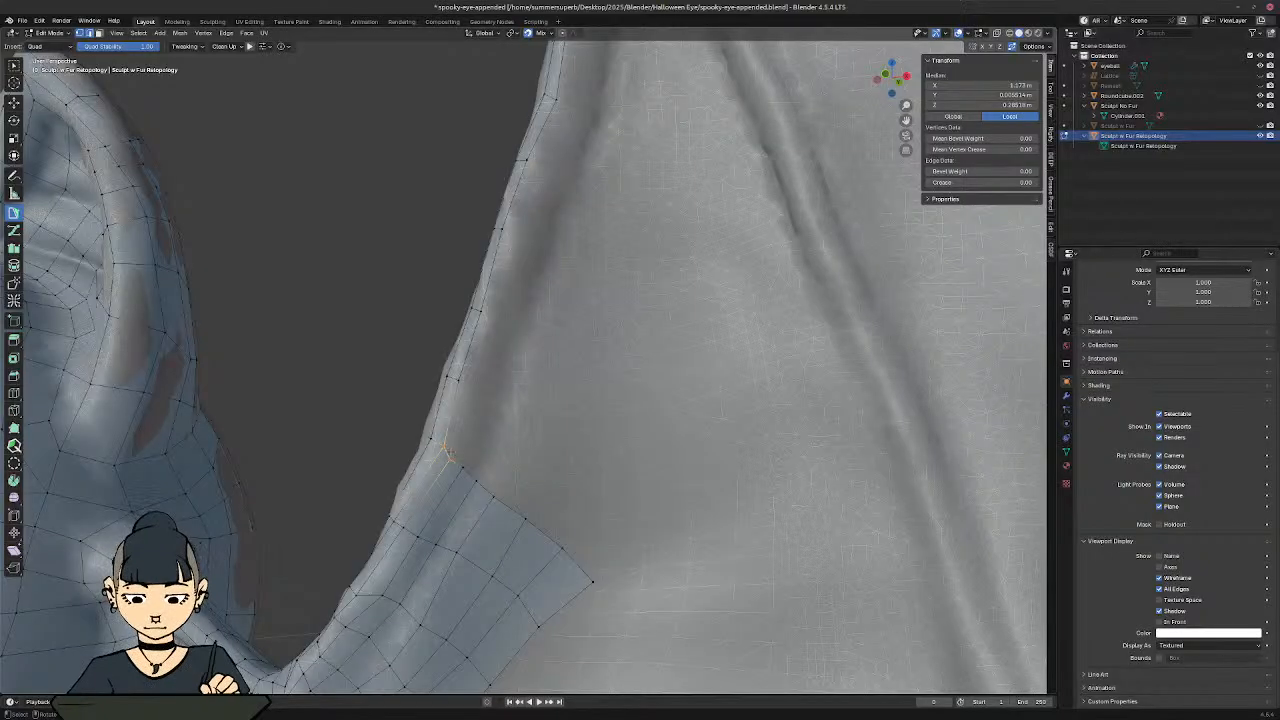
pyautogui.keyDown('ctrl'); pyautogui.click(466, 382); pyautogui.keyUp('ctrl')
pyautogui.keyDown('ctrl'); pyautogui.click(490, 313); pyautogui.keyUp('ctrl')
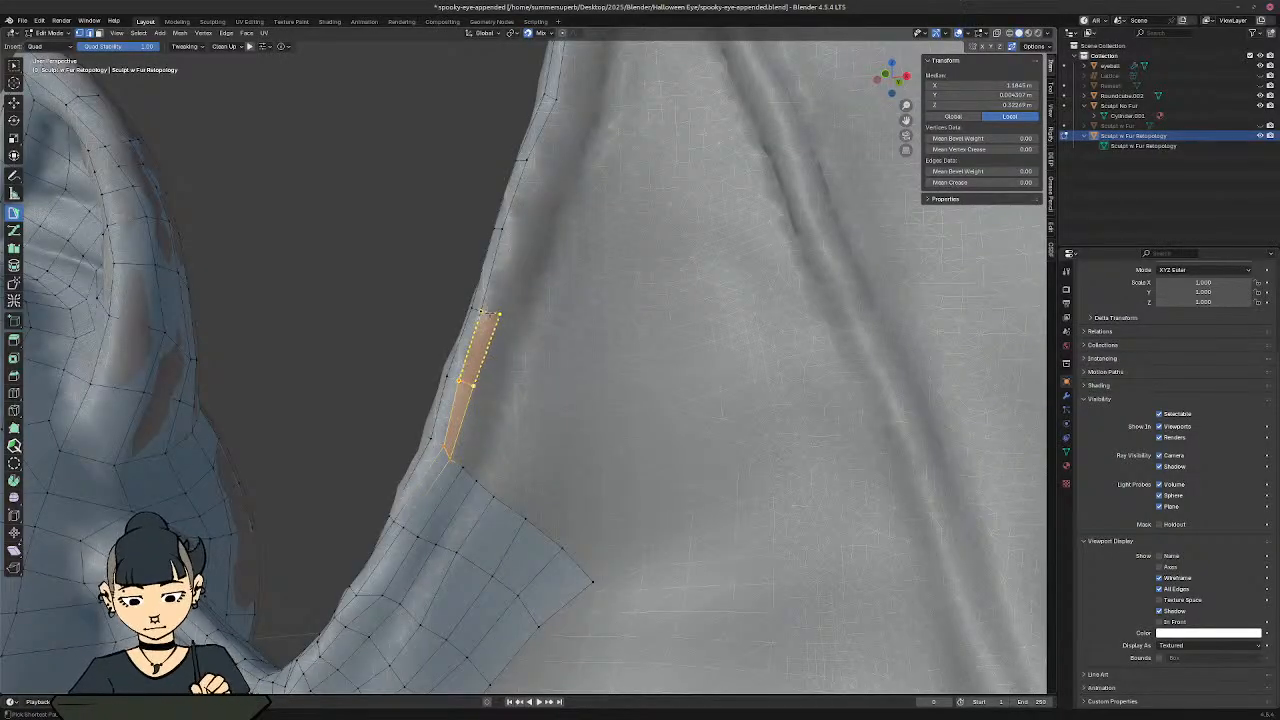
pyautogui.keyDown('ctrl'); pyautogui.click(517, 232); pyautogui.keyUp('ctrl')
pyautogui.keyDown('ctrl'); pyautogui.click(547, 168); pyautogui.keyUp('ctrl')
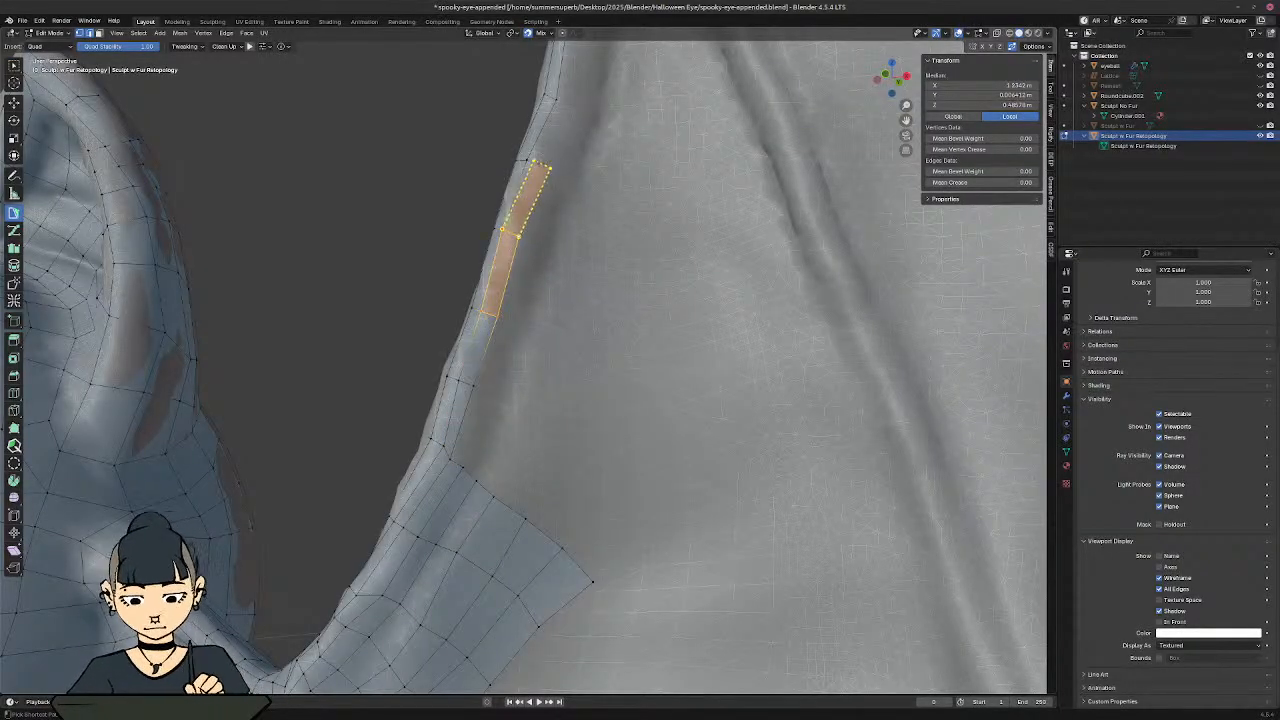
pyautogui.keyDown('ctrl'); pyautogui.click(565, 106); pyautogui.keyUp('ctrl')
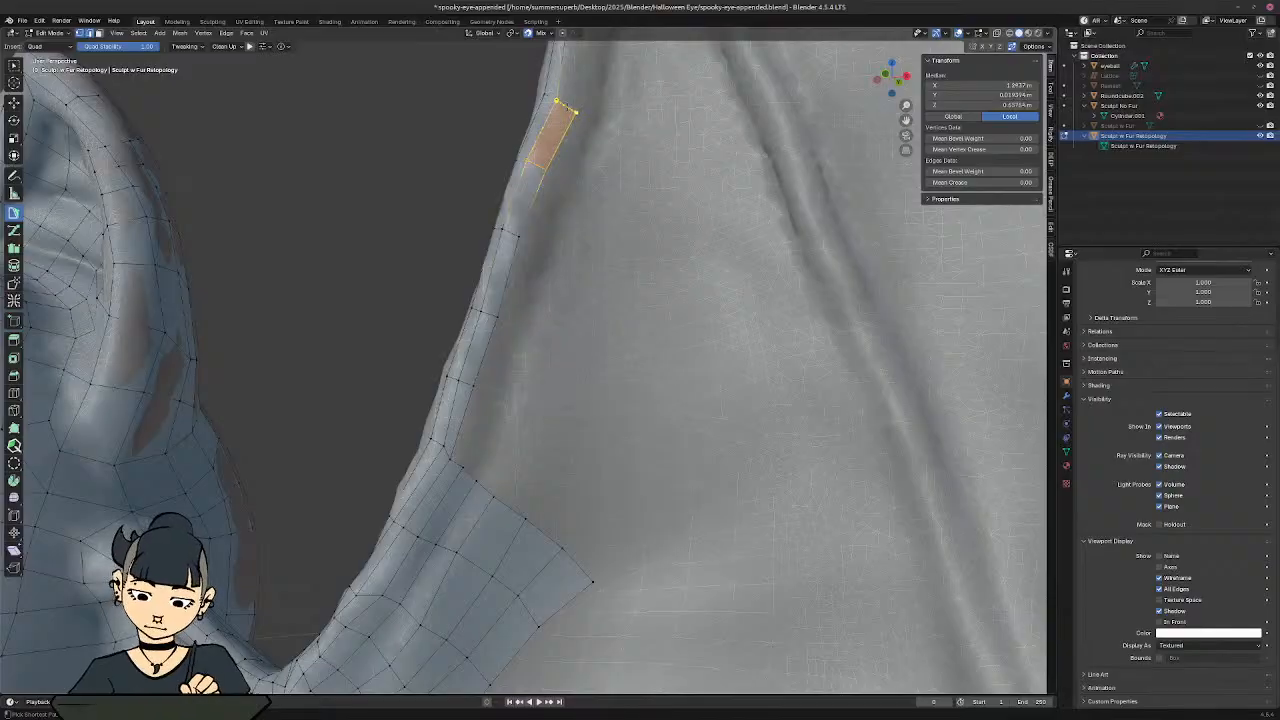
# Step: Continue the new quad column along the arm bone to the existing strip's end below the wrist
pyautogui.keyDown('shift'); pyautogui.moveTo(565, 106); pyautogui.dragTo(458, 616, button='middle'); pyautogui.keyUp('shift')
pyautogui.keyDown('ctrl'); pyautogui.click(482, 526); pyautogui.keyUp('ctrl')
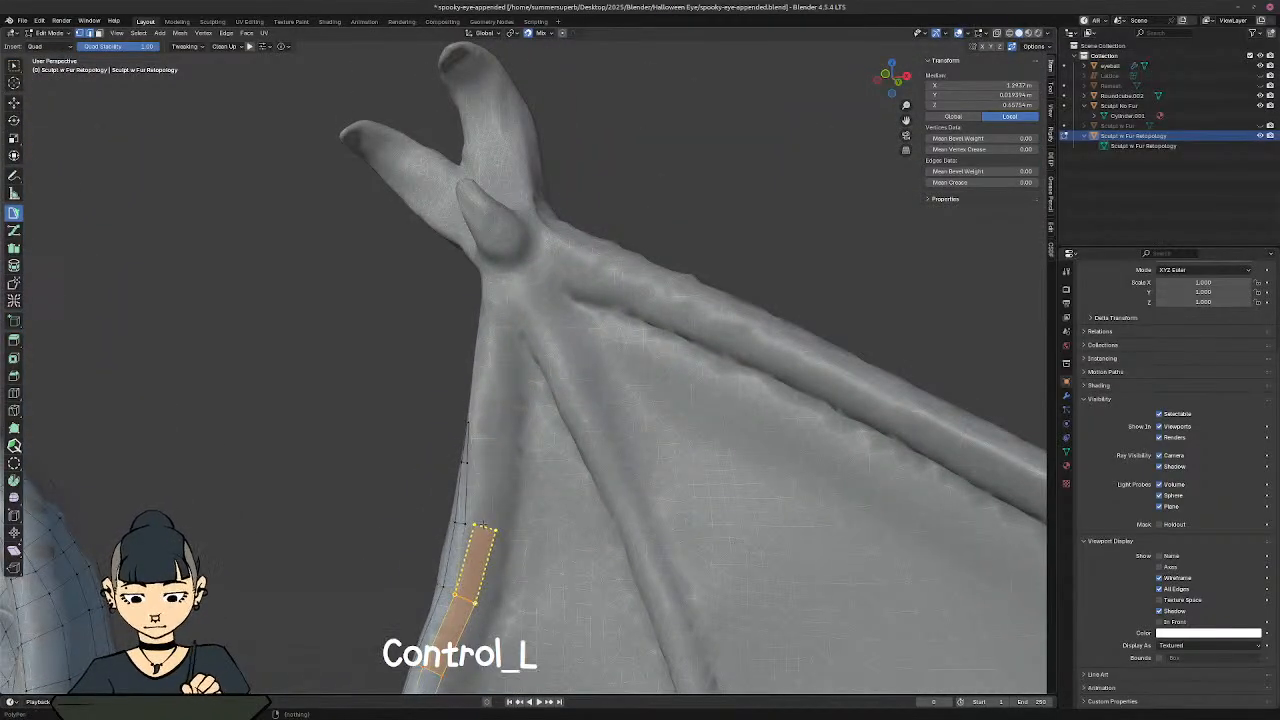
pyautogui.keyDown('ctrl'); pyautogui.click(478, 461); pyautogui.keyUp('ctrl')
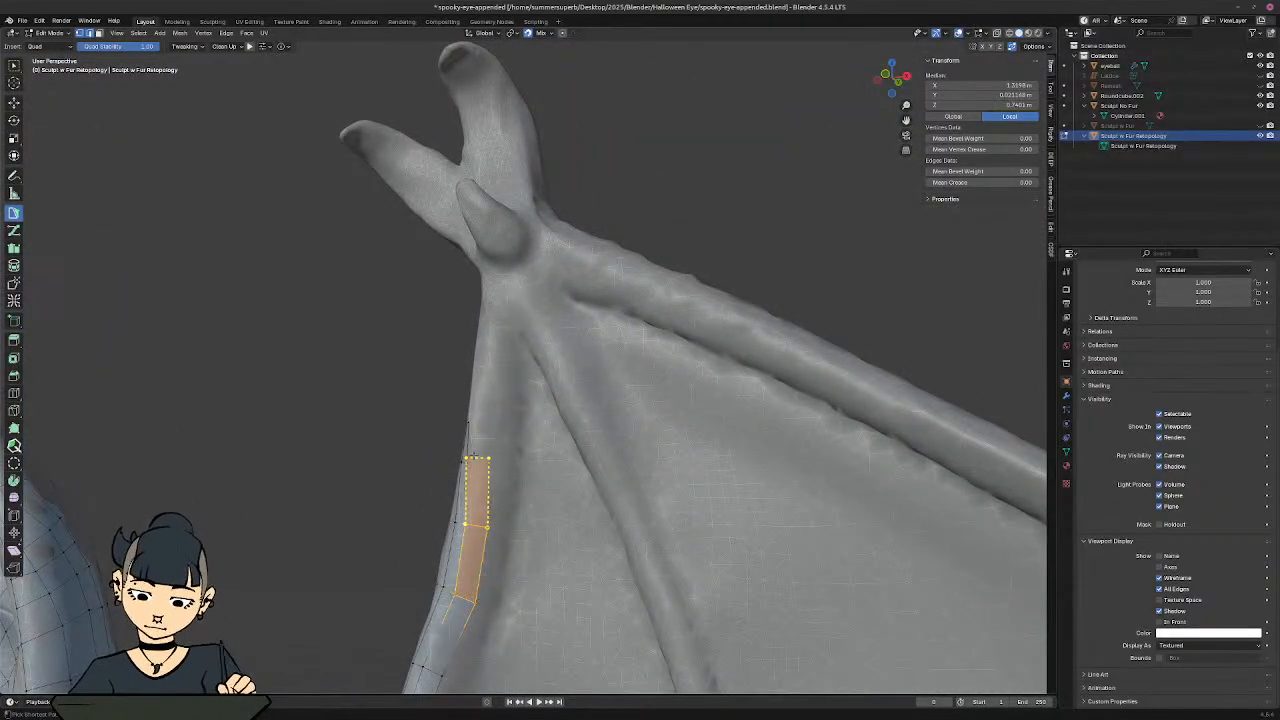
pyautogui.keyDown('ctrl'); pyautogui.click(479, 422); pyautogui.keyUp('ctrl')
# Step: Build another column of quads along the membrane side of the arm bone, from the elbow faces to the strip's end below the wrist
pyautogui.keyDown('shift'); pyautogui.moveTo(458, 620); pyautogui.dragTo(488, 160, button='middle'); pyautogui.keyUp('shift')
pyautogui.moveTo(480, 382); pyautogui.dragTo(484, 355, button='middle')
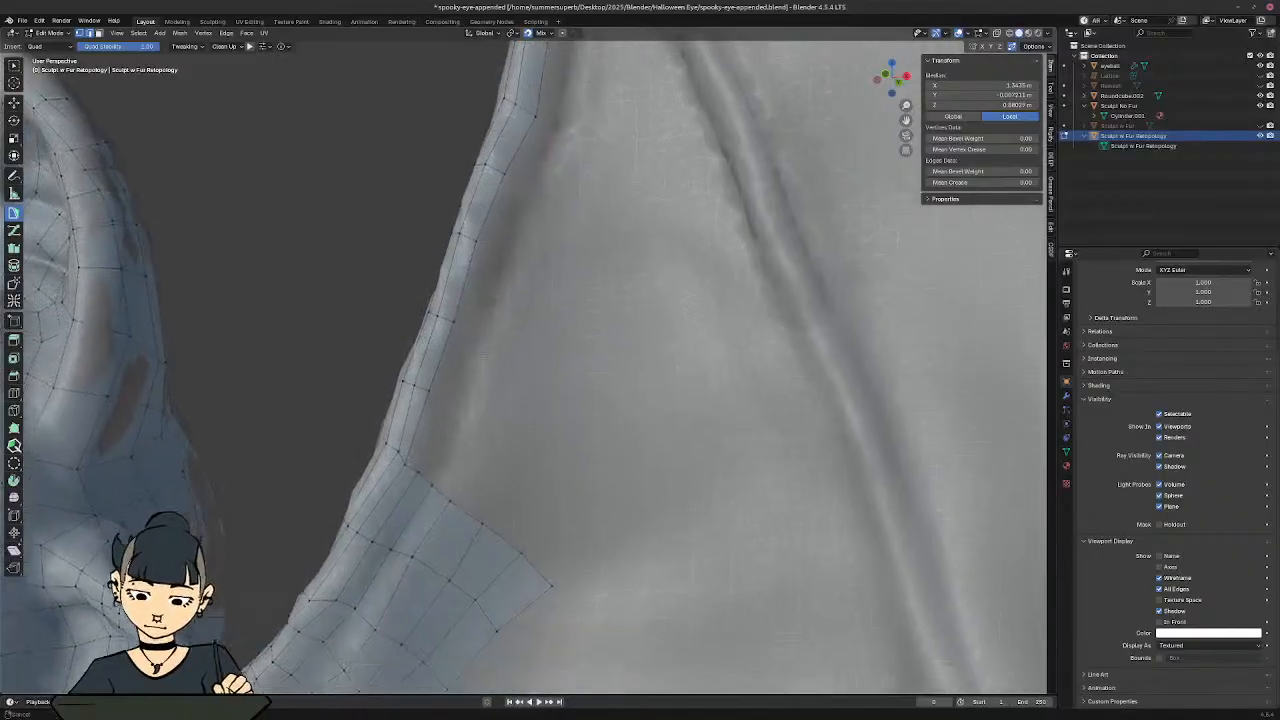
pyautogui.keyDown('ctrl'); pyautogui.click(446, 395); pyautogui.keyUp('ctrl')
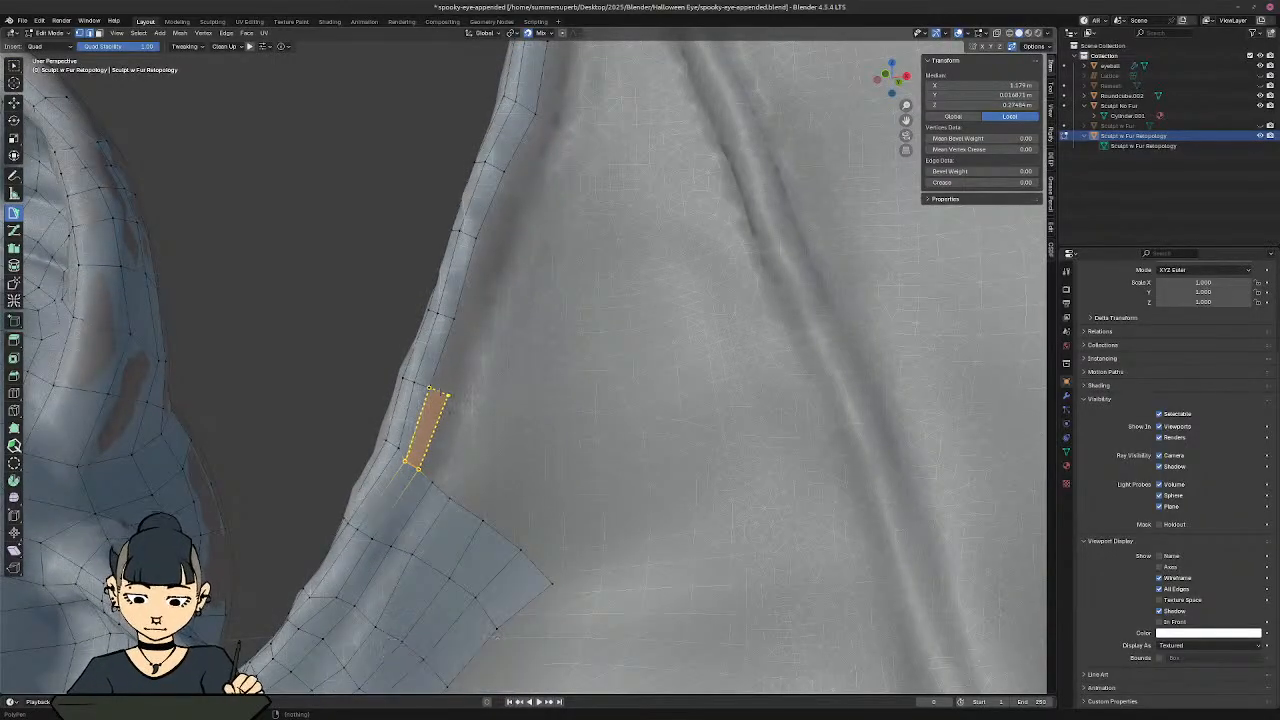
pyautogui.keyDown('ctrl'); pyautogui.click(474, 323); pyautogui.keyUp('ctrl')
pyautogui.keyDown('ctrl'); pyautogui.click(497, 243); pyautogui.keyUp('ctrl')
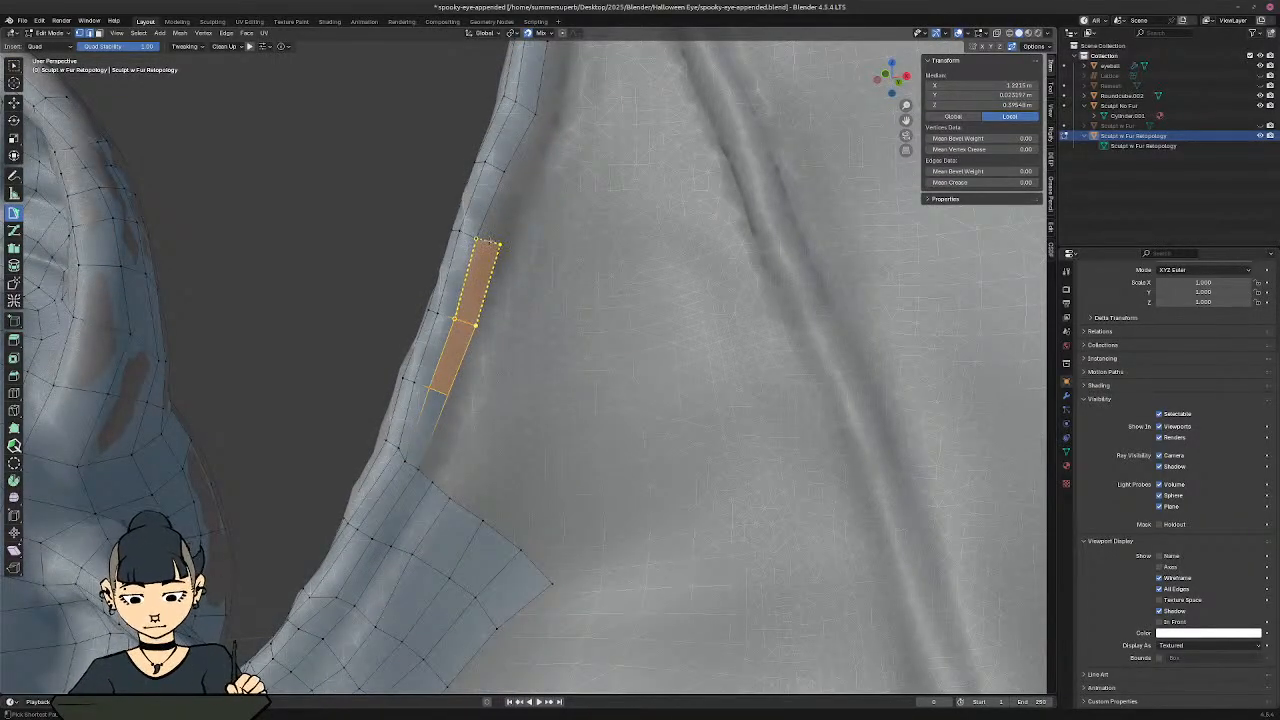
pyautogui.keyDown('ctrl'); pyautogui.click(505, 172); pyautogui.keyUp('ctrl')
pyautogui.keyDown('ctrl'); pyautogui.click(550, 119); pyautogui.keyUp('ctrl')
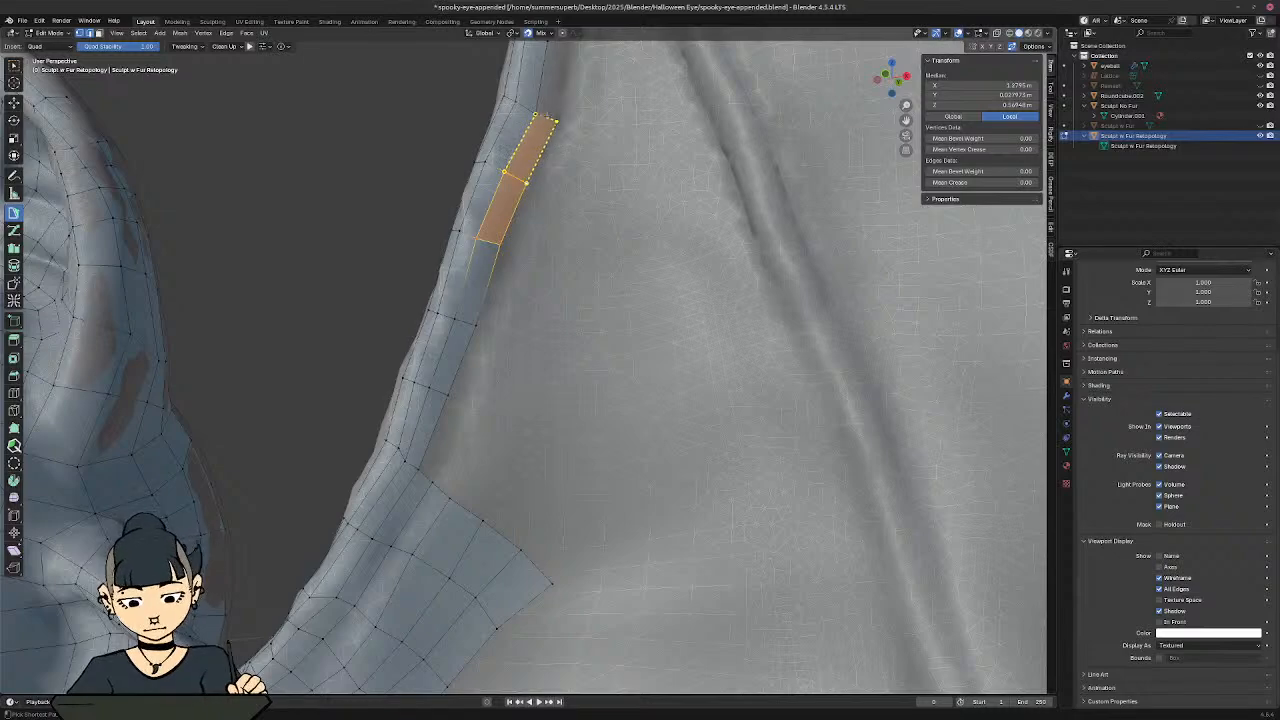
pyautogui.keyDown('shift'); pyautogui.moveTo(550, 119); pyautogui.dragTo(481, 393, button='middle'); pyautogui.keyUp('shift')
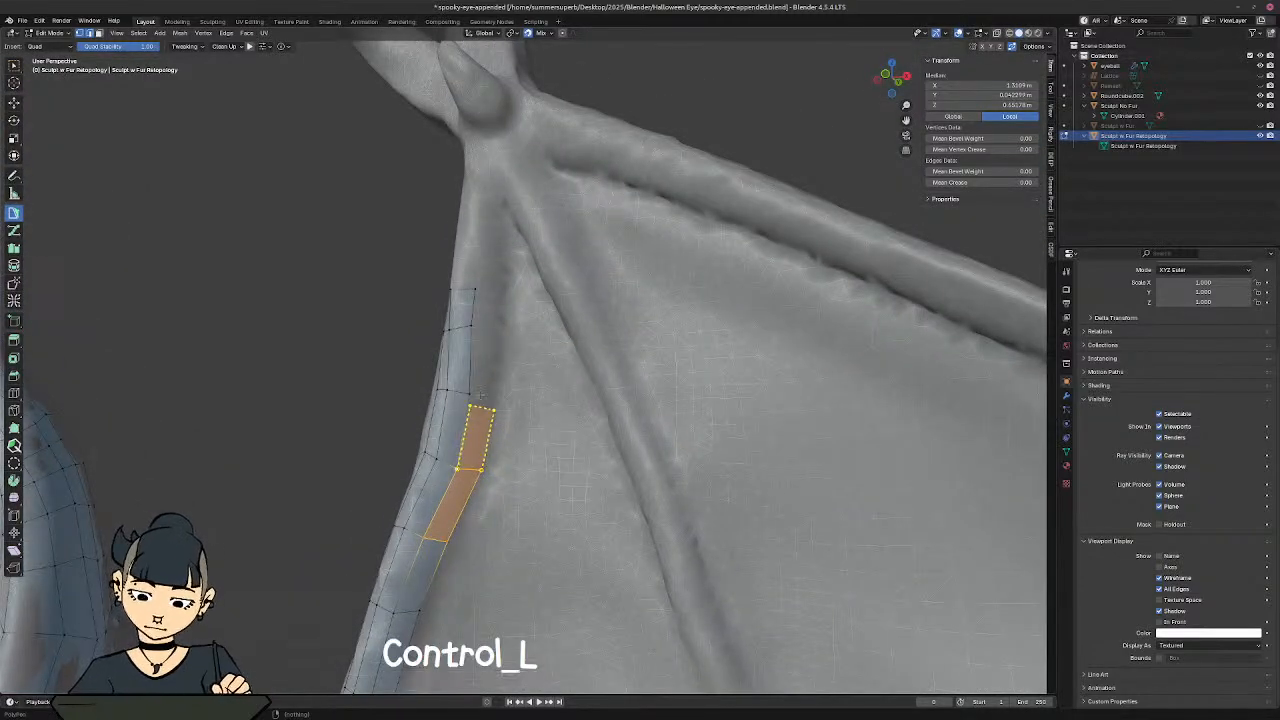
pyautogui.keyDown('ctrl'); pyautogui.click(484, 323); pyautogui.keyUp('ctrl')
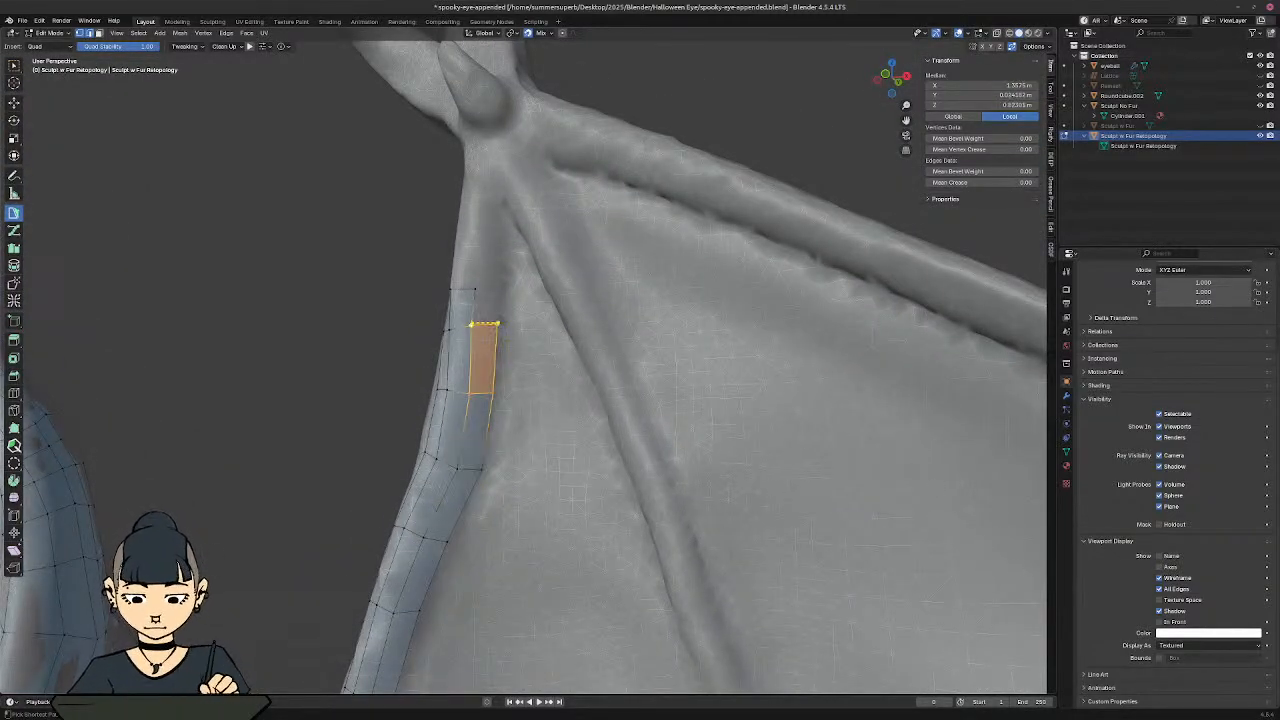
pyautogui.keyDown('ctrl'); pyautogui.click(493, 290); pyautogui.keyUp('ctrl')
# Step: Start a row of quads from the arm bone column along the elbow patch's upper edge, pulling its outer corner out onto the membrane
pyautogui.keyDown('shift'); pyautogui.moveTo(423, 345); pyautogui.dragTo(503, 33, button='middle'); pyautogui.keyUp('shift')
pyautogui.click(437, 406)
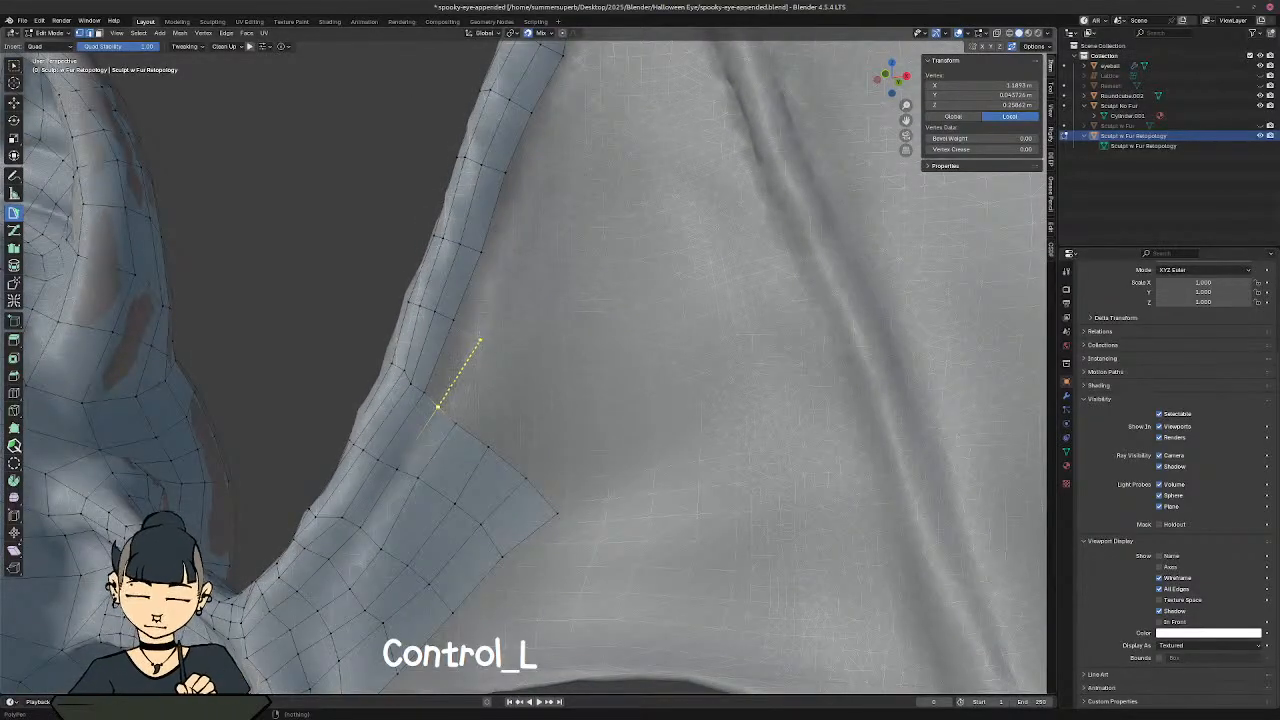
pyautogui.click(439, 367)
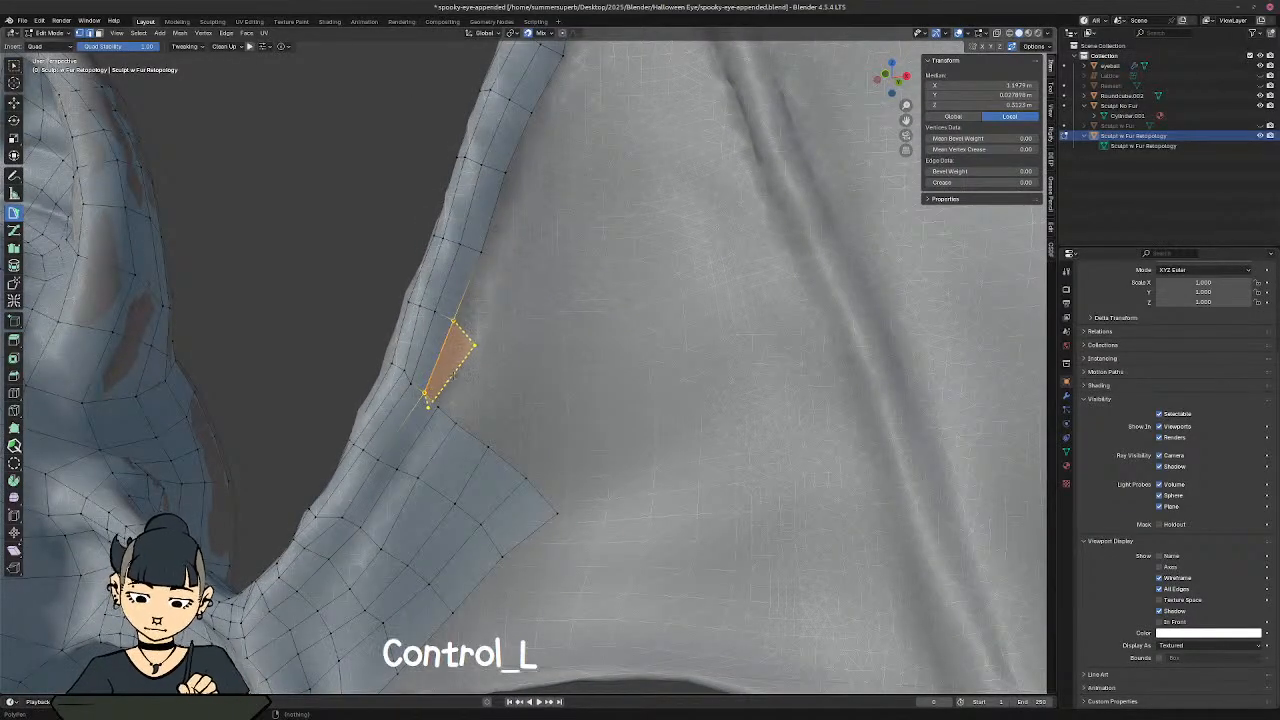
pyautogui.keyDown('ctrl'); pyautogui.click(486, 347); pyautogui.keyUp('ctrl')
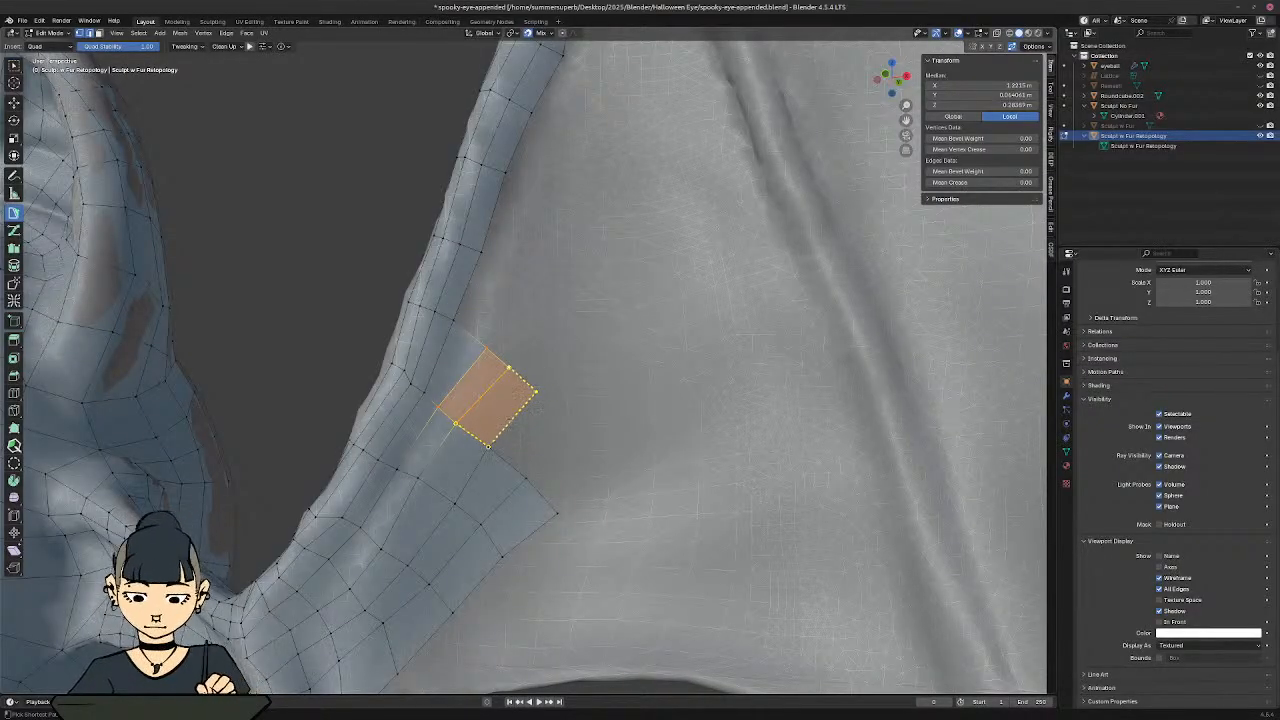
pyautogui.keyDown('ctrl'); pyautogui.click(512, 418); pyautogui.keyUp('ctrl')
pyautogui.click(544, 395)
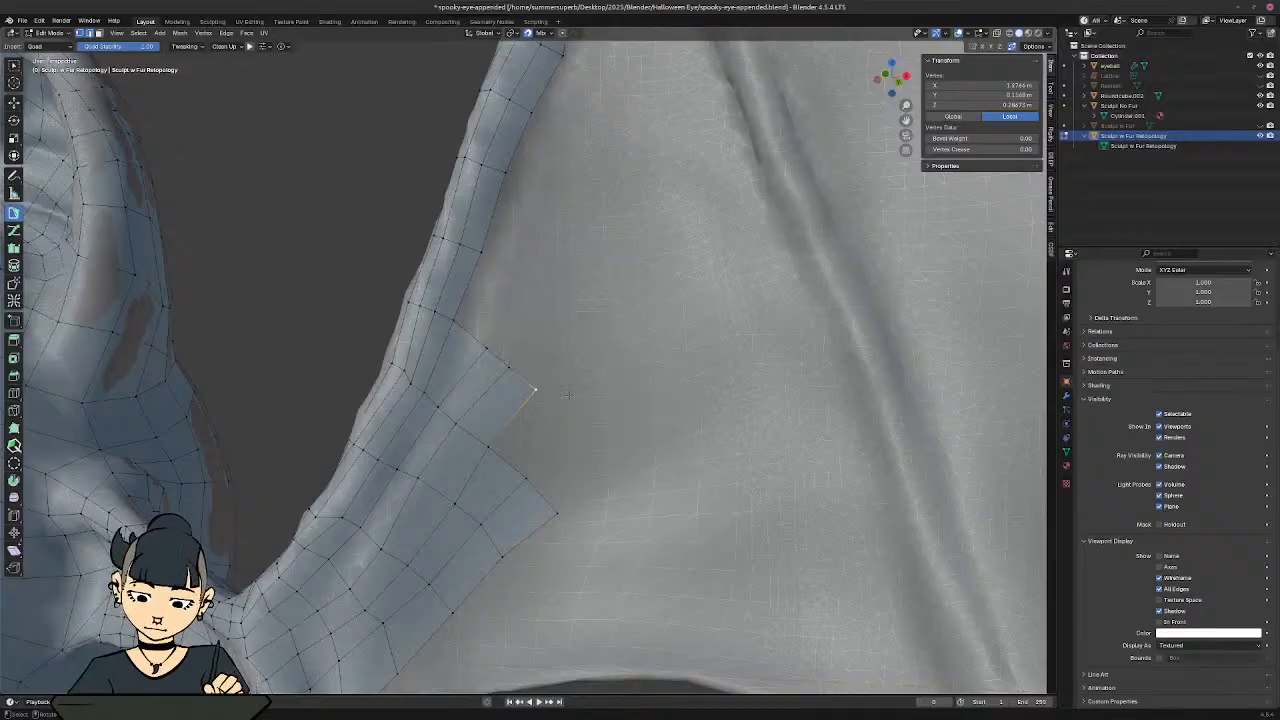
pyautogui.press('g')
pyautogui.click(567, 395)
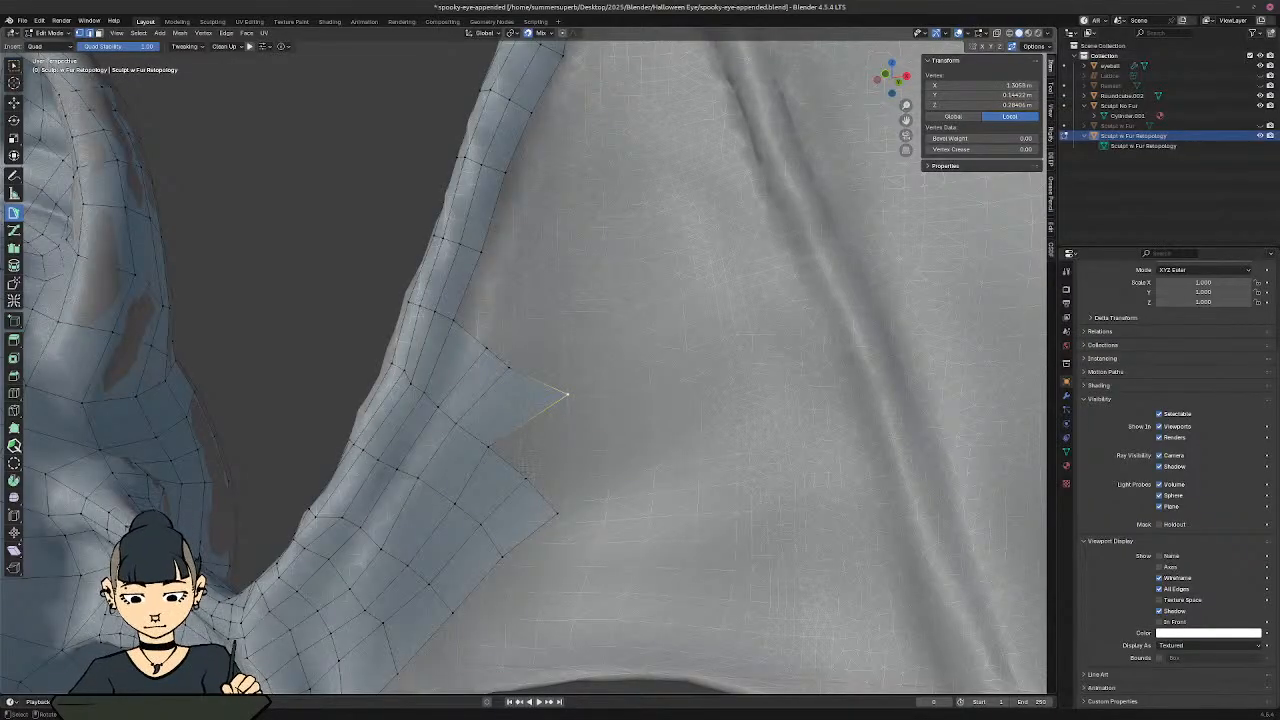
# Step: Extend the row around the elbow patch's outer corner with two more quads, moving the corner vertices outward to widen the faces
pyautogui.keyDown('ctrl'); pyautogui.click(590, 392); pyautogui.keyUp('ctrl')
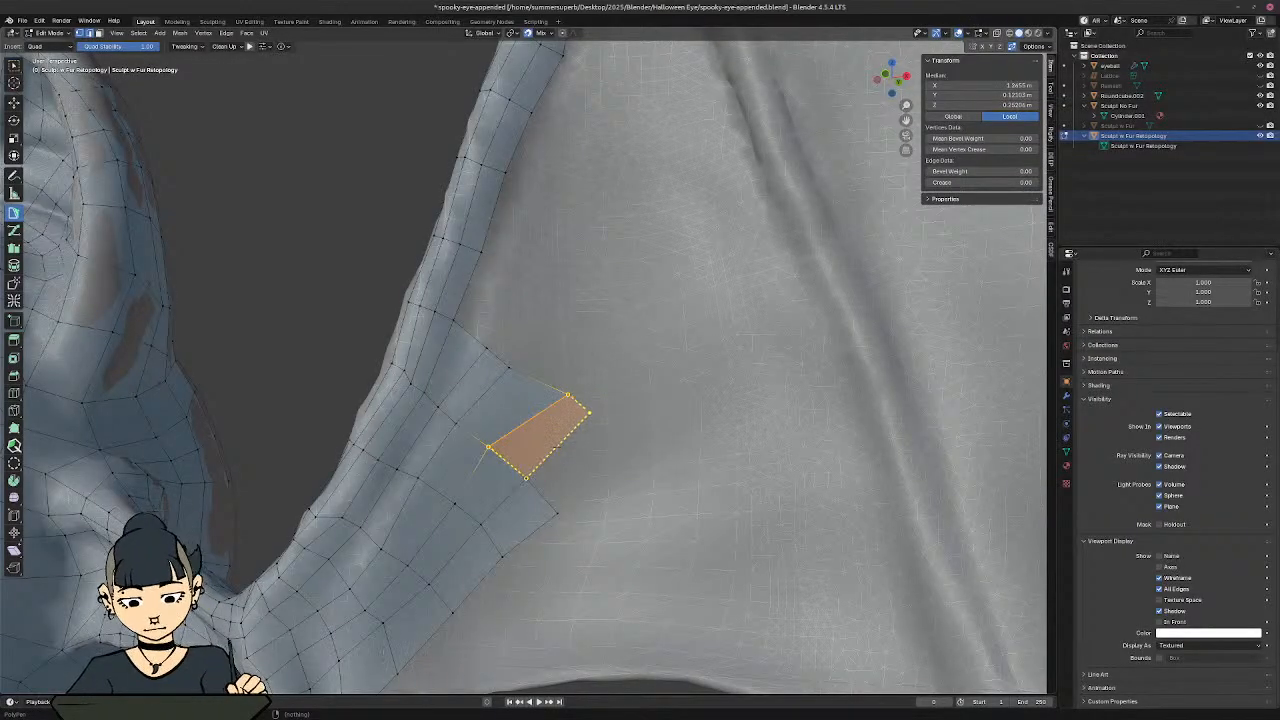
pyautogui.click(592, 413)
pyautogui.press('g')
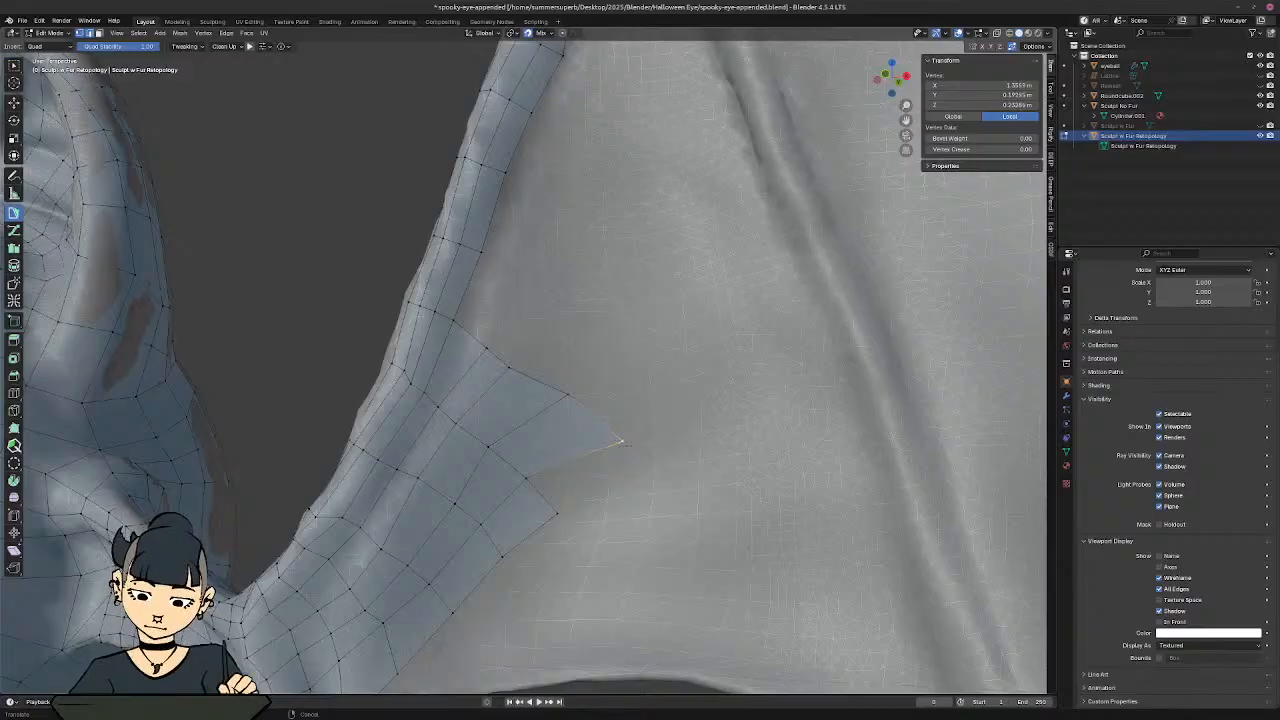
pyautogui.click(558, 519)
pyautogui.press('g')
pyautogui.click(556, 536)
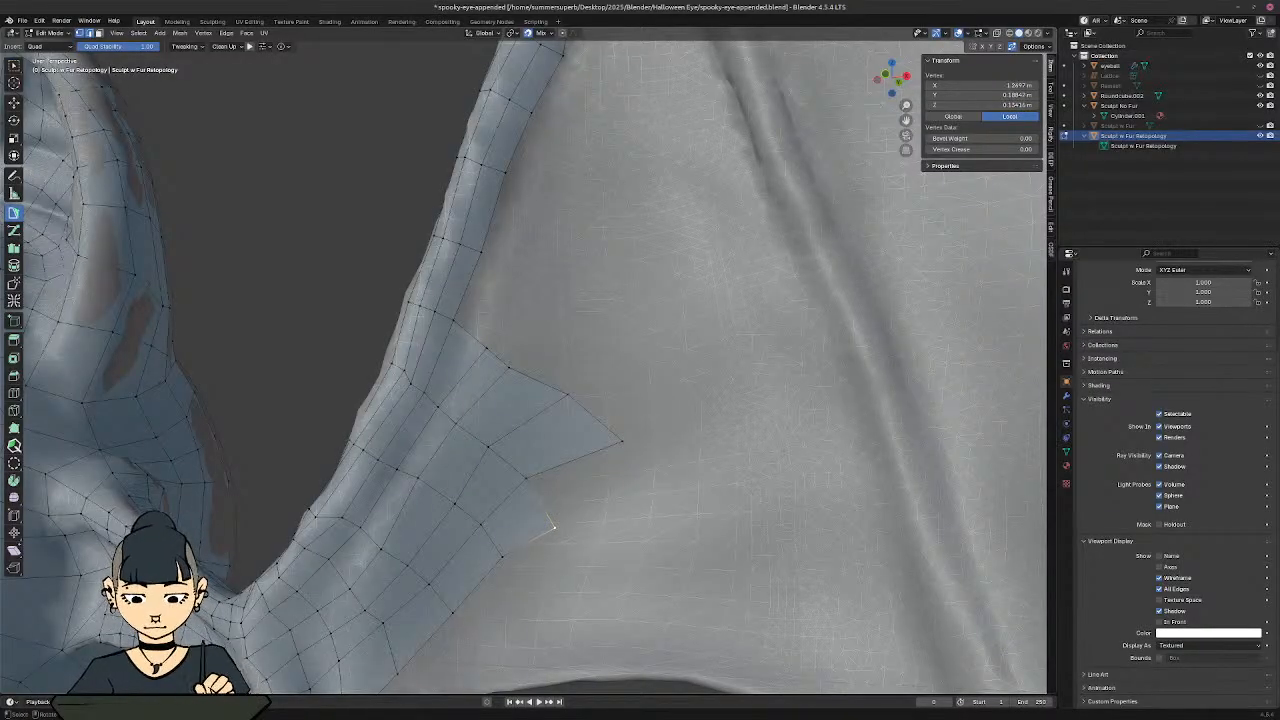
pyautogui.keyDown('ctrl'); pyautogui.moveTo(580, 465); pyautogui.dragTo(640, 490); pyautogui.keyUp('ctrl')
pyautogui.click(644, 482)
pyautogui.press('g')
pyautogui.click(646, 513)
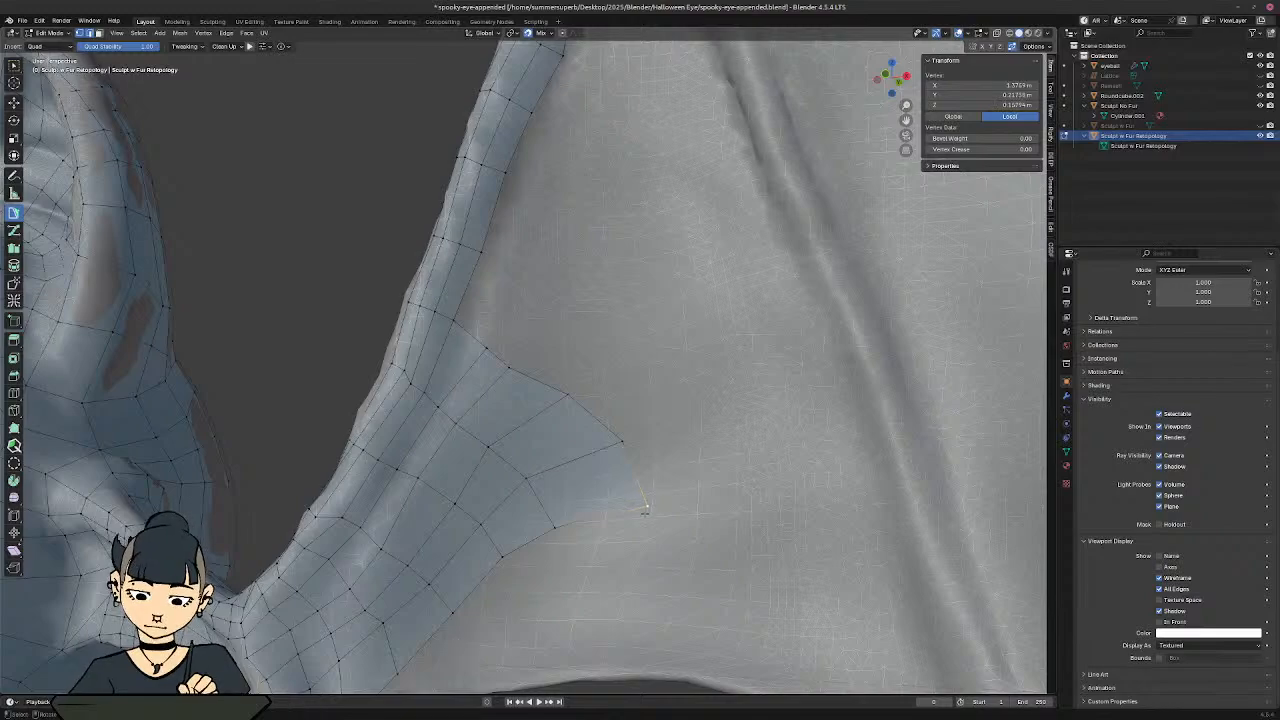
# Step: Begin a second membrane row with three quads from the arm bone, and shift the third quad's outer corner outward
pyautogui.scroll(-8, 589, 486)
pyautogui.moveTo(589, 486); pyautogui.dragTo(613, 489, button='middle')
pyautogui.keyDown('shift'); pyautogui.moveTo(622, 502); pyautogui.dragTo(546, 471, button='middle'); pyautogui.keyUp('shift')
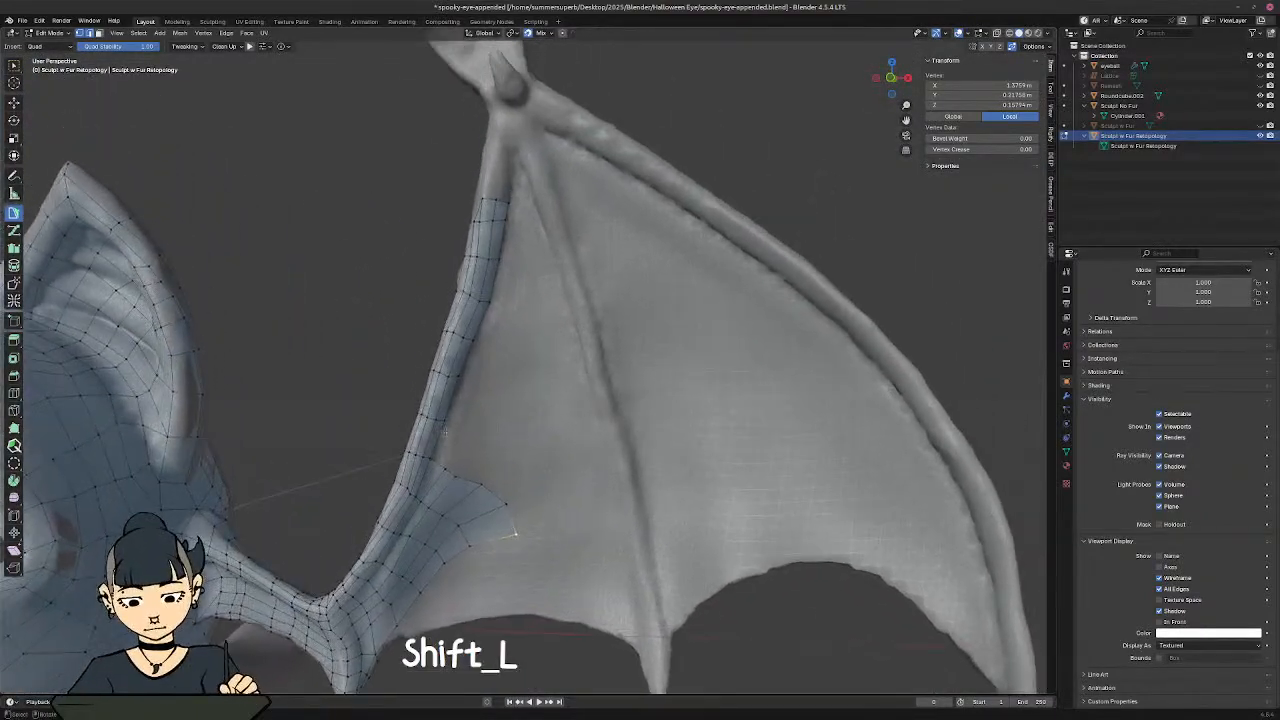
pyautogui.click(442, 433)
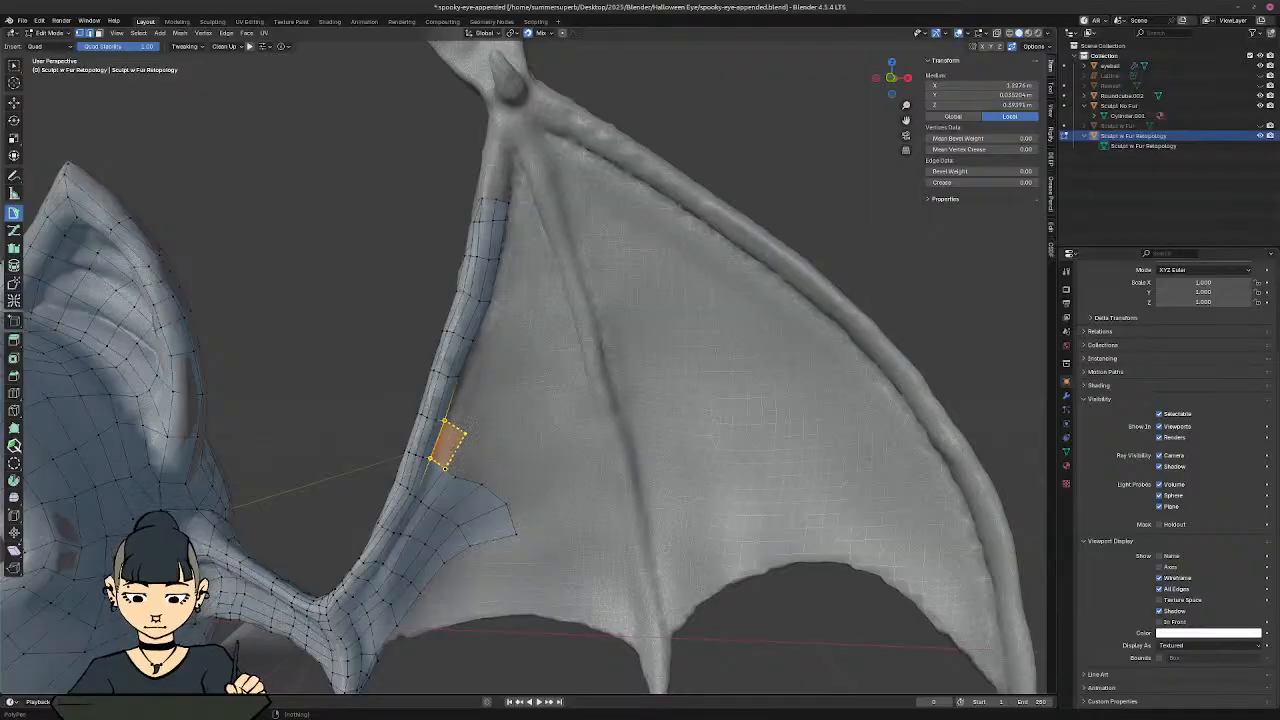
pyautogui.keyDown('ctrl'); pyautogui.click(455, 451); pyautogui.keyUp('ctrl')
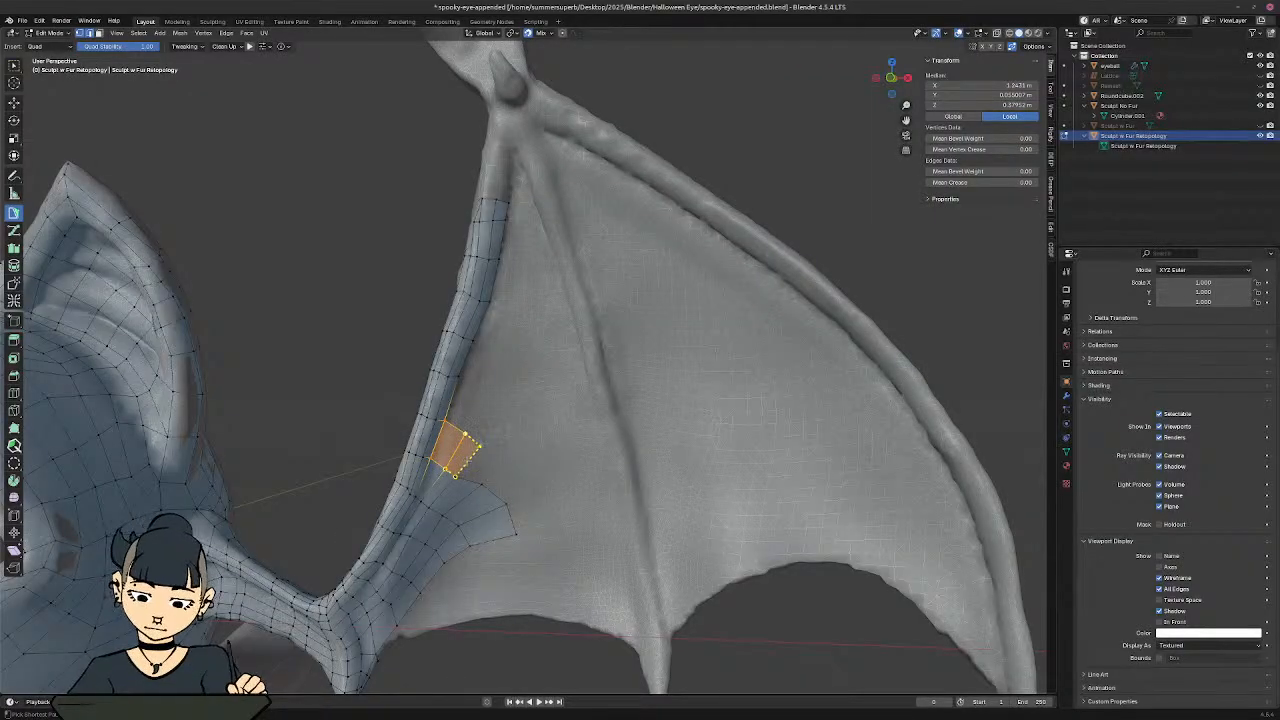
pyautogui.keyDown('ctrl'); pyautogui.click(468, 462); pyautogui.keyUp('ctrl')
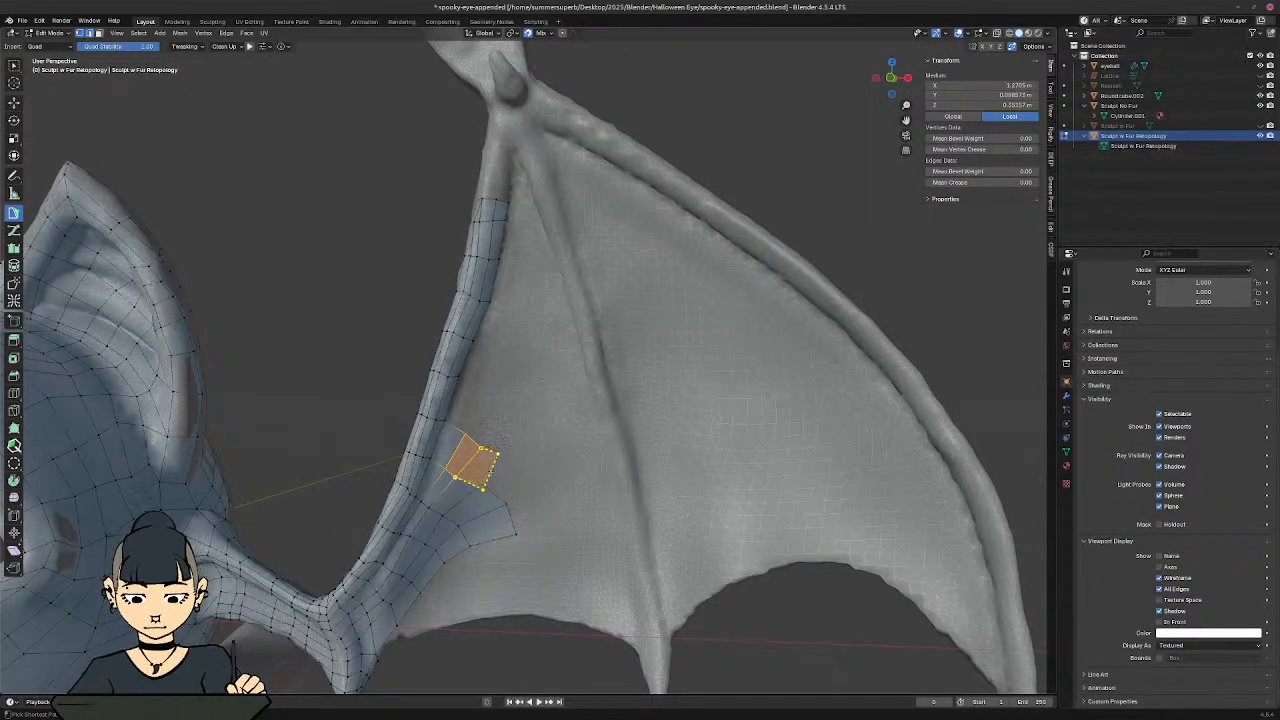
pyautogui.click(494, 462)
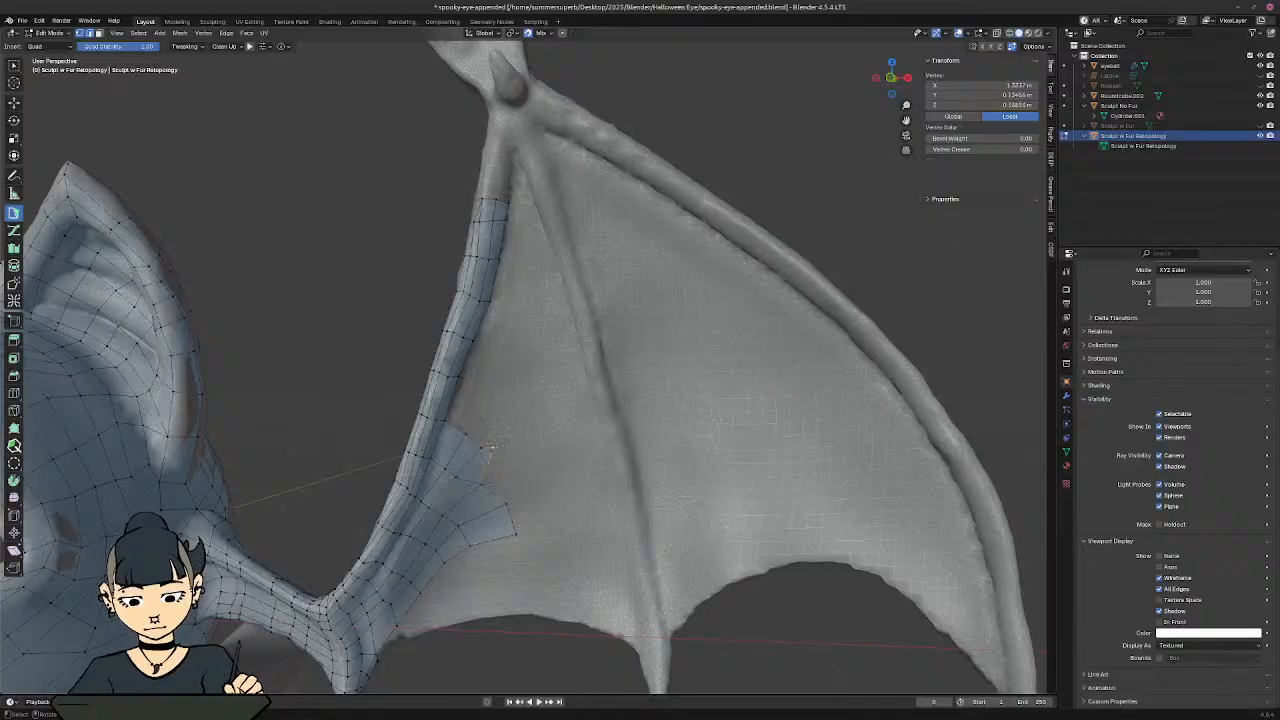
pyautogui.press('g')
pyautogui.click(516, 467)
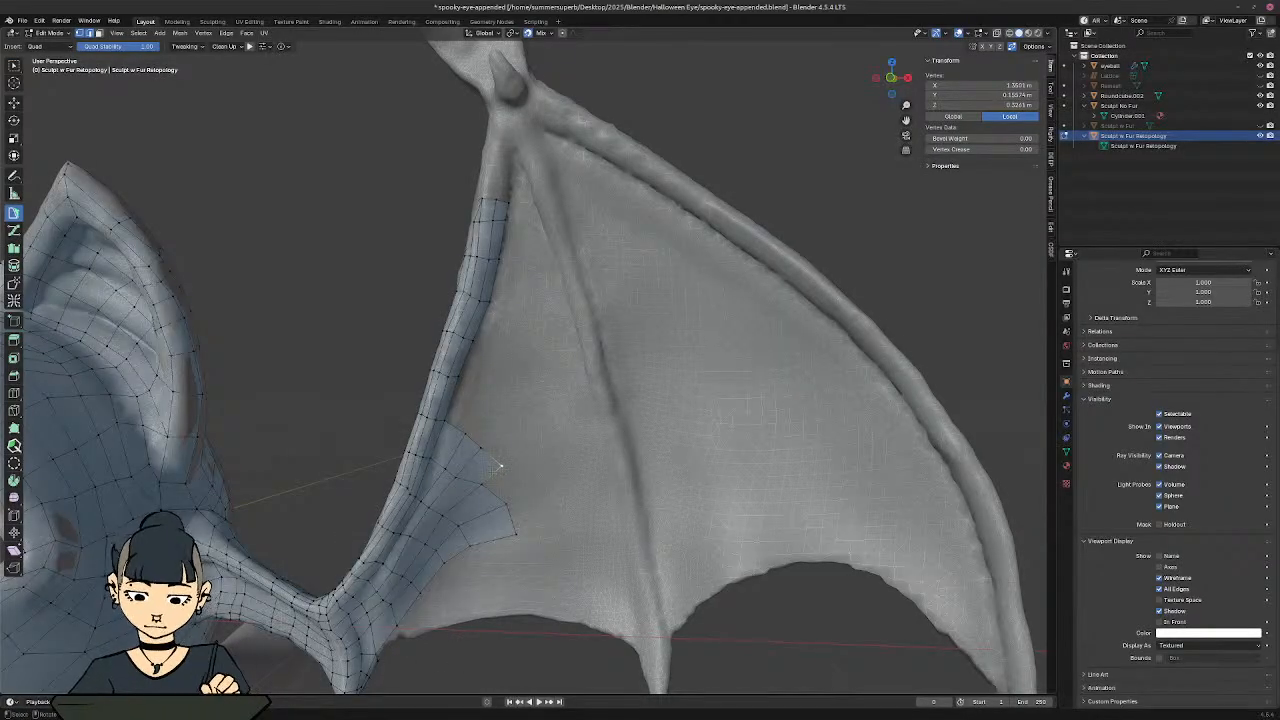
# Step: Continue the second membrane row to the patch's lower outer corner, repositioning the outer vertices to follow the fan shape
pyautogui.keyDown('ctrl'); pyautogui.click(522, 486); pyautogui.keyUp('ctrl')
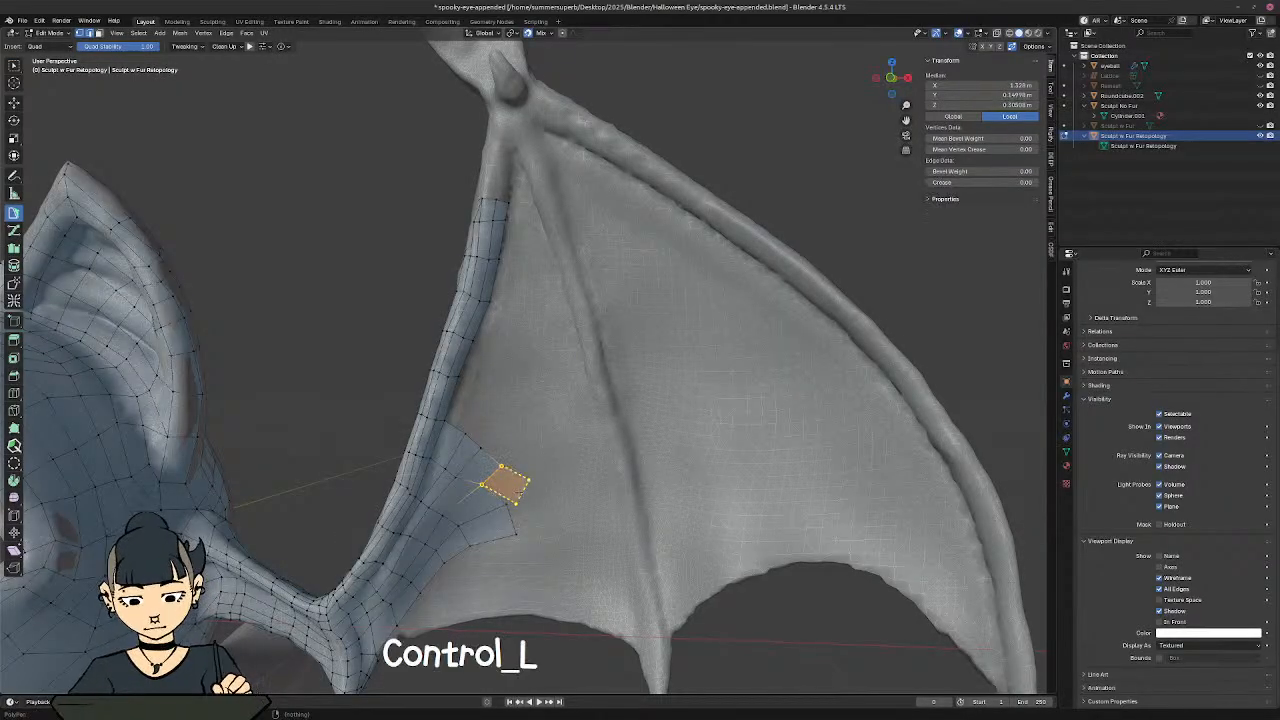
pyautogui.click(522, 486)
pyautogui.press('g')
pyautogui.click(511, 506)
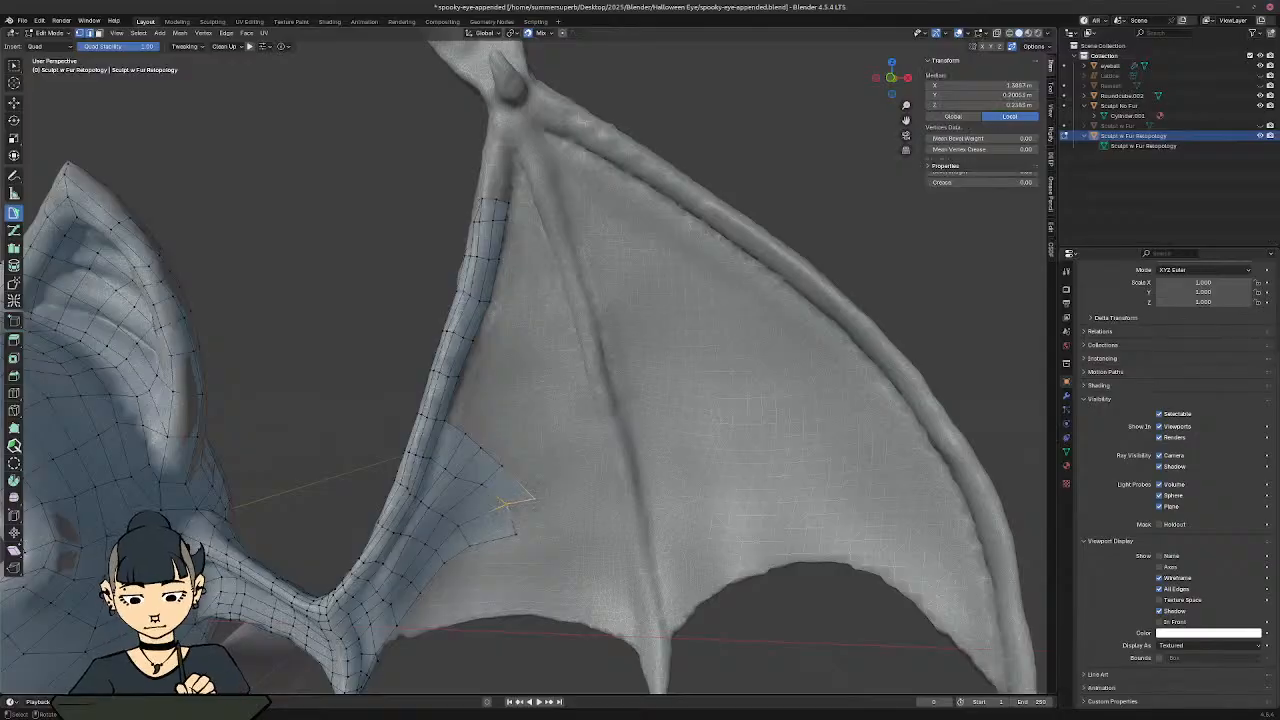
pyautogui.keyDown('ctrl'); pyautogui.click(540, 525); pyautogui.keyUp('ctrl')
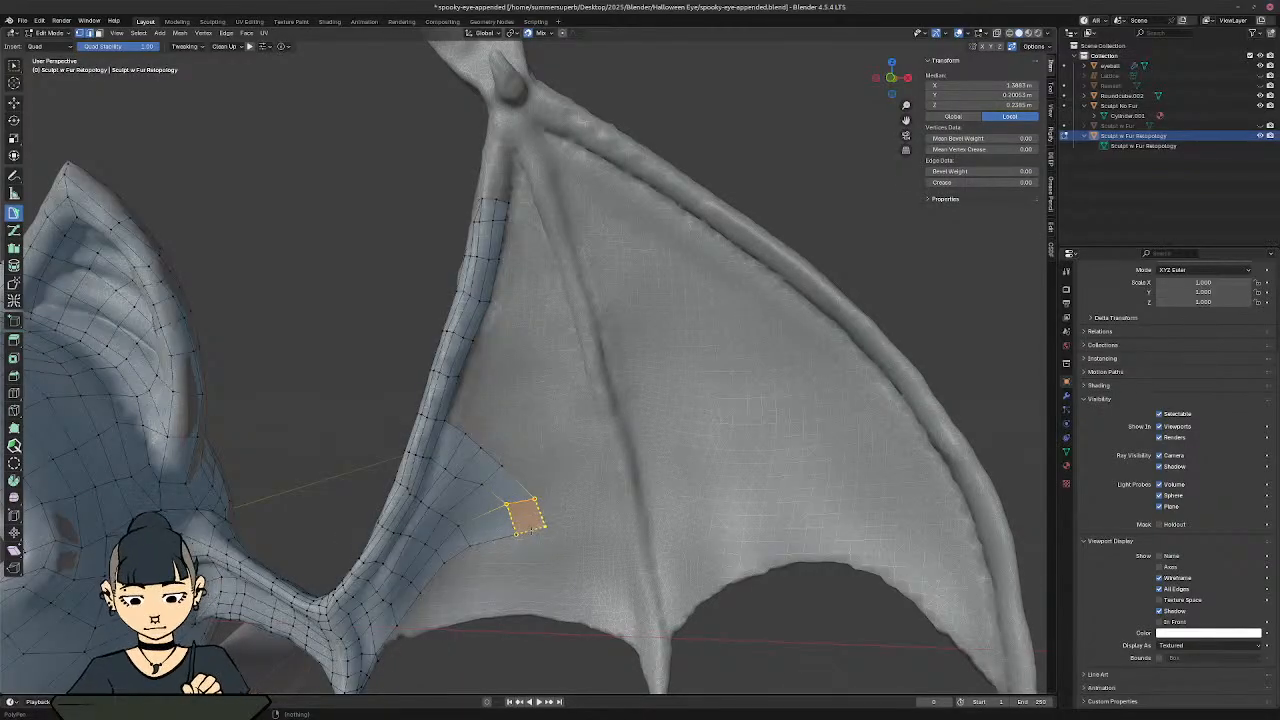
pyautogui.keyDown('ctrl'); pyautogui.click(531, 531); pyautogui.keyUp('ctrl')
pyautogui.click(541, 528)
pyautogui.press('g')
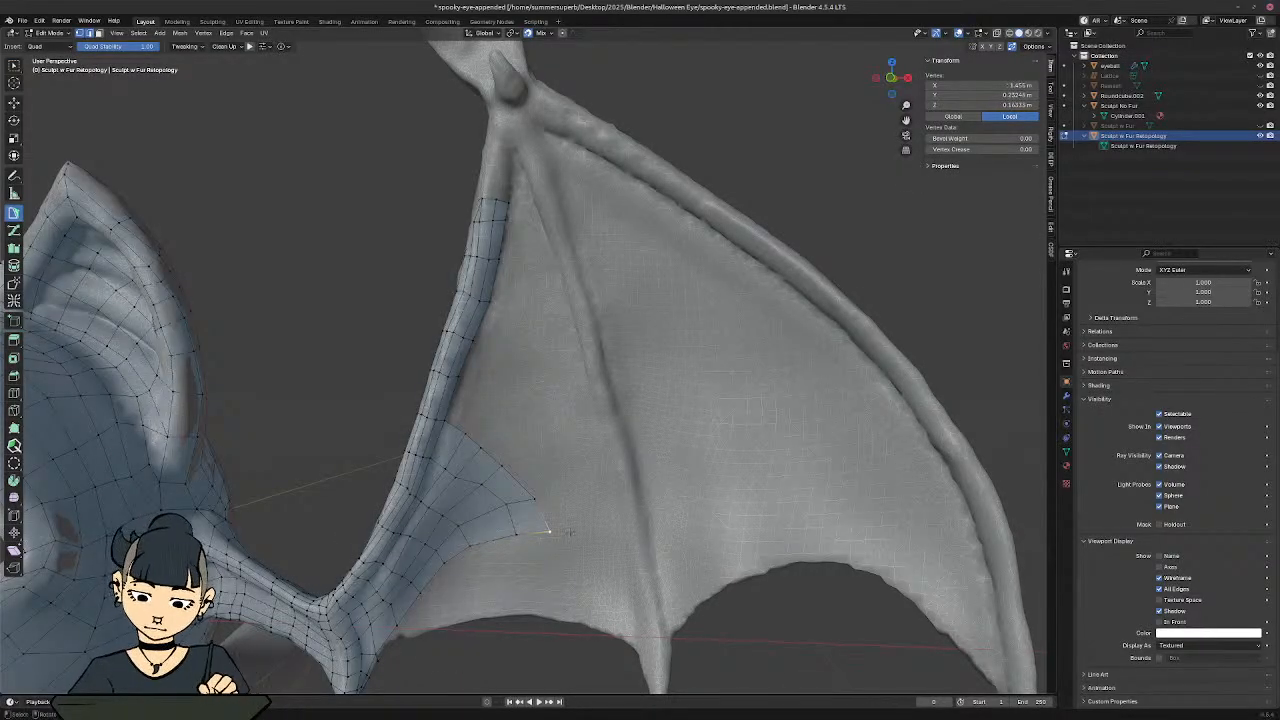
# Step: Add a third row of quads from the arm bone across the membrane, following the patch's outer edge down to its lower corner
pyautogui.click(455, 393)
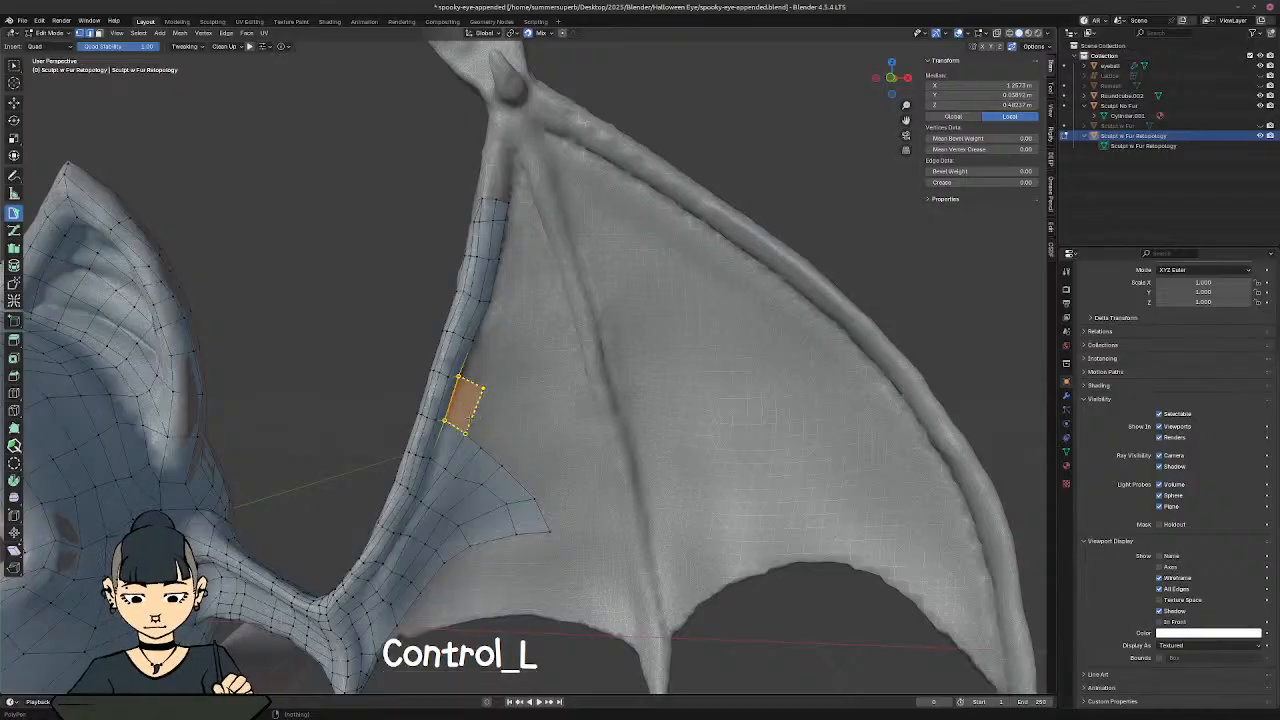
pyautogui.keyDown('ctrl'); pyautogui.click(478, 415); pyautogui.keyUp('ctrl')
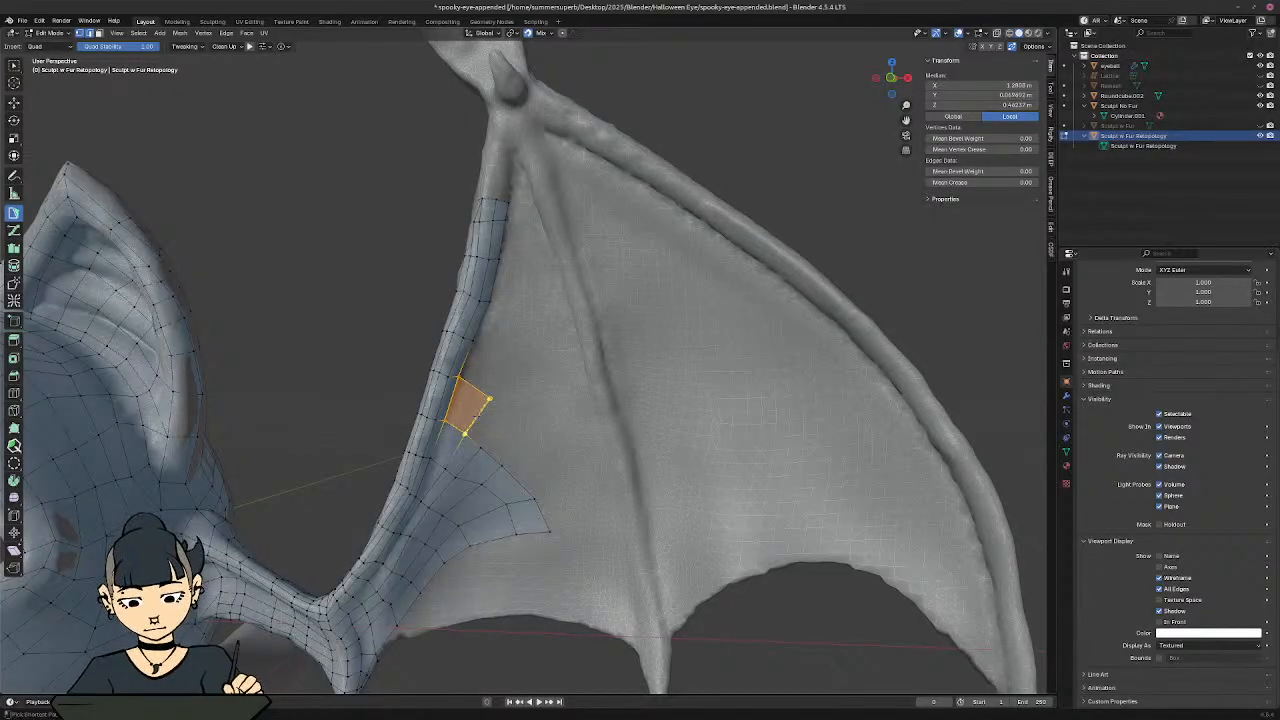
pyautogui.keyDown('ctrl'); pyautogui.click(495, 433); pyautogui.keyUp('ctrl')
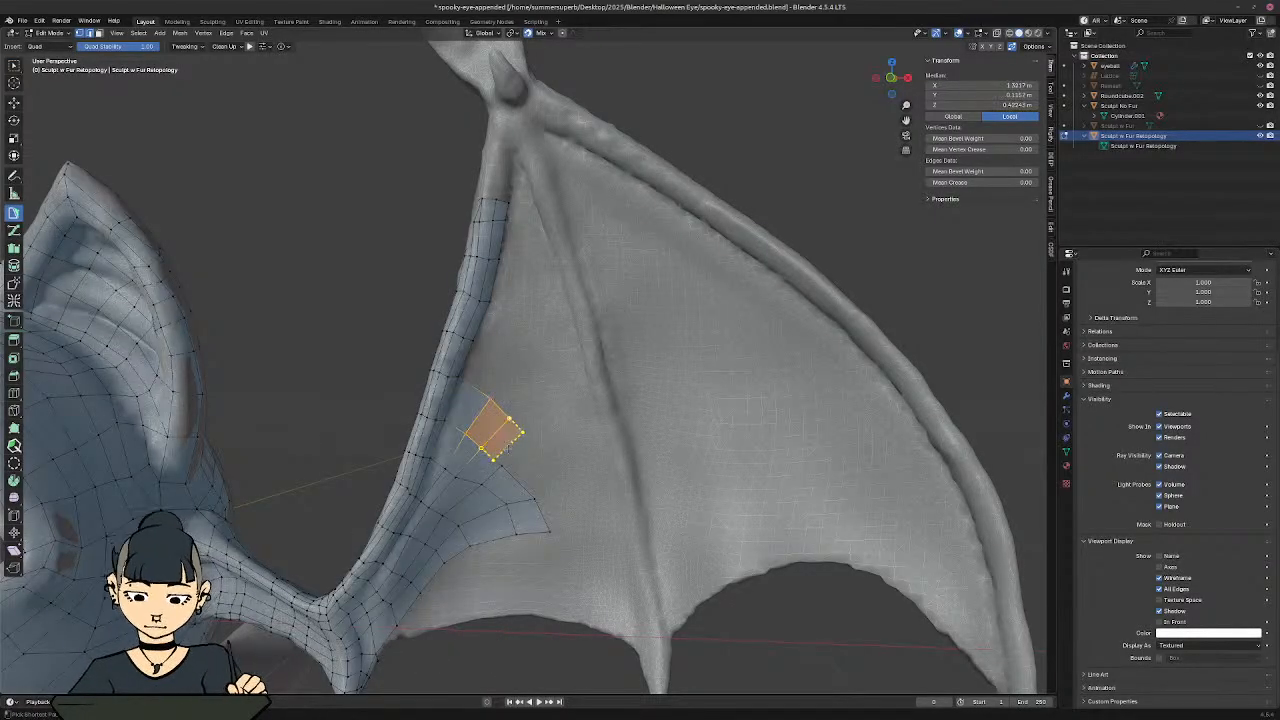
pyautogui.keyDown('ctrl'); pyautogui.click(528, 442); pyautogui.keyUp('ctrl')
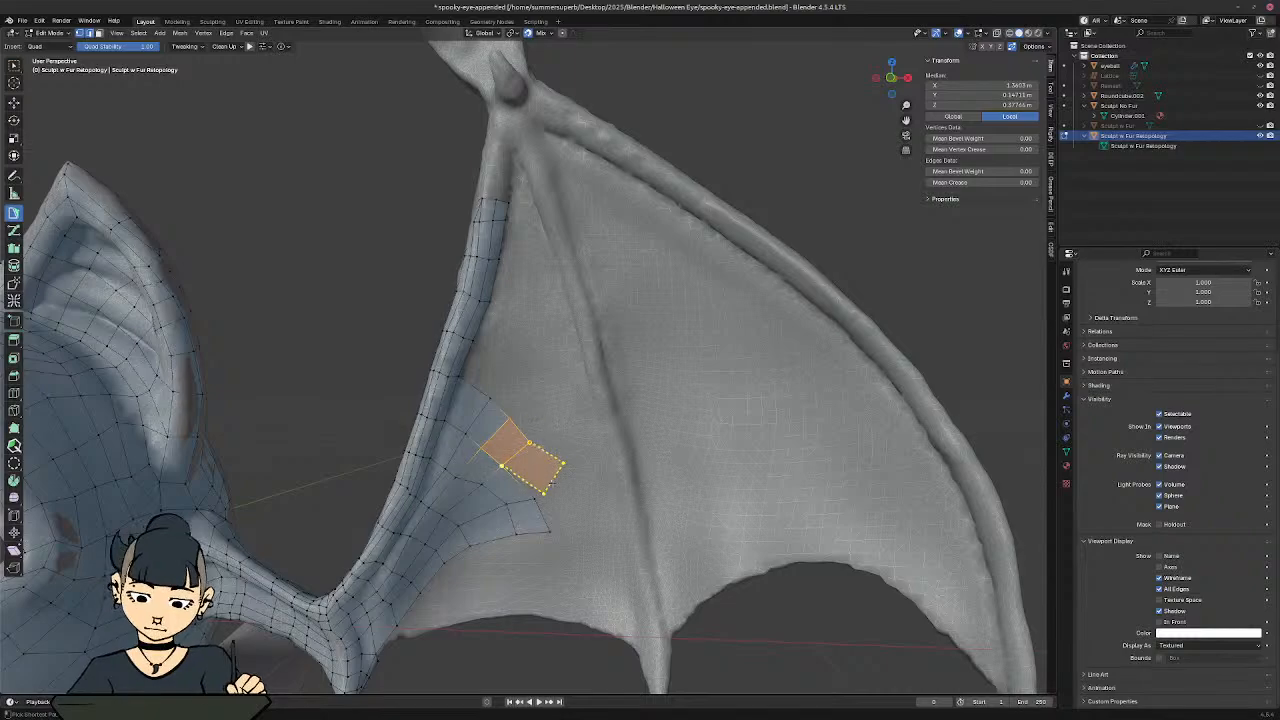
pyautogui.keyDown('ctrl'); pyautogui.click(548, 488); pyautogui.keyUp('ctrl')
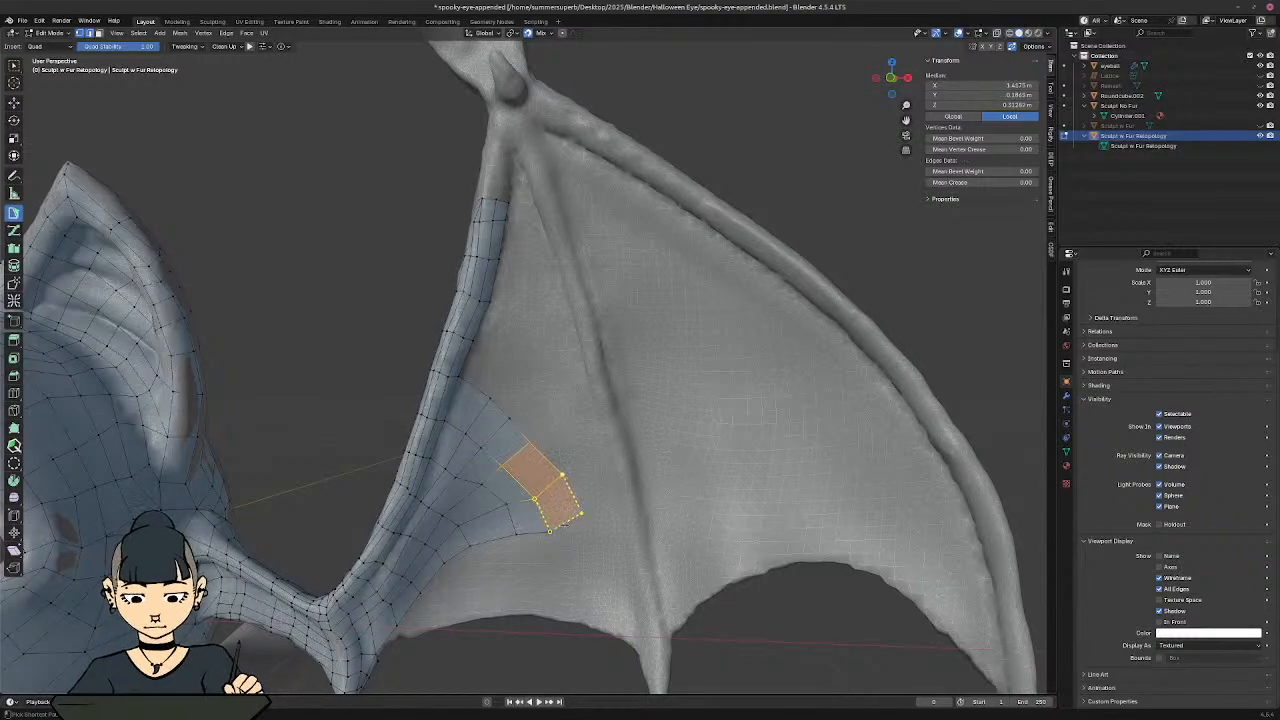
# Step: Add a fourth row of quads from the arm bone along the patch's outer edge, reaching toward the first finger bone
pyautogui.scroll(-6, 524, 465)
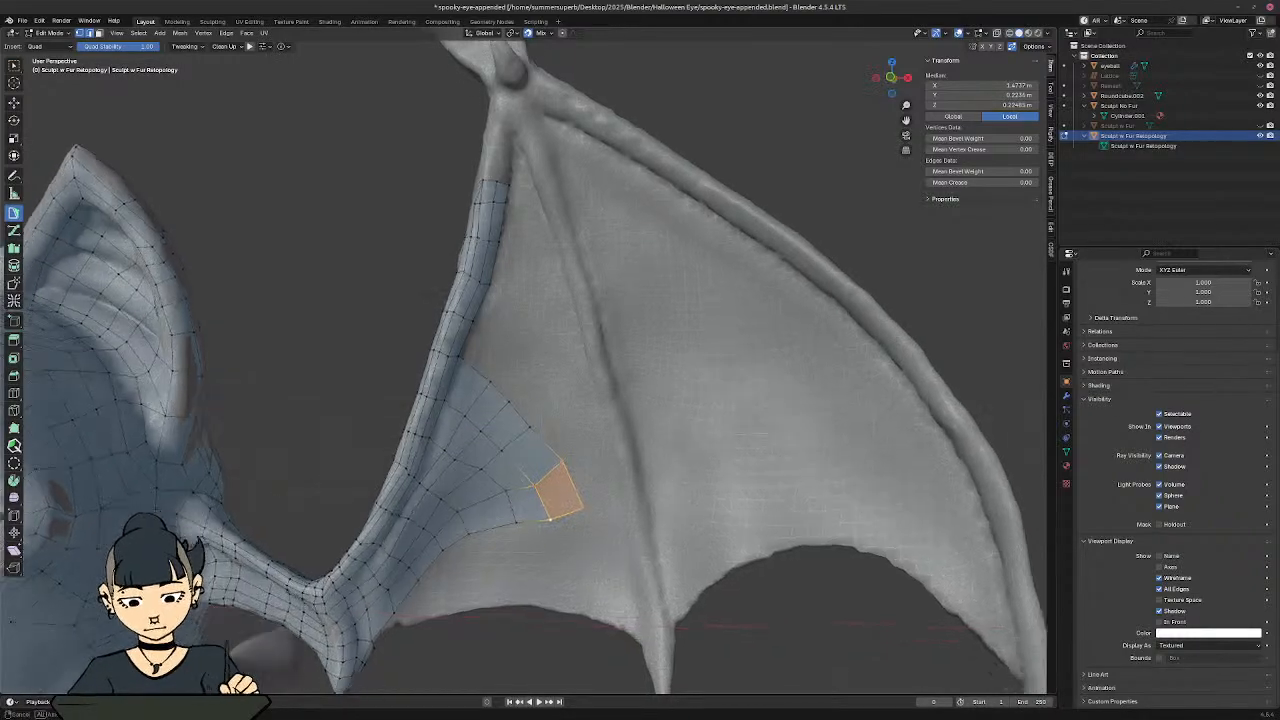
pyautogui.moveTo(524, 465); pyautogui.dragTo(547, 492, button='middle')
pyautogui.keyDown('ctrl'); pyautogui.moveTo(547, 492); pyautogui.dragTo(493, 319, button='middle'); pyautogui.keyUp('ctrl')
pyautogui.click(380, 322)
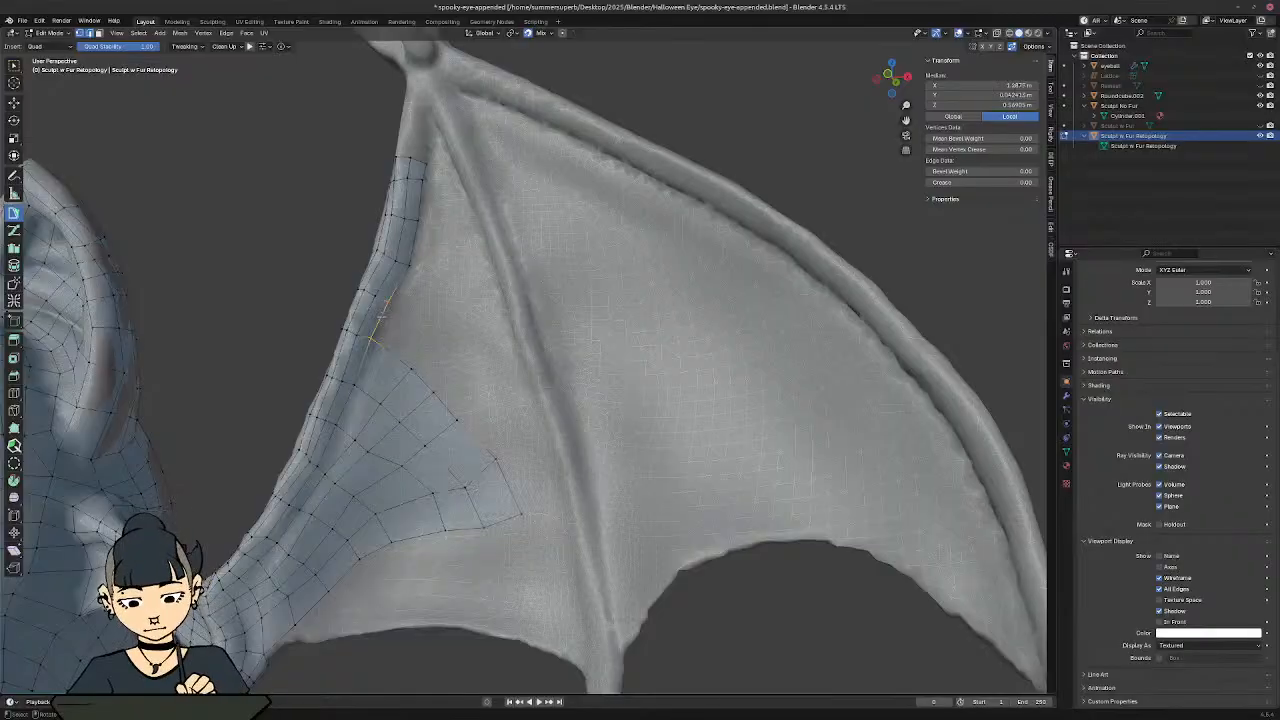
pyautogui.keyDown('ctrl'); pyautogui.click(422, 353); pyautogui.keyUp('ctrl')
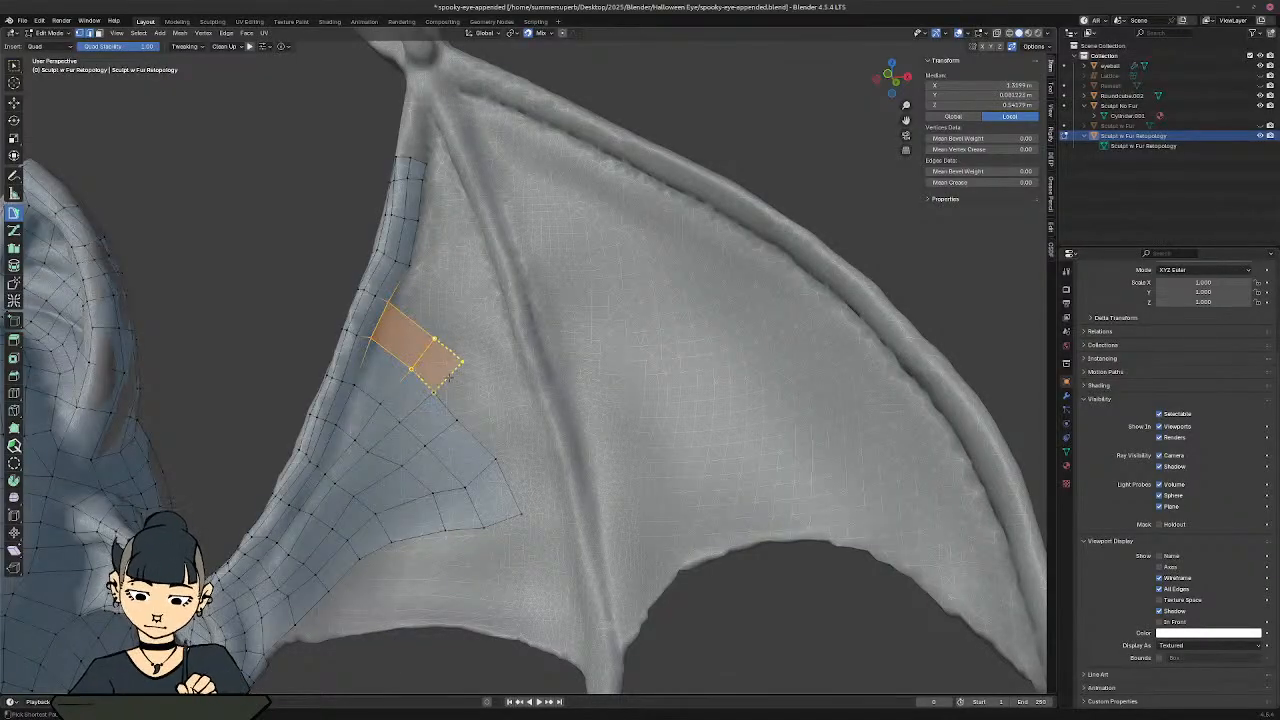
pyautogui.keyDown('ctrl'); pyautogui.click(448, 381); pyautogui.keyUp('ctrl')
pyautogui.keyDown('ctrl'); pyautogui.click(473, 410); pyautogui.keyUp('ctrl')
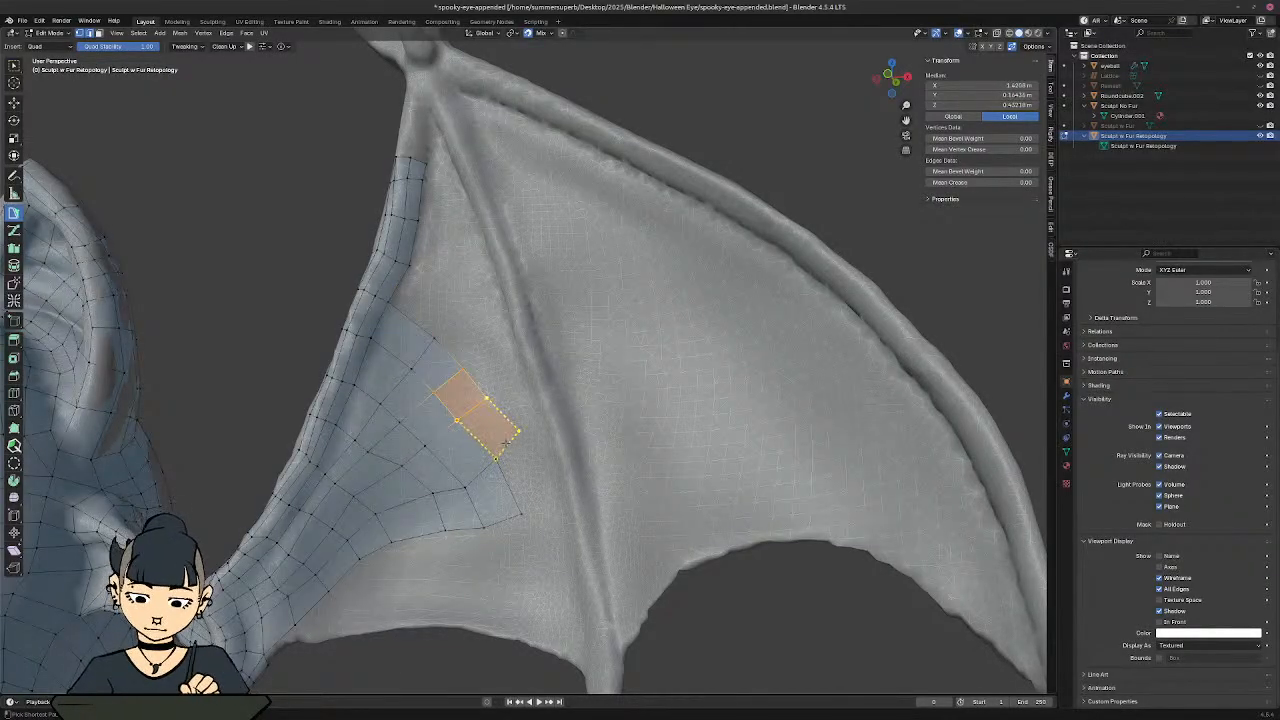
pyautogui.keyDown('ctrl'); pyautogui.click(508, 446); pyautogui.keyUp('ctrl')
pyautogui.keyDown('ctrl'); pyautogui.click(542, 509); pyautogui.keyUp('ctrl')
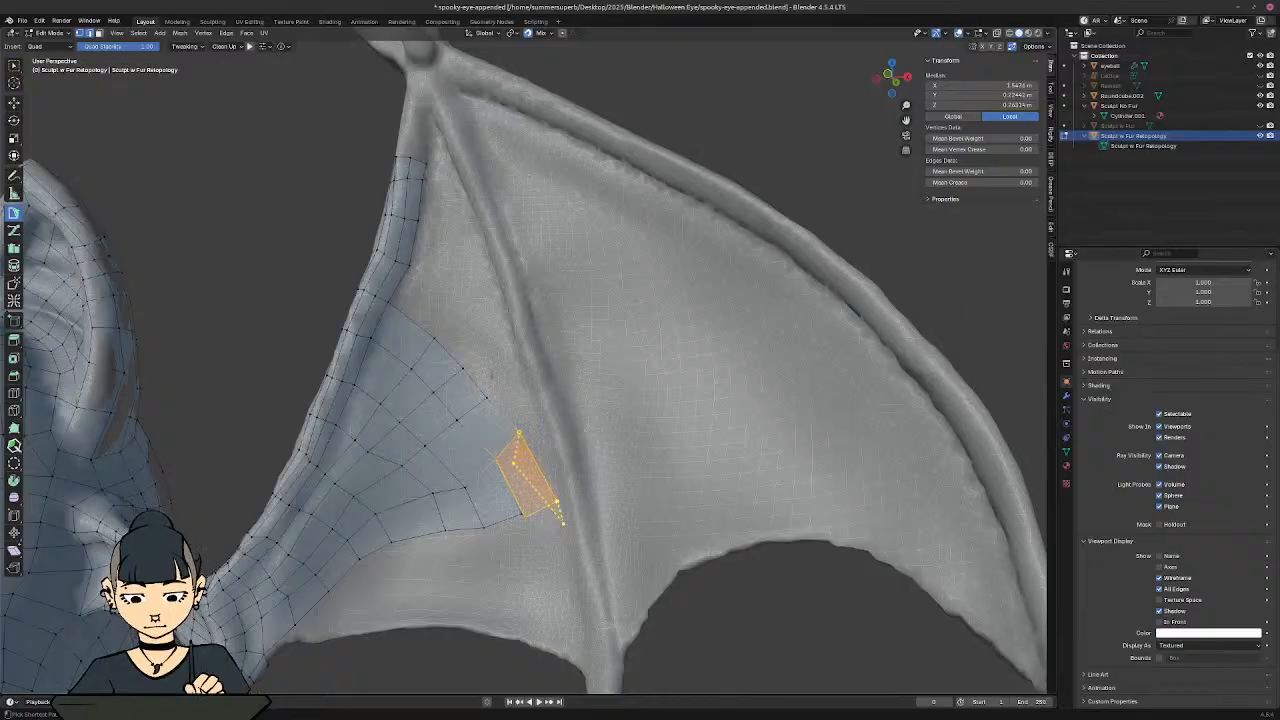
# Step: Add a fifth row of quads from the arm bone along the patch's outer edge, ending at the first finger bone
pyautogui.click(399, 284)
pyautogui.keyDown('ctrl'); pyautogui.click(445, 323); pyautogui.keyUp('ctrl')
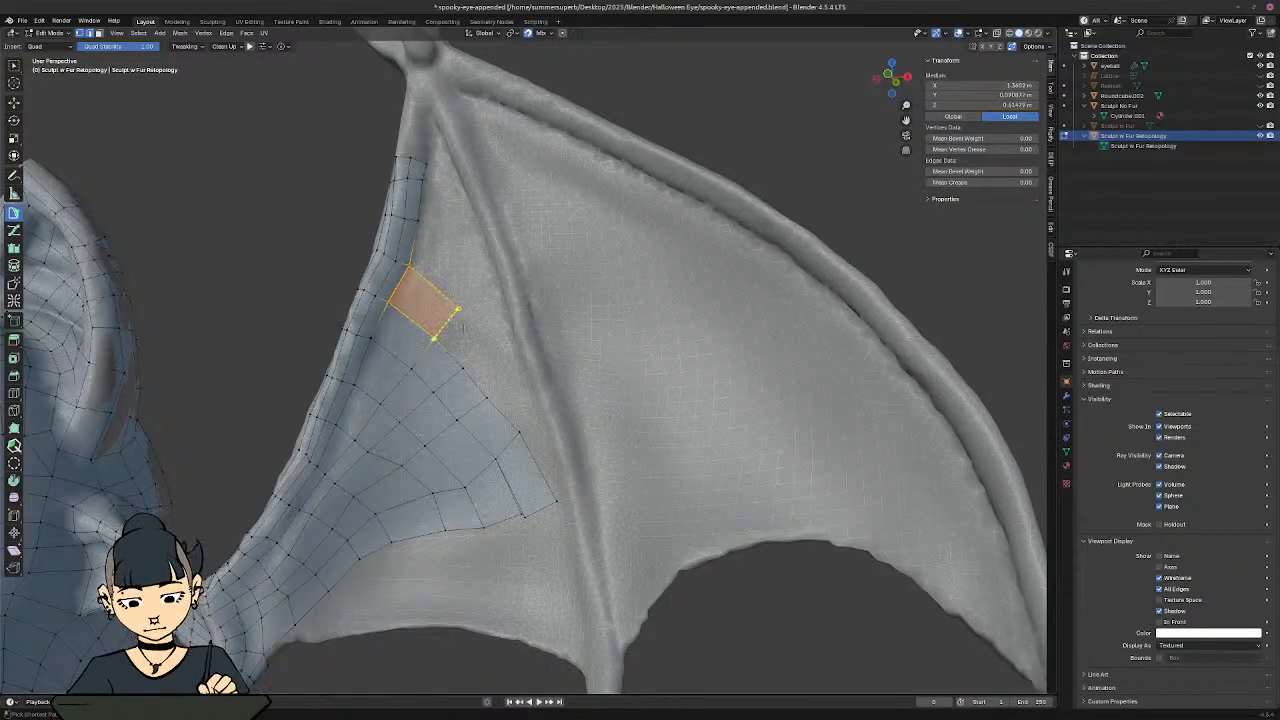
pyautogui.keyDown('ctrl'); pyautogui.click(473, 356); pyautogui.keyUp('ctrl')
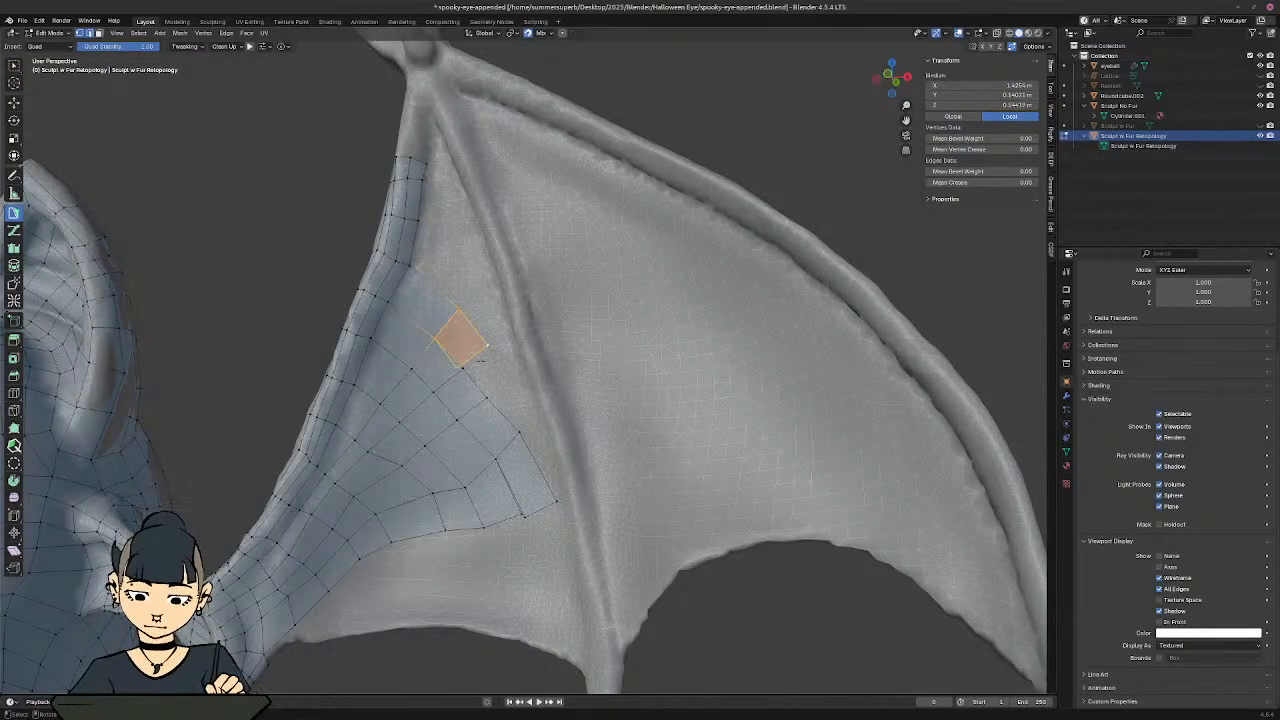
pyautogui.press('g')
pyautogui.click(484, 352)
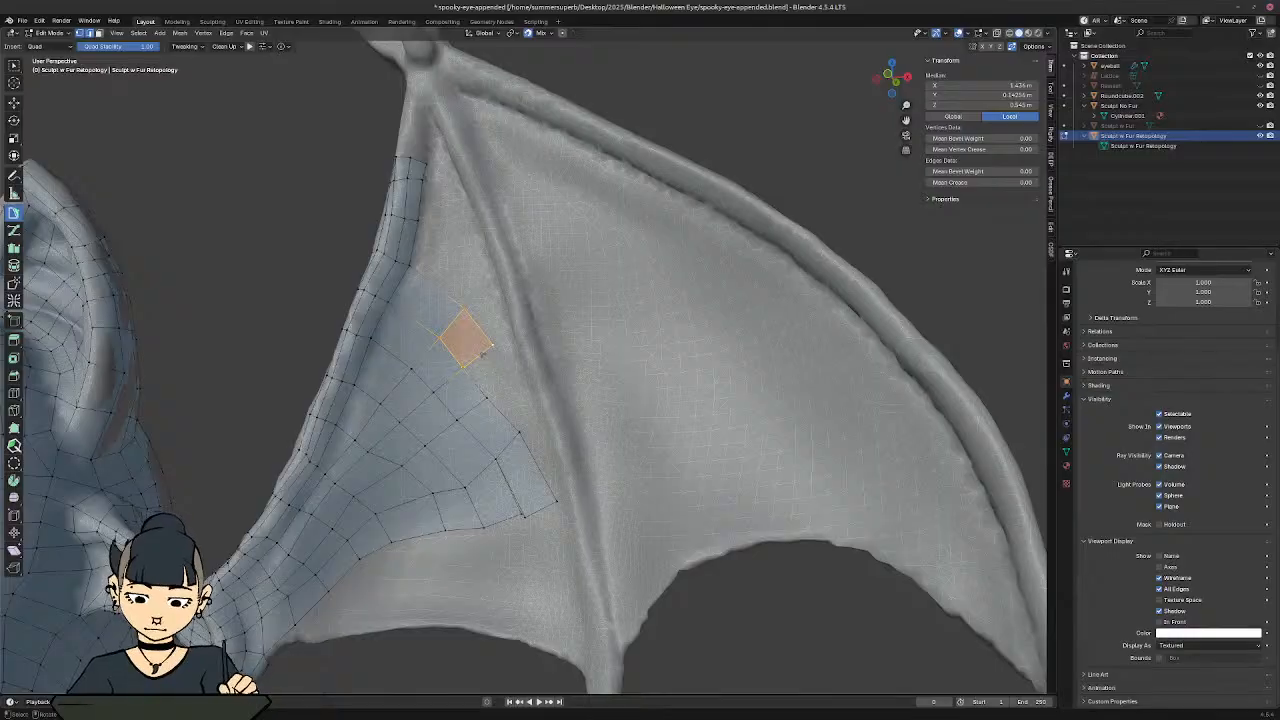
pyautogui.keyDown('ctrl'); pyautogui.click(505, 382); pyautogui.keyUp('ctrl')
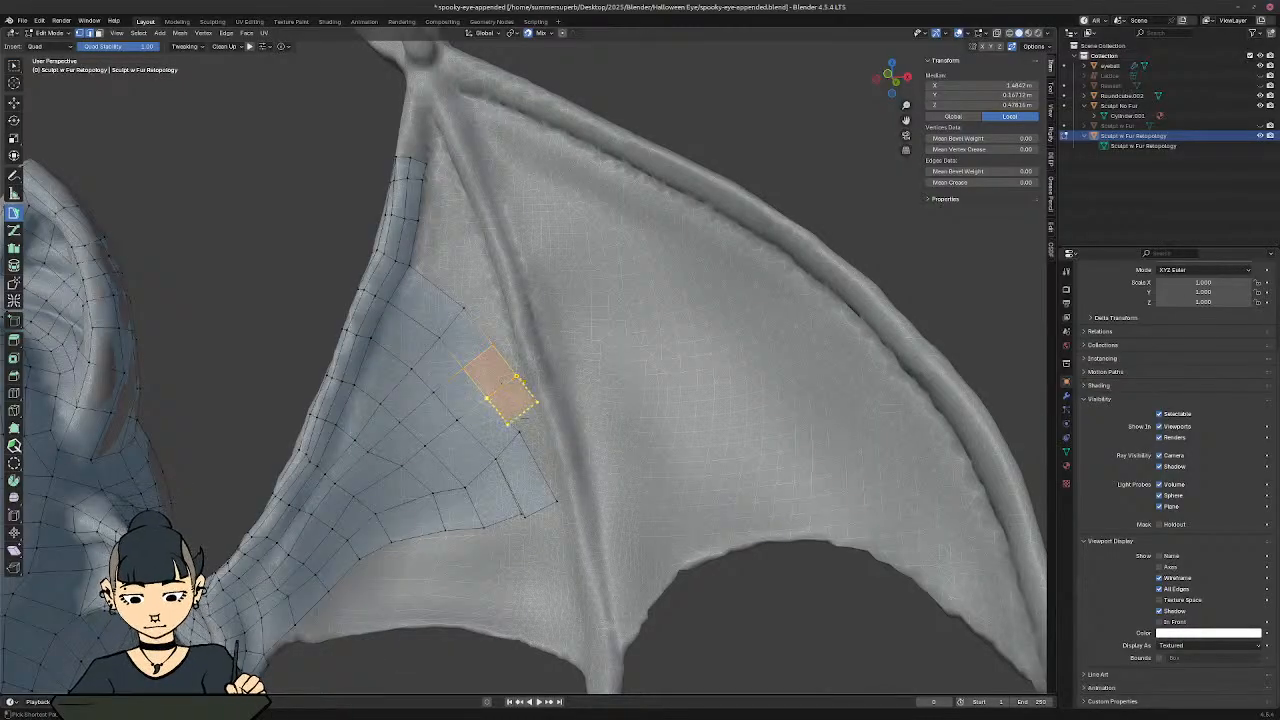
pyautogui.keyDown('ctrl'); pyautogui.click(531, 421); pyautogui.keyUp('ctrl')
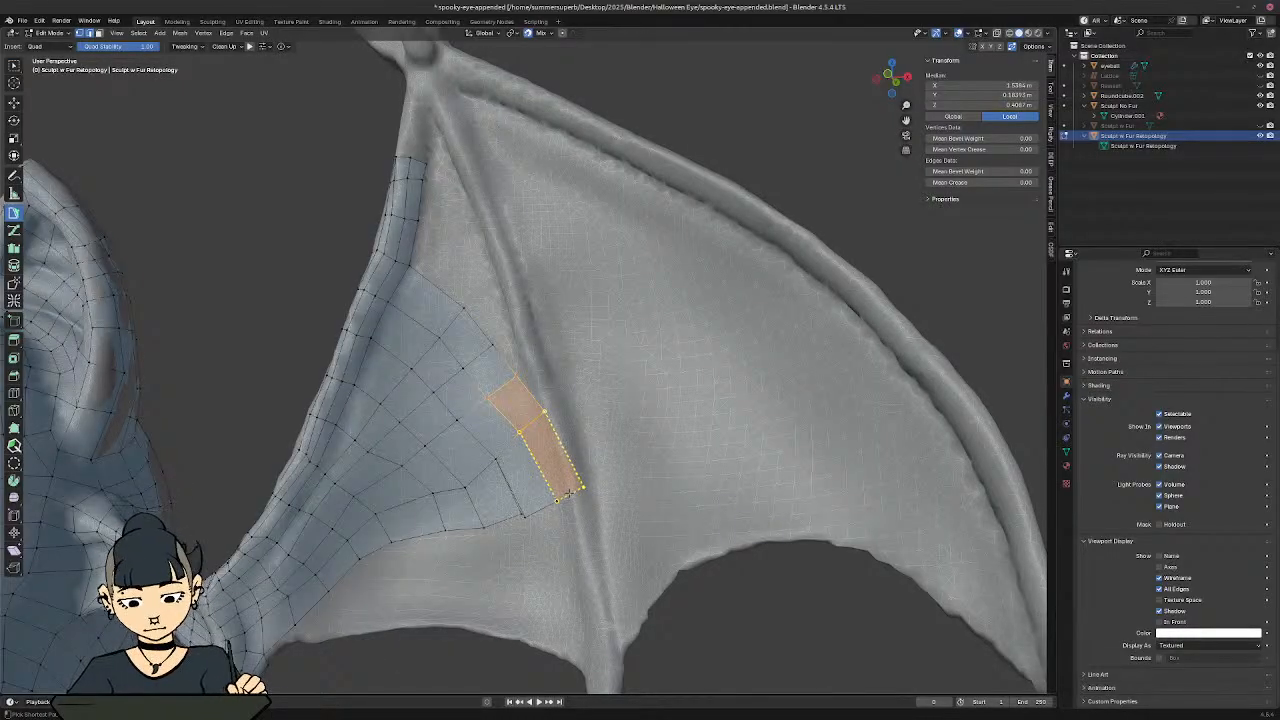
pyautogui.keyDown('ctrl'); pyautogui.click(570, 493); pyautogui.keyUp('ctrl')
# Step: Reposition the lower-edge vertices nearest the first finger bone to even out the last membrane columns
pyautogui.click(526, 516)
pyautogui.press('g')
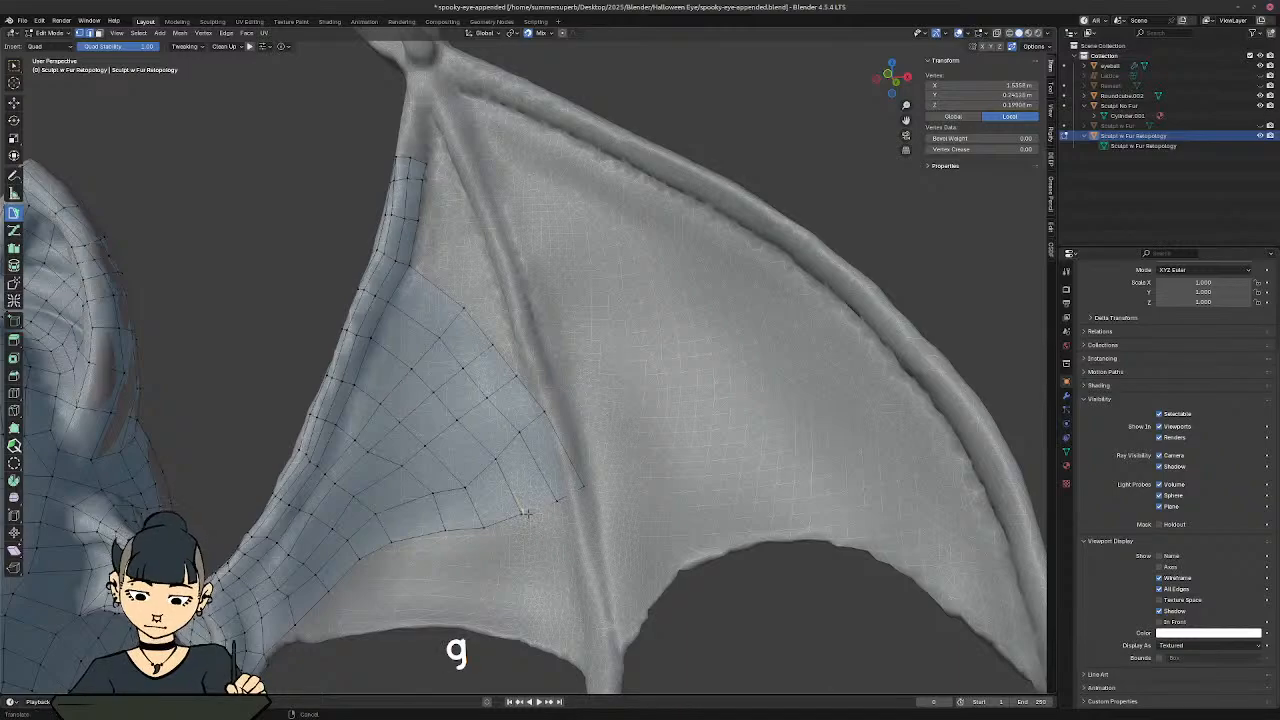
pyautogui.click(524, 515)
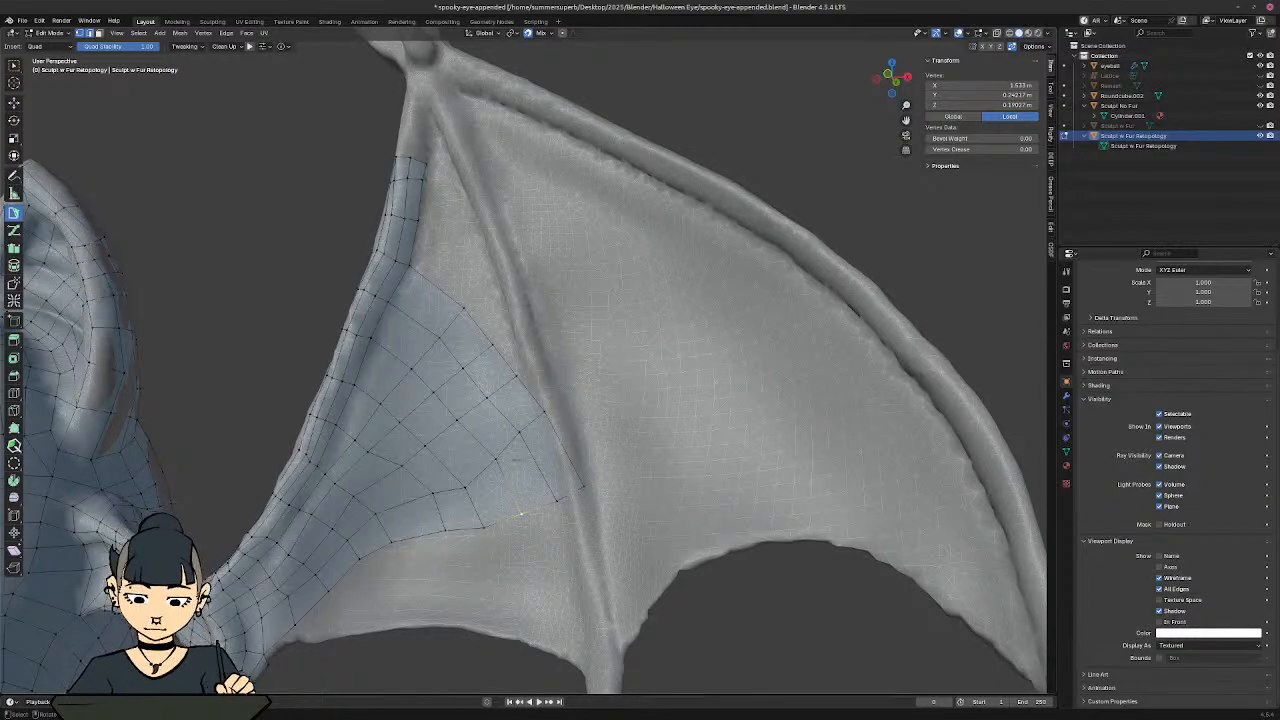
pyautogui.moveTo(515, 457); pyautogui.dragTo(668, 427, button='middle')
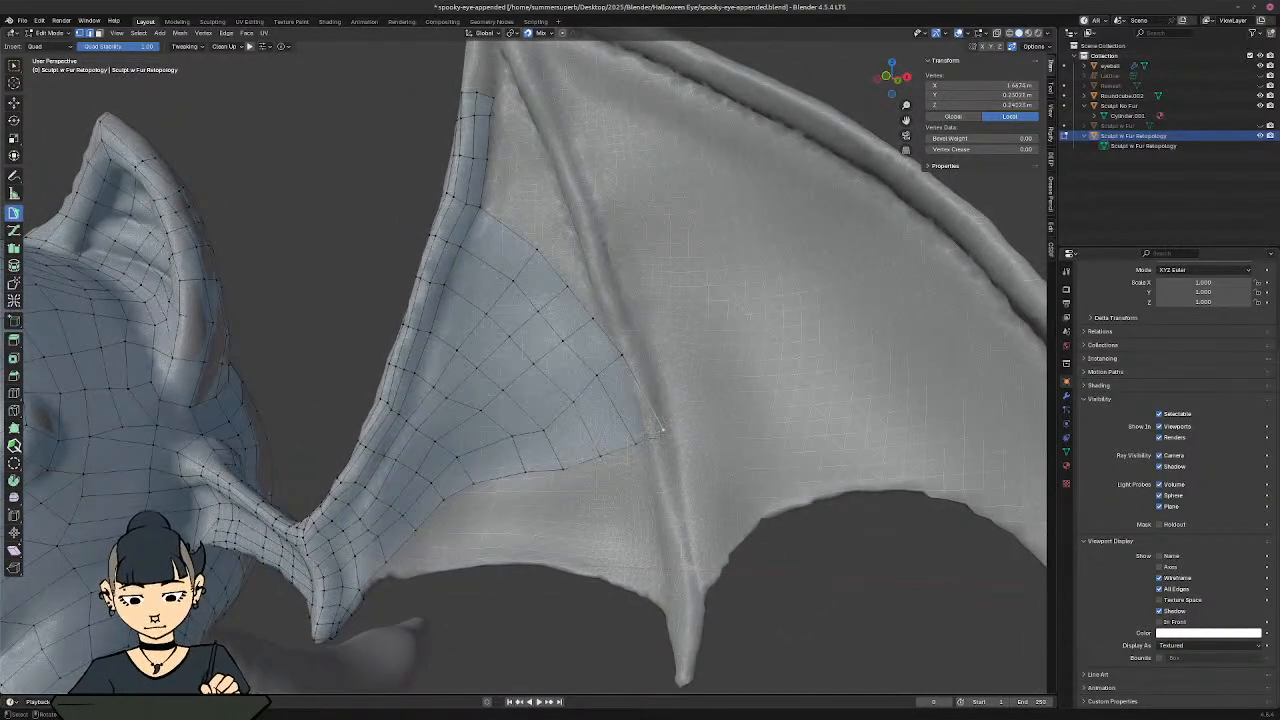
pyautogui.press('g')
pyautogui.click(636, 442)
pyautogui.press('g')
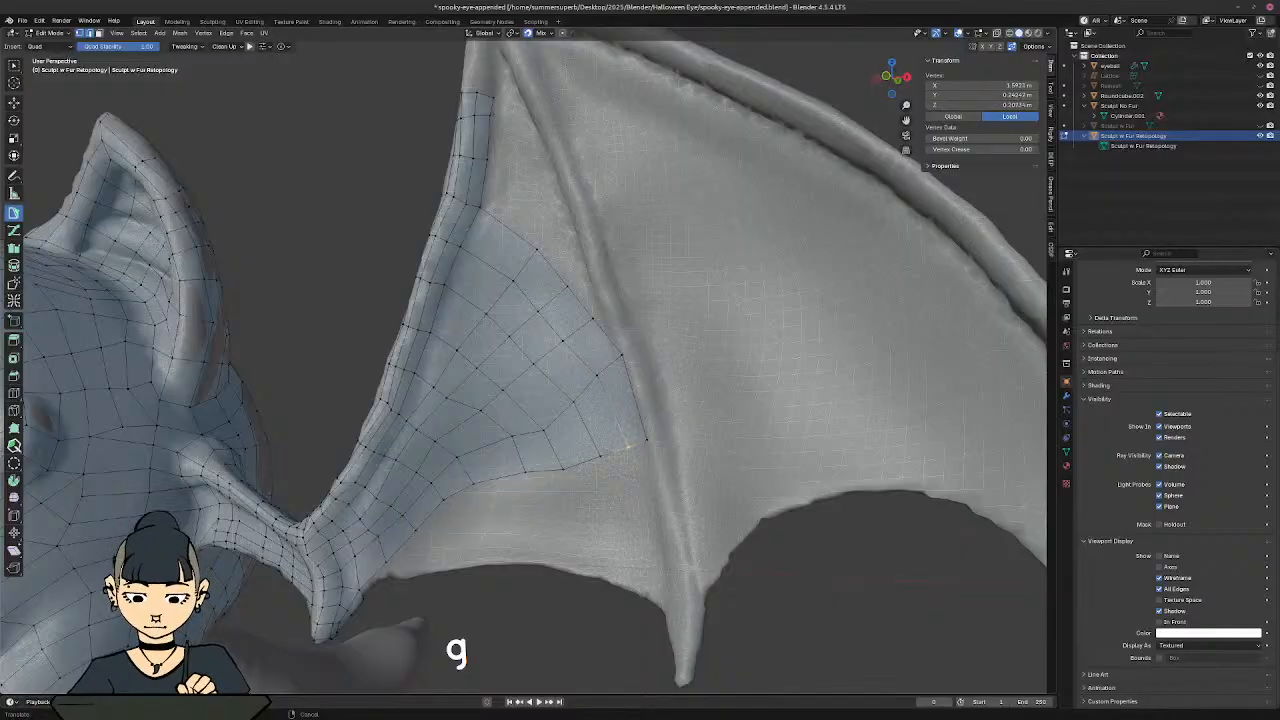
pyautogui.click(627, 446)
# Step: Slide the remaining vertices along the patch's lower edge toward the arm and readjust the corner by the finger bone for even spacing
pyautogui.click(601, 456)
pyautogui.press('g')
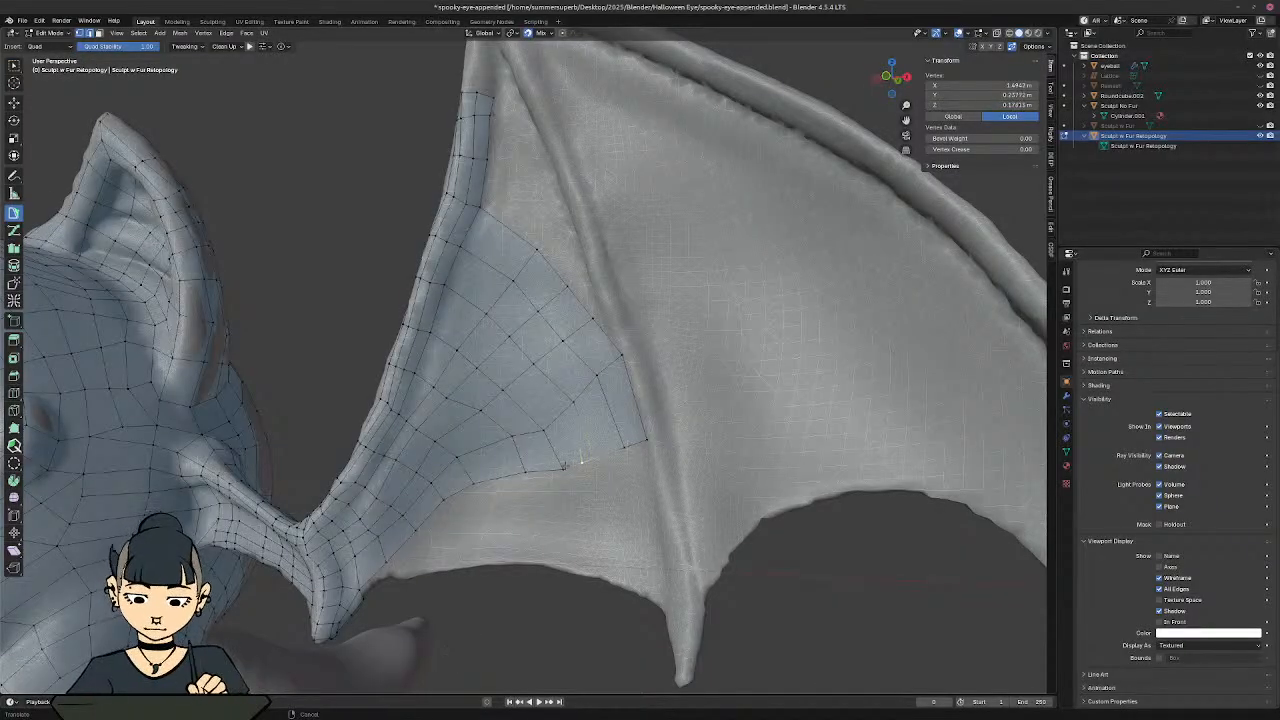
pyautogui.click(567, 465)
pyautogui.click(566, 466)
pyautogui.press('g')
pyautogui.click(541, 469)
pyautogui.click(527, 471)
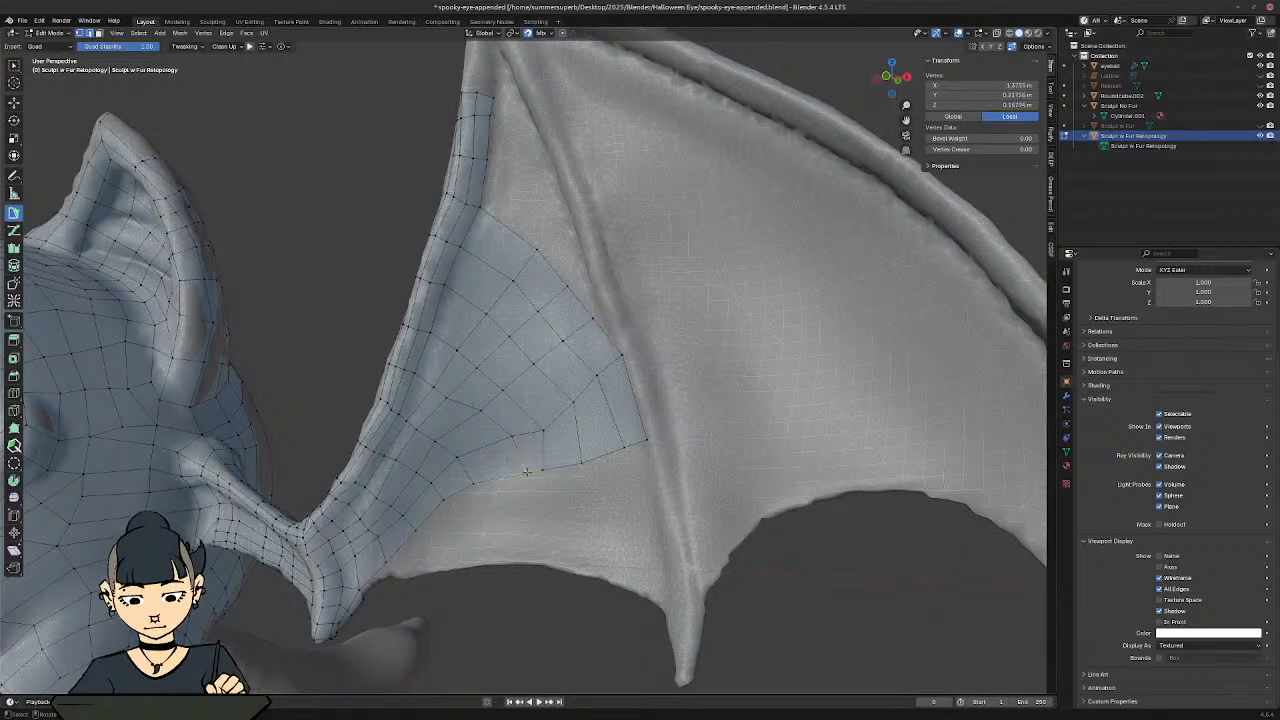
pyautogui.press('g')
pyautogui.click(502, 472)
pyautogui.click(646, 443)
pyautogui.press('g')
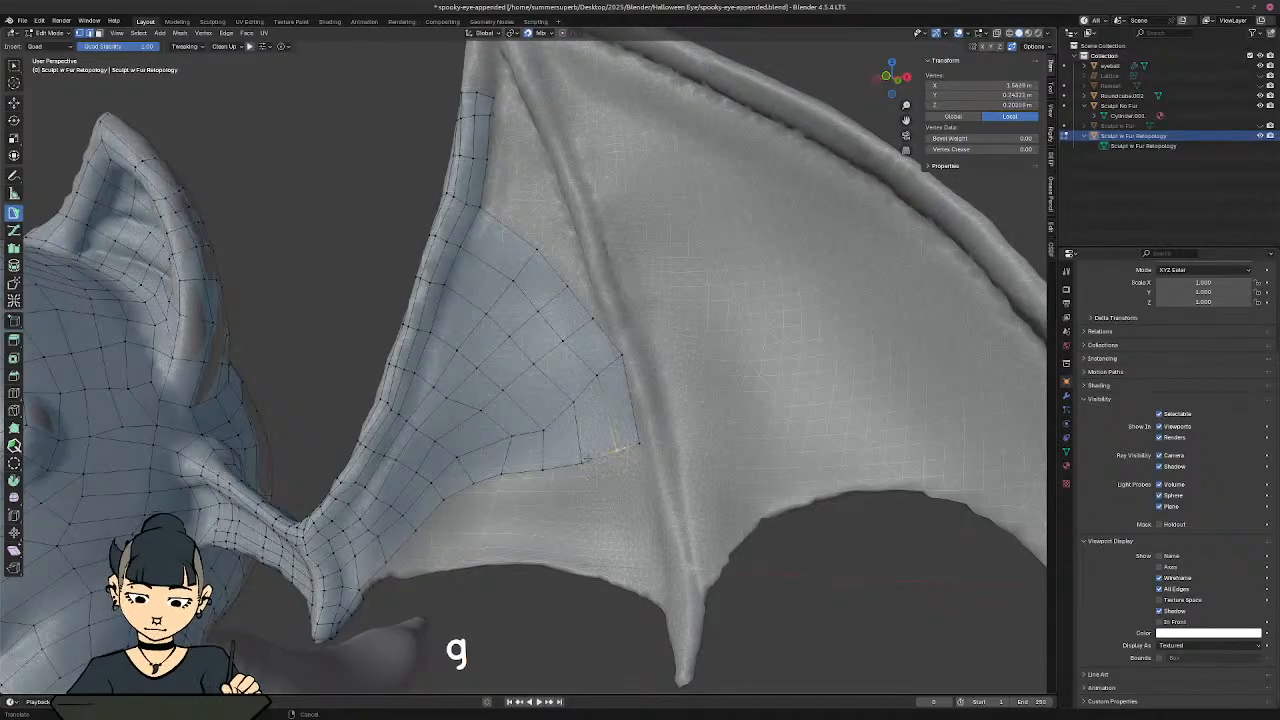
pyautogui.click(588, 460)
# Step: Add a row of quads below the membrane patch, running from the finger bone back toward the elbow
pyautogui.moveTo(588, 460); pyautogui.dragTo(598, 414, button='middle')
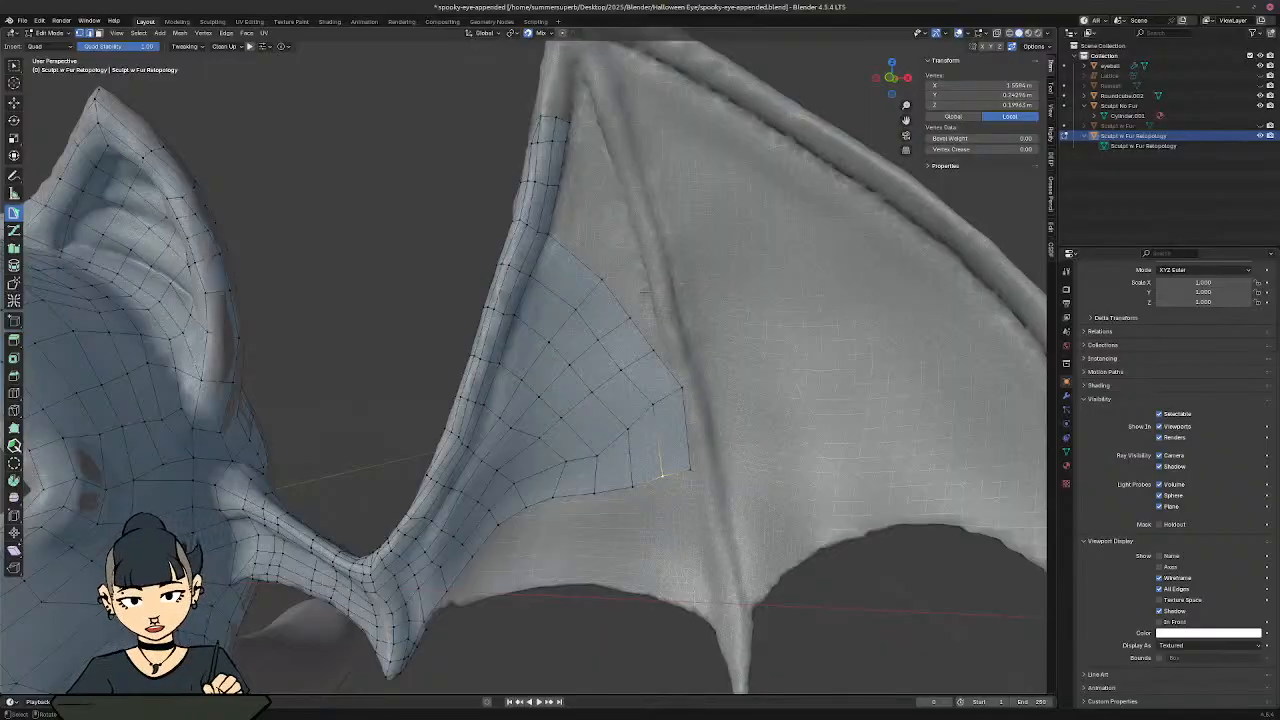
pyautogui.moveTo(640, 322)
pyautogui.mouseDown(button='middle')
pyautogui.moveTo(684, 340)
pyautogui.moveTo(645, 308)
pyautogui.mouseUp(button='middle')
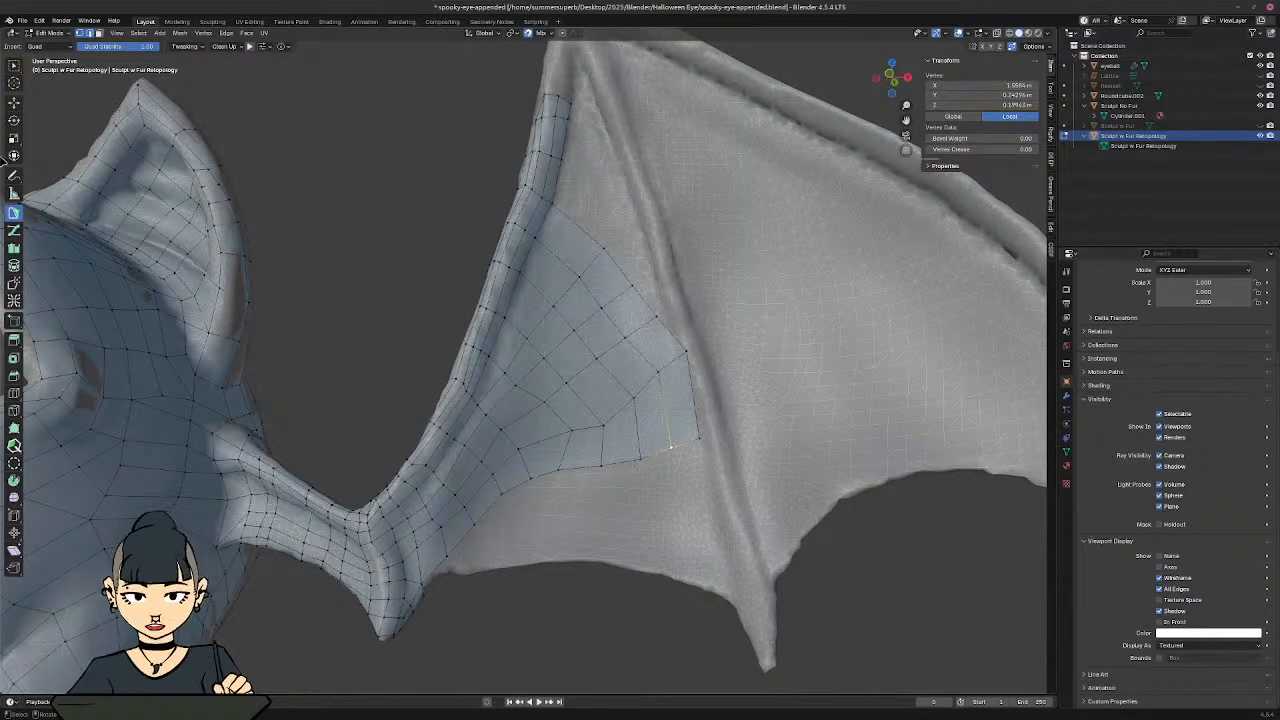
pyautogui.keyDown('shift'); pyautogui.moveTo(558, 316); pyautogui.dragTo(525, 161, button='middle'); pyautogui.keyUp('shift')
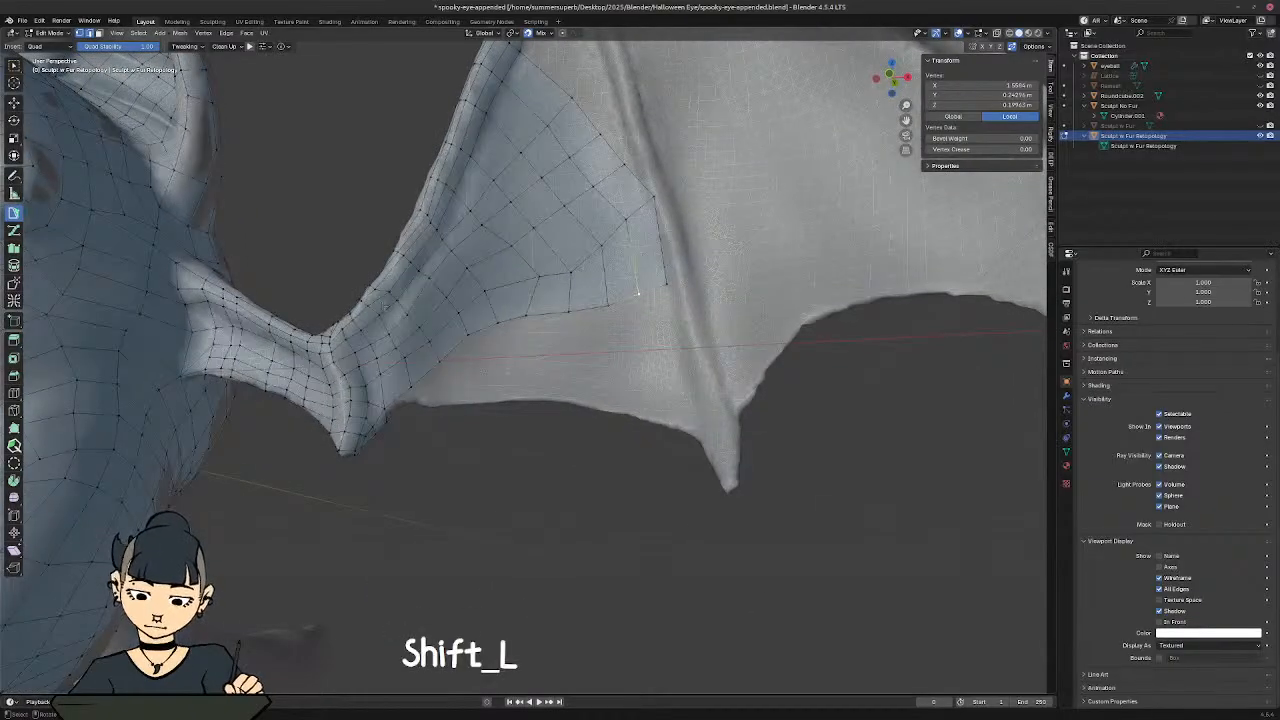
pyautogui.click(651, 290)
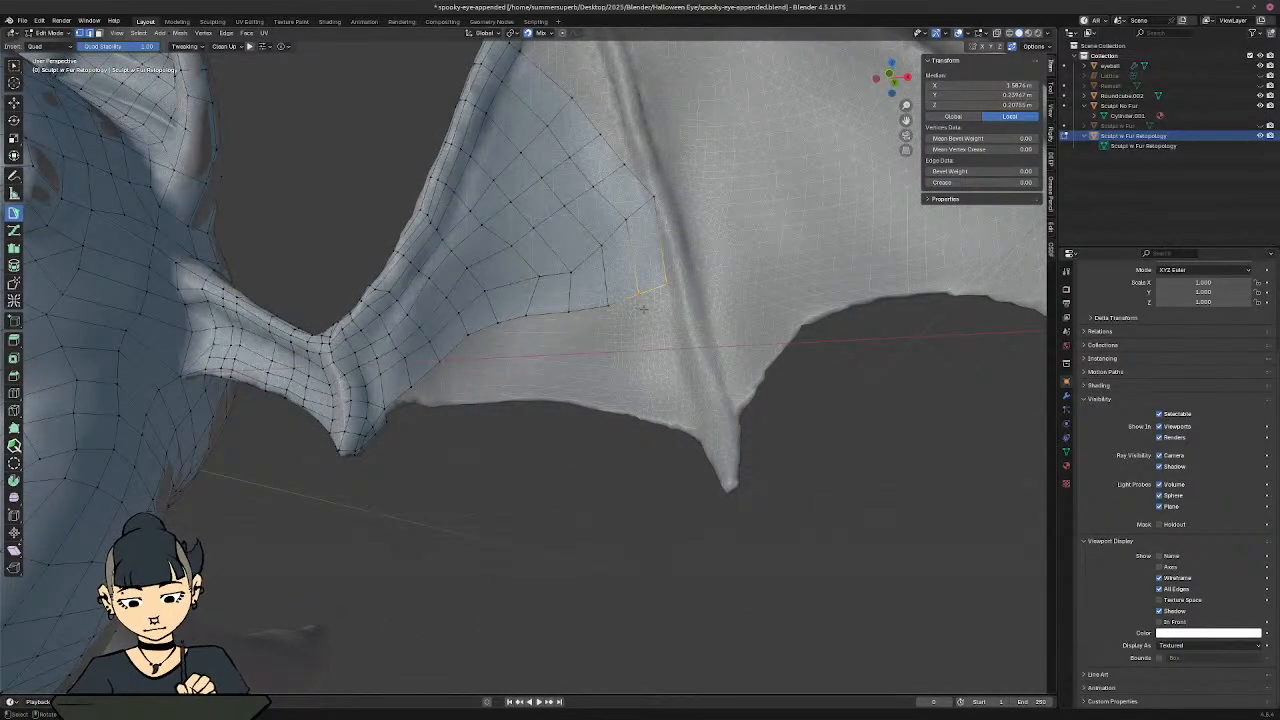
pyautogui.keyDown('ctrl'); pyautogui.click(660, 335); pyautogui.keyUp('ctrl')
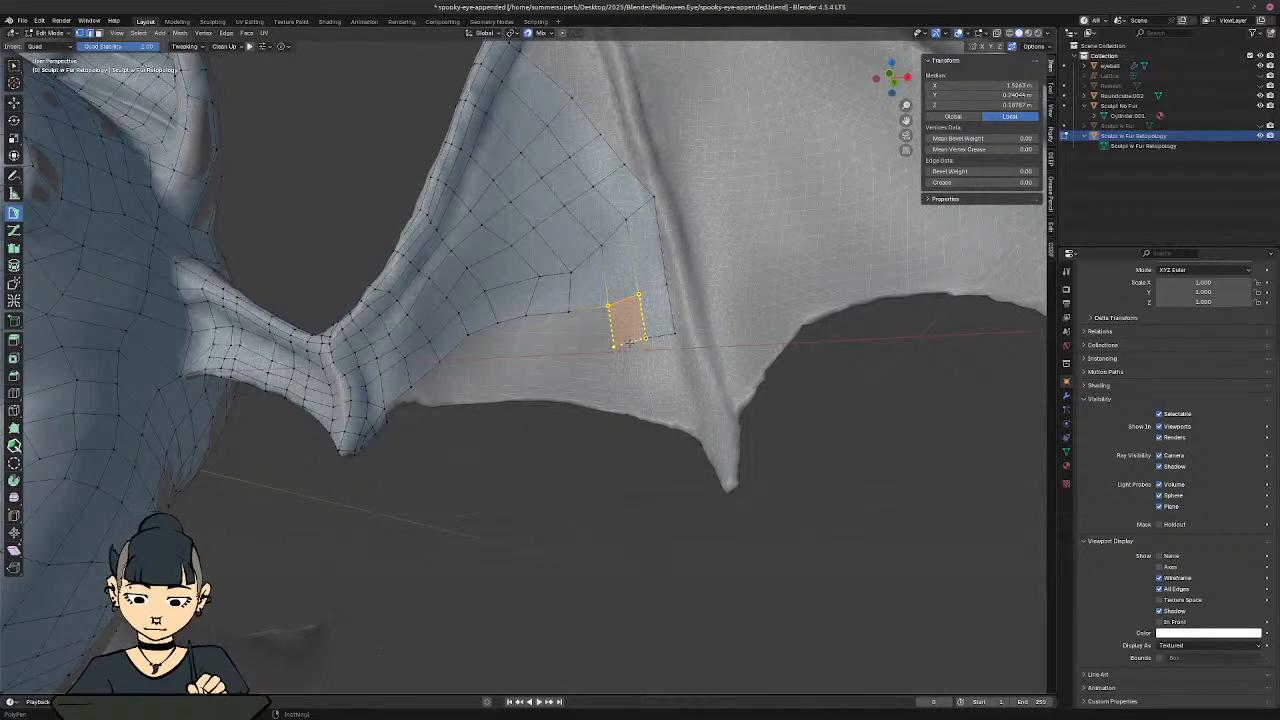
pyautogui.keyDown('ctrl'); pyautogui.click(630, 342); pyautogui.keyUp('ctrl')
pyautogui.keyDown('ctrl'); pyautogui.click(567, 327); pyautogui.keyUp('ctrl')
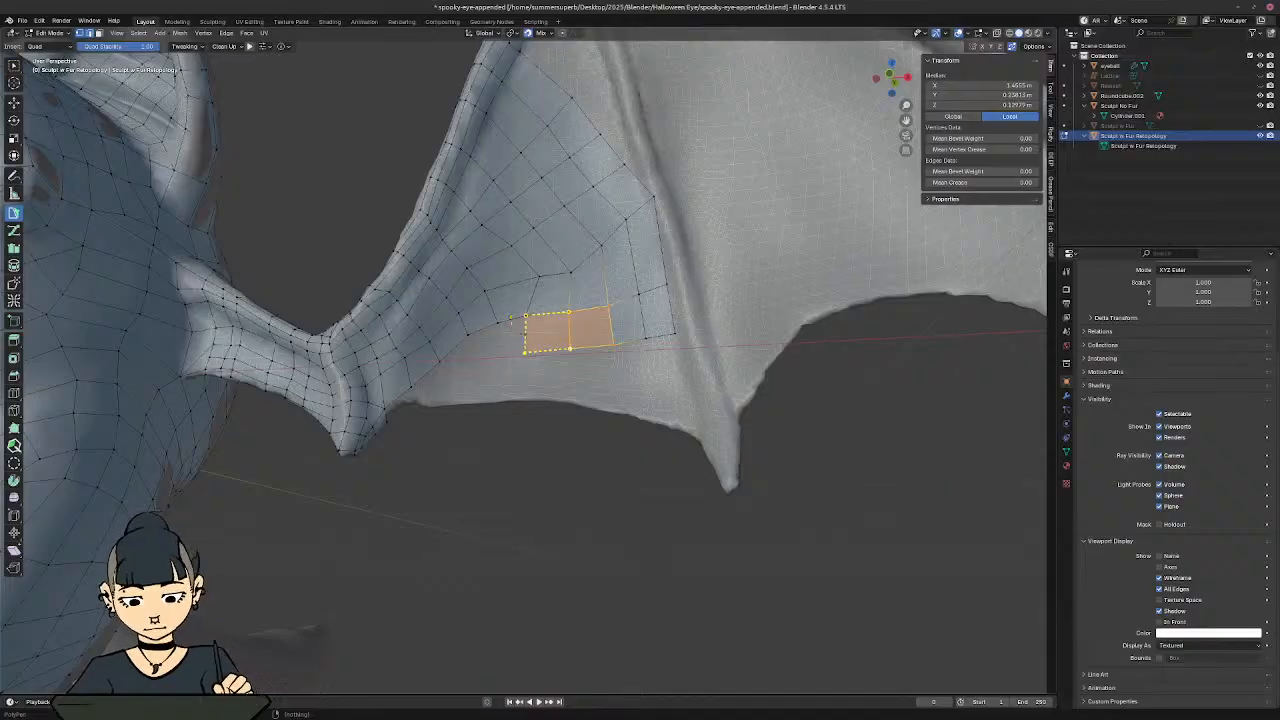
pyautogui.keyDown('ctrl'); pyautogui.click(519, 332); pyautogui.keyUp('ctrl')
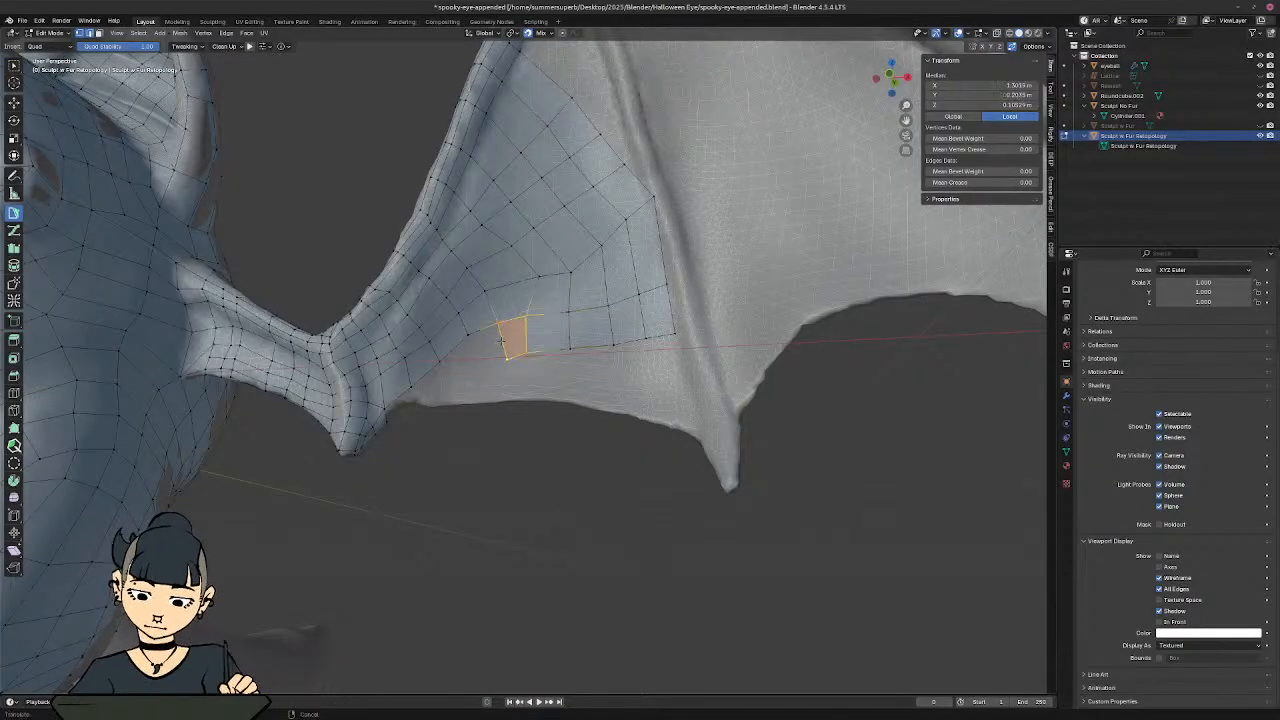
pyautogui.keyDown('ctrl'); pyautogui.click(468, 352); pyautogui.keyUp('ctrl')
pyautogui.keyDown('ctrl'); pyautogui.click(446, 374); pyautogui.keyUp('ctrl')
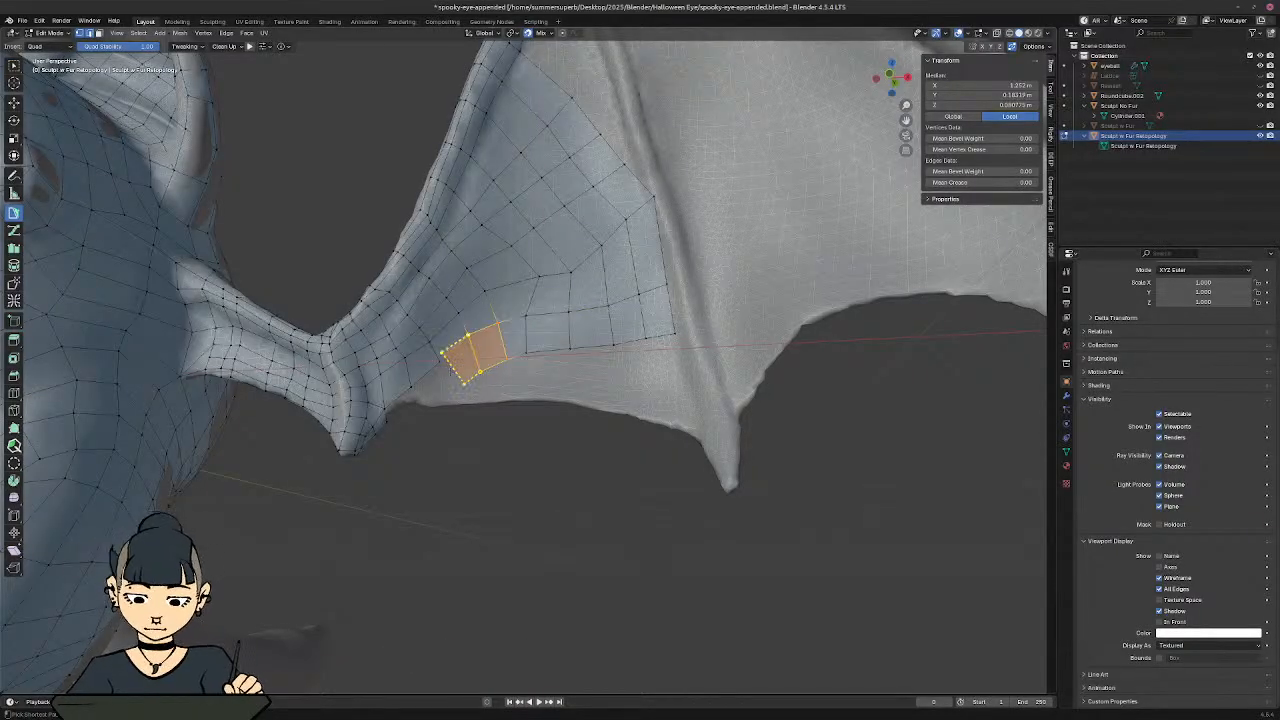
pyautogui.keyDown('ctrl'); pyautogui.click(449, 376); pyautogui.keyUp('ctrl')
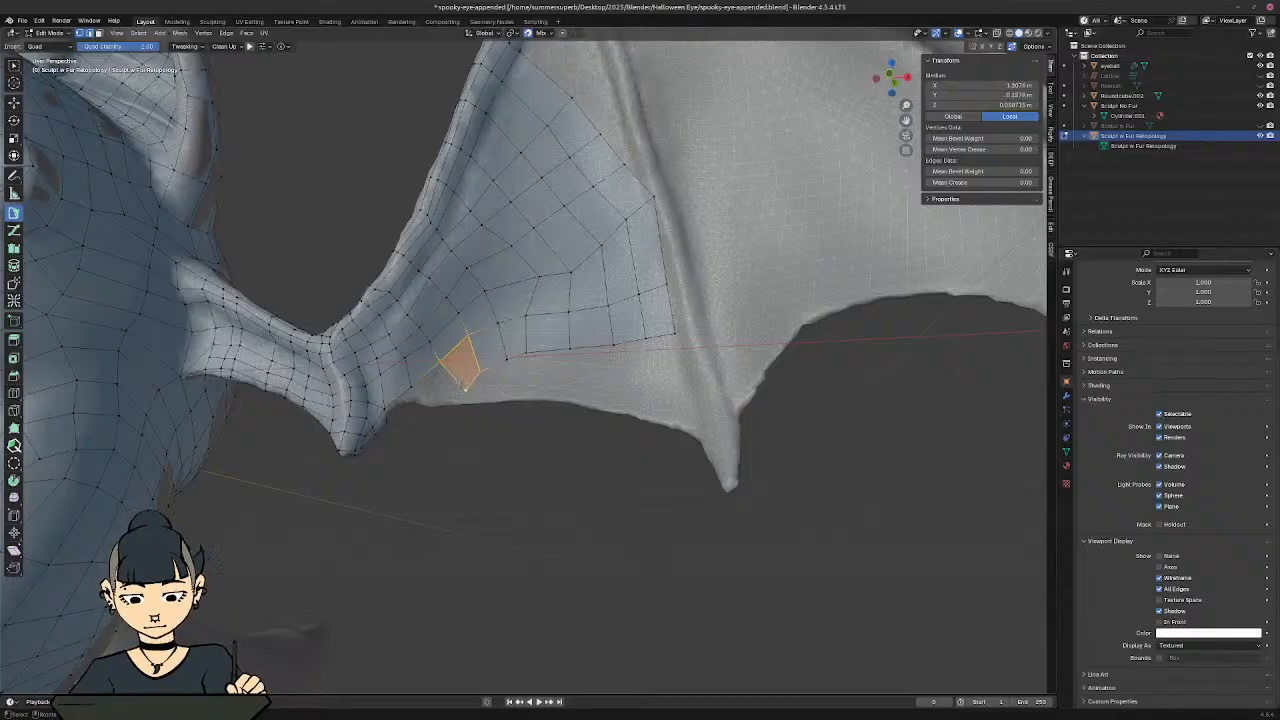
# Step: Reposition the new row's end vertex, add a closing quad beside the elbow, and move its outer corner onto the wing's lower edge
pyautogui.moveTo(466, 390); pyautogui.dragTo(480, 409)
pyautogui.press('g')
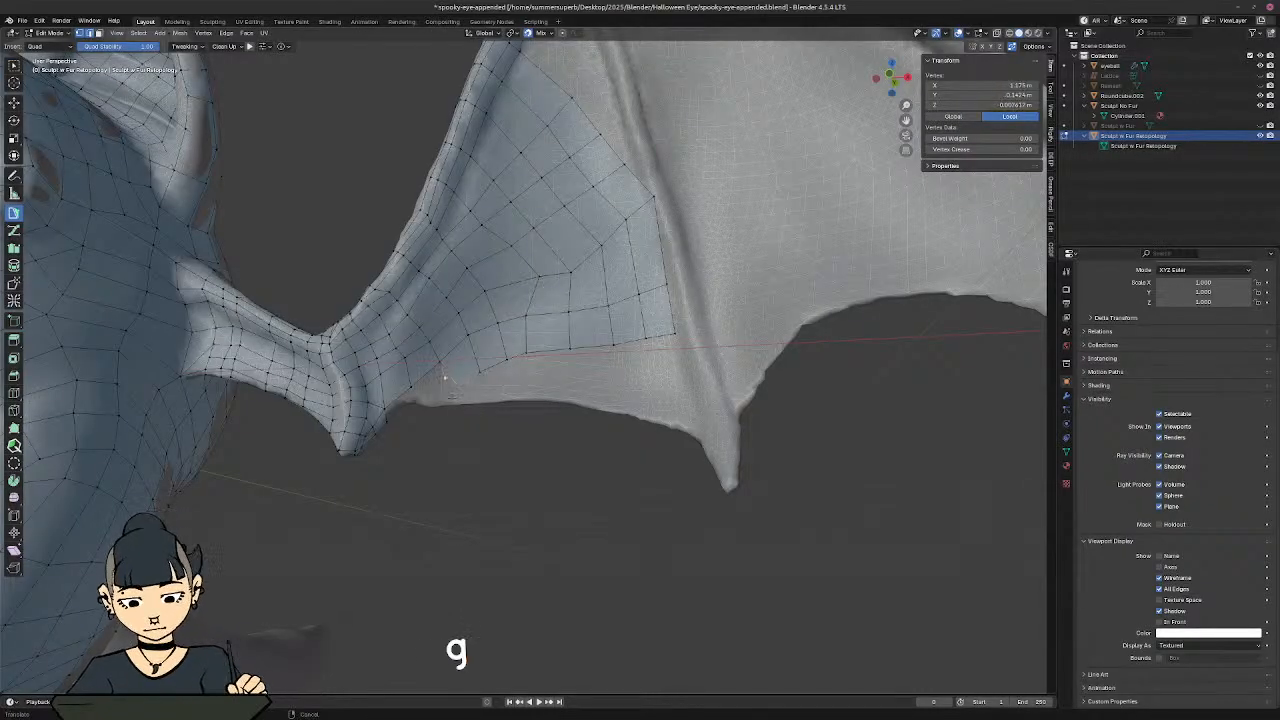
pyautogui.click(462, 399)
pyautogui.click(444, 371)
pyautogui.keyDown('ctrl'); pyautogui.click(425, 395); pyautogui.keyUp('ctrl')
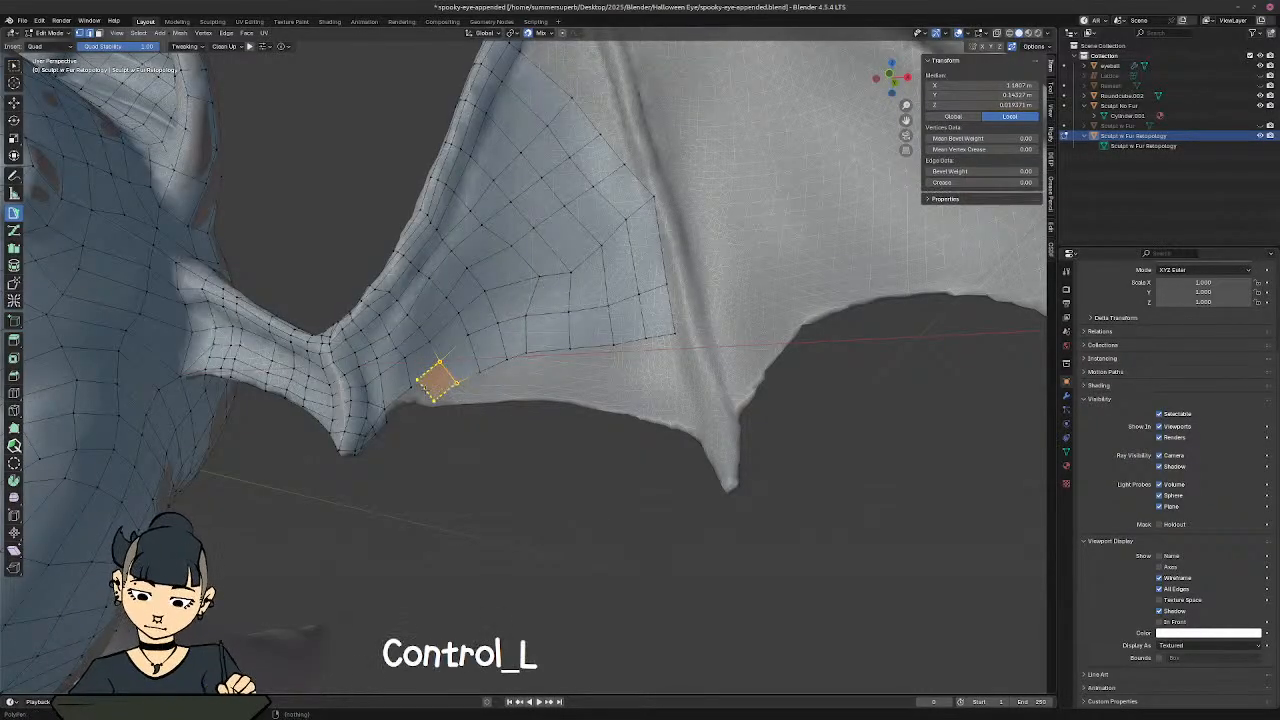
pyautogui.click(430, 404)
pyautogui.press('g')
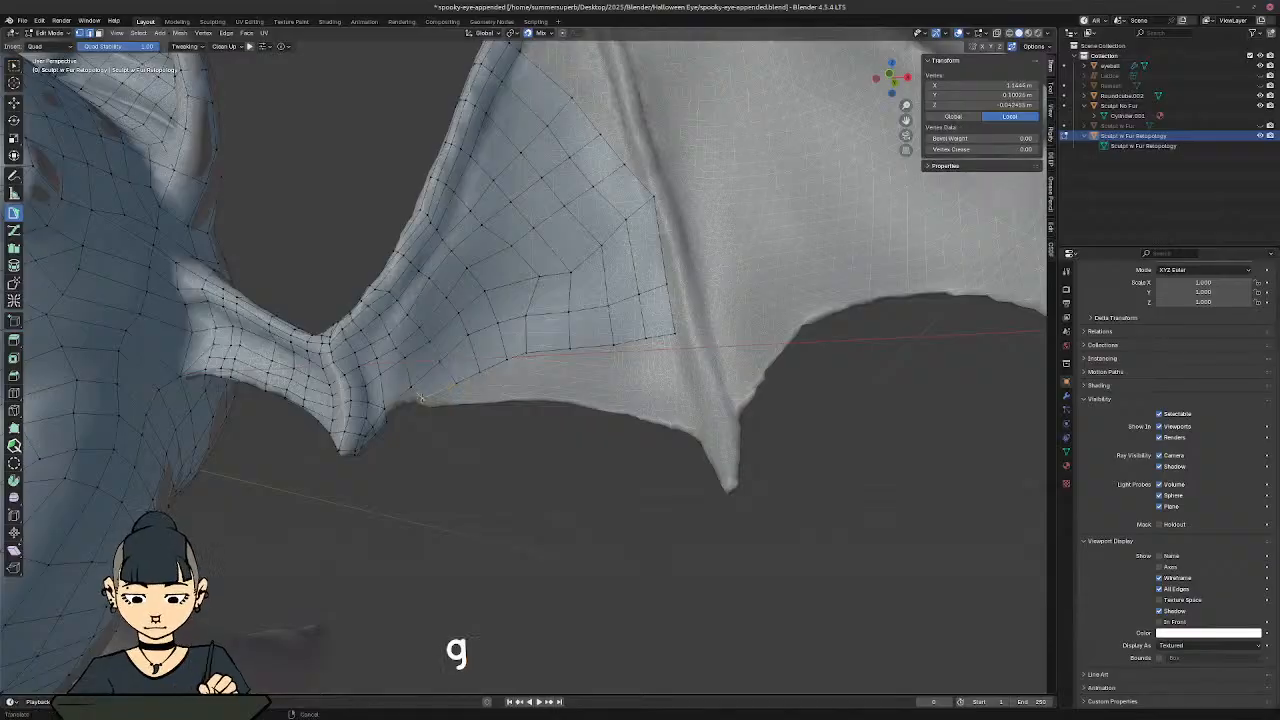
pyautogui.click(424, 397)
# Step: Add a second lower row of quads from the finger bone toward the elbow, following the membrane's bottom edge
pyautogui.keyDown('shift'); pyautogui.moveTo(673, 337); pyautogui.dragTo(550, 376, button='middle'); pyautogui.keyUp('shift')
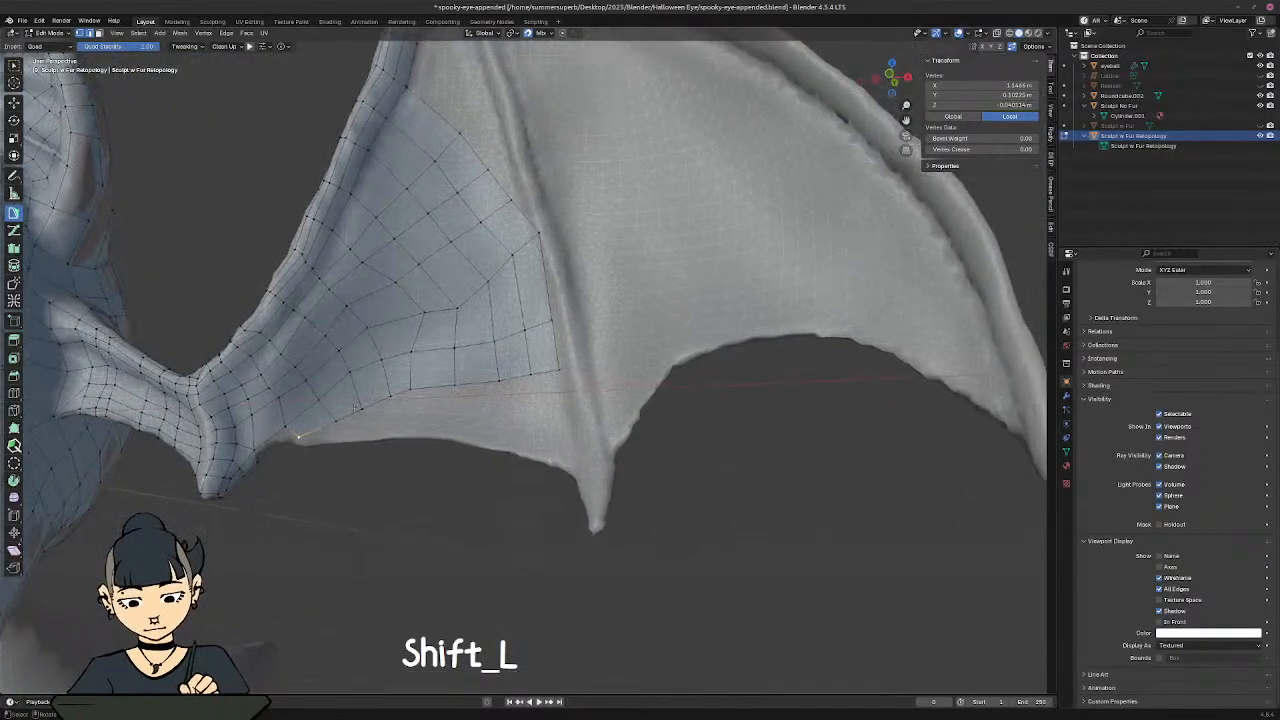
pyautogui.click(549, 366)
pyautogui.keyDown('ctrl'); pyautogui.click(549, 403); pyautogui.keyUp('ctrl')
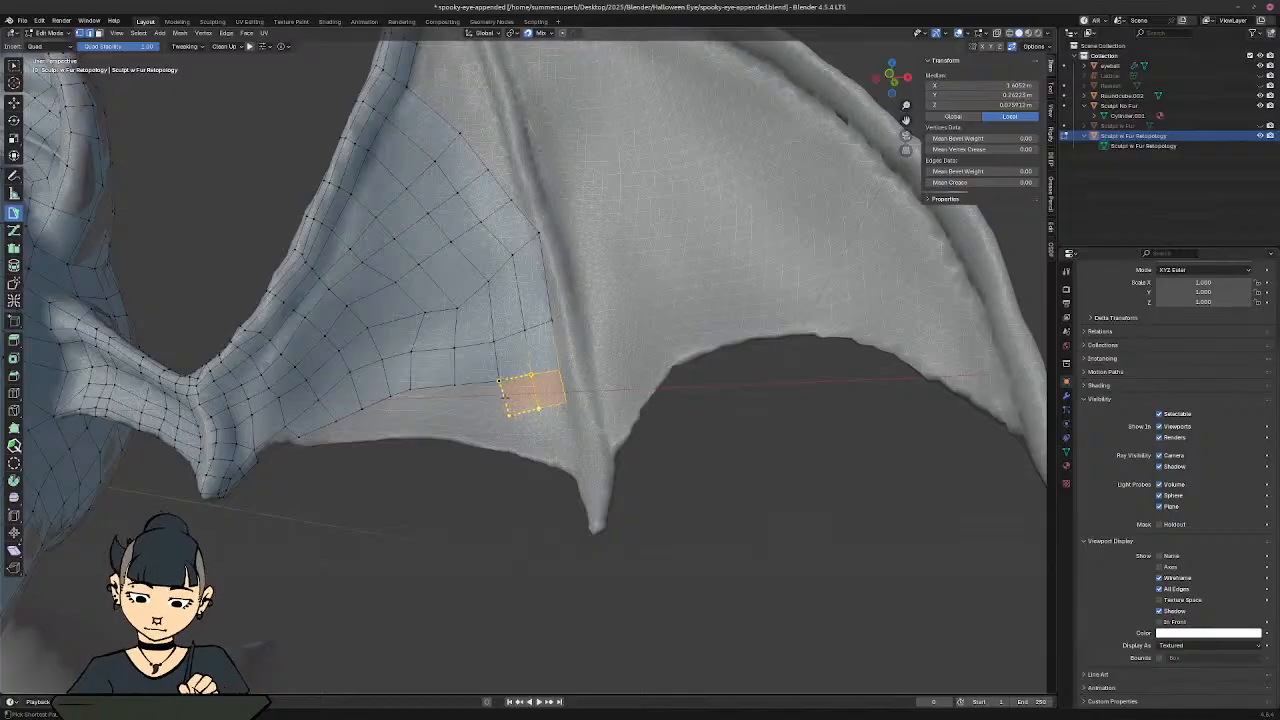
pyautogui.keyDown('ctrl'); pyautogui.click(505, 399); pyautogui.keyUp('ctrl')
pyautogui.keyDown('ctrl'); pyautogui.click(449, 405); pyautogui.keyUp('ctrl')
pyautogui.keyDown('ctrl'); pyautogui.click(410, 405); pyautogui.keyUp('ctrl')
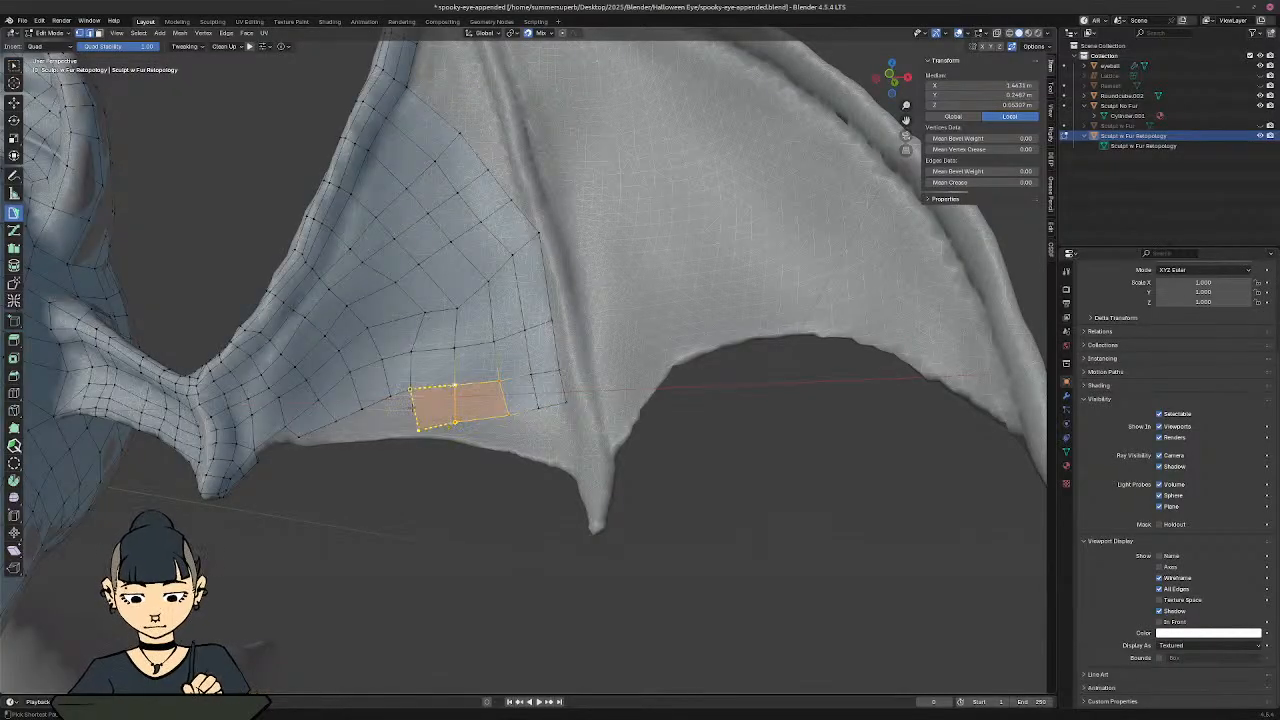
pyautogui.keyDown('ctrl'); pyautogui.click(372, 414); pyautogui.keyUp('ctrl')
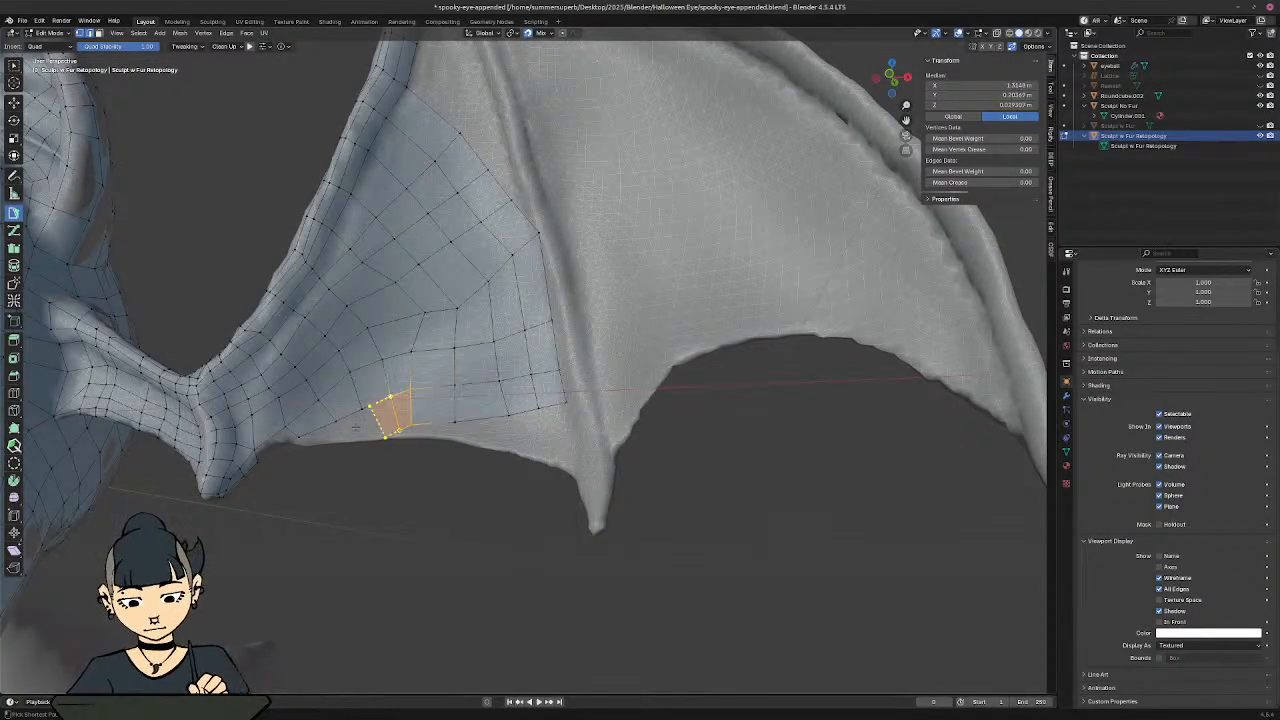
pyautogui.keyDown('ctrl'); pyautogui.click(340, 430); pyautogui.keyUp('ctrl')
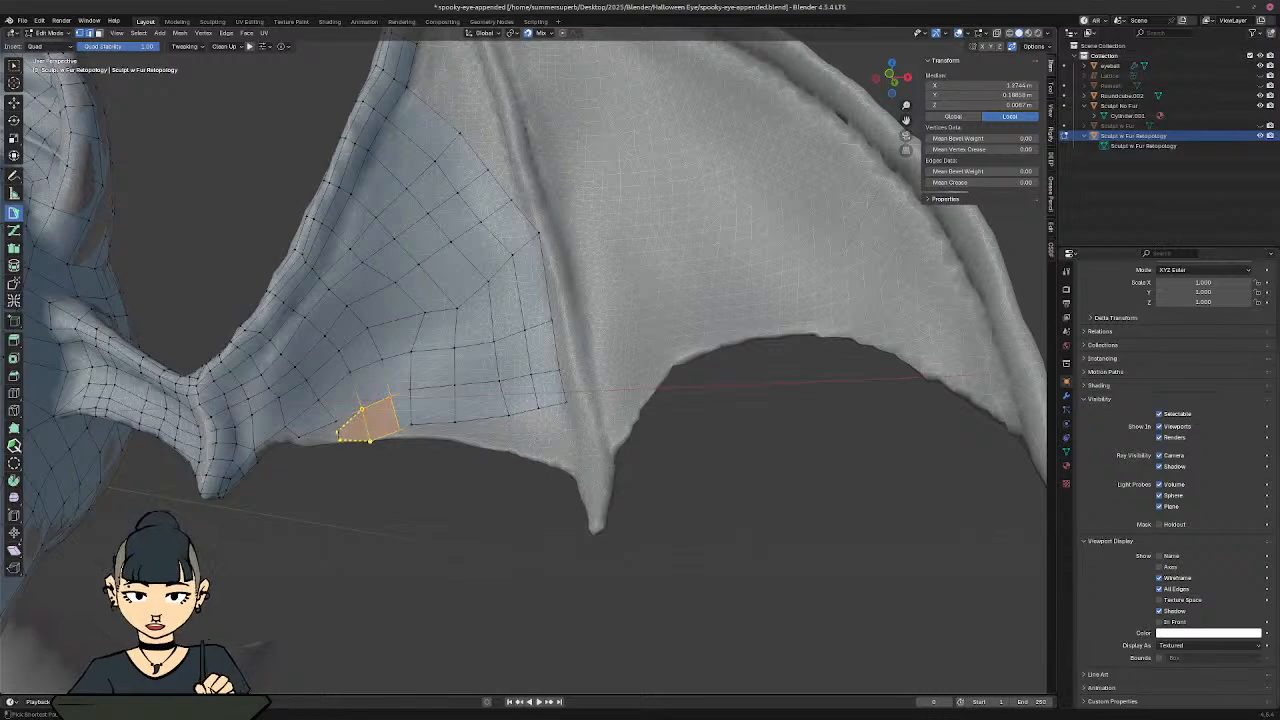
pyautogui.keyDown('ctrl'); pyautogui.click(340, 428); pyautogui.keyUp('ctrl')
# Step: Adjust the second lower row's outer vertices along the membrane's edge and fill the remaining gap beside the elbow with a quad
pyautogui.click(397, 429)
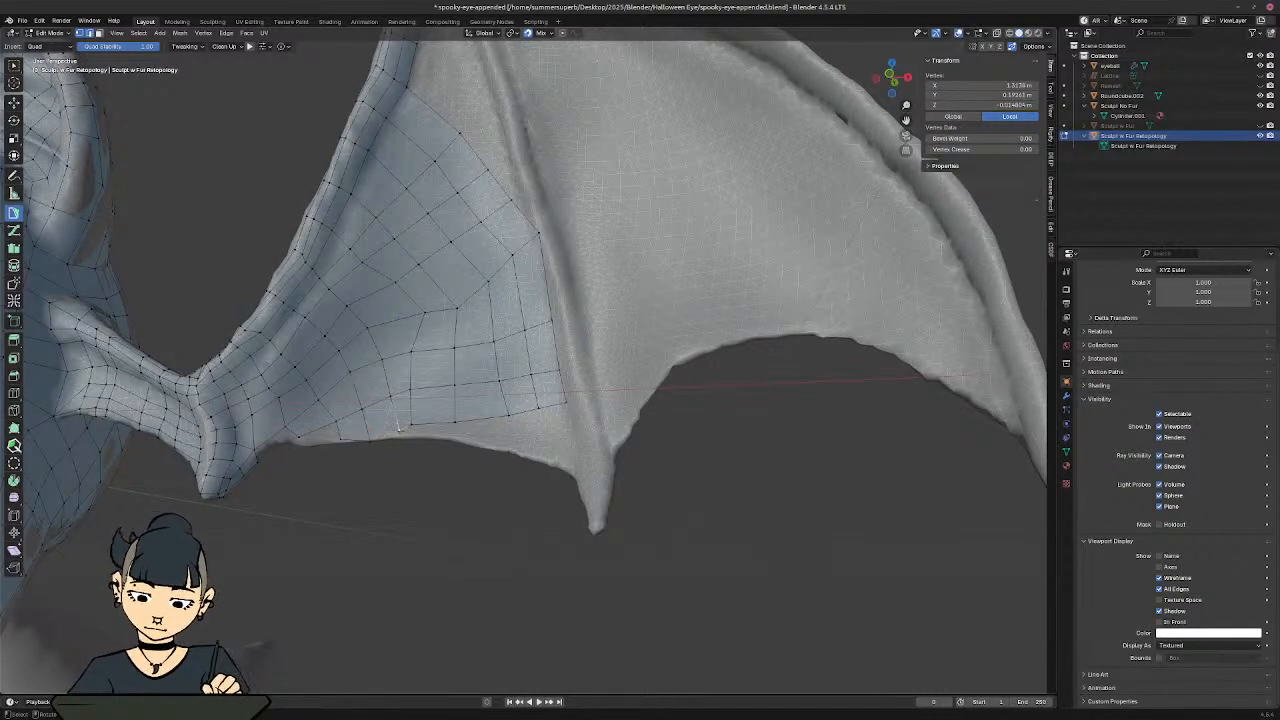
pyautogui.press('g')
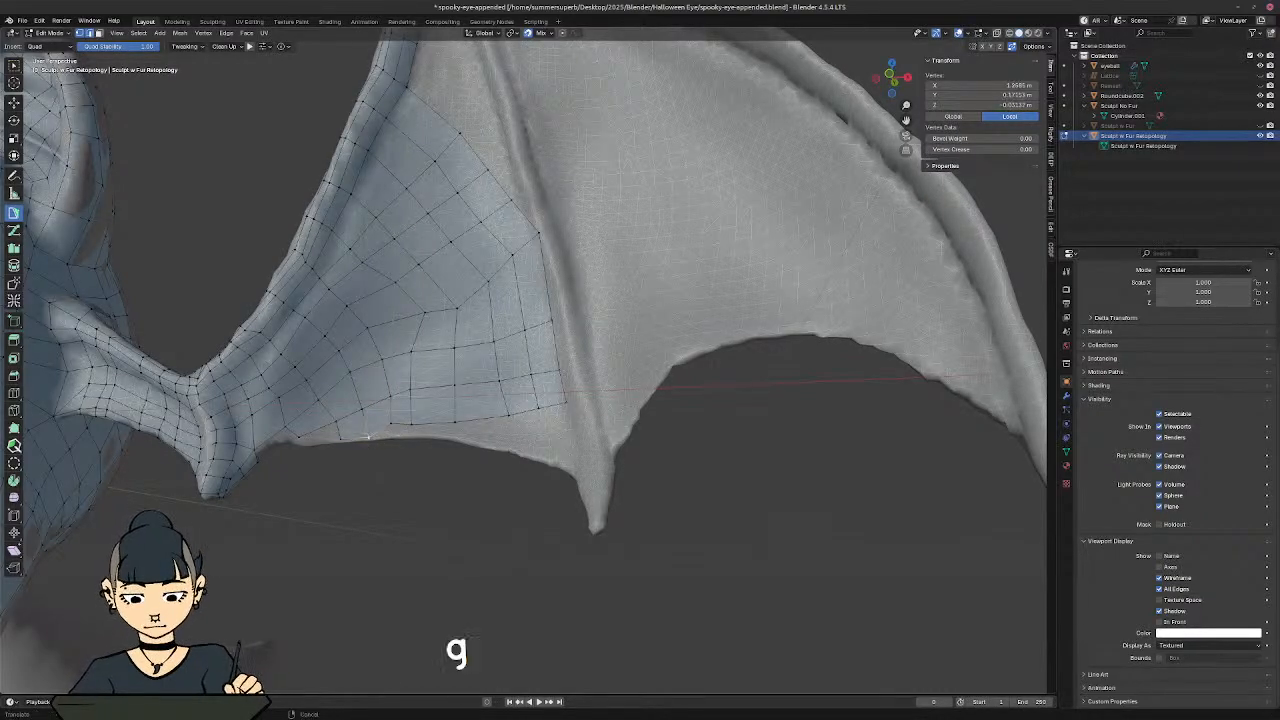
pyautogui.click(364, 425)
pyautogui.click(339, 430)
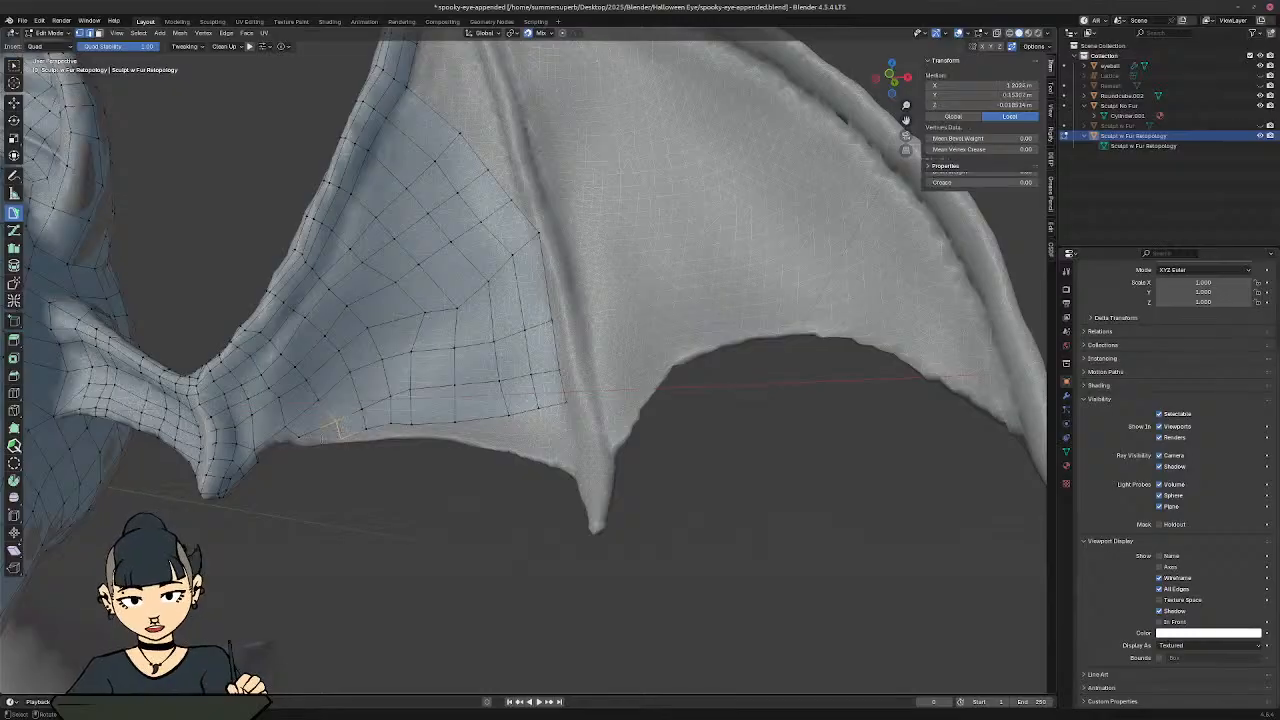
pyautogui.keyDown('ctrl'); pyautogui.click(302, 443); pyautogui.keyUp('ctrl')
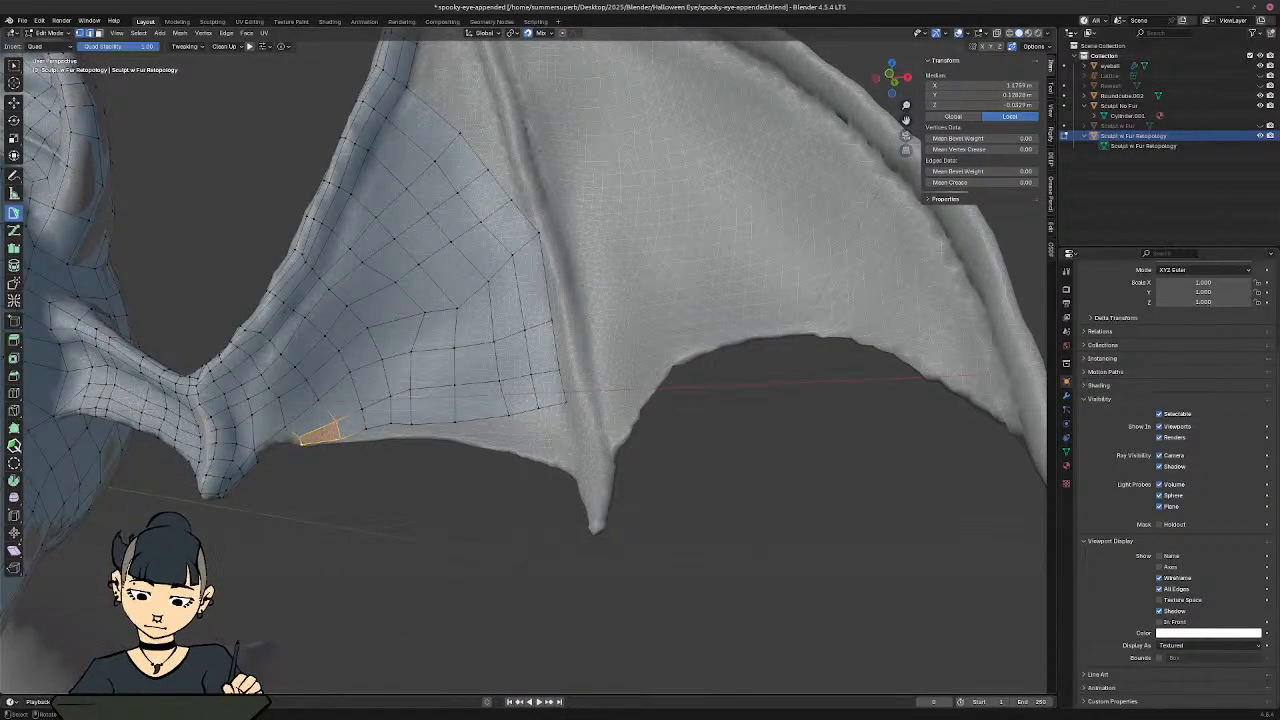
# Step: Switch to Sculpt Mode and even out the quads across the wing membrane patch with the Relax Slide brush
pyautogui.scroll(-8, 469, 411)
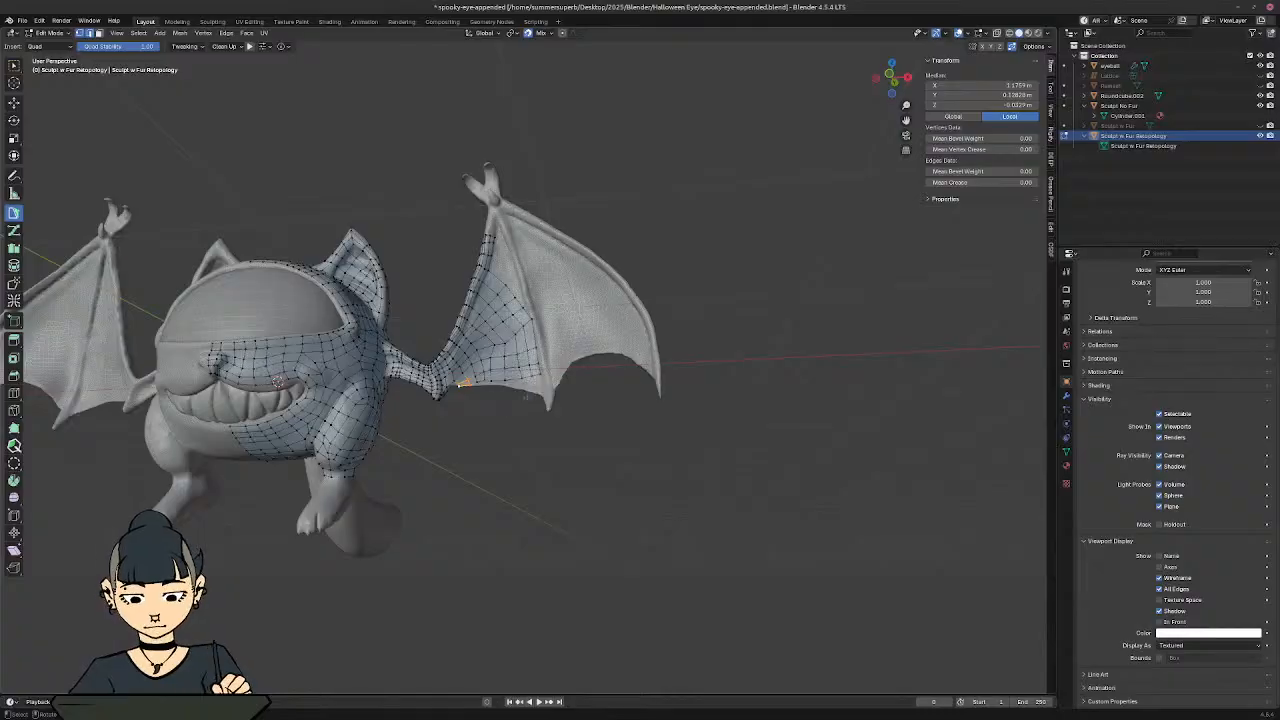
pyautogui.keyDown('ctrl'); pyautogui.moveTo(535, 416); pyautogui.dragTo(532, 343, button='middle'); pyautogui.keyUp('ctrl')
pyautogui.click(48, 33)
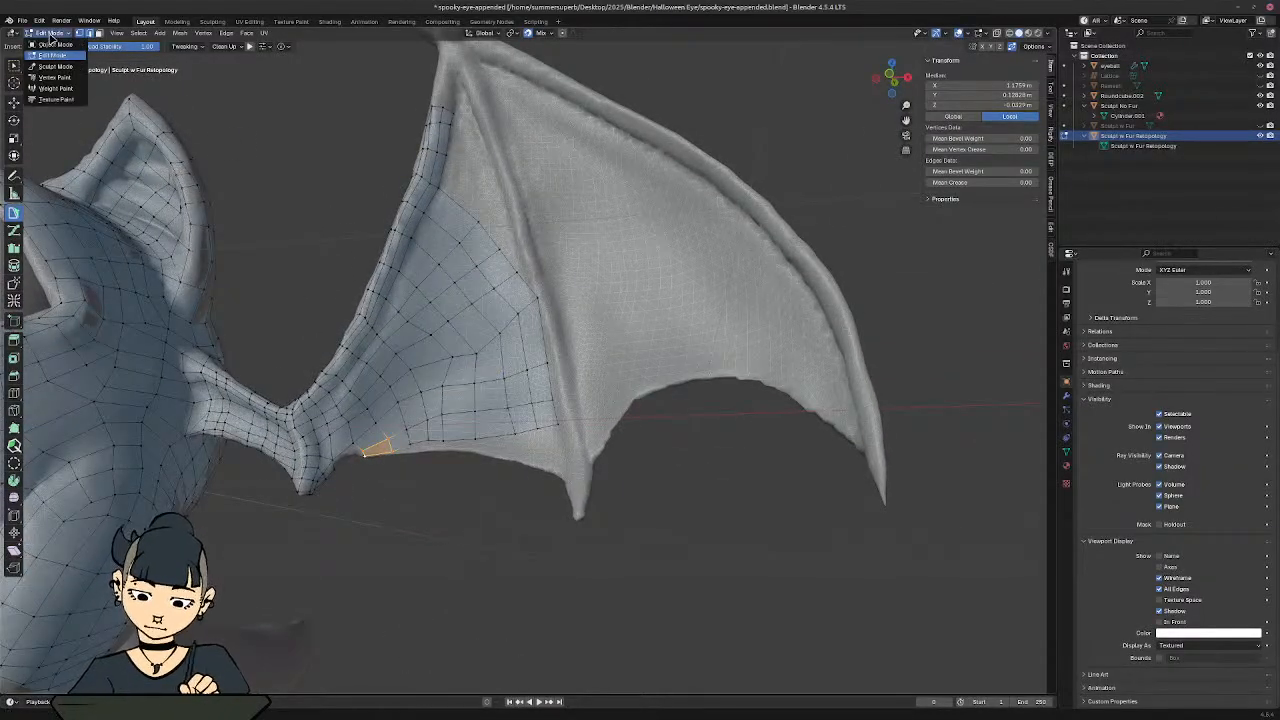
pyautogui.click(52, 69)
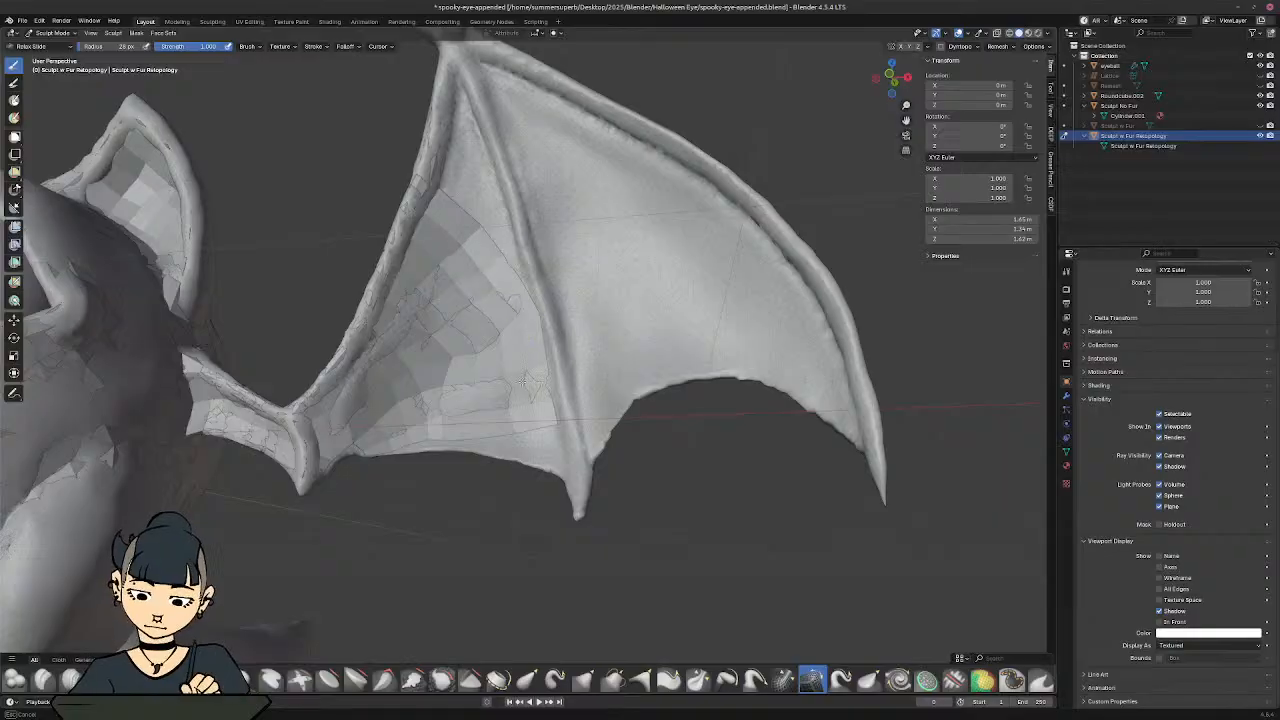
pyautogui.moveTo(439, 269)
pyautogui.mouseDown()
pyautogui.moveTo(507, 392)
pyautogui.moveTo(497, 387)
pyautogui.mouseUp()
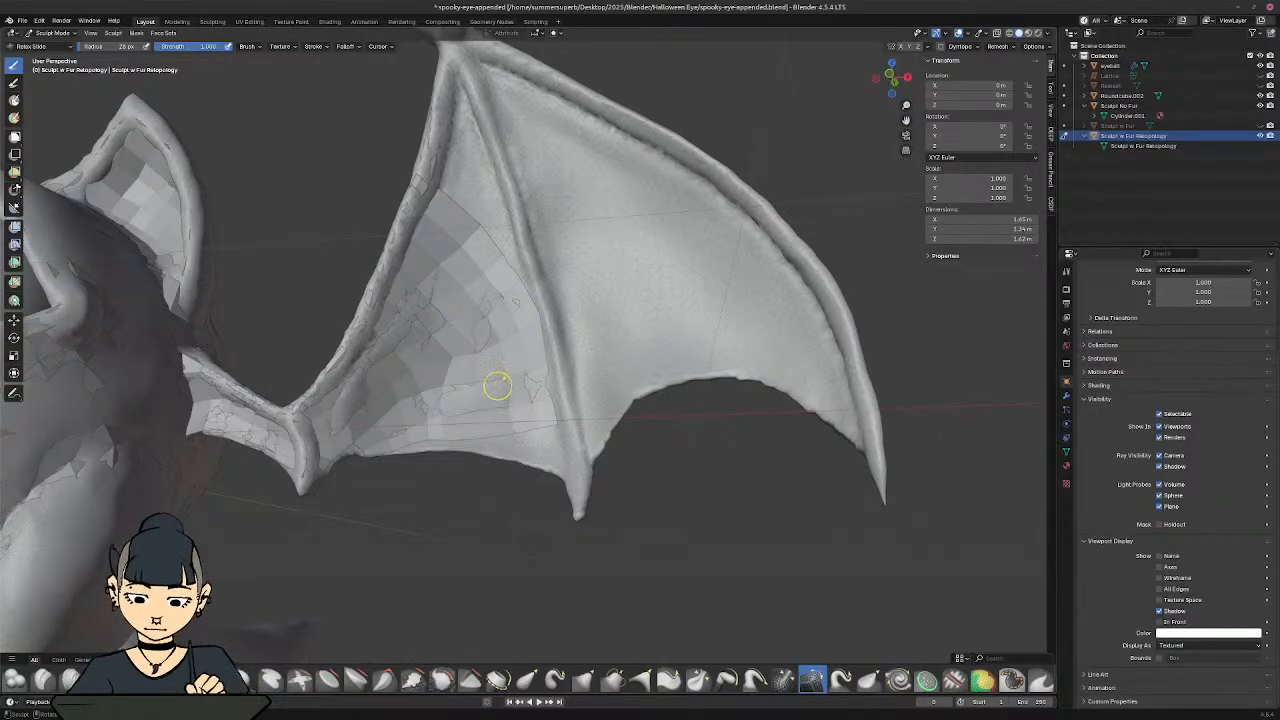
pyautogui.moveTo(431, 298); pyautogui.dragTo(488, 380)
pyautogui.moveTo(445, 311); pyautogui.dragTo(464, 392)
pyautogui.moveTo(427, 318)
pyautogui.mouseDown()
pyautogui.moveTo(456, 418)
pyautogui.moveTo(457, 388)
pyautogui.mouseUp()
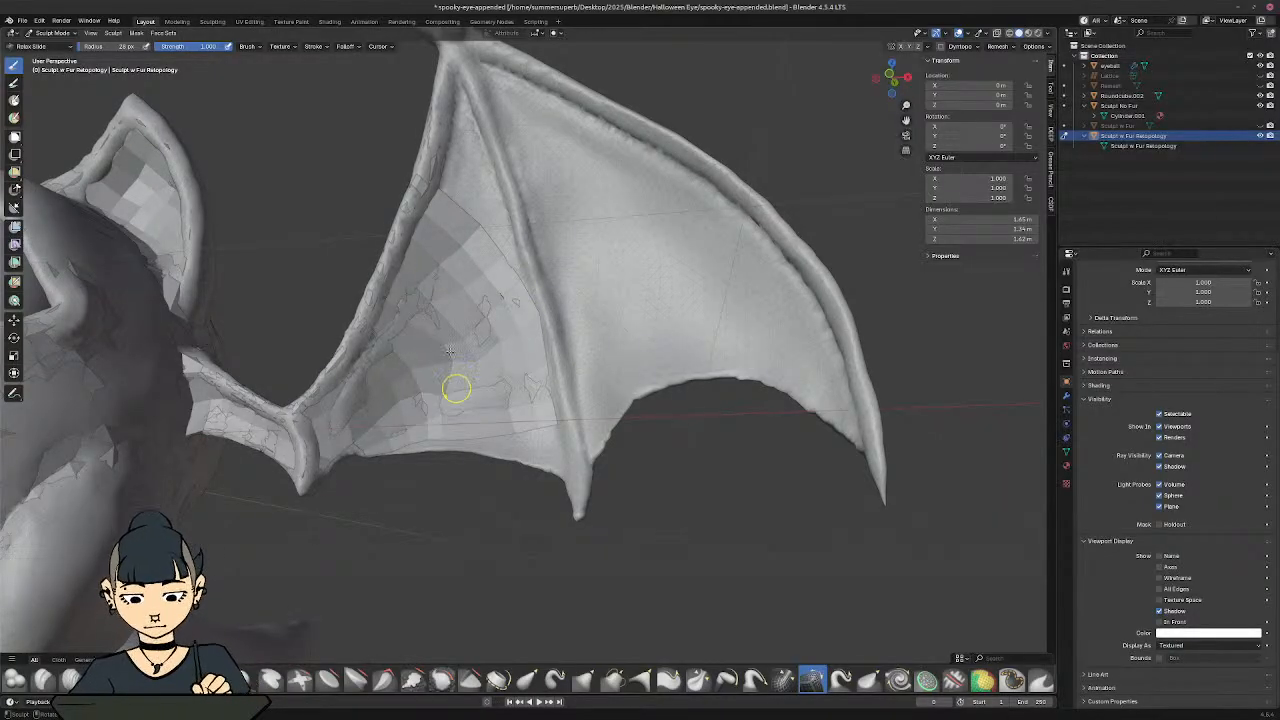
pyautogui.moveTo(432, 341)
pyautogui.mouseDown()
pyautogui.moveTo(456, 396)
pyautogui.moveTo(443, 439)
pyautogui.moveTo(428, 415)
pyautogui.moveTo(492, 388)
pyautogui.moveTo(499, 403)
pyautogui.mouseUp()
pyautogui.moveTo(452, 418); pyautogui.dragTo(493, 427)
pyautogui.moveTo(455, 418); pyautogui.dragTo(497, 417)
pyautogui.moveTo(497, 417)
pyautogui.mouseDown()
pyautogui.moveTo(548, 417)
pyautogui.moveTo(551, 398)
pyautogui.mouseUp()
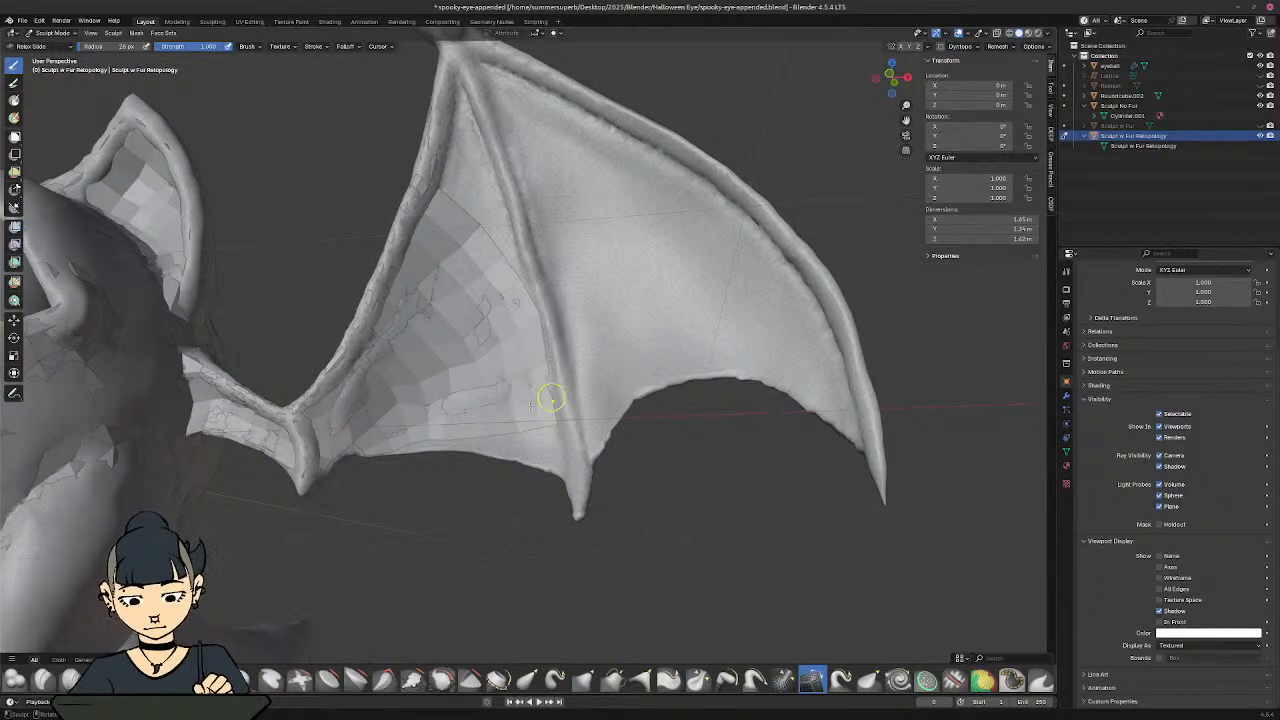
# Step: Hide the Sculpt No Fur object and relax the retopology mesh along the wing's arm bone near the elbow
pyautogui.click(1259, 105)
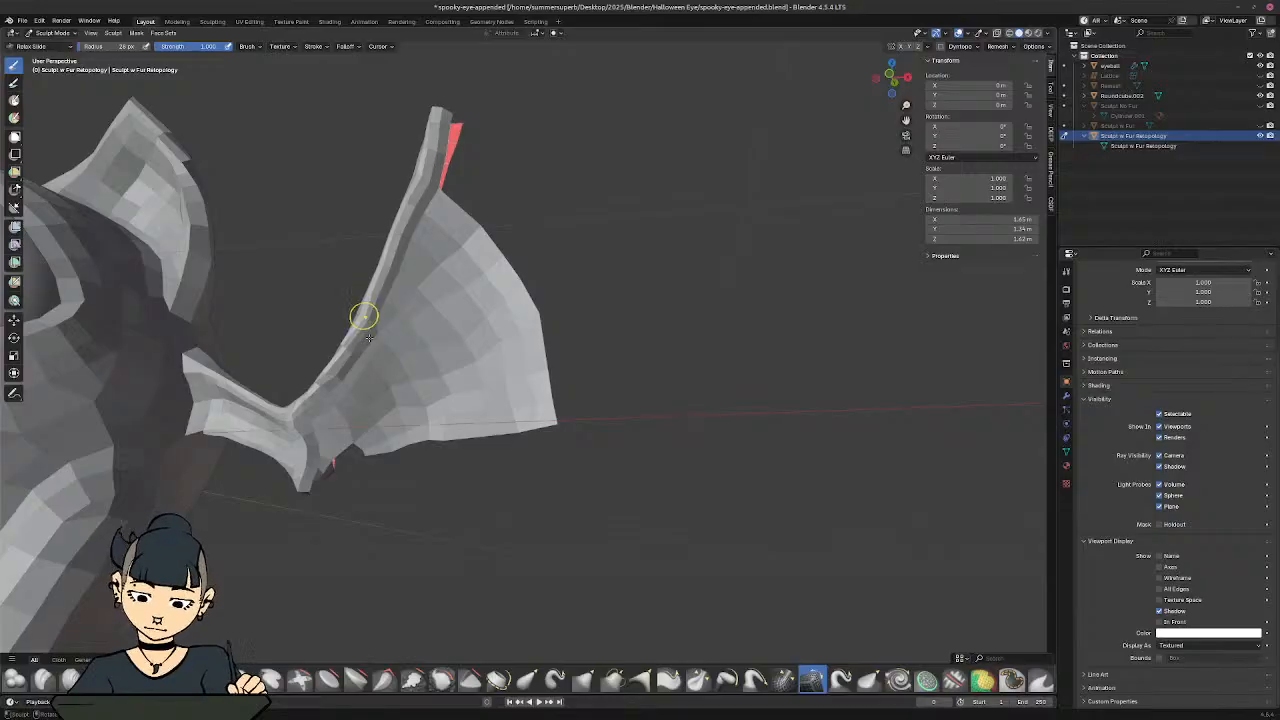
pyautogui.hotkey('ctrl', 'z')
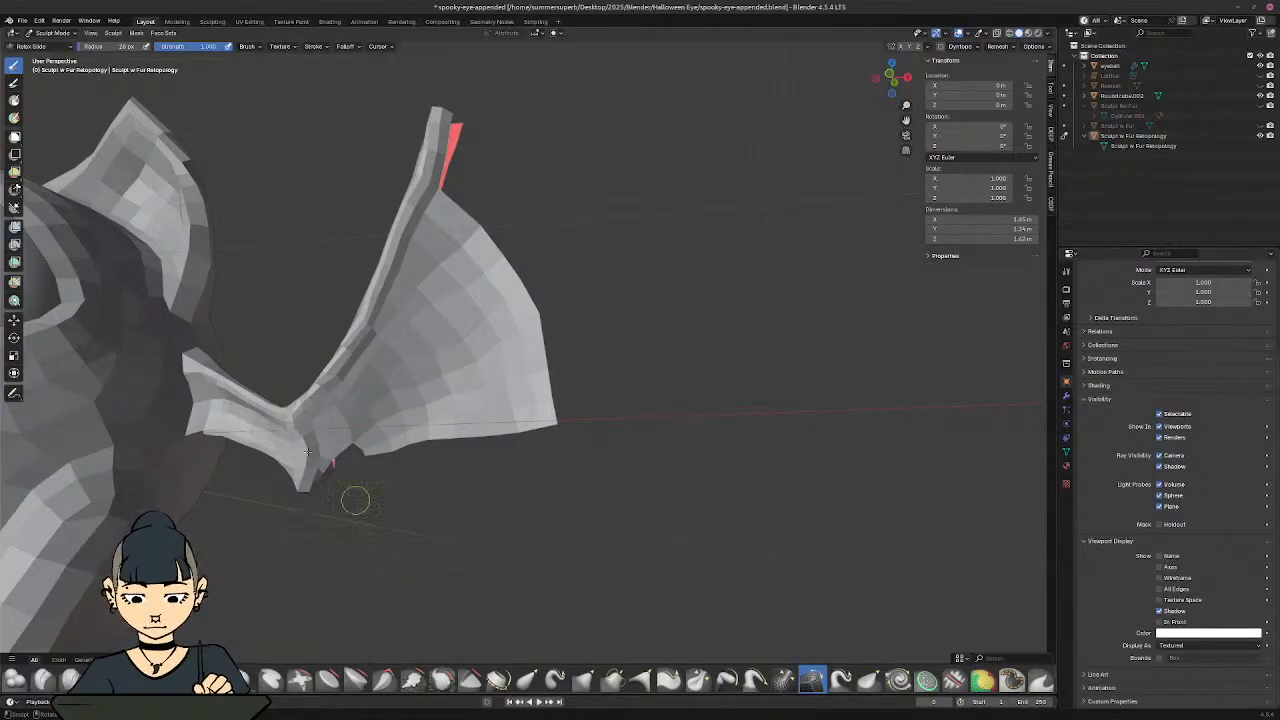
pyautogui.keyDown('shift'); pyautogui.moveTo(346, 409); pyautogui.dragTo(491, 479, button='middle'); pyautogui.keyUp('shift')
pyautogui.moveTo(491, 479); pyautogui.dragTo(482, 440, button='middle')
pyautogui.keyDown('shift'); pyautogui.moveTo(510, 392); pyautogui.dragTo(398, 436, button='middle'); pyautogui.keyUp('shift')
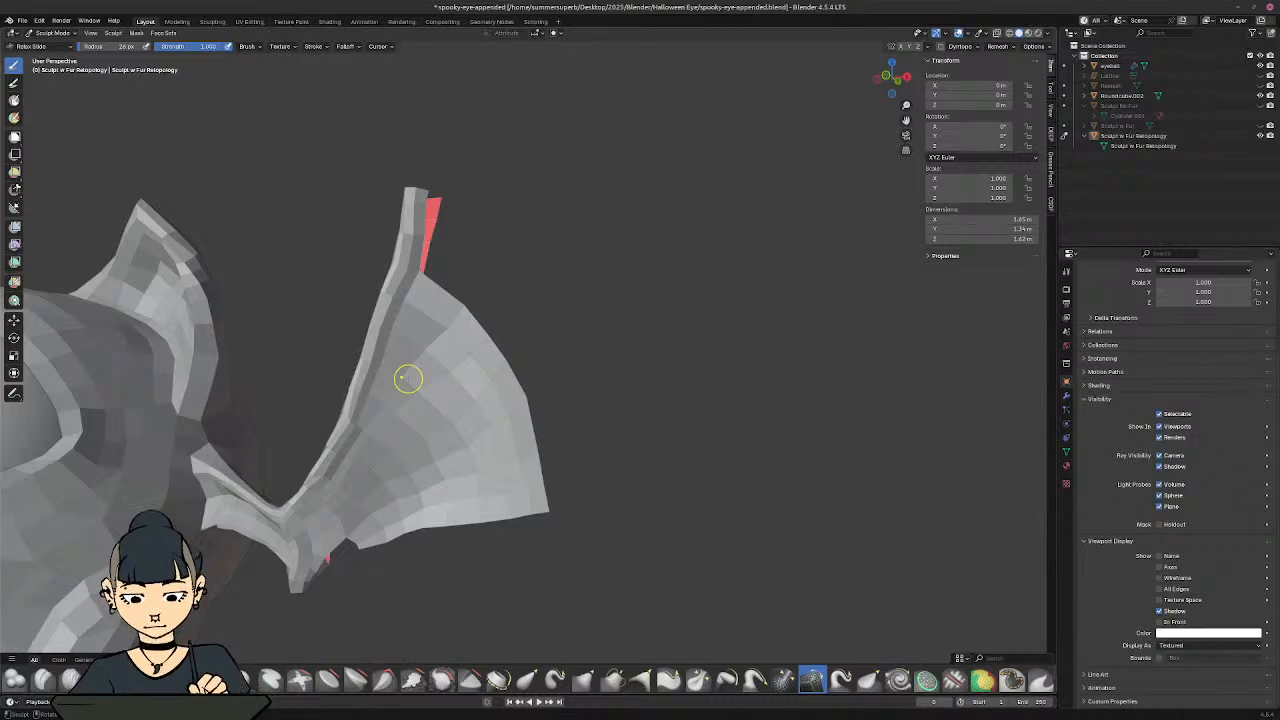
pyautogui.keyDown('shift'); pyautogui.moveTo(407, 380); pyautogui.dragTo(598, 188, button='middle'); pyautogui.keyUp('shift')
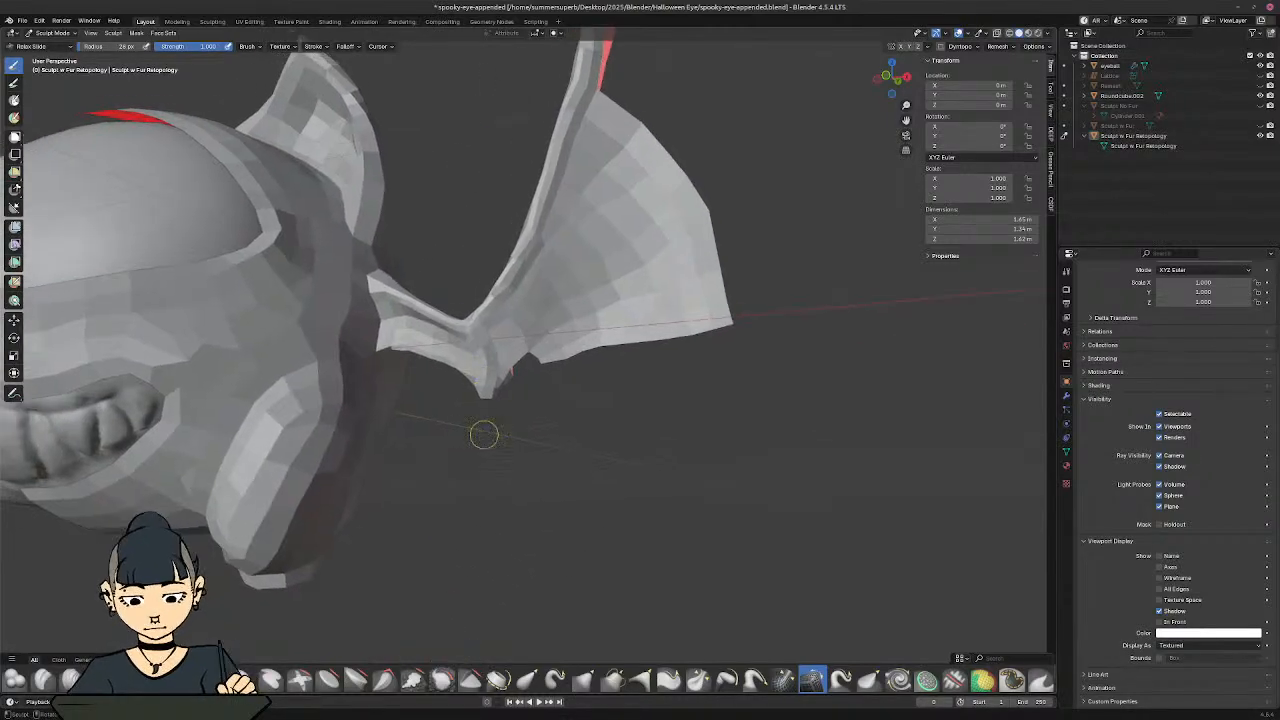
pyautogui.keyDown('ctrl'); pyautogui.moveTo(484, 435); pyautogui.dragTo(491, 333, button='middle'); pyautogui.keyUp('ctrl')
pyautogui.keyDown('shift'); pyautogui.moveTo(528, 256); pyautogui.dragTo(464, 340, button='middle'); pyautogui.keyUp('shift')
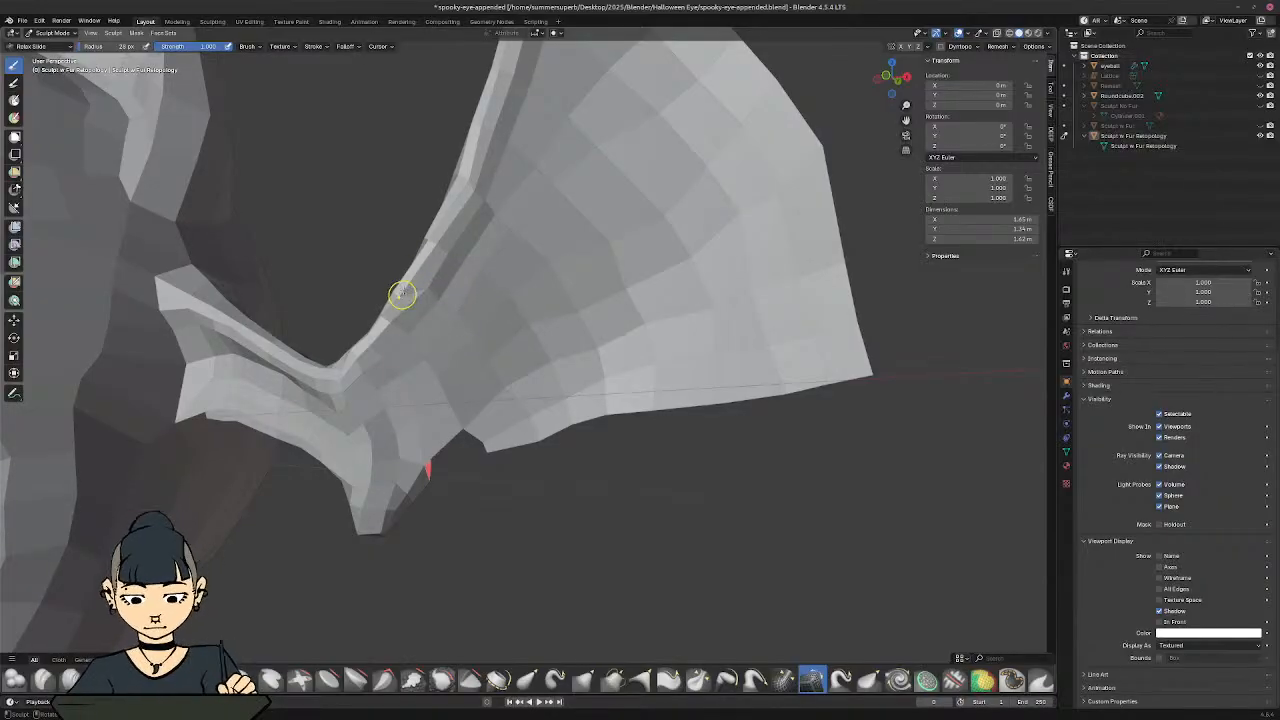
pyautogui.moveTo(394, 260); pyautogui.dragTo(390, 281, button='middle')
pyautogui.moveTo(724, 367); pyautogui.dragTo(730, 347)
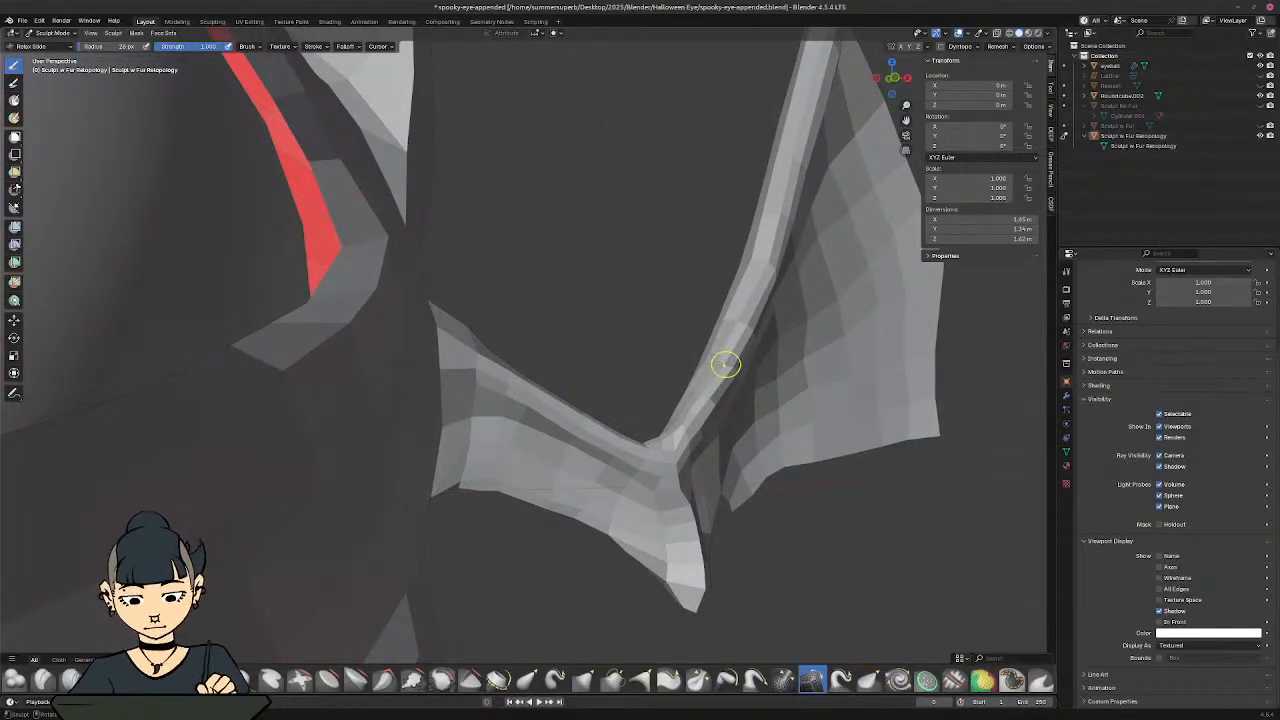
# Step: Relax the uneven faces on the back of the creature's head, behind and below the ear
pyautogui.moveTo(654, 323)
pyautogui.mouseDown(button='middle')
pyautogui.moveTo(662, 383)
pyautogui.moveTo(840, 435)
pyautogui.mouseUp(button='middle')
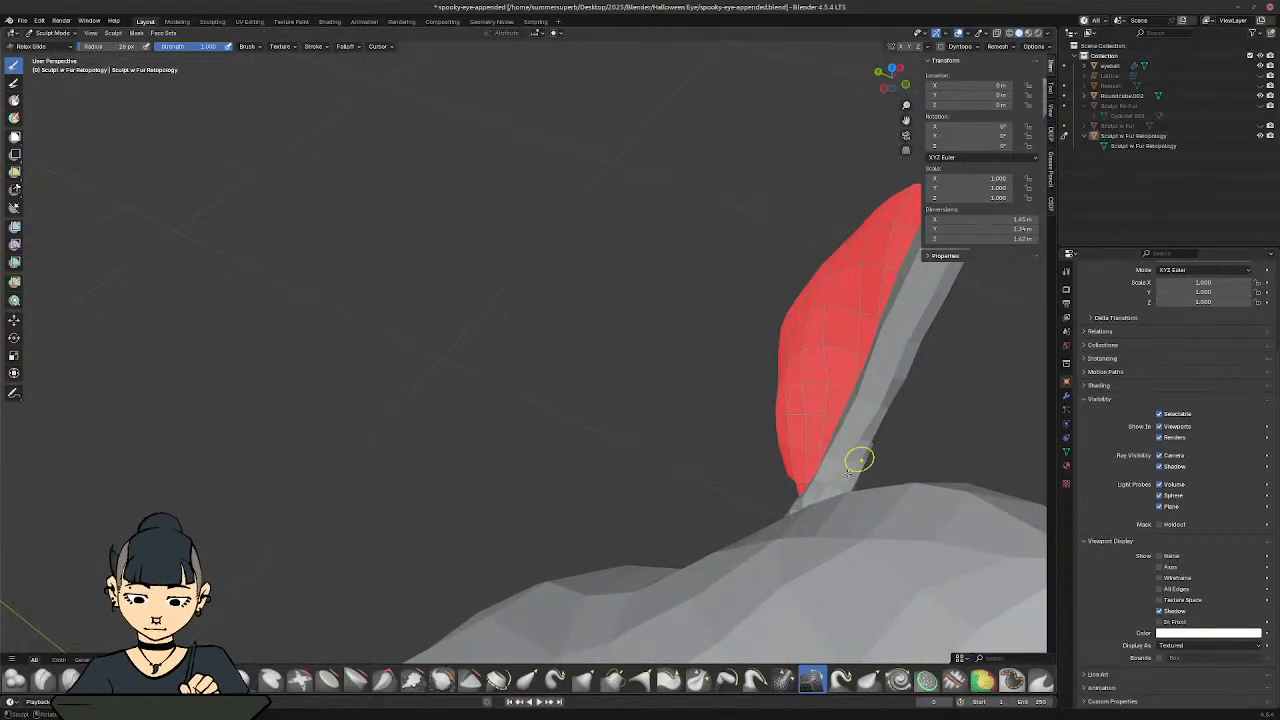
pyautogui.moveTo(829, 406); pyautogui.dragTo(767, 431, button='middle')
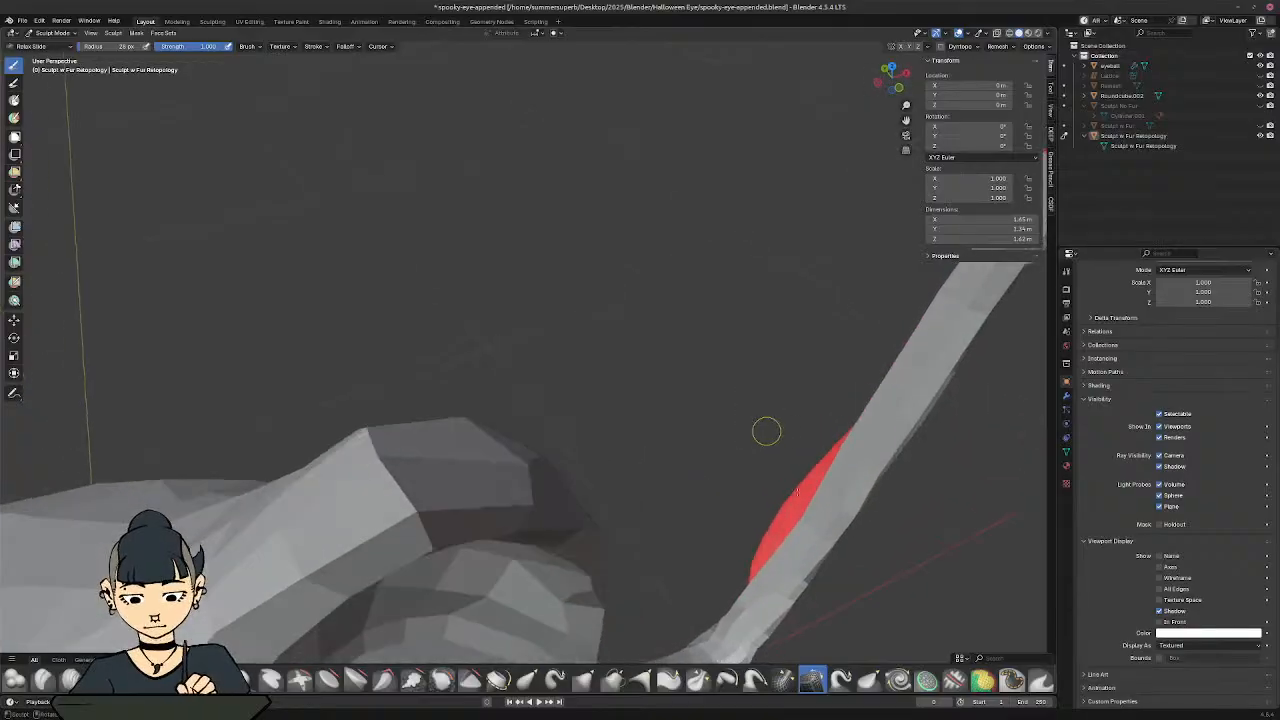
pyautogui.moveTo(791, 531)
pyautogui.mouseDown(button='middle')
pyautogui.moveTo(697, 596)
pyautogui.moveTo(521, 428)
pyautogui.mouseUp(button='middle')
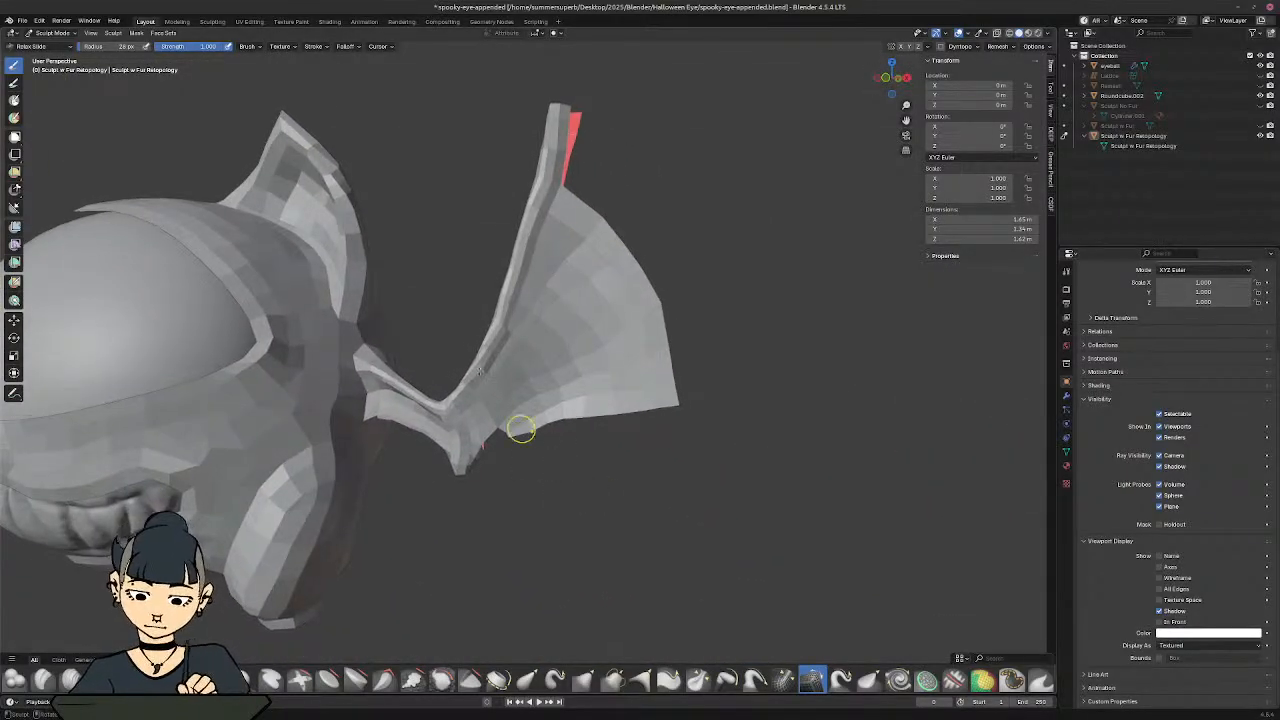
pyautogui.scroll(3, 521, 428)
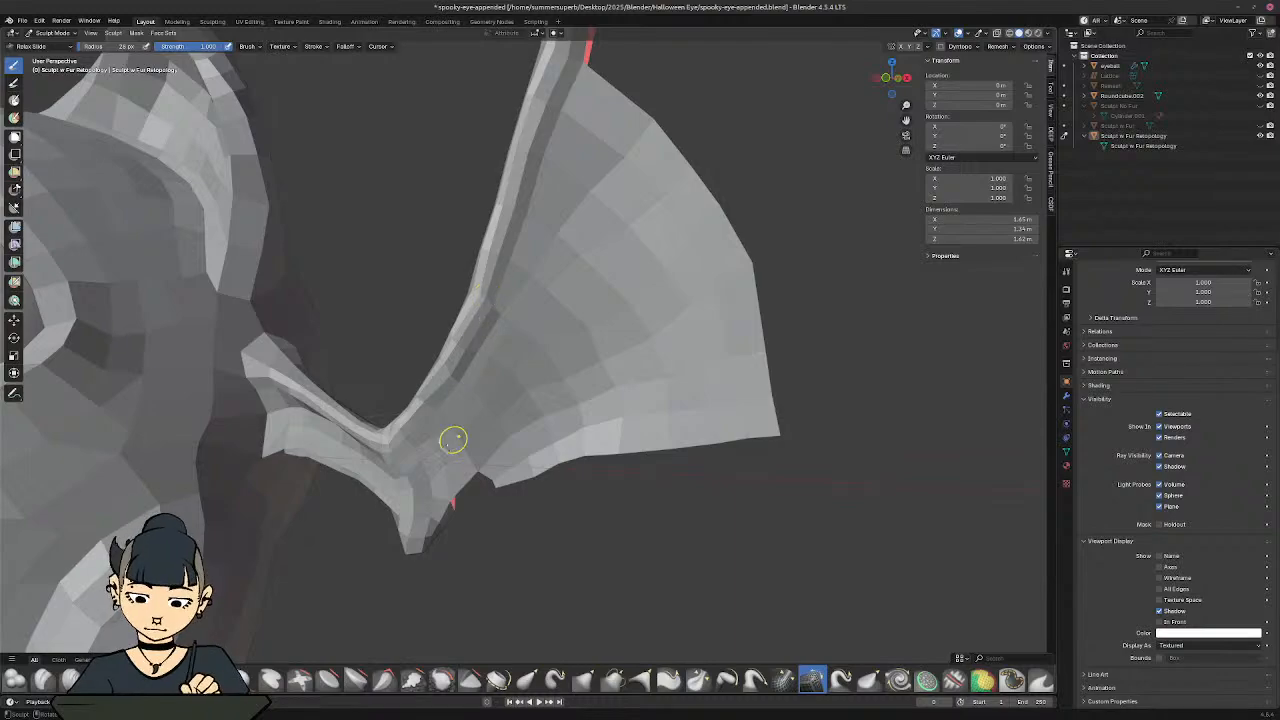
pyautogui.scroll(-2, 448, 411)
pyautogui.keyDown('shift'); pyautogui.moveTo(374, 334); pyautogui.dragTo(510, 495, button='middle'); pyautogui.keyUp('shift')
pyautogui.hotkey('shift', 'l')
pyautogui.keyDown('ctrl'); pyautogui.moveTo(500, 429); pyautogui.dragTo(505, 374, button='middle'); pyautogui.keyUp('ctrl')
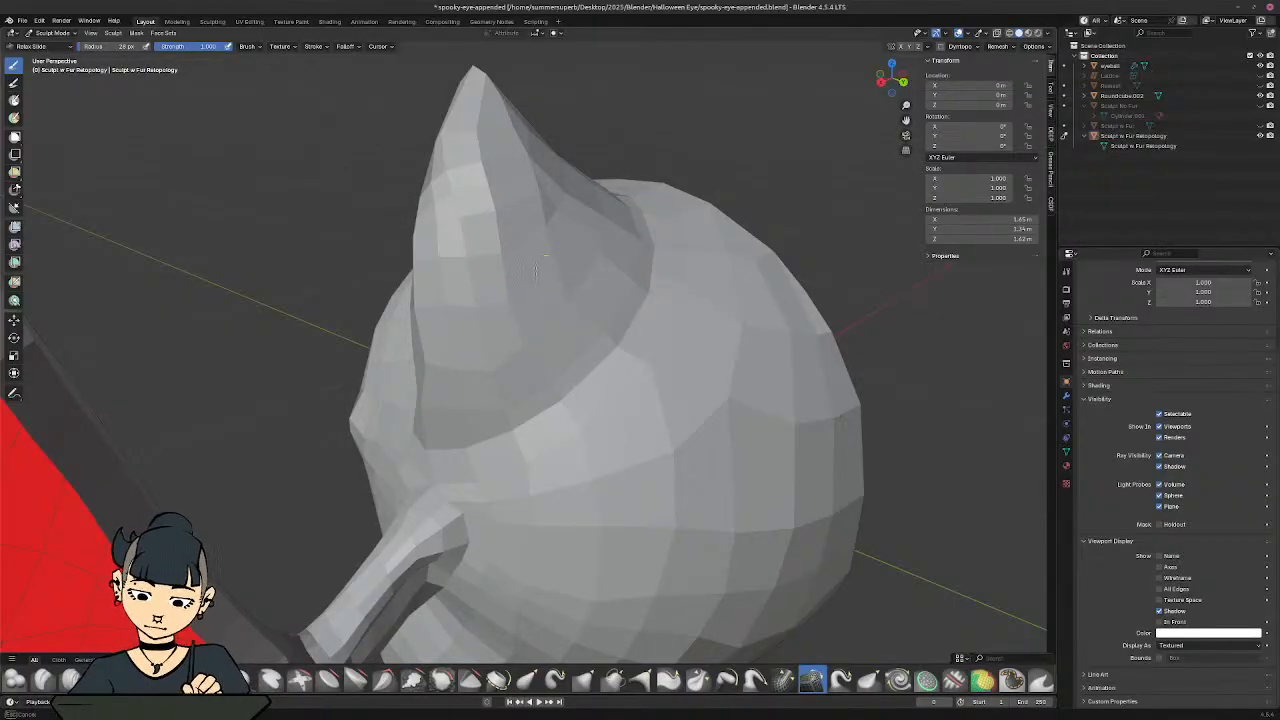
pyautogui.moveTo(376, 308); pyautogui.dragTo(378, 242, button='middle')
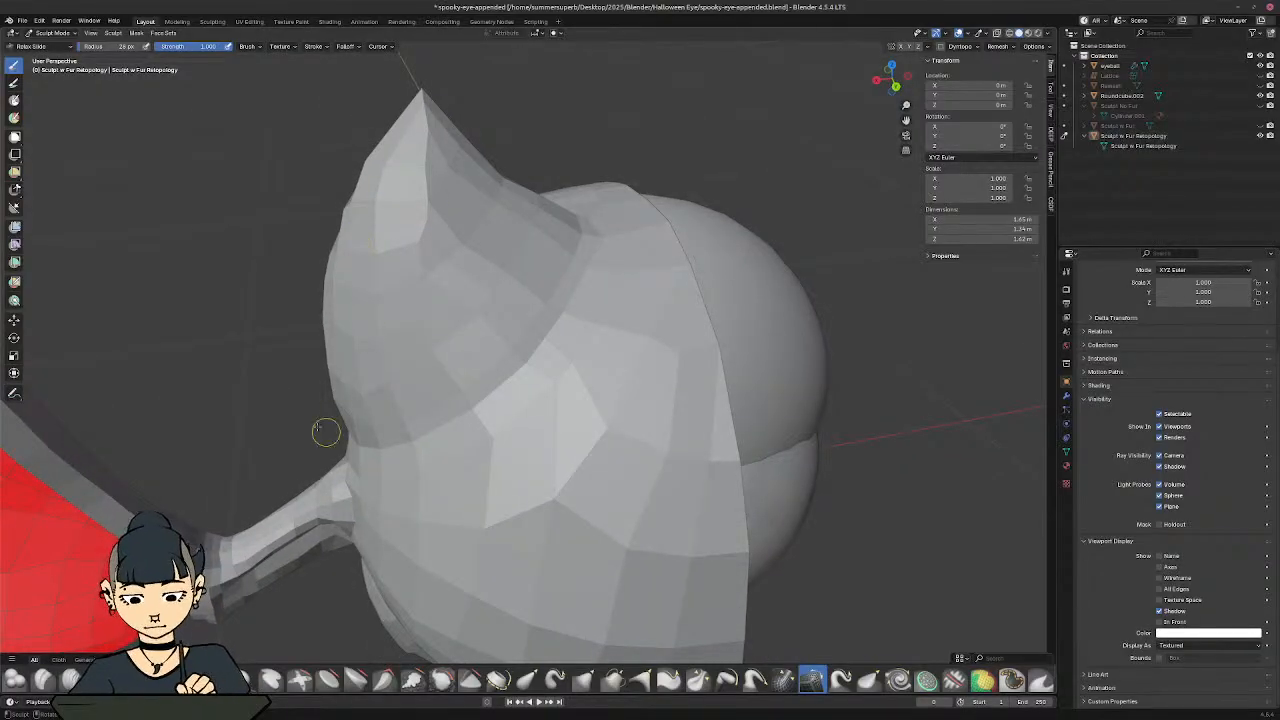
pyautogui.moveTo(323, 429)
pyautogui.mouseDown(button='middle')
pyautogui.moveTo(311, 427)
pyautogui.moveTo(505, 410)
pyautogui.mouseUp(button='middle')
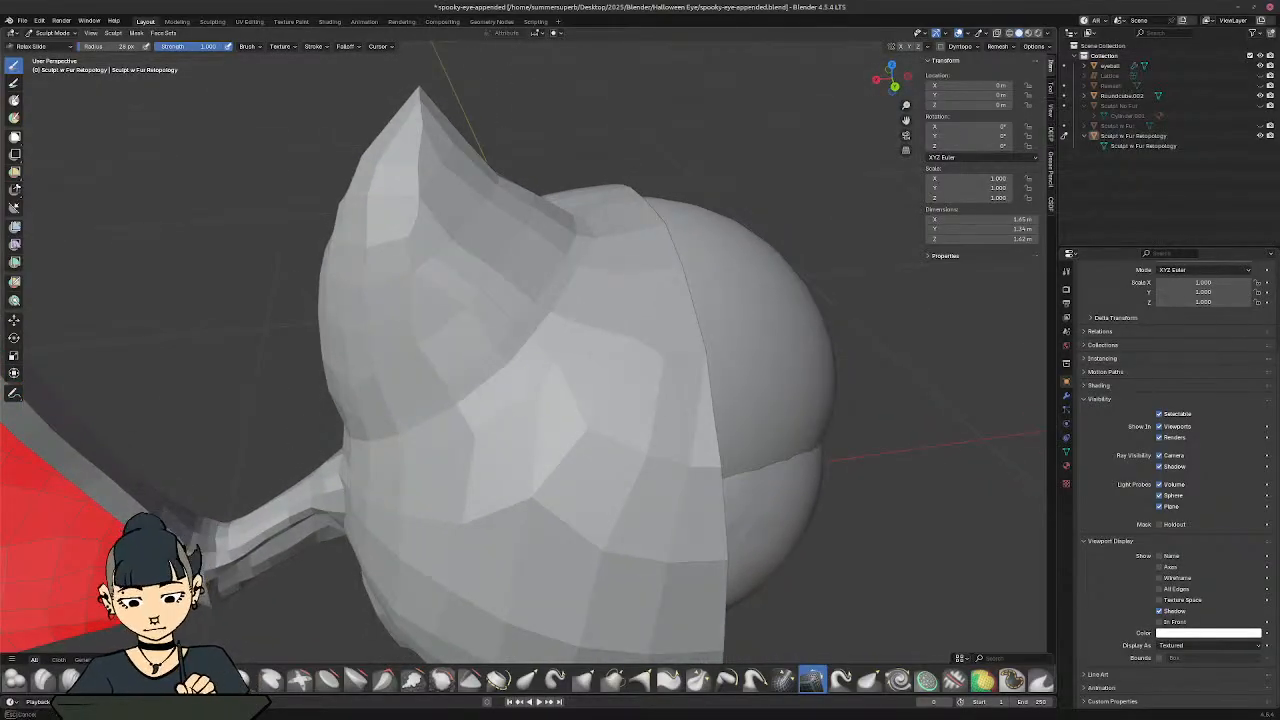
pyautogui.moveTo(612, 394); pyautogui.dragTo(605, 400)
pyautogui.moveTo(537, 512); pyautogui.dragTo(552, 475)
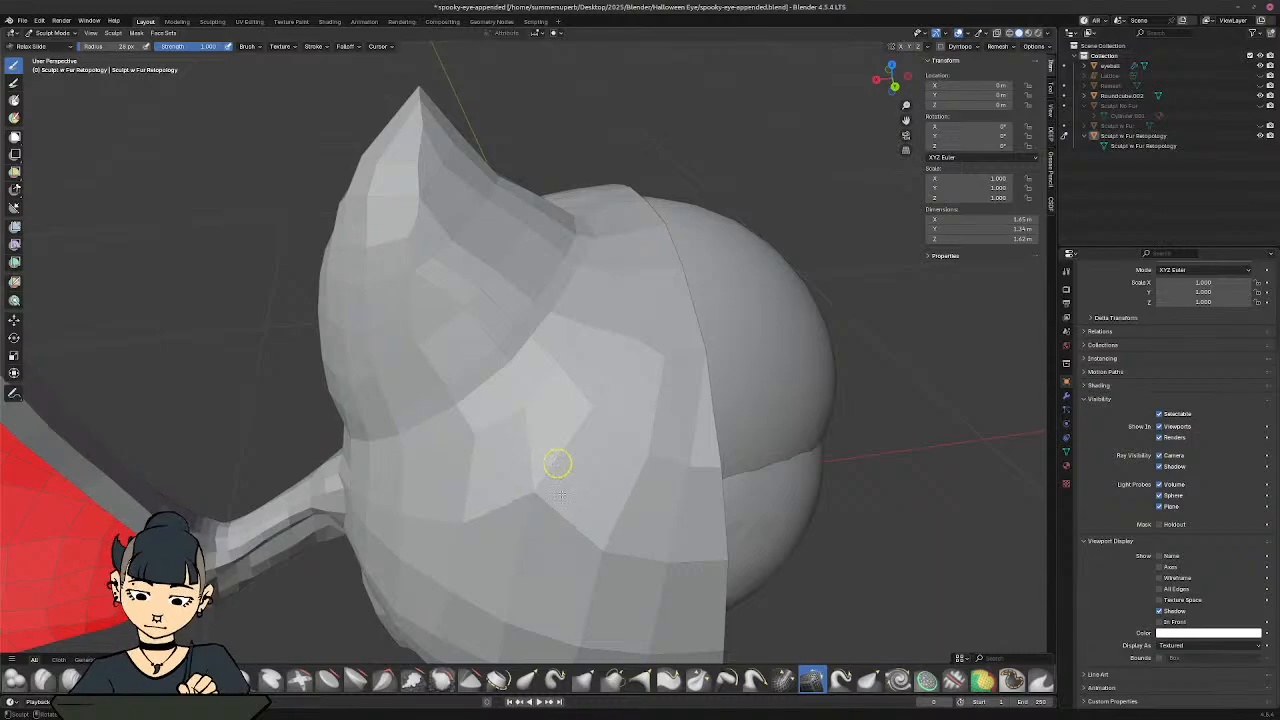
pyautogui.moveTo(594, 548); pyautogui.dragTo(612, 508)
# Step: Show the Sculpt No Fur object again and return the retopology mesh to Edit Mode
pyautogui.scroll(-3, 420, 578)
pyautogui.moveTo(444, 548)
pyautogui.mouseDown(button='middle')
pyautogui.moveTo(502, 483)
pyautogui.moveTo(641, 478)
pyautogui.moveTo(641, 493)
pyautogui.mouseUp(button='middle')
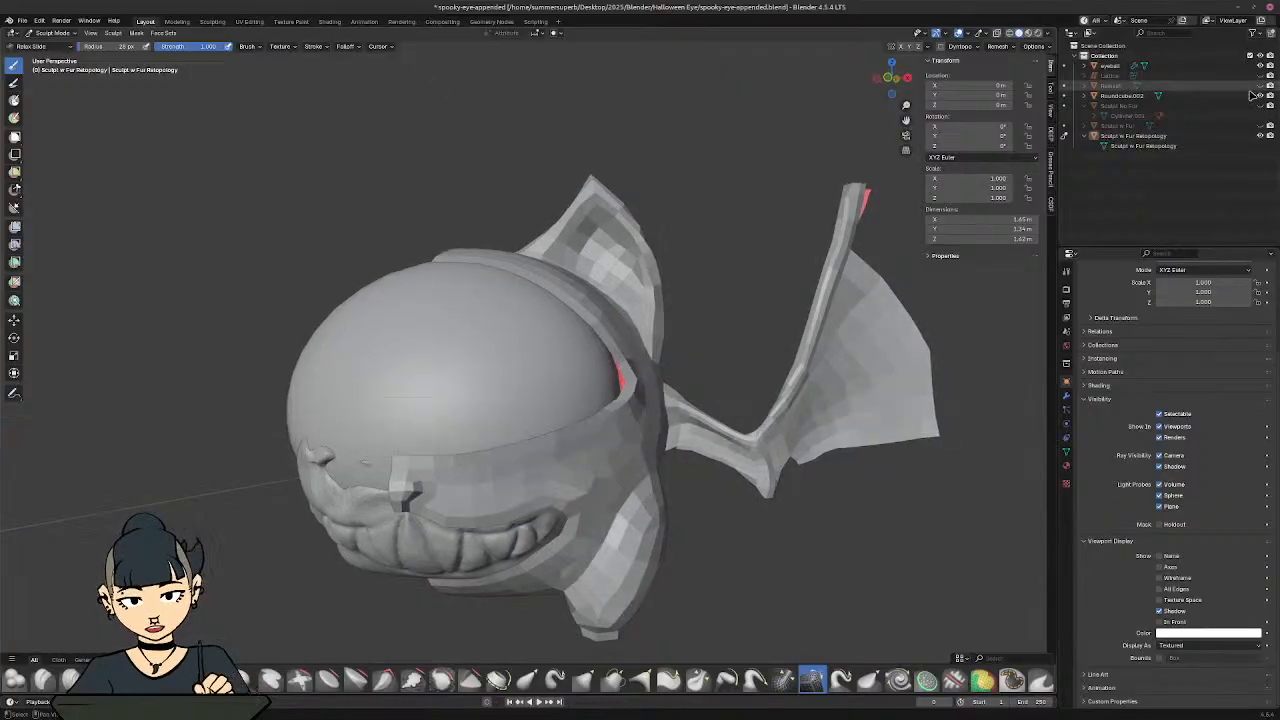
pyautogui.click(1260, 106)
pyautogui.click(52, 33)
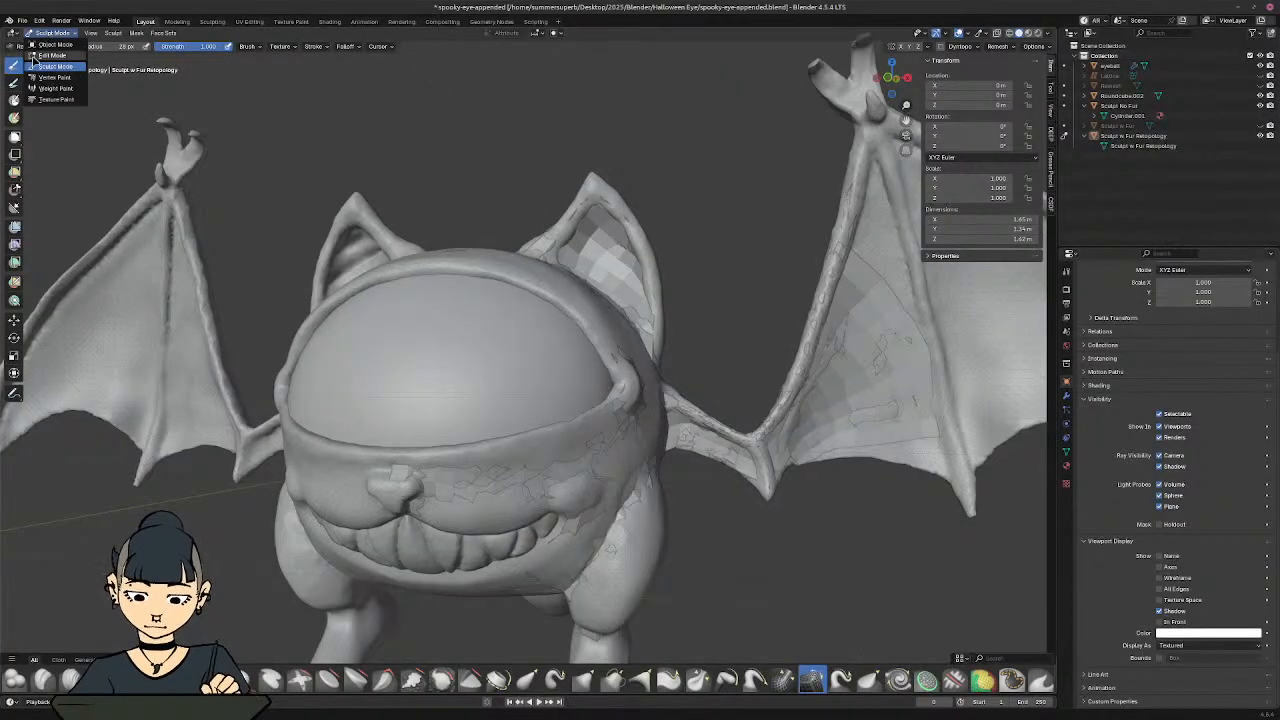
pyautogui.click(50, 59)
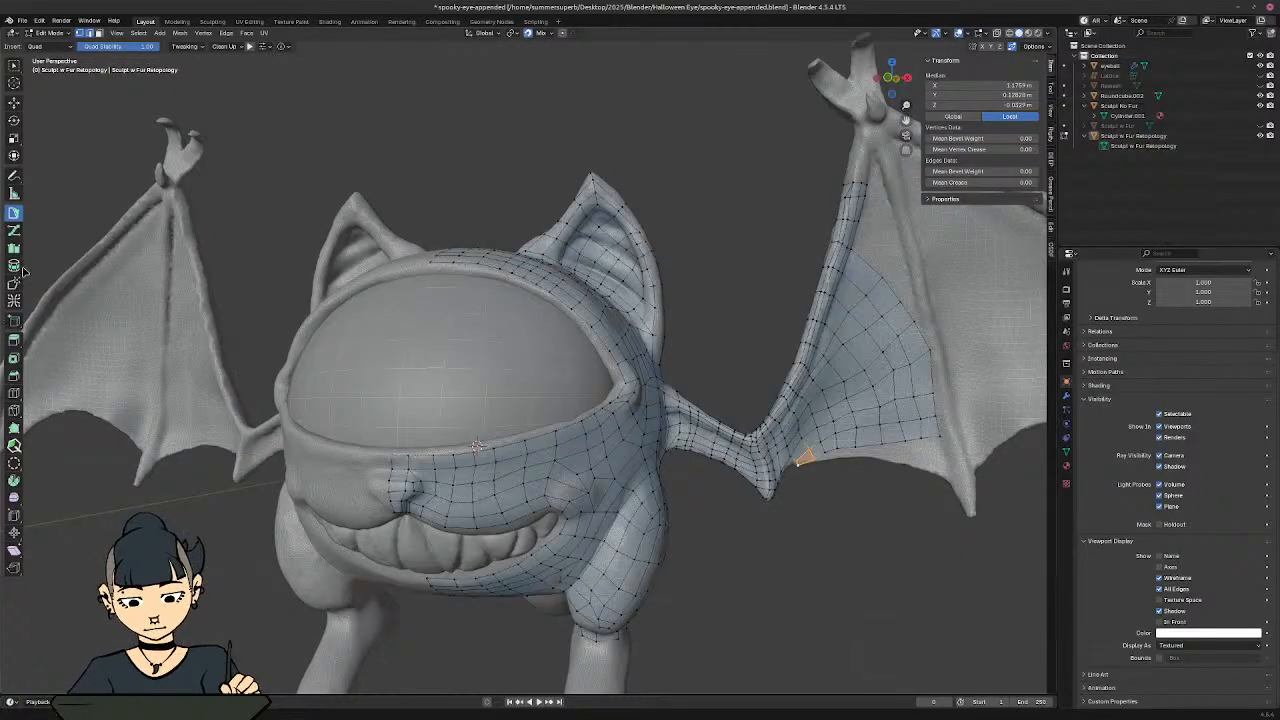
# Step: Fill the notch between the elbow and the membrane's lower edge with a bridging quad
pyautogui.moveTo(680, 334); pyautogui.dragTo(458, 443, button='middle')
pyautogui.keyDown('shift'); pyautogui.moveTo(458, 443); pyautogui.dragTo(509, 348, button='middle'); pyautogui.keyUp('shift')
pyautogui.click(568, 361)
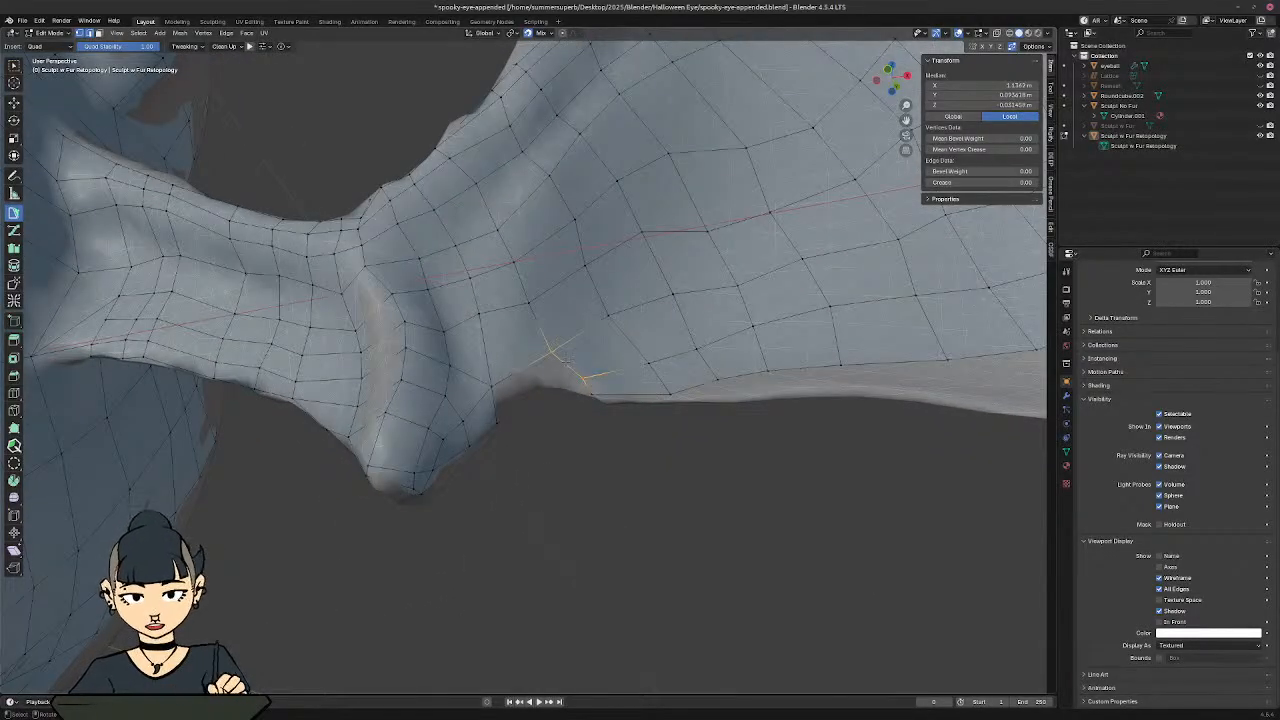
pyautogui.keyDown('ctrl'); pyautogui.click(497, 402); pyautogui.keyUp('ctrl')
# Step: Add a row of four quads along the membrane patch's upper edge, from the arm bone down along the finger bone
pyautogui.moveTo(498, 402); pyautogui.dragTo(474, 340, button='middle')
pyautogui.keyDown('shift'); pyautogui.moveTo(474, 340); pyautogui.dragTo(250, 545, button='middle'); pyautogui.keyUp('shift')
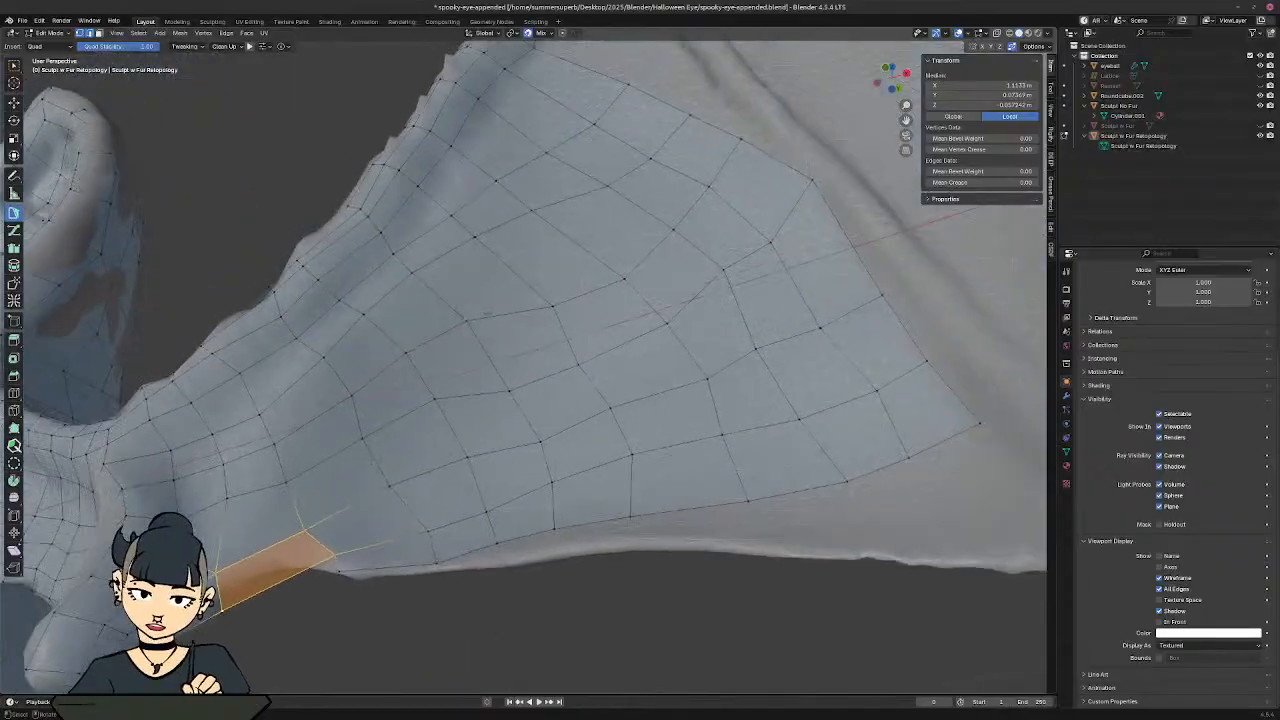
pyautogui.keyDown('shift'); pyautogui.moveTo(580, 220); pyautogui.dragTo(462, 520, button='middle'); pyautogui.keyUp('shift')
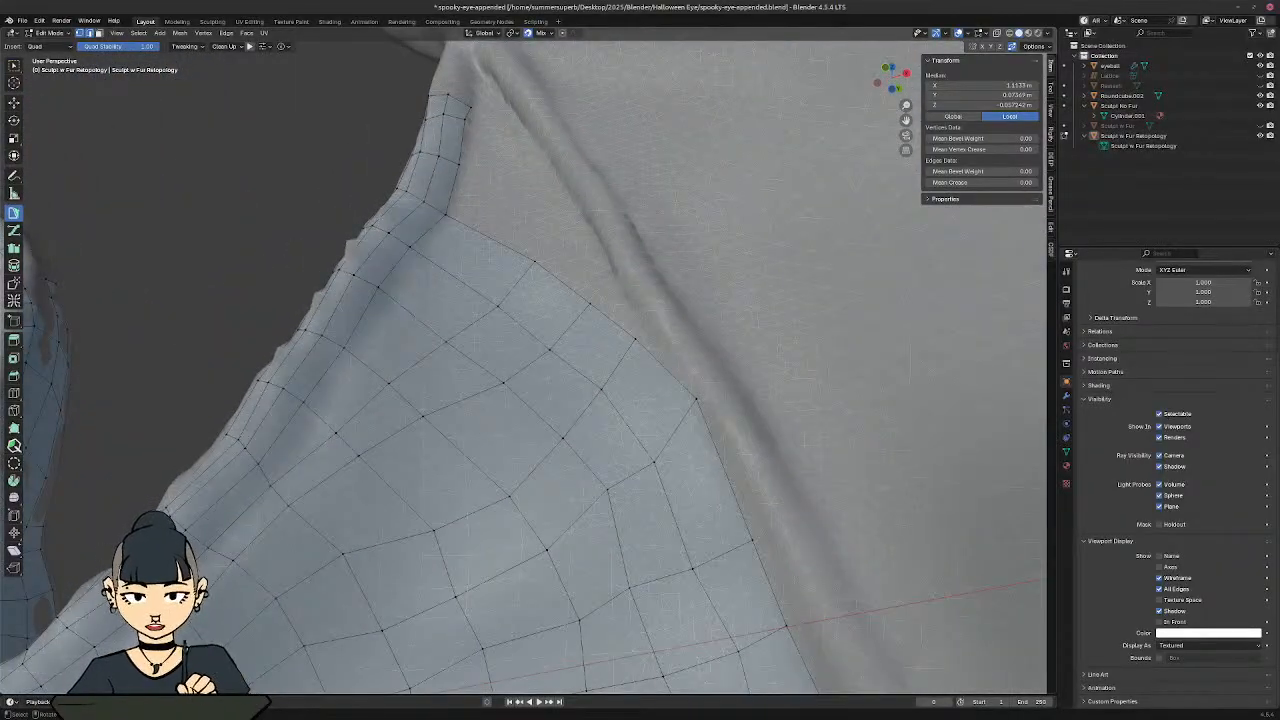
pyautogui.keyDown('shift'); pyautogui.moveTo(492, 232); pyautogui.dragTo(488, 268, button='middle'); pyautogui.keyUp('shift')
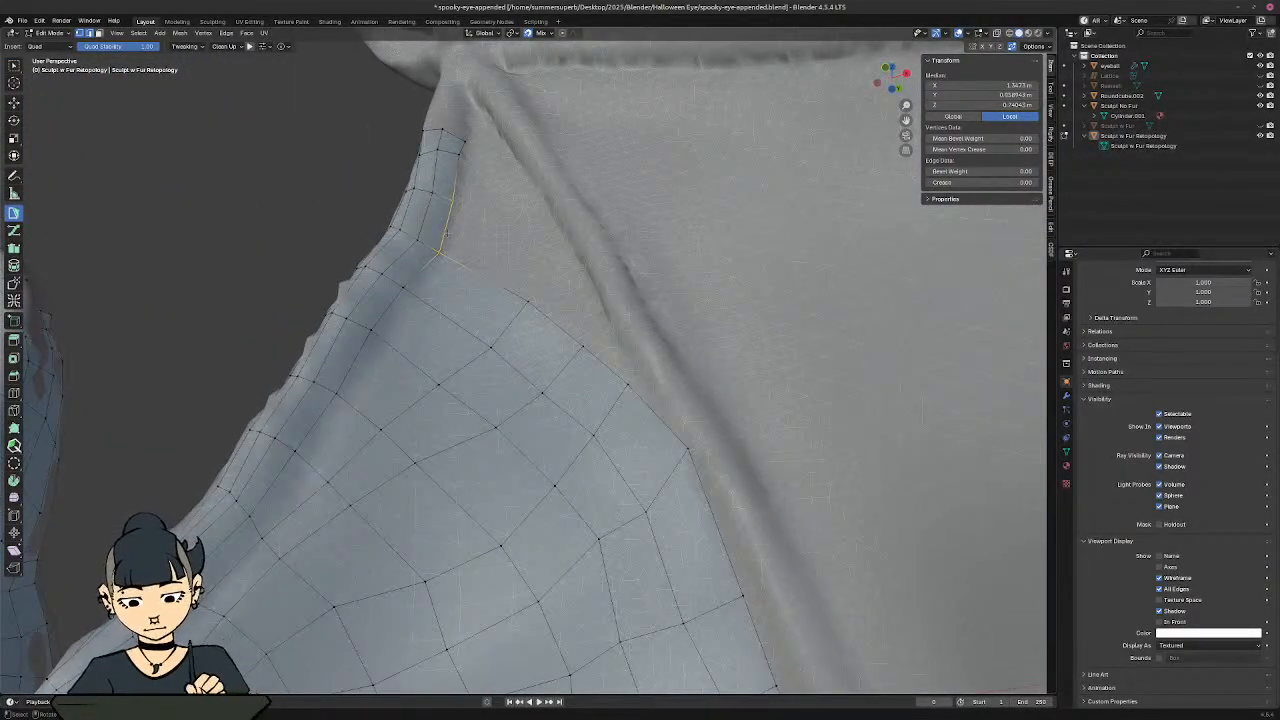
pyautogui.keyDown('ctrl'); pyautogui.click(526, 257); pyautogui.keyUp('ctrl')
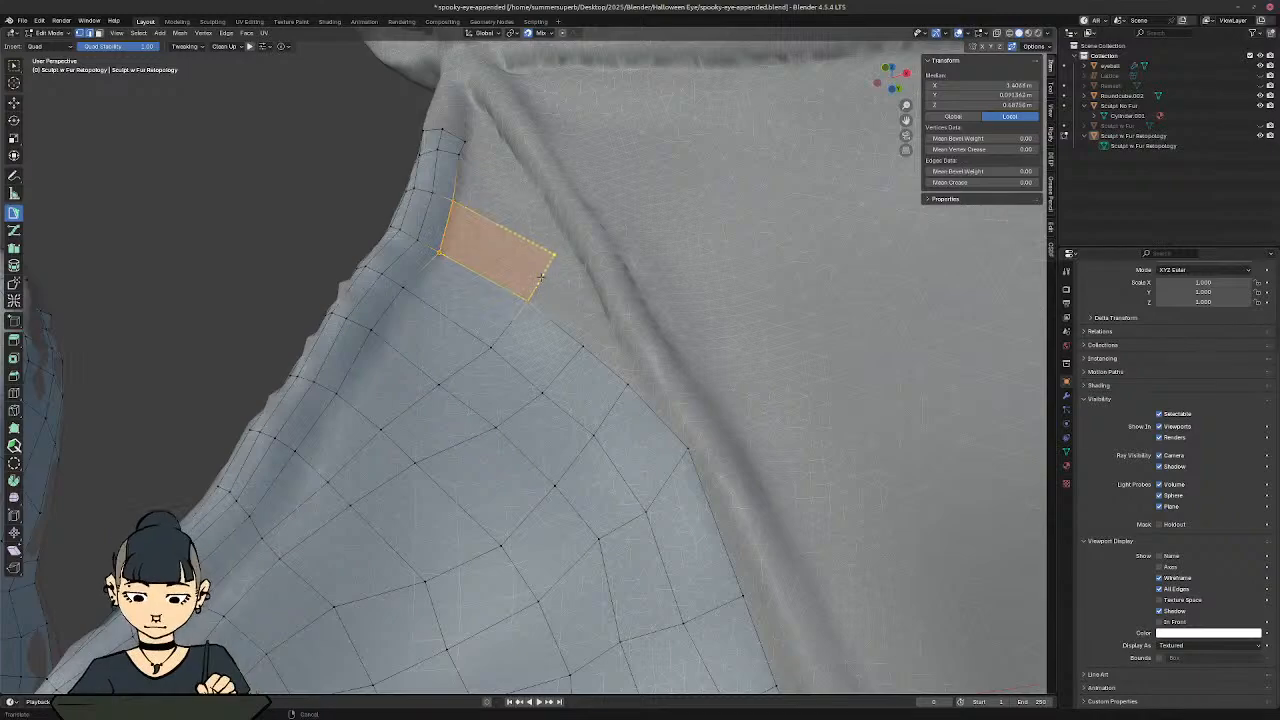
pyautogui.keyDown('ctrl'); pyautogui.click(595, 316); pyautogui.keyUp('ctrl')
pyautogui.keyDown('ctrl'); pyautogui.click(599, 326); pyautogui.keyUp('ctrl')
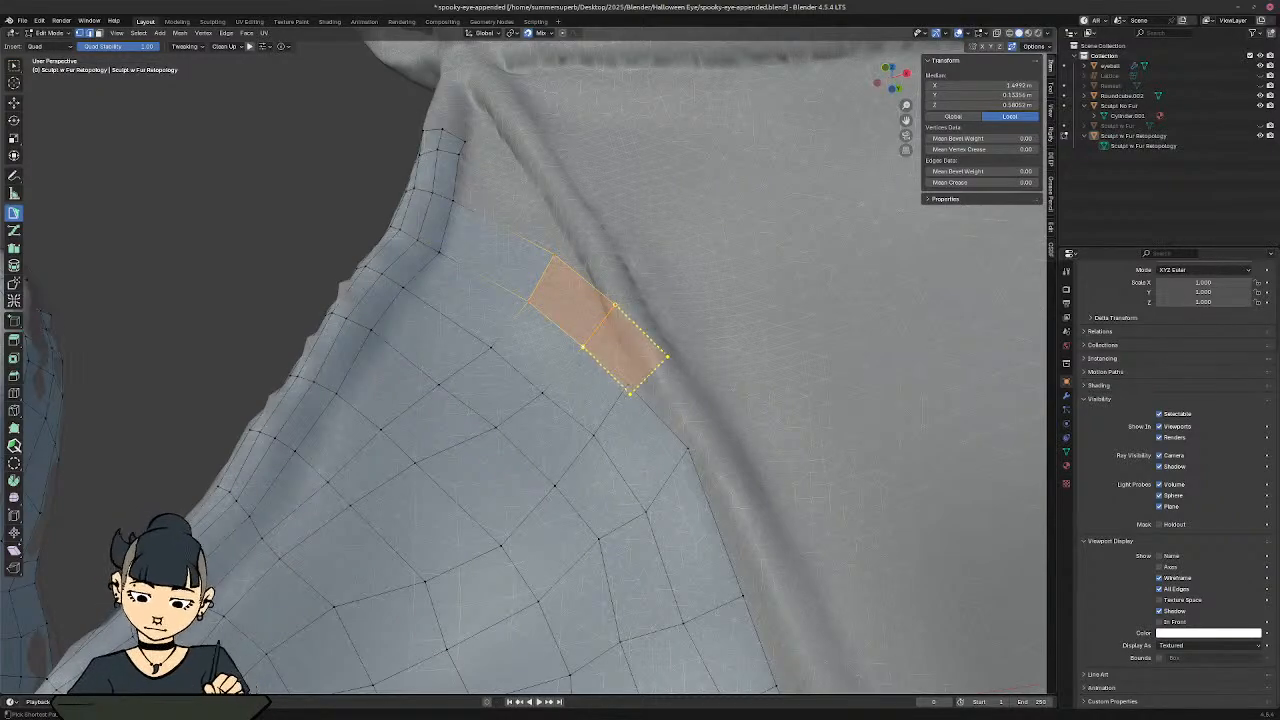
pyautogui.keyDown('ctrl'); pyautogui.click(646, 366); pyautogui.keyUp('ctrl')
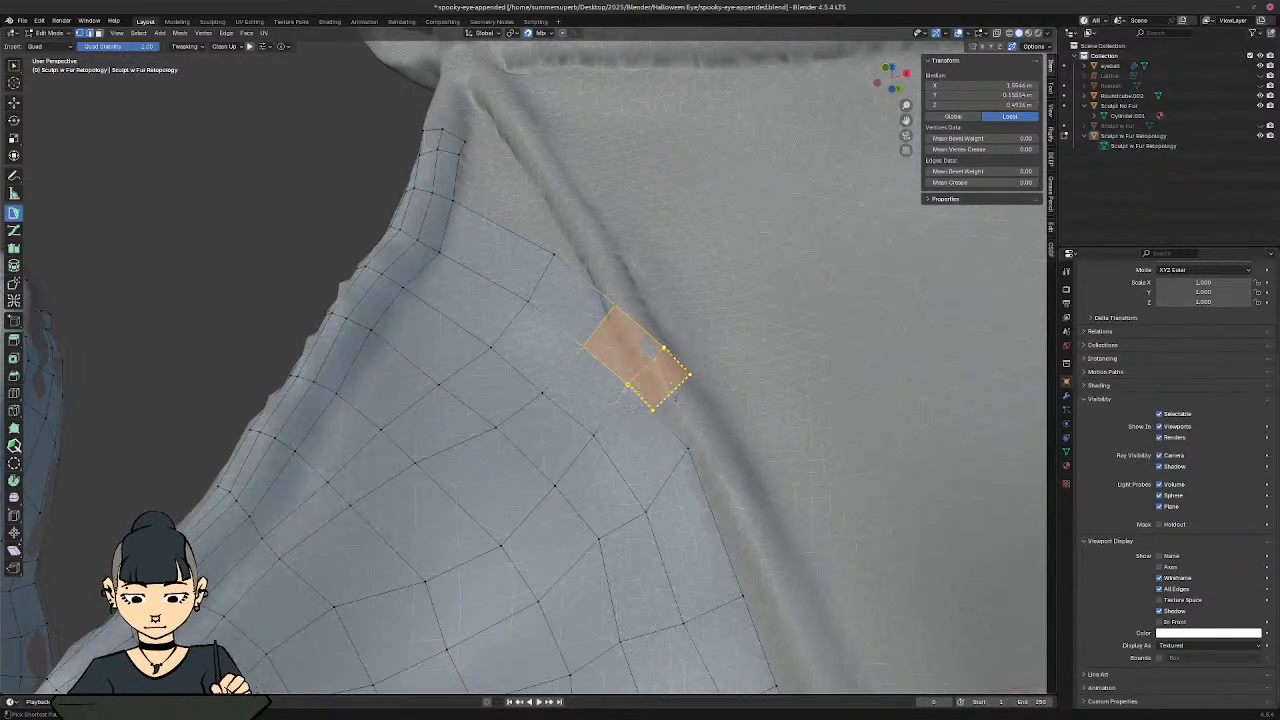
pyautogui.keyDown('ctrl'); pyautogui.click(707, 432); pyautogui.keyUp('ctrl')
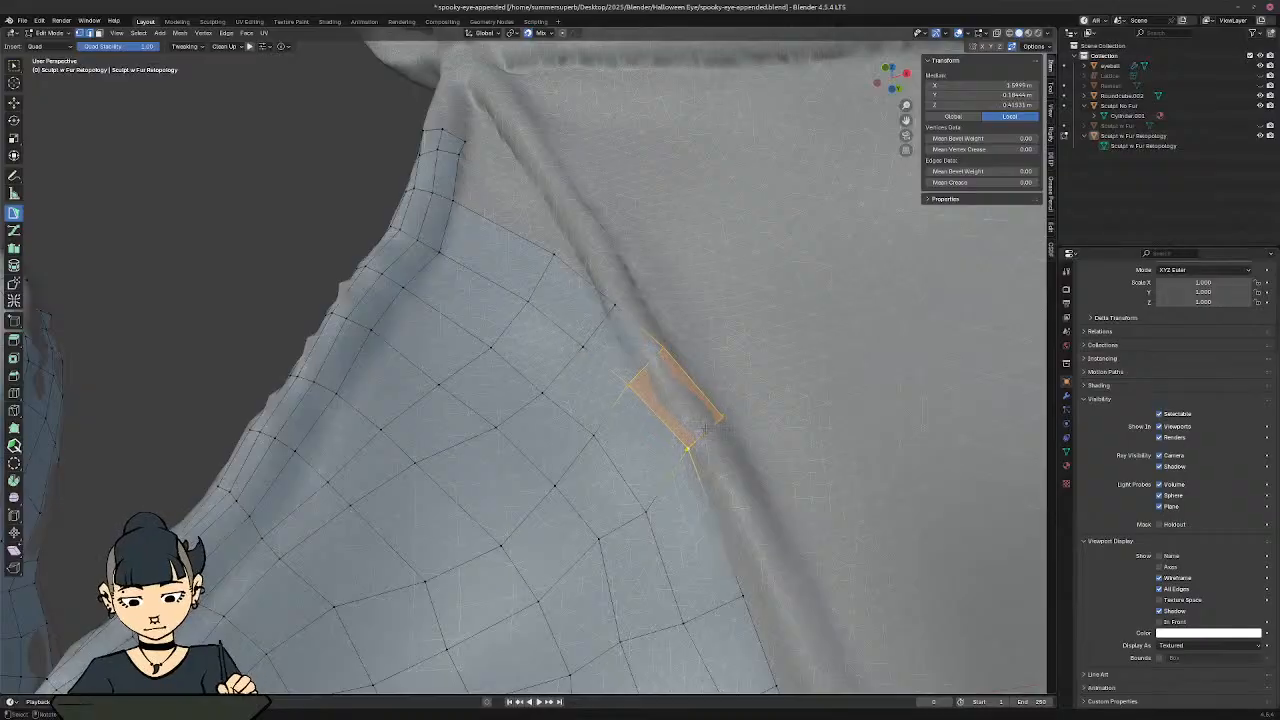
# Step: Try to move the new row's lower outer vertices inward beside the finger bone, and undo the moves
pyautogui.keyDown('shift'); pyautogui.moveTo(622, 389); pyautogui.dragTo(543, 470, button='middle'); pyautogui.keyUp('shift')
pyautogui.click(656, 452)
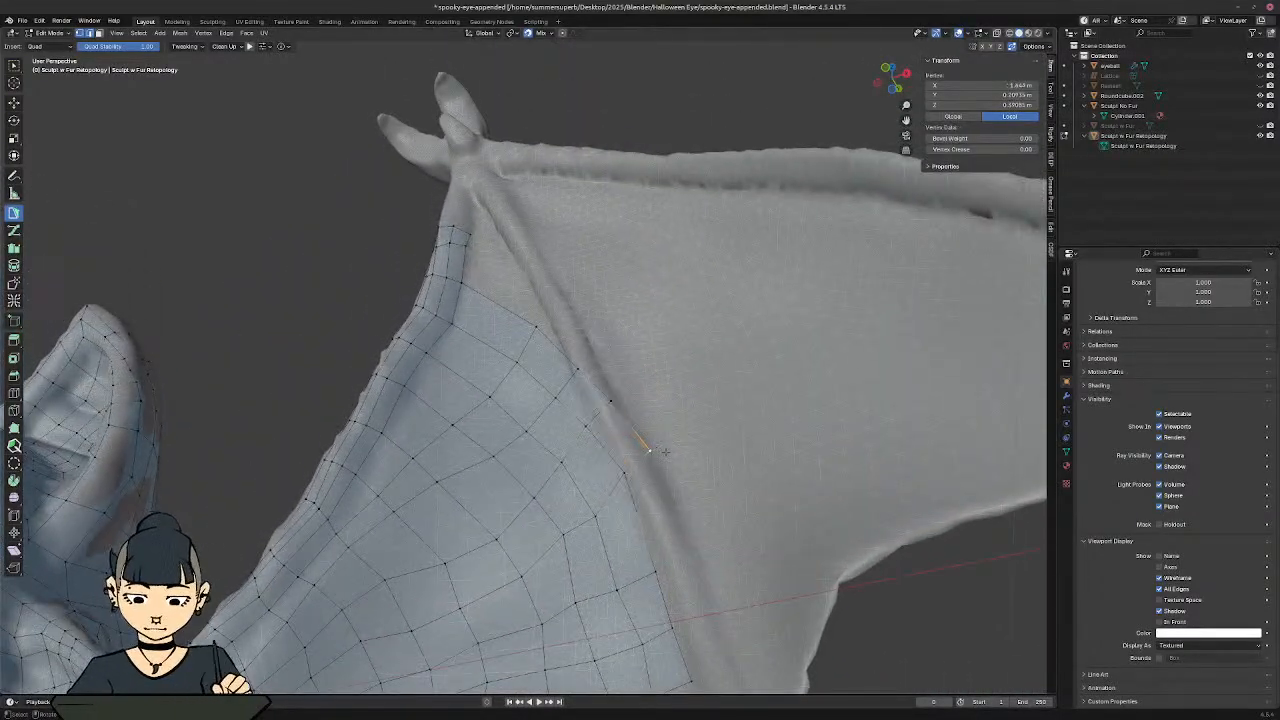
pyautogui.press('g')
pyautogui.click(617, 437)
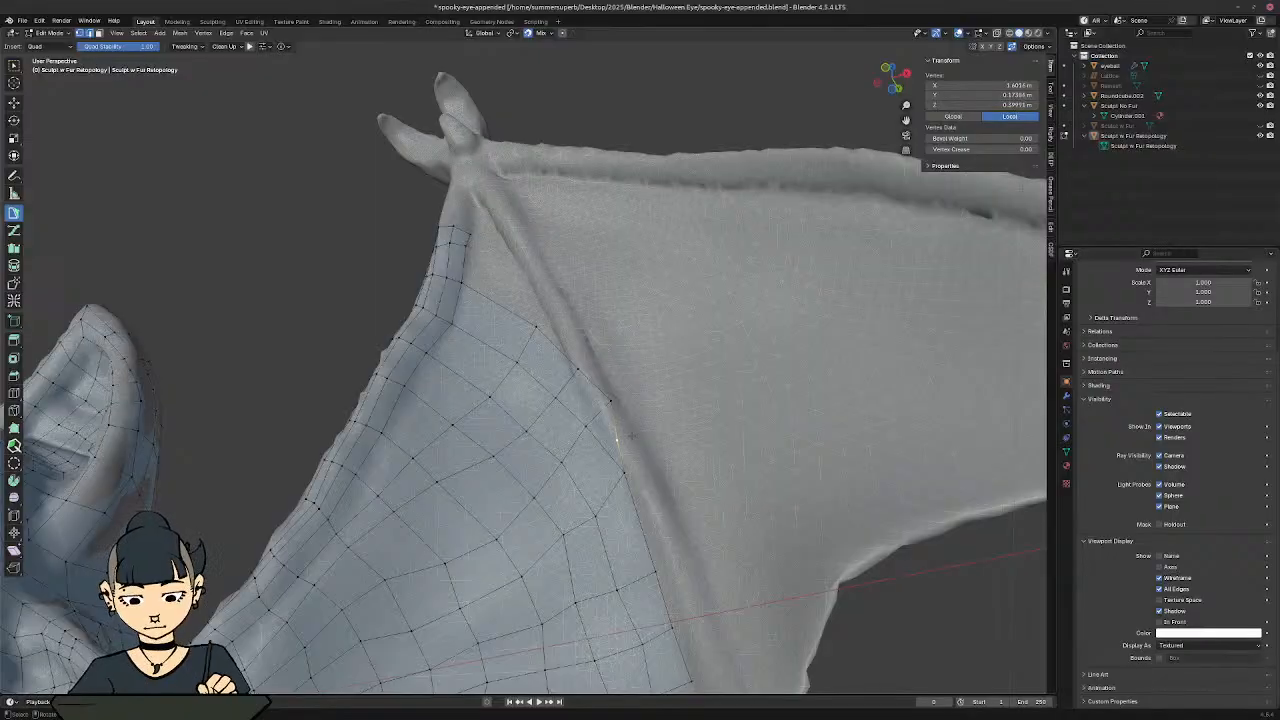
pyautogui.press('g')
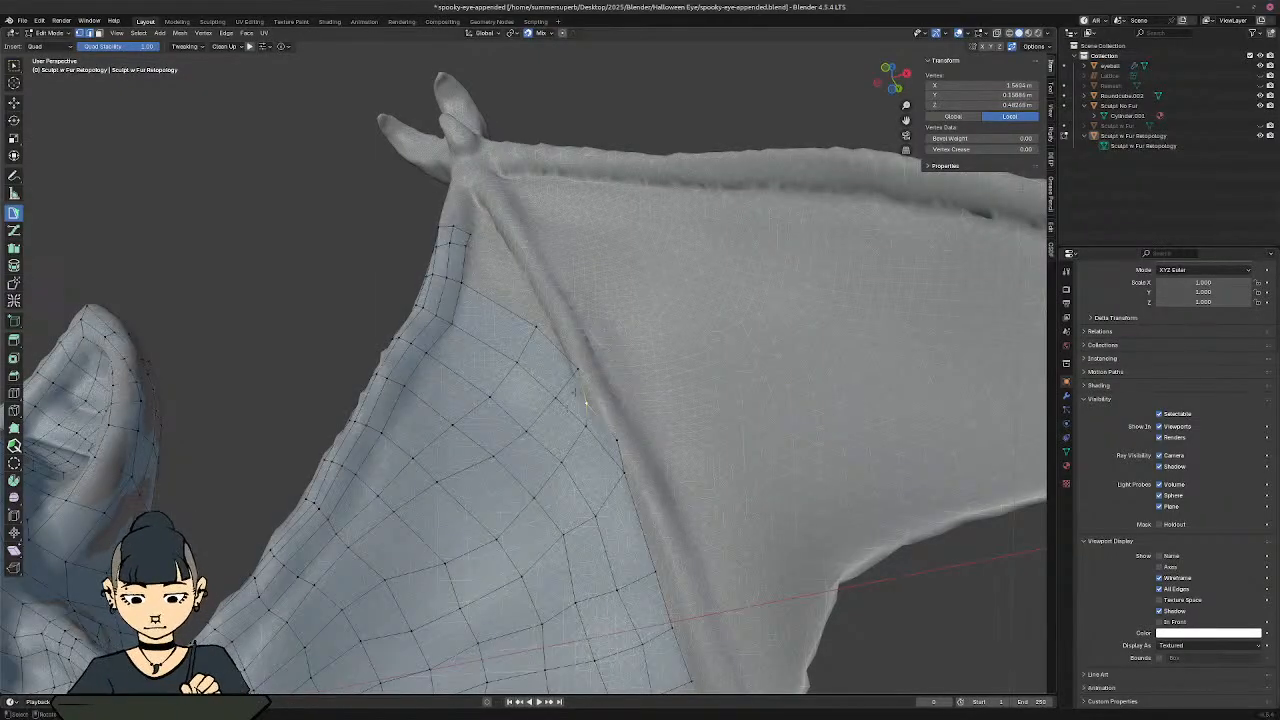
pyautogui.hotkey('ctrl', 'z')
pyautogui.hotkey('ctrl', 'z')
pyautogui.hotkey('ctrl', 'z')
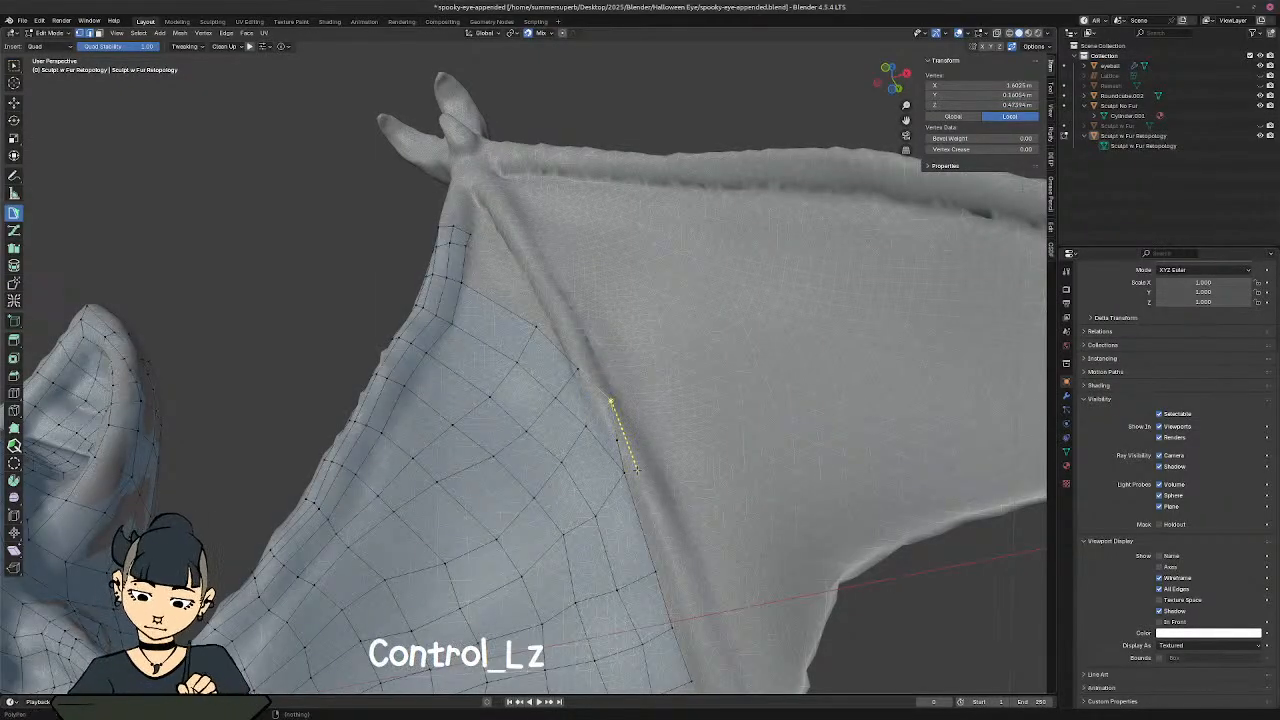
# Step: Move three outer boundary vertices of the membrane patch inward so they line up beside the finger bone
pyautogui.moveTo(651, 451); pyautogui.dragTo(792, 478, button='middle')
pyautogui.keyDown('shift'); pyautogui.moveTo(692, 455); pyautogui.dragTo(605, 485, button='middle'); pyautogui.keyUp('shift')
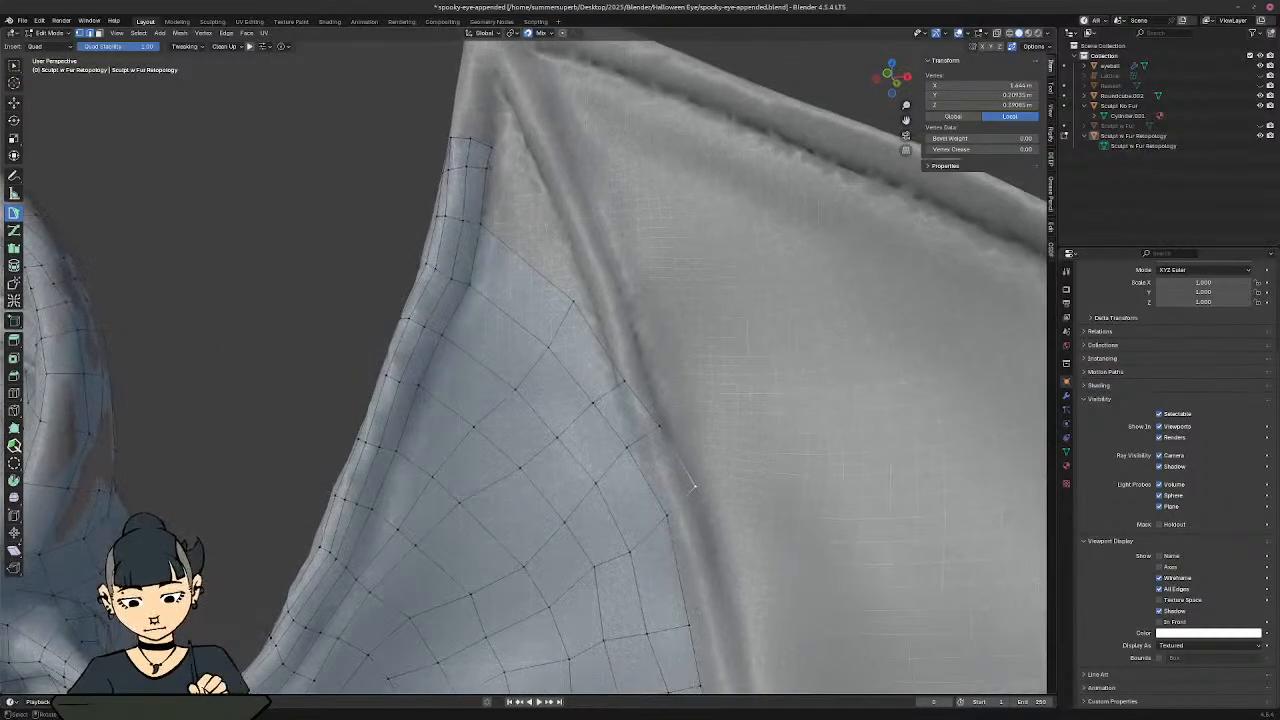
pyautogui.press('g')
pyautogui.click(668, 500)
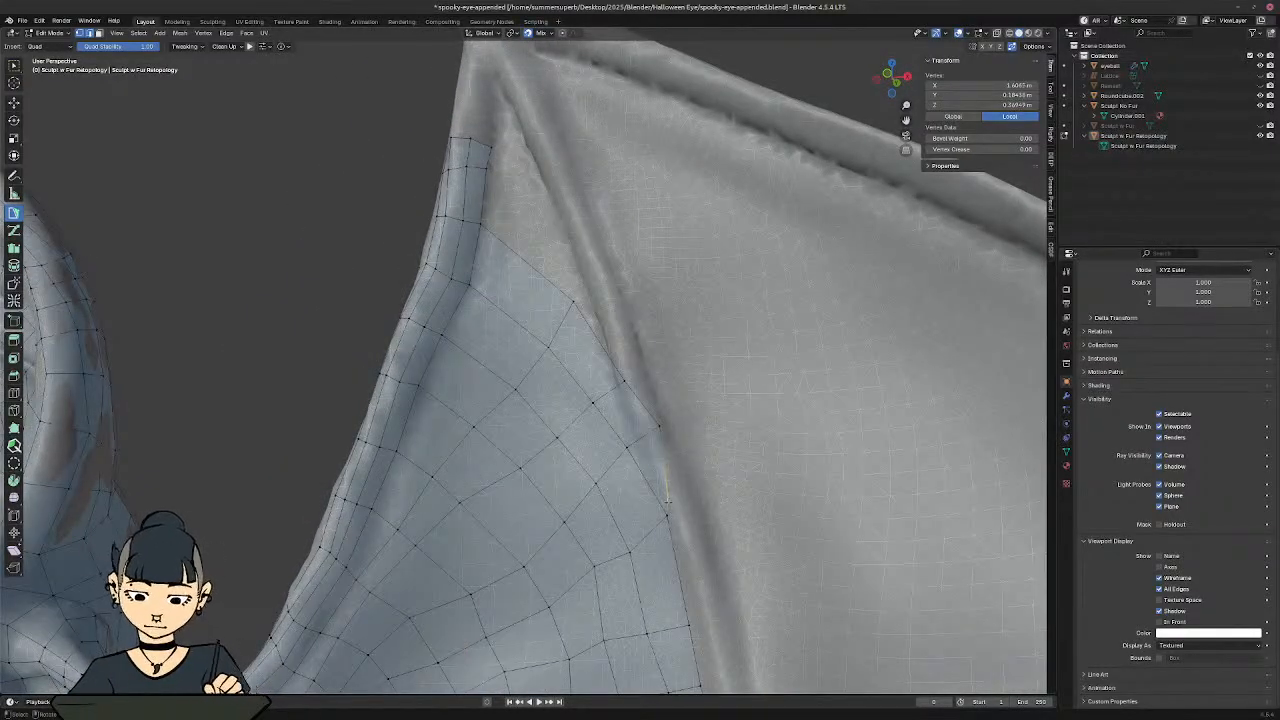
pyautogui.press('g')
pyautogui.click(643, 436)
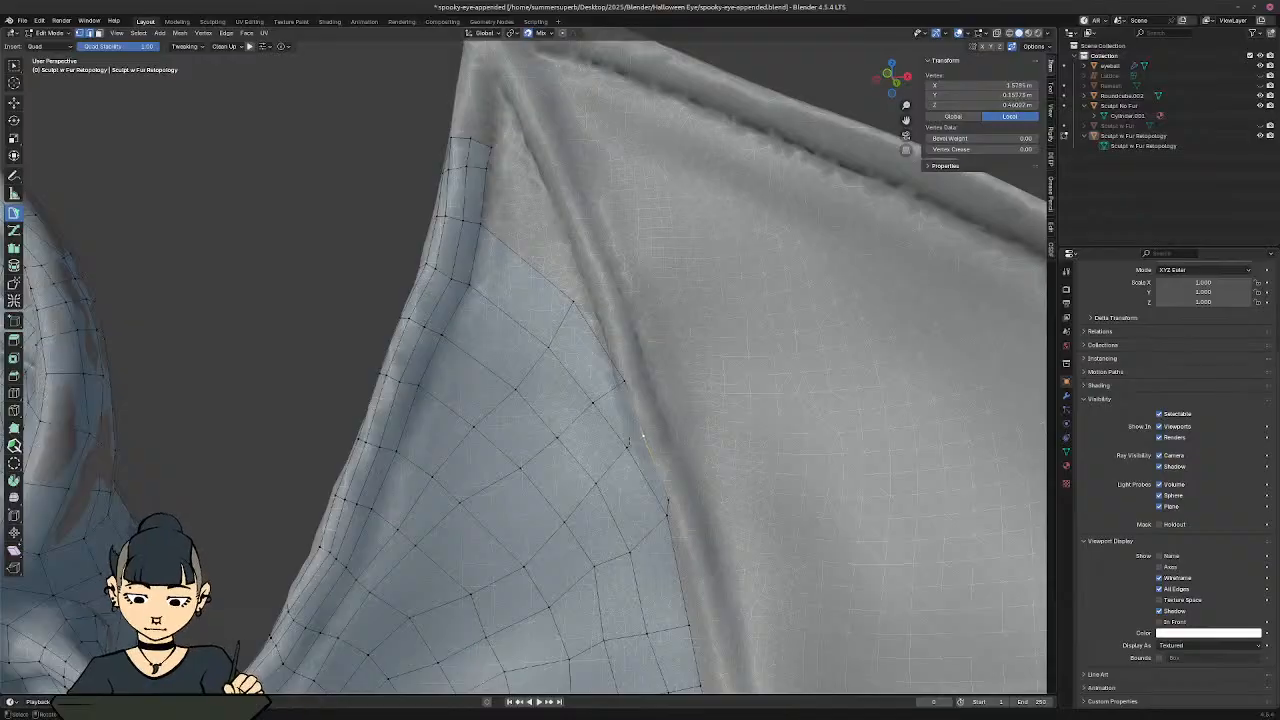
pyautogui.press('g')
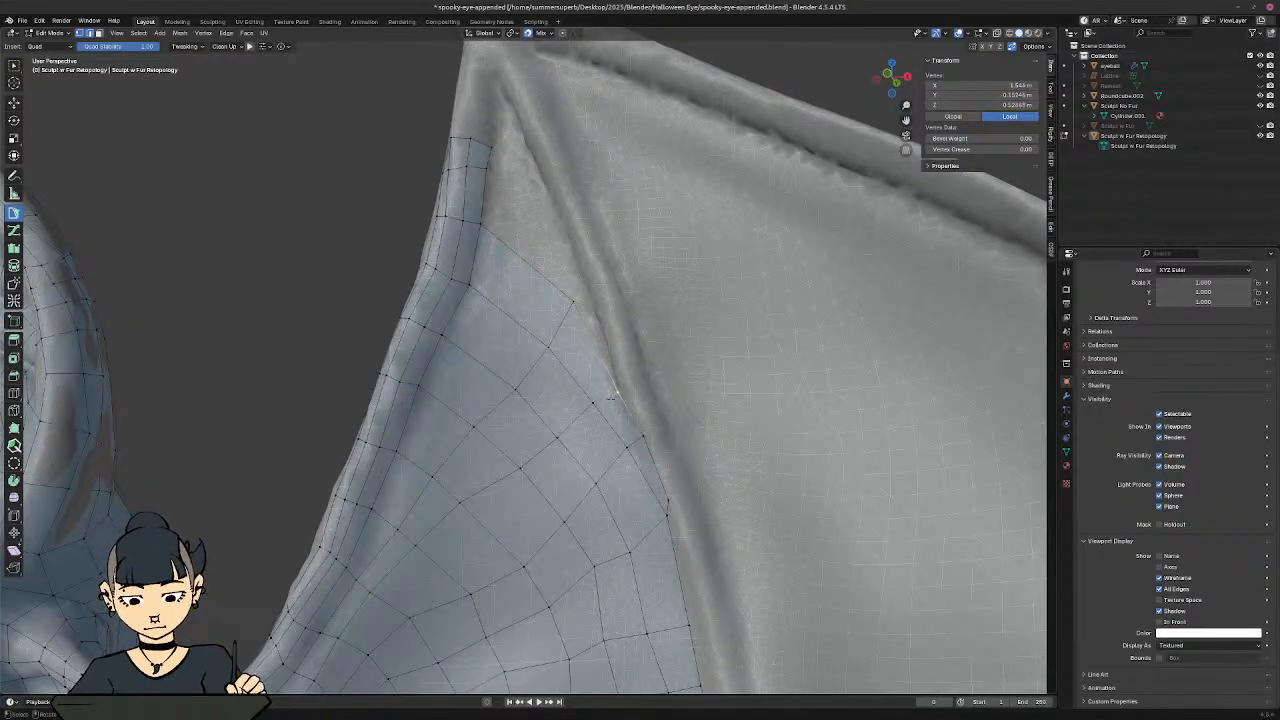
# Step: Reposition two interior vertices in the middle and lower part of the membrane patch to even out the surrounding quads
pyautogui.scroll(-4, 653, 457)
pyautogui.moveTo(653, 457); pyautogui.dragTo(650, 400, button='middle')
pyautogui.keyDown('shift'); pyautogui.moveTo(650, 400); pyautogui.dragTo(598, 522, button='middle'); pyautogui.keyUp('shift')
pyautogui.scroll(3, 625, 395)
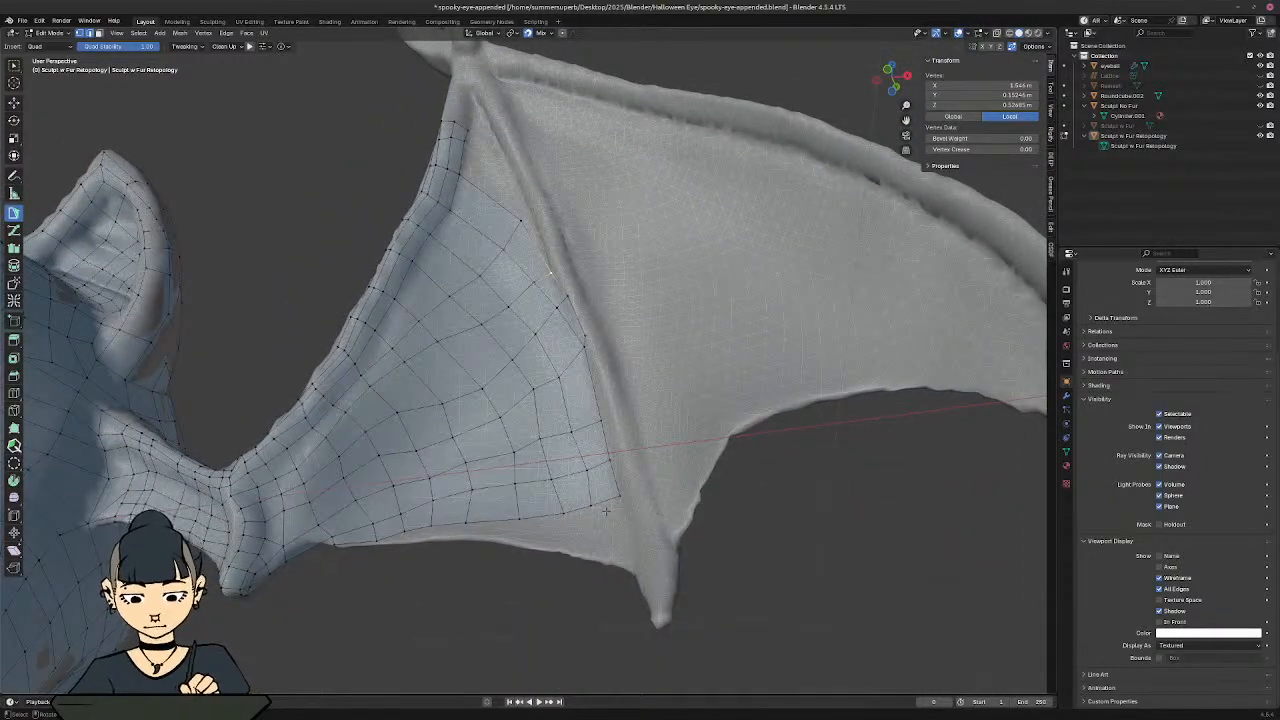
pyautogui.click(484, 389)
pyautogui.press('g')
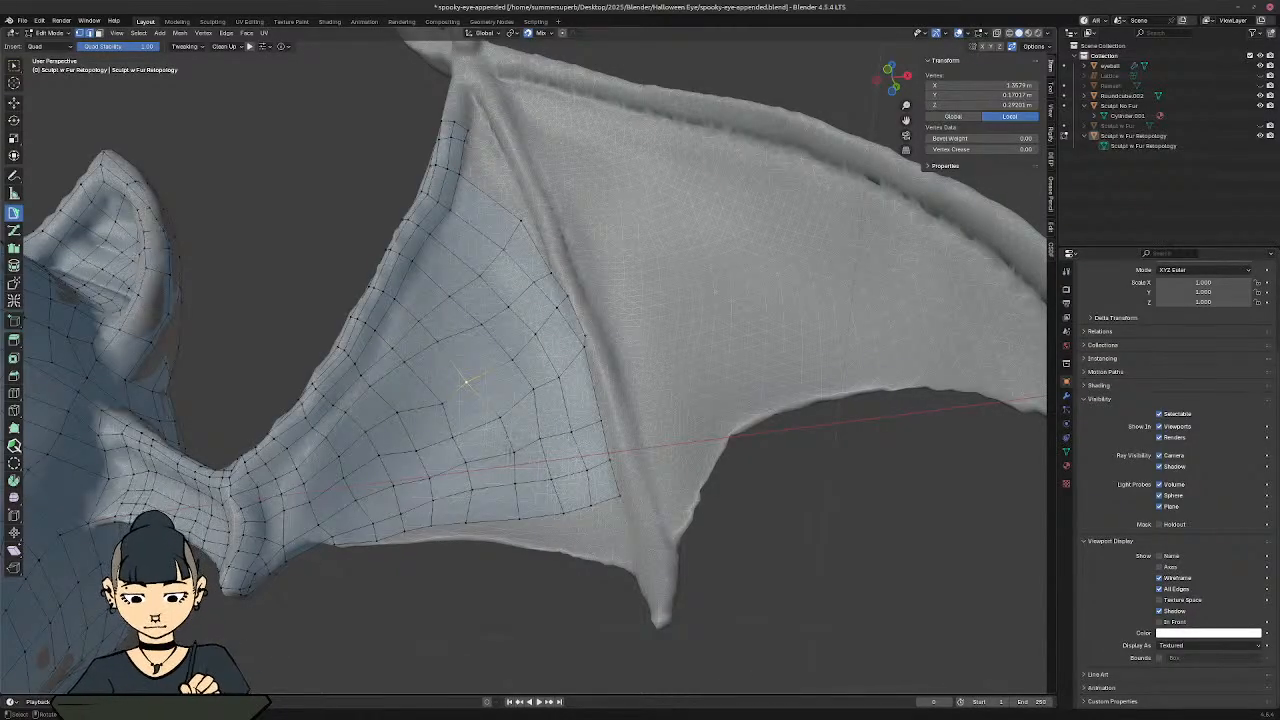
pyautogui.press('g')
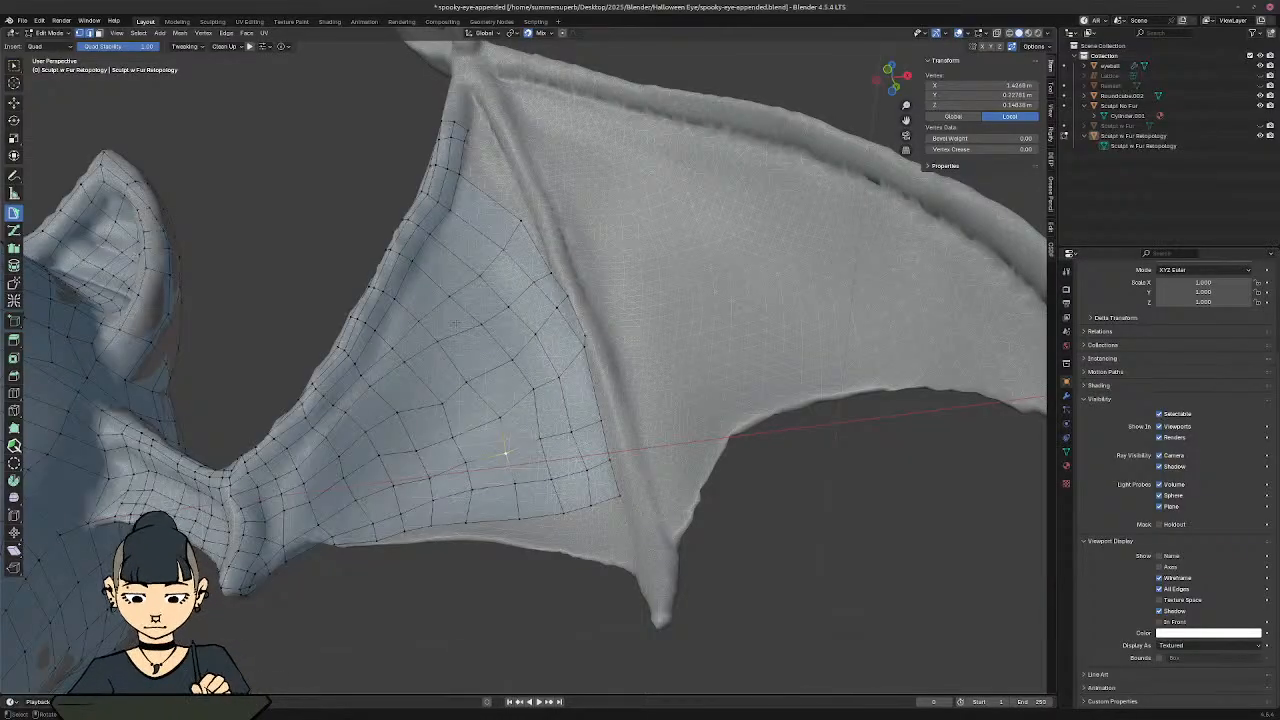
# Step: Switch the retopology mesh to Sculpt Mode and smooth the membrane's upper and middle quads with the Relax Slide brush
pyautogui.click(50, 36)
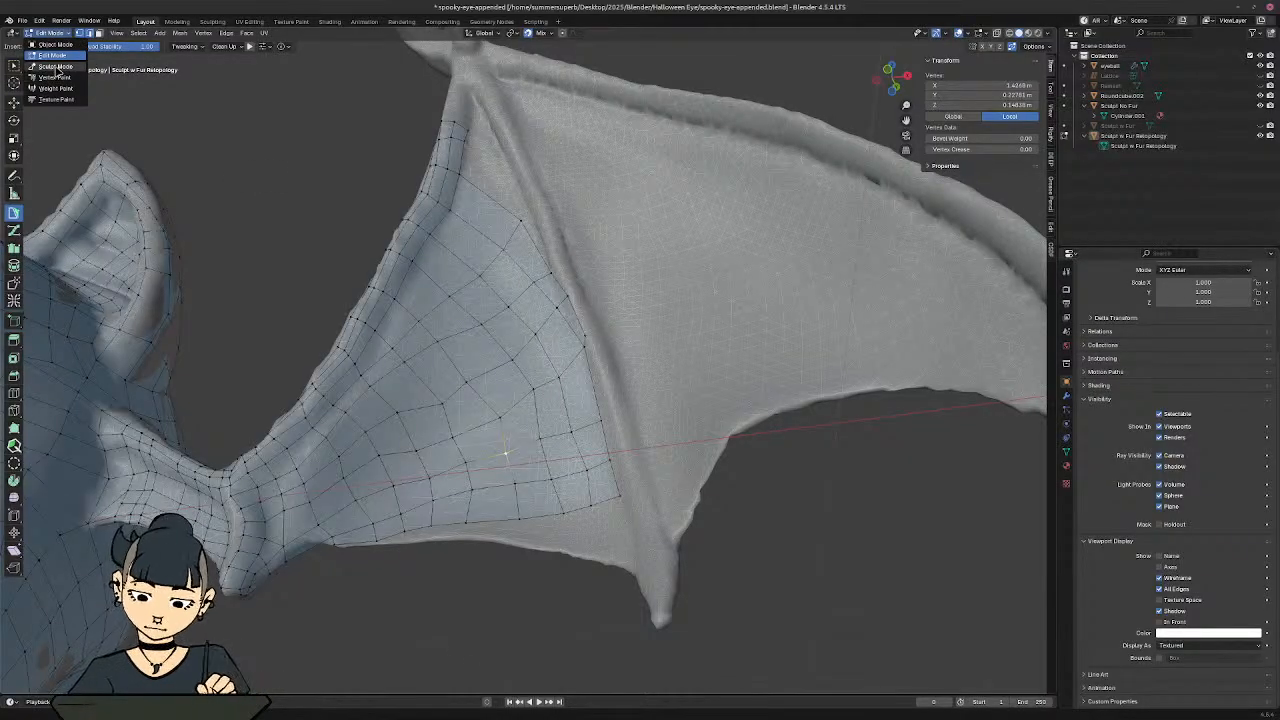
pyautogui.click(52, 74)
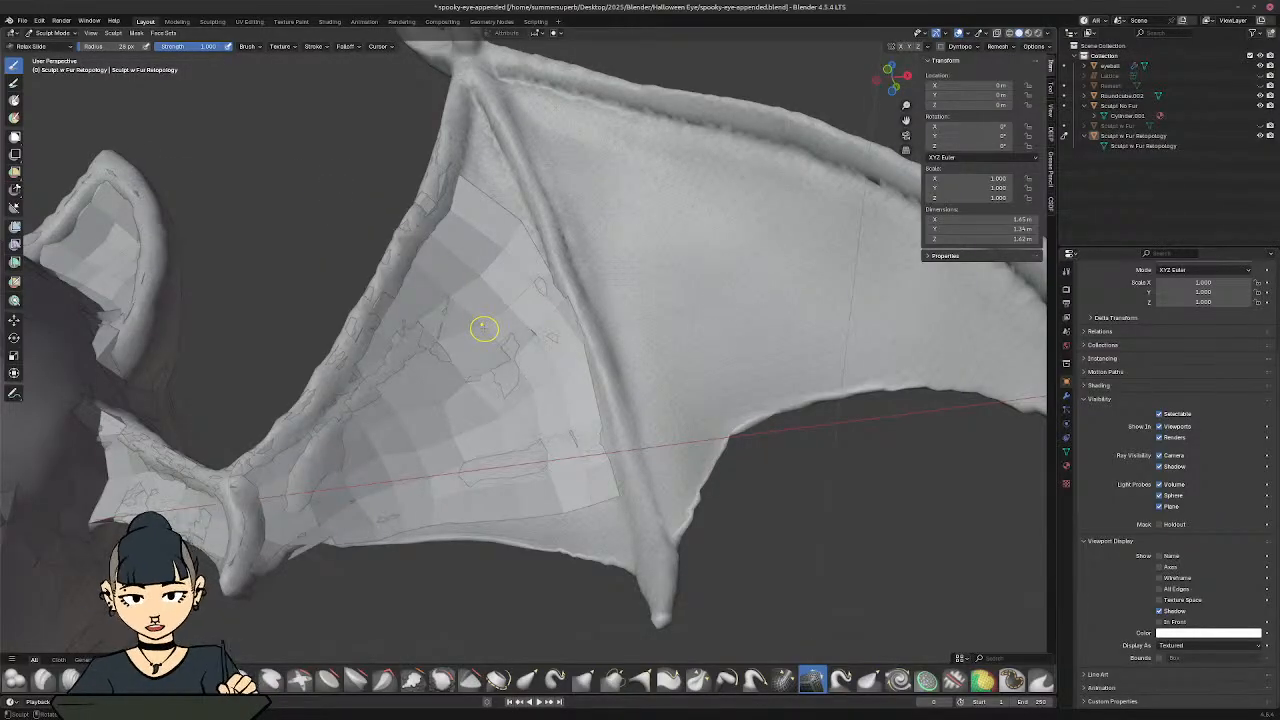
pyautogui.moveTo(500, 223)
pyautogui.mouseDown()
pyautogui.moveTo(391, 360)
pyautogui.moveTo(362, 372)
pyautogui.mouseUp()
pyautogui.moveTo(543, 286)
pyautogui.mouseDown()
pyautogui.moveTo(388, 374)
pyautogui.moveTo(455, 336)
pyautogui.moveTo(372, 404)
pyautogui.mouseUp()
pyautogui.moveTo(560, 324)
pyautogui.mouseDown()
pyautogui.moveTo(438, 406)
pyautogui.moveTo(389, 420)
pyautogui.mouseUp()
pyautogui.moveTo(499, 354); pyautogui.dragTo(404, 411)
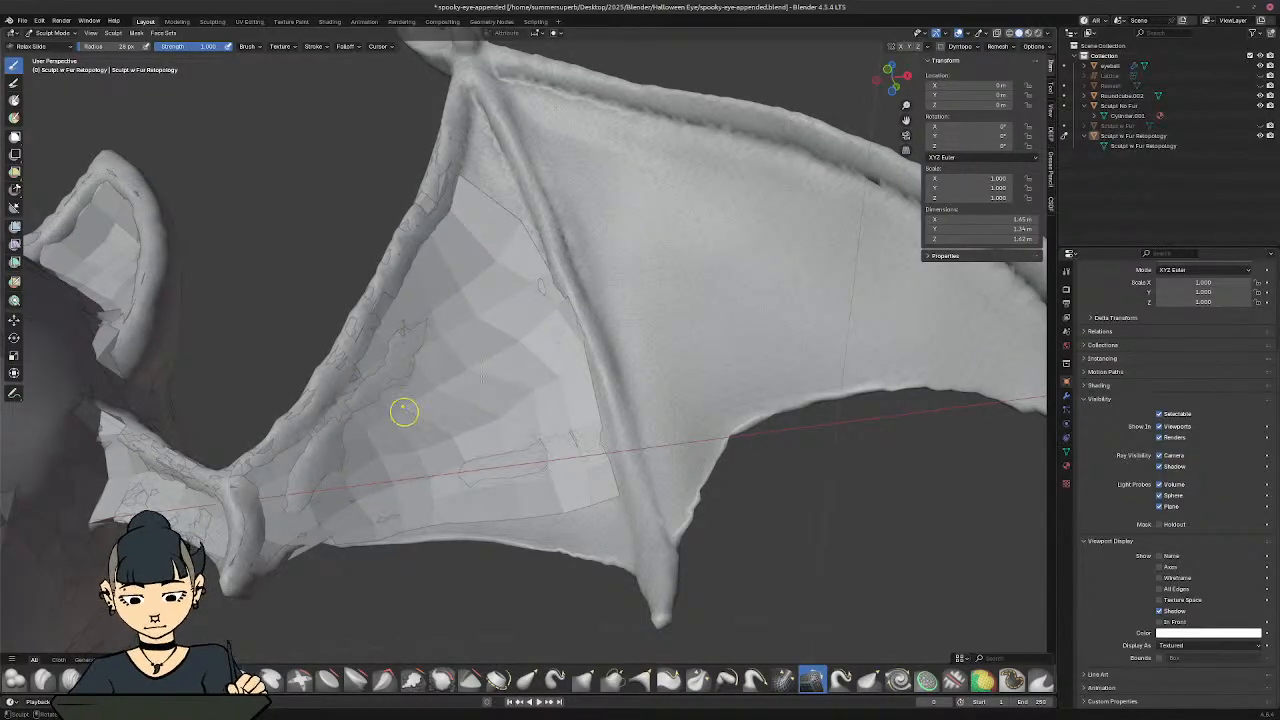
# Step: Relax the membrane's lower quads and pull its lower outer corner inward with strokes from the finger bone toward the elbow
pyautogui.moveTo(488, 425); pyautogui.dragTo(438, 440)
pyautogui.moveTo(538, 382)
pyautogui.mouseDown()
pyautogui.moveTo(455, 429)
pyautogui.moveTo(545, 385)
pyautogui.moveTo(492, 411)
pyautogui.mouseUp()
pyautogui.moveTo(588, 438)
pyautogui.mouseDown()
pyautogui.moveTo(553, 424)
pyautogui.moveTo(456, 475)
pyautogui.mouseUp()
pyautogui.moveTo(528, 434)
pyautogui.mouseDown()
pyautogui.moveTo(385, 487)
pyautogui.moveTo(375, 462)
pyautogui.mouseUp()
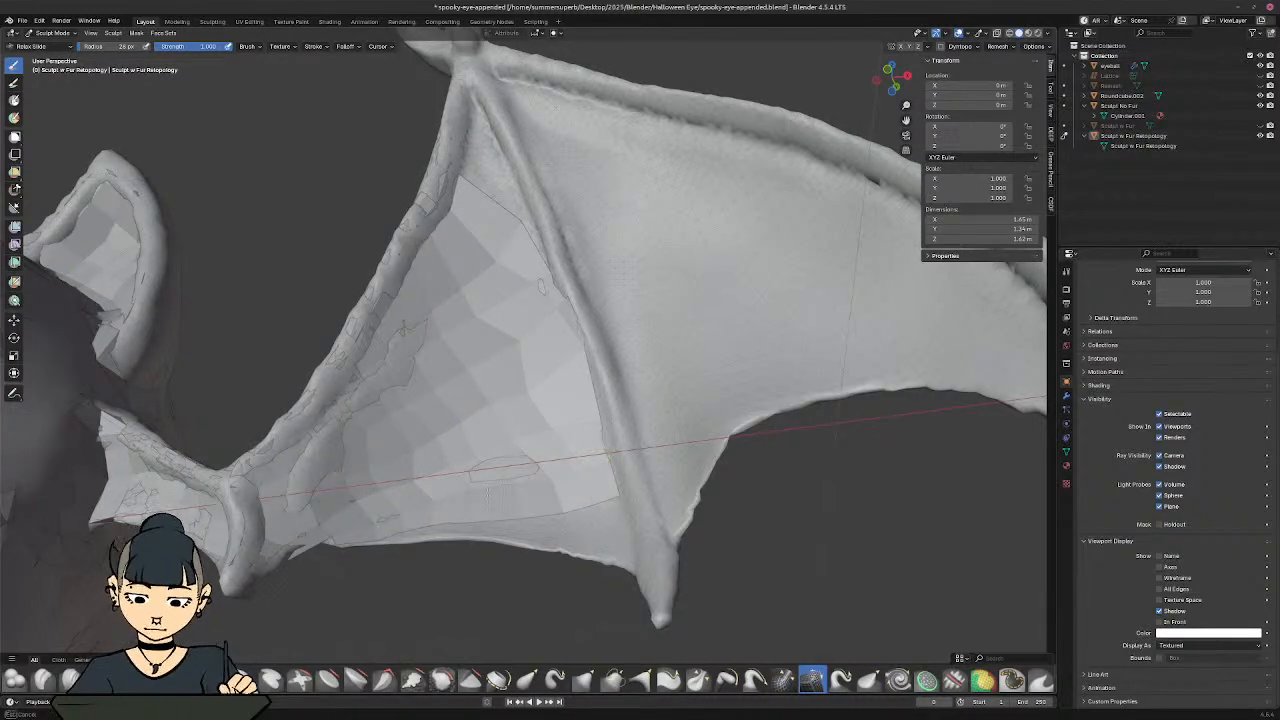
pyautogui.moveTo(488, 493); pyautogui.dragTo(370, 517)
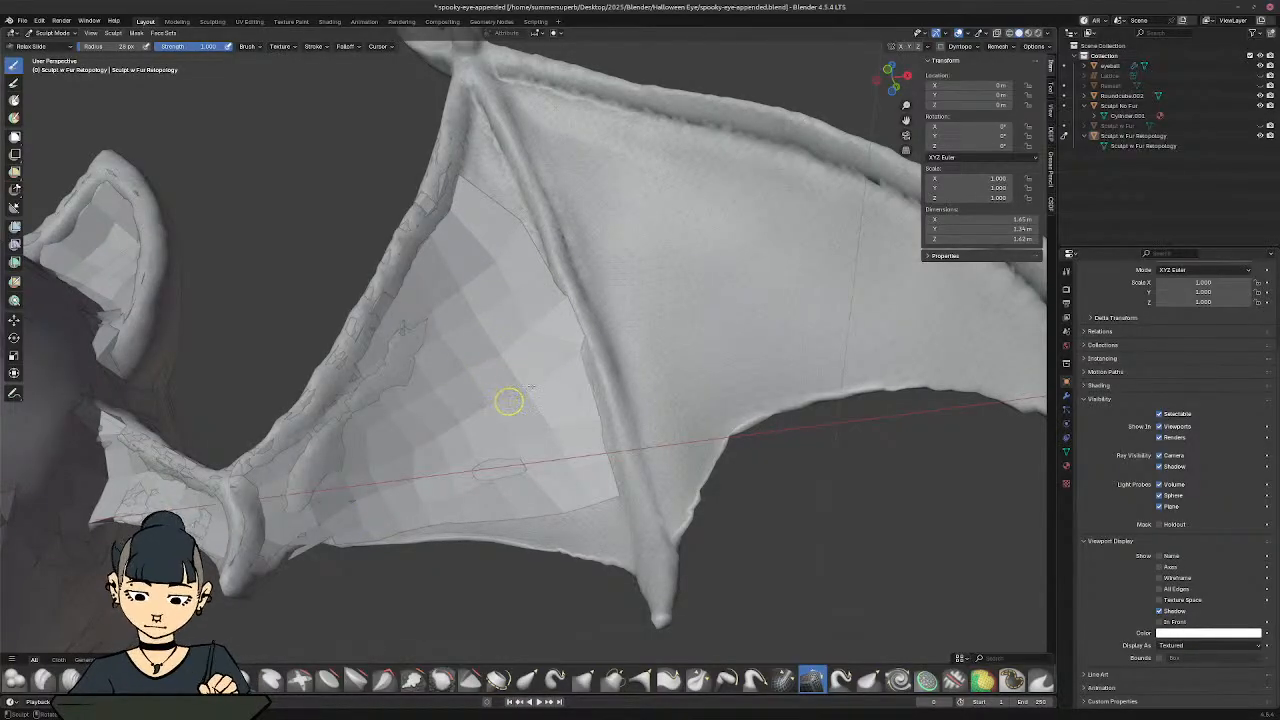
pyautogui.moveTo(575, 355)
pyautogui.mouseDown()
pyautogui.moveTo(517, 390)
pyautogui.moveTo(539, 387)
pyautogui.moveTo(538, 430)
pyautogui.moveTo(515, 446)
pyautogui.mouseUp()
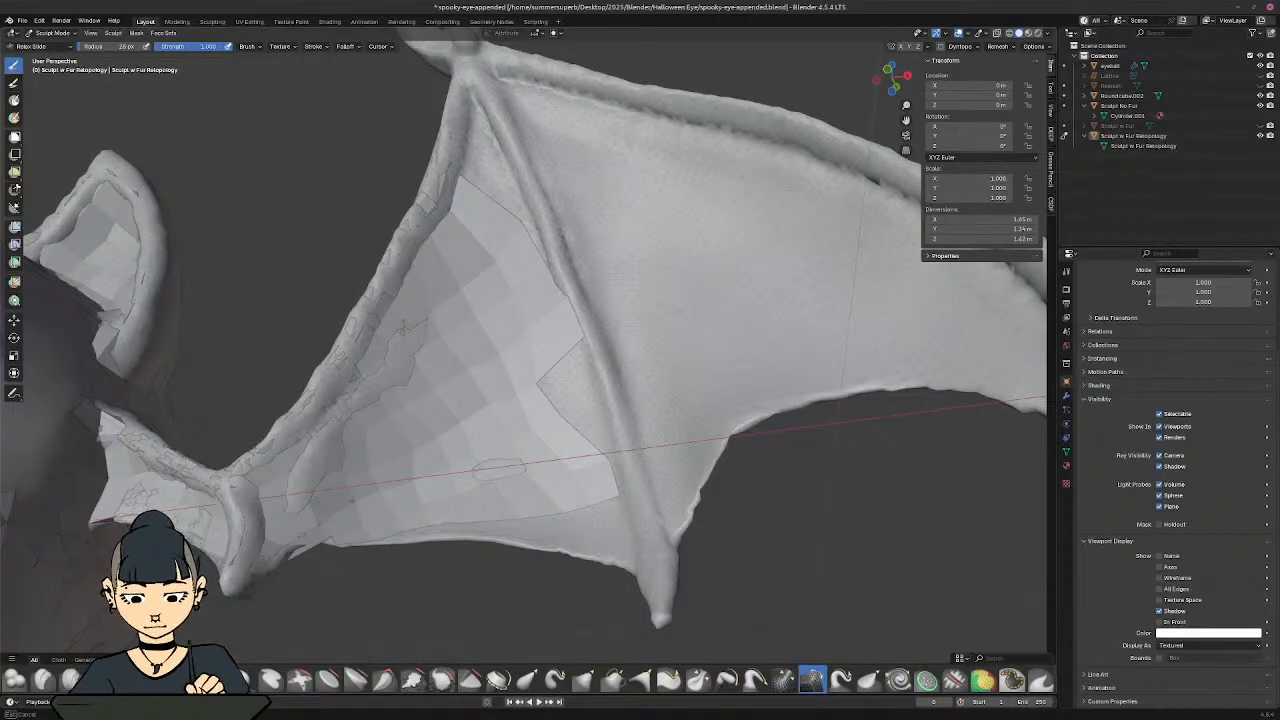
pyautogui.moveTo(605, 470)
pyautogui.mouseDown()
pyautogui.moveTo(529, 484)
pyautogui.moveTo(438, 530)
pyautogui.mouseUp()
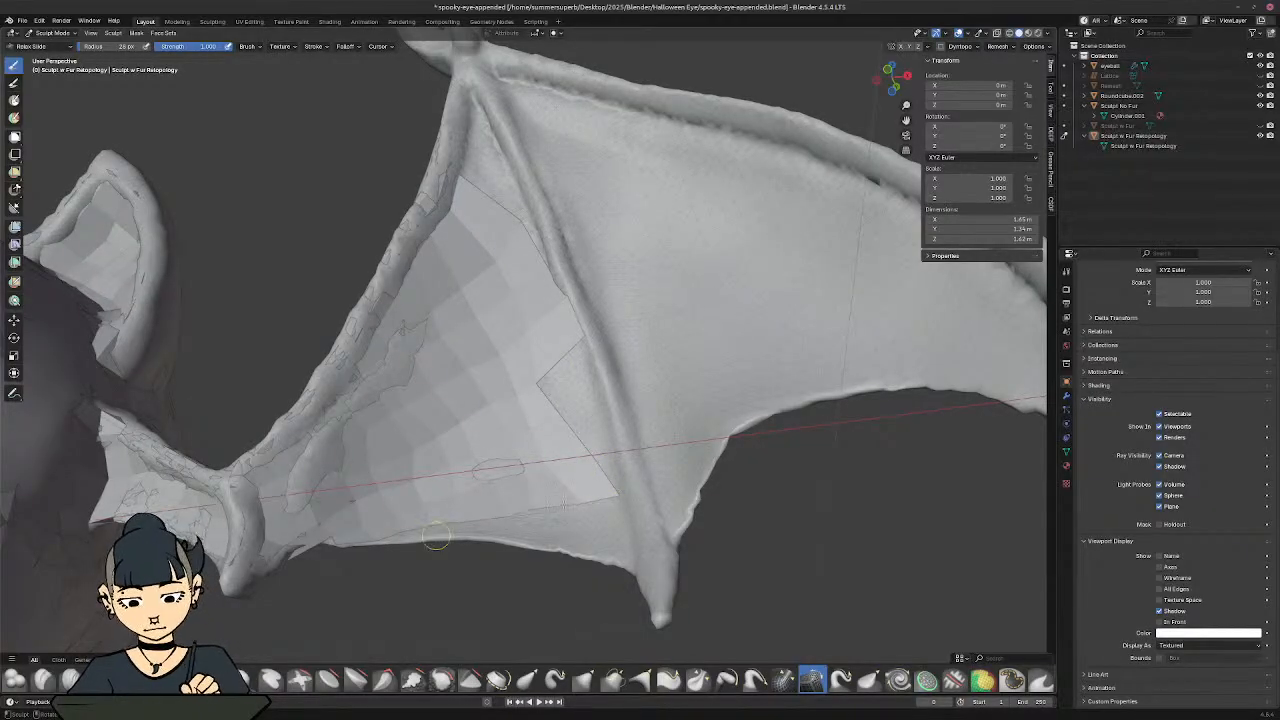
pyautogui.moveTo(610, 490); pyautogui.dragTo(558, 510)
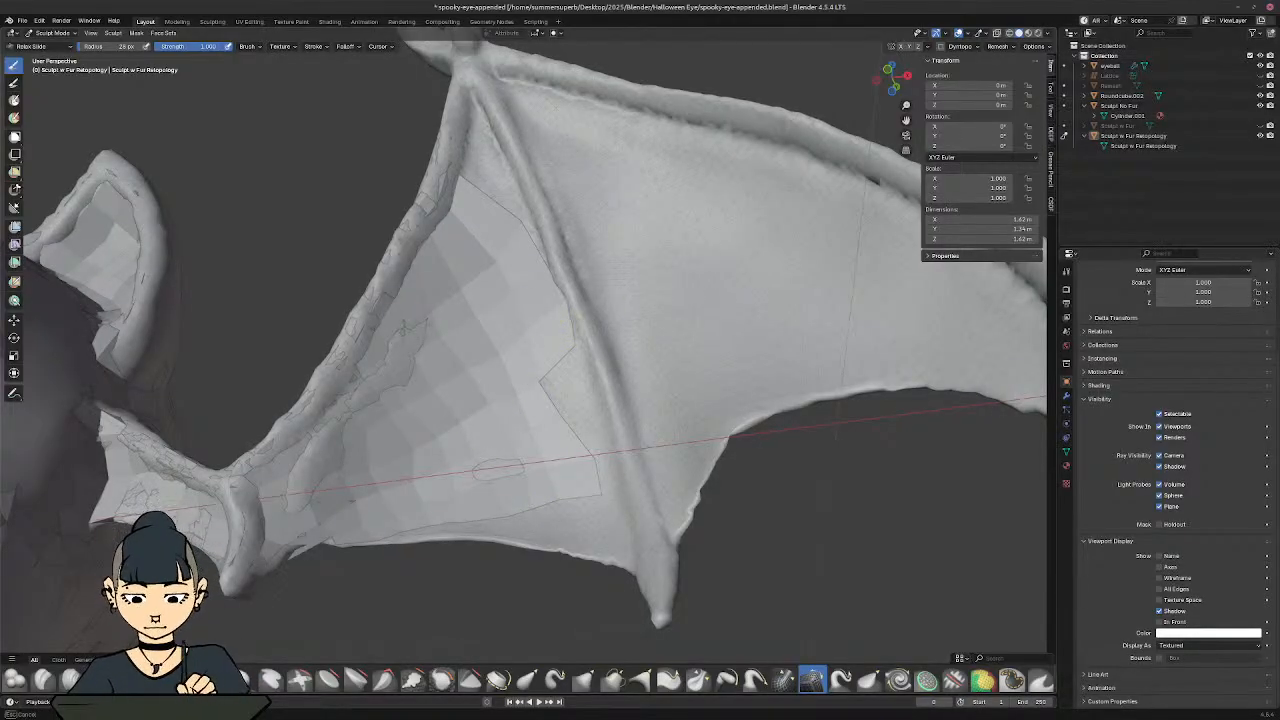
# Step: Relax the membrane's upper quads, drawing the upper outer edge away from the finger bone toward the arm bone
pyautogui.moveTo(564, 292); pyautogui.dragTo(437, 341)
pyautogui.moveTo(517, 280); pyautogui.dragTo(423, 329)
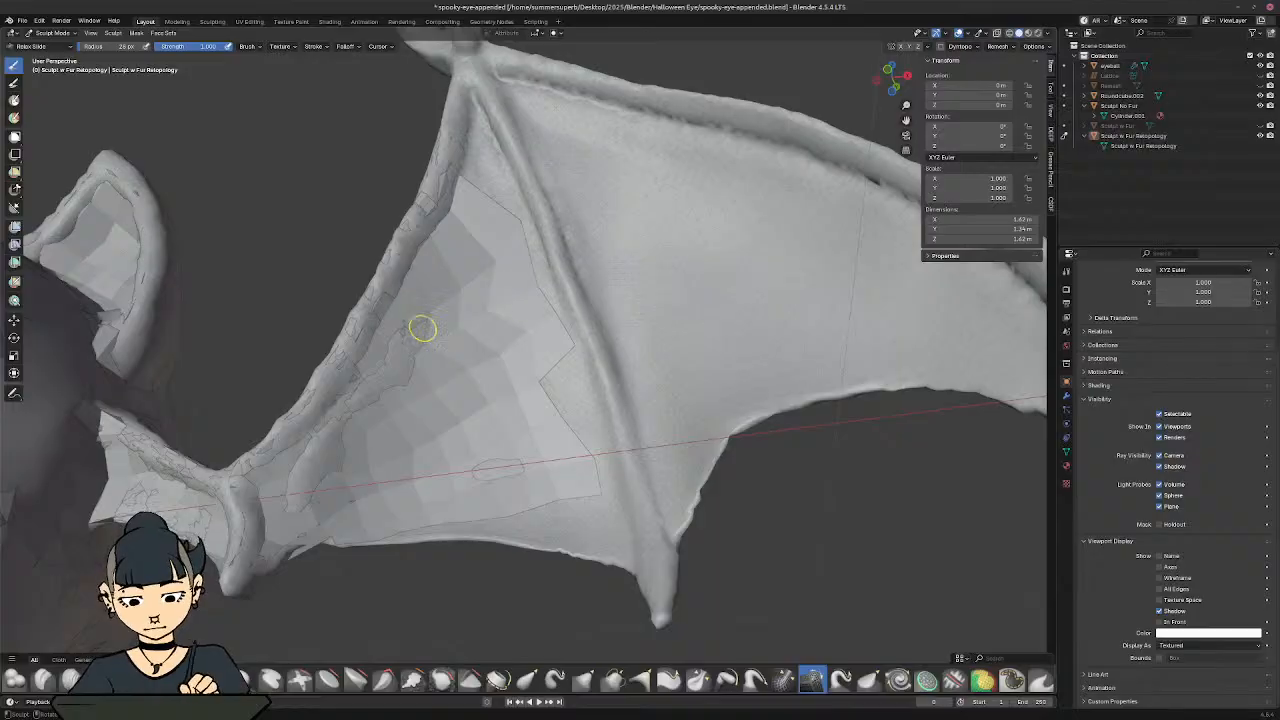
pyautogui.moveTo(490, 258); pyautogui.dragTo(414, 317)
pyautogui.moveTo(512, 240)
pyautogui.mouseDown()
pyautogui.moveTo(420, 309)
pyautogui.moveTo(506, 243)
pyautogui.moveTo(500, 299)
pyautogui.mouseUp()
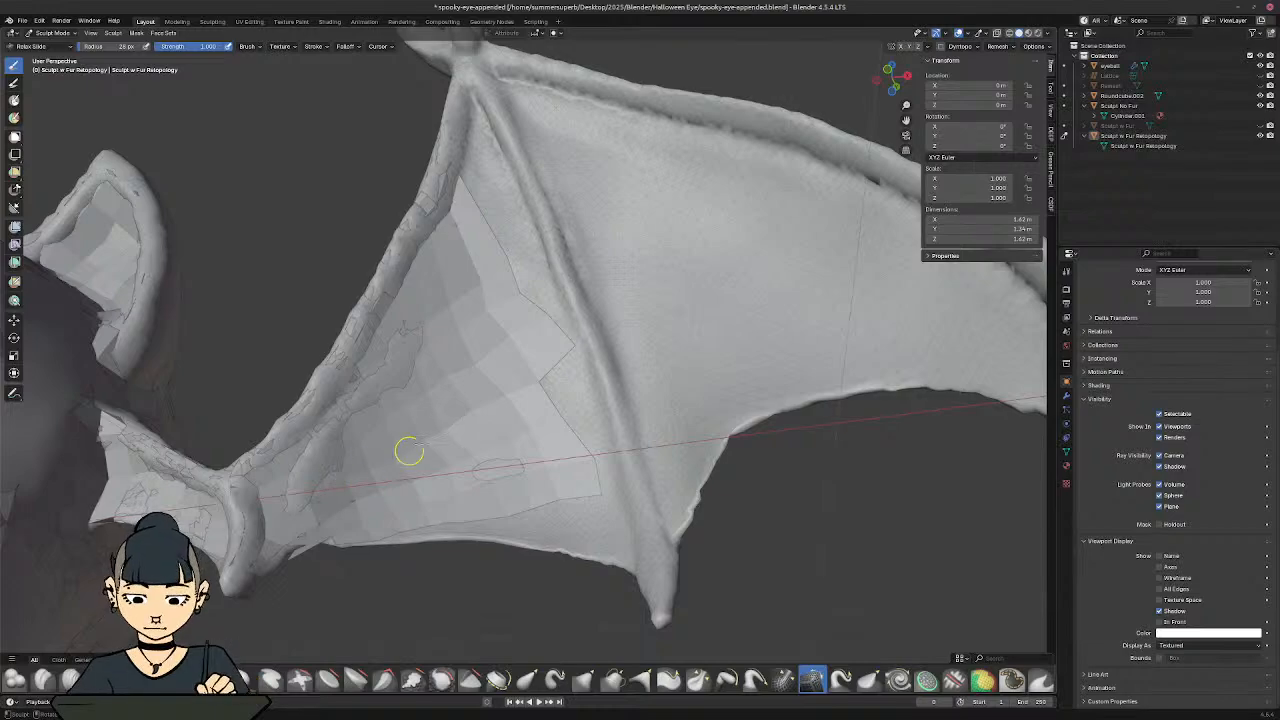
# Step: Even out the lower half of the membrane patch with relax strokes along its lower edge and lower outer corner
pyautogui.moveTo(443, 433); pyautogui.dragTo(533, 438)
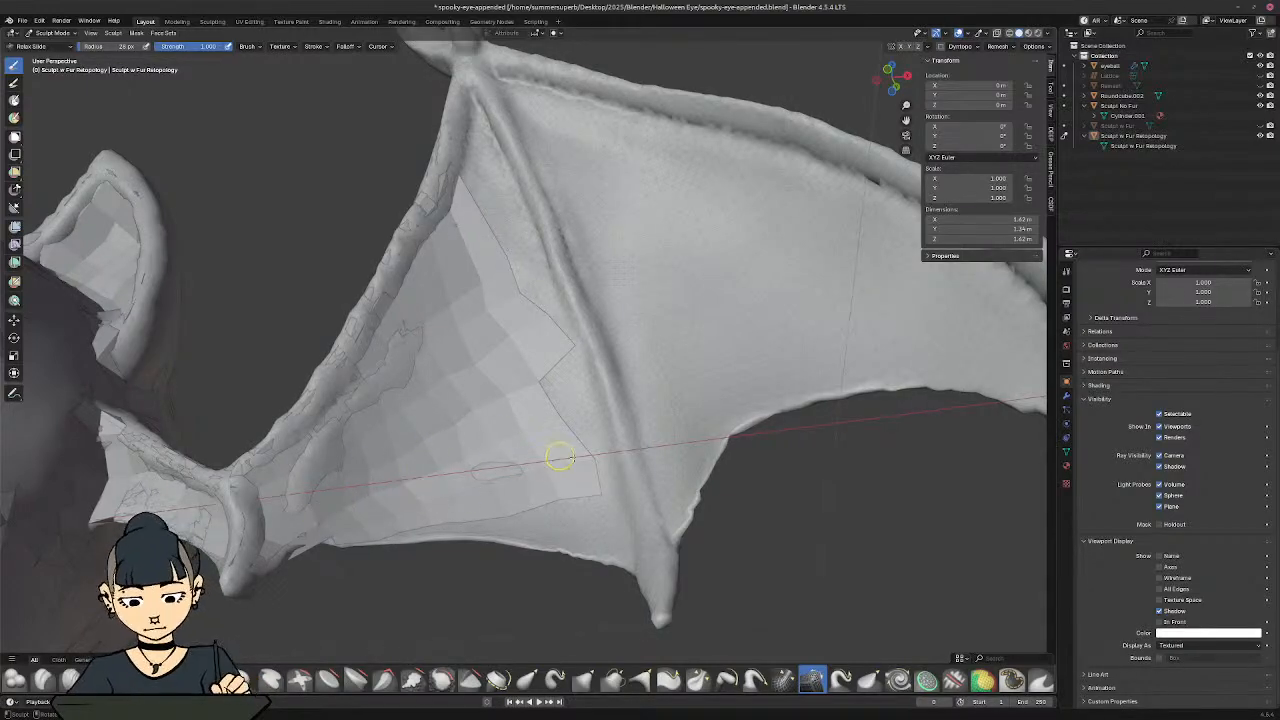
pyautogui.moveTo(452, 476); pyautogui.dragTo(400, 514)
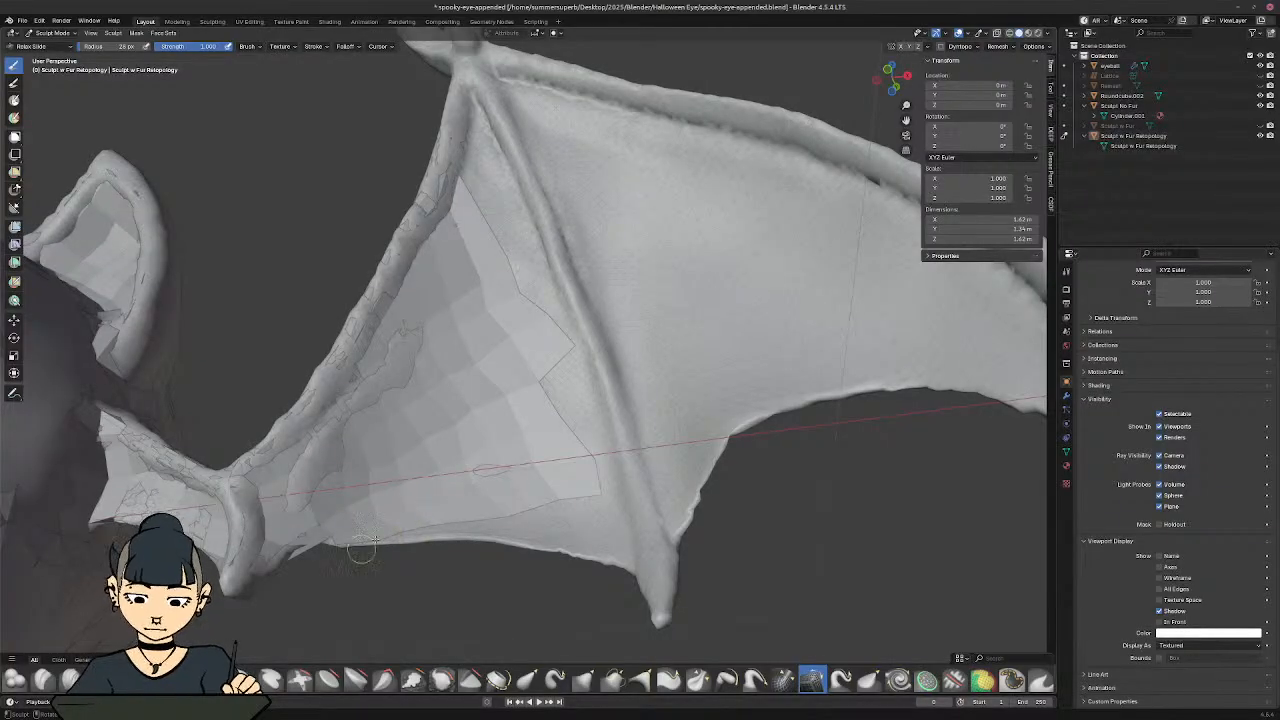
pyautogui.moveTo(501, 510); pyautogui.dragTo(440, 538)
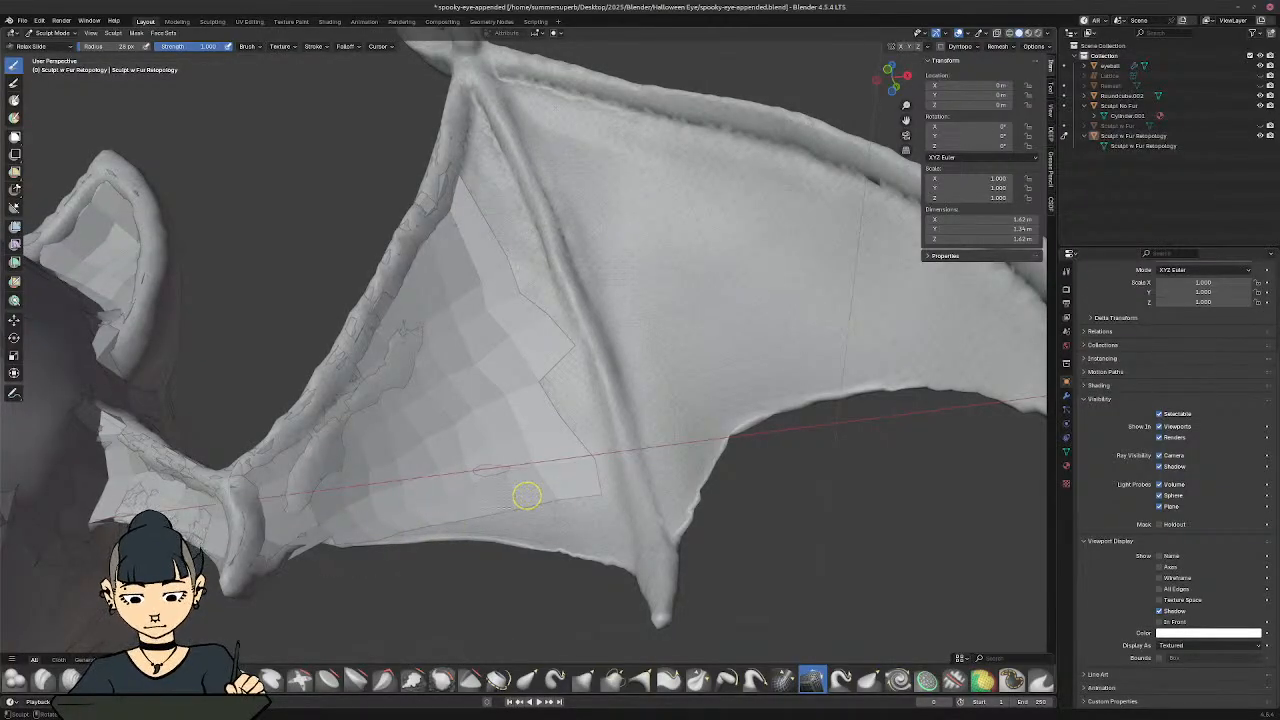
pyautogui.moveTo(527, 495); pyautogui.dragTo(501, 517)
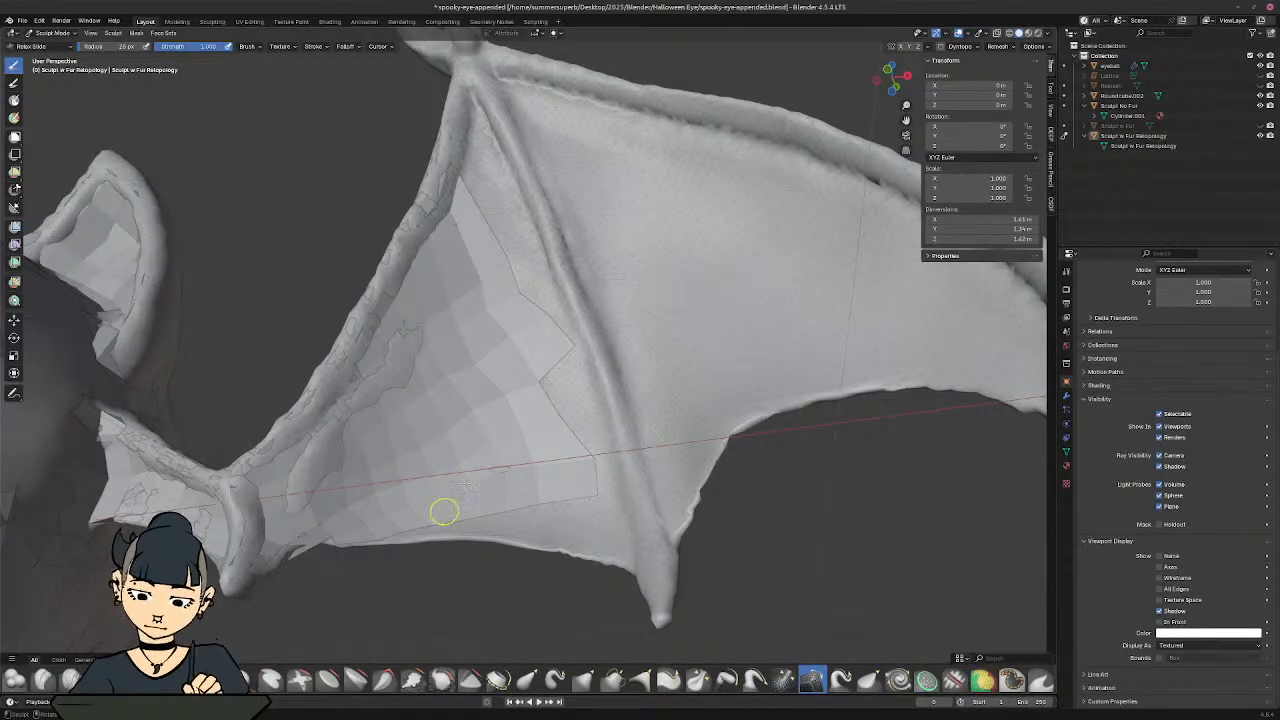
pyautogui.moveTo(514, 478); pyautogui.dragTo(516, 455)
pyautogui.moveTo(515, 447); pyautogui.dragTo(487, 444)
pyautogui.moveTo(485, 443)
pyautogui.mouseDown()
pyautogui.moveTo(464, 440)
pyautogui.moveTo(482, 393)
pyautogui.moveTo(488, 409)
pyautogui.moveTo(520, 400)
pyautogui.moveTo(563, 470)
pyautogui.moveTo(547, 476)
pyautogui.mouseUp()
pyautogui.moveTo(572, 466)
pyautogui.mouseDown()
pyautogui.moveTo(535, 483)
pyautogui.moveTo(568, 494)
pyautogui.mouseUp()
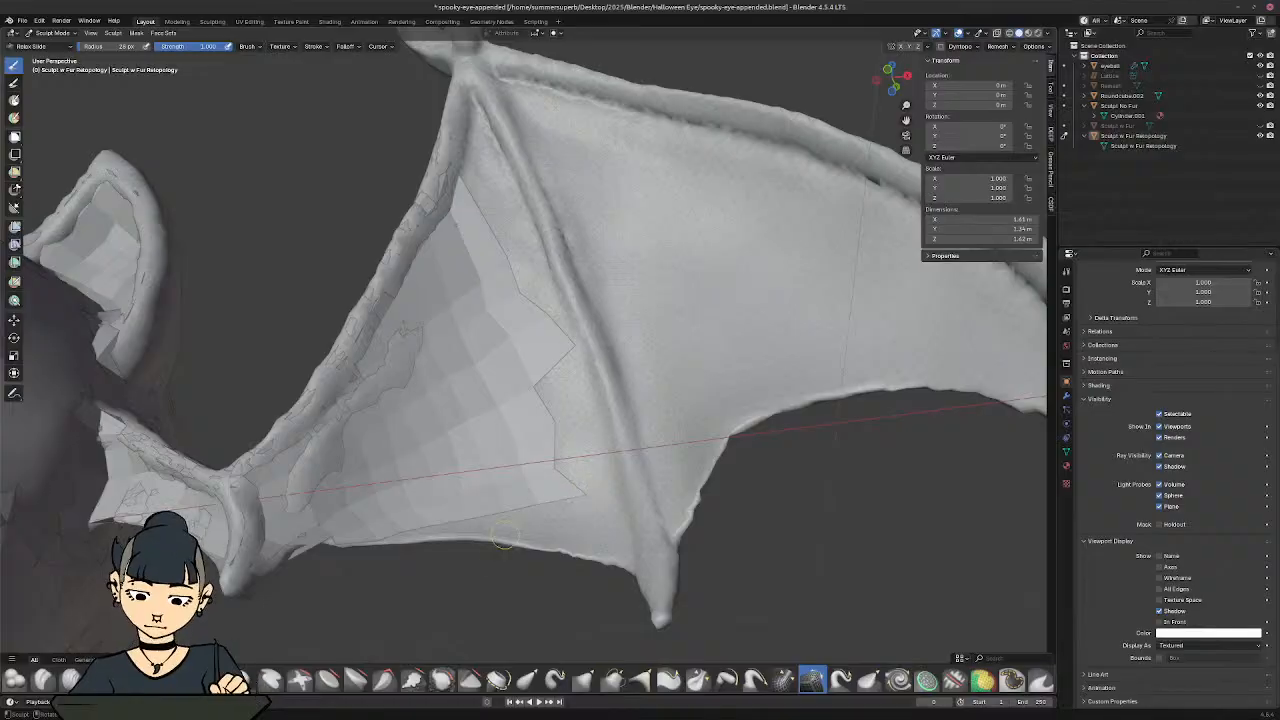
# Step: Relax the protruding outer edge at mid-height and the upper quads of the membrane toward the arm bone
pyautogui.moveTo(504, 537)
pyautogui.mouseDown()
pyautogui.moveTo(537, 371)
pyautogui.moveTo(526, 377)
pyautogui.moveTo(546, 375)
pyautogui.mouseUp()
pyautogui.moveTo(545, 308); pyautogui.dragTo(492, 347)
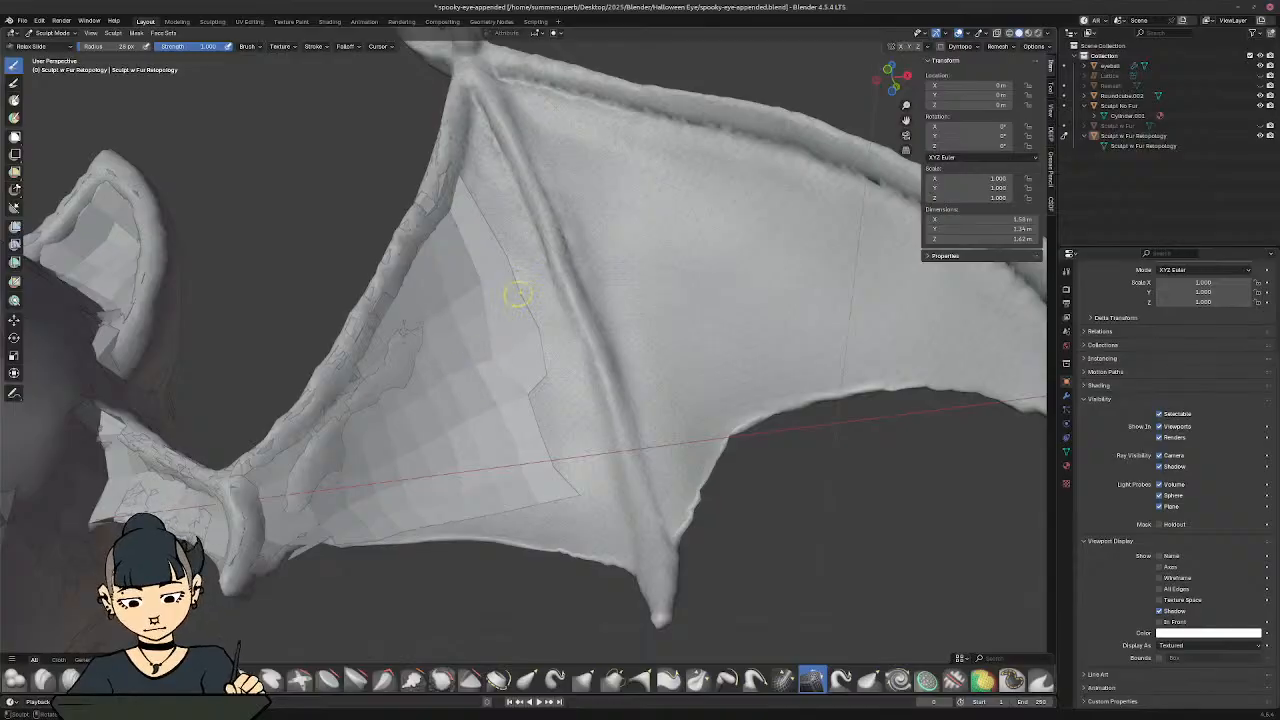
pyautogui.moveTo(513, 288)
pyautogui.mouseDown()
pyautogui.moveTo(415, 380)
pyautogui.moveTo(364, 389)
pyautogui.mouseUp()
pyautogui.moveTo(455, 306); pyautogui.dragTo(431, 317)
pyautogui.moveTo(464, 288); pyautogui.dragTo(449, 304)
pyautogui.moveTo(474, 240); pyautogui.dragTo(464, 262)
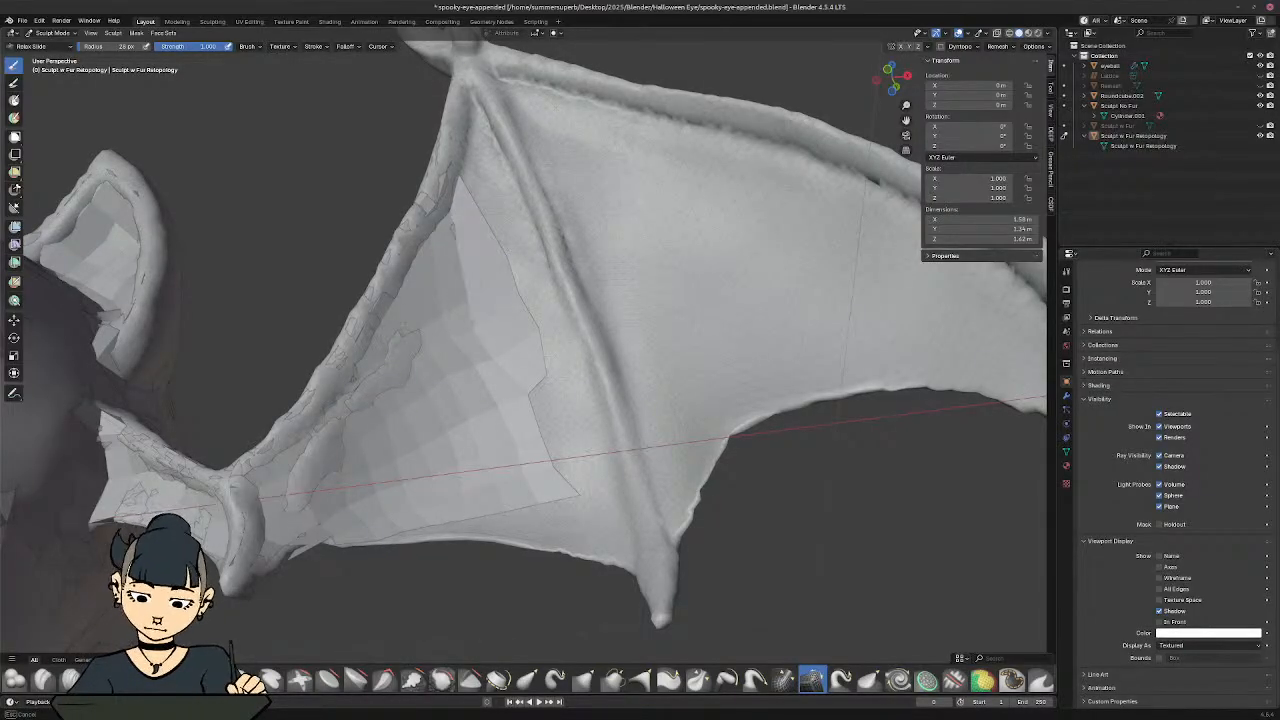
# Step: Straighten the membrane's upper outer edge beside the finger bone with short relax strokes
pyautogui.moveTo(404, 328); pyautogui.dragTo(397, 336)
pyautogui.moveTo(503, 257); pyautogui.dragTo(457, 286)
pyautogui.moveTo(492, 238); pyautogui.dragTo(470, 286)
pyautogui.moveTo(520, 284)
pyautogui.mouseDown()
pyautogui.moveTo(492, 314)
pyautogui.moveTo(518, 333)
pyautogui.moveTo(524, 374)
pyautogui.mouseUp()
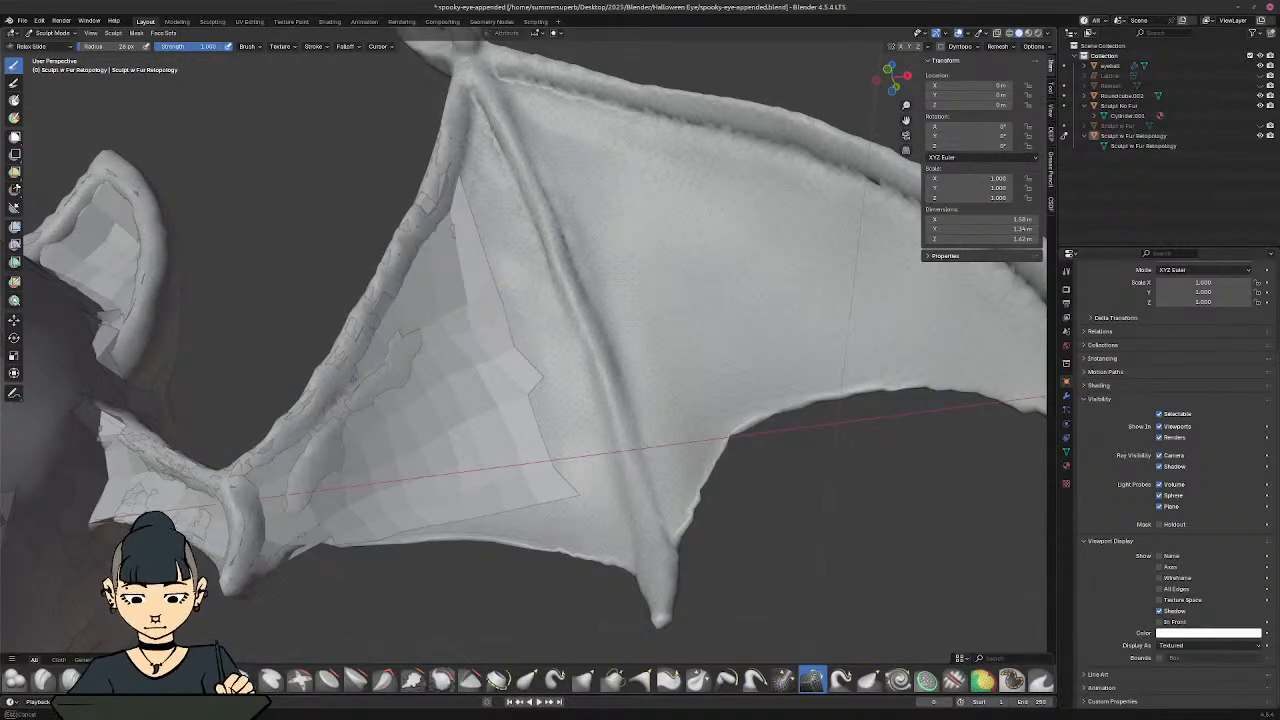
pyautogui.moveTo(503, 284); pyautogui.dragTo(456, 343)
pyautogui.moveTo(480, 250); pyautogui.dragTo(469, 284)
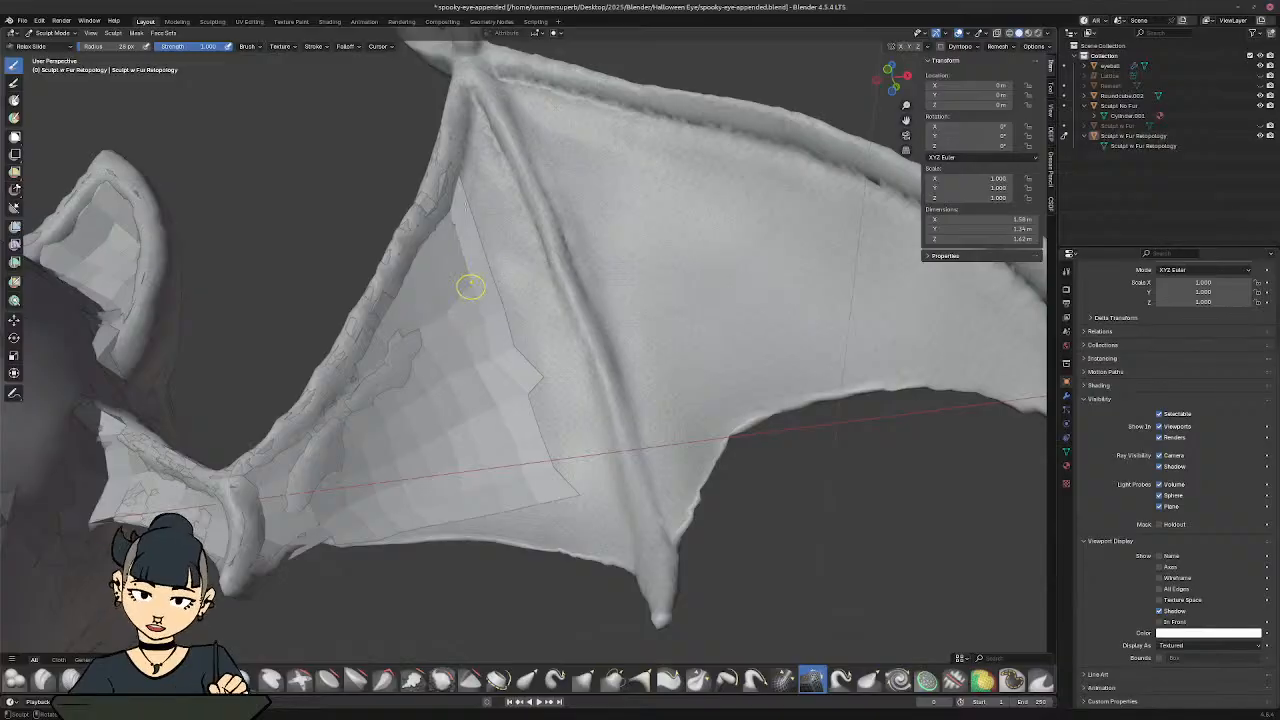
# Step: Relax the narrow upper tip of the membrane patch and the quads along the arm bone toward the elbow
pyautogui.moveTo(459, 184); pyautogui.dragTo(445, 212)
pyautogui.moveTo(441, 221); pyautogui.dragTo(423, 227)
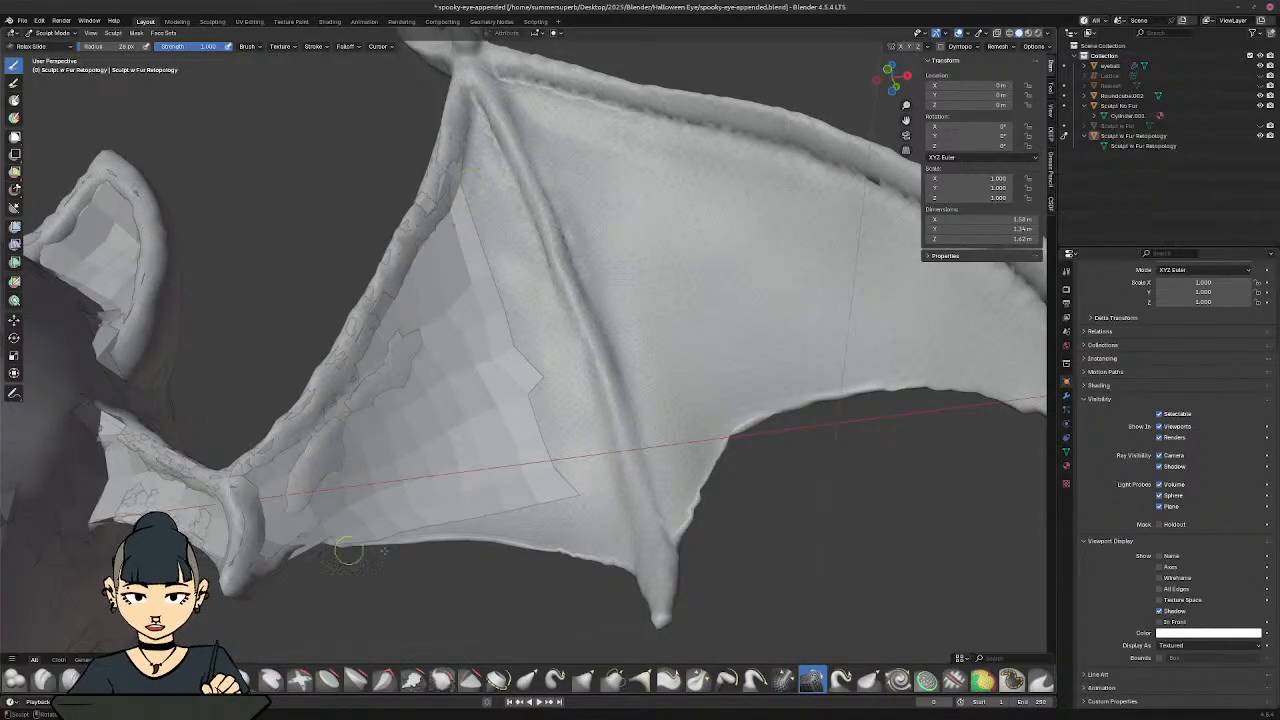
pyautogui.moveTo(486, 283)
pyautogui.mouseDown()
pyautogui.moveTo(504, 317)
pyautogui.moveTo(404, 276)
pyautogui.mouseUp()
pyautogui.moveTo(410, 376)
pyautogui.mouseDown()
pyautogui.moveTo(423, 318)
pyautogui.moveTo(356, 398)
pyautogui.mouseUp()
pyautogui.moveTo(369, 454); pyautogui.dragTo(384, 418)
pyautogui.moveTo(376, 492); pyautogui.dragTo(379, 420)
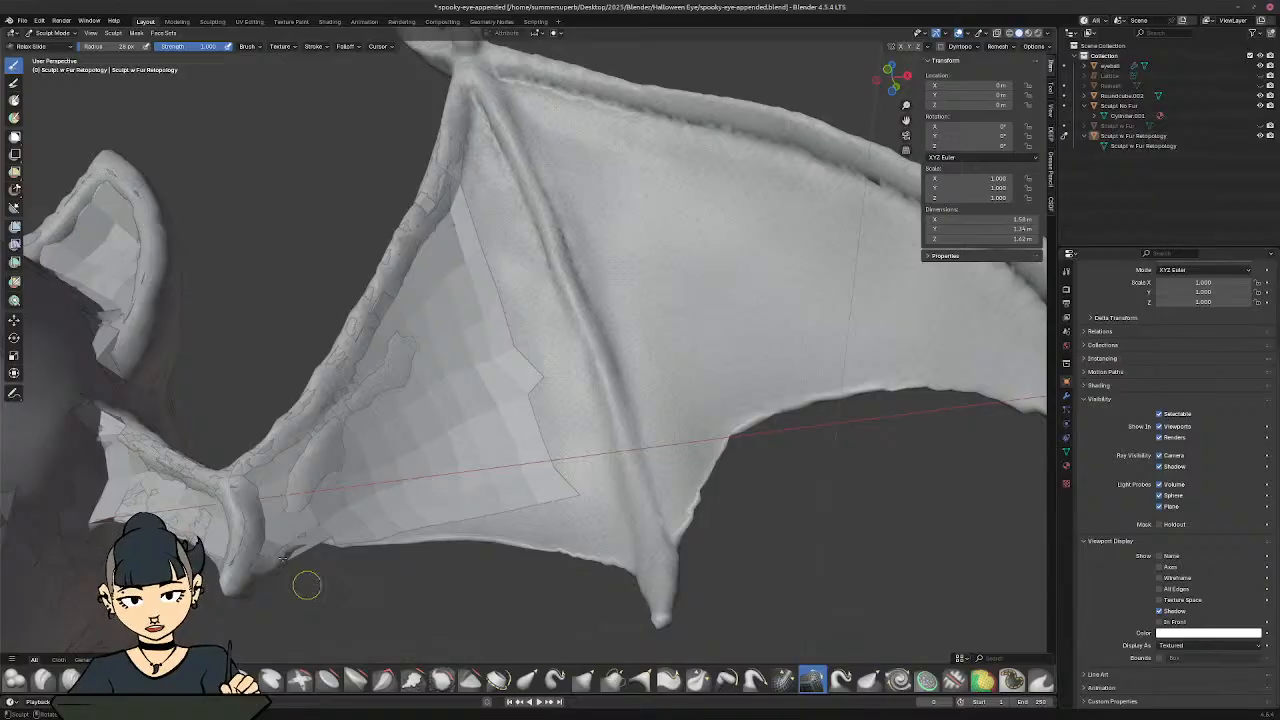
# Step: Relax the lower outer corner and the lower stretch of the patch's outer edge inward, away from the finger bone
pyautogui.moveTo(347, 434); pyautogui.dragTo(442, 459, button='middle')
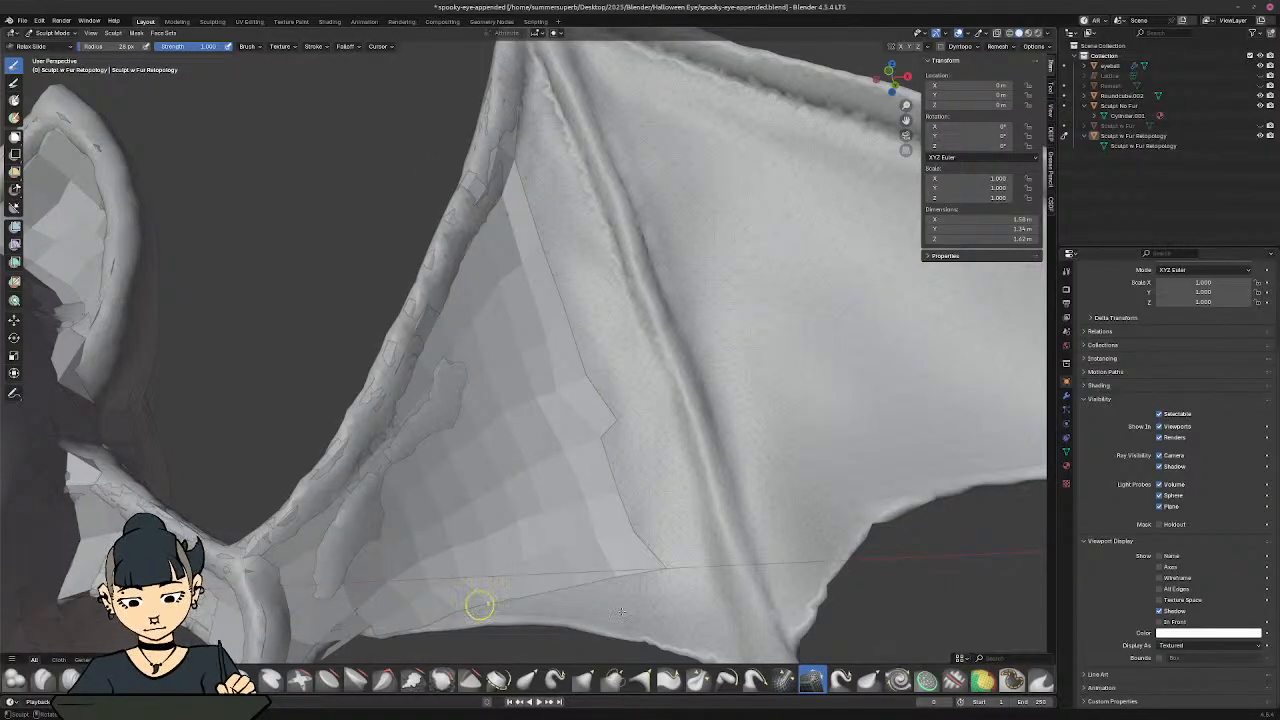
pyautogui.moveTo(652, 581)
pyautogui.mouseDown()
pyautogui.moveTo(634, 616)
pyautogui.moveTo(620, 578)
pyautogui.moveTo(566, 592)
pyautogui.mouseUp()
pyautogui.moveTo(651, 566)
pyautogui.mouseDown()
pyautogui.moveTo(600, 566)
pyautogui.moveTo(618, 584)
pyautogui.moveTo(565, 591)
pyautogui.mouseUp()
pyautogui.moveTo(640, 536); pyautogui.dragTo(597, 541)
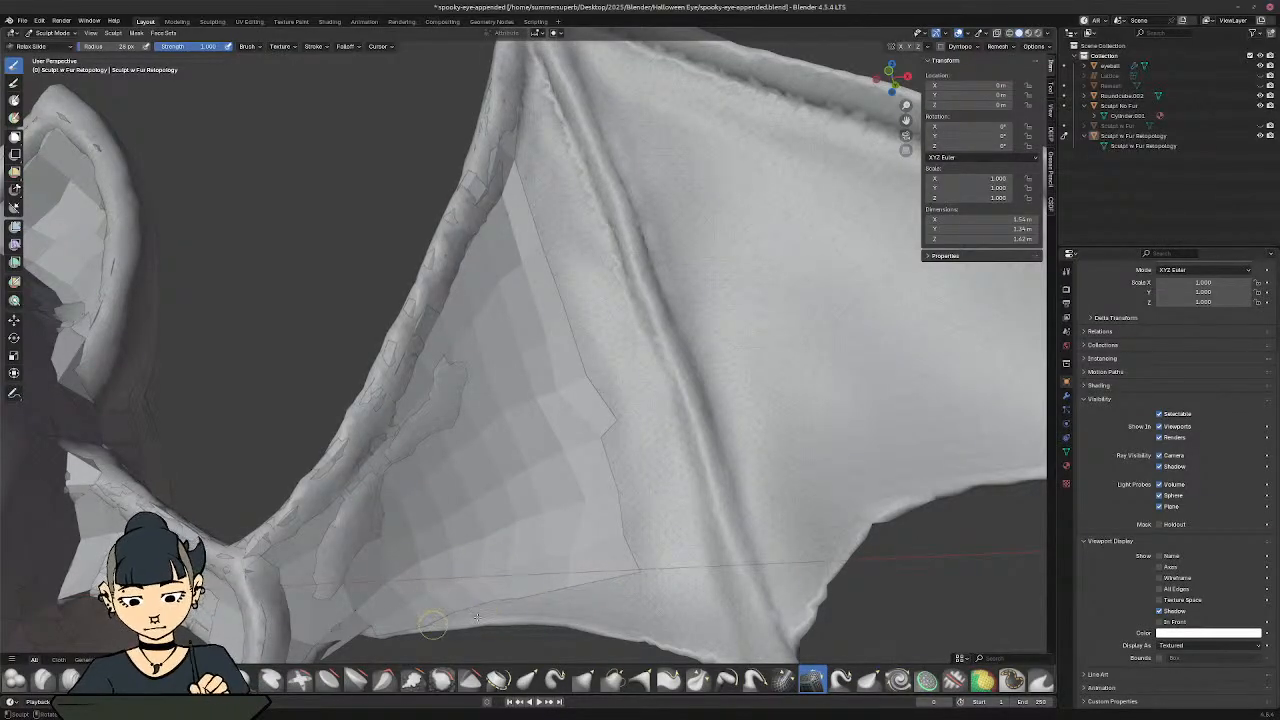
pyautogui.moveTo(622, 474); pyautogui.dragTo(480, 528)
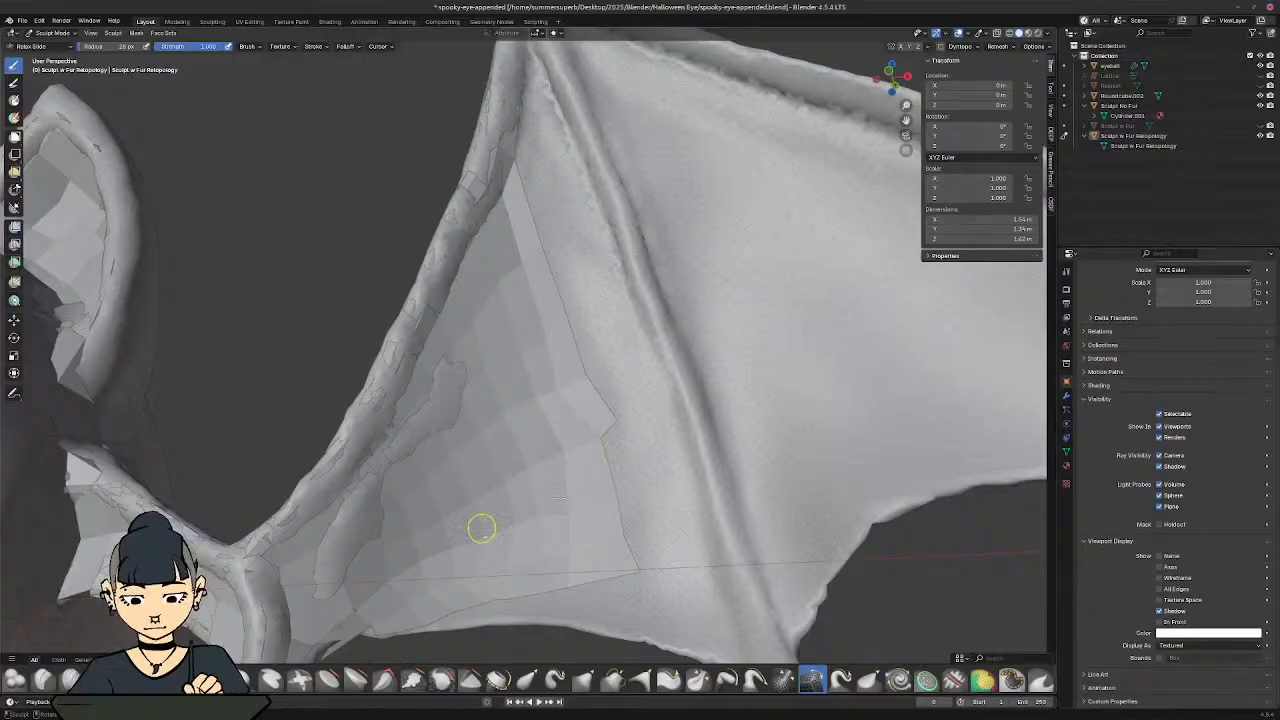
pyautogui.moveTo(612, 436); pyautogui.dragTo(417, 521)
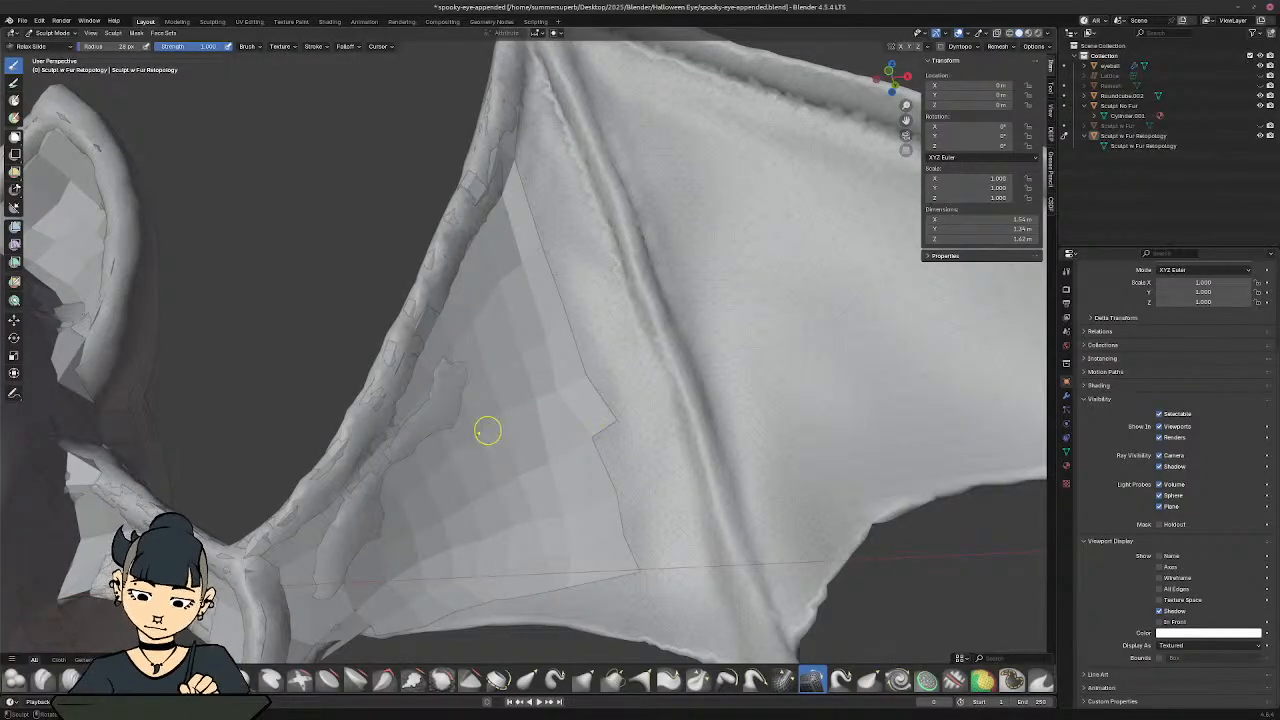
# Step: Return the retopology mesh to Edit Mode to work on the membrane patch's lower outer edge
pyautogui.scroll(-3, 540, 258)
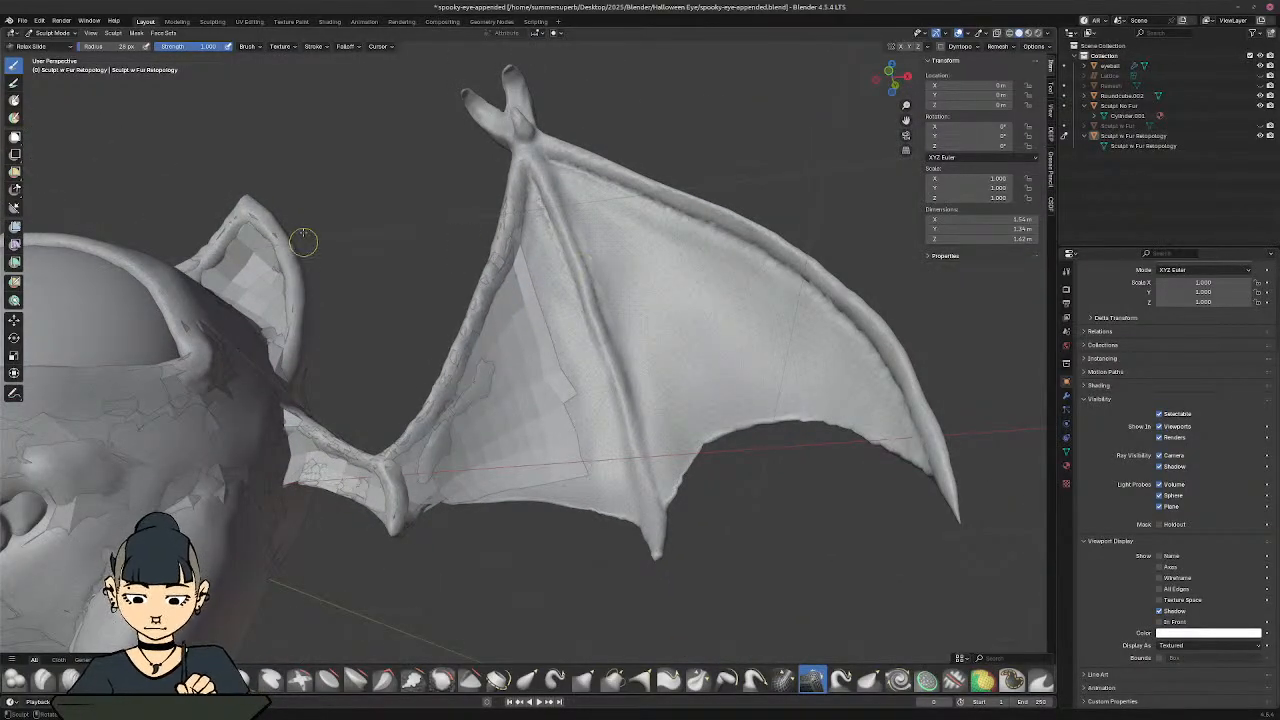
pyautogui.click(50, 46)
pyautogui.click(50, 38)
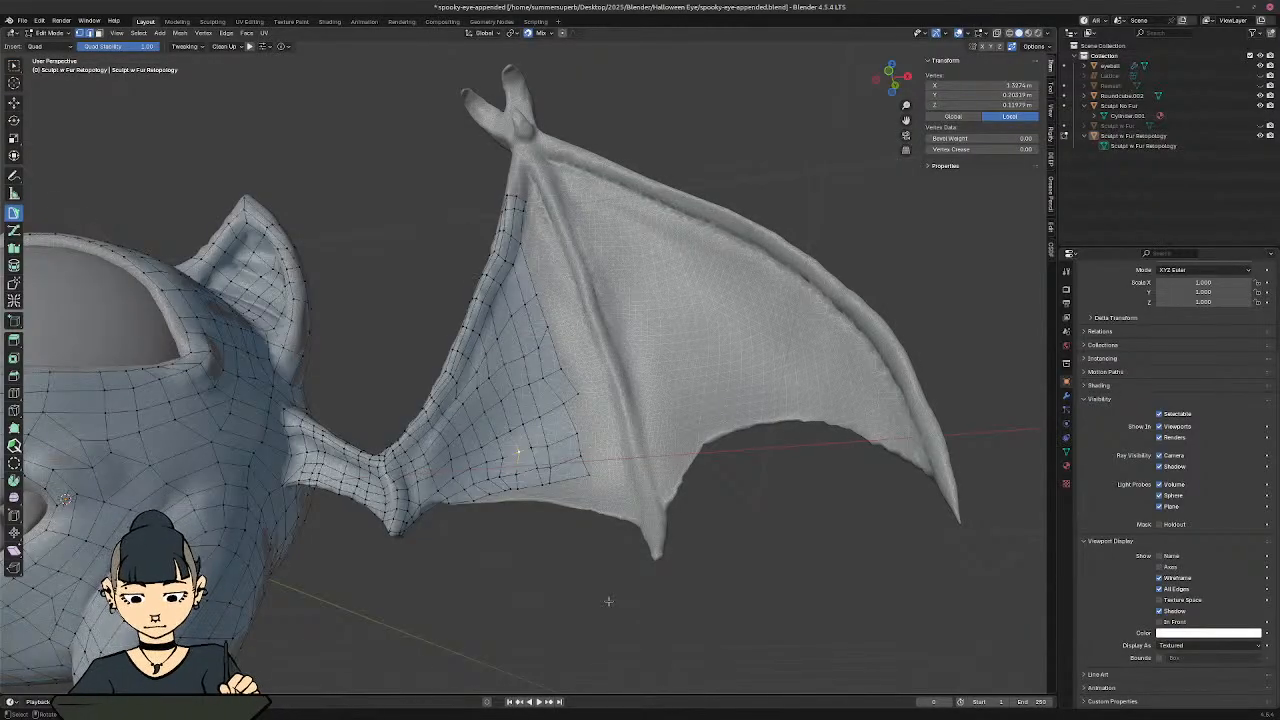
pyautogui.keyDown('shift'); pyautogui.moveTo(603, 556); pyautogui.dragTo(575, 360, button='middle'); pyautogui.keyUp('shift')
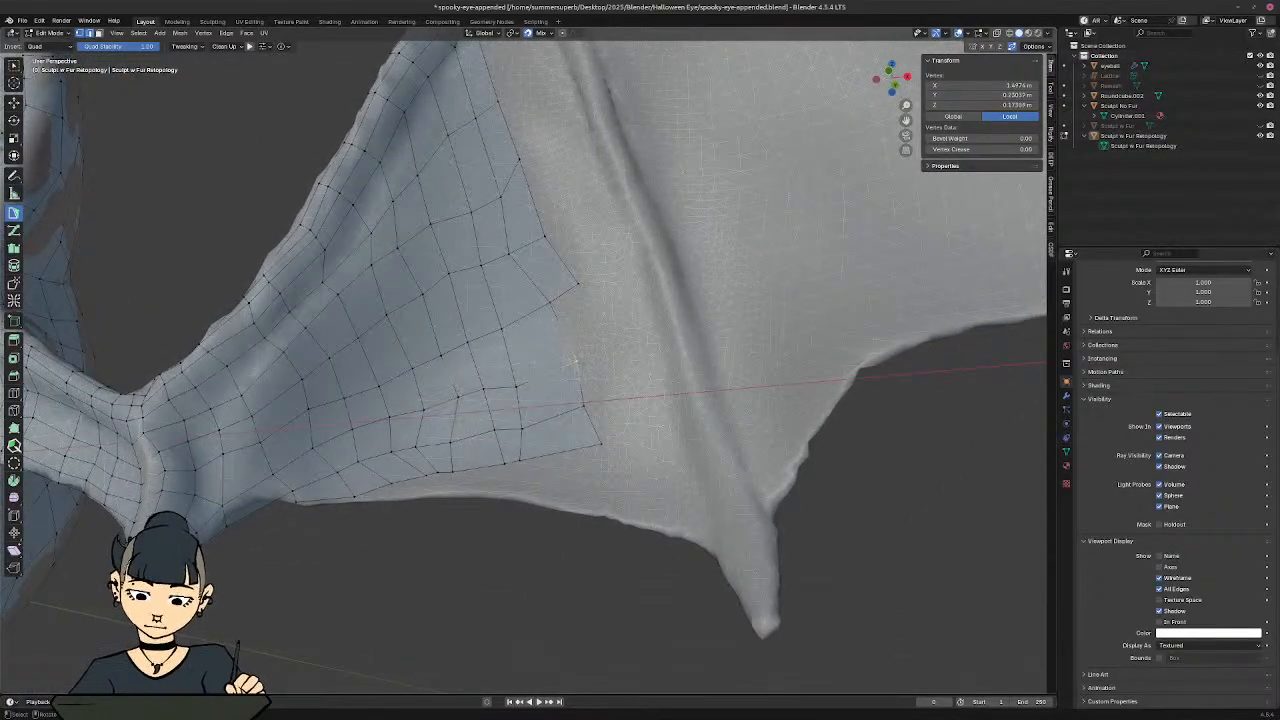
# Step: Move the lower stretch of the membrane patch's outer edge inward, away from the finger bone
pyautogui.keyDown('shift'); pyautogui.click(599, 443); pyautogui.keyUp('shift')
pyautogui.press('g')
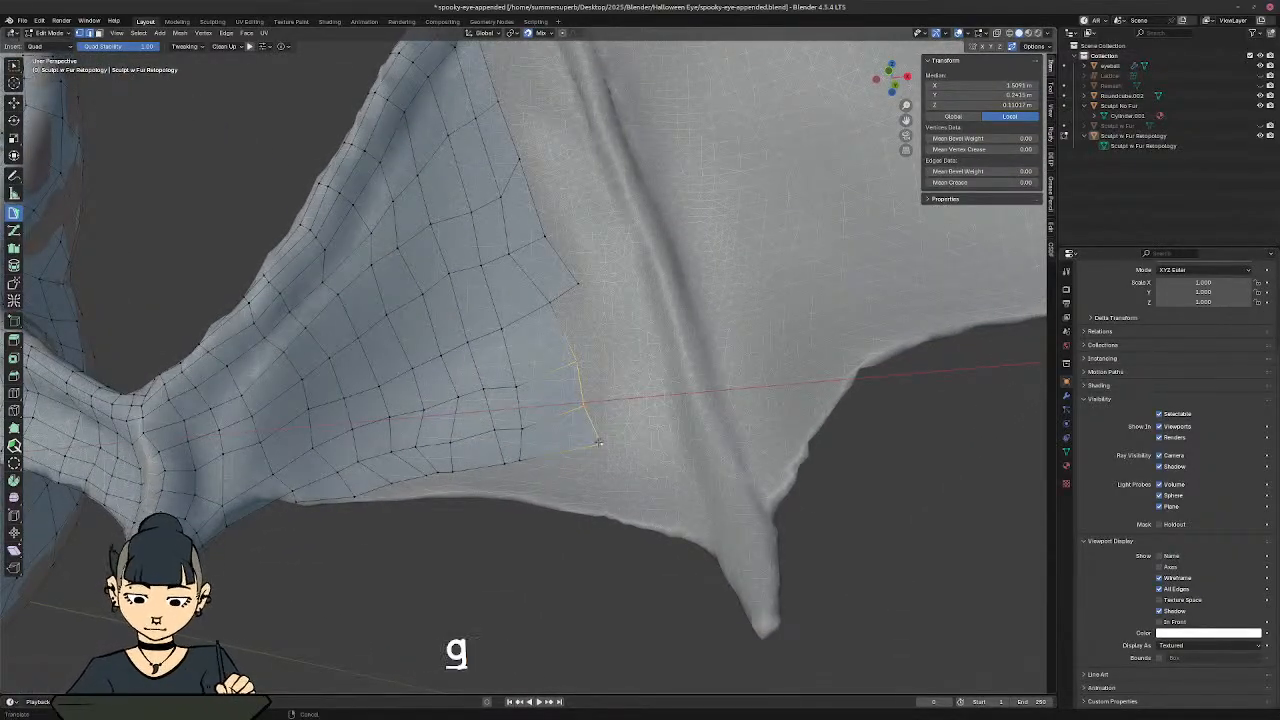
pyautogui.click(572, 438)
# Step: Reposition individual inner and bottom vertices near the patch's lower outer corner to even out the quads
pyautogui.click(513, 368)
pyautogui.press('g')
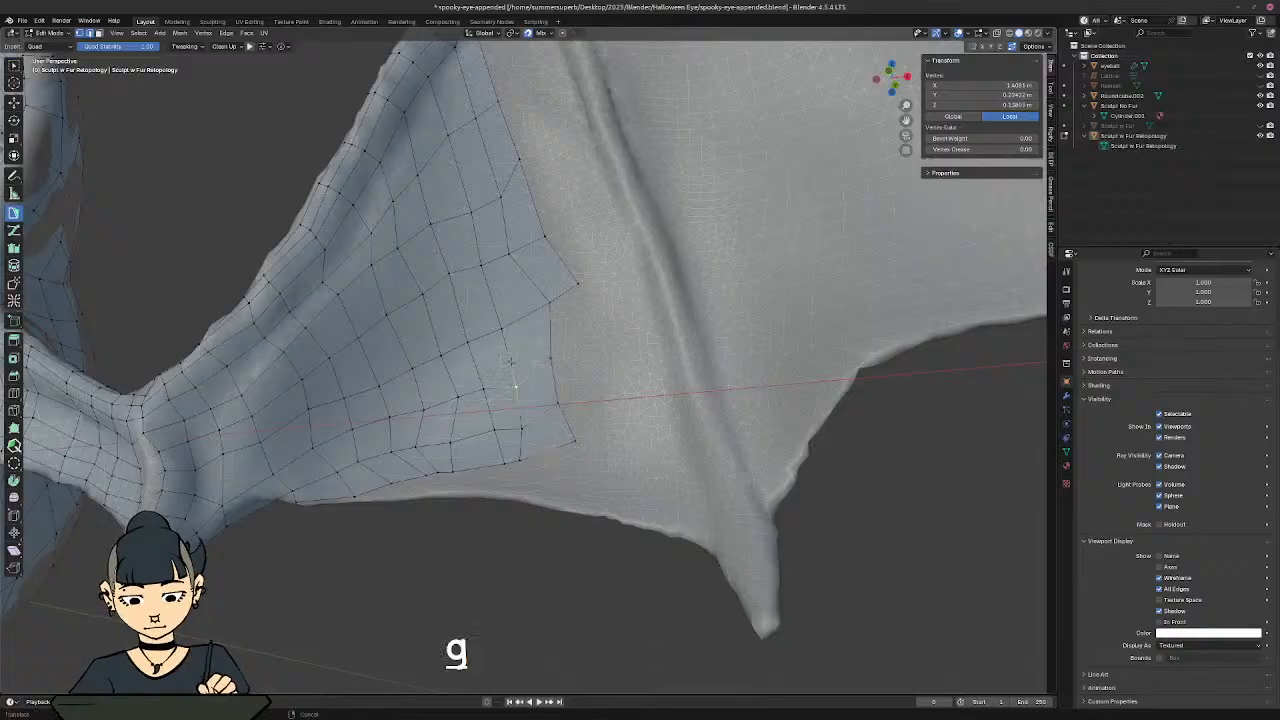
pyautogui.click(513, 370)
pyautogui.click(520, 428)
pyautogui.press('g')
pyautogui.click(521, 424)
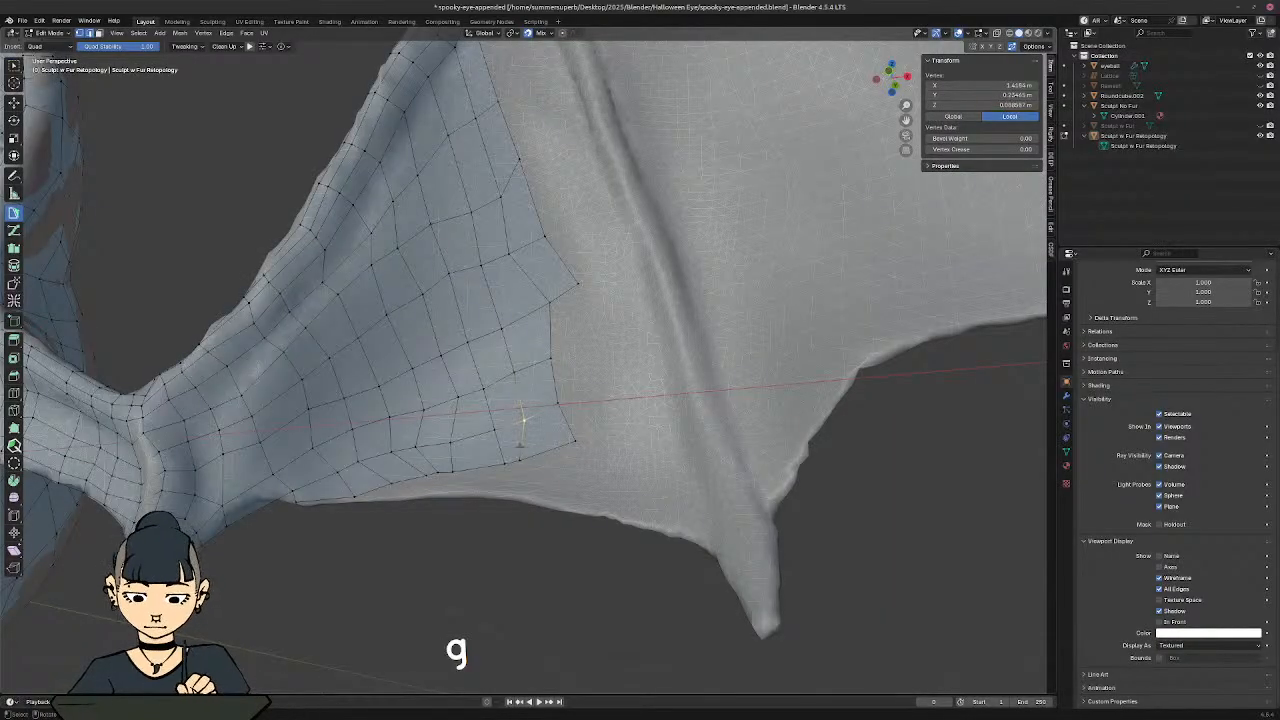
pyautogui.press('g')
pyautogui.click(536, 450)
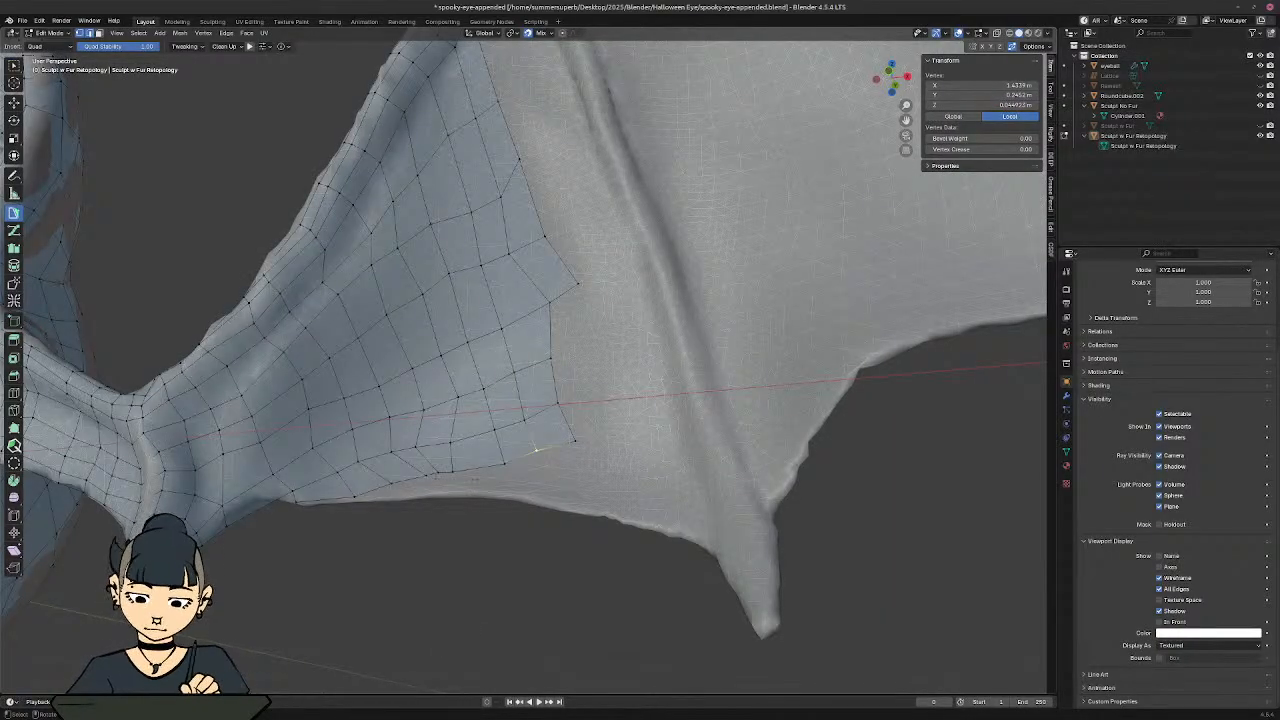
# Step: Add three connected quads with PolyPen along the lower stretch of the patch's outer edge
pyautogui.click(567, 292)
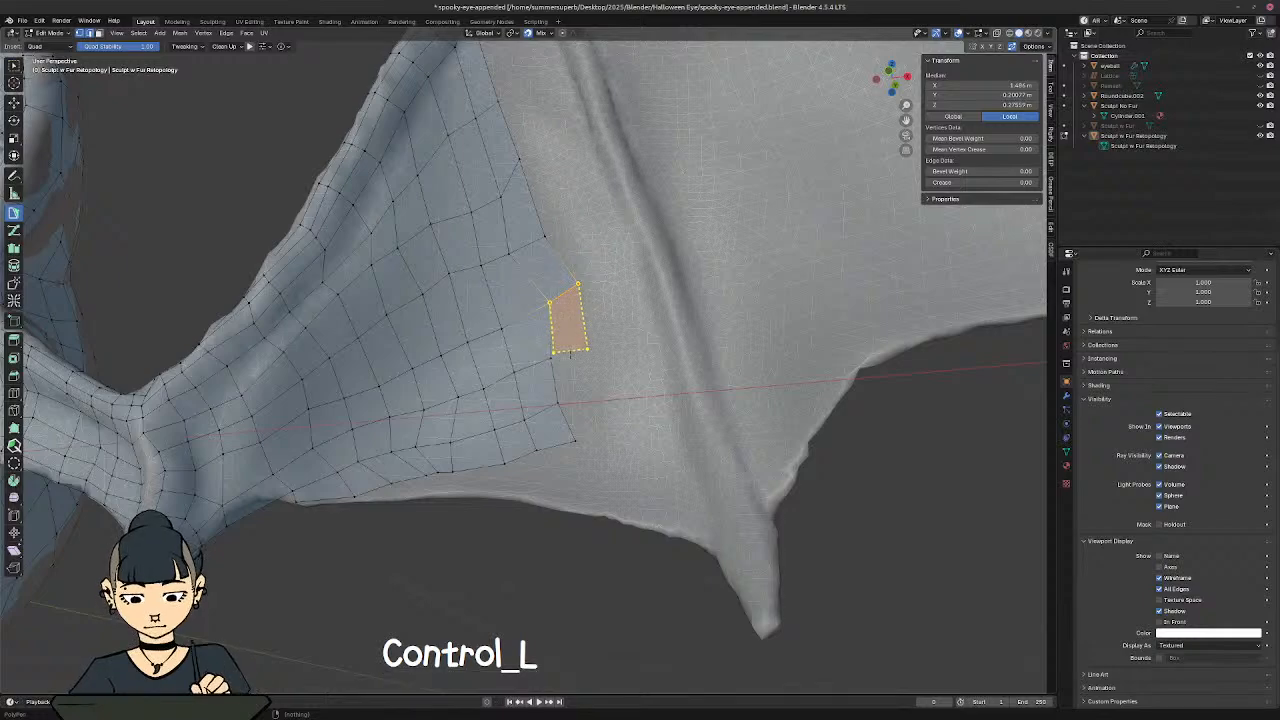
pyautogui.keyDown('ctrl'); pyautogui.click(570, 358); pyautogui.keyUp('ctrl')
pyautogui.keyDown('ctrl'); pyautogui.click(592, 400); pyautogui.keyUp('ctrl')
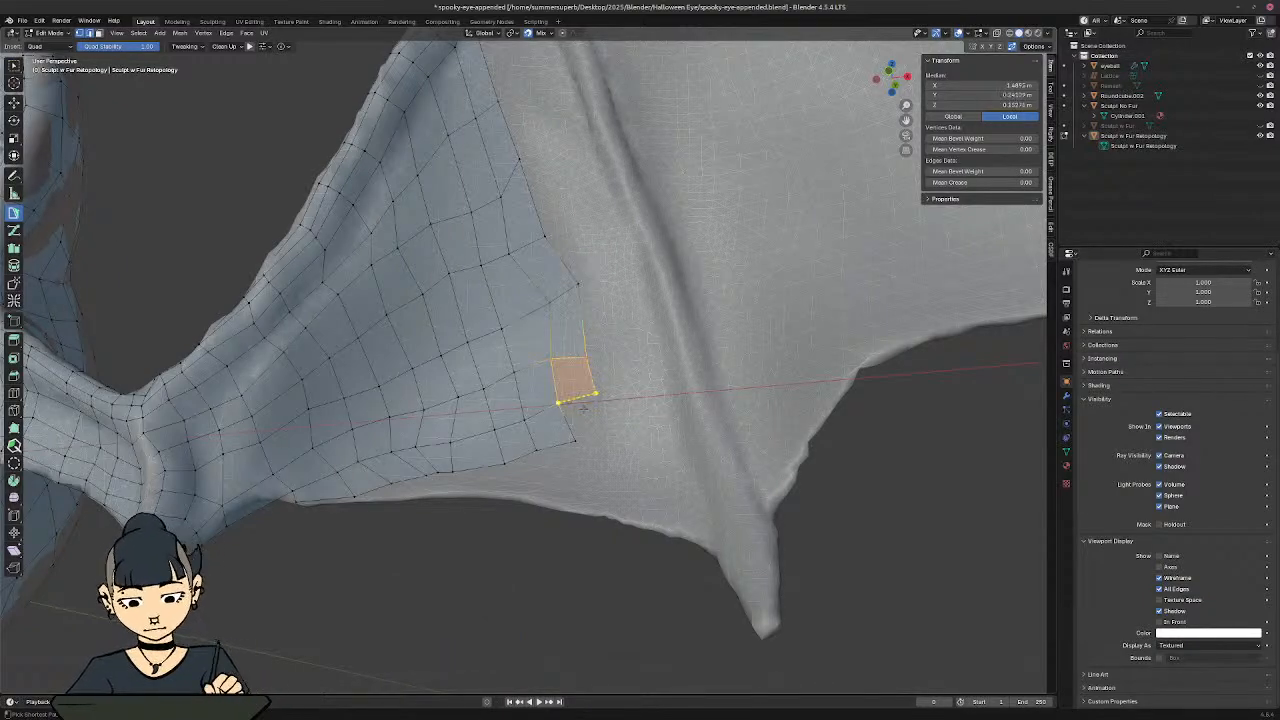
pyautogui.keyDown('ctrl'); pyautogui.click(593, 434); pyautogui.keyUp('ctrl')
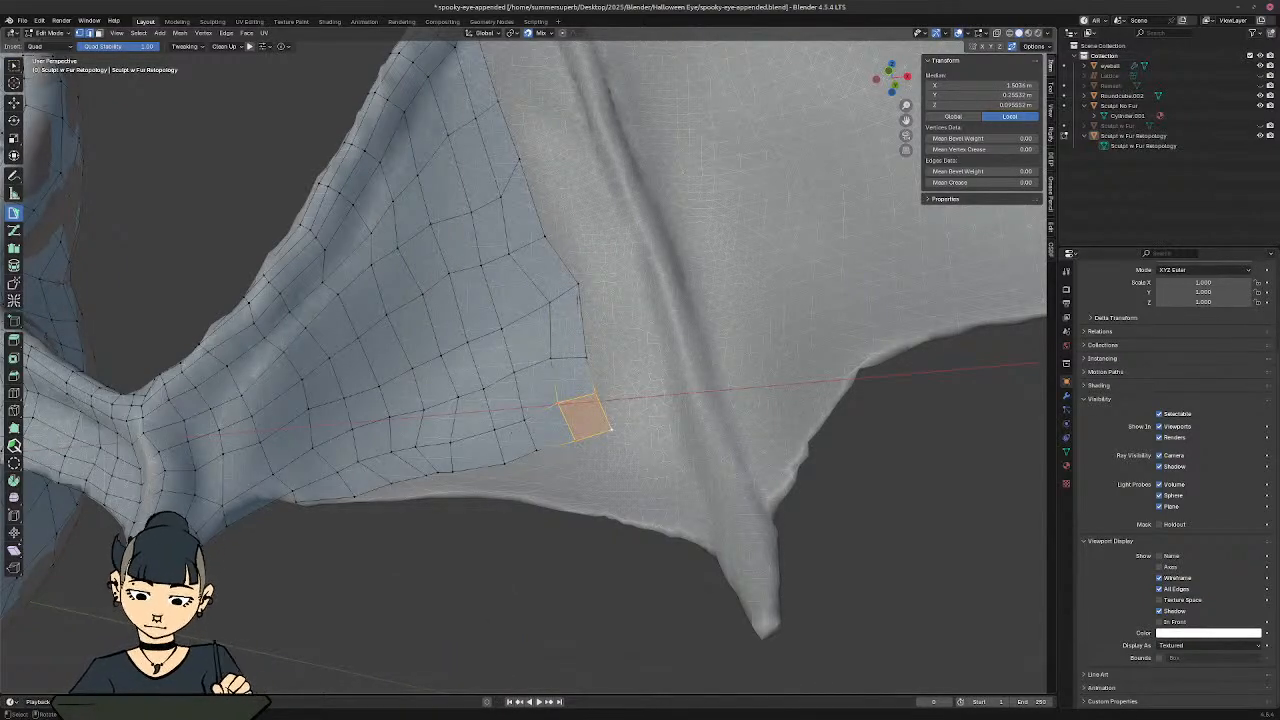
# Step: Add a PolyPen quad at the patch's upper tip beside the finger bone and reposition its outer corner vertex
pyautogui.keyDown('shift'); pyautogui.moveTo(600, 440); pyautogui.dragTo(563, 685, button='middle'); pyautogui.keyUp('shift')
pyautogui.click(444, 197)
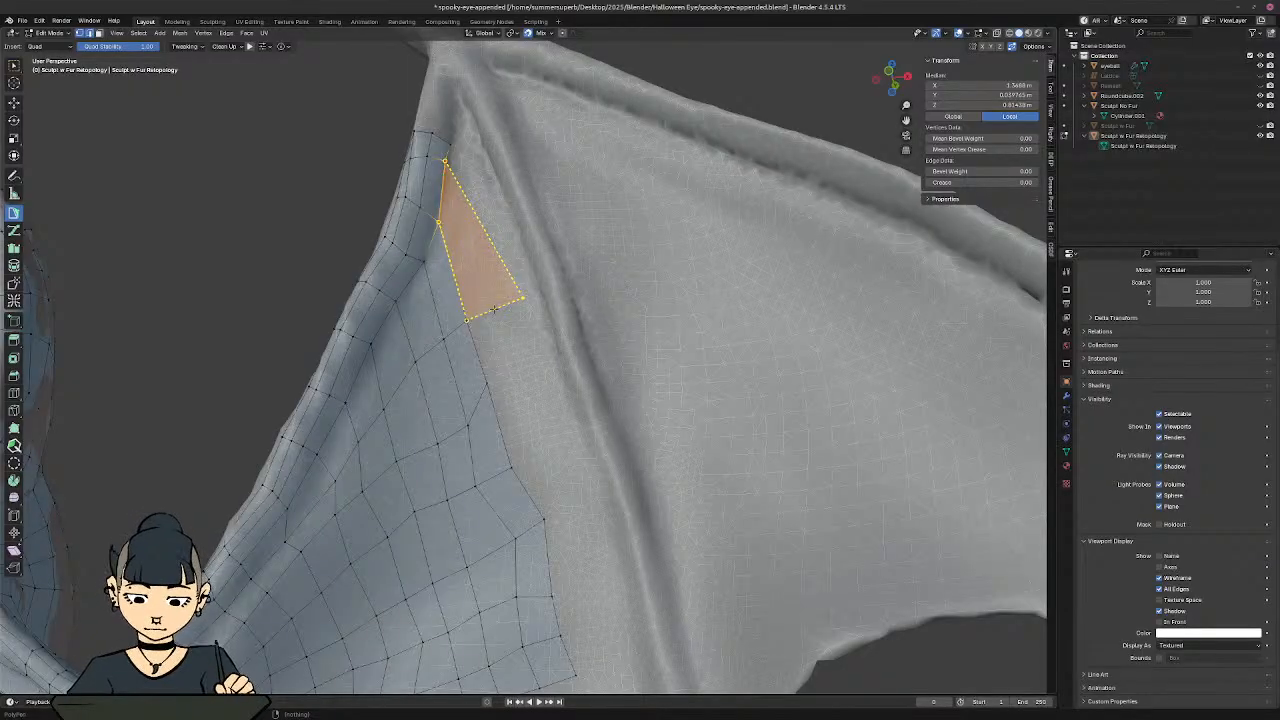
pyautogui.keyDown('shift'); pyautogui.moveTo(464, 380); pyautogui.dragTo(493, 384, button='middle'); pyautogui.keyUp('shift')
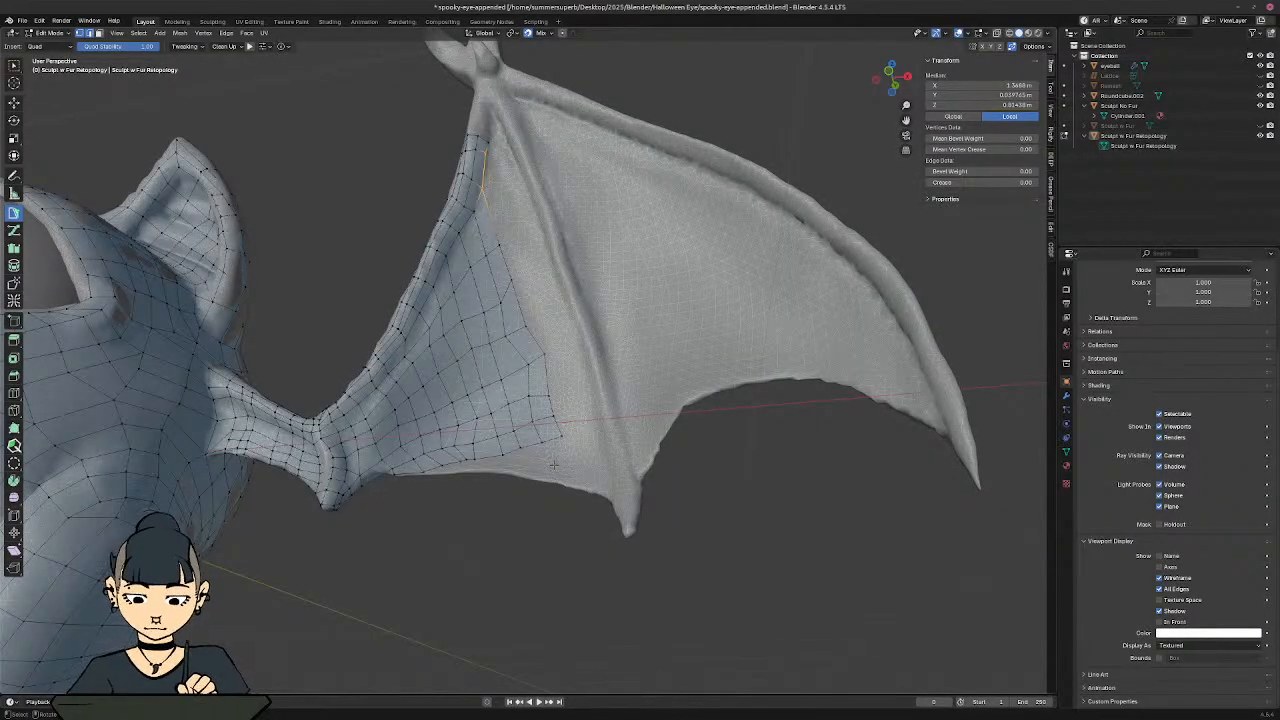
pyautogui.keyDown('shift'); pyautogui.moveTo(530, 261); pyautogui.dragTo(503, 366, button='middle'); pyautogui.keyUp('shift')
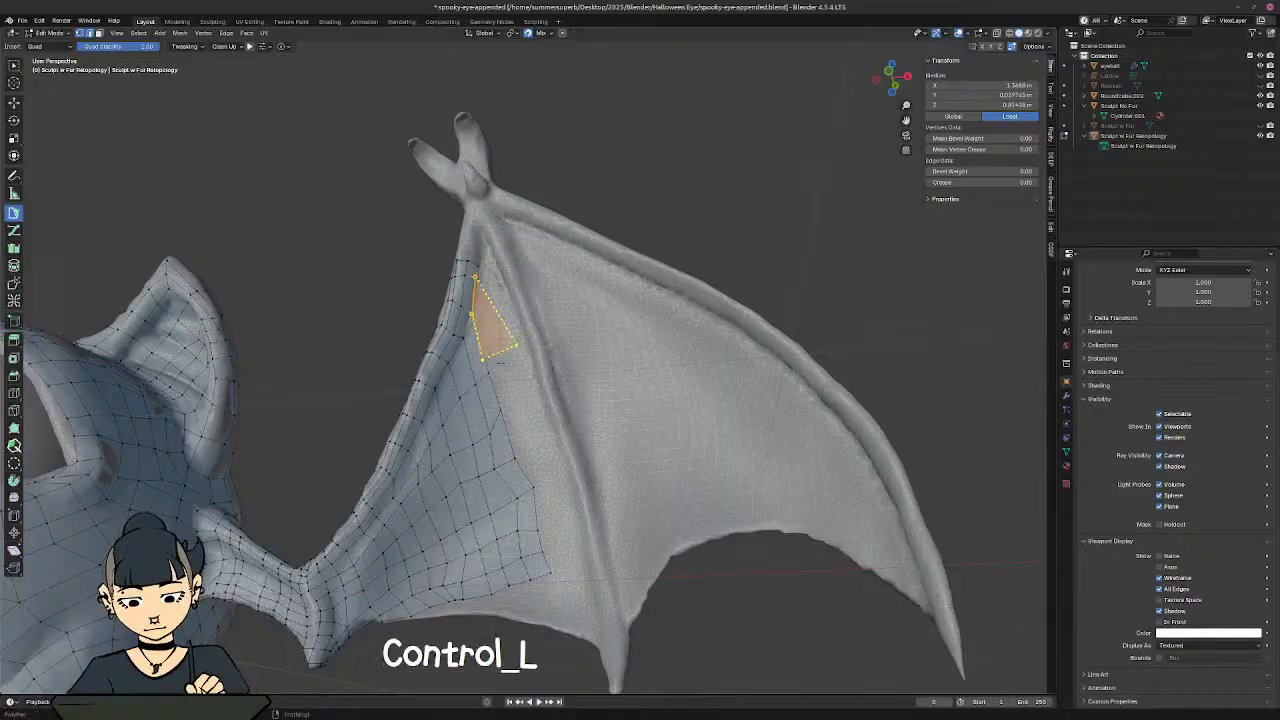
pyautogui.keyDown('ctrl'); pyautogui.click(521, 360); pyautogui.keyUp('ctrl')
pyautogui.click(523, 360)
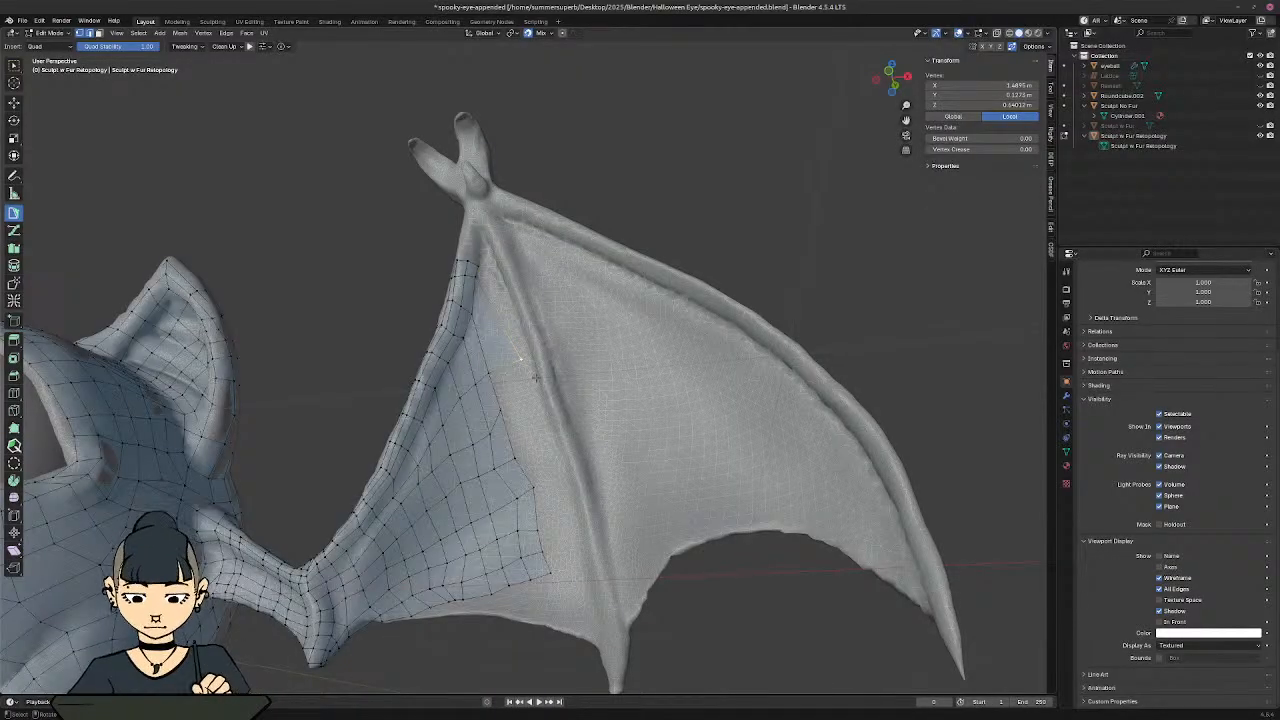
pyautogui.press('g')
pyautogui.click(533, 379)
pyautogui.click(500, 364)
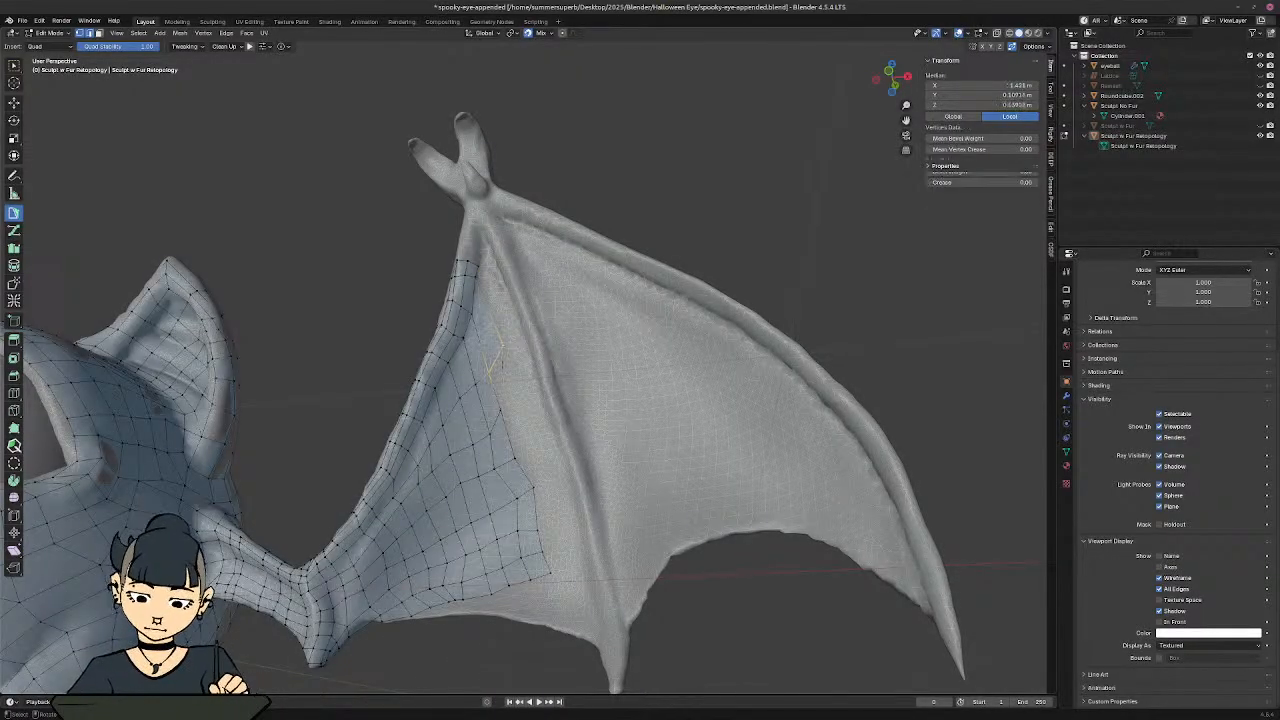
# Step: Continue the column of PolyPen quads along the finger bone from the upper tip down to the lower outer corner
pyautogui.keyDown('ctrl'); pyautogui.click(526, 398); pyautogui.keyUp('ctrl')
pyautogui.keyDown('ctrl'); pyautogui.click(516, 404); pyautogui.keyUp('ctrl')
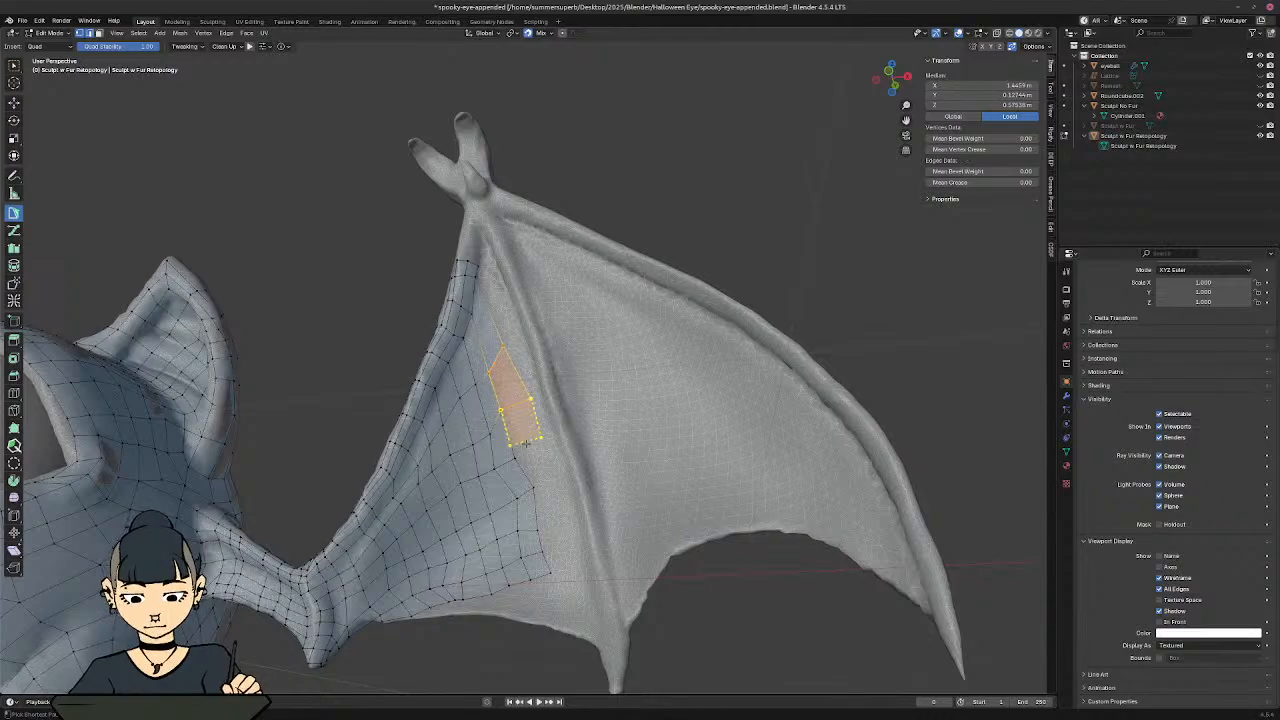
pyautogui.keyDown('ctrl'); pyautogui.click(530, 454); pyautogui.keyUp('ctrl')
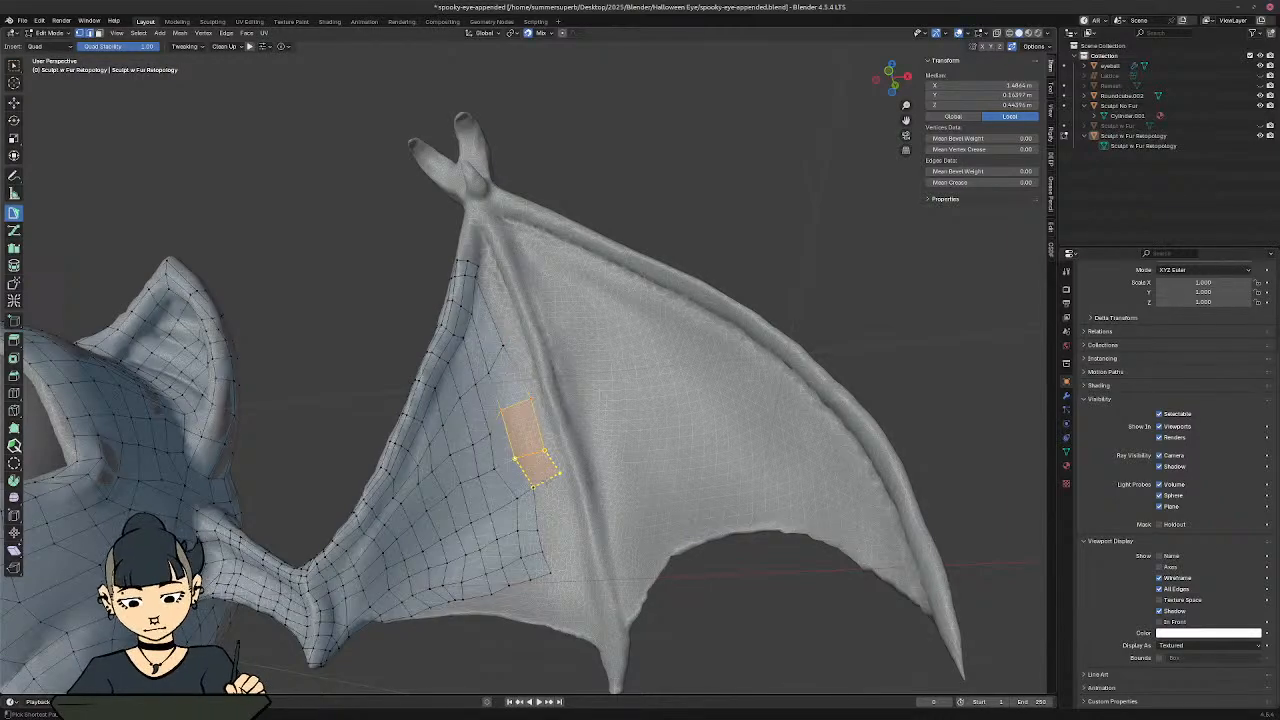
pyautogui.keyDown('ctrl'); pyautogui.click(547, 480); pyautogui.keyUp('ctrl')
pyautogui.keyDown('ctrl'); pyautogui.click(552, 528); pyautogui.keyUp('ctrl')
pyautogui.keyDown('ctrl'); pyautogui.click(558, 547); pyautogui.keyUp('ctrl')
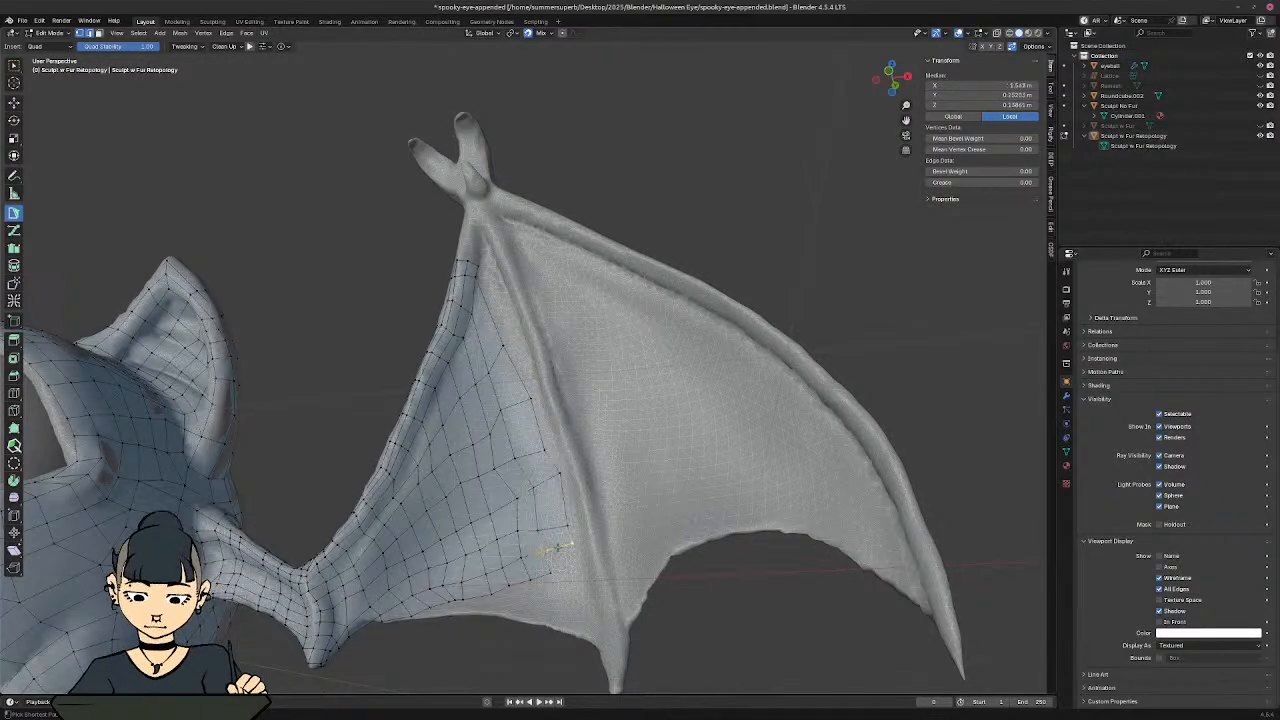
pyautogui.keyDown('ctrl'); pyautogui.click(560, 567); pyautogui.keyUp('ctrl')
# Step: Select the outer part of the patch's bottom border and move it down toward the membrane's lower edge
pyautogui.keyDown('shift'); pyautogui.moveTo(532, 577); pyautogui.dragTo(534, 475, button='middle'); pyautogui.keyUp('shift')
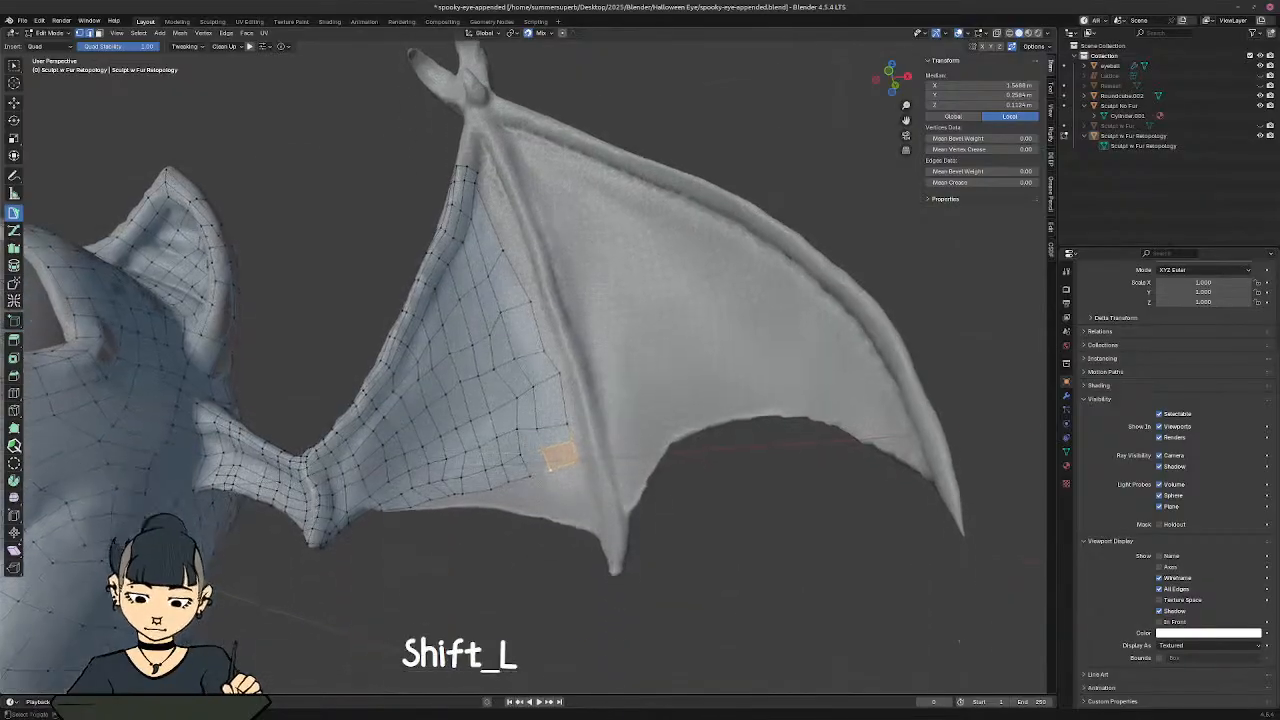
pyautogui.keyDown('ctrl'); pyautogui.moveTo(545, 540); pyautogui.dragTo(583, 453, button='middle'); pyautogui.keyUp('ctrl')
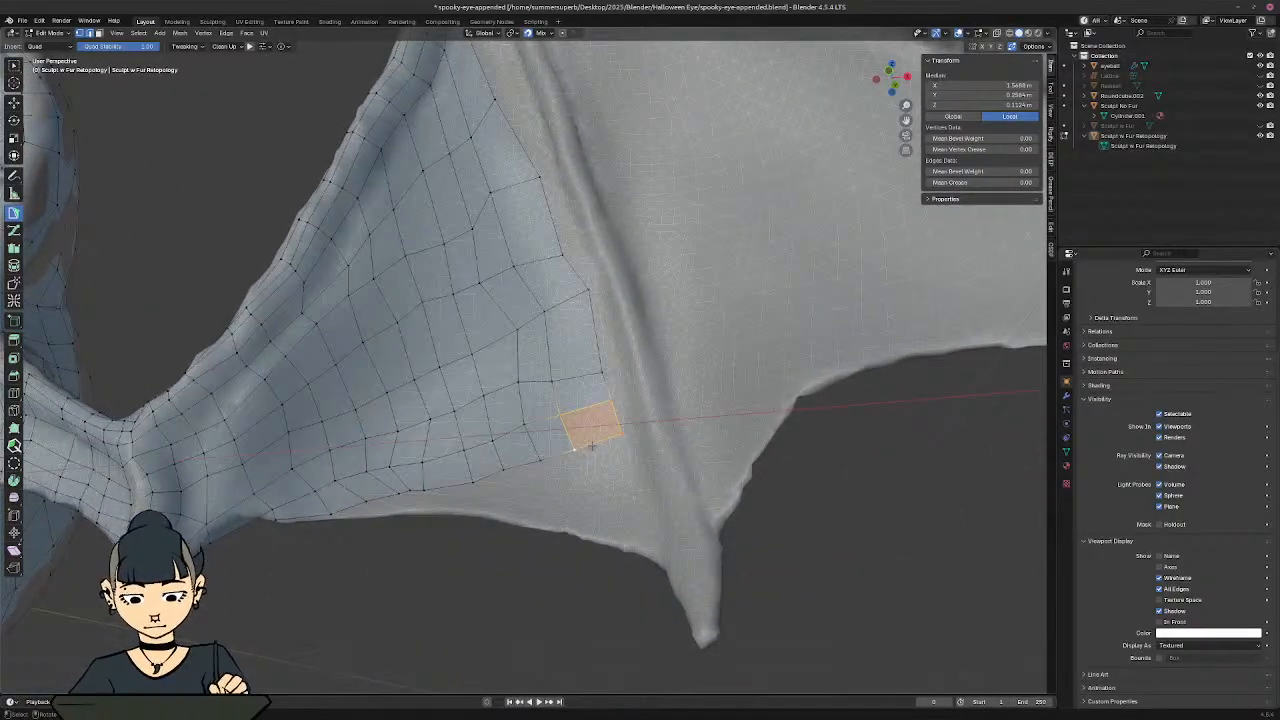
pyautogui.click(593, 446)
pyautogui.keyDown('shift'); pyautogui.click(541, 461); pyautogui.keyUp('shift')
pyautogui.keyDown('shift'); pyautogui.click(499, 473); pyautogui.keyUp('shift')
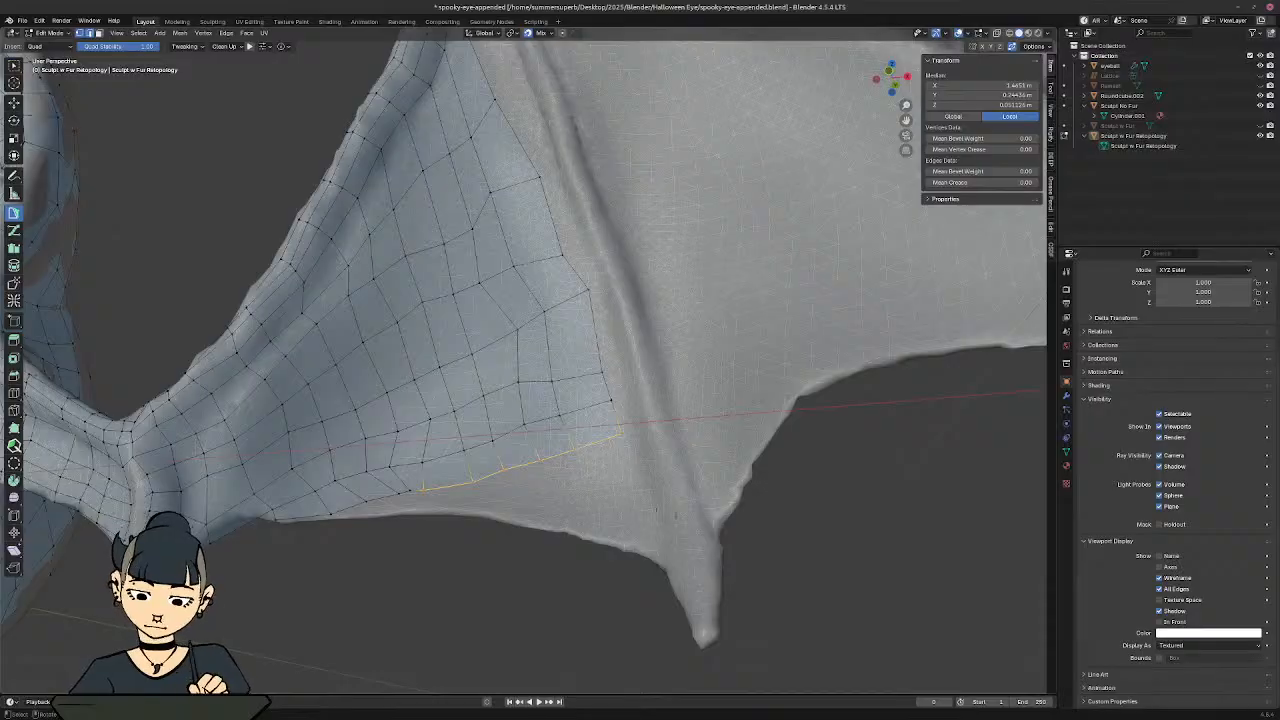
pyautogui.press('g')
pyautogui.click(461, 512)
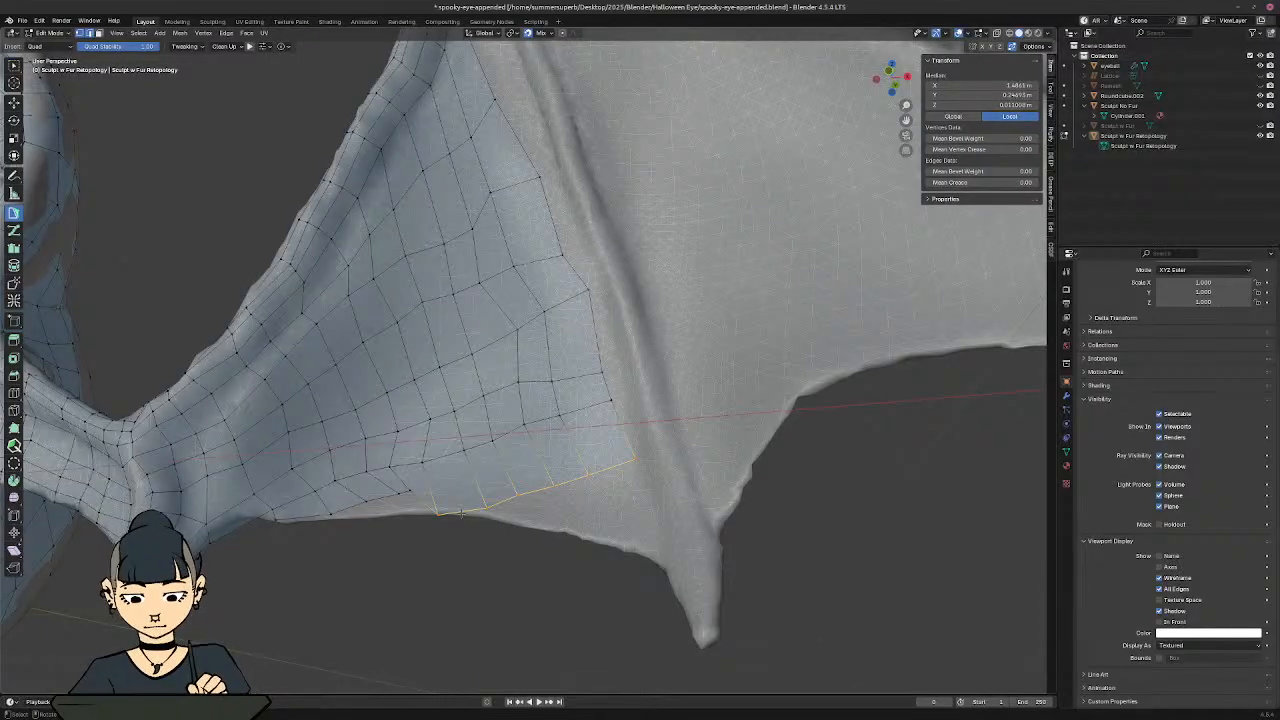
# Step: Move the next bottom border vertices toward the elbow down onto the membrane's lower edge
pyautogui.click(405, 490)
pyautogui.press('g')
pyautogui.click(407, 517)
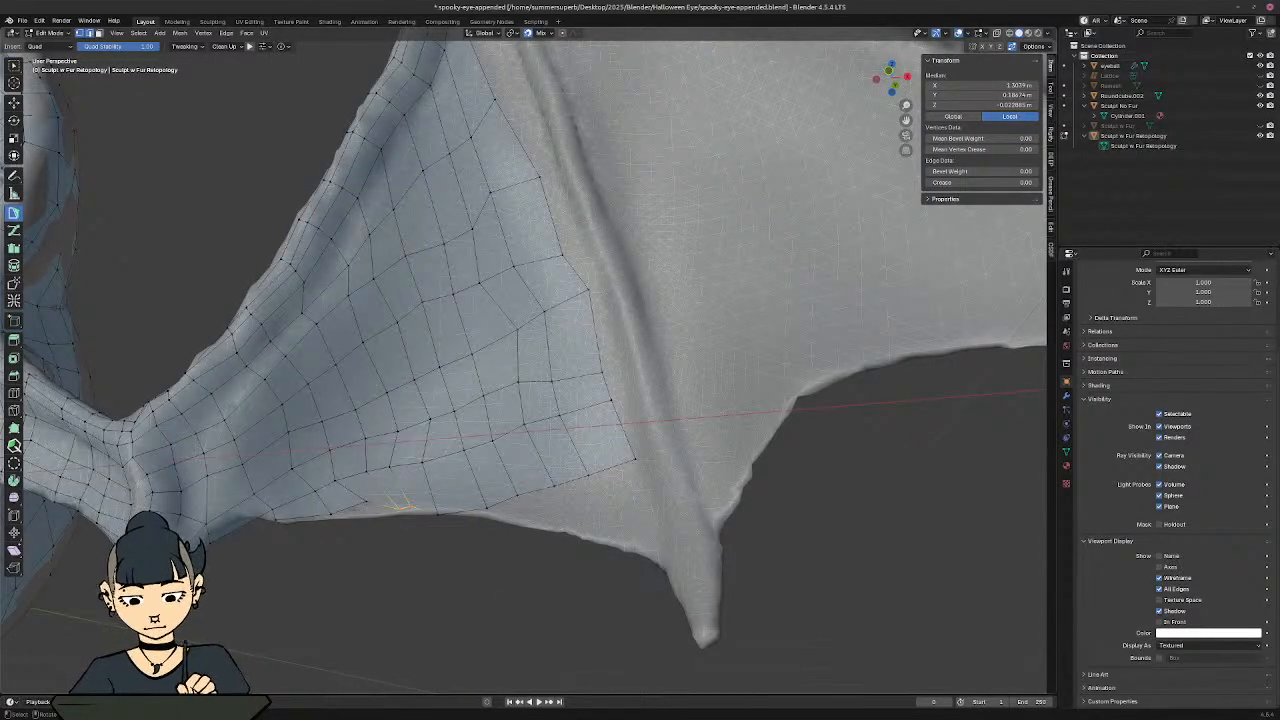
pyautogui.click(365, 503)
pyautogui.press('g')
pyautogui.click(360, 517)
pyautogui.click(361, 516)
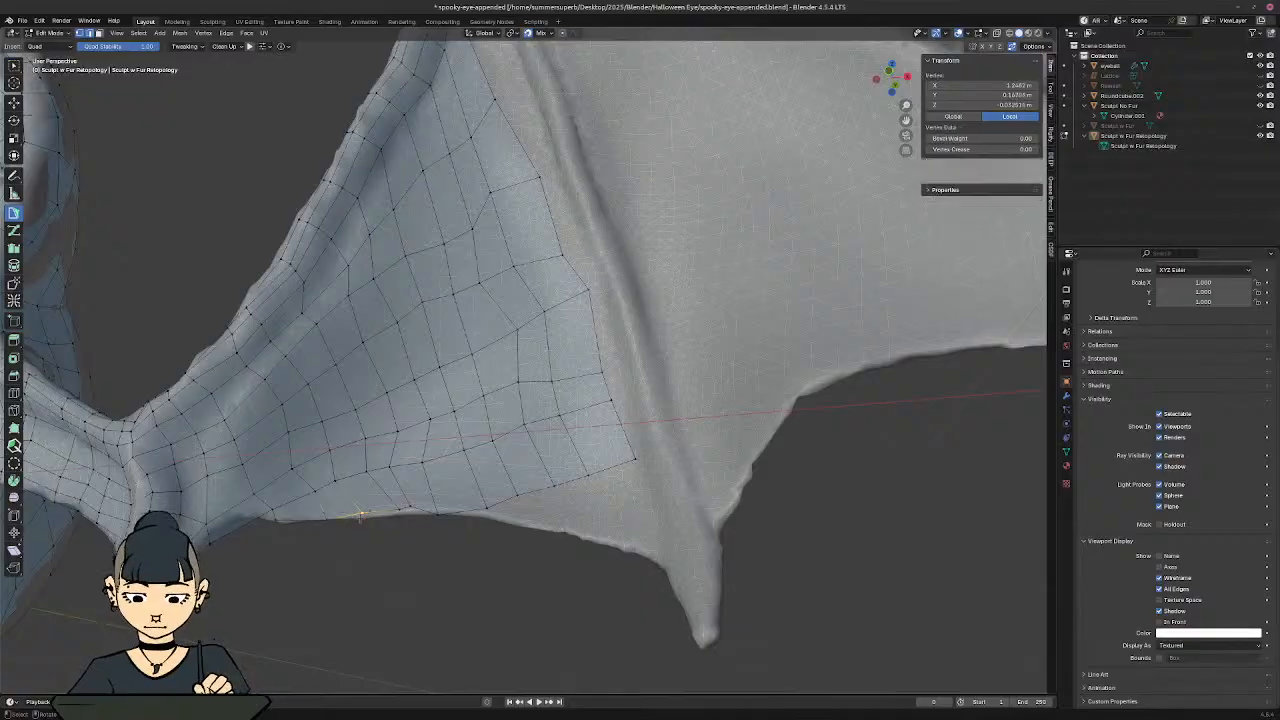
pyautogui.press('g')
pyautogui.click(363, 517)
# Step: Adjust the spacing of the remaining bottom border vertices so they follow the membrane's lower edge evenly
pyautogui.click(382, 510)
pyautogui.press('g')
pyautogui.click(382, 508)
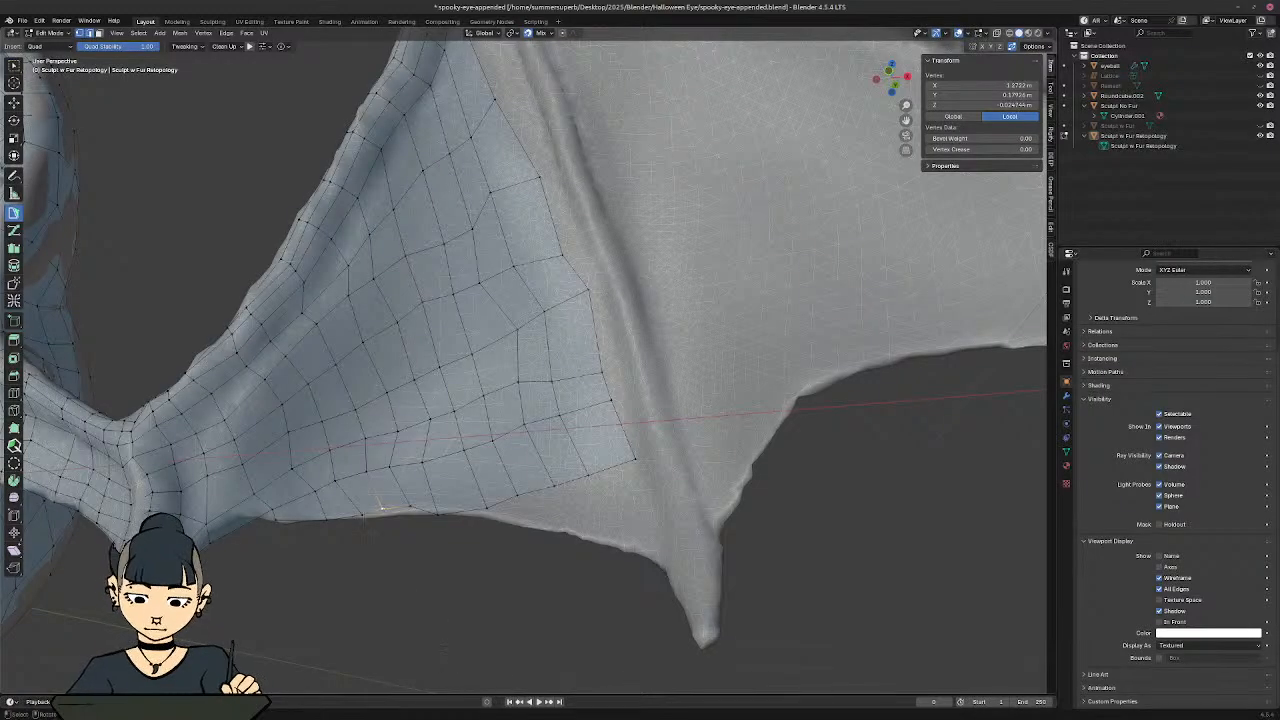
pyautogui.press('g')
pyautogui.click(358, 508)
pyautogui.click(318, 512)
pyautogui.press('g')
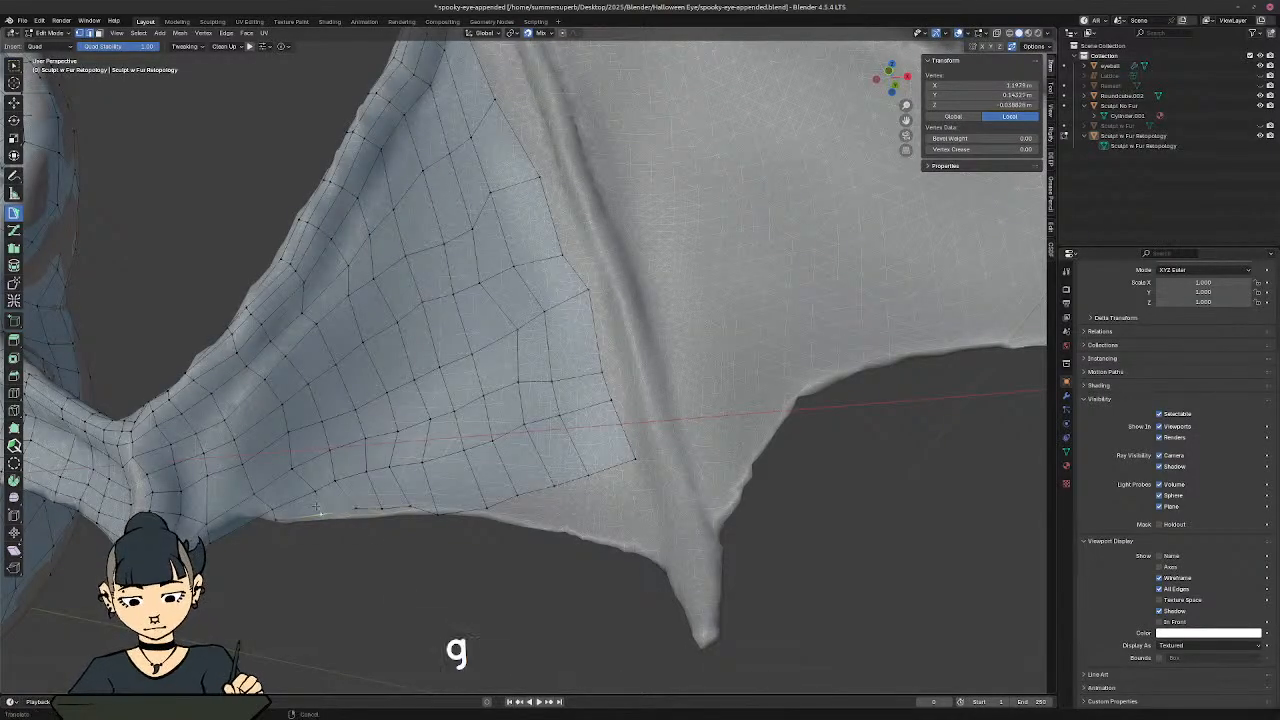
pyautogui.click(319, 512)
pyautogui.click(432, 513)
pyautogui.press('g')
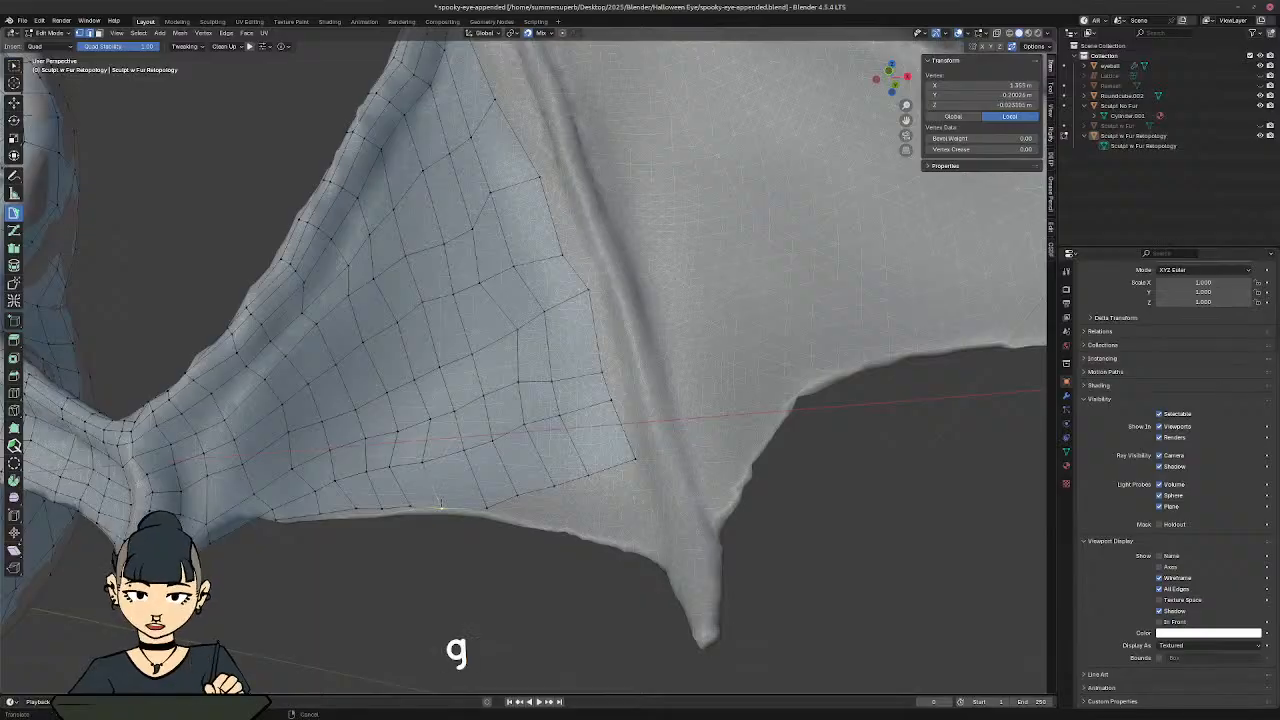
pyautogui.click(440, 508)
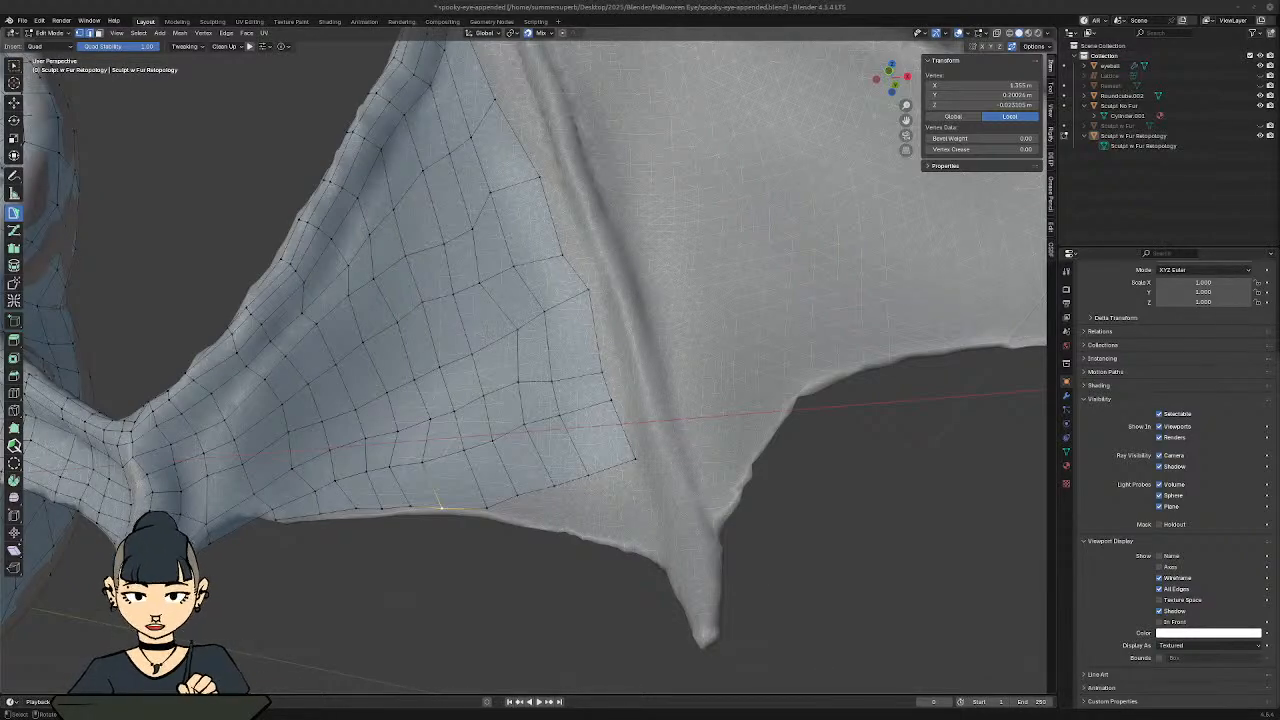
# Step: Switch to the Contours tool and pick single edges around the patch's lower outer corner
pyautogui.keyDown('shift'); pyautogui.moveTo(562, 386); pyautogui.dragTo(451, 395, button='middle'); pyautogui.keyUp('shift')
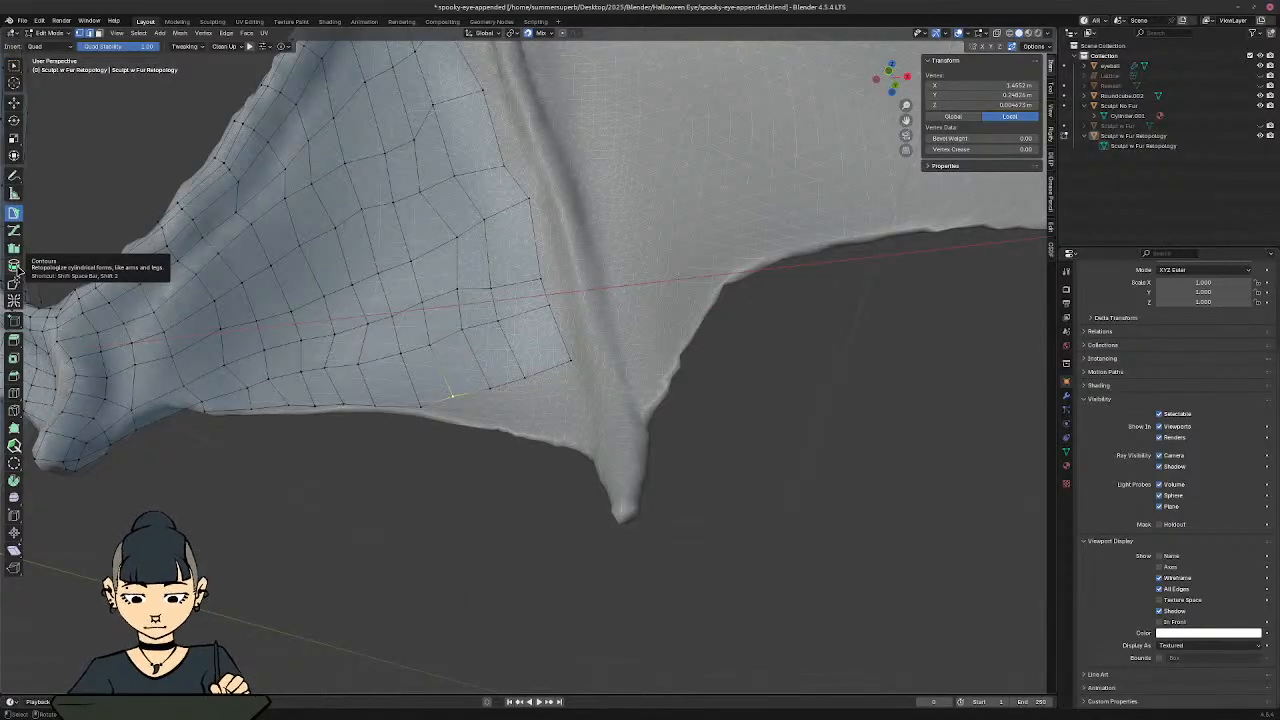
pyautogui.click(14, 265)
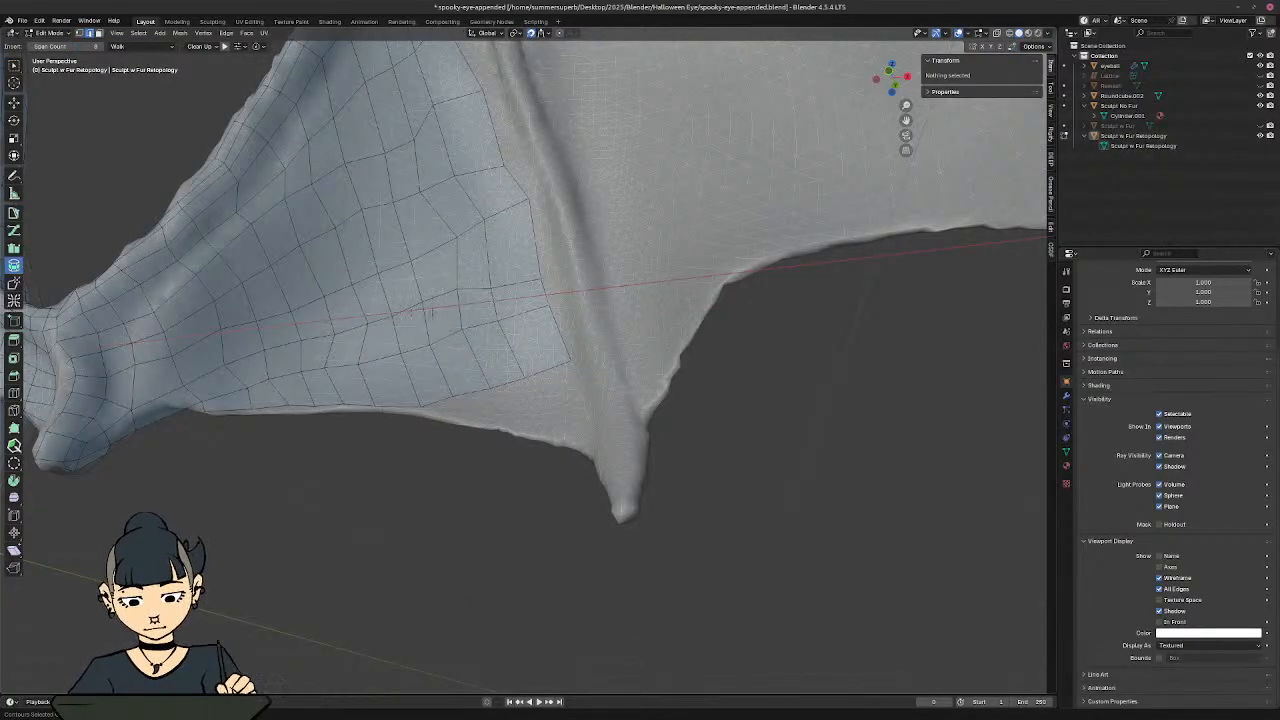
pyautogui.click(556, 373)
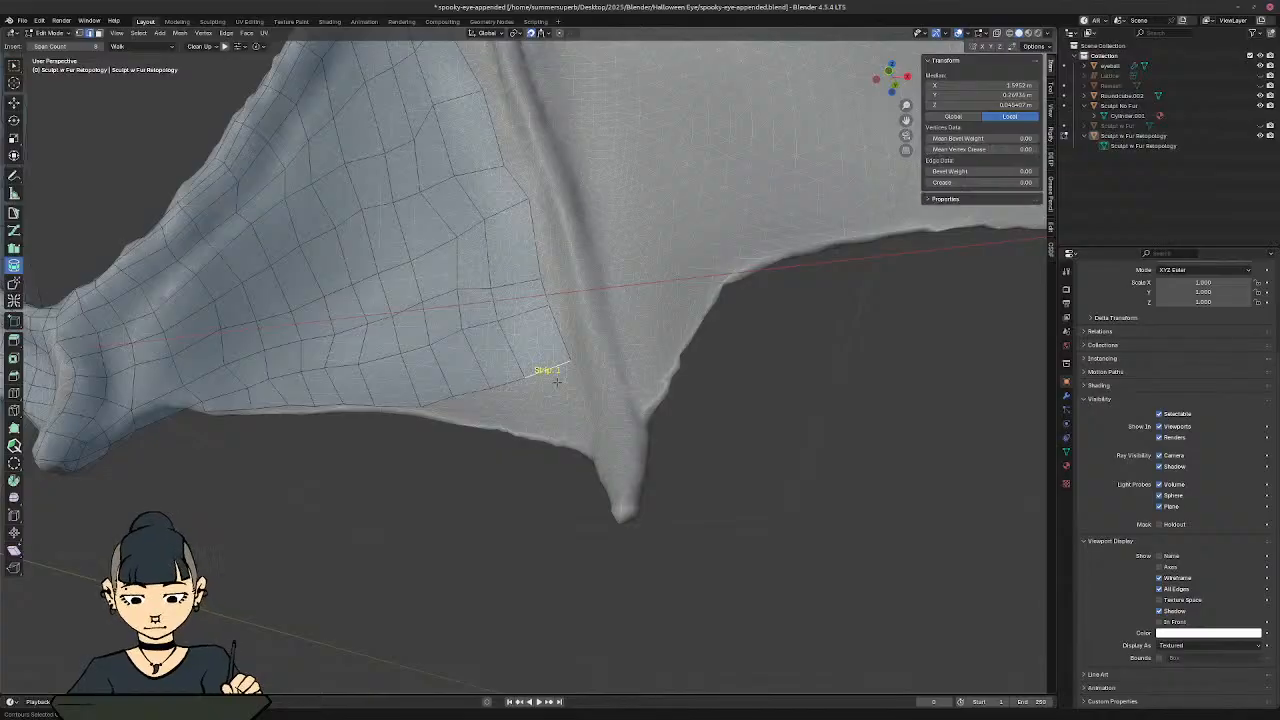
pyautogui.click(505, 350)
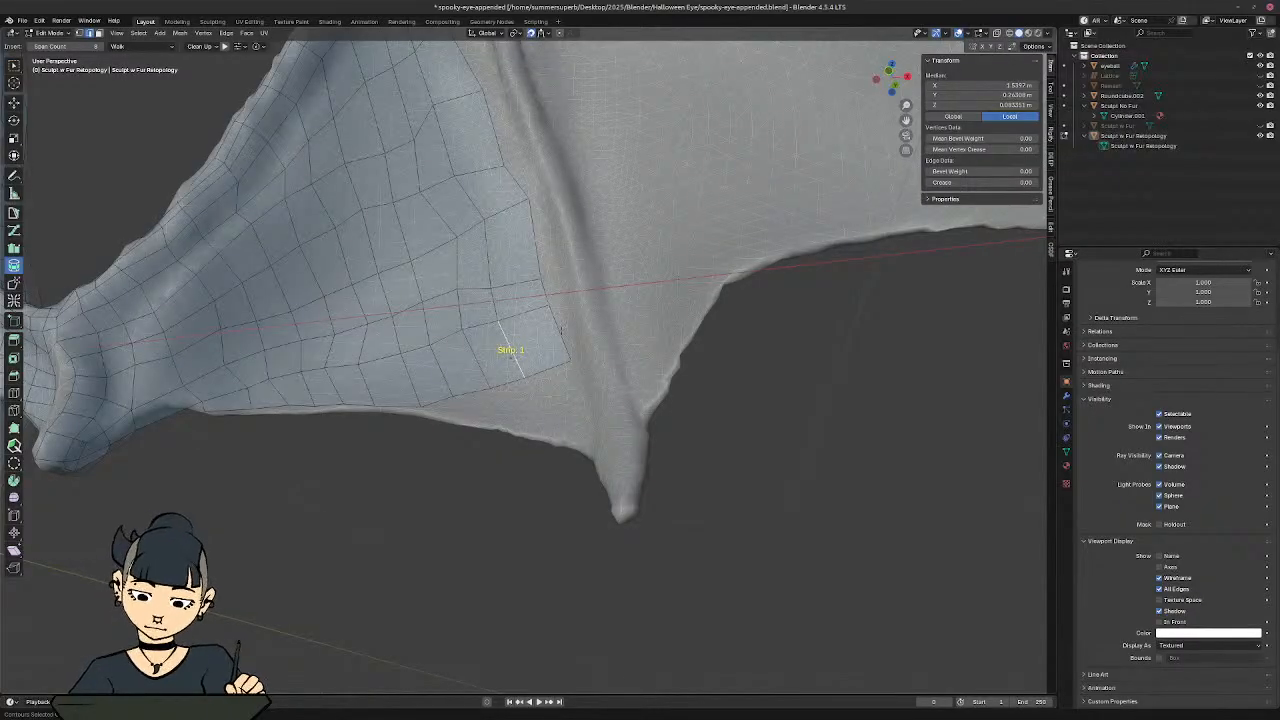
pyautogui.click(561, 331)
pyautogui.click(532, 308)
pyautogui.click(514, 286)
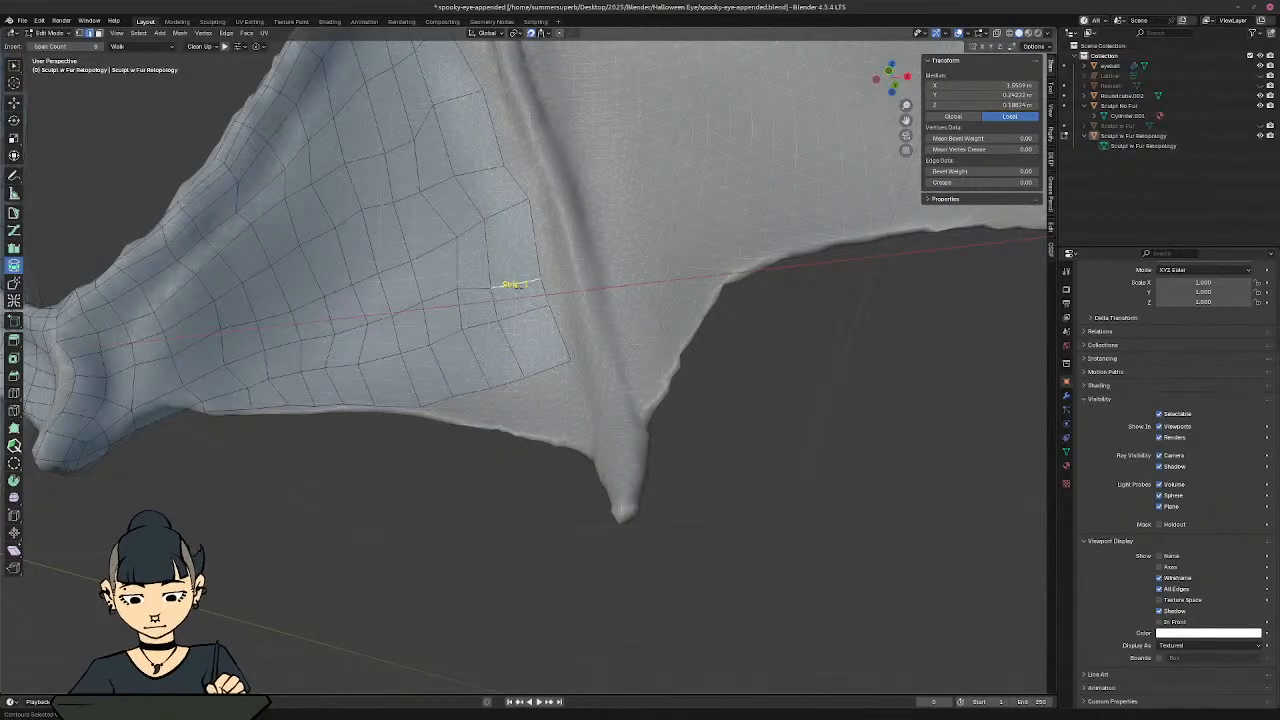
pyautogui.click(491, 304)
pyautogui.click(533, 367)
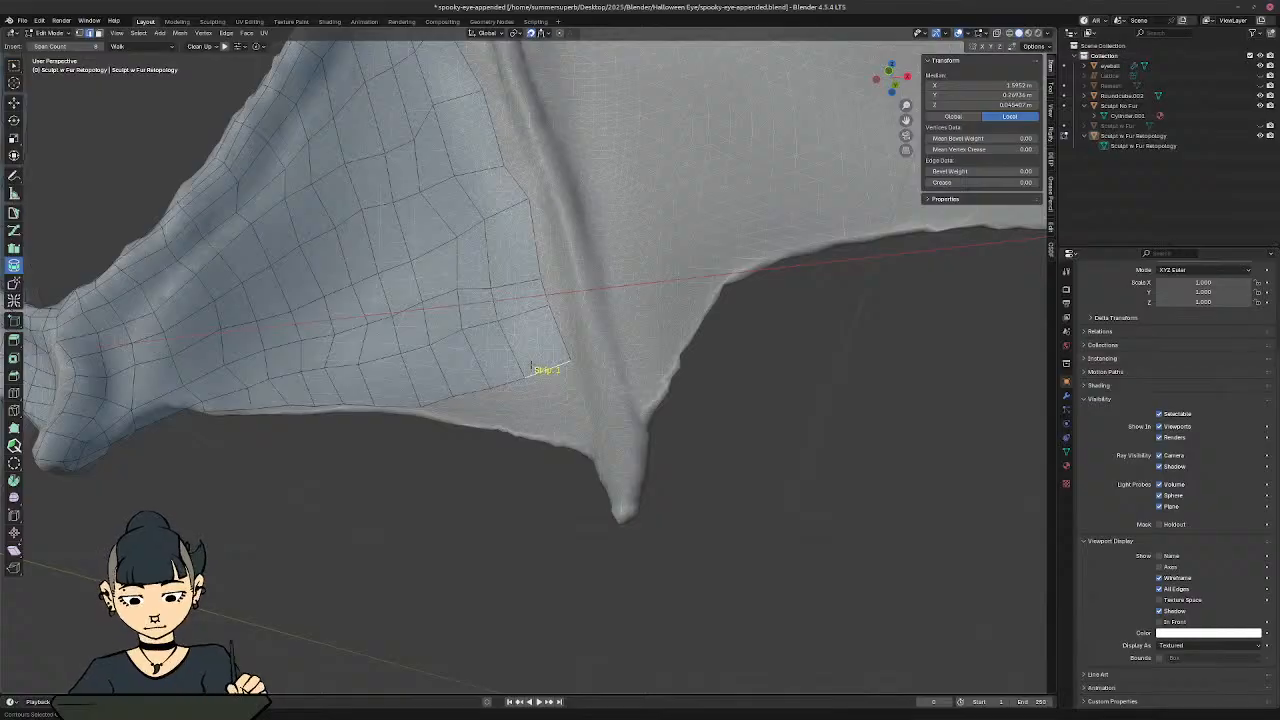
# Step: Select the patch's whole outer border beside the finger bone as one edge strip, from the lower corner to the upper tip
pyautogui.keyDown('shift'); pyautogui.moveTo(519, 317); pyautogui.dragTo(541, 412, button='middle'); pyautogui.keyUp('shift')
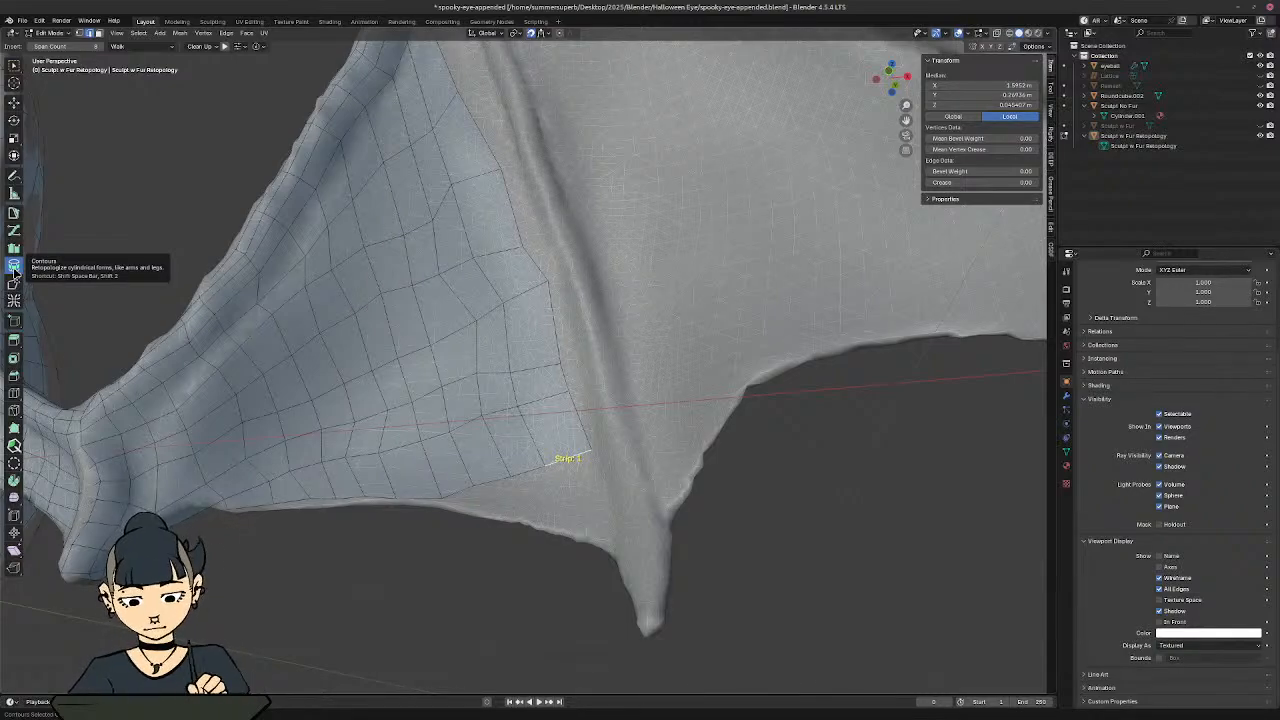
pyautogui.scroll(-6, 73, 424)
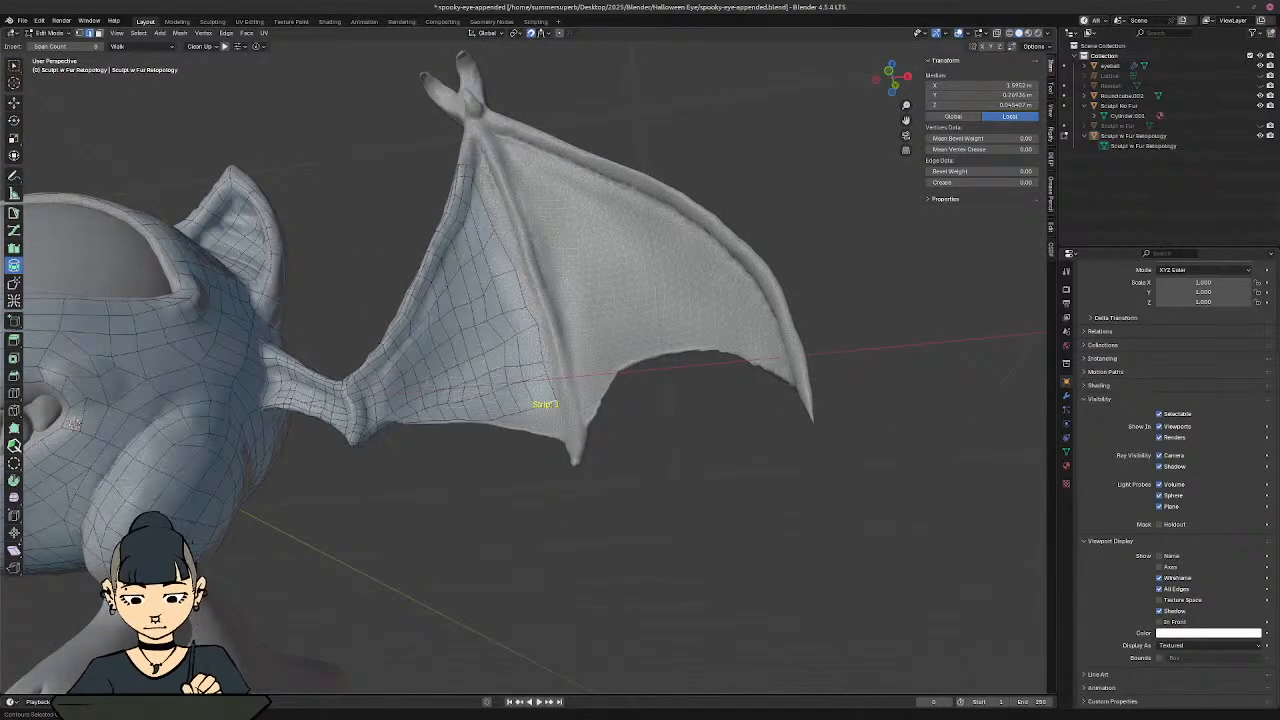
pyautogui.click(541, 340)
pyautogui.keyDown('ctrl'); pyautogui.keyDown('shift'); pyautogui.click(477, 180); pyautogui.keyUp('shift'); pyautogui.keyUp('ctrl')
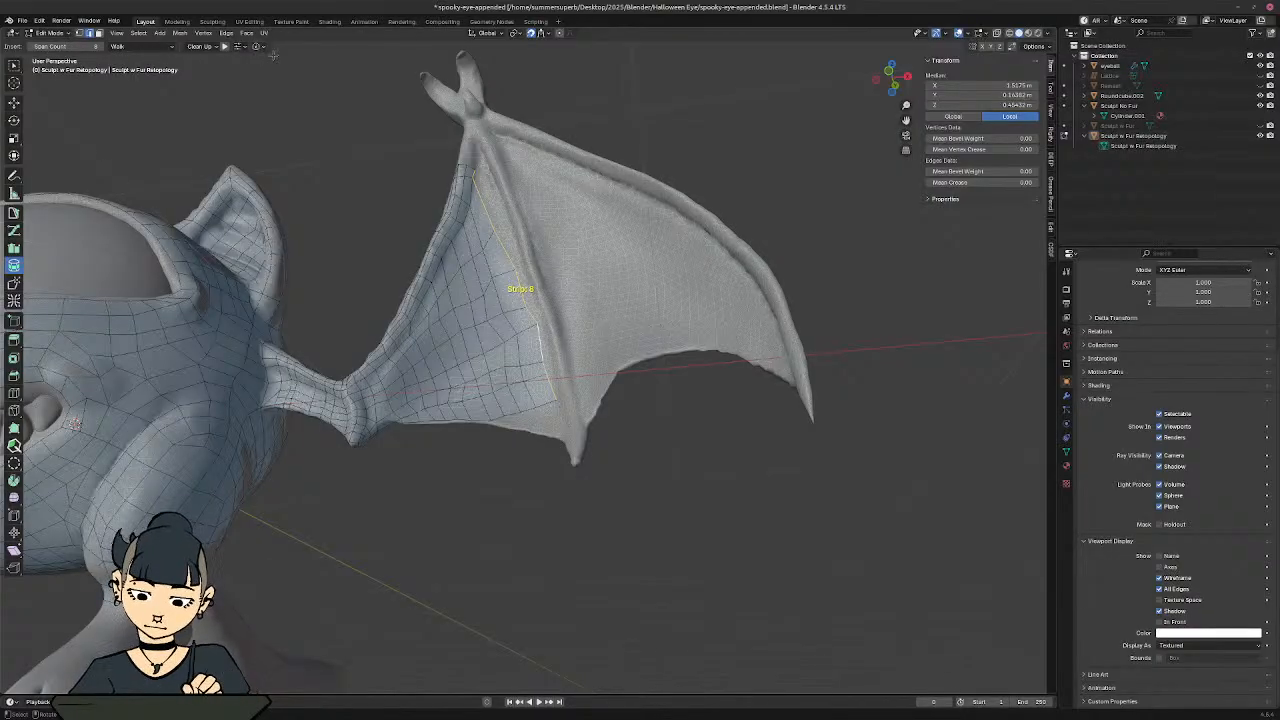
pyautogui.keyDown('ctrl'); pyautogui.moveTo(660, 356); pyautogui.dragTo(599, 347, button='middle'); pyautogui.keyUp('ctrl')
pyautogui.keyDown('shift'); pyautogui.moveTo(457, 314); pyautogui.dragTo(482, 390, button='middle'); pyautogui.keyUp('shift')
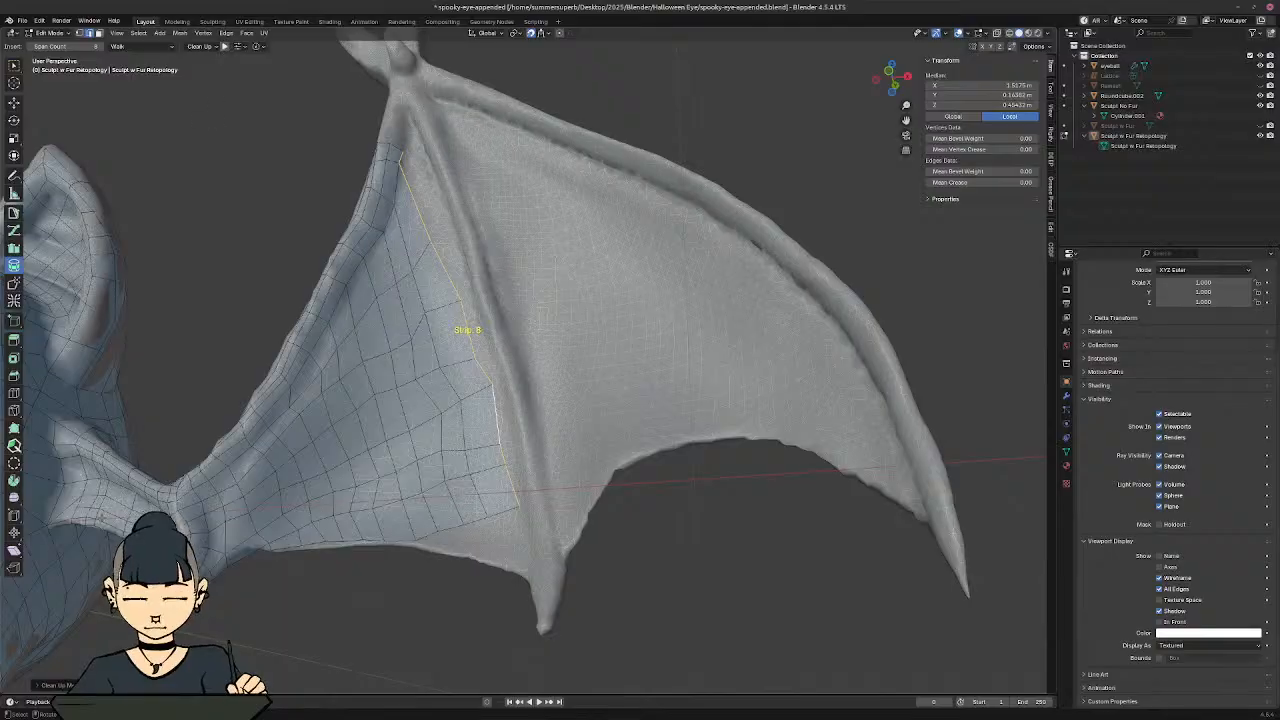
# Step: Expand the Clean Up Mesh options, and pick single border edges near the membrane patch's upper tip and along its bottom edge
pyautogui.click(55, 686)
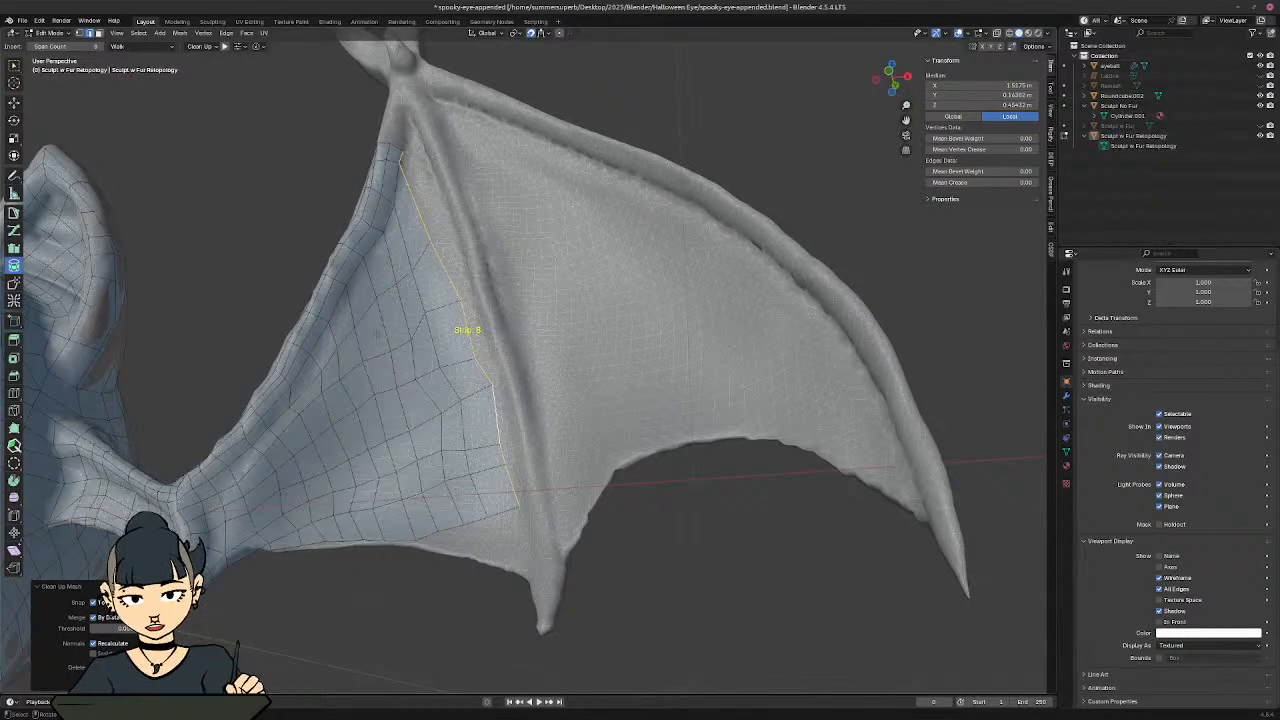
pyautogui.moveTo(175, 368); pyautogui.dragTo(208, 350, button='middle')
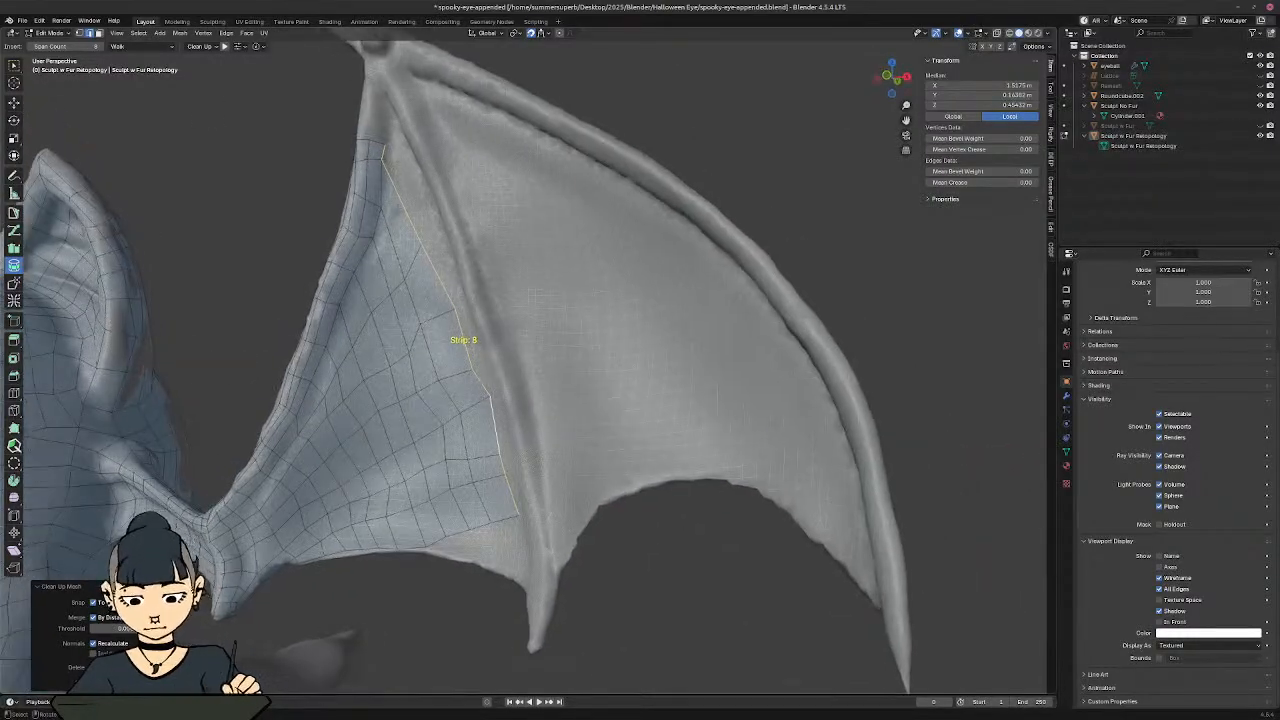
pyautogui.click(395, 195)
pyautogui.press('ctrl')
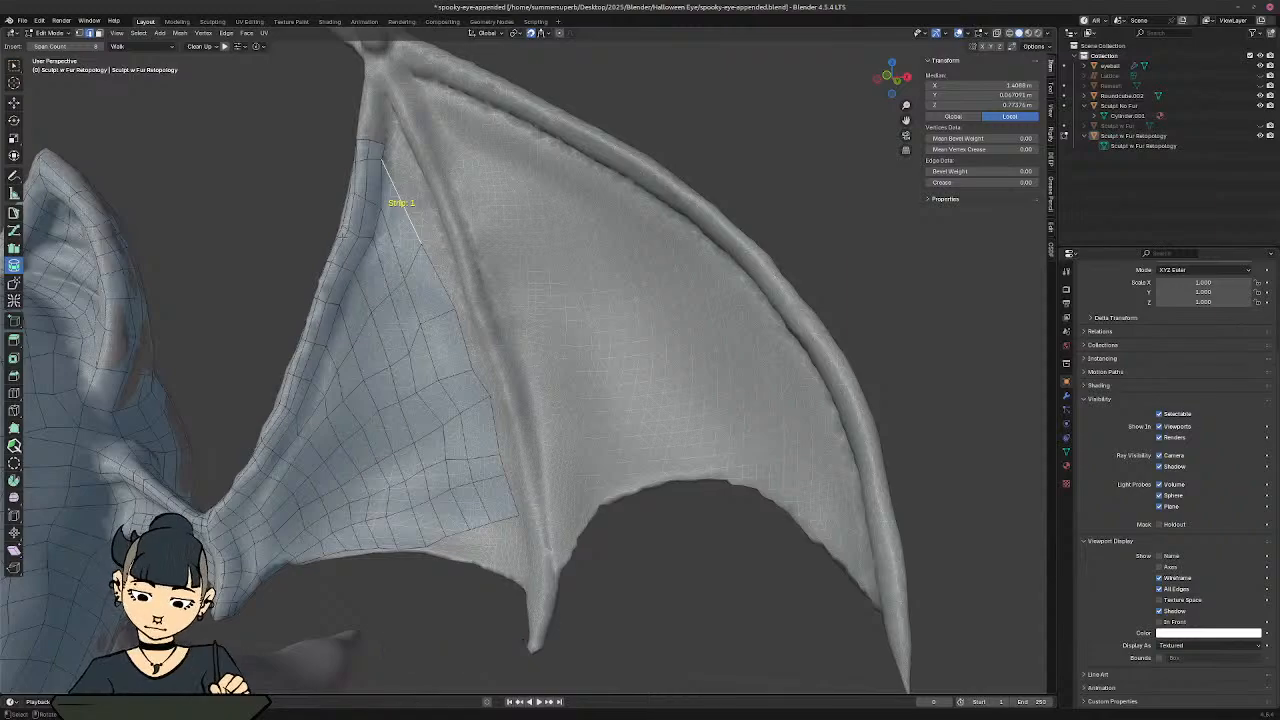
pyautogui.keyDown('shift'); pyautogui.moveTo(442, 291); pyautogui.dragTo(516, 392, button='middle'); pyautogui.keyUp('shift')
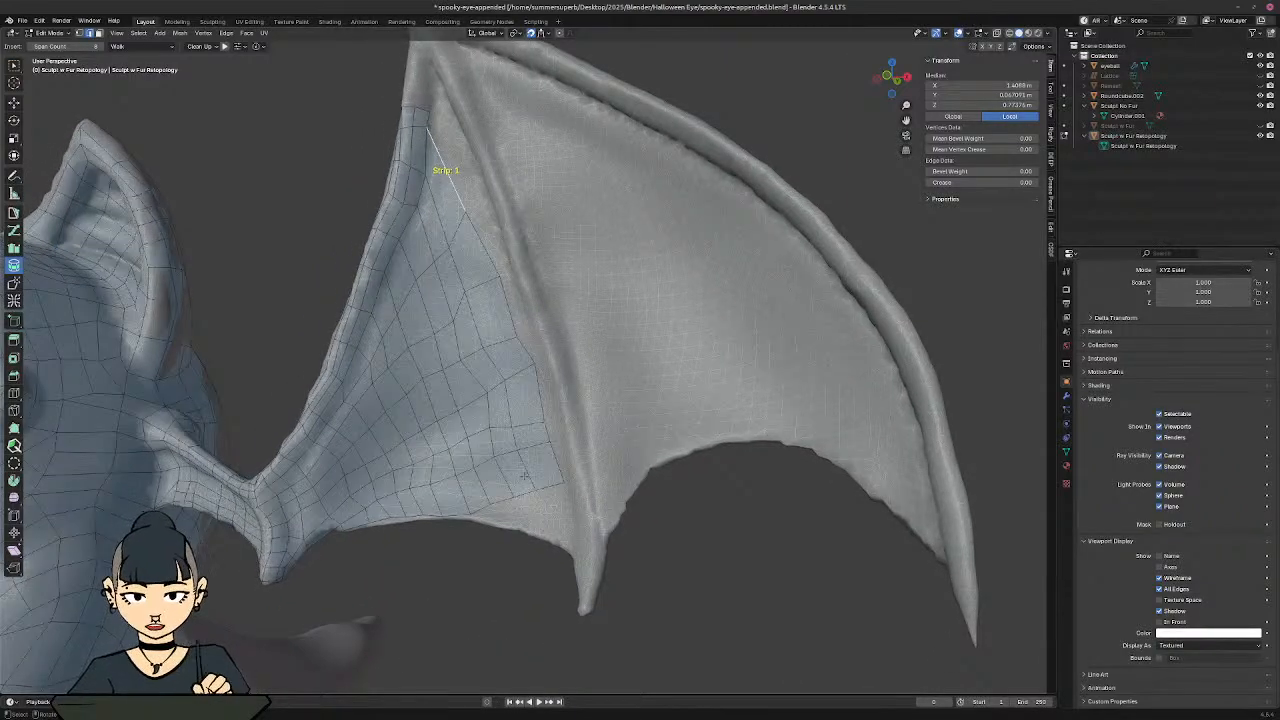
pyautogui.keyDown('shift'); pyautogui.moveTo(524, 574); pyautogui.dragTo(500, 425, button='middle'); pyautogui.keyUp('shift')
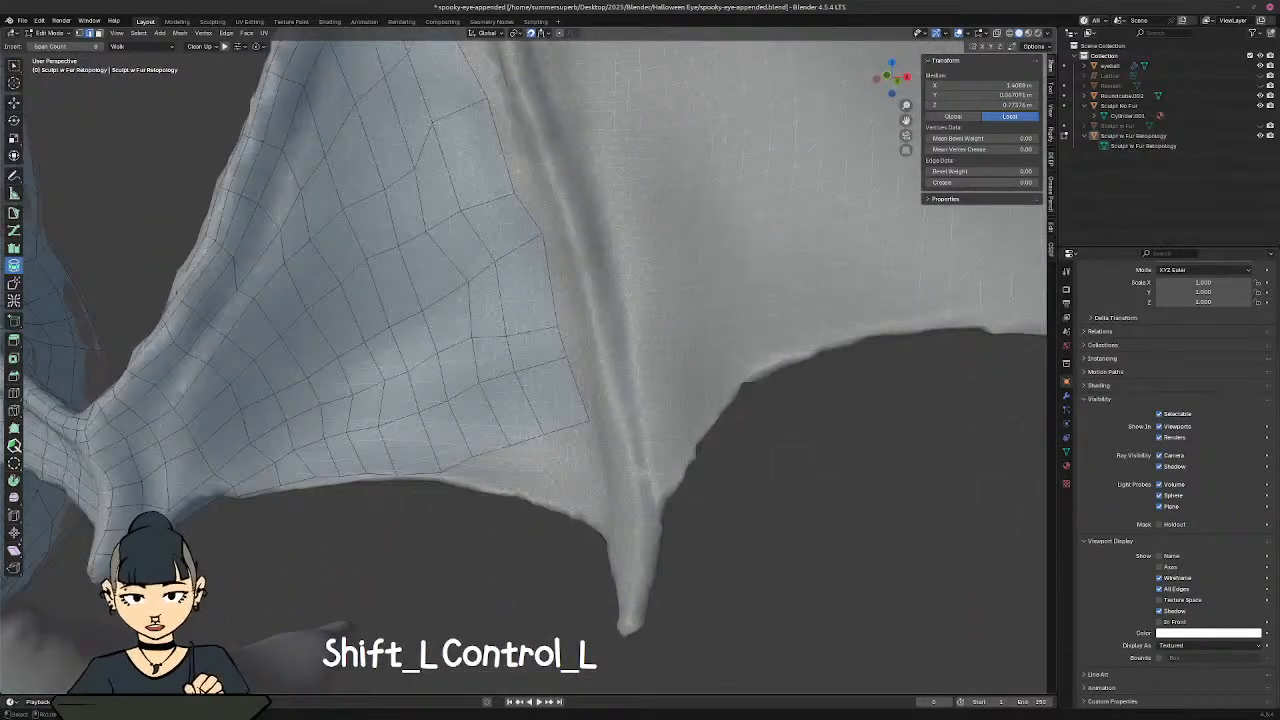
pyautogui.click(477, 454)
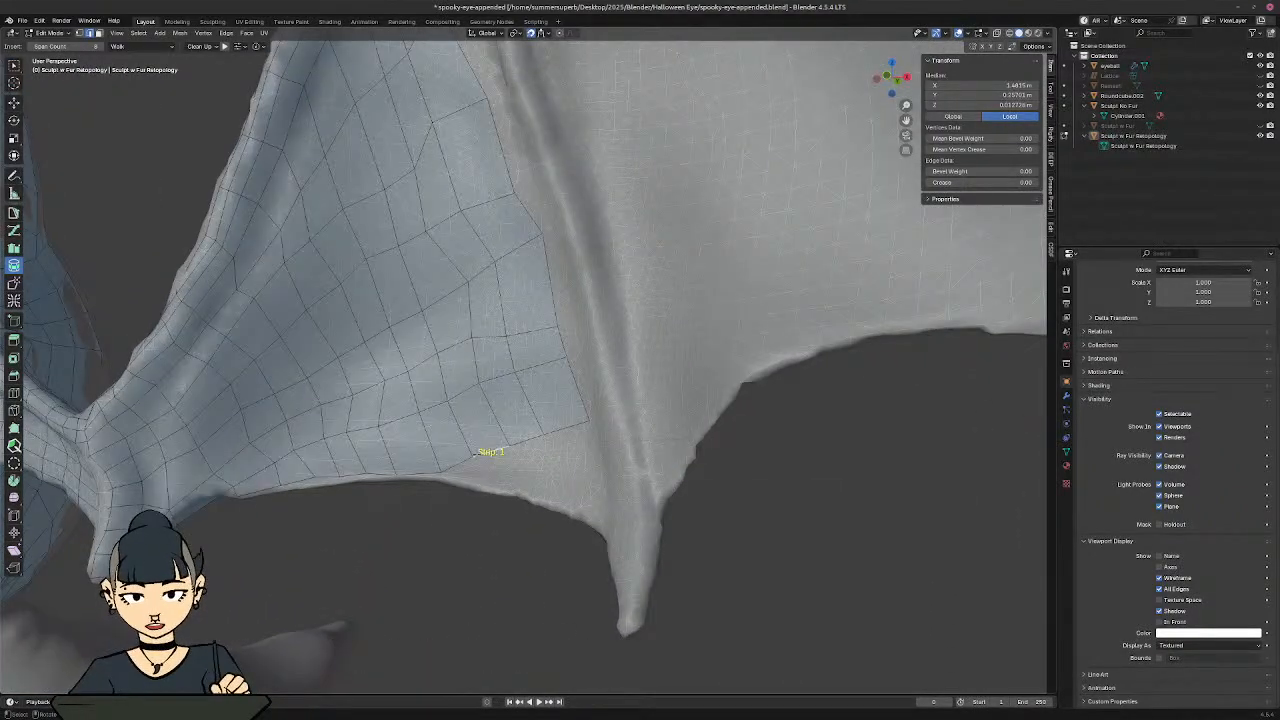
# Step: Switch to face selection and select the patch's outermost column of faces beside the finger bone as one strip
pyautogui.click(14, 265)
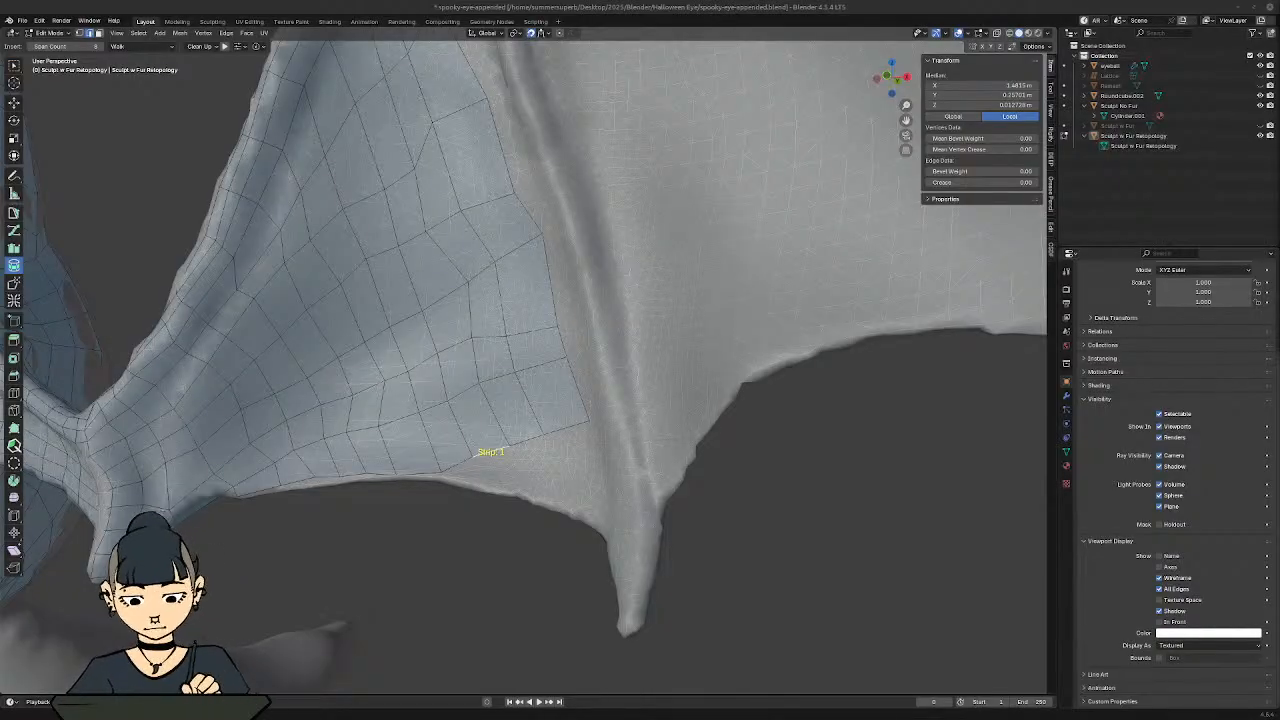
pyautogui.scroll(-4, 690, 440)
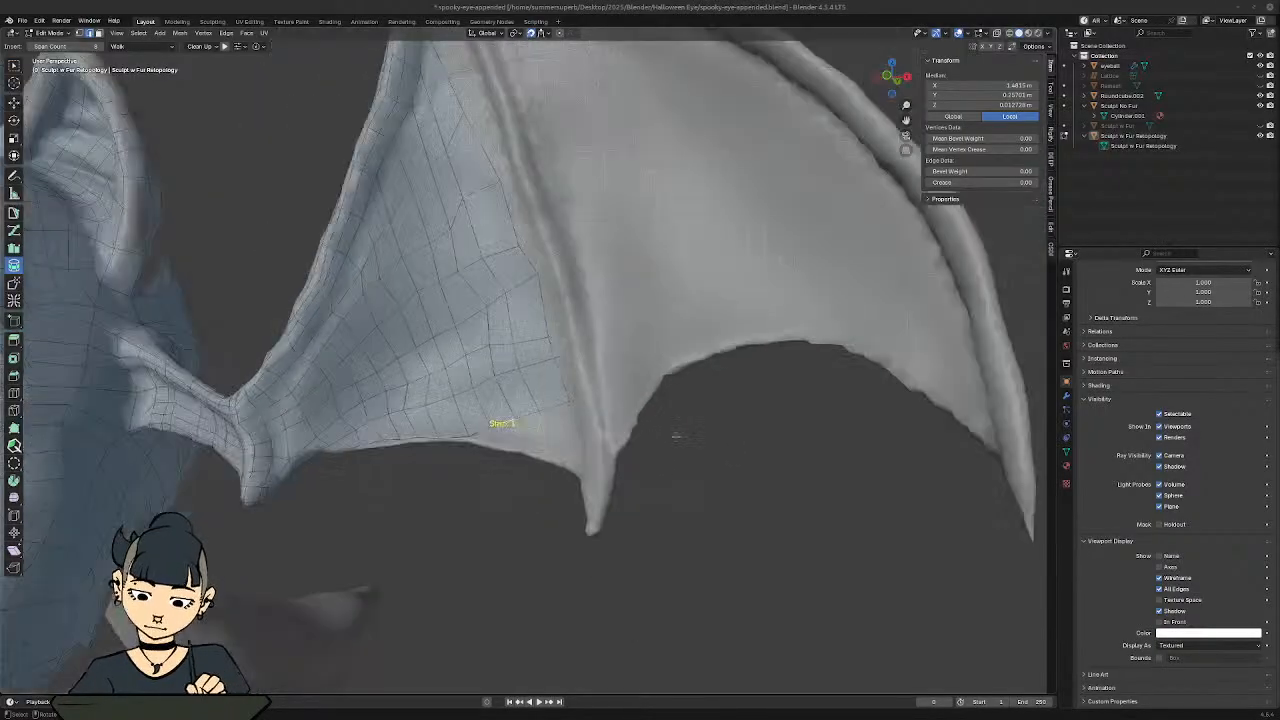
pyautogui.click(552, 368)
pyautogui.press('3')
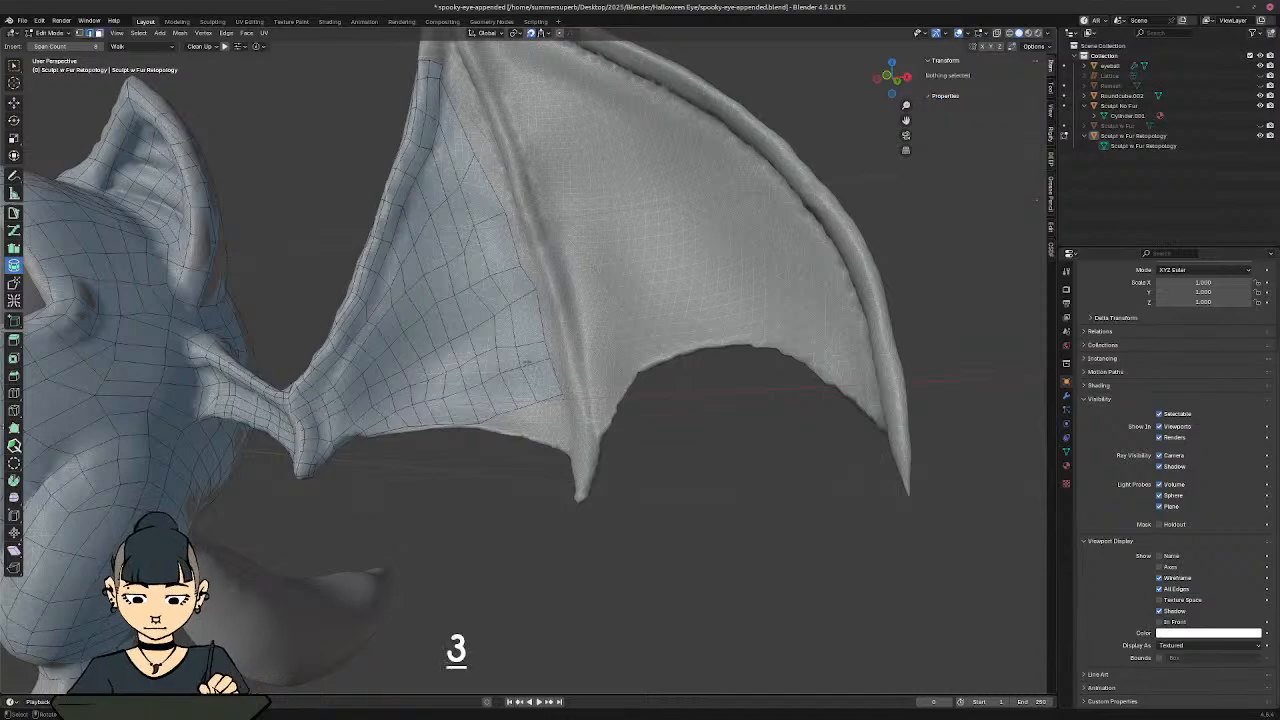
pyautogui.click(538, 379)
pyautogui.doubleClick(533, 360)
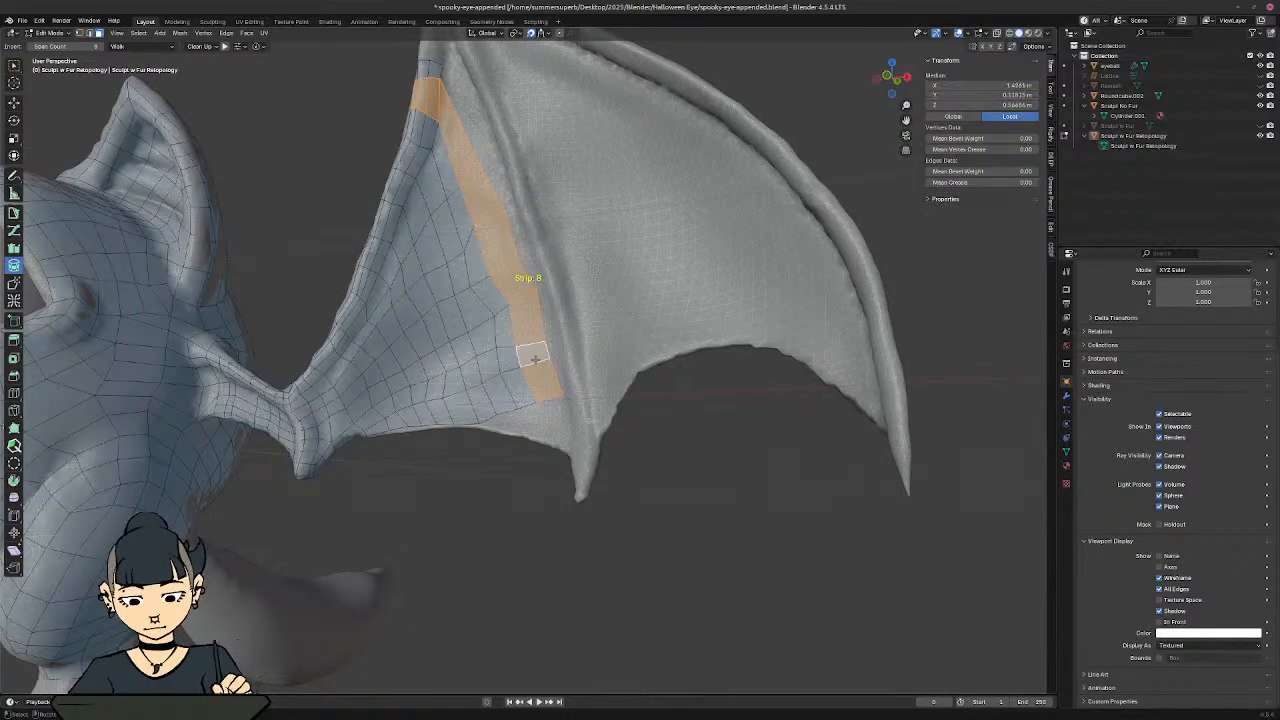
pyautogui.moveTo(542, 368); pyautogui.dragTo(585, 386, button='middle')
pyautogui.moveTo(503, 355); pyautogui.dragTo(475, 360, button='middle')
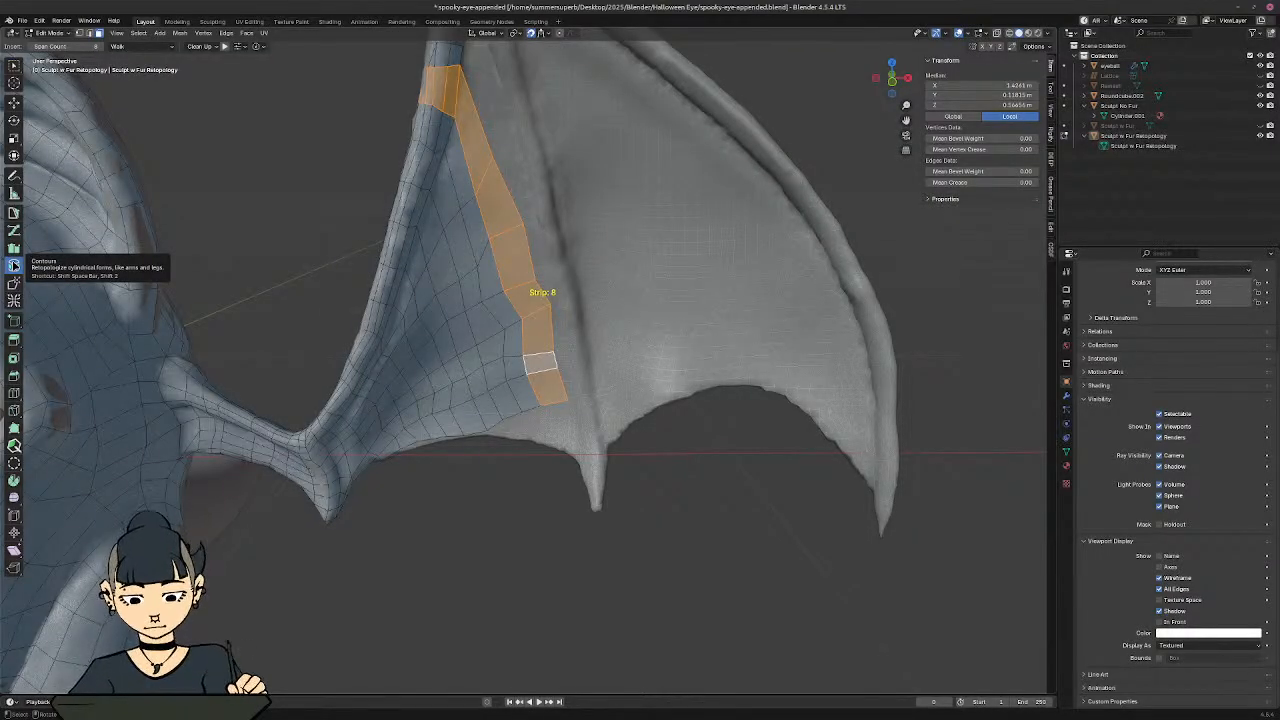
# Step: Reactivate the Contours tool from the tool list and clear the mesh selection
pyautogui.hotkey('shift', 'space')
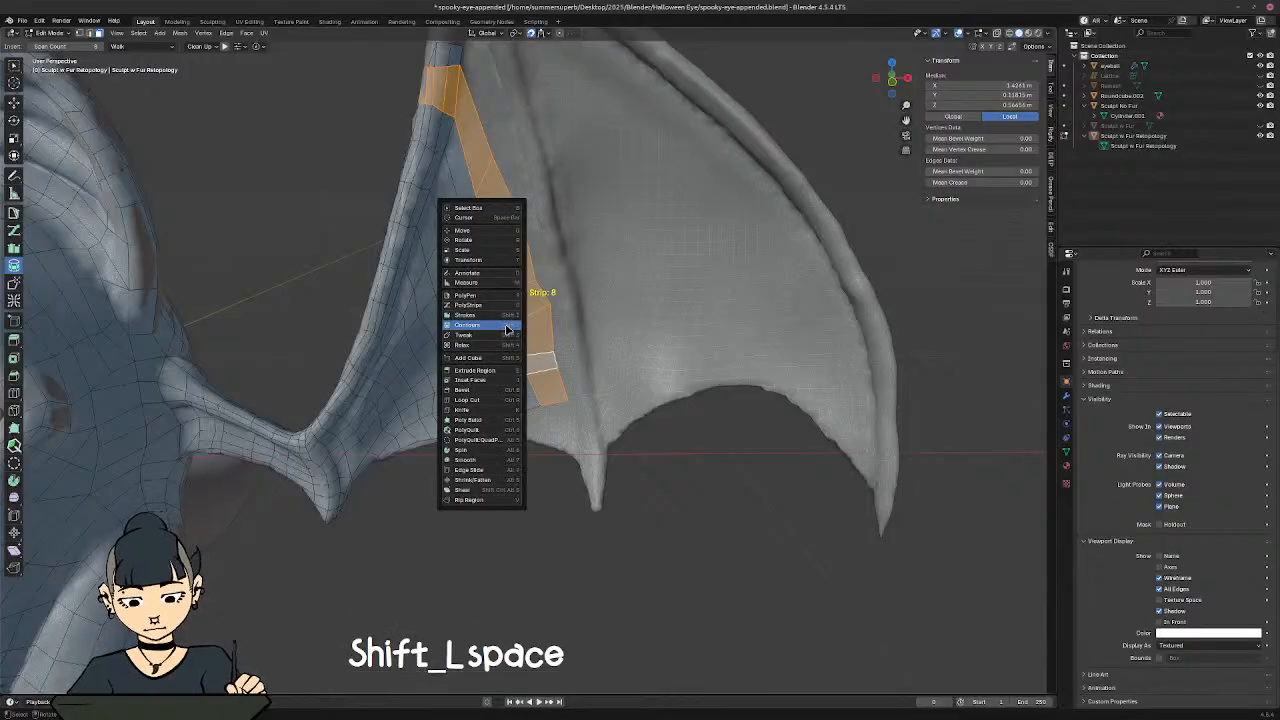
pyautogui.click(507, 329)
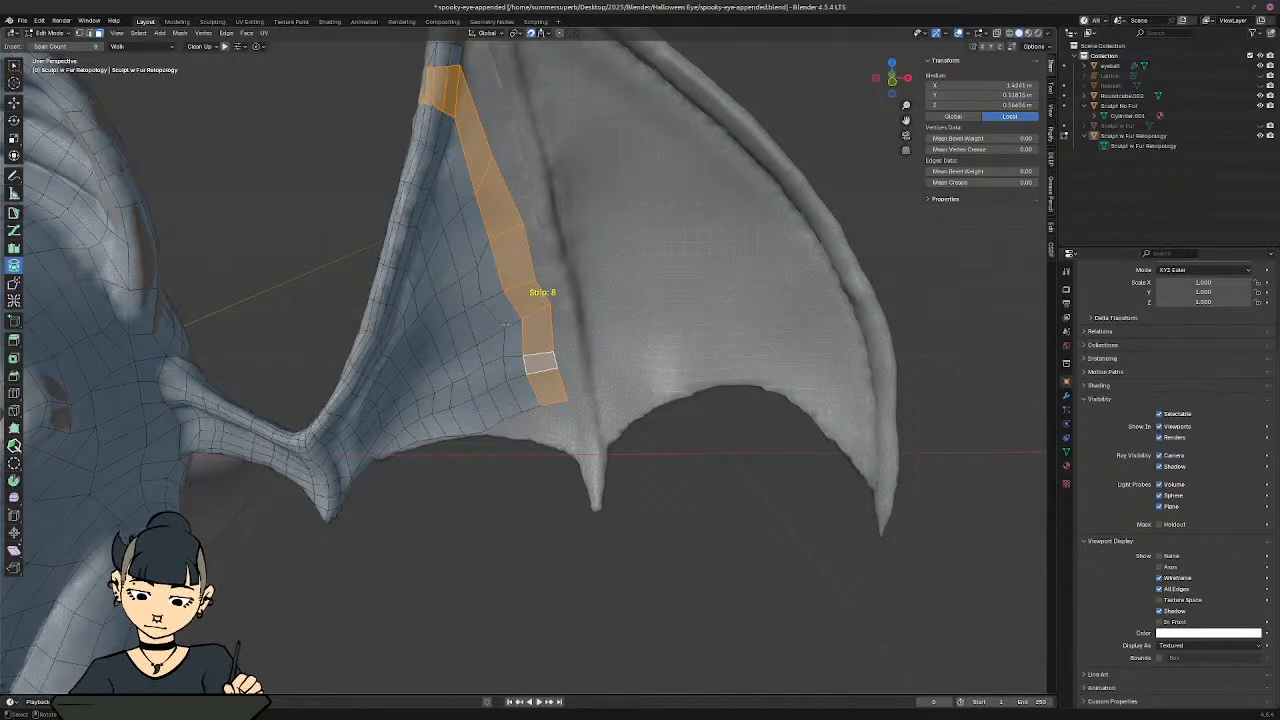
pyautogui.keyDown('shift'); pyautogui.moveTo(505, 324); pyautogui.dragTo(506, 476, button='middle'); pyautogui.keyUp('shift')
pyautogui.moveTo(506, 380); pyautogui.dragTo(560, 305, button='middle')
pyautogui.press('a')
pyautogui.press('a')
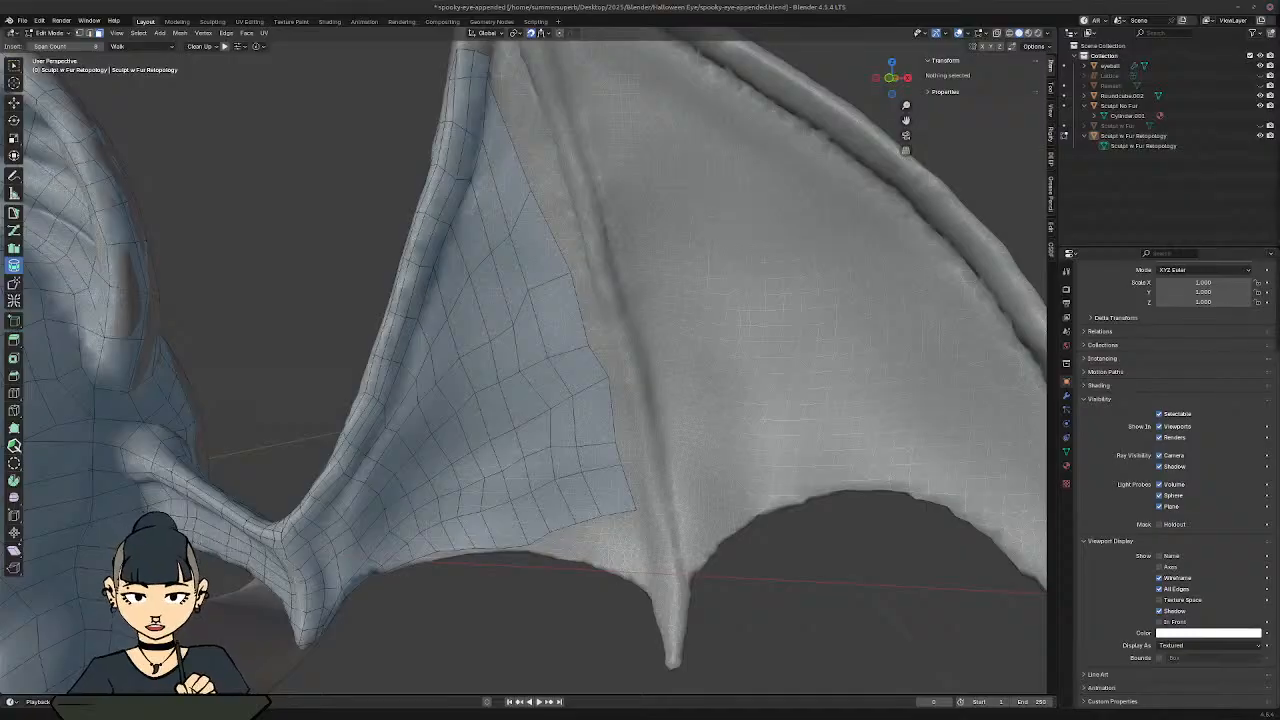
# Step: Search for help on "blender contour tool", refining the query with "retopoflow"
pyautogui.write('blend')
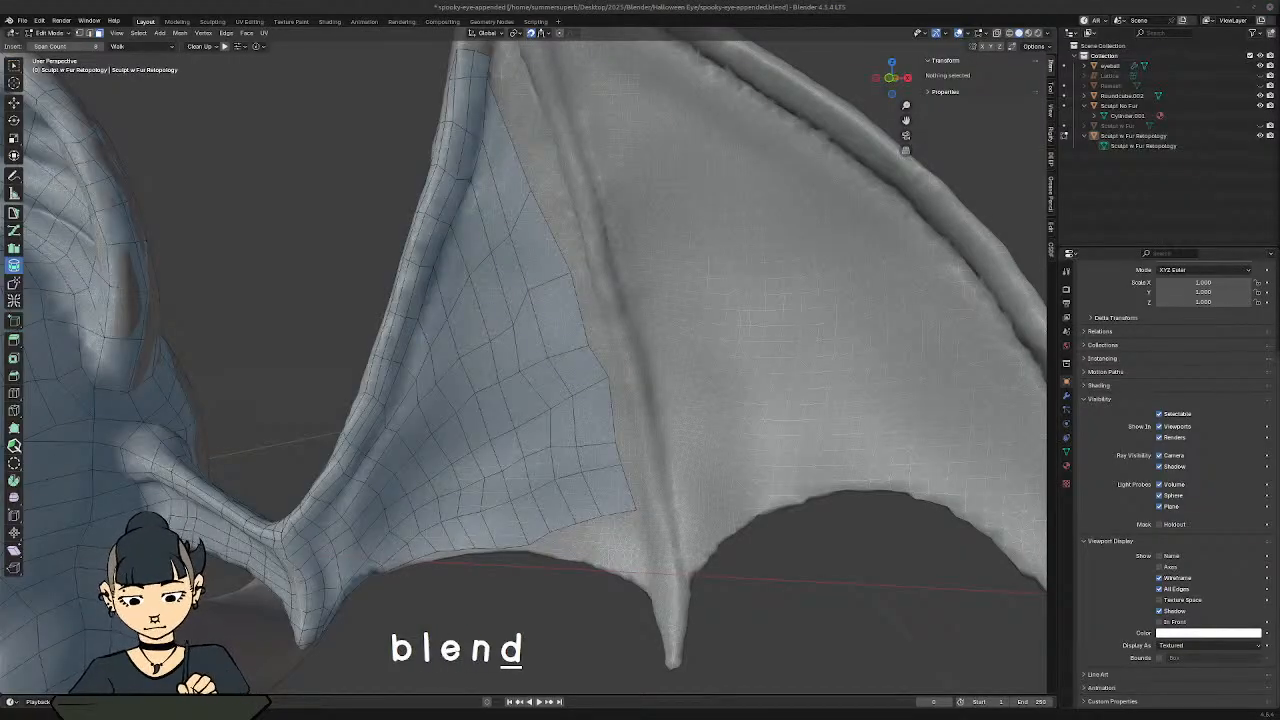
pyautogui.write('er contour too')
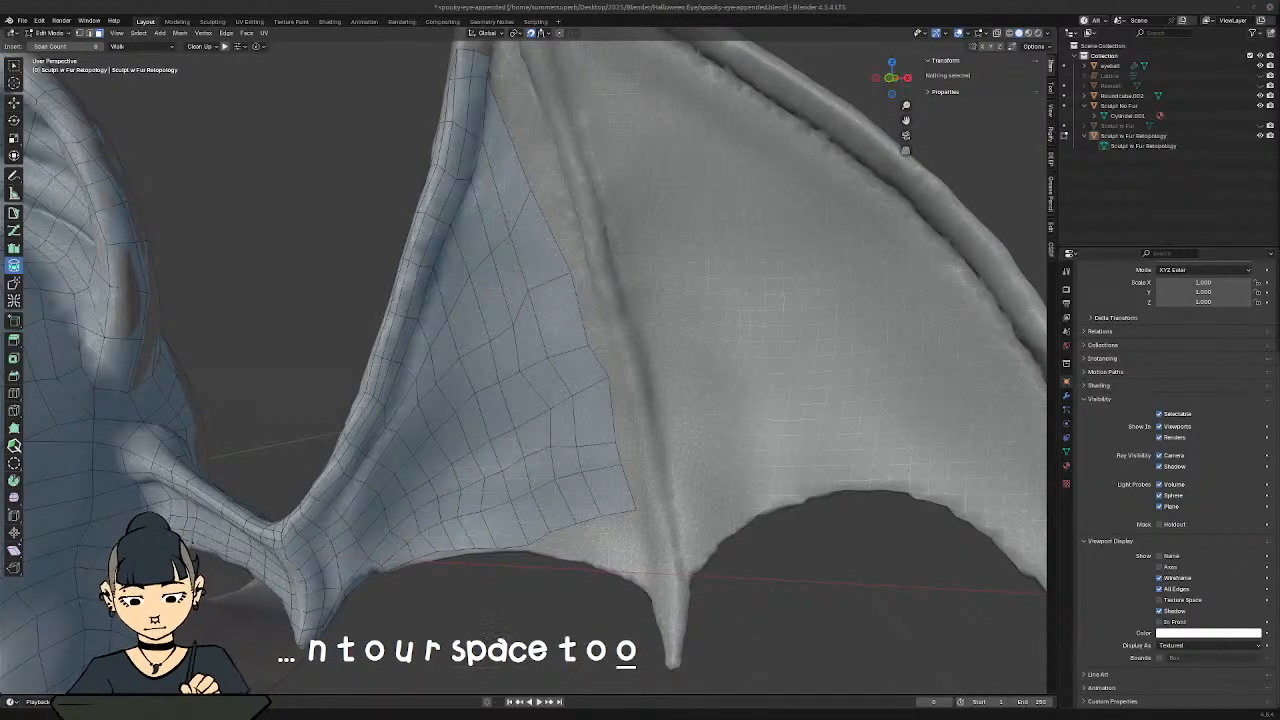
pyautogui.press('Return')
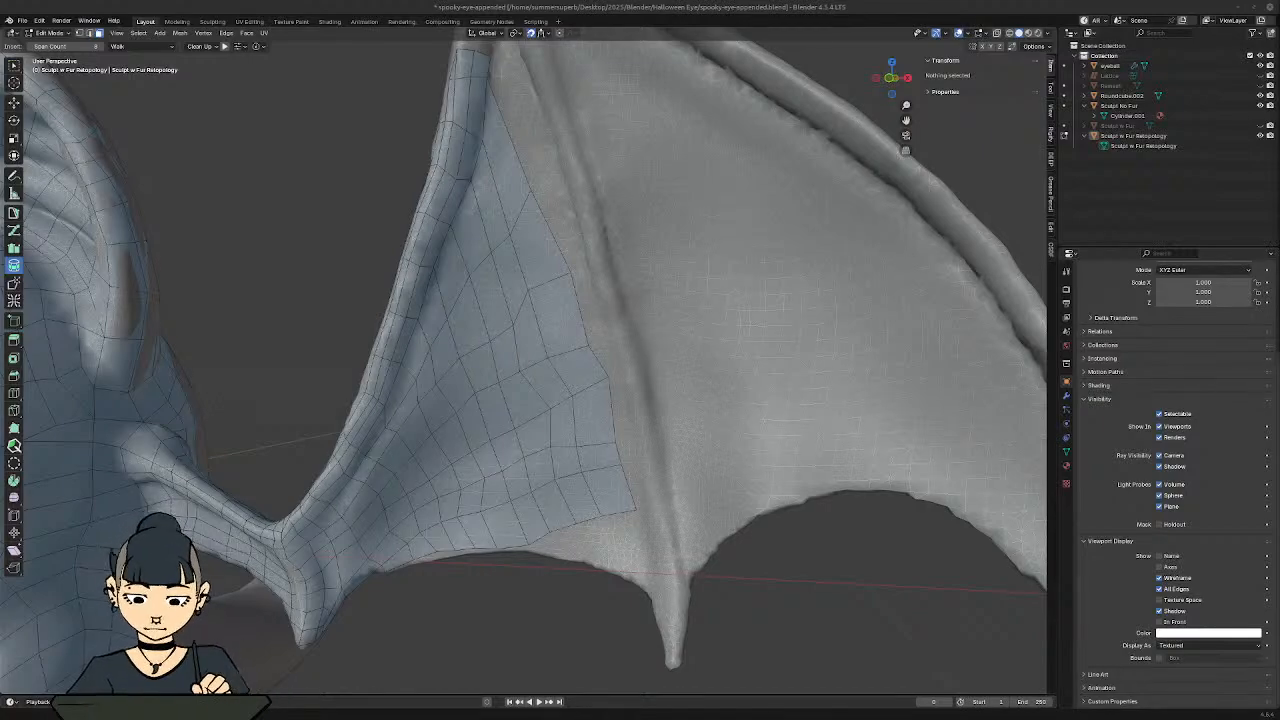
pyautogui.write('retopo')
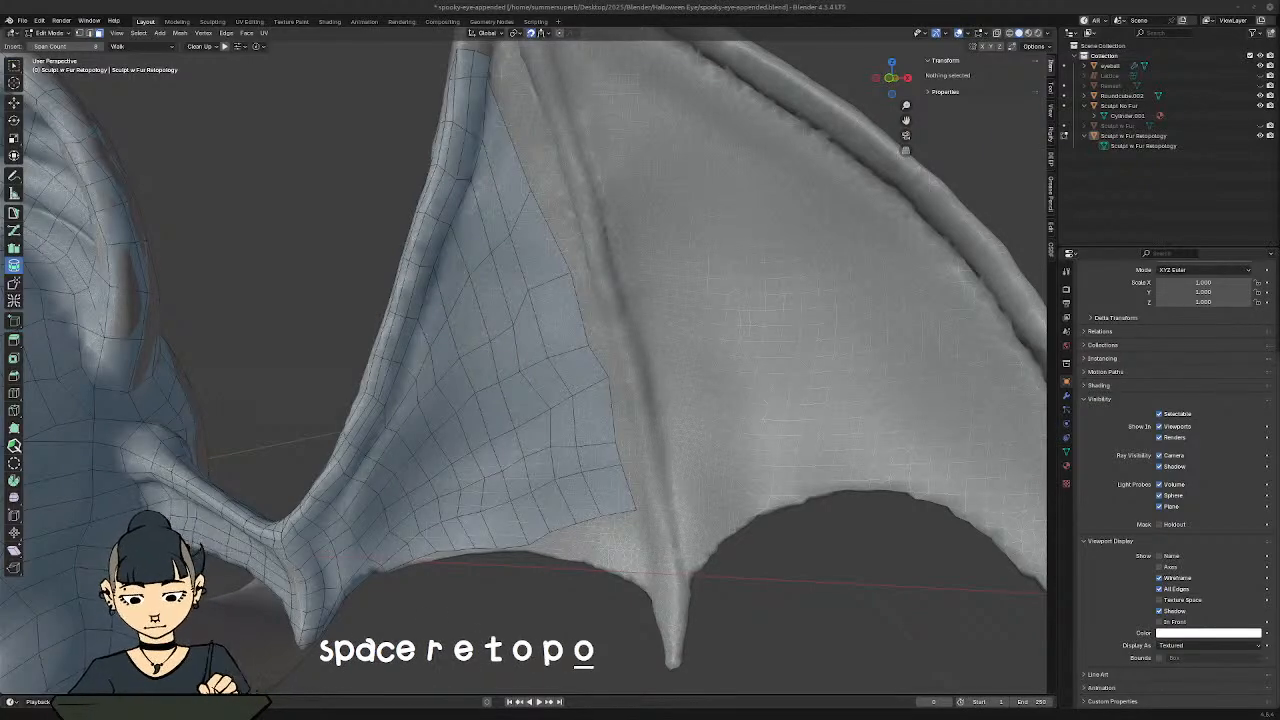
pyautogui.write('flow')
pyautogui.press('Return')
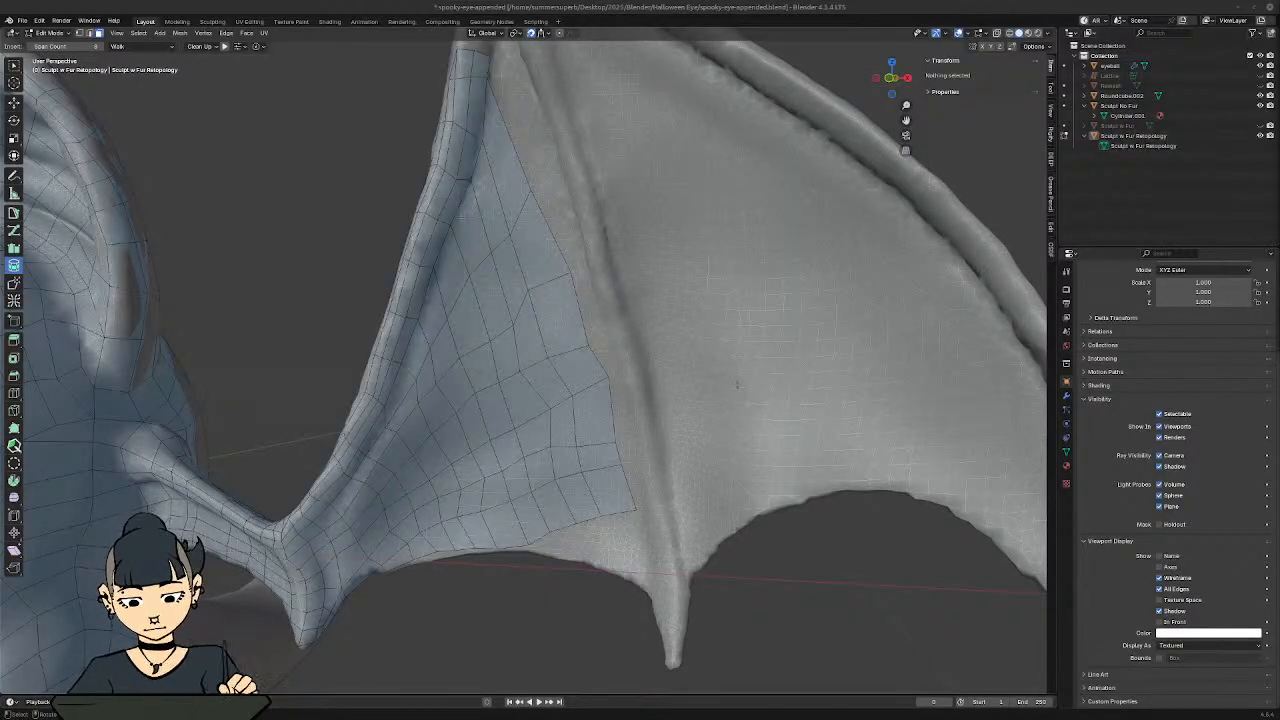
# Step: Switch to edge selection and select the patch's outer border beside the finger bone as one edge strip
pyautogui.click(541, 222)
pyautogui.hotkey('alt', 'a')
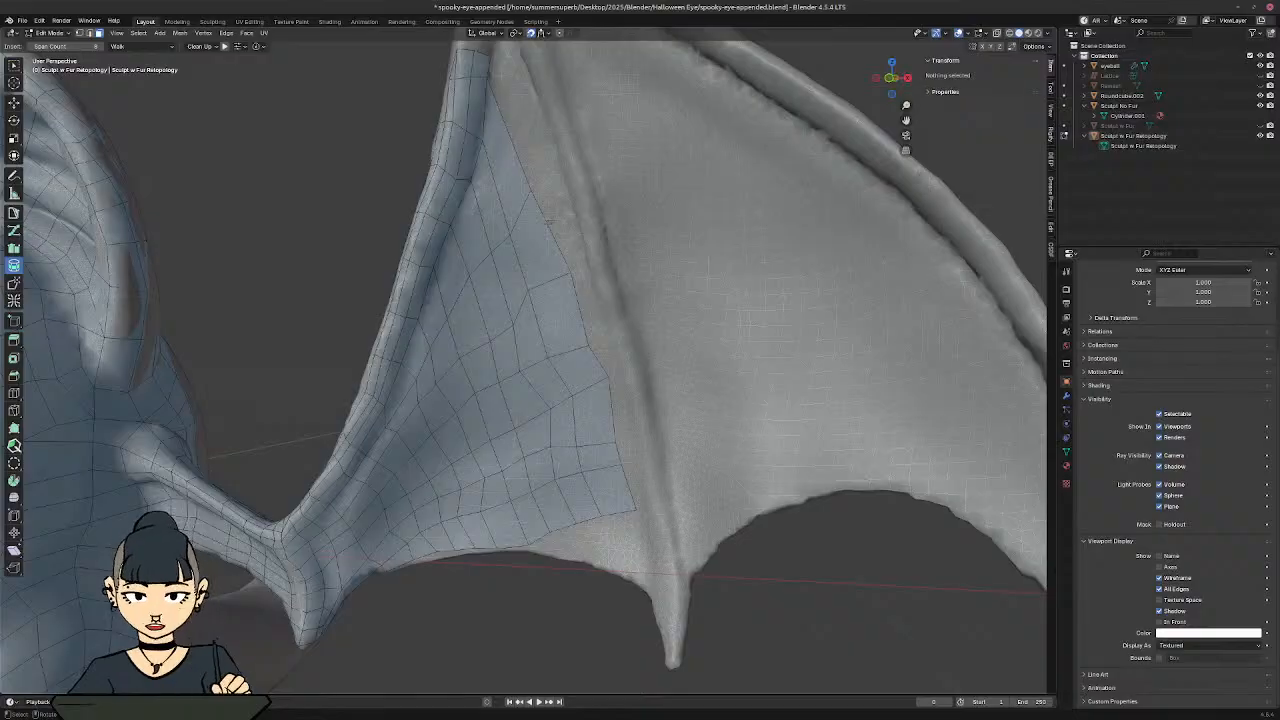
pyautogui.click(89, 32)
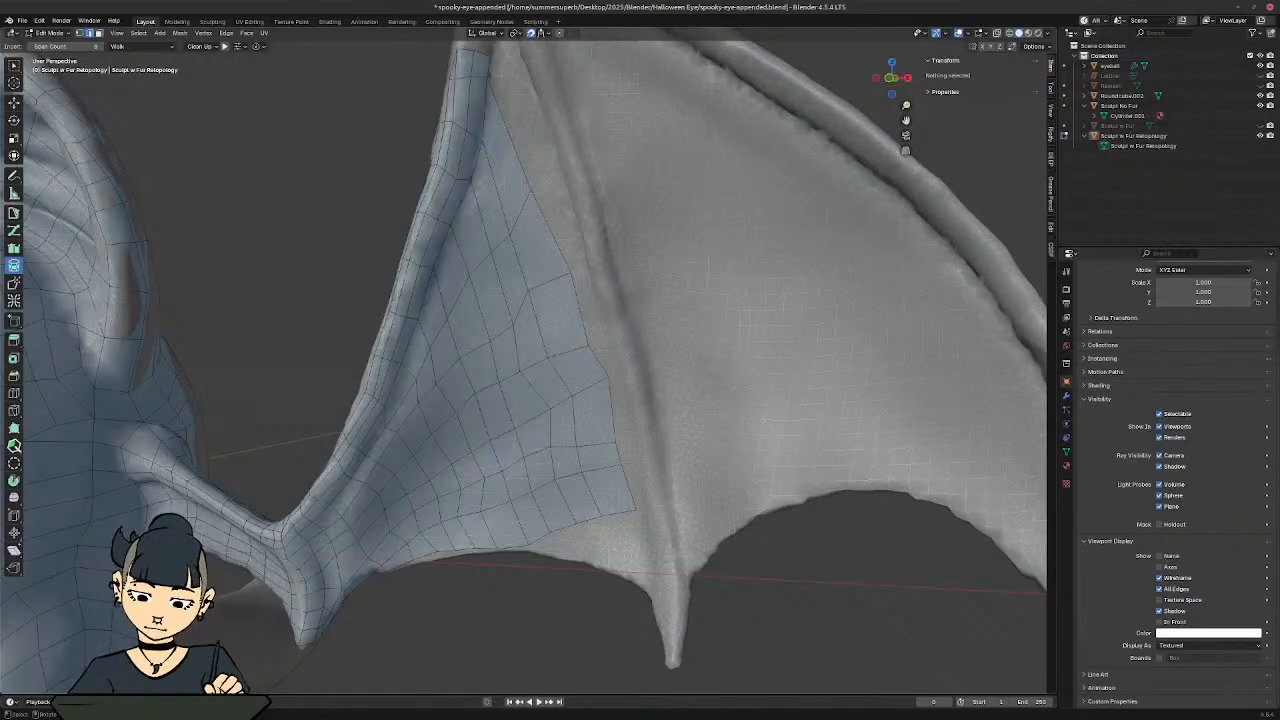
pyautogui.keyDown('ctrl'); pyautogui.keyDown('shift'); pyautogui.click(551, 221); pyautogui.keyUp('shift'); pyautogui.keyUp('ctrl')
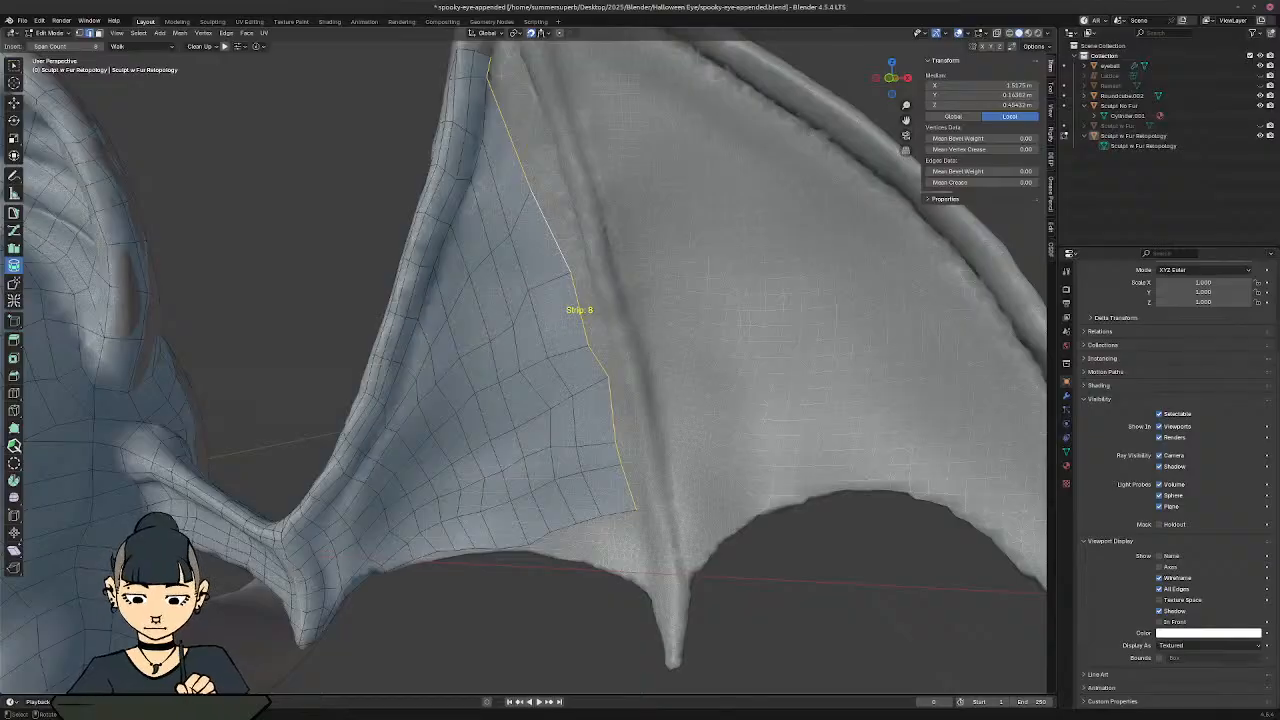
# Step: Try to insert a contour cut from the patch's border across the finger bone and membrane, undo it, and clear the selection
pyautogui.keyDown('ctrl'); pyautogui.moveTo(592, 322); pyautogui.dragTo(810, 283); pyautogui.keyUp('ctrl')
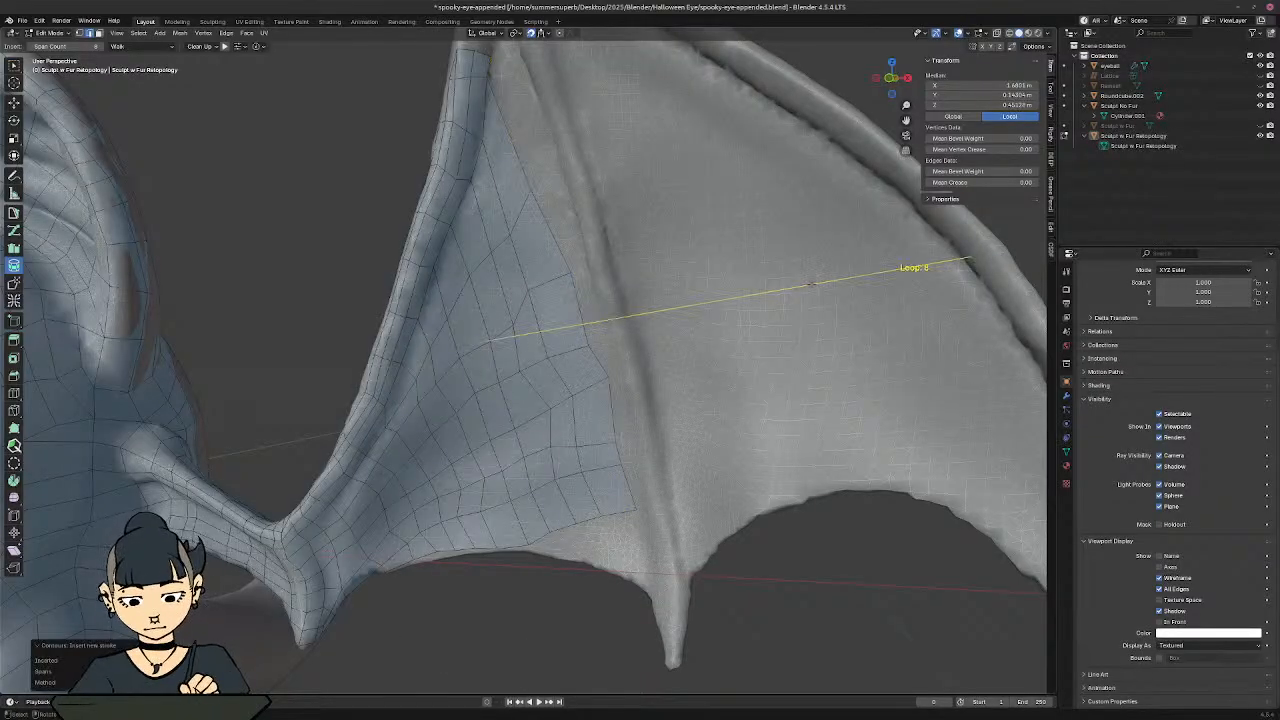
pyautogui.moveTo(808, 284)
pyautogui.mouseDown(button='middle')
pyautogui.moveTo(750, 358)
pyautogui.moveTo(689, 369)
pyautogui.moveTo(534, 313)
pyautogui.moveTo(550, 300)
pyautogui.moveTo(485, 385)
pyautogui.moveTo(771, 316)
pyautogui.moveTo(770, 387)
pyautogui.mouseUp(button='middle')
pyautogui.hotkey('ctrl', 'z')
pyautogui.moveTo(667, 465); pyautogui.dragTo(694, 350, button='middle')
pyautogui.hotkey('ctrl', 'z')
pyautogui.hotkey('ctrl', 'z')
pyautogui.keyDown('shift'); pyautogui.moveTo(872, 315); pyautogui.dragTo(817, 372, button='middle'); pyautogui.keyUp('shift')
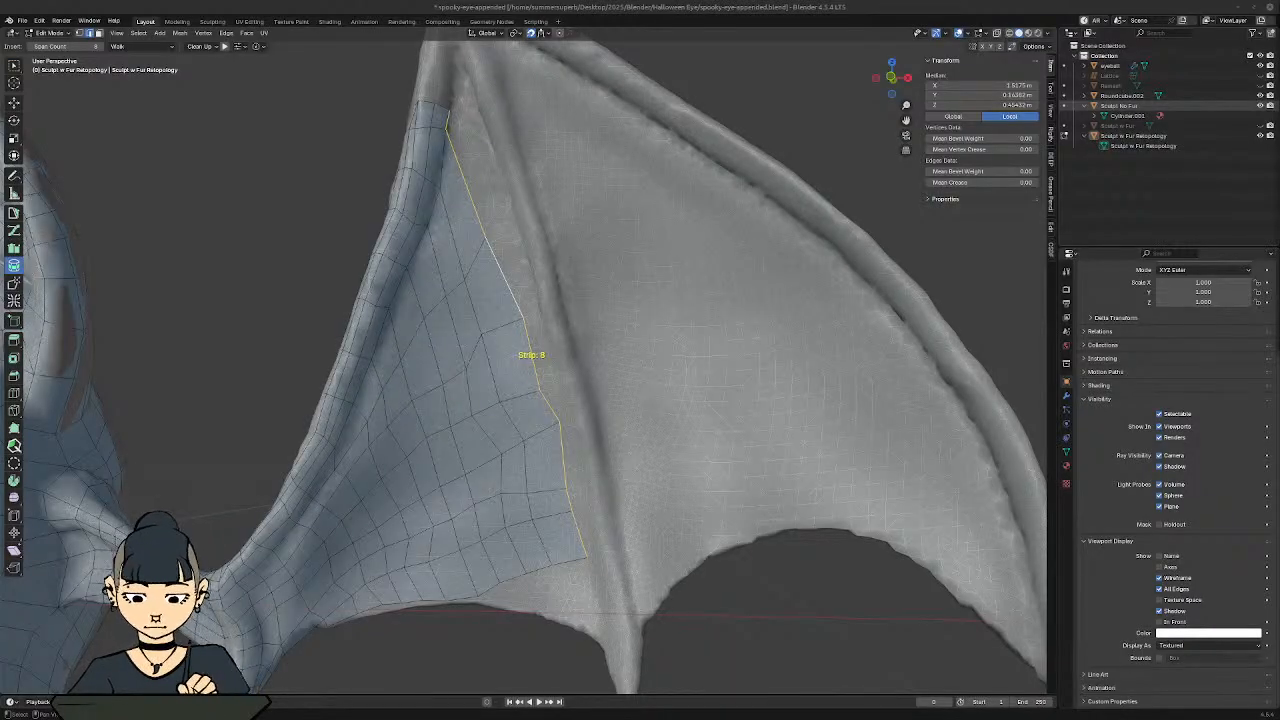
pyautogui.click(911, 230)
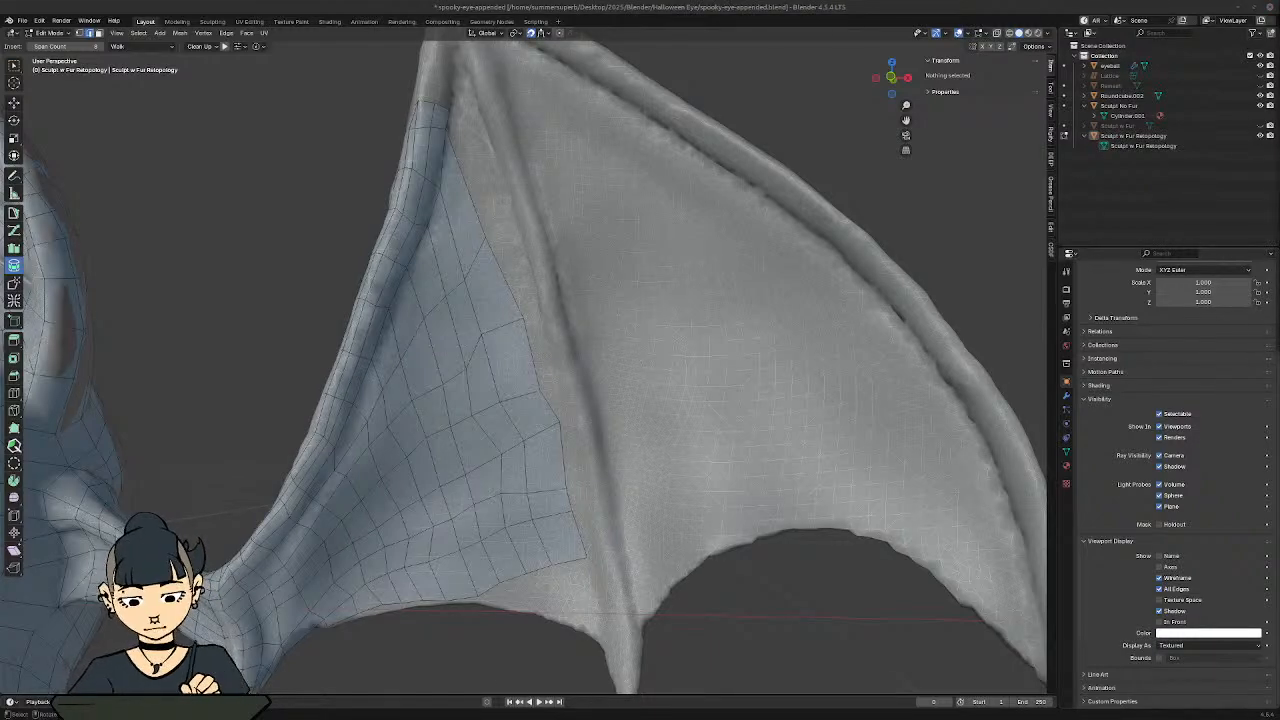
# Step: Save the file and, in front view with X-ray on, delete the retopology vertices of the entire wing arm and membrane patch
pyautogui.scroll(-2, 400, 336)
pyautogui.keyDown('shift'); pyautogui.moveTo(411, 330); pyautogui.dragTo(472, 324, button='middle'); pyautogui.keyUp('shift')
pyautogui.press('KP_End')
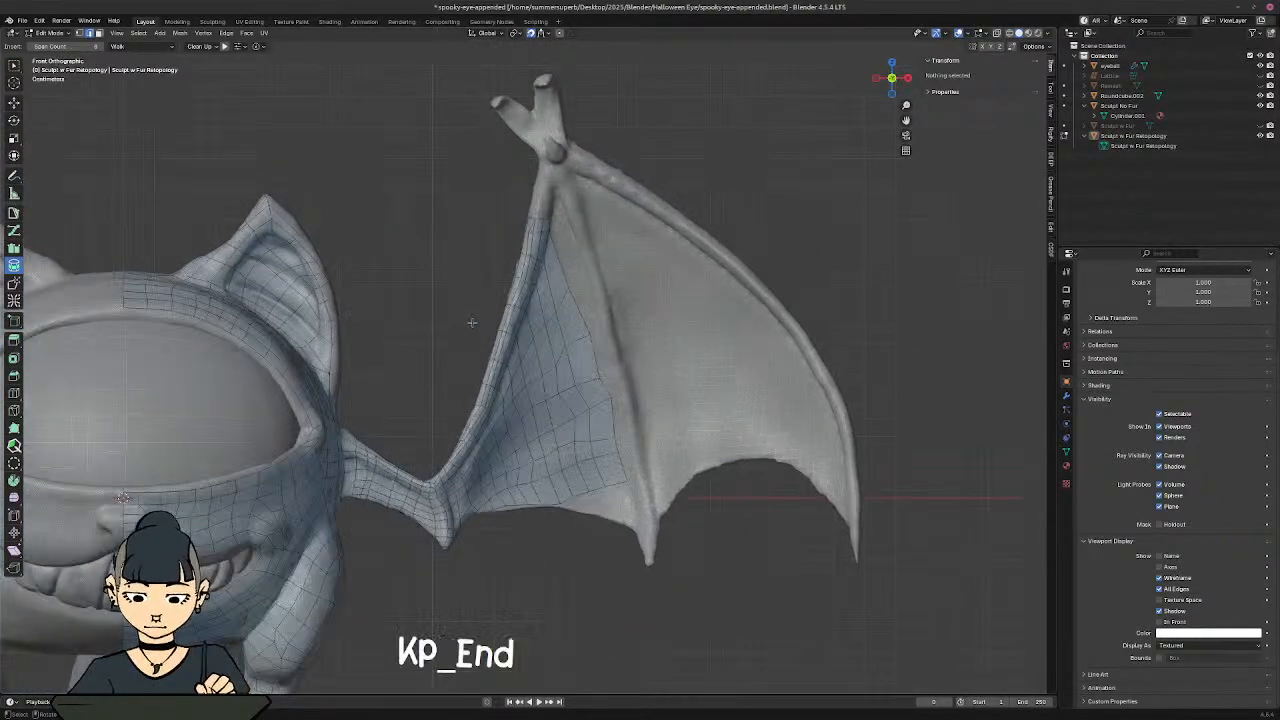
pyautogui.keyDown('shift'); pyautogui.moveTo(512, 415); pyautogui.dragTo(609, 394, button='middle'); pyautogui.keyUp('shift')
pyautogui.hotkey('alt', 'z')
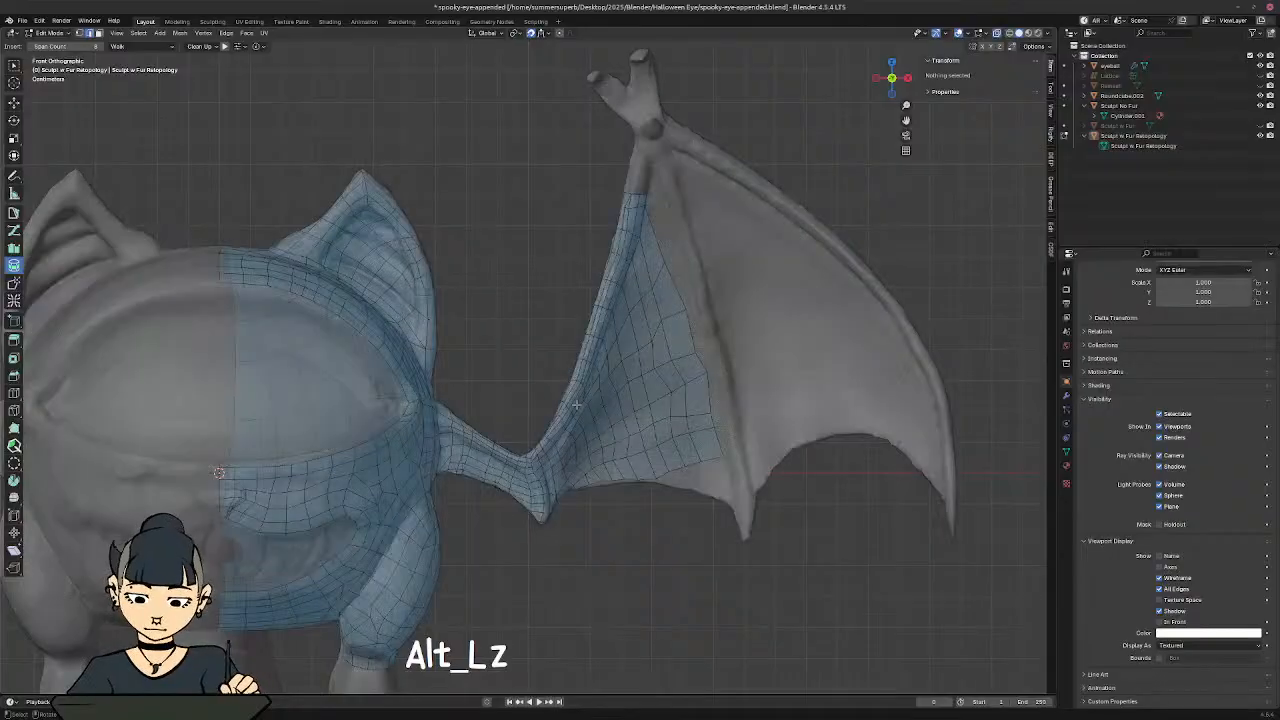
pyautogui.moveTo(735, 256); pyautogui.dragTo(682, 219)
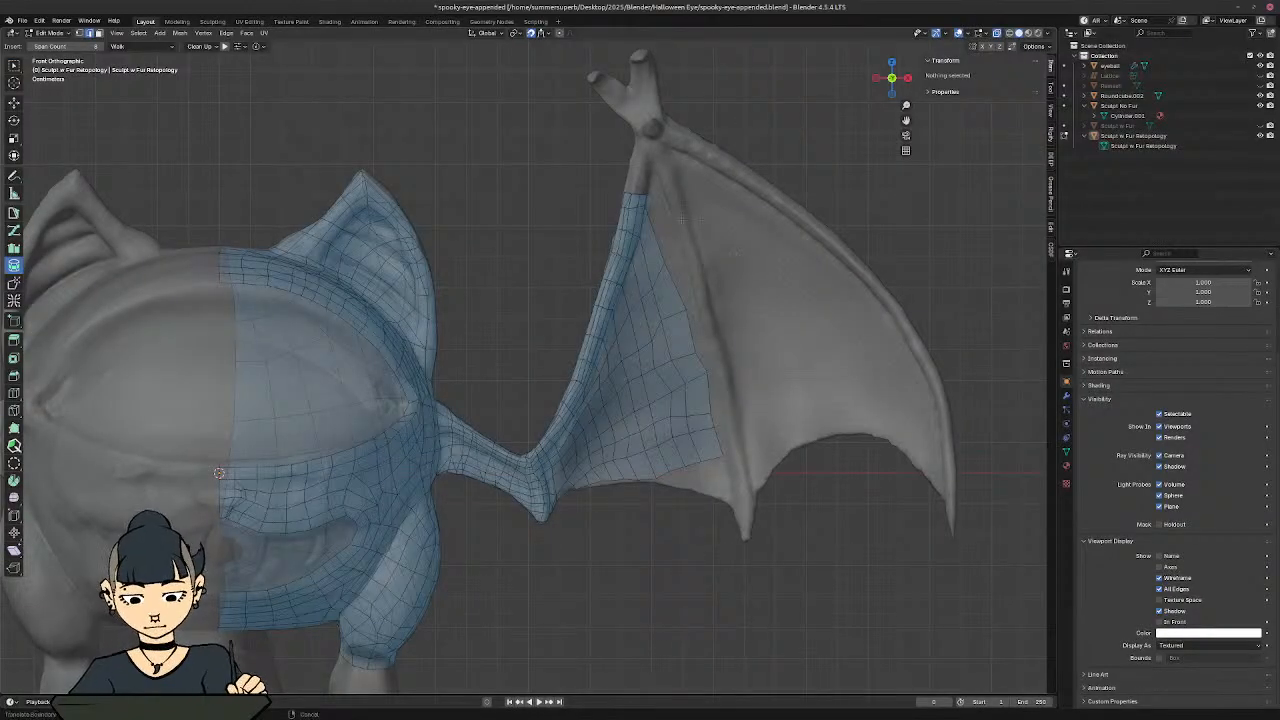
pyautogui.click(15, 67)
pyautogui.moveTo(803, 88); pyautogui.dragTo(442, 506)
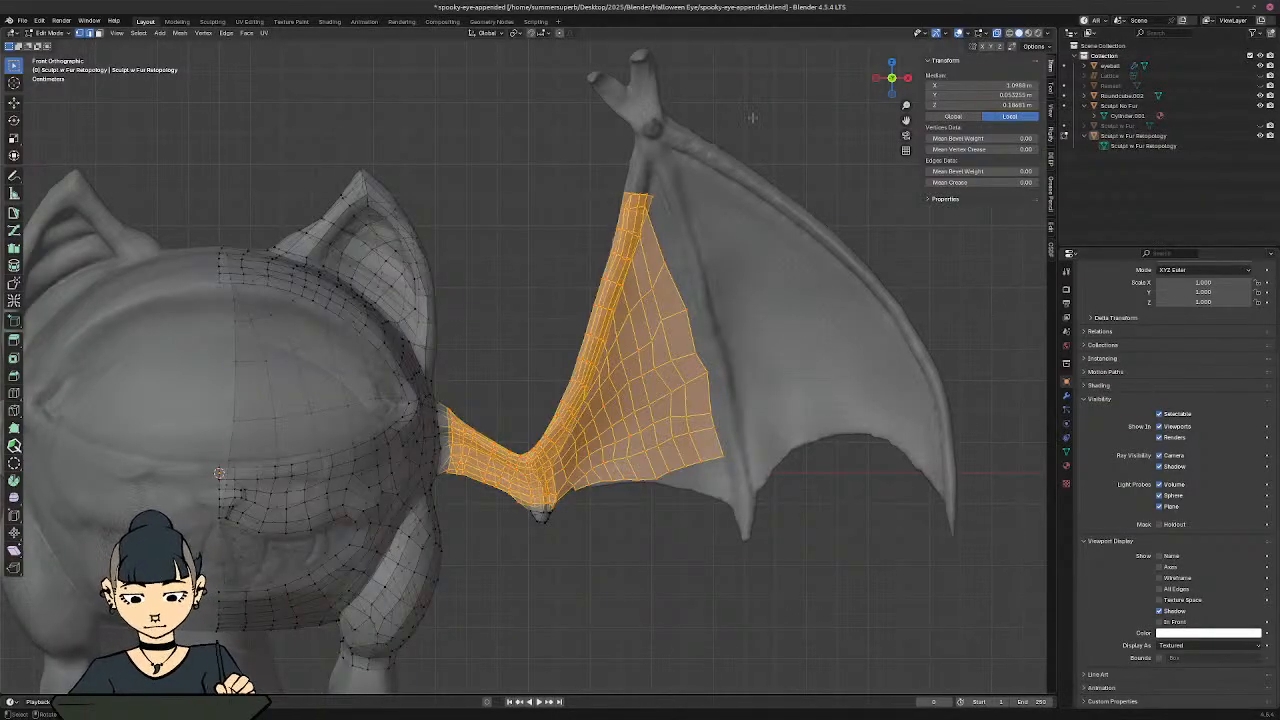
pyautogui.moveTo(778, 91); pyautogui.dragTo(443, 616)
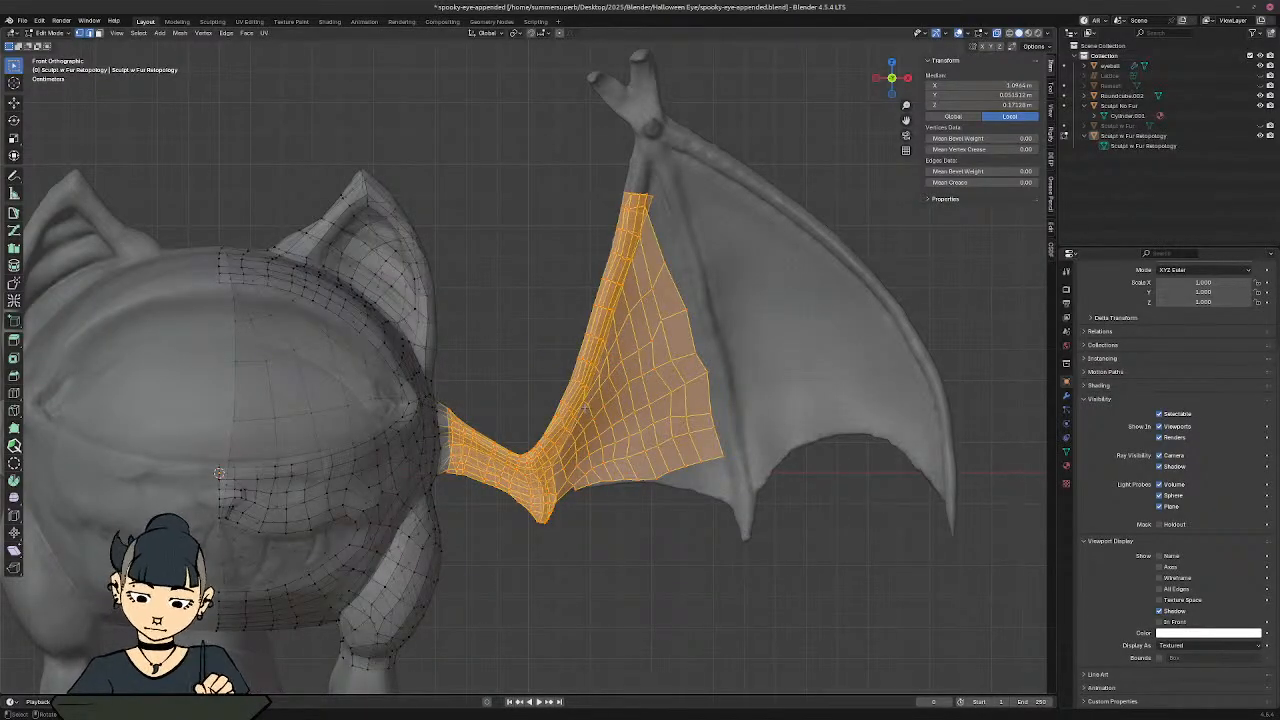
pyautogui.hotkey('ctrl', 's')
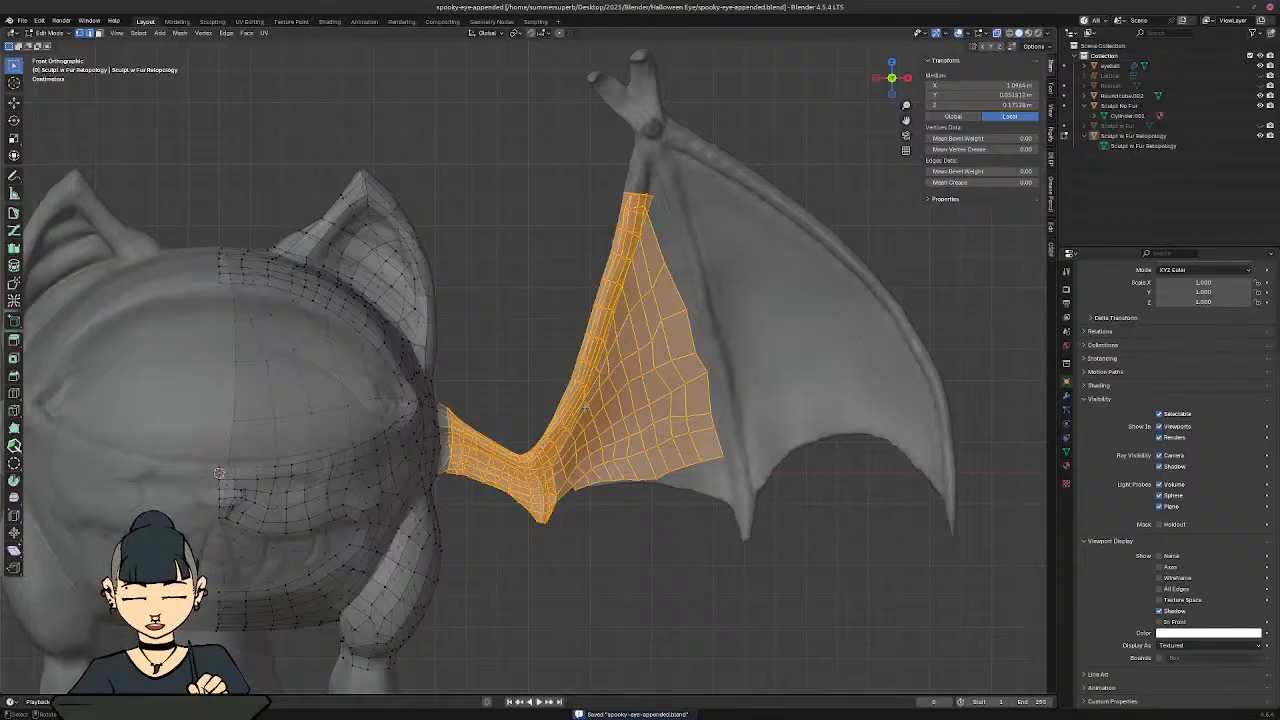
pyautogui.press('Delete')
pyautogui.click(584, 408)
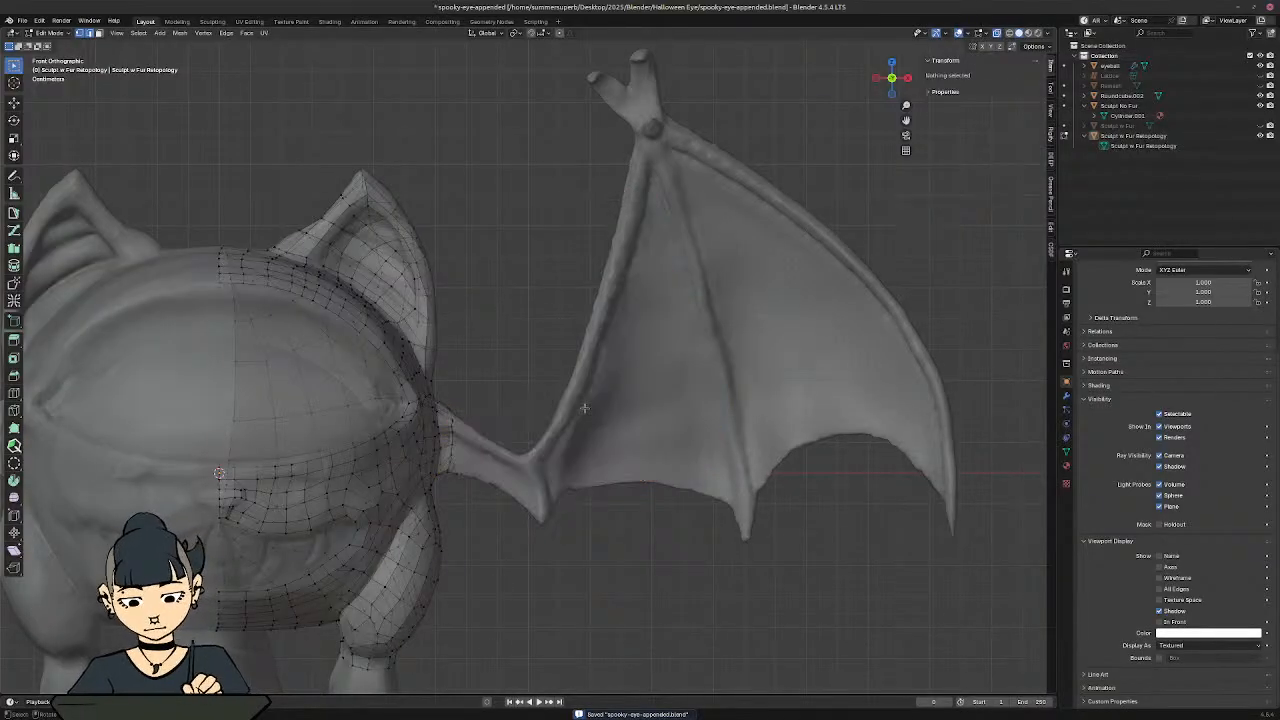
# Step: Turn off X-ray and activate the Contours tool for the wing root beside the body mesh
pyautogui.scroll(2, 484, 455)
pyautogui.keyDown('shift'); pyautogui.moveTo(484, 455); pyautogui.dragTo(228, 372, button='middle'); pyautogui.keyUp('shift')
pyautogui.hotkey('alt', 'z')
pyautogui.keyDown('shift'); pyautogui.moveTo(520, 518); pyautogui.dragTo(504, 405, button='middle'); pyautogui.keyUp('shift')
pyautogui.keyDown('ctrl'); pyautogui.moveTo(504, 405); pyautogui.dragTo(570, 438, button='middle'); pyautogui.keyUp('ctrl')
pyautogui.moveTo(572, 385); pyautogui.dragTo(636, 460, button='middle')
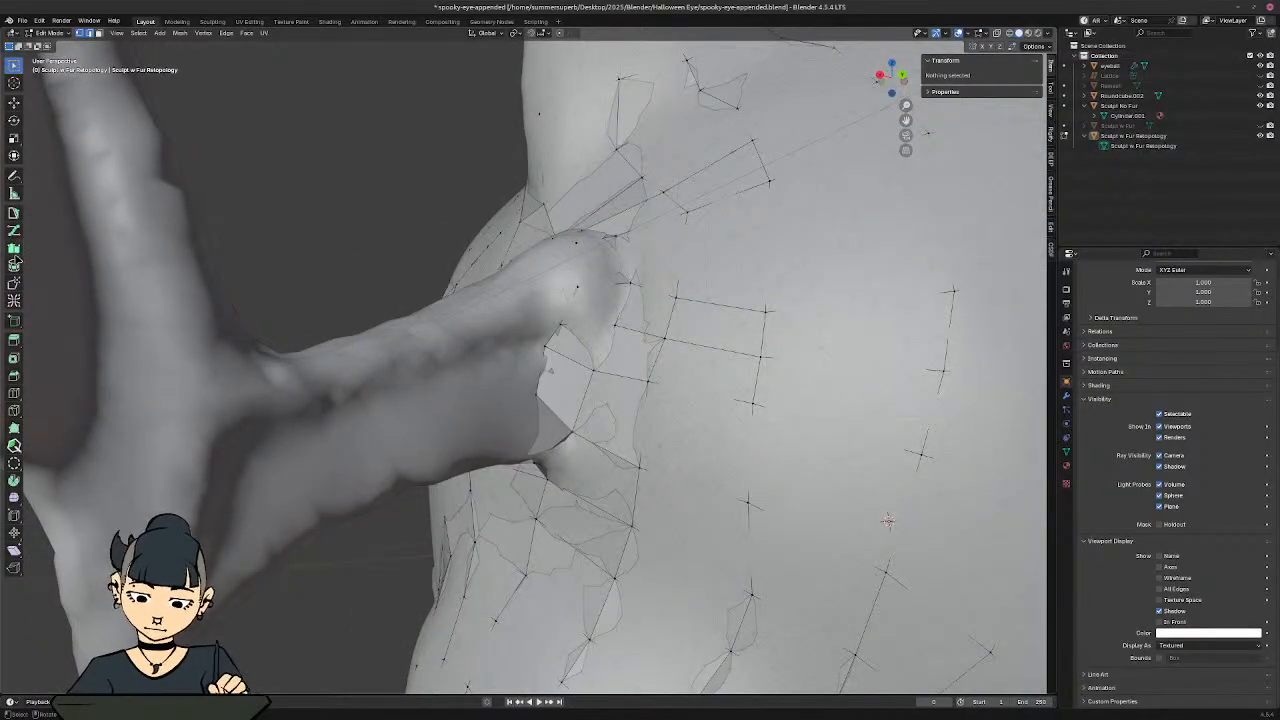
pyautogui.click(14, 212)
pyautogui.moveTo(394, 285); pyautogui.dragTo(404, 300, button='middle')
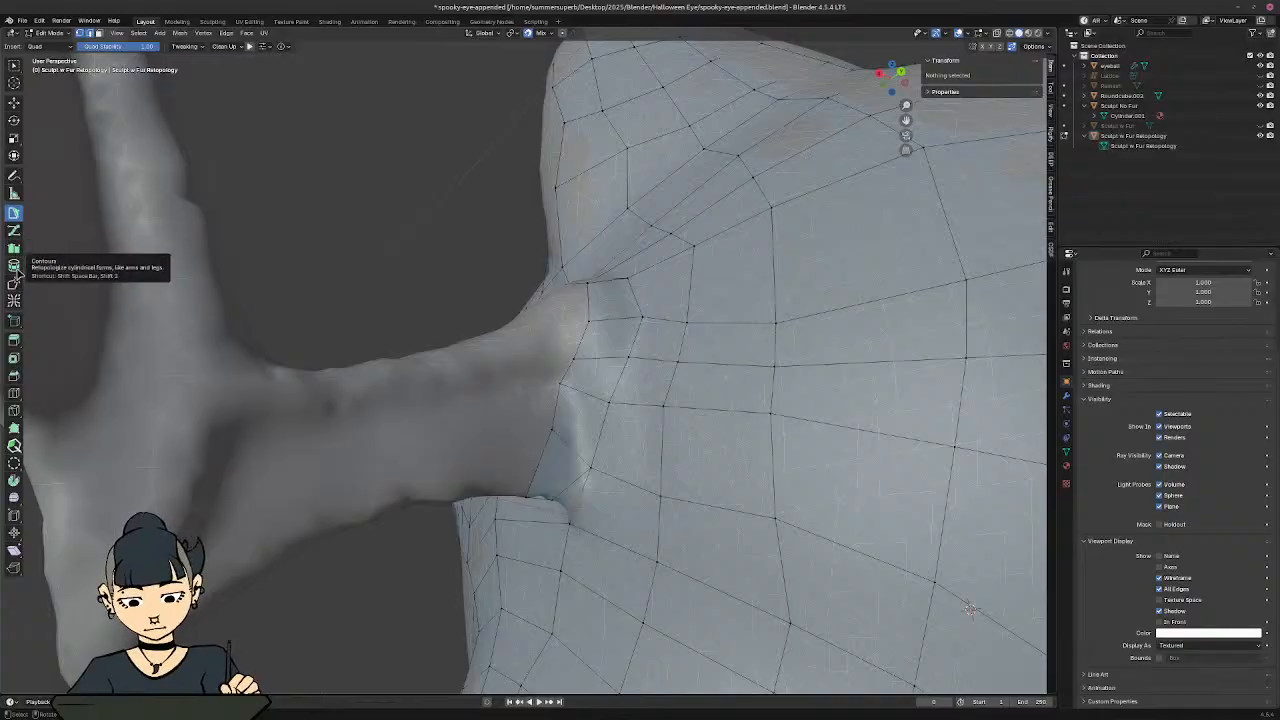
pyautogui.click(14, 265)
# Step: Turn on X-ray and select the open border of the body mesh around the wing root as one edge strip
pyautogui.moveTo(530, 420); pyautogui.dragTo(626, 429, button='middle')
pyautogui.moveTo(344, 366); pyautogui.dragTo(510, 300, button='middle')
pyautogui.hotkey('alt', 'z')
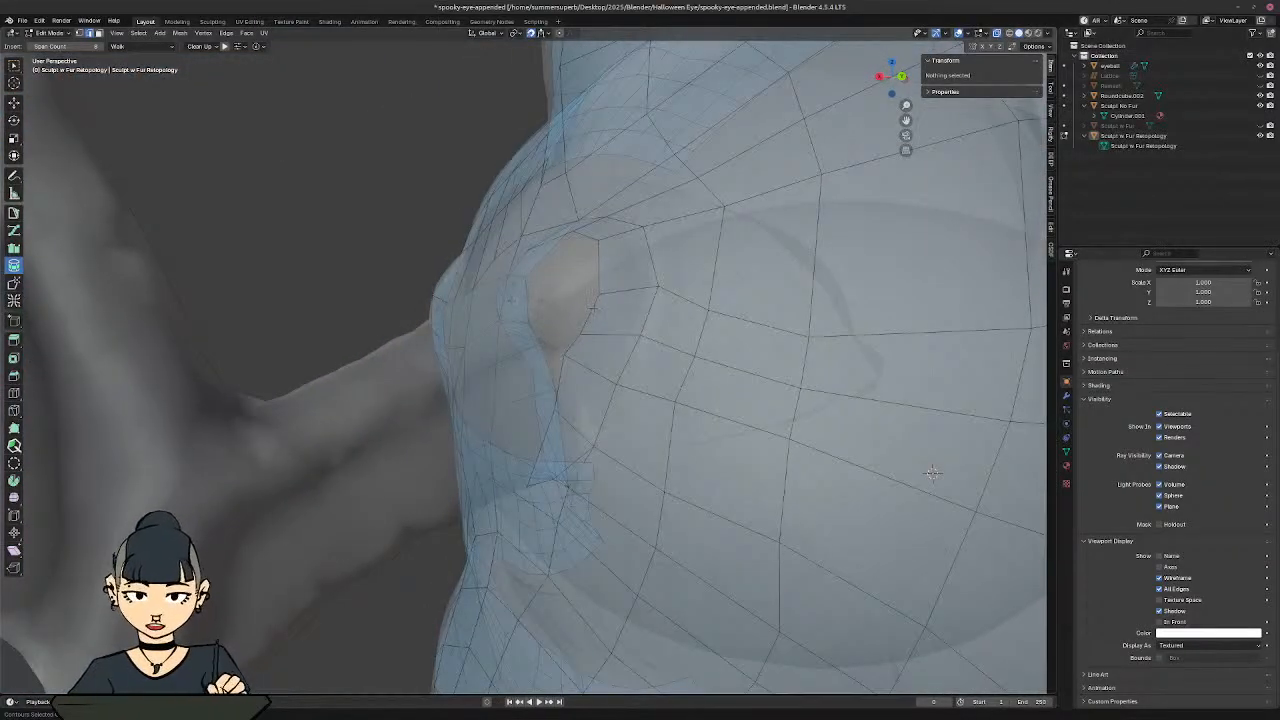
pyautogui.click(593, 308)
pyautogui.keyDown('ctrl'); pyautogui.keyDown('shift'); pyautogui.click(593, 308); pyautogui.keyUp('shift'); pyautogui.keyUp('ctrl')
pyautogui.doubleClick(593, 308)
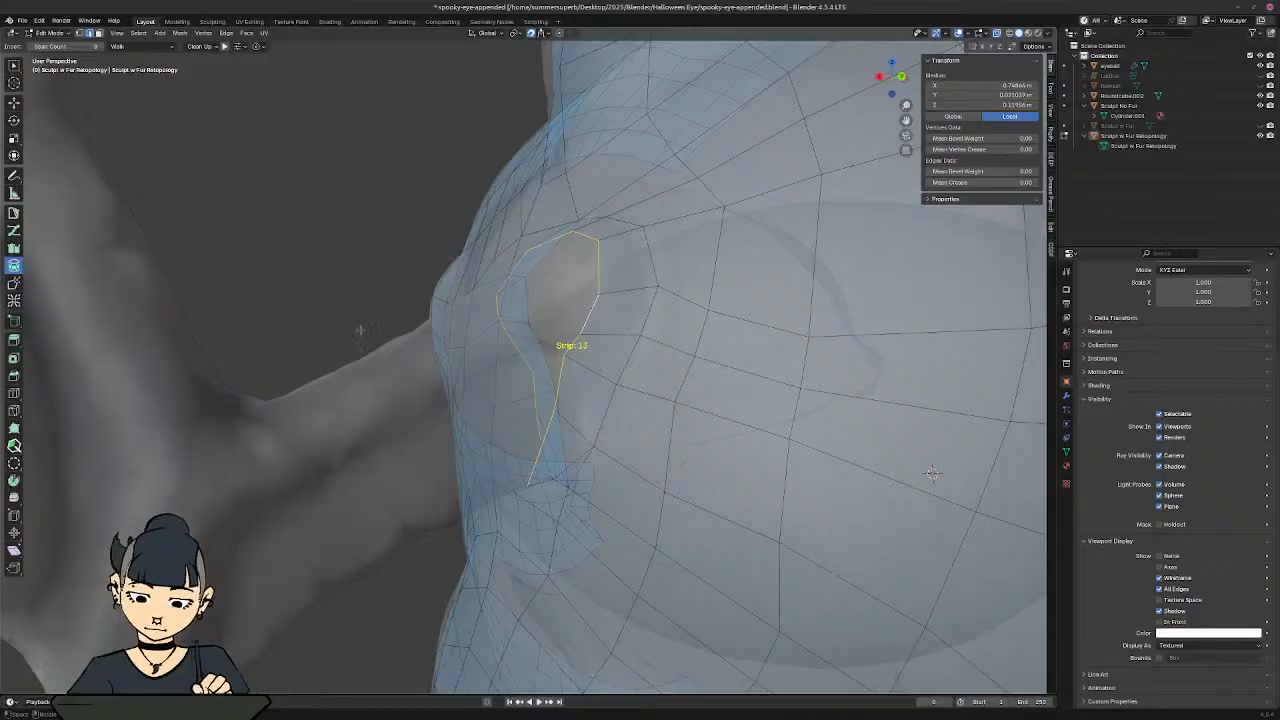
# Step: In front view, try a contour cut from the wing root strip across the membrane past the outer finger bone
pyautogui.moveTo(361, 330); pyautogui.dragTo(572, 340, button='middle')
pyautogui.scroll(-5, 572, 340)
pyautogui.keyDown('shift'); pyautogui.moveTo(757, 349); pyautogui.dragTo(512, 368, button='middle'); pyautogui.keyUp('shift')
pyautogui.scroll(-5, 512, 368)
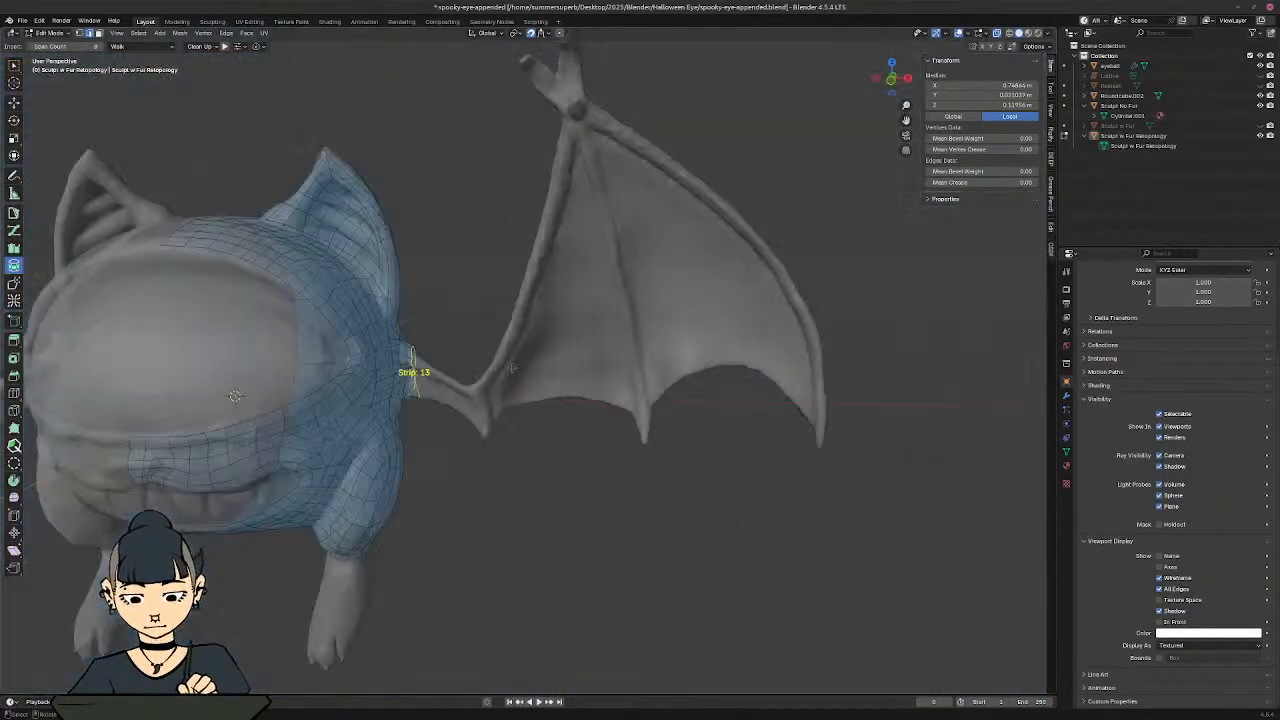
pyautogui.keyDown('shift'); pyautogui.moveTo(590, 324); pyautogui.dragTo(538, 388, button='middle'); pyautogui.keyUp('shift')
pyautogui.press('KP_End')
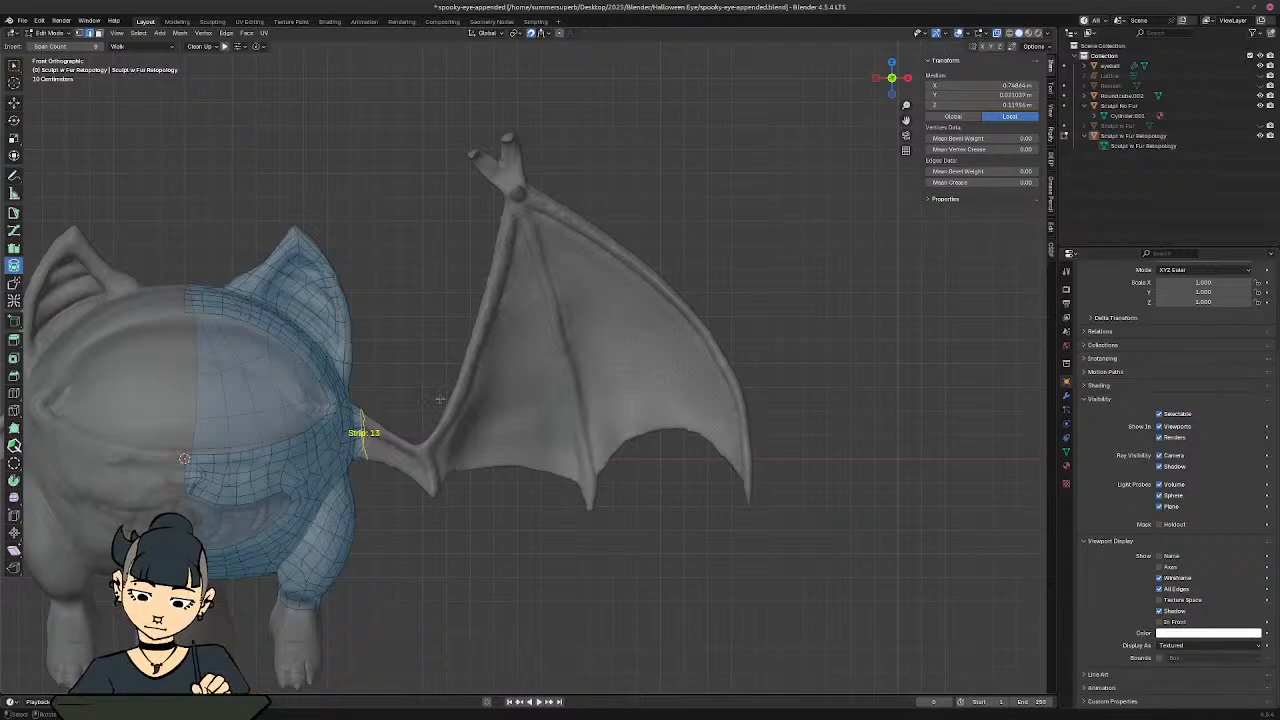
pyautogui.moveTo(389, 424)
pyautogui.keyDown('ctrl'); pyautogui.mouseDown()
pyautogui.moveTo(527, 371)
pyautogui.moveTo(572, 338)
pyautogui.moveTo(531, 248)
pyautogui.moveTo(518, 306)
pyautogui.moveTo(543, 346)
pyautogui.moveTo(717, 322)
pyautogui.moveTo(767, 332)
pyautogui.mouseUp(); pyautogui.keyUp('ctrl')
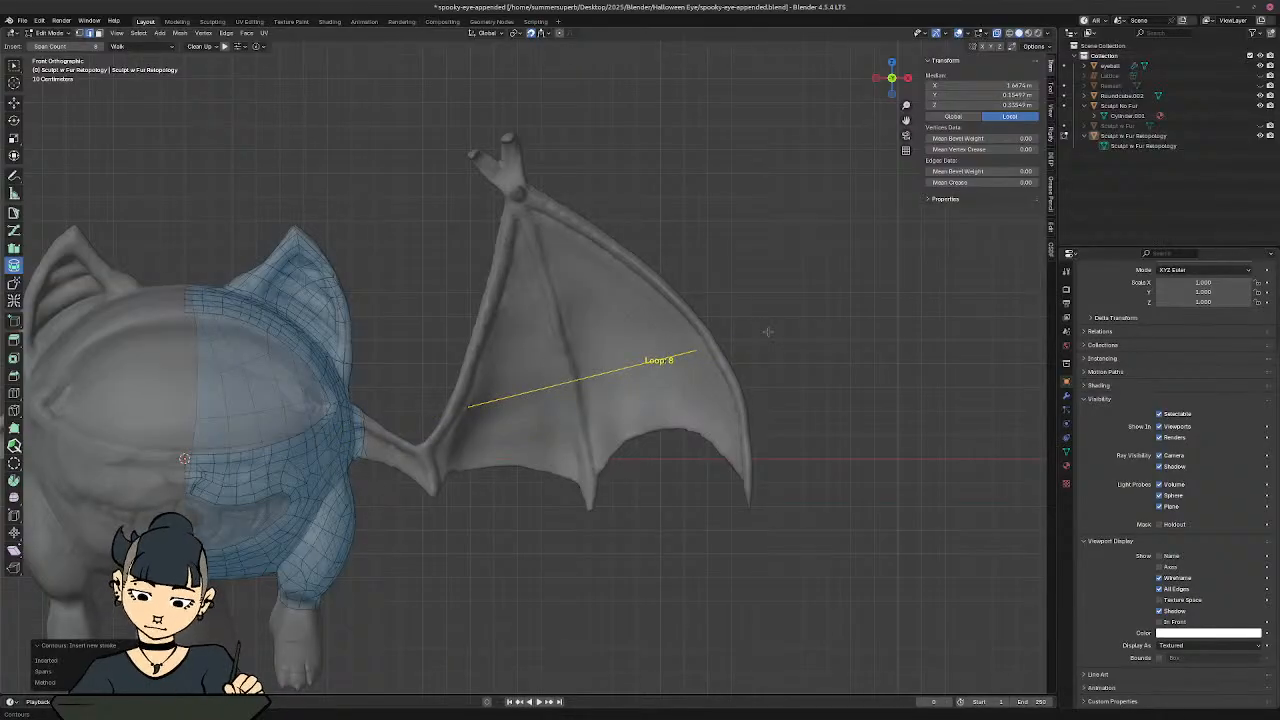
# Step: Raise the membrane contour's loop count to 21, inspect the cut, and undo it back to the root strip selection
pyautogui.scroll(2, 767, 332)
pyautogui.keyDown('ctrl'); pyautogui.scroll(5, 767, 333); pyautogui.keyUp('ctrl')
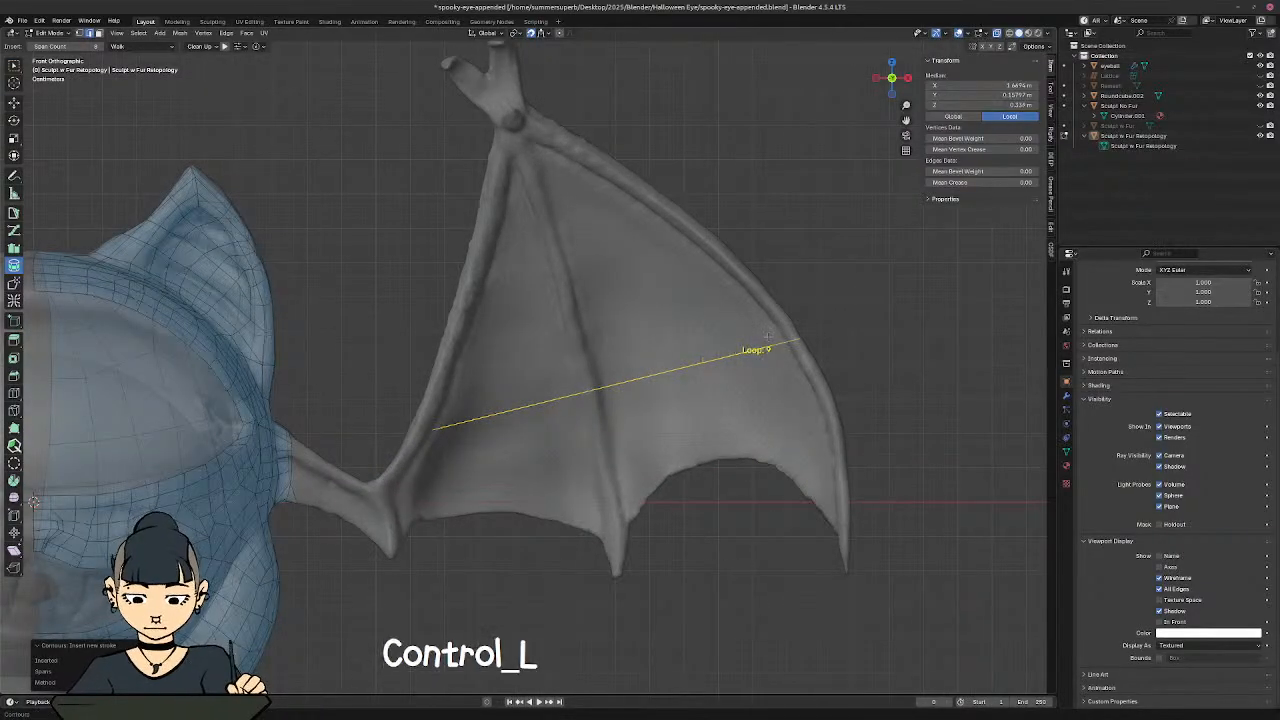
pyautogui.keyDown('ctrl'); pyautogui.scroll(6, 767, 335); pyautogui.keyUp('ctrl')
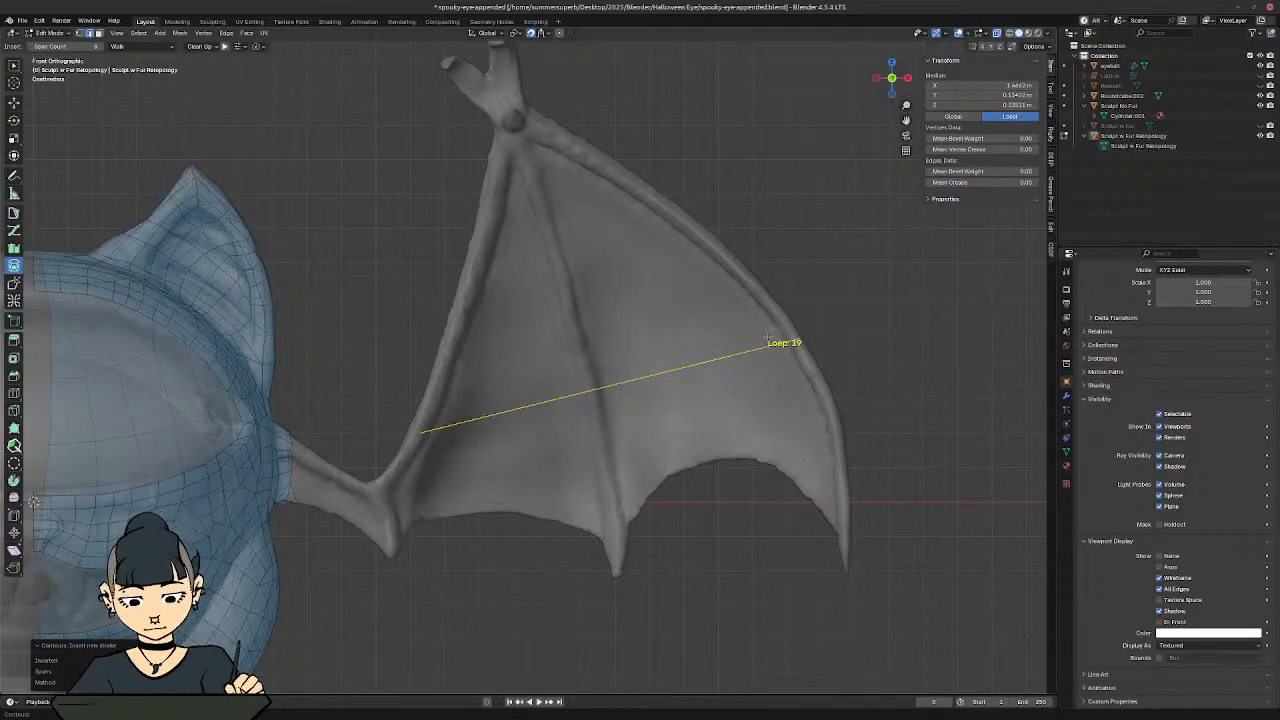
pyautogui.keyDown('ctrl'); pyautogui.scroll(2, 767, 336); pyautogui.keyUp('ctrl')
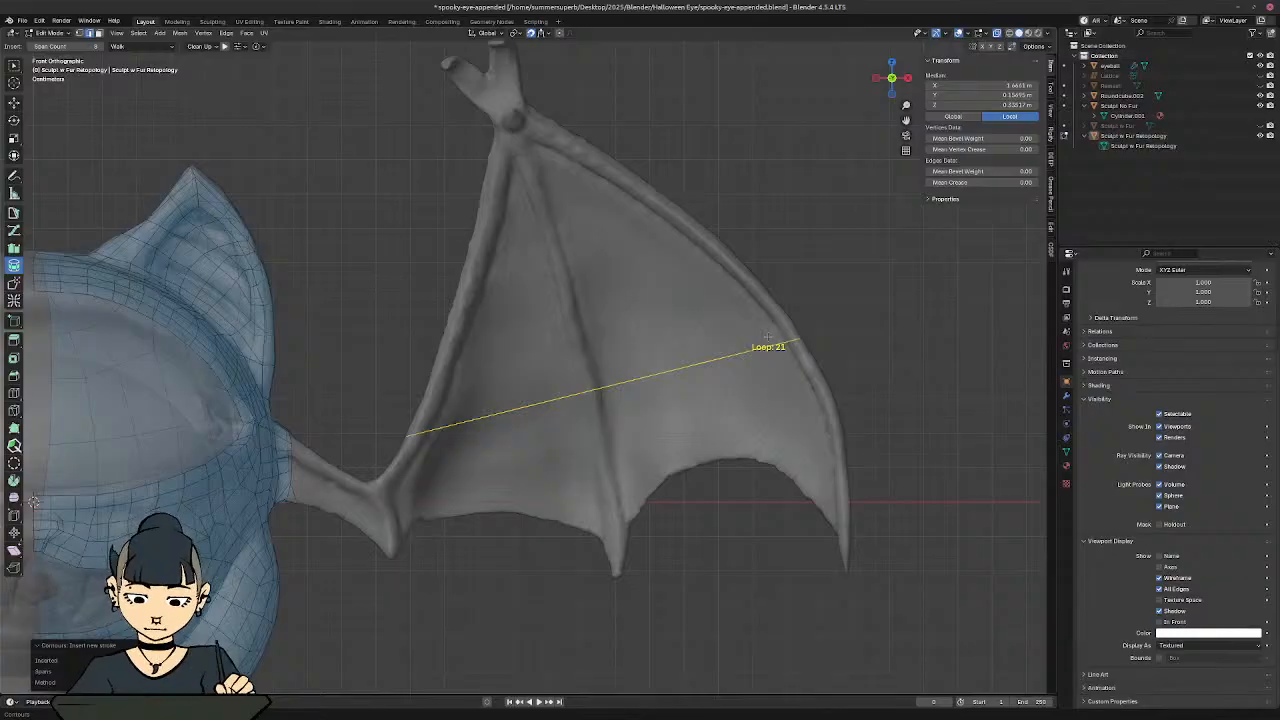
pyautogui.click(686, 366)
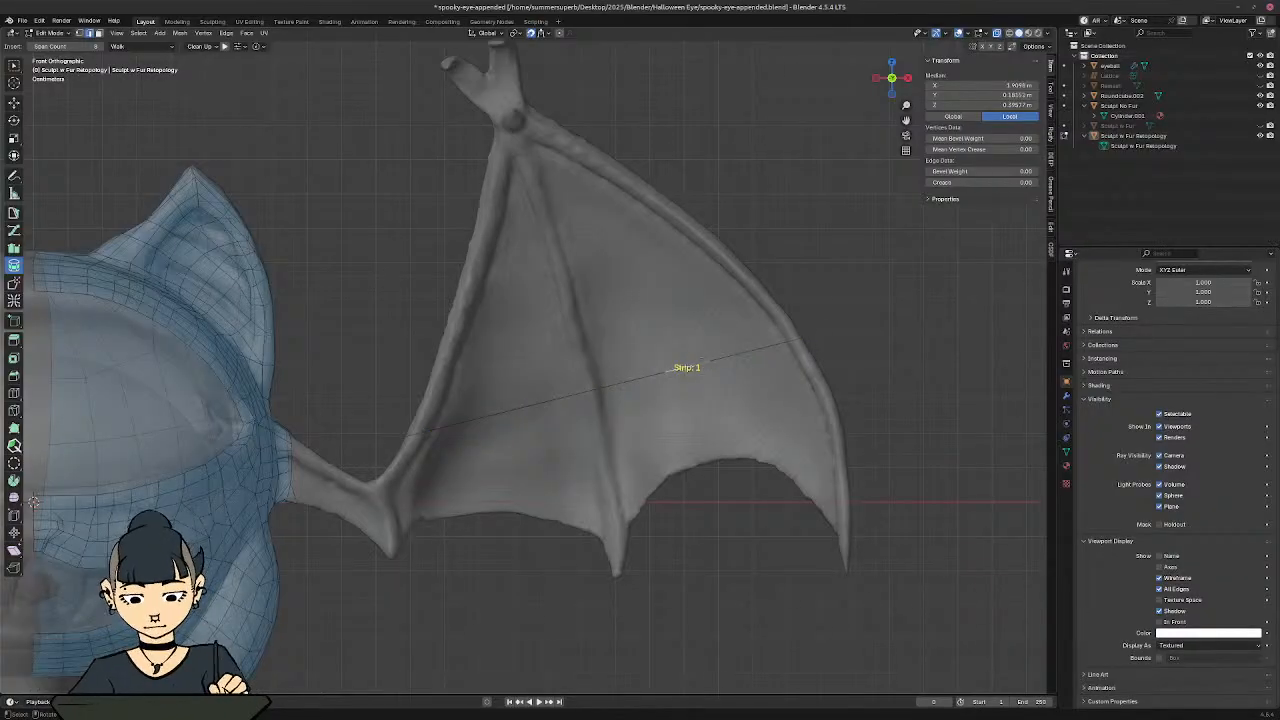
pyautogui.moveTo(668, 372)
pyautogui.mouseDown(button='middle')
pyautogui.moveTo(663, 326)
pyautogui.moveTo(780, 443)
pyautogui.moveTo(855, 400)
pyautogui.moveTo(686, 366)
pyautogui.mouseUp(button='middle')
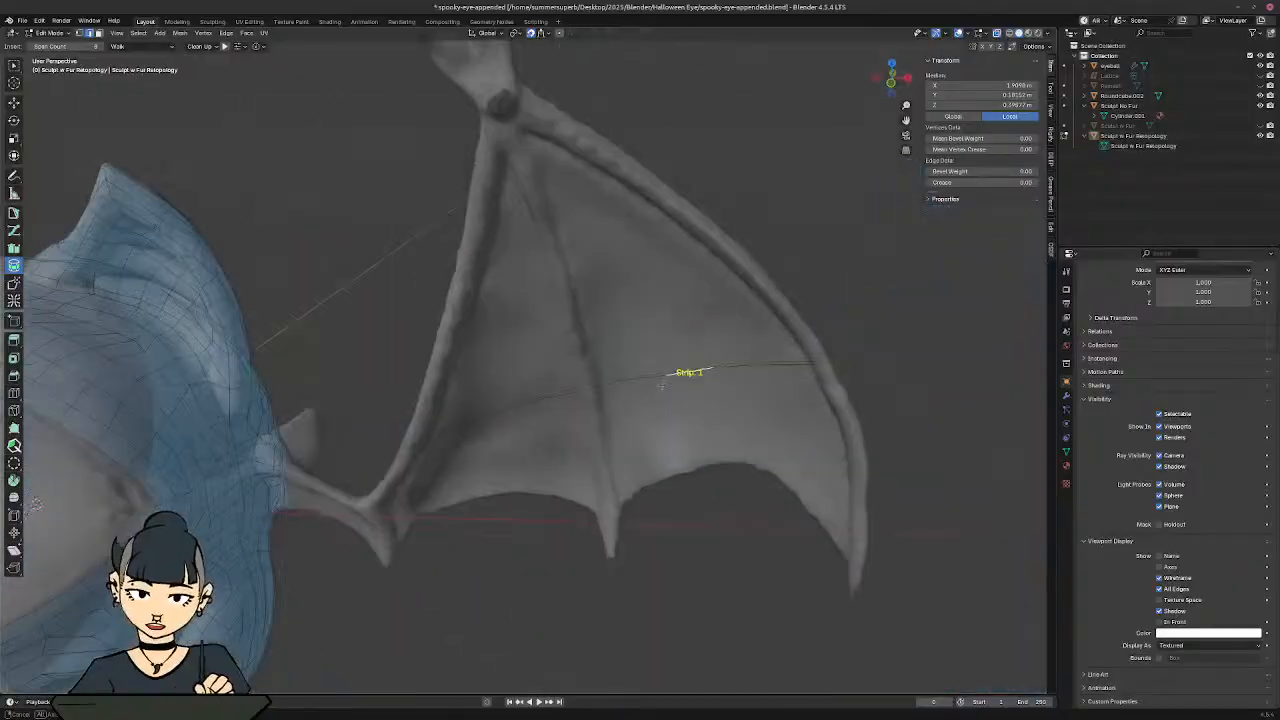
pyautogui.hotkey('ctrl', 'z')
pyautogui.hotkey('ctrl', 'z')
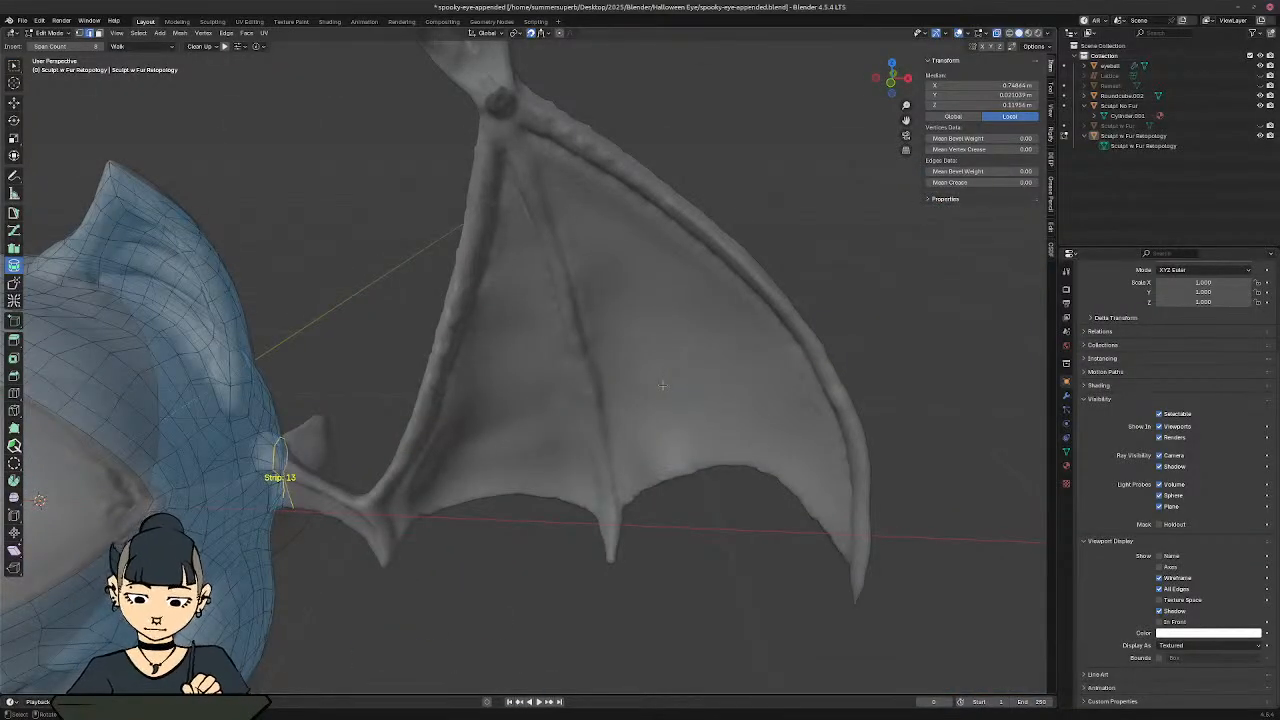
# Step: In front view, try a shorter contour stroke from the root strip along the wing arm, and undo it
pyautogui.press('KP_End')
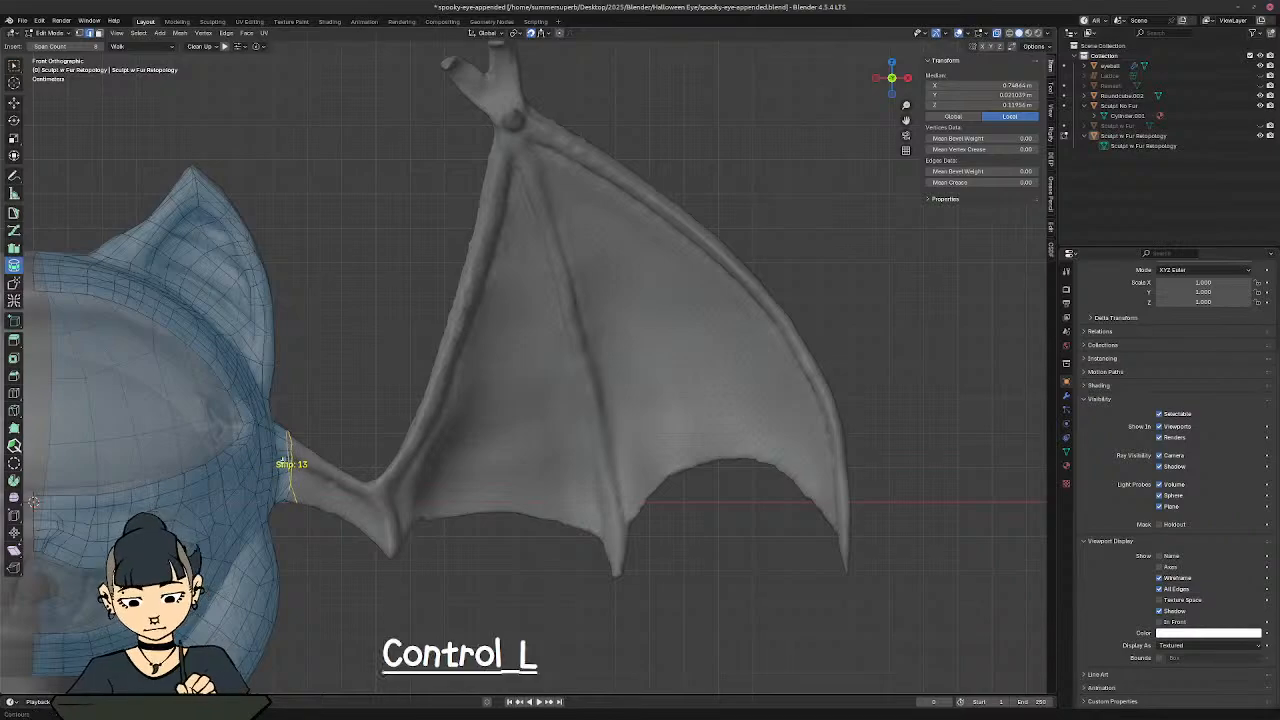
pyautogui.moveTo(294, 466)
pyautogui.keyDown('ctrl'); pyautogui.mouseDown()
pyautogui.moveTo(503, 527)
pyautogui.moveTo(375, 508)
pyautogui.mouseUp(); pyautogui.keyUp('ctrl')
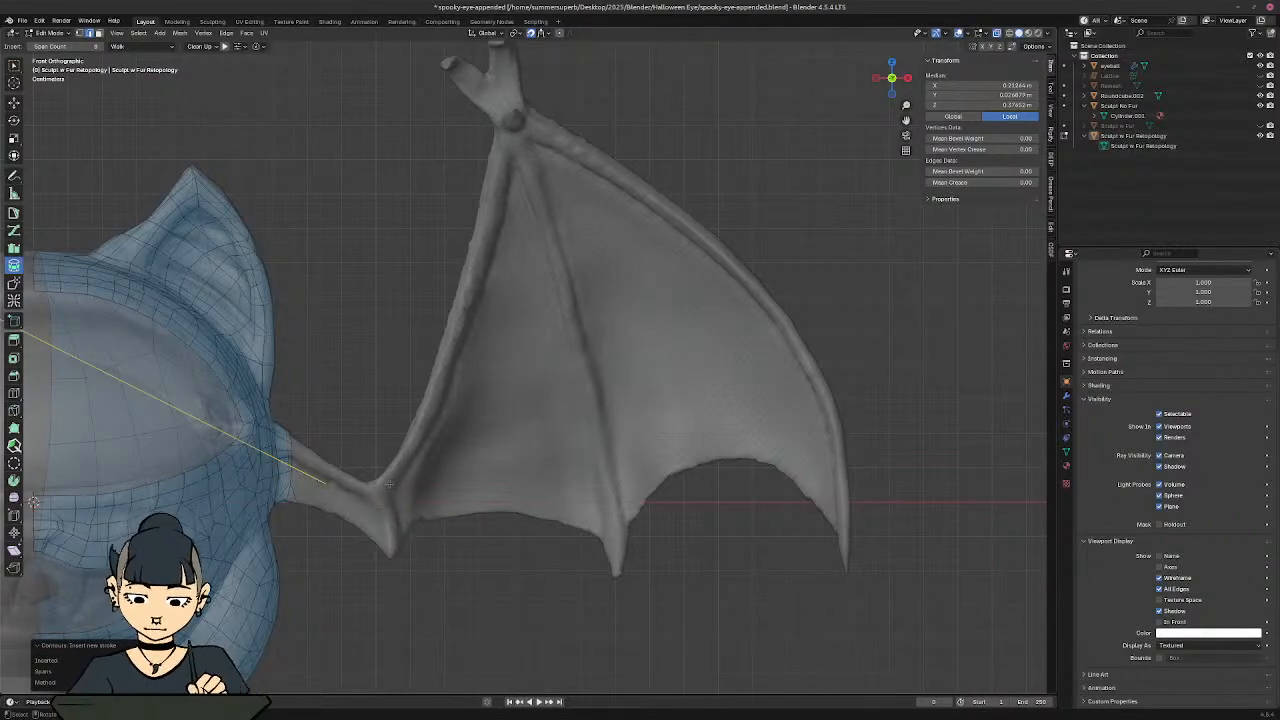
pyautogui.hotkey('ctrl', 'z')
pyautogui.moveTo(450, 470)
pyautogui.mouseDown(button='middle')
pyautogui.moveTo(362, 500)
pyautogui.moveTo(363, 443)
pyautogui.moveTo(437, 471)
pyautogui.mouseUp(button='middle')
pyautogui.hotkey('ctrl', 'z')
pyautogui.hotkey('ctrl', 'z')
pyautogui.press('KP_End')
# Step: Retry the contour stroke from the root strip to the wing's elbow and again at the elbow, undoing each attempt
pyautogui.keyDown('shift'); pyautogui.moveTo(403, 369); pyautogui.dragTo(444, 300, button='middle'); pyautogui.keyUp('shift')
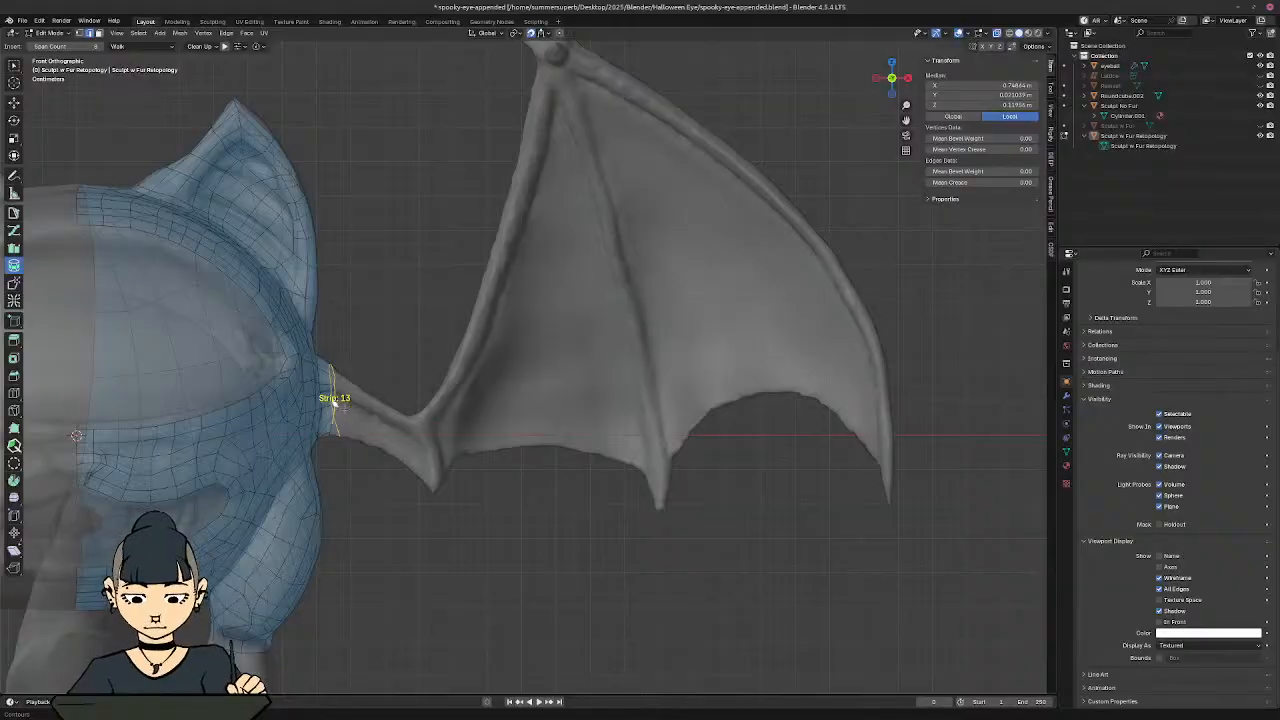
pyautogui.moveTo(335, 400)
pyautogui.mouseDown()
pyautogui.moveTo(443, 440)
pyautogui.moveTo(437, 450)
pyautogui.mouseUp()
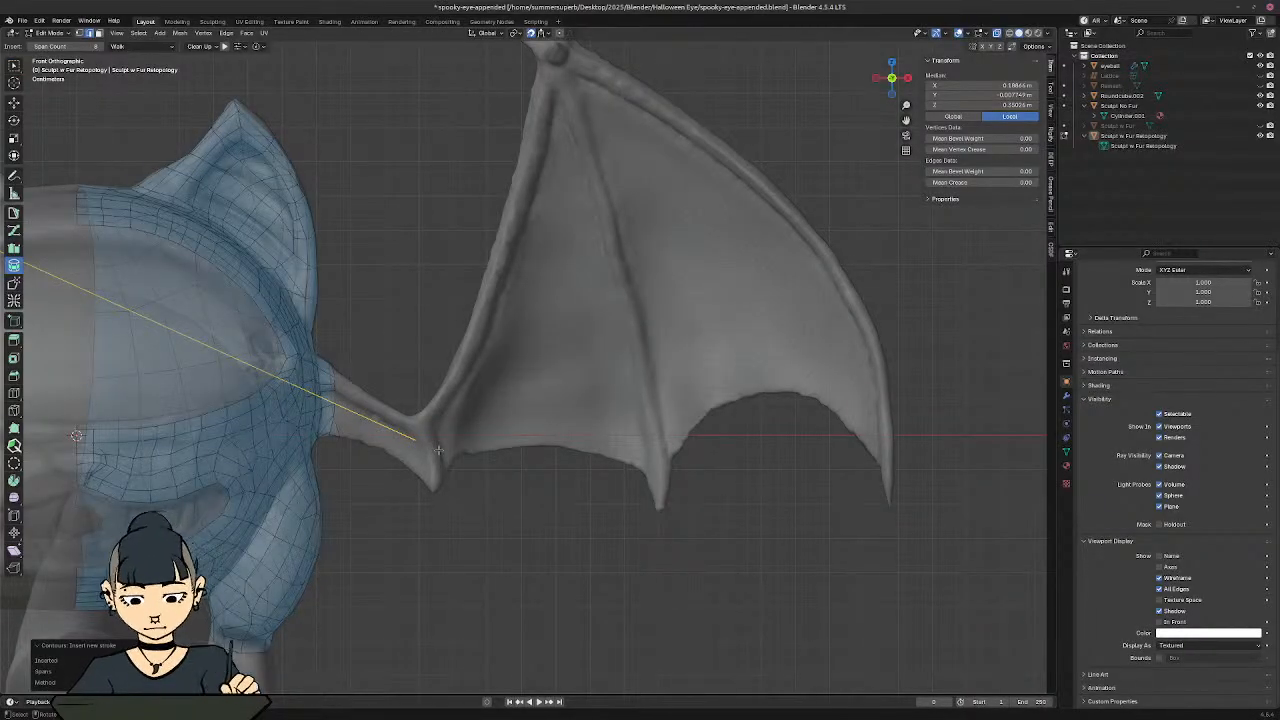
pyautogui.hotkey('ctrl', 'z')
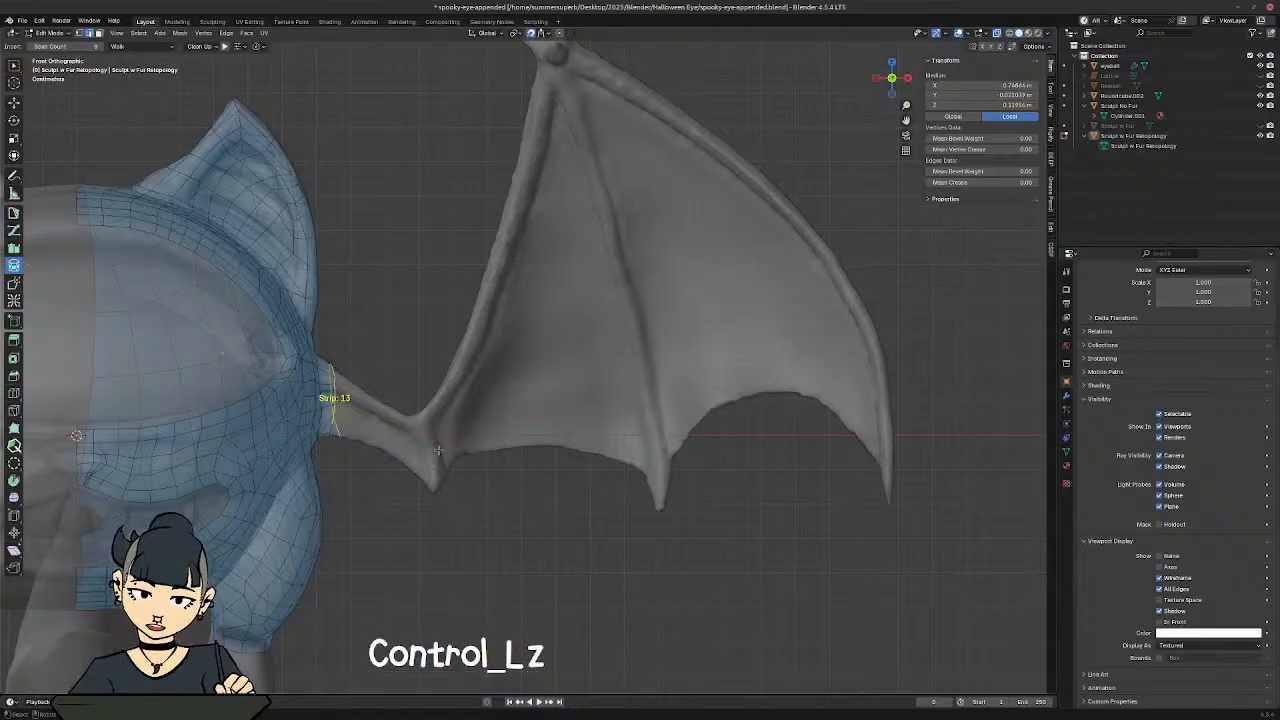
pyautogui.keyDown('ctrl'); pyautogui.moveTo(450, 454); pyautogui.dragTo(440, 456); pyautogui.keyUp('ctrl')
pyautogui.scroll(2, 496, 431)
pyautogui.hotkey('ctrl', 'z')
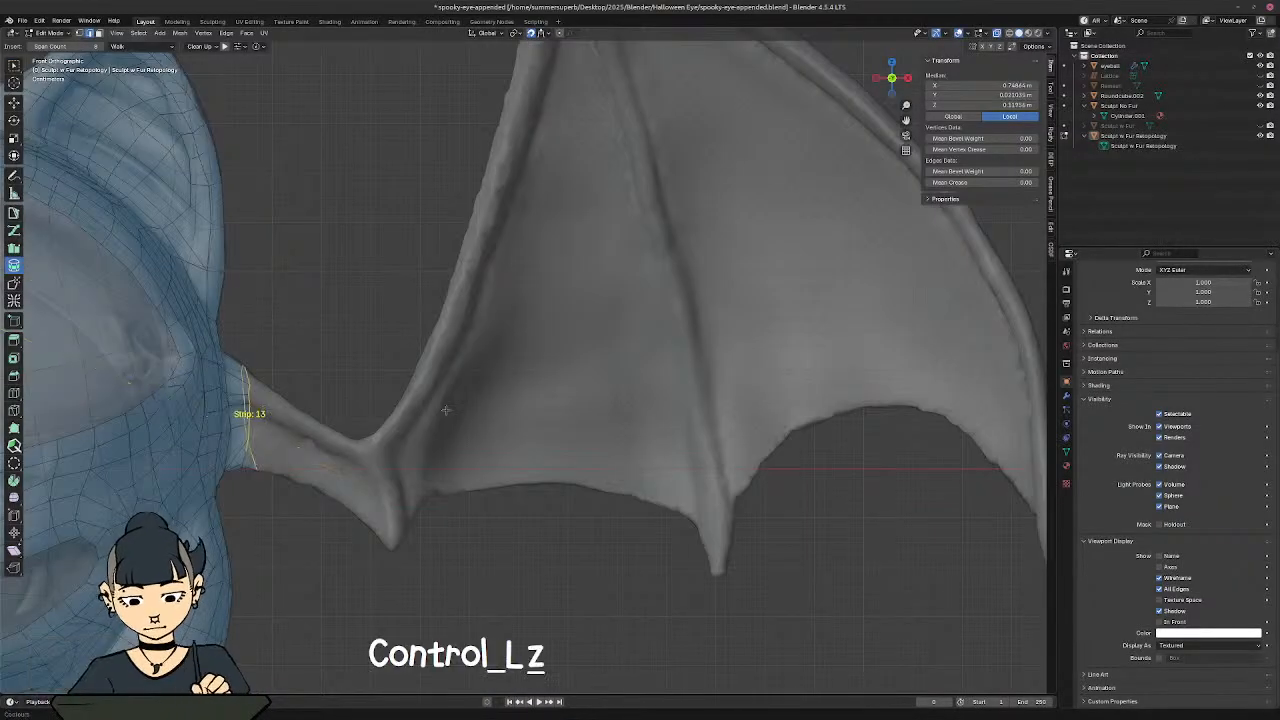
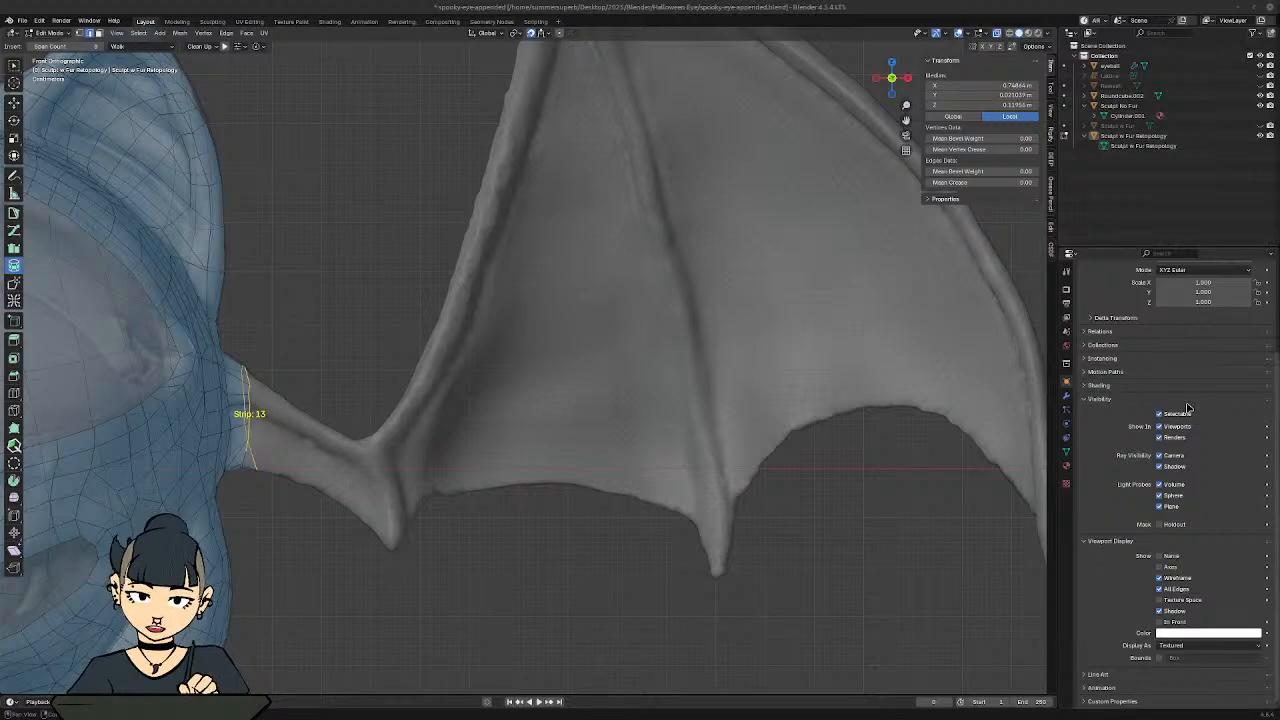
pyautogui.keyDown('shift'); pyautogui.moveTo(445, 419); pyautogui.dragTo(499, 419, button='middle'); pyautogui.keyUp('shift')
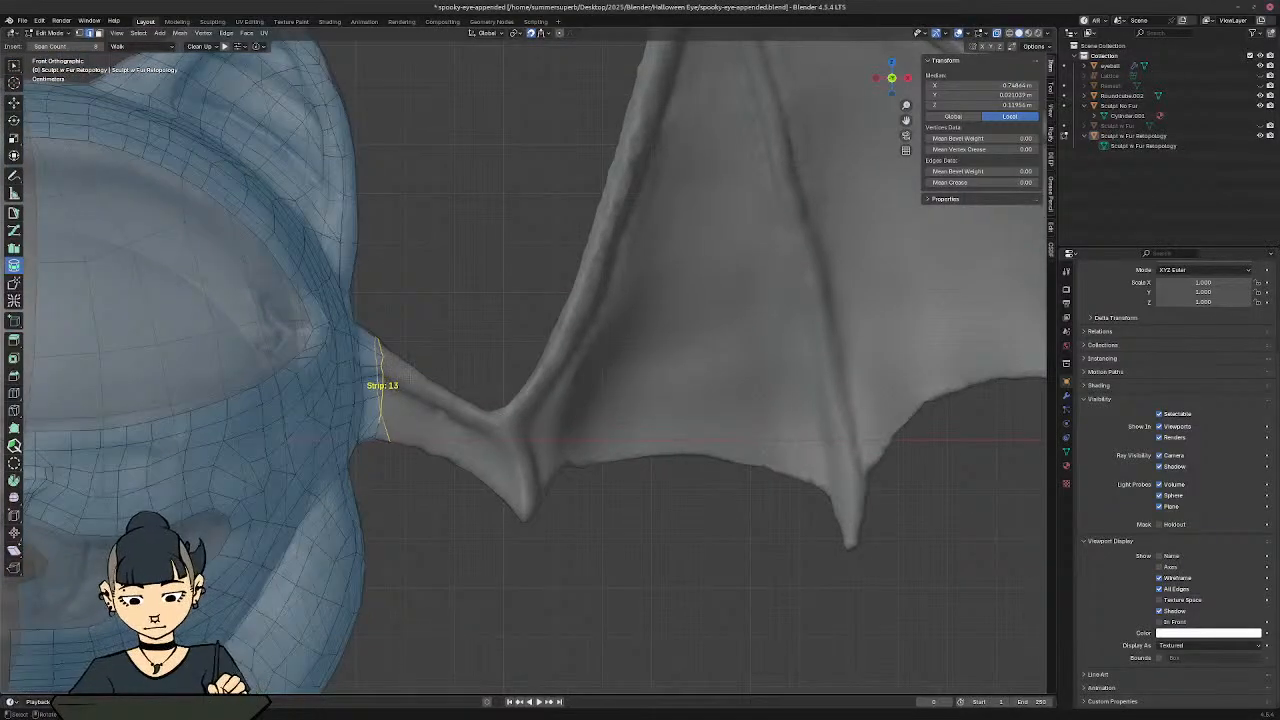
# Step: Try to add a Contours loop around the wing arm just beyond the open edge strip at its base
pyautogui.keyDown('ctrl'); pyautogui.moveTo(408, 368); pyautogui.dragTo(420, 468); pyautogui.keyUp('ctrl')
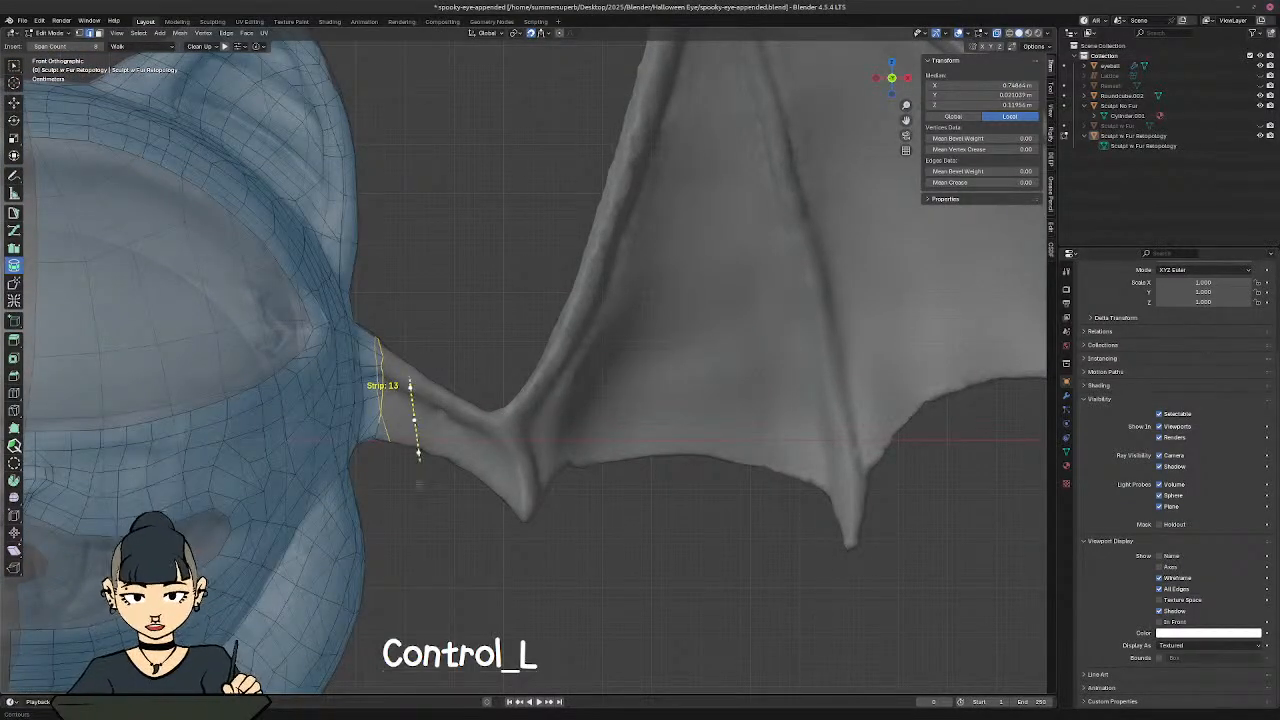
pyautogui.moveTo(507, 401)
pyautogui.mouseDown(button='middle')
pyautogui.moveTo(491, 480)
pyautogui.moveTo(506, 418)
pyautogui.mouseUp(button='middle')
pyautogui.press('KP_End')
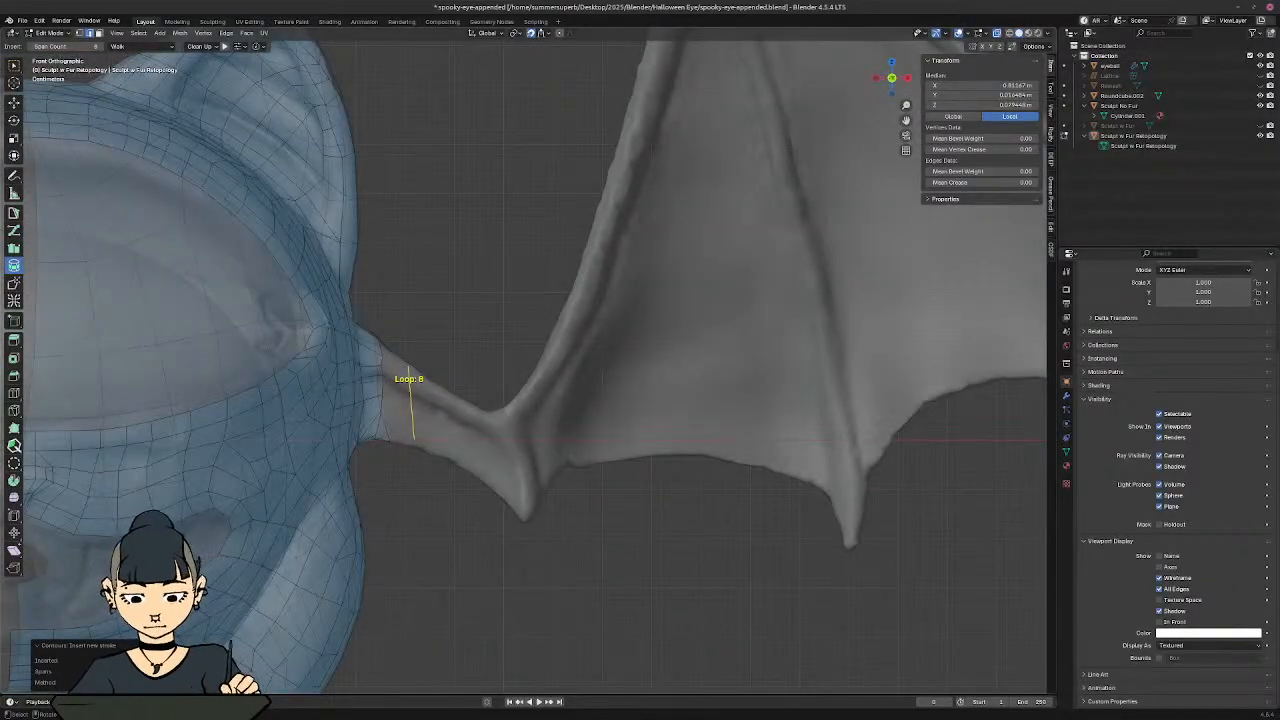
pyautogui.moveTo(362, 442); pyautogui.dragTo(477, 408, button='middle')
pyautogui.click(390, 473)
pyautogui.hotkey('ctrl', 'z')
pyautogui.hotkey('ctrl', 'z')
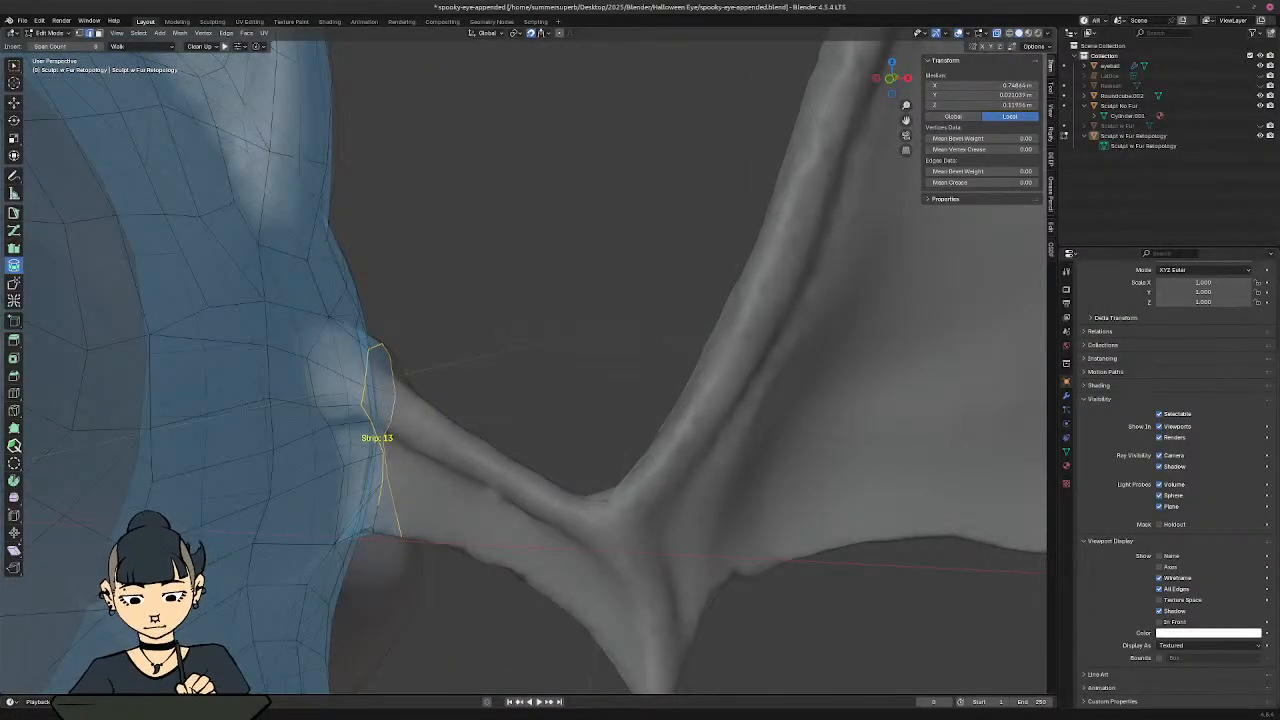
# Step: Examine the open edge strip around the wing base from below to locate where its loop is interrupted
pyautogui.keyDown('shift'); pyautogui.moveTo(477, 408); pyautogui.dragTo(540, 292, button='middle'); pyautogui.keyUp('shift')
pyautogui.moveTo(500, 420); pyautogui.dragTo(516, 340, button='middle')
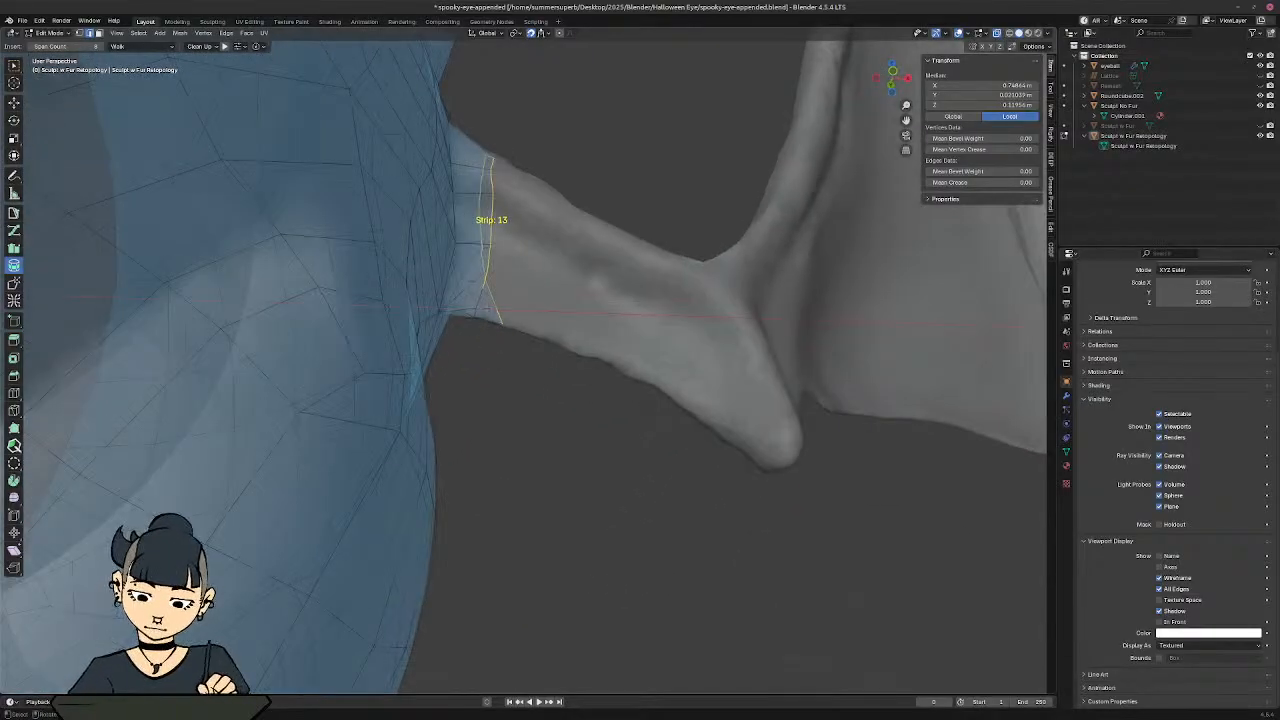
pyautogui.keyDown('ctrl'); pyautogui.moveTo(516, 400); pyautogui.dragTo(463, 347, button='middle'); pyautogui.keyUp('ctrl')
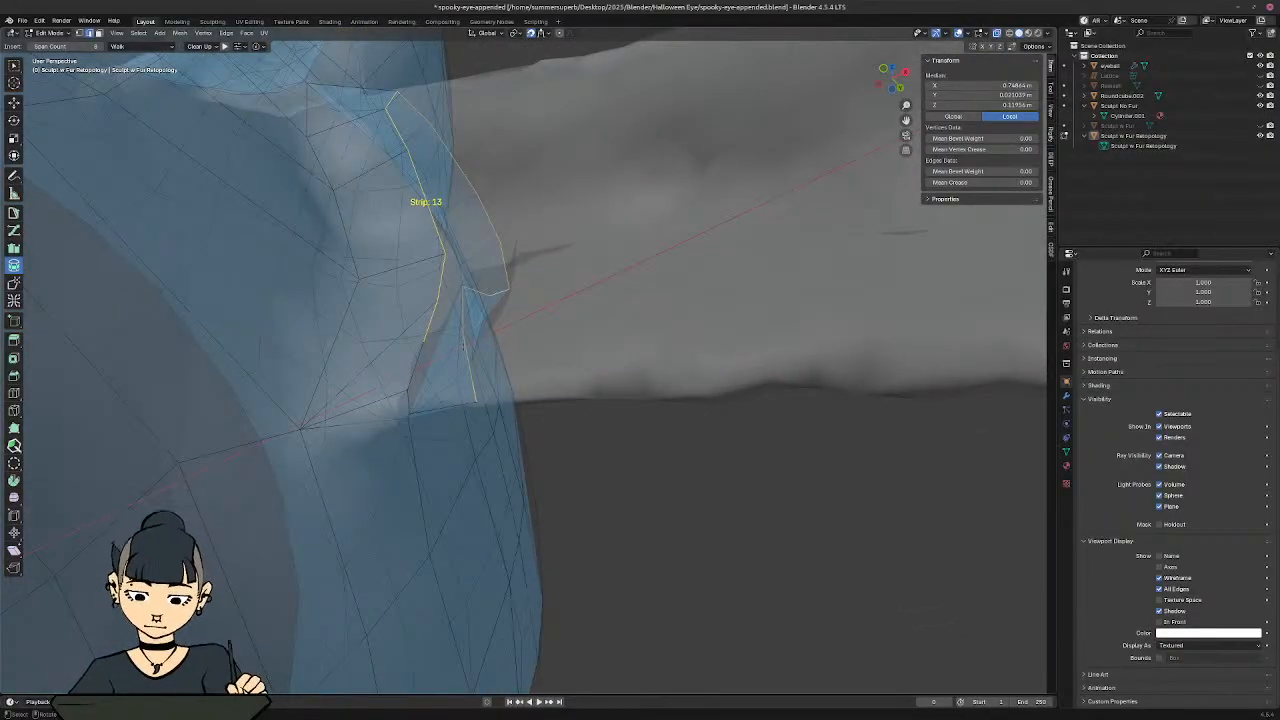
pyautogui.press('`')
pyautogui.press('Escape')
pyautogui.press('Escape')
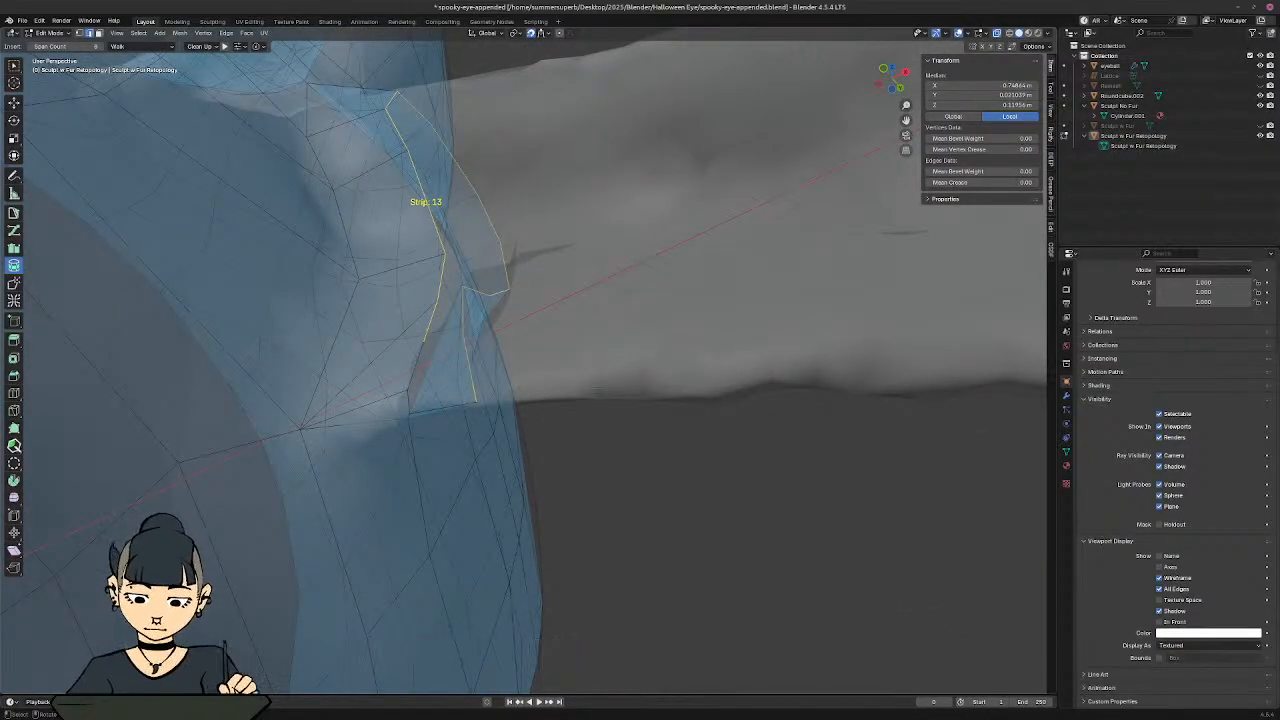
pyautogui.press('a')
pyautogui.press('a')
pyautogui.moveTo(598, 392); pyautogui.dragTo(544, 366, button='middle')
pyautogui.click(437, 268)
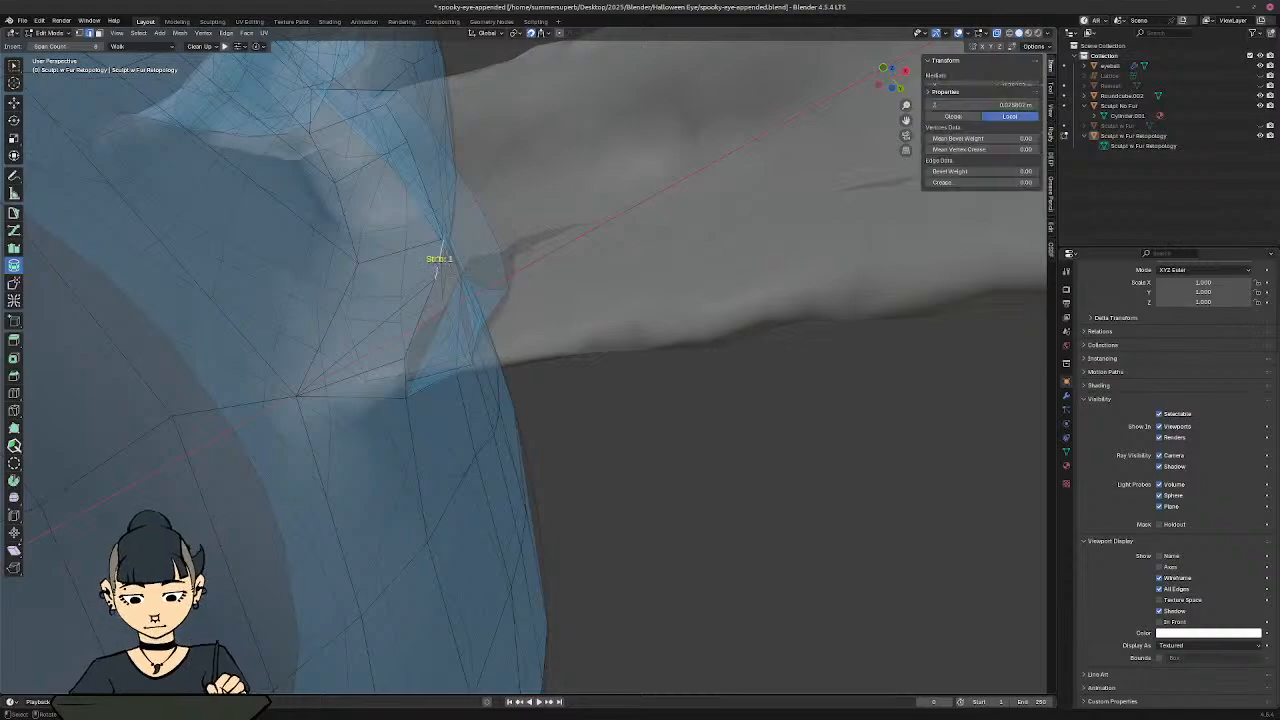
pyautogui.keyDown('ctrl'); pyautogui.keyDown('shift'); pyautogui.click(438, 266); pyautogui.keyUp('shift'); pyautogui.keyUp('ctrl')
pyautogui.doubleClick(438, 266)
# Step: Try to move the lower boundary vertex at the wing base along the sculpt surface
pyautogui.moveTo(440, 270); pyautogui.dragTo(441, 401, button='middle')
pyautogui.click(346, 380)
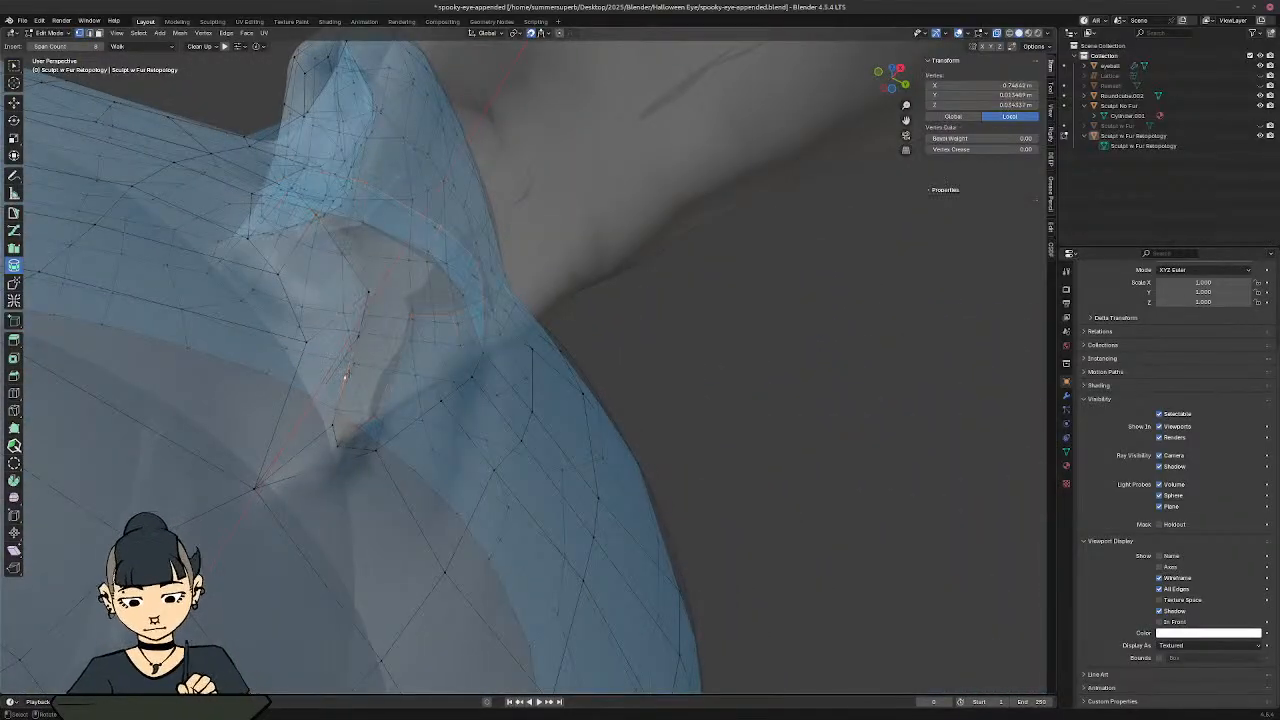
pyautogui.moveTo(348, 384); pyautogui.dragTo(393, 457, button='middle')
pyautogui.press('g')
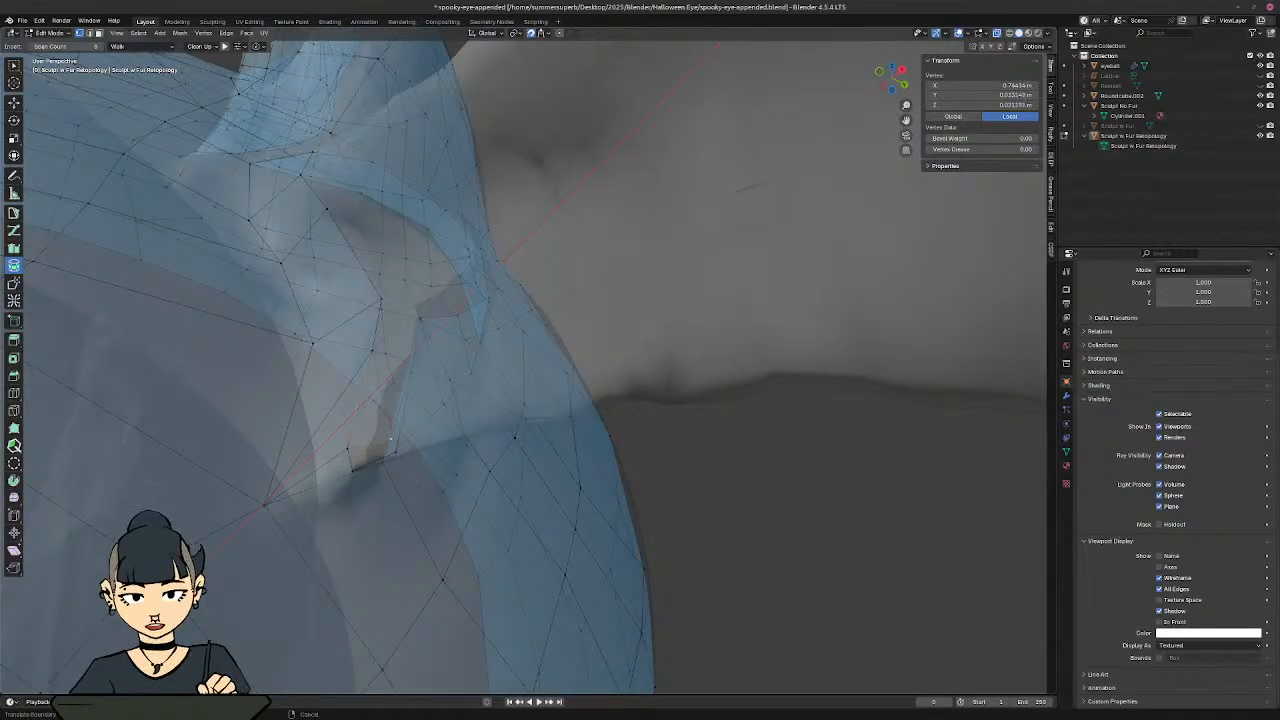
pyautogui.click(391, 438)
pyautogui.moveTo(391, 438); pyautogui.dragTo(424, 382, button='middle')
pyautogui.hotkey('ctrl', 'z')
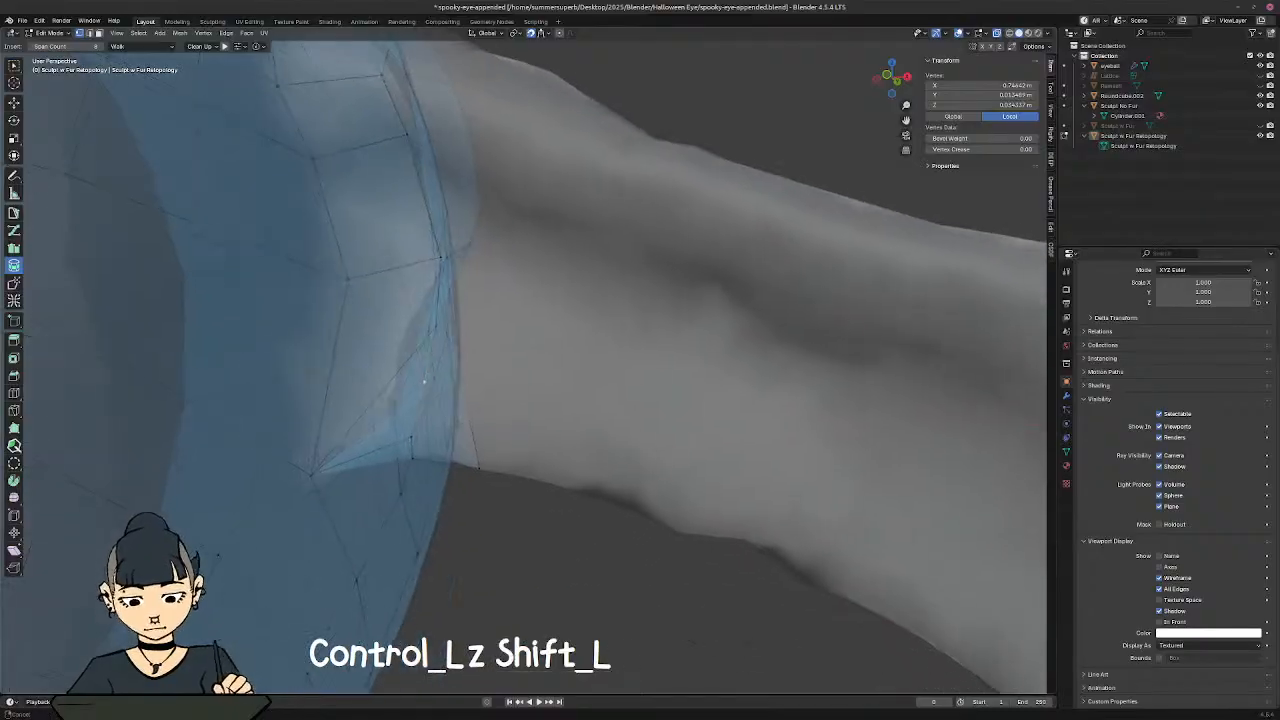
# Step: Turn off X-ray and try again to move the wing base's lower boundary vertex toward the underside
pyautogui.keyDown('shift'); pyautogui.moveTo(455, 588); pyautogui.dragTo(242, 470, button='middle'); pyautogui.keyUp('shift')
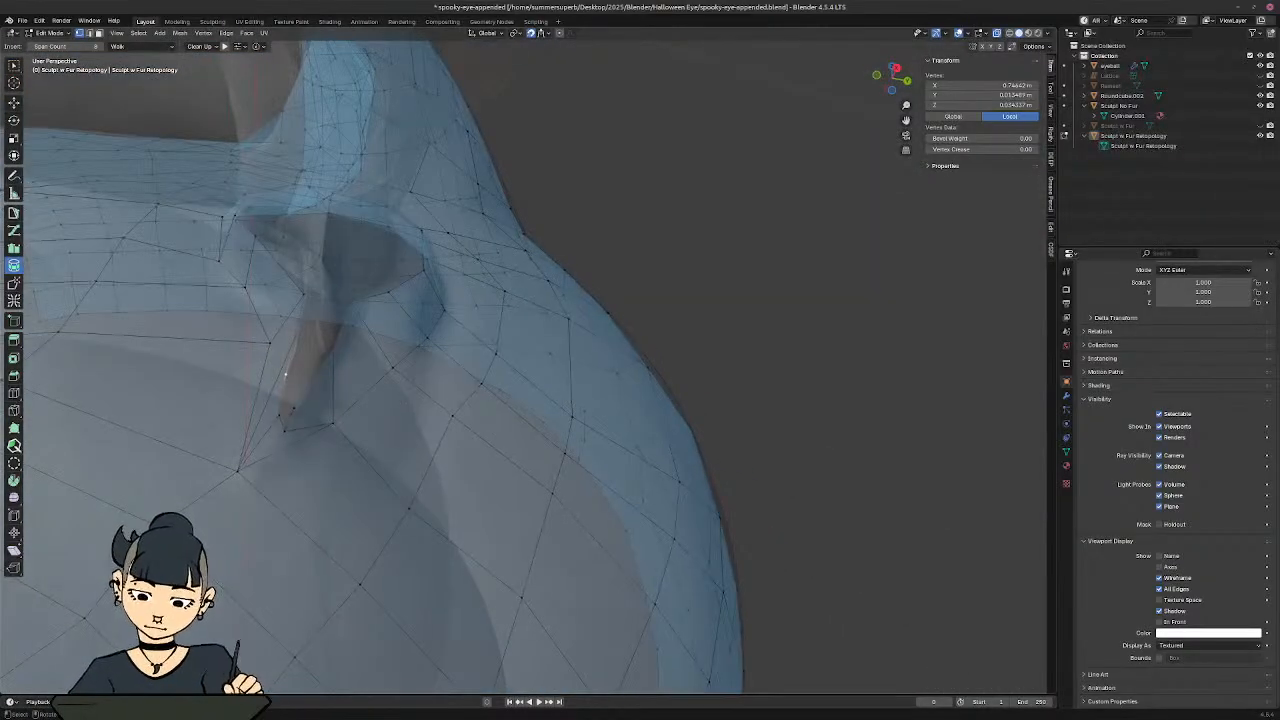
pyautogui.hotkey('alt', 'z')
pyautogui.moveTo(403, 399); pyautogui.dragTo(386, 403, button='middle')
pyautogui.keyDown('shift'); pyautogui.moveTo(410, 350); pyautogui.dragTo(431, 430, button='middle'); pyautogui.keyUp('shift')
pyautogui.scroll(-5, 446, 414)
pyautogui.scroll(5, 431, 430)
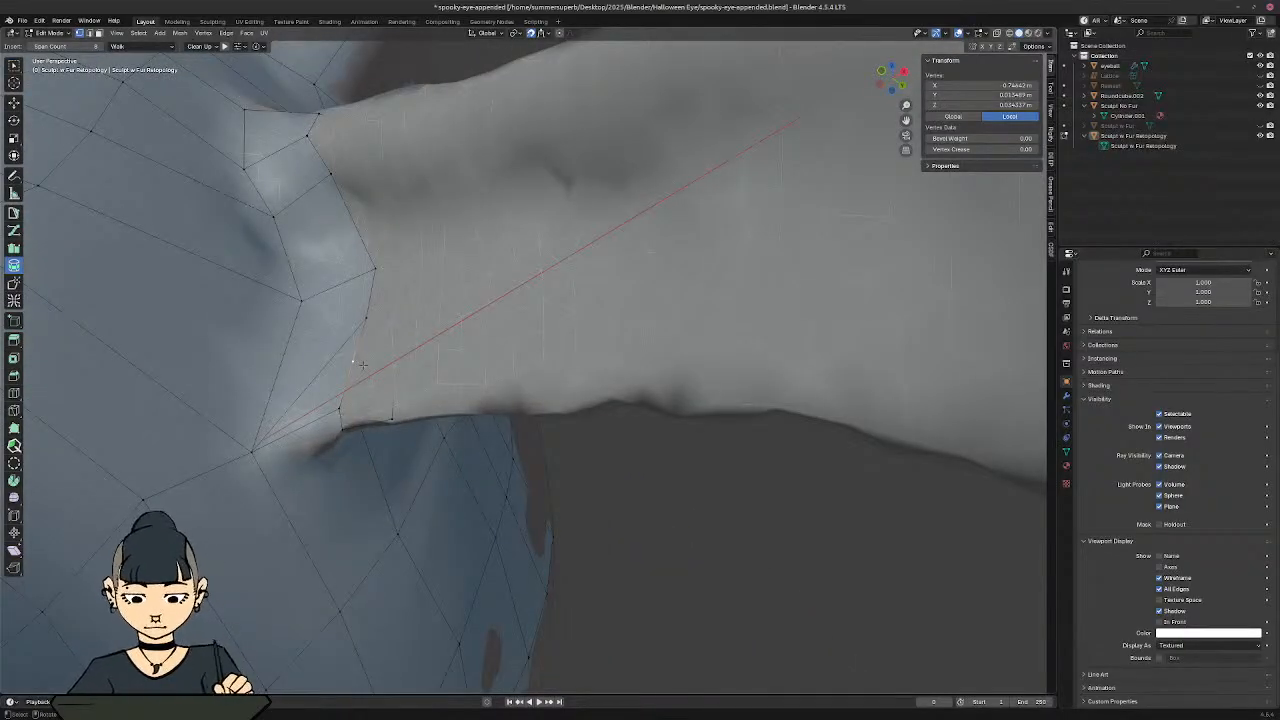
pyautogui.press('g')
pyautogui.click(379, 387)
pyautogui.hotkey('ctrl', 'z')
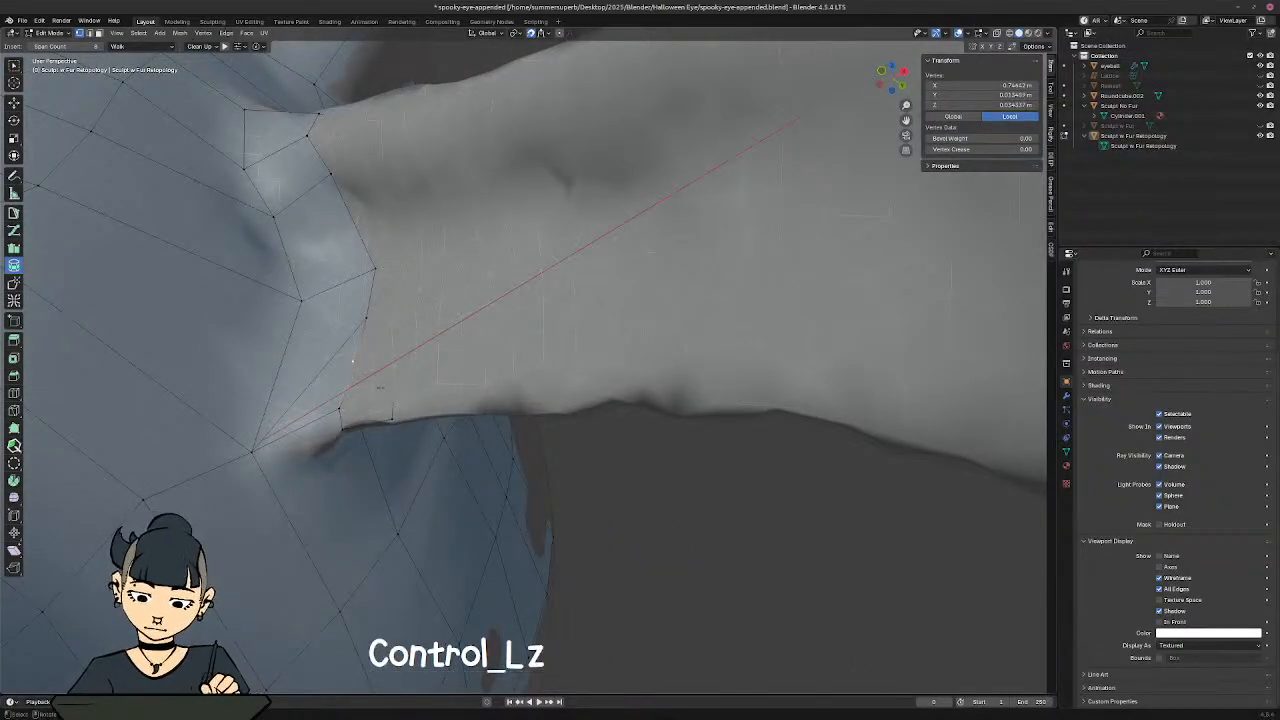
# Step: Try to move the same boundary vertex with the snapping state toggled, and toggle snapping back
pyautogui.hotkey('shift', 'Tab')
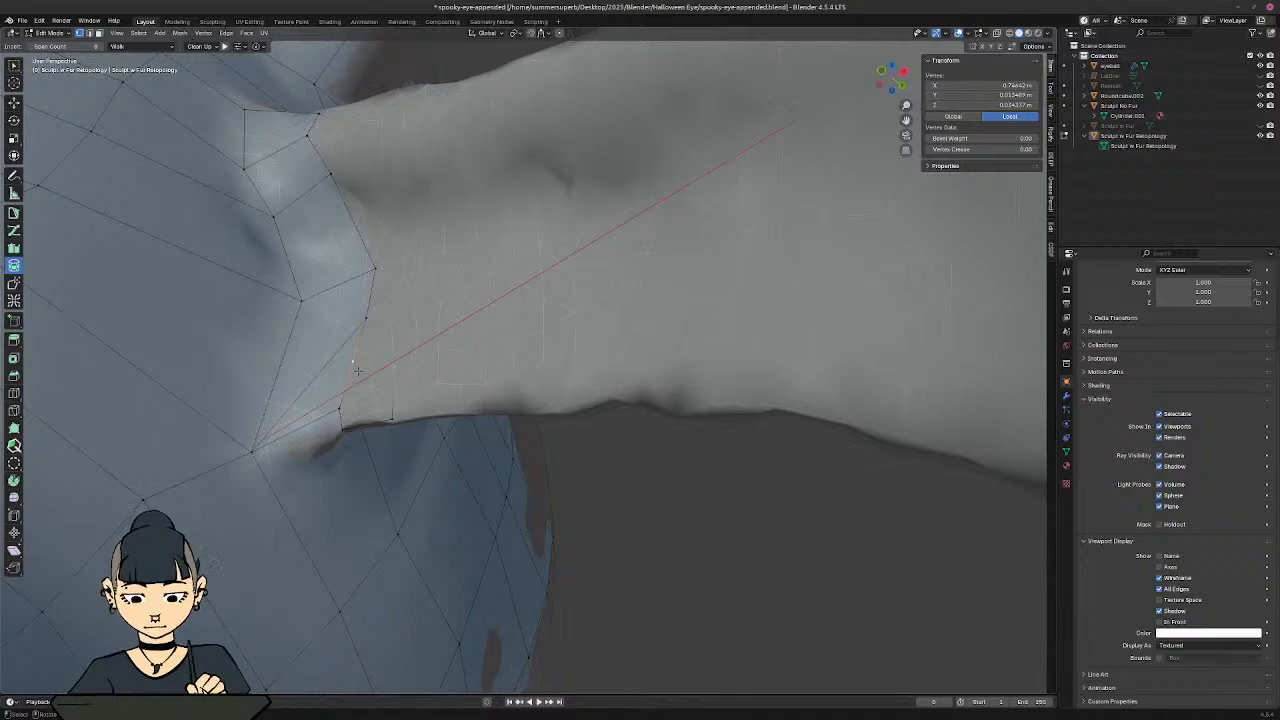
pyautogui.press('g')
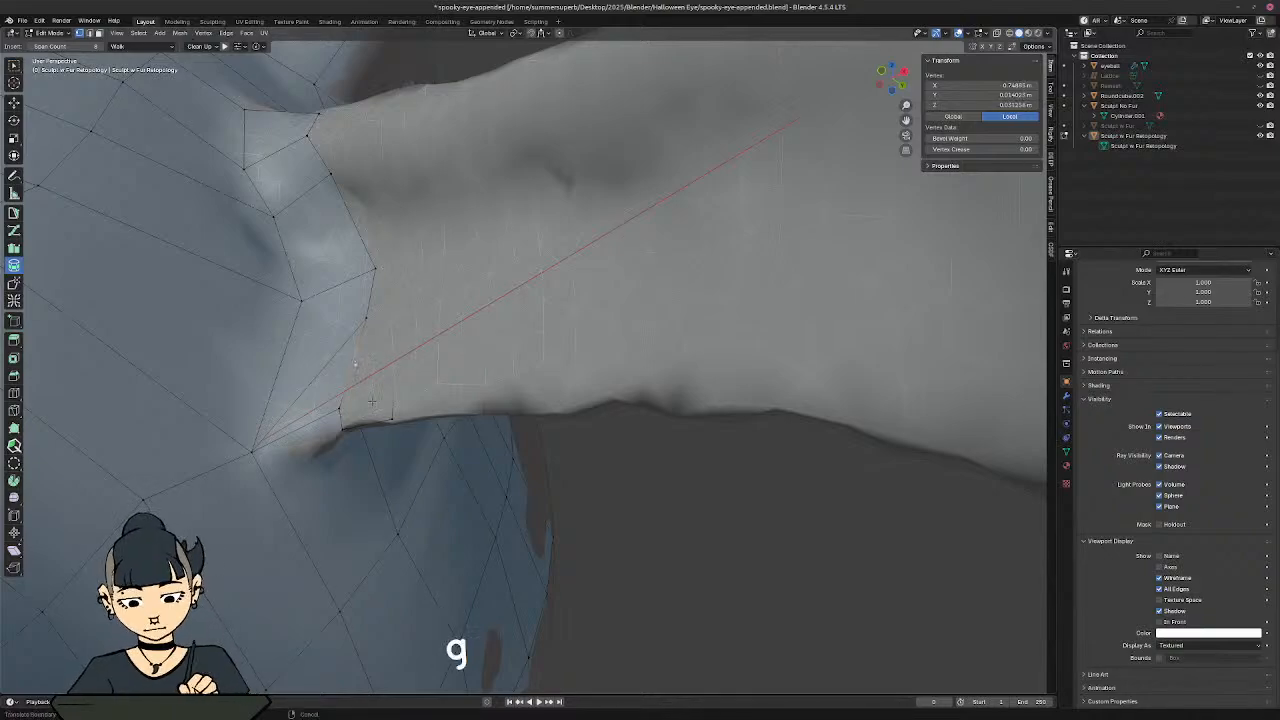
pyautogui.click(386, 414)
pyautogui.hotkey('ctrl', 'z')
pyautogui.hotkey('shift', 'Tab')
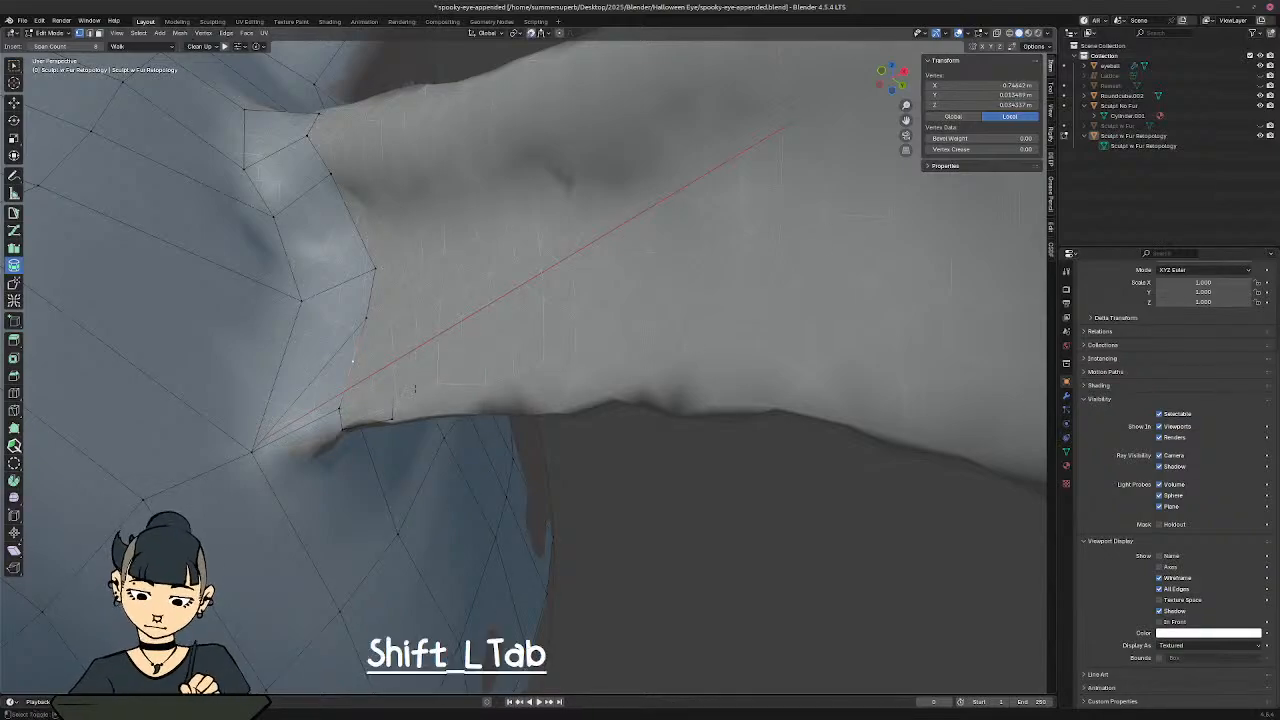
# Step: Try the boundary vertex move with Face Project snapping, and return the individual snap target to Face Nearest
pyautogui.click(545, 34)
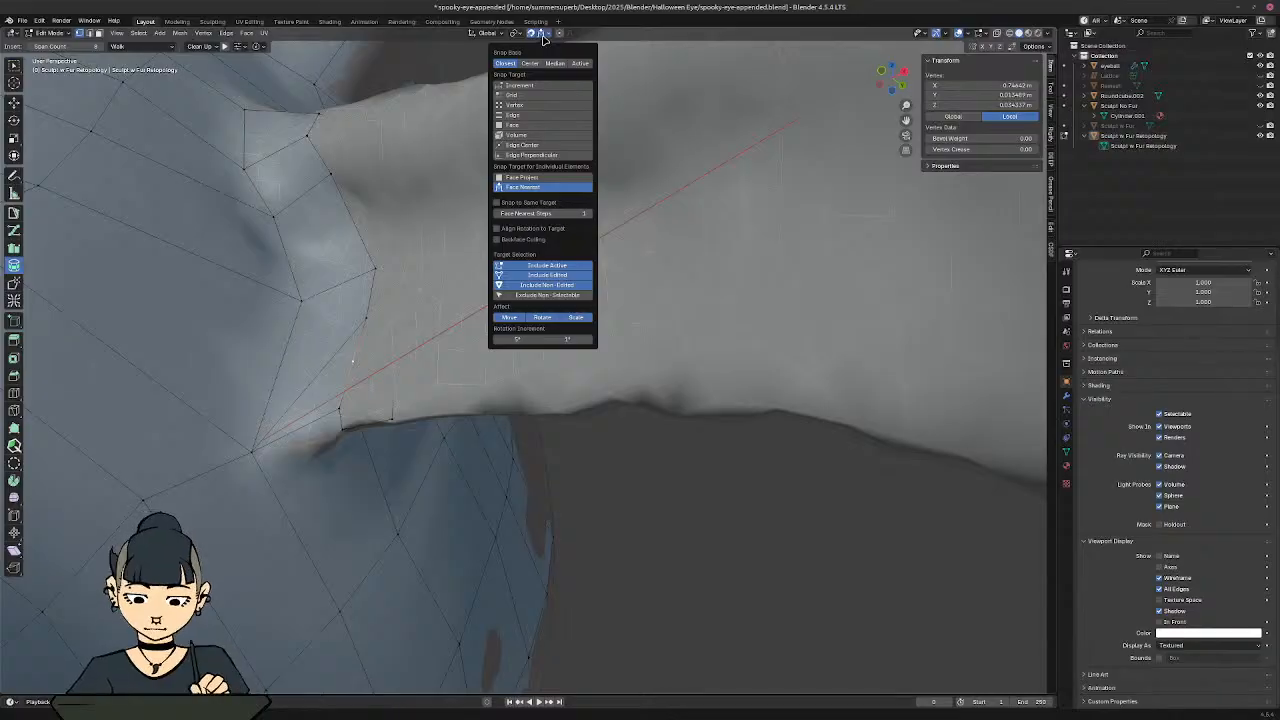
pyautogui.click(532, 178)
pyautogui.moveTo(362, 383); pyautogui.dragTo(401, 361, button='middle')
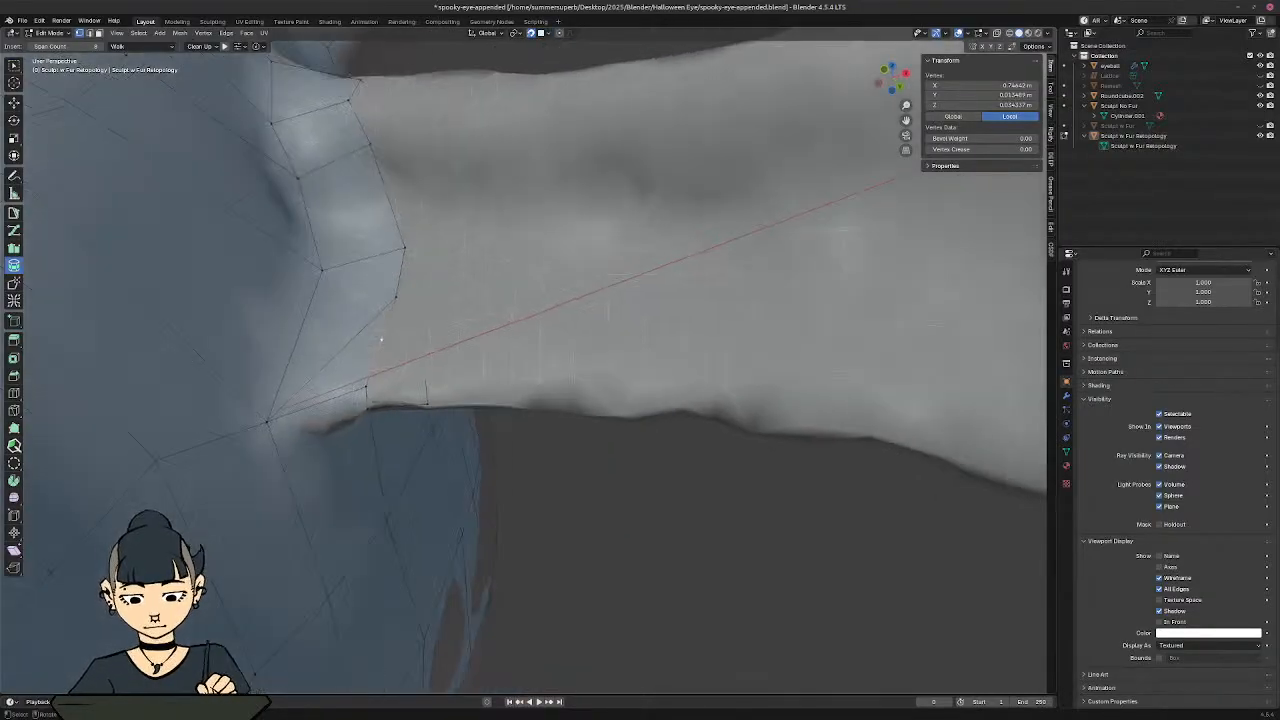
pyautogui.press('g')
pyautogui.hotkey('ctrl', 'z')
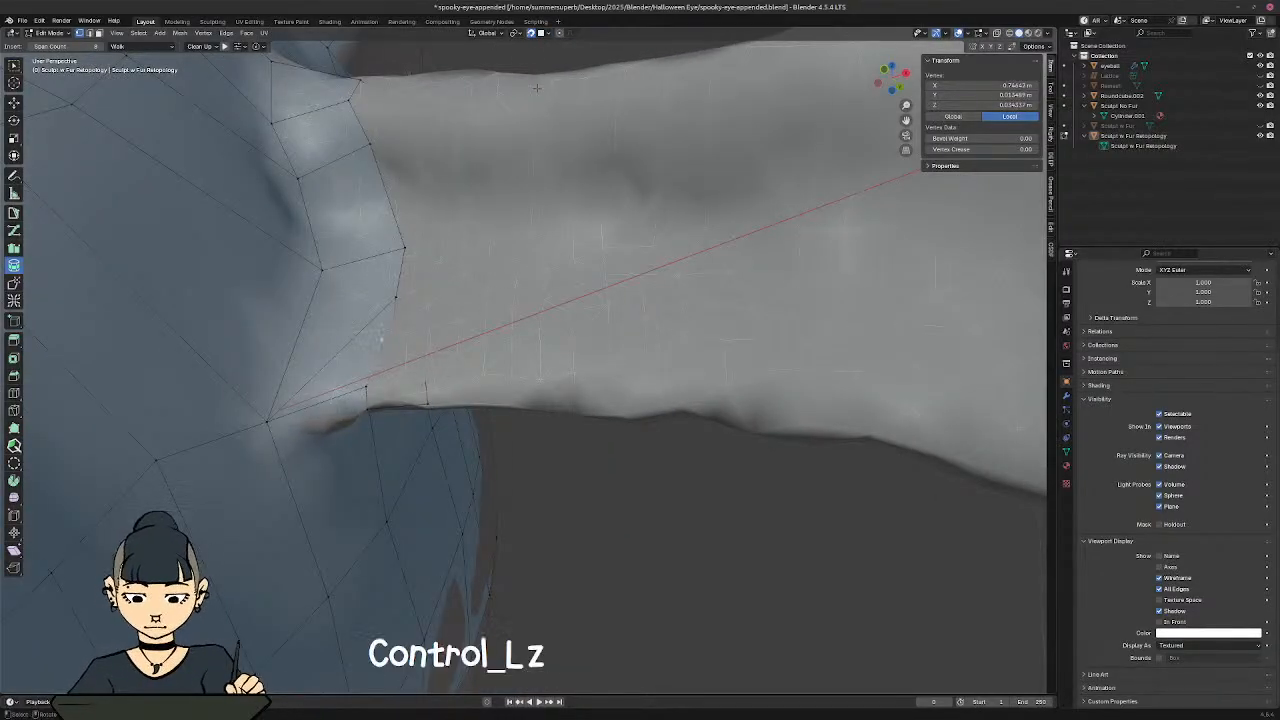
pyautogui.click(544, 35)
pyautogui.click(537, 189)
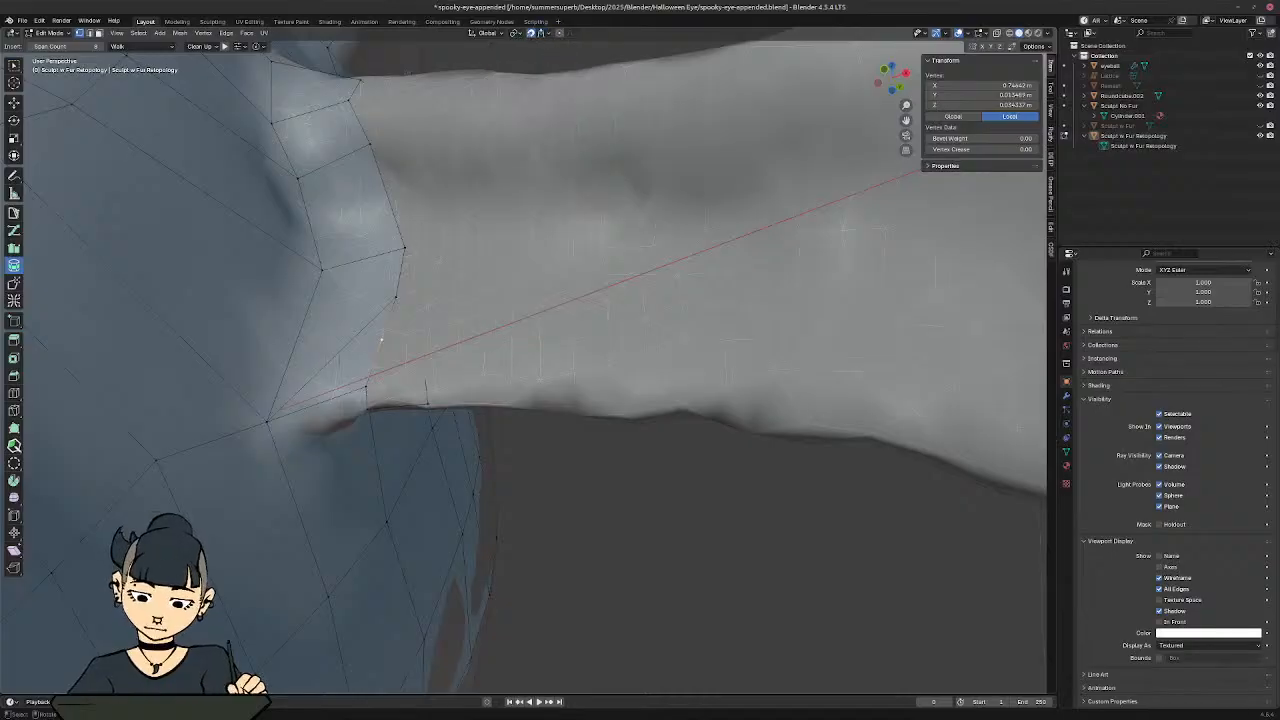
# Step: Close the gap under the wing base with PolyPen, building from the bottom edge to the nearby boundary vertices
pyautogui.moveTo(348, 345); pyautogui.dragTo(414, 392, button='middle')
pyautogui.click(335, 326)
pyautogui.click(89, 33)
pyautogui.click(355, 361)
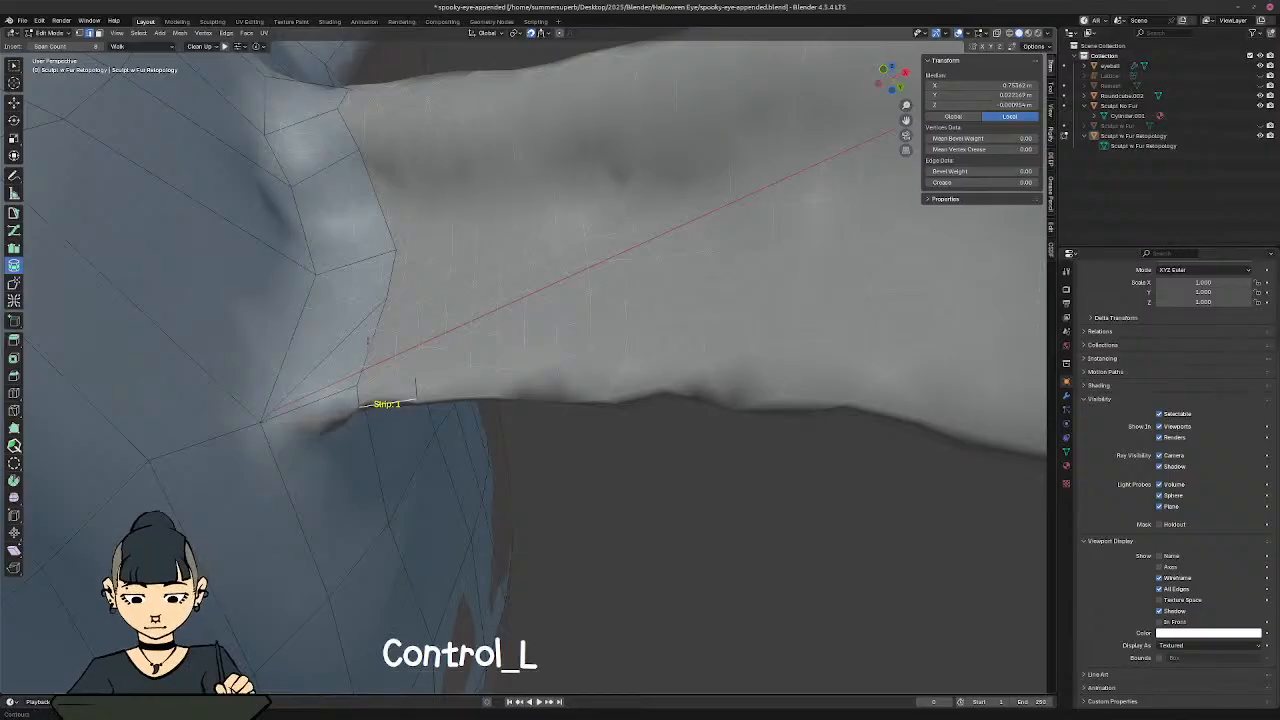
pyautogui.click(14, 212)
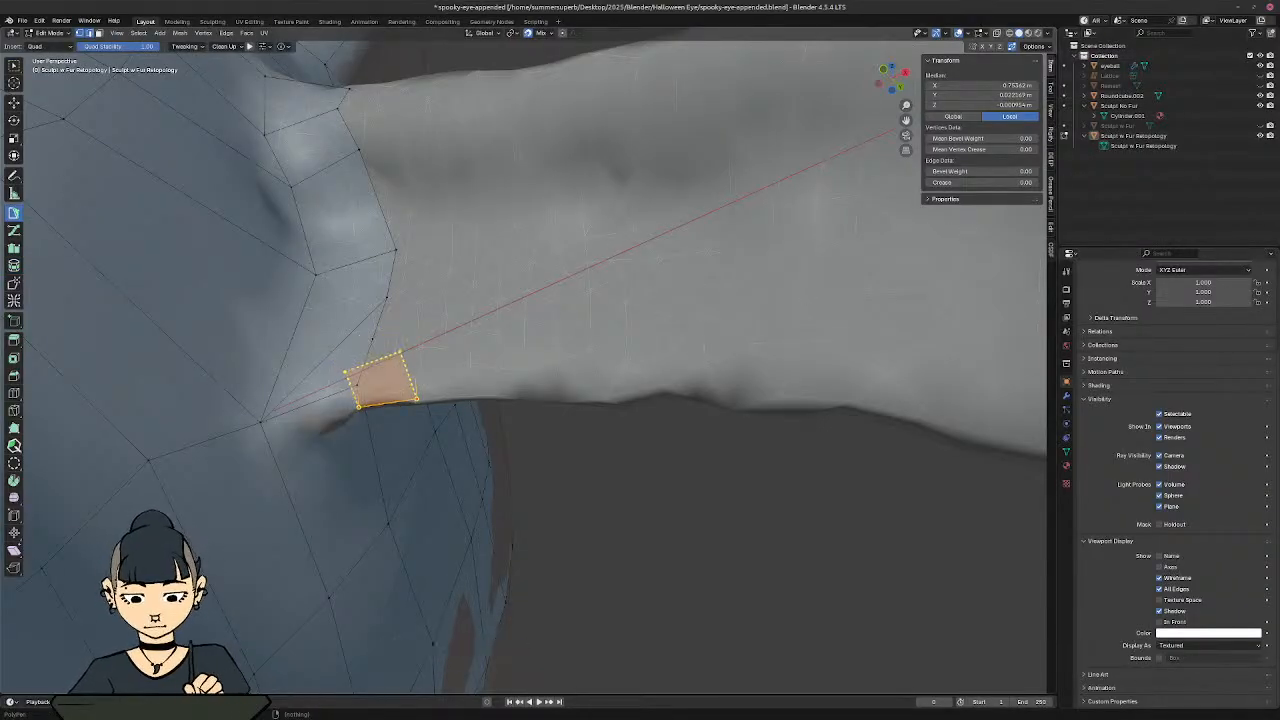
pyautogui.keyDown('ctrl'); pyautogui.click(372, 340); pyautogui.keyUp('ctrl')
pyautogui.keyDown('ctrl'); pyautogui.click(363, 355); pyautogui.keyUp('ctrl')
# Step: Move the boundary vertex just above the filled gap slightly down and outward along the wing arm
pyautogui.moveTo(364, 354); pyautogui.dragTo(416, 284, button='middle')
pyautogui.click(350, 328)
pyautogui.moveTo(354, 325); pyautogui.dragTo(404, 364, button='middle')
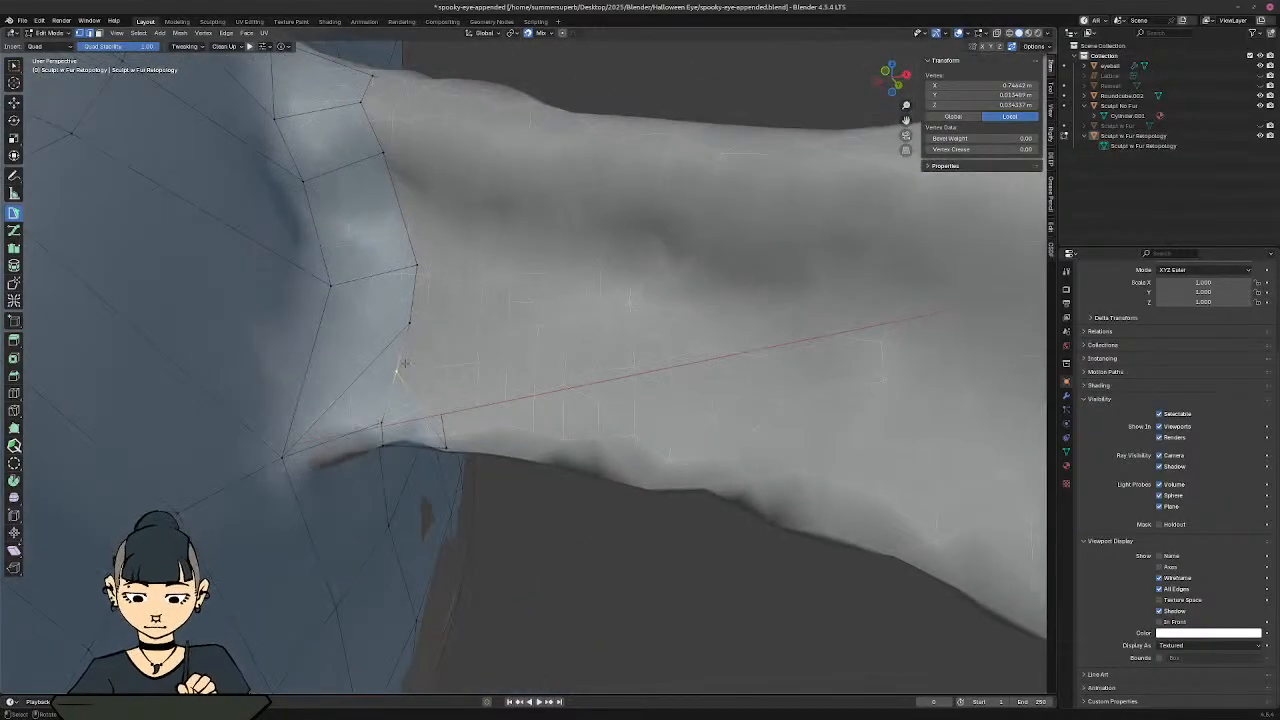
pyautogui.press('g')
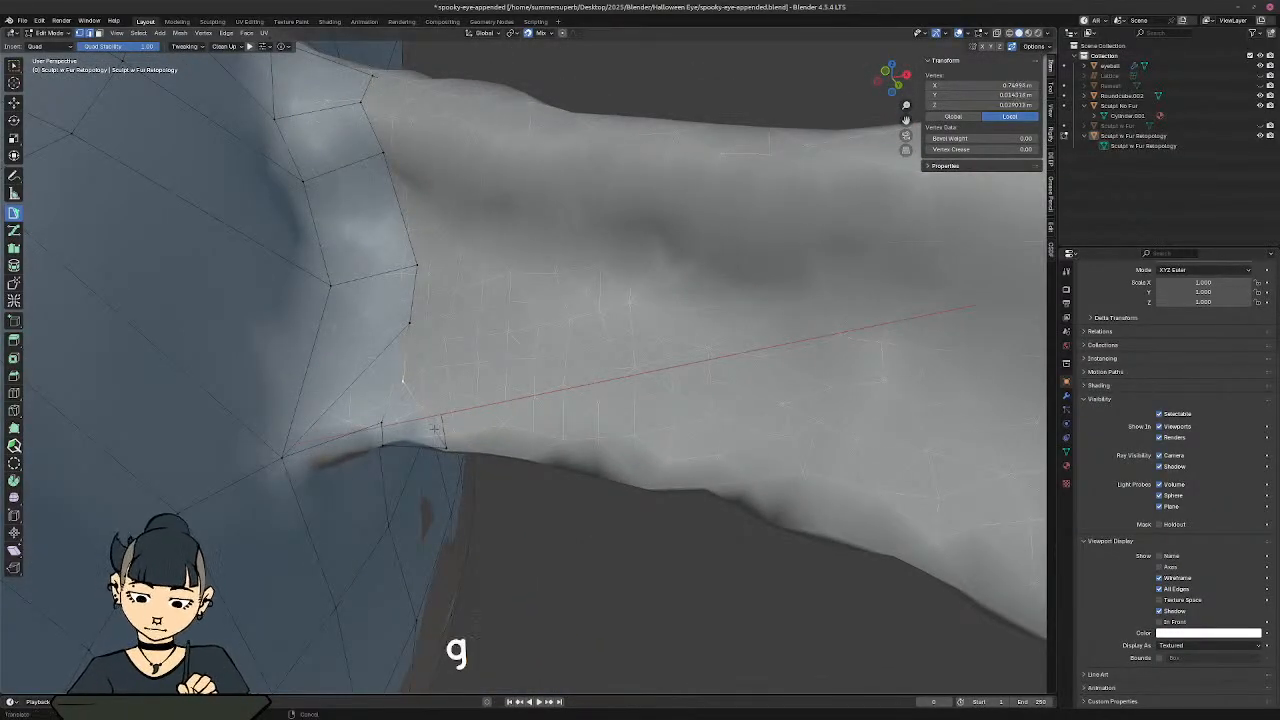
pyautogui.click(437, 428)
# Step: Turn on X-ray, select the whole open edge loop around the wing base, and activate the Contours tool
pyautogui.moveTo(437, 426); pyautogui.dragTo(390, 380, button='middle')
pyautogui.hotkey('alt', 'z')
pyautogui.keyDown('alt'); pyautogui.click(381, 357); pyautogui.keyUp('alt')
pyautogui.keyDown('ctrl'); pyautogui.keyDown('shift'); pyautogui.click(381, 357); pyautogui.keyUp('shift'); pyautogui.keyUp('ctrl')
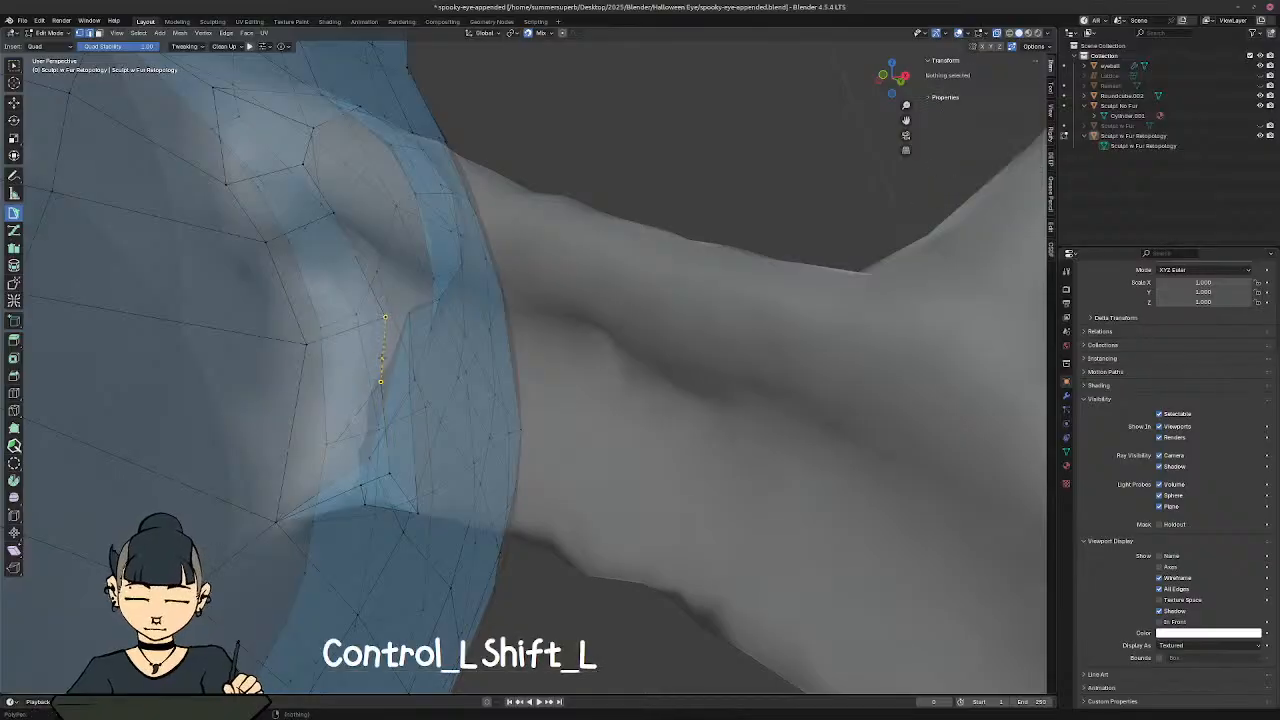
pyautogui.keyDown('ctrl'); pyautogui.keyDown('shift'); pyautogui.click(382, 355); pyautogui.keyUp('shift'); pyautogui.keyUp('ctrl')
pyautogui.moveTo(428, 341); pyautogui.dragTo(413, 442, button='middle')
pyautogui.scroll(-5, 493, 417)
pyautogui.press('KP_End')
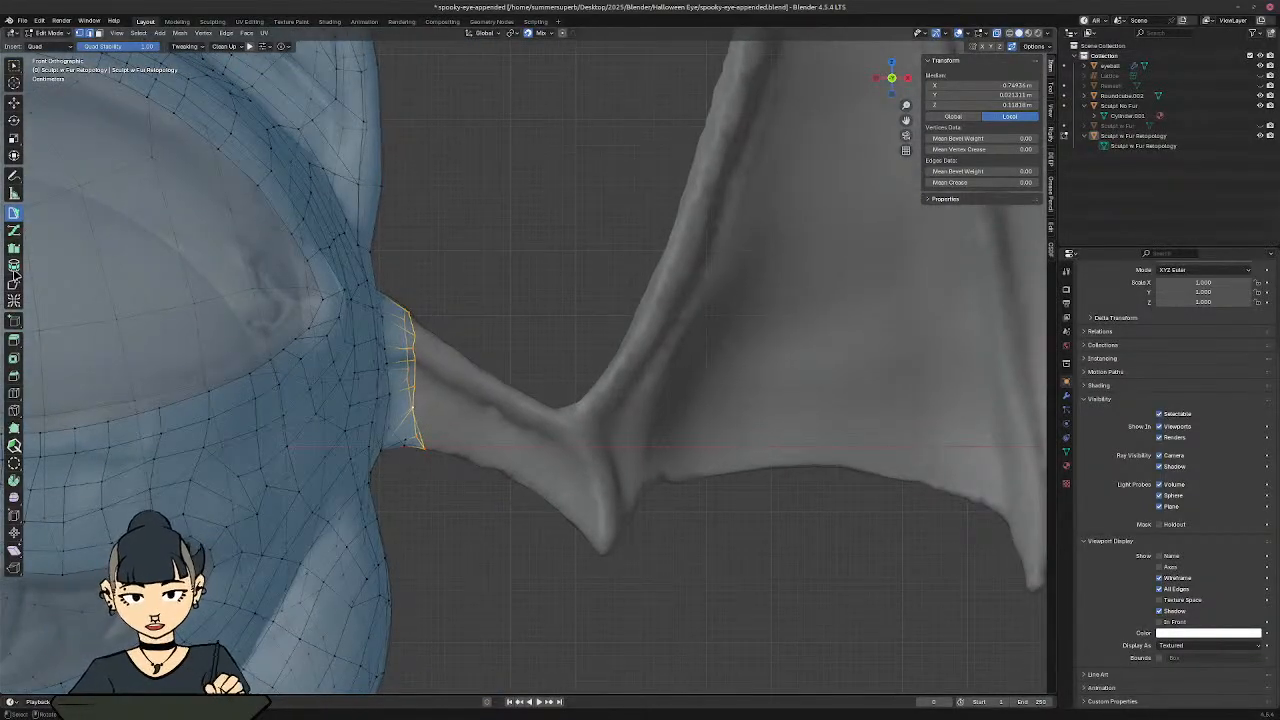
pyautogui.click(14, 265)
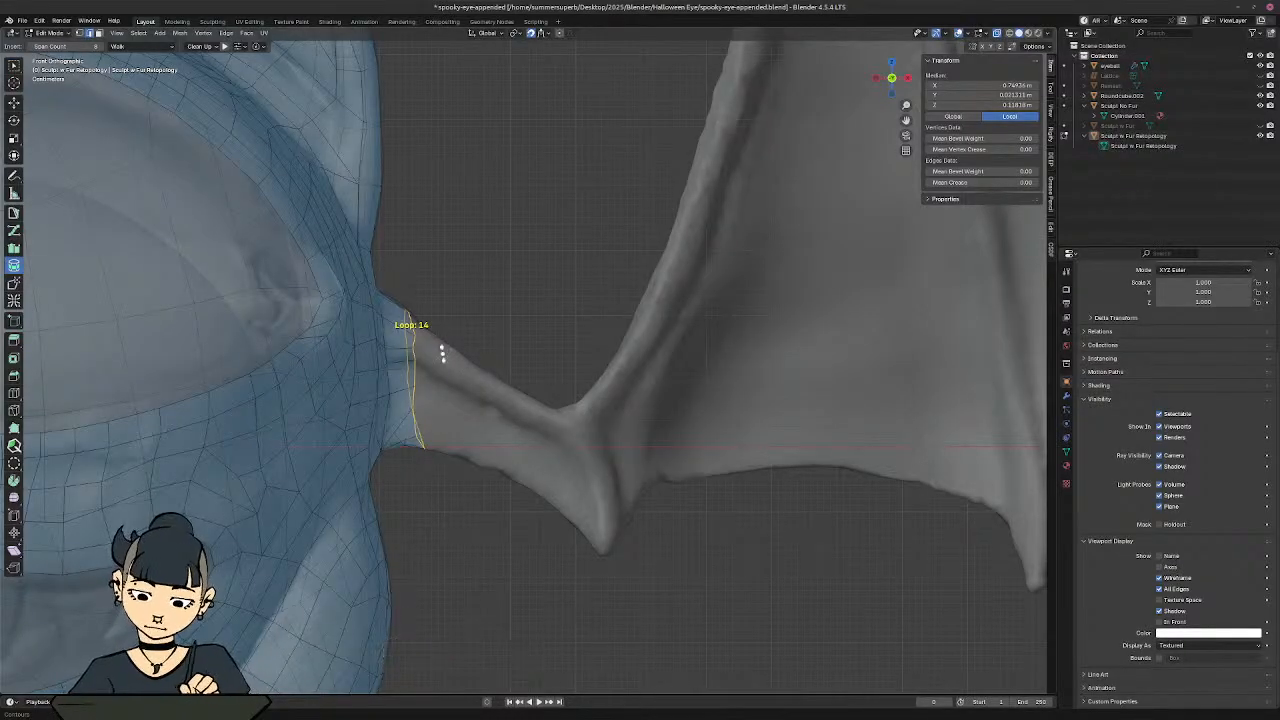
# Step: Try to extend the selected edge loop with a Contours cut across the wing arm in front view
pyautogui.keyDown('ctrl'); pyautogui.moveTo(443, 348); pyautogui.dragTo(447, 471); pyautogui.keyUp('ctrl')
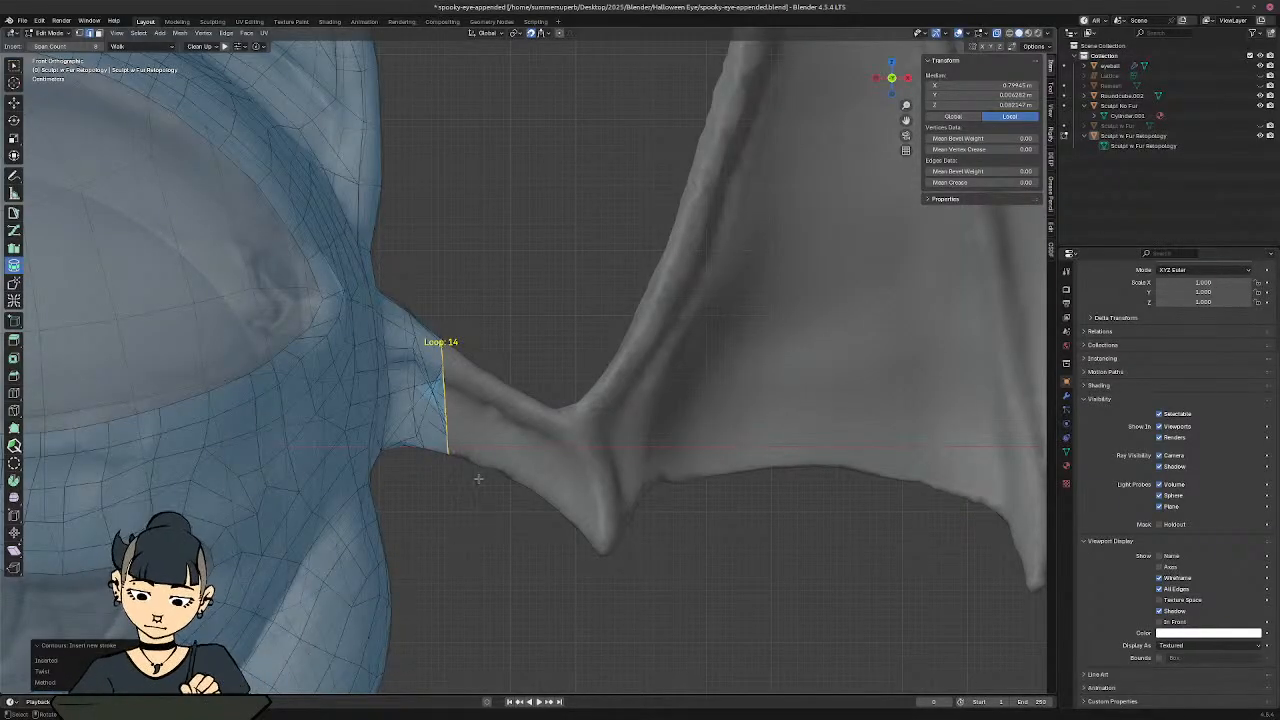
pyautogui.keyDown('shift'); pyautogui.moveTo(468, 470); pyautogui.dragTo(483, 324, button='middle'); pyautogui.keyUp('shift')
pyautogui.moveTo(485, 323); pyautogui.dragTo(895, 368, button='middle')
pyautogui.keyDown('ctrl'); pyautogui.moveTo(330, 400); pyautogui.dragTo(330, 360, button='middle'); pyautogui.keyUp('ctrl')
pyautogui.moveTo(330, 360)
pyautogui.mouseDown(button='middle')
pyautogui.moveTo(476, 390)
pyautogui.moveTo(476, 448)
pyautogui.mouseUp(button='middle')
pyautogui.press('z')
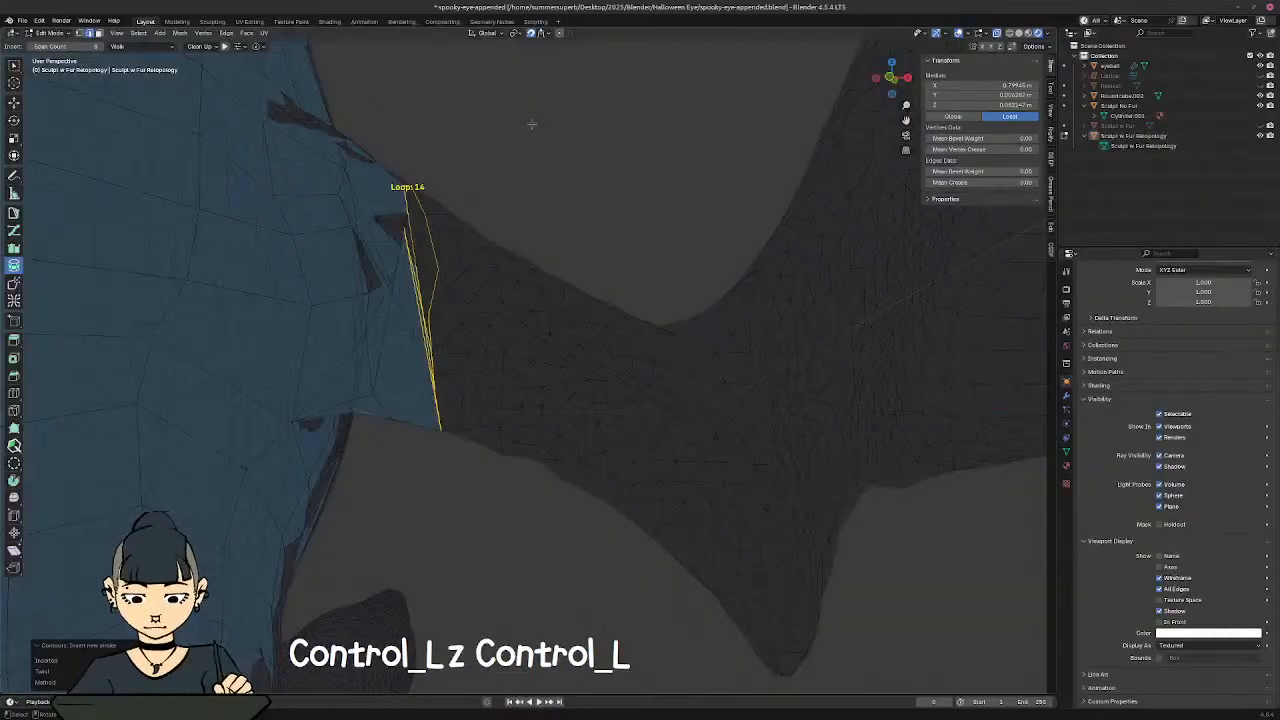
pyautogui.hotkey('ctrl', 'z')
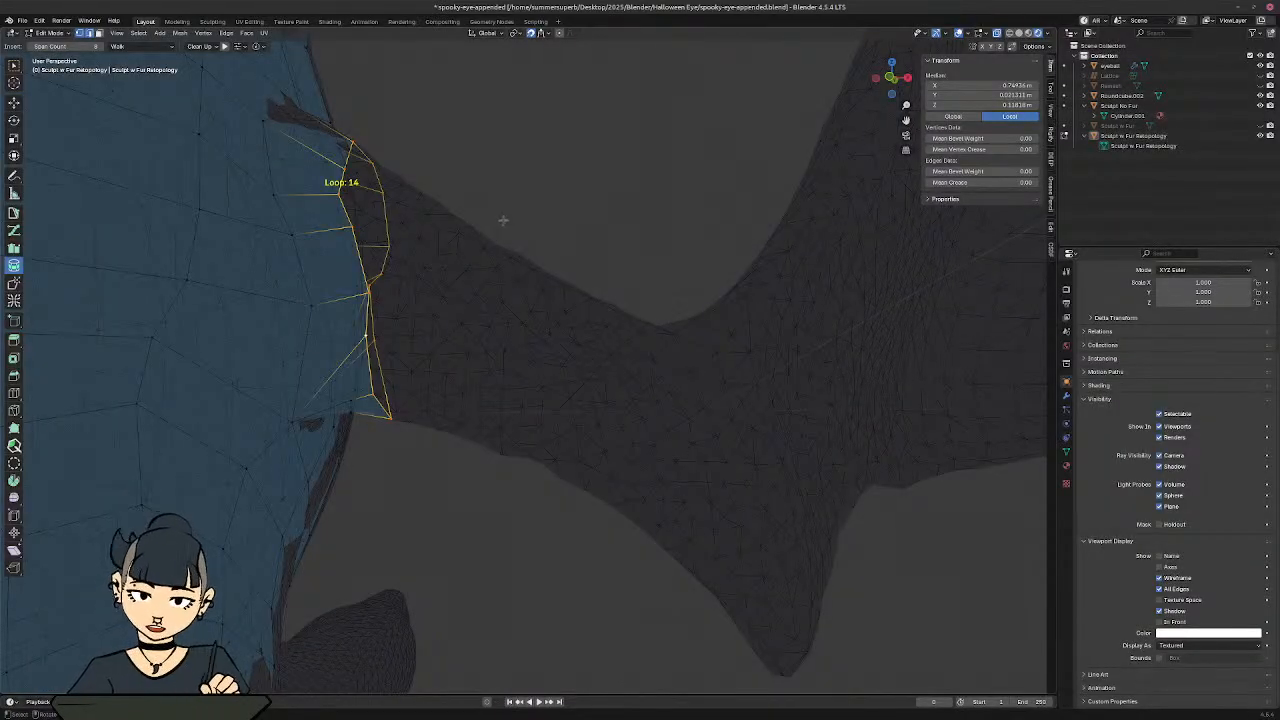
# Step: Return to solid shading and draw a new vertical Contours cut across the wing arm in front view
pyautogui.keyDown('shift'); pyautogui.moveTo(509, 217); pyautogui.dragTo(541, 321, button='middle'); pyautogui.keyUp('shift')
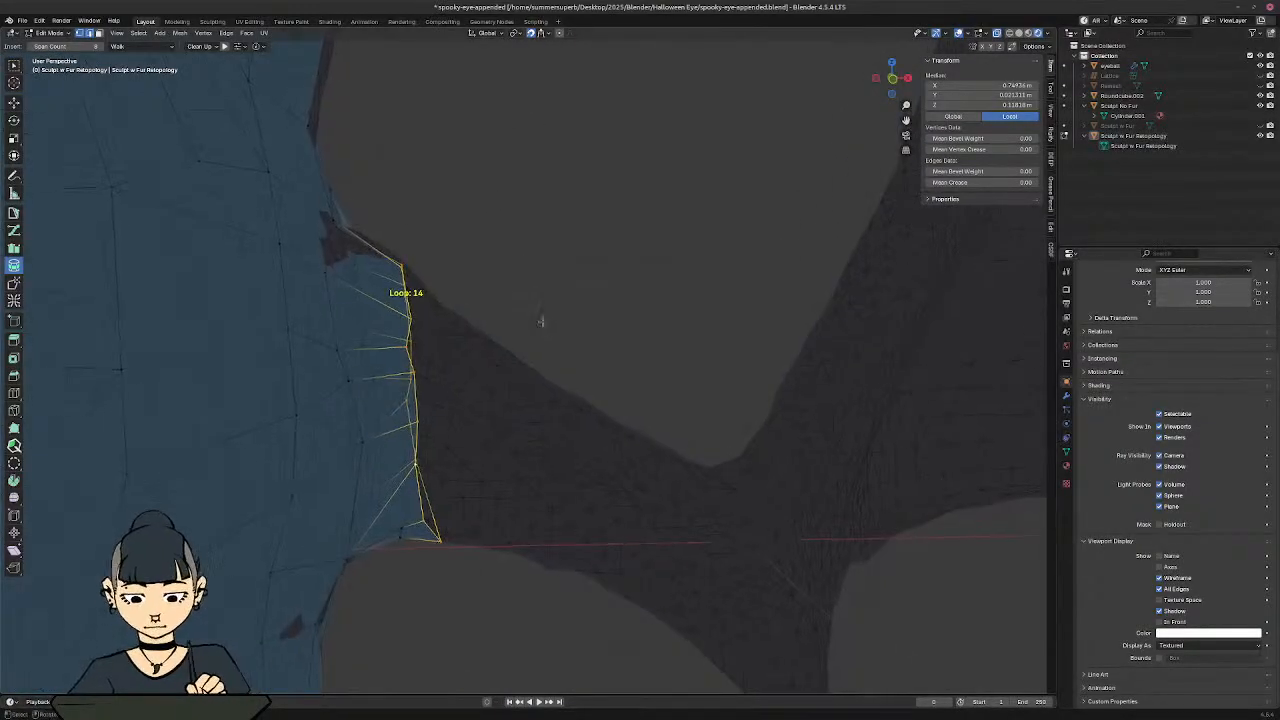
pyautogui.press('KP_End')
pyautogui.scroll(-3, 470, 304)
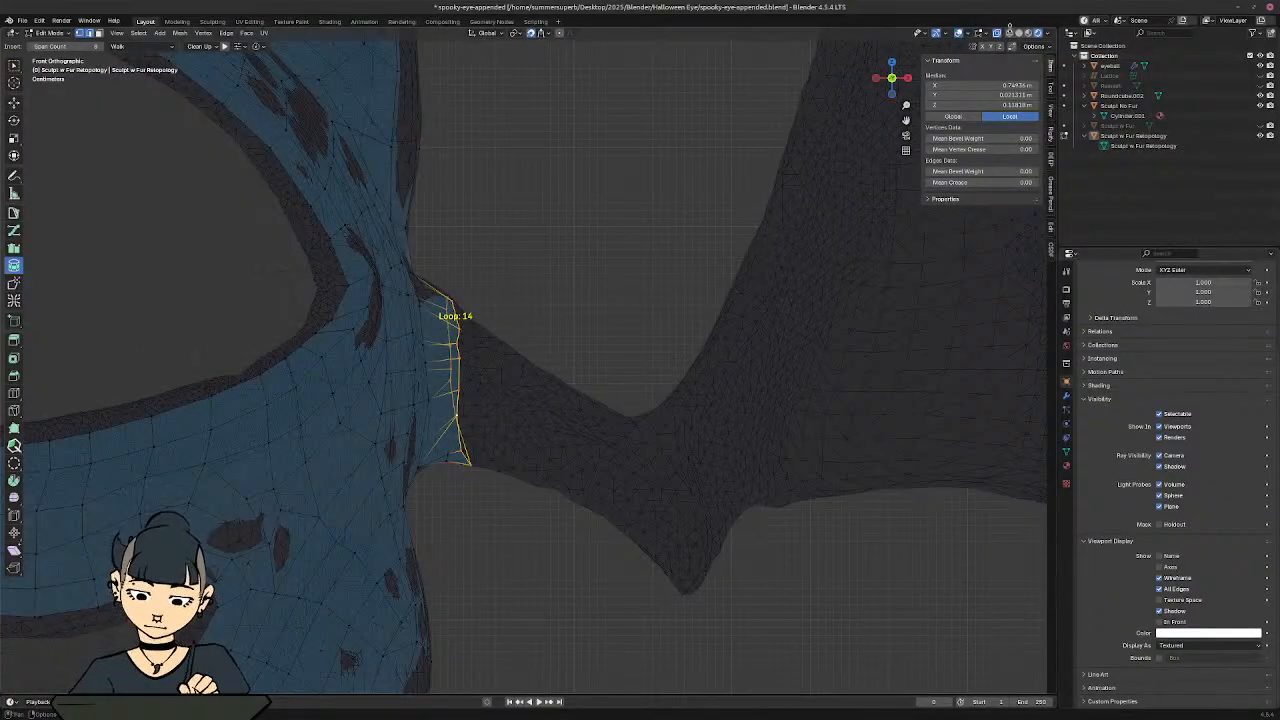
pyautogui.click(1018, 33)
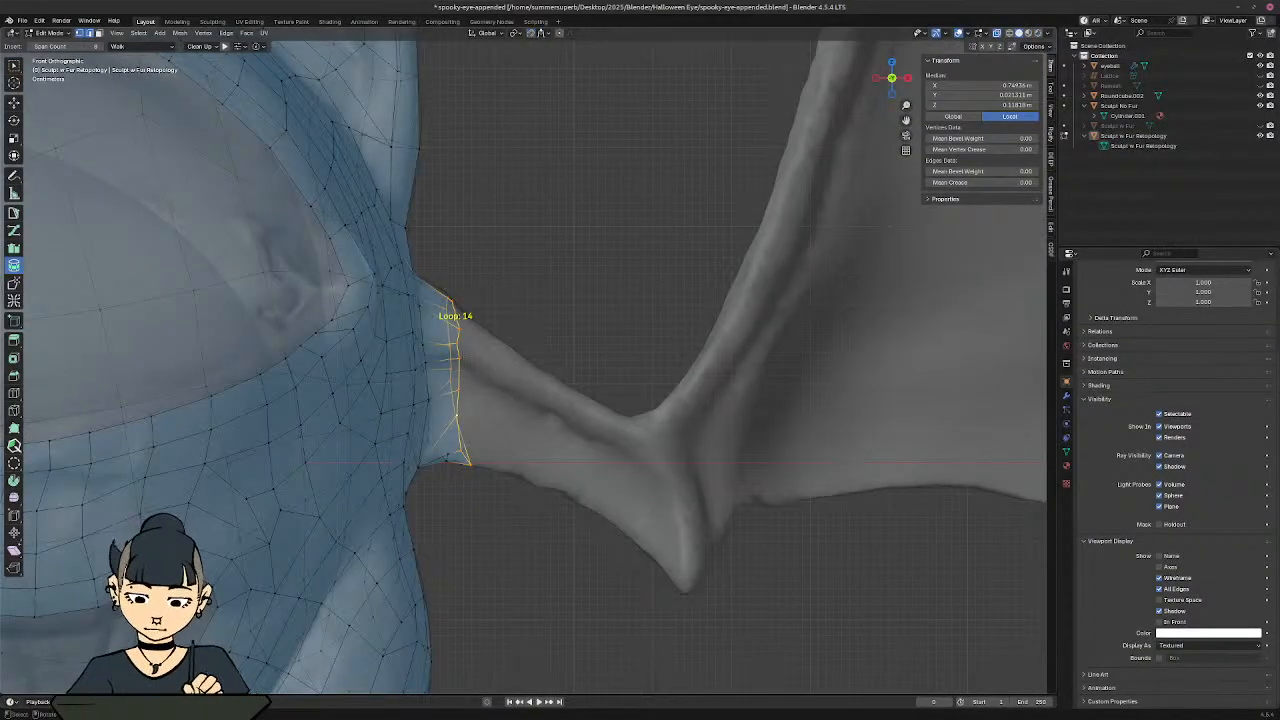
pyautogui.keyDown('ctrl'); pyautogui.moveTo(482, 410); pyautogui.dragTo(460, 338, button='middle'); pyautogui.keyUp('ctrl')
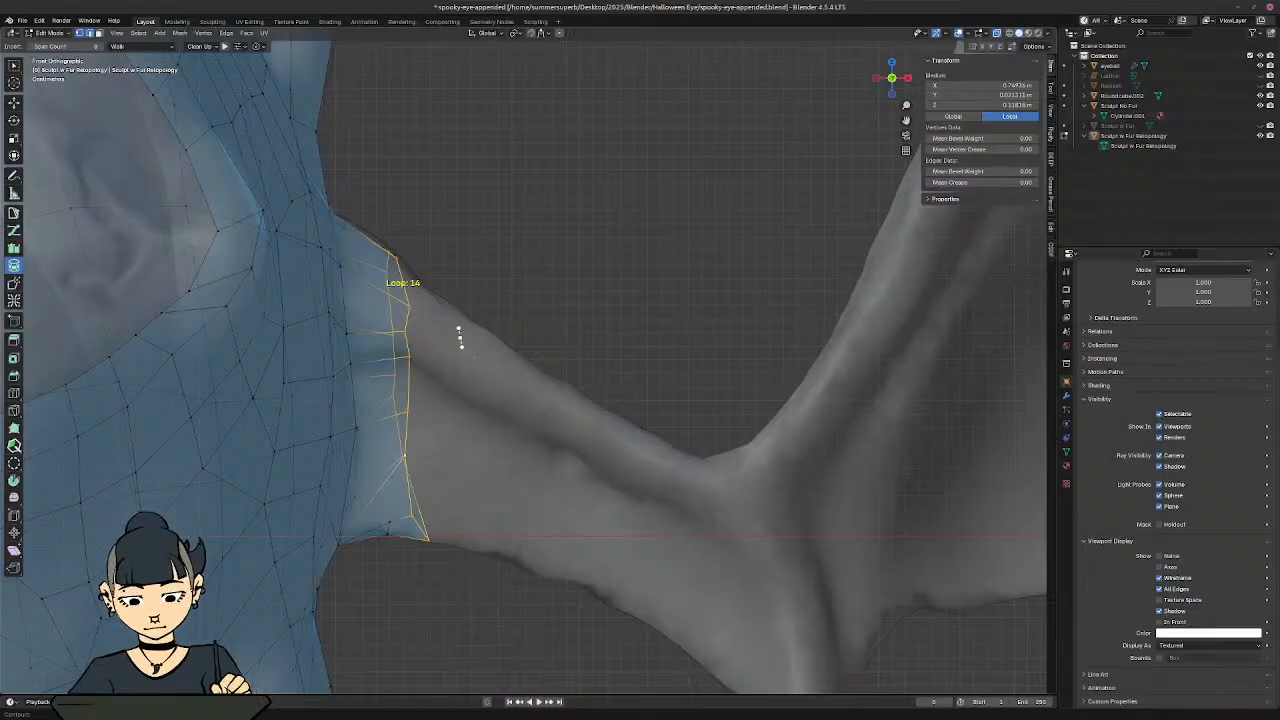
pyautogui.moveTo(460, 575); pyautogui.dragTo(461, 580)
pyautogui.moveTo(491, 484); pyautogui.dragTo(513, 438, button='middle')
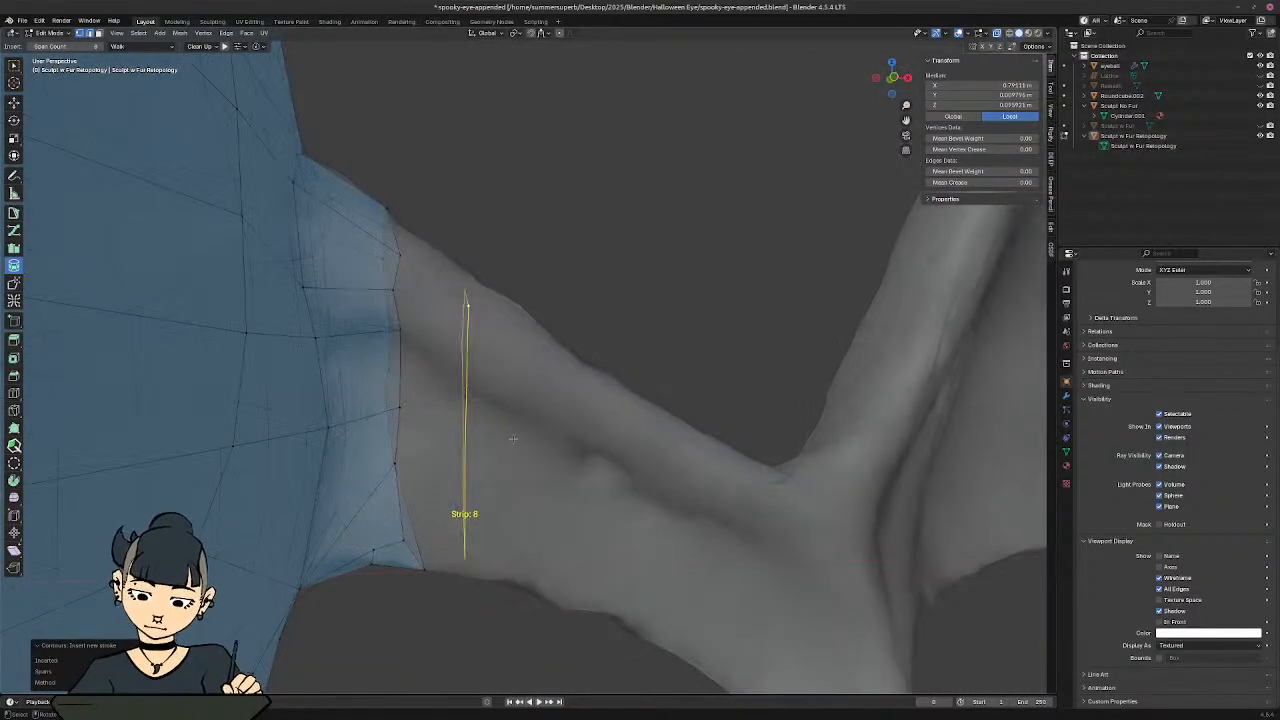
# Step: Undo the last vertical Contours cut and try a longer one across the wing arm in front view
pyautogui.press('KP_End')
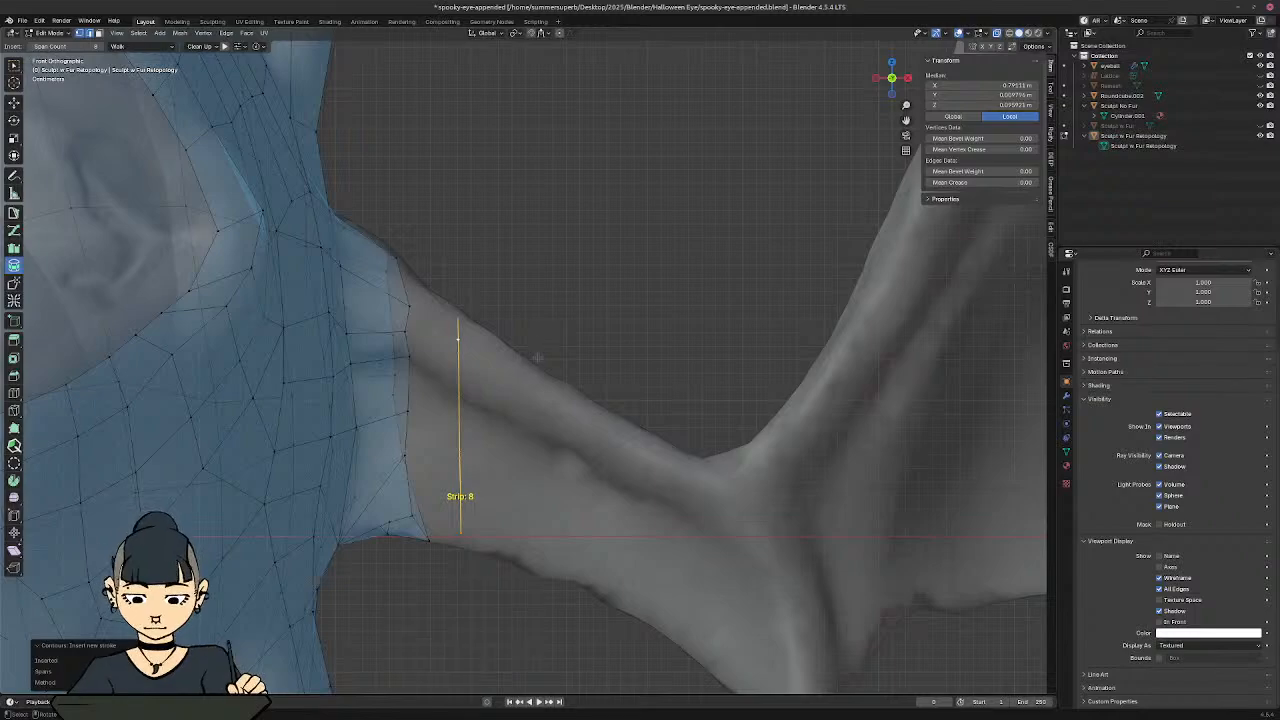
pyautogui.hotkey('ctrl', 'z')
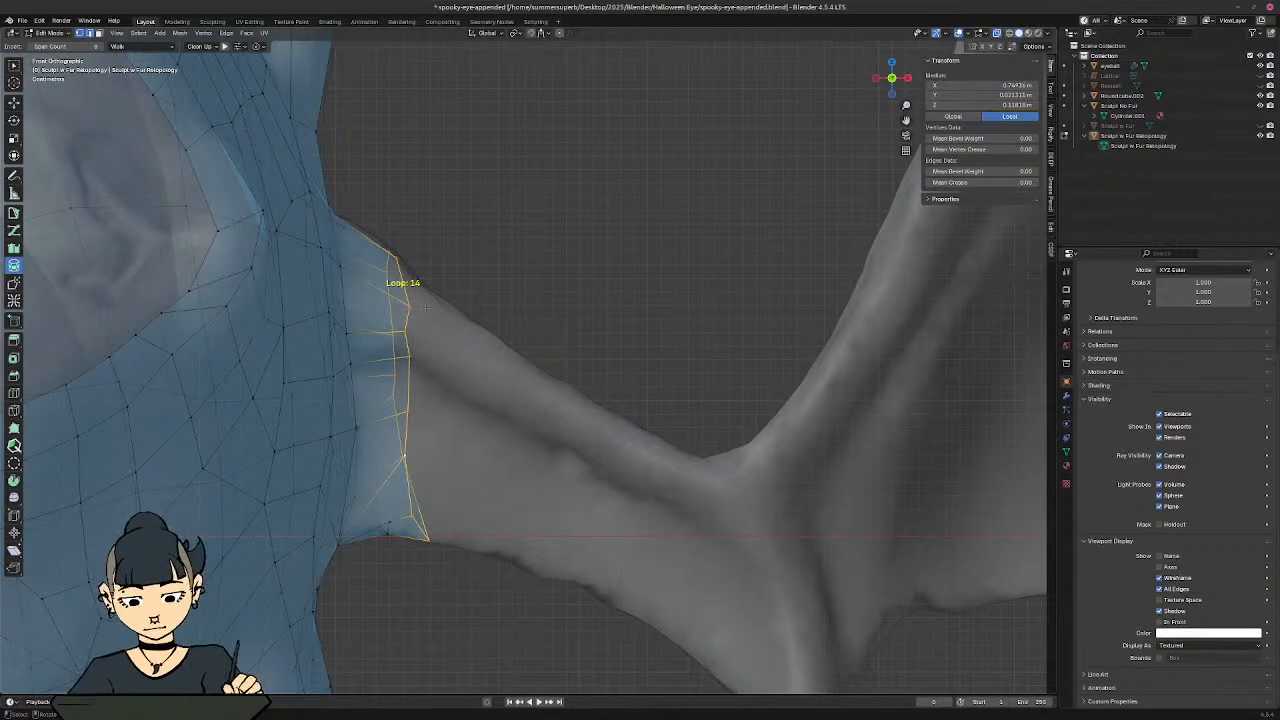
pyautogui.keyDown('ctrl'); pyautogui.moveTo(457, 268); pyautogui.dragTo(464, 602); pyautogui.keyUp('ctrl')
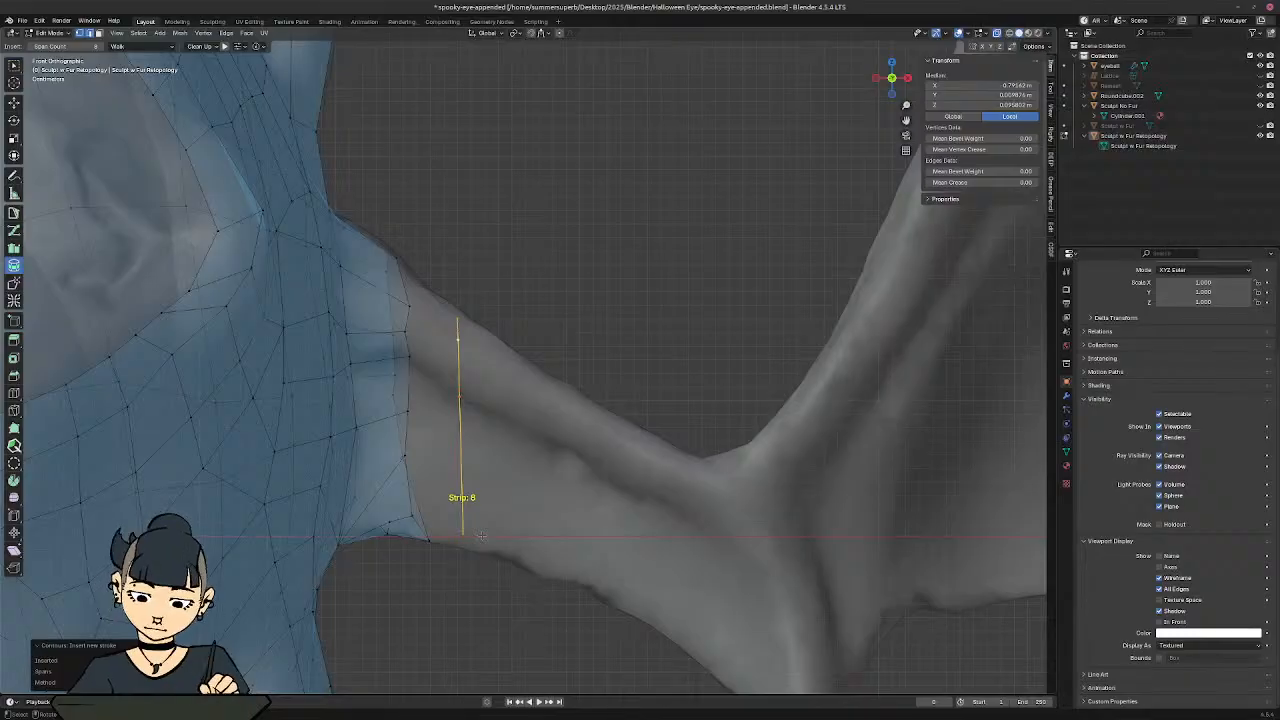
pyautogui.hotkey('ctrl', 'z')
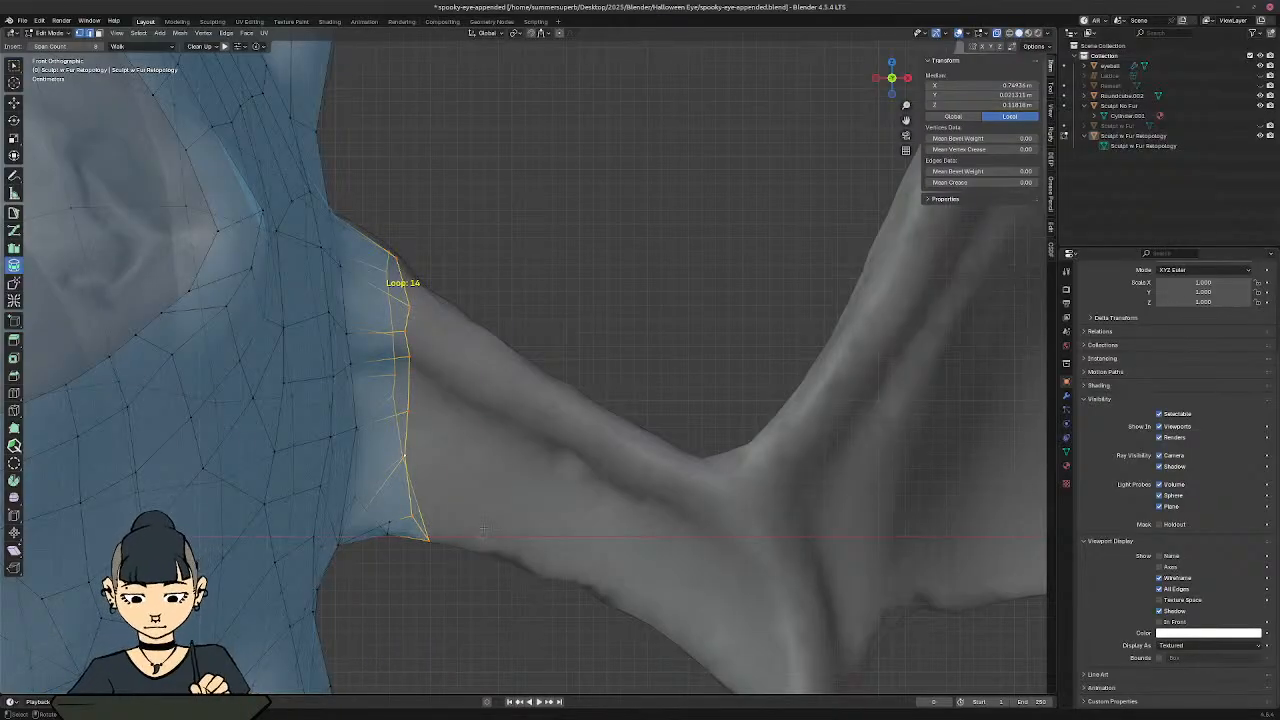
# Step: Try to extend the selected wing-base loop with a Contours cut slightly farther out on the wing arm, and undo it
pyautogui.press('ctrl')
pyautogui.keyDown('ctrl'); pyautogui.moveTo(483, 450); pyautogui.dragTo(483, 571); pyautogui.keyUp('ctrl')
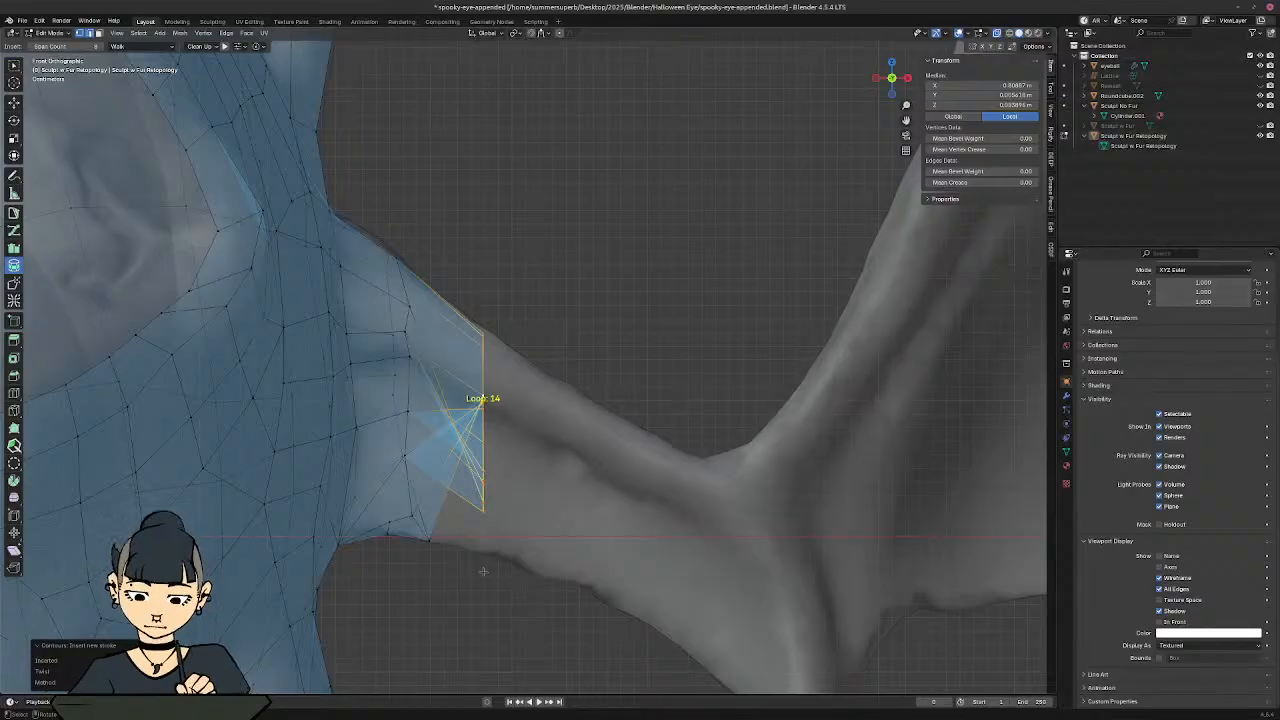
pyautogui.moveTo(483, 571); pyautogui.dragTo(590, 415, button='middle')
pyautogui.hotkey('ctrl', 'z')
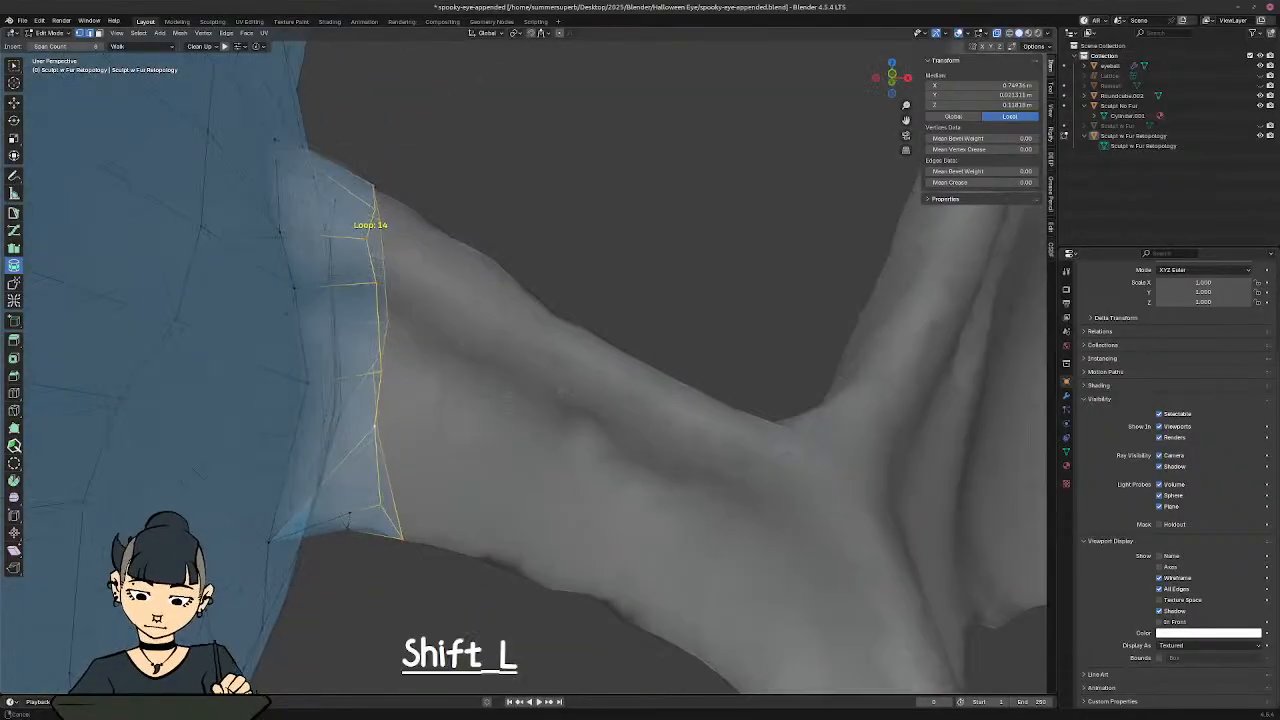
# Step: Switch to face selection, select the ring of faces extending onto the wing base, and delete those faces
pyautogui.keyDown('shift'); pyautogui.moveTo(400, 385); pyautogui.dragTo(509, 366, button='middle'); pyautogui.keyUp('shift')
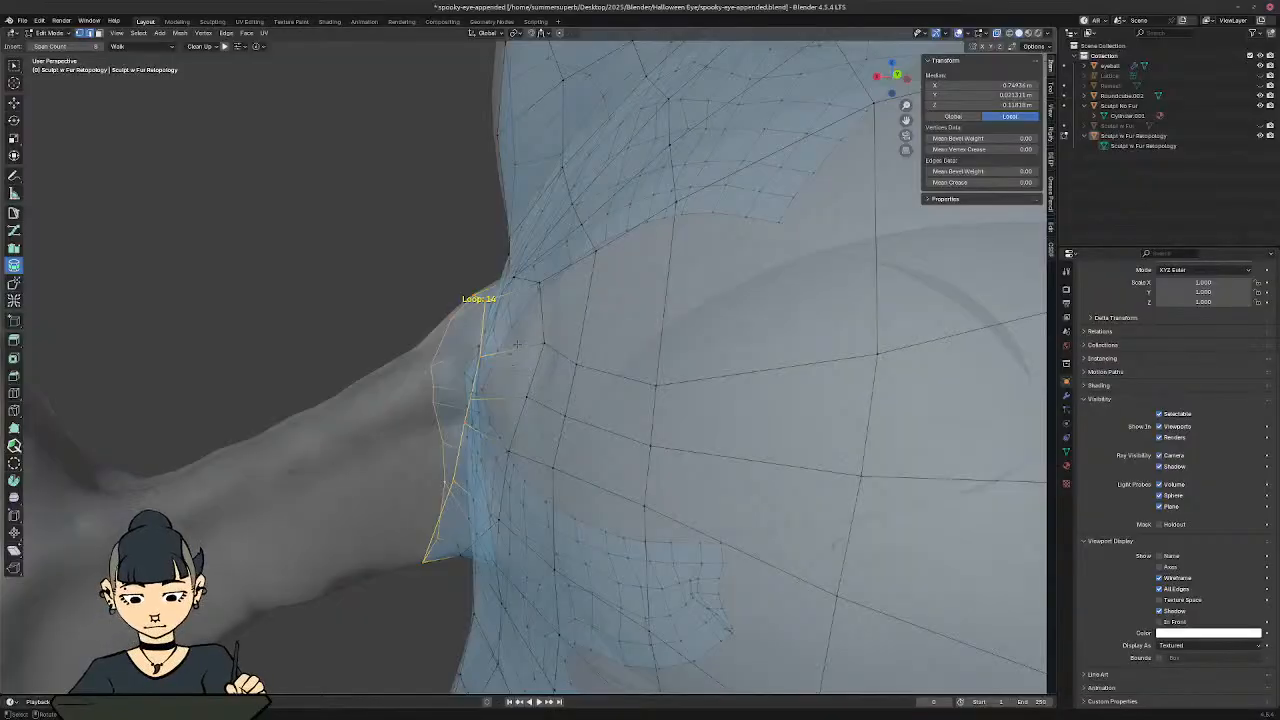
pyautogui.press('3')
pyautogui.click(502, 328)
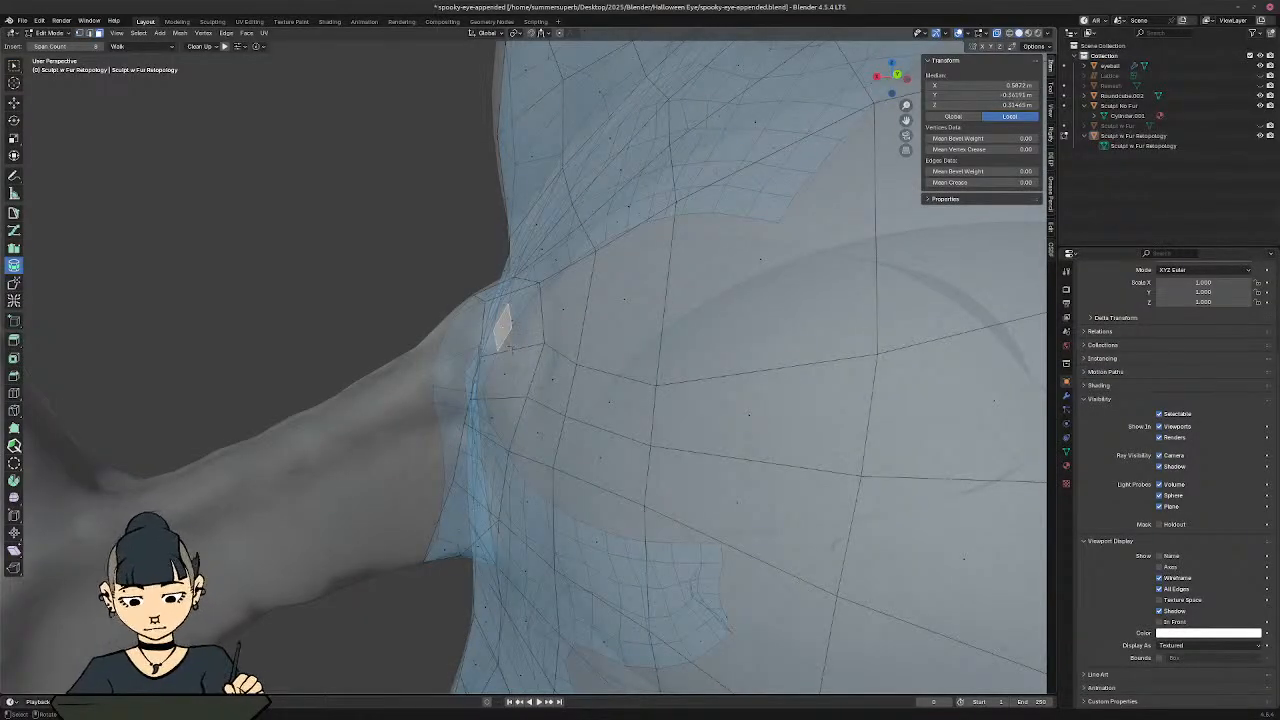
pyautogui.moveTo(541, 325); pyautogui.dragTo(520, 349, button='middle')
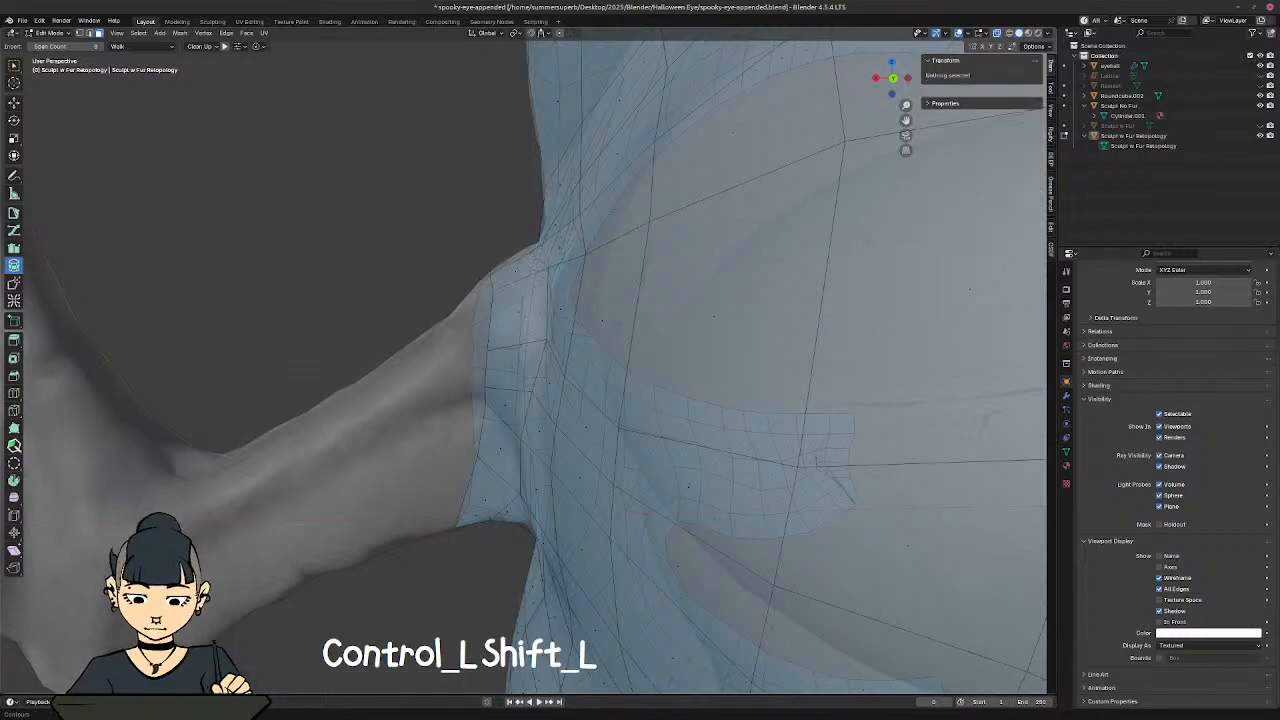
pyautogui.keyDown('ctrl'); pyautogui.keyDown('shift'); pyautogui.click(482, 284); pyautogui.keyUp('shift'); pyautogui.keyUp('ctrl')
pyautogui.press('Delete')
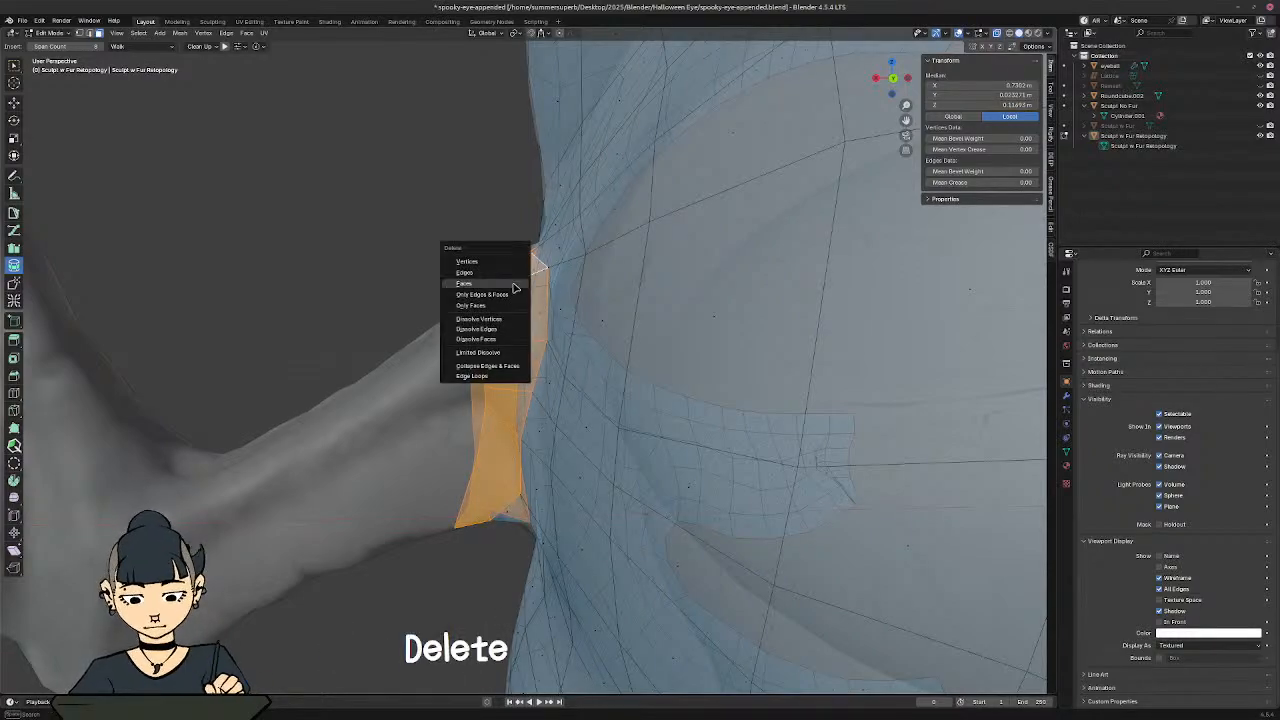
pyautogui.click(488, 283)
# Step: Delete the leftover faces at the underside of the wing base to leave a clean hole around the wing arm
pyautogui.moveTo(488, 283); pyautogui.dragTo(440, 345, button='middle')
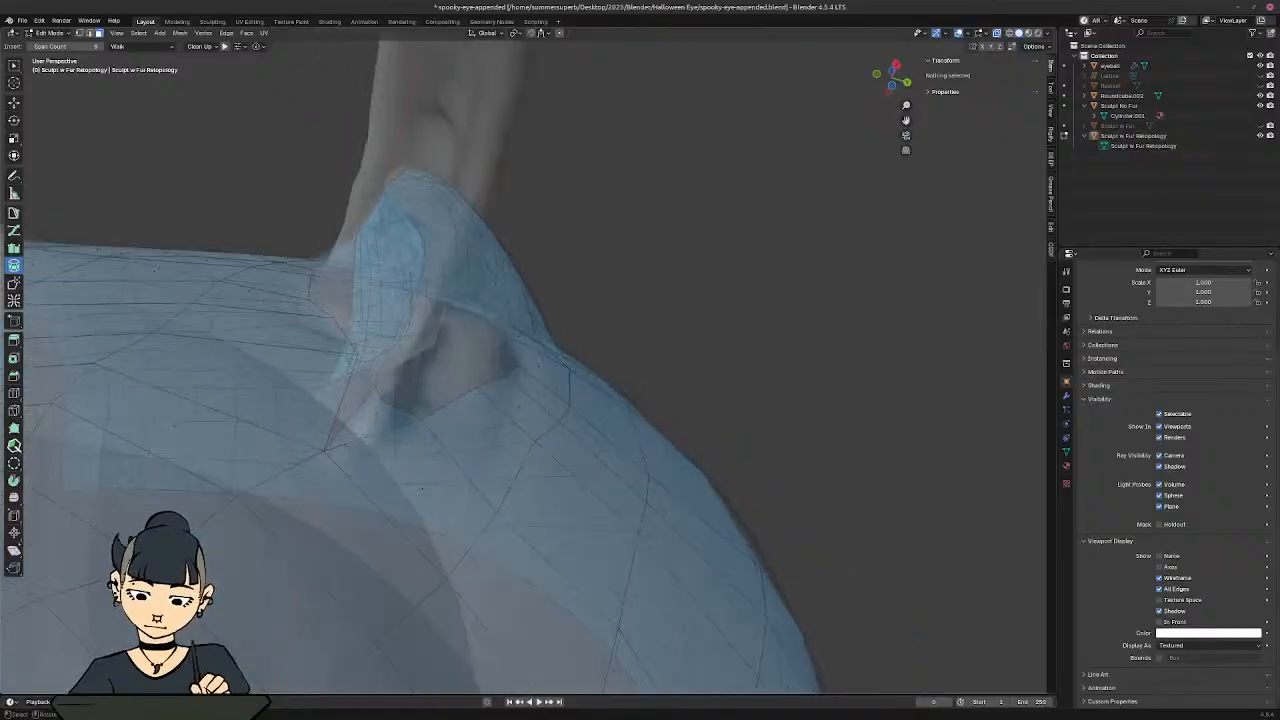
pyautogui.click(380, 412)
pyautogui.moveTo(424, 392); pyautogui.dragTo(736, 531, button='middle')
pyautogui.press('Delete')
pyautogui.click(430, 402)
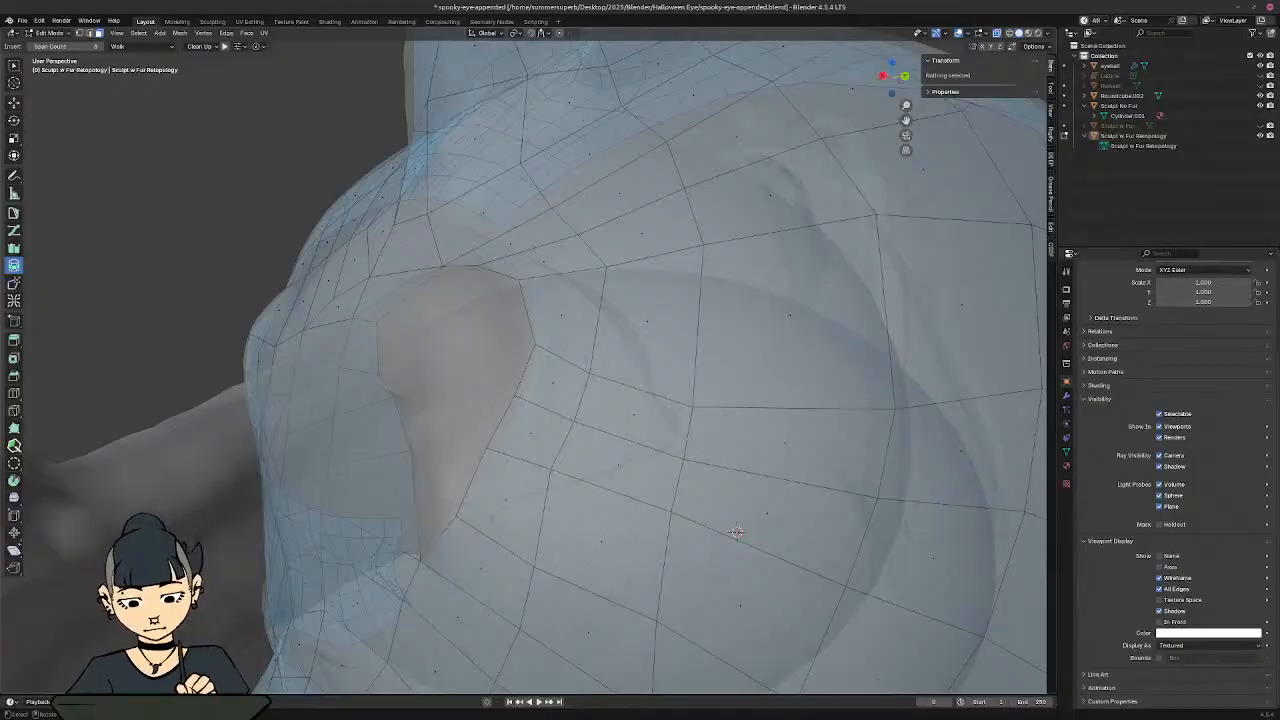
# Step: Select the whole open edge loop around the wing hole in edge selection mode
pyautogui.moveTo(600, 400); pyautogui.dragTo(720, 400, button='middle')
pyautogui.moveTo(720, 400); pyautogui.dragTo(625, 418, button='middle')
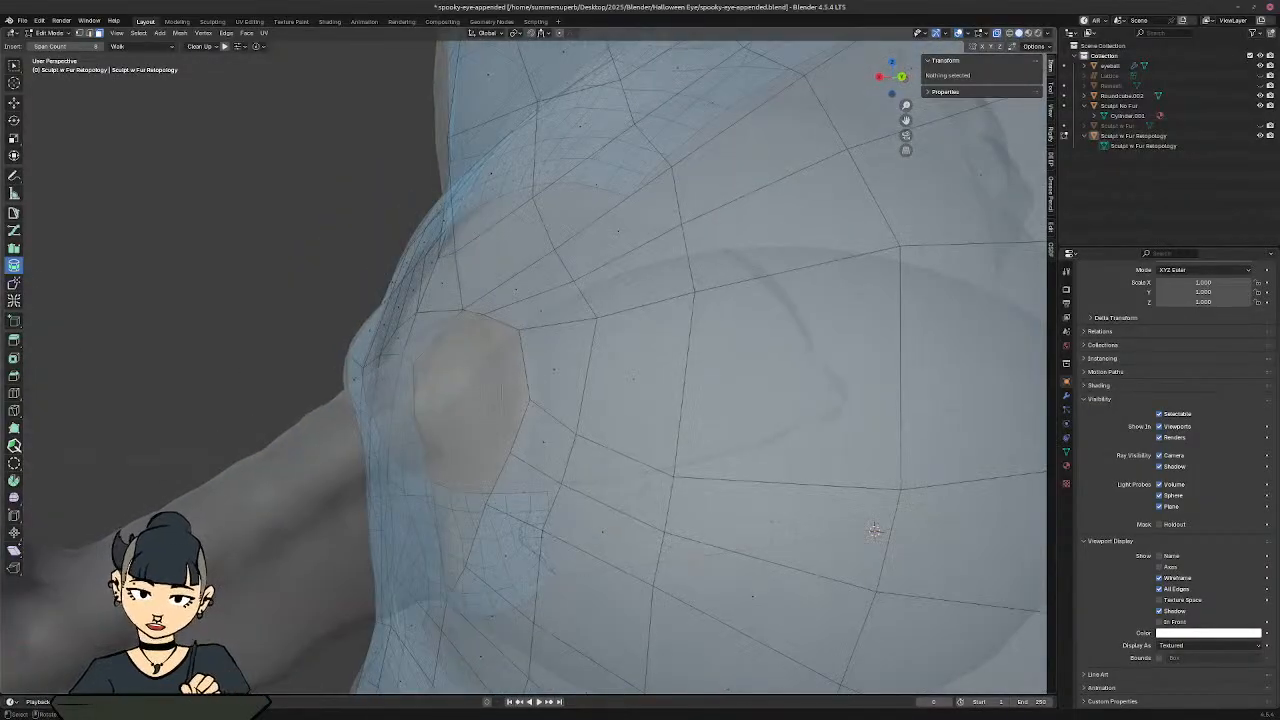
pyautogui.click(526, 365)
pyautogui.keyDown('ctrl'); pyautogui.keyDown('shift'); pyautogui.click(523, 367); pyautogui.keyUp('shift'); pyautogui.keyUp('ctrl')
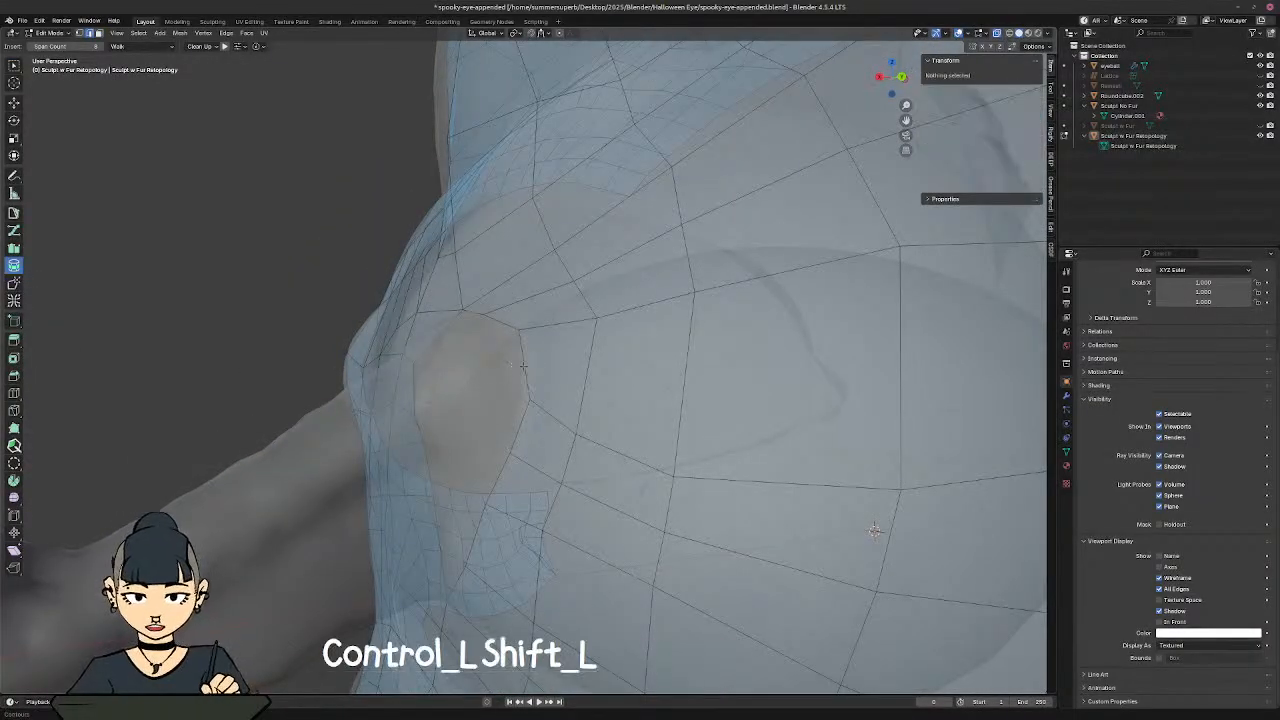
pyautogui.doubleClick(522, 368)
pyautogui.moveTo(521, 367); pyautogui.dragTo(580, 295, button='middle')
# Step: Try a vertical Contours cut from the selected hole loop across the wing arm, inspect the bridged faces, and undo it
pyautogui.press('KP_End')
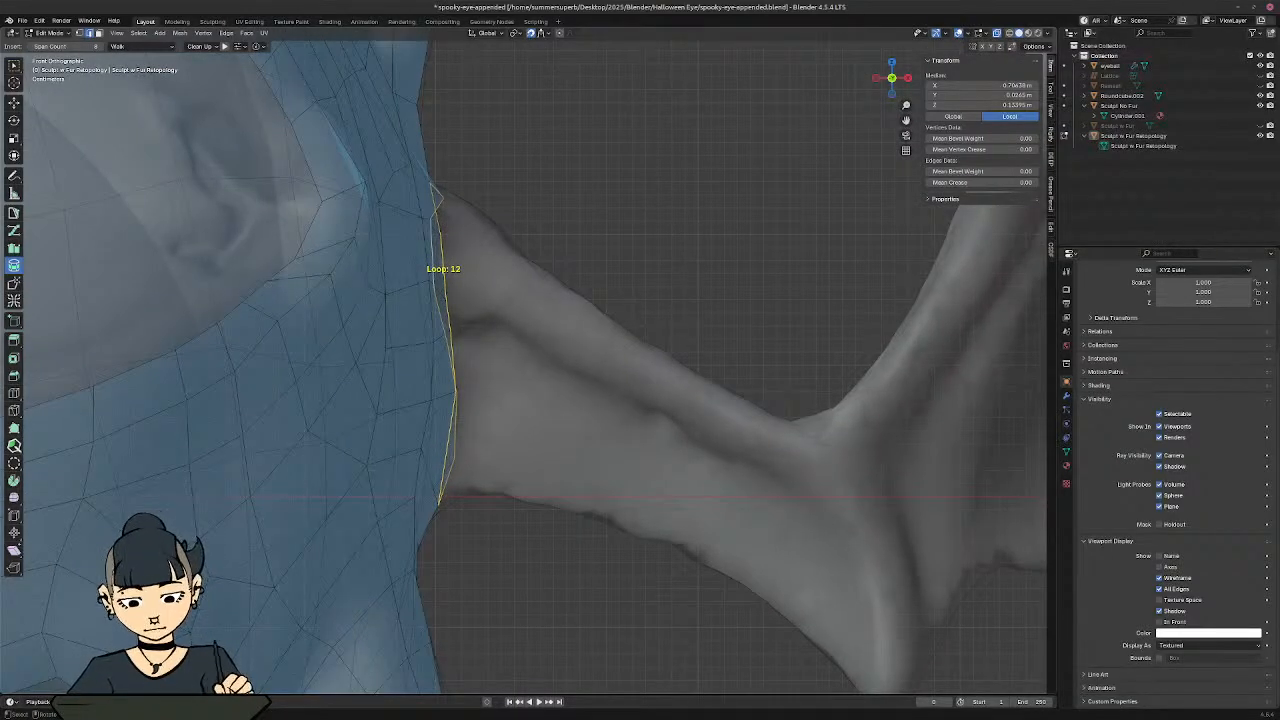
pyautogui.keyDown('ctrl'); pyautogui.moveTo(502, 186); pyautogui.dragTo(507, 571); pyautogui.keyUp('ctrl')
pyautogui.moveTo(572, 484)
pyautogui.mouseDown(button='middle')
pyautogui.moveTo(551, 523)
pyautogui.moveTo(585, 430)
pyautogui.moveTo(315, 318)
pyautogui.moveTo(300, 286)
pyautogui.moveTo(277, 277)
pyautogui.moveTo(286, 256)
pyautogui.moveTo(479, 258)
pyautogui.moveTo(490, 297)
pyautogui.moveTo(478, 408)
pyautogui.moveTo(459, 419)
pyautogui.mouseUp(button='middle')
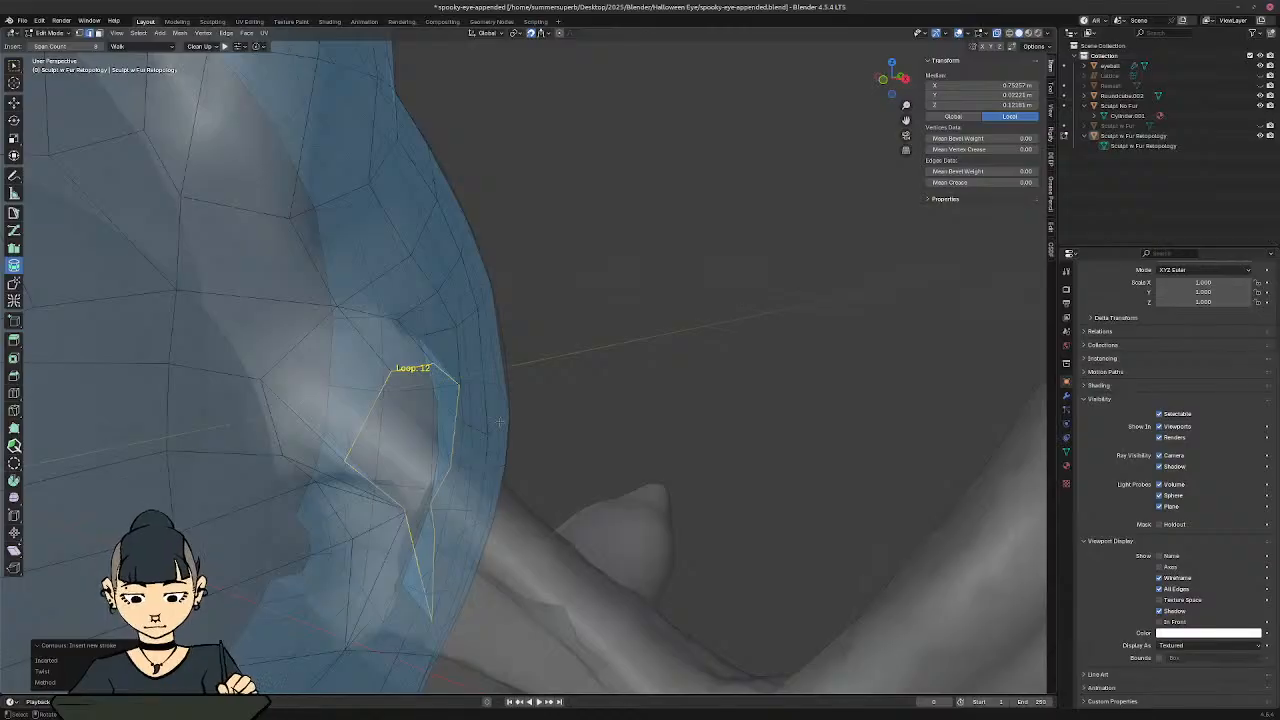
pyautogui.moveTo(370, 479); pyautogui.dragTo(487, 463, button='middle')
pyautogui.moveTo(474, 172); pyautogui.dragTo(505, 396, button='middle')
pyautogui.moveTo(507, 254); pyautogui.dragTo(620, 455, button='middle')
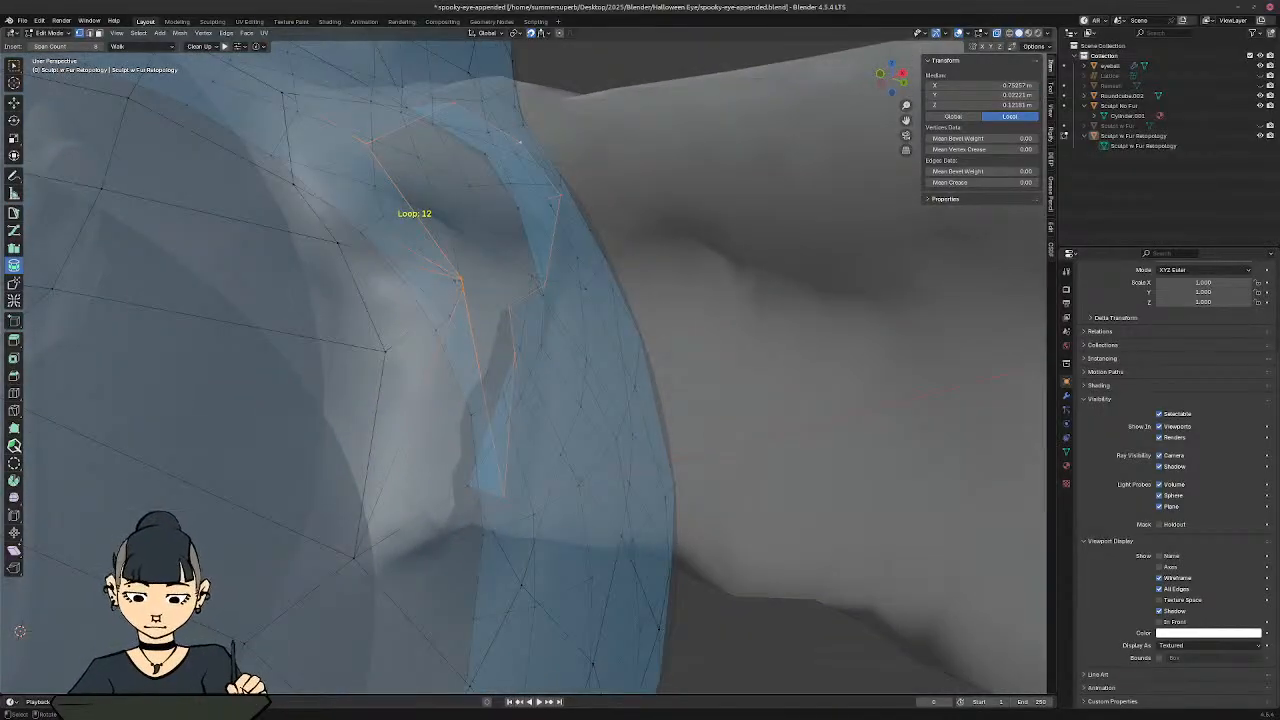
pyautogui.moveTo(520, 400); pyautogui.dragTo(548, 345, button='middle')
pyautogui.press('KP_End')
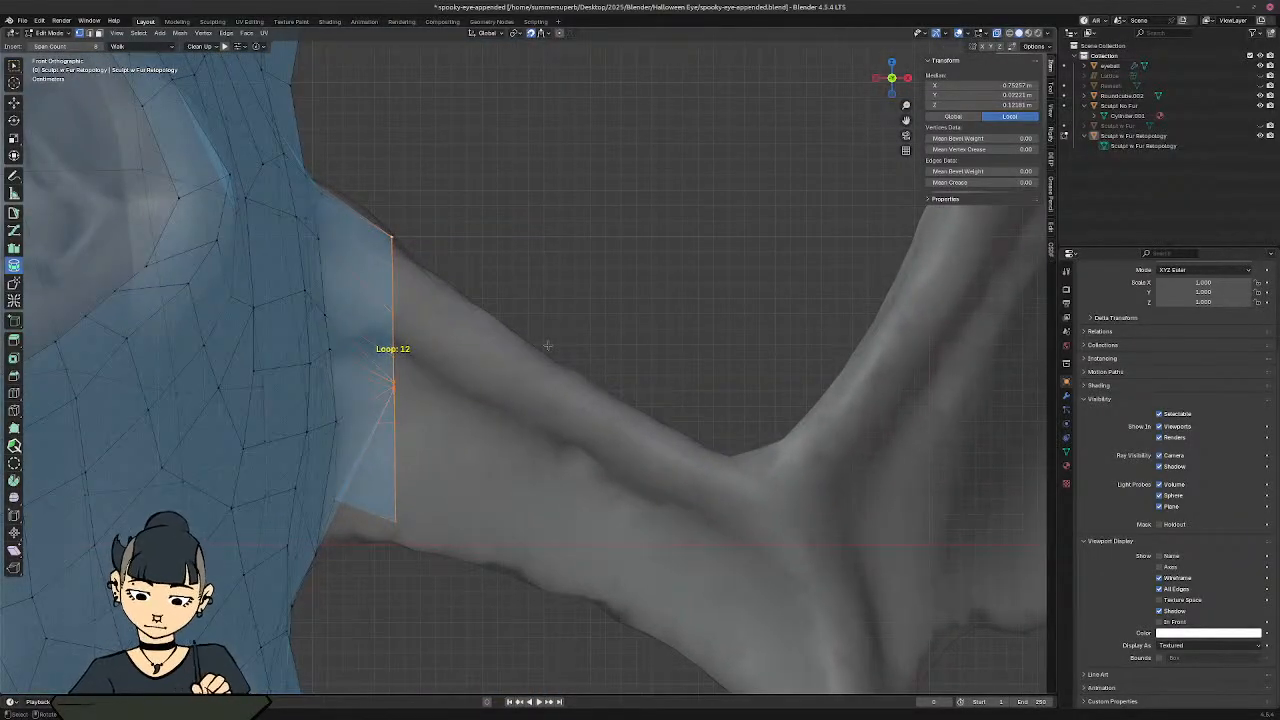
pyautogui.hotkey('ctrl', 'z')
pyautogui.hotkey('ctrl', 'z')
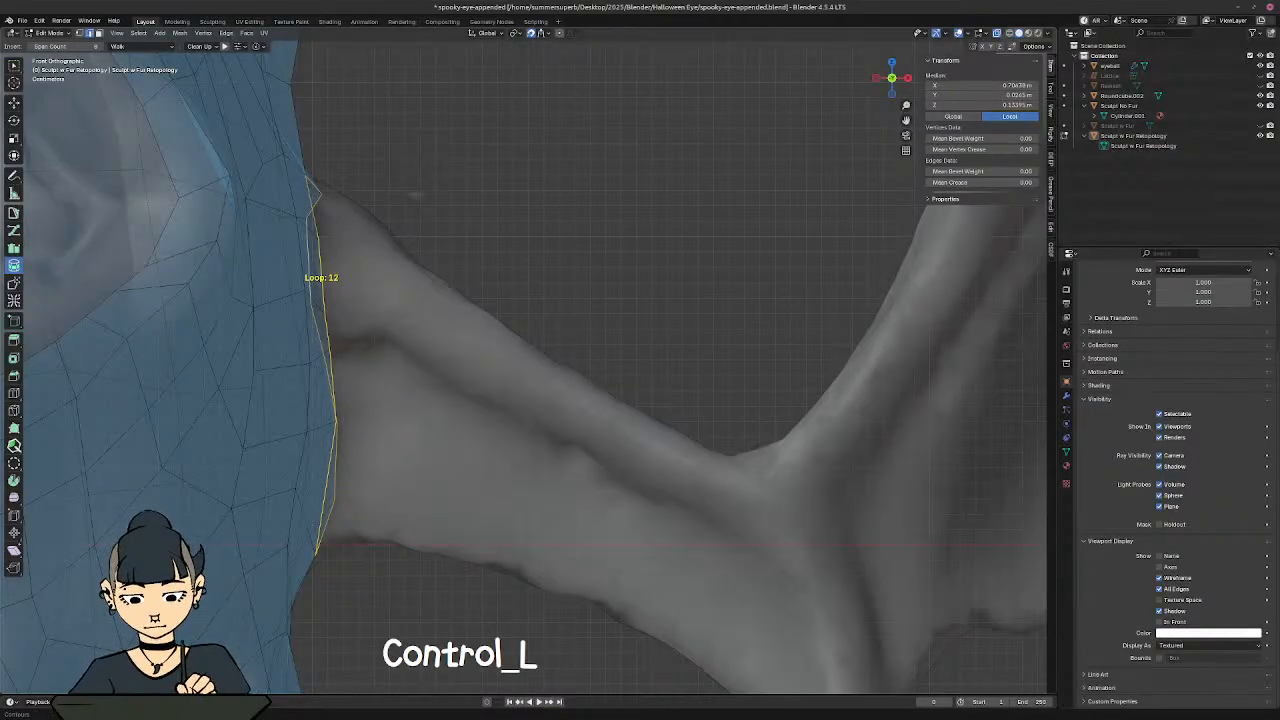
# Step: Retry the vertical Contours cut across the wing arm in front view with different stroke lengths, and undo the attempts
pyautogui.keyDown('ctrl'); pyautogui.moveTo(414, 177); pyautogui.dragTo(415, 256); pyautogui.keyUp('ctrl')
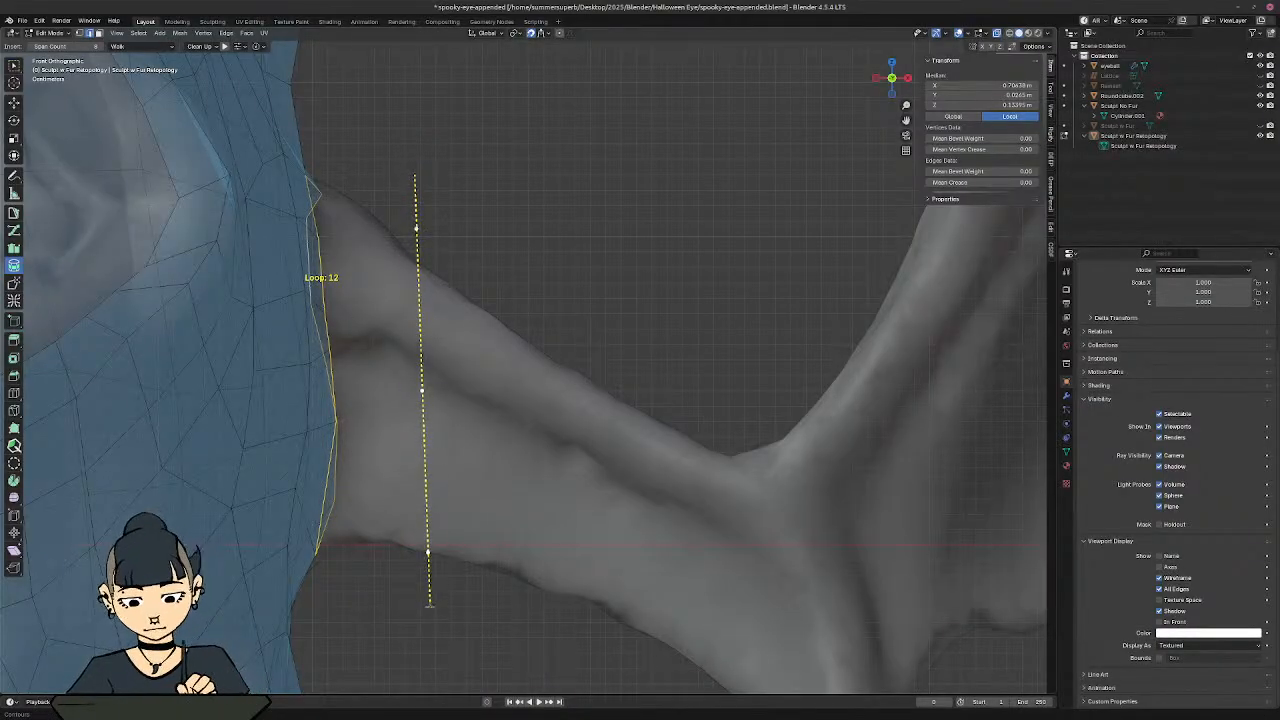
pyautogui.keyDown('ctrl'); pyautogui.moveTo(430, 605); pyautogui.dragTo(425, 684); pyautogui.keyUp('ctrl')
pyautogui.hotkey('ctrl', 'z')
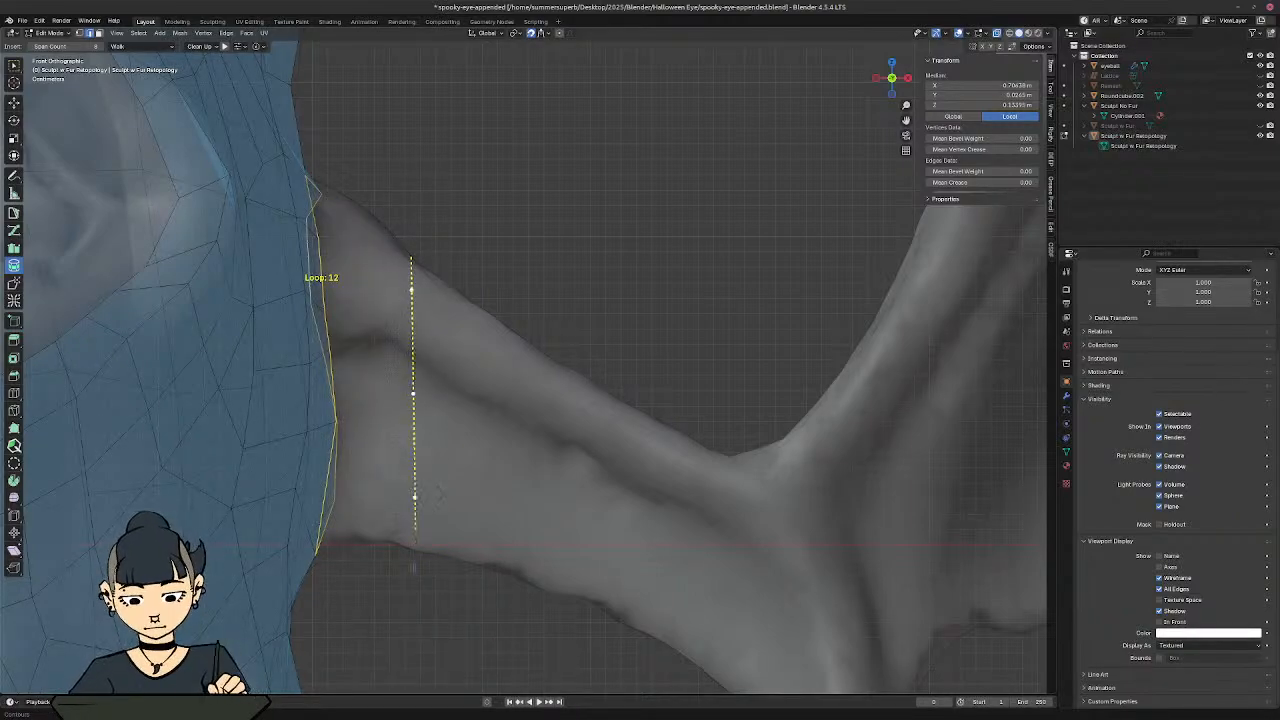
pyautogui.keyDown('ctrl'); pyautogui.moveTo(415, 549); pyautogui.dragTo(415, 549); pyautogui.keyUp('ctrl')
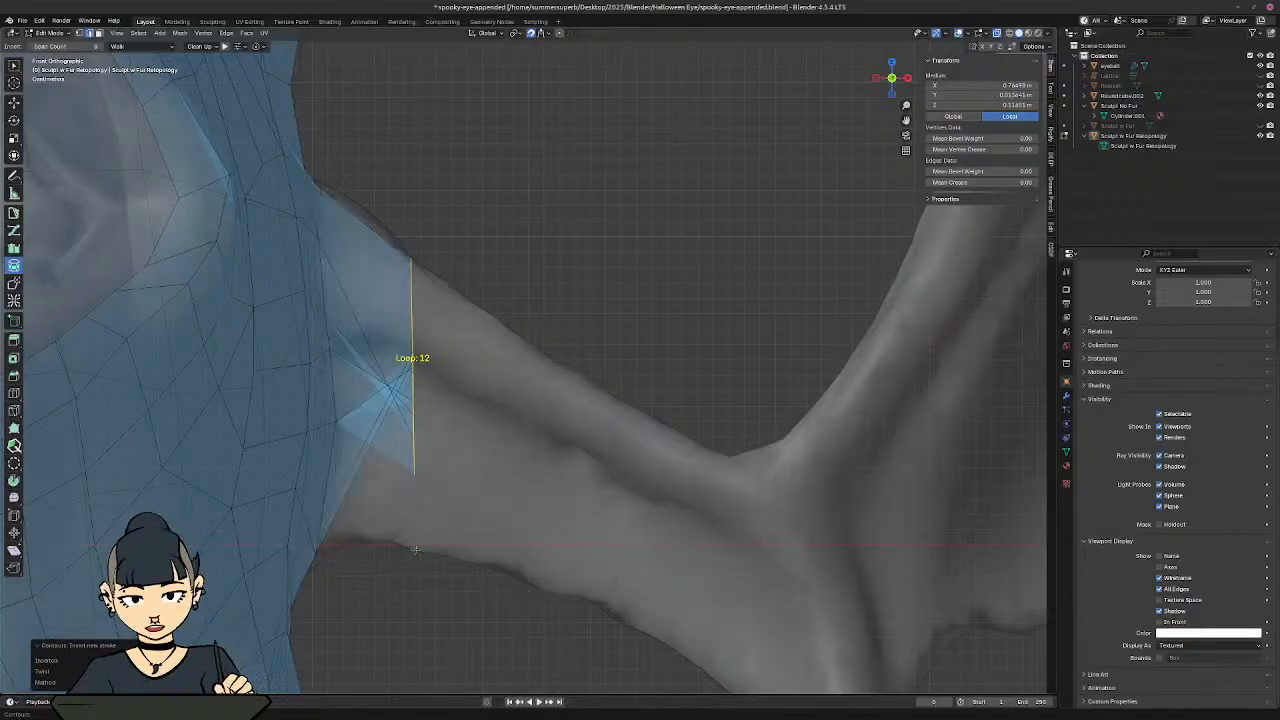
pyautogui.hotkey('ctrl', 'z')
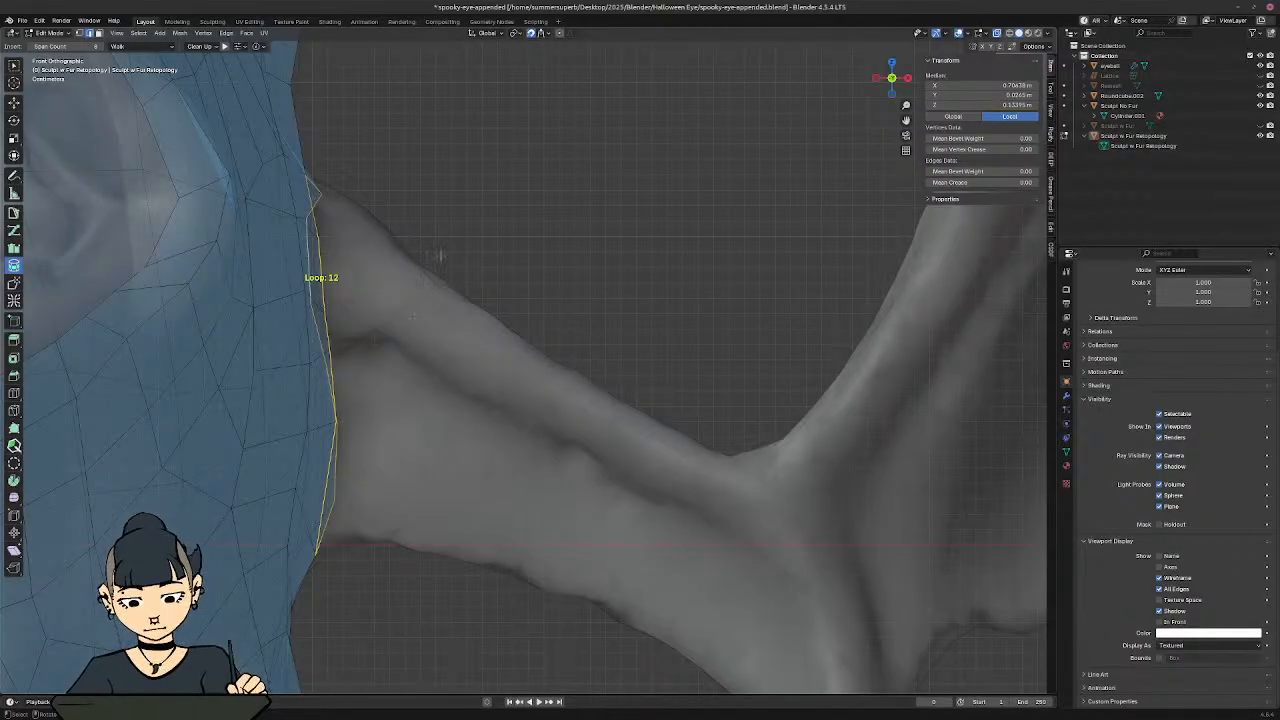
# Step: Switch to vertex selection and reposition the vertices along the front edge of the wing hole toward the body
pyautogui.keyDown('shift'); pyautogui.moveTo(368, 330); pyautogui.dragTo(458, 370, button='middle'); pyautogui.keyUp('shift')
pyautogui.press('1')
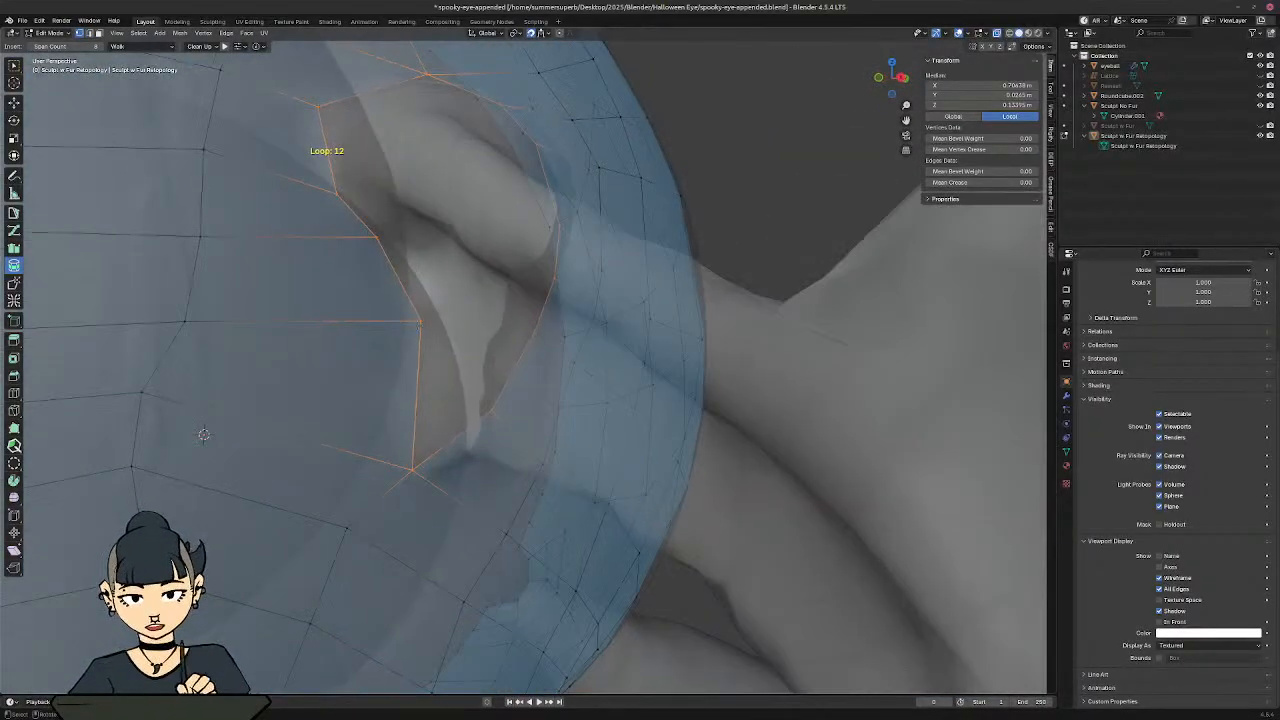
pyautogui.click(421, 325)
pyautogui.moveTo(421, 325); pyautogui.dragTo(438, 331, button='middle')
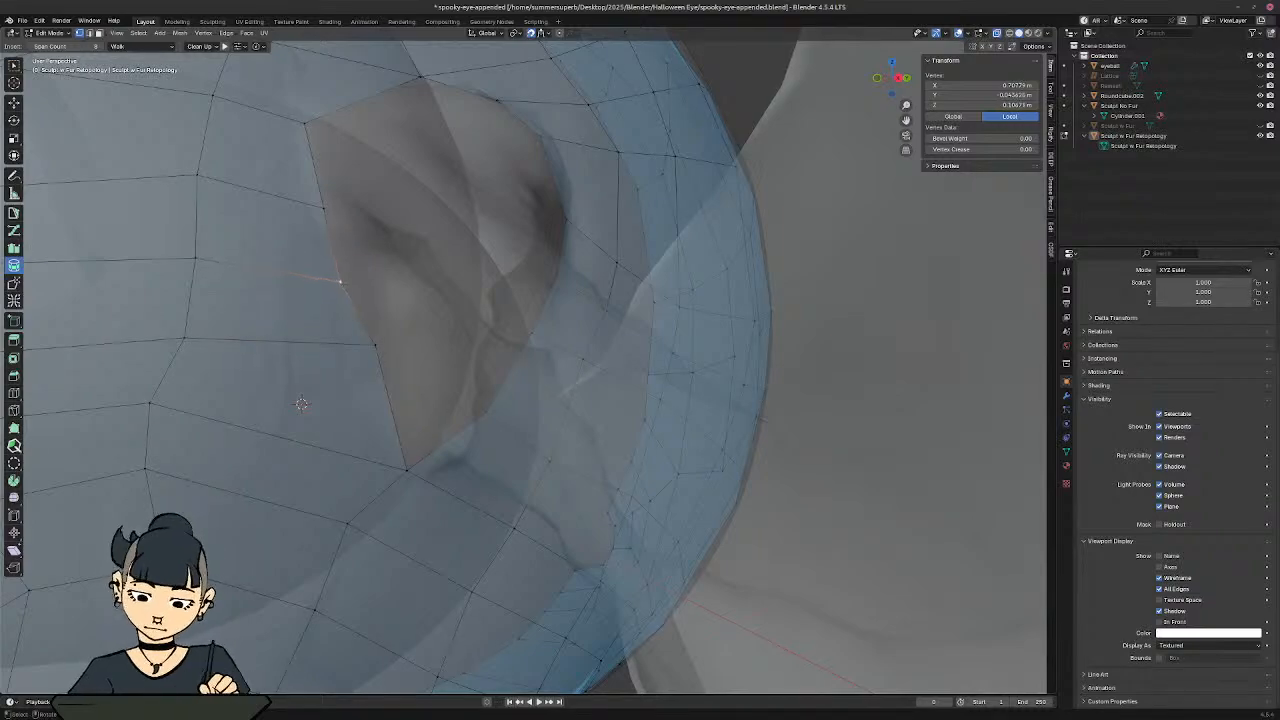
pyautogui.moveTo(438, 331); pyautogui.dragTo(398, 360, button='middle')
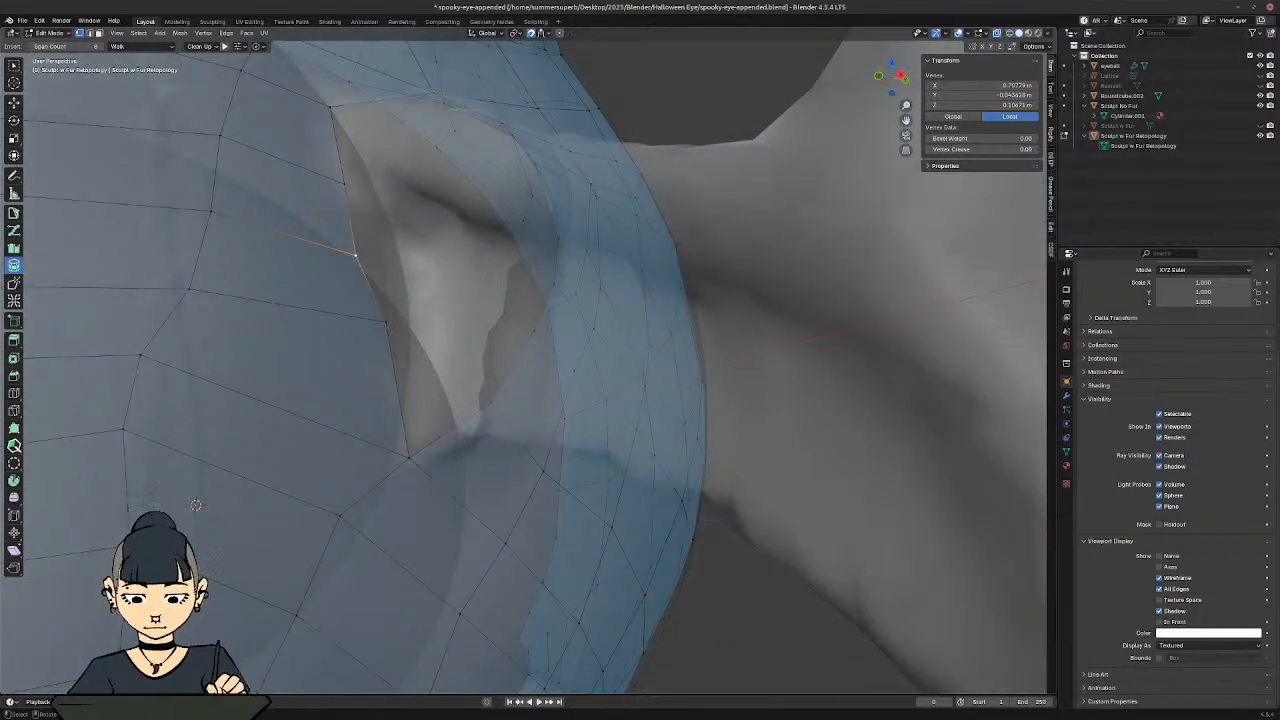
# Step: Move the wing hole's lowest corner vertex toward the front to widen the bottom of the opening
pyautogui.press('g')
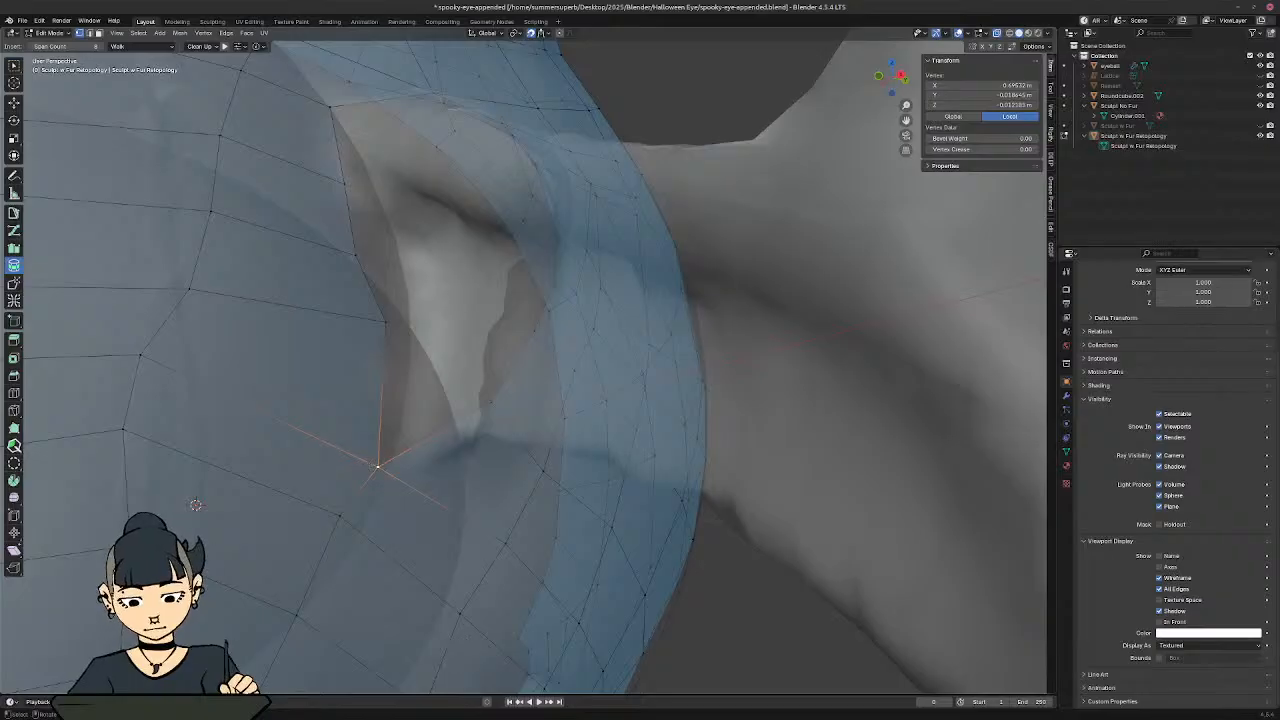
pyautogui.moveTo(378, 465); pyautogui.dragTo(459, 388, button='middle')
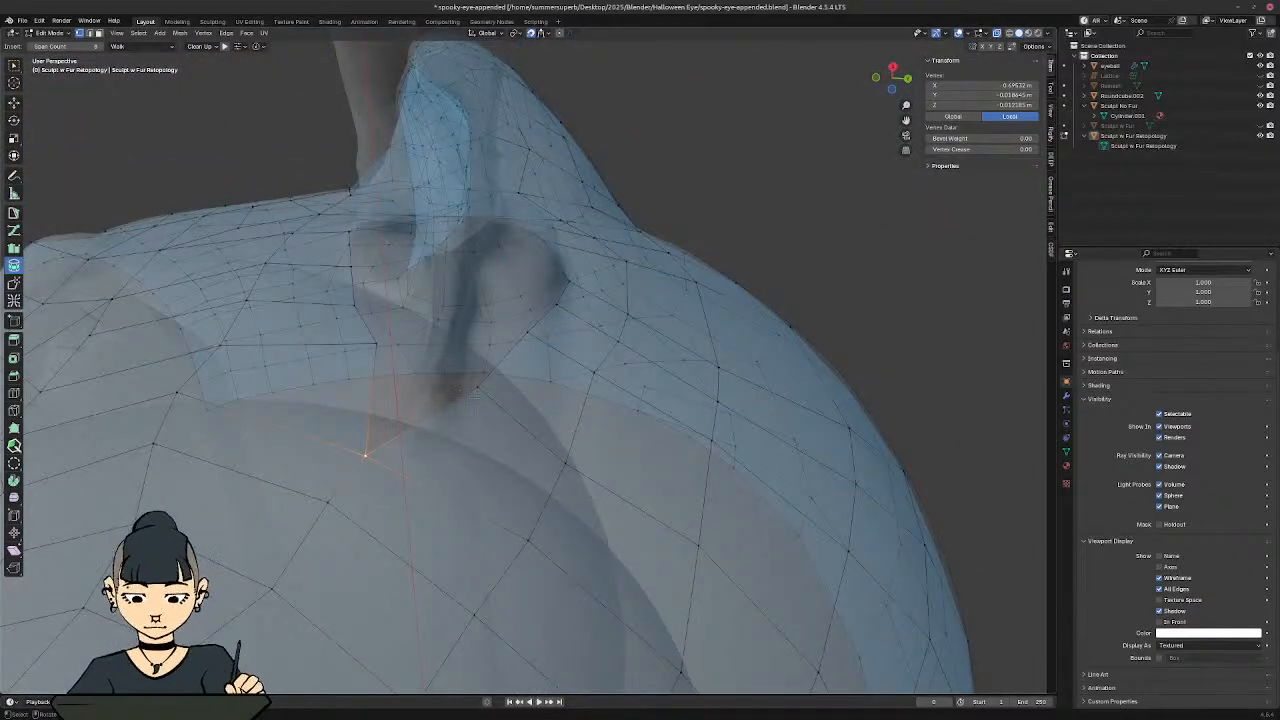
pyautogui.moveTo(432, 449); pyautogui.dragTo(432, 443, button='middle')
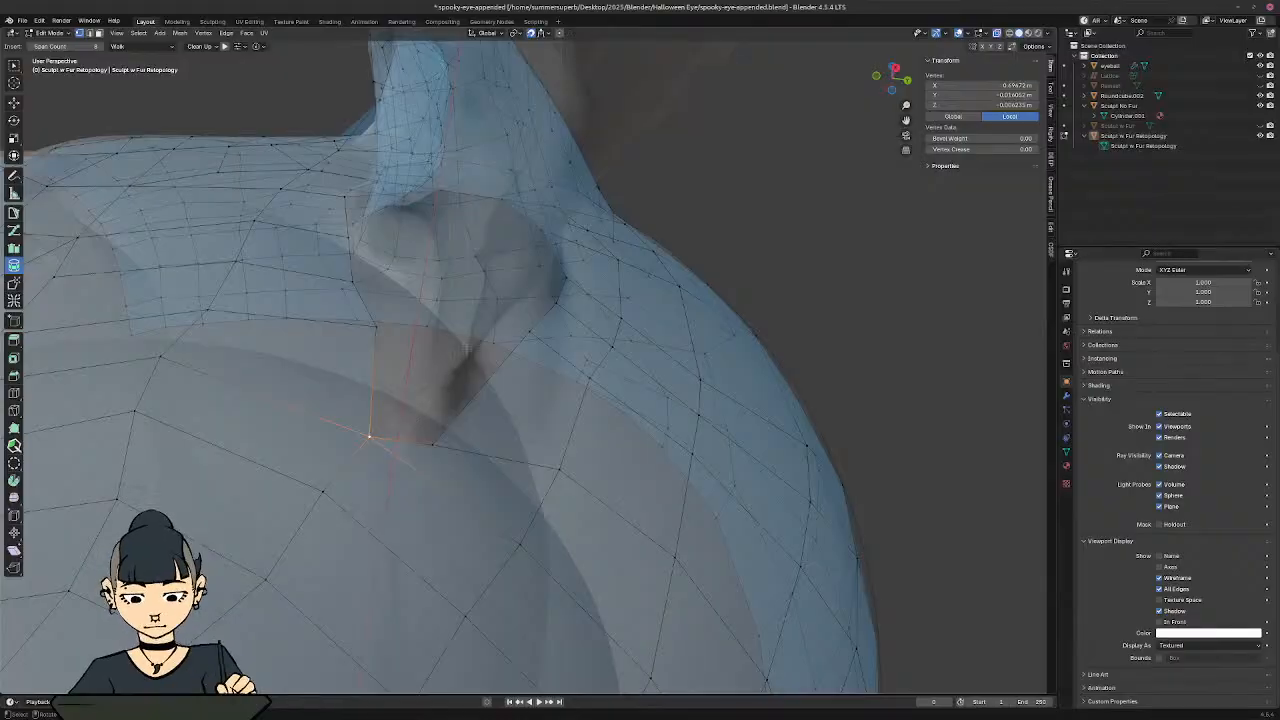
# Step: Reposition the vertices on the lower rear and front edges of the wing hole to even out their spacing
pyautogui.moveTo(471, 368); pyautogui.dragTo(442, 402, button='middle')
pyautogui.click(501, 365)
pyautogui.press('g')
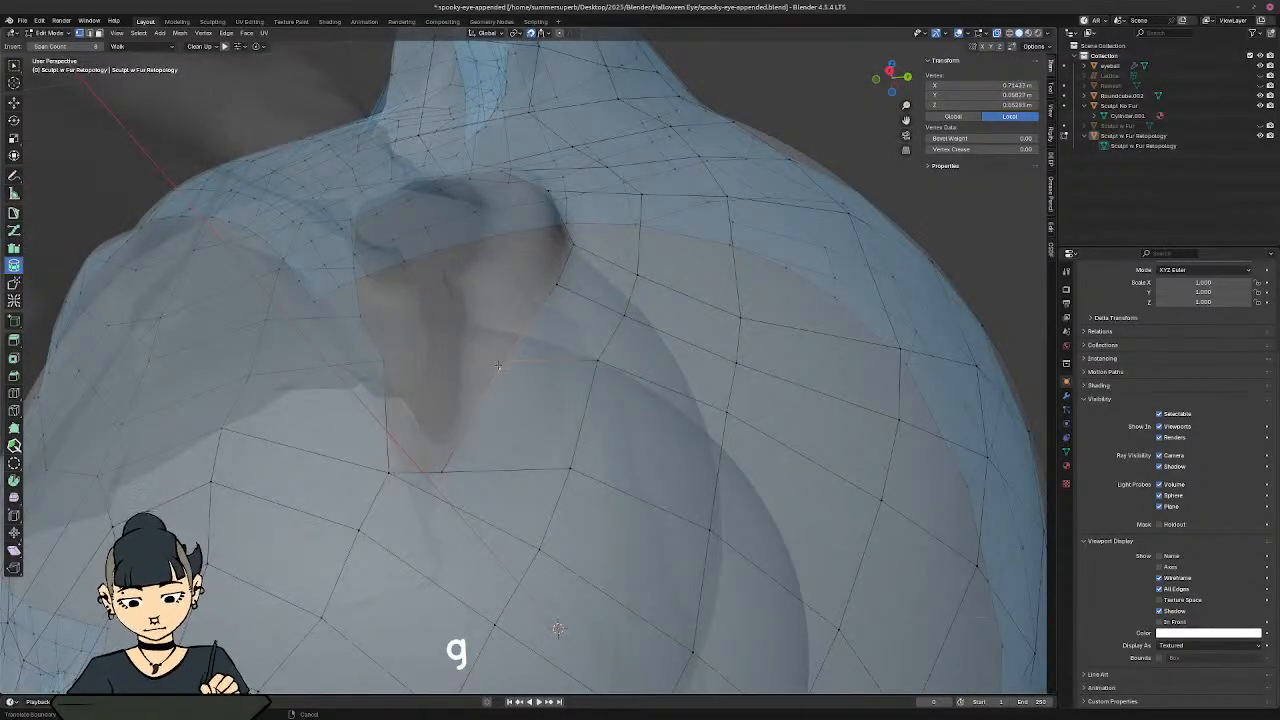
pyautogui.moveTo(558, 628); pyautogui.dragTo(561, 487, button='middle')
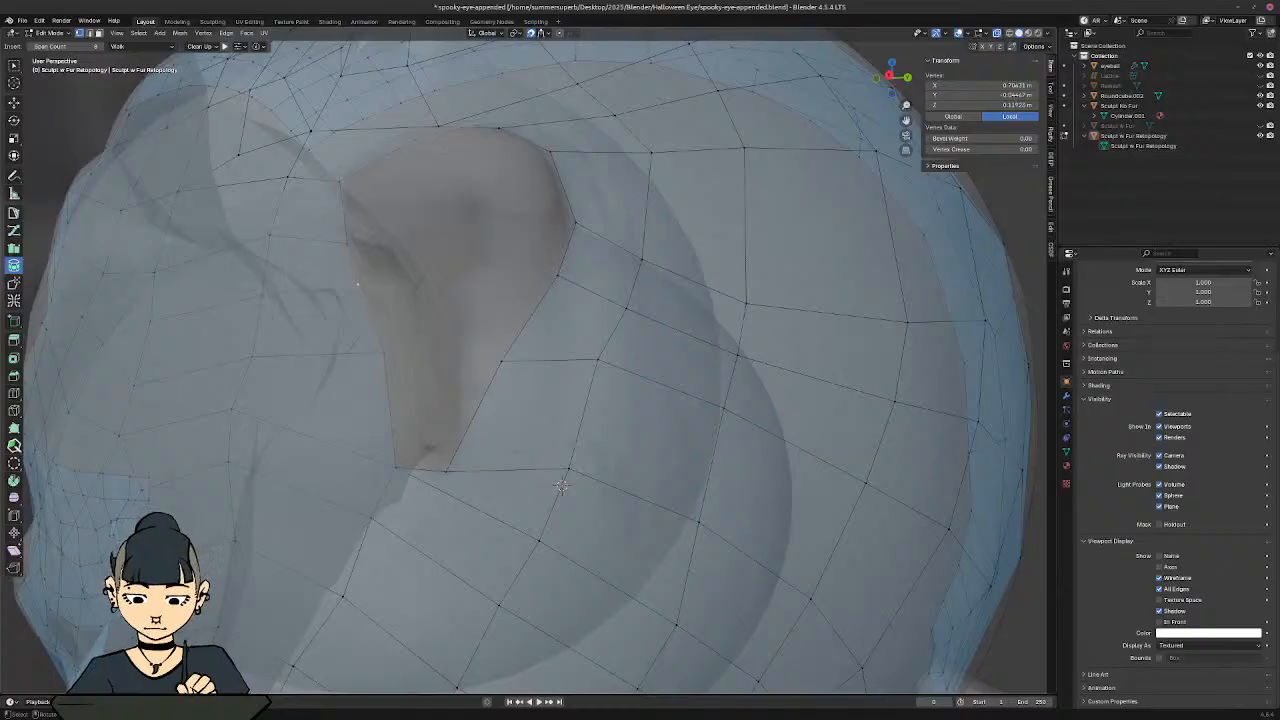
pyautogui.keyDown('shift'); pyautogui.moveTo(561, 487); pyautogui.dragTo(561, 527, button='middle'); pyautogui.keyUp('shift')
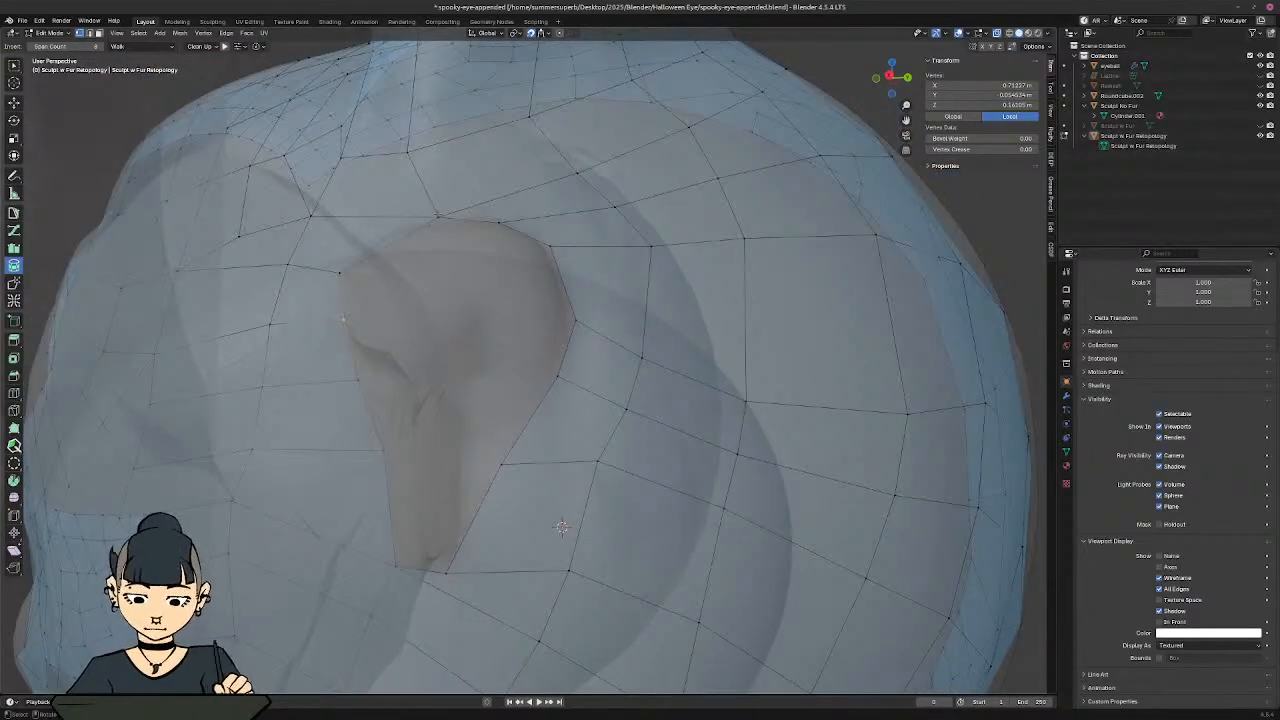
# Step: Shift the top rim vertex of the wing hole toward the front and the upper rear corner vertex slightly down
pyautogui.click(393, 211)
pyautogui.click(551, 262)
pyautogui.press('g')
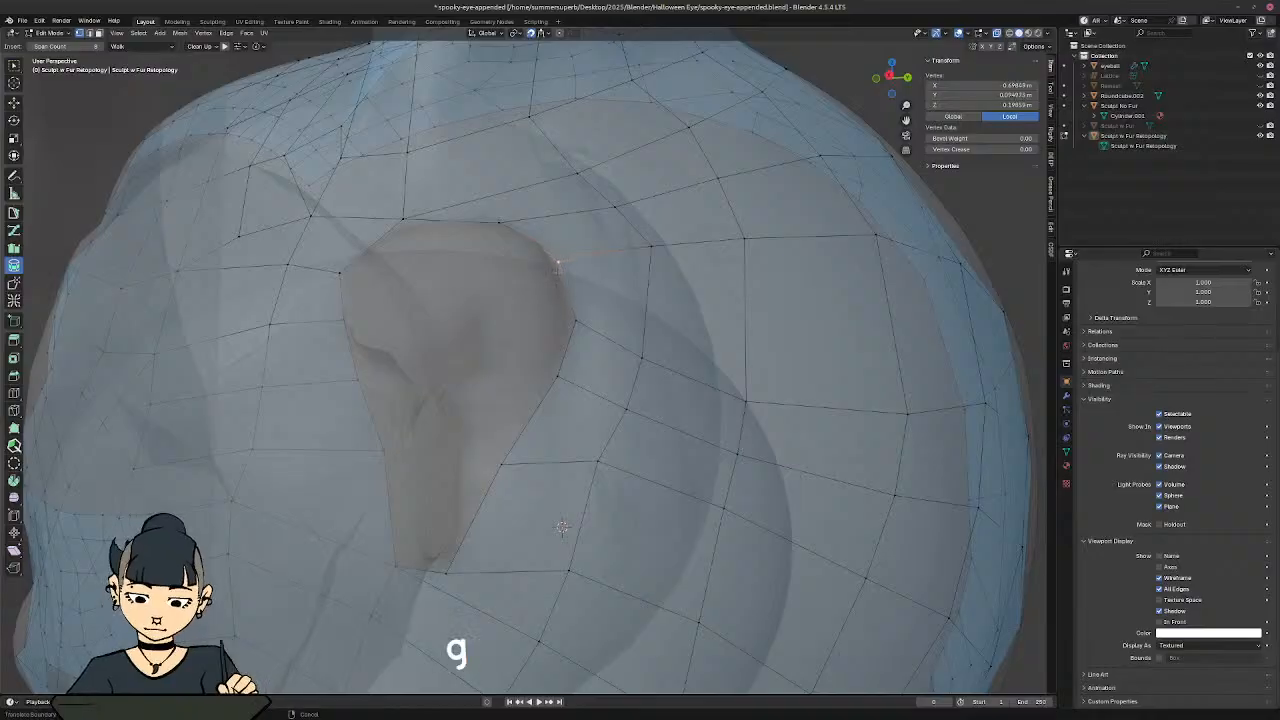
pyautogui.click(551, 263)
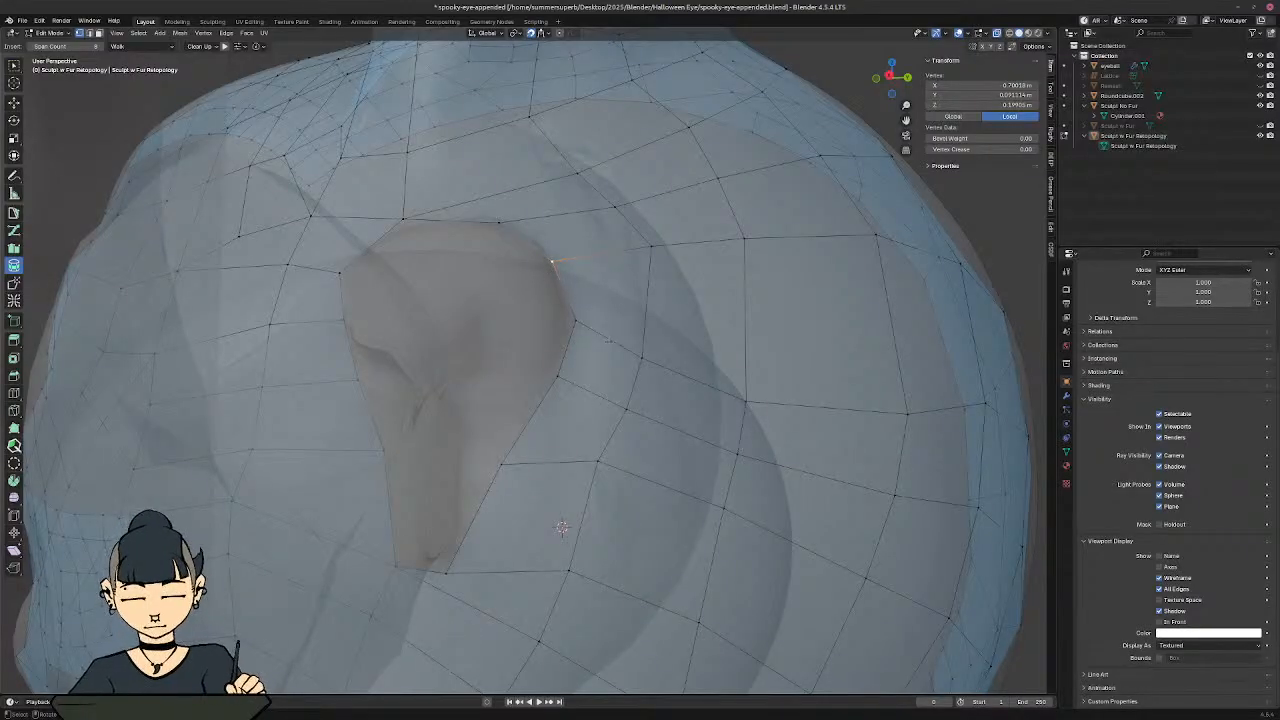
# Step: Reposition the two middle vertices on the rear edge of the wing hole, moving both slightly downward to even the curve
pyautogui.click(575, 321)
pyautogui.press('g')
pyautogui.click(577, 332)
pyautogui.click(558, 378)
pyautogui.press('g')
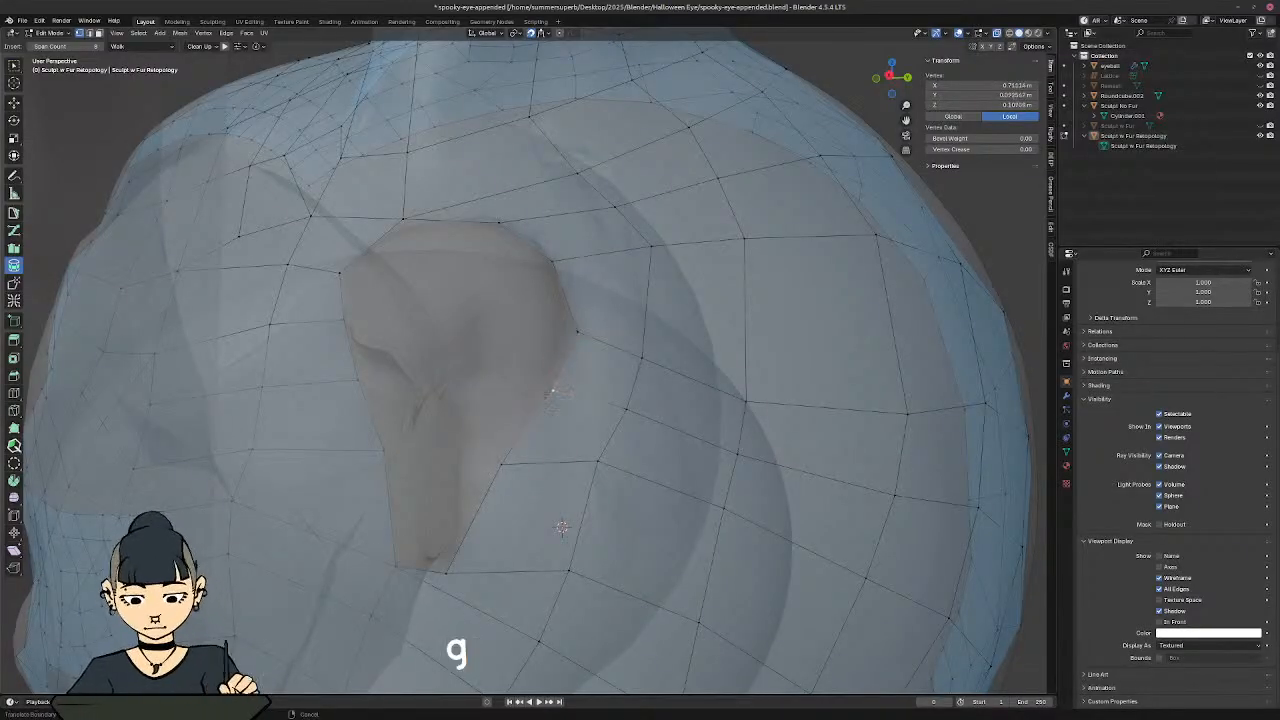
pyautogui.click(548, 387)
pyautogui.moveTo(548, 387); pyautogui.dragTo(524, 430, button='middle')
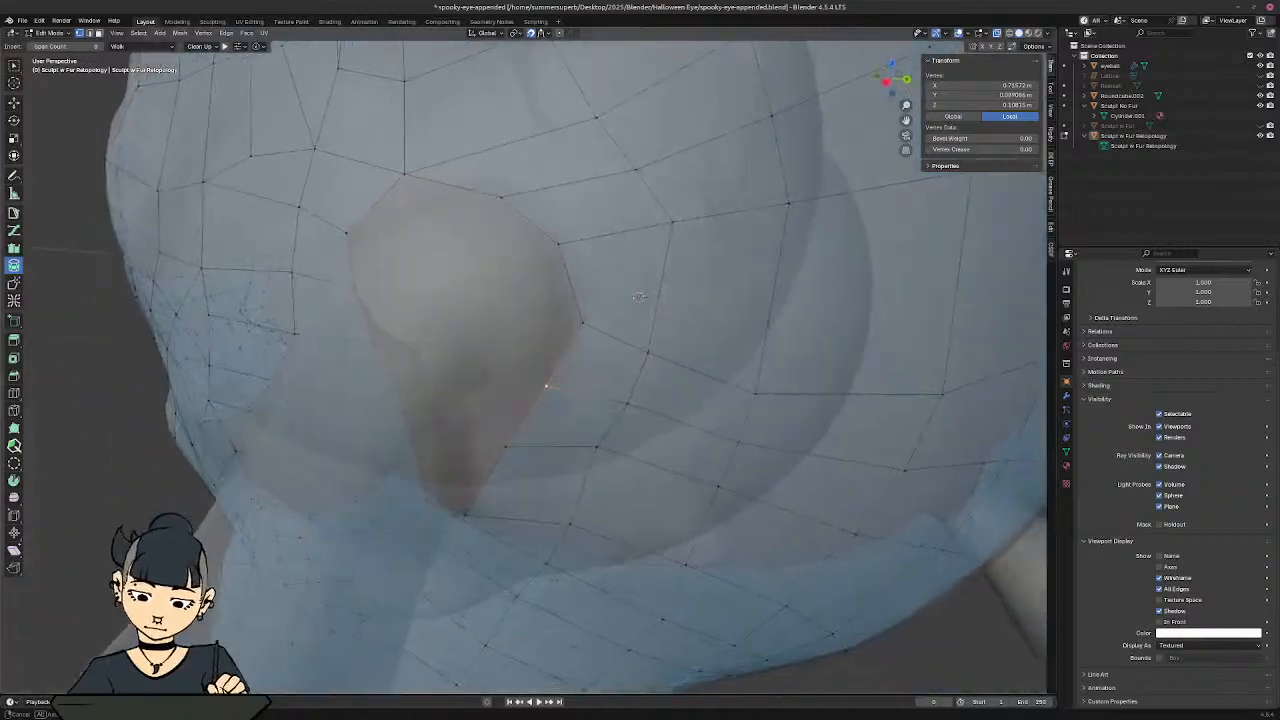
# Step: Select the whole boundary edge loop of the wing hole and view the wing arm from the front
pyautogui.moveTo(639, 296); pyautogui.dragTo(88, 586, button='middle')
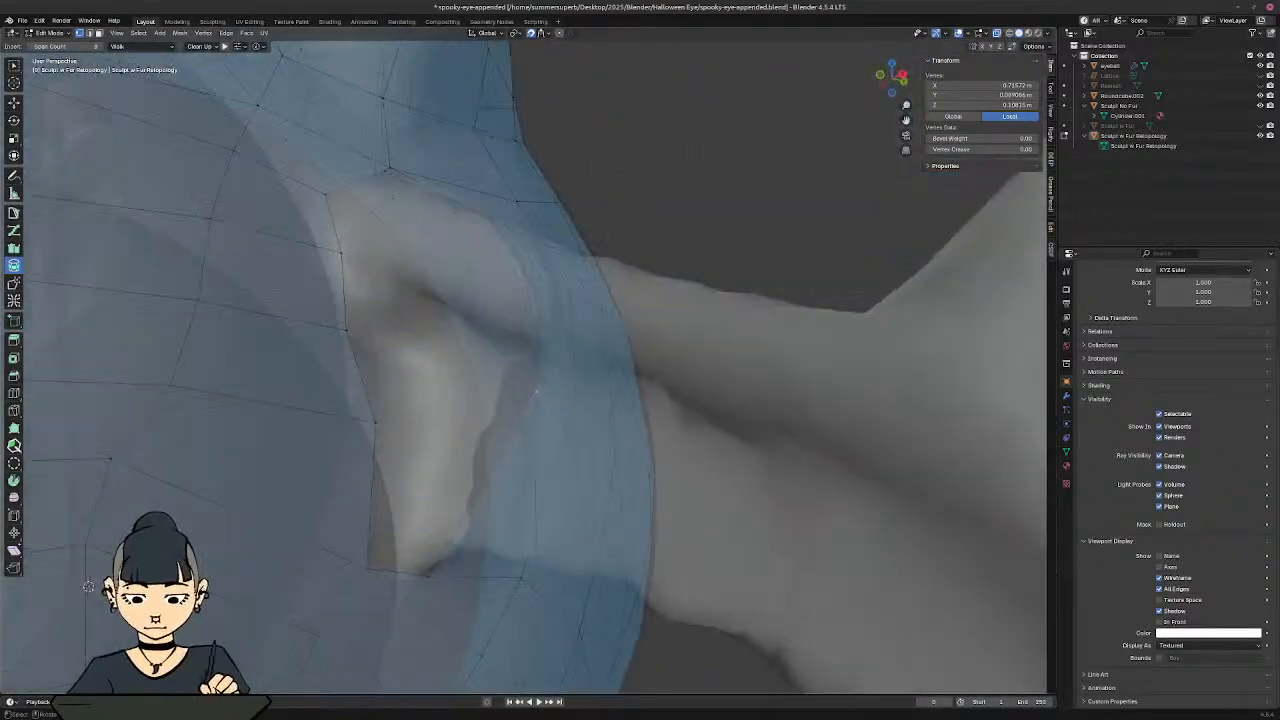
pyautogui.click(343, 262)
pyautogui.keyDown('ctrl'); pyautogui.keyDown('shift'); pyautogui.click(343, 262); pyautogui.keyUp('shift'); pyautogui.keyUp('ctrl')
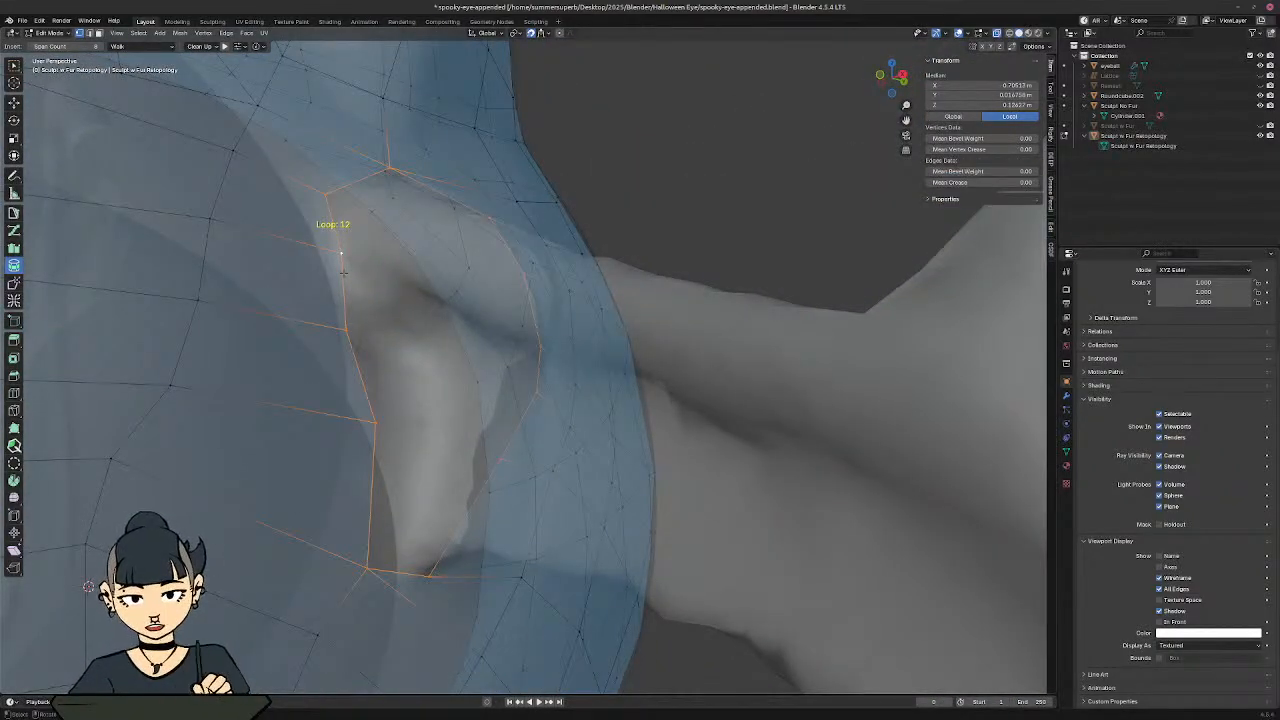
pyautogui.moveTo(343, 262); pyautogui.dragTo(363, 211, button='middle')
pyautogui.press('KP_End')
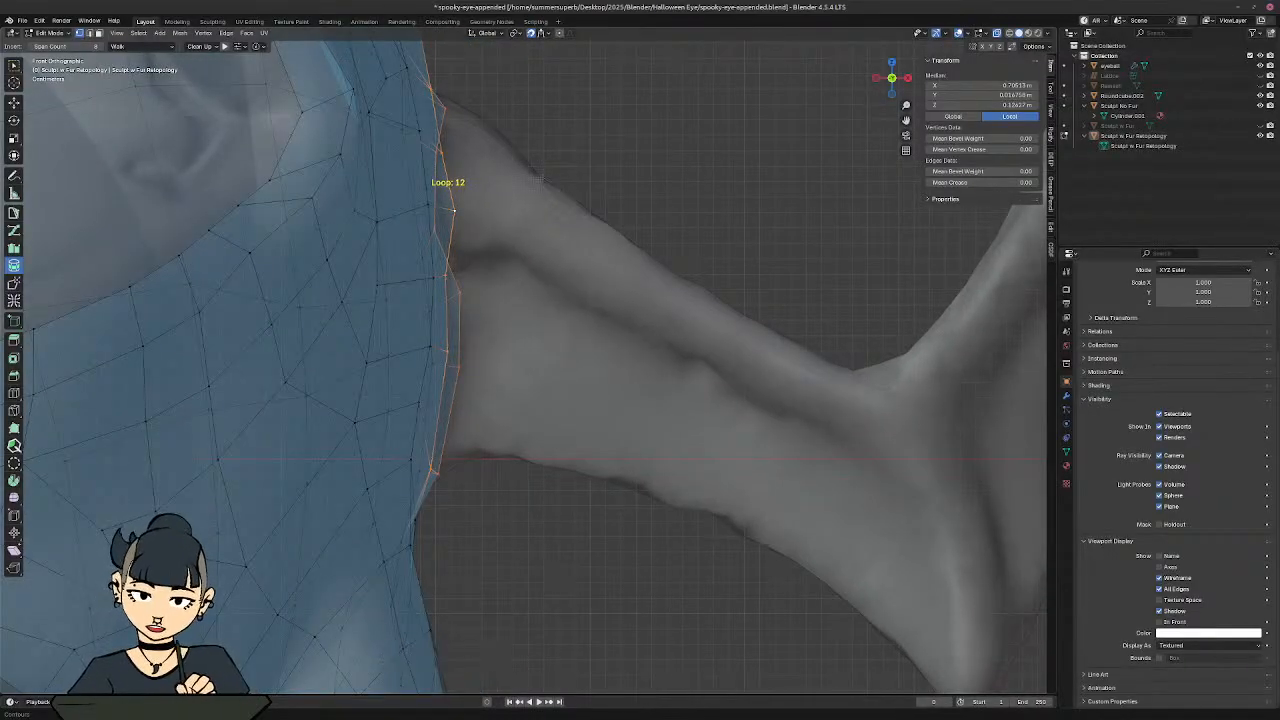
# Step: Try twice to extend the selected loop with a Contours cut across the wing arm near the body, undoing each attempt
pyautogui.moveTo(534, 172)
pyautogui.mouseDown()
pyautogui.moveTo(509, 357)
pyautogui.moveTo(512, 457)
pyautogui.mouseUp()
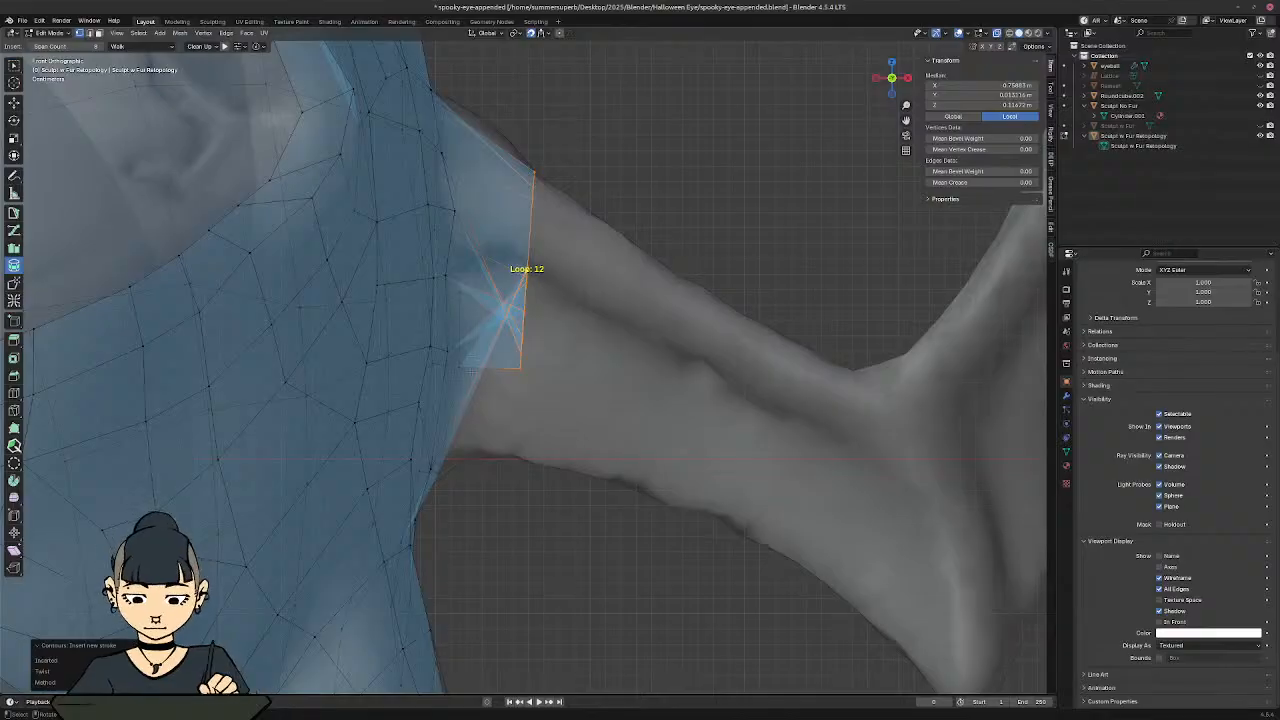
pyautogui.keyDown('shift'); pyautogui.scroll(3, 687, 201); pyautogui.keyUp('shift')
pyautogui.hotkey('ctrl', 'z')
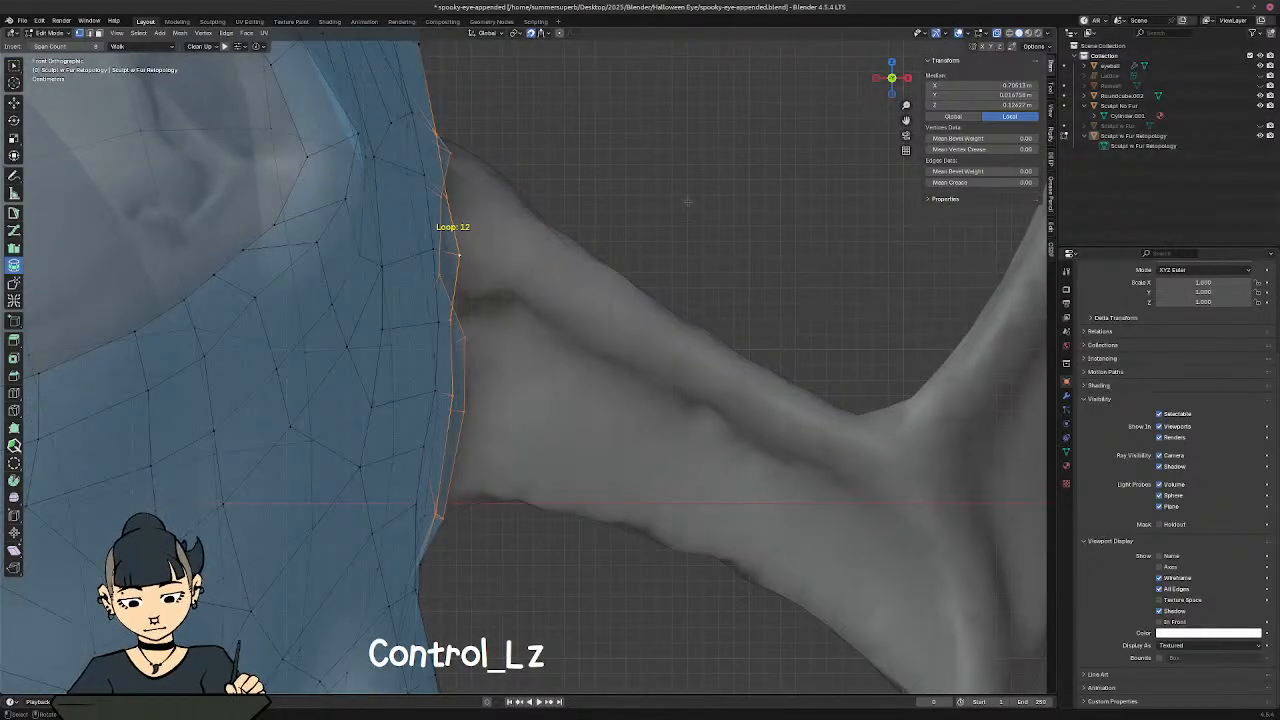
pyautogui.click(541, 33)
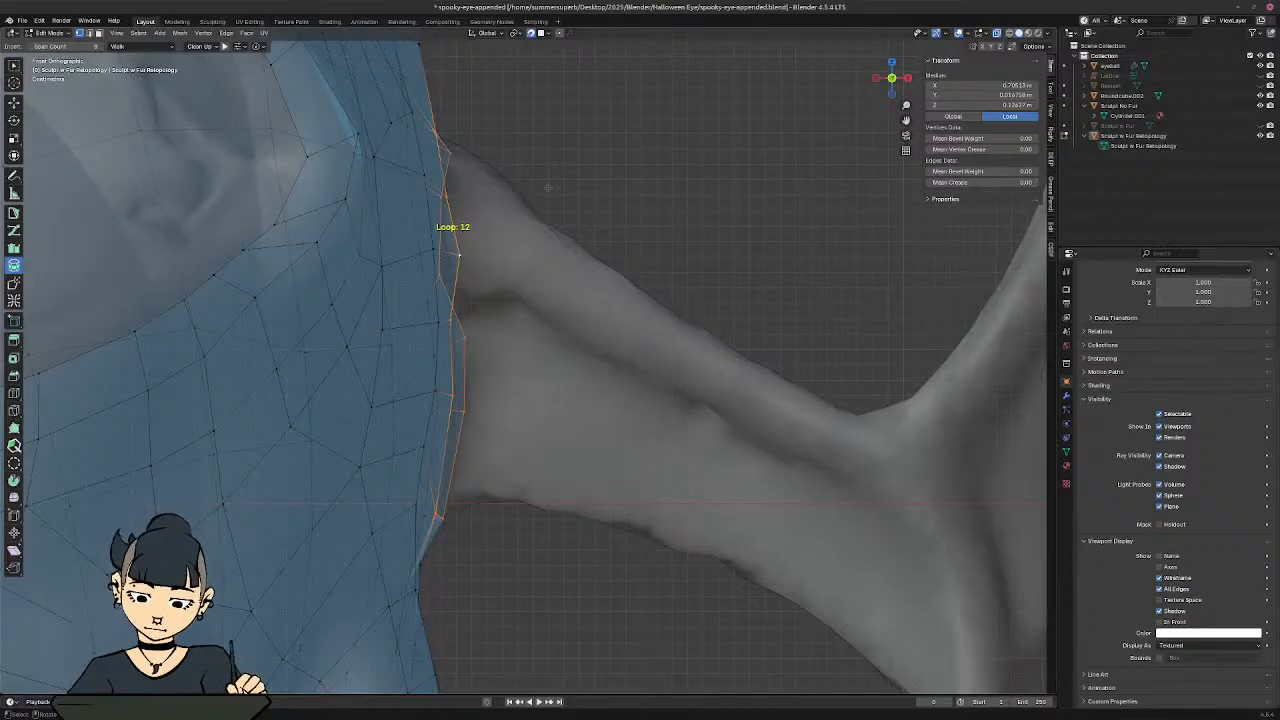
pyautogui.keyDown('ctrl'); pyautogui.moveTo(530, 208); pyautogui.dragTo(526, 508); pyautogui.keyUp('ctrl')
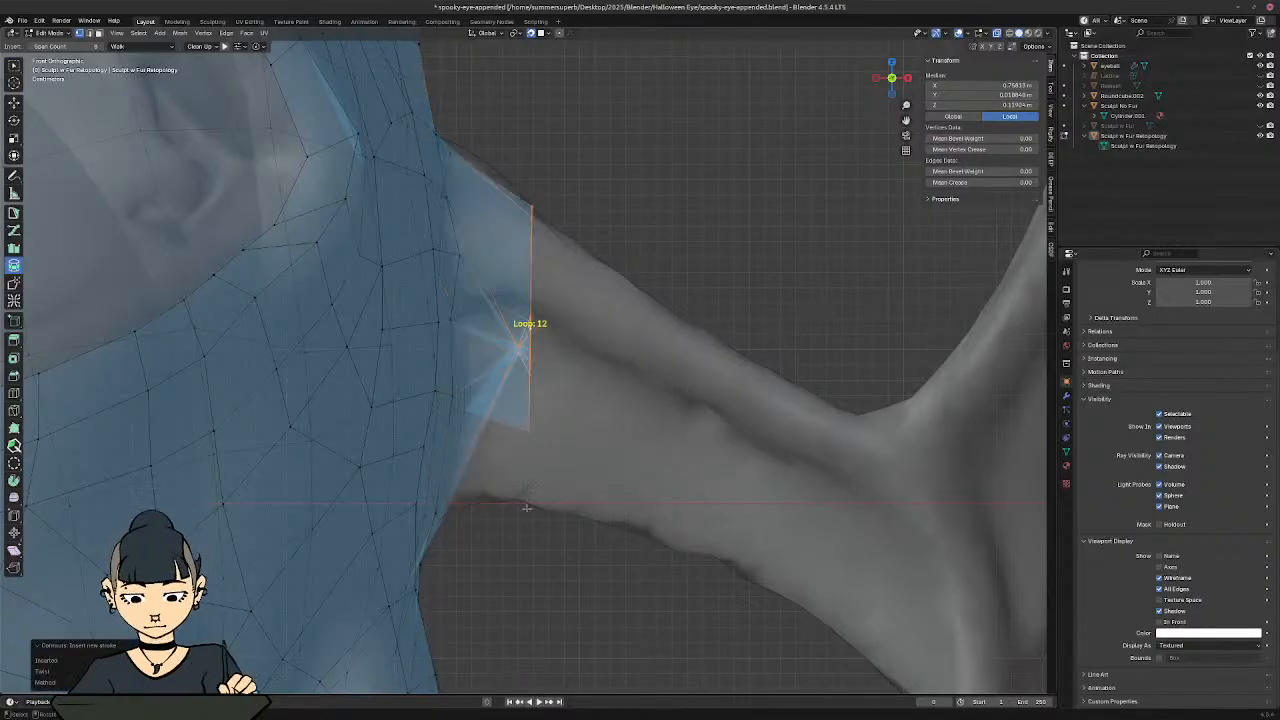
pyautogui.hotkey('ctrl', 'z')
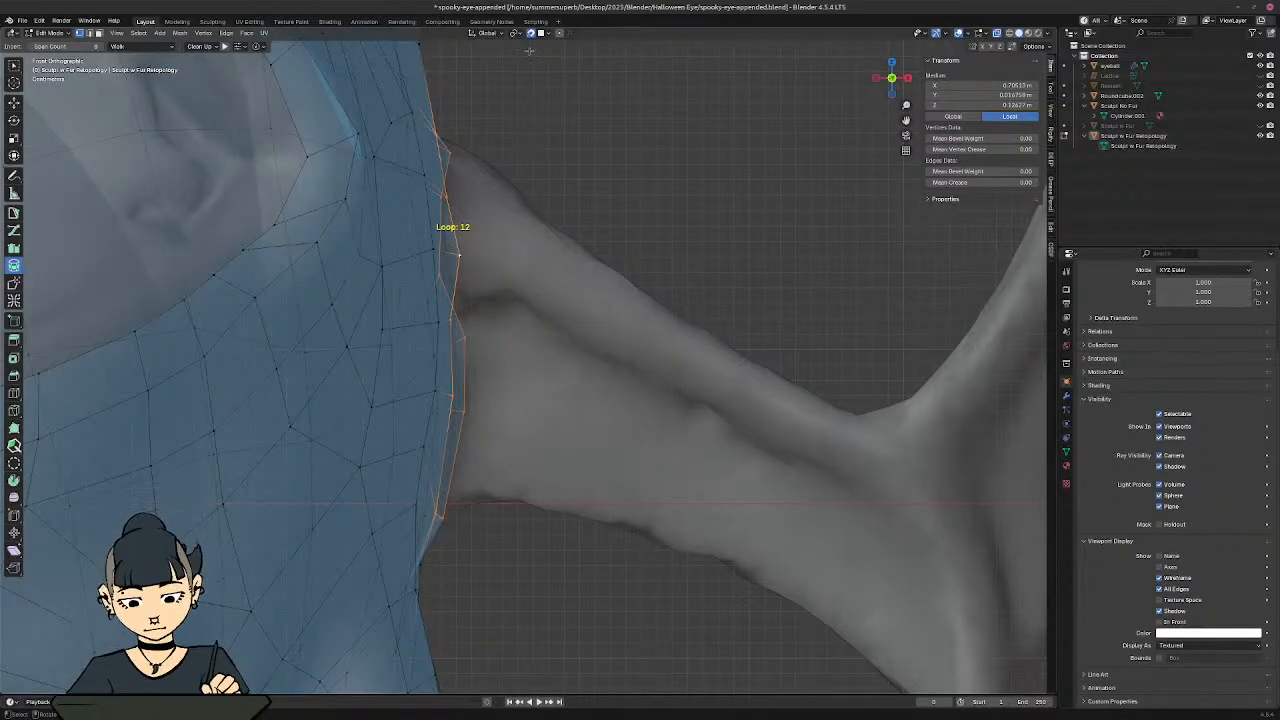
# Step: Enable Face Nearest snapping alongside Face Project, try the Contours cut across the wing arm, and undo it
pyautogui.click(546, 33)
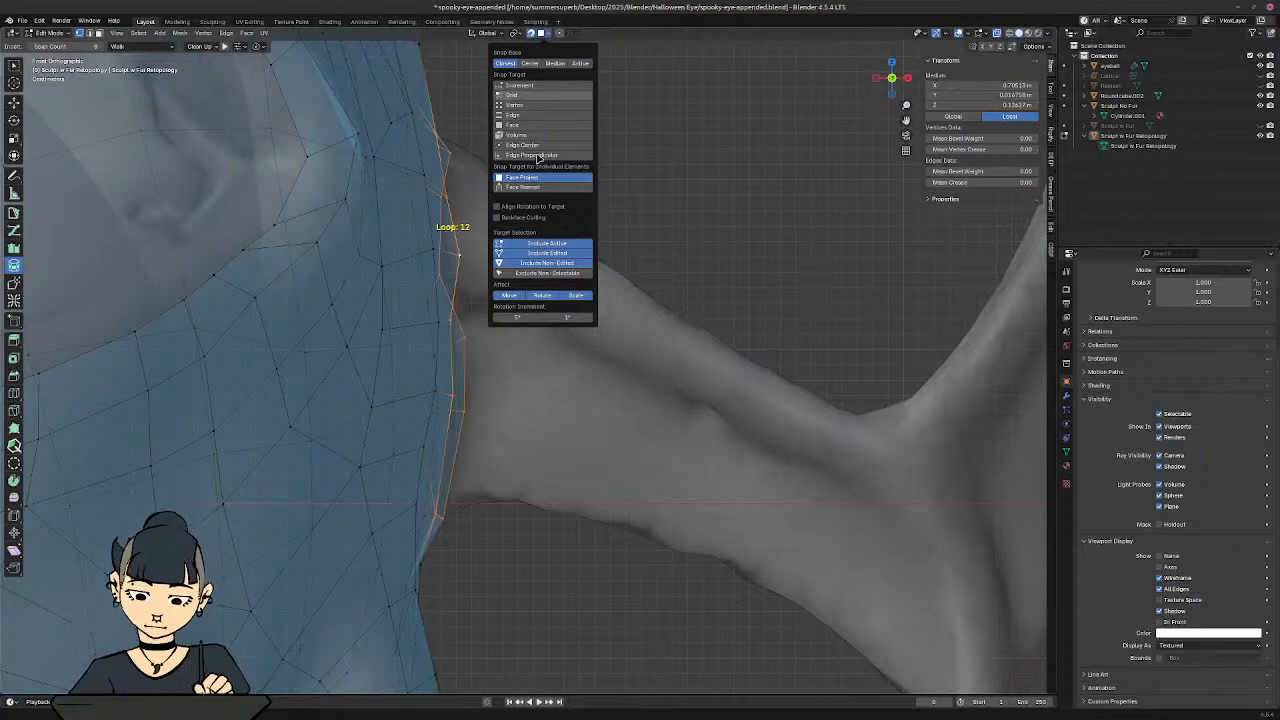
pyautogui.keyDown('shift'); pyautogui.click(527, 188); pyautogui.keyUp('shift')
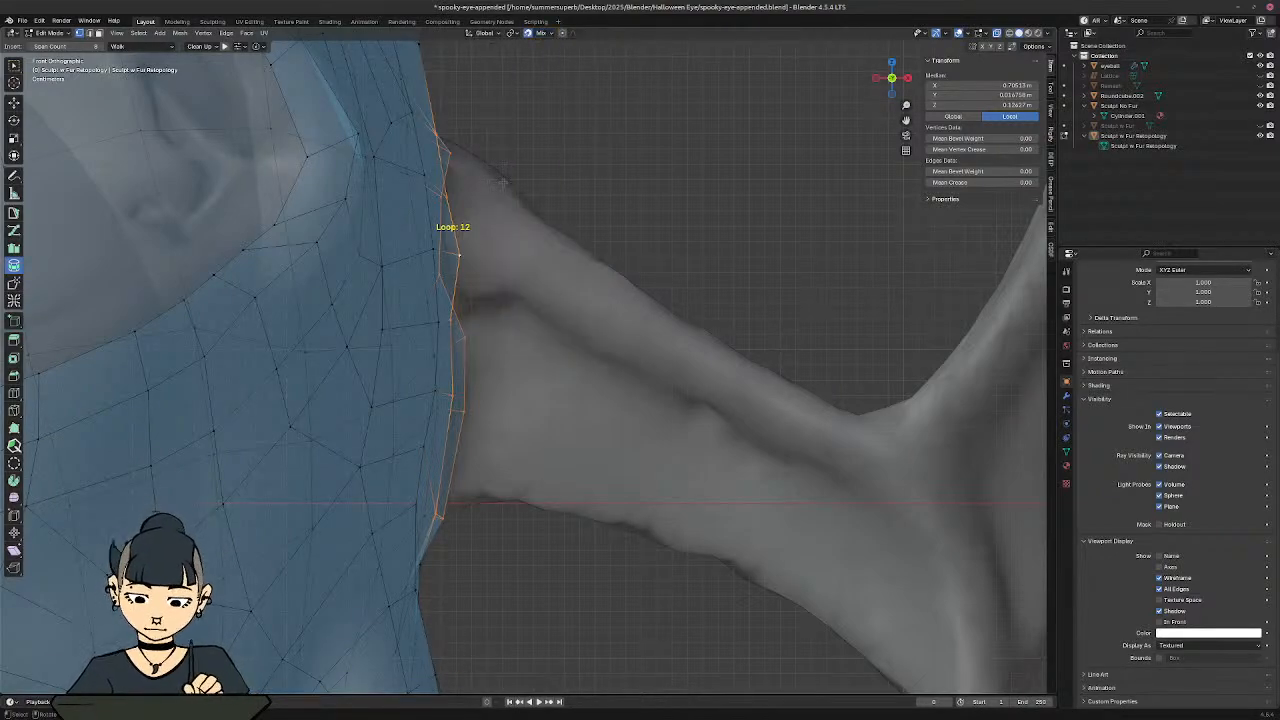
pyautogui.moveTo(519, 189); pyautogui.dragTo(523, 508)
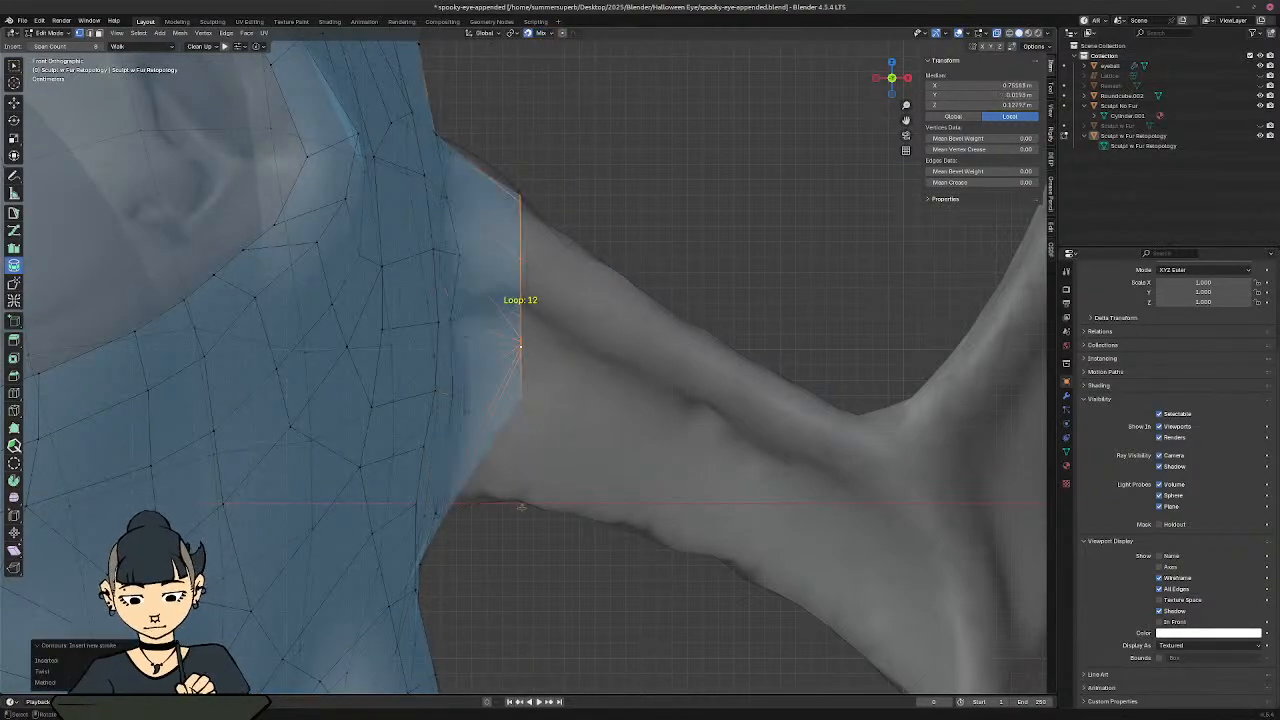
pyautogui.hotkey('ctrl', 'z')
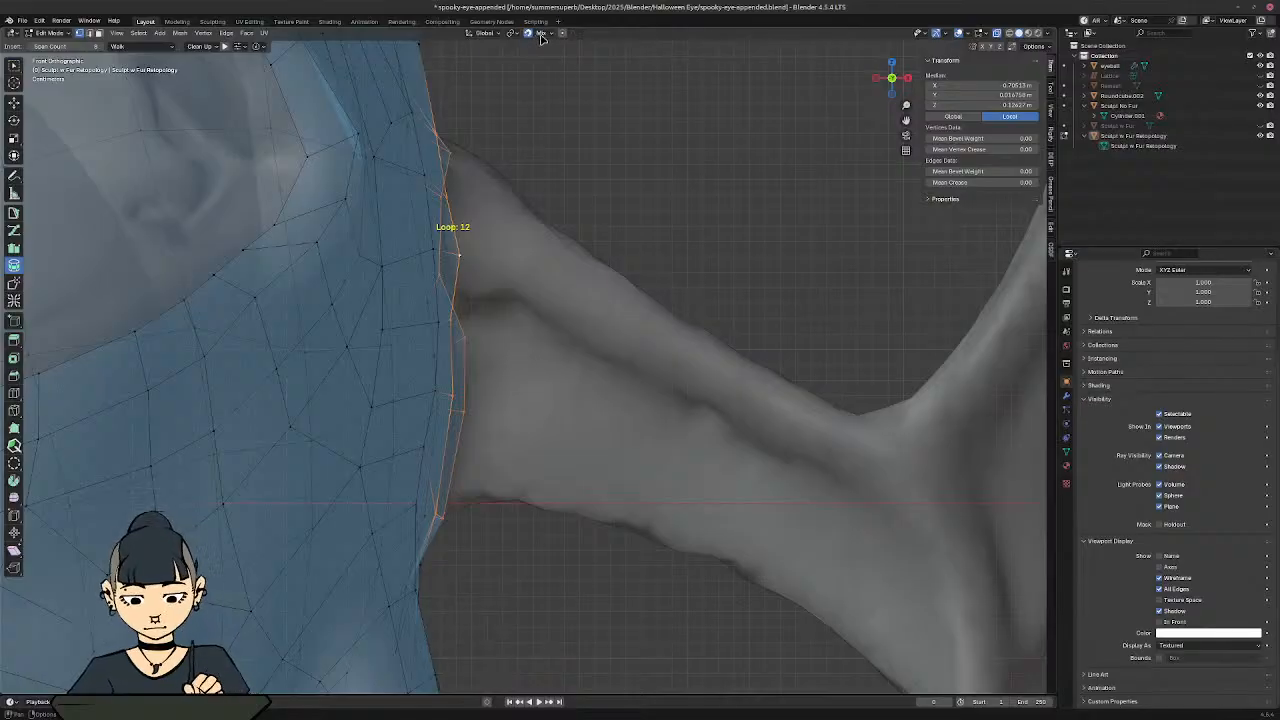
# Step: Set individual-element snapping to Face Project only, try another Contours cut across the wing arm, and undo it
pyautogui.click(541, 33)
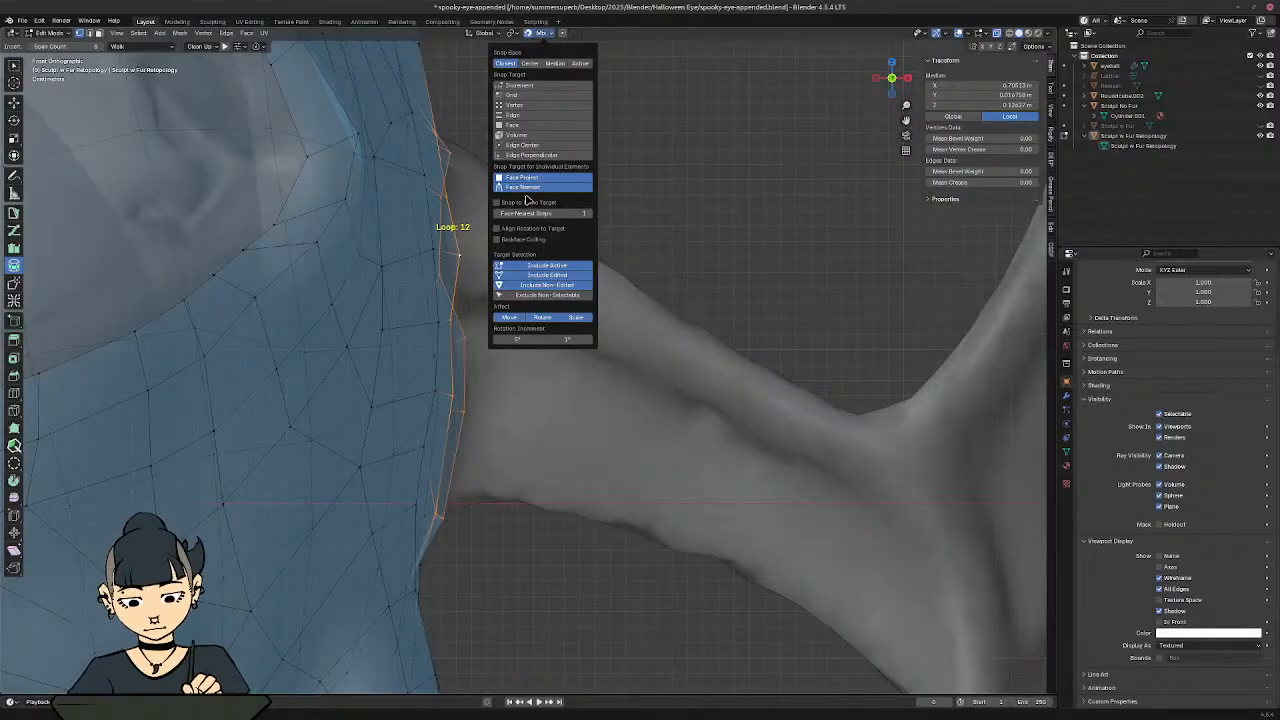
pyautogui.click(543, 34)
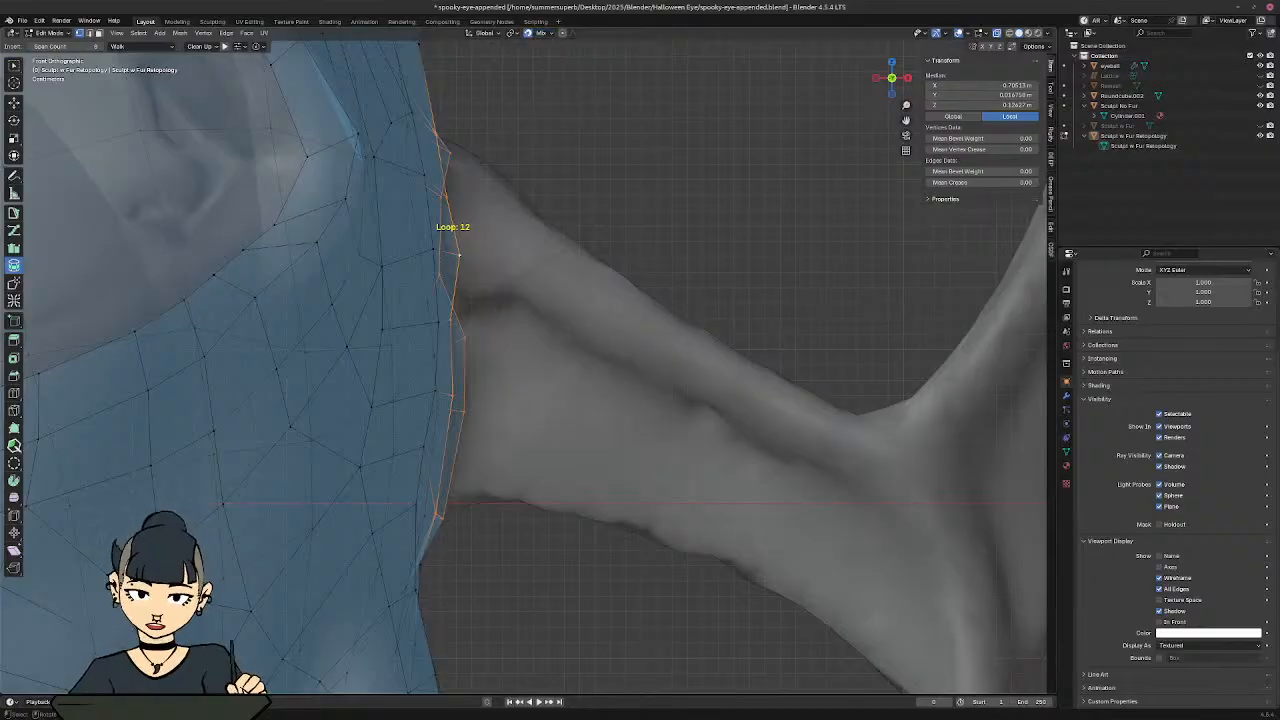
pyautogui.click(543, 36)
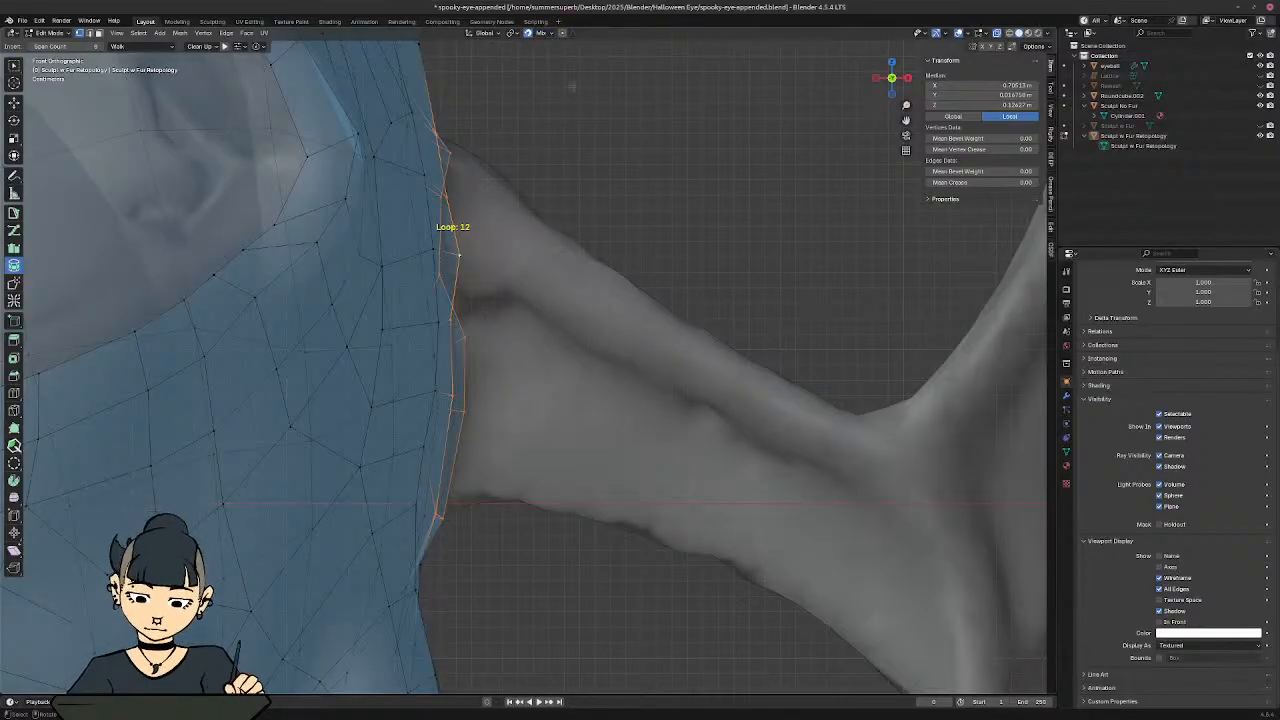
pyautogui.click(542, 38)
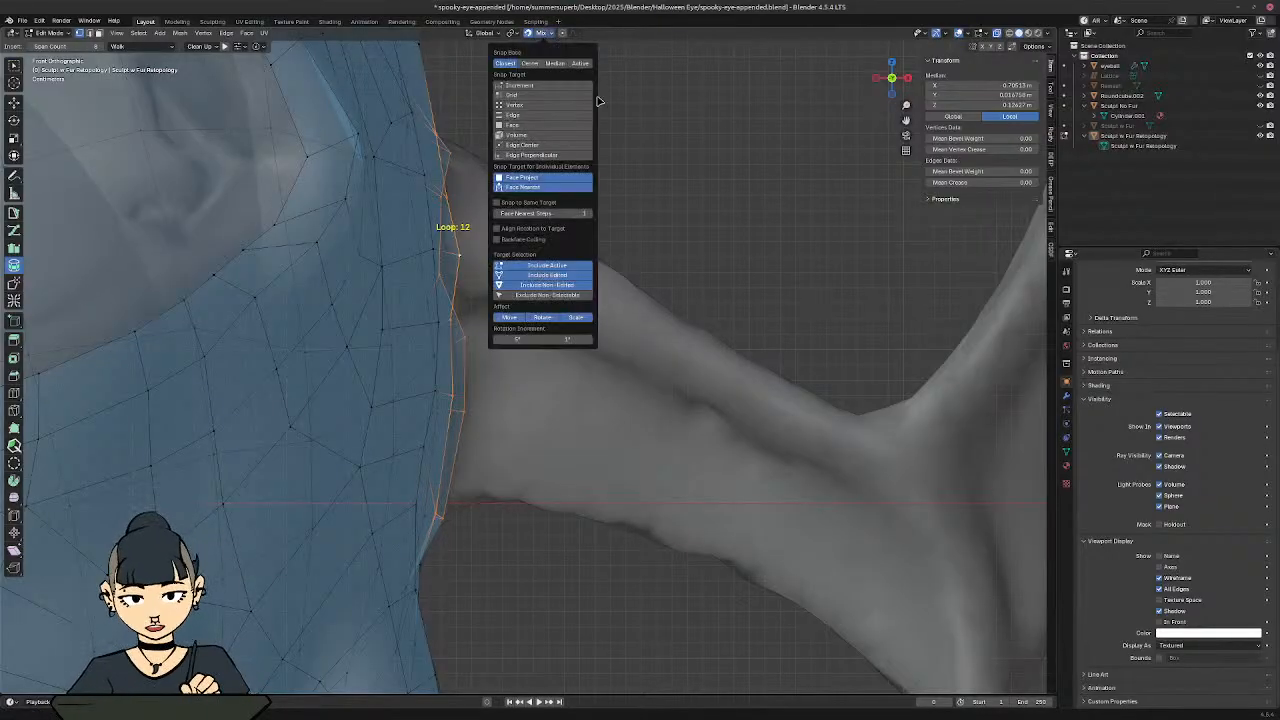
pyautogui.click(552, 38)
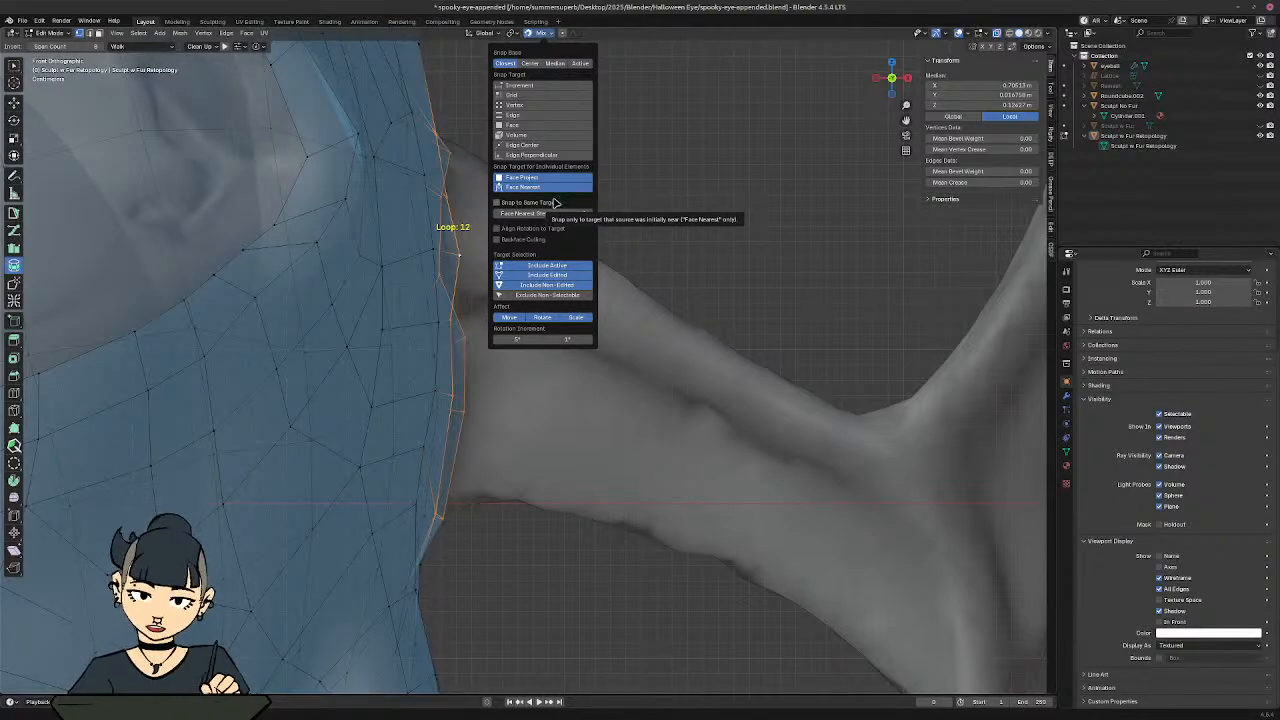
pyautogui.click(555, 188)
pyautogui.click(556, 179)
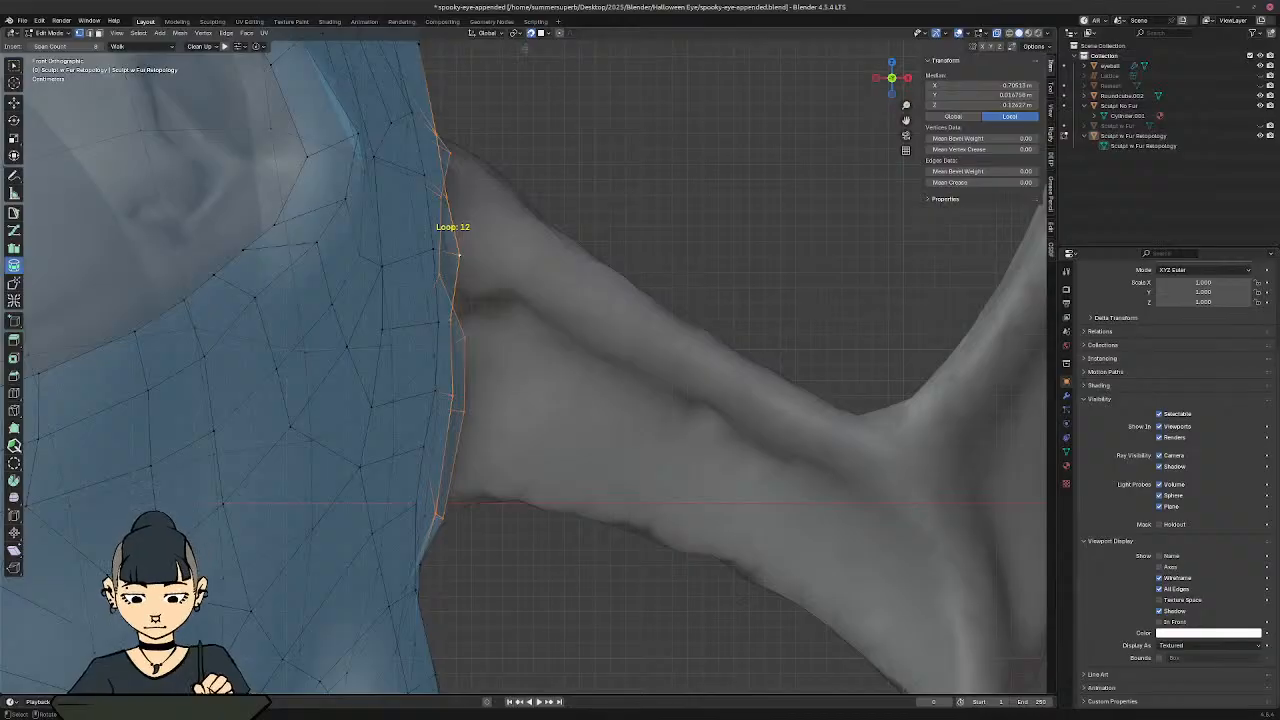
pyautogui.press('ctrl')
pyautogui.keyDown('ctrl'); pyautogui.moveTo(548, 210); pyautogui.dragTo(528, 528); pyautogui.keyUp('ctrl')
pyautogui.hotkey('ctrl', 'z')
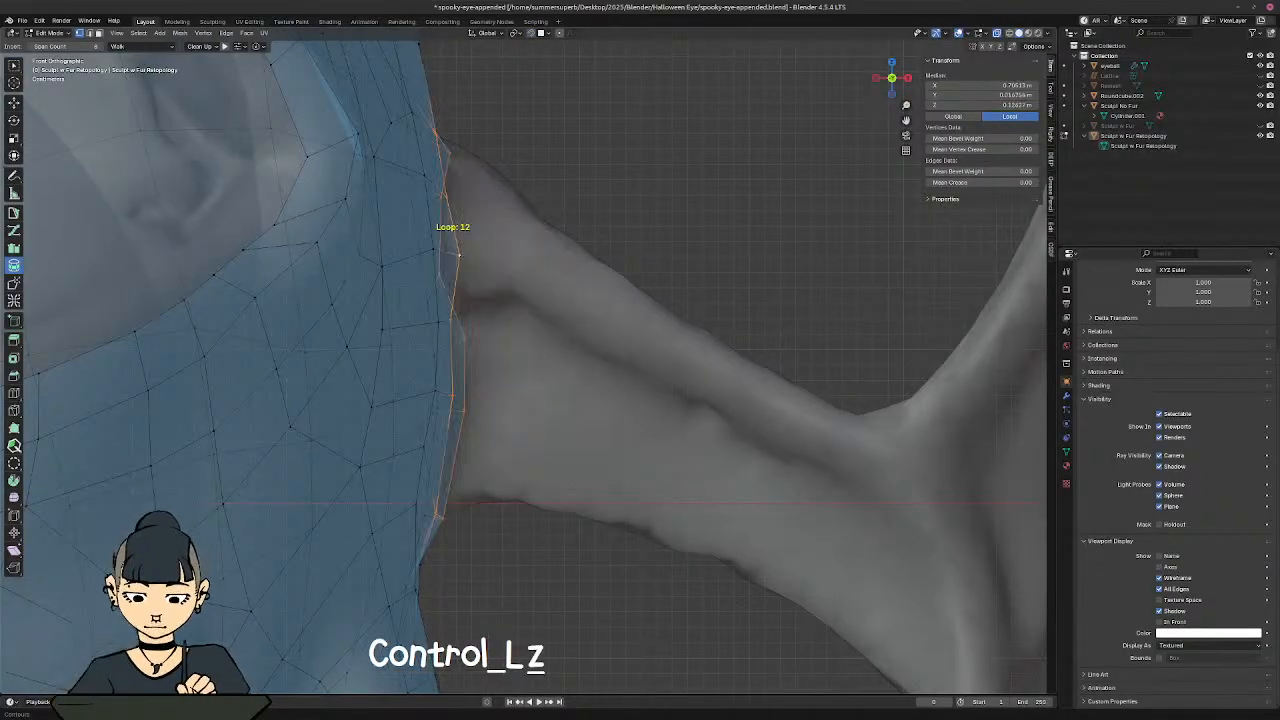
# Step: Set the snap target to Face, try the Contours cut across the wing arm with it, and undo the cut
pyautogui.click(547, 33)
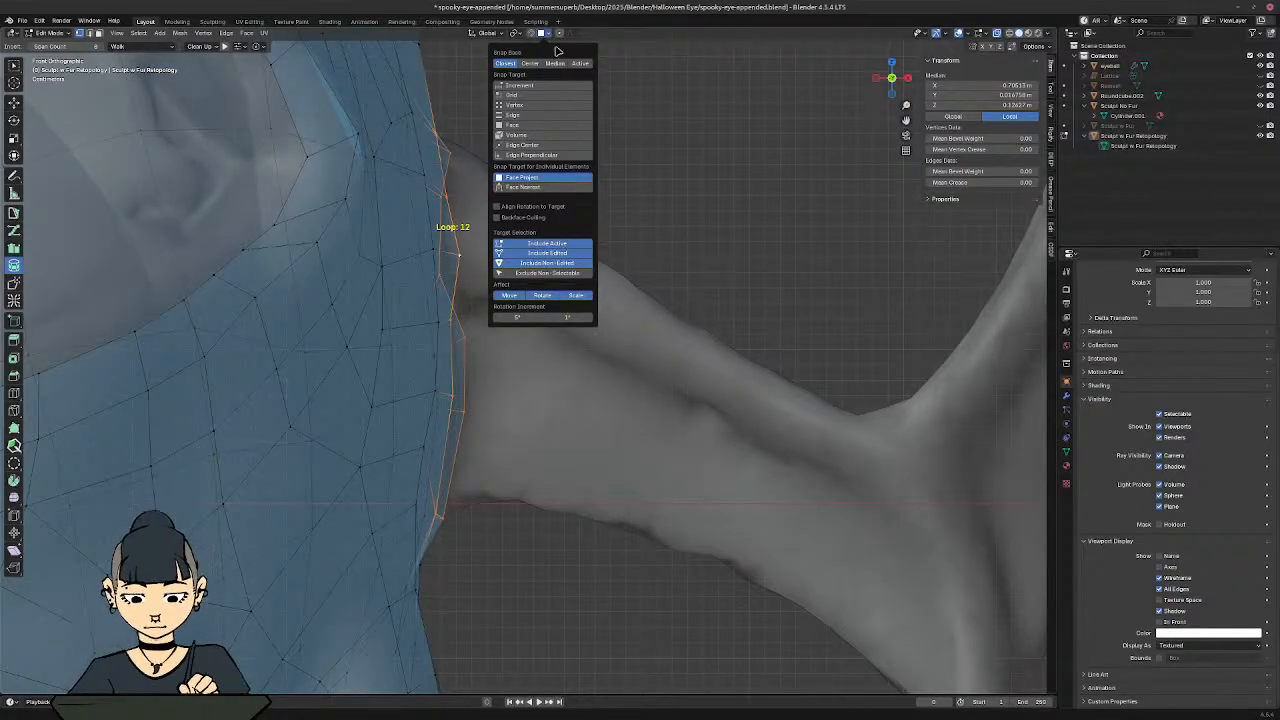
pyautogui.click(548, 127)
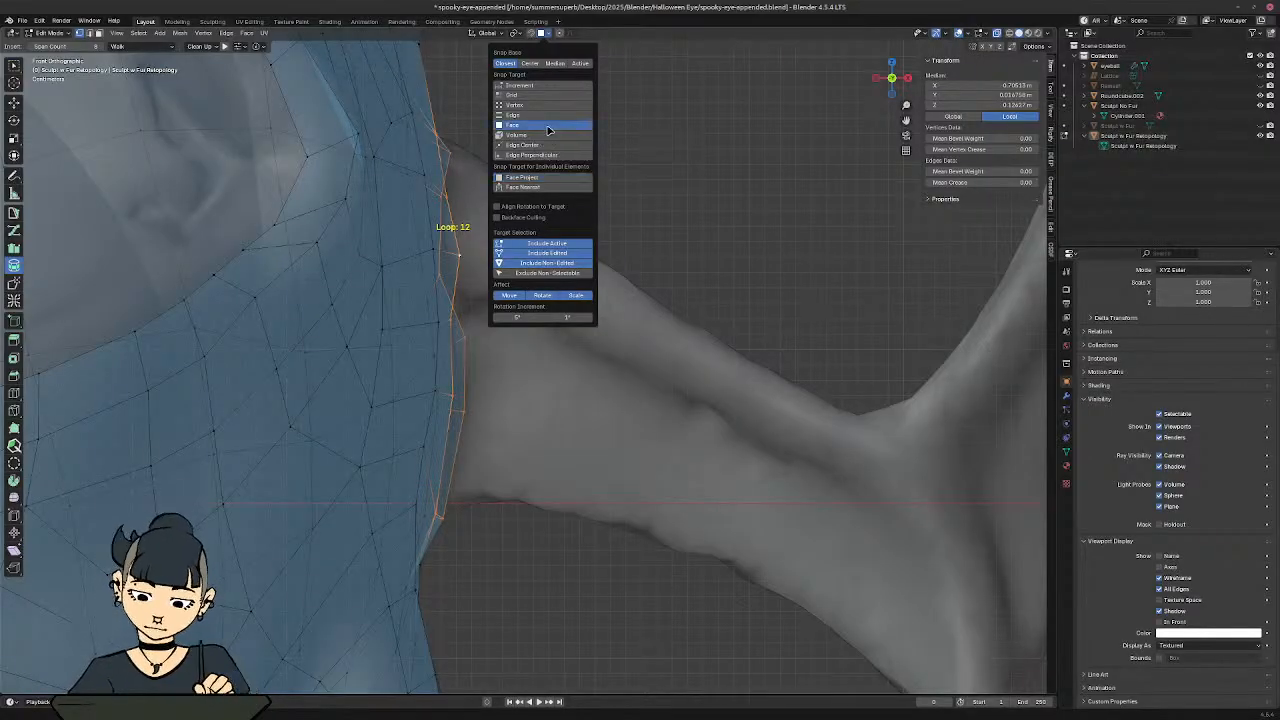
pyautogui.click(529, 36)
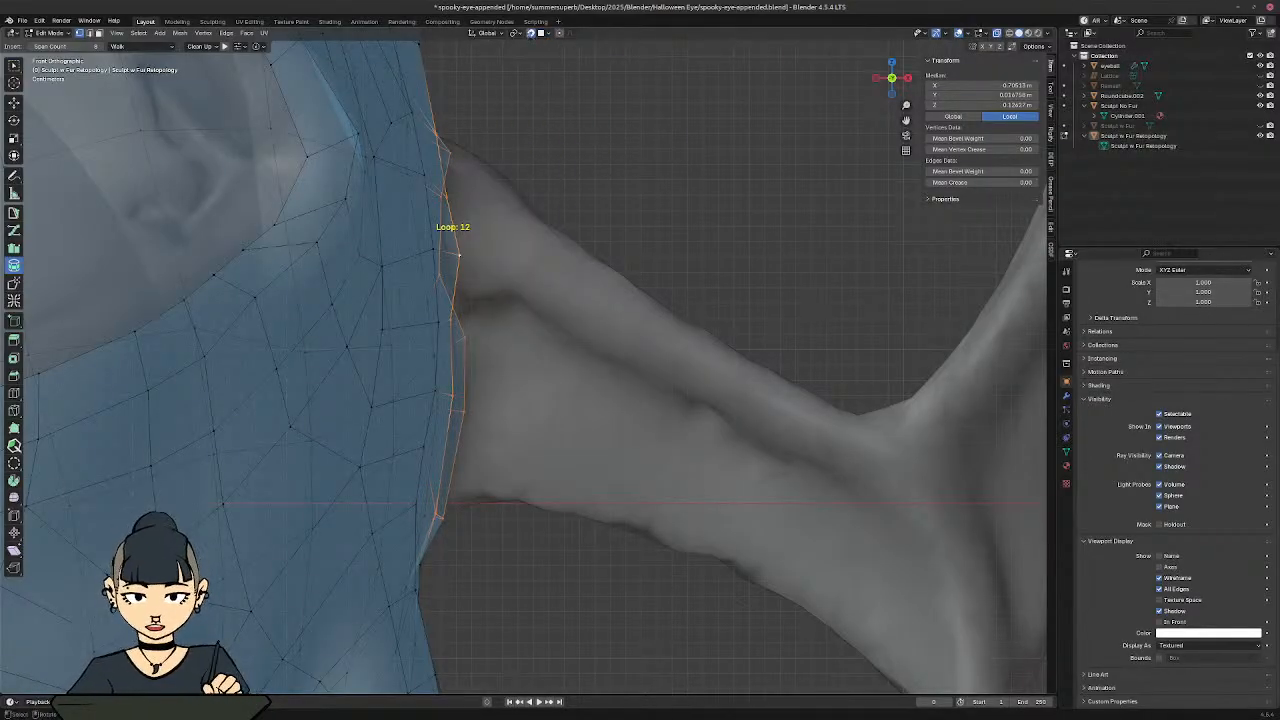
pyautogui.keyDown('ctrl'); pyautogui.moveTo(537, 214); pyautogui.dragTo(523, 508); pyautogui.keyUp('ctrl')
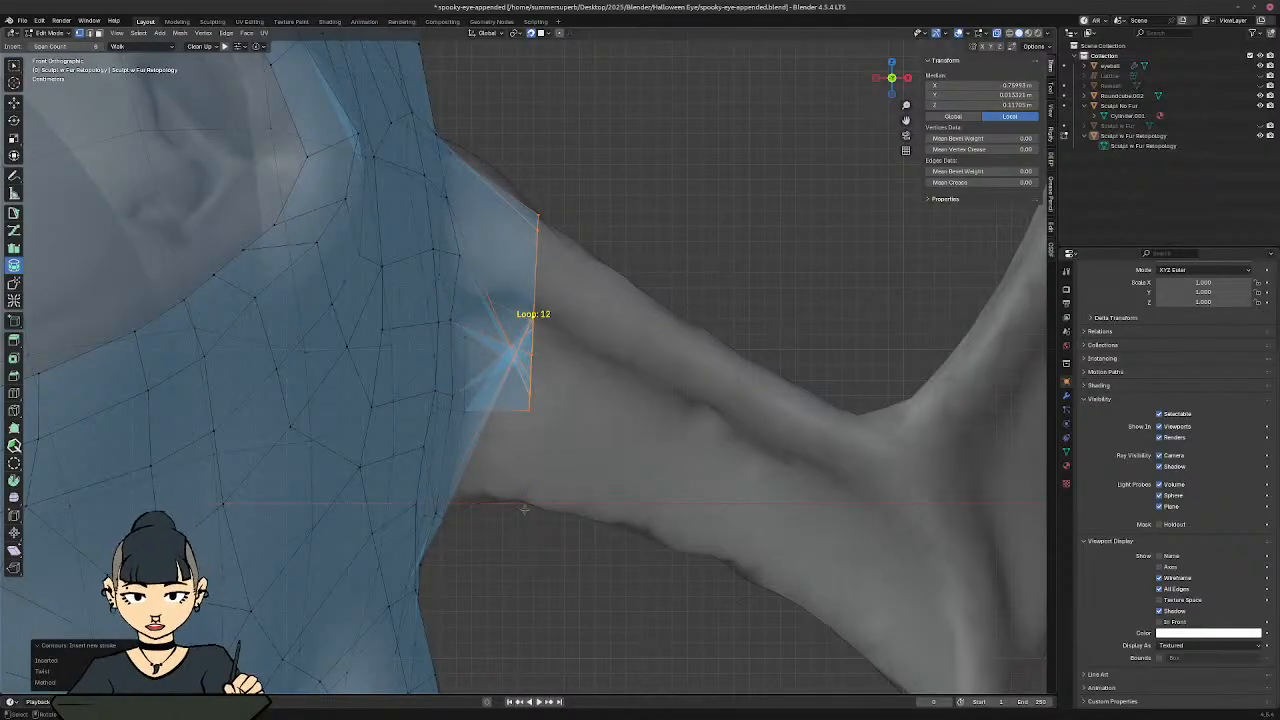
pyautogui.hotkey('ctrl', 'z')
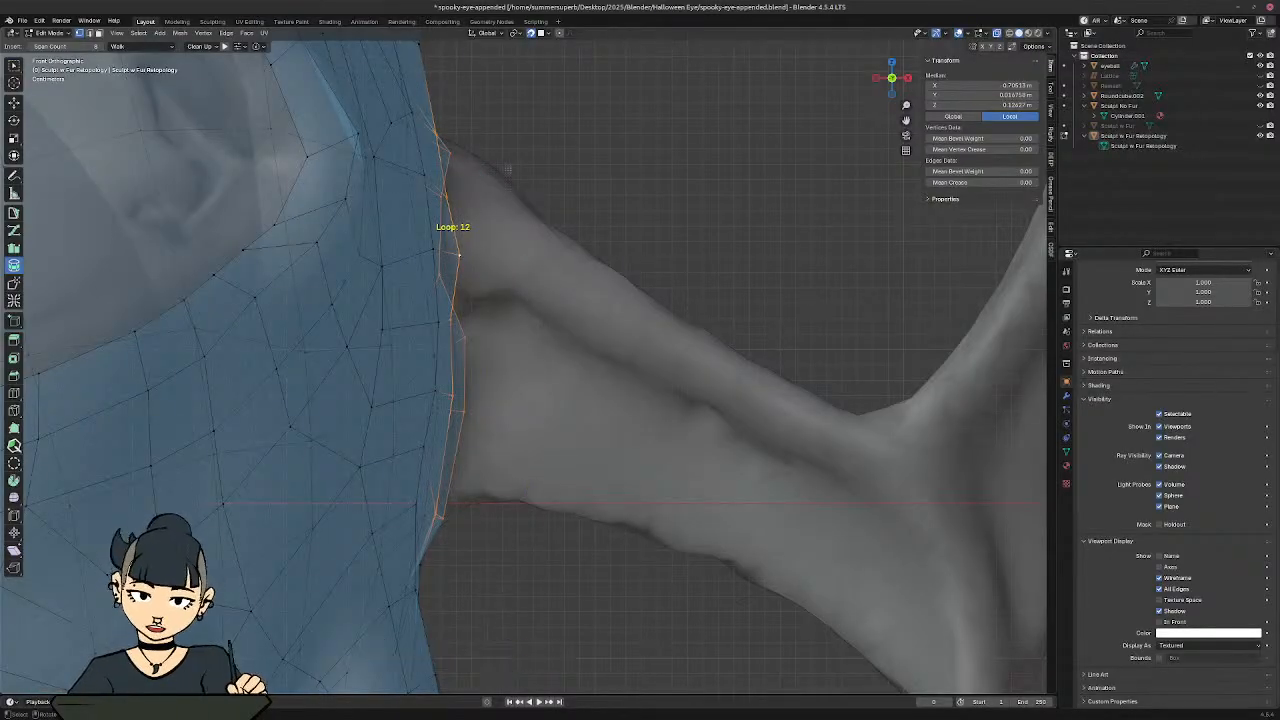
# Step: Set the snap target to Volume, try a Contours cut near the wing's base, and undo it
pyautogui.click(546, 34)
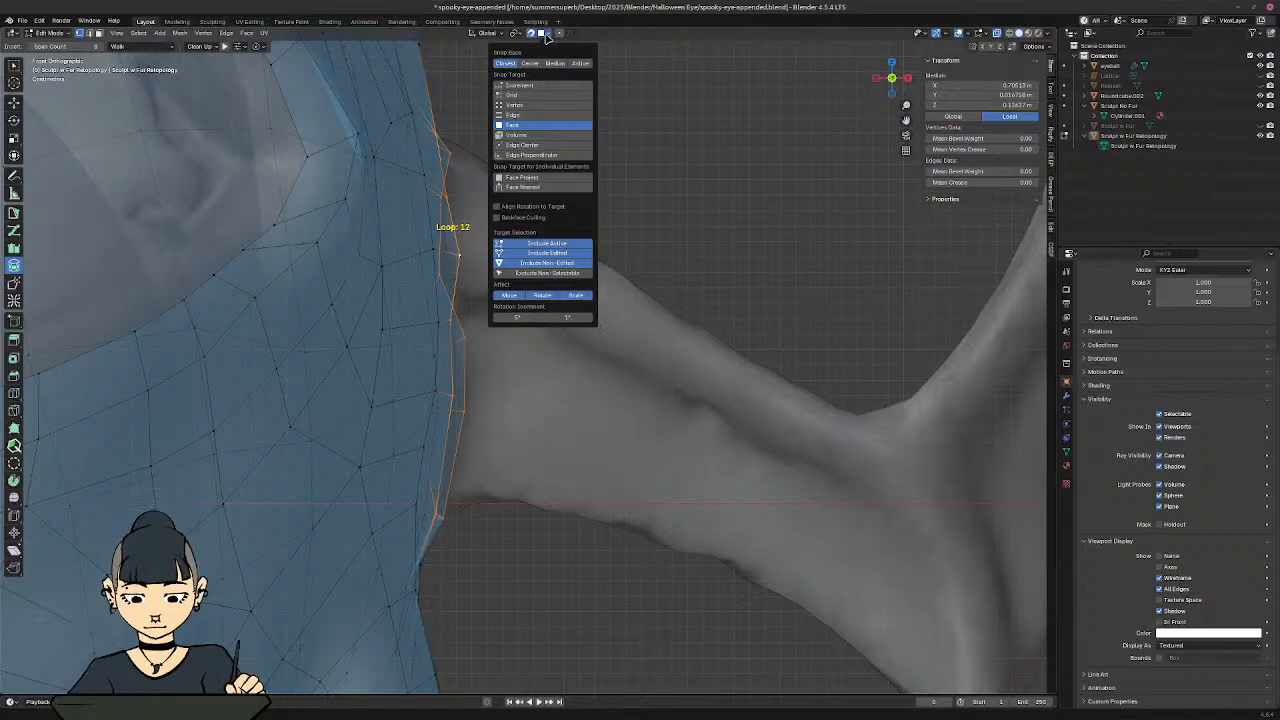
pyautogui.click(572, 138)
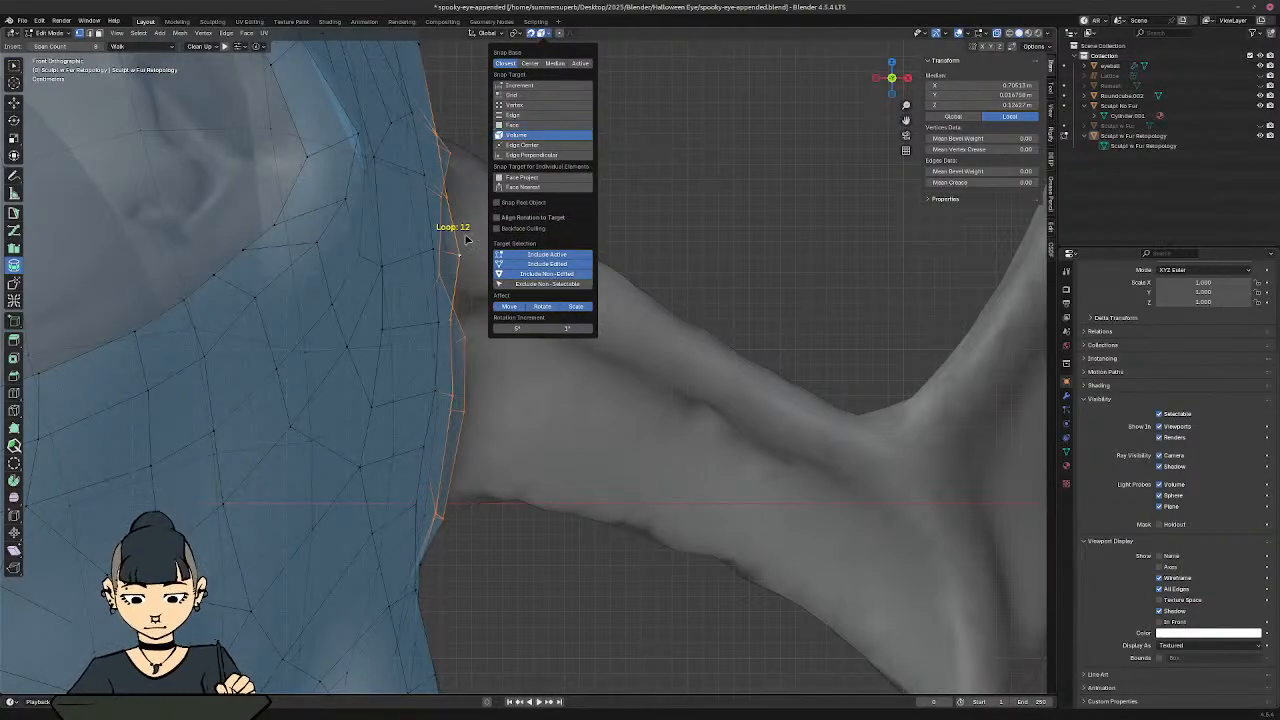
pyautogui.keyDown('ctrl'); pyautogui.moveTo(520, 160); pyautogui.dragTo(518, 482); pyautogui.keyUp('ctrl')
pyautogui.hotkey('ctrl', 'z')
# Step: Set snapping for individual elements to both Face Project and Face Nearest
pyautogui.click(540, 32)
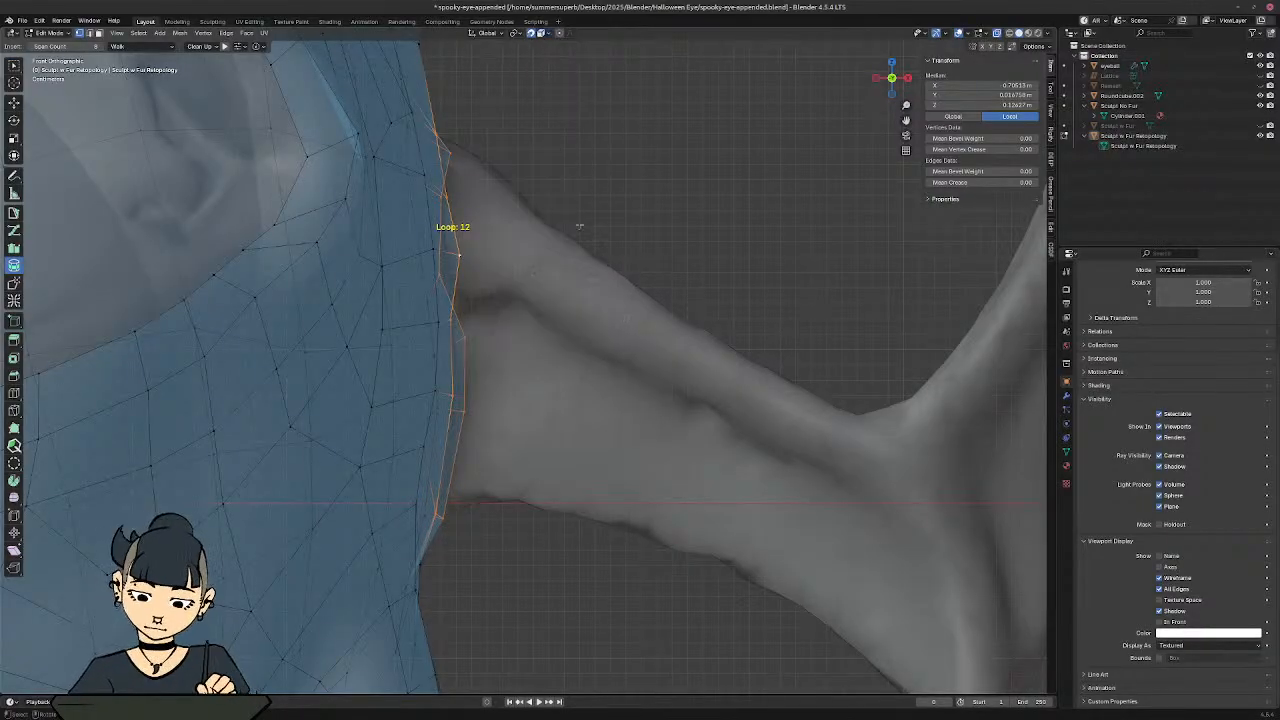
pyautogui.click(540, 35)
pyautogui.click(554, 178)
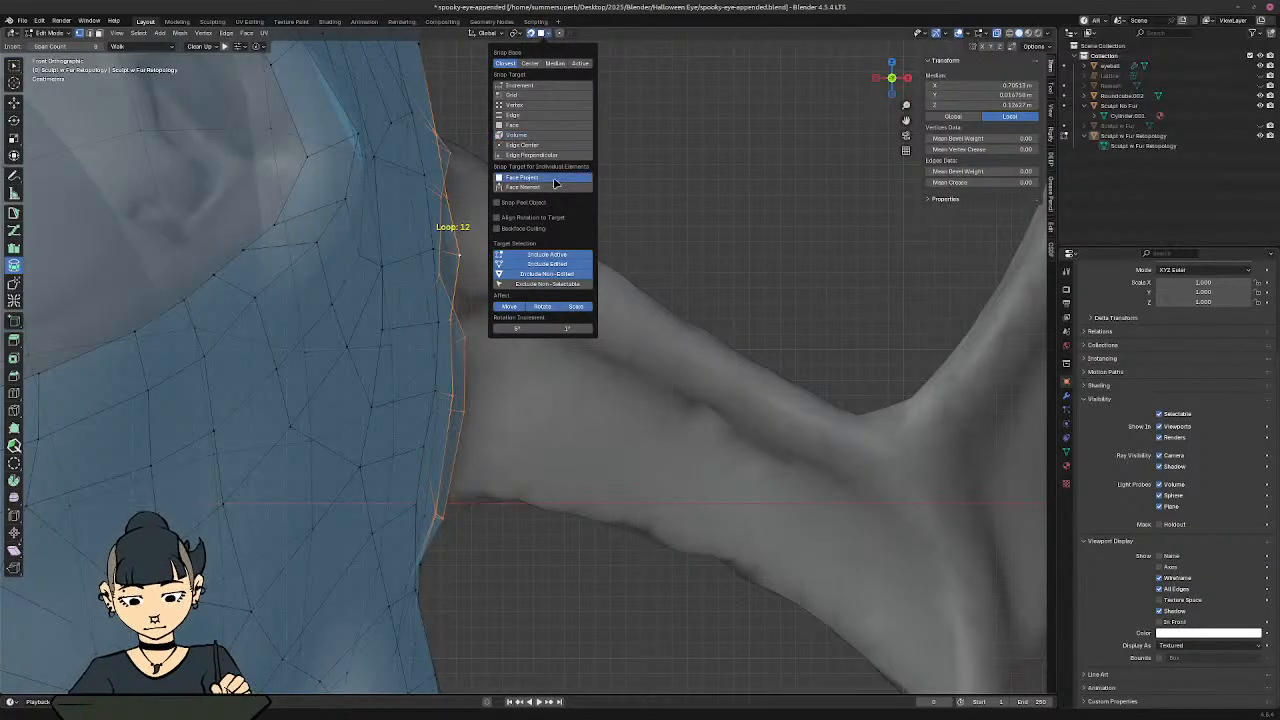
pyautogui.keyDown('shift'); pyautogui.click(557, 188); pyautogui.keyUp('shift')
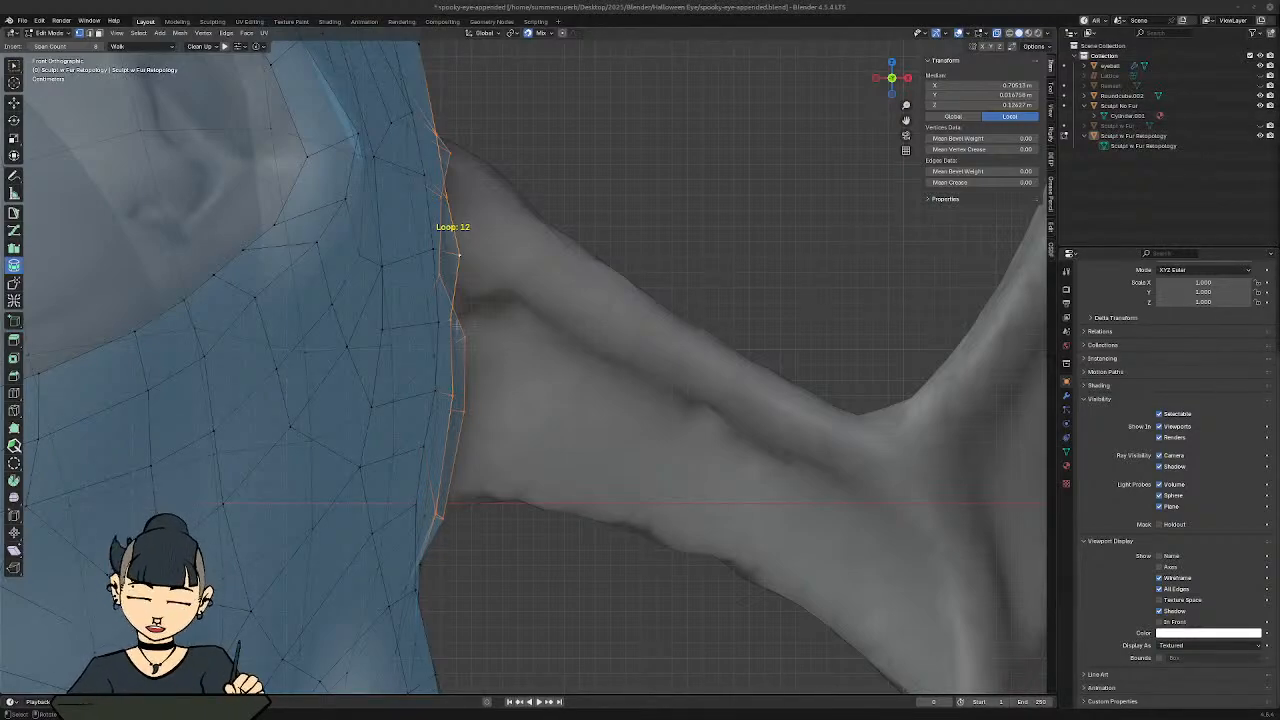
# Step: Switch to the Strokes tool, try a stroke across the wing arm from the selected open loop, and undo it
pyautogui.keyDown('shift'); pyautogui.moveTo(437, 331); pyautogui.dragTo(487, 351, button='middle'); pyautogui.keyUp('shift')
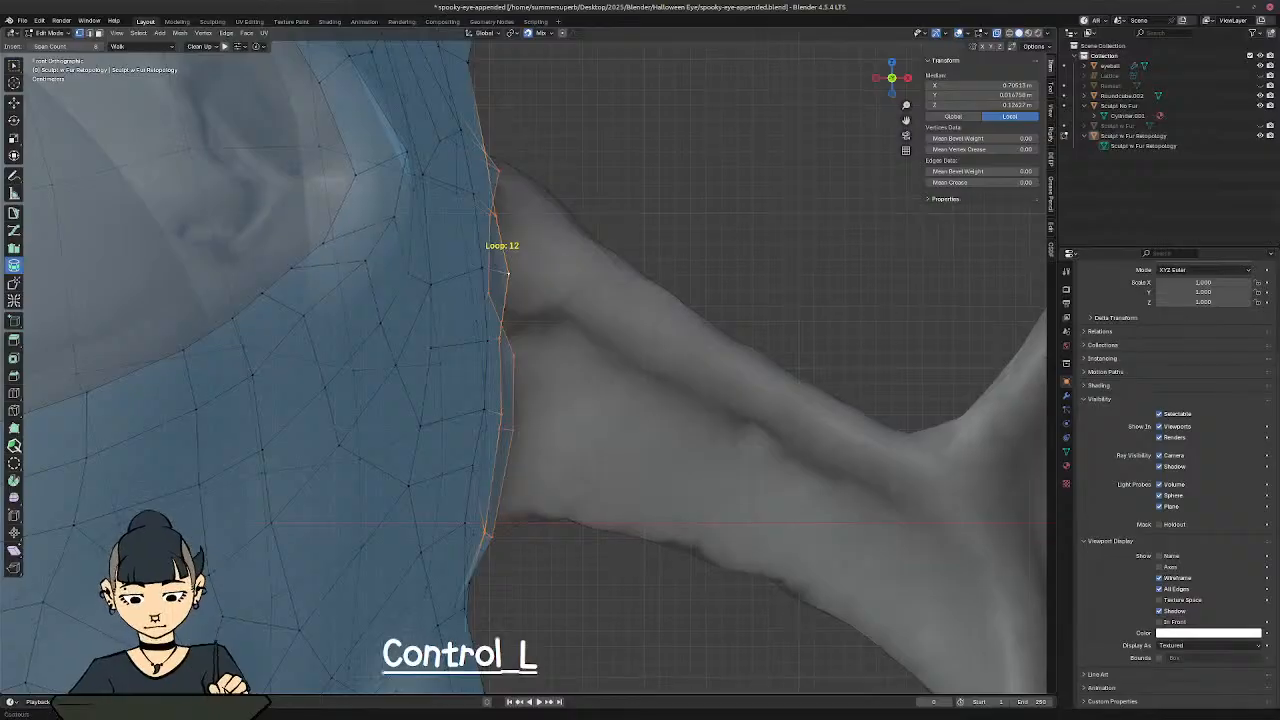
pyautogui.keyDown('ctrl'); pyautogui.moveTo(552, 436); pyautogui.dragTo(549, 419, button='middle'); pyautogui.keyUp('ctrl')
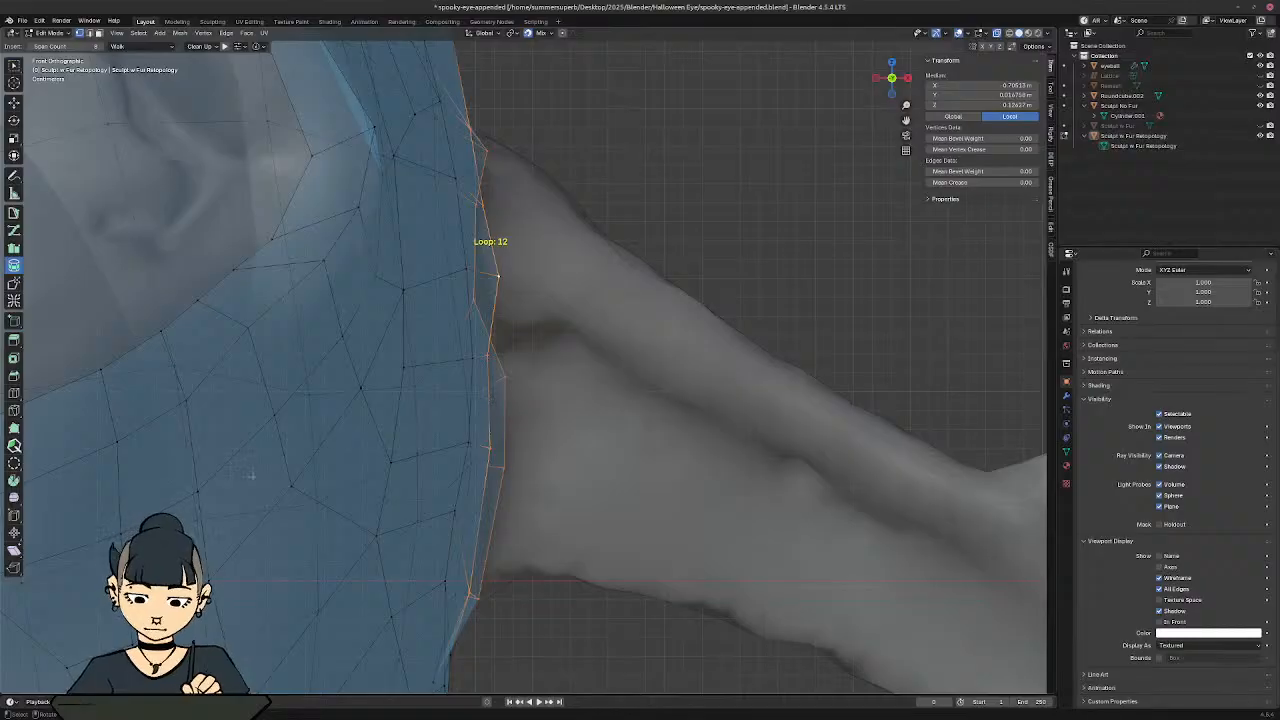
pyautogui.keyDown('ctrl'); pyautogui.moveTo(616, 311); pyautogui.dragTo(590, 364, button='middle'); pyautogui.keyUp('ctrl')
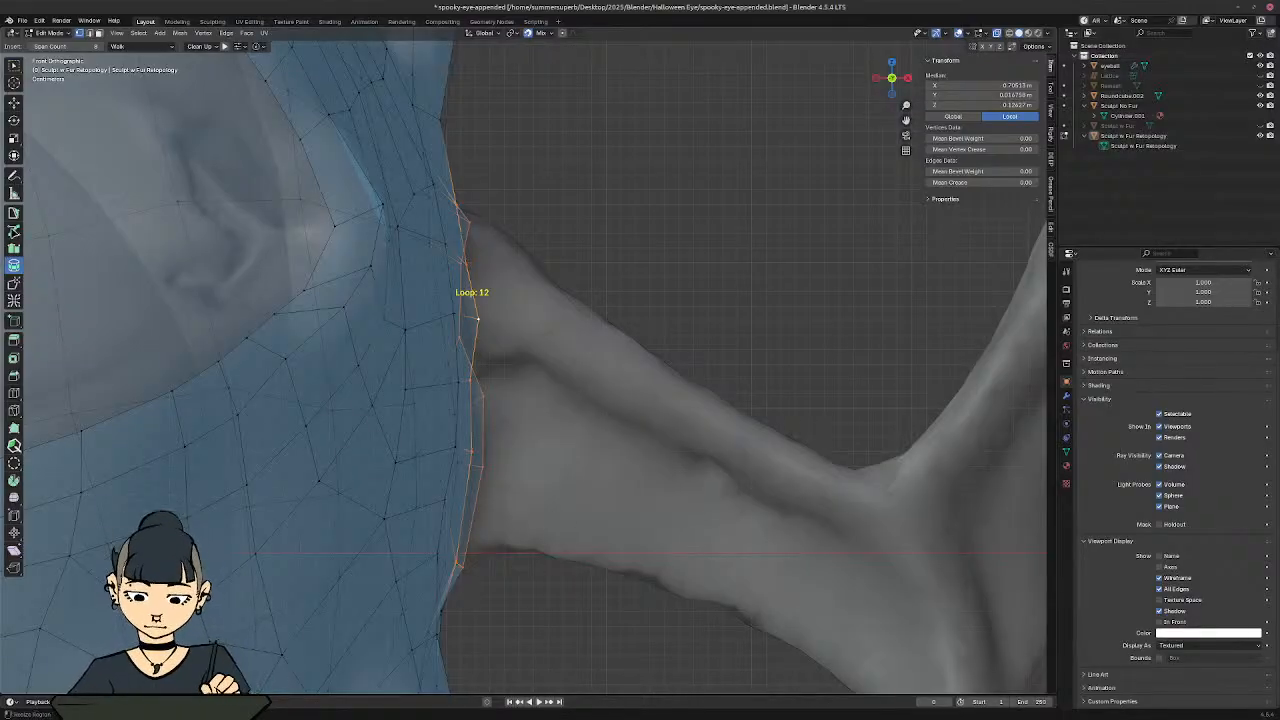
pyautogui.click(14, 248)
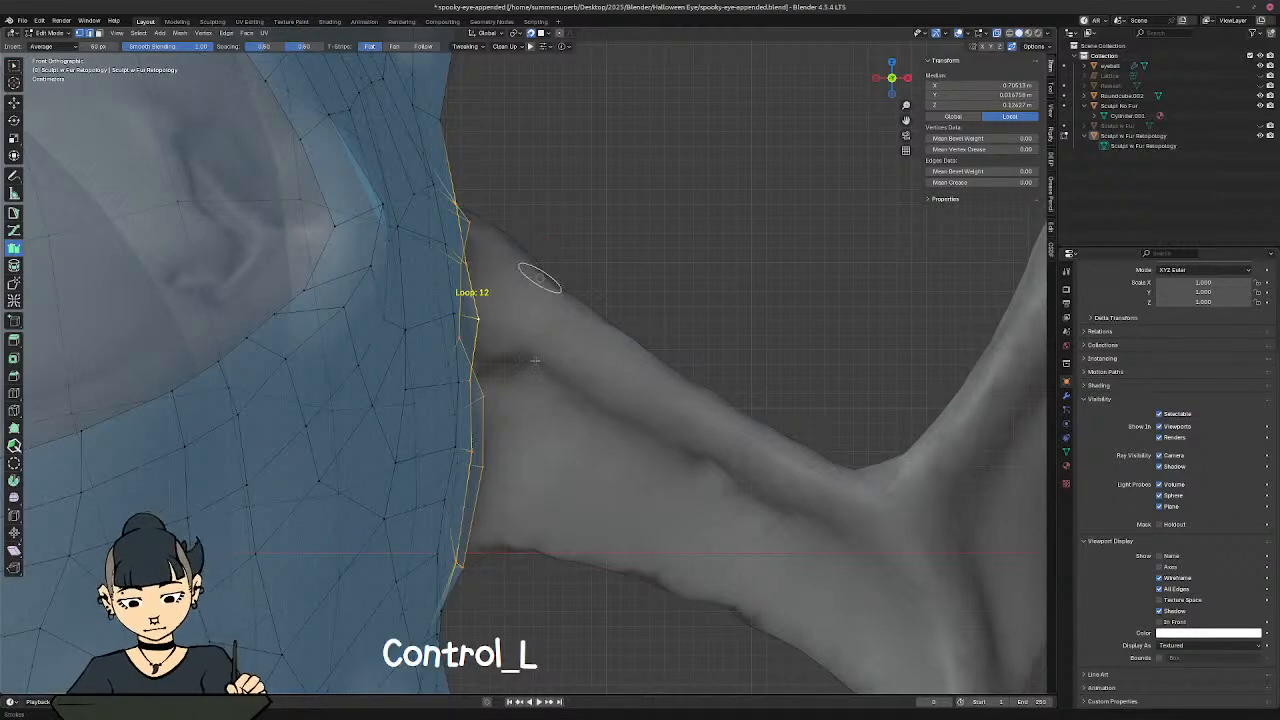
pyautogui.keyDown('ctrl'); pyautogui.moveTo(520, 551); pyautogui.dragTo(547, 275); pyautogui.keyUp('ctrl')
pyautogui.moveTo(601, 276)
pyautogui.mouseDown(button='middle')
pyautogui.moveTo(577, 366)
pyautogui.moveTo(603, 267)
pyautogui.moveTo(554, 362)
pyautogui.moveTo(567, 336)
pyautogui.mouseUp(button='middle')
pyautogui.hotkey('ctrl', 'z')
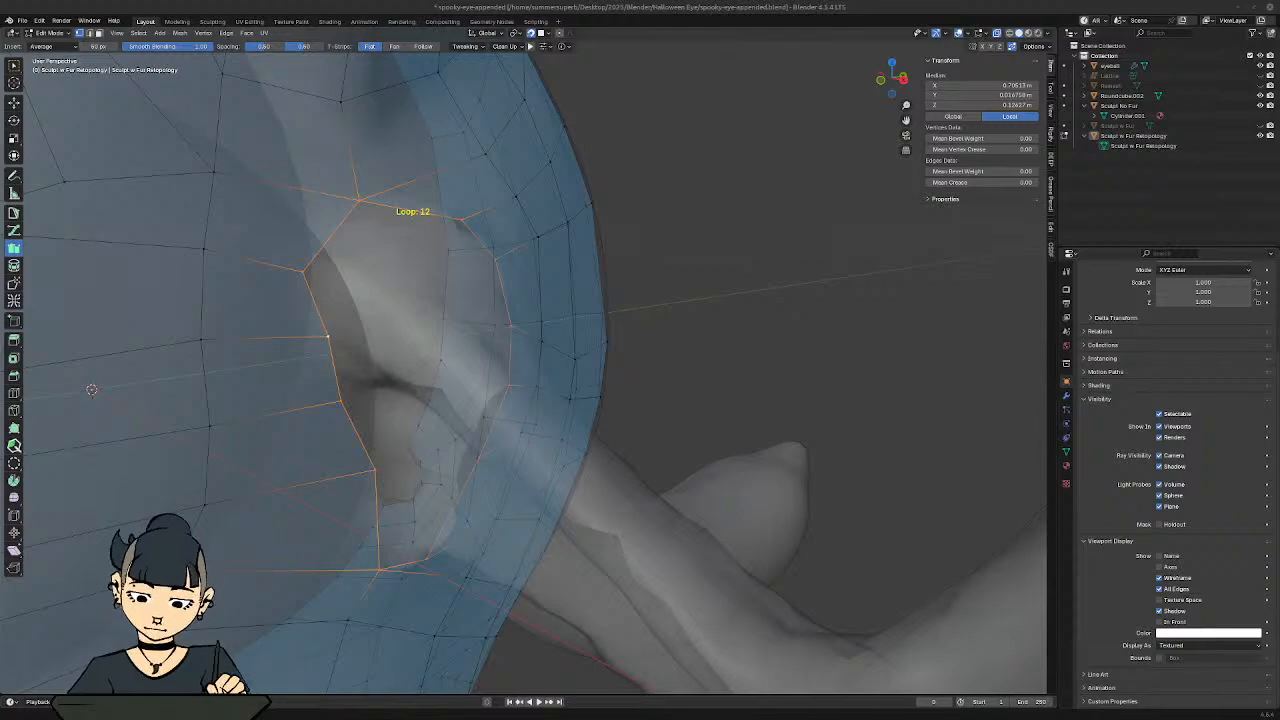
# Step: Clear the selection, turn off X-ray, and select the five front edges of the open loop at the wing base
pyautogui.moveTo(345, 262); pyautogui.dragTo(364, 233, button='middle')
pyautogui.hotkey('alt', 'a')
pyautogui.click(376, 207)
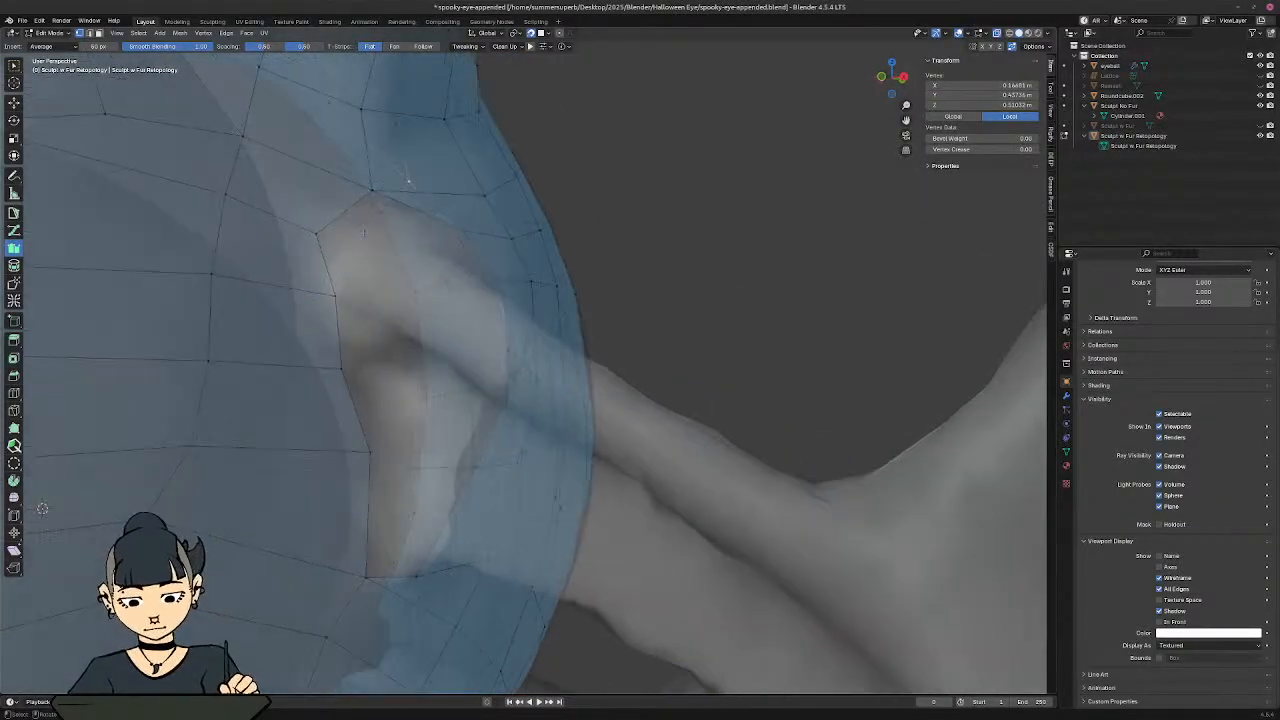
pyautogui.hotkey('alt', 'a')
pyautogui.hotkey('alt', 'z')
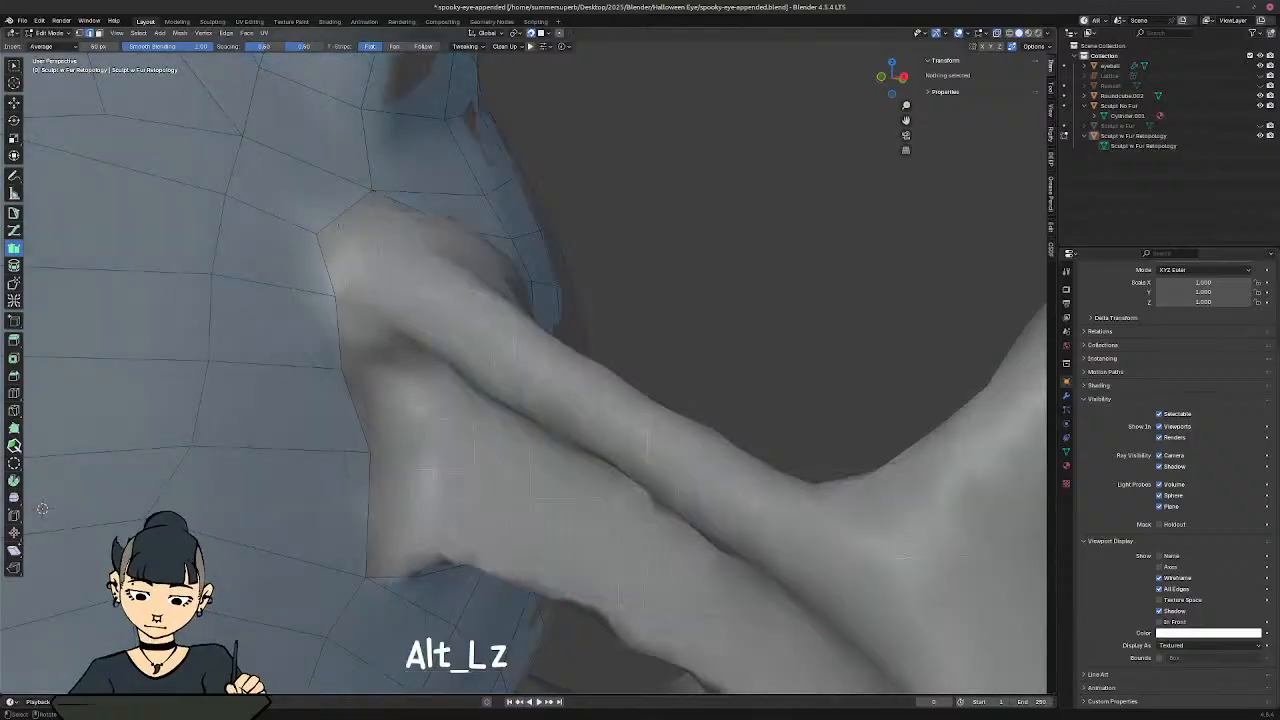
pyautogui.keyDown('shift'); pyautogui.click(345, 212); pyautogui.keyUp('shift')
pyautogui.keyDown('shift'); pyautogui.click(327, 265); pyautogui.keyUp('shift')
pyautogui.keyDown('shift'); pyautogui.click(339, 334); pyautogui.keyUp('shift')
pyautogui.keyDown('shift'); pyautogui.click(355, 410); pyautogui.keyUp('shift')
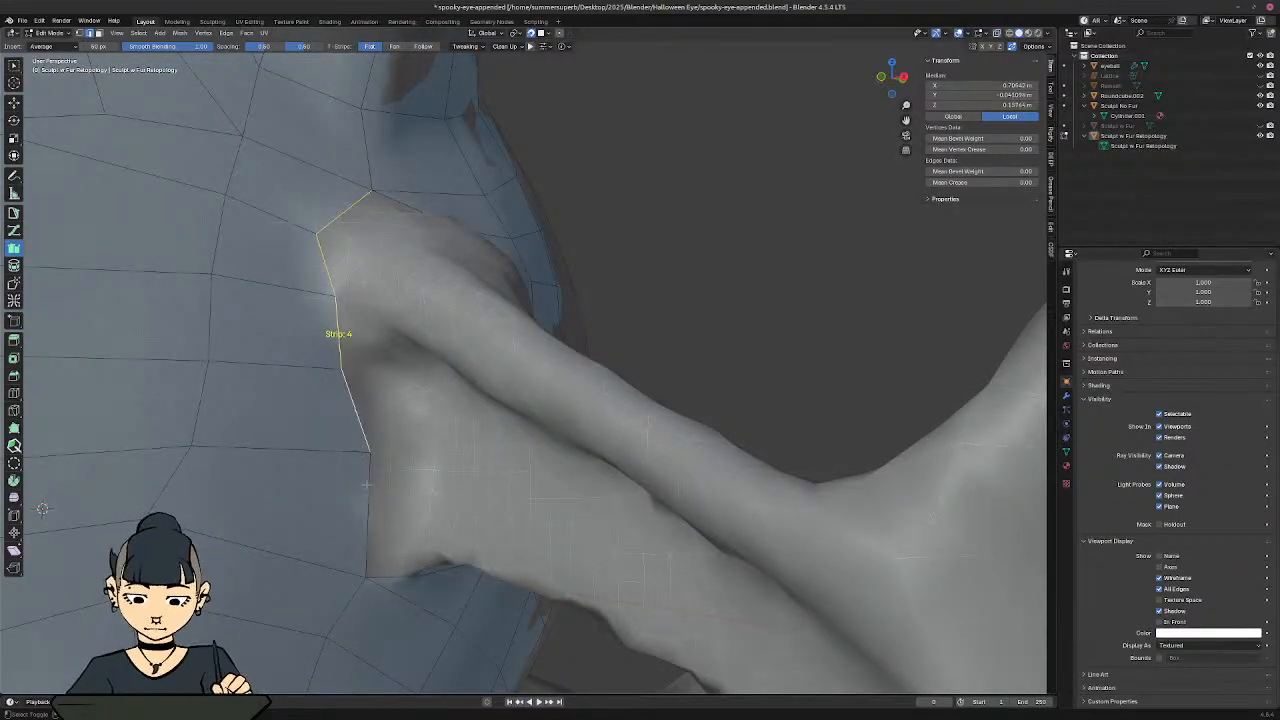
pyautogui.keyDown('shift'); pyautogui.click(368, 515); pyautogui.keyUp('shift')
# Step: Draw a stroke across the wing arm near its base to extend the five selected edges into a strip of faces
pyautogui.moveTo(368, 515); pyautogui.dragTo(550, 400, button='middle')
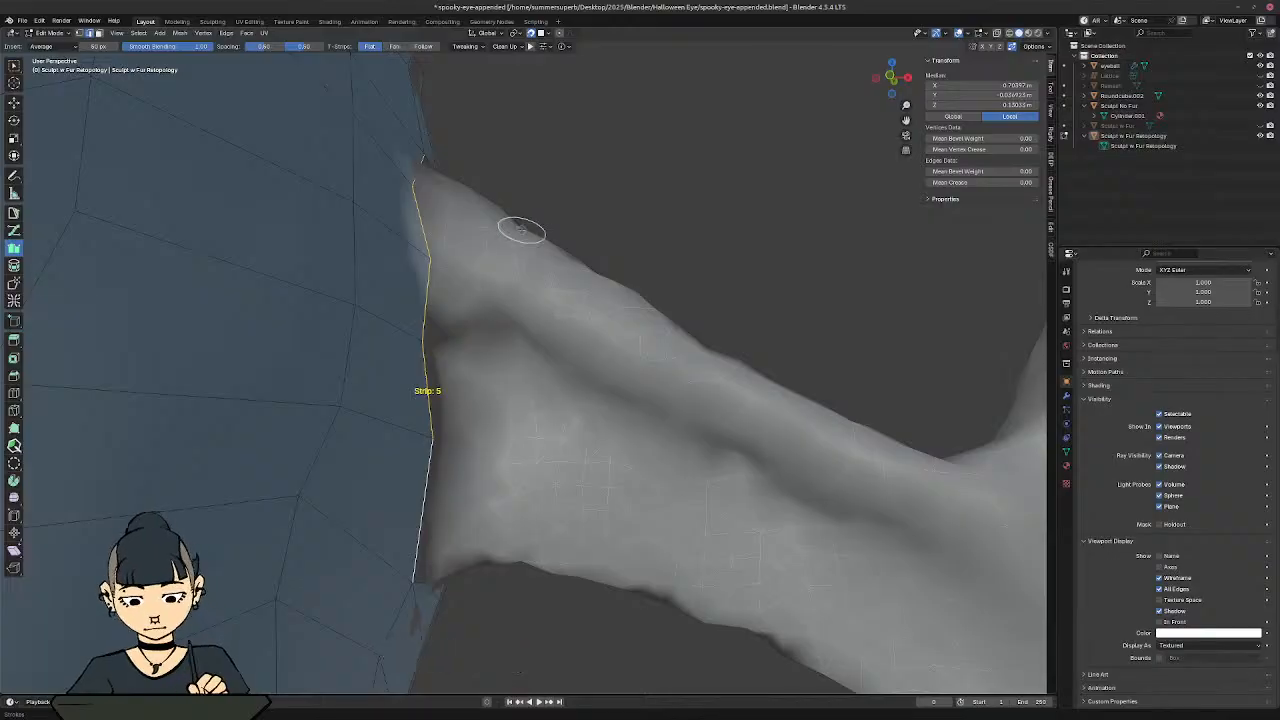
pyautogui.keyDown('ctrl'); pyautogui.moveTo(518, 232); pyautogui.dragTo(510, 556); pyautogui.keyUp('ctrl')
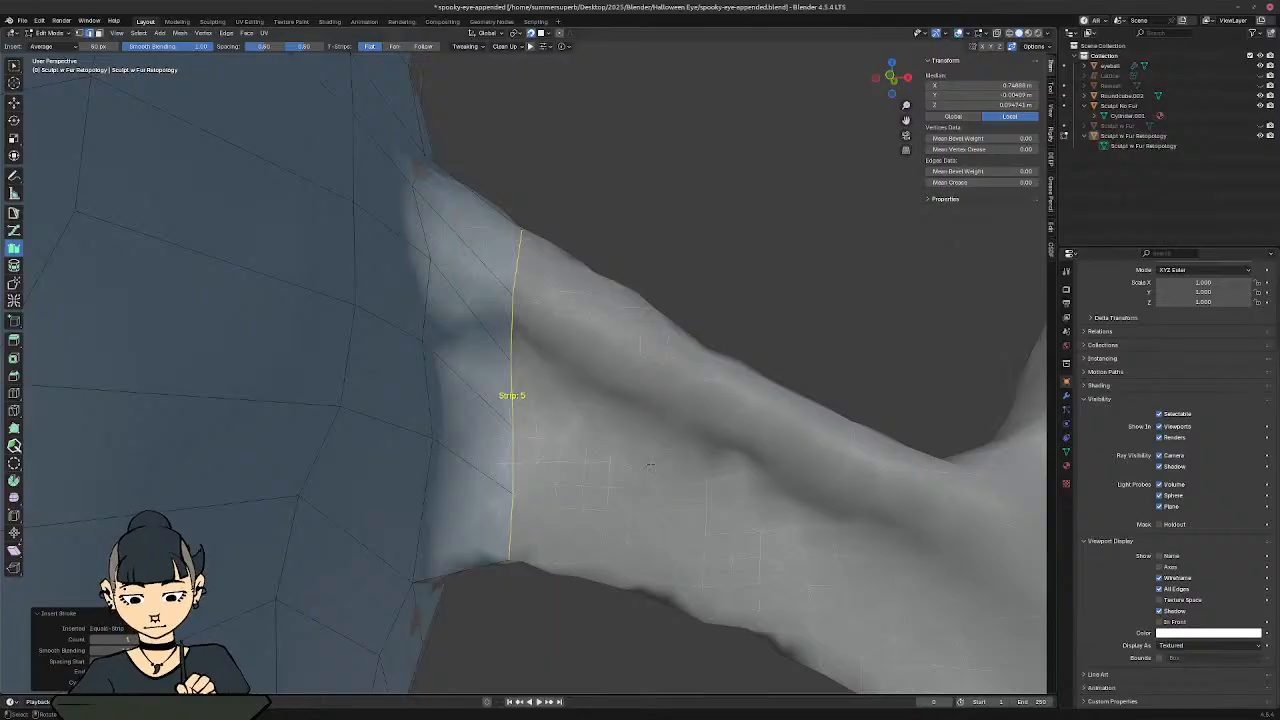
pyautogui.keyDown('shift'); pyautogui.moveTo(595, 453); pyautogui.dragTo(522, 370, button='middle'); pyautogui.keyUp('shift')
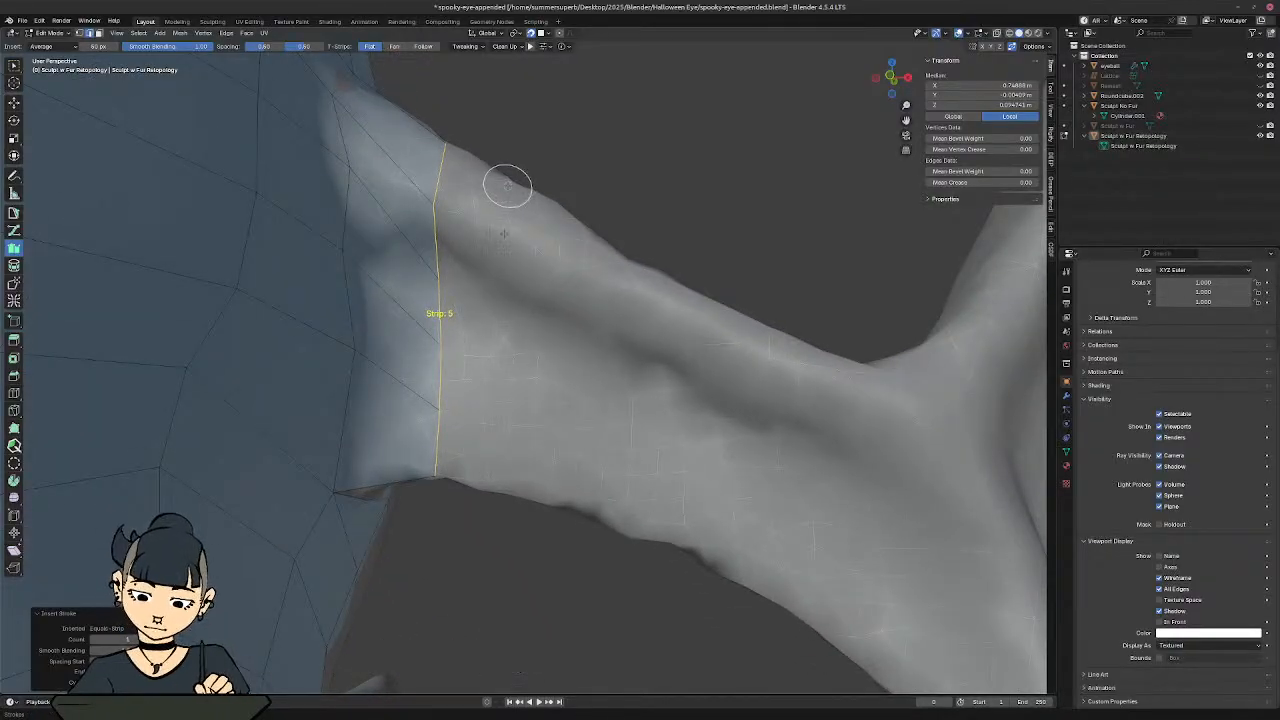
# Step: Try a second stroke farther along the wing arm, check it in front view, and undo it
pyautogui.moveTo(508, 186)
pyautogui.keyDown('ctrl'); pyautogui.mouseDown()
pyautogui.moveTo(489, 434)
pyautogui.moveTo(497, 466)
pyautogui.moveTo(508, 461)
pyautogui.mouseUp(); pyautogui.keyUp('ctrl')
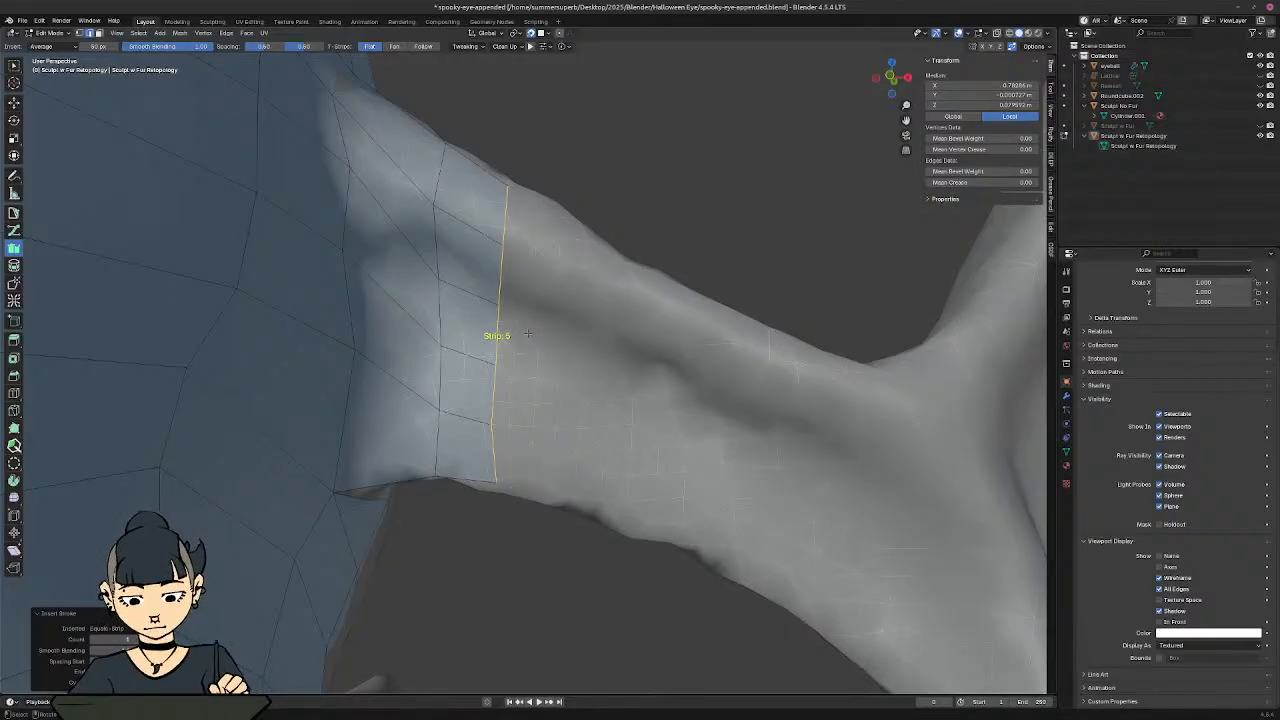
pyautogui.keyDown('shift'); pyautogui.moveTo(497, 336); pyautogui.dragTo(400, 366, button='middle'); pyautogui.keyUp('shift')
pyautogui.press('KP_End')
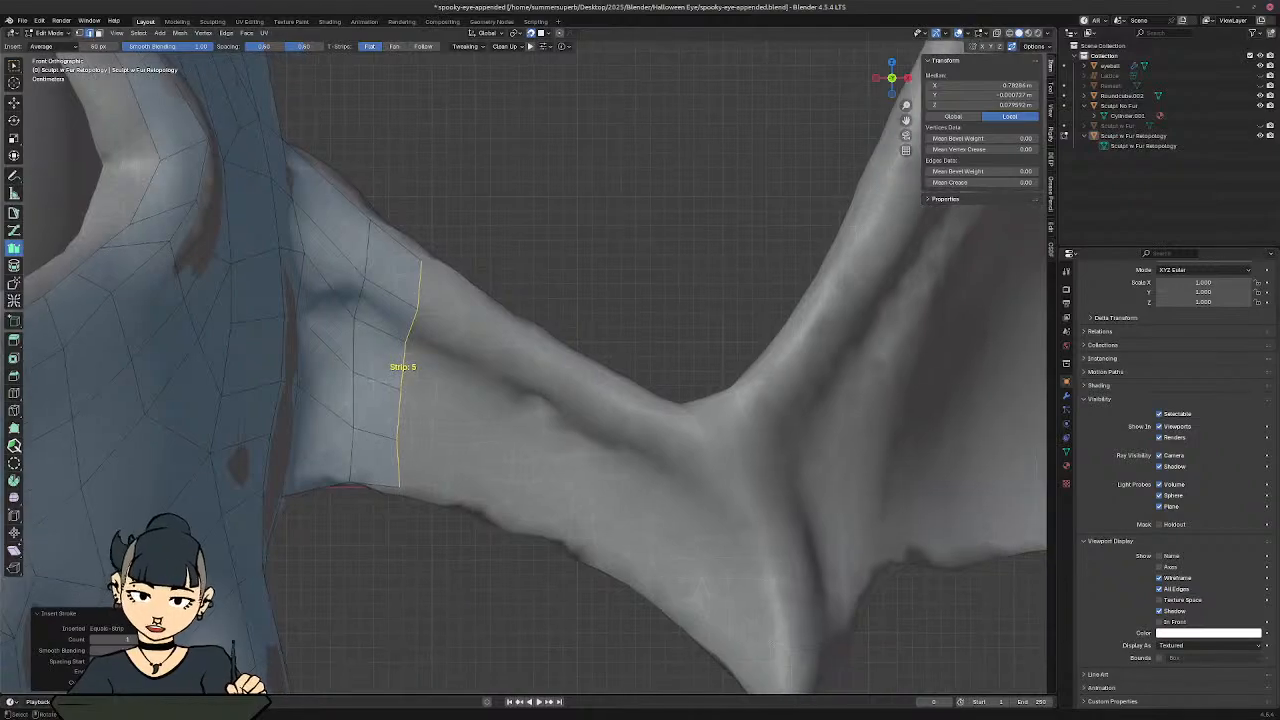
pyautogui.hotkey('ctrl', 'z')
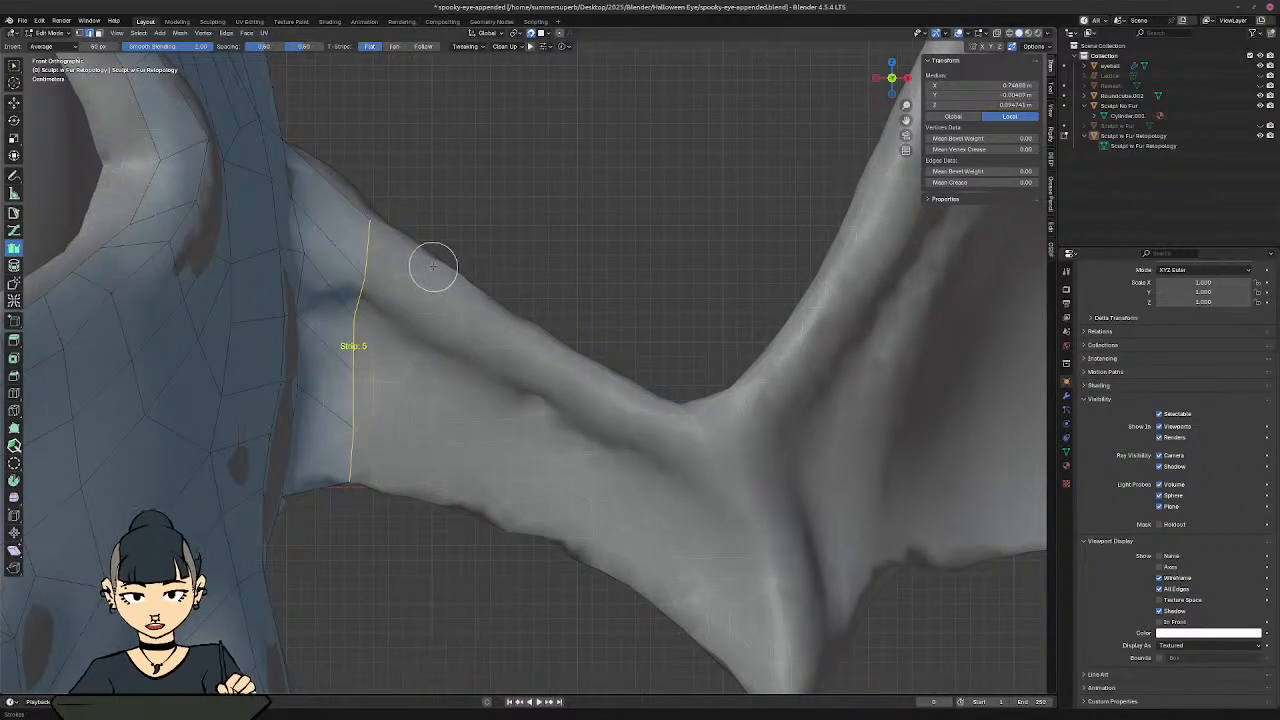
# Step: Draw five evenly spaced strokes across the wing arm in front view to extend the face strips up to the elbow
pyautogui.keyDown('ctrl'); pyautogui.moveTo(435, 265); pyautogui.dragTo(423, 490); pyautogui.keyUp('ctrl')
pyautogui.keyDown('ctrl'); pyautogui.moveTo(503, 322); pyautogui.dragTo(500, 517); pyautogui.keyUp('ctrl')
pyautogui.keyDown('ctrl'); pyautogui.moveTo(563, 360); pyautogui.dragTo(571, 537); pyautogui.keyUp('ctrl')
pyautogui.keyDown('ctrl'); pyautogui.moveTo(620, 395); pyautogui.dragTo(629, 583); pyautogui.keyUp('ctrl')
pyautogui.keyDown('ctrl'); pyautogui.moveTo(675, 415); pyautogui.dragTo(703, 606); pyautogui.keyUp('ctrl')
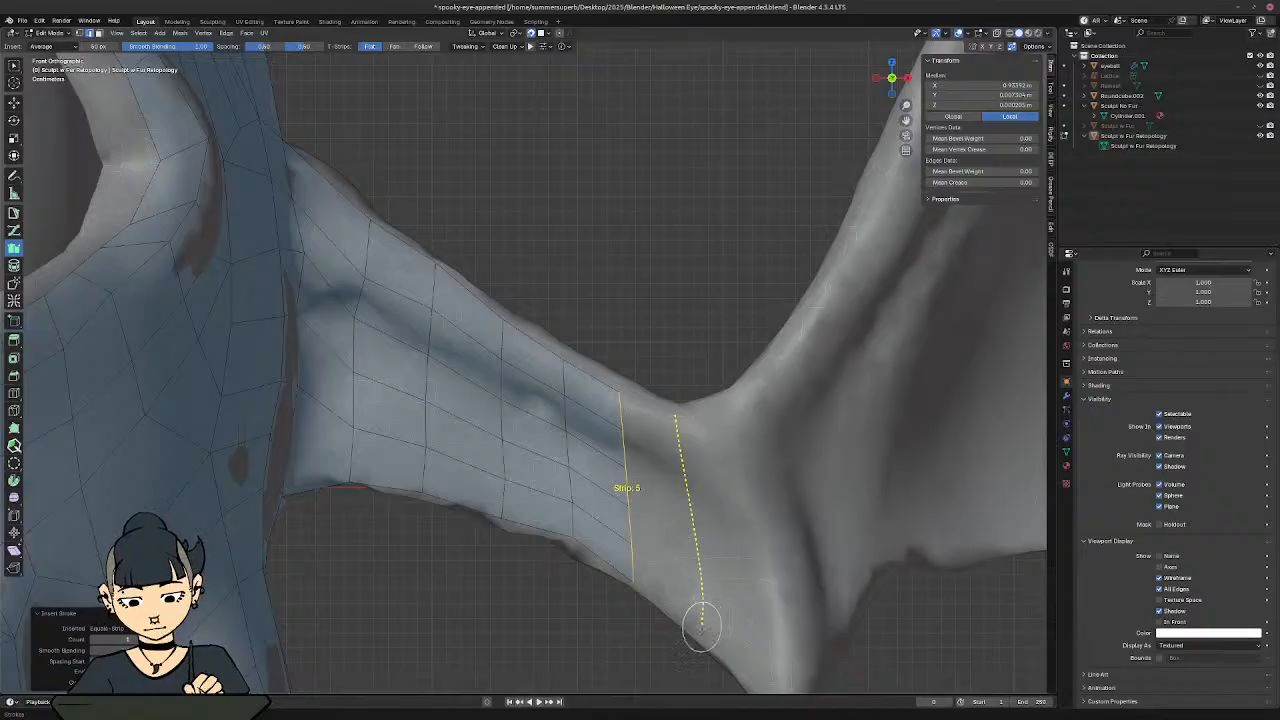
# Step: Draw three more strokes around the wing's elbow, running from its upper edge to the pointed lower tip and just past it
pyautogui.keyDown('ctrl'); pyautogui.moveTo(713, 425); pyautogui.dragTo(772, 688); pyautogui.keyUp('ctrl')
pyautogui.keyDown('shift'); pyautogui.moveTo(744, 406); pyautogui.dragTo(442, 320, button='middle'); pyautogui.keyUp('shift')
pyautogui.moveTo(442, 320)
pyautogui.keyDown('ctrl'); pyautogui.mouseDown()
pyautogui.moveTo(500, 523)
pyautogui.moveTo(503, 608)
pyautogui.mouseUp(); pyautogui.keyUp('ctrl')
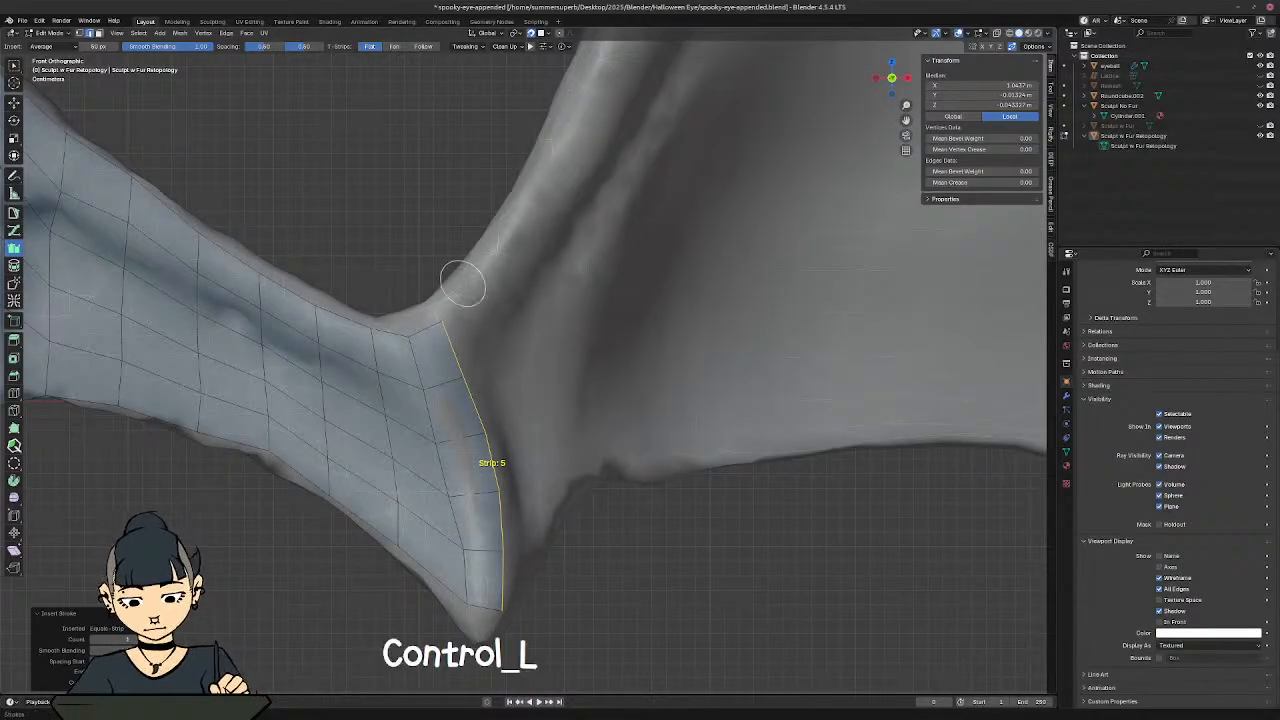
pyautogui.moveTo(463, 280)
pyautogui.keyDown('ctrl'); pyautogui.mouseDown()
pyautogui.moveTo(509, 357)
pyautogui.moveTo(542, 569)
pyautogui.mouseUp(); pyautogui.keyUp('ctrl')
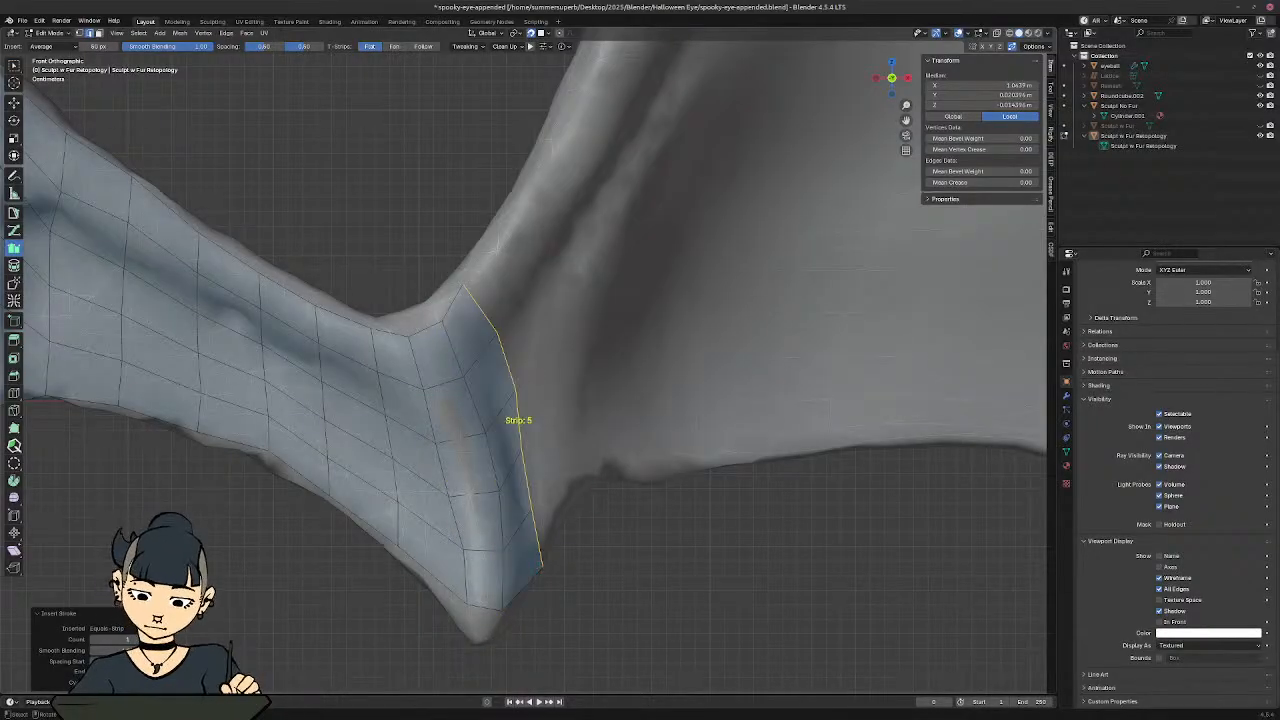
# Step: Draw three strokes from the wing's upright bone to the lower edge, extending the strips into the start of the membrane
pyautogui.keyDown('shift'); pyautogui.moveTo(570, 335); pyautogui.dragTo(583, 450, button='middle'); pyautogui.keyUp('shift')
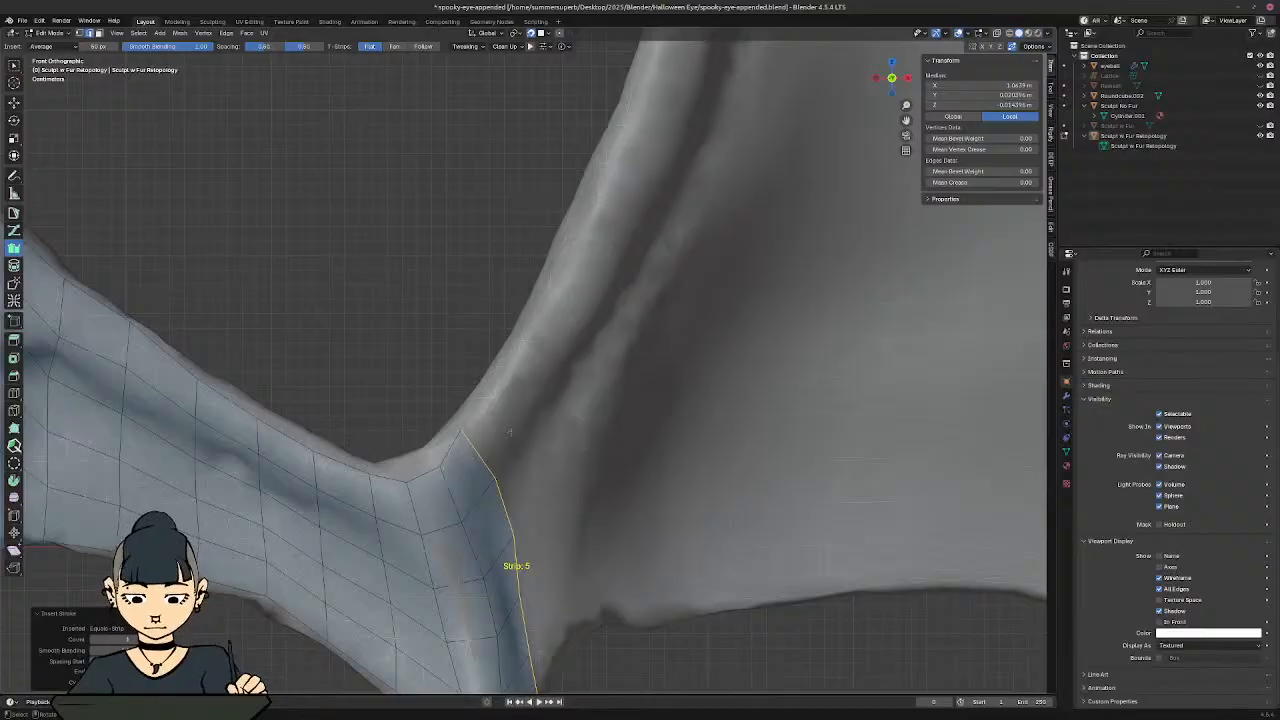
pyautogui.moveTo(509, 432); pyautogui.dragTo(478, 484, button='middle')
pyautogui.keyDown('shift'); pyautogui.moveTo(388, 435); pyautogui.dragTo(294, 457, button='middle'); pyautogui.keyUp('shift')
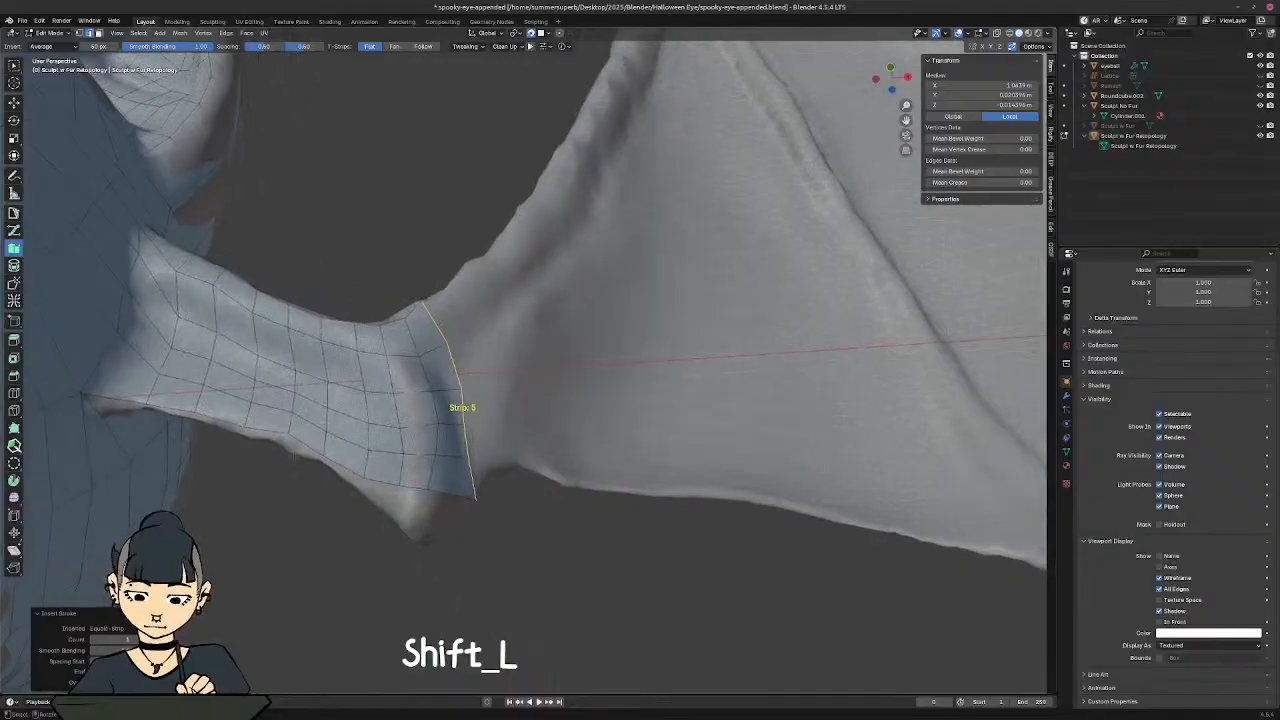
pyautogui.moveTo(460, 407); pyautogui.dragTo(307, 438, button='middle')
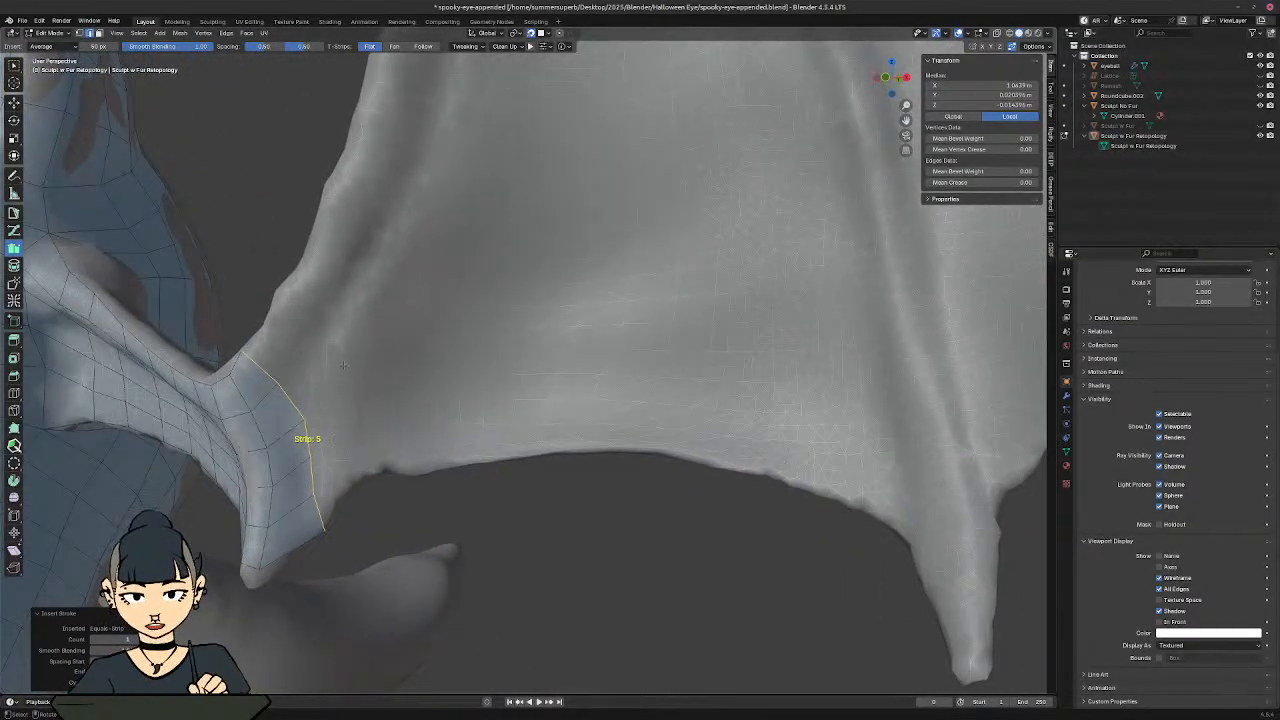
pyautogui.press('KP_End')
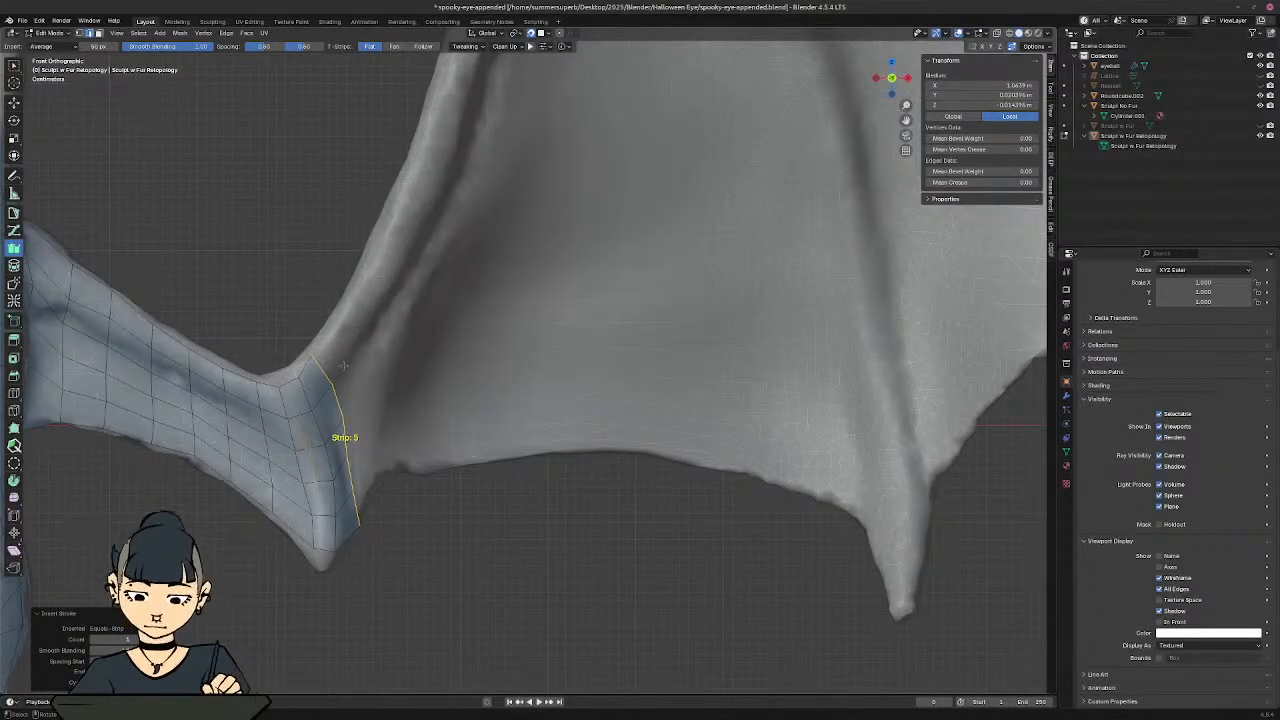
pyautogui.keyDown('shift'); pyautogui.moveTo(433, 333); pyautogui.dragTo(481, 376, button='middle'); pyautogui.keyUp('shift')
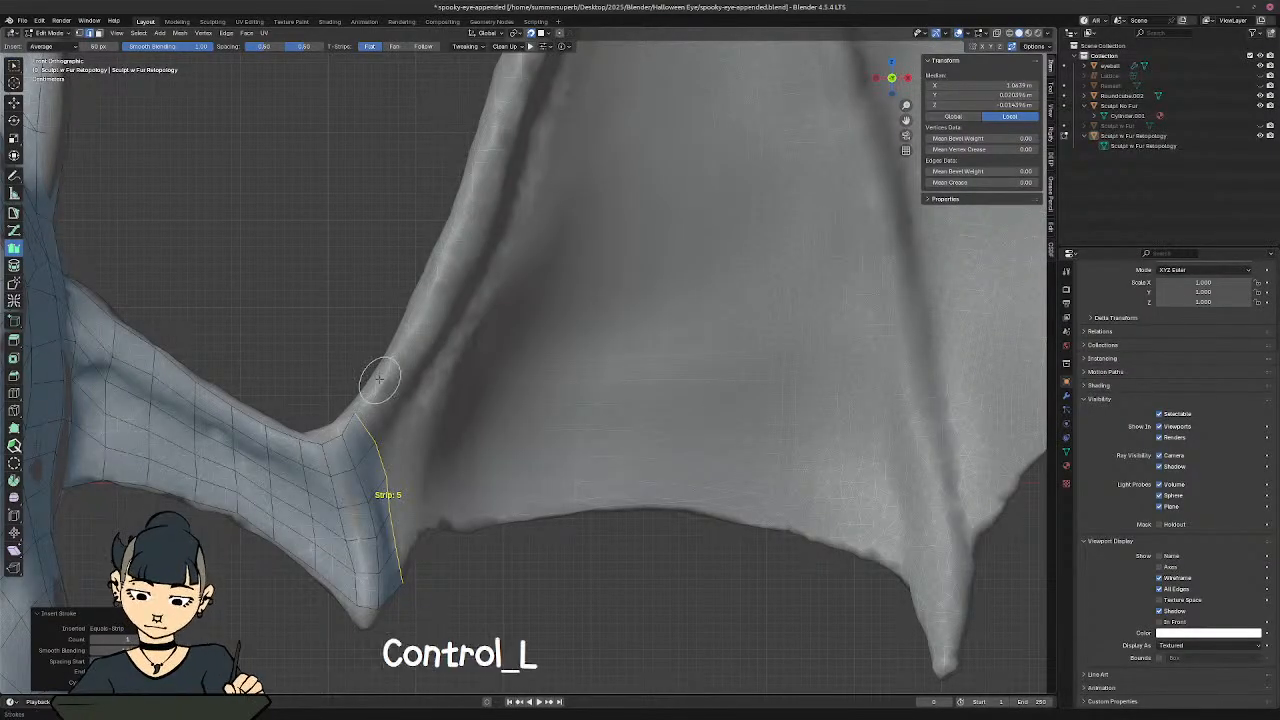
pyautogui.keyDown('ctrl'); pyautogui.moveTo(381, 371); pyautogui.dragTo(424, 527); pyautogui.keyUp('ctrl')
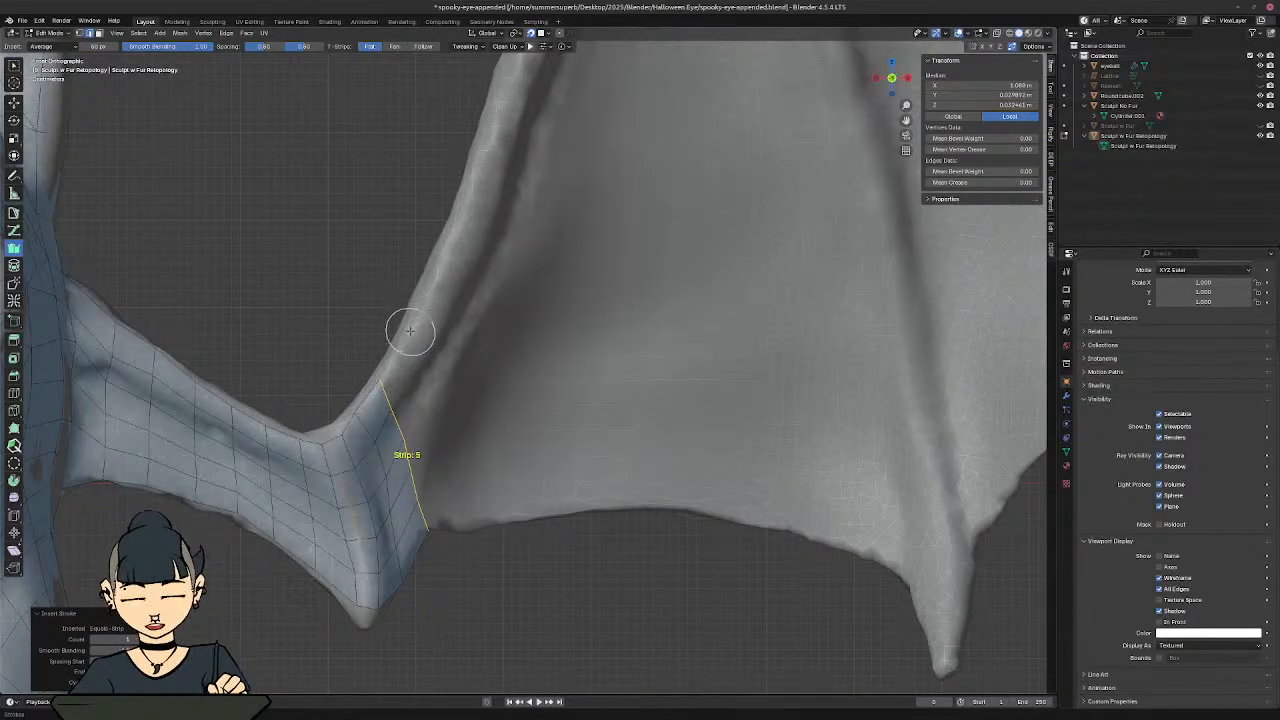
pyautogui.moveTo(776, 286)
pyautogui.keyDown('shift'); pyautogui.mouseDown(button='middle')
pyautogui.moveTo(640, 391)
pyautogui.moveTo(624, 603)
pyautogui.moveTo(618, 372)
pyautogui.mouseUp(button='middle'); pyautogui.keyUp('shift')
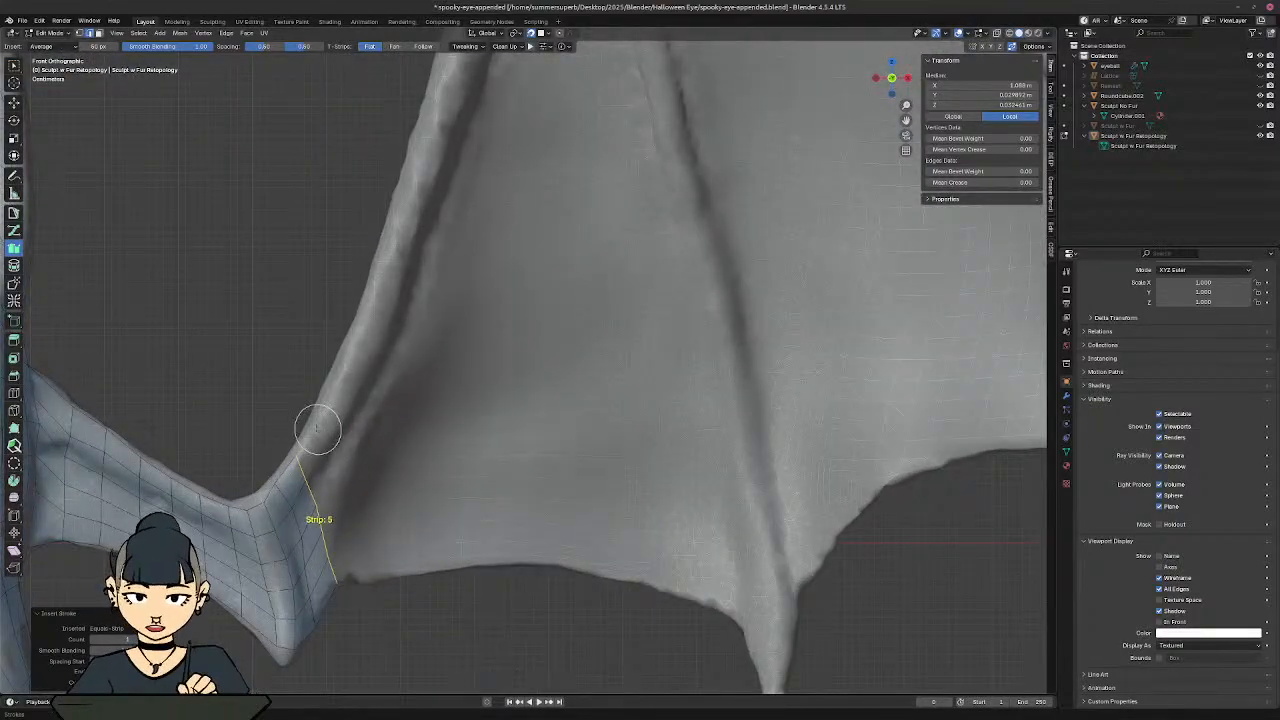
pyautogui.moveTo(316, 430); pyautogui.dragTo(378, 570)
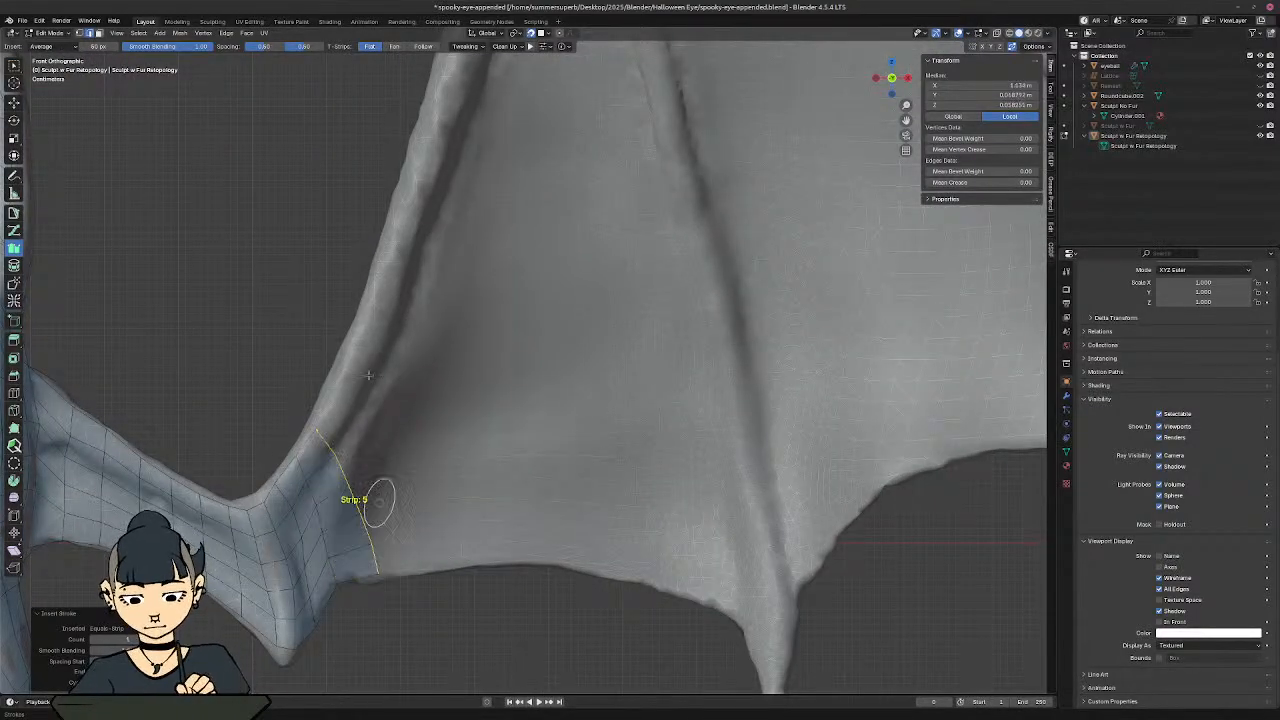
pyautogui.moveTo(346, 368)
pyautogui.mouseDown()
pyautogui.moveTo(423, 534)
pyautogui.moveTo(426, 570)
pyautogui.mouseUp()
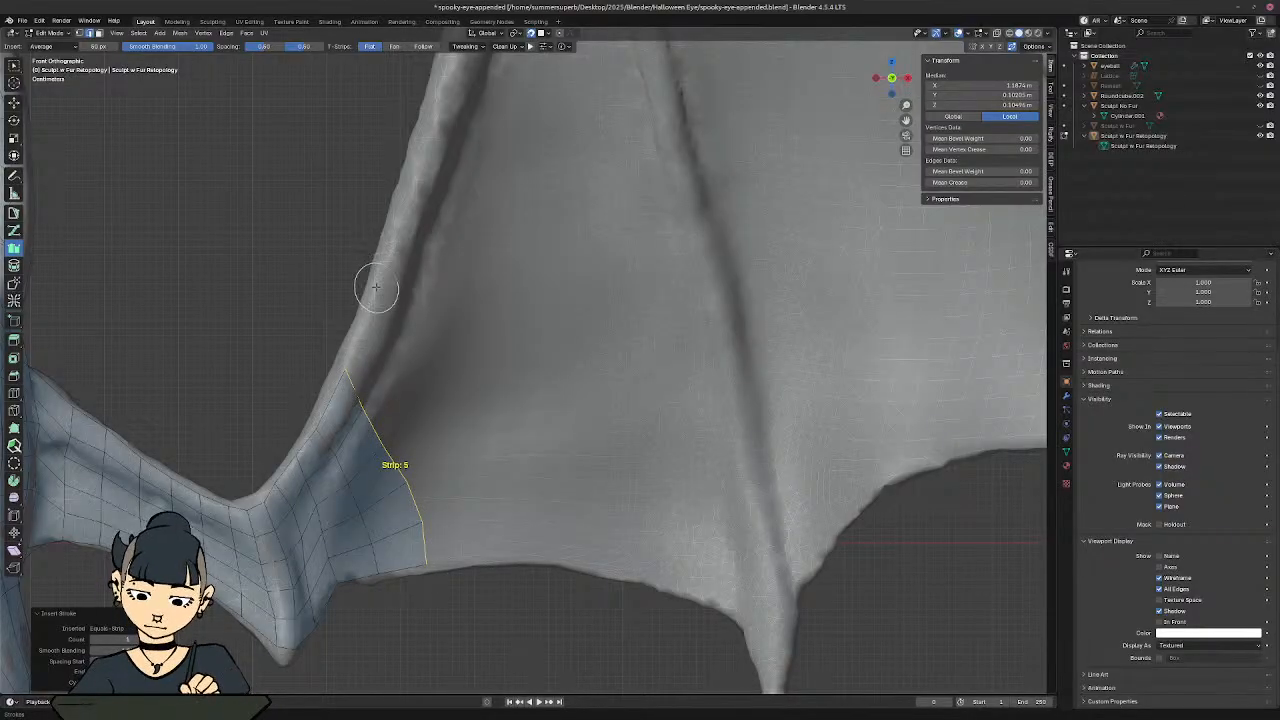
# Step: Try five curved strokes fanning across the first membrane panel towards the middle wing bone, and undo all five
pyautogui.moveTo(377, 296); pyautogui.dragTo(470, 566)
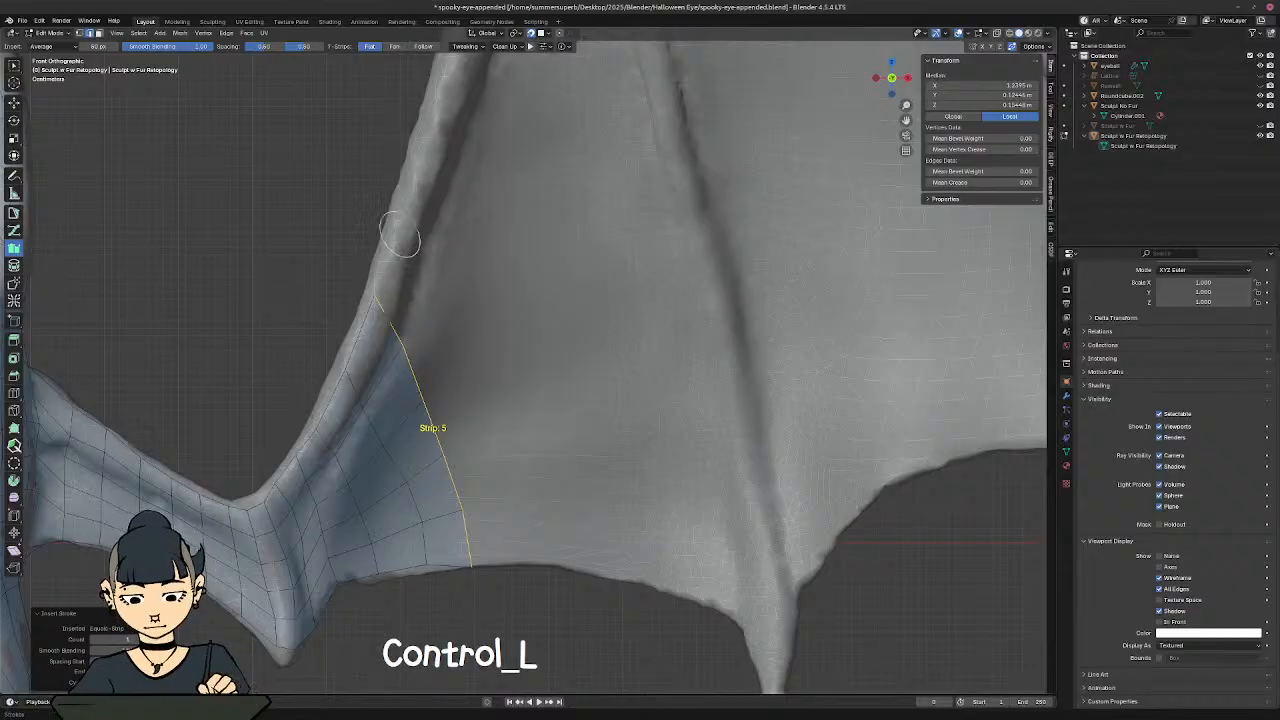
pyautogui.moveTo(400, 235)
pyautogui.mouseDown()
pyautogui.moveTo(457, 314)
pyautogui.moveTo(535, 553)
pyautogui.mouseUp()
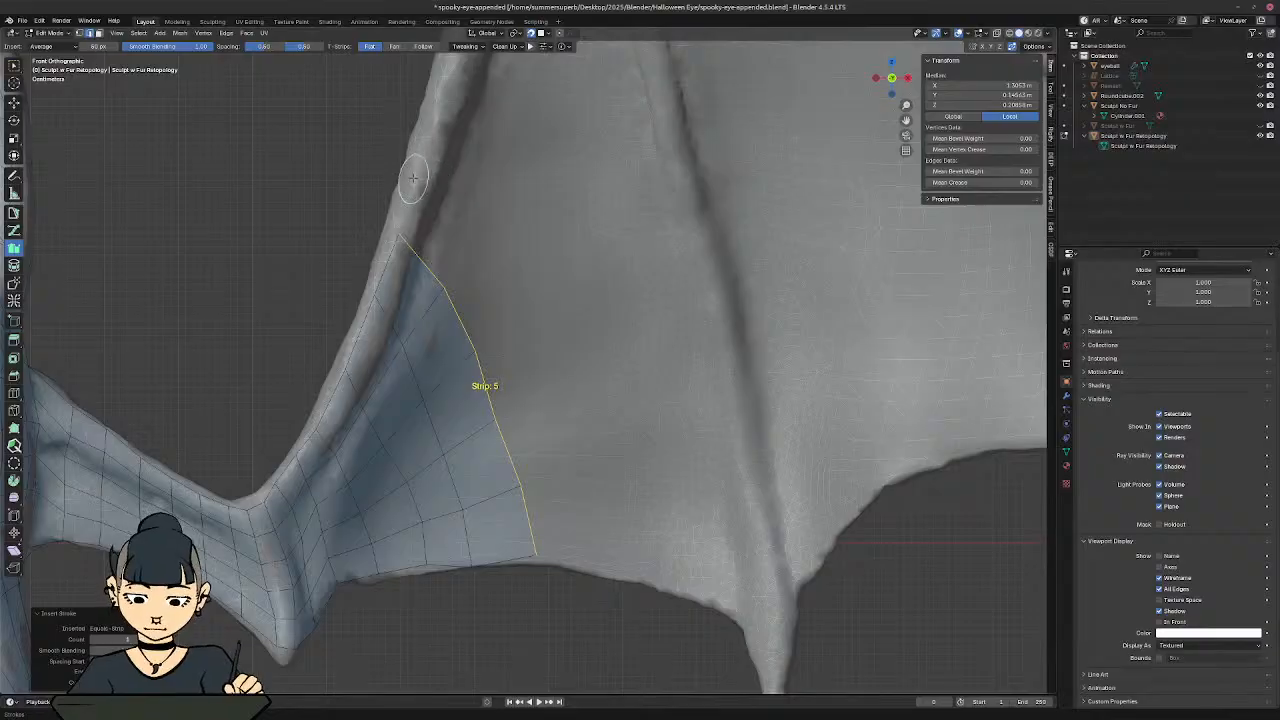
pyautogui.moveTo(416, 180)
pyautogui.mouseDown()
pyautogui.moveTo(503, 271)
pyautogui.moveTo(597, 571)
pyautogui.mouseUp()
pyautogui.keyDown('shift'); pyautogui.moveTo(595, 246); pyautogui.dragTo(510, 446, button='middle'); pyautogui.keyUp('shift')
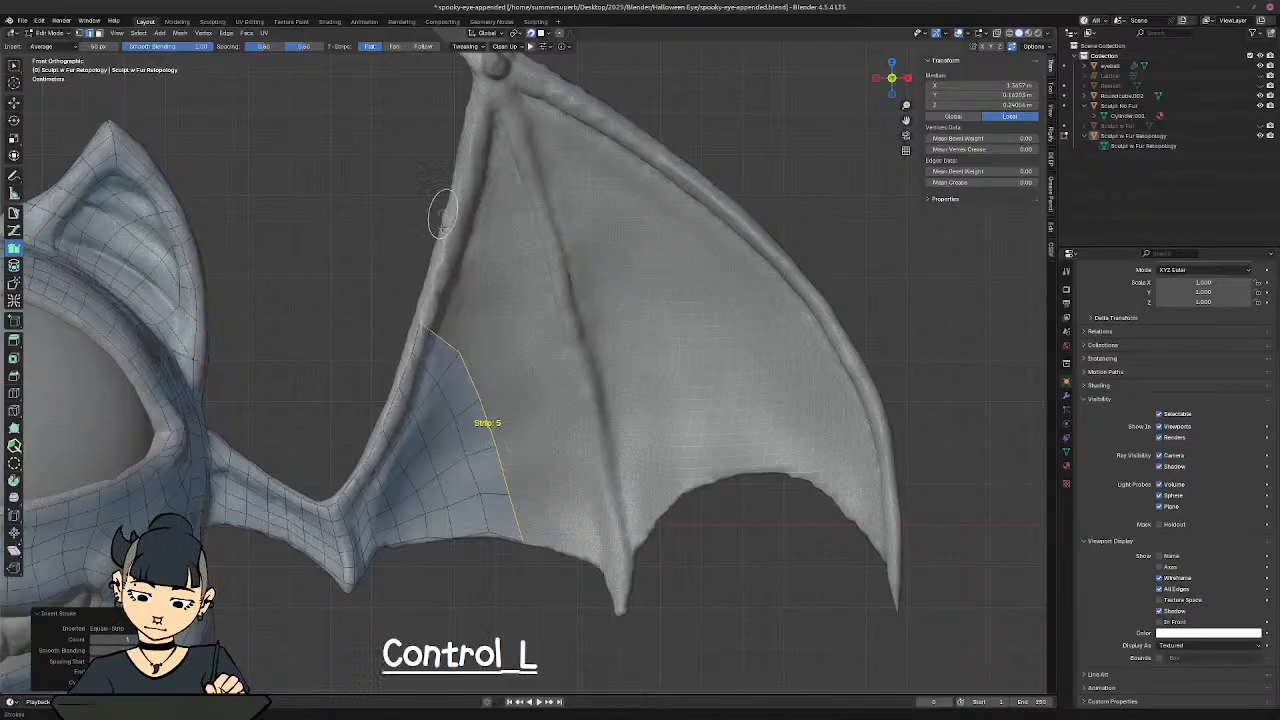
pyautogui.moveTo(436, 273)
pyautogui.mouseDown()
pyautogui.moveTo(494, 323)
pyautogui.moveTo(517, 369)
pyautogui.moveTo(555, 553)
pyautogui.mouseUp()
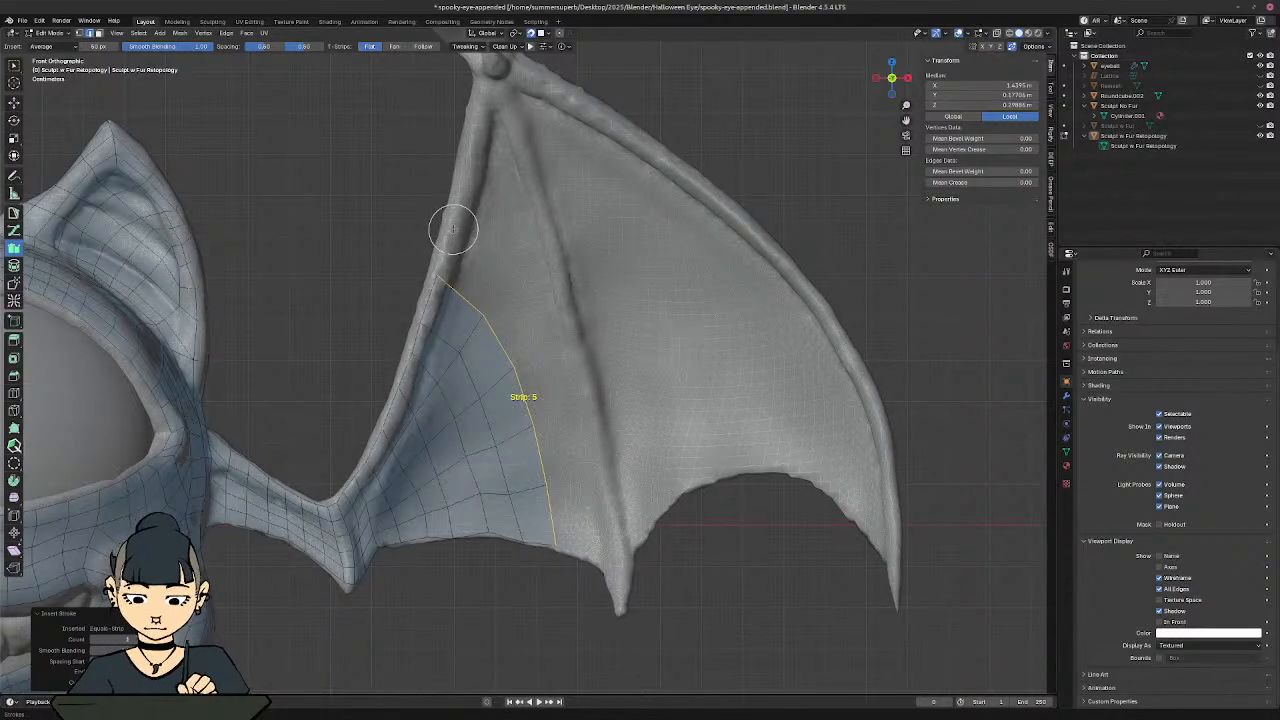
pyautogui.moveTo(452, 232)
pyautogui.mouseDown()
pyautogui.moveTo(517, 314)
pyautogui.moveTo(558, 420)
pyautogui.moveTo(586, 562)
pyautogui.mouseUp()
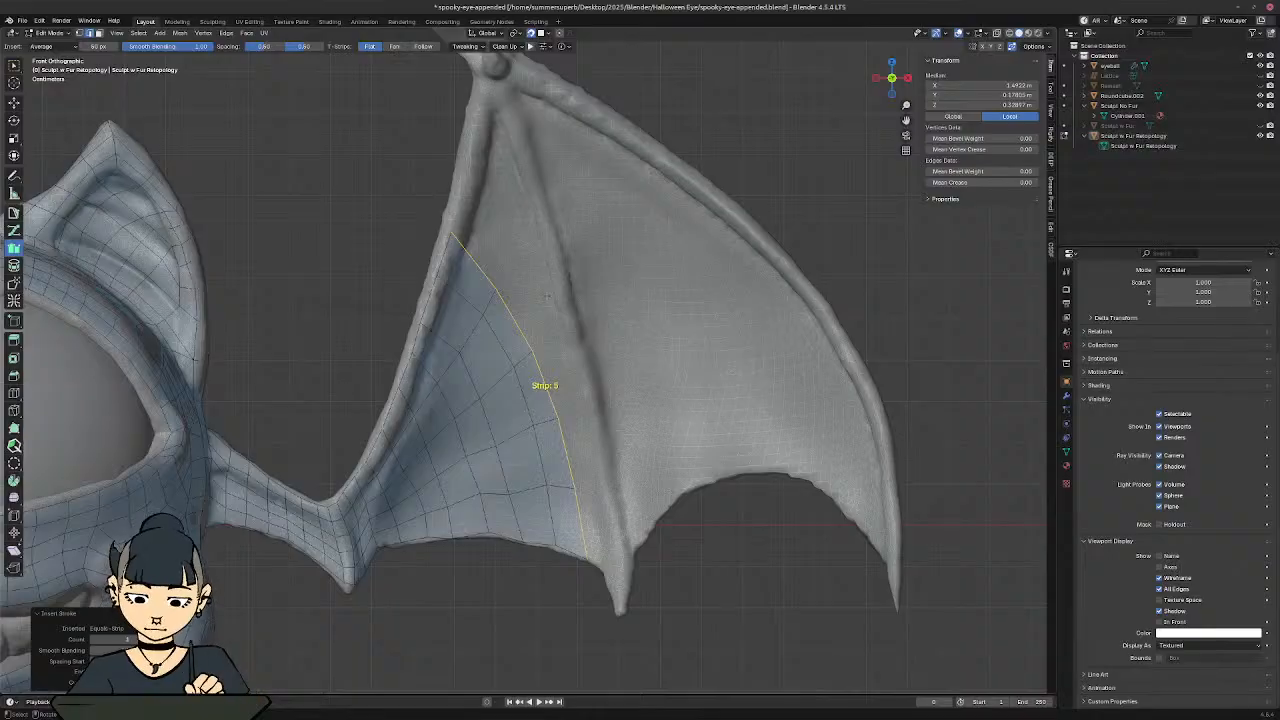
pyautogui.hotkey('ctrl', 'z')
pyautogui.hotkey('ctrl', 'z')
pyautogui.hotkey('ctrl', 'z')
pyautogui.hotkey('ctrl', 'z')
pyautogui.hotkey('ctrl', 'z')
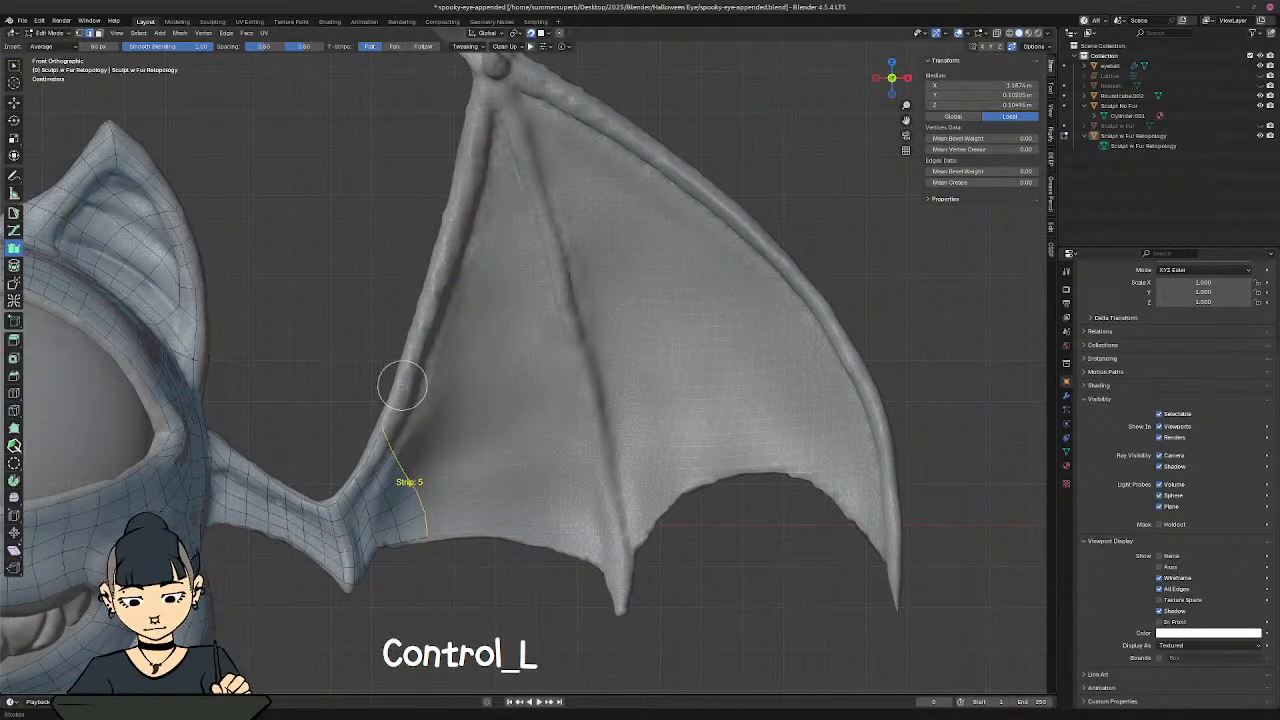
# Step: Draw four straighter strokes from the wing's upright bone to the membrane's lower edge, extending the strips across the first panel
pyautogui.keyDown('ctrl'); pyautogui.moveTo(403, 388); pyautogui.dragTo(453, 531); pyautogui.keyUp('ctrl')
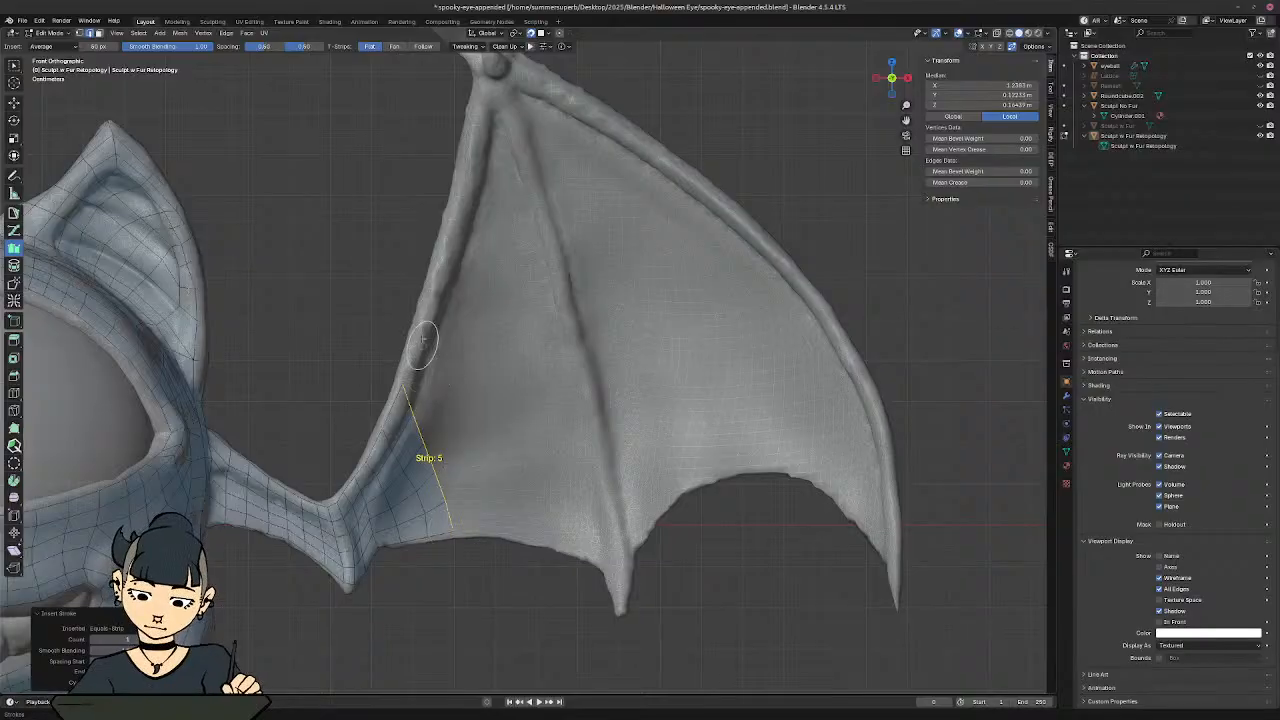
pyautogui.moveTo(421, 336); pyautogui.dragTo(479, 528)
pyautogui.moveTo(443, 275)
pyautogui.mouseDown()
pyautogui.moveTo(463, 306)
pyautogui.moveTo(510, 529)
pyautogui.mouseUp()
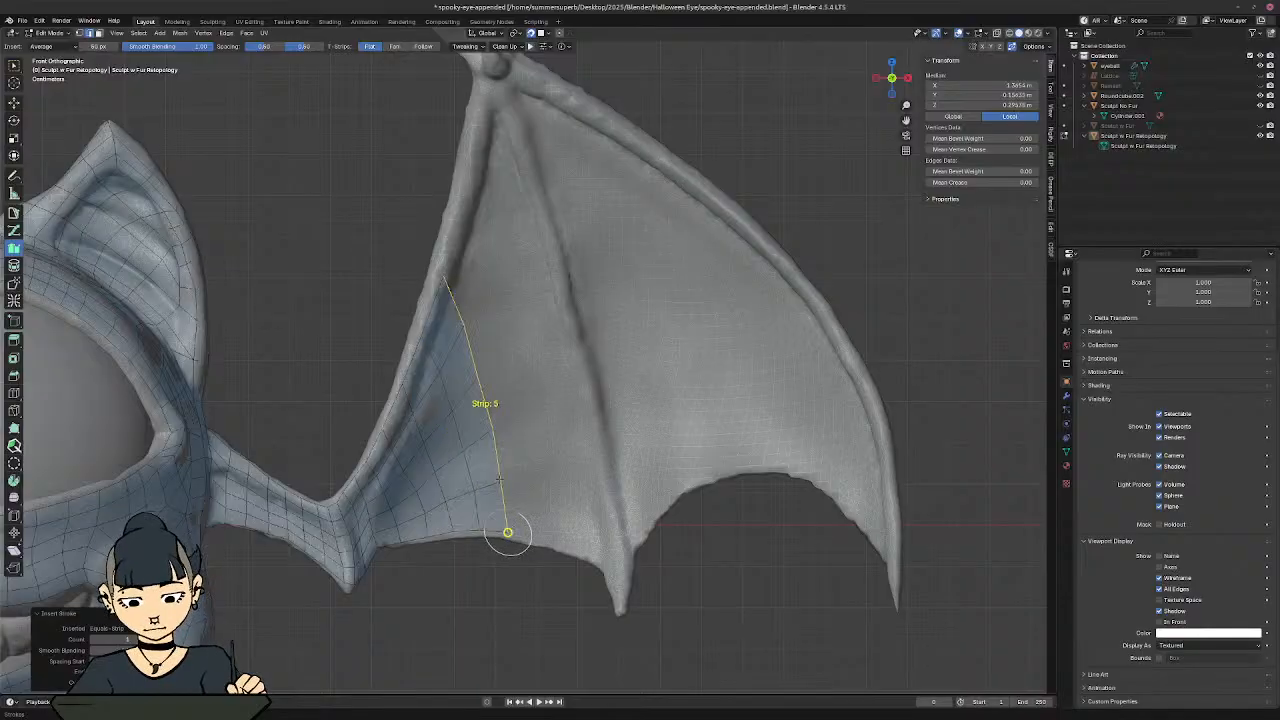
pyautogui.moveTo(461, 206)
pyautogui.mouseDown()
pyautogui.moveTo(520, 400)
pyautogui.moveTo(543, 541)
pyautogui.mouseUp()
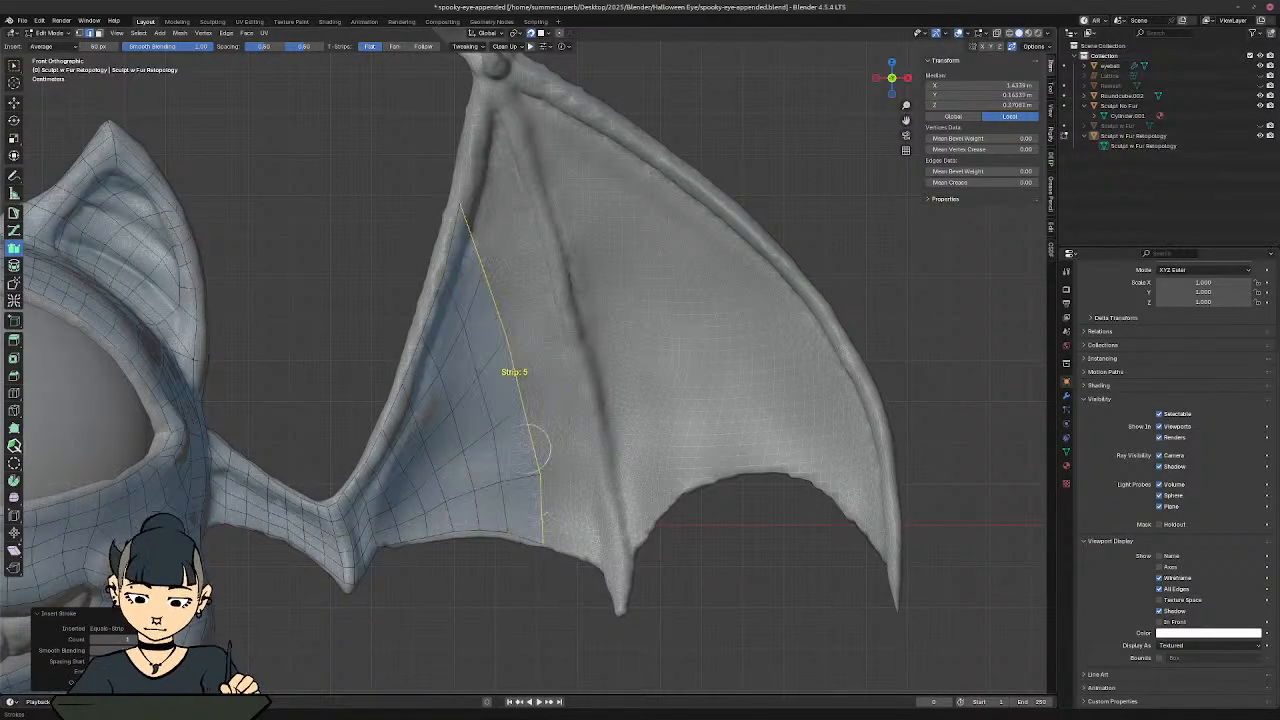
# Step: Draw three more strokes from the wing's upper joint to its lower edge, extending the strips onto the middle bone and its pointed tip
pyautogui.moveTo(475, 148)
pyautogui.mouseDown()
pyautogui.moveTo(537, 357)
pyautogui.moveTo(572, 543)
pyautogui.mouseUp()
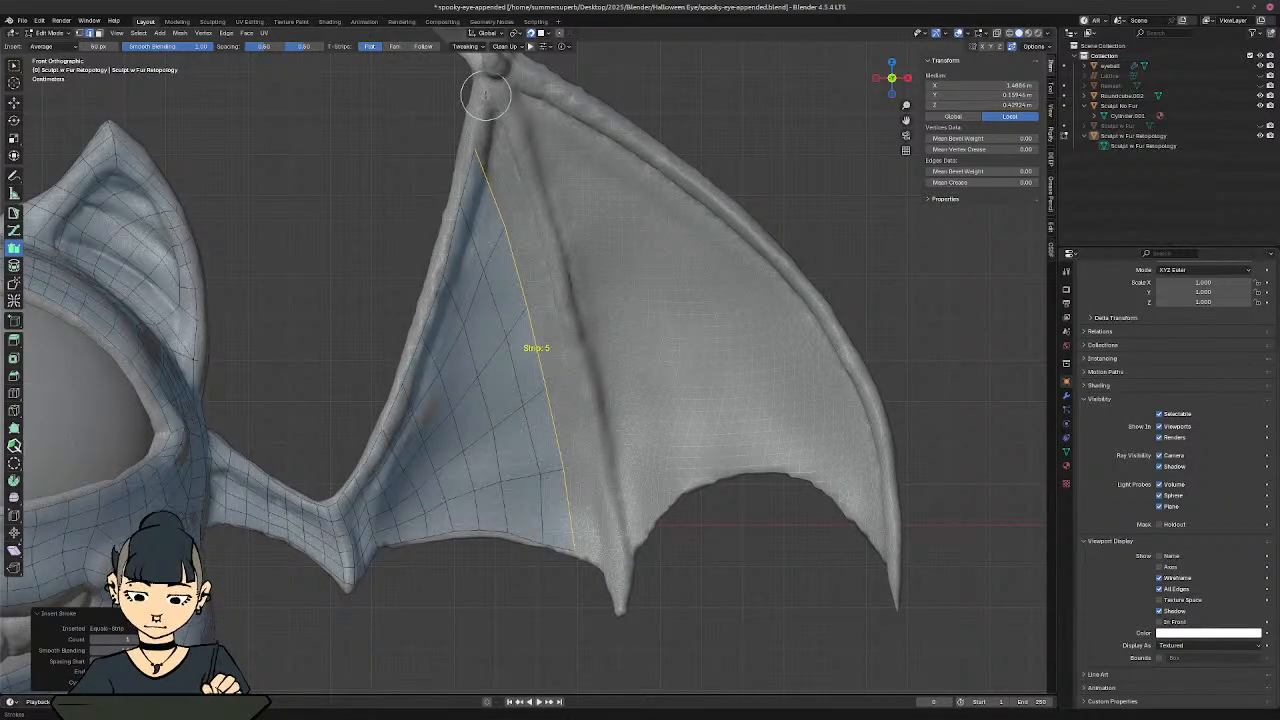
pyautogui.moveTo(486, 97)
pyautogui.mouseDown()
pyautogui.moveTo(597, 487)
pyautogui.moveTo(600, 586)
pyautogui.moveTo(603, 569)
pyautogui.mouseUp()
pyautogui.press('shift')
pyautogui.keyDown('shift'); pyautogui.moveTo(333, 421); pyautogui.dragTo(453, 382, button='middle'); pyautogui.keyUp('shift')
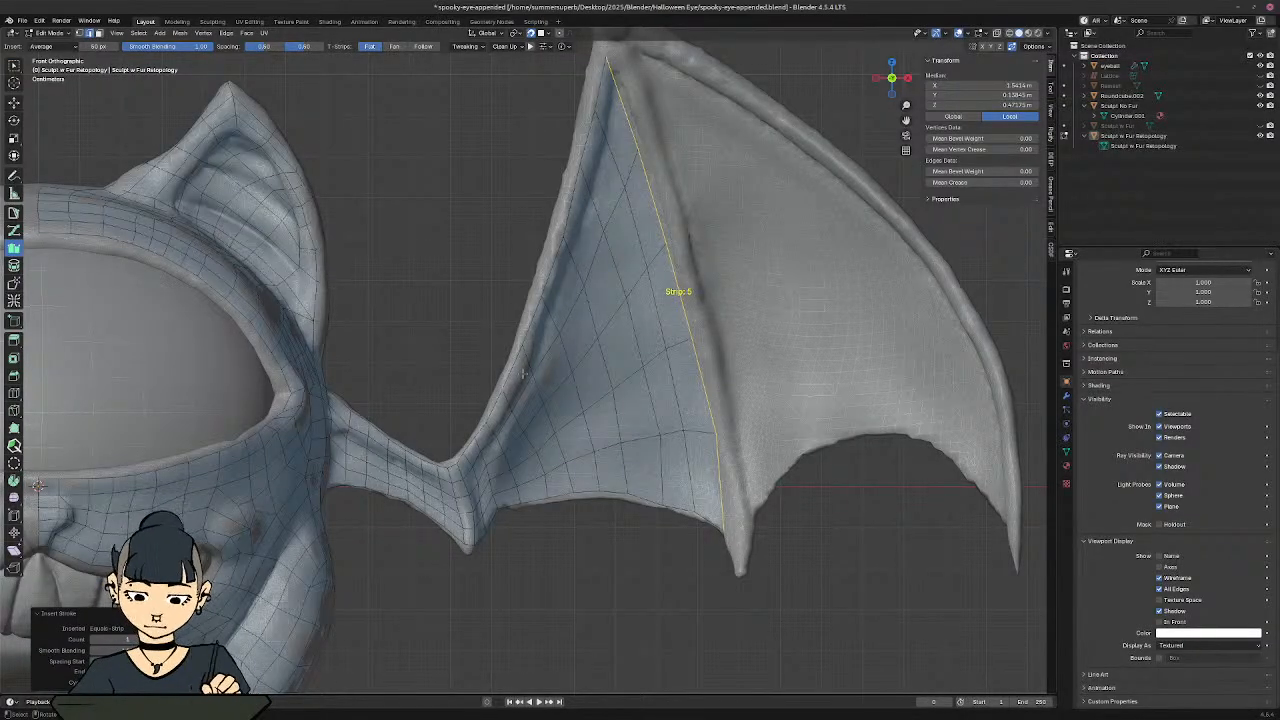
pyautogui.keyDown('shift'); pyautogui.moveTo(508, 295); pyautogui.dragTo(444, 377, button='middle'); pyautogui.keyUp('shift')
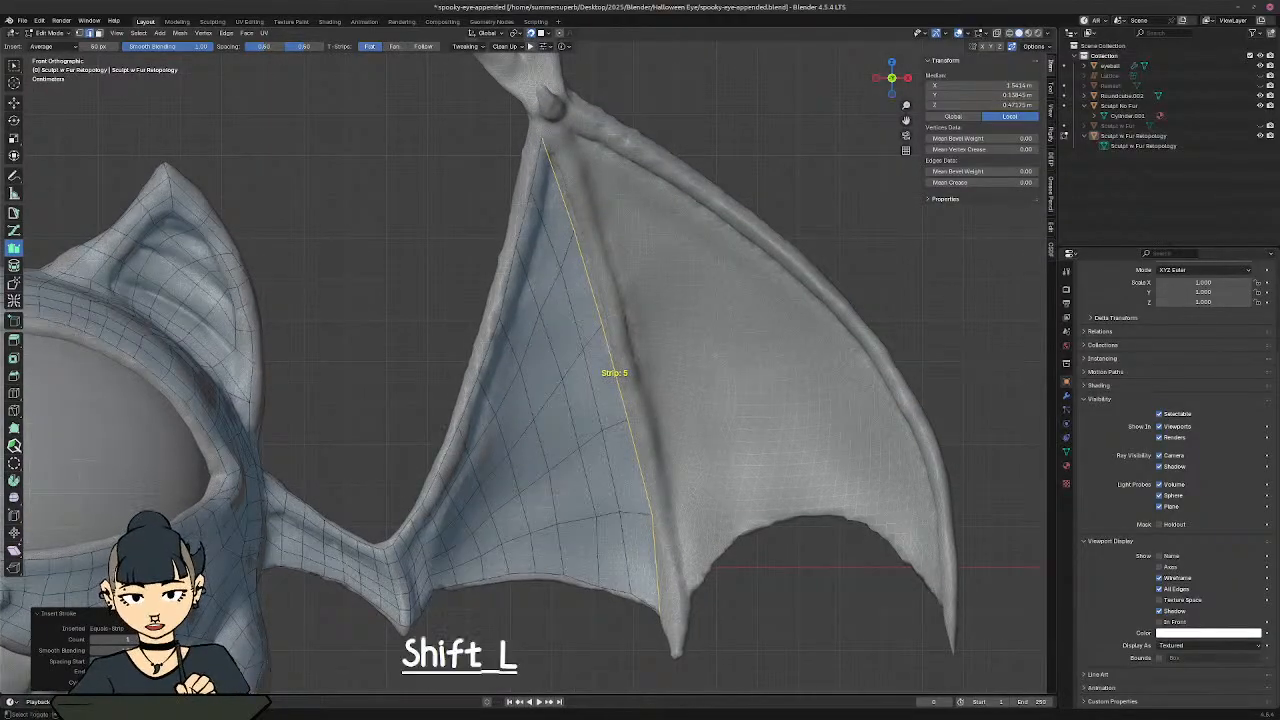
pyautogui.keyDown('shift'); pyautogui.moveTo(563, 187); pyautogui.dragTo(490, 101, button='middle'); pyautogui.keyUp('shift')
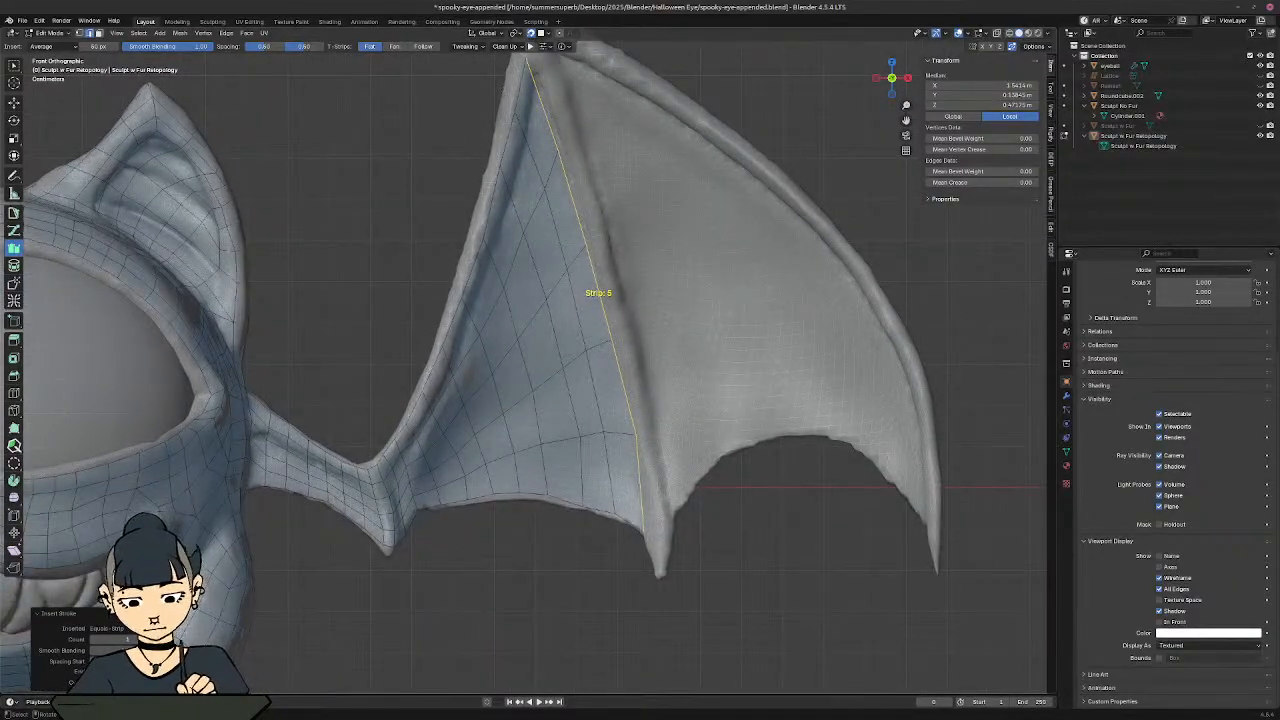
pyautogui.keyDown('shift'); pyautogui.moveTo(502, 56); pyautogui.dragTo(482, 117, button='middle'); pyautogui.keyUp('shift')
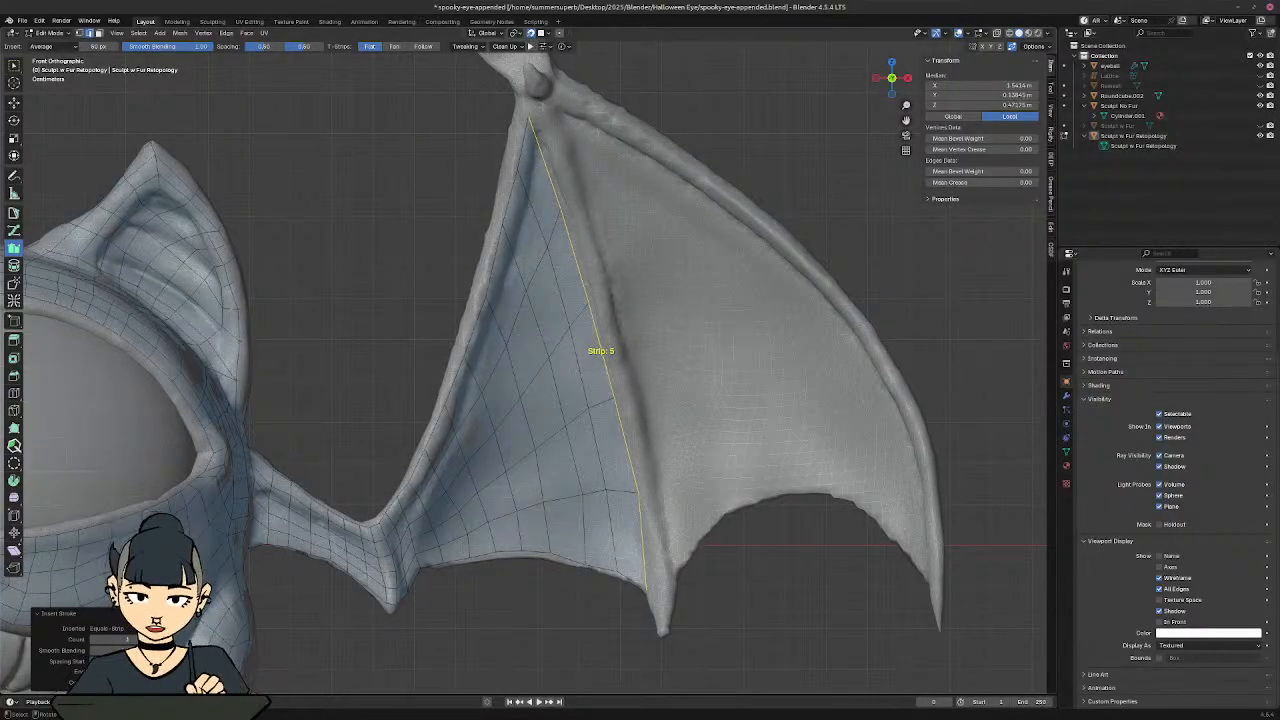
pyautogui.moveTo(540, 105)
pyautogui.keyDown('ctrl'); pyautogui.mouseDown()
pyautogui.moveTo(620, 370)
pyautogui.moveTo(664, 630)
pyautogui.mouseUp(); pyautogui.keyUp('ctrl')
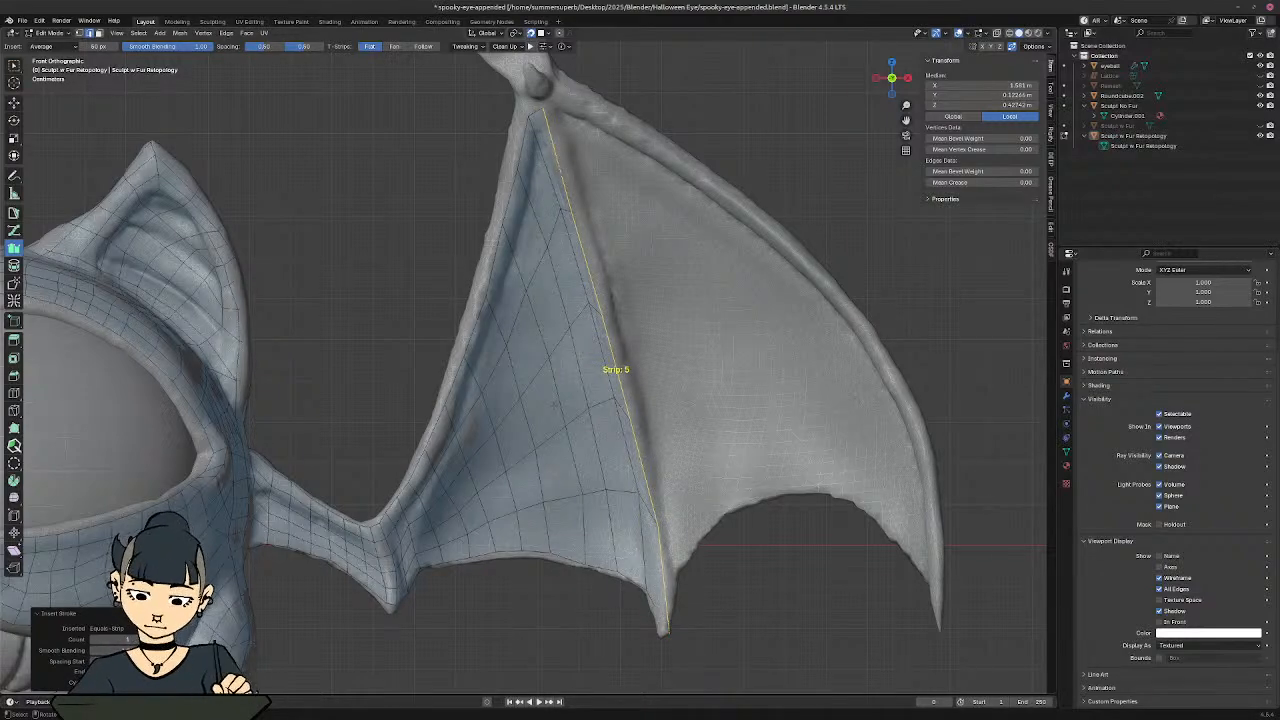
# Step: Search the add-on preferences for "loop" and view the LoopTools add-on's details
pyautogui.click(39, 20)
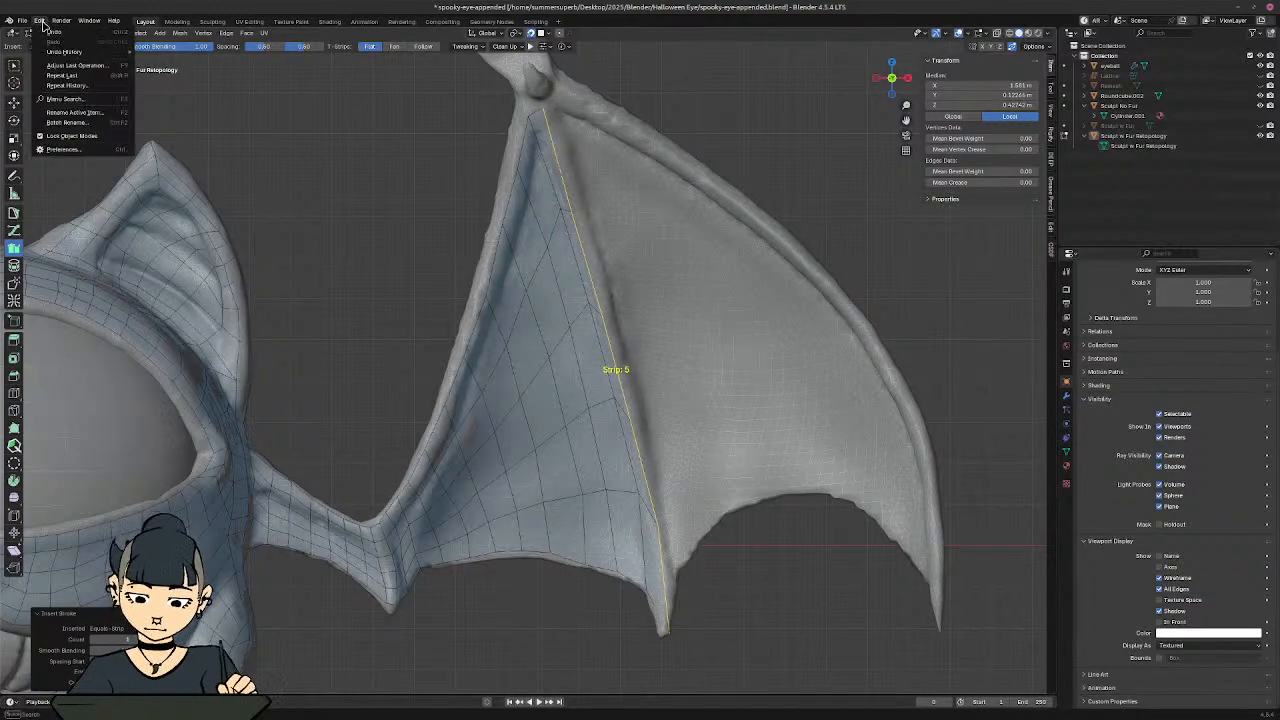
pyautogui.click(60, 149)
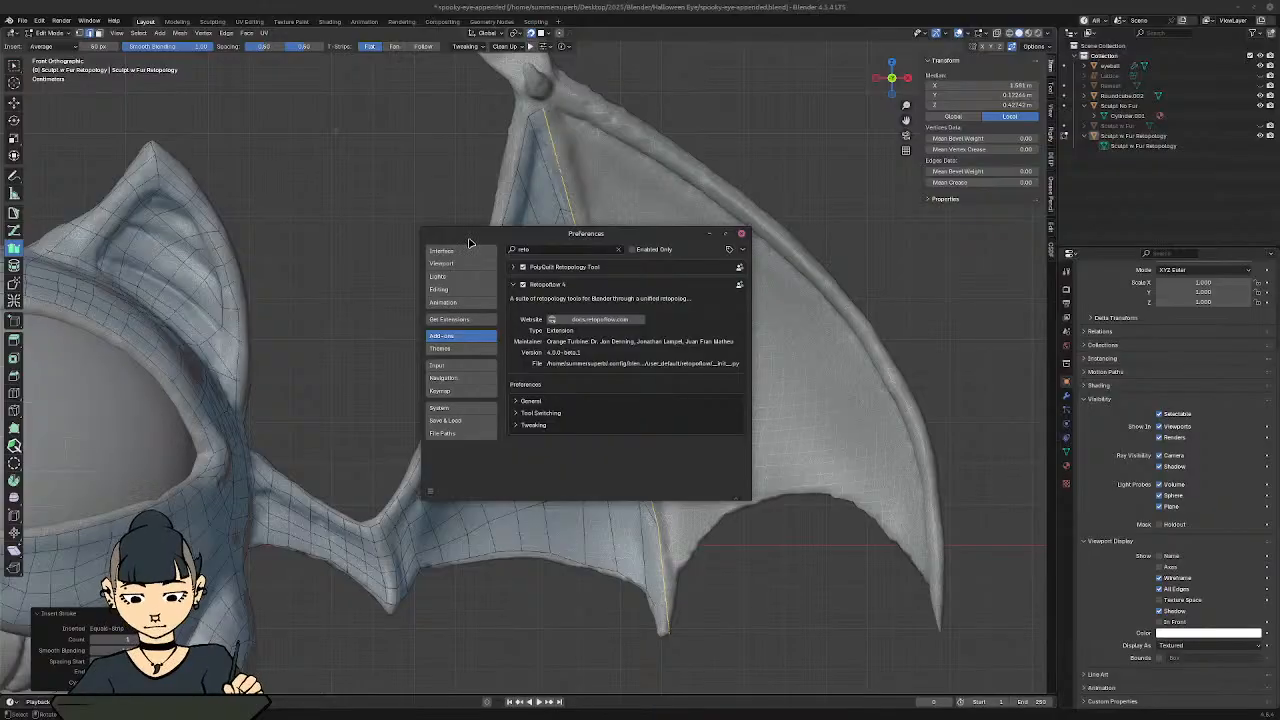
pyautogui.click(538, 249)
pyautogui.write('loop')
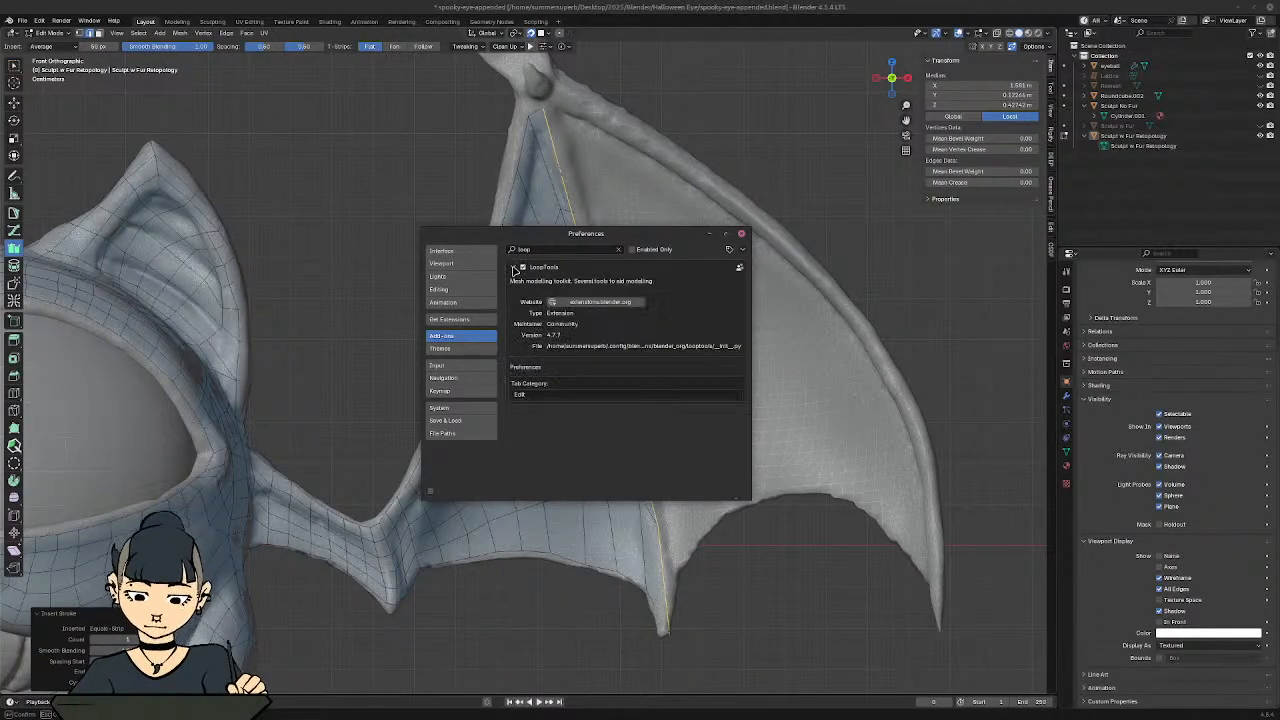
pyautogui.click(514, 267)
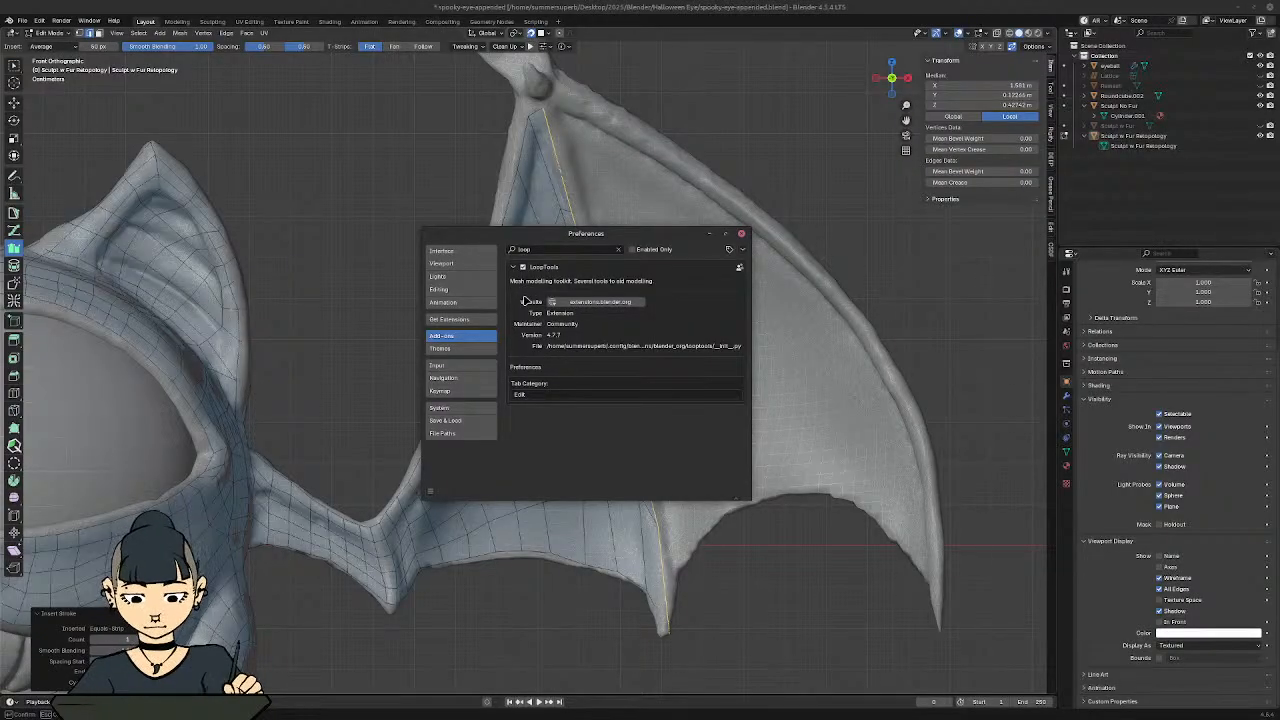
pyautogui.click(741, 234)
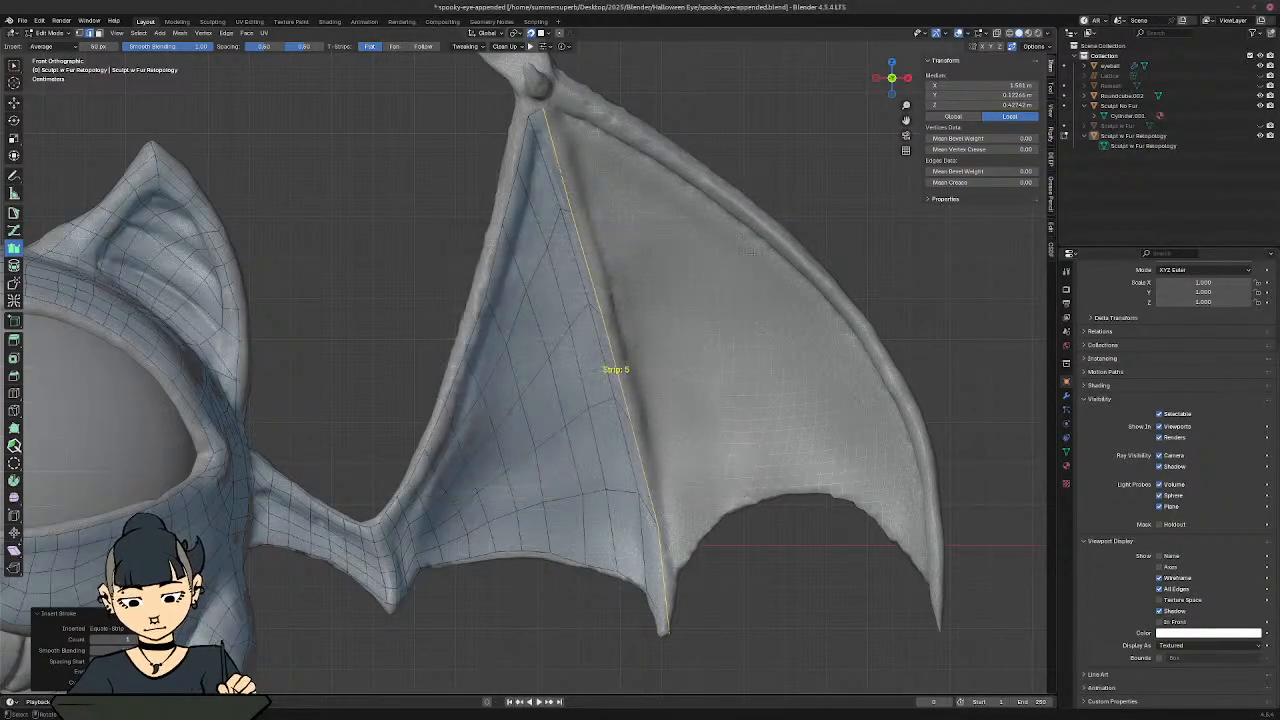
# Step: In vertex selection mode, reposition the vertices at the middle wing bone's pointed tip and along its lower end
pyautogui.keyDown('shift'); pyautogui.moveTo(750, 371); pyautogui.dragTo(748, 385, button='middle'); pyautogui.keyUp('shift')
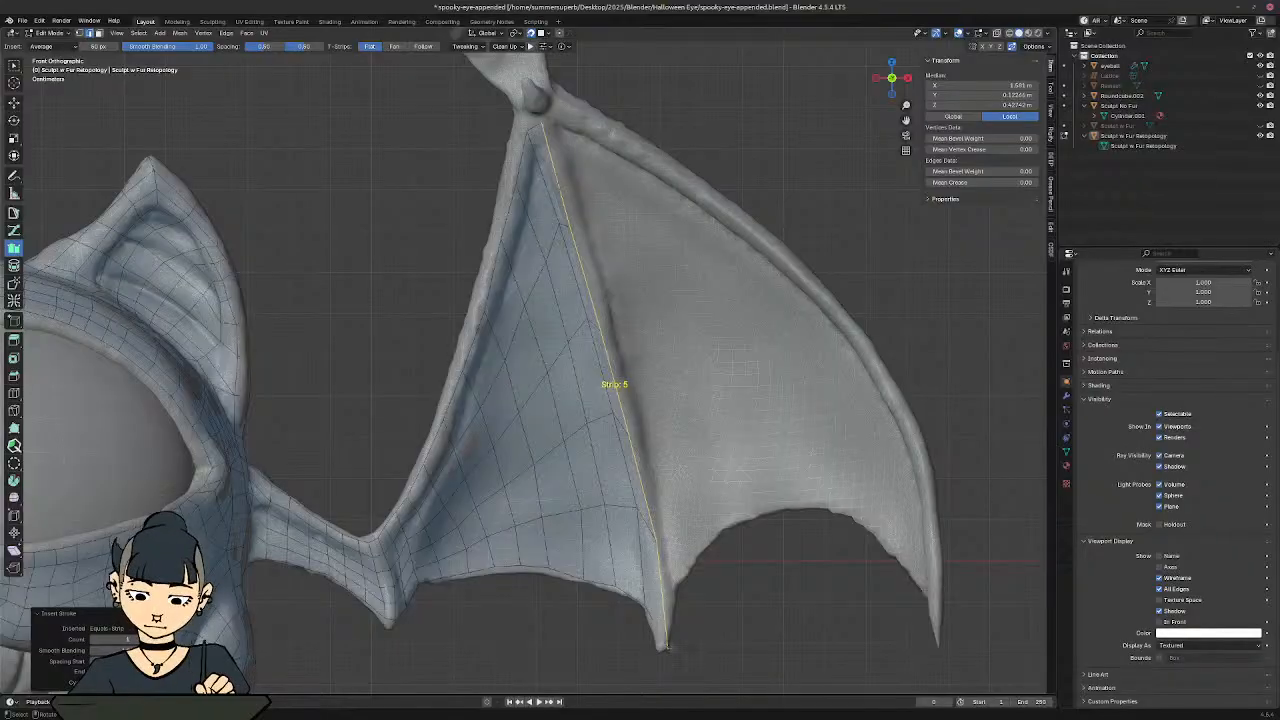
pyautogui.press('1')
pyautogui.click(664, 646)
pyautogui.press('g')
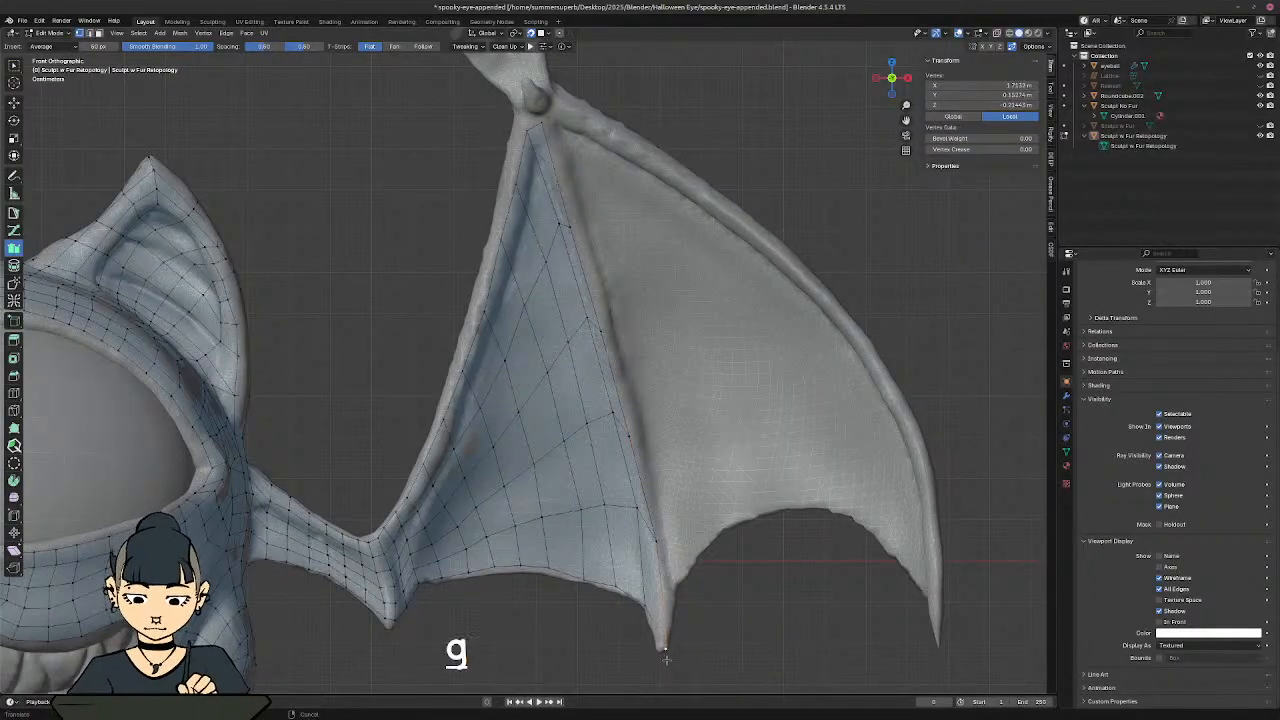
pyautogui.click(666, 656)
pyautogui.click(654, 541)
pyautogui.press('g')
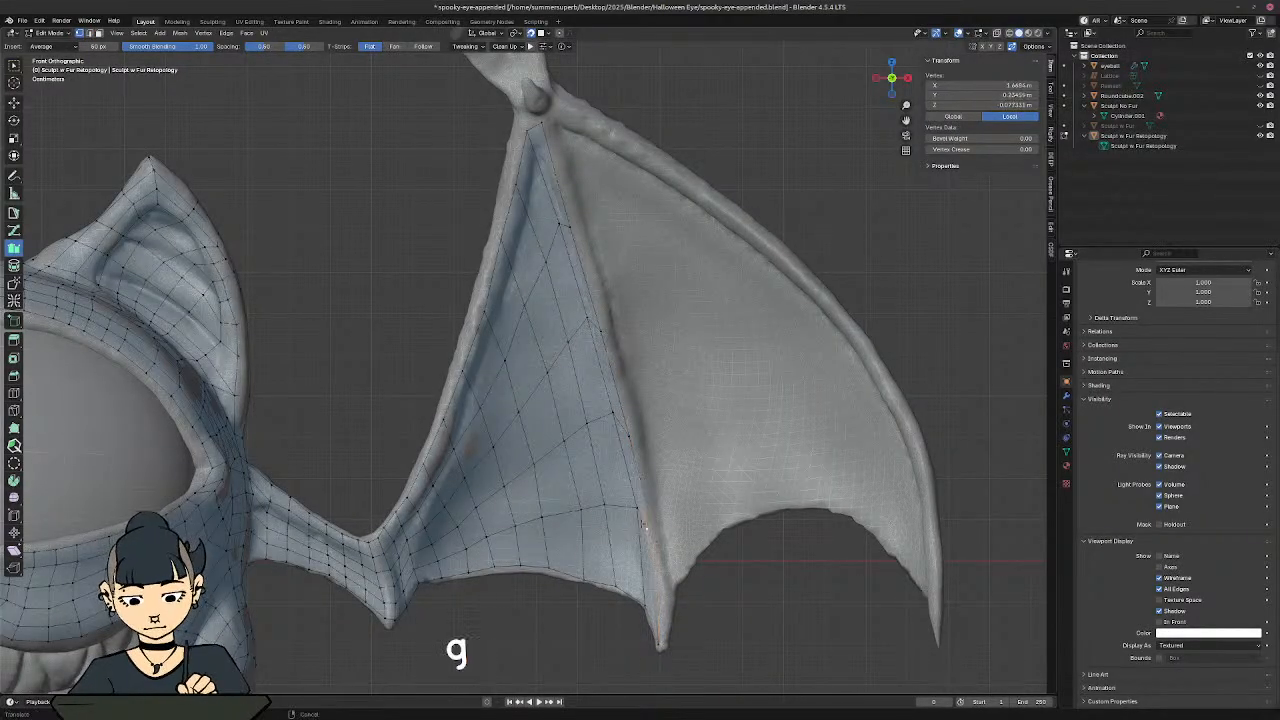
pyautogui.click(645, 520)
pyautogui.click(635, 510)
pyautogui.press('g')
pyautogui.click(631, 516)
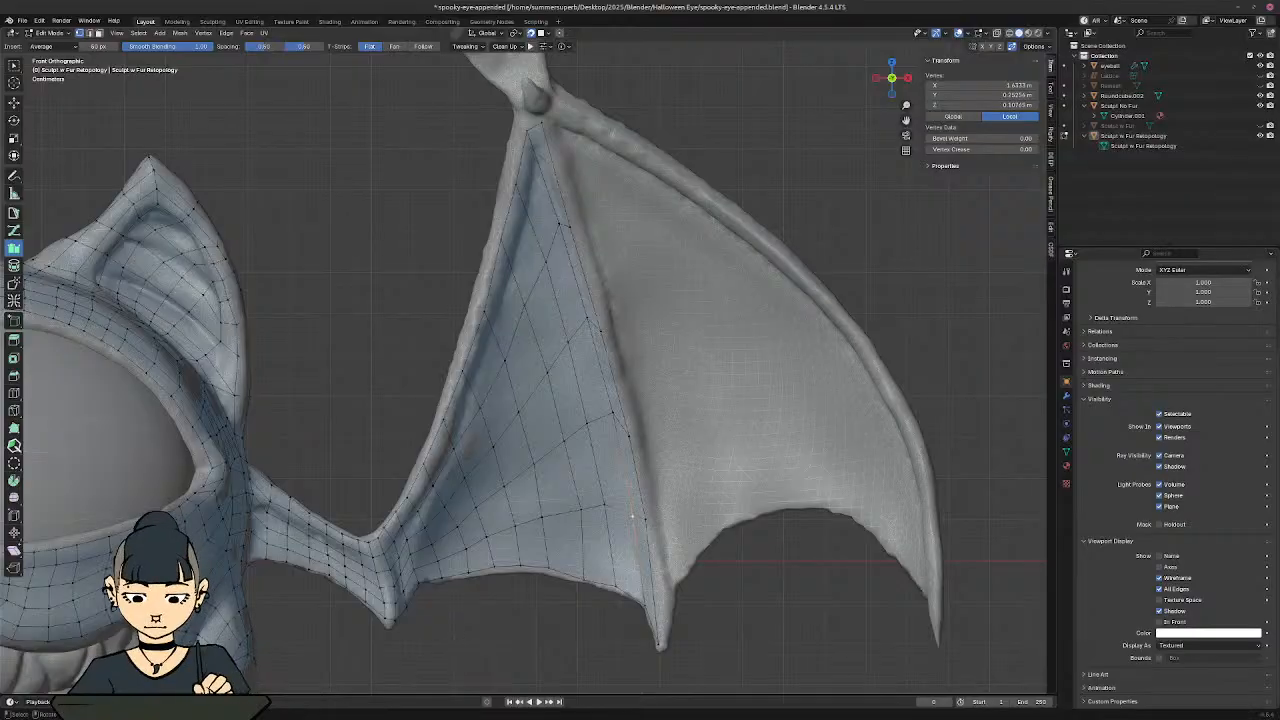
# Step: Move the vertices along the middle and upper part of the middle wing bone to even out the strips beside it
pyautogui.click(628, 435)
pyautogui.press('g')
pyautogui.click(627, 432)
pyautogui.click(613, 424)
pyautogui.press('g')
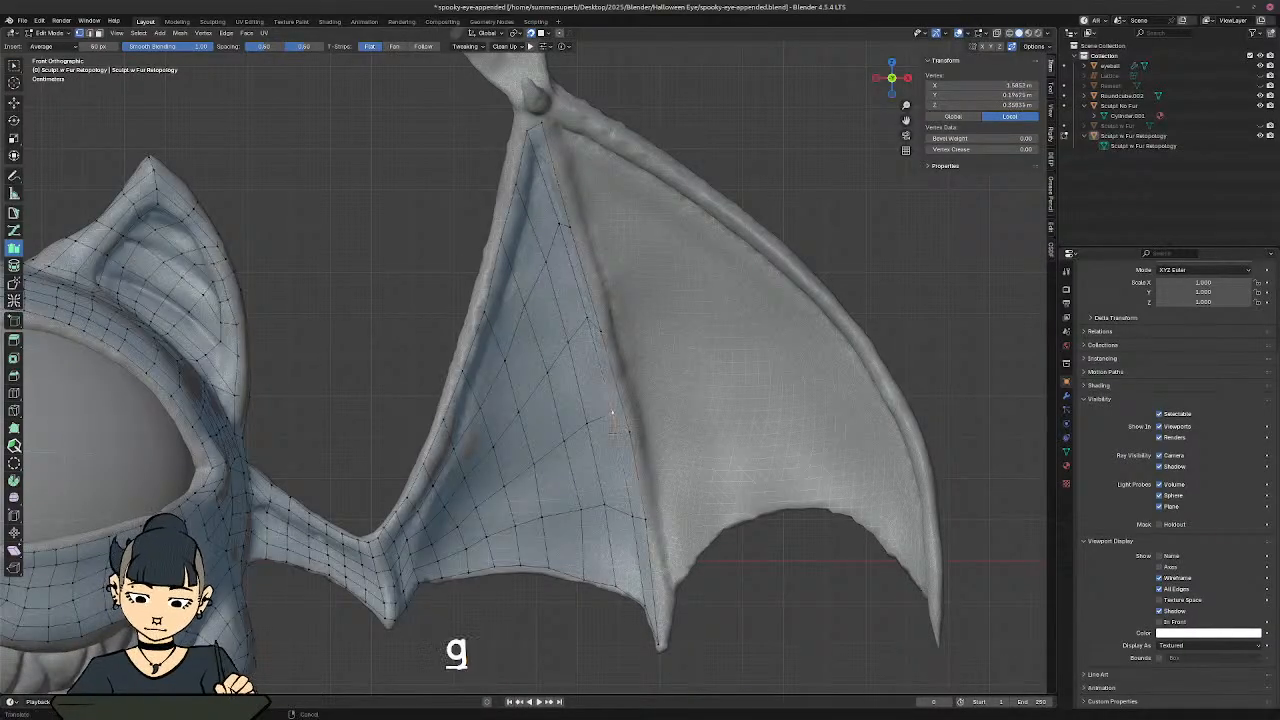
pyautogui.click(610, 432)
pyautogui.click(587, 334)
pyautogui.press('g')
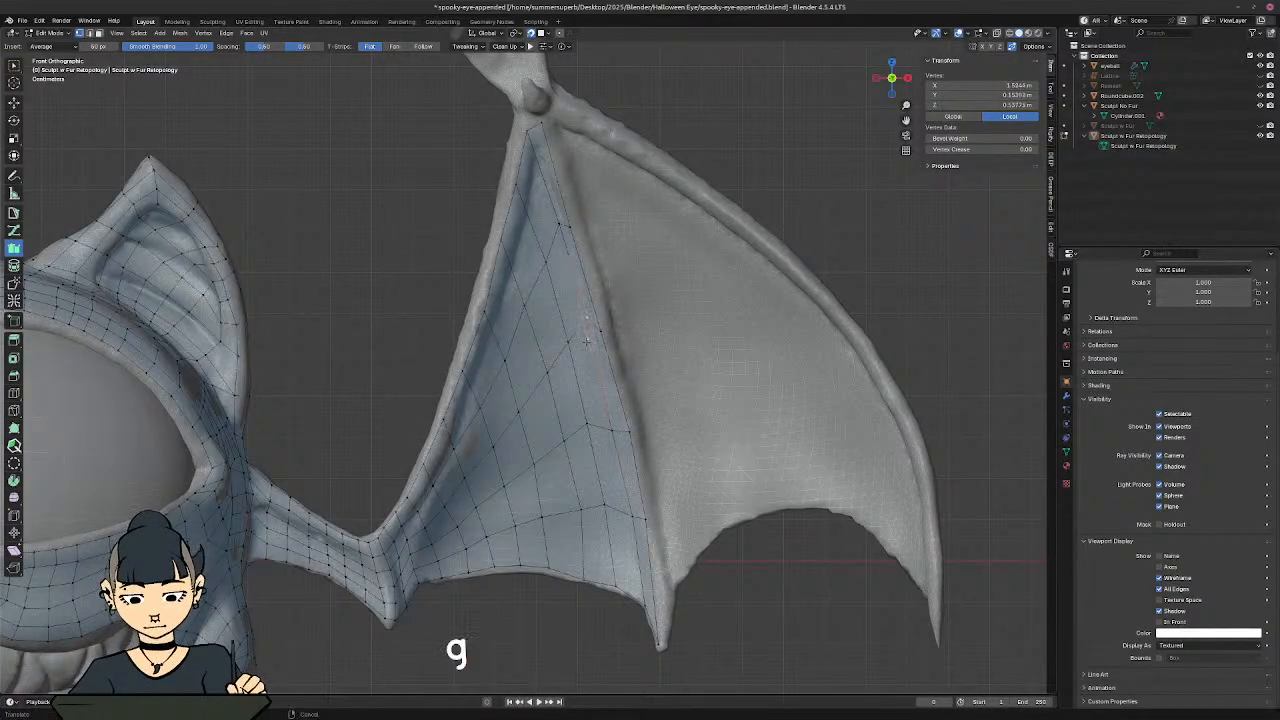
pyautogui.click(588, 338)
pyautogui.click(557, 232)
pyautogui.press('g')
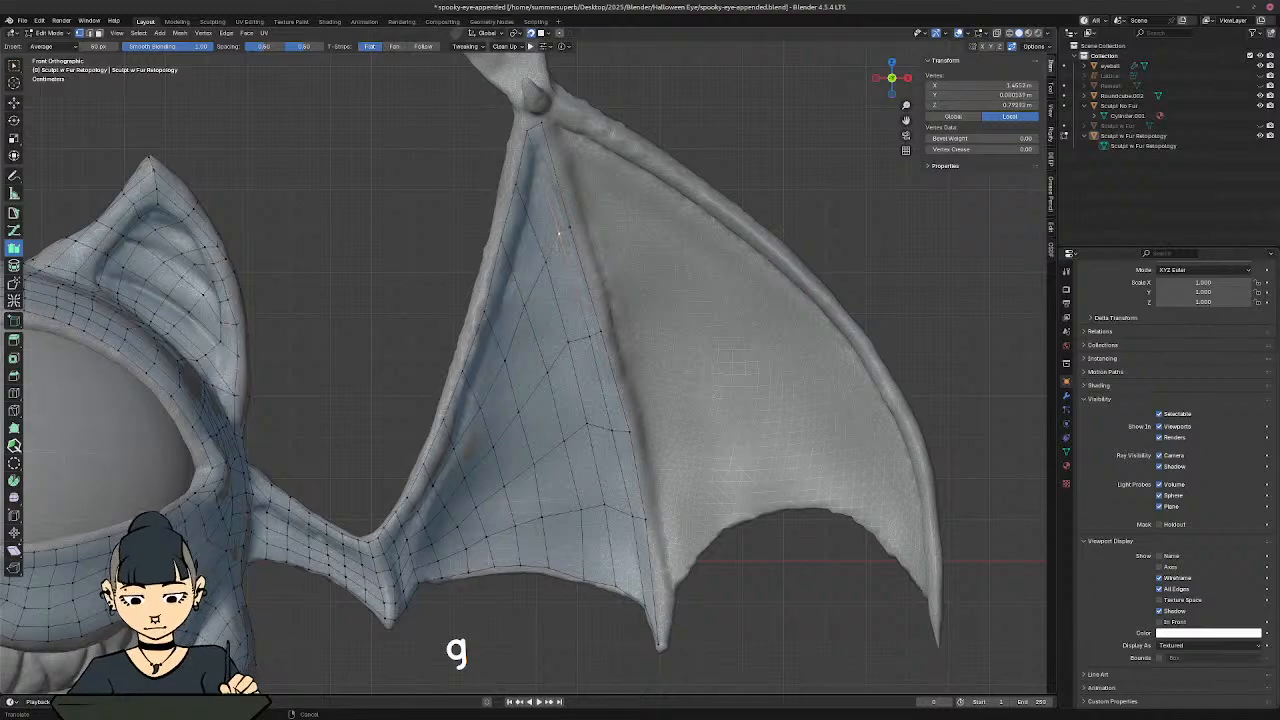
pyautogui.click(558, 234)
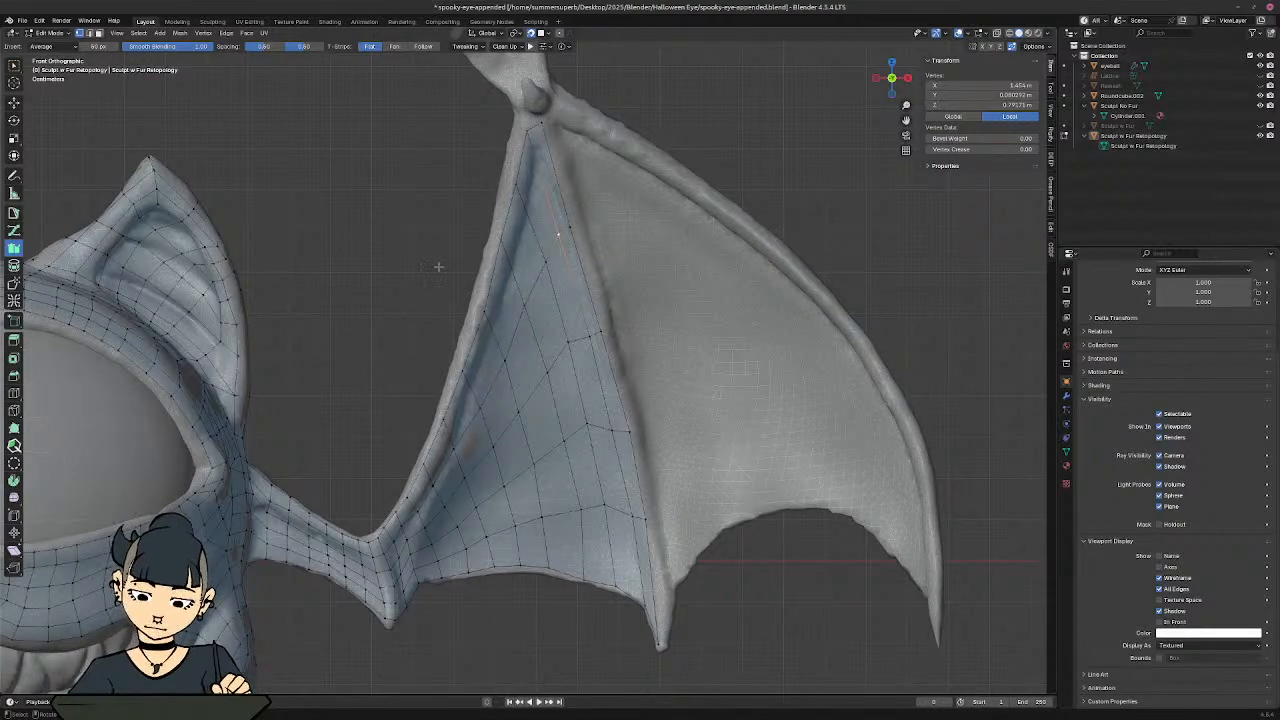
# Step: Move the border vertices along the first membrane panel's curved lower edge to follow the sculpt
pyautogui.keyDown('shift'); pyautogui.moveTo(438, 267); pyautogui.dragTo(572, 330, button='middle'); pyautogui.keyUp('shift')
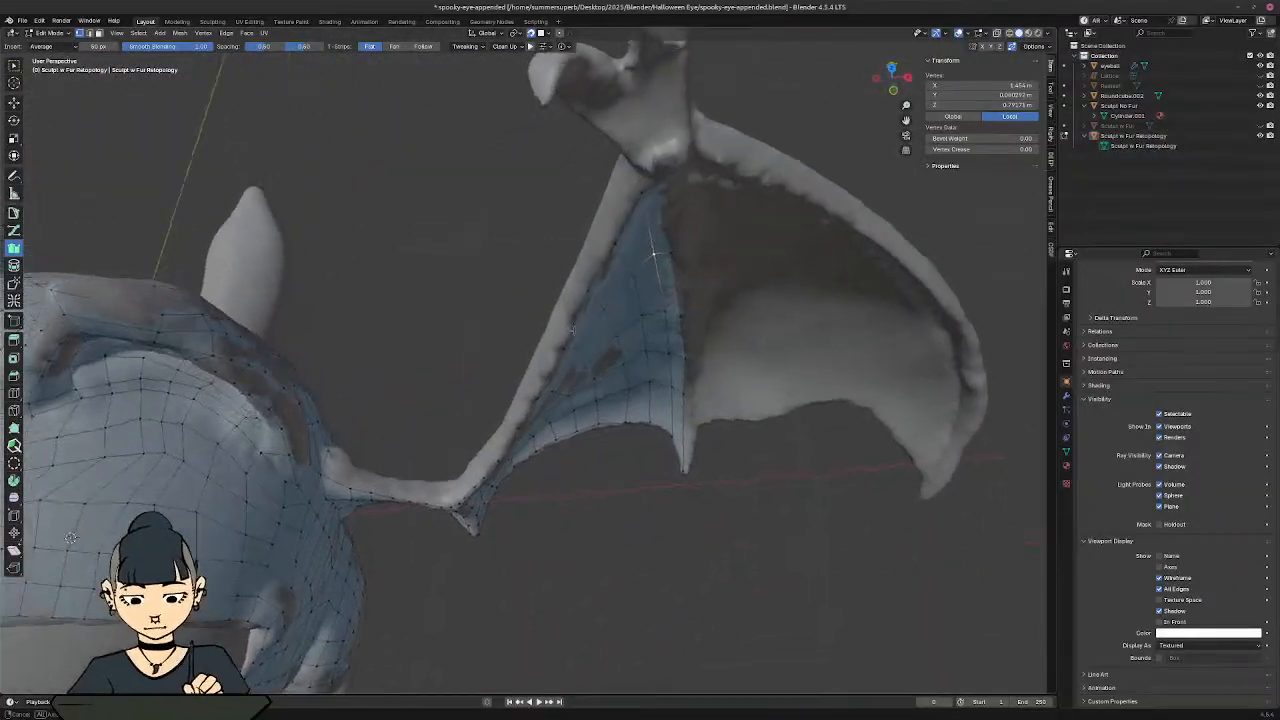
pyautogui.moveTo(653, 255); pyautogui.dragTo(441, 464, button='middle')
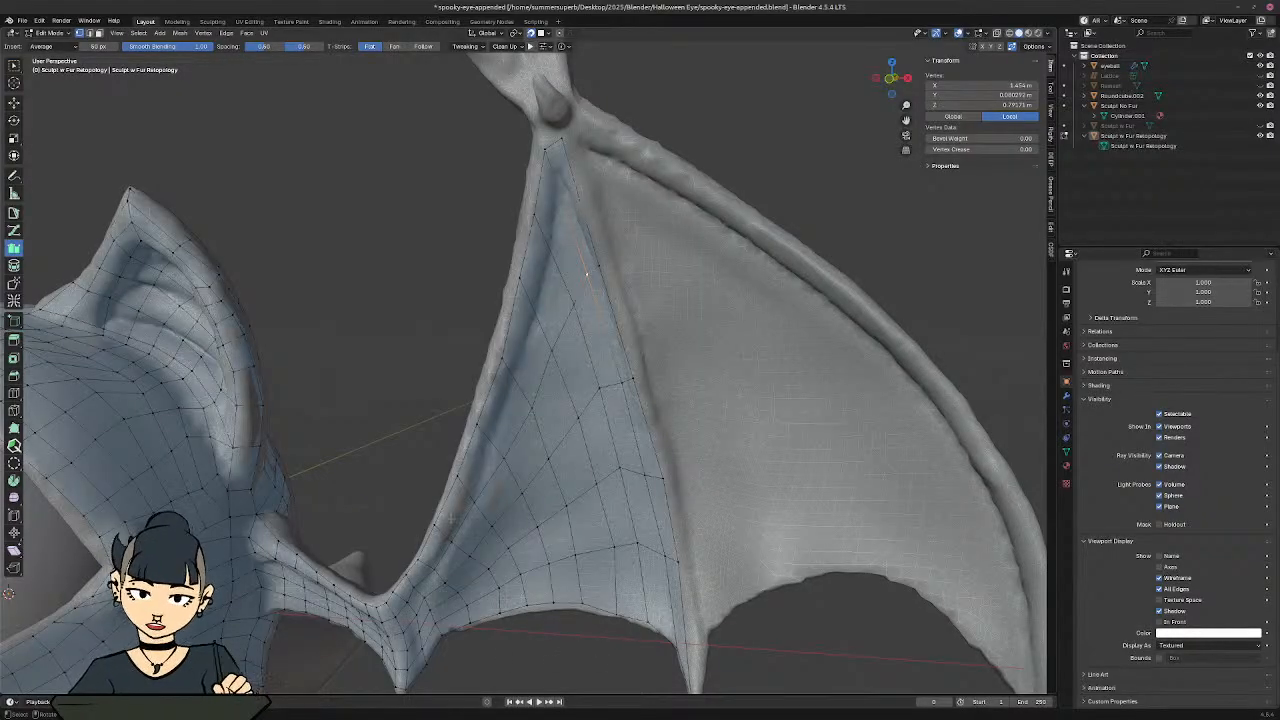
pyautogui.keyDown('shift'); pyautogui.moveTo(452, 519); pyautogui.dragTo(610, 368, button='middle'); pyautogui.keyUp('shift')
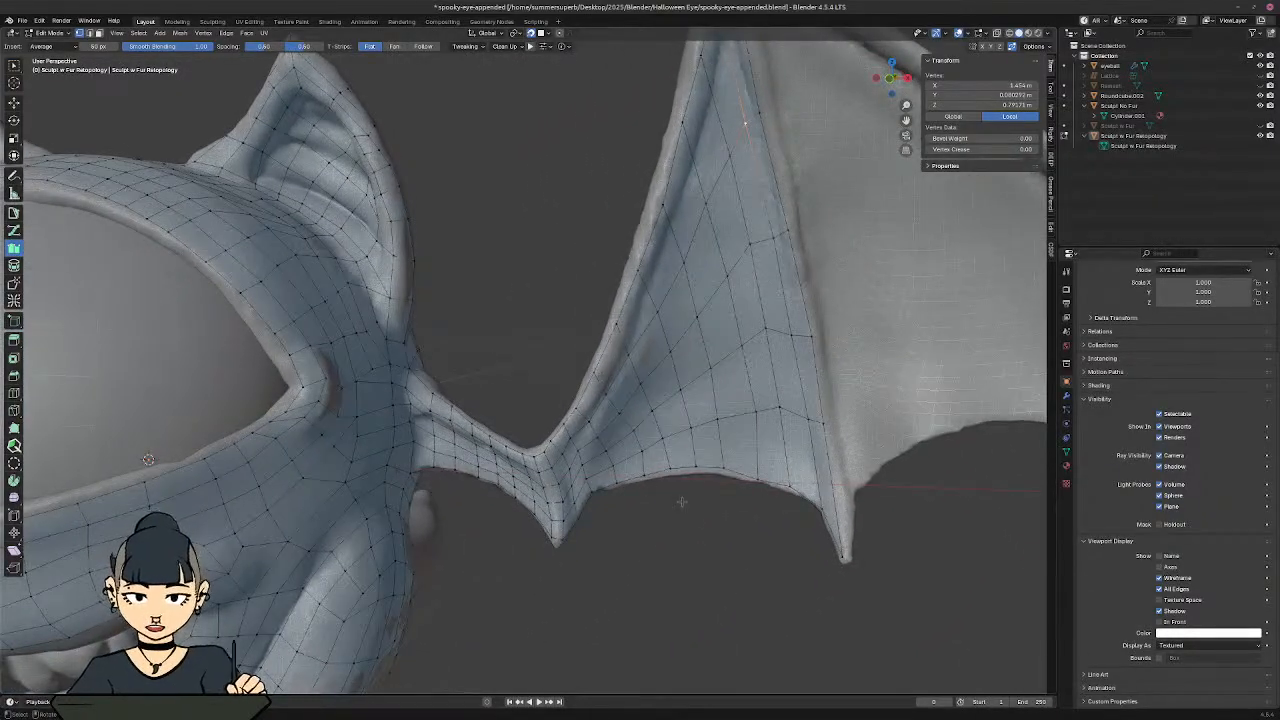
pyautogui.click(723, 469)
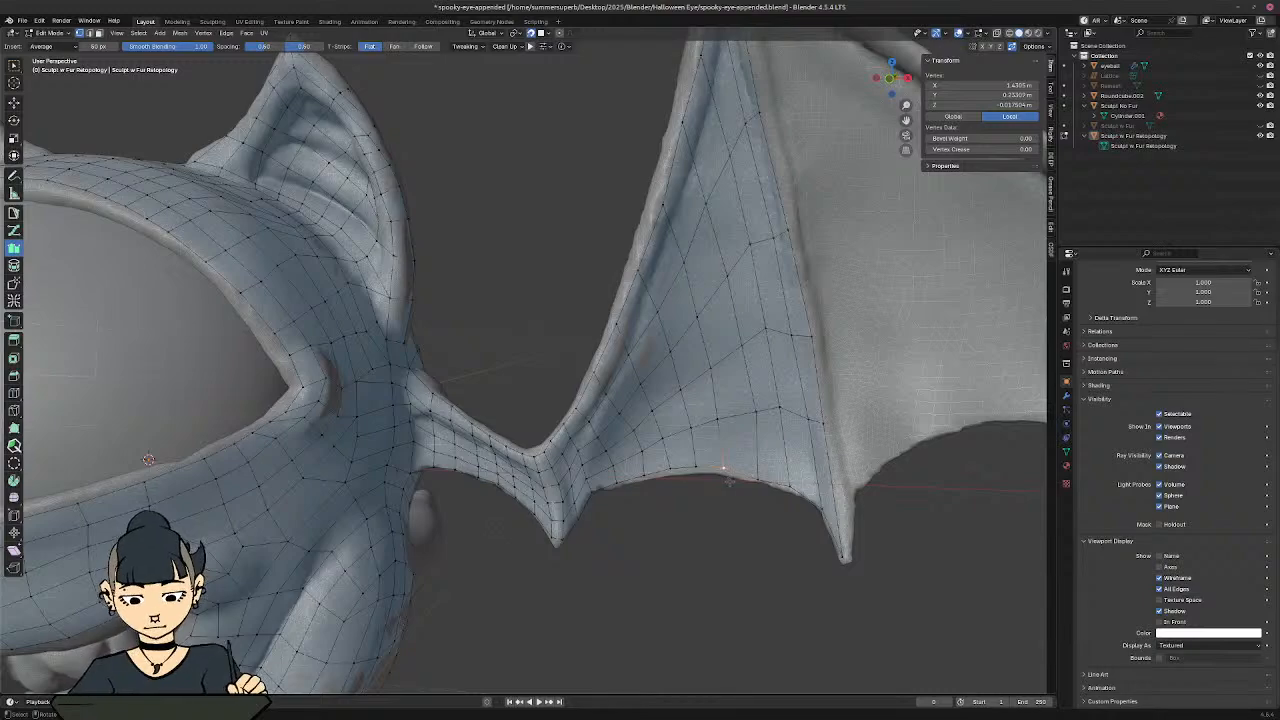
pyautogui.press('g')
pyautogui.press('g')
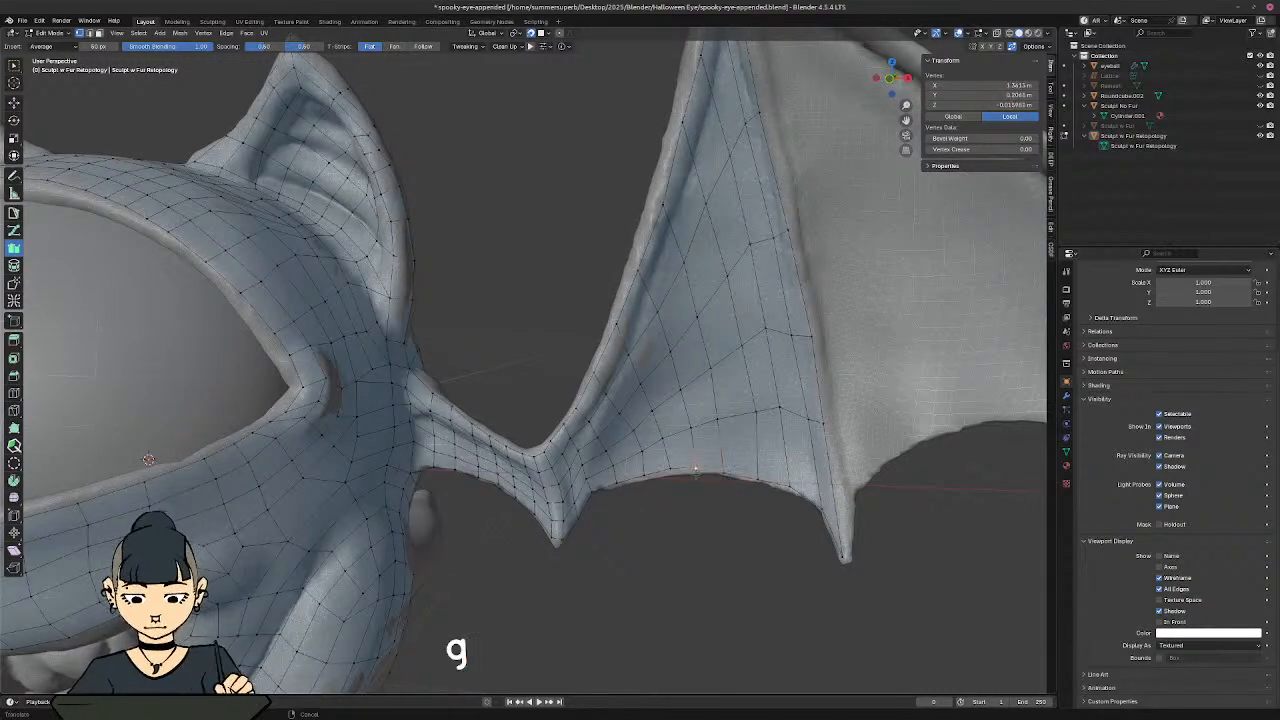
pyautogui.click(694, 475)
pyautogui.press('g')
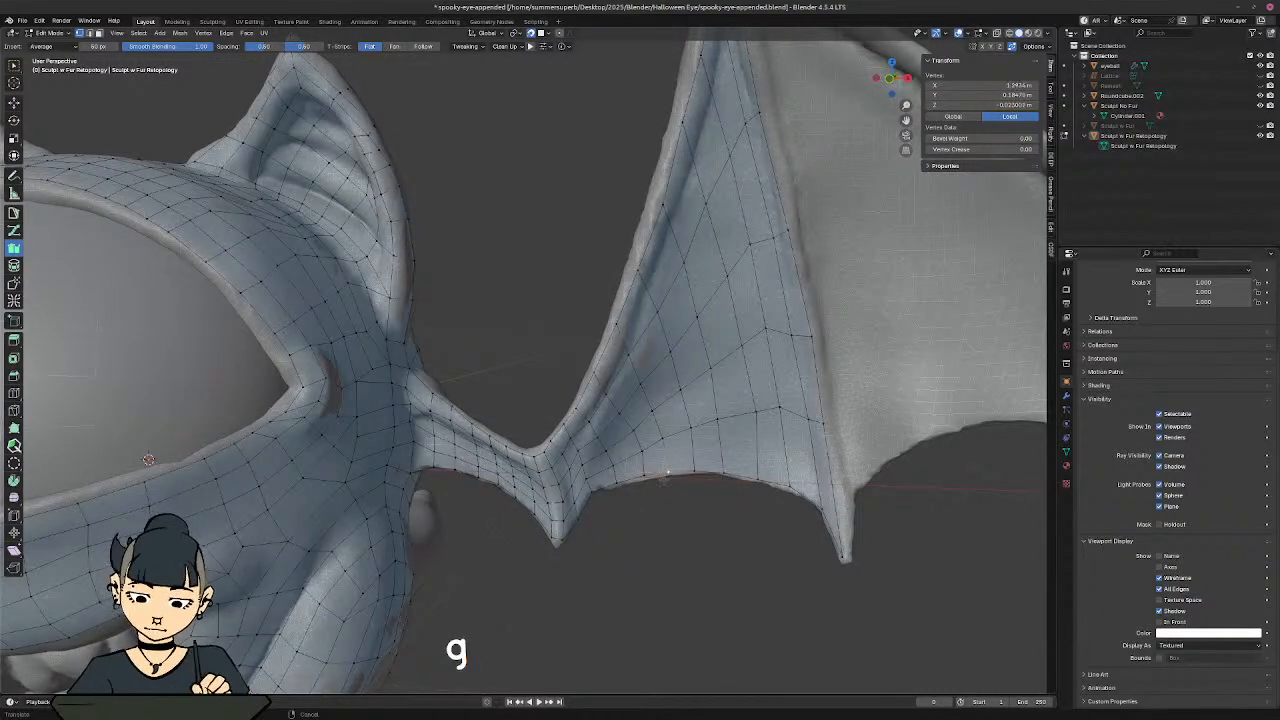
pyautogui.click(667, 478)
pyautogui.press('g')
pyautogui.click(644, 483)
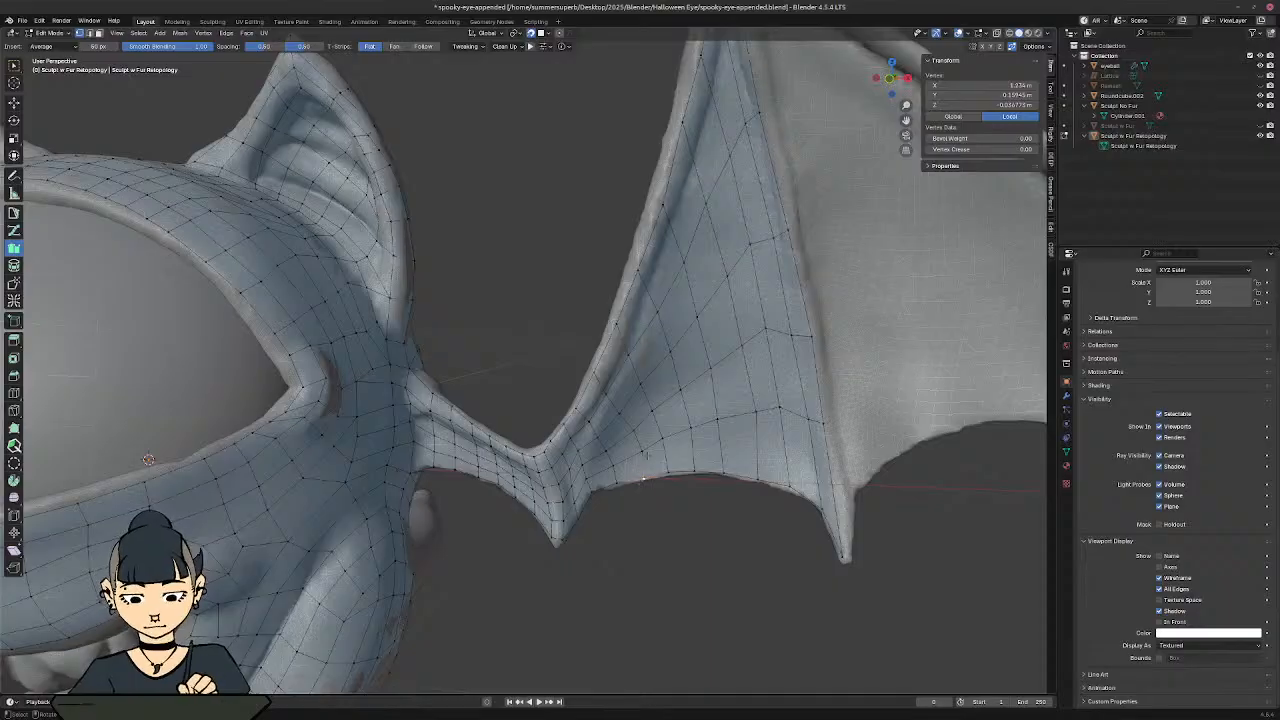
# Step: Reposition the membrane vertices just beside the wing's elbow to even out the small faces there
pyautogui.press('g')
pyautogui.click(636, 457)
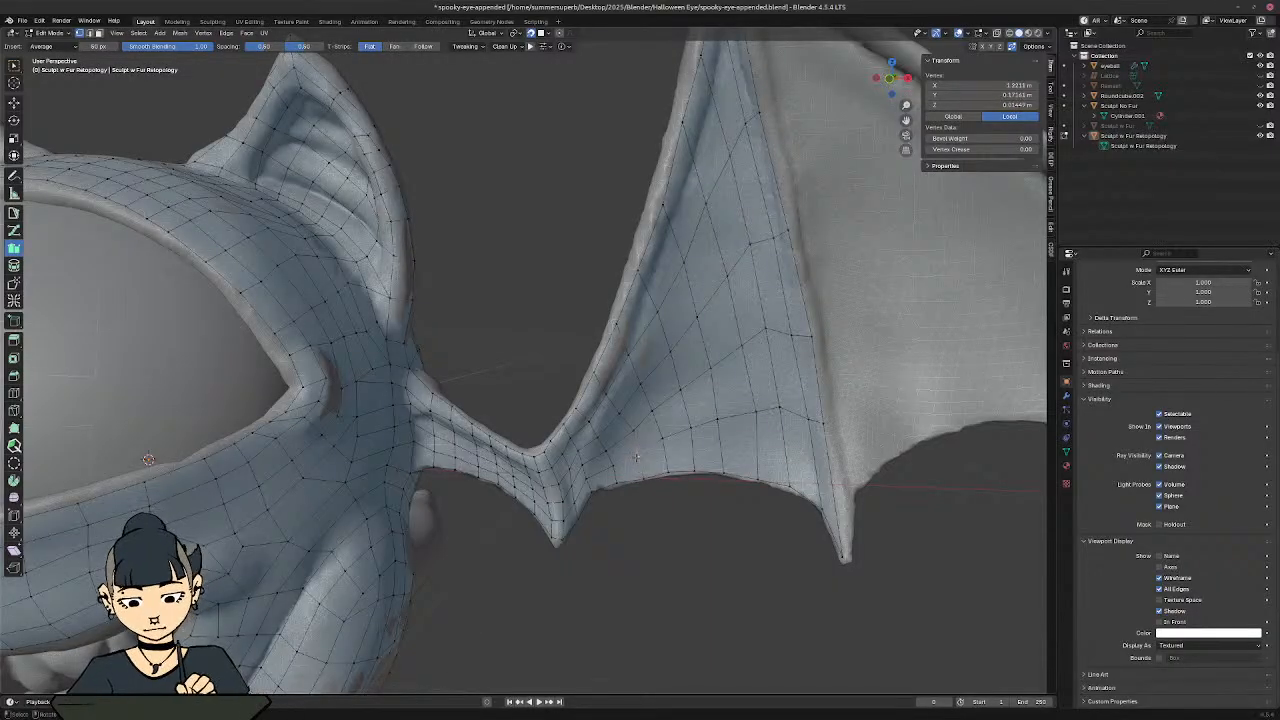
pyautogui.press('g')
pyautogui.click(627, 434)
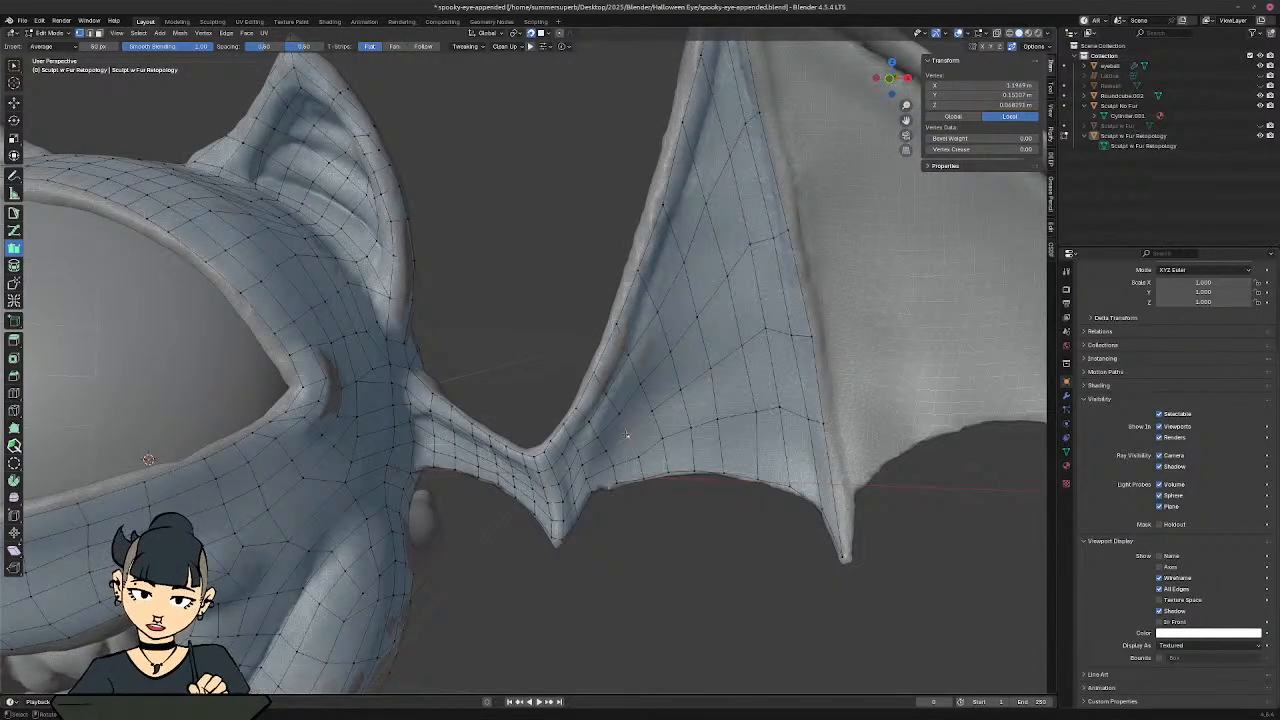
pyautogui.click(613, 485)
pyautogui.press('g')
pyautogui.click(612, 467)
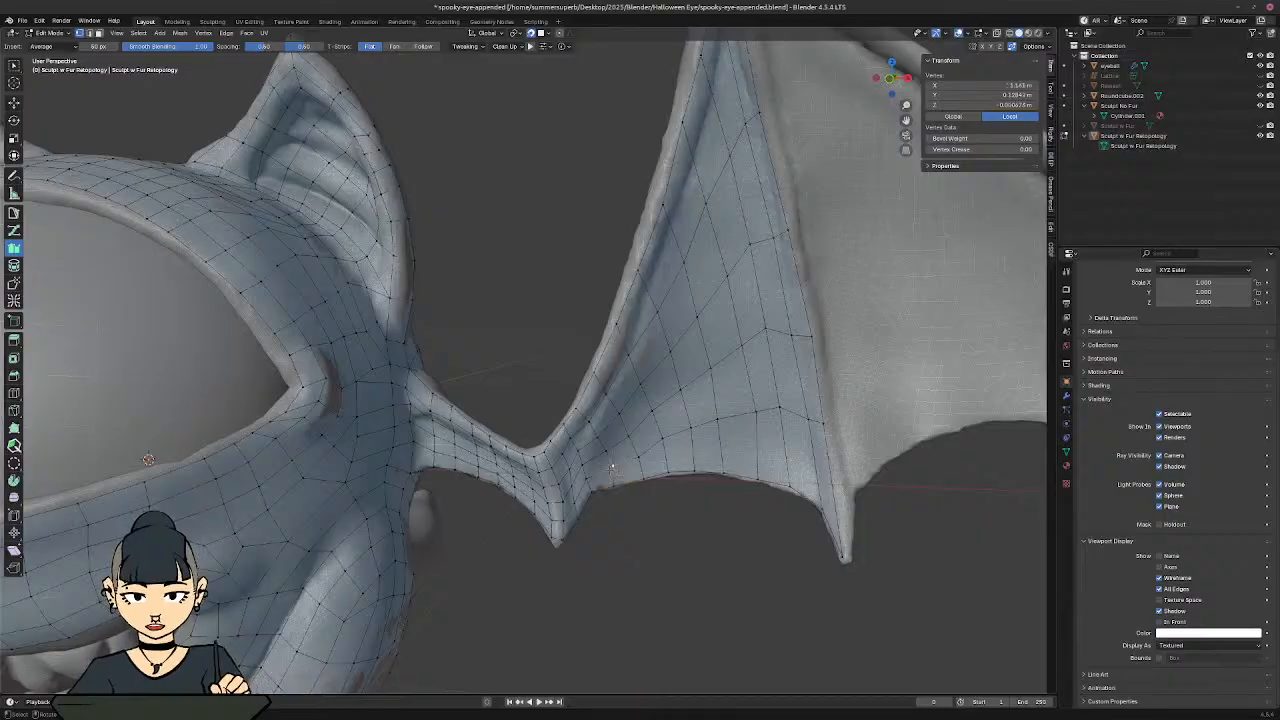
pyautogui.press('g')
pyautogui.click(609, 470)
pyautogui.press('g')
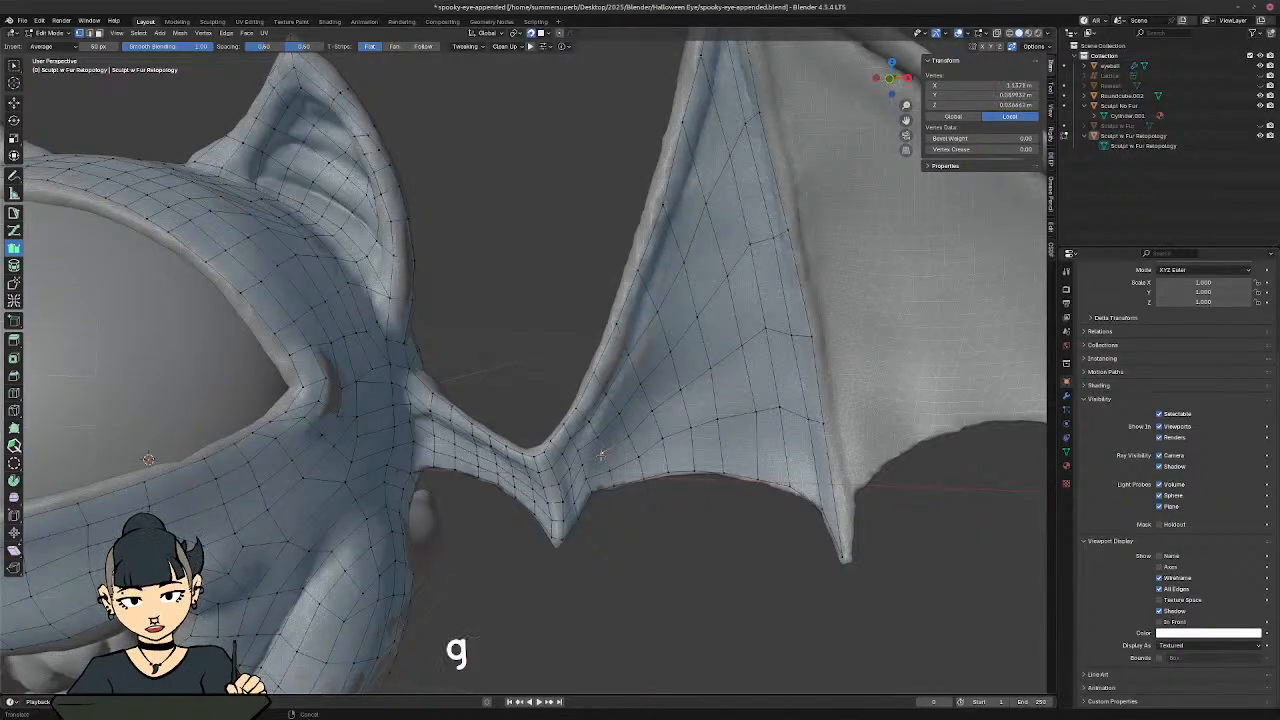
pyautogui.click(601, 453)
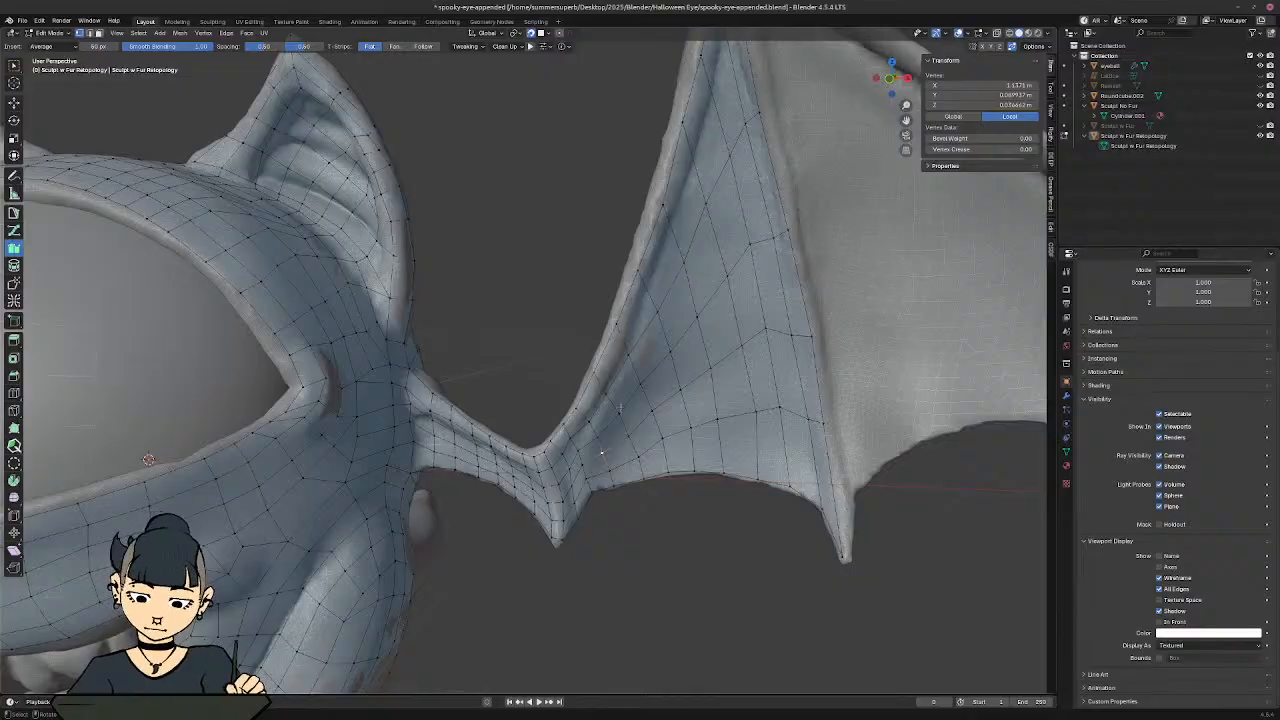
# Step: Shift two neighbouring vertices in the centre of the first membrane panel to relax the uneven faces
pyautogui.keyDown('shift'); pyautogui.moveTo(601, 453); pyautogui.dragTo(525, 590, button='middle'); pyautogui.keyUp('shift')
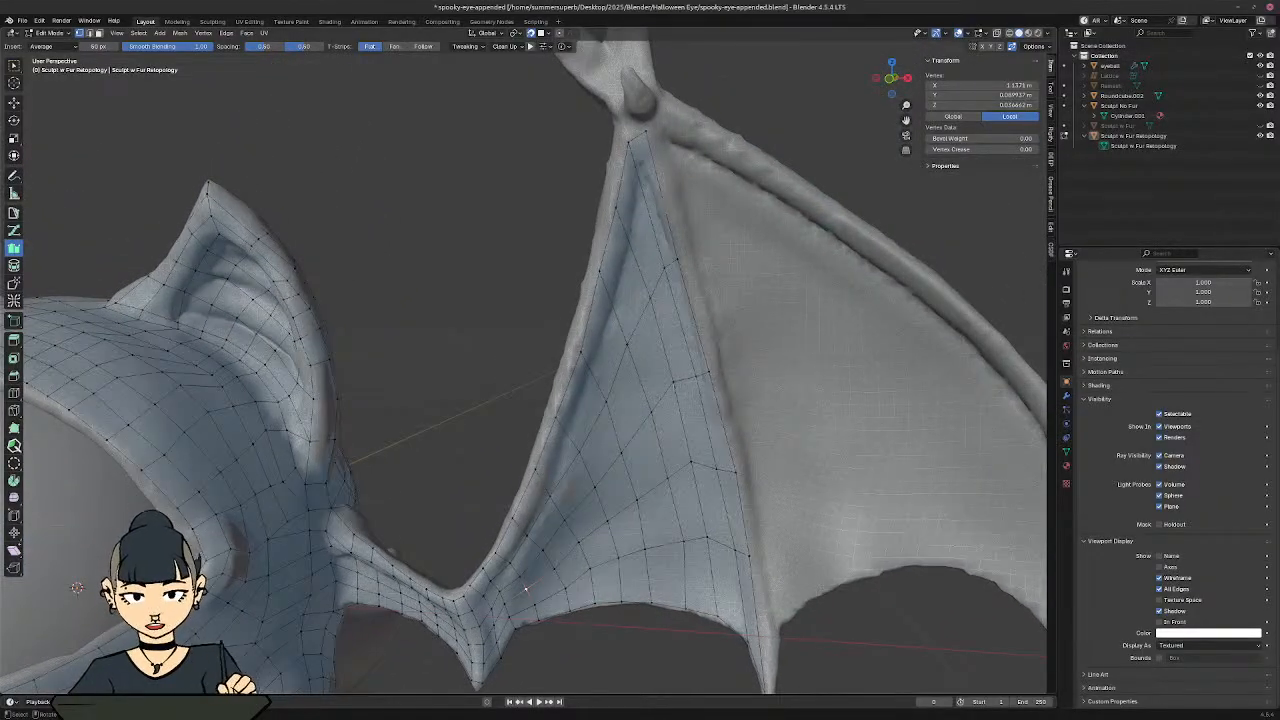
pyautogui.click(673, 383)
pyautogui.press('g')
pyautogui.click(676, 422)
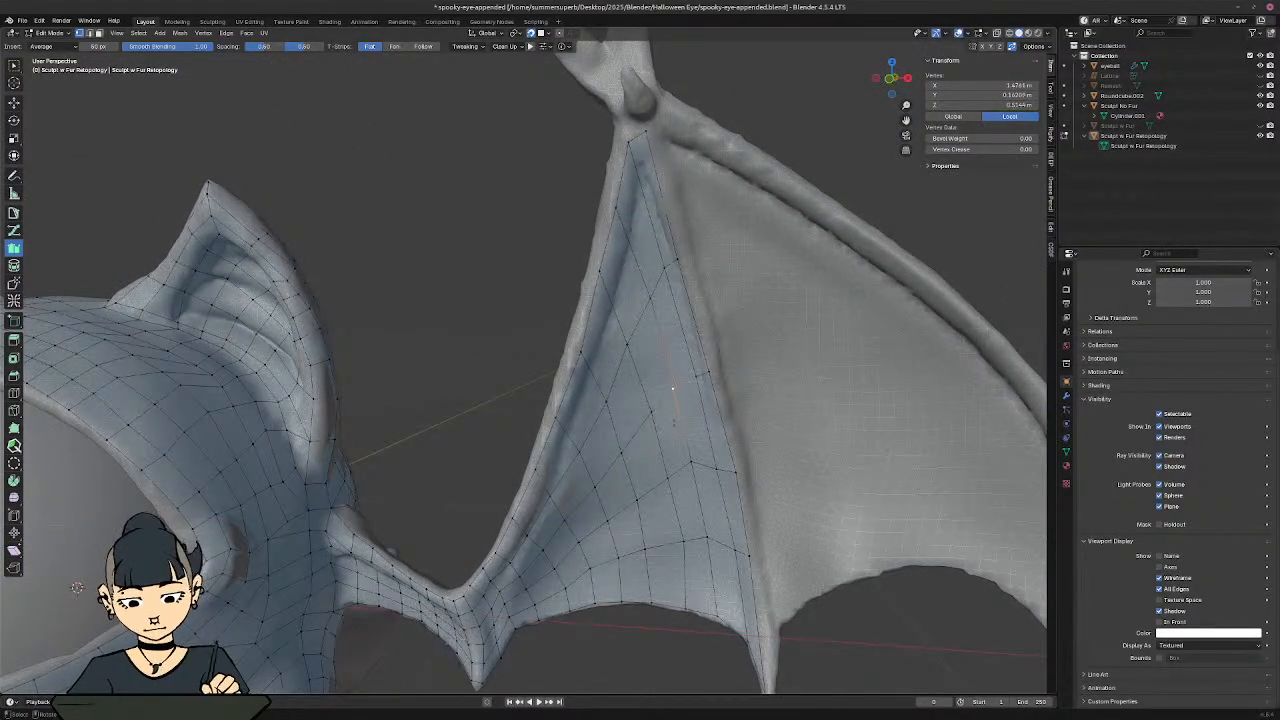
pyautogui.keyDown('shift'); pyautogui.click(652, 414); pyautogui.keyUp('shift')
pyautogui.press('g')
pyautogui.click(641, 423)
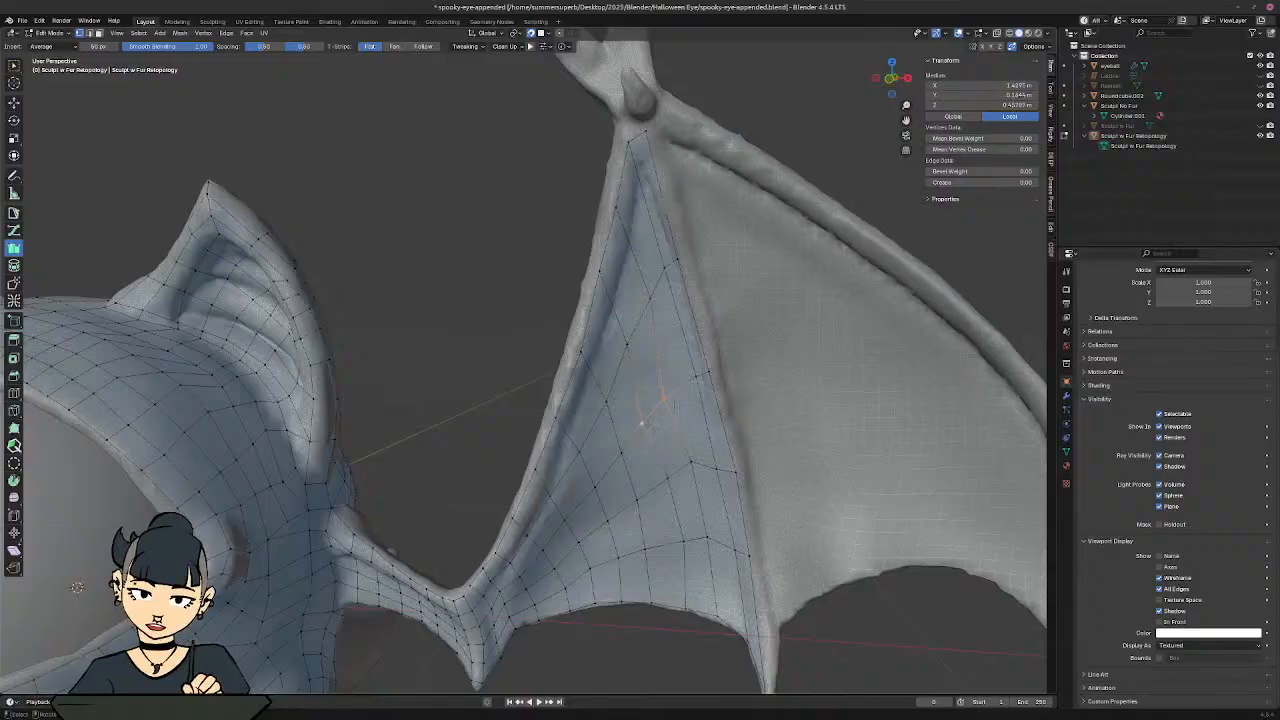
# Step: Adjust a vertex beside the middle wing bone and another in the membrane panel's narrow upper part
pyautogui.click(697, 377)
pyautogui.press('g')
pyautogui.click(691, 380)
pyautogui.moveTo(690, 378); pyautogui.dragTo(649, 291, button='middle')
pyautogui.press('g')
pyautogui.click(649, 297)
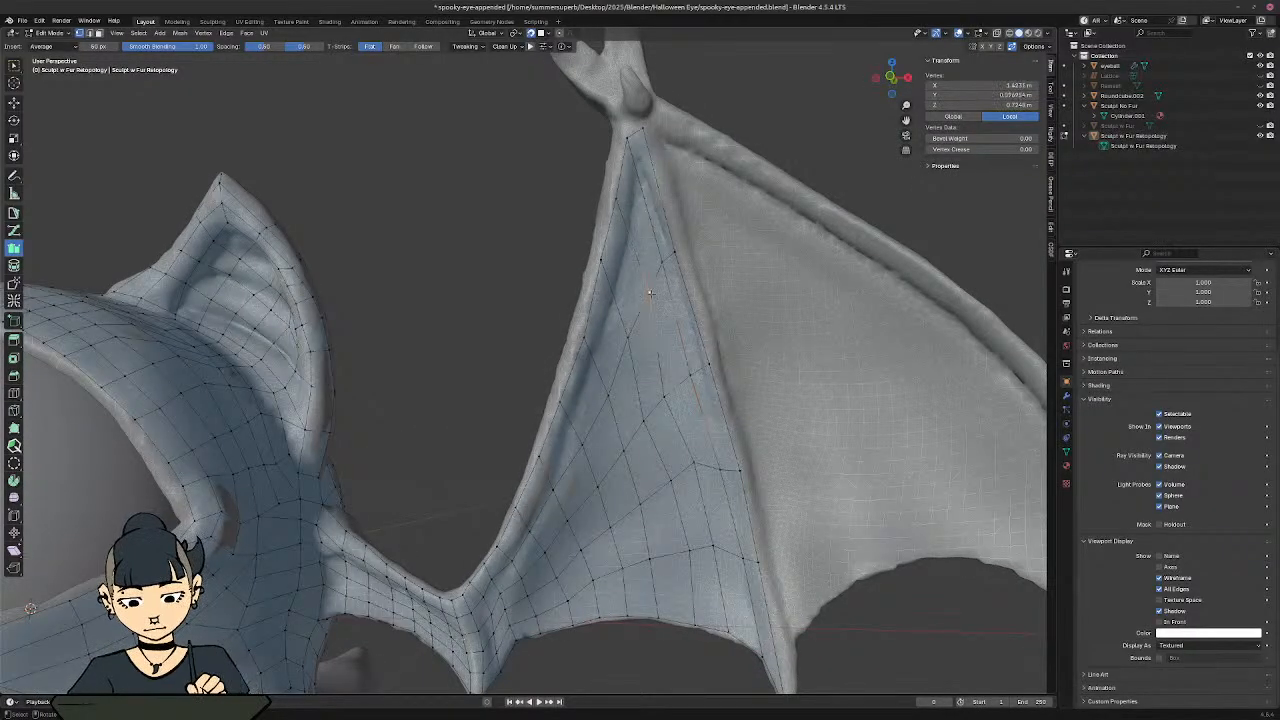
# Step: Reposition two vertices in the upper middle of the first membrane panel to even out the long faces
pyautogui.press('g')
pyautogui.click(642, 299)
pyautogui.click(625, 343)
pyautogui.press('g')
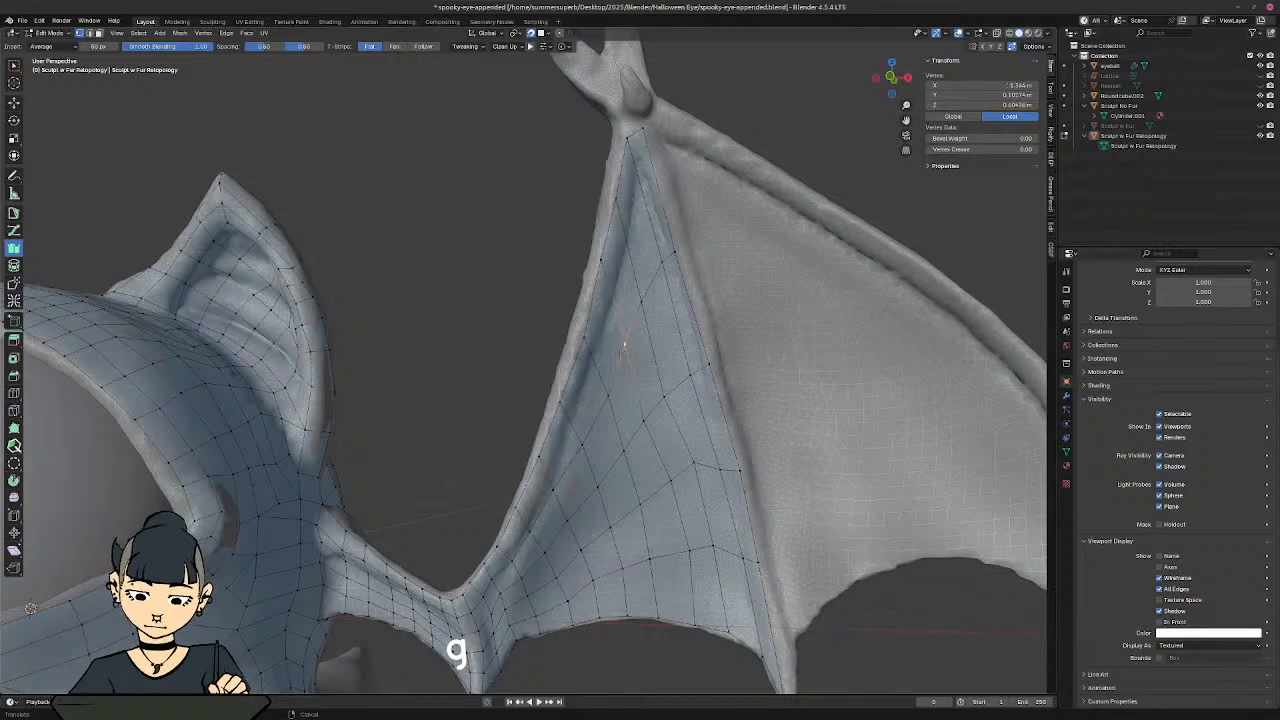
pyautogui.click(623, 349)
# Step: Move the lowest edge of the wing's elbow down onto the sculpt's pointed tip
pyautogui.moveTo(623, 349); pyautogui.dragTo(529, 306, button='middle')
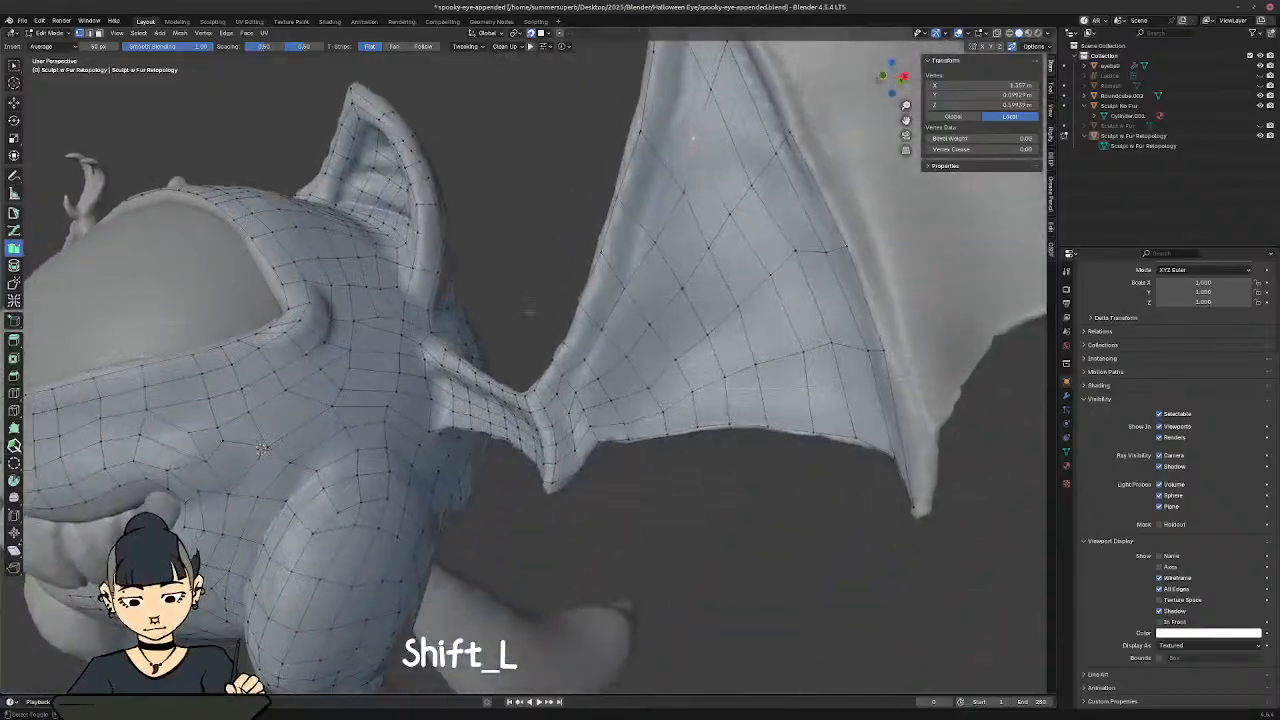
pyautogui.keyDown('ctrl'); pyautogui.moveTo(449, 445); pyautogui.dragTo(465, 356, button='middle'); pyautogui.keyUp('ctrl')
pyautogui.click(603, 465)
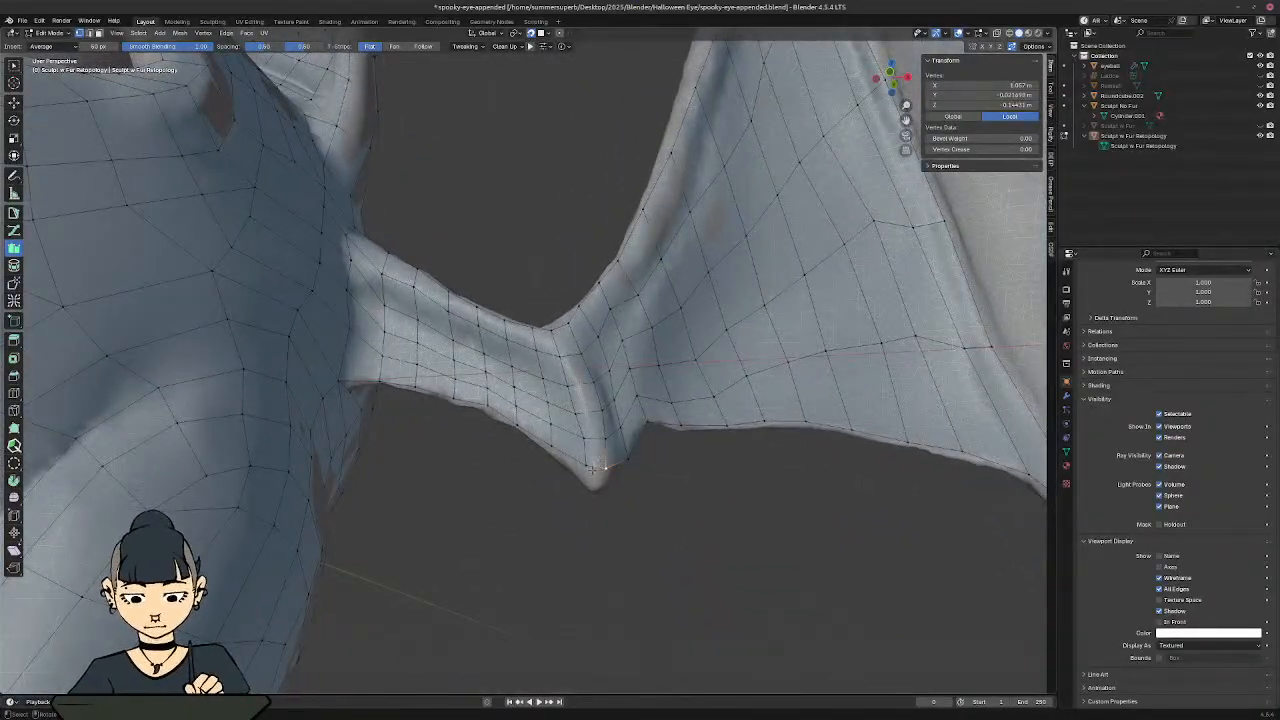
pyautogui.keyDown('shift'); pyautogui.click(597, 486); pyautogui.keyUp('shift')
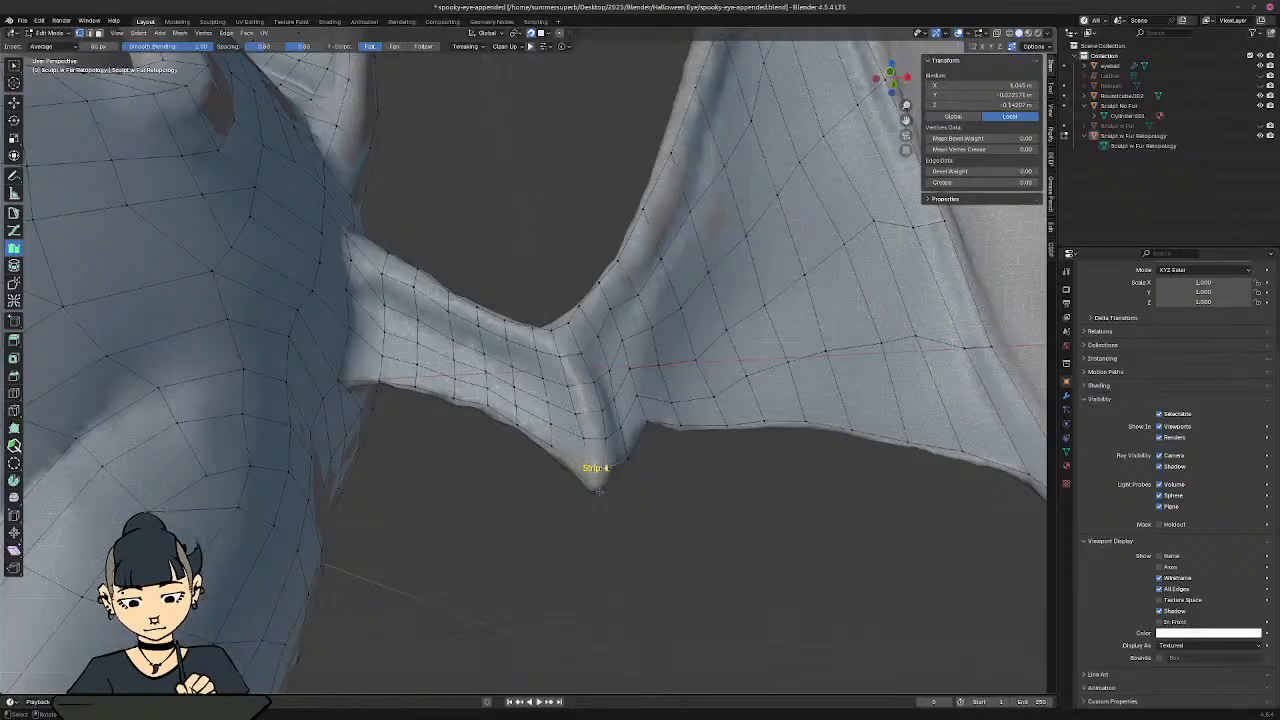
pyautogui.press('g')
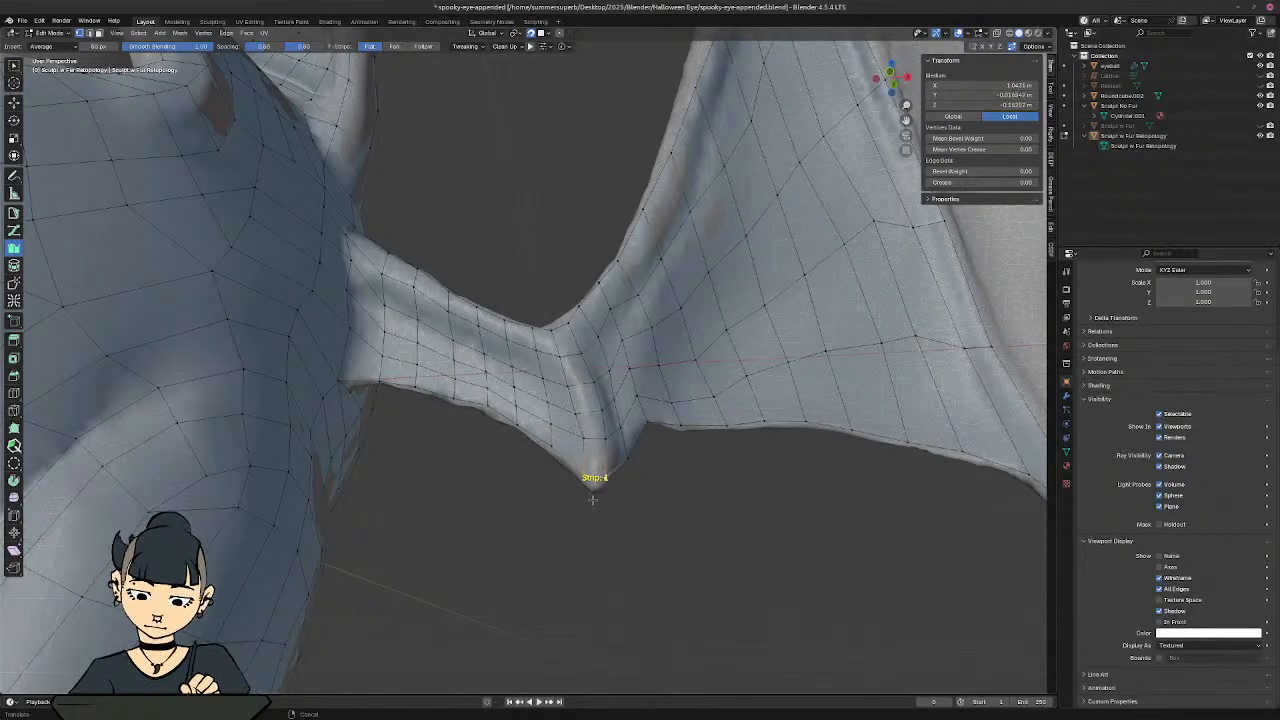
pyautogui.click(593, 500)
# Step: Select the five connected border edges on the body that curve around the wing root's back side
pyautogui.moveTo(560, 310); pyautogui.dragTo(553, 356, button='middle')
pyautogui.keyDown('shift'); pyautogui.moveTo(611, 215); pyautogui.dragTo(602, 336, button='middle'); pyautogui.keyUp('shift')
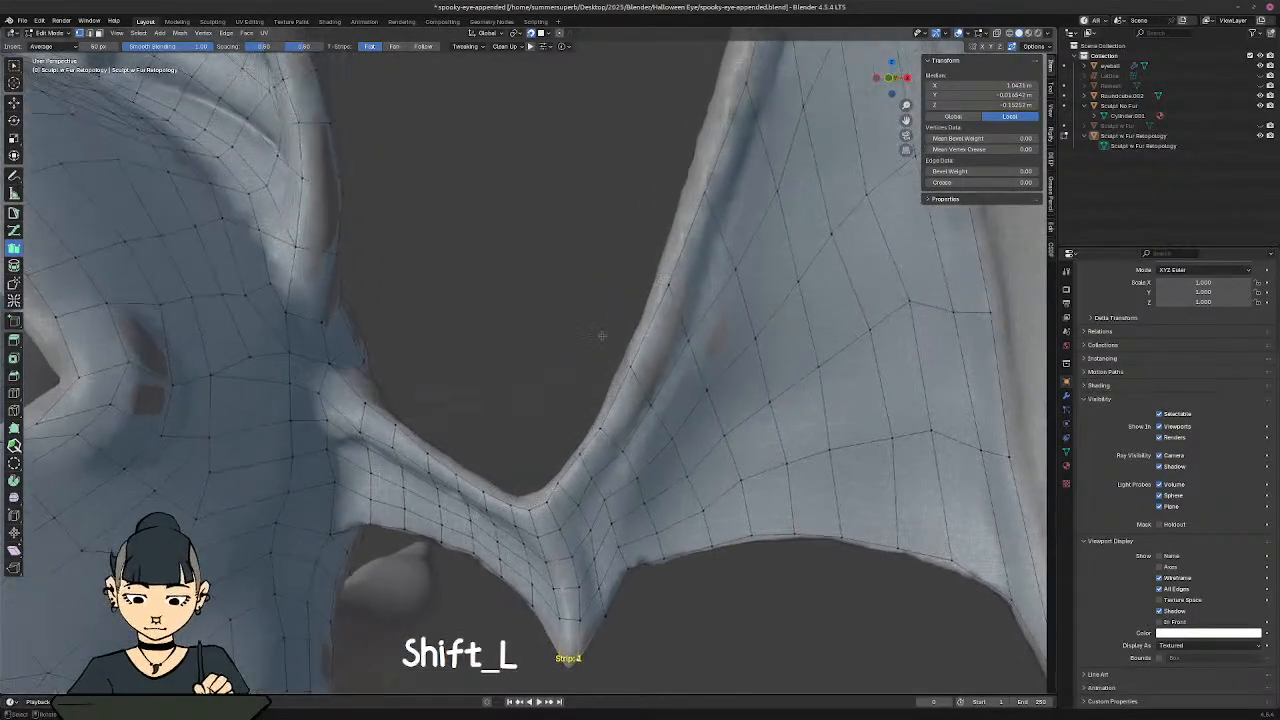
pyautogui.click(590, 392)
pyautogui.moveTo(573, 404); pyautogui.dragTo(816, 265, button='middle')
pyautogui.moveTo(668, 436); pyautogui.dragTo(631, 427, button='middle')
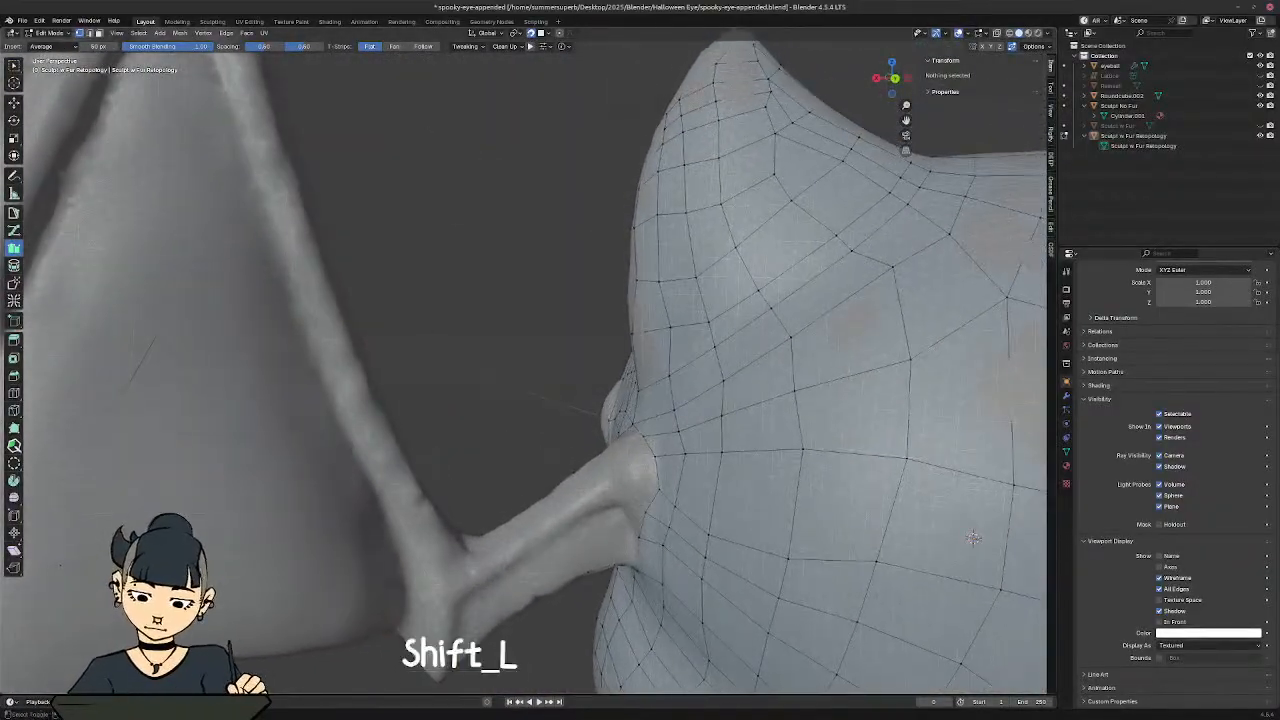
pyautogui.keyDown('shift'); pyautogui.moveTo(975, 538); pyautogui.dragTo(908, 444, button='middle'); pyautogui.keyUp('shift')
pyautogui.keyDown('ctrl'); pyautogui.moveTo(597, 447); pyautogui.dragTo(672, 387, button='middle'); pyautogui.keyUp('ctrl')
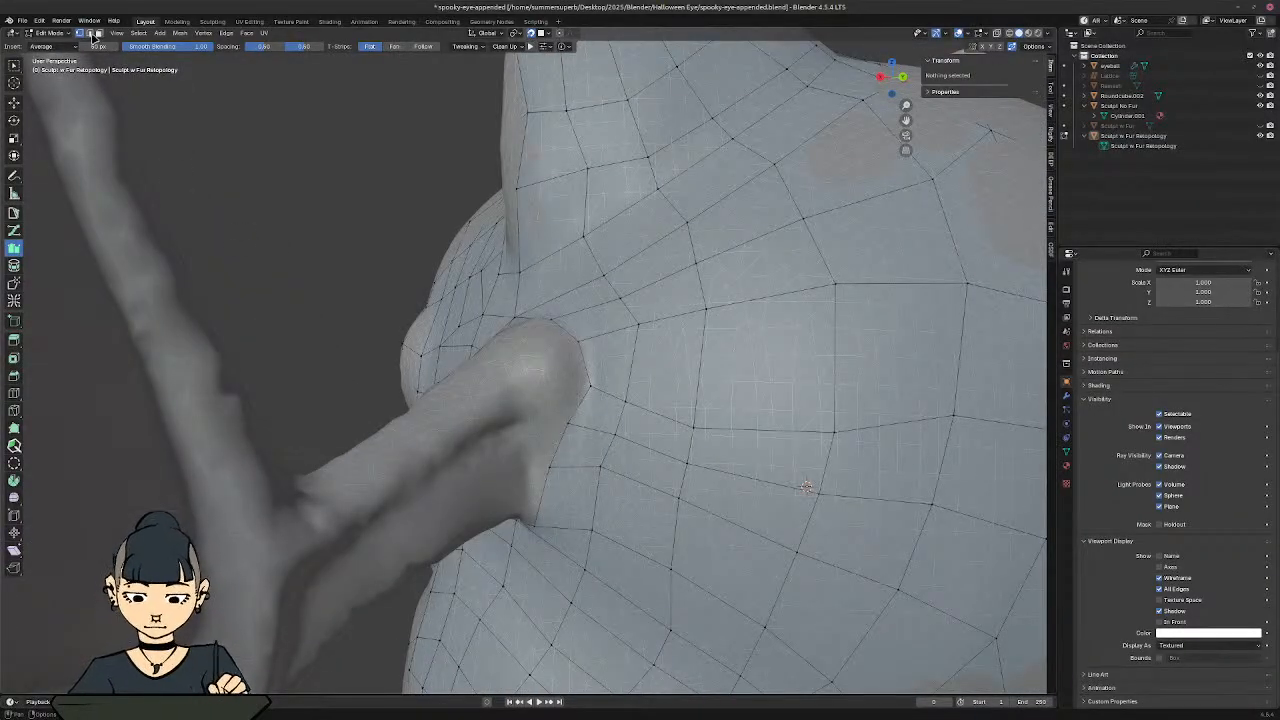
pyautogui.click(530, 319)
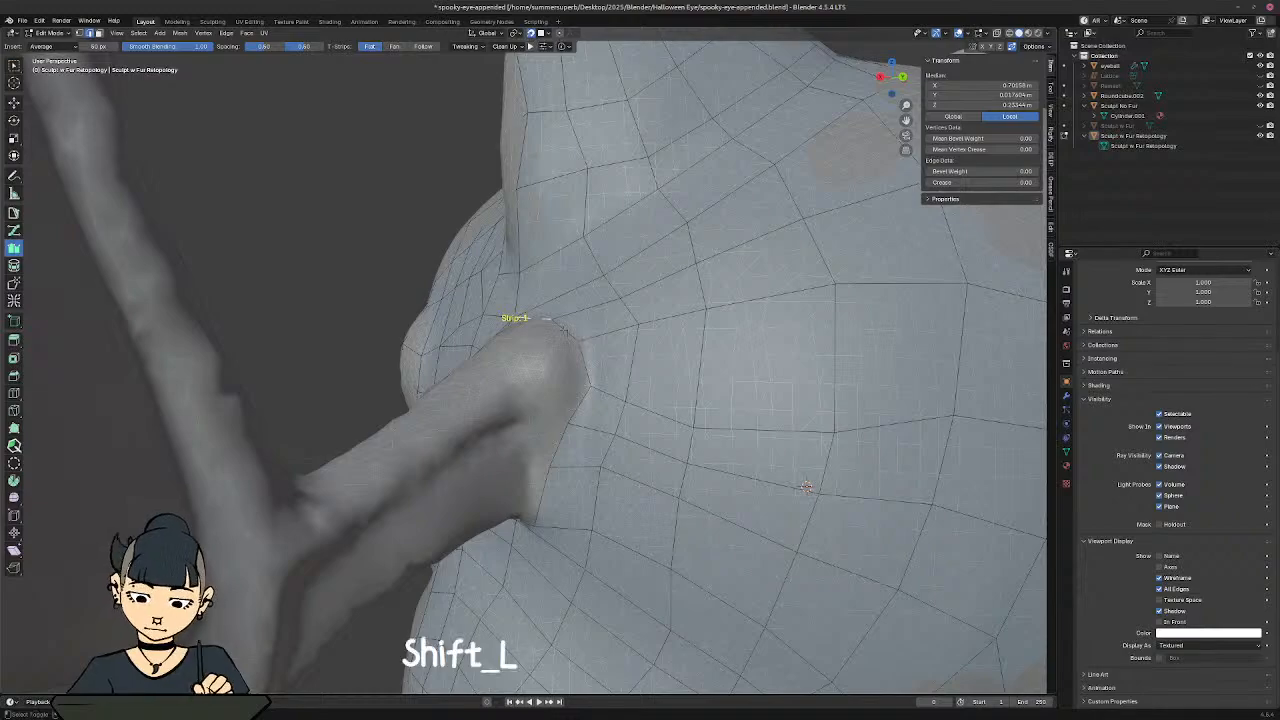
pyautogui.keyDown('shift'); pyautogui.click(567, 331); pyautogui.keyUp('shift')
pyautogui.keyDown('shift'); pyautogui.click(586, 366); pyautogui.keyUp('shift')
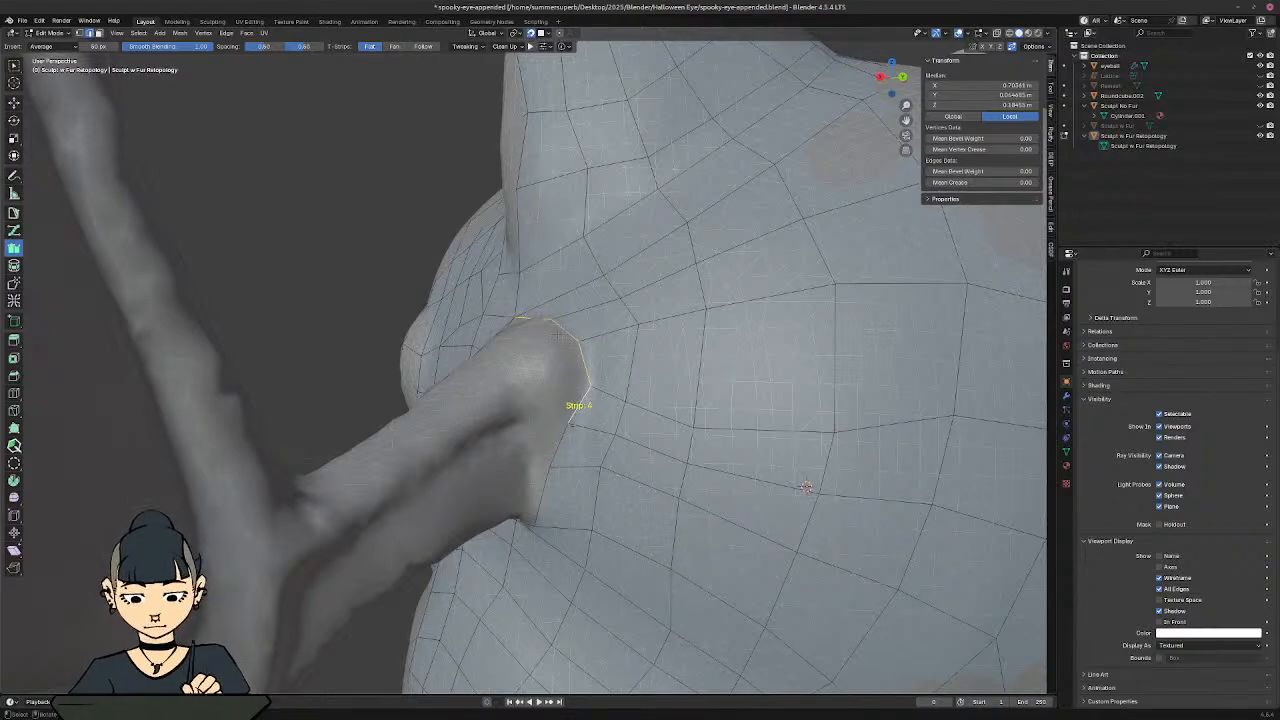
pyautogui.click(561, 329)
pyautogui.keyDown('shift'); pyautogui.click(584, 364); pyautogui.keyUp('shift')
pyautogui.keyDown('shift'); pyautogui.click(579, 406); pyautogui.keyUp('shift')
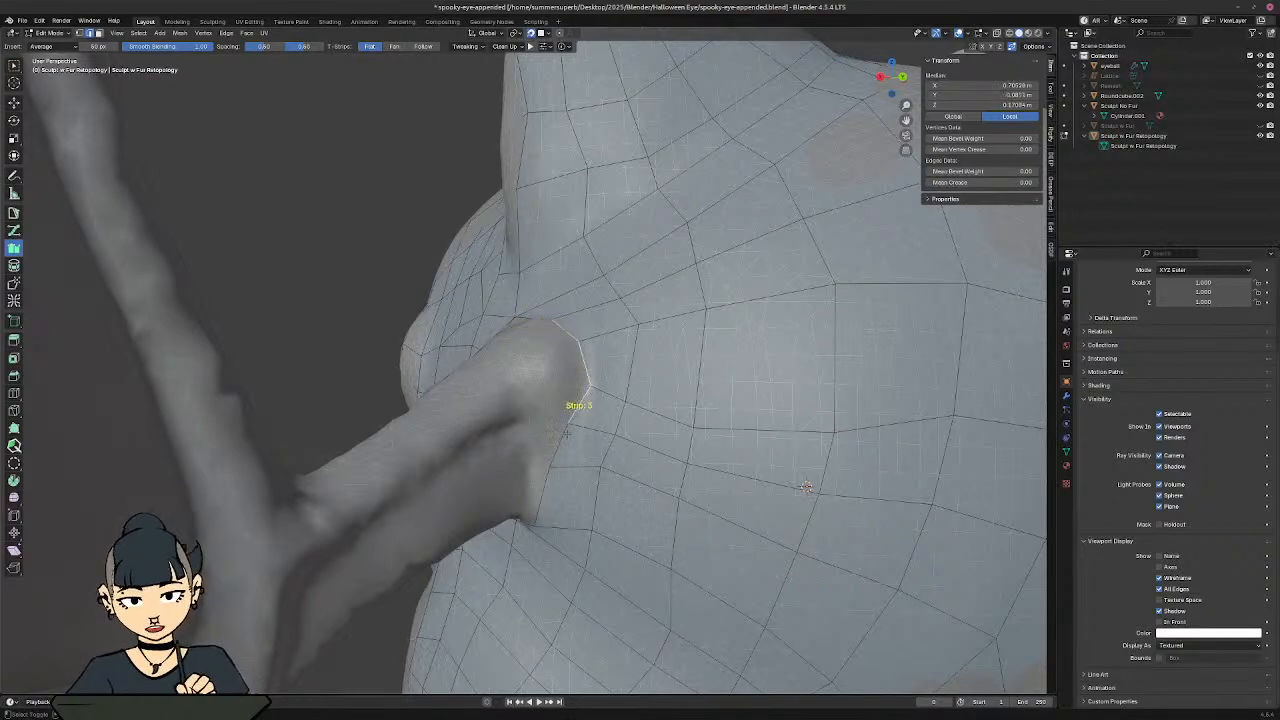
pyautogui.moveTo(806, 487)
pyautogui.mouseDown(button='middle')
pyautogui.moveTo(661, 392)
pyautogui.moveTo(535, 443)
pyautogui.mouseUp(button='middle')
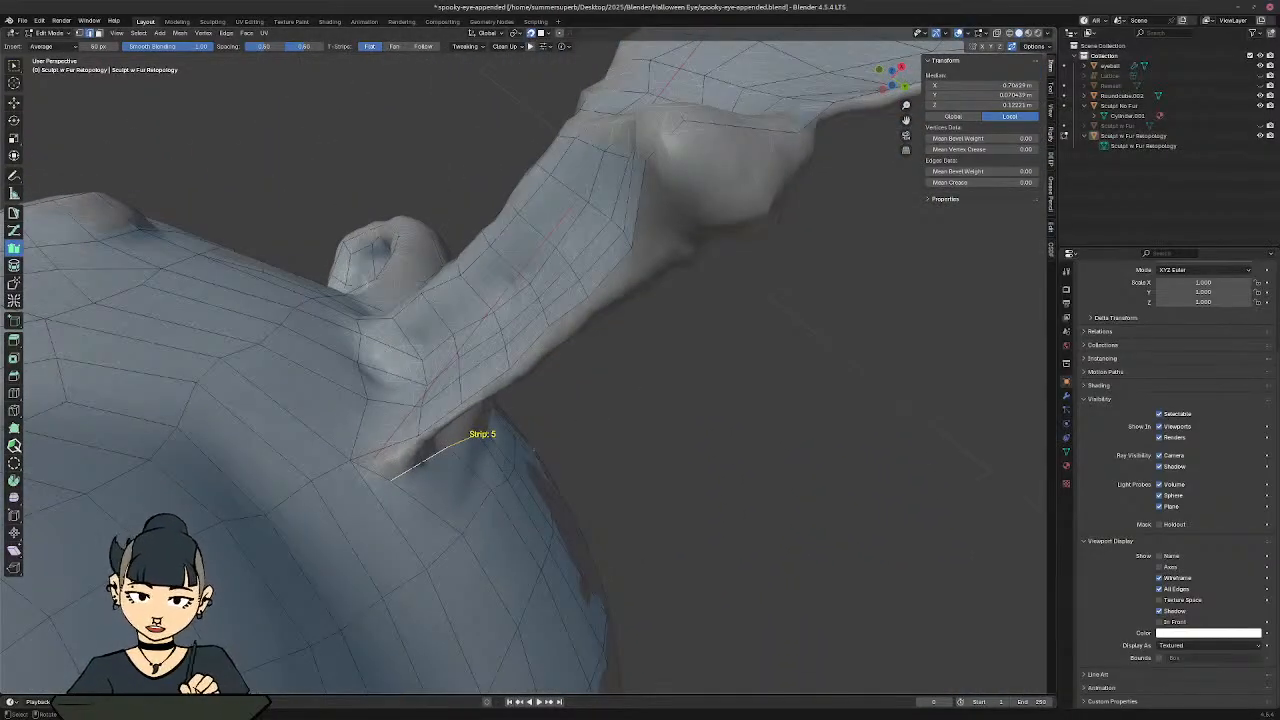
# Step: In back view, draw the first Strokes strips from the selected body border onto the back of the wing arm
pyautogui.moveTo(504, 397)
pyautogui.mouseDown(button='middle')
pyautogui.moveTo(355, 500)
pyautogui.moveTo(383, 437)
pyautogui.moveTo(366, 428)
pyautogui.mouseUp(button='middle')
pyautogui.press('KP_End')
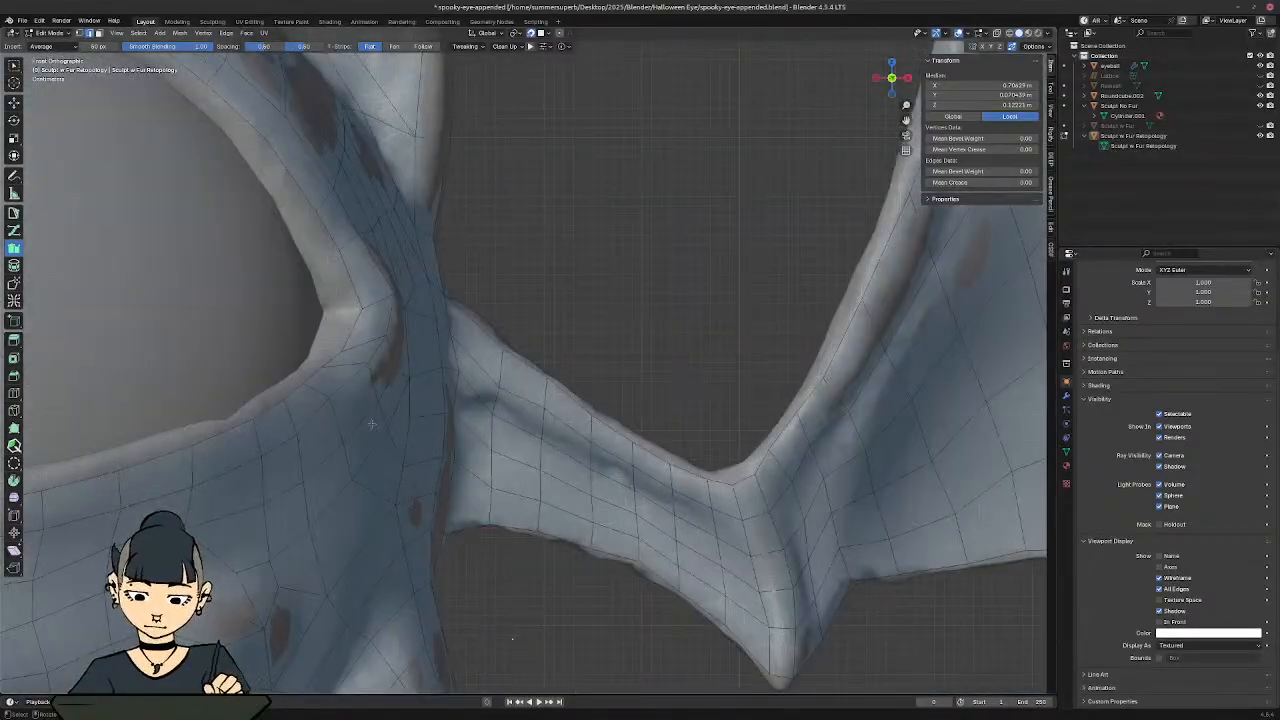
pyautogui.press('KP_Next')
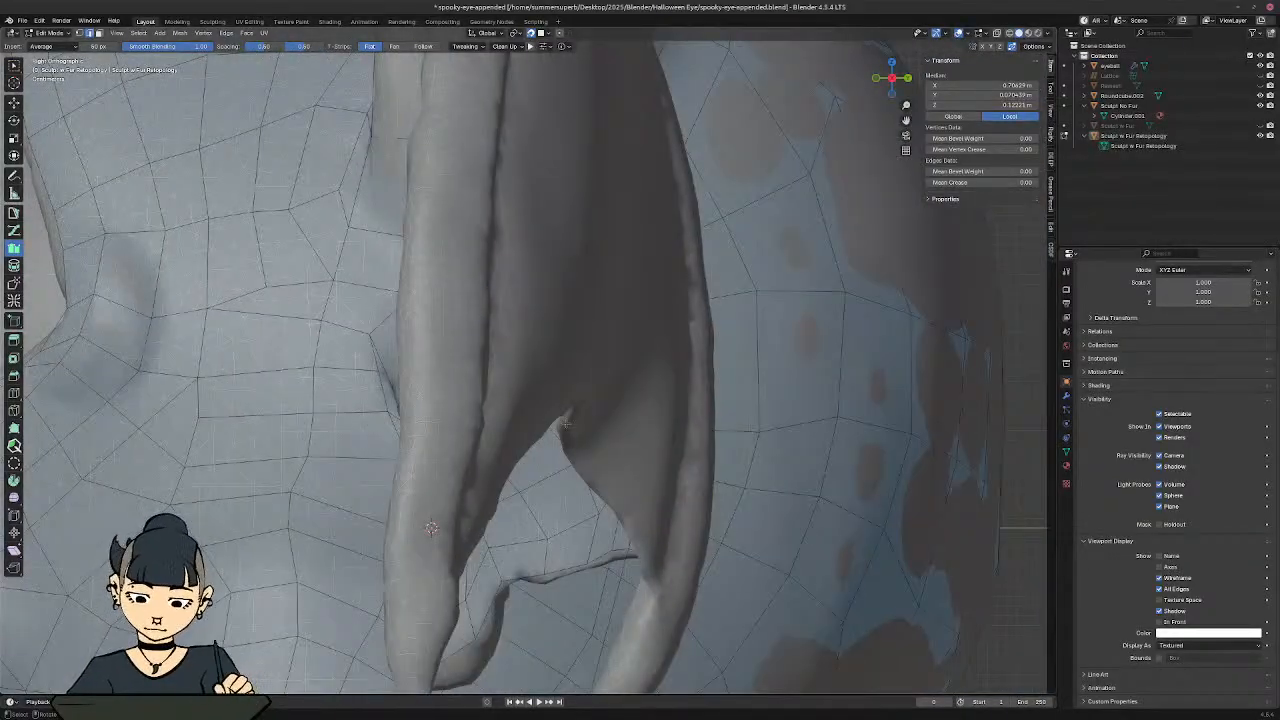
pyautogui.press('ctrl+KP_End')
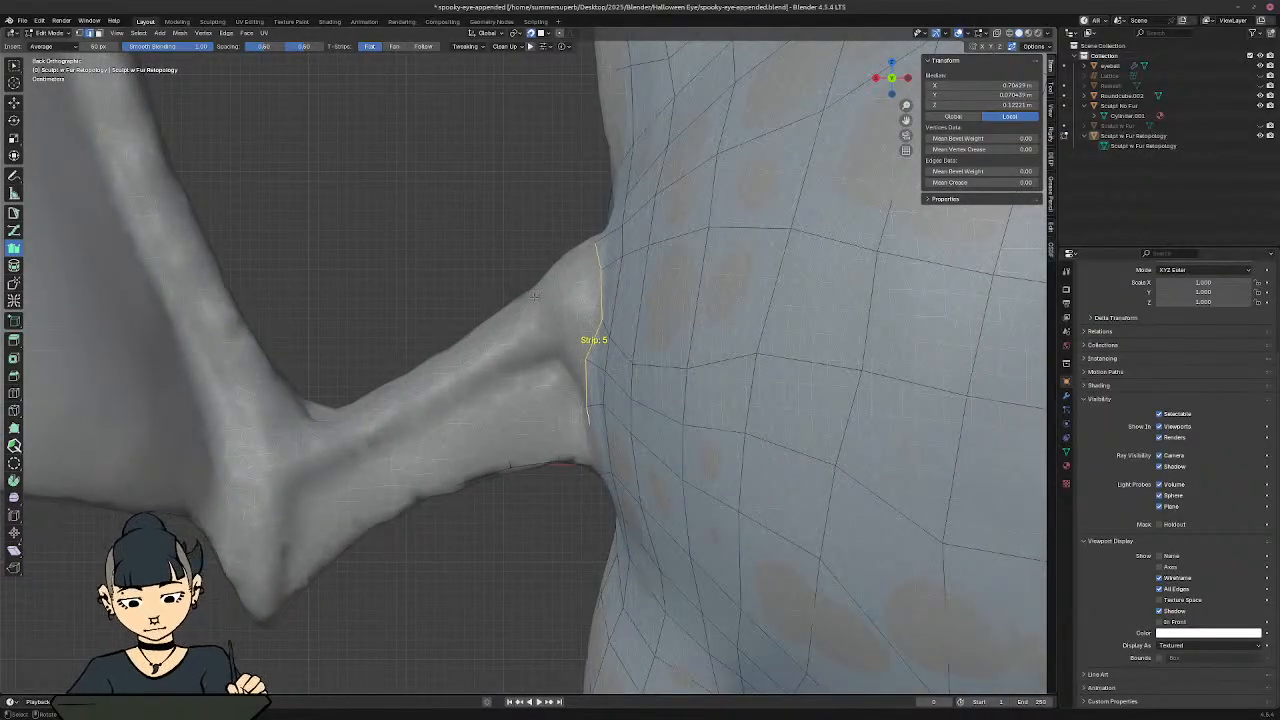
pyautogui.press('ctrl')
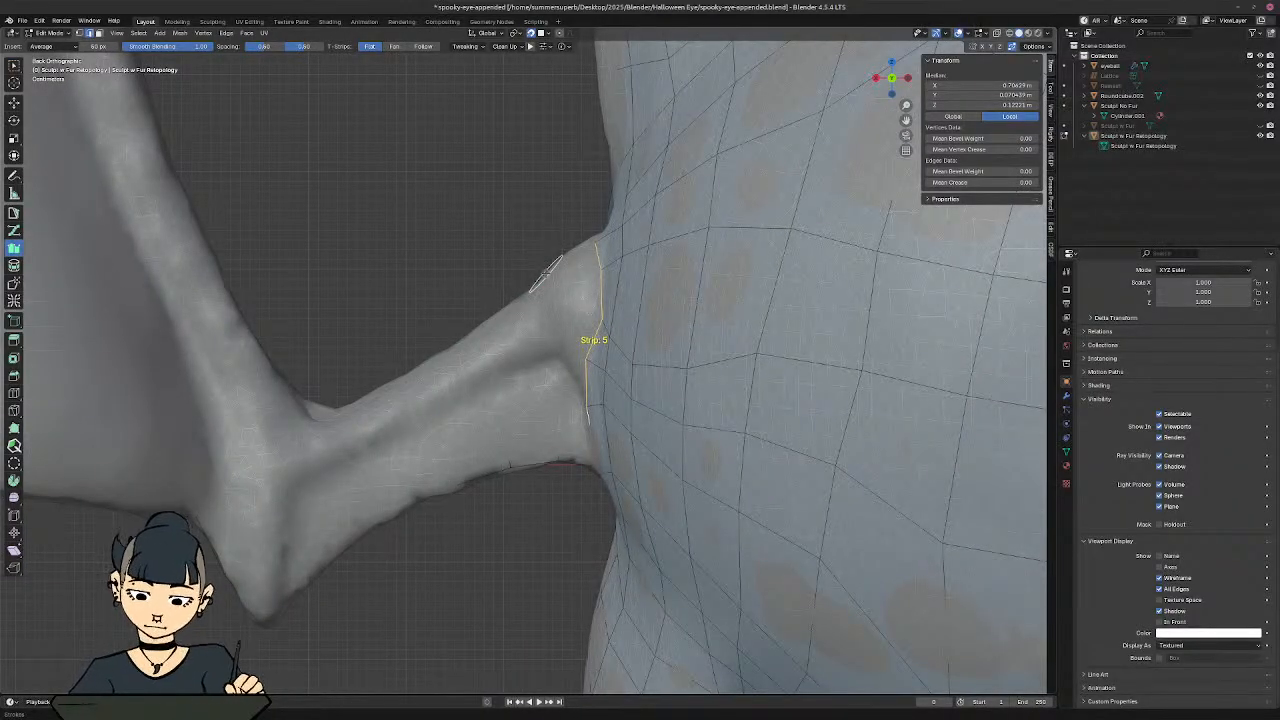
pyautogui.moveTo(543, 287)
pyautogui.mouseDown()
pyautogui.moveTo(558, 465)
pyautogui.moveTo(508, 394)
pyautogui.moveTo(495, 315)
pyautogui.mouseUp()
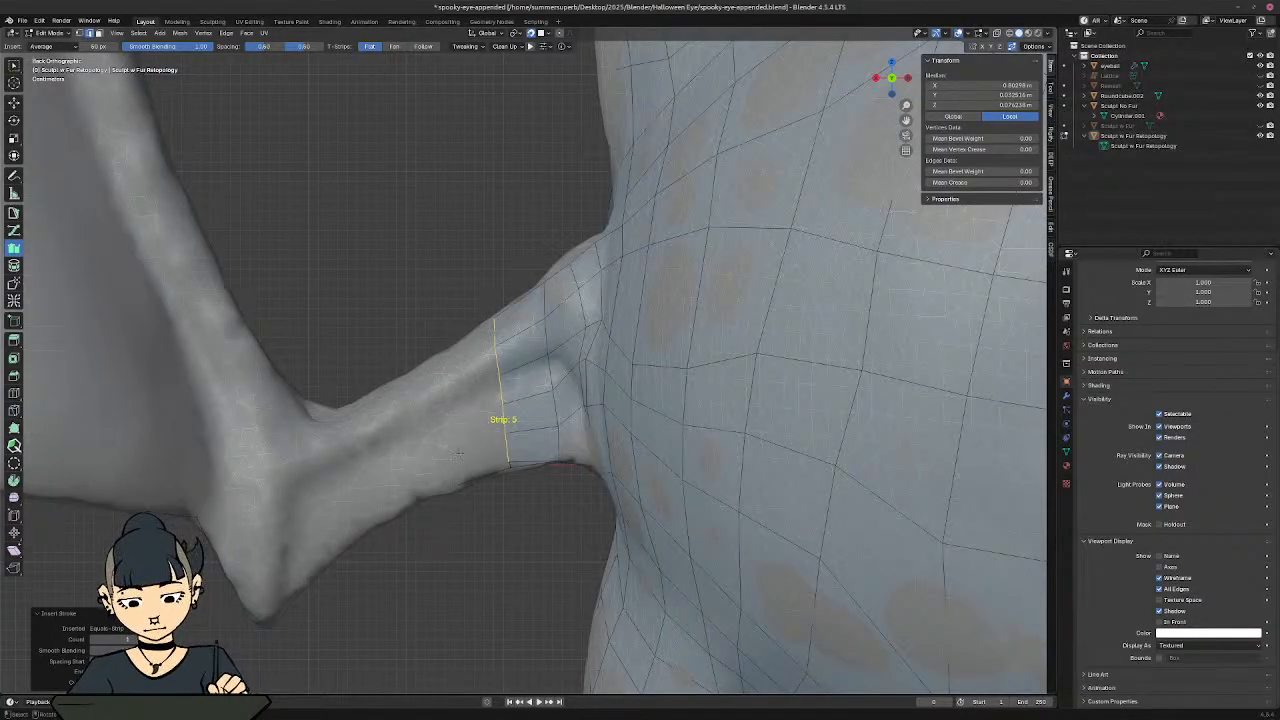
# Step: Enable X-ray and draw four more Strokes strips across the back of the wing arm toward the elbow
pyautogui.moveTo(456, 452)
pyautogui.mouseDown(button='middle')
pyautogui.moveTo(458, 428)
pyautogui.moveTo(460, 458)
pyautogui.mouseUp(button='middle')
pyautogui.hotkey('alt', 'z')
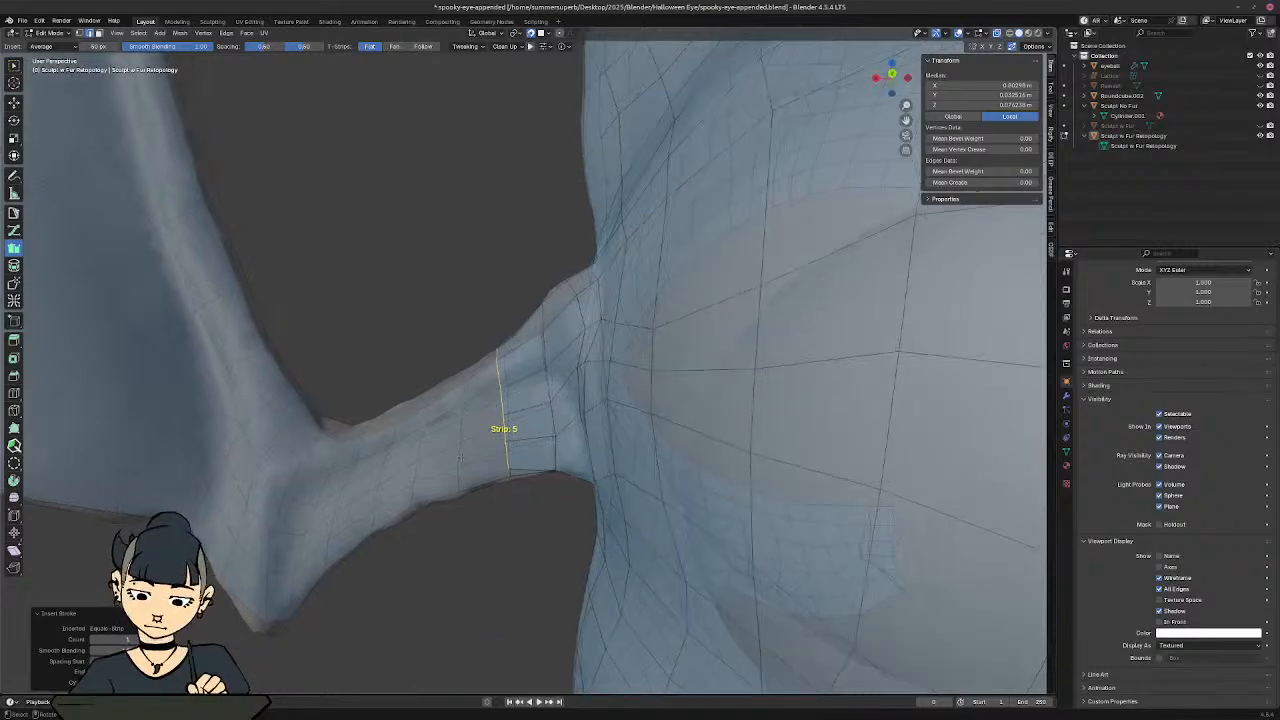
pyautogui.press('ctrl+KP_End')
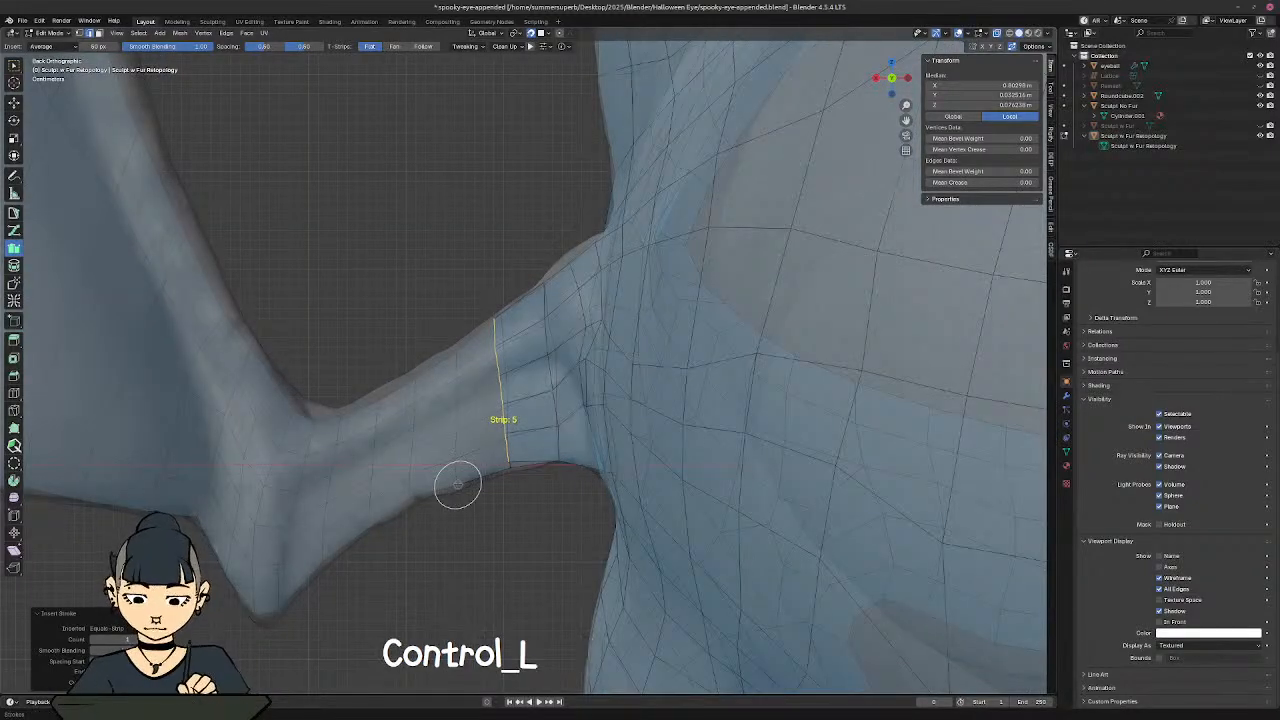
pyautogui.keyDown('ctrl'); pyautogui.moveTo(458, 484); pyautogui.dragTo(449, 350); pyautogui.keyUp('ctrl')
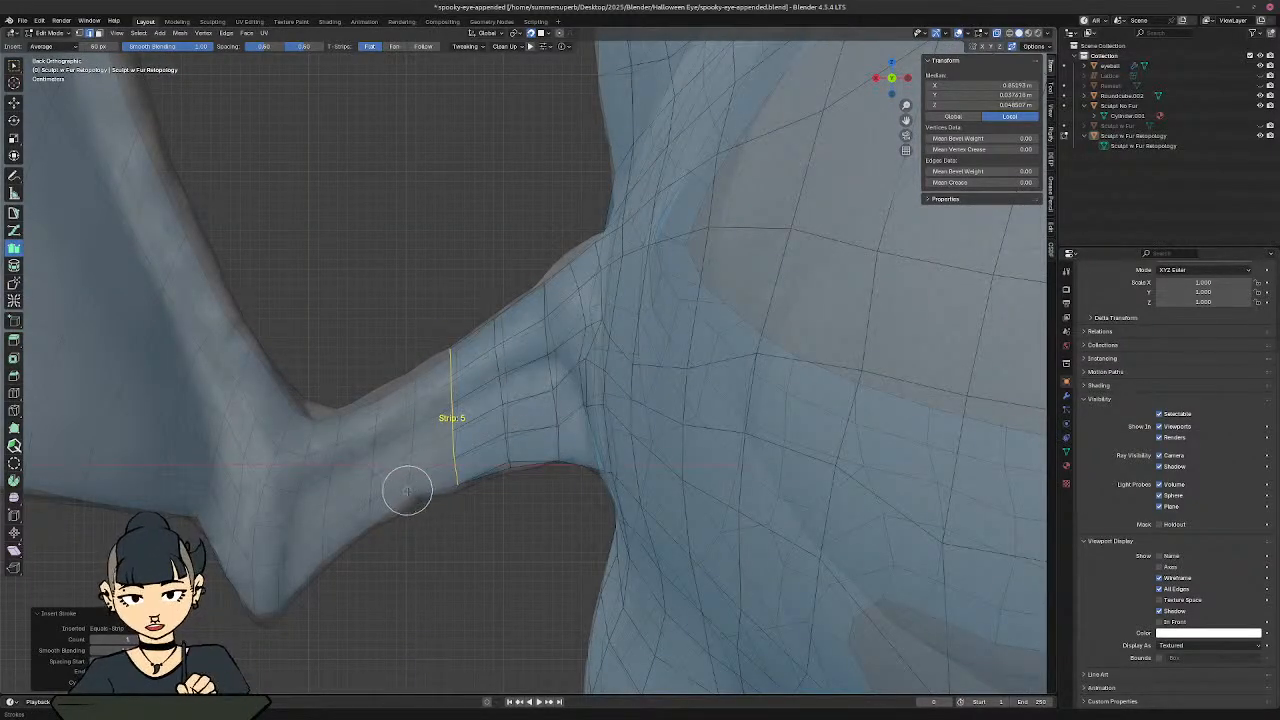
pyautogui.keyDown('ctrl'); pyautogui.moveTo(408, 491); pyautogui.dragTo(403, 372); pyautogui.keyUp('ctrl')
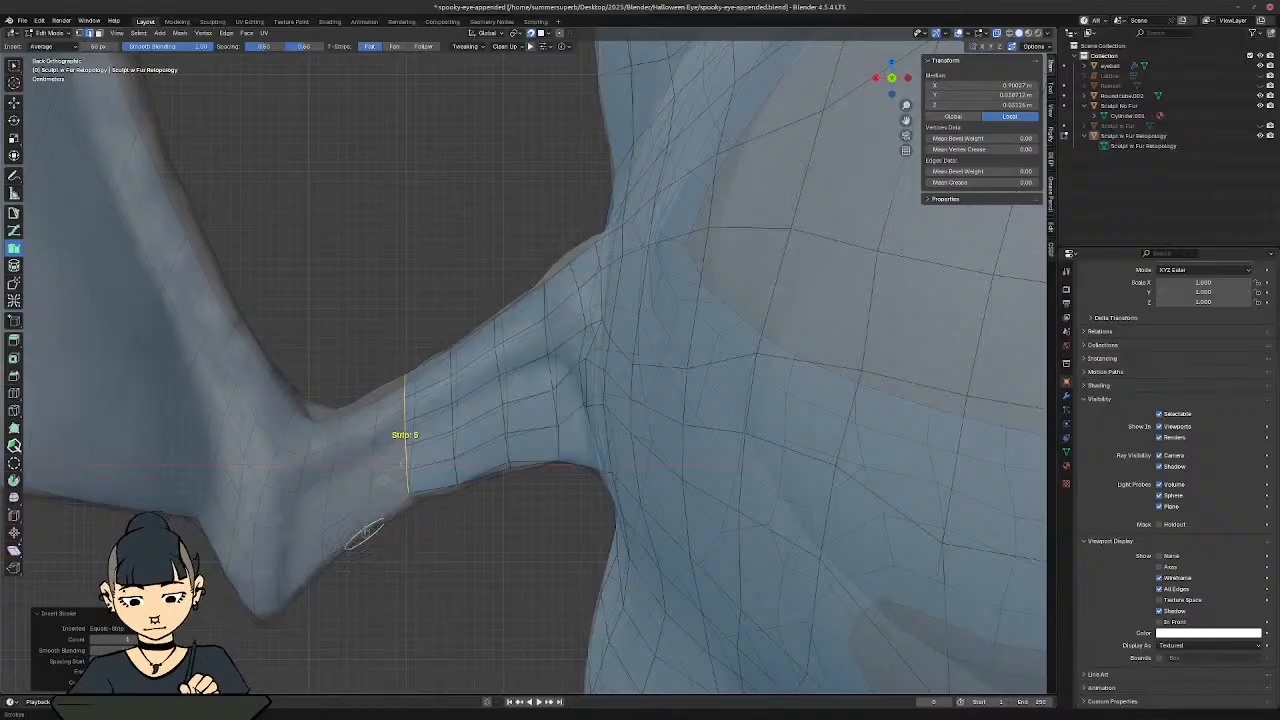
pyautogui.keyDown('ctrl'); pyautogui.moveTo(366, 522); pyautogui.dragTo(362, 390); pyautogui.keyUp('ctrl')
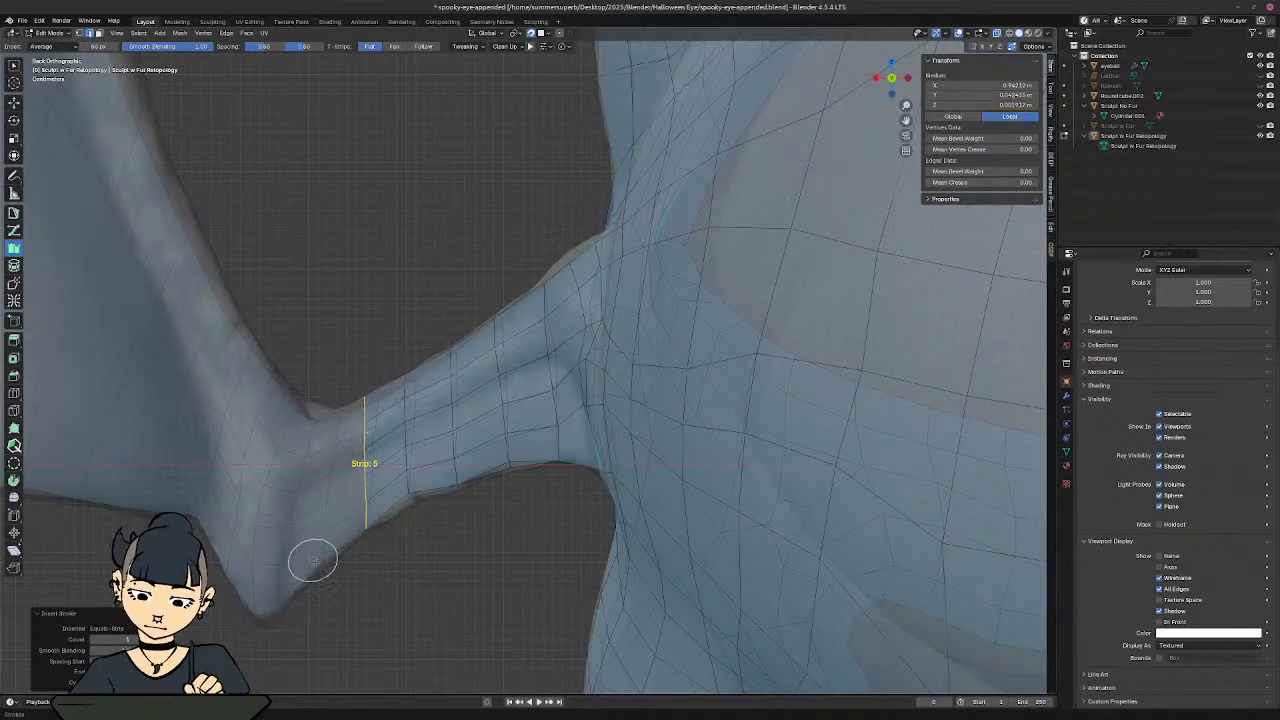
pyautogui.keyDown('ctrl'); pyautogui.moveTo(313, 560); pyautogui.dragTo(337, 406); pyautogui.keyUp('ctrl')
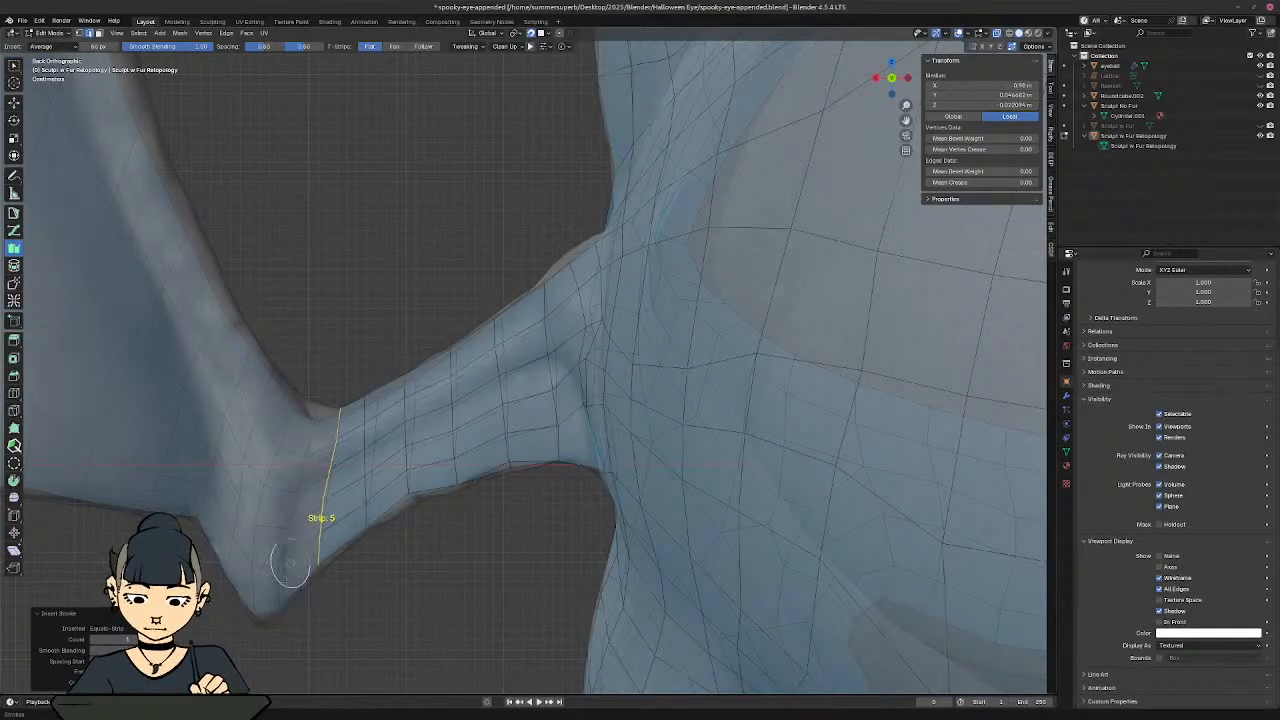
# Step: Draw three Strokes strips over the back of the elbow and around its pointed tip
pyautogui.keyDown('ctrl'); pyautogui.moveTo(280, 591); pyautogui.dragTo(316, 401); pyautogui.keyUp('ctrl')
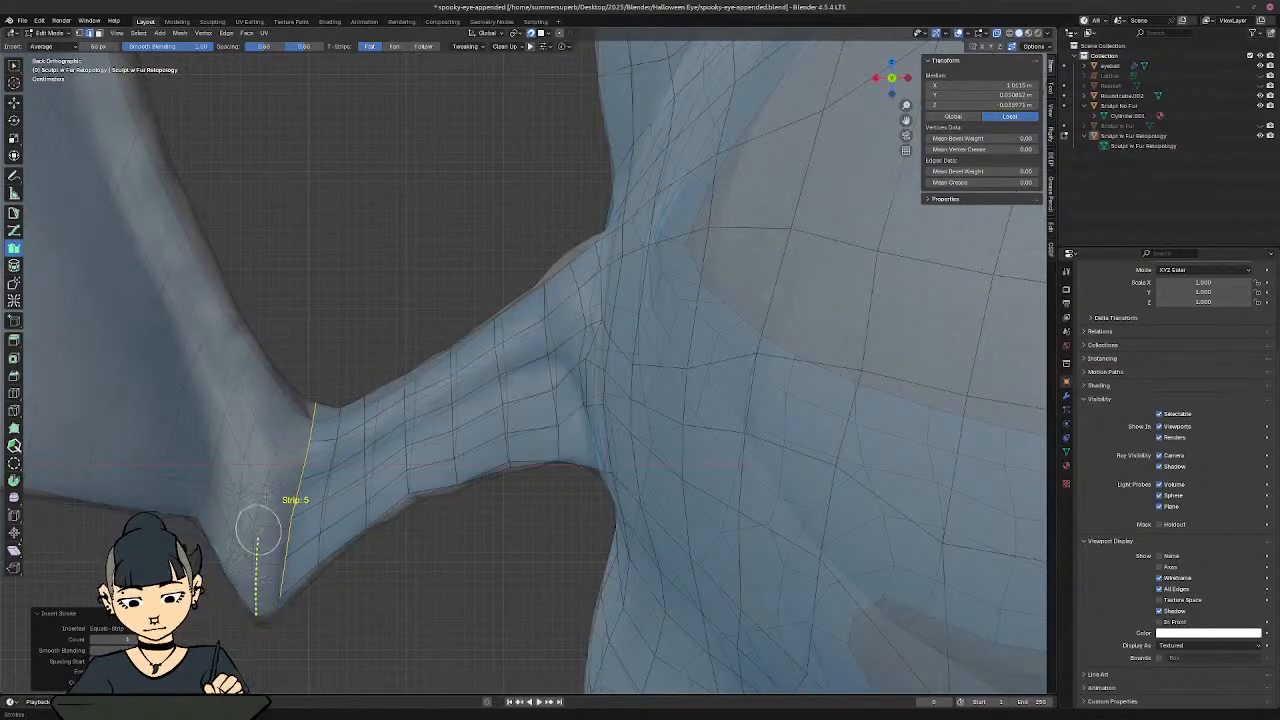
pyautogui.keyDown('ctrl'); pyautogui.moveTo(258, 530); pyautogui.dragTo(297, 388); pyautogui.keyUp('ctrl')
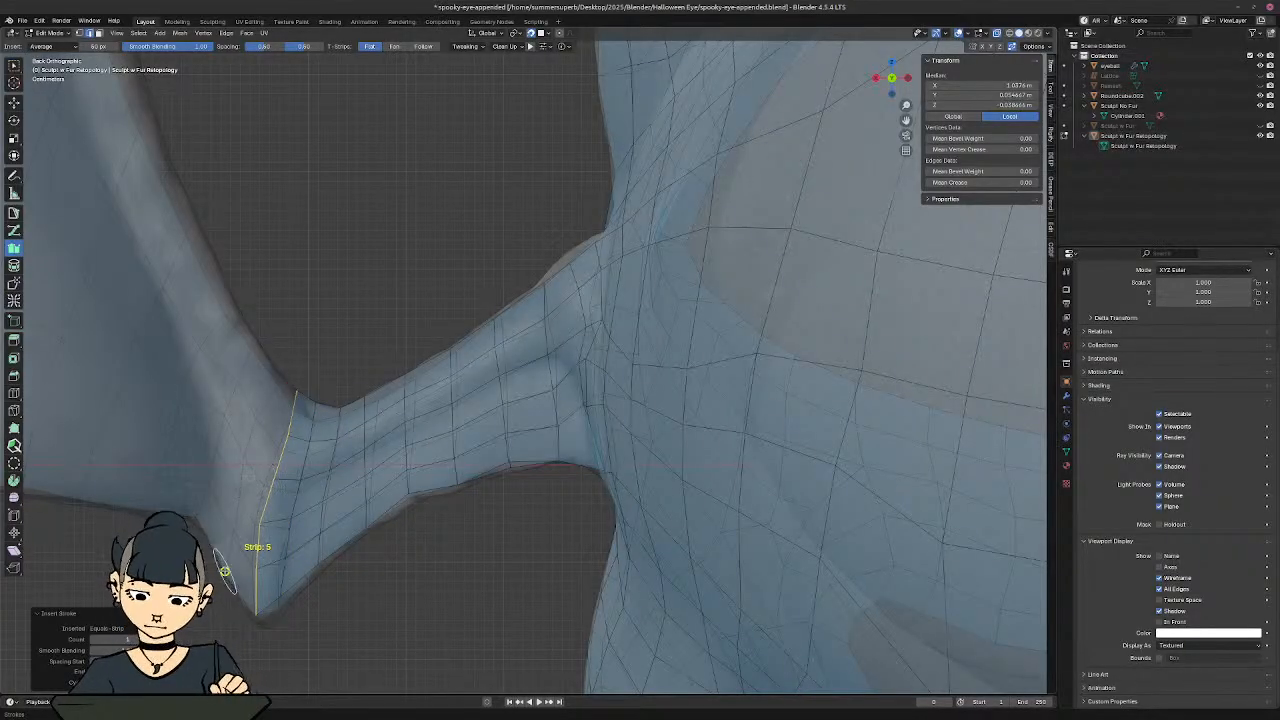
pyautogui.keyDown('ctrl'); pyautogui.moveTo(255, 456); pyautogui.dragTo(281, 371); pyautogui.keyUp('ctrl')
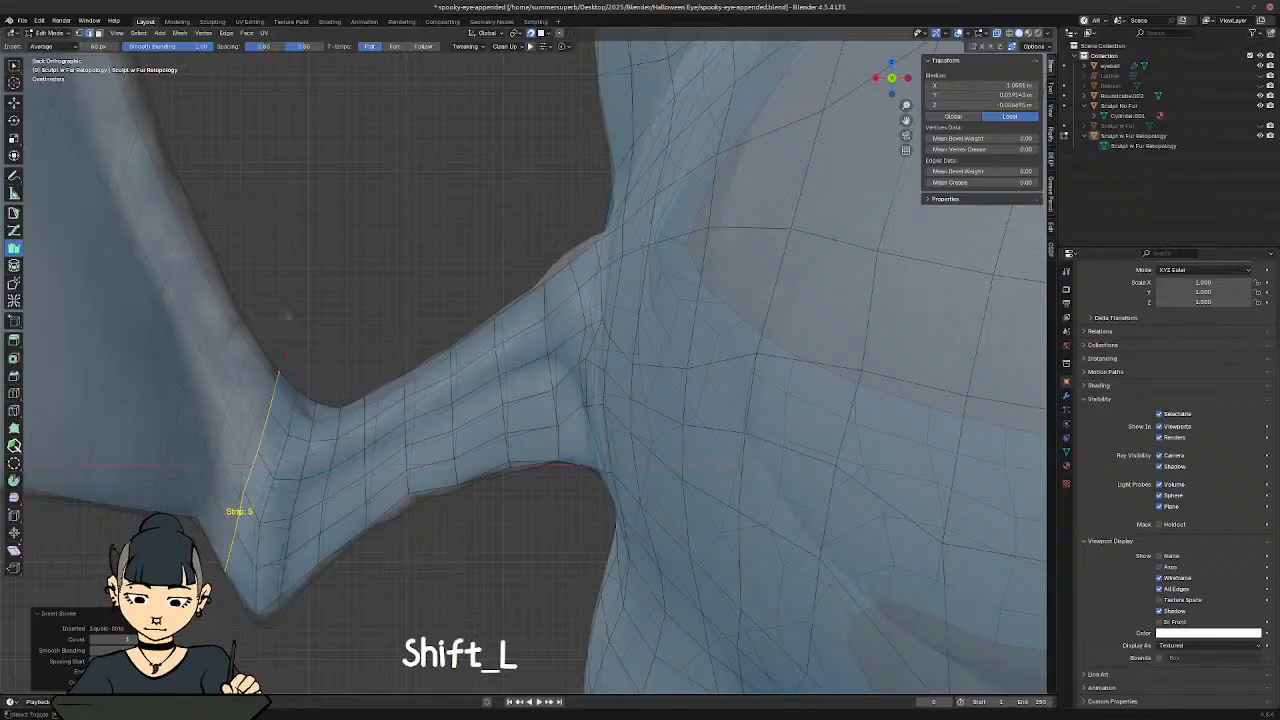
# Step: Continue from the elbow with five Strokes strips across the inner half of the first membrane panel's back
pyautogui.moveTo(350, 364)
pyautogui.keyDown('shift'); pyautogui.mouseDown(button='middle')
pyautogui.moveTo(510, 374)
pyautogui.moveTo(711, 430)
pyautogui.mouseUp(button='middle'); pyautogui.keyUp('shift')
pyautogui.keyDown('ctrl'); pyautogui.moveTo(560, 343); pyautogui.dragTo(540, 455, button='middle'); pyautogui.keyUp('ctrl')
pyautogui.keyDown('ctrl'); pyautogui.moveTo(530, 566); pyautogui.dragTo(557, 423); pyautogui.keyUp('ctrl')
pyautogui.hotkey('ctrl', 'z')
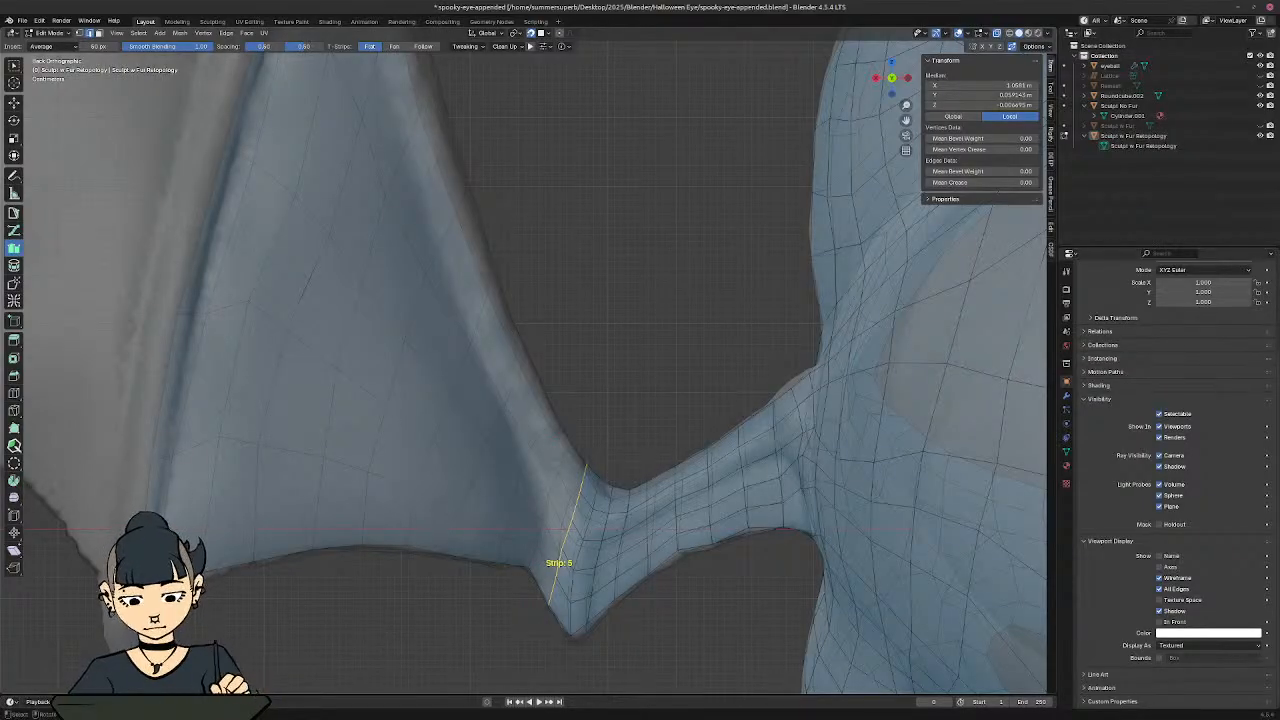
pyautogui.keyDown('ctrl'); pyautogui.moveTo(565, 448); pyautogui.dragTo(527, 559); pyautogui.keyUp('ctrl')
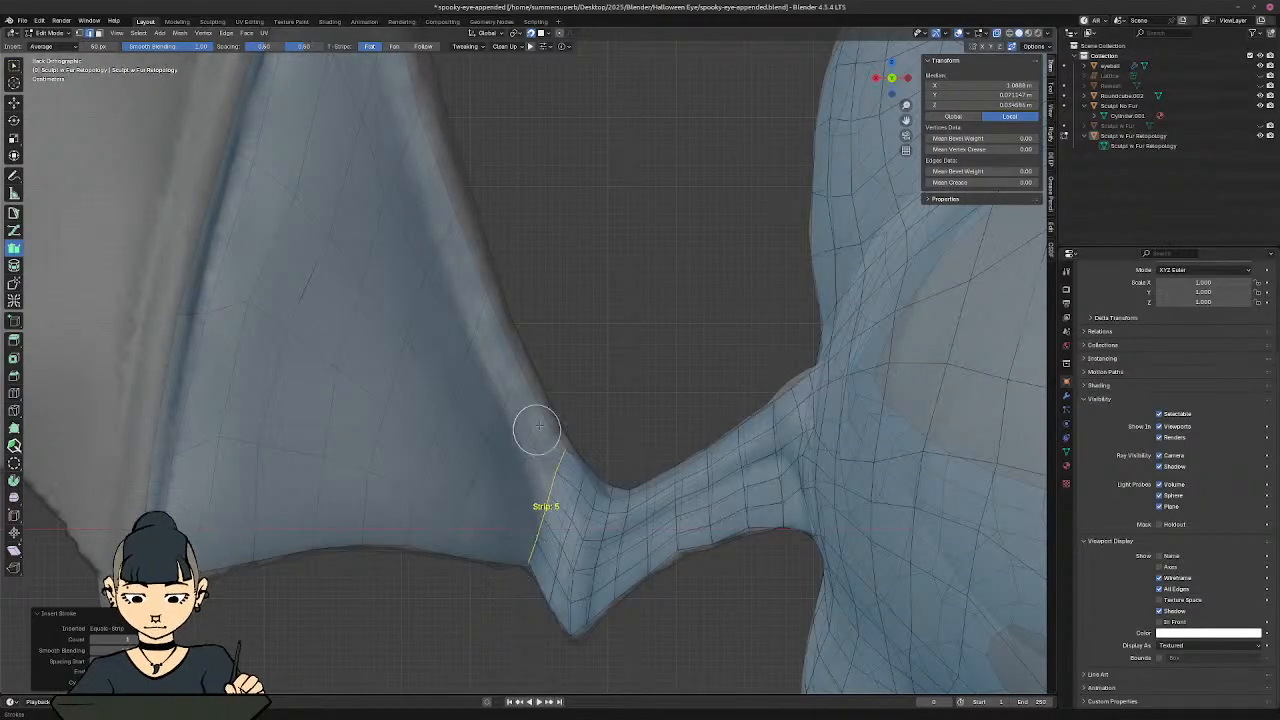
pyautogui.keyDown('ctrl'); pyautogui.moveTo(543, 422); pyautogui.dragTo(492, 558); pyautogui.keyUp('ctrl')
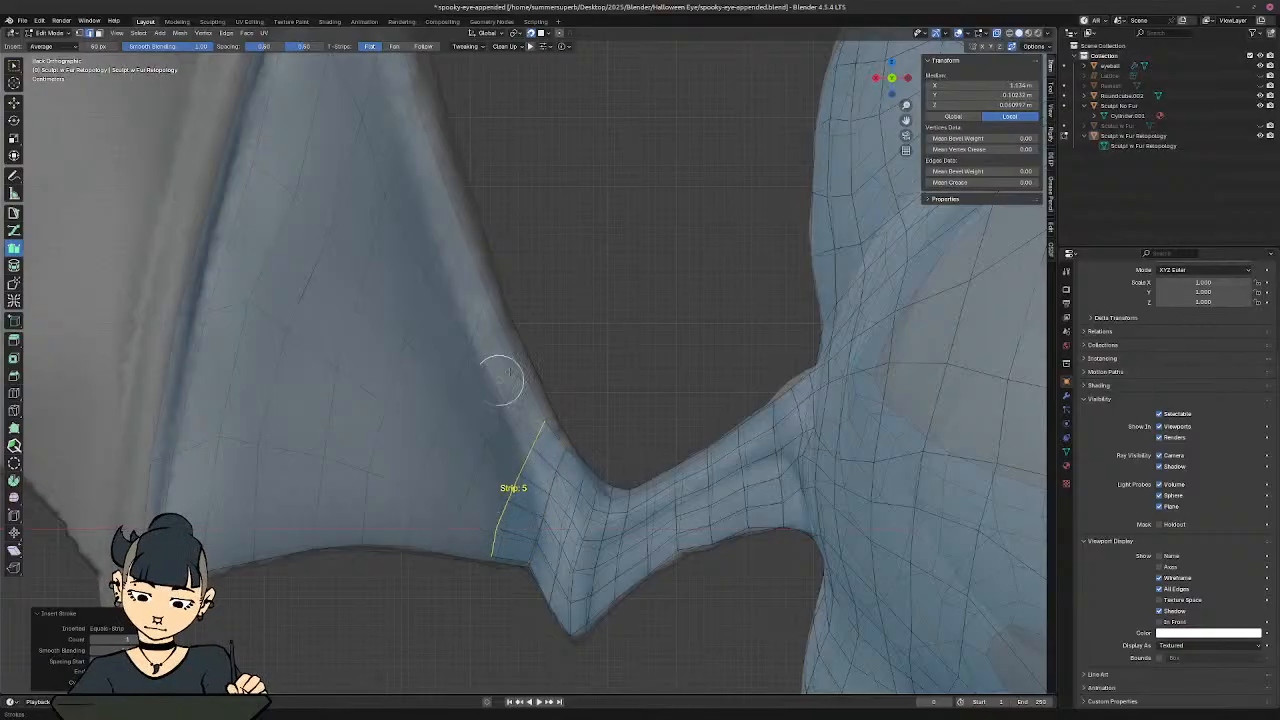
pyautogui.keyDown('ctrl'); pyautogui.moveTo(512, 356); pyautogui.dragTo(450, 550); pyautogui.keyUp('ctrl')
pyautogui.keyDown('ctrl'); pyautogui.moveTo(477, 280); pyautogui.dragTo(402, 543); pyautogui.keyUp('ctrl')
pyautogui.moveTo(445, 190)
pyautogui.keyDown('ctrl'); pyautogui.mouseDown()
pyautogui.moveTo(380, 391)
pyautogui.moveTo(363, 545)
pyautogui.mouseUp(); pyautogui.keyUp('ctrl')
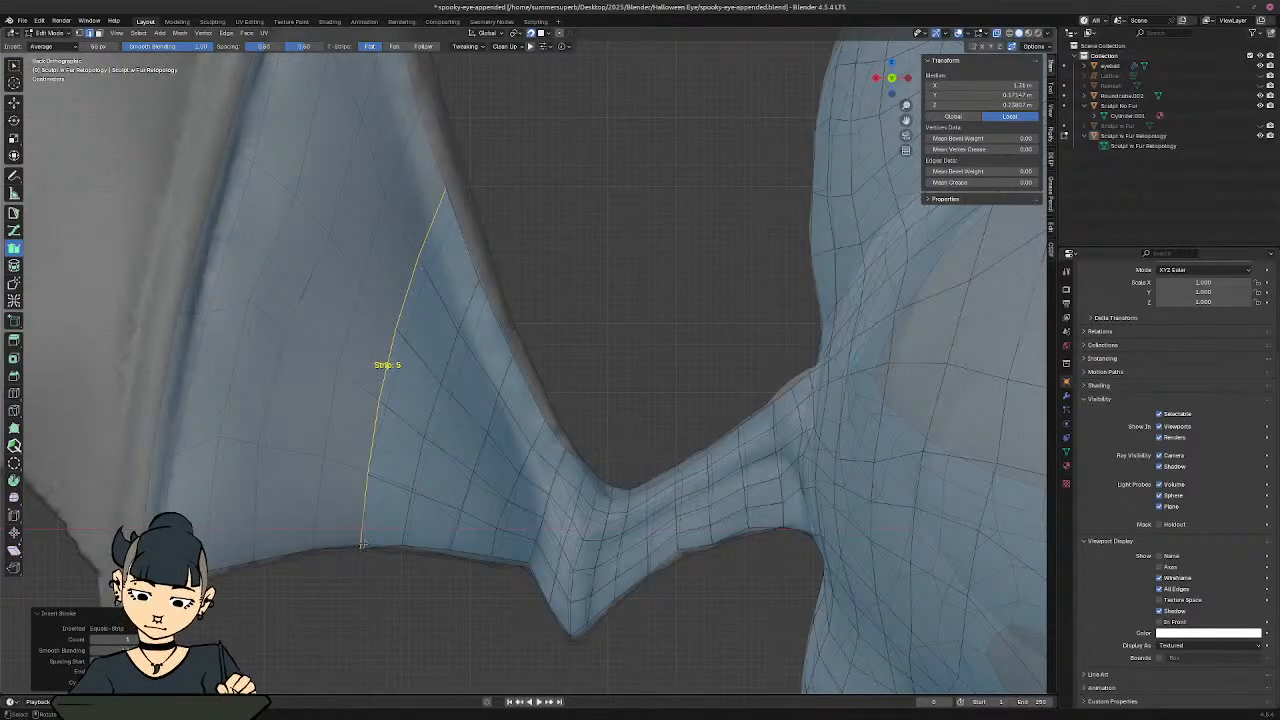
# Step: Cover the remaining outer half of the first membrane panel's back with five Strokes strips, ending along the middle finger bone
pyautogui.keyDown('shift'); pyautogui.moveTo(206, 515); pyautogui.dragTo(404, 504, button='middle'); pyautogui.keyUp('shift')
pyautogui.moveTo(452, 447)
pyautogui.keyDown('ctrl'); pyautogui.mouseDown(button='middle')
pyautogui.moveTo(466, 401)
pyautogui.moveTo(453, 488)
pyautogui.moveTo(447, 455)
pyautogui.mouseUp(button='middle'); pyautogui.keyUp('ctrl')
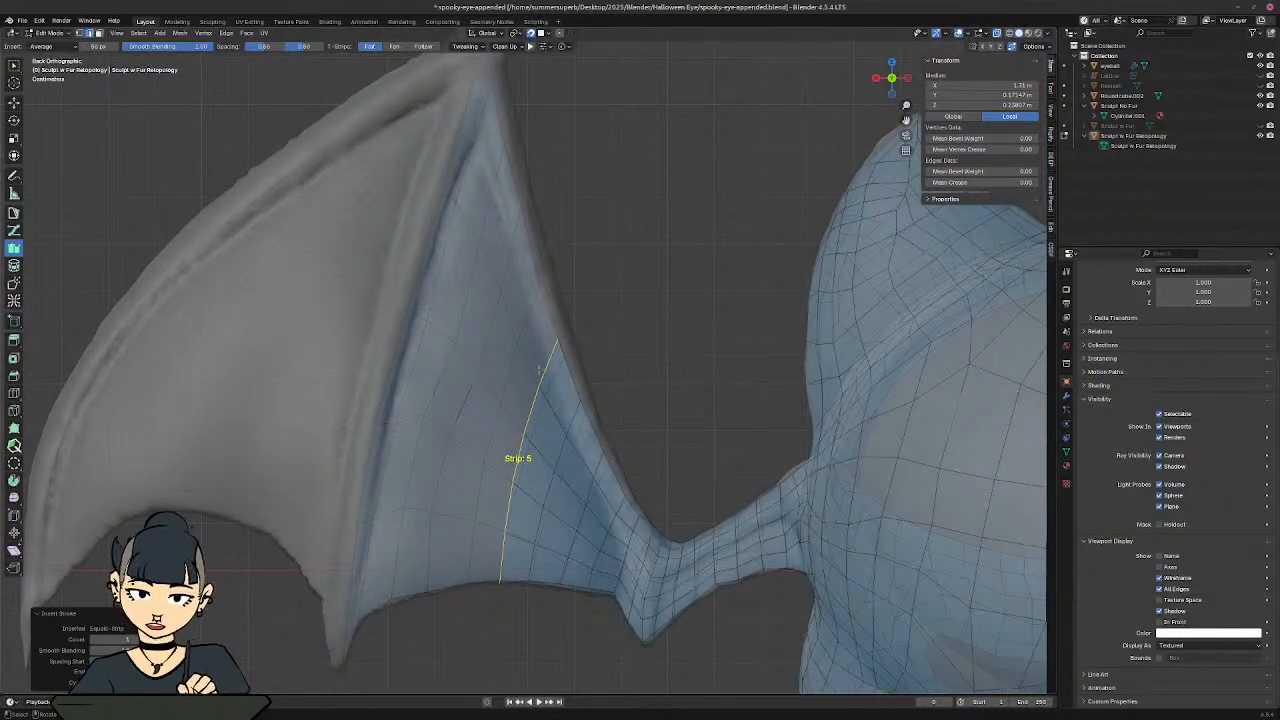
pyautogui.moveTo(537, 287)
pyautogui.keyDown('ctrl'); pyautogui.mouseDown()
pyautogui.moveTo(491, 409)
pyautogui.moveTo(457, 580)
pyautogui.mouseUp(); pyautogui.keyUp('ctrl')
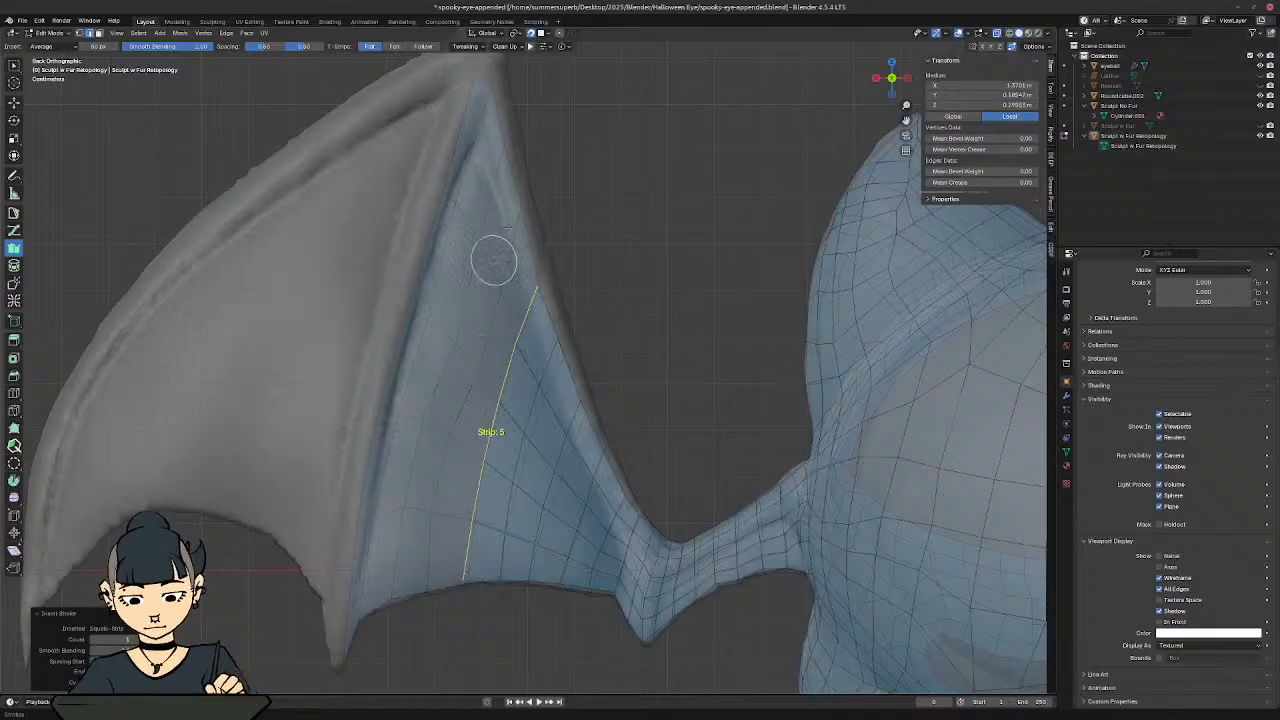
pyautogui.moveTo(516, 207)
pyautogui.keyDown('ctrl'); pyautogui.mouseDown()
pyautogui.moveTo(463, 366)
pyautogui.moveTo(434, 585)
pyautogui.mouseUp(); pyautogui.keyUp('ctrl')
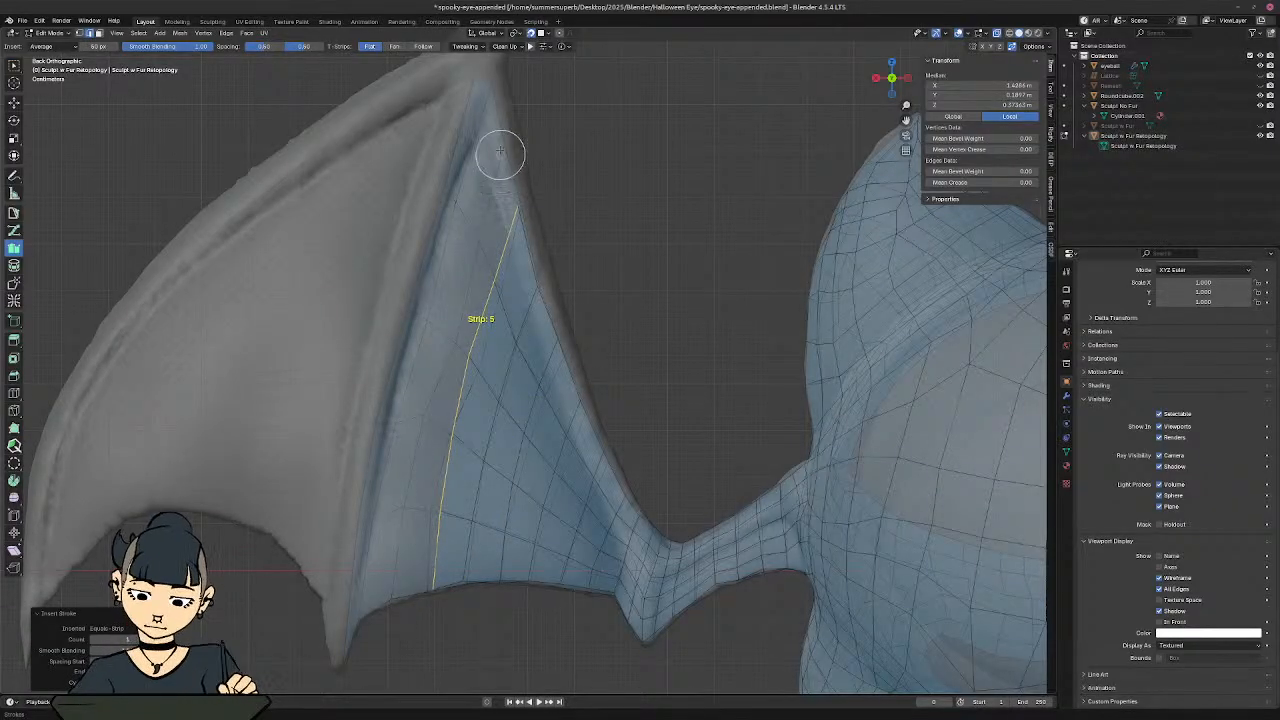
pyautogui.moveTo(499, 150)
pyautogui.keyDown('ctrl'); pyautogui.mouseDown()
pyautogui.moveTo(429, 380)
pyautogui.moveTo(395, 592)
pyautogui.mouseUp(); pyautogui.keyUp('ctrl')
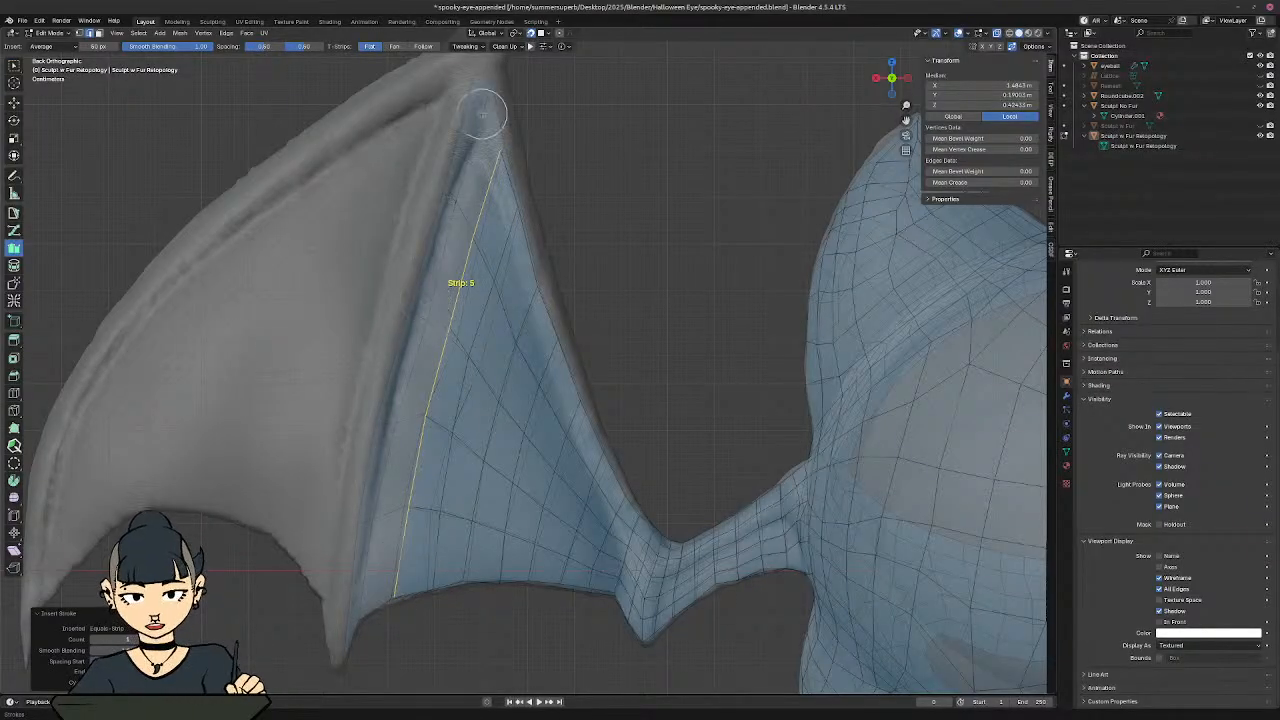
pyautogui.keyDown('ctrl'); pyautogui.moveTo(487, 91); pyautogui.dragTo(471, 172); pyautogui.keyUp('ctrl')
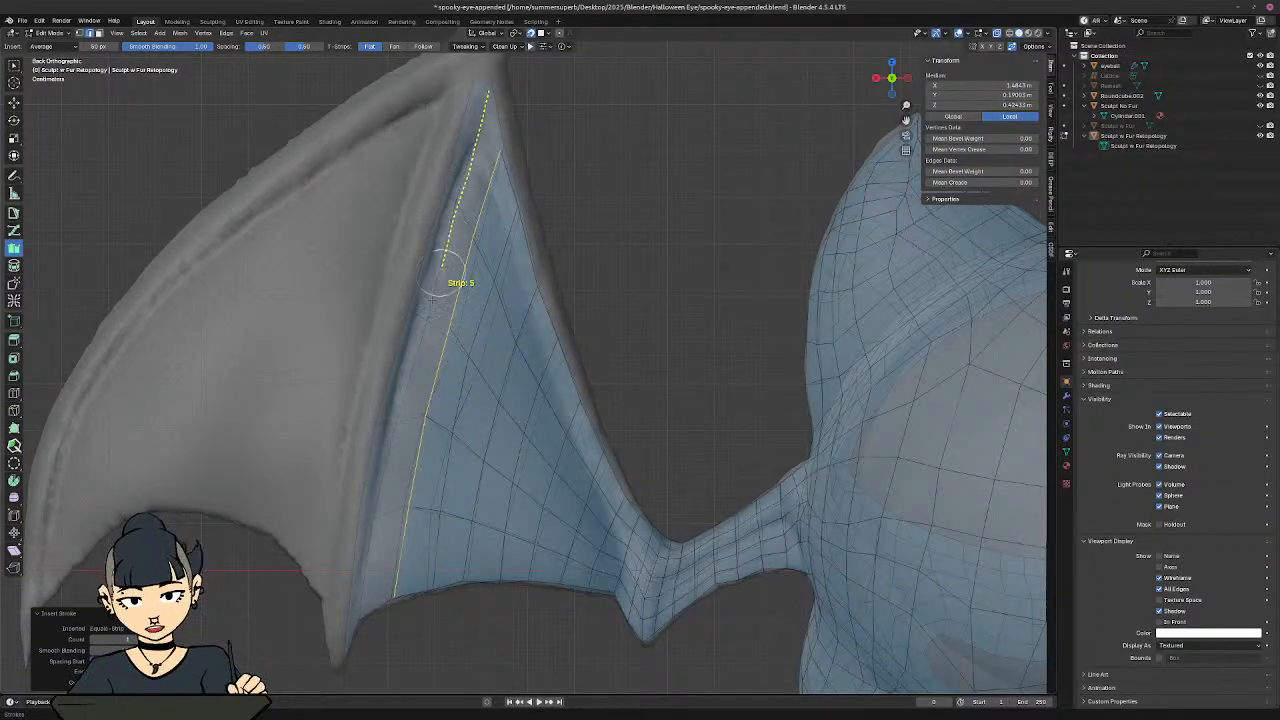
pyautogui.keyDown('ctrl'); pyautogui.moveTo(444, 264); pyautogui.dragTo(414, 378); pyautogui.keyUp('ctrl')
pyautogui.keyDown('ctrl'); pyautogui.moveTo(392, 470); pyautogui.dragTo(363, 612); pyautogui.keyUp('ctrl')
pyautogui.moveTo(476, 78)
pyautogui.keyDown('ctrl'); pyautogui.mouseDown()
pyautogui.moveTo(374, 401)
pyautogui.moveTo(344, 660)
pyautogui.mouseUp(); pyautogui.keyUp('ctrl')
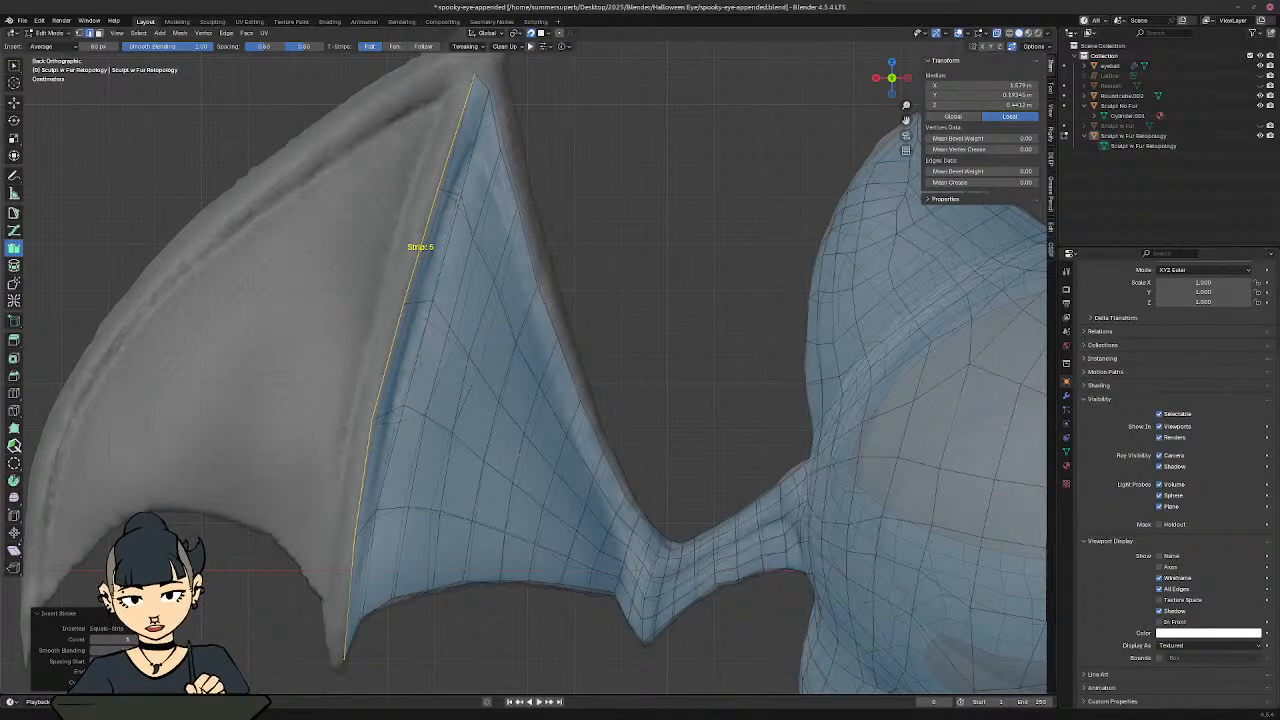
# Step: Draw one Strokes strip over the back of the middle finger bone, from the wing's upper joint down toward the bone's tip
pyautogui.keyDown('shift'); pyautogui.moveTo(244, 388); pyautogui.dragTo(471, 388, button='middle'); pyautogui.keyUp('shift')
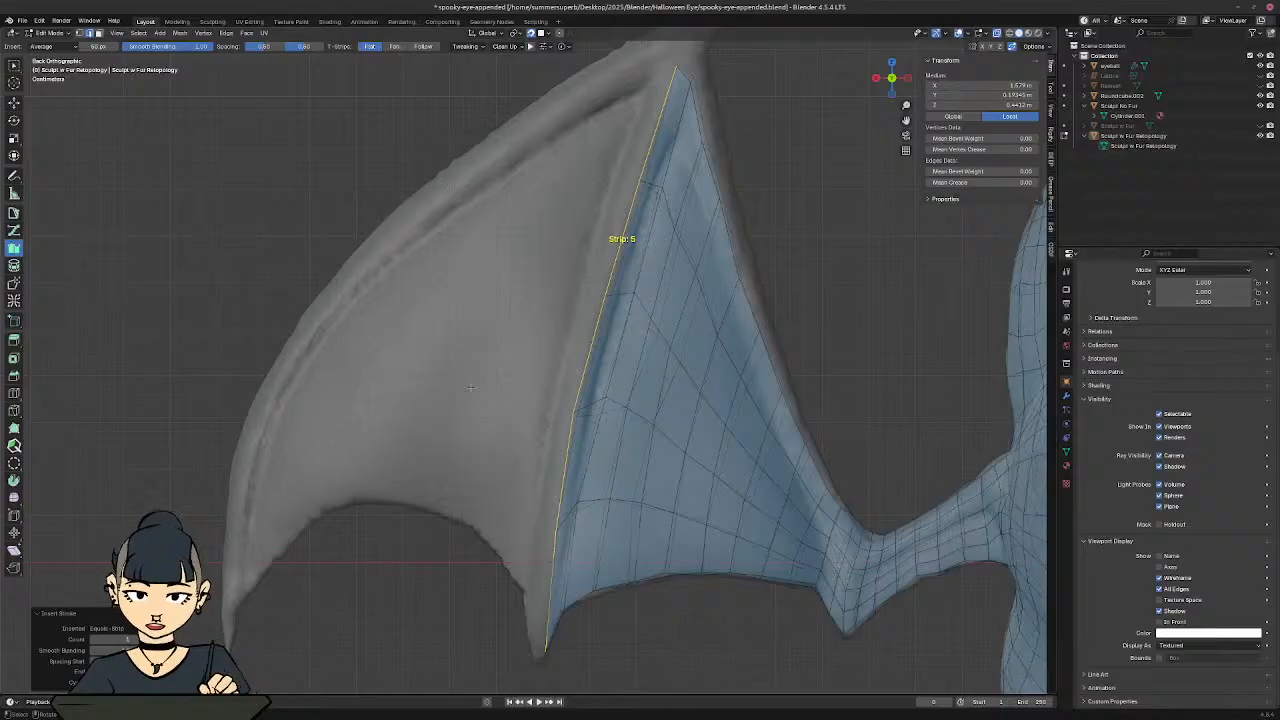
pyautogui.hotkey('shift', 'r')
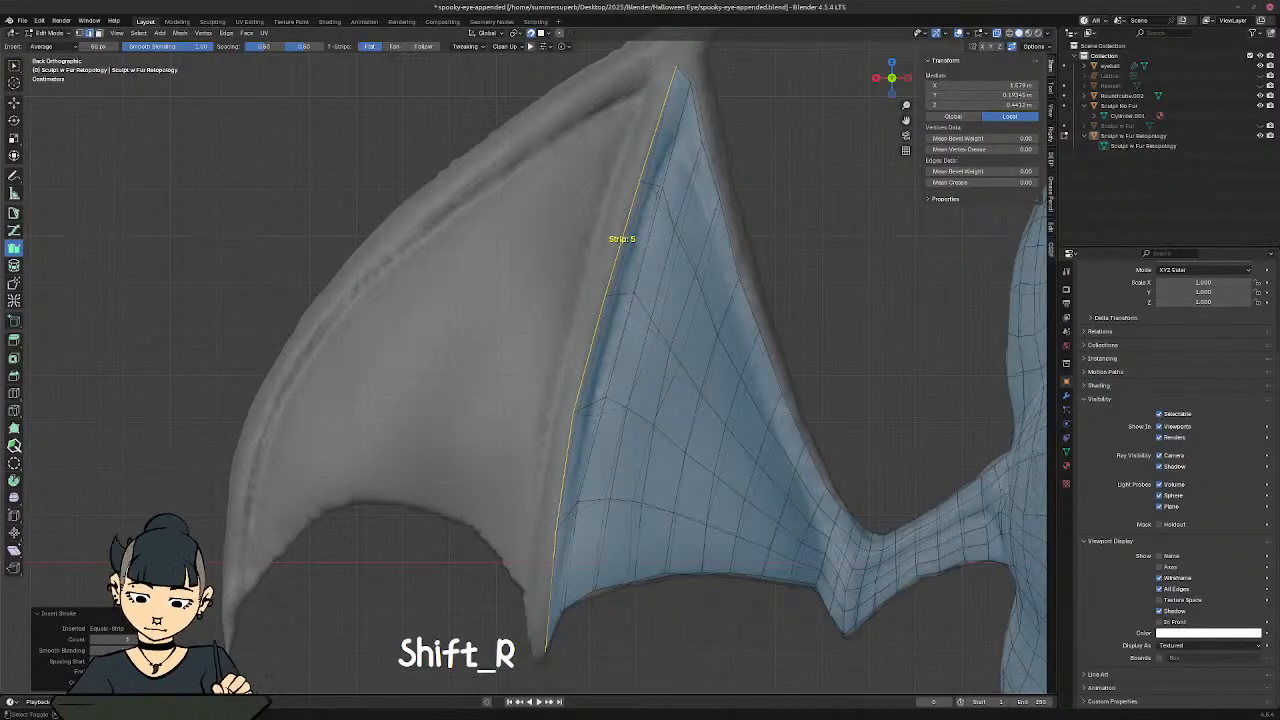
pyautogui.press('ctrl')
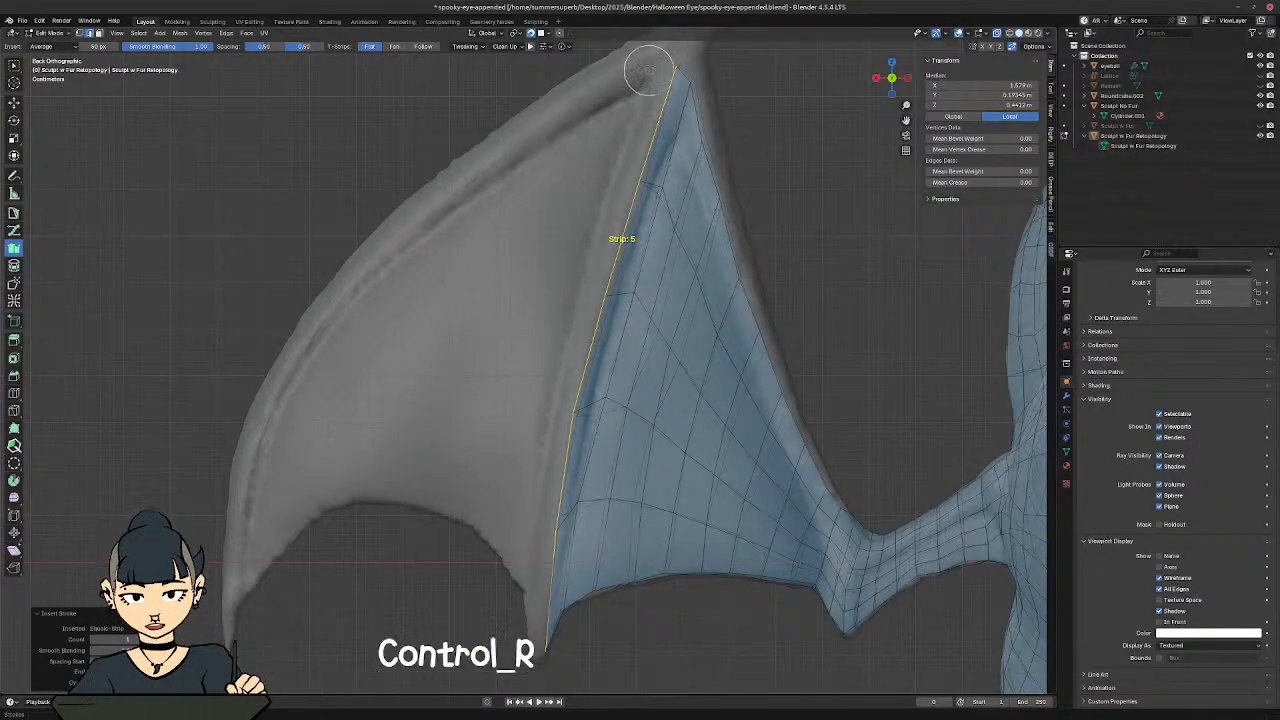
pyautogui.moveTo(606, 177); pyautogui.dragTo(558, 344)
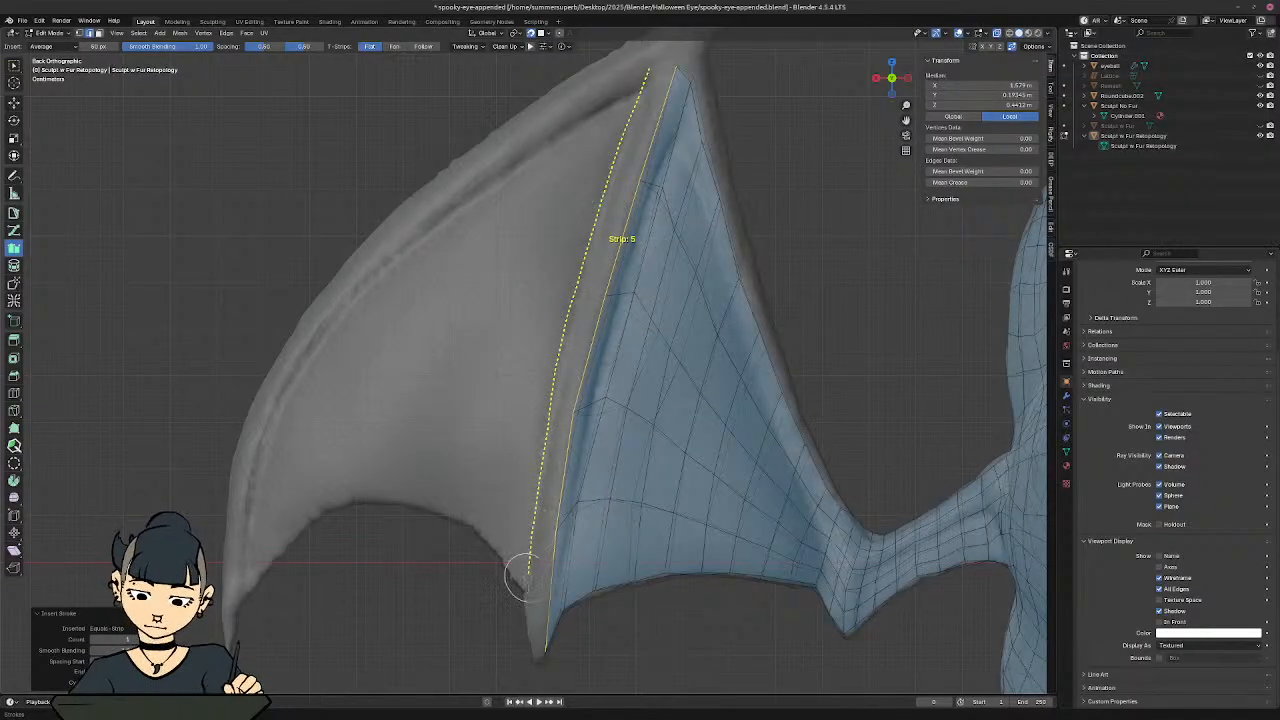
pyautogui.moveTo(520, 575); pyautogui.dragTo(526, 597)
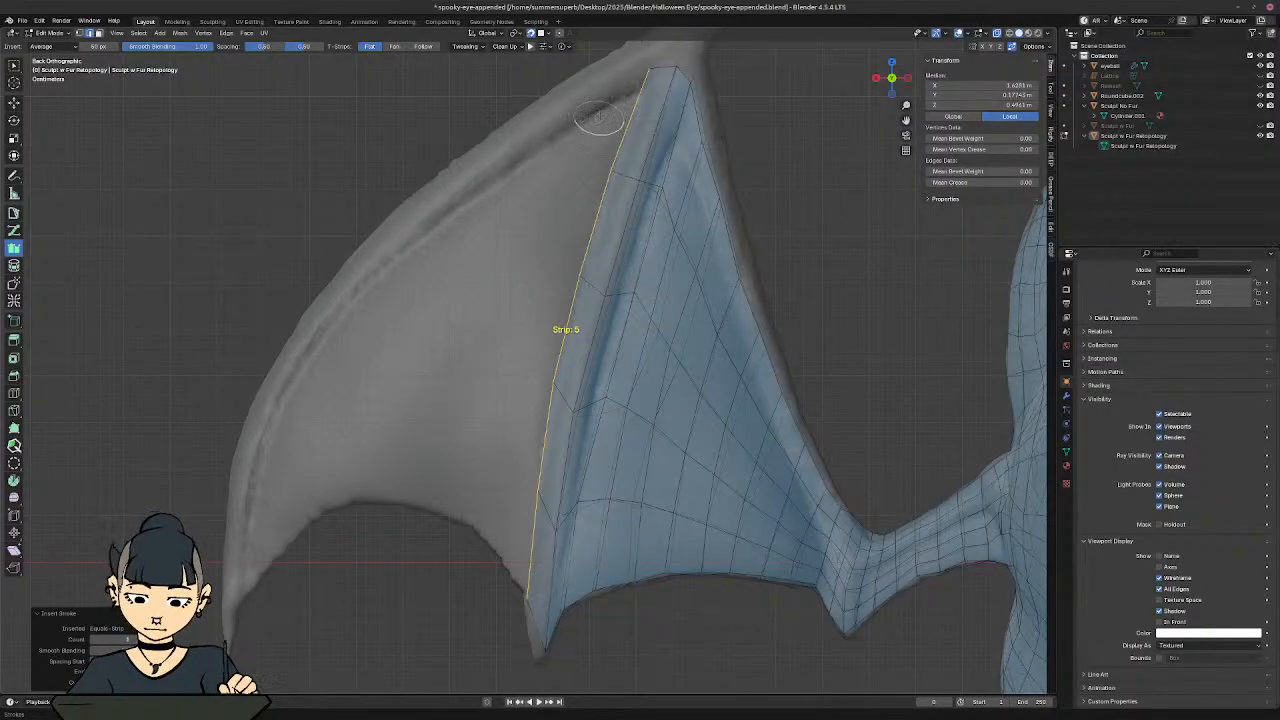
pyautogui.moveTo(600, 115)
pyautogui.mouseDown()
pyautogui.moveTo(523, 354)
pyautogui.moveTo(498, 550)
pyautogui.mouseUp()
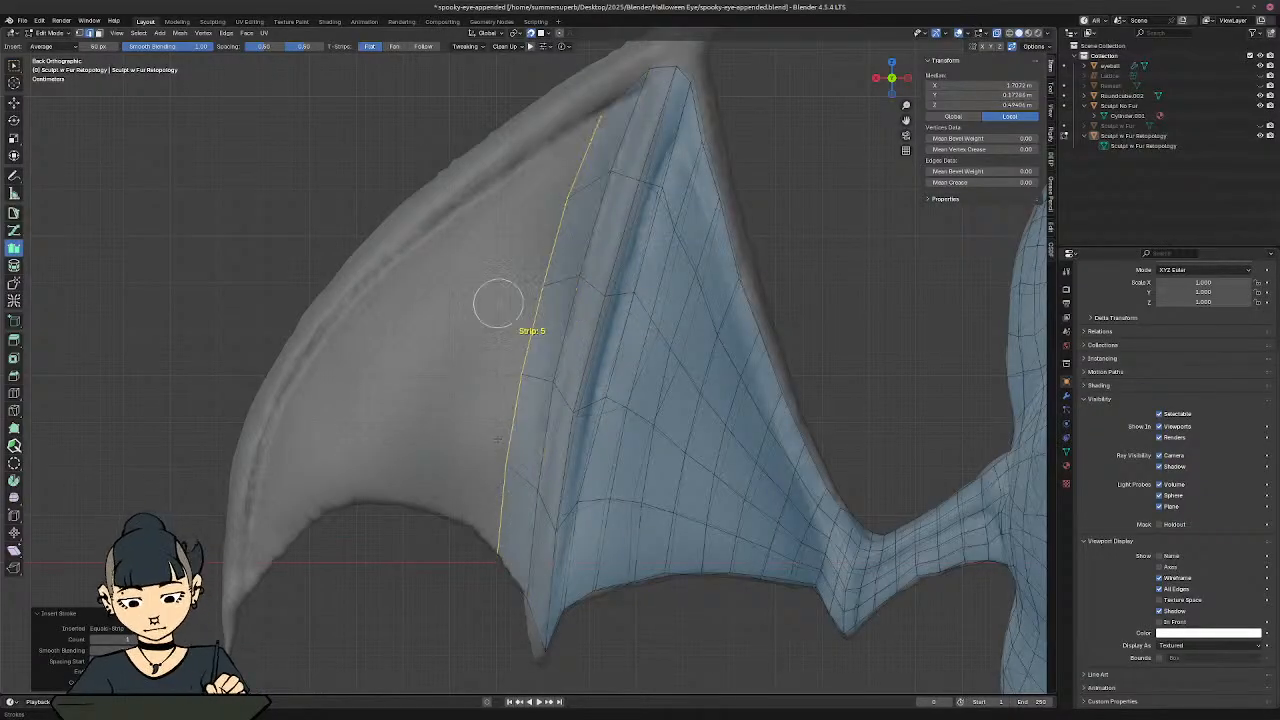
pyautogui.moveTo(530, 165); pyautogui.dragTo(502, 300)
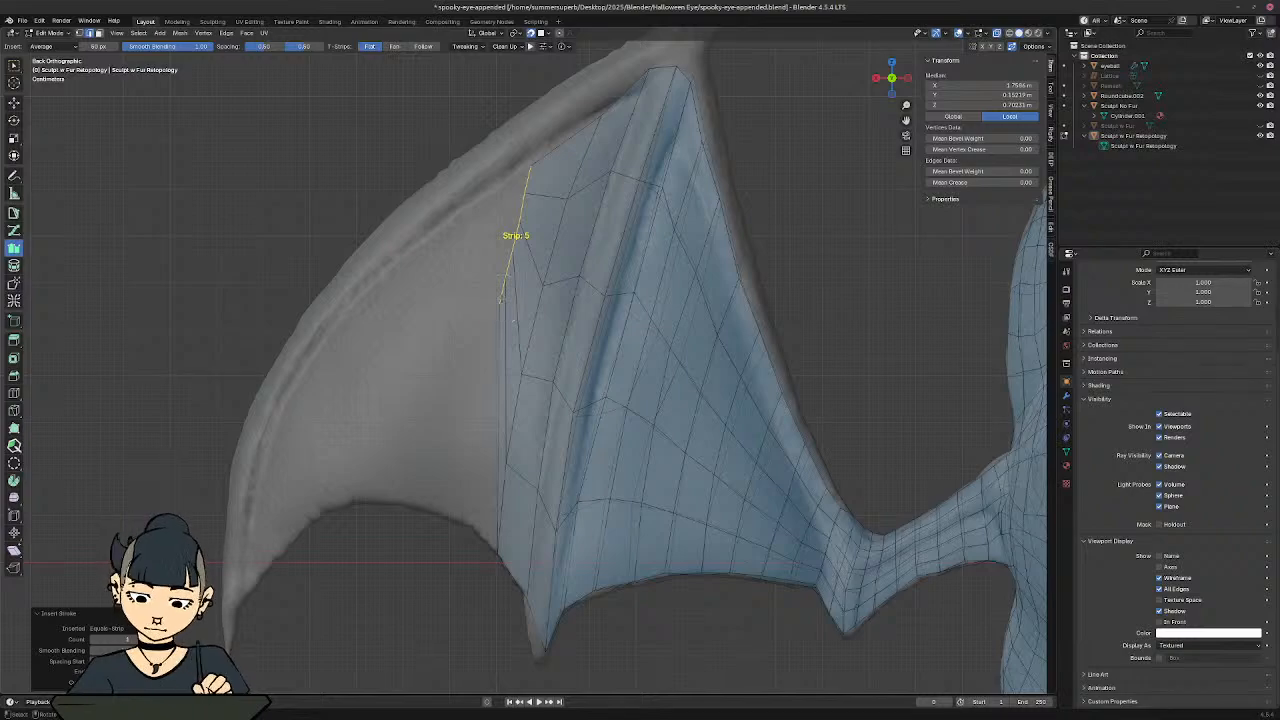
pyautogui.hotkey('ctrl', 'z')
pyautogui.hotkey('ctrl', 'z')
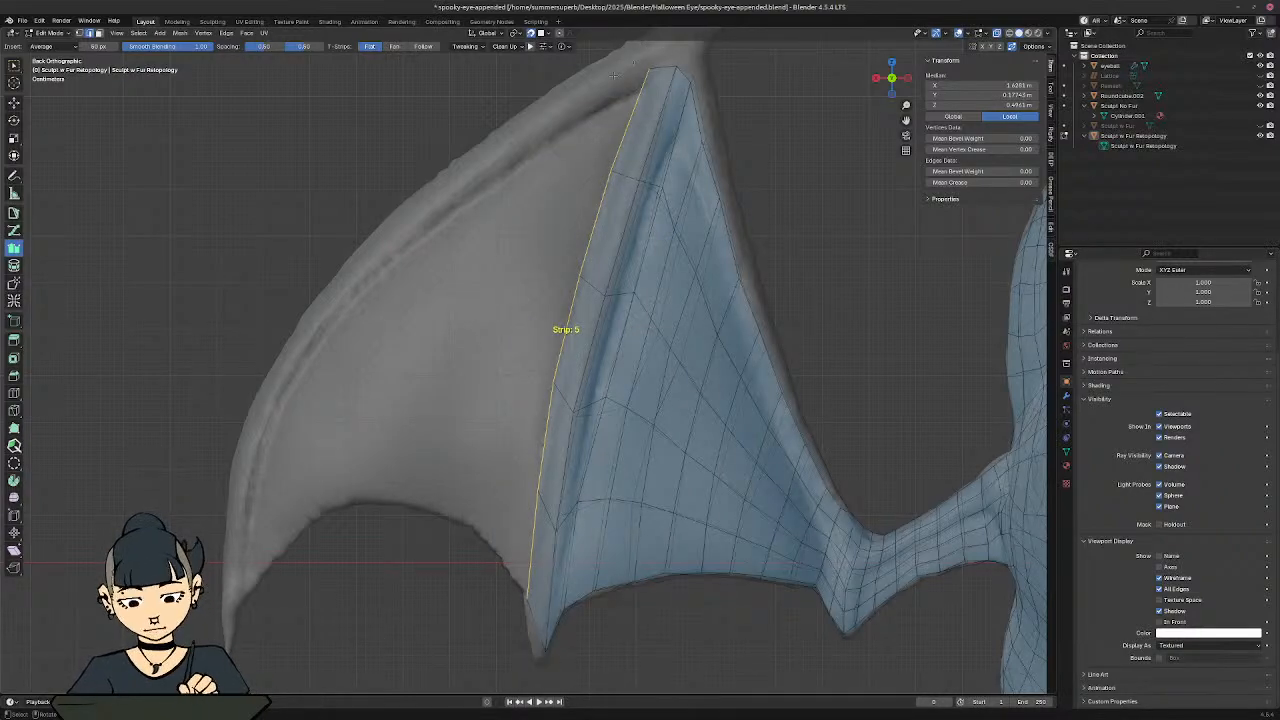
# Step: Draw two Strokes strips onto the second membrane panel's back beside the finger bone, starting each one on the wing's upper bone
pyautogui.moveTo(609, 74)
pyautogui.mouseDown()
pyautogui.moveTo(511, 343)
pyautogui.moveTo(492, 542)
pyautogui.mouseUp()
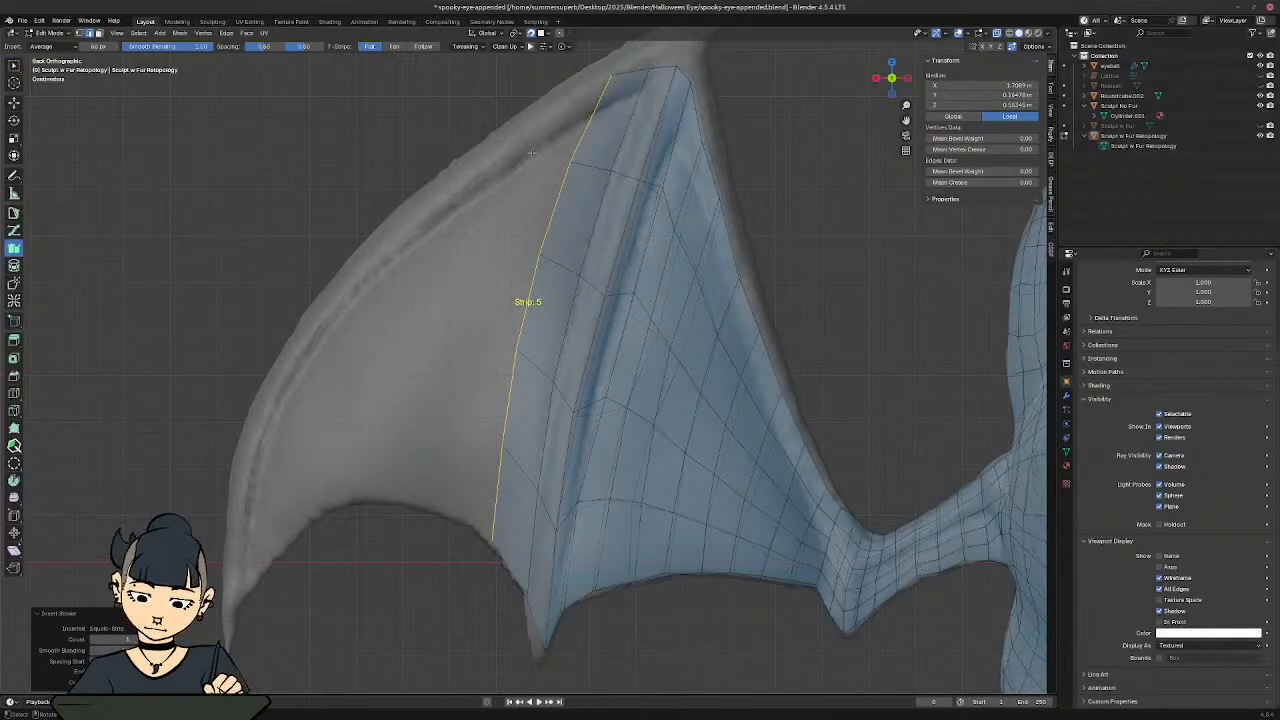
pyautogui.moveTo(546, 117)
pyautogui.keyDown('ctrl'); pyautogui.mouseDown()
pyautogui.moveTo(486, 297)
pyautogui.moveTo(452, 509)
pyautogui.mouseUp(); pyautogui.keyUp('ctrl')
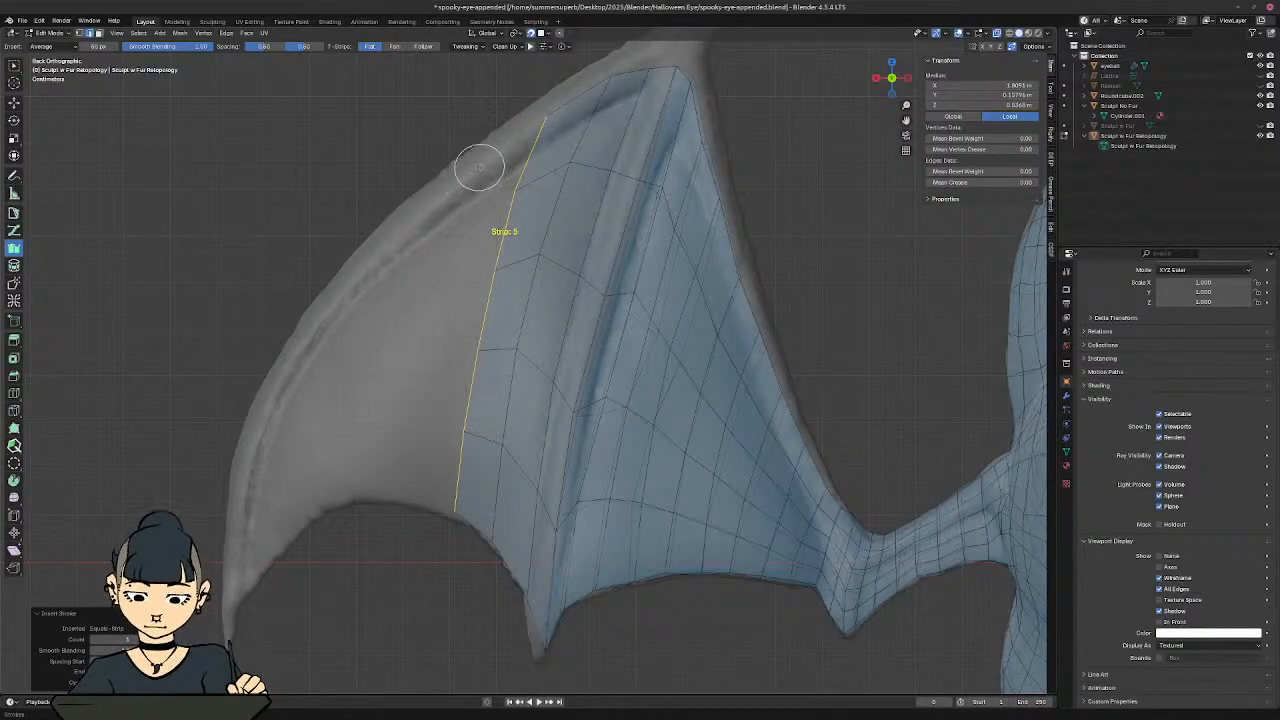
pyautogui.moveTo(479, 167)
pyautogui.keyDown('ctrl'); pyautogui.mouseDown()
pyautogui.moveTo(437, 323)
pyautogui.moveTo(421, 512)
pyautogui.mouseUp(); pyautogui.keyUp('ctrl')
pyautogui.hotkey('ctrl', 'z')
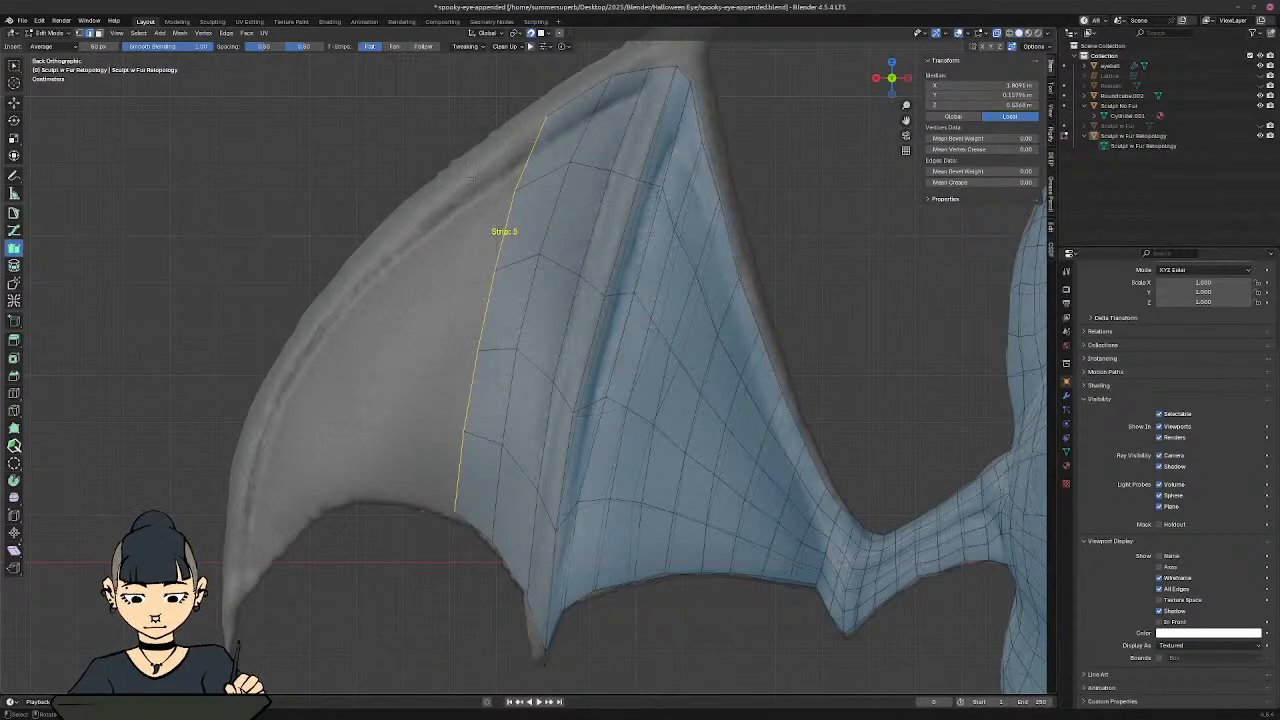
pyautogui.keyDown('ctrl'); pyautogui.moveTo(475, 168); pyautogui.dragTo(425, 325); pyautogui.keyUp('ctrl')
pyautogui.hotkey('ctrl', 'z')
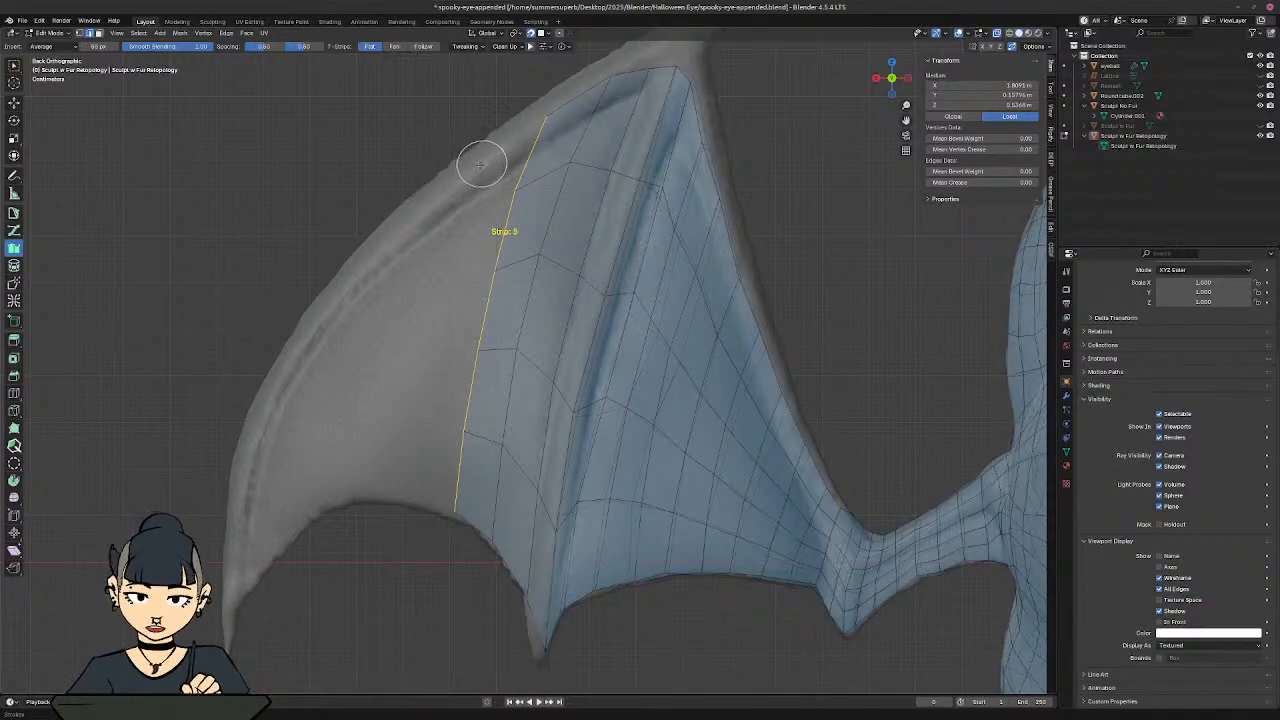
# Step: Cover the rest of the second membrane panel's back with seven Strokes strips that follow the upper bone out to the wing tip
pyautogui.moveTo(478, 166)
pyautogui.keyDown('ctrl'); pyautogui.mouseDown()
pyautogui.moveTo(434, 303)
pyautogui.moveTo(410, 506)
pyautogui.mouseUp(); pyautogui.keyUp('ctrl')
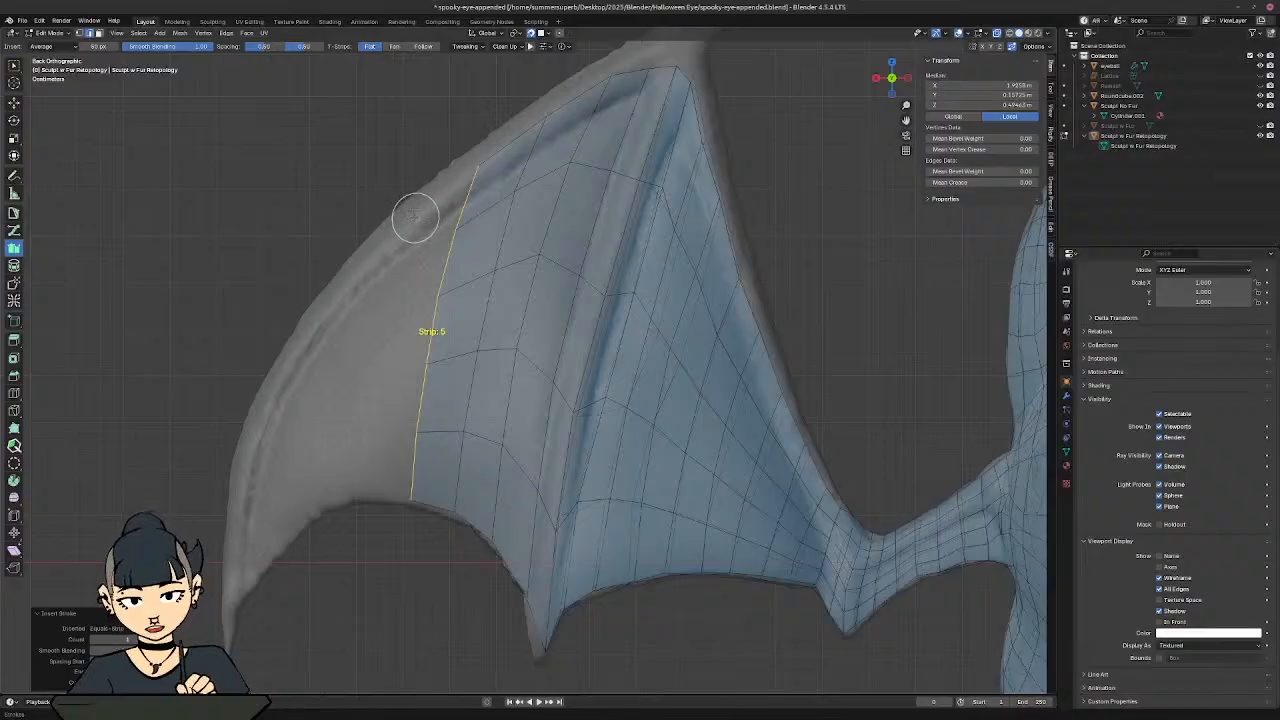
pyautogui.moveTo(413, 217)
pyautogui.keyDown('ctrl'); pyautogui.mouseDown()
pyautogui.moveTo(383, 354)
pyautogui.moveTo(375, 490)
pyautogui.mouseUp(); pyautogui.keyUp('ctrl')
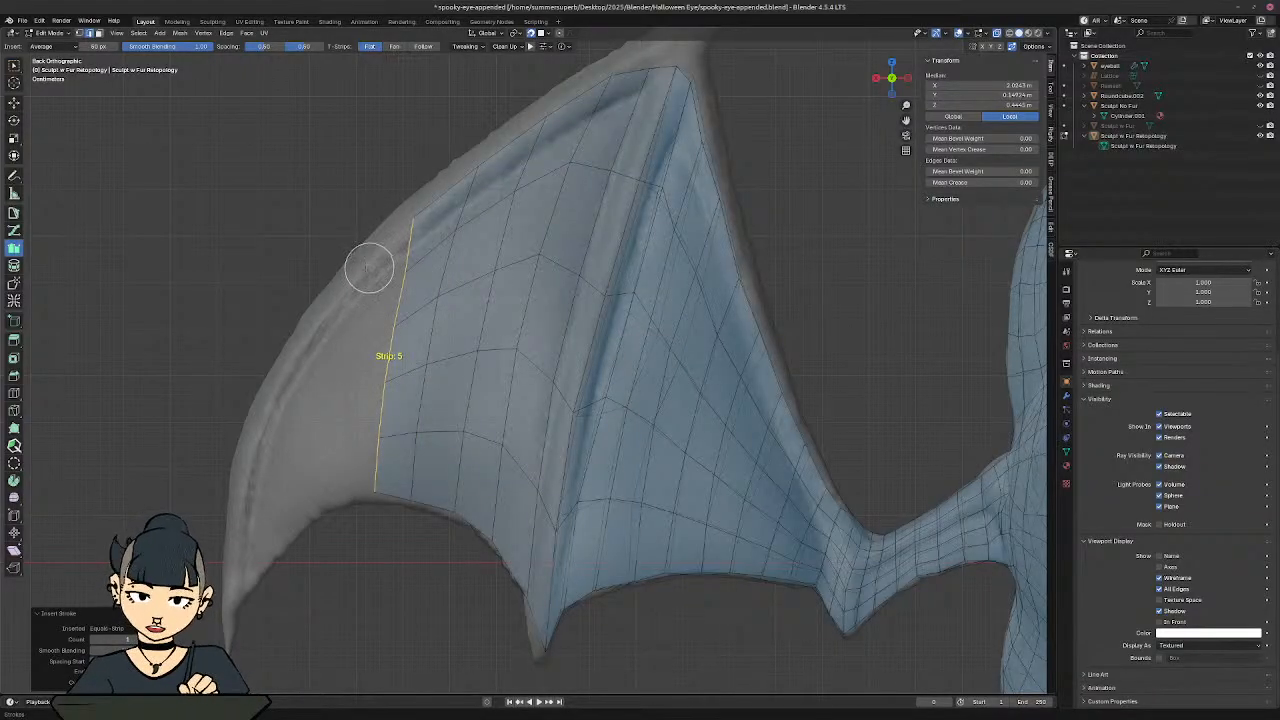
pyautogui.keyDown('ctrl'); pyautogui.moveTo(361, 270); pyautogui.dragTo(351, 344); pyautogui.keyUp('ctrl')
pyautogui.moveTo(342, 410); pyautogui.dragTo(337, 492)
pyautogui.moveTo(314, 330); pyautogui.dragTo(300, 514)
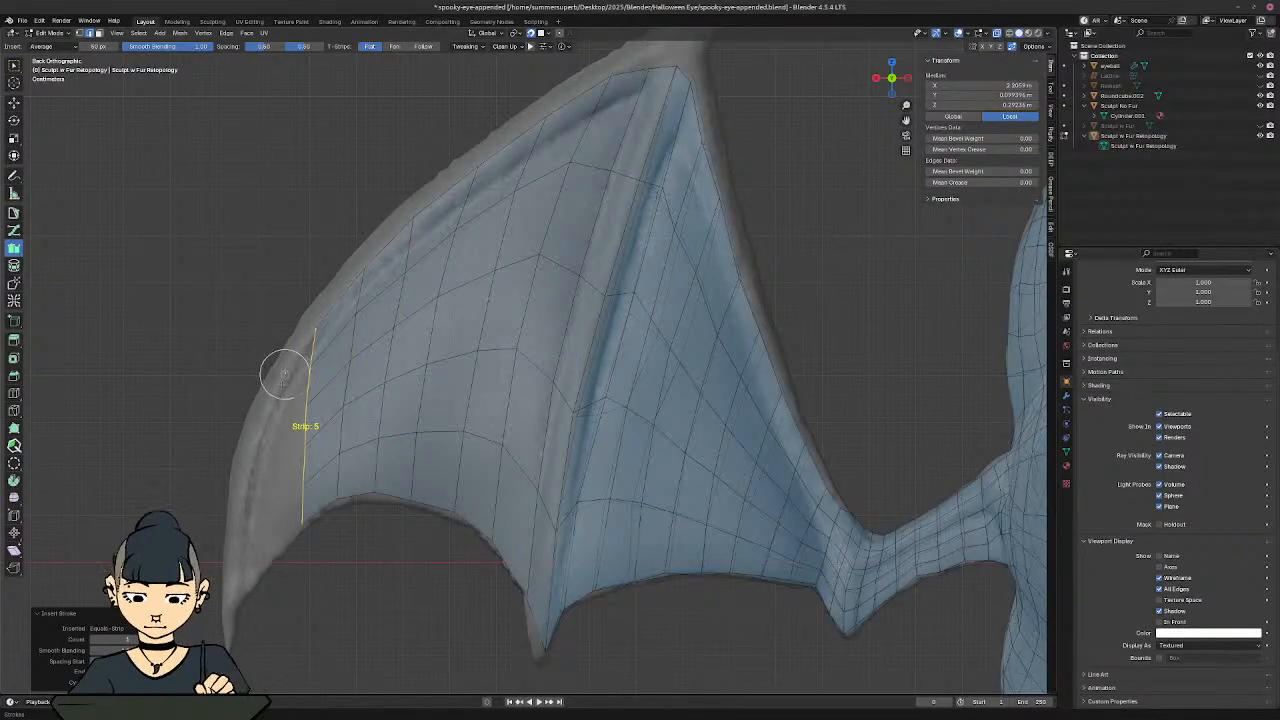
pyautogui.moveTo(285, 372); pyautogui.dragTo(282, 537)
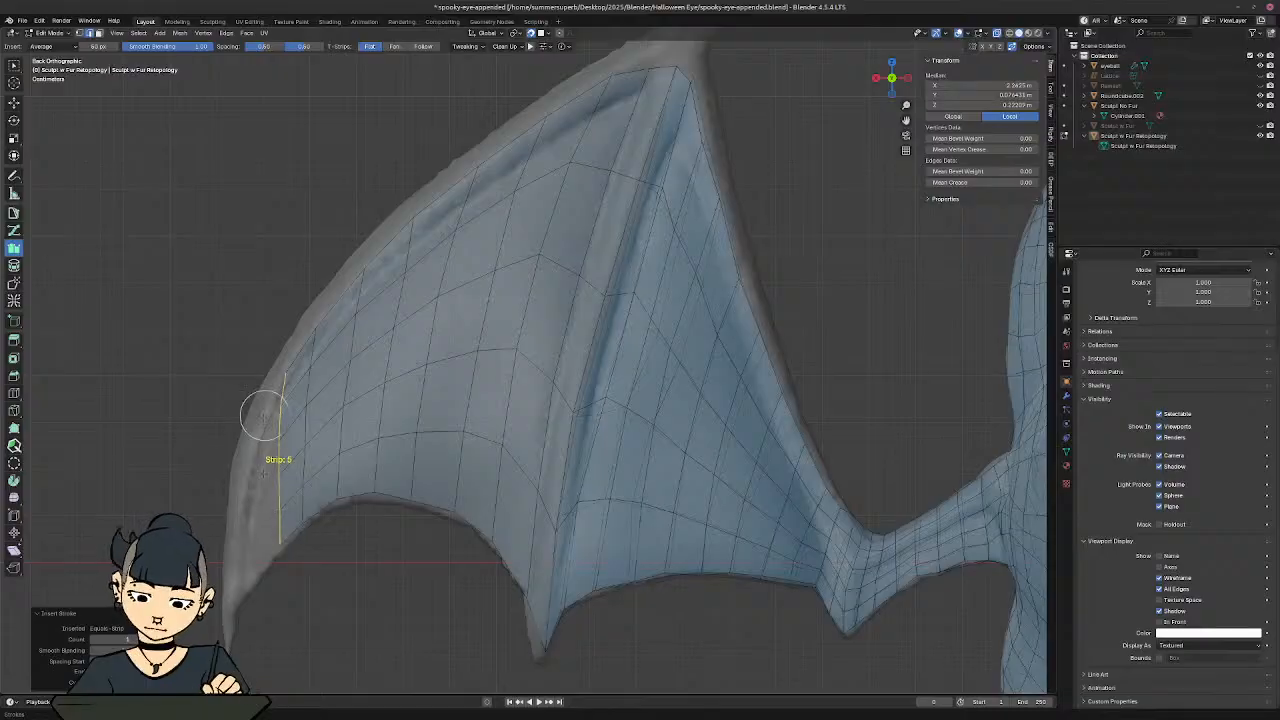
pyautogui.moveTo(260, 417); pyautogui.dragTo(257, 562)
pyautogui.moveTo(240, 465)
pyautogui.mouseDown()
pyautogui.moveTo(244, 570)
pyautogui.moveTo(232, 564)
pyautogui.mouseUp()
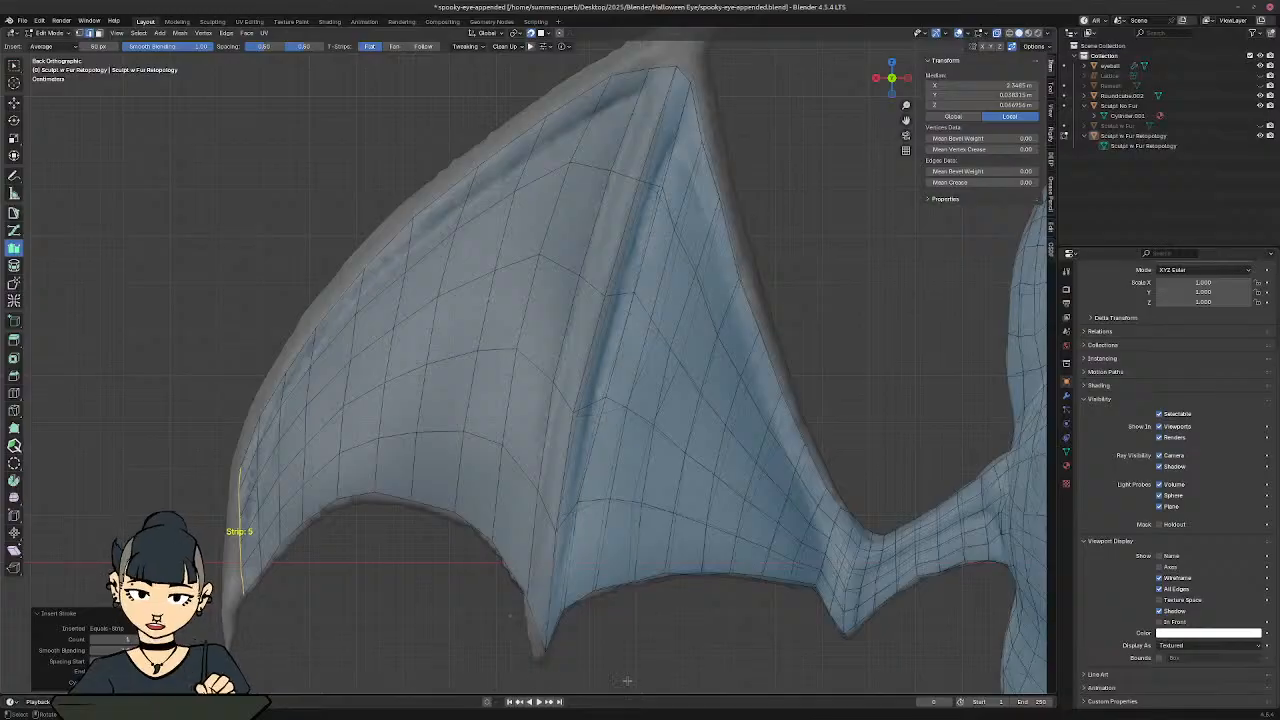
# Step: In front view, select the open border edges along the middle finger bone and extend them with one Strokes strip over the bone
pyautogui.press('KP_End')
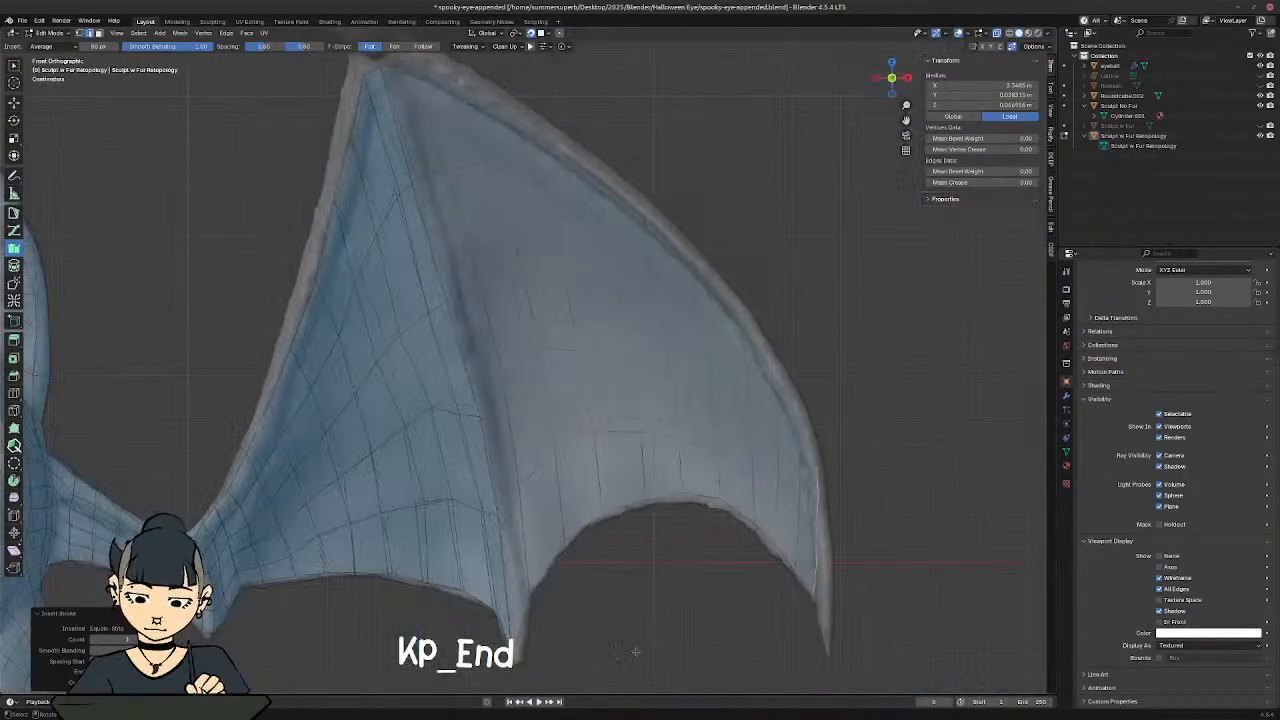
pyautogui.keyDown('shift'); pyautogui.moveTo(580, 558); pyautogui.dragTo(630, 550, button='middle'); pyautogui.keyUp('shift')
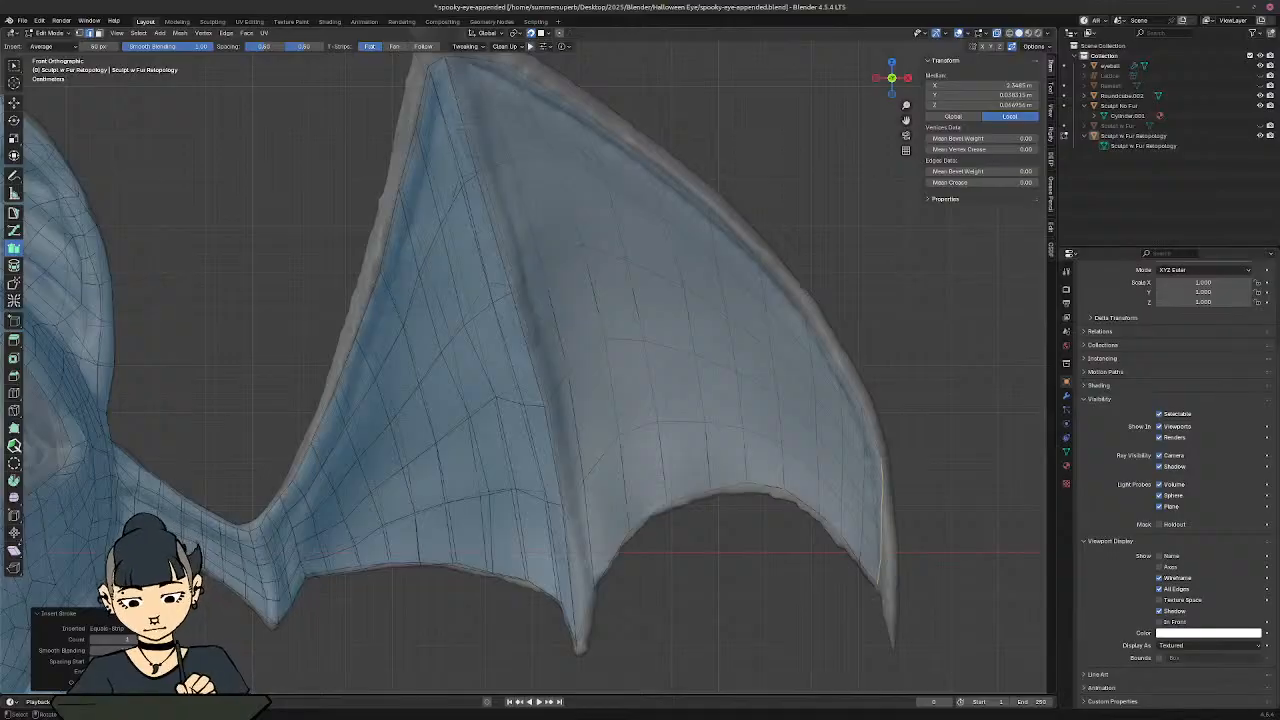
pyautogui.click(462, 124)
pyautogui.keyDown('ctrl'); pyautogui.keyDown('shift'); pyautogui.click(463, 128); pyautogui.keyUp('shift'); pyautogui.keyUp('ctrl')
pyautogui.doubleClick(464, 128)
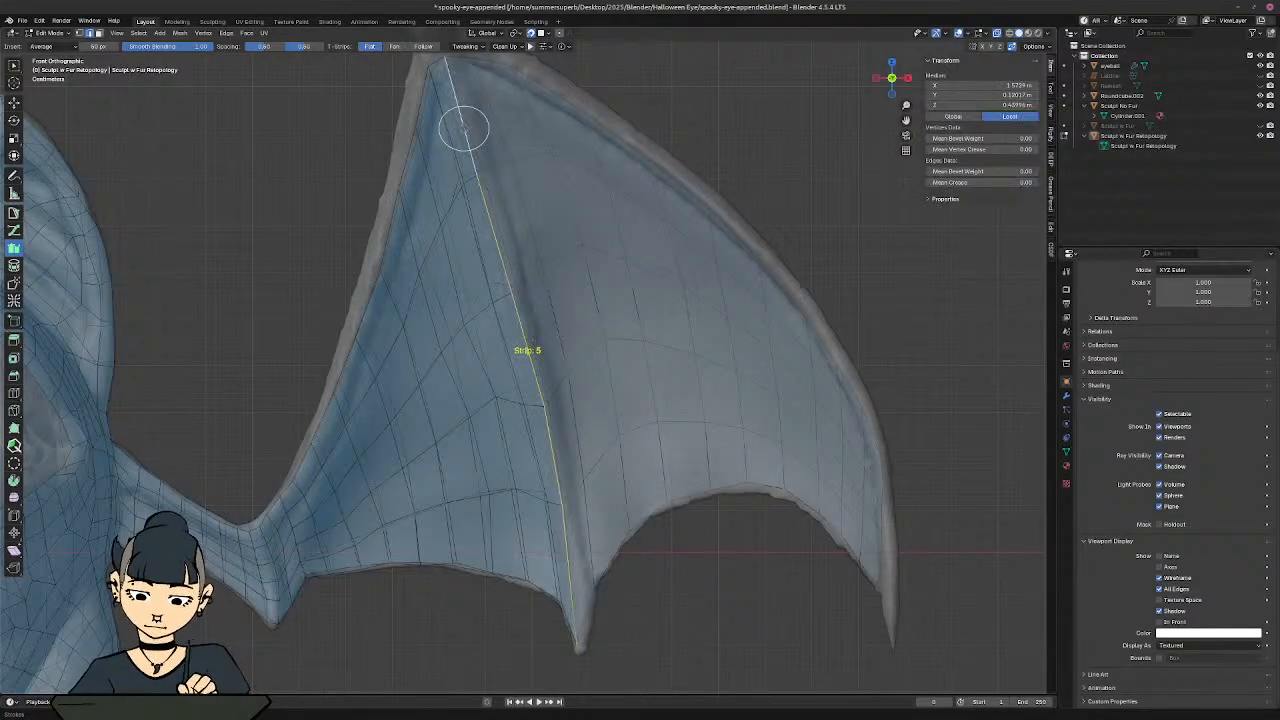
pyautogui.moveTo(482, 148)
pyautogui.mouseDown(button='middle')
pyautogui.moveTo(420, 160)
pyautogui.moveTo(480, 146)
pyautogui.mouseUp(button='middle')
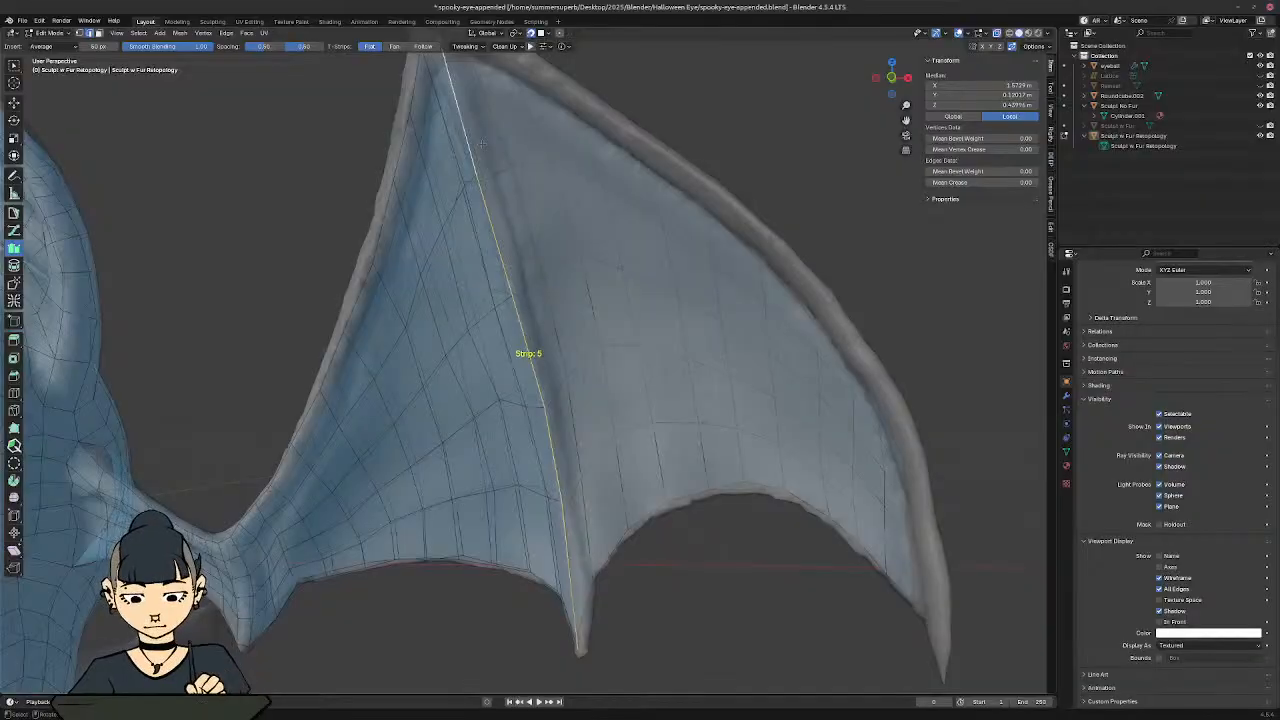
pyautogui.press('KP_End')
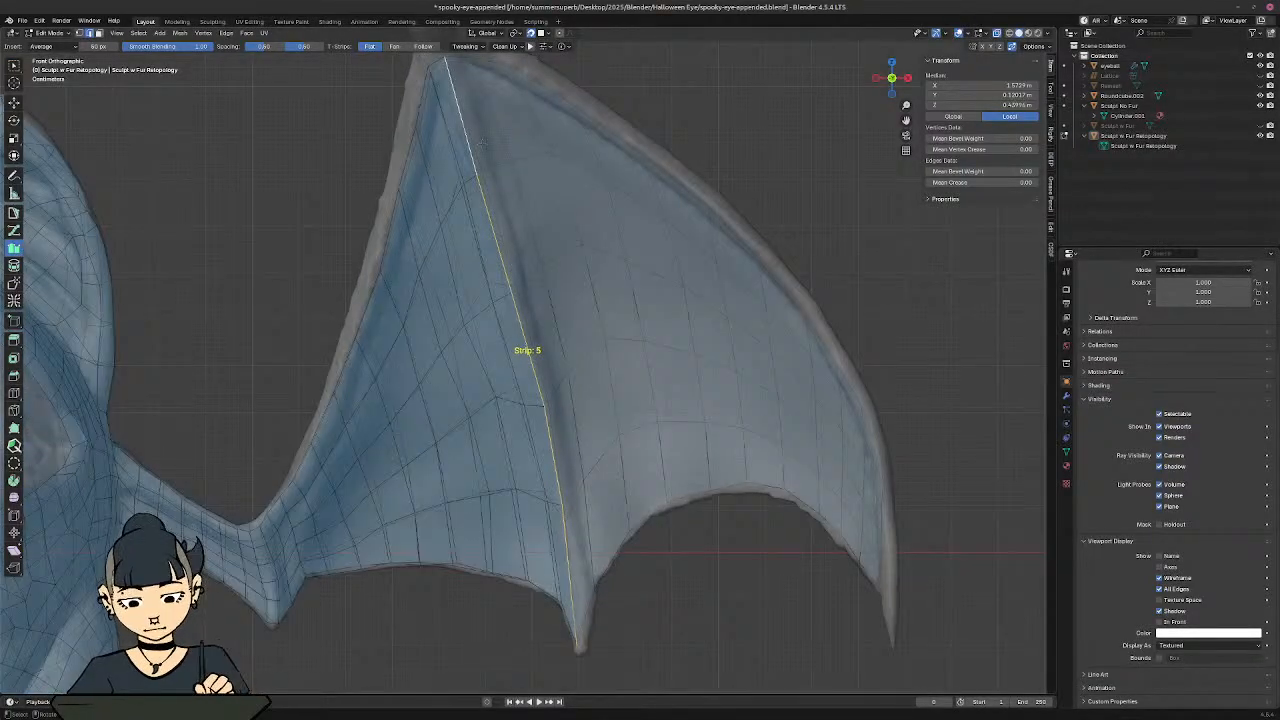
pyautogui.moveTo(482, 145)
pyautogui.keyDown('shift'); pyautogui.mouseDown(button='middle')
pyautogui.moveTo(440, 159)
pyautogui.moveTo(470, 137)
pyautogui.mouseUp(button='middle'); pyautogui.keyUp('shift')
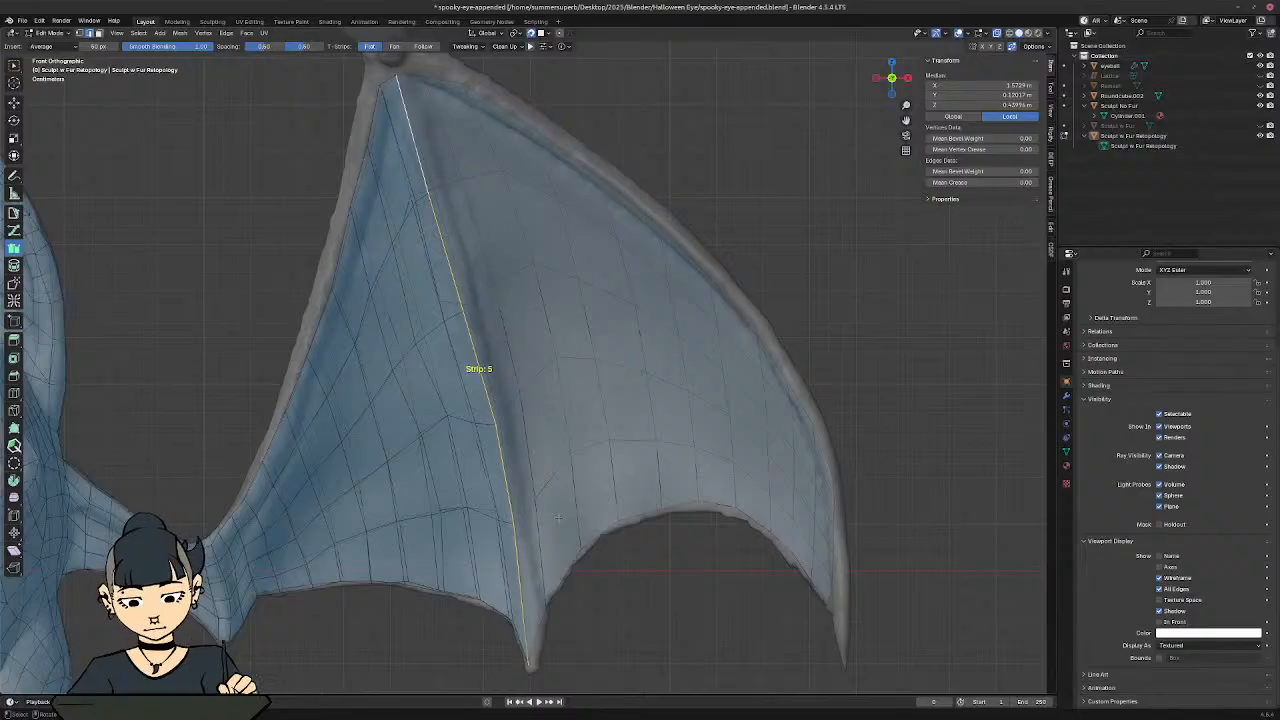
pyautogui.moveTo(424, 72)
pyautogui.mouseDown()
pyautogui.moveTo(524, 428)
pyautogui.moveTo(550, 596)
pyautogui.mouseUp()
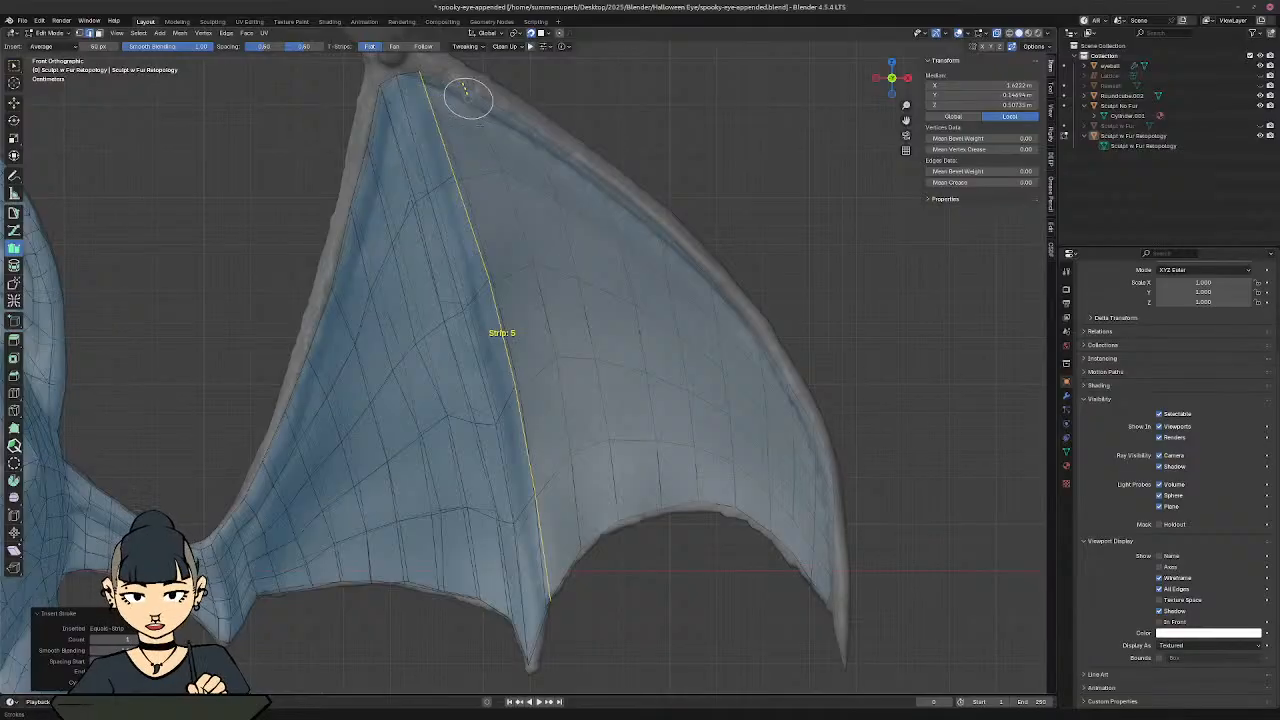
# Step: Draw four Strokes strips across the inner half of the second membrane panel's front, between the upper bone and the scalloped lower edge
pyautogui.moveTo(464, 86)
pyautogui.mouseDown()
pyautogui.moveTo(511, 203)
pyautogui.moveTo(580, 526)
pyautogui.moveTo(584, 505)
pyautogui.mouseUp()
pyautogui.moveTo(529, 123)
pyautogui.mouseDown()
pyautogui.moveTo(591, 346)
pyautogui.moveTo(622, 530)
pyautogui.mouseUp()
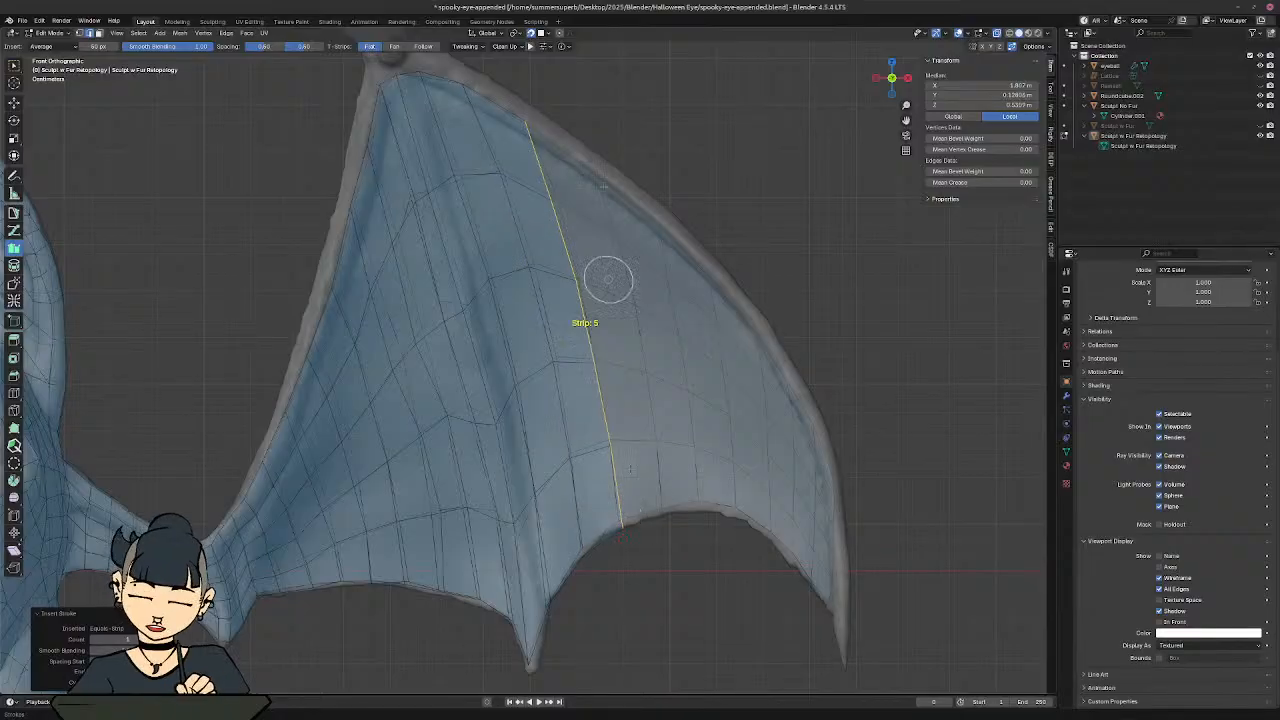
pyautogui.moveTo(597, 176)
pyautogui.mouseDown()
pyautogui.moveTo(634, 280)
pyautogui.moveTo(666, 527)
pyautogui.mouseUp()
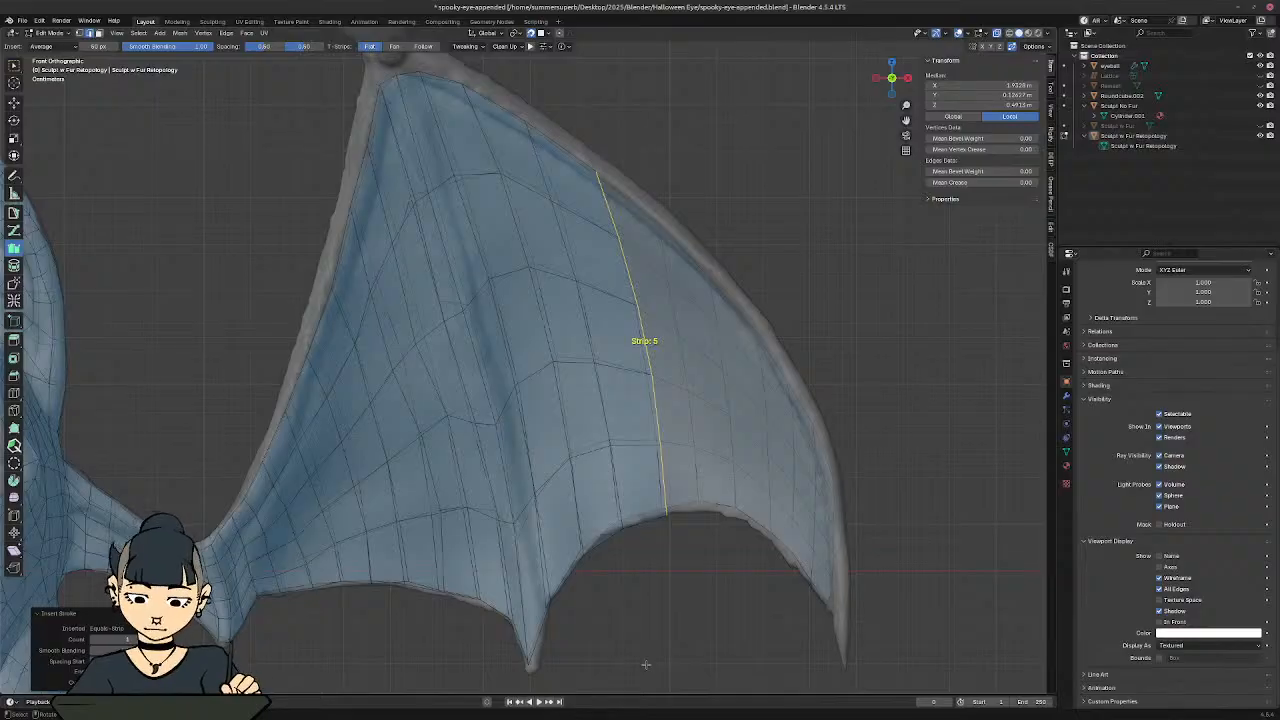
pyautogui.press('shift')
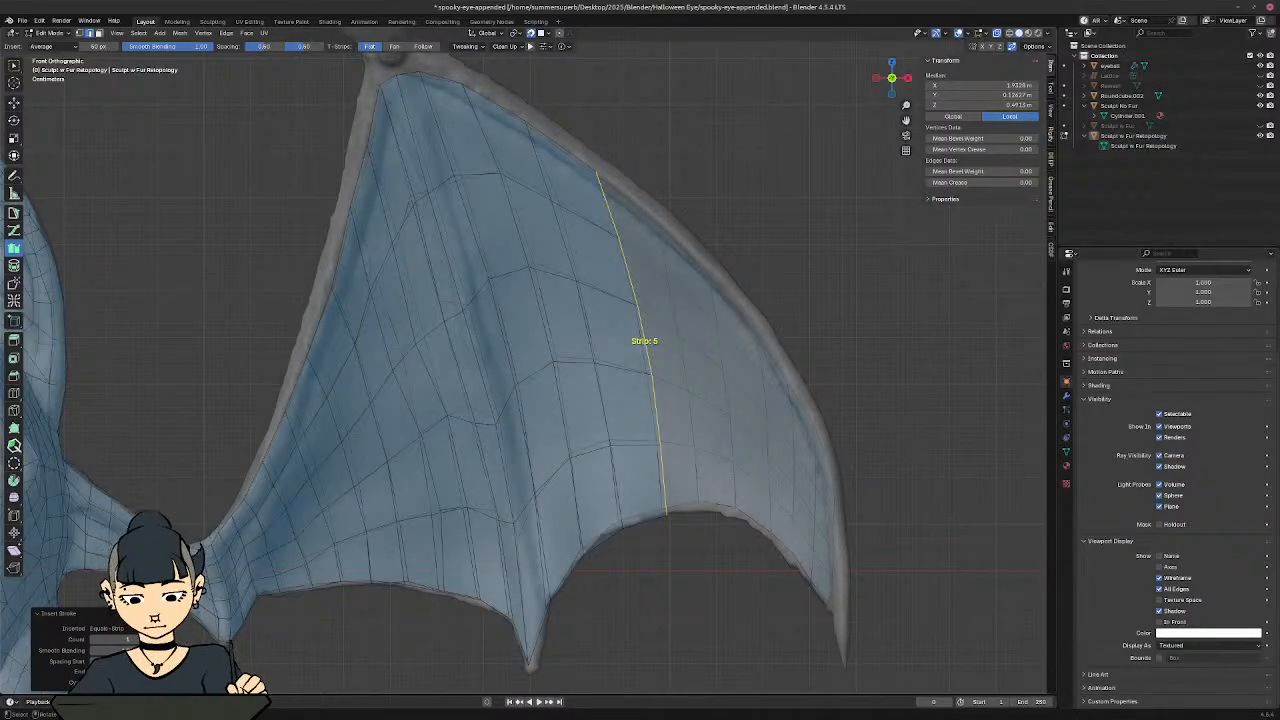
pyautogui.press('ctrl')
pyautogui.keyDown('ctrl'); pyautogui.moveTo(658, 215); pyautogui.dragTo(694, 496); pyautogui.keyUp('ctrl')
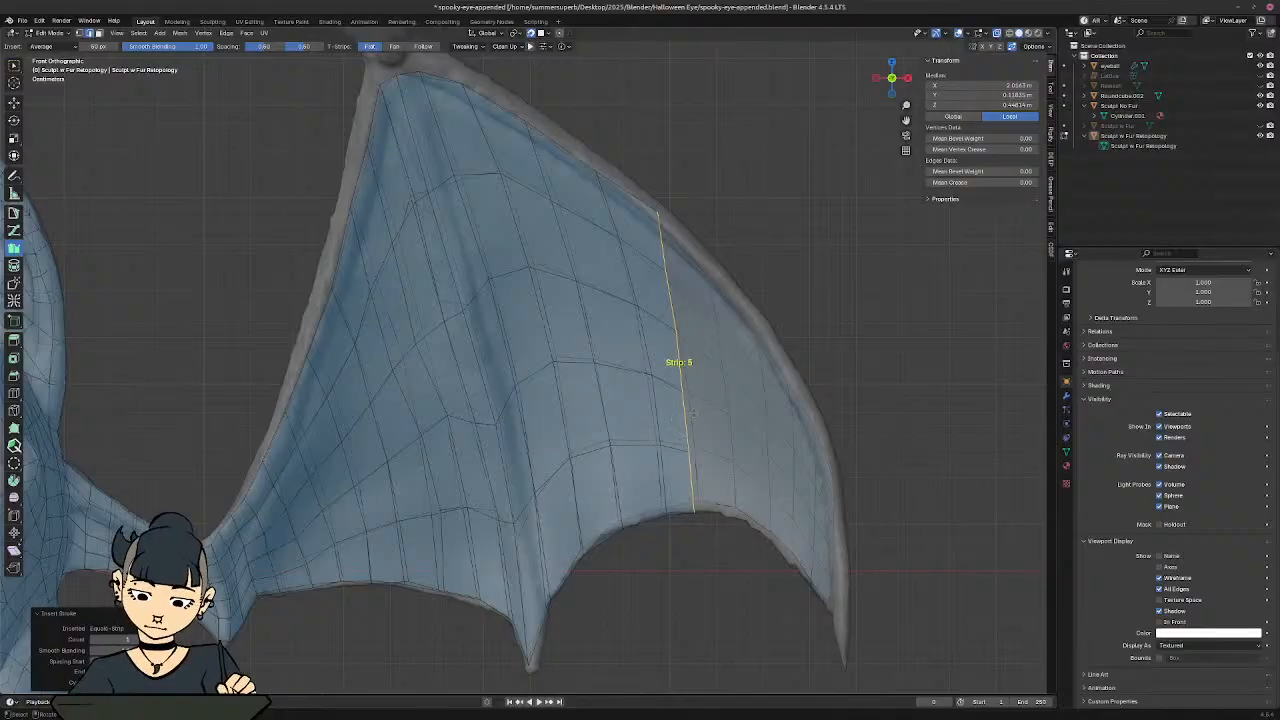
pyautogui.hotkey('ctrl', 'z')
pyautogui.moveTo(657, 223)
pyautogui.keyDown('ctrl'); pyautogui.mouseDown()
pyautogui.moveTo(674, 277)
pyautogui.moveTo(692, 510)
pyautogui.mouseUp(); pyautogui.keyUp('ctrl')
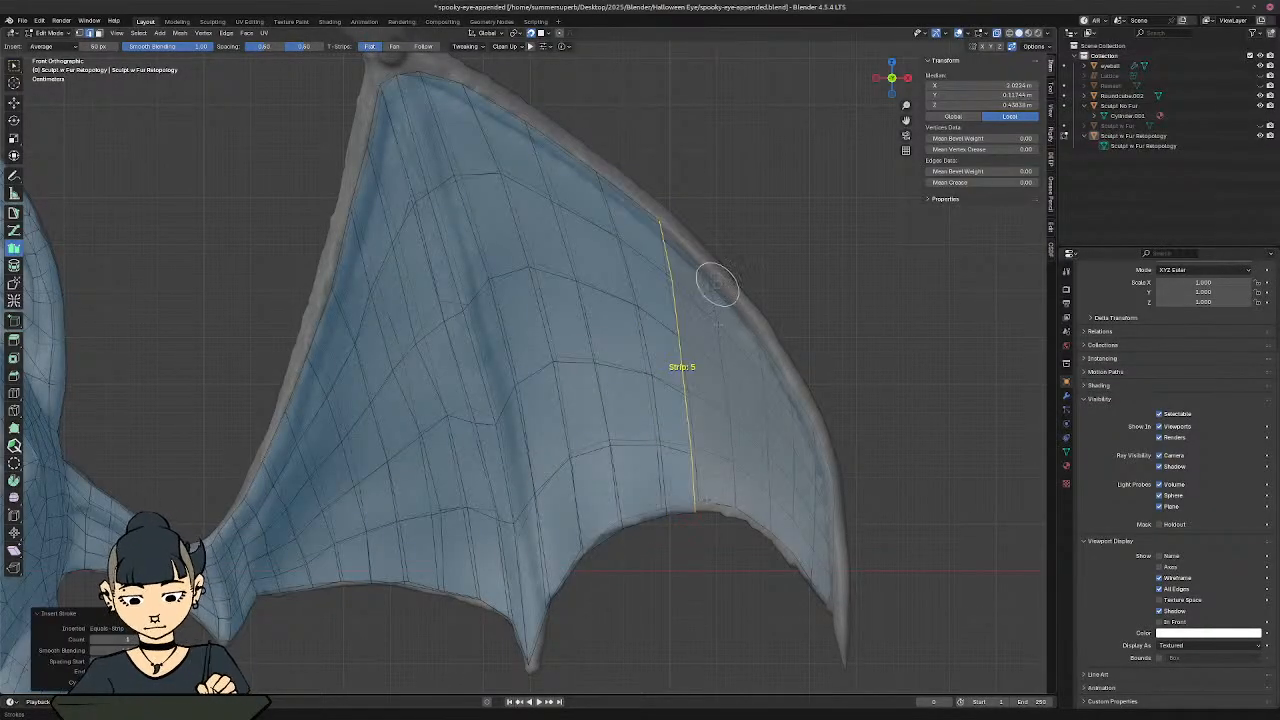
# Step: Continue the second membrane panel's front with three Strokes strips from the upper bone to the scalloped lower edge, moving toward the wing tip
pyautogui.keyDown('ctrl'); pyautogui.moveTo(709, 268); pyautogui.dragTo(733, 518); pyautogui.keyUp('ctrl')
pyautogui.keyDown('ctrl'); pyautogui.moveTo(757, 325); pyautogui.dragTo(764, 558); pyautogui.keyUp('ctrl')
pyautogui.keyDown('ctrl'); pyautogui.moveTo(790, 380); pyautogui.dragTo(792, 562); pyautogui.keyUp('ctrl')
# Step: Try to add a further Strokes strip beside the last one on the panel's front near the wing tip
pyautogui.keyDown('ctrl'); pyautogui.moveTo(813, 425); pyautogui.dragTo(805, 595); pyautogui.keyUp('ctrl')
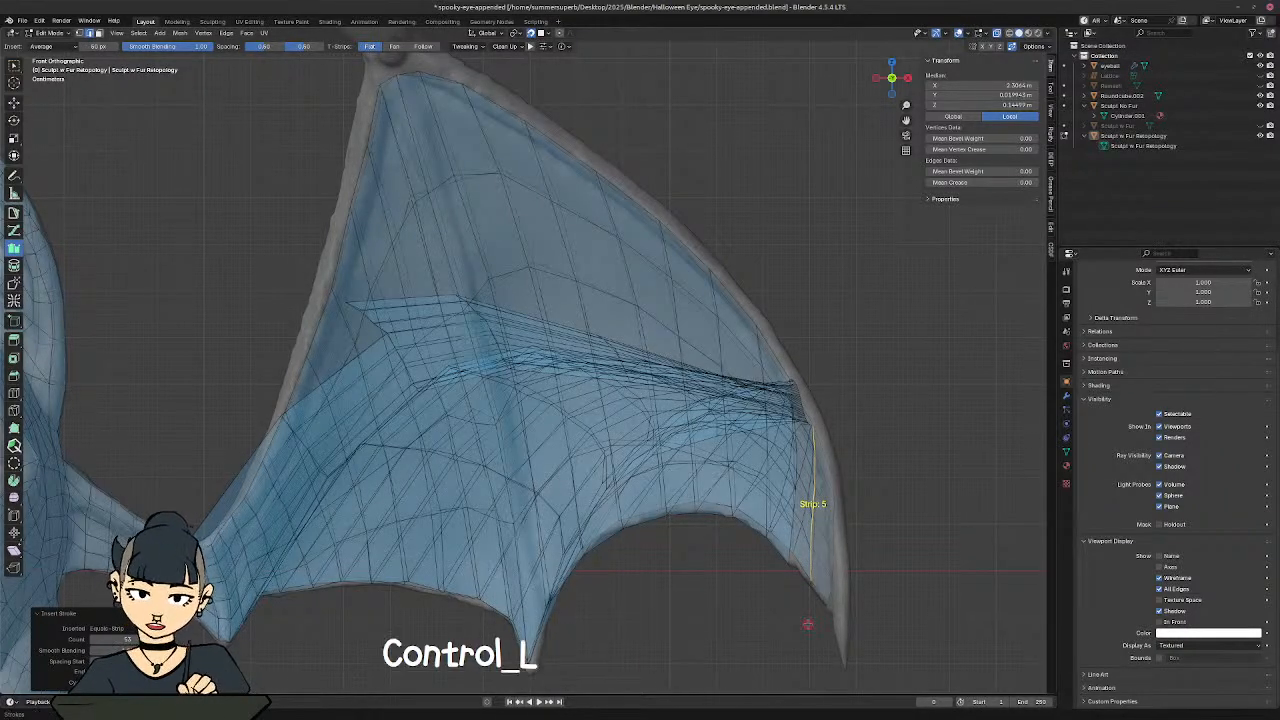
pyautogui.hotkey('ctrl', 'z')
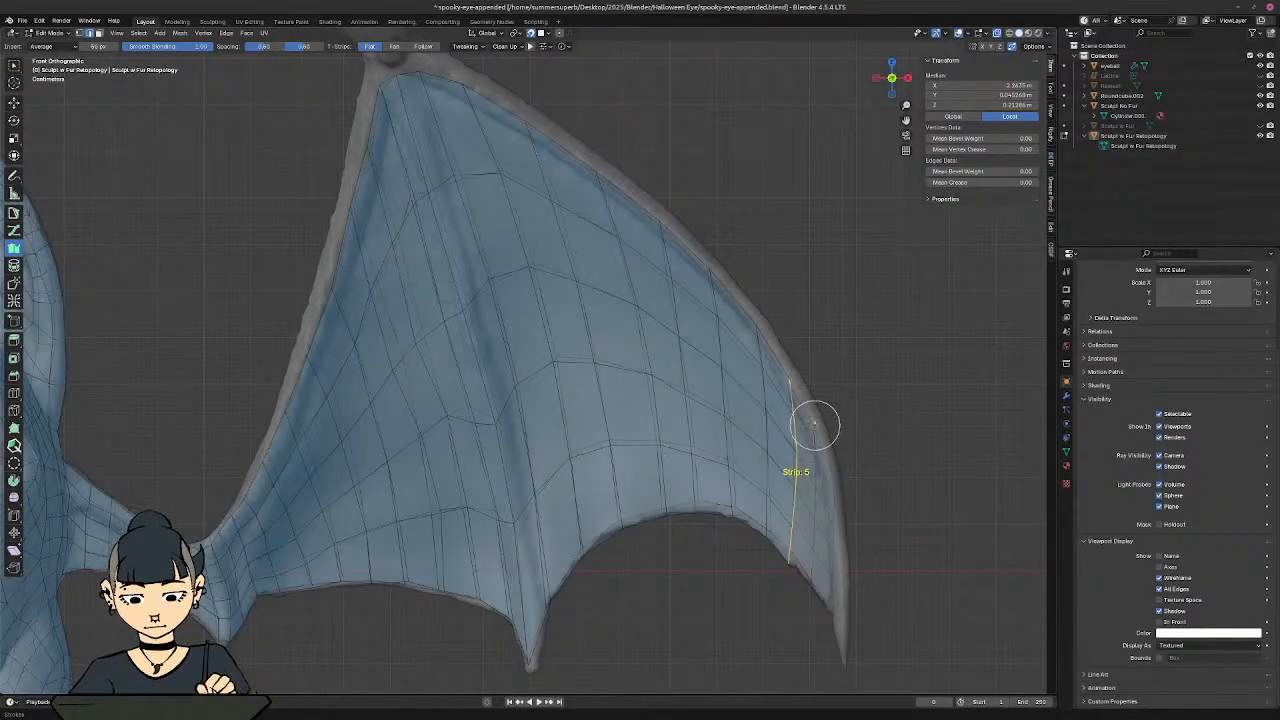
pyautogui.moveTo(815, 425)
pyautogui.keyDown('ctrl'); pyautogui.mouseDown()
pyautogui.moveTo(794, 471)
pyautogui.moveTo(812, 594)
pyautogui.mouseUp(); pyautogui.keyUp('ctrl')
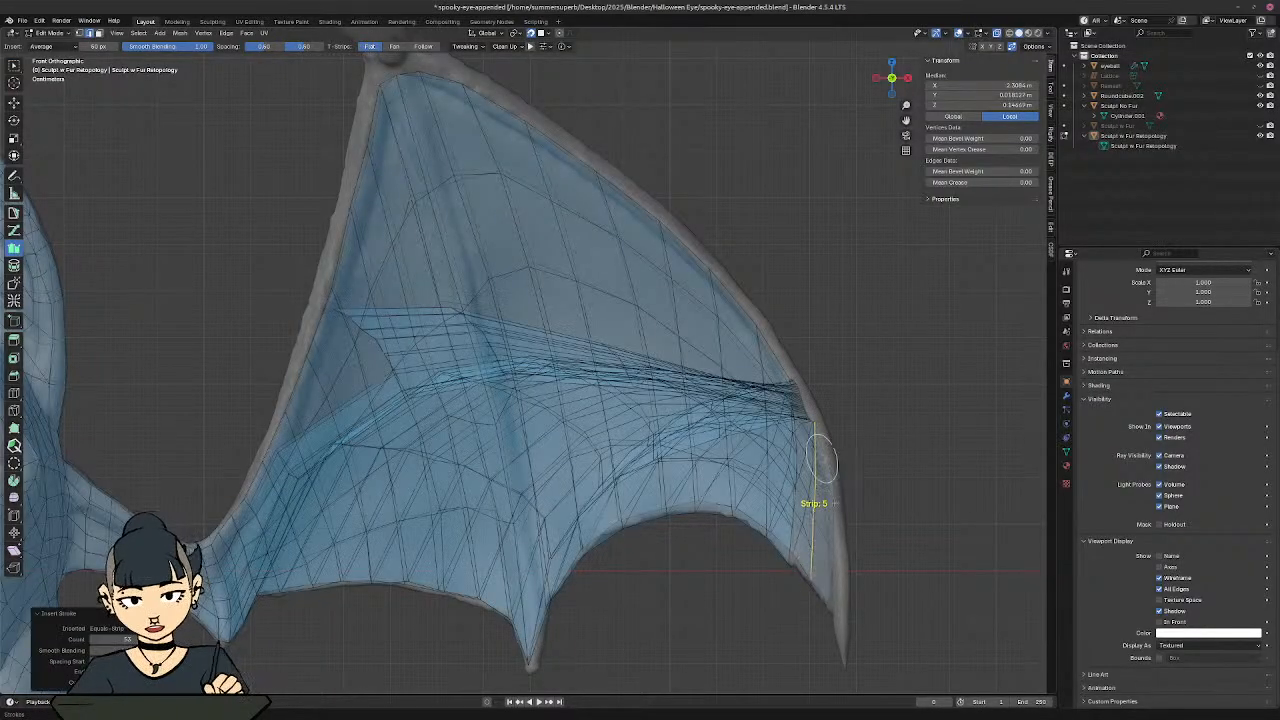
pyautogui.hotkey('ctrl', 'z')
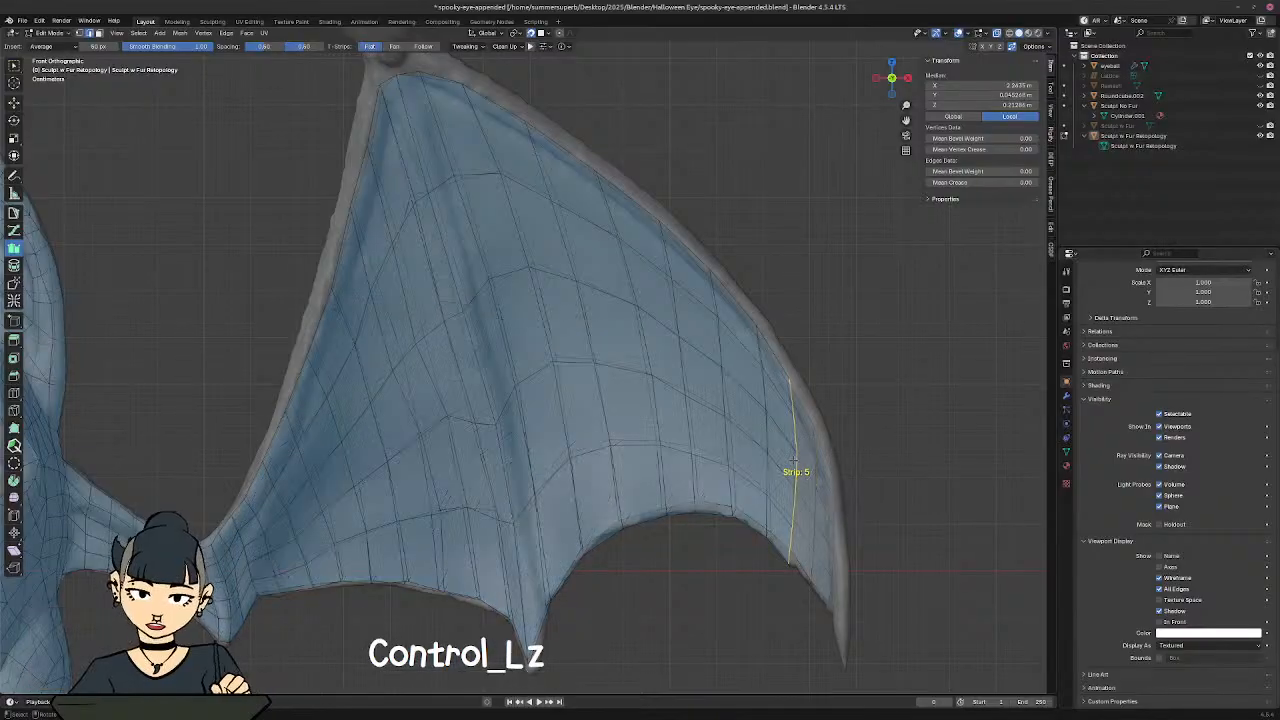
# Step: Draw the remaining Strokes strips at the wing tip on the second membrane panel's front and turn off X-ray
pyautogui.keyDown('ctrl'); pyautogui.moveTo(808, 429); pyautogui.dragTo(812, 575); pyautogui.keyUp('ctrl')
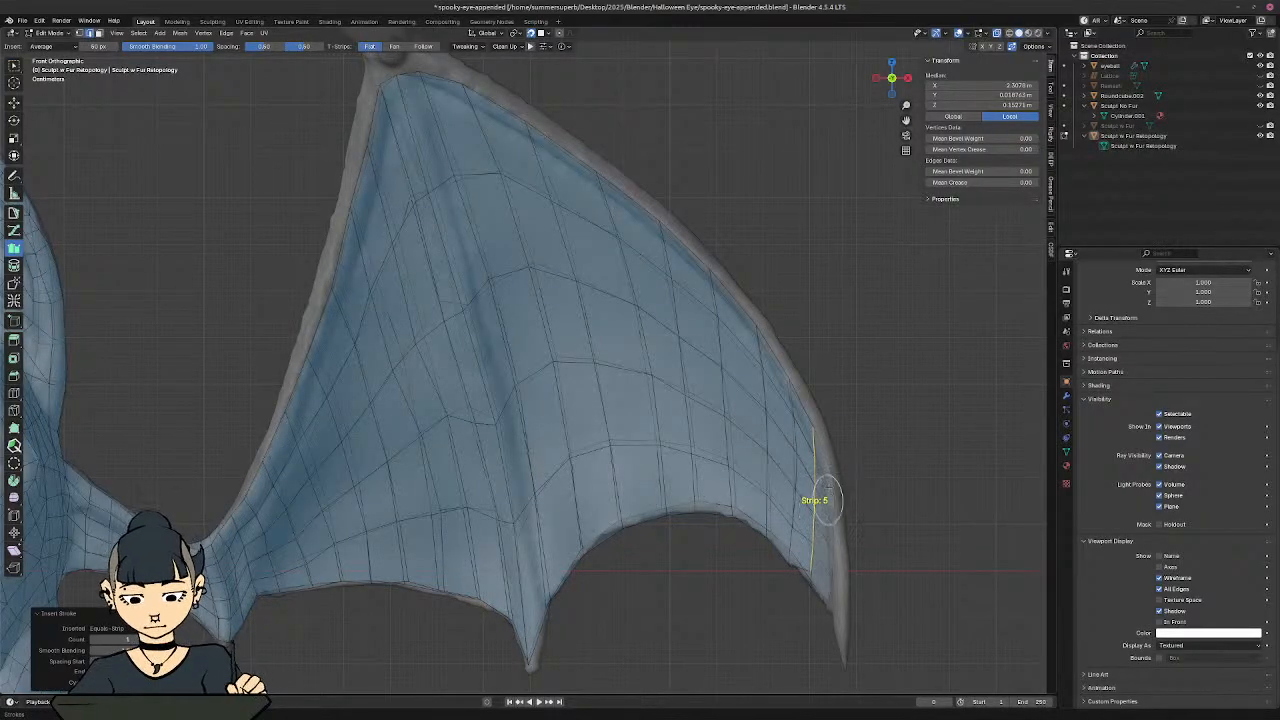
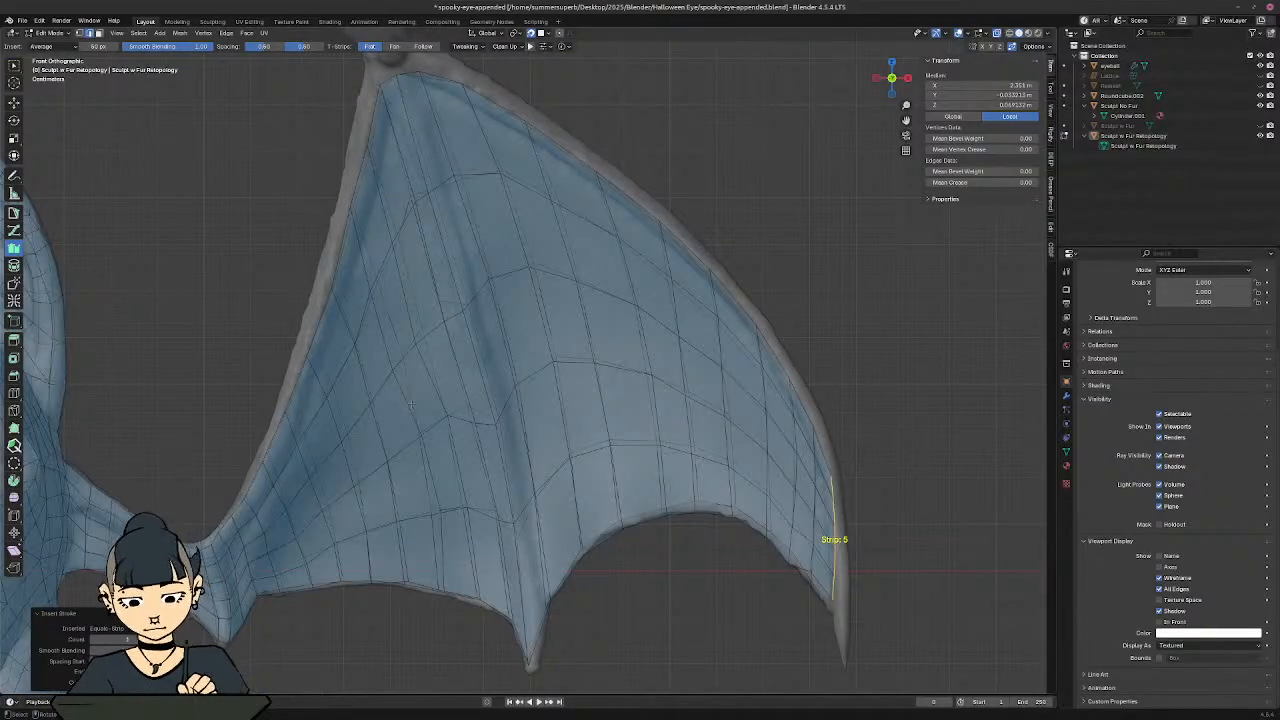
pyautogui.moveTo(834, 539); pyautogui.dragTo(192, 388, button='middle')
pyautogui.hotkey('alt', 'z')
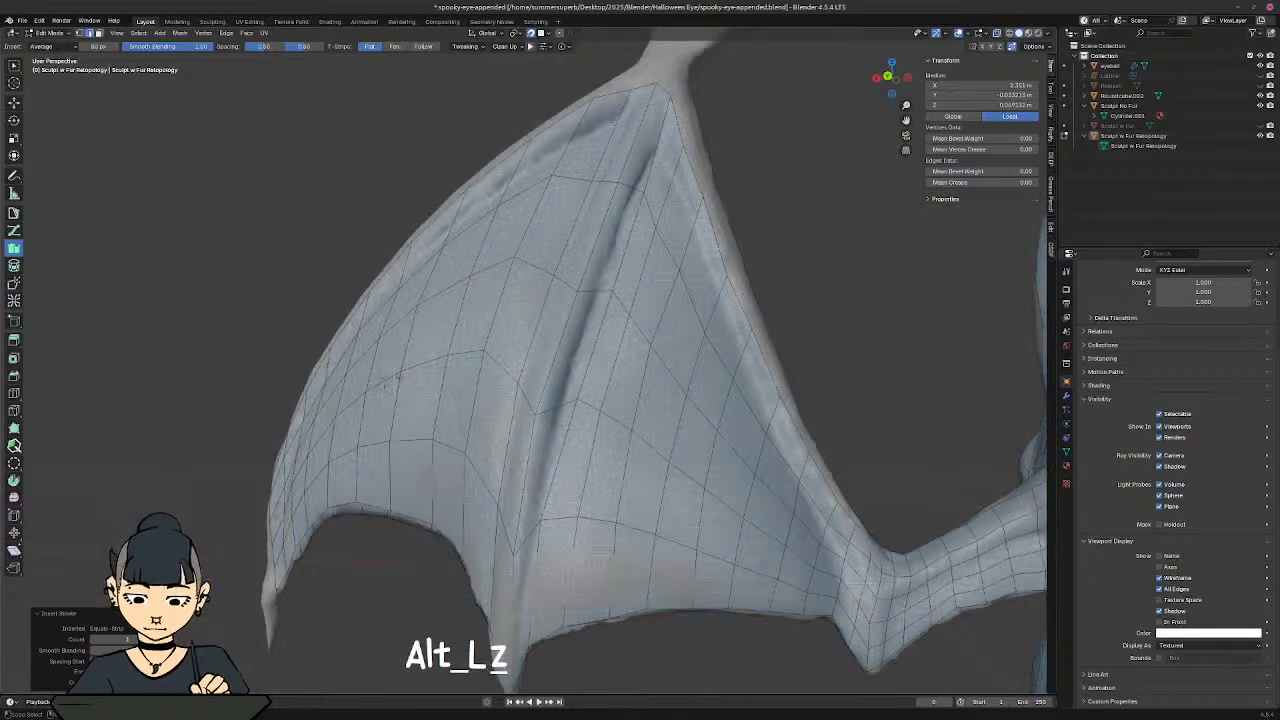
# Step: With PolyPen in Quad mode, fill the top of the gap where the wing arm joins the body with a quad
pyautogui.keyDown('shift'); pyautogui.moveTo(640, 400); pyautogui.dragTo(540, 350, button='middle'); pyautogui.keyUp('shift')
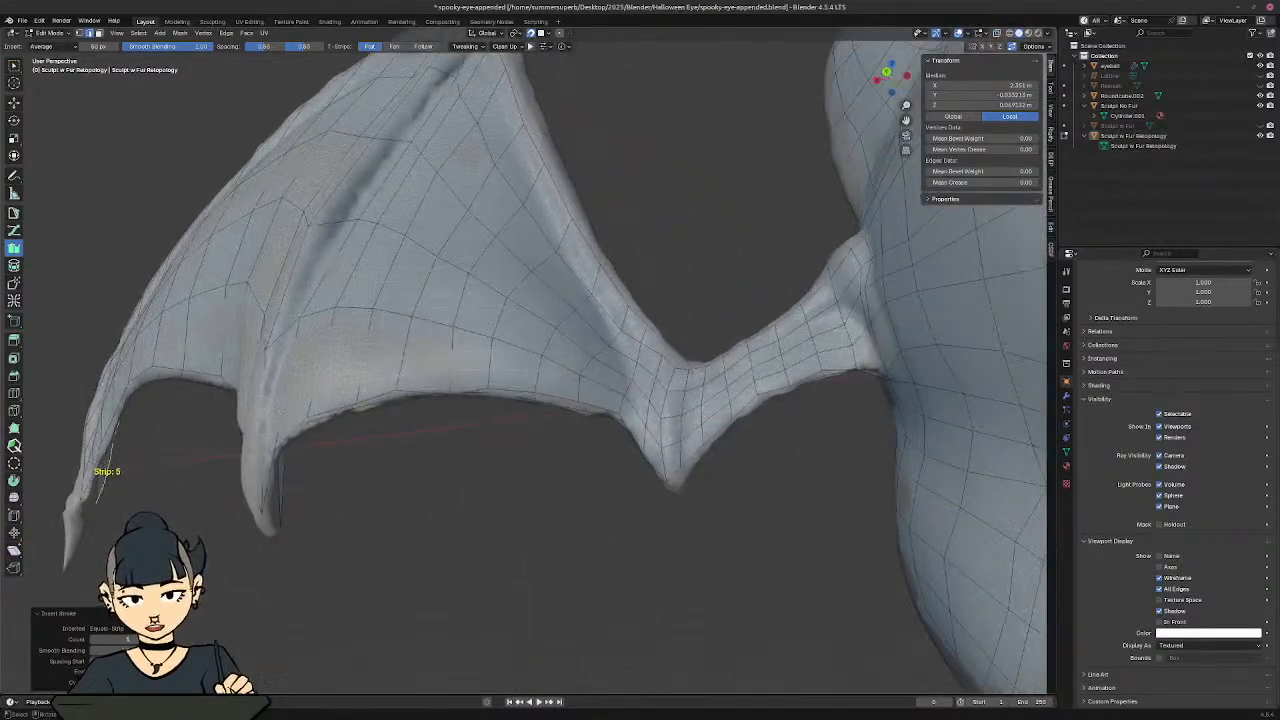
pyautogui.moveTo(600, 400); pyautogui.dragTo(771, 269, button='middle')
pyautogui.moveTo(633, 340); pyautogui.dragTo(568, 312, button='middle')
pyautogui.moveTo(568, 312); pyautogui.dragTo(600, 330, button='middle')
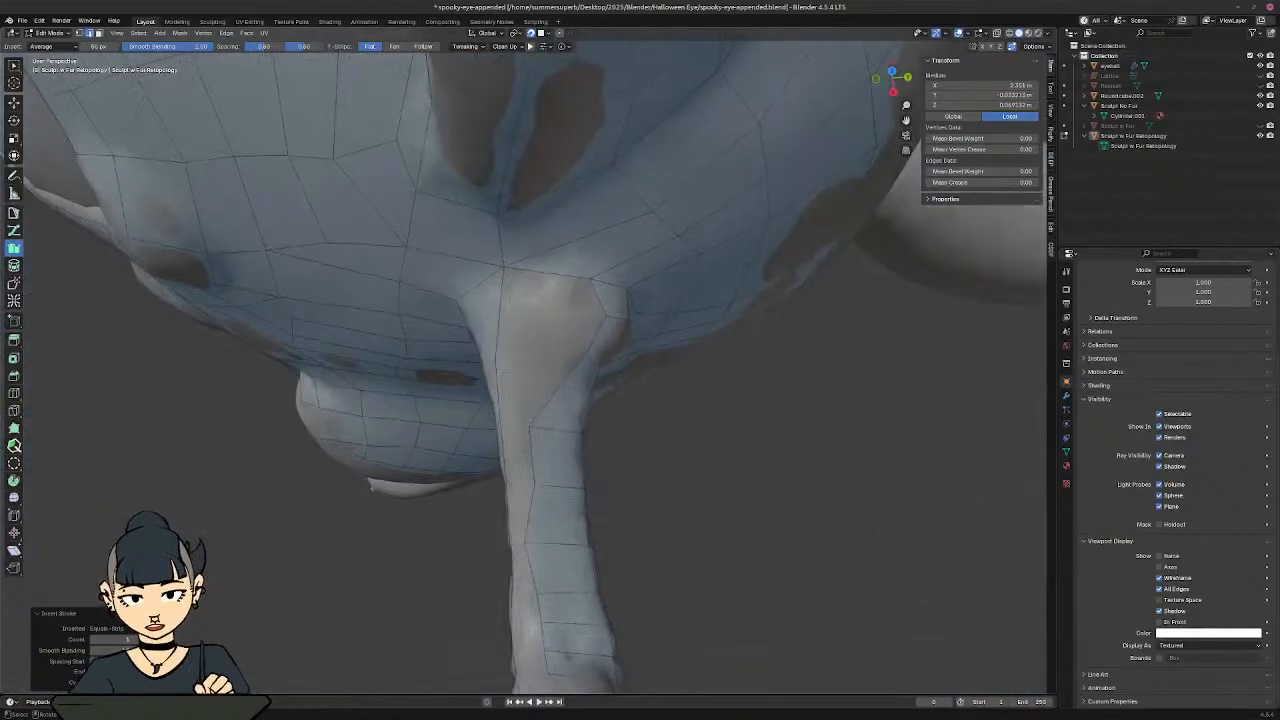
pyautogui.keyDown('ctrl'); pyautogui.moveTo(629, 382); pyautogui.dragTo(561, 356, button='middle'); pyautogui.keyUp('ctrl')
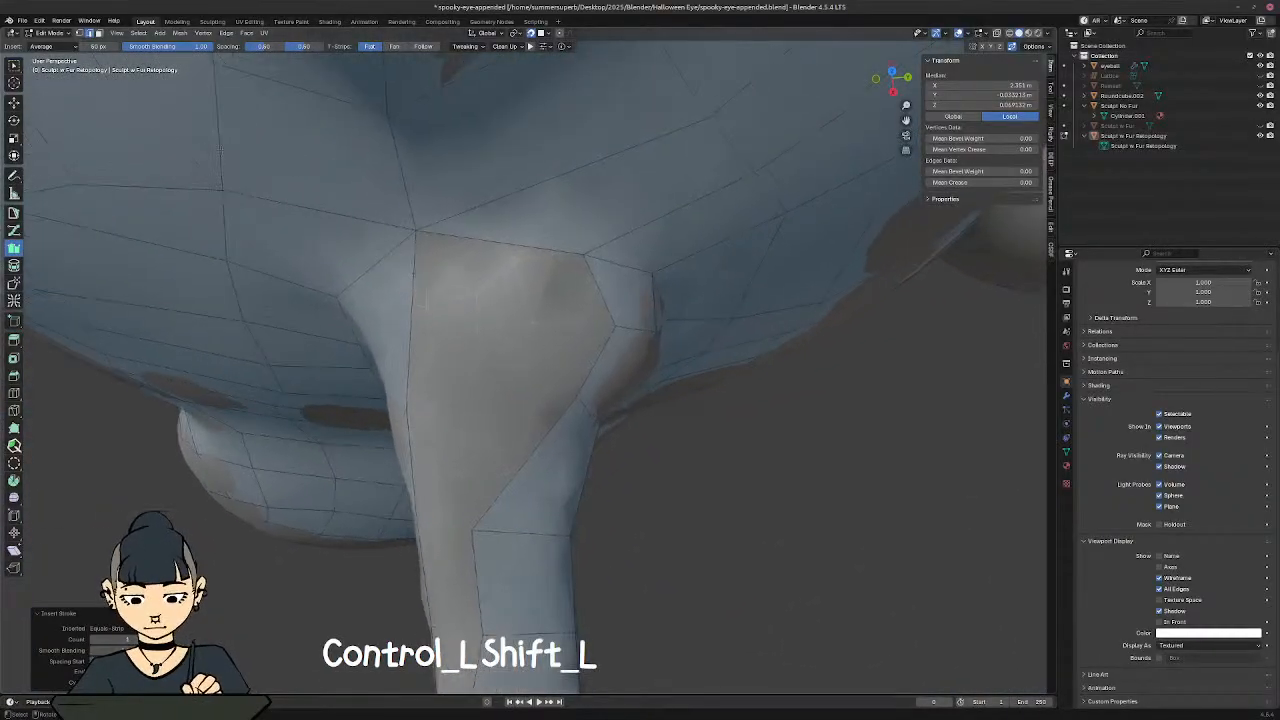
pyautogui.click(14, 213)
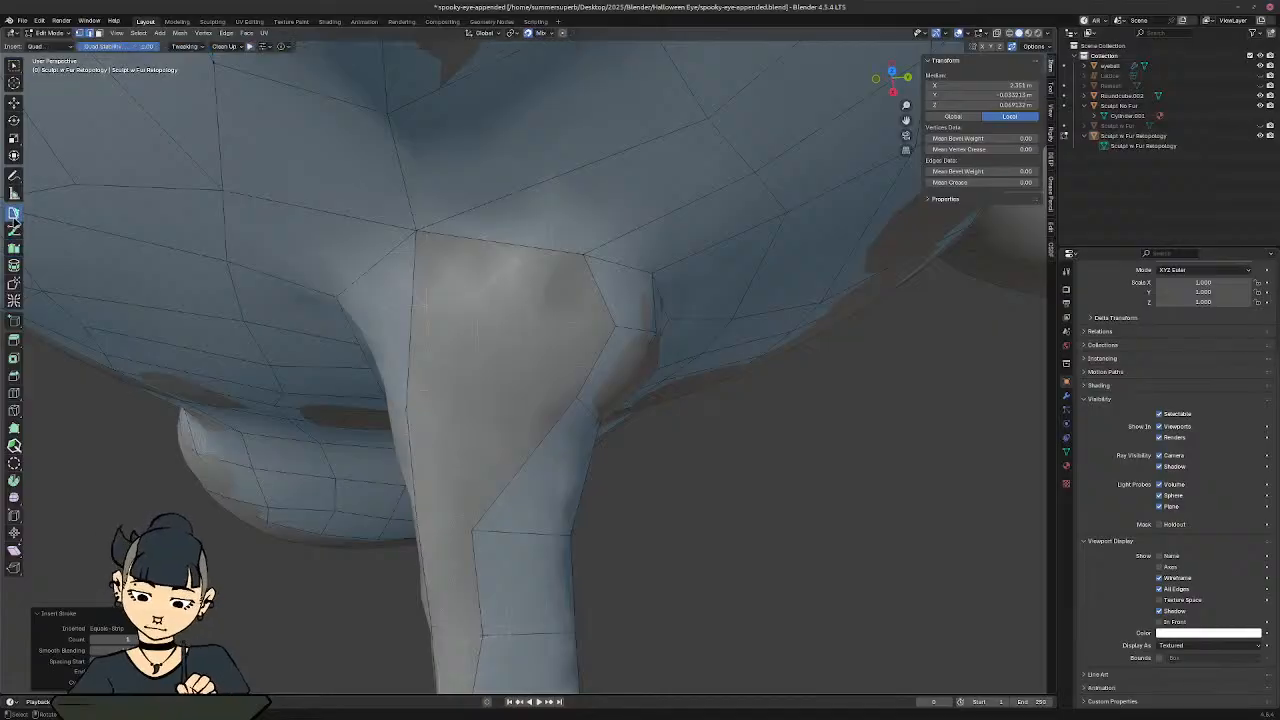
pyautogui.click(603, 297)
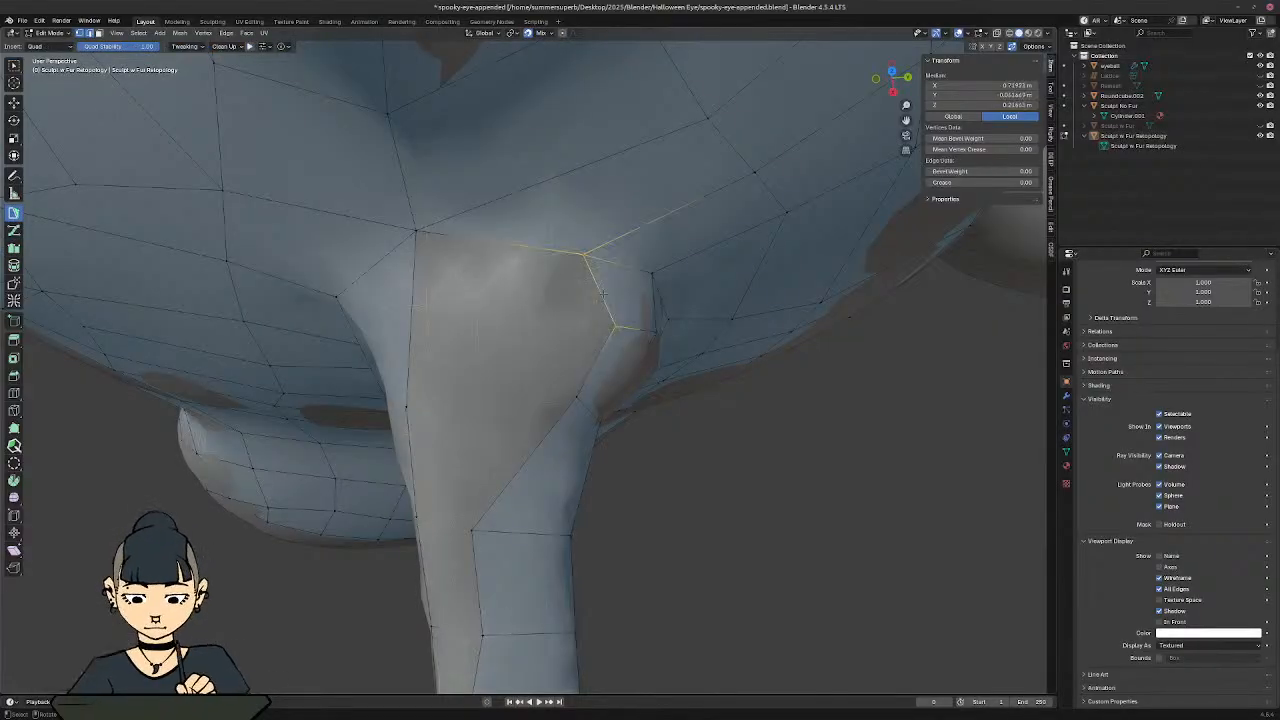
pyautogui.moveTo(596, 361); pyautogui.dragTo(612, 345, button='middle')
pyautogui.keyDown('ctrl'); pyautogui.click(398, 388); pyautogui.keyUp('ctrl')
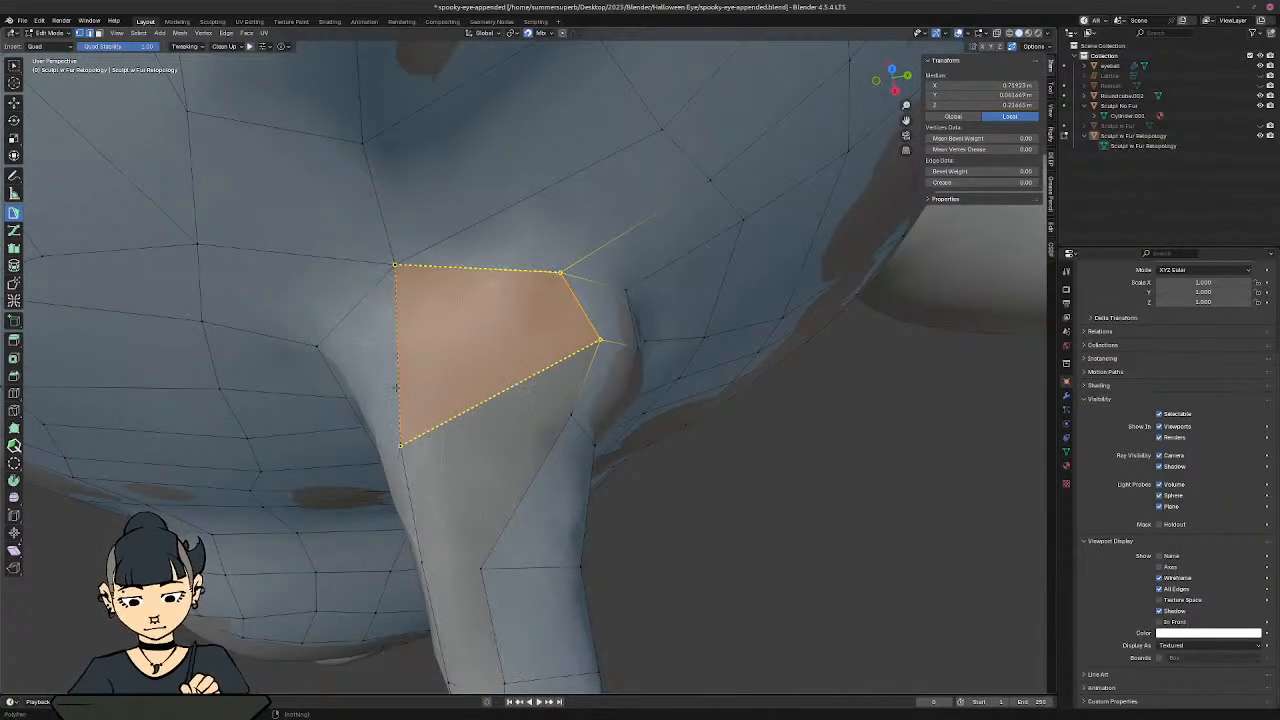
# Step: Reposition the gap's border vertex below the new quad and add a second PolyPen quad down the wing arm
pyautogui.keyDown('shift'); pyautogui.moveTo(562, 428); pyautogui.dragTo(612, 347, button='middle'); pyautogui.keyUp('shift')
pyautogui.click(614, 339)
pyautogui.press('g')
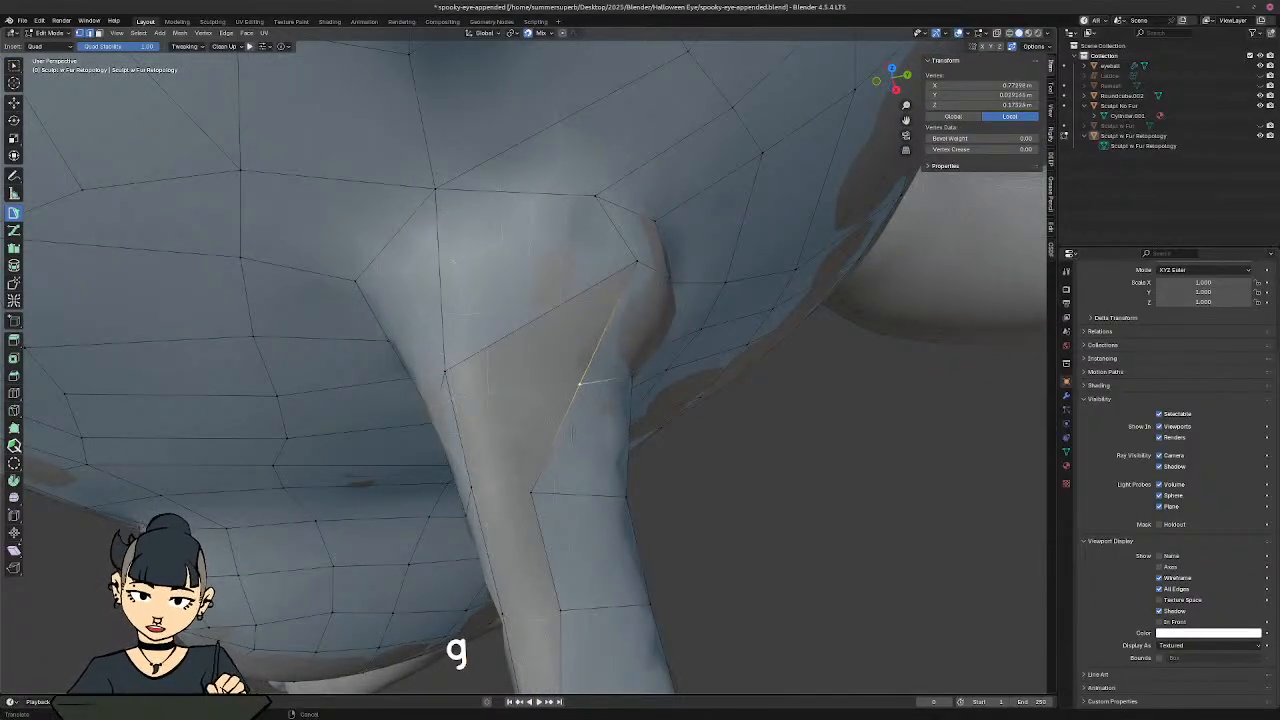
pyautogui.moveTo(570, 424); pyautogui.dragTo(601, 375, button='middle')
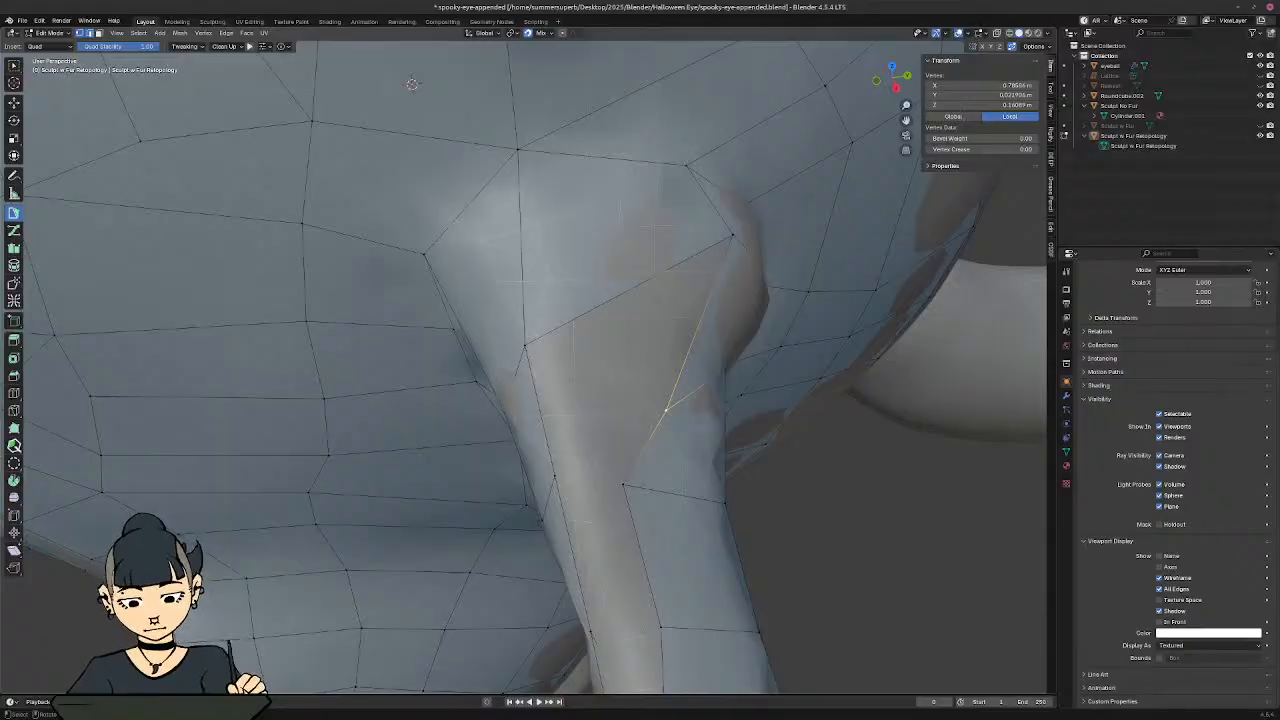
pyautogui.click(699, 323)
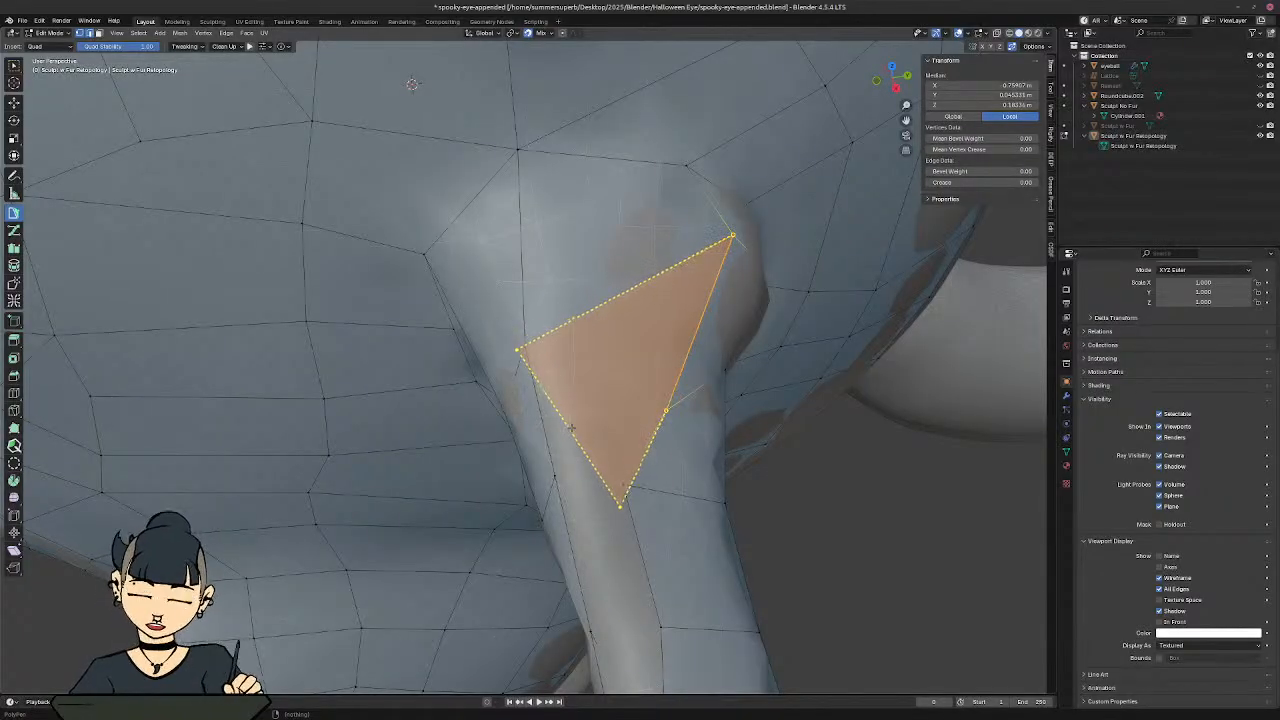
pyautogui.keyDown('ctrl'); pyautogui.click(518, 350); pyautogui.keyUp('ctrl')
# Step: Move the next border vertex along the wing arm and add a third PolyPen quad that joins both sides of the gap
pyautogui.click(621, 505)
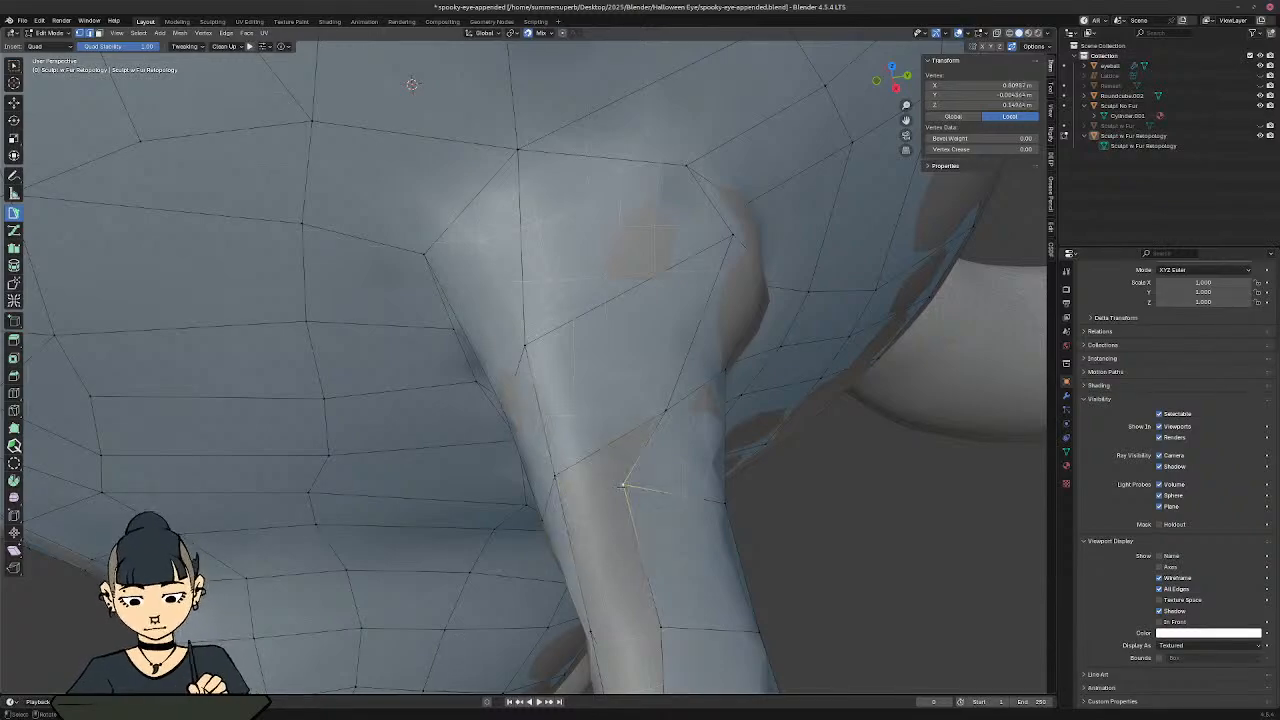
pyautogui.moveTo(646, 518); pyautogui.dragTo(626, 480, button='middle')
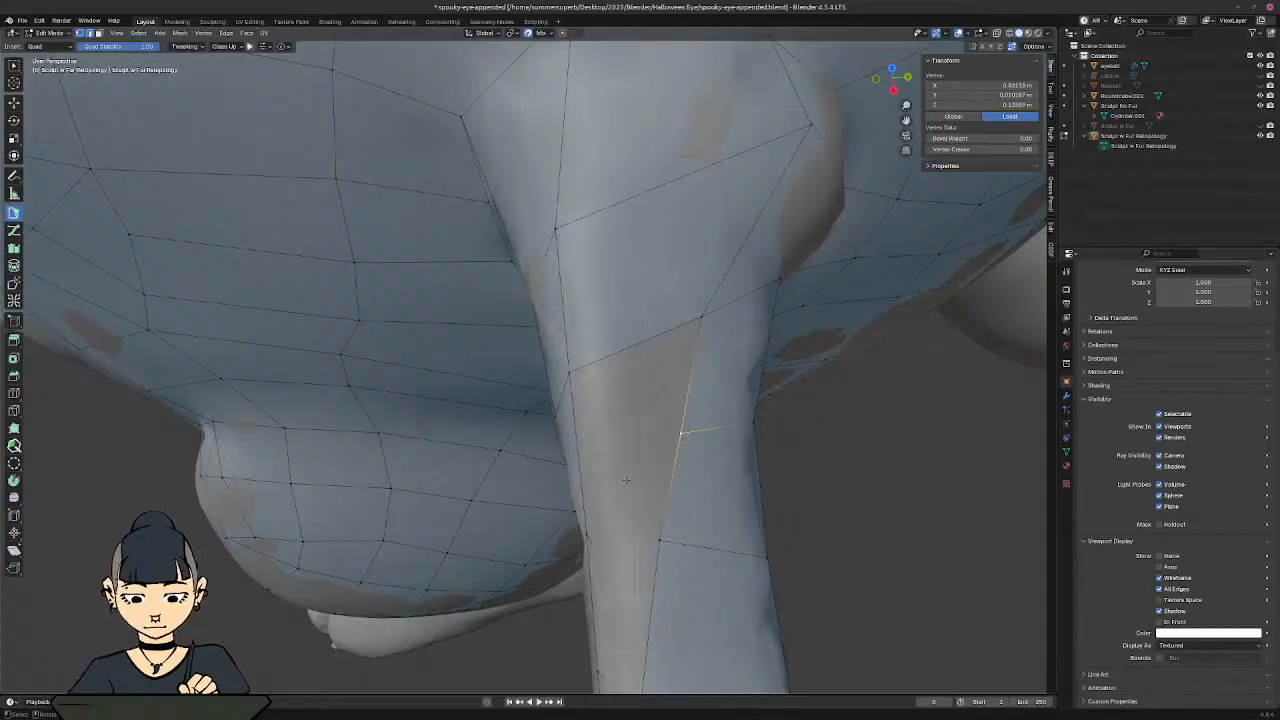
pyautogui.keyDown('shift'); pyautogui.moveTo(596, 531); pyautogui.dragTo(640, 500, button='middle'); pyautogui.keyUp('shift')
pyautogui.keyDown('shift'); pyautogui.moveTo(490, 298); pyautogui.dragTo(459, 358, button='middle'); pyautogui.keyUp('shift')
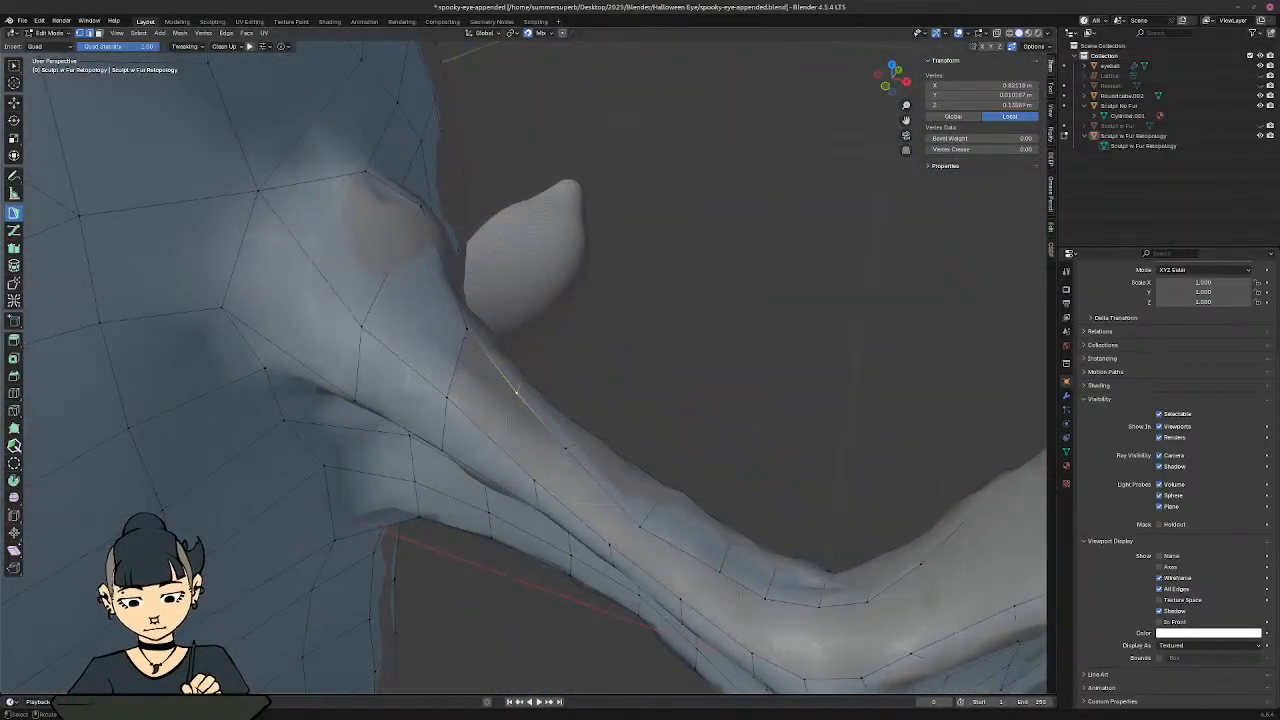
pyautogui.moveTo(516, 390); pyautogui.dragTo(496, 420, button='middle')
pyautogui.keyDown('ctrl'); pyautogui.click(496, 420); pyautogui.keyUp('ctrl')
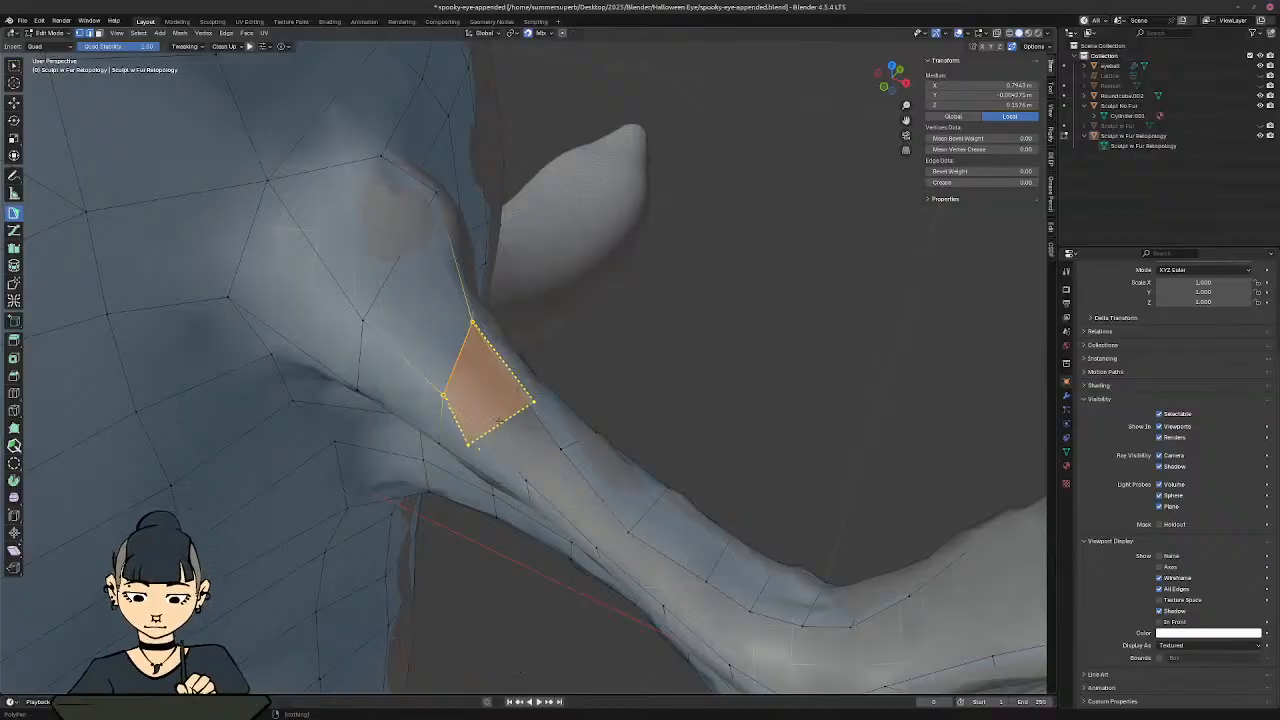
pyautogui.keyDown('ctrl'); pyautogui.click(482, 409); pyautogui.keyUp('ctrl')
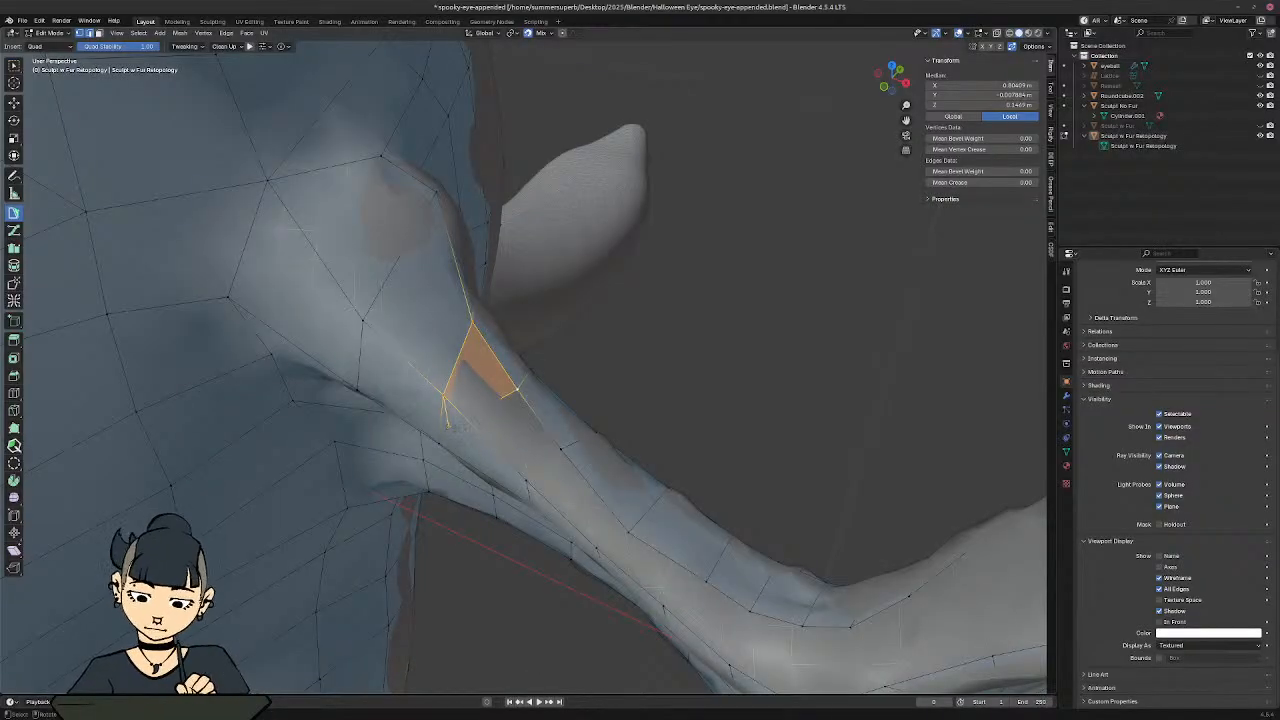
pyautogui.click(447, 425)
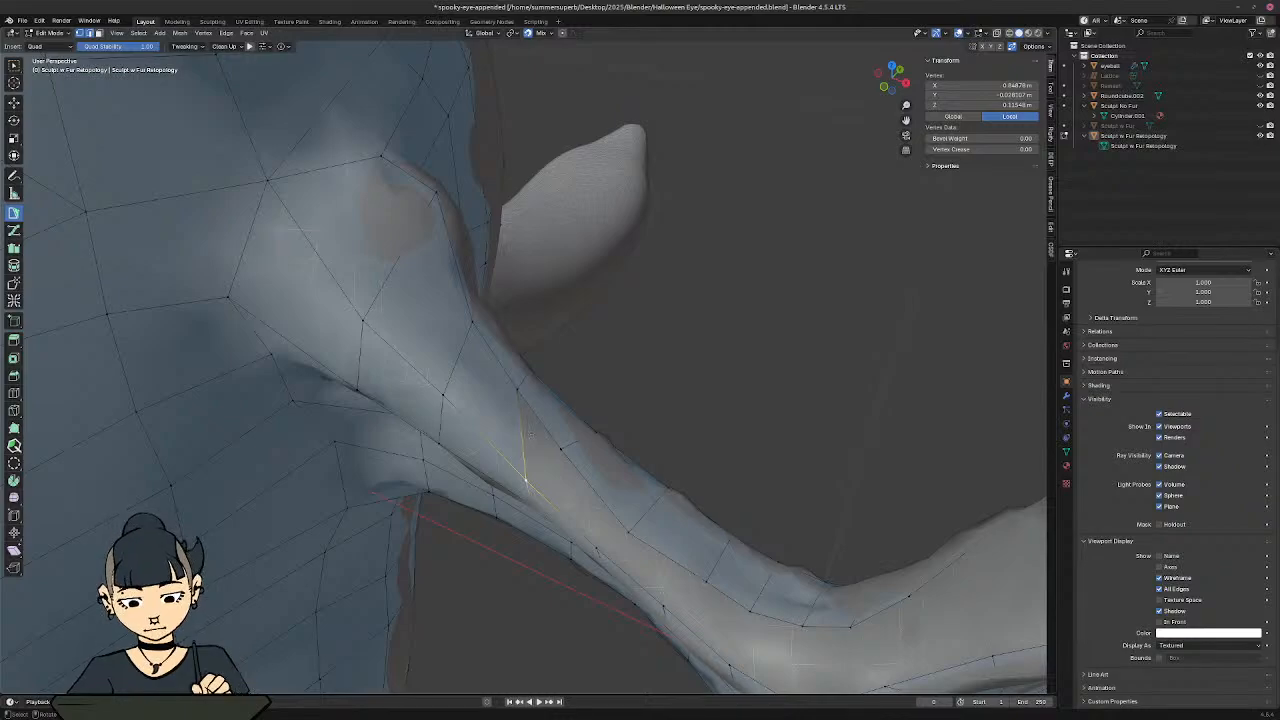
# Step: Set the PolyPen insert mode to Edge and try to bridge two opposite border vertices across the wing arm's gap
pyautogui.click(528, 434)
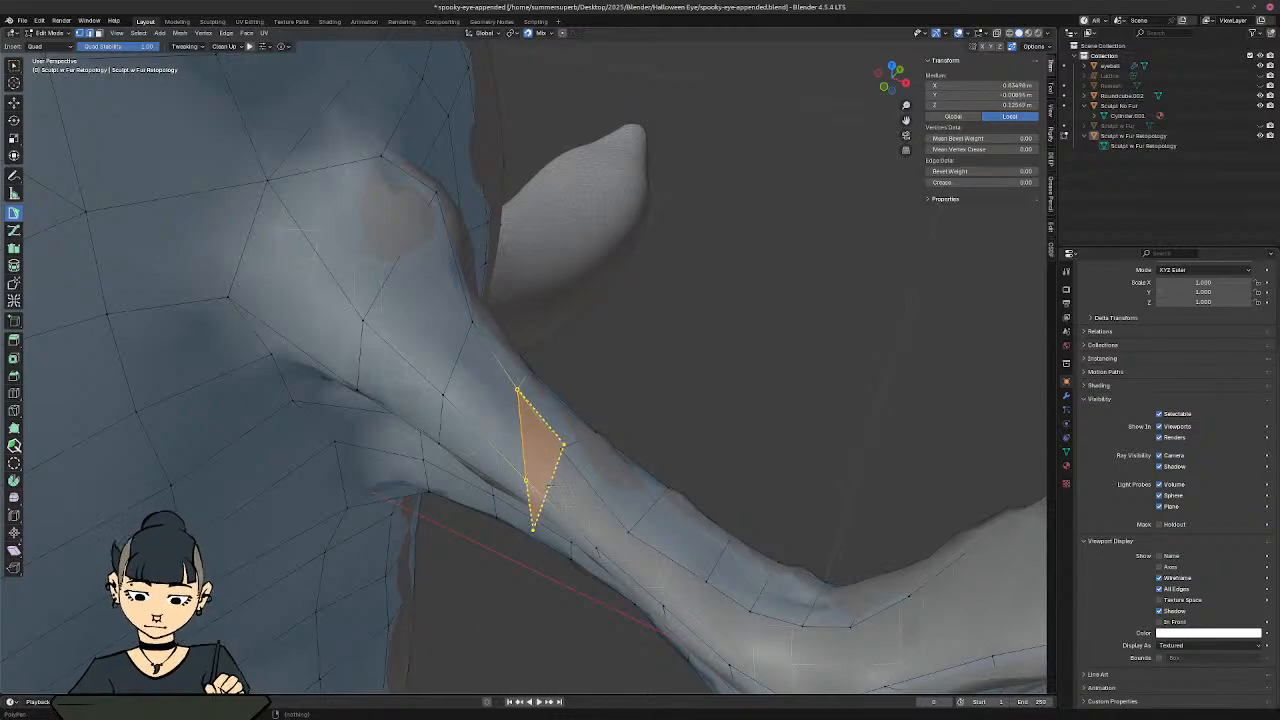
pyautogui.moveTo(364, 532); pyautogui.dragTo(366, 490, button='middle')
pyautogui.keyDown('shift'); pyautogui.moveTo(366, 490); pyautogui.dragTo(362, 430, button='middle'); pyautogui.keyUp('shift')
pyautogui.keyDown('ctrl'); pyautogui.moveTo(500, 560); pyautogui.dragTo(500, 500, button='middle'); pyautogui.keyUp('ctrl')
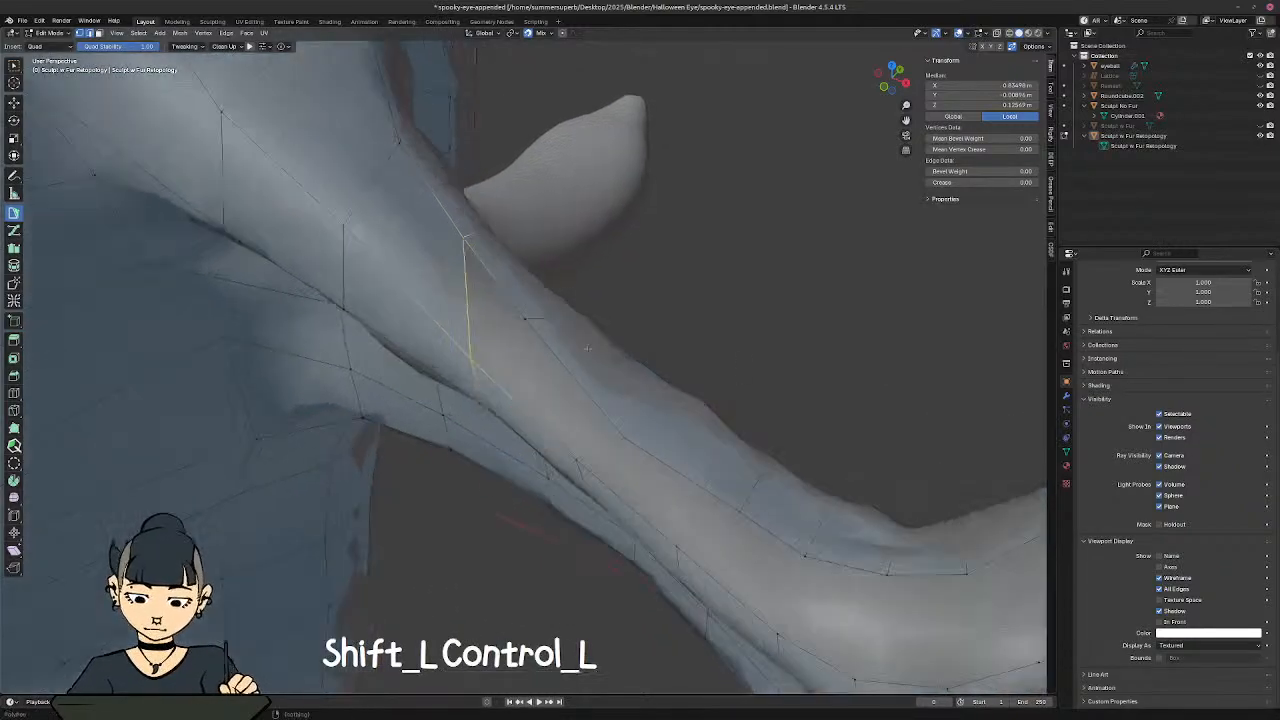
pyautogui.moveTo(640, 650); pyautogui.dragTo(555, 628, button='middle')
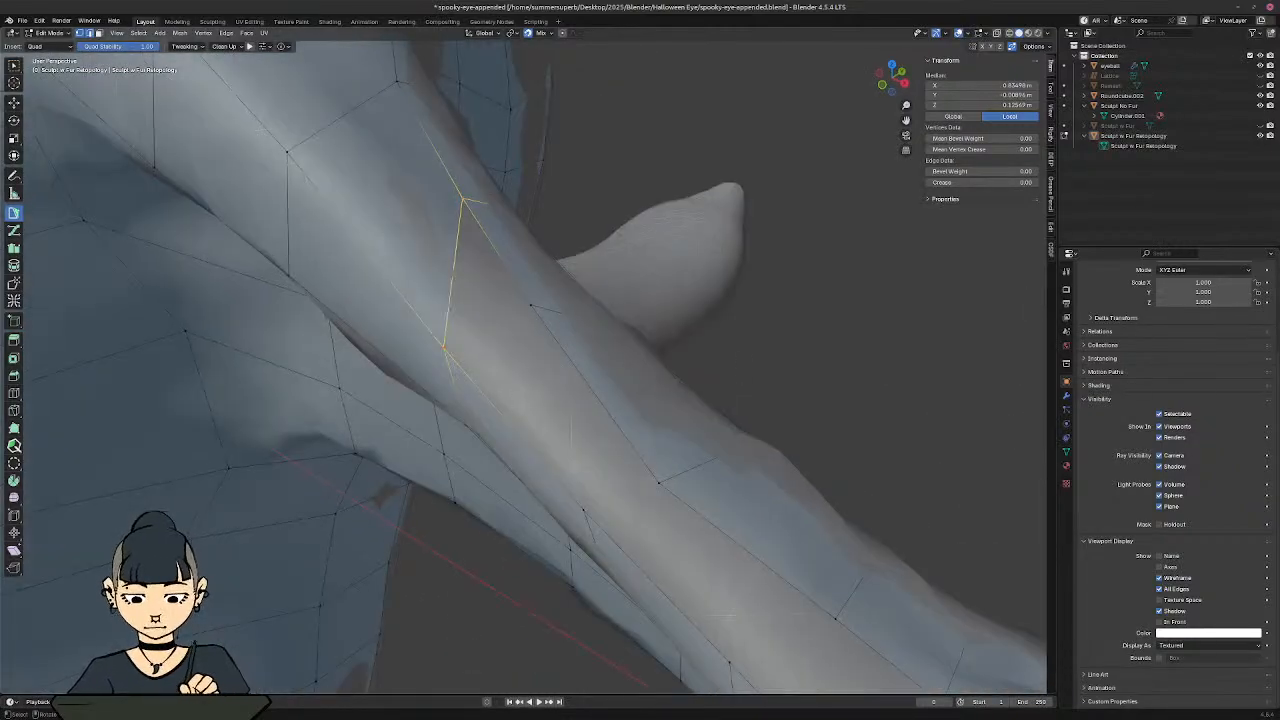
pyautogui.click(52, 48)
pyautogui.click(37, 68)
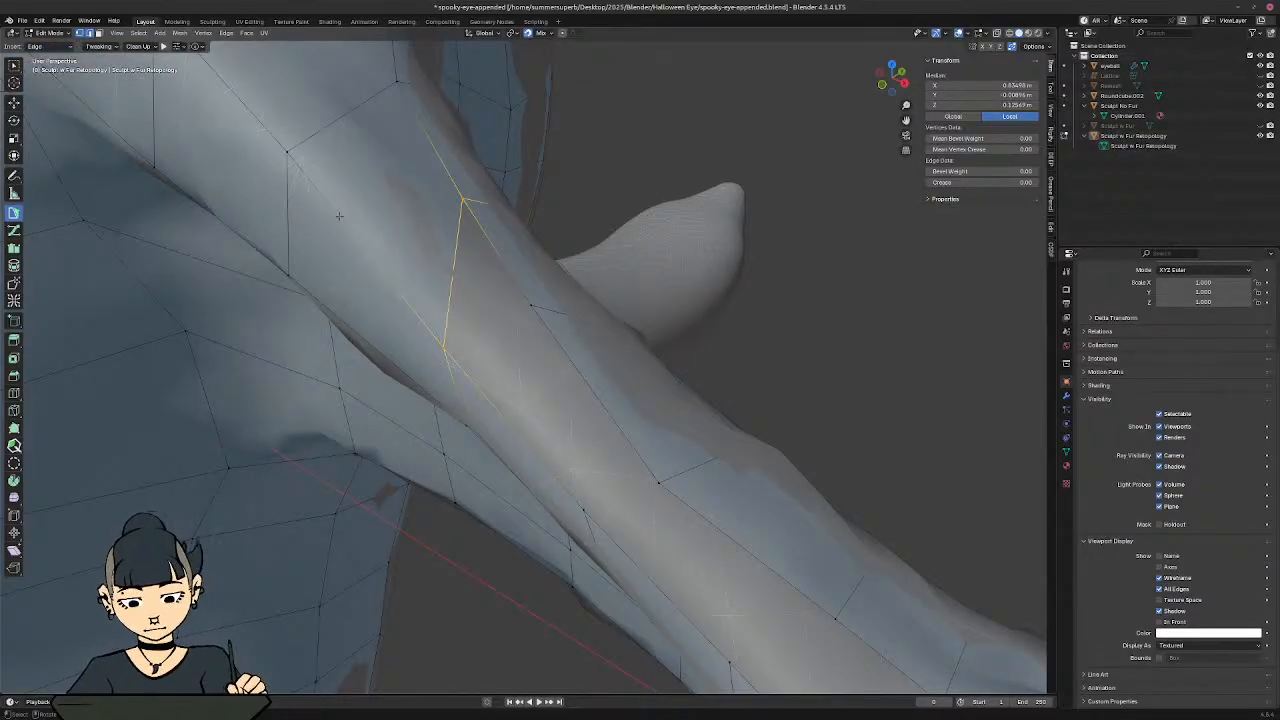
pyautogui.click(531, 304)
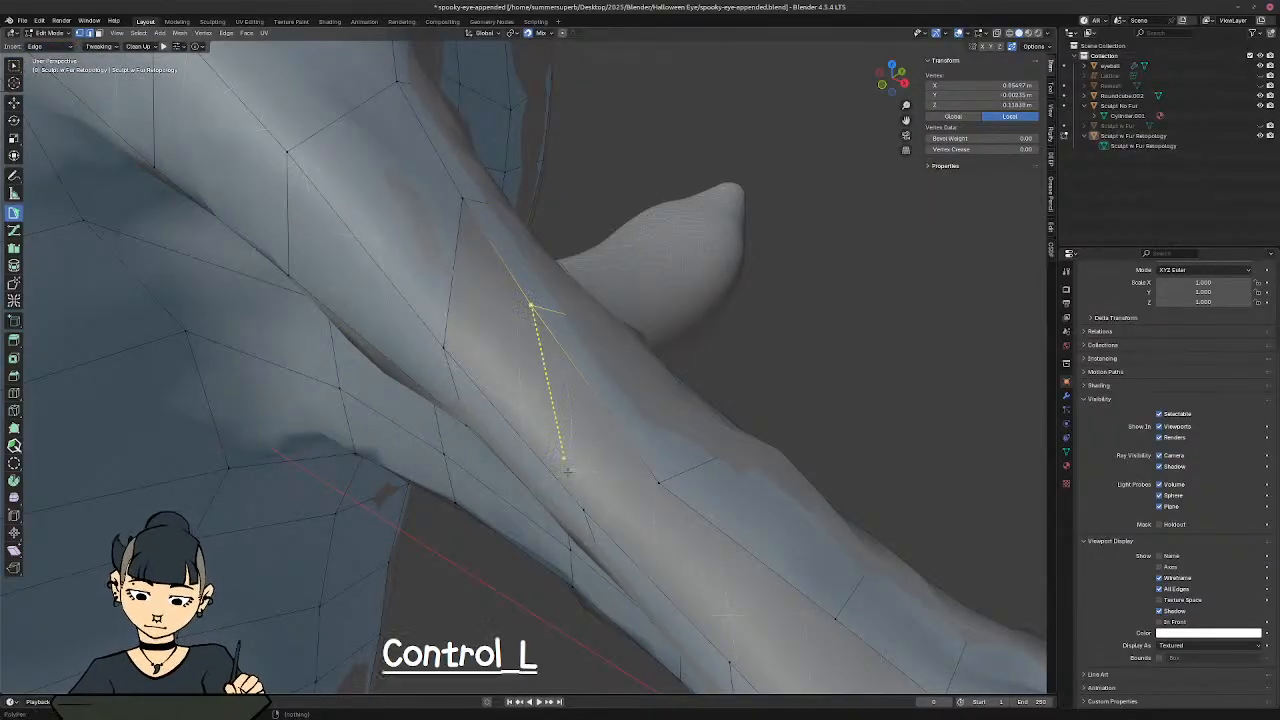
pyautogui.keyDown('ctrl'); pyautogui.click(583, 510); pyautogui.keyUp('ctrl')
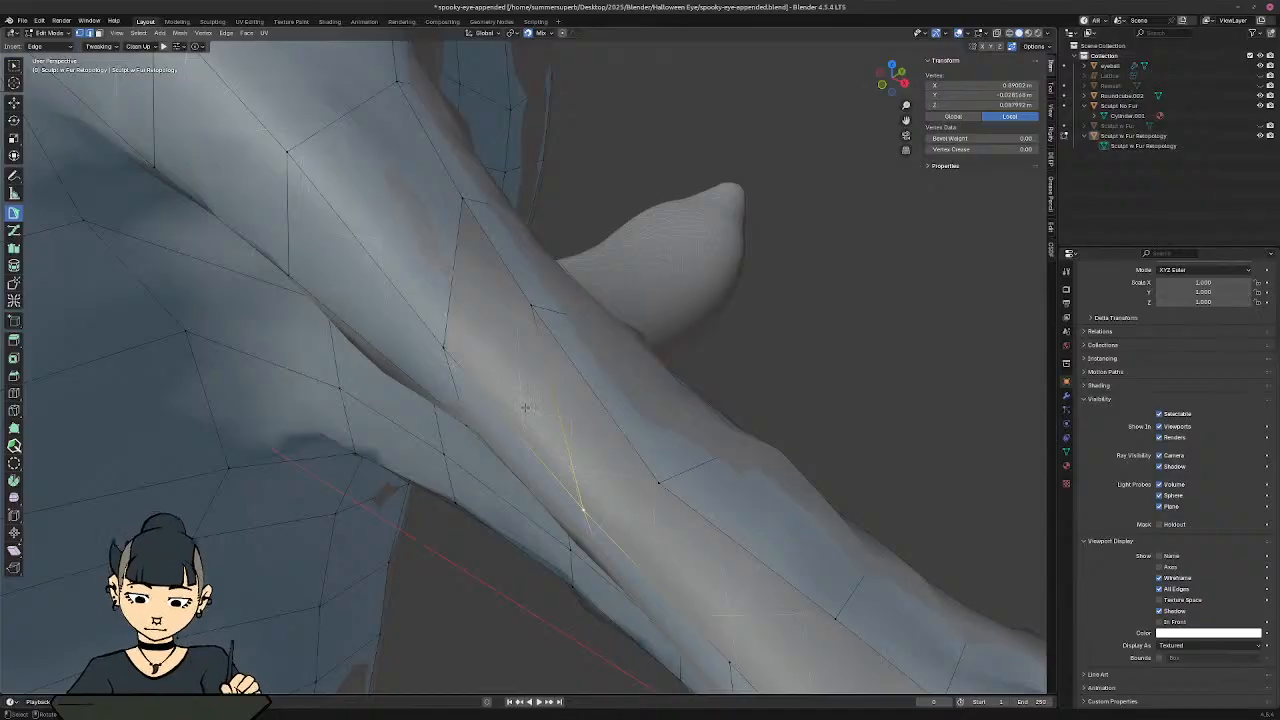
pyautogui.hotkey('ctrl', 'z')
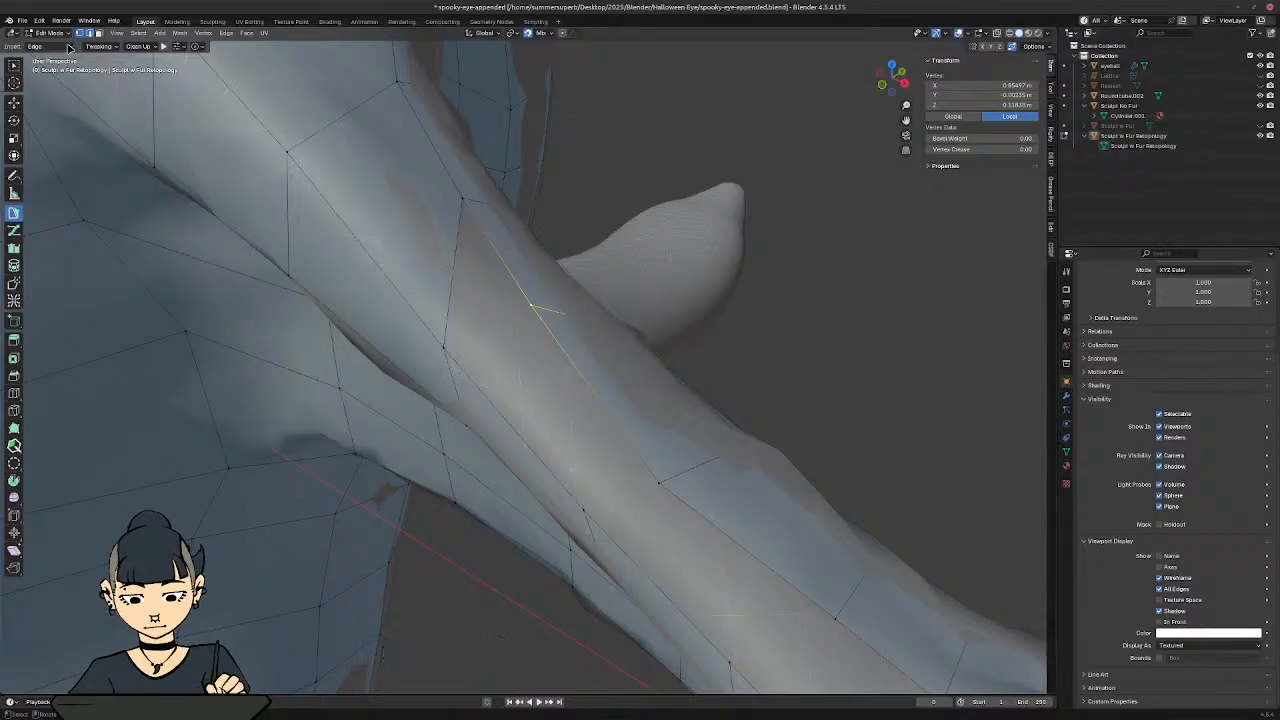
# Step: Set the PolyPen insert mode to Tri/Quad and try to connect the open border vertices across the wing arm's gap
pyautogui.click(38, 46)
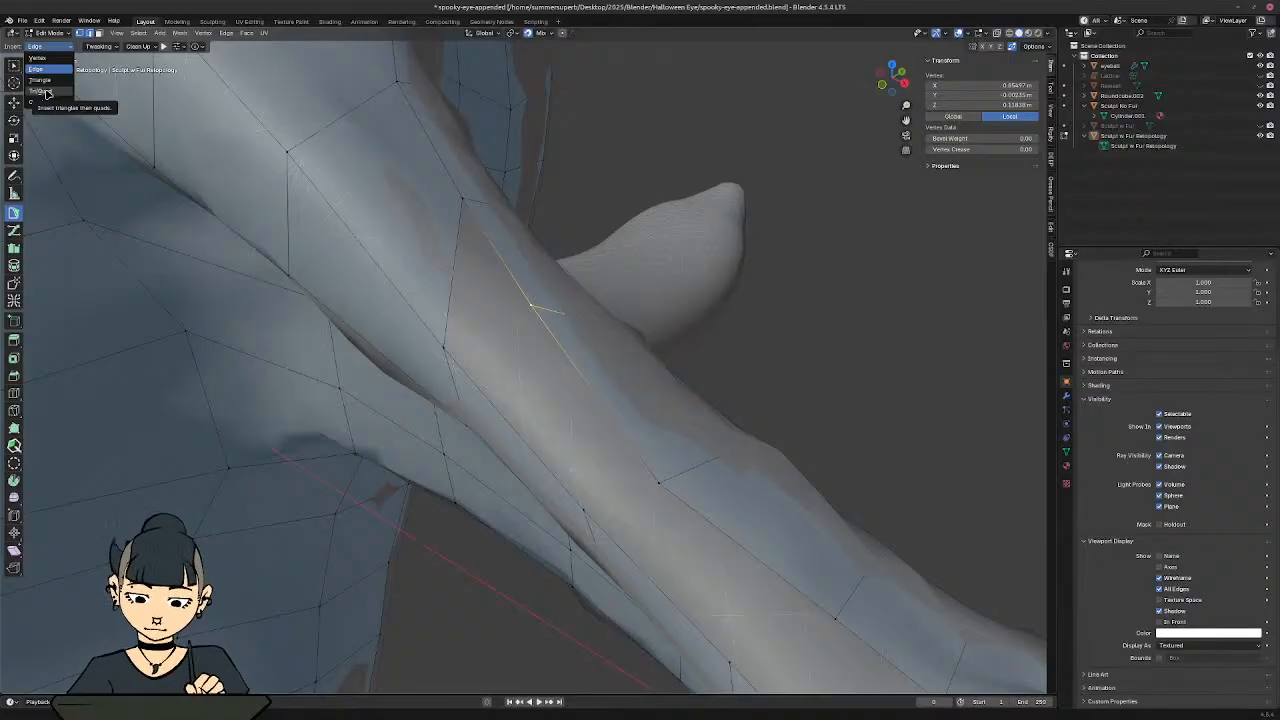
pyautogui.click(46, 92)
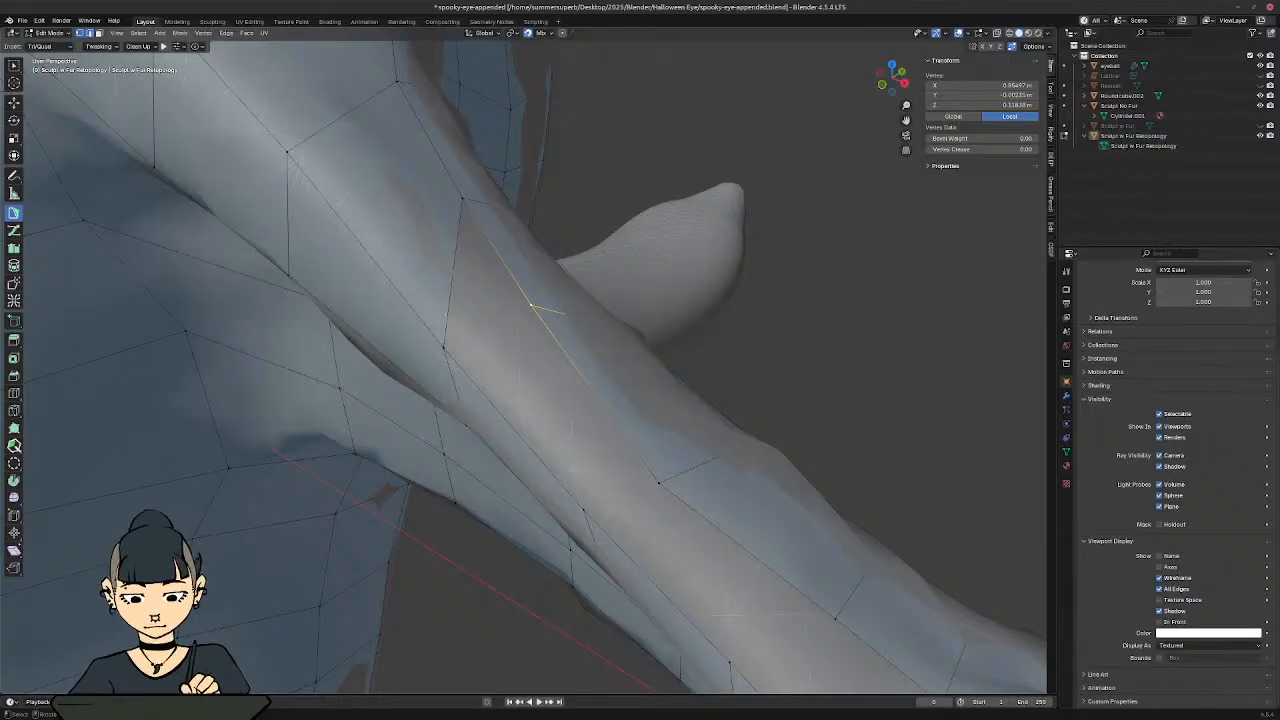
pyautogui.click(463, 198)
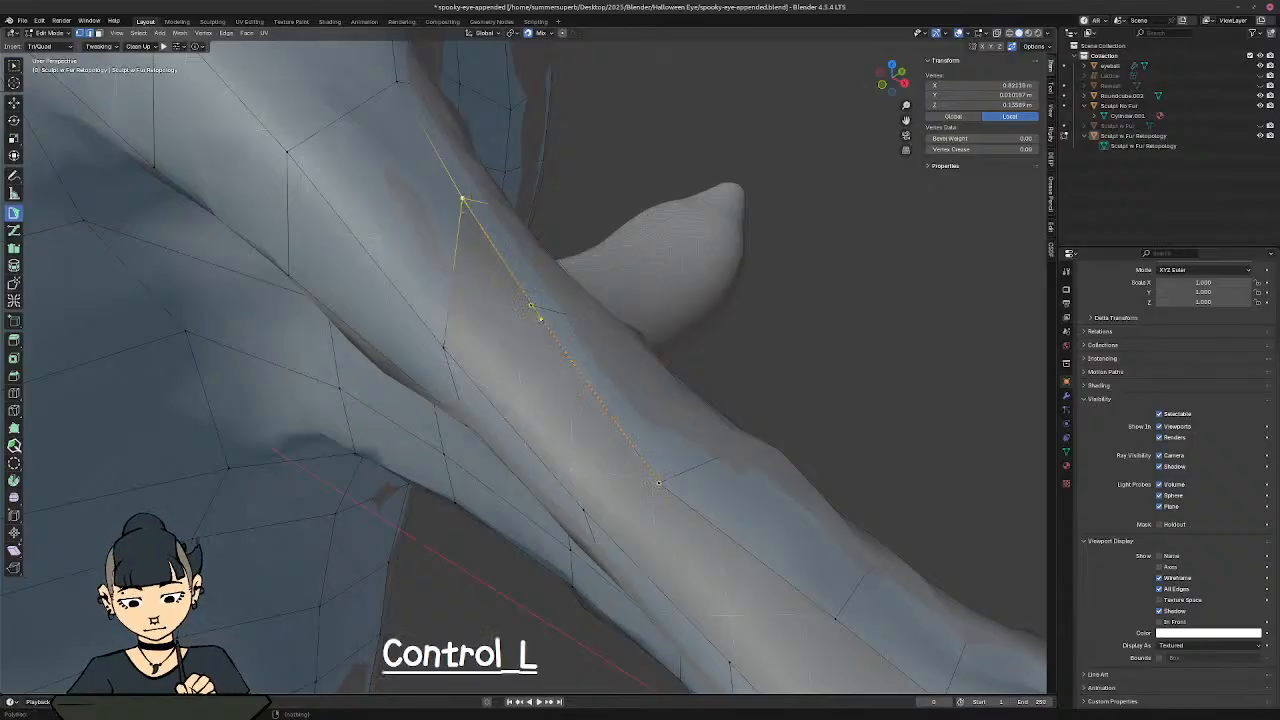
pyautogui.keyDown('ctrl'); pyautogui.click(531, 305); pyautogui.keyUp('ctrl')
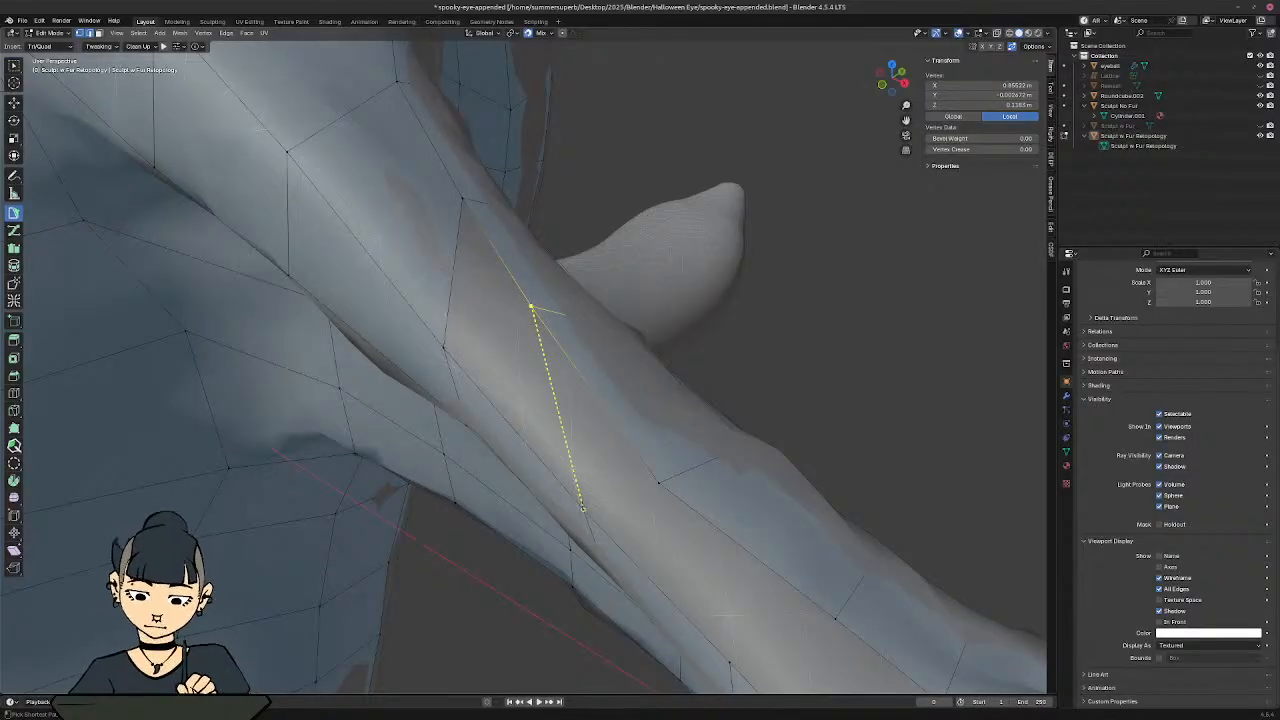
pyautogui.keyDown('ctrl'); pyautogui.click(581, 507); pyautogui.keyUp('ctrl')
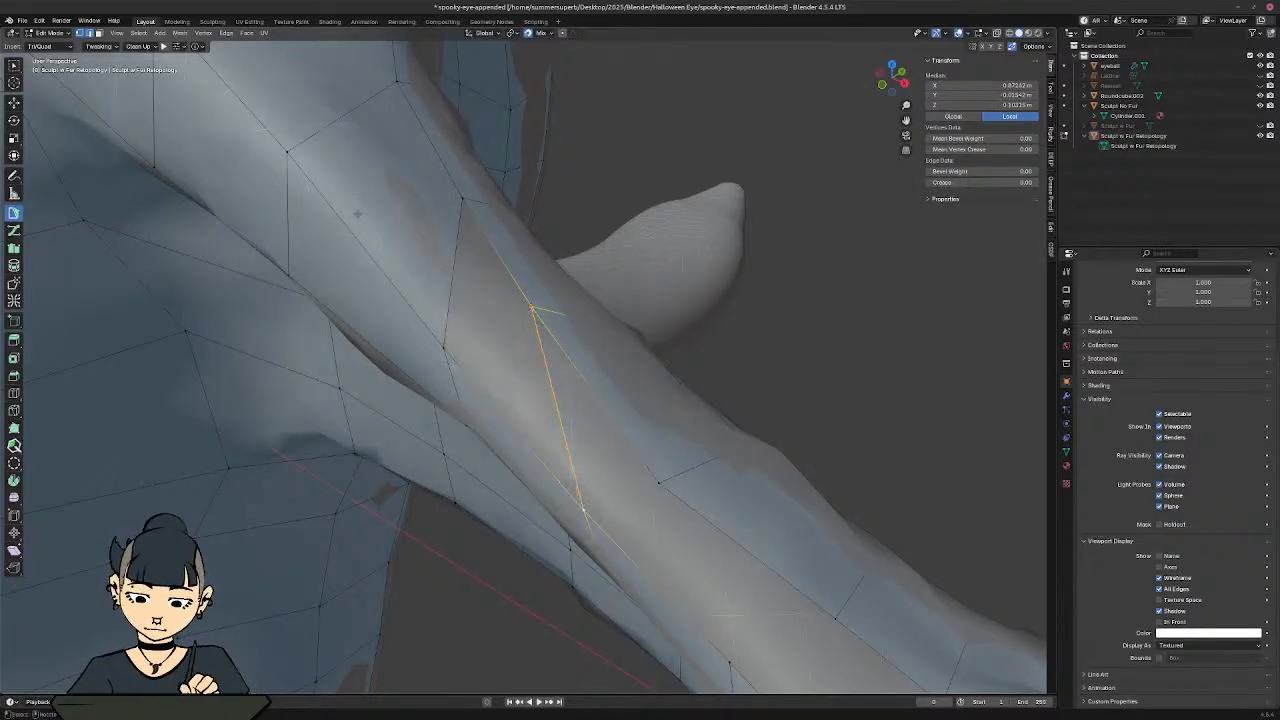
pyautogui.hotkey('ctrl', 'z')
pyautogui.hotkey('ctrl', 'z')
pyautogui.click(40, 46)
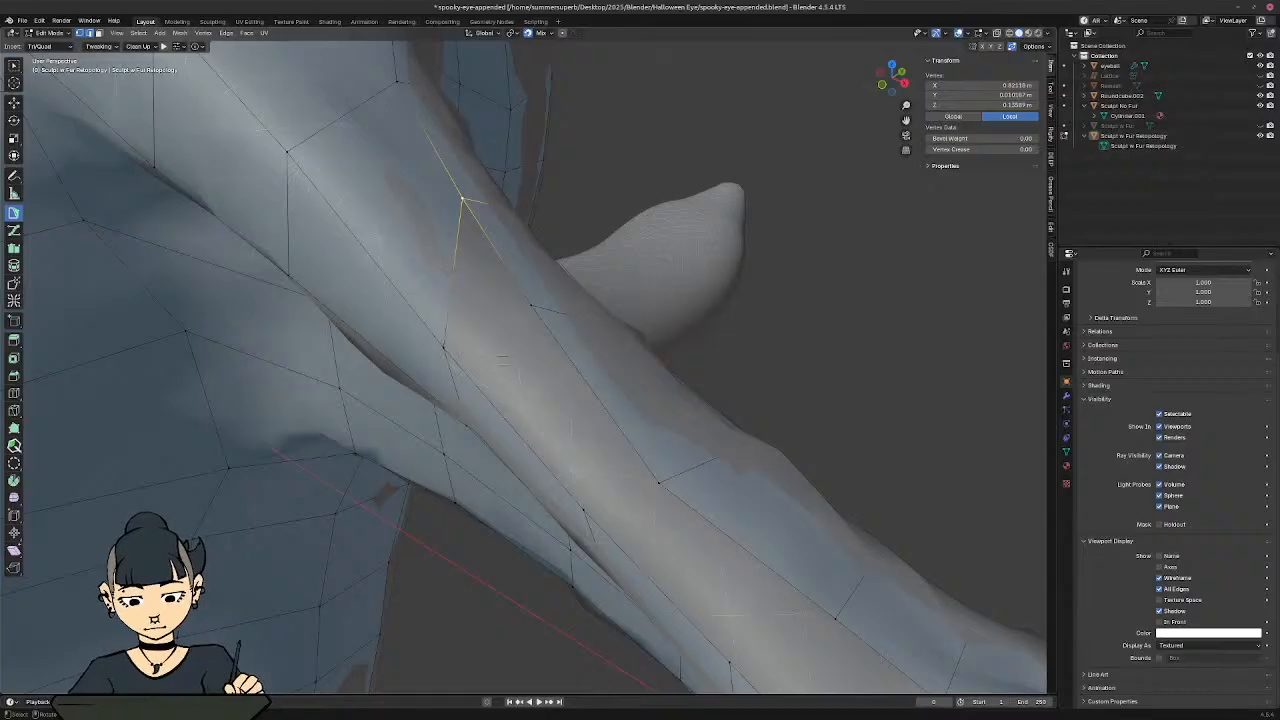
# Step: Reposition one border vertex on each side of the wing arm's gap so the opposite vertices line up
pyautogui.click(456, 302)
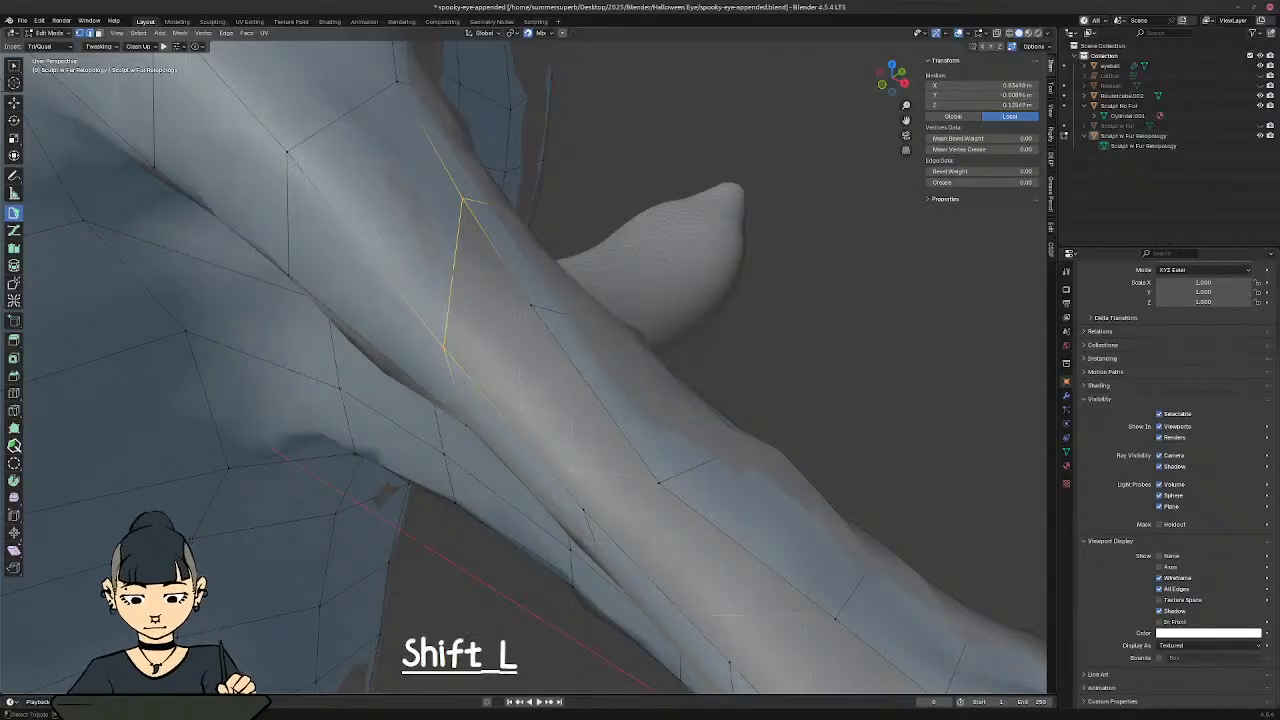
pyautogui.keyDown('shift'); pyautogui.moveTo(535, 310); pyautogui.dragTo(503, 290, button='middle'); pyautogui.keyUp('shift')
pyautogui.click(500, 288)
pyautogui.press('g')
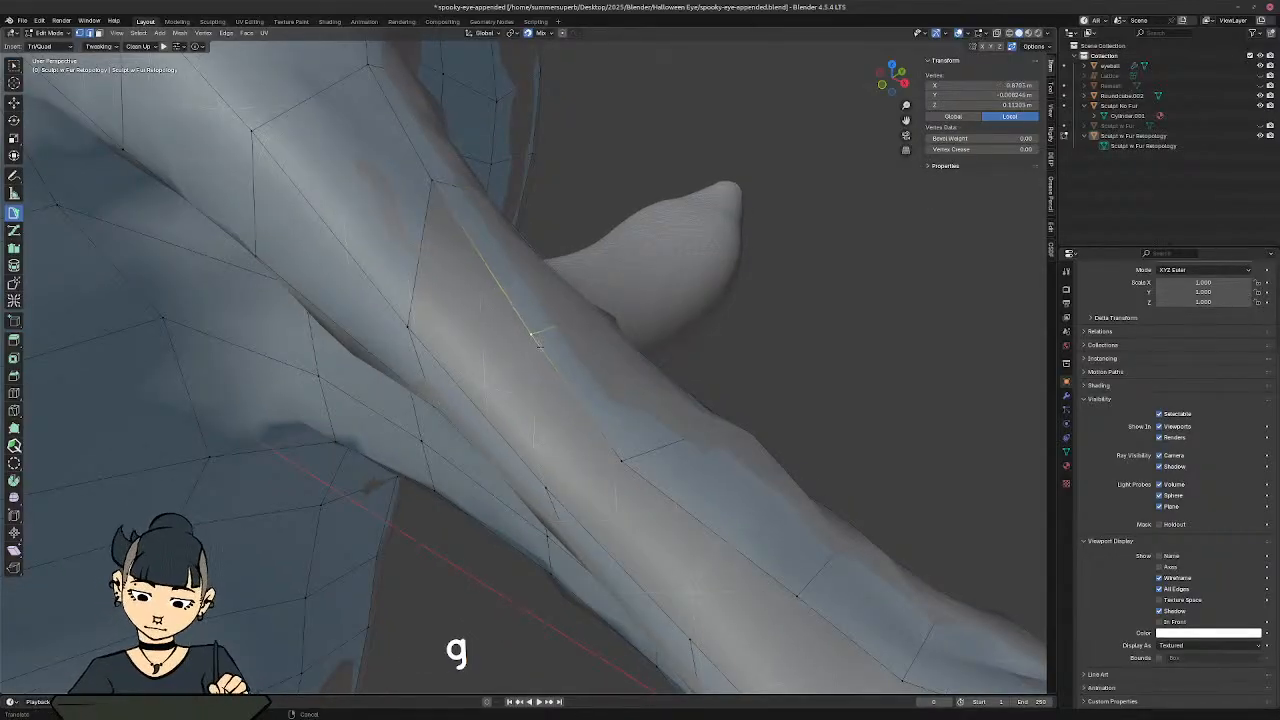
pyautogui.click(548, 350)
pyautogui.click(548, 488)
pyautogui.press('g')
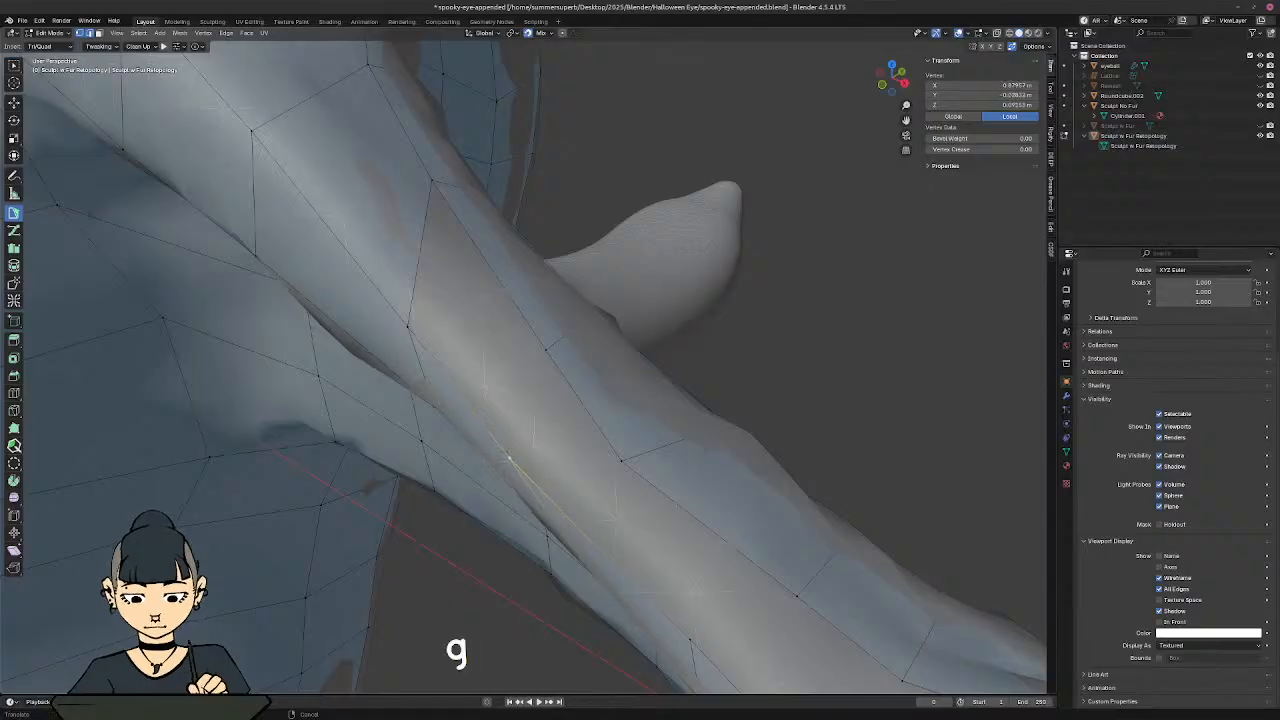
pyautogui.click(510, 459)
# Step: Move the next two border vertices along the gap's lower side toward the wing arm's bend
pyautogui.moveTo(534, 444); pyautogui.dragTo(557, 432, button='middle')
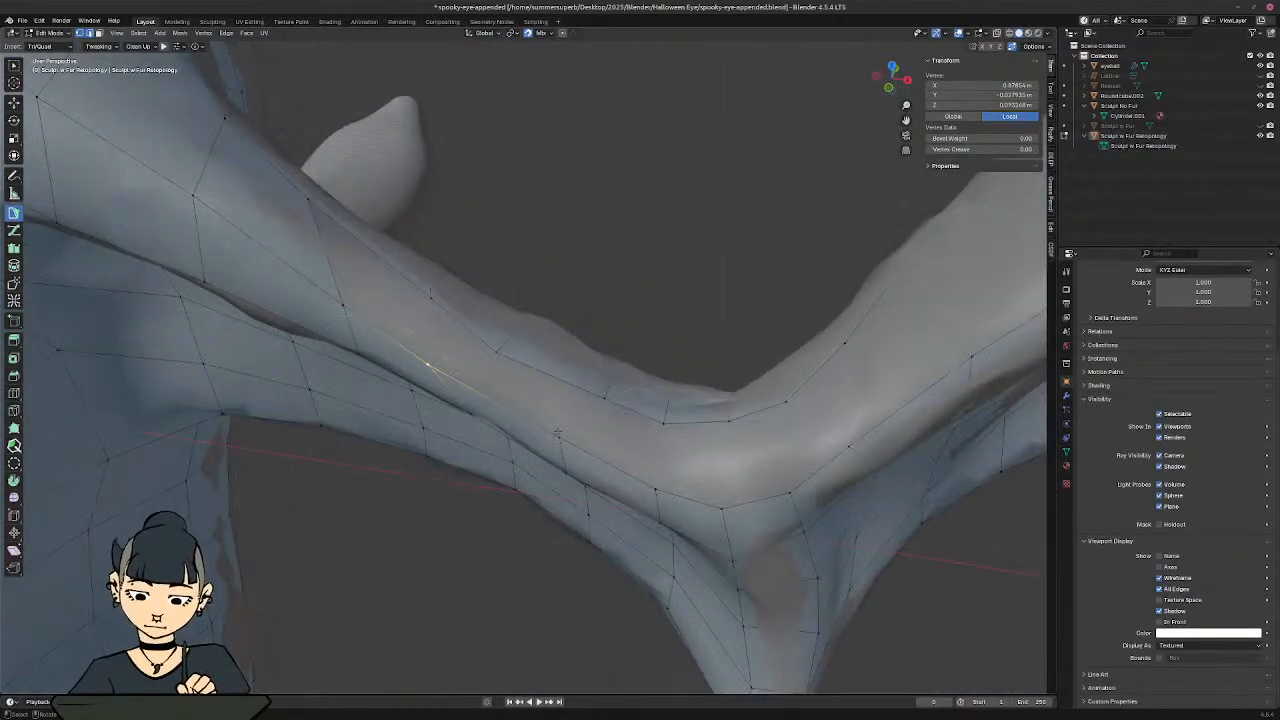
pyautogui.press('g')
pyautogui.click(511, 413)
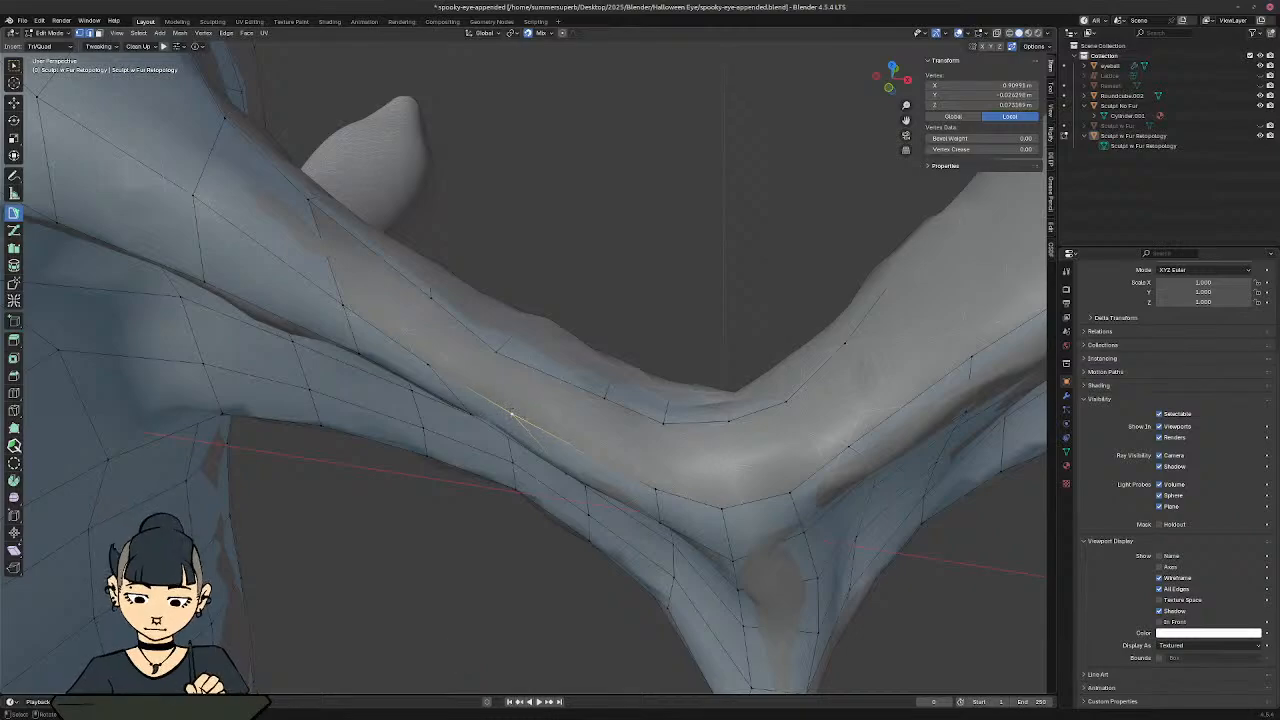
pyautogui.press('g')
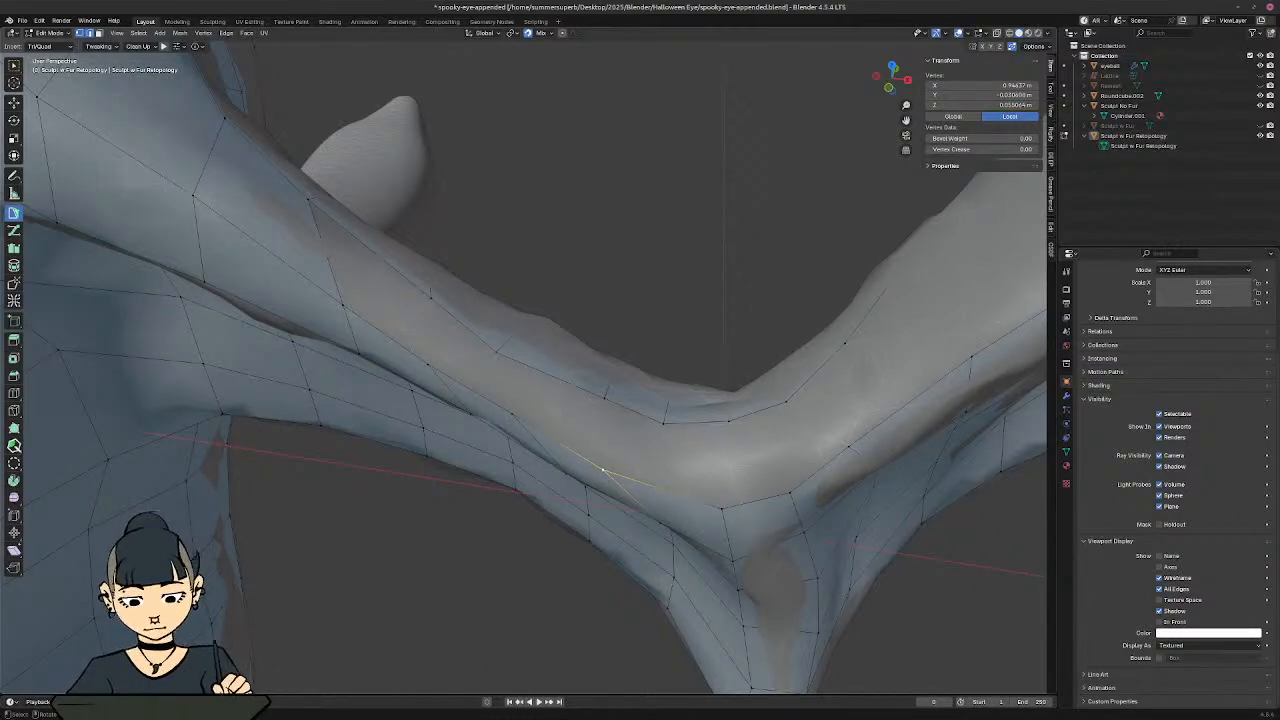
# Step: Fill the upper part of the wing arm's gap with two adjoining PolyPen quads
pyautogui.moveTo(603, 469); pyautogui.dragTo(620, 466, button='middle')
pyautogui.click(364, 256)
pyautogui.keyDown('ctrl'); pyautogui.click(338, 314); pyautogui.keyUp('ctrl')
pyautogui.keyDown('ctrl'); pyautogui.click(430, 371); pyautogui.keyUp('ctrl')
pyautogui.moveTo(337, 313); pyautogui.dragTo(342, 316)
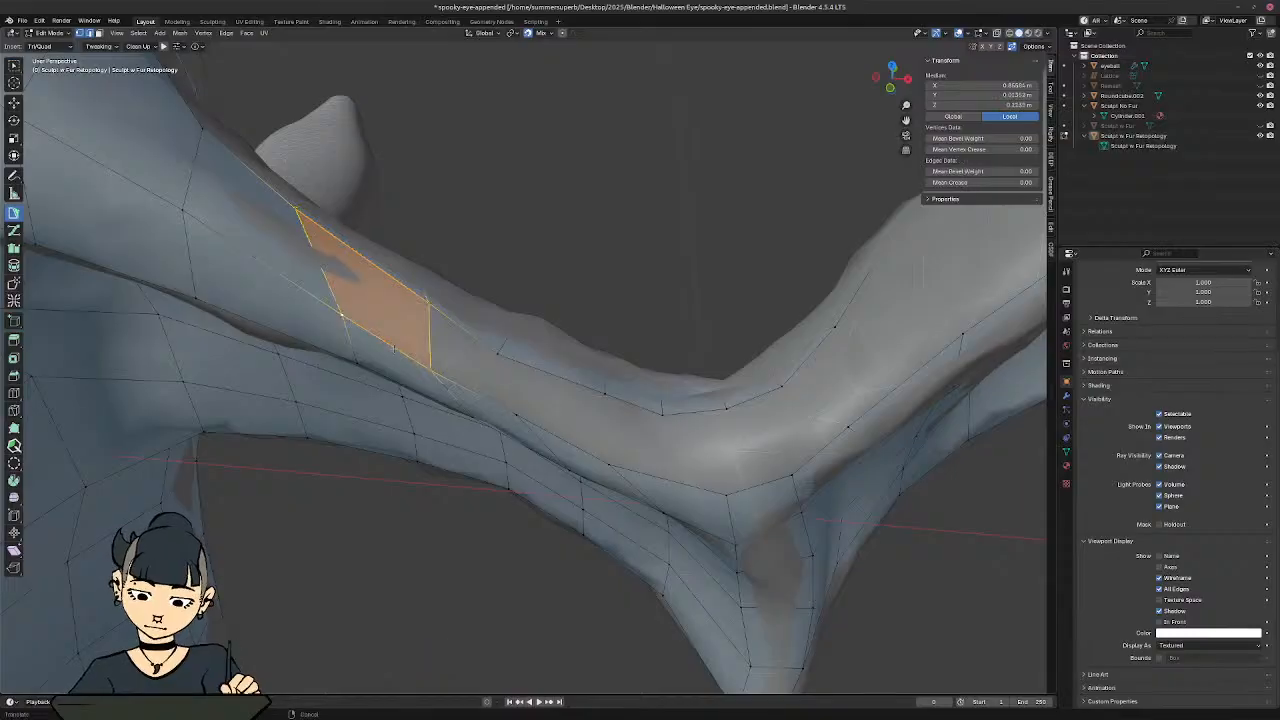
pyautogui.click(460, 324)
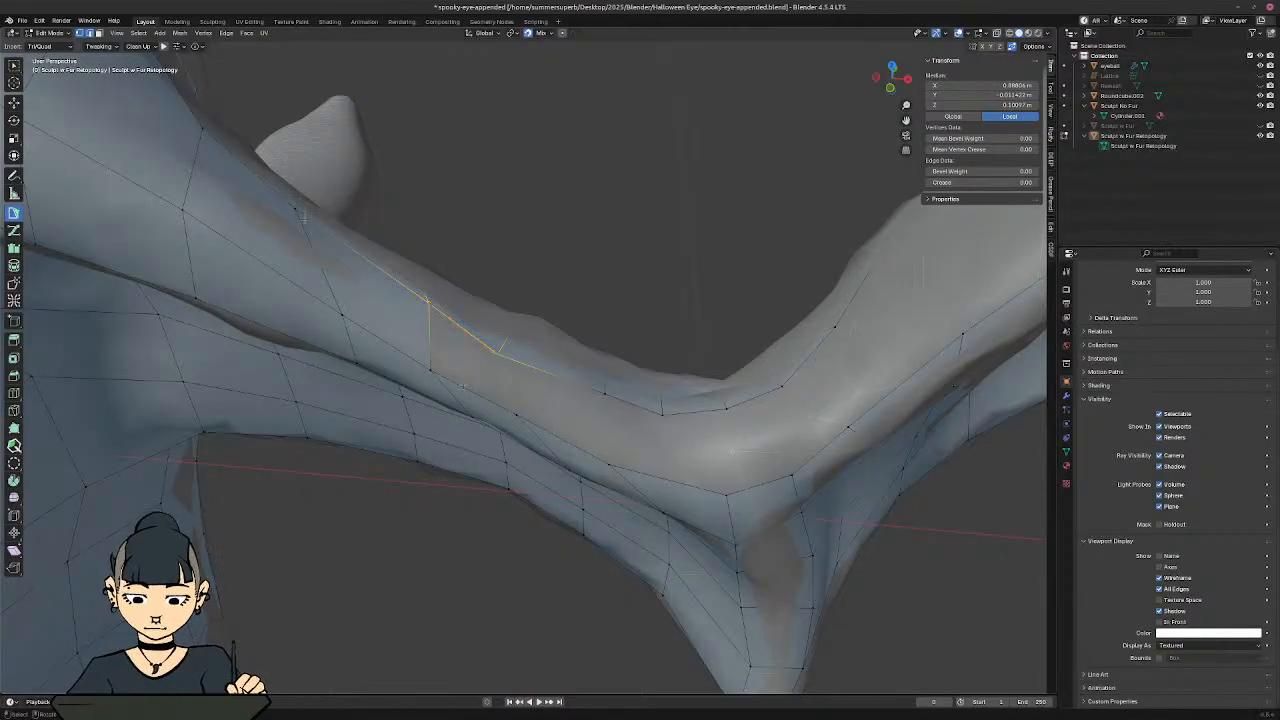
pyautogui.keyDown('ctrl'); pyautogui.click(516, 414); pyautogui.keyUp('ctrl')
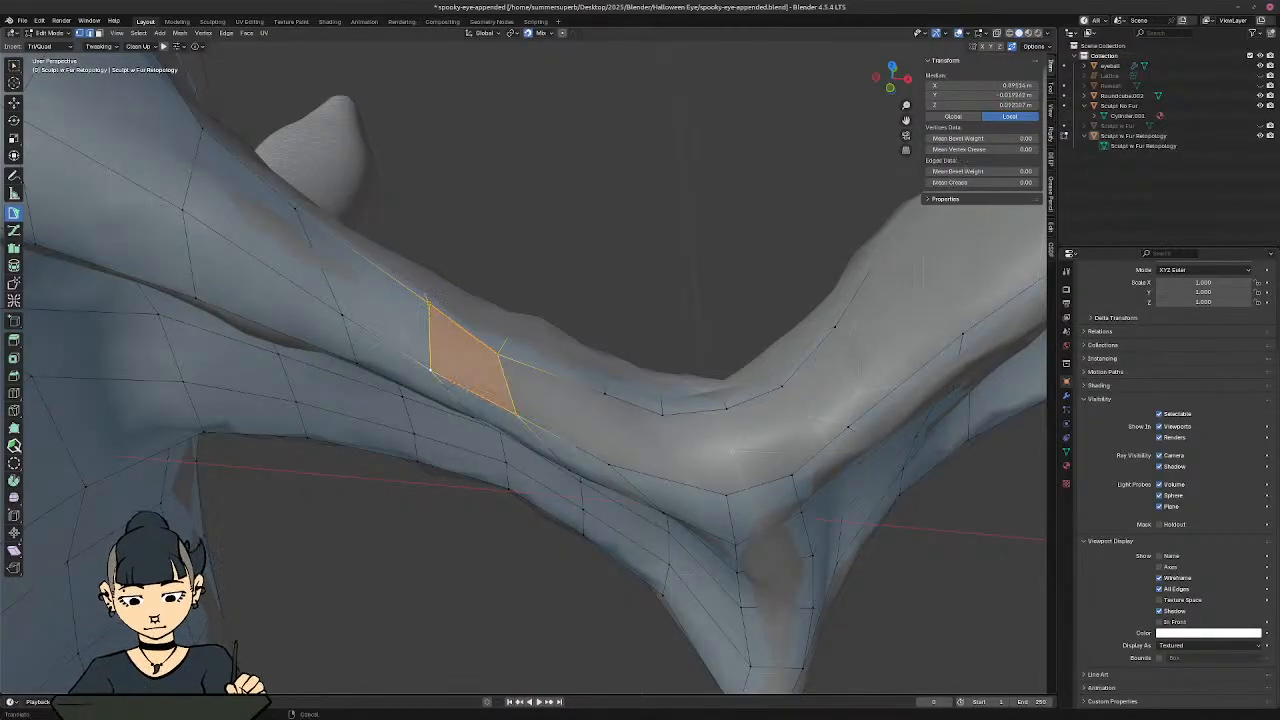
# Step: Continue closing the gap with three PolyPen quads down to the corner of the wing arm's bend
pyautogui.click(507, 384)
pyautogui.keyDown('ctrl'); pyautogui.click(612, 418); pyautogui.keyUp('ctrl')
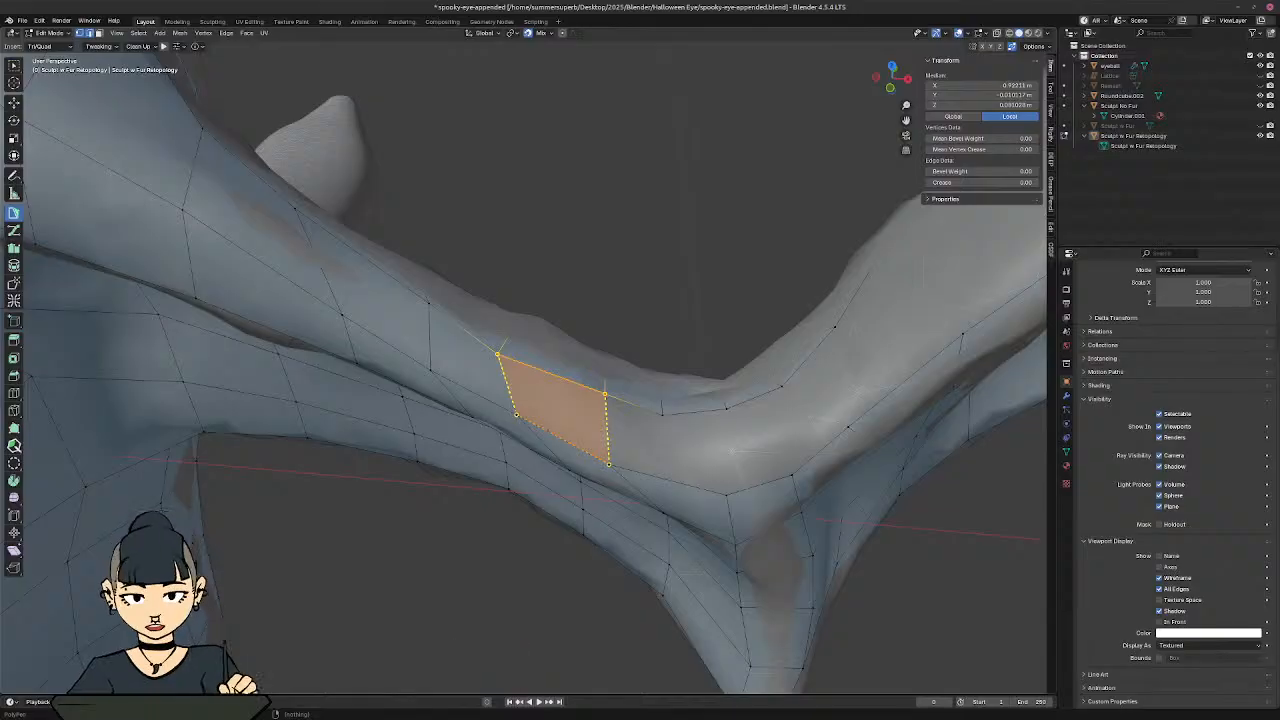
pyautogui.click(612, 412)
pyautogui.keyDown('ctrl'); pyautogui.click(726, 492); pyautogui.keyUp('ctrl')
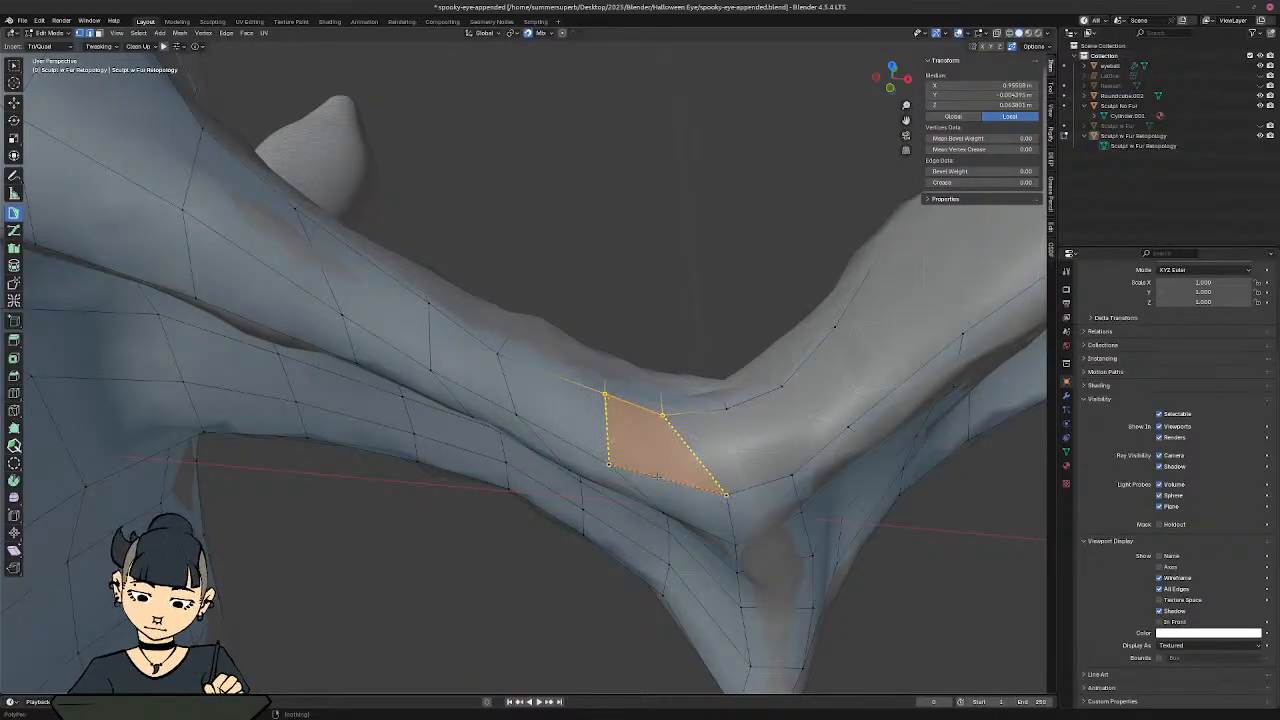
pyautogui.click(697, 411)
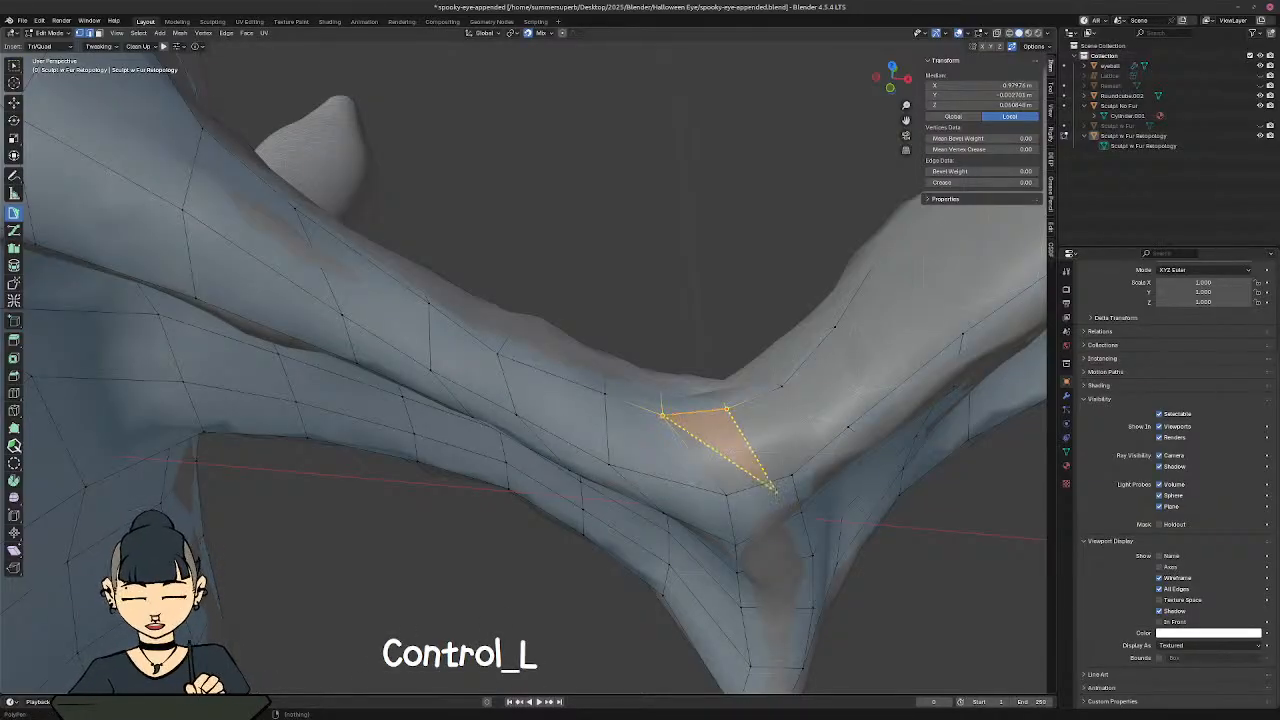
pyautogui.keyDown('ctrl'); pyautogui.click(791, 474); pyautogui.keyUp('ctrl')
pyautogui.click(762, 483)
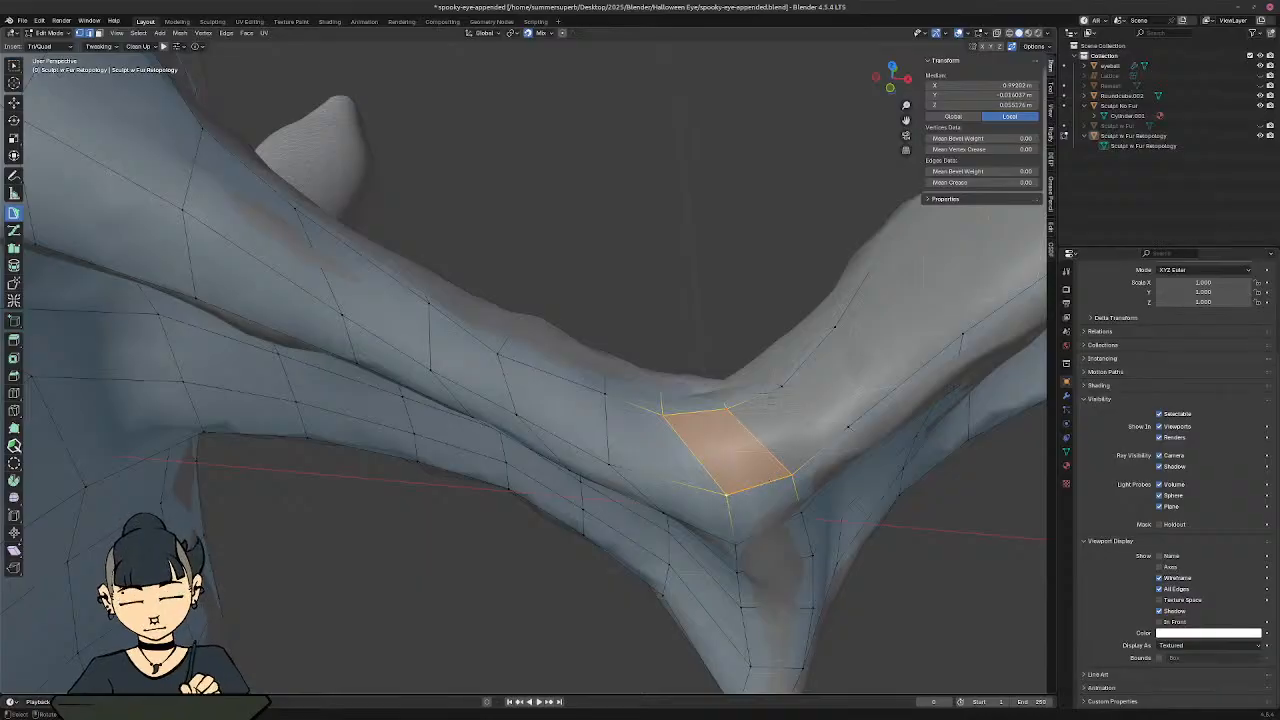
# Step: Add three PolyPen quads that carry the strip around the bend and onto the upper wing arm
pyautogui.click(756, 397)
pyautogui.keyDown('ctrl'); pyautogui.click(822, 450); pyautogui.keyUp('ctrl')
pyautogui.keyDown('shift'); pyautogui.moveTo(826, 448); pyautogui.dragTo(553, 496, button='middle'); pyautogui.keyUp('shift')
pyautogui.click(536, 420)
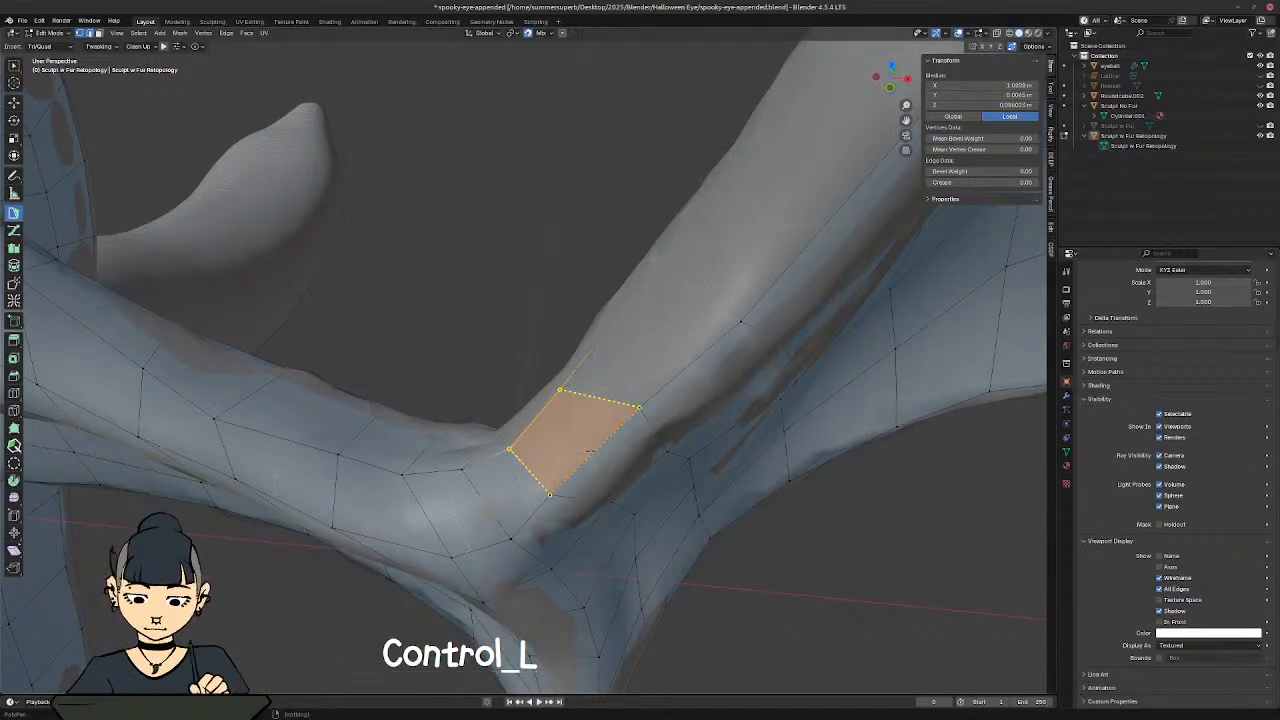
pyautogui.keyDown('ctrl'); pyautogui.click(590, 452); pyautogui.keyUp('ctrl')
pyautogui.keyDown('shift'); pyautogui.moveTo(590, 452); pyautogui.dragTo(585, 480, button='middle'); pyautogui.keyUp('shift')
pyautogui.click(518, 430)
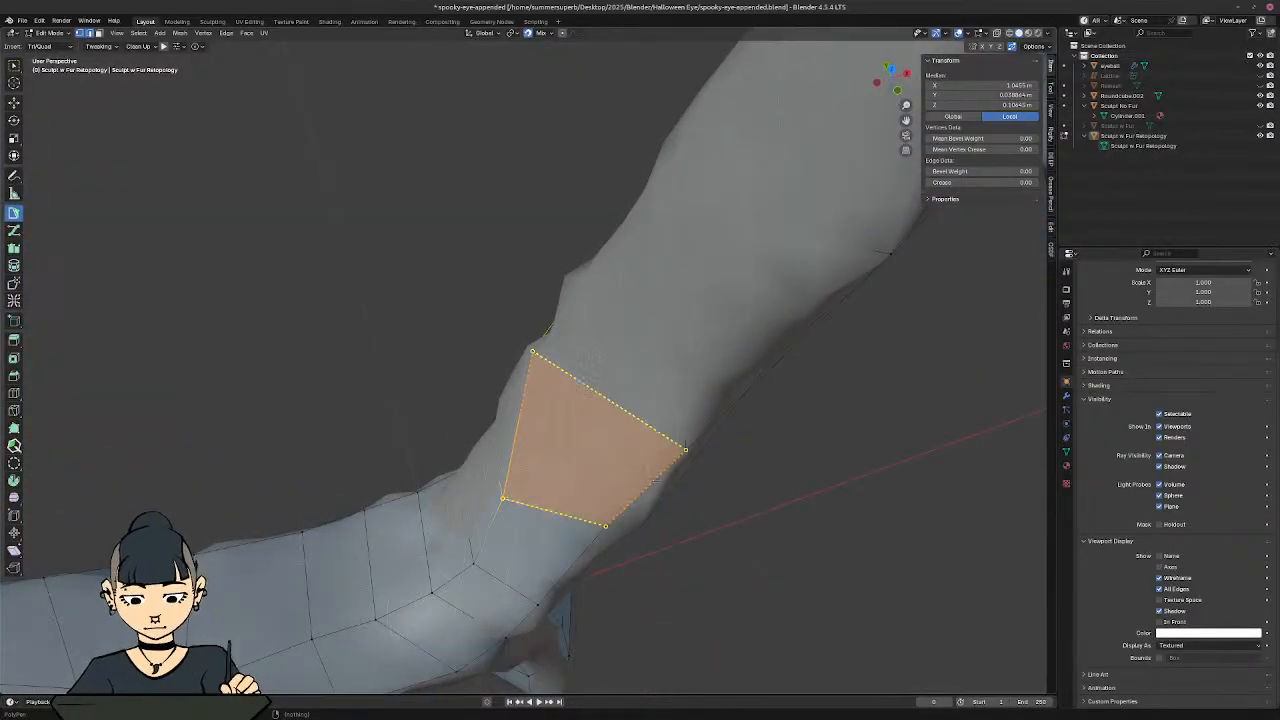
pyautogui.keyDown('ctrl'); pyautogui.click(685, 450); pyautogui.keyUp('ctrl')
# Step: Add another PolyPen quad joining the border edges on both sides of the upper wing arm
pyautogui.moveTo(685, 450); pyautogui.dragTo(731, 329, button='middle')
pyautogui.keyDown('shift'); pyautogui.moveTo(592, 353); pyautogui.dragTo(575, 420, button='middle'); pyautogui.keyUp('shift')
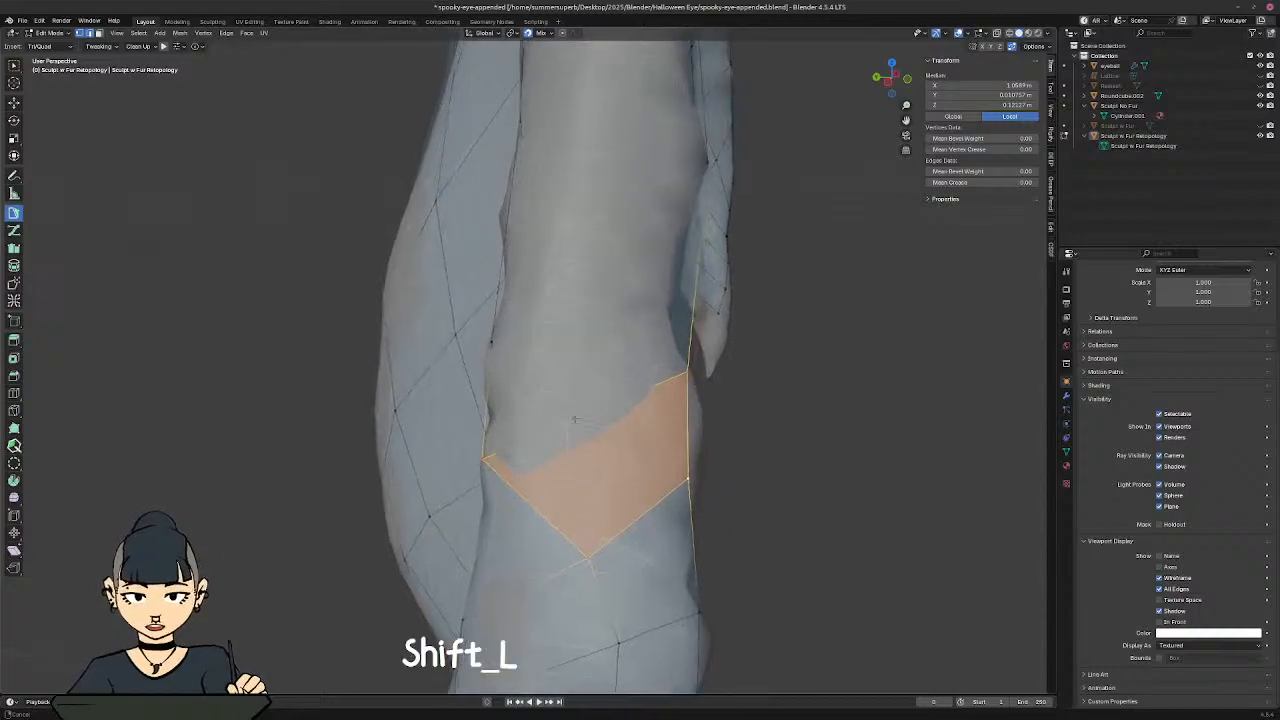
pyautogui.moveTo(508, 451); pyautogui.dragTo(600, 440, button='middle')
pyautogui.click(482, 460)
pyautogui.moveTo(498, 462); pyautogui.dragTo(542, 446, button='middle')
pyautogui.click(630, 370)
pyautogui.moveTo(606, 385); pyautogui.dragTo(697, 418, button='middle')
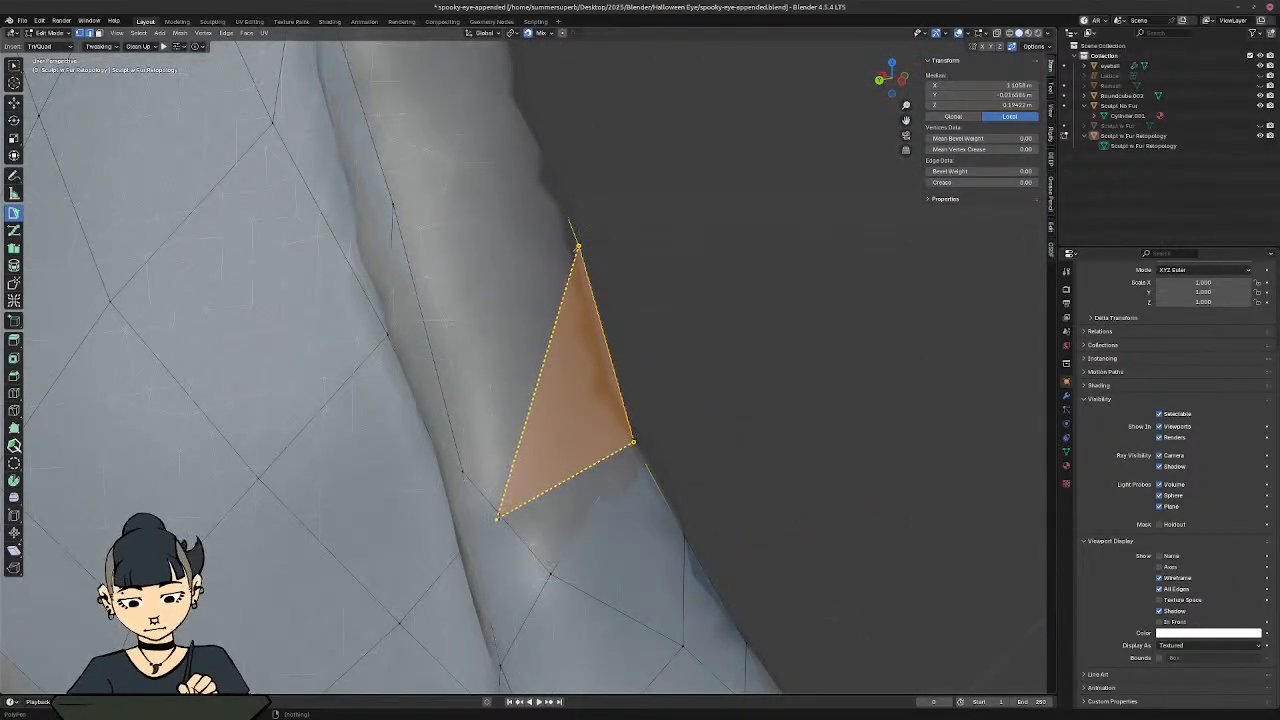
pyautogui.keyDown('ctrl'); pyautogui.click(504, 518); pyautogui.keyUp('ctrl')
# Step: Reposition the new quad's upper corner and slide the next border vertex down along the upper wing arm
pyautogui.moveTo(527, 466); pyautogui.dragTo(545, 453, button='middle')
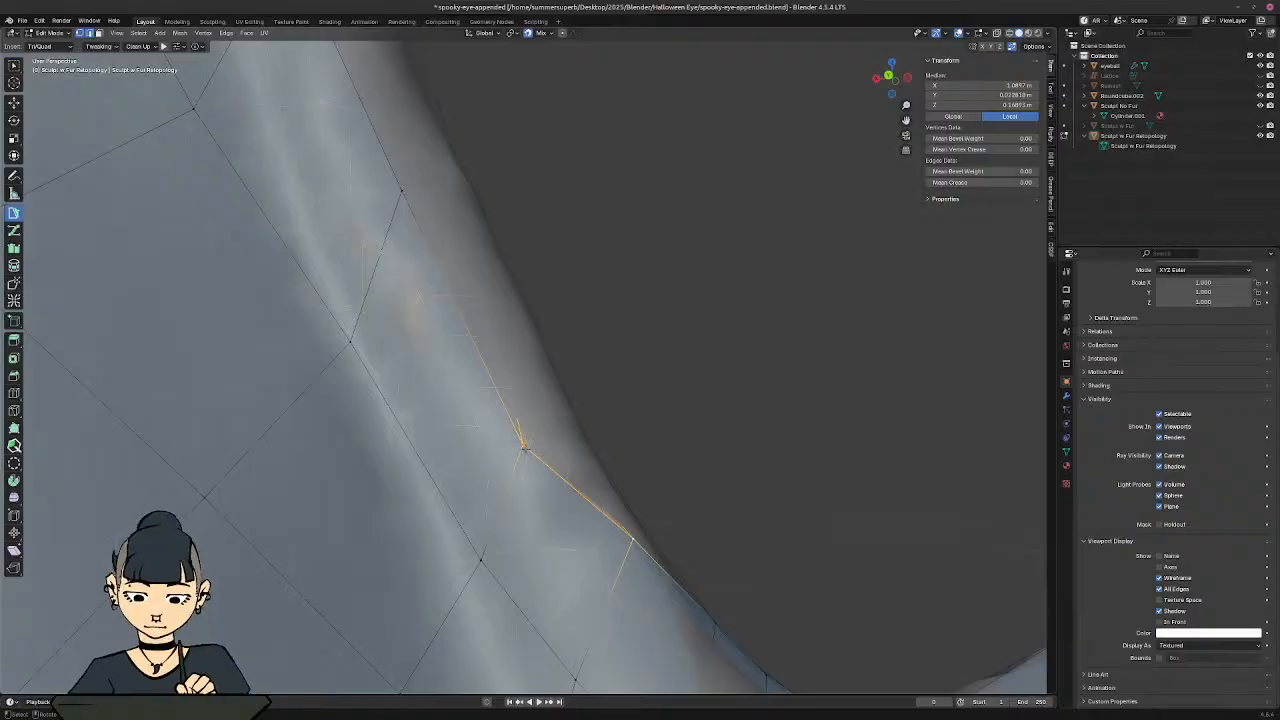
pyautogui.click(523, 447)
pyautogui.click(541, 418)
pyautogui.moveTo(618, 421); pyautogui.dragTo(400, 405, button='middle')
pyautogui.scroll(-4, 470, 410)
pyautogui.keyDown('shift'); pyautogui.moveTo(540, 390); pyautogui.dragTo(478, 400, button='middle'); pyautogui.keyUp('shift')
pyautogui.scroll(4, 510, 405)
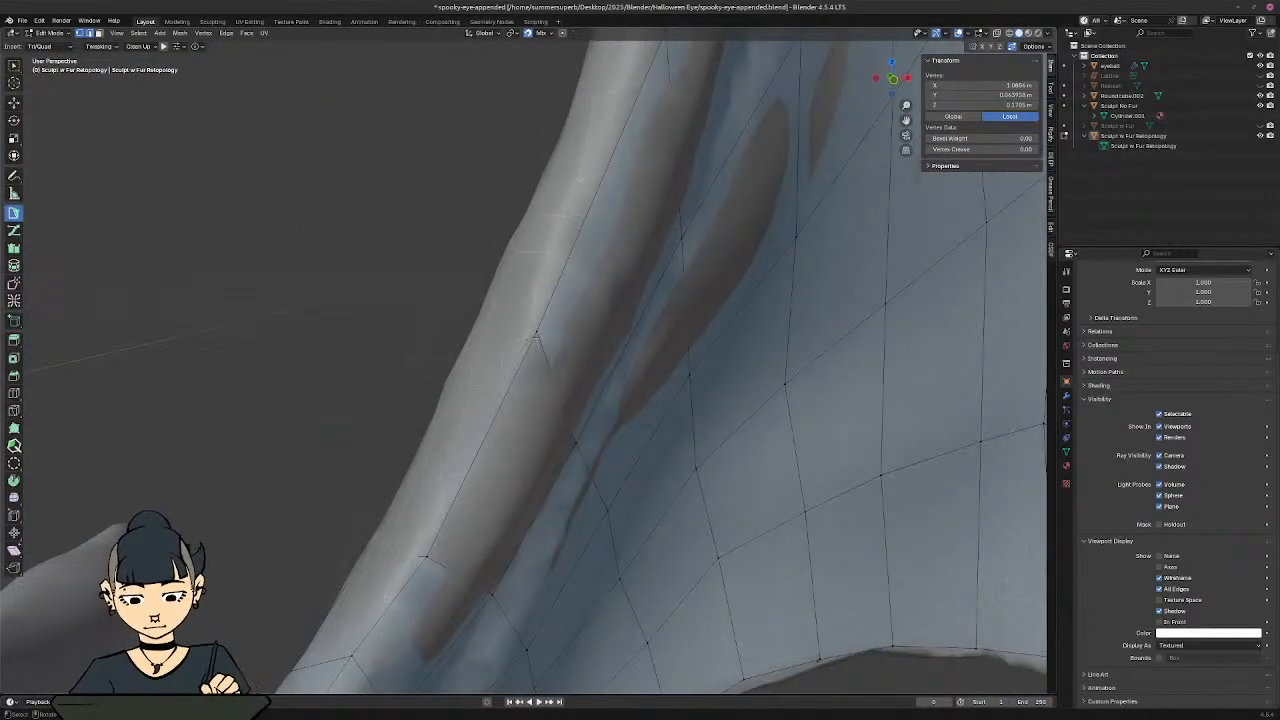
pyautogui.press('g')
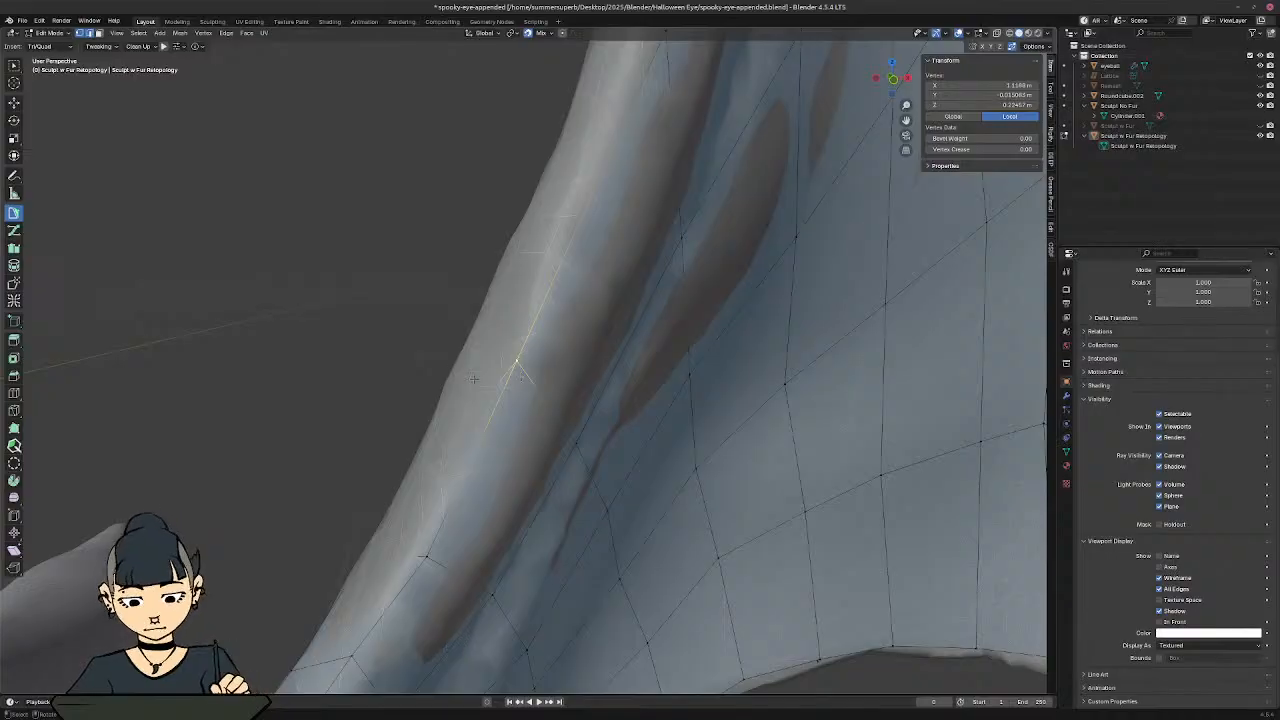
# Step: Add a PolyPen quad across the gap above the last one, connecting both borders of the upper wing arm
pyautogui.moveTo(474, 379); pyautogui.dragTo(628, 374, button='middle')
pyautogui.keyDown('ctrl'); pyautogui.moveTo(550, 360); pyautogui.dragTo(550, 400, button='middle'); pyautogui.keyUp('ctrl')
pyautogui.moveTo(460, 380); pyautogui.dragTo(590, 385, button='middle')
pyautogui.keyDown('ctrl'); pyautogui.moveTo(556, 430); pyautogui.dragTo(586, 380, button='middle'); pyautogui.keyUp('ctrl')
pyautogui.click(508, 505)
pyautogui.click(535, 391)
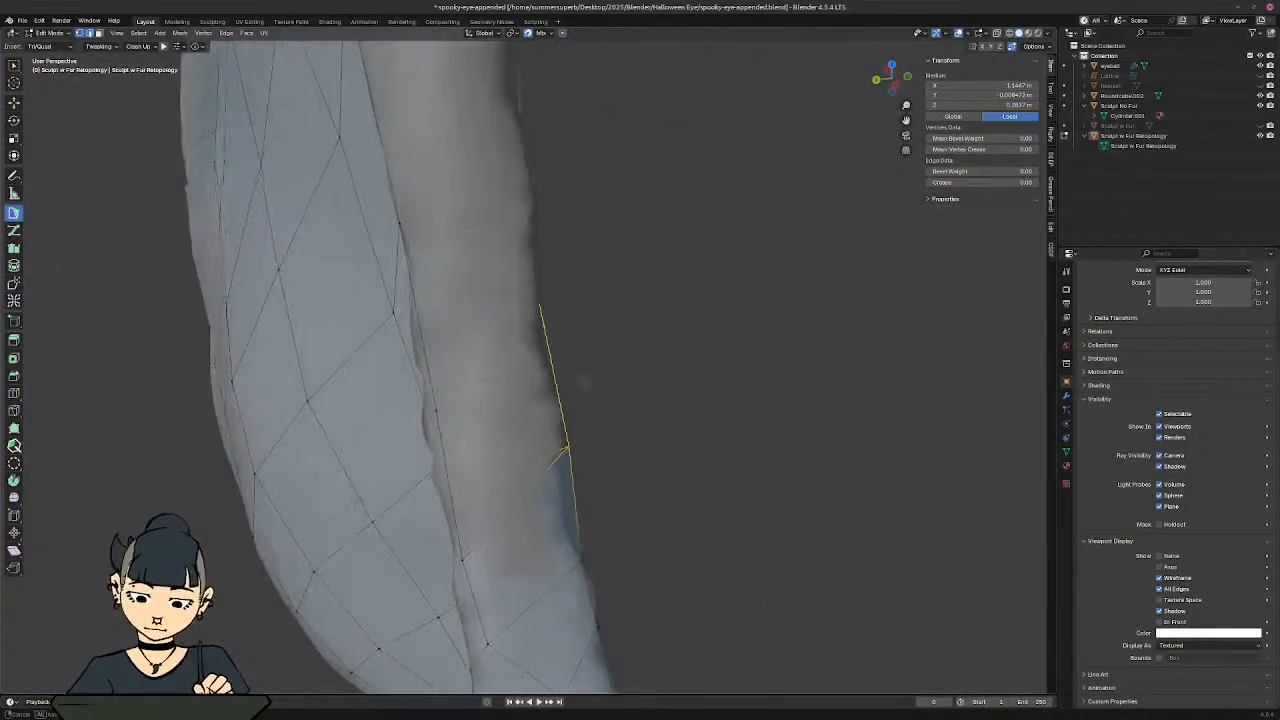
pyautogui.keyDown('ctrl'); pyautogui.click(449, 455); pyautogui.keyUp('ctrl')
pyautogui.keyDown('shift'); pyautogui.moveTo(470, 394); pyautogui.dragTo(484, 505, button='middle'); pyautogui.keyUp('shift')
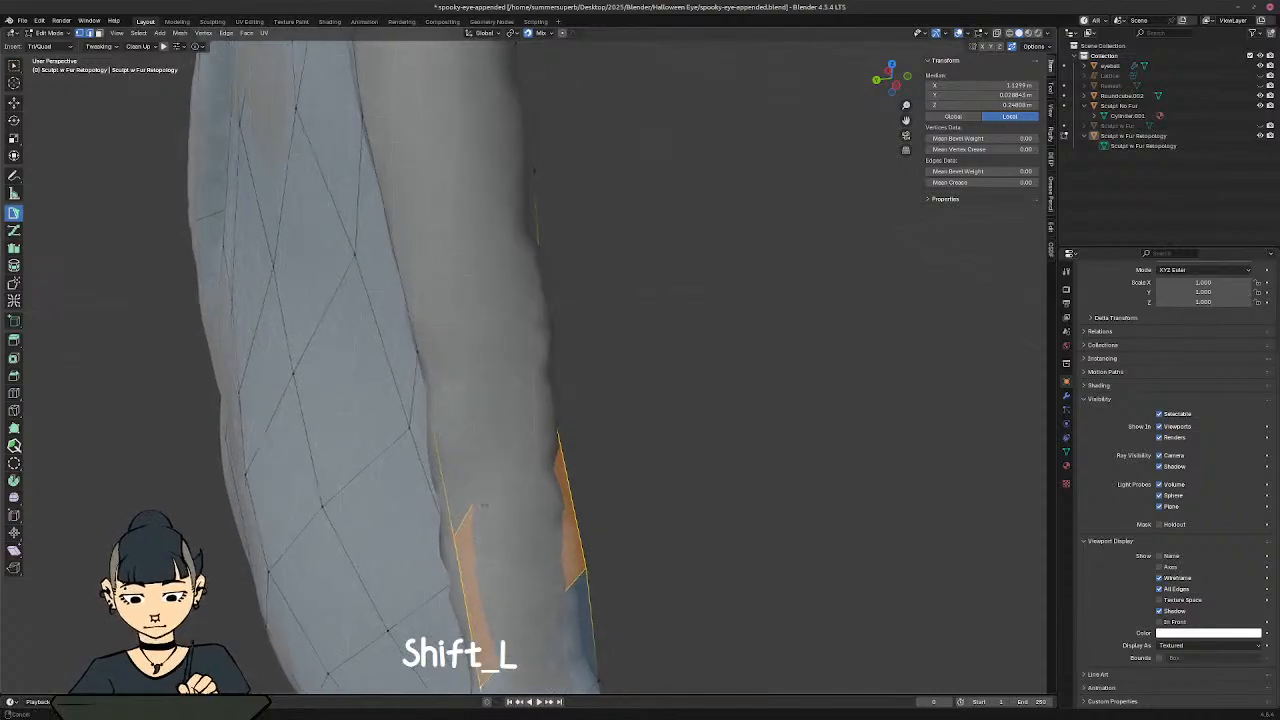
# Step: Undo the last PolyPen change and try to place the next quad across the upper wing arm's gap
pyautogui.hotkey('ctrl', 'z')
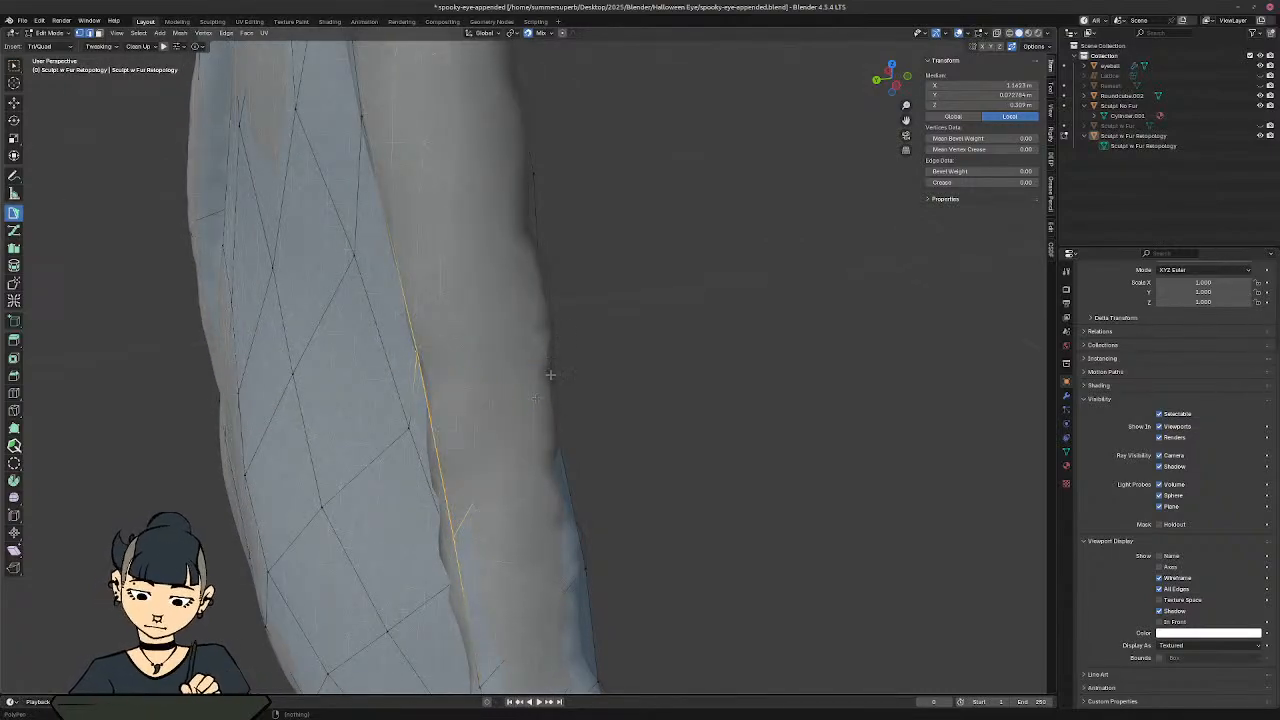
pyautogui.moveTo(658, 372); pyautogui.dragTo(528, 283, button='middle')
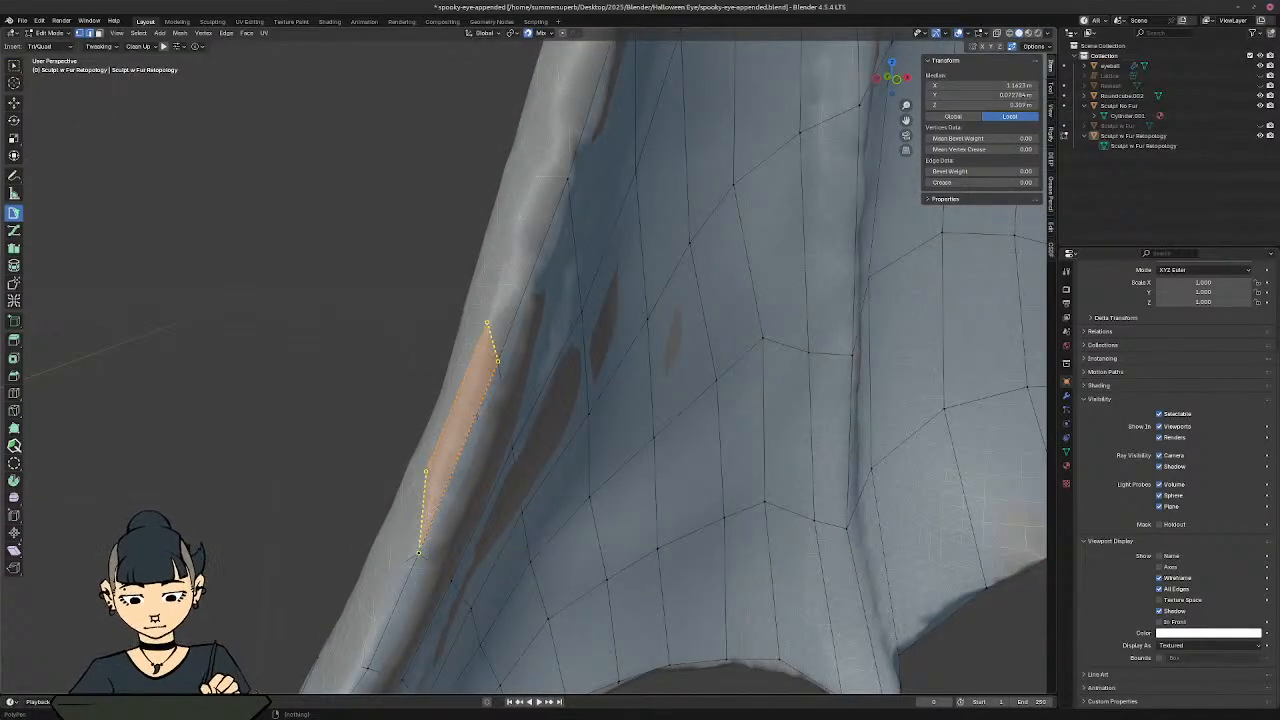
pyautogui.moveTo(470, 425); pyautogui.dragTo(556, 278, button='middle')
pyautogui.hotkey('alt', 'z')
pyautogui.hotkey('alt', 'z')
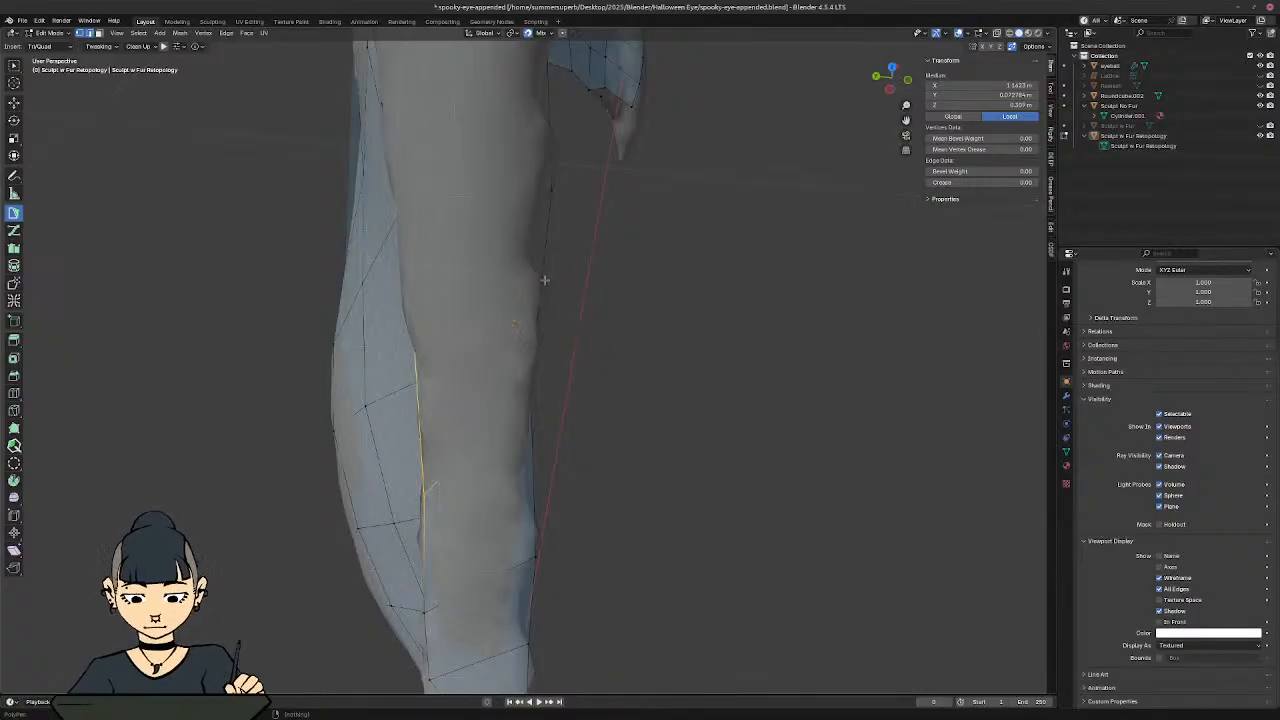
pyautogui.moveTo(526, 266); pyautogui.dragTo(436, 384, button='middle')
pyautogui.moveTo(476, 536); pyautogui.dragTo(566, 402, button='middle')
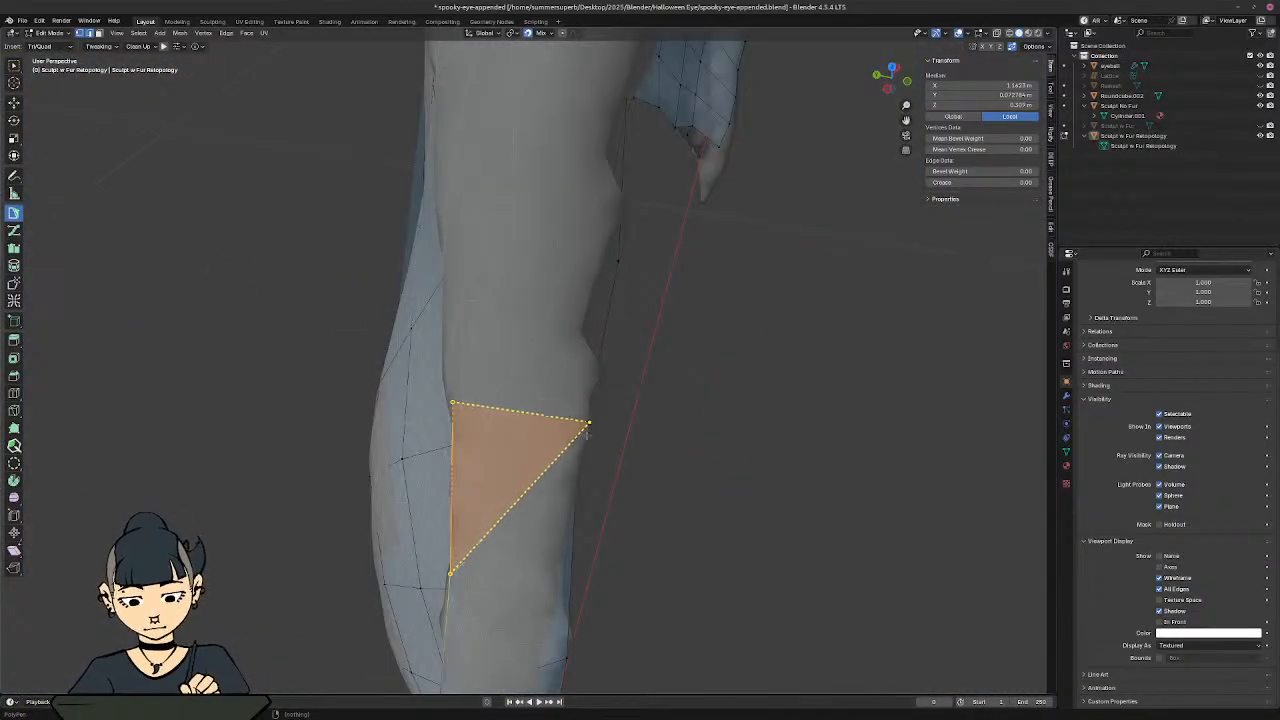
pyautogui.moveTo(629, 449); pyautogui.dragTo(530, 435, button='middle')
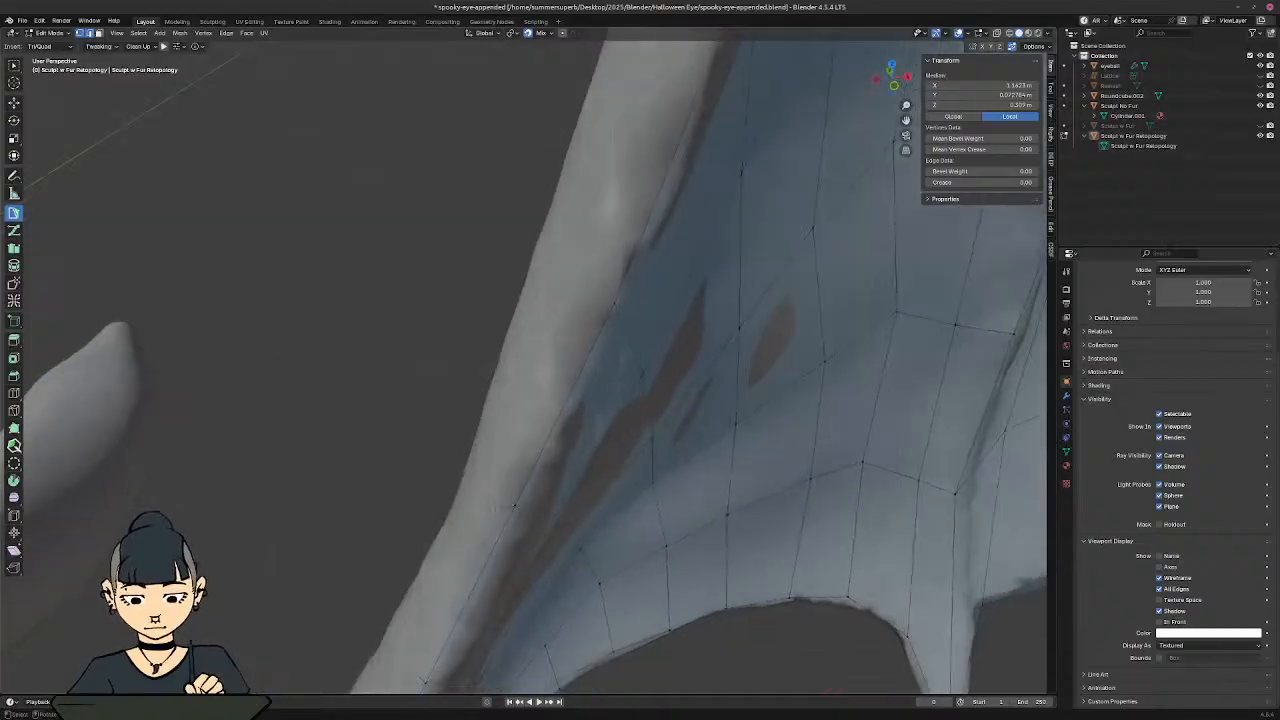
pyautogui.moveTo(511, 496); pyautogui.dragTo(590, 440, button='middle')
# Step: Try to bridge opposite border edges farther up the wing arm with PolyPen quads
pyautogui.keyDown('ctrl'); pyautogui.click(664, 100); pyautogui.keyUp('ctrl')
pyautogui.moveTo(500, 380); pyautogui.dragTo(646, 394, button='middle')
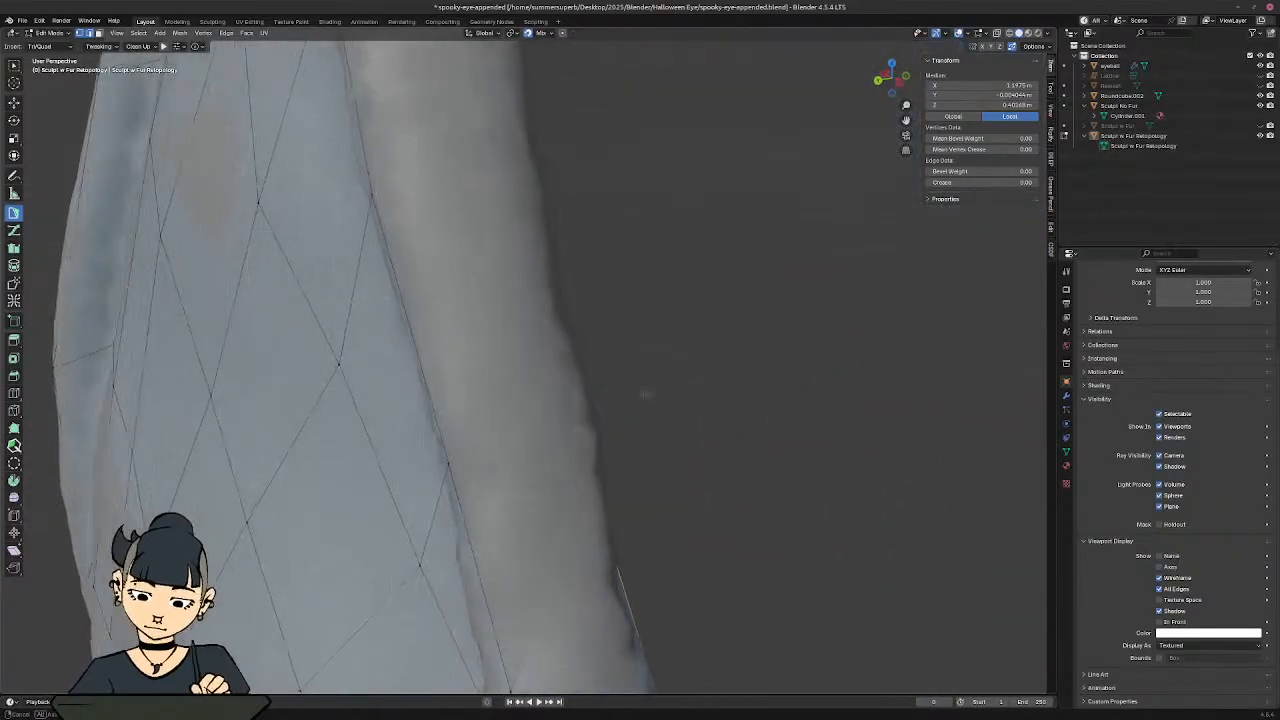
pyautogui.moveTo(560, 455); pyautogui.dragTo(650, 384, button='middle')
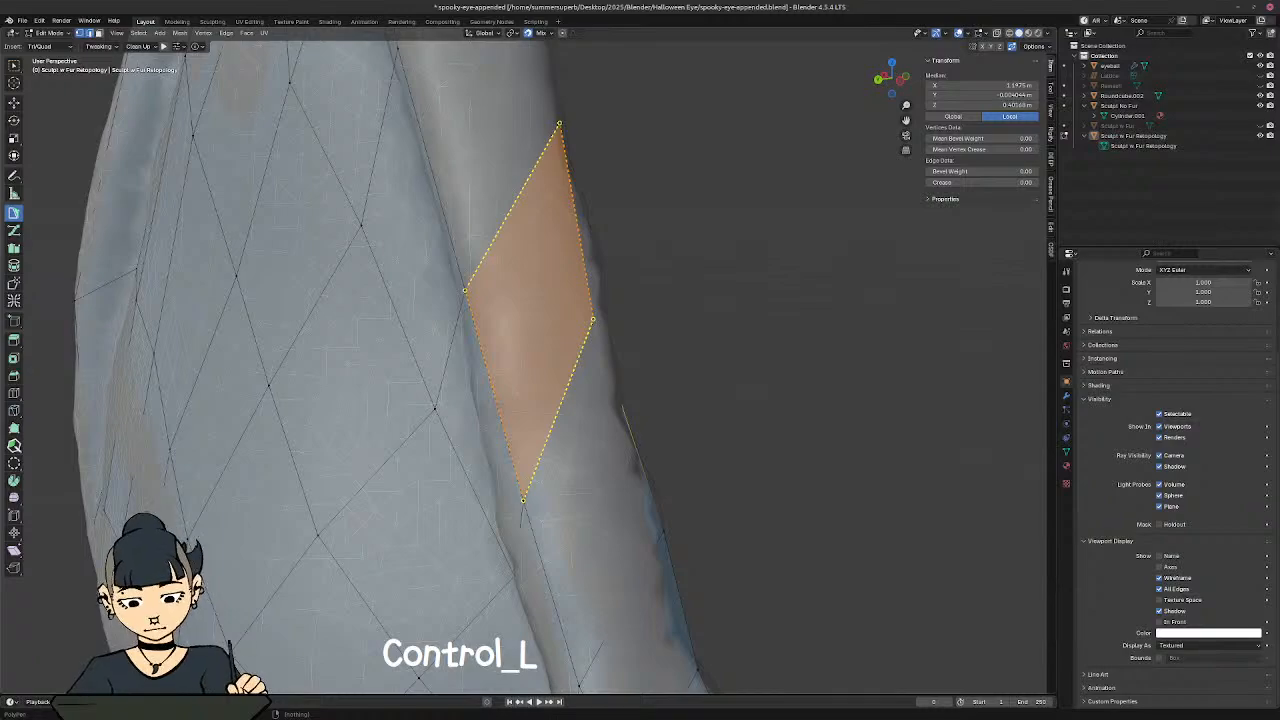
pyautogui.keyDown('ctrl'); pyautogui.click(492, 388); pyautogui.keyUp('ctrl')
pyautogui.keyDown('shift'); pyautogui.moveTo(452, 170); pyautogui.dragTo(594, 331, button='middle'); pyautogui.keyUp('shift')
pyautogui.click(668, 230)
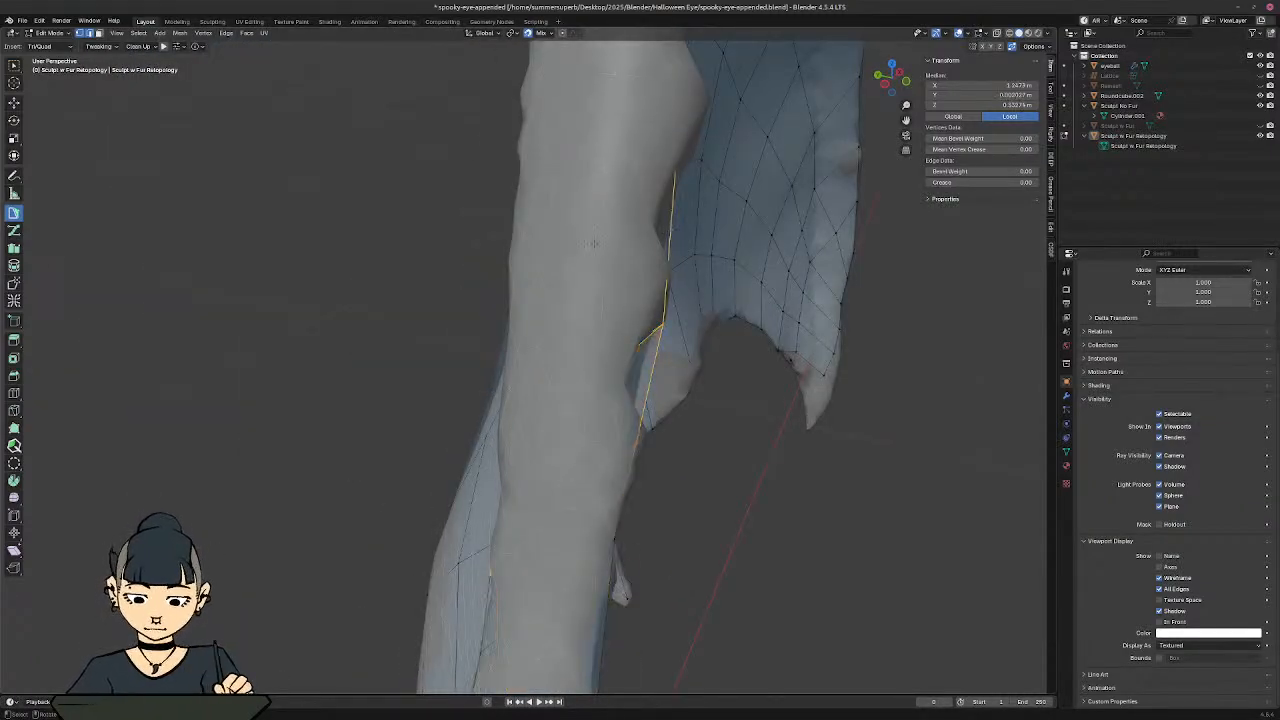
pyautogui.moveTo(664, 238); pyautogui.dragTo(756, 242, button='middle')
pyautogui.click(432, 392)
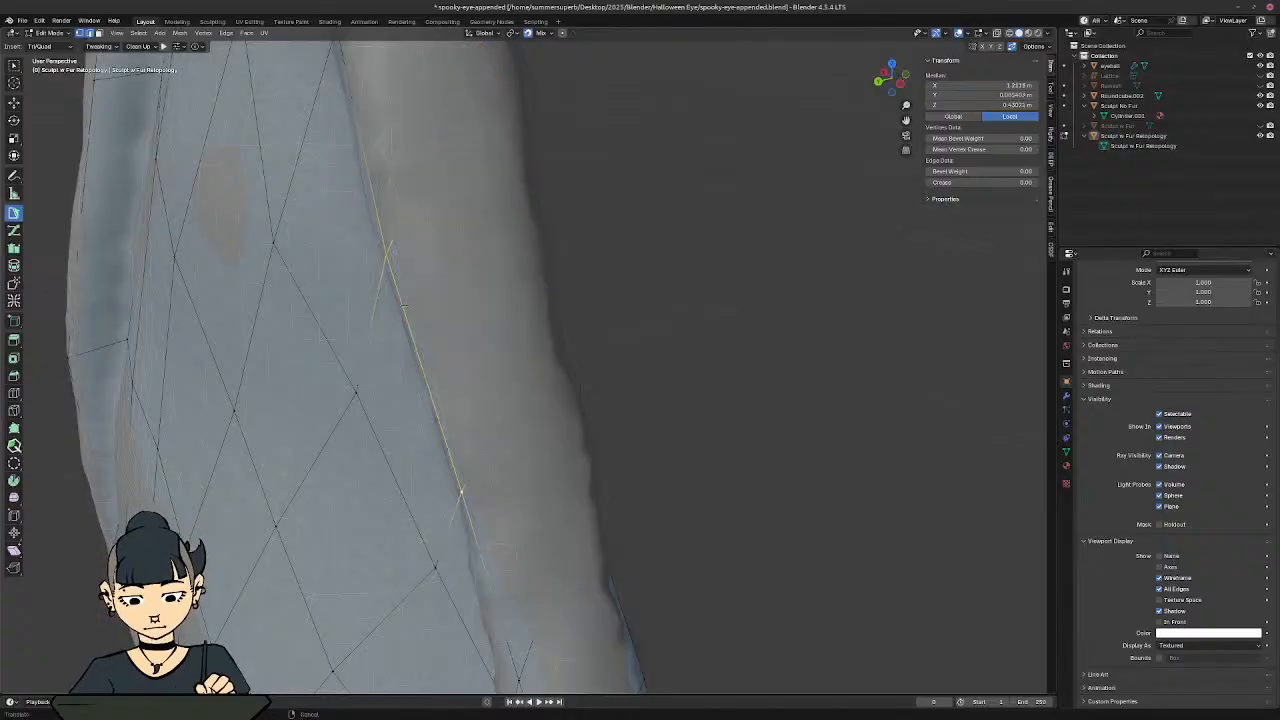
pyautogui.keyDown('shift'); pyautogui.click(440, 190); pyautogui.keyUp('shift')
# Step: Turn on X-ray and examine the retopology mesh along the wing arm and across the wing membrane
pyautogui.keyDown('shift'); pyautogui.moveTo(534, 145); pyautogui.dragTo(394, 437, button='middle'); pyautogui.keyUp('shift')
pyautogui.hotkey('alt', 'z')
pyautogui.moveTo(440, 380); pyautogui.dragTo(508, 406, button='middle')
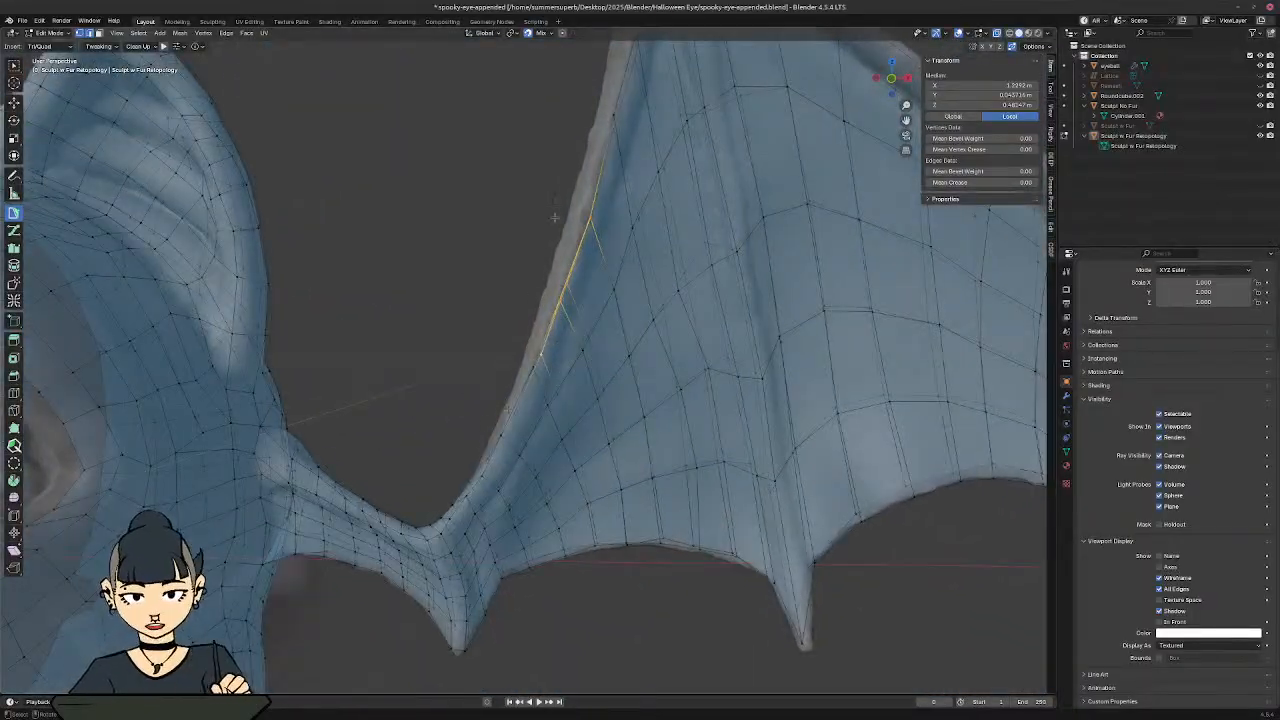
pyautogui.keyDown('shift'); pyautogui.moveTo(619, 199); pyautogui.dragTo(594, 351, button='middle'); pyautogui.keyUp('shift')
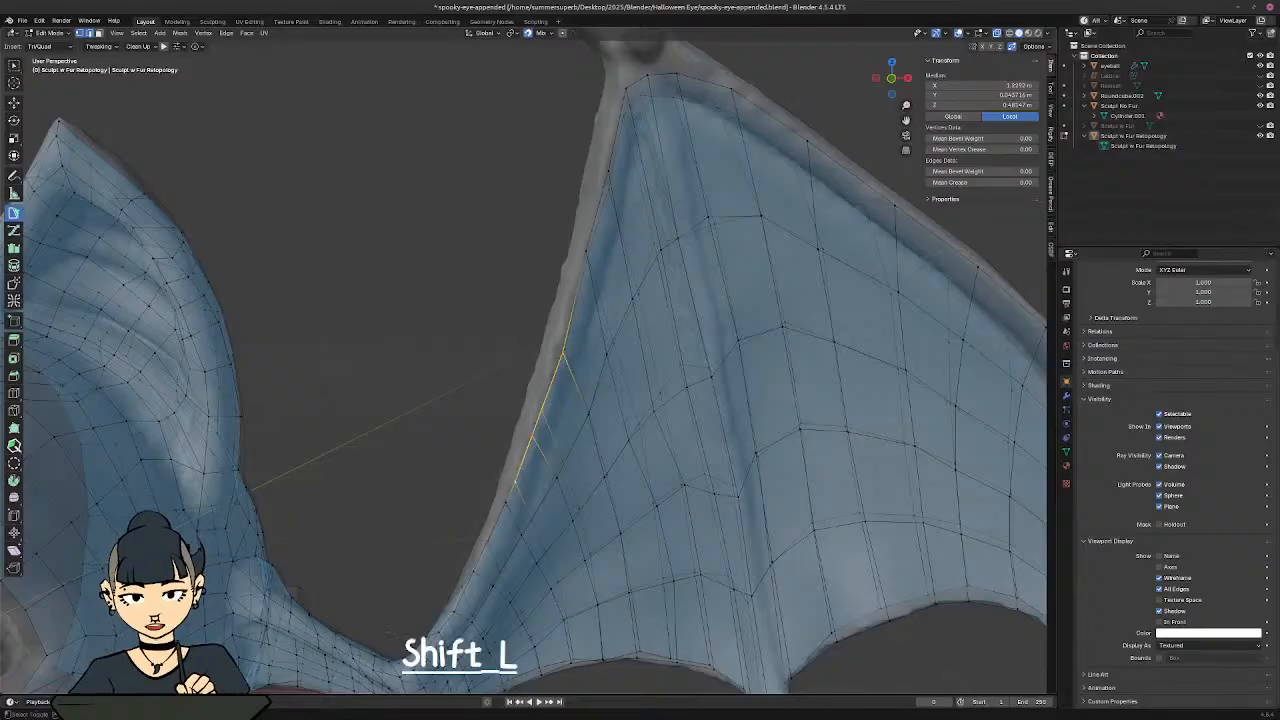
pyautogui.keyDown('shift'); pyautogui.moveTo(745, 316); pyautogui.dragTo(705, 586, button='middle'); pyautogui.keyUp('shift')
pyautogui.keyDown('shift'); pyautogui.moveTo(590, 370); pyautogui.dragTo(558, 201, button='middle'); pyautogui.keyUp('shift')
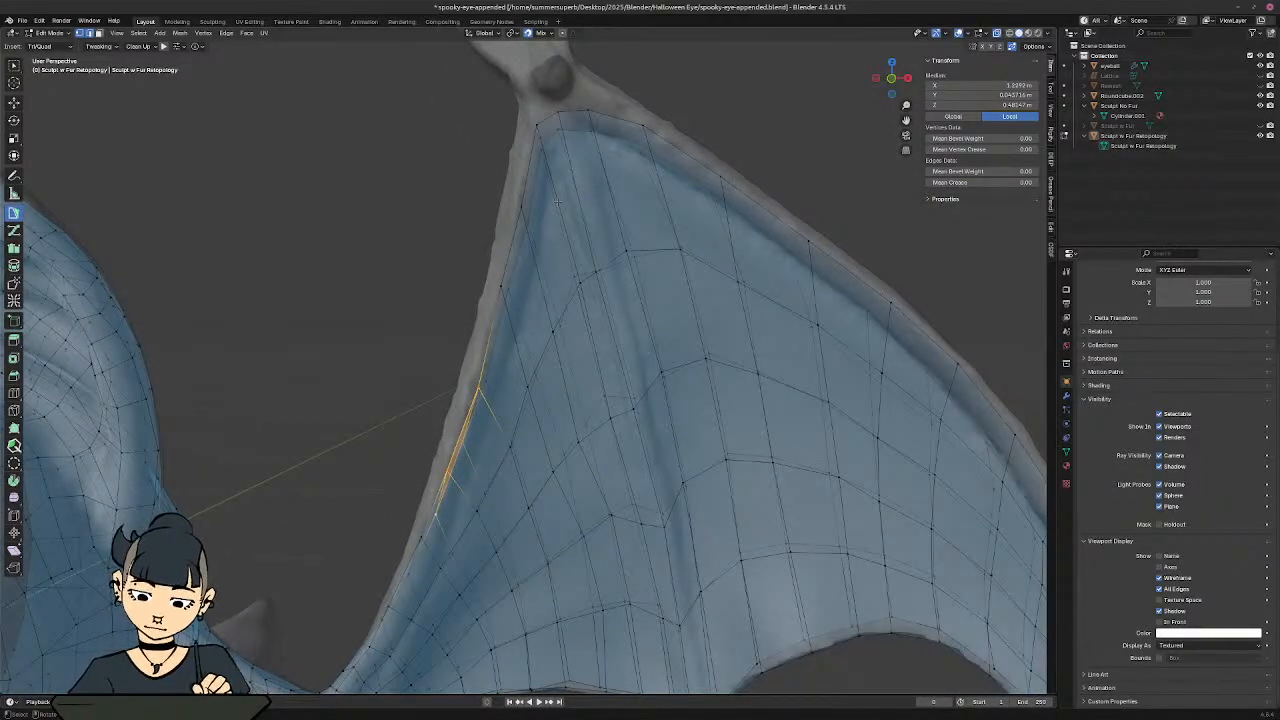
pyautogui.keyDown('shift'); pyautogui.moveTo(557, 201); pyautogui.dragTo(510, 285, button='middle'); pyautogui.keyUp('shift')
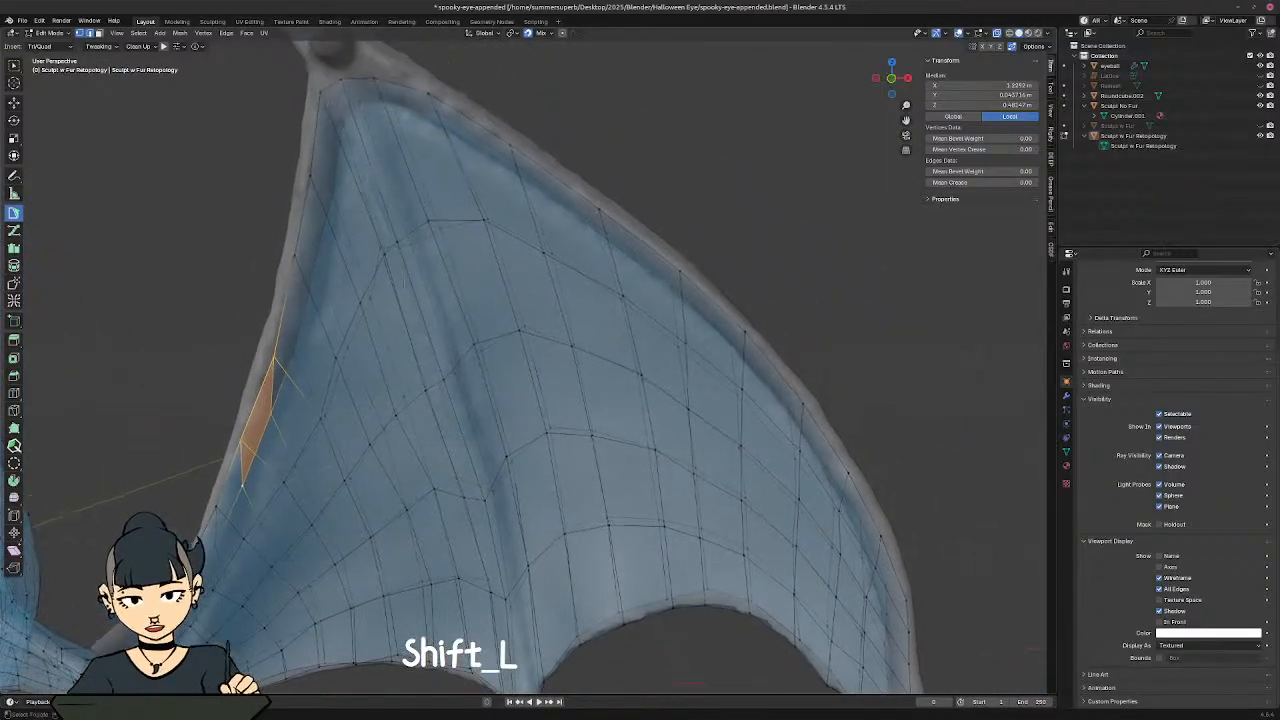
# Step: Select the open border around the wing arm's remaining gap and try to close it with Grid Fill
pyautogui.keyDown('ctrl'); pyautogui.keyDown('shift'); pyautogui.click(301, 227); pyautogui.keyUp('shift'); pyautogui.keyUp('ctrl')
pyautogui.keyDown('shift'); pyautogui.moveTo(302, 225); pyautogui.dragTo(176, 70, button='middle'); pyautogui.keyUp('shift')
pyautogui.keyDown('shift'); pyautogui.moveTo(512, 162); pyautogui.dragTo(552, 255, button='middle'); pyautogui.keyUp('shift')
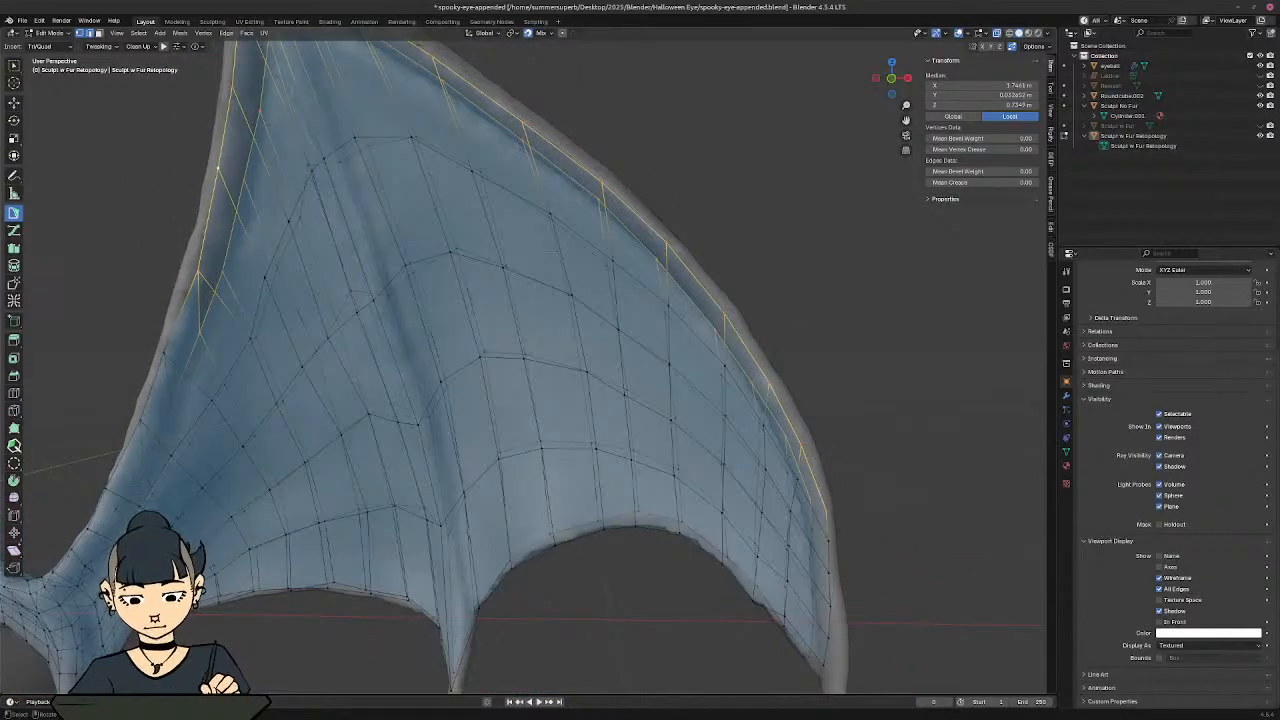
pyautogui.hotkey('ctrl', 'f')
pyautogui.click(550, 255)
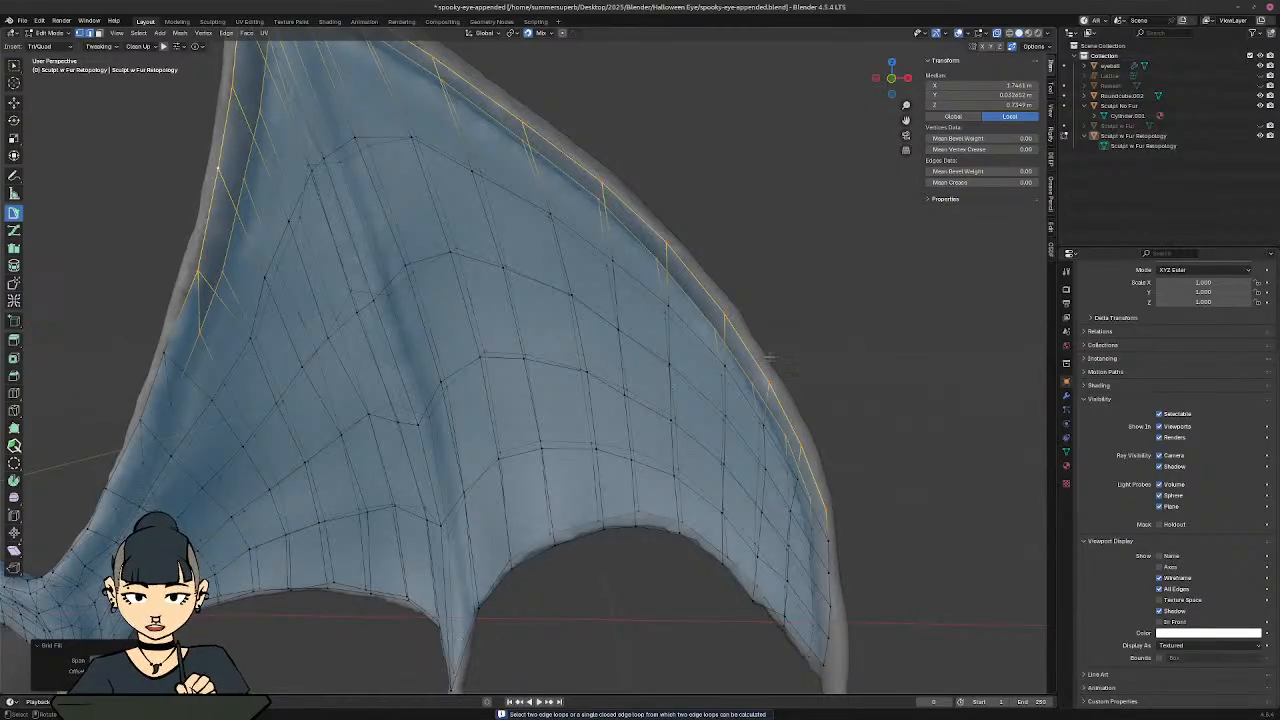
# Step: Connect the two opposite border vertices near the wing tip with an edge to close off the gap
pyautogui.moveTo(421, 327); pyautogui.dragTo(345, 290, button='middle')
pyautogui.keyDown('shift'); pyautogui.moveTo(345, 290); pyautogui.dragTo(521, 214, button='middle'); pyautogui.keyUp('shift')
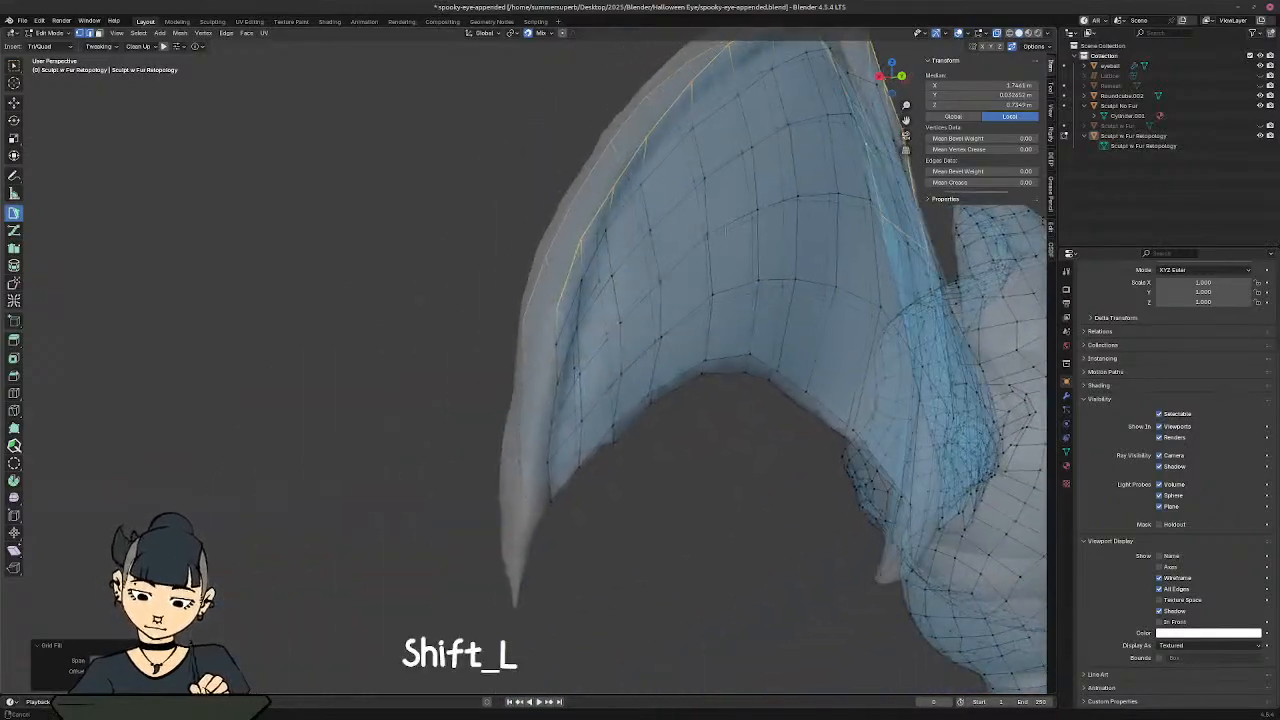
pyautogui.scroll(1, 521, 214)
pyautogui.click(565, 297)
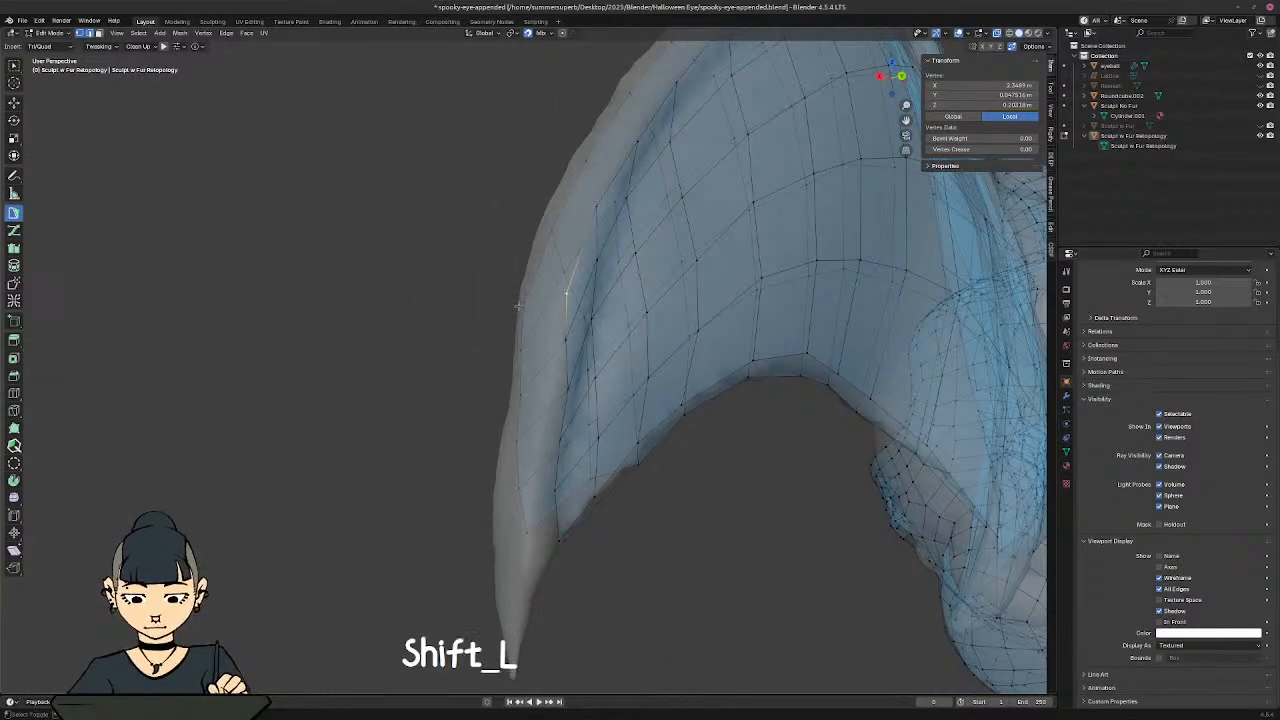
pyautogui.keyDown('shift'); pyautogui.click(525, 308); pyautogui.keyUp('shift')
pyautogui.press('f')
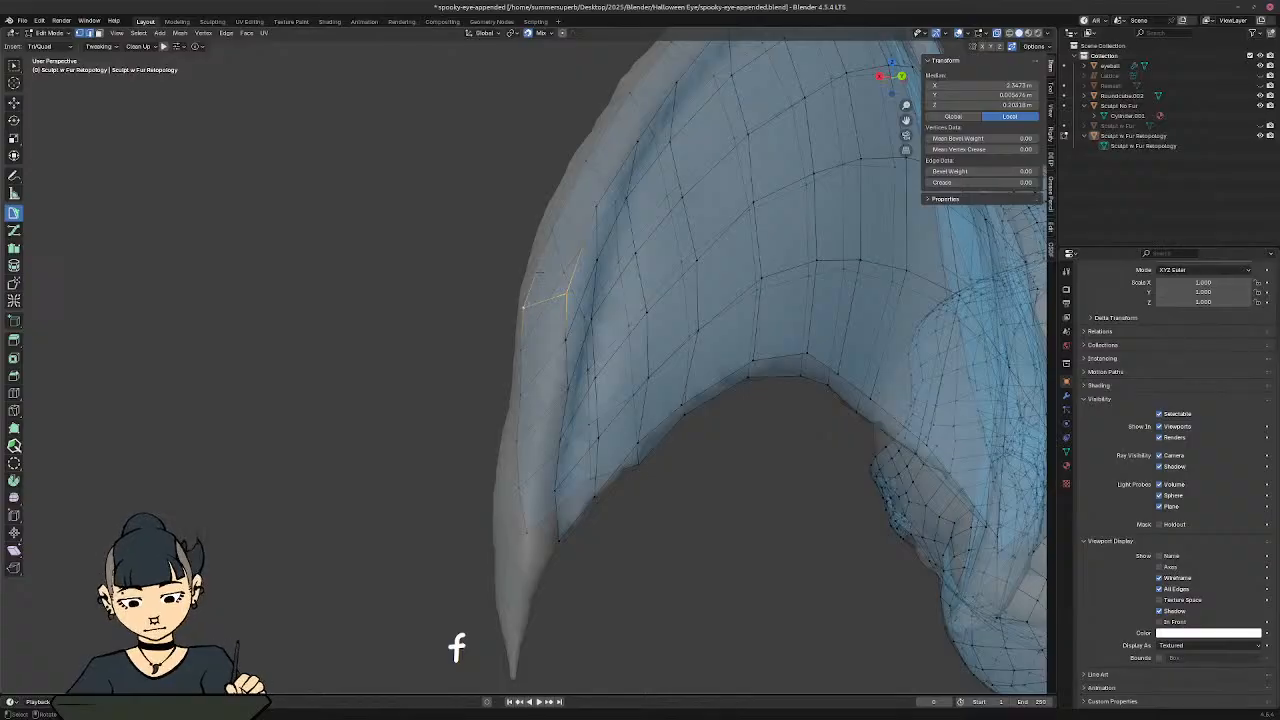
# Step: Select the whole border loop of the closed-off gap and try Grid Fill on it
pyautogui.keyDown('ctrl'); pyautogui.keyDown('shift'); pyautogui.click(538, 270); pyautogui.keyUp('shift'); pyautogui.keyUp('ctrl')
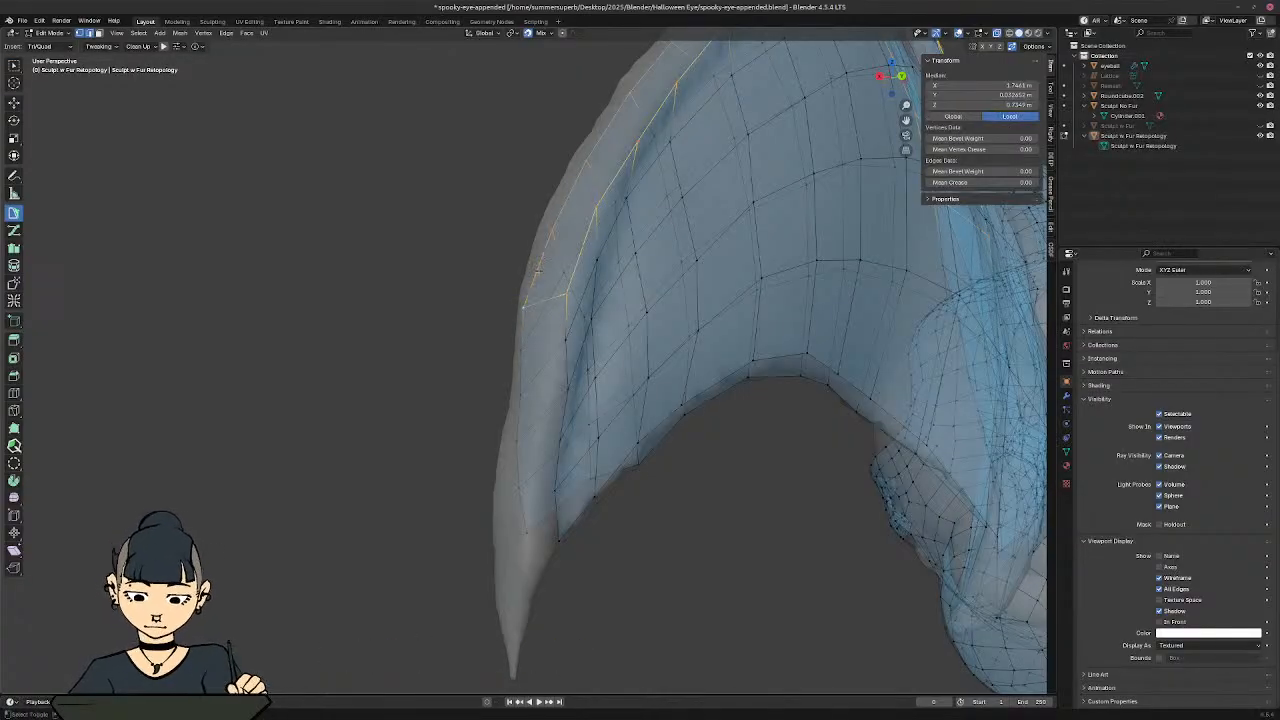
pyautogui.hotkey('ctrl', 'f')
pyautogui.click(564, 268)
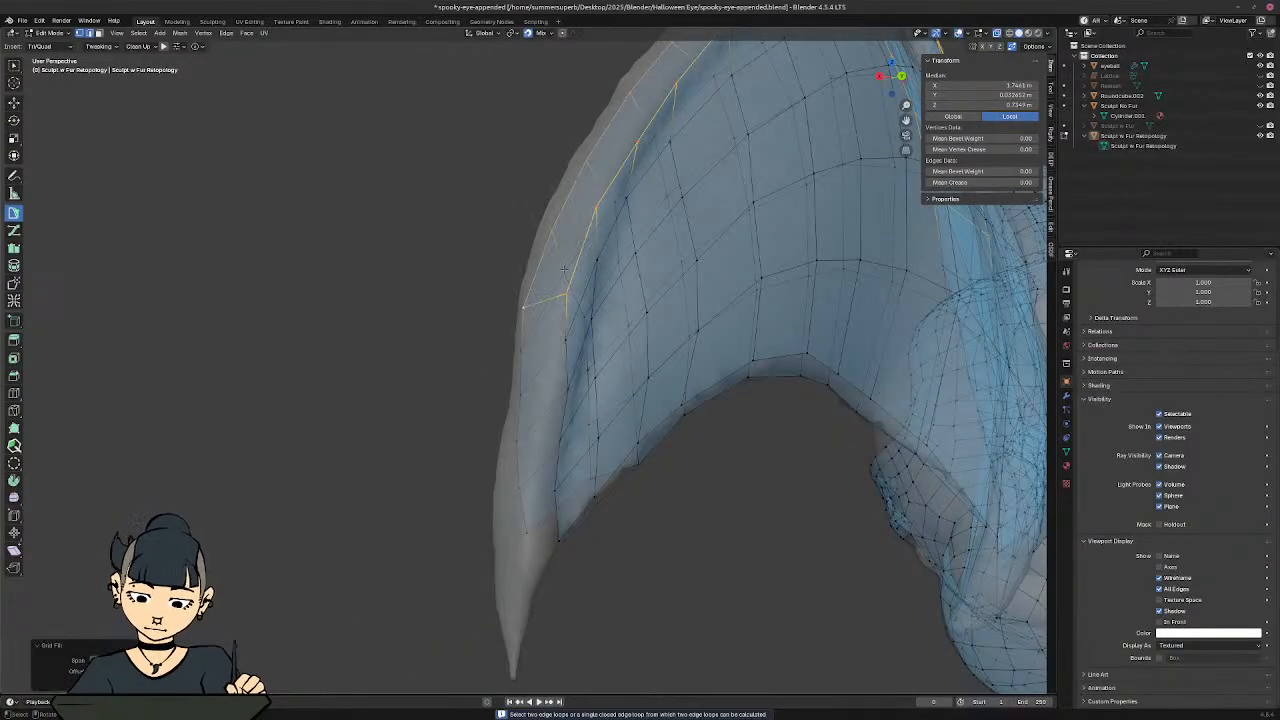
pyautogui.moveTo(567, 268); pyautogui.dragTo(617, 306, button='middle')
pyautogui.hotkey('ctrl', 'f')
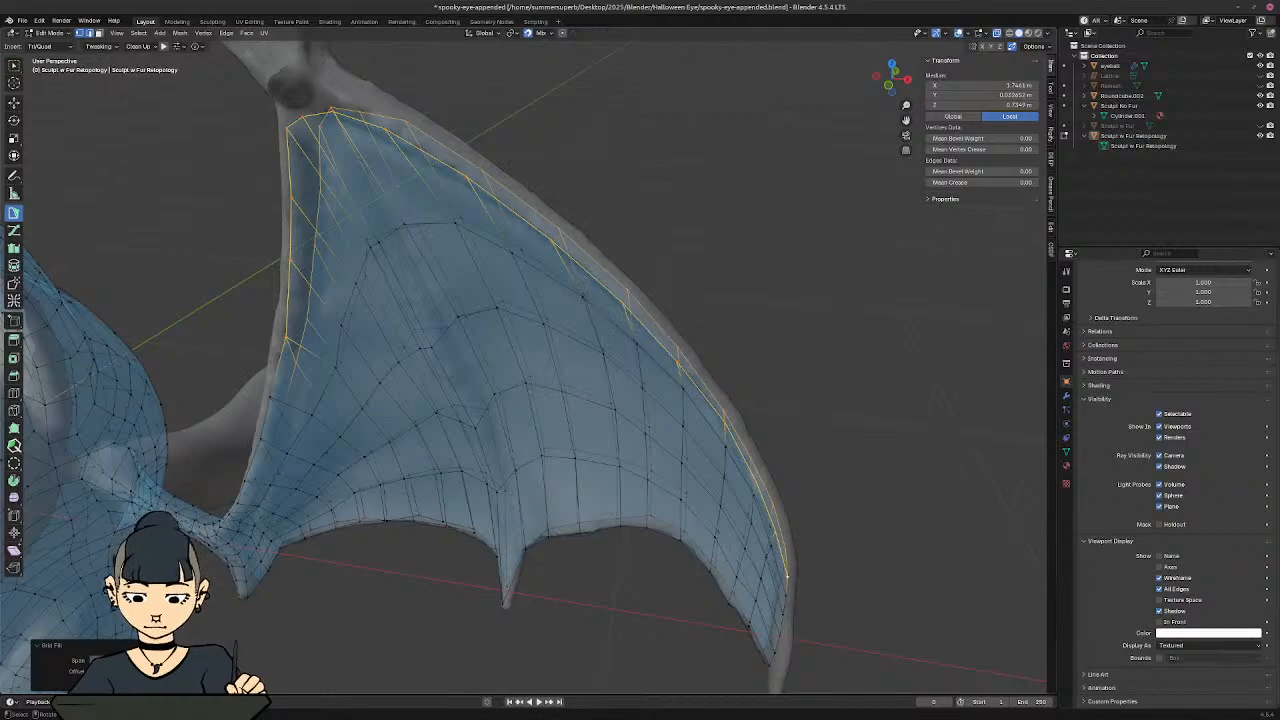
# Step: Fill the selected border loop with faces, undo the fill, and try Grid Fill again
pyautogui.hotkey('ctrl', 'f')
pyautogui.click(566, 281)
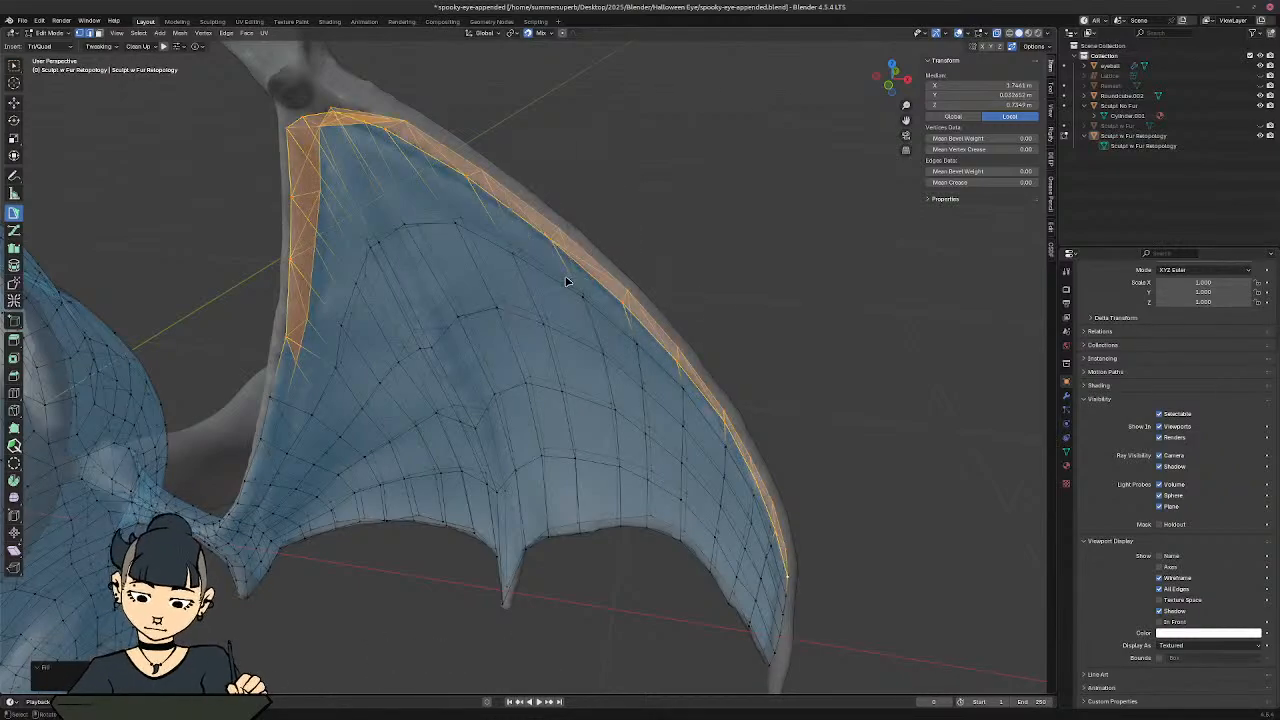
pyautogui.moveTo(617, 284); pyautogui.dragTo(645, 297, button='middle')
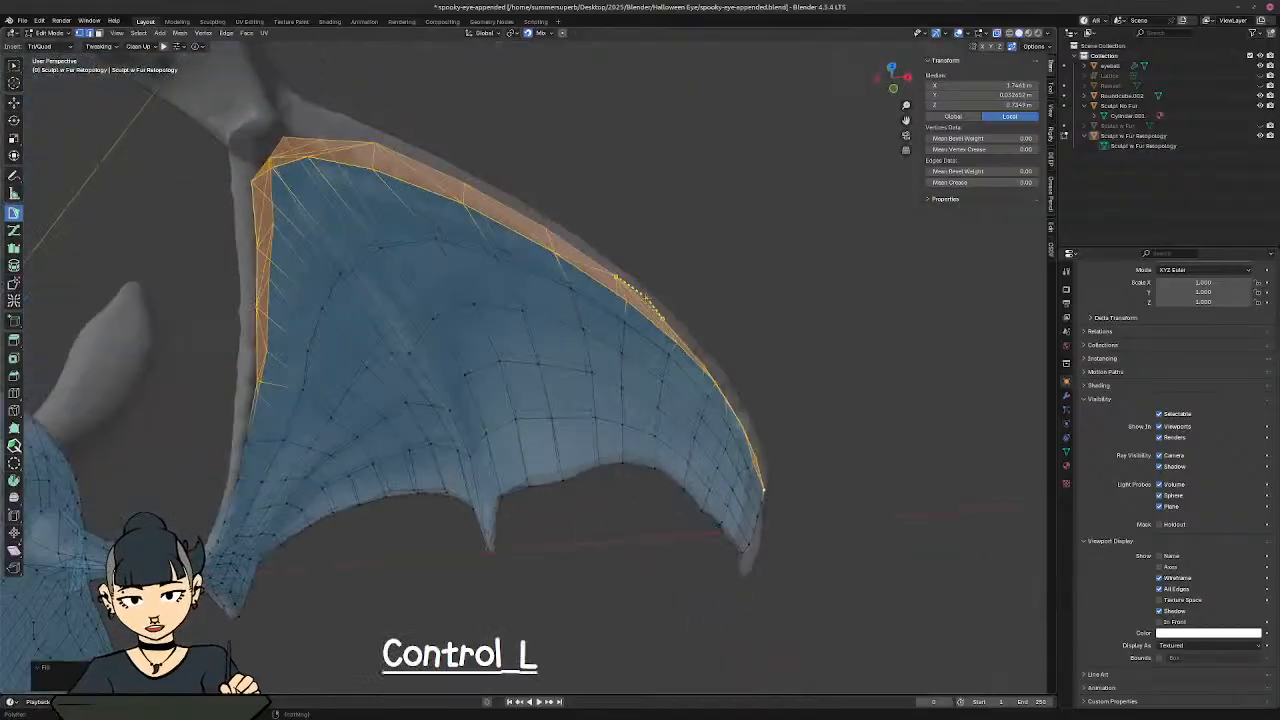
pyautogui.hotkey('ctrl', 'z')
pyautogui.hotkey('ctrl', 'f')
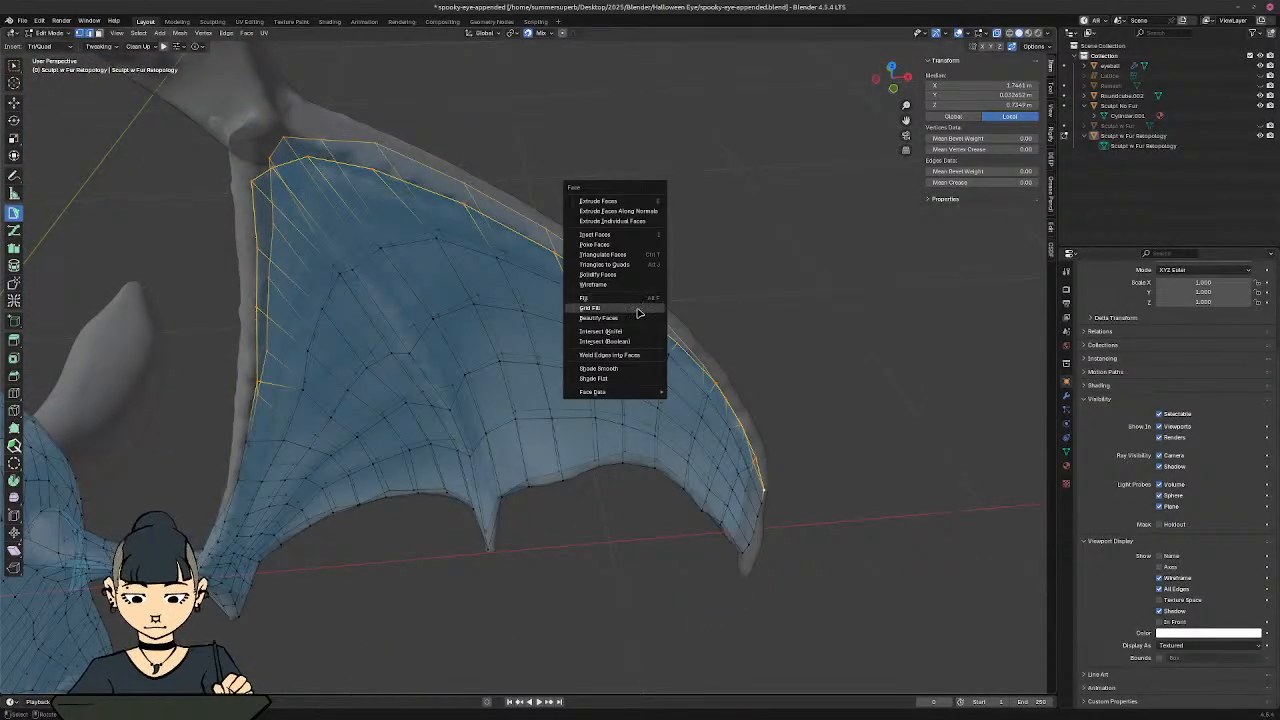
pyautogui.click(636, 304)
pyautogui.moveTo(638, 306); pyautogui.dragTo(604, 328, button='middle')
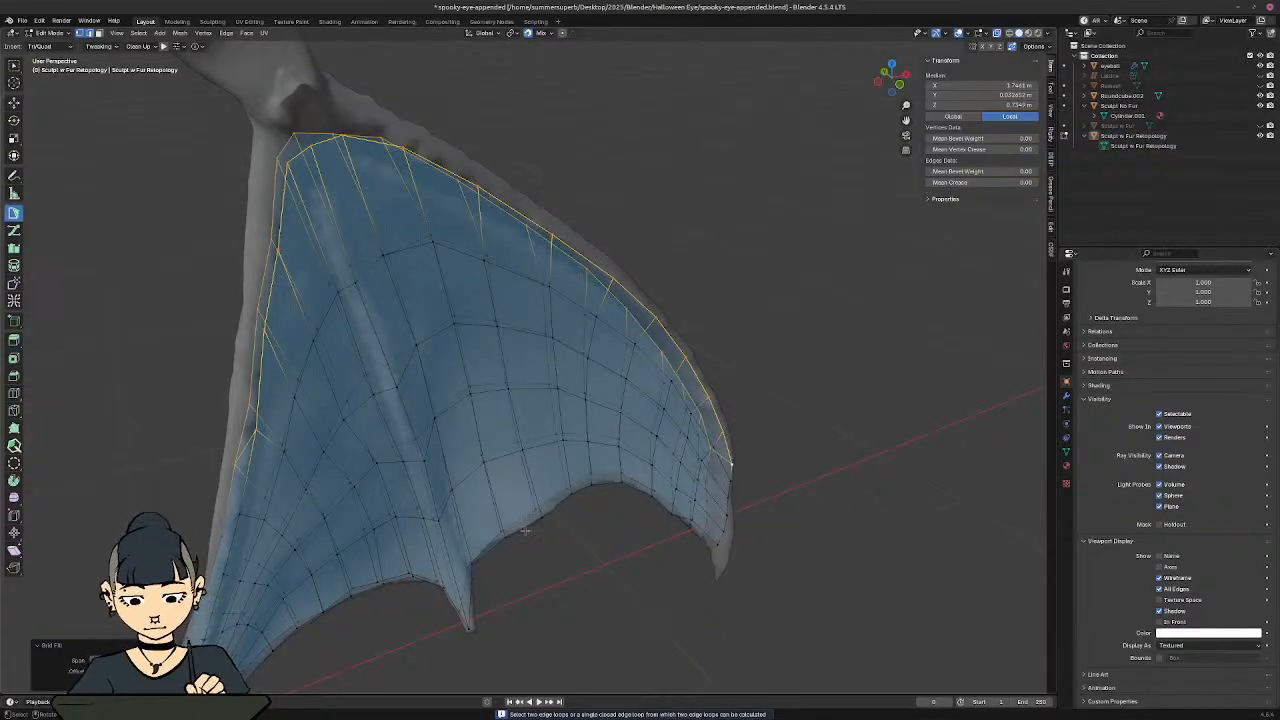
# Step: Examine the selected gap border along the wing arm from the front, back and side of the wing
pyautogui.moveTo(525, 531); pyautogui.dragTo(545, 690, button='middle')
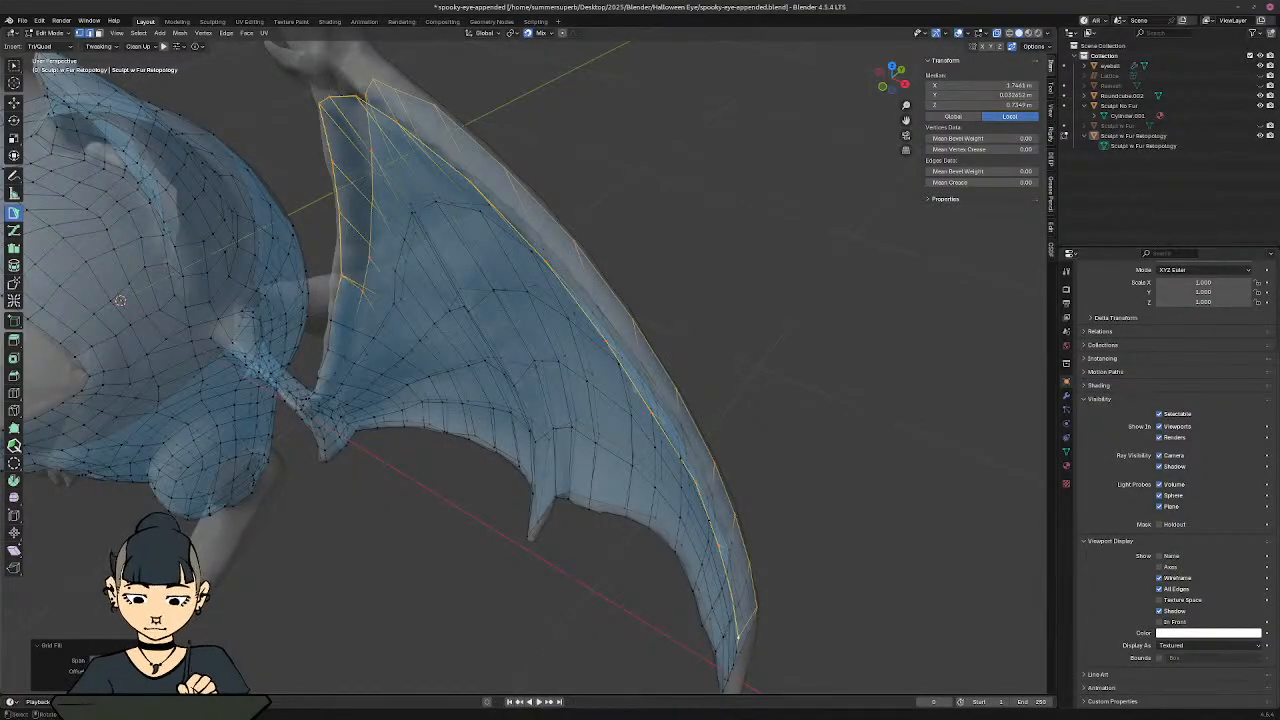
pyautogui.moveTo(775, 608); pyautogui.dragTo(610, 622, button='middle')
pyautogui.keyDown('shift'); pyautogui.moveTo(745, 460); pyautogui.dragTo(590, 462, button='middle'); pyautogui.keyUp('shift')
pyautogui.keyDown('shift'); pyautogui.moveTo(455, 392); pyautogui.dragTo(678, 404, button='middle'); pyautogui.keyUp('shift')
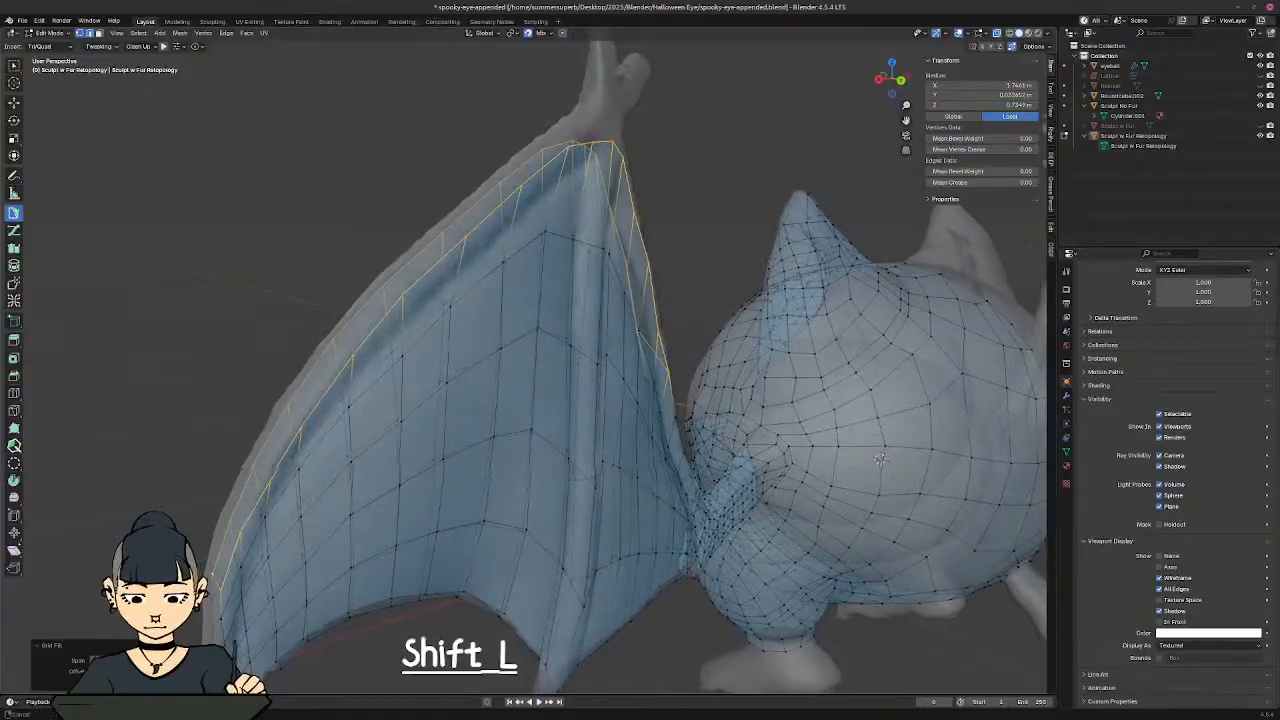
pyautogui.keyDown('shift'); pyautogui.moveTo(530, 400); pyautogui.dragTo(655, 380, button='middle'); pyautogui.keyUp('shift')
pyautogui.moveTo(340, 350); pyautogui.dragTo(684, 326, button='middle')
pyautogui.keyDown('shift'); pyautogui.moveTo(404, 282); pyautogui.dragTo(632, 367, button='middle'); pyautogui.keyUp('shift')
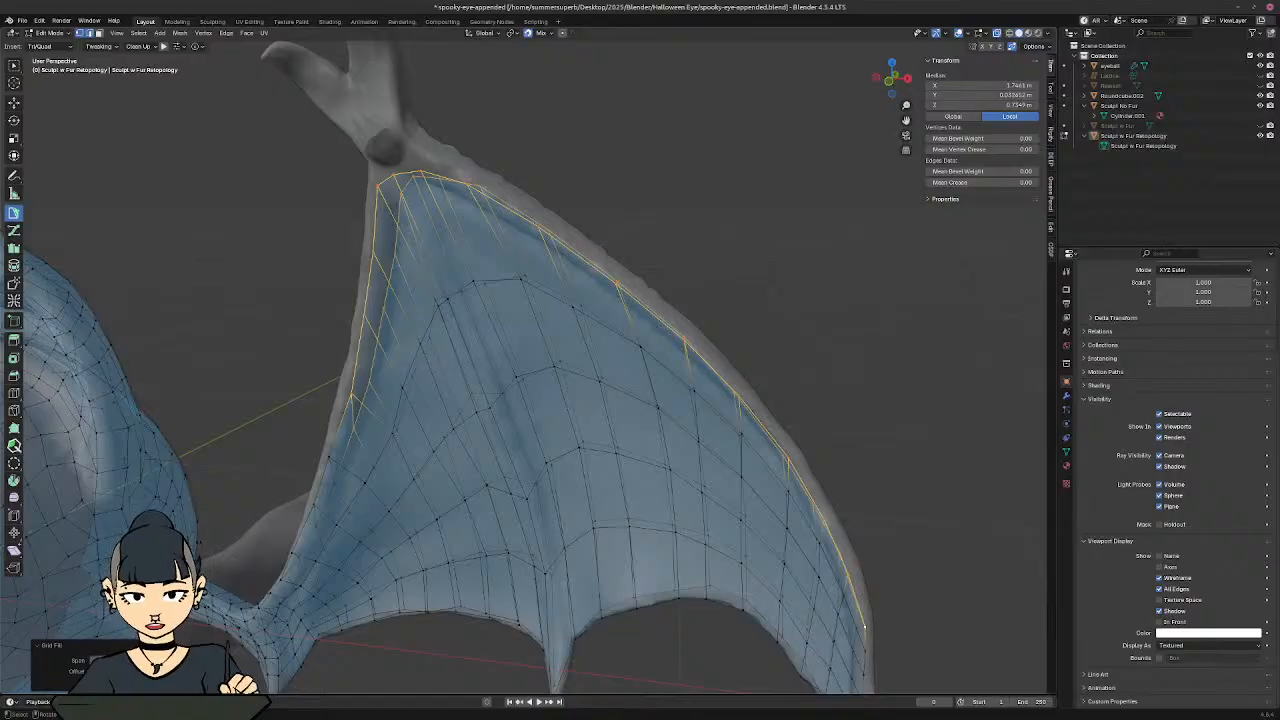
pyautogui.keyDown('shift'); pyautogui.moveTo(310, 275); pyautogui.dragTo(258, 148, button='middle'); pyautogui.keyUp('shift')
pyautogui.moveTo(560, 258); pyautogui.dragTo(482, 226, button='middle')
pyautogui.moveTo(560, 228); pyautogui.dragTo(560, 254, button='middle')
pyautogui.keyDown('shift'); pyautogui.moveTo(420, 200); pyautogui.dragTo(570, 300, button='middle'); pyautogui.keyUp('shift')
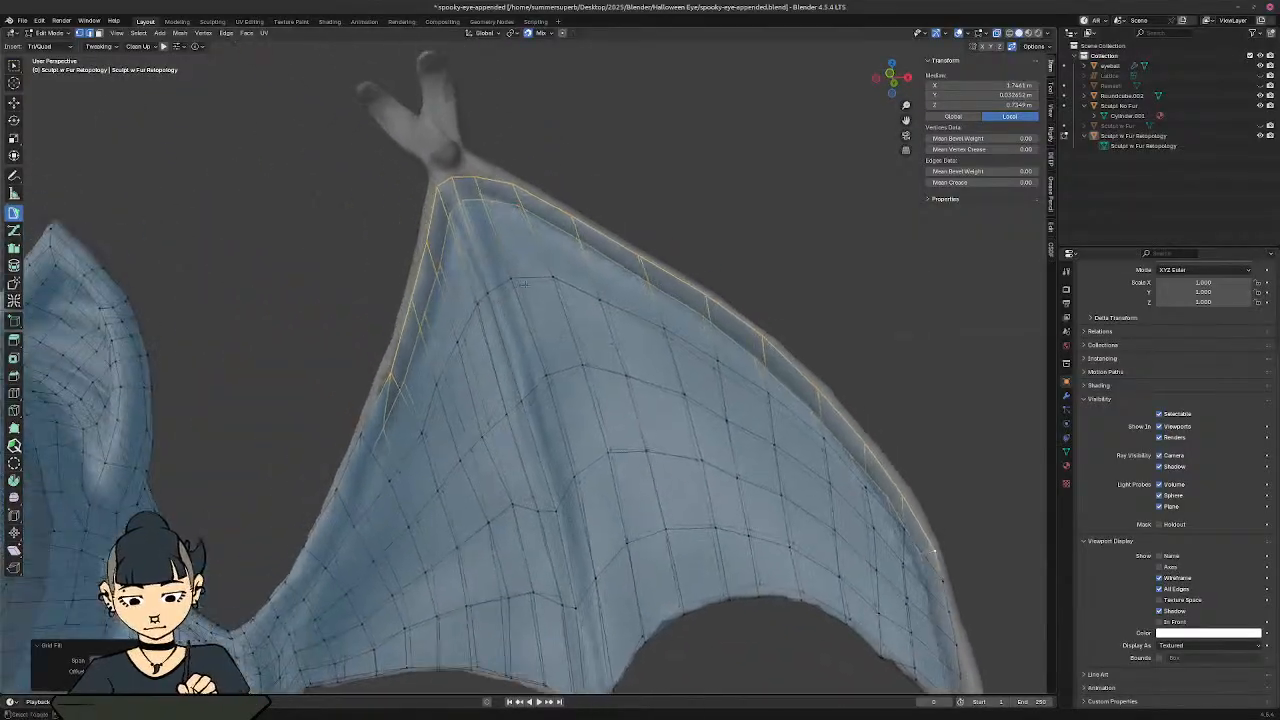
pyautogui.moveTo(470, 304); pyautogui.dragTo(728, 394, button='middle')
pyautogui.moveTo(572, 411); pyautogui.dragTo(604, 356, button='middle')
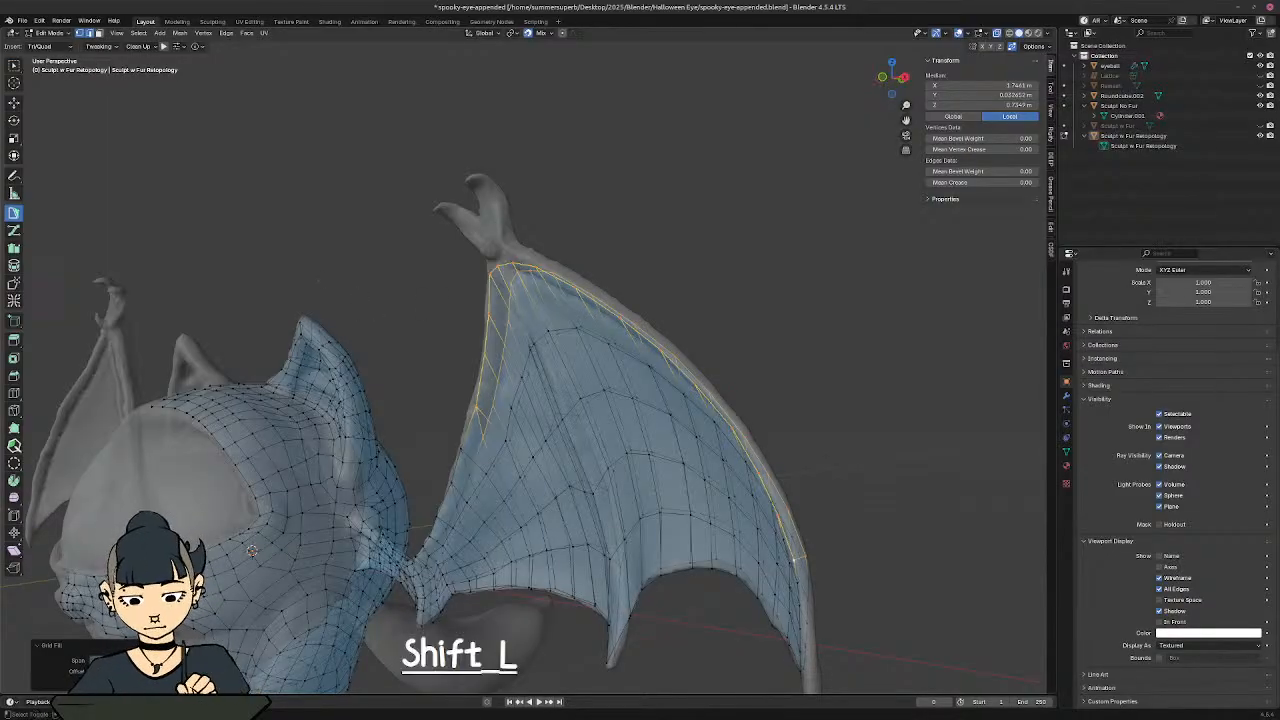
# Step: Add a PolyPen quad across the gap on the inner wing arm, directly above the last bridged faces
pyautogui.keyDown('shift'); pyautogui.moveTo(323, 280); pyautogui.dragTo(476, 350, button='middle'); pyautogui.keyUp('shift')
pyautogui.keyDown('ctrl'); pyautogui.moveTo(476, 350); pyautogui.dragTo(474, 296, button='middle'); pyautogui.keyUp('ctrl')
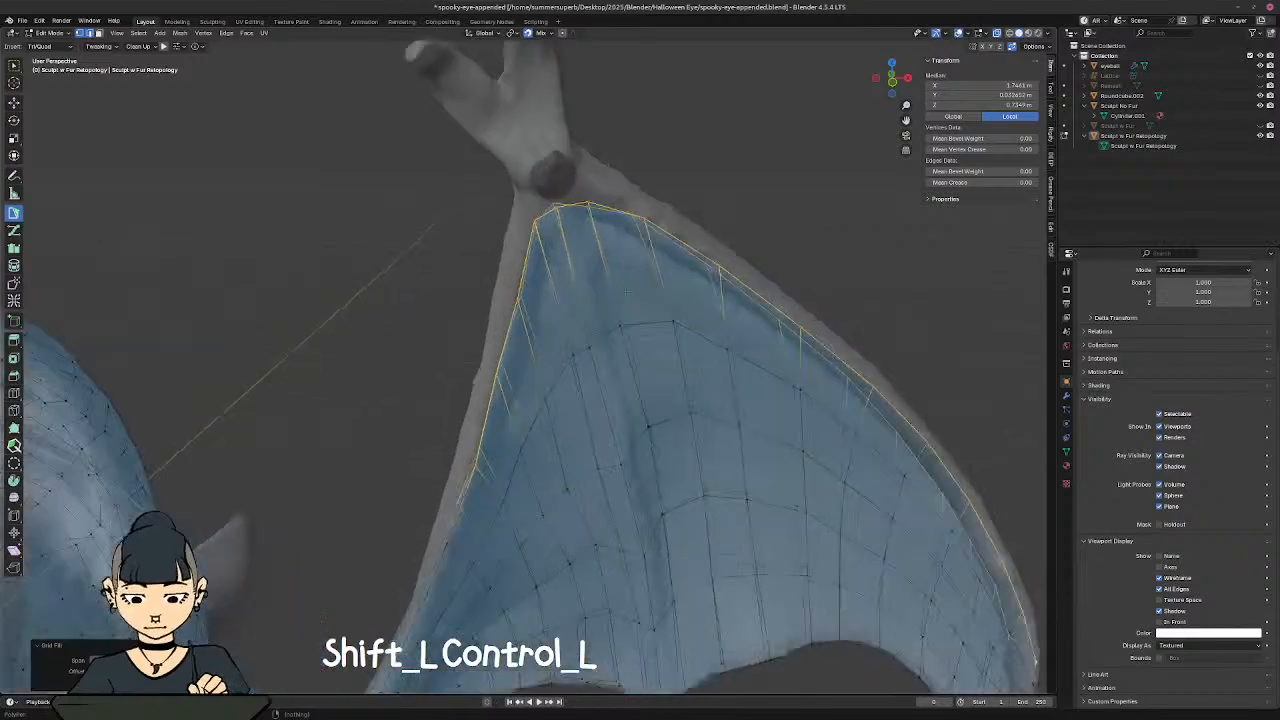
pyautogui.moveTo(444, 388); pyautogui.dragTo(518, 418, button='middle')
pyautogui.click(470, 426)
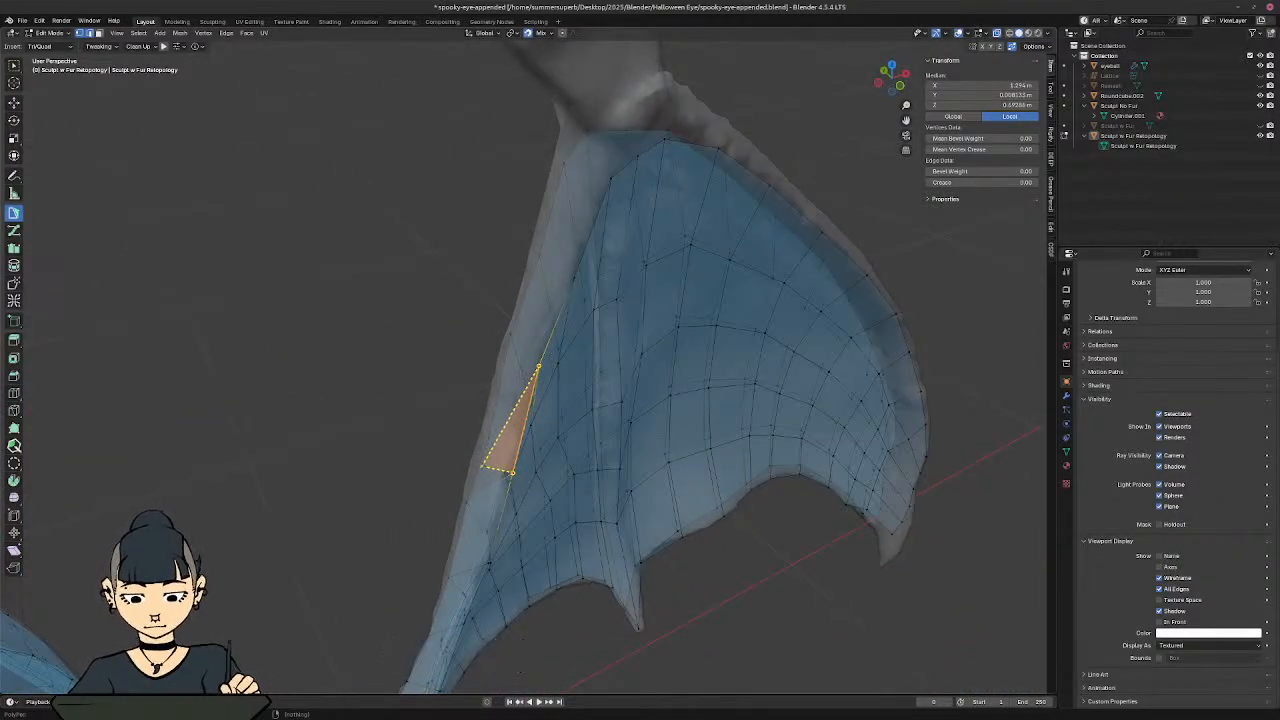
pyautogui.moveTo(400, 338); pyautogui.dragTo(590, 325, button='middle')
pyautogui.keyDown('ctrl'); pyautogui.moveTo(590, 325); pyautogui.dragTo(559, 495, button='middle'); pyautogui.keyUp('ctrl')
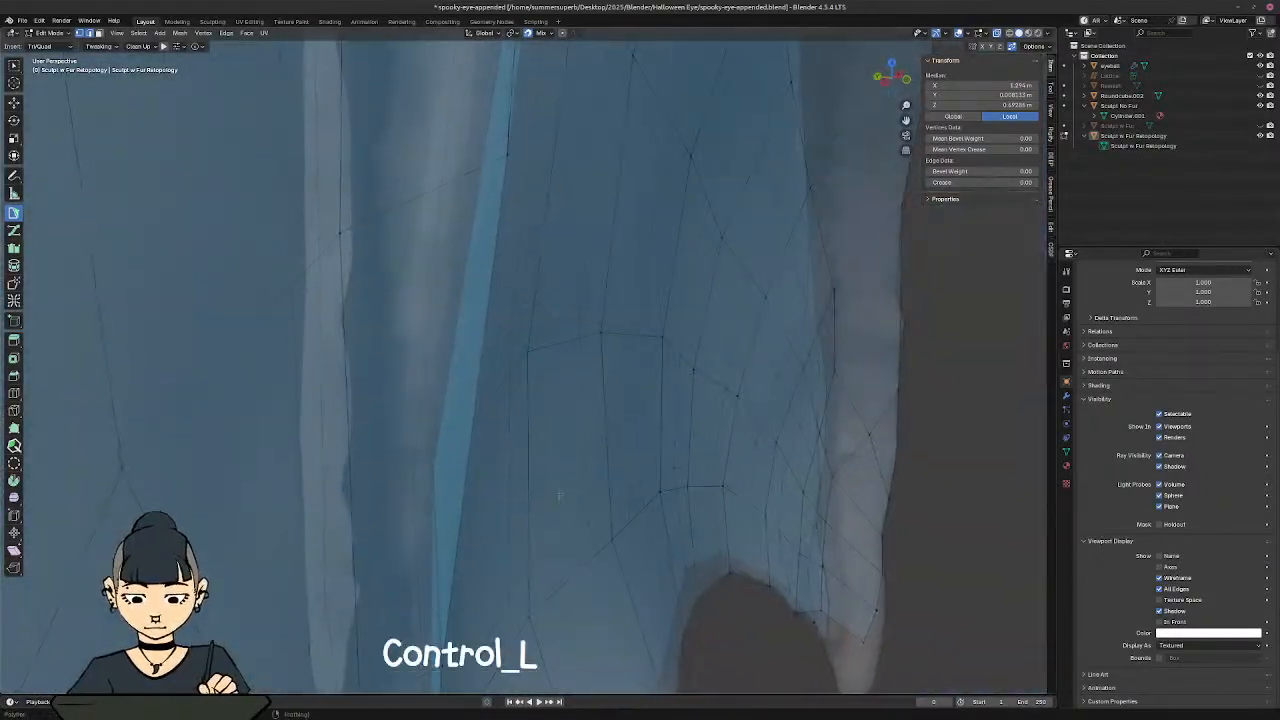
pyautogui.moveTo(532, 392); pyautogui.dragTo(630, 350, button='middle')
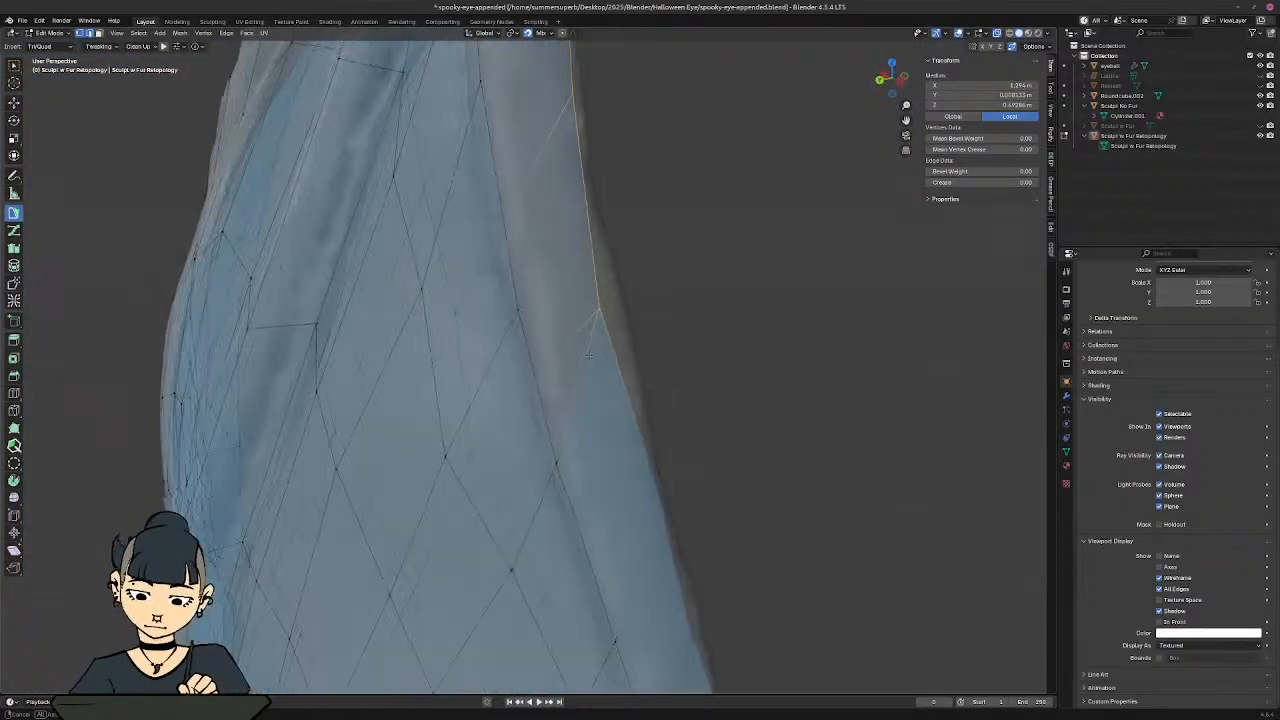
pyautogui.keyDown('ctrl'); pyautogui.click(557, 463); pyautogui.keyUp('ctrl')
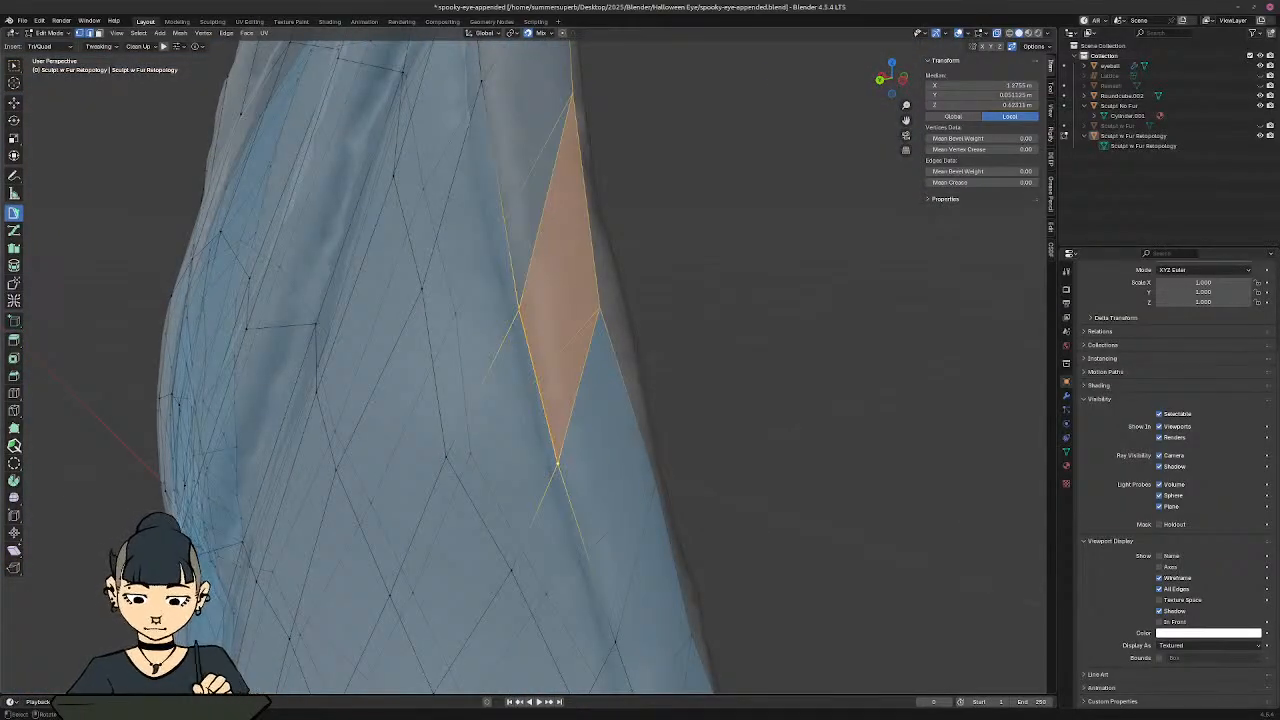
# Step: Add PolyPen quads up the inner wing arm, bridging both gap borders until the bend below the claws
pyautogui.keyDown('shift'); pyautogui.moveTo(550, 75); pyautogui.dragTo(527, 291, button='middle'); pyautogui.keyUp('shift')
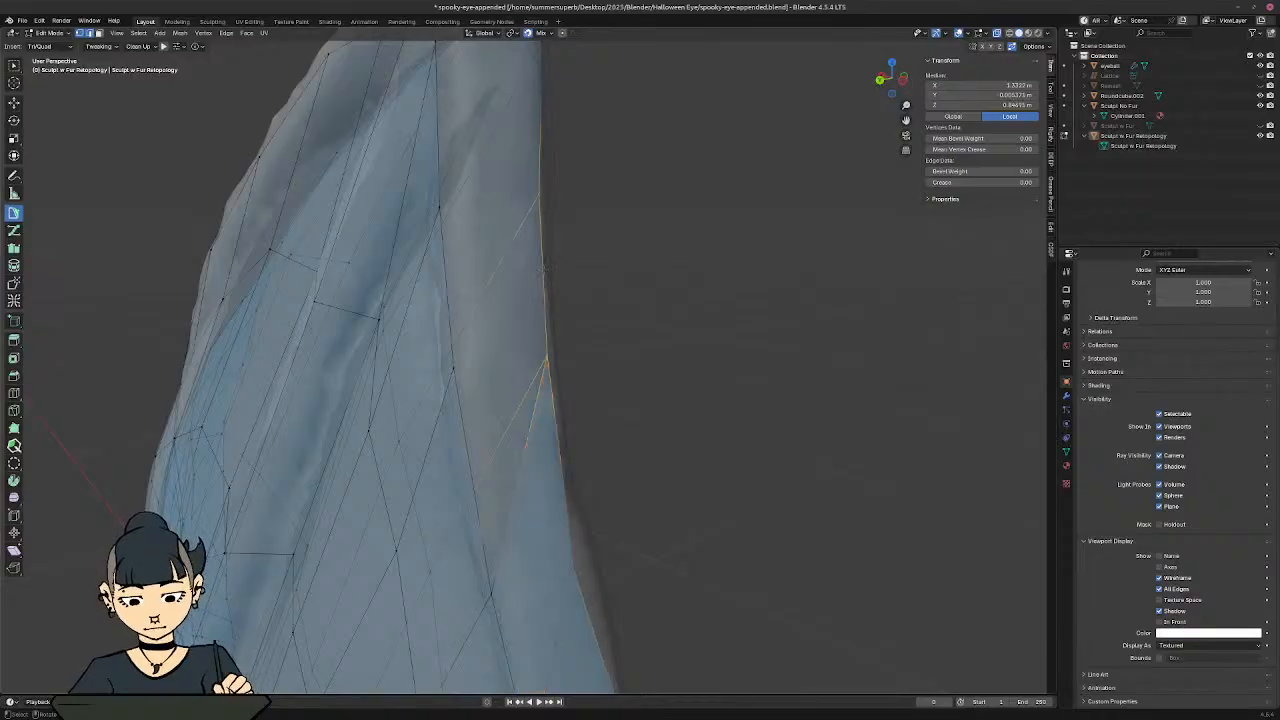
pyautogui.keyDown('ctrl'); pyautogui.click(541, 196); pyautogui.keyUp('ctrl')
pyautogui.keyDown('shift'); pyautogui.moveTo(494, 224); pyautogui.dragTo(516, 270, button='middle'); pyautogui.keyUp('shift')
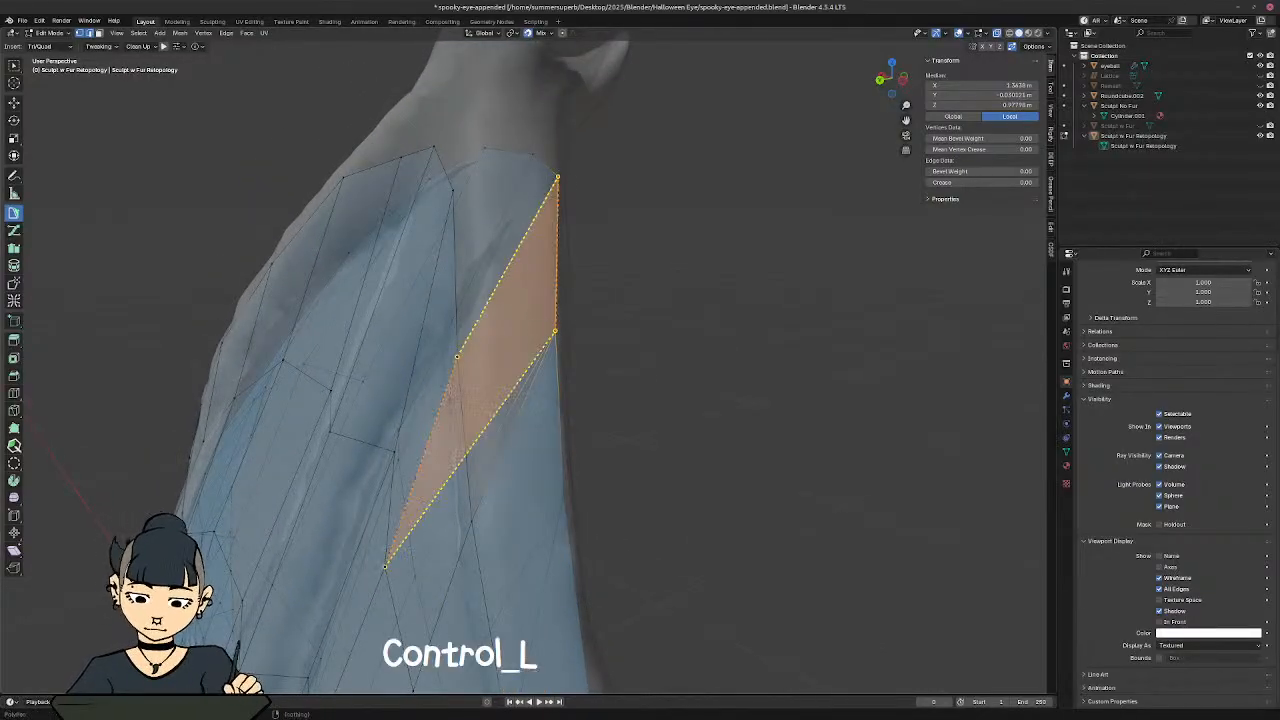
pyautogui.keyDown('ctrl'); pyautogui.click(557, 180); pyautogui.keyUp('ctrl')
pyautogui.keyDown('shift'); pyautogui.moveTo(502, 263); pyautogui.dragTo(539, 428, button='middle'); pyautogui.keyUp('shift')
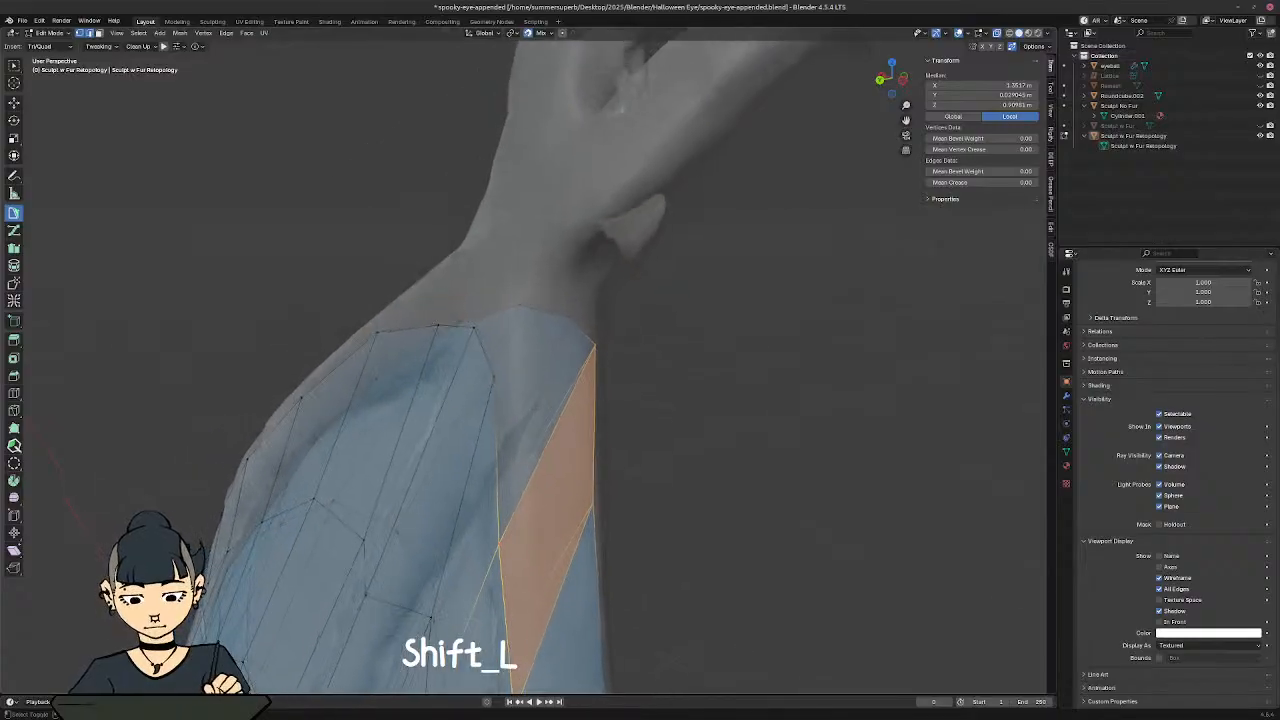
pyautogui.keyDown('ctrl'); pyautogui.click(568, 318); pyautogui.keyUp('ctrl')
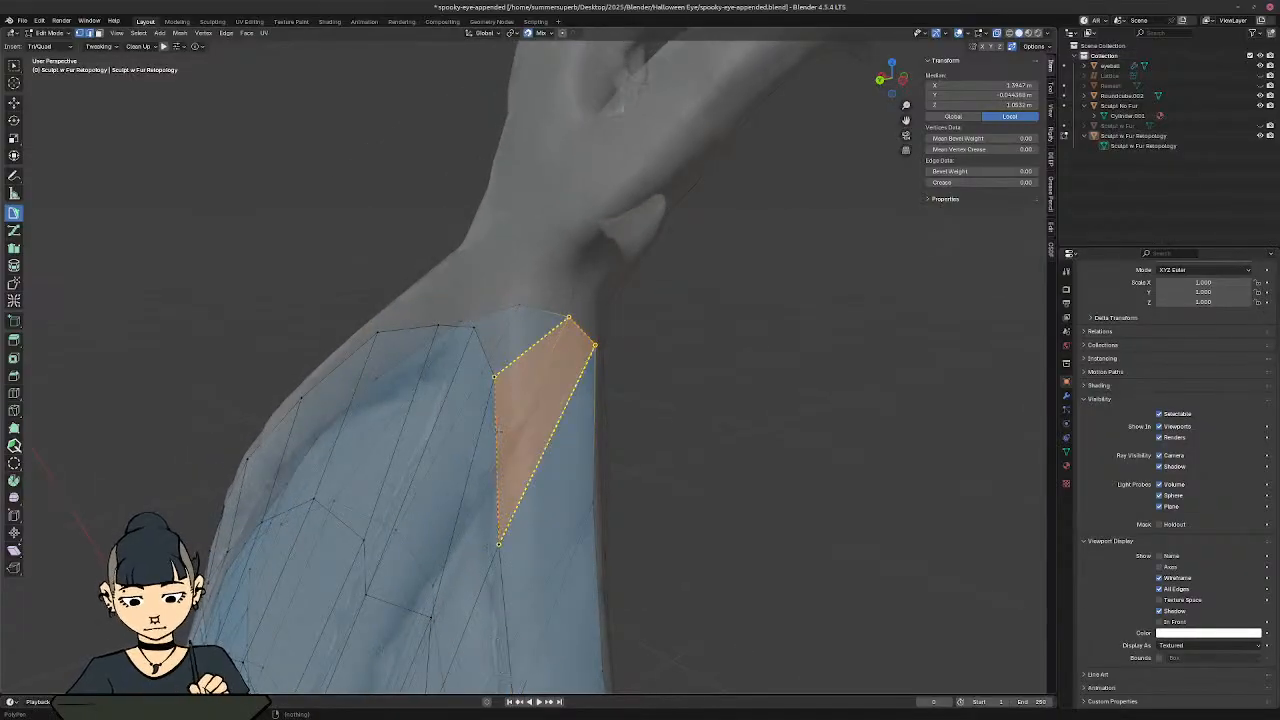
# Step: Add two PolyPen quads across the gap around the wing arm's bend below the claws
pyautogui.moveTo(488, 348); pyautogui.dragTo(530, 360, button='middle')
pyautogui.hotkey('ctrl', 'z')
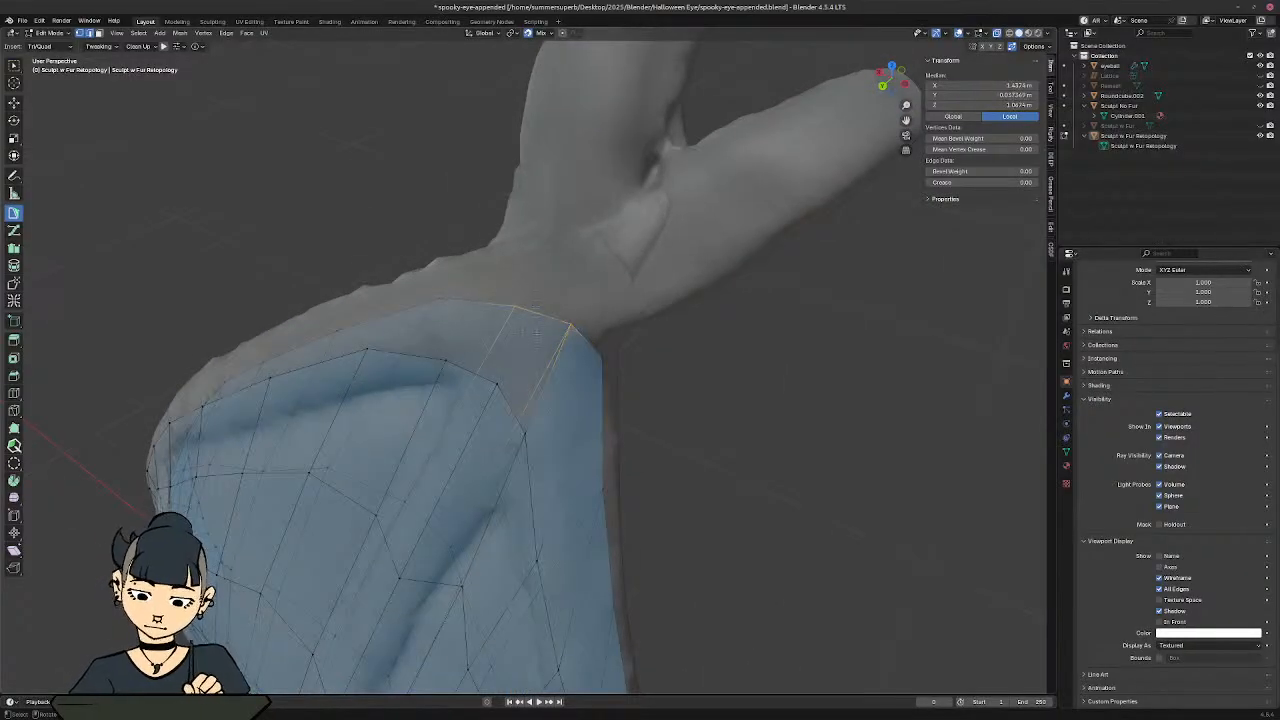
pyautogui.keyDown('ctrl'); pyautogui.click(510, 308); pyautogui.keyUp('ctrl')
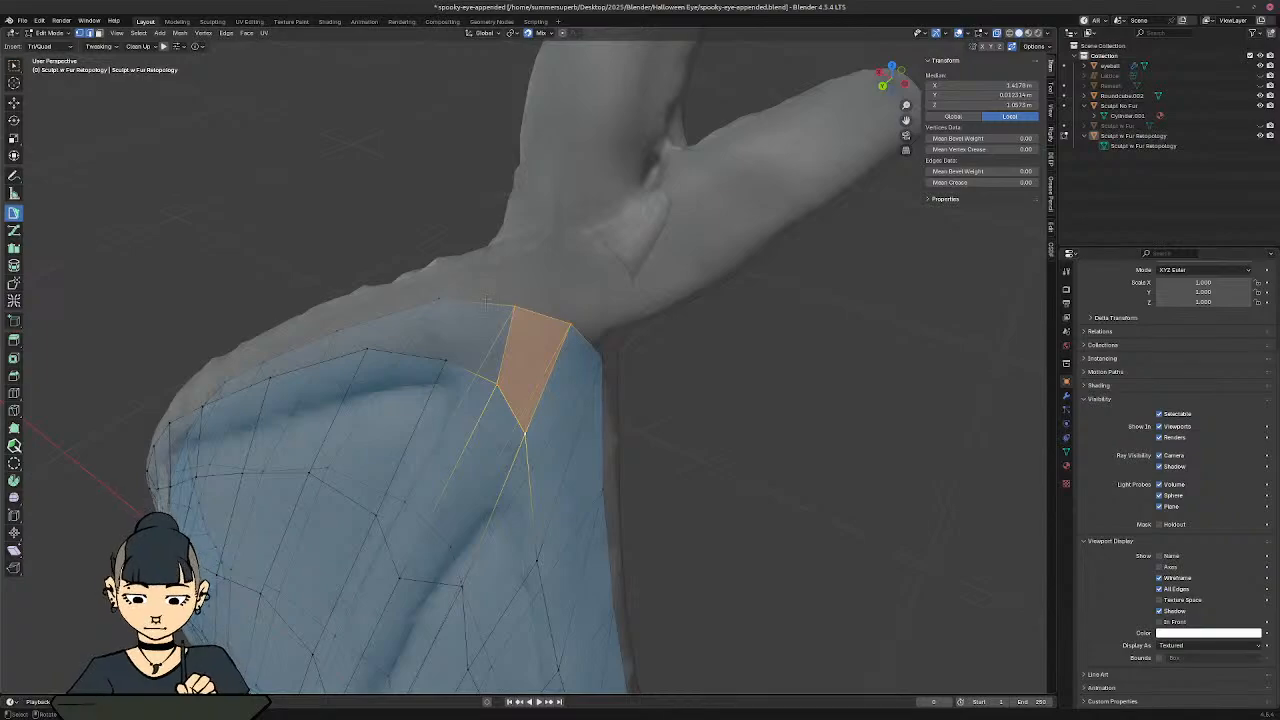
pyautogui.hotkey('ctrl', 'z')
pyautogui.keyDown('ctrl'); pyautogui.click(438, 300); pyautogui.keyUp('ctrl')
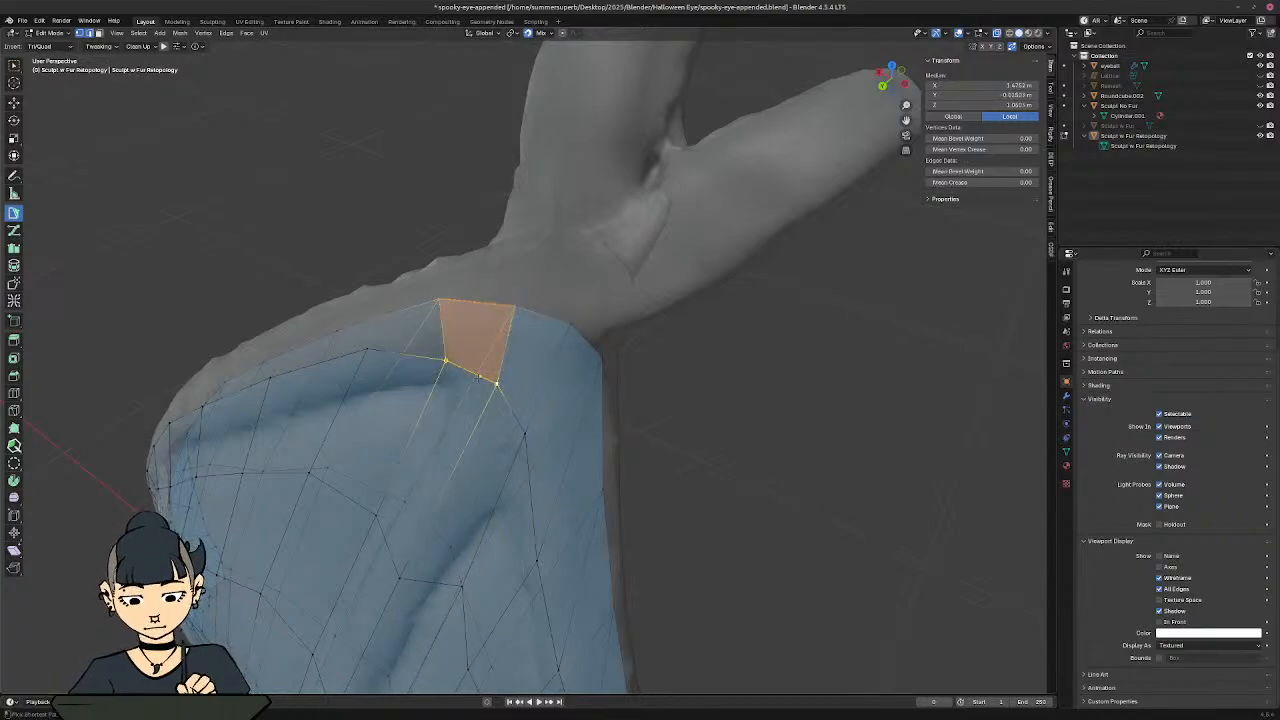
# Step: Add three PolyPen quads along the wing's outer edge past the bend, bridging both gap borders
pyautogui.keyDown('shift'); pyautogui.moveTo(478, 377); pyautogui.dragTo(645, 425, button='middle'); pyautogui.keyUp('shift')
pyautogui.click(472, 314)
pyautogui.click(522, 354)
pyautogui.keyDown('ctrl'); pyautogui.moveTo(538, 409); pyautogui.dragTo(538, 413); pyautogui.keyUp('ctrl')
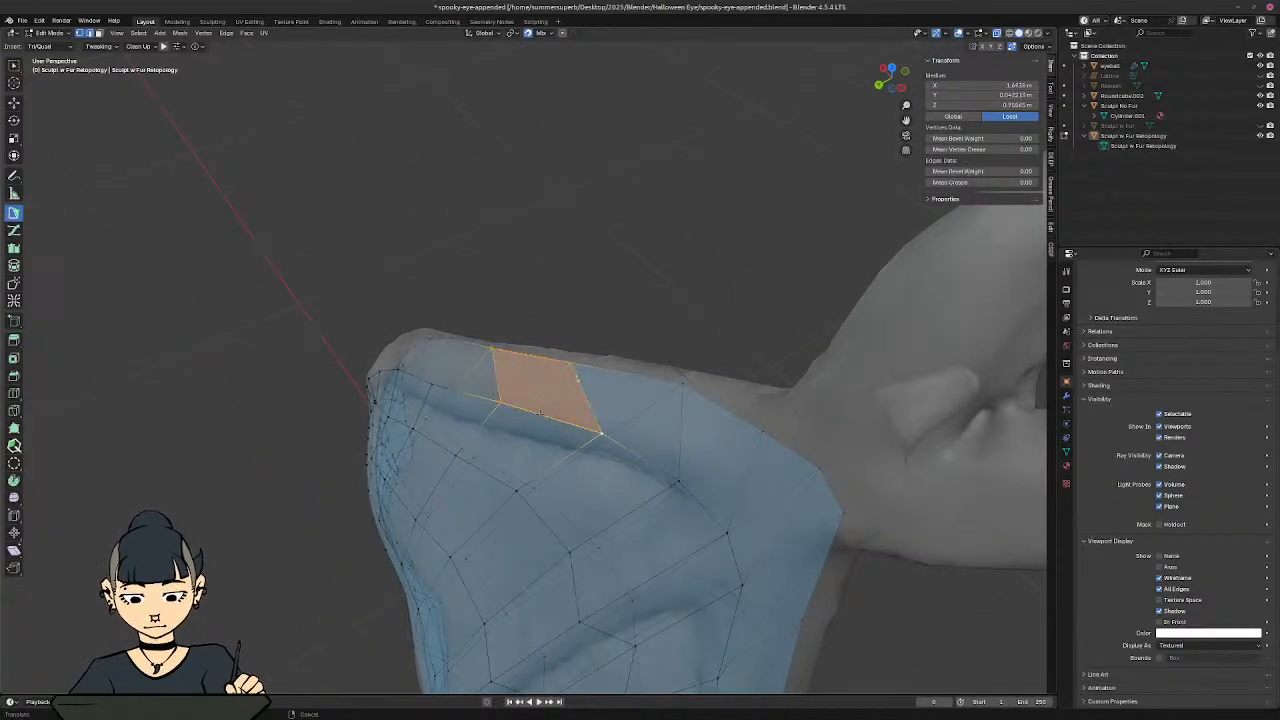
pyautogui.moveTo(531, 393); pyautogui.dragTo(488, 380, button='middle')
pyautogui.keyDown('shift'); pyautogui.moveTo(488, 380); pyautogui.dragTo(547, 390, button='middle'); pyautogui.keyUp('shift')
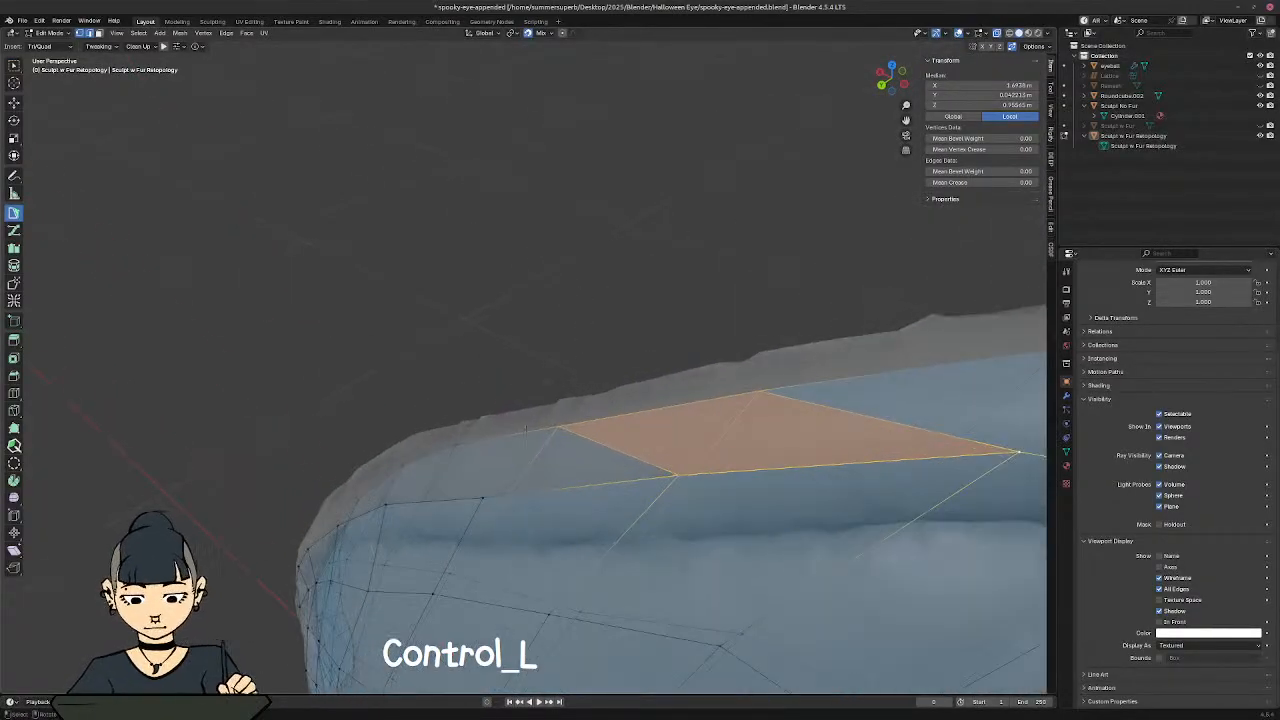
pyautogui.click(524, 430)
pyautogui.keyDown('ctrl'); pyautogui.moveTo(535, 480); pyautogui.dragTo(483, 497); pyautogui.keyUp('ctrl')
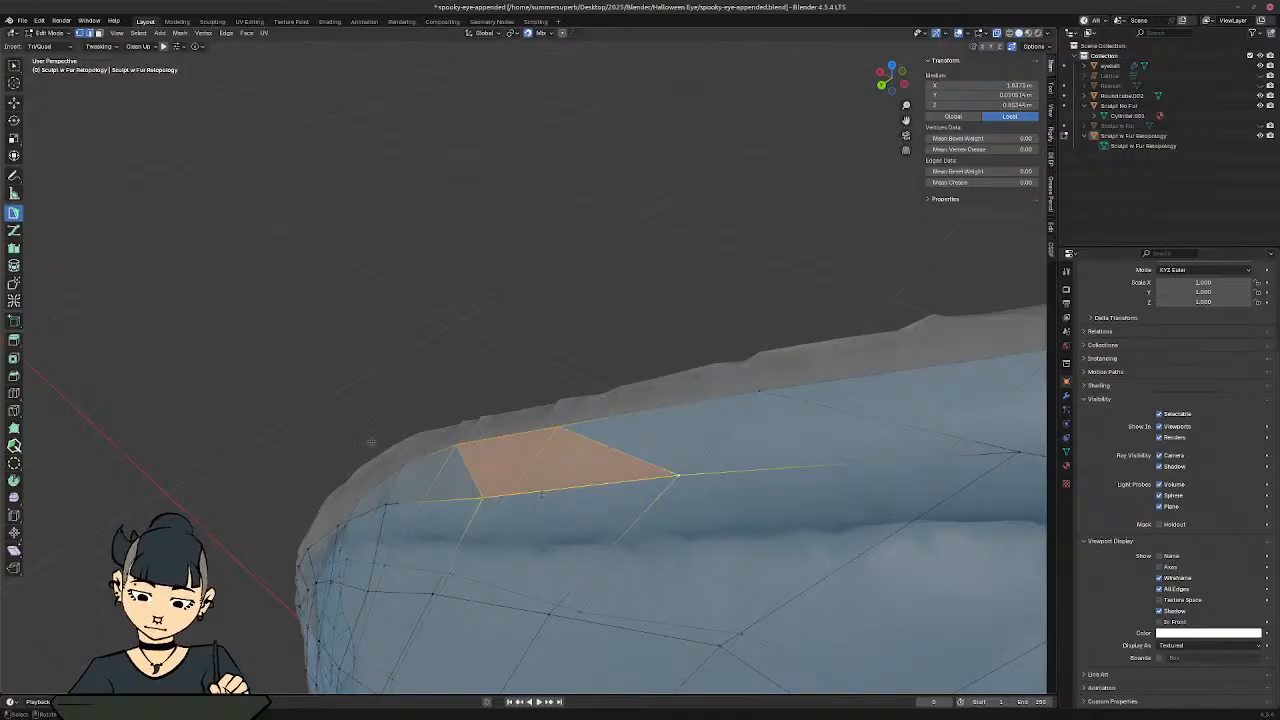
# Step: Add the next PolyPen quad across the outer edge's gap, continuing the strip toward the wing tip
pyautogui.moveTo(482, 398); pyautogui.dragTo(498, 390, button='middle')
pyautogui.keyDown('shift'); pyautogui.moveTo(498, 390); pyautogui.dragTo(620, 326, button='middle'); pyautogui.keyUp('shift')
pyautogui.moveTo(522, 416); pyautogui.dragTo(537, 404, button='middle')
pyautogui.click(518, 409)
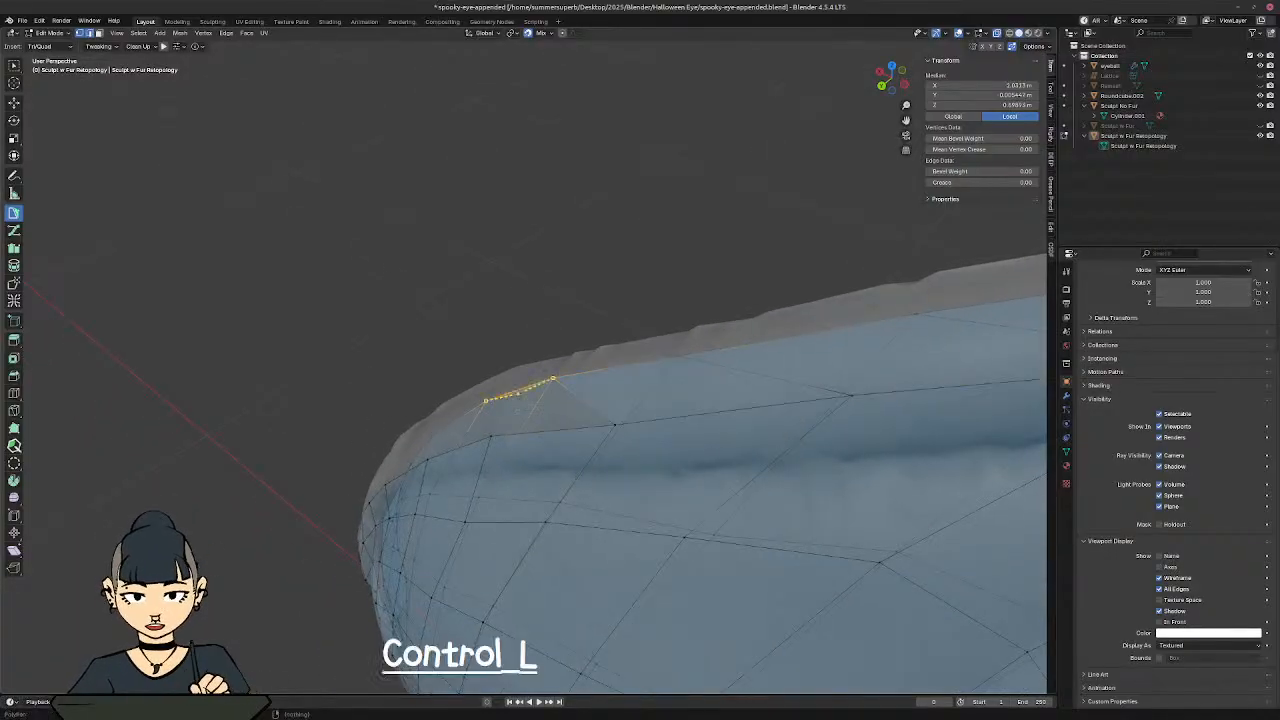
pyautogui.keyDown('ctrl'); pyautogui.click(532, 432); pyautogui.keyUp('ctrl')
pyautogui.moveTo(340, 424); pyautogui.dragTo(460, 409, button='middle')
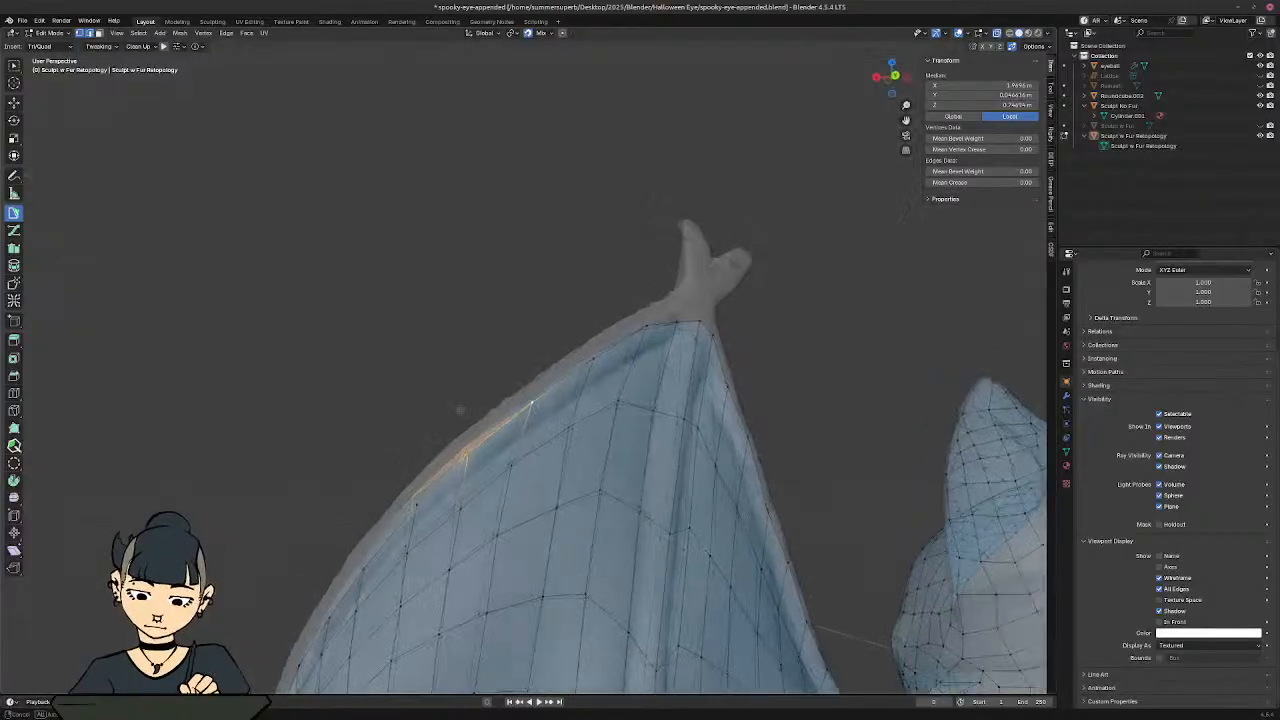
pyautogui.keyDown('shift'); pyautogui.moveTo(454, 312); pyautogui.dragTo(648, 60, button='middle'); pyautogui.keyUp('shift')
pyautogui.keyDown('ctrl'); pyautogui.moveTo(560, 410); pyautogui.dragTo(540, 260, button='middle'); pyautogui.keyUp('ctrl')
pyautogui.moveTo(530, 350); pyautogui.dragTo(595, 352, button='middle')
pyautogui.keyDown('ctrl'); pyautogui.moveTo(620, 230); pyautogui.dragTo(640, 395, button='middle'); pyautogui.keyUp('ctrl')
pyautogui.moveTo(640, 266); pyautogui.dragTo(621, 289, button='middle')
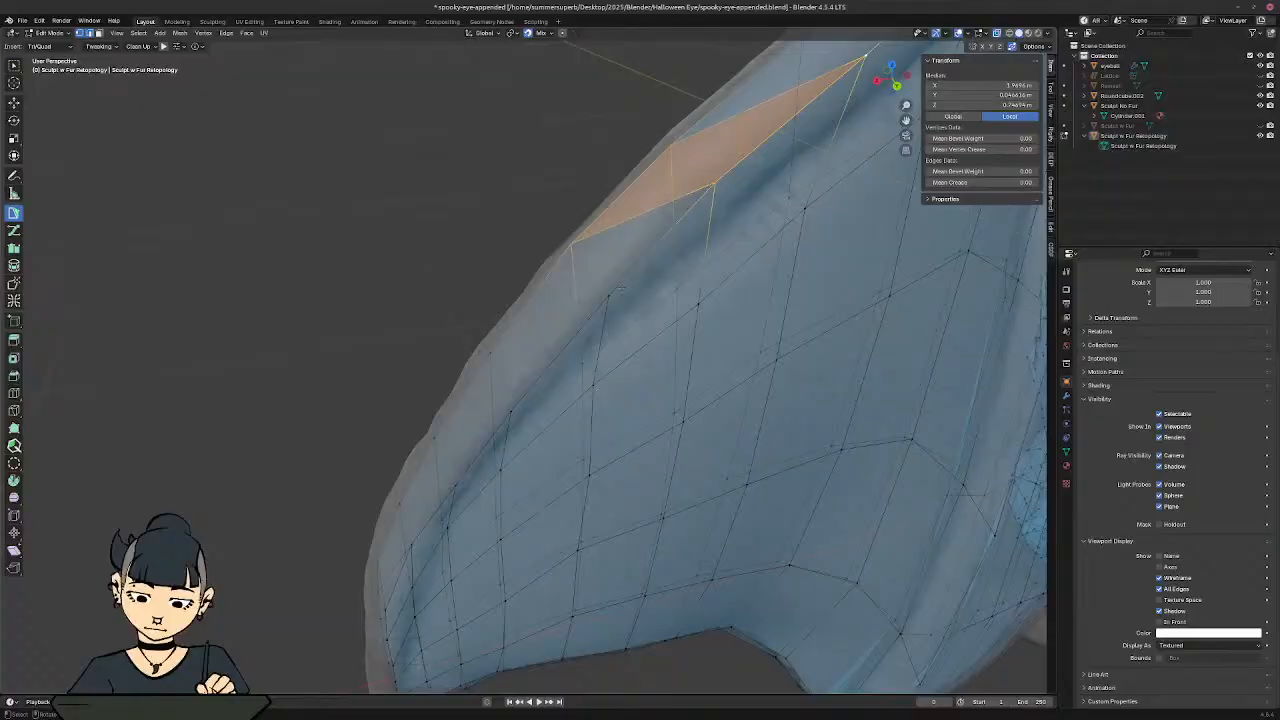
# Step: Add three PolyPen quads across the gap along the wing's outer edge, bridging both borders farther toward the tip
pyautogui.click(637, 264)
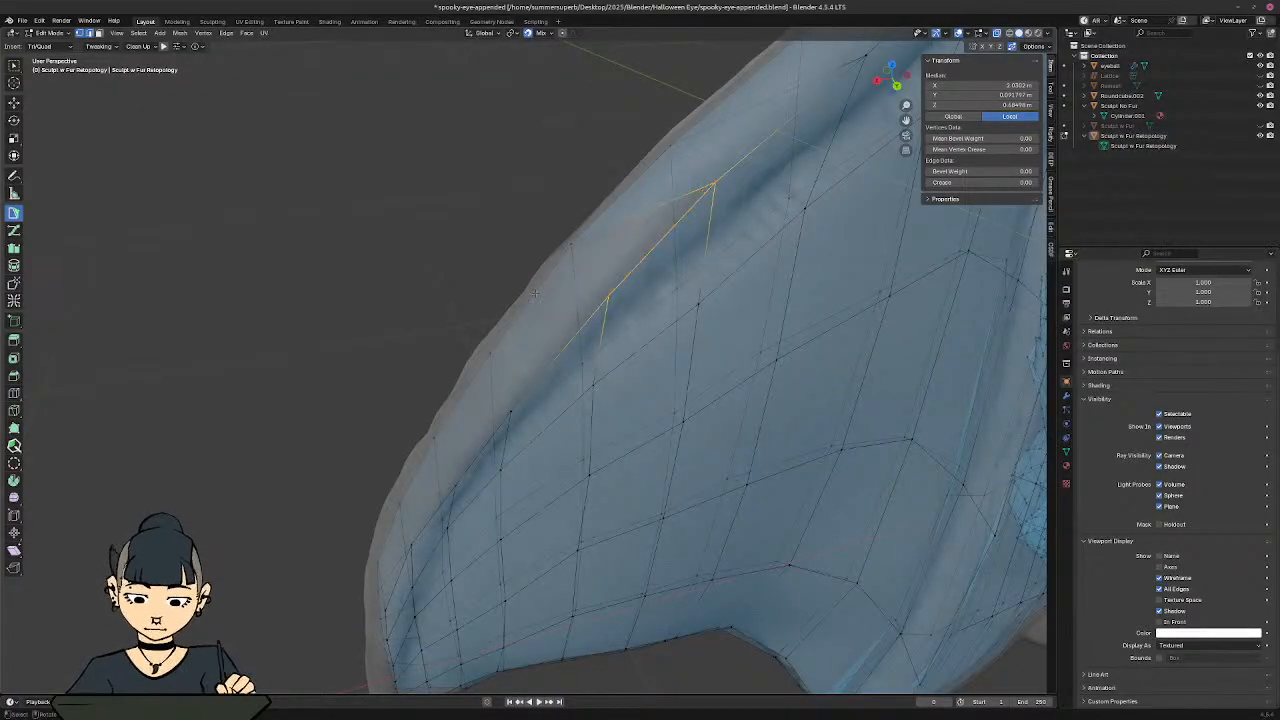
pyautogui.keyDown('ctrl'); pyautogui.click(517, 337); pyautogui.keyUp('ctrl')
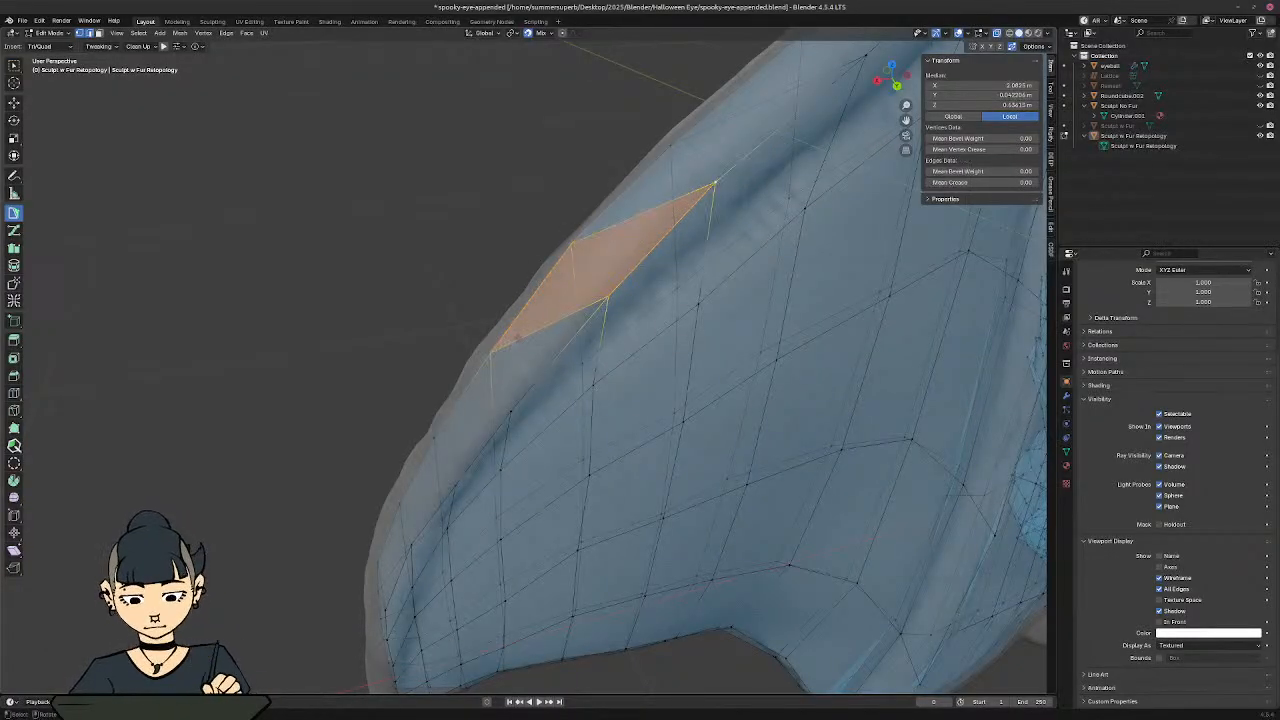
pyautogui.click(473, 373)
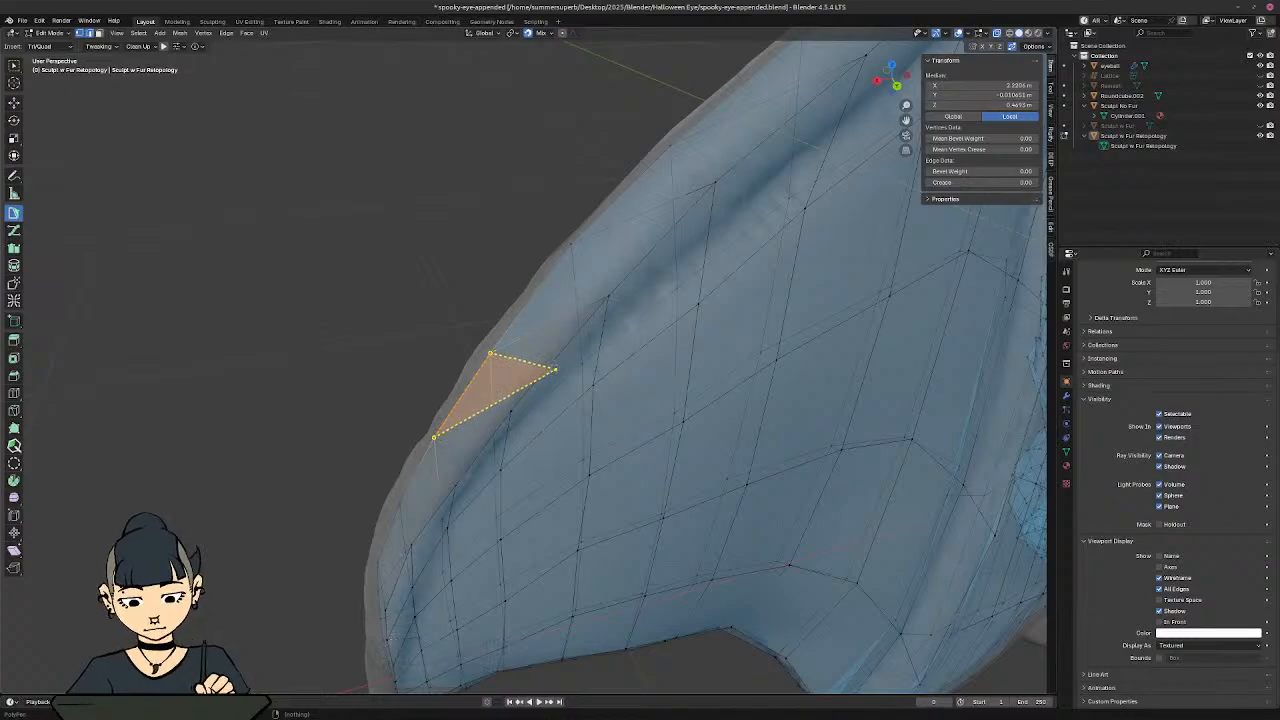
pyautogui.keyDown('ctrl'); pyautogui.click(553, 363); pyautogui.keyUp('ctrl')
pyautogui.click(460, 428)
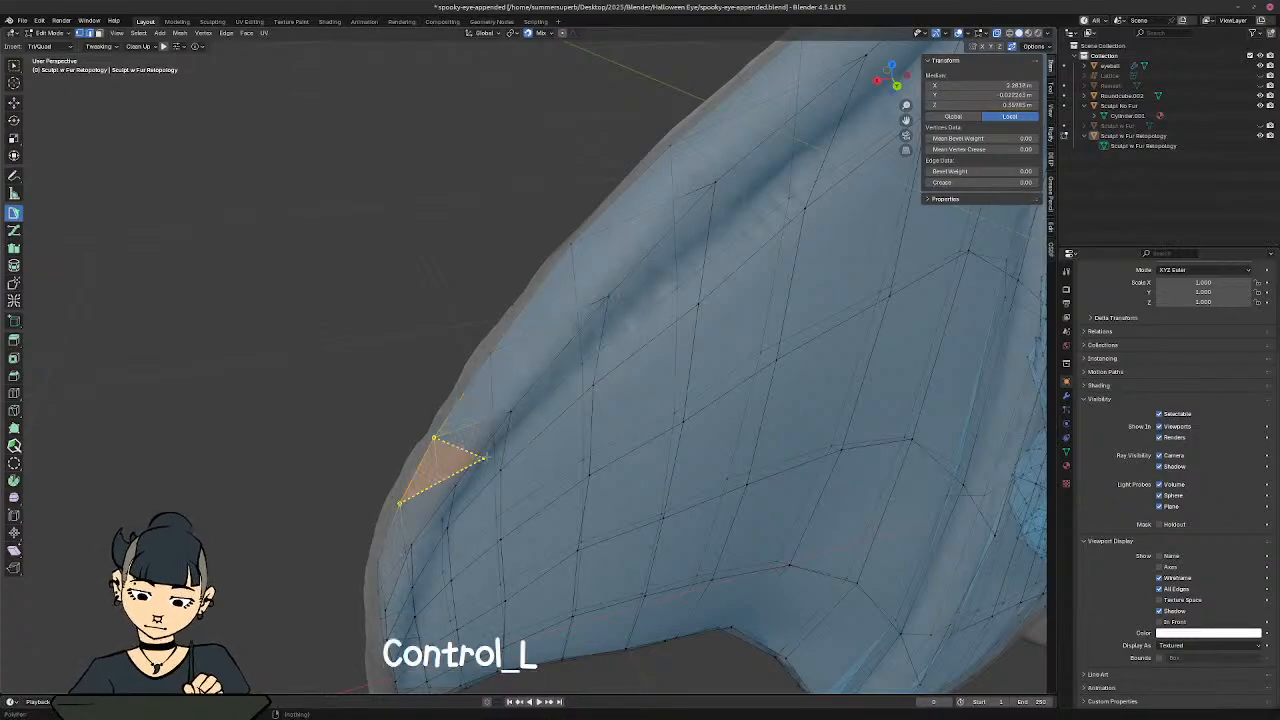
pyautogui.keyDown('ctrl'); pyautogui.click(481, 453); pyautogui.keyUp('ctrl')
# Step: Extend the outer-edge strip with another PolyPen quad where the wing's edge curves downward
pyautogui.keyDown('shift'); pyautogui.moveTo(481, 452); pyautogui.dragTo(645, 218, button='middle'); pyautogui.keyUp('shift')
pyautogui.click(562, 416)
pyautogui.keyDown('ctrl'); pyautogui.click(487, 529); pyautogui.keyUp('ctrl')
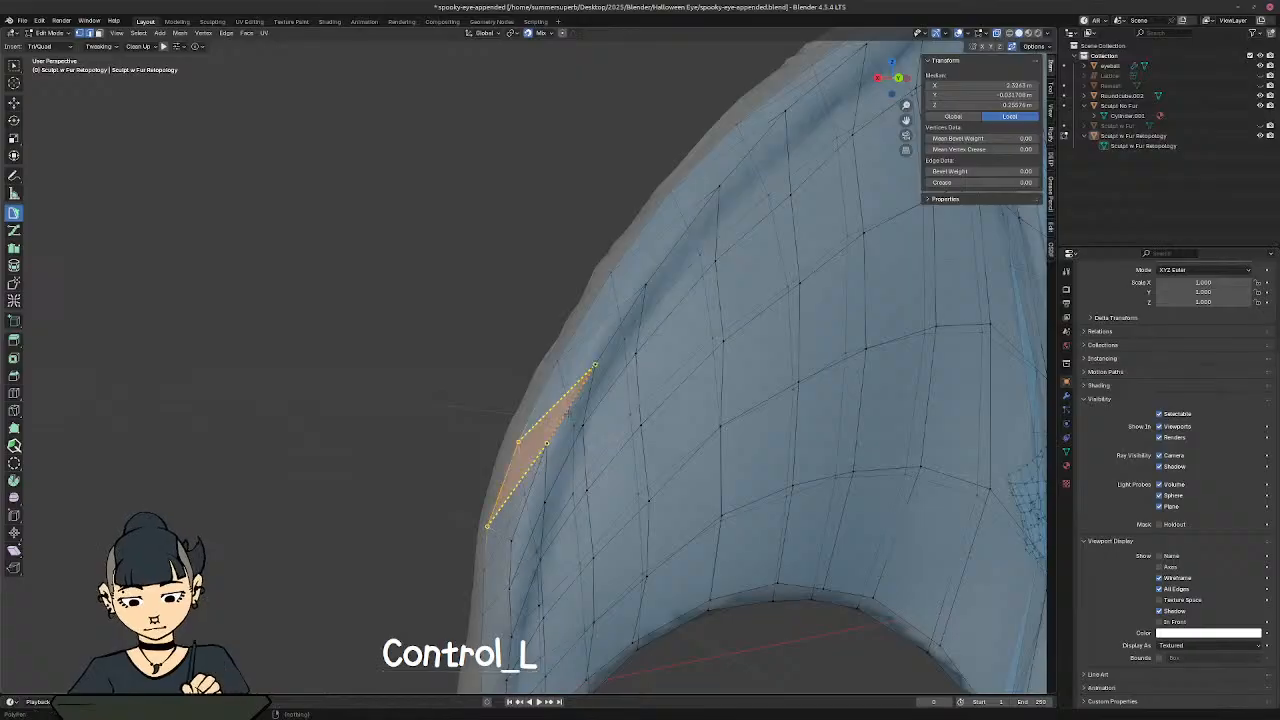
# Step: Delete the stray edge spanning the gap just below the newest quads on the wing's outer edge
pyautogui.keyDown('shift'); pyautogui.moveTo(538, 538); pyautogui.dragTo(765, 235, button='middle'); pyautogui.keyUp('shift')
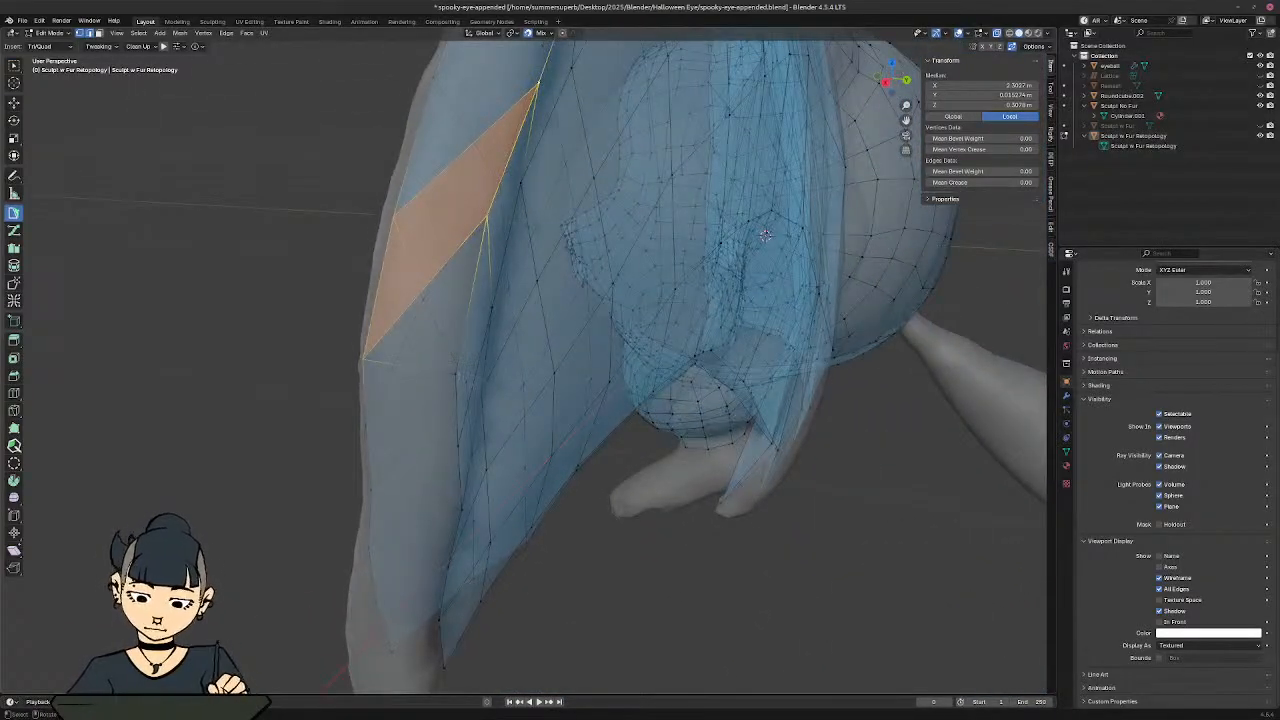
pyautogui.click(452, 372)
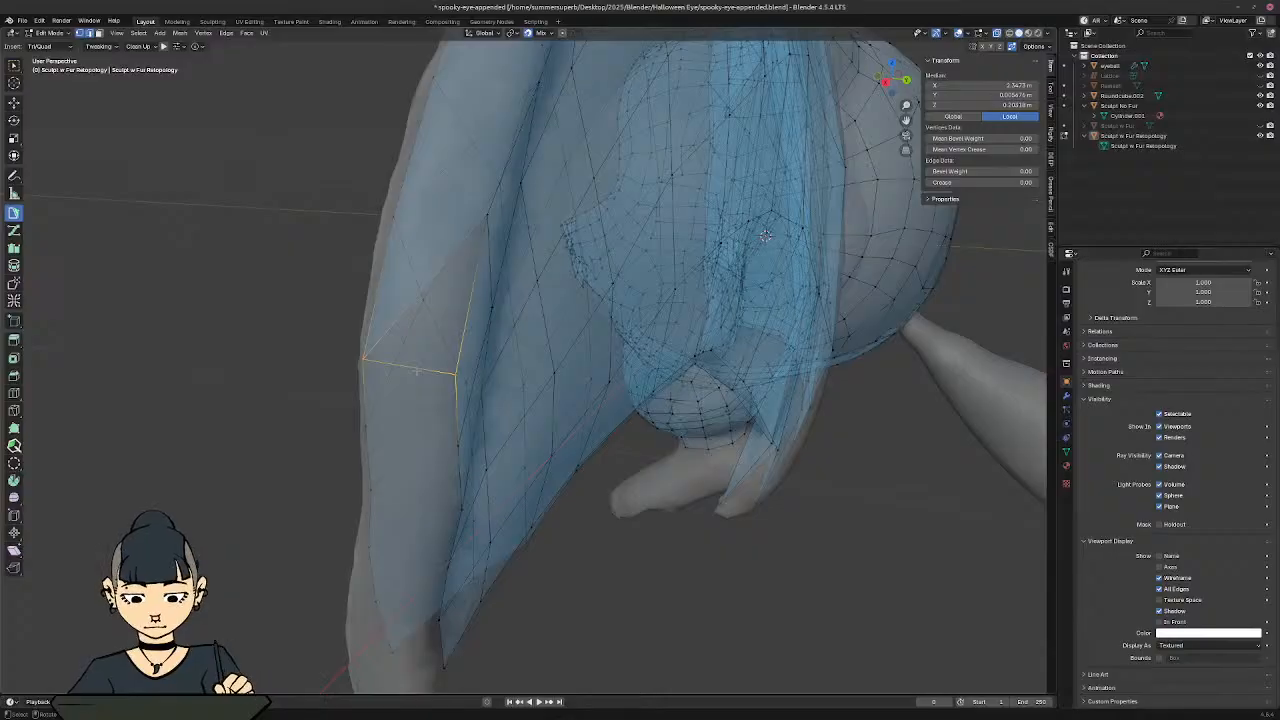
pyautogui.press('Delete')
pyautogui.click(408, 360)
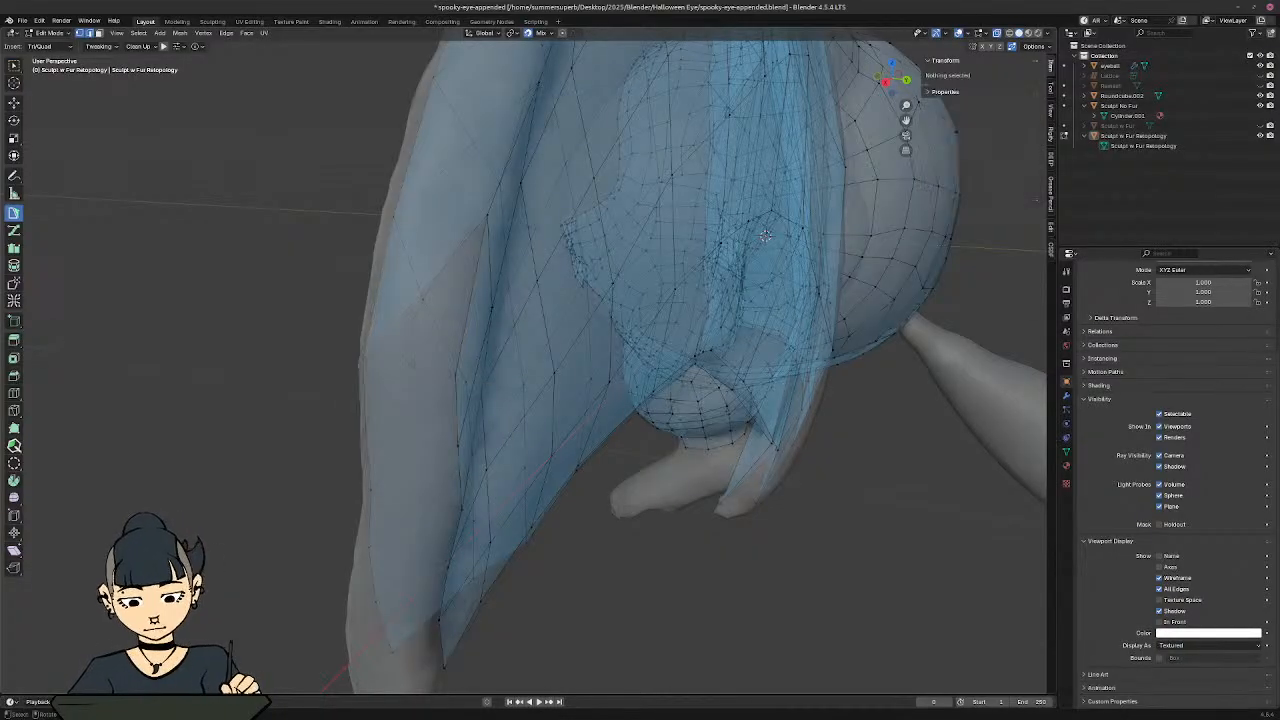
# Step: Fill the cleared spot and the space beneath it with two PolyPen quads joining both gap borders
pyautogui.moveTo(765, 236); pyautogui.dragTo(437, 367, button='middle')
pyautogui.click(437, 367)
pyautogui.hotkey('ctrl', 'l')
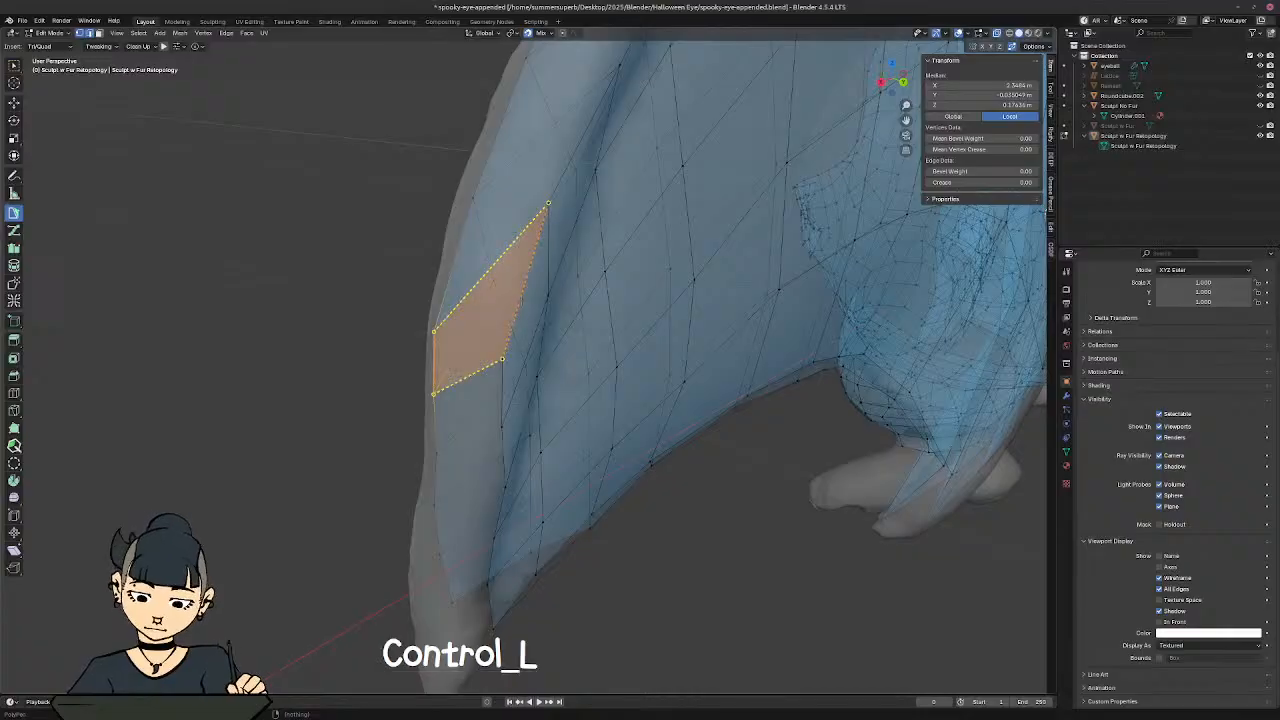
pyautogui.click(431, 413)
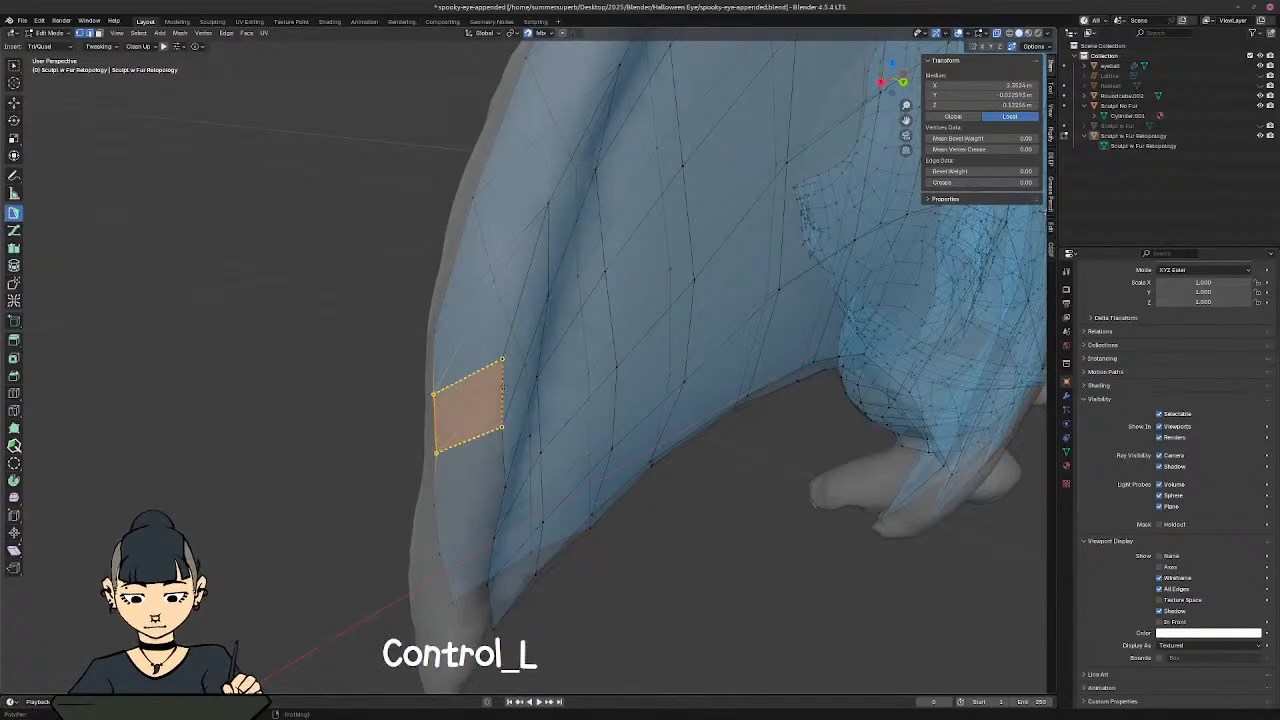
# Step: Extend the strip of quad faces down the wing's outer edge toward the lower tip
pyautogui.keyDown('ctrl'); pyautogui.click(504, 393); pyautogui.keyUp('ctrl')
pyautogui.moveTo(518, 391); pyautogui.dragTo(581, 301, button='middle')
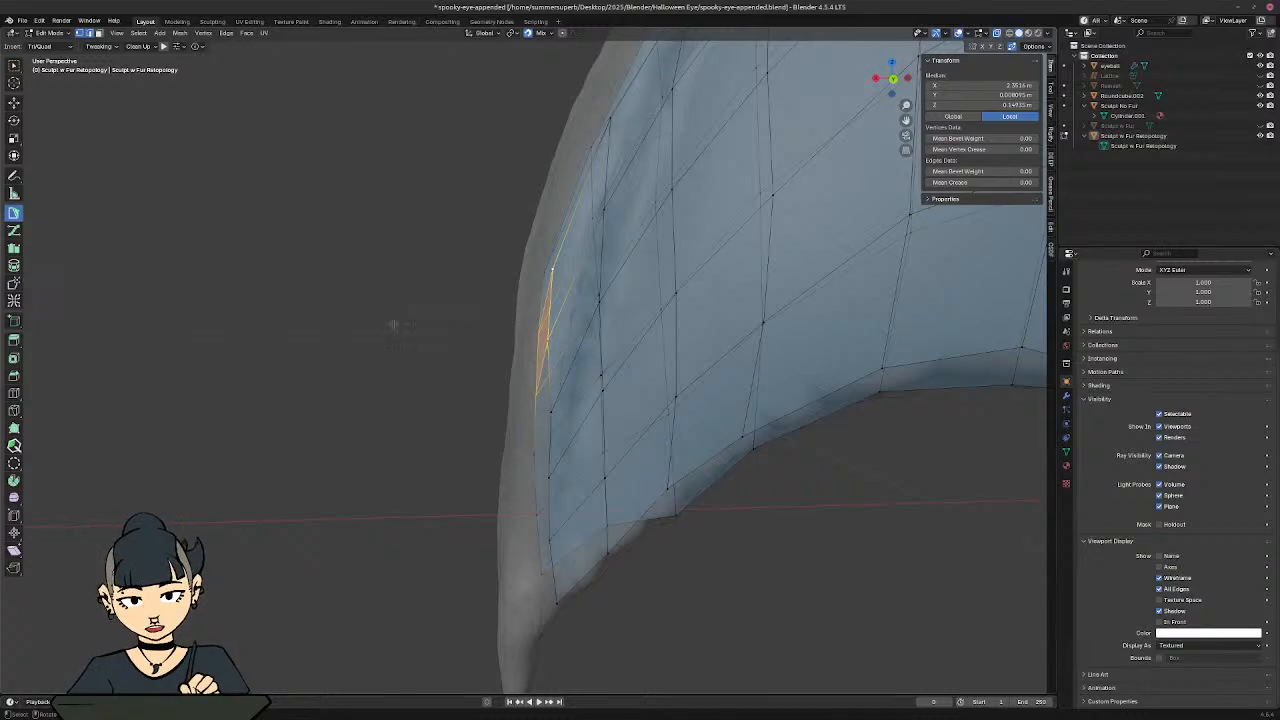
pyautogui.moveTo(455, 413); pyautogui.dragTo(773, 430, button='middle')
pyautogui.moveTo(577, 331); pyautogui.dragTo(530, 350, button='middle')
pyautogui.click(505, 405)
pyautogui.keyDown('ctrl'); pyautogui.click(587, 371); pyautogui.keyUp('ctrl')
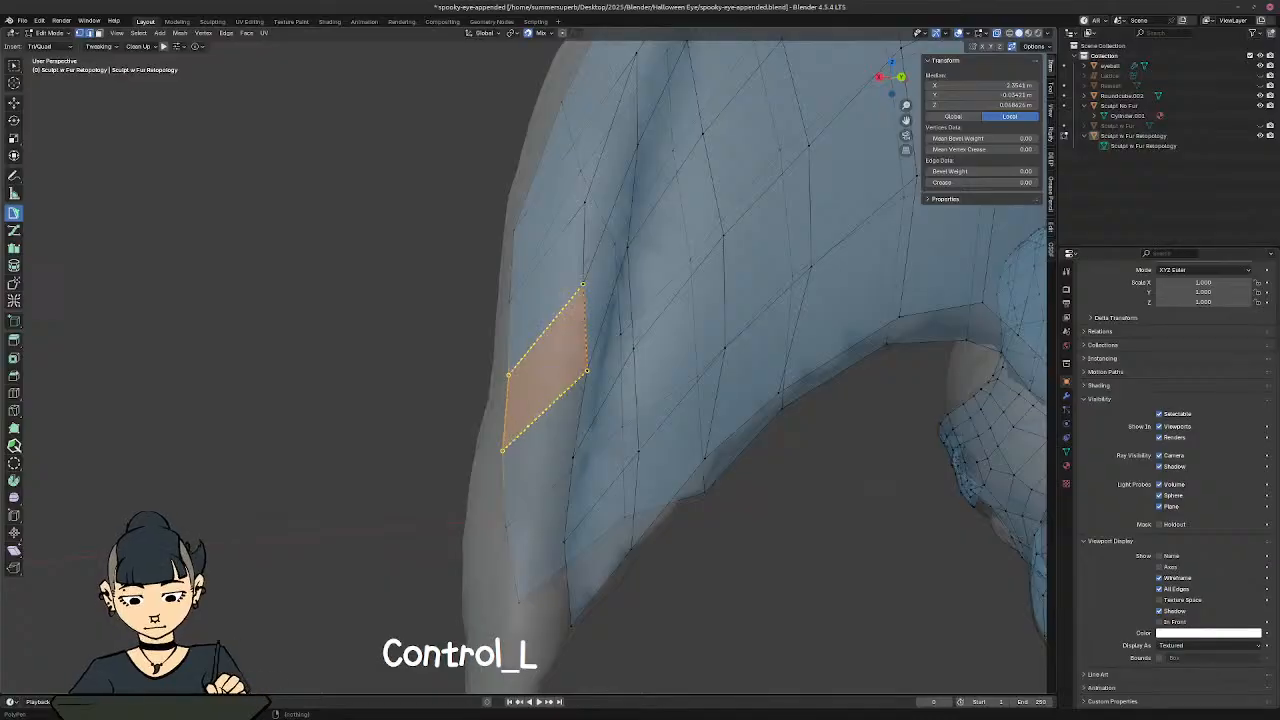
pyautogui.keyDown('ctrl'); pyautogui.click(583, 285); pyautogui.keyUp('ctrl')
pyautogui.keyDown('ctrl'); pyautogui.click(540, 492); pyautogui.keyUp('ctrl')
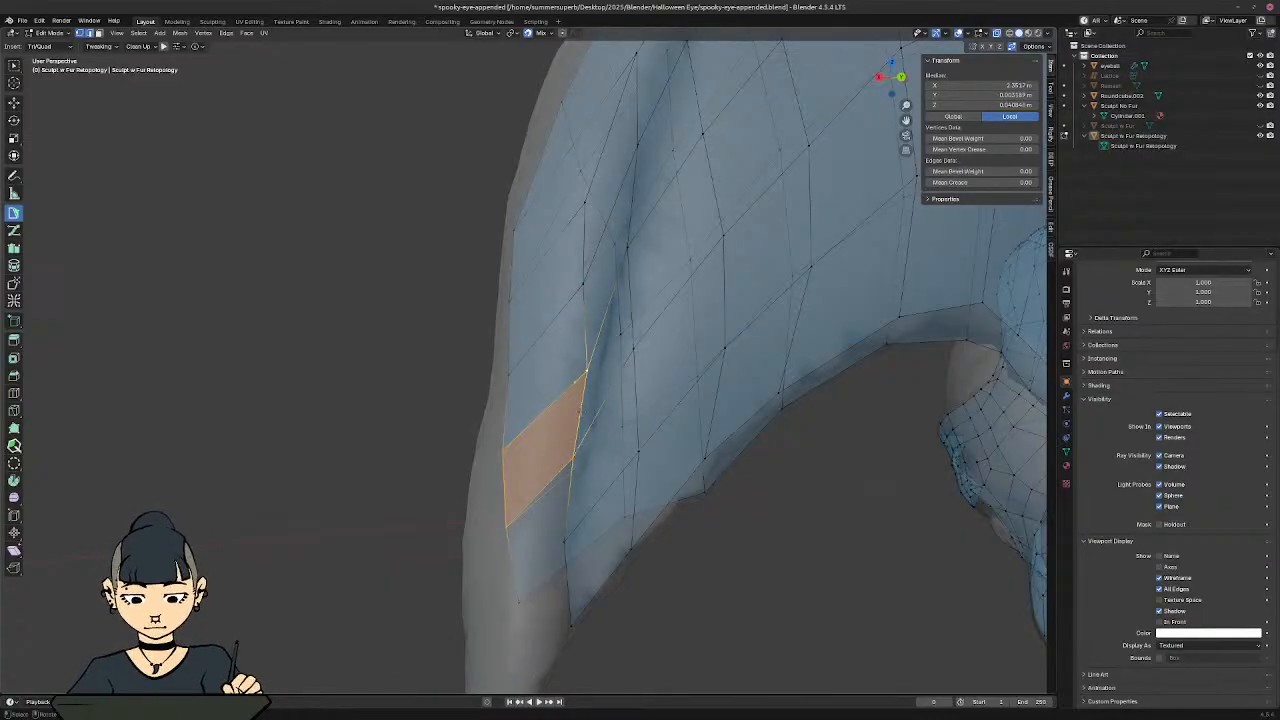
pyautogui.keyDown('ctrl'); pyautogui.click(516, 570); pyautogui.keyUp('ctrl')
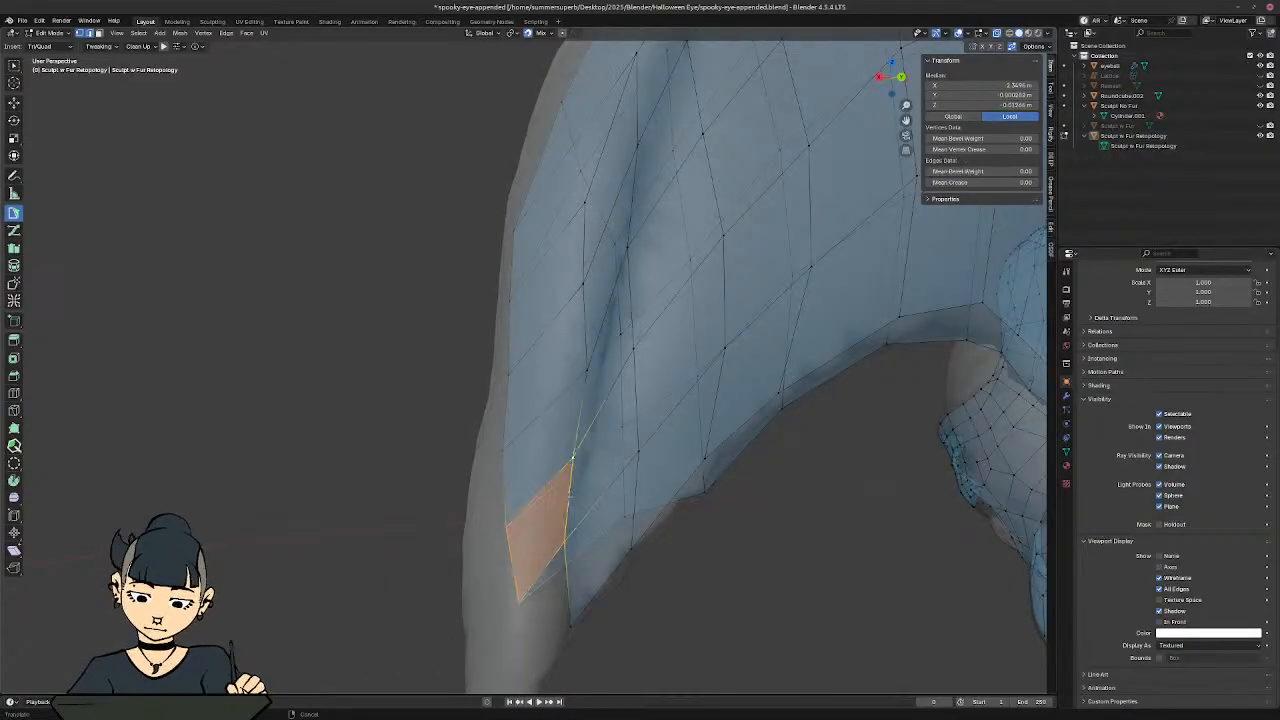
# Step: Examine the wing's mesh coverage from the front and back, with and without X-ray
pyautogui.moveTo(580, 470); pyautogui.dragTo(722, 516, button='middle')
pyautogui.scroll(-4, 683, 386)
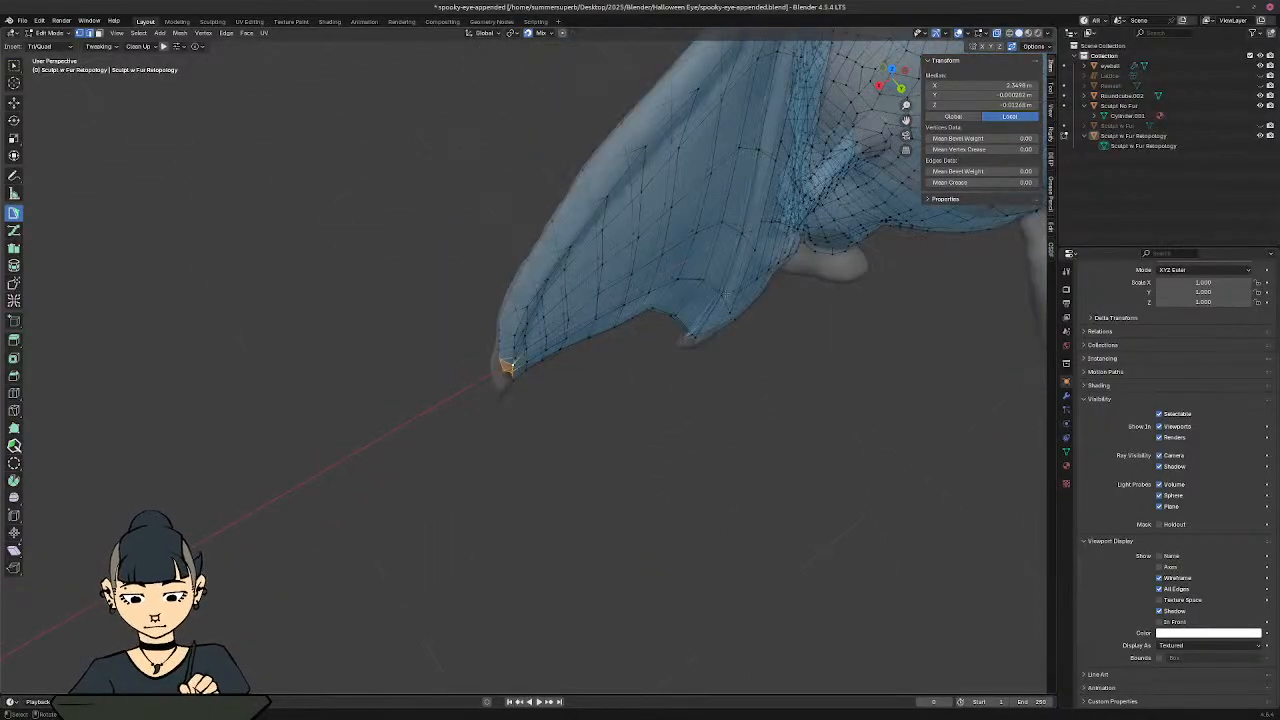
pyautogui.keyDown('shift'); pyautogui.moveTo(683, 386); pyautogui.dragTo(622, 500, button='middle'); pyautogui.keyUp('shift')
pyautogui.moveTo(672, 425); pyautogui.dragTo(598, 336, button='middle')
pyautogui.keyDown('shift'); pyautogui.moveTo(755, 330); pyautogui.dragTo(370, 415, button='middle'); pyautogui.keyUp('shift')
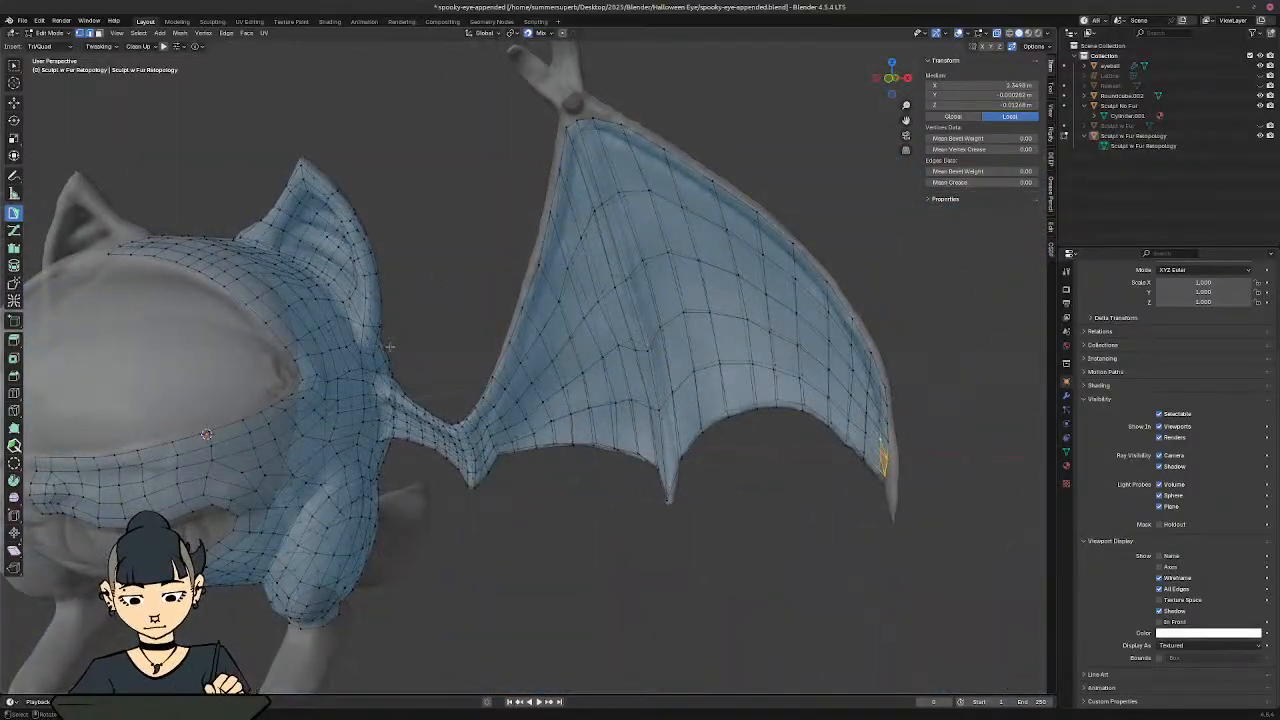
pyautogui.hotkey('alt', 'z')
pyautogui.keyDown('shift'); pyautogui.moveTo(389, 347); pyautogui.dragTo(346, 355, button='middle'); pyautogui.keyUp('shift')
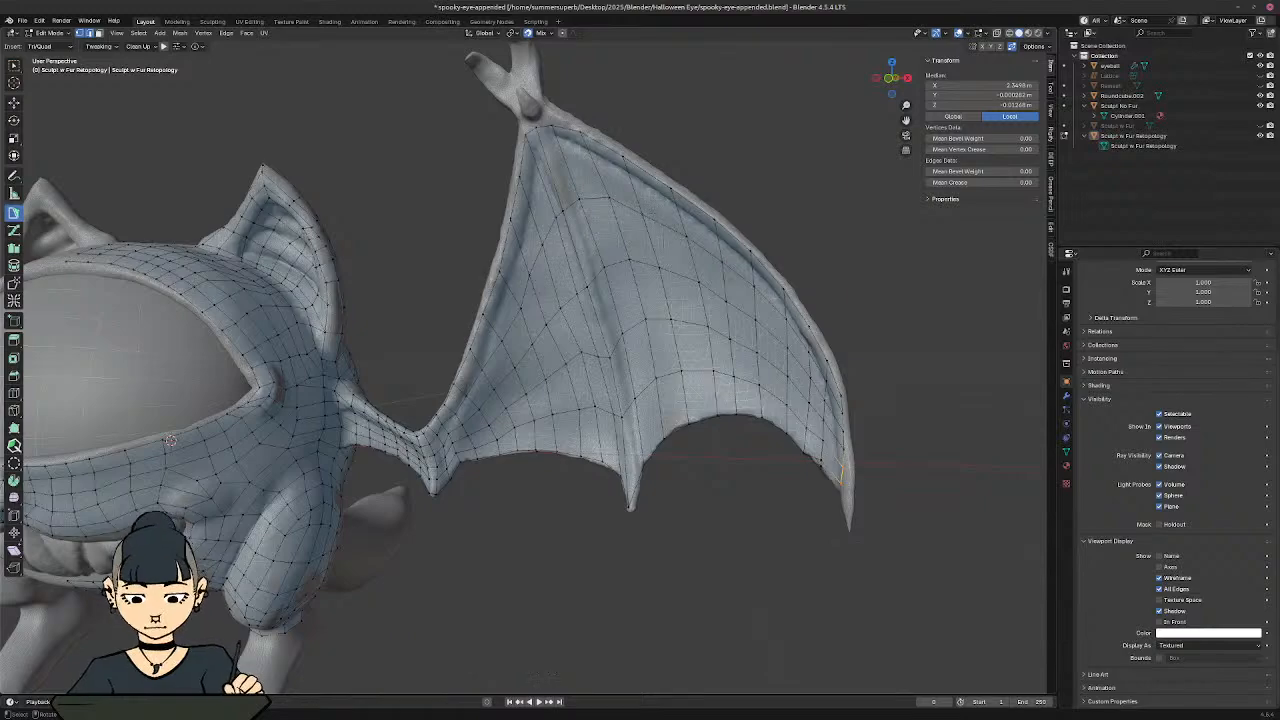
pyautogui.moveTo(705, 145); pyautogui.dragTo(438, 177, button='middle')
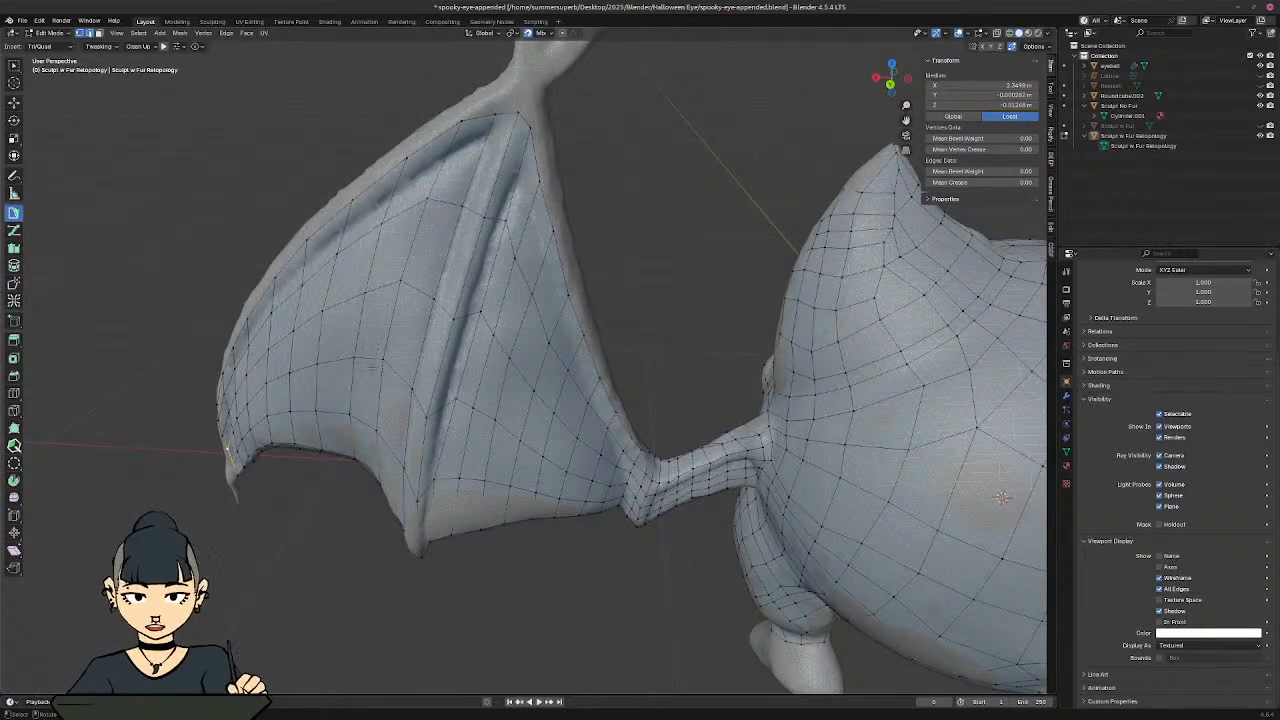
pyautogui.moveTo(380, 423); pyautogui.dragTo(490, 402, button='middle')
pyautogui.keyDown('shift'); pyautogui.moveTo(390, 400); pyautogui.dragTo(495, 368, button='middle'); pyautogui.keyUp('shift')
# Step: Undo the last faces placed down the wing's outer edge toward the tip
pyautogui.hotkey('alt', 'z')
pyautogui.keyDown('shift'); pyautogui.moveTo(860, 315); pyautogui.dragTo(592, 336, button='middle'); pyautogui.keyUp('shift')
pyautogui.keyDown('ctrl'); pyautogui.moveTo(592, 336); pyautogui.dragTo(421, 347, button='middle'); pyautogui.keyUp('ctrl')
pyautogui.hotkey('ctrl', 'shift', 'z')
pyautogui.hotkey('ctrl', 'shift', 'z')
pyautogui.hotkey('ctrl', 'shift', 'z')
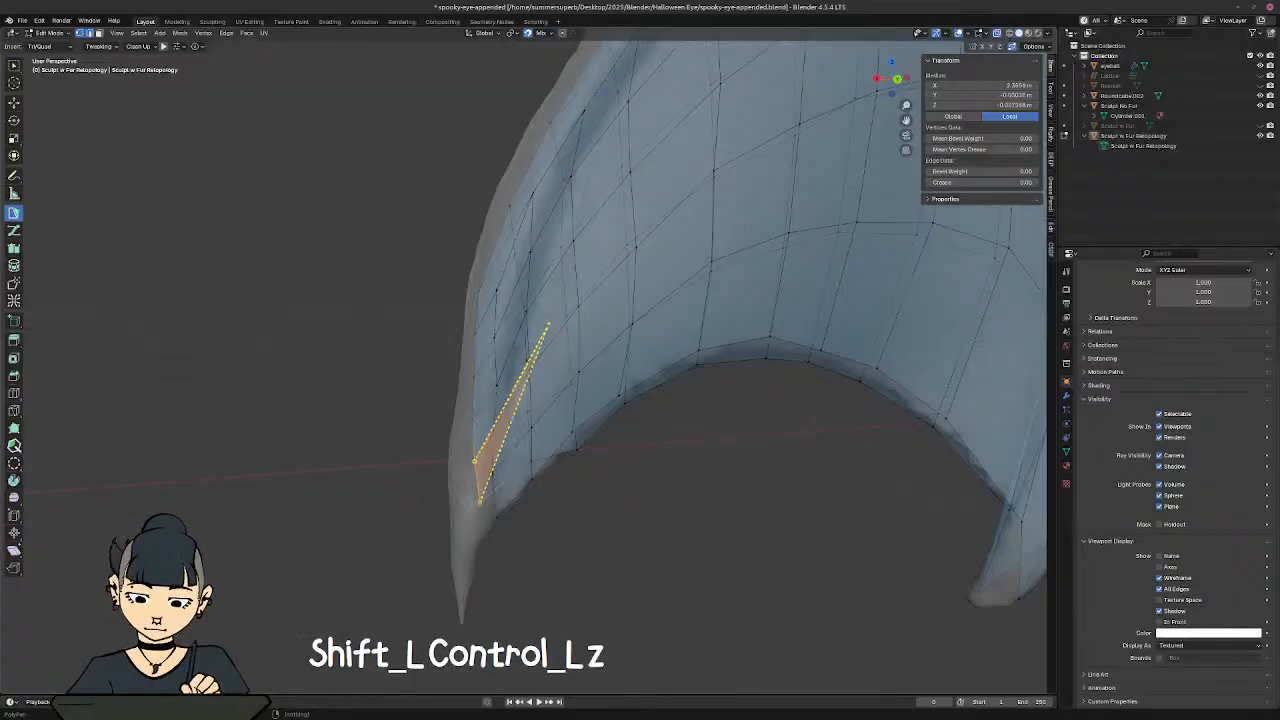
pyautogui.hotkey('ctrl', 'shift', 'z')
pyautogui.hotkey('ctrl', 'shift', 'z')
pyautogui.hotkey('ctrl', 'shift', 'z')
pyautogui.hotkey('ctrl', 'shift', 'z')
pyautogui.hotkey('ctrl', 'shift', 'z')
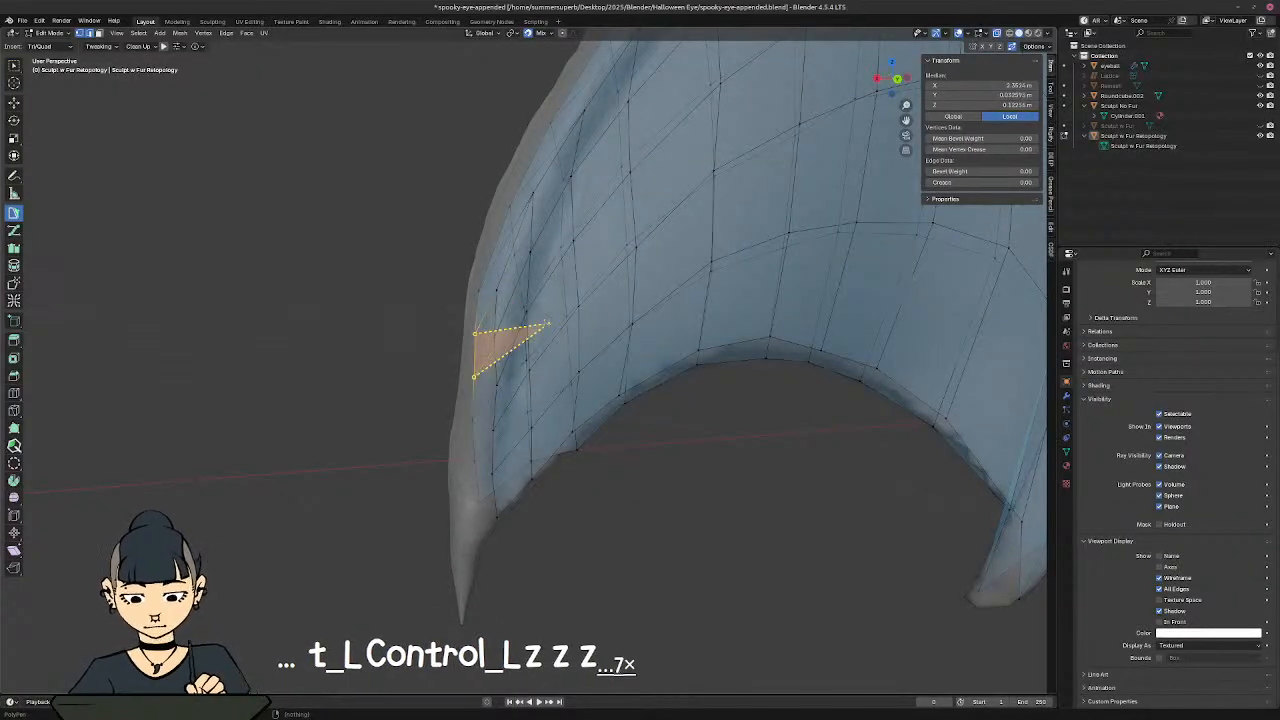
# Step: Step back through more of the wing's outer-edge faces and restore the last few undone ones
pyautogui.moveTo(547, 323); pyautogui.dragTo(748, 311, button='middle')
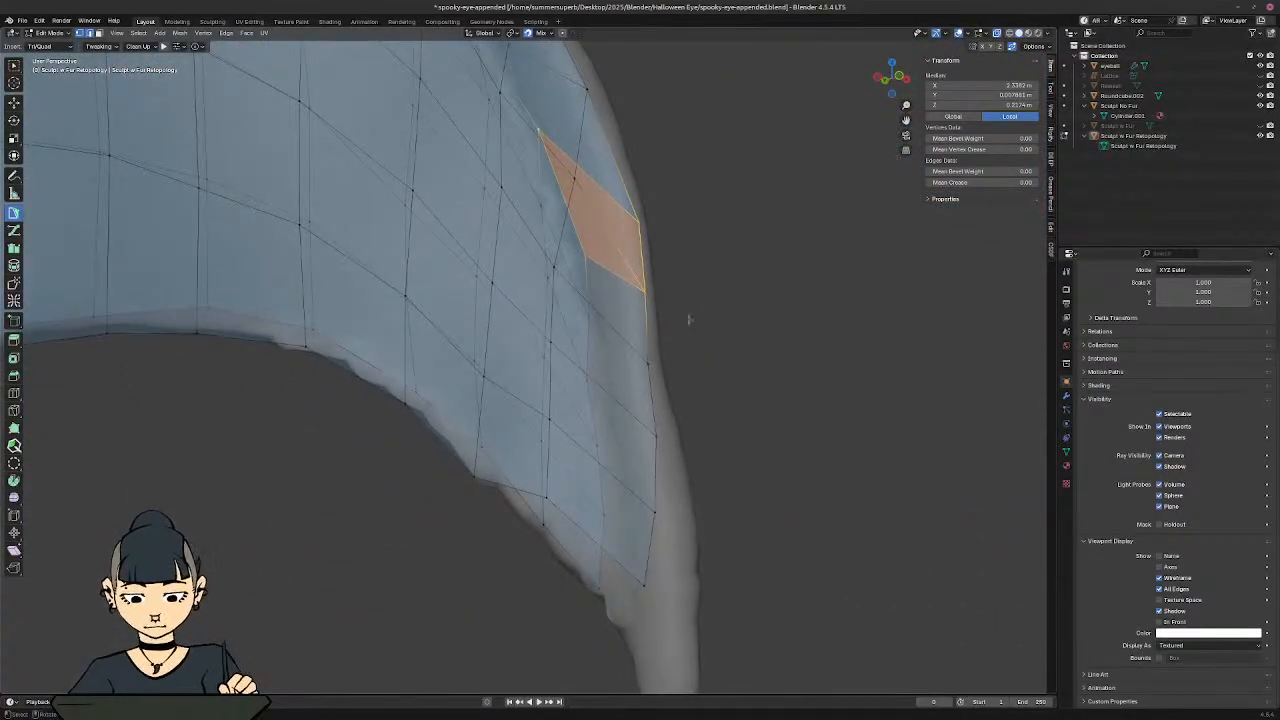
pyautogui.hotkey('ctrl', 'z')
pyautogui.moveTo(647, 318); pyautogui.dragTo(547, 370, button='middle')
pyautogui.hotkey('ctrl', 'z')
pyautogui.hotkey('ctrl', 'z')
pyautogui.hotkey('ctrl', 'z')
pyautogui.hotkey('ctrl', 'z')
pyautogui.hotkey('ctrl', 'z')
pyautogui.hotkey('ctrl', 'z')
pyautogui.hotkey('ctrl', 'shift', 'z')
pyautogui.hotkey('ctrl', 'shift', 'z')
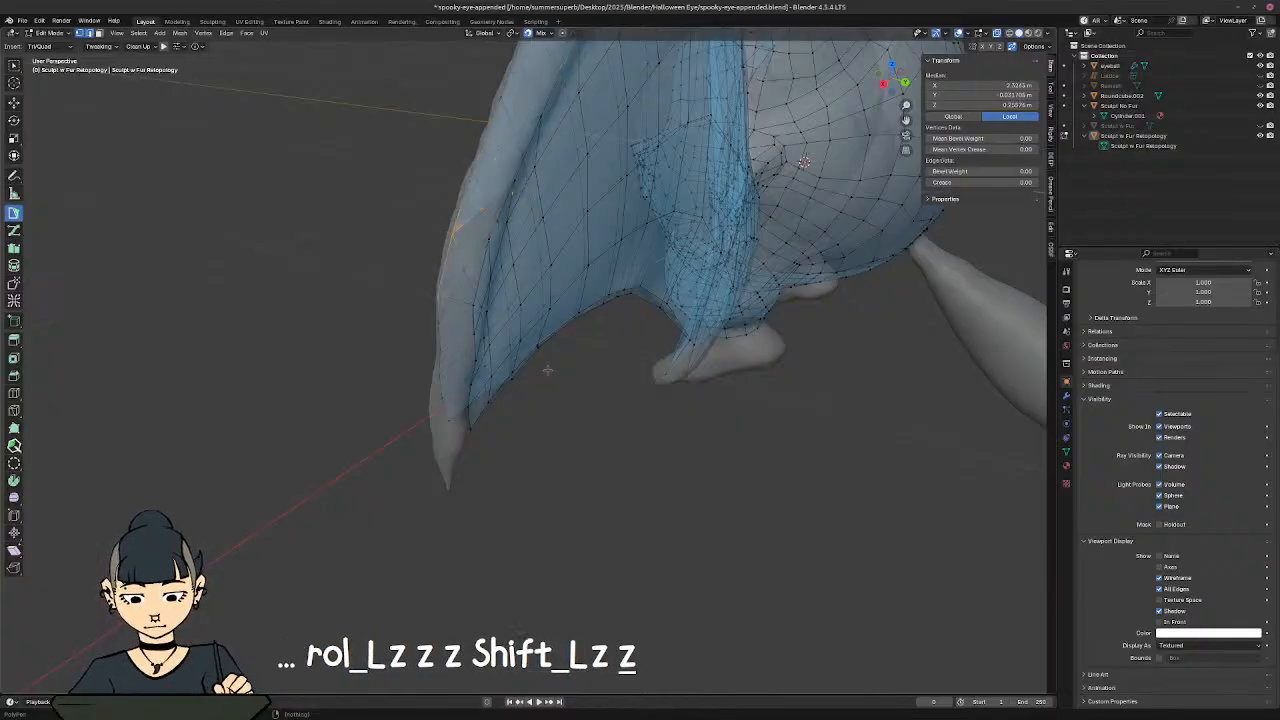
# Step: Examine the wing's topology and uncovered bony edges from all sides, with and without X-ray
pyautogui.moveTo(547, 370); pyautogui.dragTo(583, 300, button='middle')
pyautogui.moveTo(583, 300); pyautogui.dragTo(455, 325, button='middle')
pyautogui.keyDown('shift'); pyautogui.moveTo(840, 420); pyautogui.dragTo(590, 334, button='middle'); pyautogui.keyUp('shift')
pyautogui.keyDown('shift'); pyautogui.moveTo(296, 262); pyautogui.dragTo(568, 312, button='middle'); pyautogui.keyUp('shift')
pyautogui.keyDown('shift'); pyautogui.moveTo(495, 328); pyautogui.dragTo(558, 355, button='middle'); pyautogui.keyUp('shift')
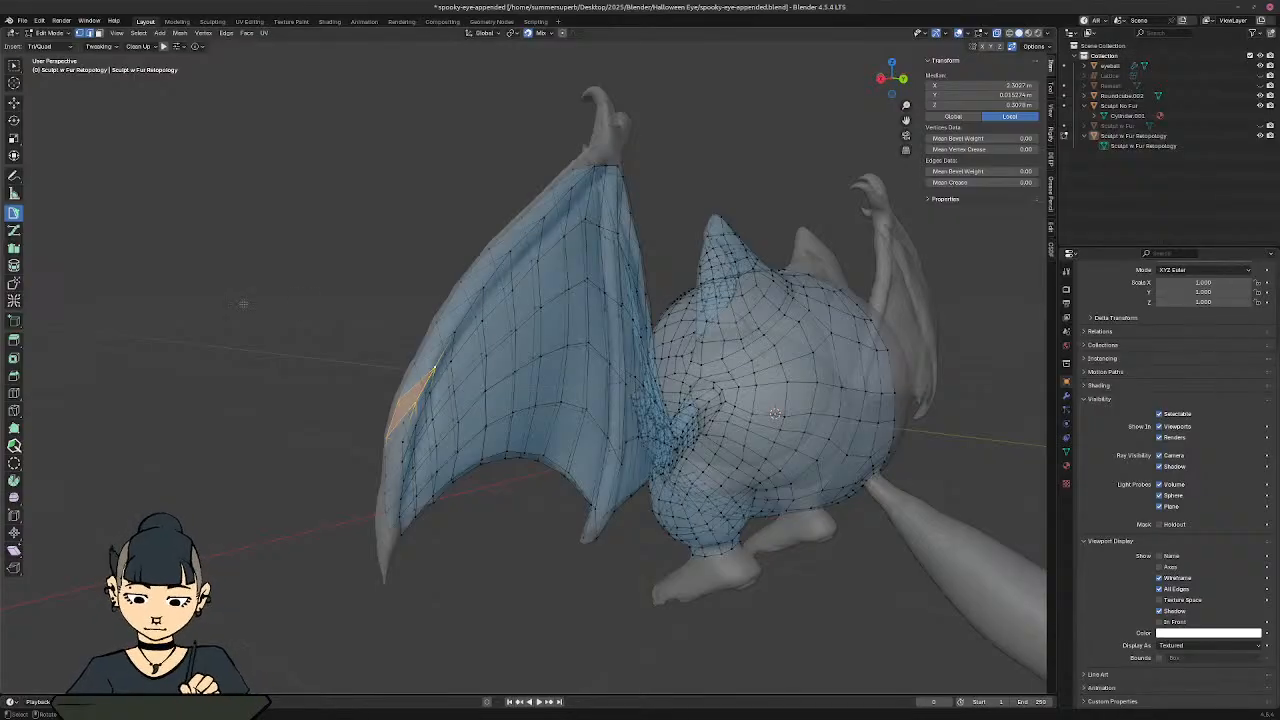
pyautogui.moveTo(367, 402); pyautogui.dragTo(396, 362, button='middle')
pyautogui.moveTo(396, 362); pyautogui.dragTo(372, 250, button='middle')
pyautogui.hotkey('alt', 'z')
pyautogui.moveTo(557, 314); pyautogui.dragTo(590, 366, button='middle')
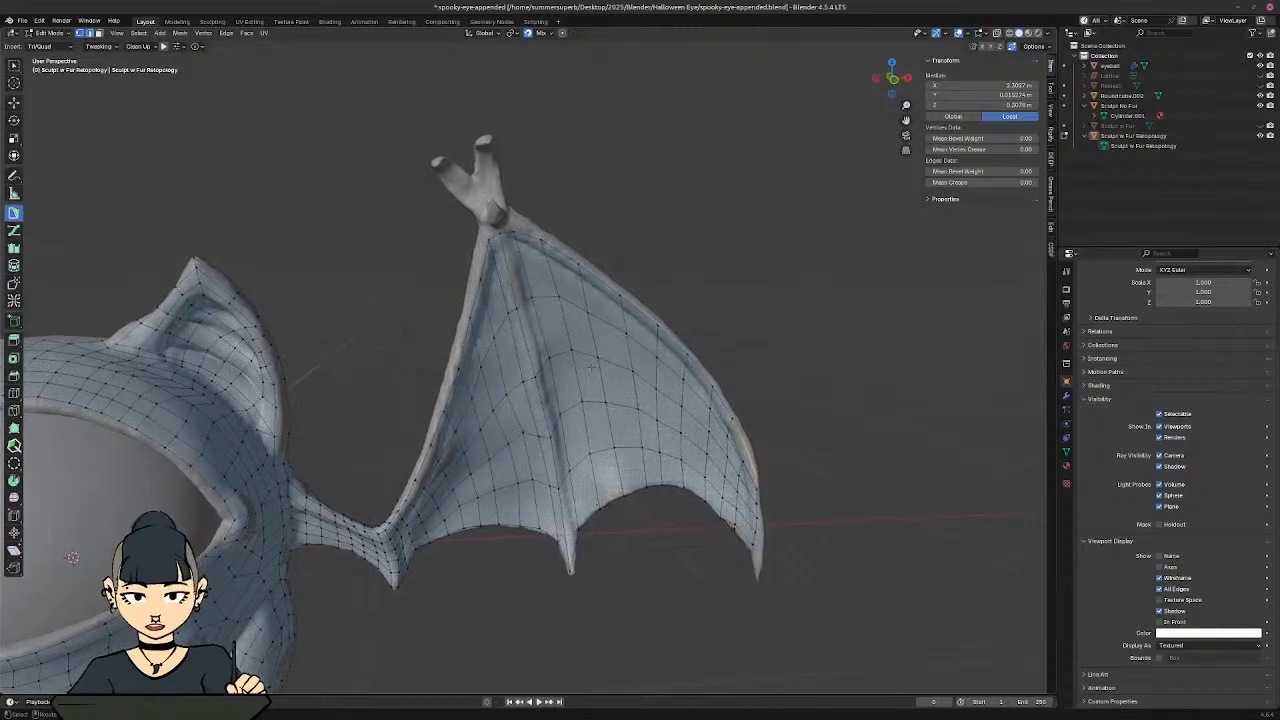
pyautogui.moveTo(660, 392); pyautogui.dragTo(630, 402, button='middle')
pyautogui.keyDown('shift'); pyautogui.moveTo(435, 415); pyautogui.dragTo(800, 425, button='middle'); pyautogui.keyUp('shift')
pyautogui.moveTo(637, 427); pyautogui.dragTo(678, 406, button='middle')
pyautogui.hotkey('shift', 'l')
pyautogui.keyDown('shift'); pyautogui.moveTo(790, 403); pyautogui.dragTo(430, 345, button='middle'); pyautogui.keyUp('shift')
pyautogui.moveTo(525, 352); pyautogui.dragTo(401, 385, button='middle')
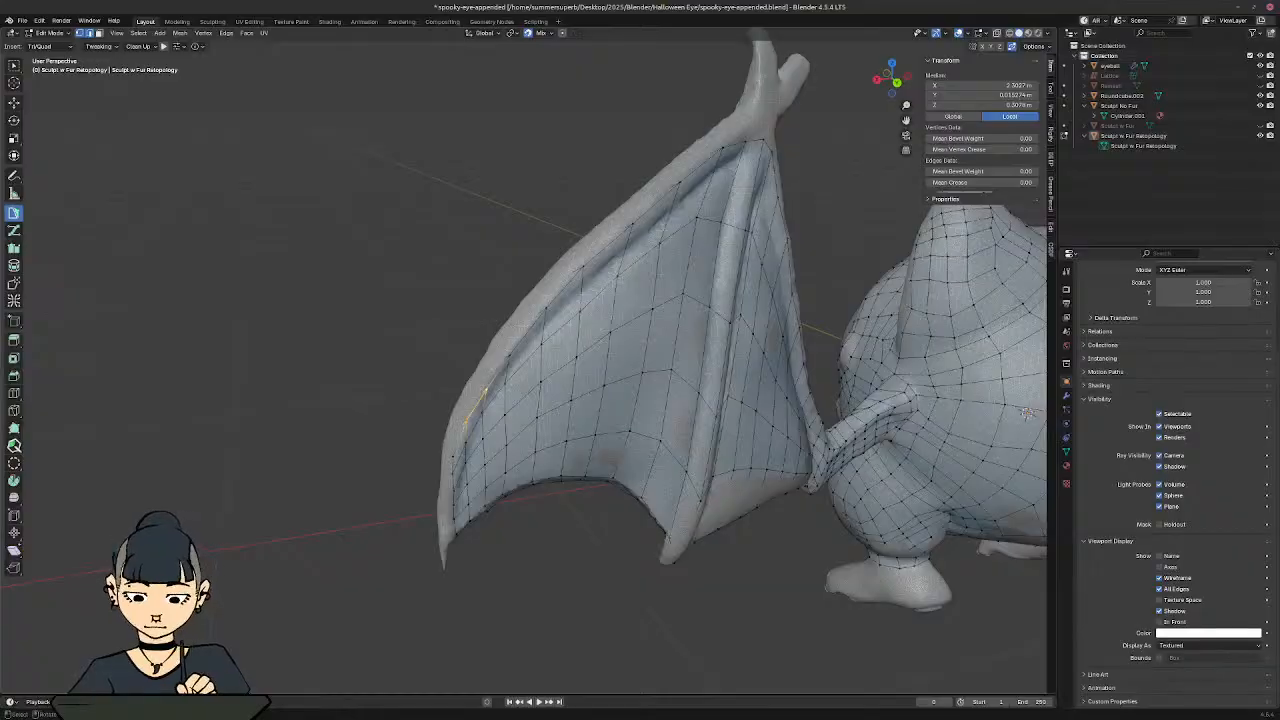
pyautogui.keyDown('shift'); pyautogui.moveTo(1027, 413); pyautogui.dragTo(915, 443, button='middle'); pyautogui.keyUp('shift')
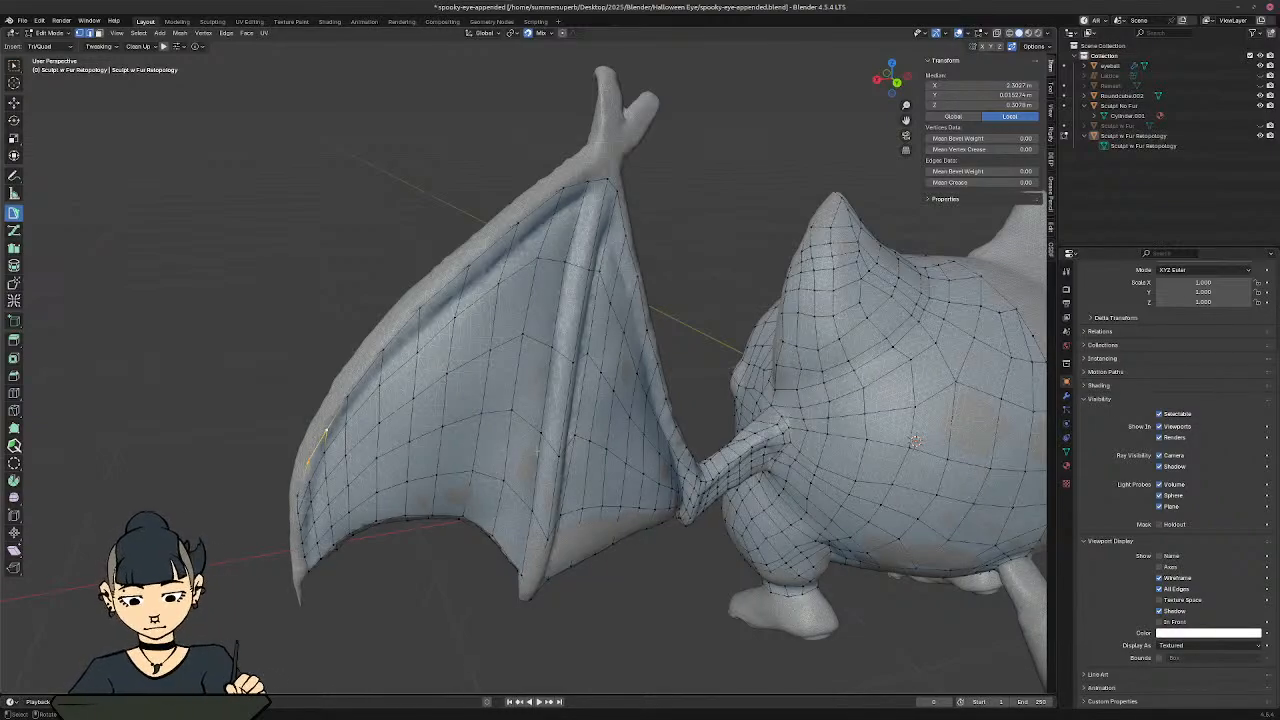
pyautogui.moveTo(387, 439); pyautogui.dragTo(480, 405, button='middle')
pyautogui.moveTo(410, 385); pyautogui.dragTo(585, 383, button='middle')
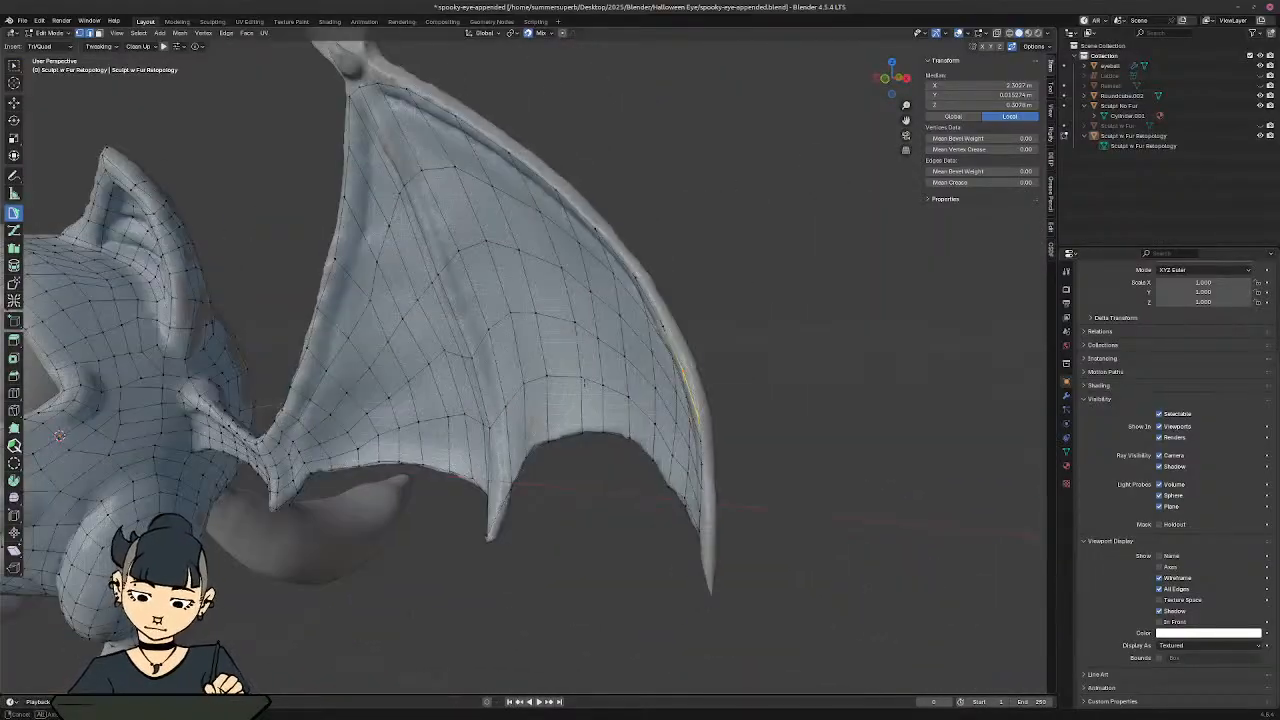
# Step: Undo the strip of faces along the wing's outer edge back up to the claw joint
pyautogui.hotkey('alt', 'z')
pyautogui.moveTo(680, 372); pyautogui.dragTo(420, 380, button='middle')
pyautogui.hotkey('ctrl', 'z')
pyautogui.hotkey('ctrl', 'z')
pyautogui.hotkey('ctrl', 'z')
pyautogui.hotkey('ctrl', 'z')
pyautogui.hotkey('ctrl', 'z')
pyautogui.hotkey('ctrl', 'z')
pyautogui.hotkey('ctrl', 'z')
pyautogui.hotkey('ctrl', 'z')
pyautogui.hotkey('ctrl', 'z')
pyautogui.hotkey('ctrl', 'z')
pyautogui.hotkey('ctrl', 'z')
pyautogui.hotkey('ctrl', 'z')
pyautogui.hotkey('ctrl', 'z')
pyautogui.hotkey('ctrl', 'z')
pyautogui.hotkey('ctrl', 'z')
pyautogui.hotkey('ctrl', 'z')
pyautogui.hotkey('ctrl', 'z')
pyautogui.hotkey('ctrl', 'z')
pyautogui.hotkey('ctrl', 'z')
pyautogui.hotkey('ctrl', 'z')
pyautogui.hotkey('ctrl', 'z')
pyautogui.hotkey('ctrl', 'z')
pyautogui.hotkey('ctrl', 'z')
pyautogui.hotkey('ctrl', 'z')
pyautogui.hotkey('ctrl', 'z')
pyautogui.hotkey('ctrl', 'z')
pyautogui.hotkey('ctrl', 'z')
pyautogui.hotkey('ctrl', 'z')
pyautogui.hotkey('ctrl', 'z')
# Step: Delete the strip of faces running from the claw joint down the wing's inner upper edge
pyautogui.keyDown('shift'); pyautogui.moveTo(640, 360); pyautogui.dragTo(580, 372, button='middle'); pyautogui.keyUp('shift')
pyautogui.keyDown('shift'); pyautogui.moveTo(640, 255); pyautogui.dragTo(487, 377, button='middle'); pyautogui.keyUp('shift')
pyautogui.moveTo(590, 375); pyautogui.dragTo(450, 343, button='middle')
pyautogui.moveTo(343, 250); pyautogui.dragTo(421, 291, button='middle')
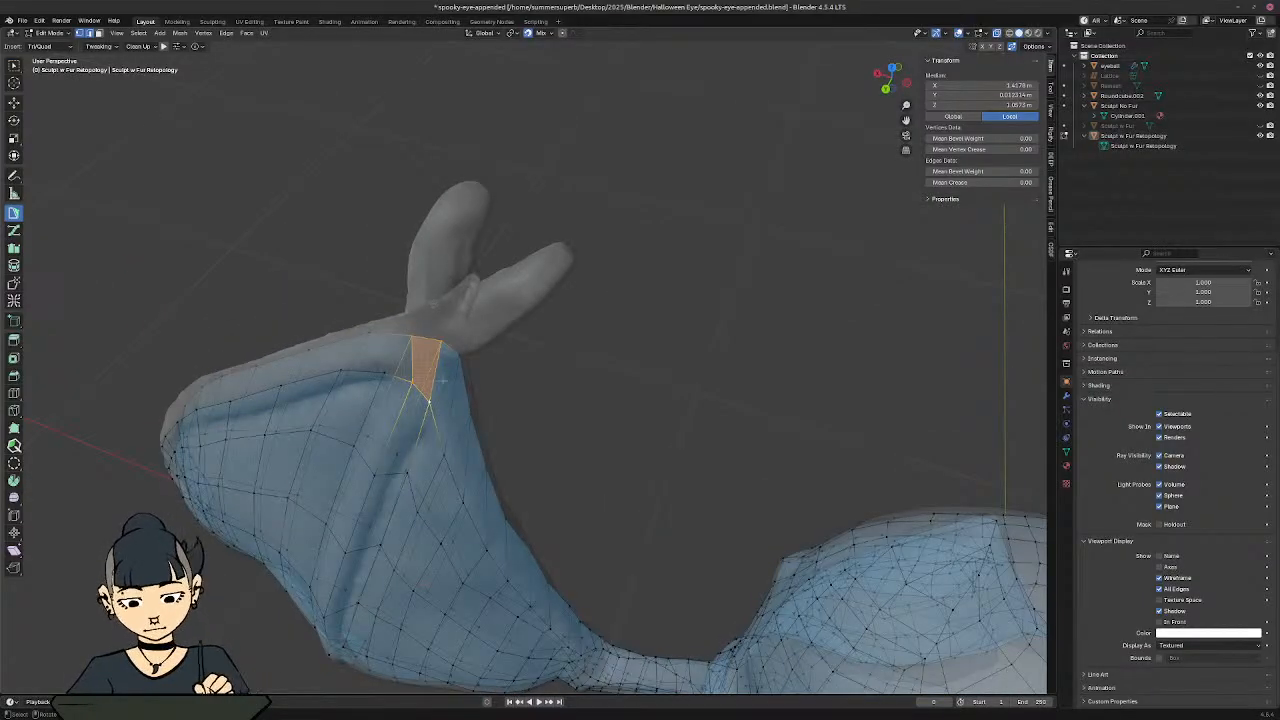
pyautogui.keyDown('ctrl'); pyautogui.click(460, 435); pyautogui.keyUp('ctrl')
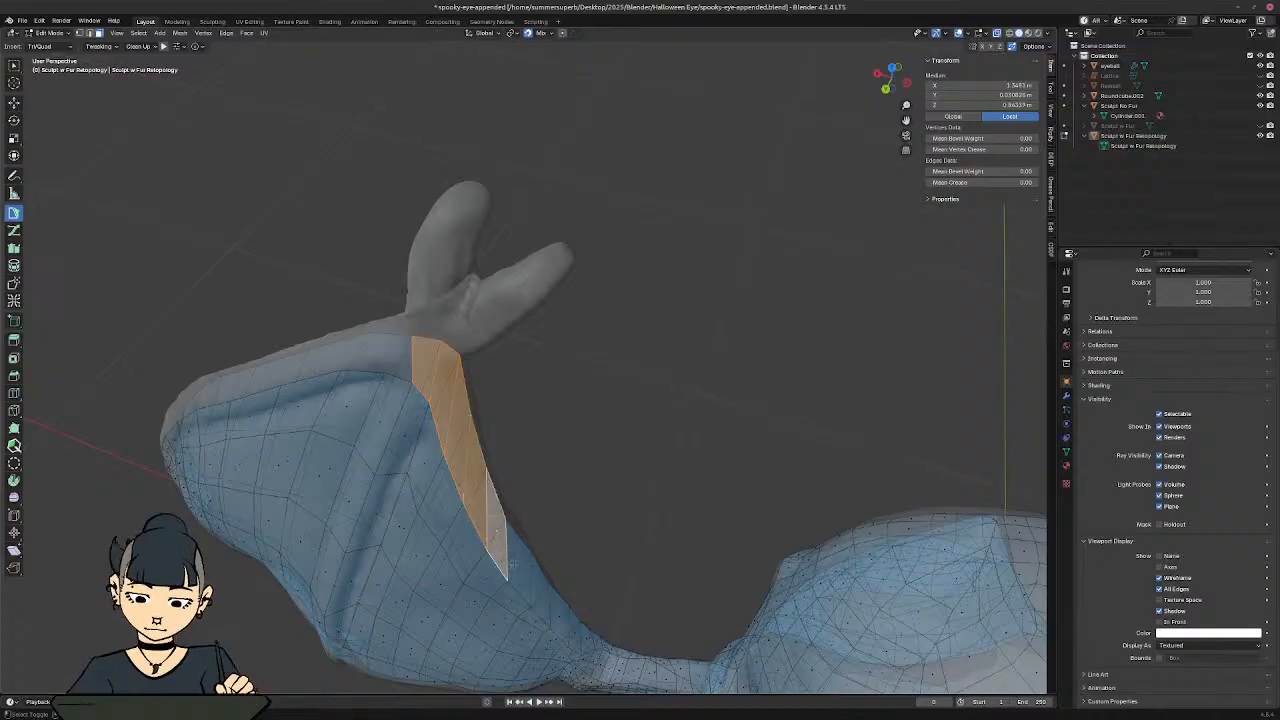
pyautogui.moveTo(554, 542); pyautogui.dragTo(526, 343, button='middle')
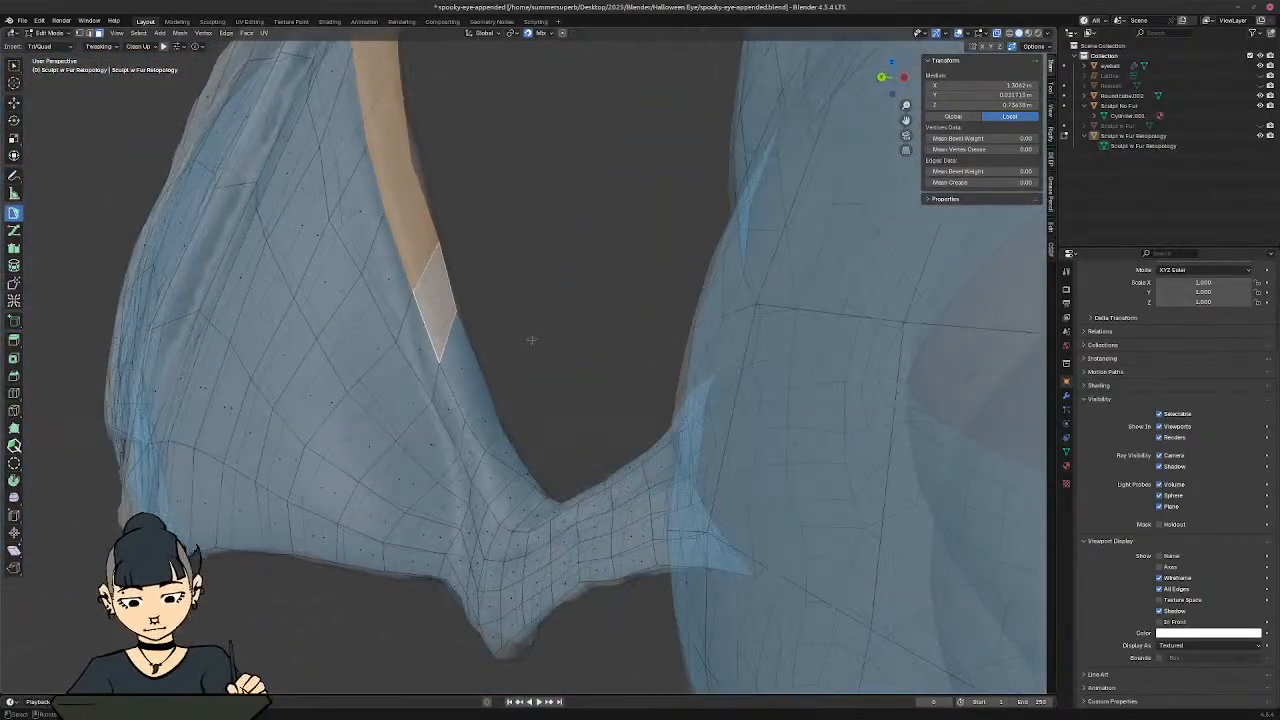
pyautogui.press('x')
pyautogui.click(530, 352)
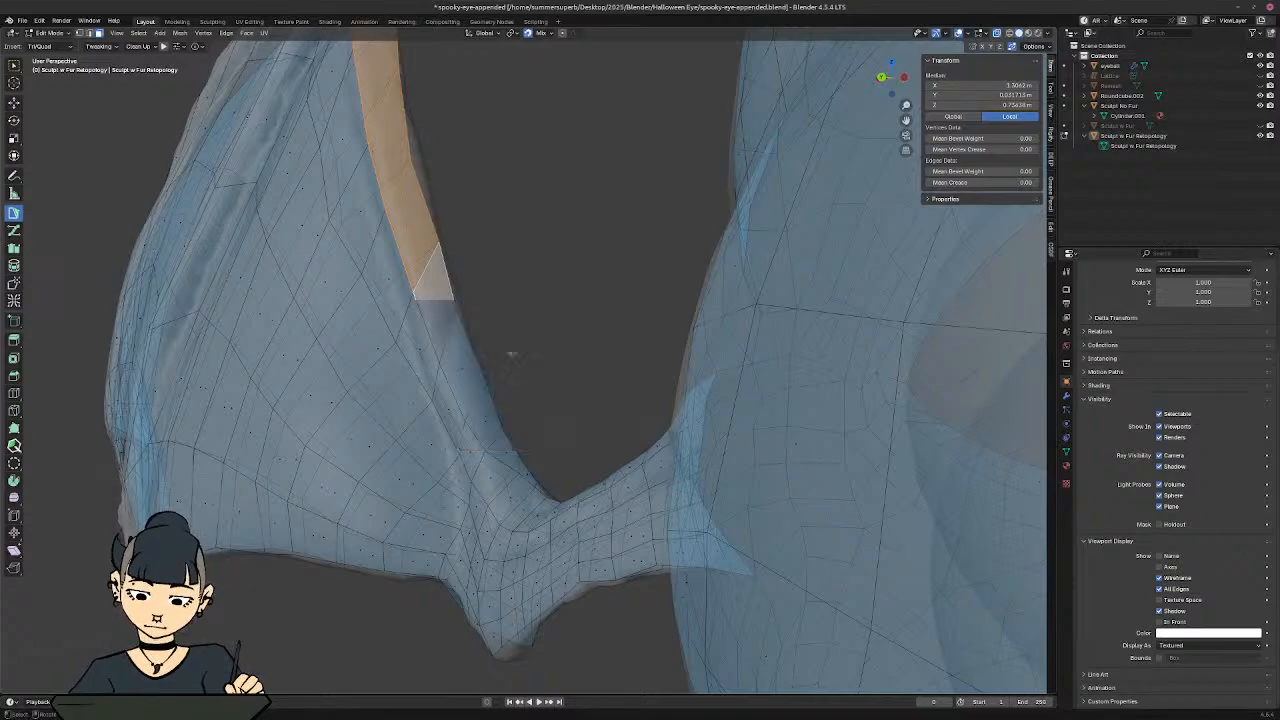
# Step: Delete the two leftover faces on the wing's inner edge just above the connecting arm
pyautogui.moveTo(514, 374); pyautogui.dragTo(492, 452, button='middle')
pyautogui.click(460, 402)
pyautogui.keyDown('ctrl'); pyautogui.click(489, 465); pyautogui.keyUp('ctrl')
pyautogui.hotkey('ctrl', 'z')
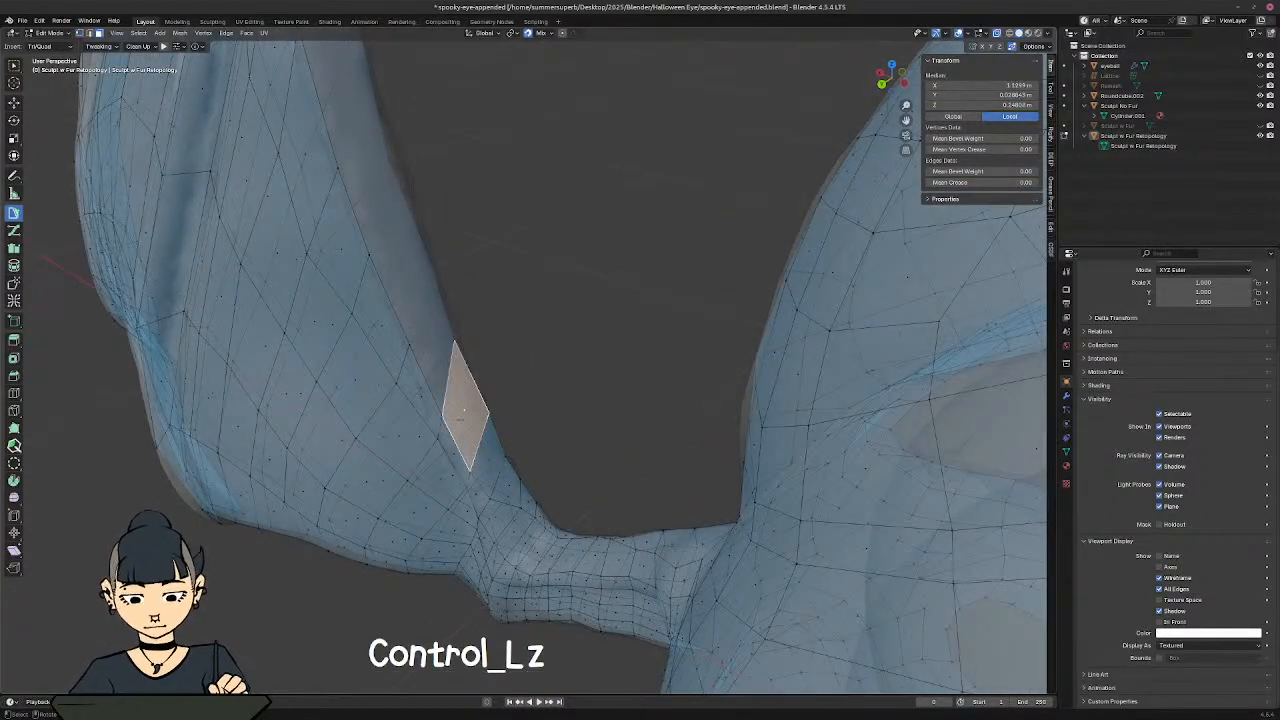
pyautogui.keyDown('shift'); pyautogui.click(490, 463); pyautogui.keyUp('shift')
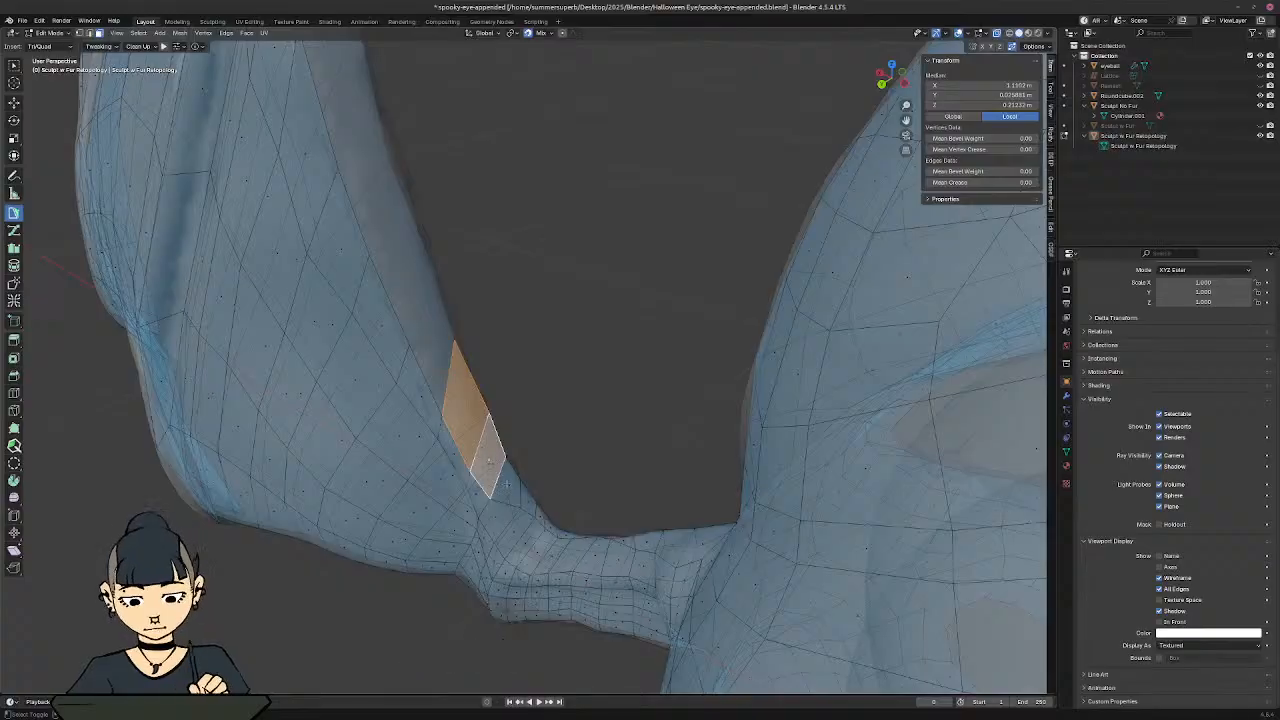
pyautogui.moveTo(528, 501); pyautogui.dragTo(496, 384, button='middle')
pyautogui.press('Delete')
pyautogui.click(666, 494)
# Step: Examine the wing's cleared inner edge and the topology of the arm joining it to the body
pyautogui.hotkey('alt', 'z')
pyautogui.keyDown('ctrl'); pyautogui.moveTo(590, 341); pyautogui.dragTo(555, 345, button='middle'); pyautogui.keyUp('ctrl')
pyautogui.keyDown('shift'); pyautogui.moveTo(555, 290); pyautogui.dragTo(690, 364, button='middle'); pyautogui.keyUp('shift')
pyautogui.keyDown('shift'); pyautogui.moveTo(654, 443); pyautogui.dragTo(618, 320, button='middle'); pyautogui.keyUp('shift')
pyautogui.moveTo(618, 320); pyautogui.dragTo(636, 394, button='middle')
pyautogui.keyDown('shift'); pyautogui.moveTo(385, 408); pyautogui.dragTo(575, 470, button='middle'); pyautogui.keyUp('shift')
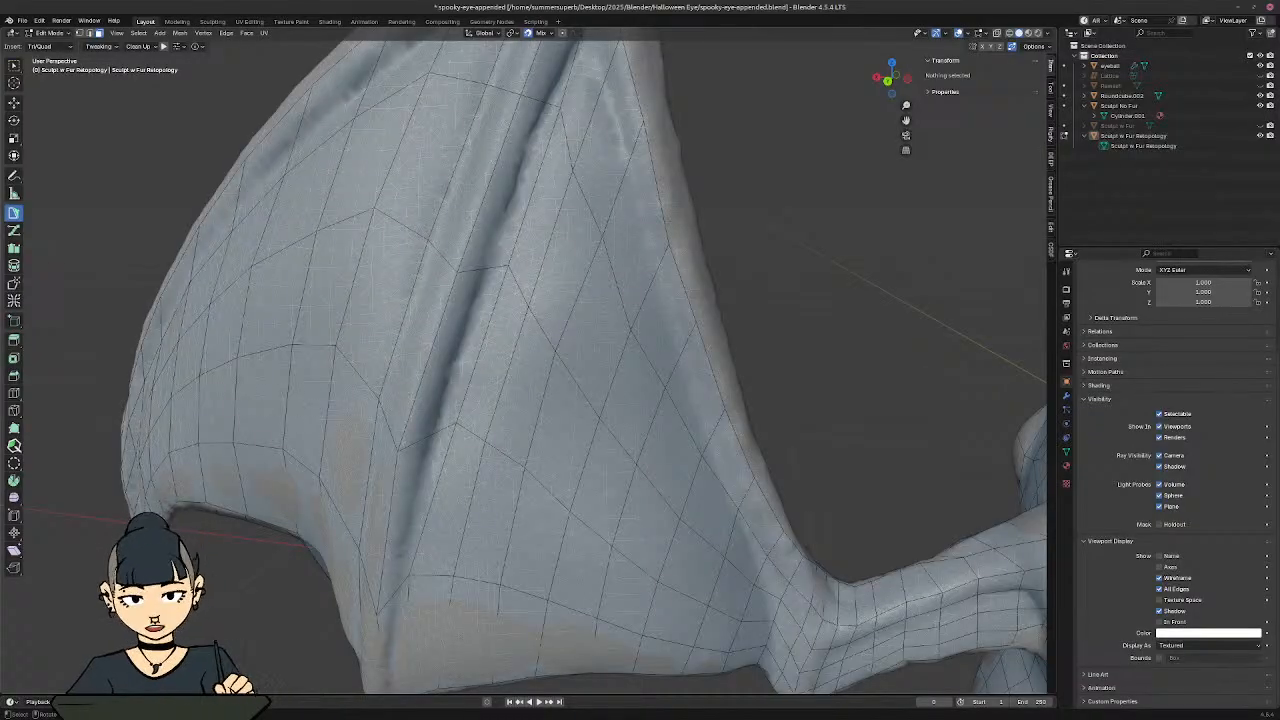
pyautogui.moveTo(331, 361); pyautogui.dragTo(452, 350, button='middle')
pyautogui.keyDown('shift'); pyautogui.moveTo(674, 334); pyautogui.dragTo(572, 321, button='middle'); pyautogui.keyUp('shift')
pyautogui.moveTo(515, 410)
pyautogui.mouseDown(button='middle')
pyautogui.moveTo(580, 521)
pyautogui.moveTo(652, 517)
pyautogui.moveTo(580, 507)
pyautogui.moveTo(534, 474)
pyautogui.moveTo(476, 384)
pyautogui.moveTo(471, 326)
pyautogui.moveTo(511, 367)
pyautogui.moveTo(540, 331)
pyautogui.moveTo(597, 346)
pyautogui.moveTo(515, 336)
pyautogui.moveTo(480, 370)
pyautogui.moveTo(400, 400)
pyautogui.moveTo(571, 449)
pyautogui.moveTo(421, 401)
pyautogui.moveTo(429, 394)
pyautogui.moveTo(400, 595)
pyautogui.moveTo(560, 331)
pyautogui.moveTo(498, 396)
pyautogui.moveTo(520, 390)
pyautogui.mouseUp(button='middle')
pyautogui.hotkey('alt', 'z')
pyautogui.hotkey('alt', 'z')
pyautogui.keyDown('shift'); pyautogui.moveTo(520, 390); pyautogui.dragTo(600, 450, button='middle'); pyautogui.keyUp('shift')
pyautogui.keyDown('shift'); pyautogui.moveTo(600, 450); pyautogui.dragTo(555, 325, button='middle'); pyautogui.keyUp('shift')
pyautogui.moveTo(618, 415)
pyautogui.mouseDown(button='middle')
pyautogui.moveTo(457, 357)
pyautogui.moveTo(434, 409)
pyautogui.moveTo(425, 401)
pyautogui.moveTo(460, 426)
pyautogui.moveTo(595, 425)
pyautogui.mouseUp(button='middle')
pyautogui.keyDown('shift'); pyautogui.moveTo(653, 560); pyautogui.dragTo(648, 458, button='middle'); pyautogui.keyUp('shift')
pyautogui.moveTo(698, 403); pyautogui.dragTo(746, 508, button='middle')
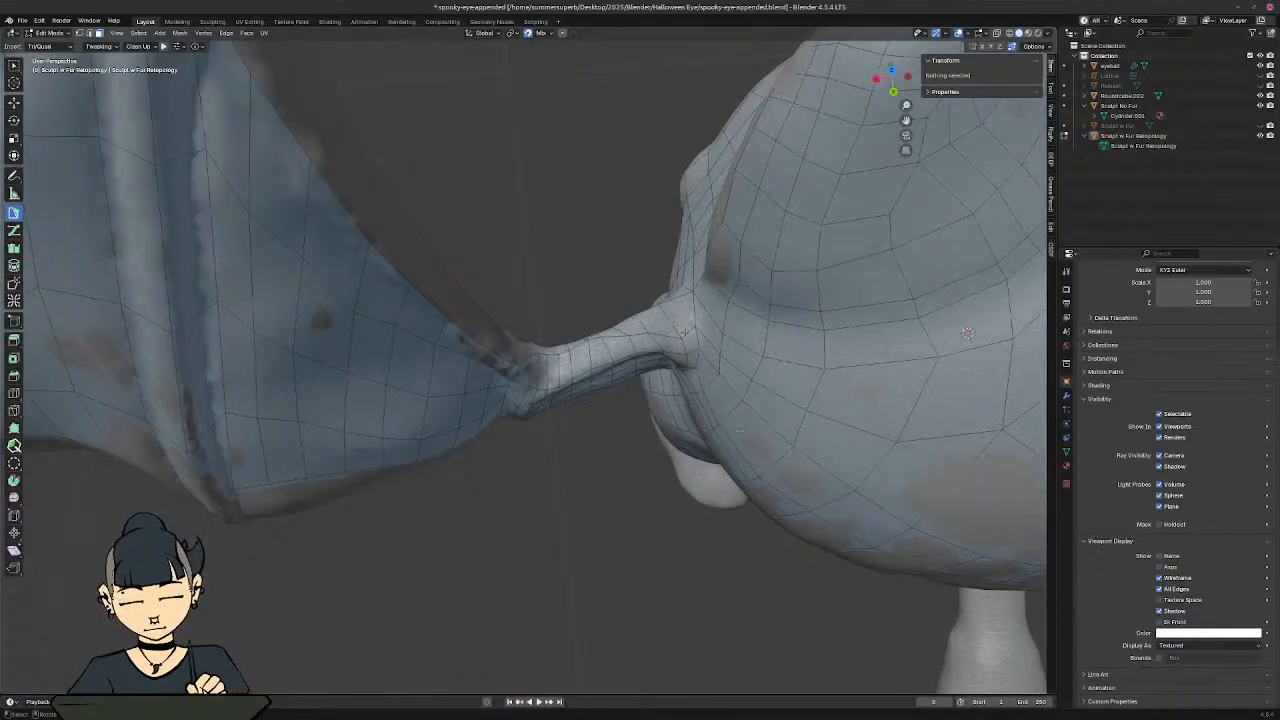
# Step: Try a loop cut along the arm joining the wing to the body
pyautogui.hotkey('ctrl', 'r')
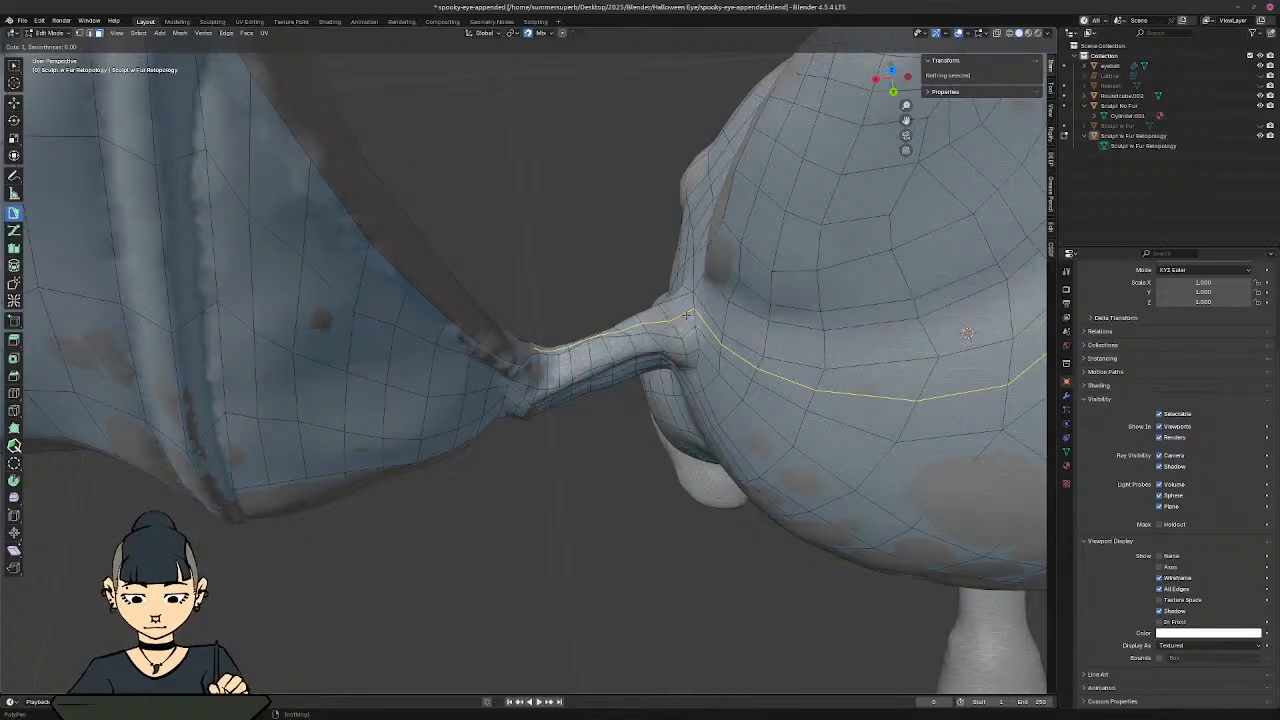
pyautogui.rightClick(522, 369)
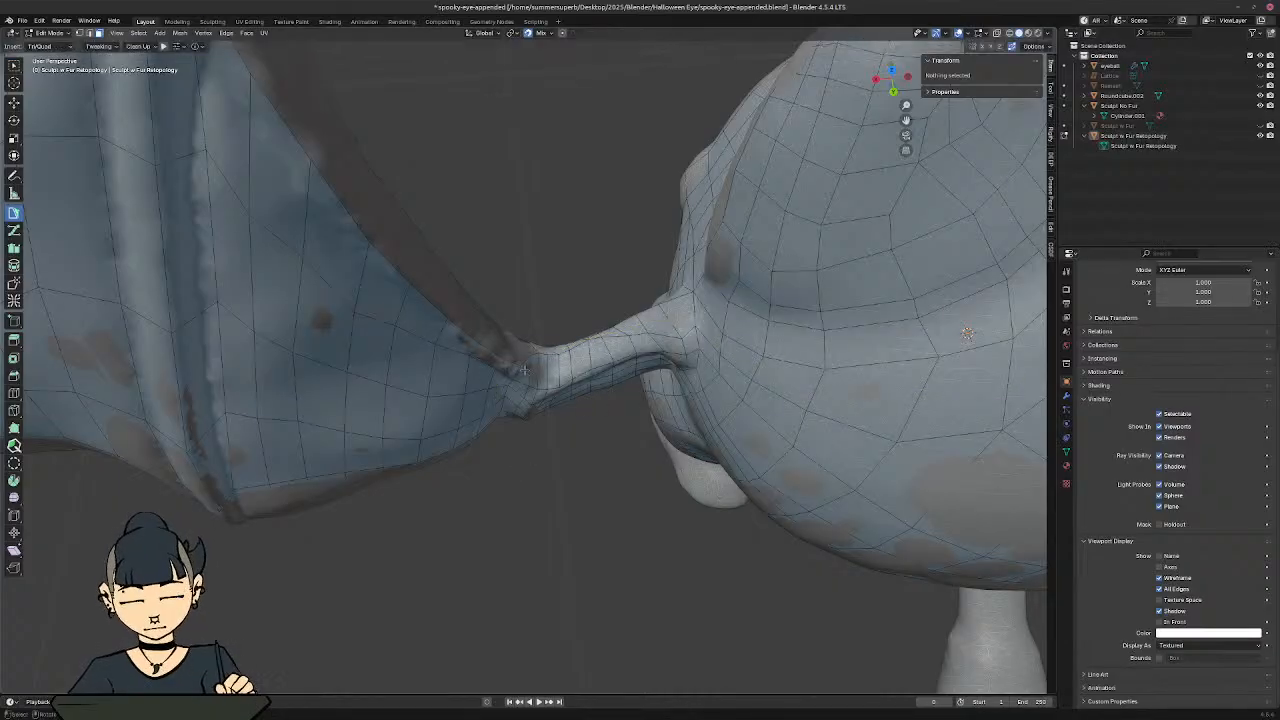
pyautogui.moveTo(490, 325); pyautogui.dragTo(472, 229, button='middle')
pyautogui.keyDown('shift'); pyautogui.moveTo(520, 345); pyautogui.dragTo(650, 441, button='middle'); pyautogui.keyUp('shift')
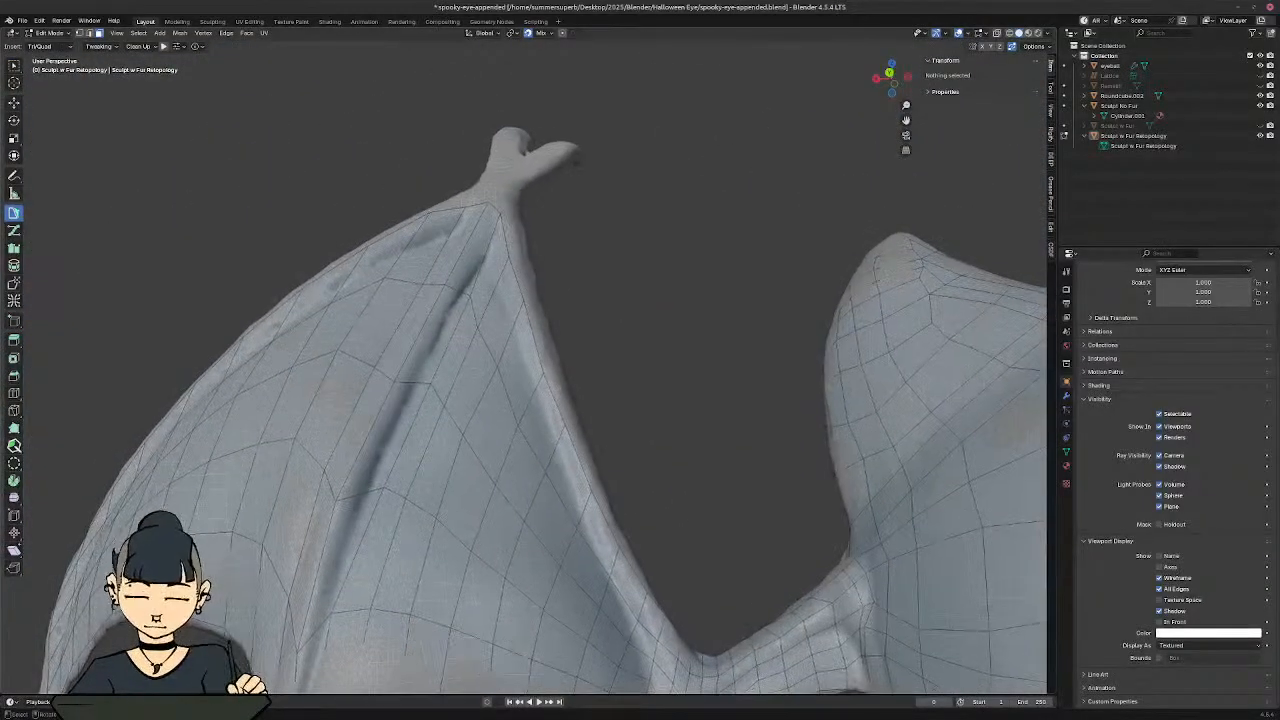
pyautogui.keyDown('shift'); pyautogui.moveTo(402, 363); pyautogui.dragTo(634, 245, button='middle'); pyautogui.keyUp('shift')
pyautogui.moveTo(581, 350); pyautogui.dragTo(512, 508, button='middle')
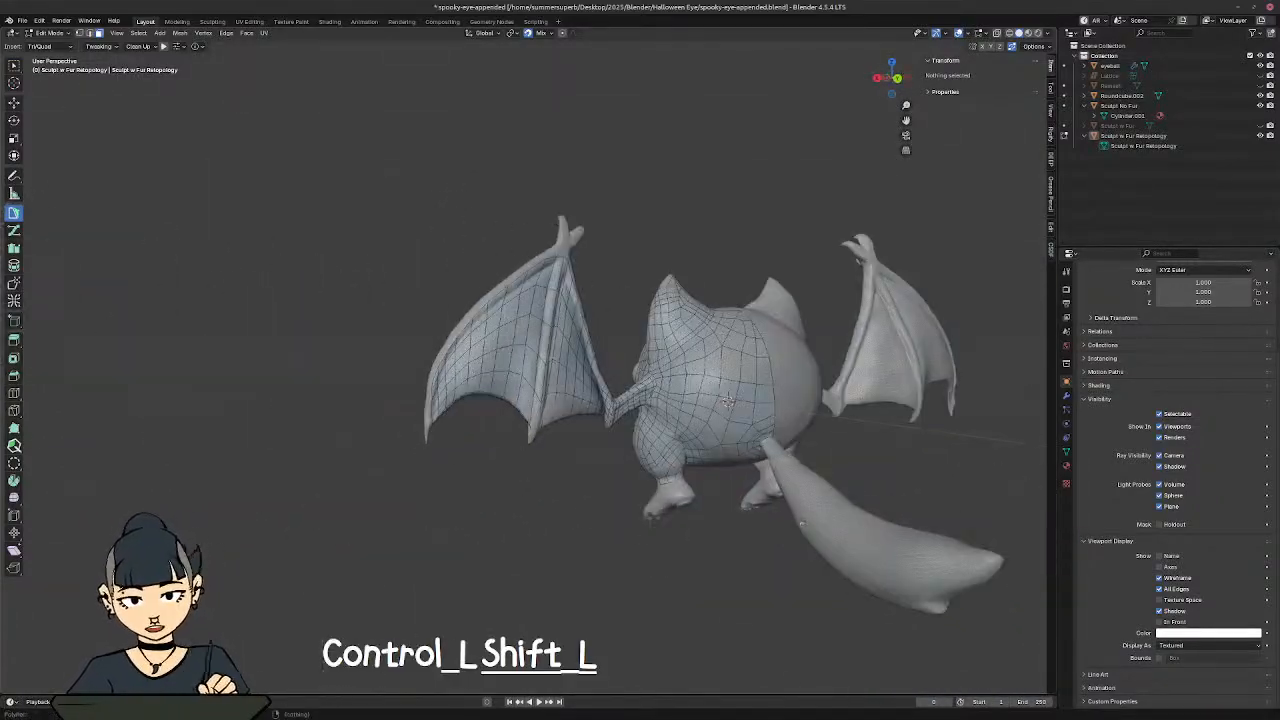
# Step: Select the retopology mesh's open edge loop around the base of the tail, ready for the Strokes tool
pyautogui.keyDown('shift'); pyautogui.moveTo(806, 572); pyautogui.dragTo(530, 300, button='middle'); pyautogui.keyUp('shift')
pyautogui.keyDown('ctrl'); pyautogui.moveTo(530, 300); pyautogui.dragTo(530, 268, button='middle'); pyautogui.keyUp('ctrl')
pyautogui.moveTo(545, 330); pyautogui.dragTo(585, 440, button='middle')
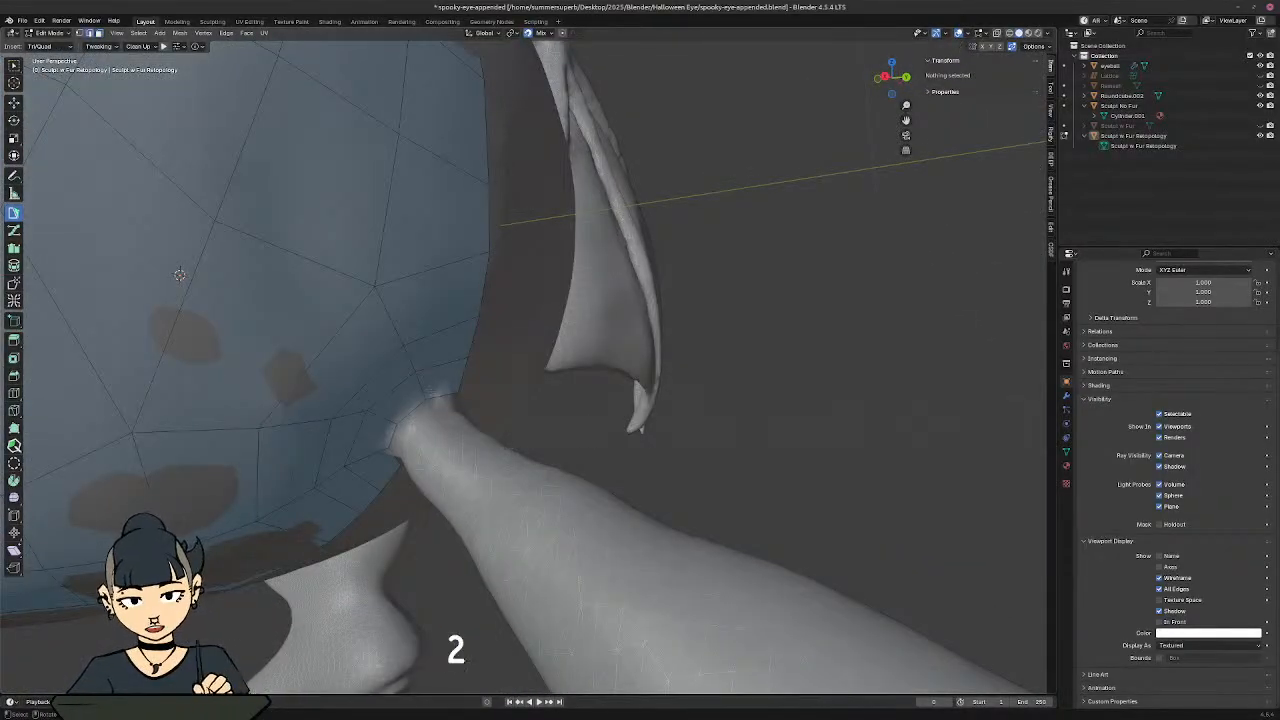
pyautogui.click(430, 394)
pyautogui.keyDown('ctrl'); pyautogui.keyDown('shift'); pyautogui.click(446, 396); pyautogui.keyUp('shift'); pyautogui.keyUp('ctrl')
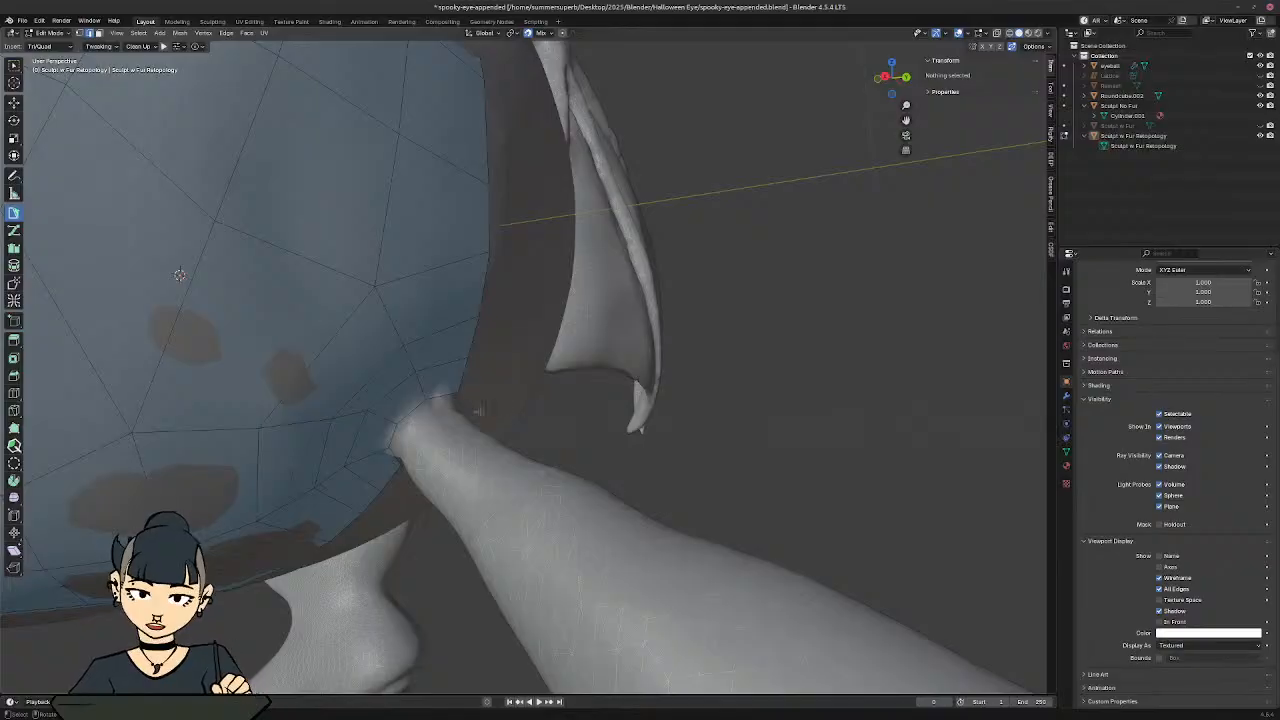
pyautogui.moveTo(478, 411); pyautogui.dragTo(581, 325, button='middle')
pyautogui.moveTo(577, 272); pyautogui.dragTo(602, 325, button='middle')
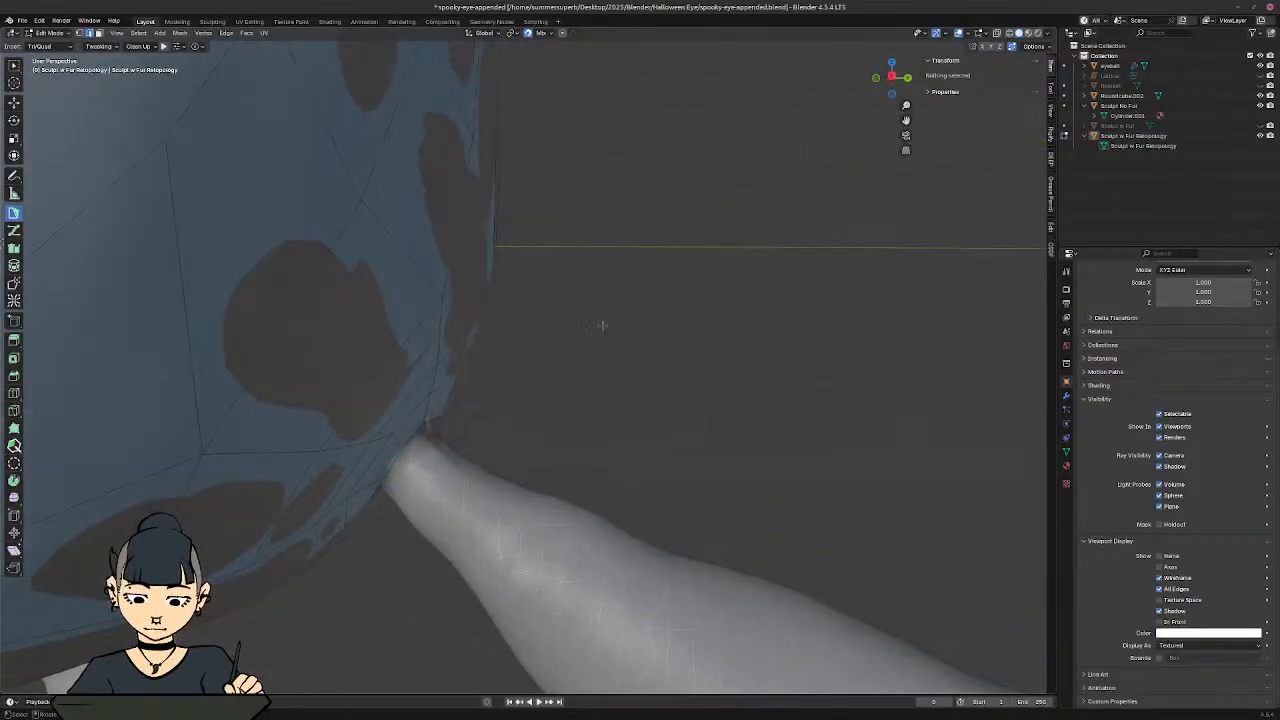
pyautogui.moveTo(631, 371); pyautogui.dragTo(504, 293, button='middle')
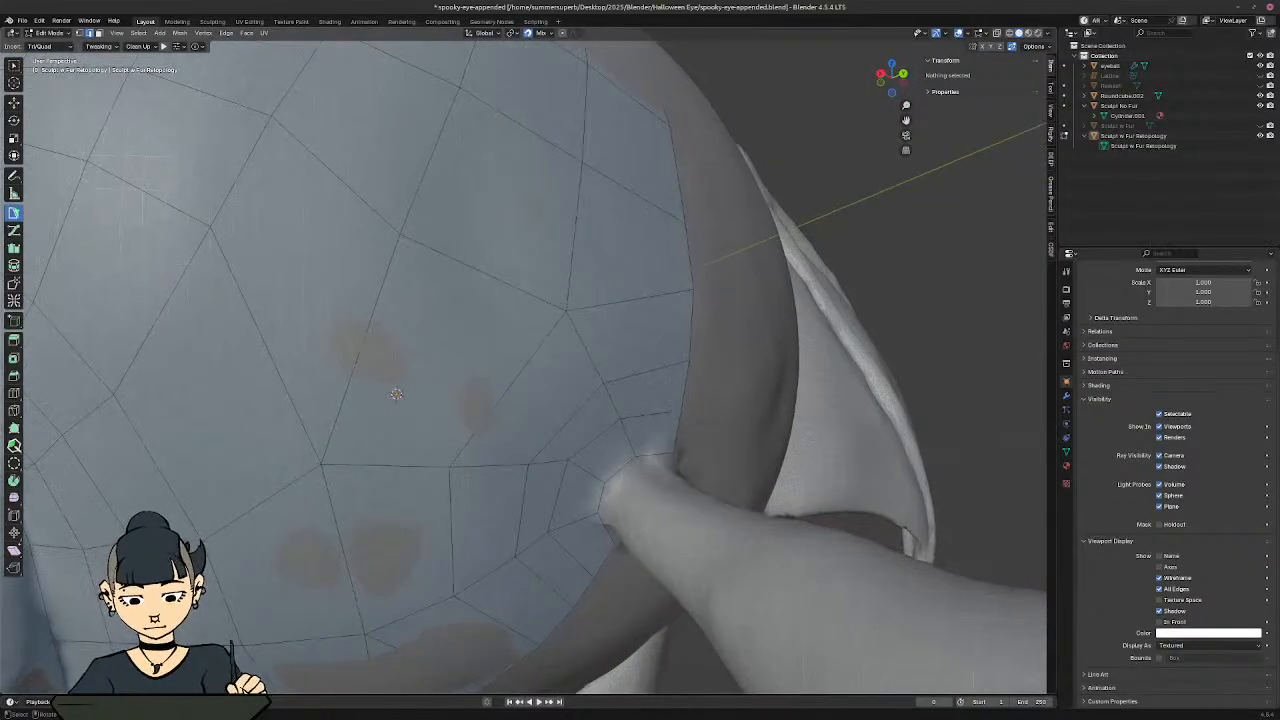
pyautogui.moveTo(396, 394); pyautogui.dragTo(302, 333, button='middle')
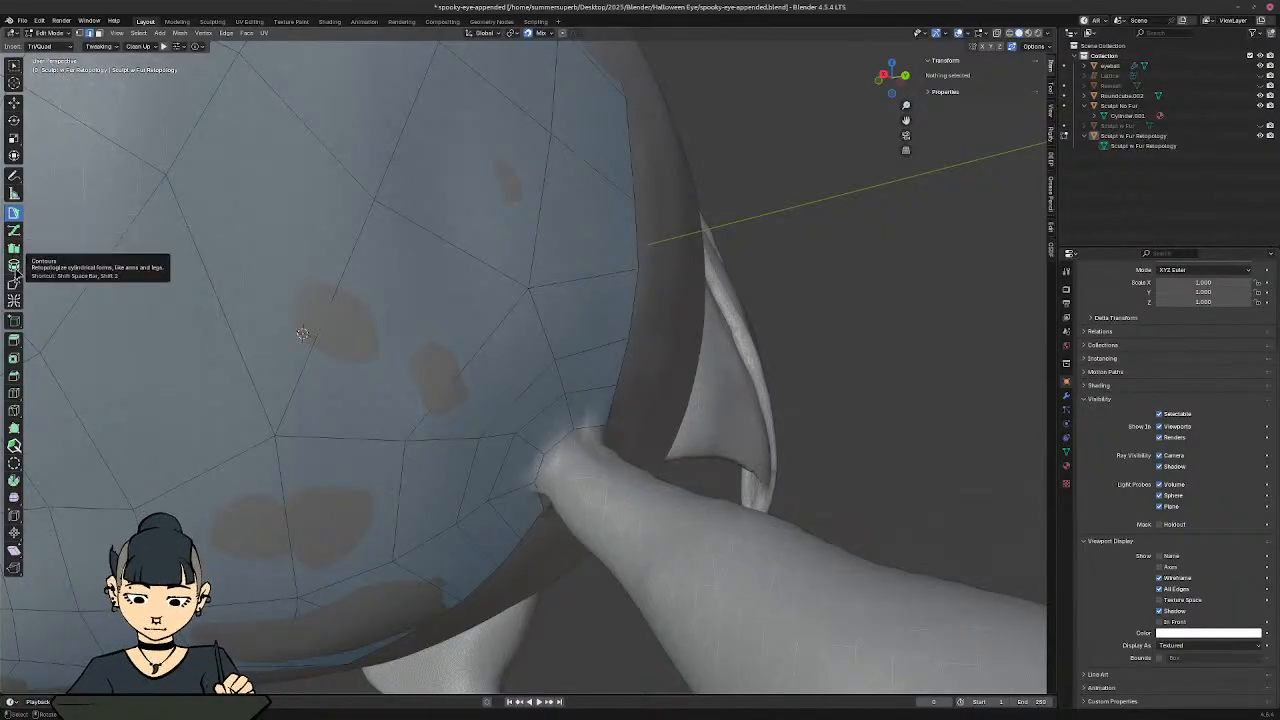
pyautogui.click(14, 249)
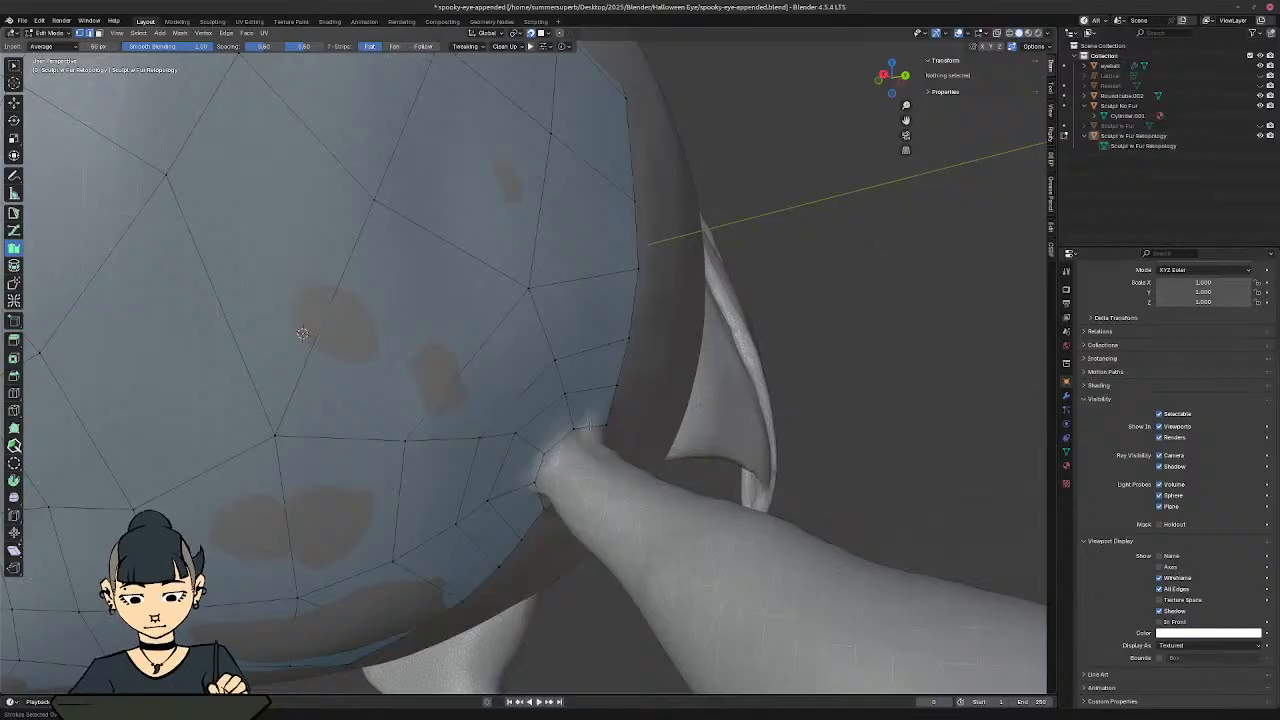
pyautogui.click(589, 428)
pyautogui.keyDown('shift'); pyautogui.click(589, 428); pyautogui.keyUp('shift')
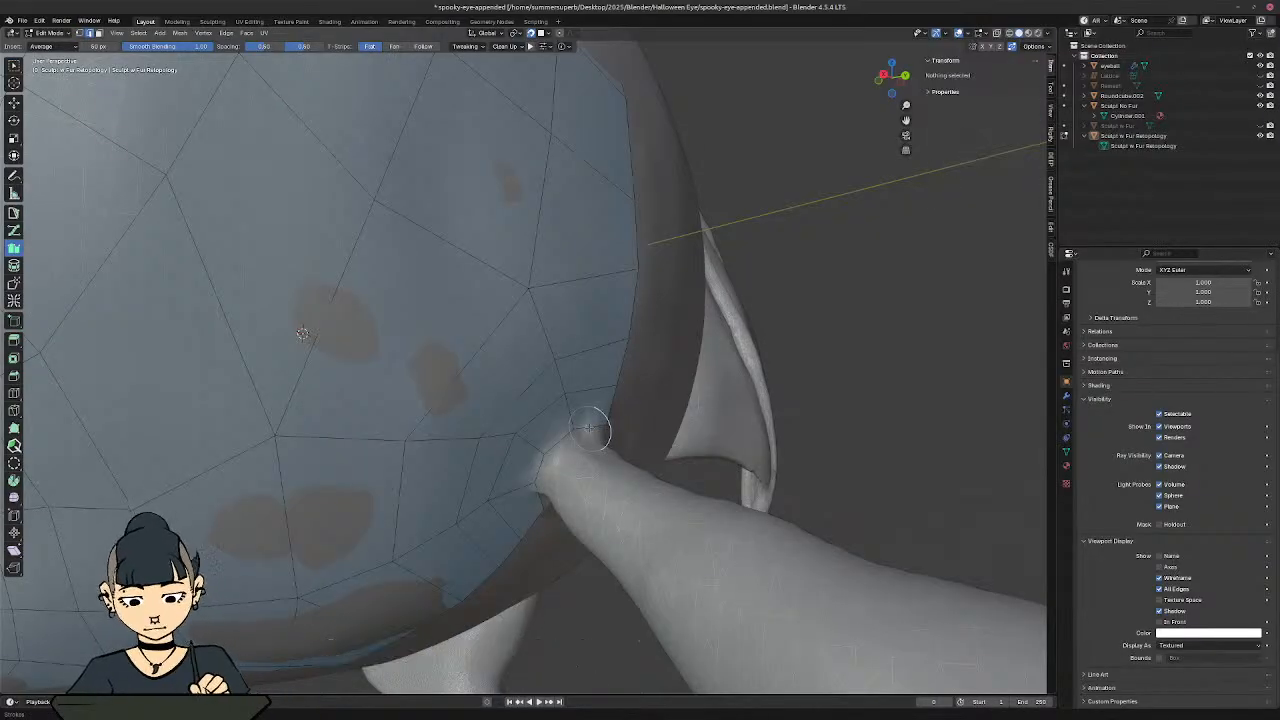
pyautogui.doubleClick(585, 429)
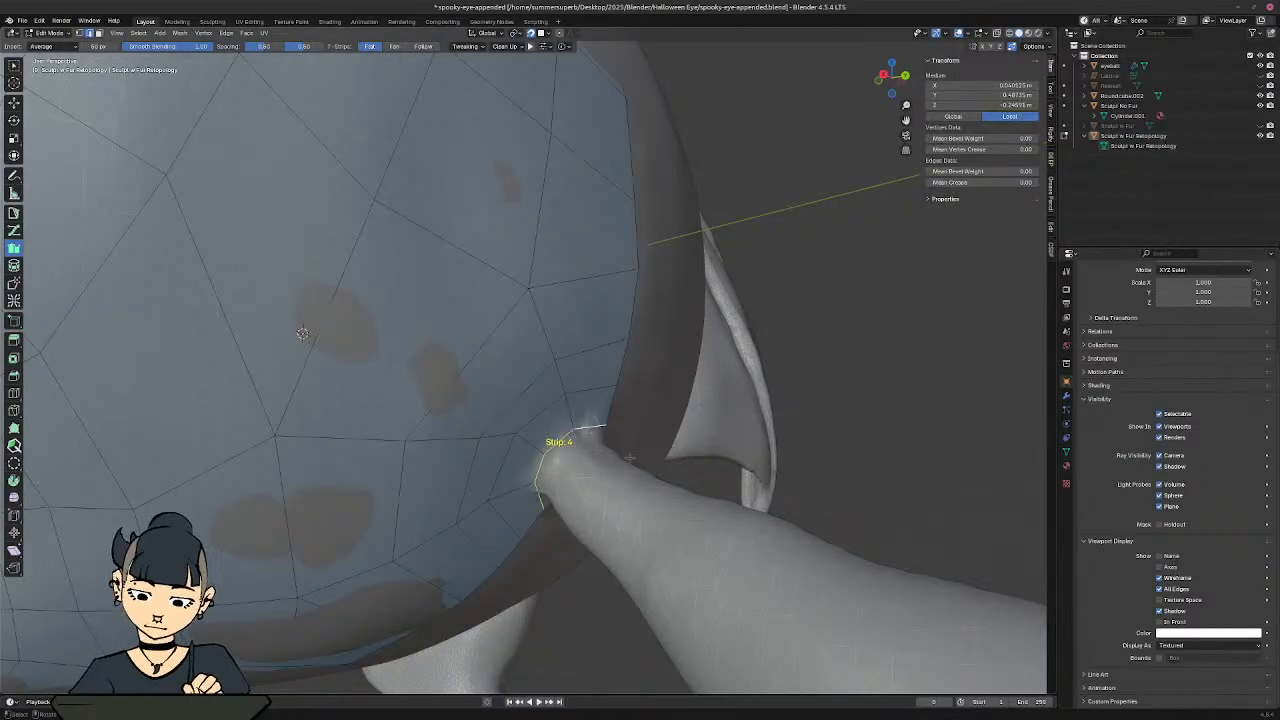
# Step: Extend a first row of faces from the selected edge loop onto the base of the tail with a stroke
pyautogui.moveTo(630, 458)
pyautogui.mouseDown(button='middle')
pyautogui.moveTo(577, 471)
pyautogui.moveTo(626, 440)
pyautogui.mouseUp(button='middle')
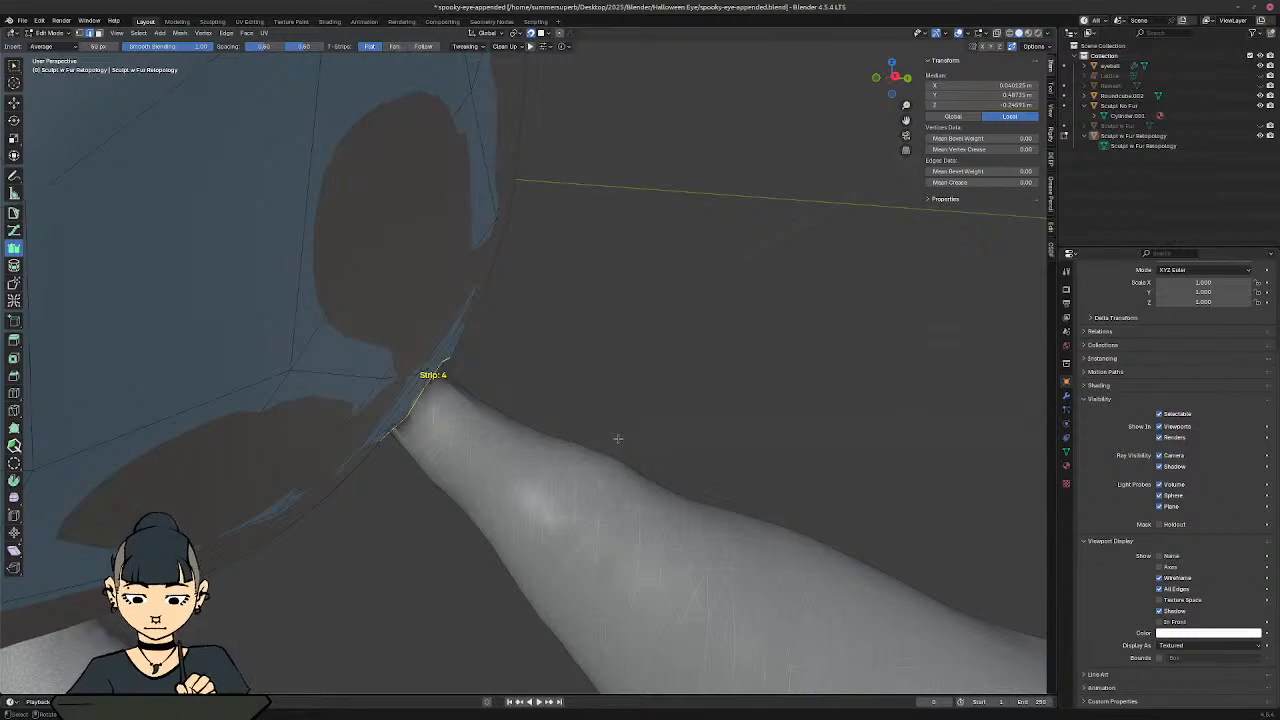
pyautogui.press('KP_Down')
pyautogui.press('KP_1')
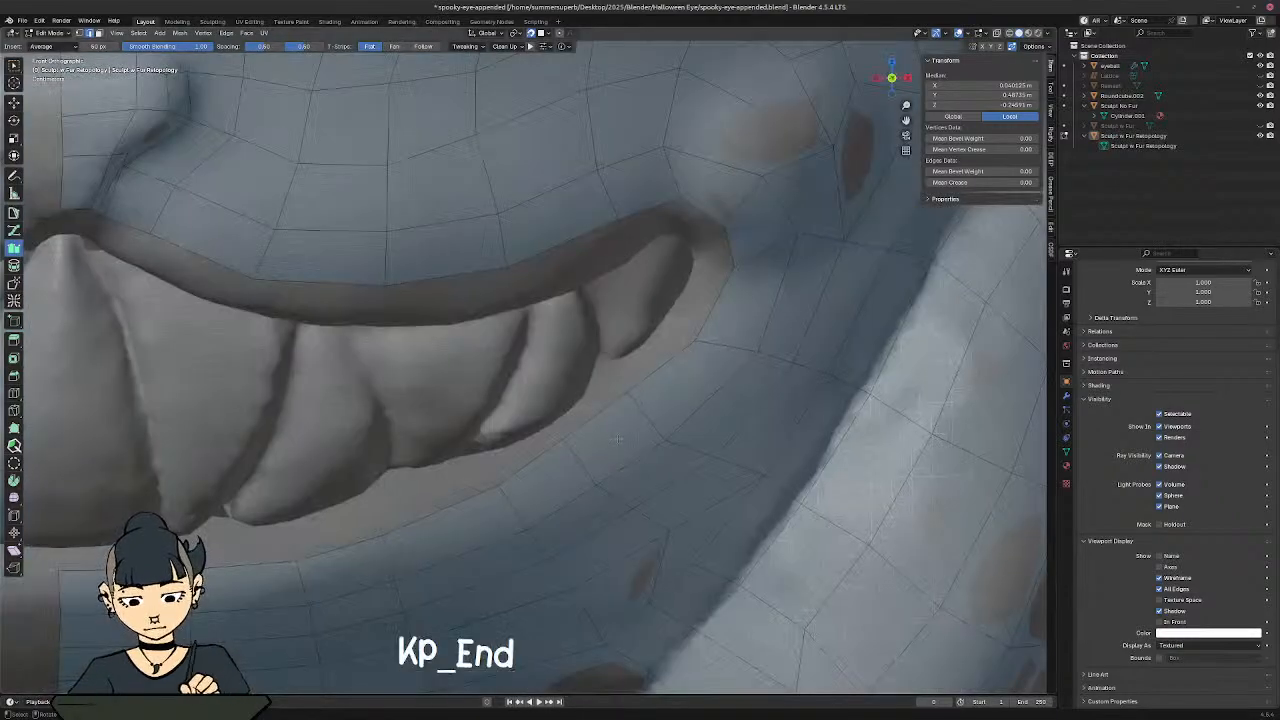
pyautogui.press('KP_3')
pyautogui.press('ctrl')
pyautogui.keyDown('ctrl'); pyautogui.moveTo(602, 418); pyautogui.dragTo(552, 350, button='middle'); pyautogui.keyUp('ctrl')
pyautogui.keyDown('shift'); pyautogui.moveTo(422, 311); pyautogui.dragTo(490, 347, button='middle'); pyautogui.keyUp('shift')
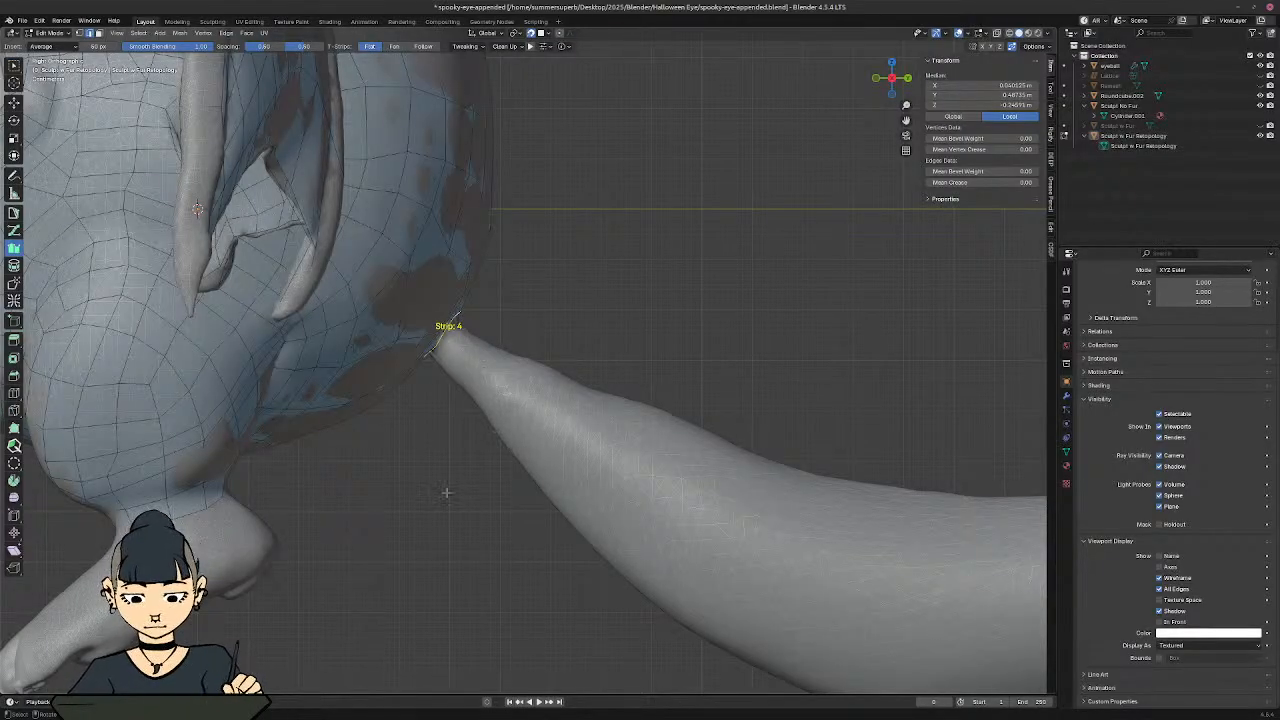
pyautogui.hotkey('ctrl', 'r')
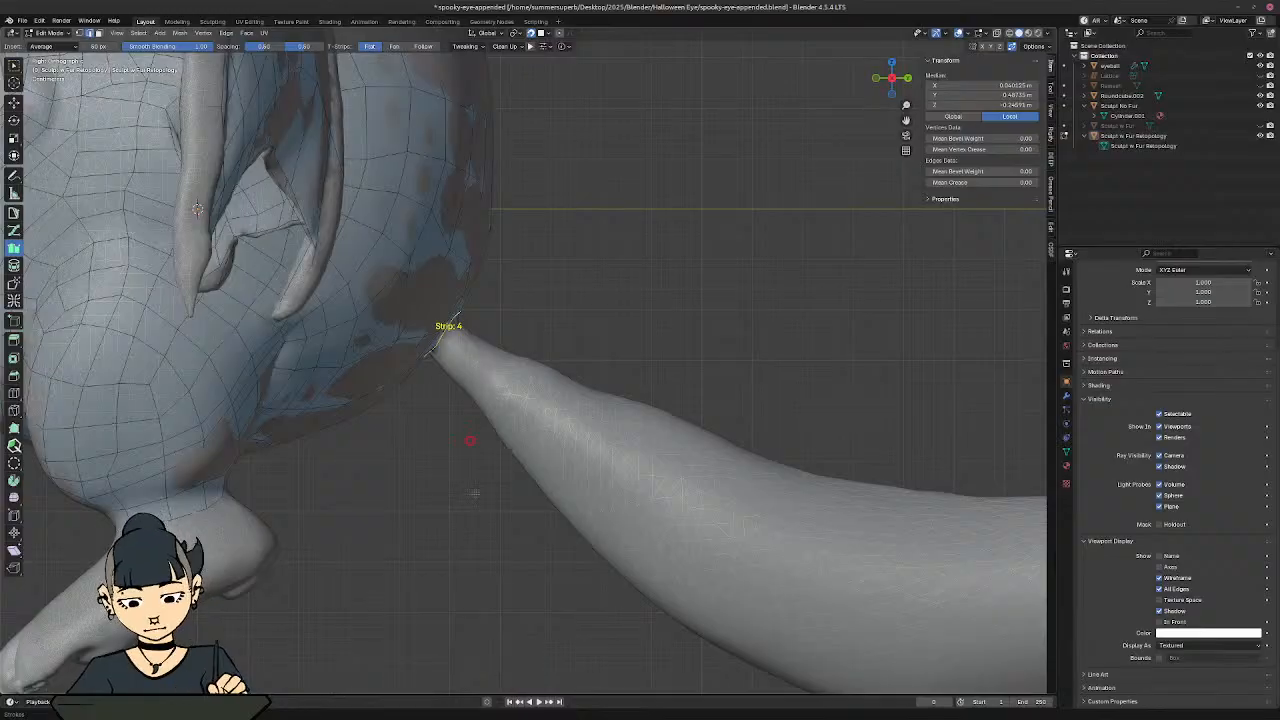
pyautogui.hotkey('ctrl', 'r')
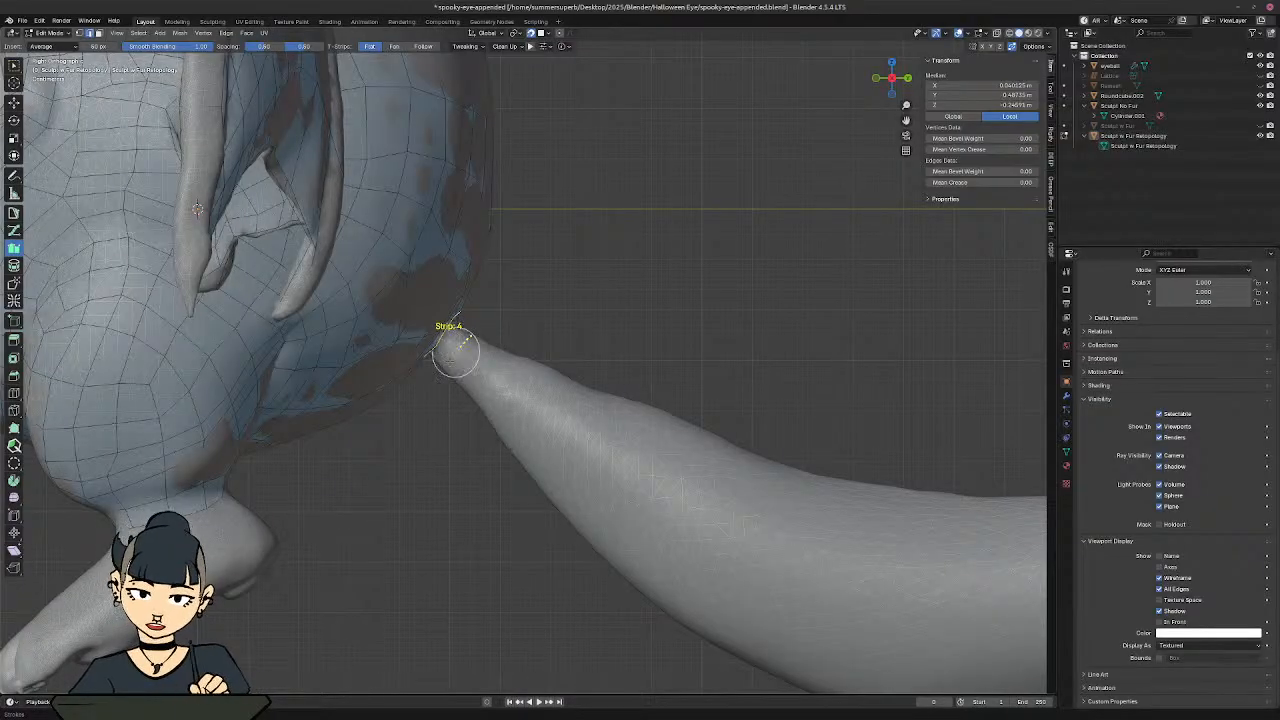
pyautogui.click(455, 345)
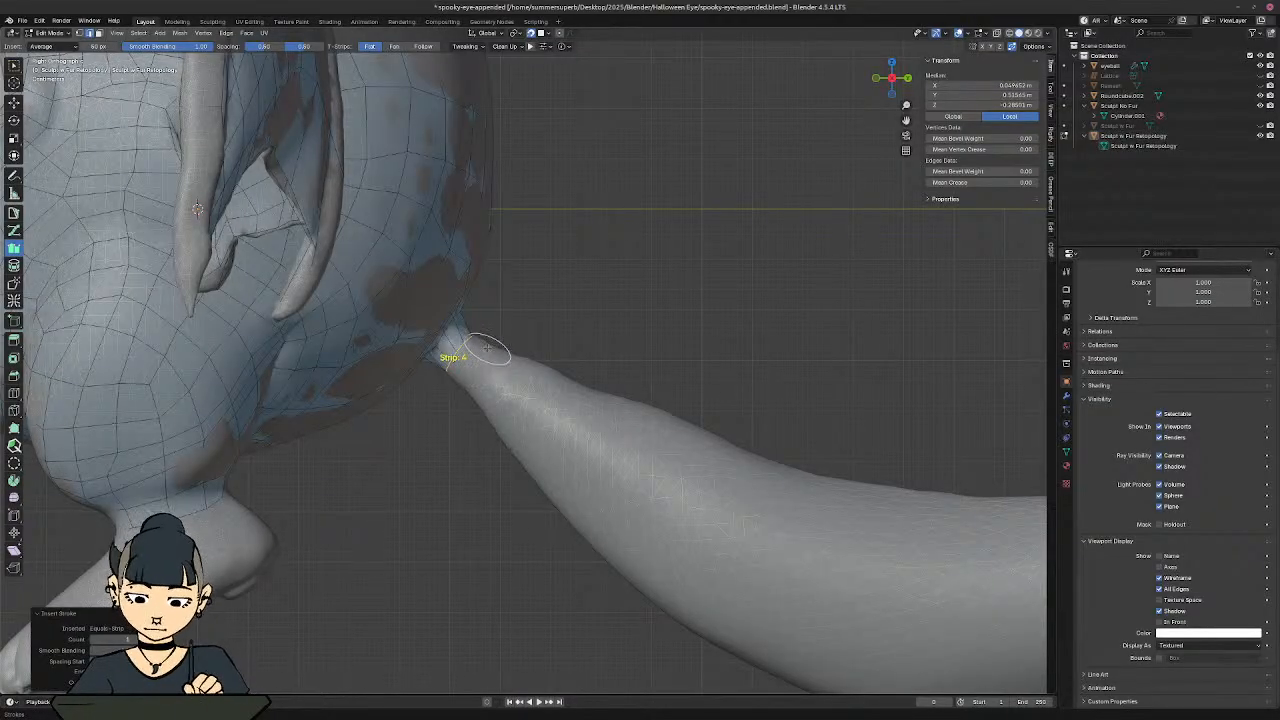
# Step: Add successive rows of faces with strokes across the narrow upper section of the tail
pyautogui.moveTo(488, 348); pyautogui.dragTo(466, 388)
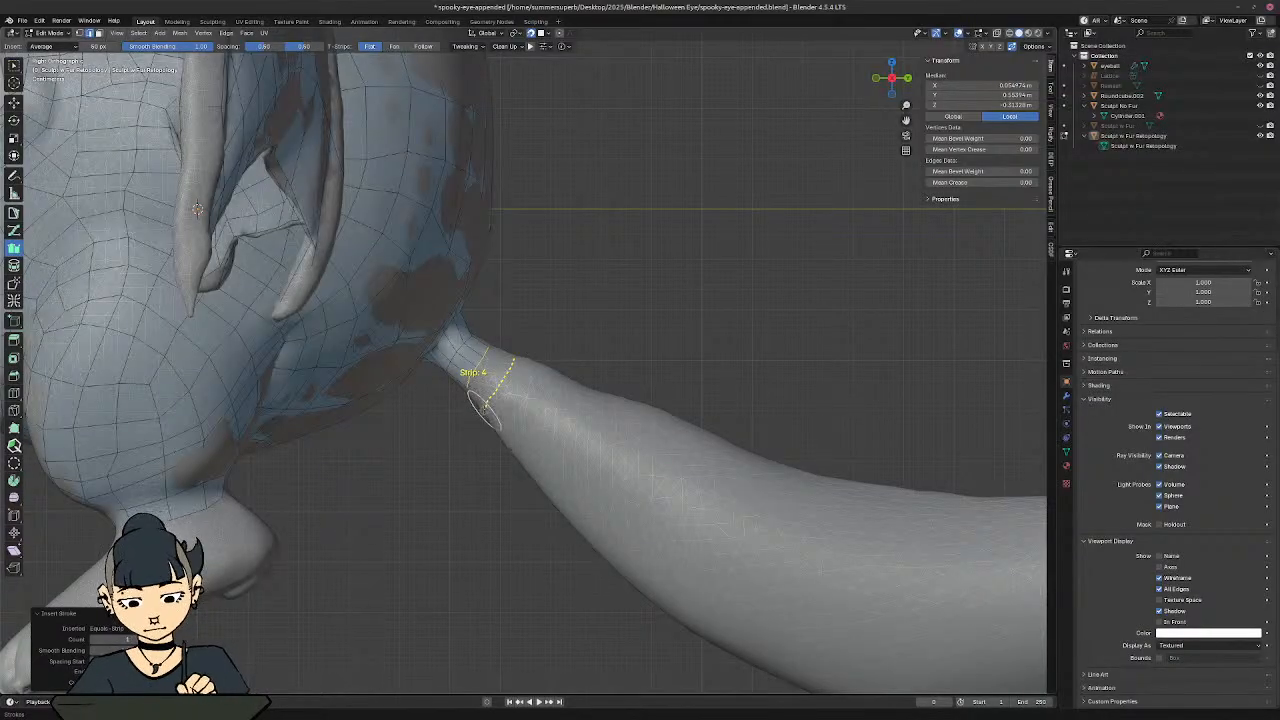
pyautogui.click(484, 407)
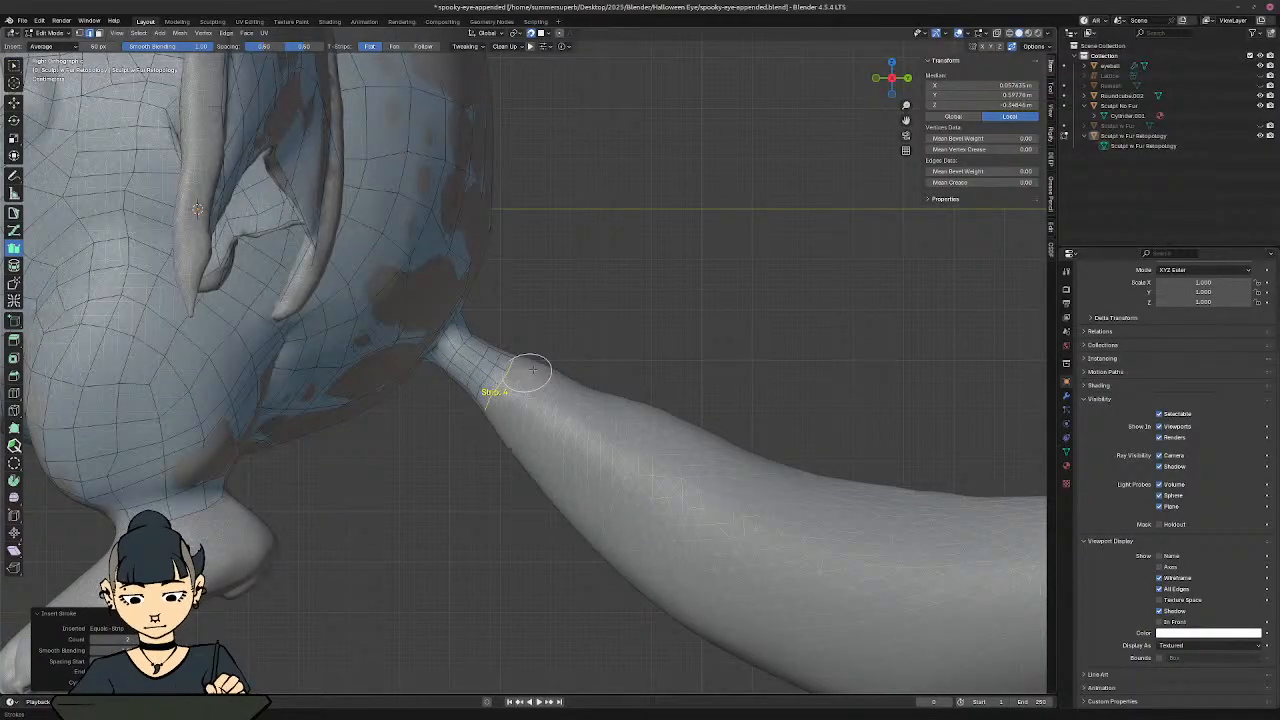
pyautogui.click(503, 433)
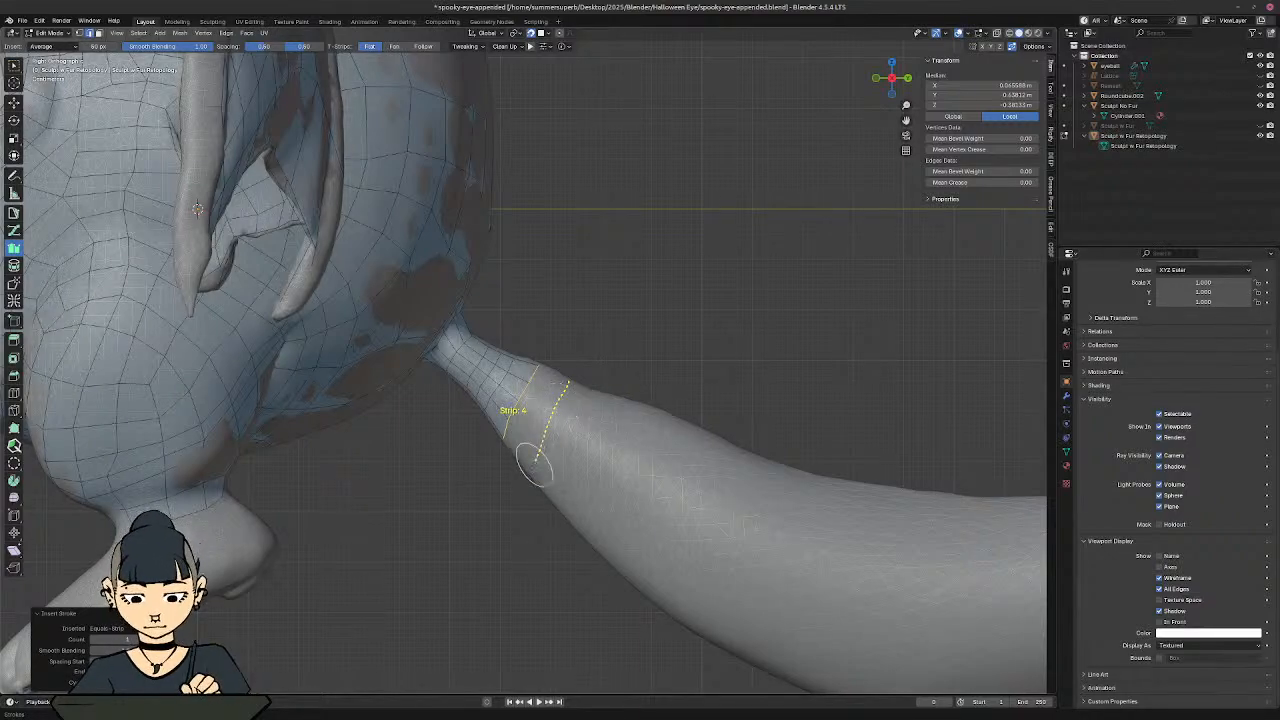
pyautogui.click(533, 472)
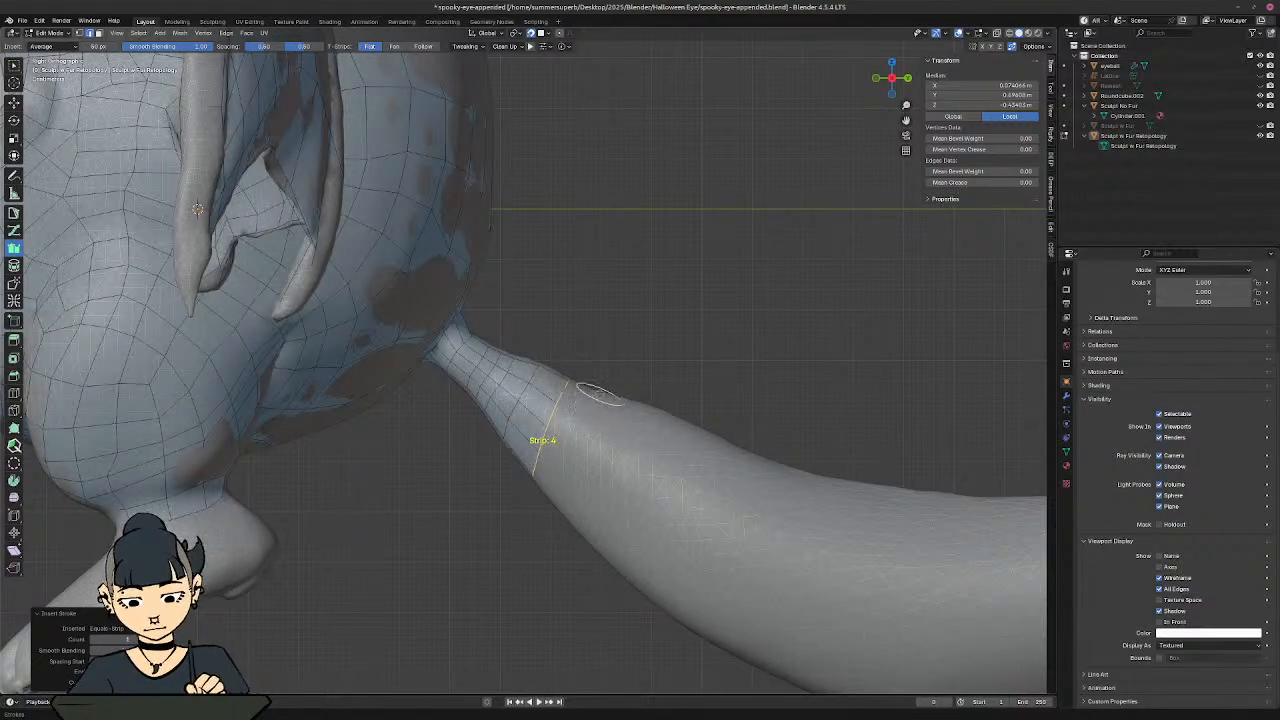
pyautogui.click(560, 498)
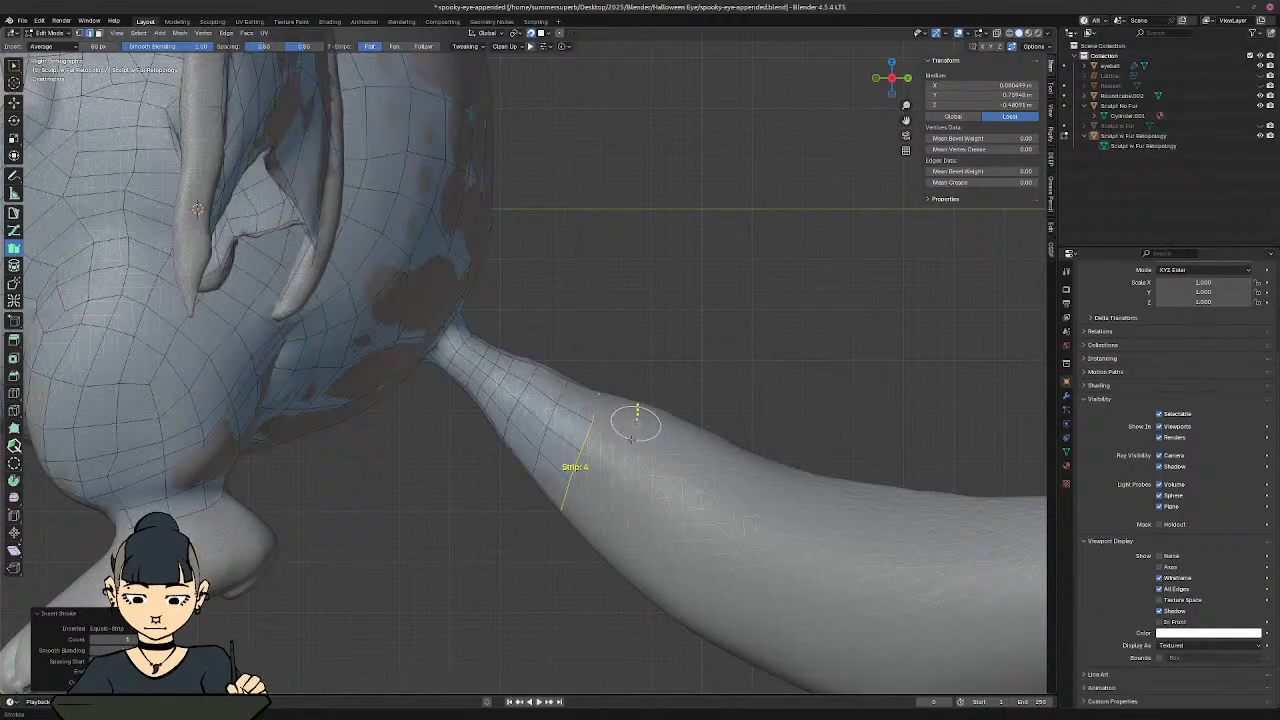
pyautogui.click(598, 528)
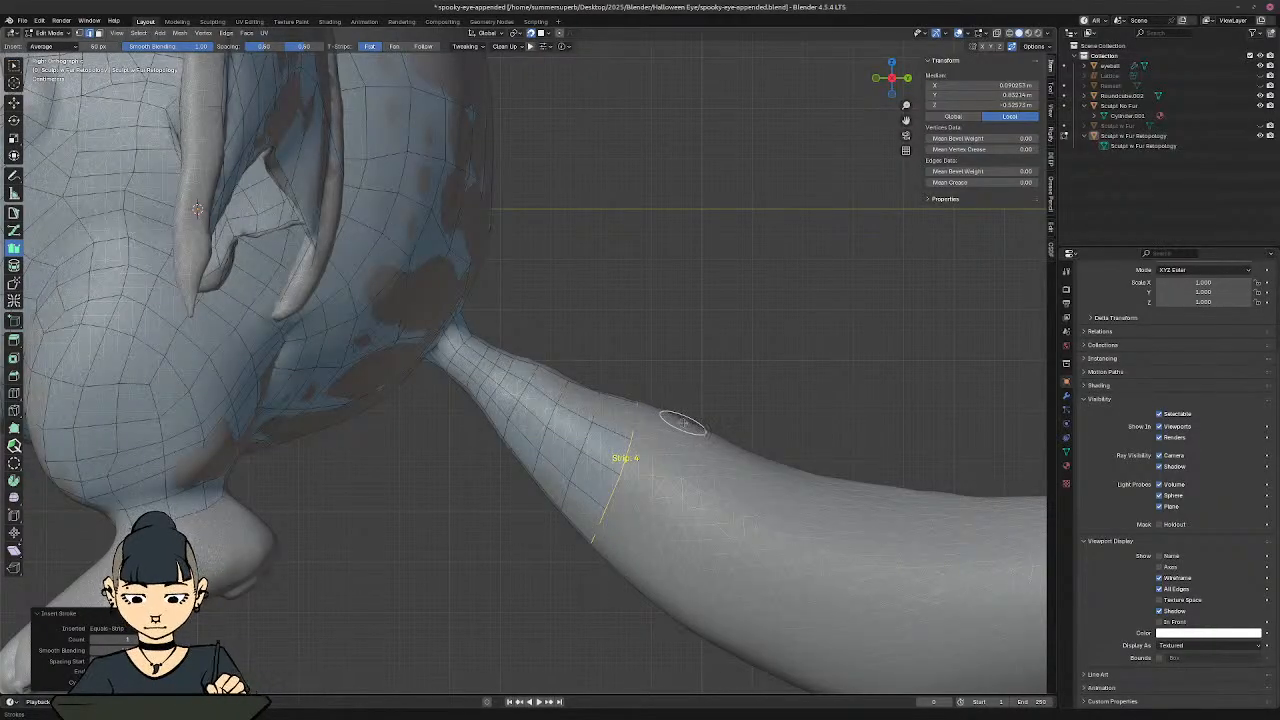
# Step: Stroke four more rows of faces across the tail where it widens toward its middle
pyautogui.moveTo(685, 426); pyautogui.dragTo(615, 566)
pyautogui.moveTo(730, 447); pyautogui.dragTo(671, 594)
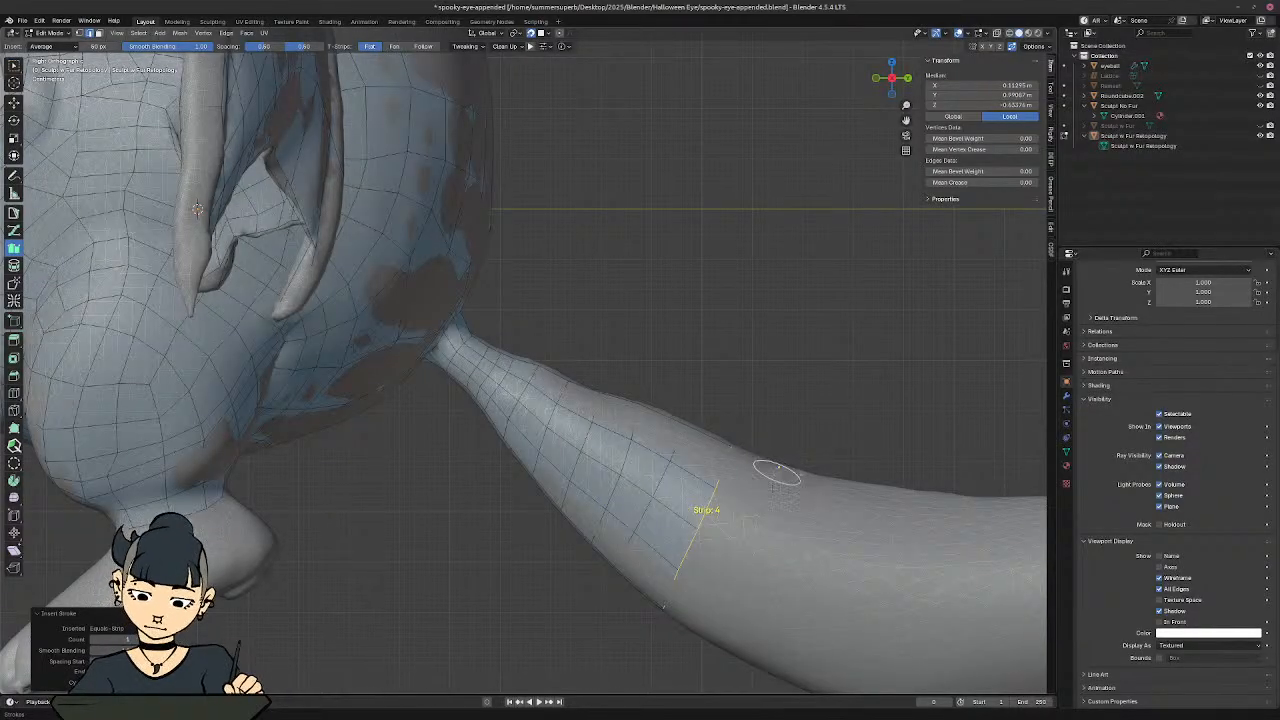
pyautogui.moveTo(777, 473); pyautogui.dragTo(714, 643)
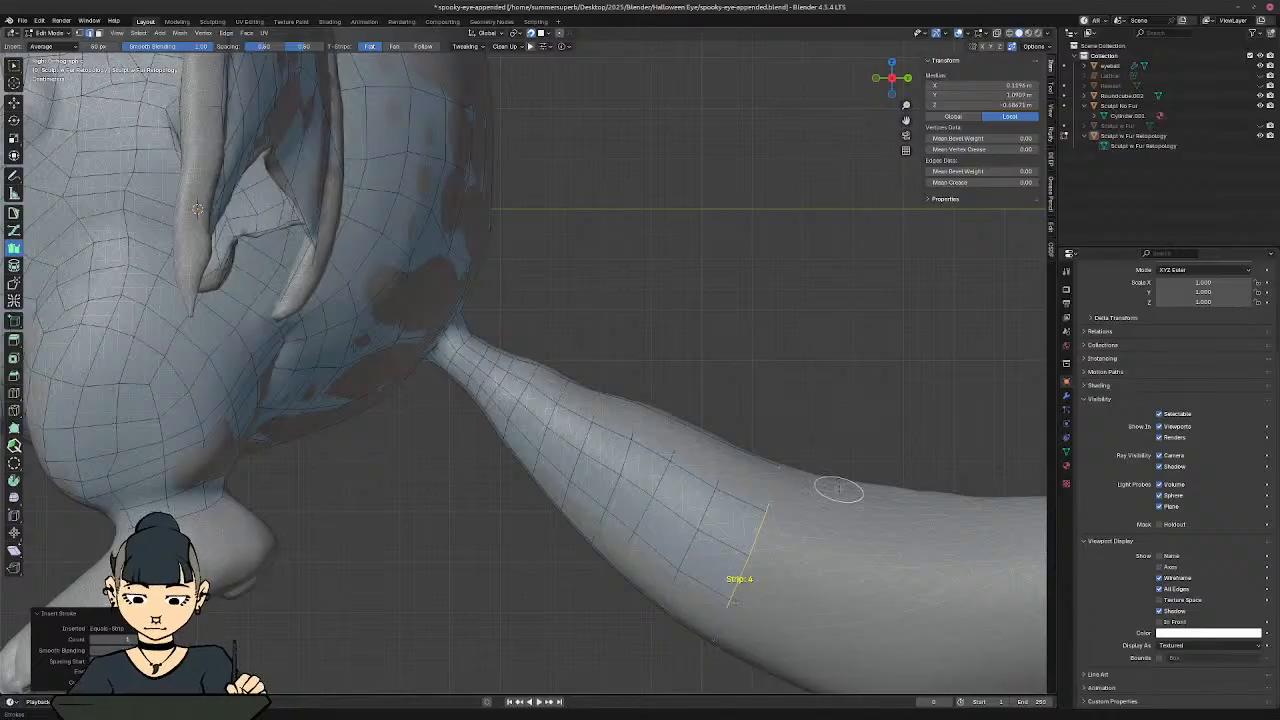
pyautogui.moveTo(839, 484); pyautogui.dragTo(770, 673)
# Step: Continue with five rows of faces across the tail's widest part, up to the small bump on its underside
pyautogui.keyDown('shift'); pyautogui.moveTo(745, 543); pyautogui.dragTo(428, 394, button='middle'); pyautogui.keyUp('shift')
pyautogui.press('ctrl')
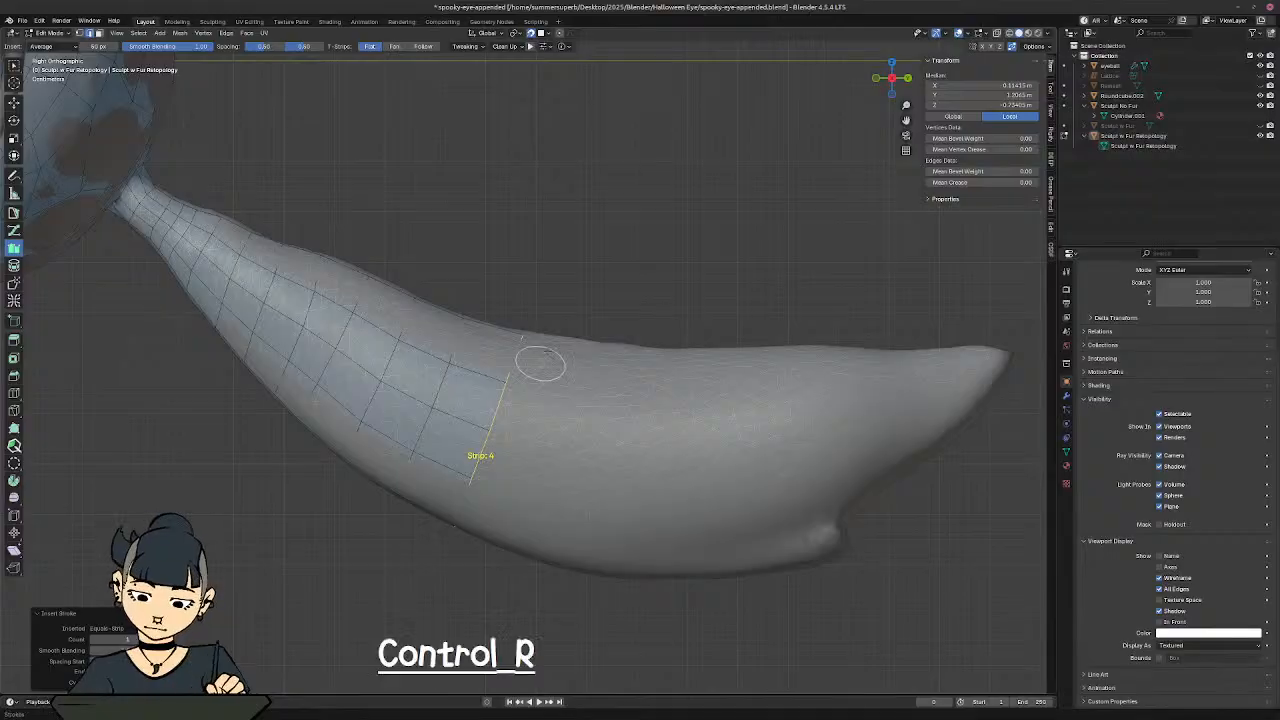
pyautogui.moveTo(559, 340); pyautogui.dragTo(532, 478)
pyautogui.hotkey('ctrl', 'z')
pyautogui.press('ctrl')
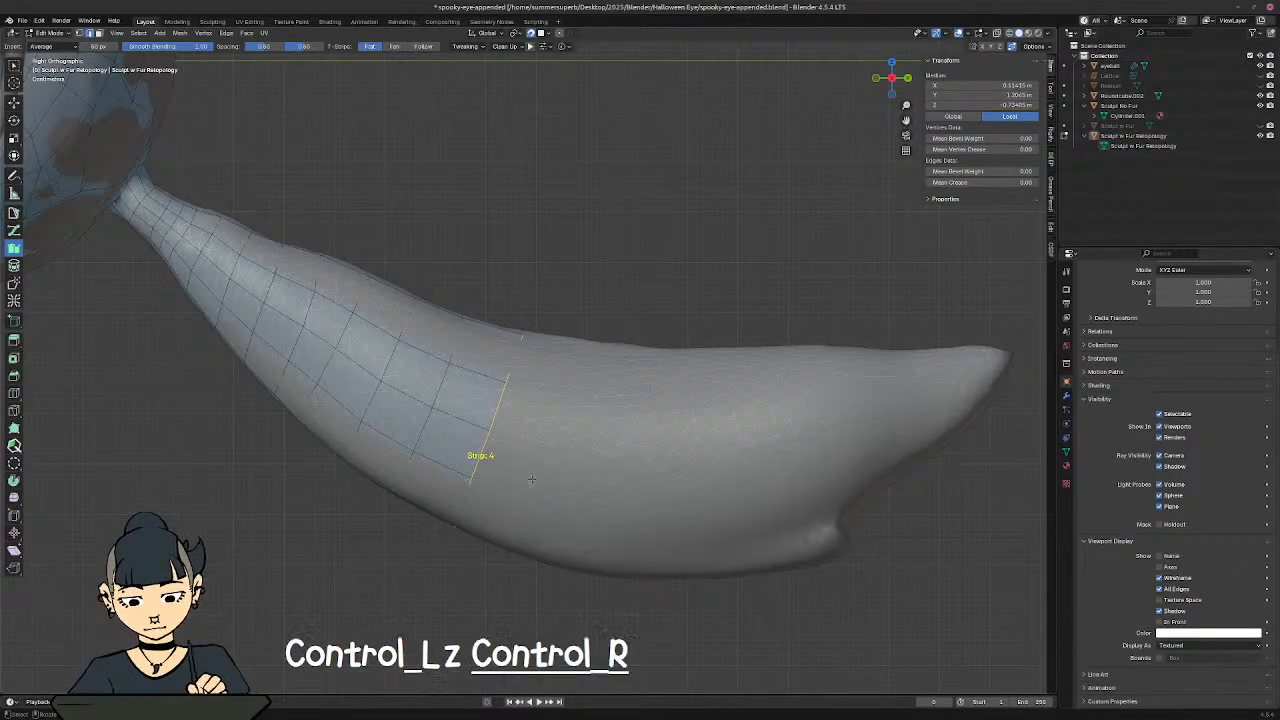
pyautogui.moveTo(578, 351); pyautogui.dragTo(517, 549)
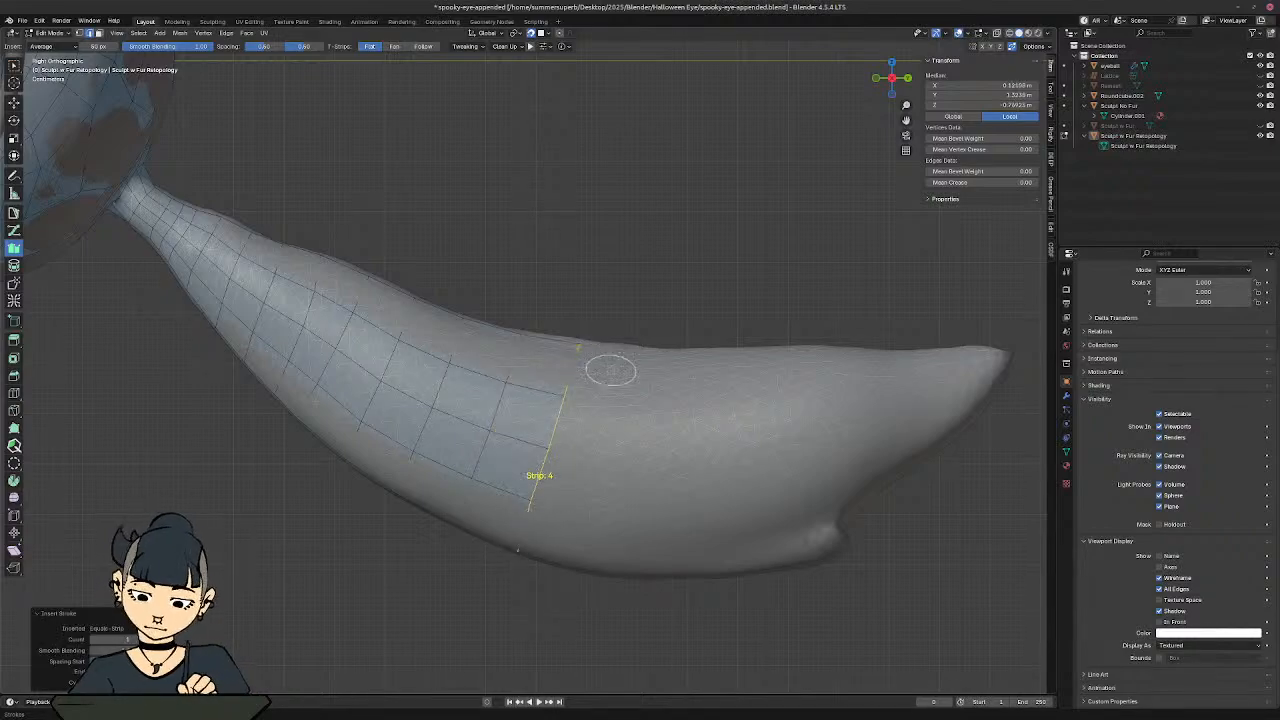
pyautogui.moveTo(634, 348); pyautogui.dragTo(599, 572)
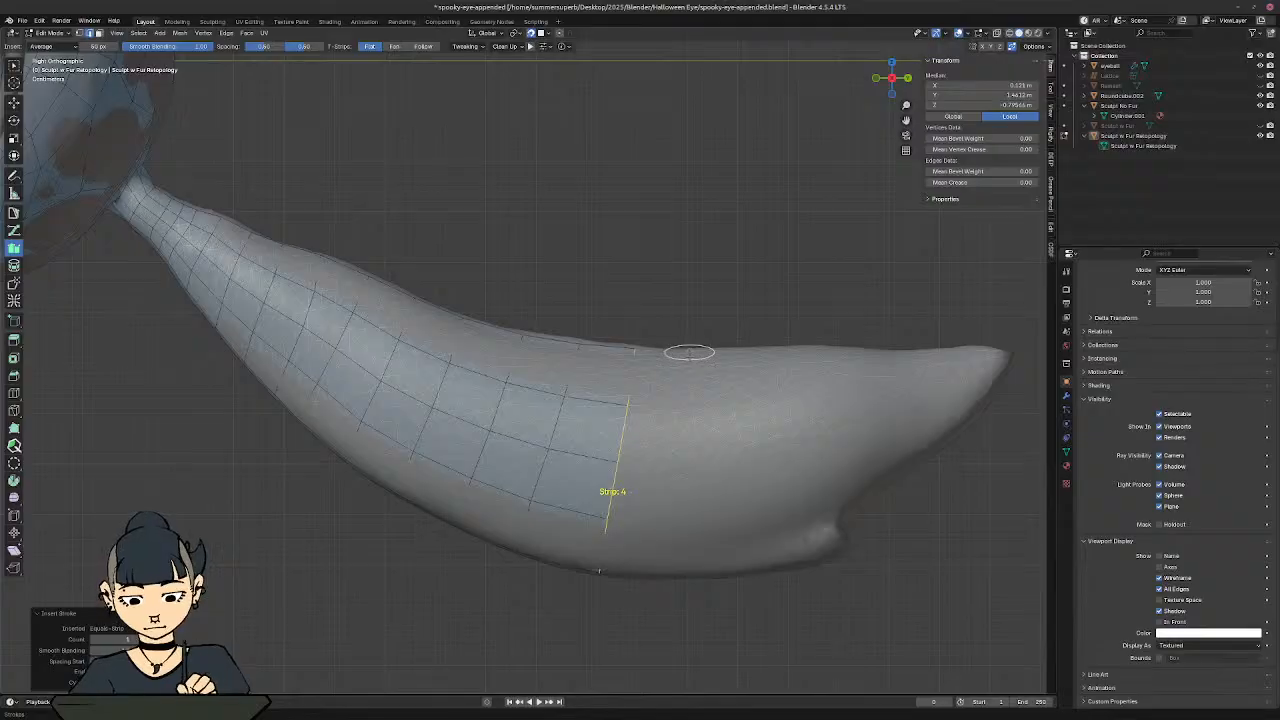
pyautogui.moveTo(689, 352); pyautogui.dragTo(695, 572)
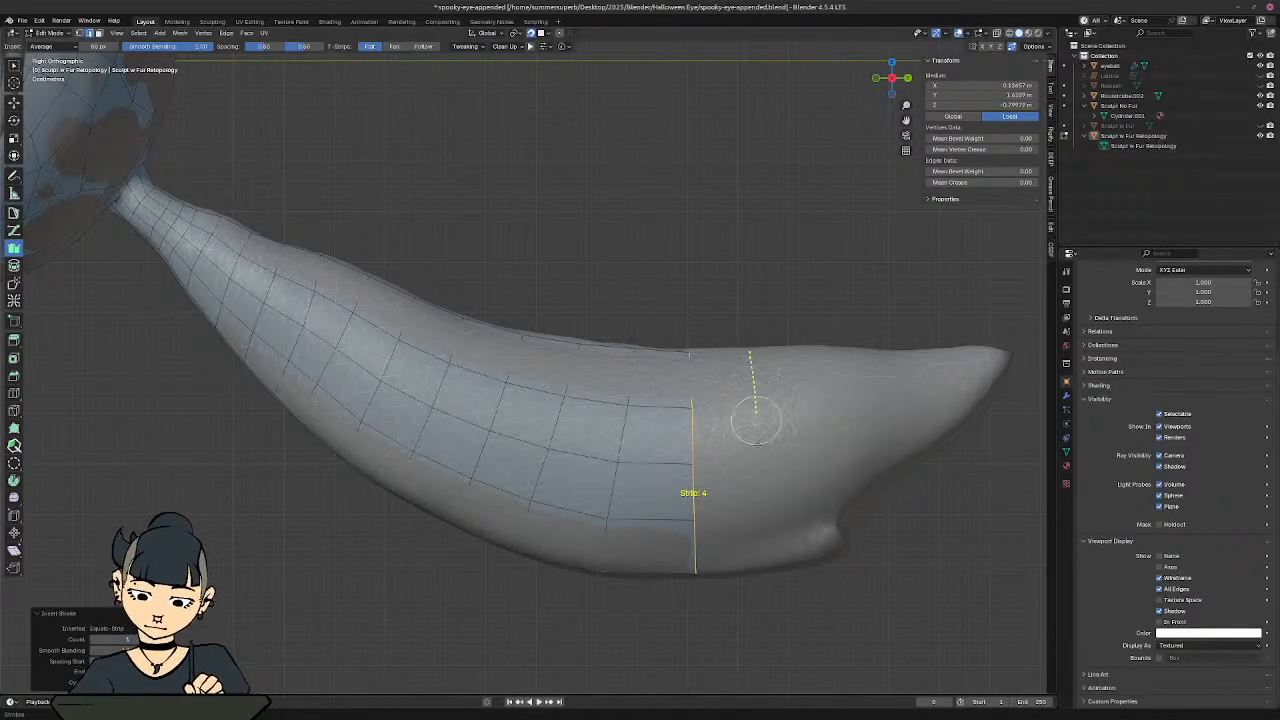
pyautogui.moveTo(755, 415); pyautogui.dragTo(766, 572)
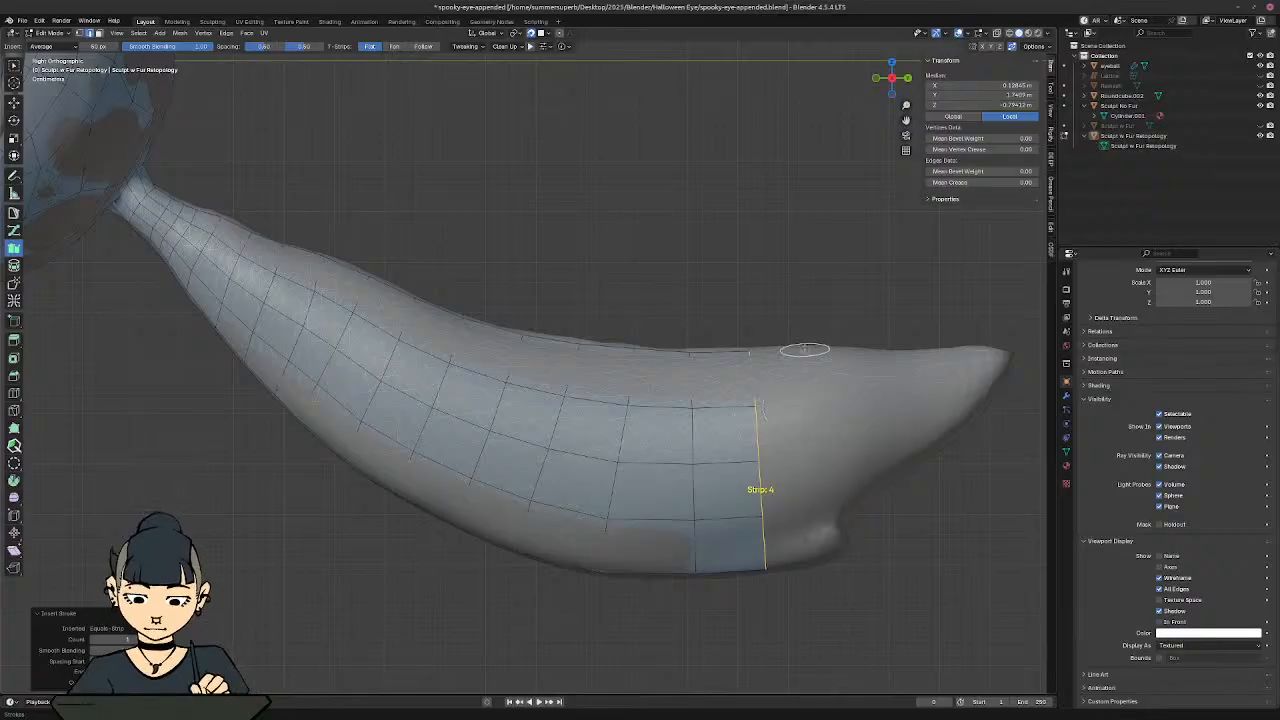
pyautogui.moveTo(820, 447); pyautogui.dragTo(836, 566)
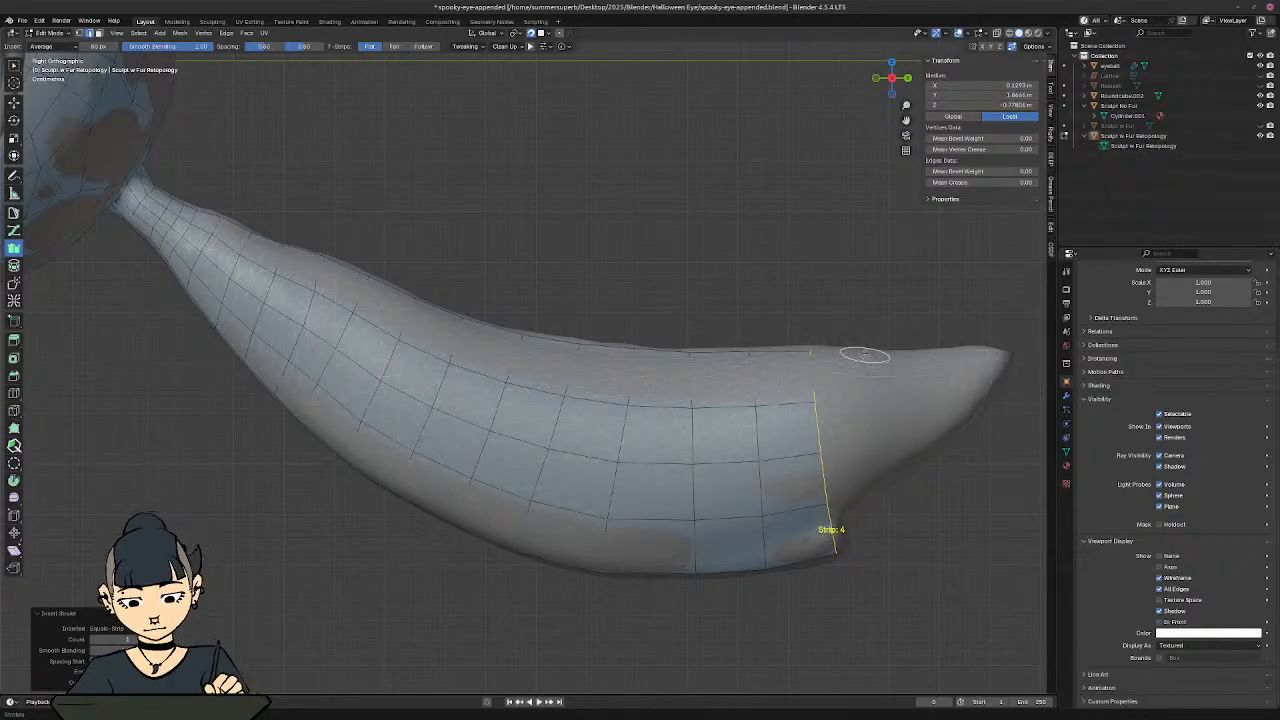
# Step: Stroke four rows of faces from the underside bump along the tapering end, stopping just short of the tail's tip
pyautogui.moveTo(838, 350)
pyautogui.mouseDown()
pyautogui.moveTo(857, 466)
pyautogui.moveTo(850, 548)
pyautogui.mouseUp()
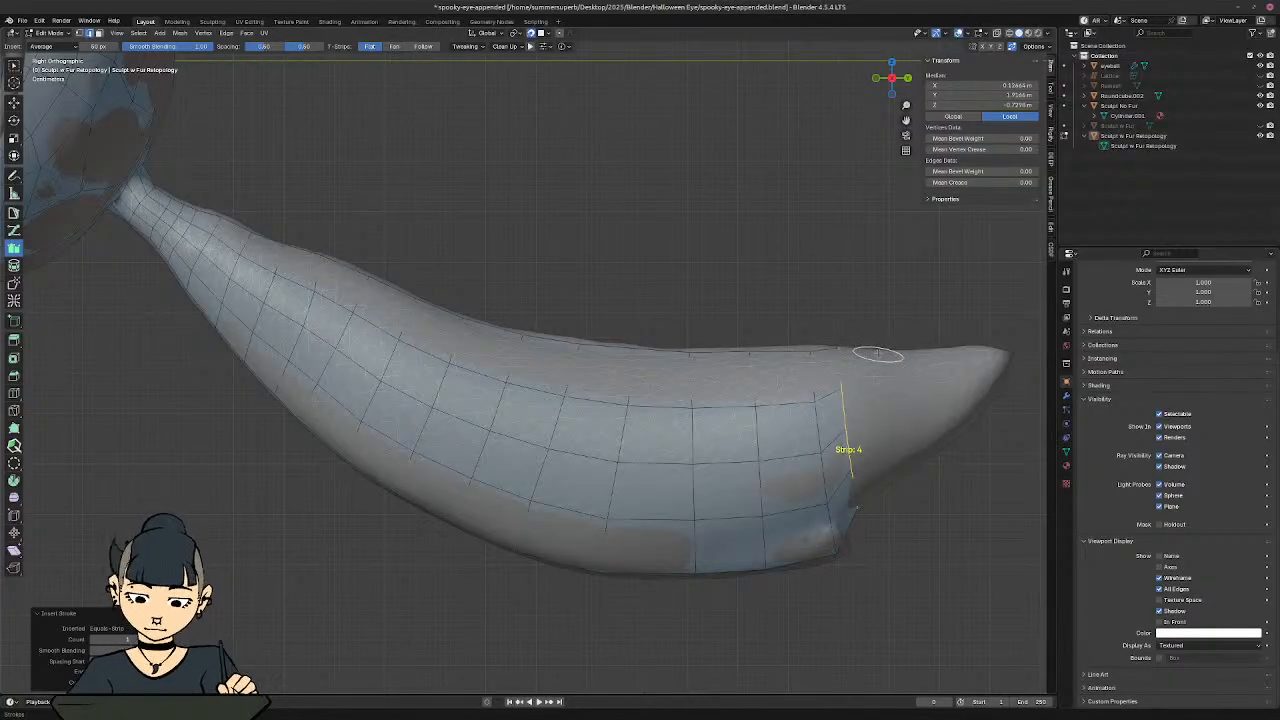
pyautogui.moveTo(880, 352); pyautogui.dragTo(898, 488)
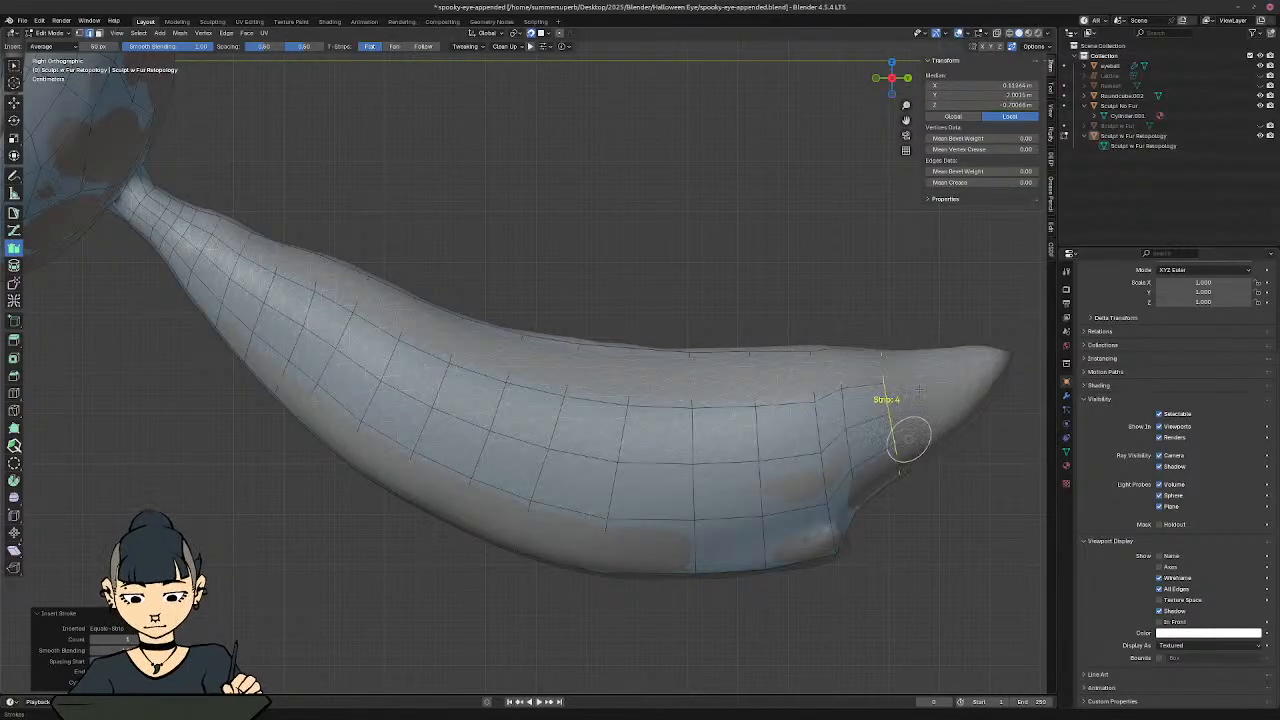
pyautogui.moveTo(930, 373); pyautogui.dragTo(945, 435)
pyautogui.moveTo(963, 350); pyautogui.dragTo(981, 404)
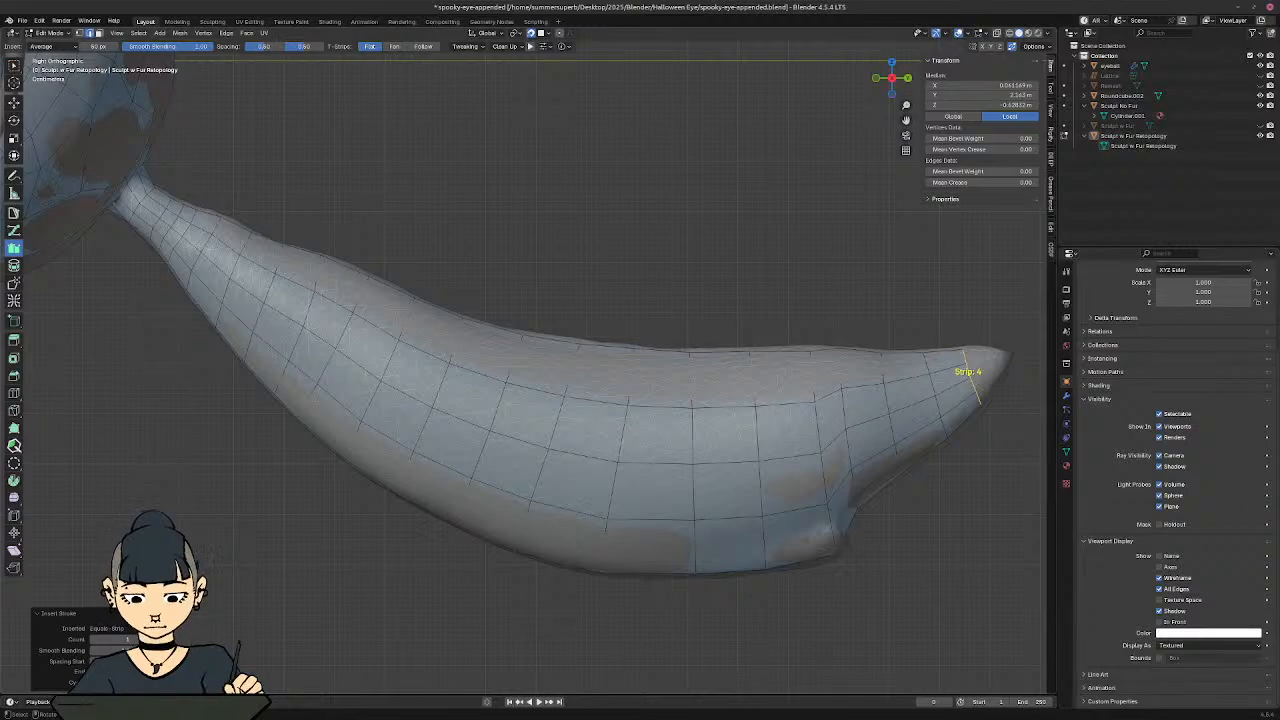
# Step: Stroke two more rows of faces across the tail's end, reaching almost to its tip
pyautogui.moveTo(980, 404); pyautogui.dragTo(722, 348, button='middle')
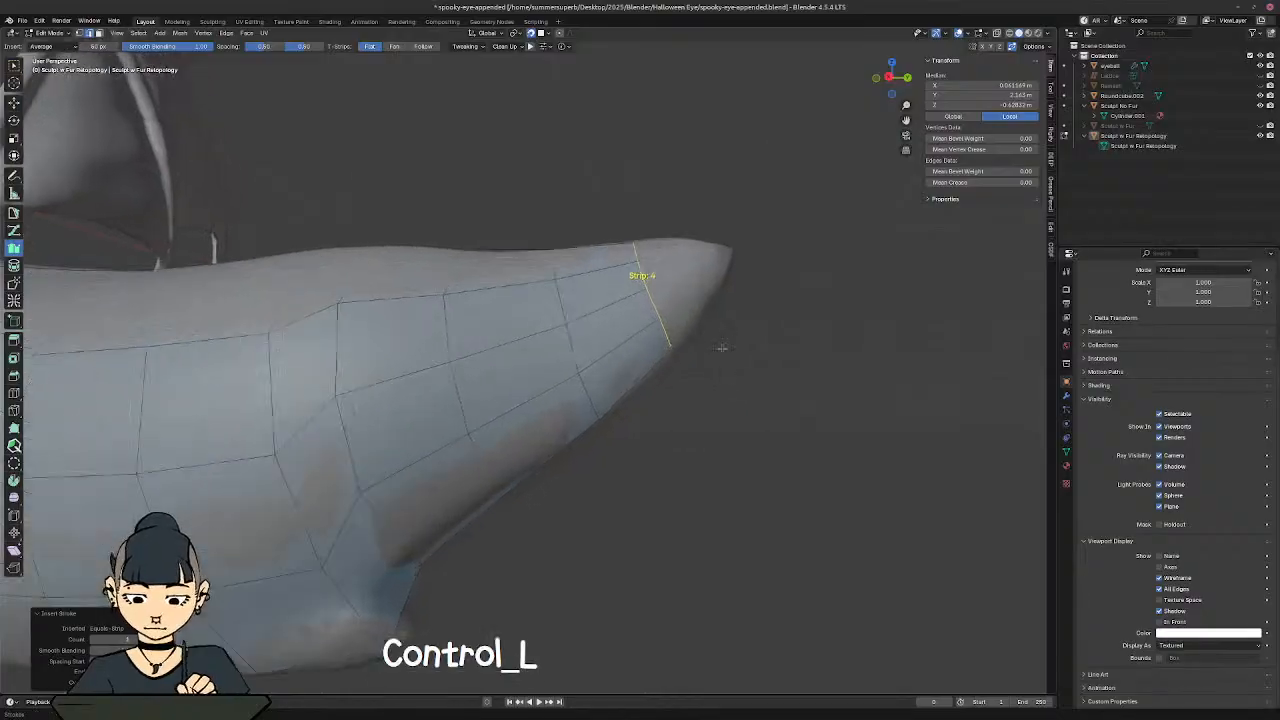
pyautogui.scroll(1, 722, 348)
pyautogui.press('KP_End')
pyautogui.press('KP_Down')
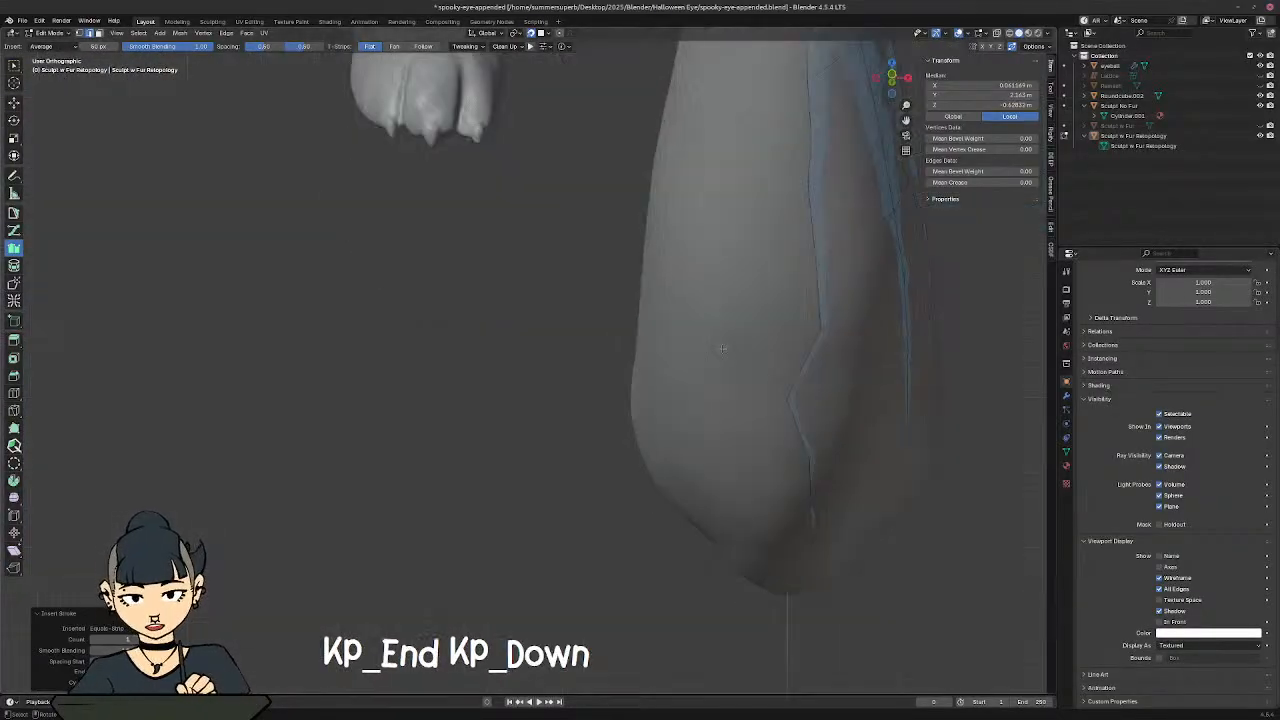
pyautogui.press('KP_Next')
pyautogui.keyDown('shift'); pyautogui.moveTo(775, 302); pyautogui.dragTo(655, 354, button='middle'); pyautogui.keyUp('shift')
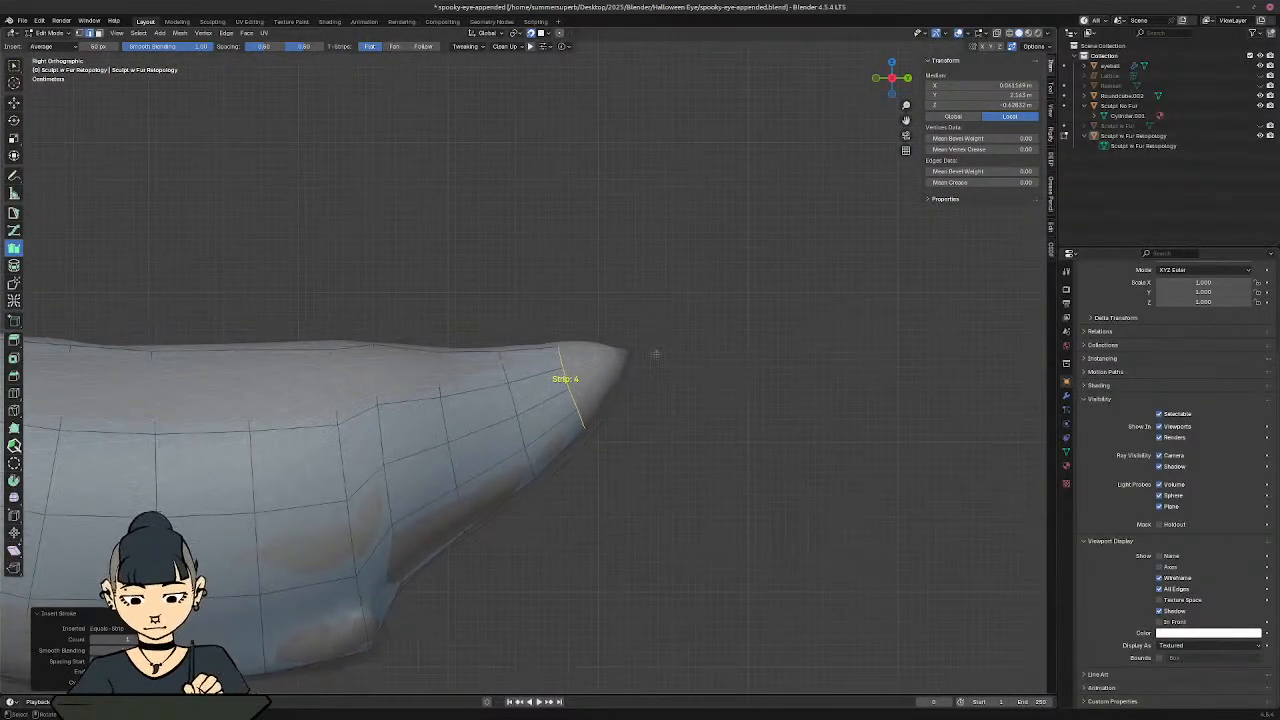
pyautogui.press('ctrl')
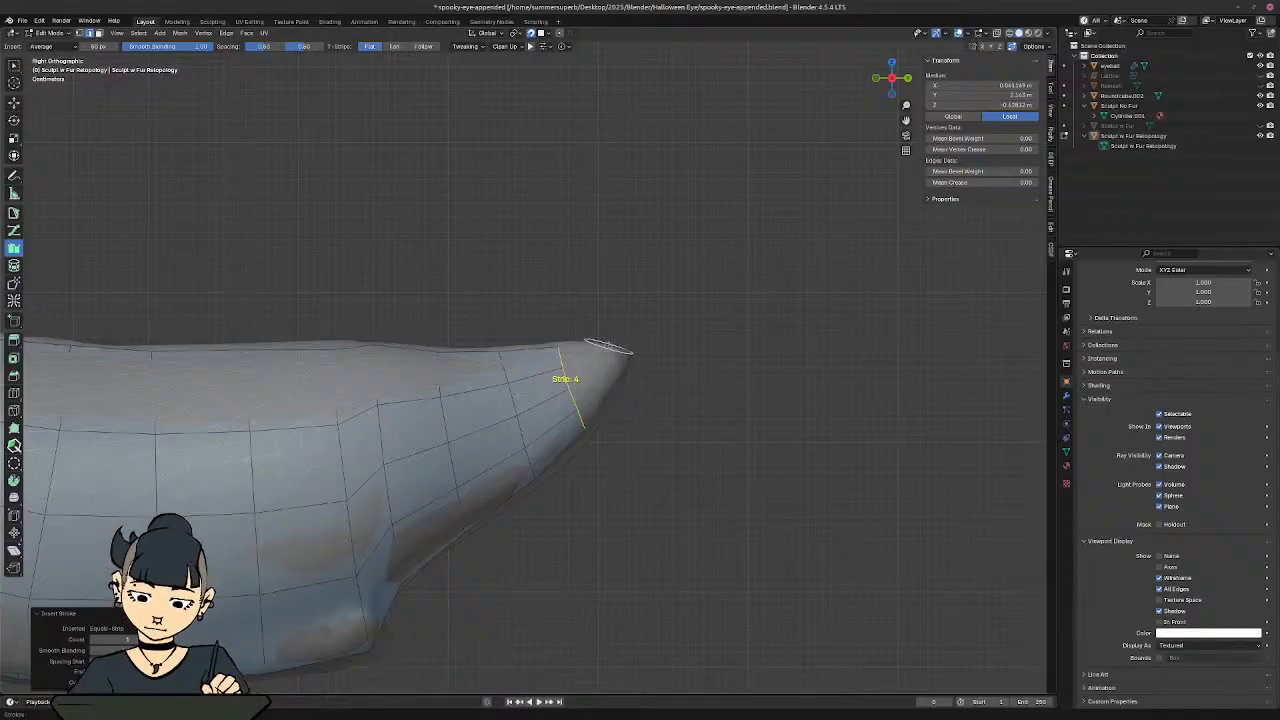
pyautogui.keyDown('ctrl'); pyautogui.moveTo(610, 350); pyautogui.dragTo(622, 384); pyautogui.keyUp('ctrl')
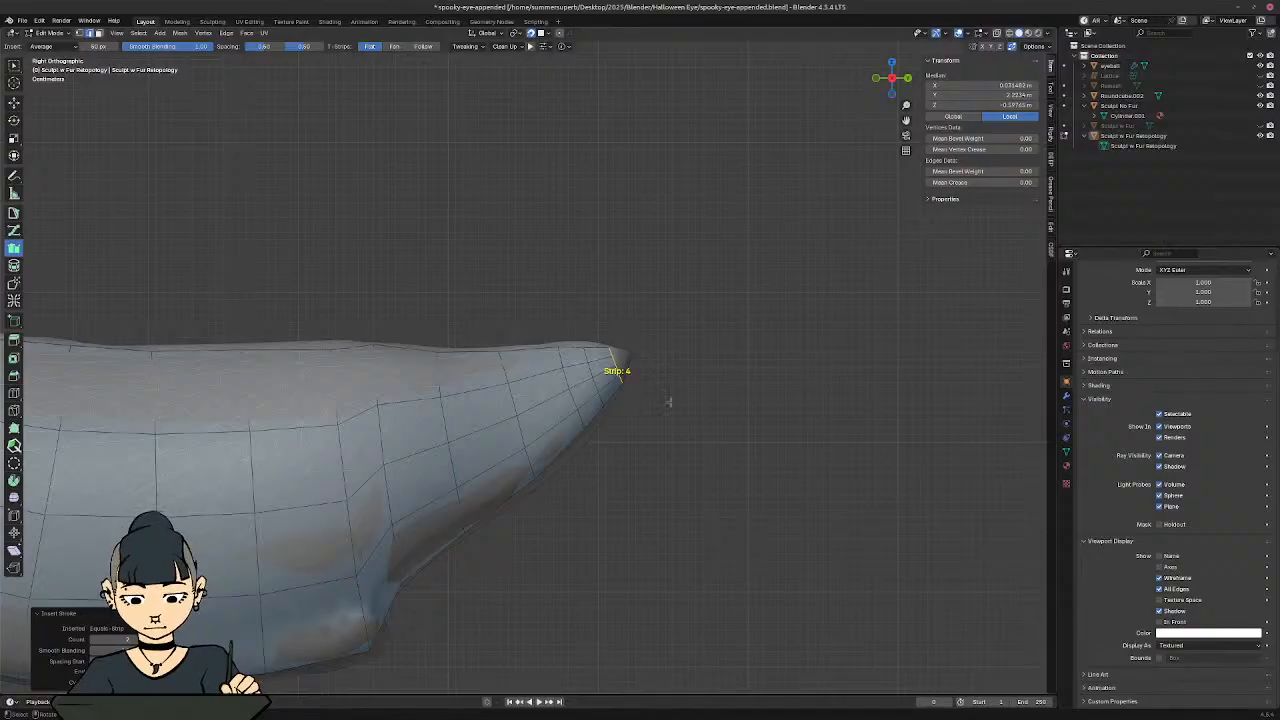
# Step: Pull the two upper inner vertices of the tail's end row outward toward the pointed tip
pyautogui.moveTo(655, 412); pyautogui.dragTo(631, 477, button='middle')
pyautogui.keyDown('shift'); pyautogui.moveTo(540, 430); pyautogui.dragTo(660, 265, button='middle'); pyautogui.keyUp('shift')
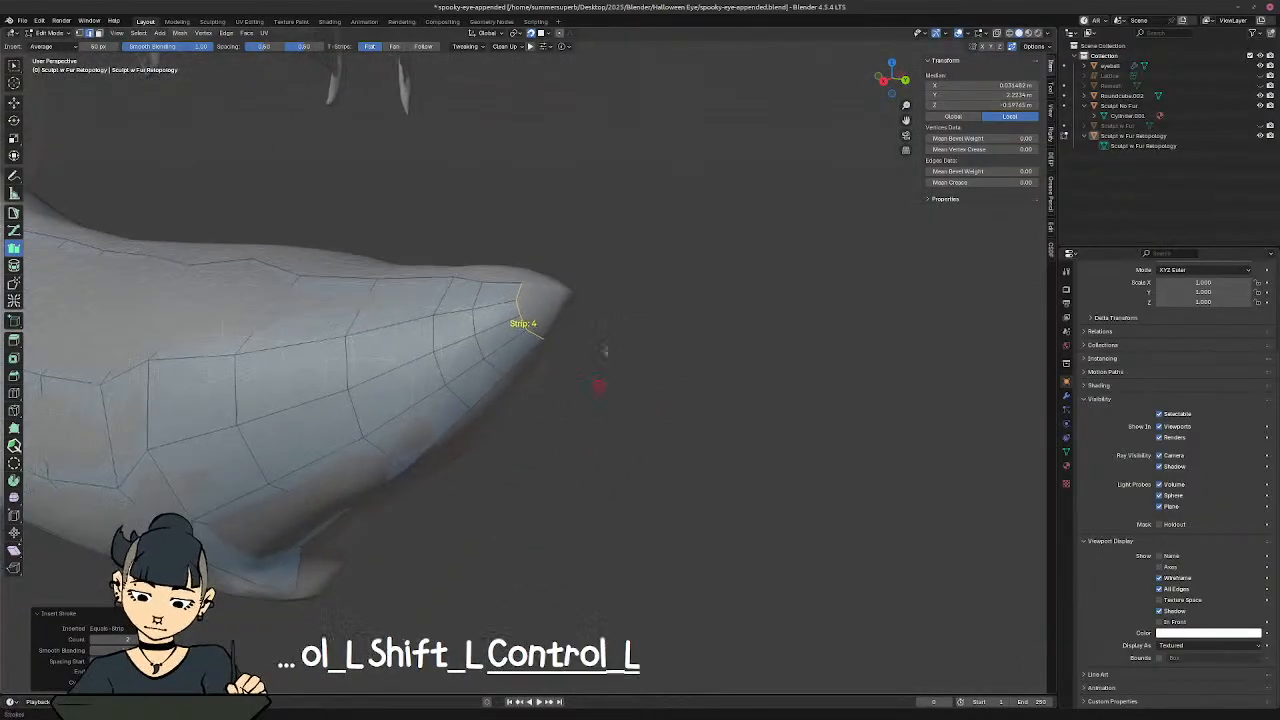
pyautogui.keyDown('ctrl'); pyautogui.moveTo(600, 380); pyautogui.dragTo(610, 329, button='middle'); pyautogui.keyUp('ctrl')
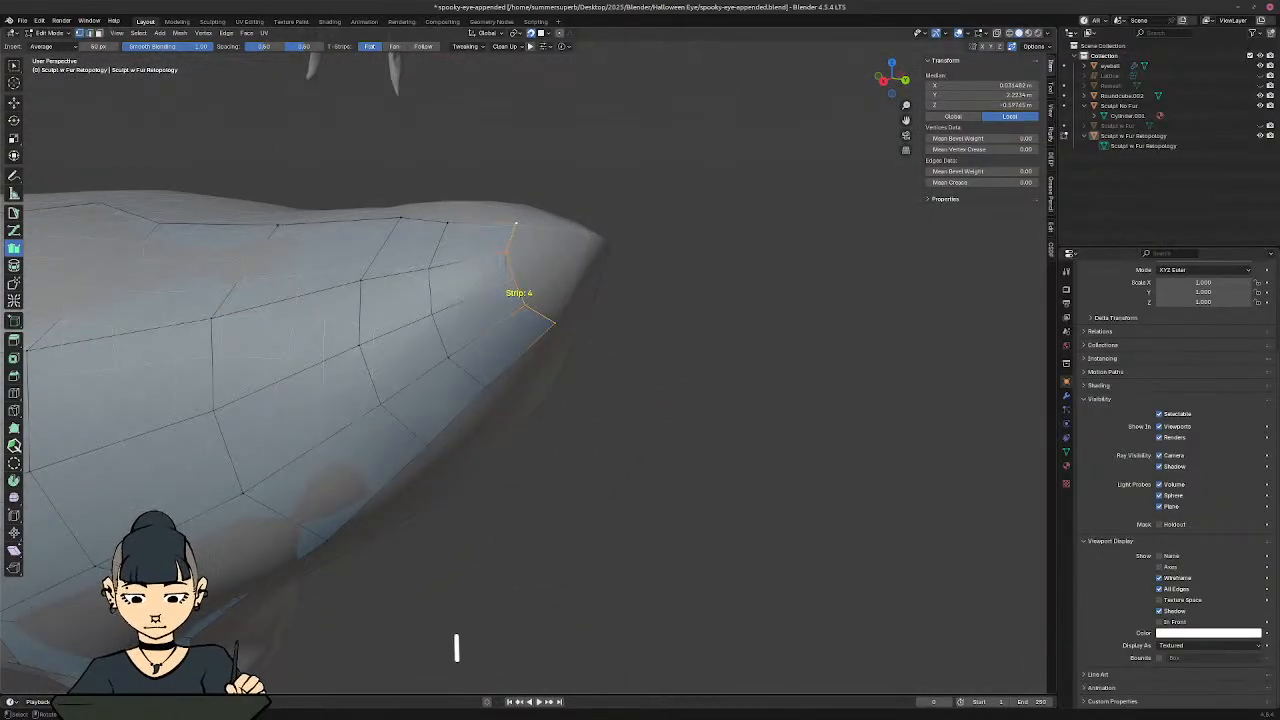
pyautogui.click(507, 253)
pyautogui.press('g')
pyautogui.click(570, 242)
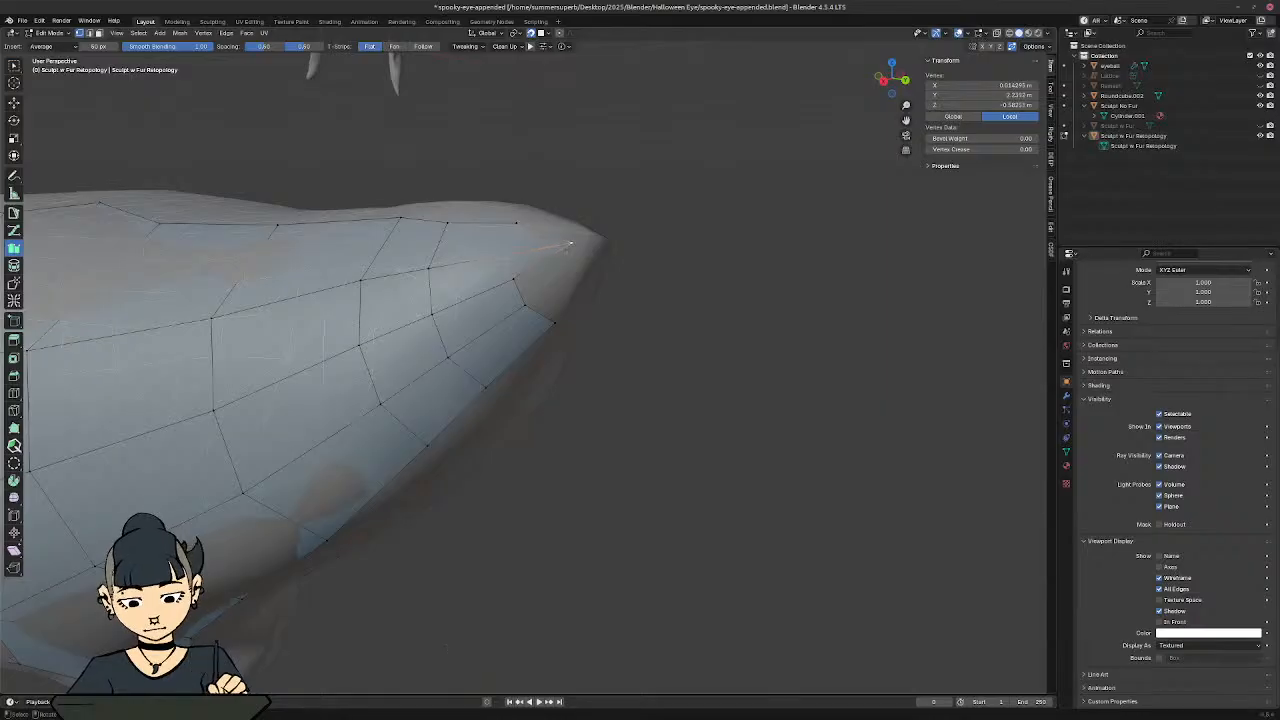
pyautogui.press('g')
pyautogui.click(588, 261)
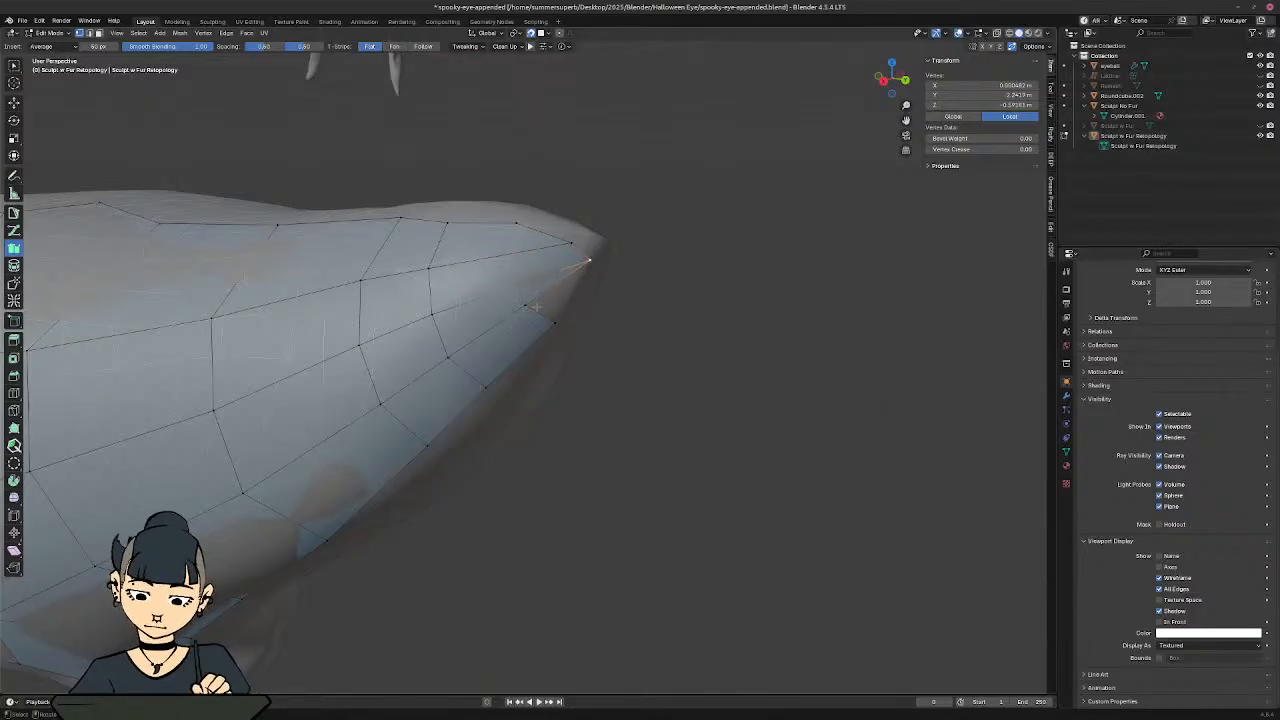
# Step: Move the lower vertices of the tail's end row and the next underside vertex outward to follow the sculpt's tip
pyautogui.press('g')
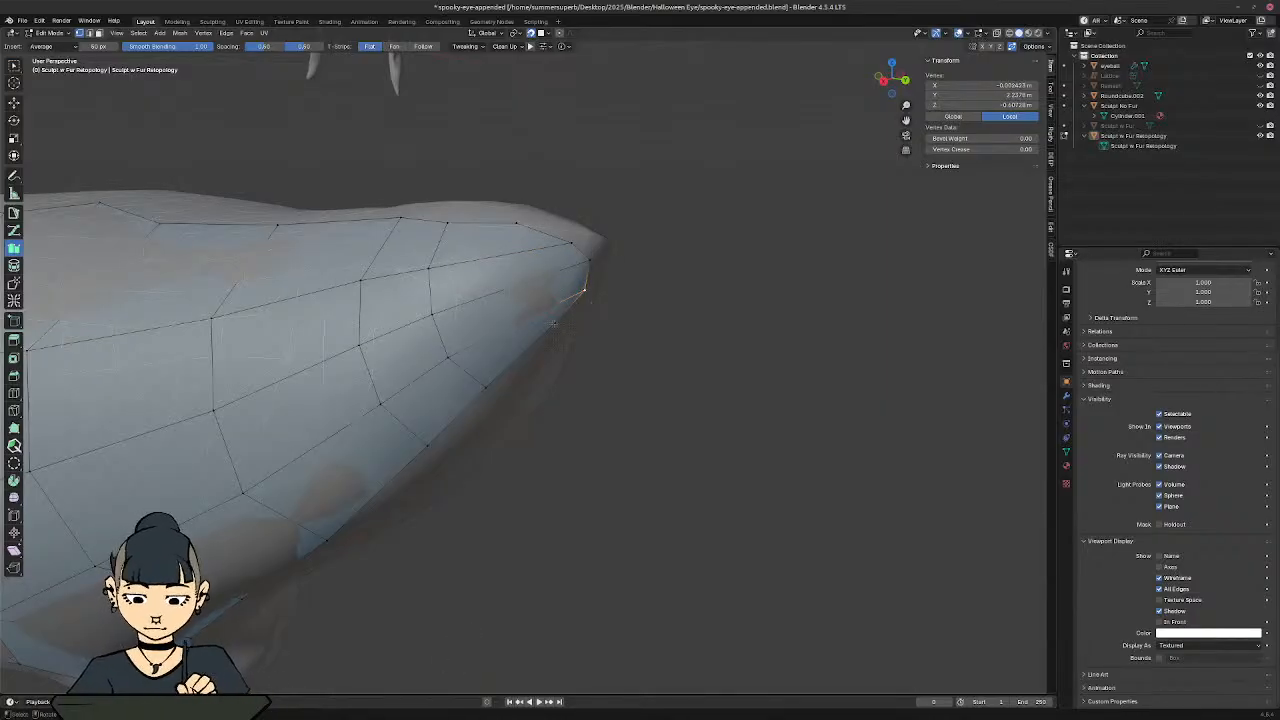
pyautogui.press('g')
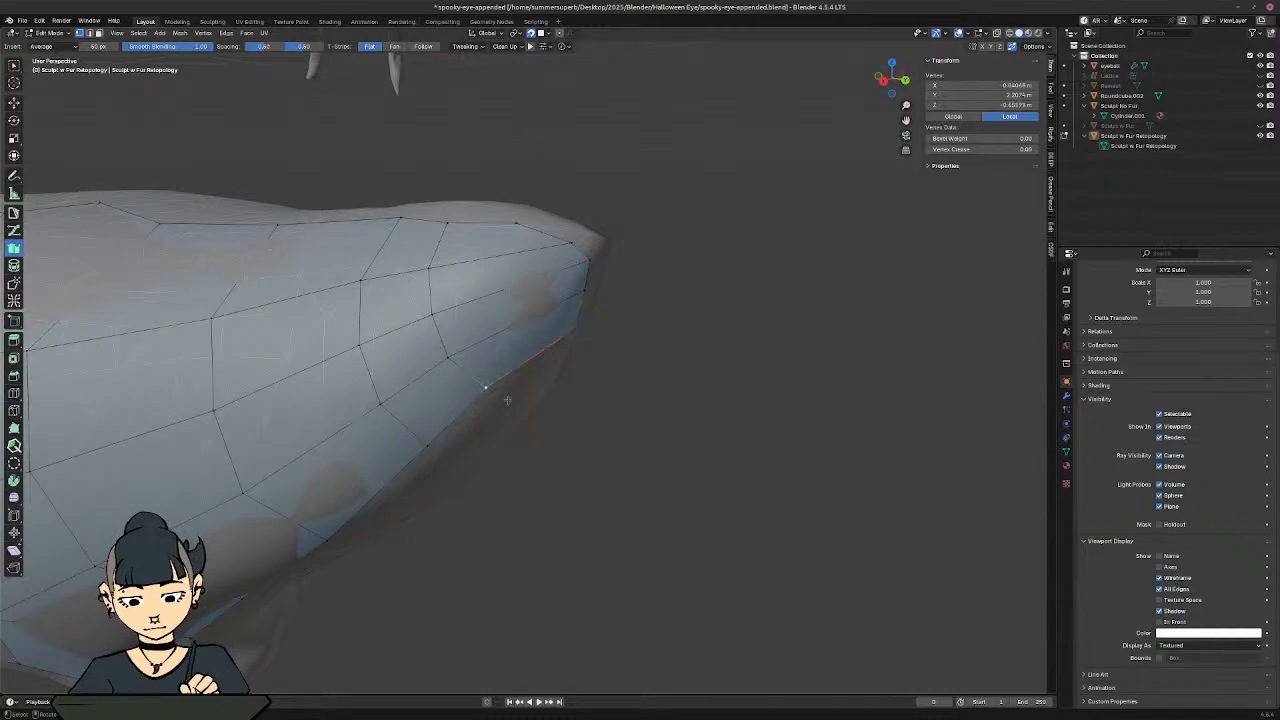
pyautogui.press('g')
pyautogui.click(530, 415)
# Step: Try moving the next underside vertex behind the tail's tip to the centre line, and undo the move
pyautogui.moveTo(536, 394); pyautogui.dragTo(396, 323, button='middle')
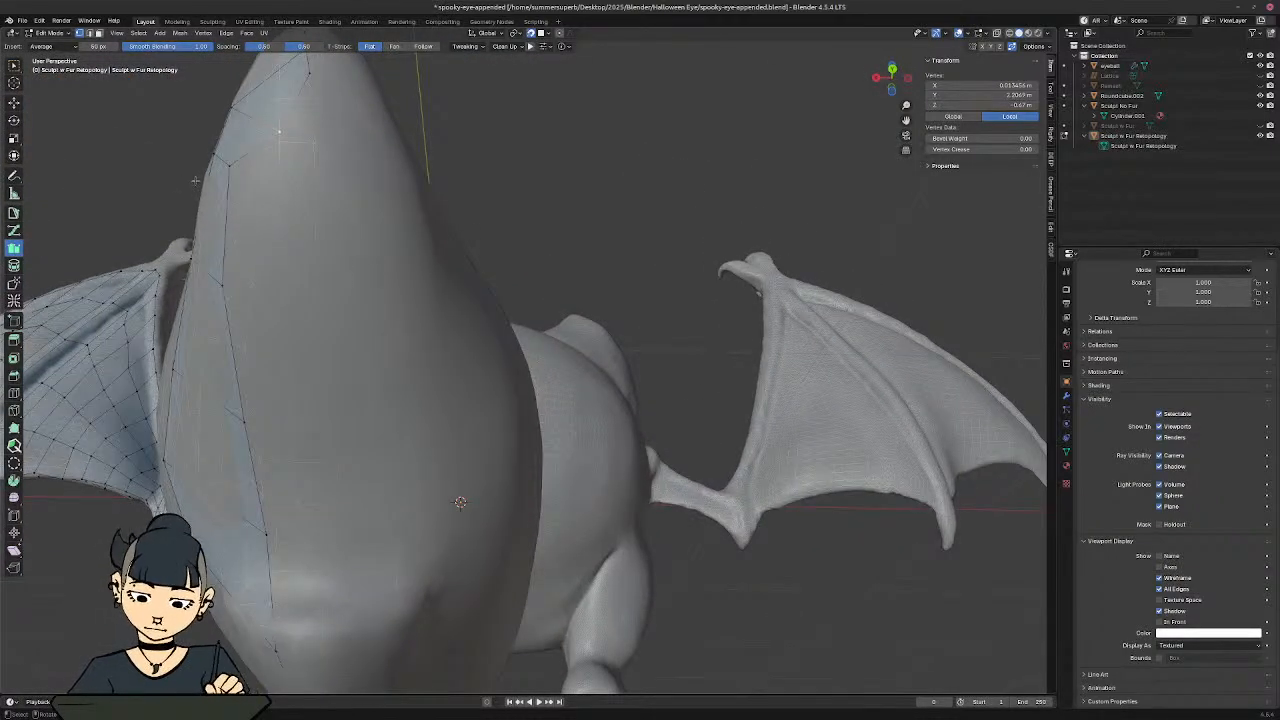
pyautogui.press('g')
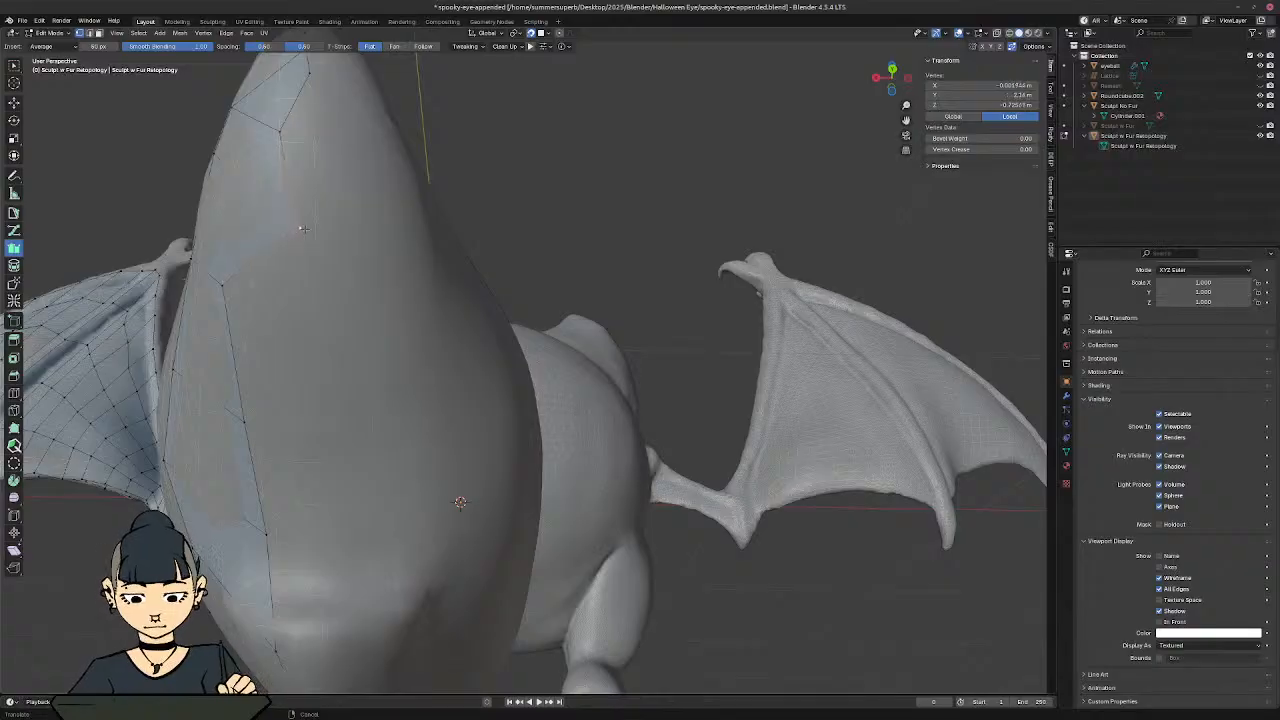
pyautogui.click(305, 231)
pyautogui.moveTo(305, 231); pyautogui.dragTo(325, 348, button='middle')
pyautogui.hotkey('ctrl', 'z')
# Step: Review the tail and the creature's front with and without X-ray, and save the file
pyautogui.keyDown('shift'); pyautogui.moveTo(357, 436); pyautogui.dragTo(386, 345, button='middle'); pyautogui.keyUp('shift')
pyautogui.keyDown('shift'); pyautogui.moveTo(410, 432); pyautogui.dragTo(628, 349, button='middle'); pyautogui.keyUp('shift')
pyautogui.hotkey('alt', 'z')
pyautogui.moveTo(467, 379); pyautogui.dragTo(560, 455, button='middle')
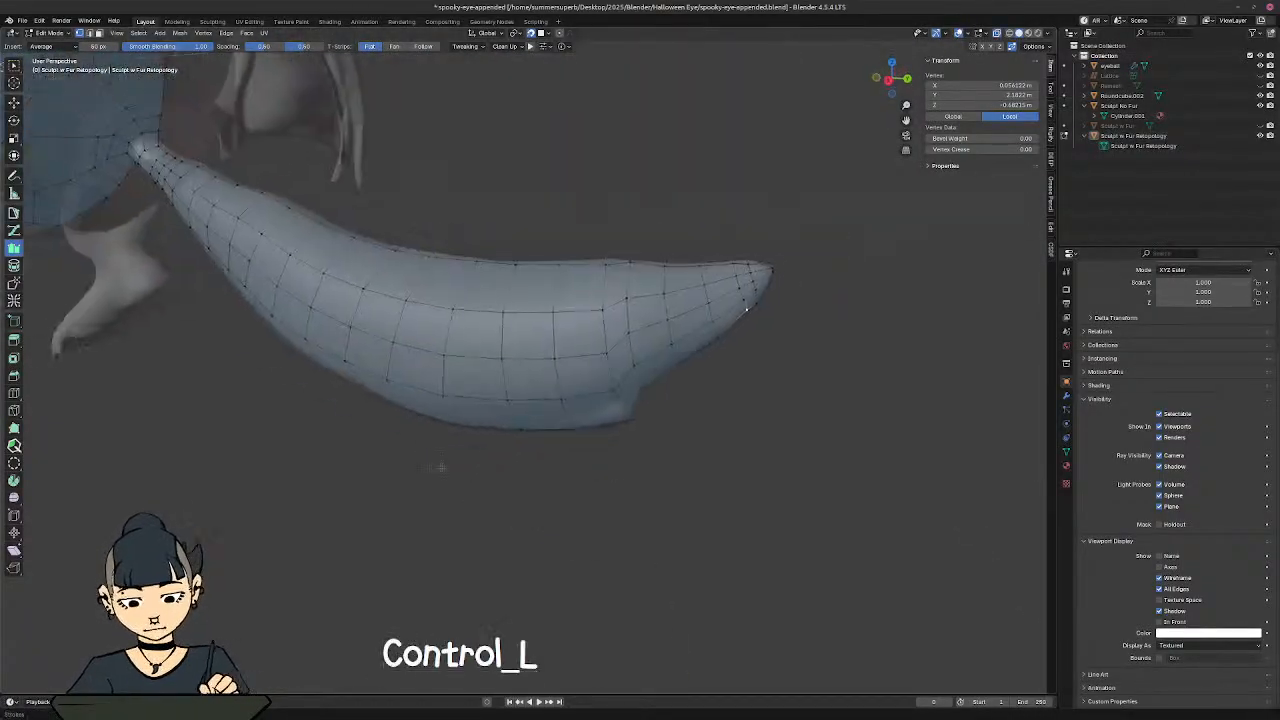
pyautogui.keyDown('ctrl'); pyautogui.moveTo(440, 466); pyautogui.dragTo(528, 269, button='middle'); pyautogui.keyUp('ctrl')
pyautogui.hotkey('shift', 'l')
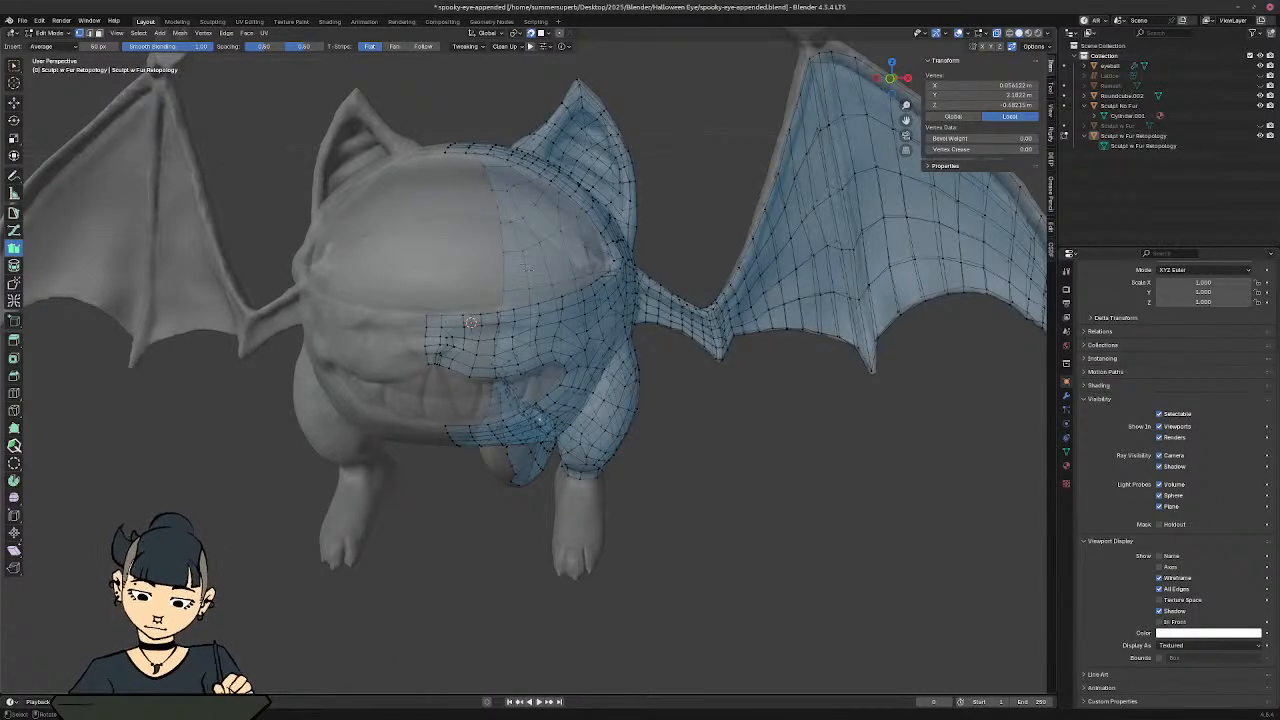
pyautogui.hotkey('alt', 'z')
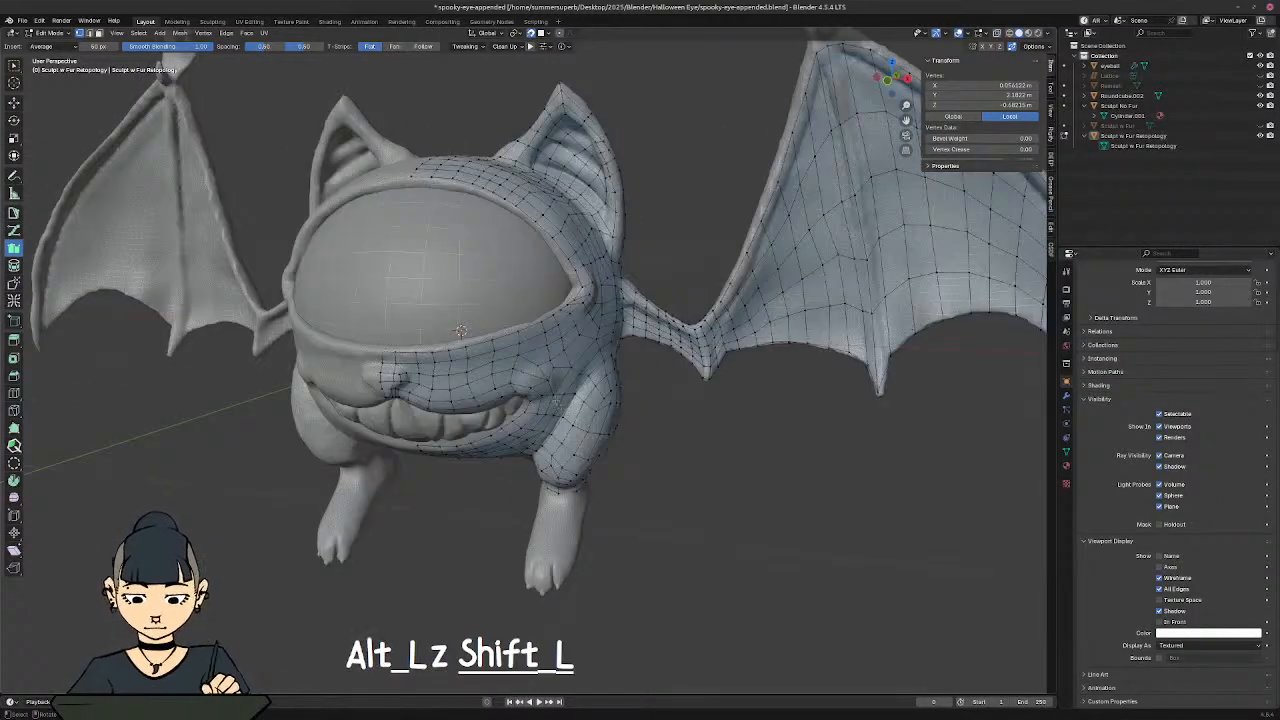
pyautogui.keyDown('shift'); pyautogui.moveTo(538, 378); pyautogui.dragTo(514, 420, button='middle'); pyautogui.keyUp('shift')
pyautogui.hotkey('ctrl', 's')
# Step: Select the open edge loop around the creature's ankle in edge select mode and switch to the Contours tool
pyautogui.keyDown('shift'); pyautogui.moveTo(596, 396); pyautogui.dragTo(748, 403, button='middle'); pyautogui.keyUp('shift')
pyautogui.keyDown('ctrl'); pyautogui.moveTo(694, 482); pyautogui.dragTo(480, 392, button='middle'); pyautogui.keyUp('ctrl')
pyautogui.keyDown('ctrl'); pyautogui.moveTo(530, 460); pyautogui.dragTo(530, 395, button='middle'); pyautogui.keyUp('ctrl')
pyautogui.keyDown('shift'); pyautogui.moveTo(440, 470); pyautogui.dragTo(640, 350, button='middle'); pyautogui.keyUp('shift')
pyautogui.moveTo(500, 370); pyautogui.dragTo(811, 335, button='middle')
pyautogui.press('2')
pyautogui.keyDown('shift'); pyautogui.moveTo(710, 375); pyautogui.dragTo(659, 370, button='middle'); pyautogui.keyUp('shift')
pyautogui.keyDown('ctrl'); pyautogui.moveTo(674, 460); pyautogui.dragTo(677, 329, button='middle'); pyautogui.keyUp('ctrl')
pyautogui.moveTo(648, 384)
pyautogui.keyDown('shift'); pyautogui.mouseDown(button='middle')
pyautogui.moveTo(643, 351)
pyautogui.moveTo(657, 366)
pyautogui.mouseUp(button='middle'); pyautogui.keyUp('shift')
pyautogui.keyDown('shift'); pyautogui.moveTo(556, 363); pyautogui.dragTo(564, 378, button='middle'); pyautogui.keyUp('shift')
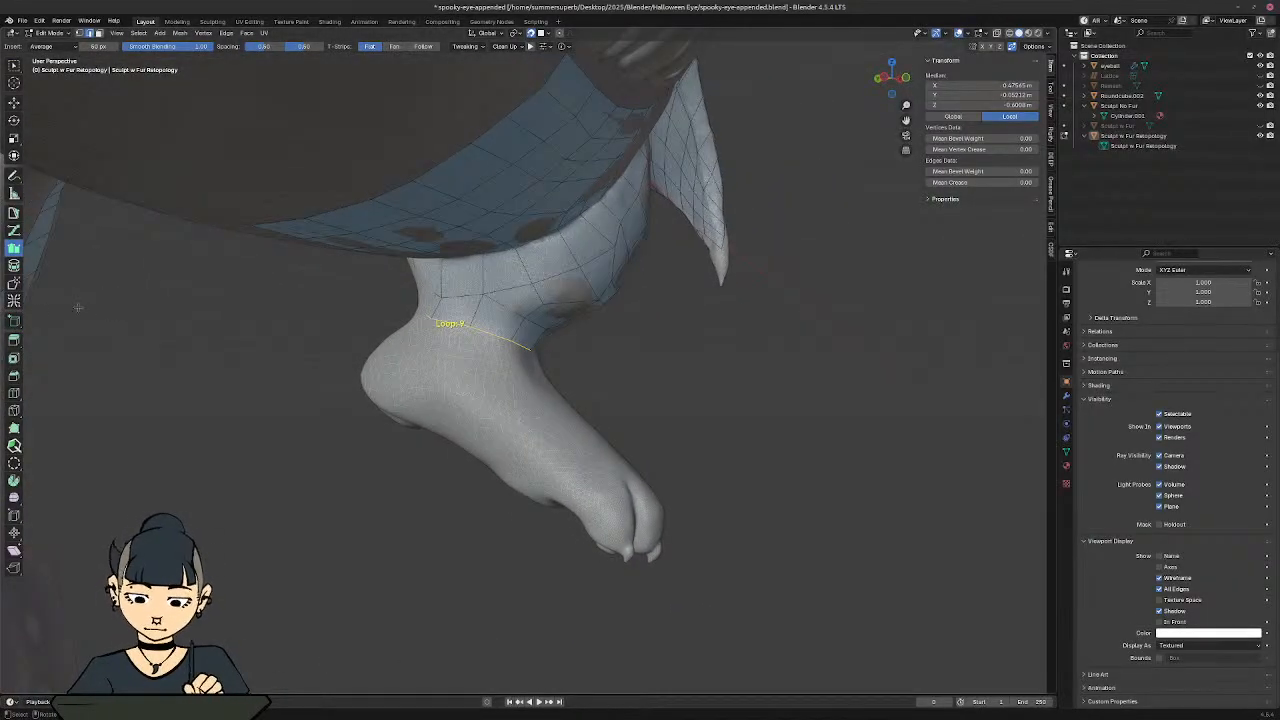
pyautogui.click(14, 265)
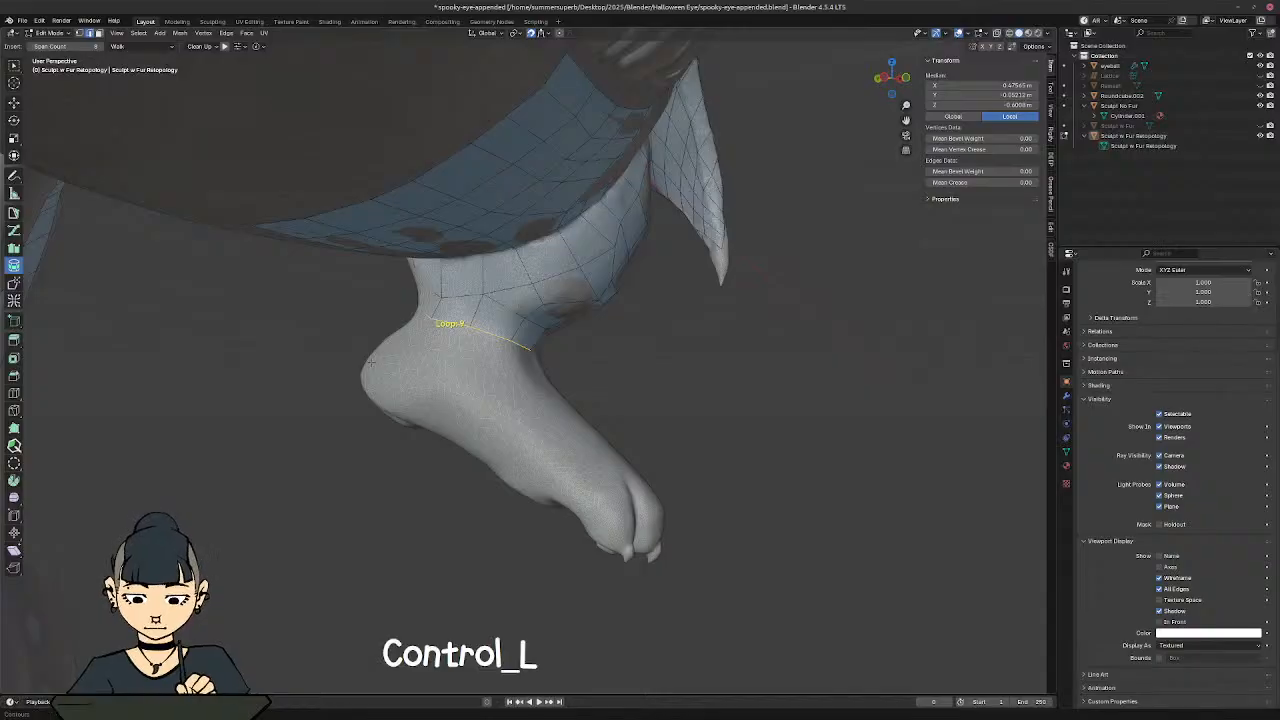
# Step: Try two Contours cuts, one around the ankle at the heel and one slanted across the foot, and undo both
pyautogui.keyDown('ctrl'); pyautogui.moveTo(371, 352); pyautogui.dragTo(375, 354); pyautogui.keyUp('ctrl')
pyautogui.keyDown('ctrl'); pyautogui.moveTo(548, 376); pyautogui.dragTo(545, 377); pyautogui.keyUp('ctrl')
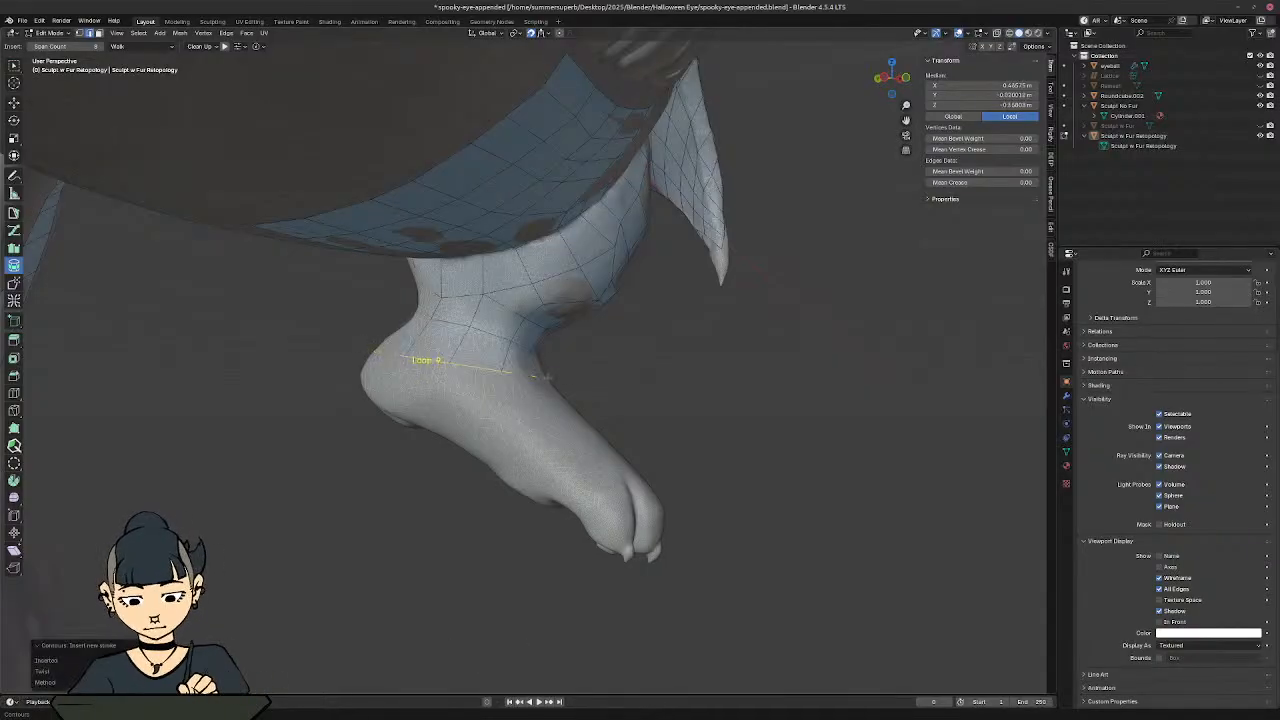
pyautogui.moveTo(628, 406); pyautogui.dragTo(535, 405, button='middle')
pyautogui.keyDown('shift'); pyautogui.moveTo(700, 386); pyautogui.dragTo(490, 424, button='middle'); pyautogui.keyUp('shift')
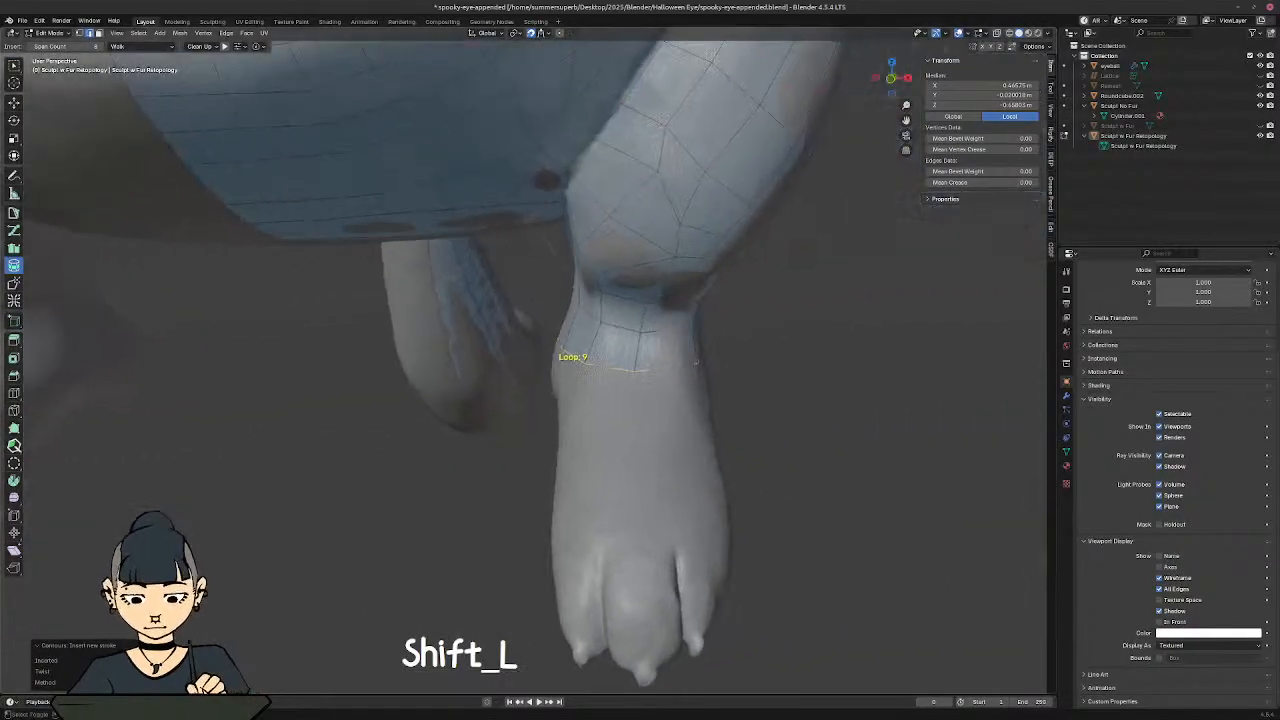
pyautogui.moveTo(665, 420); pyautogui.dragTo(500, 415, button='middle')
pyautogui.keyDown('ctrl'); pyautogui.moveTo(720, 403); pyautogui.dragTo(700, 450, button='middle'); pyautogui.keyUp('ctrl')
pyautogui.moveTo(790, 470); pyautogui.dragTo(679, 410, button='middle')
pyautogui.keyDown('ctrl'); pyautogui.moveTo(577, 383); pyautogui.dragTo(772, 432); pyautogui.keyUp('ctrl')
pyautogui.moveTo(770, 432); pyautogui.dragTo(610, 366, button='middle')
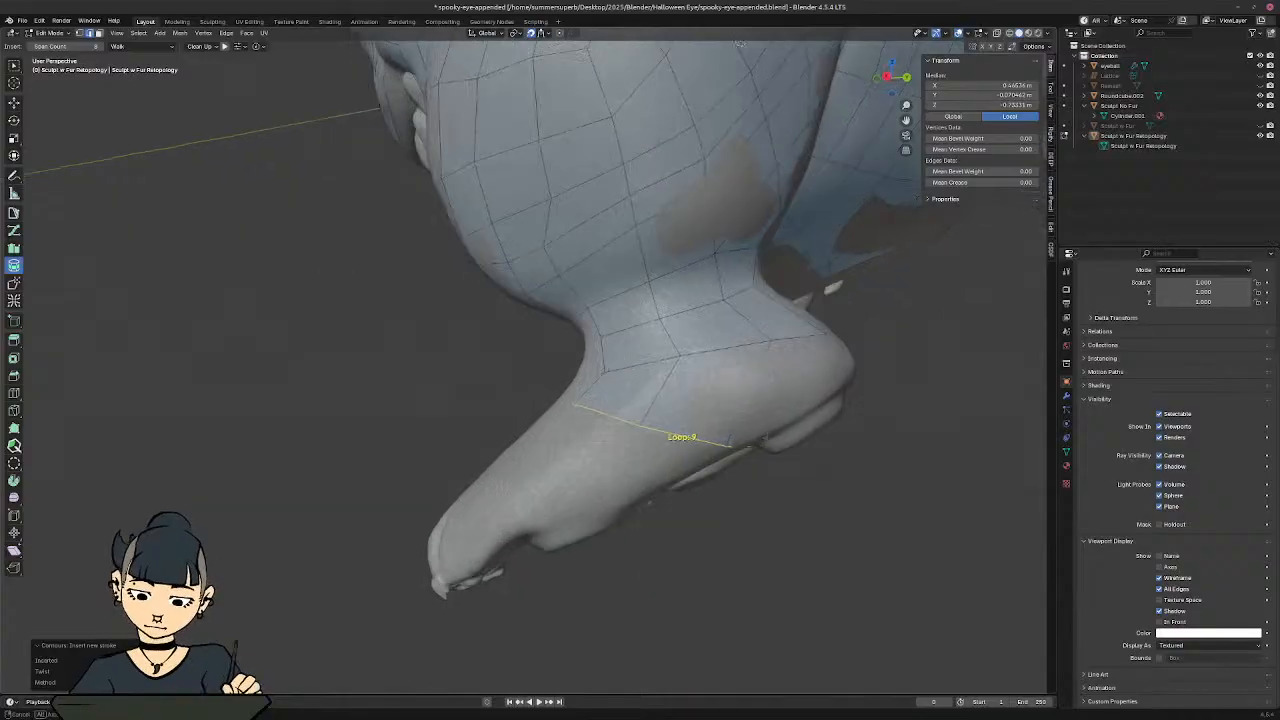
pyautogui.hotkey('ctrl', 'z')
pyautogui.hotkey('ctrl', 'z')
# Step: Cut a new contour loop around the ankle just above the heel, continuing the leg's mesh
pyautogui.keyDown('ctrl'); pyautogui.moveTo(592, 358); pyautogui.dragTo(790, 308); pyautogui.keyUp('ctrl')
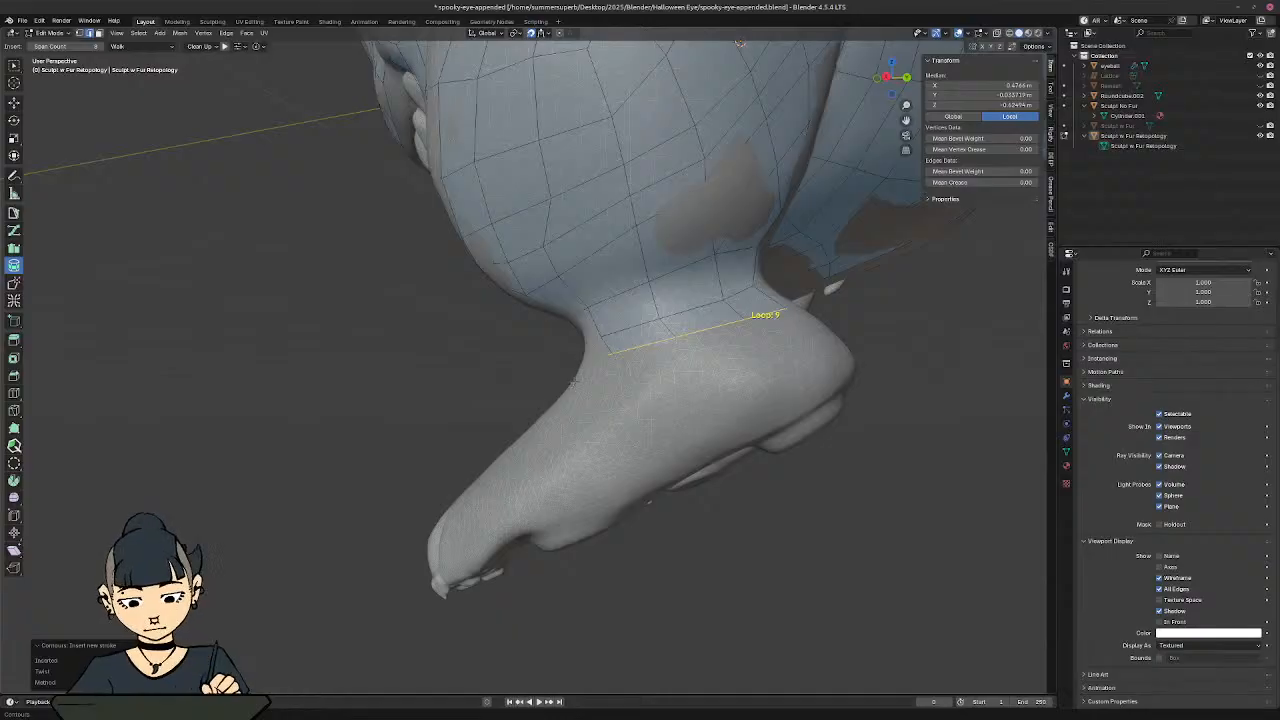
# Step: Try further contour cuts slanted across the foot and lengthwise from heel to toes, and undo them
pyautogui.moveTo(728, 385)
pyautogui.keyDown('ctrl'); pyautogui.mouseDown()
pyautogui.moveTo(862, 376)
pyautogui.moveTo(716, 456)
pyautogui.mouseUp(); pyautogui.keyUp('ctrl')
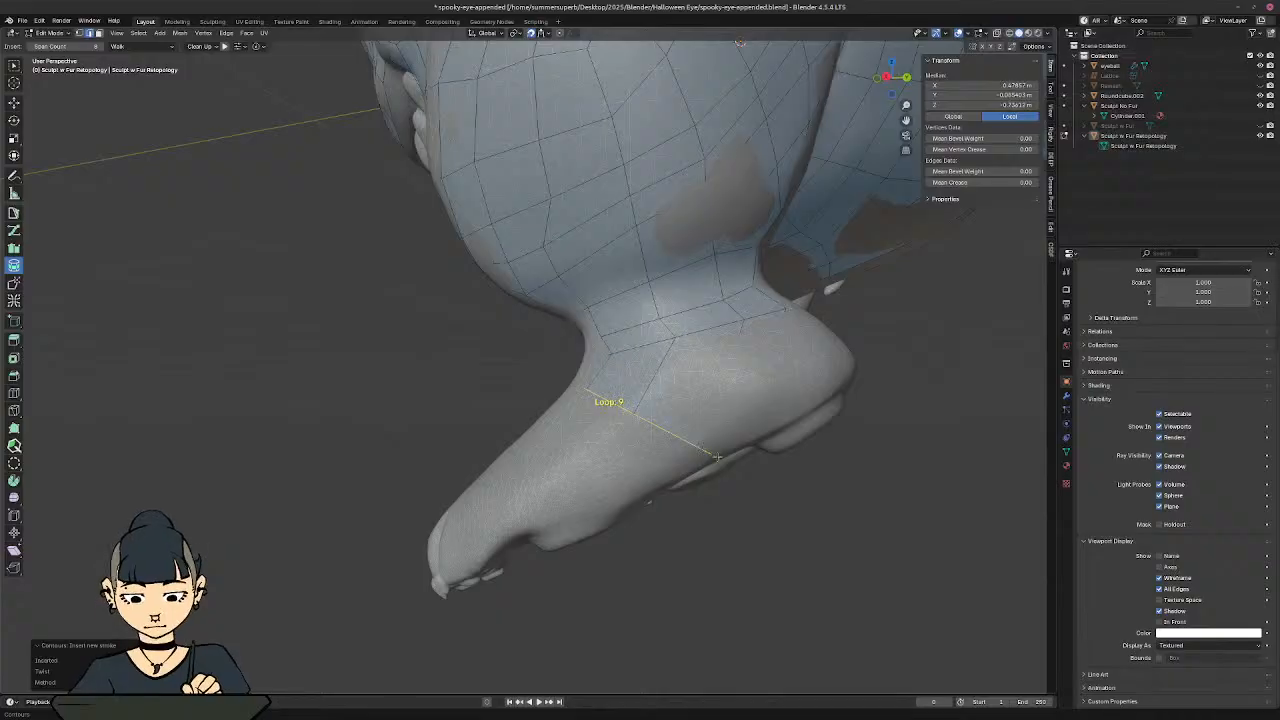
pyautogui.hotkey('ctrl', 'z')
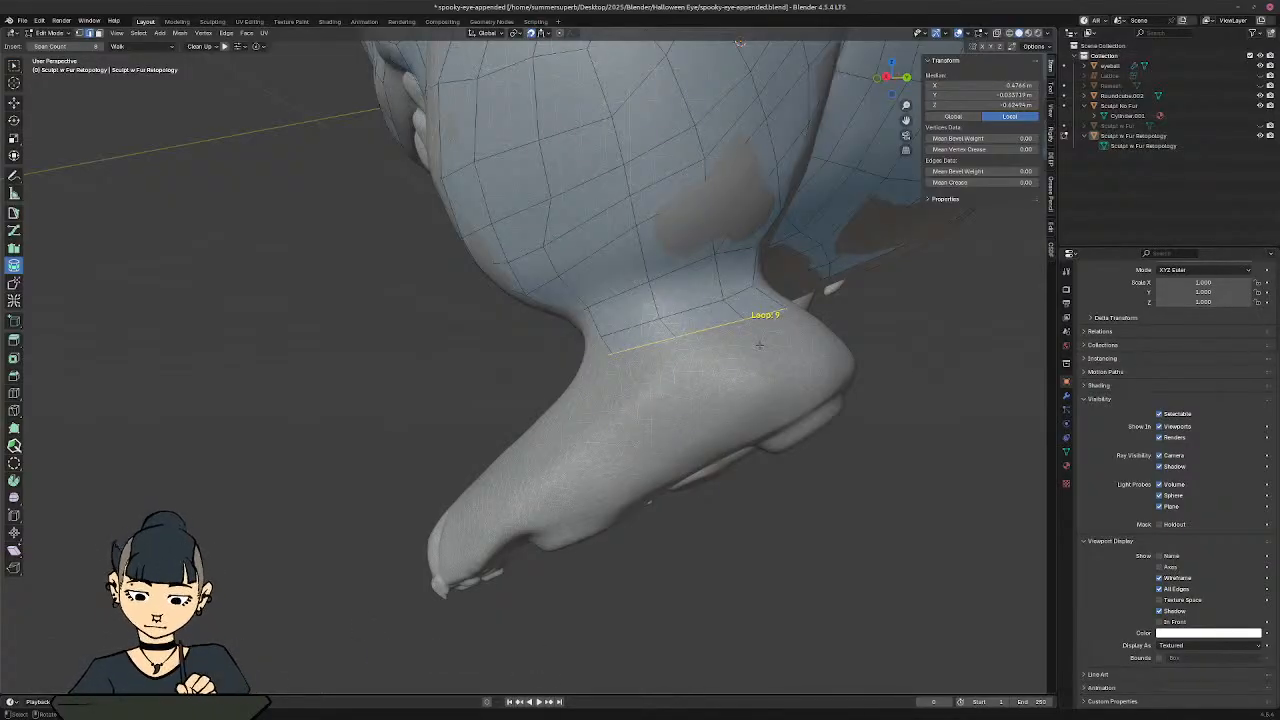
pyautogui.moveTo(740, 42); pyautogui.dragTo(560, 190, button='middle')
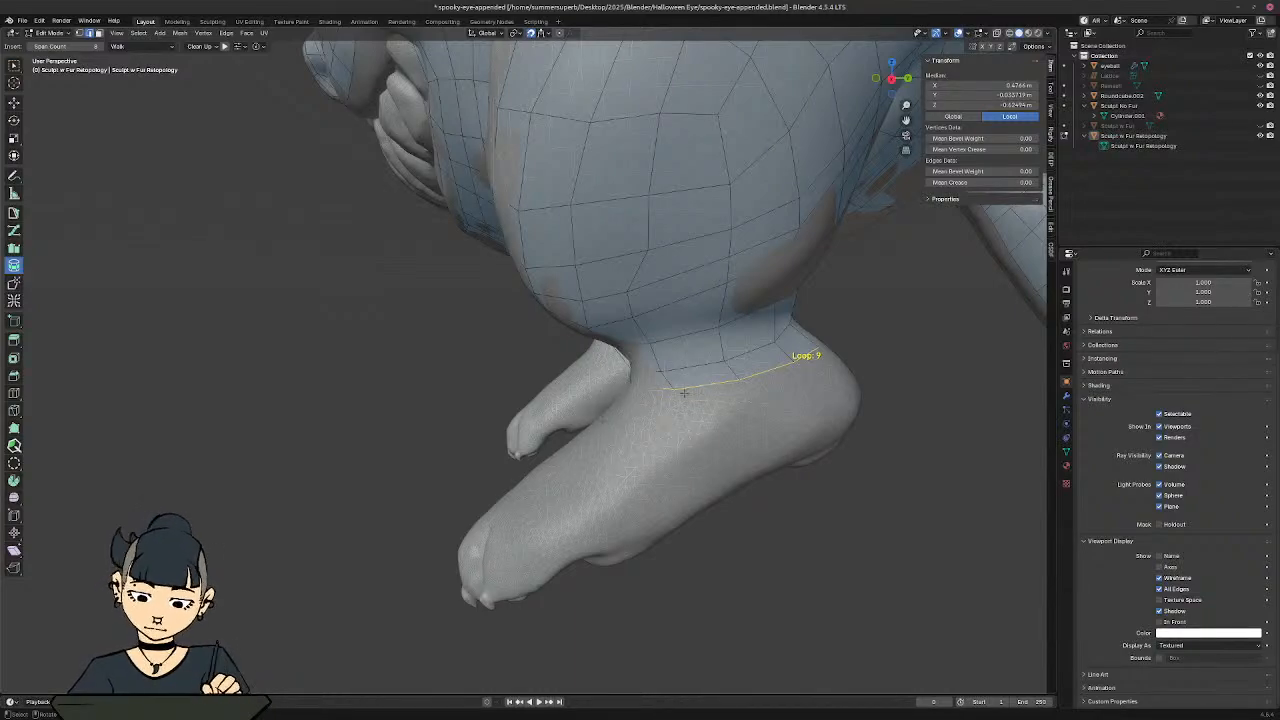
pyautogui.moveTo(724, 450); pyautogui.dragTo(704, 440, button='middle')
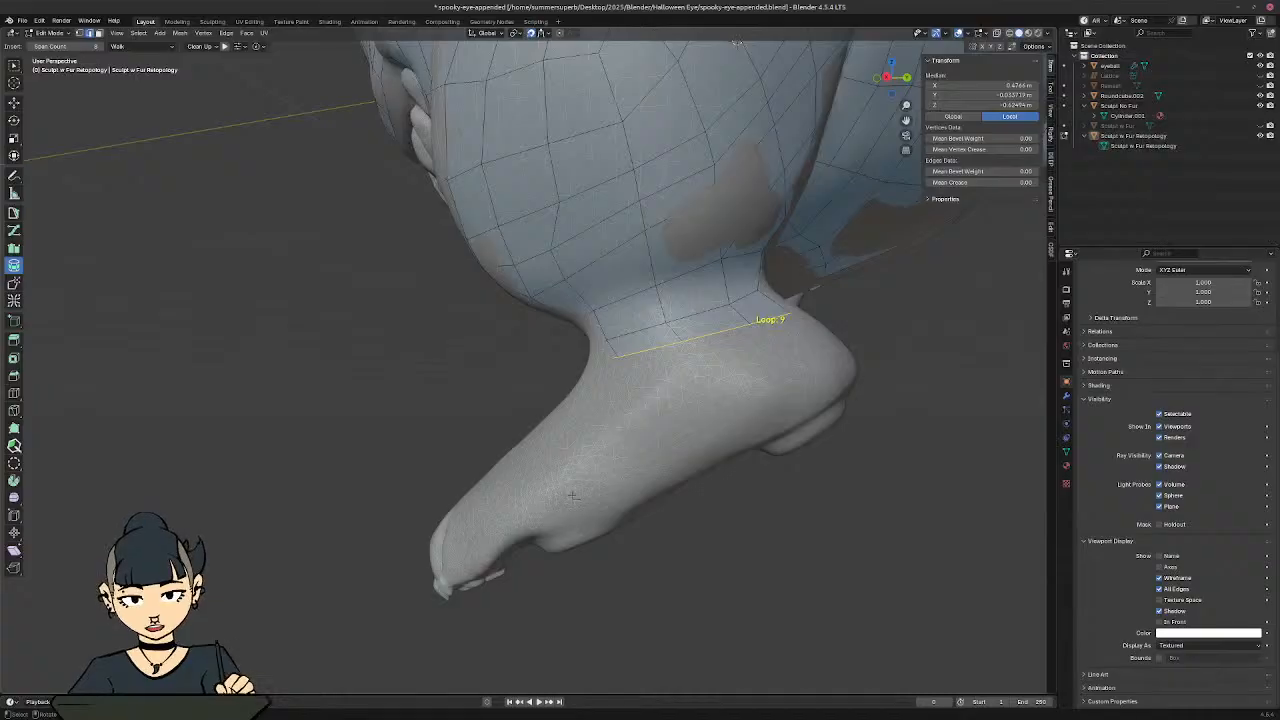
pyautogui.moveTo(735, 42); pyautogui.dragTo(580, 492, button='middle')
pyautogui.keyDown('shift'); pyautogui.moveTo(580, 492); pyautogui.dragTo(531, 455, button='middle'); pyautogui.keyUp('shift')
pyautogui.press('KP_Next')
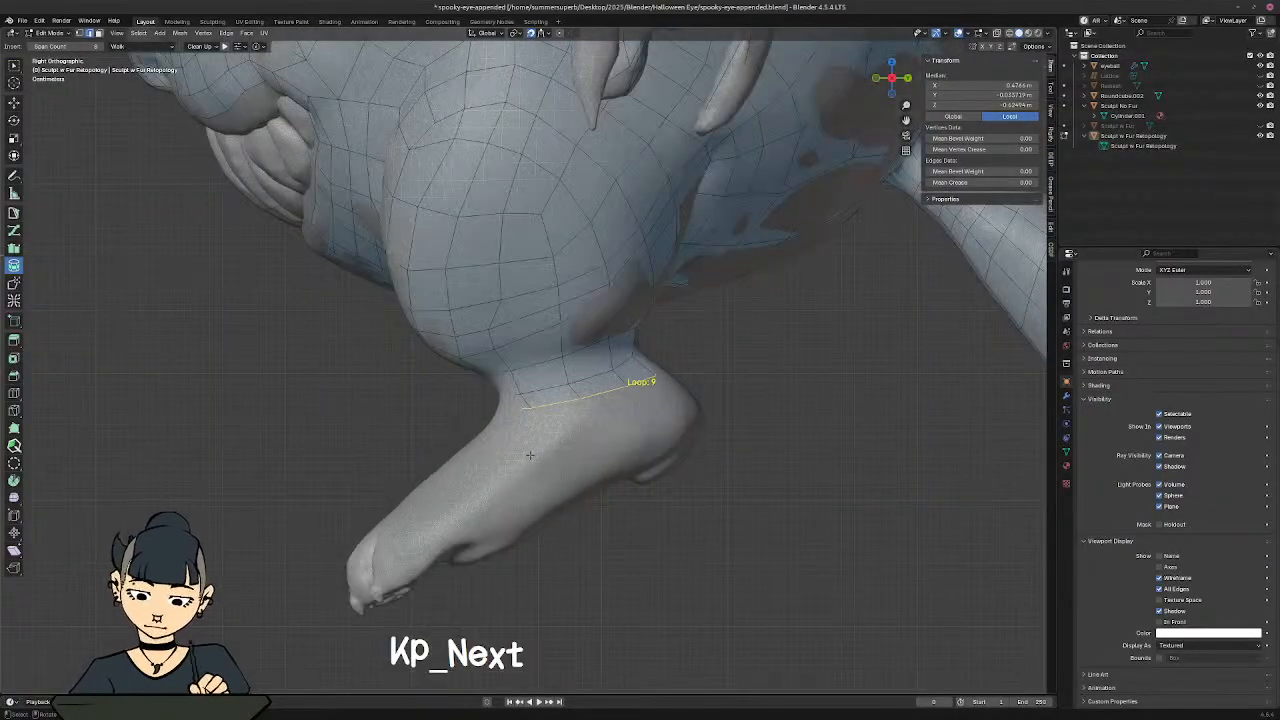
pyautogui.moveTo(651, 424); pyautogui.dragTo(686, 394)
pyautogui.moveTo(570, 490); pyautogui.dragTo(700, 422)
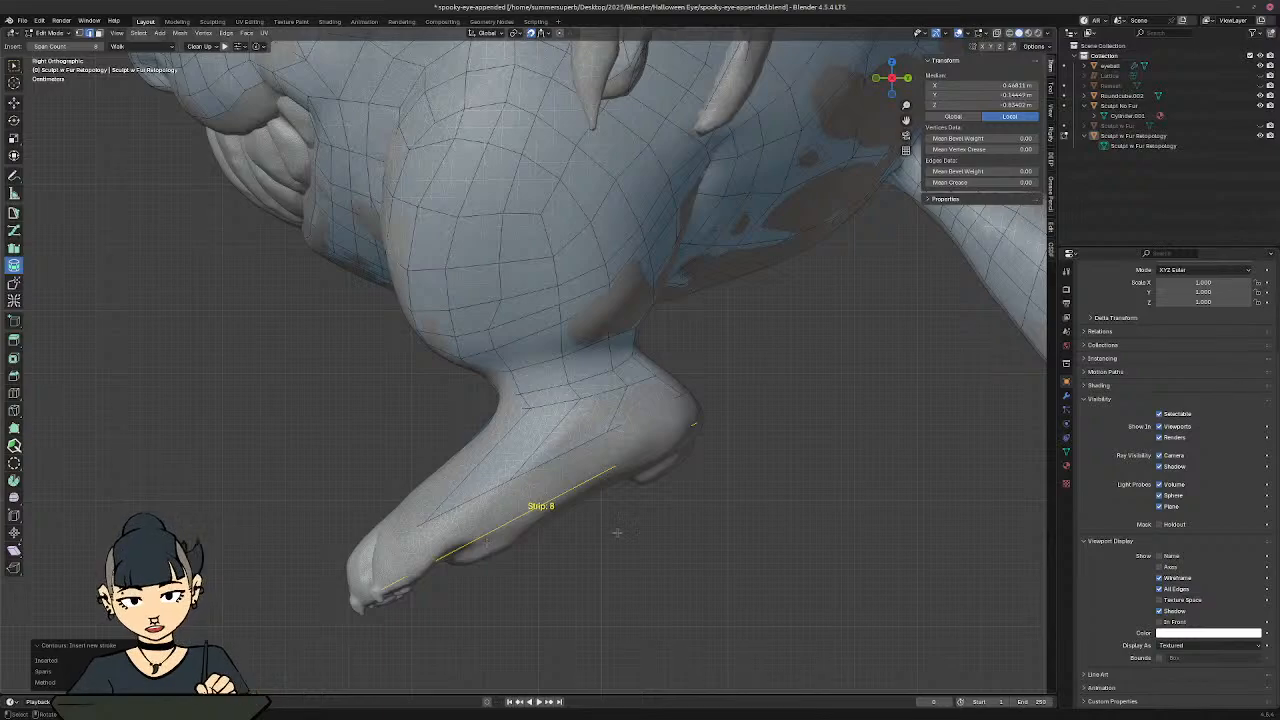
pyautogui.hotkey('ctrl', 'z')
pyautogui.hotkey('ctrl', 'z')
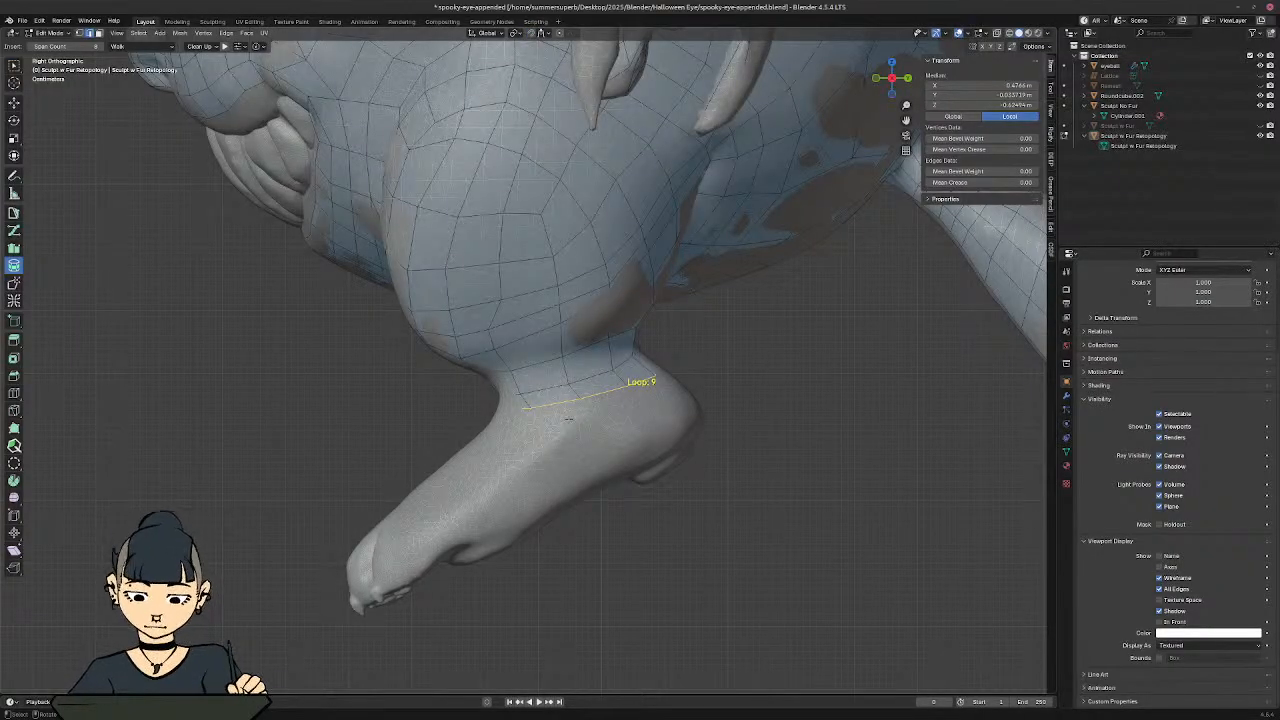
# Step: Try extruding the ankle's edge loop down over the heel in two rows, check it with X-ray, and undo both extrusions
pyautogui.press('e')
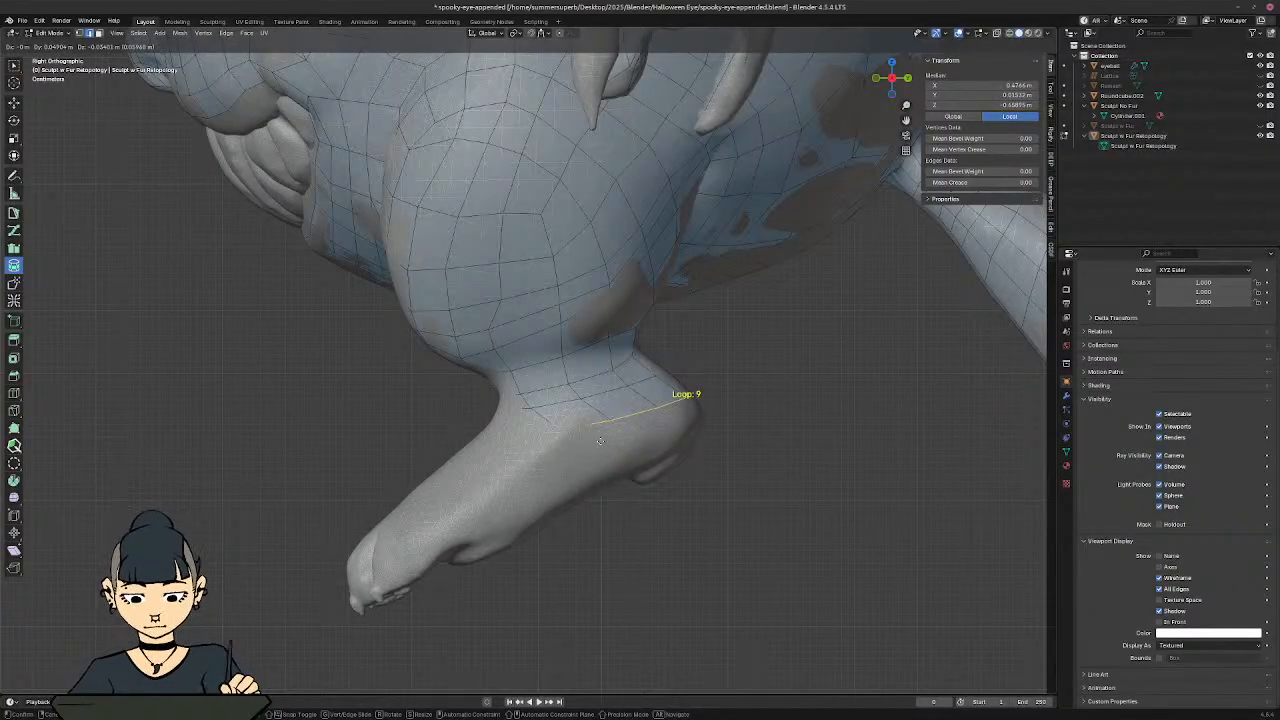
pyautogui.click(600, 441)
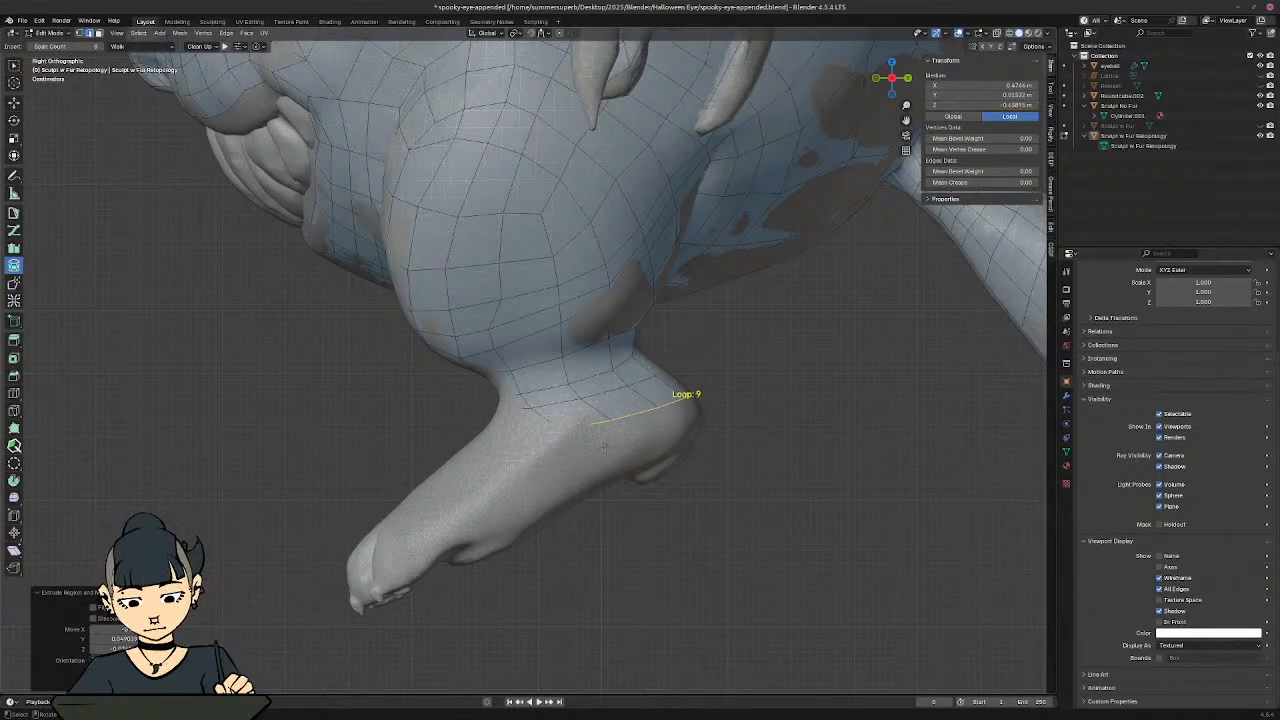
pyautogui.press('g')
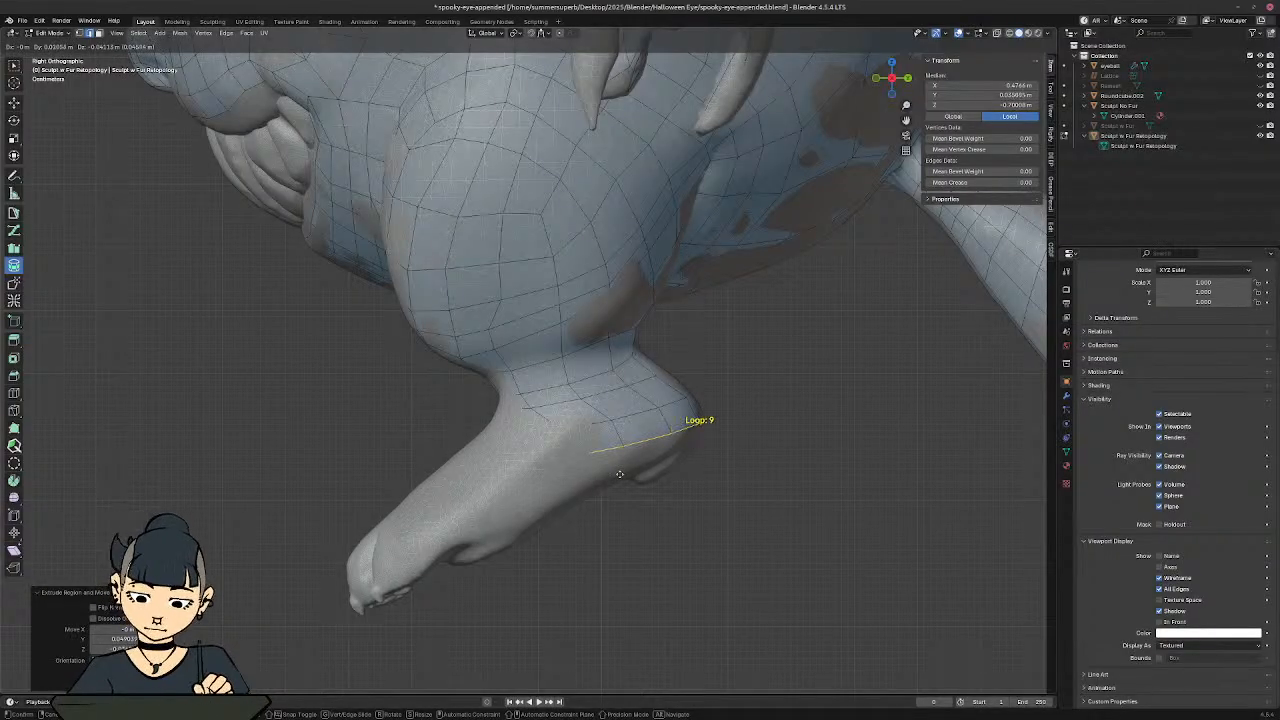
pyautogui.click(620, 476)
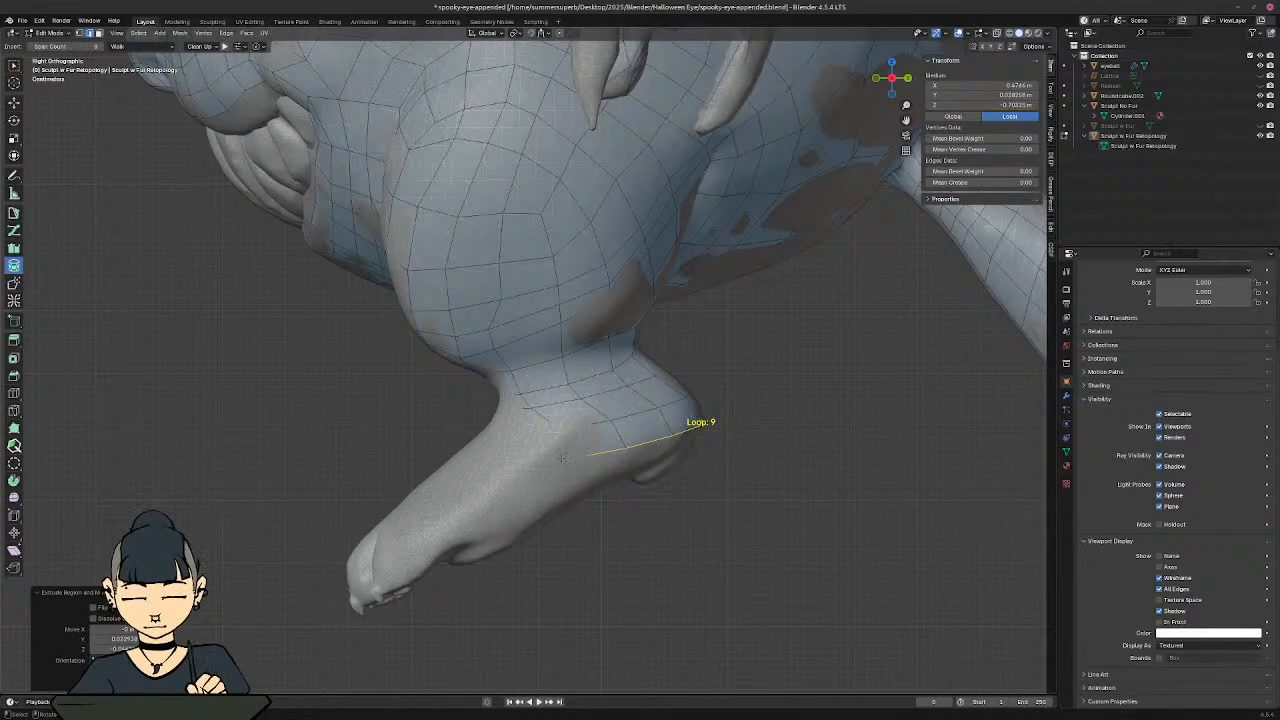
pyautogui.hotkey('alt', 'z')
pyautogui.moveTo(562, 457); pyautogui.dragTo(640, 464, button='middle')
pyautogui.hotkey('ctrl', 'z')
pyautogui.hotkey('ctrl', 'z')
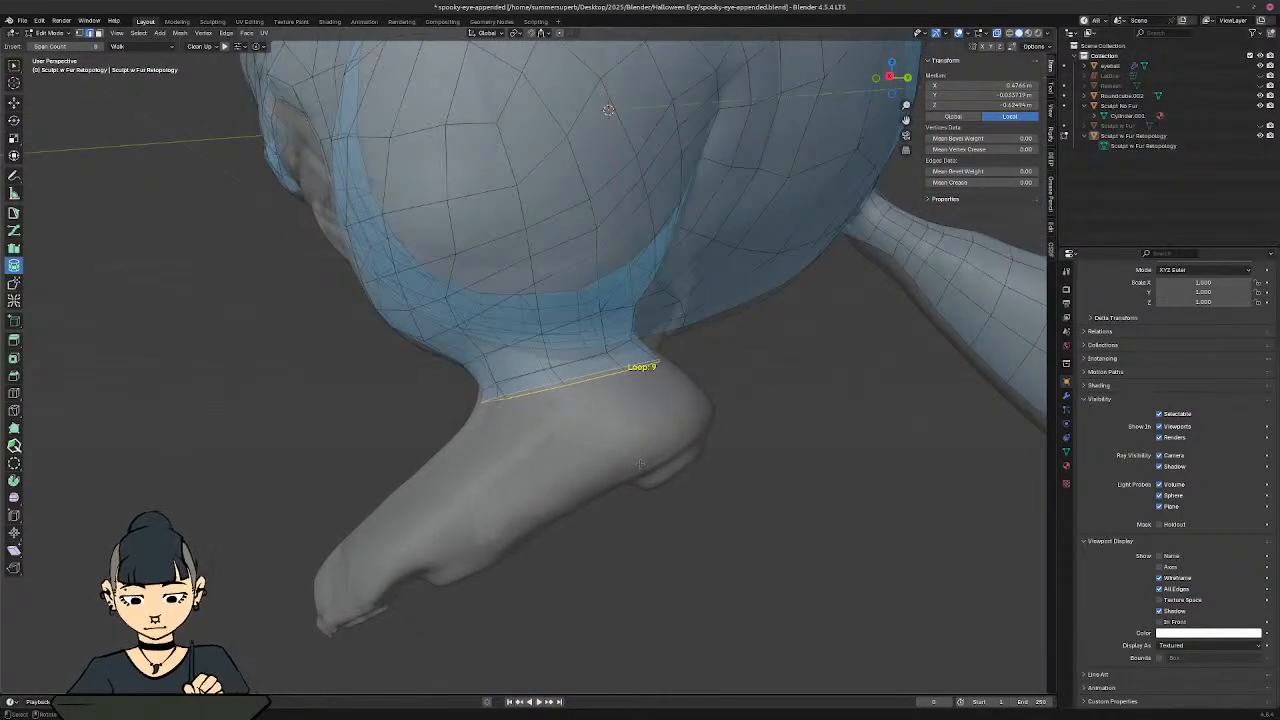
# Step: Extrude the ankle's open edge loop down over the heel in successive rows to the heel's underside
pyautogui.click(638, 464)
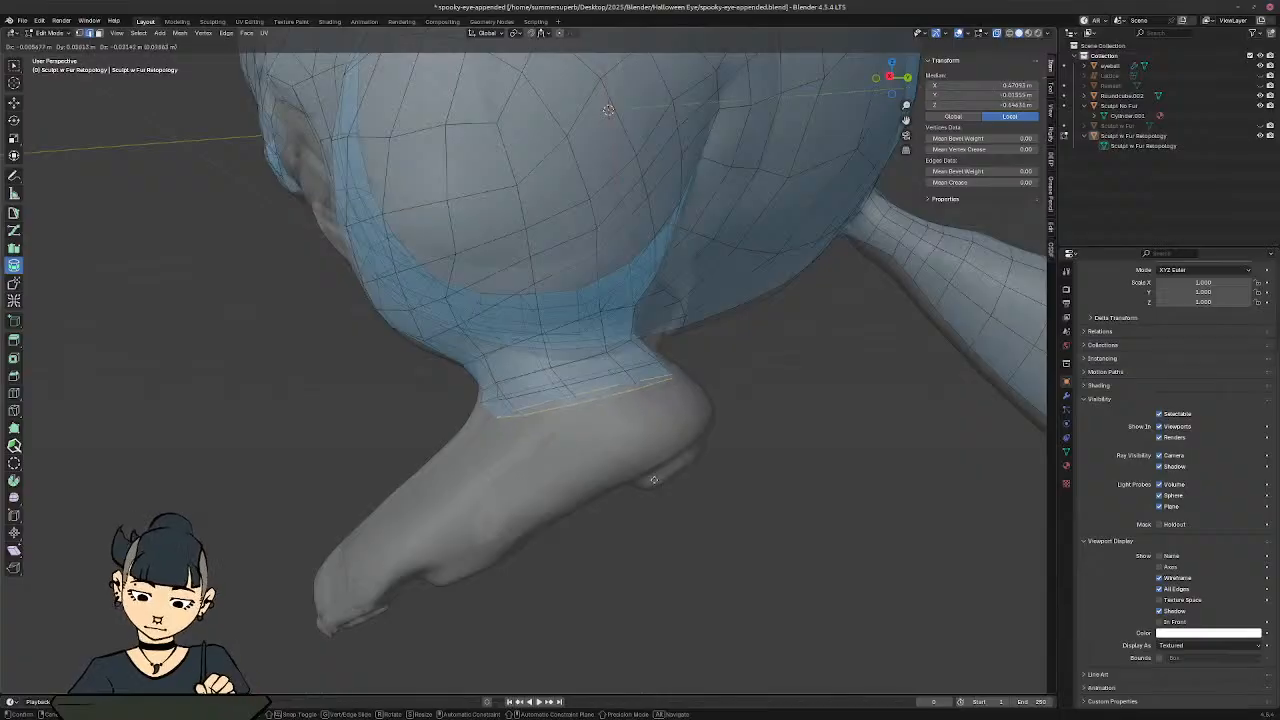
pyautogui.click(654, 481)
pyautogui.press('e')
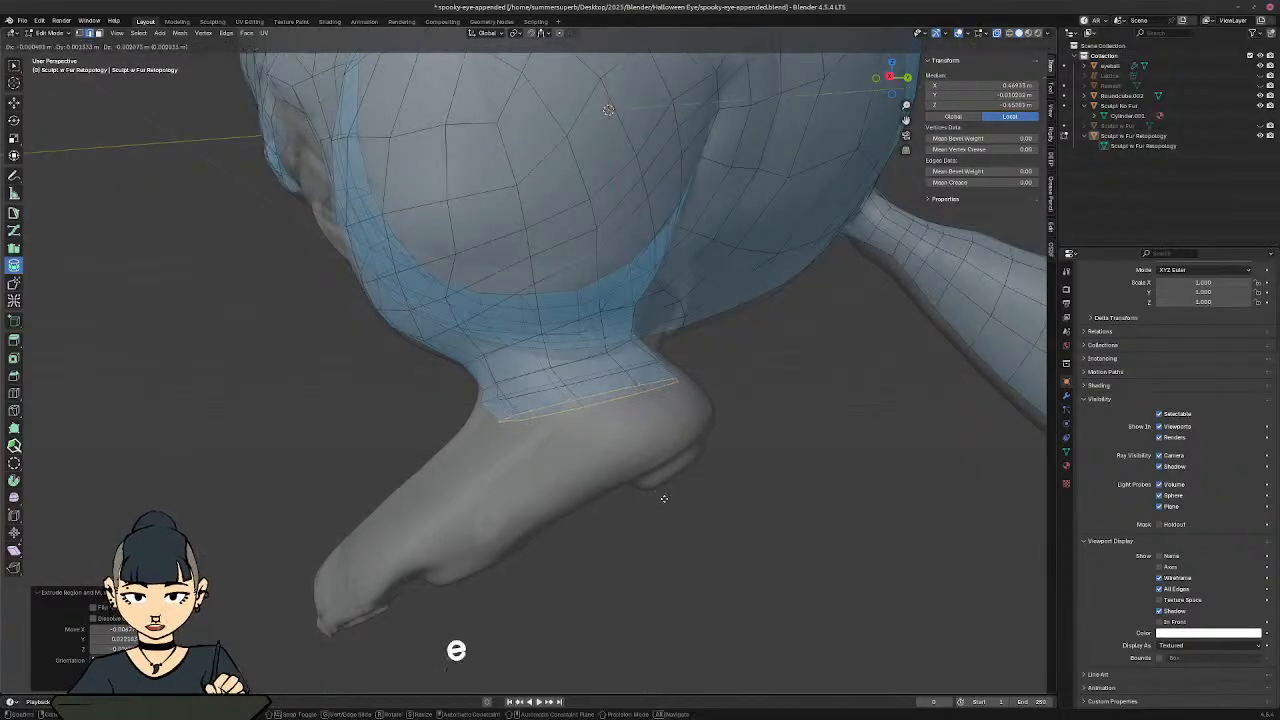
pyautogui.click(676, 508)
pyautogui.press('e')
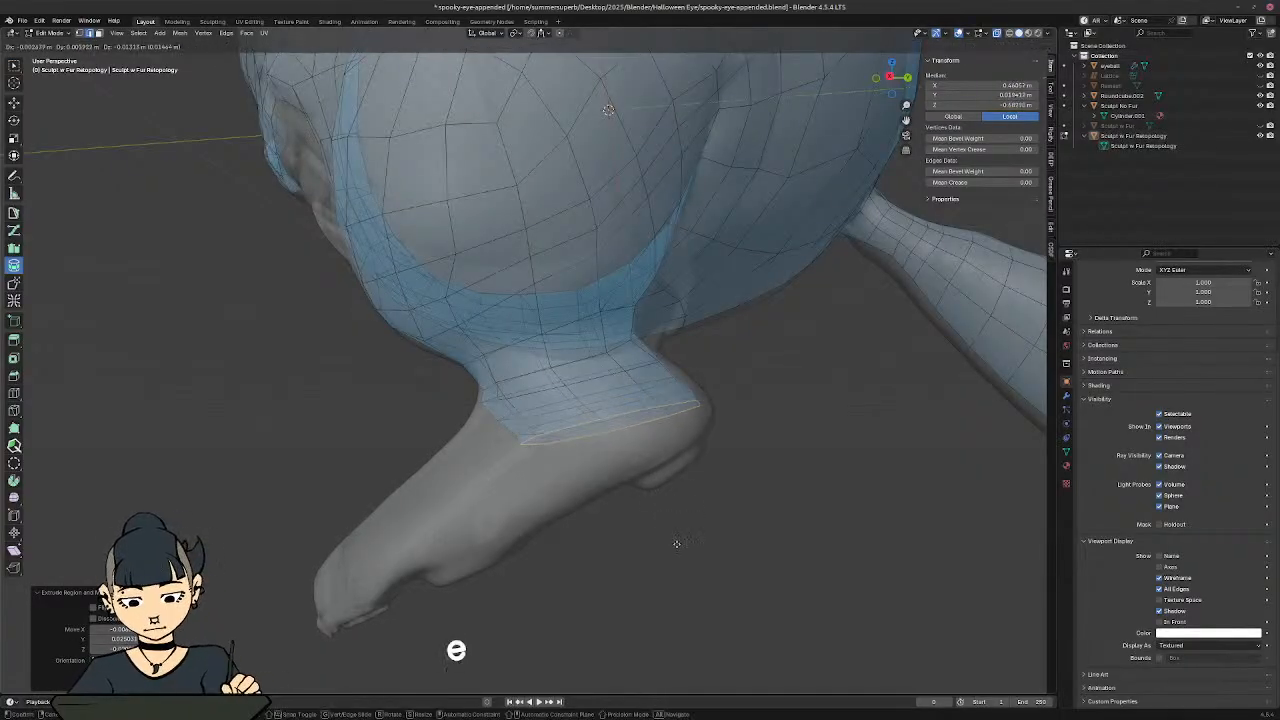
pyautogui.click(685, 554)
pyautogui.press('e')
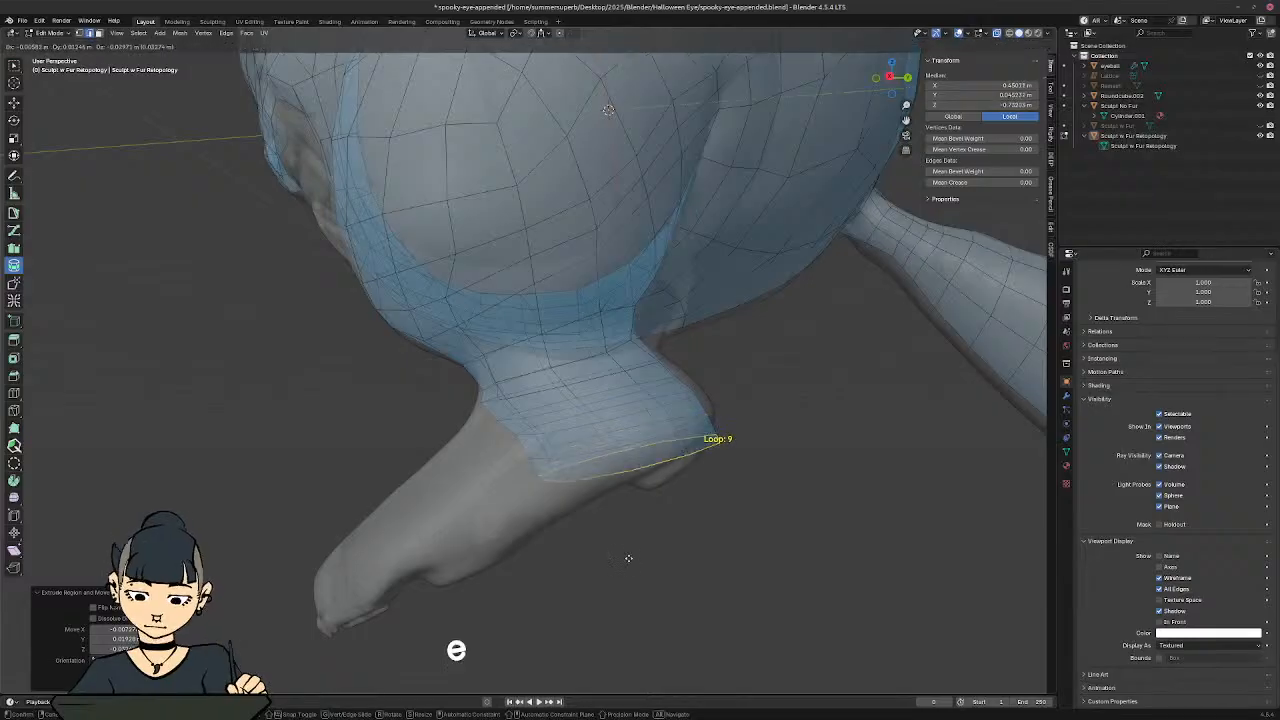
pyautogui.click(622, 557)
# Step: Try to close the open loop under the heel with Grid Fill, and repeat the attempt from another view
pyautogui.moveTo(622, 557); pyautogui.dragTo(641, 404, button='middle')
pyautogui.hotkey('ctrl', 'f')
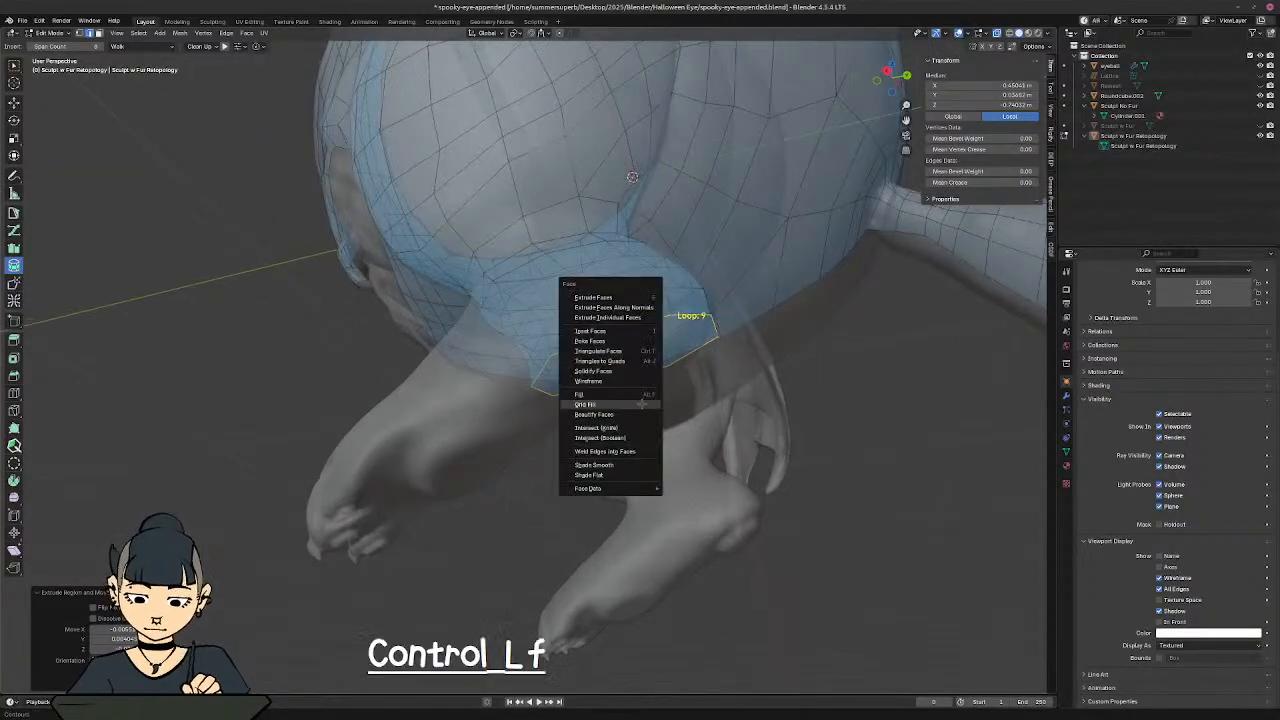
pyautogui.click(641, 404)
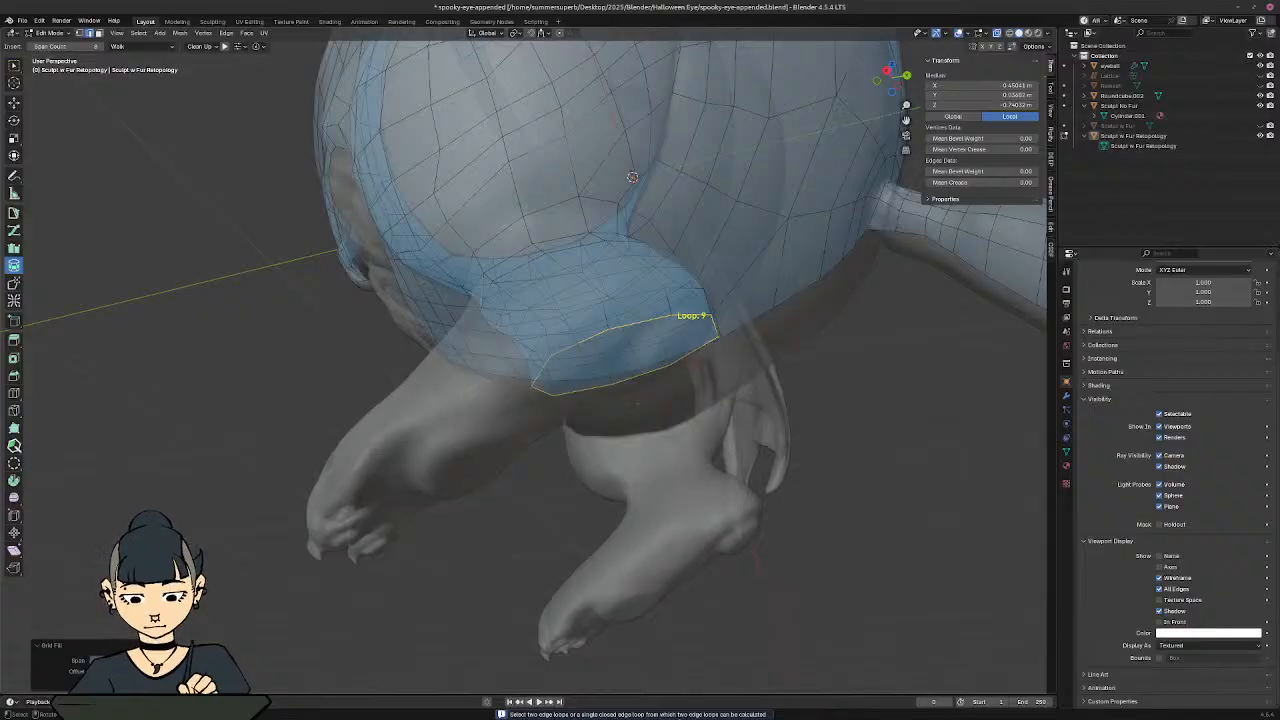
pyautogui.moveTo(543, 572); pyautogui.dragTo(615, 543, button='middle')
pyautogui.hotkey('shift', 'l')
pyautogui.moveTo(632, 484)
pyautogui.keyDown('shift'); pyautogui.mouseDown(button='middle')
pyautogui.moveTo(691, 534)
pyautogui.moveTo(700, 486)
pyautogui.moveTo(674, 463)
pyautogui.moveTo(637, 469)
pyautogui.moveTo(635, 502)
pyautogui.mouseUp(button='middle'); pyautogui.keyUp('shift')
pyautogui.hotkey('ctrl', 'f')
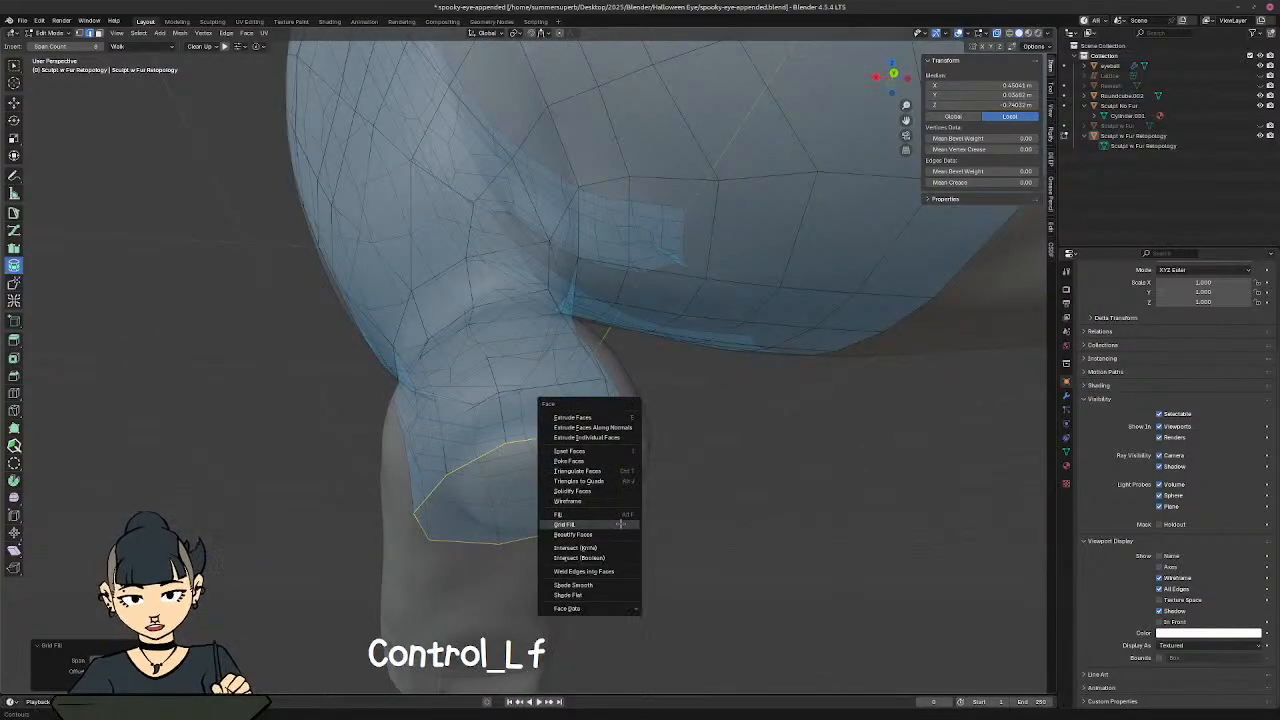
pyautogui.click(620, 521)
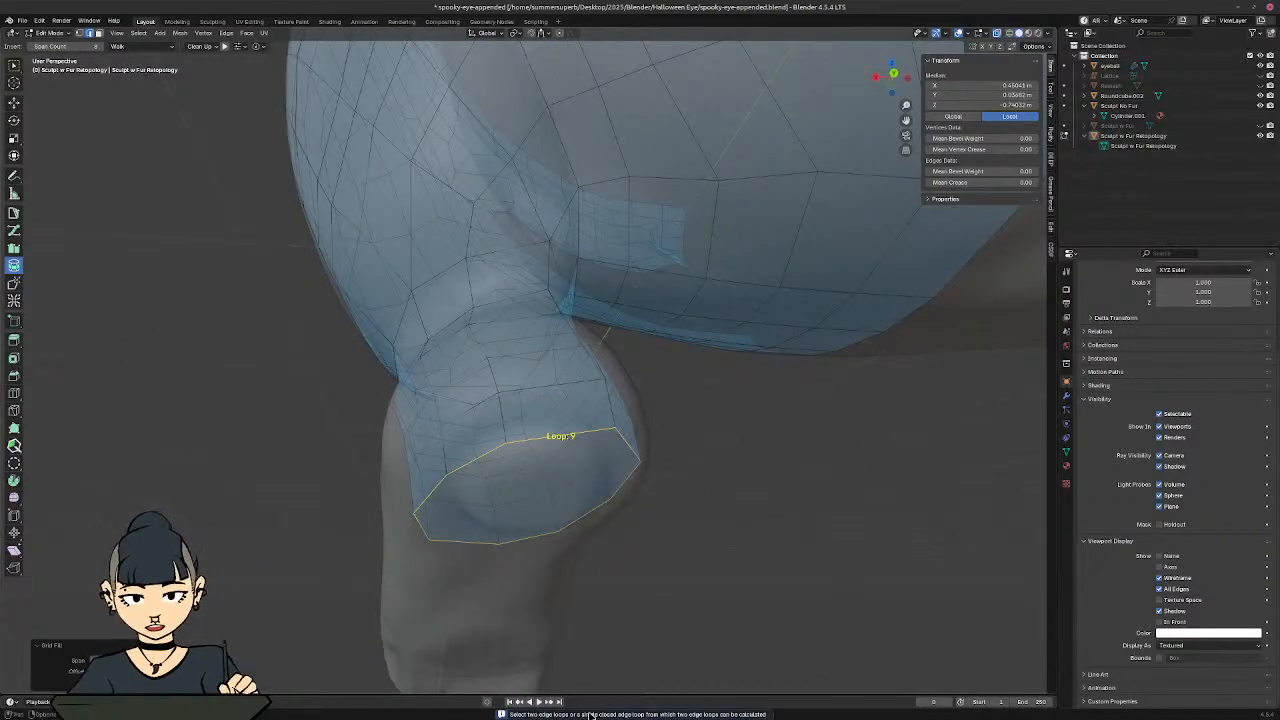
# Step: Read the Grid Fill entries in the info log and inspect the open loop under the heel from several sides
pyautogui.click(592, 714)
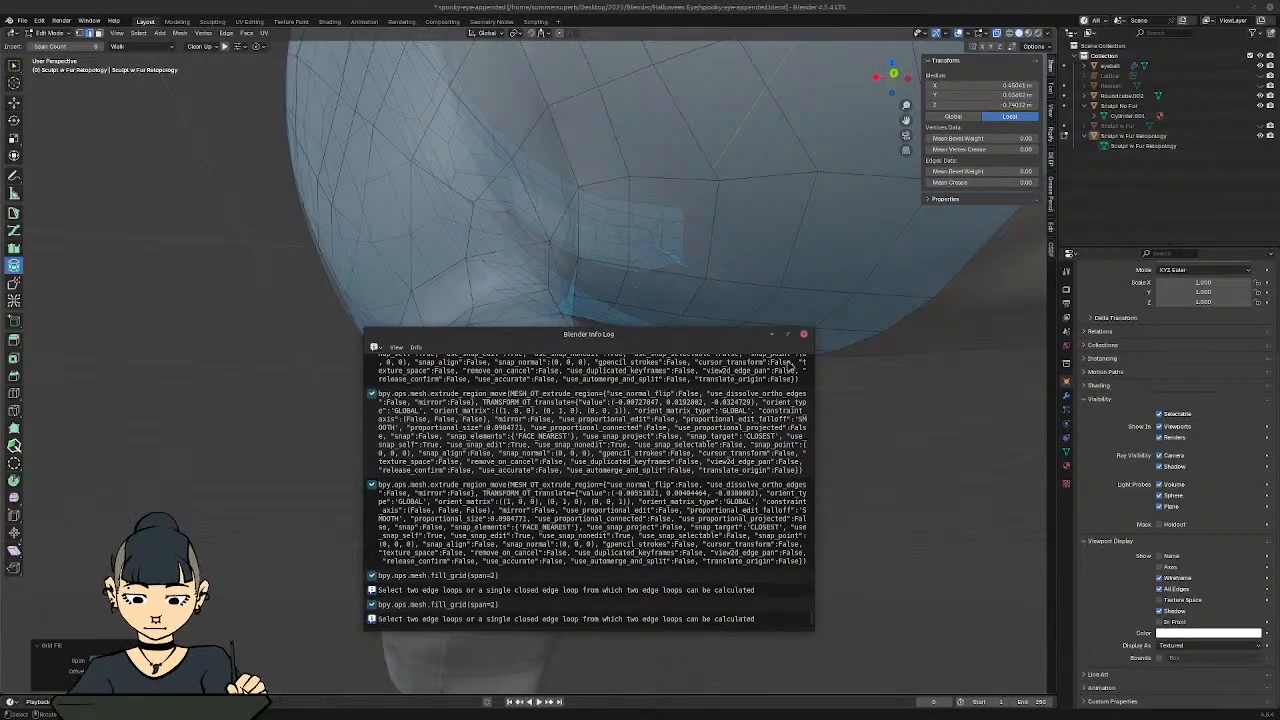
pyautogui.click(806, 337)
pyautogui.moveTo(530, 398); pyautogui.dragTo(617, 323, button='middle')
pyautogui.moveTo(669, 401); pyautogui.dragTo(760, 340, button='middle')
pyautogui.moveTo(752, 118); pyautogui.dragTo(642, 407, button='middle')
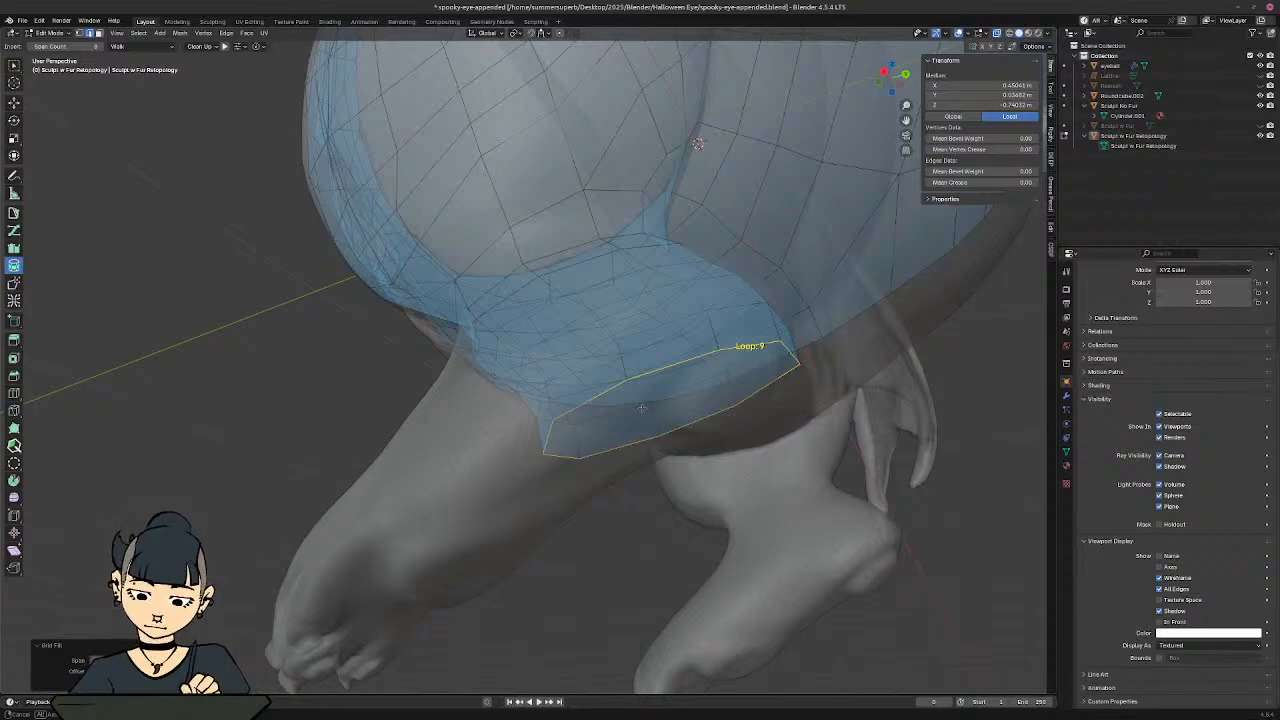
pyautogui.moveTo(642, 407); pyautogui.dragTo(605, 500, button='middle')
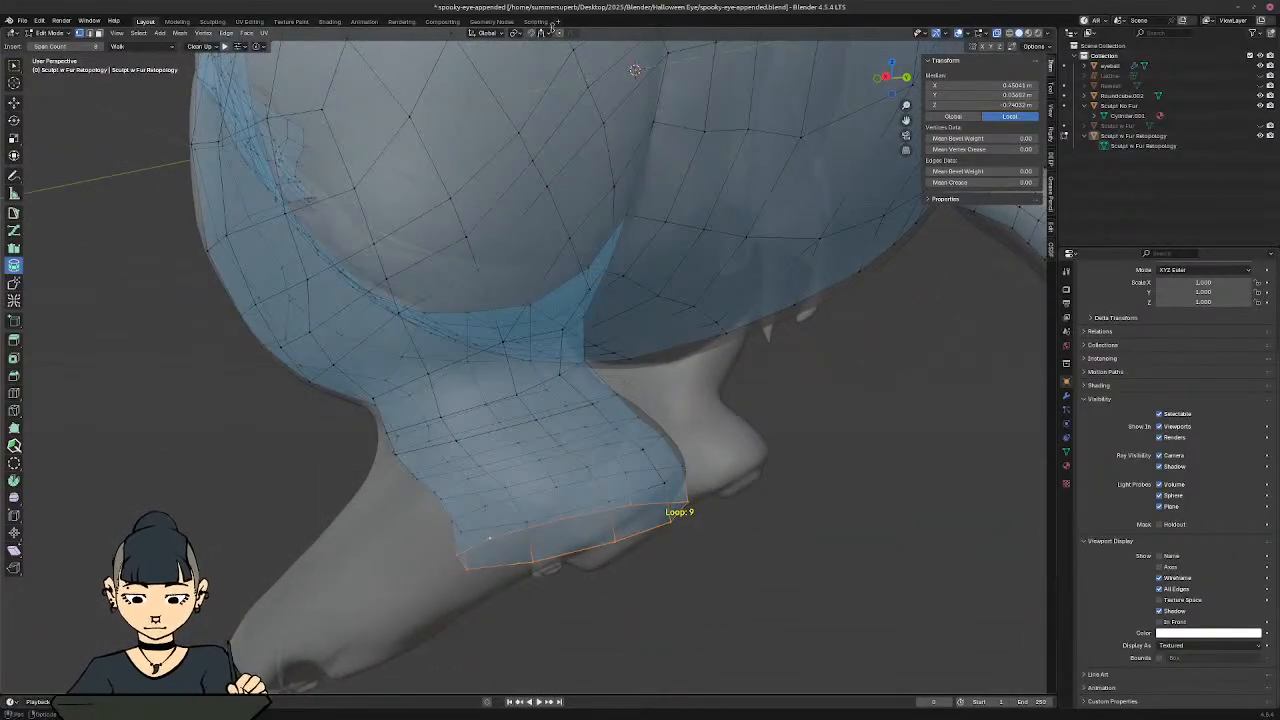
# Step: Move the individual vertices down the back of the heel so they follow the sculpt's outline
pyautogui.moveTo(671, 376); pyautogui.dragTo(648, 391, button='middle')
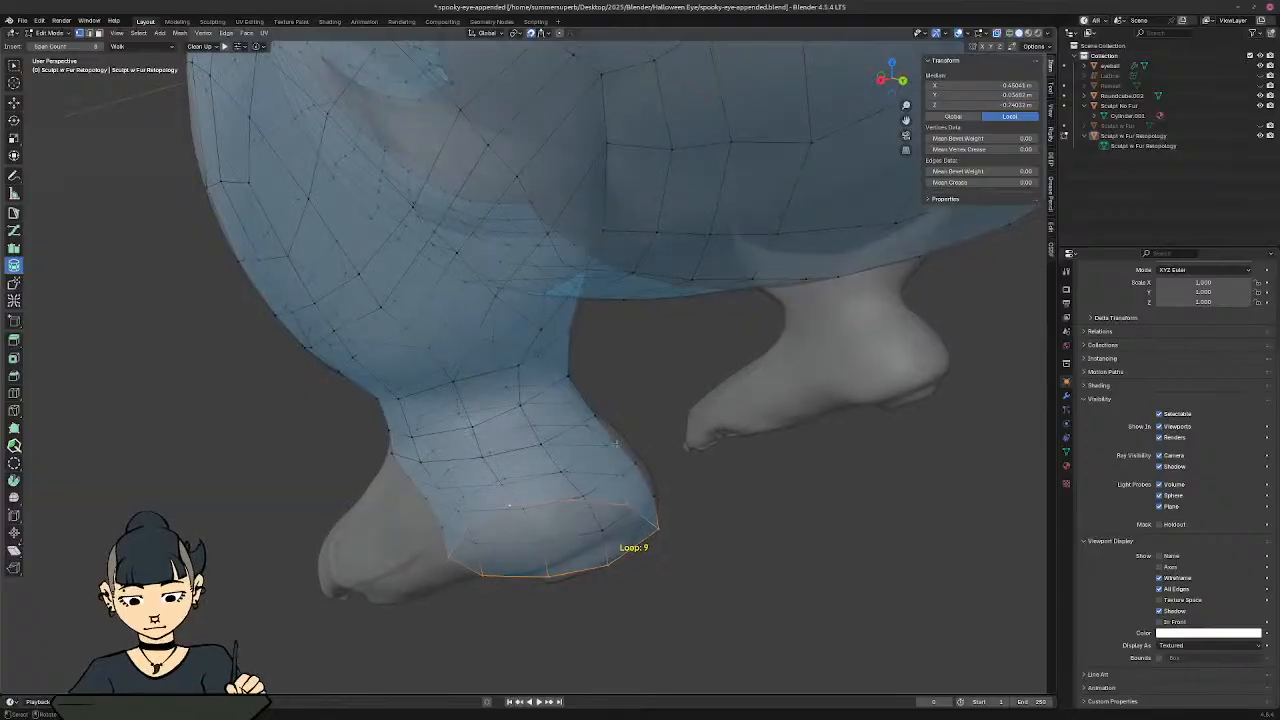
pyautogui.click(628, 443)
pyautogui.press('g')
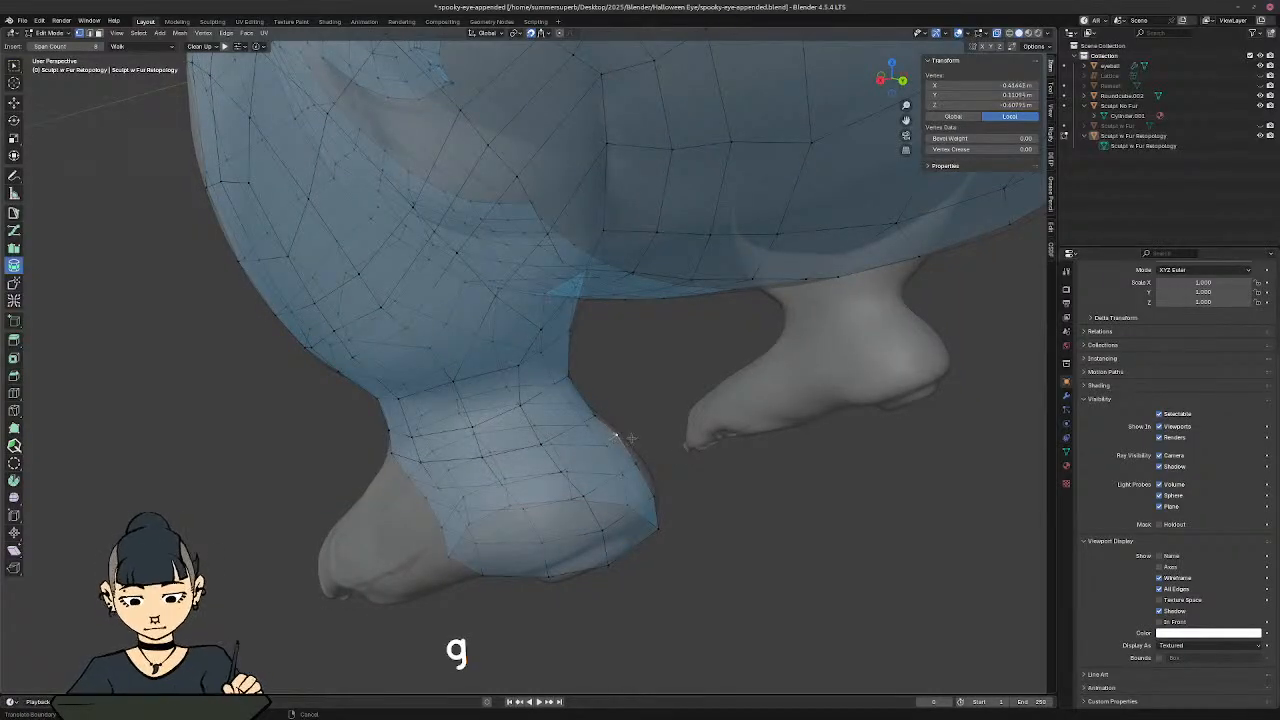
pyautogui.click(631, 439)
pyautogui.press('g')
pyautogui.click(654, 498)
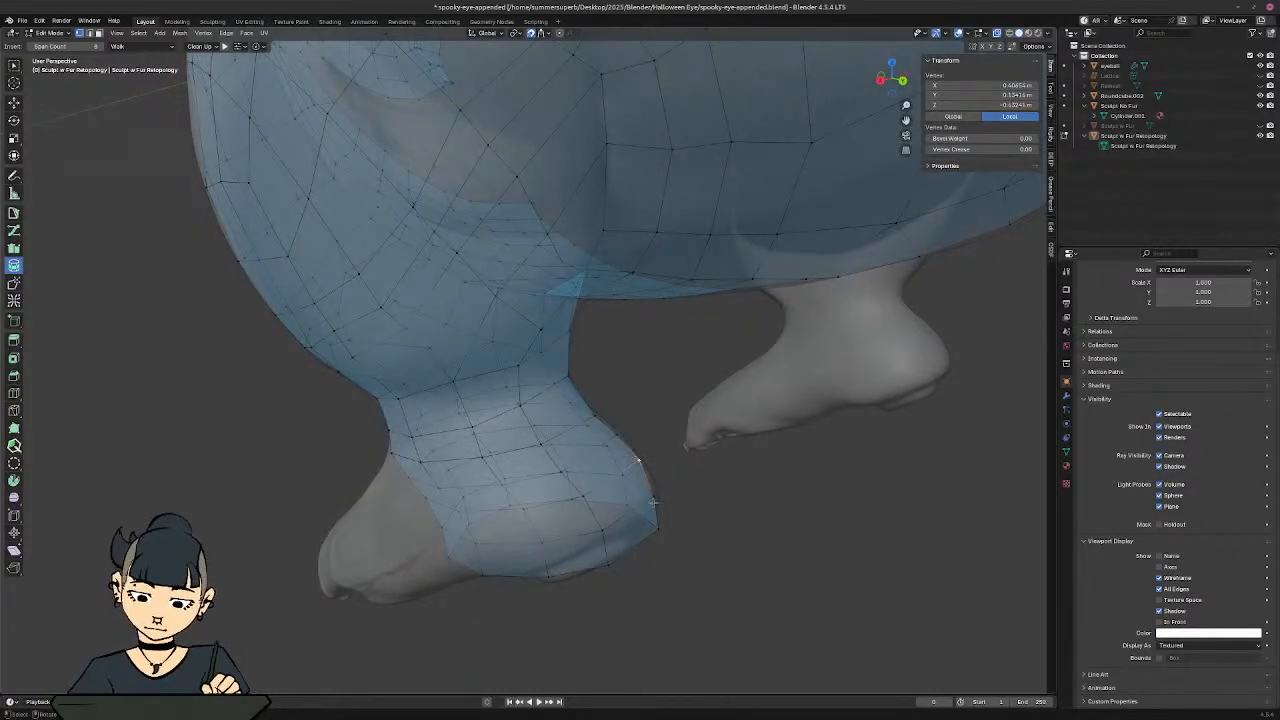
pyautogui.press('g')
pyautogui.click(659, 513)
pyautogui.press('g')
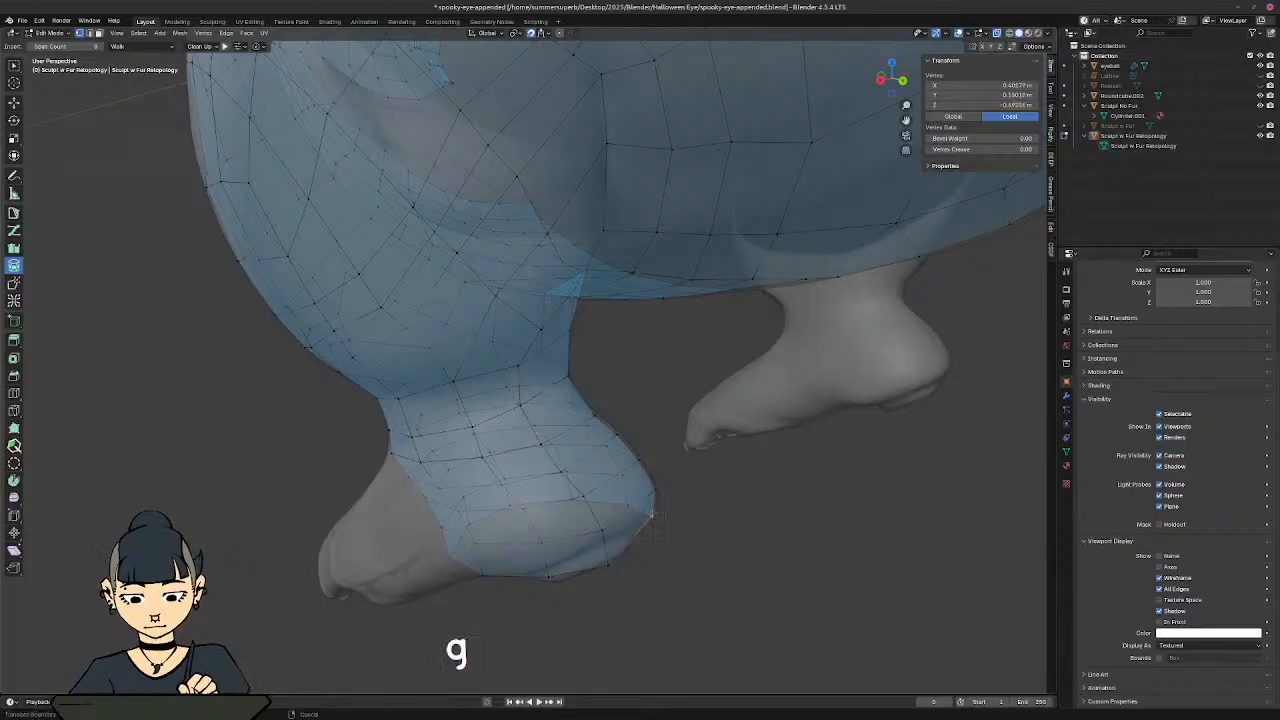
pyautogui.click(650, 516)
# Step: Reposition the vertex at the back of the ankle, just above the heel's curve
pyautogui.moveTo(651, 516); pyautogui.dragTo(580, 160, button='middle')
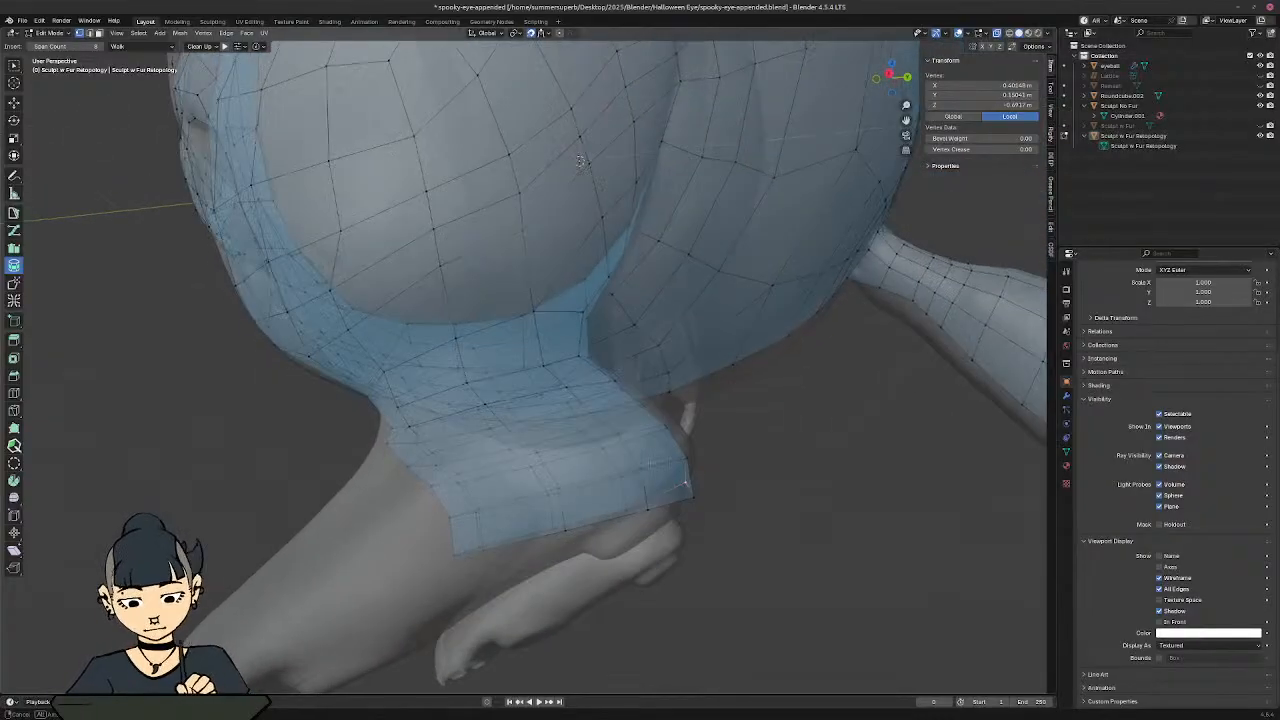
pyautogui.click(614, 376)
pyautogui.press('g')
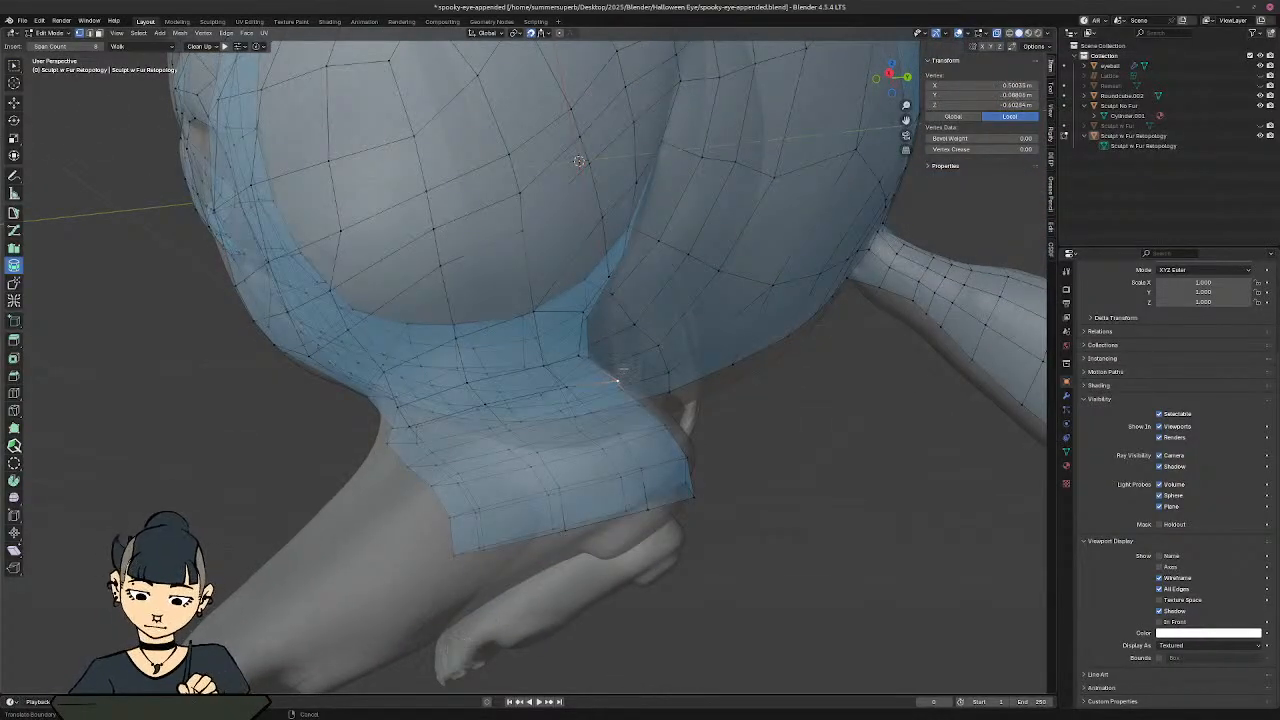
pyautogui.moveTo(614, 378); pyautogui.dragTo(651, 388, button='middle')
pyautogui.press('space')
pyautogui.press('x')
pyautogui.click(649, 385)
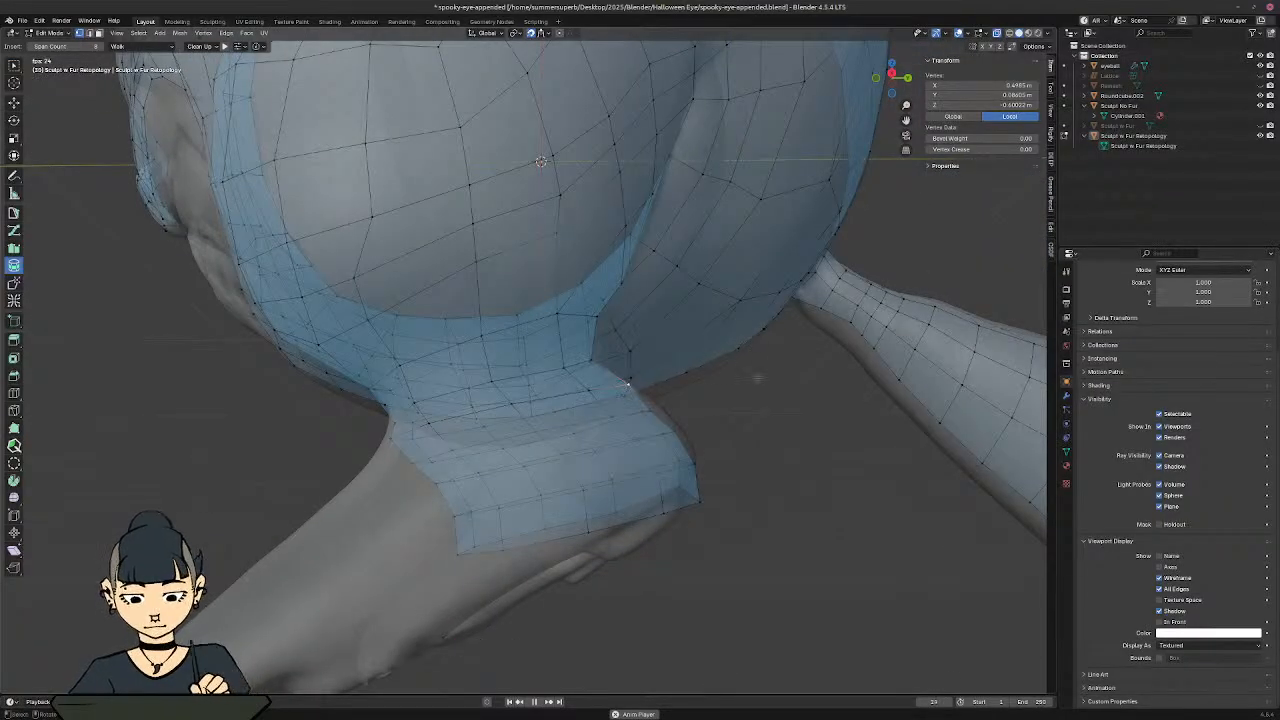
# Step: Turn off X-ray and slide the outer heel vertices below the ankle along the sculpt's surface to even their spacing
pyautogui.moveTo(757, 380); pyautogui.dragTo(720, 428, button='middle')
pyautogui.hotkey('alt', 'z')
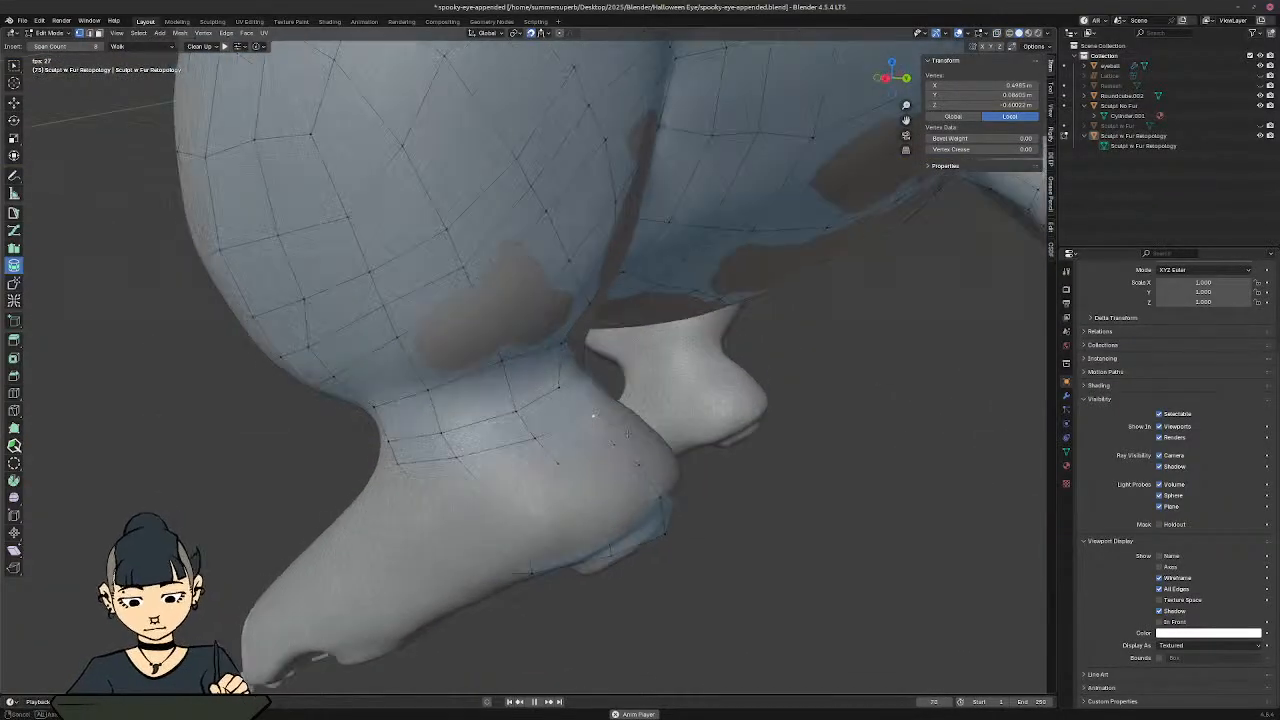
pyautogui.click(617, 446)
pyautogui.press('g')
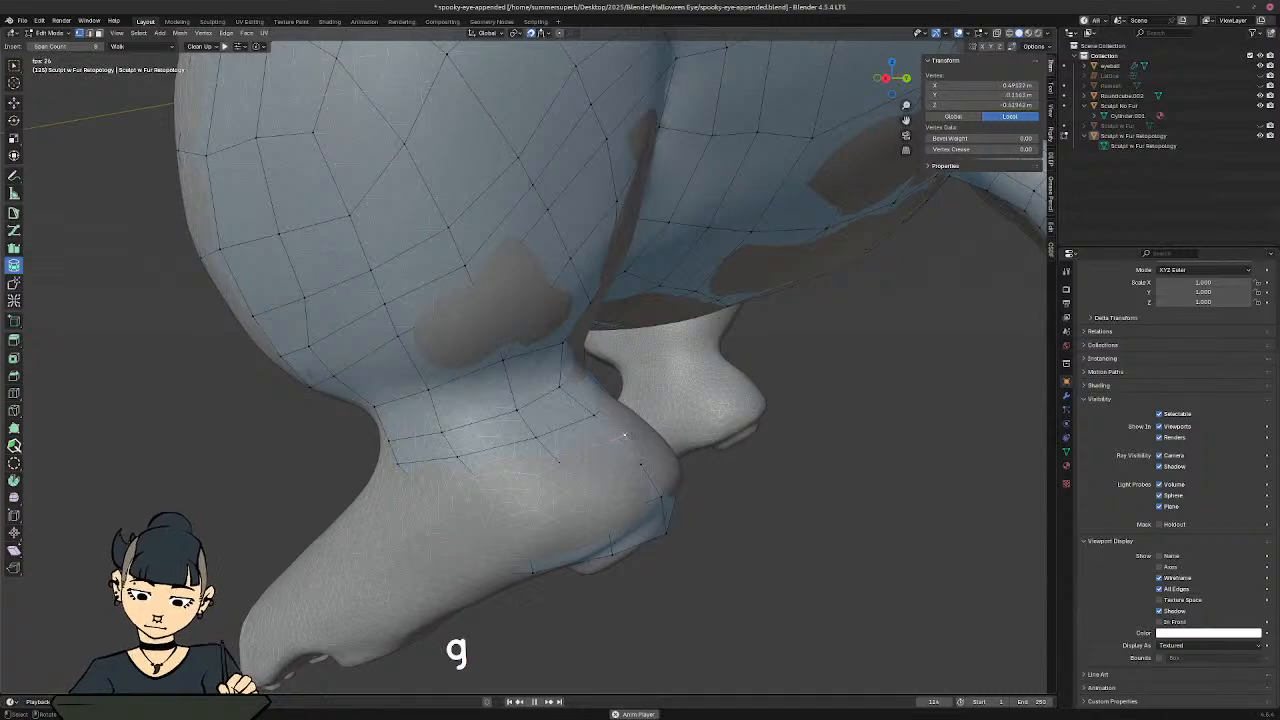
pyautogui.press('g')
pyautogui.click(641, 462)
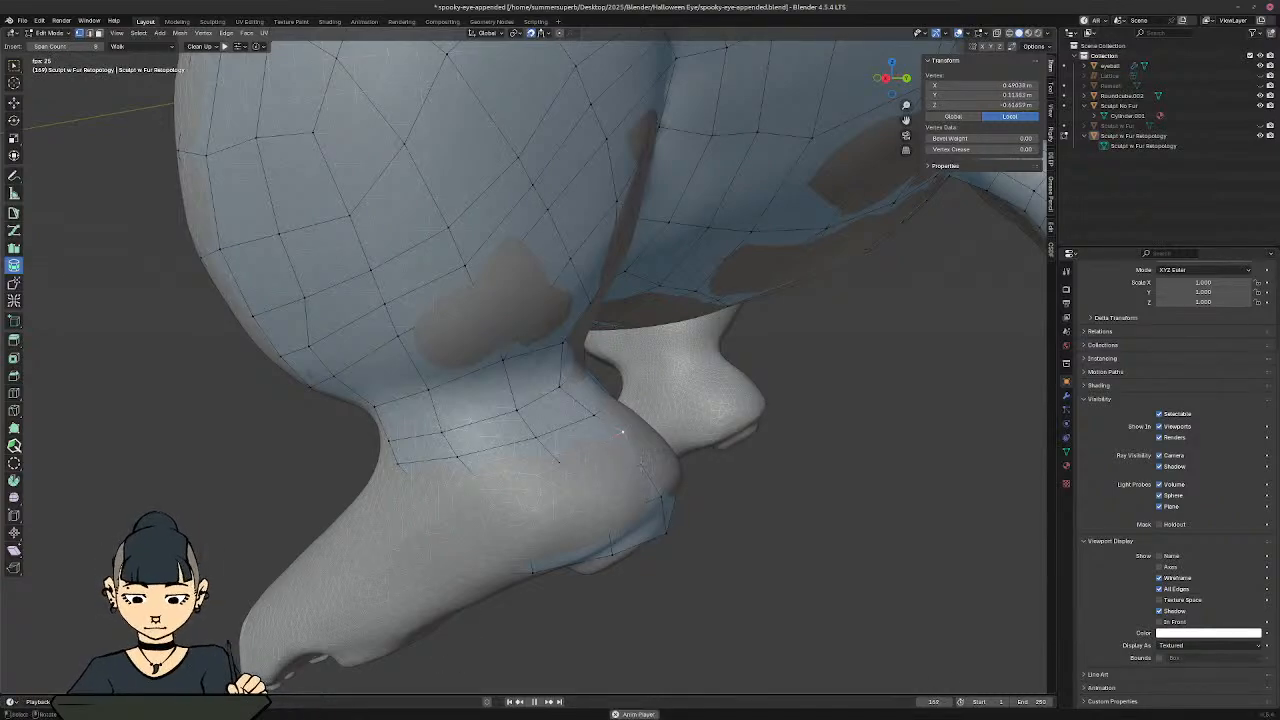
pyautogui.press('g')
pyautogui.click(648, 453)
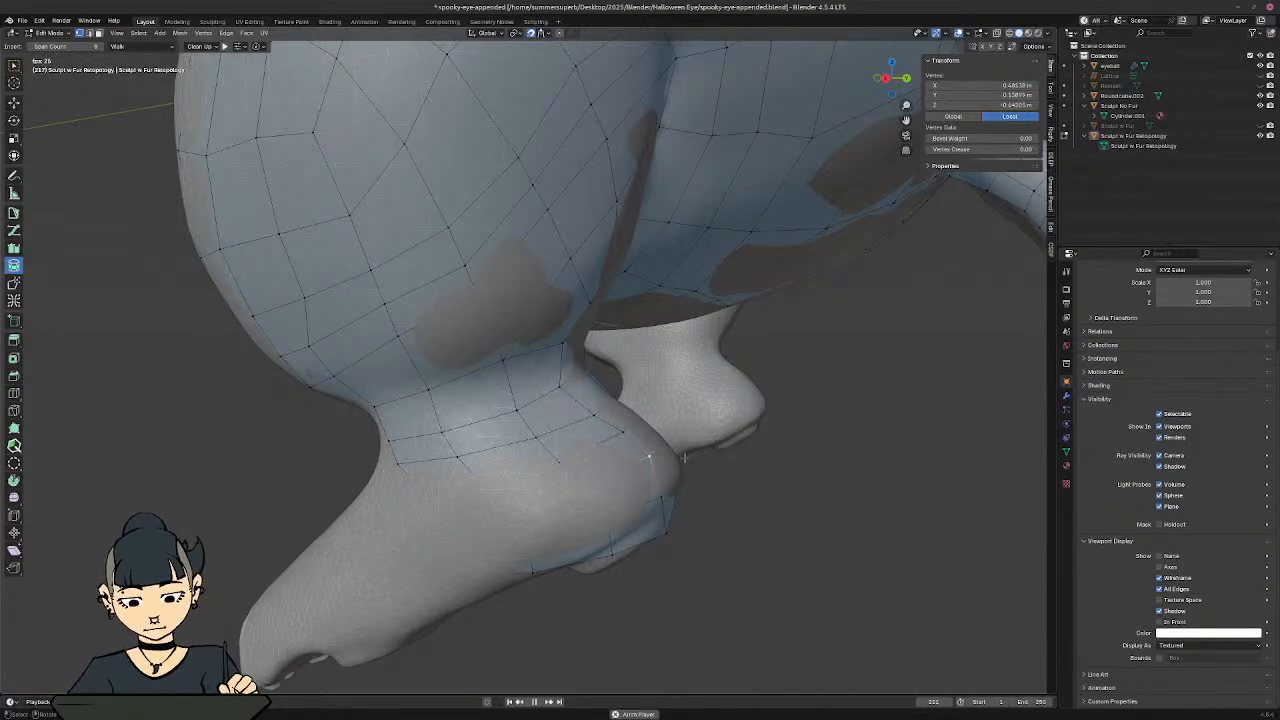
# Step: Move the vertices along the mesh's lower edge to follow the crease between the heel and the sole
pyautogui.moveTo(650, 455); pyautogui.dragTo(679, 446, button='middle')
pyautogui.press('g')
pyautogui.click(622, 520)
pyautogui.press('g')
pyautogui.click(528, 472)
pyautogui.click(613, 494)
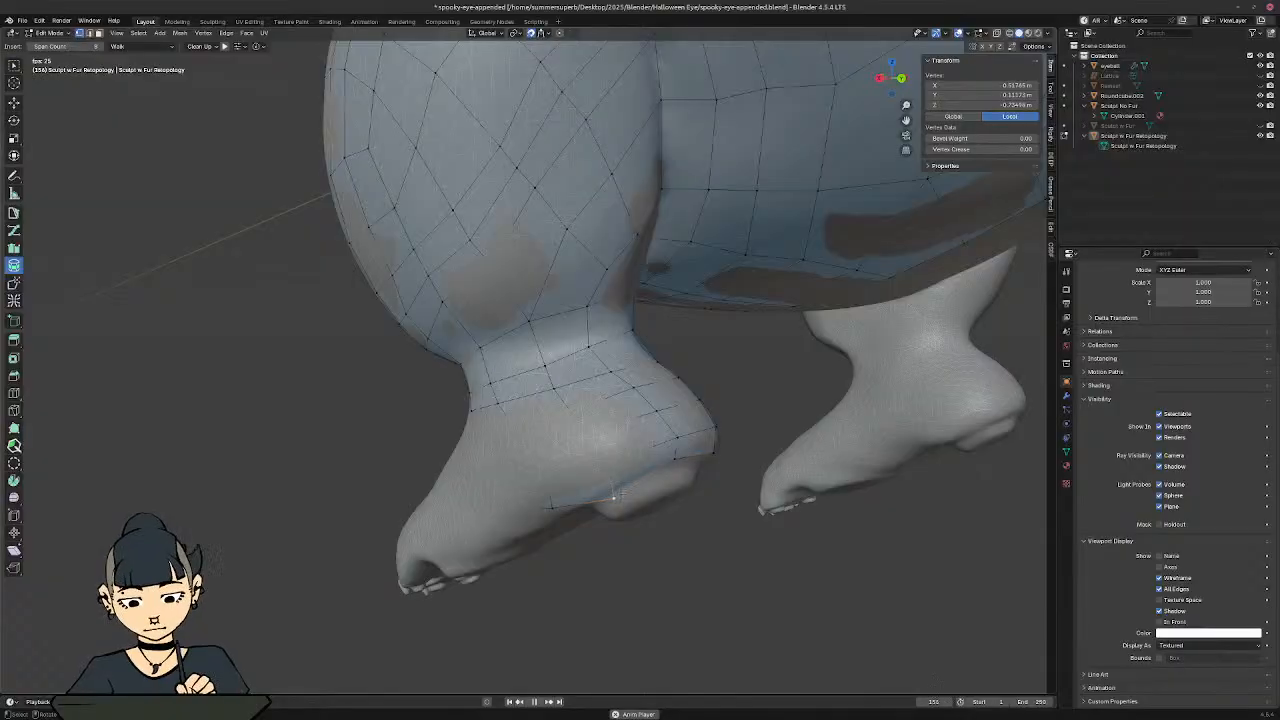
pyautogui.press('g')
pyautogui.click(622, 479)
# Step: Select the buried vertex just above the heel's lower edge using X-ray, and pull it onto the sculpt's surface
pyautogui.click(607, 461)
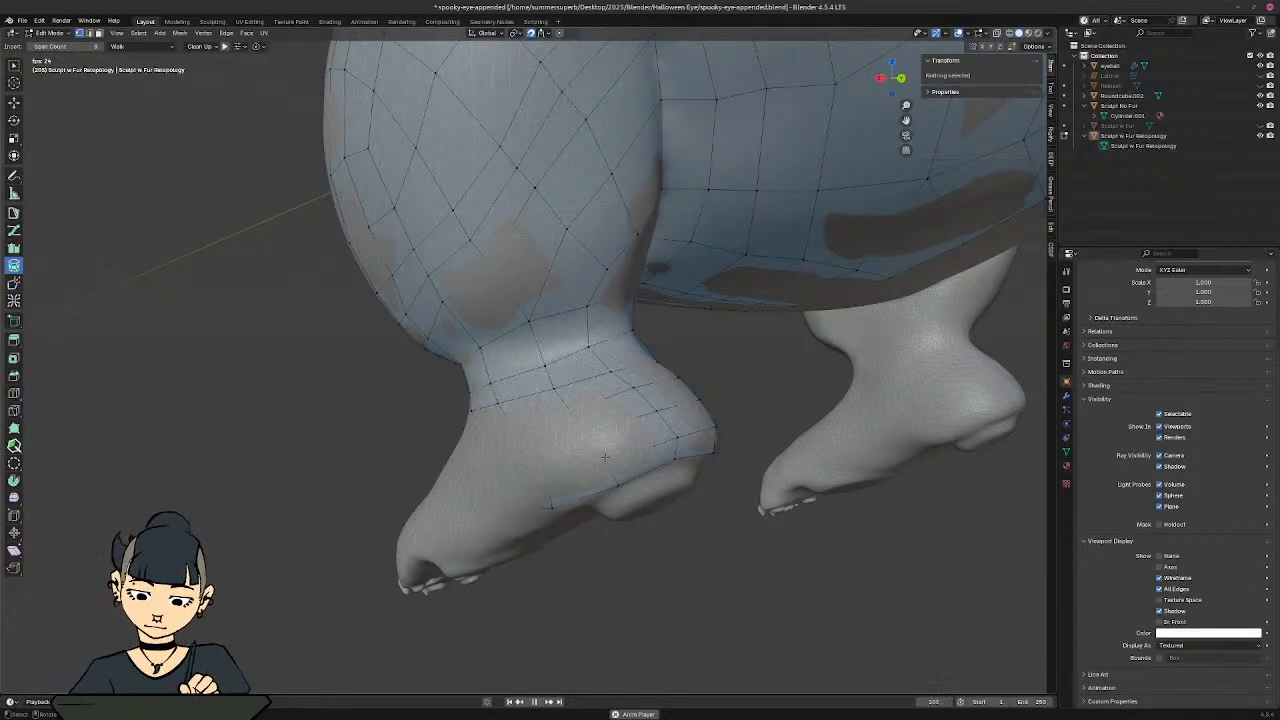
pyautogui.press('space')
pyautogui.press('x')
pyautogui.click(640, 452)
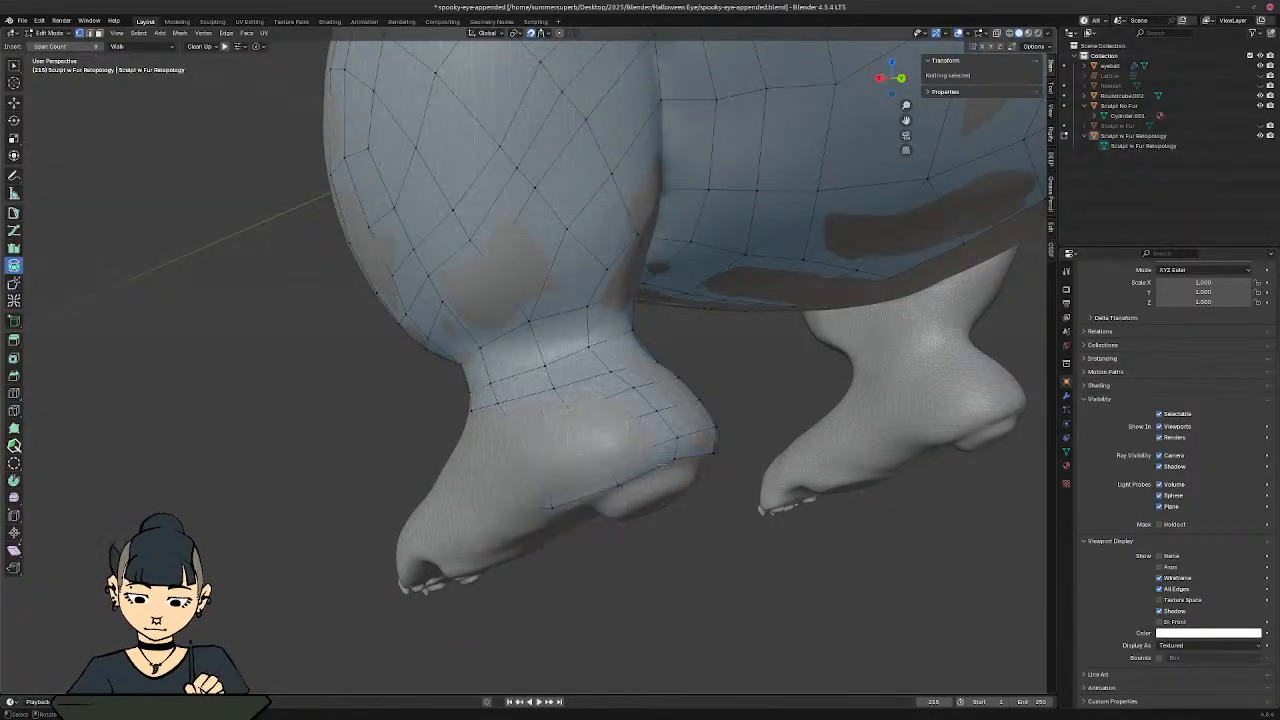
pyautogui.hotkey('alt', 'z')
pyautogui.click(608, 461)
pyautogui.press('space')
pyautogui.press('x')
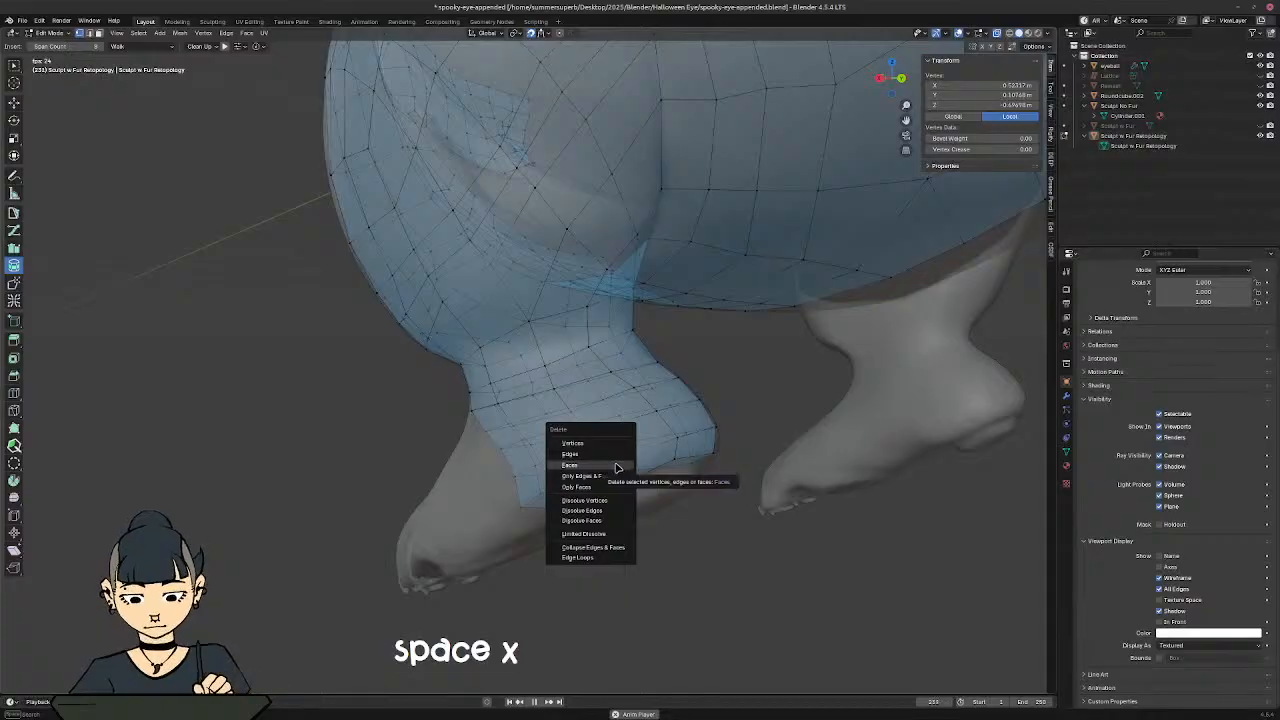
pyautogui.hotkey('alt', 'z')
pyautogui.press('g')
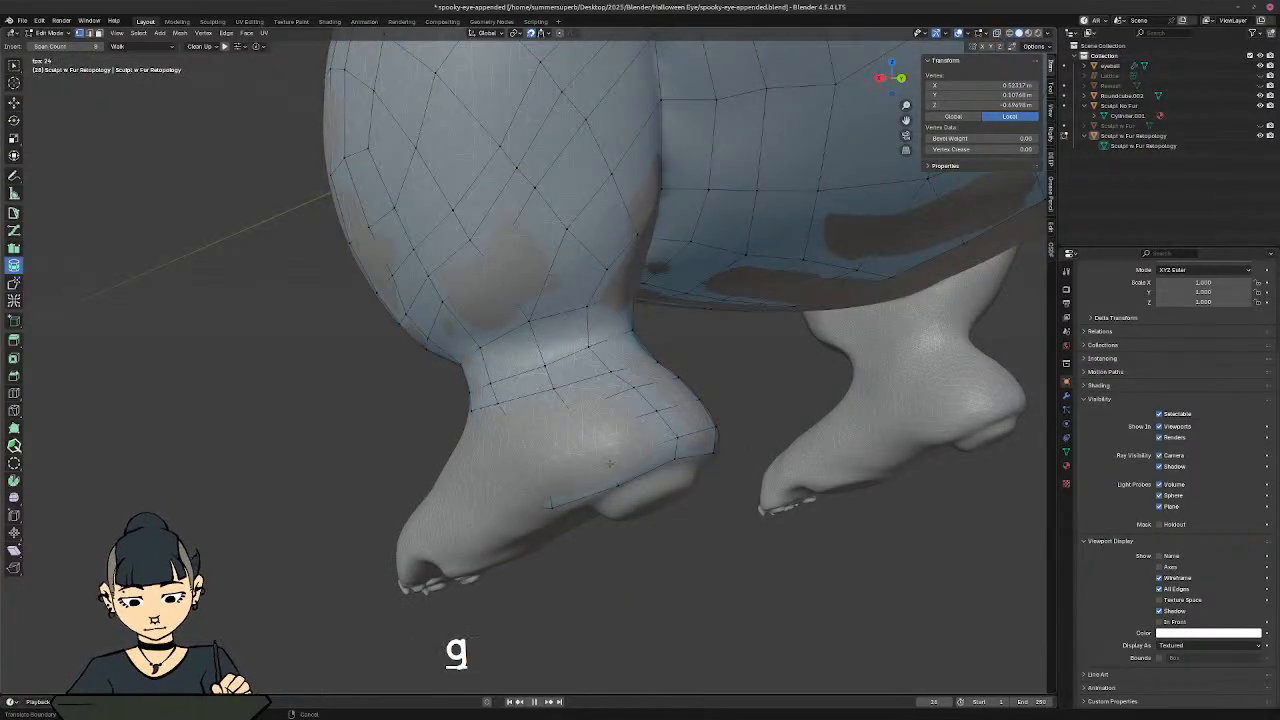
pyautogui.click(610, 463)
# Step: Pull the next two buried vertices higher up the side of the heel onto the sculpt's surface
pyautogui.hotkey('alt', 'z')
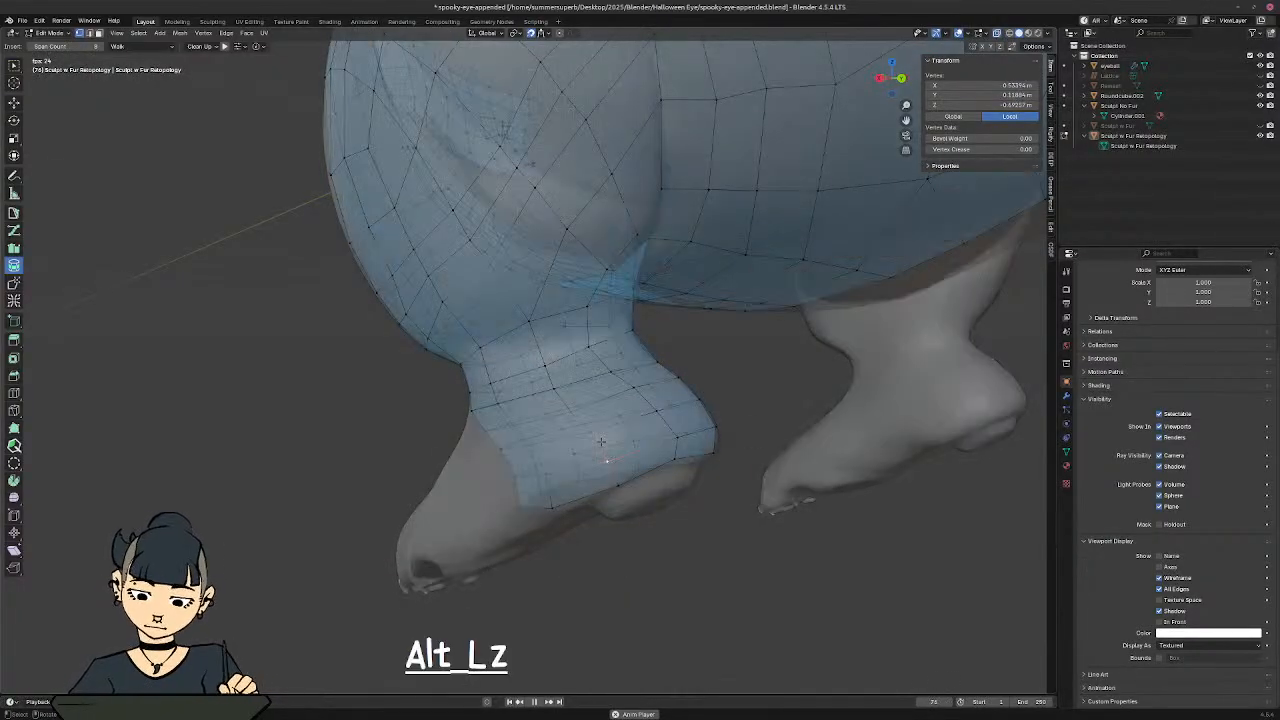
pyautogui.hotkey('alt', 'z')
pyautogui.press('g')
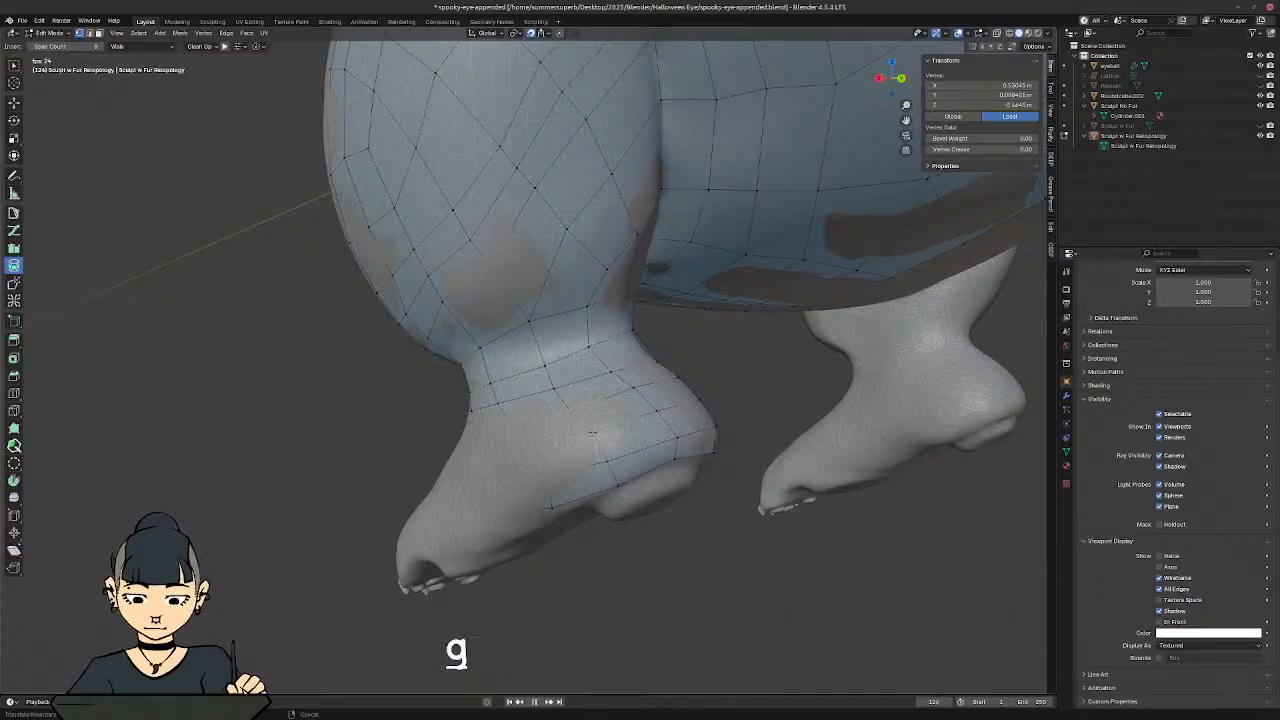
pyautogui.click(587, 430)
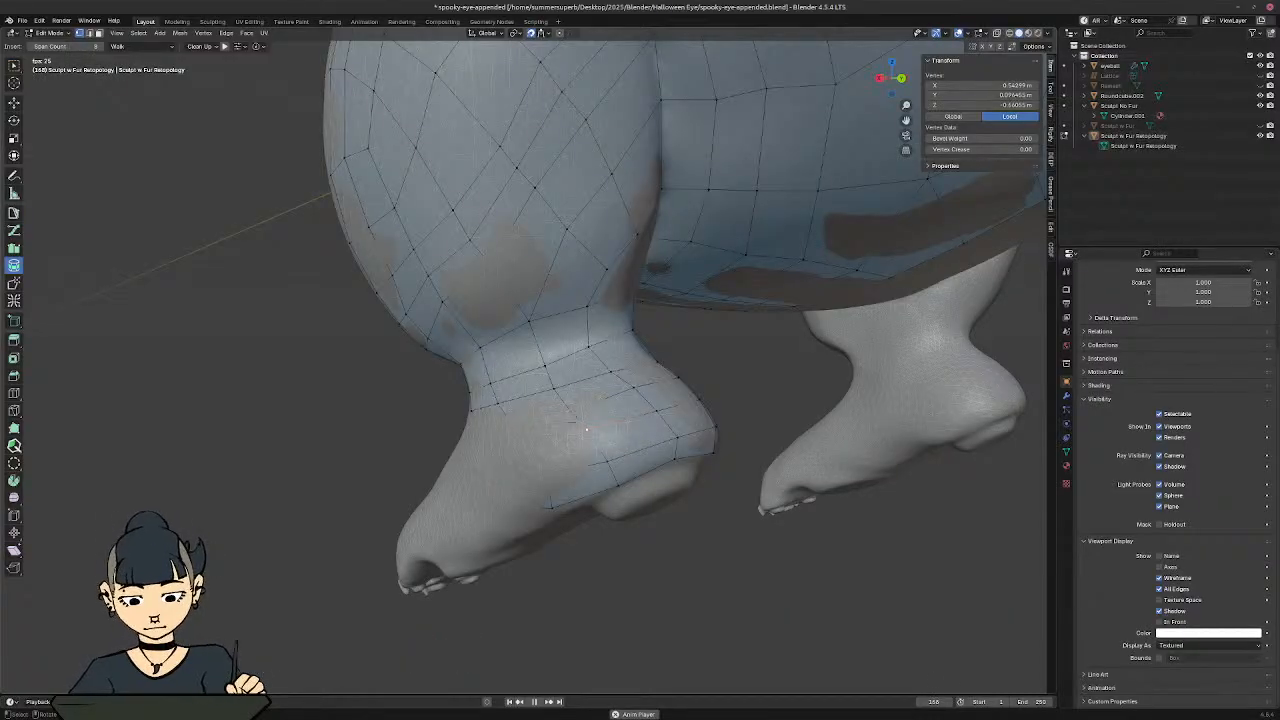
pyautogui.hotkey('alt', 'z')
pyautogui.click(574, 415)
pyautogui.hotkey('alt', 'z')
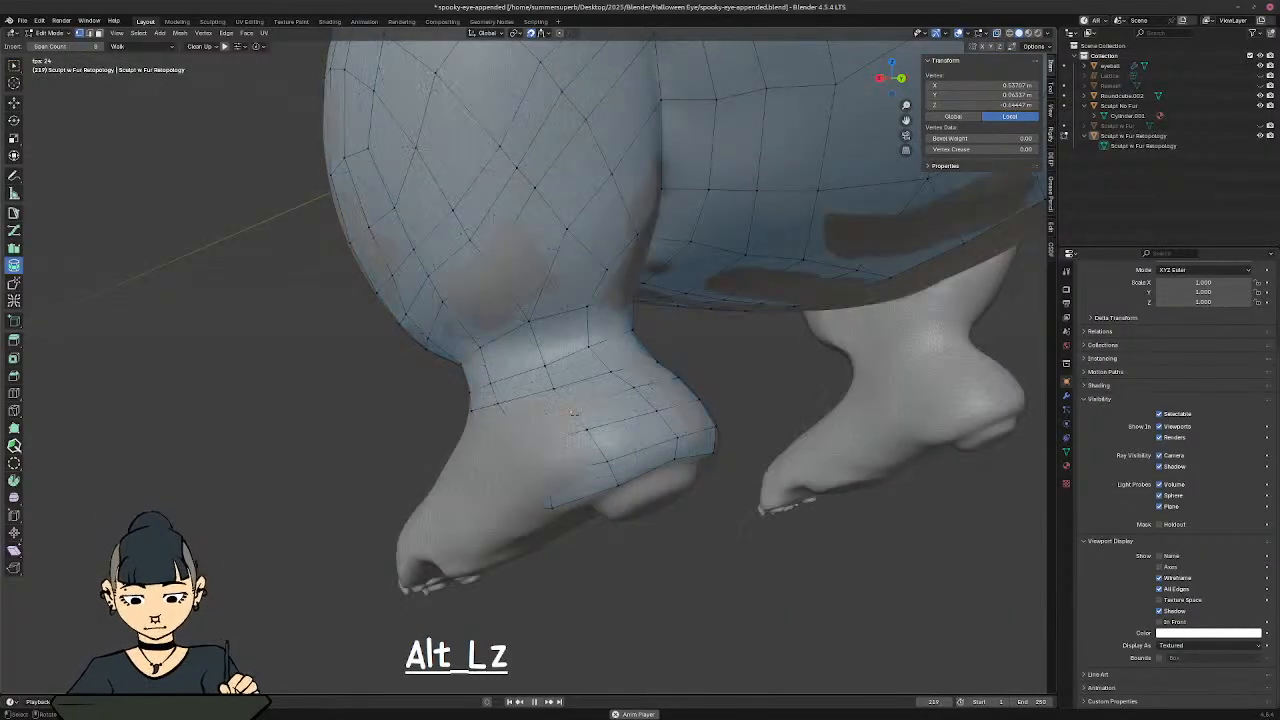
pyautogui.press('g')
pyautogui.click(575, 415)
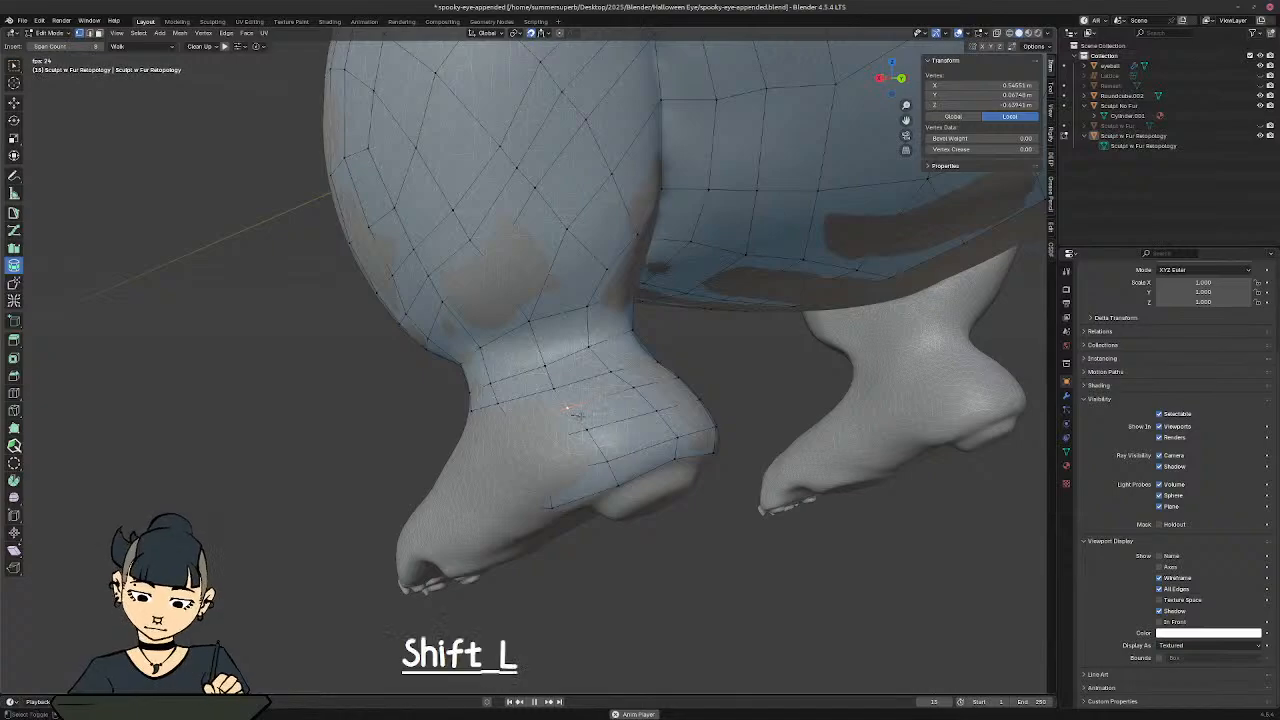
# Step: Select the buried column of vertices down the outer side of the heel using X-ray, and pull it onto the sculpt's surface
pyautogui.keyDown('shift'); pyautogui.moveTo(575, 415); pyautogui.dragTo(660, 381, button='middle'); pyautogui.keyUp('shift')
pyautogui.keyDown('shift'); pyautogui.moveTo(674, 443); pyautogui.dragTo(625, 435, button='middle'); pyautogui.keyUp('shift')
pyautogui.hotkey('alt', 'z')
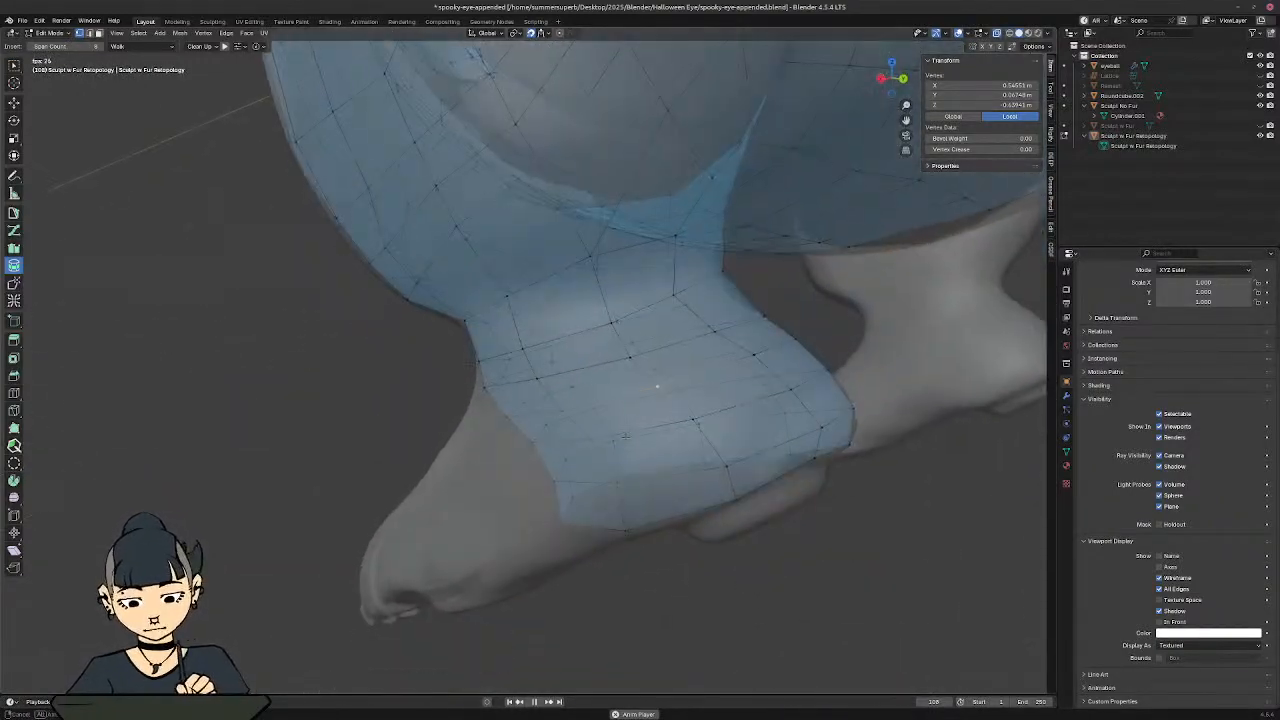
pyautogui.keyDown('shift'); pyautogui.click(624, 529); pyautogui.keyUp('shift')
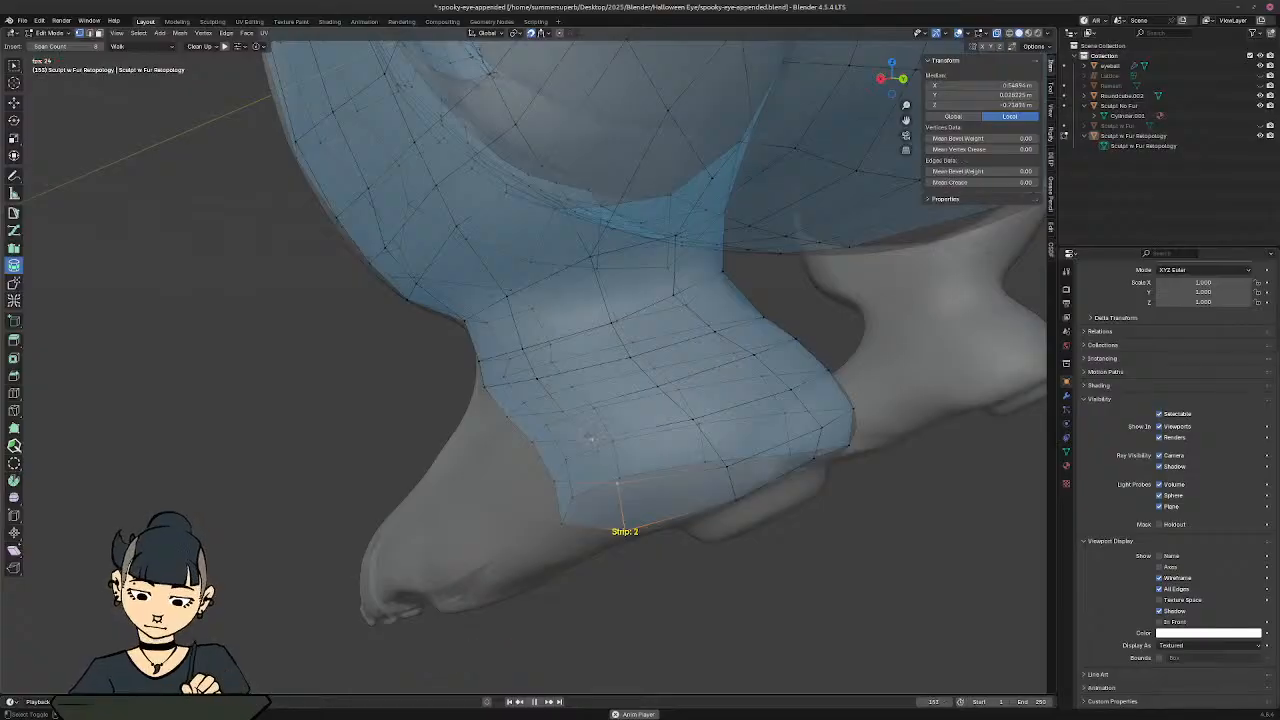
pyautogui.hotkey('alt', 'z')
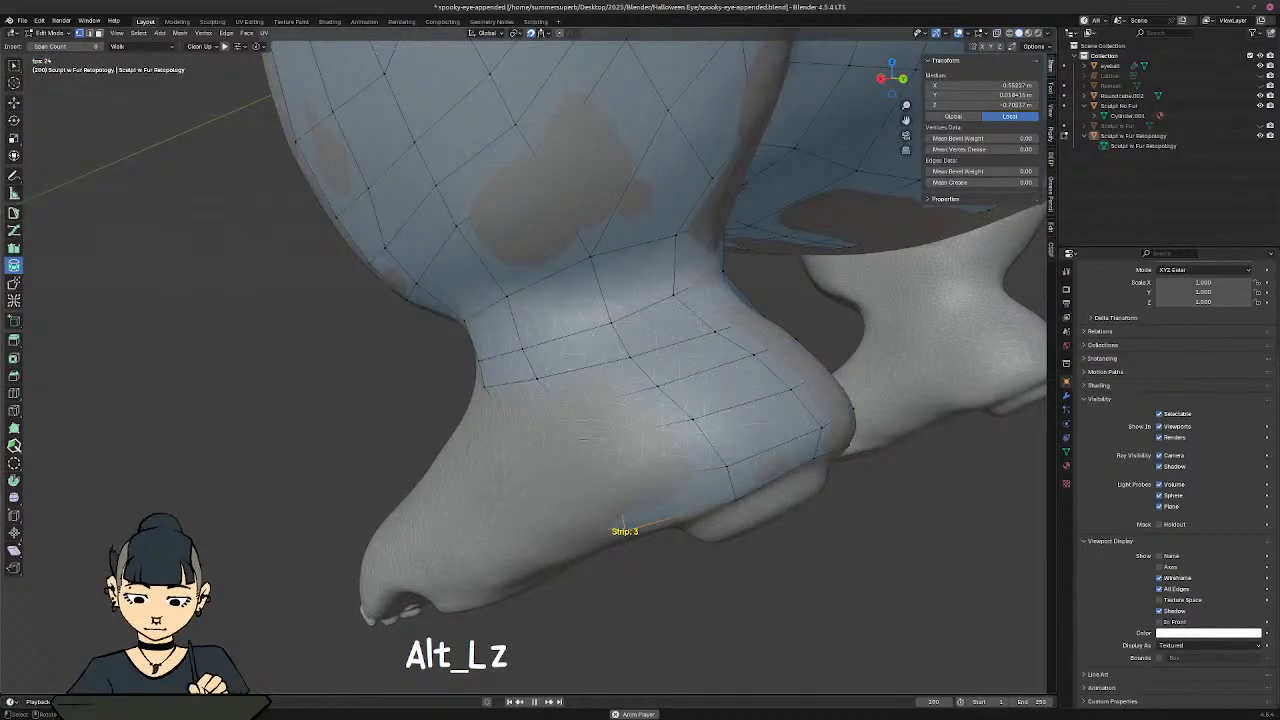
pyautogui.press('g')
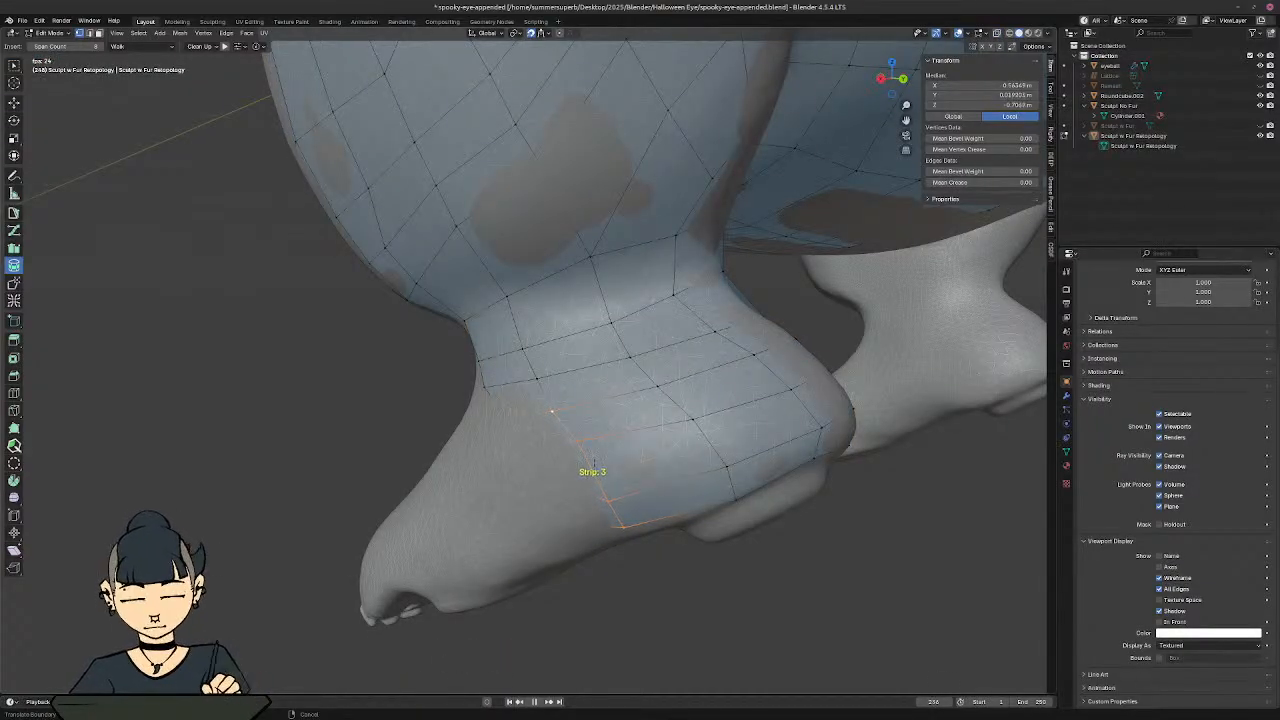
pyautogui.click(594, 463)
# Step: Move the middle vertex of that outer heel column slightly down the surface to even its spacing
pyautogui.click(580, 442)
pyautogui.press('g')
pyautogui.click(592, 463)
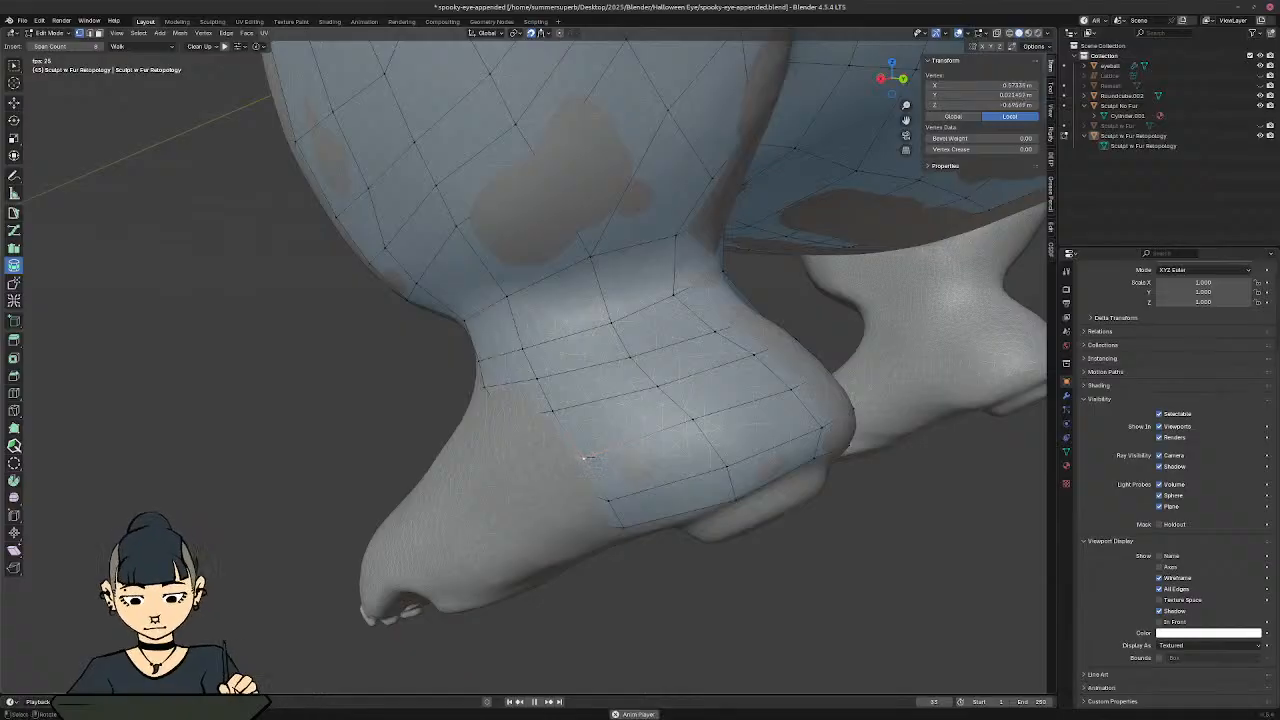
pyautogui.moveTo(594, 463); pyautogui.dragTo(655, 441, button='middle')
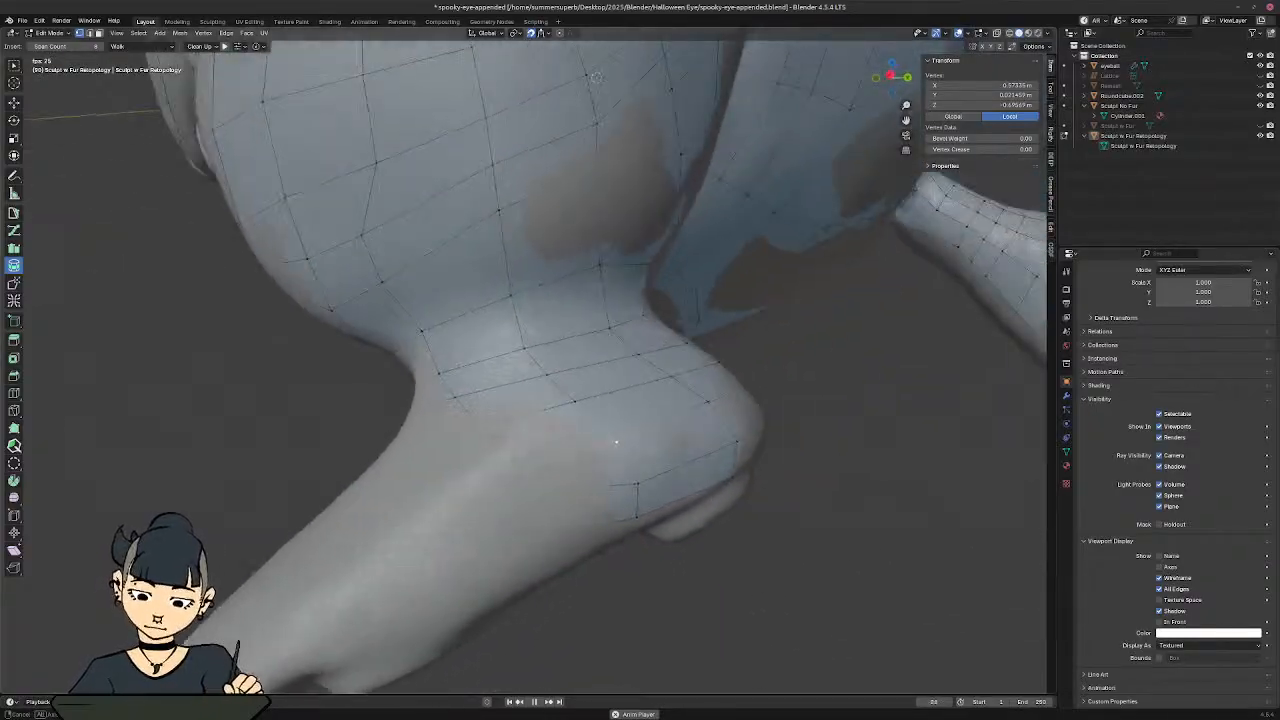
# Step: Select the buried front column of vertices on the outer side of the foot through X-ray, and pull it onto the surface
pyautogui.moveTo(596, 78); pyautogui.dragTo(636, 70, button='middle')
pyautogui.keyDown('shift'); pyautogui.moveTo(560, 440); pyautogui.dragTo(547, 381, button='middle'); pyautogui.keyUp('shift')
pyautogui.hotkey('alt', 'z')
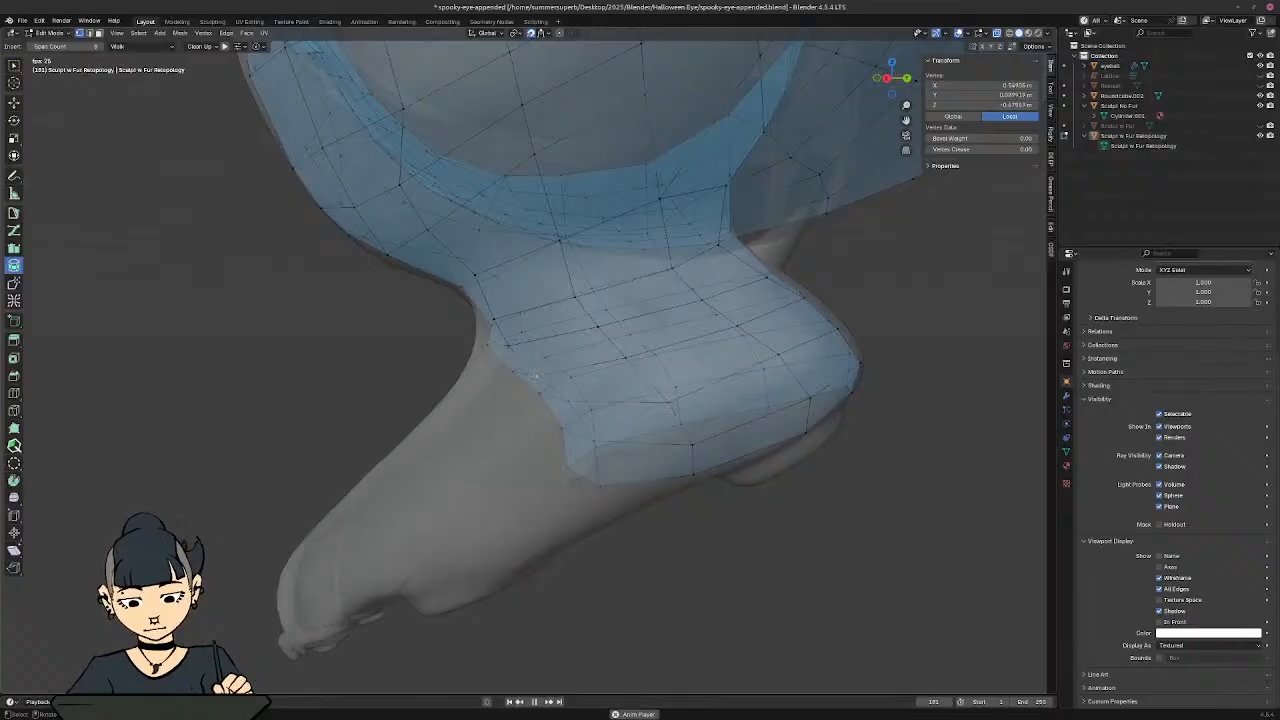
pyautogui.keyDown('shift'); pyautogui.click(567, 400); pyautogui.keyUp('shift')
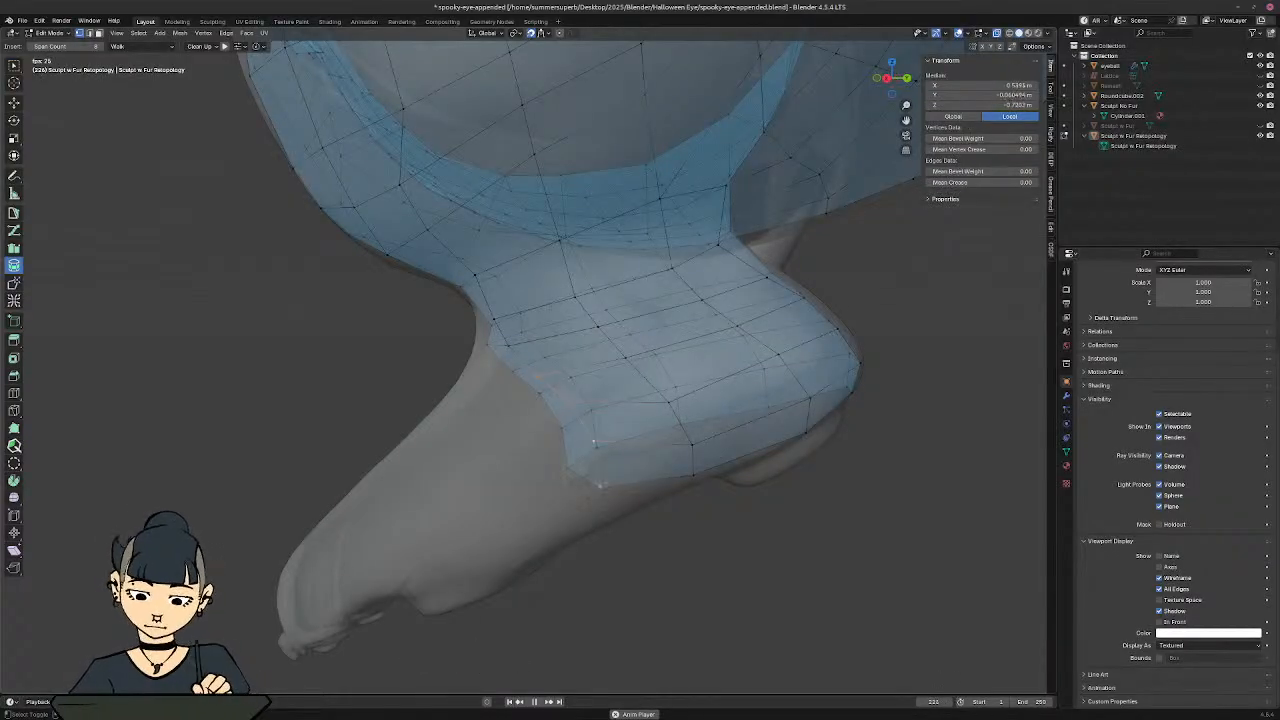
pyautogui.hotkey('alt', 'z')
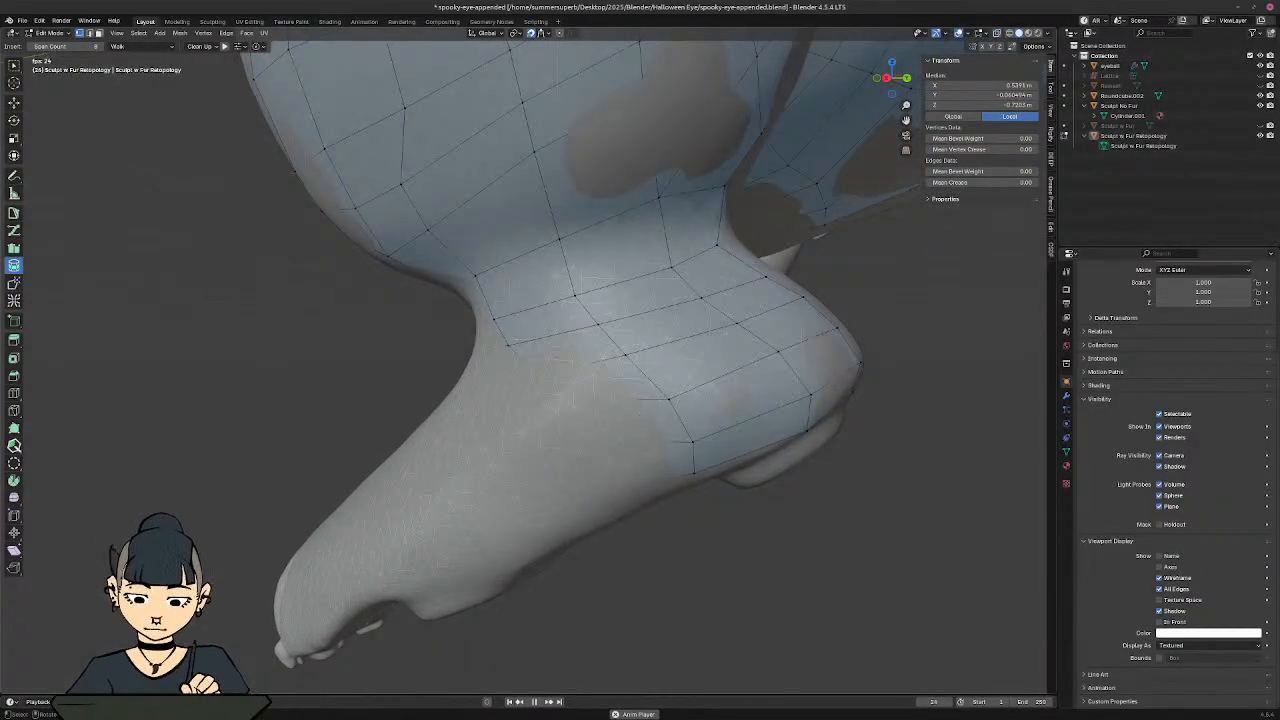
pyautogui.press('g')
pyautogui.click(562, 418)
# Step: Reposition the individual vertices of the outer front column down to the lower edge so they are evenly spaced
pyautogui.click(545, 394)
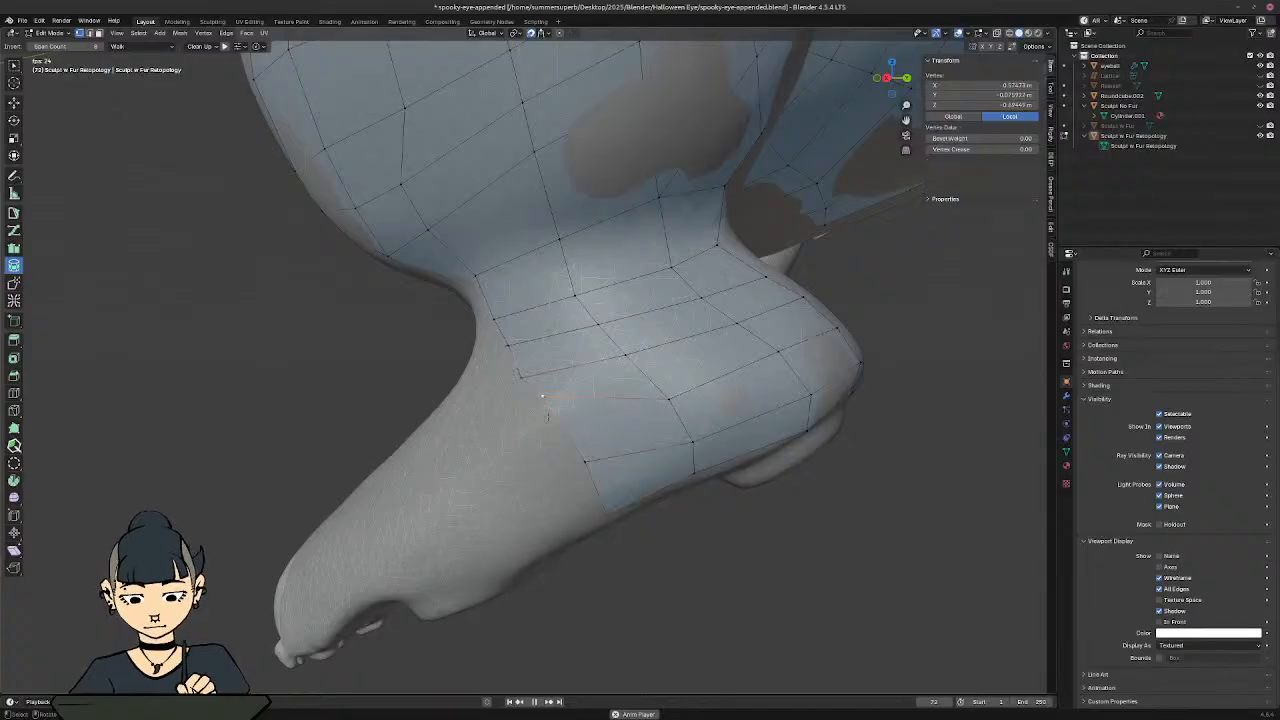
pyautogui.press('g')
pyautogui.click(558, 425)
pyautogui.press('g')
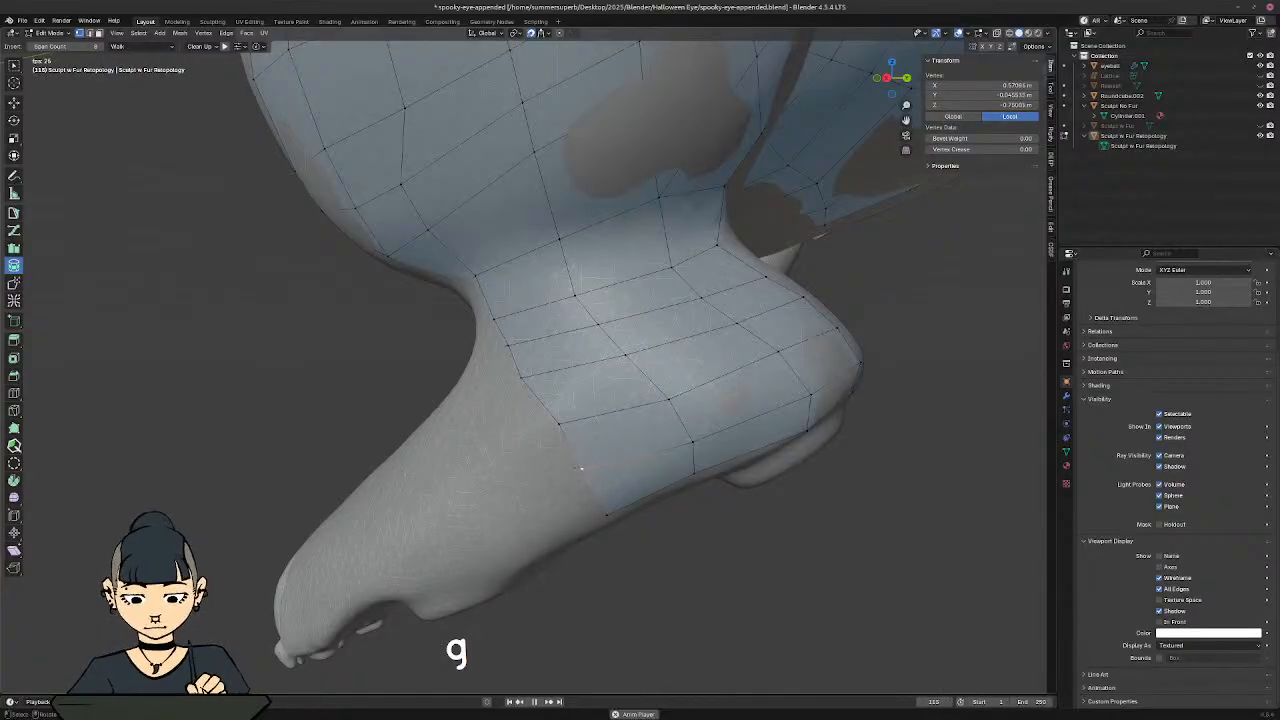
pyautogui.click(606, 518)
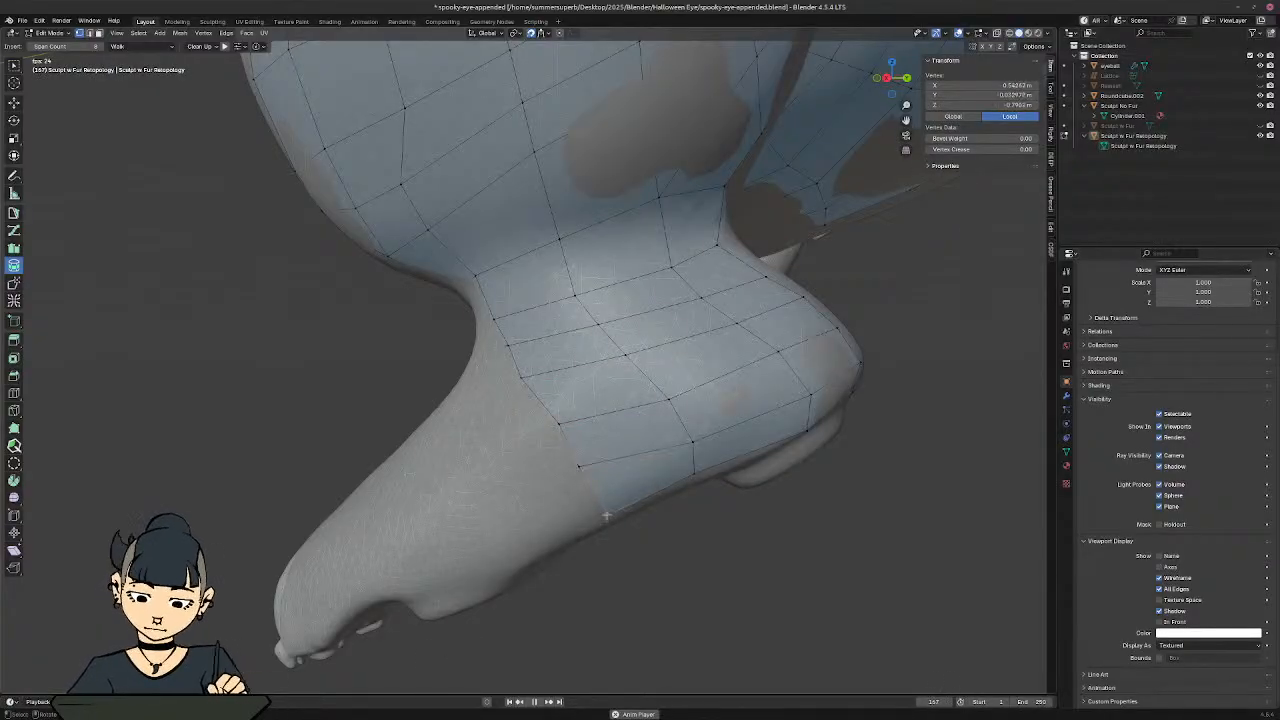
pyautogui.press('g')
pyautogui.moveTo(604, 516); pyautogui.dragTo(696, 423, button='middle')
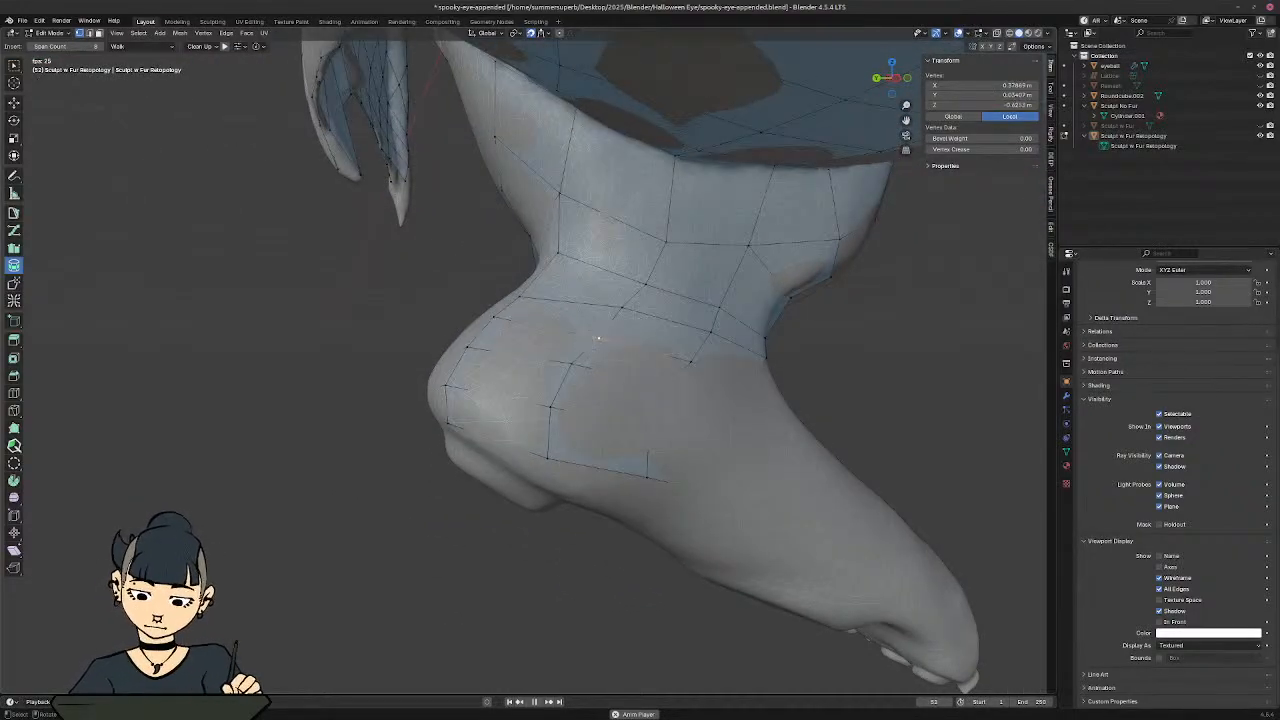
# Step: Select the column of vertices on the inner side of the heel and shift it slightly backward along the surface
pyautogui.keyDown('shift'); pyautogui.click(572, 363); pyautogui.keyUp('shift')
pyautogui.keyDown('shift'); pyautogui.click(550, 408); pyautogui.keyUp('shift')
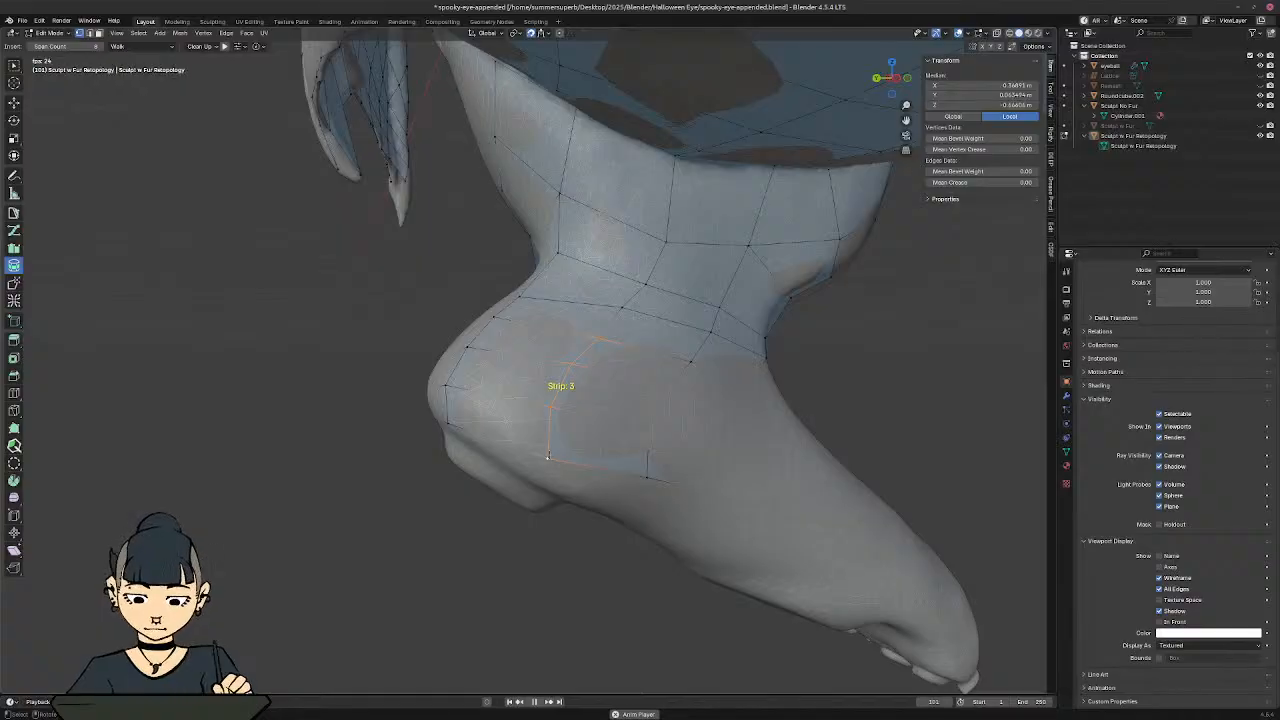
pyautogui.press('g')
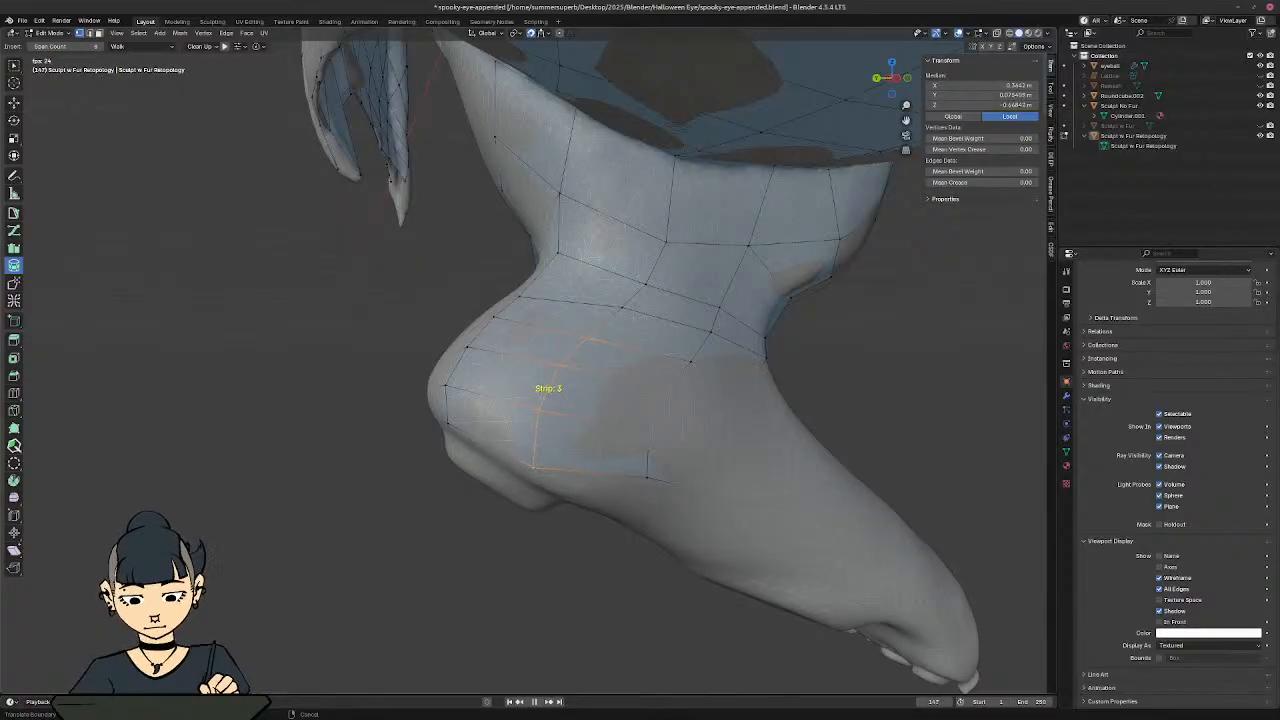
pyautogui.click(541, 410)
# Step: Select the next buried column on the inner side of the foot using X-ray, and pull it onto the sculpt's surface
pyautogui.moveTo(708, 420); pyautogui.dragTo(489, 364, button='middle')
pyautogui.hotkey('alt', 'z')
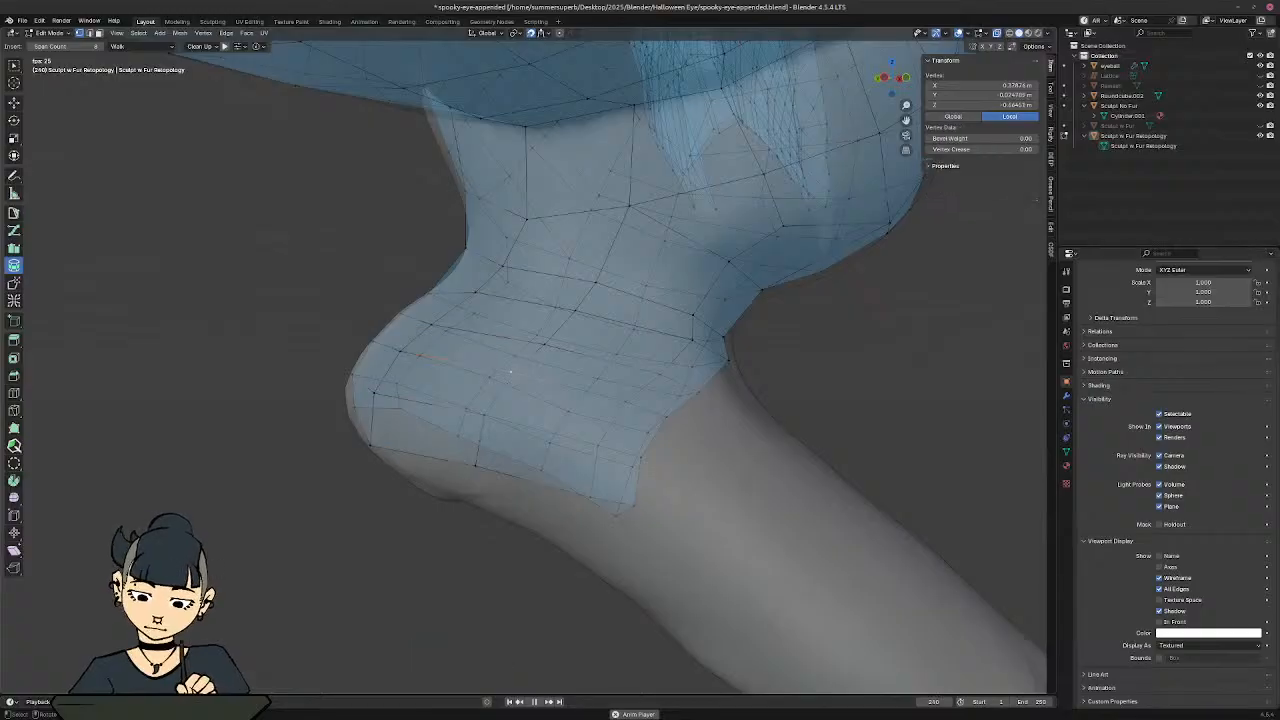
pyautogui.keyDown('shift'); pyautogui.click(480, 466); pyautogui.keyUp('shift')
pyautogui.moveTo(480, 466); pyautogui.dragTo(562, 421, button='middle')
pyautogui.hotkey('alt', 'z')
pyautogui.press('g')
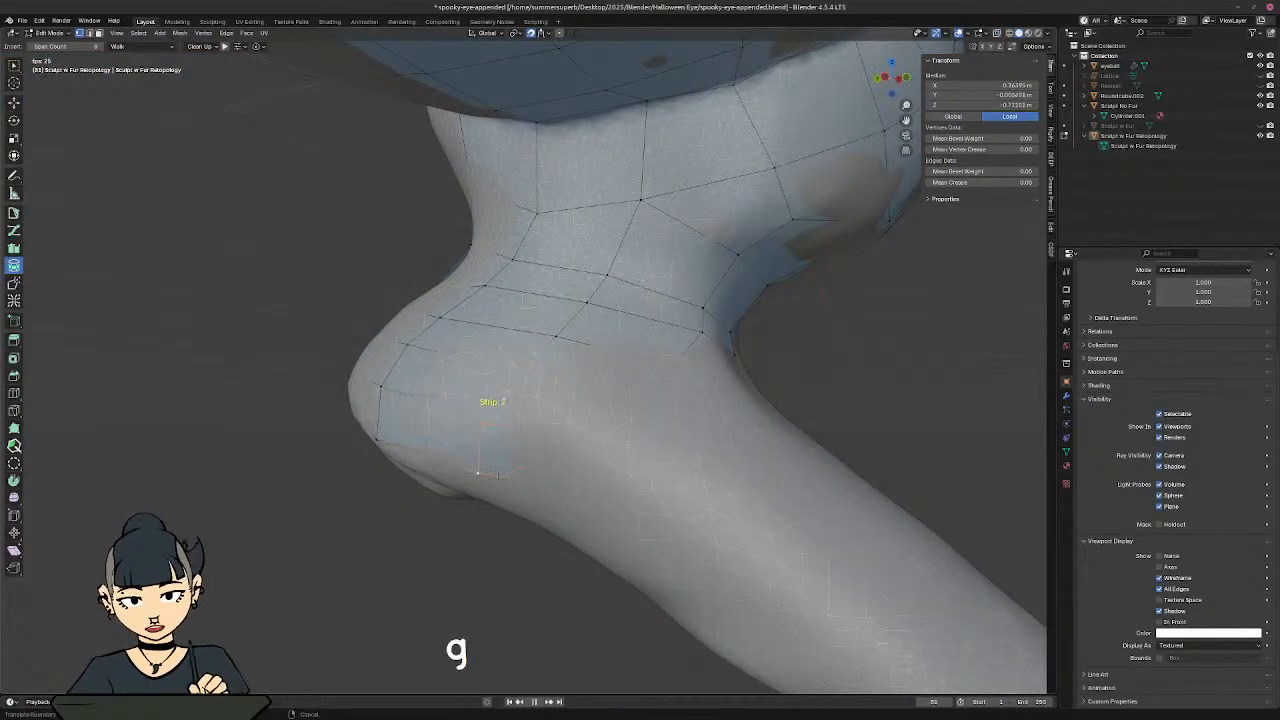
pyautogui.click(490, 478)
# Step: Move that inner column's vertices individually to even their spacing, placing its lowest vertex on the crease above the sole
pyautogui.click(500, 381)
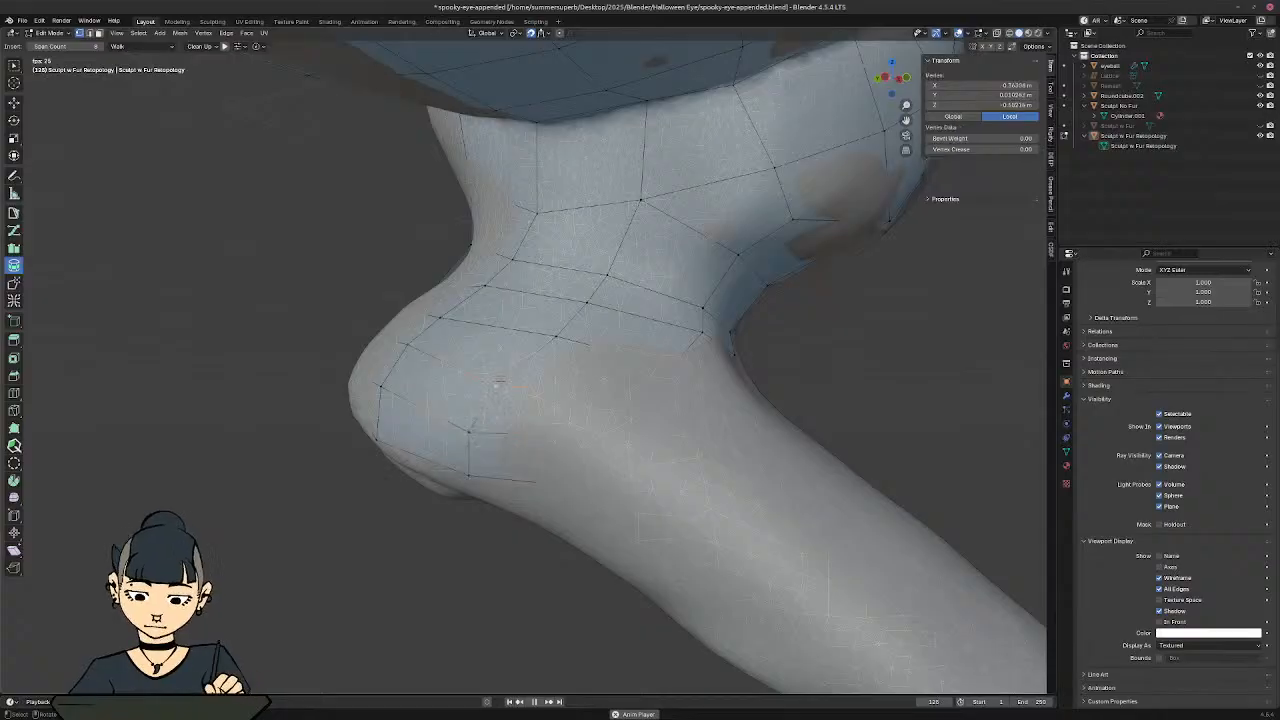
pyautogui.press('g')
pyautogui.click(518, 359)
pyautogui.click(479, 427)
pyautogui.press('g')
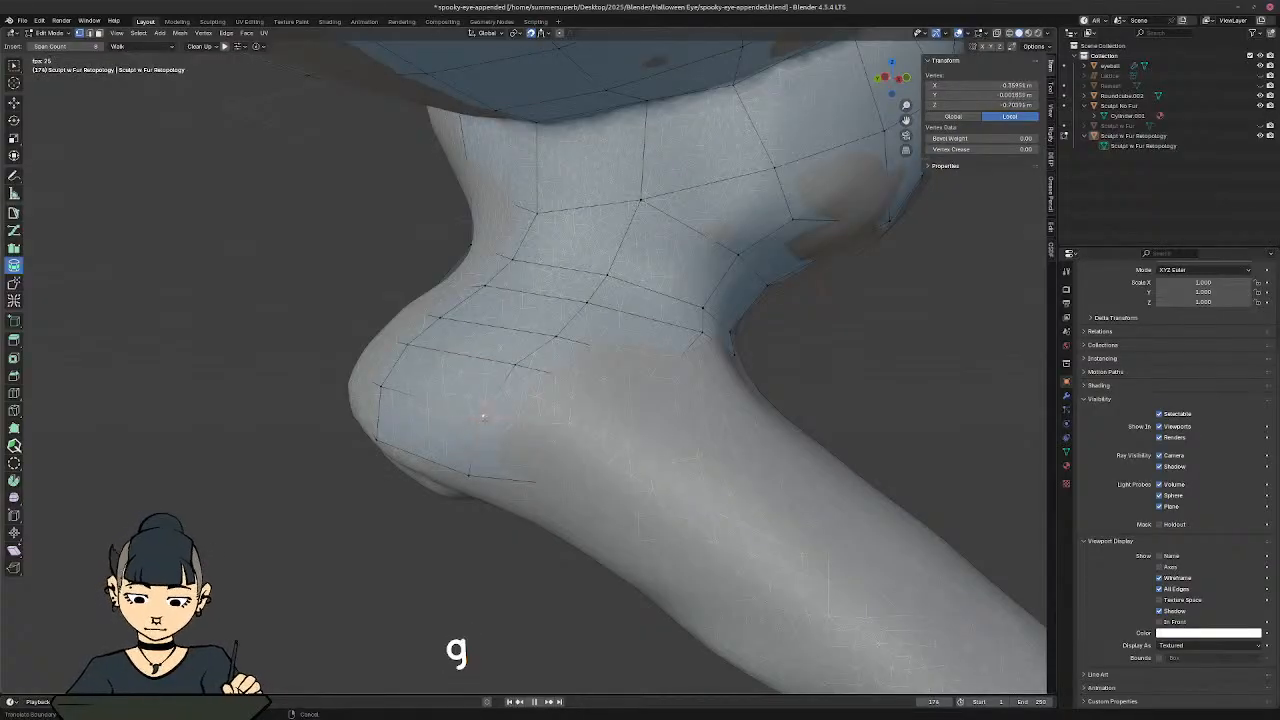
pyautogui.click(484, 418)
pyautogui.click(469, 476)
pyautogui.press('g')
pyautogui.click(463, 489)
pyautogui.moveTo(465, 488); pyautogui.dragTo(563, 443, button='middle')
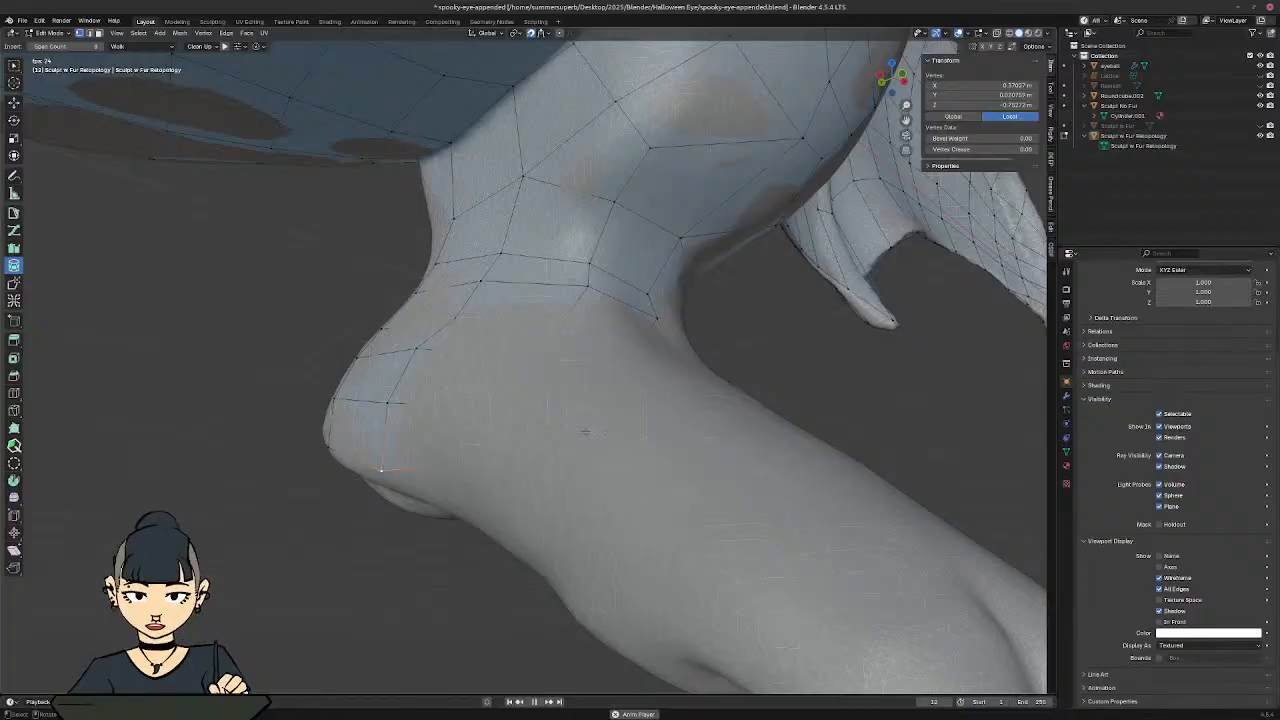
# Step: Select the buried front column of vertices on the foot's inner side with X-ray on, and pull it onto the surface
pyautogui.hotkey('alt', 'z')
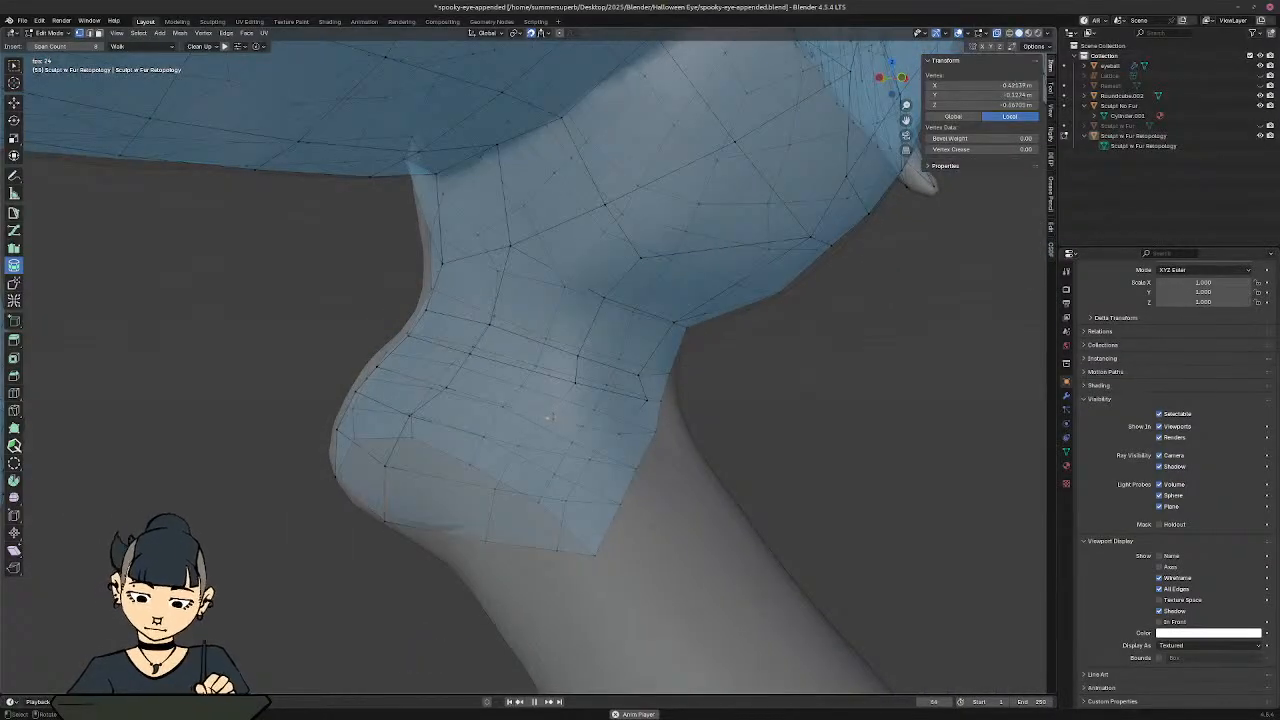
pyautogui.keyDown('shift'); pyautogui.click(518, 446); pyautogui.keyUp('shift')
pyautogui.keyDown('shift'); pyautogui.click(494, 491); pyautogui.keyUp('shift')
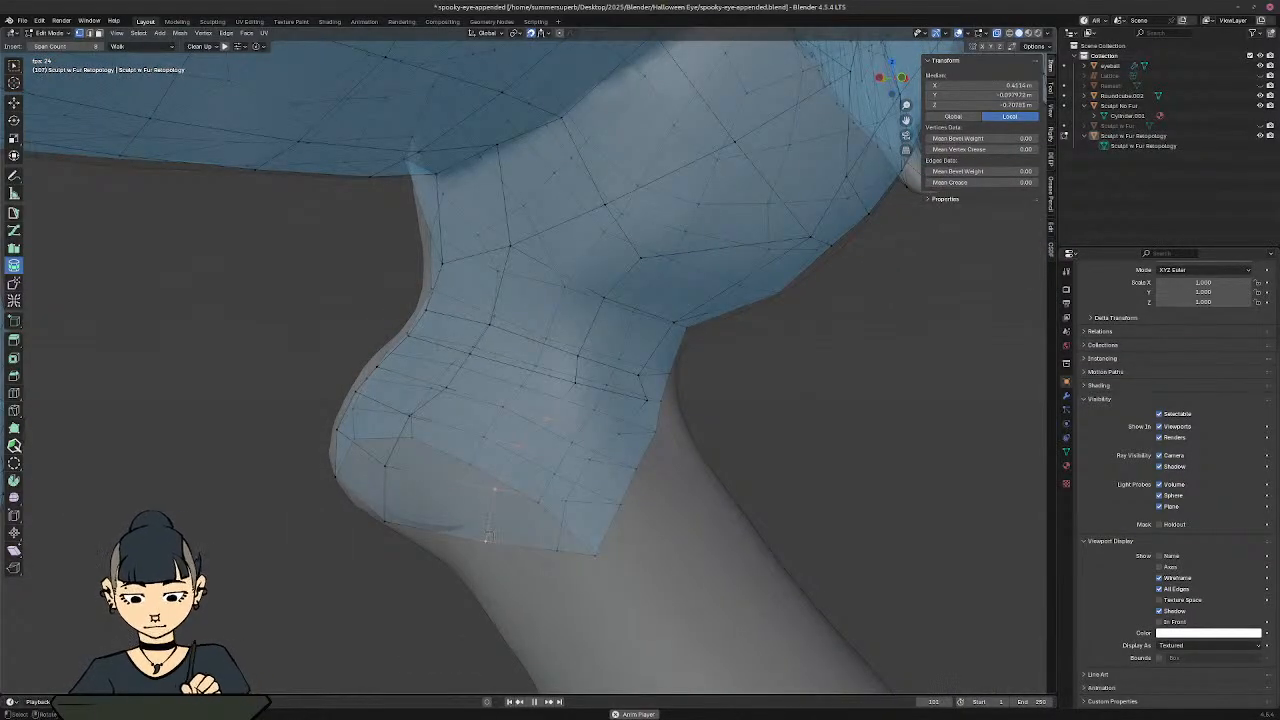
pyautogui.hotkey('alt', 'z')
pyautogui.press('g')
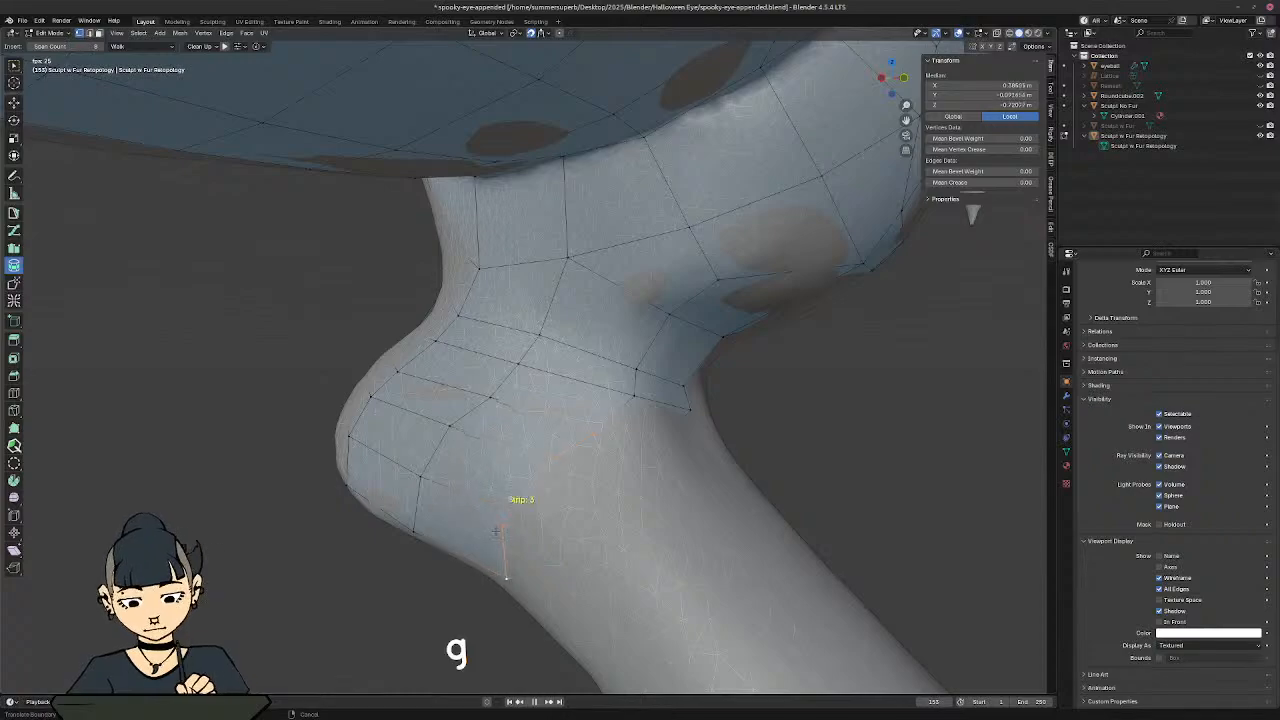
pyautogui.click(505, 530)
# Step: Adjust the upper vertices of the inner front column individually along the sculpt's surface to even their spacing
pyautogui.click(551, 472)
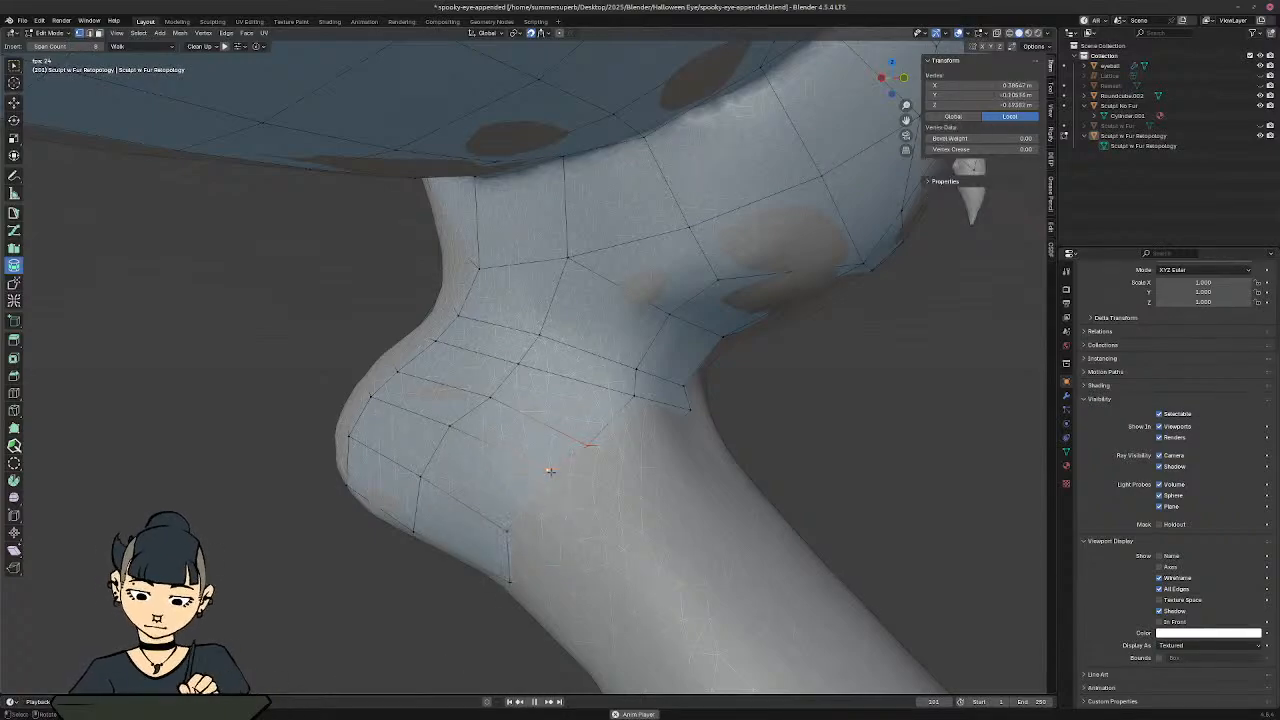
pyautogui.press('g')
pyautogui.press('g')
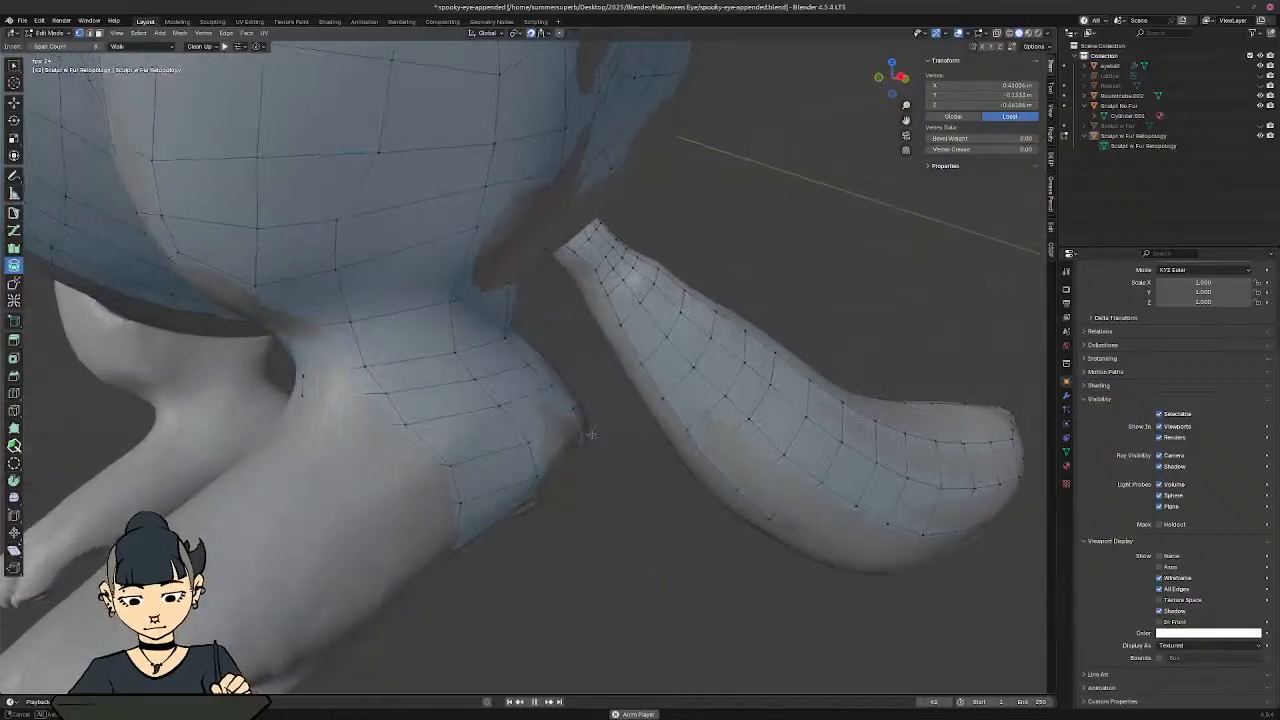
# Step: Move the mesh's lower front vertex along the underside of the foot with X-ray off, and turn X-ray back on
pyautogui.press('ctrl')
pyautogui.hotkey('alt', 'z')
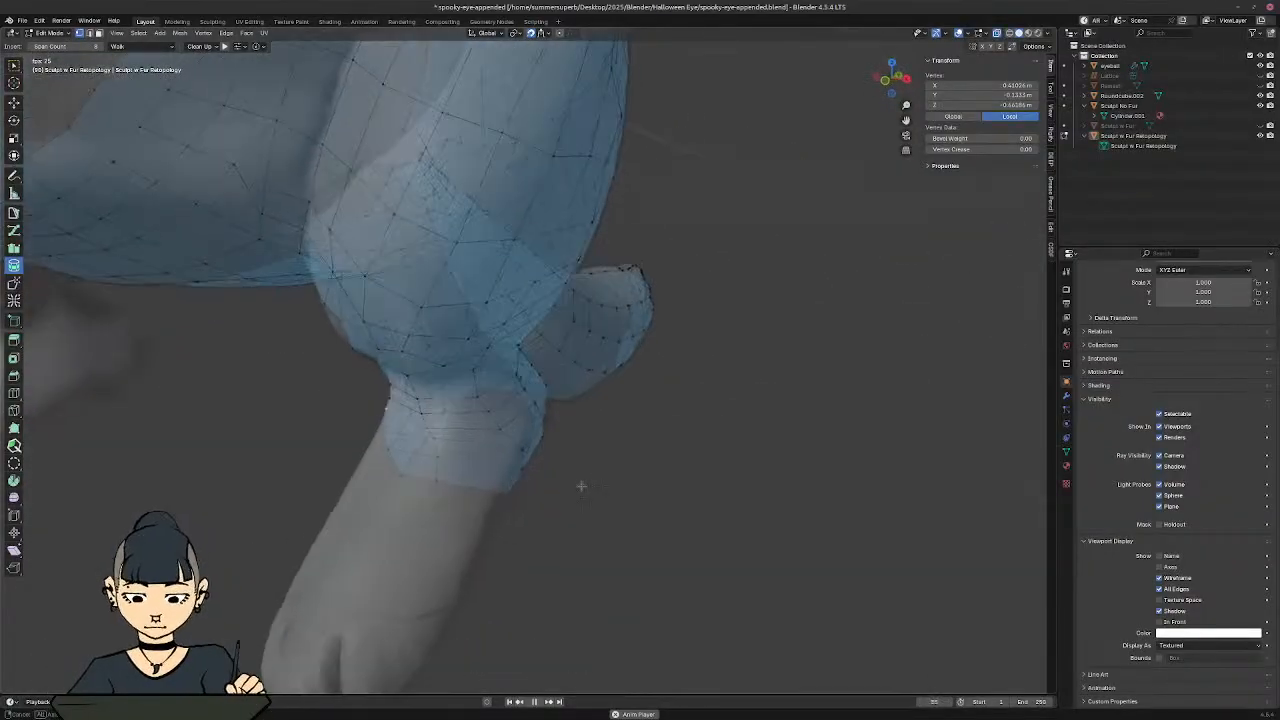
pyautogui.keyDown('shift'); pyautogui.moveTo(424, 434); pyautogui.dragTo(478, 412, button='middle'); pyautogui.keyUp('shift')
pyautogui.moveTo(474, 480); pyautogui.dragTo(500, 405, button='middle')
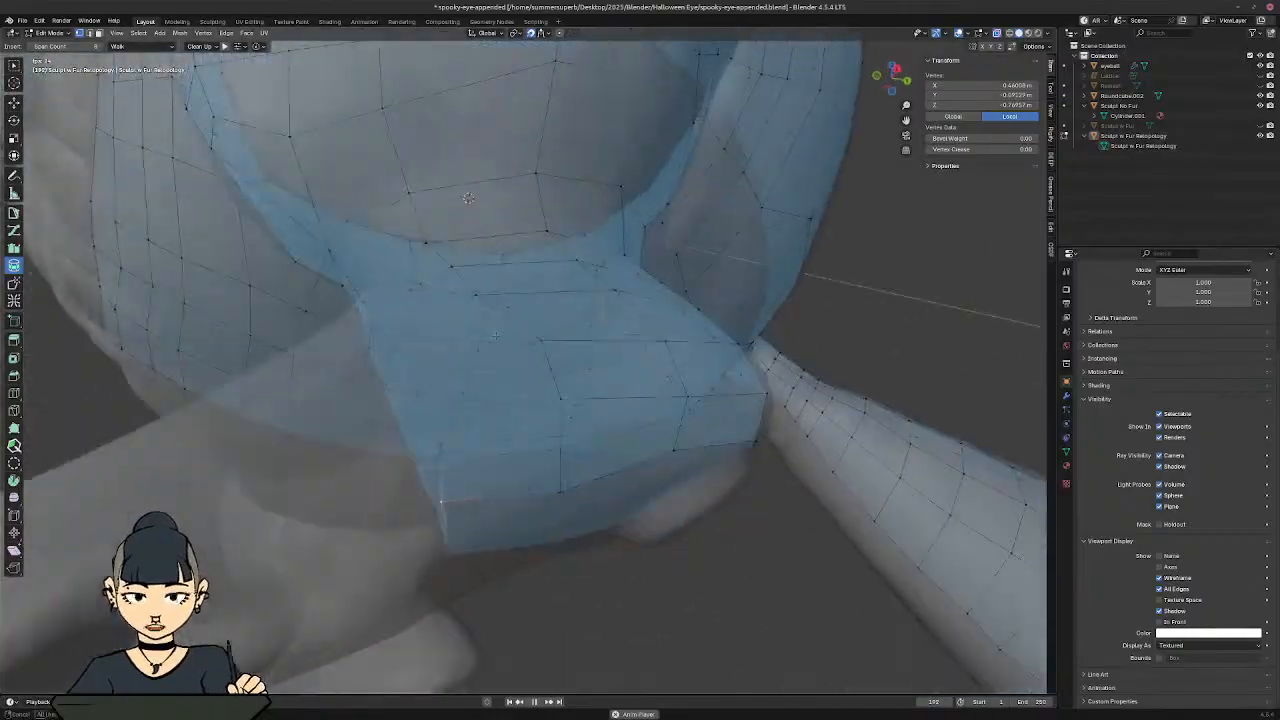
pyautogui.hotkey('alt', 'z')
pyautogui.moveTo(490, 394); pyautogui.dragTo(407, 392, button='middle')
pyautogui.press('g')
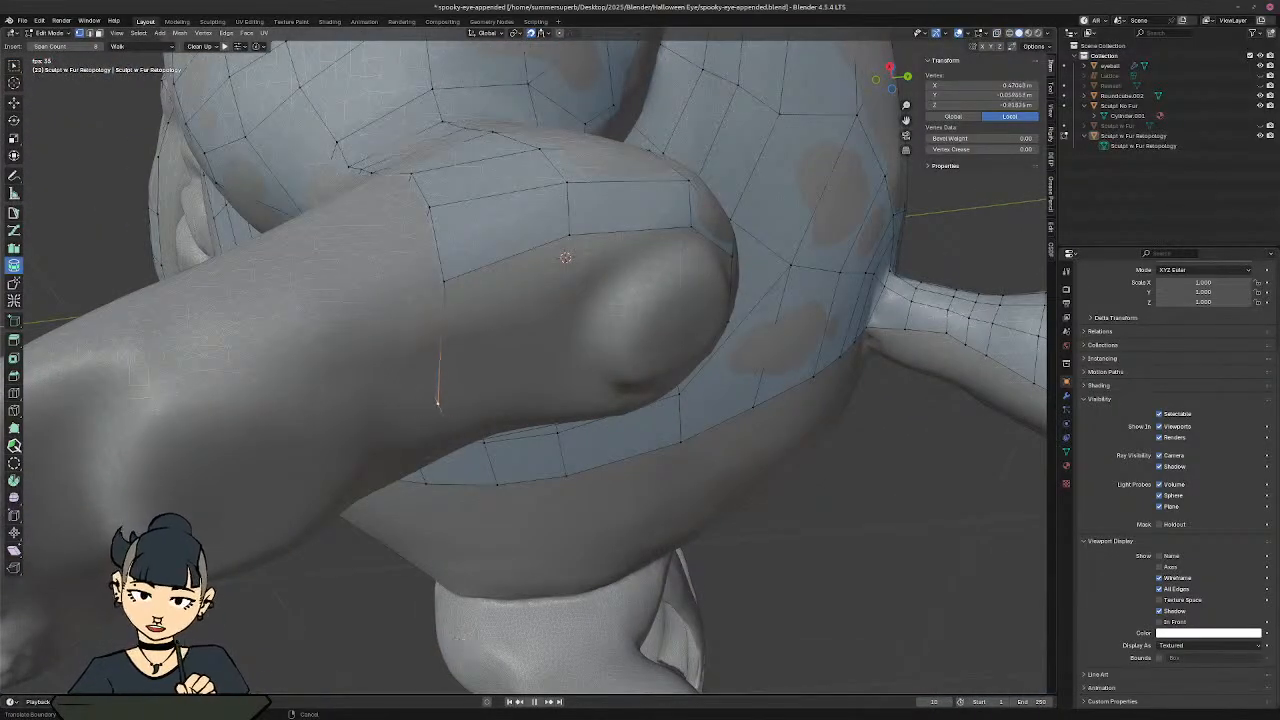
pyautogui.click(388, 359)
pyautogui.moveTo(388, 359); pyautogui.dragTo(502, 396, button='middle')
pyautogui.hotkey('alt', 'z')
pyautogui.hotkey('shift', 'v')
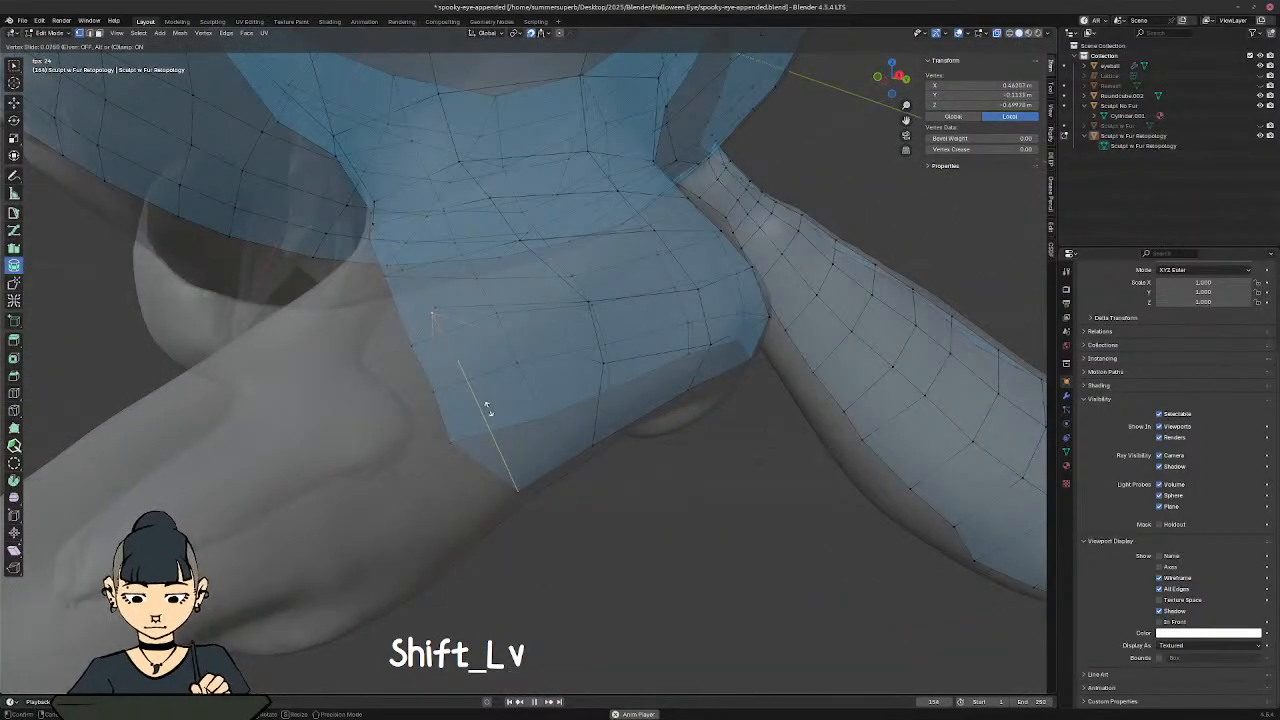
pyautogui.click(488, 410)
pyautogui.hotkey('ctrl', 'z')
# Step: Toggle snapping and use Vertex Slide to shift two vertices of the outer front column down along their edges
pyautogui.hotkey('shift', 'Tab')
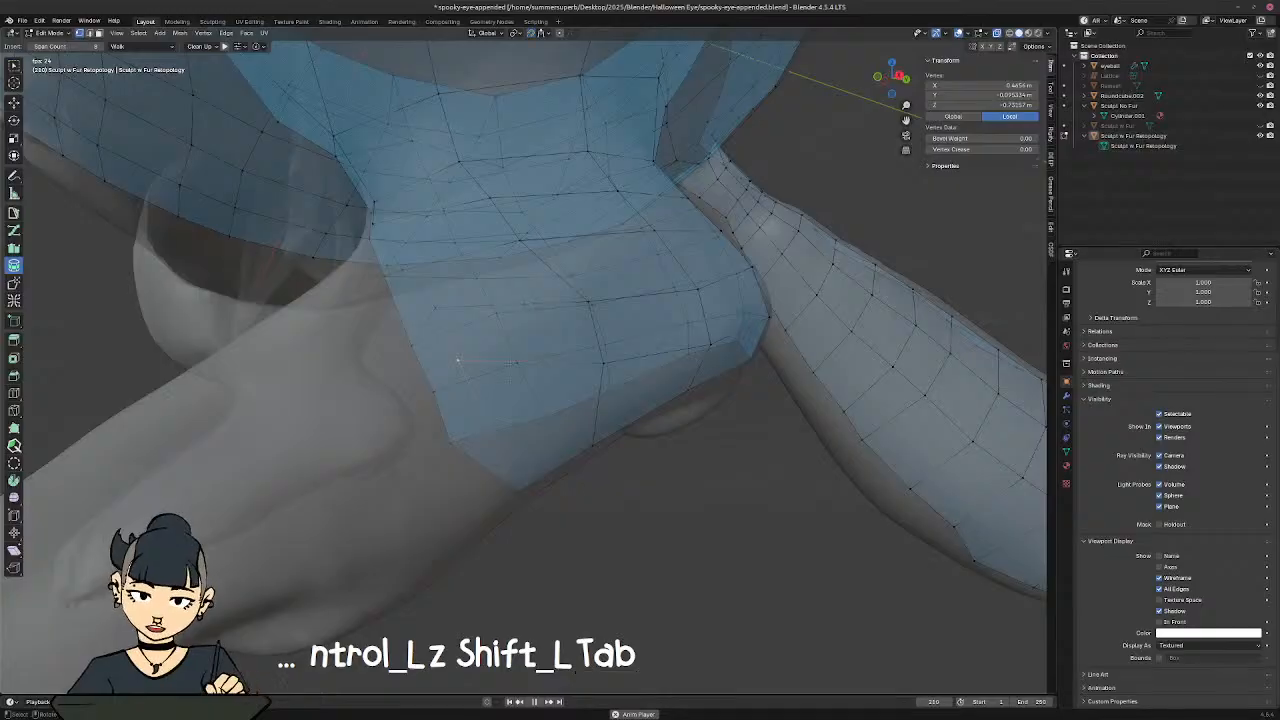
pyautogui.hotkey('shift', 'v')
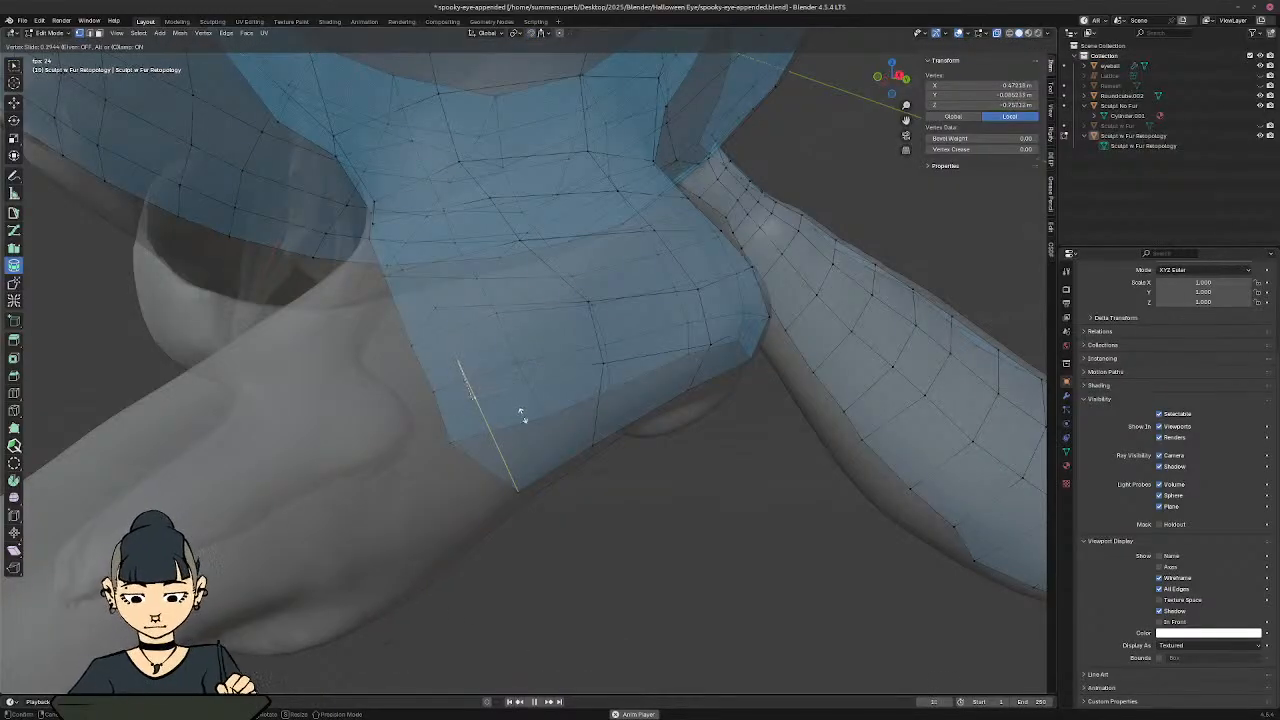
pyautogui.click(523, 414)
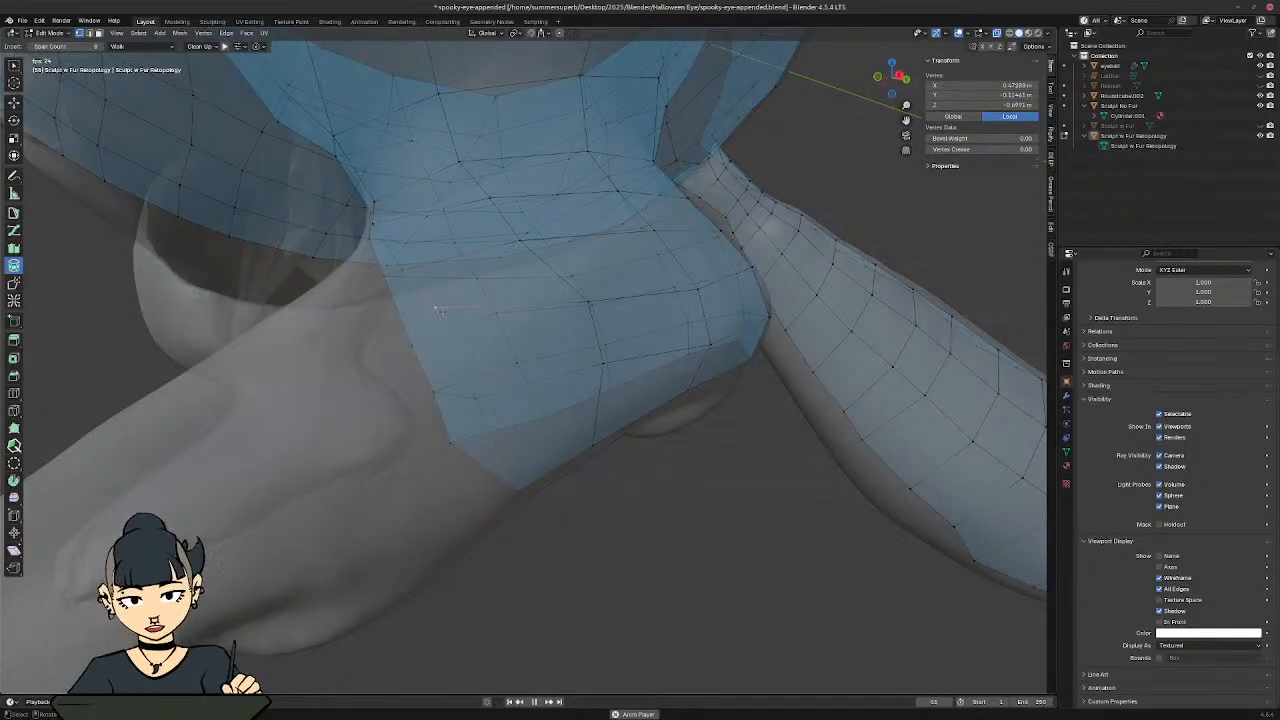
pyautogui.hotkey('shift', 'v')
pyautogui.click(451, 338)
# Step: Switch to face selection and select the frontmost band of faces around the foot with Circle Select
pyautogui.moveTo(451, 338); pyautogui.dragTo(518, 317, button='middle')
pyautogui.moveTo(496, 241); pyautogui.dragTo(655, 340, button='middle')
pyautogui.press('3')
pyautogui.click(659, 333)
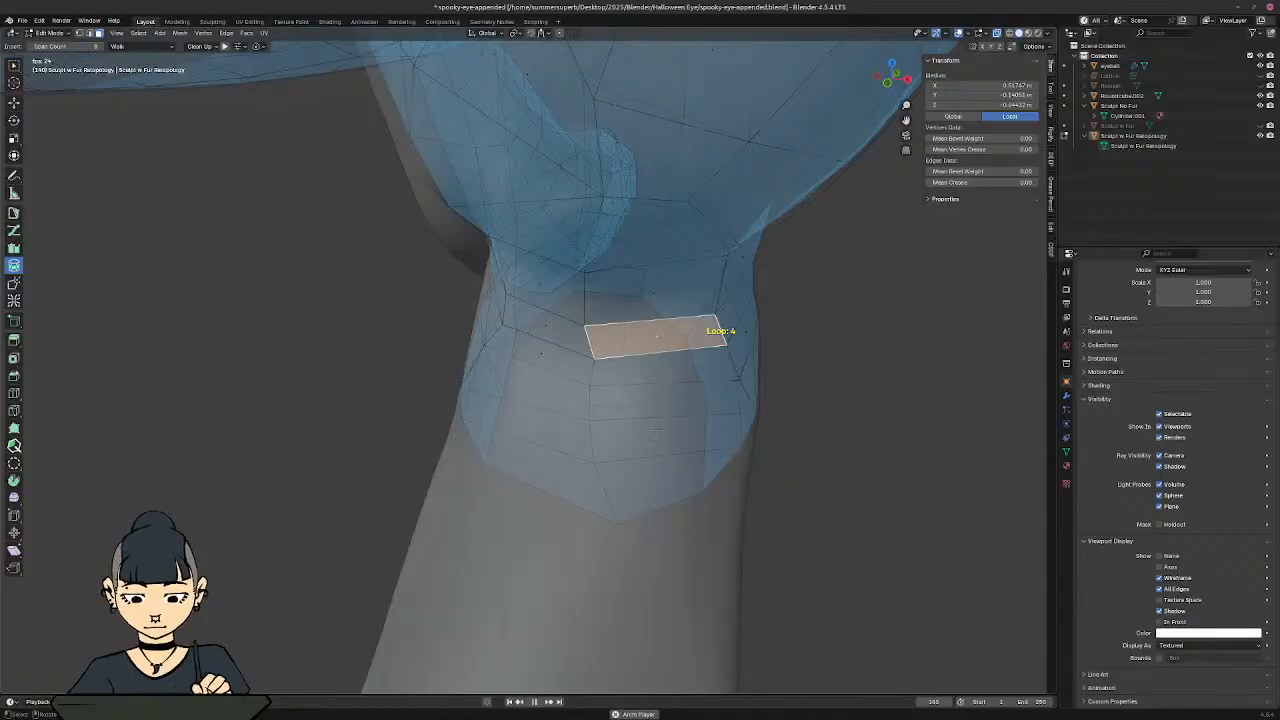
pyautogui.press('c')
pyautogui.moveTo(653, 354)
pyautogui.mouseDown()
pyautogui.moveTo(660, 505)
pyautogui.moveTo(525, 445)
pyautogui.moveTo(547, 330)
pyautogui.mouseUp()
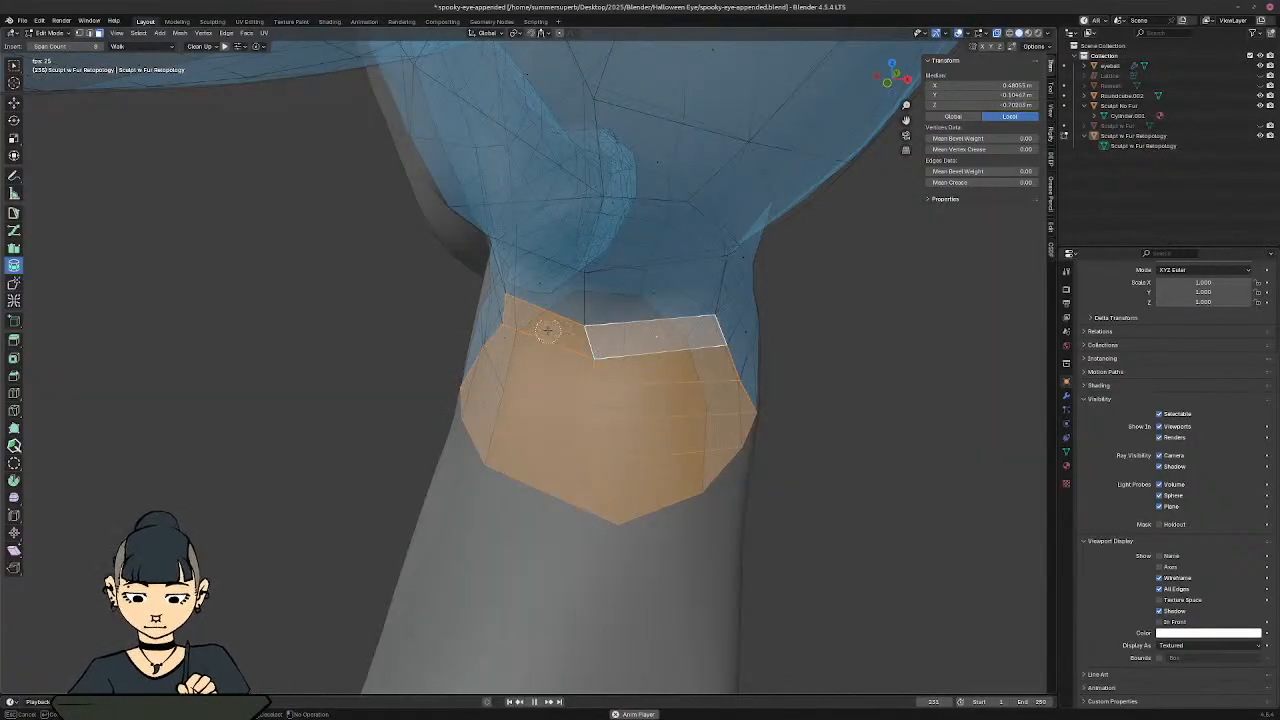
pyautogui.rightClick(581, 401)
pyautogui.moveTo(581, 401); pyautogui.dragTo(611, 462, button='middle')
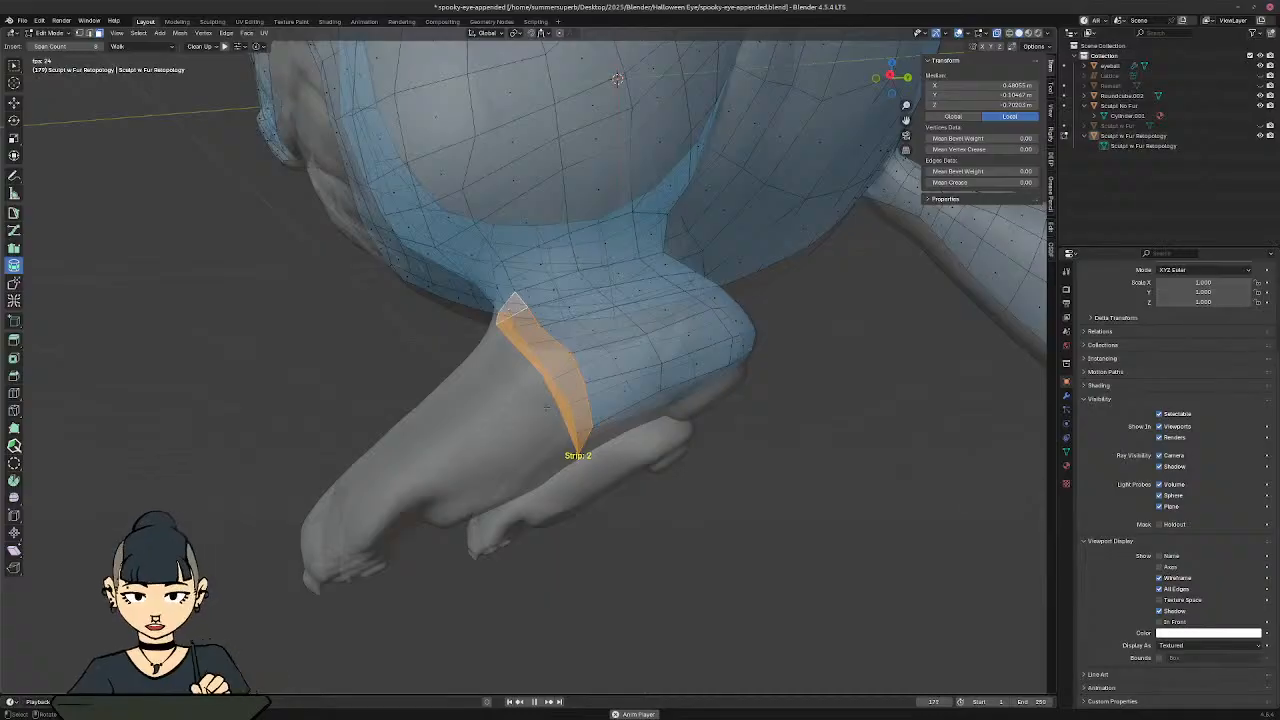
# Step: Toggle snapping, switch to the Select Box tool, extrude the selected front band along the foot in side view, and move it down onto the sculpt
pyautogui.hotkey('shift', 'Tab')
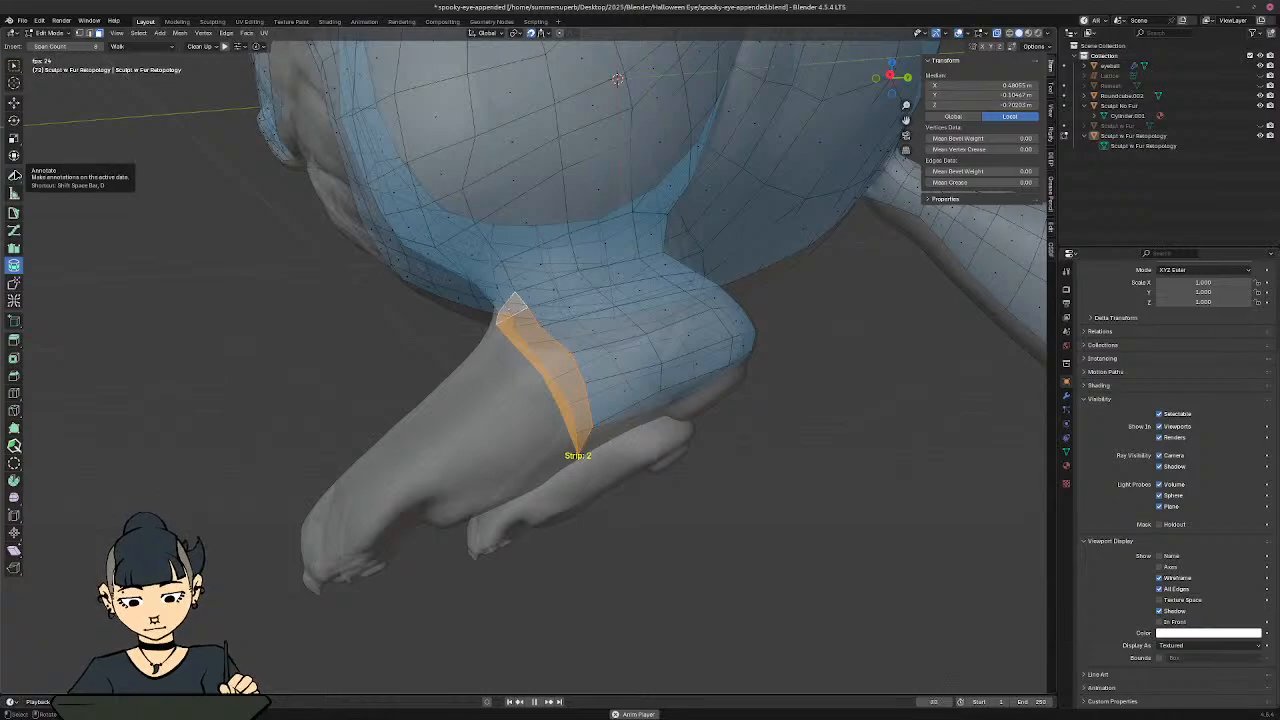
pyautogui.click(14, 66)
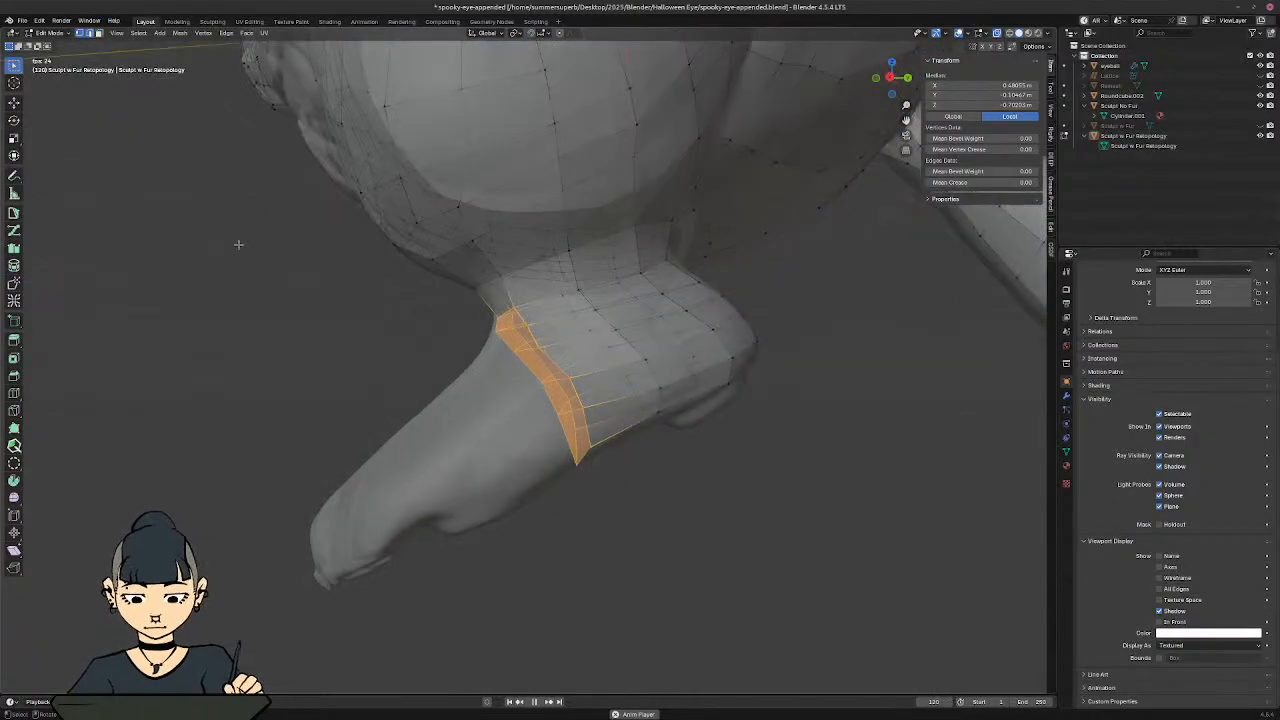
pyautogui.press('KP_End')
pyautogui.press('KP_Next')
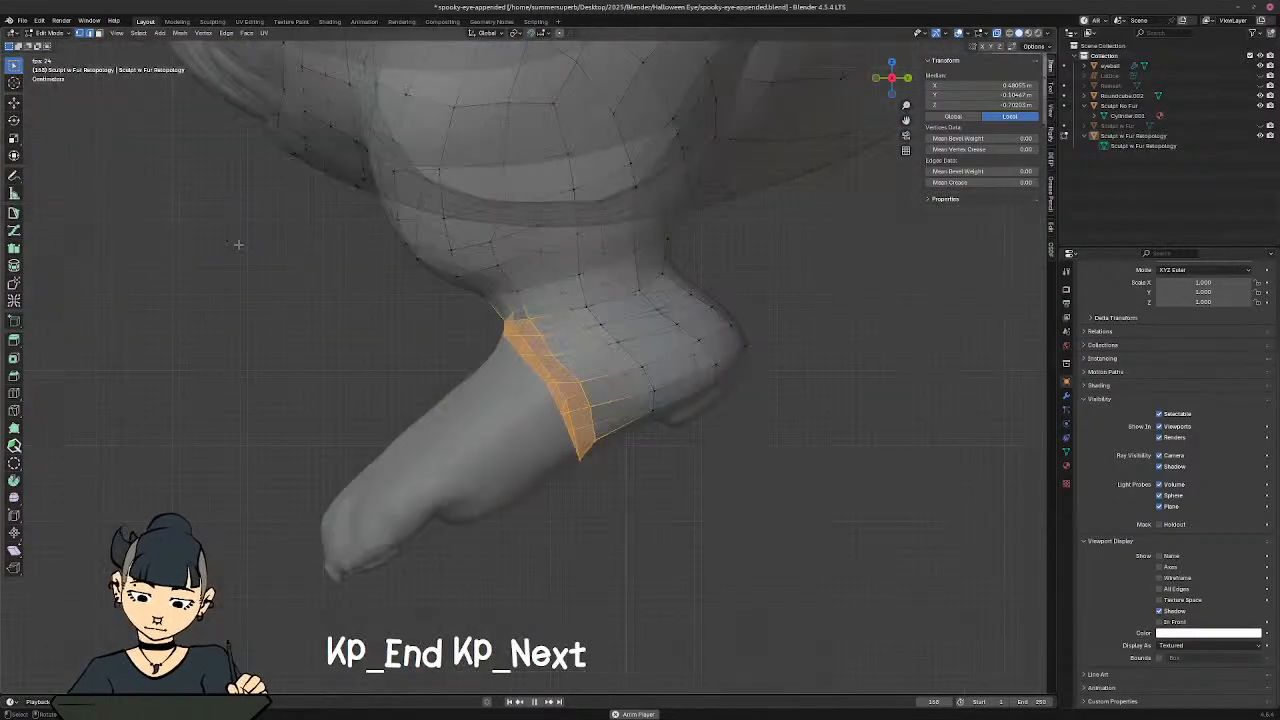
pyautogui.keyDown('shift'); pyautogui.moveTo(337, 341); pyautogui.dragTo(323, 328, button='middle'); pyautogui.keyUp('shift')
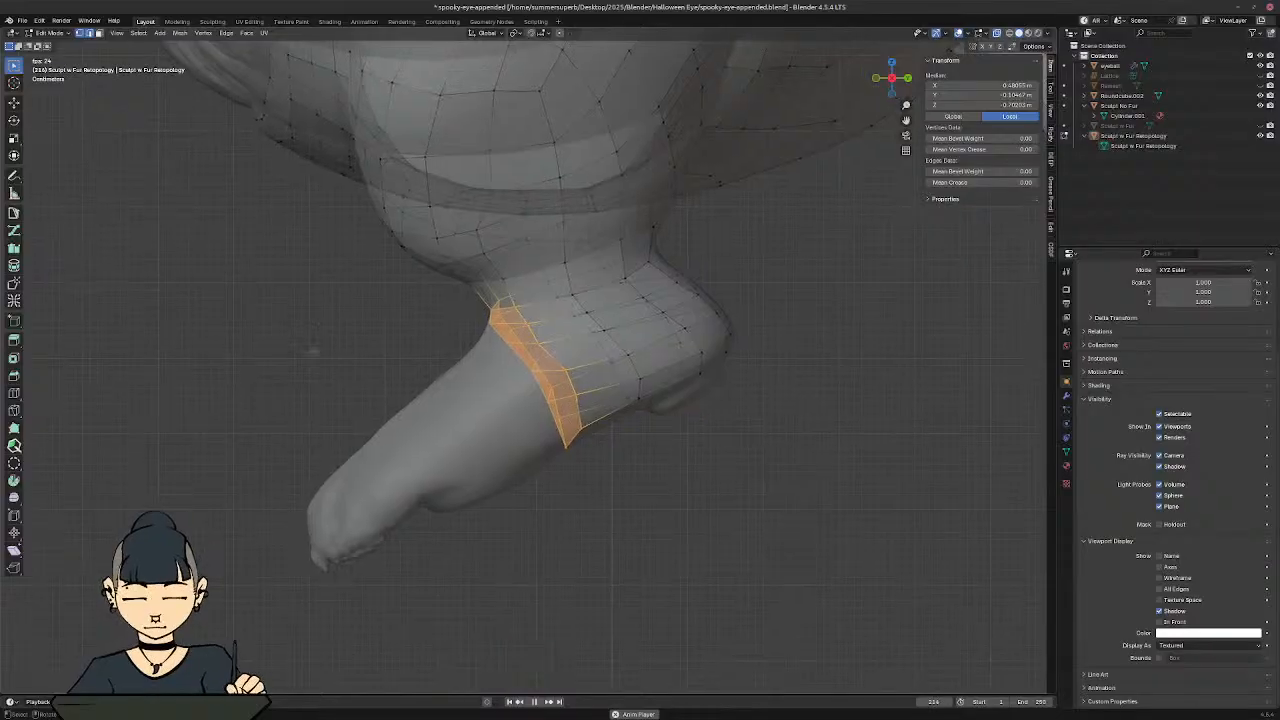
pyautogui.press('g')
pyautogui.press('z')
pyautogui.press('z')
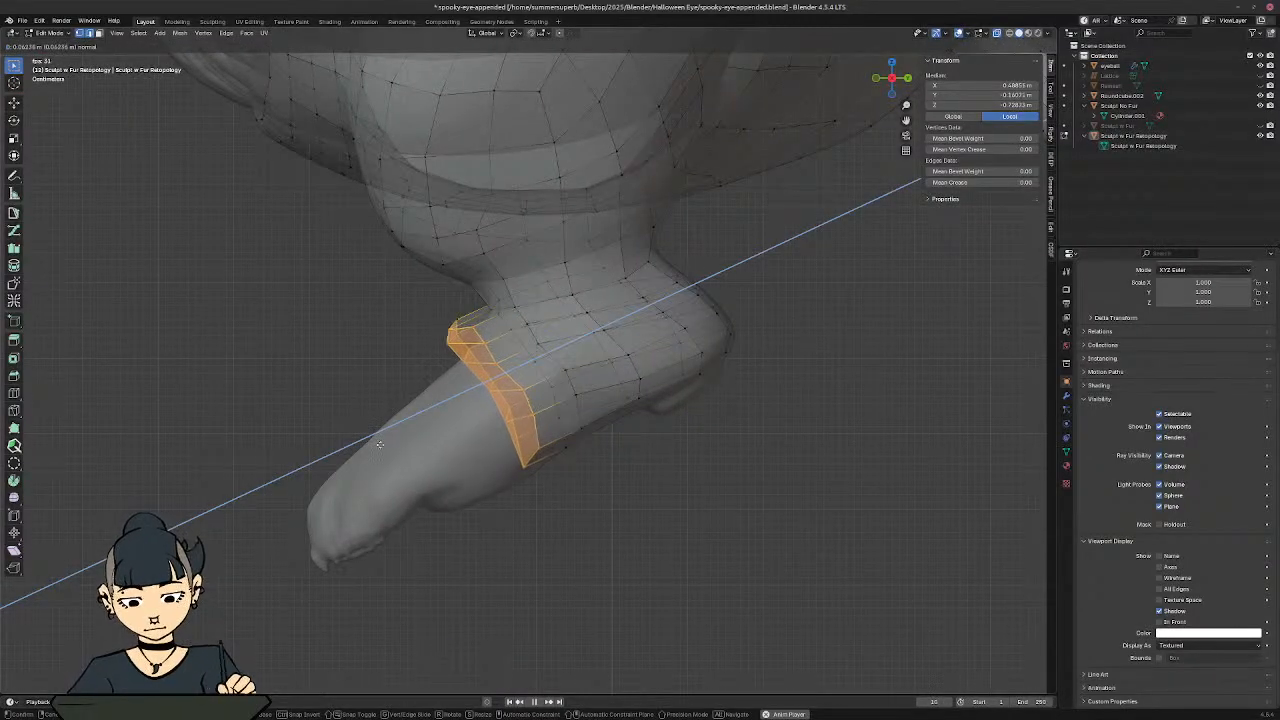
pyautogui.click(413, 412)
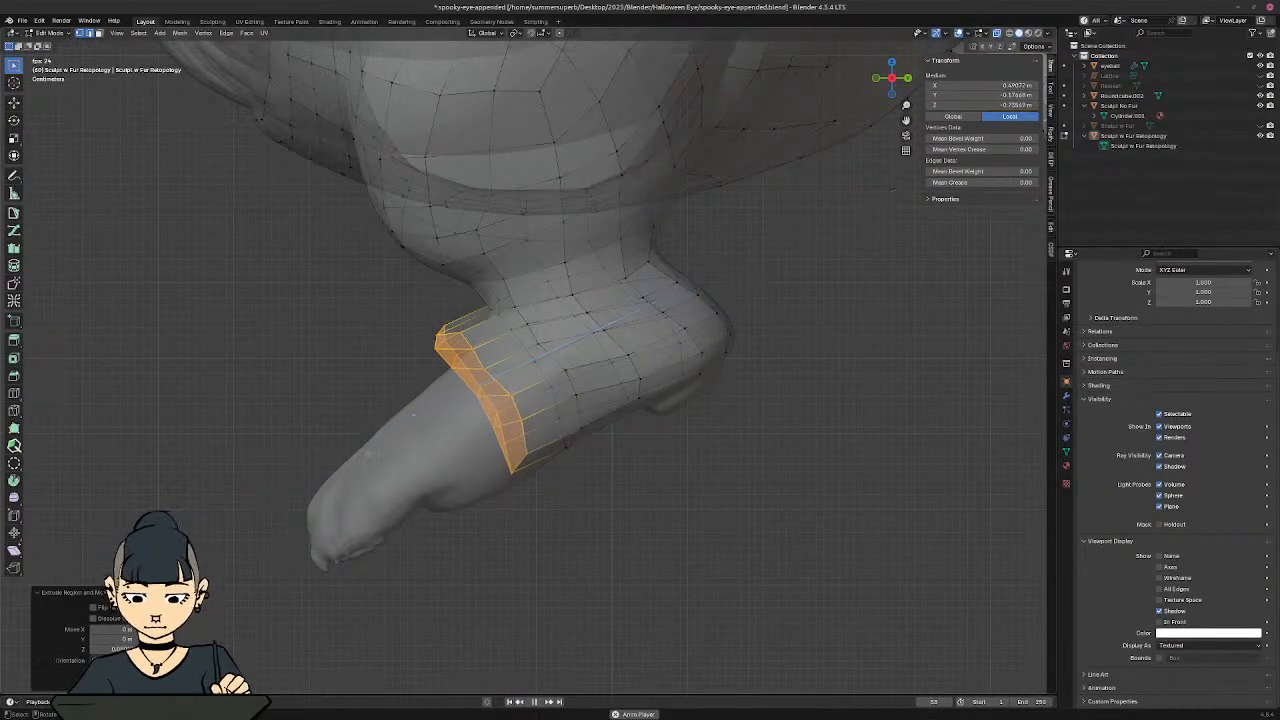
pyautogui.press('g')
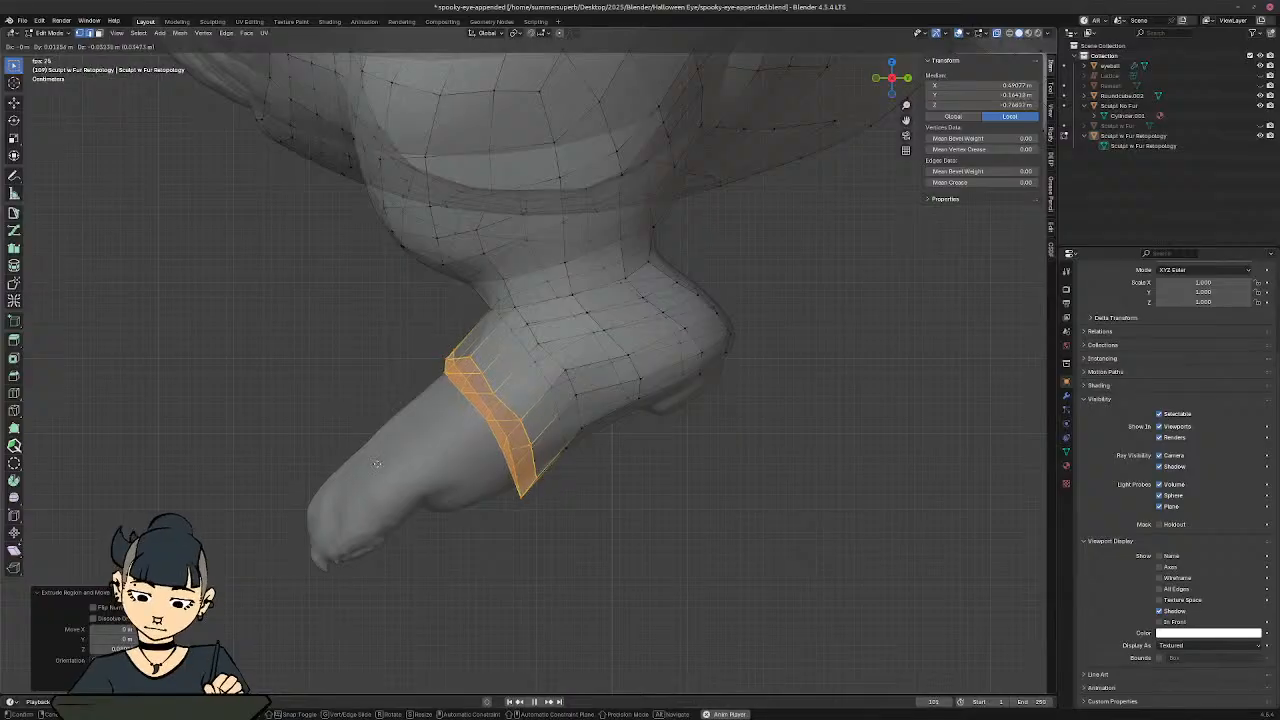
pyautogui.click(405, 450)
# Step: Extrude the front band another segment toward the toes along its normal and reposition it around the foot
pyautogui.press('e')
pyautogui.press('z')
pyautogui.press('z')
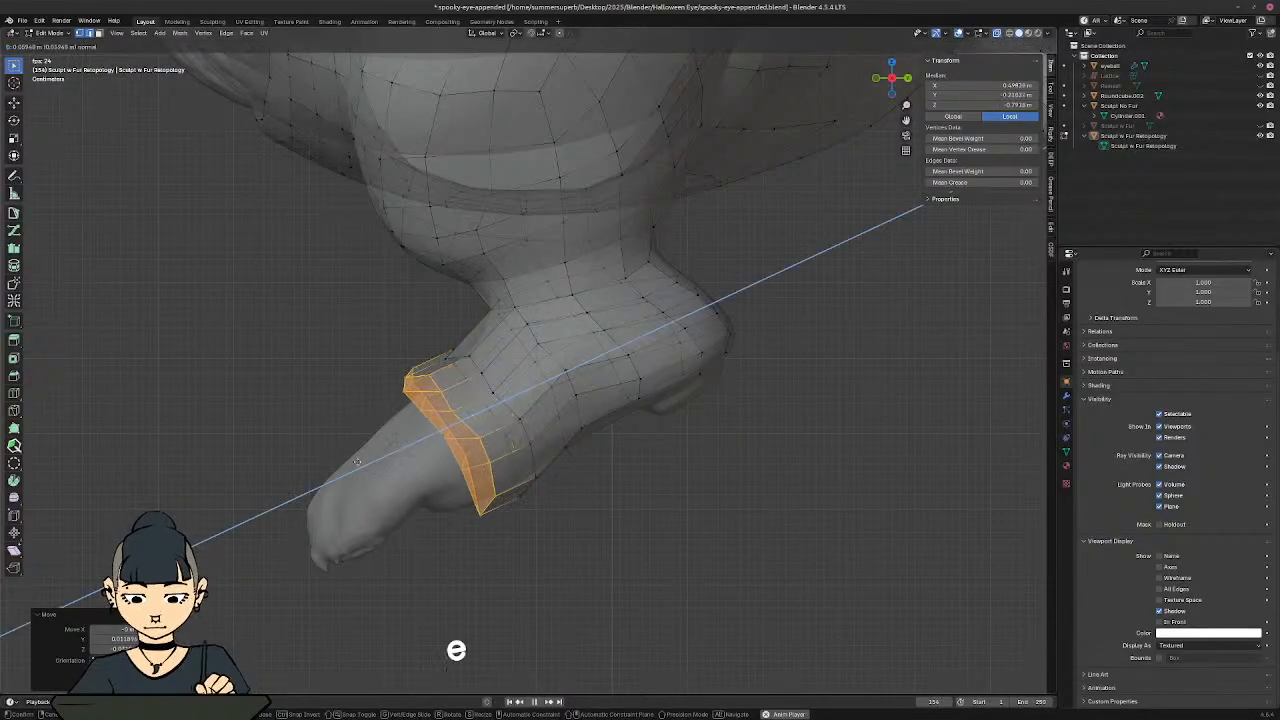
pyautogui.click(354, 467)
pyautogui.press('g')
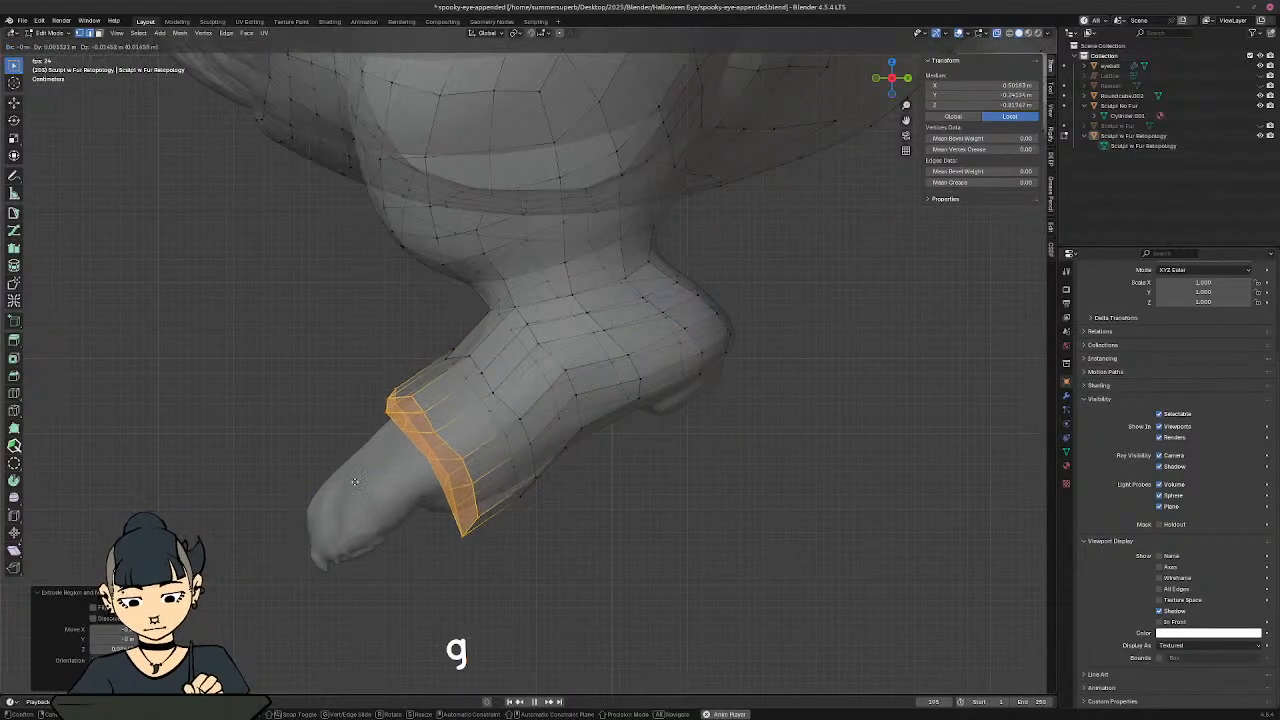
pyautogui.click(362, 481)
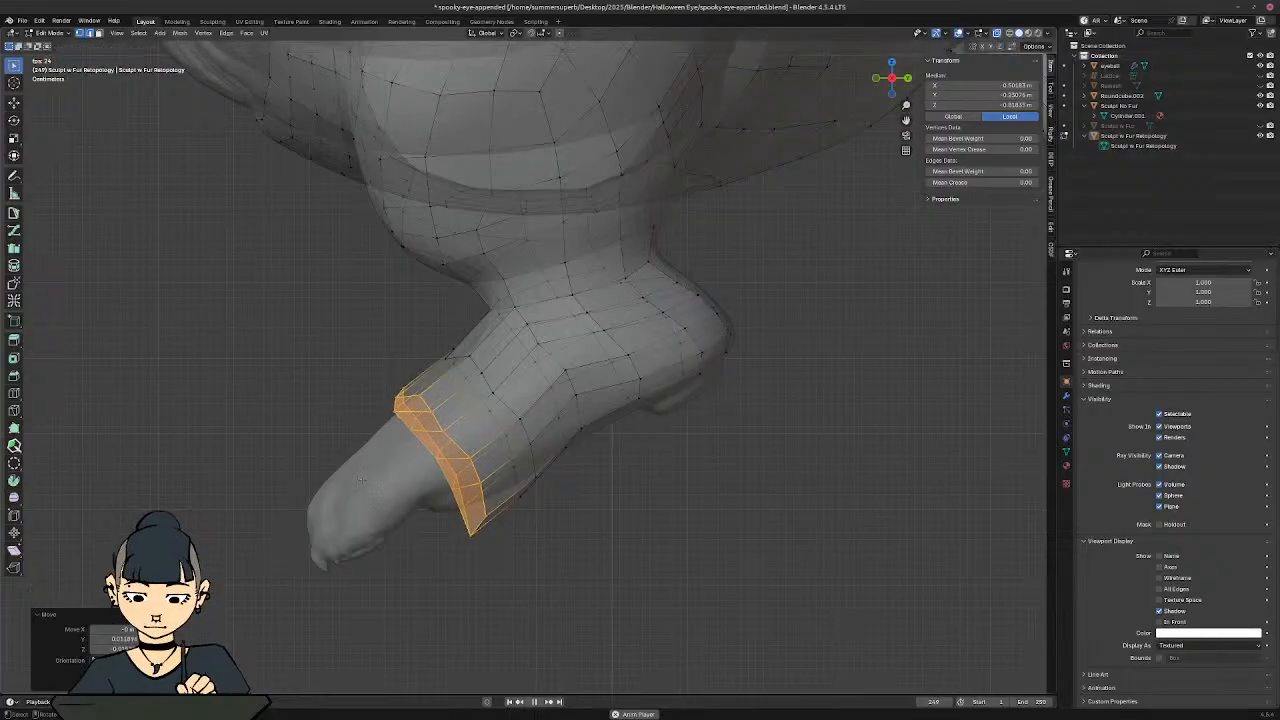
pyautogui.press('g')
pyautogui.click(364, 475)
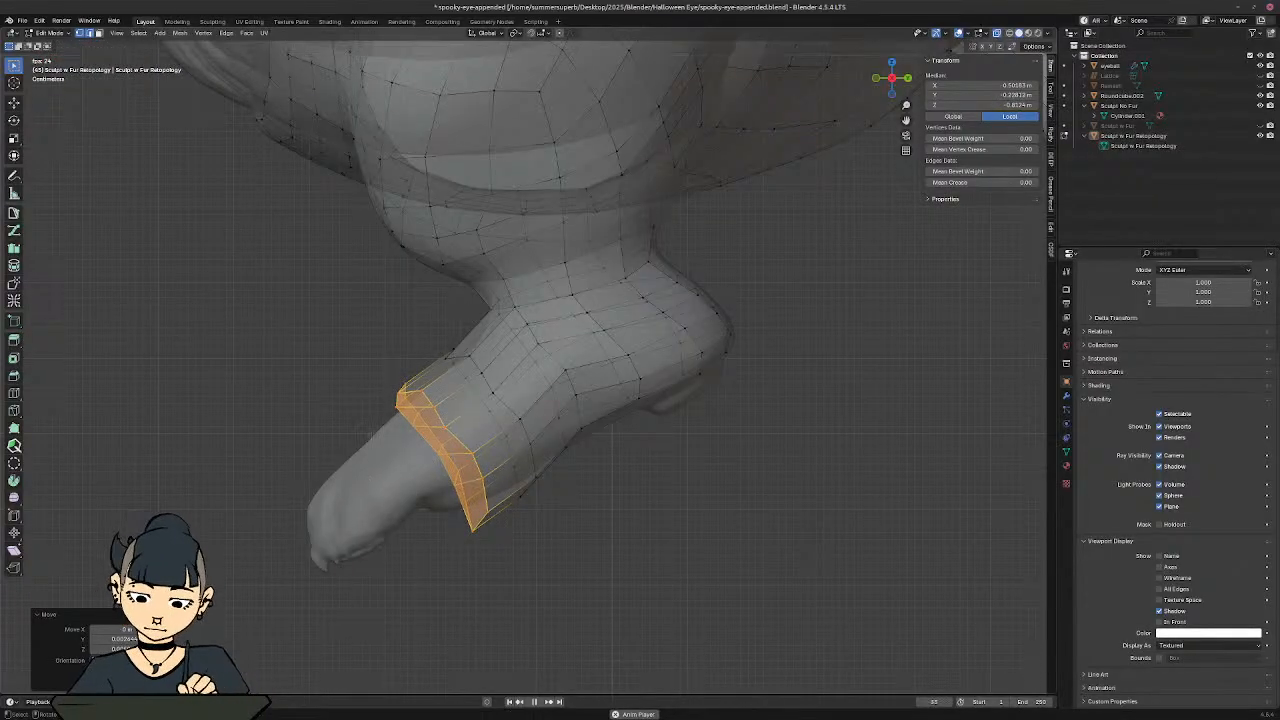
# Step: Extrude the band twice more toward the toes along its normal and scale the end band down to the foot's narrower front
pyautogui.press('e')
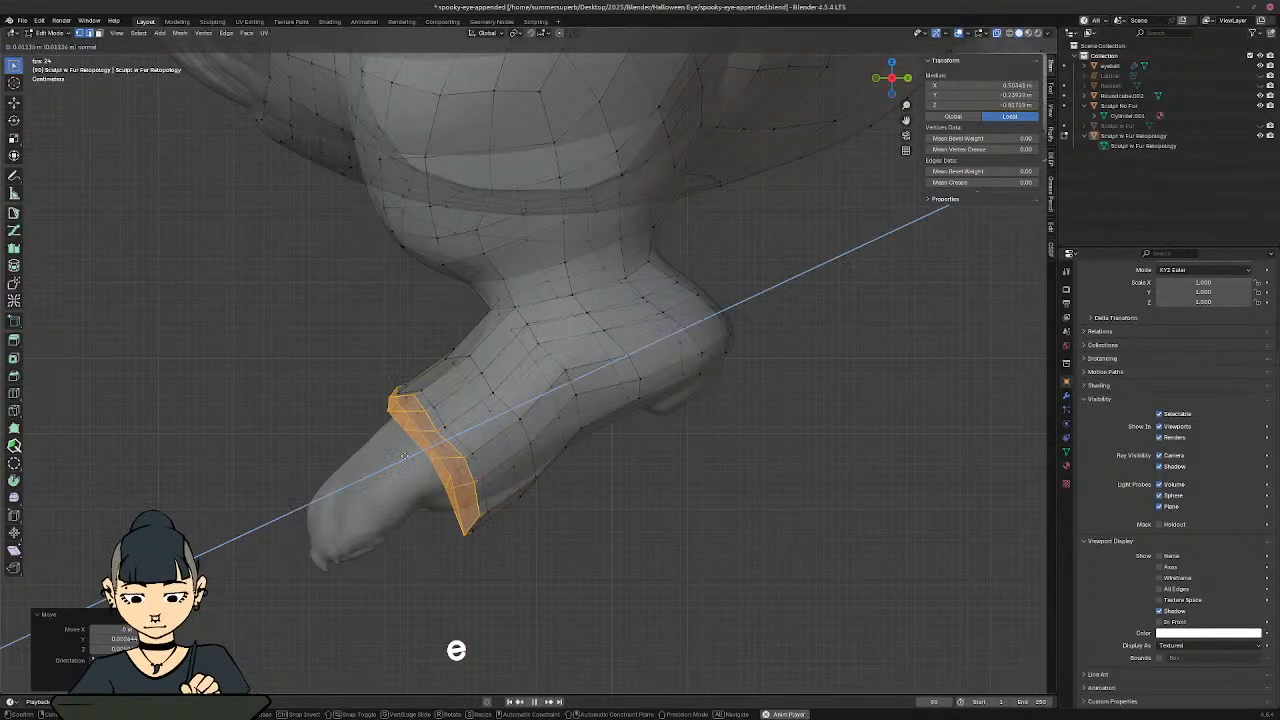
pyautogui.click(400, 466)
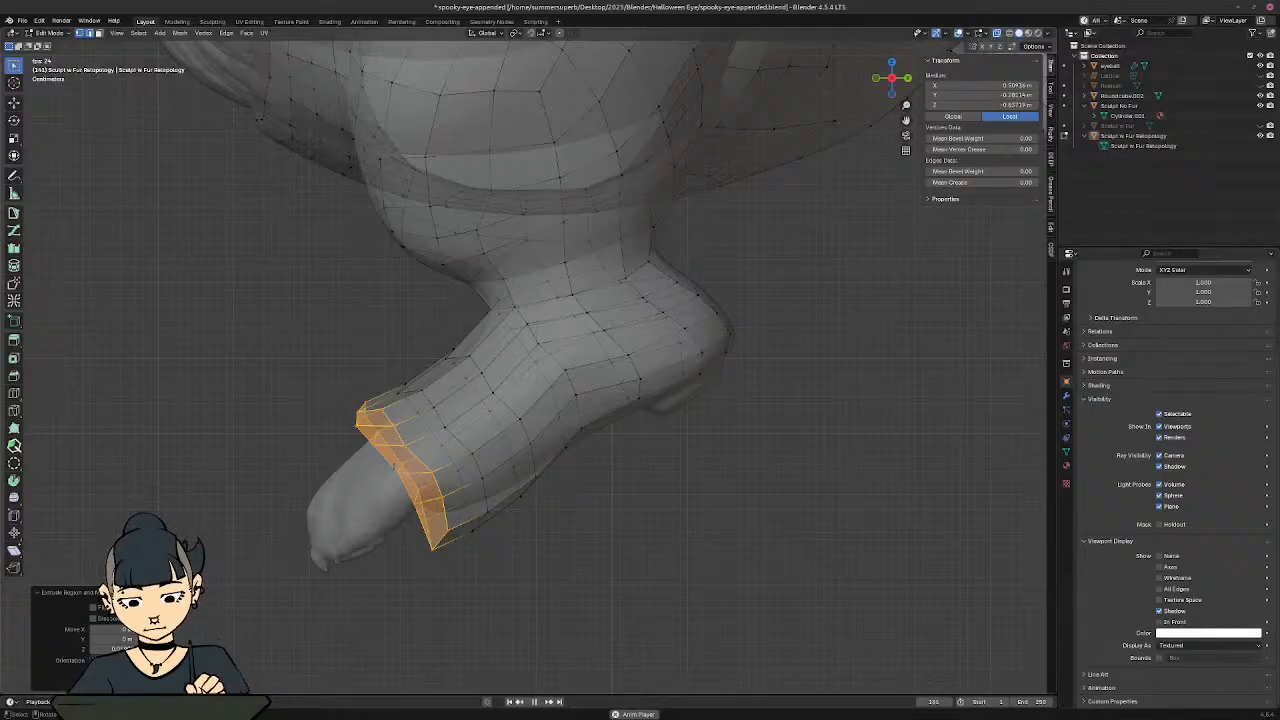
pyautogui.press('e')
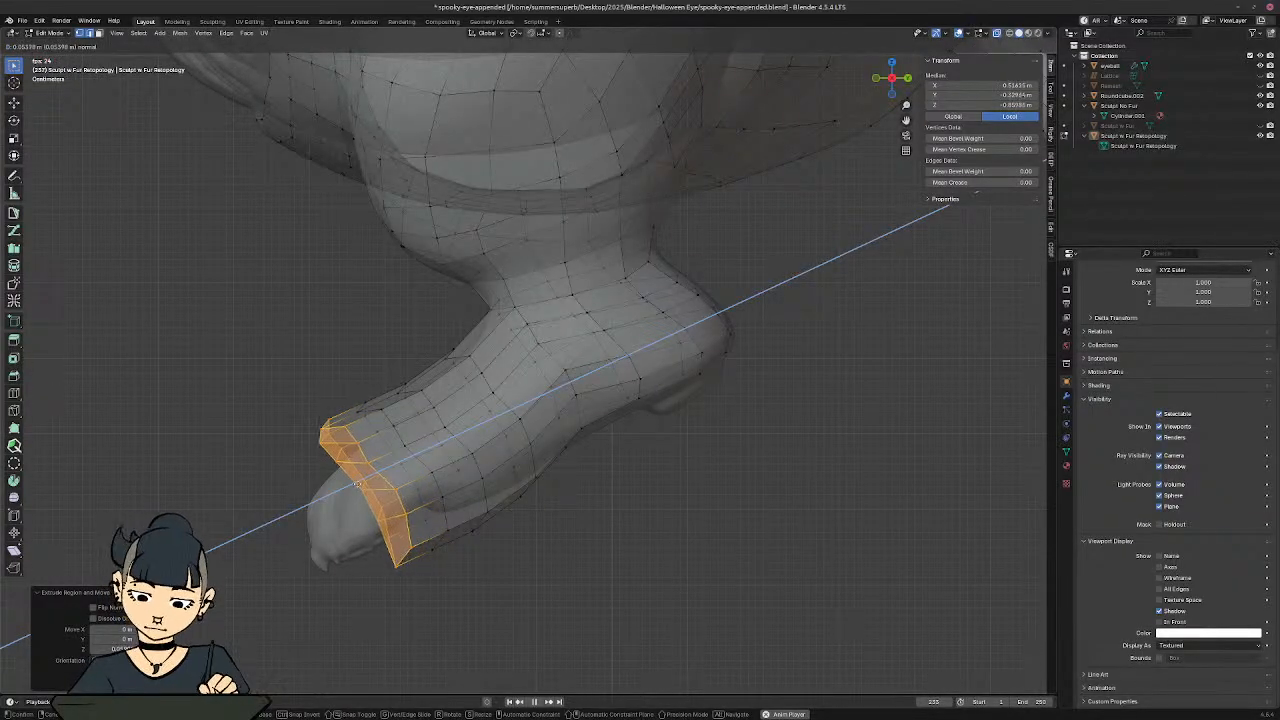
pyautogui.click(357, 484)
pyautogui.press('s')
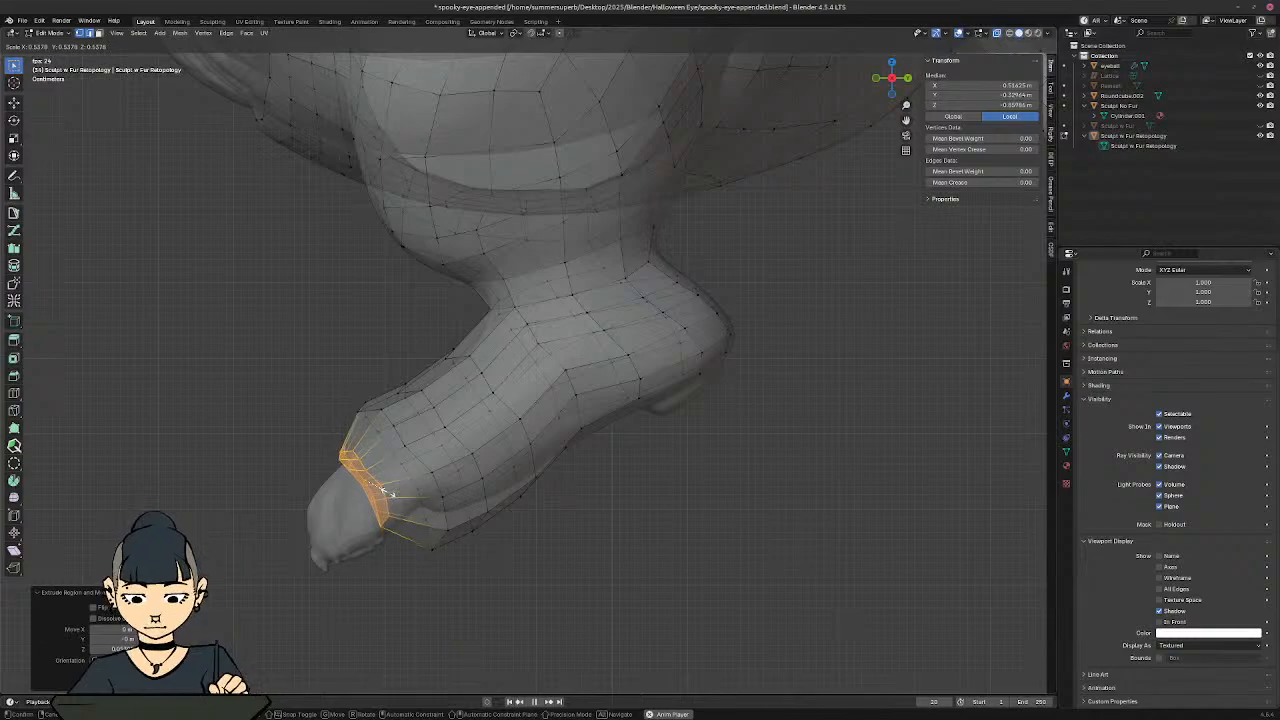
pyautogui.click(386, 491)
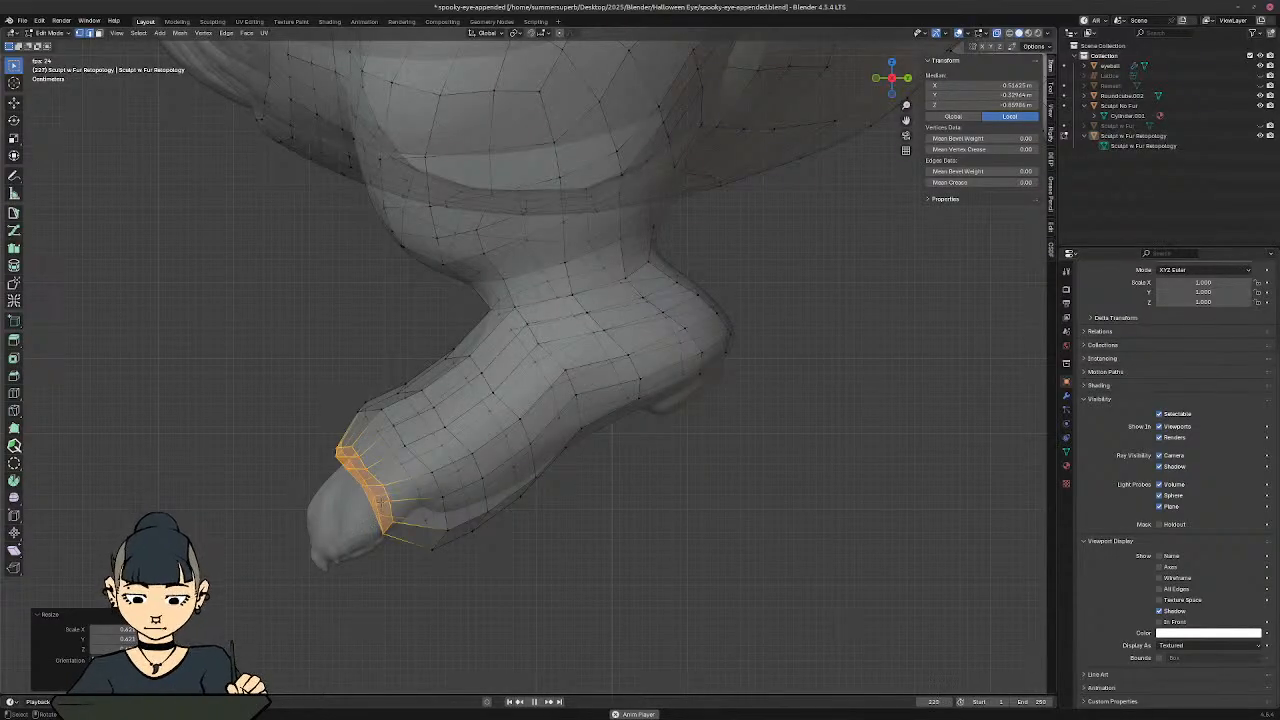
# Step: Extrude the narrowed end band over the start of the toes and move it into line with the sculpt
pyautogui.press('e')
pyautogui.click(355, 535)
pyautogui.press('g')
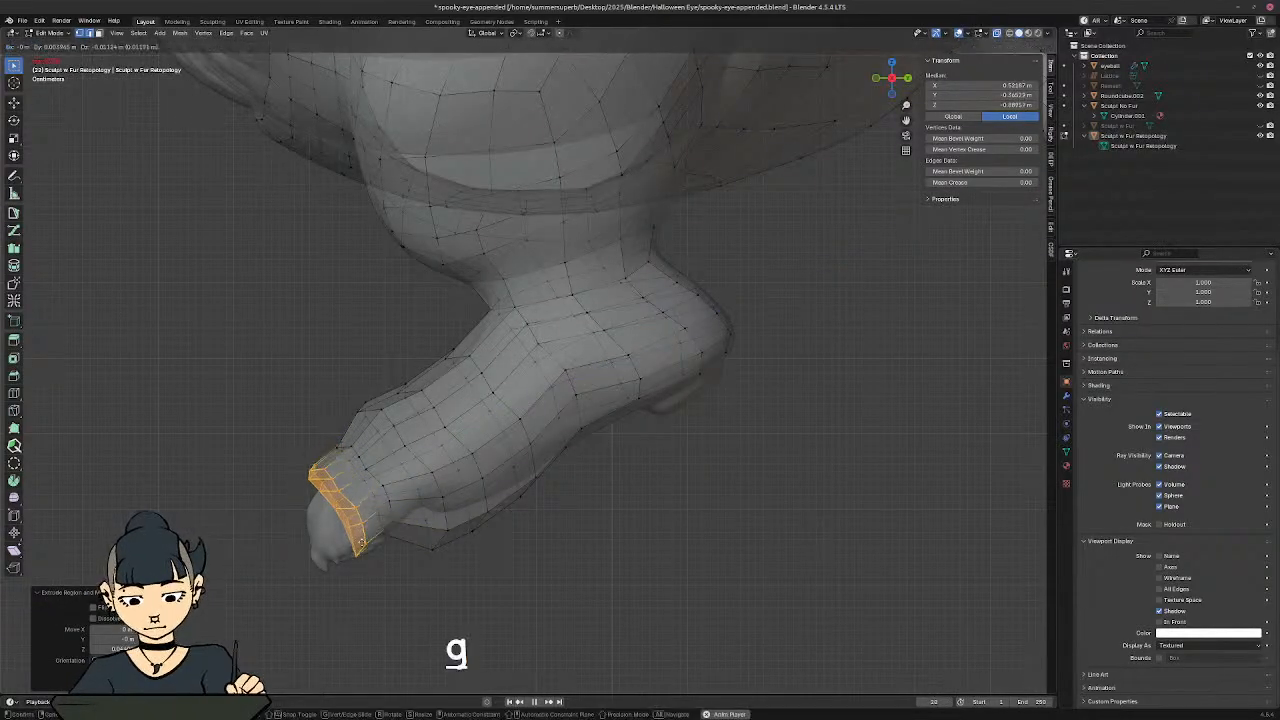
pyautogui.click(365, 540)
pyautogui.press('e')
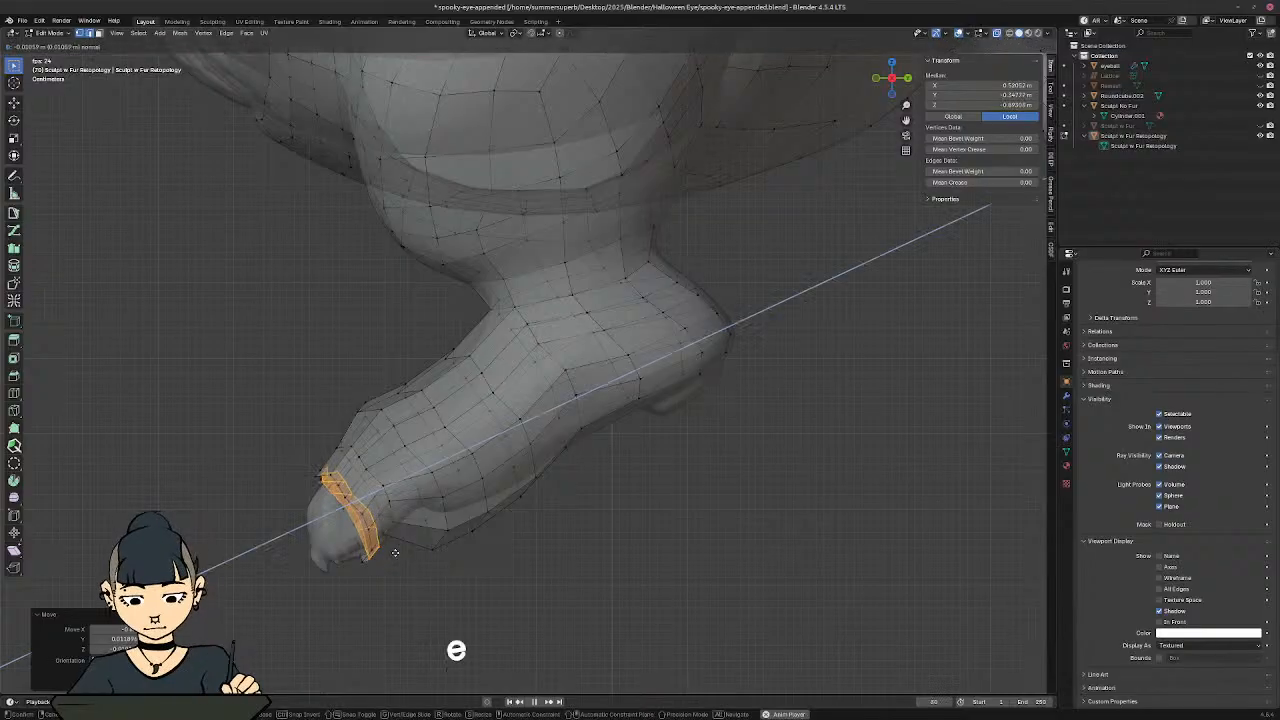
pyautogui.rightClick(389, 553)
pyautogui.hotkey('ctrl', 'z')
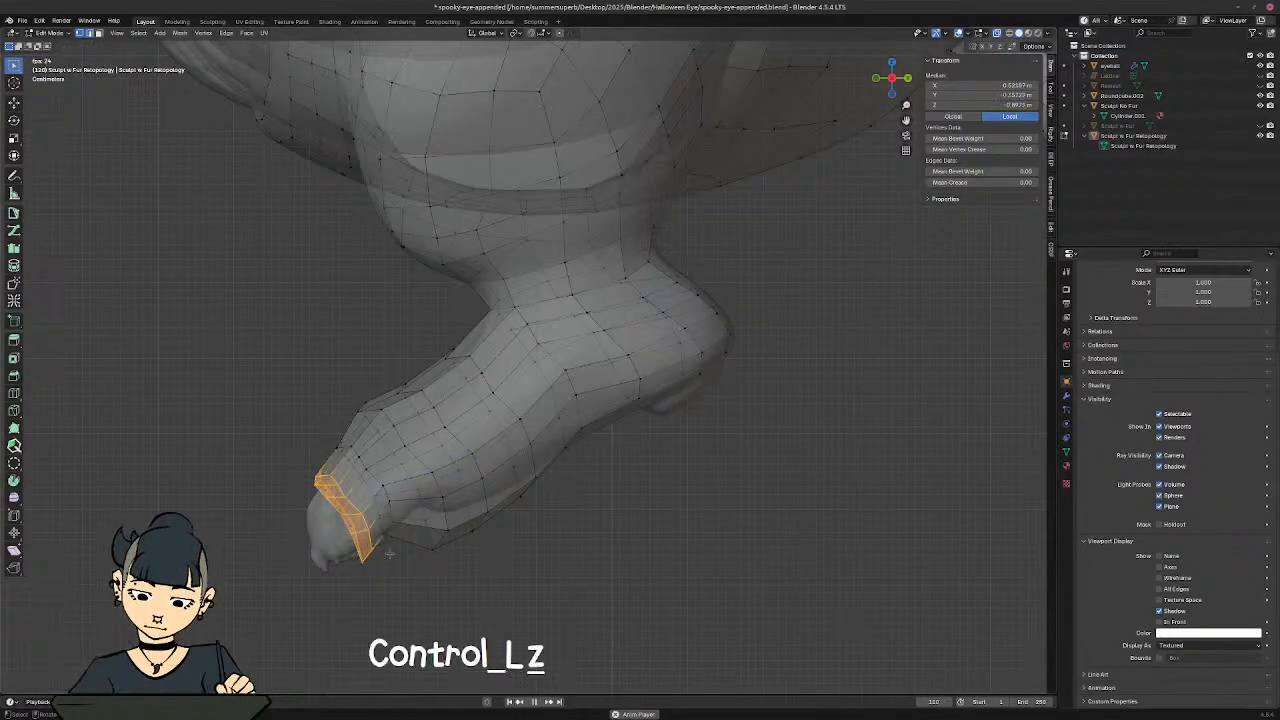
# Step: Rotate the end band by about 11° to match the slant of the toes and extrude it over the toes
pyautogui.press('r')
pyautogui.click(421, 547)
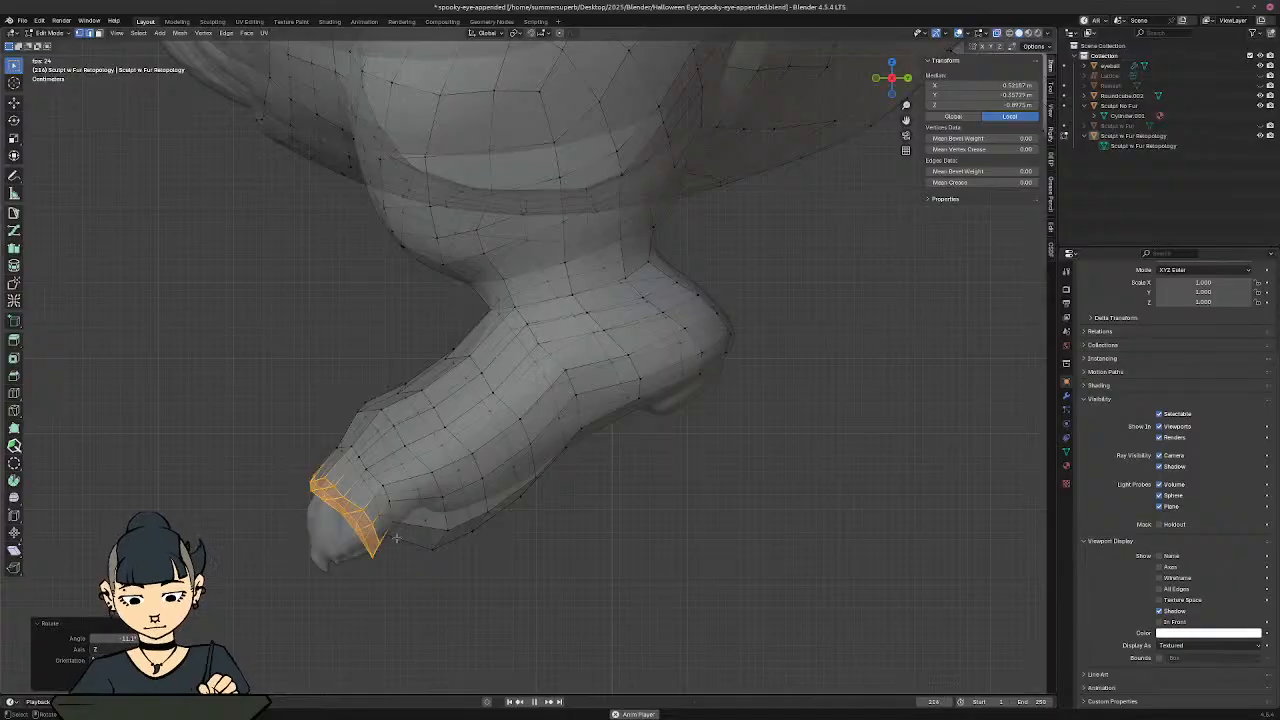
pyautogui.press('e')
pyautogui.click(363, 564)
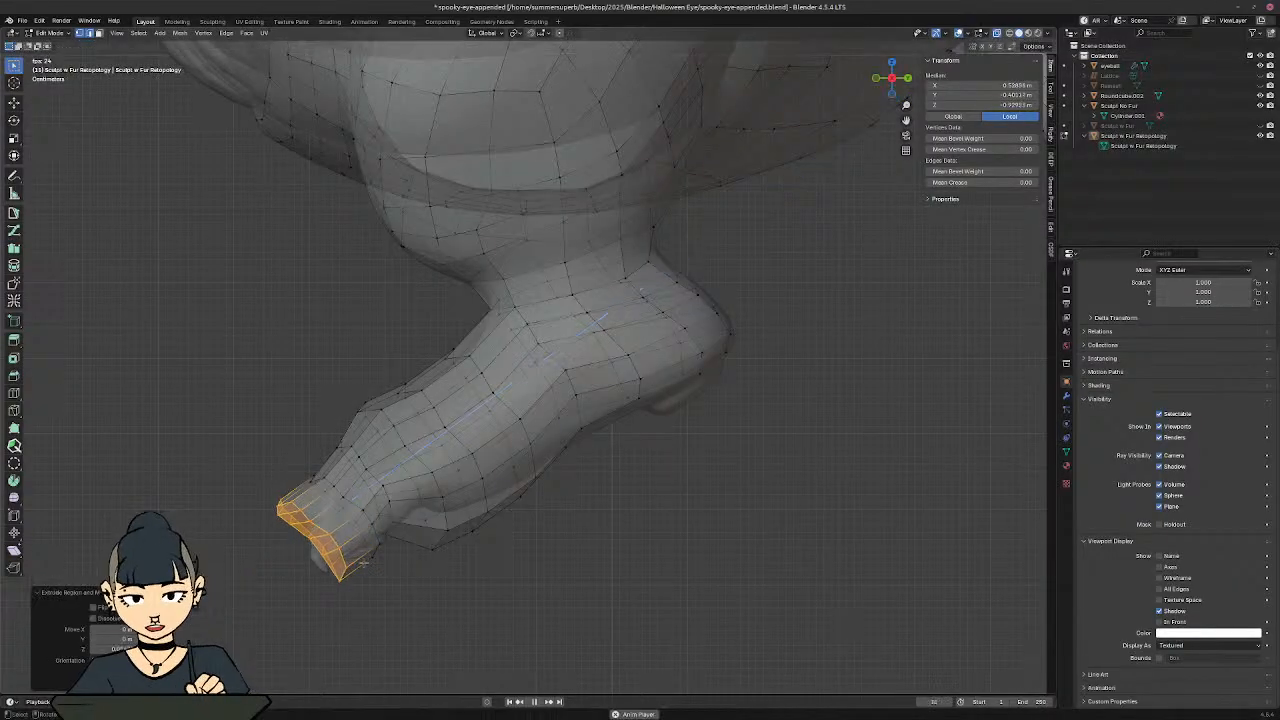
# Step: Scale the tip band down to roughly half its size, rotate it, and move it down to the end of the toes
pyautogui.press('s')
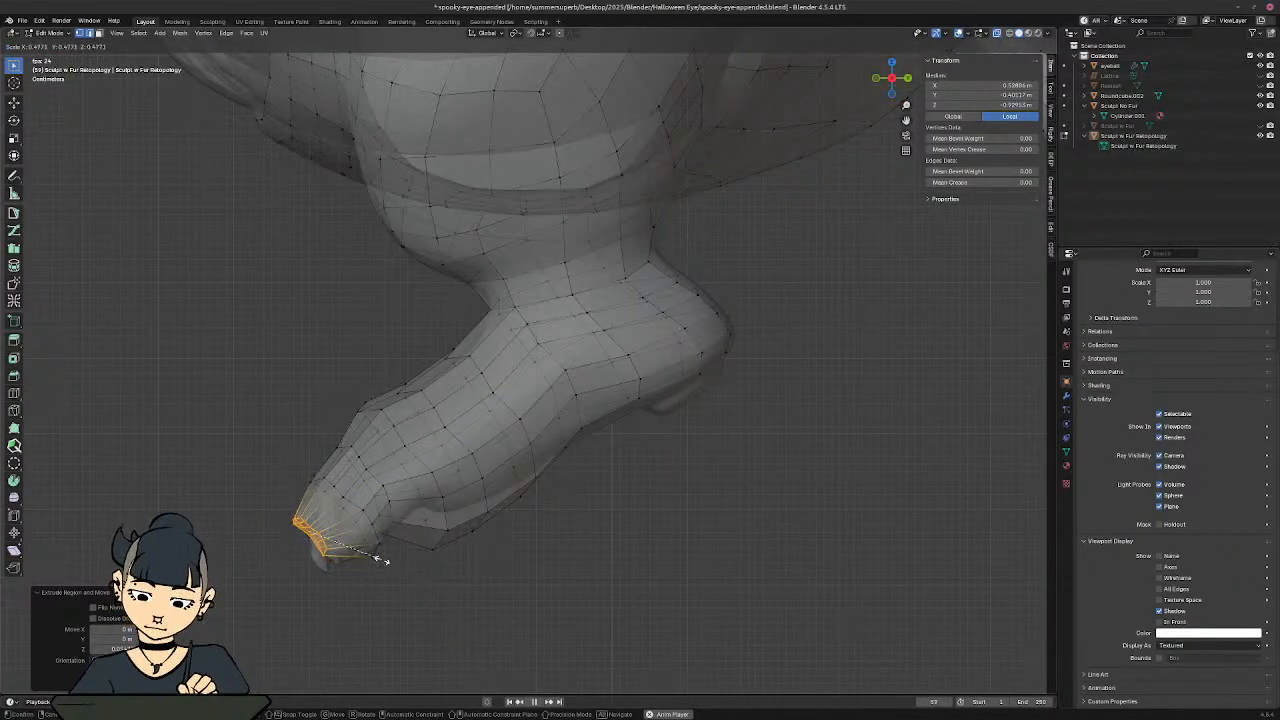
pyautogui.click(383, 560)
pyautogui.press('r')
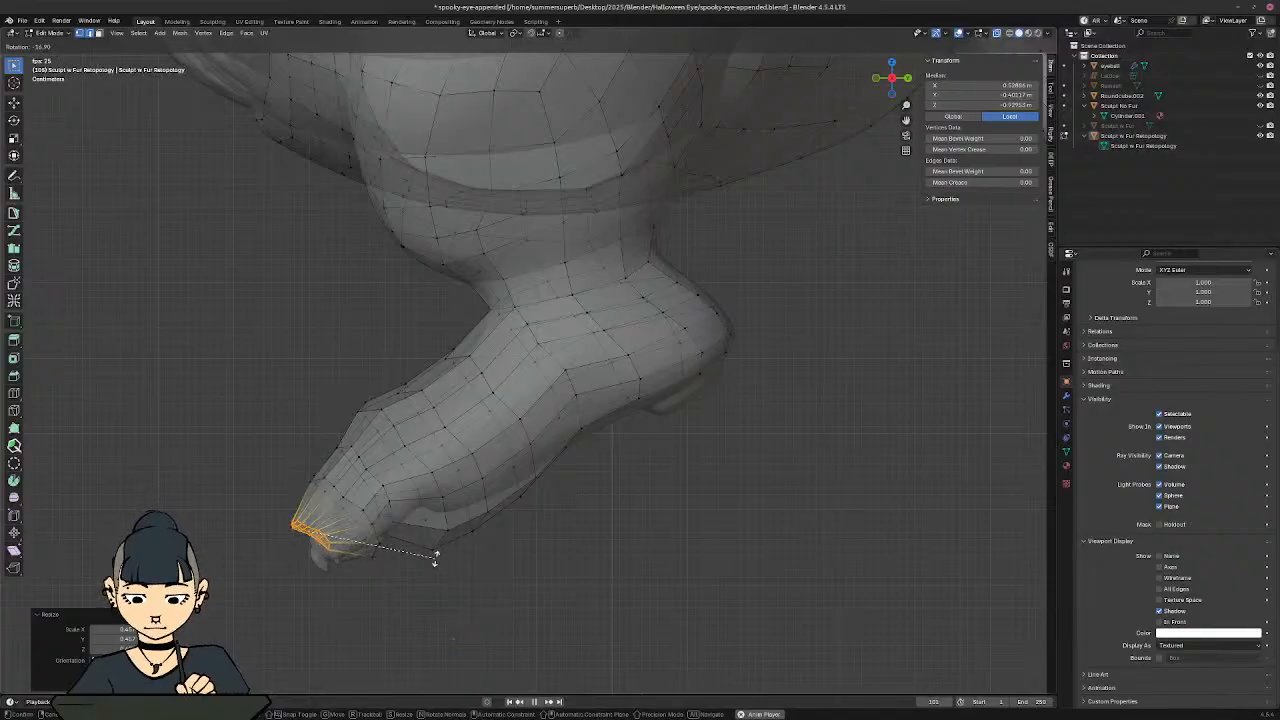
pyautogui.click(434, 560)
pyautogui.press('g')
pyautogui.click(446, 585)
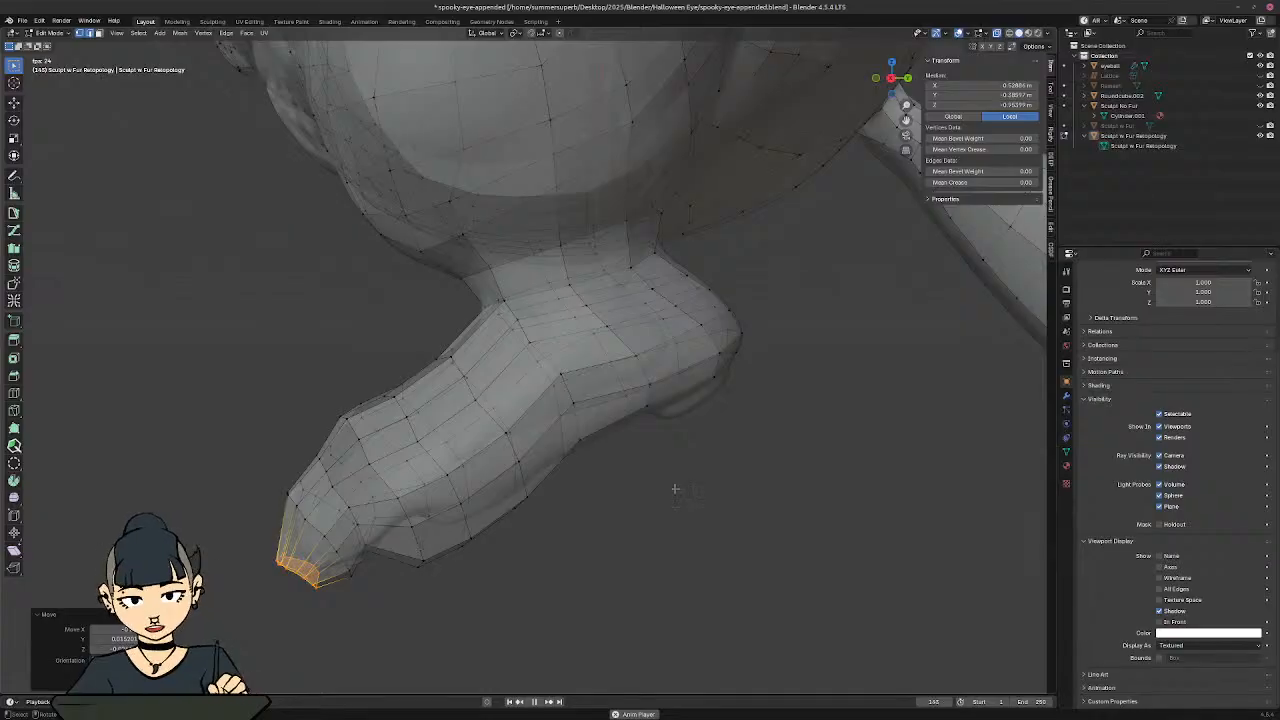
# Step: Try to close the opening beneath the heel with Grid Fill on its boundary edge loop, working with X-ray on
pyautogui.moveTo(675, 489); pyautogui.dragTo(575, 410, button='middle')
pyautogui.hotkey('alt', 'z')
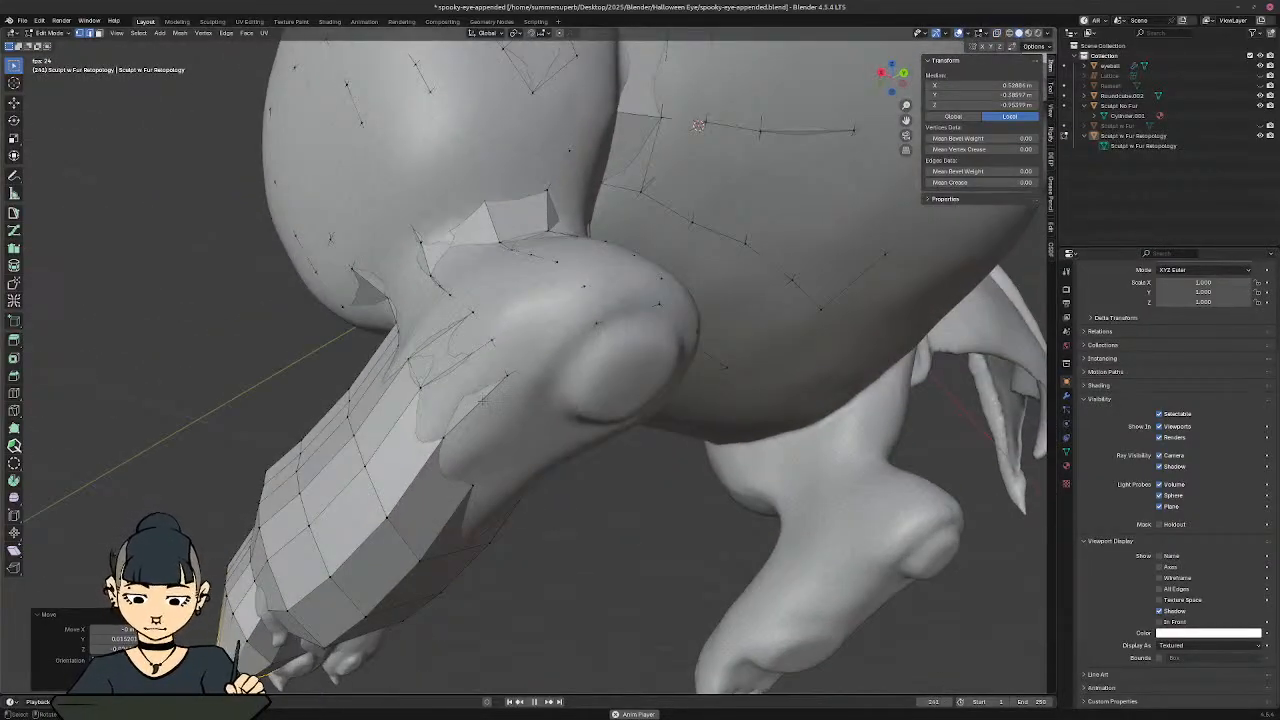
pyautogui.hotkey('ctrl', 'shift', 'z')
pyautogui.hotkey('ctrl', 'shift', 'z')
pyautogui.moveTo(482, 401)
pyautogui.mouseDown(button='middle')
pyautogui.moveTo(492, 350)
pyautogui.moveTo(464, 378)
pyautogui.moveTo(497, 408)
pyautogui.mouseUp(button='middle')
pyautogui.hotkey('alt', 'z')
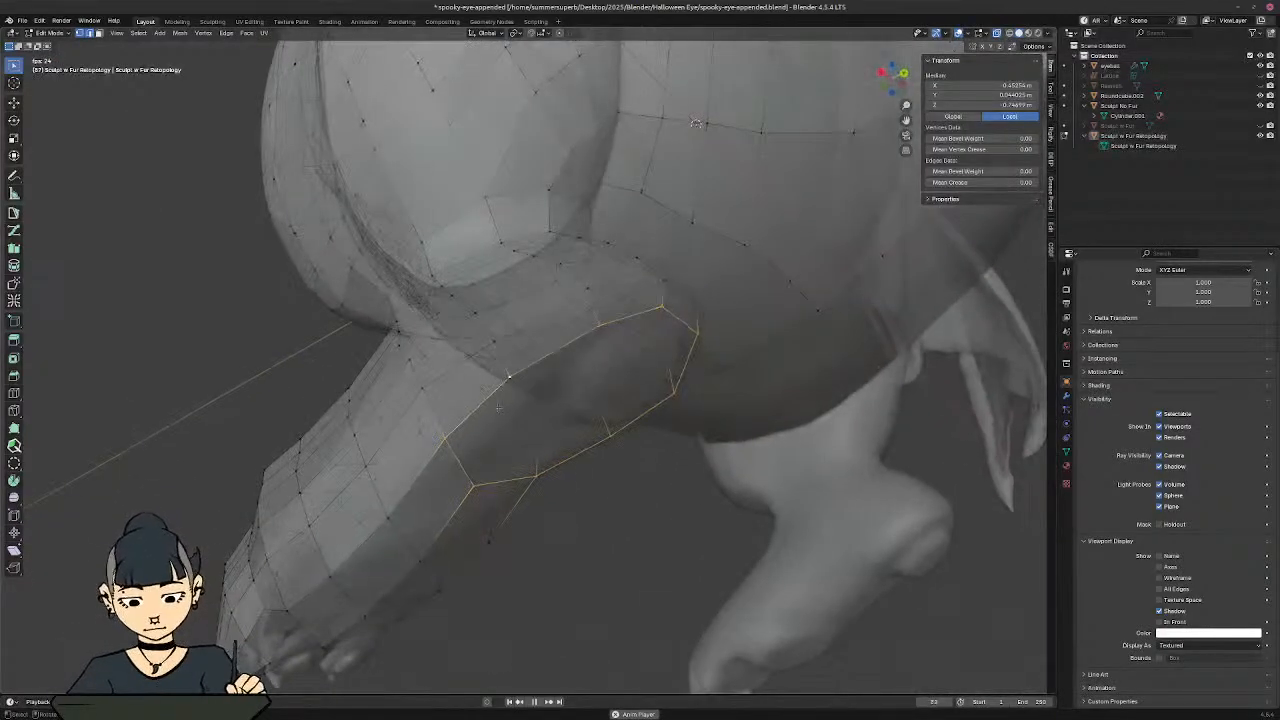
pyautogui.hotkey('ctrl', 'f')
pyautogui.click(441, 407)
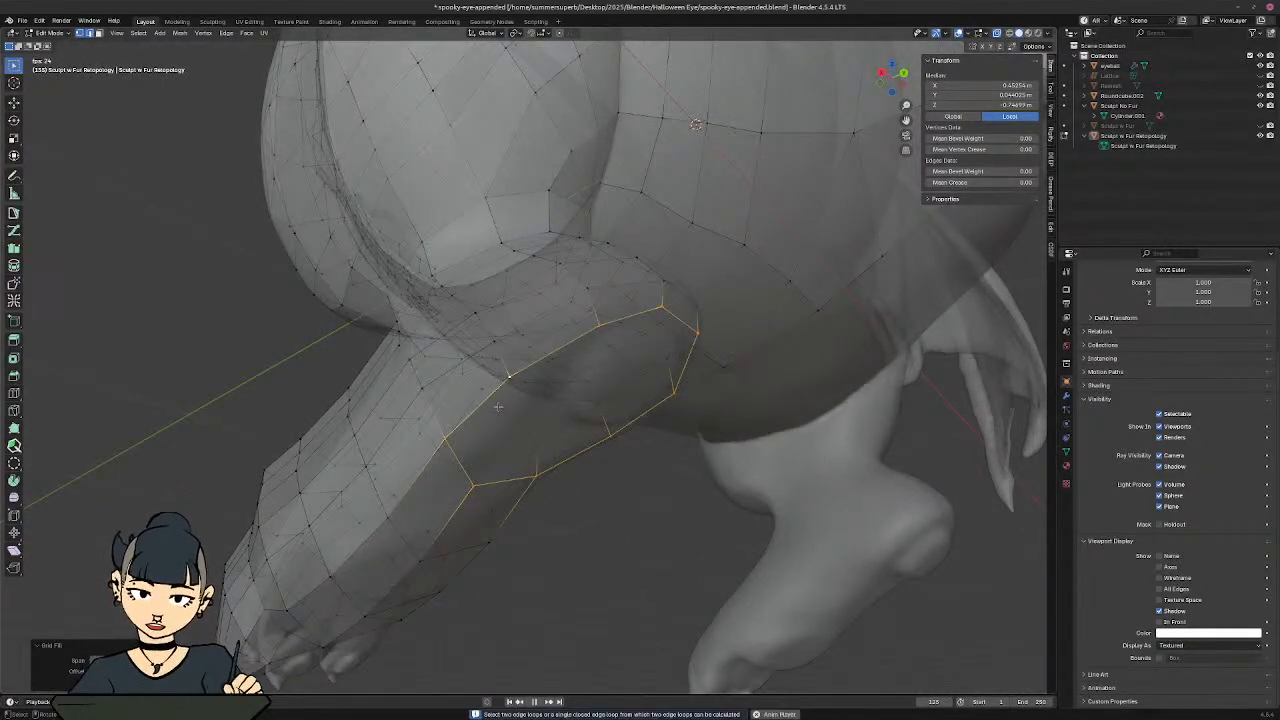
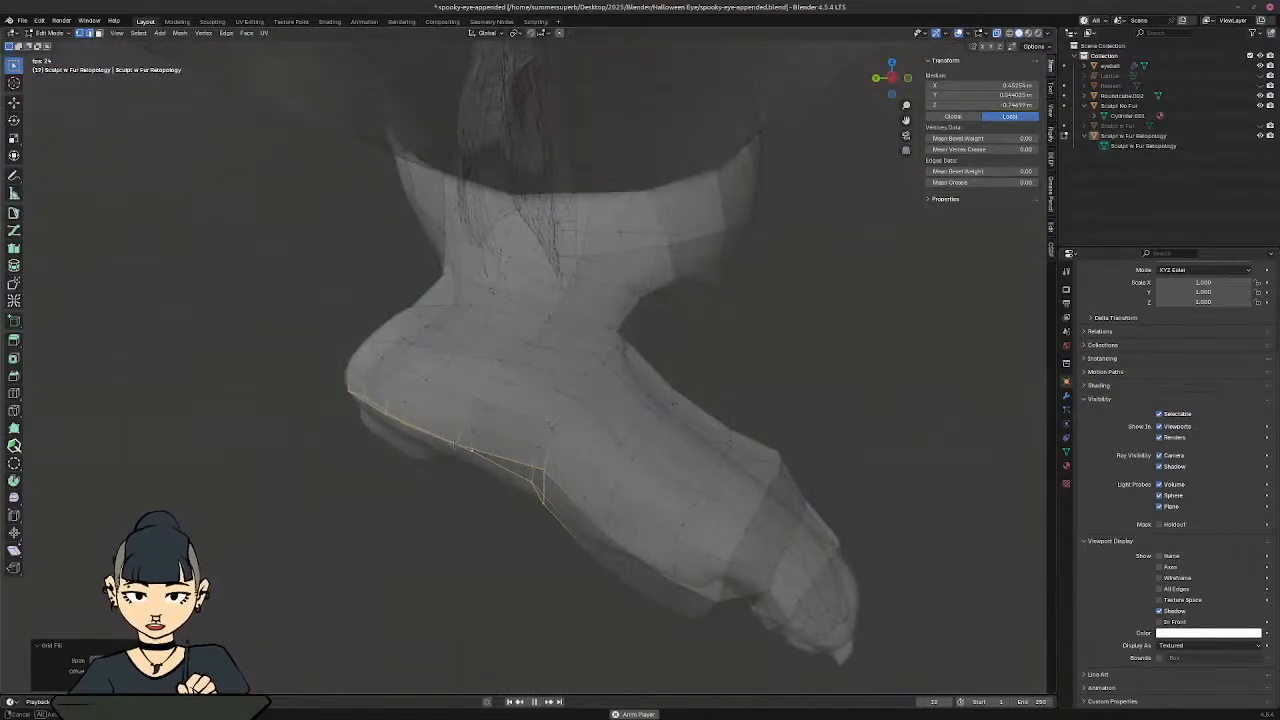
# Step: Examine the heel opening and the leg's mesh from several angles, then deselect everything and turn X-ray off
pyautogui.moveTo(529, 440); pyautogui.dragTo(594, 487, button='middle')
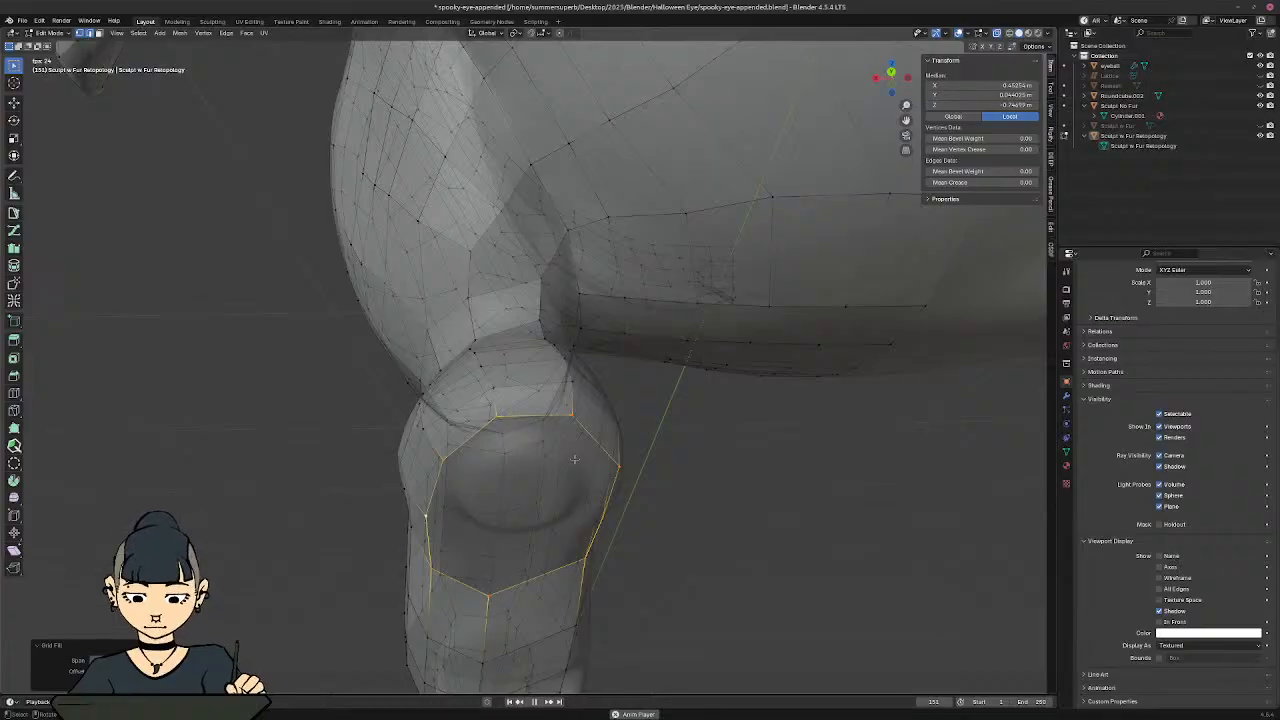
pyautogui.keyDown('shift'); pyautogui.moveTo(500, 396); pyautogui.dragTo(578, 304, button='middle'); pyautogui.keyUp('shift')
pyautogui.hotkey('ctrl', 'l')
pyautogui.keyDown('shift'); pyautogui.moveTo(578, 304); pyautogui.dragTo(542, 358, button='middle'); pyautogui.keyUp('shift')
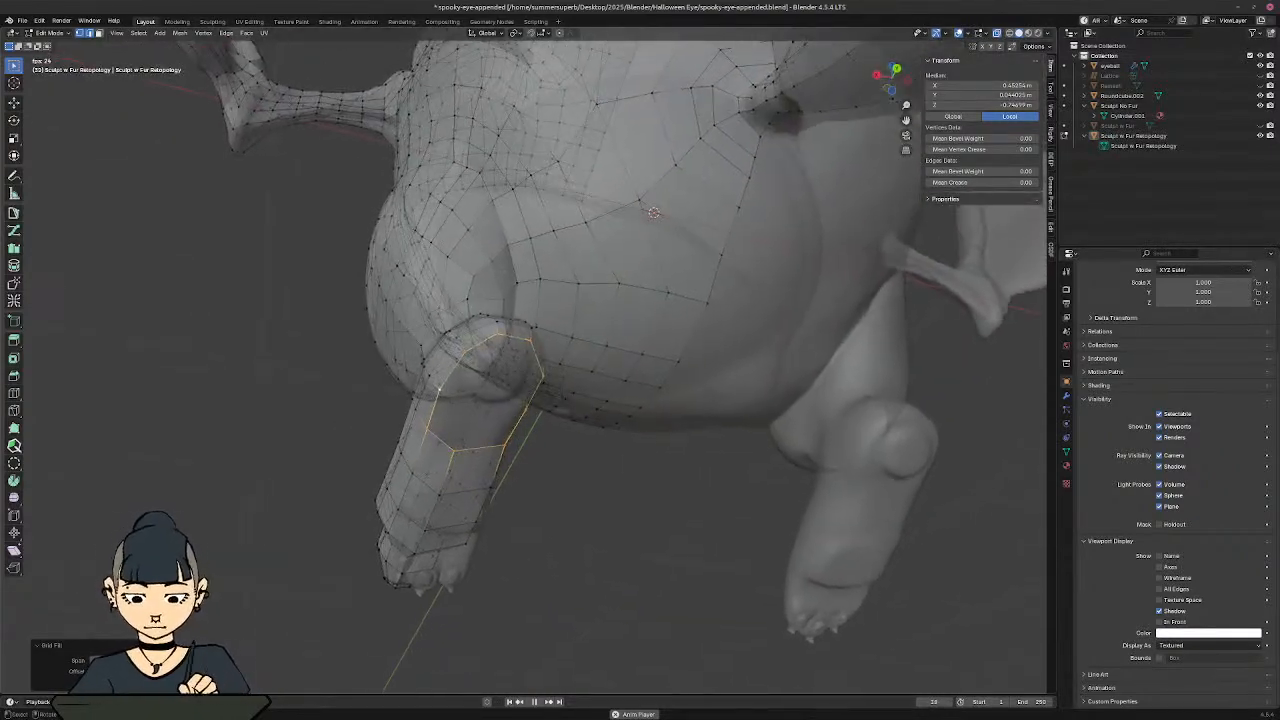
pyautogui.moveTo(500, 292); pyautogui.dragTo(478, 325, button='middle')
pyautogui.click(331, 400)
pyautogui.moveTo(331, 400); pyautogui.dragTo(337, 435, button='middle')
pyautogui.hotkey('alt', 'z')
pyautogui.moveTo(498, 304); pyautogui.dragTo(502, 308, button='middle')
# Step: Try adding a single loop cut running through the thigh, ankle and heel, inspect it from several angles, and undo it
pyautogui.hotkey('ctrl', 'r')
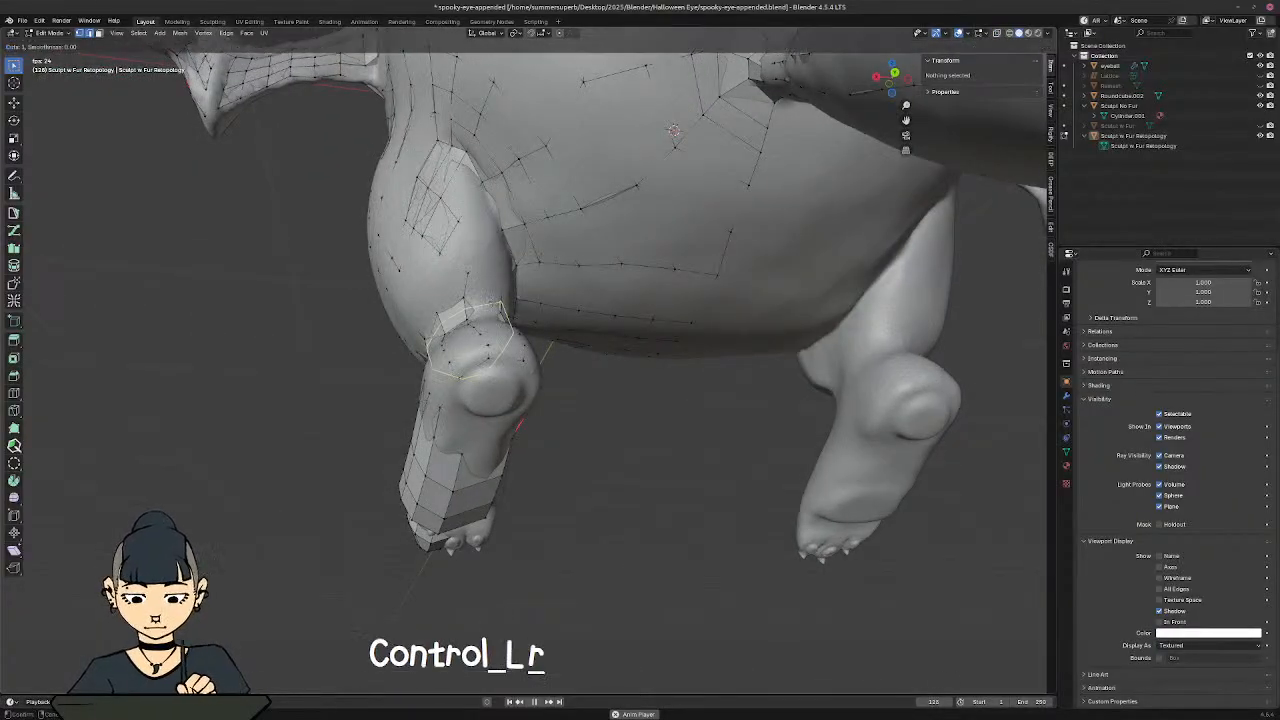
pyautogui.rightClick(482, 294)
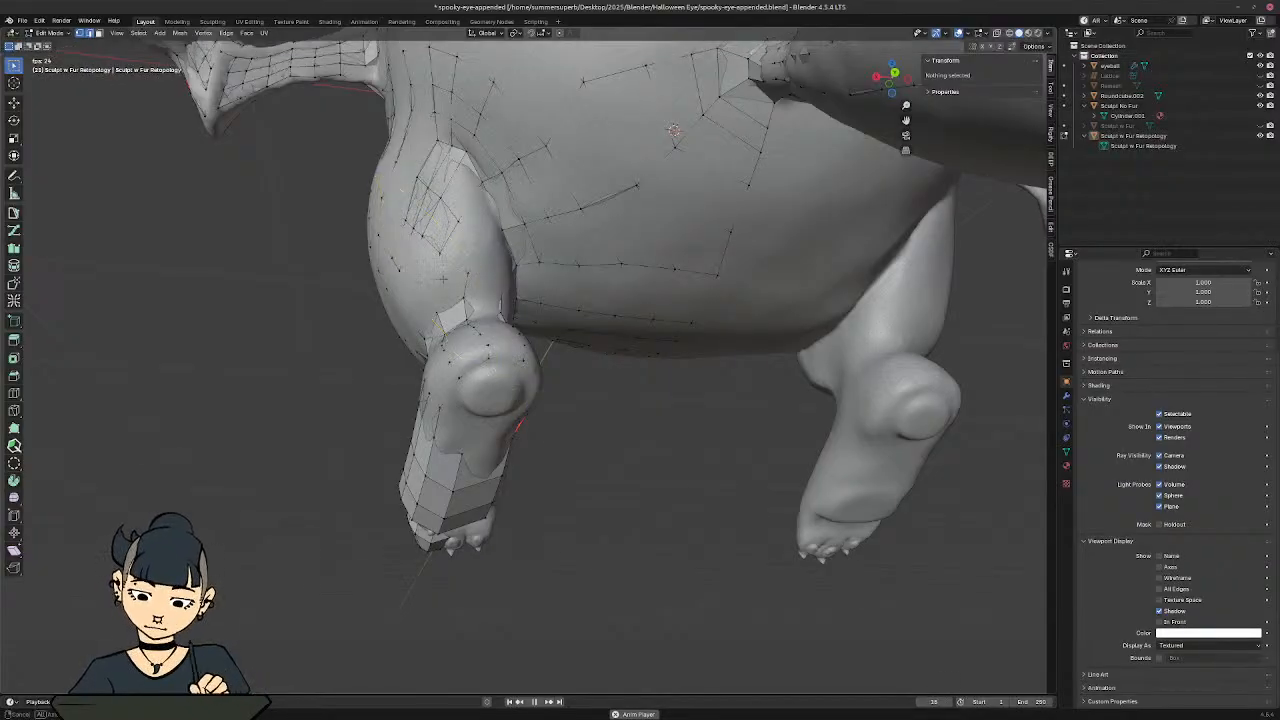
pyautogui.moveTo(478, 286); pyautogui.dragTo(510, 267, button='middle')
pyautogui.hotkey('ctrl', 'r')
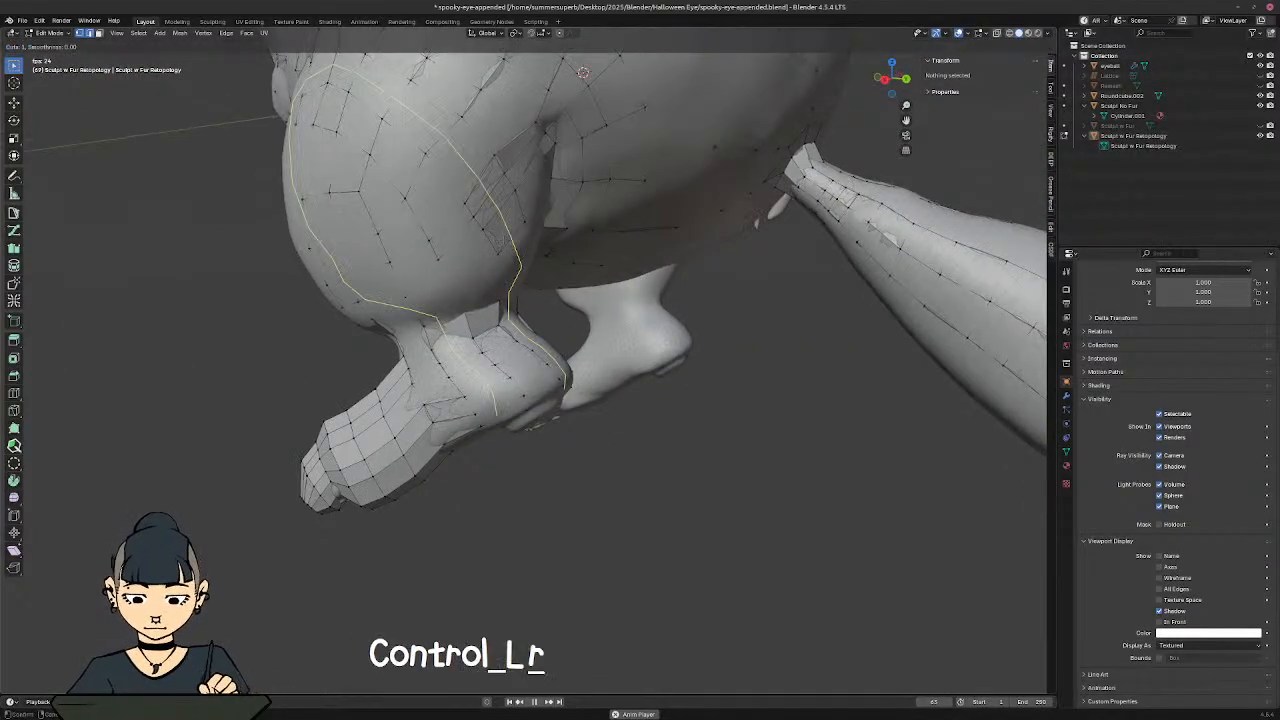
pyautogui.click(509, 238)
pyautogui.click(510, 237)
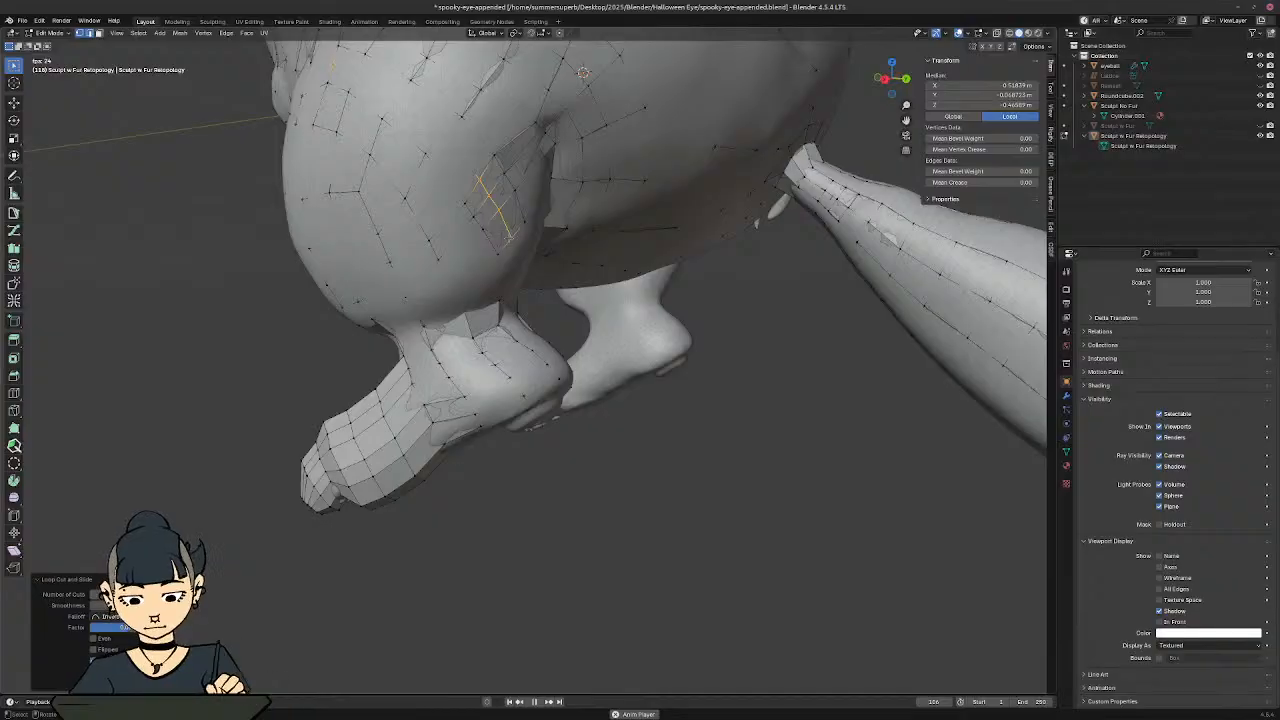
pyautogui.moveTo(560, 205); pyautogui.dragTo(624, 30, button='middle')
pyautogui.moveTo(547, 362)
pyautogui.keyDown('ctrl'); pyautogui.mouseDown(button='middle')
pyautogui.moveTo(552, 265)
pyautogui.moveTo(676, 337)
pyautogui.moveTo(515, 290)
pyautogui.moveTo(550, 297)
pyautogui.moveTo(545, 340)
pyautogui.mouseUp(button='middle'); pyautogui.keyUp('ctrl')
pyautogui.hotkey('ctrl', 'z')
pyautogui.moveTo(545, 340); pyautogui.dragTo(660, 320, button='middle')
pyautogui.keyDown('ctrl'); pyautogui.moveTo(660, 320); pyautogui.dragTo(660, 390, button='middle'); pyautogui.keyUp('ctrl')
pyautogui.moveTo(455, 400); pyautogui.dragTo(601, 376, button='middle')
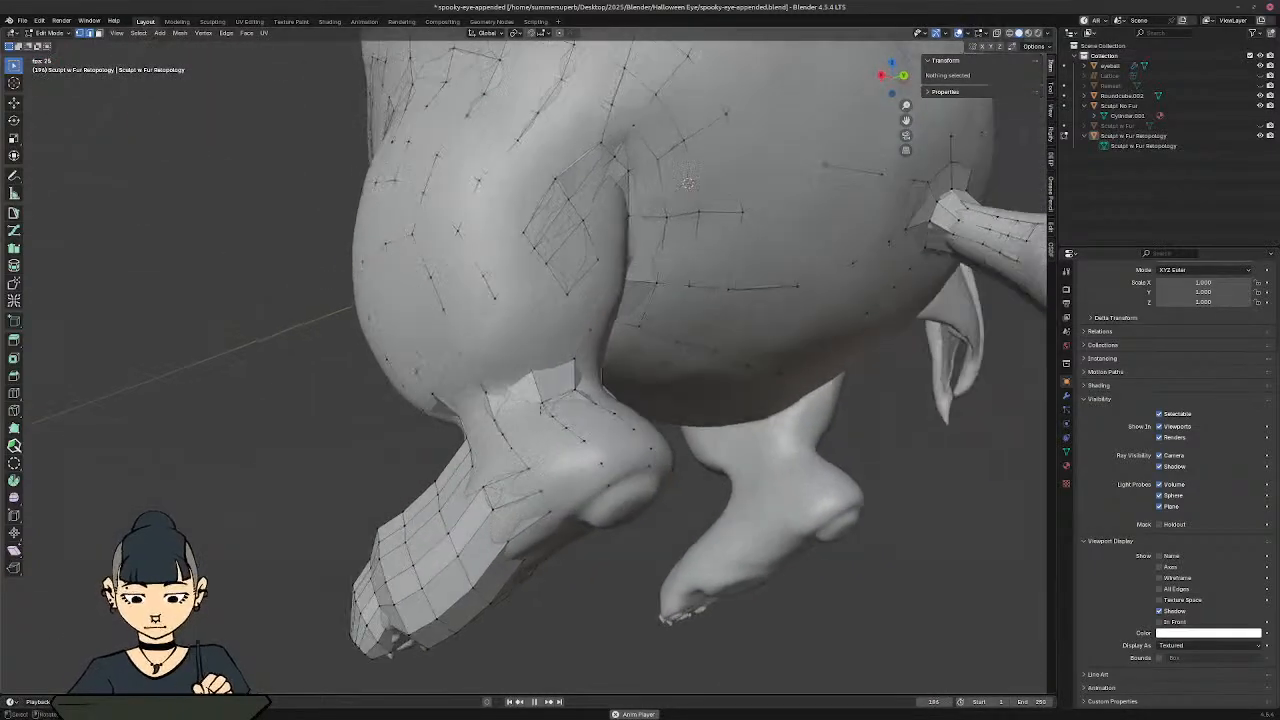
# Step: Add a single loop cut running through the thigh, ankle and heel, and check its path around the leg with X-ray on
pyautogui.hotkey('ctrl', 'r')
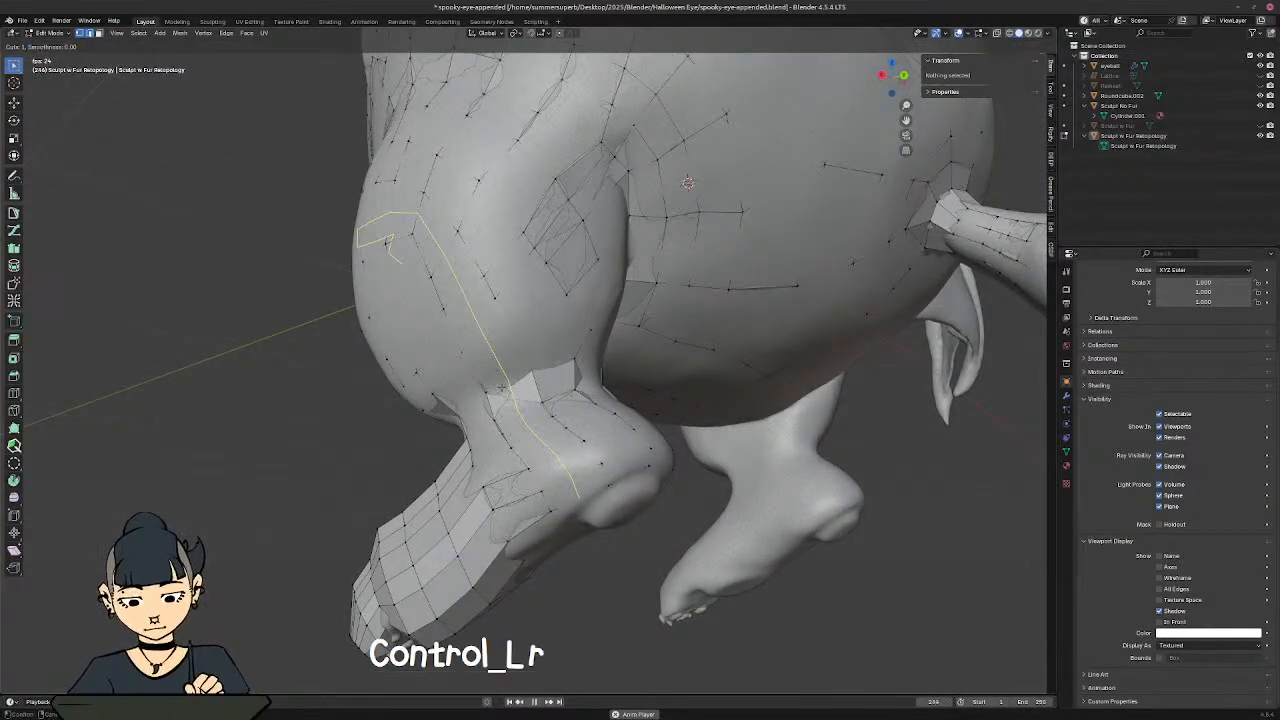
pyautogui.click(503, 388)
pyautogui.click(503, 388)
pyautogui.moveTo(250, 352); pyautogui.dragTo(466, 387, button='middle')
pyautogui.hotkey('alt', 'l')
pyautogui.hotkey('alt', 'z')
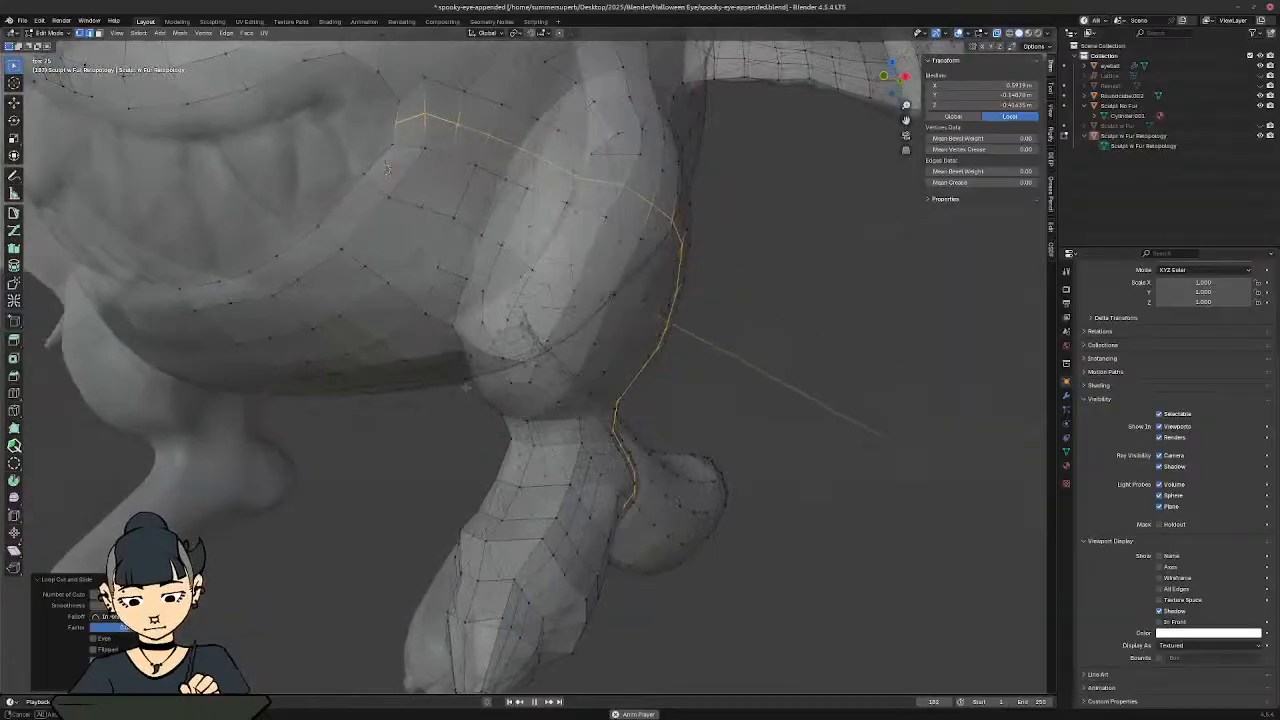
pyautogui.moveTo(387, 167); pyautogui.dragTo(420, 270, button='middle')
pyautogui.moveTo(440, 330); pyautogui.dragTo(460, 350, button='middle')
pyautogui.keyDown('shift'); pyautogui.moveTo(500, 390); pyautogui.dragTo(564, 422, button='middle'); pyautogui.keyUp('shift')
pyautogui.click(530, 440)
pyautogui.hotkey('alt', 'z')
# Step: Select the boundary edge loop of the opening beneath the heel and close it with Grid Fill, working in X-ray
pyautogui.click(560, 355)
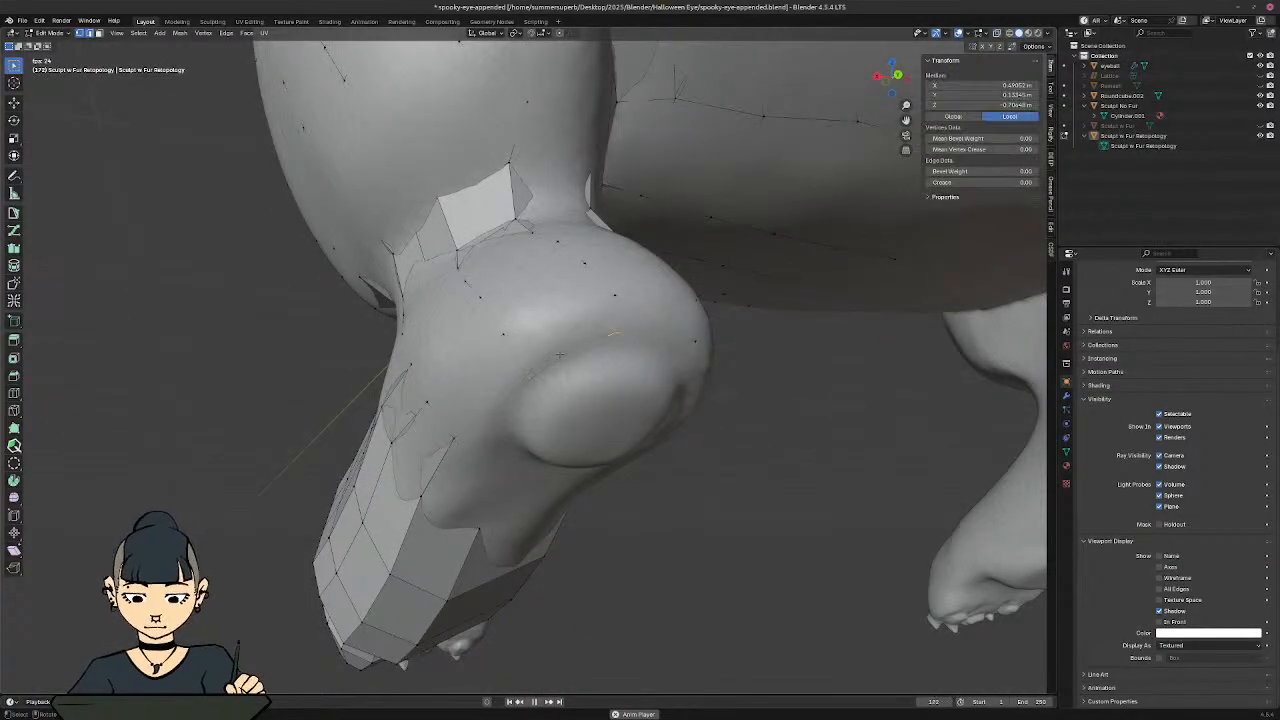
pyautogui.keyDown('ctrl'); pyautogui.keyDown('shift'); pyautogui.click(560, 355); pyautogui.keyUp('shift'); pyautogui.keyUp('ctrl')
pyautogui.keyDown('alt'); pyautogui.click(560, 355); pyautogui.keyUp('alt')
pyautogui.moveTo(597, 432); pyautogui.dragTo(590, 425, button='middle')
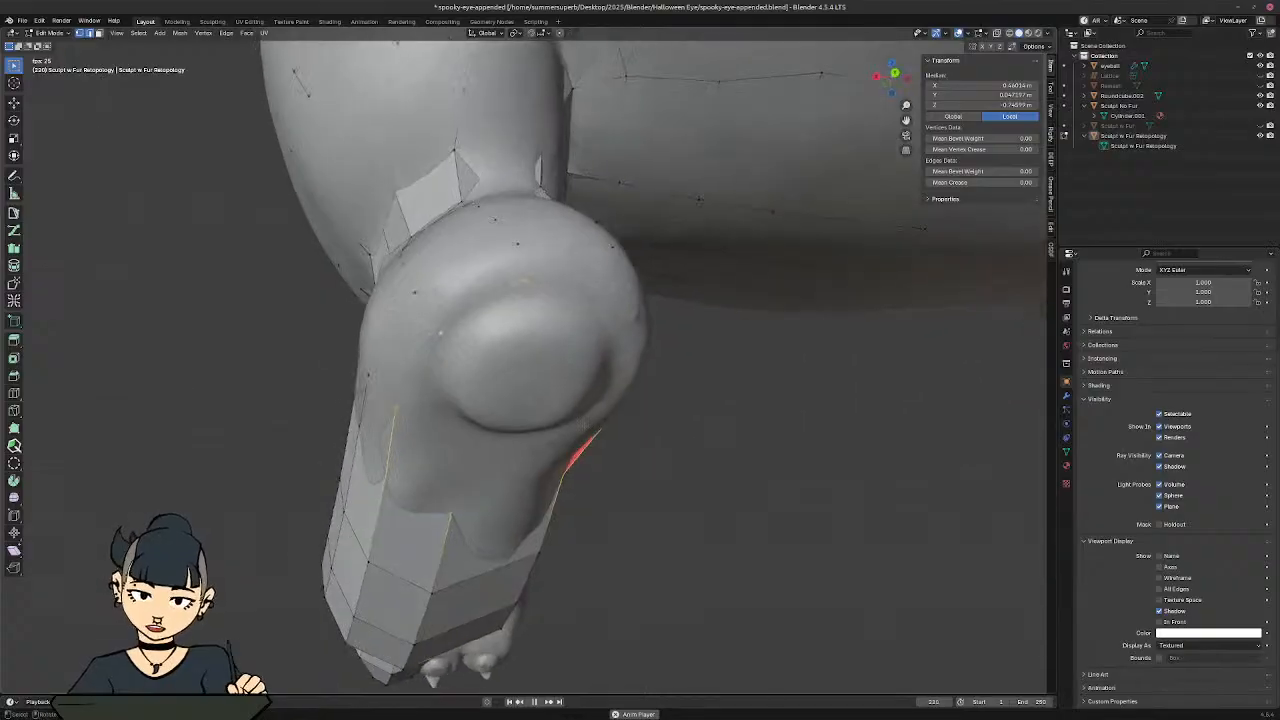
pyautogui.hotkey('alt', 'z')
pyautogui.hotkey('ctrl', 'f')
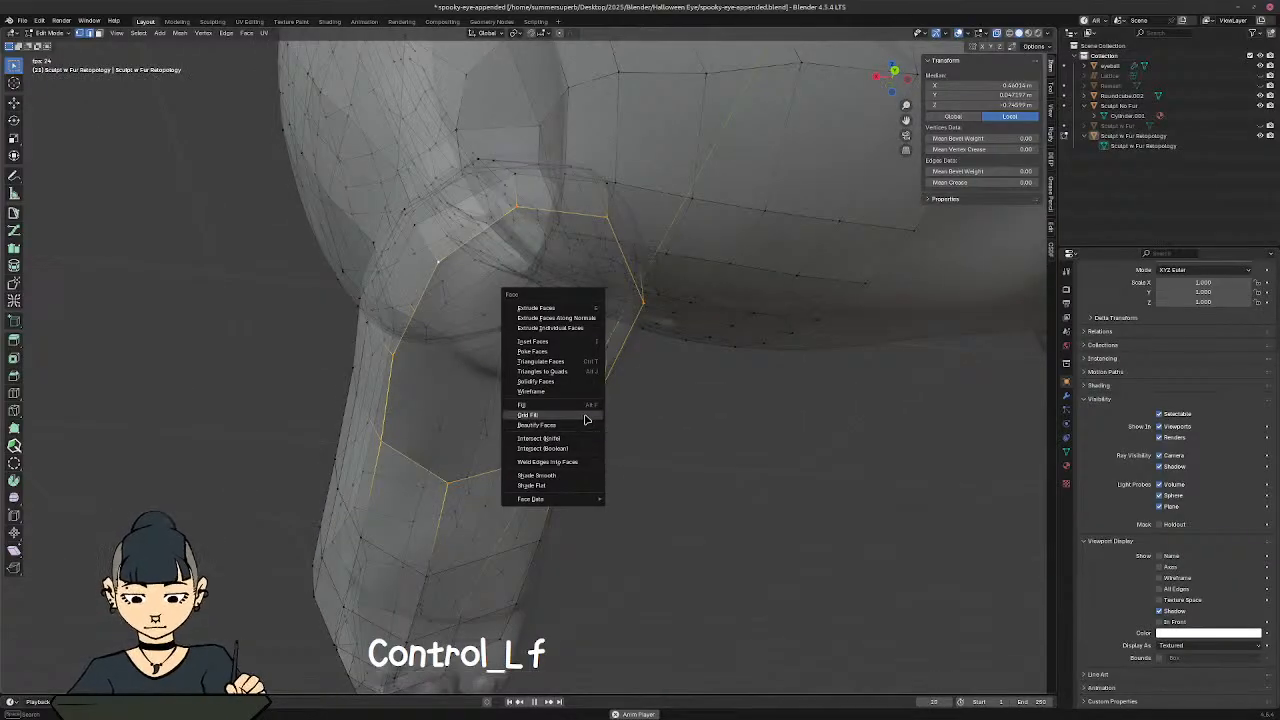
pyautogui.click(586, 419)
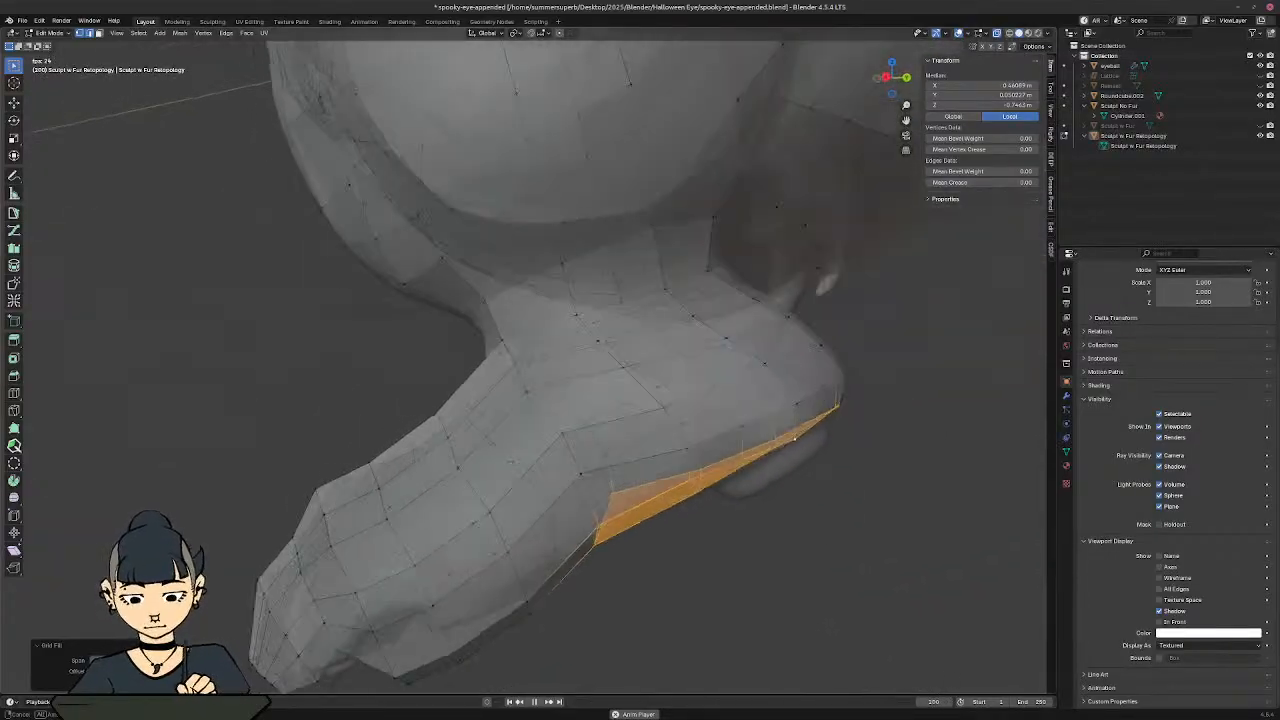
# Step: Examine the filled patch beneath the heel from both sides of the foot, with and without X-ray
pyautogui.moveTo(512, 461); pyautogui.dragTo(405, 466, button='middle')
pyautogui.hotkey('alt', 'z')
pyautogui.moveTo(605, 425); pyautogui.dragTo(495, 390, button='middle')
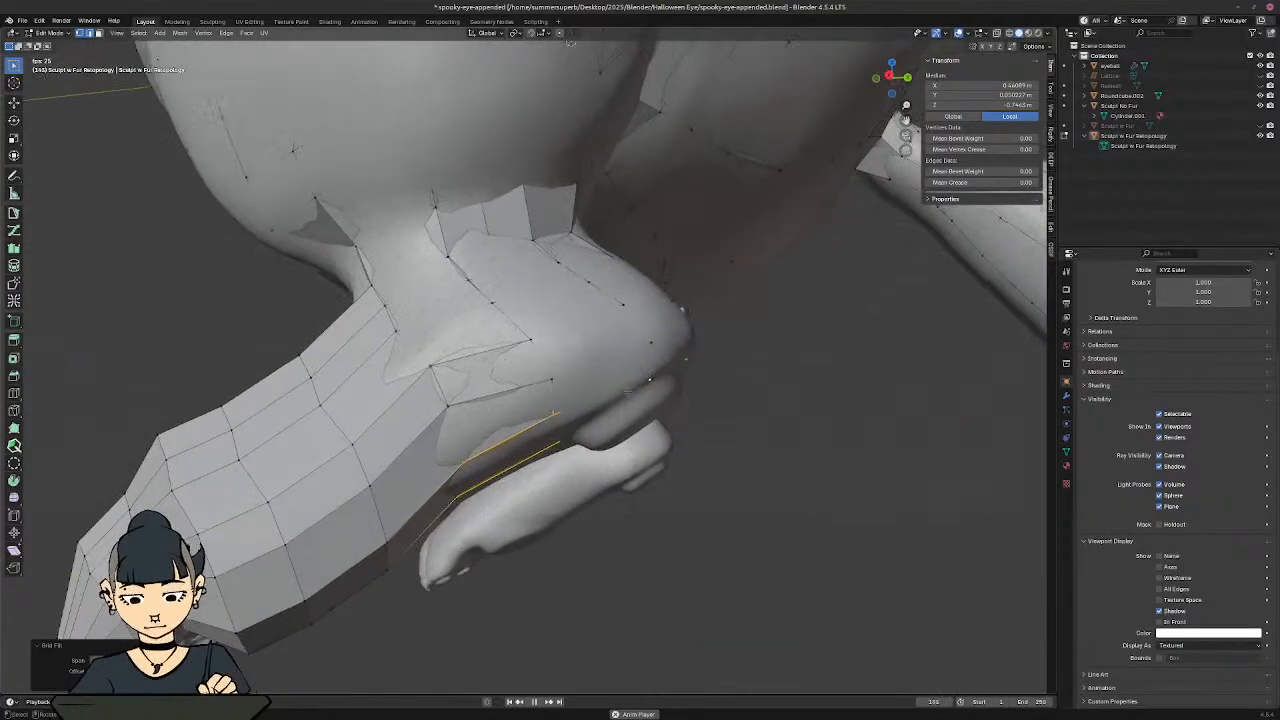
pyautogui.hotkey('alt', 'z')
pyautogui.moveTo(628, 392); pyautogui.dragTo(460, 390, button='middle')
pyautogui.moveTo(595, 437); pyautogui.dragTo(567, 387, button='middle')
pyautogui.hotkey('alt', 'z')
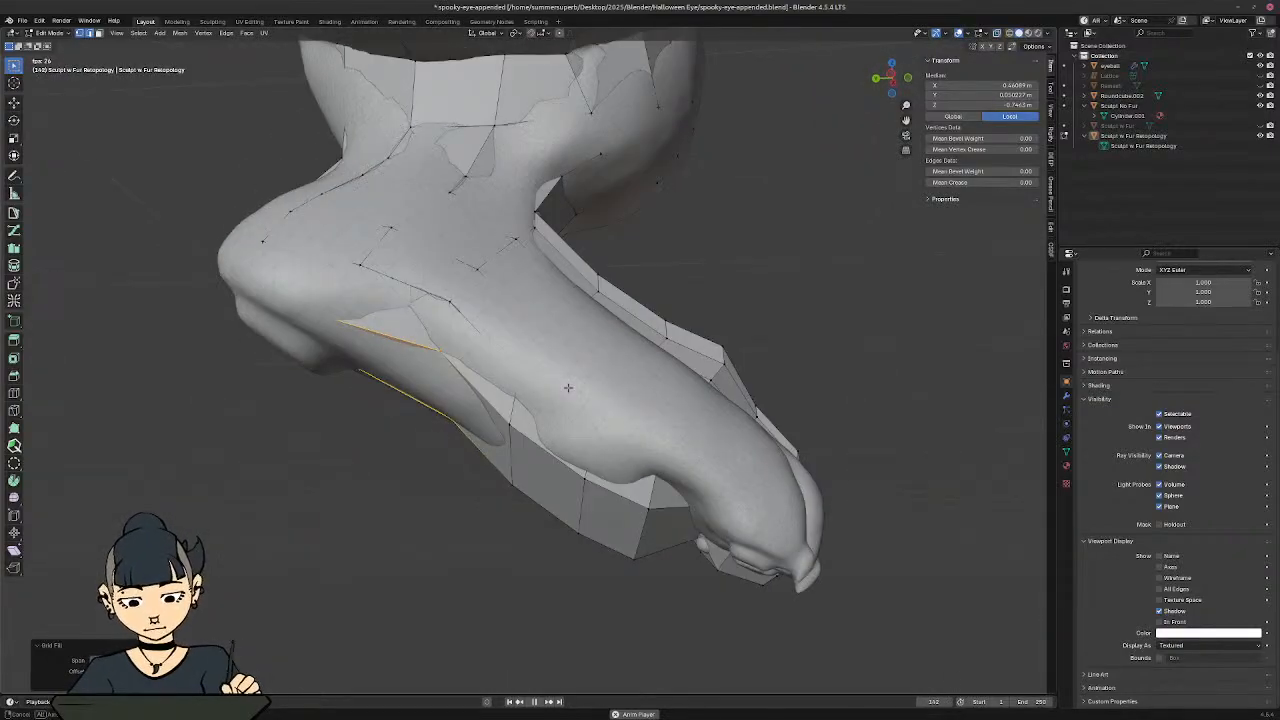
# Step: Switch to the Poly Build tool and move the vertices along the foot's inner side onto the sculpt surface, checking in X-ray
pyautogui.click(15, 216)
pyautogui.moveTo(465, 425); pyautogui.dragTo(555, 333, button='middle')
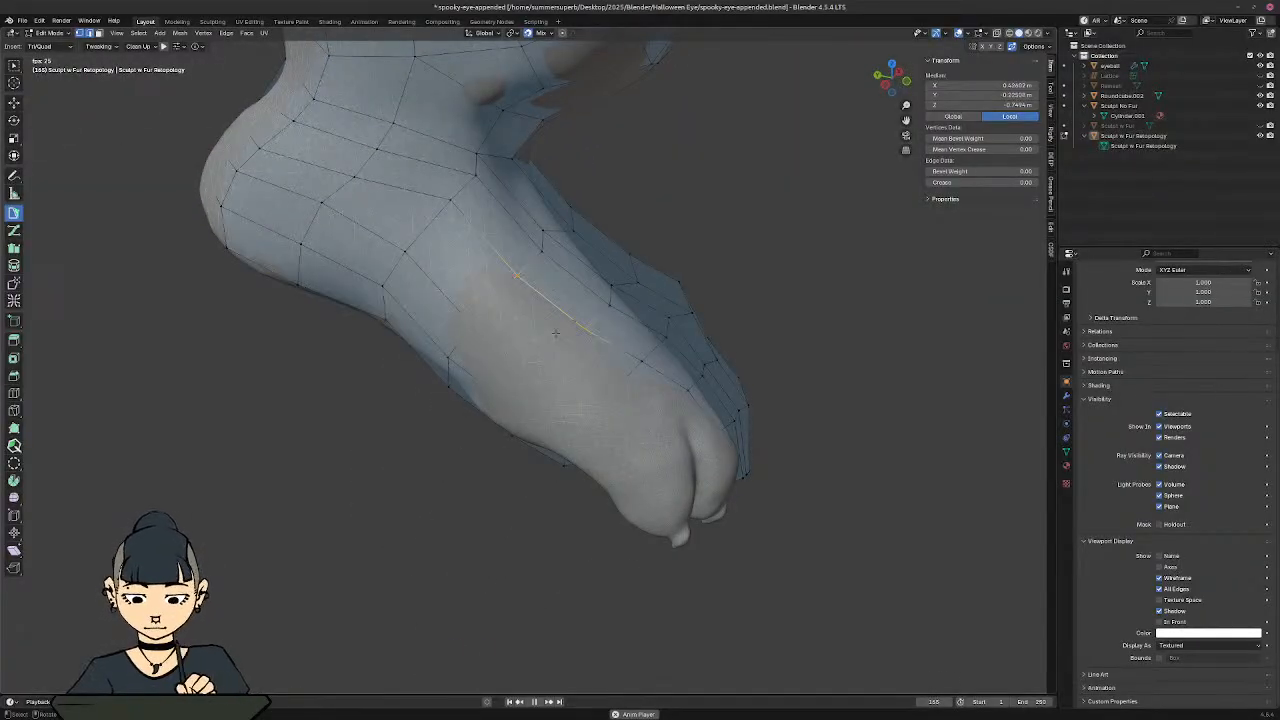
pyautogui.hotkey('alt', 'z')
pyautogui.click(510, 362)
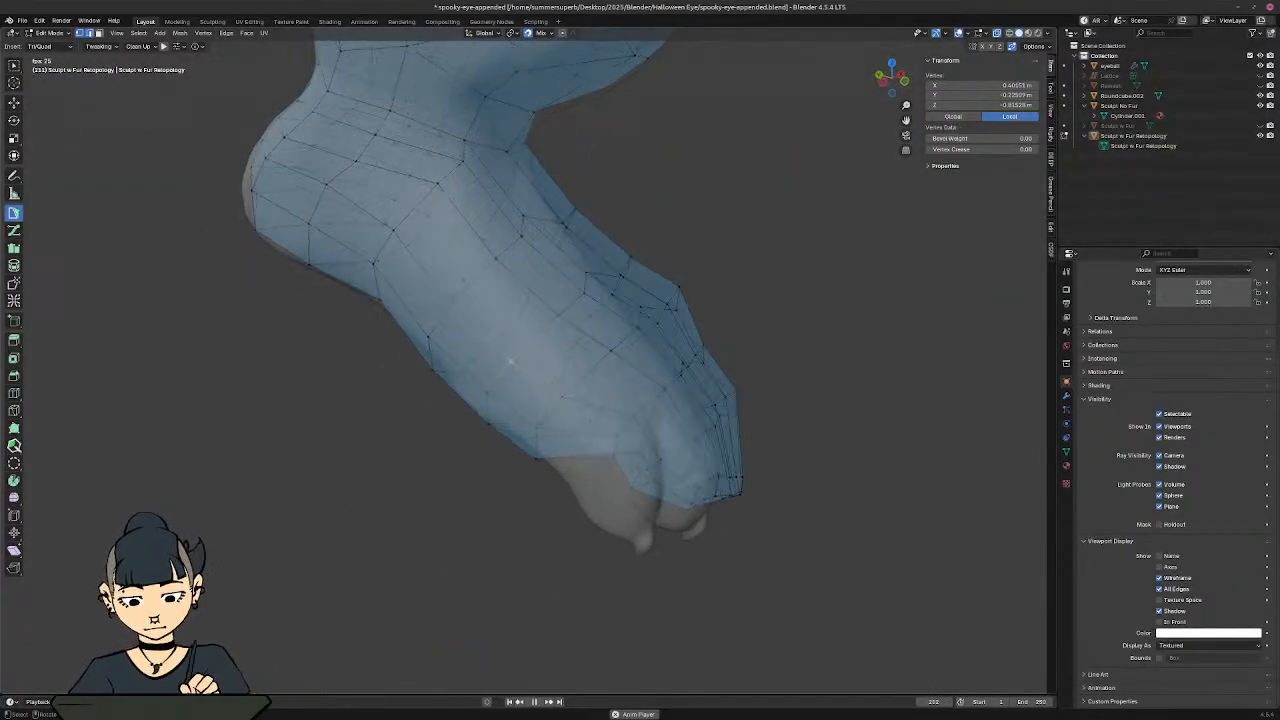
pyautogui.hotkey('alt', 'z')
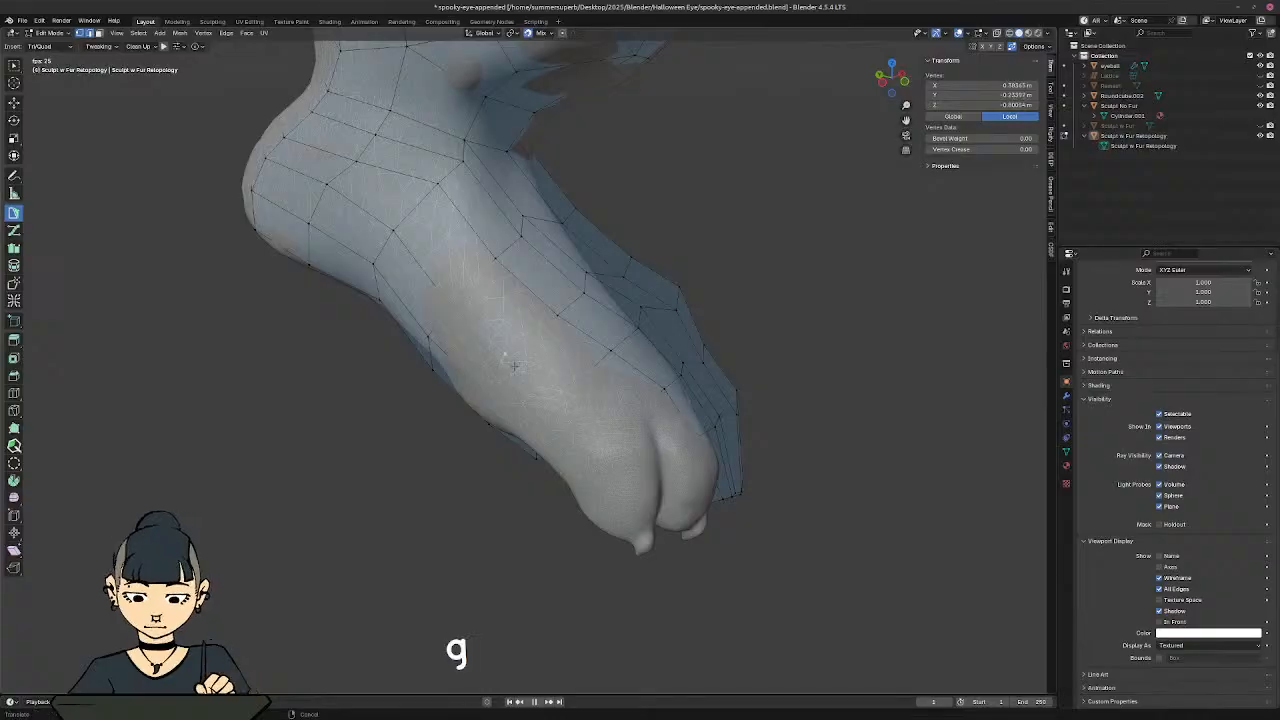
pyautogui.hotkey('alt', 'z')
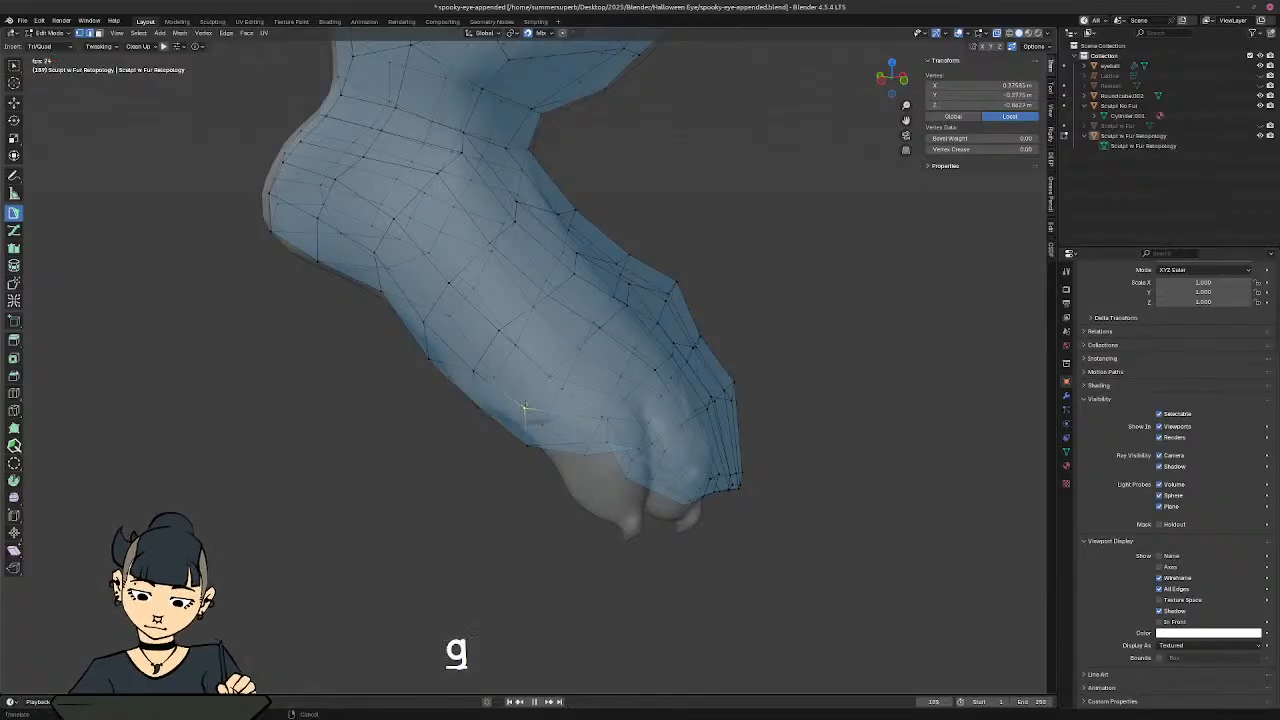
pyautogui.press('g')
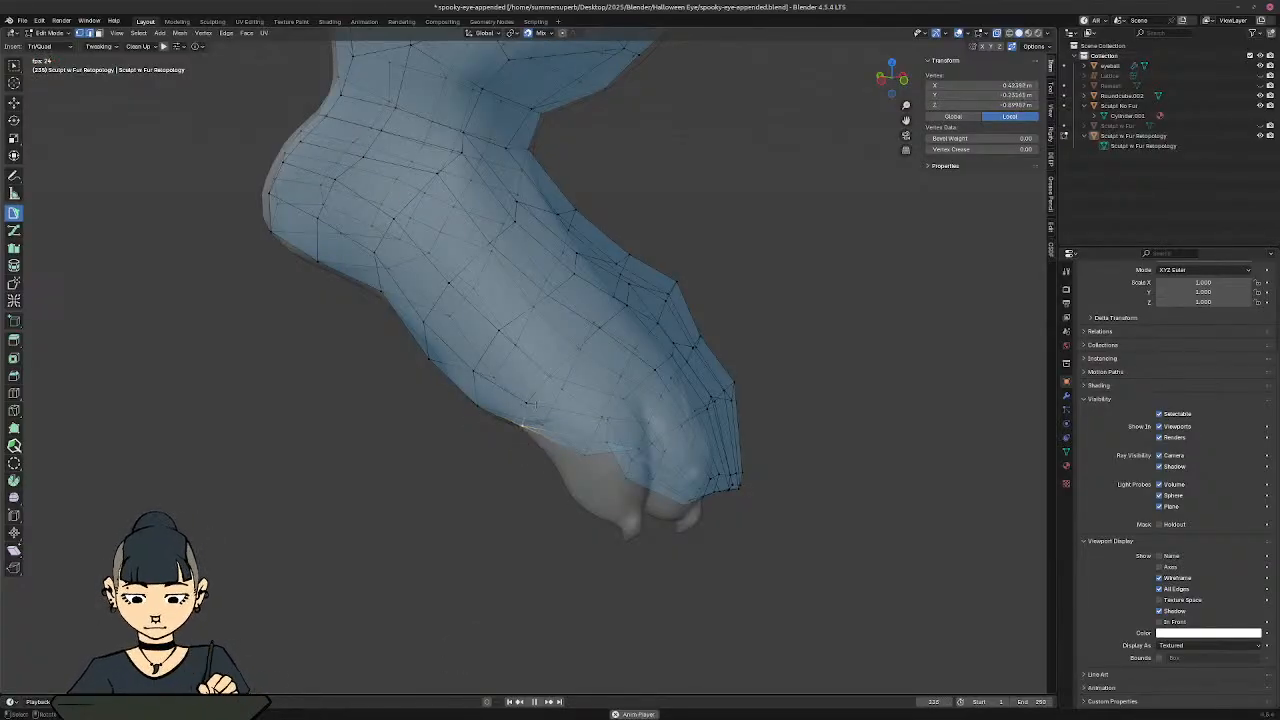
# Step: Try to move the edge loops around the foot just behind the toes onto the sculpt, and undo the move
pyautogui.keyDown('ctrl'); pyautogui.keyDown('shift'); pyautogui.click(636, 298); pyautogui.keyUp('shift'); pyautogui.keyUp('ctrl')
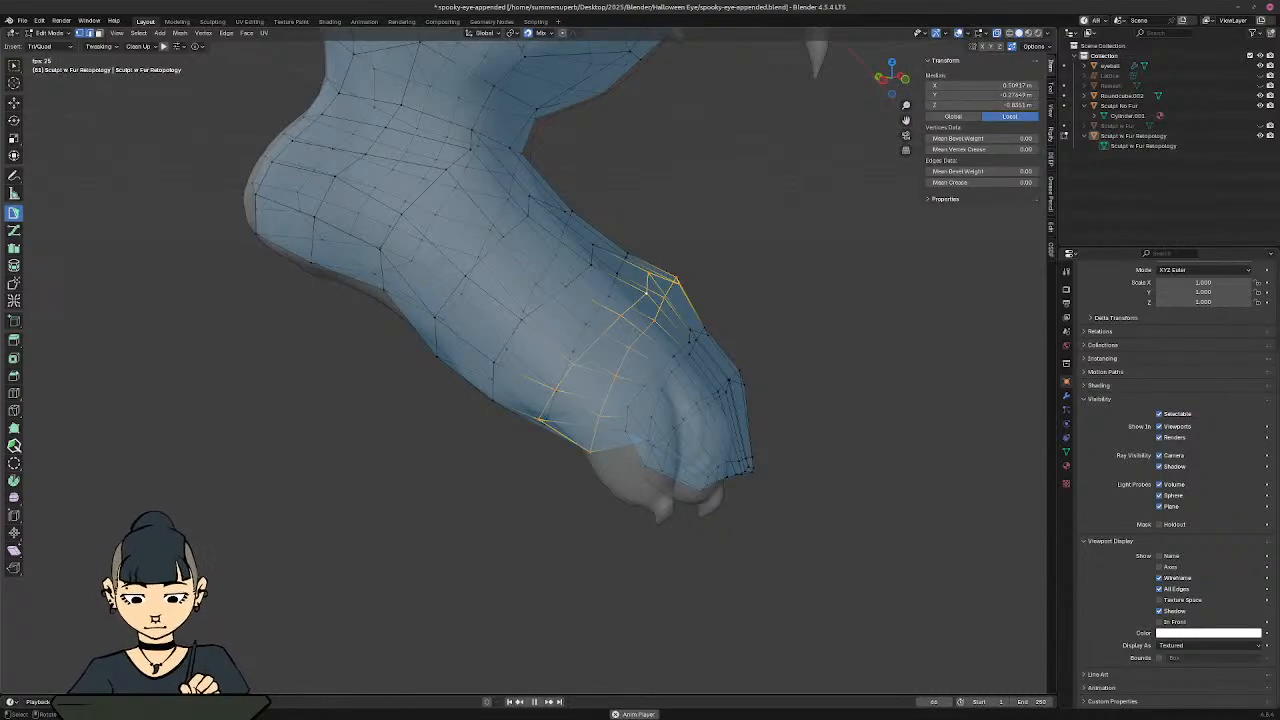
pyautogui.hotkey('alt', 'z')
pyautogui.press('g')
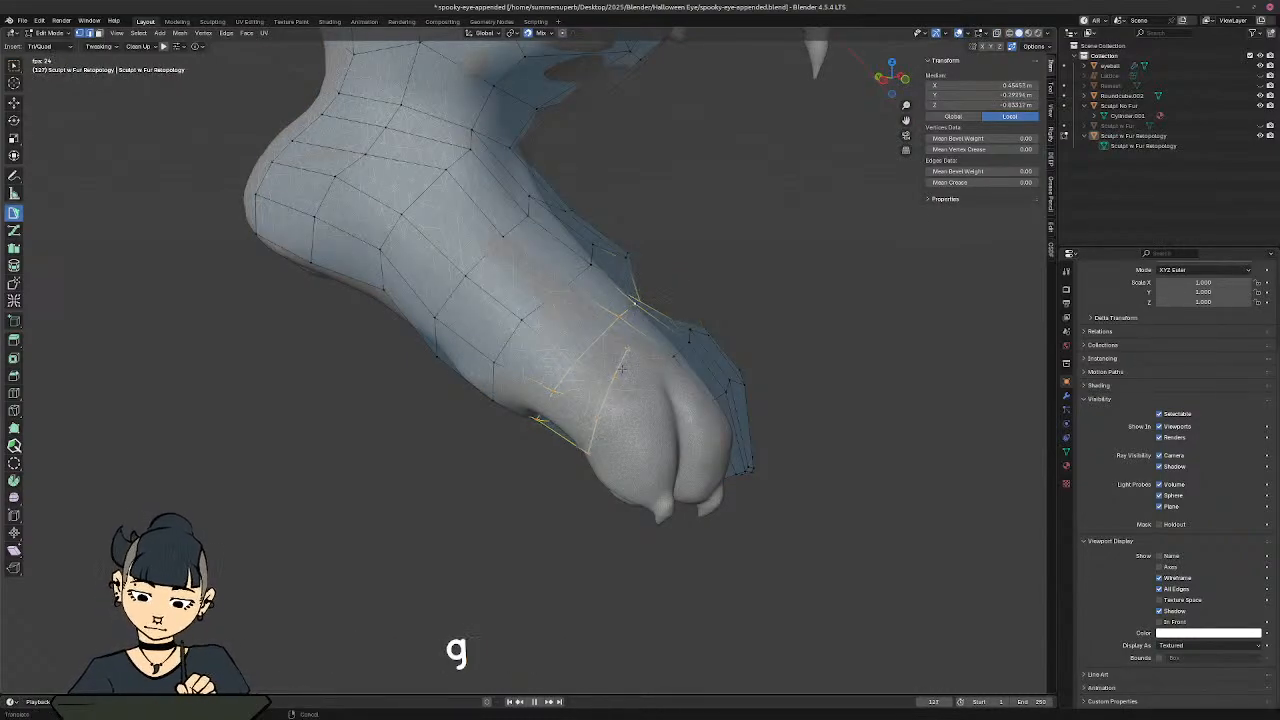
pyautogui.moveTo(628, 365); pyautogui.dragTo(584, 402, button='middle')
pyautogui.hotkey('ctrl', 'z')
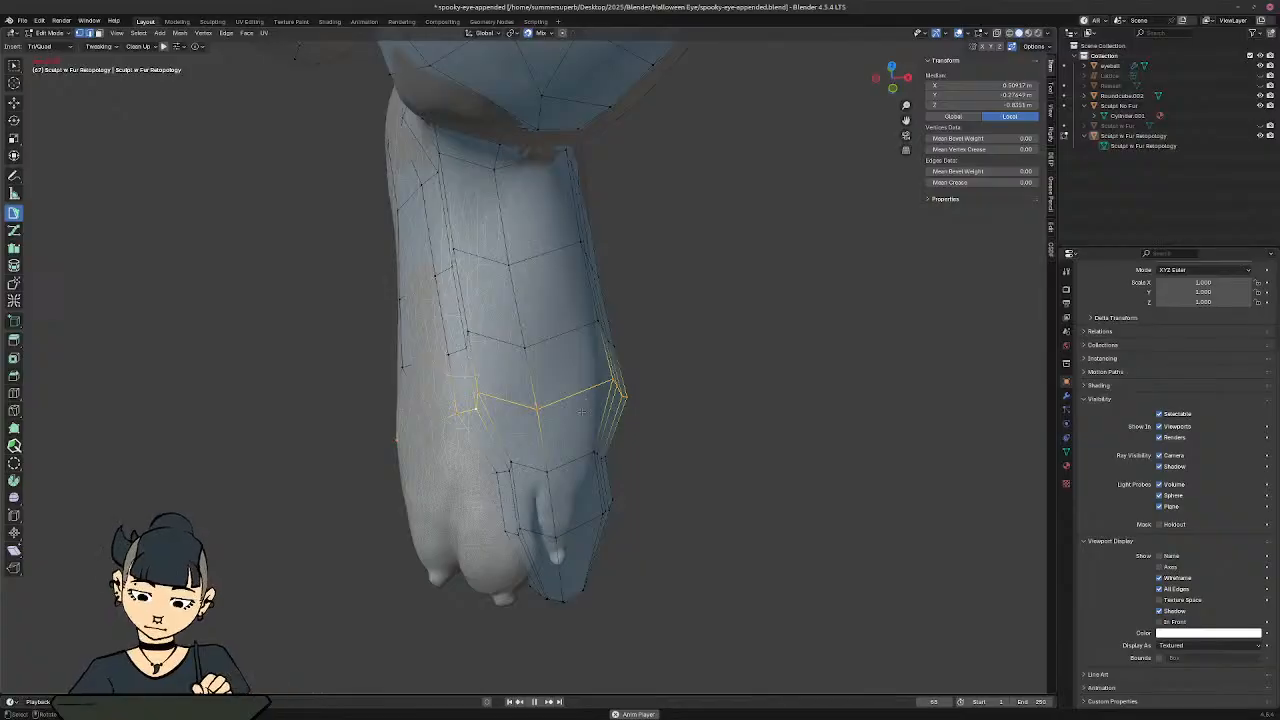
# Step: Try moving the selected foot loops with snapping set to Face Nearest only, and undo the move
pyautogui.click(541, 34)
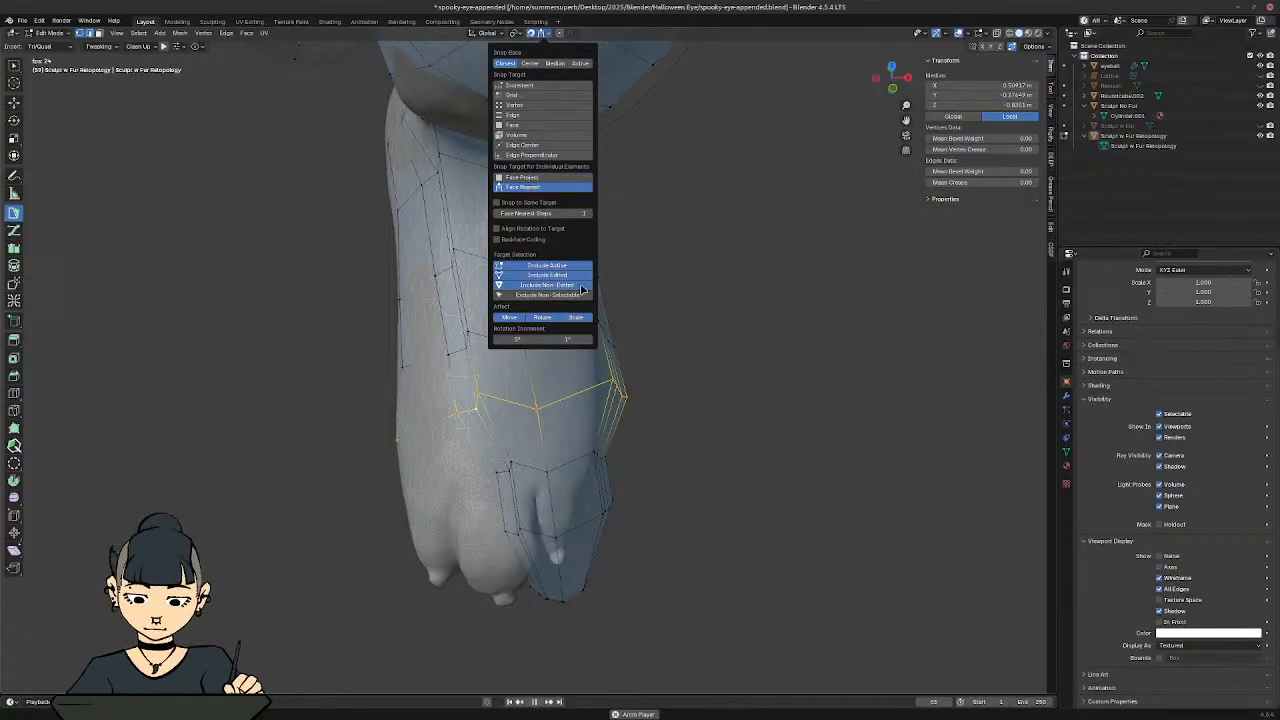
pyautogui.press('g')
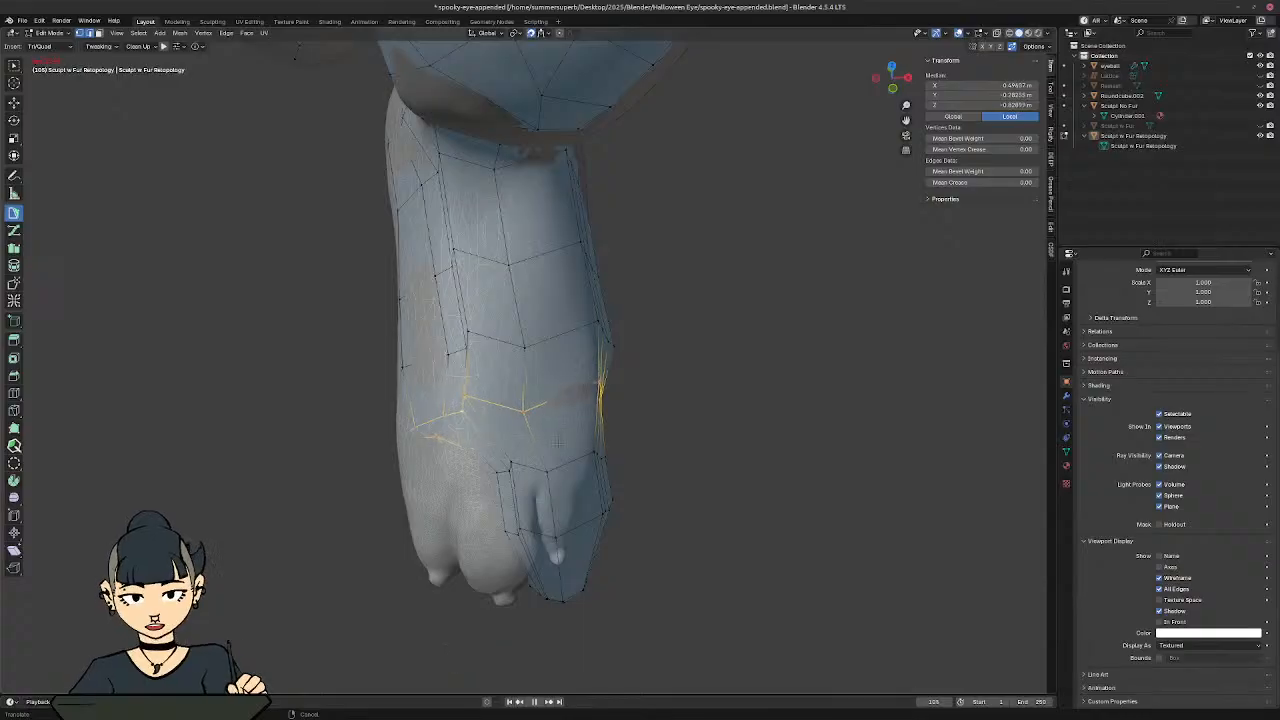
pyautogui.hotkey('ctrl', 'z')
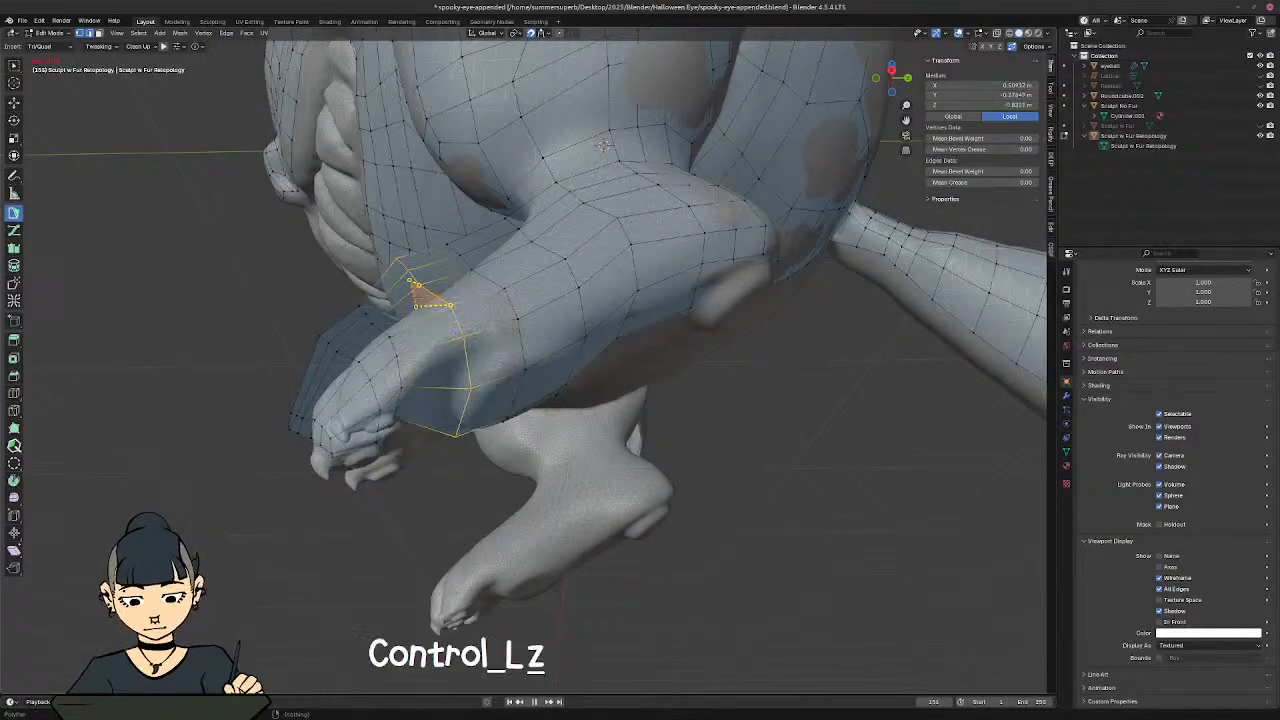
# Step: Try moving the selected foot loops with snapping set to Face Project only, and undo the move
pyautogui.click(547, 33)
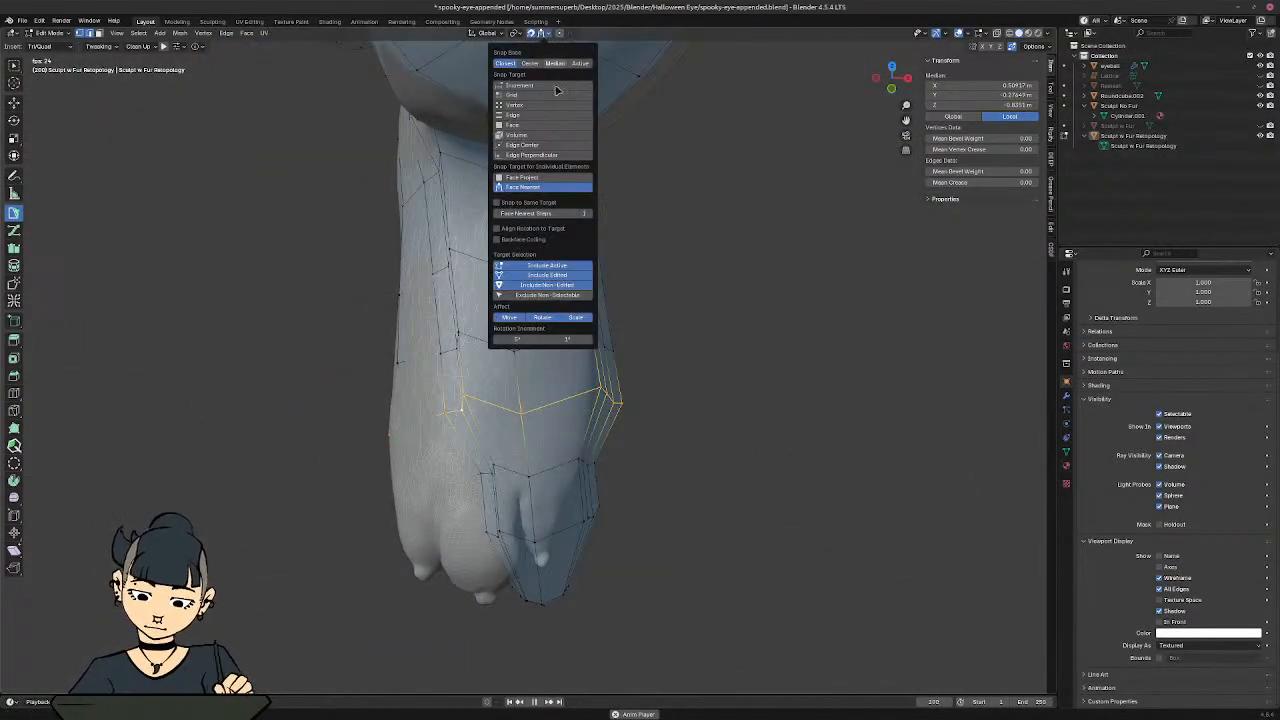
pyautogui.click(531, 178)
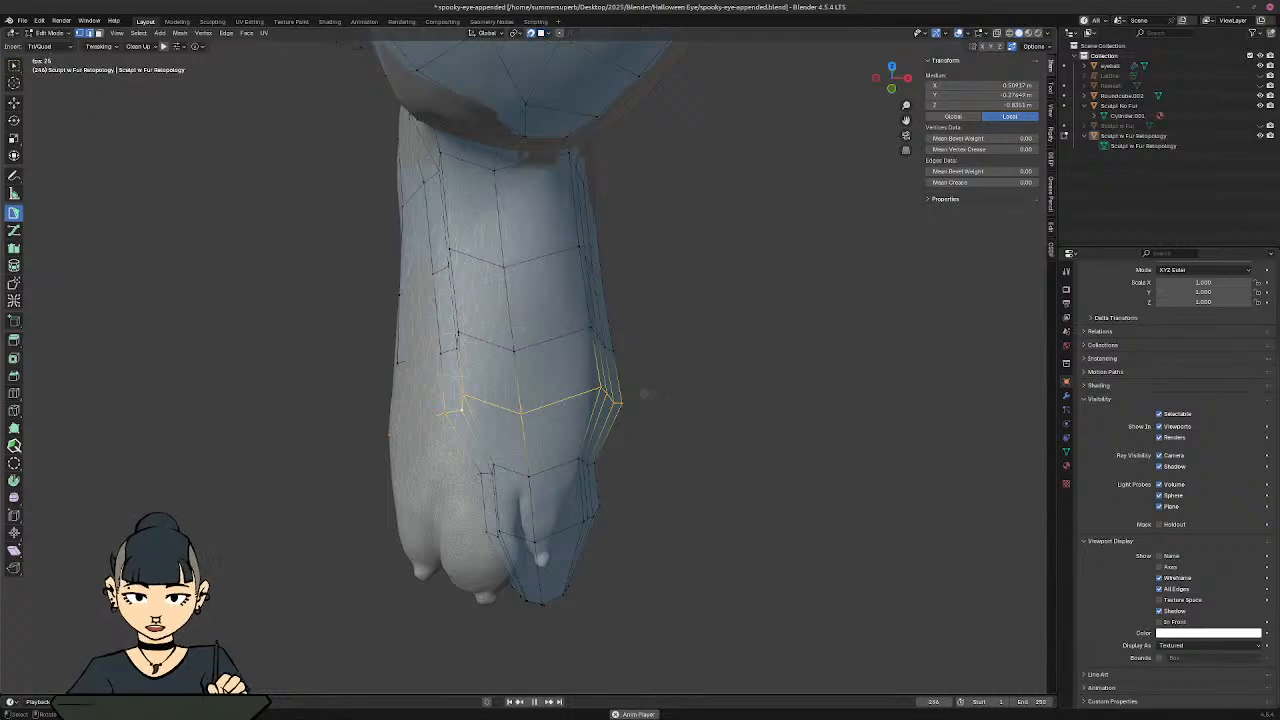
pyautogui.press('g')
pyautogui.moveTo(639, 402); pyautogui.dragTo(588, 42, button='middle')
pyautogui.hotkey('ctrl', 'z')
pyautogui.hotkey('ctrl', 'z')
# Step: Enable both Face Project and Face Nearest as snap targets and view the foot from the front
pyautogui.click(547, 34)
pyautogui.keyDown('shift'); pyautogui.click(541, 190); pyautogui.keyUp('shift')
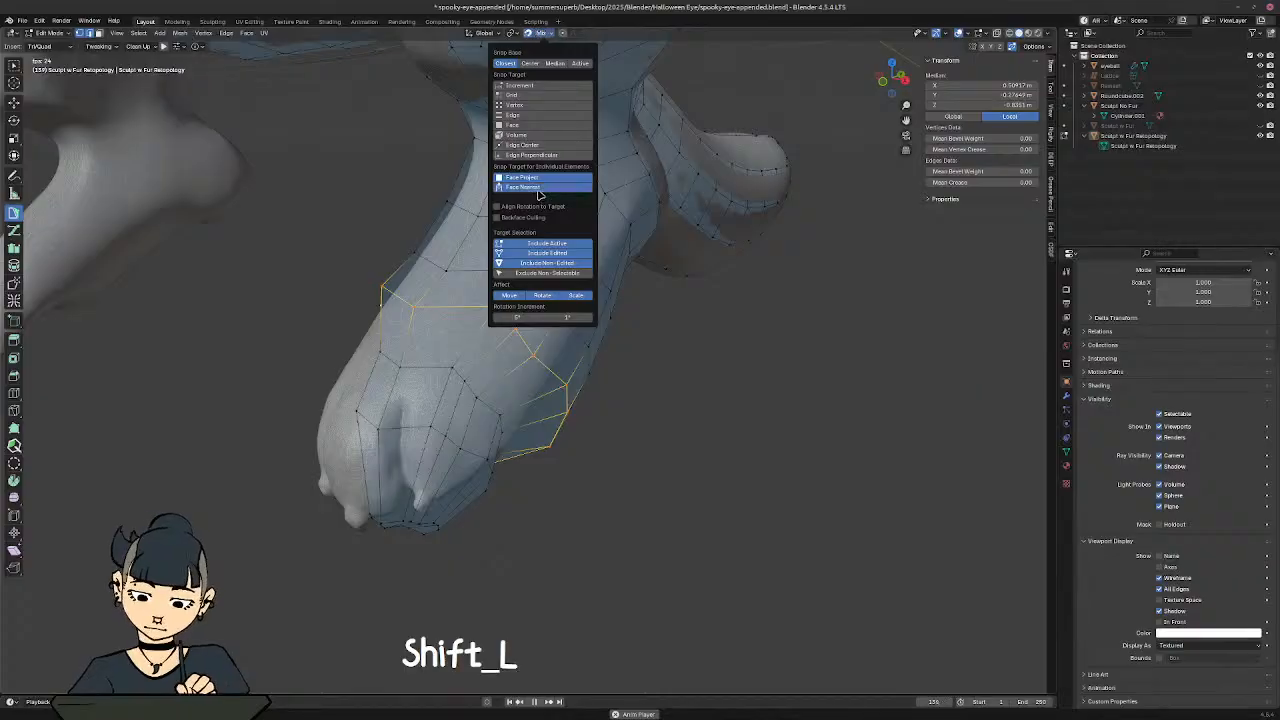
pyautogui.moveTo(566, 430); pyautogui.dragTo(540, 410, button='middle')
pyautogui.moveTo(585, 415); pyautogui.dragTo(529, 387, button='middle')
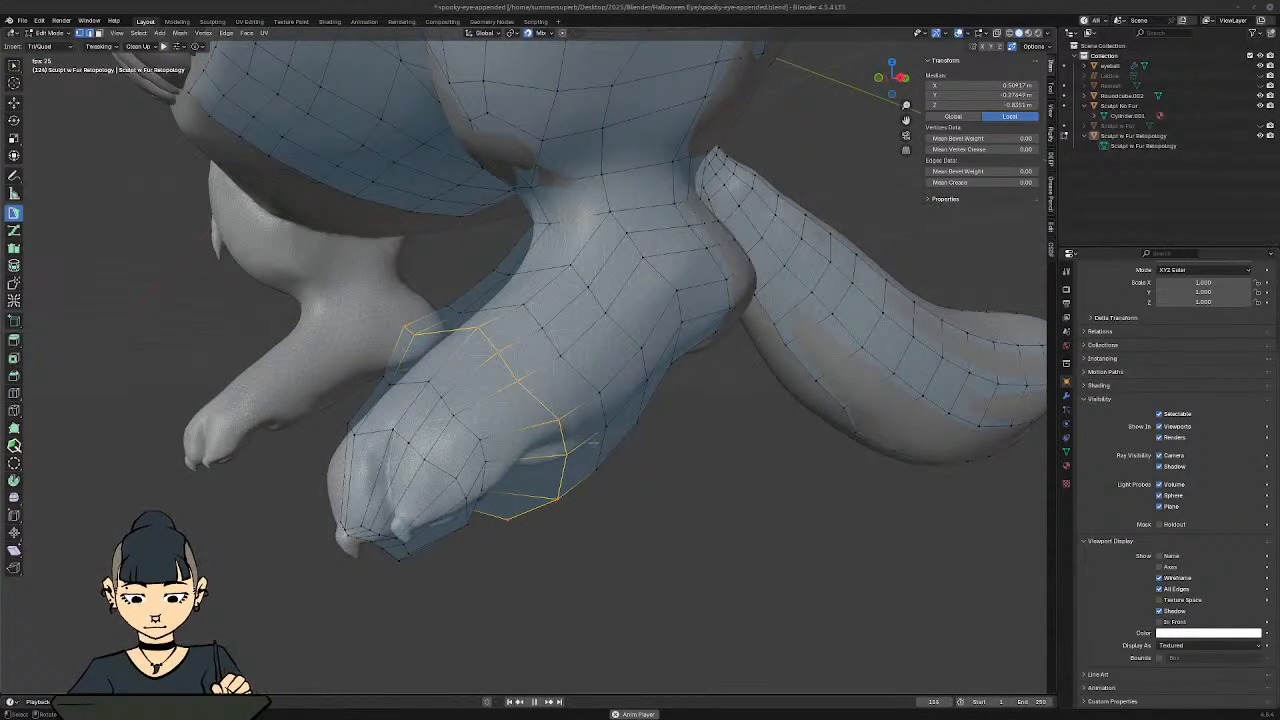
pyautogui.moveTo(593, 441); pyautogui.dragTo(593, 402, button='middle')
# Step: Reposition two neighbouring vertices on top of the foot behind the toes so they sit on the sculpt surface
pyautogui.click(503, 432)
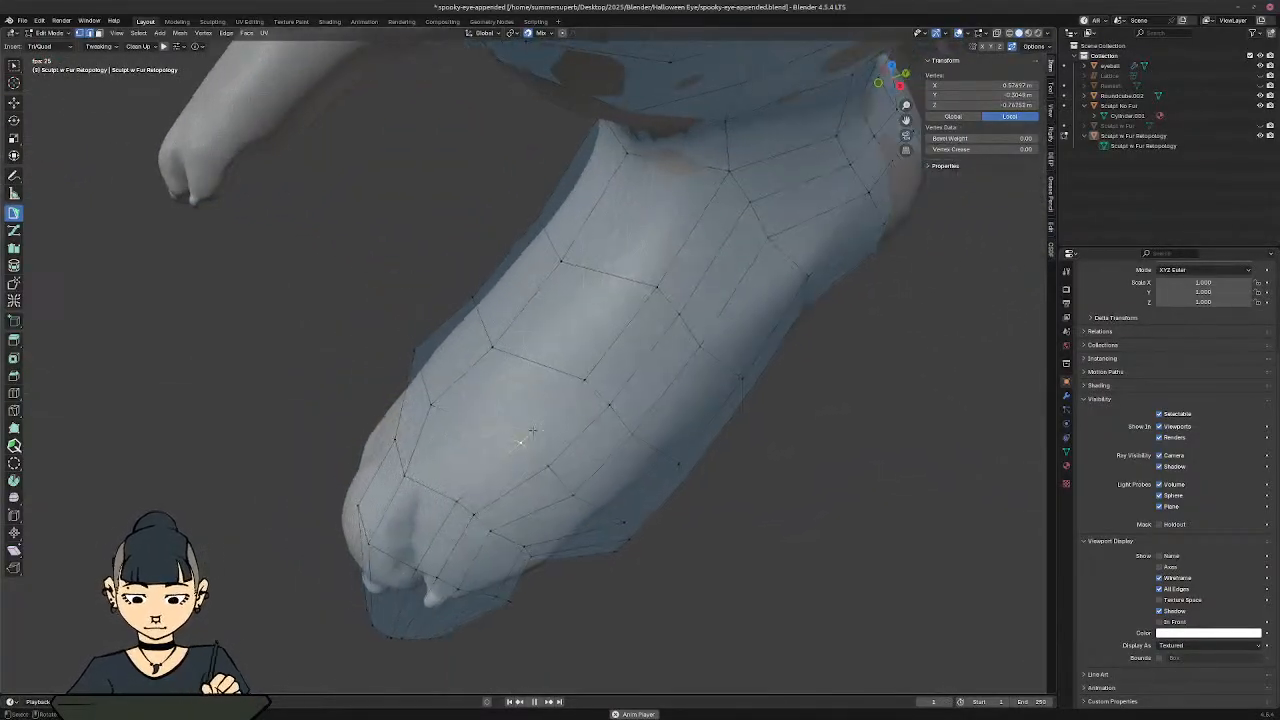
pyautogui.press('g')
pyautogui.click(436, 405)
pyautogui.press('g')
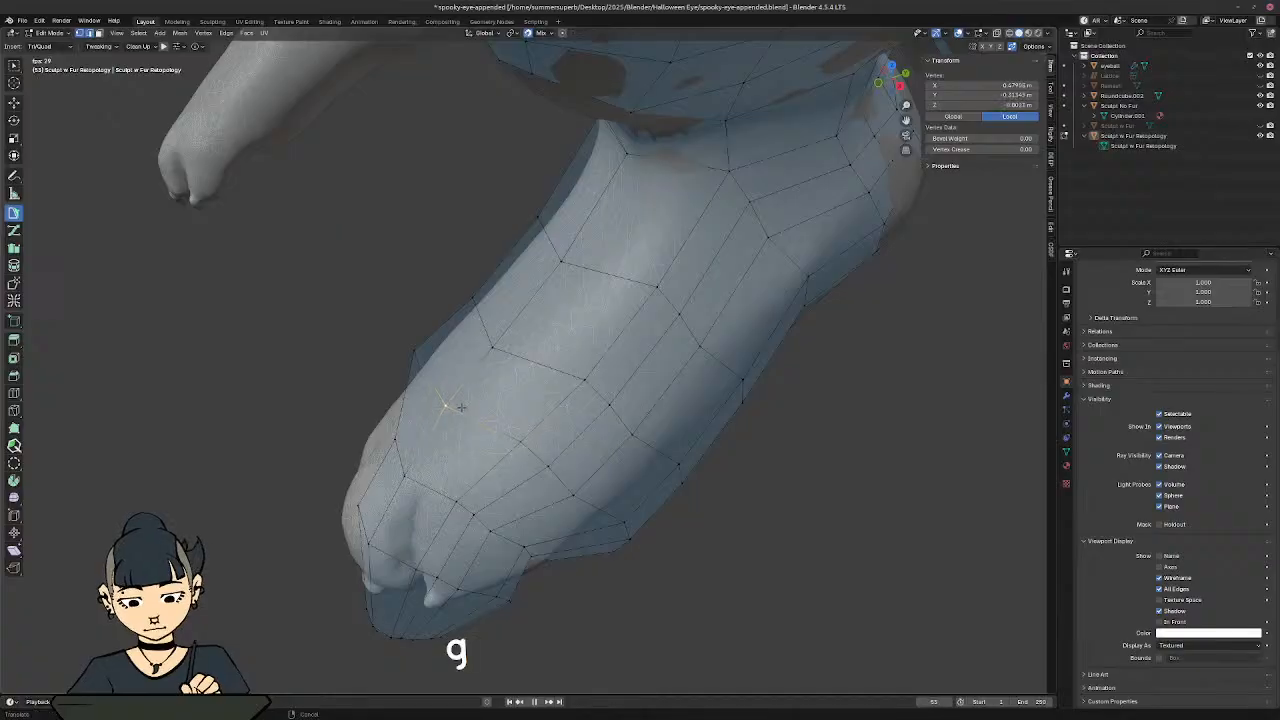
pyautogui.click(447, 408)
# Step: Try pulling the protruding vertex at the foot's inner edge onto the sculpt, and undo the last change
pyautogui.click(416, 352)
pyautogui.press('g')
pyautogui.click(432, 378)
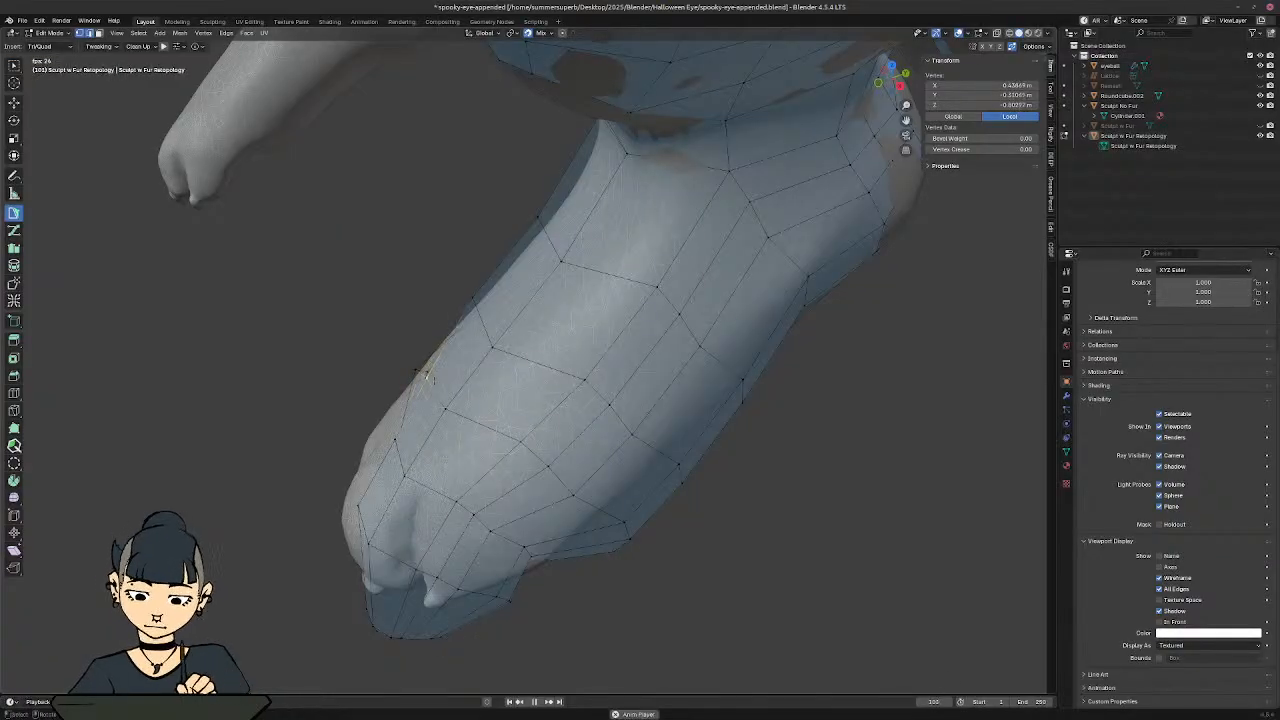
pyautogui.moveTo(414, 369); pyautogui.dragTo(518, 334, button='middle')
pyautogui.hotkey('ctrl', 'z')
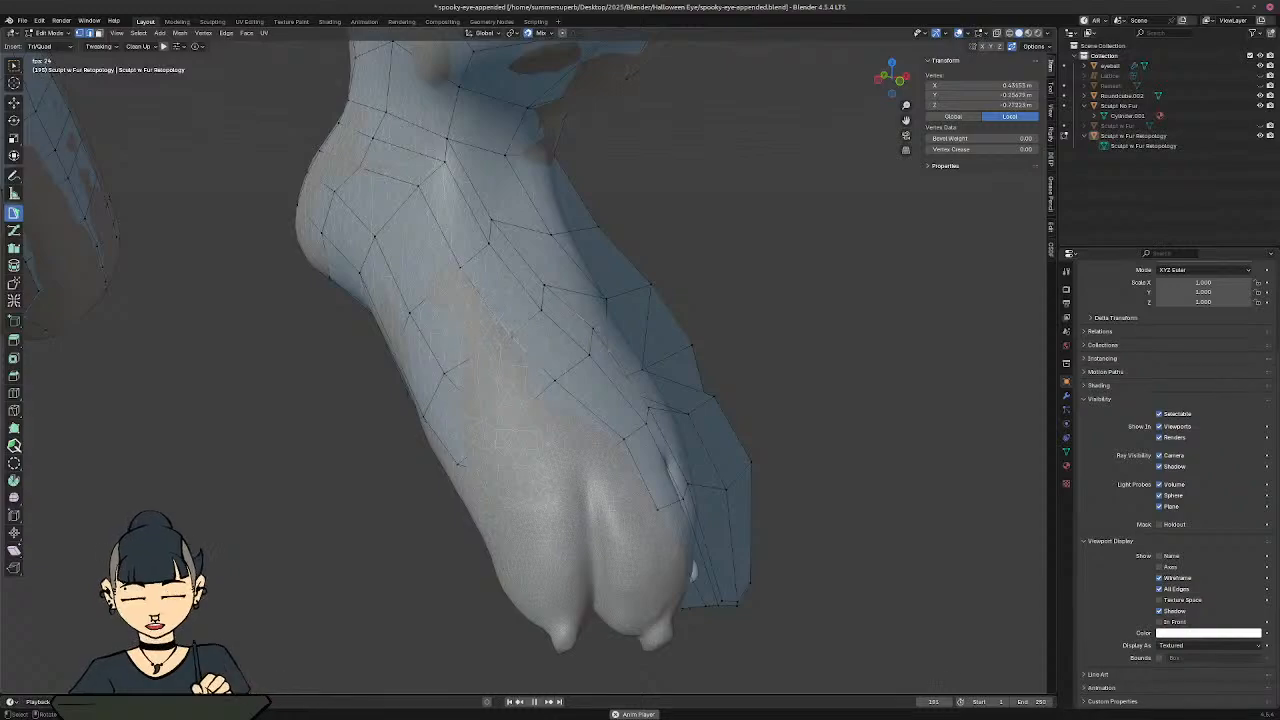
# Step: Move the vertices on the foot's inner side below the ankle onto the sculpt to even out the quads
pyautogui.press('g')
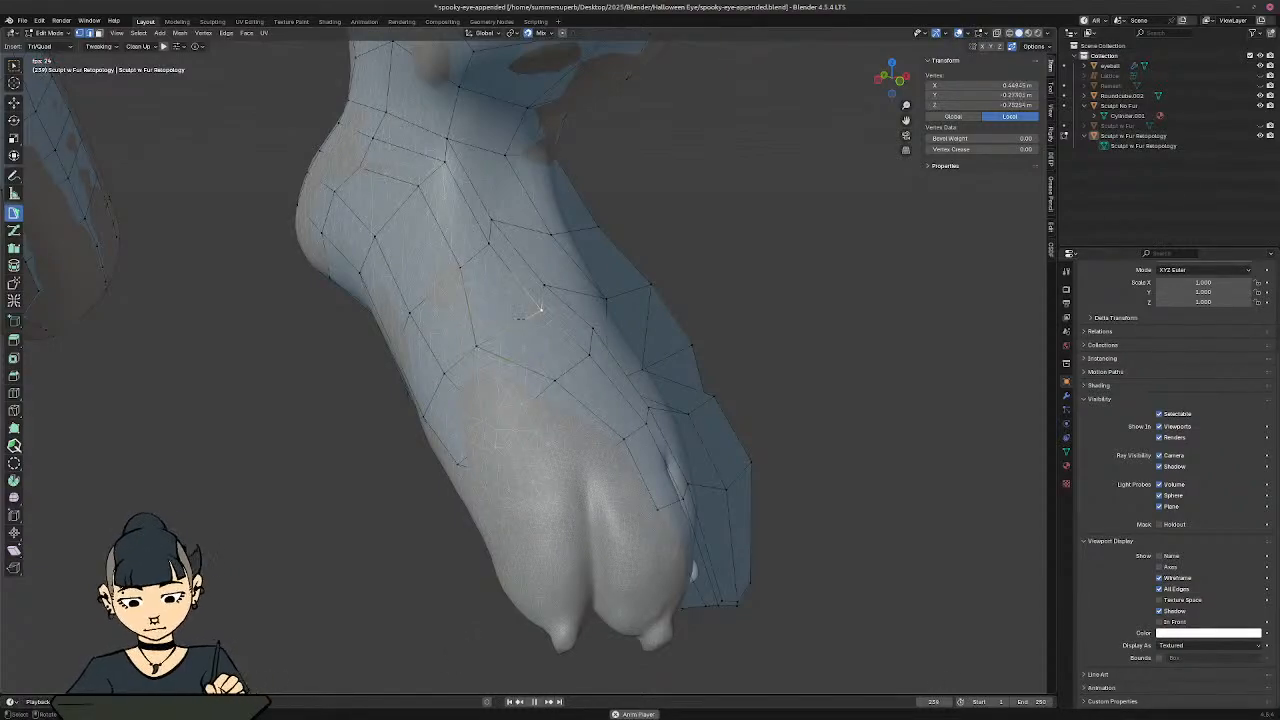
pyautogui.press('g')
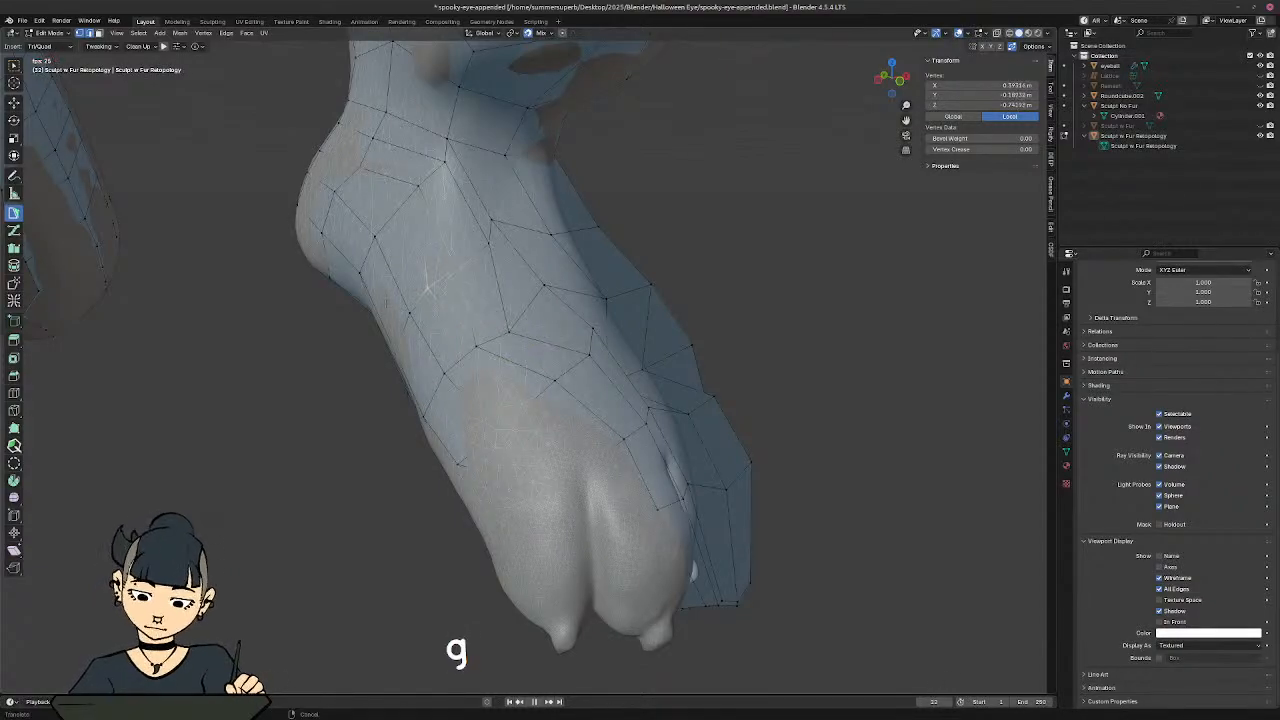
pyautogui.click(427, 288)
pyautogui.click(490, 244)
pyautogui.press('g')
pyautogui.click(453, 264)
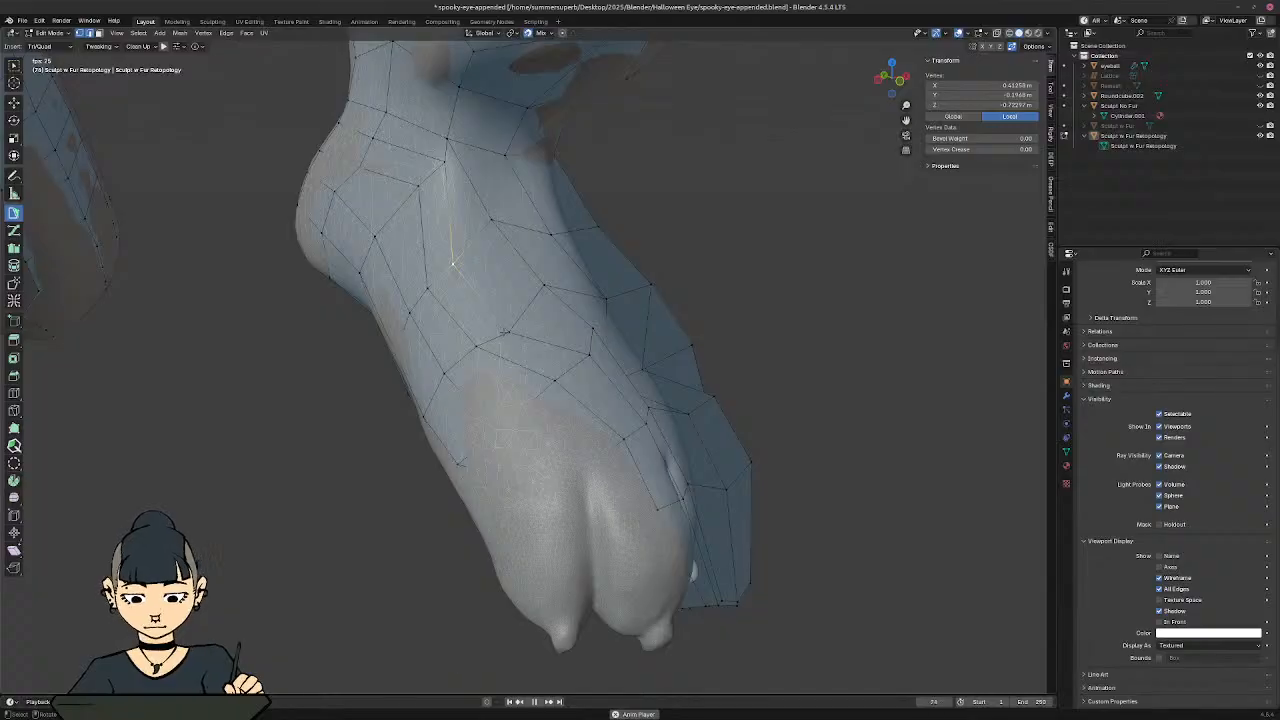
# Step: Reposition two vertices low on the foot's inner side, just behind the toes, along the sculpt surface
pyautogui.moveTo(489, 362); pyautogui.dragTo(545, 325, button='middle')
pyautogui.click(503, 424)
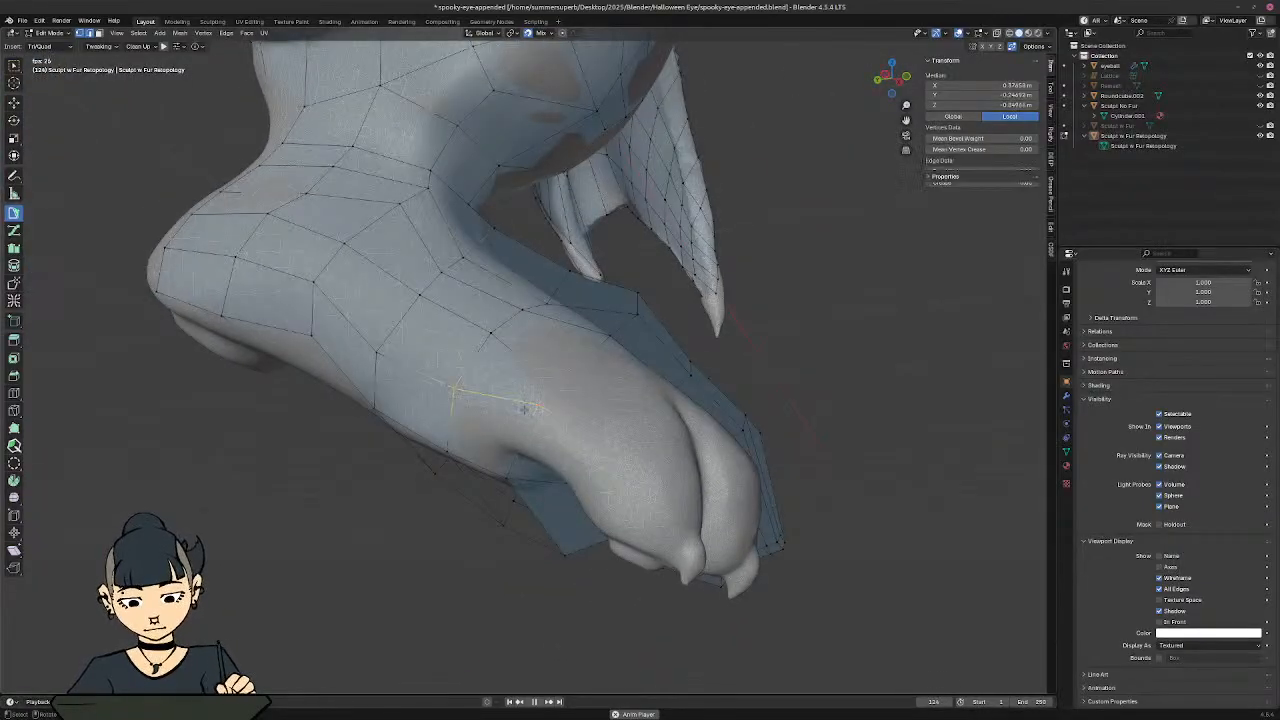
pyautogui.press('g')
pyautogui.click(516, 446)
pyautogui.click(445, 412)
pyautogui.press('g')
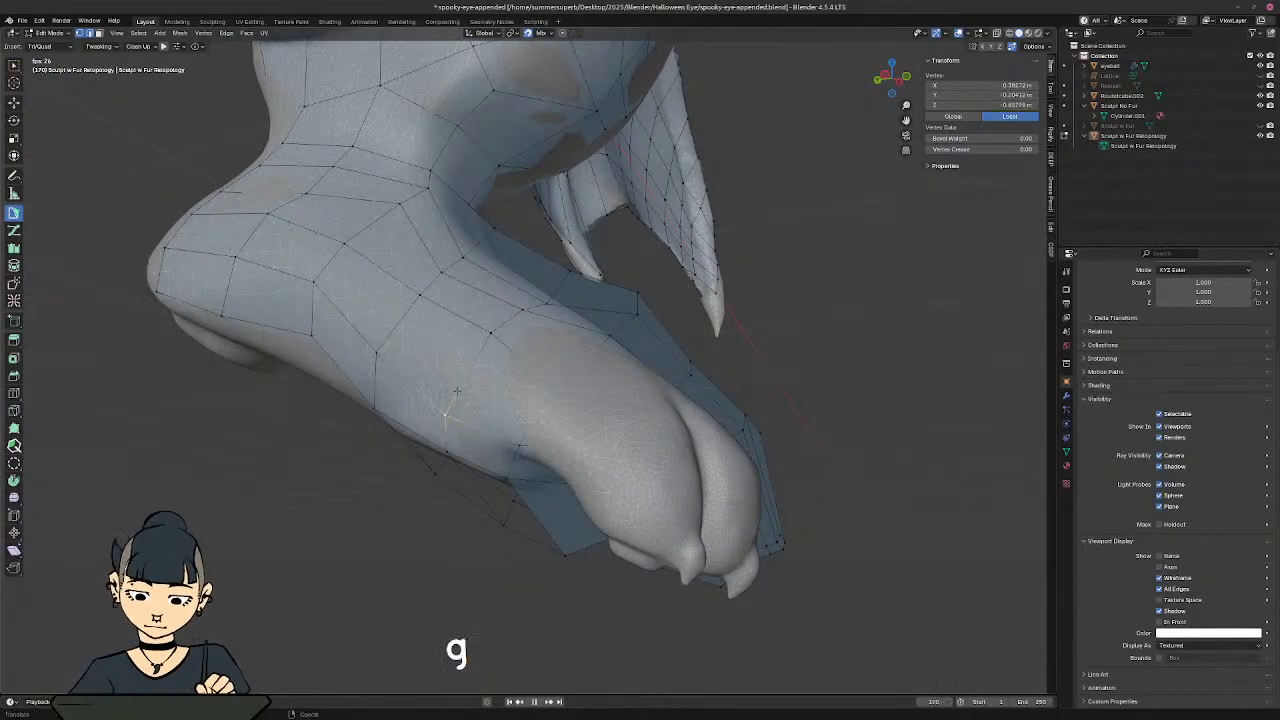
pyautogui.click(447, 403)
pyautogui.moveTo(447, 403); pyautogui.dragTo(472, 425, button='middle')
# Step: Turn X-ray on and redistribute the vertices across the top of the foot behind the toes
pyautogui.hotkey('alt', 'z')
pyautogui.press('g')
pyautogui.press('g')
pyautogui.click(527, 411)
pyautogui.press('g')
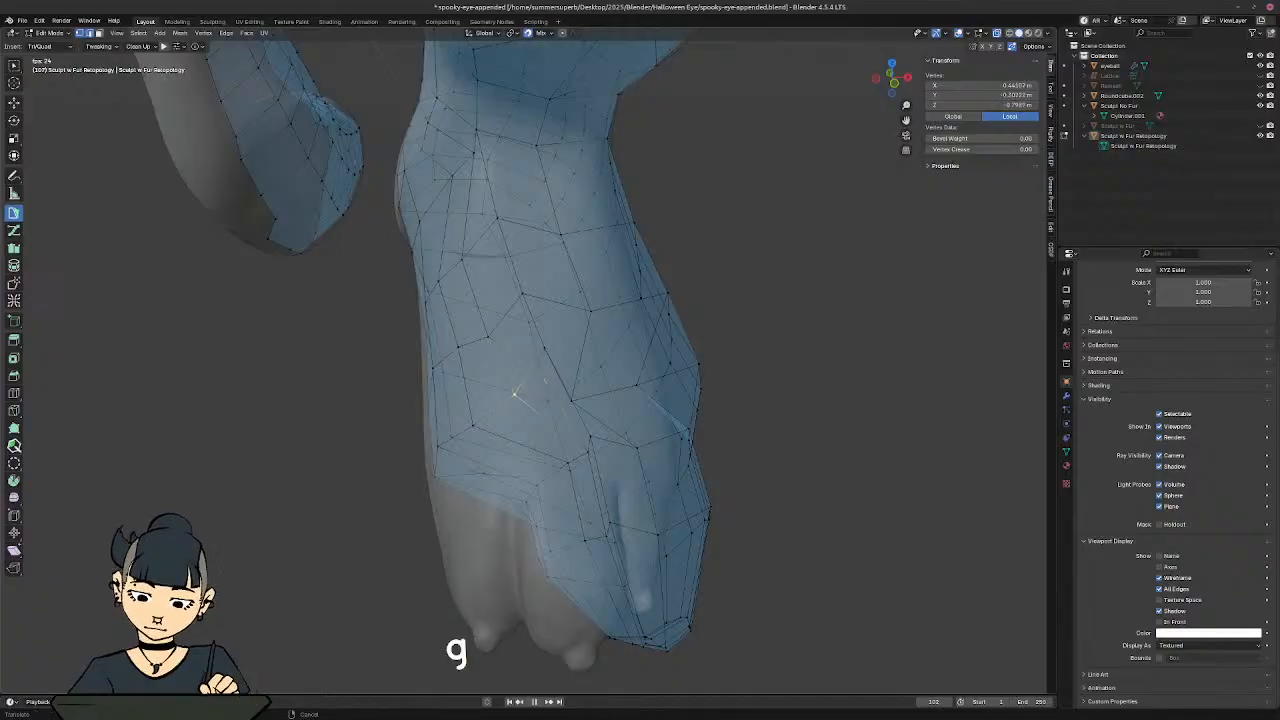
pyautogui.click(501, 403)
pyautogui.press('g')
pyautogui.click(527, 388)
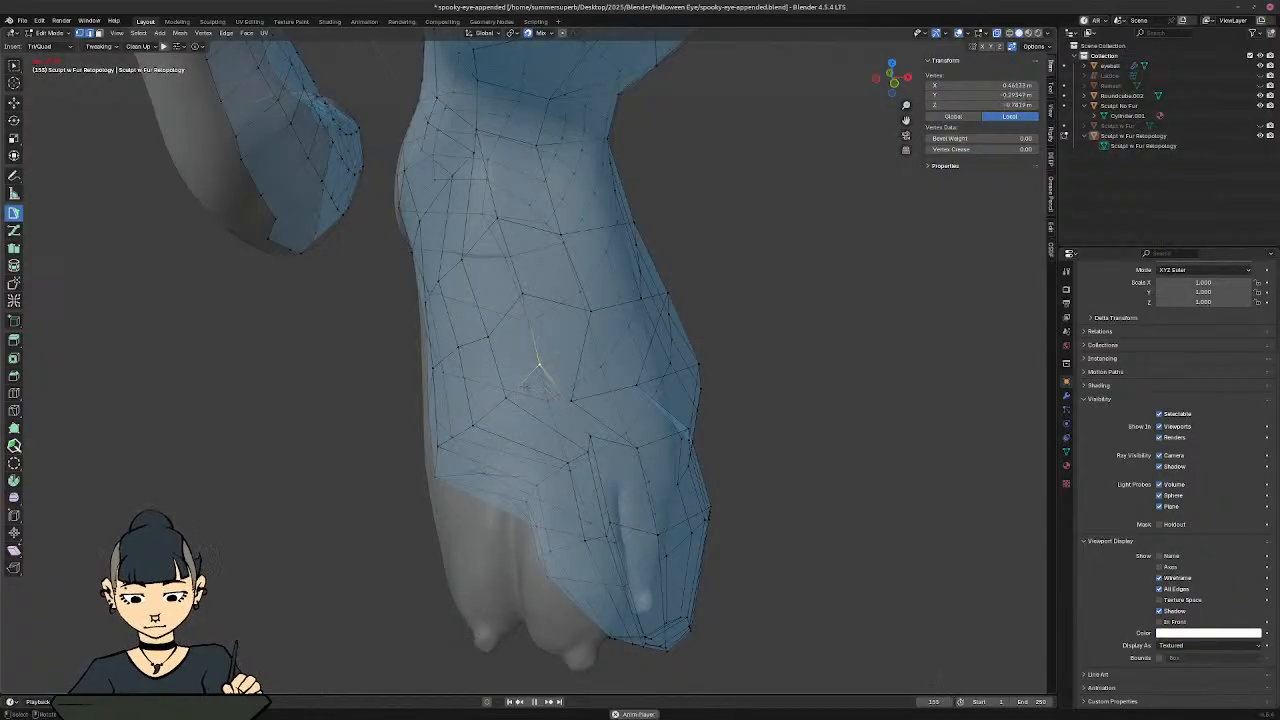
pyautogui.press('g')
pyautogui.click(597, 380)
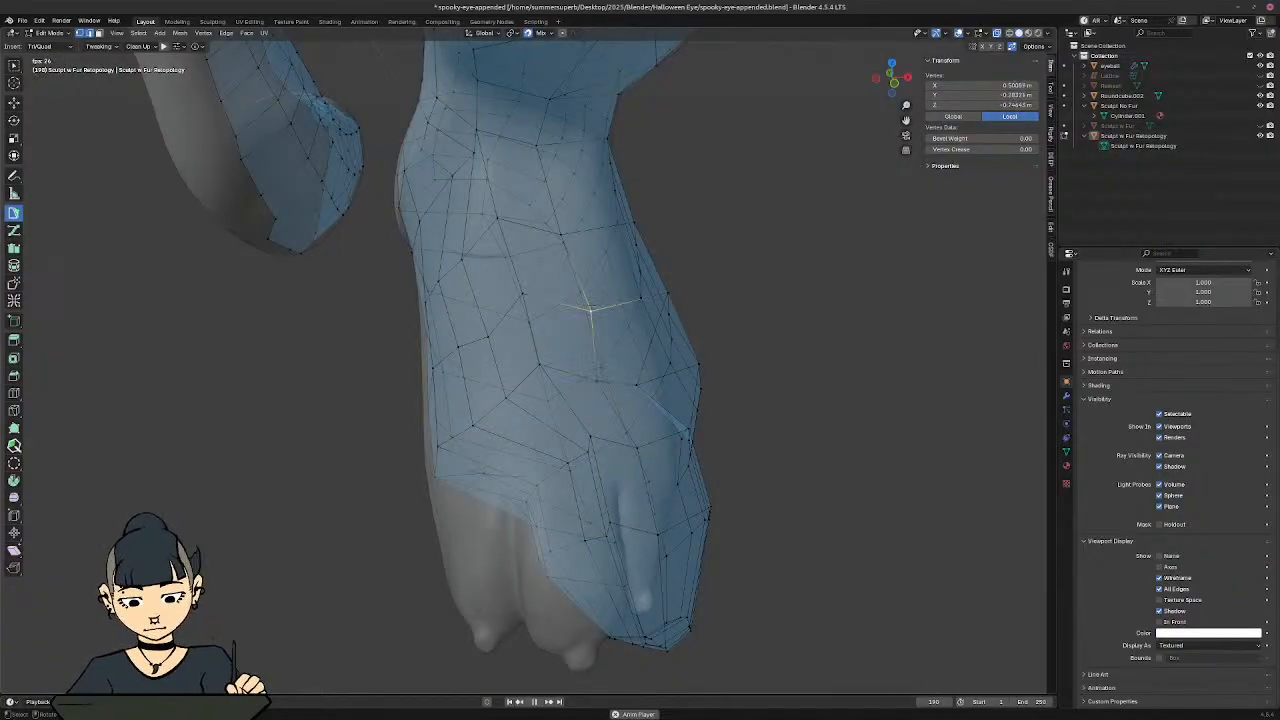
# Step: Shift vertices on the foot's top and inner side with X-ray on, undo one misplaced move, and turn X-ray off
pyautogui.press('g')
pyautogui.click(586, 295)
pyautogui.moveTo(586, 295); pyautogui.dragTo(558, 305, button='middle')
pyautogui.click(476, 279)
pyautogui.press('g')
pyautogui.hotkey('ctrl', 'z')
pyautogui.press('g')
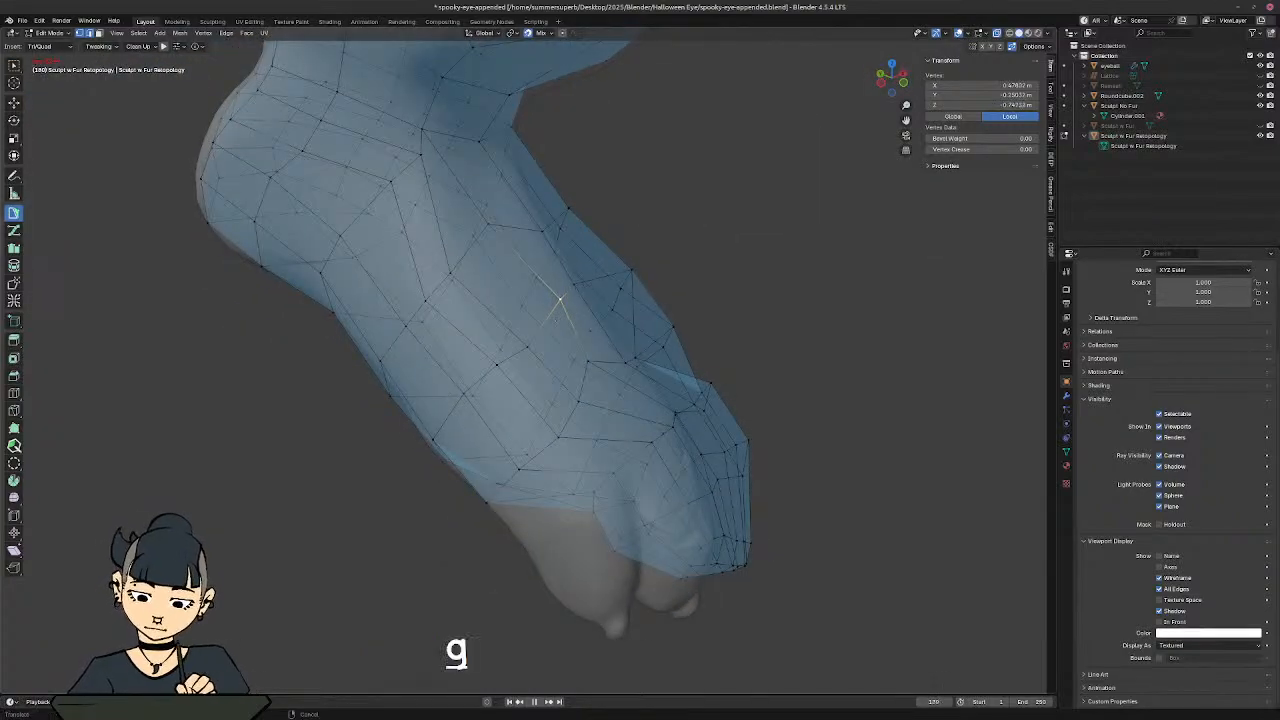
pyautogui.click(546, 336)
pyautogui.hotkey('alt', 'z')
# Step: Slide the row of vertices across the top of the foot just below the ankle to space its quads evenly
pyautogui.moveTo(553, 338); pyautogui.dragTo(529, 253, button='middle')
pyautogui.press('g')
pyautogui.click(570, 241)
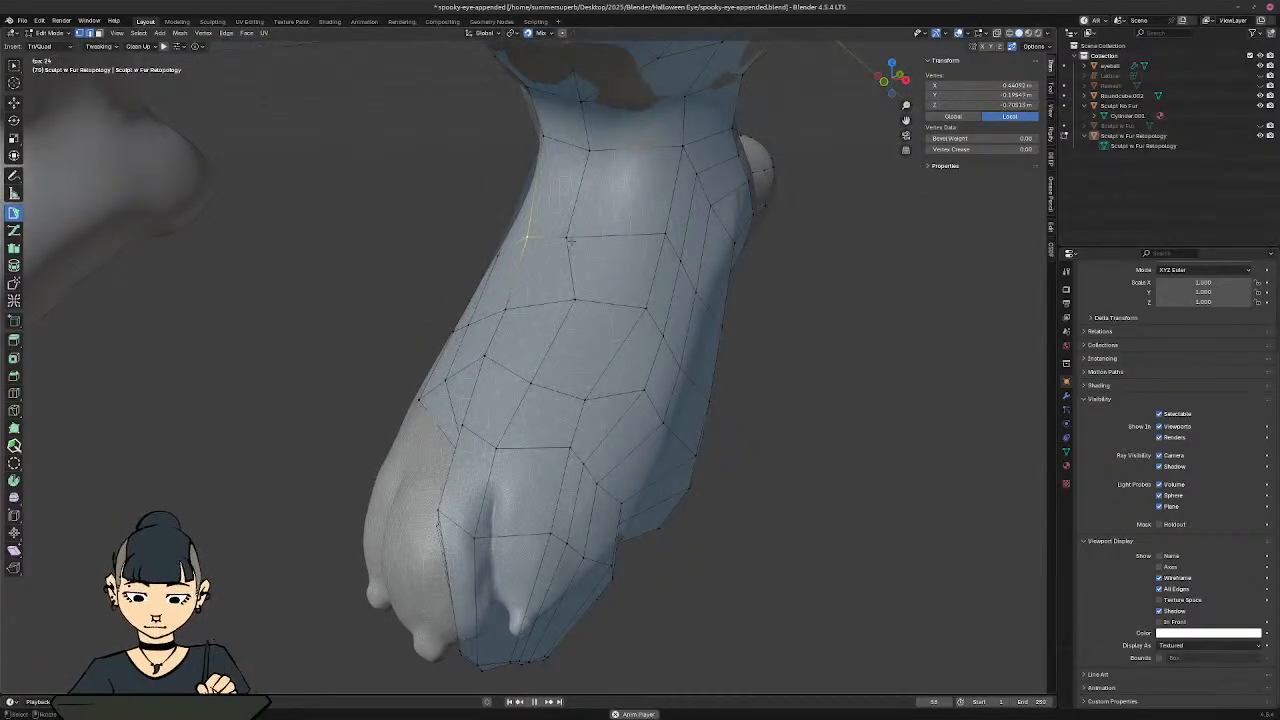
pyautogui.press('g')
pyautogui.click(612, 234)
pyautogui.click(661, 234)
pyautogui.press('g')
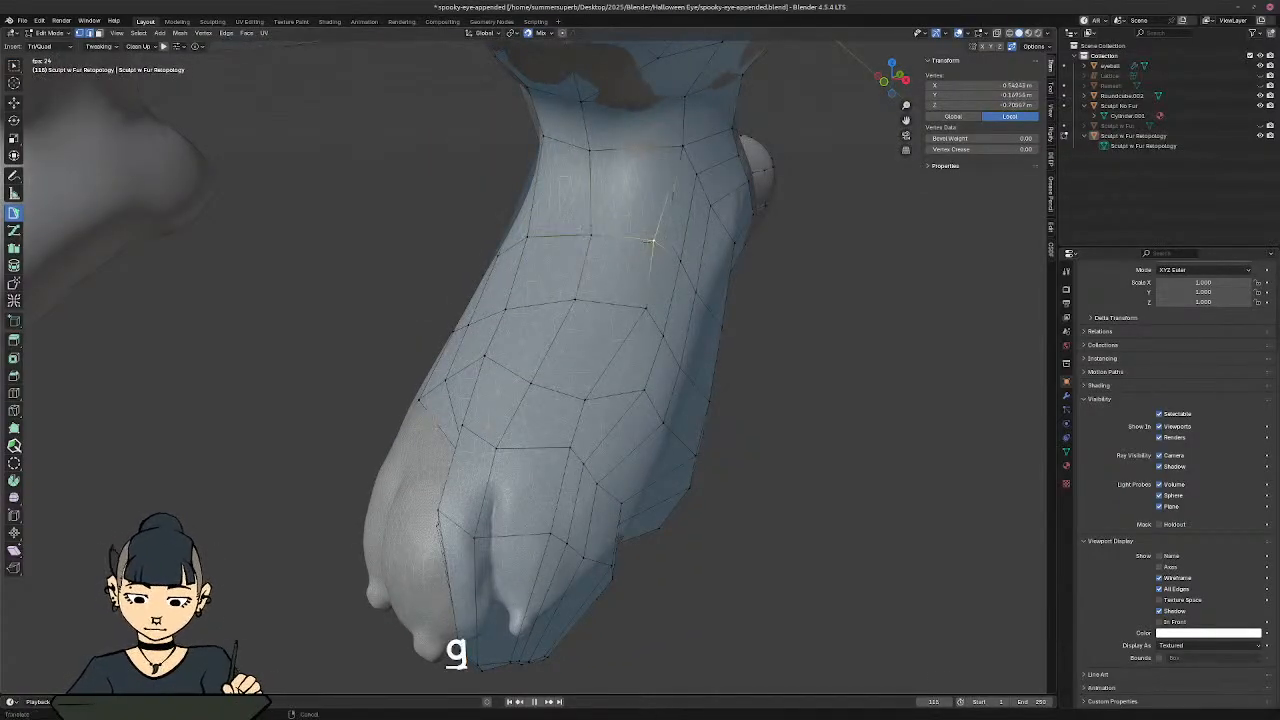
pyautogui.press('g')
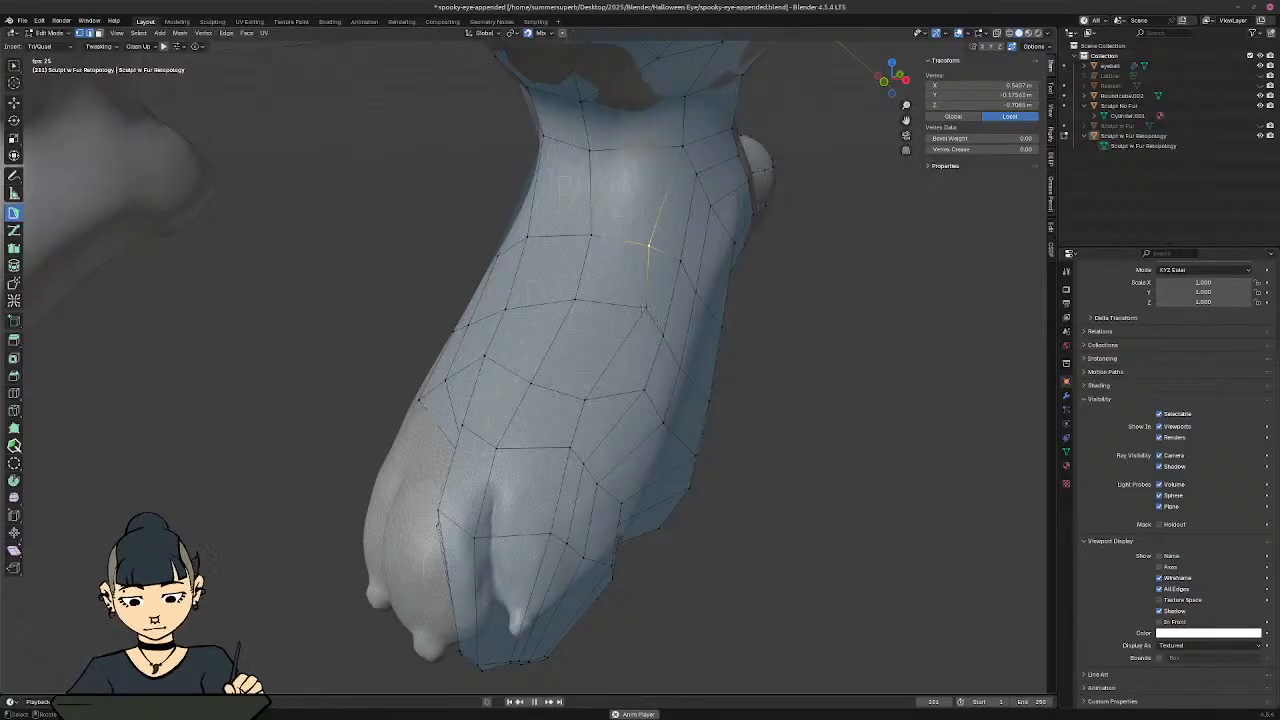
pyautogui.press('g')
pyautogui.click(629, 352)
# Step: Reposition two vertices on the upper outer side of the foot, behind the toes, along the sculpt surface
pyautogui.moveTo(629, 352); pyautogui.dragTo(583, 346, button='middle')
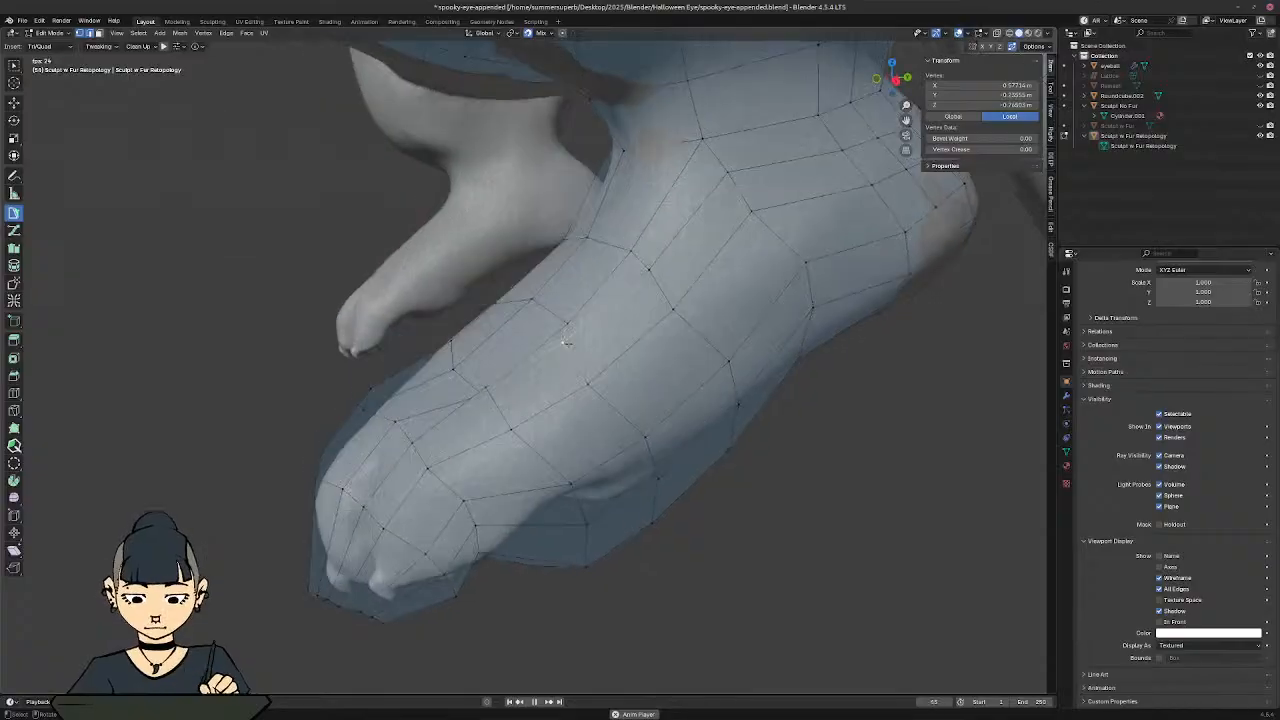
pyautogui.press('g')
pyautogui.click(585, 347)
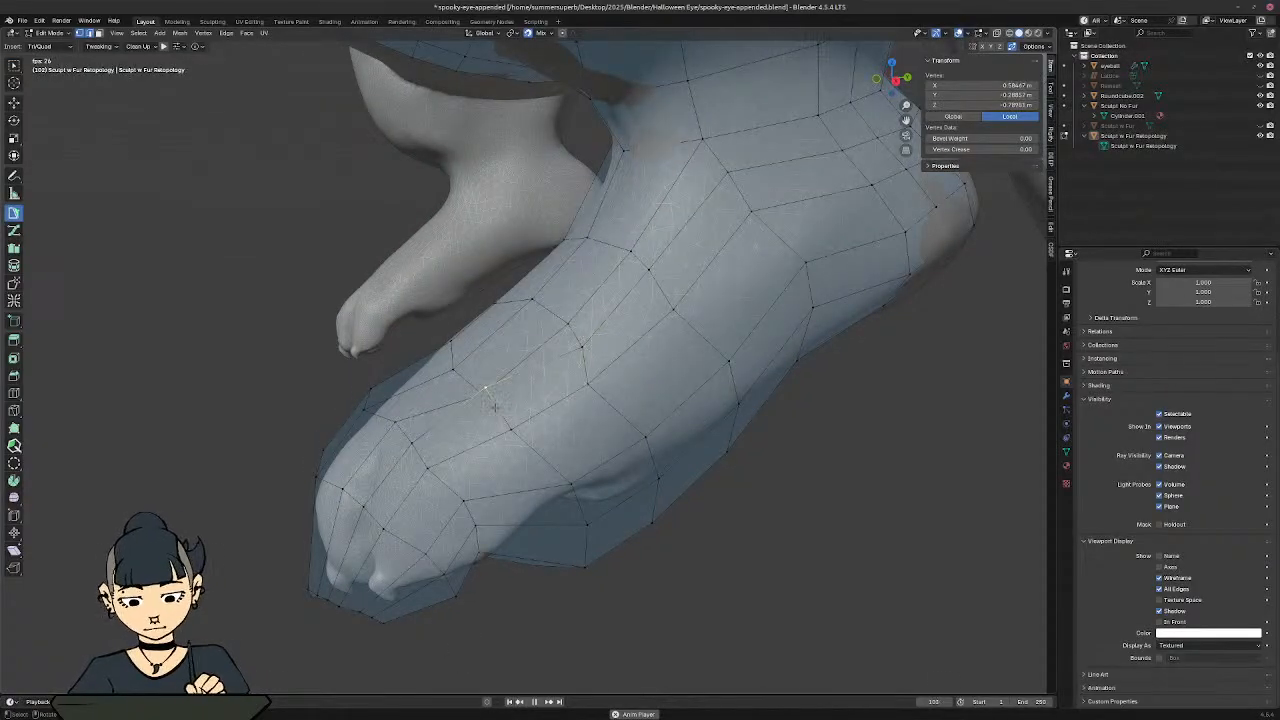
pyautogui.press('g')
pyautogui.moveTo(550, 396); pyautogui.dragTo(550, 320, button='middle')
# Step: Move three vertices on the sole onto the sculpt surface to straighten the edge row running along it
pyautogui.moveTo(555, 400); pyautogui.dragTo(582, 331, button='middle')
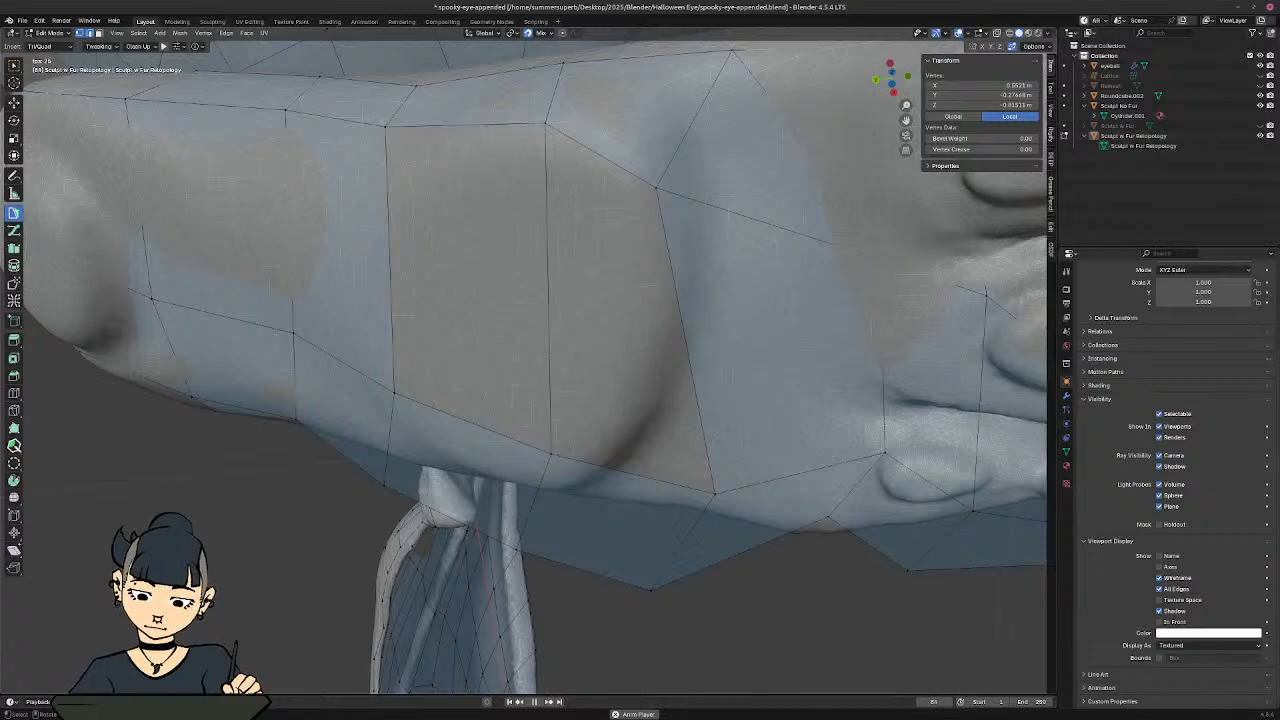
pyautogui.click(550, 455)
pyautogui.press('g')
pyautogui.click(559, 372)
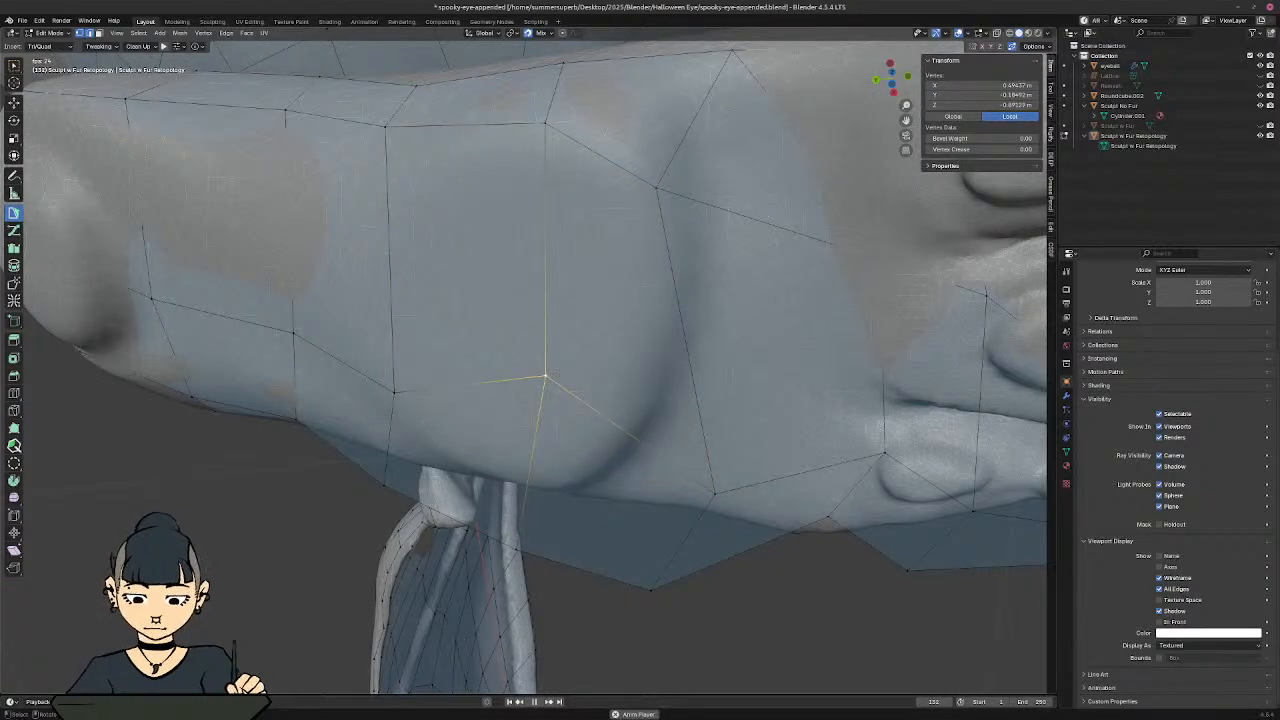
pyautogui.click(711, 490)
pyautogui.press('g')
pyautogui.click(648, 399)
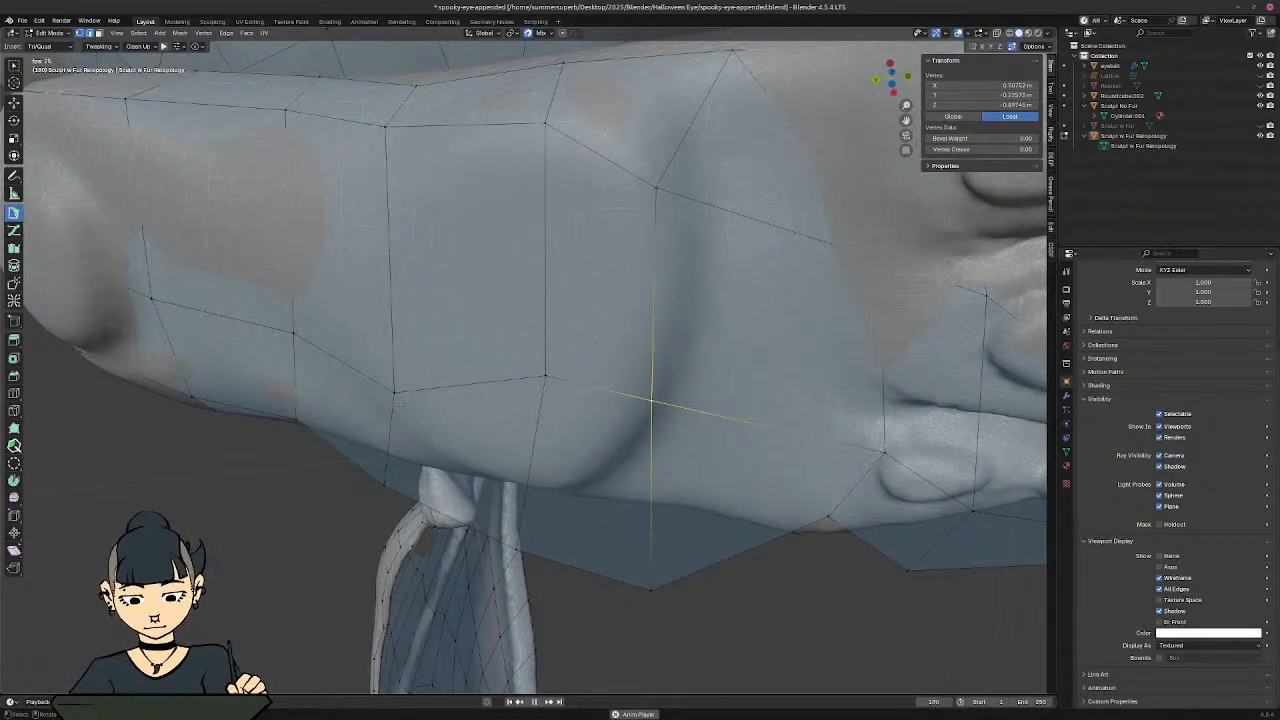
pyautogui.click(394, 392)
pyautogui.press('g')
# Step: Try moving the vertices along the sole's far edge onto the sculpt, and undo these moves
pyautogui.click(385, 485)
pyautogui.press('g')
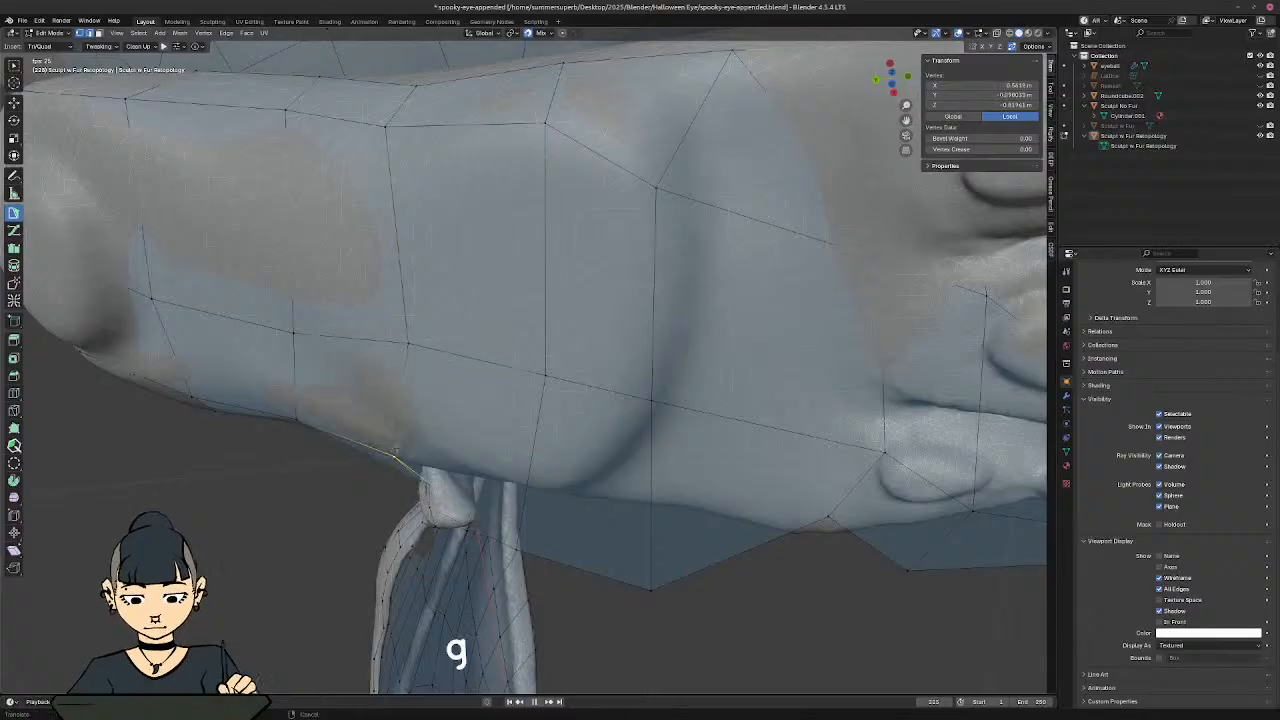
pyautogui.click(397, 457)
pyautogui.click(515, 470)
pyautogui.press('g')
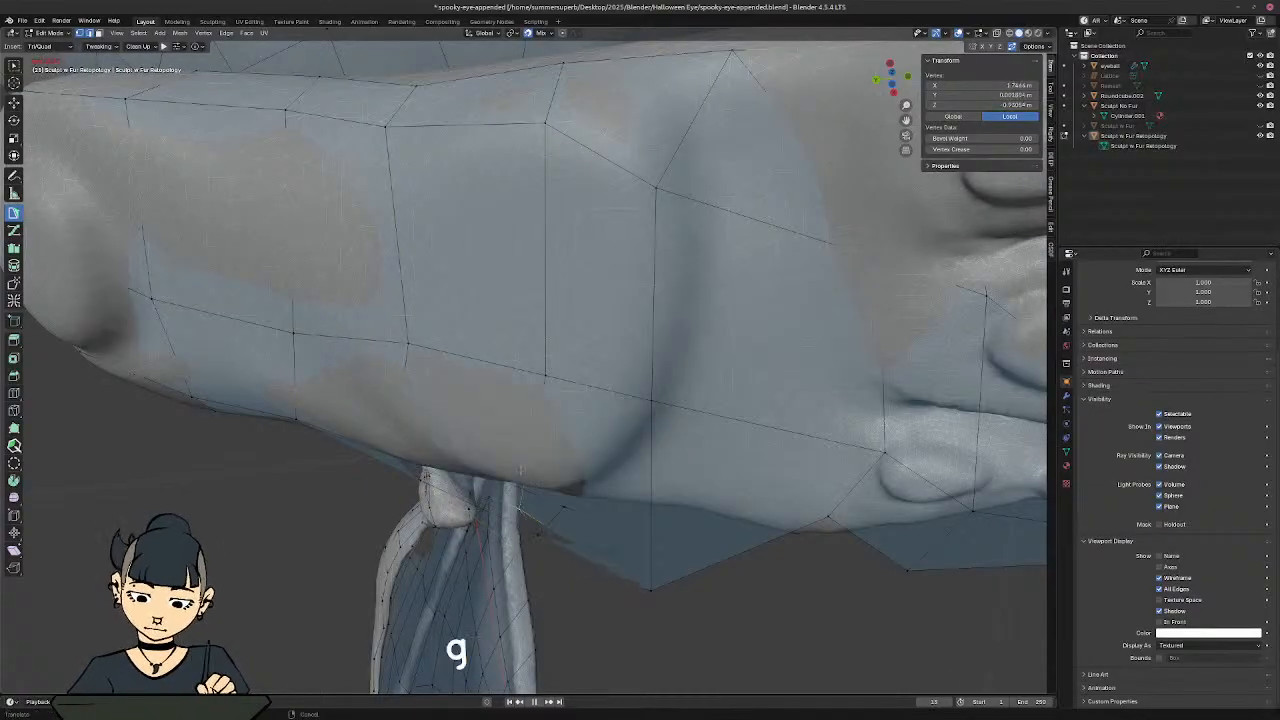
pyautogui.moveTo(505, 400); pyautogui.dragTo(570, 460, button='middle')
pyautogui.hotkey('ctrl', 'z')
pyautogui.hotkey('ctrl', 'z')
pyautogui.hotkey('ctrl', 'z')
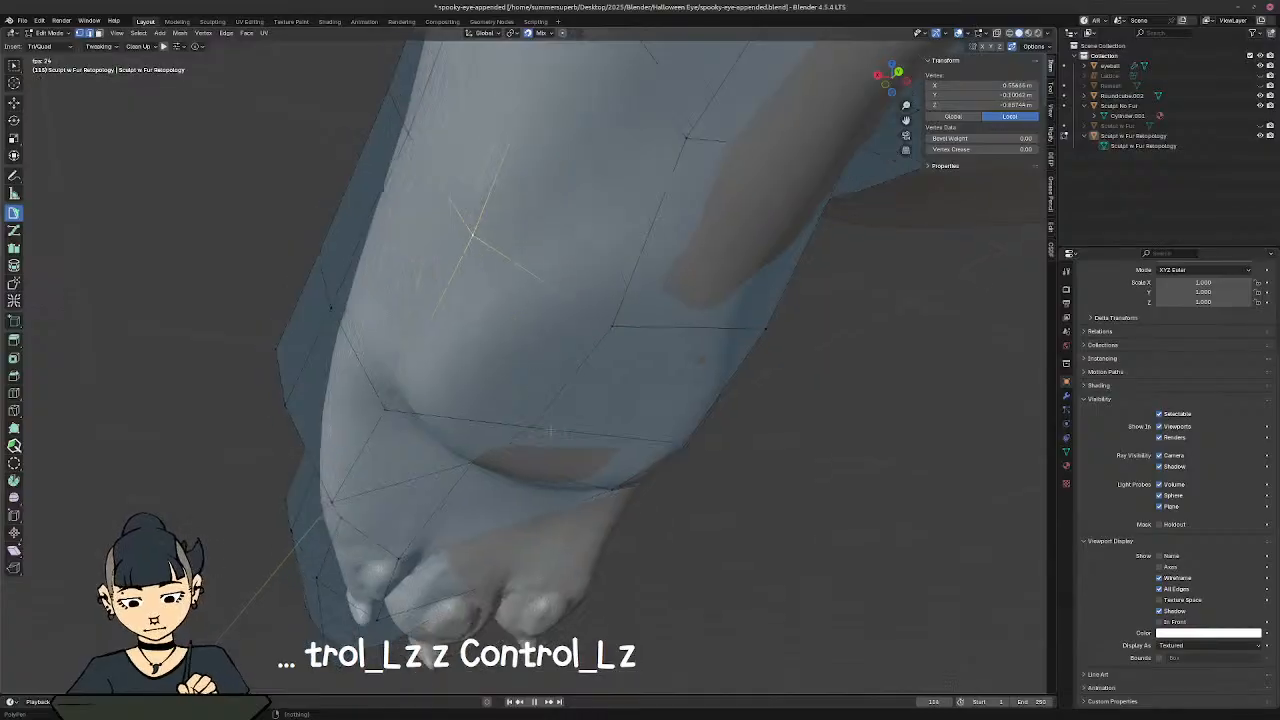
# Step: Move the vertices along the lower outer side of the foot higher on the sculpt, working toward the toes
pyautogui.moveTo(530, 385); pyautogui.dragTo(577, 292, button='middle')
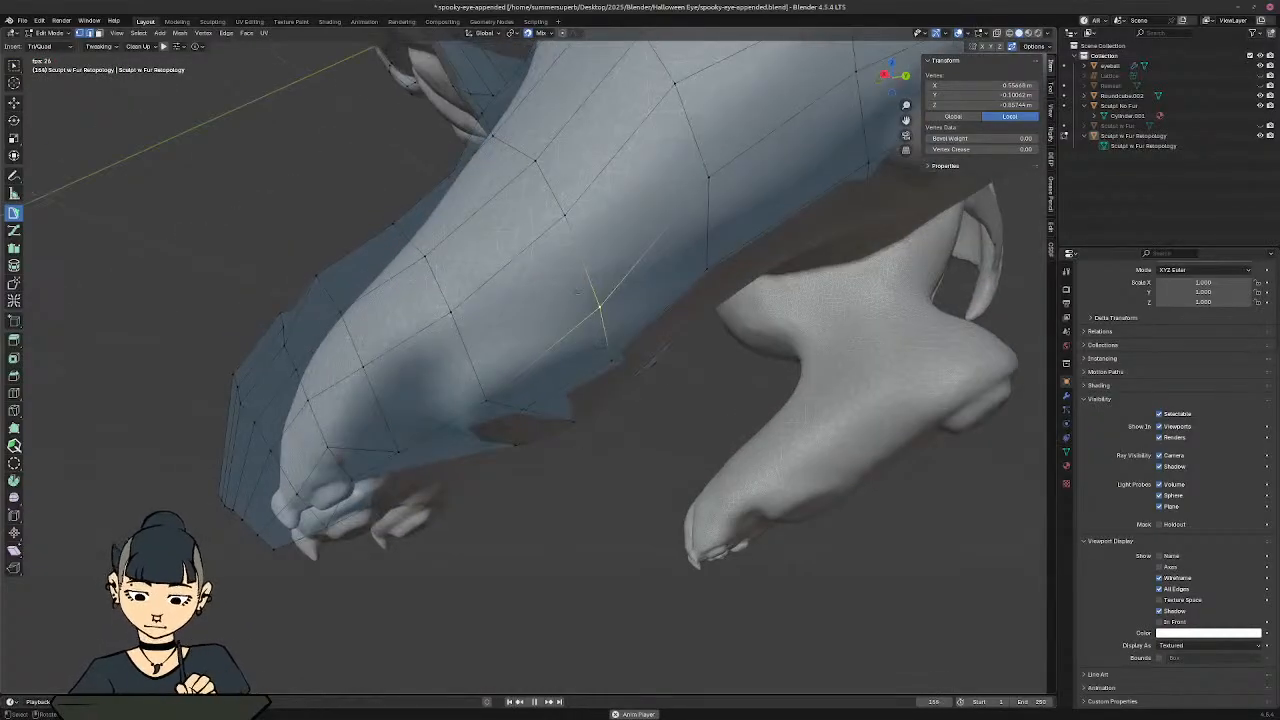
pyautogui.press('g')
pyautogui.click(567, 251)
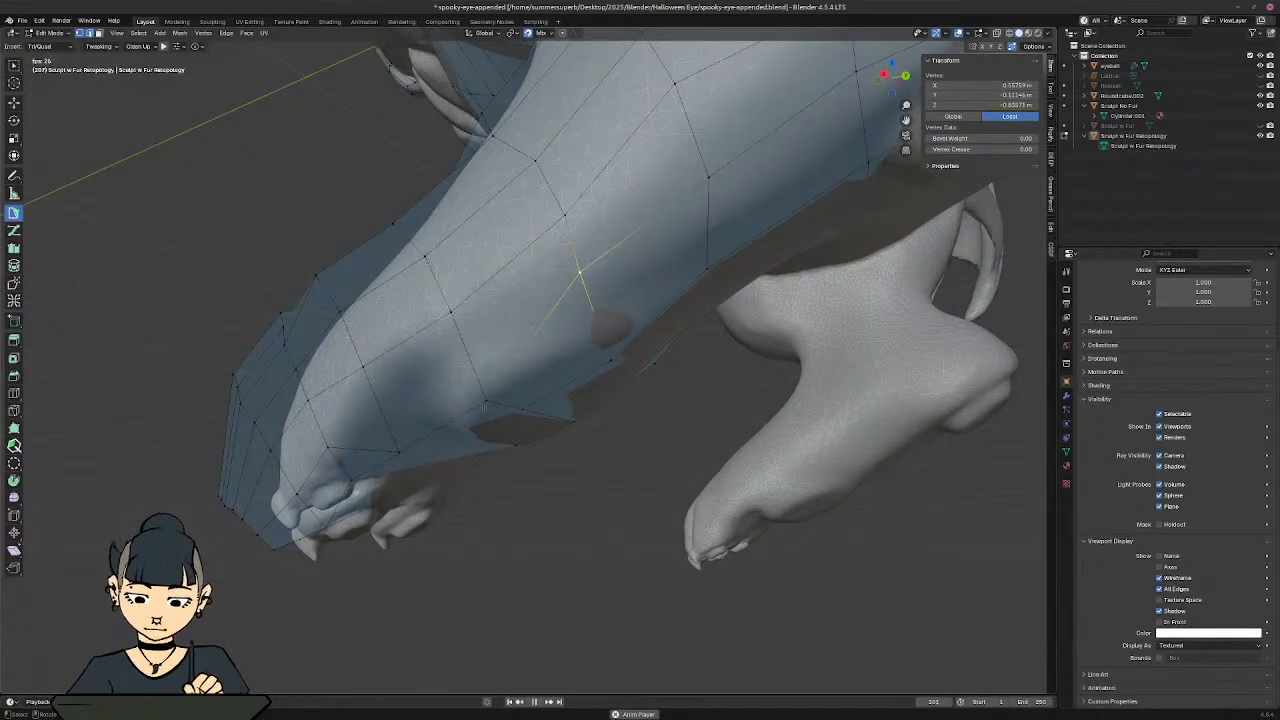
pyautogui.press('g')
pyautogui.moveTo(467, 383); pyautogui.dragTo(393, 376, button='middle')
pyautogui.press('g')
pyautogui.click(432, 357)
pyautogui.press('g')
pyautogui.click(399, 364)
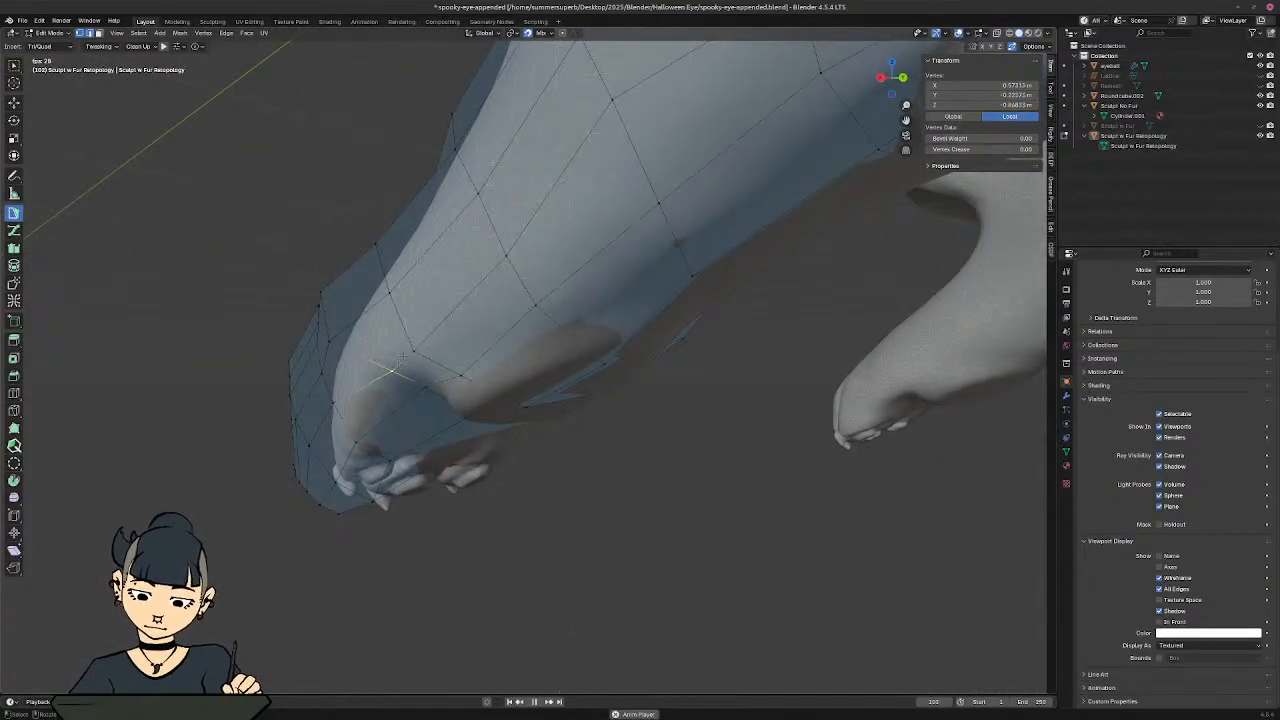
# Step: Nudge two vertices midway up the foot's outer side to even out the quads above the lower edge row
pyautogui.click(418, 349)
pyautogui.press('g')
pyautogui.click(436, 330)
pyautogui.click(507, 254)
pyautogui.press('g')
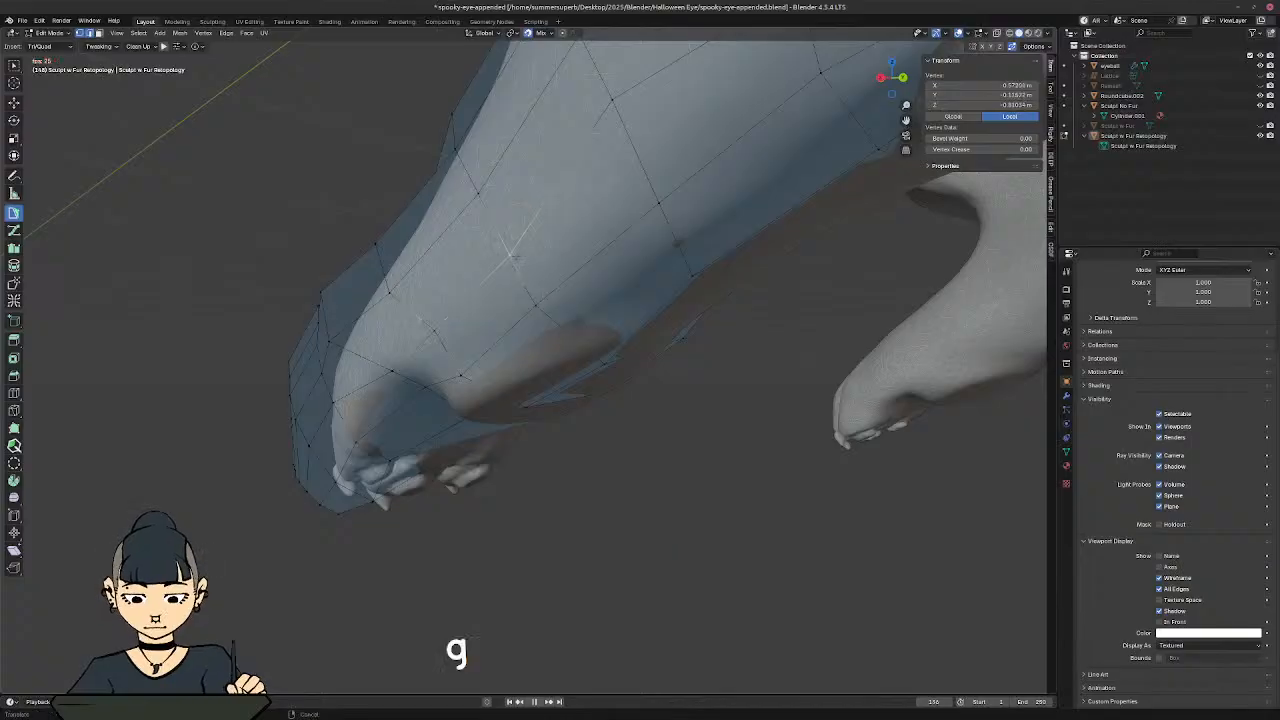
pyautogui.click(506, 254)
# Step: Pull the vertex on the upper outer contour just behind the toes inward over the sculpt surface
pyautogui.moveTo(507, 254); pyautogui.dragTo(442, 342, button='middle')
pyautogui.keyDown('shift'); pyautogui.moveTo(442, 342); pyautogui.dragTo(502, 404, button='middle'); pyautogui.keyUp('shift')
pyautogui.moveTo(502, 404); pyautogui.dragTo(560, 407, button='middle')
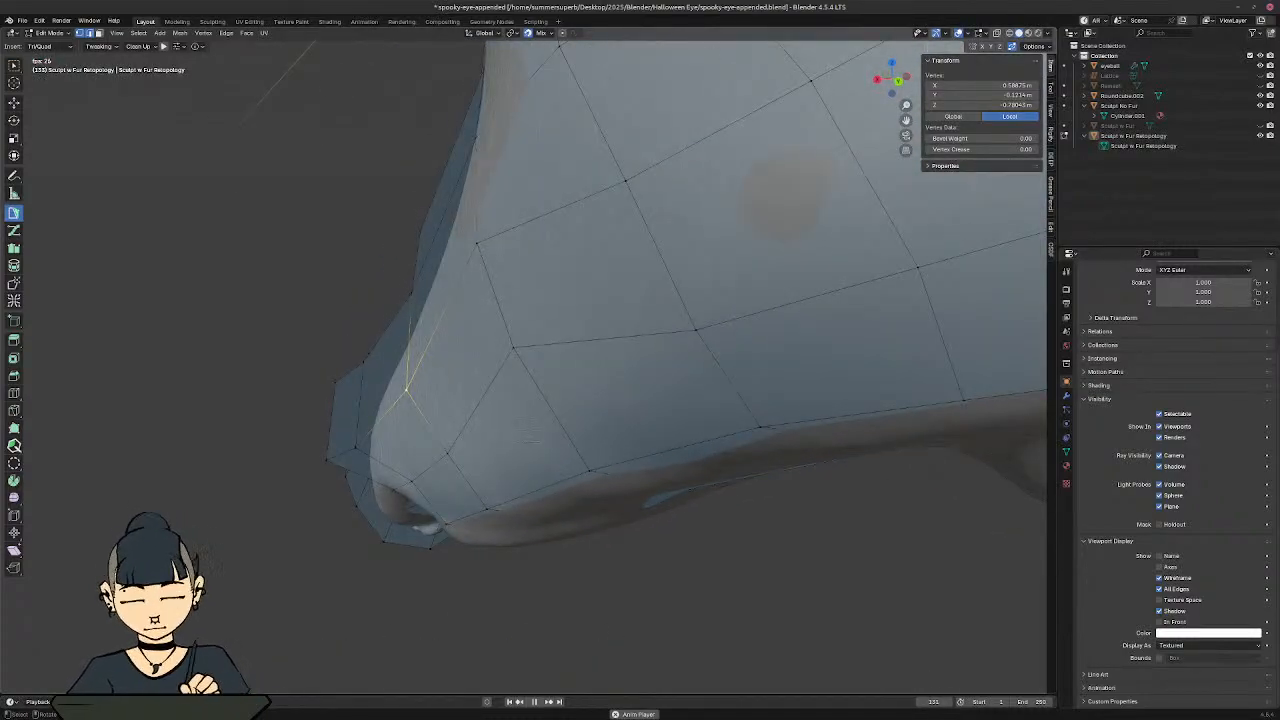
pyautogui.press('g')
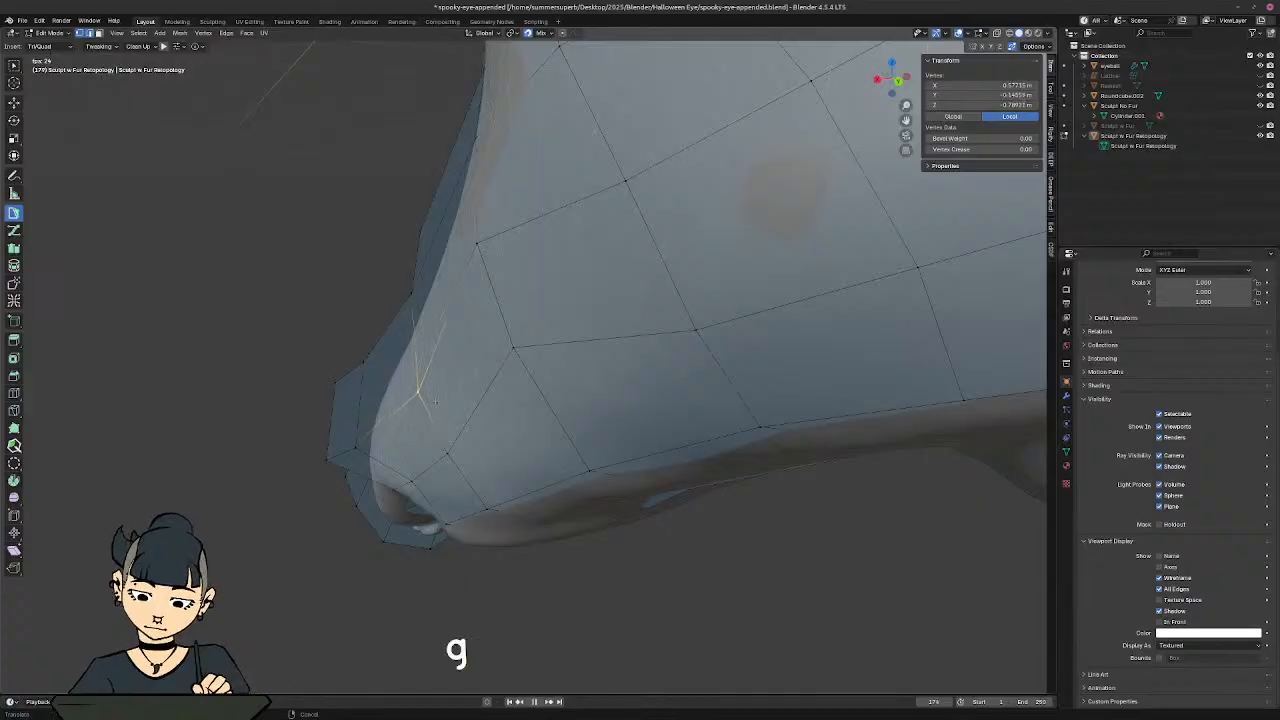
pyautogui.click(442, 401)
pyautogui.press('g')
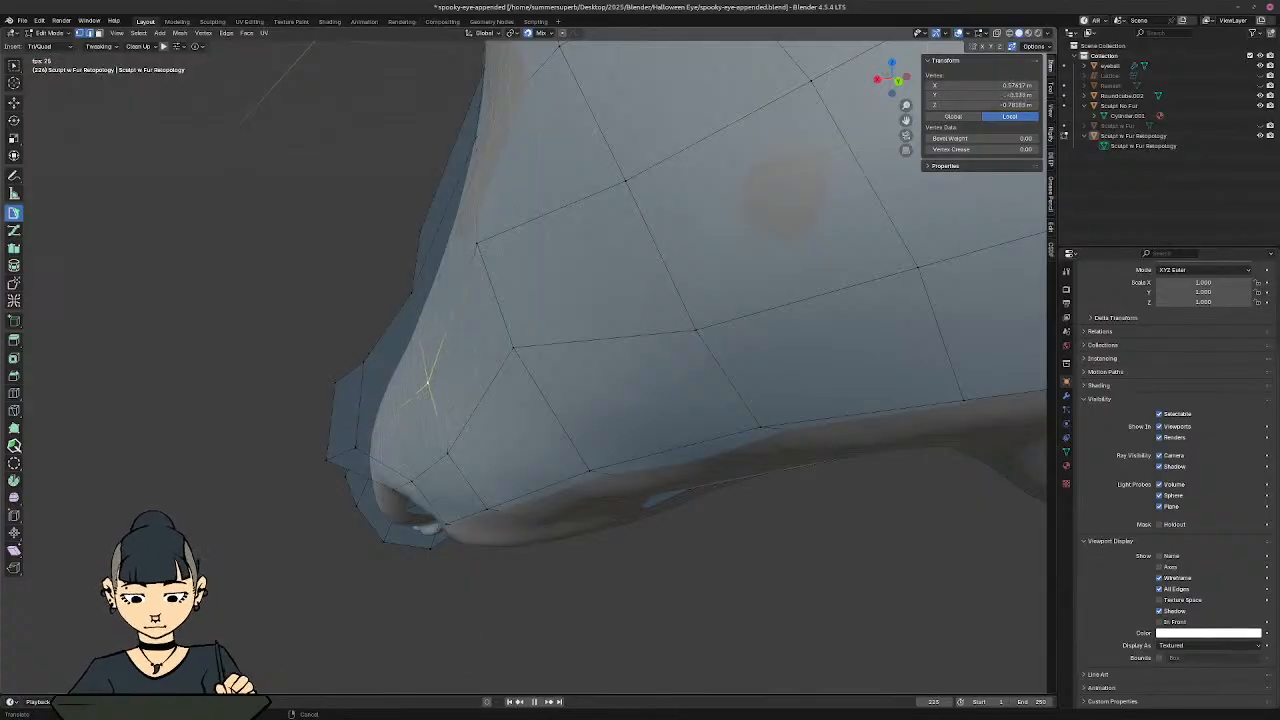
pyautogui.moveTo(451, 433); pyautogui.dragTo(514, 424, button='middle')
# Step: Raise two vertices near the foot's lower outer edge onto the sculpt to smooth the edge row toward the outer toe
pyautogui.click(546, 528)
pyautogui.press('g')
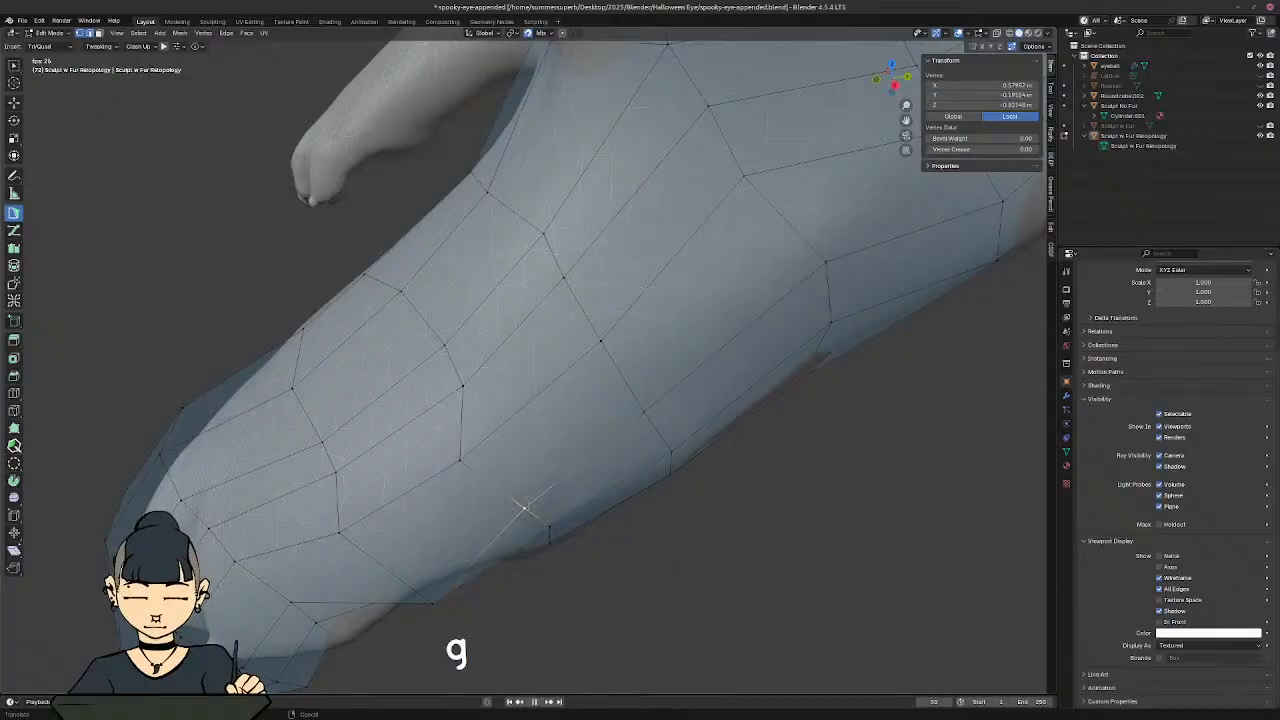
pyautogui.click(523, 511)
pyautogui.keyDown('shift'); pyautogui.moveTo(458, 504); pyautogui.dragTo(565, 366, button='middle'); pyautogui.keyUp('shift')
pyautogui.moveTo(529, 462); pyautogui.dragTo(520, 455)
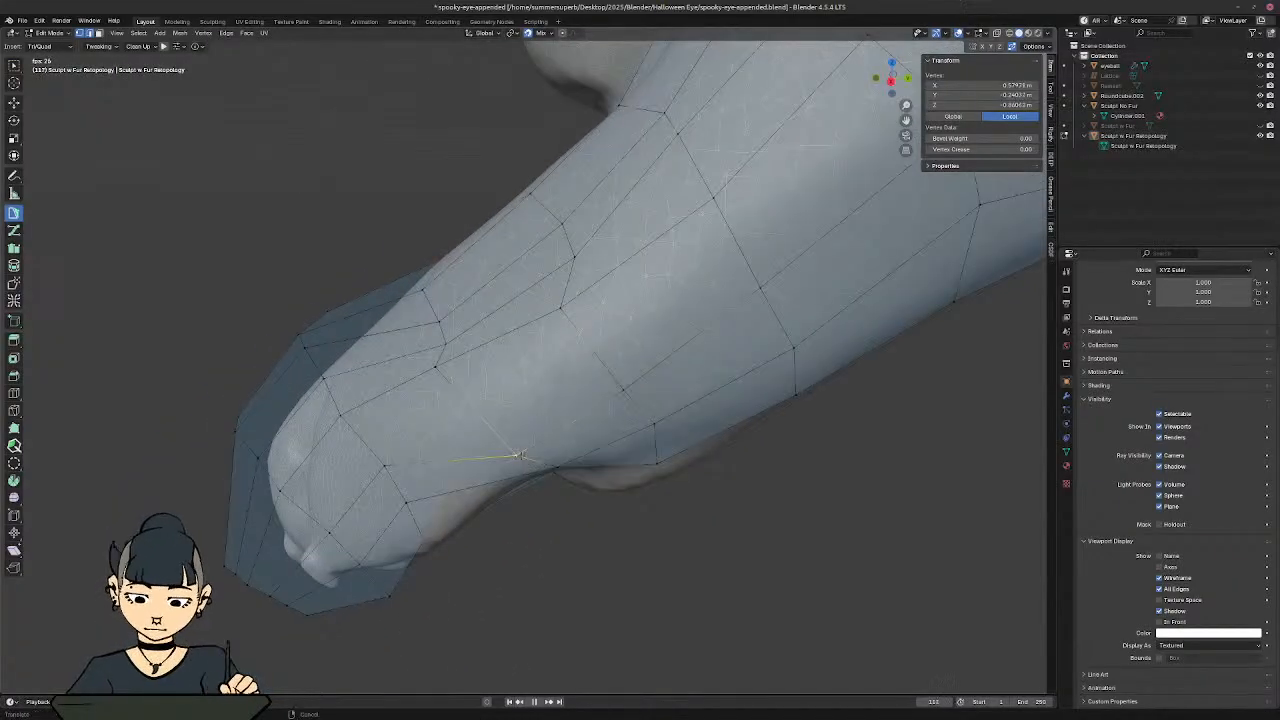
pyautogui.press('g')
pyautogui.click(508, 430)
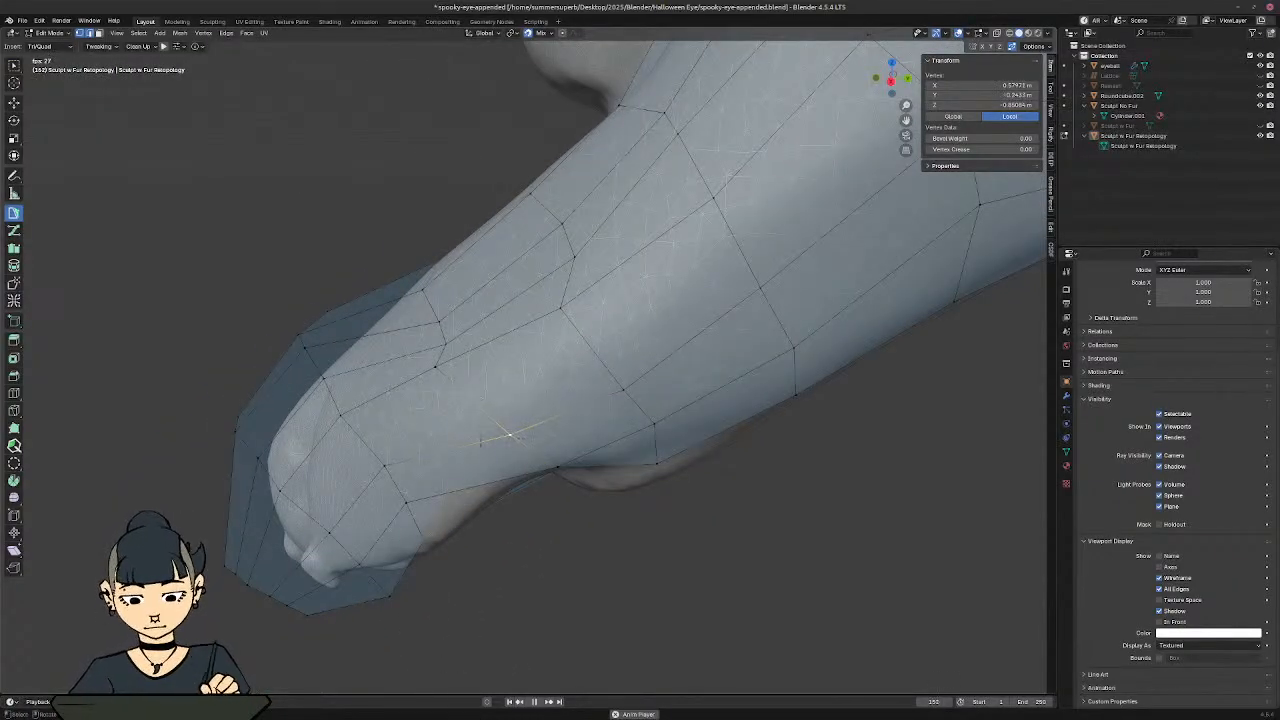
# Step: Select the single vertex on the outer side behind the small toe and shift it toward the top of the foot
pyautogui.moveTo(508, 430); pyautogui.dragTo(552, 436, button='middle')
pyautogui.click(634, 367)
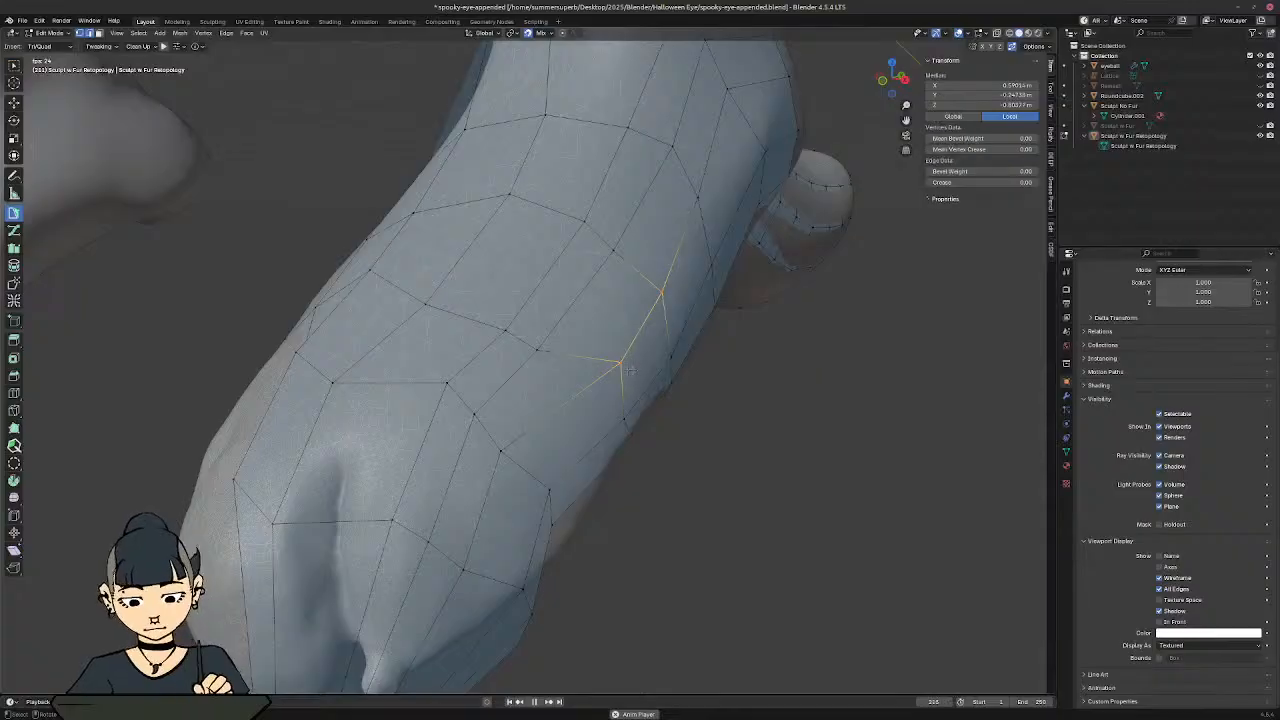
pyautogui.click(622, 366)
pyautogui.press('g')
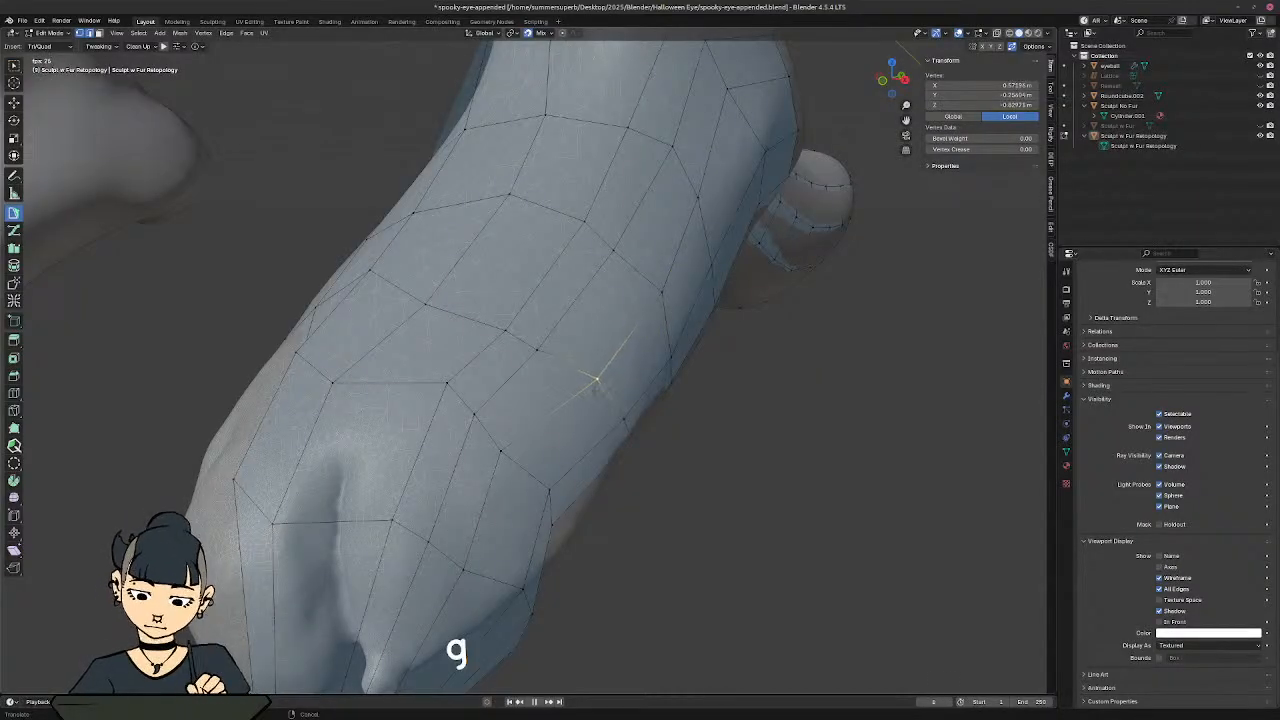
pyautogui.click(597, 388)
# Step: Adjust a vertex on the top of the foot between the ankle and toes to even out the surrounding quads
pyautogui.moveTo(597, 388); pyautogui.dragTo(535, 282, button='middle')
pyautogui.click(659, 298)
pyautogui.press('g')
pyautogui.press('g')
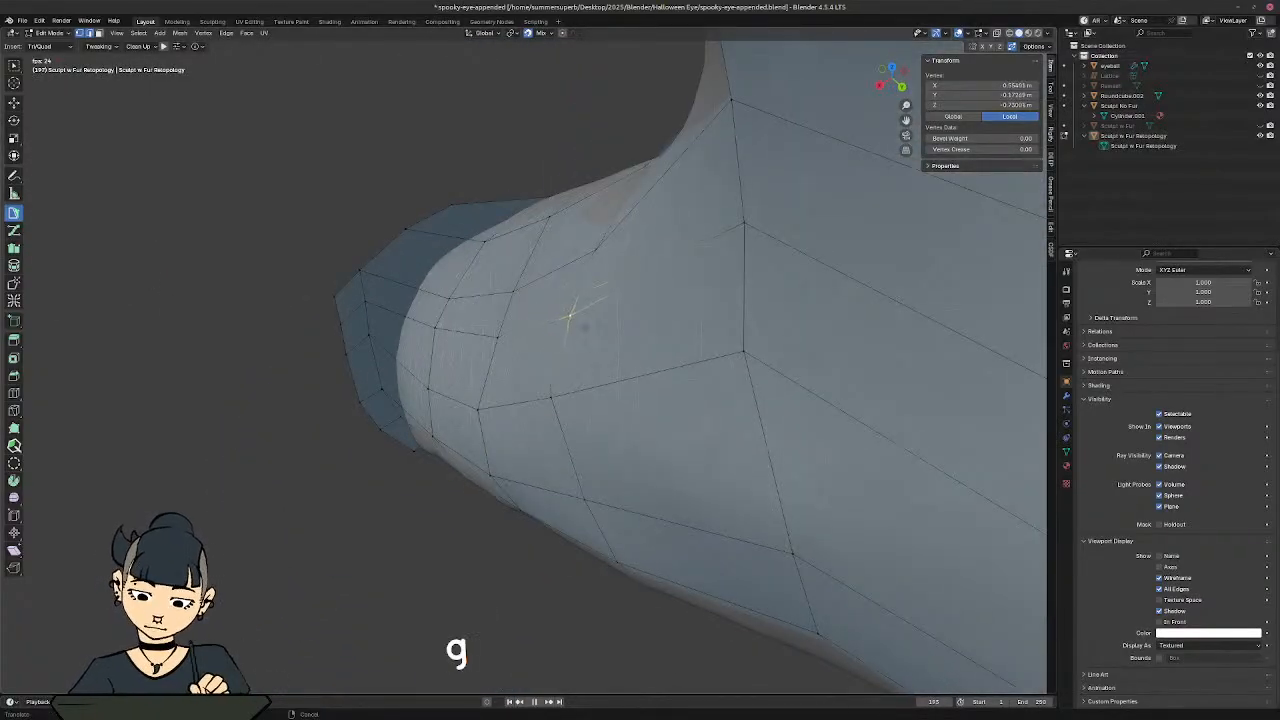
pyautogui.moveTo(552, 333)
pyautogui.mouseDown(button='middle')
pyautogui.moveTo(620, 274)
pyautogui.moveTo(608, 350)
pyautogui.moveTo(573, 329)
pyautogui.mouseUp(button='middle')
# Step: Move the protruding vertex at the sole's edge closer to the sculpt and adjust its placement
pyautogui.moveTo(697, 345); pyautogui.dragTo(700, 380, button='middle')
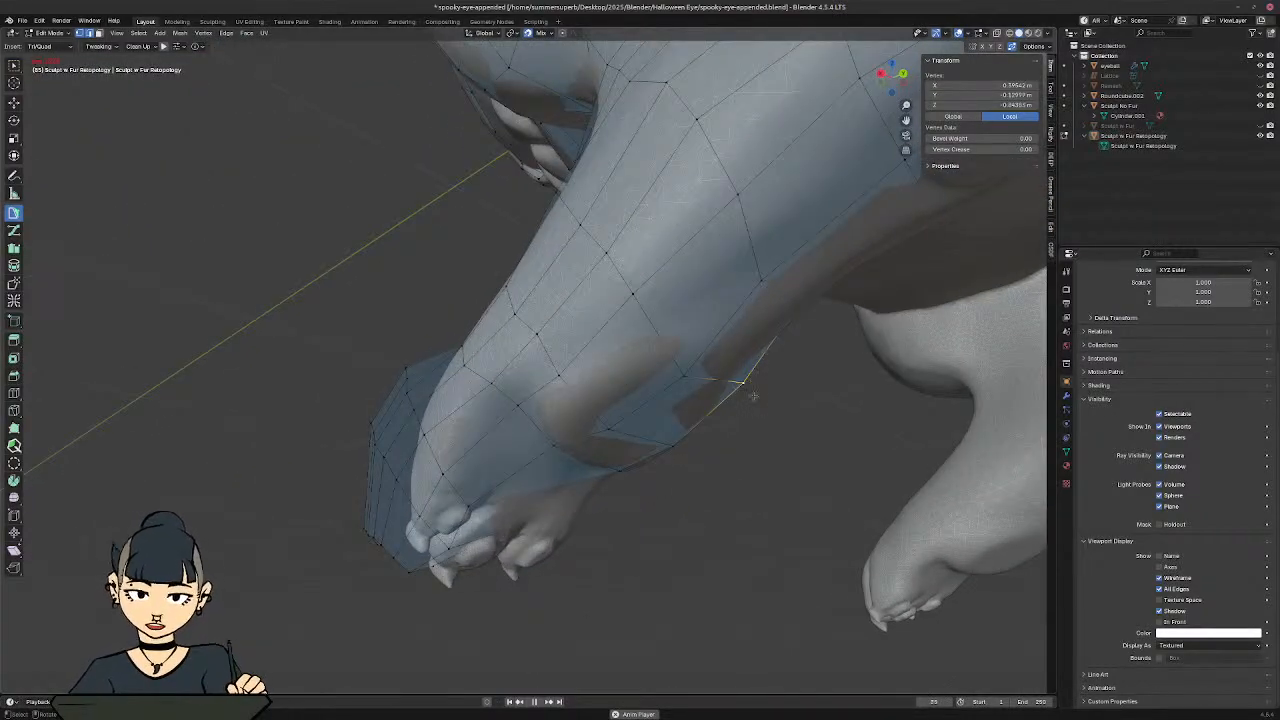
pyautogui.press('g')
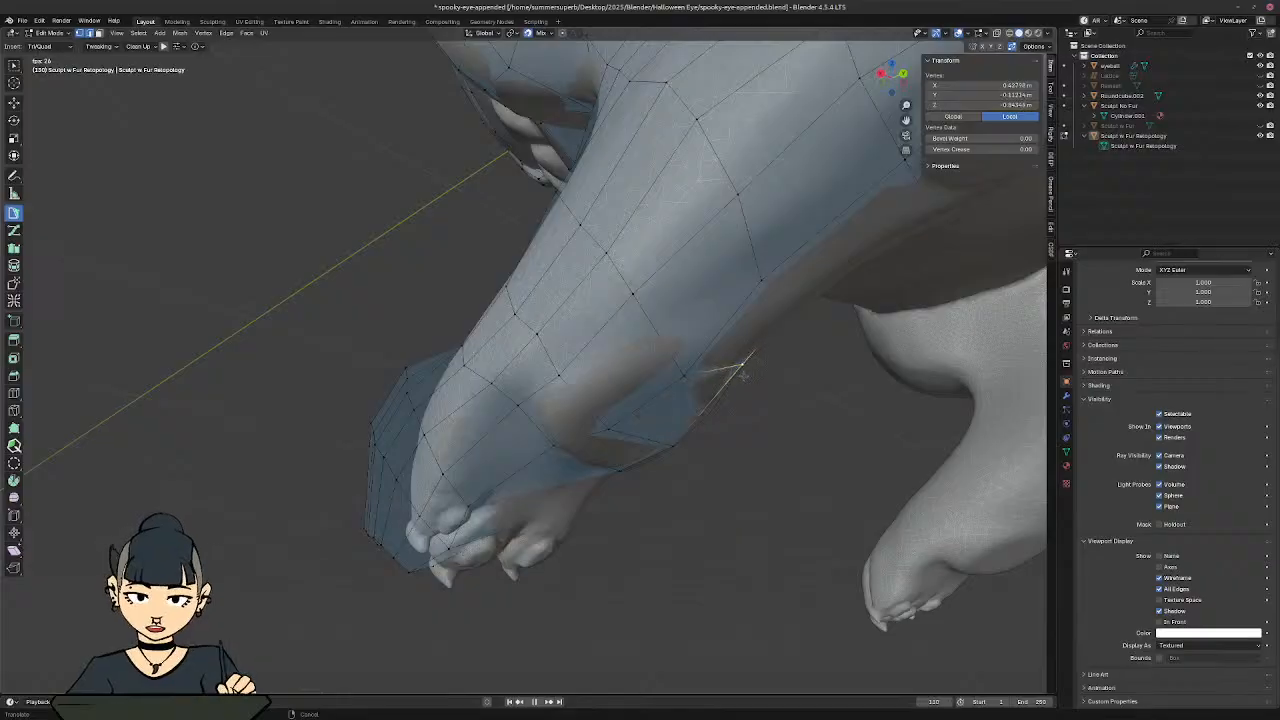
pyautogui.moveTo(748, 376); pyautogui.dragTo(435, 376, button='middle')
pyautogui.press('g')
pyautogui.click(463, 374)
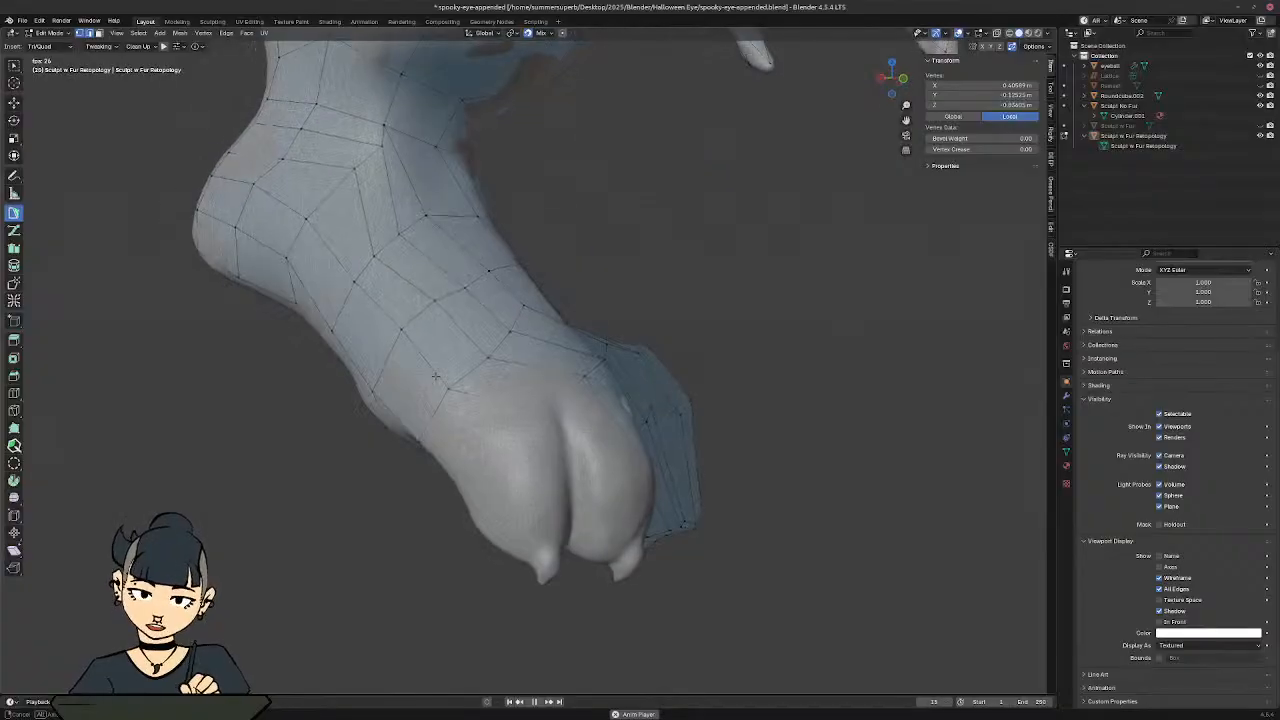
# Step: Use X-ray to select the mesh border vertices behind the inner toes, and reposition them on the sculpt
pyautogui.hotkey('alt', 'z')
pyautogui.moveTo(523, 388); pyautogui.dragTo(343, 377, button='middle')
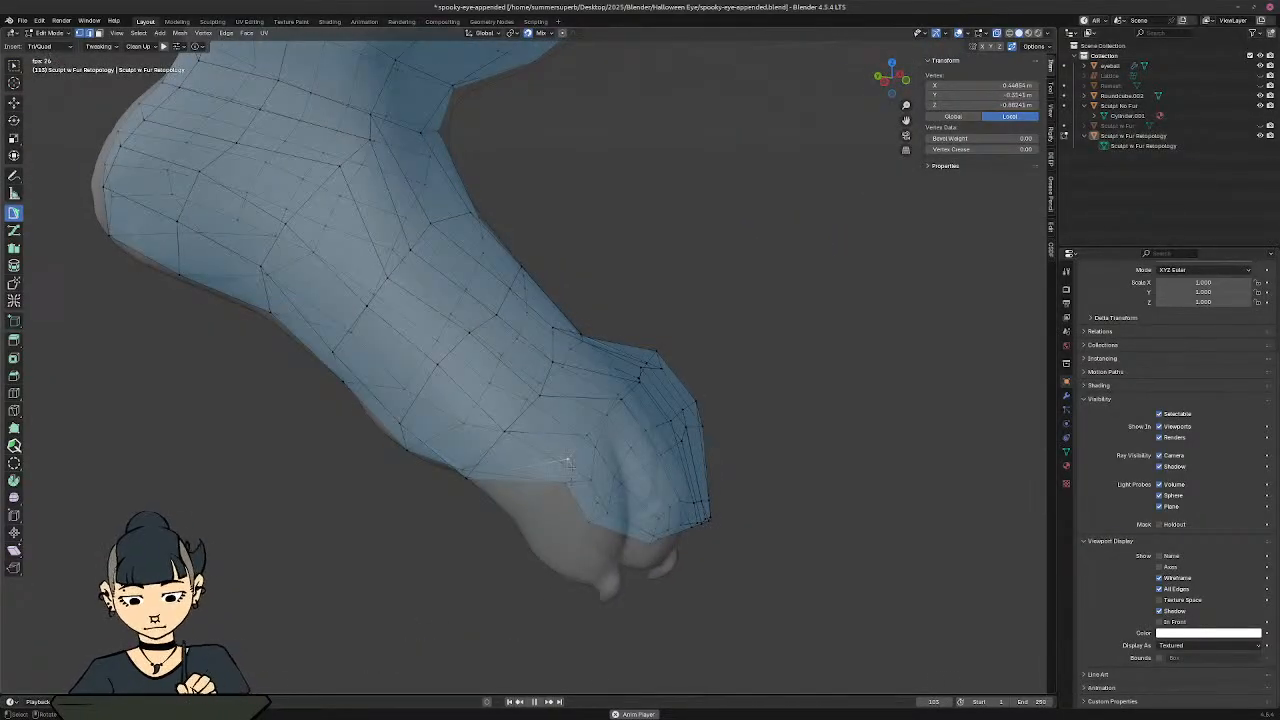
pyautogui.keyDown('shift'); pyautogui.click(566, 462); pyautogui.keyUp('shift')
pyautogui.hotkey('alt', 'z')
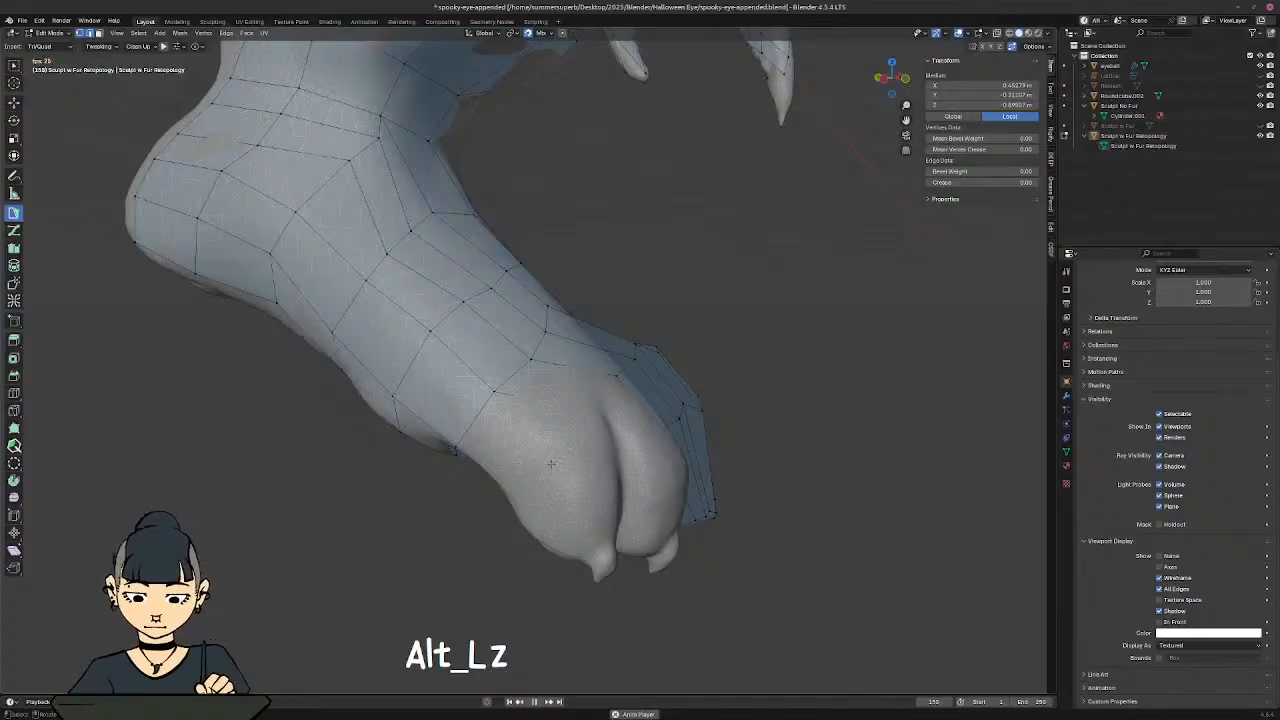
pyautogui.press('g')
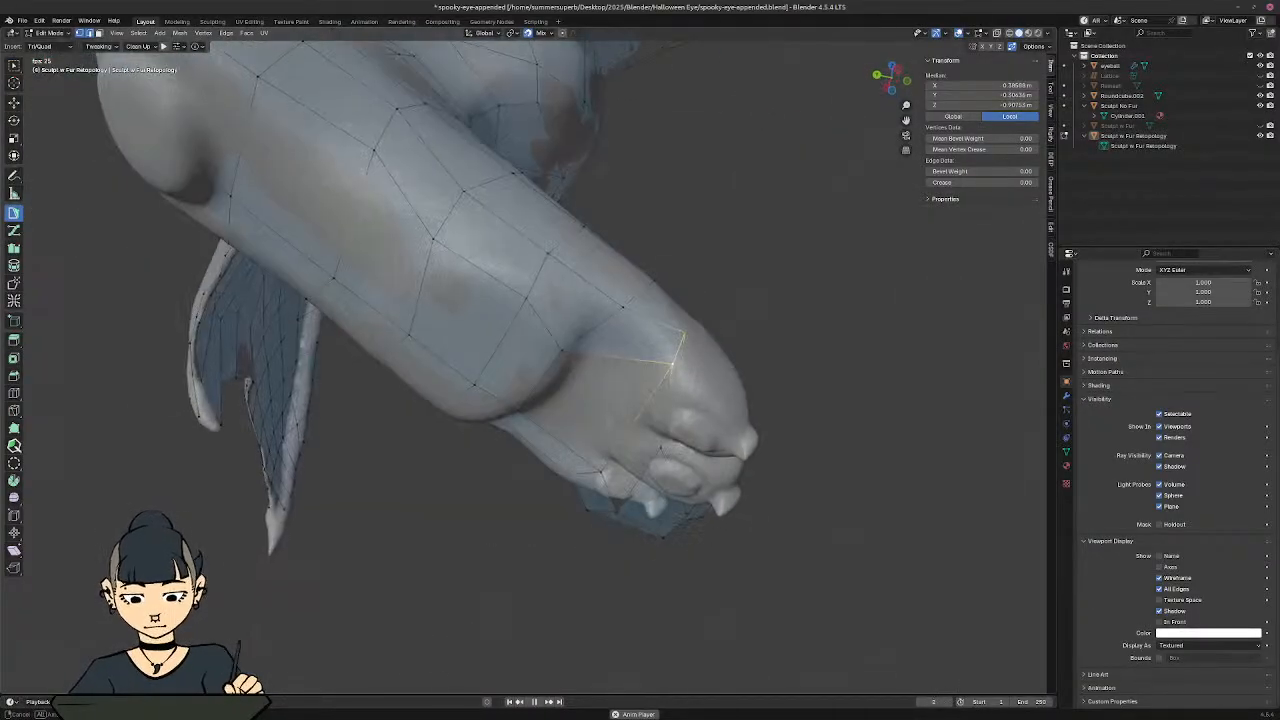
# Step: Move the hidden border vertices above the two inner toes onto the sculpt surface, using X-ray to find them
pyautogui.hotkey('alt', 'z')
pyautogui.keyDown('ctrl'); pyautogui.moveTo(607, 405); pyautogui.dragTo(538, 468, button='middle'); pyautogui.keyUp('ctrl')
pyautogui.hotkey('alt', 'z')
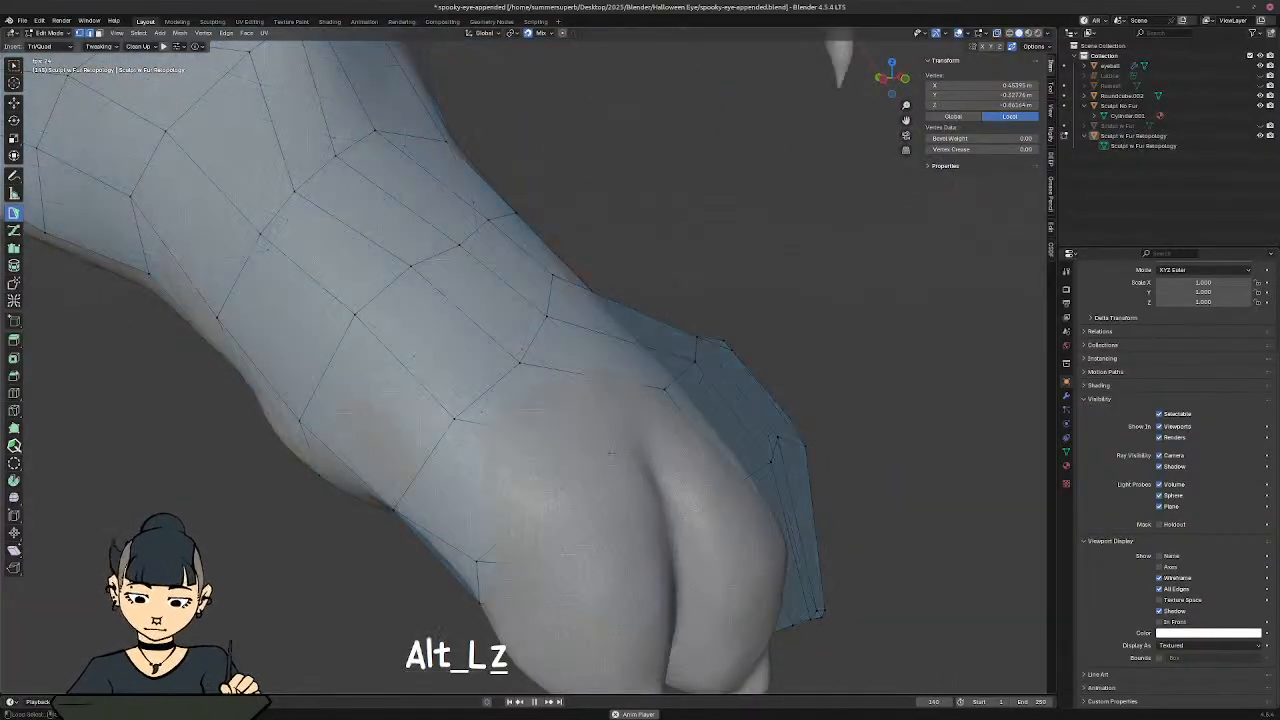
pyautogui.press('g')
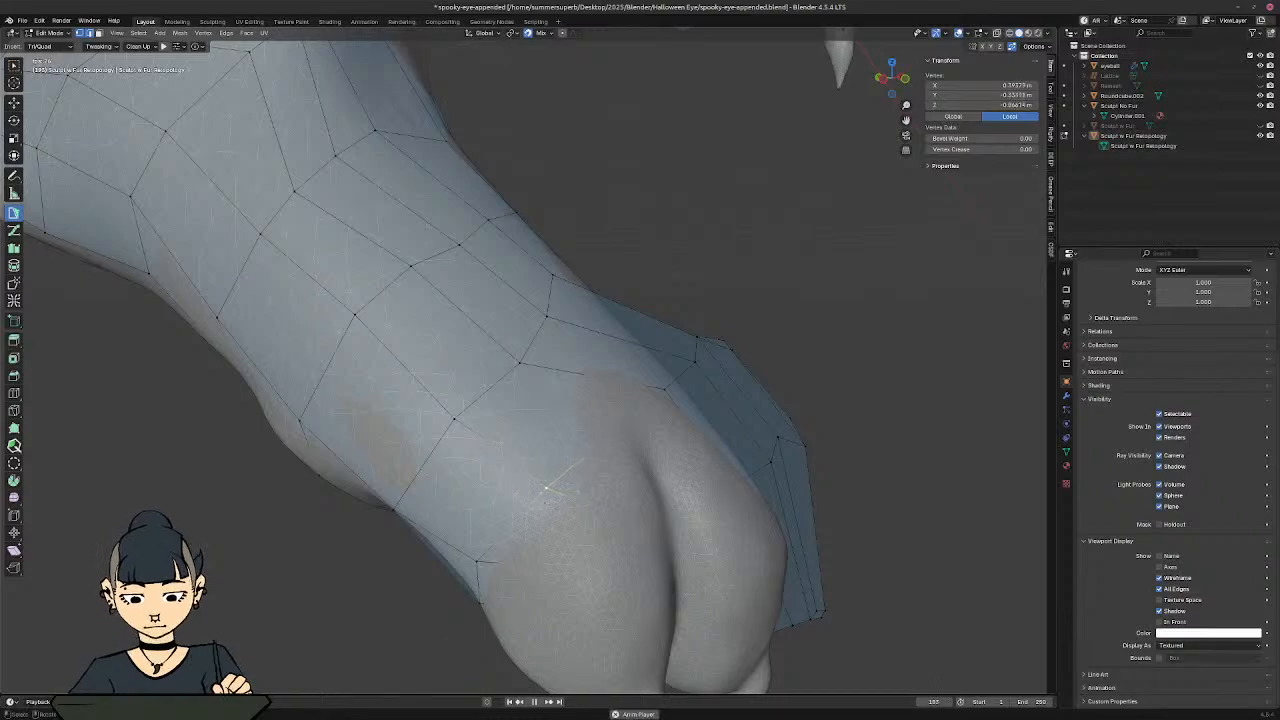
pyautogui.moveTo(547, 488); pyautogui.dragTo(341, 516, button='middle')
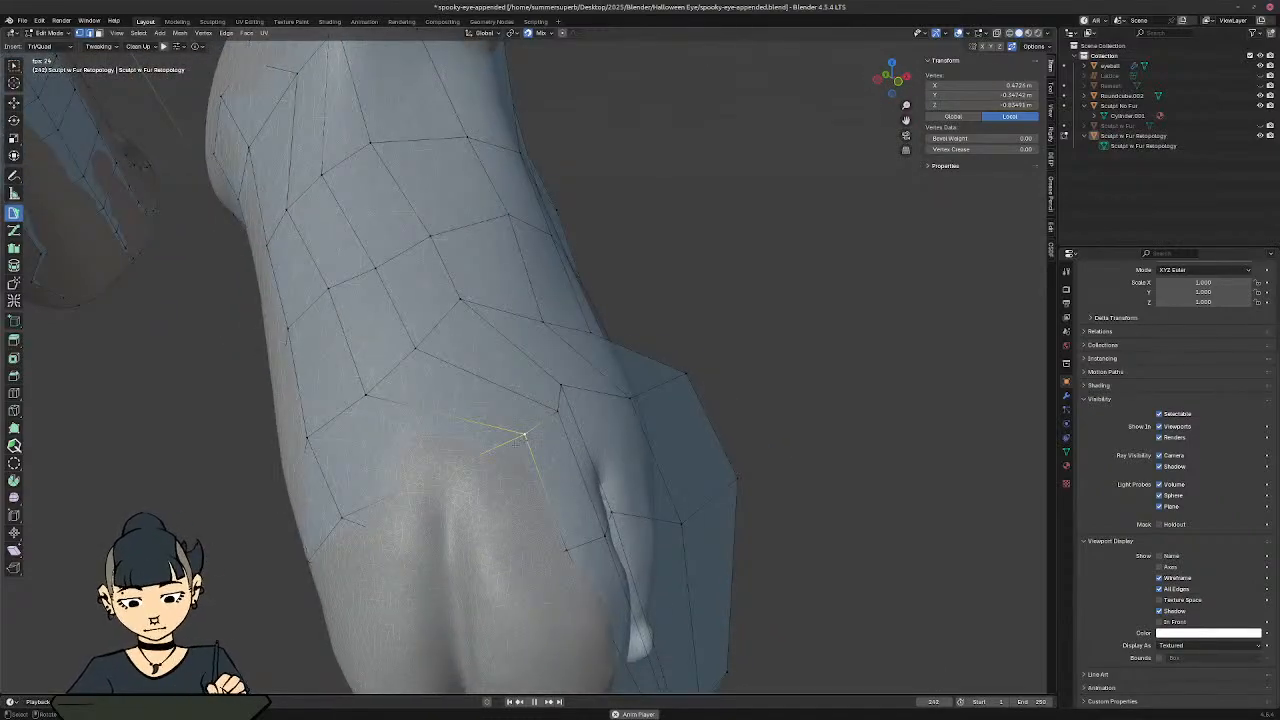
pyautogui.press('g')
pyautogui.click(430, 490)
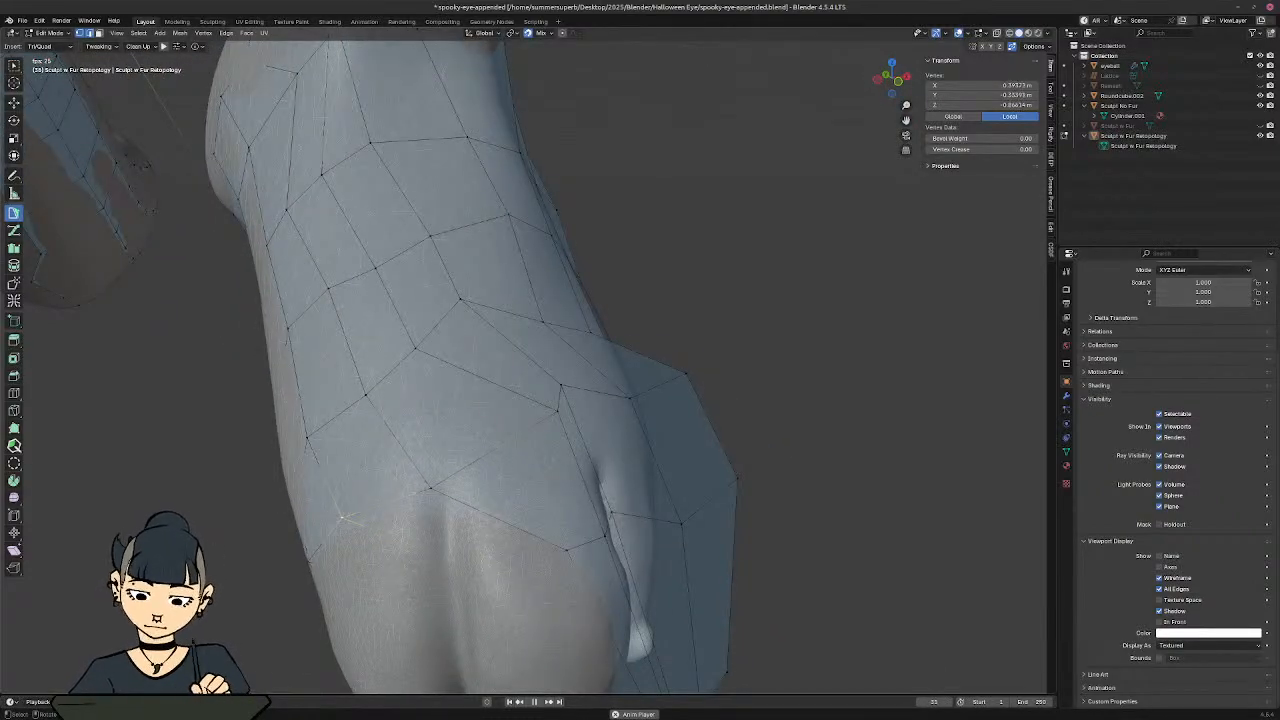
# Step: Reposition the row of vertices across the top of the foot, just behind the toes, to even out the quads
pyautogui.press('g')
pyautogui.press('g')
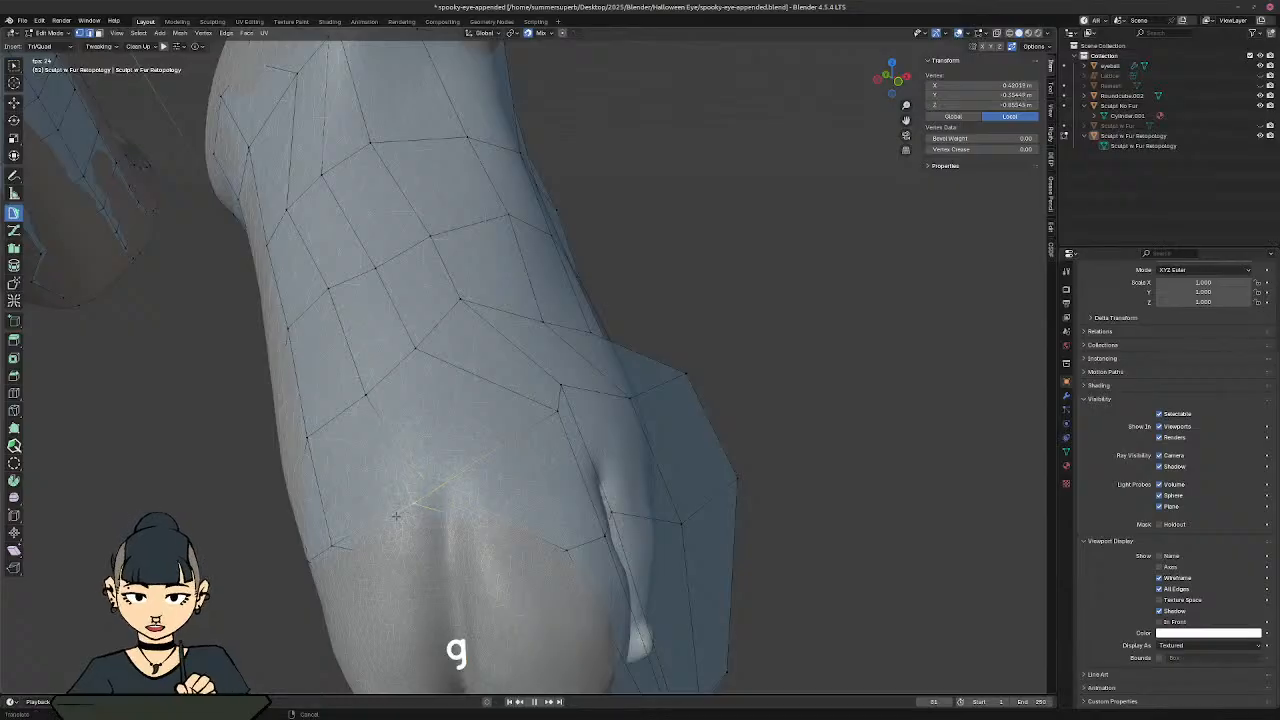
pyautogui.click(394, 519)
pyautogui.click(550, 415)
pyautogui.press('g')
pyautogui.click(487, 476)
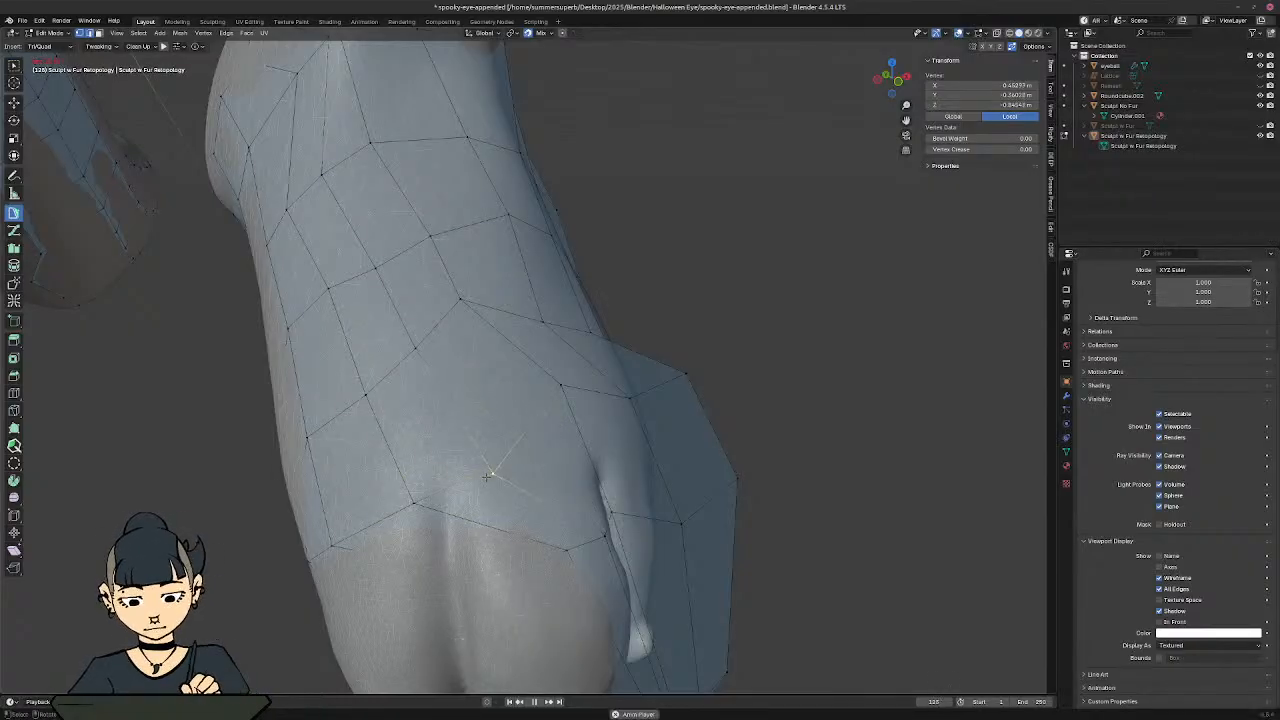
pyautogui.click(563, 386)
pyautogui.press('g')
pyautogui.click(527, 476)
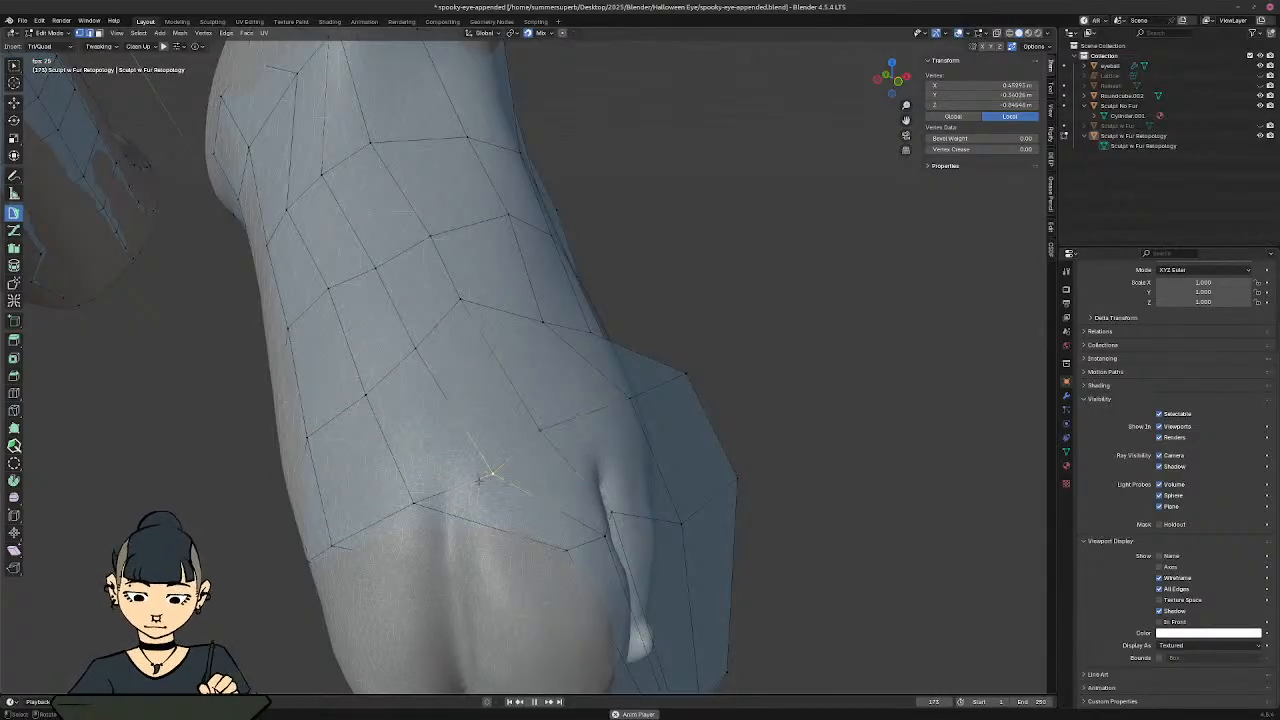
# Step: Adjust the vertices above the gap between the toes to line up with the edge flow along the foot
pyautogui.press('g')
pyautogui.moveTo(560, 459); pyautogui.dragTo(508, 472, button='middle')
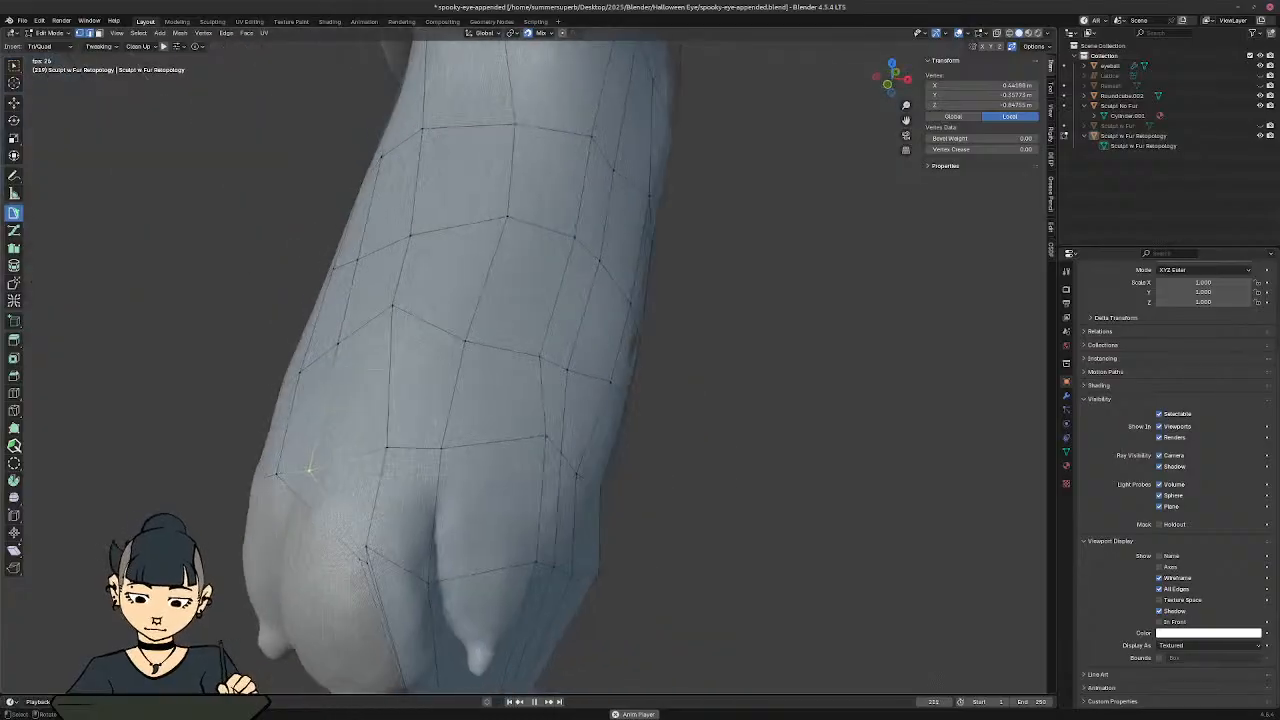
pyautogui.click(443, 450)
pyautogui.press('g')
pyautogui.click(458, 446)
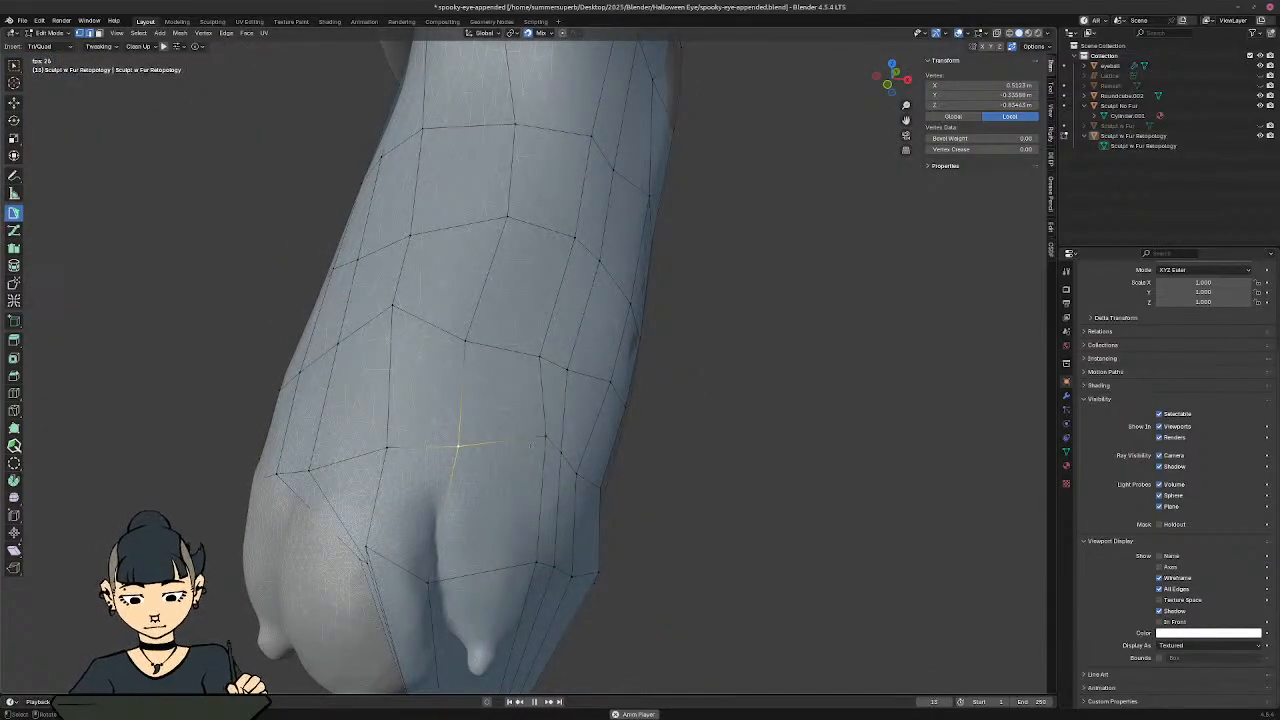
pyautogui.press('g')
pyautogui.click(514, 460)
# Step: Move the neighbouring vertices behind the outer toe along the sculpt surface to straighten their row
pyautogui.moveTo(514, 460); pyautogui.dragTo(449, 428, button='middle')
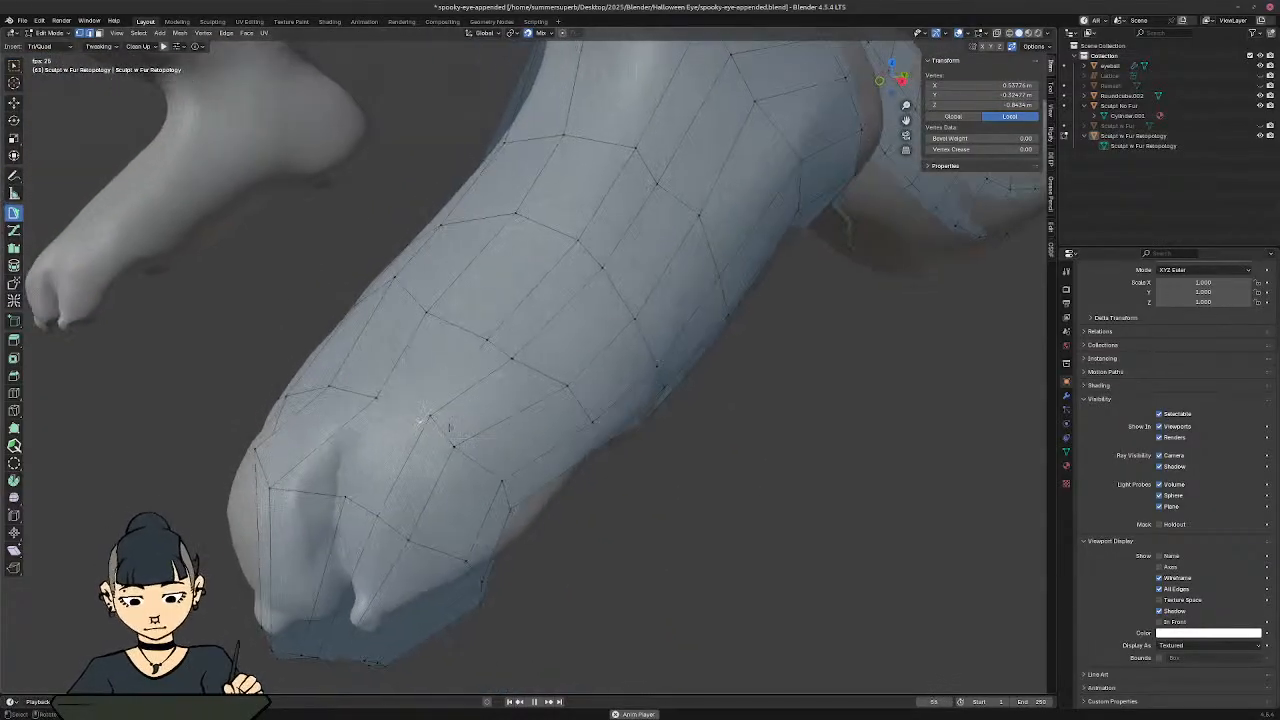
pyautogui.press('g')
pyautogui.click(445, 440)
pyautogui.press('g')
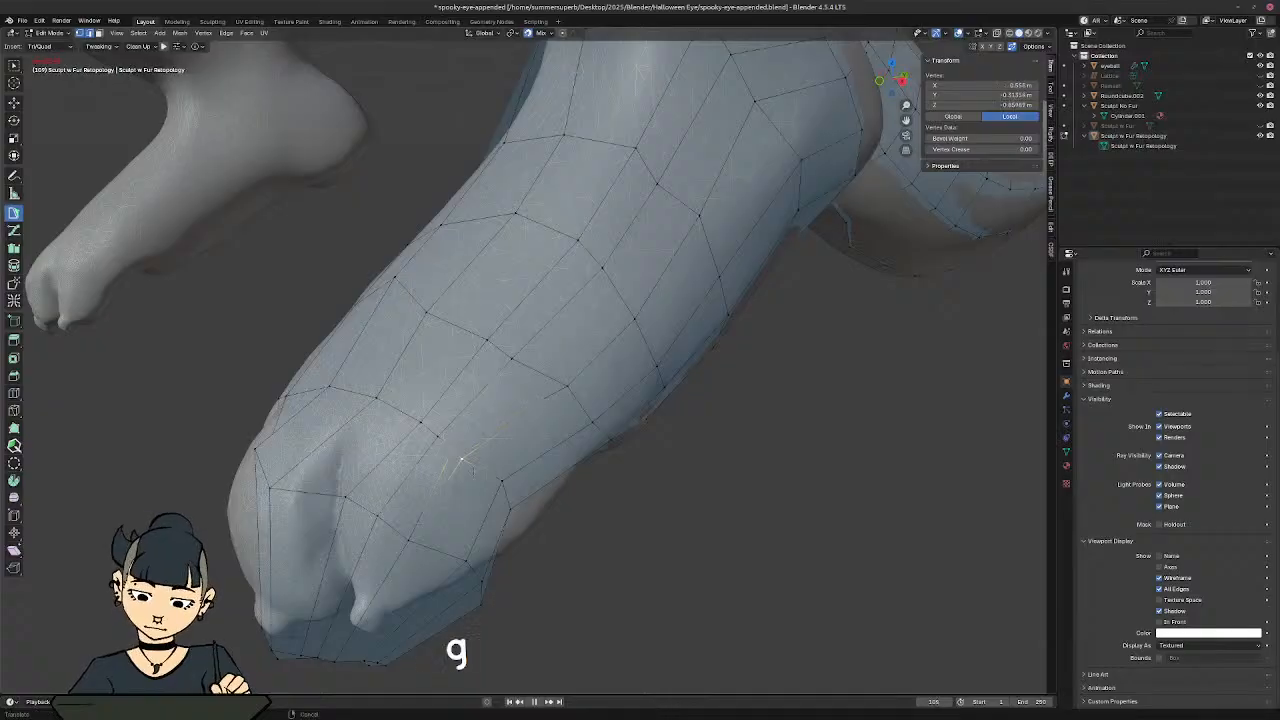
pyautogui.click(478, 466)
pyautogui.press('g')
pyautogui.click(466, 461)
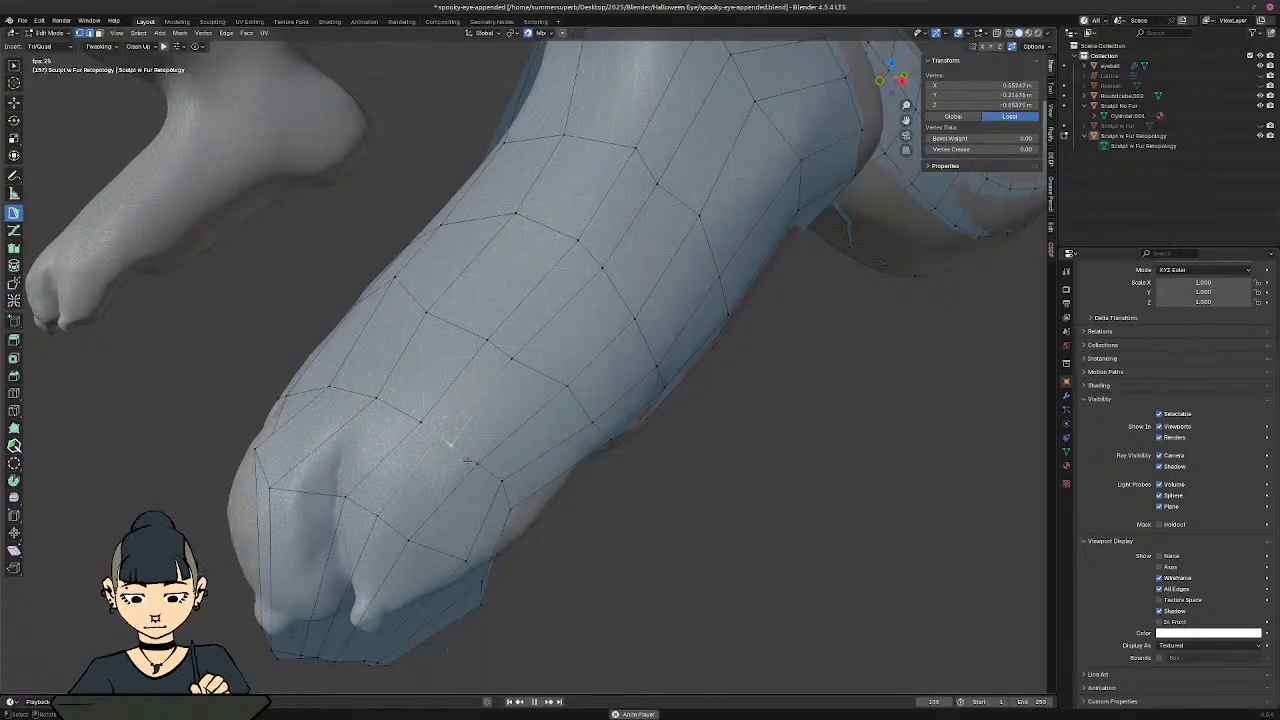
# Step: Slide the next vertices on the foot's outer side, behind the outer toe, to even out the quads there
pyautogui.moveTo(466, 461); pyautogui.dragTo(413, 410, button='middle')
pyautogui.press('g')
pyautogui.click(424, 440)
pyautogui.press('g')
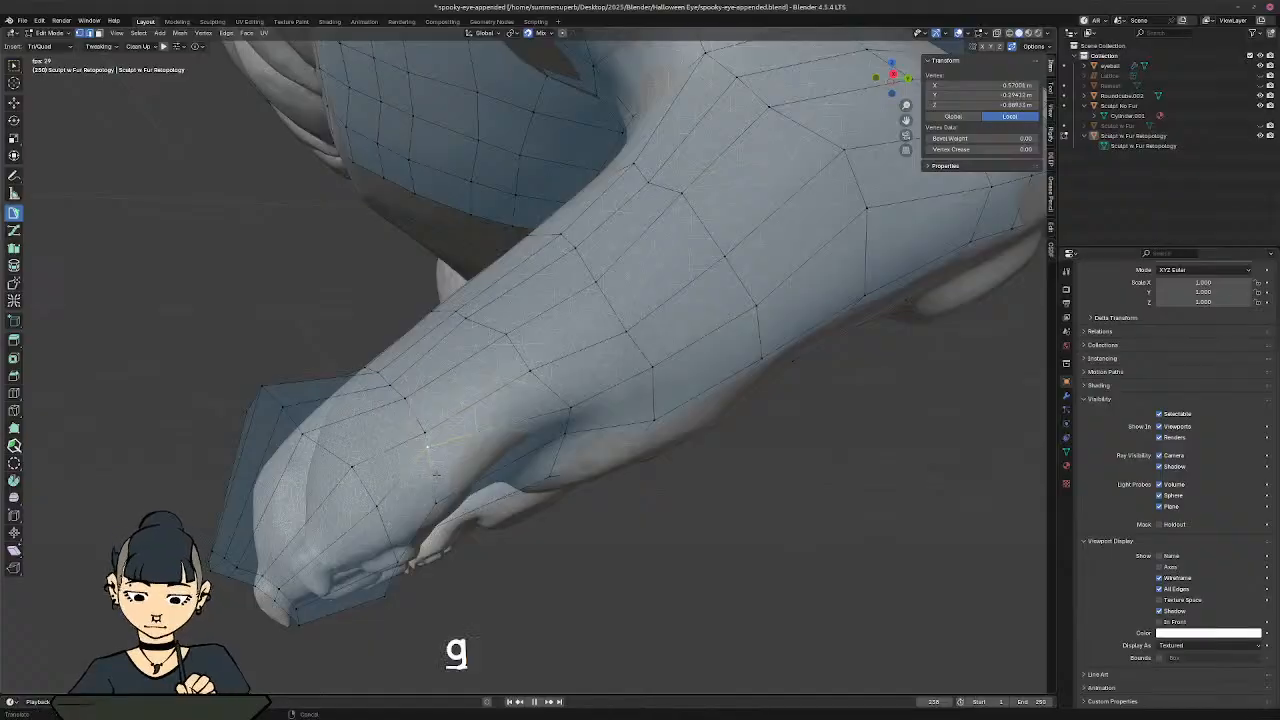
pyautogui.moveTo(458, 496); pyautogui.dragTo(560, 527, button='middle')
pyautogui.press('g')
pyautogui.scroll(-4, 438, 453)
pyautogui.scroll(4, 590, 440)
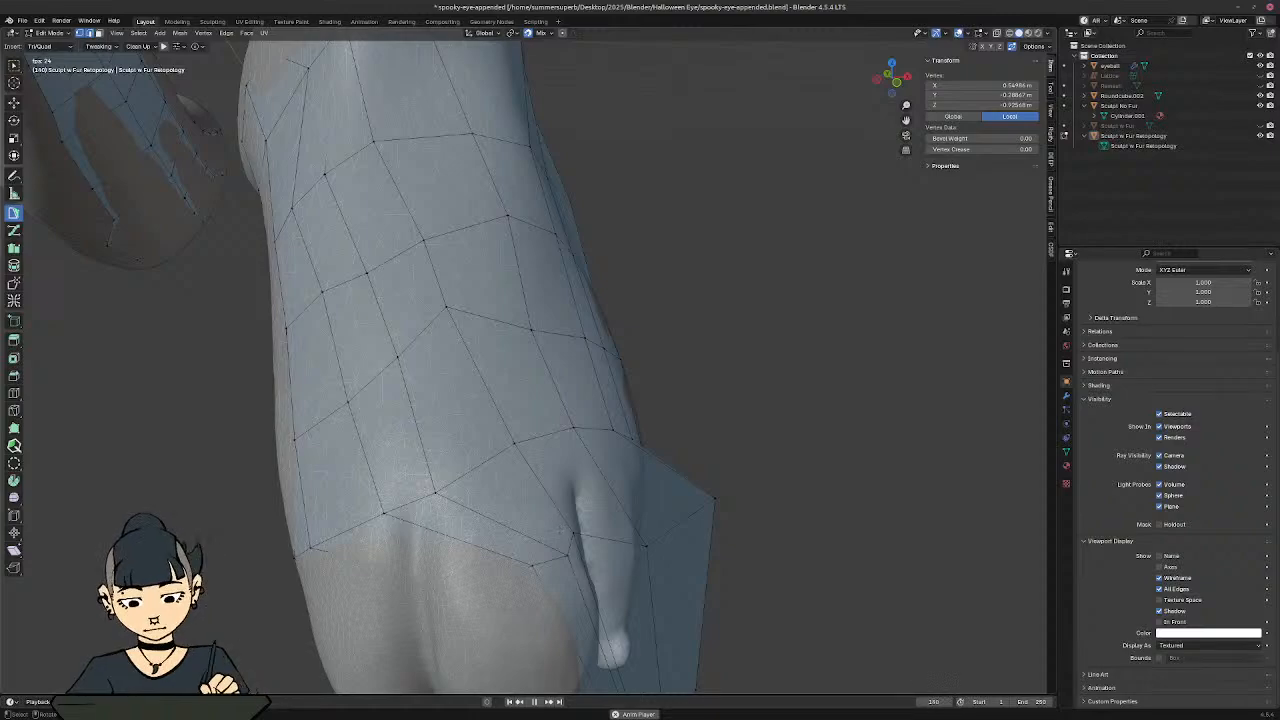
# Step: Use X-ray to reposition a mesh border vertex above the two inner toes on the sculpt
pyautogui.keyDown('shift'); pyautogui.moveTo(540, 517); pyautogui.dragTo(640, 435, button='middle'); pyautogui.keyUp('shift')
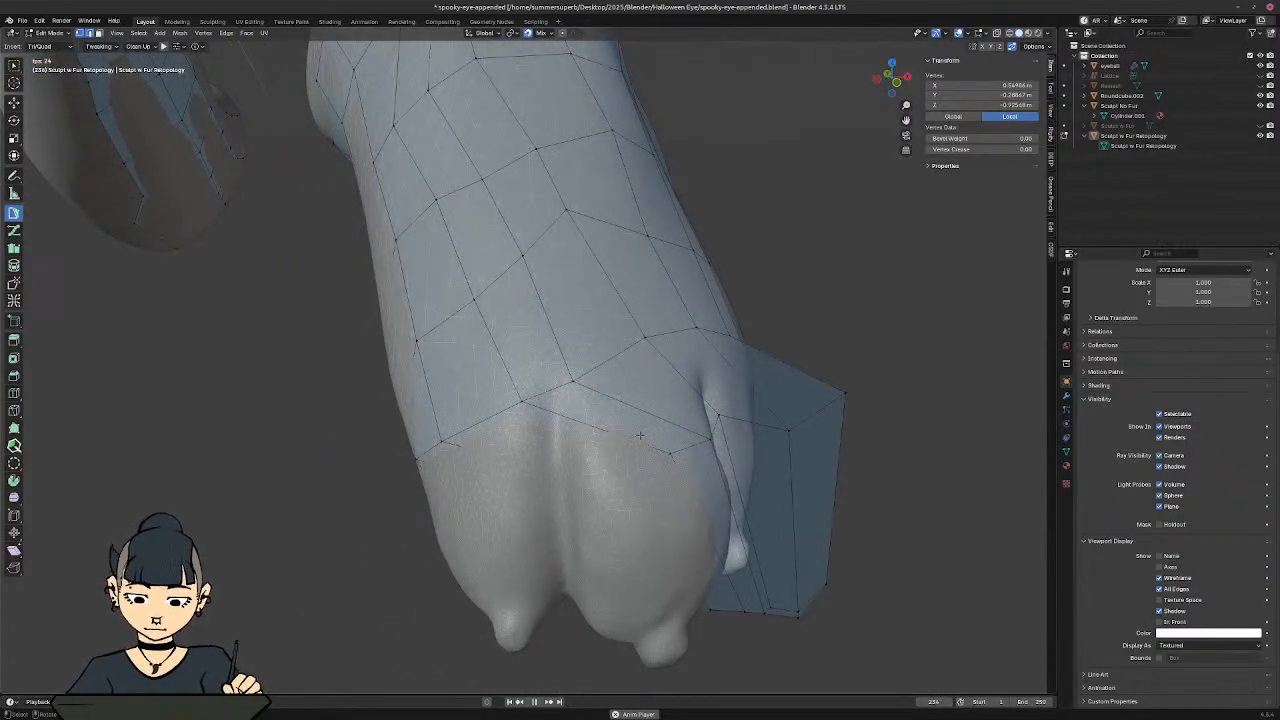
pyautogui.press('capslock')
pyautogui.moveTo(653, 420); pyautogui.dragTo(684, 474, button='middle')
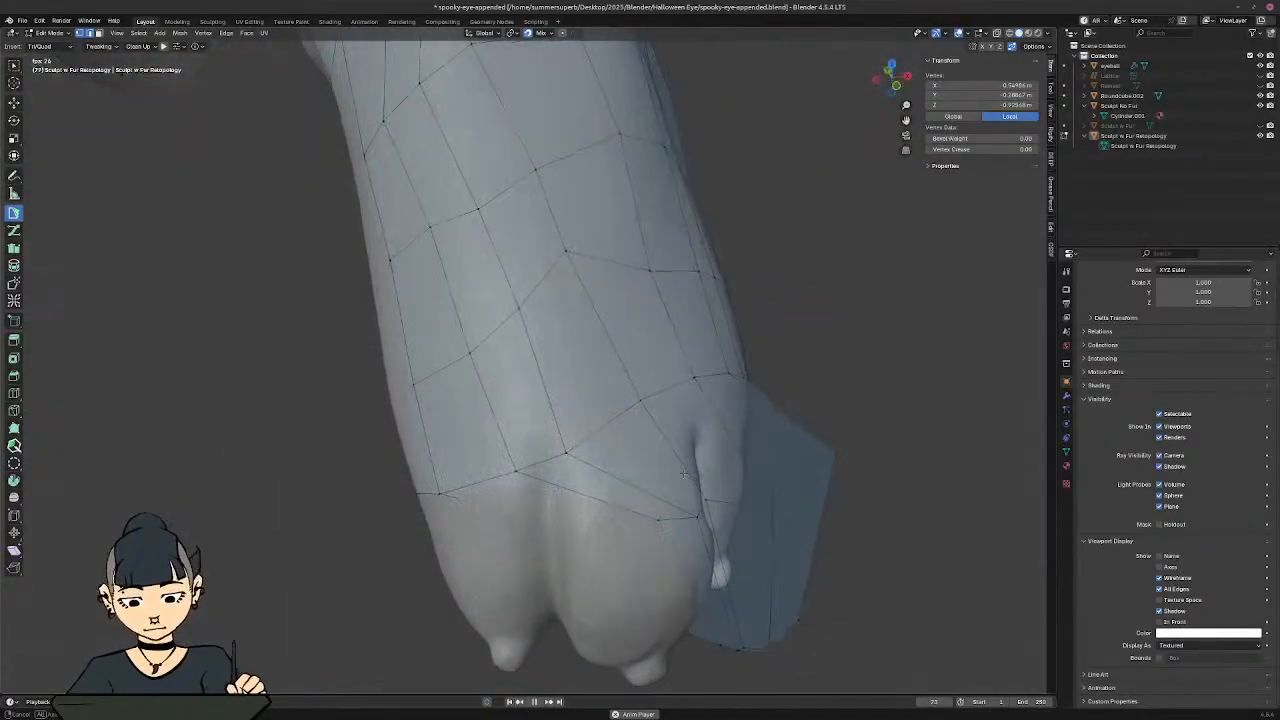
pyautogui.moveTo(683, 519); pyautogui.dragTo(650, 475, button='middle')
pyautogui.hotkey('alt', 'z')
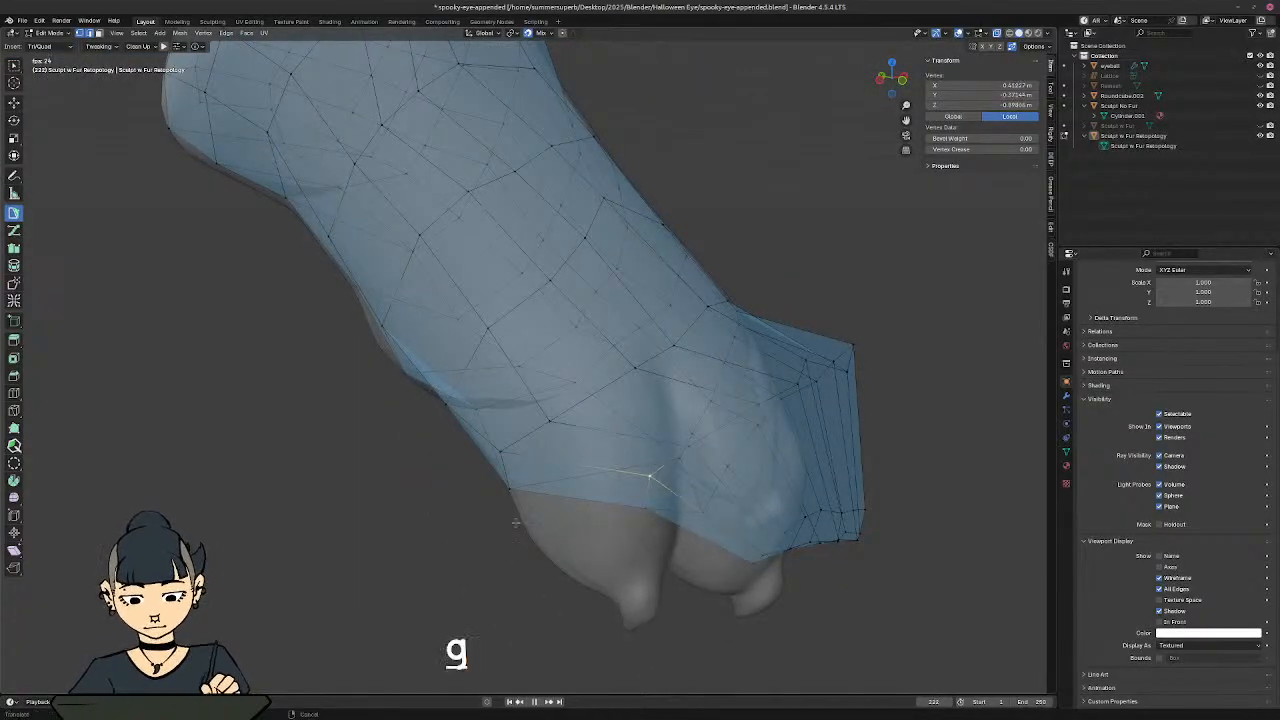
pyautogui.click(465, 558)
pyautogui.moveTo(695, 468); pyautogui.dragTo(643, 452, button='middle')
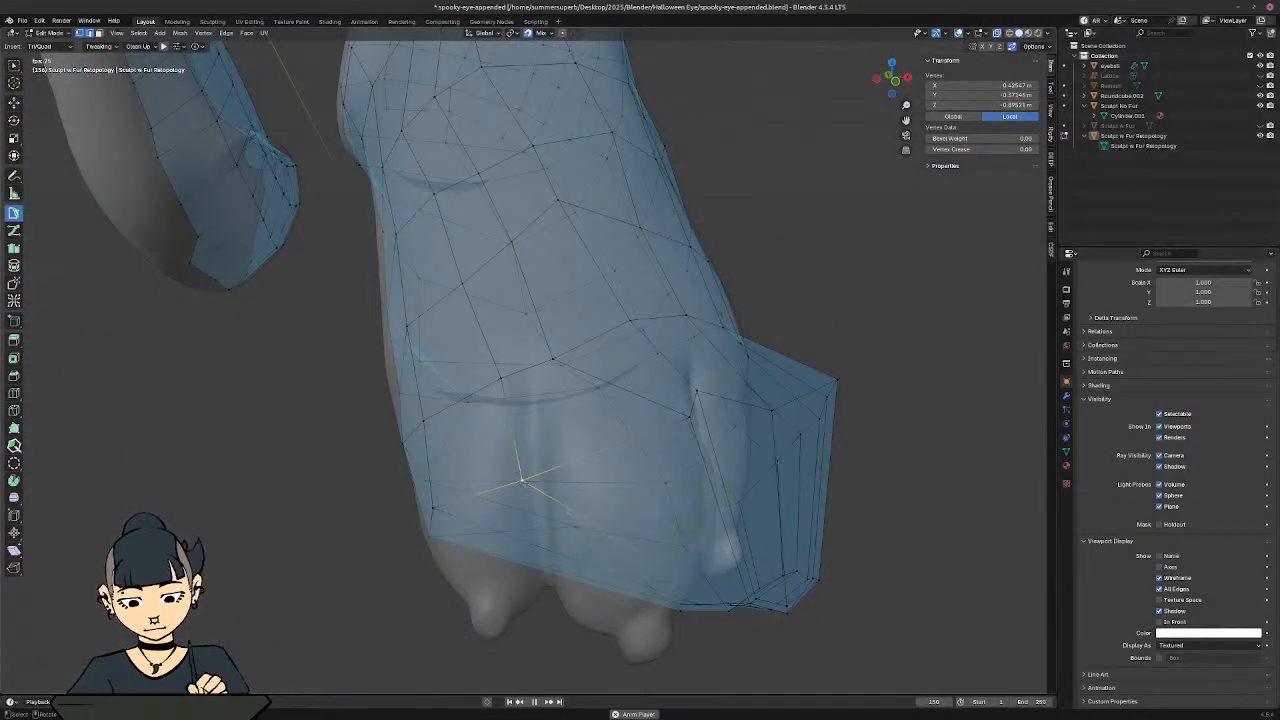
# Step: Move the remaining vertices of the row crossing the toes onto the sculpt one by one, and turn off X-ray
pyautogui.press('g')
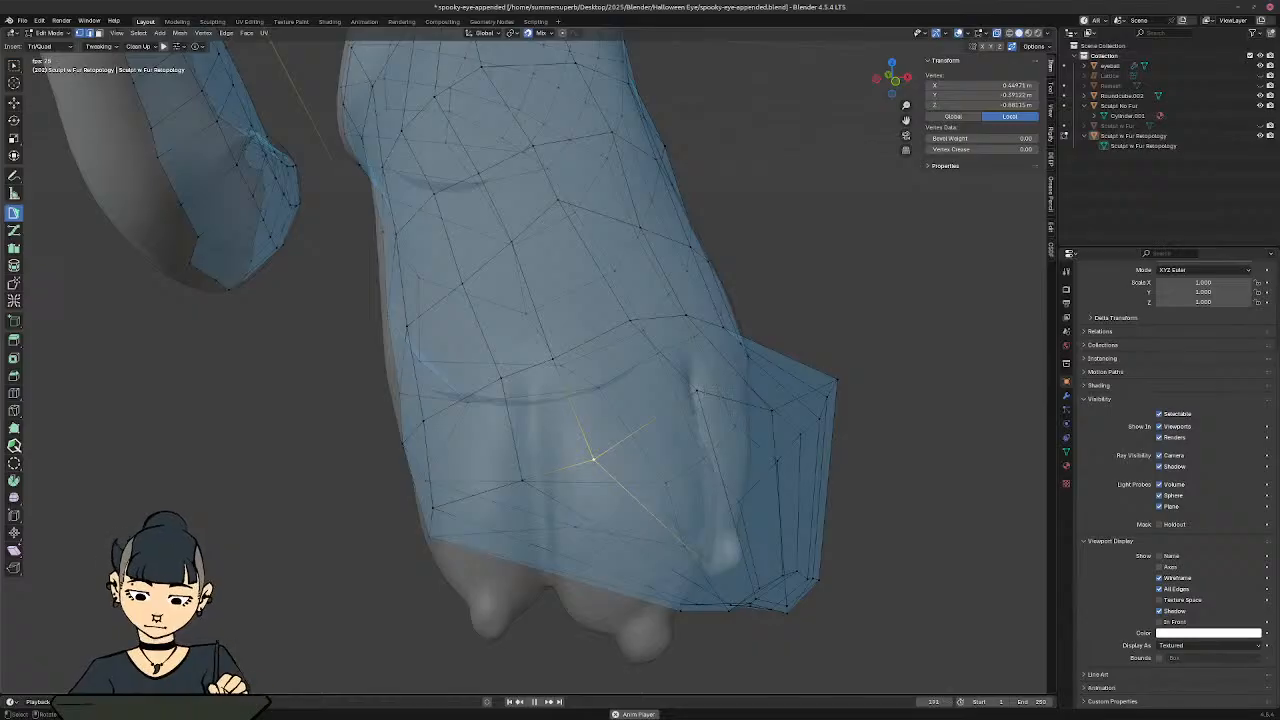
pyautogui.press('g')
pyautogui.click(652, 428)
pyautogui.moveTo(652, 428); pyautogui.dragTo(600, 446, button='middle')
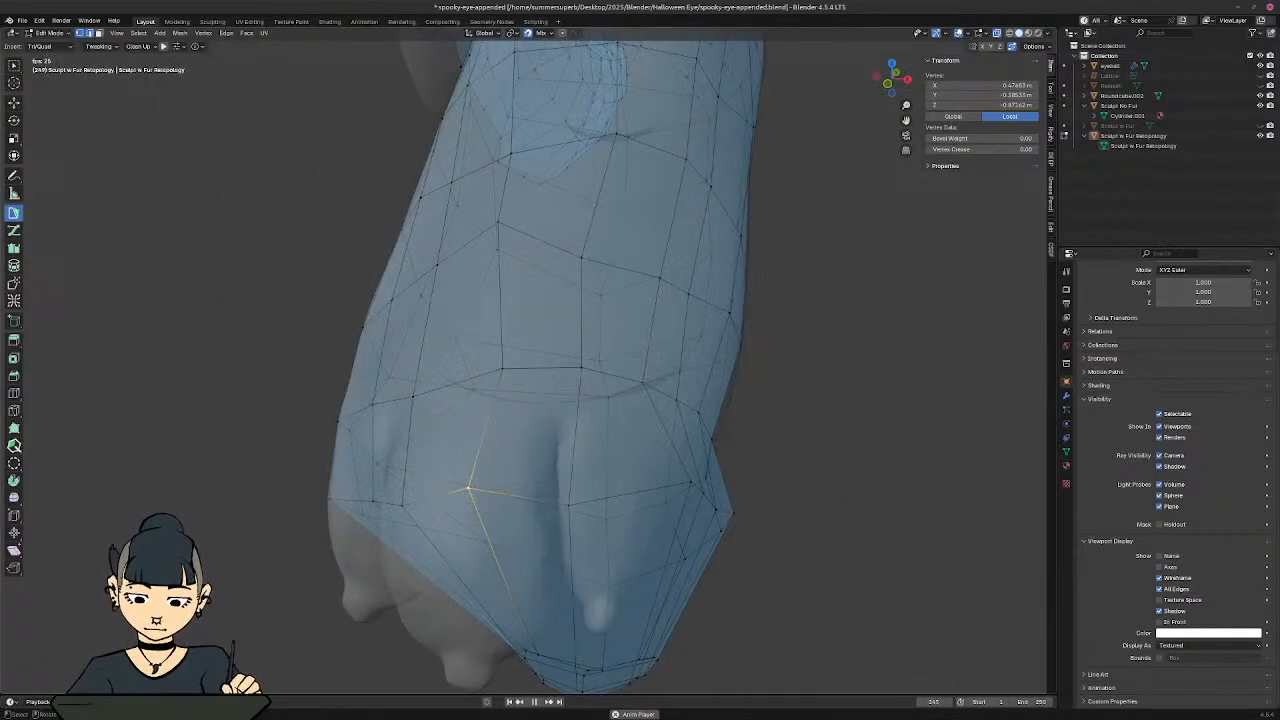
pyautogui.click(563, 472)
pyautogui.press('g')
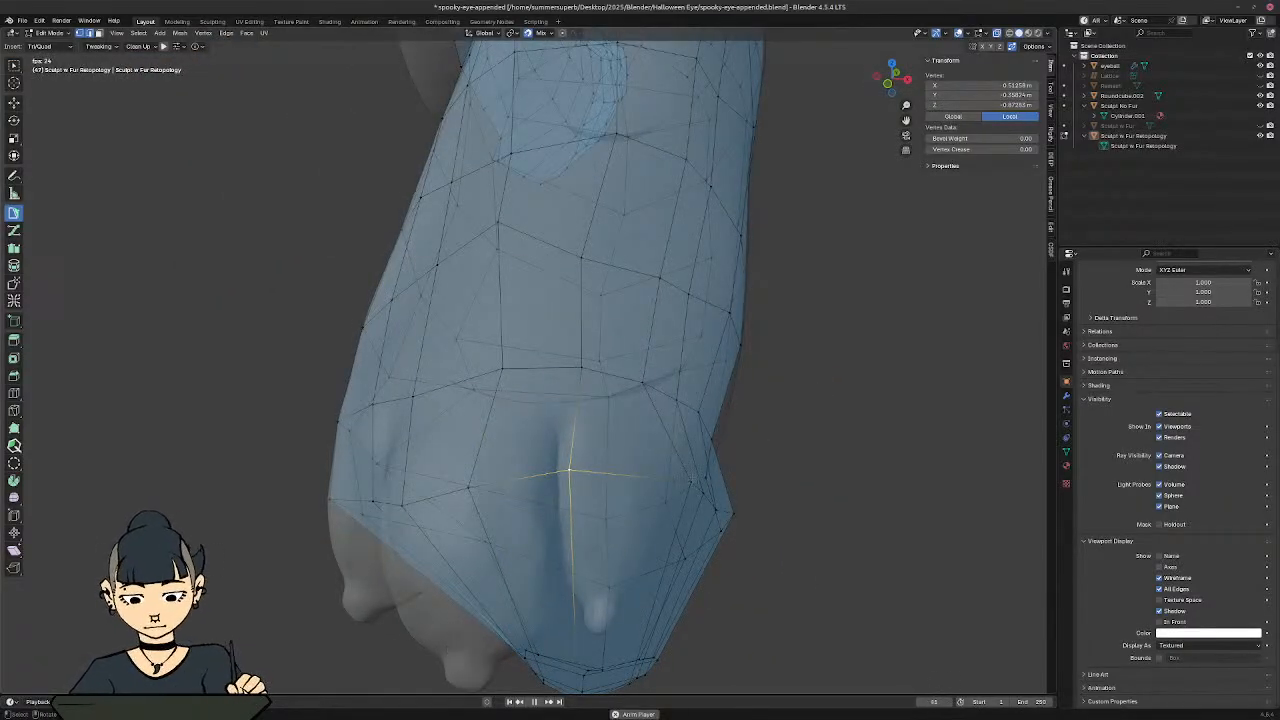
pyautogui.click(664, 490)
pyautogui.press('g')
pyautogui.moveTo(684, 487); pyautogui.dragTo(452, 406, button='middle')
pyautogui.hotkey('alt', 'z')
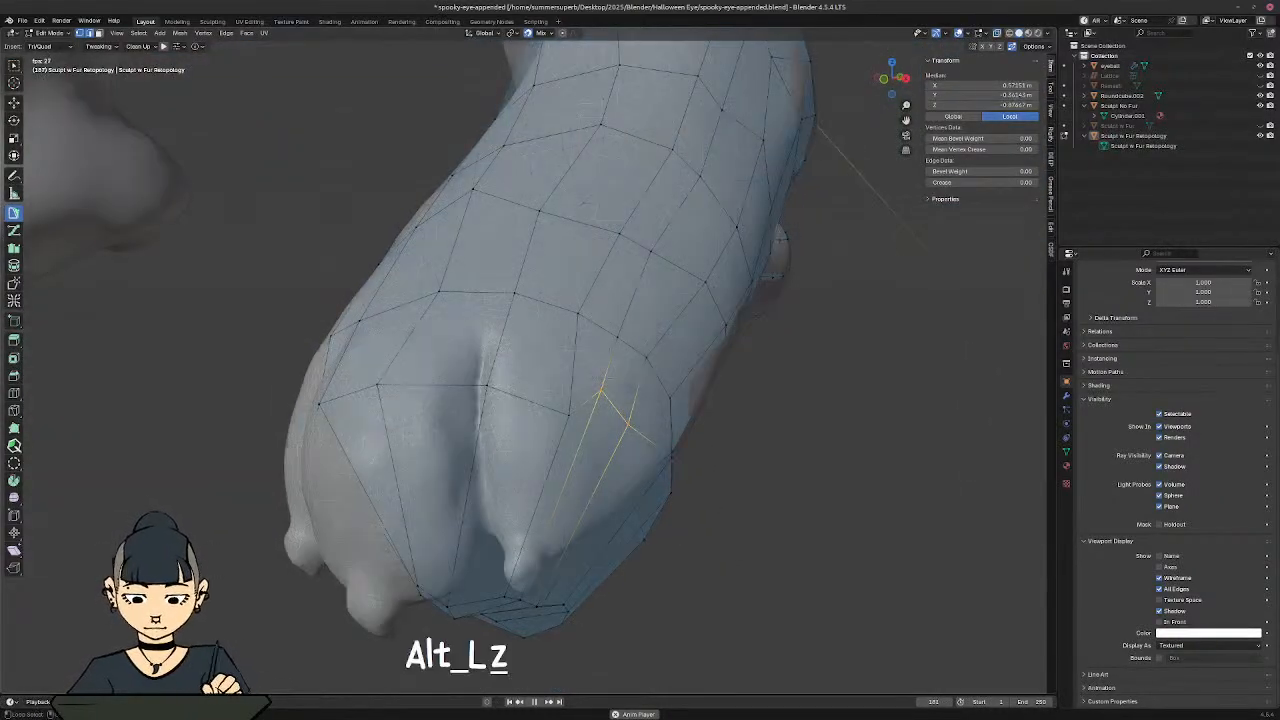
# Step: Move the selected pair of vertices on the outer toe's side further down along the sculpt
pyautogui.press('g')
pyautogui.click(632, 456)
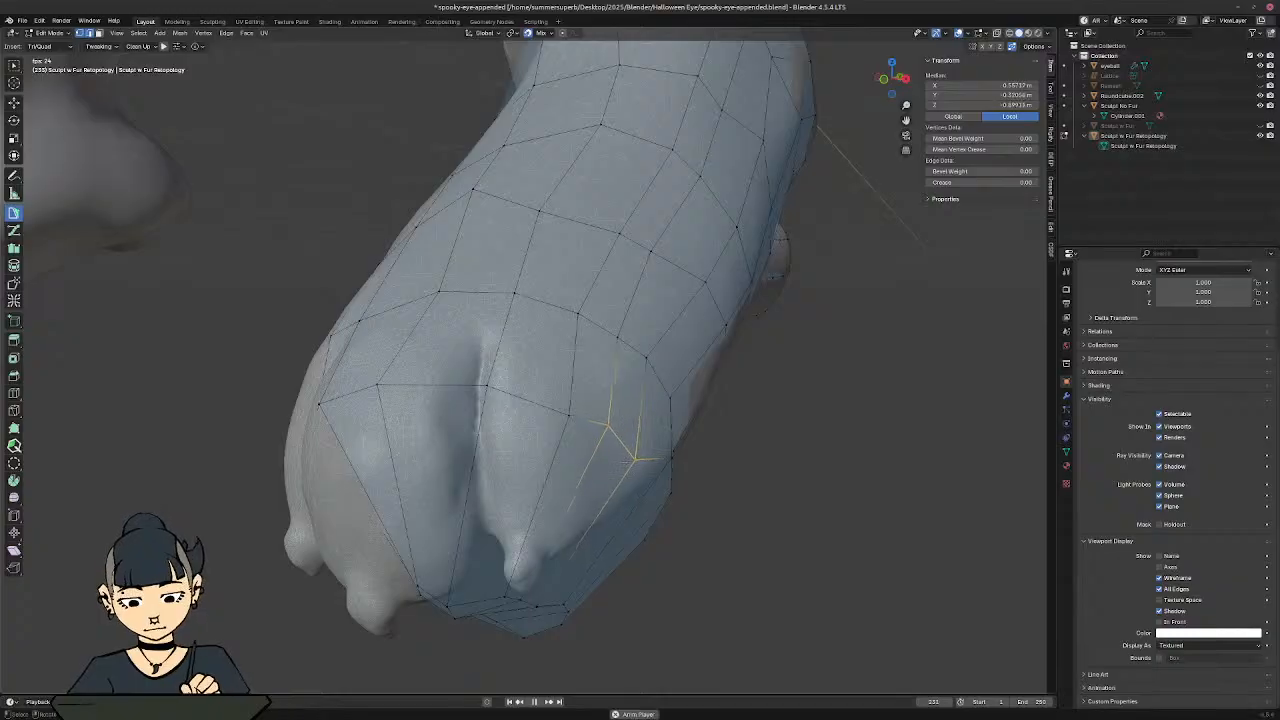
pyautogui.moveTo(634, 454); pyautogui.dragTo(504, 400, button='middle')
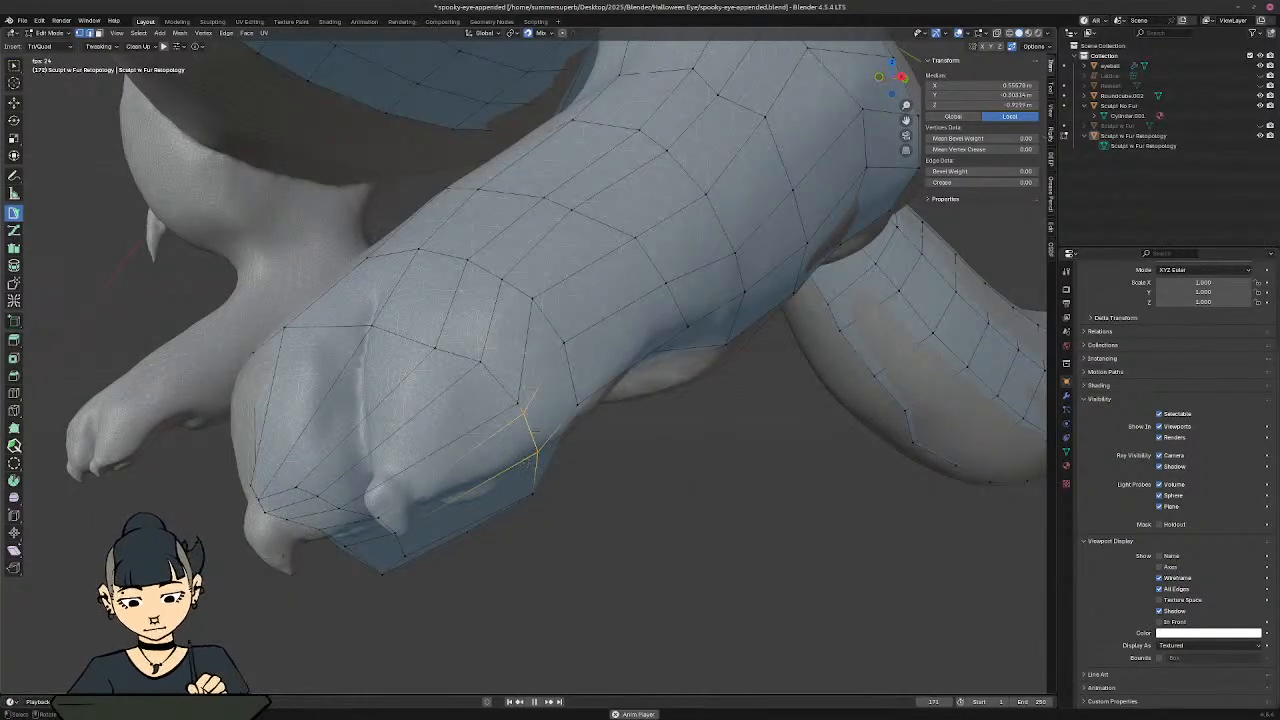
pyautogui.moveTo(504, 400); pyautogui.dragTo(741, 563, button='middle')
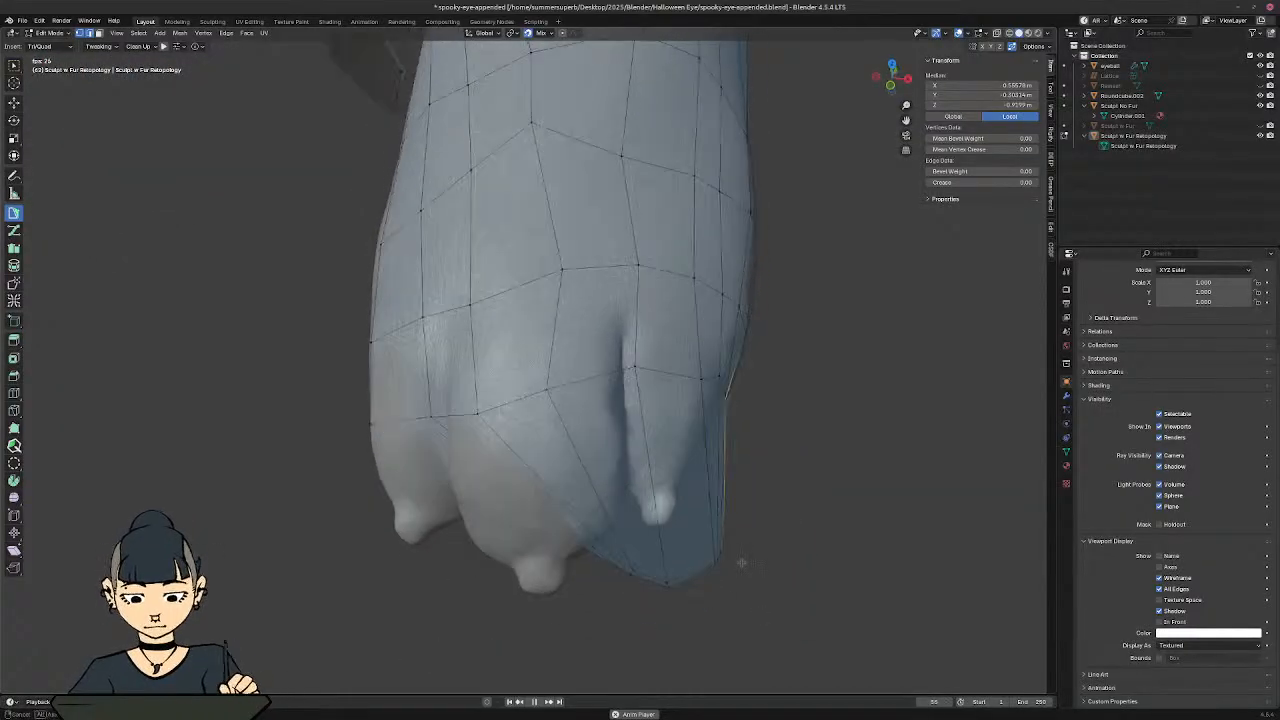
# Step: Try to reposition the outer toe's edge vertices with X-ray on, and undo the moves
pyautogui.hotkey('alt', 'z')
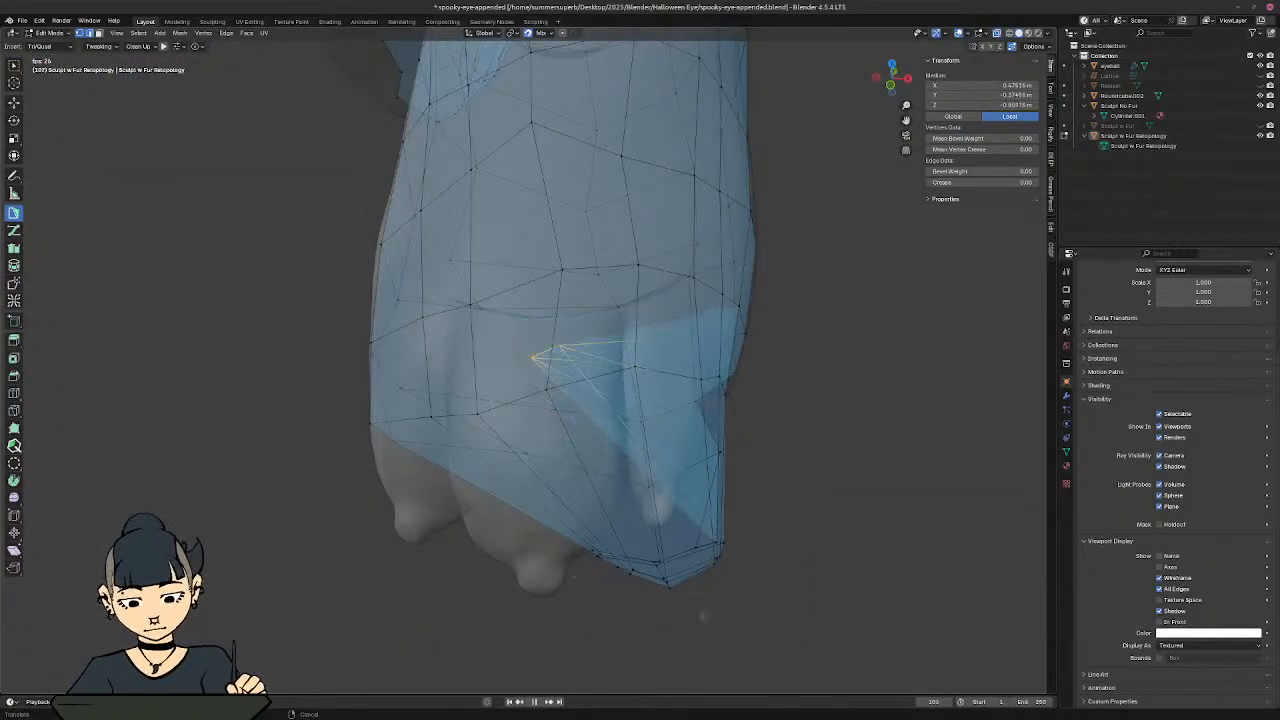
pyautogui.hotkey('ctrl', 'z')
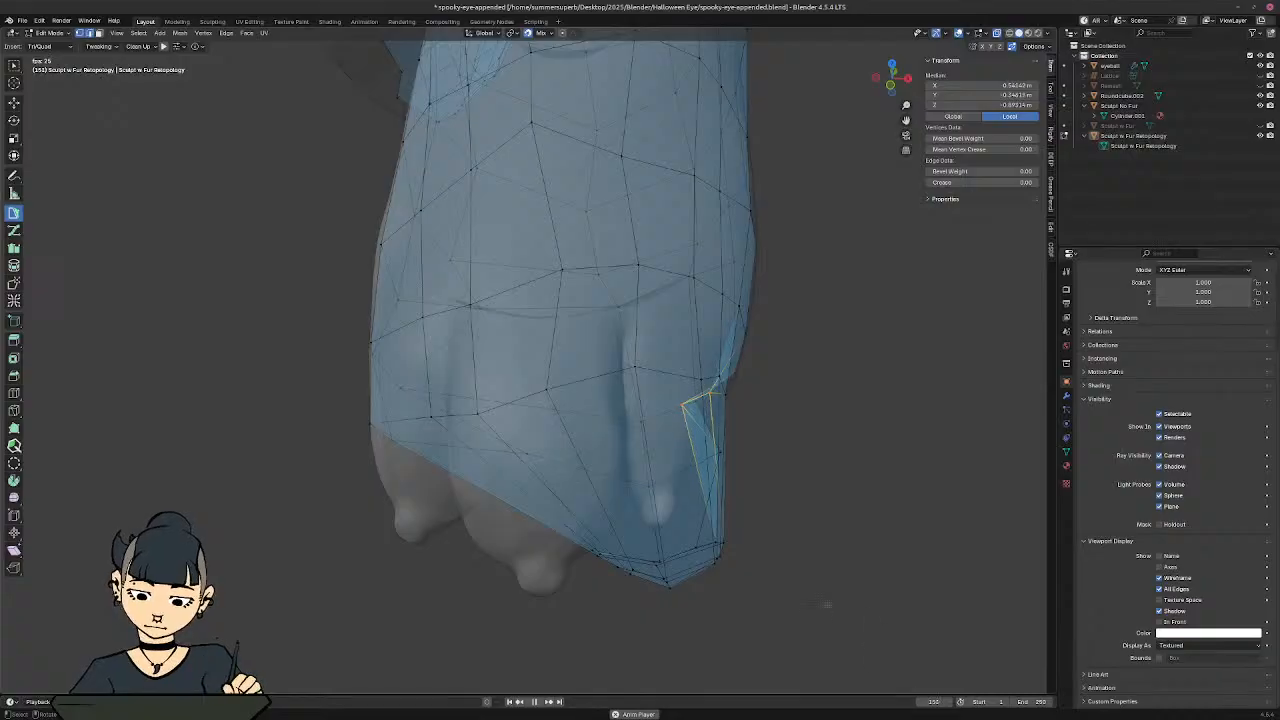
pyautogui.hotkey('ctrl', 'z')
pyautogui.hotkey('ctrl', 'z')
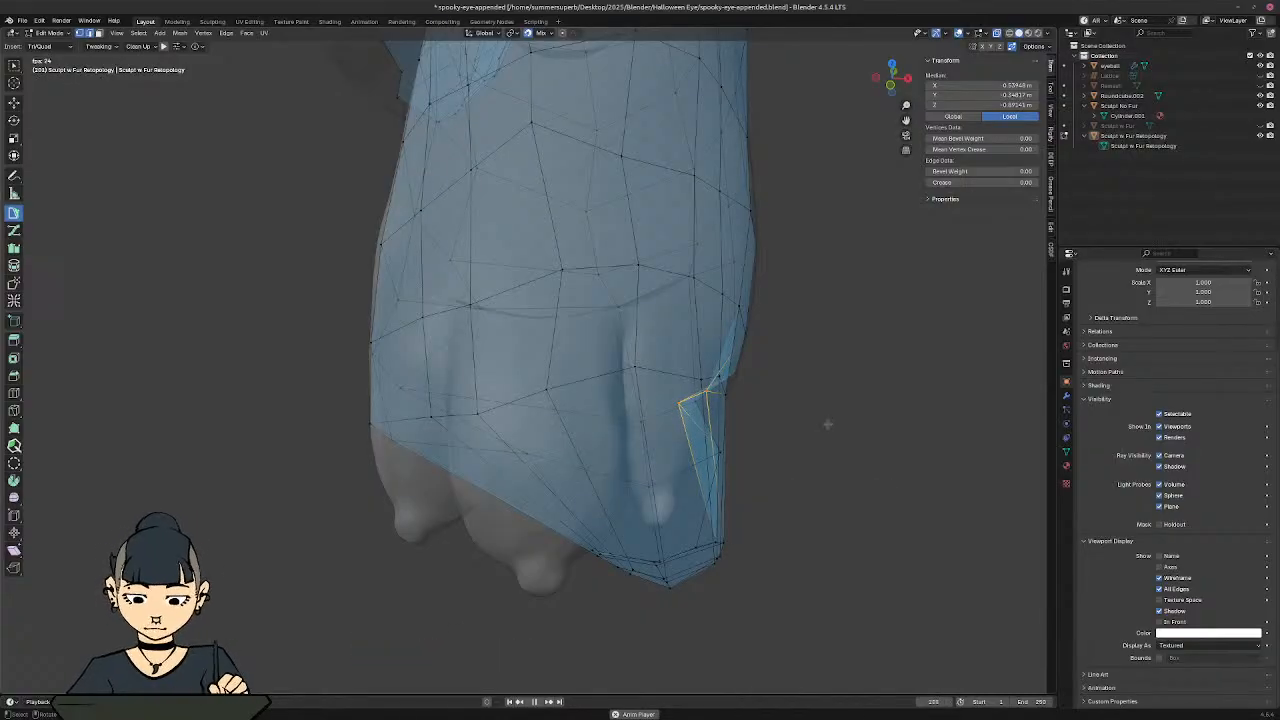
pyautogui.press('a')
pyautogui.press('s')
pyautogui.click(766, 429)
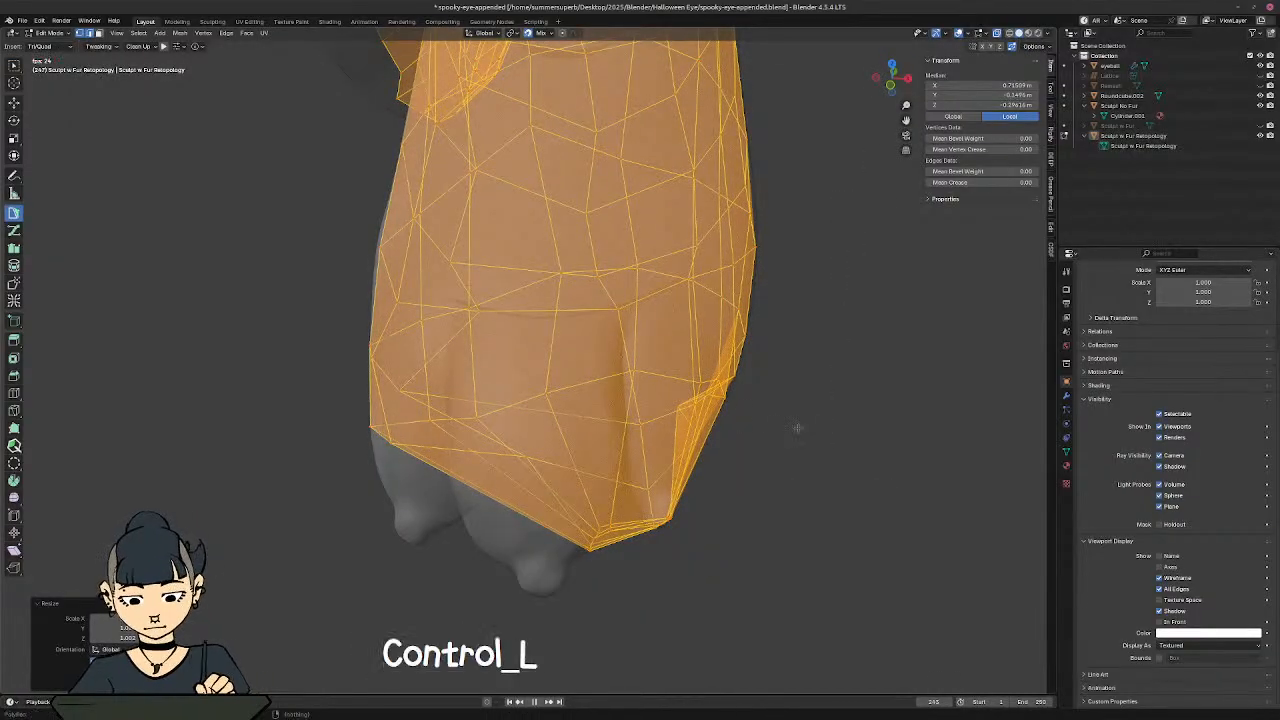
pyautogui.hotkey('ctrl', 'z')
pyautogui.hotkey('ctrl', 'z')
pyautogui.press('a')
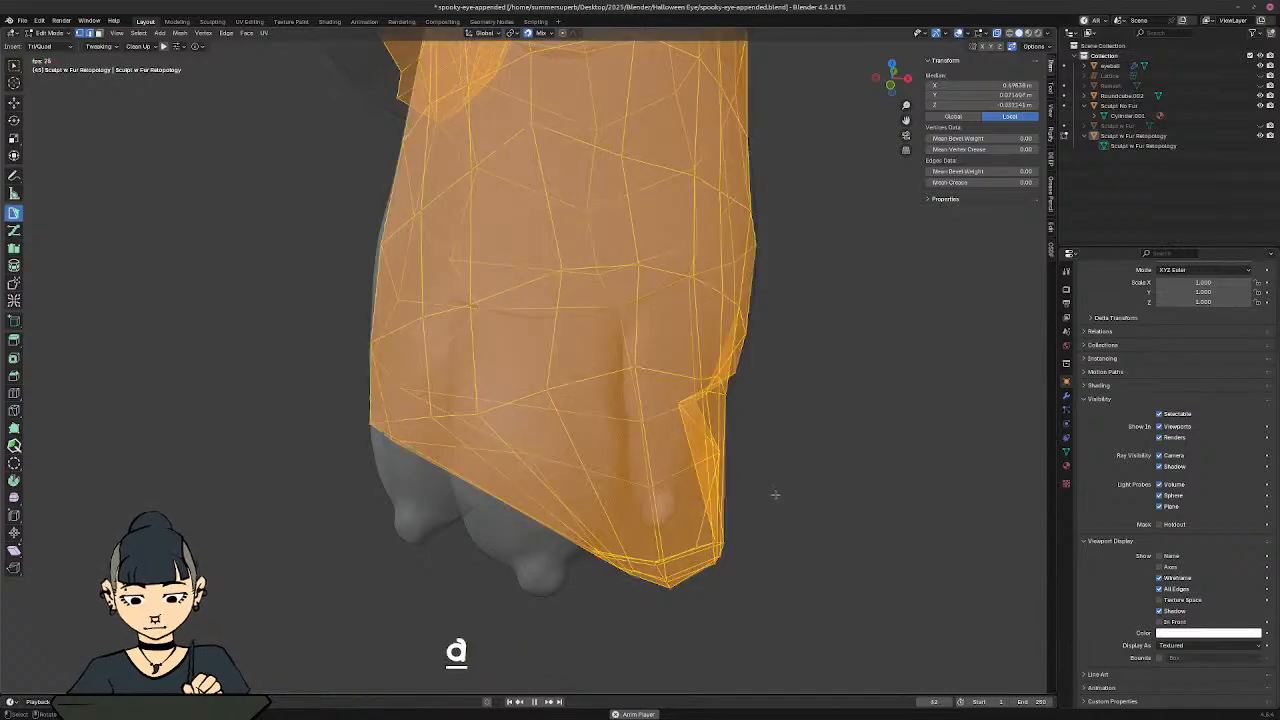
pyautogui.press('a')
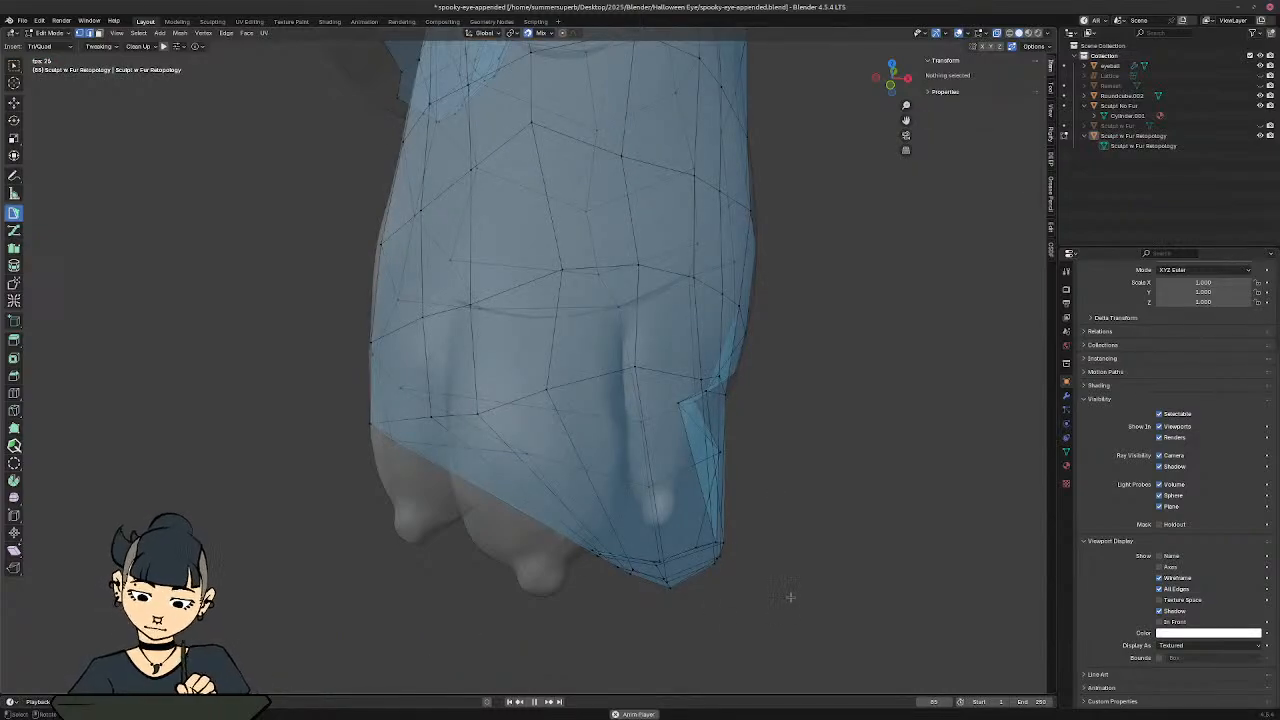
# Step: Switch to the box selection tool, select the cluster of vertices at the mesh's toe end, and move them together toward the inner toes
pyautogui.click(15, 68)
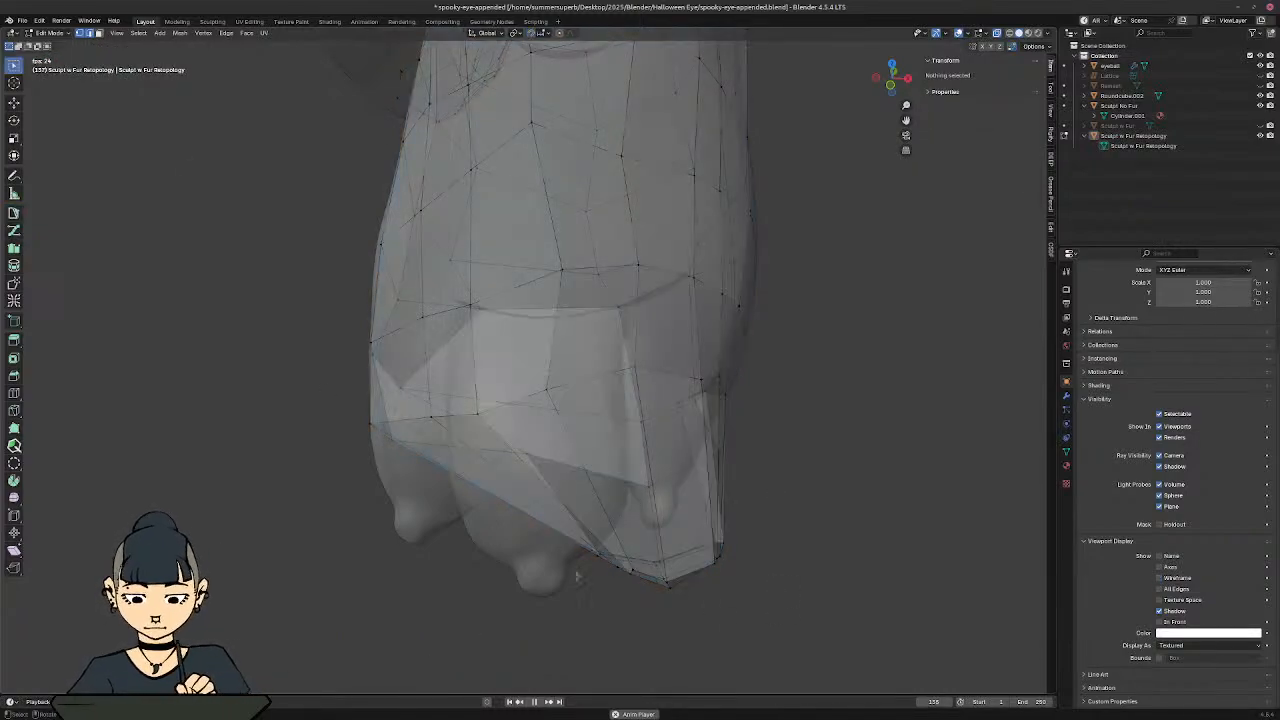
pyautogui.moveTo(787, 620); pyautogui.dragTo(522, 543)
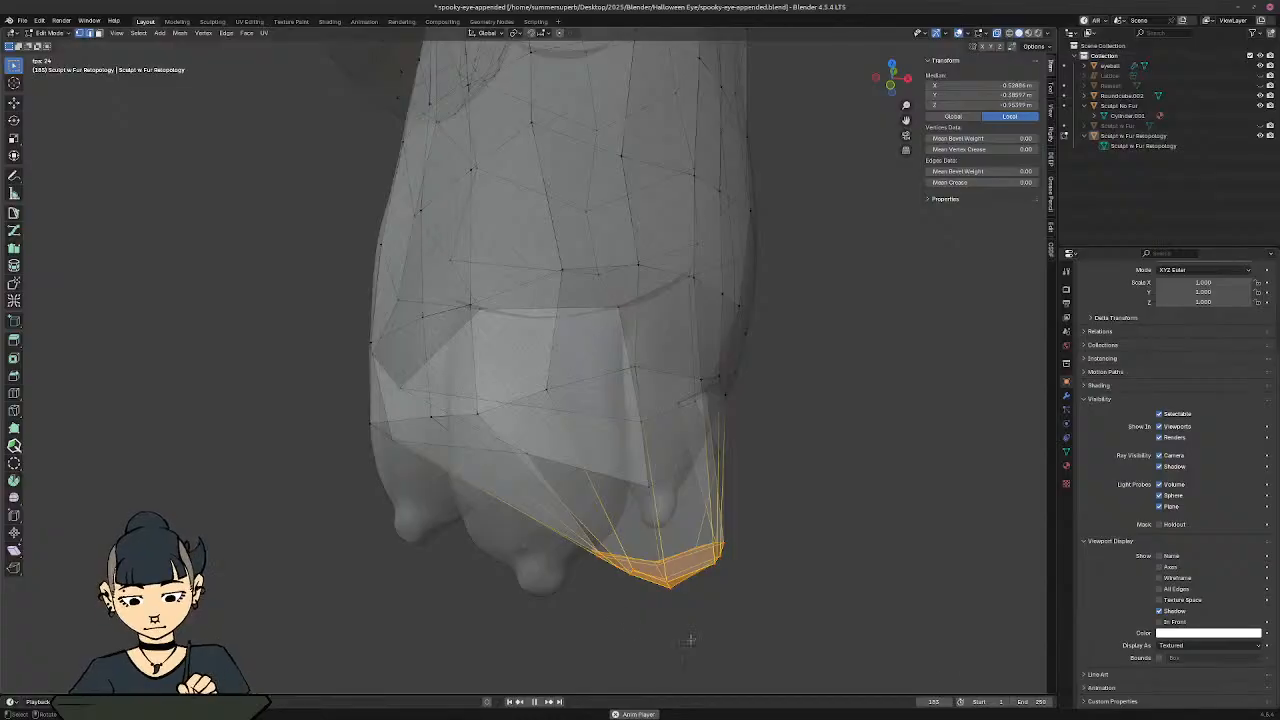
pyautogui.press('g')
pyautogui.click(651, 602)
pyautogui.moveTo(651, 602); pyautogui.dragTo(455, 421, button='middle')
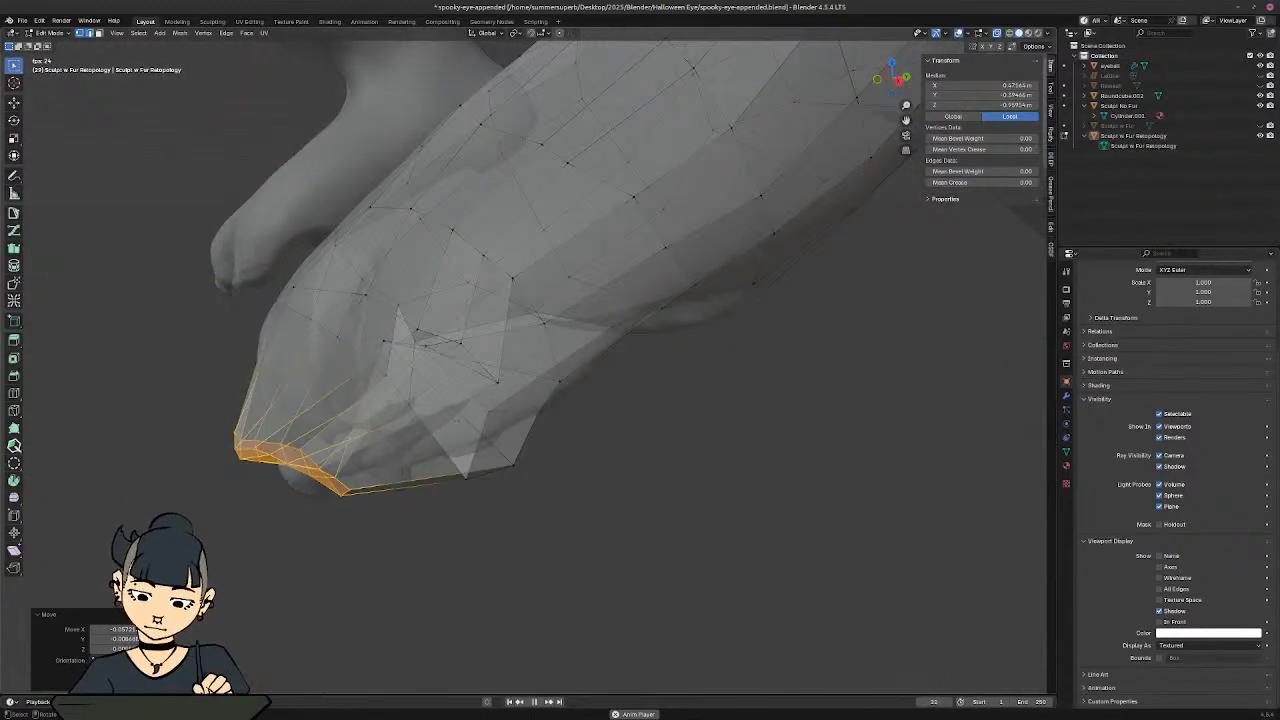
# Step: Try to pull the stray vertices under the outer toe outward, one at a time, toward the foot's edge
pyautogui.click(467, 478)
pyautogui.moveTo(467, 478); pyautogui.dragTo(600, 530, button='middle')
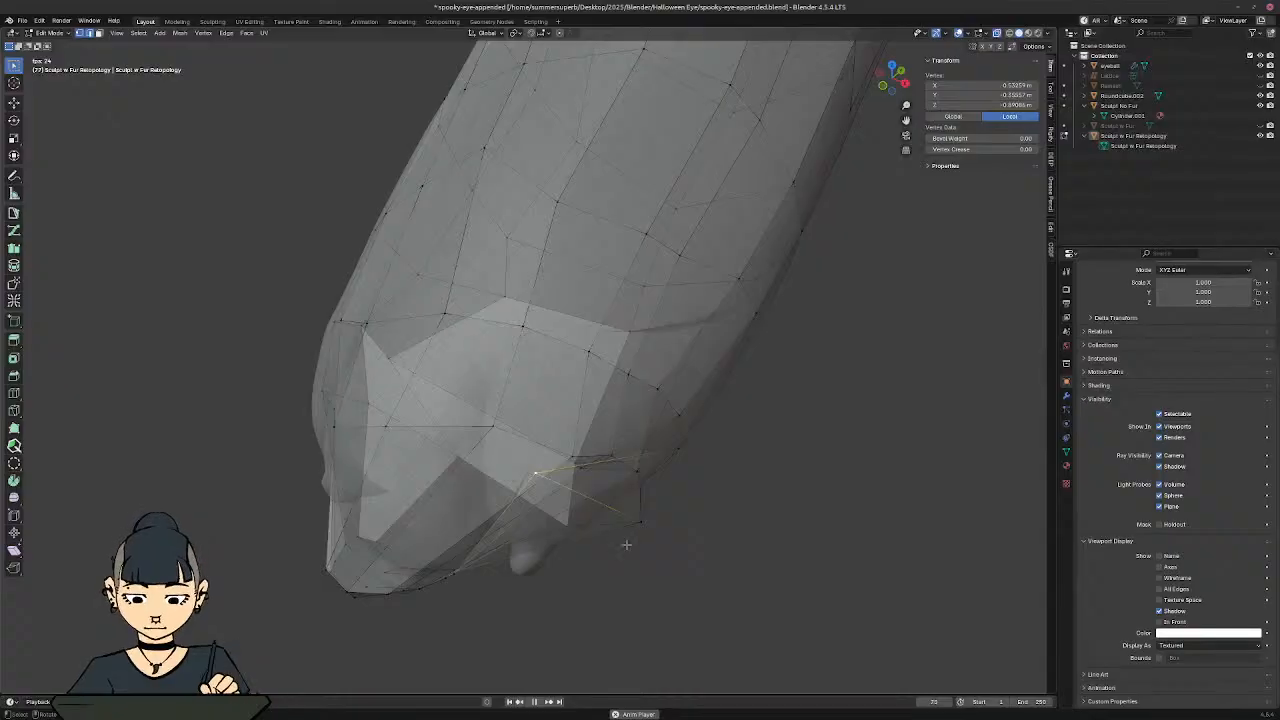
pyautogui.press('g')
pyautogui.click(694, 520)
pyautogui.moveTo(694, 520); pyautogui.dragTo(696, 380, button='middle')
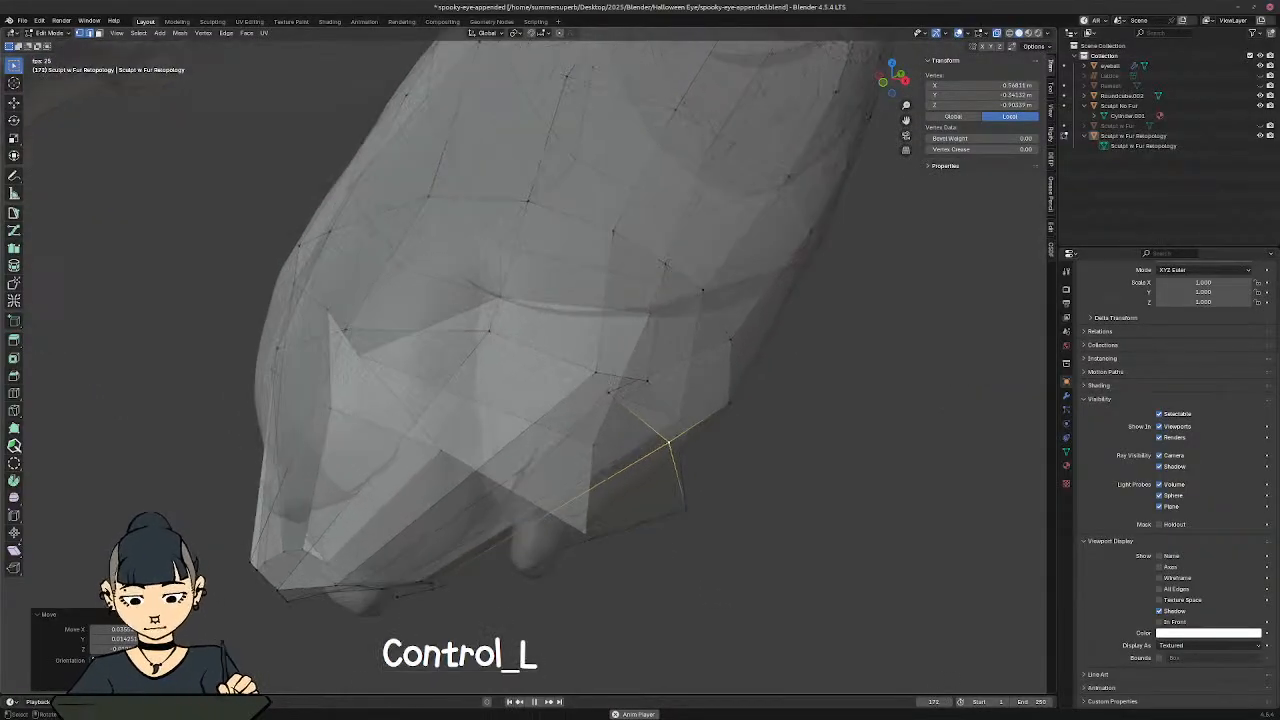
pyautogui.click(609, 393)
pyautogui.press('g')
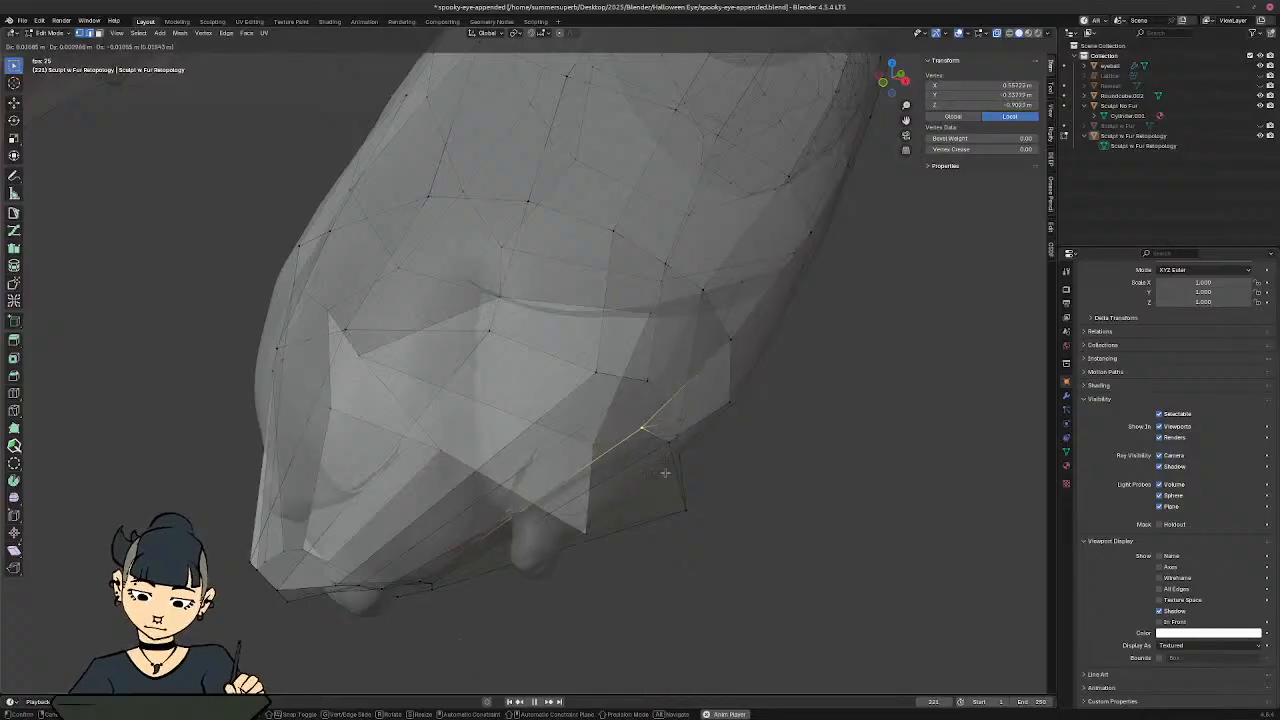
pyautogui.click(652, 456)
pyautogui.moveTo(652, 456); pyautogui.dragTo(601, 367, button='middle')
# Step: Undo the recent vertex moves and edits around the foot's toe end
pyautogui.hotkey('alt', 'z')
pyautogui.hotkey('ctrl', 'z')
pyautogui.hotkey('ctrl', 'z')
pyautogui.hotkey('ctrl', 'z')
pyautogui.hotkey('ctrl', 'z')
pyautogui.hotkey('ctrl', 'z')
pyautogui.hotkey('ctrl', 'z')
pyautogui.hotkey('ctrl', 'z')
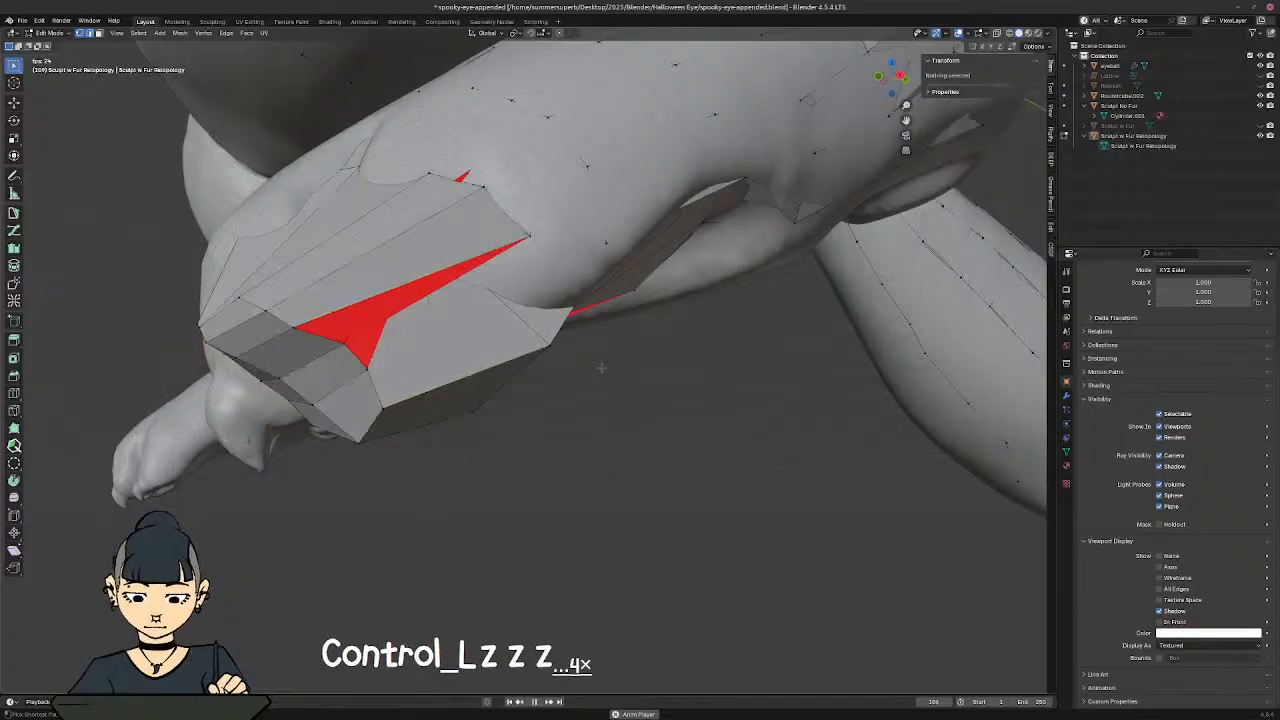
# Step: Redo the undone edits up to the filled gap between the toe-end faces and the outer toe's edge
pyautogui.hotkey('ctrl', 'shift', 'z')
pyautogui.hotkey('ctrl', 'shift', 'z')
pyautogui.hotkey('ctrl', 'shift', 'z')
pyautogui.hotkey('ctrl', 'shift', 'z')
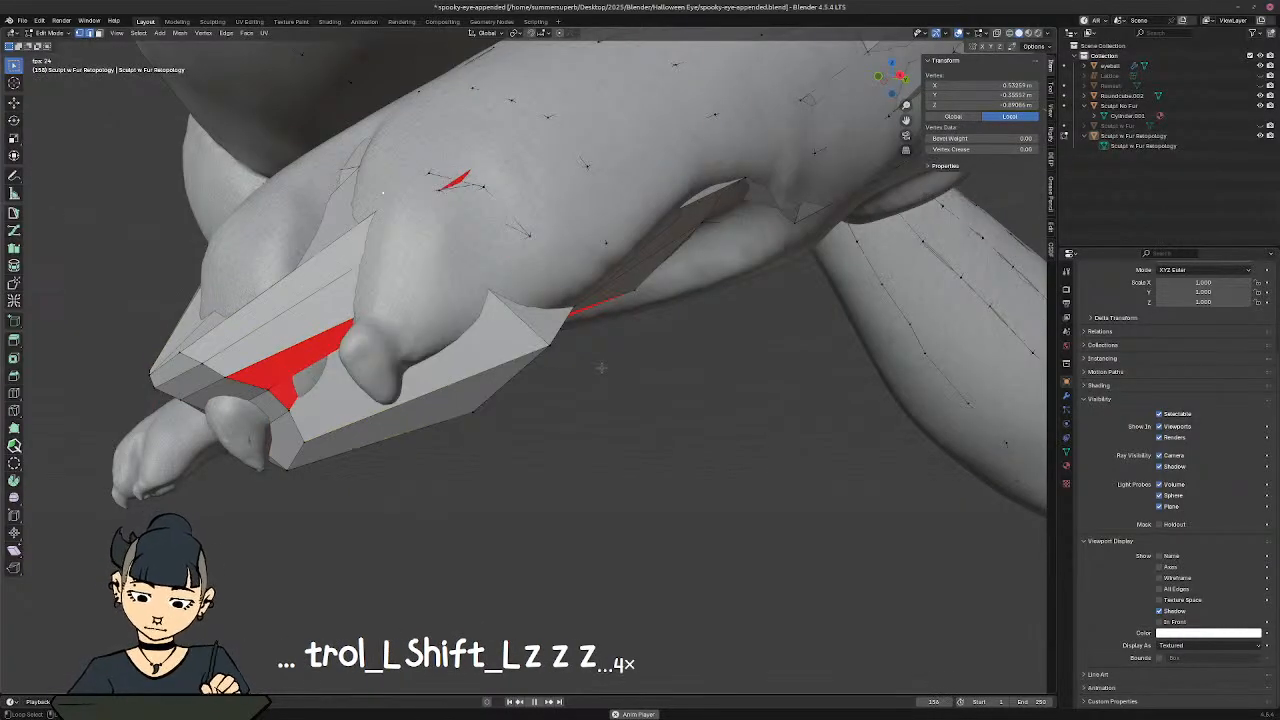
pyautogui.hotkey('ctrl', 'shift', 'z')
pyautogui.hotkey('ctrl', 'shift', 'z')
pyautogui.hotkey('ctrl', 'shift', 'z')
pyautogui.hotkey('ctrl', 'shift', 'z')
pyautogui.hotkey('ctrl', 'shift', 'z')
pyautogui.hotkey('ctrl', 'shift', 'z')
pyautogui.hotkey('ctrl', 'shift', 'z')
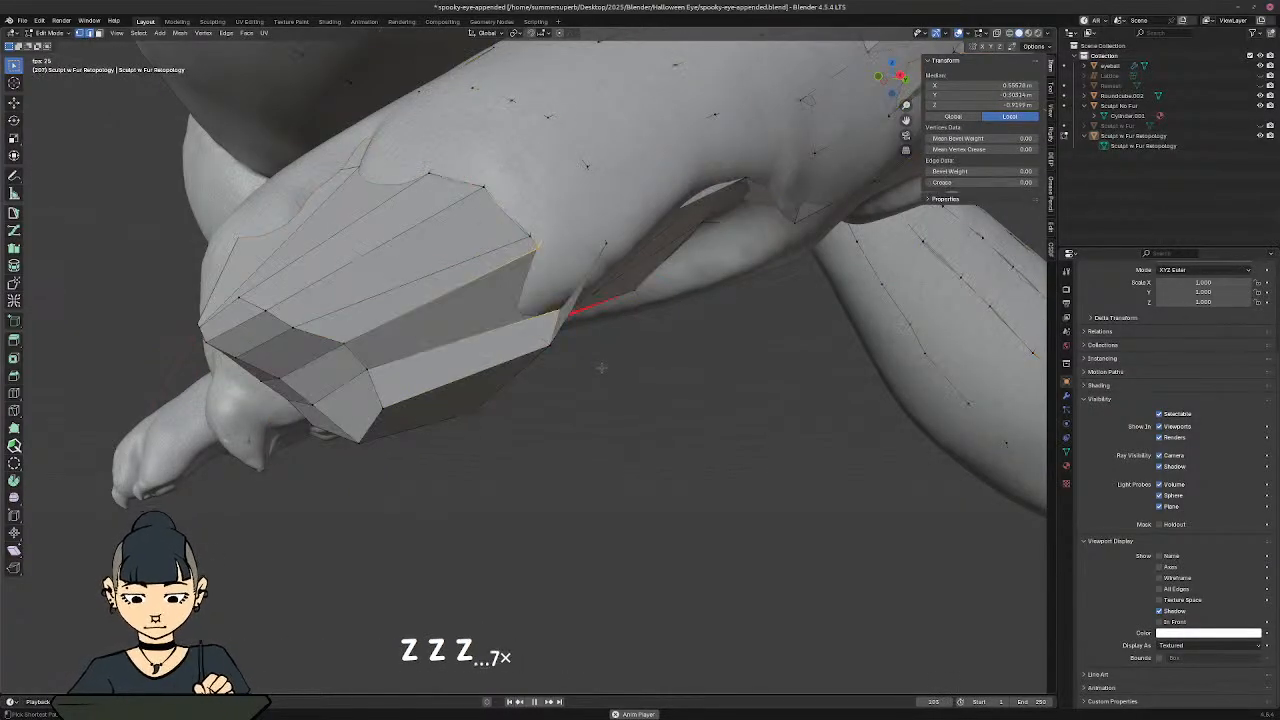
pyautogui.hotkey('ctrl', 'shift', 'z')
pyautogui.hotkey('ctrl', 'shift', 'z')
# Step: With X-ray on, box-select the cluster of vertices at the mesh's toe end and move it together toward the inner toes
pyautogui.moveTo(601, 367); pyautogui.dragTo(700, 420, button='middle')
pyautogui.hotkey('alt', 'z')
pyautogui.moveTo(495, 394); pyautogui.dragTo(470, 385, button='middle')
pyautogui.keyDown('ctrl'); pyautogui.moveTo(620, 470); pyautogui.dragTo(666, 597, button='middle'); pyautogui.keyUp('ctrl')
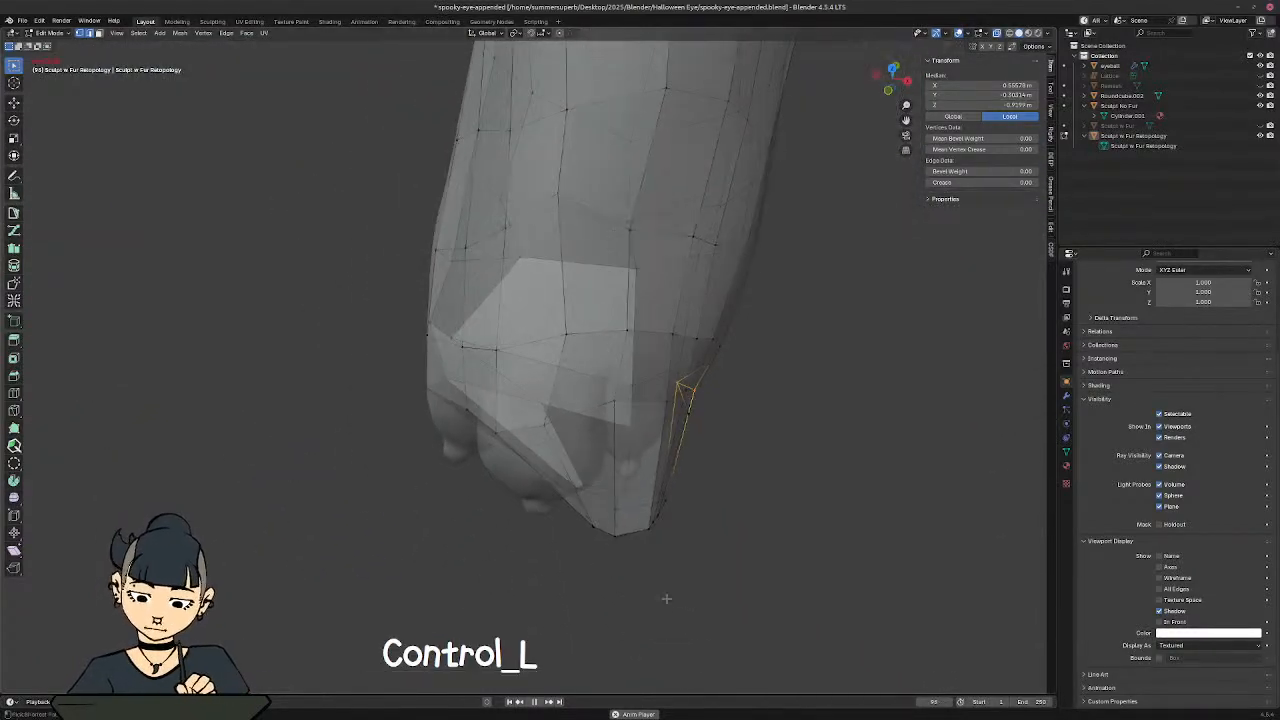
pyautogui.moveTo(726, 600); pyautogui.dragTo(525, 471)
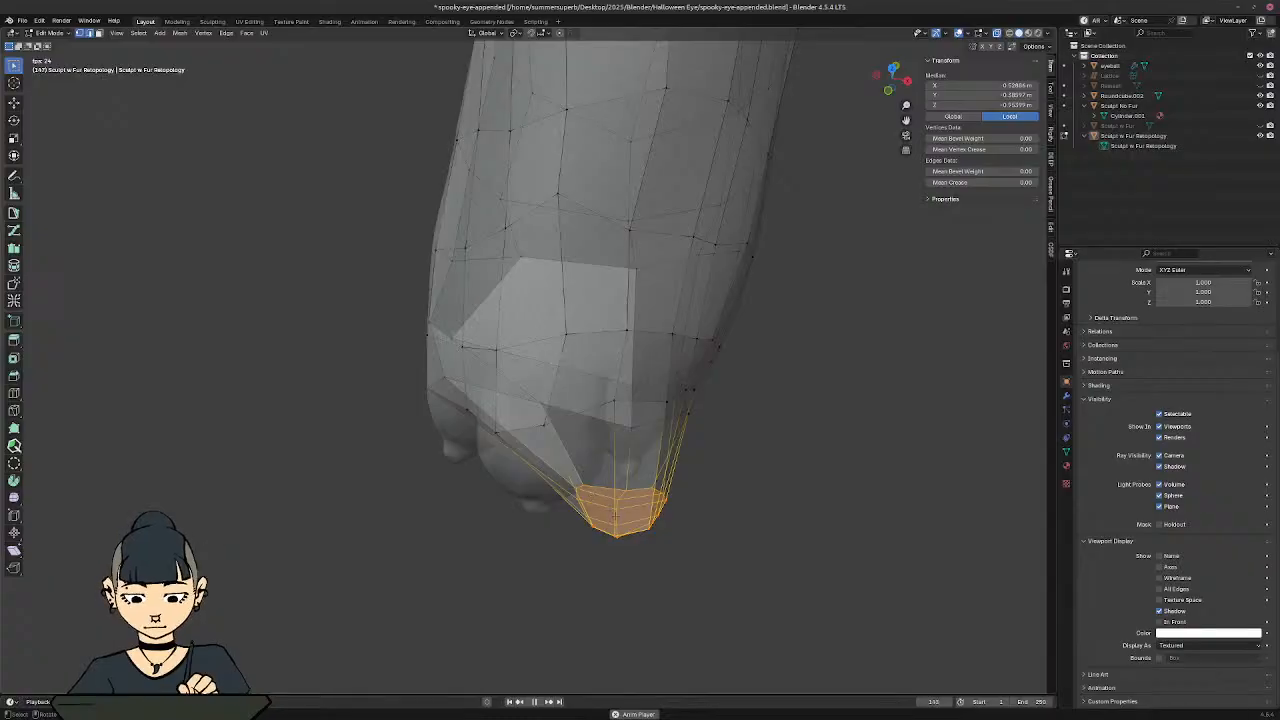
pyautogui.press('g')
pyautogui.click(620, 483)
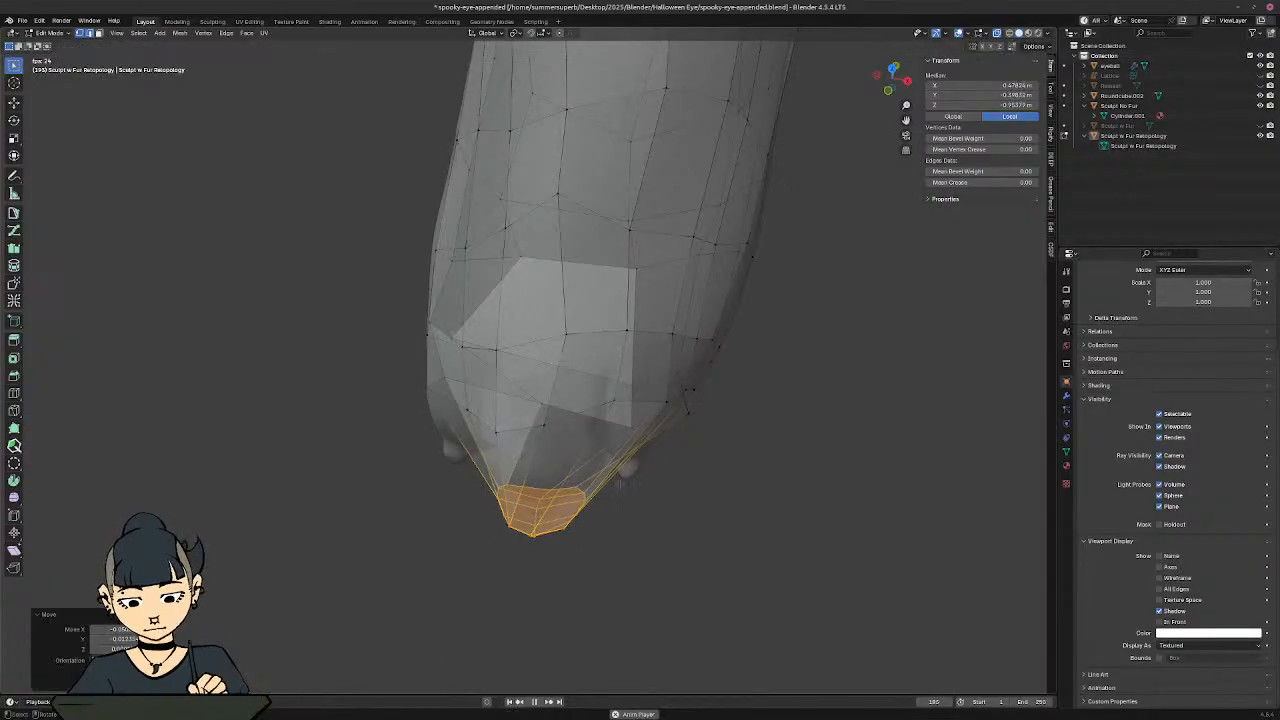
# Step: Slide the three vertices across the top of the outer toe along their edges toward the toe end, one at a time
pyautogui.moveTo(620, 483); pyautogui.dragTo(560, 440, button='middle')
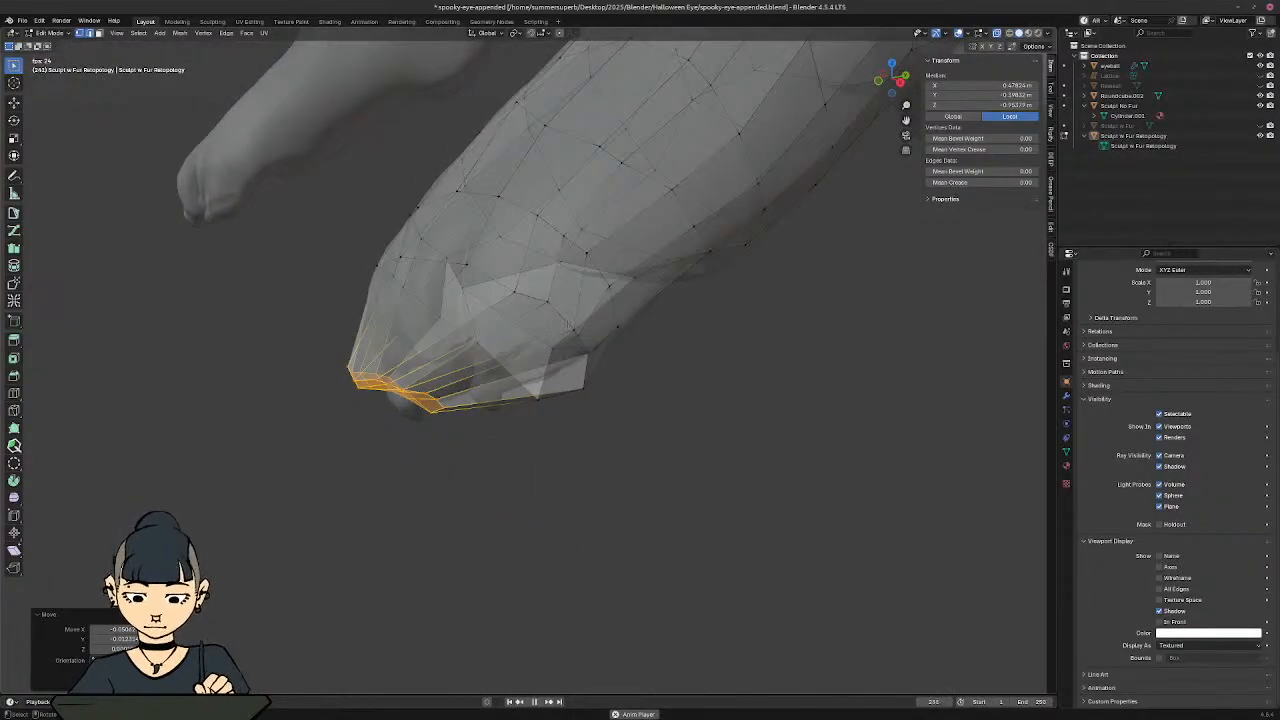
pyautogui.click(569, 328)
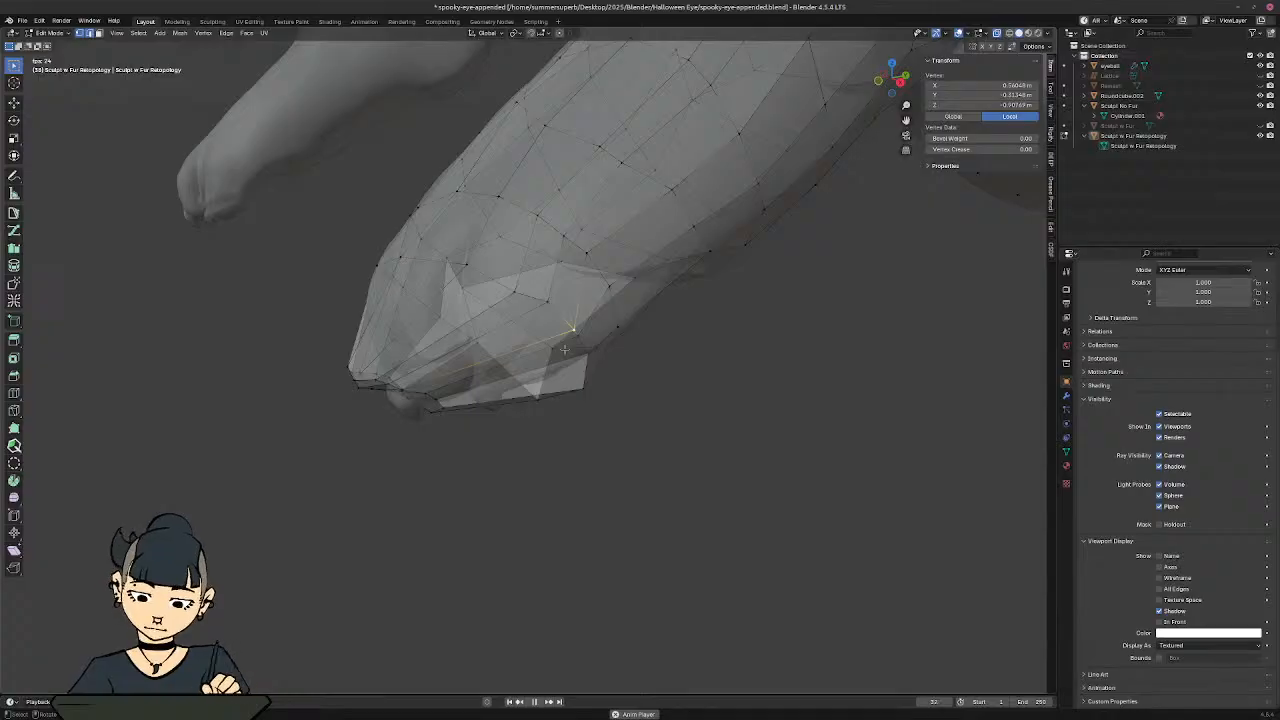
pyautogui.hotkey('shift', 'v')
pyautogui.click(524, 346)
pyautogui.hotkey('shift', 'v')
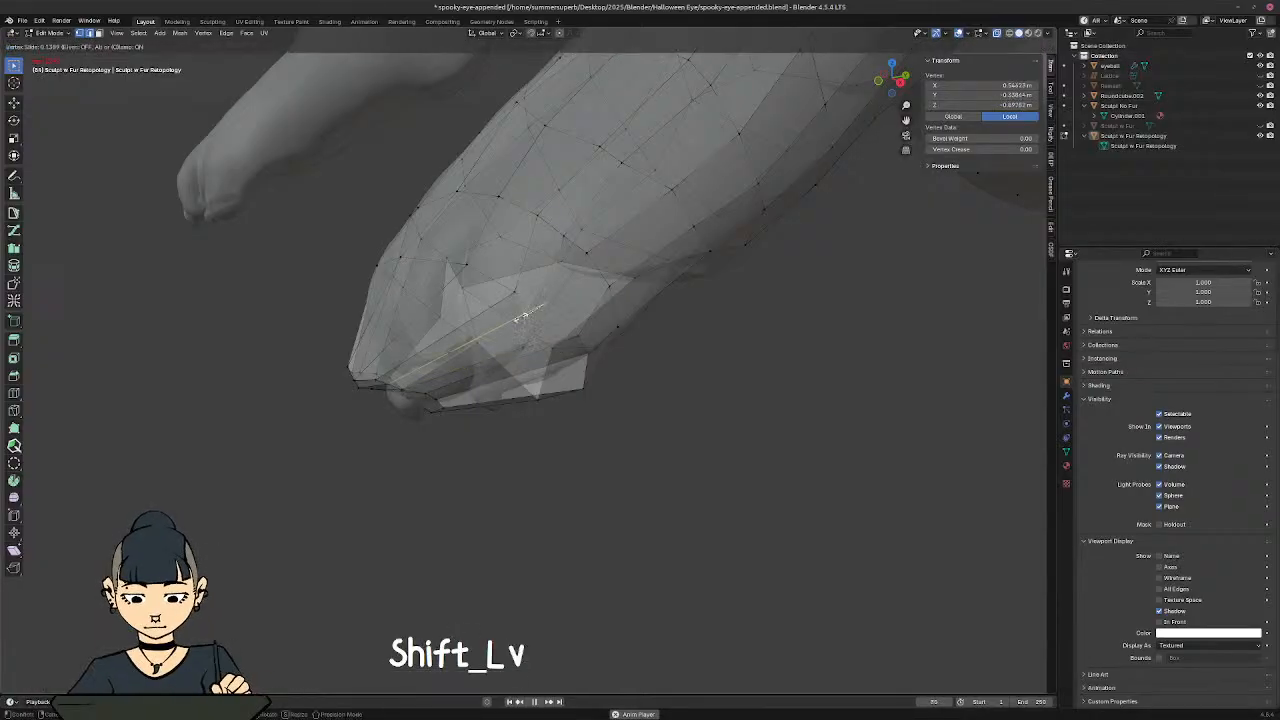
pyautogui.click(510, 318)
pyautogui.hotkey('shift', 'v')
pyautogui.click(512, 293)
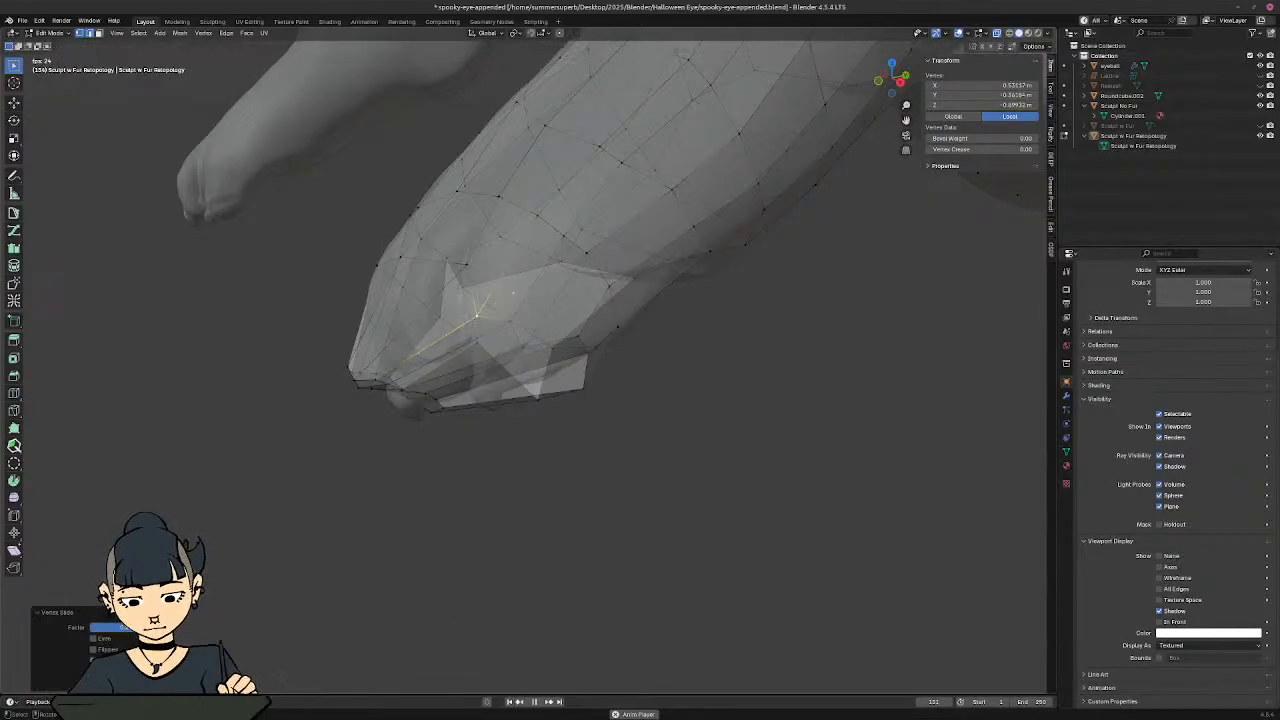
# Step: Slide the vertices on the outer toe's side and underside along their edges toward the toe end, one at a time
pyautogui.hotkey('shift', 'v')
pyautogui.click(530, 378)
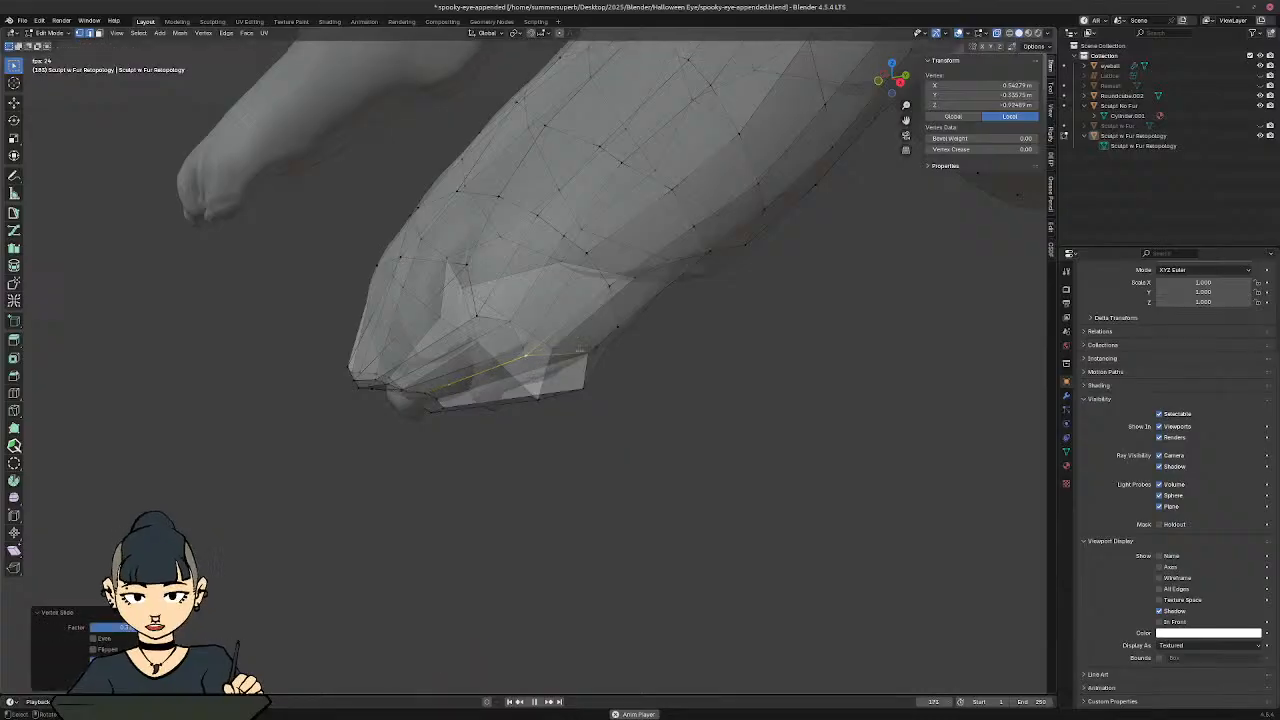
pyautogui.hotkey('shift', 'v')
pyautogui.click(535, 383)
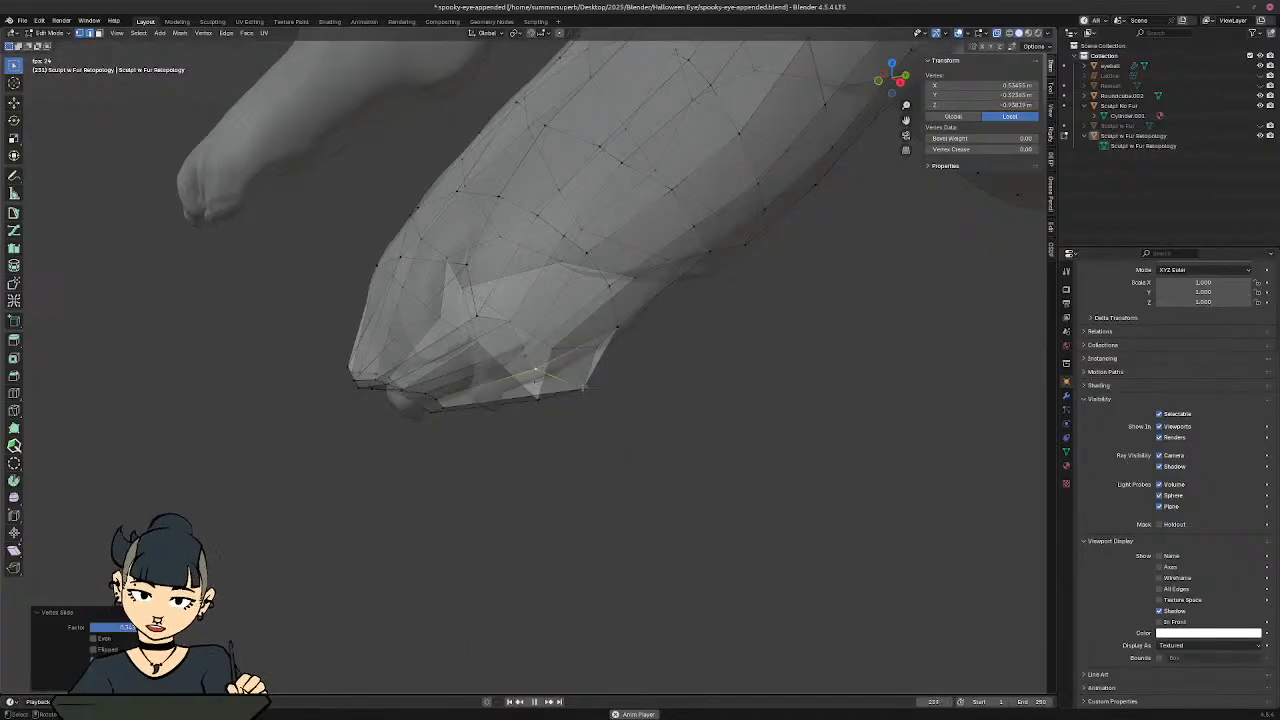
pyautogui.hotkey('shift', 'v')
pyautogui.click(537, 391)
pyautogui.moveTo(537, 391); pyautogui.dragTo(500, 352, button='middle')
pyautogui.hotkey('shift', 'v')
pyautogui.click(450, 298)
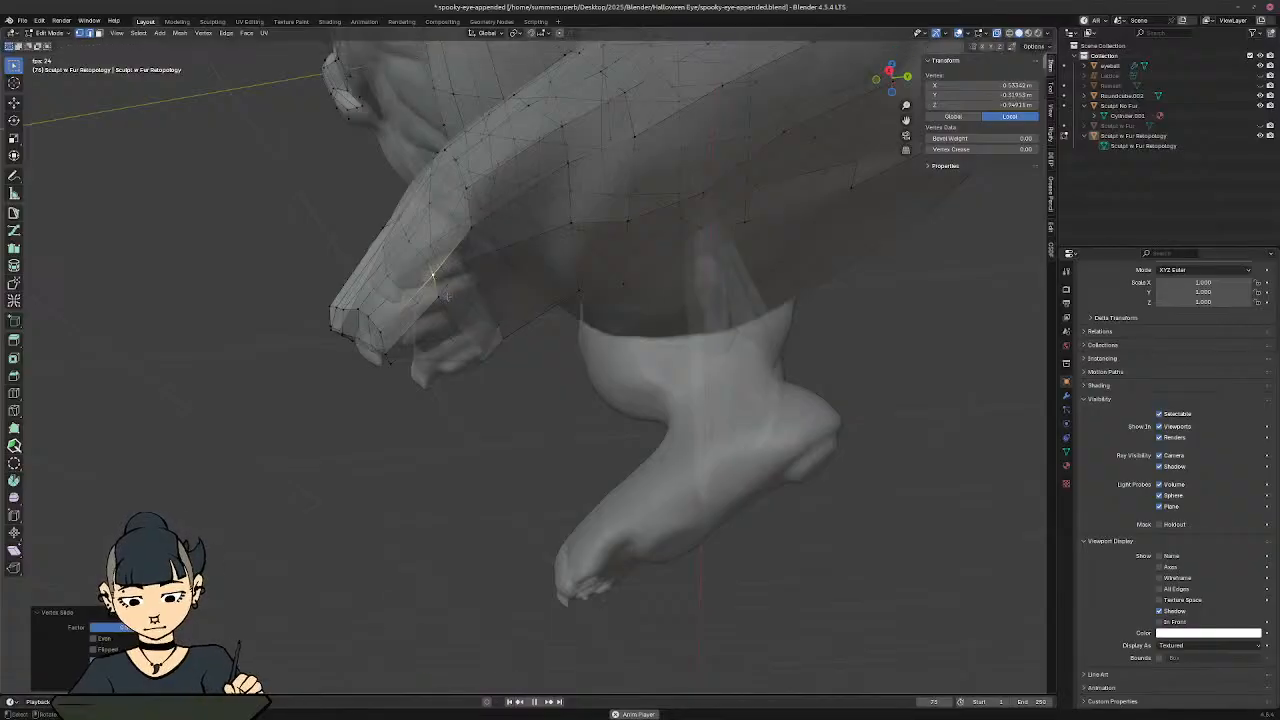
pyautogui.moveTo(450, 298); pyautogui.dragTo(520, 425, button='middle')
pyautogui.hotkey('shift', 'v')
pyautogui.click(523, 349)
pyautogui.hotkey('alt', 'z')
pyautogui.hotkey('alt', 'z')
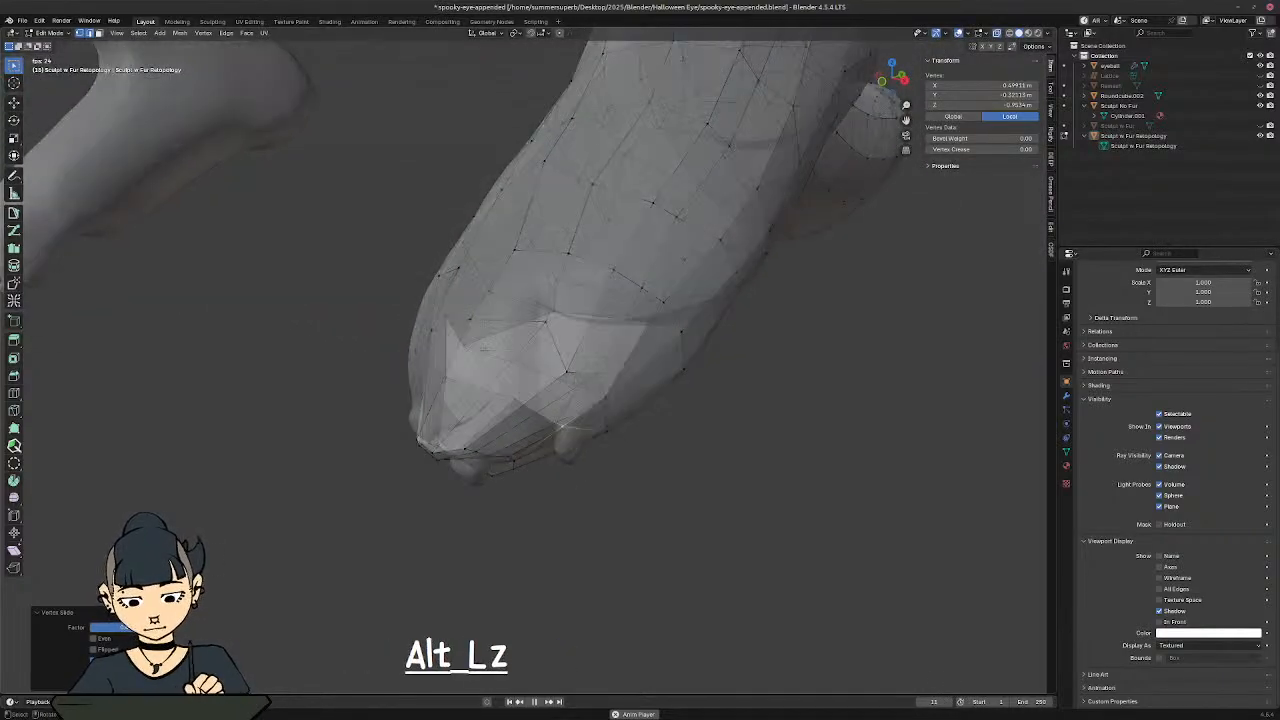
# Step: Activate the retopology tool with Tri/Quad insertion, turn X-ray off, and move the outer toe's upper vertices over the sculpt surface
pyautogui.keyDown('ctrl'); pyautogui.moveTo(455, 296); pyautogui.dragTo(416, 328, button='middle'); pyautogui.keyUp('ctrl')
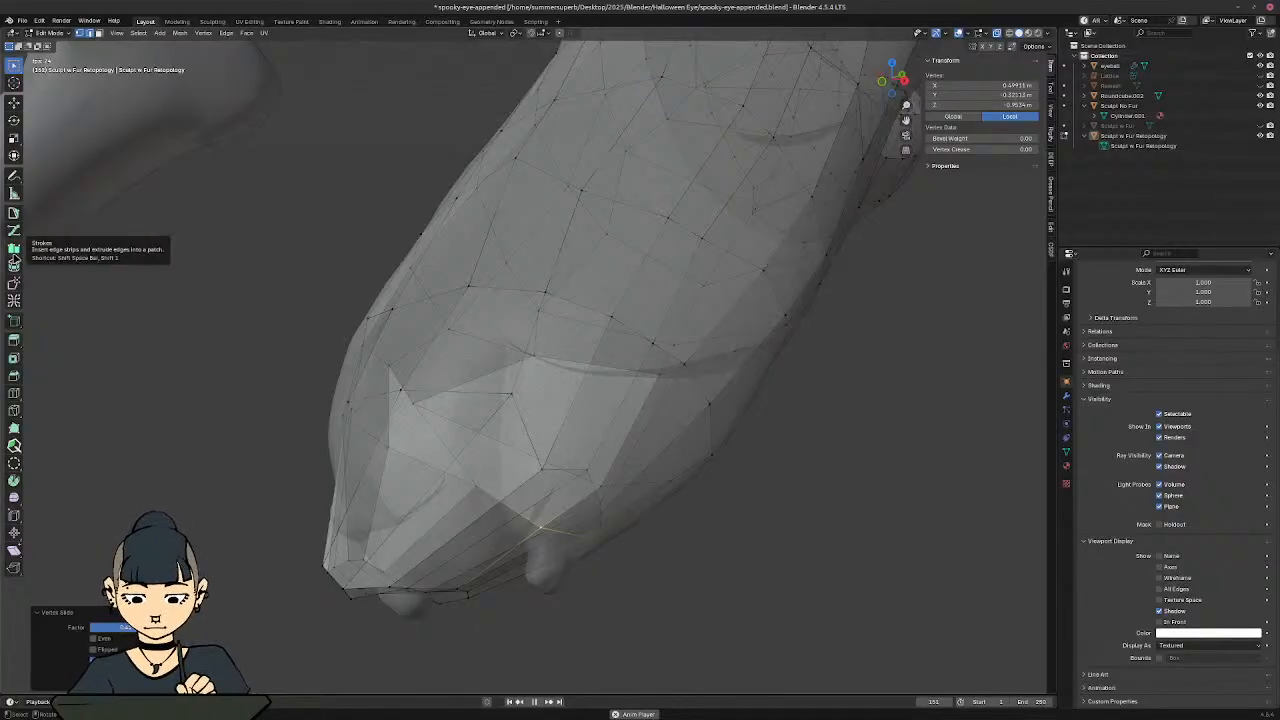
pyautogui.click(14, 214)
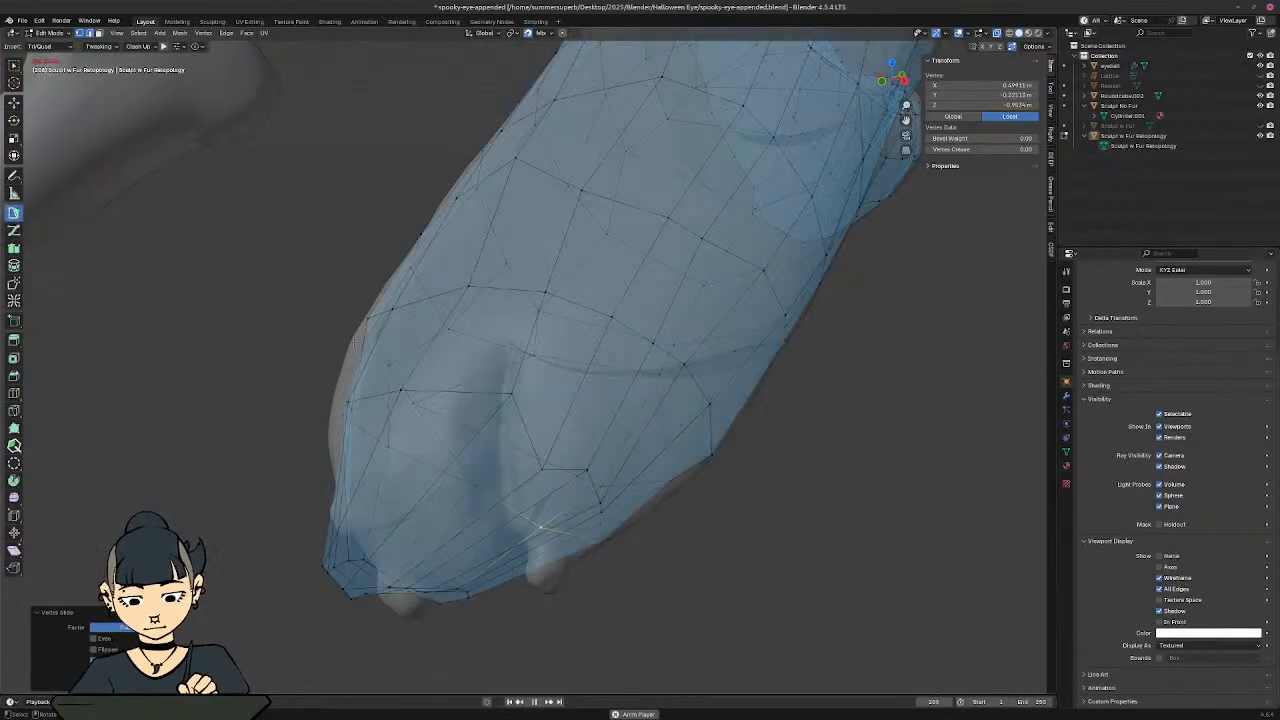
pyautogui.moveTo(560, 420)
pyautogui.mouseDown(button='middle')
pyautogui.moveTo(590, 362)
pyautogui.moveTo(592, 405)
pyautogui.mouseUp(button='middle')
pyautogui.keyDown('shift'); pyautogui.moveTo(592, 405); pyautogui.dragTo(596, 468, button='middle'); pyautogui.keyUp('shift')
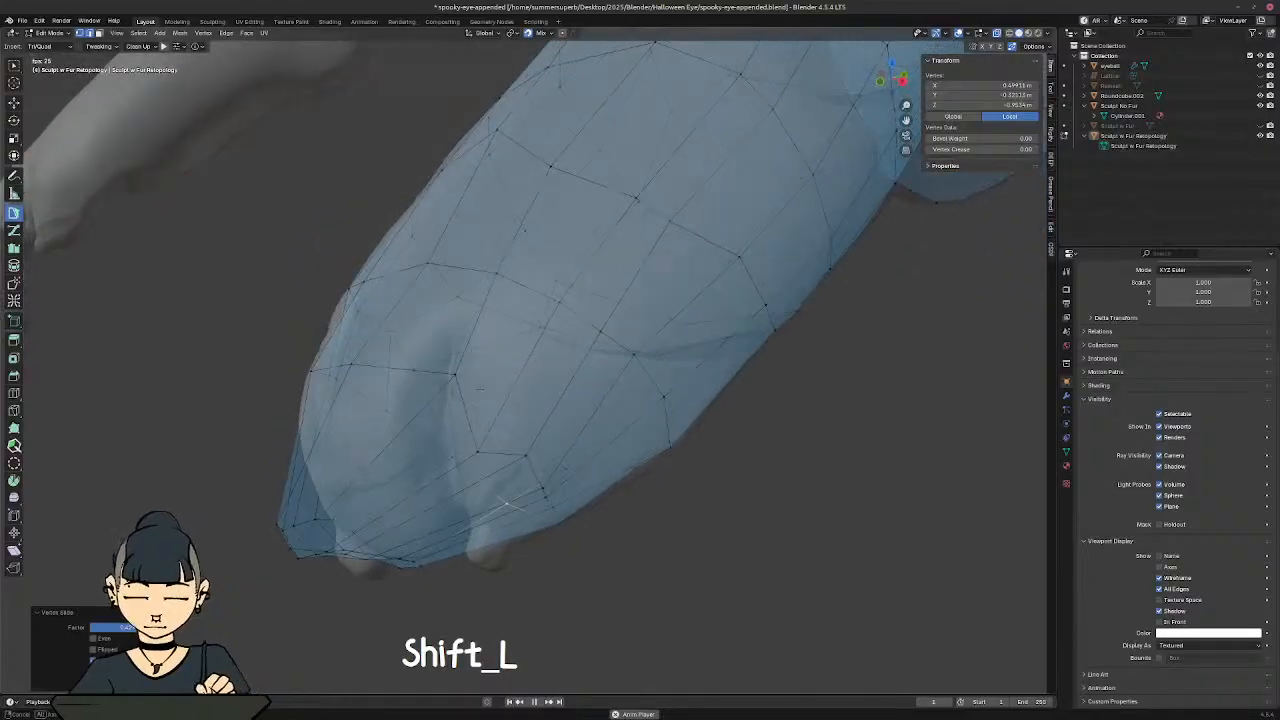
pyautogui.moveTo(479, 452); pyautogui.dragTo(565, 470, button='middle')
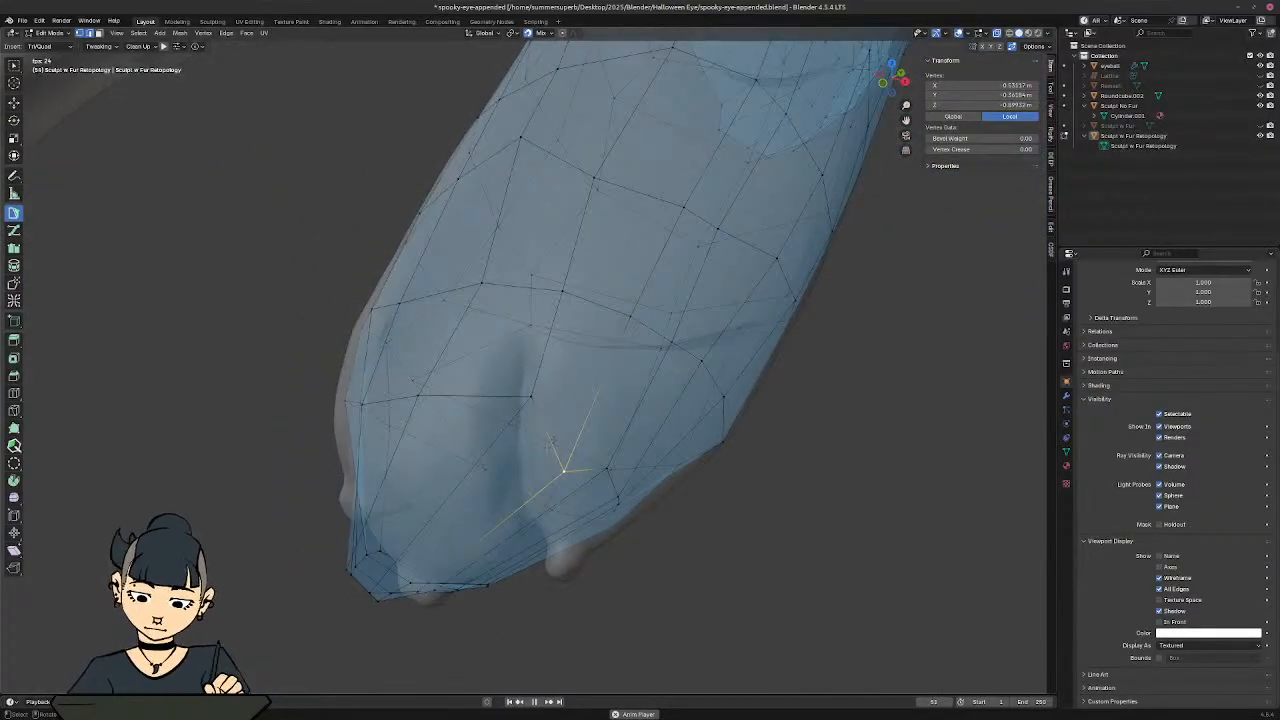
pyautogui.hotkey('alt', 'z')
pyautogui.press('g')
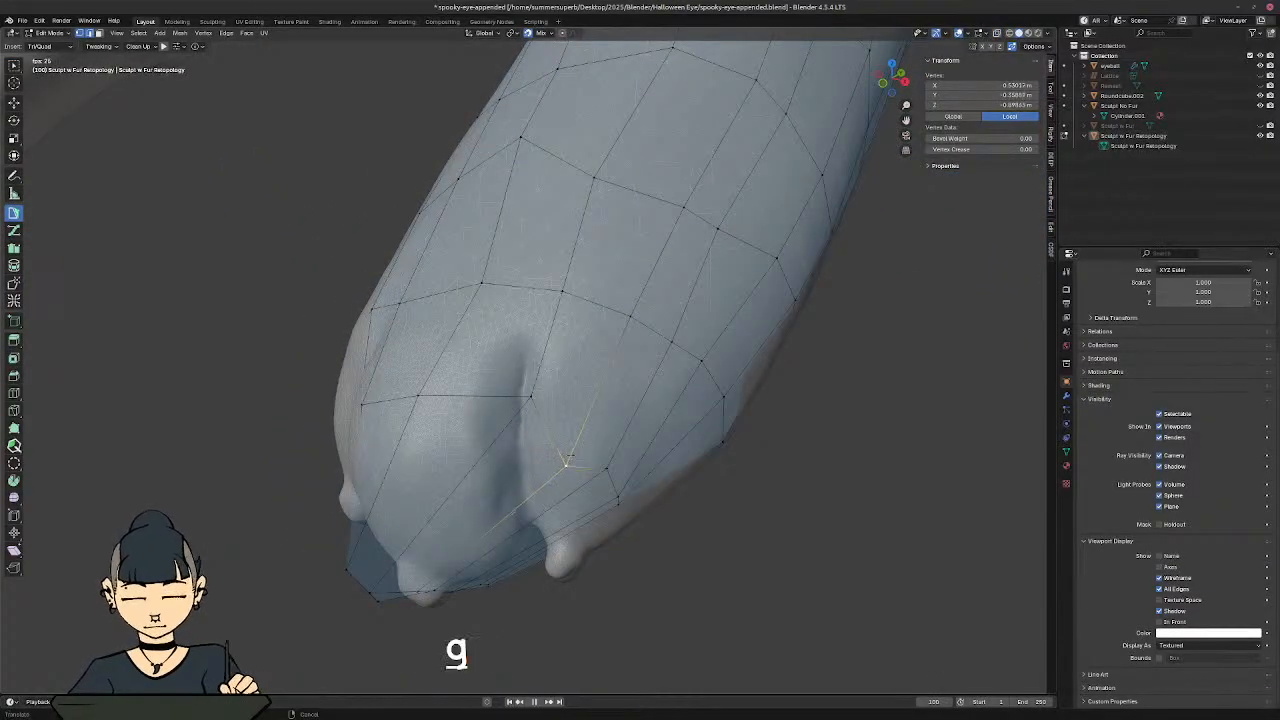
pyautogui.moveTo(571, 441); pyautogui.dragTo(409, 261, button='middle')
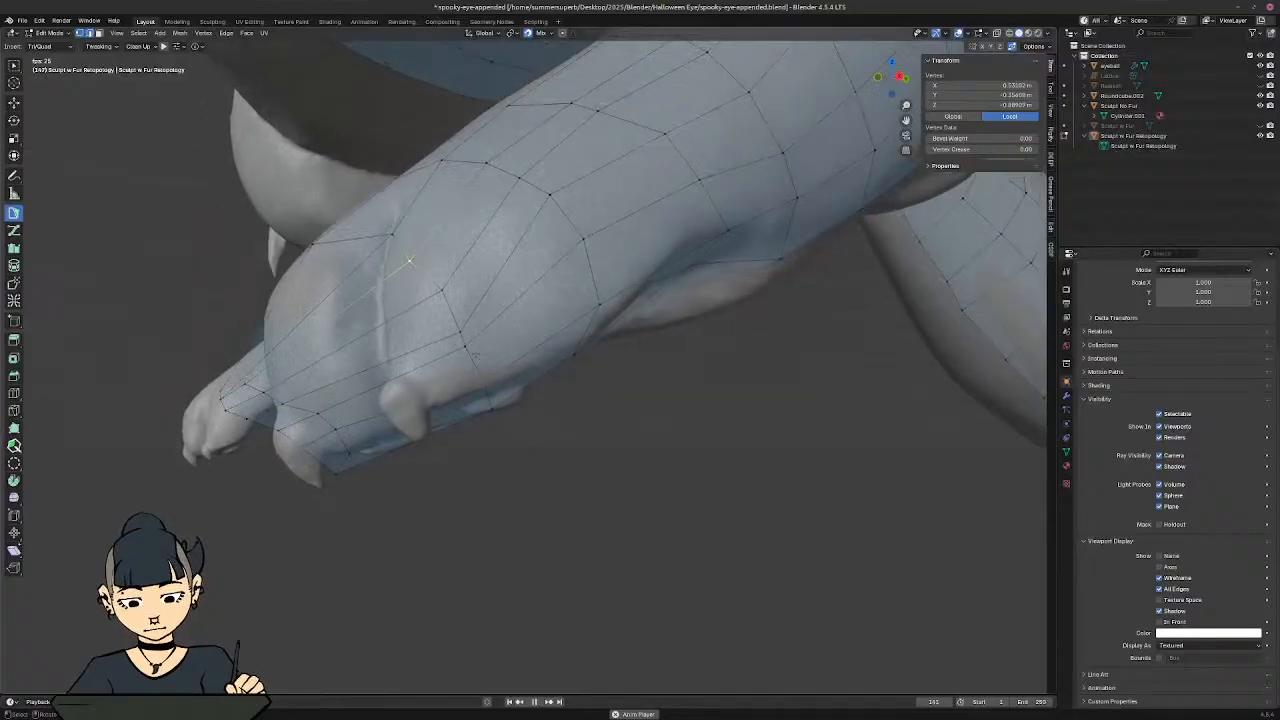
pyautogui.press('g')
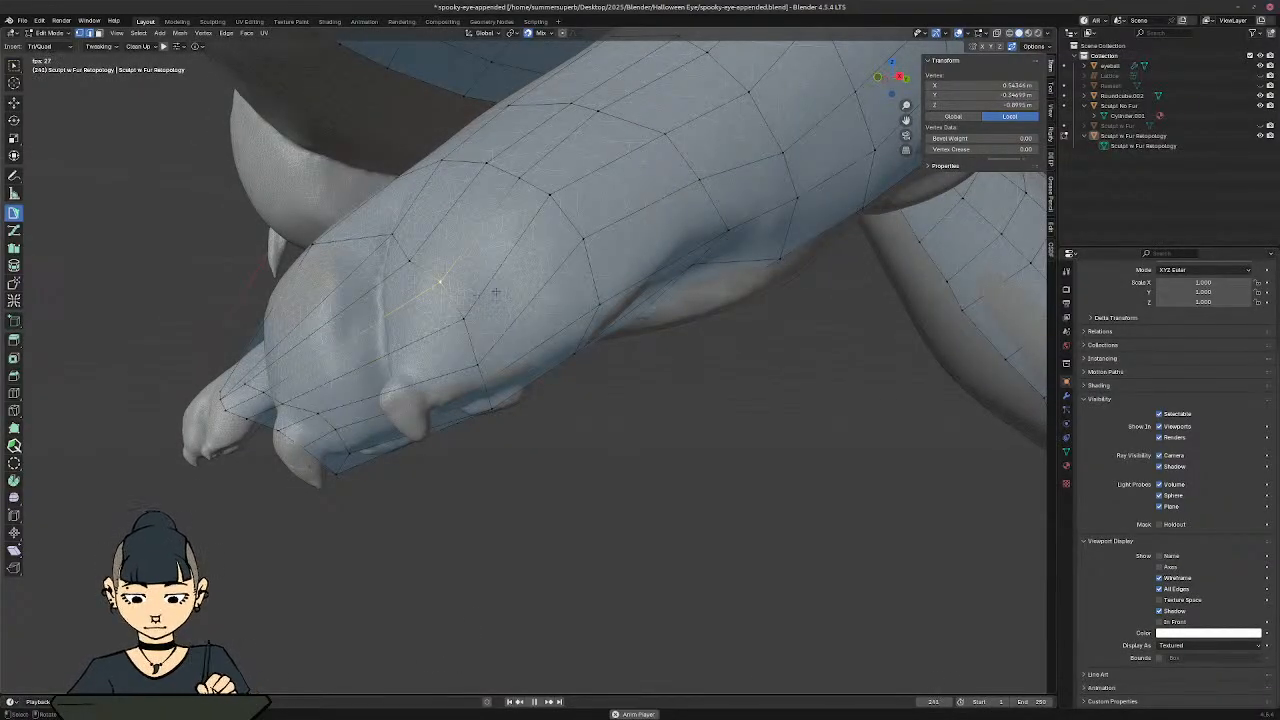
# Step: Move the lower edge vertex beneath the outer toe's claw down along the sculpt
pyautogui.moveTo(496, 292); pyautogui.dragTo(542, 278, button='middle')
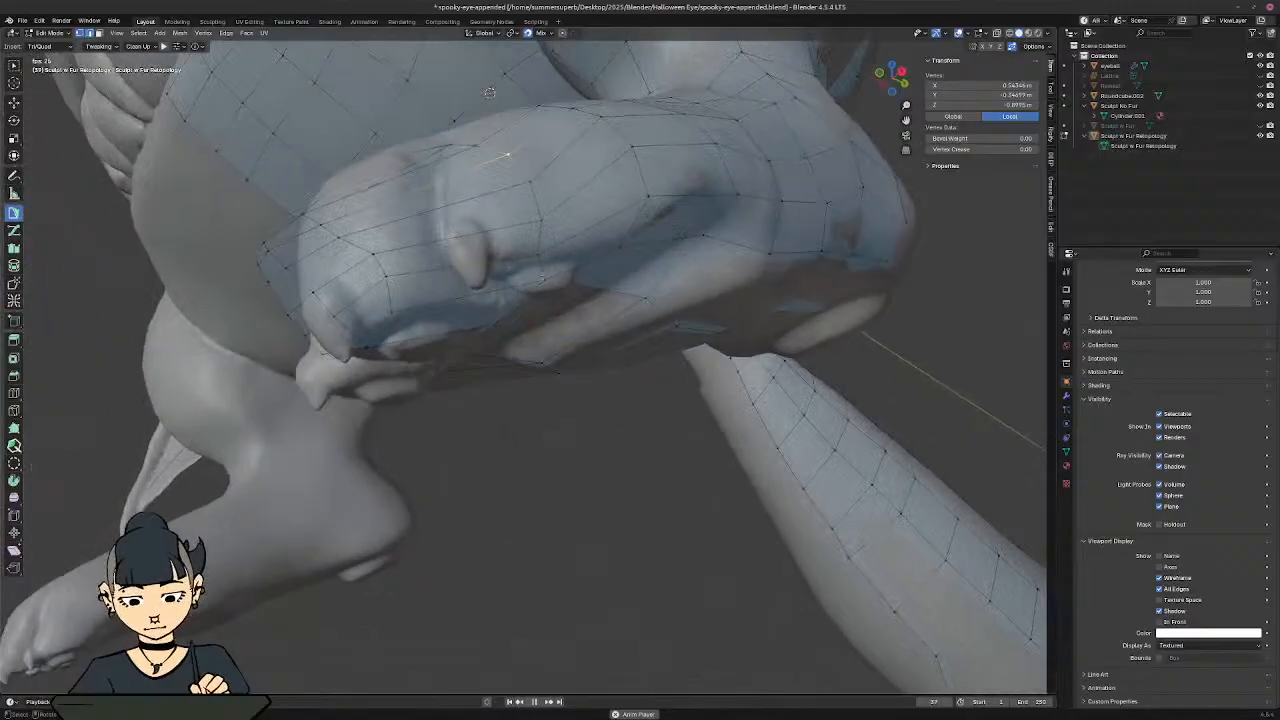
pyautogui.press('g')
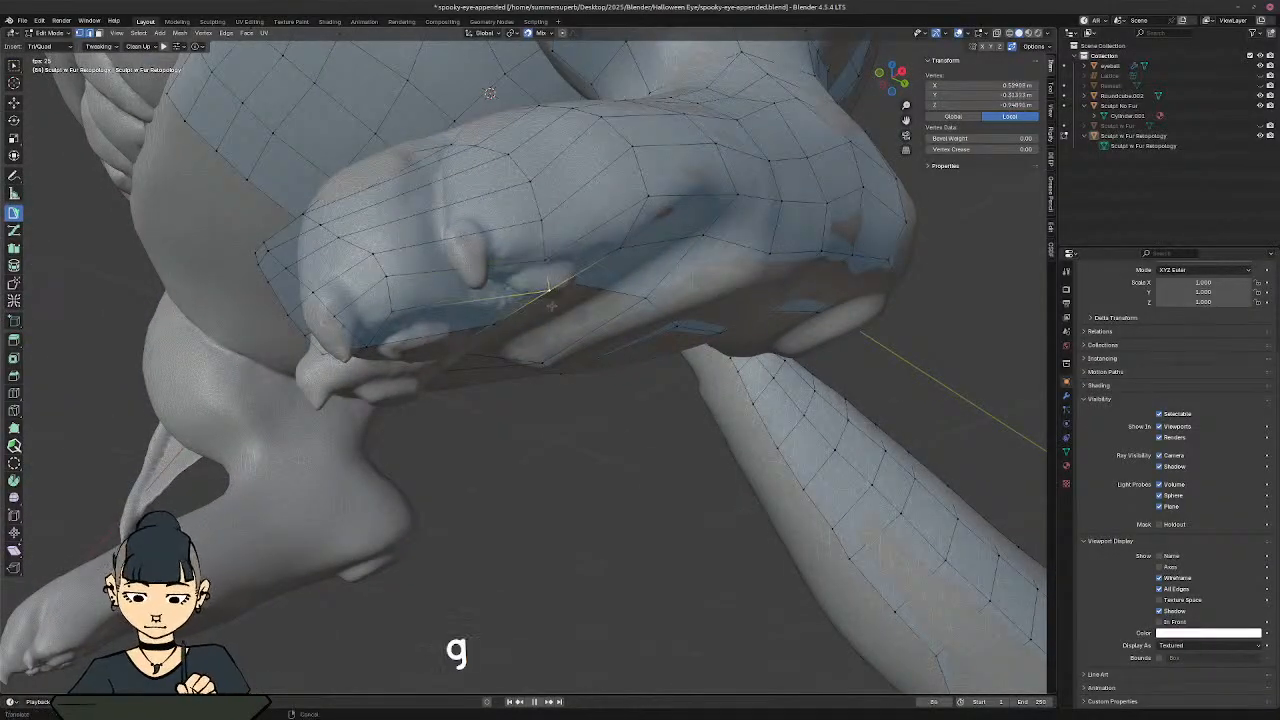
pyautogui.click(547, 306)
pyautogui.moveTo(547, 306); pyautogui.dragTo(563, 354, button='middle')
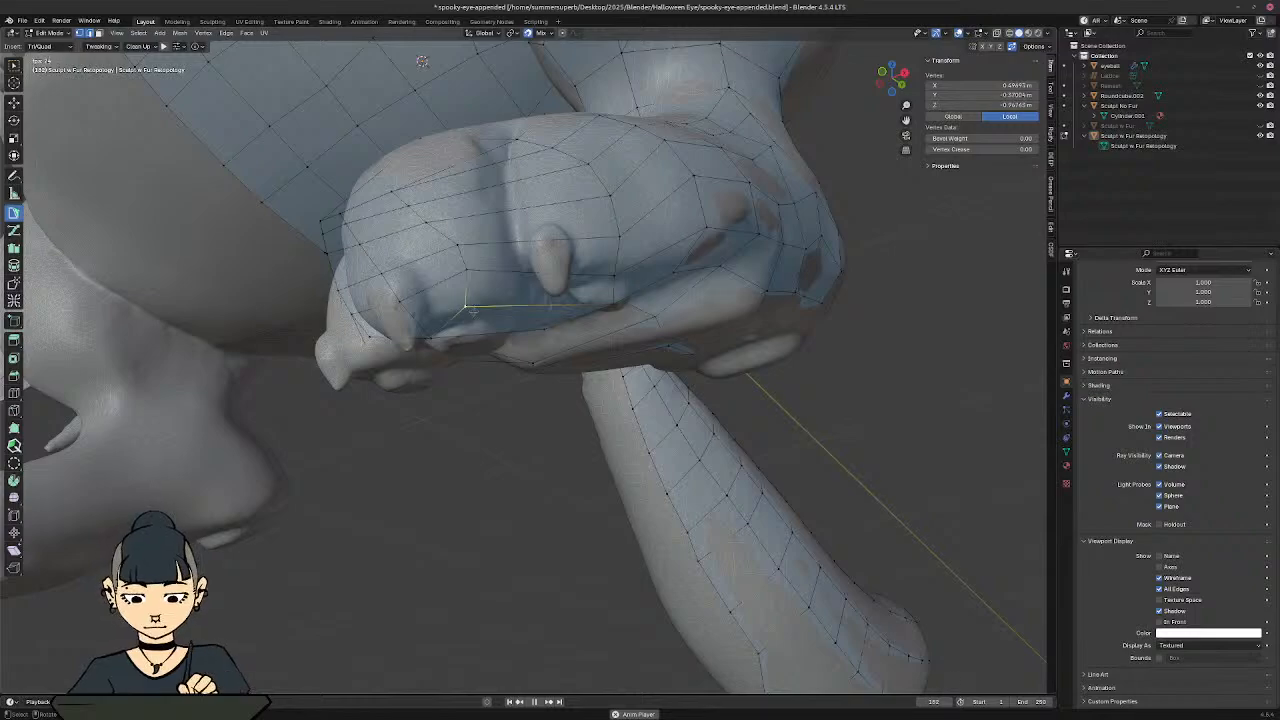
# Step: Slide the middle toe's column of vertices one by one along their edges into the crease beside the outer toe
pyautogui.hotkey('shift', 'v')
pyautogui.click(527, 312)
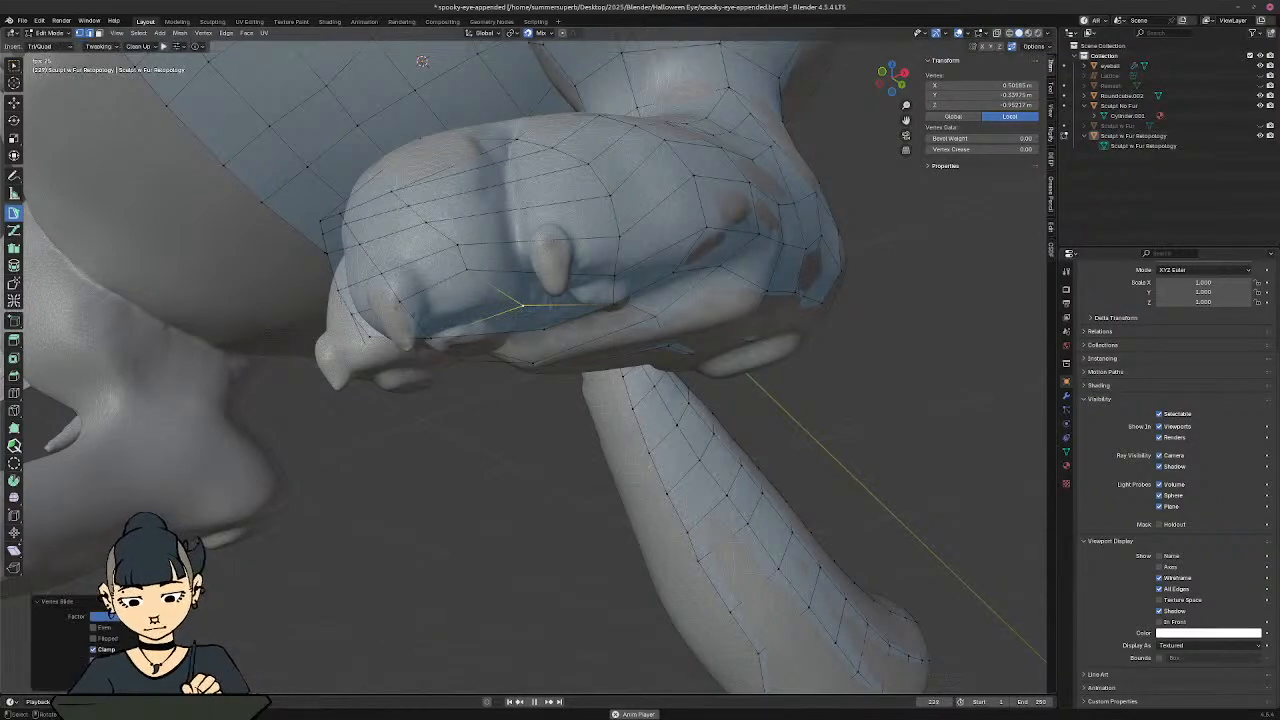
pyautogui.hotkey('shift', 'v')
pyautogui.click(518, 273)
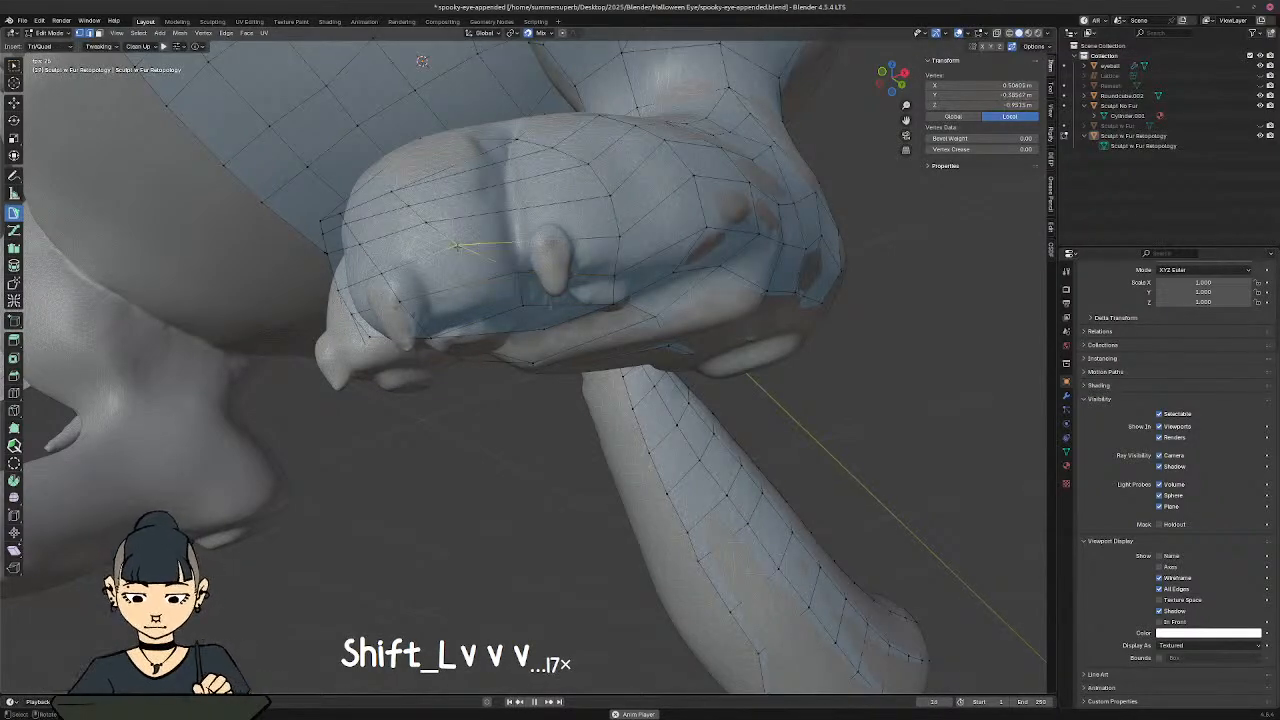
pyautogui.hotkey('shift', 'v')
pyautogui.click(510, 243)
pyautogui.click(457, 218)
pyautogui.hotkey('shift', 'v')
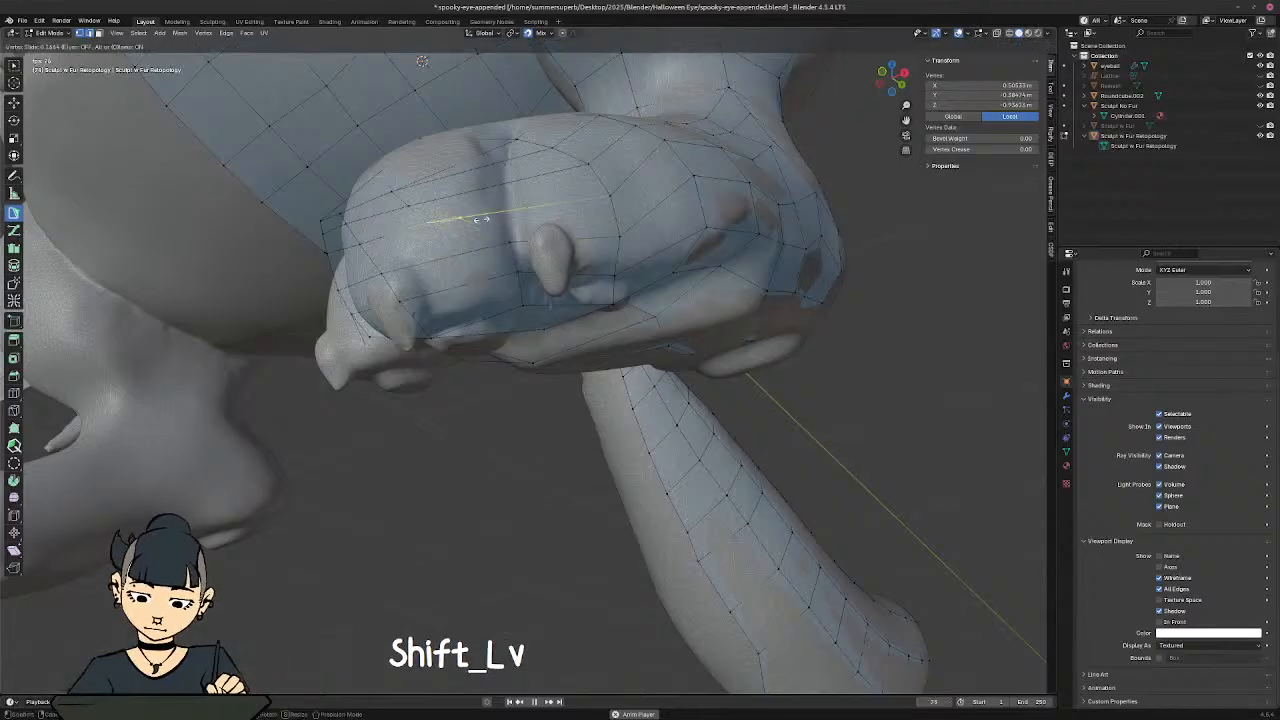
pyautogui.click(502, 212)
pyautogui.click(447, 196)
pyautogui.hotkey('shift', 'v')
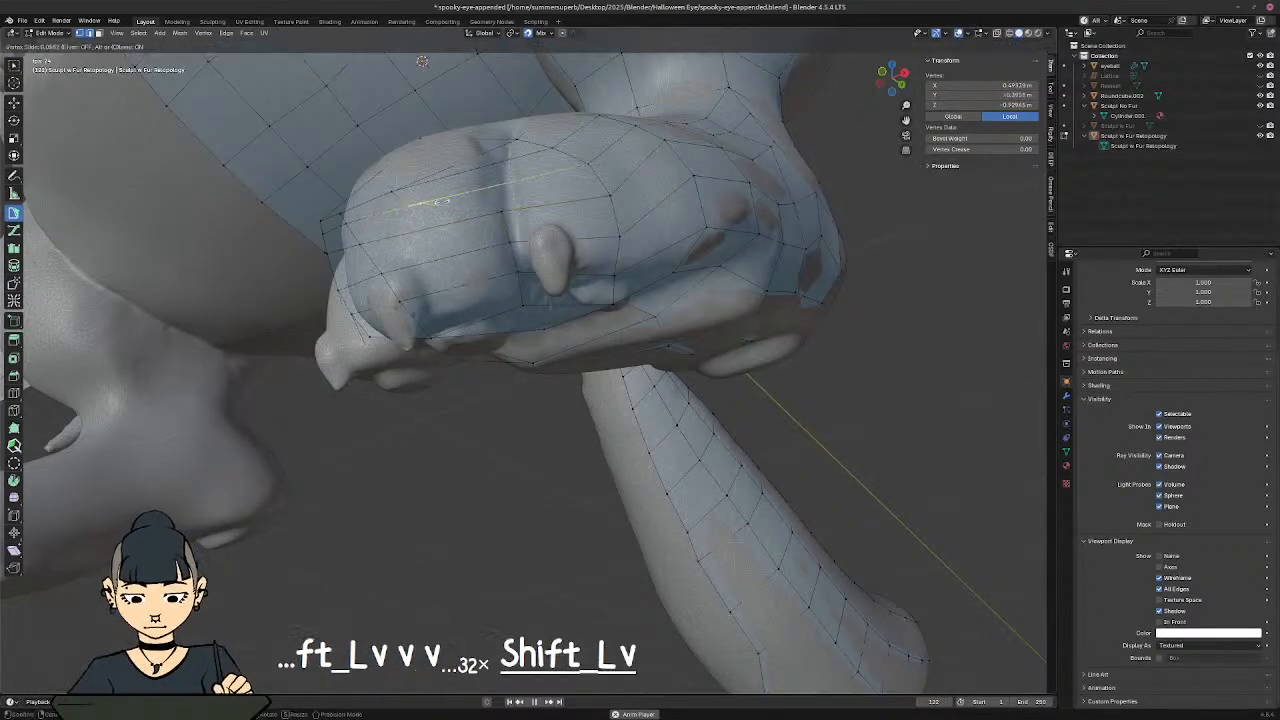
pyautogui.click(509, 194)
pyautogui.click(432, 180)
pyautogui.hotkey('shift', 'v')
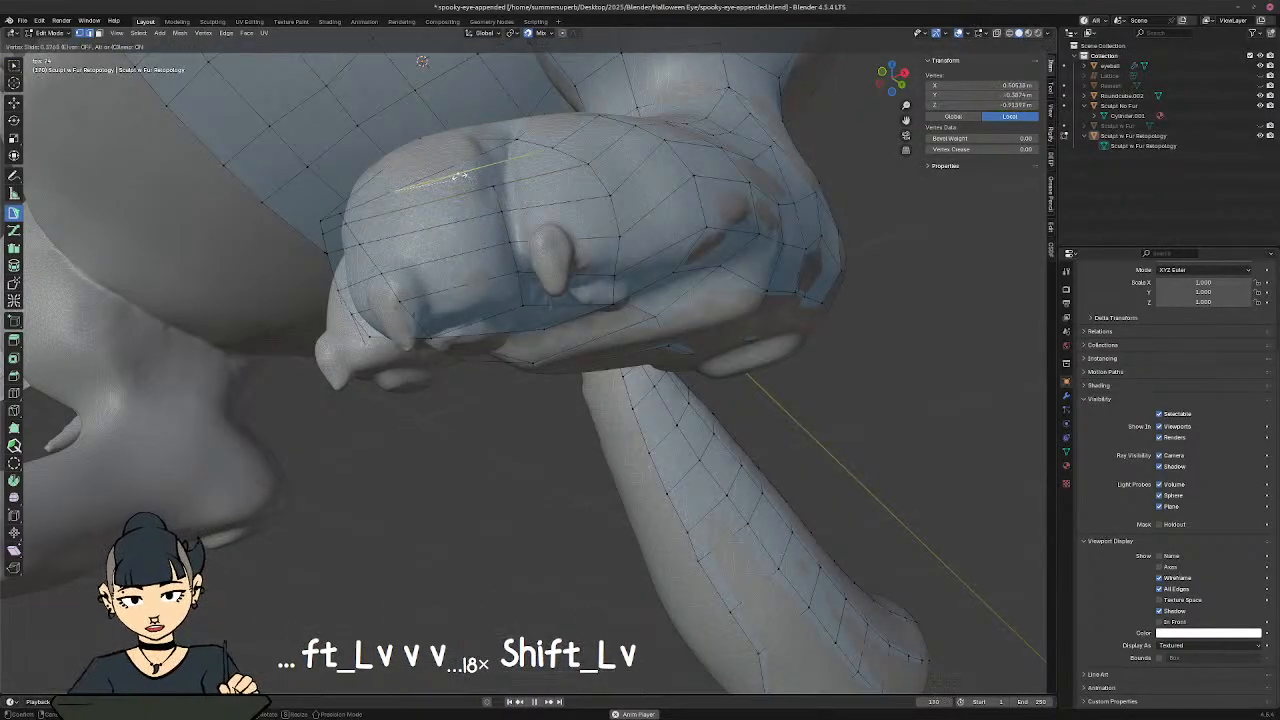
pyautogui.click(487, 172)
# Step: Select the vertex column running down the crease between the middle and outer toes and move it slightly toward the middle toe
pyautogui.moveTo(486, 178); pyautogui.dragTo(498, 240, button='middle')
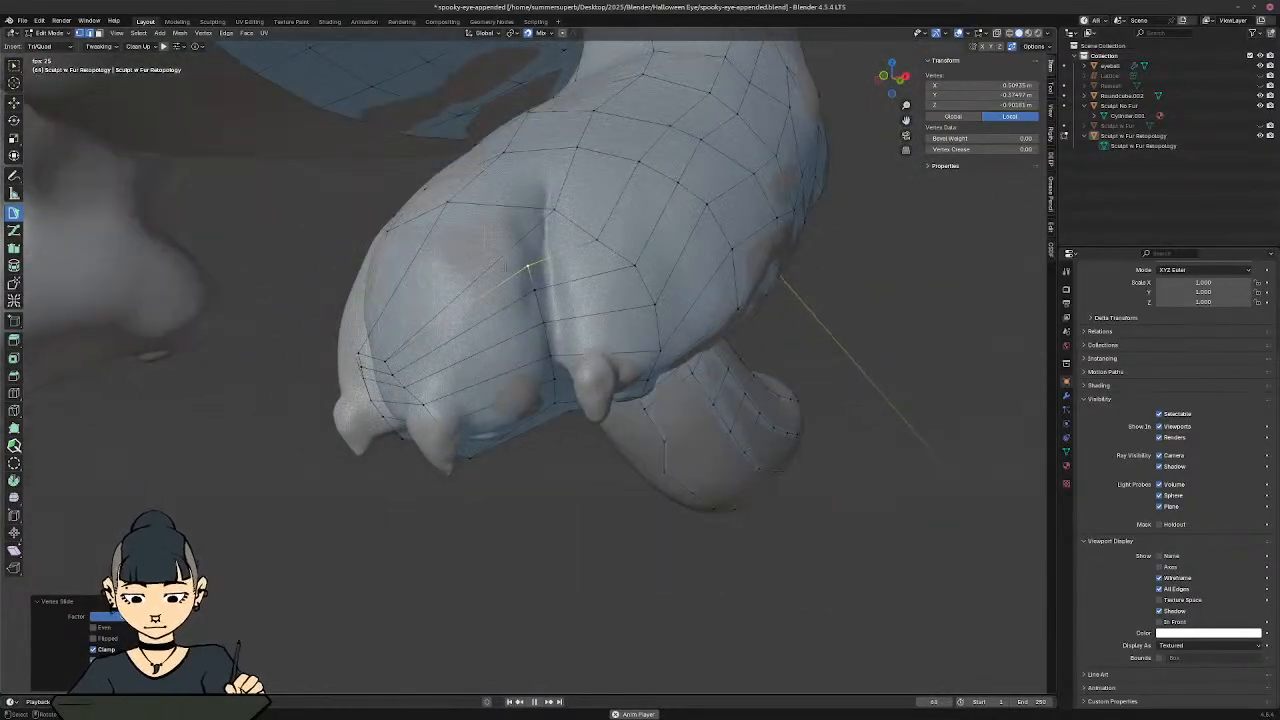
pyautogui.keyDown('ctrl'); pyautogui.keyDown('shift'); pyautogui.click(544, 322); pyautogui.keyUp('shift'); pyautogui.keyUp('ctrl')
pyautogui.keyDown('ctrl'); pyautogui.keyDown('shift'); pyautogui.click(555, 403); pyautogui.keyUp('shift'); pyautogui.keyUp('ctrl')
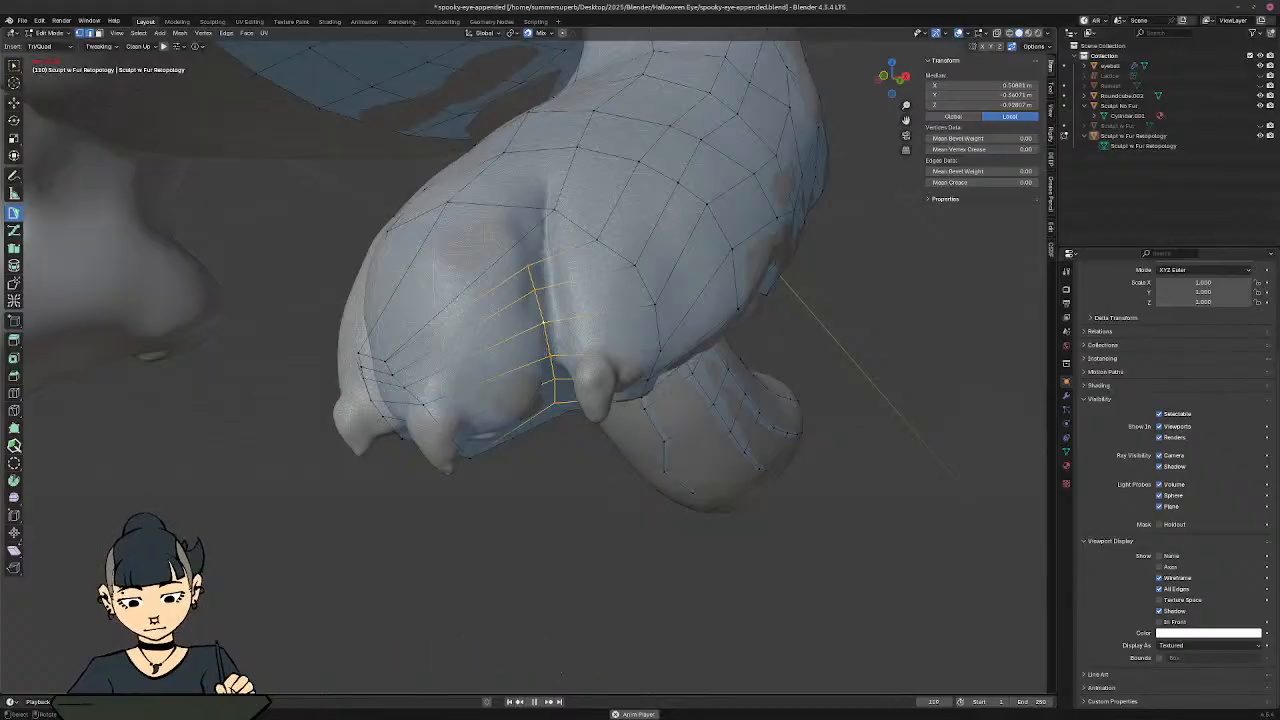
pyautogui.press('g')
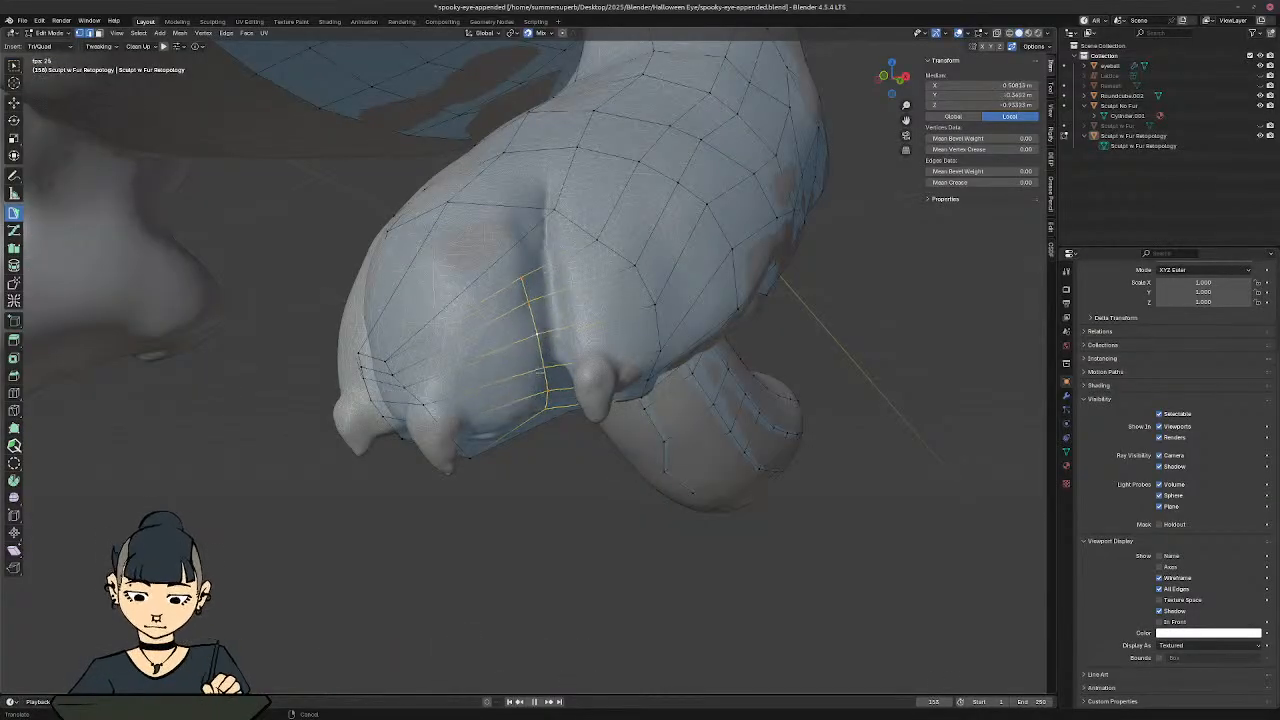
# Step: Adjust the vertices in the crease and on the front of the middle toe so they follow the sculpted toe
pyautogui.moveTo(539, 335); pyautogui.dragTo(660, 323, button='middle')
pyautogui.keyDown('ctrl'); pyautogui.keyDown('shift'); pyautogui.click(610, 309); pyautogui.keyUp('shift'); pyautogui.keyUp('ctrl')
pyautogui.press('g')
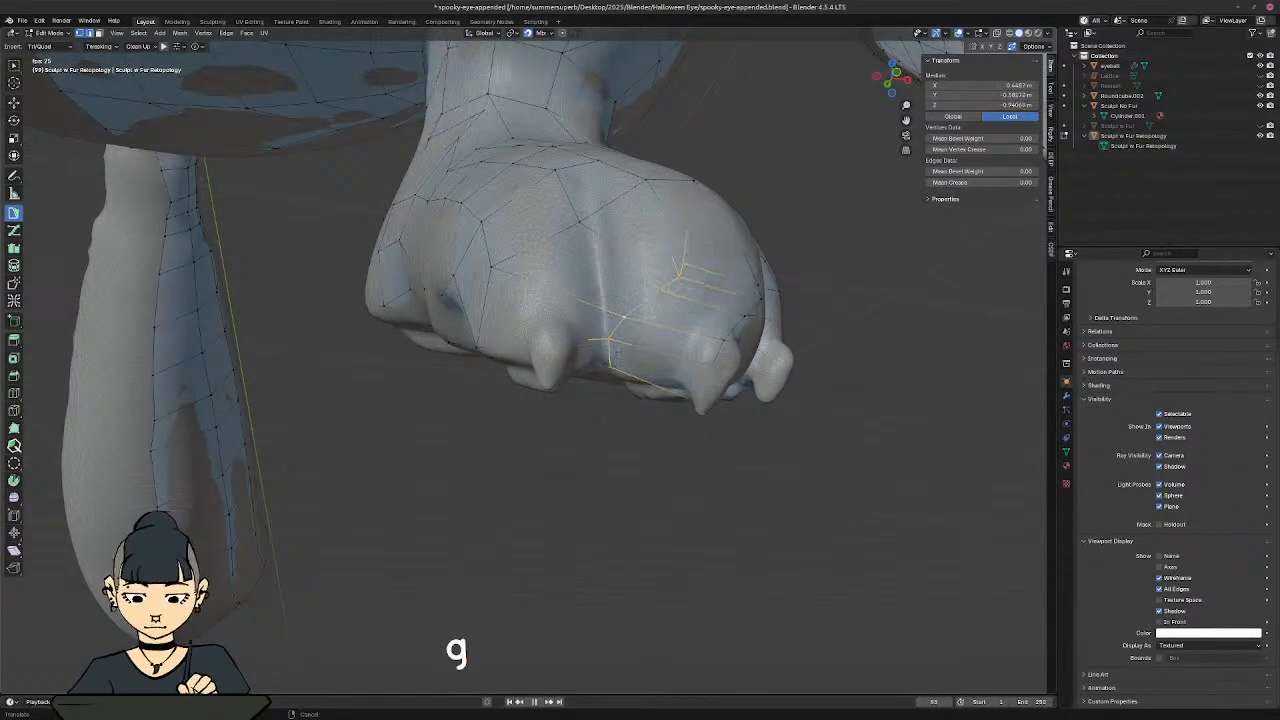
pyautogui.click(684, 264)
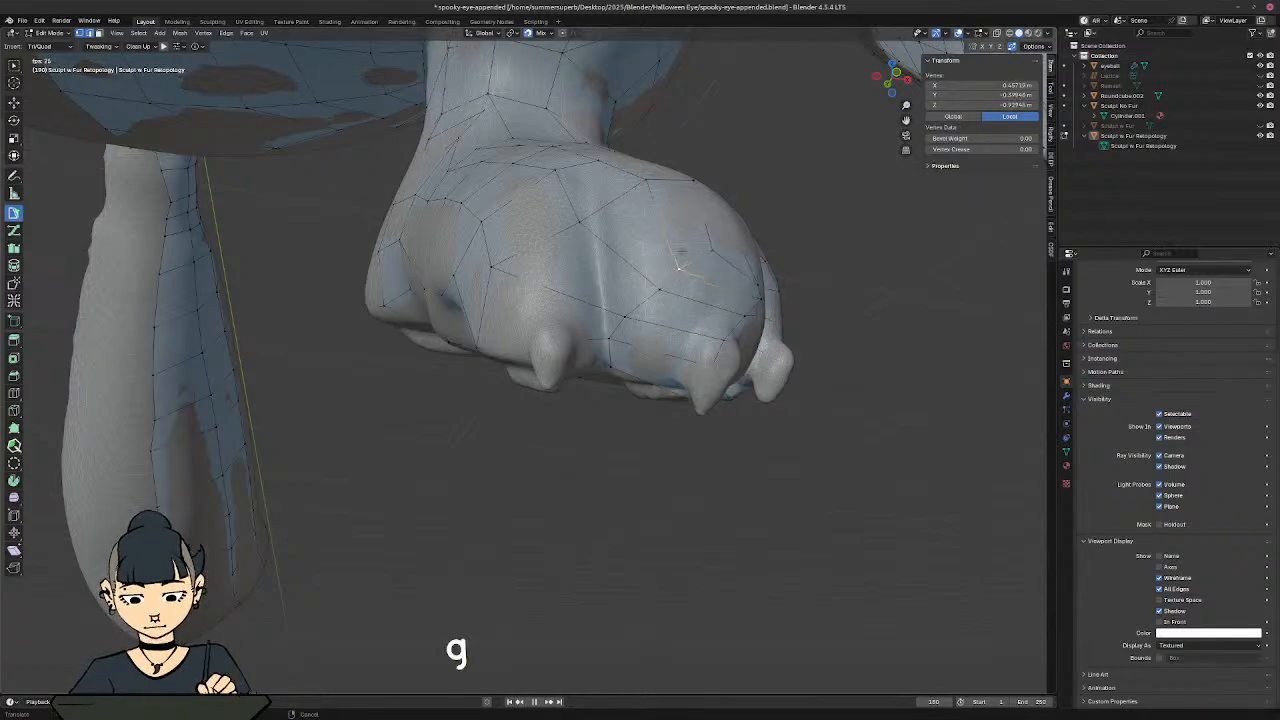
pyautogui.moveTo(711, 252); pyautogui.dragTo(554, 391, button='middle')
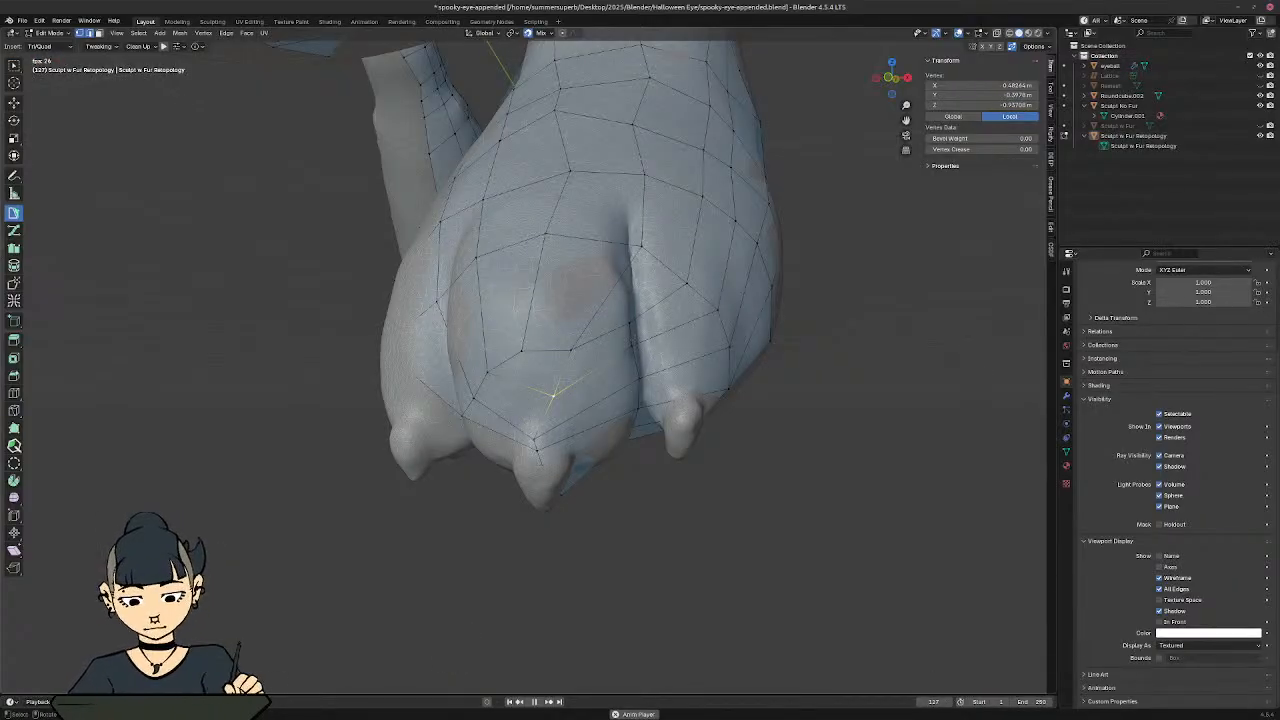
# Step: Select the vertex column along the middle toe's inner side and move it toward the inner toe, into the crease between them
pyautogui.moveTo(553, 393); pyautogui.dragTo(557, 193, button='middle')
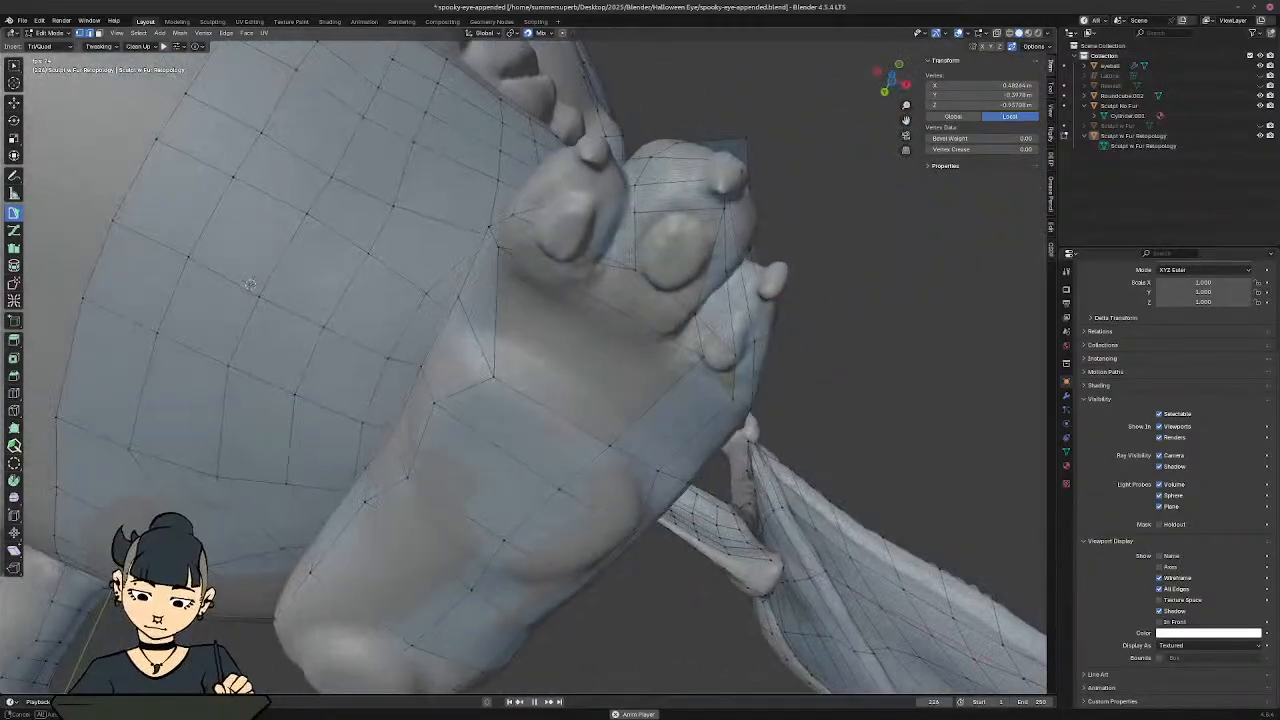
pyautogui.moveTo(250, 284); pyautogui.dragTo(668, 221, button='middle')
pyautogui.scroll(-4, 651, 374)
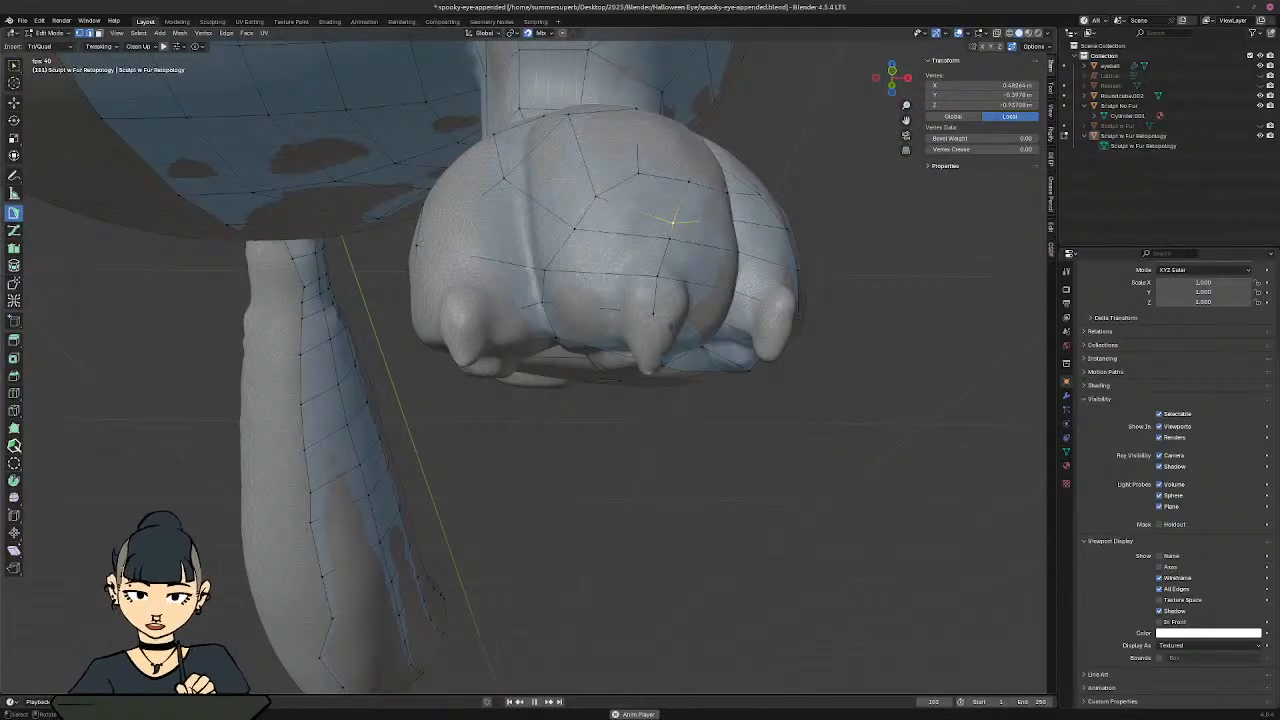
pyautogui.click(541, 302)
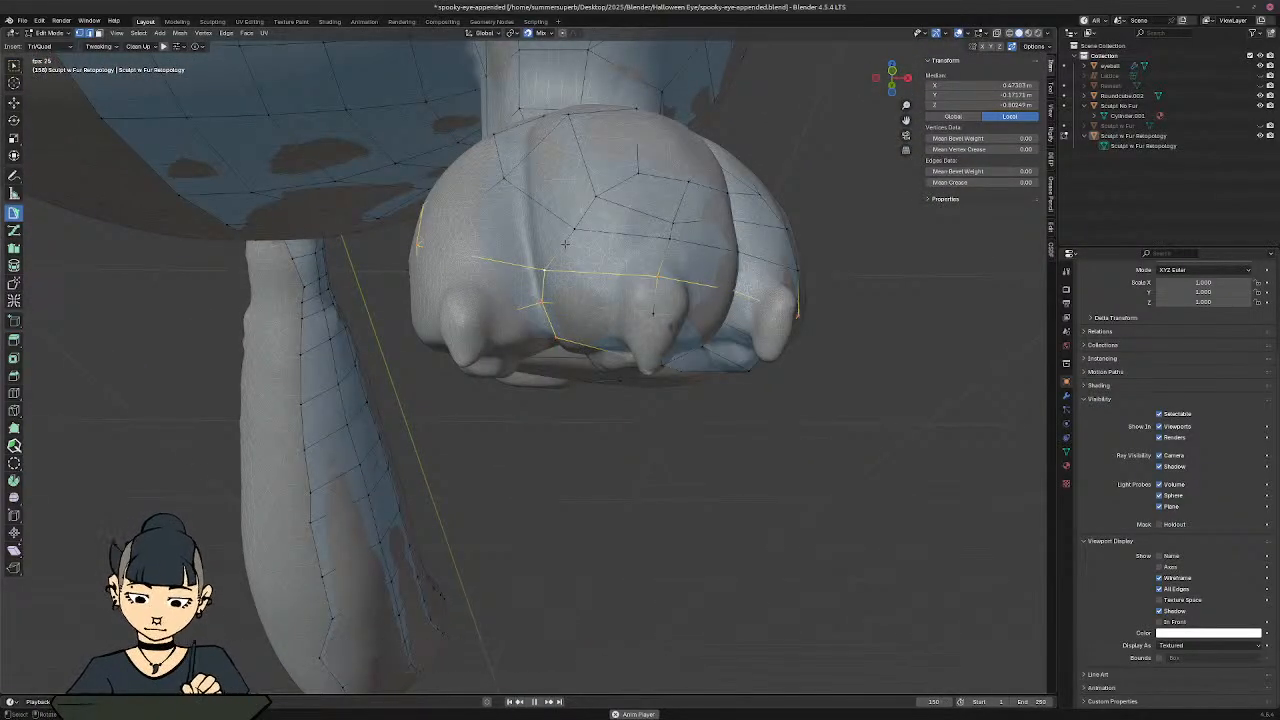
pyautogui.click(545, 270)
pyautogui.keyDown('ctrl'); pyautogui.keyDown('shift'); pyautogui.click(565, 244); pyautogui.keyUp('shift'); pyautogui.keyUp('ctrl')
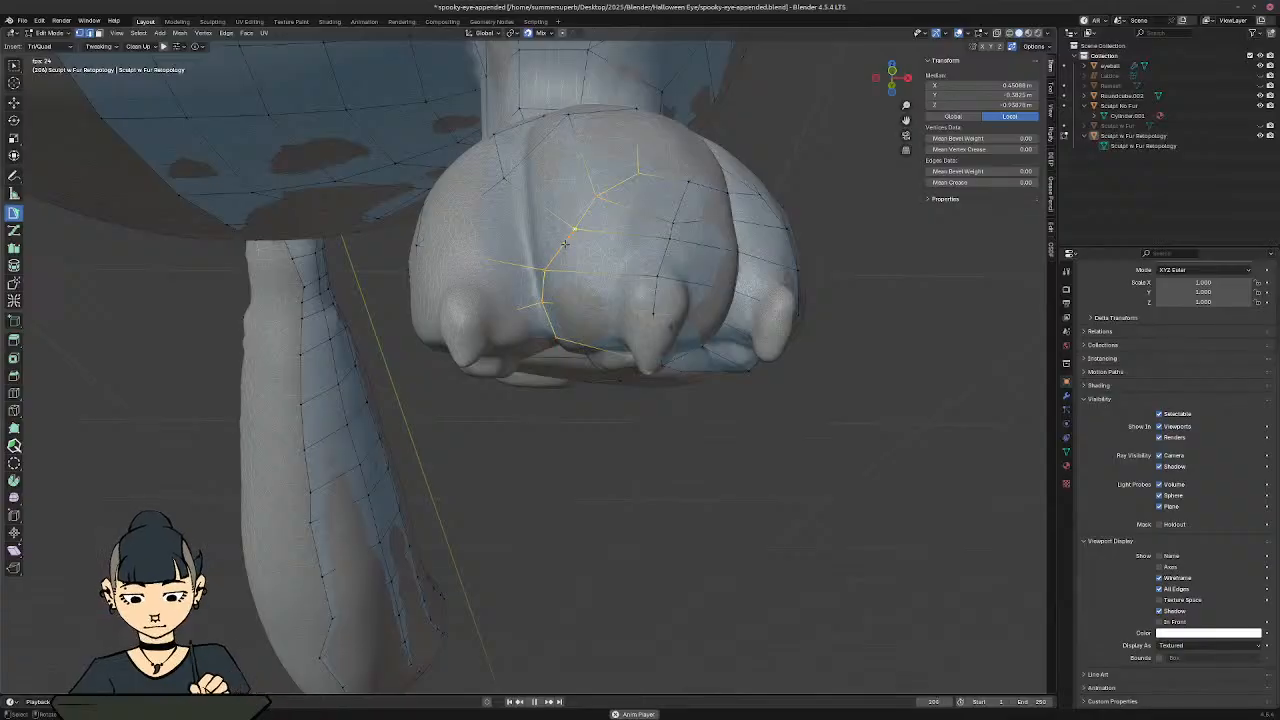
pyautogui.press('g')
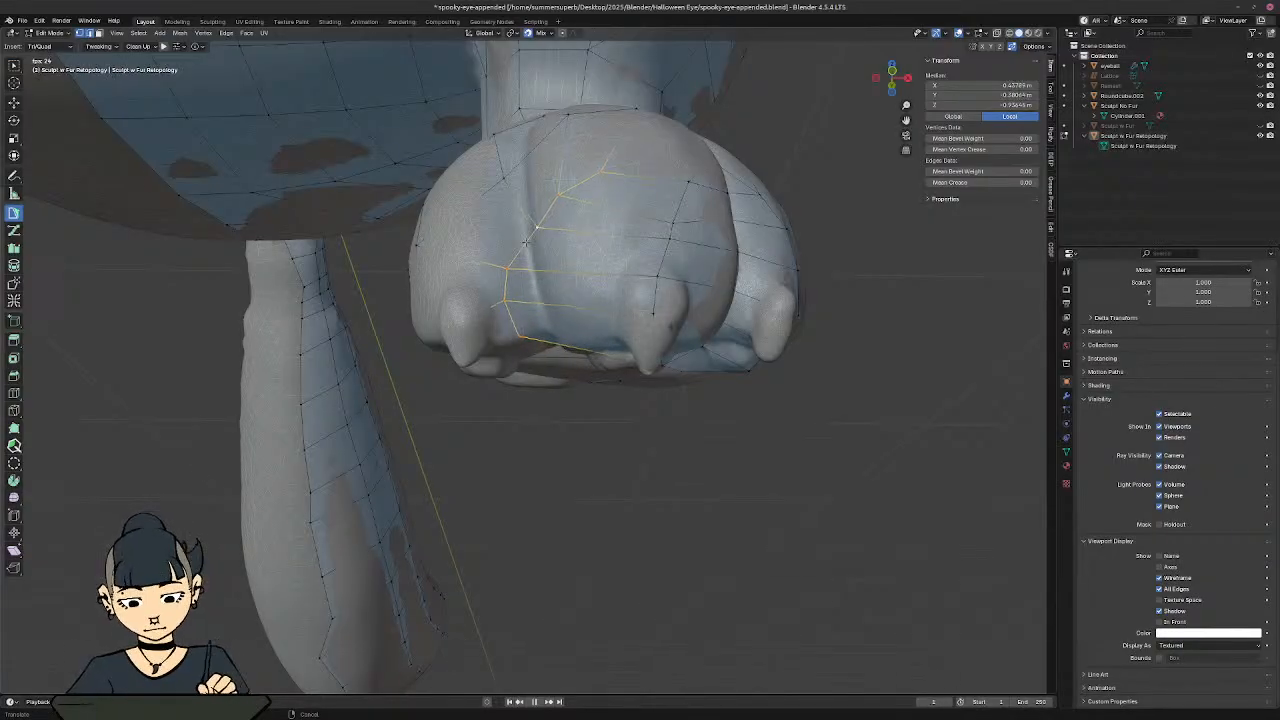
pyautogui.click(526, 246)
# Step: Move the vertex beneath the middle toe's claw back along the toe's underside toward the toe pad
pyautogui.moveTo(580, 283); pyautogui.dragTo(610, 115, button='middle')
pyautogui.click(612, 113)
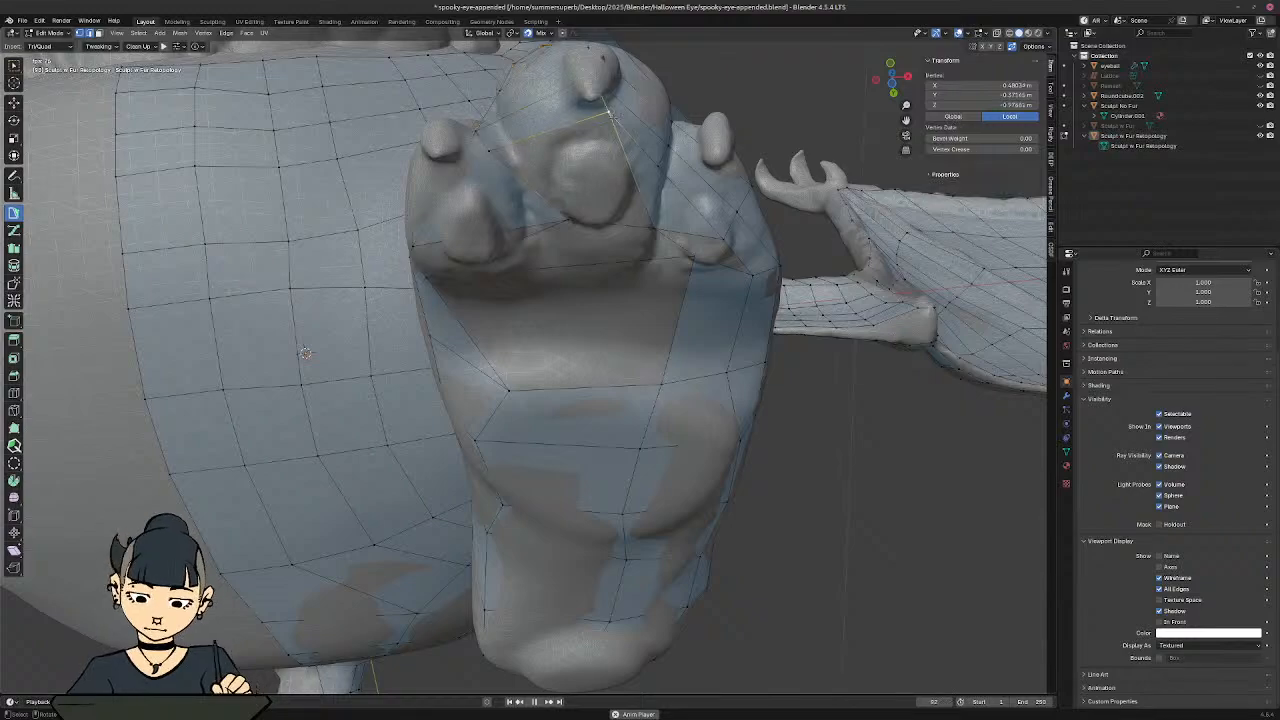
pyautogui.press('g')
pyautogui.click(586, 151)
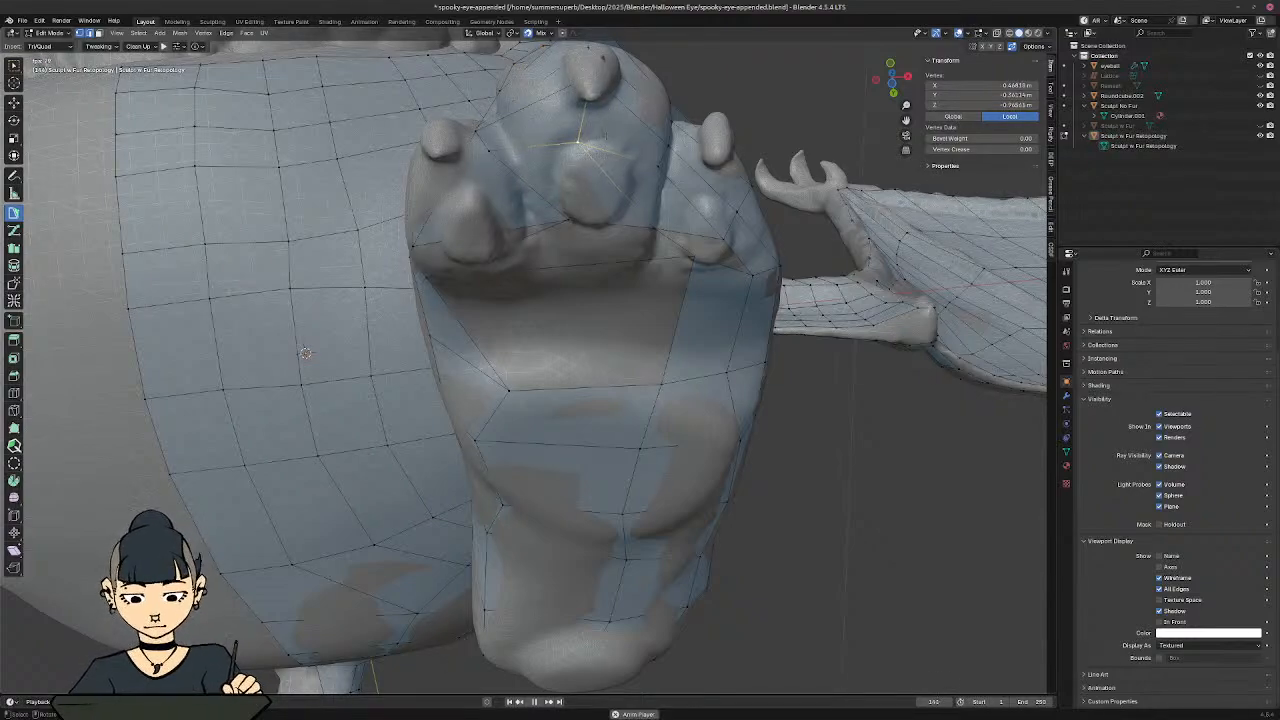
# Step: Select the whole retopology mesh and recalculate its normals to face outward
pyautogui.moveTo(590, 165); pyautogui.dragTo(608, 247, button='middle')
pyautogui.press('a')
pyautogui.rightClick(570, 251)
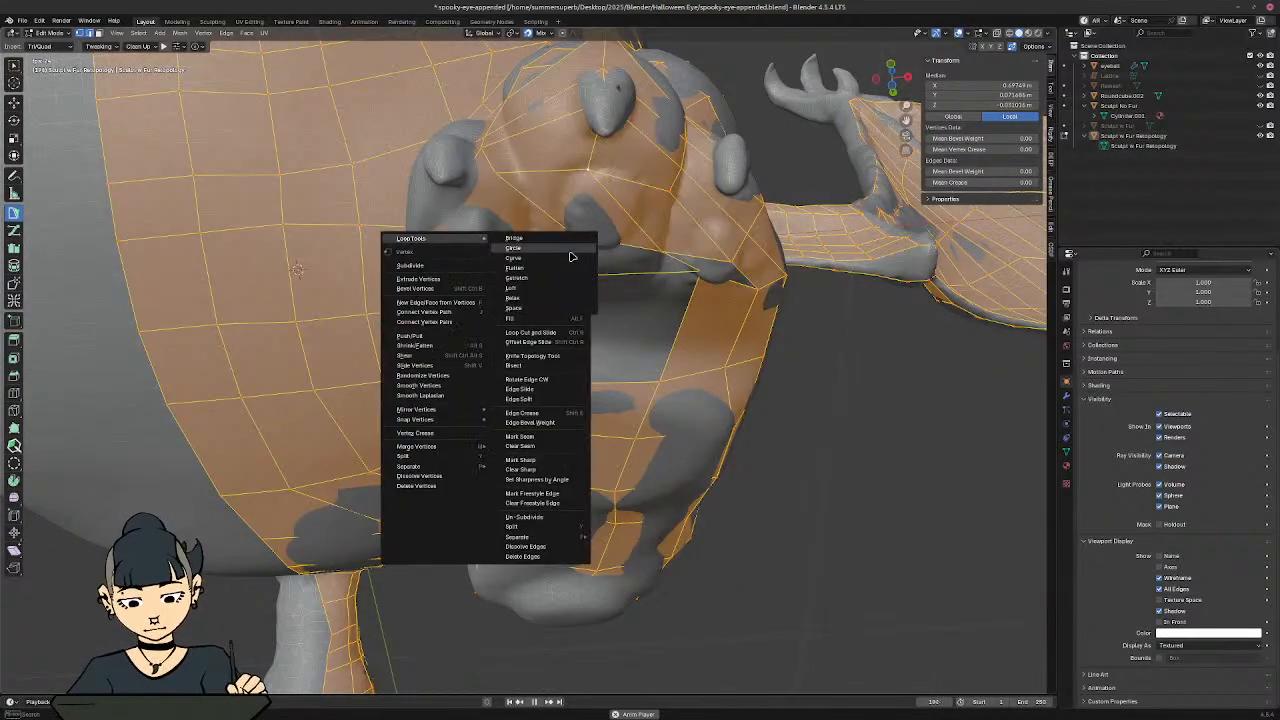
pyautogui.click(568, 250)
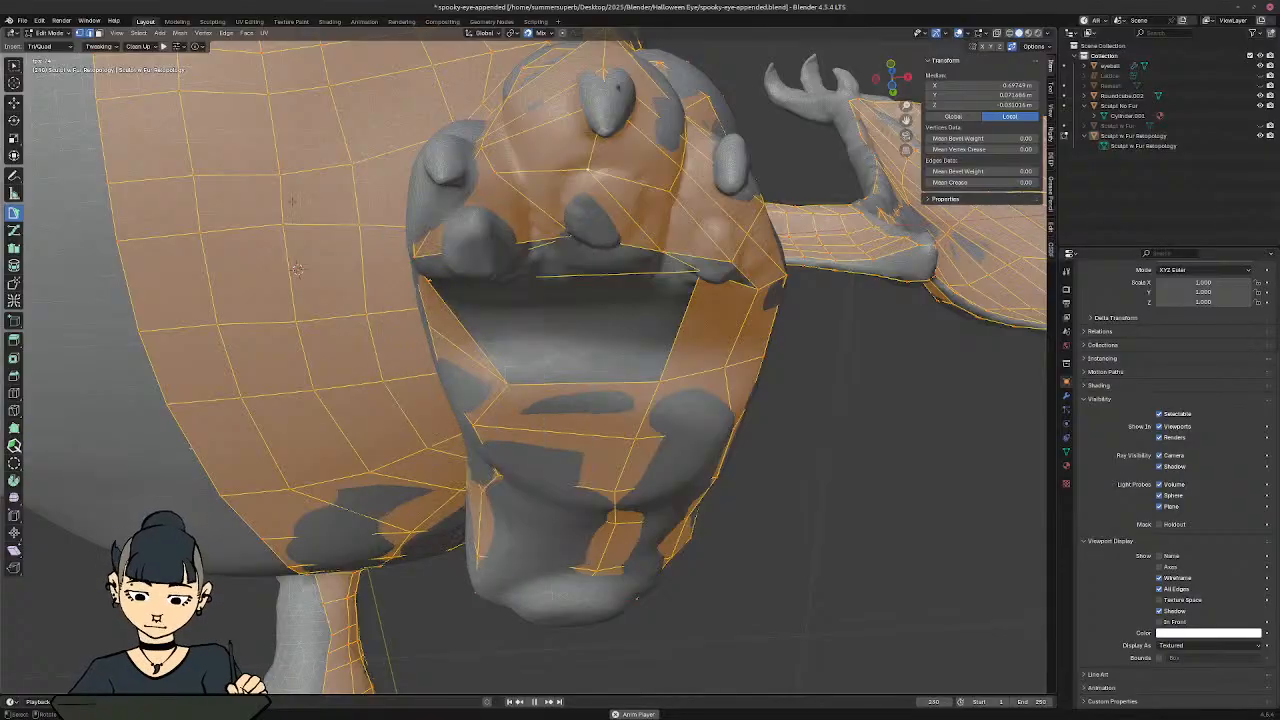
pyautogui.click(180, 33)
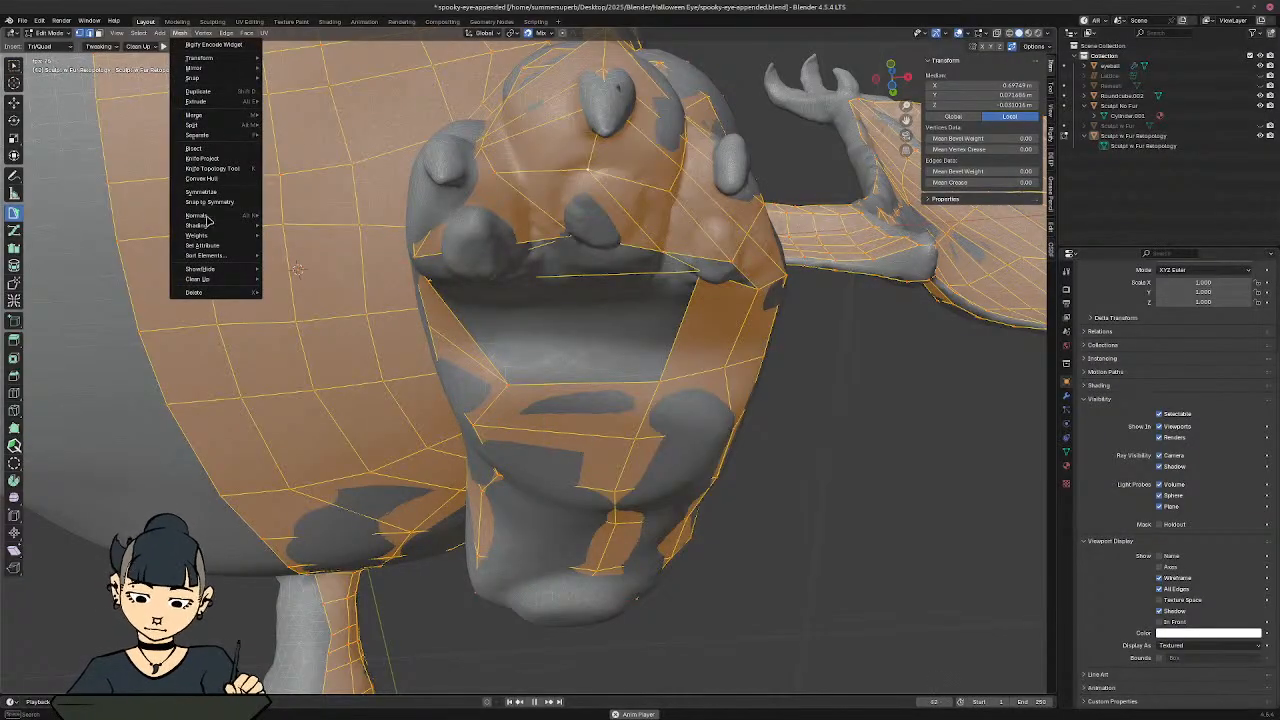
pyautogui.moveTo(206, 220)
pyautogui.click(314, 228)
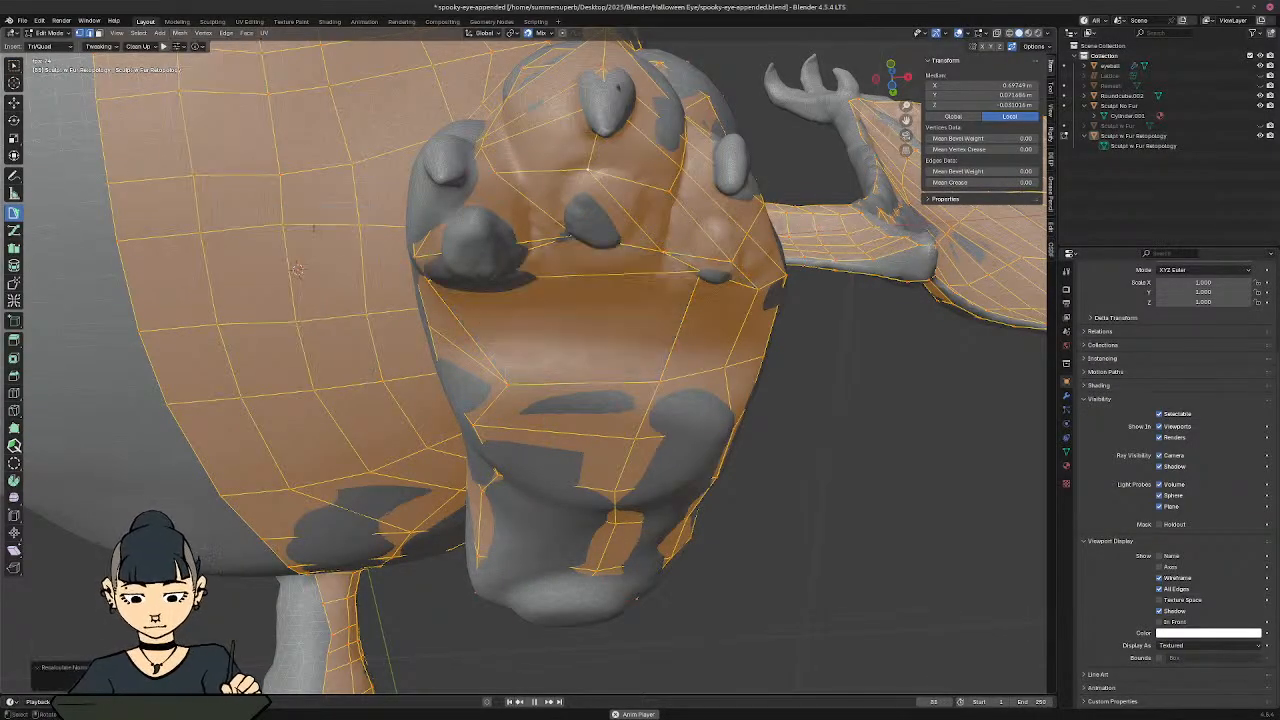
# Step: Deselect the mesh, turn on X-ray display and examine the retopology across the whole creature from several angles
pyautogui.moveTo(600, 240); pyautogui.dragTo(762, 356, button='middle')
pyautogui.press('ctrl')
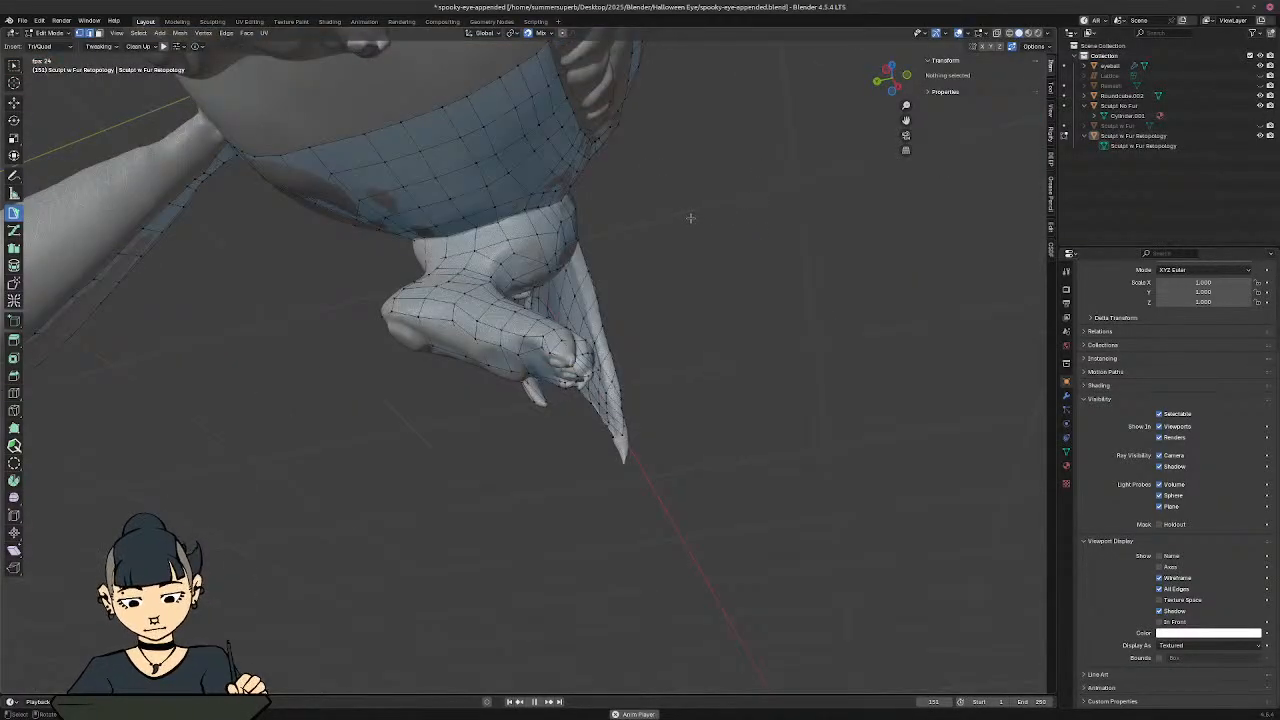
pyautogui.moveTo(694, 214); pyautogui.dragTo(615, 423, button='middle')
pyautogui.keyDown('shift'); pyautogui.moveTo(664, 300); pyautogui.dragTo(560, 345, button='middle'); pyautogui.keyUp('shift')
pyautogui.keyDown('shift'); pyautogui.moveTo(560, 345); pyautogui.dragTo(634, 496, button='middle'); pyautogui.keyUp('shift')
pyautogui.moveTo(466, 400); pyautogui.dragTo(456, 432, button='middle')
pyautogui.hotkey('alt', 'z')
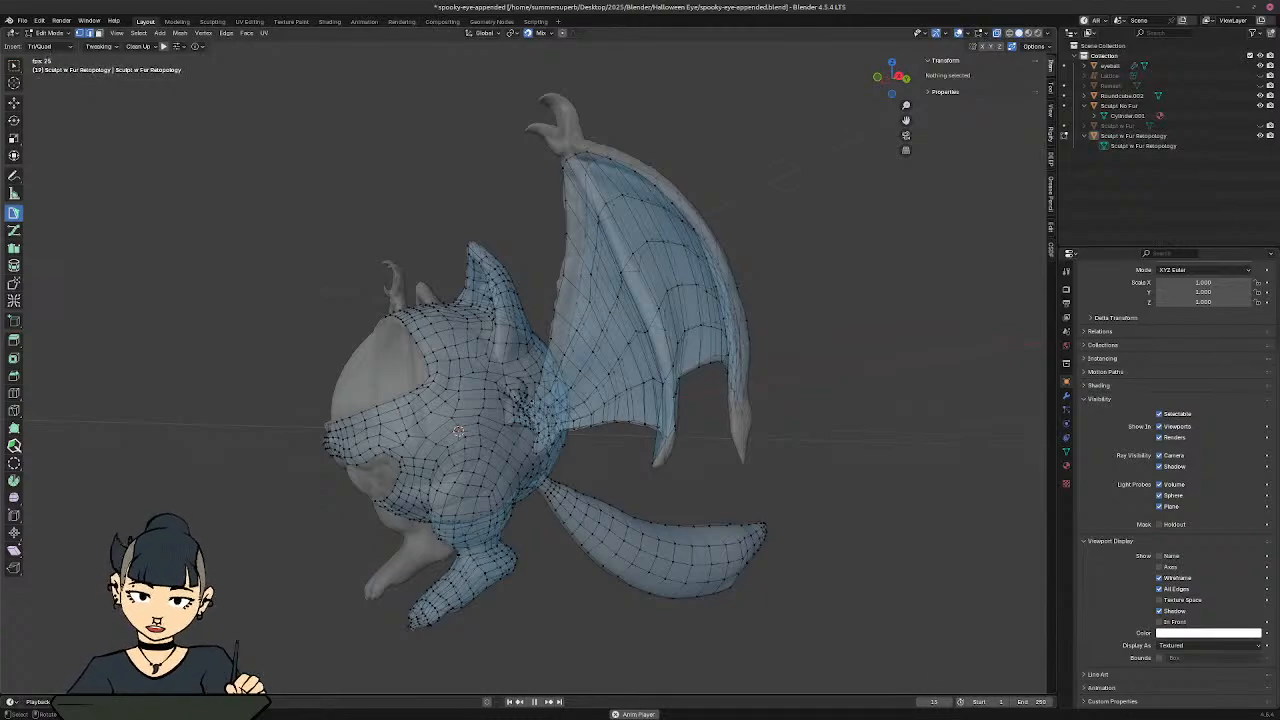
pyautogui.moveTo(244, 406); pyautogui.dragTo(351, 360, button='middle')
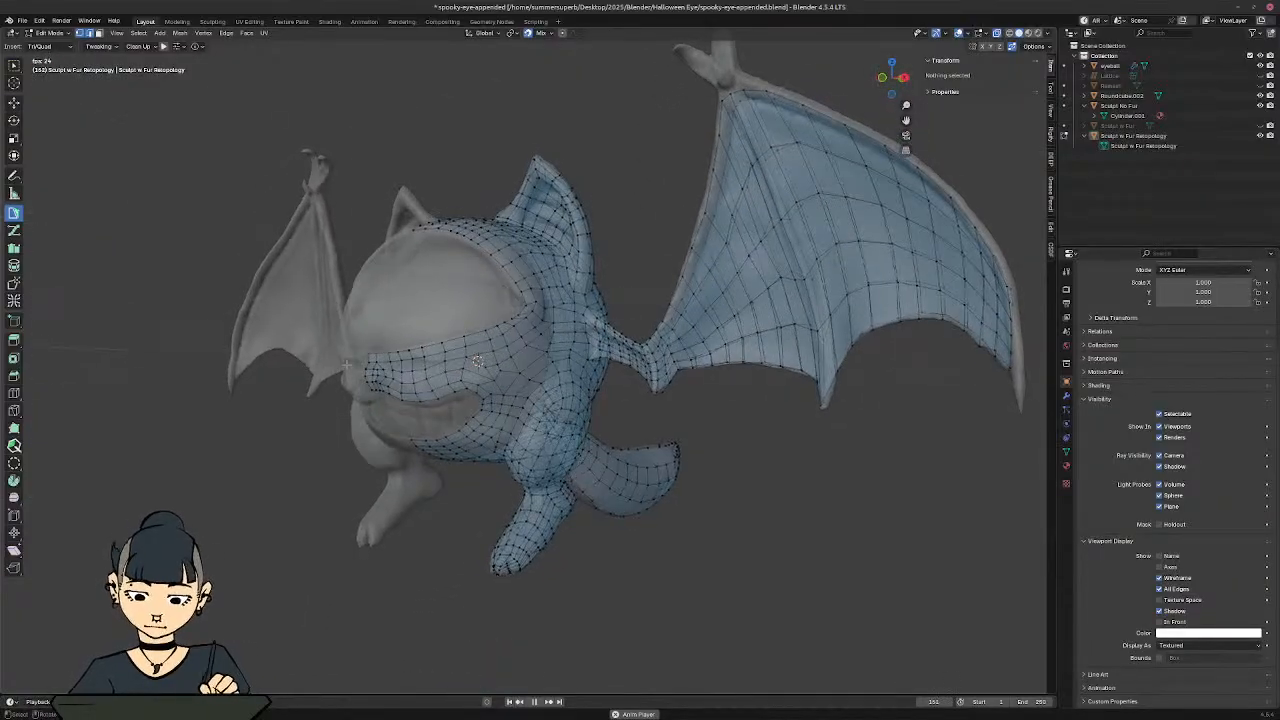
pyautogui.moveTo(346, 365)
pyautogui.keyDown('shift'); pyautogui.mouseDown(button='middle')
pyautogui.moveTo(303, 406)
pyautogui.moveTo(333, 377)
pyautogui.mouseUp(button='middle'); pyautogui.keyUp('shift')
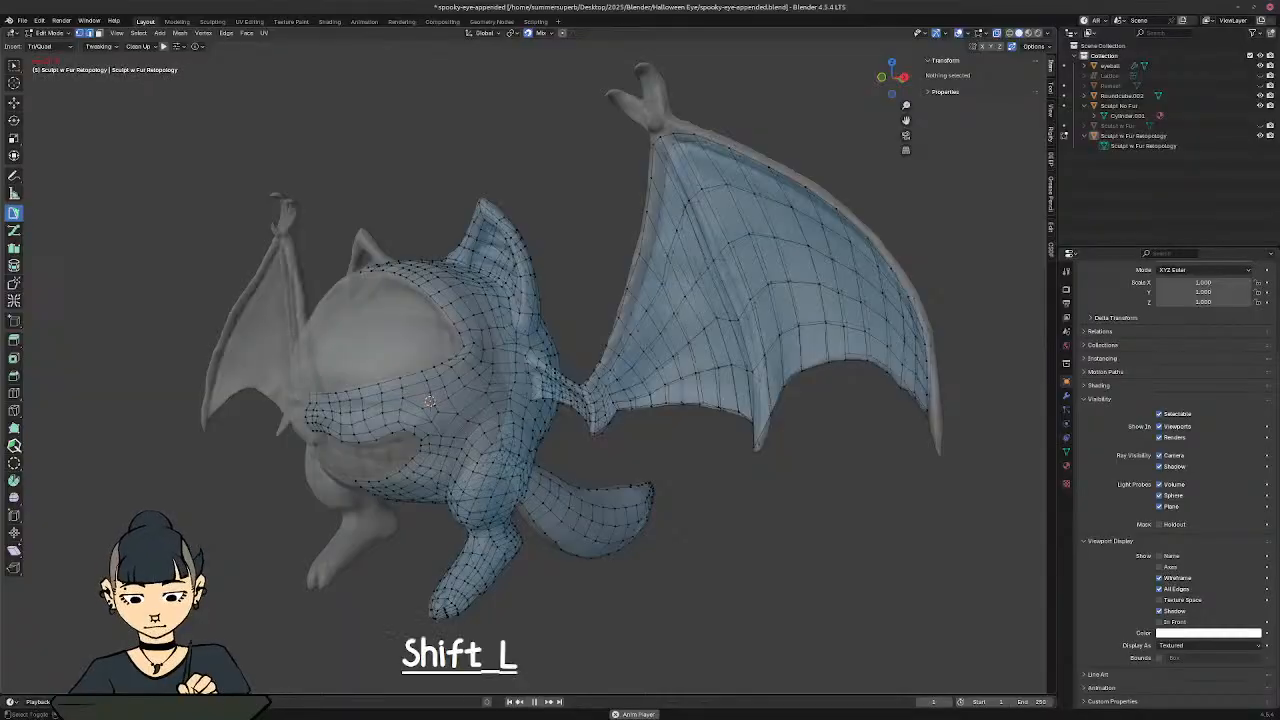
pyautogui.moveTo(300, 336)
pyautogui.keyDown('shift'); pyautogui.mouseDown(button='middle')
pyautogui.moveTo(332, 347)
pyautogui.moveTo(323, 338)
pyautogui.mouseUp(button='middle'); pyautogui.keyUp('shift')
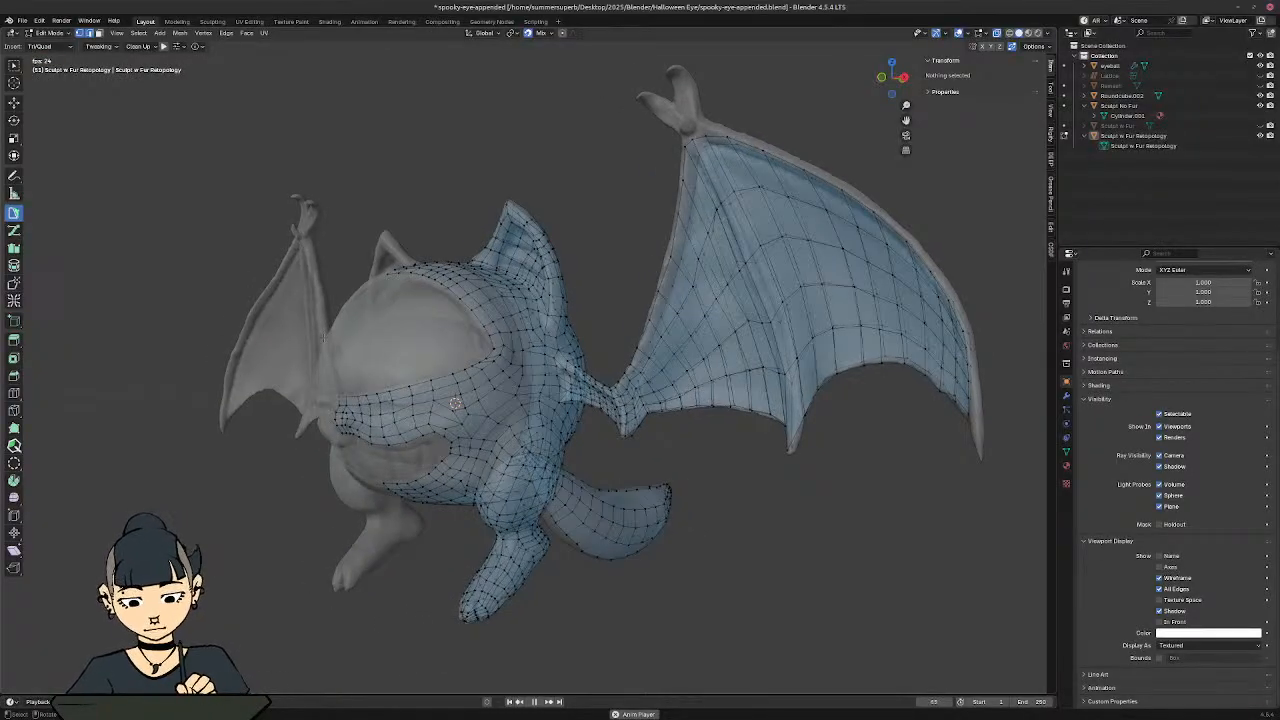